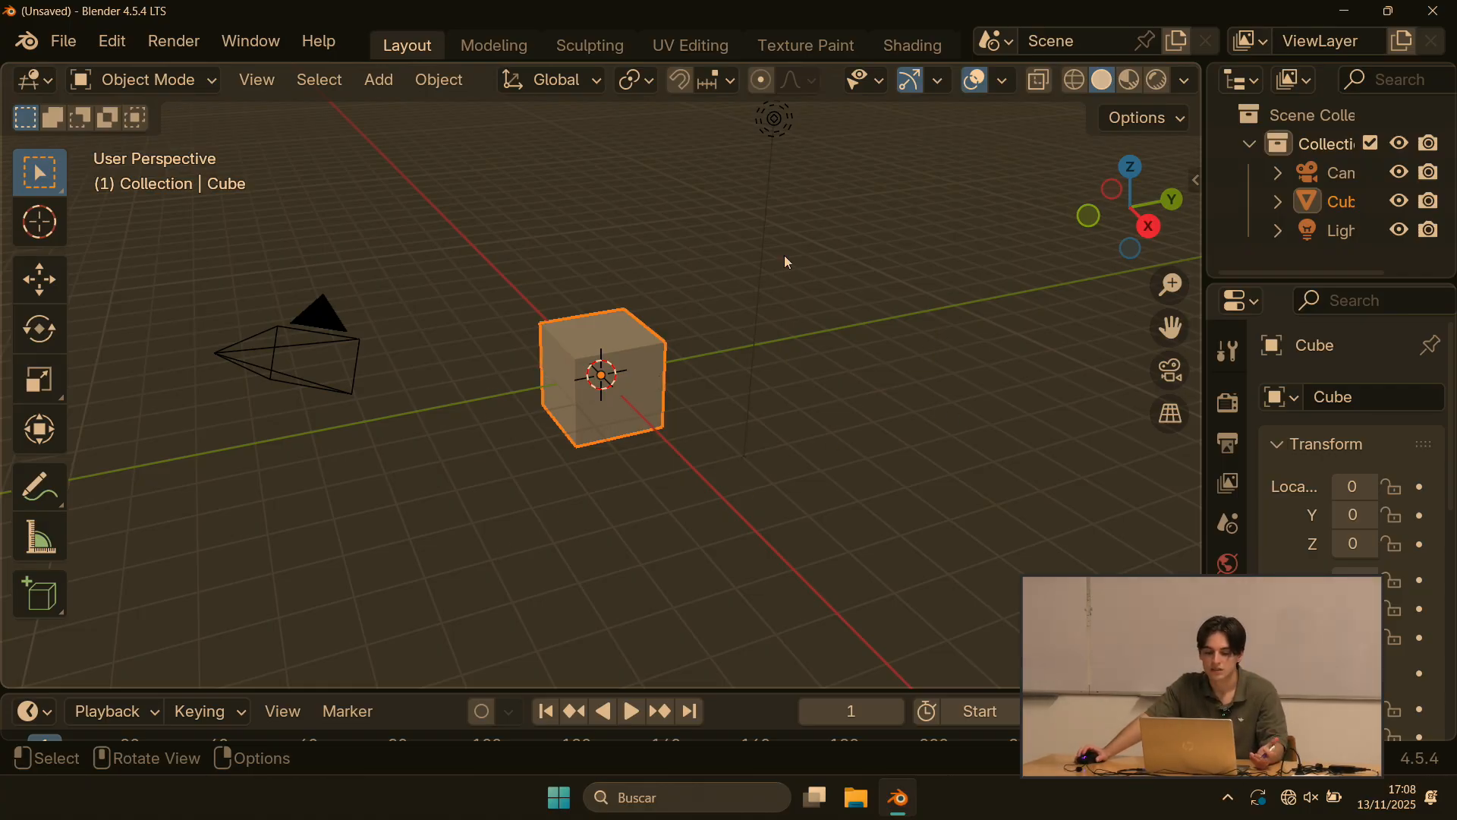
# Step: Examine the available workspaces by viewing Sculpting and Shading, and return to the Layout workspace
pyautogui.moveTo(777, 235); pyautogui.dragTo(653, 354, button='middle')
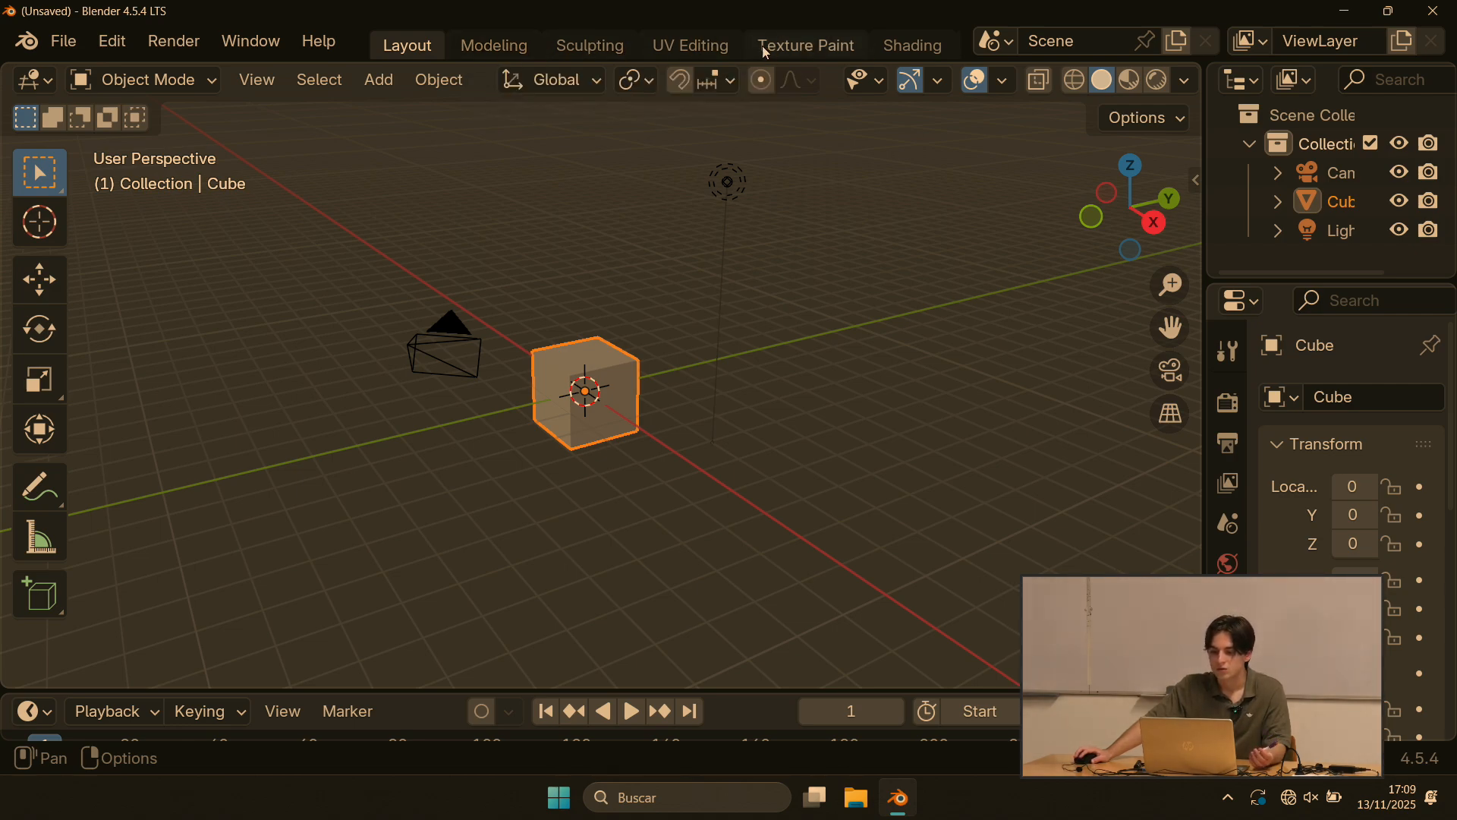
pyautogui.scroll(-5, 759, 46)
pyautogui.scroll(-4, 759, 47)
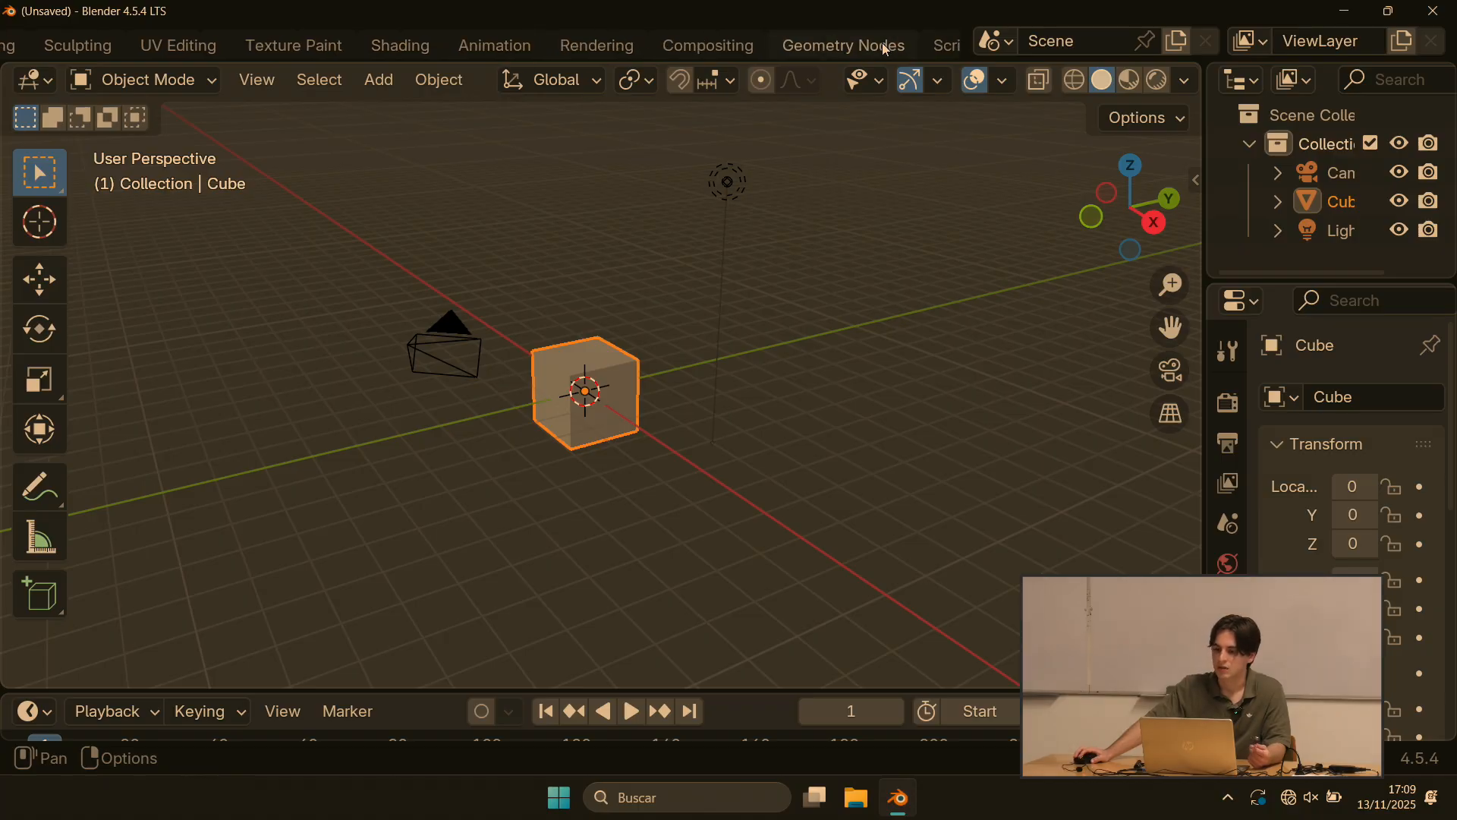
pyautogui.scroll(4, 784, 55)
pyautogui.scroll(5, 784, 55)
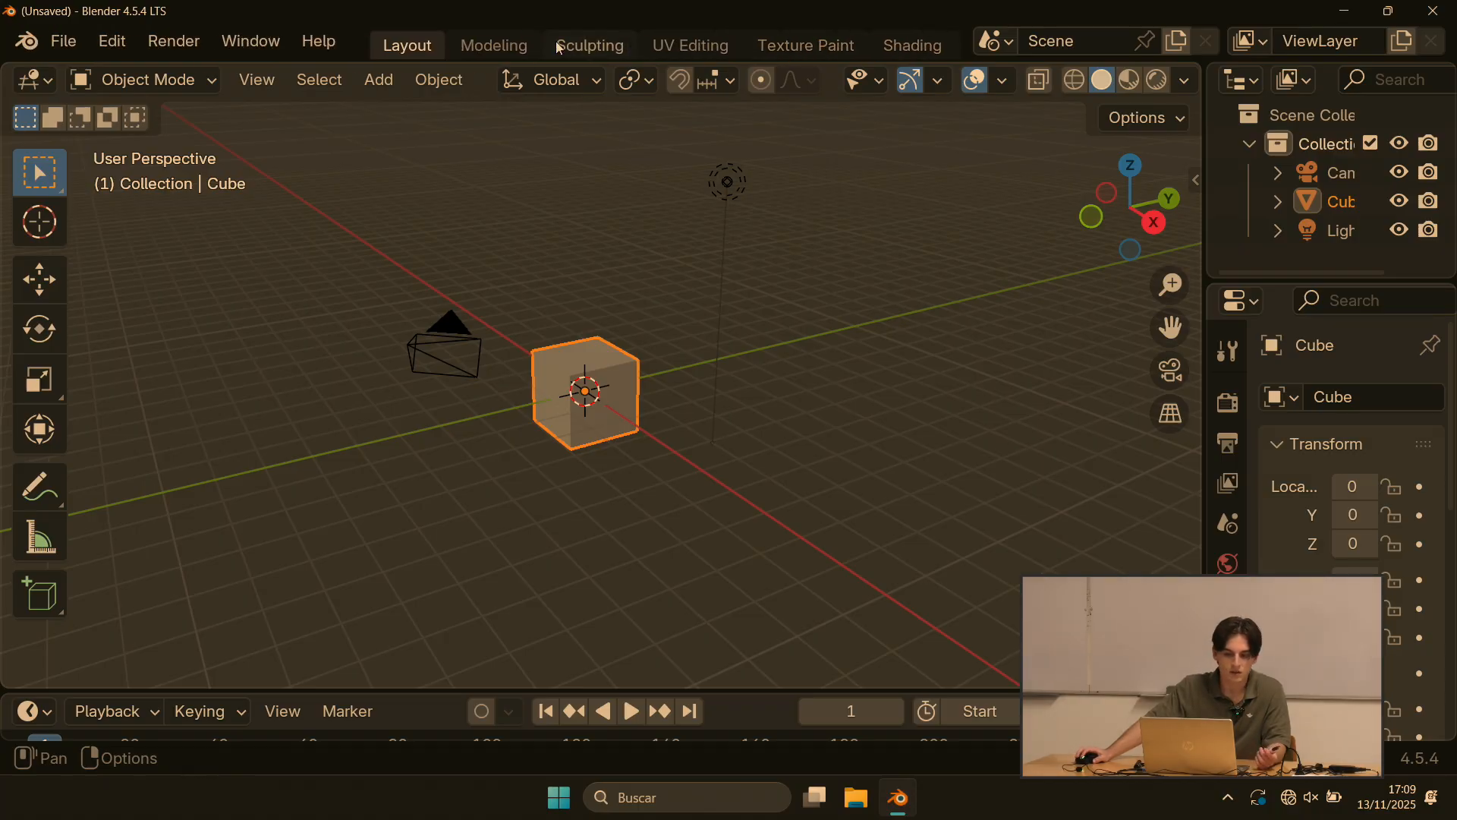
pyautogui.scroll(-5, 694, 36)
pyautogui.scroll(1, 697, 40)
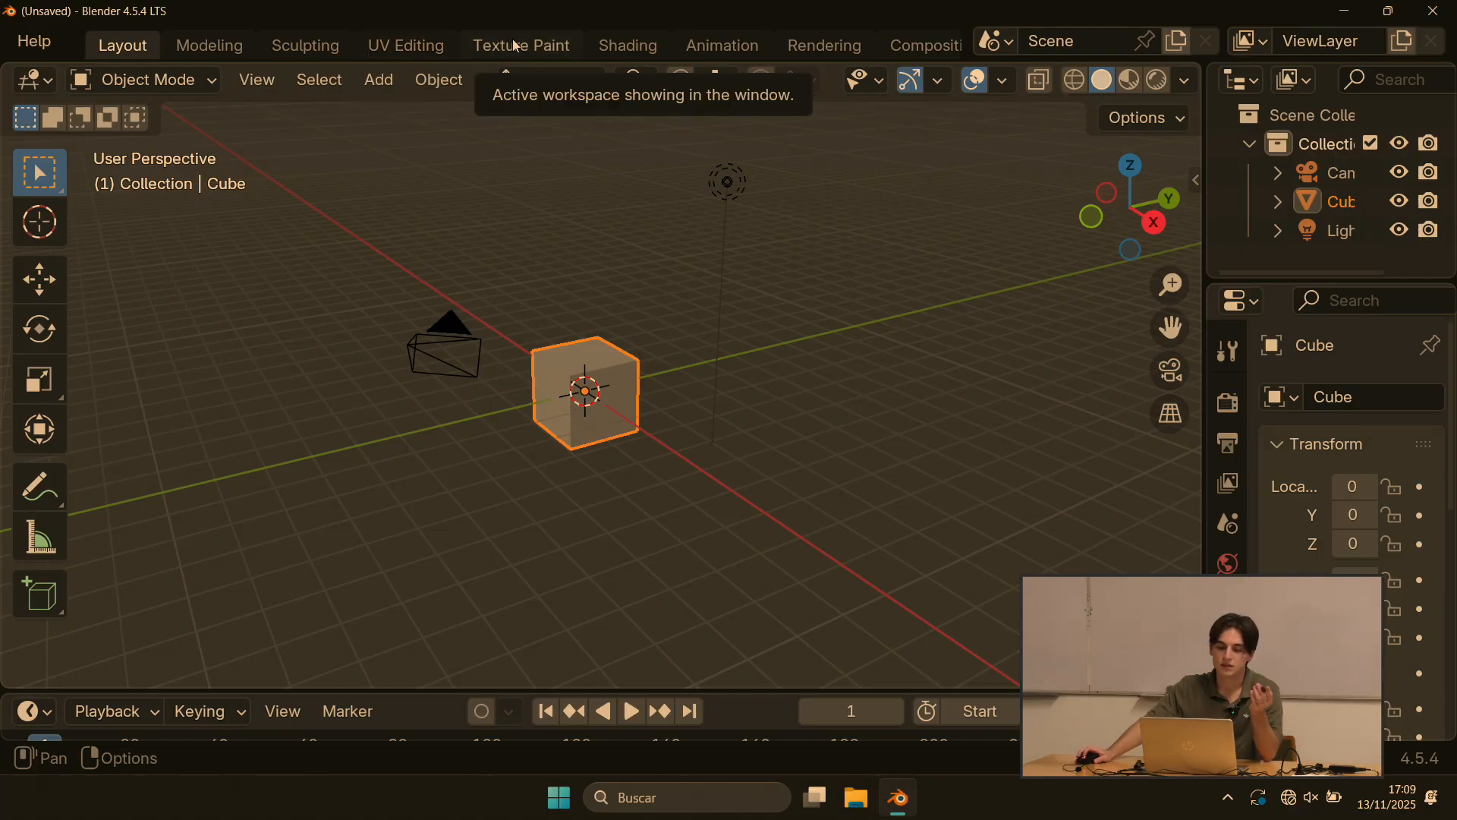
pyautogui.click(304, 46)
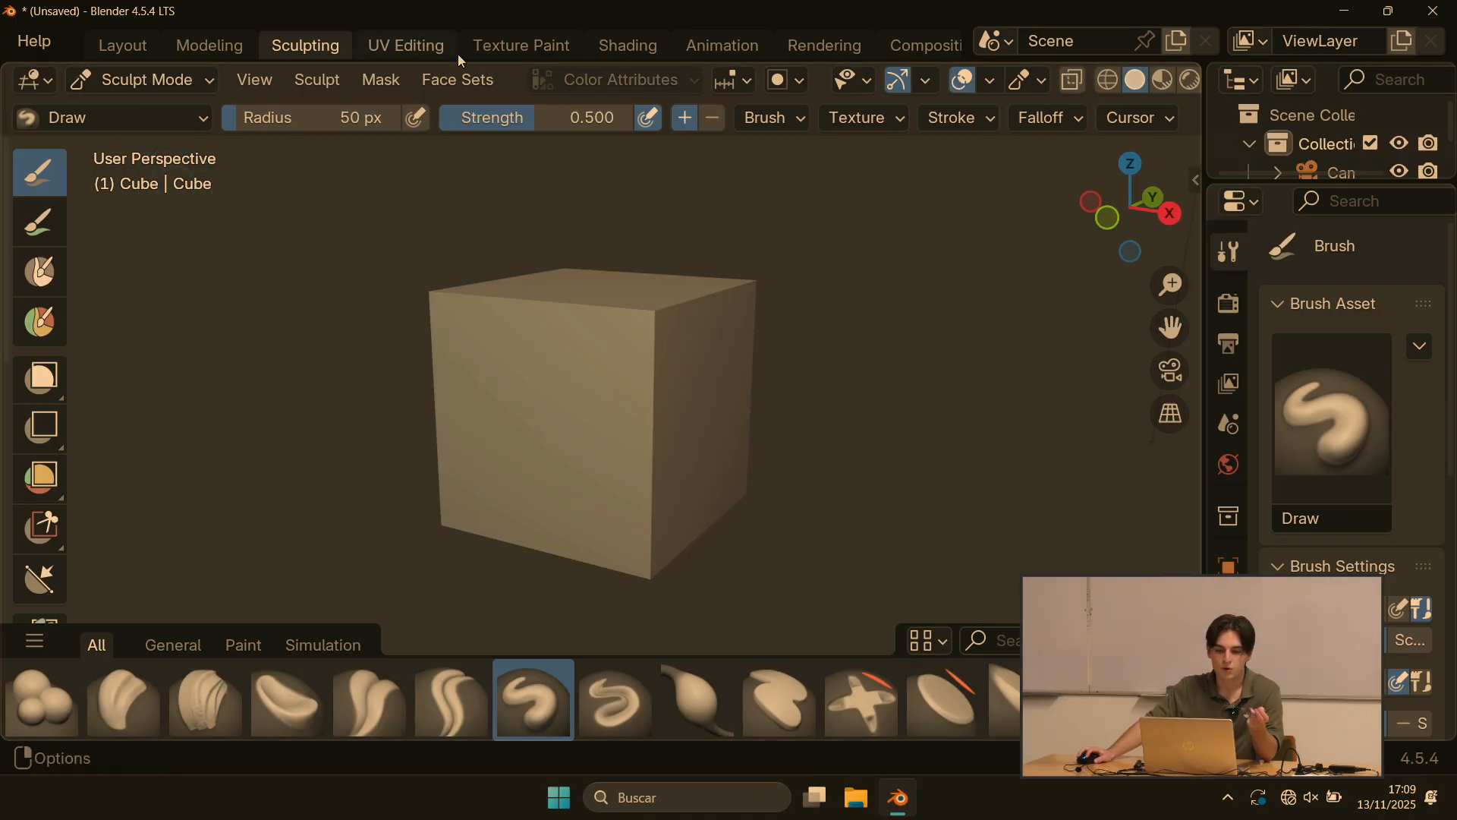
pyautogui.scroll(-3, 643, 47)
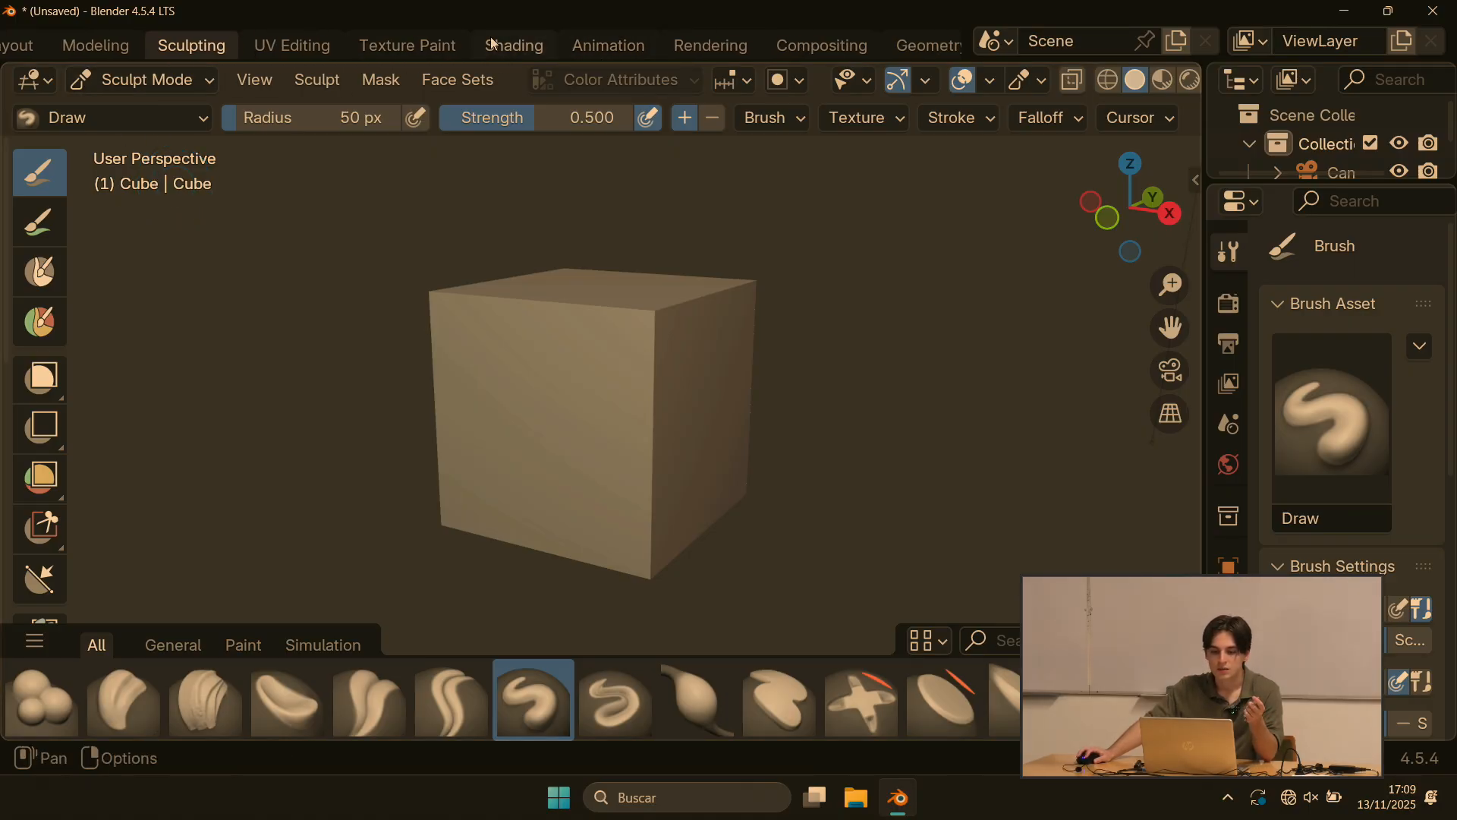
pyautogui.click(500, 47)
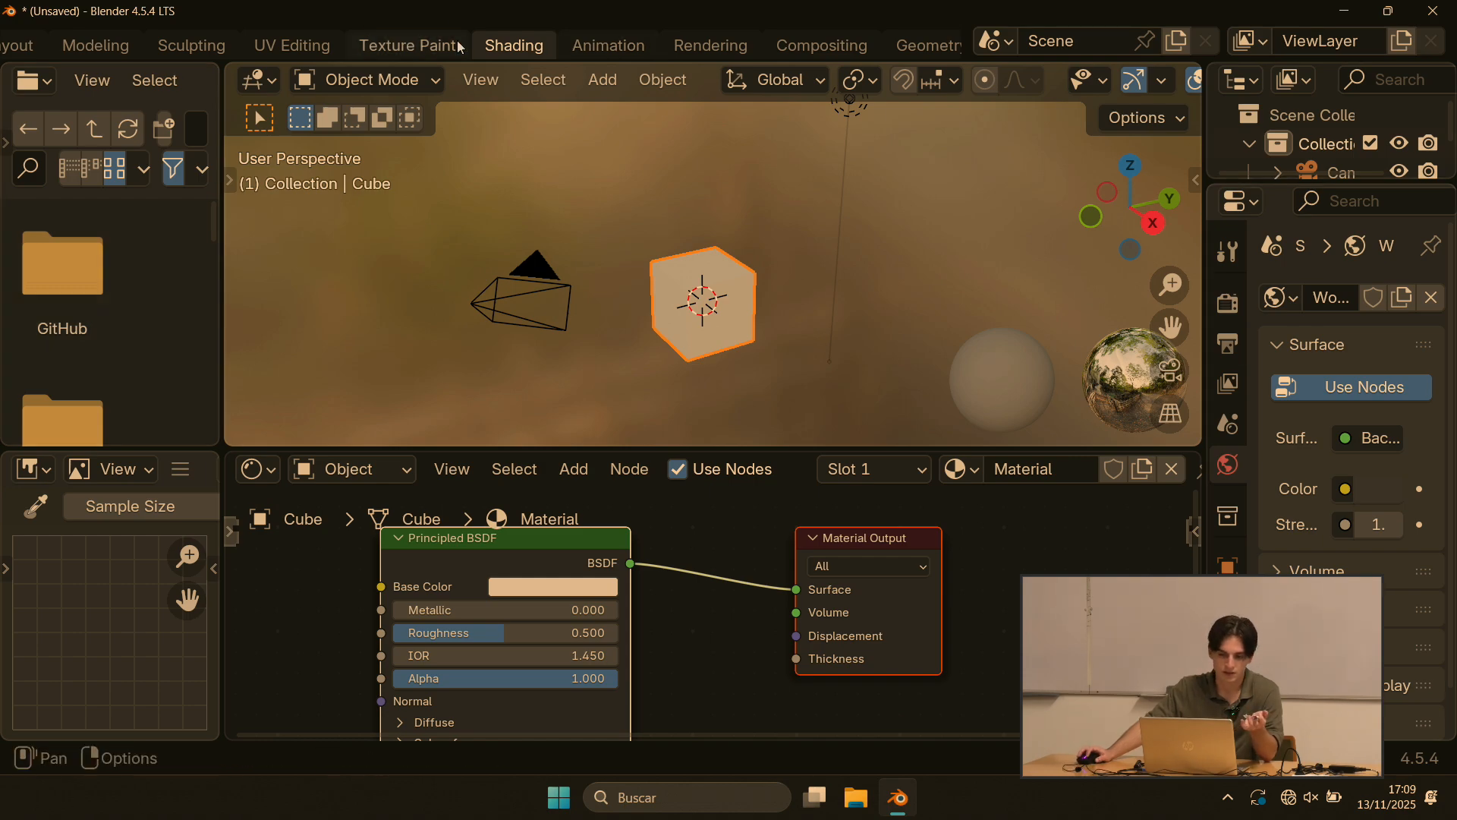
pyautogui.scroll(6, 365, 47)
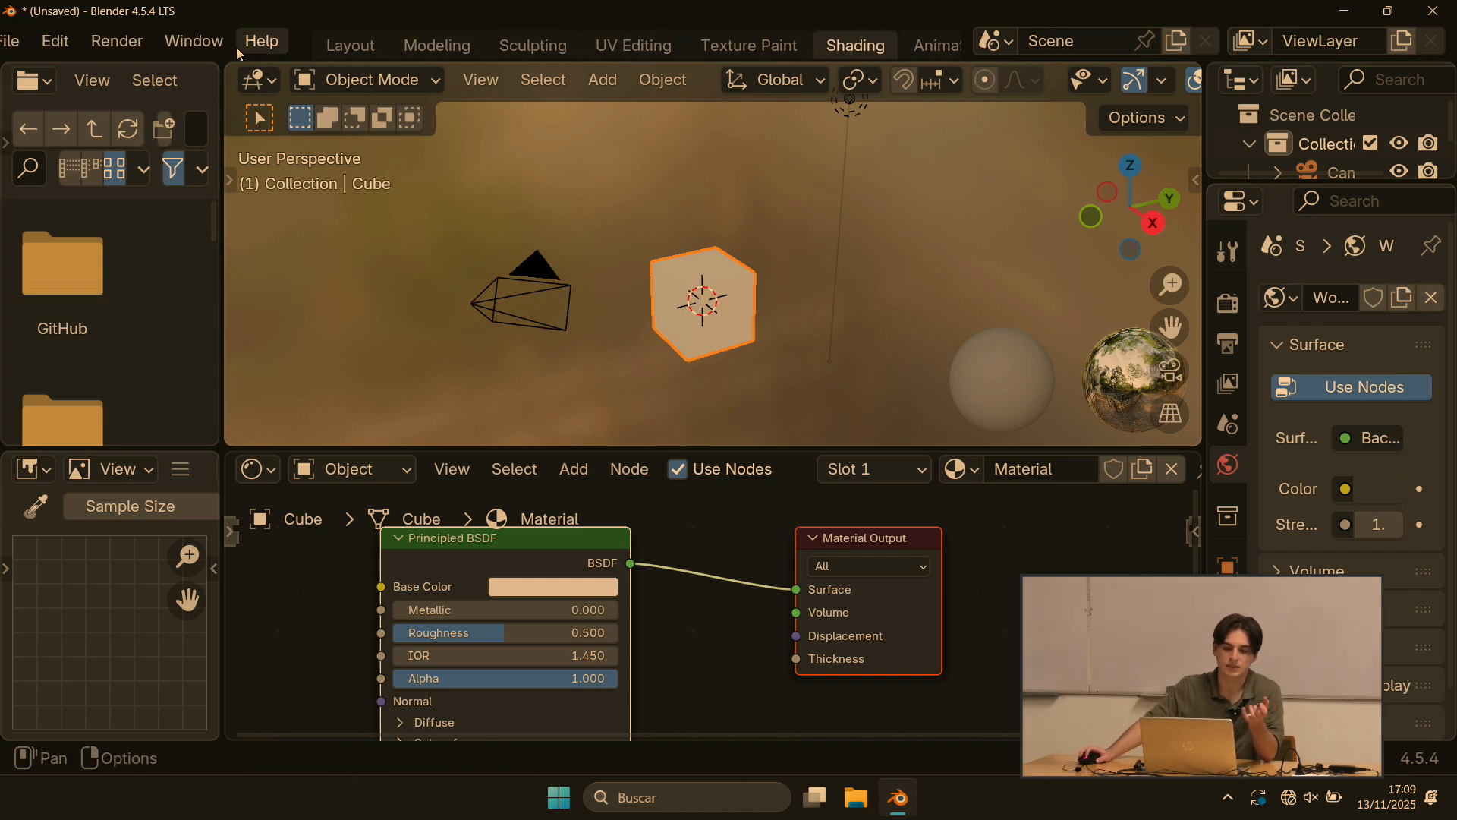
pyautogui.click(350, 45)
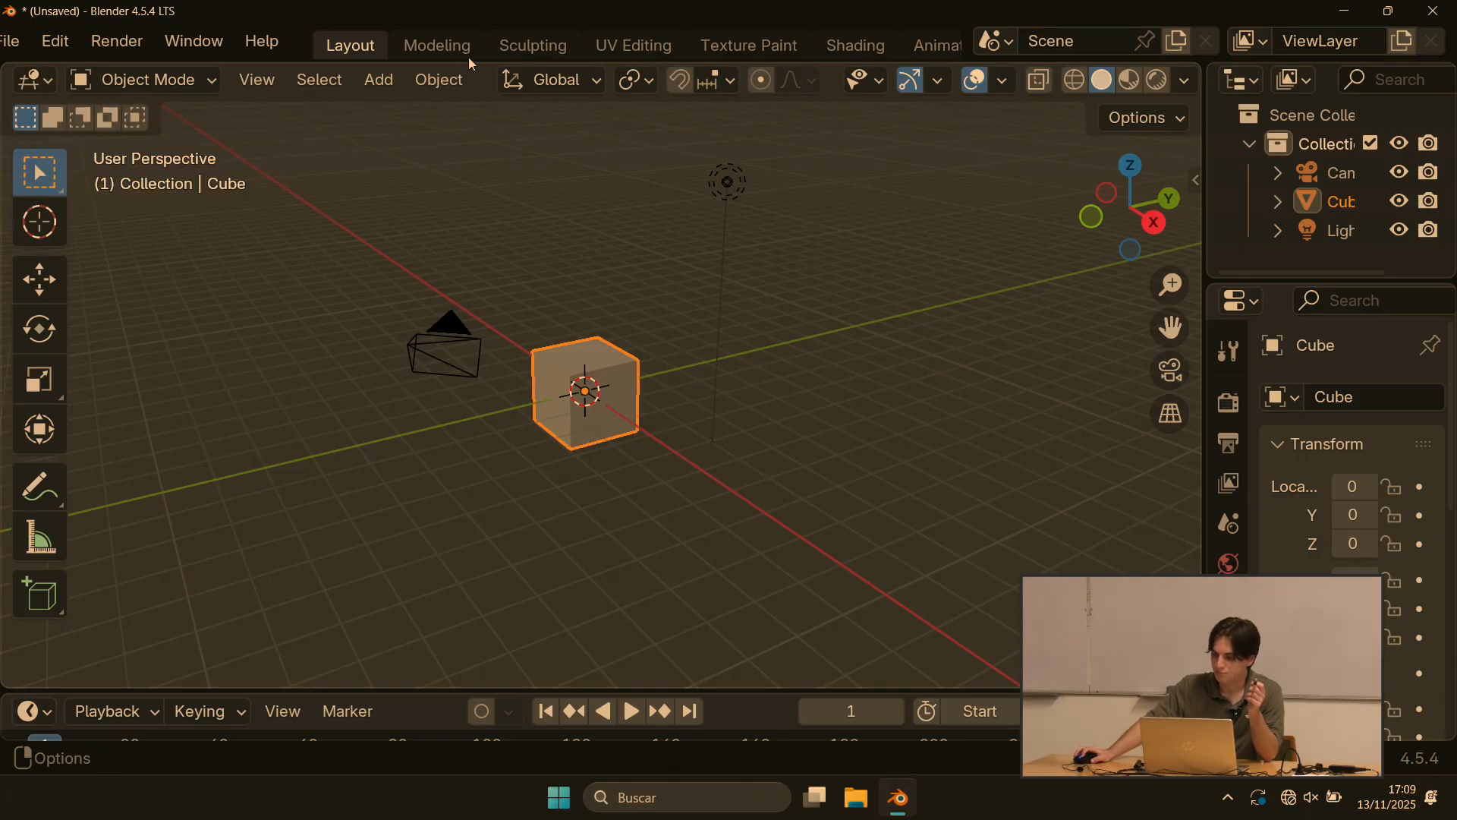
# Step: Widen the column holding the Outliner and the Properties editor
pyautogui.click(35, 79)
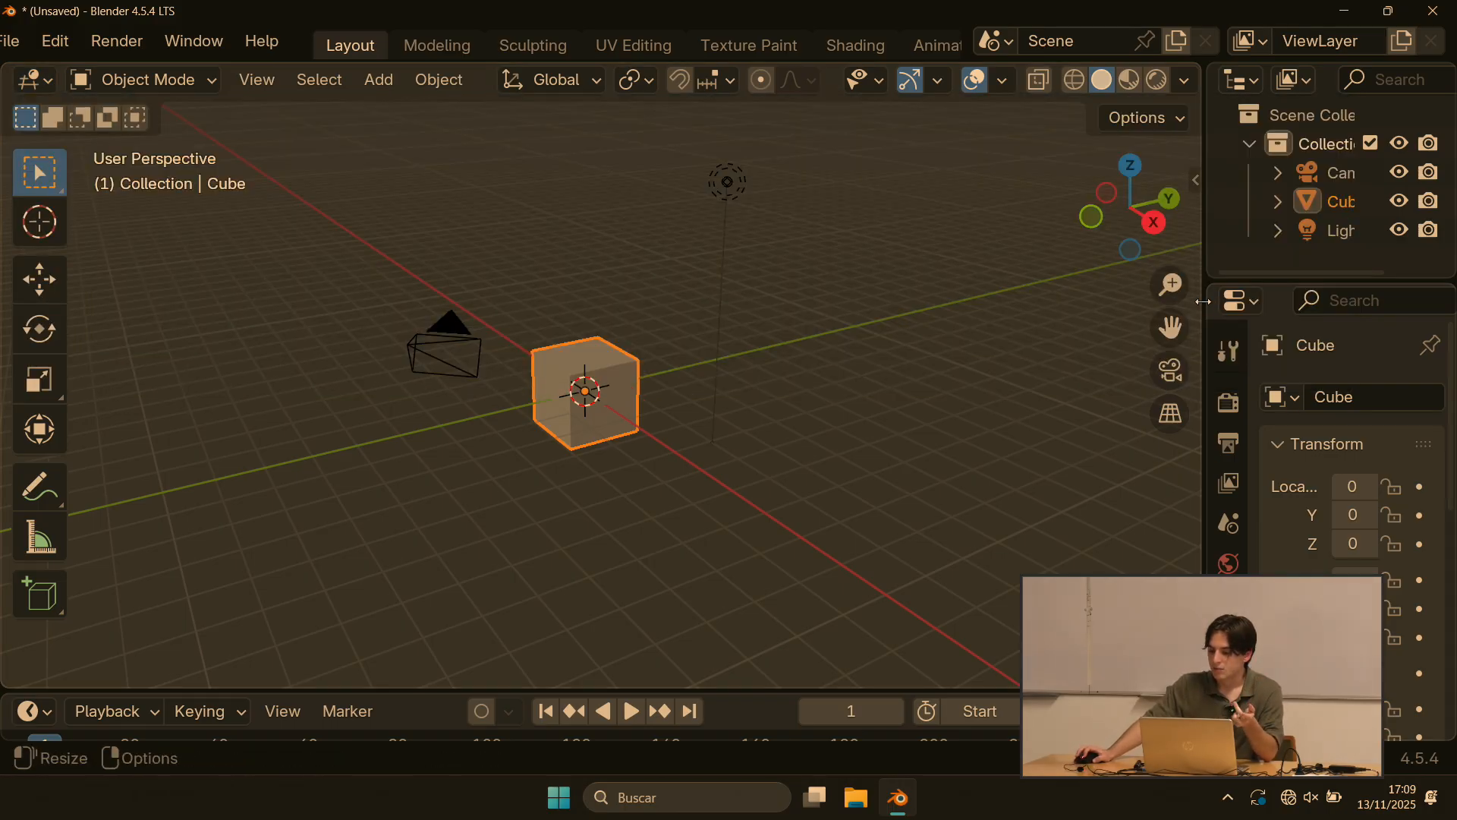
pyautogui.moveTo(1206, 304); pyautogui.dragTo(1030, 334)
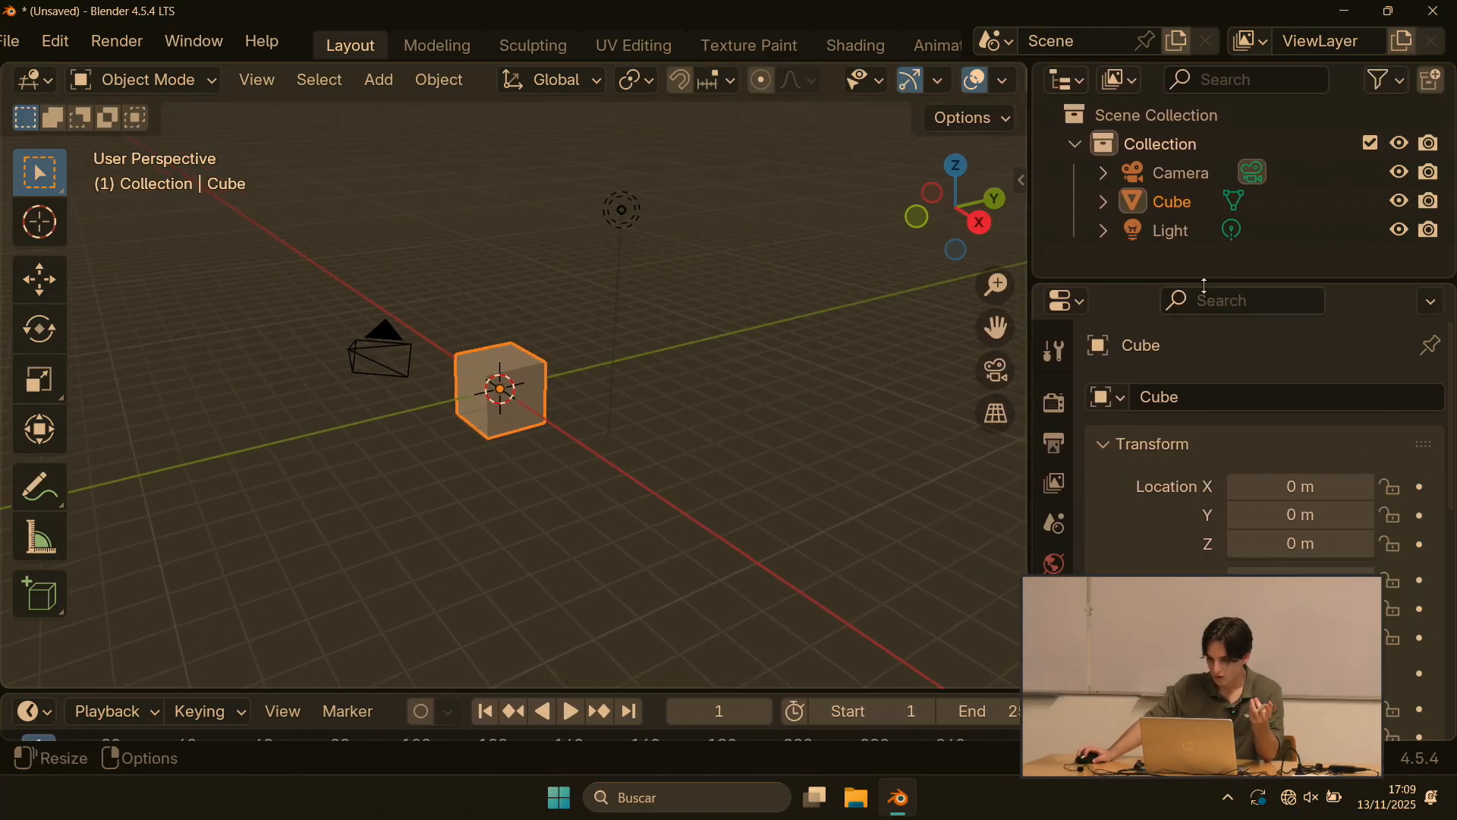
pyautogui.rightClick(1031, 286)
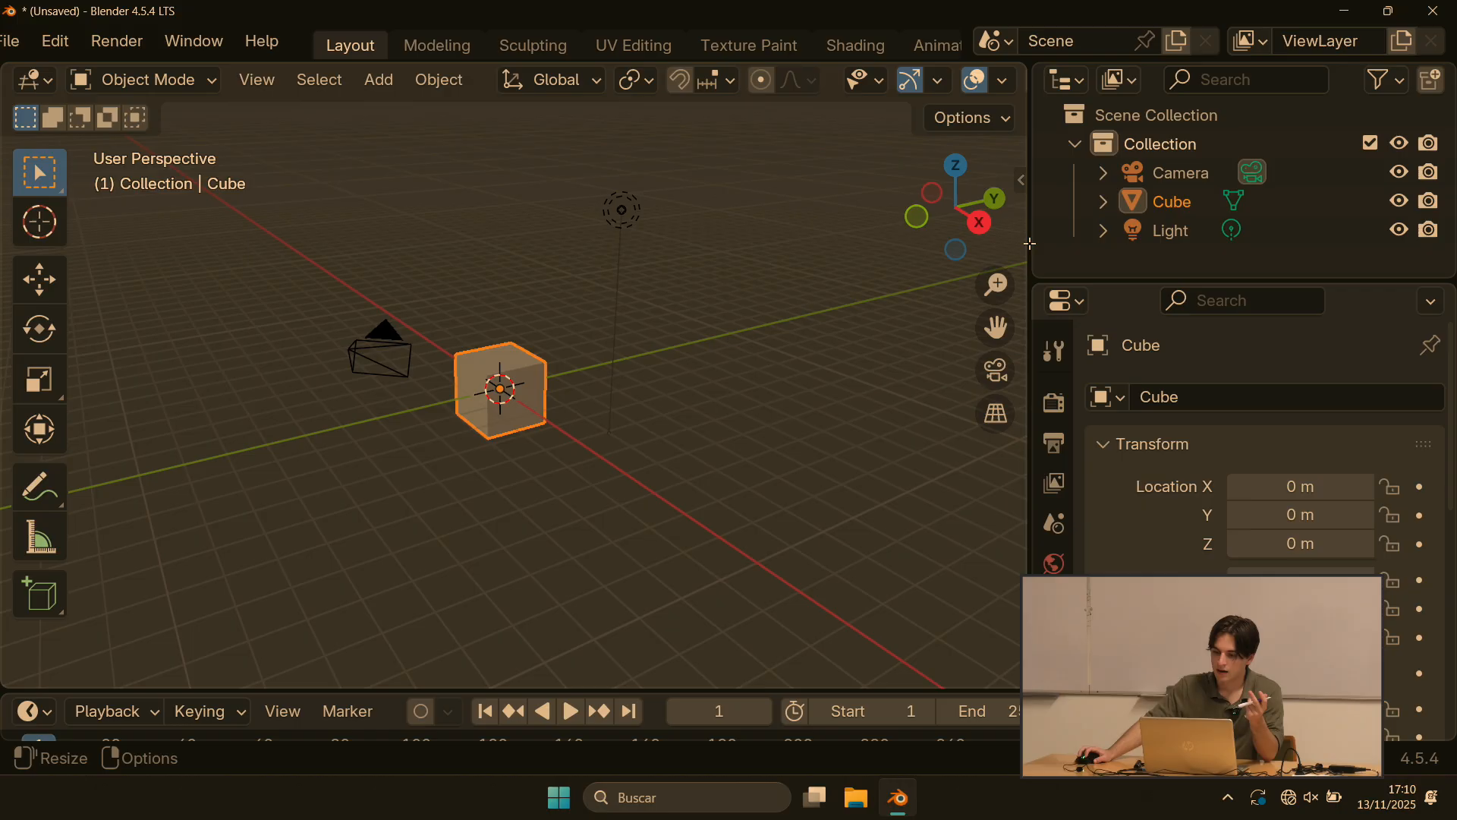
# Step: Split the Properties editor vertically in two, rejoin the halves, and narrow the column holding it and the Outliner slightly
pyautogui.moveTo(1034, 281); pyautogui.dragTo(1175, 423)
pyautogui.moveTo(1029, 364); pyautogui.dragTo(994, 387)
pyautogui.rightClick(1176, 351)
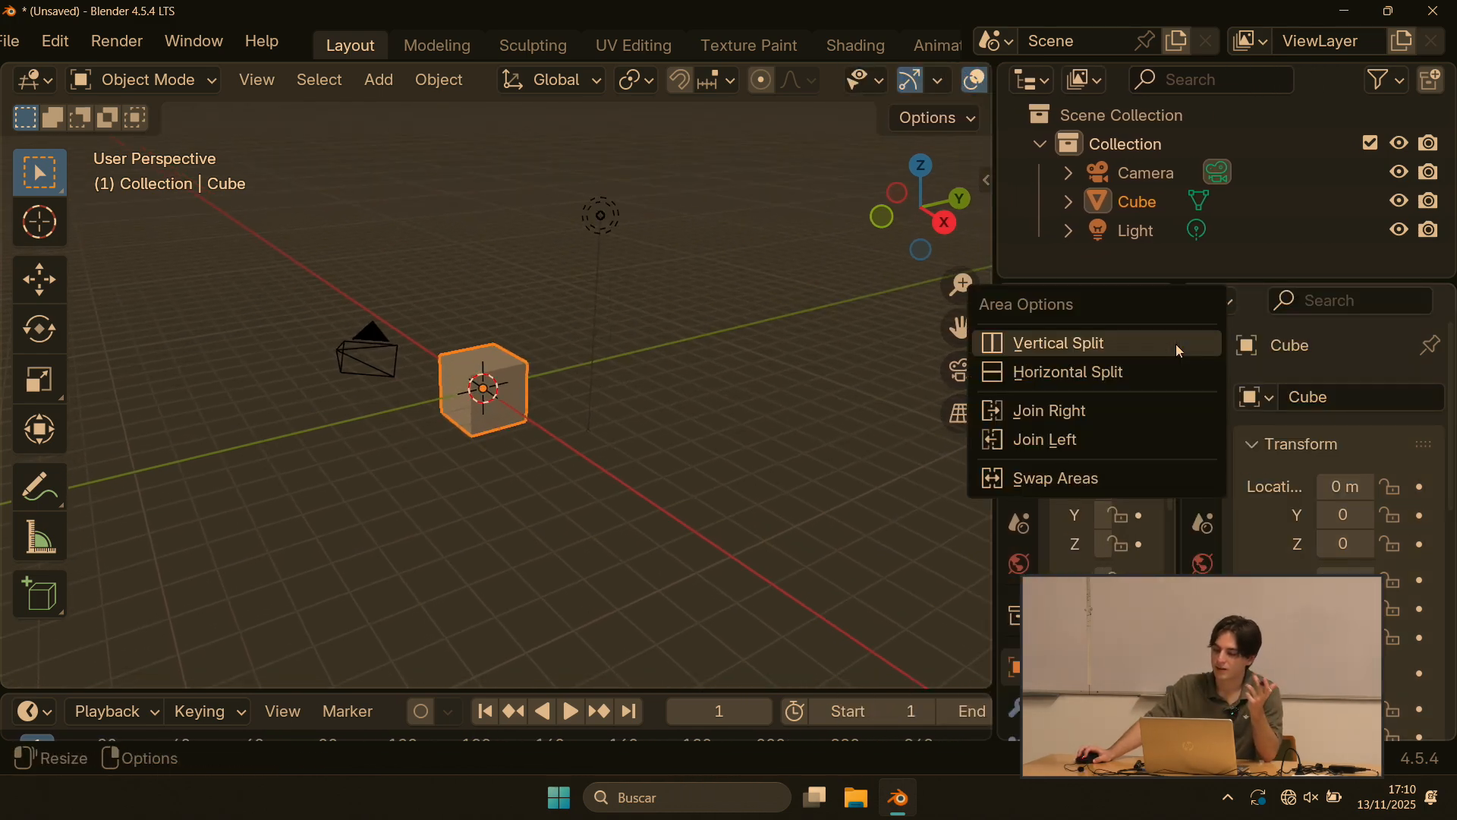
pyautogui.click(1083, 410)
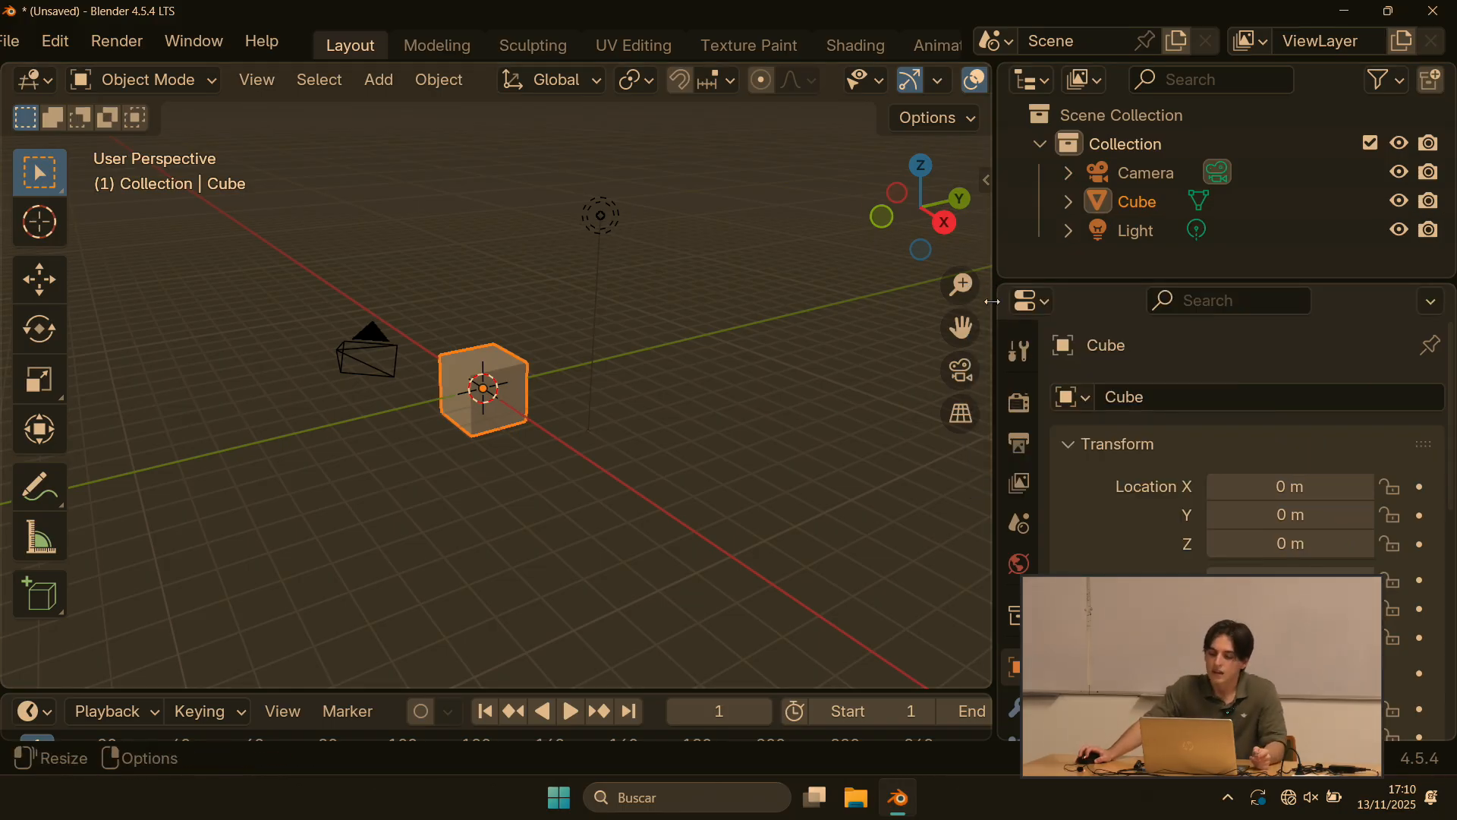
pyautogui.moveTo(990, 300); pyautogui.dragTo(1057, 324)
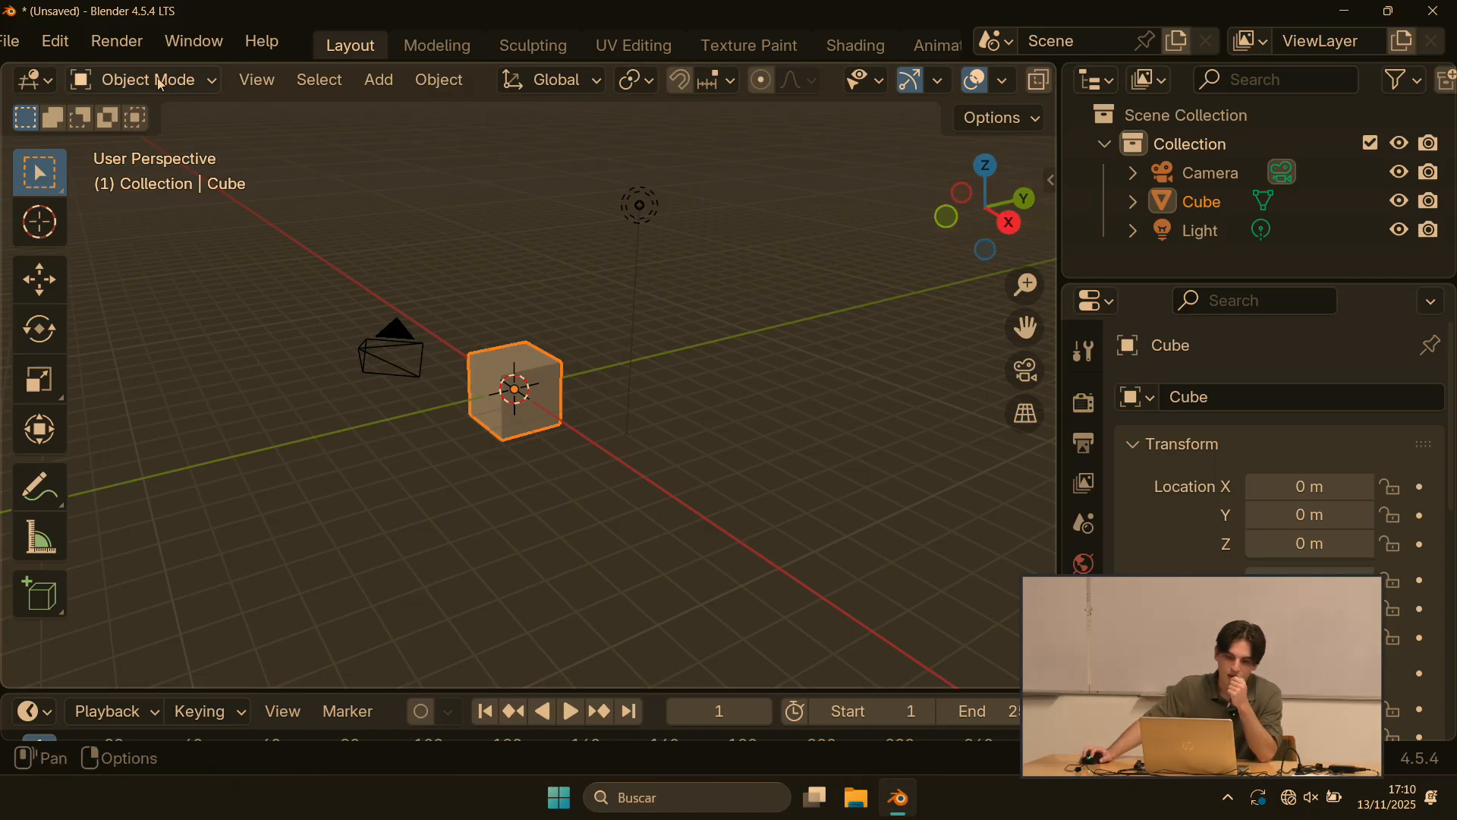
# Step: Examine the object interaction modes and the view, selection and add commands available in the 3D viewport
pyautogui.click(215, 84)
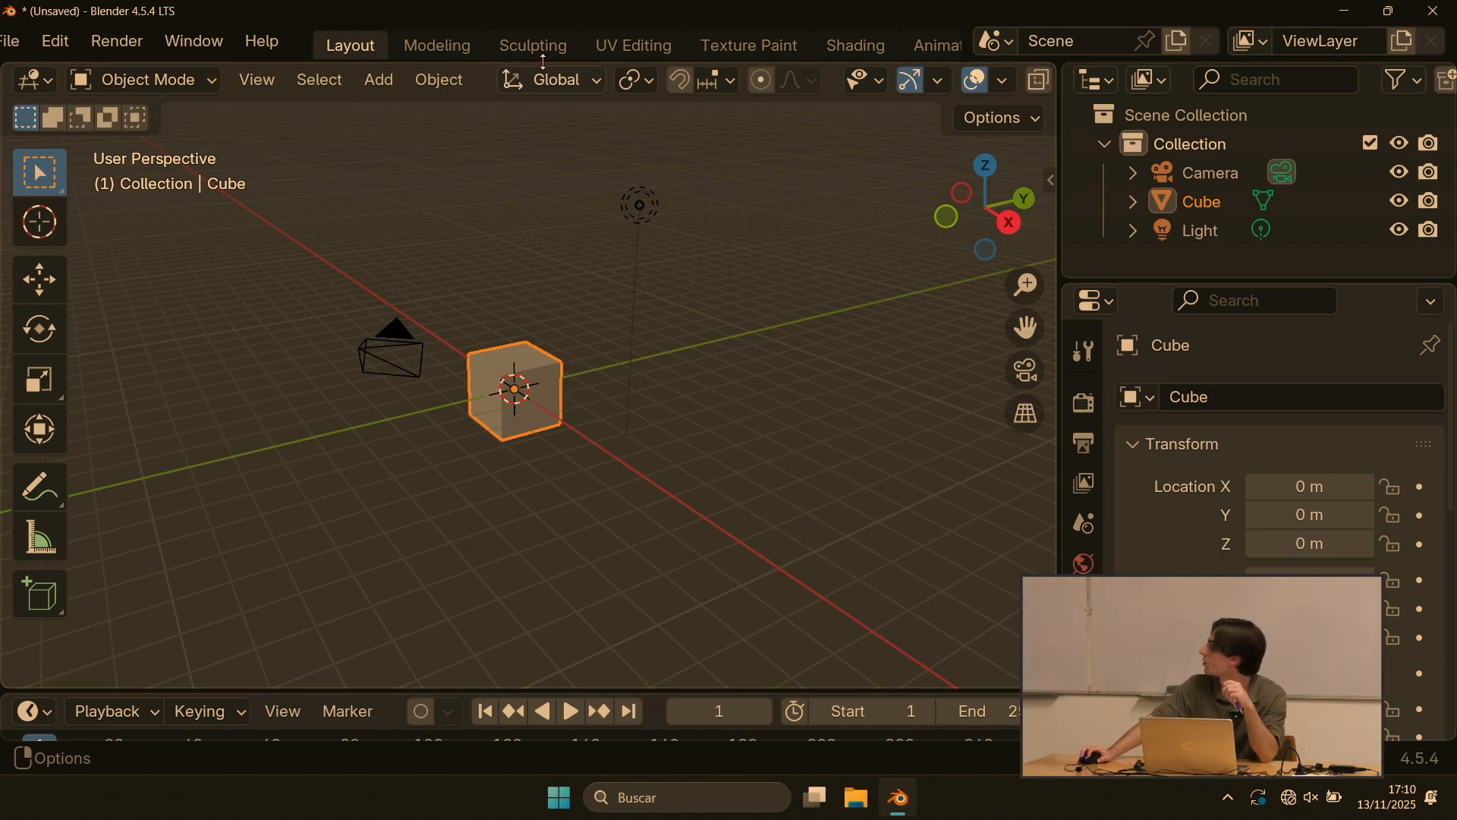
pyautogui.click(164, 81)
pyautogui.click(258, 80)
pyautogui.click(267, 84)
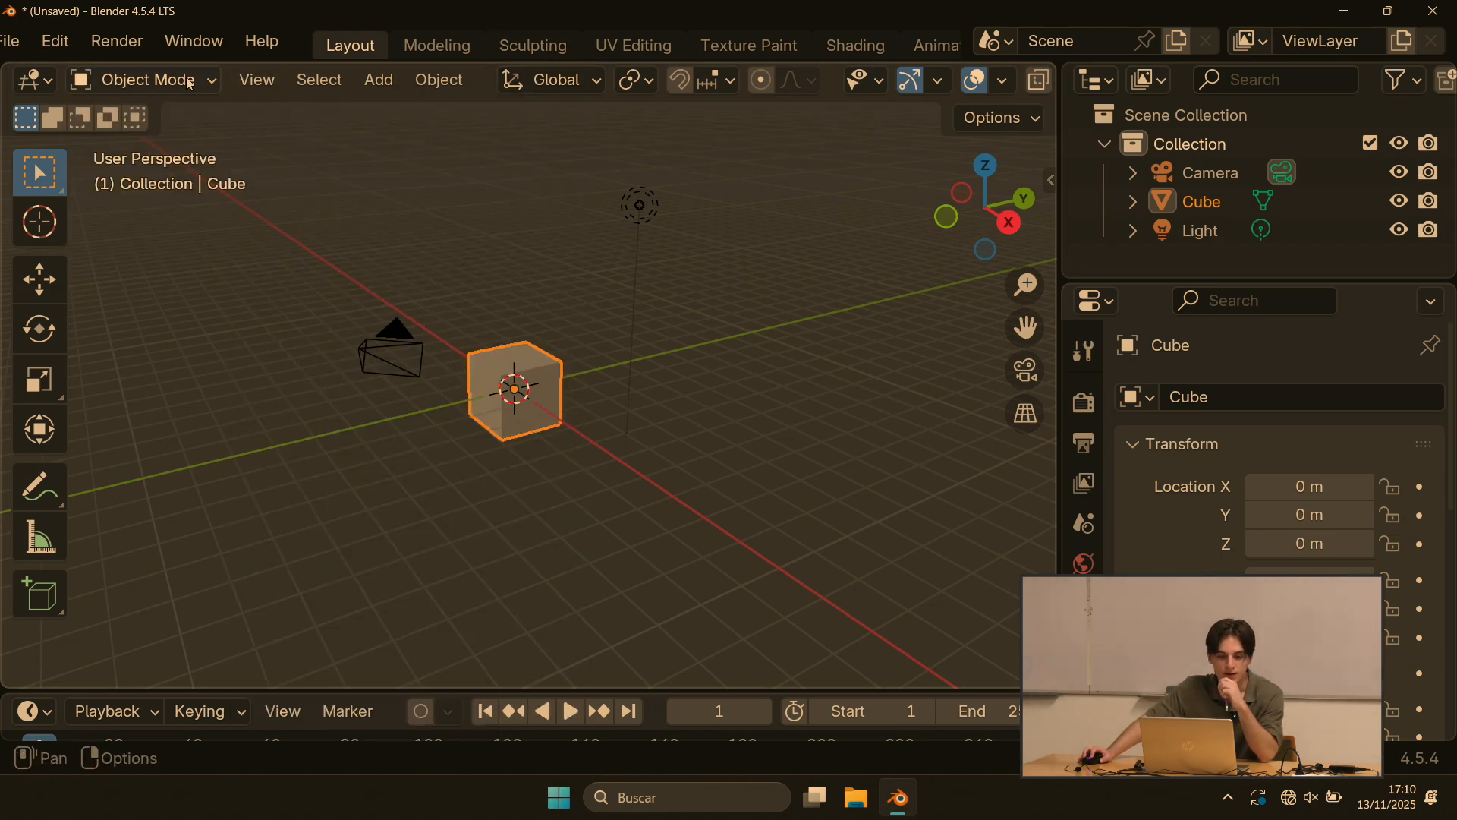
pyautogui.click(271, 82)
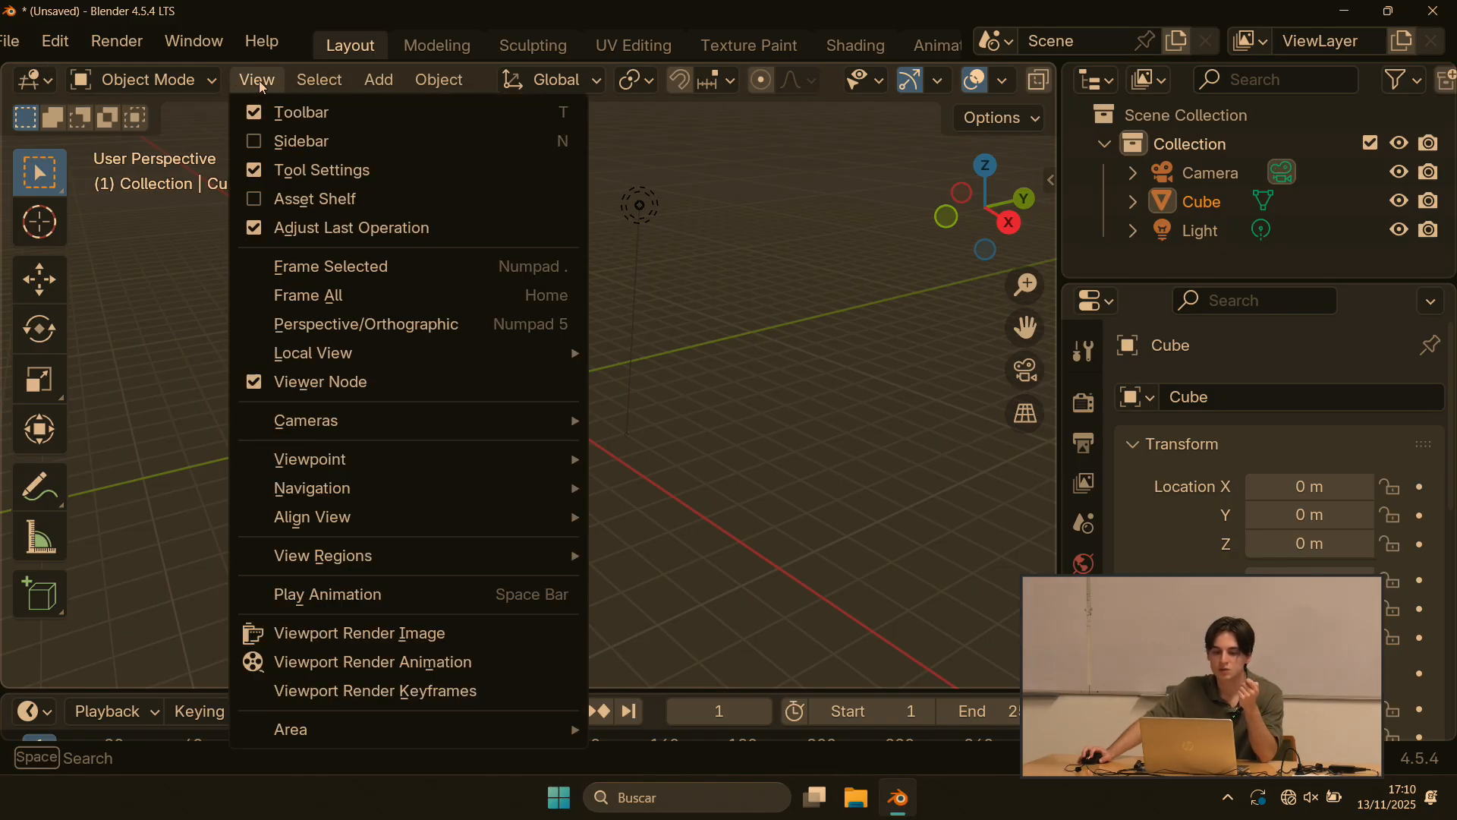
pyautogui.moveTo(321, 85)
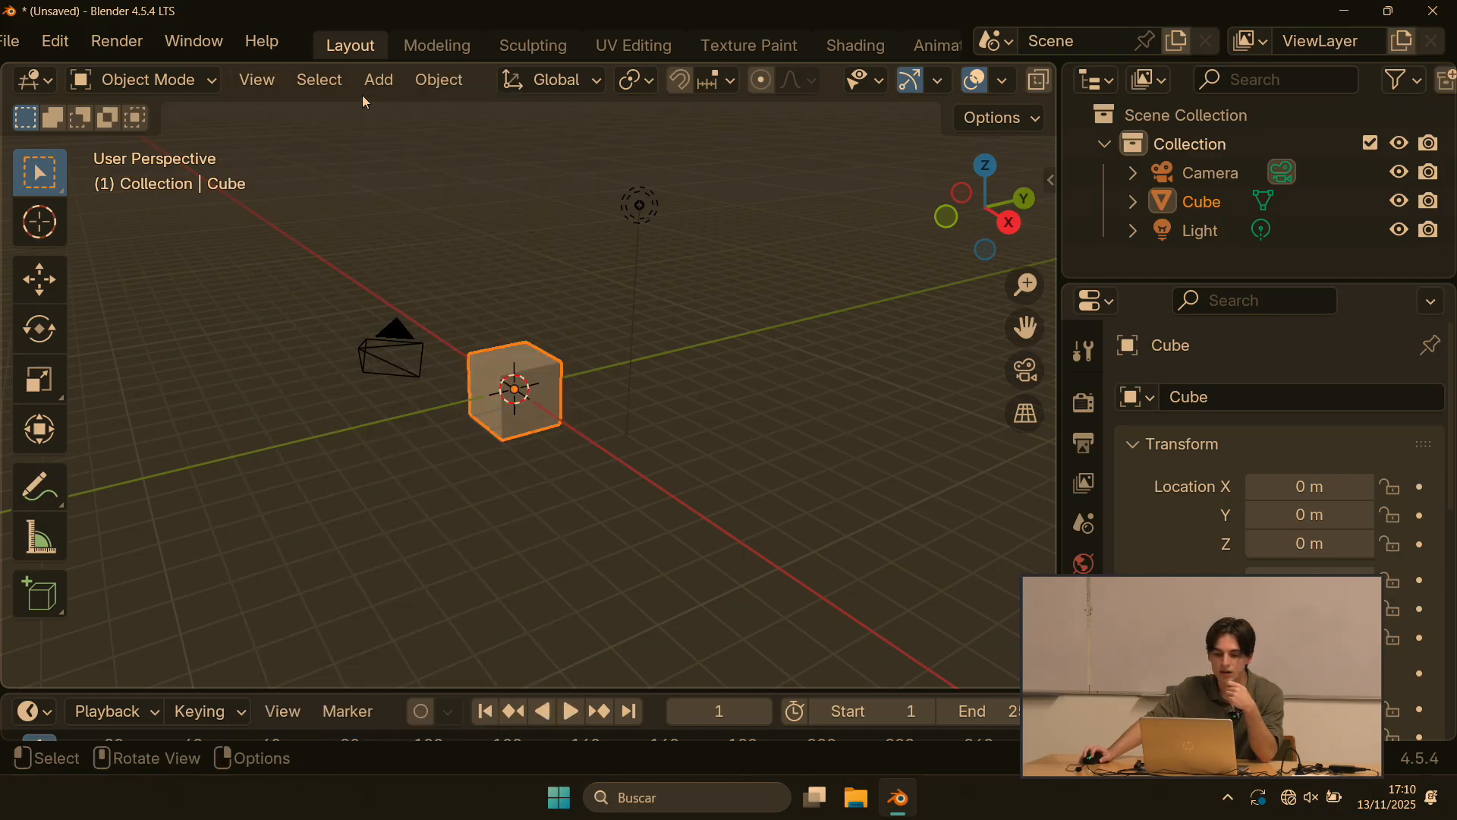
pyautogui.click(378, 84)
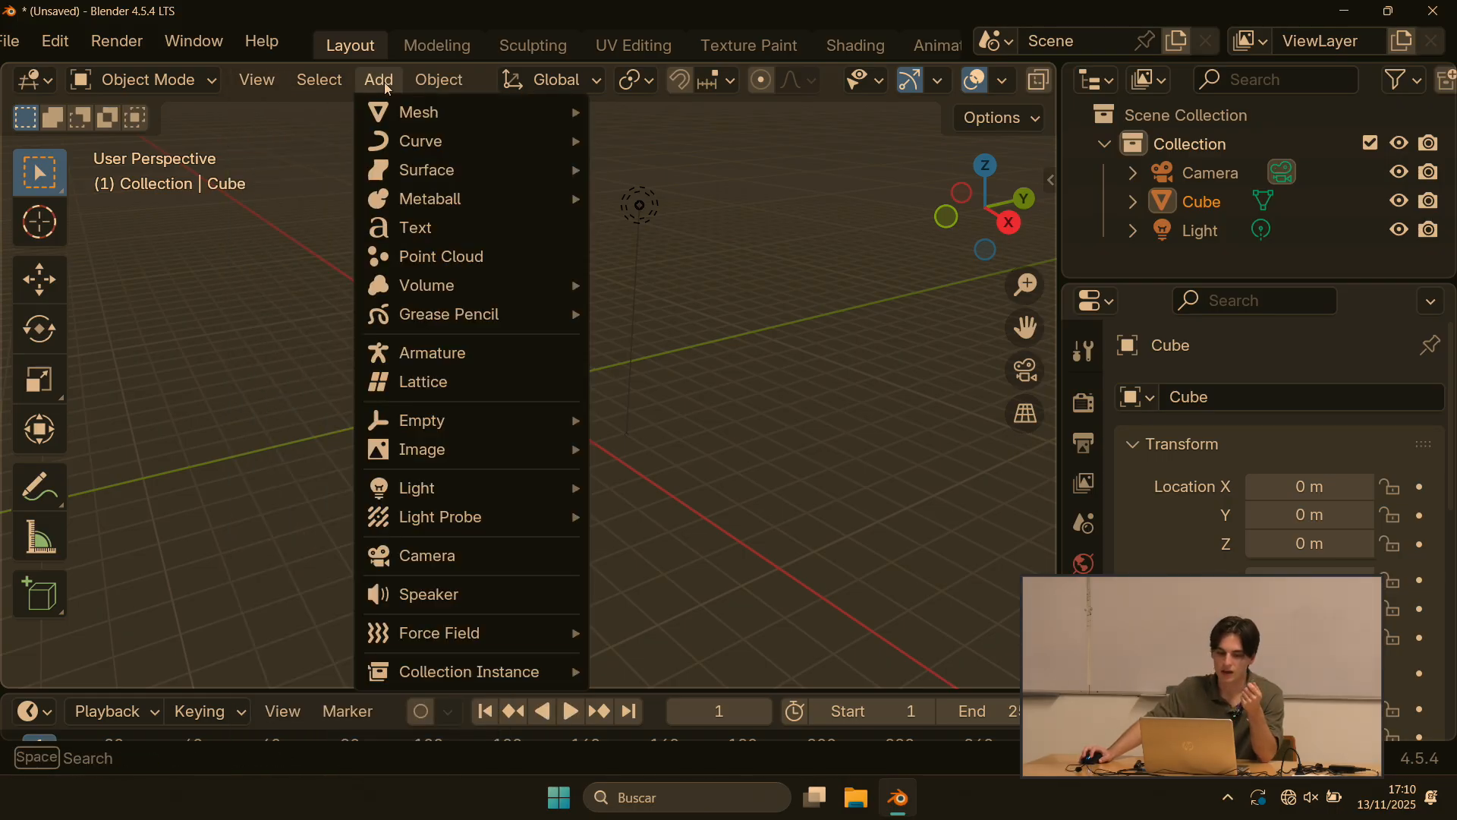
pyautogui.click(384, 82)
# Step: Select the light, followed by the camera, directly in the 3D viewport
pyautogui.moveTo(522, 376)
pyautogui.mouseDown(button='middle')
pyautogui.moveTo(557, 350)
pyautogui.moveTo(533, 371)
pyautogui.mouseUp(button='middle')
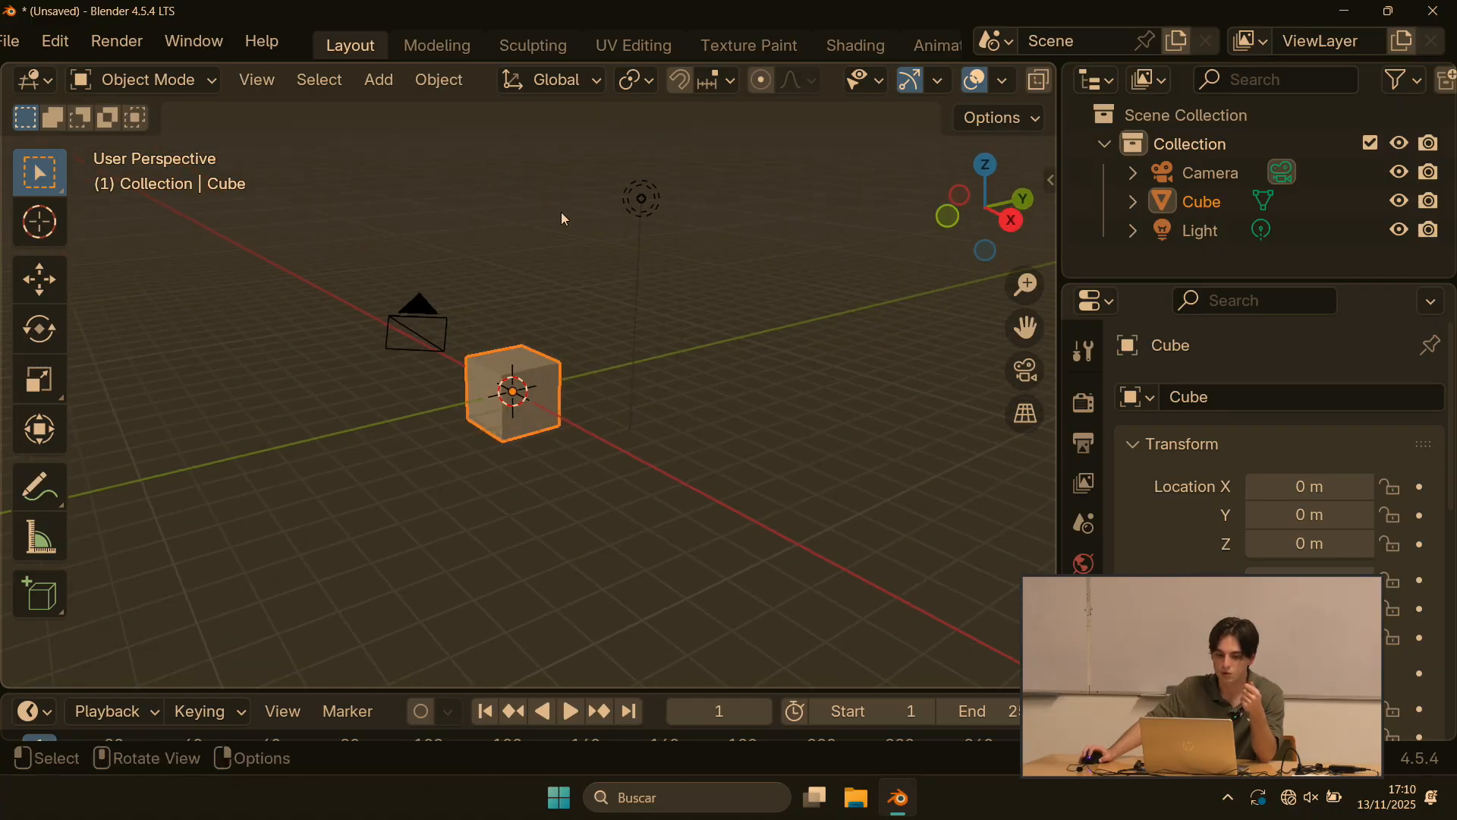
pyautogui.click(636, 193)
pyautogui.click(416, 327)
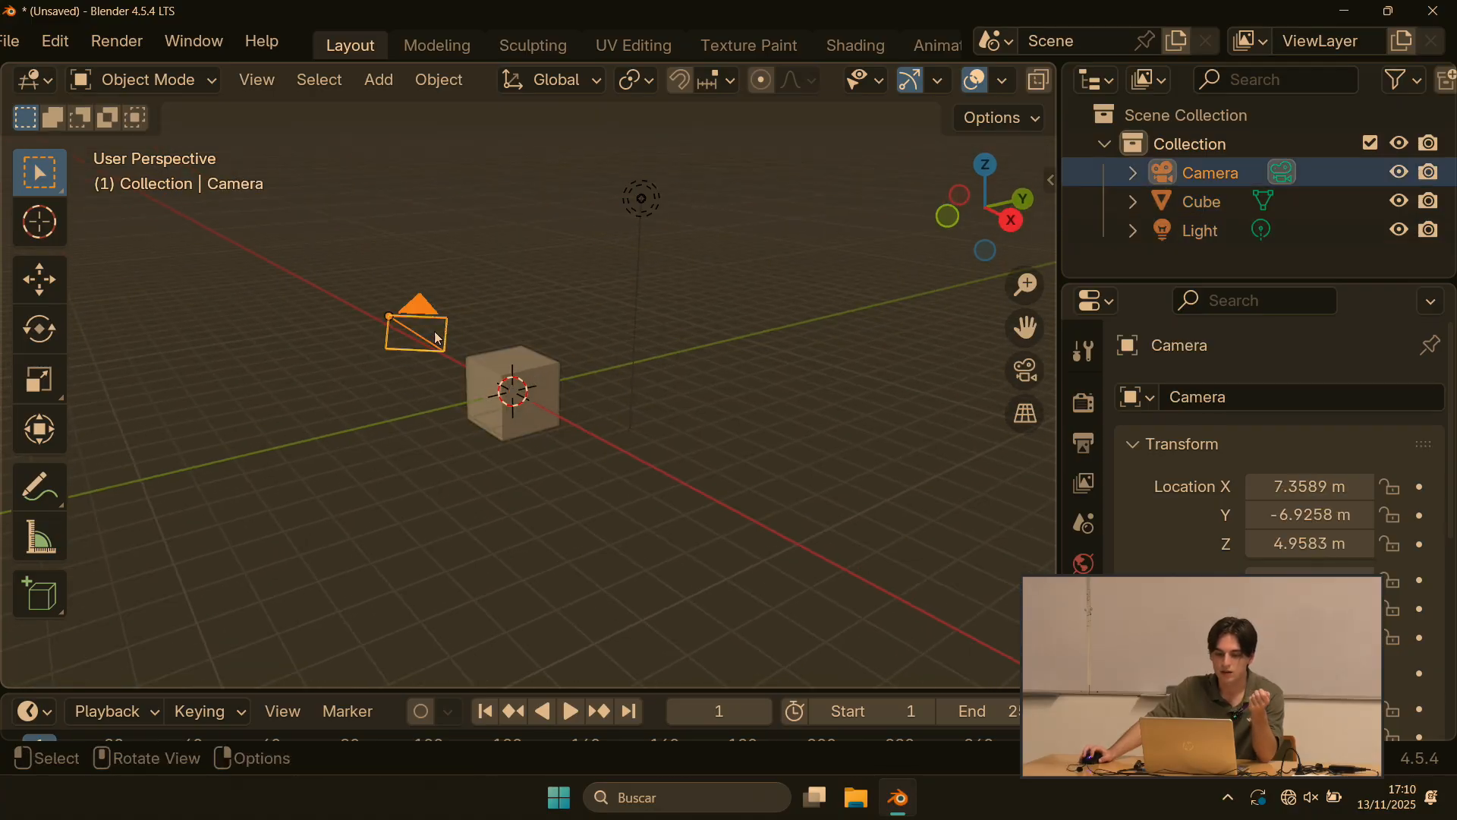
# Step: Examine the object types and mesh primitives that can be added to the scene, without adding any
pyautogui.click(422, 89)
pyautogui.click(370, 117)
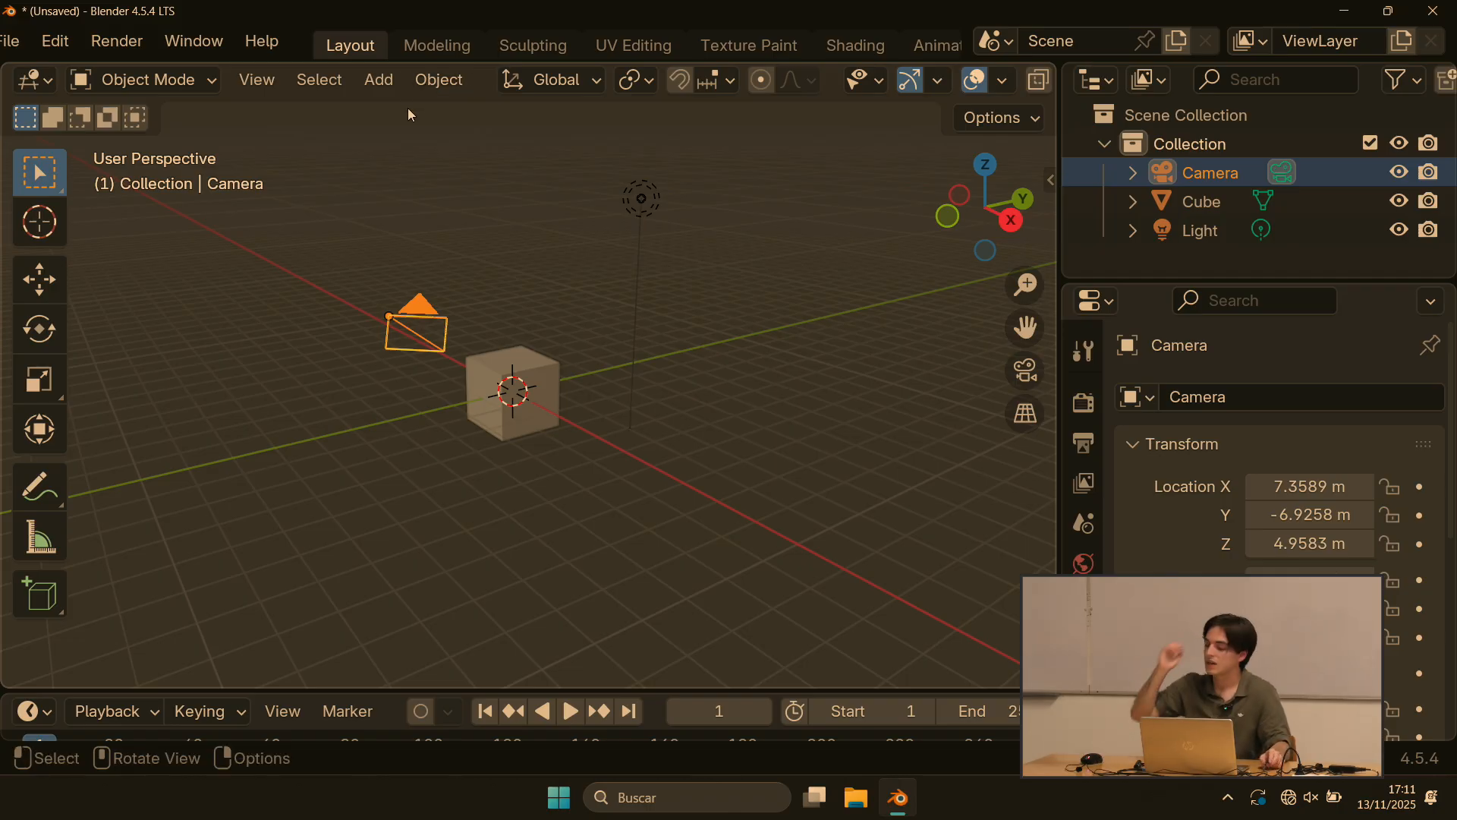
pyautogui.click(370, 82)
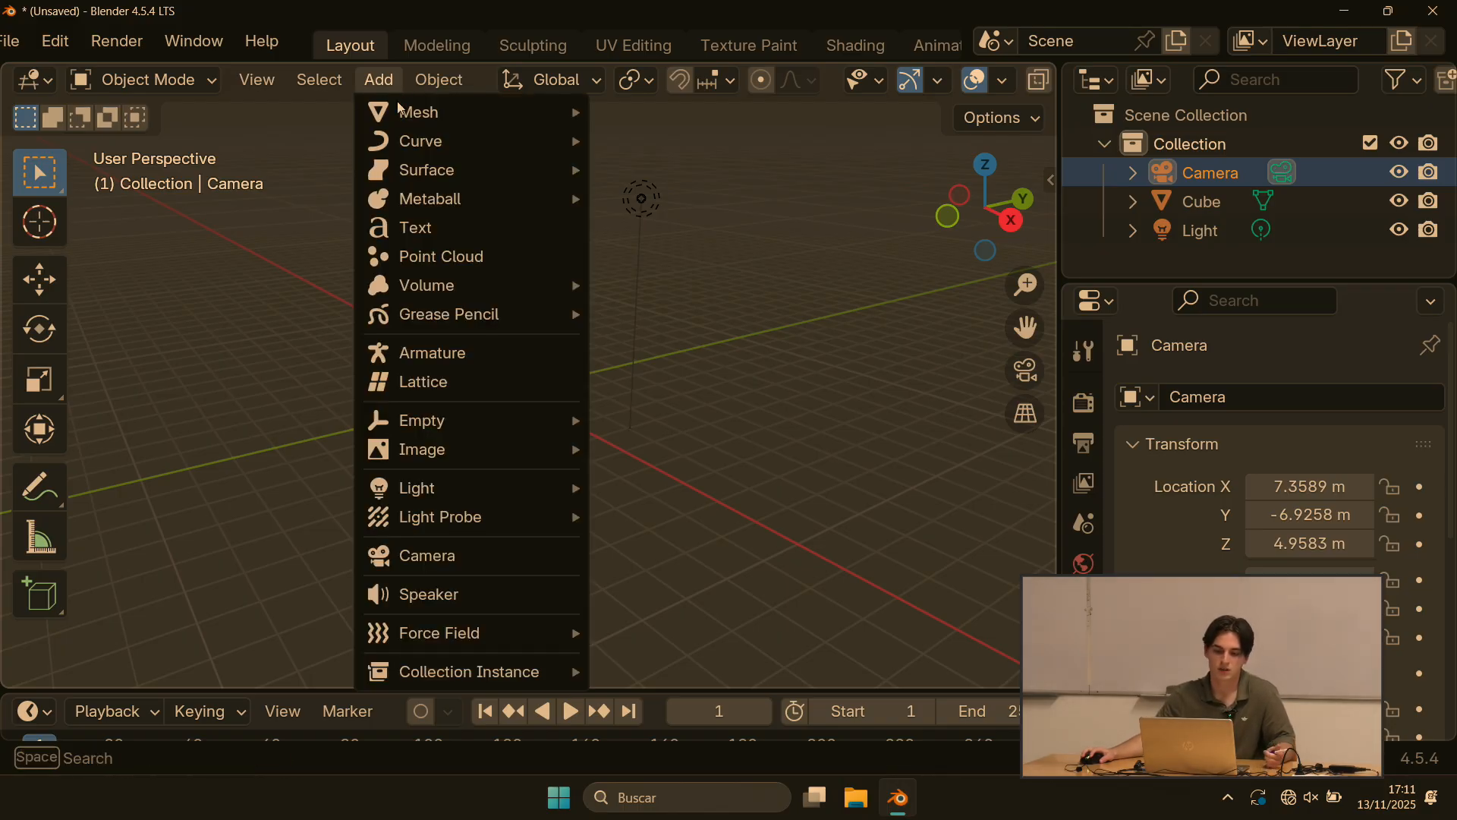
pyautogui.moveTo(423, 114)
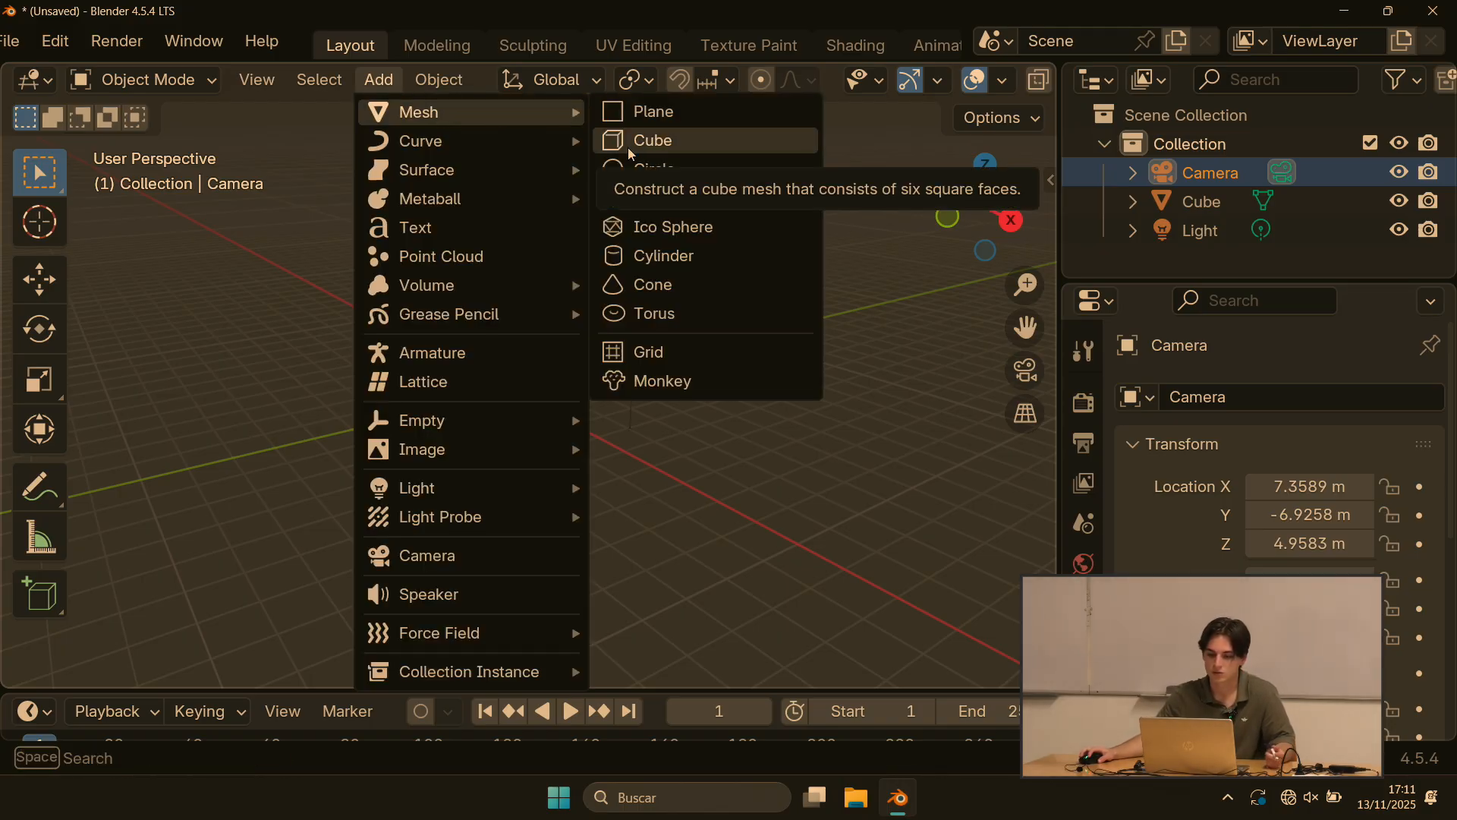
pyautogui.press('Escape')
pyautogui.click(698, 329)
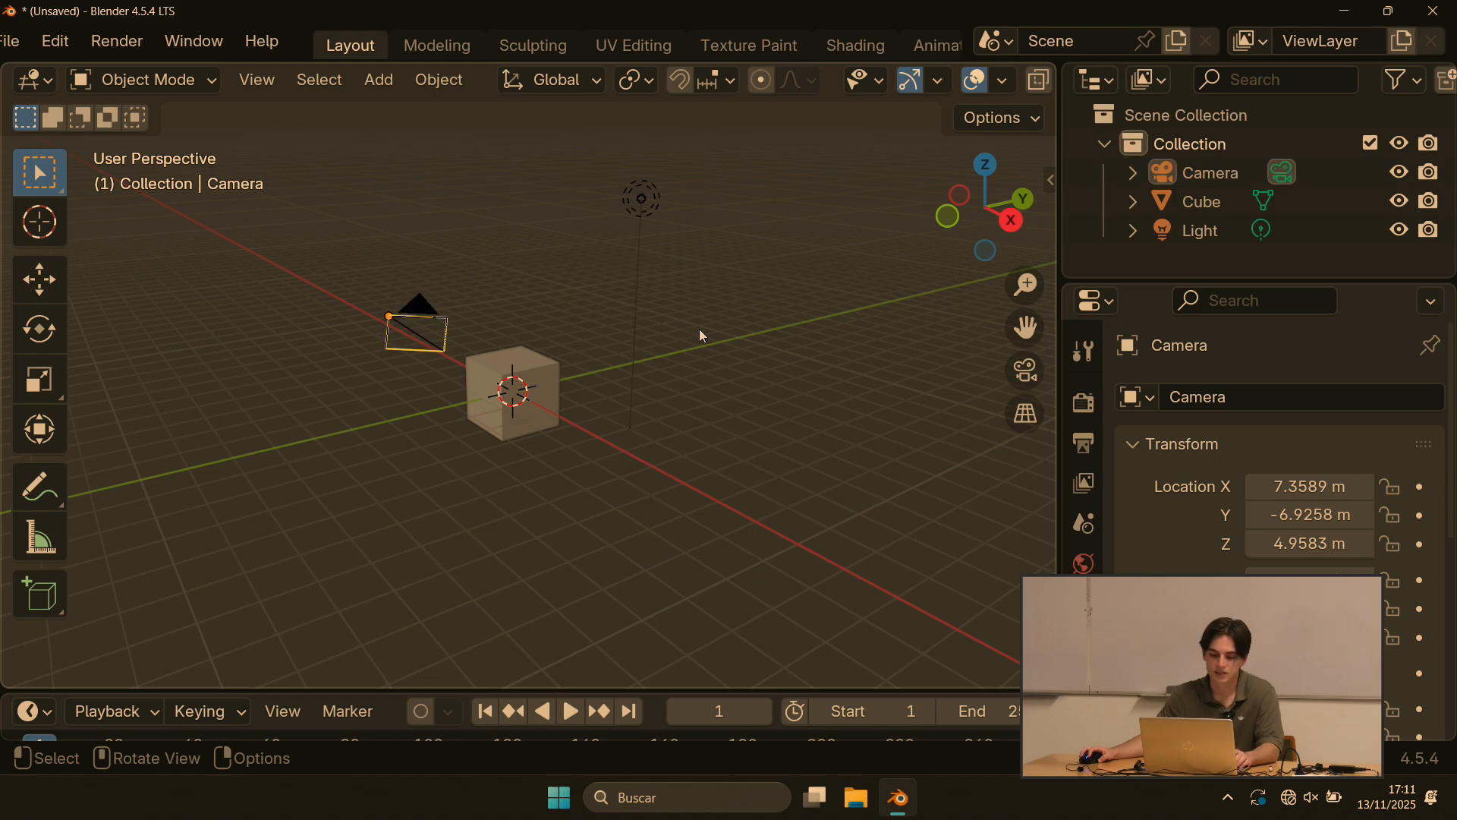
pyautogui.hotkey('shift', 'a')
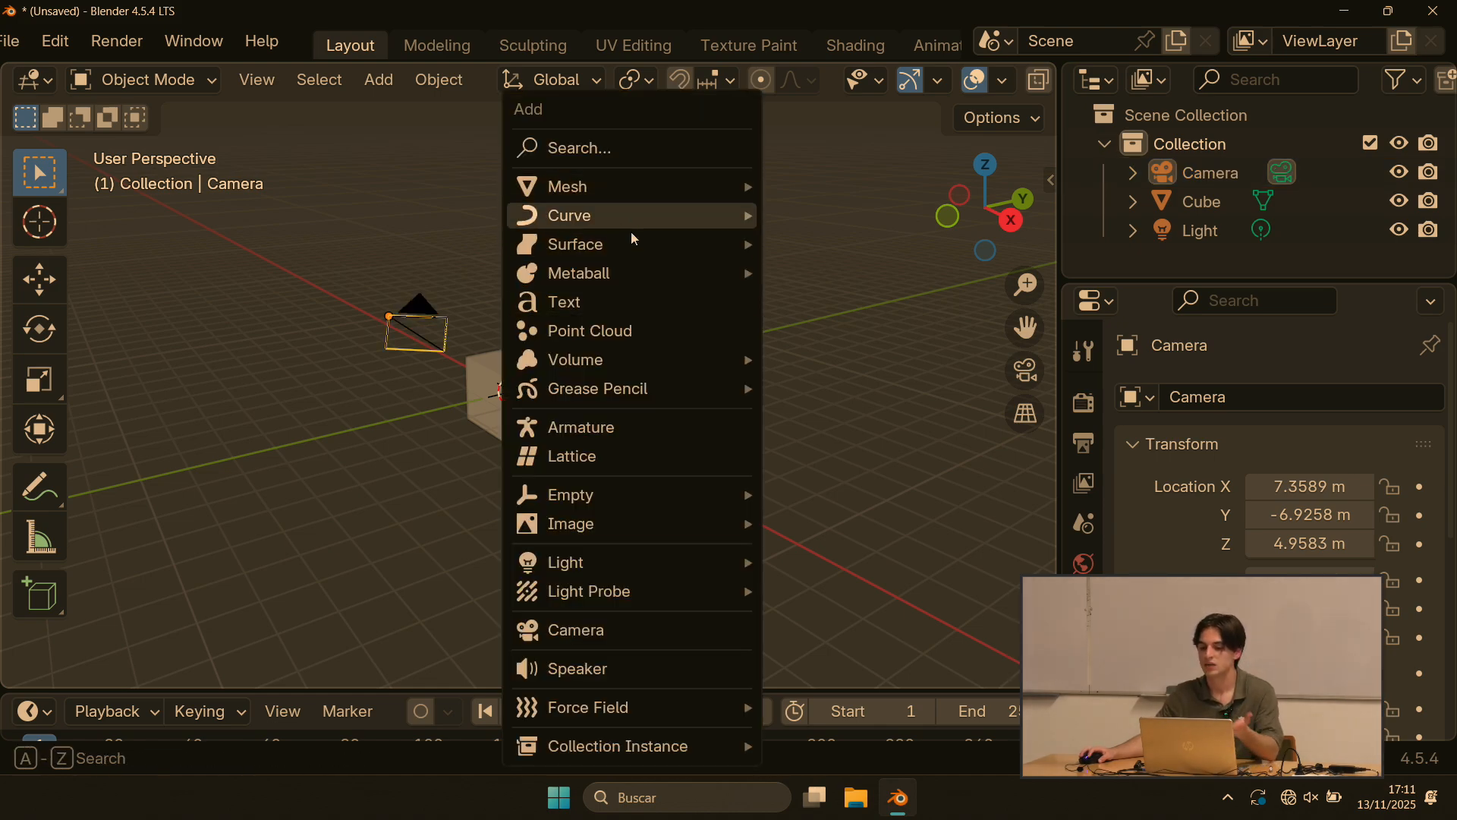
pyautogui.moveTo(635, 190)
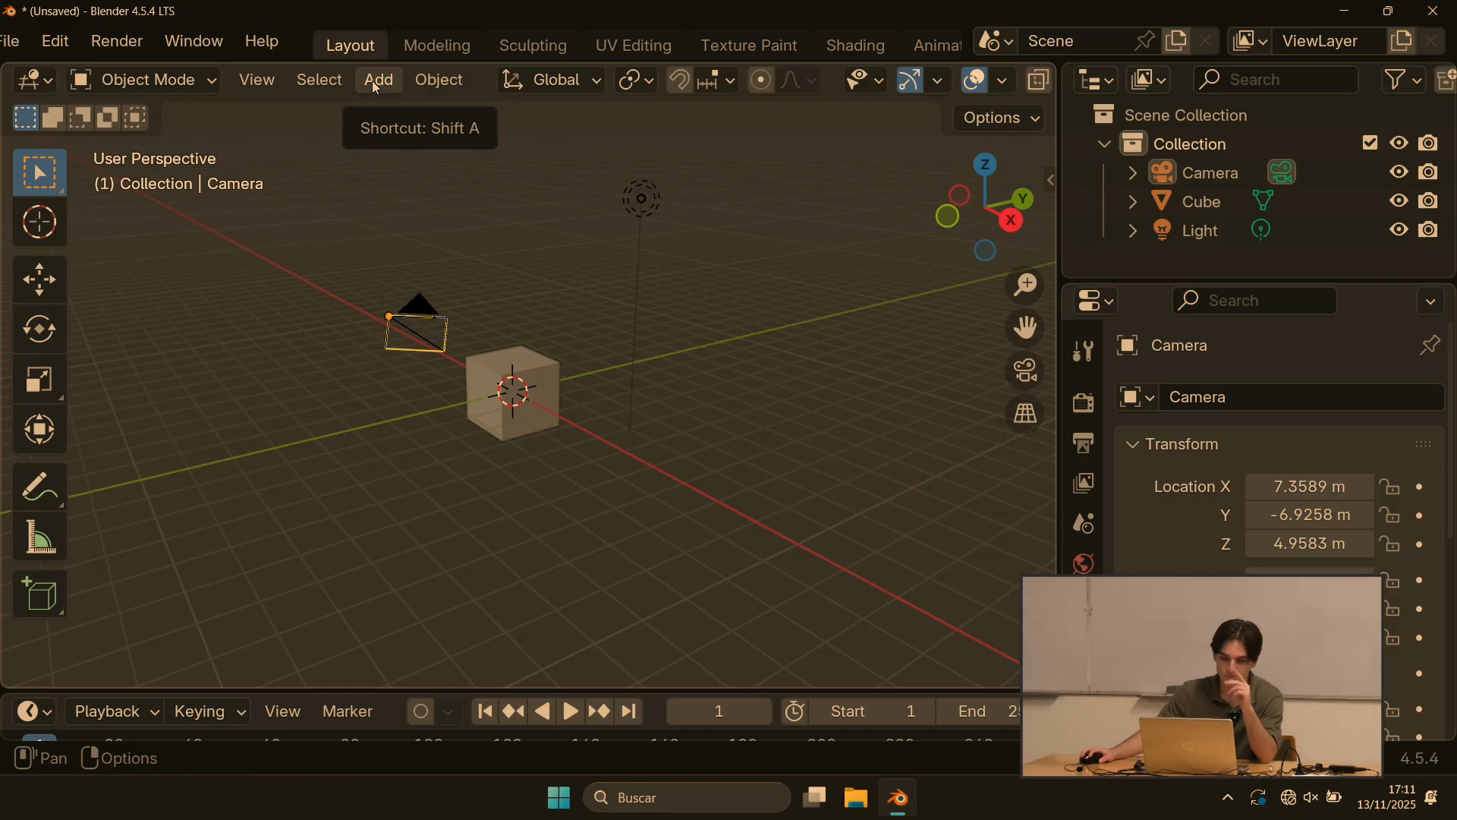
# Step: Select all objects in the scene and clear the selection
pyautogui.click(321, 80)
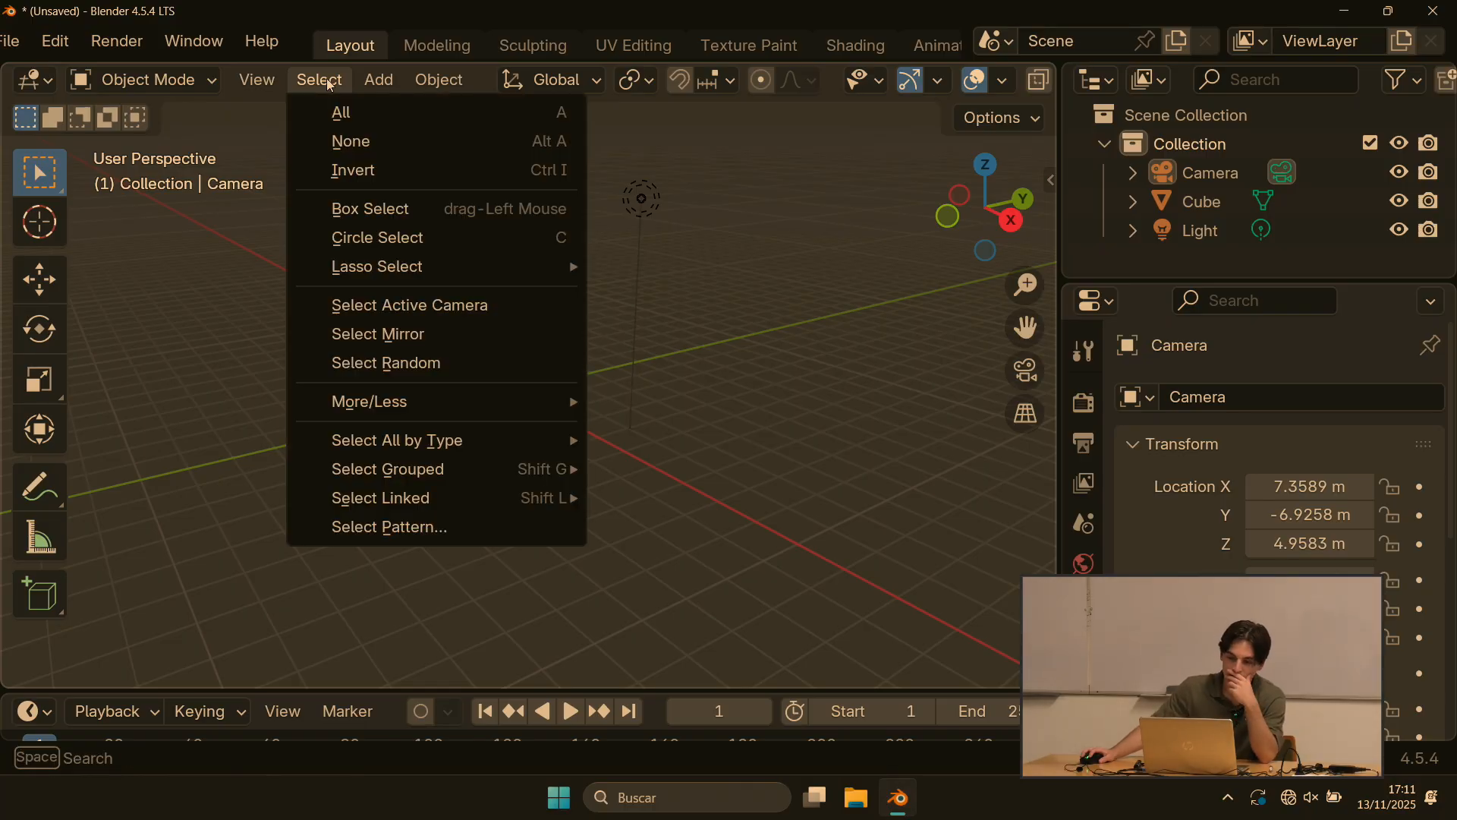
pyautogui.click(343, 115)
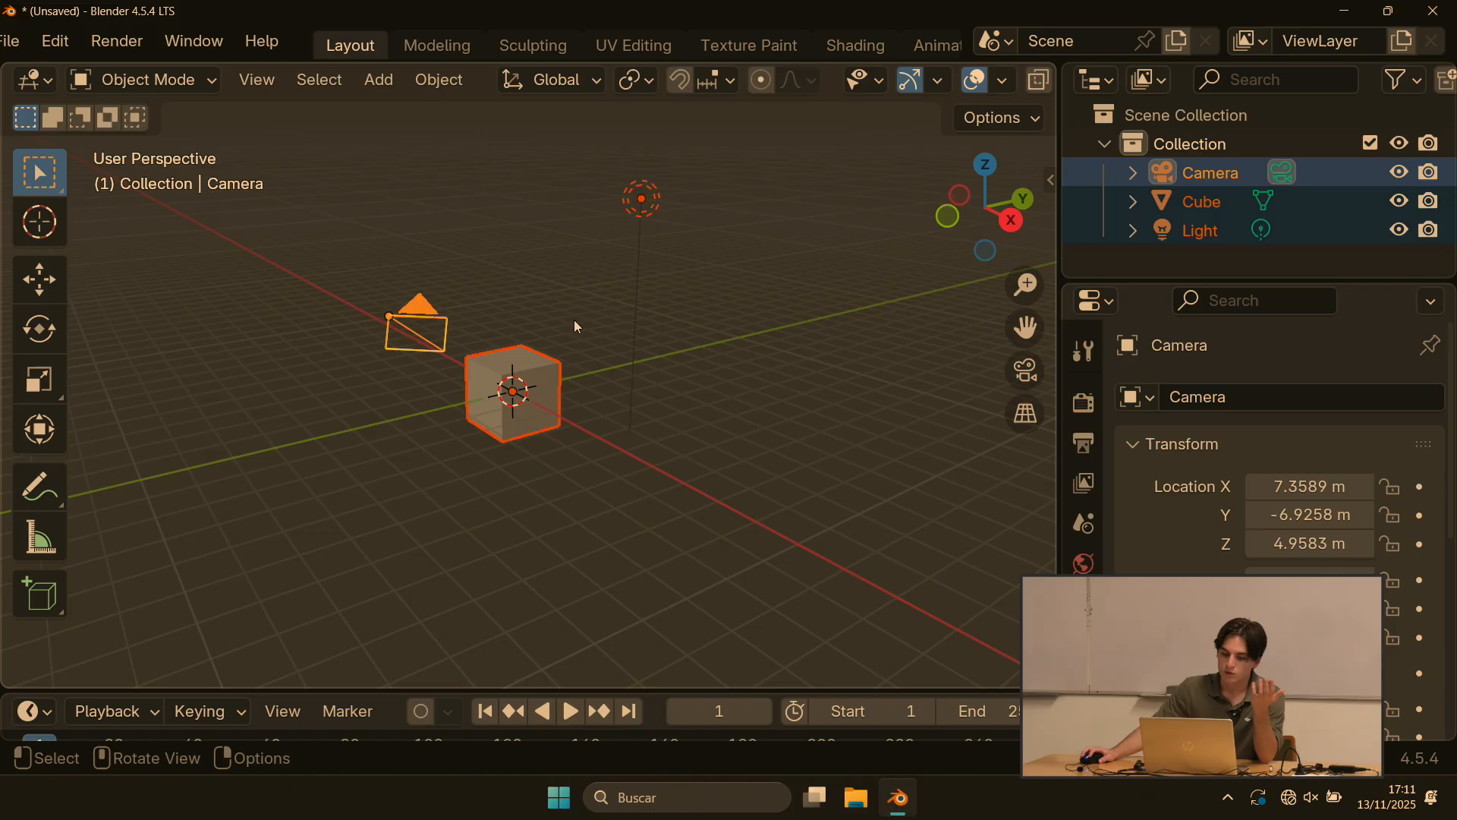
pyautogui.click(545, 285)
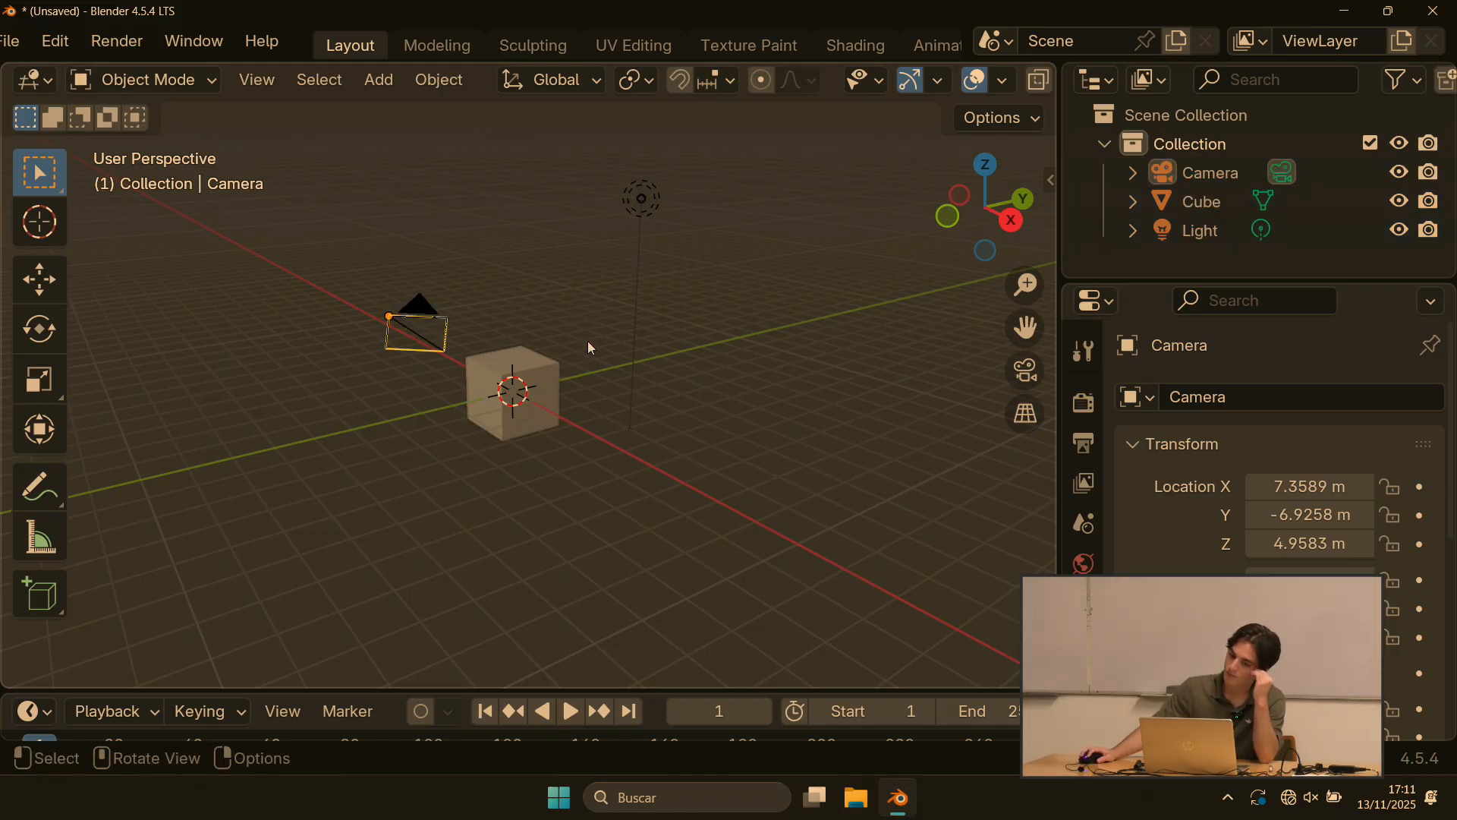
# Step: Select the cube, camera and light one at a time, and box-select the camera and cube together
pyautogui.click(552, 365)
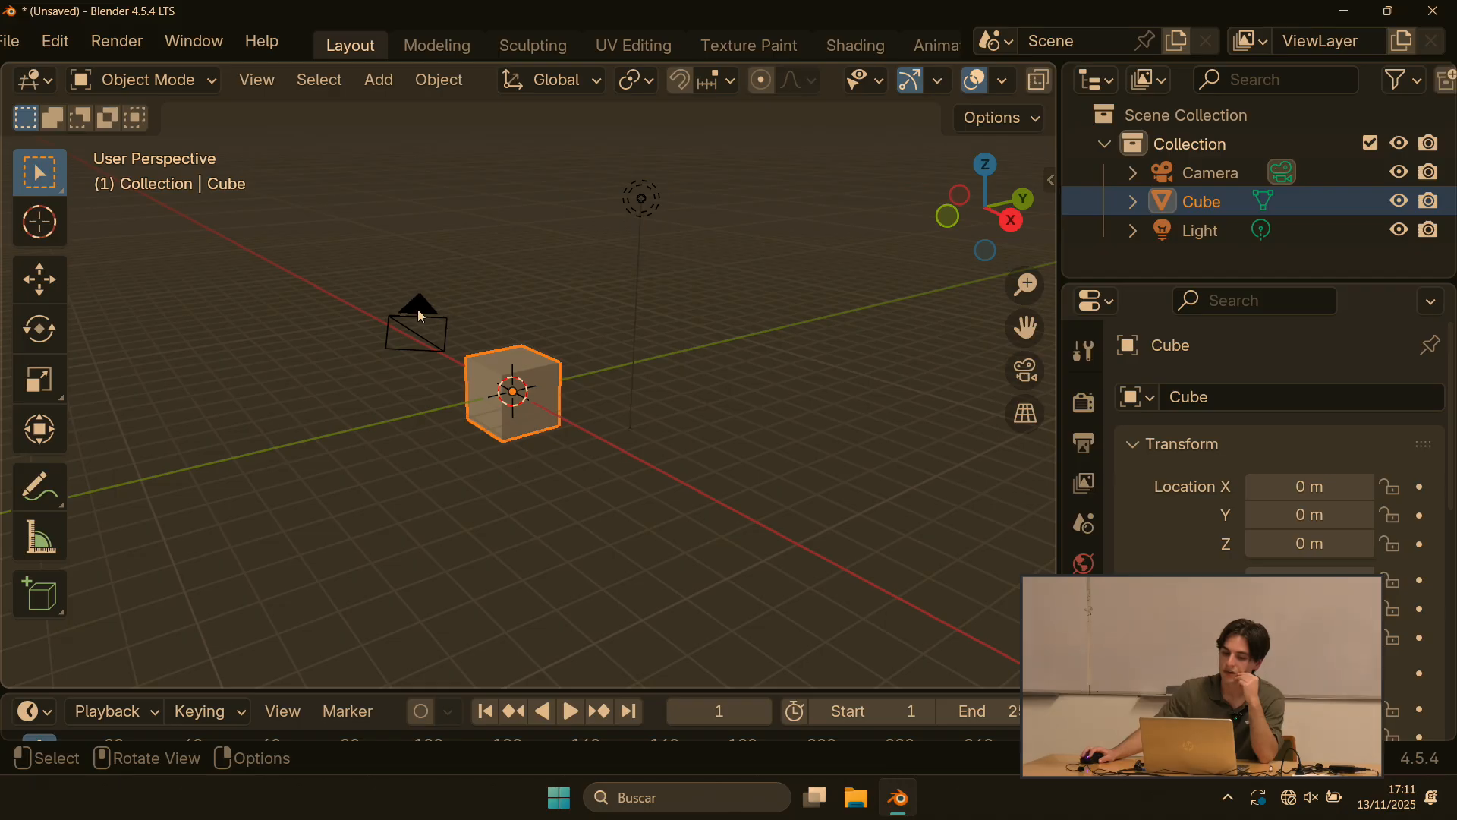
pyautogui.click(417, 308)
pyautogui.click(643, 200)
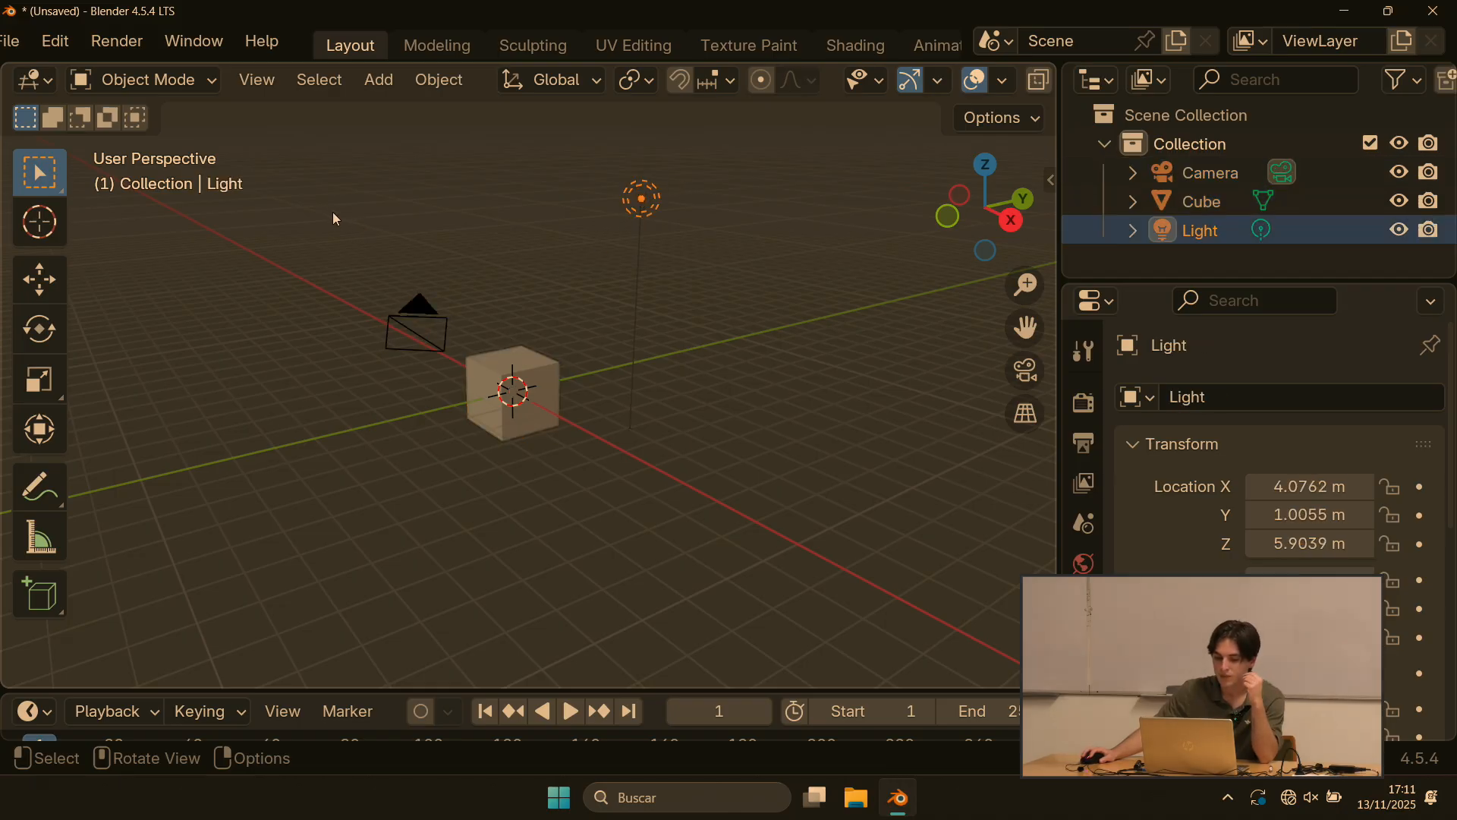
pyautogui.moveTo(333, 212); pyautogui.dragTo(593, 553)
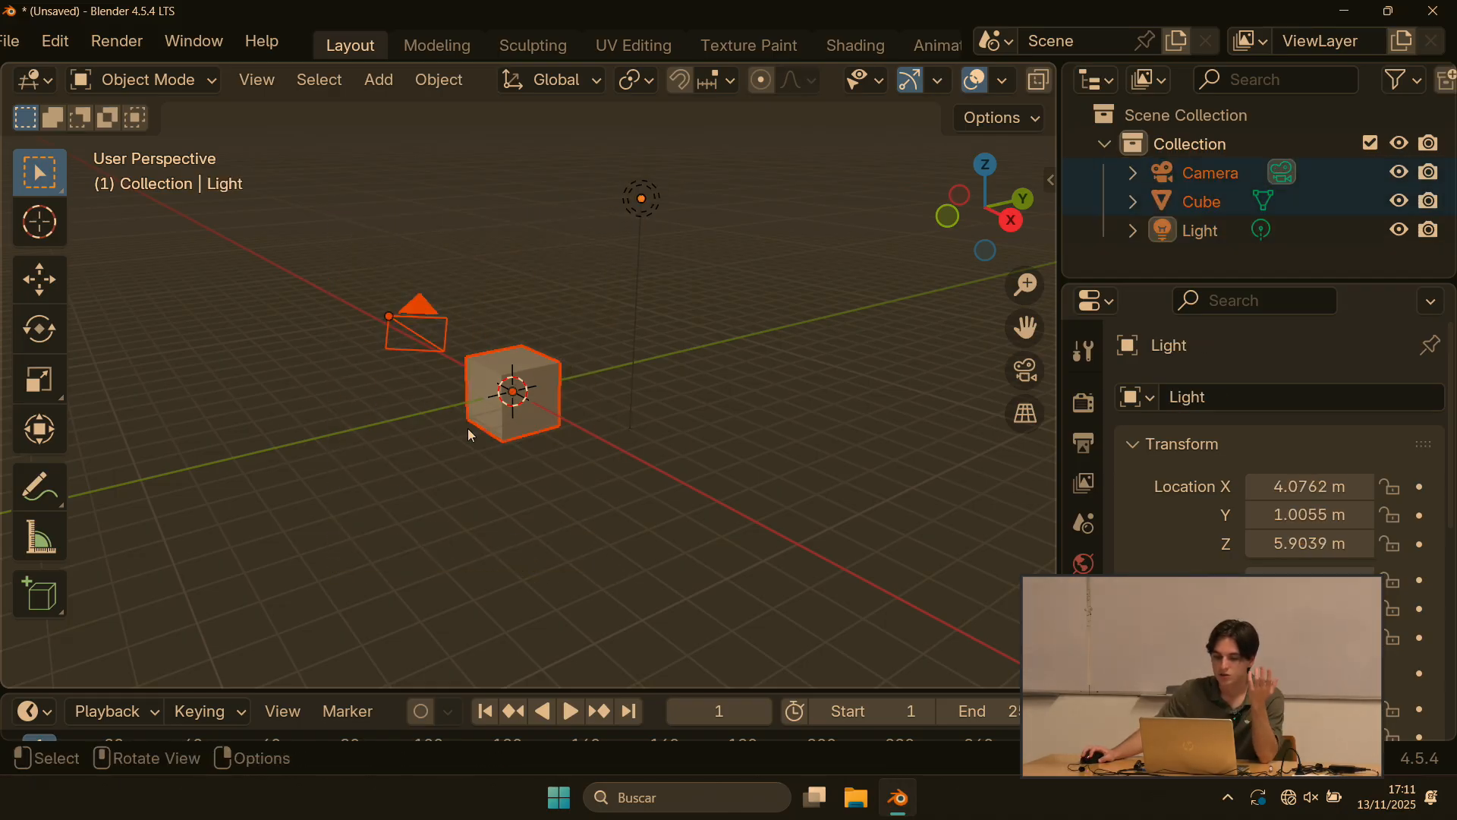
pyautogui.moveTo(345, 217); pyautogui.dragTo(602, 485)
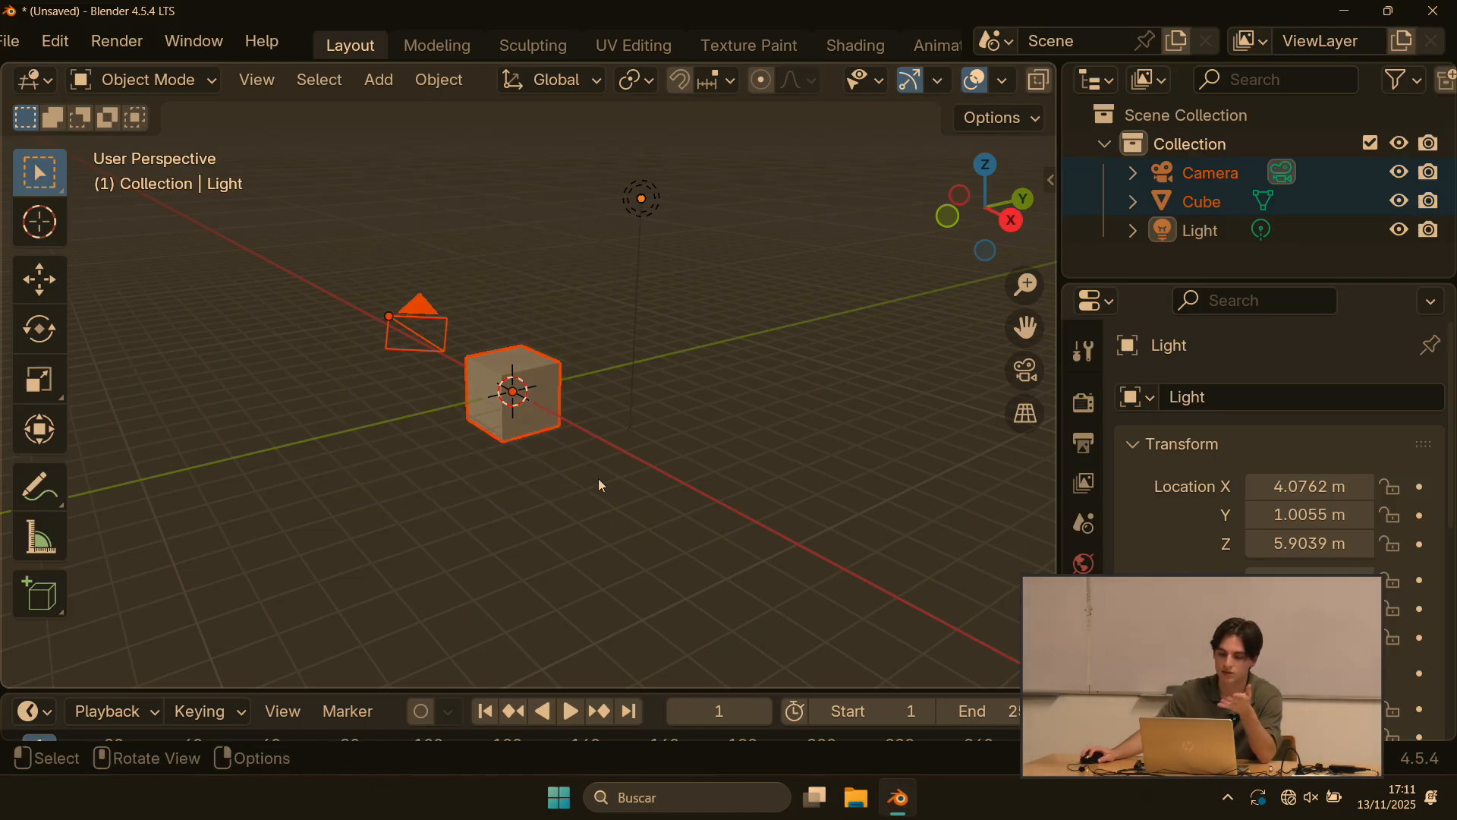
# Step: Select the cube, add the light and the camera to the selection, and clear the whole selection
pyautogui.click(537, 293)
pyautogui.click(543, 383)
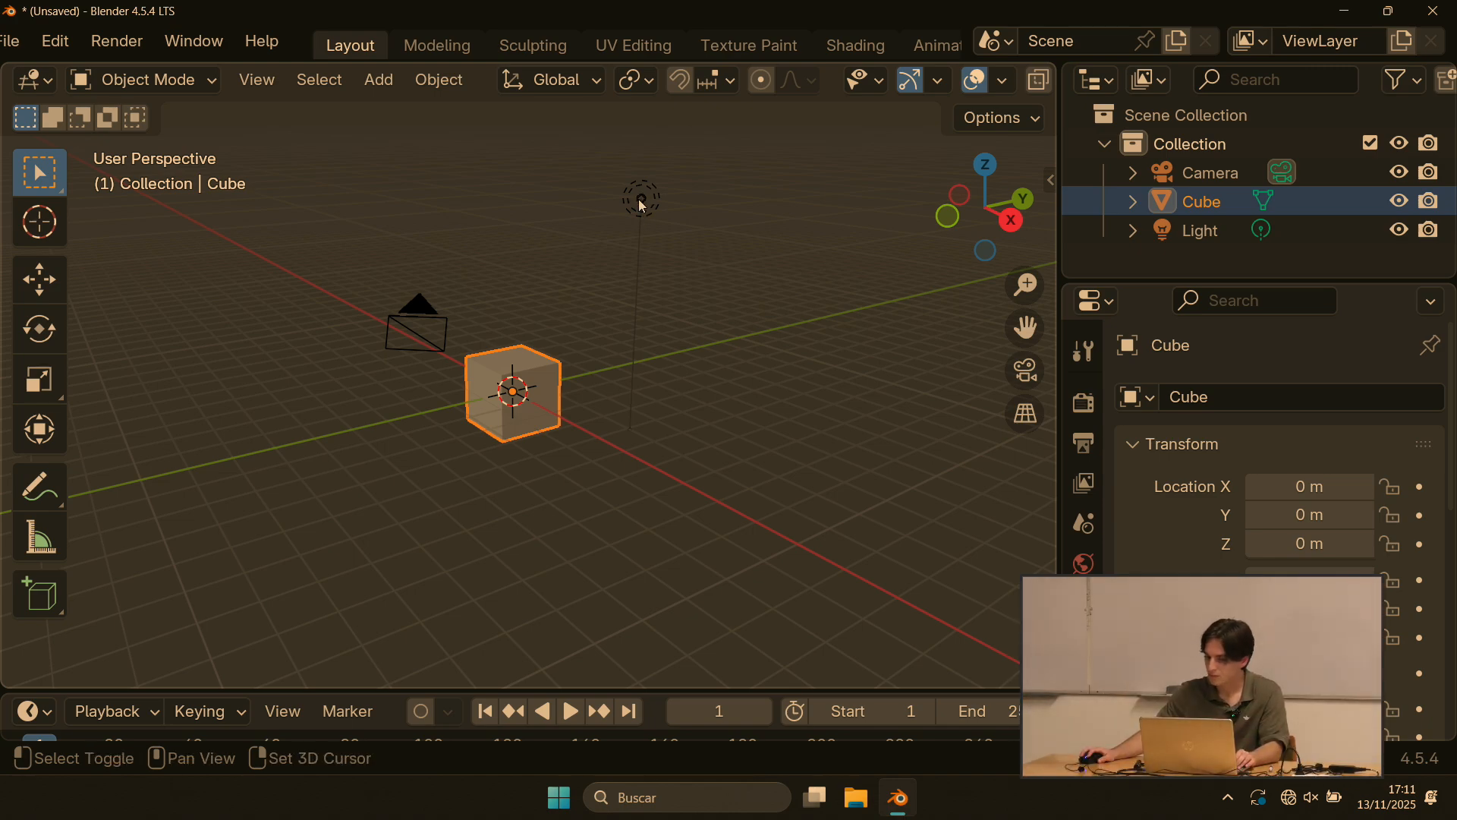
pyautogui.keyDown('shift'); pyautogui.click(642, 202); pyautogui.keyUp('shift')
pyautogui.keyDown('shift'); pyautogui.click(404, 322); pyautogui.keyUp('shift')
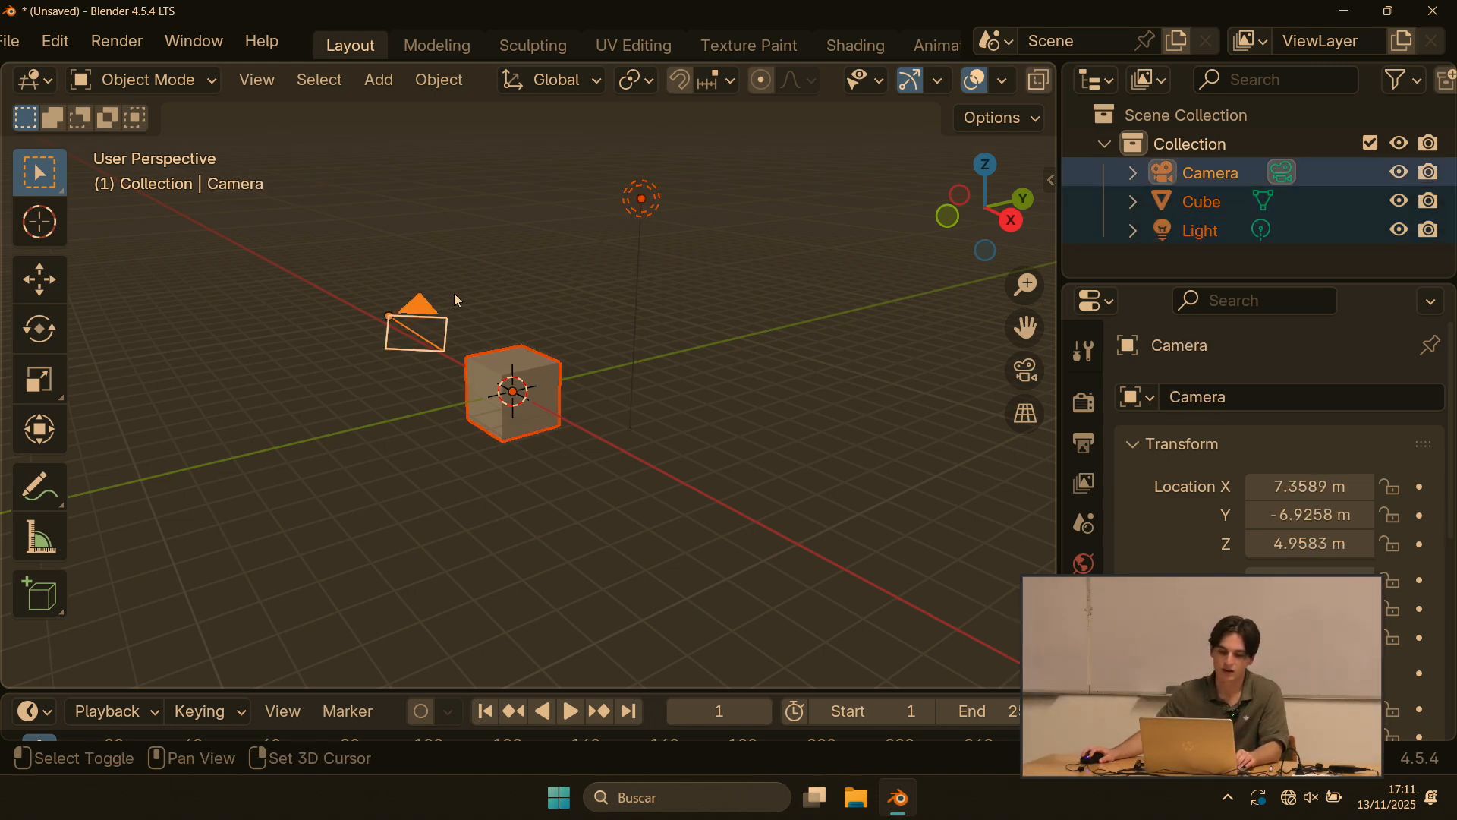
pyautogui.click(489, 157)
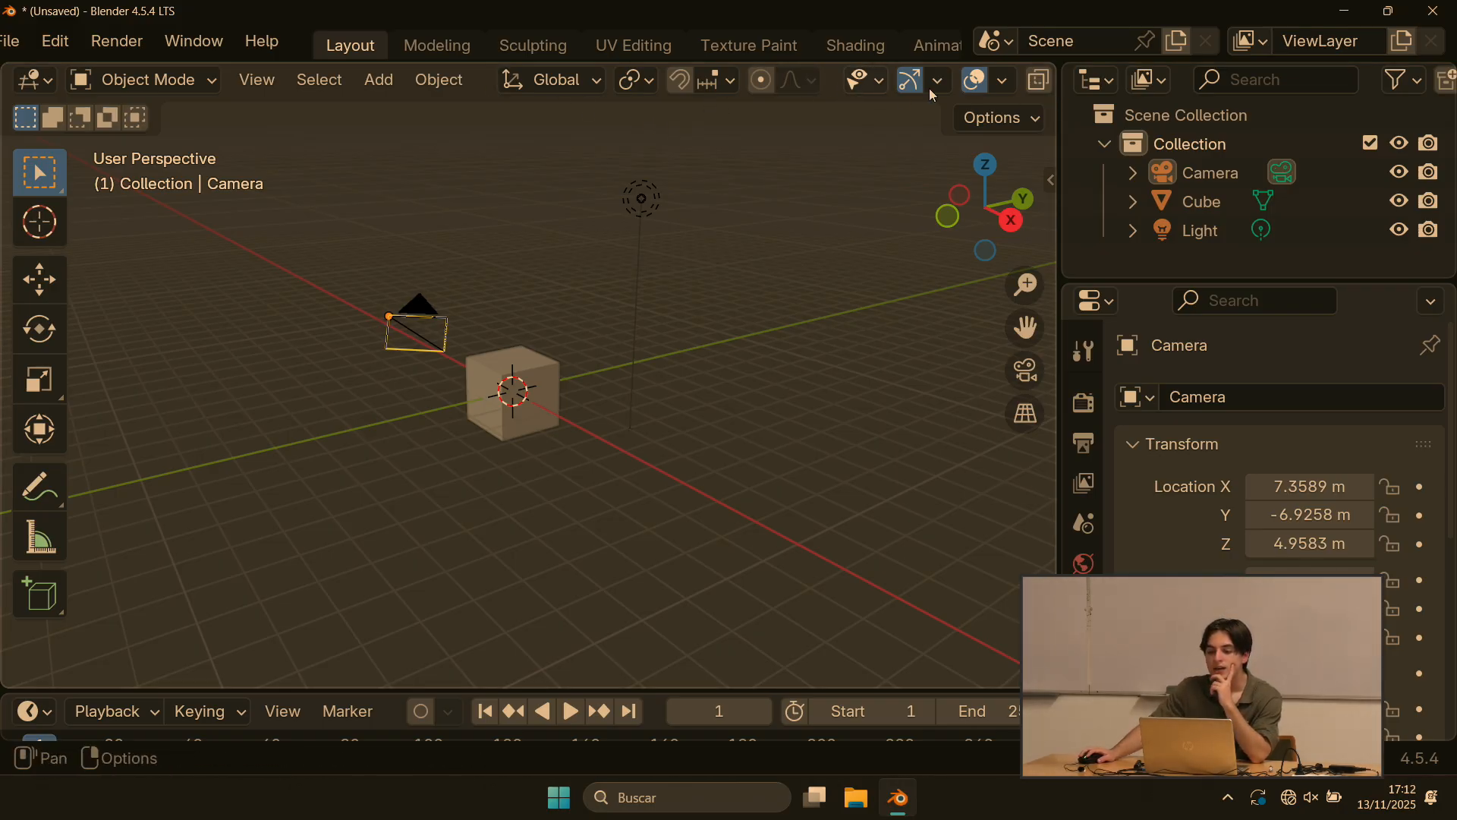
# Step: Widen the Outliner and Properties areas, and bring the viewport header's visibility and shading controls into view
pyautogui.moveTo(1062, 119); pyautogui.dragTo(966, 140)
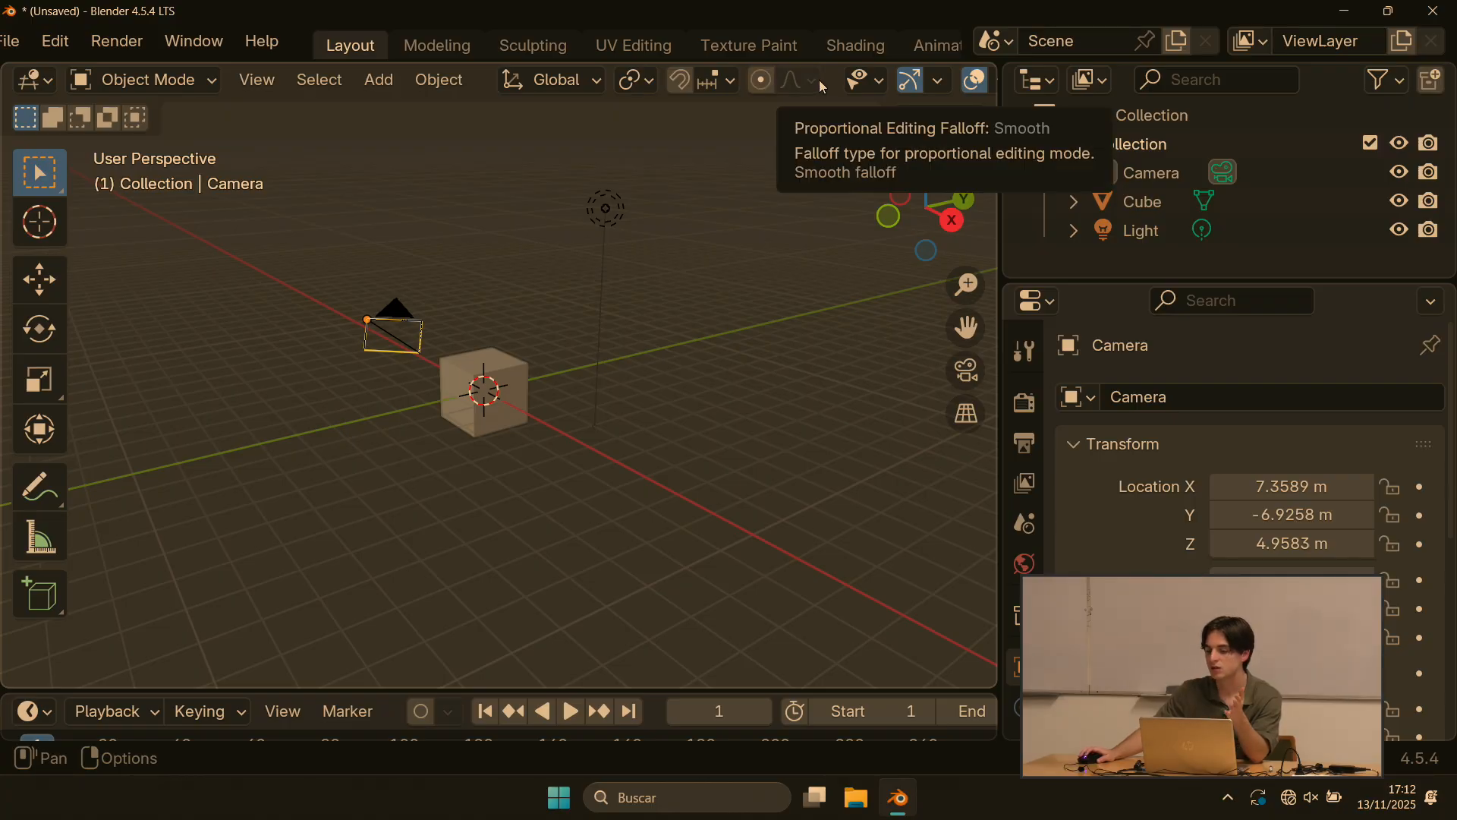
pyautogui.scroll(-5, 889, 70)
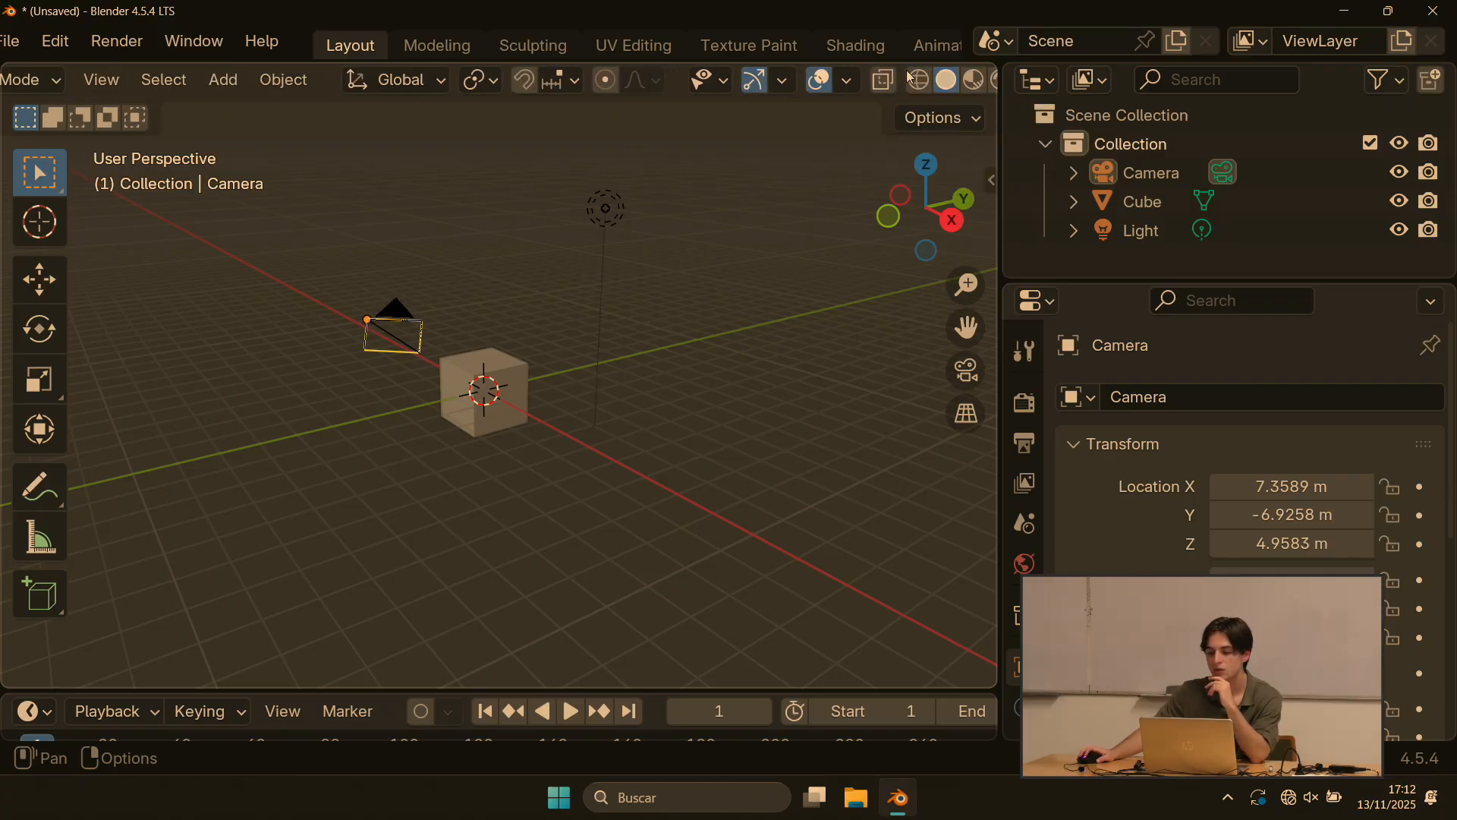
pyautogui.scroll(5, 911, 76)
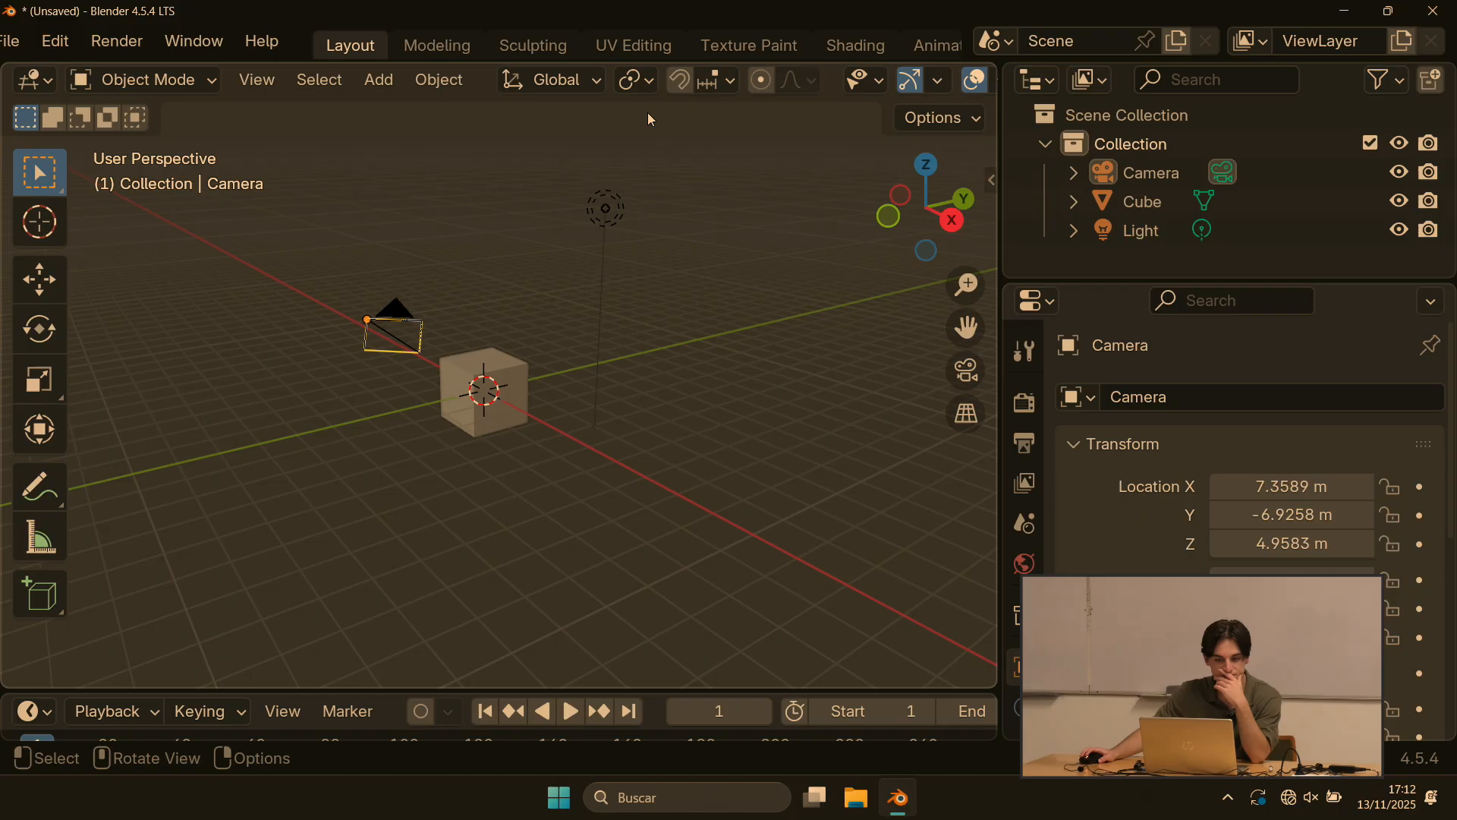
pyautogui.scroll(-3, 651, 119)
pyautogui.scroll(-4, 835, 87)
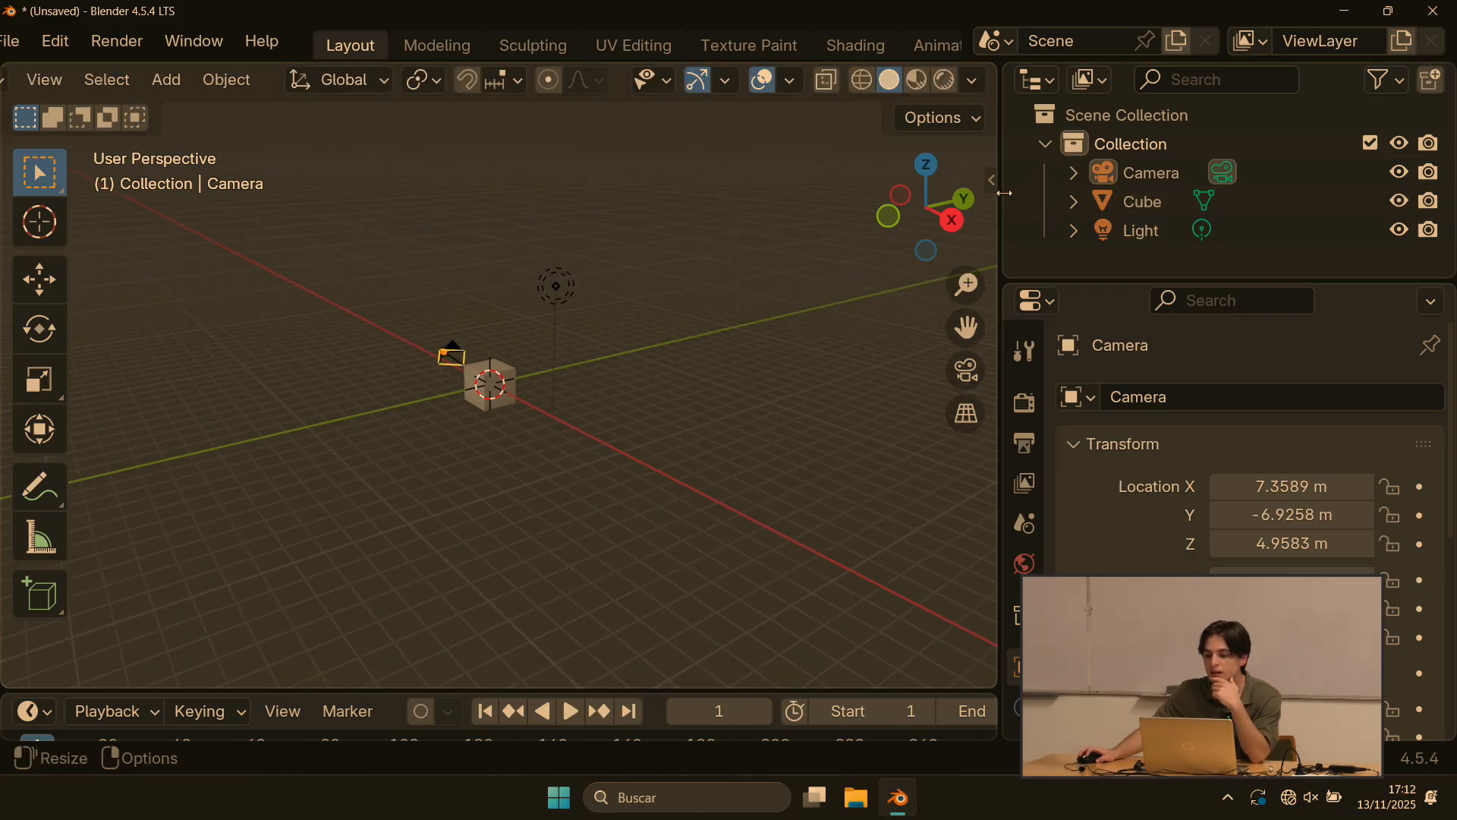
# Step: In the Selectability & Visibility settings, turn mesh visibility off and on again, and do the same for mesh selectability
pyautogui.click(654, 88)
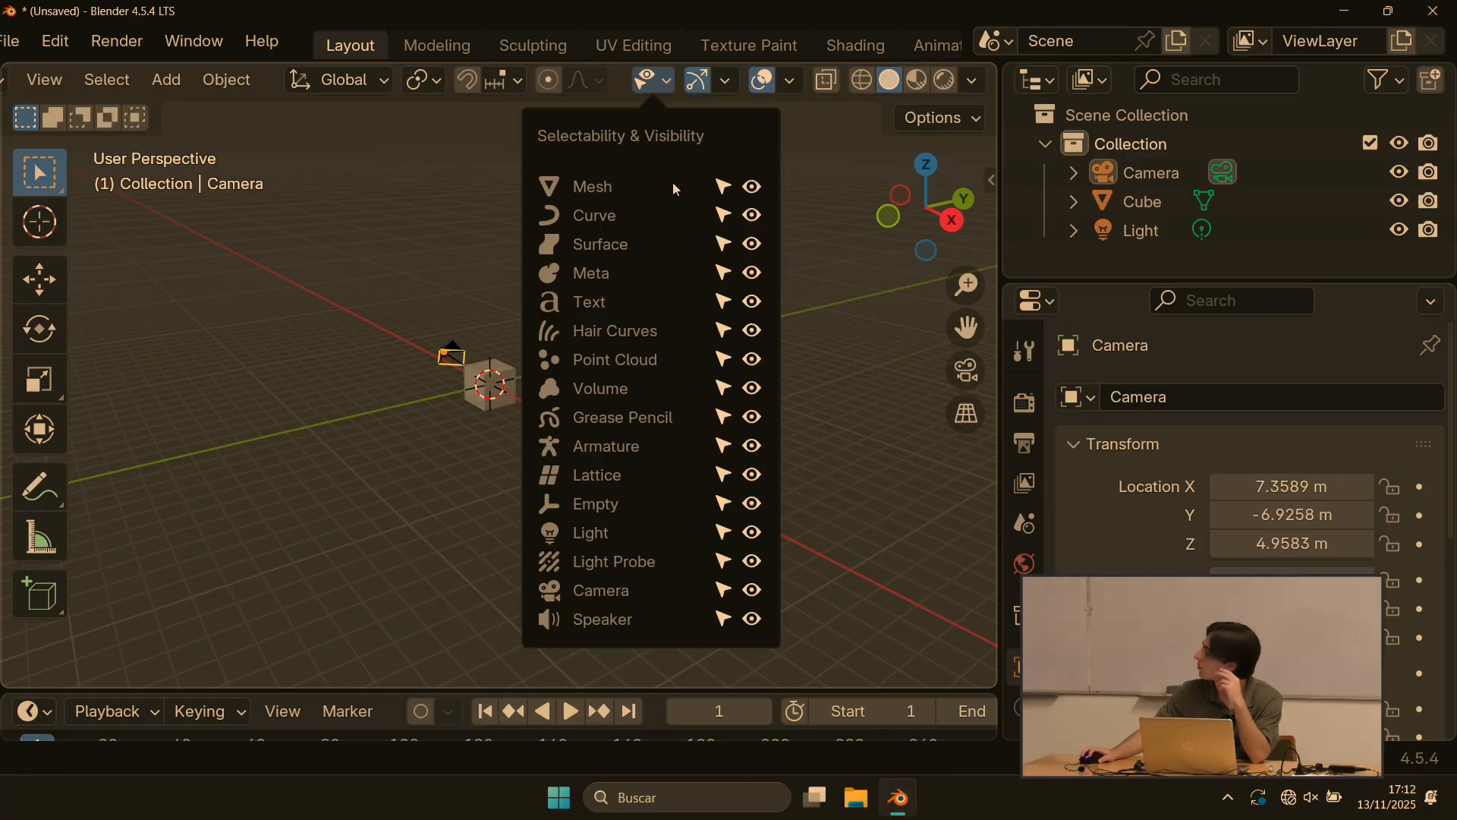
pyautogui.click(756, 190)
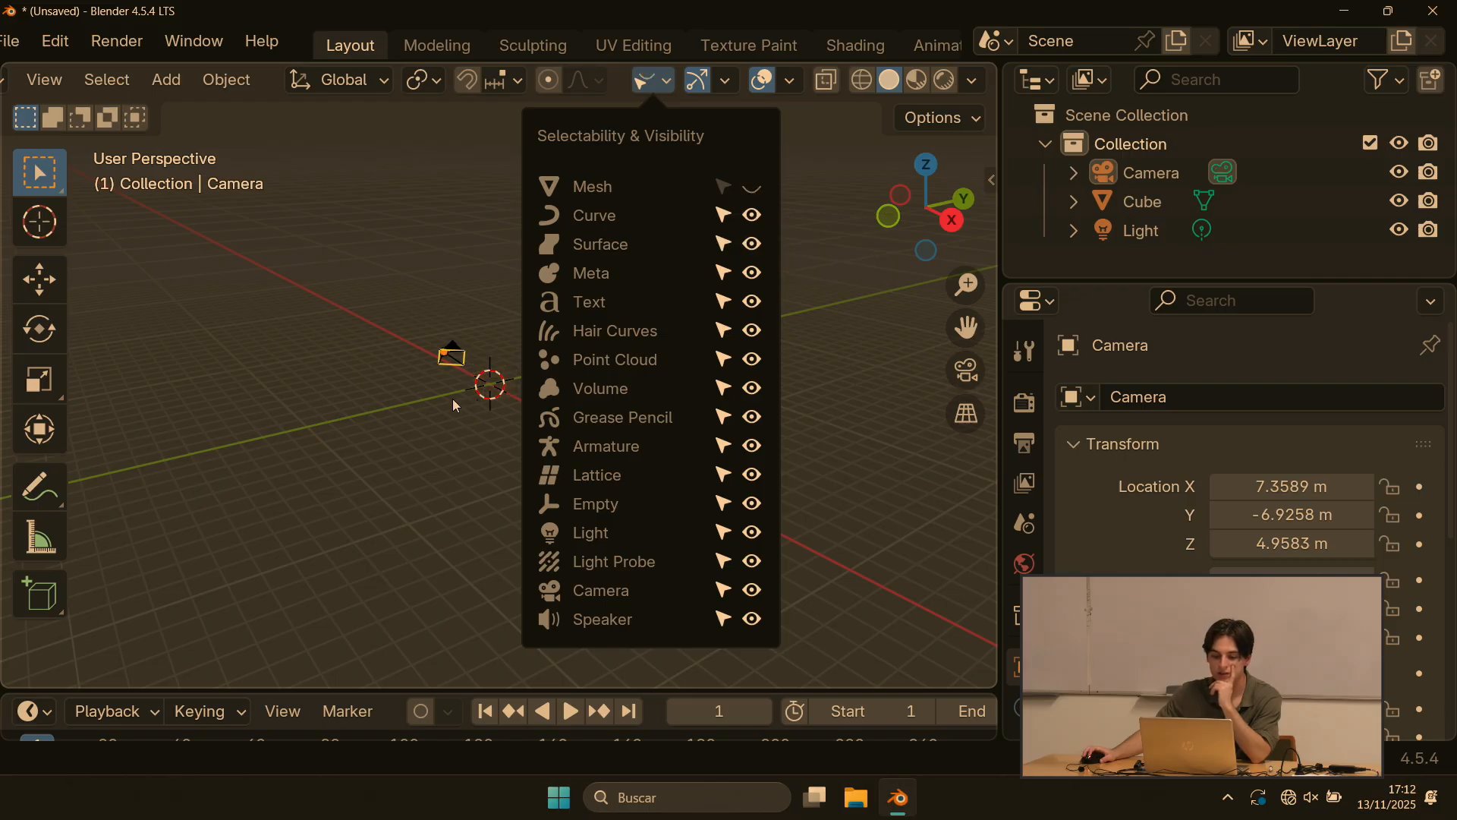
pyautogui.click(649, 81)
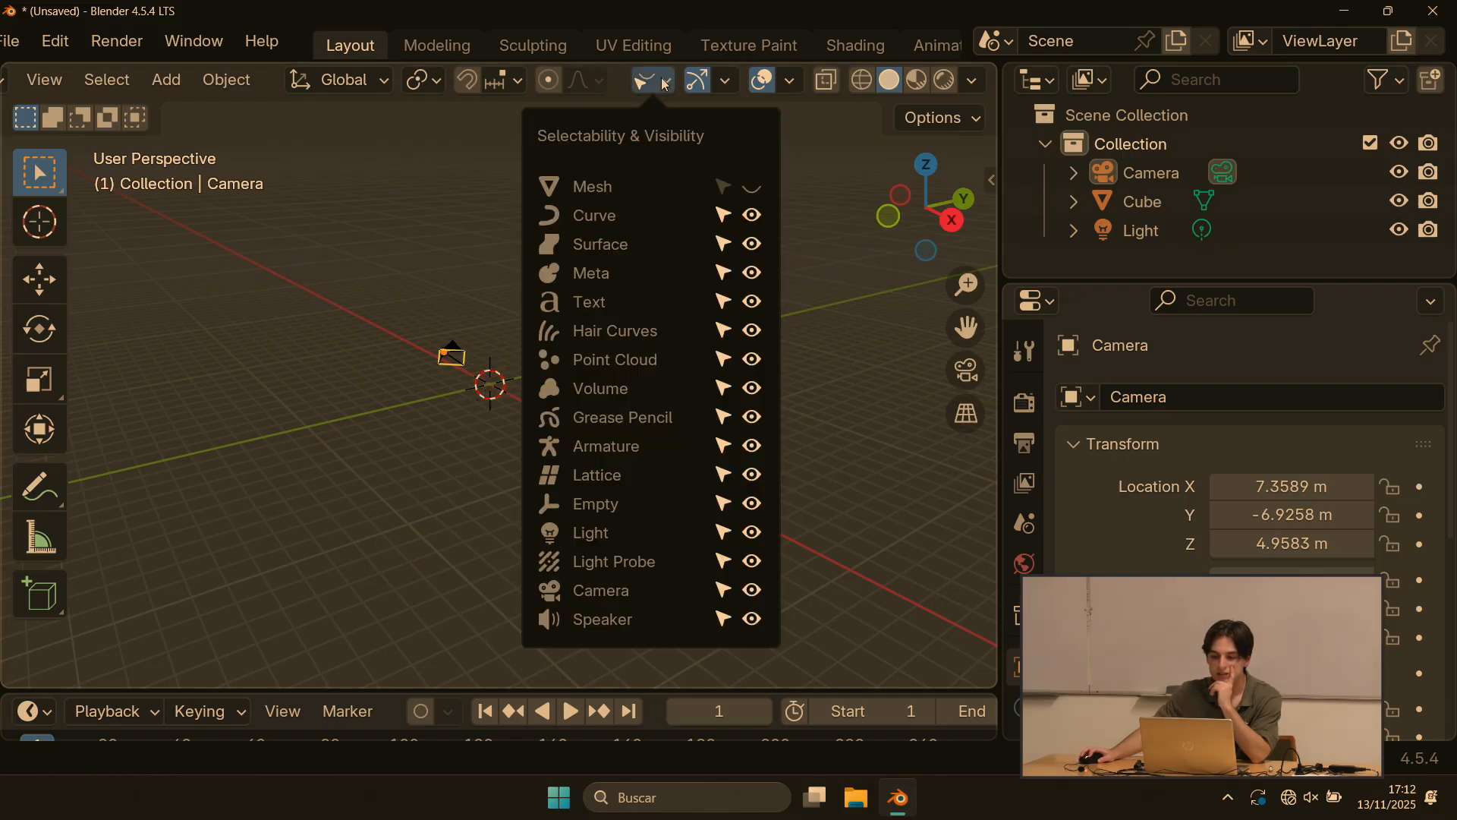
pyautogui.click(750, 189)
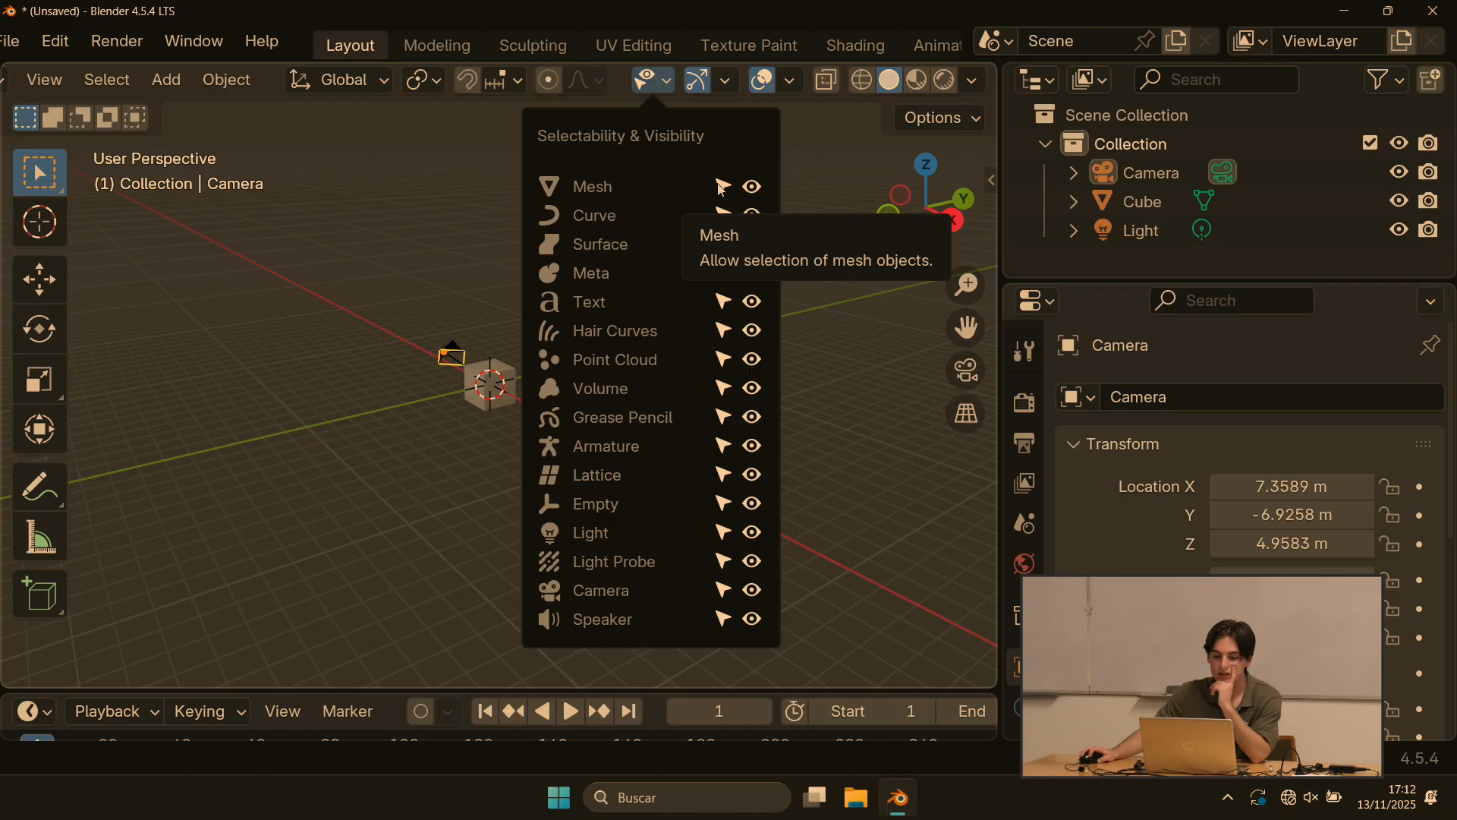
pyautogui.click(719, 182)
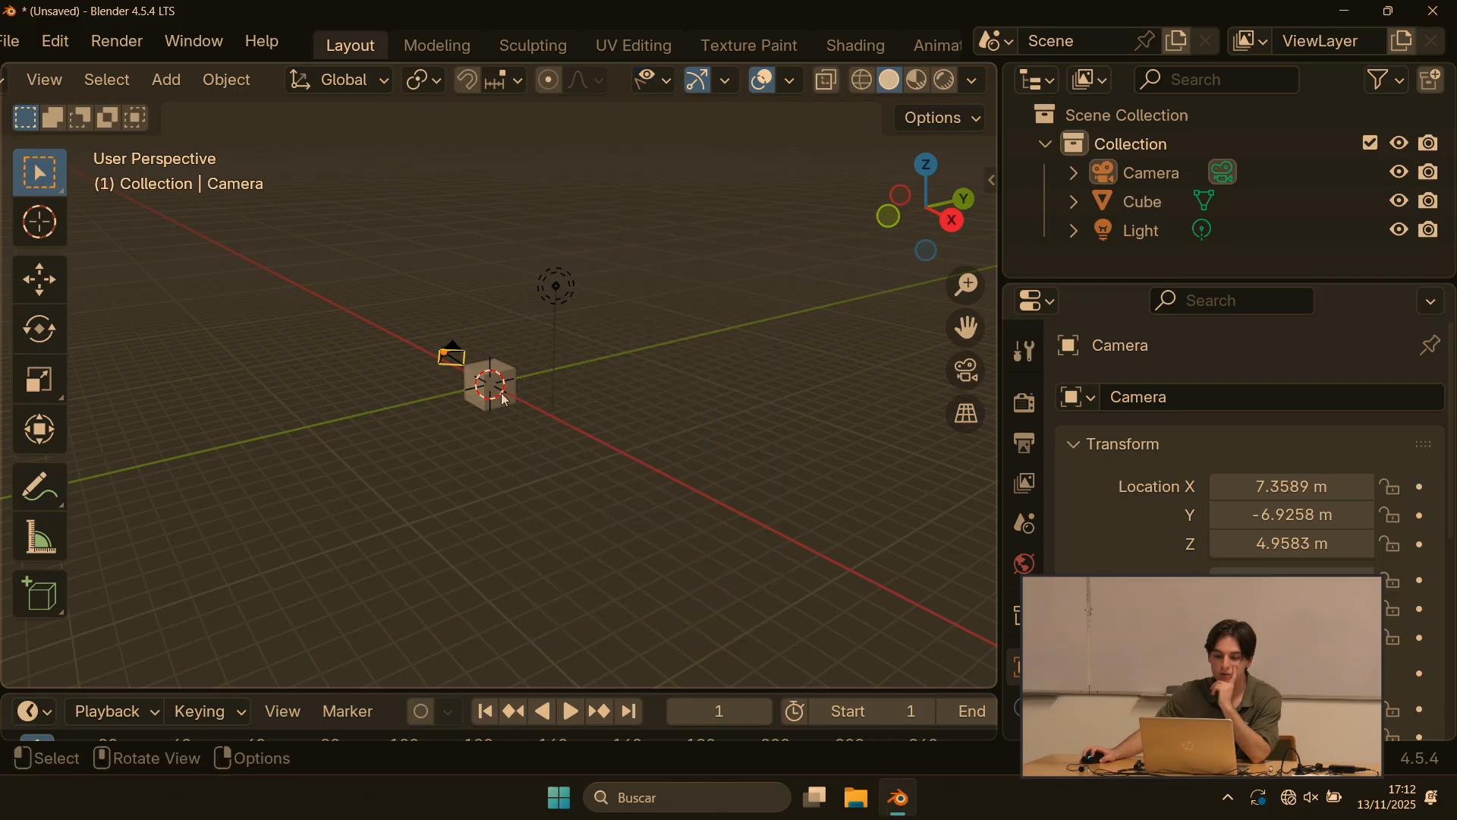
pyautogui.click(649, 81)
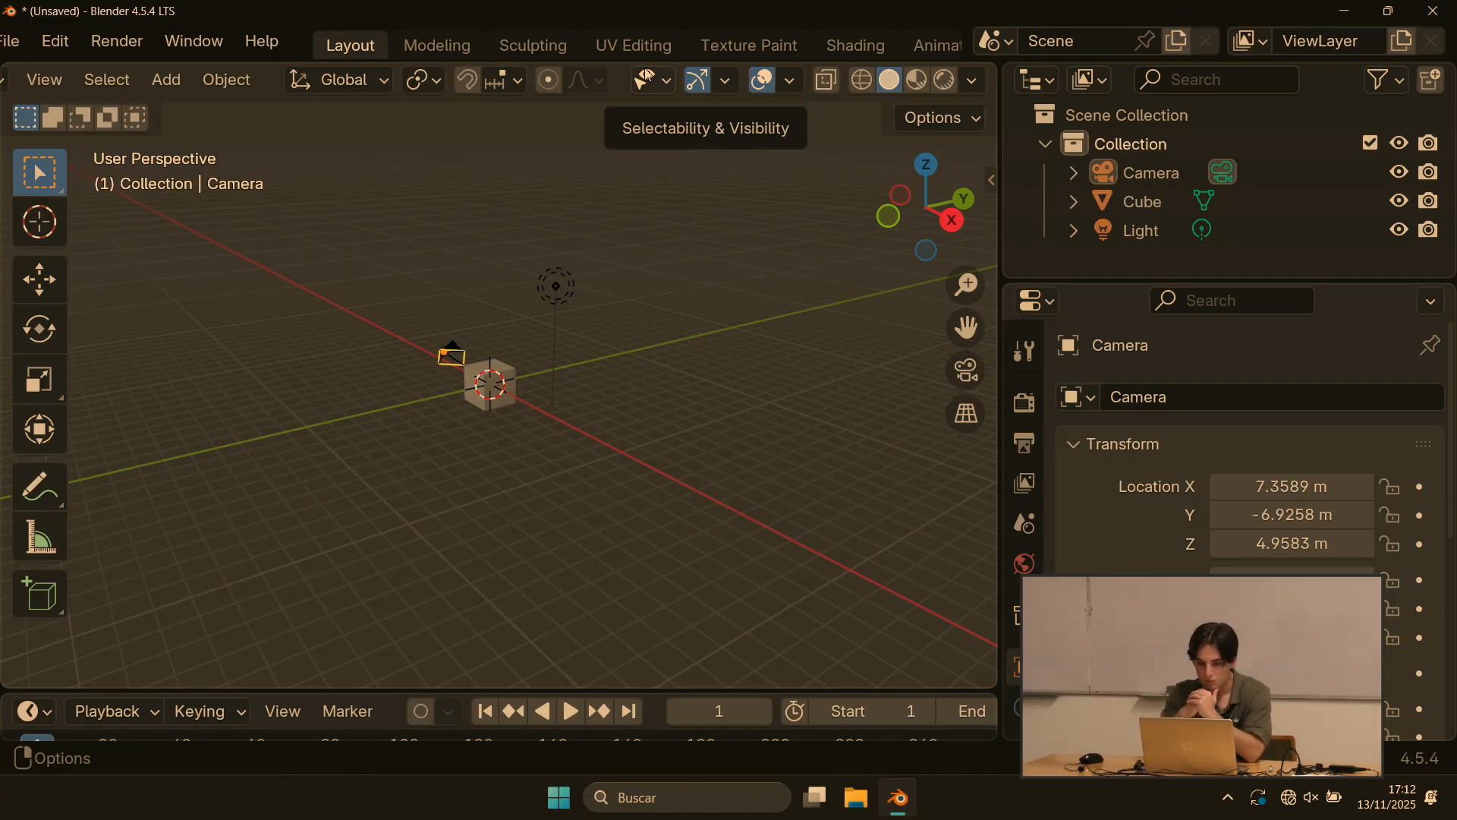
# Step: Turn on the X-Ray display in the viewport and box-select the cube
pyautogui.moveTo(572, 257)
pyautogui.mouseDown(button='middle')
pyautogui.moveTo(667, 262)
pyautogui.moveTo(621, 290)
pyautogui.moveTo(594, 274)
pyautogui.mouseUp(button='middle')
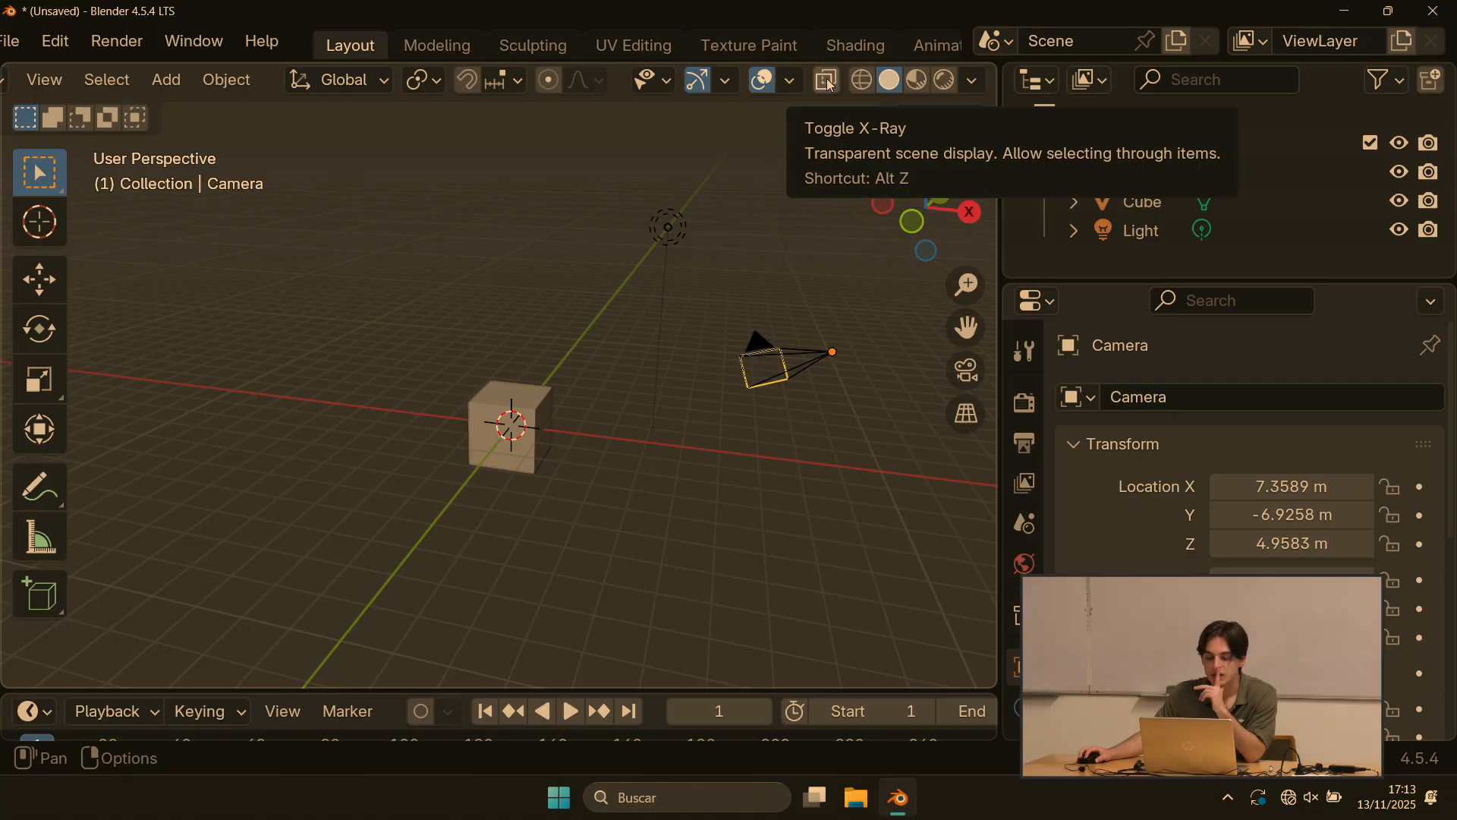
pyautogui.moveTo(580, 271); pyautogui.dragTo(570, 399, button='middle')
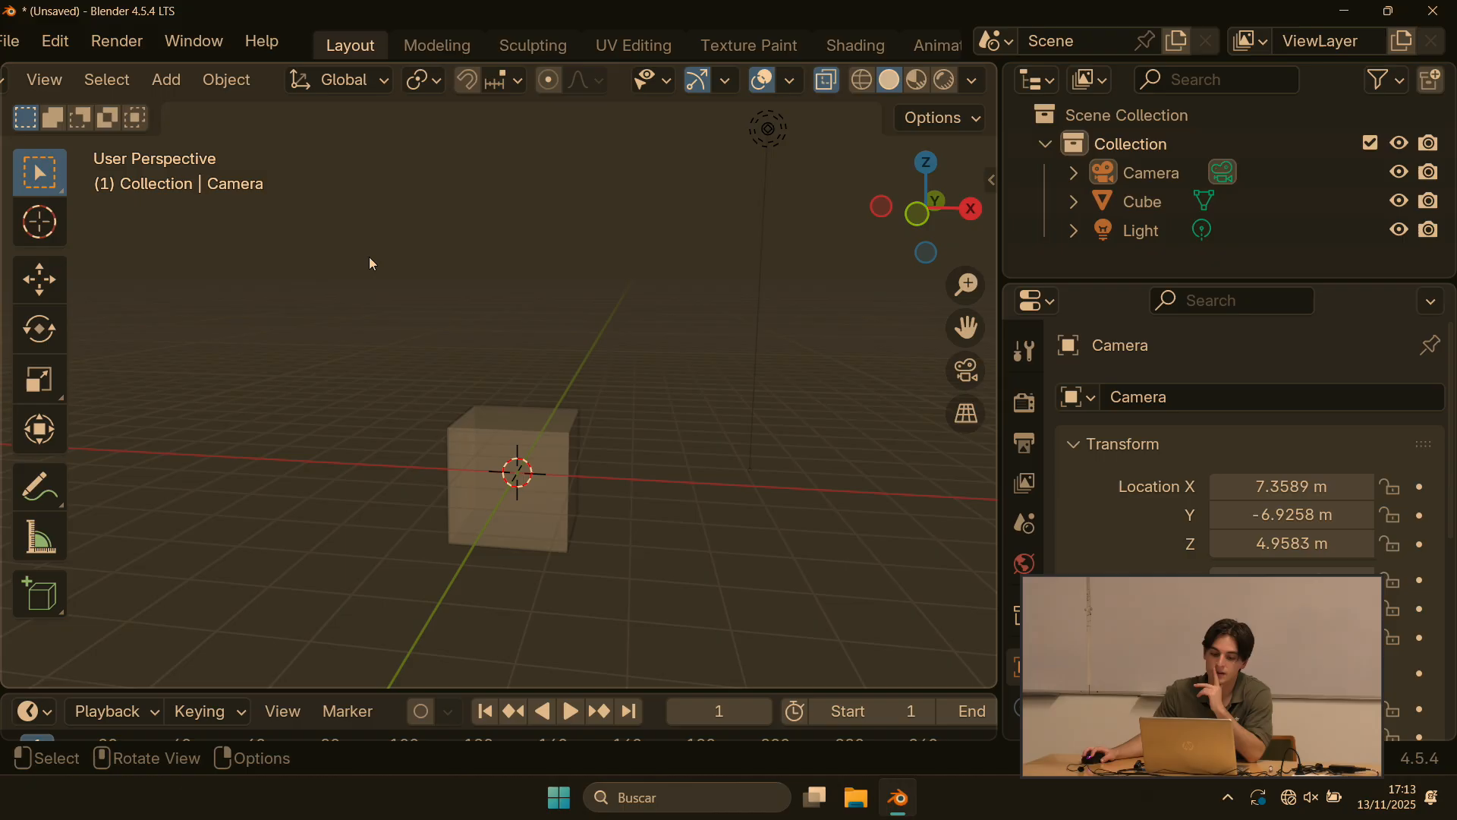
pyautogui.moveTo(369, 256); pyautogui.dragTo(672, 646)
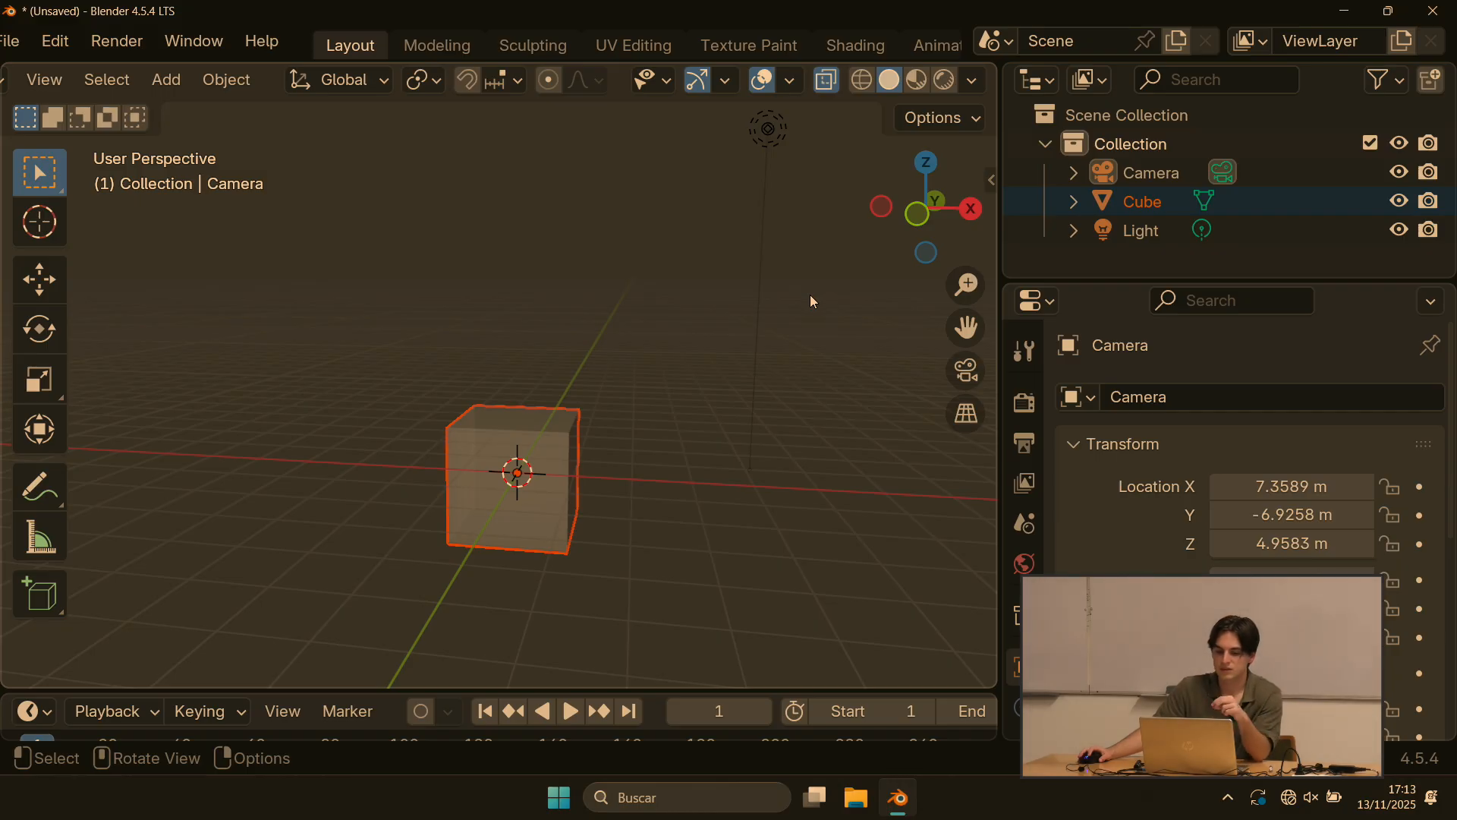
# Step: Show the scene in Wireframe shading, and return to Solid shading with X-Ray off to compare the cube's display
pyautogui.click(865, 80)
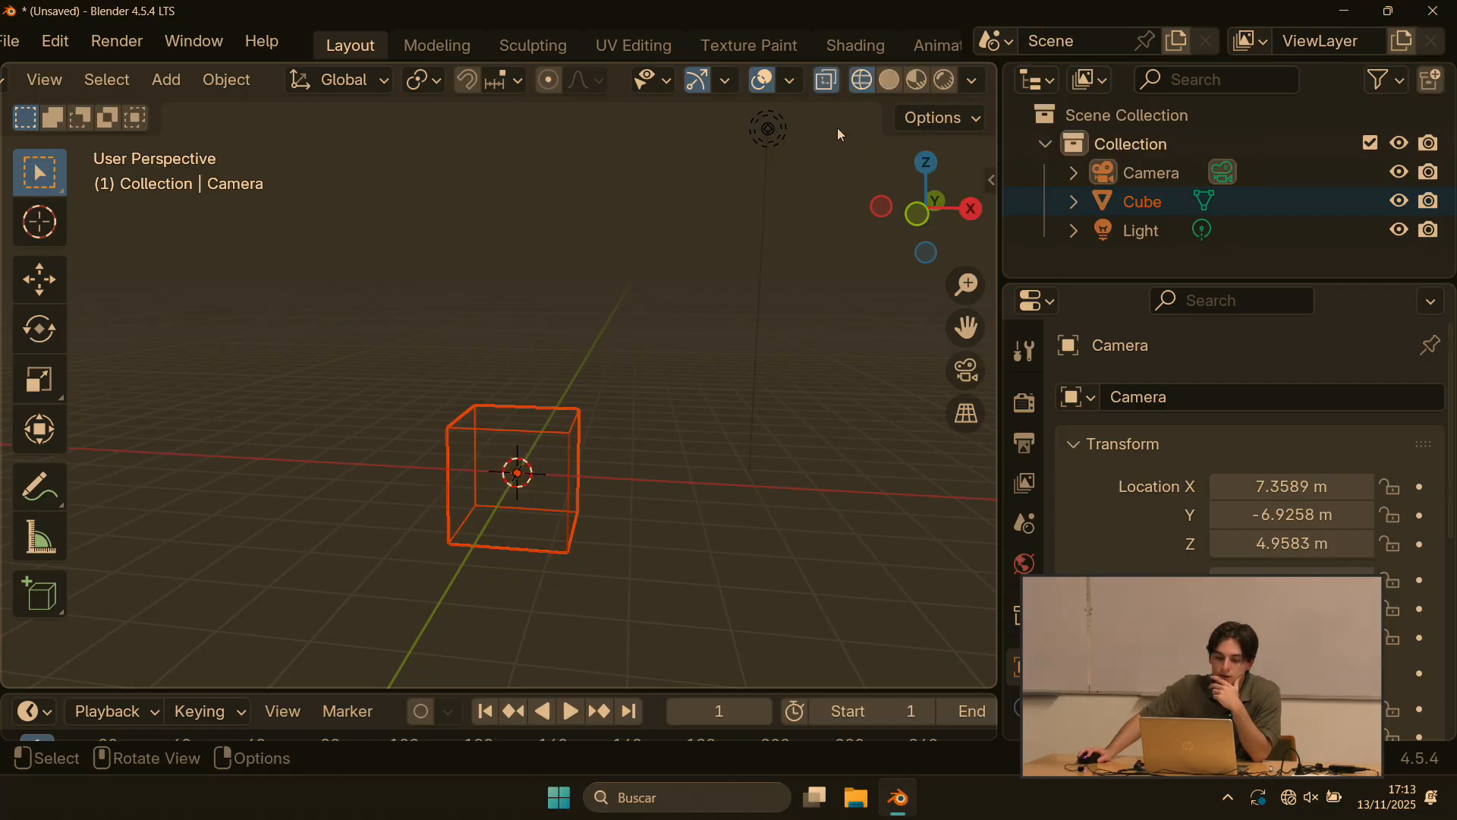
pyautogui.moveTo(836, 127)
pyautogui.mouseDown(button='middle')
pyautogui.moveTo(761, 355)
pyautogui.moveTo(608, 376)
pyautogui.moveTo(679, 385)
pyautogui.moveTo(614, 361)
pyautogui.moveTo(649, 436)
pyautogui.moveTo(680, 425)
pyautogui.mouseUp(button='middle')
pyautogui.scroll(-4, 622, 364)
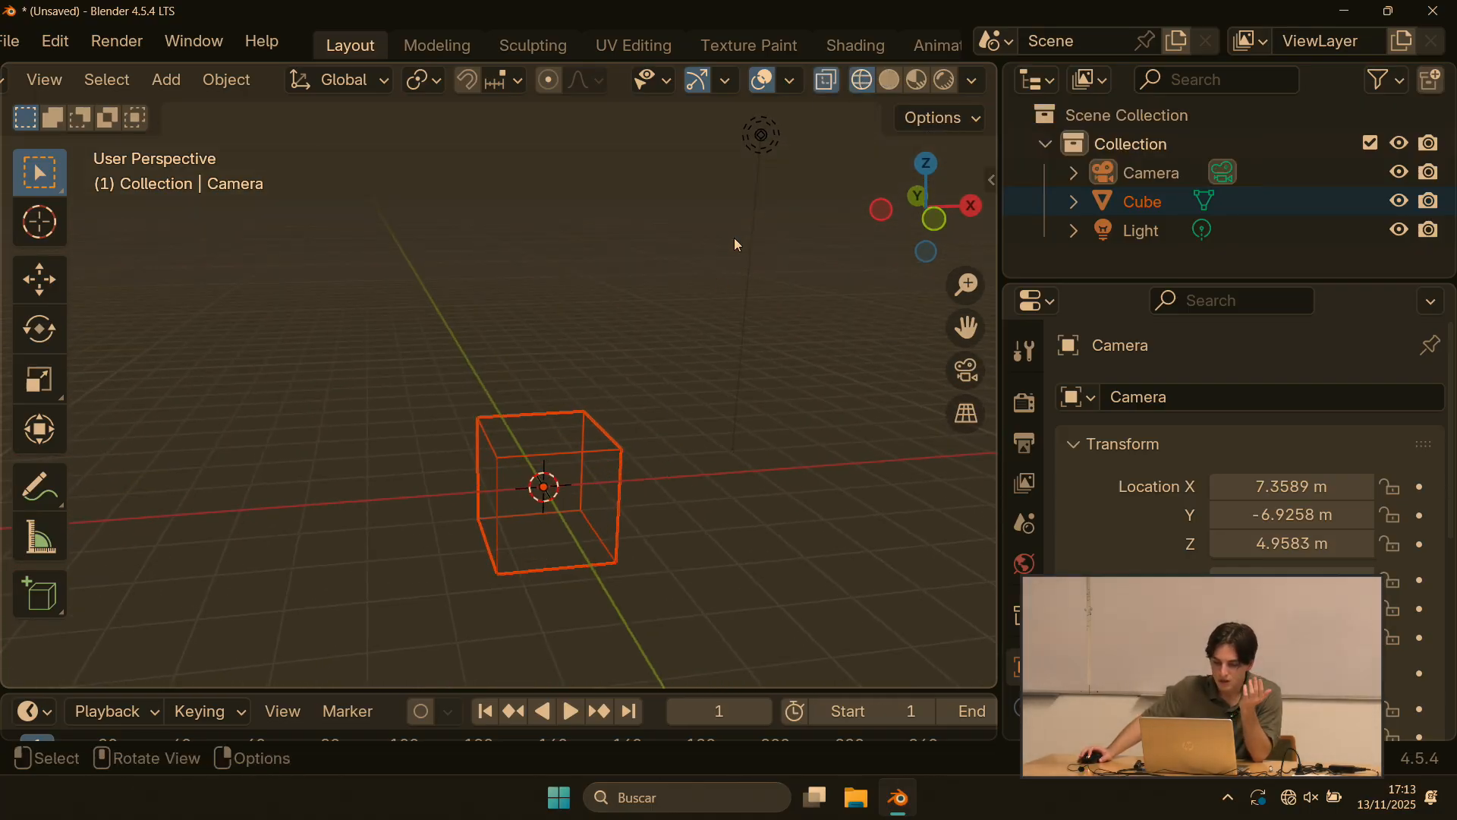
pyautogui.click(896, 85)
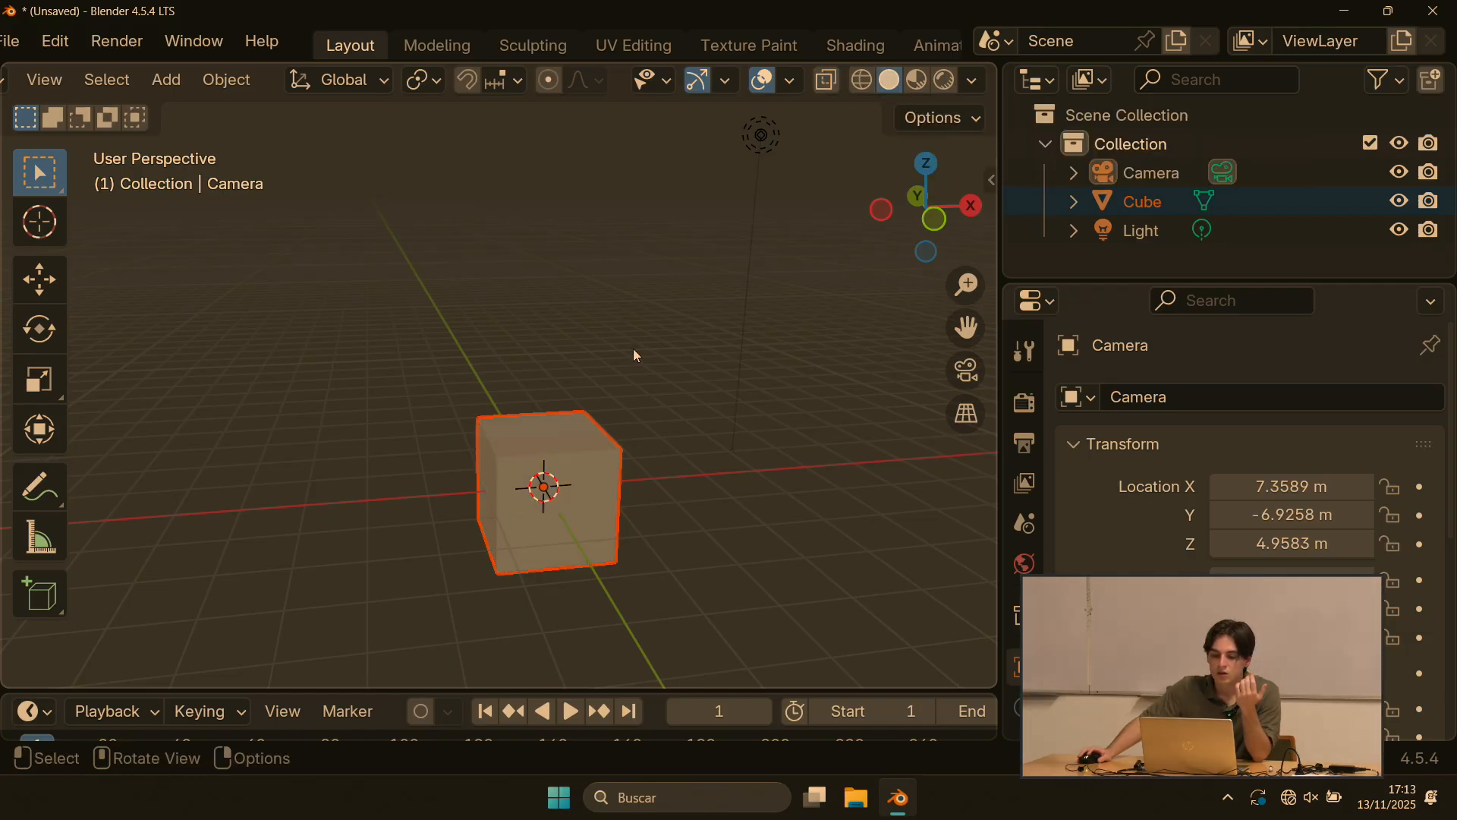
pyautogui.moveTo(633, 348)
pyautogui.mouseDown(button='middle')
pyautogui.moveTo(499, 325)
pyautogui.moveTo(523, 408)
pyautogui.moveTo(672, 316)
pyautogui.moveTo(650, 359)
pyautogui.moveTo(685, 317)
pyautogui.moveTo(712, 320)
pyautogui.moveTo(624, 334)
pyautogui.mouseUp(button='middle')
pyautogui.scroll(5, 712, 321)
pyautogui.scroll(-3, 666, 331)
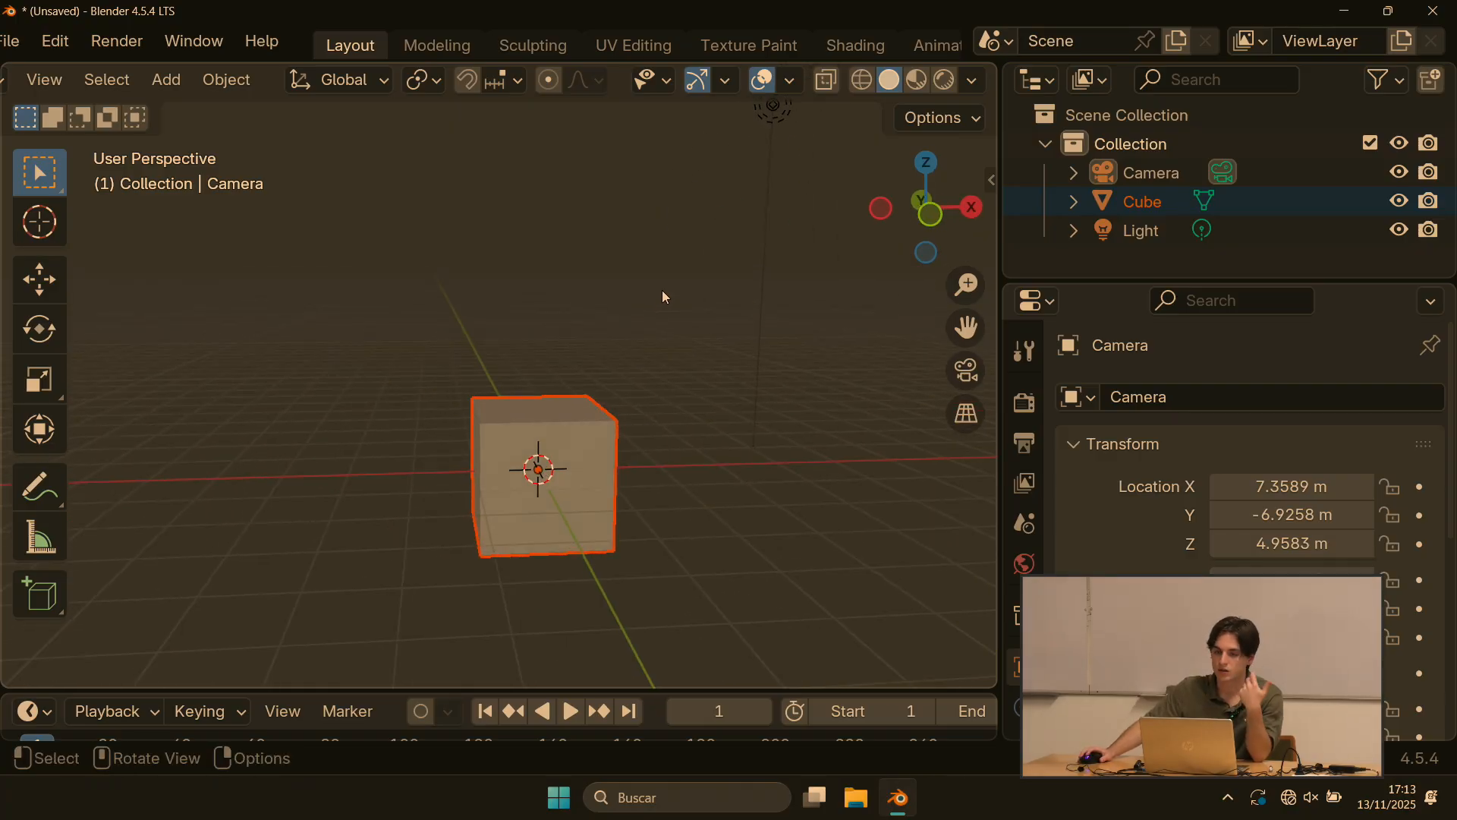
# Step: View the cube in Material Preview and in Rendered shading, comparing the lighting from several angles
pyautogui.click(919, 79)
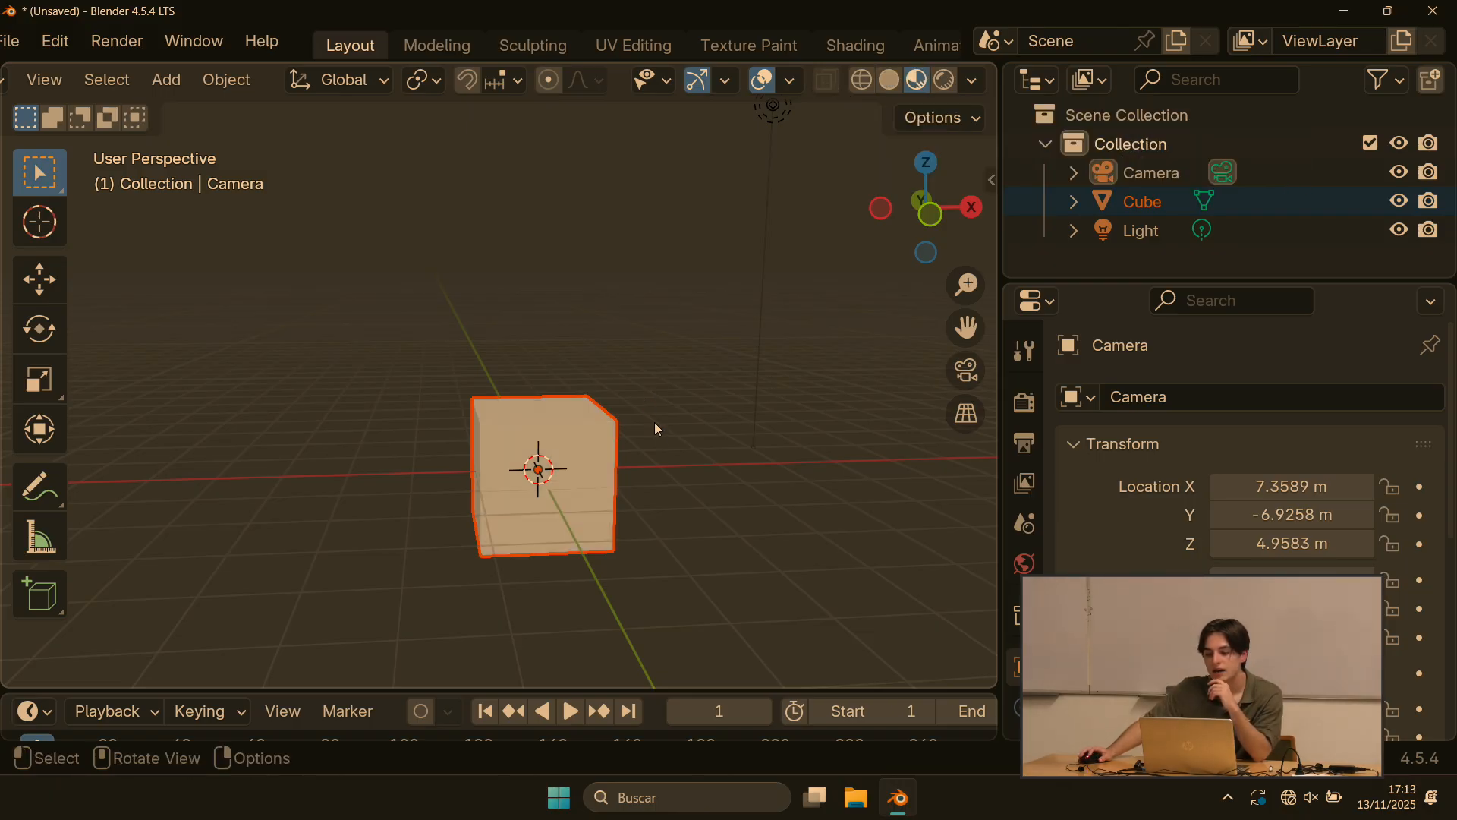
pyautogui.moveTo(654, 422)
pyautogui.mouseDown(button='middle')
pyautogui.moveTo(763, 390)
pyautogui.moveTo(703, 477)
pyautogui.moveTo(870, 433)
pyautogui.mouseUp(button='middle')
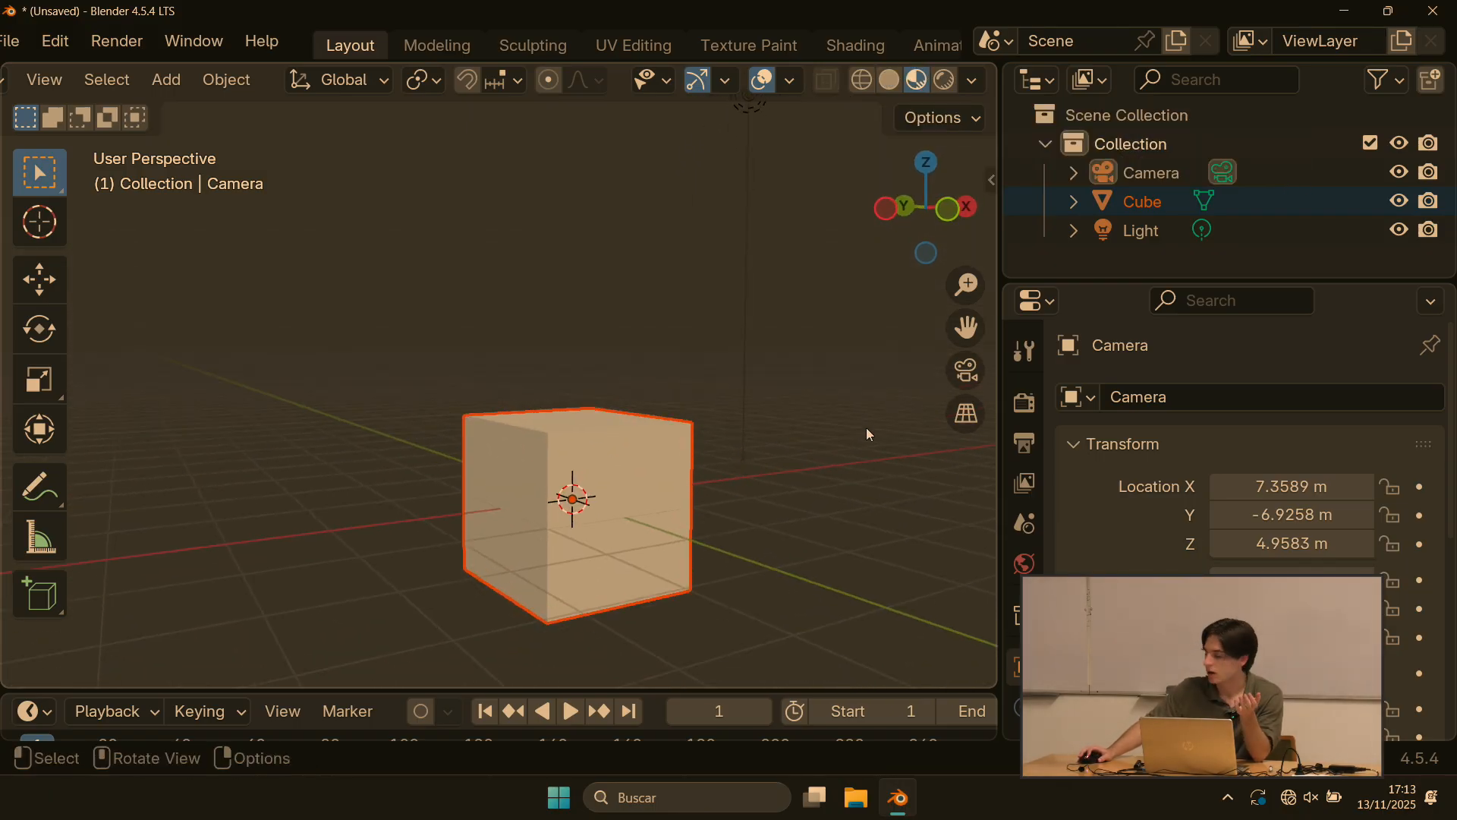
pyautogui.moveTo(761, 458); pyautogui.dragTo(686, 472, button='middle')
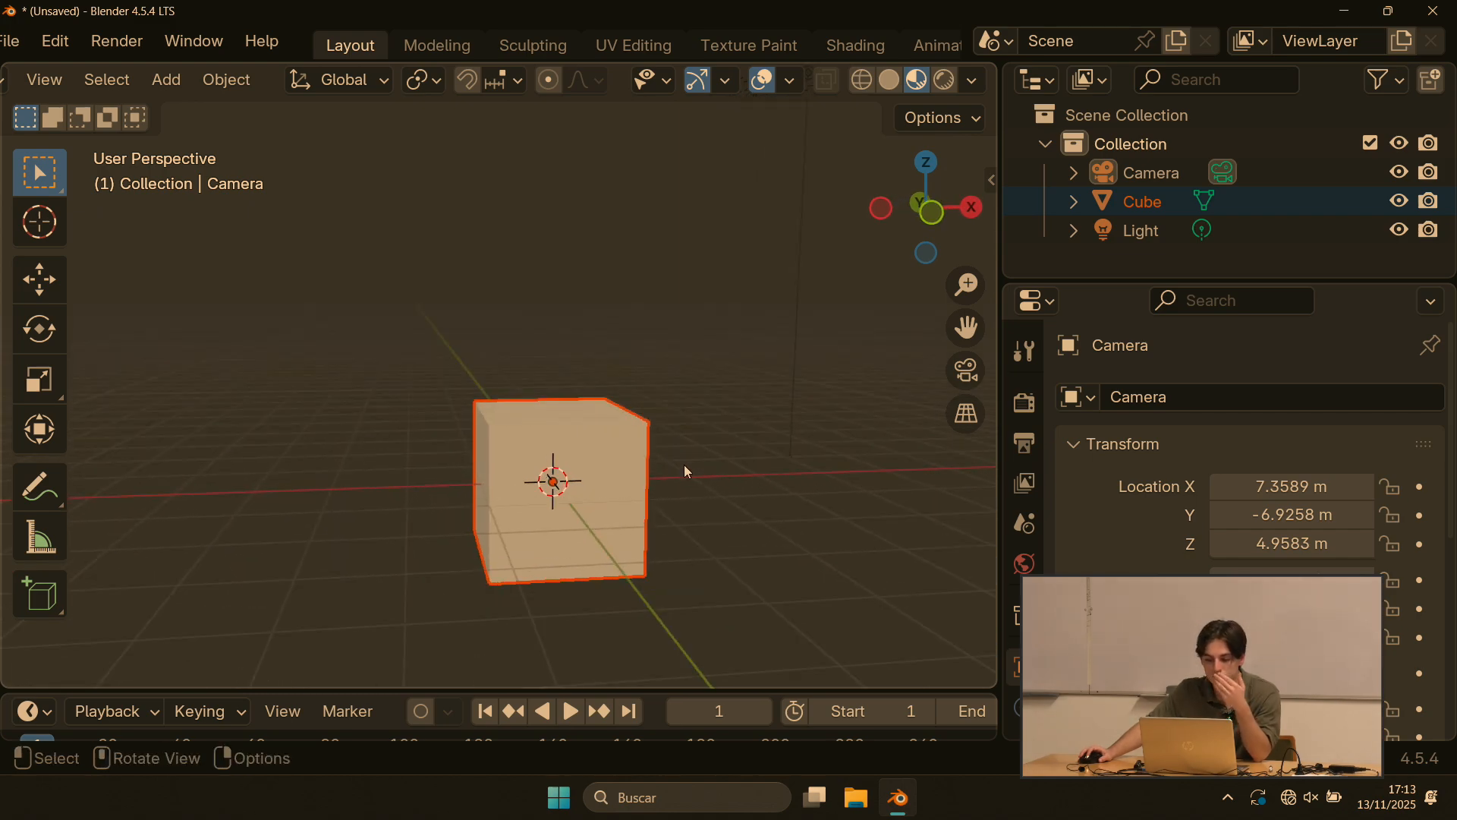
pyautogui.click(945, 89)
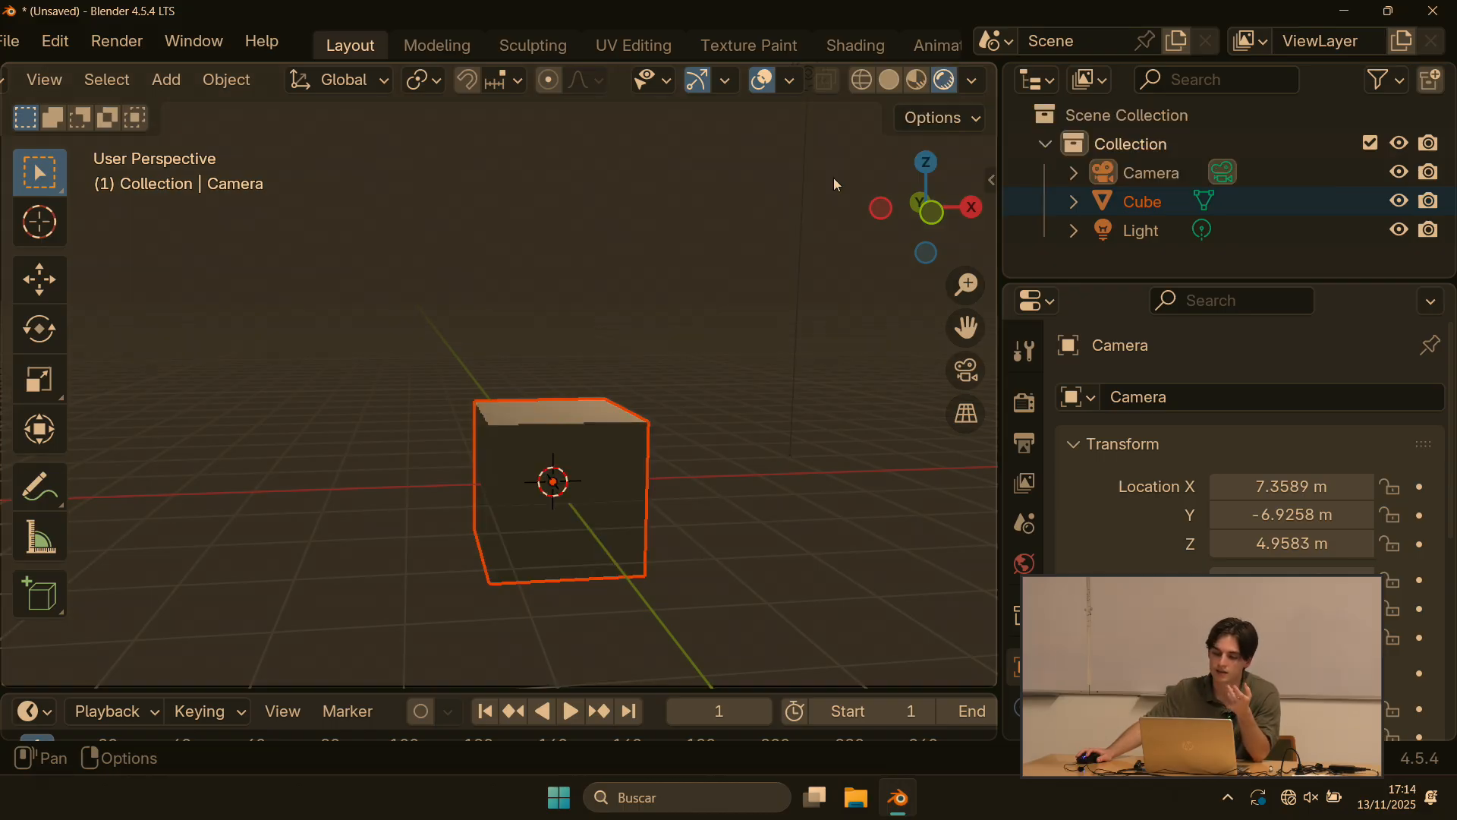
pyautogui.moveTo(834, 178)
pyautogui.mouseDown(button='middle')
pyautogui.moveTo(604, 363)
pyautogui.moveTo(936, 410)
pyautogui.moveTo(644, 372)
pyautogui.moveTo(801, 351)
pyautogui.mouseUp(button='middle')
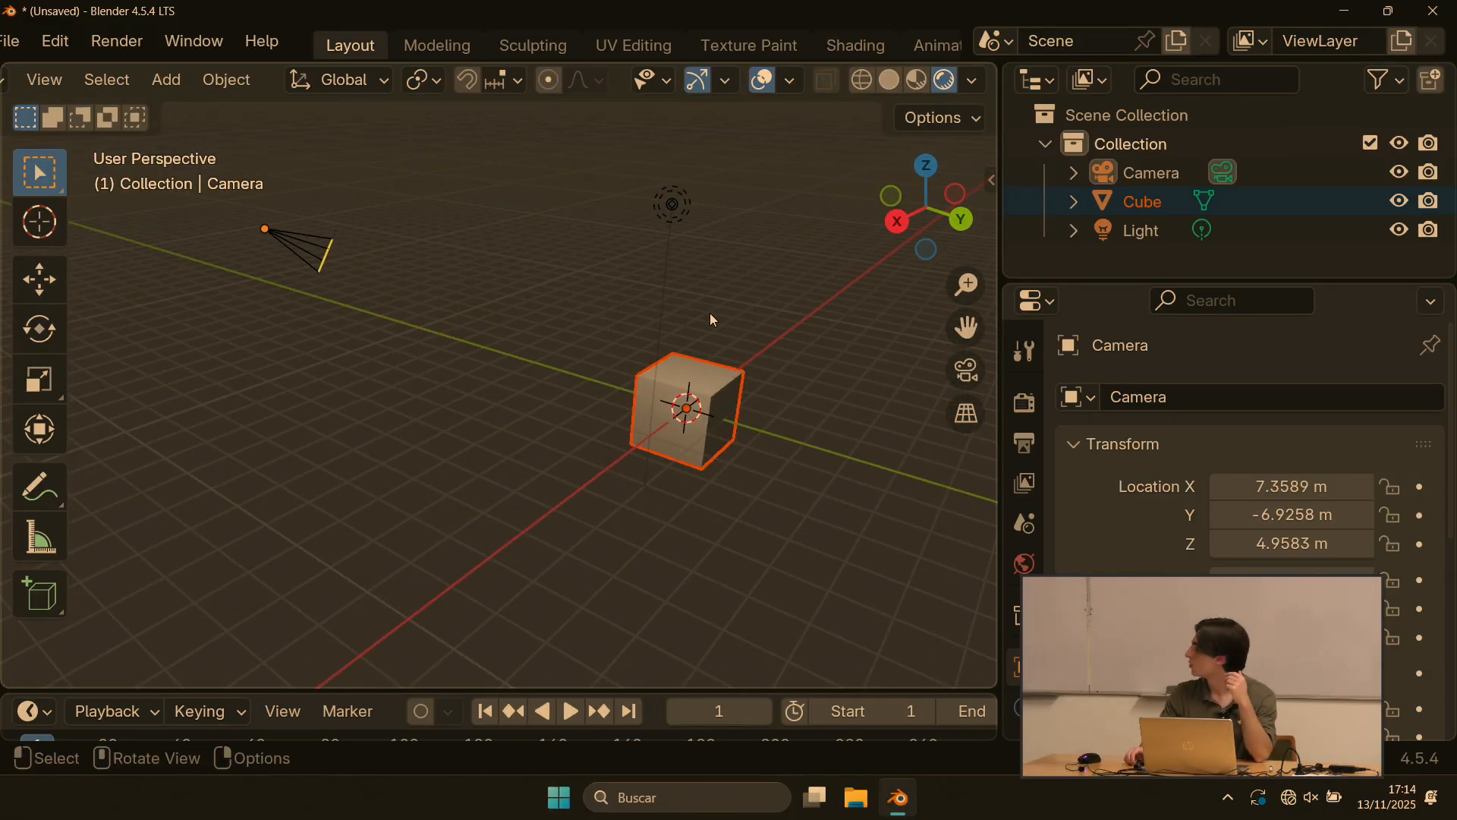
pyautogui.scroll(2, 787, 313)
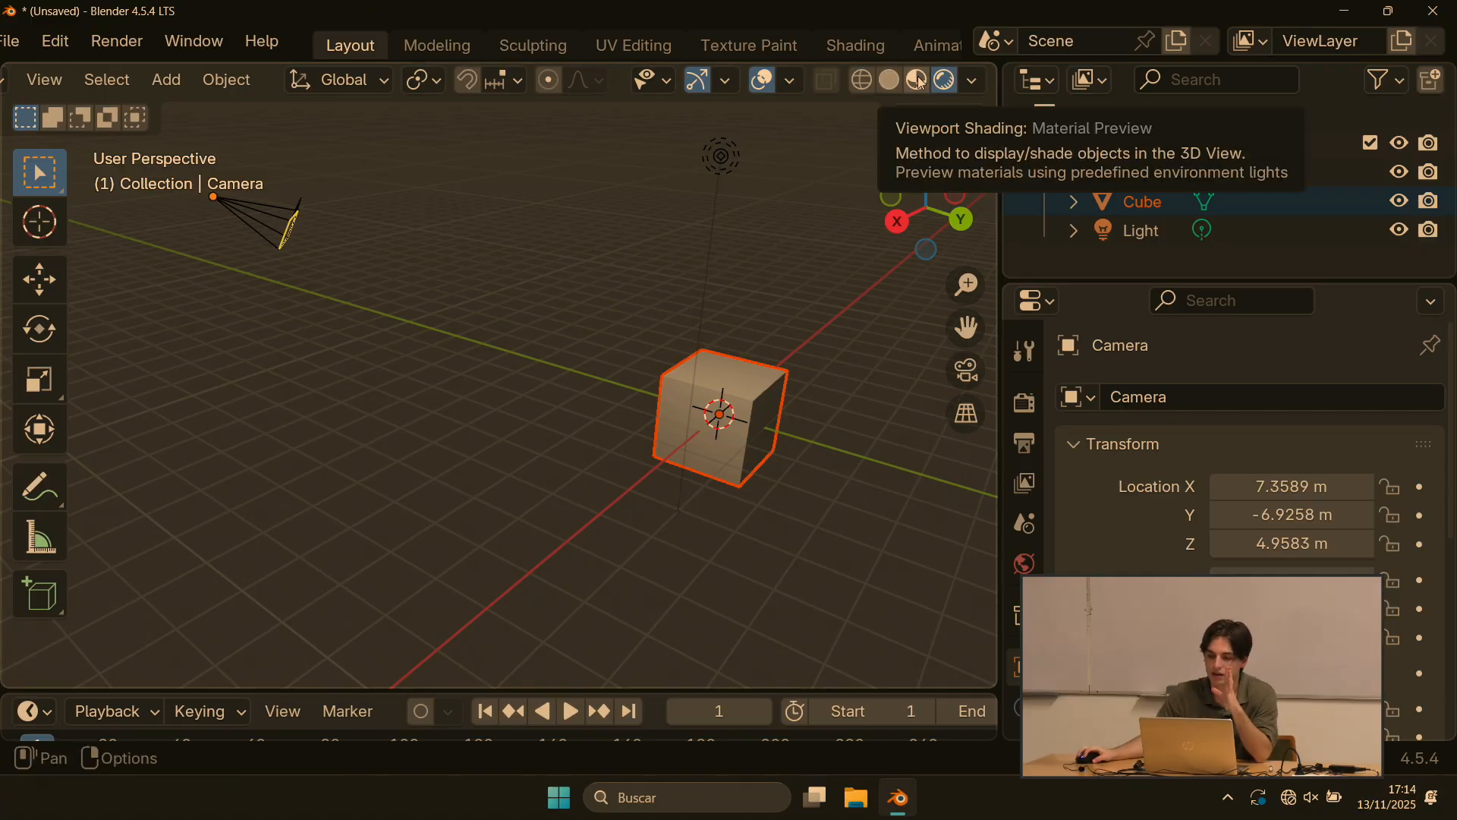
# Step: Return the viewport to Solid shading, and orbit, zoom and pan around the cube with the on-screen navigation controls
pyautogui.moveTo(789, 317)
pyautogui.mouseDown(button='middle')
pyautogui.moveTo(582, 306)
pyautogui.moveTo(780, 318)
pyautogui.mouseUp(button='middle')
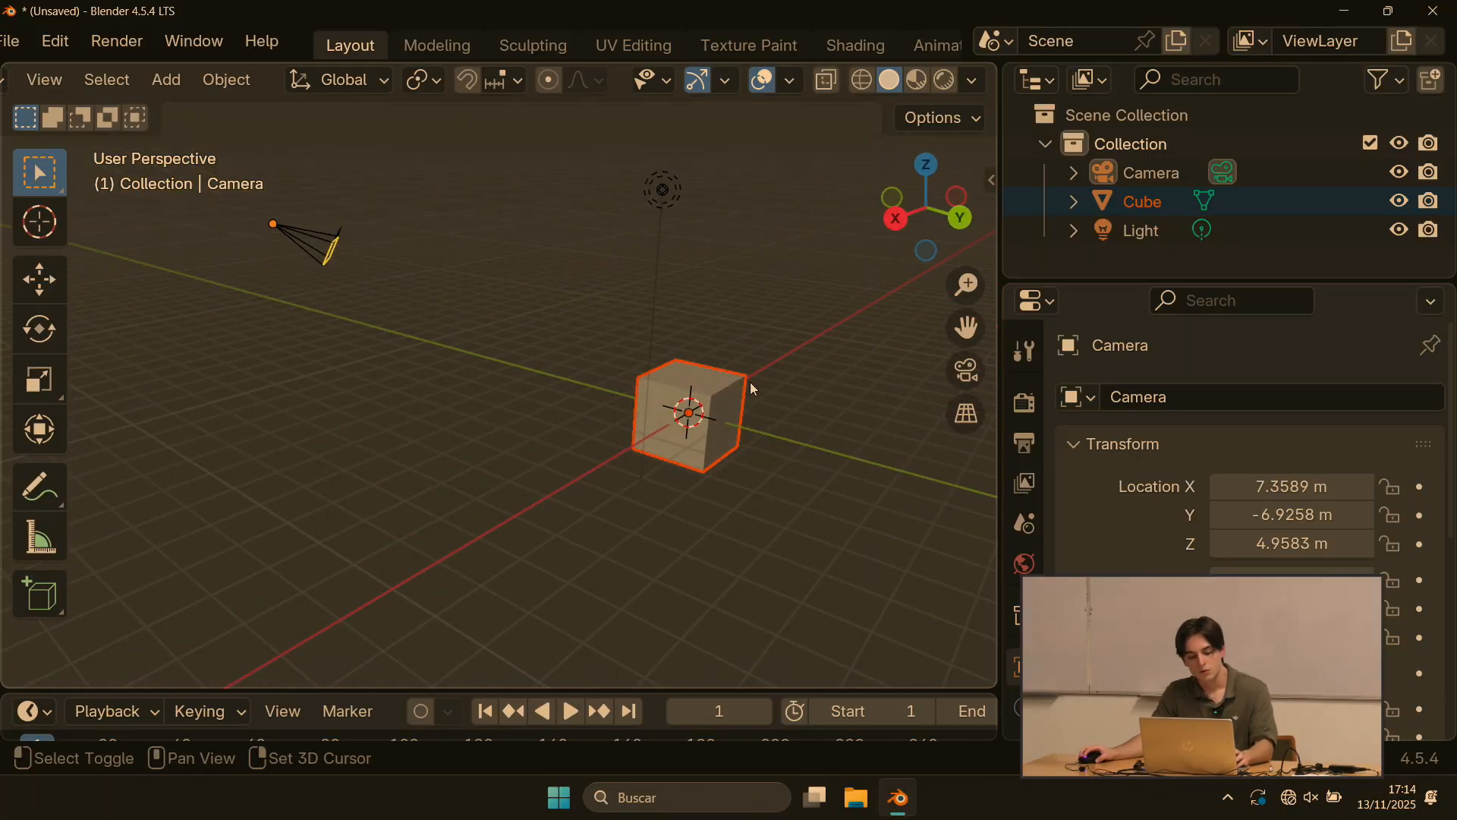
pyautogui.keyDown('shift'); pyautogui.moveTo(750, 381); pyautogui.dragTo(586, 380, button='middle'); pyautogui.keyUp('shift')
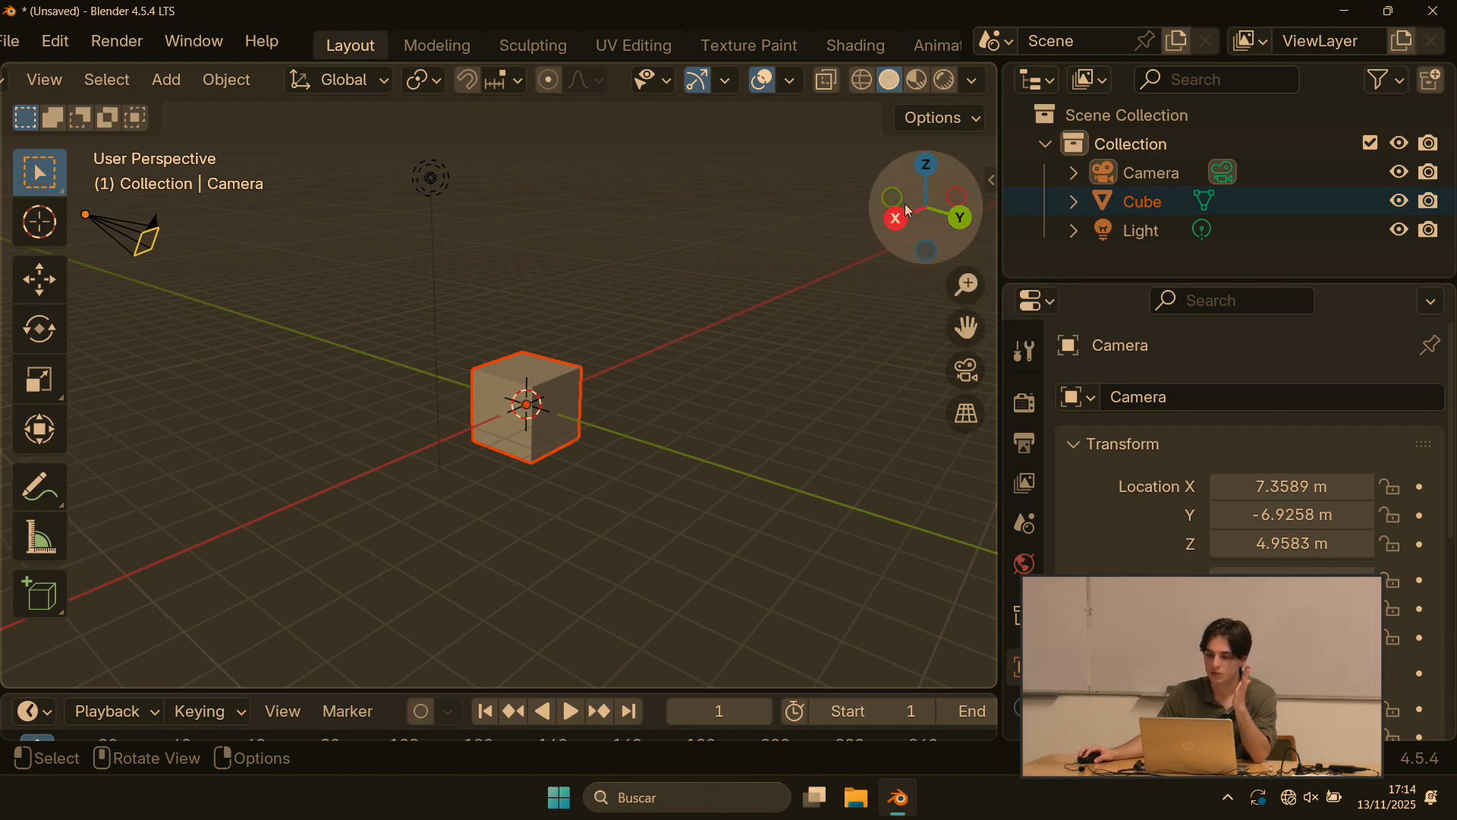
pyautogui.moveTo(904, 226)
pyautogui.mouseDown()
pyautogui.moveTo(884, 230)
pyautogui.moveTo(920, 226)
pyautogui.moveTo(898, 214)
pyautogui.mouseUp()
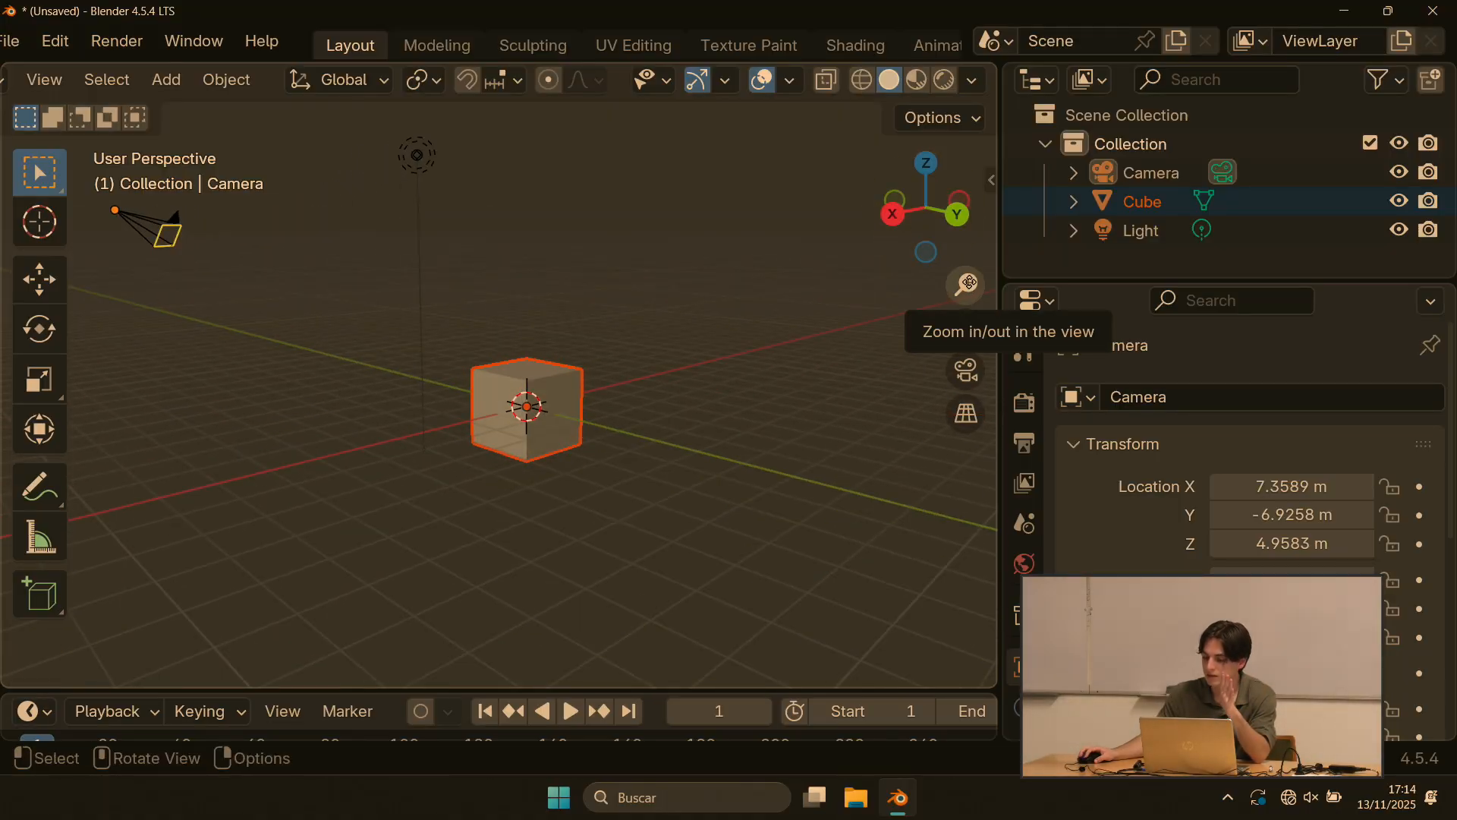
pyautogui.moveTo(973, 282)
pyautogui.mouseDown()
pyautogui.moveTo(973, 243)
pyautogui.moveTo(973, 296)
pyautogui.moveTo(973, 255)
pyautogui.mouseUp()
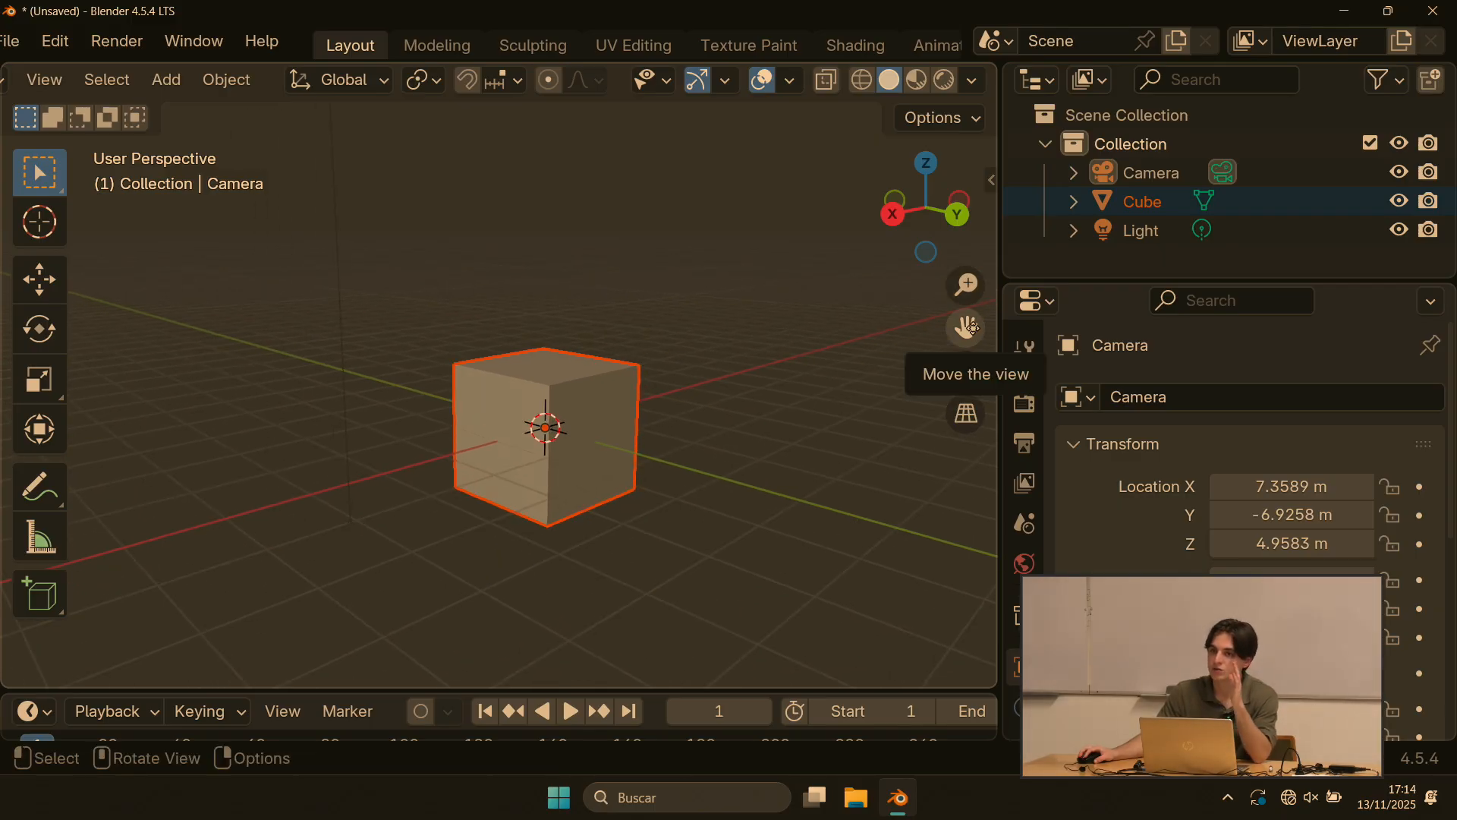
pyautogui.moveTo(973, 328)
pyautogui.mouseDown()
pyautogui.moveTo(846, 305)
pyautogui.moveTo(986, 348)
pyautogui.moveTo(994, 308)
pyautogui.moveTo(815, 318)
pyautogui.moveTo(965, 330)
pyautogui.mouseUp()
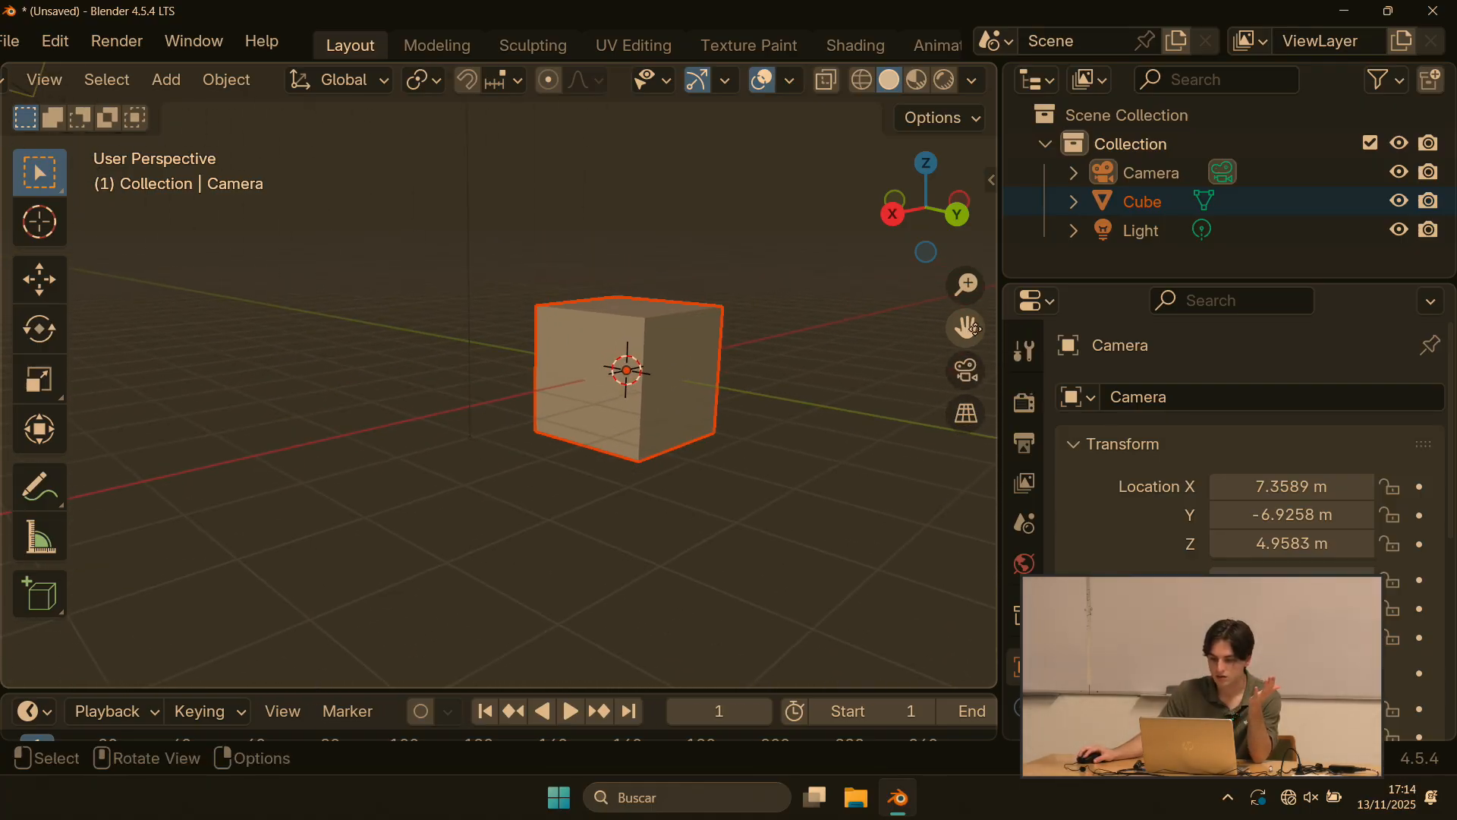
# Step: Look through the scene's camera, leave for a free perspective view, and return to the camera view
pyautogui.click(968, 370)
pyautogui.scroll(-6, 504, 166)
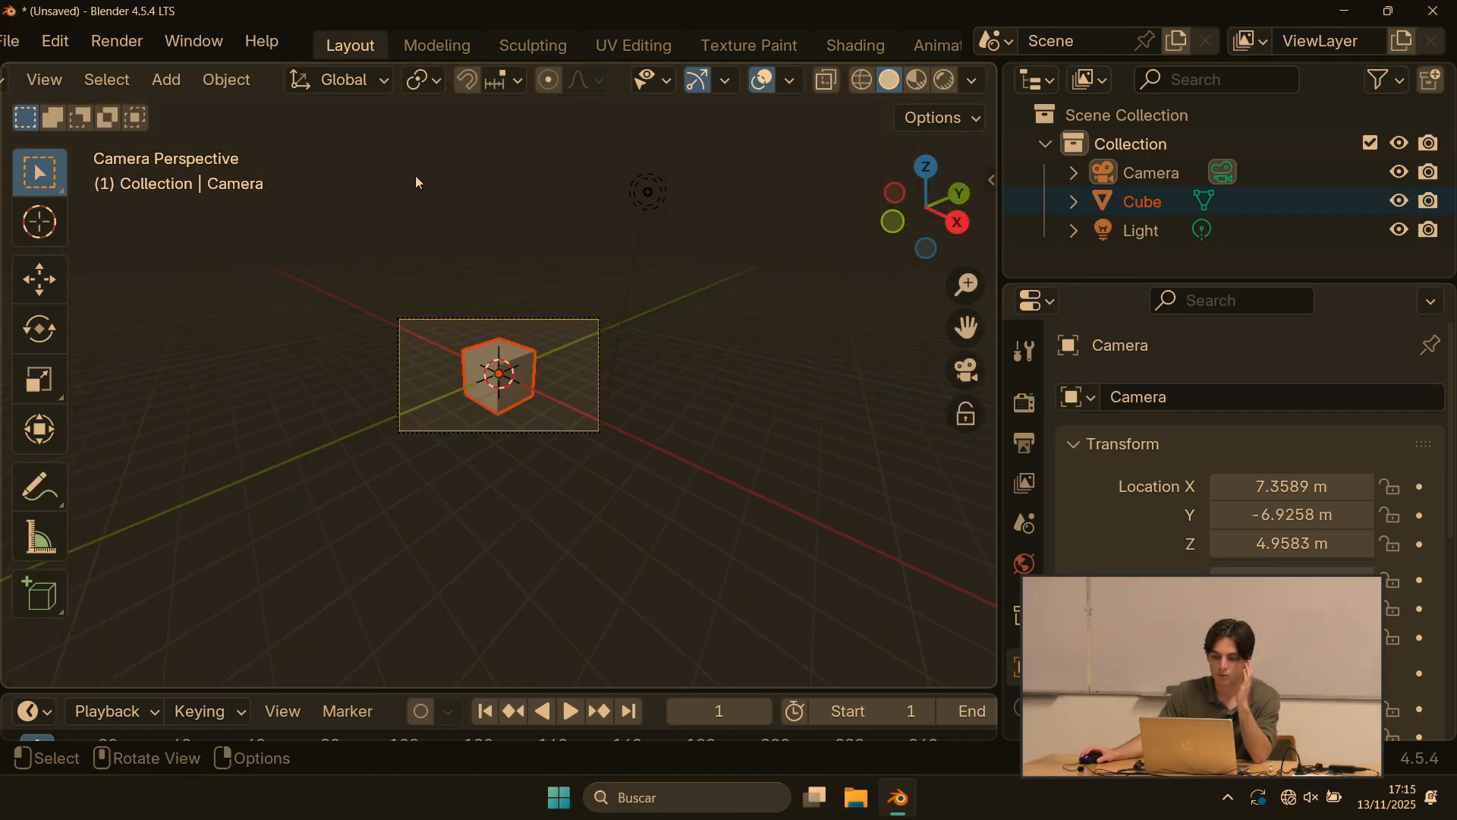
pyautogui.moveTo(416, 183); pyautogui.dragTo(304, 296, button='middle')
pyautogui.press('KP_0')
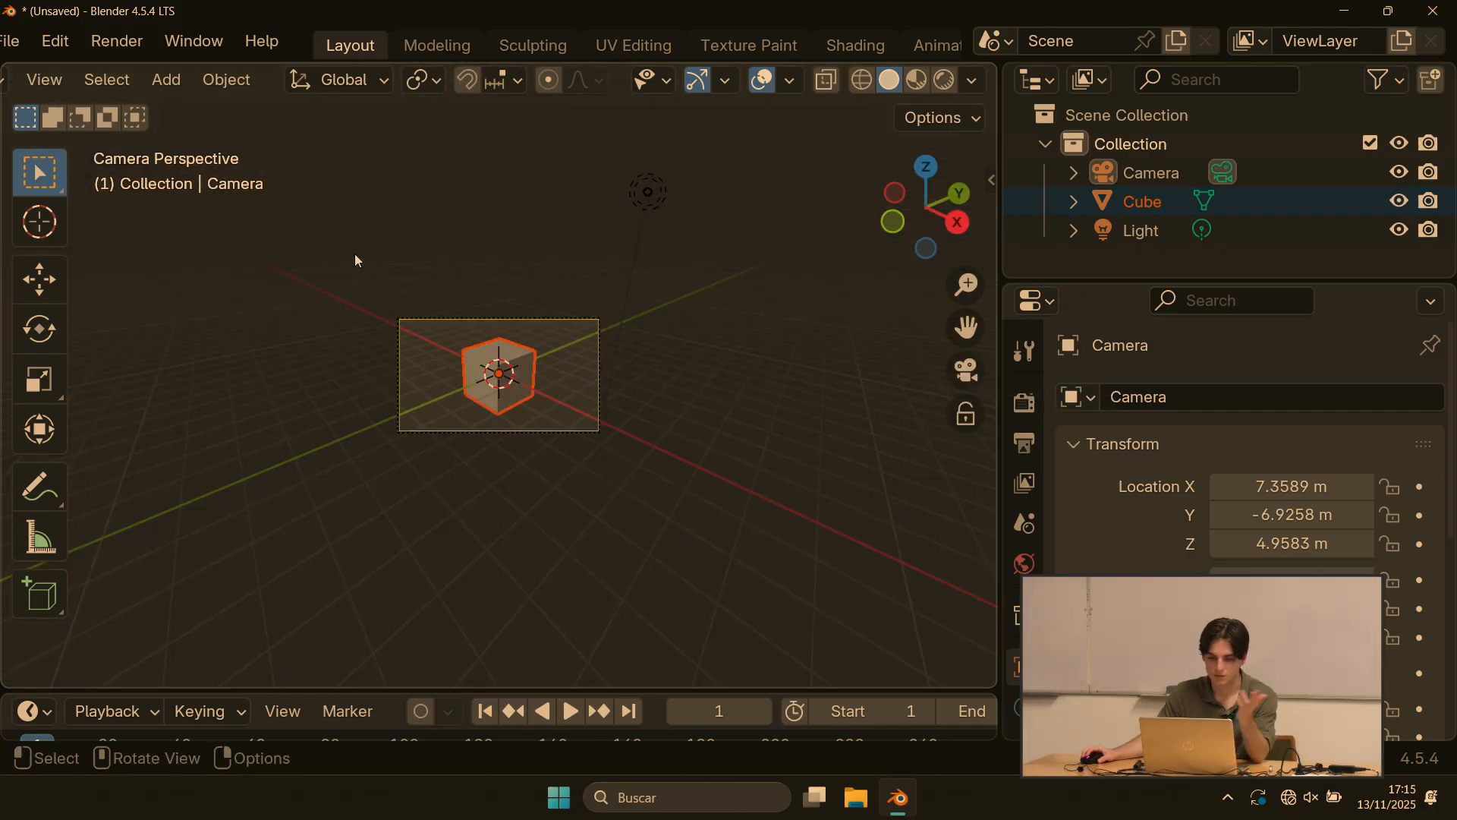
pyautogui.scroll(4, 721, 285)
pyautogui.scroll(-5, 768, 198)
pyautogui.scroll(3, 767, 198)
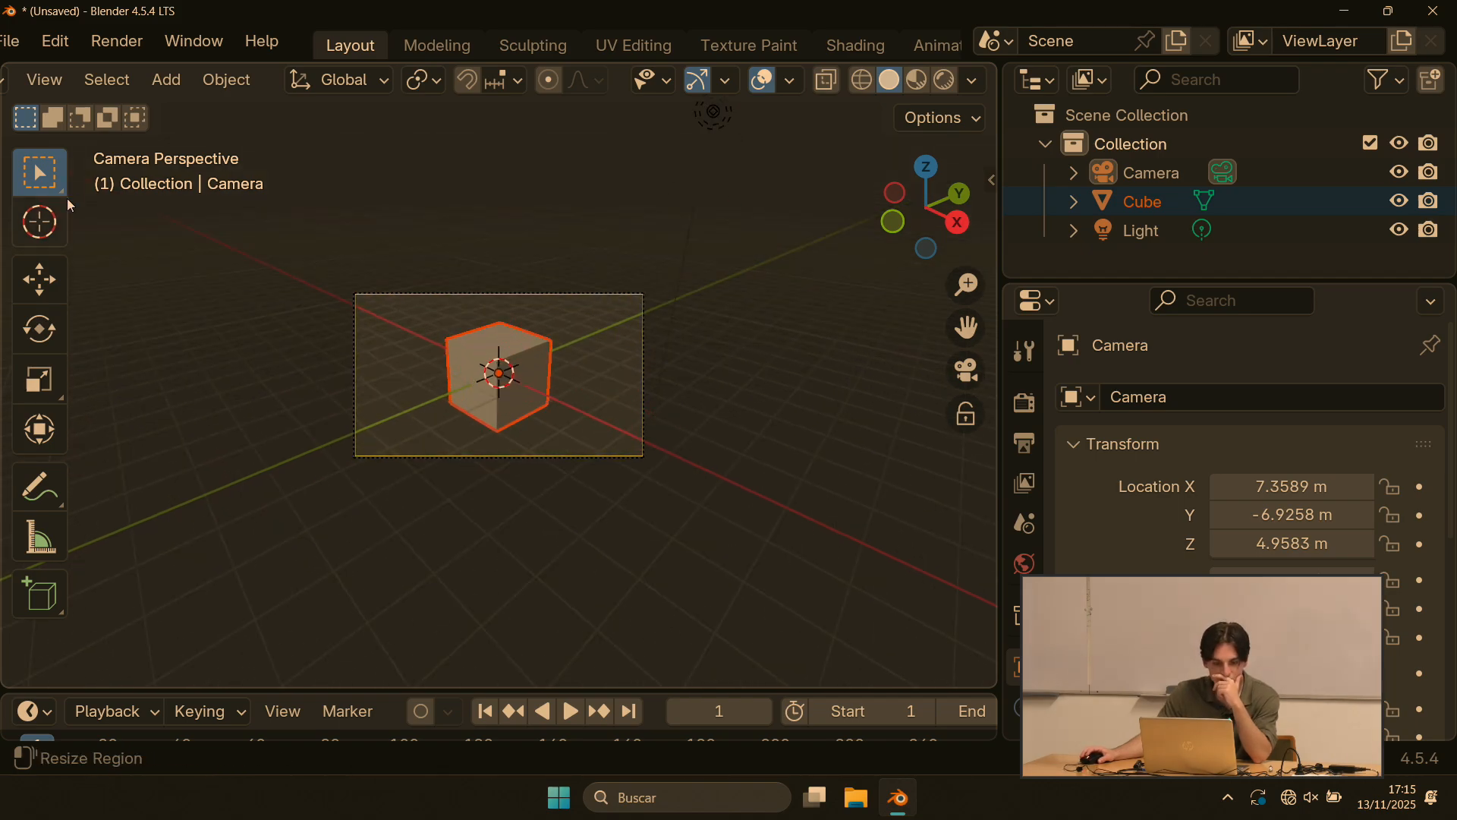
# Step: Leave the camera view and look at the cube from above in free perspective
pyautogui.moveTo(443, 253); pyautogui.dragTo(480, 227, button='middle')
pyautogui.scroll(-10, 455, 235)
pyautogui.moveTo(296, 284); pyautogui.dragTo(482, 328, button='middle')
pyautogui.scroll(7, 501, 334)
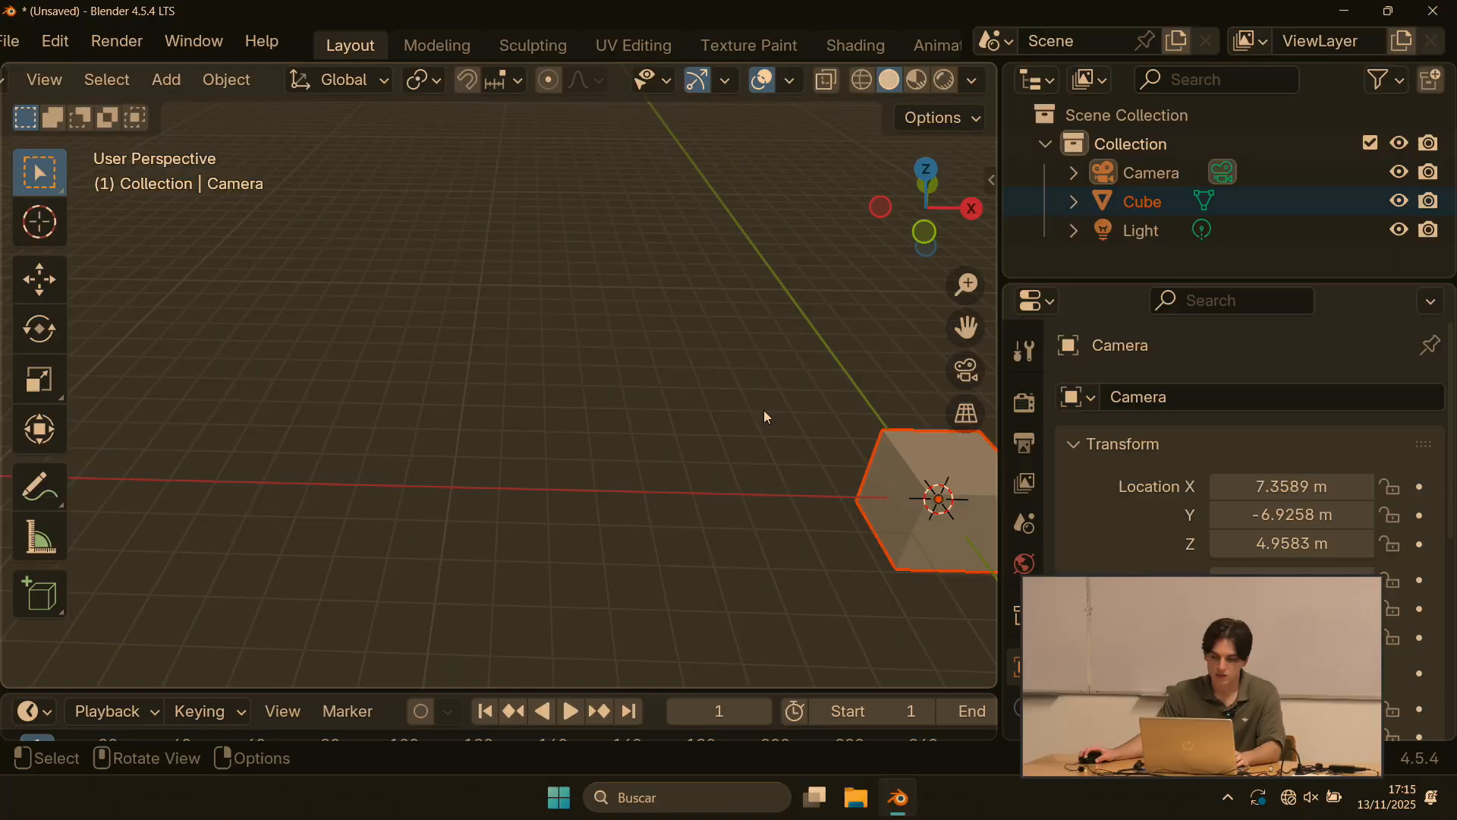
# Step: Center the cube in the view, select the cube and the light with a box, and clear the selection
pyautogui.keyDown('shift'); pyautogui.moveTo(765, 416); pyautogui.dragTo(433, 378, button='middle'); pyautogui.keyUp('shift')
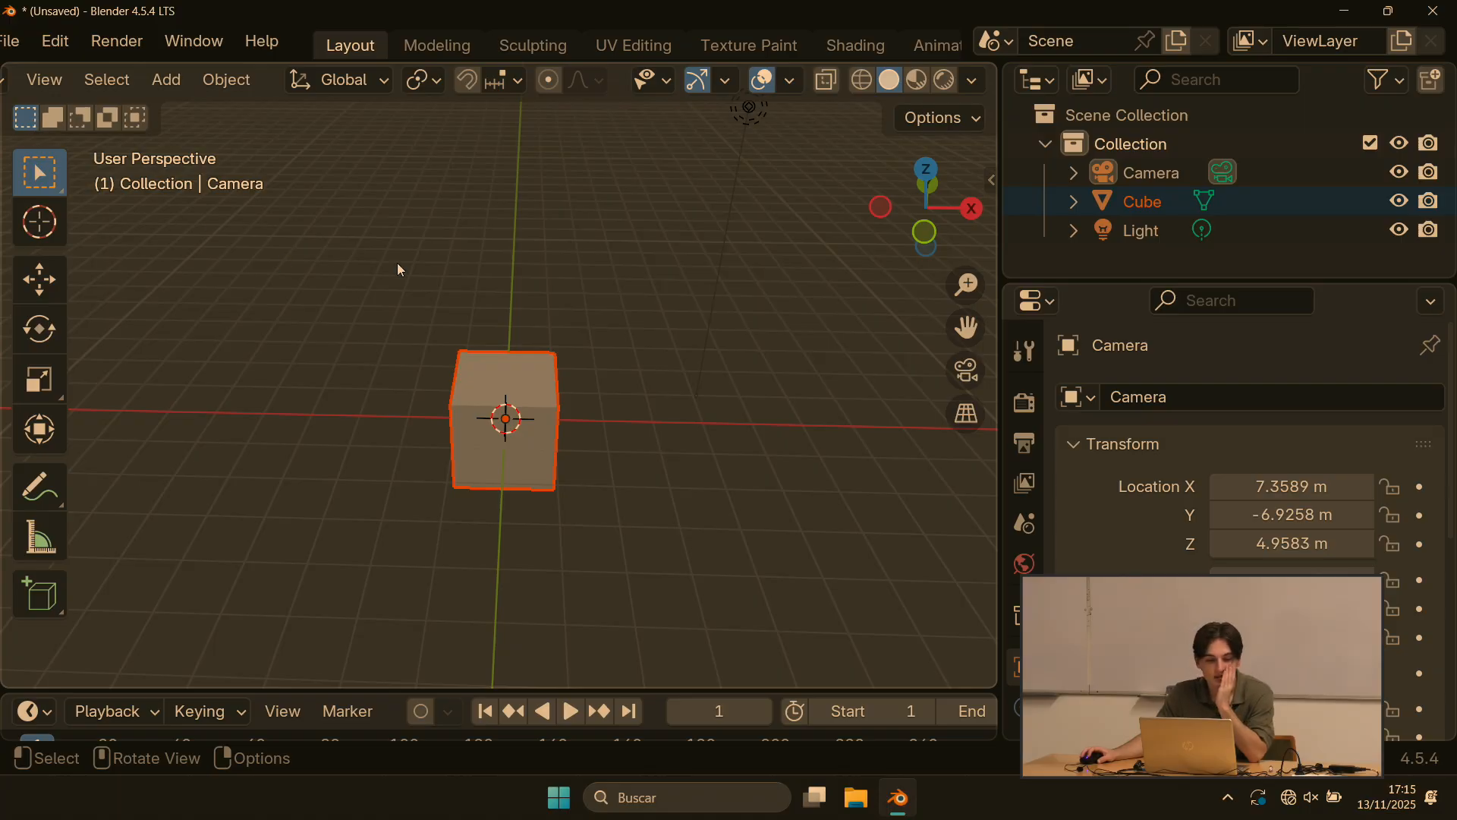
pyautogui.scroll(-7, 571, 321)
pyautogui.scroll(5, 571, 323)
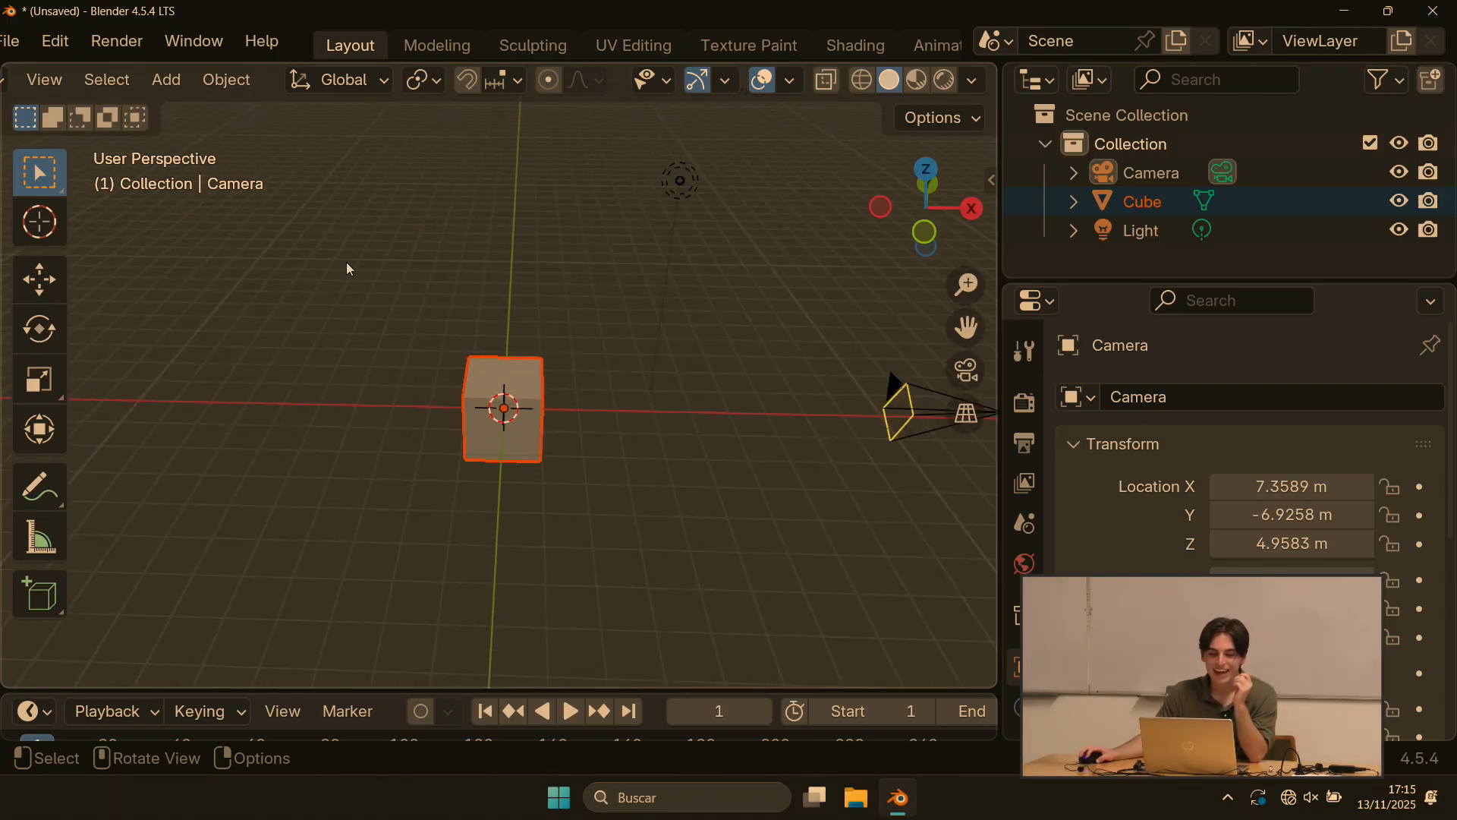
pyautogui.moveTo(439, 152); pyautogui.dragTo(740, 494)
pyautogui.click(471, 271)
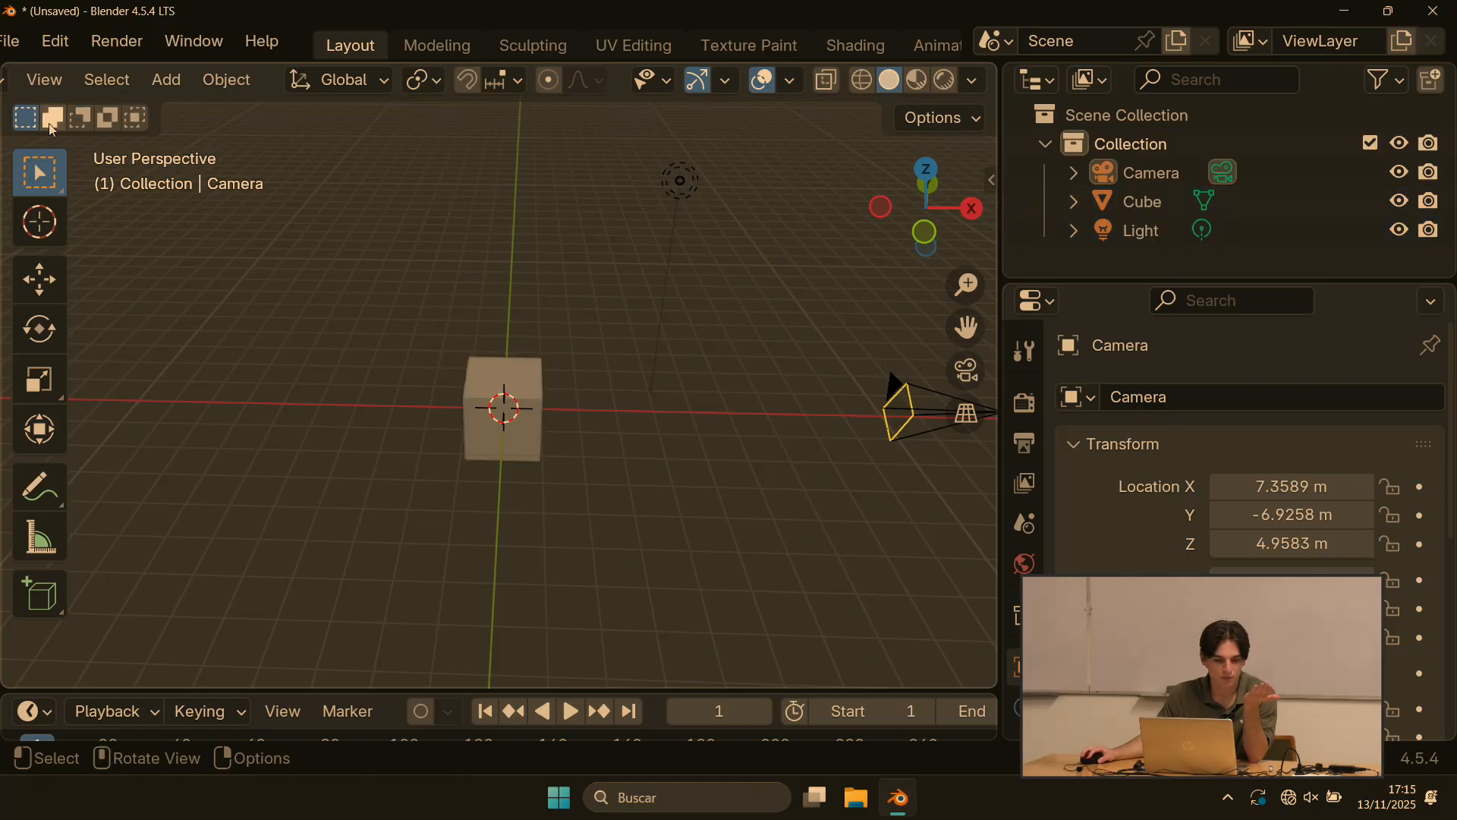
# Step: Switch box selection to Extend mode, select the cube and light individually and together, and clear the selection
pyautogui.click(507, 395)
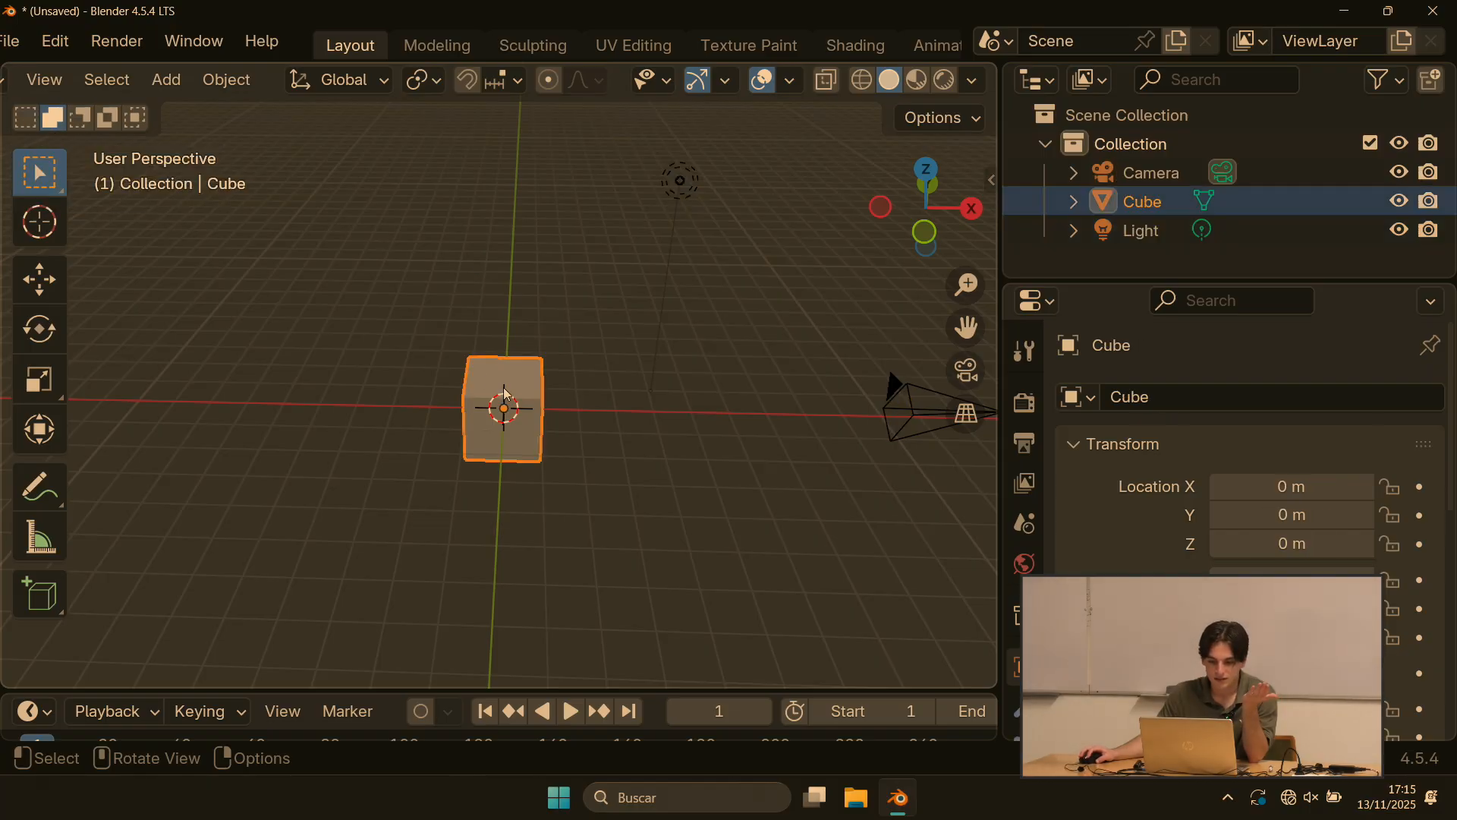
pyautogui.click(683, 181)
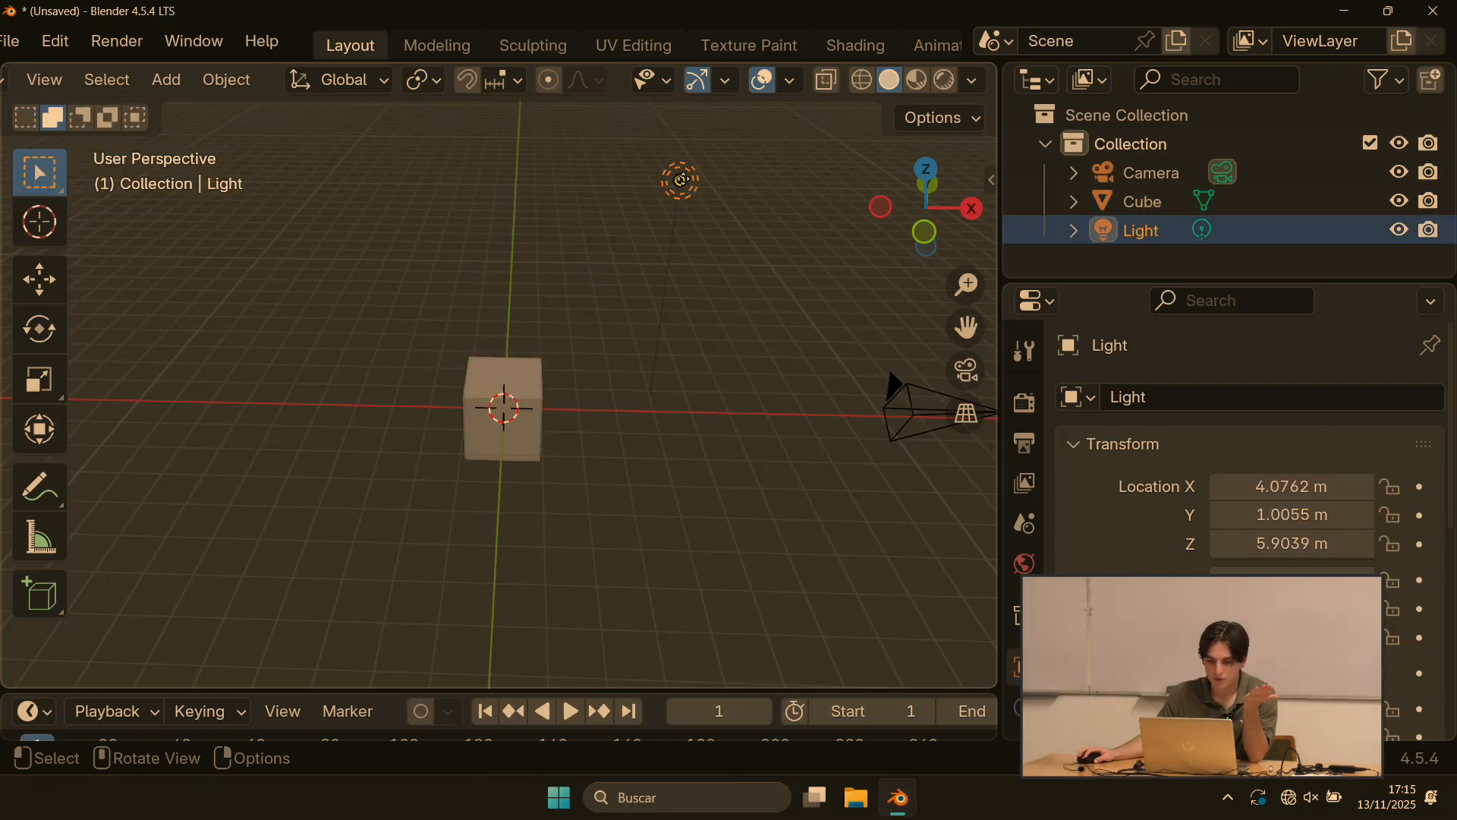
pyautogui.click(499, 429)
pyautogui.scroll(-3, 371, 259)
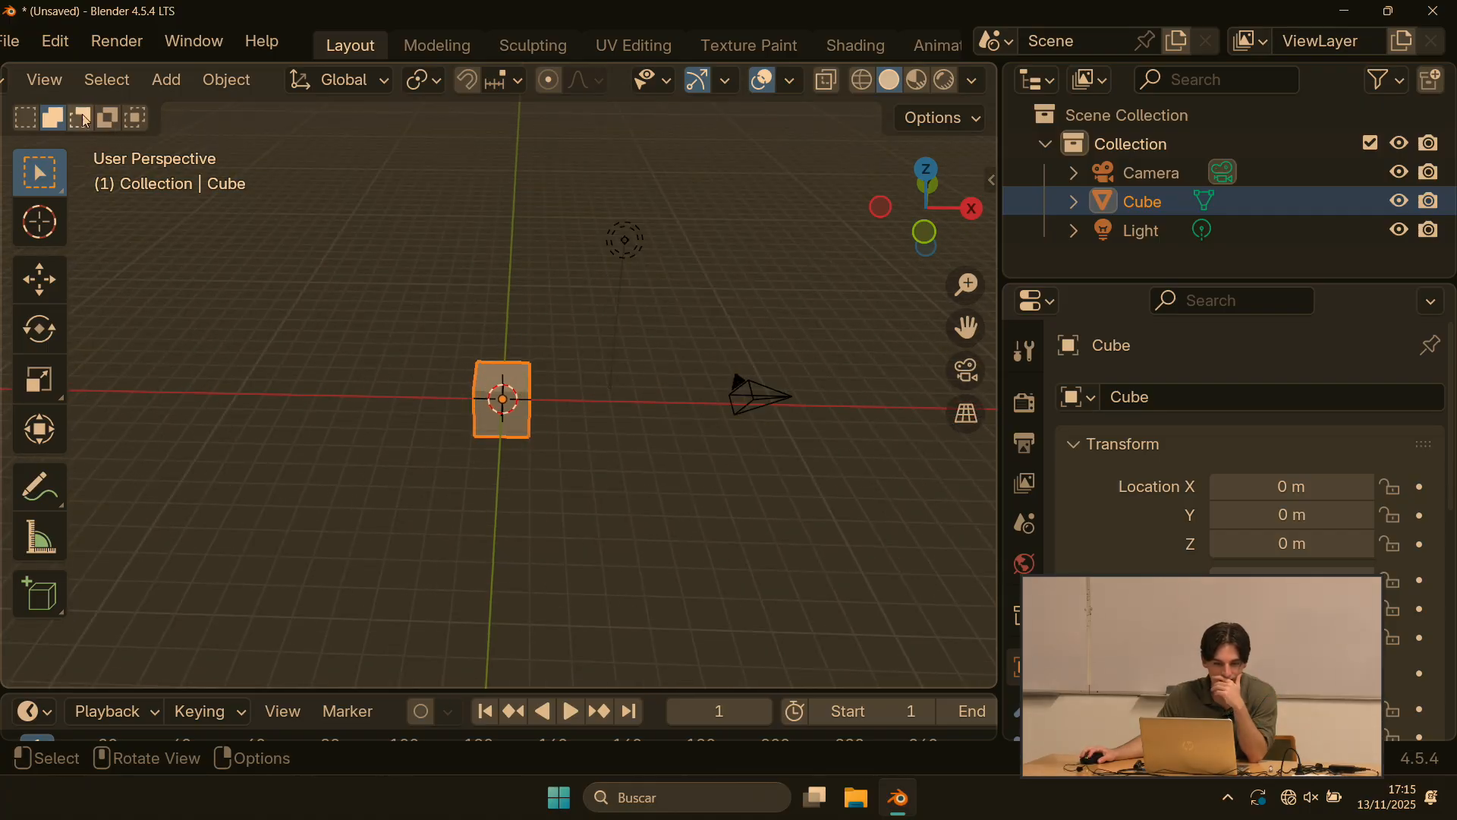
pyautogui.click(630, 243)
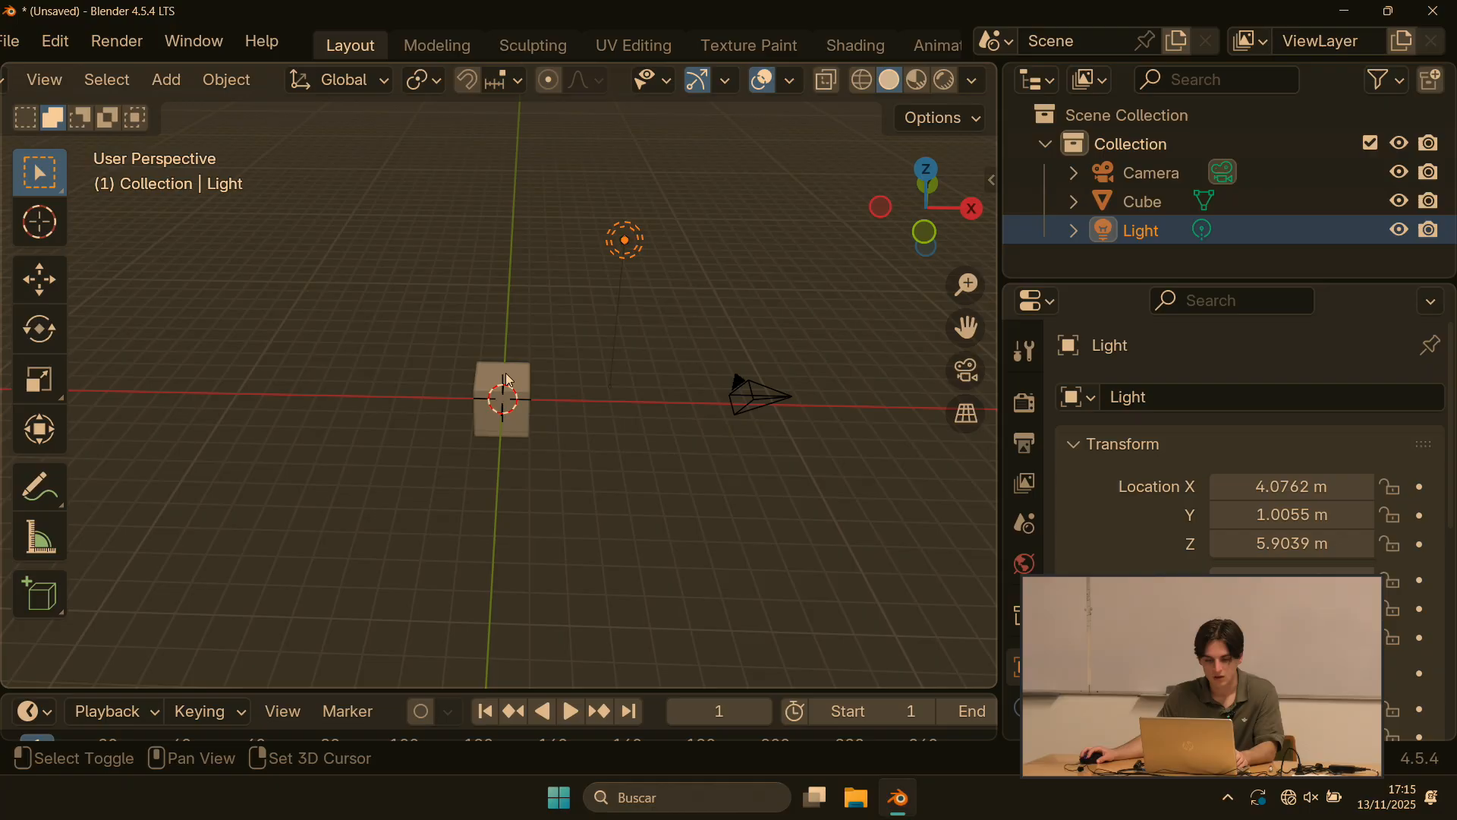
pyautogui.keyDown('shift'); pyautogui.click(507, 383); pyautogui.keyUp('shift')
pyautogui.click(472, 222)
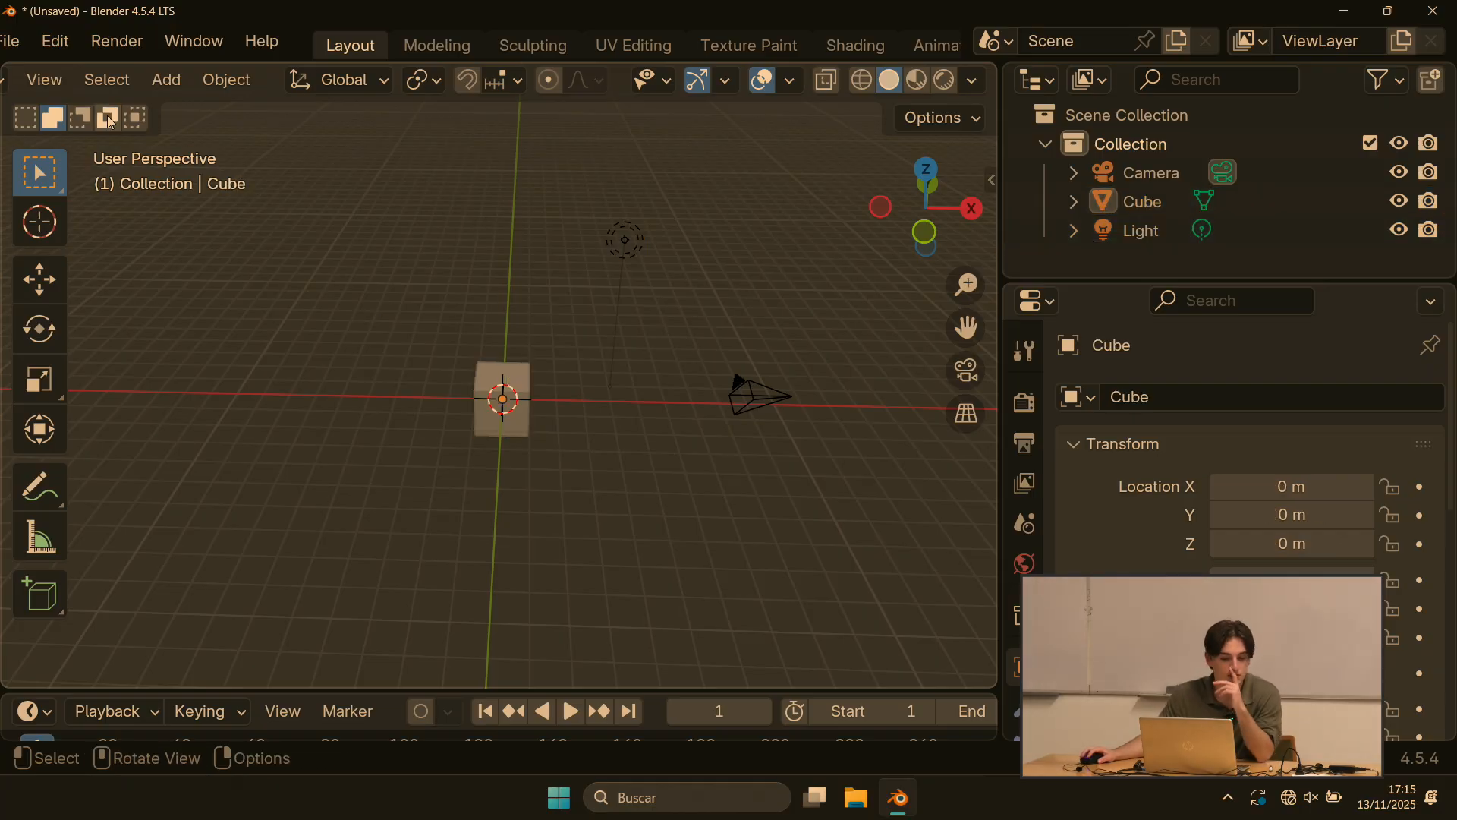
# Step: Switch box selection to Subtract mode and draw selection boxes around the scene objects
pyautogui.click(80, 118)
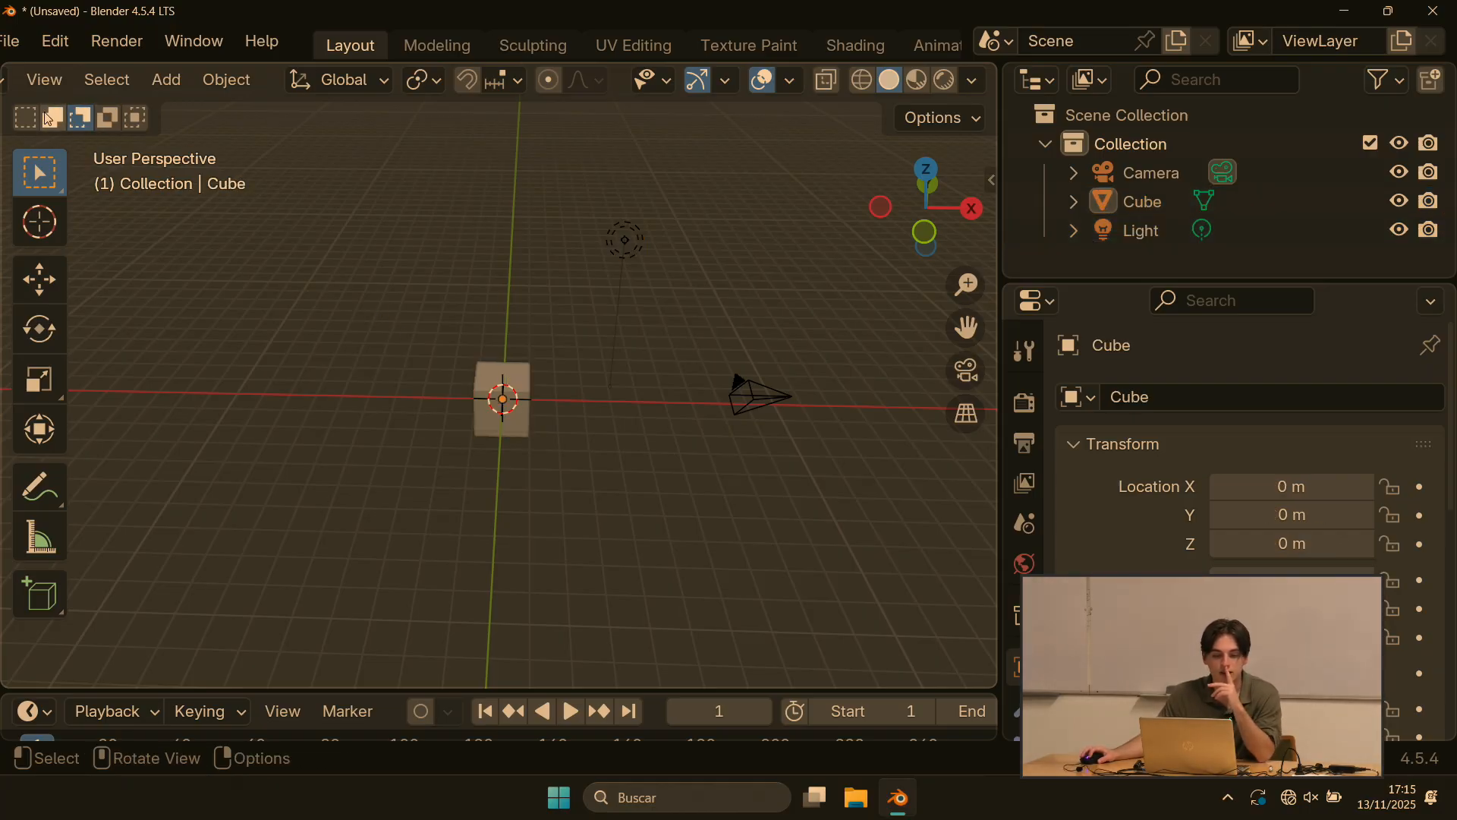
pyautogui.moveTo(338, 113)
pyautogui.mouseDown()
pyautogui.moveTo(638, 349)
pyautogui.moveTo(645, 372)
pyautogui.mouseUp()
pyautogui.moveTo(422, 246); pyautogui.dragTo(722, 560)
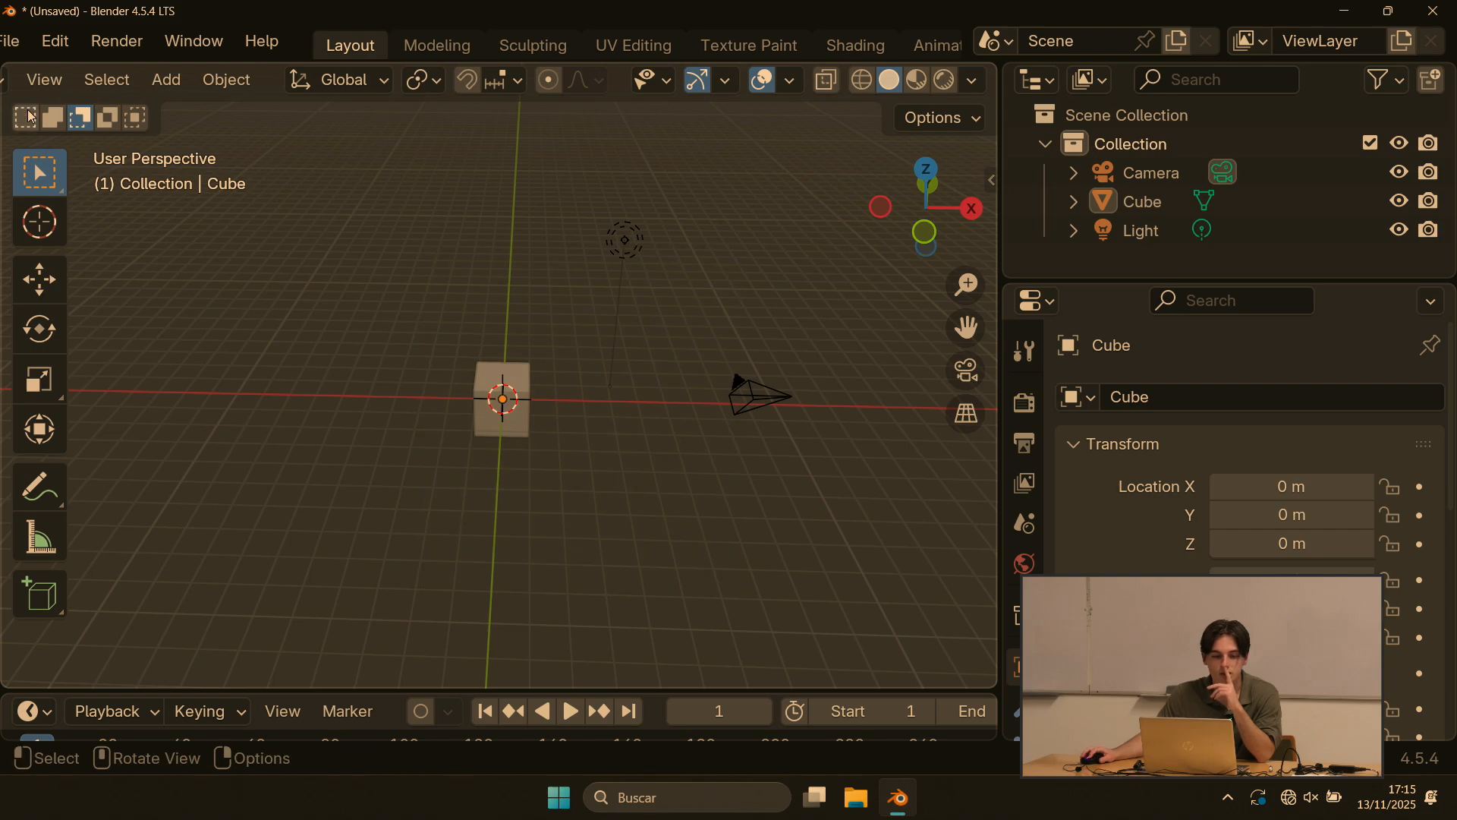
pyautogui.moveTo(381, 165); pyautogui.dragTo(914, 546)
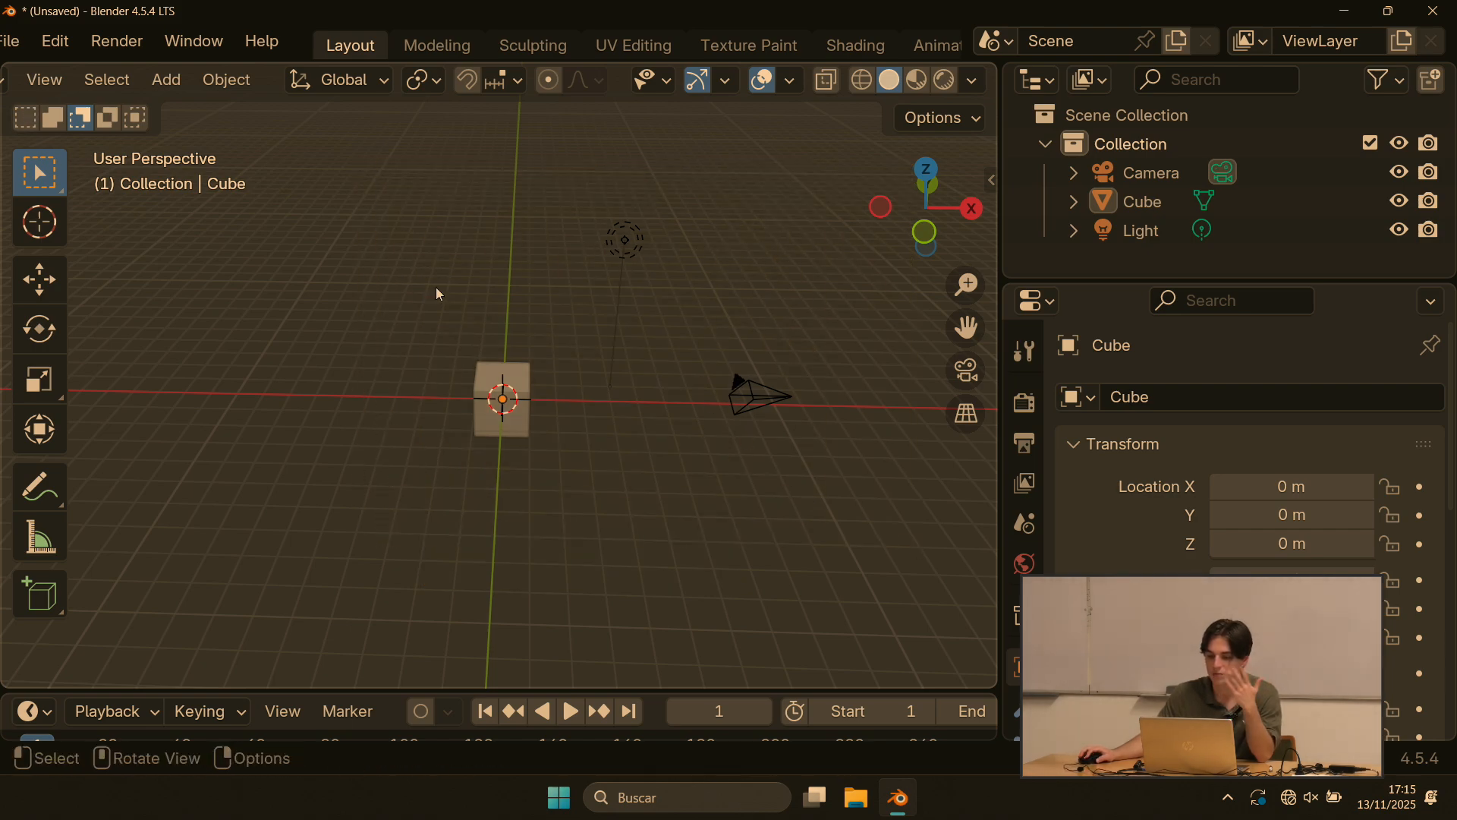
# Step: Invert the selection of the cube and light with a box in Invert mode, clear it, and restore the Set mode
pyautogui.click(107, 123)
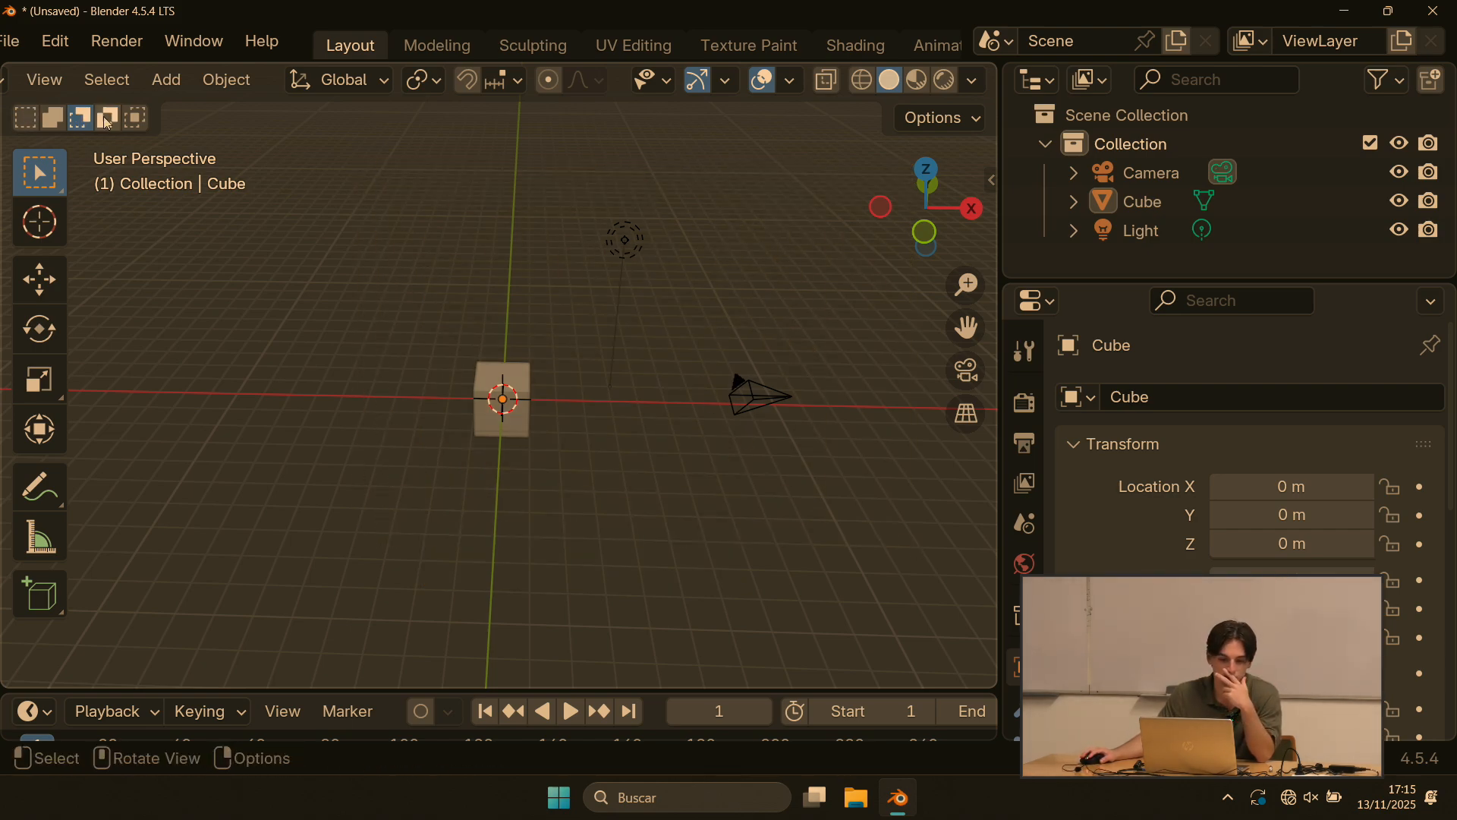
pyautogui.click(107, 123)
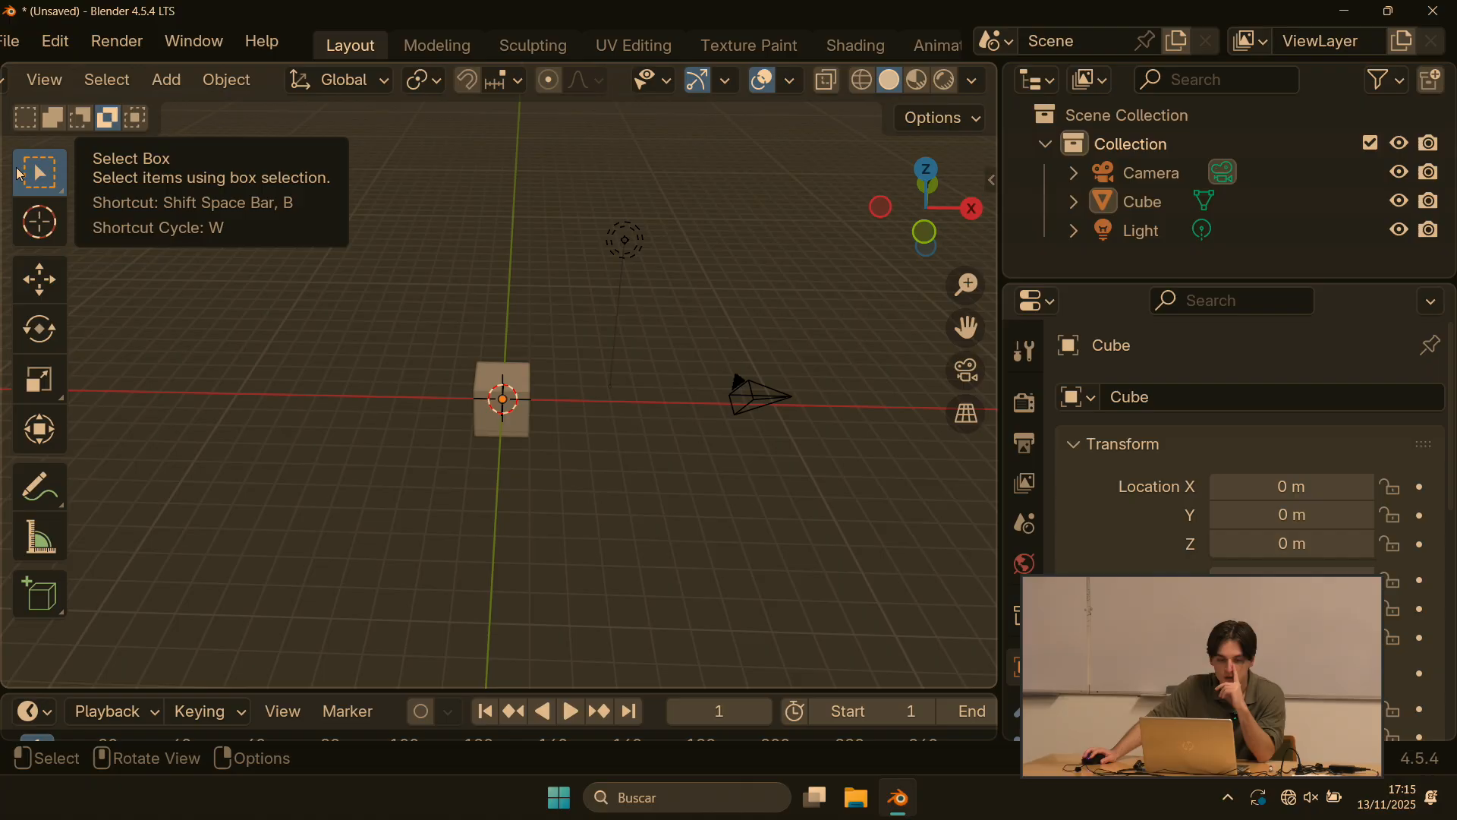
pyautogui.moveTo(306, 156); pyautogui.dragTo(723, 517)
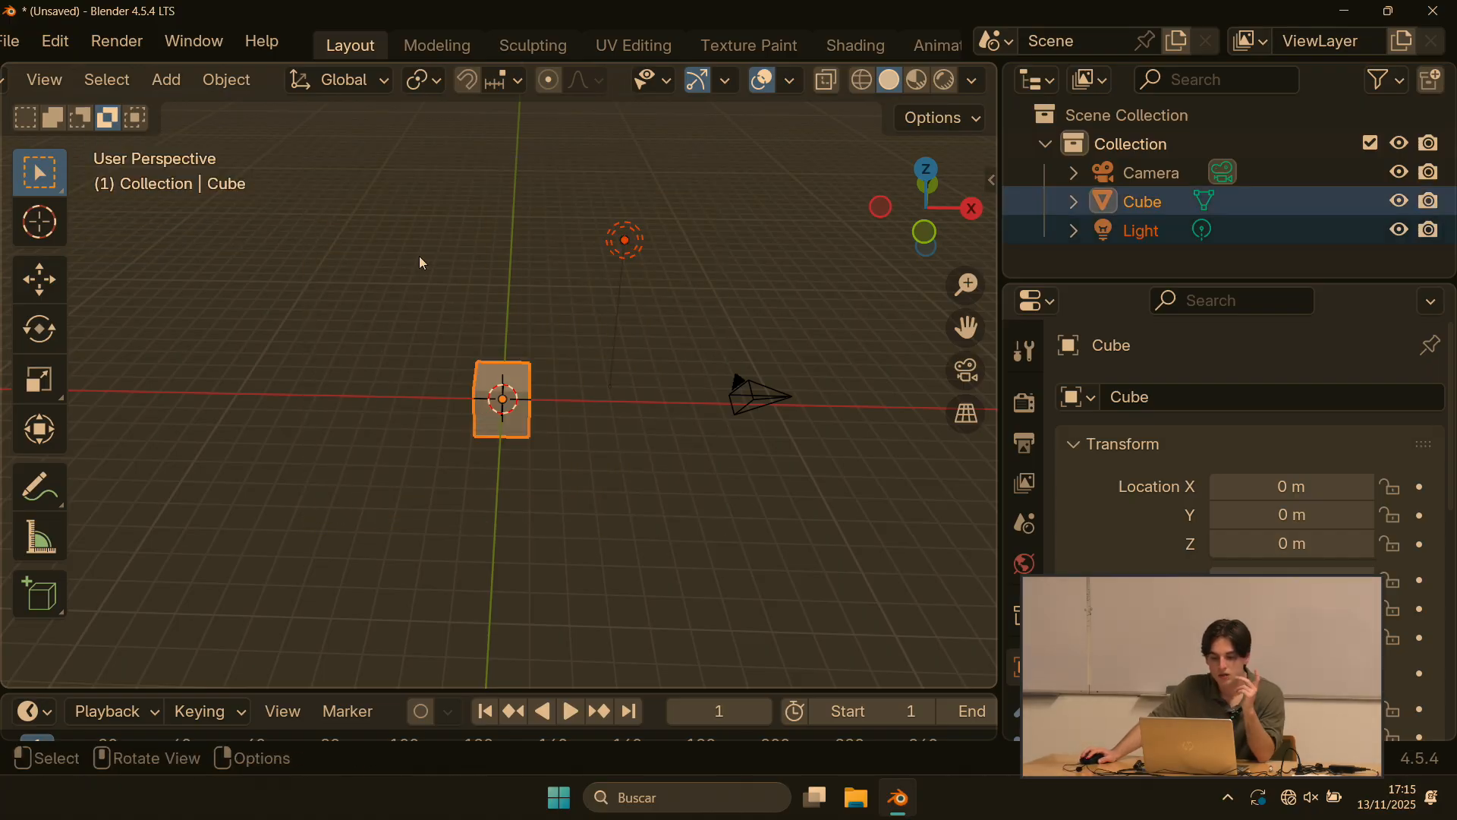
pyautogui.click(373, 293)
pyautogui.click(27, 119)
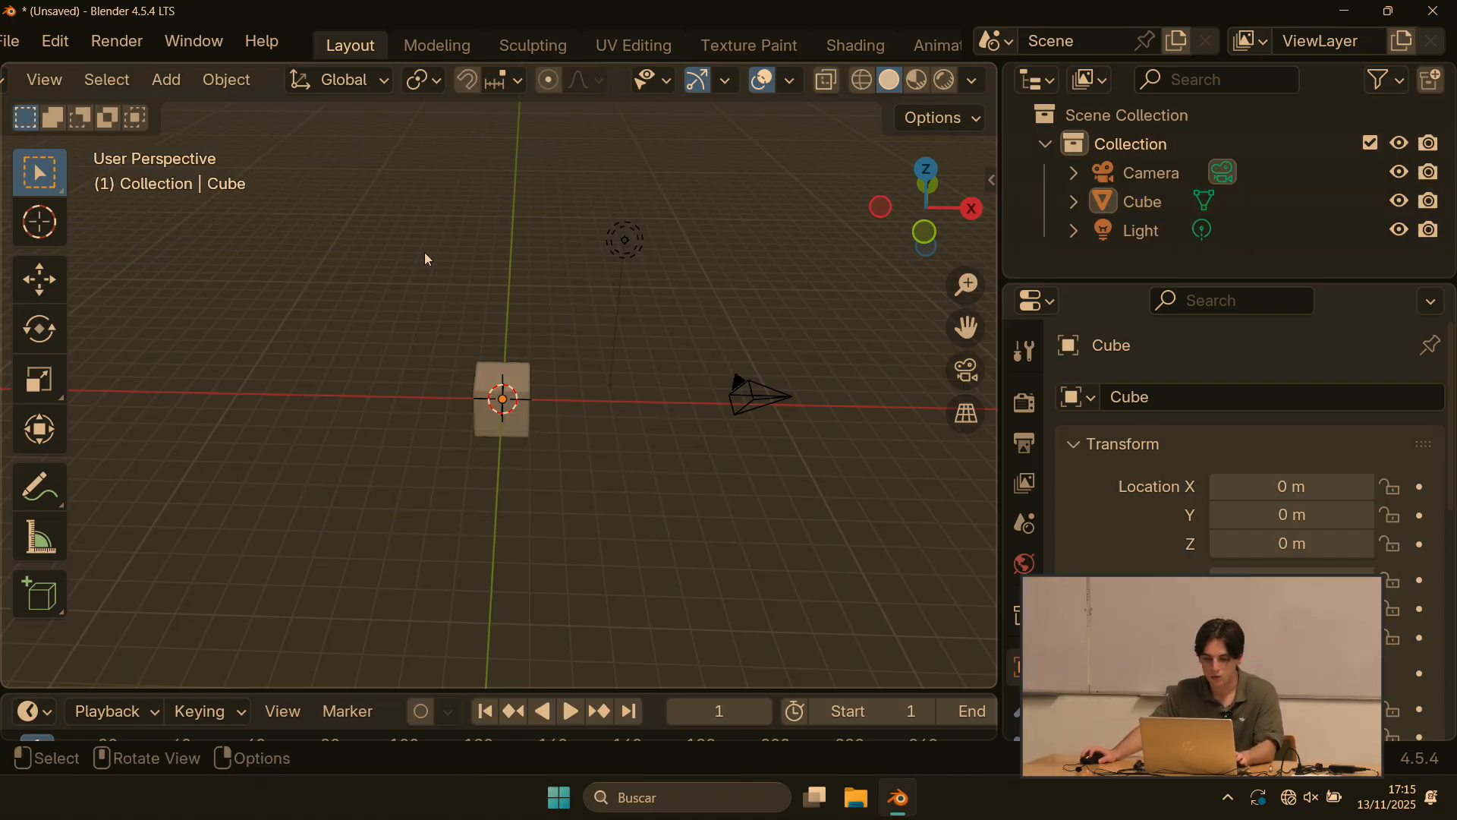
# Step: Select the cube, light and camera with circle selection at radius 25, and try a lasso selection among the objects
pyautogui.press('w')
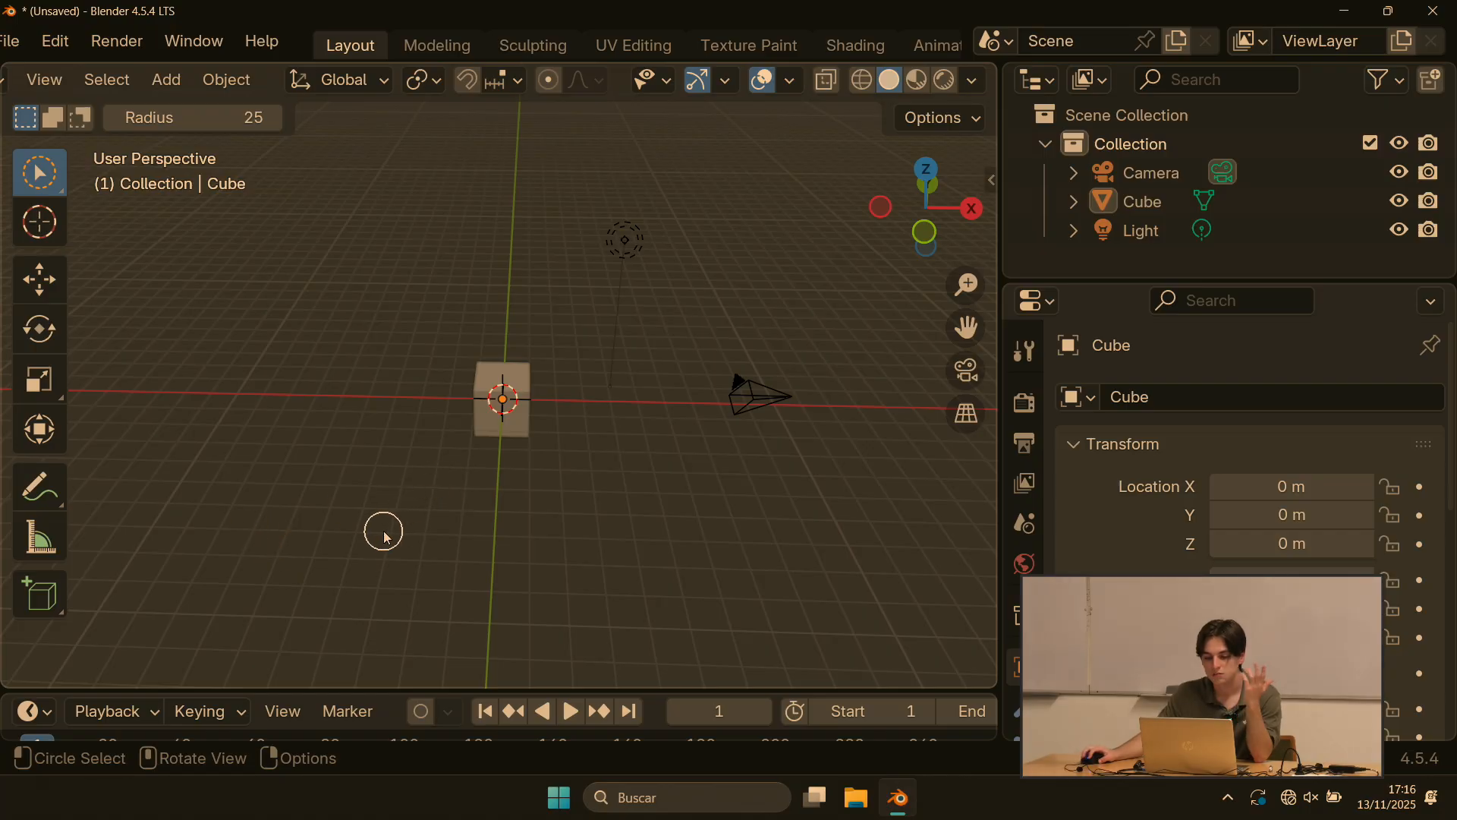
pyautogui.moveTo(383, 531)
pyautogui.mouseDown()
pyautogui.moveTo(631, 225)
pyautogui.moveTo(776, 408)
pyautogui.moveTo(569, 292)
pyautogui.moveTo(618, 231)
pyautogui.moveTo(793, 403)
pyautogui.moveTo(726, 455)
pyautogui.moveTo(594, 472)
pyautogui.moveTo(758, 417)
pyautogui.moveTo(647, 289)
pyautogui.mouseUp()
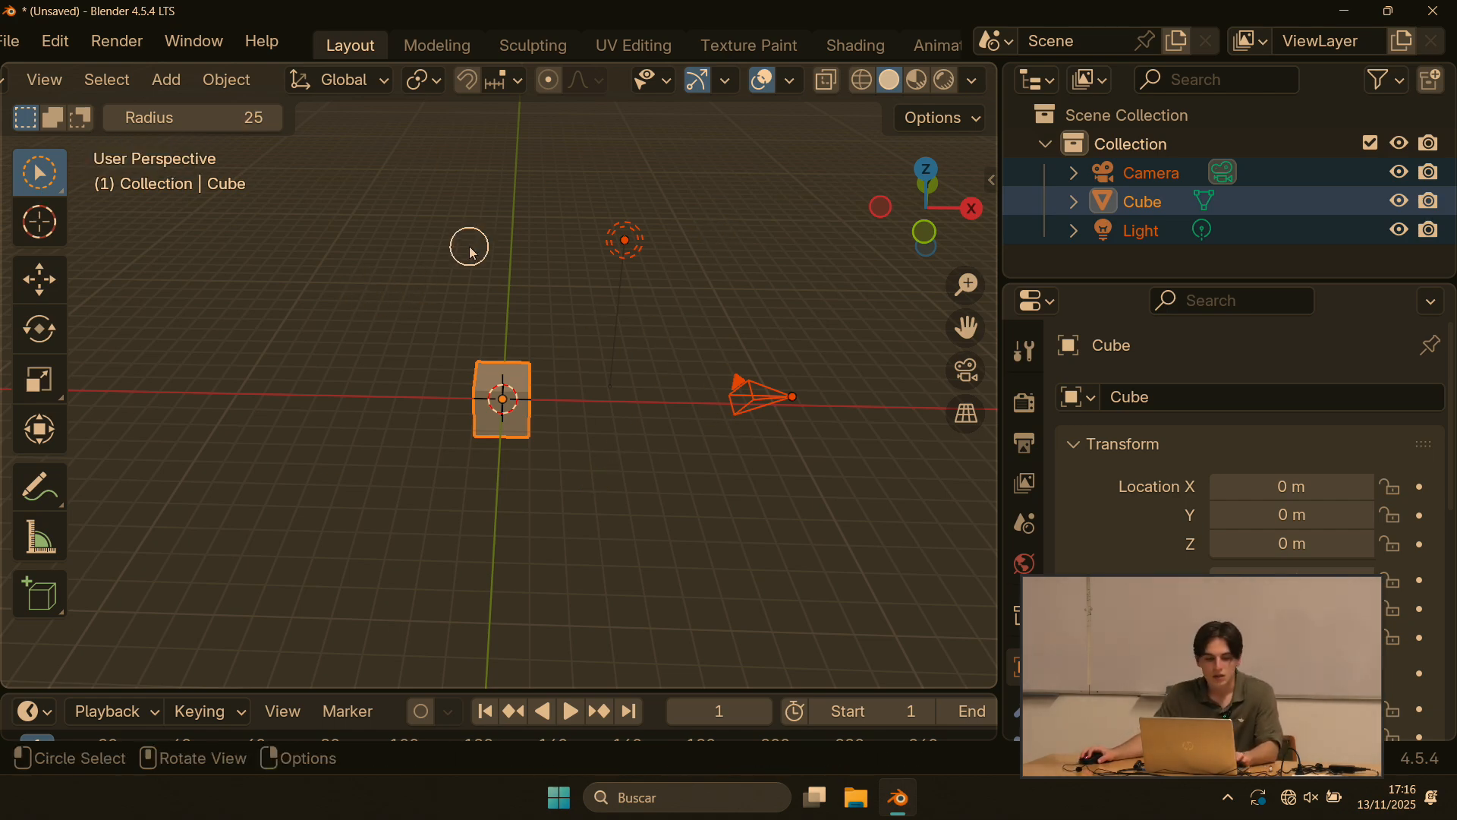
pyautogui.press('w')
pyautogui.moveTo(505, 497)
pyautogui.mouseDown()
pyautogui.moveTo(495, 515)
pyautogui.moveTo(949, 250)
pyautogui.moveTo(499, 582)
pyautogui.moveTo(552, 178)
pyautogui.moveTo(830, 136)
pyautogui.moveTo(374, 274)
pyautogui.moveTo(576, 198)
pyautogui.mouseUp()
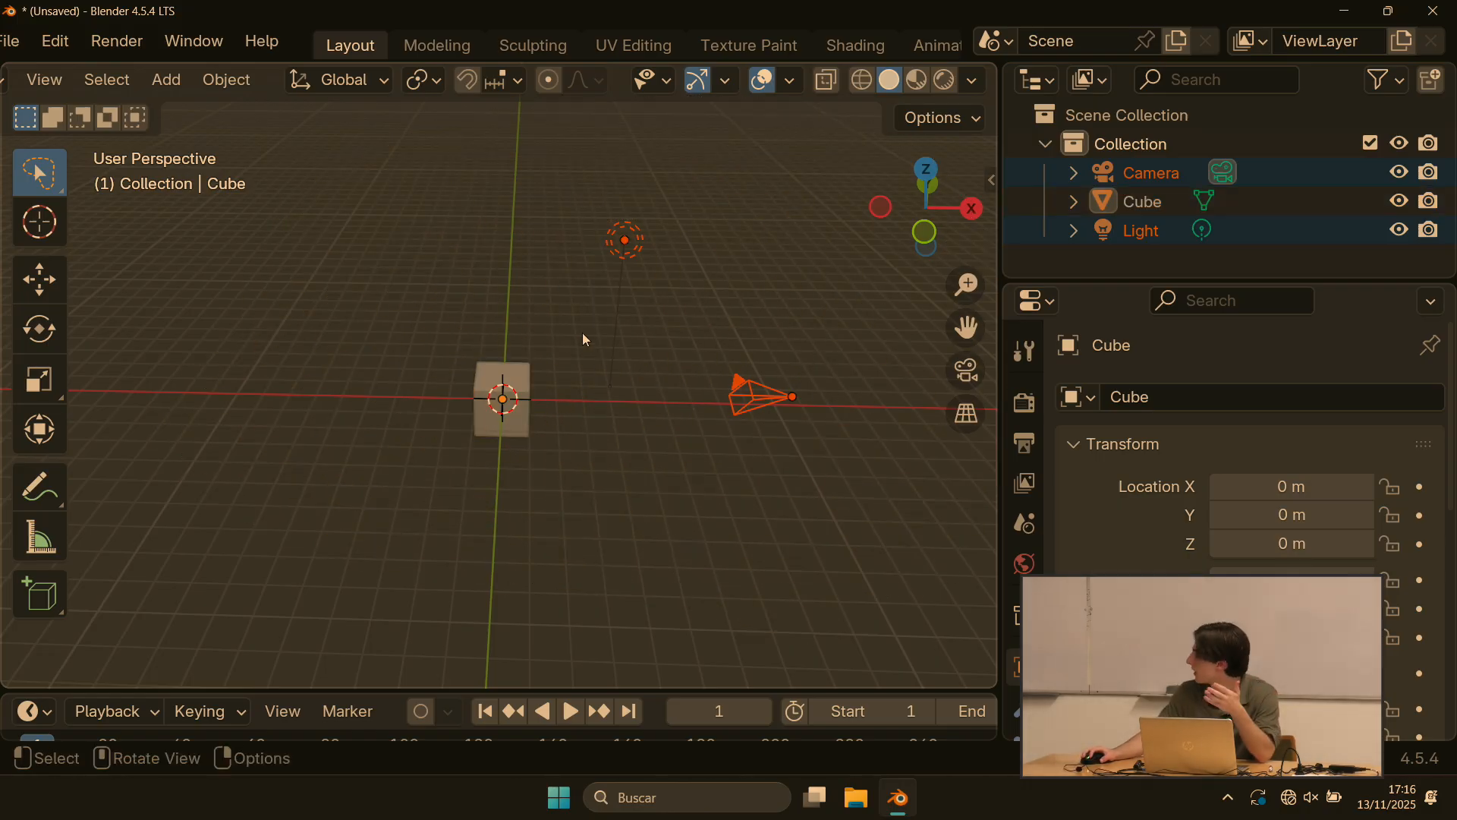
# Step: Change to the Tweak selection tool and select the cube, the light and the camera one at a time, finishing with the cube
pyautogui.press('w')
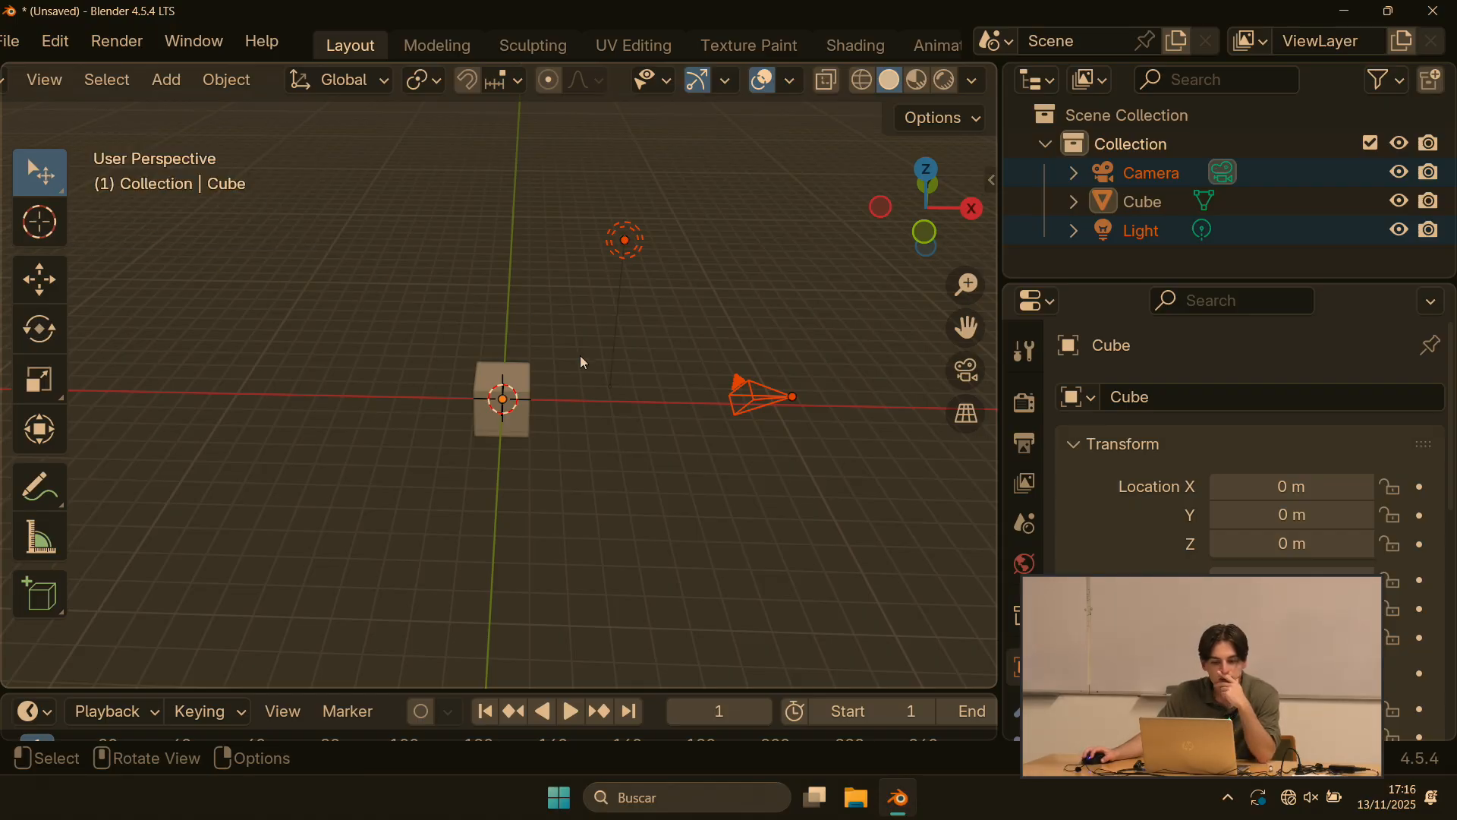
pyautogui.click(477, 405)
pyautogui.click(624, 249)
pyautogui.click(747, 407)
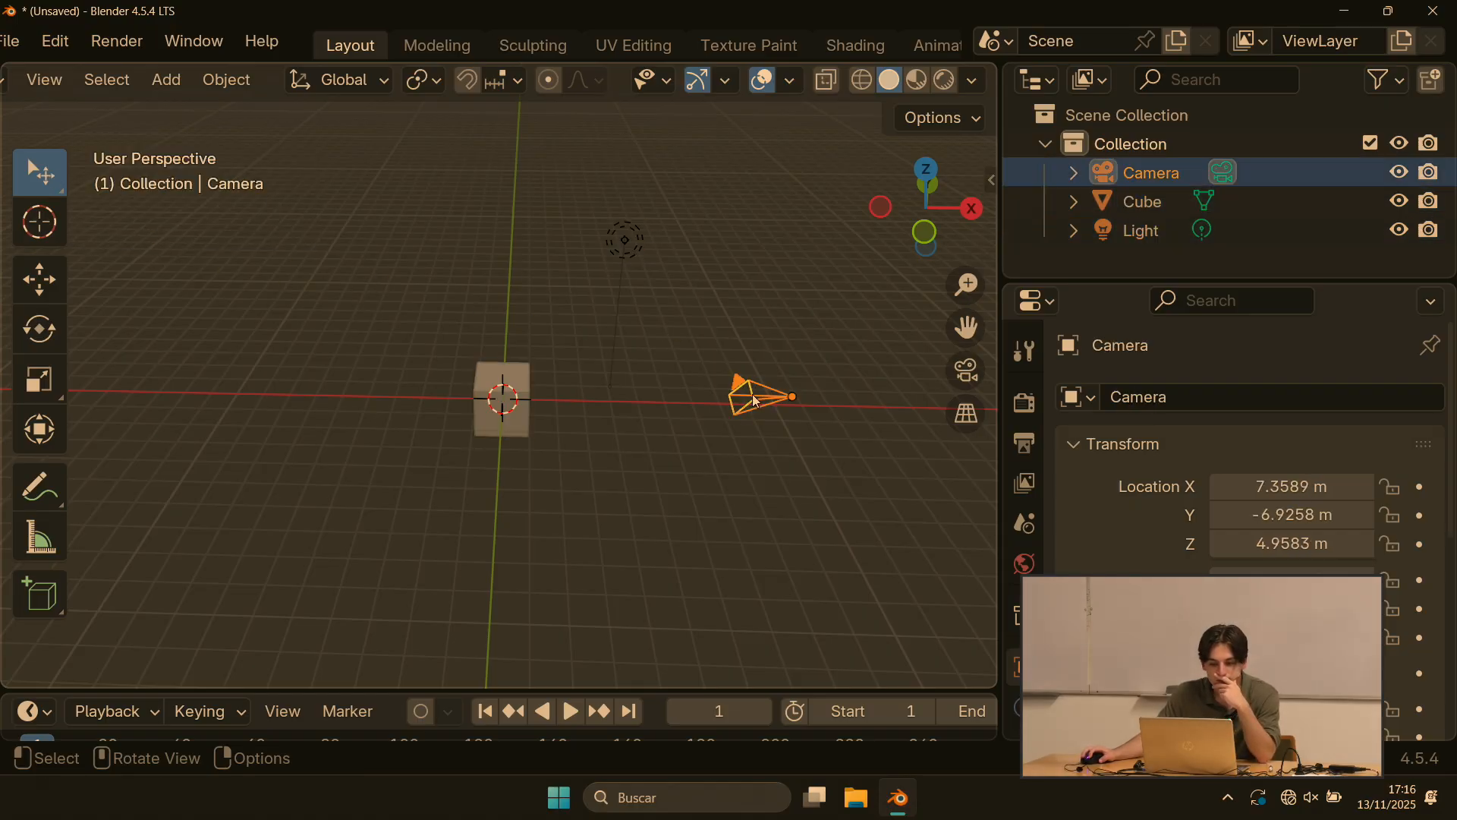
pyautogui.click(501, 395)
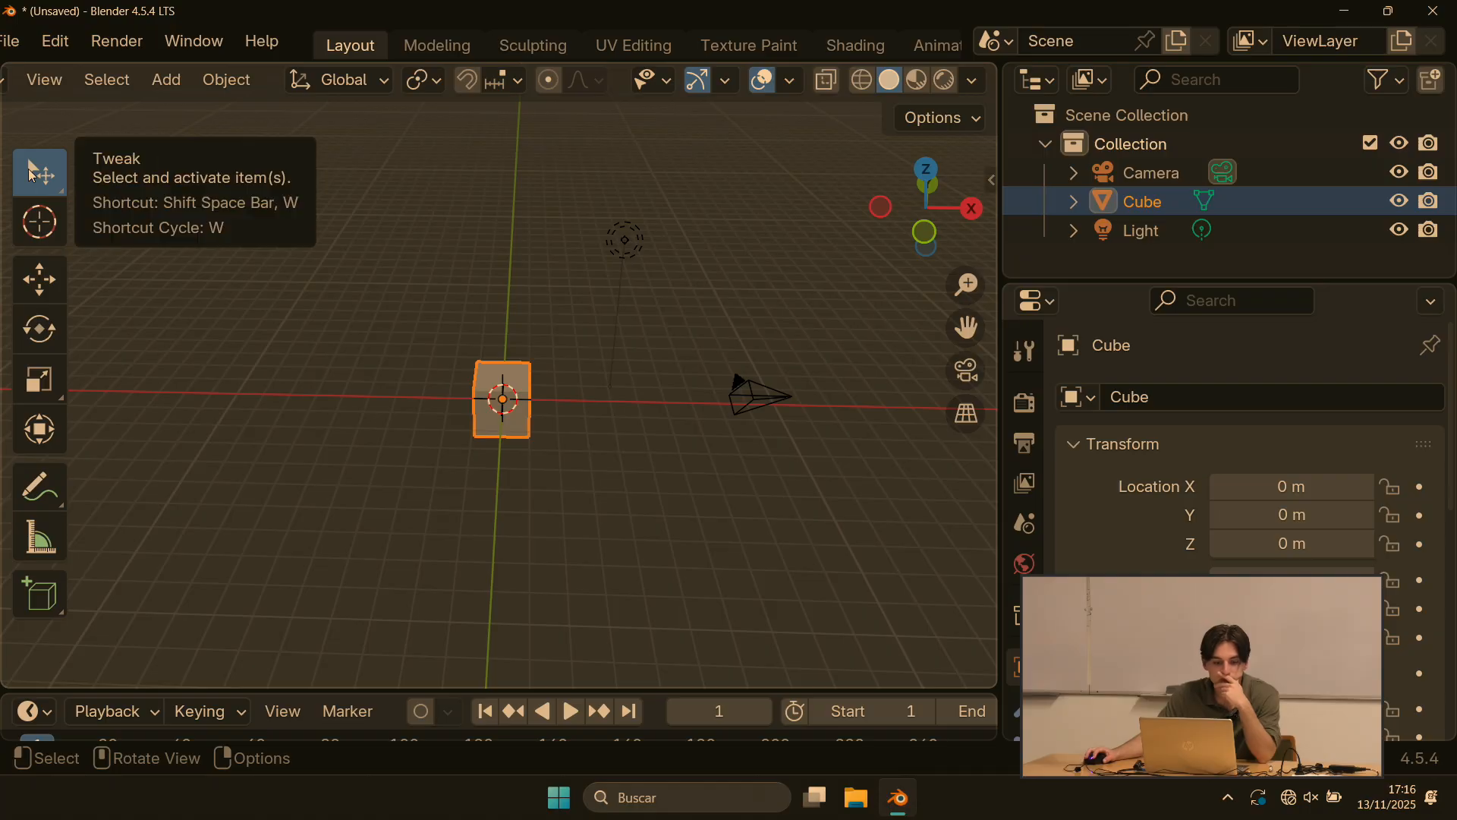
pyautogui.click(629, 244)
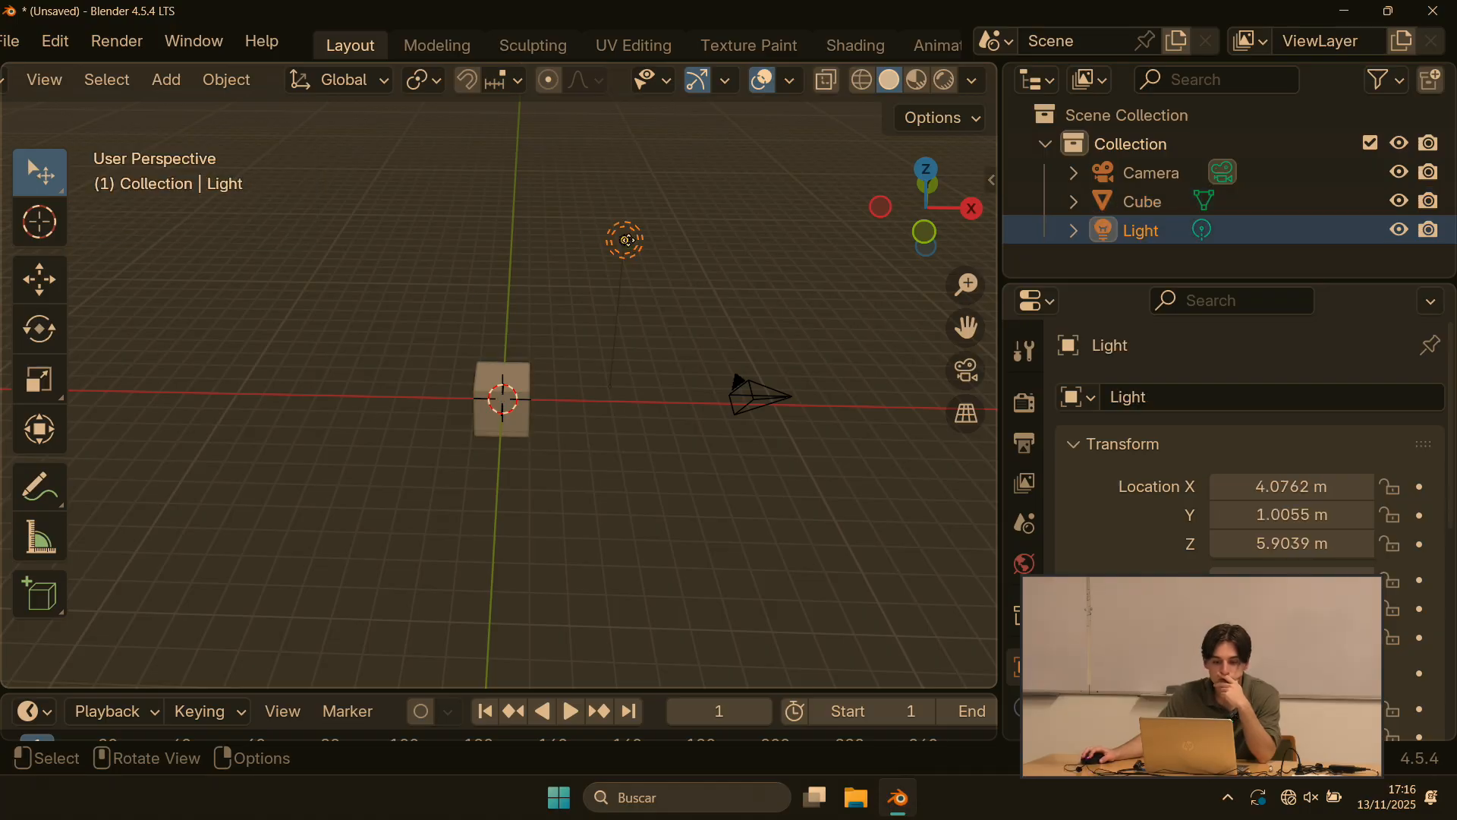
pyautogui.click(761, 395)
pyautogui.click(500, 397)
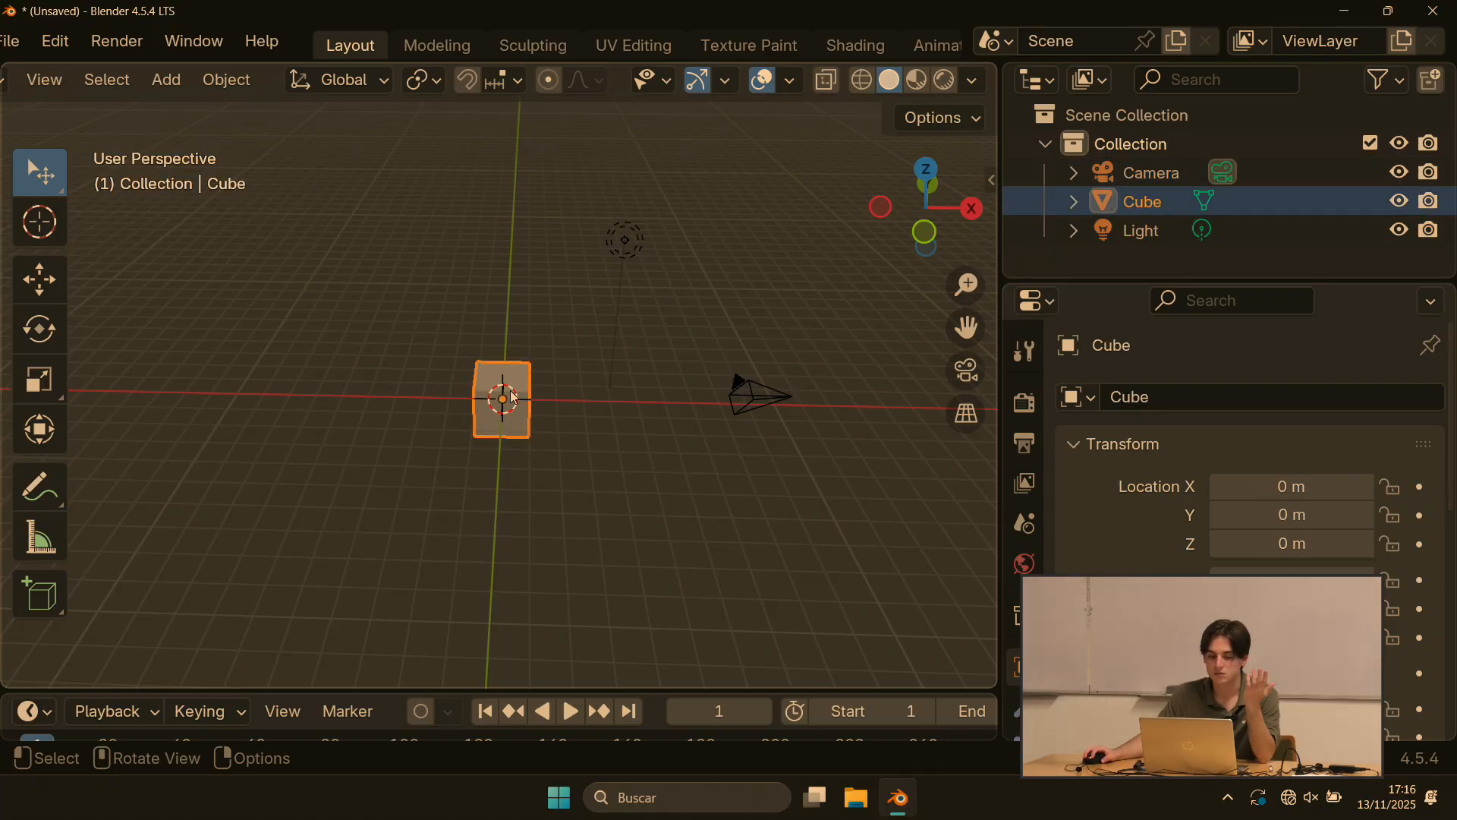
# Step: Move the cube freely to about X -1.14, Y 0.21, Z 0.41 m, and box-select the cube and the light
pyautogui.press('g')
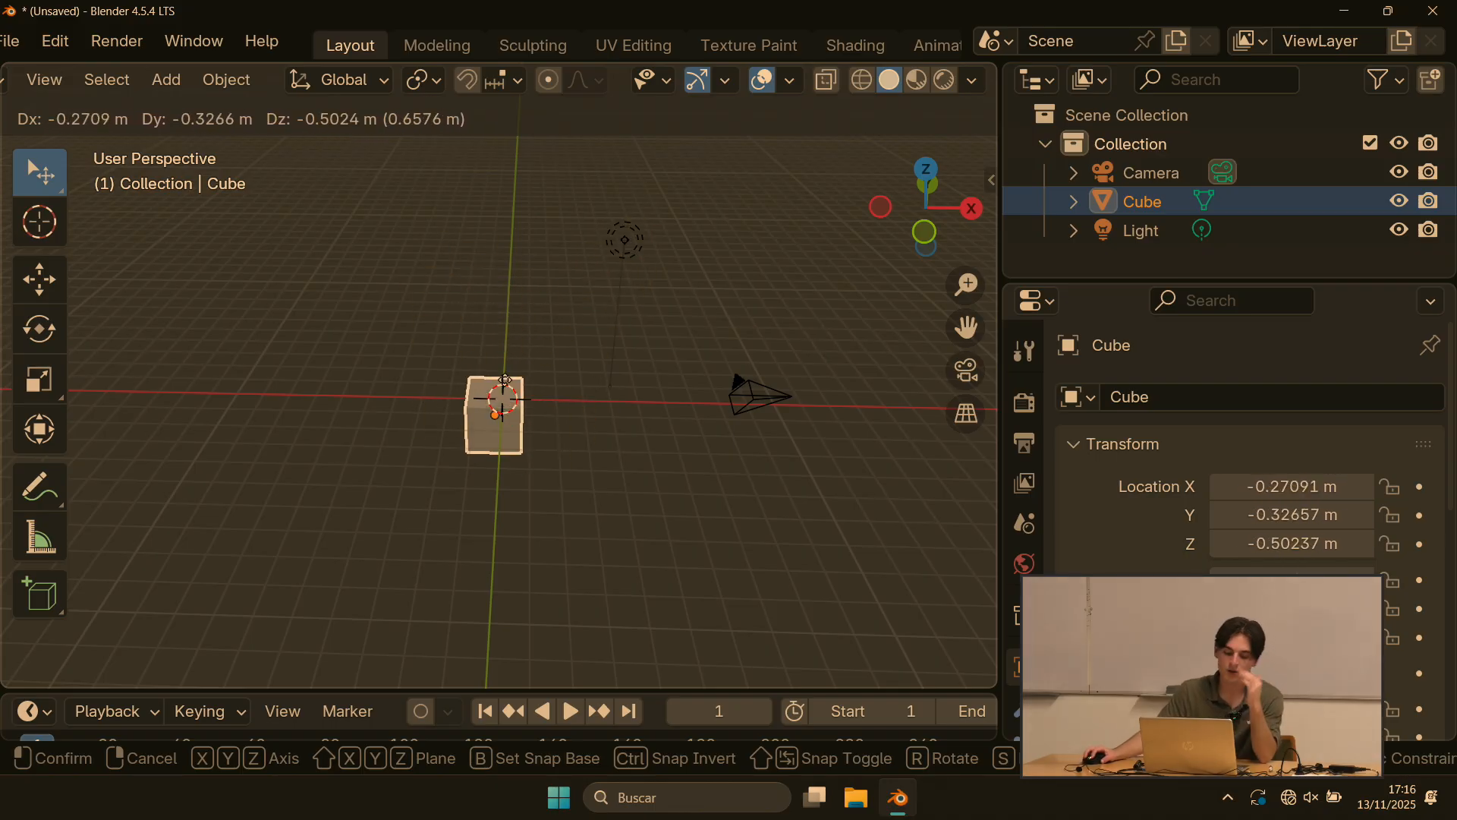
pyautogui.click(642, 414)
pyautogui.press('w')
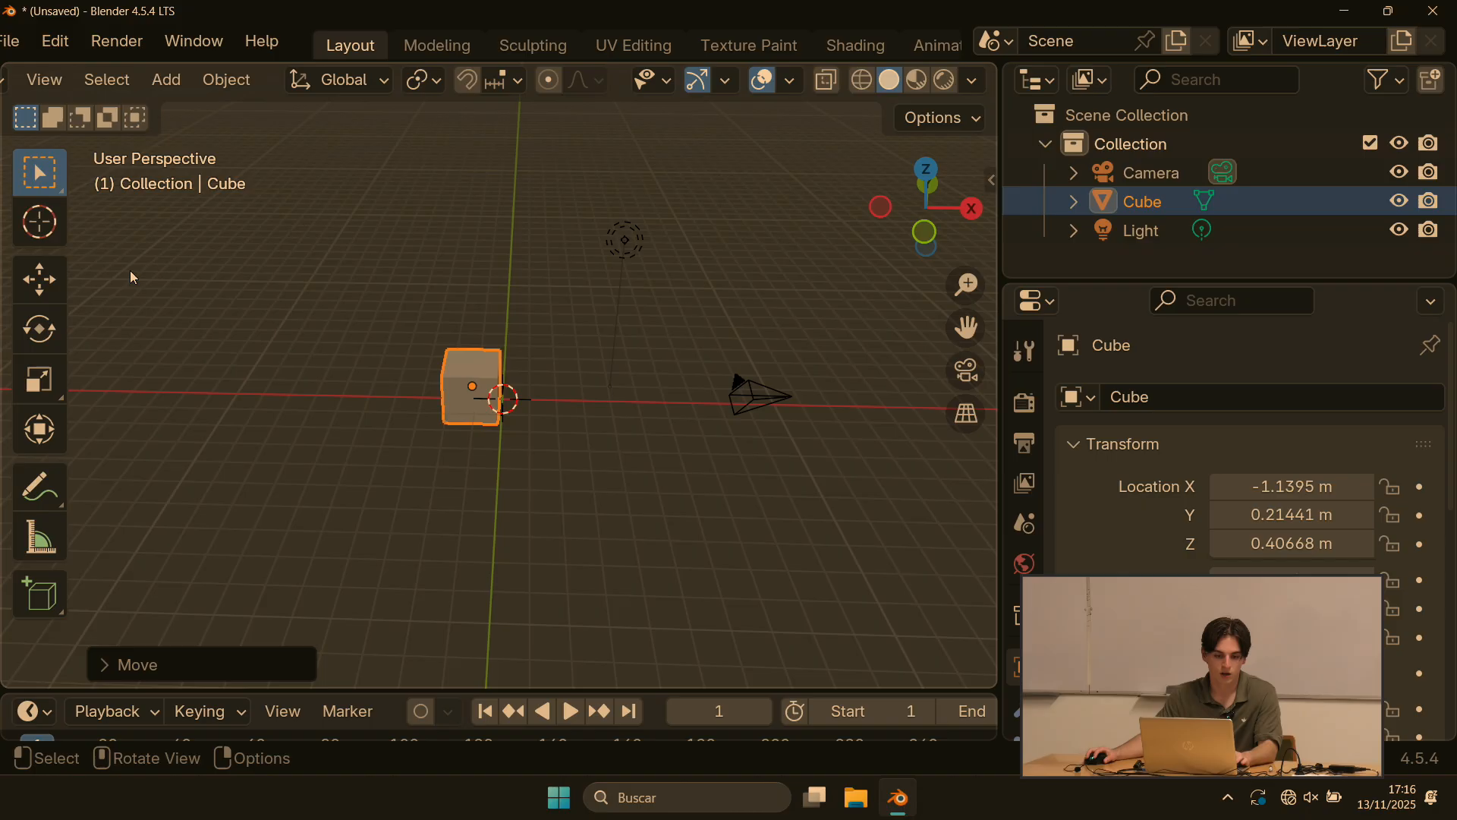
pyautogui.moveTo(306, 195); pyautogui.dragTo(513, 425)
pyautogui.moveTo(470, 383); pyautogui.dragTo(676, 429)
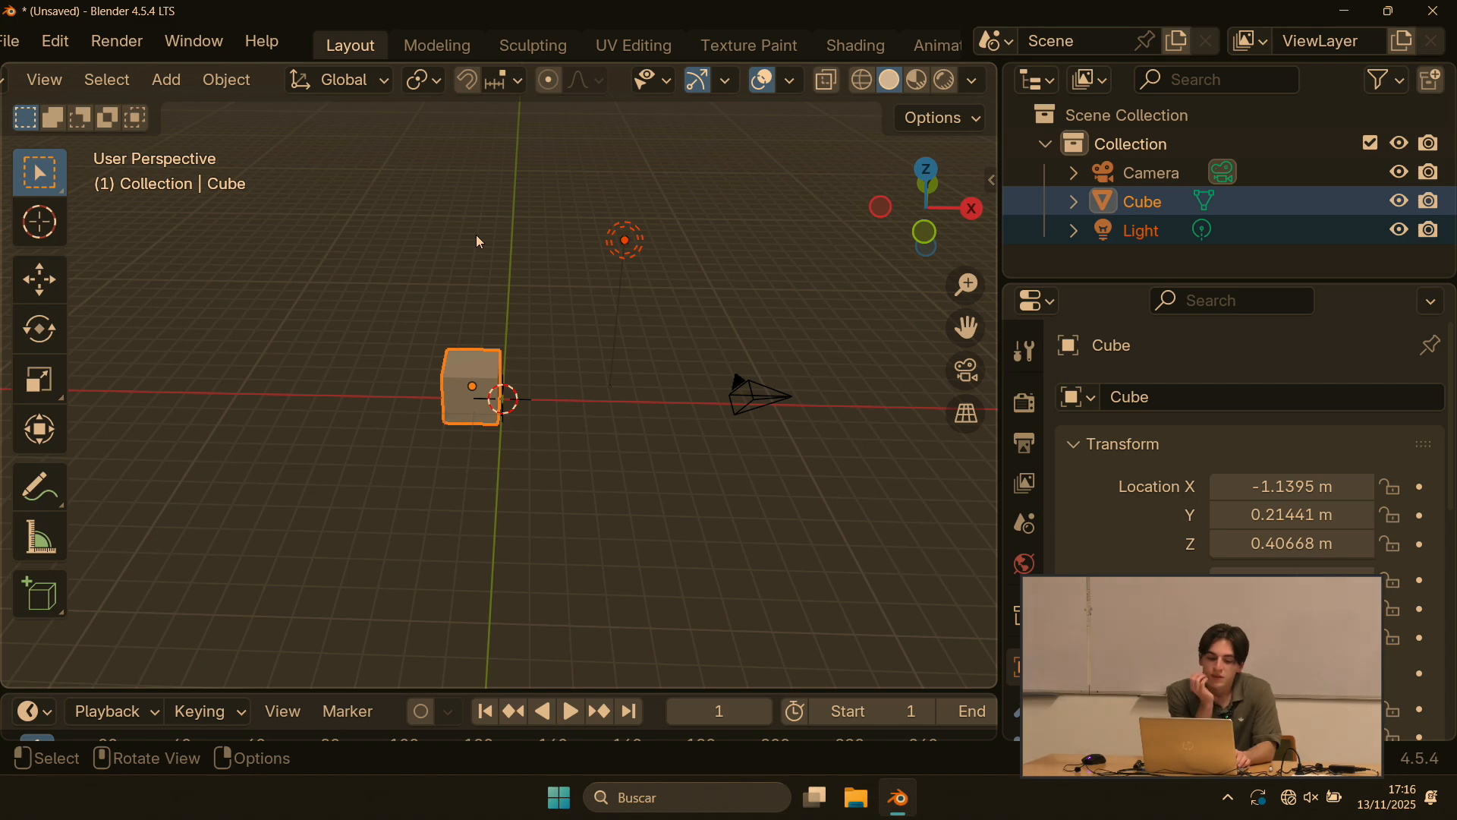
# Step: Undo the recent selections and the cube's move
pyautogui.hotkey('ctrl', 'z')
pyautogui.hotkey('ctrl', 'z')
pyautogui.hotkey('ctrl', 'z')
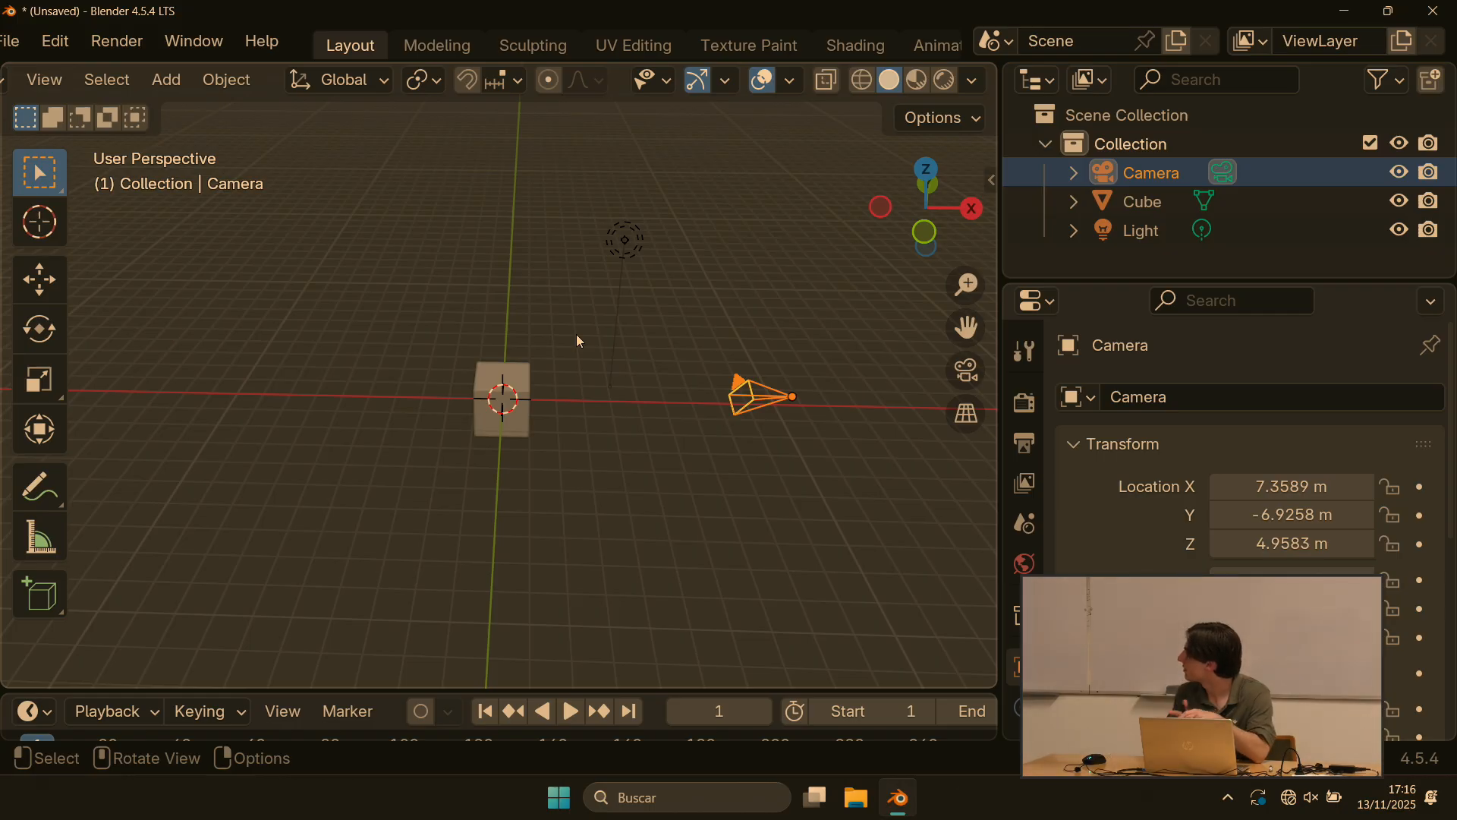
# Step: Select the cube and move it freely to about X 2.08, Y 3.32, Z 5.14 m
pyautogui.click(524, 383)
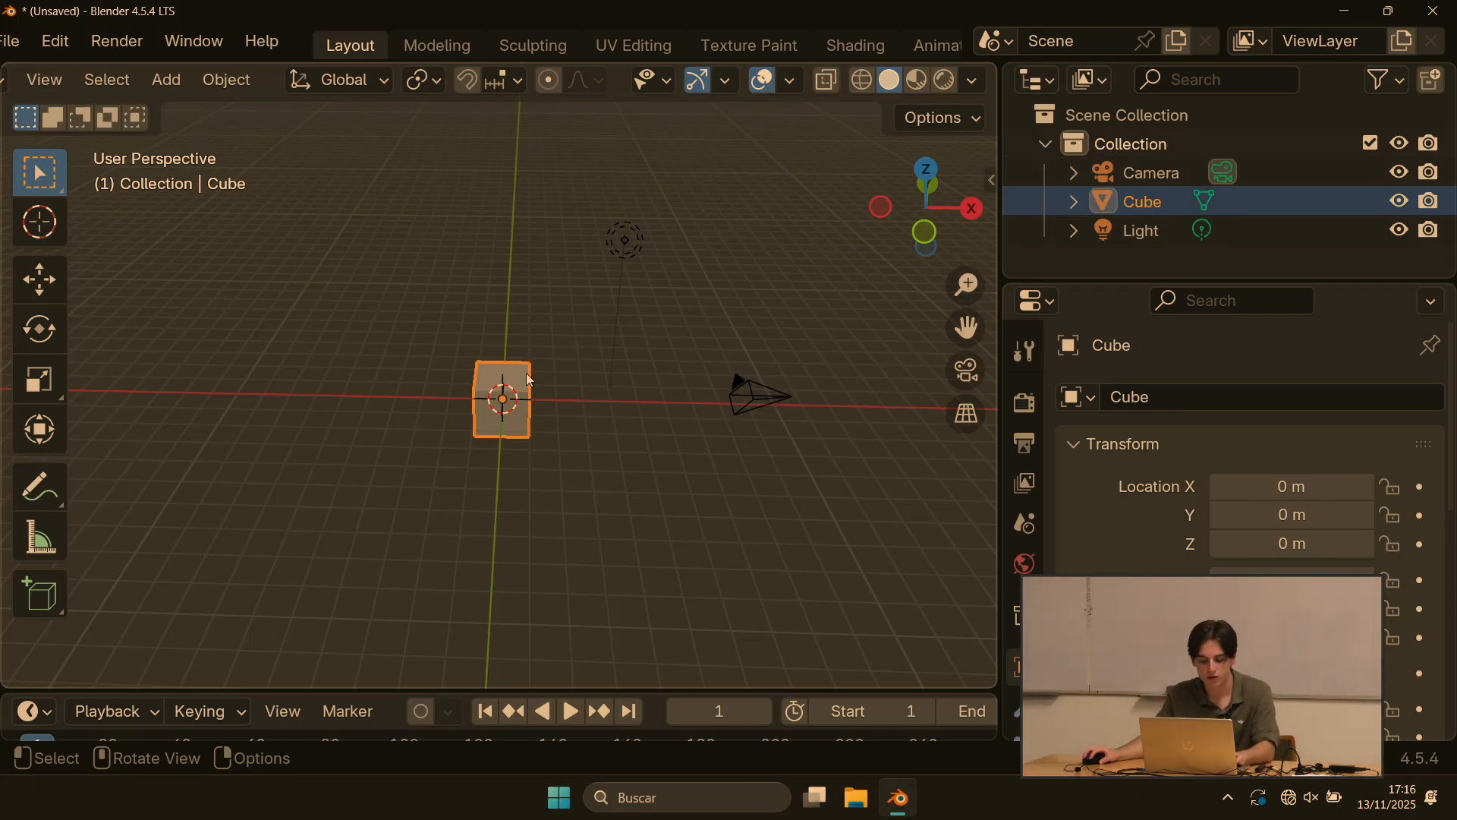
pyautogui.press('g')
pyautogui.click(590, 217)
pyautogui.scroll(2, 489, 366)
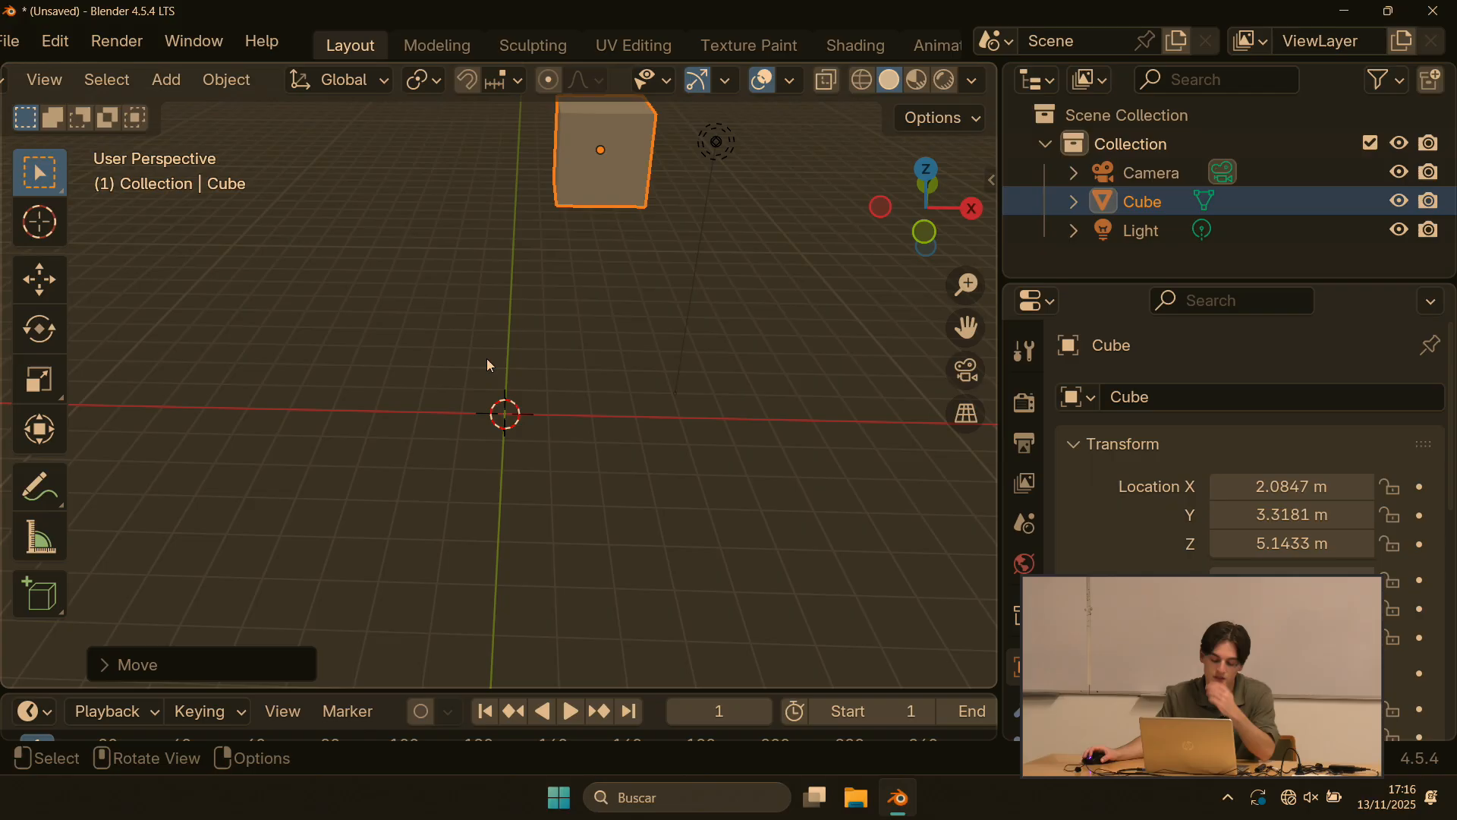
pyautogui.scroll(-1, 490, 364)
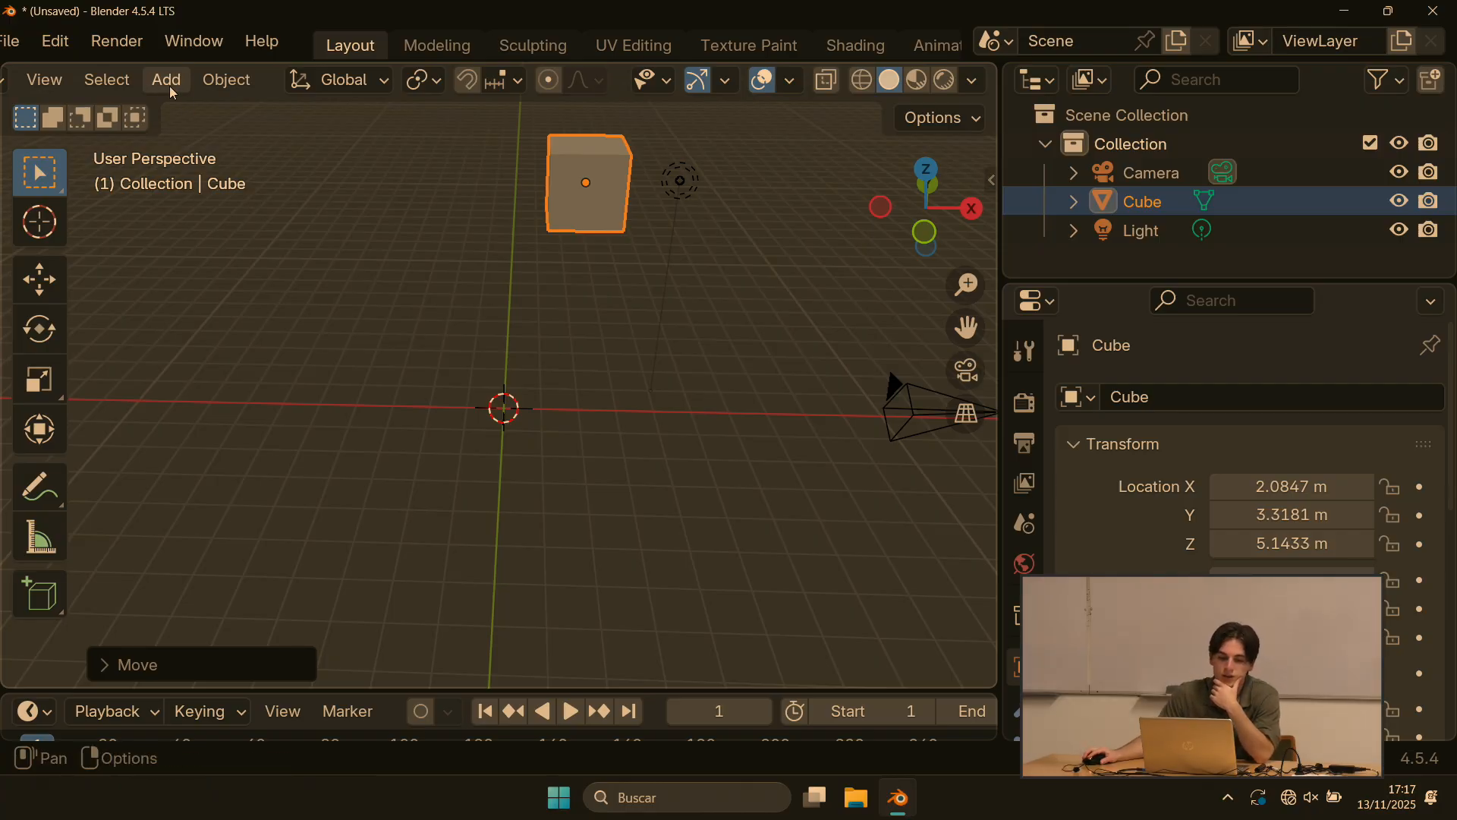
# Step: Widen the 3D viewport and add a cube mesh at the world origin
pyautogui.moveTo(1002, 127); pyautogui.dragTo(1245, 129)
pyautogui.click(380, 78)
pyautogui.moveTo(581, 107)
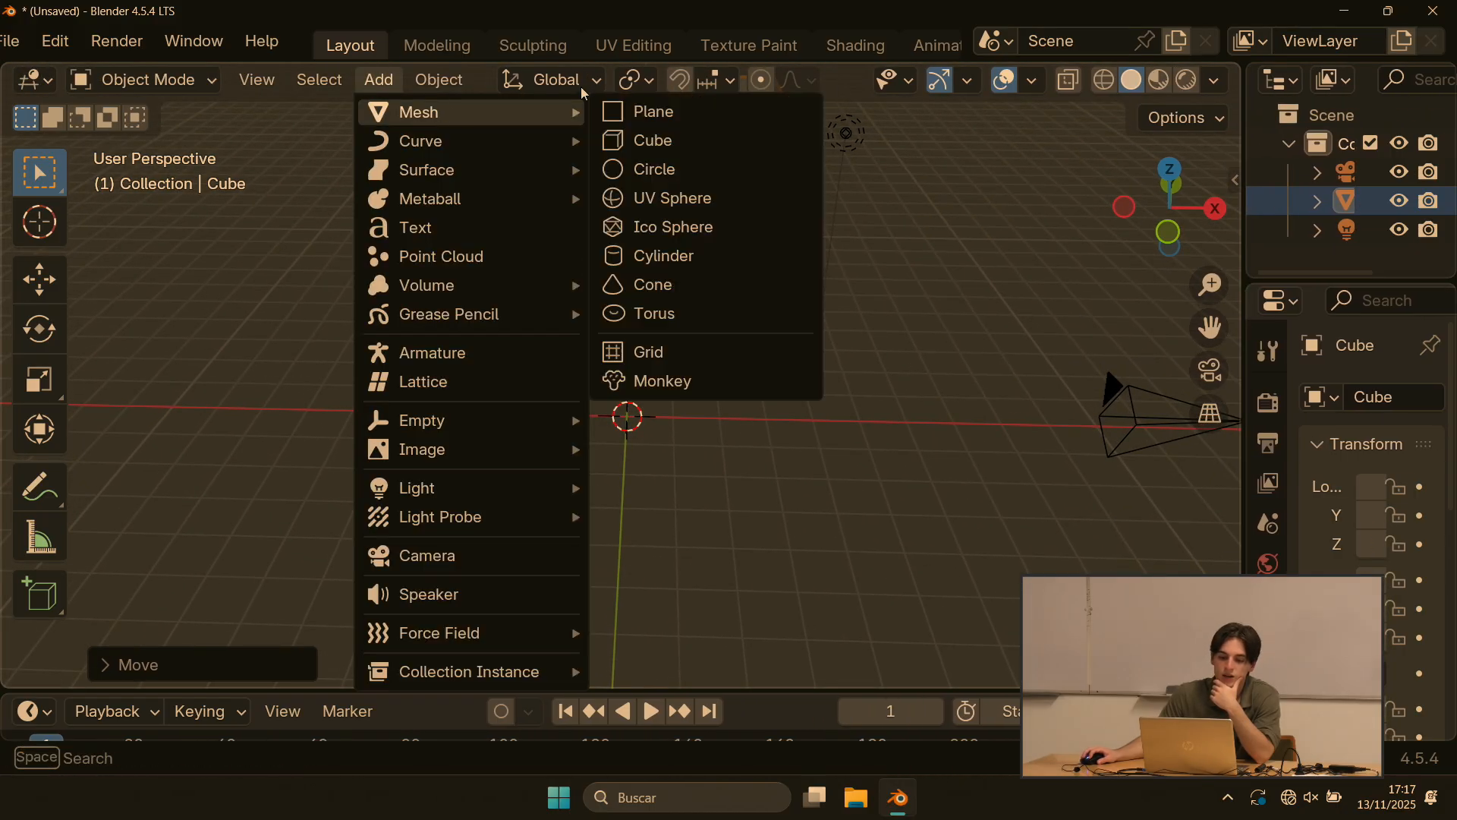
pyautogui.click(644, 143)
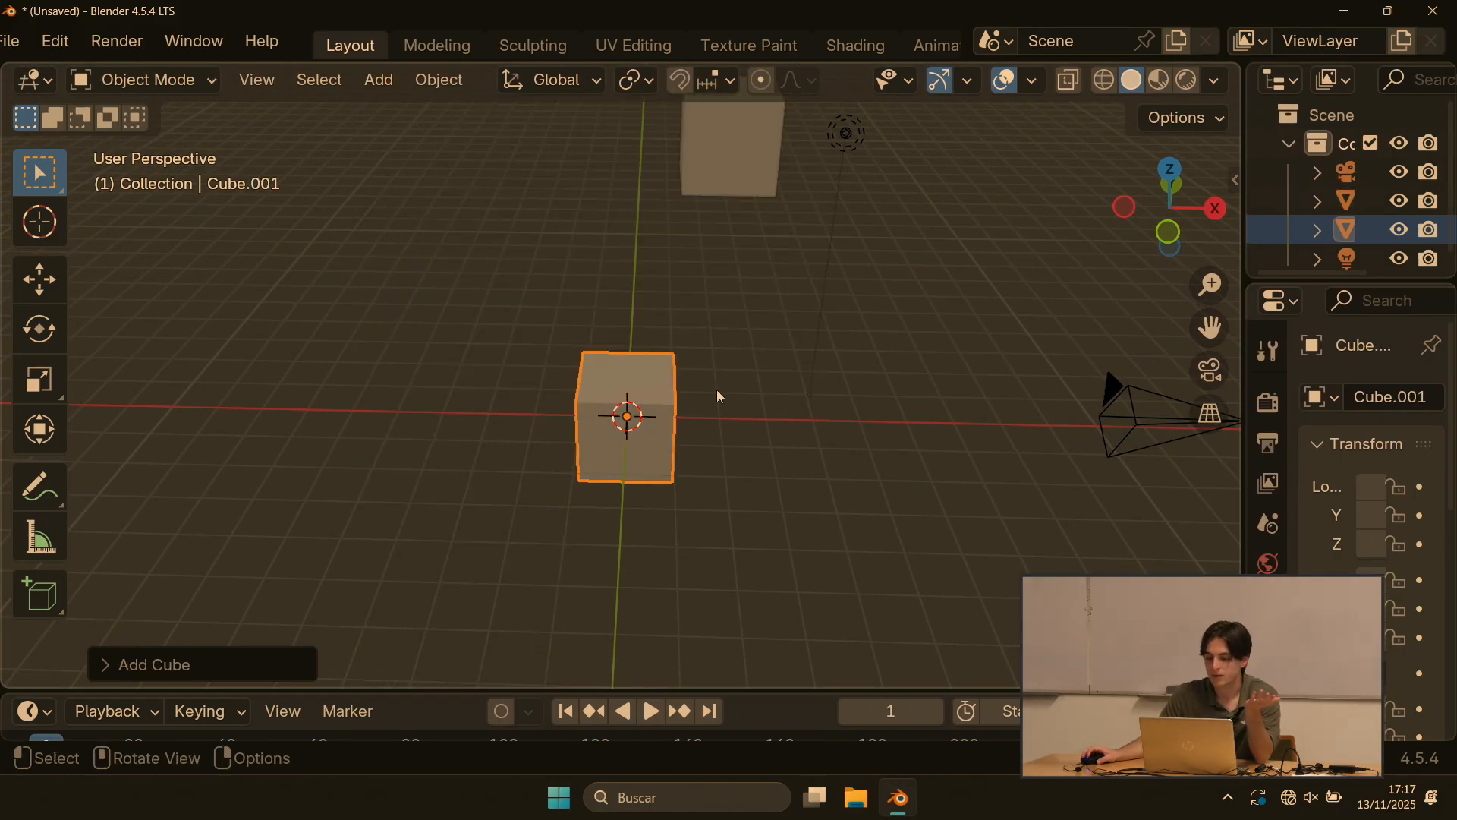
# Step: Move the new cube along the X axis, away from the origin toward the camera
pyautogui.press('g')
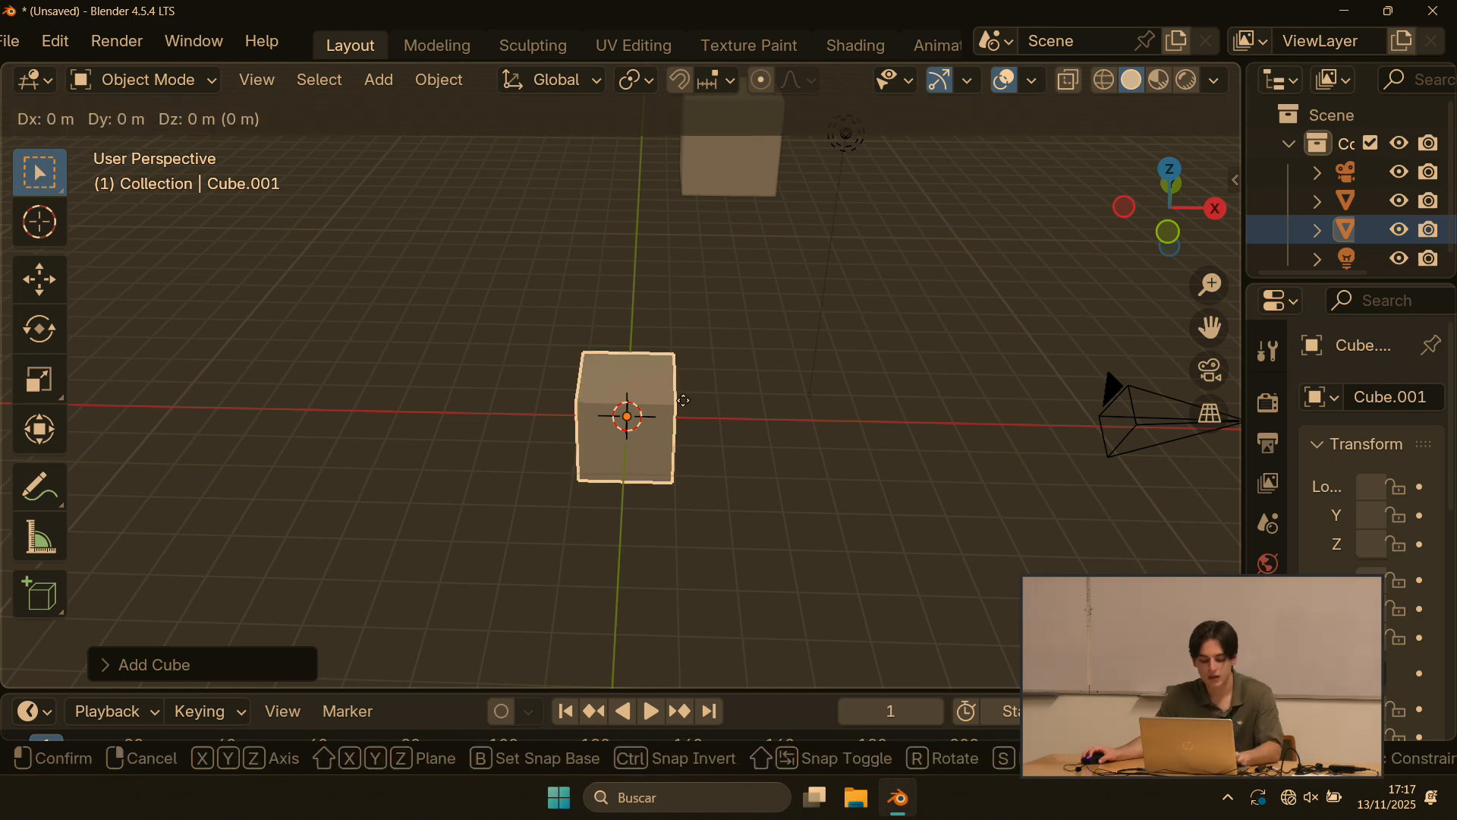
pyautogui.press('x')
pyautogui.click(731, 296)
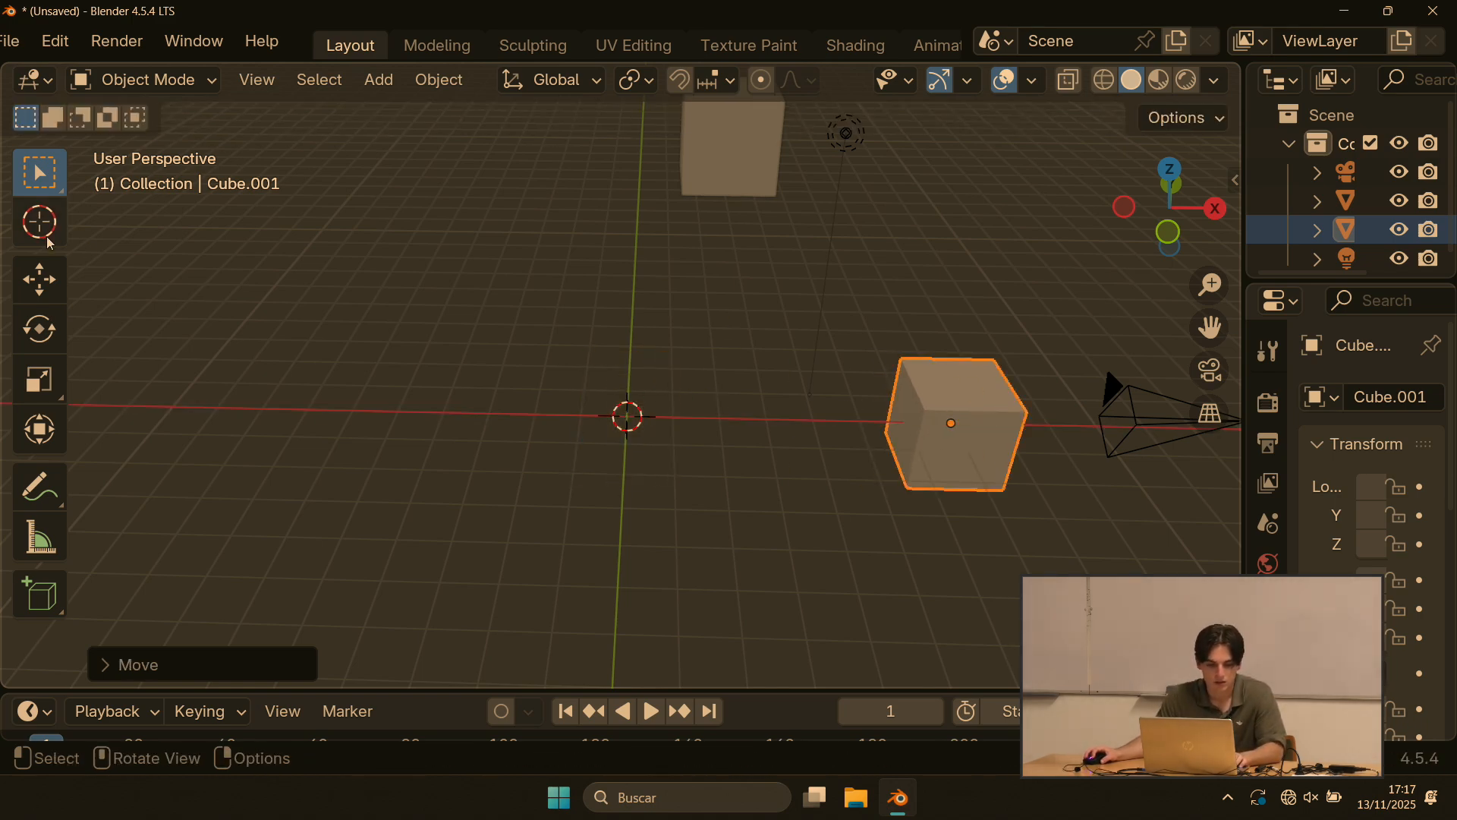
# Step: Activate the Cursor tool and place the 3D cursor away from the origin, between the two cubes
pyautogui.click(42, 228)
pyautogui.click(410, 260)
pyautogui.click(738, 289)
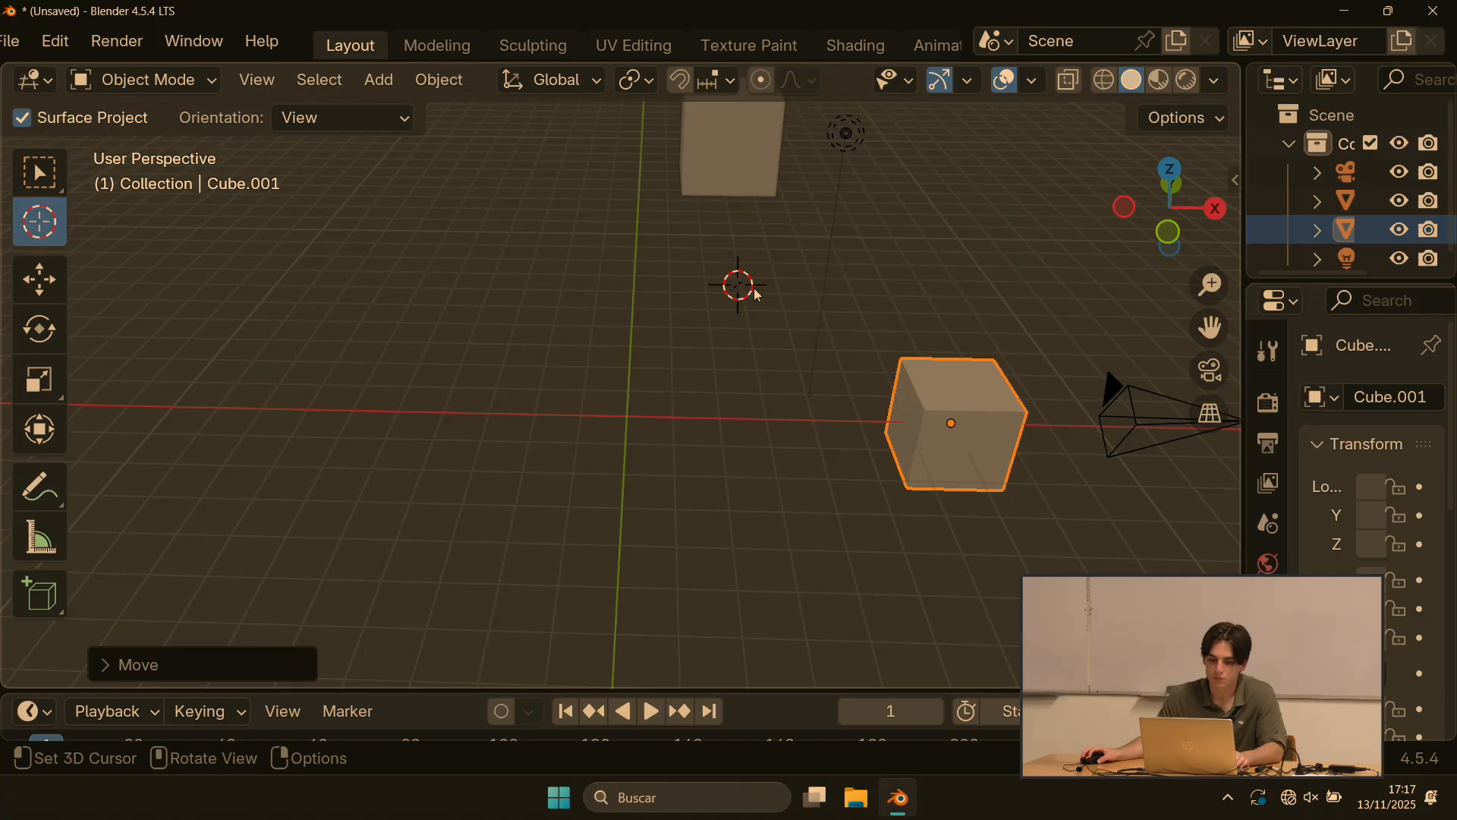
# Step: Place the 3D cursor at about X 8.41, Y 2.92, Z 4.15 m and add a cube mesh there
pyautogui.click(894, 241)
pyautogui.click(1021, 190)
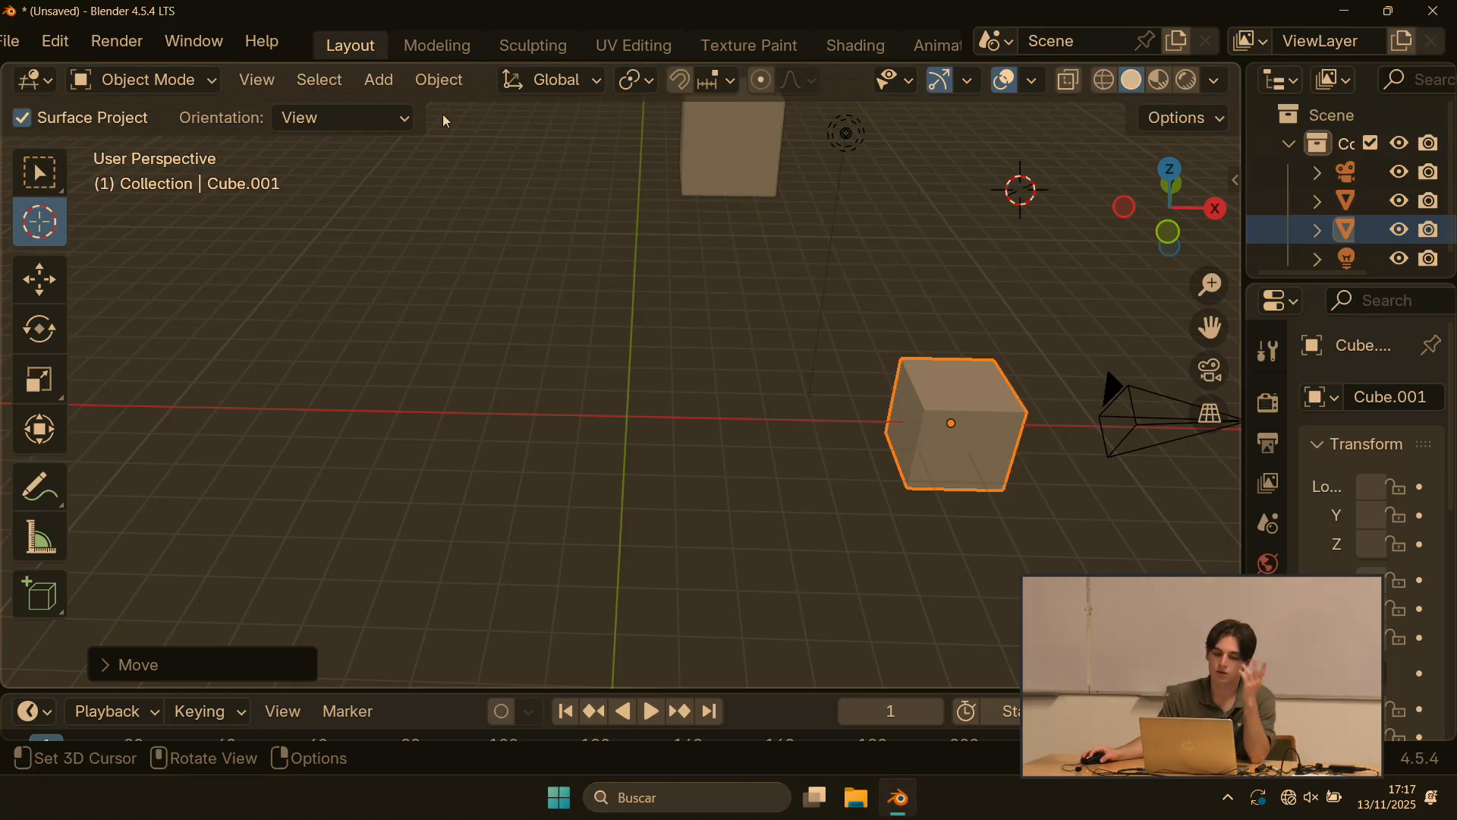
pyautogui.click(379, 80)
pyautogui.moveTo(429, 114)
pyautogui.click(659, 138)
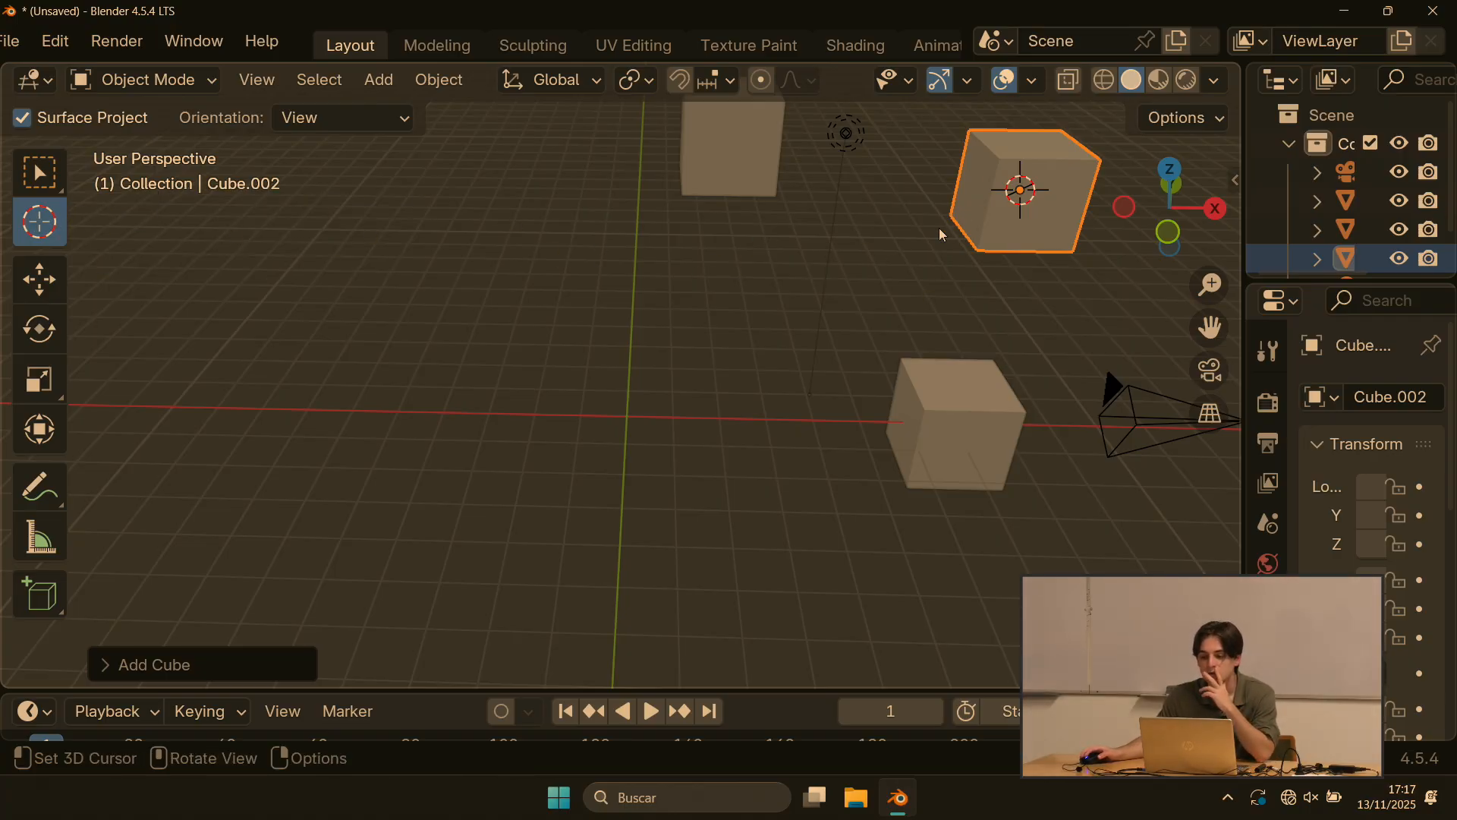
# Step: Examine the new cube and its placement at the 3D cursor from several angles and distances
pyautogui.moveTo(964, 257); pyautogui.dragTo(578, 240, button='middle')
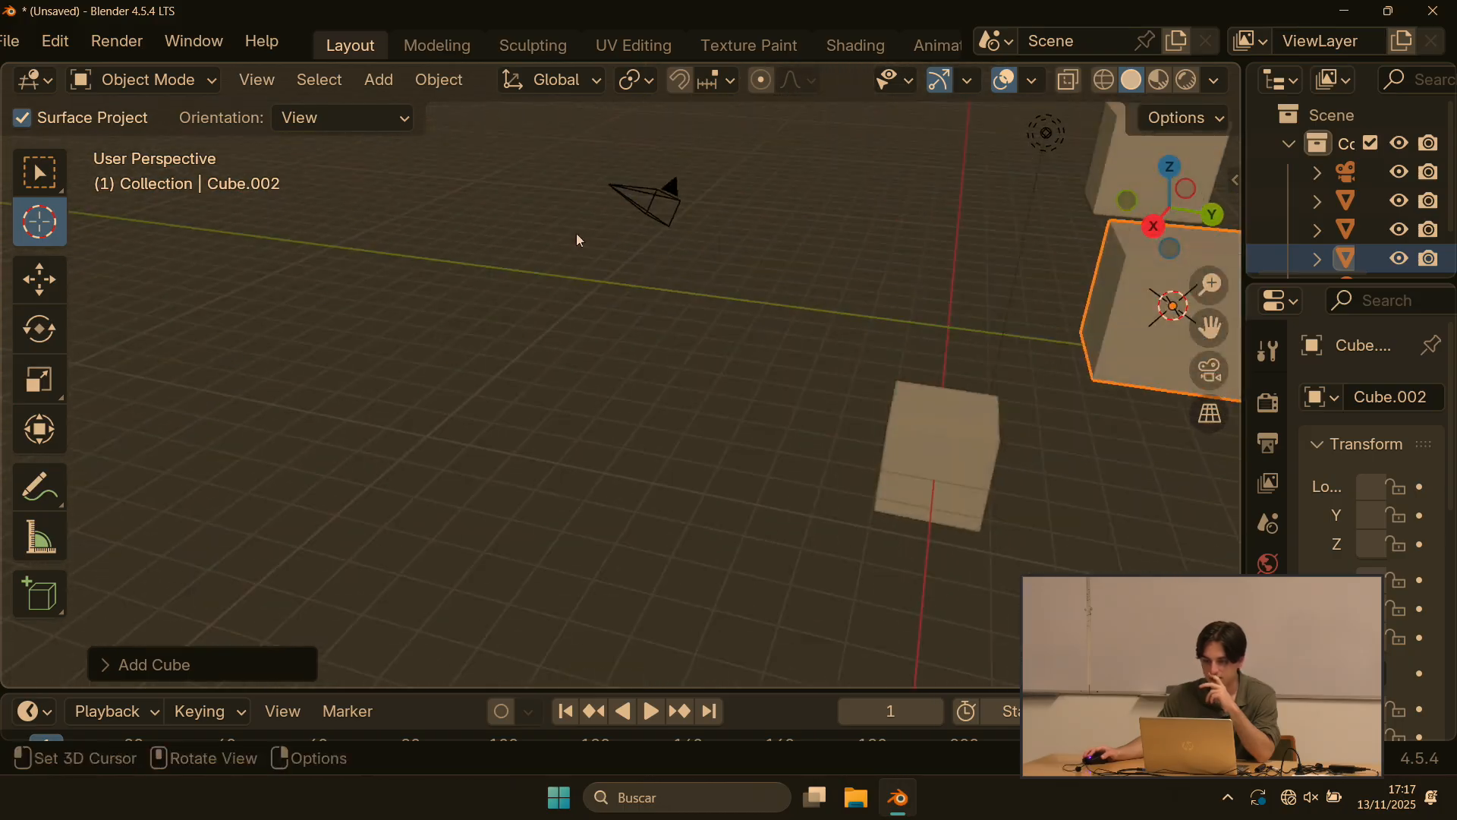
pyautogui.keyDown('shift'); pyautogui.moveTo(801, 281); pyautogui.dragTo(434, 227, button='middle'); pyautogui.keyUp('shift')
pyautogui.scroll(3, 800, 293)
pyautogui.scroll(-2, 759, 279)
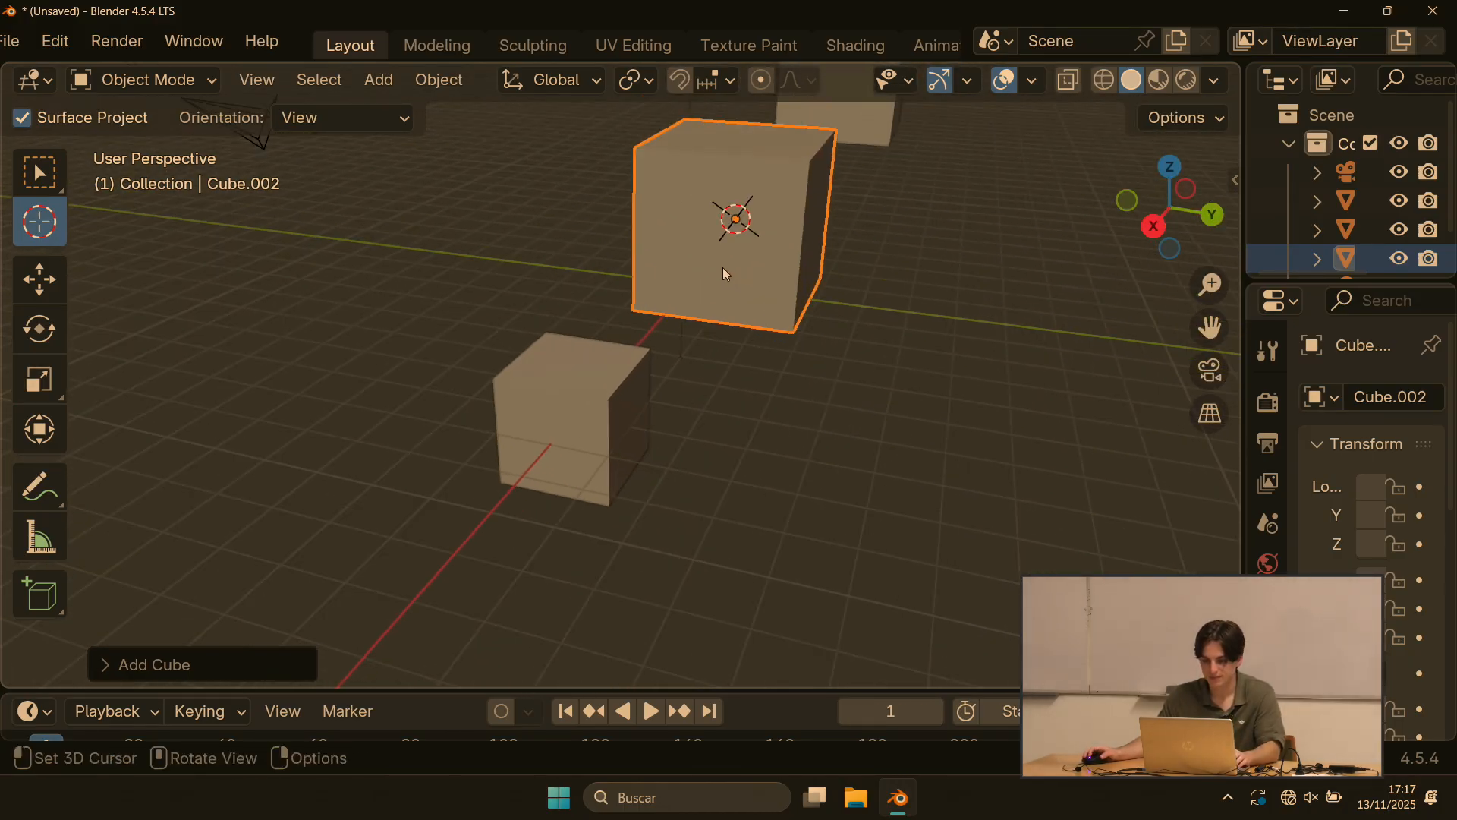
pyautogui.moveTo(638, 264); pyautogui.dragTo(563, 270, button='middle')
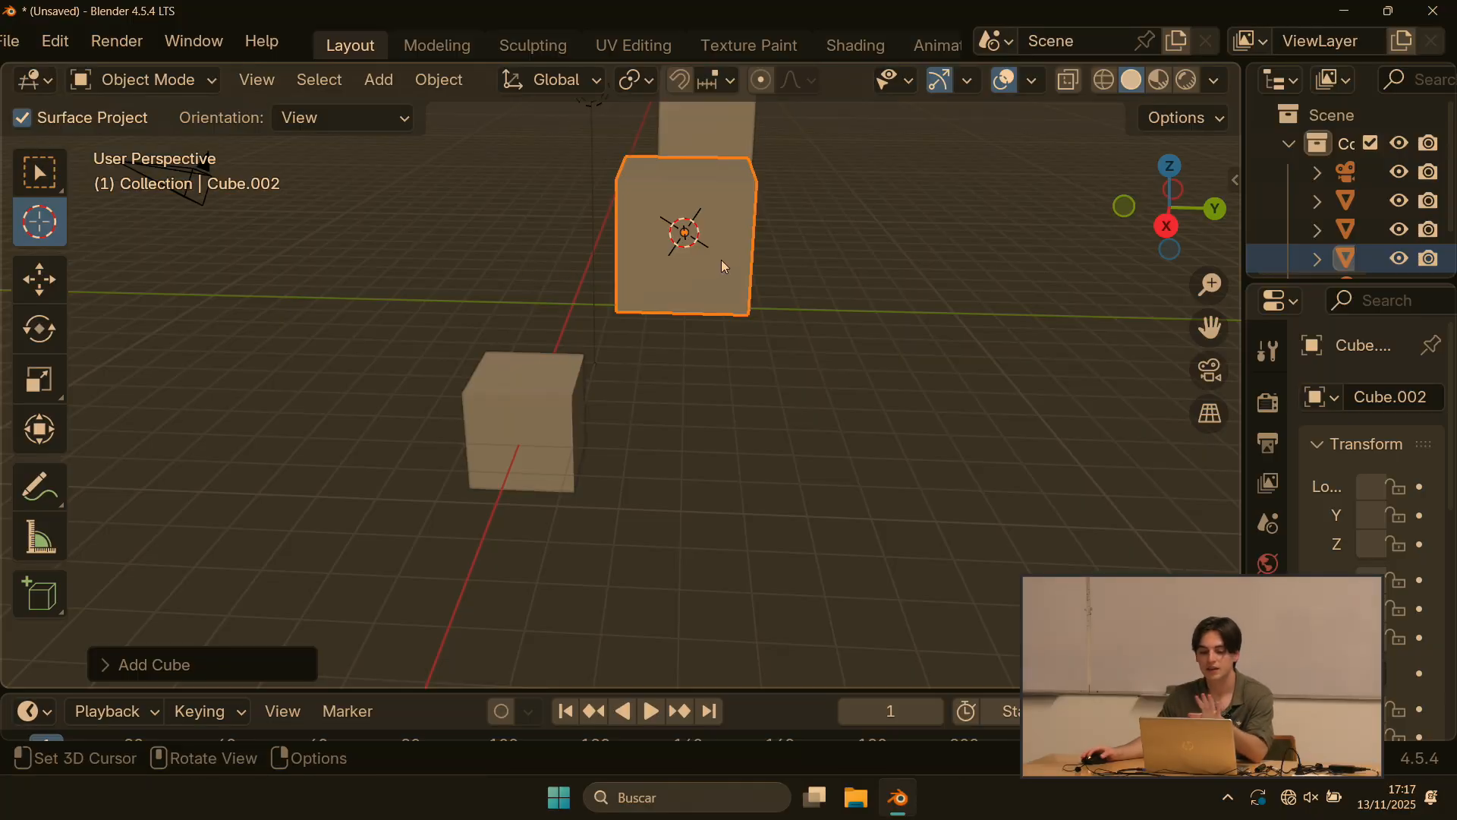
pyautogui.scroll(1, 650, 251)
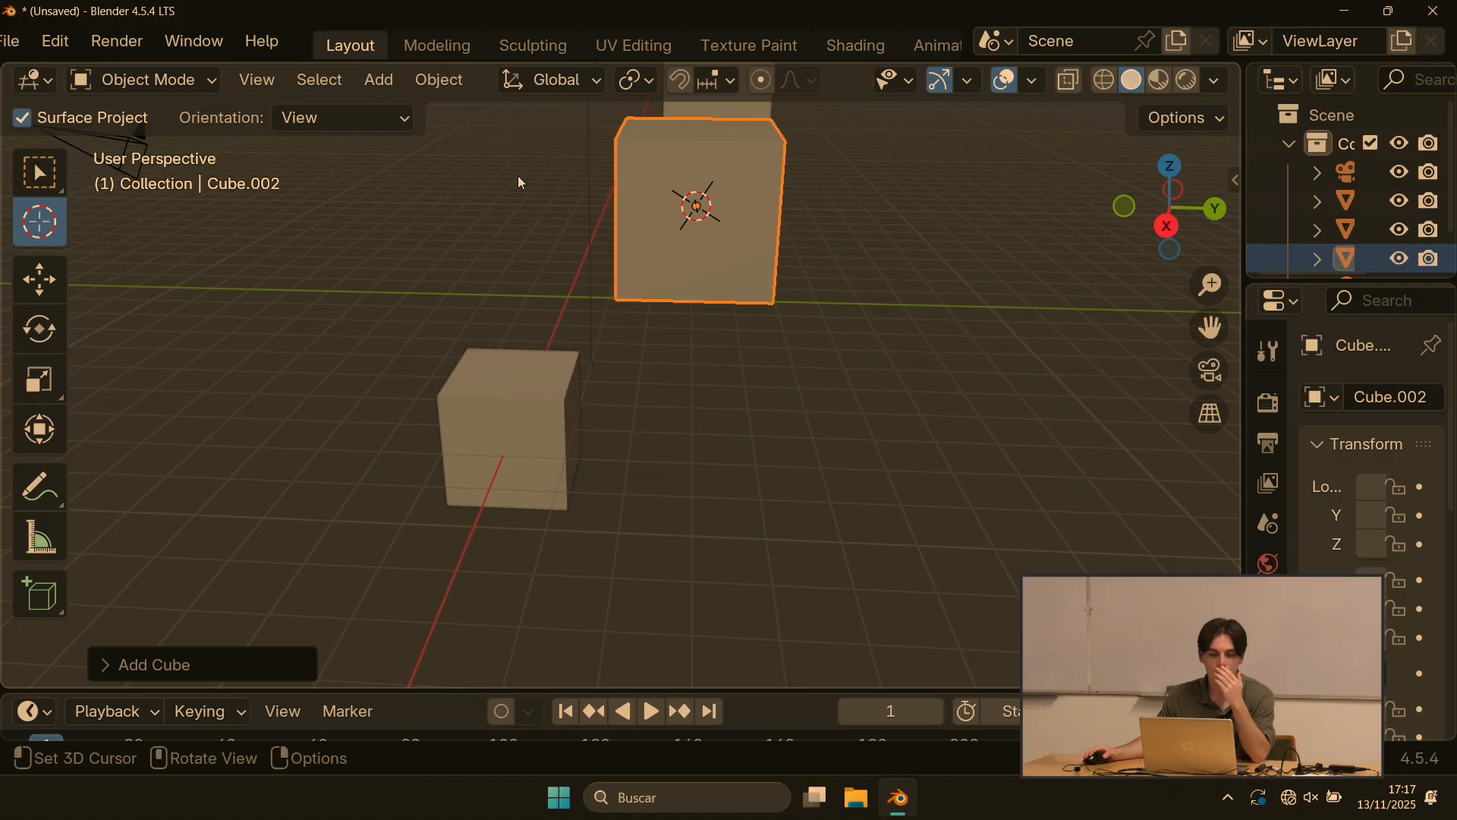
pyautogui.scroll(1, 634, 203)
pyautogui.keyDown('shift'); pyautogui.moveTo(638, 240); pyautogui.dragTo(616, 384, button='middle'); pyautogui.keyUp('shift')
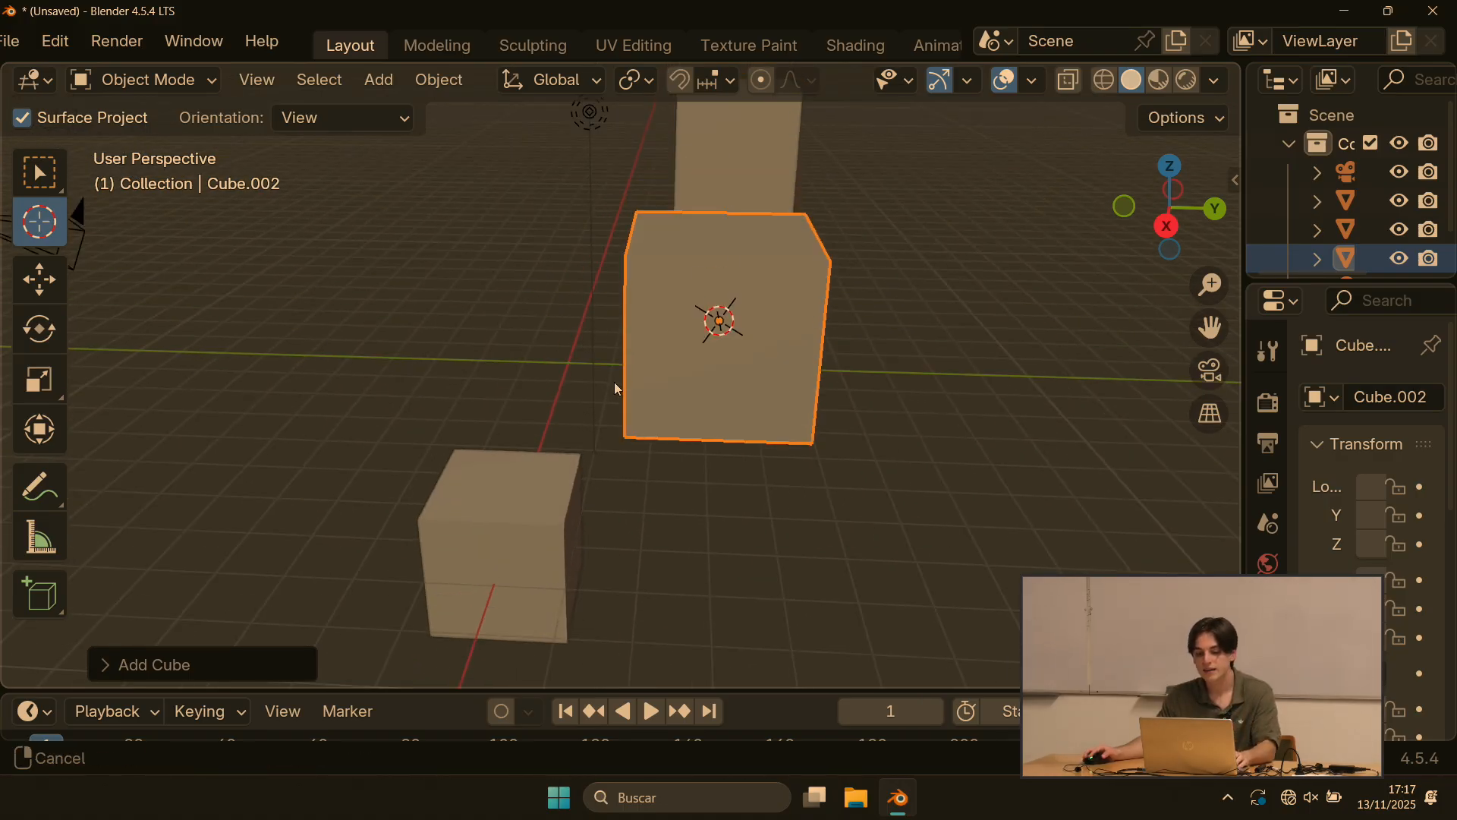
pyautogui.scroll(4, 615, 384)
pyautogui.scroll(-3, 422, 394)
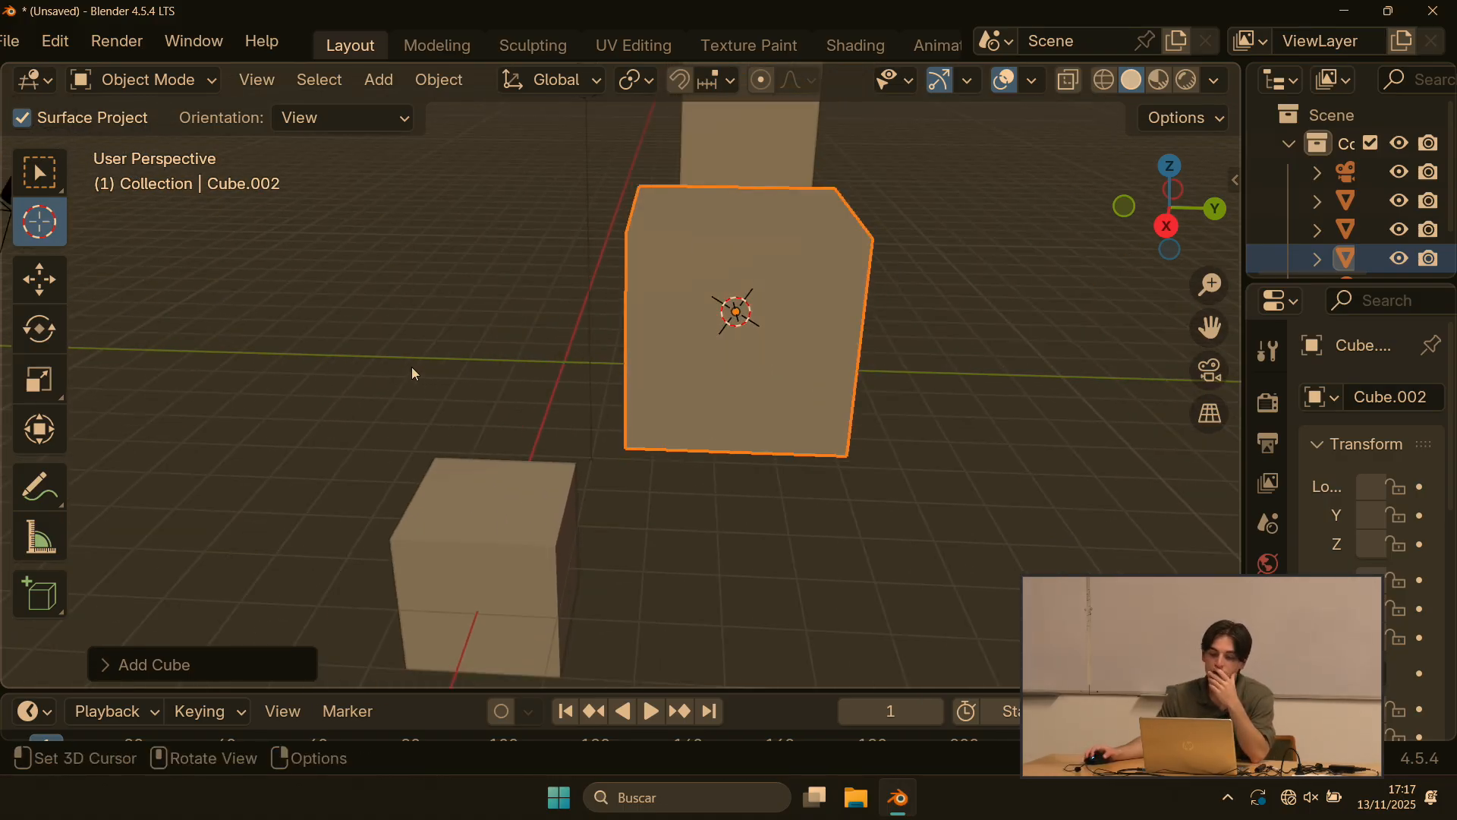
pyautogui.scroll(-5, 539, 325)
pyautogui.scroll(3, 490, 320)
# Step: Move the new cube freely away from the 3D cursor into the empty space beside it
pyautogui.moveTo(463, 315); pyautogui.dragTo(680, 303, button='middle')
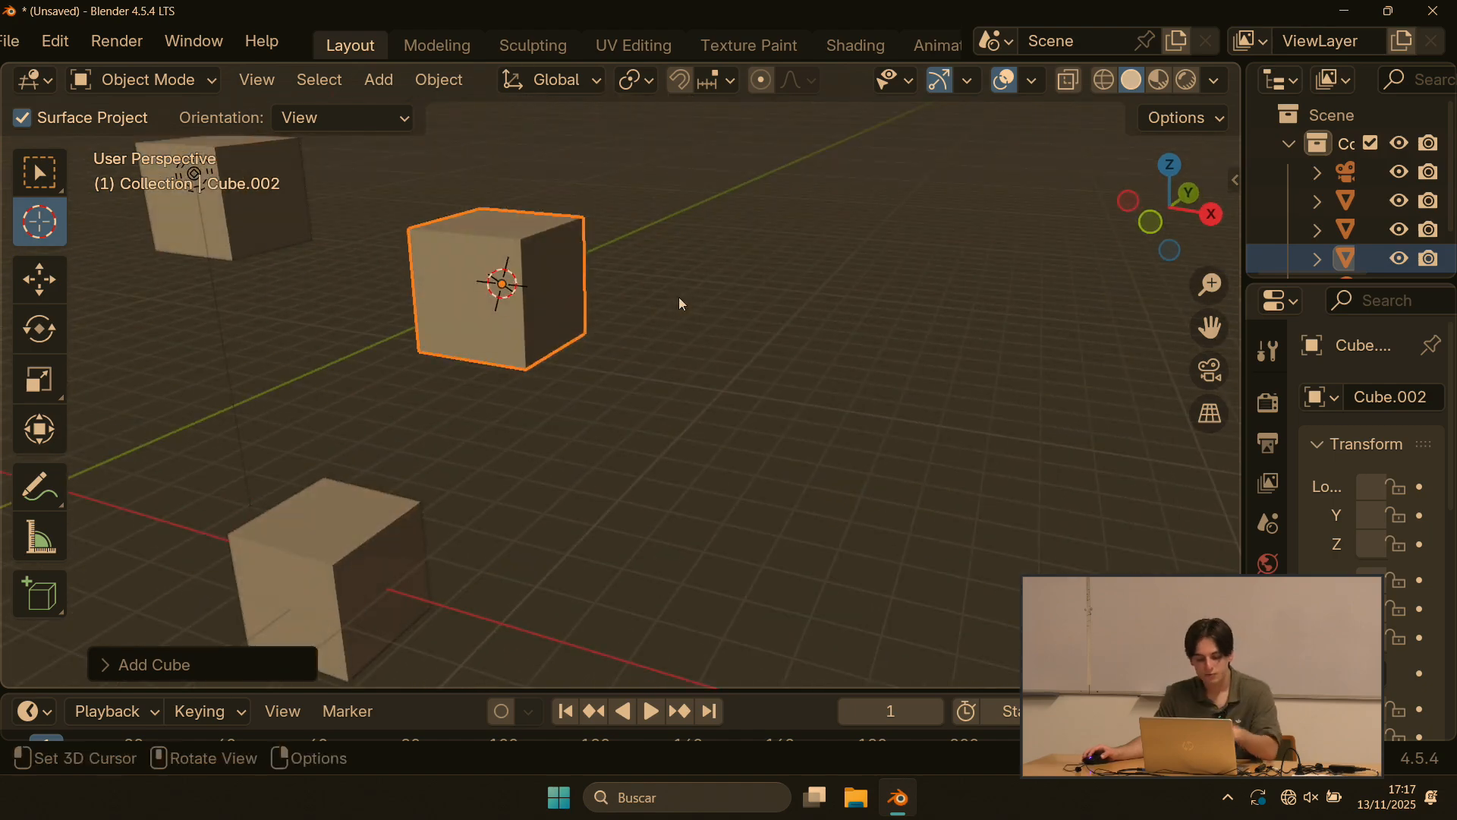
pyautogui.press('g')
pyautogui.click(981, 370)
# Step: Add another cube mesh at the 3D cursor's location, between the existing cubes
pyautogui.moveTo(981, 371); pyautogui.dragTo(589, 395, button='middle')
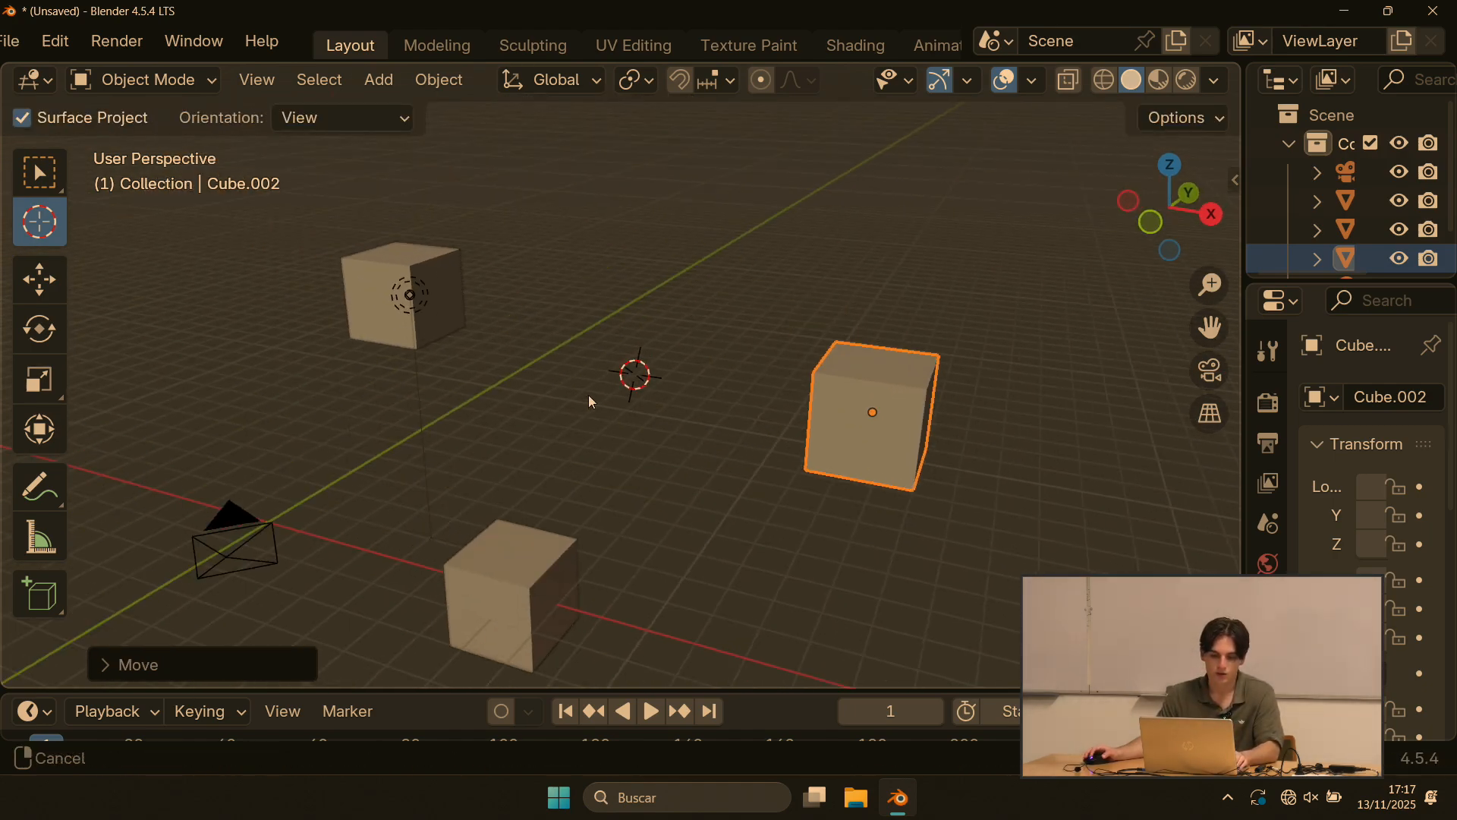
pyautogui.hotkey('shift', 'a')
pyautogui.moveTo(498, 196)
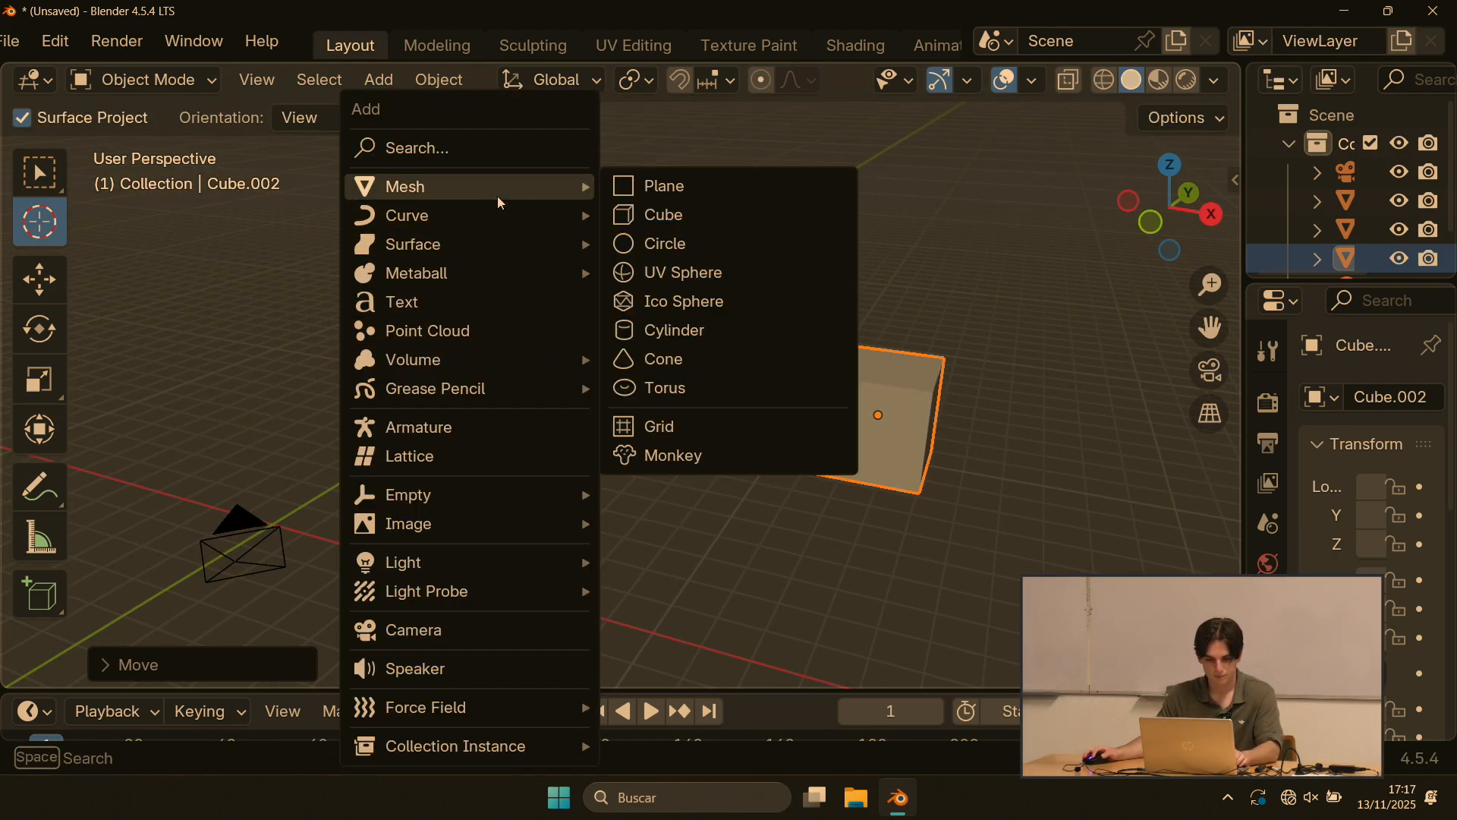
pyautogui.click(665, 216)
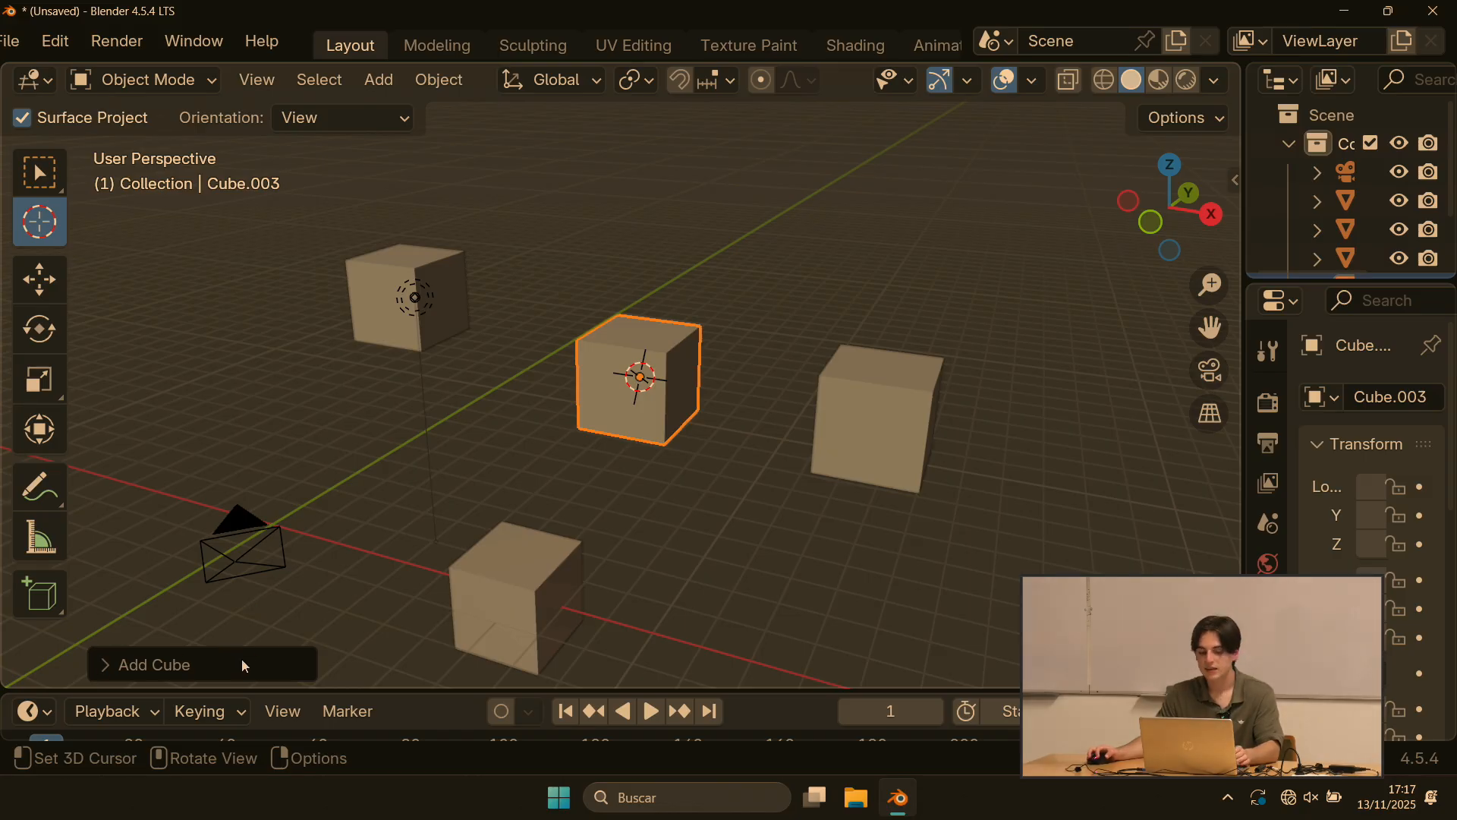
# Step: Expand the Add Cube settings, set Align to 3D Cursor, and inspect the cube's orientation
pyautogui.click(111, 663)
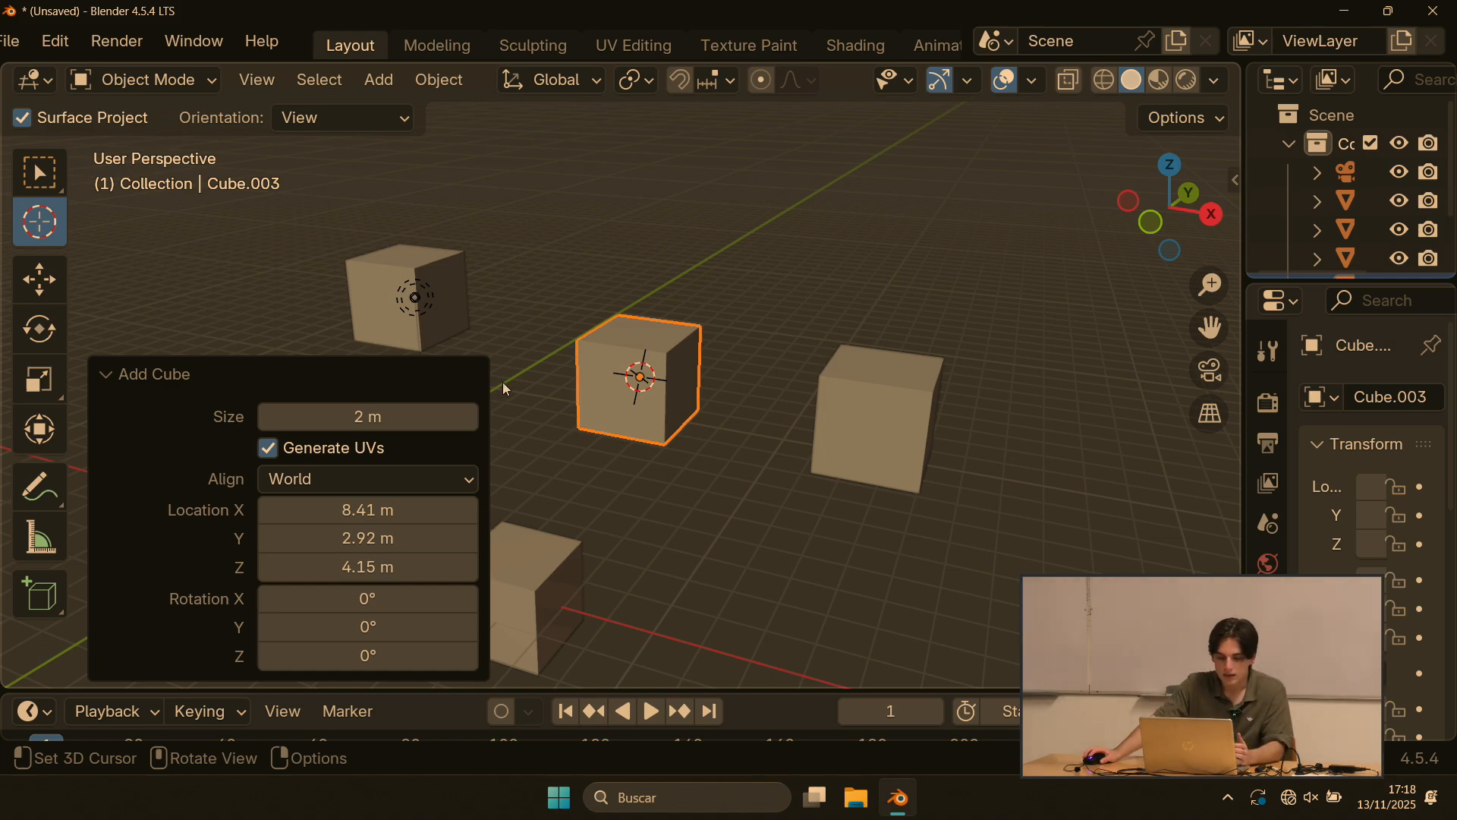
pyautogui.scroll(2, 533, 402)
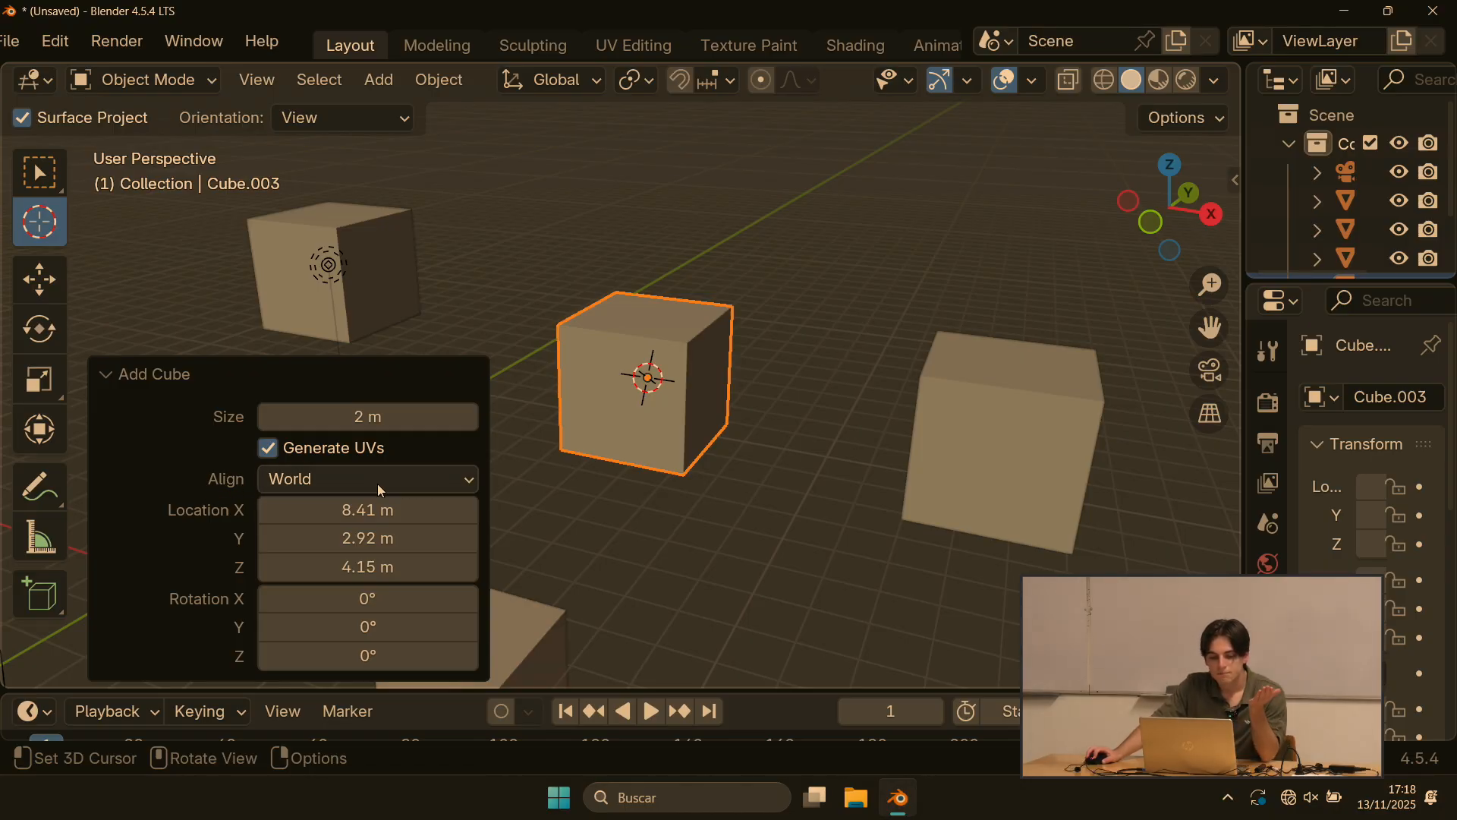
pyautogui.click(296, 484)
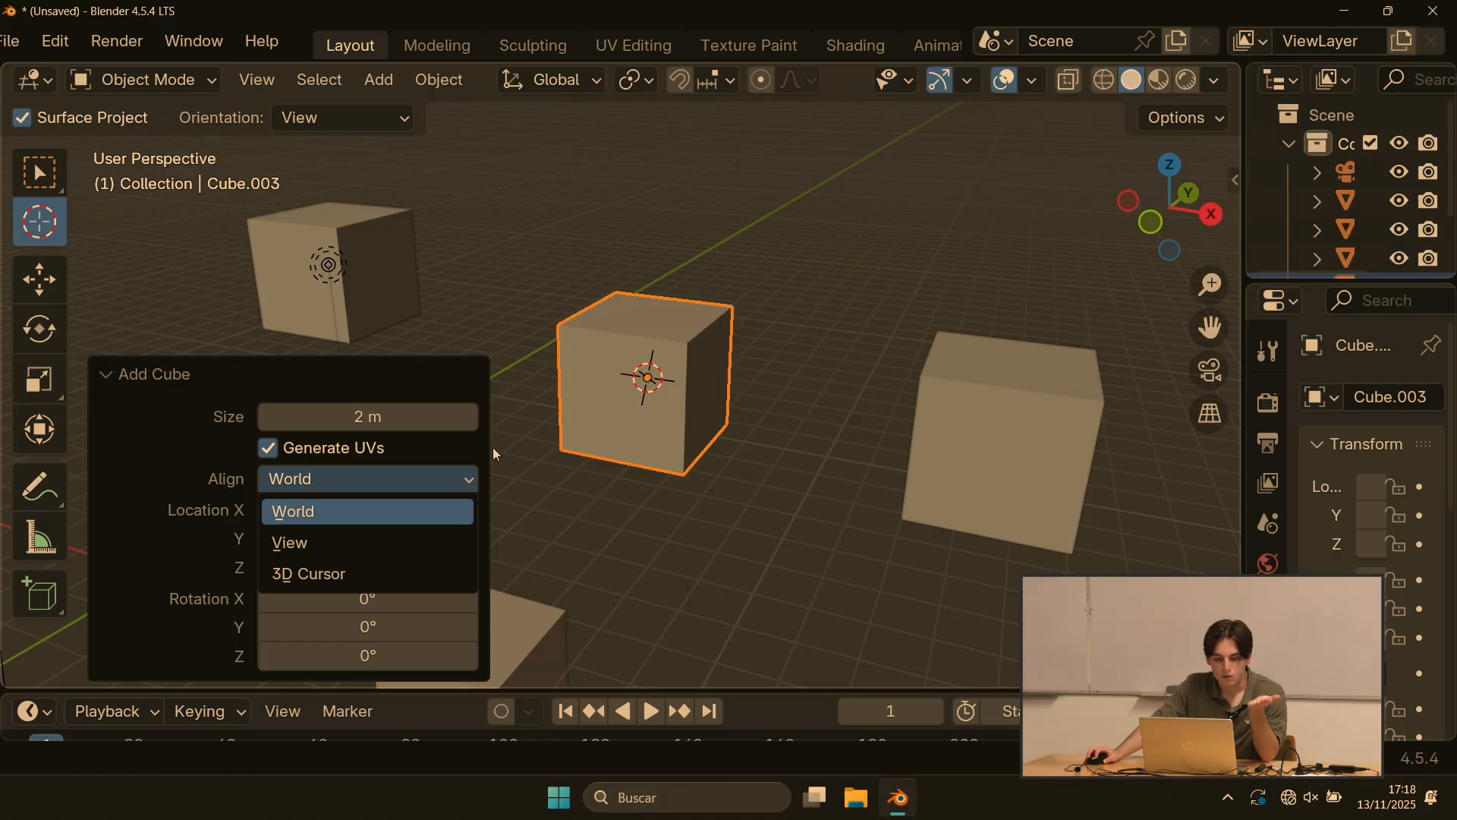
pyautogui.click(402, 489)
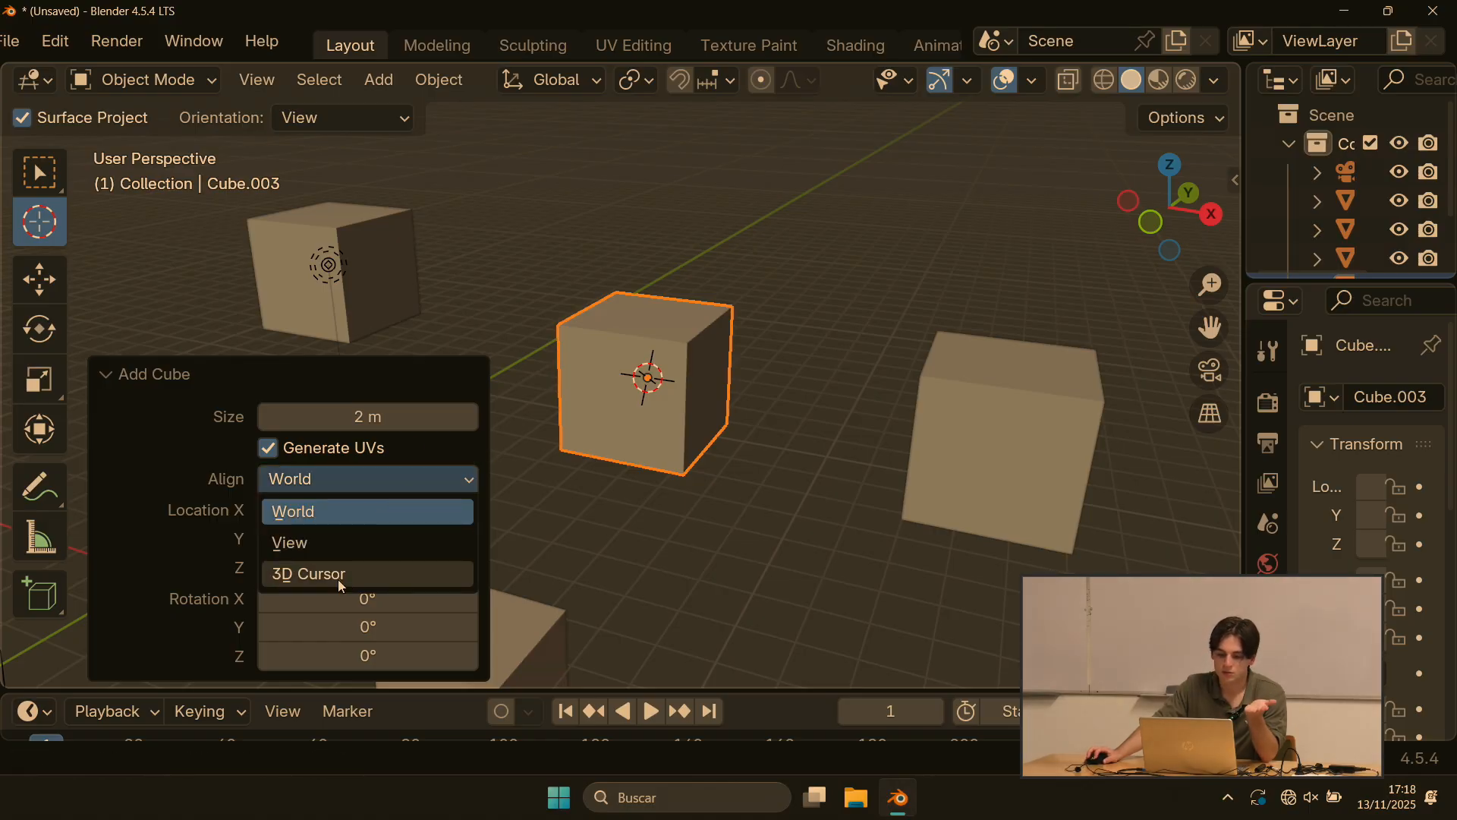
pyautogui.click(338, 580)
pyautogui.moveTo(791, 298); pyautogui.dragTo(599, 302, button='middle')
pyautogui.scroll(5, 679, 318)
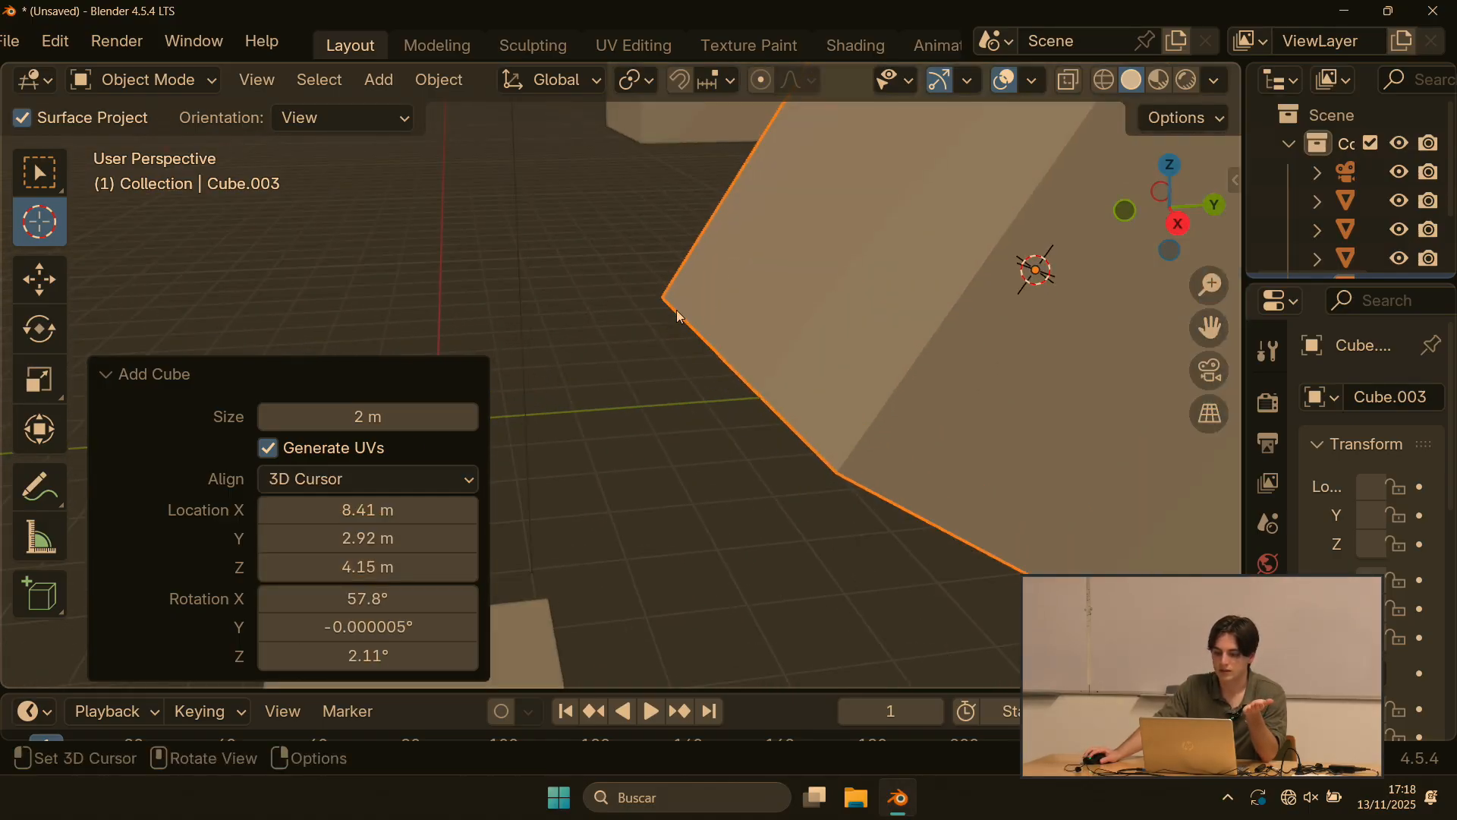
pyautogui.scroll(-5, 850, 290)
pyautogui.moveTo(850, 290); pyautogui.dragTo(572, 359, button='middle')
pyautogui.moveTo(518, 282); pyautogui.dragTo(696, 286, button='middle')
# Step: Place the 3D cursor beside the tilted cube, return to the Select Box tool and snap the cursor to the world origin
pyautogui.click(519, 341)
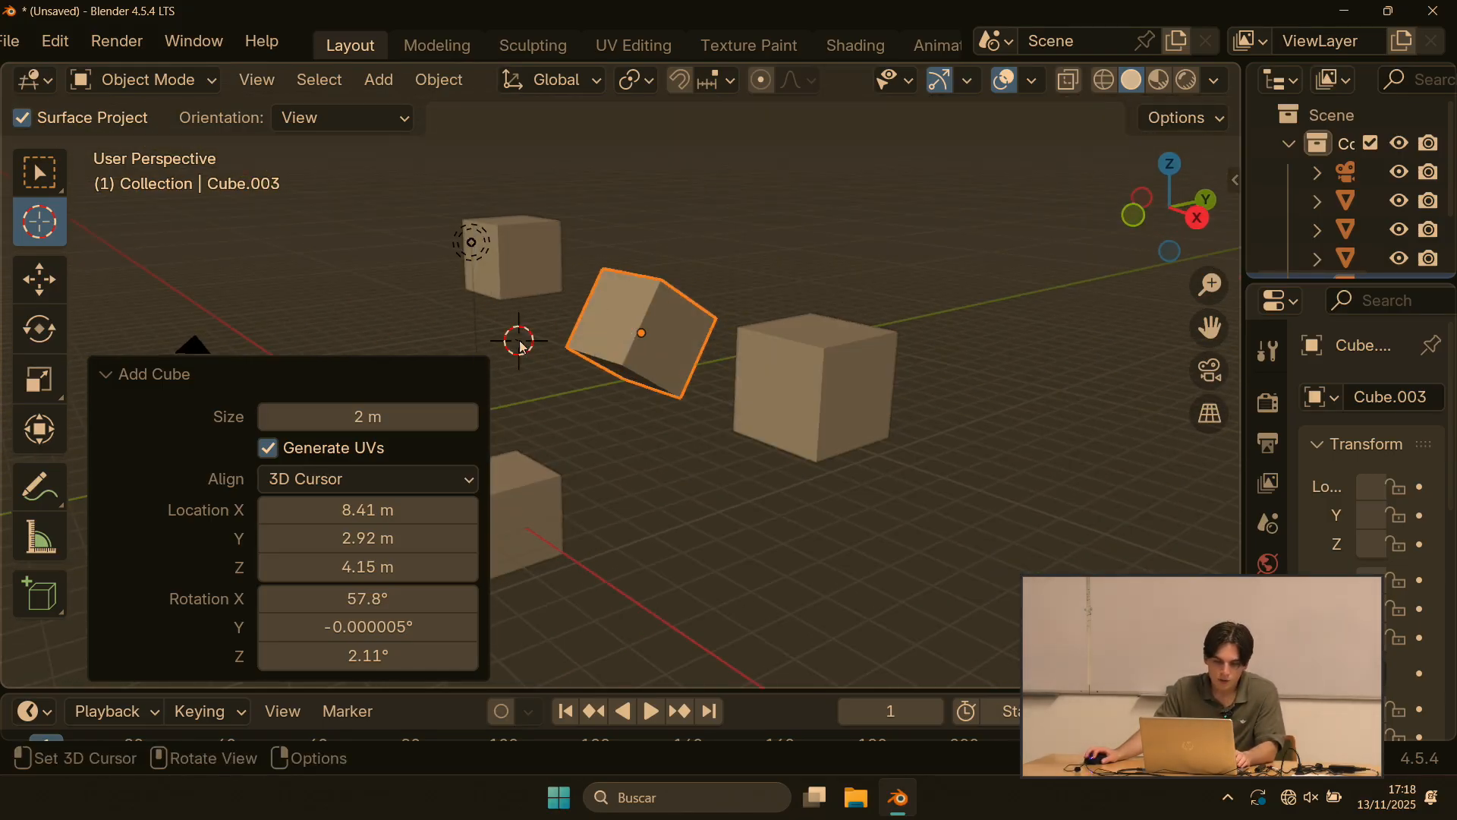
pyautogui.click(39, 173)
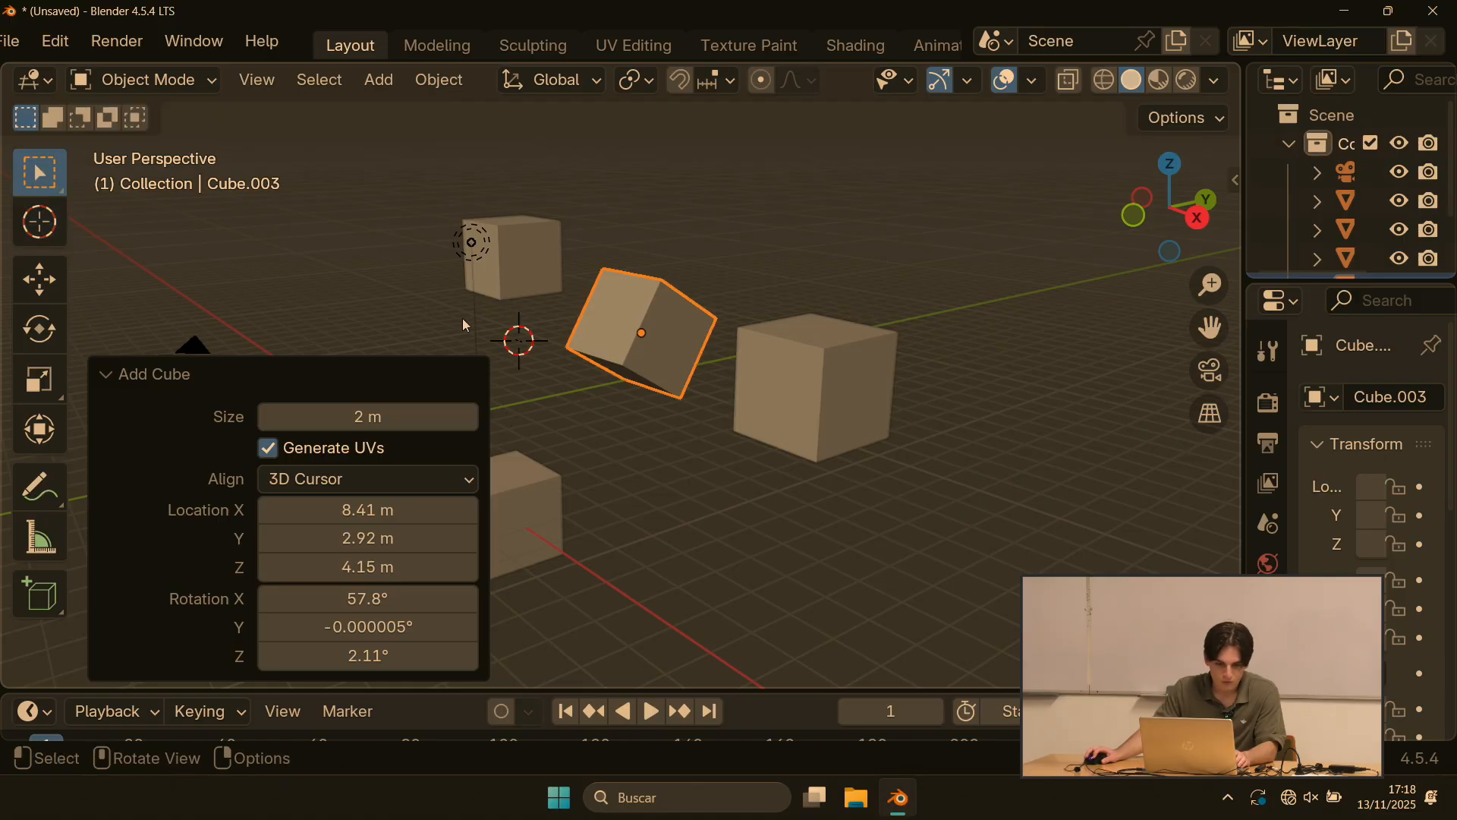
pyautogui.moveTo(190, 296); pyautogui.dragTo(596, 380, button='middle')
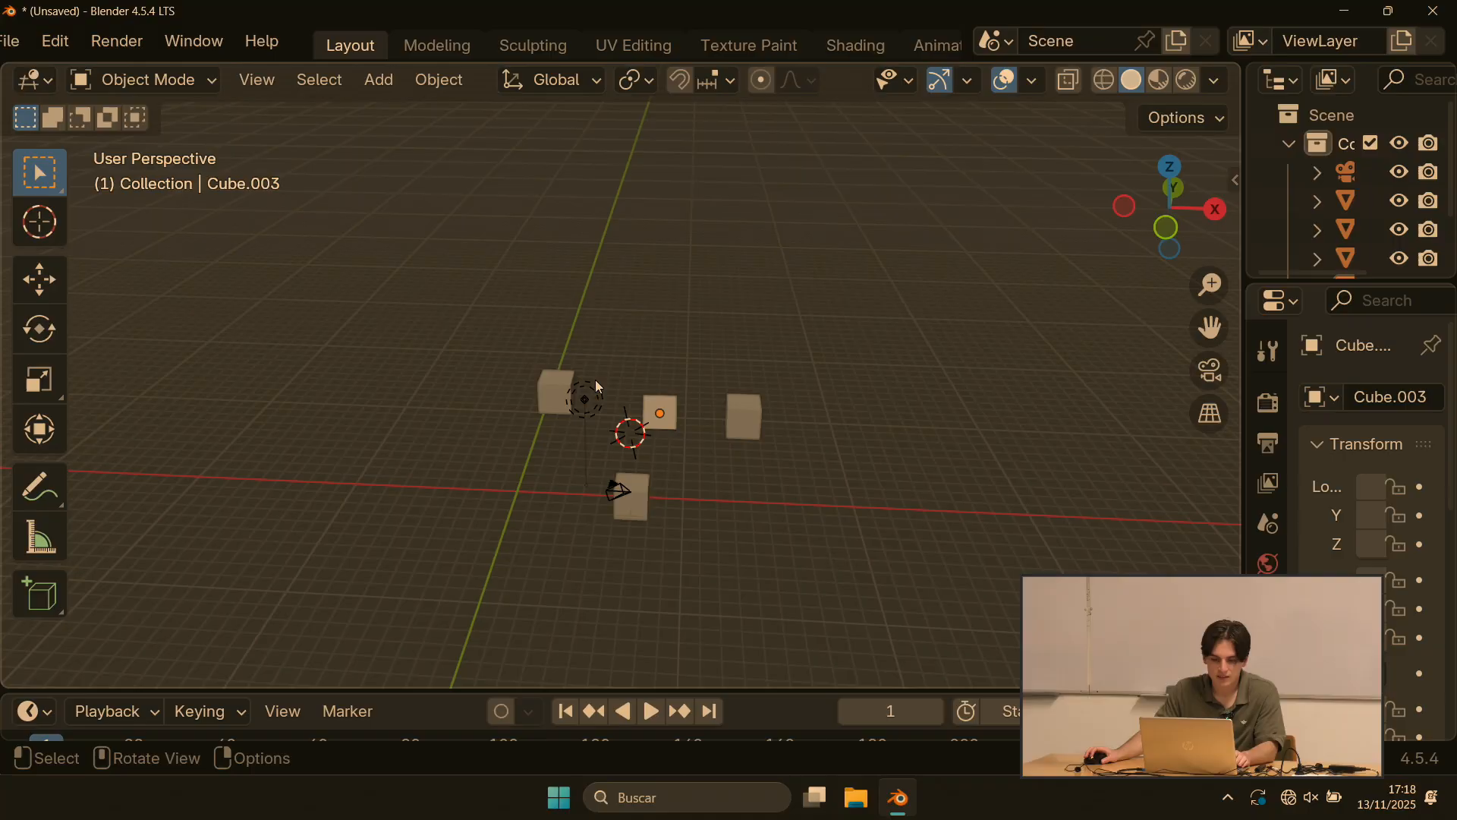
pyautogui.hotkey('shift', 's')
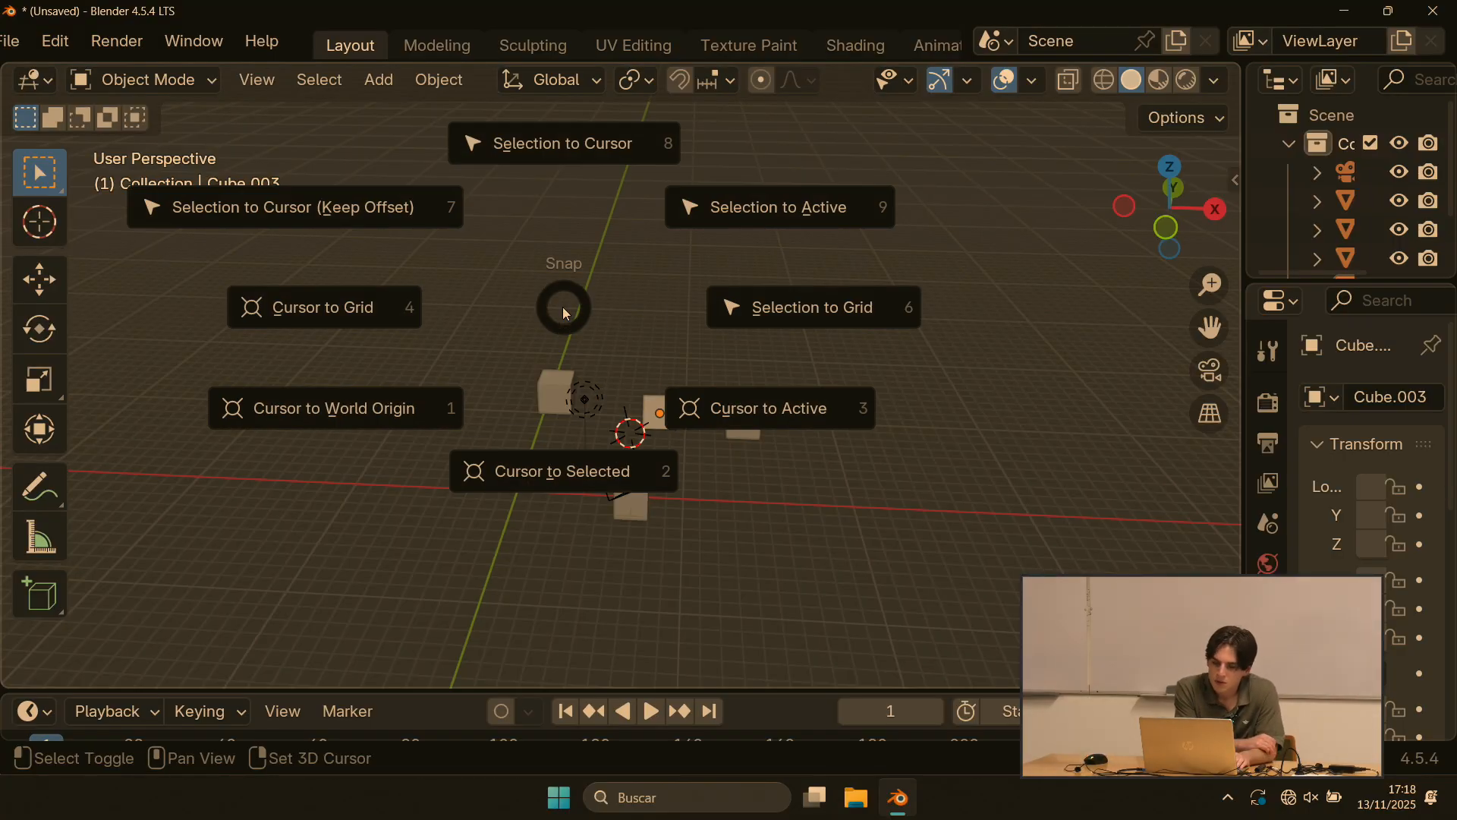
pyautogui.click(334, 411)
# Step: Select all four cubes with a selection box plus additive picks and delete them
pyautogui.scroll(3, 712, 507)
pyautogui.keyDown('shift'); pyautogui.moveTo(712, 507); pyautogui.dragTo(811, 331, button='middle'); pyautogui.keyUp('shift')
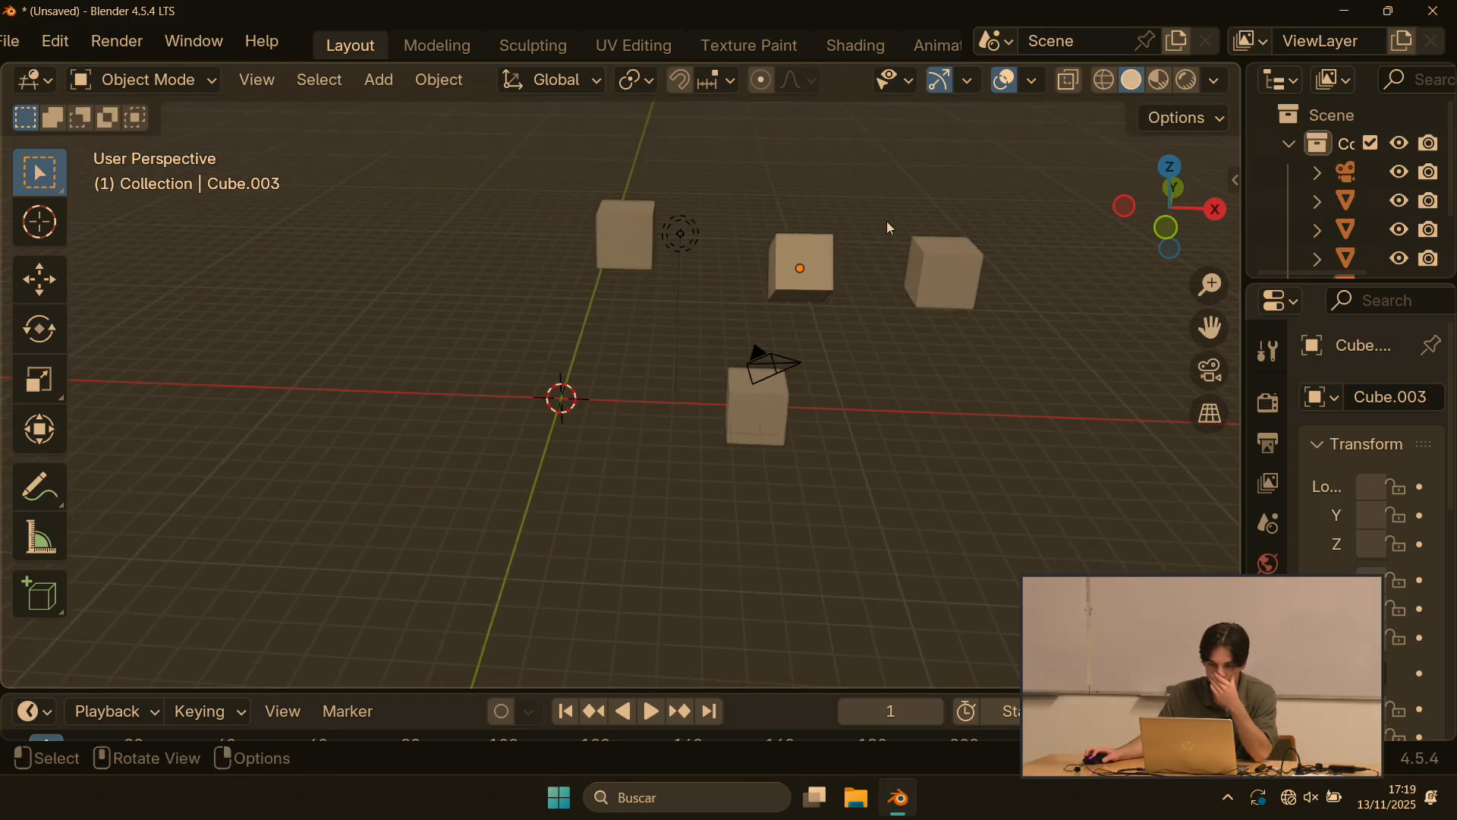
pyautogui.moveTo(758, 167); pyautogui.dragTo(1046, 311)
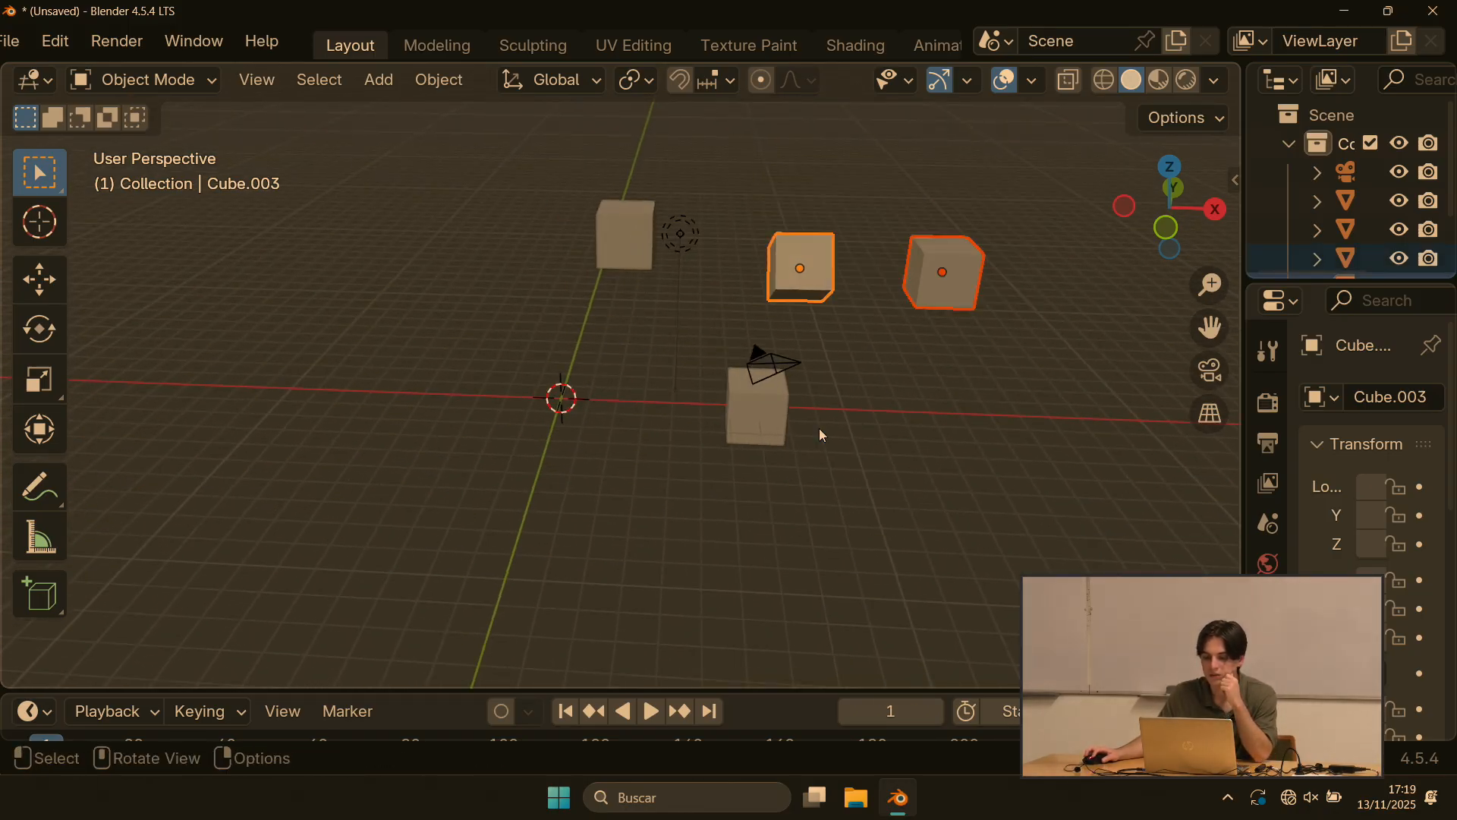
pyautogui.keyDown('shift'); pyautogui.click(770, 422); pyautogui.keyUp('shift')
pyautogui.keyDown('shift'); pyautogui.click(611, 226); pyautogui.keyUp('shift')
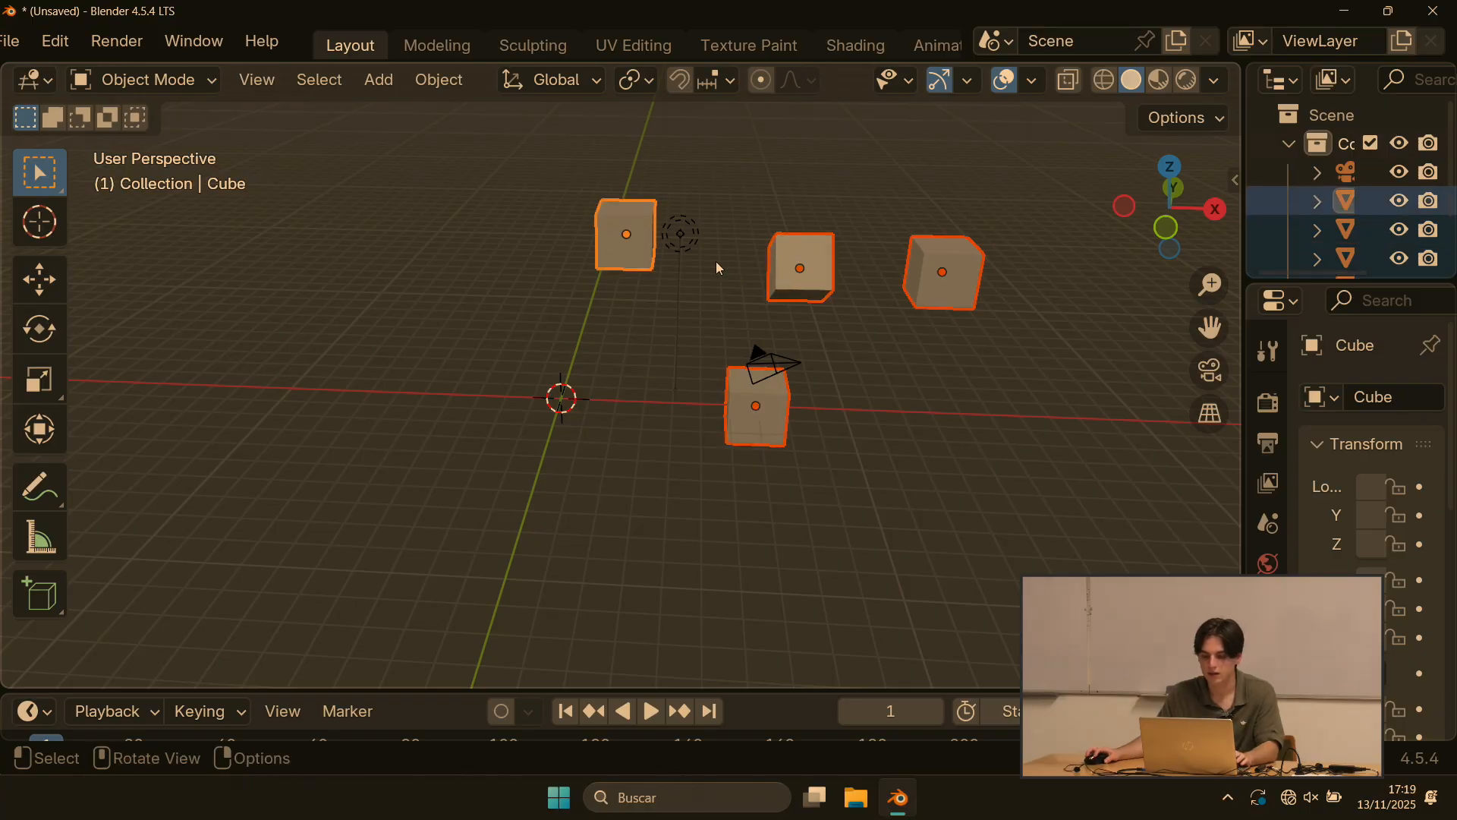
pyautogui.press('x')
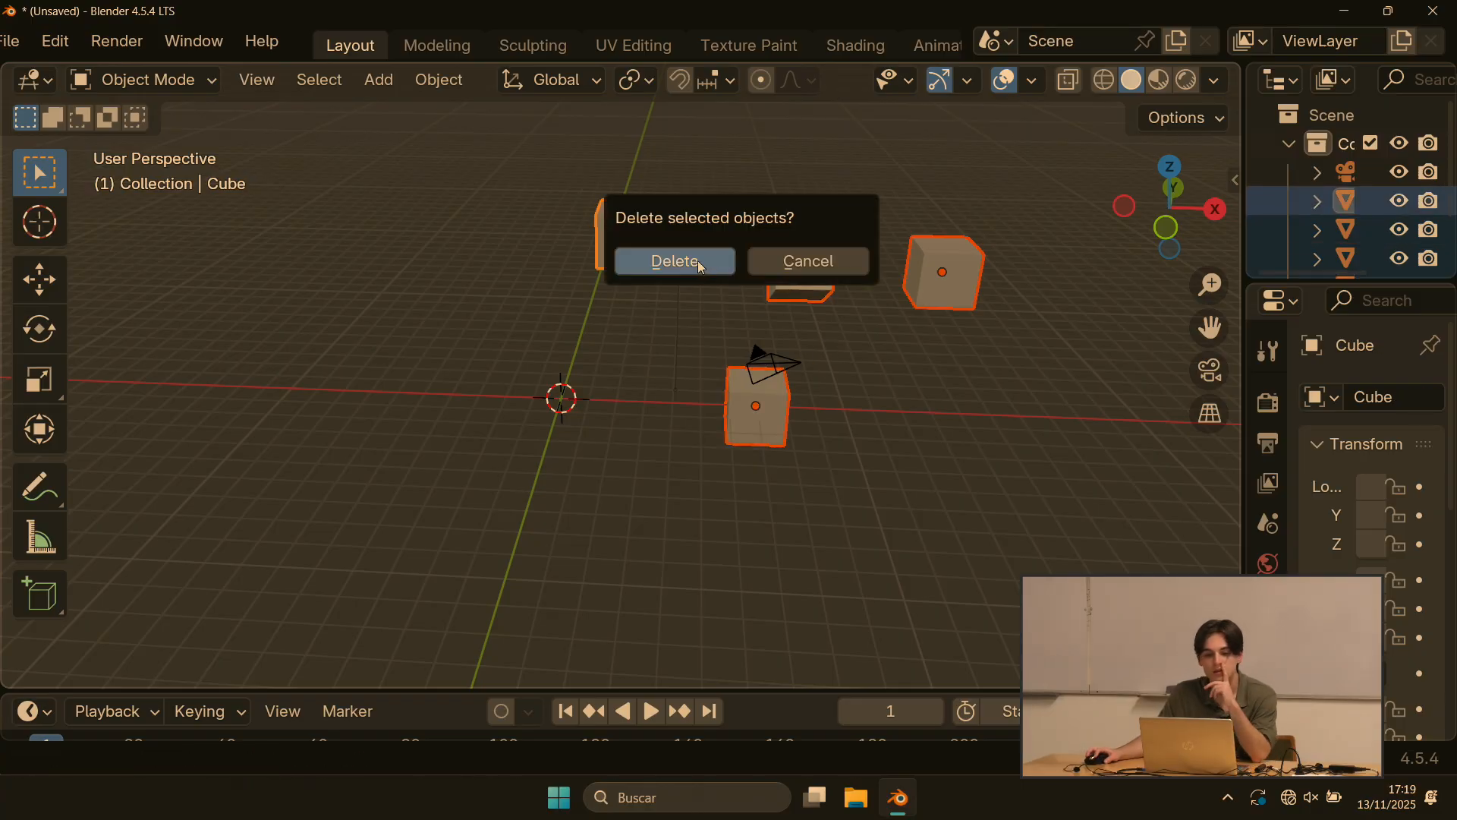
pyautogui.click(698, 261)
pyautogui.click(439, 80)
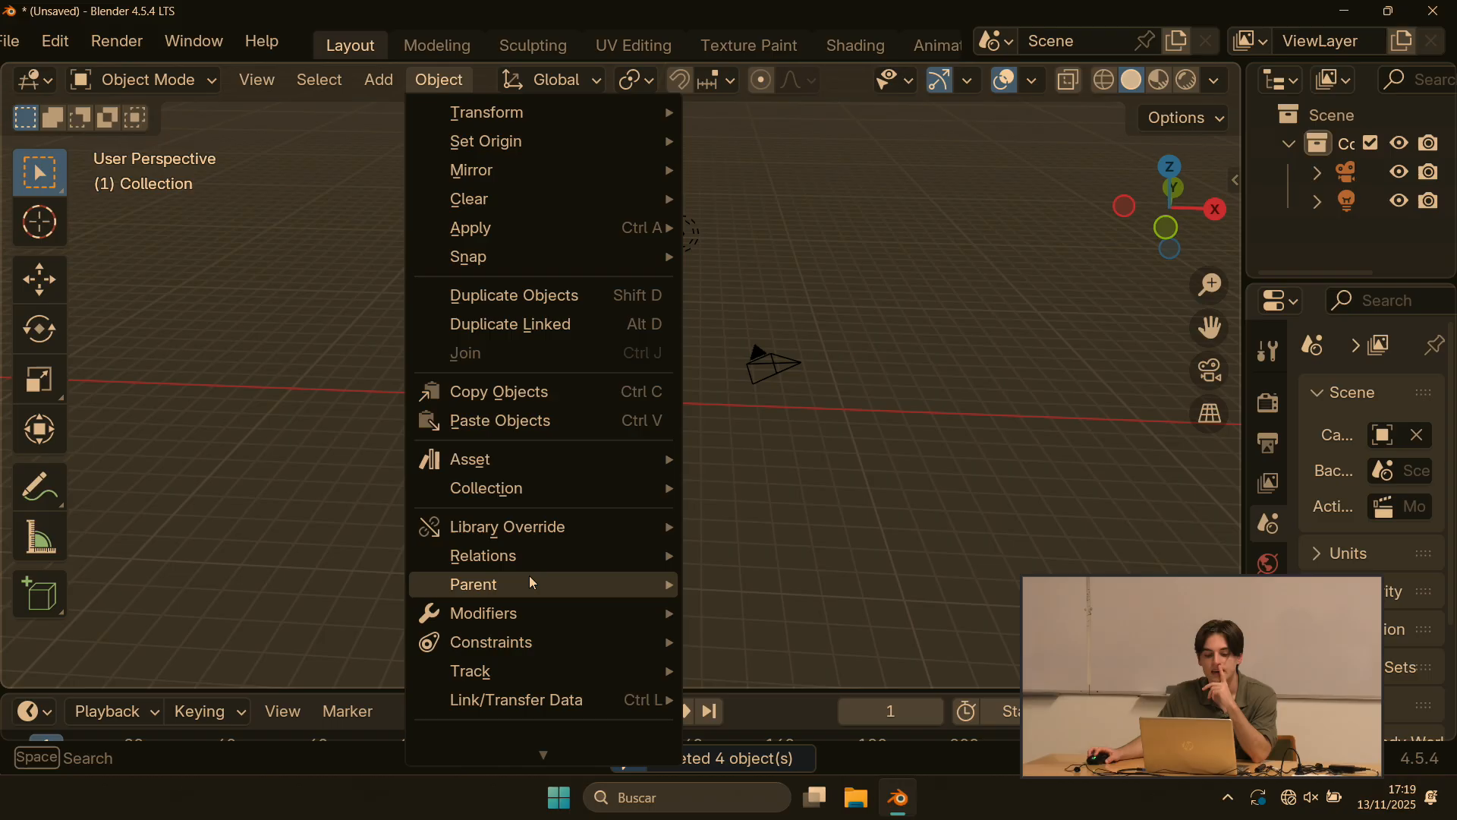
pyautogui.scroll(-2, 531, 685)
pyautogui.scroll(3, 530, 679)
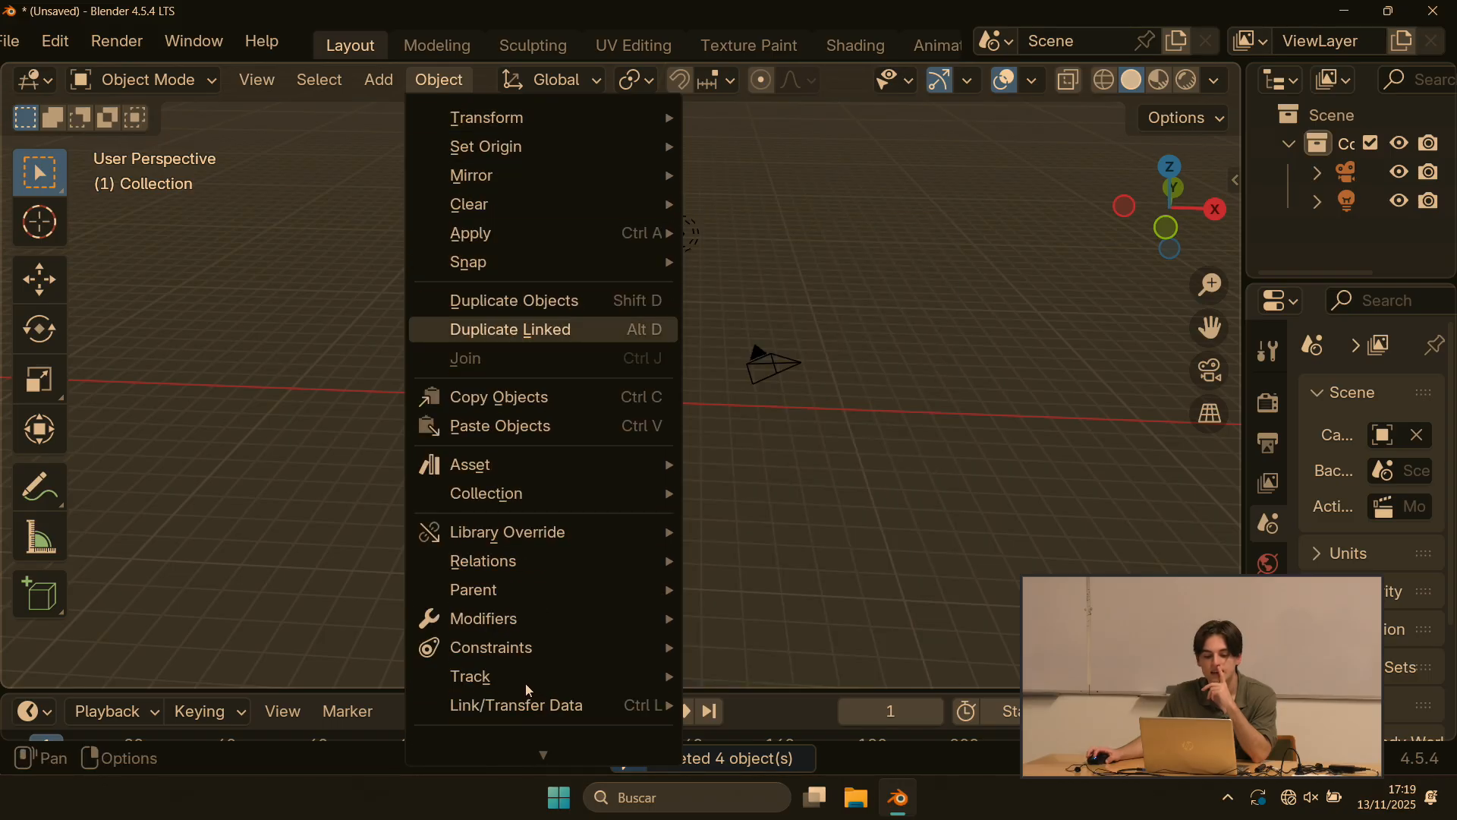
pyautogui.click(379, 80)
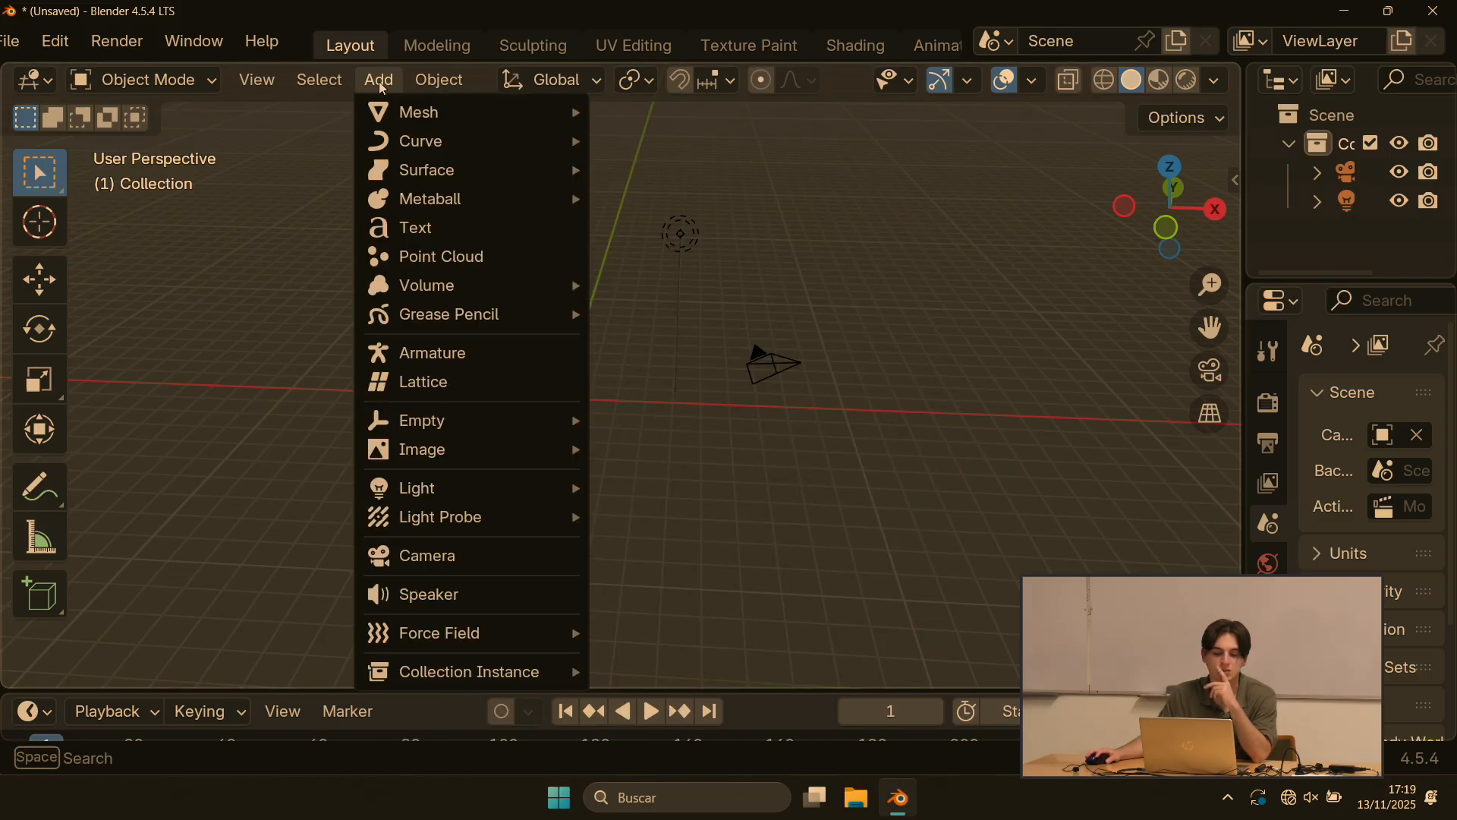
# Step: Add a cube mesh at the 3D cursor on the world origin
pyautogui.scroll(3, 580, 399)
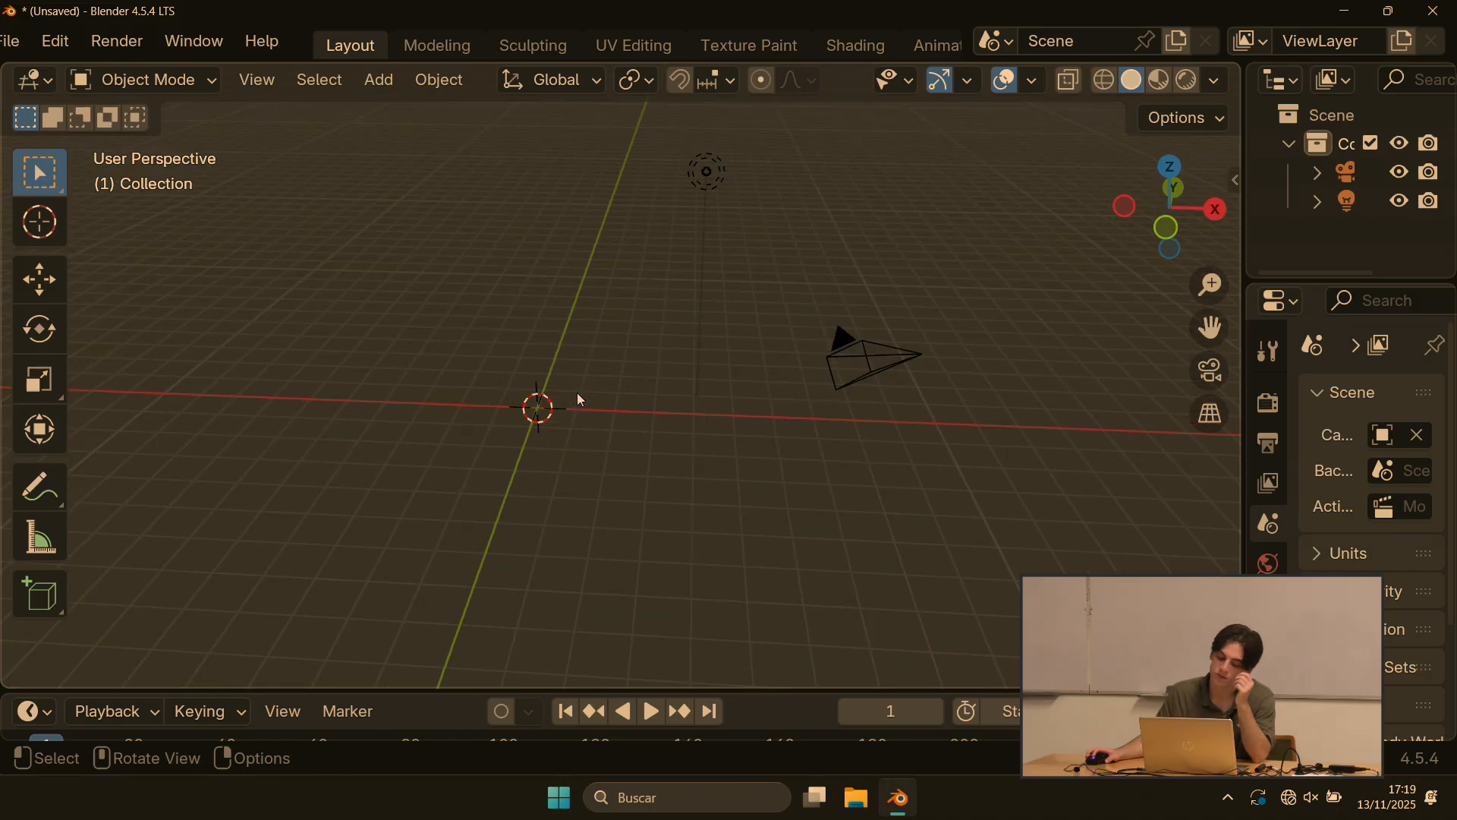
pyautogui.keyDown('shift'); pyautogui.moveTo(525, 245); pyautogui.dragTo(586, 262, button='middle'); pyautogui.keyUp('shift')
pyautogui.hotkey('shift', 'a')
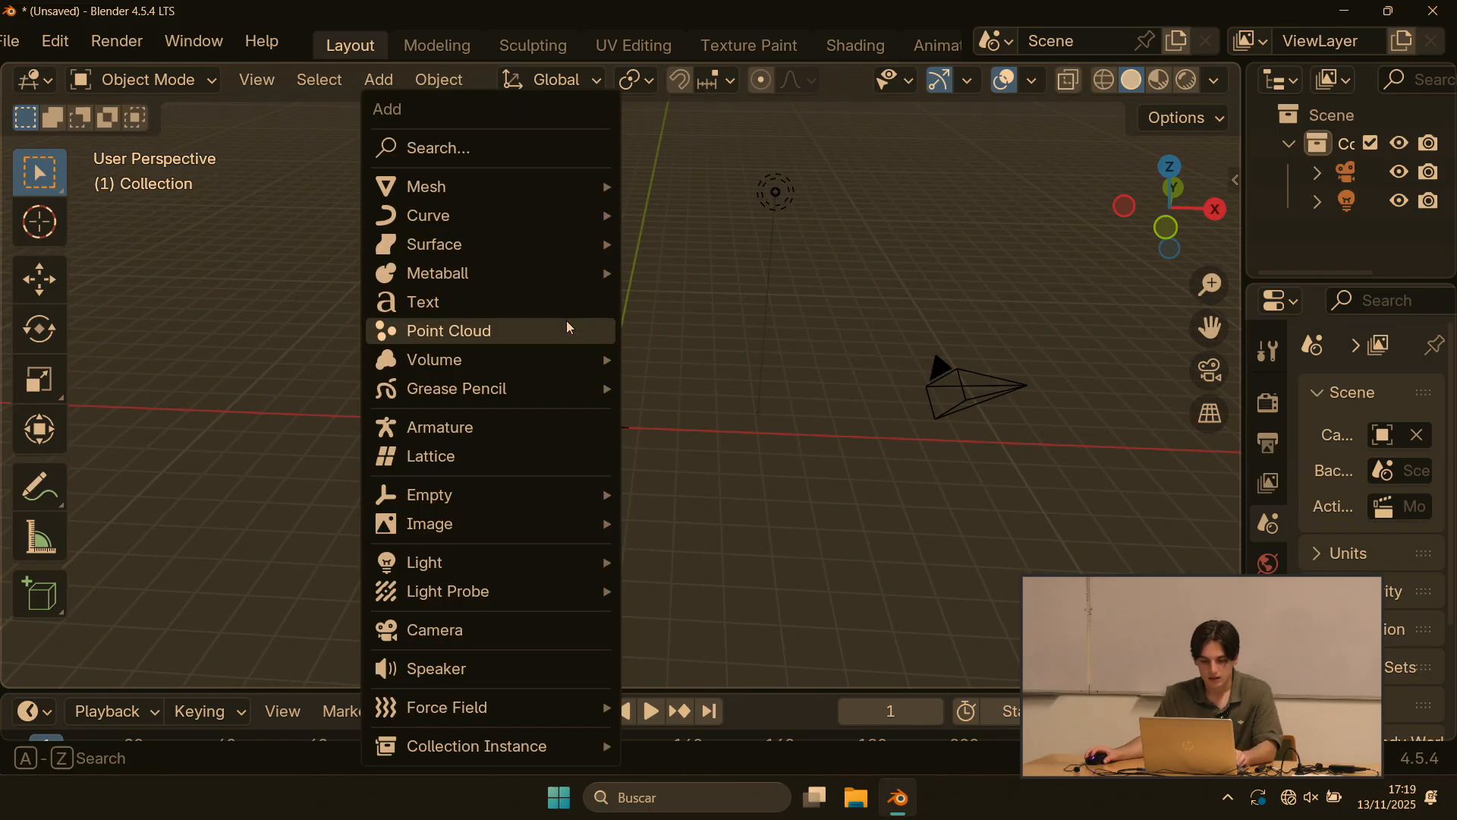
pyautogui.moveTo(563, 183)
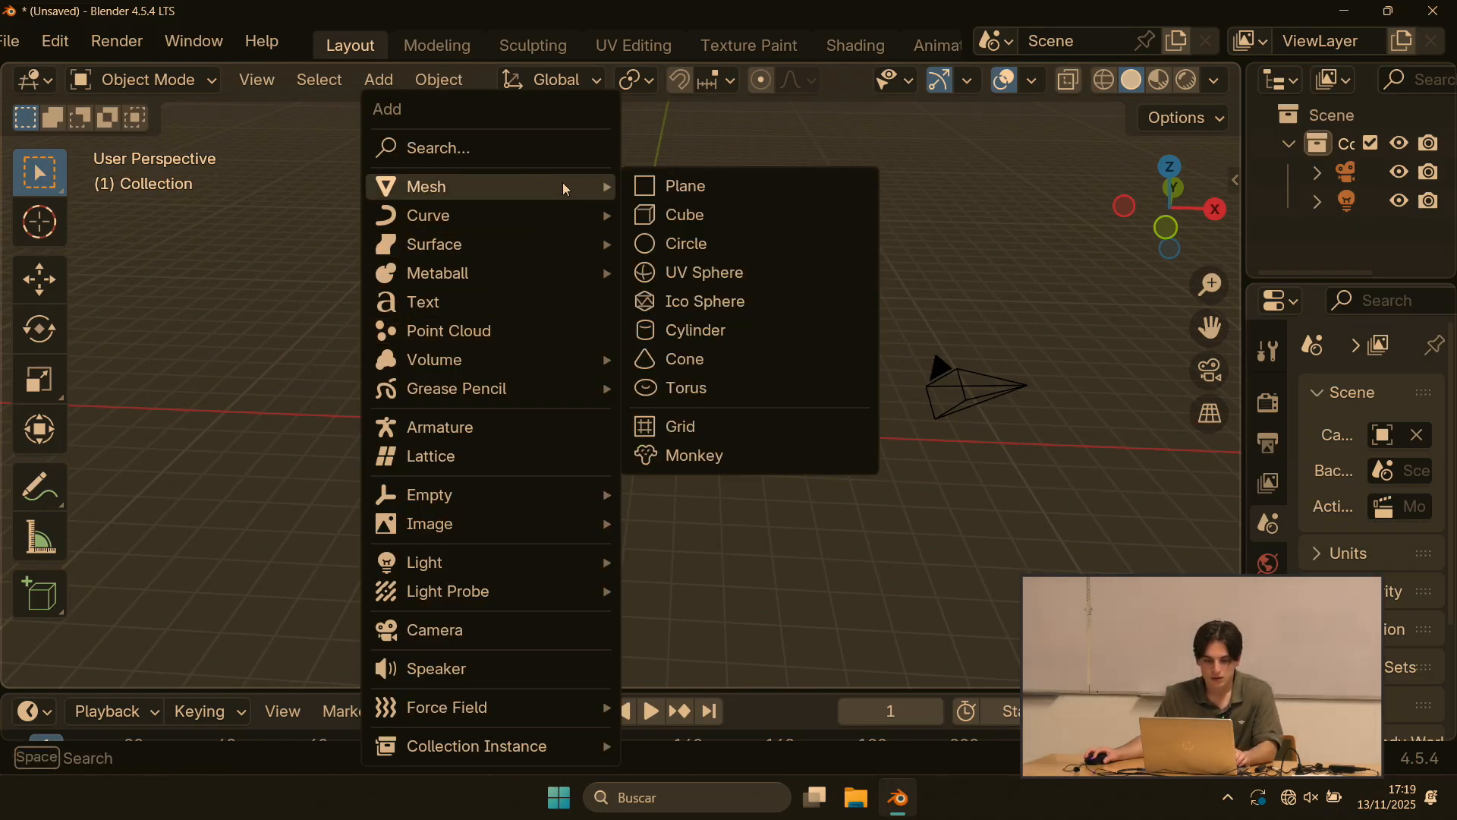
pyautogui.click(681, 220)
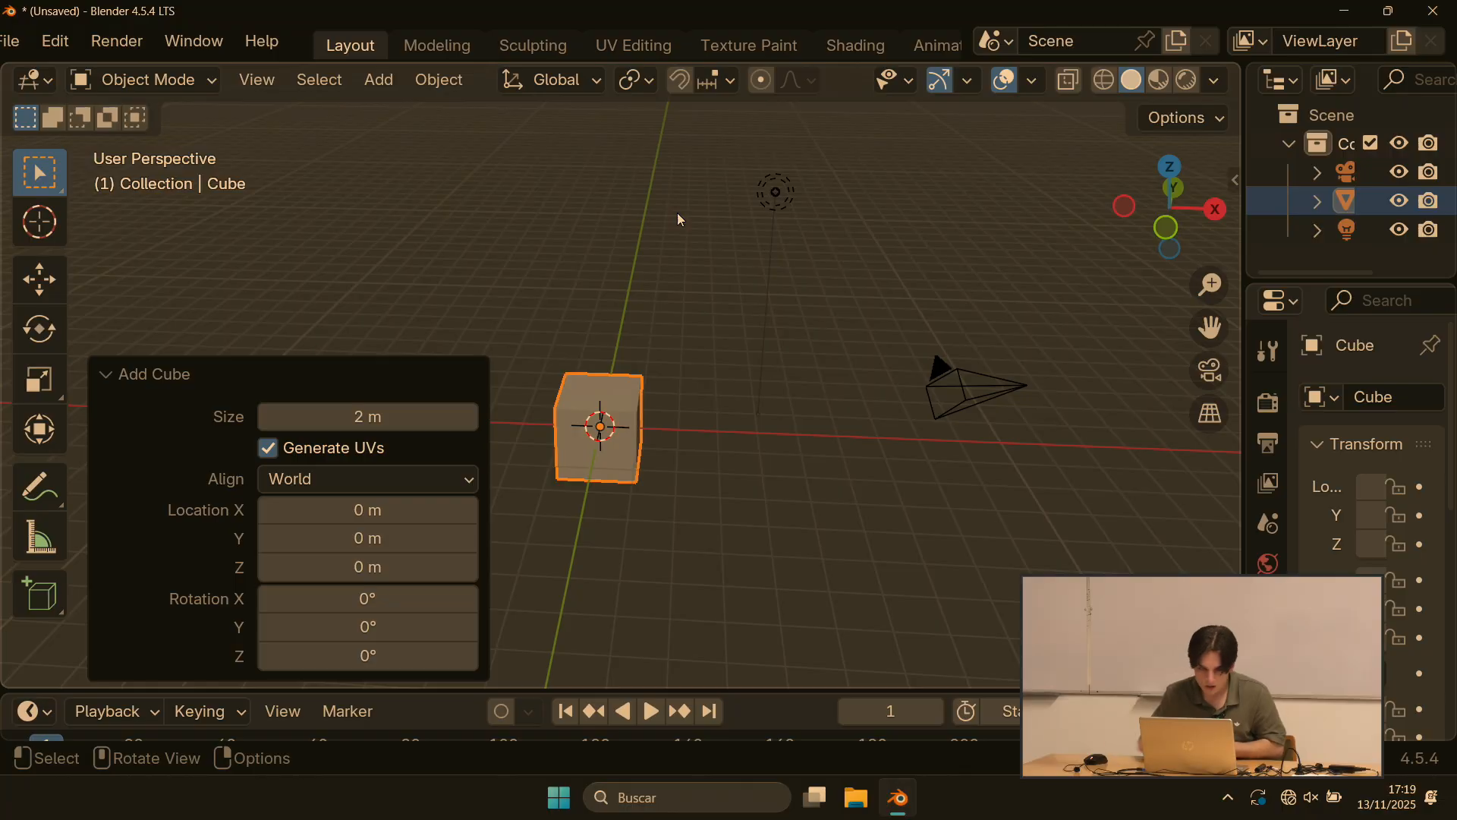
# Step: Use the Move tool to shift the cube slightly along positive X and about 0.18 m down along Z
pyautogui.click(38, 279)
pyautogui.moveTo(708, 433); pyautogui.dragTo(730, 437)
pyautogui.moveTo(629, 334)
pyautogui.mouseDown()
pyautogui.moveTo(627, 258)
pyautogui.moveTo(630, 343)
pyautogui.mouseUp()
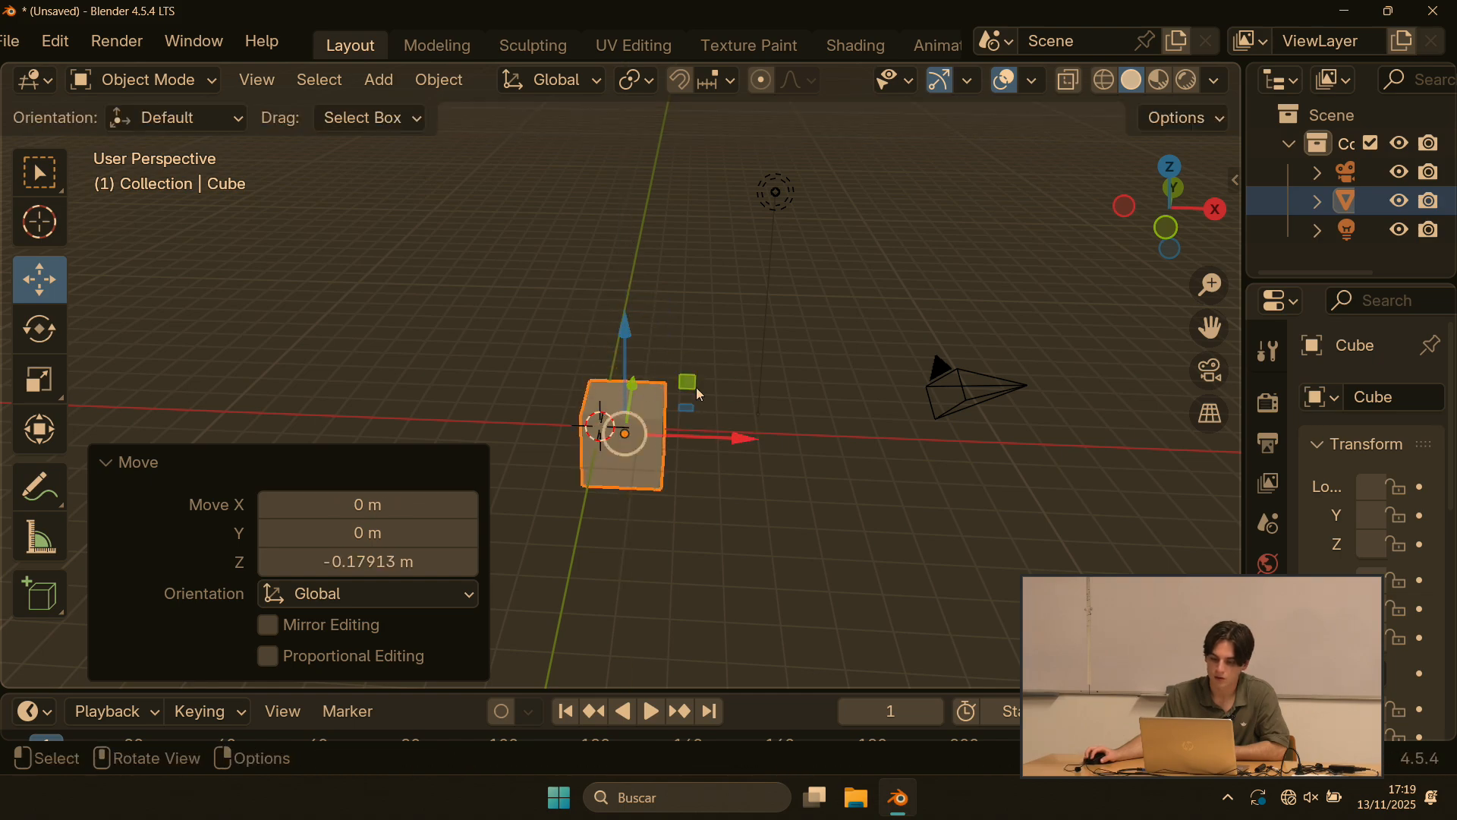
# Step: Move the cube within the XZ plane by about 4.23 m in X and 4.42 m in Z
pyautogui.moveTo(690, 384); pyautogui.dragTo(871, 219)
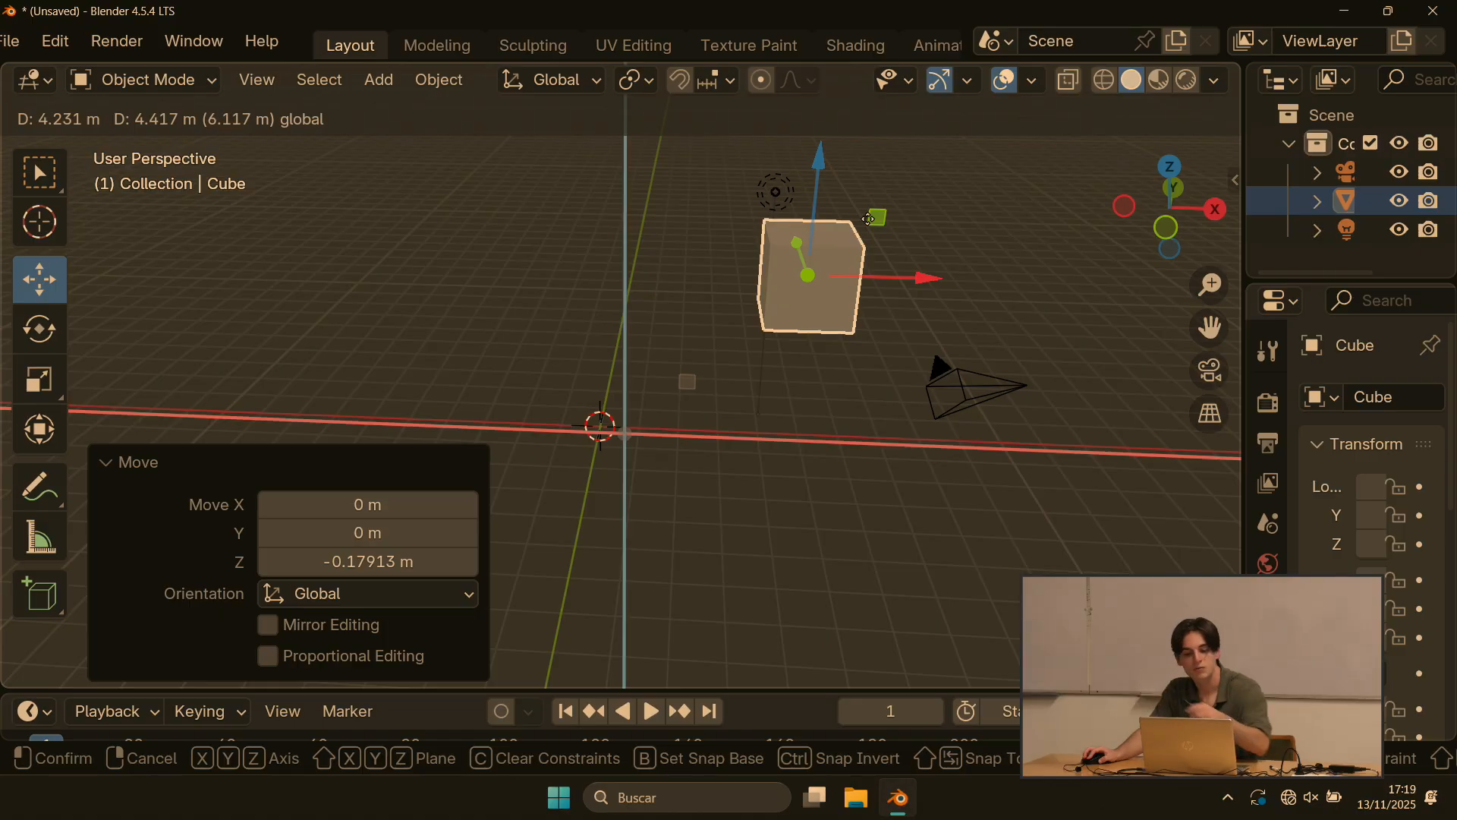
pyautogui.moveTo(870, 220); pyautogui.dragTo(871, 220)
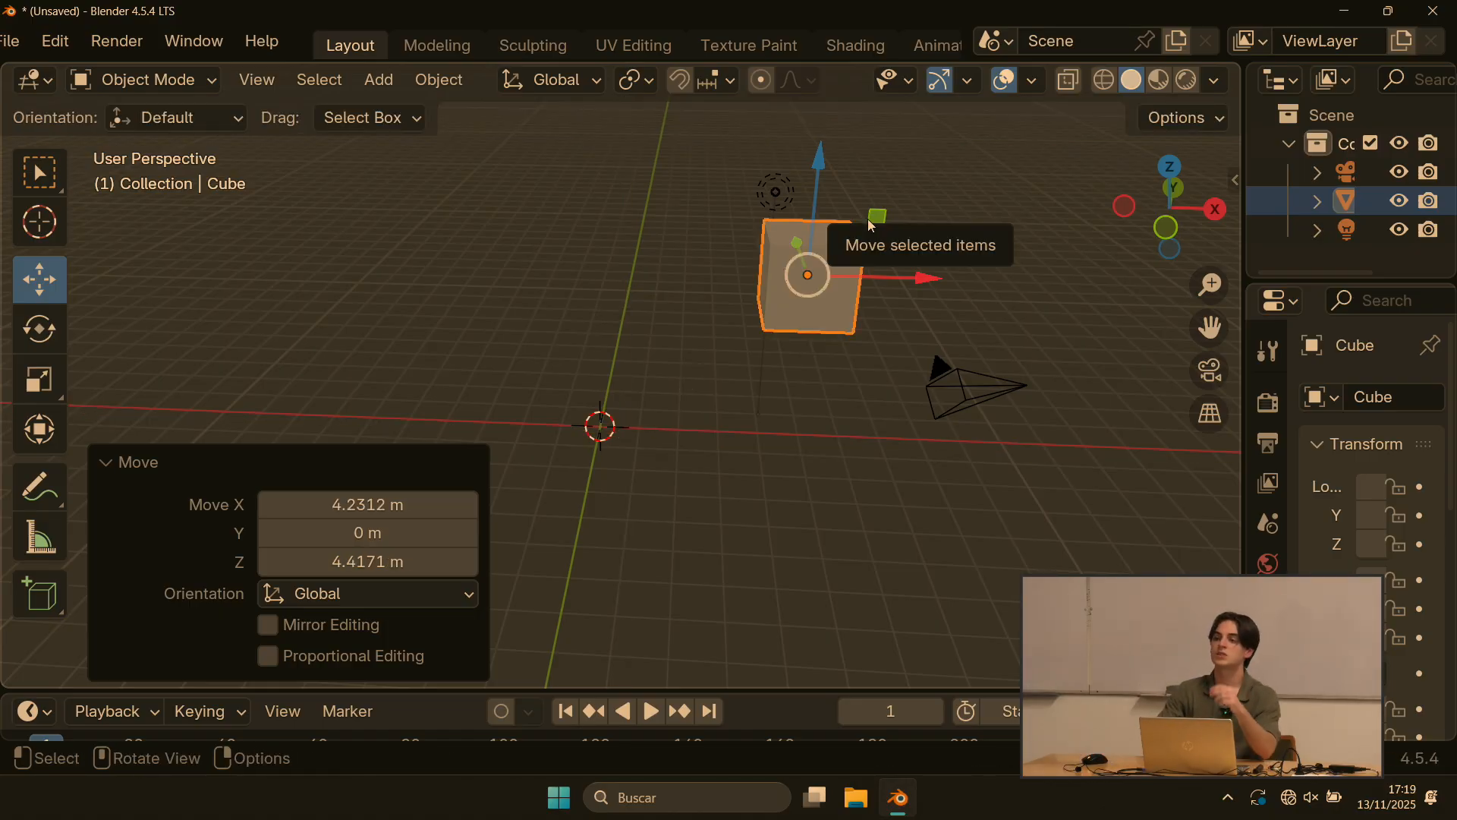
# Step: Rotate the cube about 59.8° around the view axis with the Rotate tool
pyautogui.scroll(-1, 687, 154)
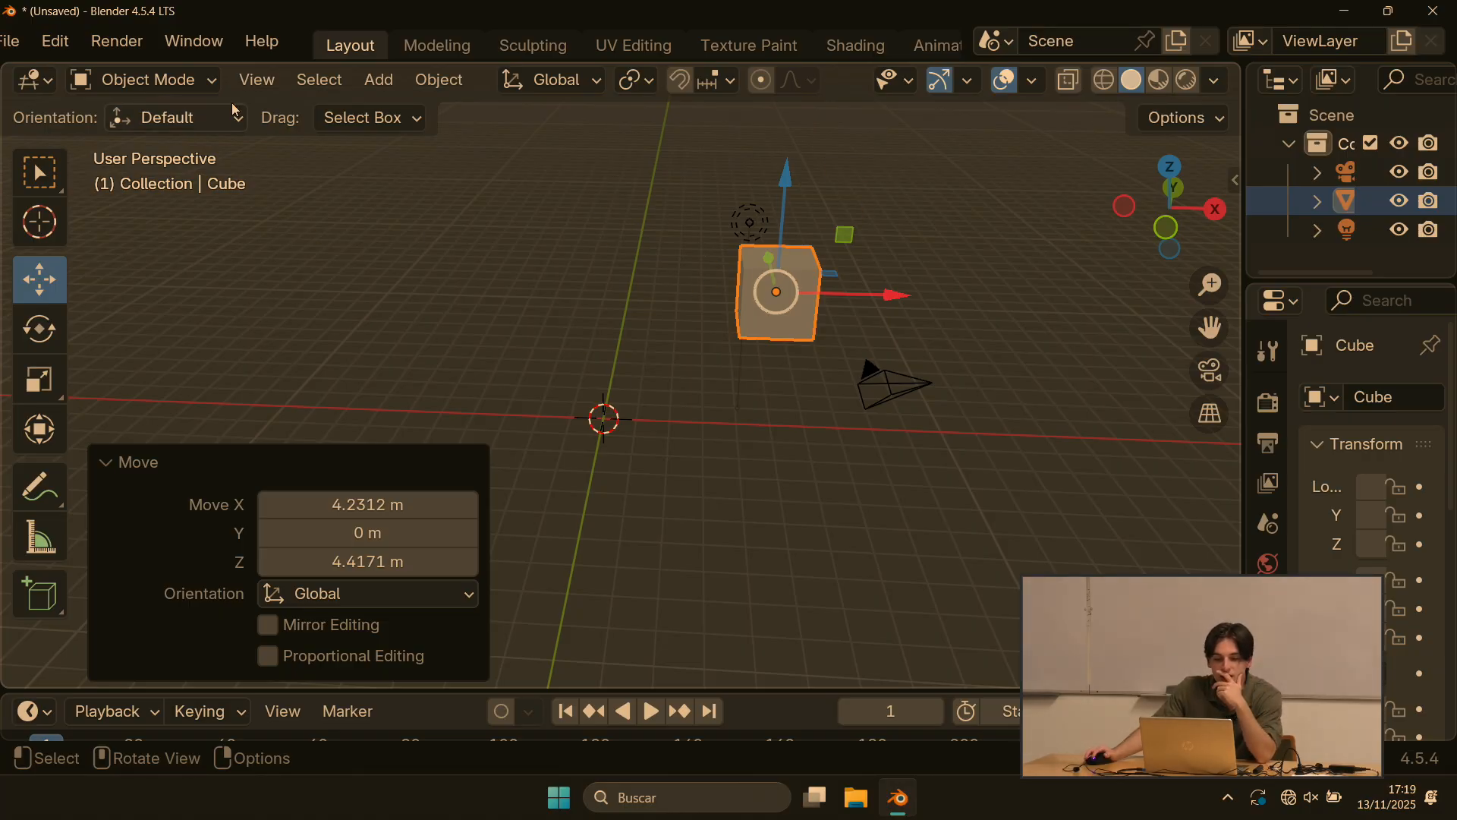
pyautogui.click(49, 336)
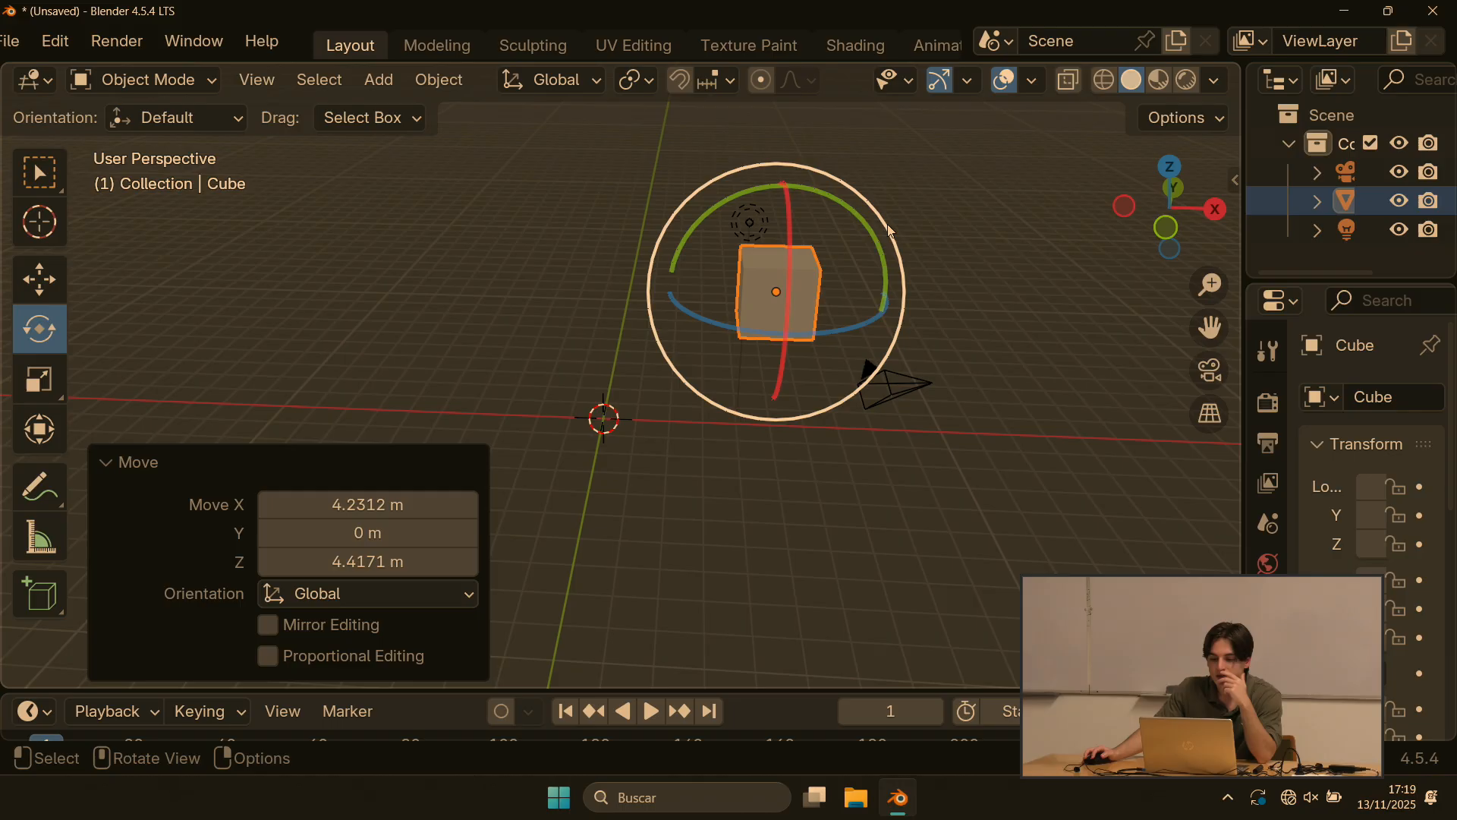
pyautogui.moveTo(861, 201); pyautogui.dragTo(972, 351)
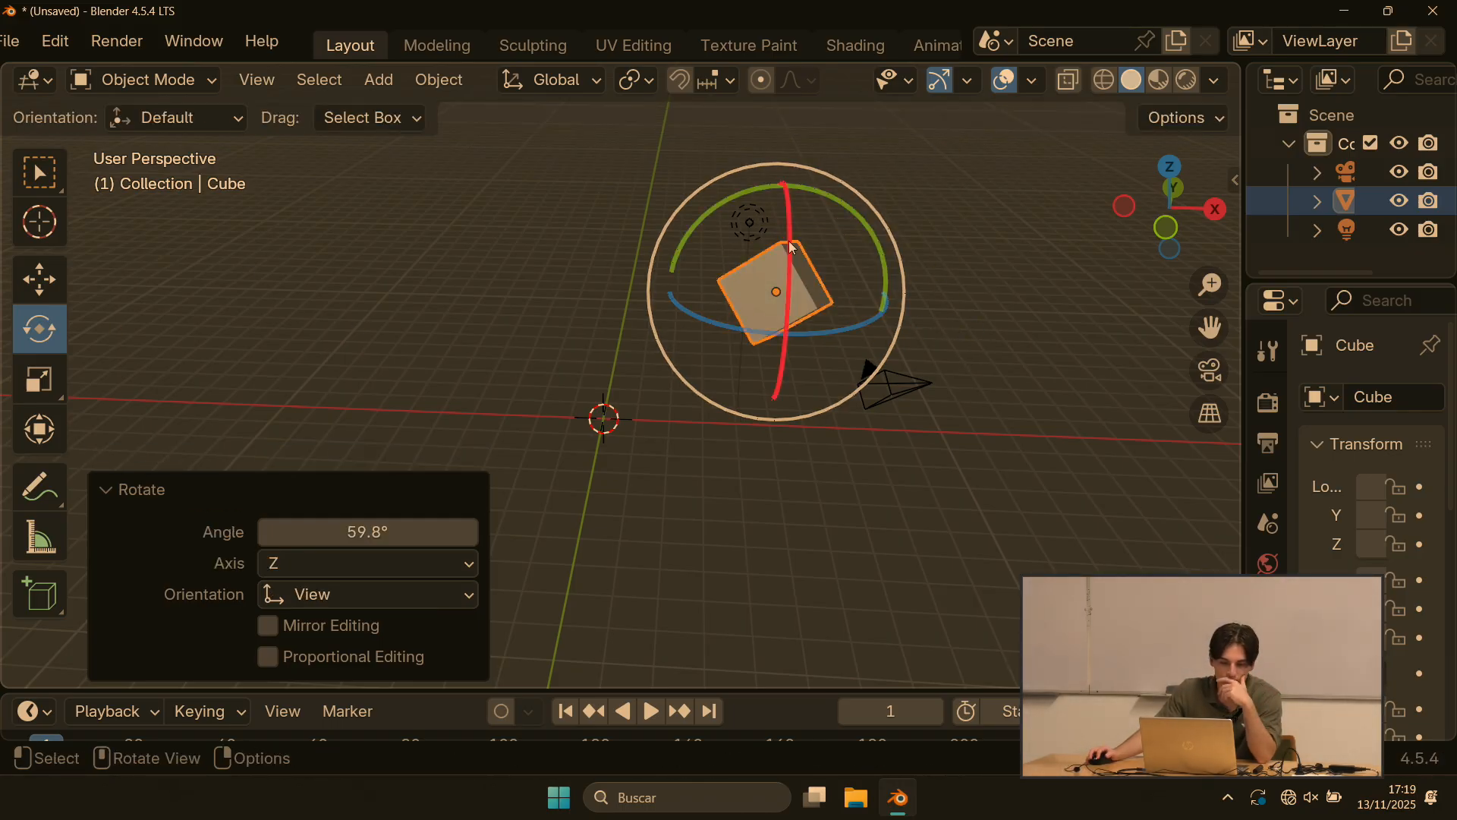
# Step: Scale the cube by about 1.59 in X and 1.52 in Z, and a further 1.10 in X with the combined Transform tool
pyautogui.click(40, 380)
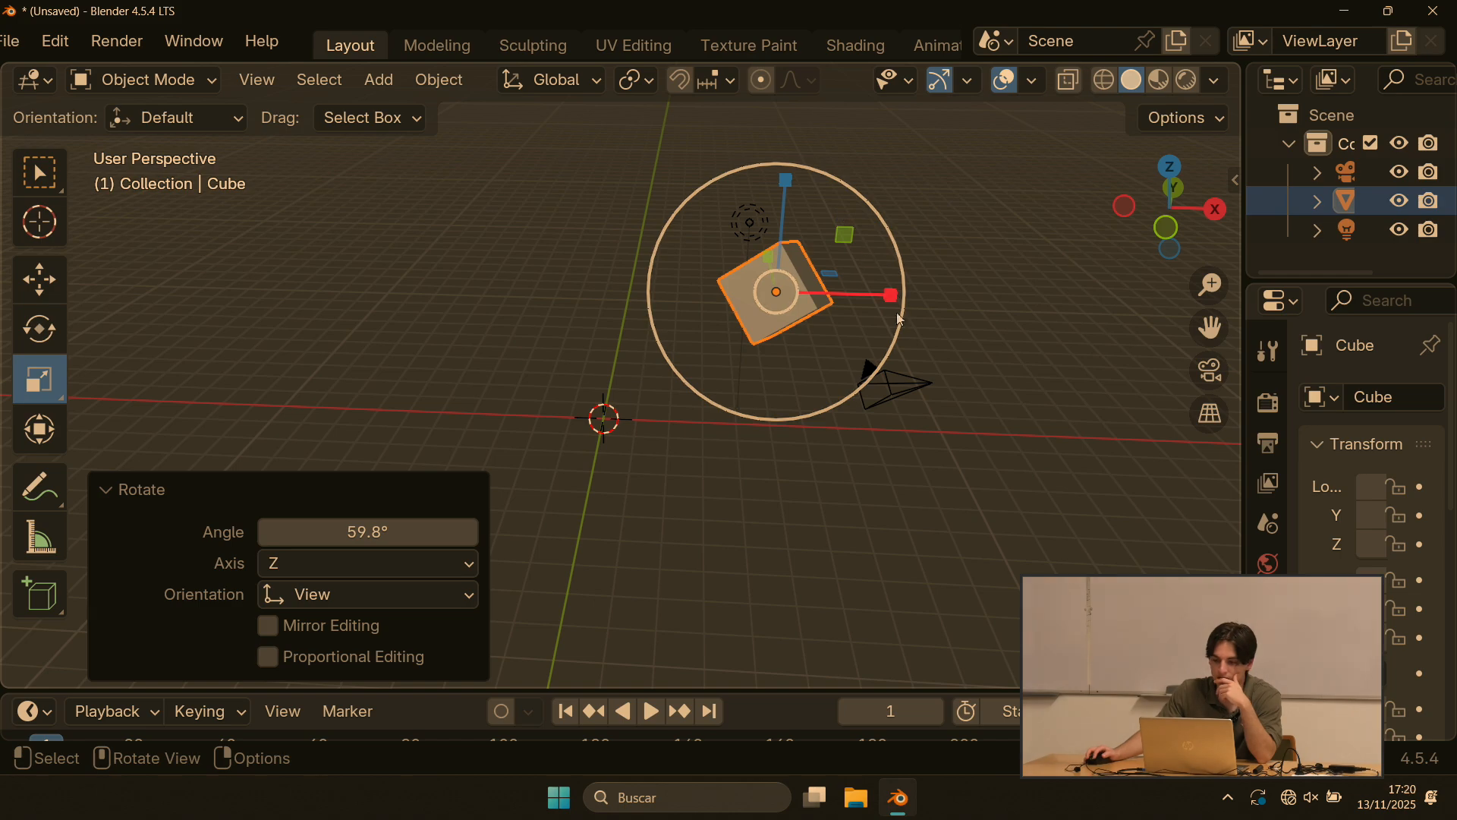
pyautogui.moveTo(840, 301); pyautogui.dragTo(997, 304)
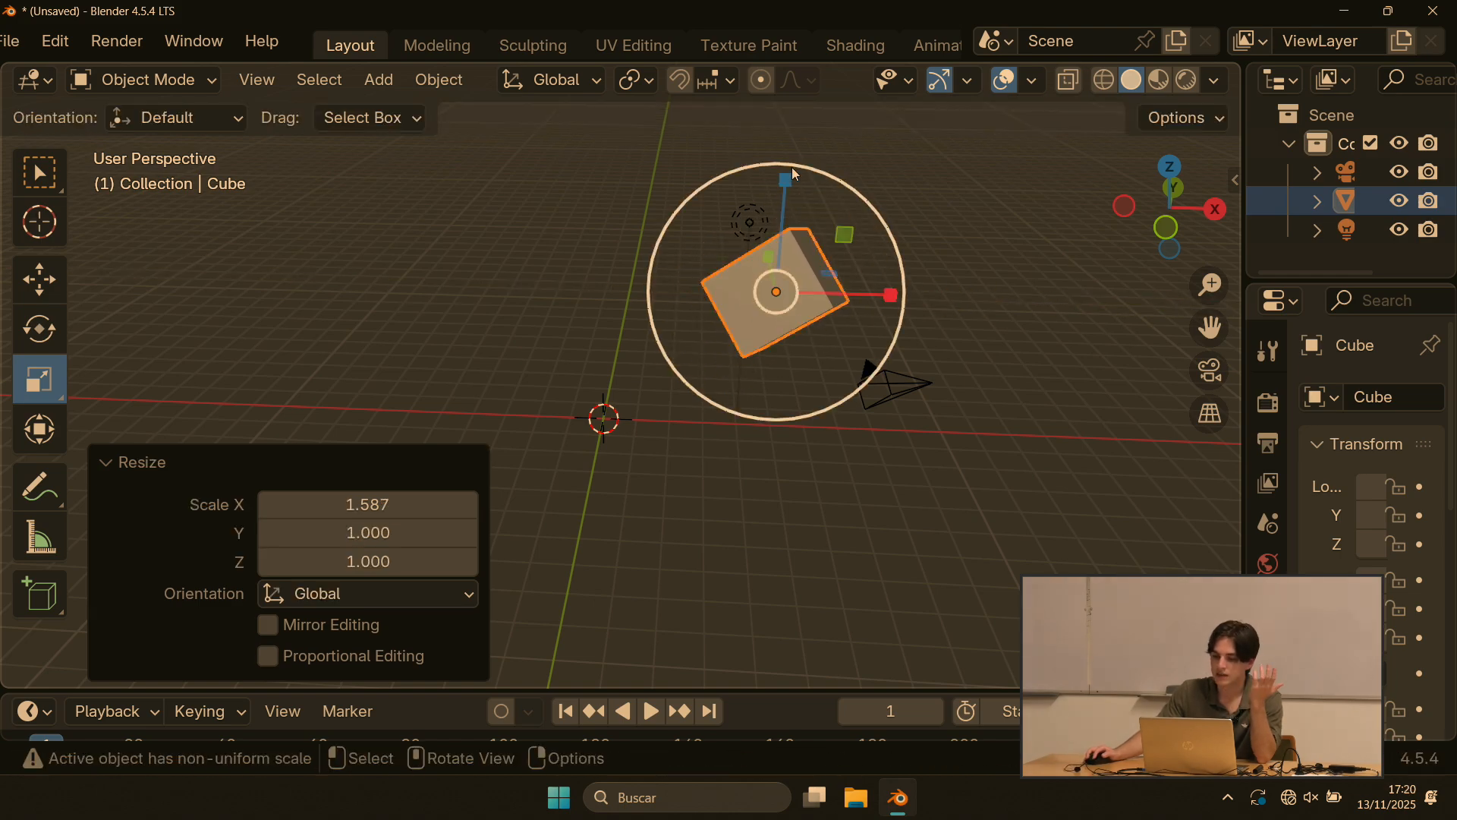
pyautogui.moveTo(788, 183); pyautogui.dragTo(789, 126)
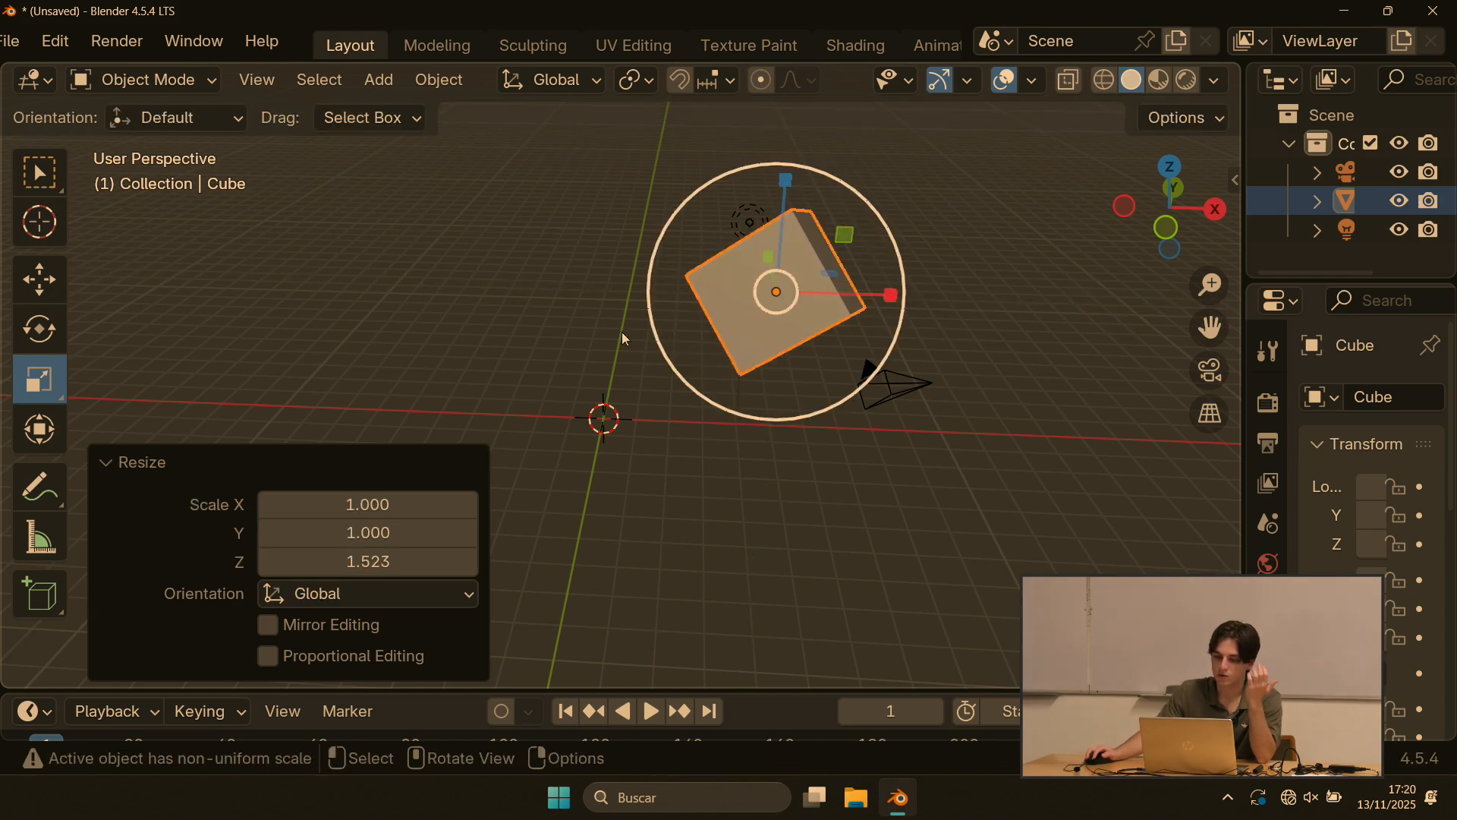
pyautogui.click(39, 429)
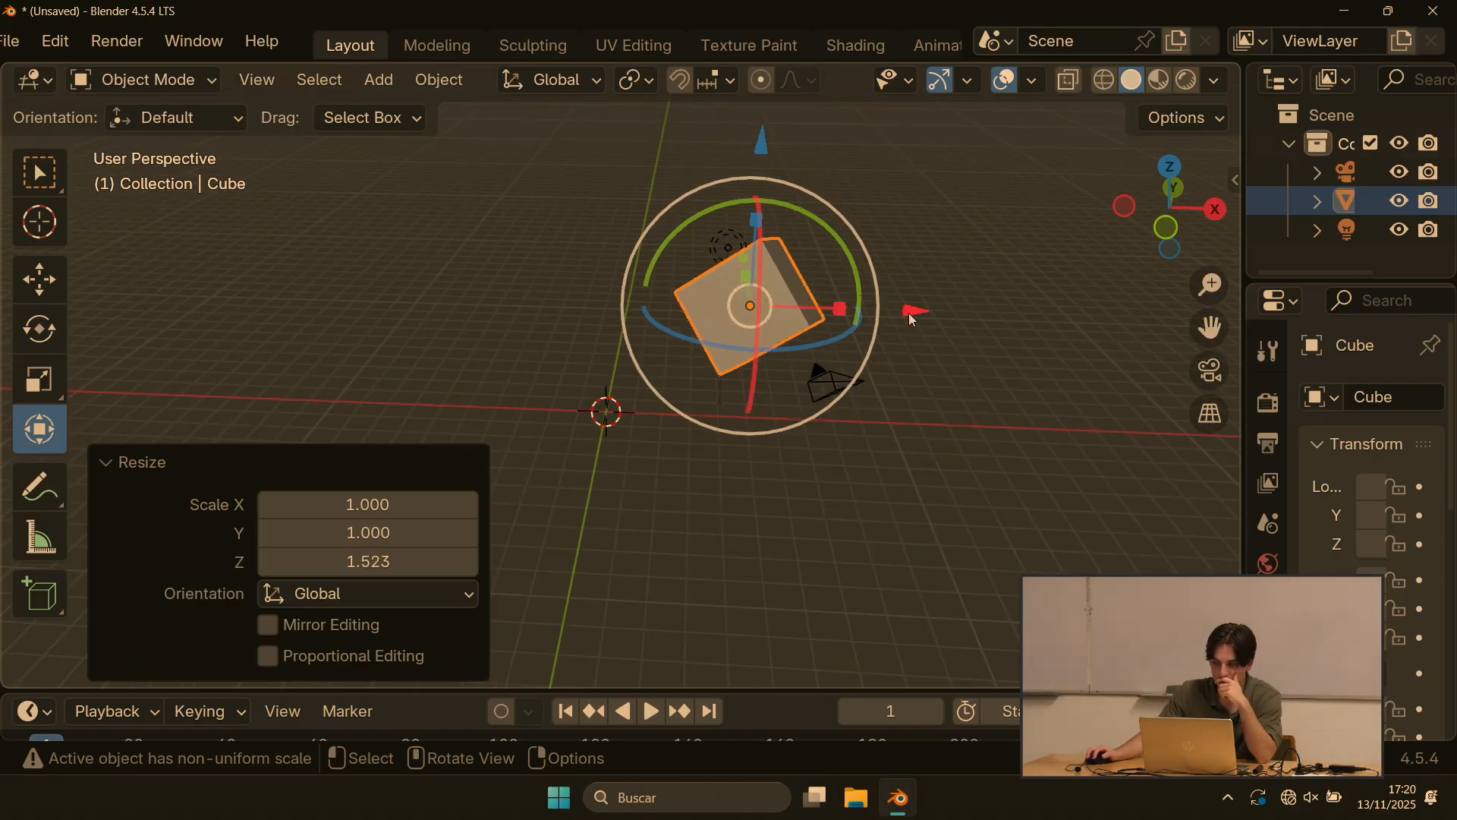
pyautogui.moveTo(913, 317)
pyautogui.mouseDown()
pyautogui.moveTo(941, 317)
pyautogui.moveTo(831, 328)
pyautogui.mouseUp()
# Step: Draw a long freehand annotation line and several curved strokes above and around the cube
pyautogui.click(39, 486)
pyautogui.scroll(-5, 521, 252)
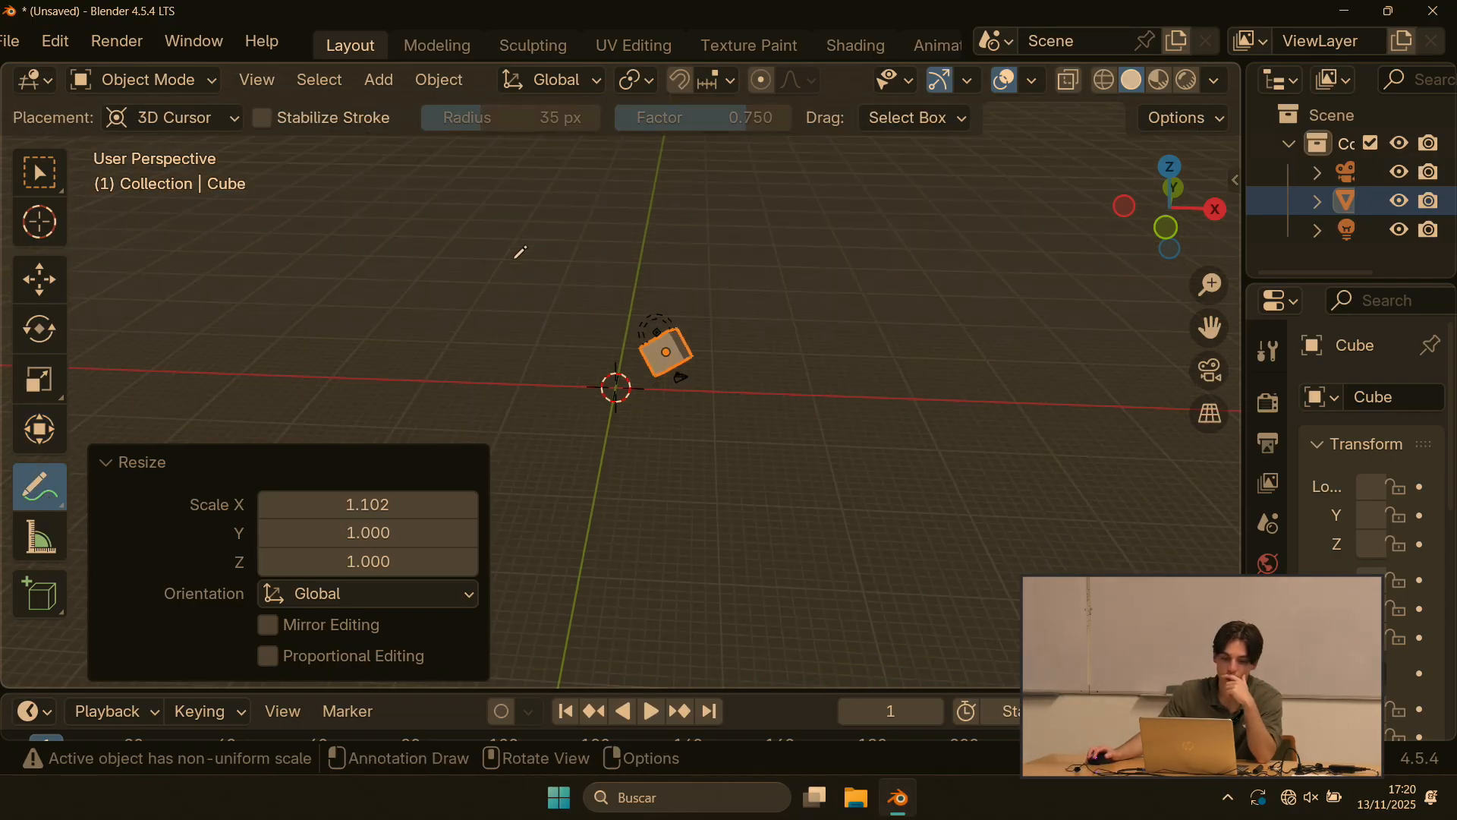
pyautogui.scroll(3, 521, 252)
pyautogui.moveTo(427, 291)
pyautogui.mouseDown()
pyautogui.moveTo(465, 273)
pyautogui.moveTo(548, 345)
pyautogui.moveTo(880, 224)
pyautogui.mouseUp()
pyautogui.moveTo(1029, 261); pyautogui.dragTo(690, 221, button='middle')
pyautogui.moveTo(989, 312); pyautogui.dragTo(808, 430, button='middle')
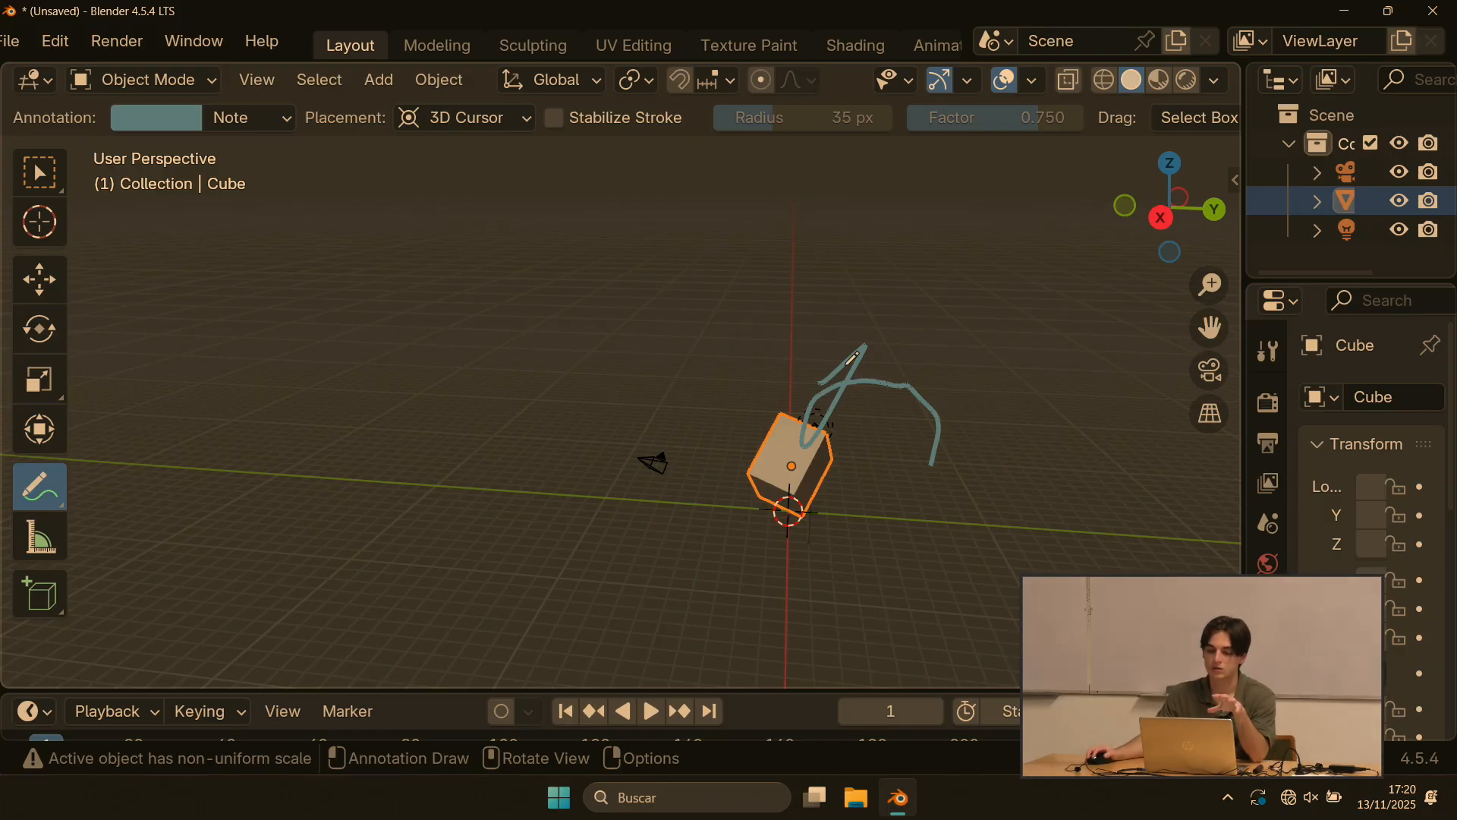
pyautogui.moveTo(514, 240); pyautogui.dragTo(185, 397, button='middle')
# Step: Measure a vertical distance beside the cube and a long diagonal distance across the scene
pyautogui.click(40, 539)
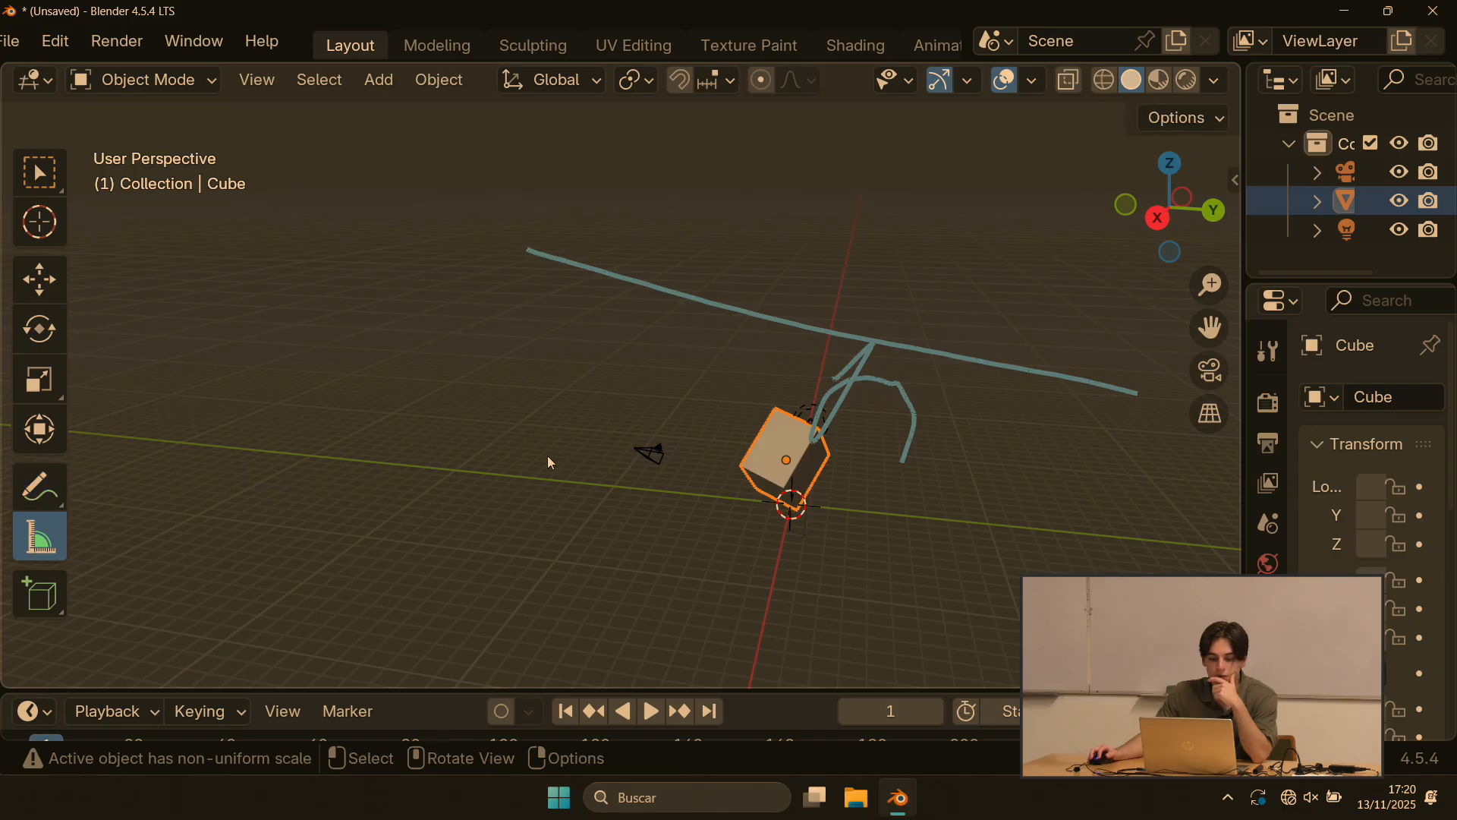
pyautogui.moveTo(548, 456); pyautogui.dragTo(548, 254)
pyautogui.scroll(-4, 409, 281)
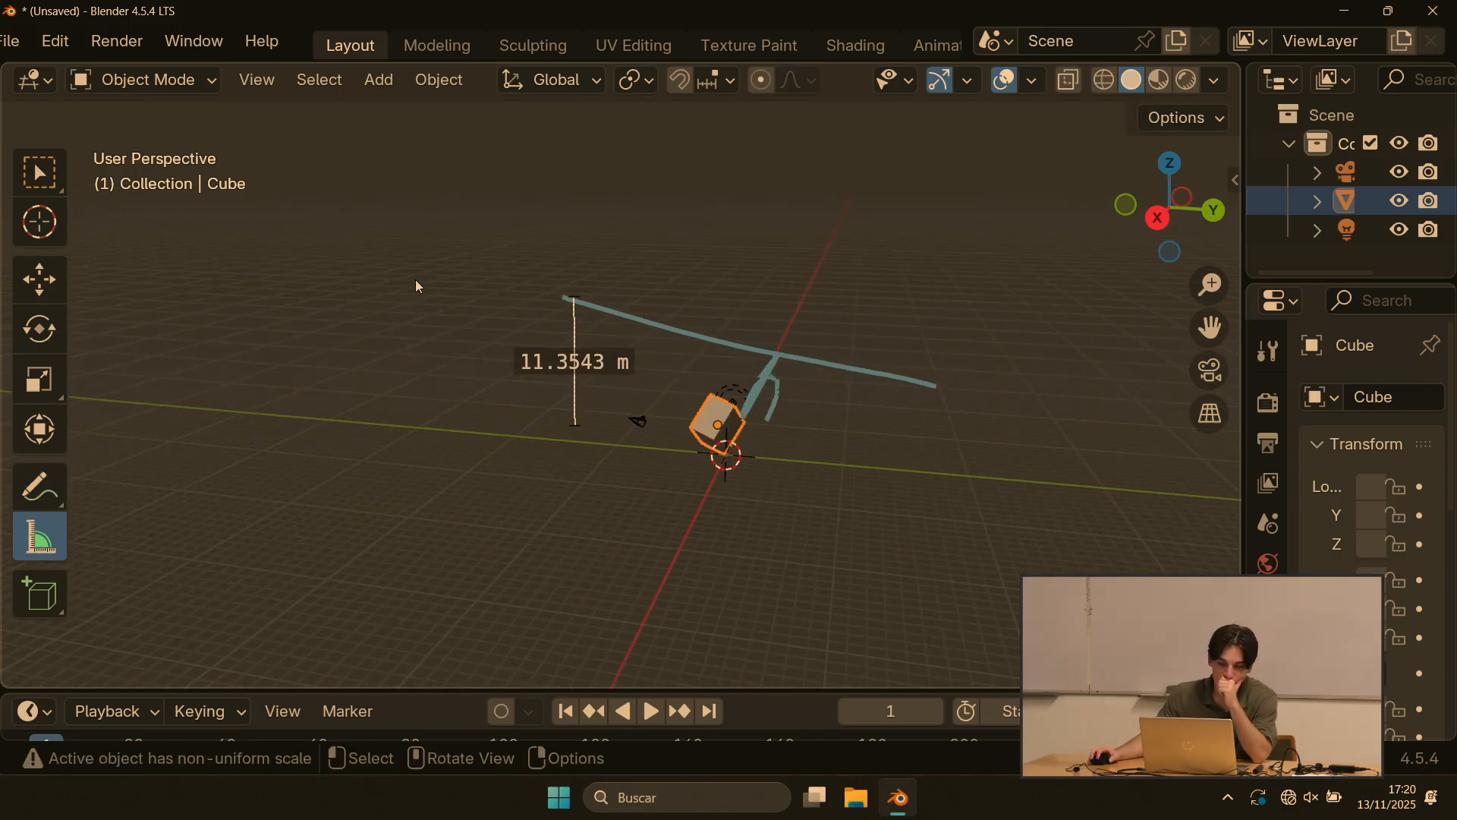
pyautogui.moveTo(405, 221); pyautogui.dragTo(1053, 561)
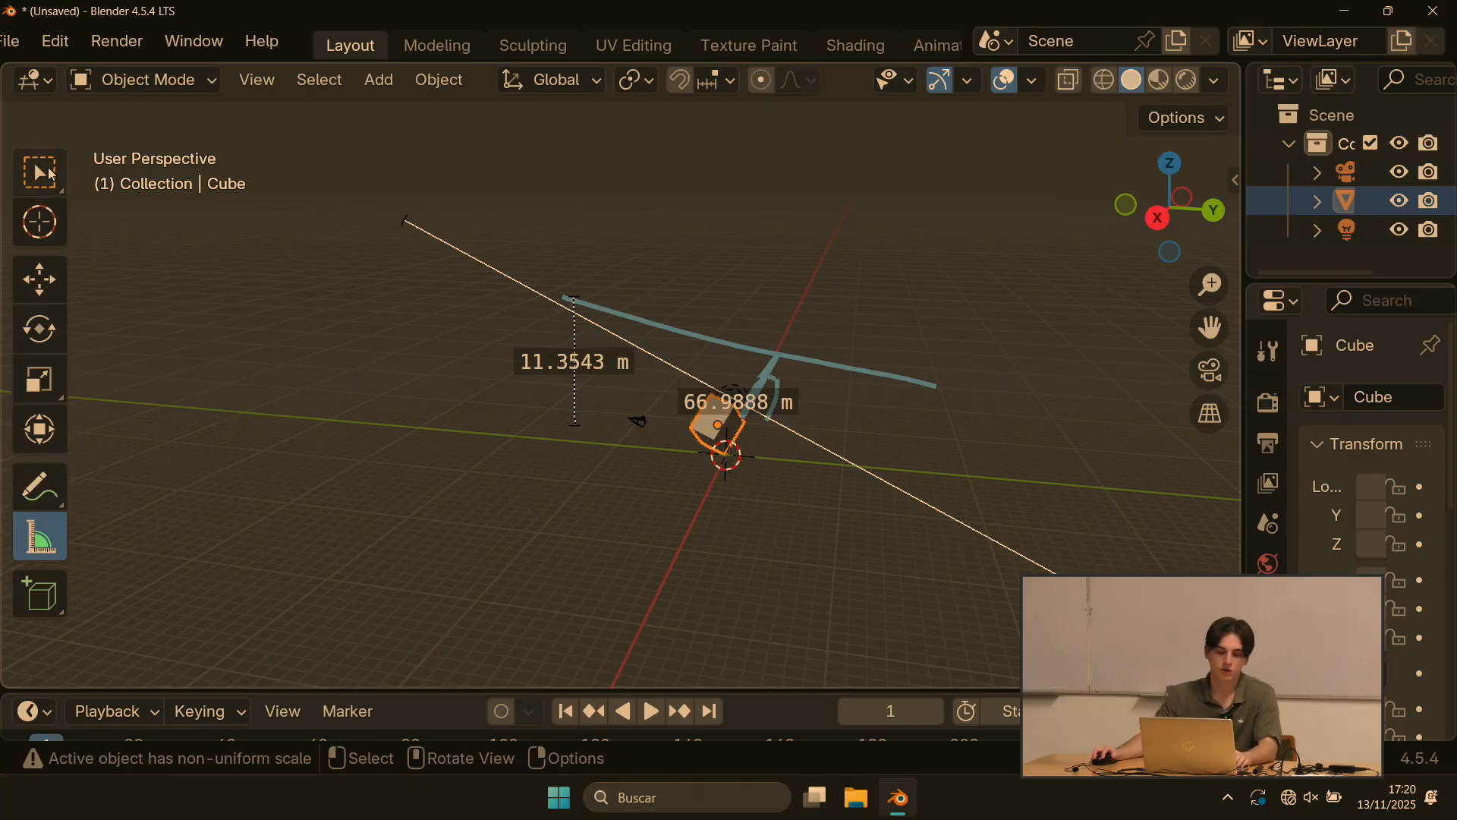
# Step: Return to box selection and undo the annotation strokes and the cube's scaling, rotation and last move
pyautogui.click(45, 171)
pyautogui.moveTo(727, 336); pyautogui.dragTo(749, 343, button='middle')
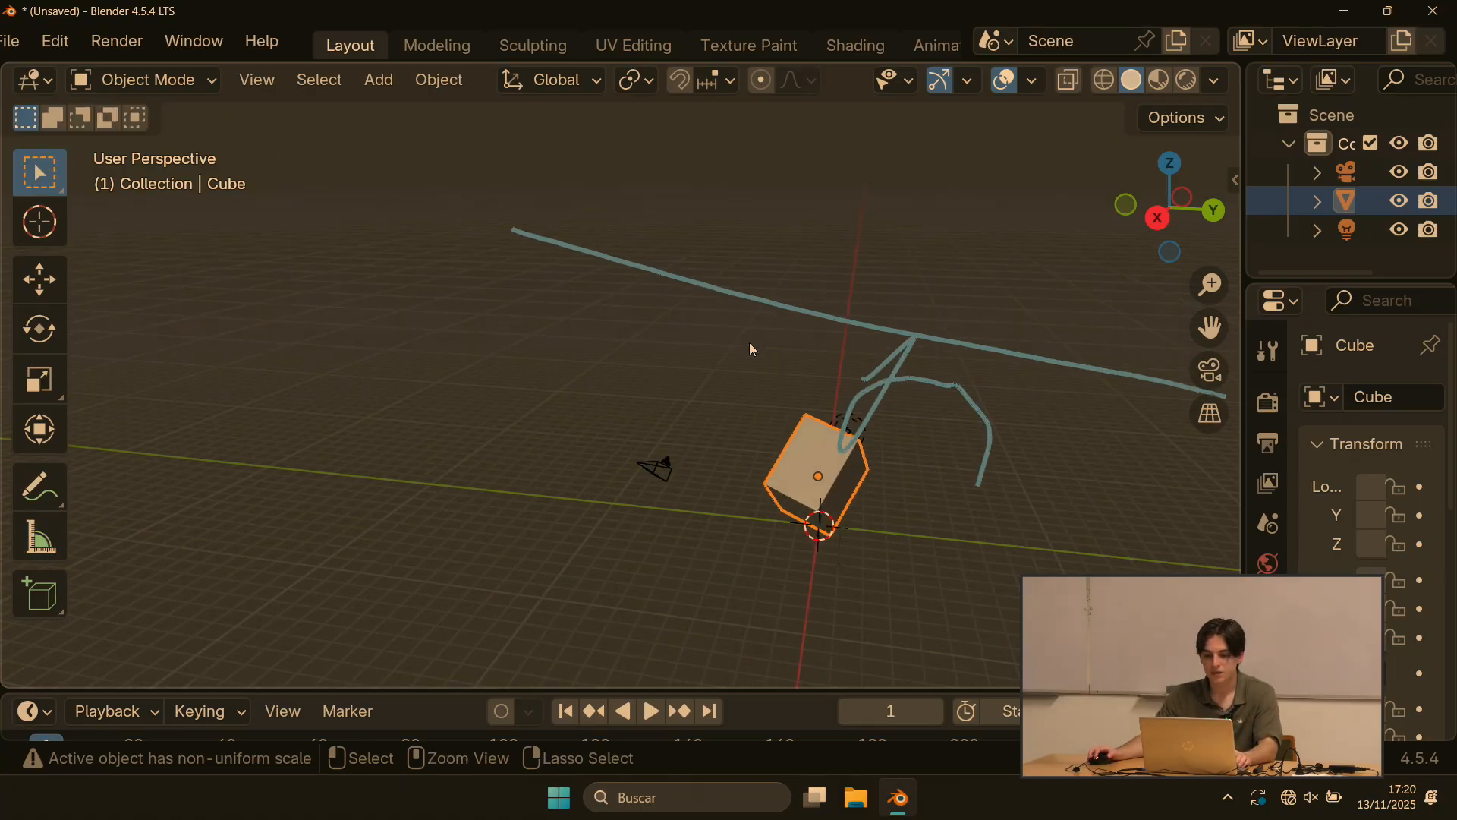
pyautogui.hotkey('alt', 's')
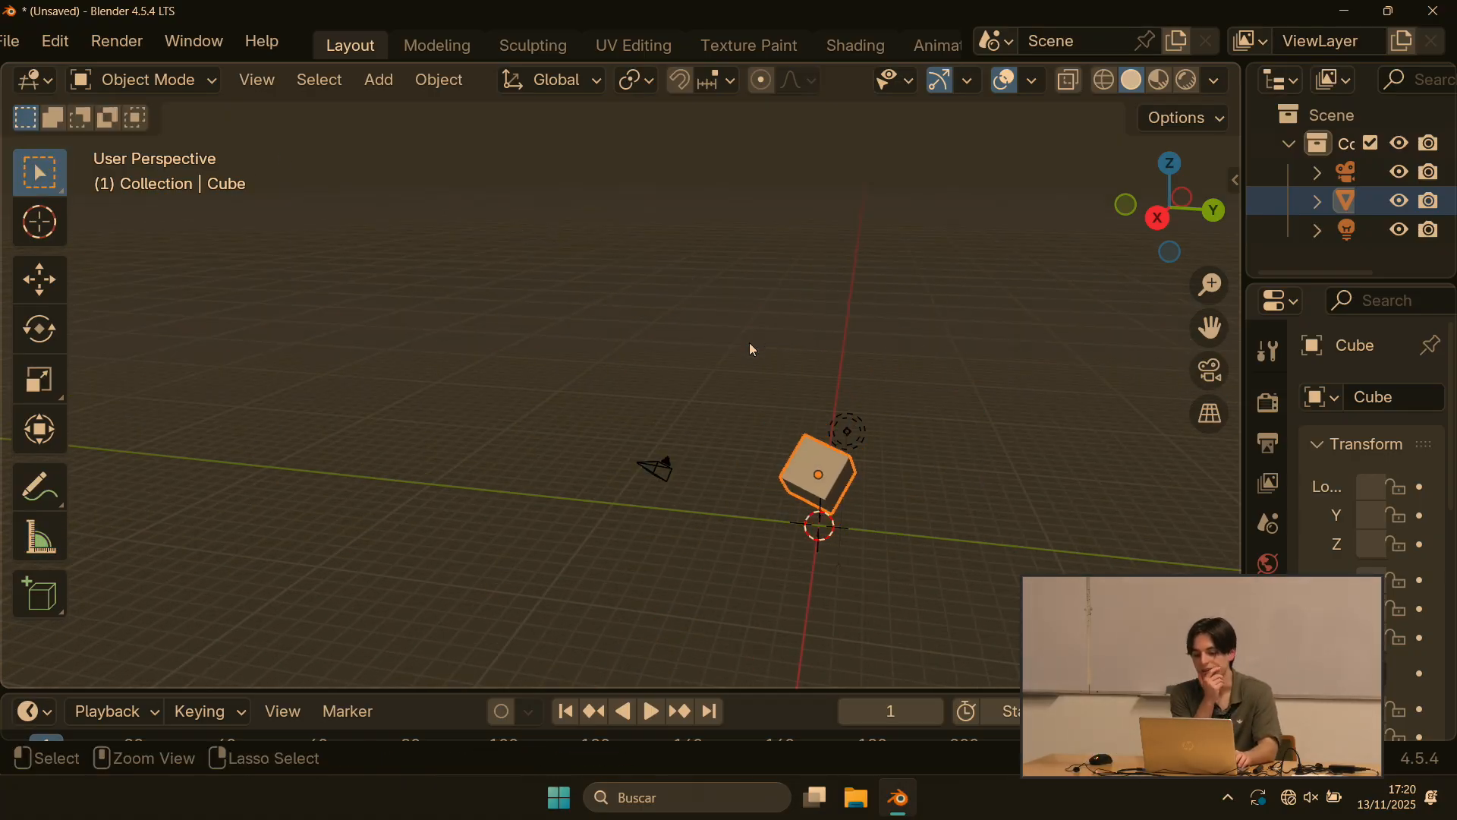
pyautogui.hotkey('alt', 'r')
pyautogui.hotkey('alt', 'g')
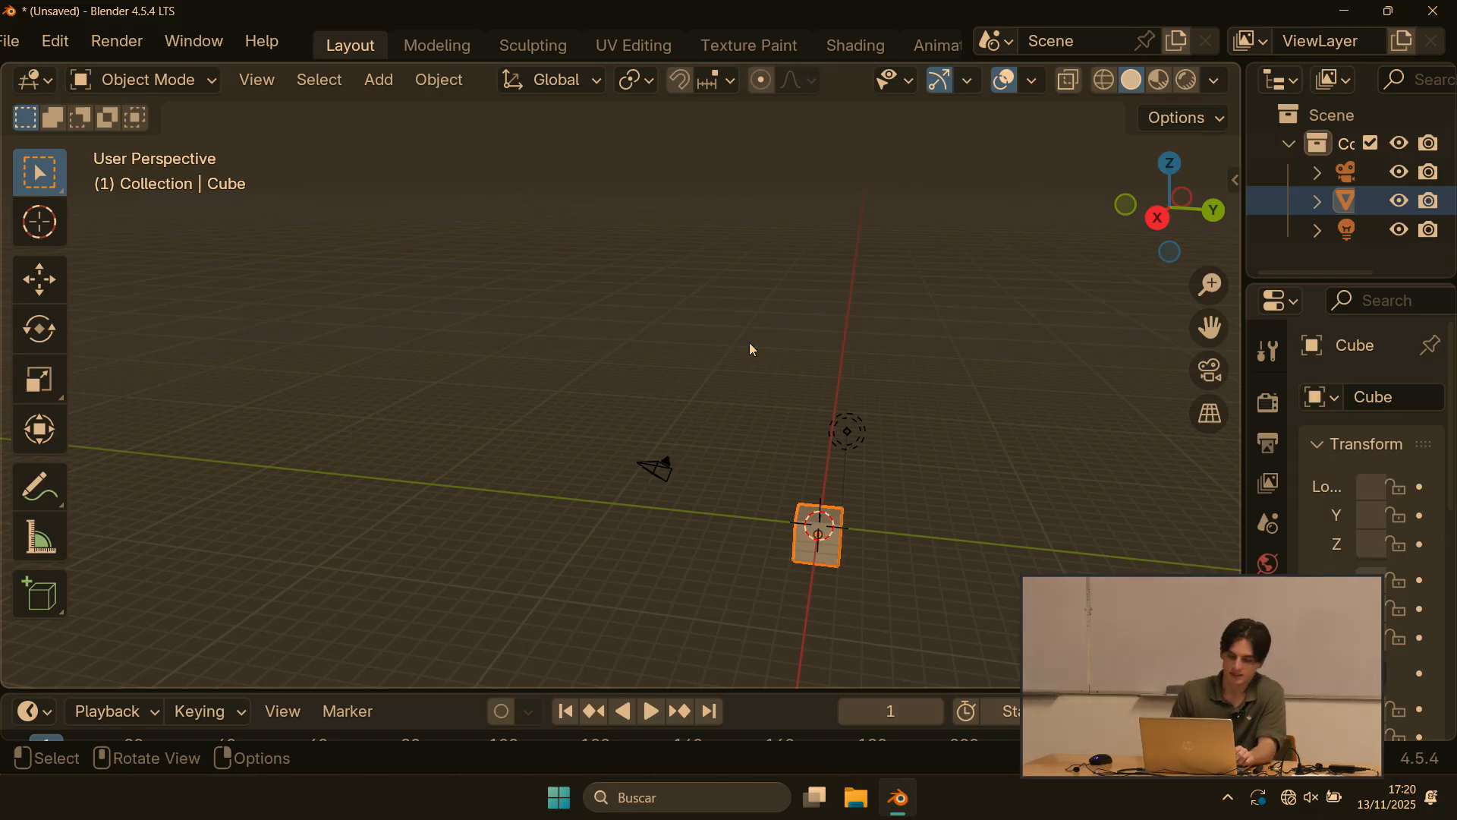
# Step: Delete the cube, add a new 2 m cube mesh at the world origin and keep it selected
pyautogui.press('Delete')
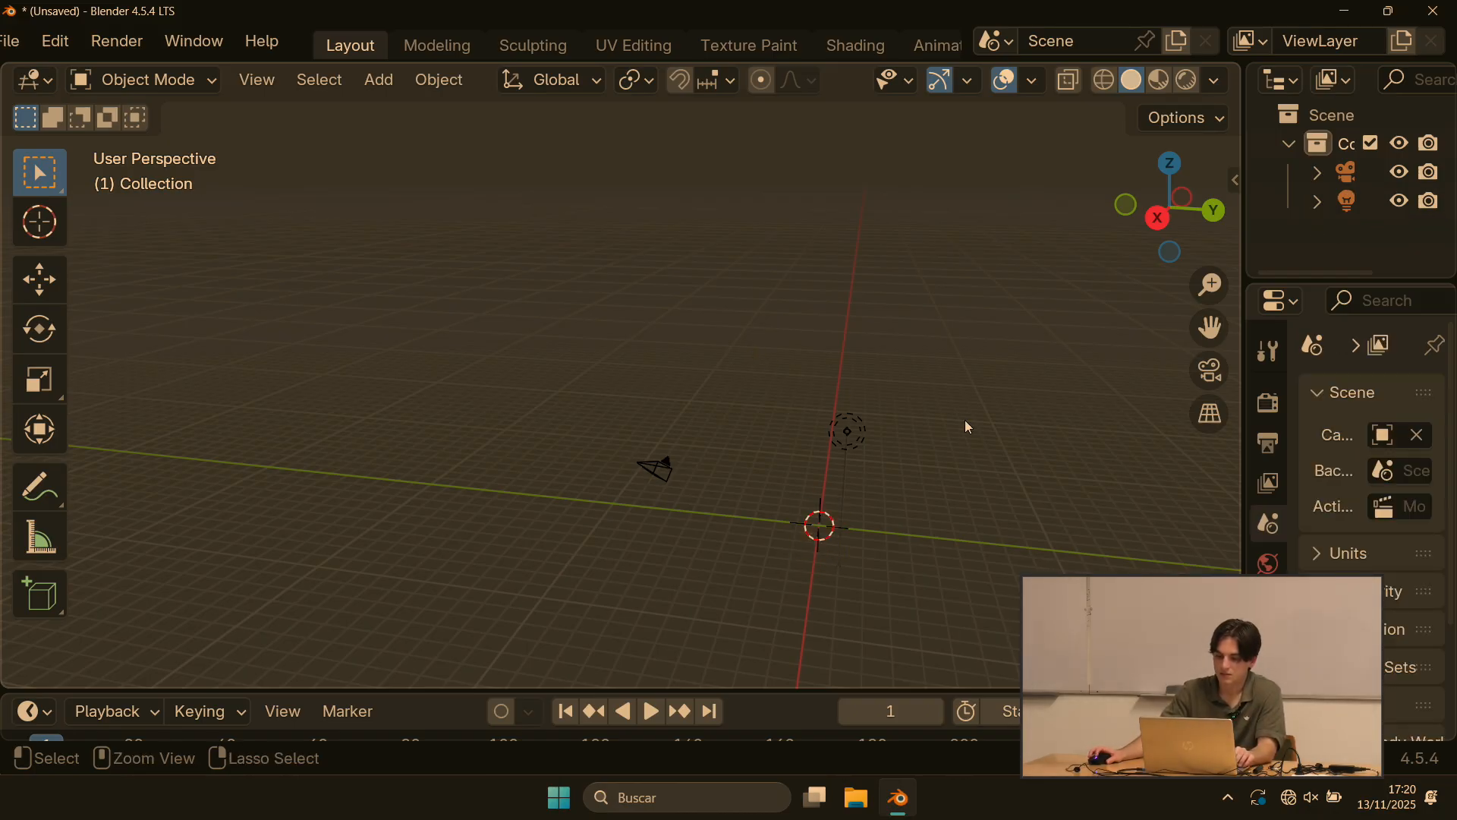
pyautogui.moveTo(964, 421); pyautogui.dragTo(727, 380, button='middle')
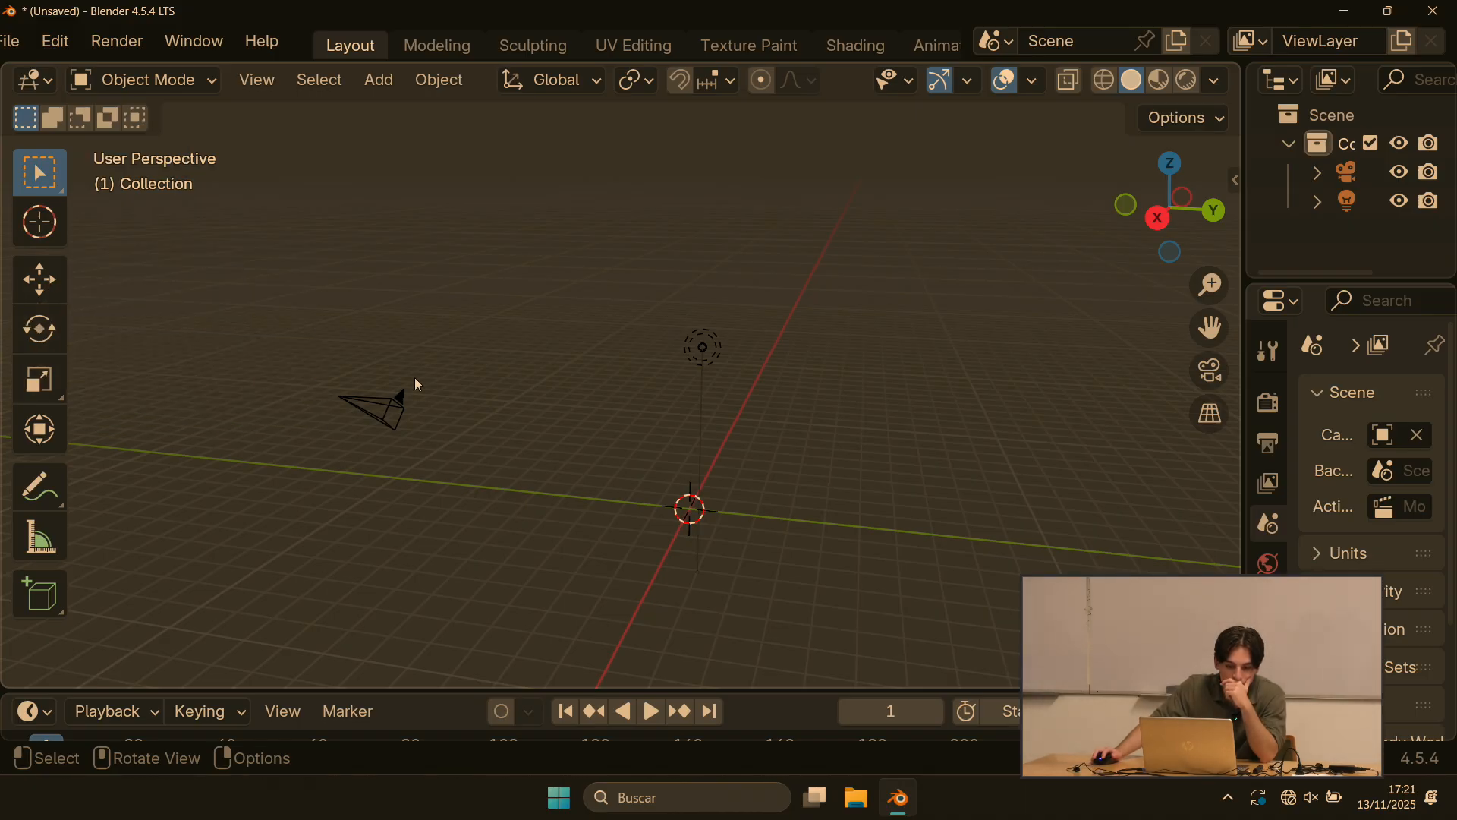
pyautogui.hotkey('shift', 'a')
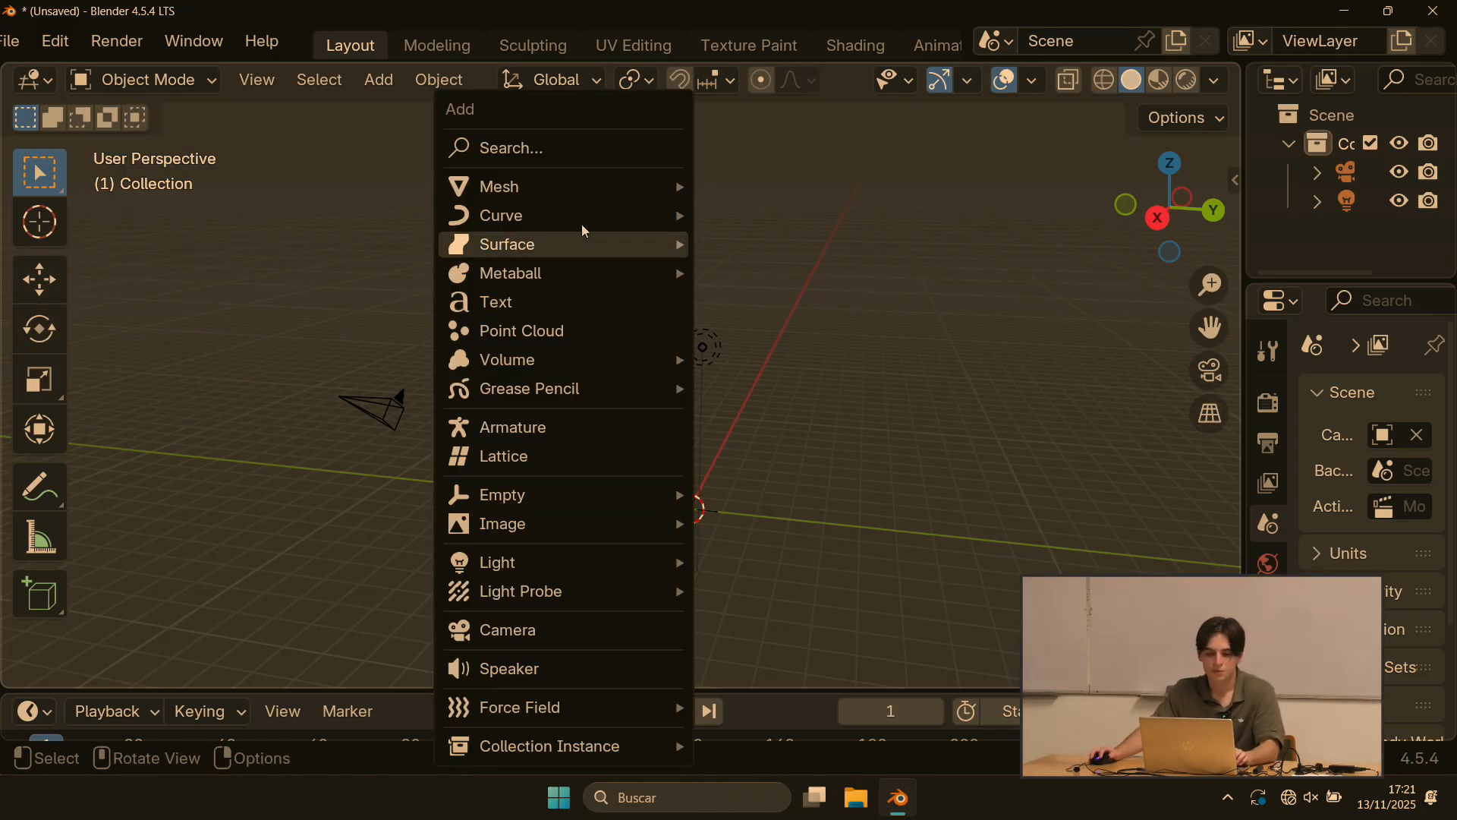
pyautogui.moveTo(584, 187)
pyautogui.click(721, 215)
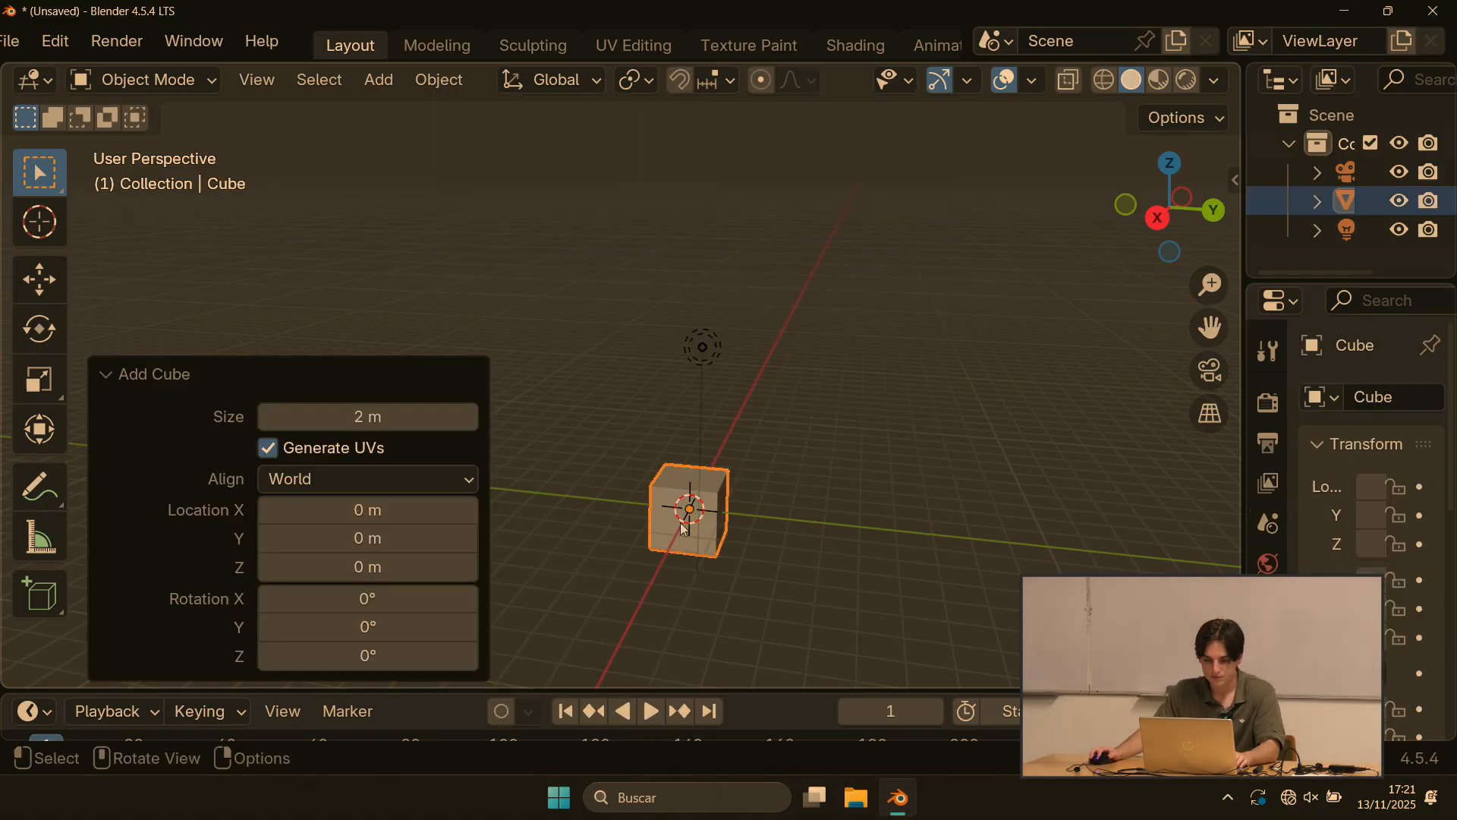
pyautogui.click(750, 501)
pyautogui.click(683, 483)
# Step: Try moving, rotating and uniformly scaling the cube freely, and cancel the transform
pyautogui.press('g')
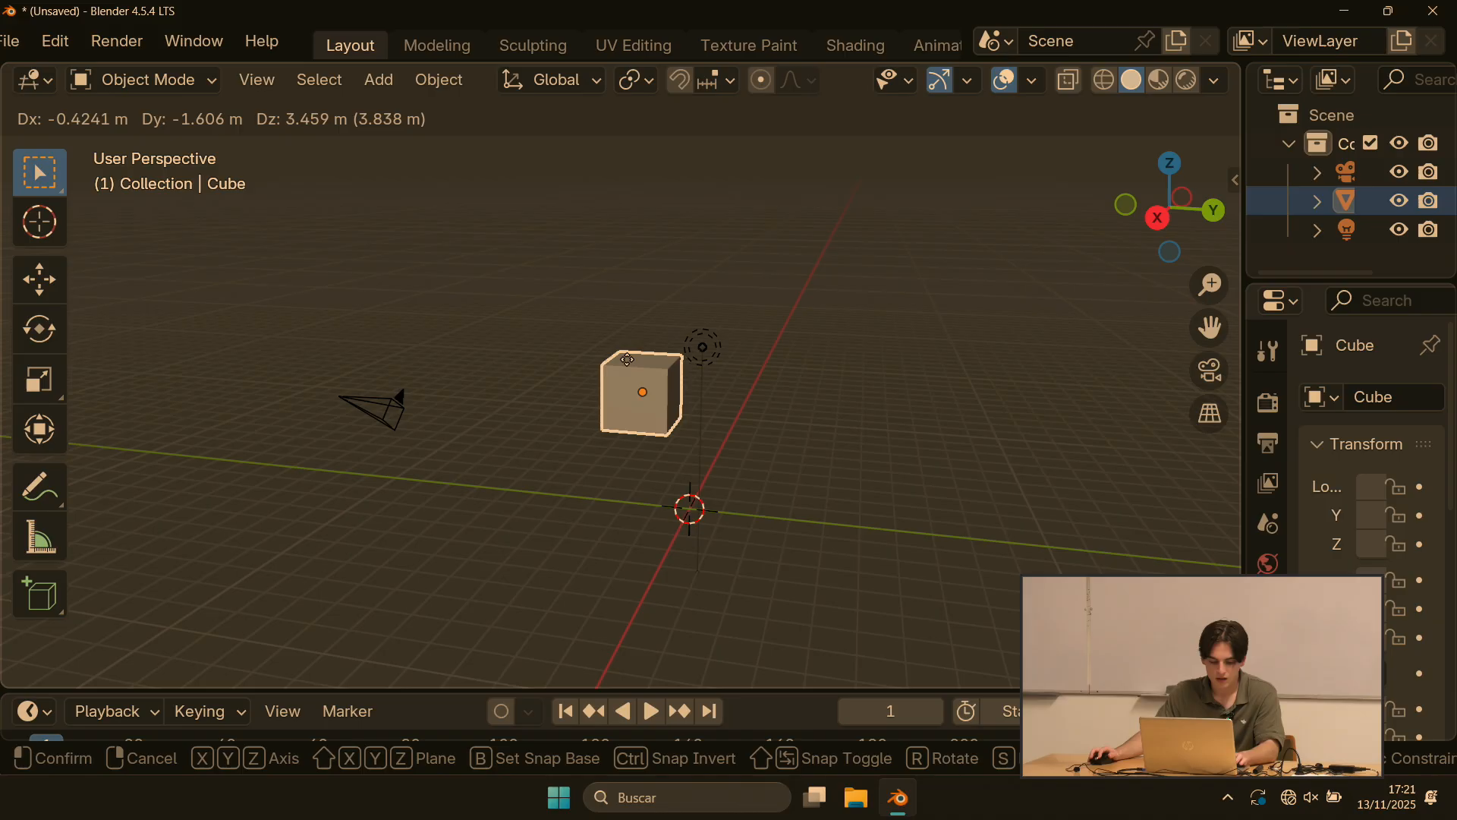
pyautogui.press('r')
pyautogui.press('s')
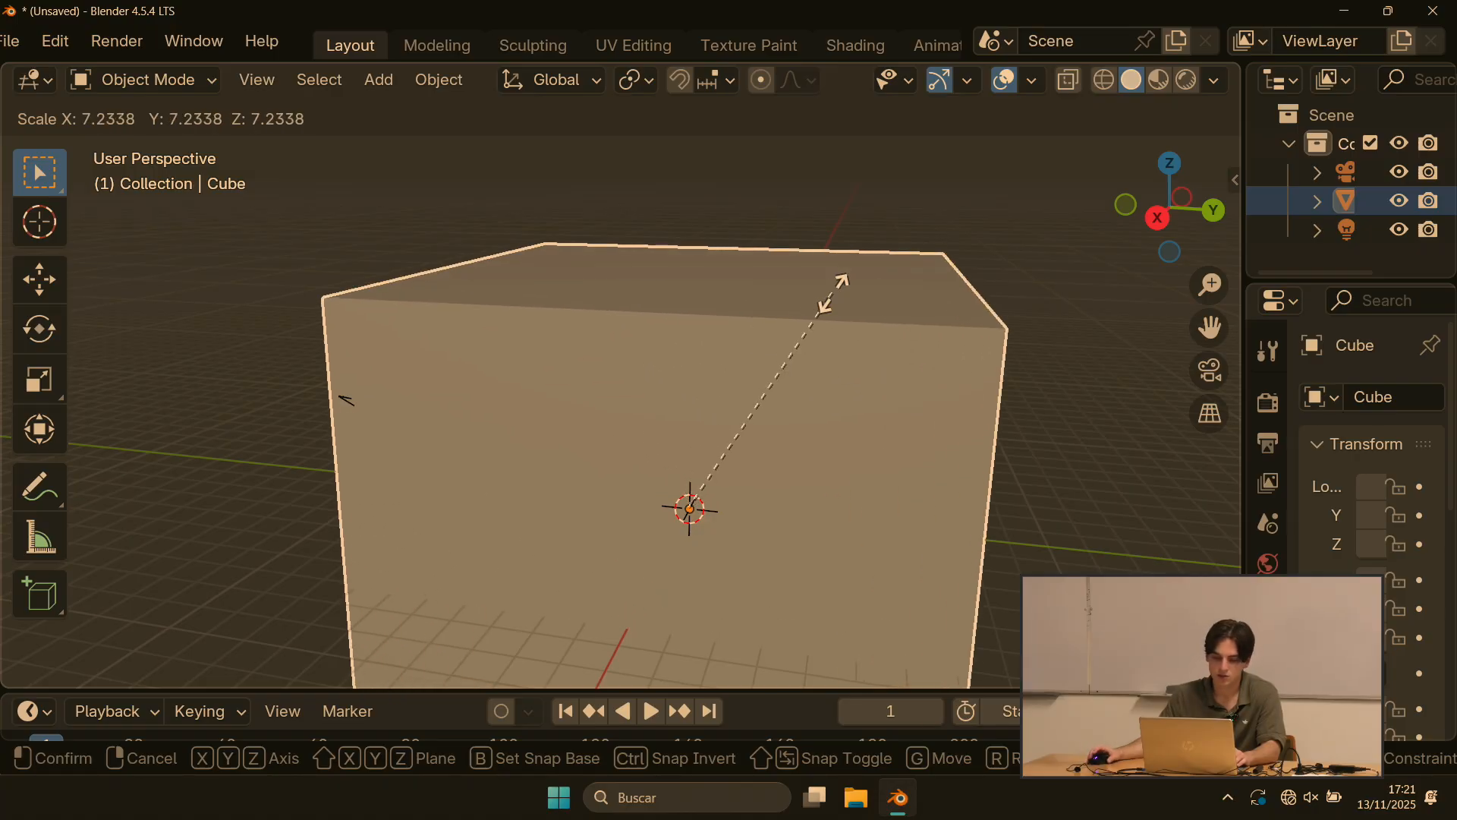
pyautogui.press('Escape')
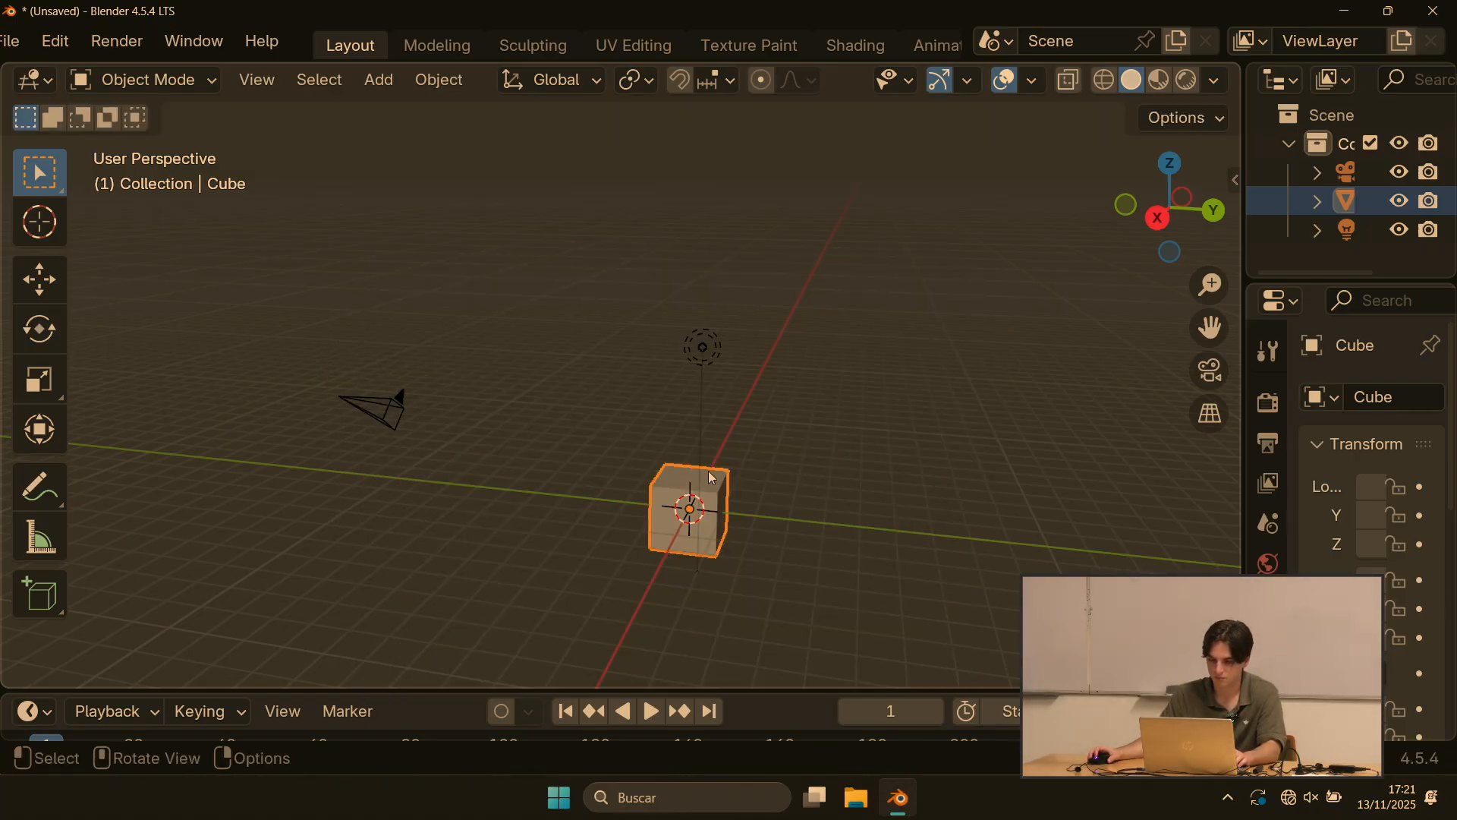
# Step: Try scaling the cube along the global X, Y and Z axes and rotating it about global Z, and cancel
pyautogui.press('s')
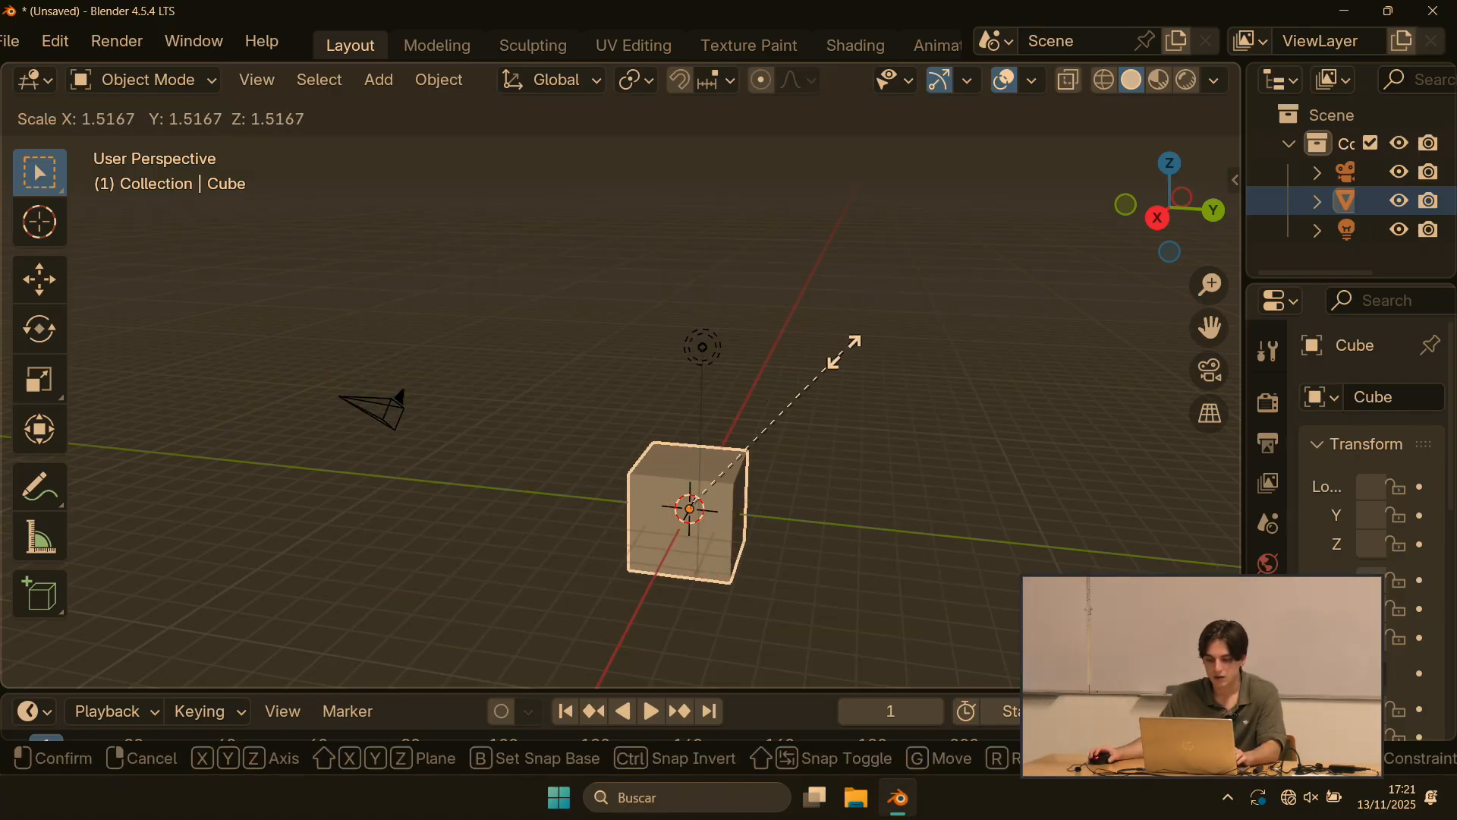
pyautogui.press('x')
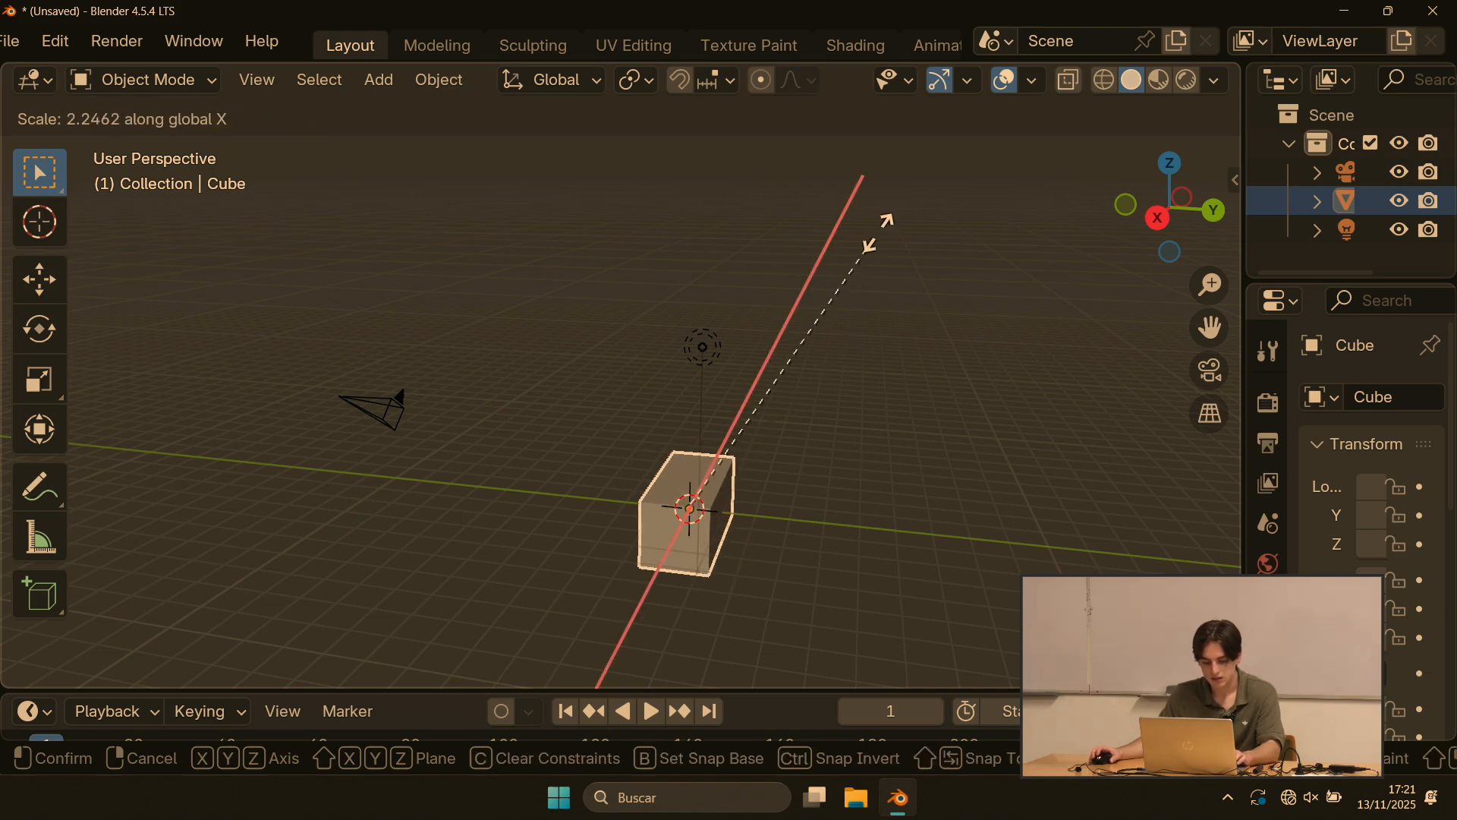
pyautogui.press('y')
pyautogui.press('z')
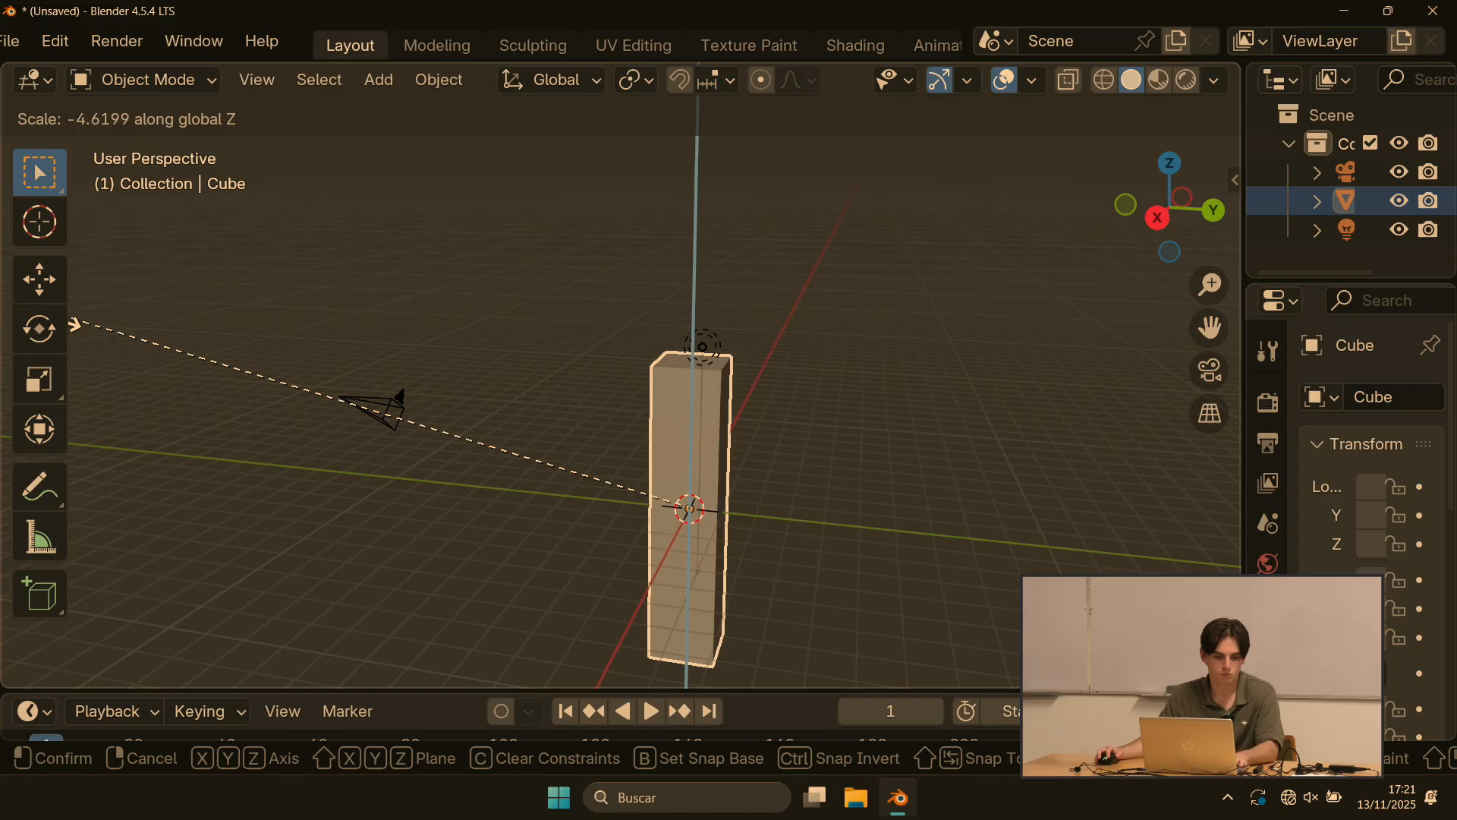
pyautogui.press('r')
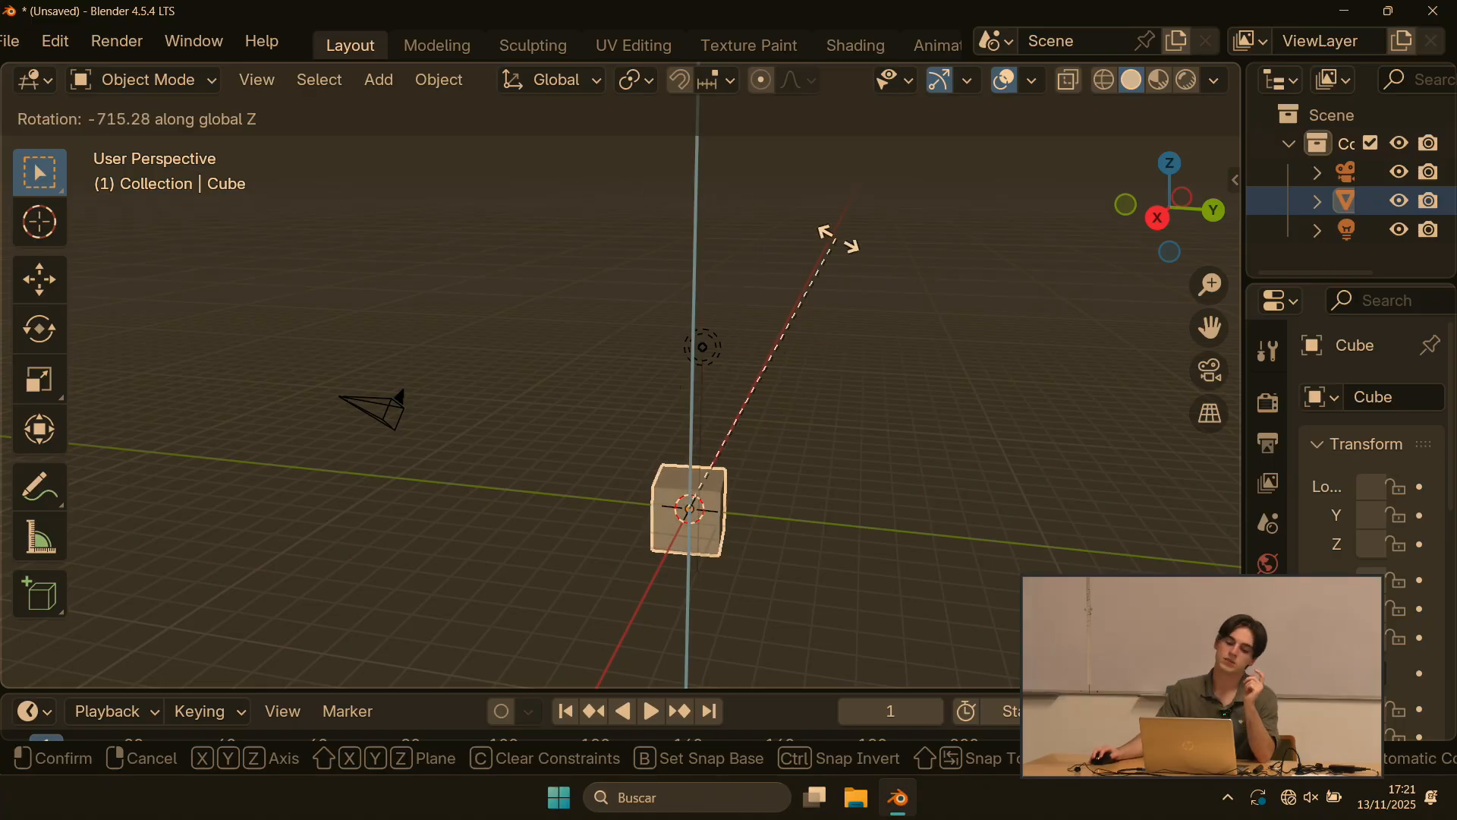
pyautogui.rightClick(783, 317)
# Step: Rotate the cube freely with a trackball rotation of about 24.1° and 112°
pyautogui.scroll(1, 813, 560)
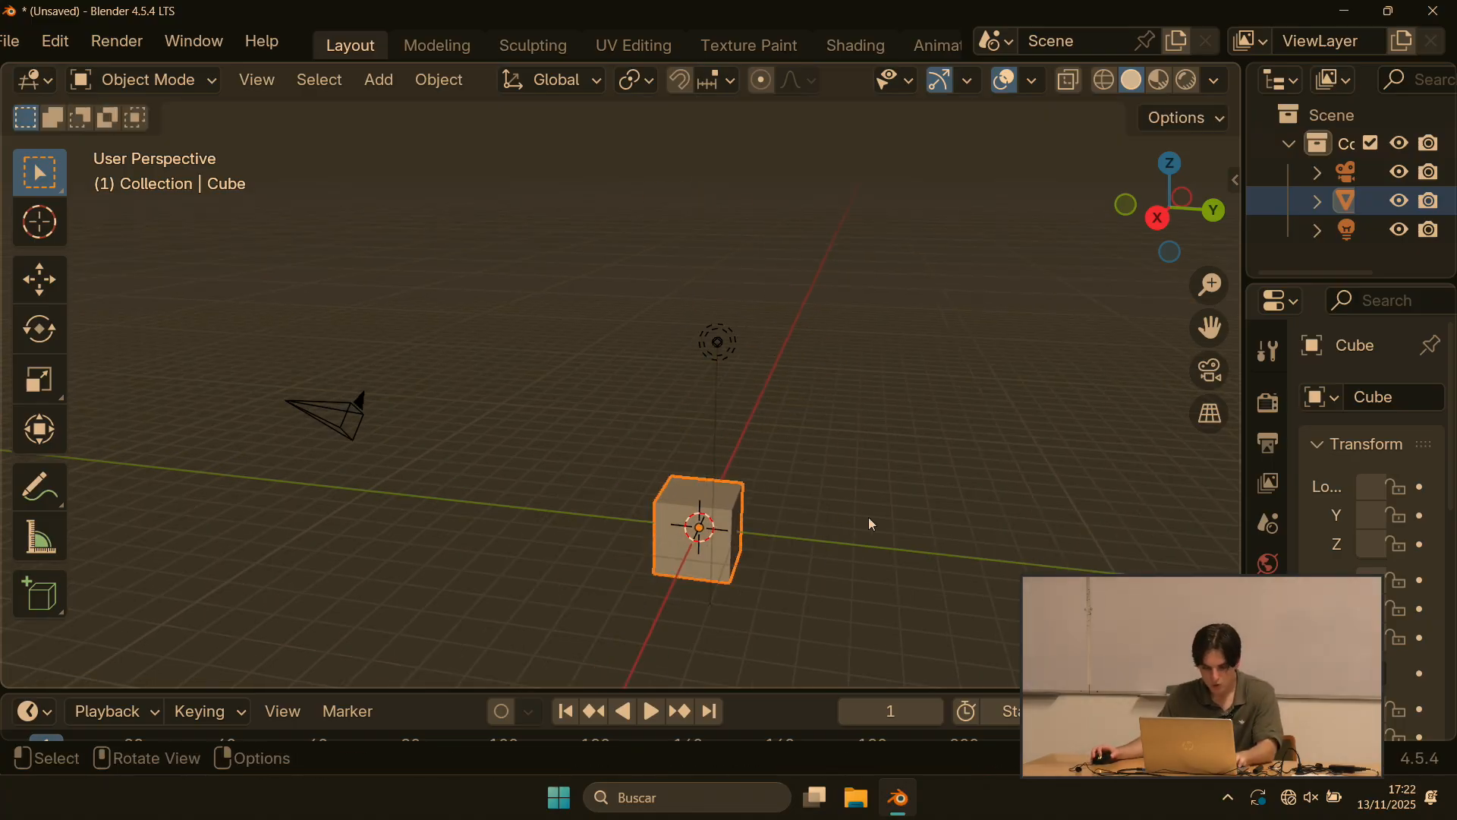
pyautogui.moveTo(871, 524); pyautogui.dragTo(716, 344, button='middle')
pyautogui.press('r')
pyautogui.press('x')
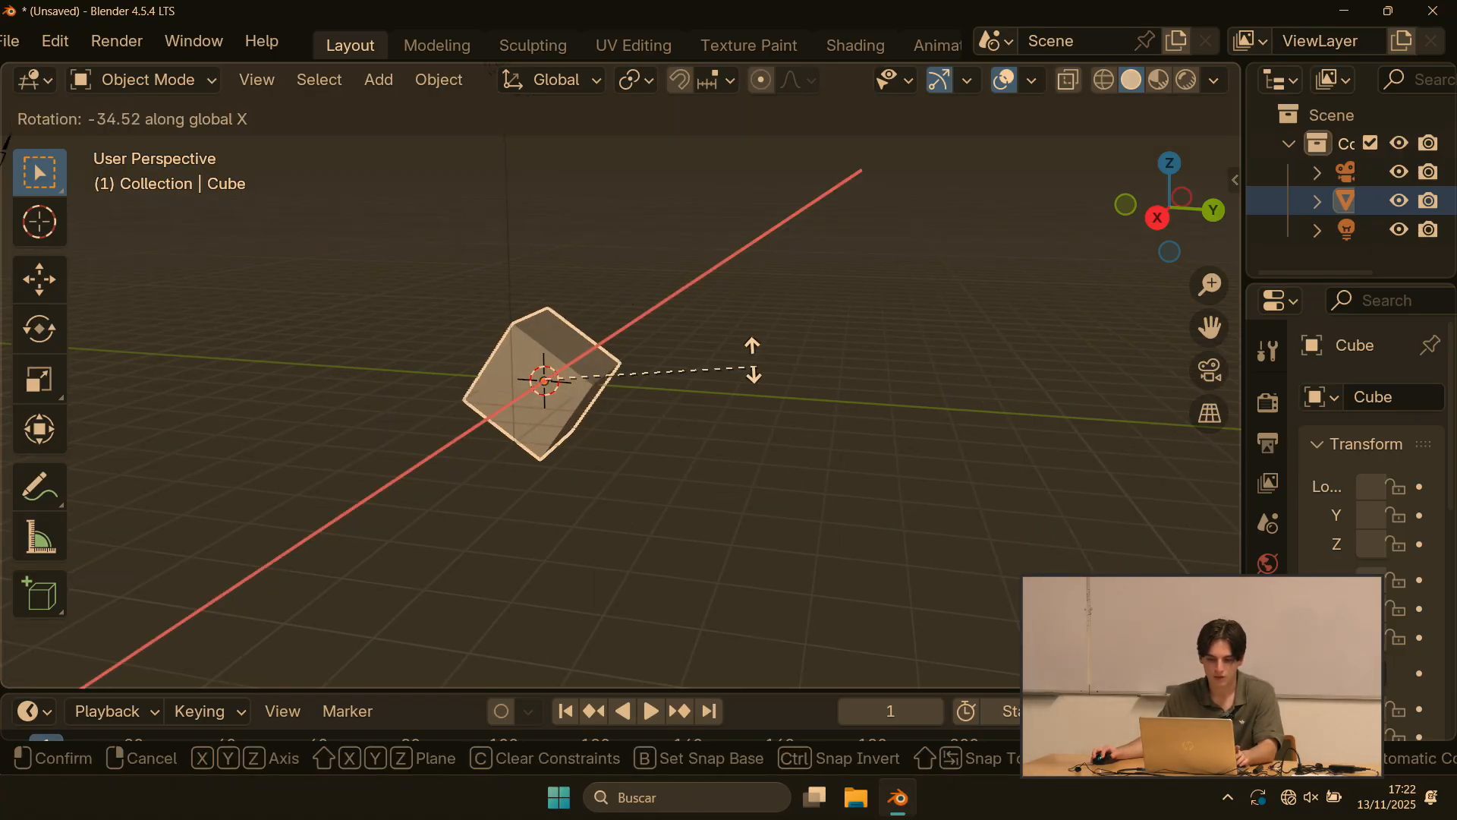
pyautogui.press('r')
pyautogui.click(787, 341)
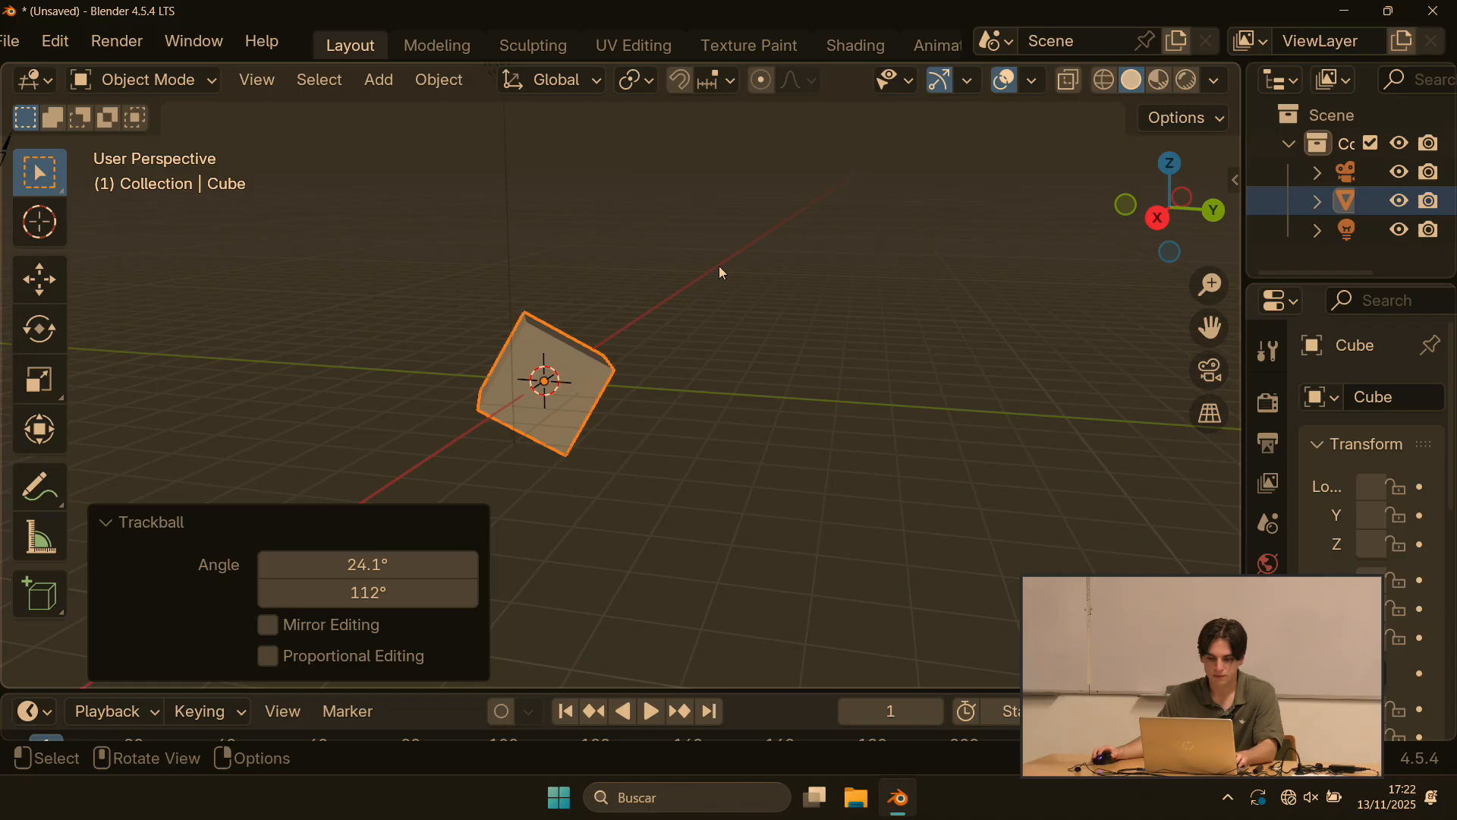
# Step: Try moving the rotated cube along the global X axis and along its local X axis, and cancel the move
pyautogui.moveTo(718, 266); pyautogui.dragTo(657, 454, button='middle')
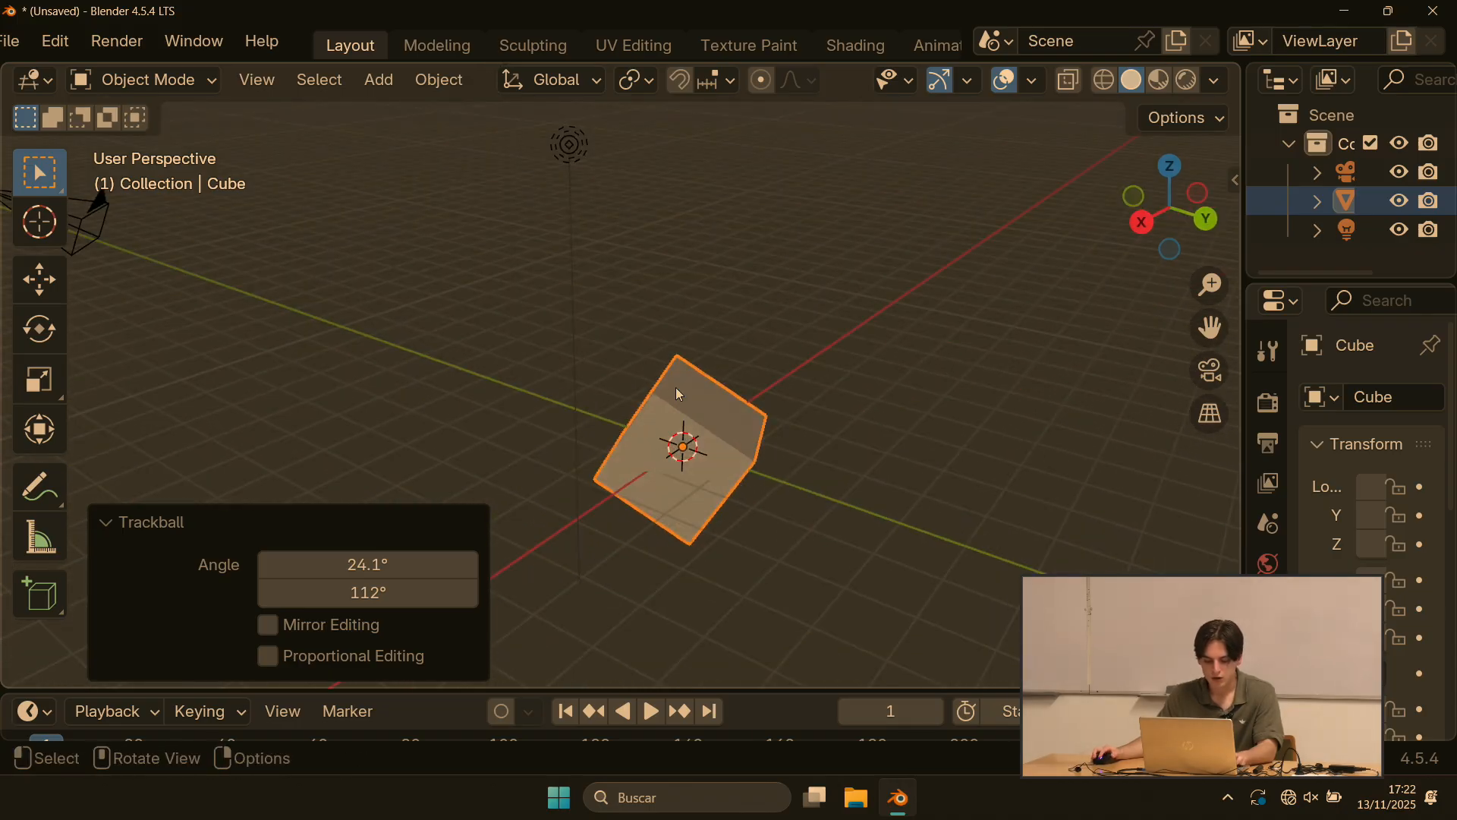
pyautogui.press('g')
pyautogui.press('x')
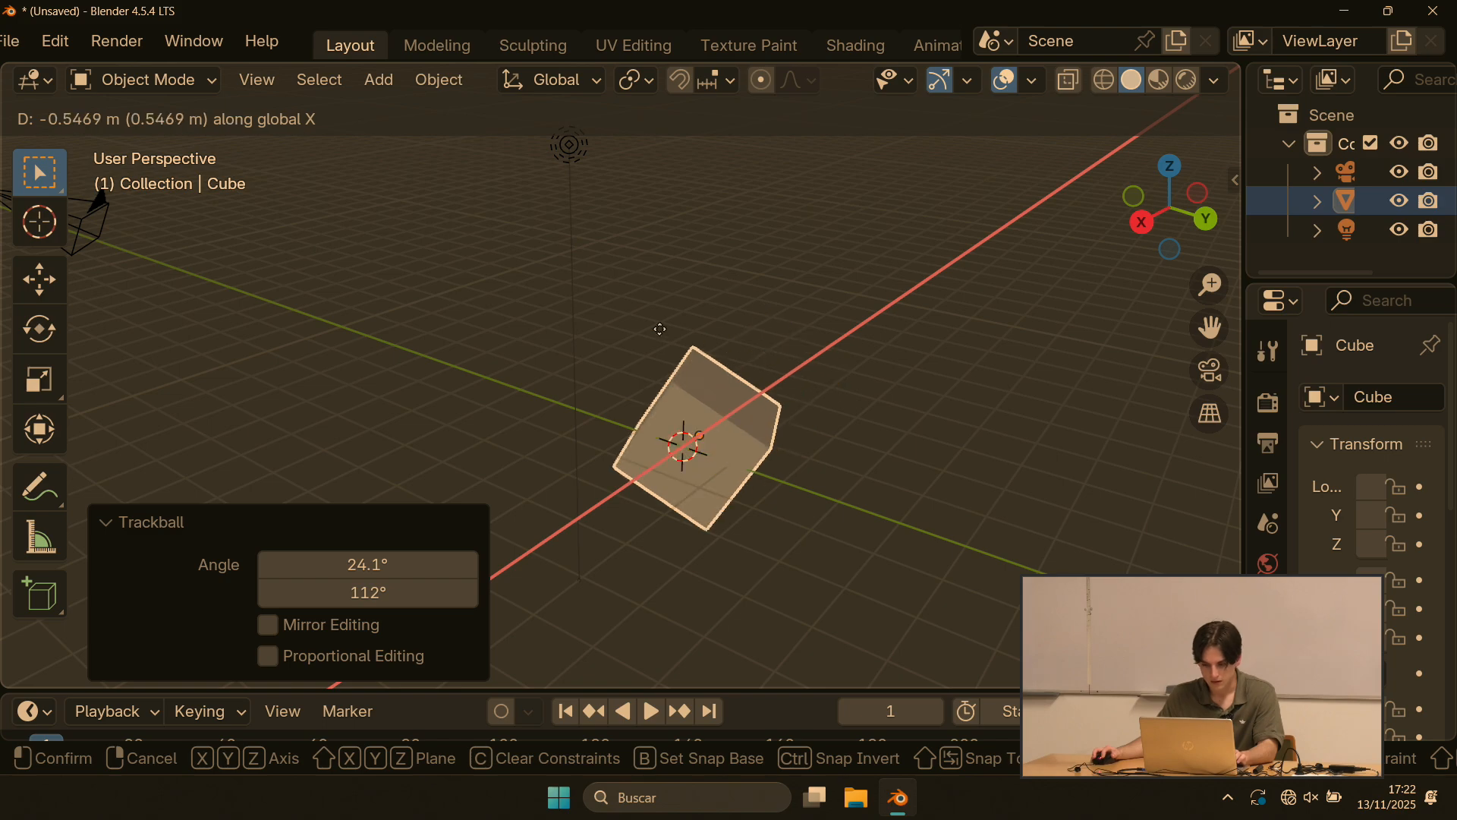
pyautogui.press('x')
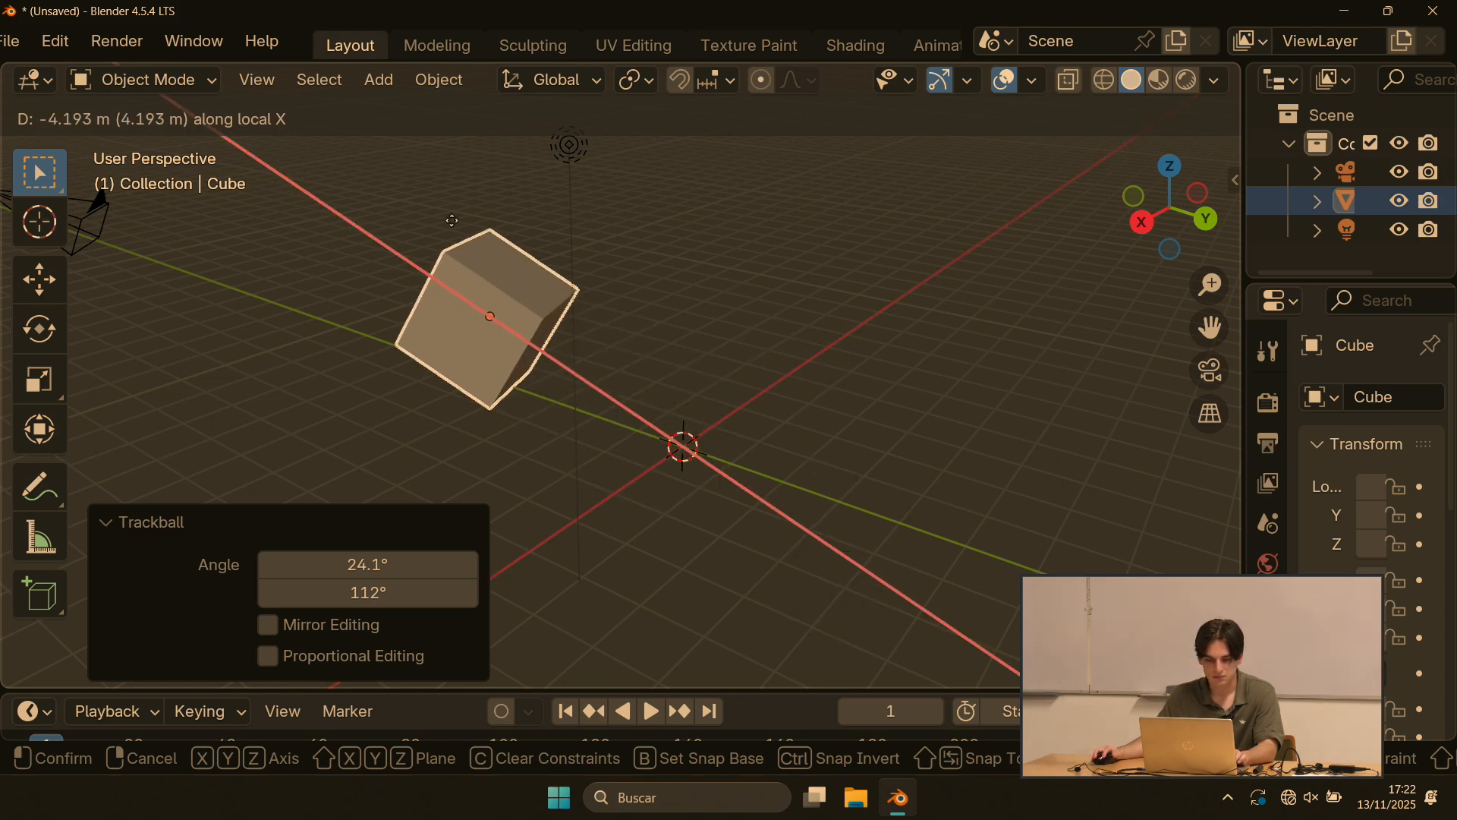
pyautogui.rightClick(784, 357)
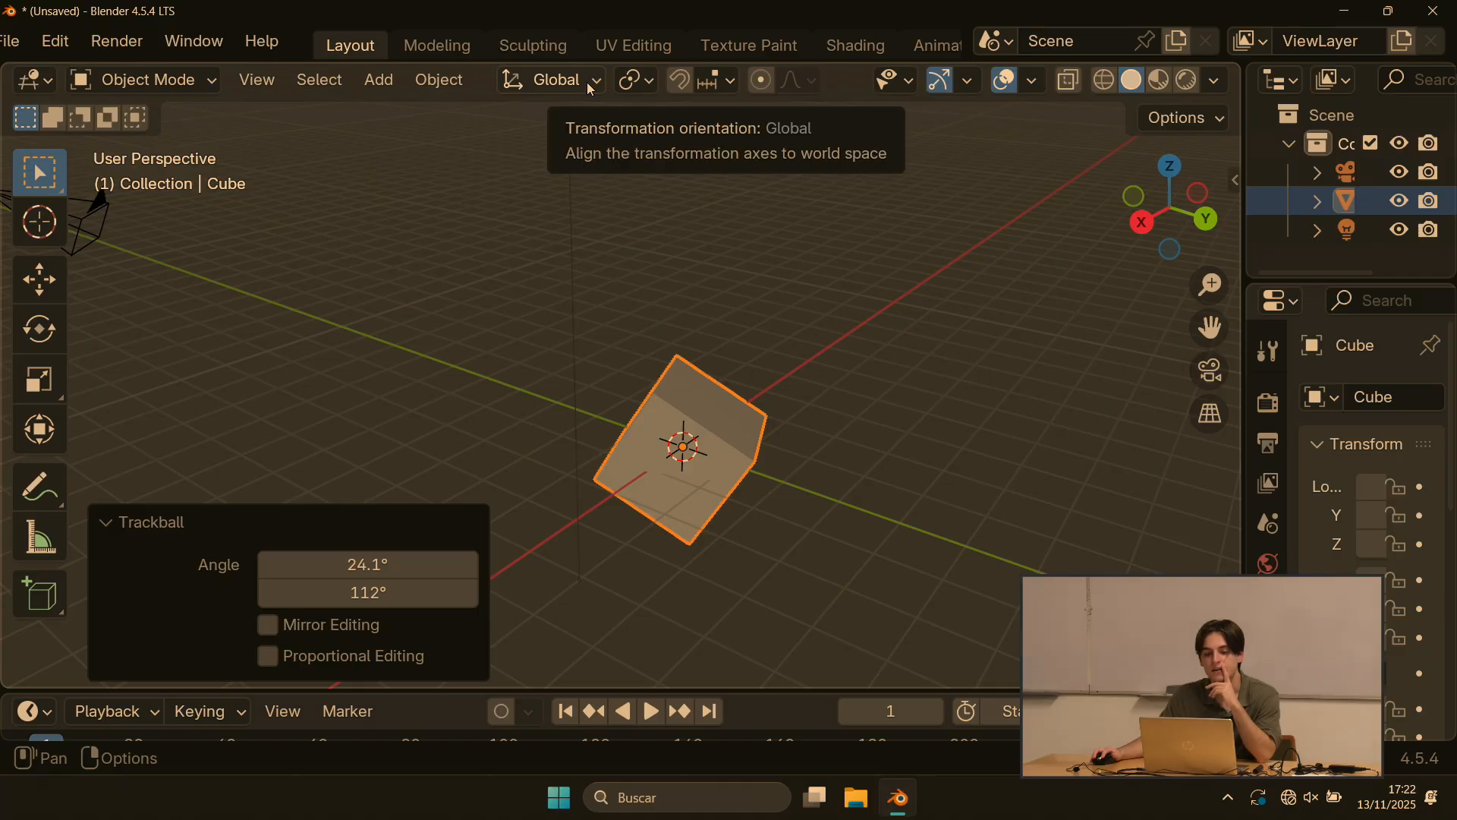
# Step: Examine the available transform orientations and keep Global
pyautogui.click(603, 82)
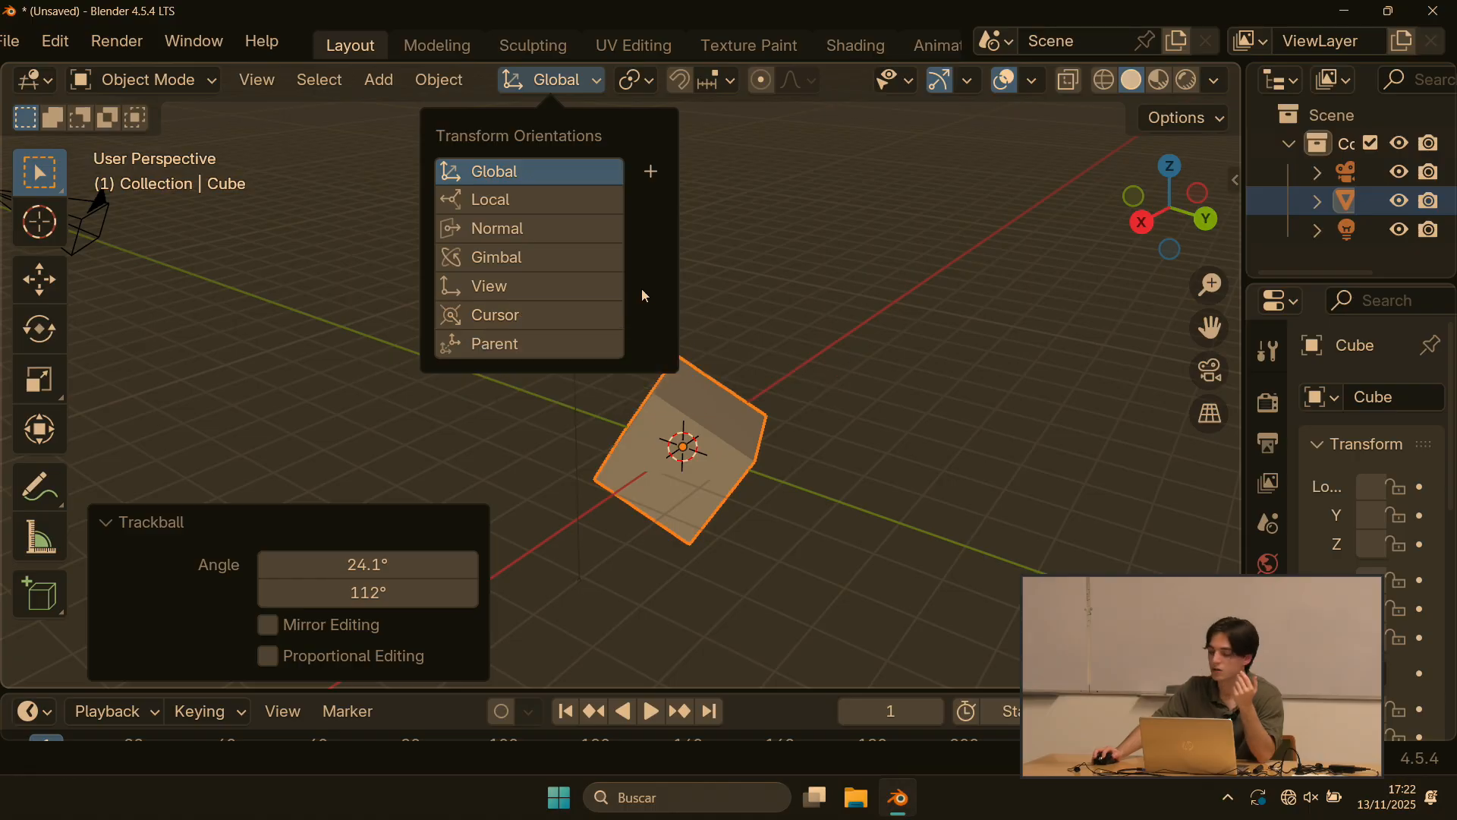
pyautogui.moveTo(780, 321); pyautogui.dragTo(832, 307, button='middle')
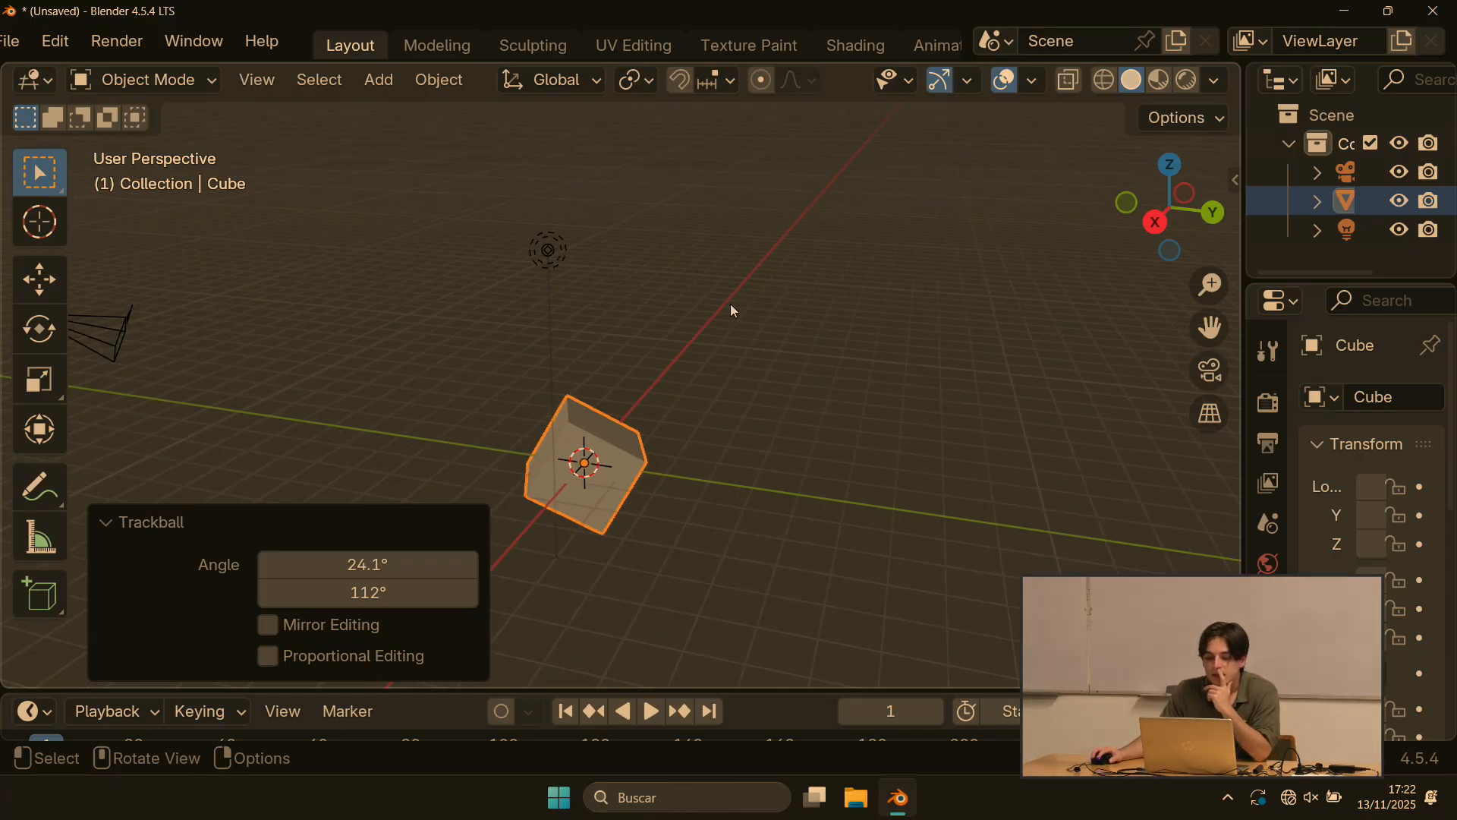
# Step: Display the cube's transform values in the viewport and set its X, Y and Z rotation to 0°
pyautogui.click(1222, 120)
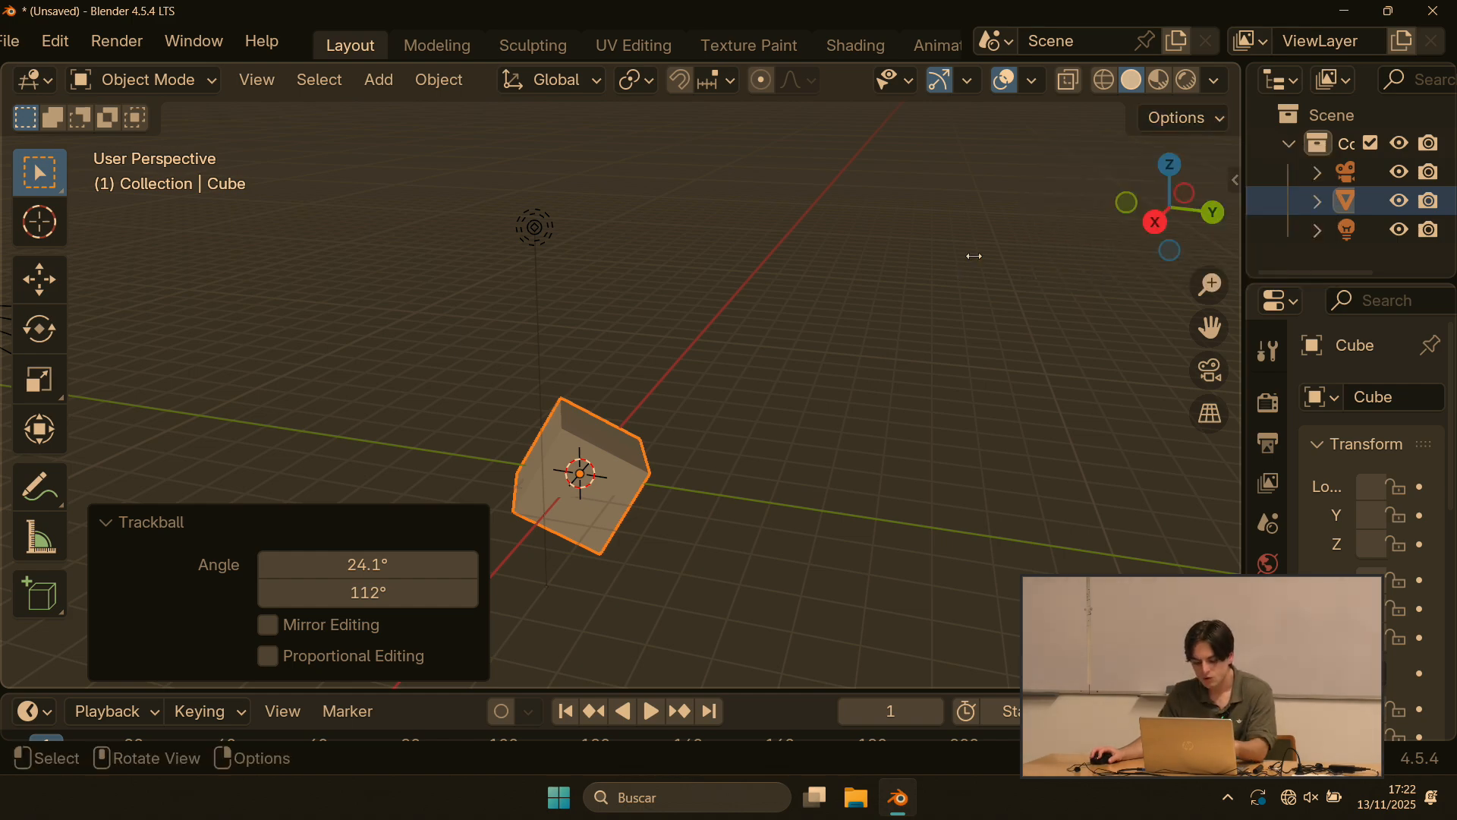
pyautogui.moveTo(975, 256); pyautogui.dragTo(861, 254)
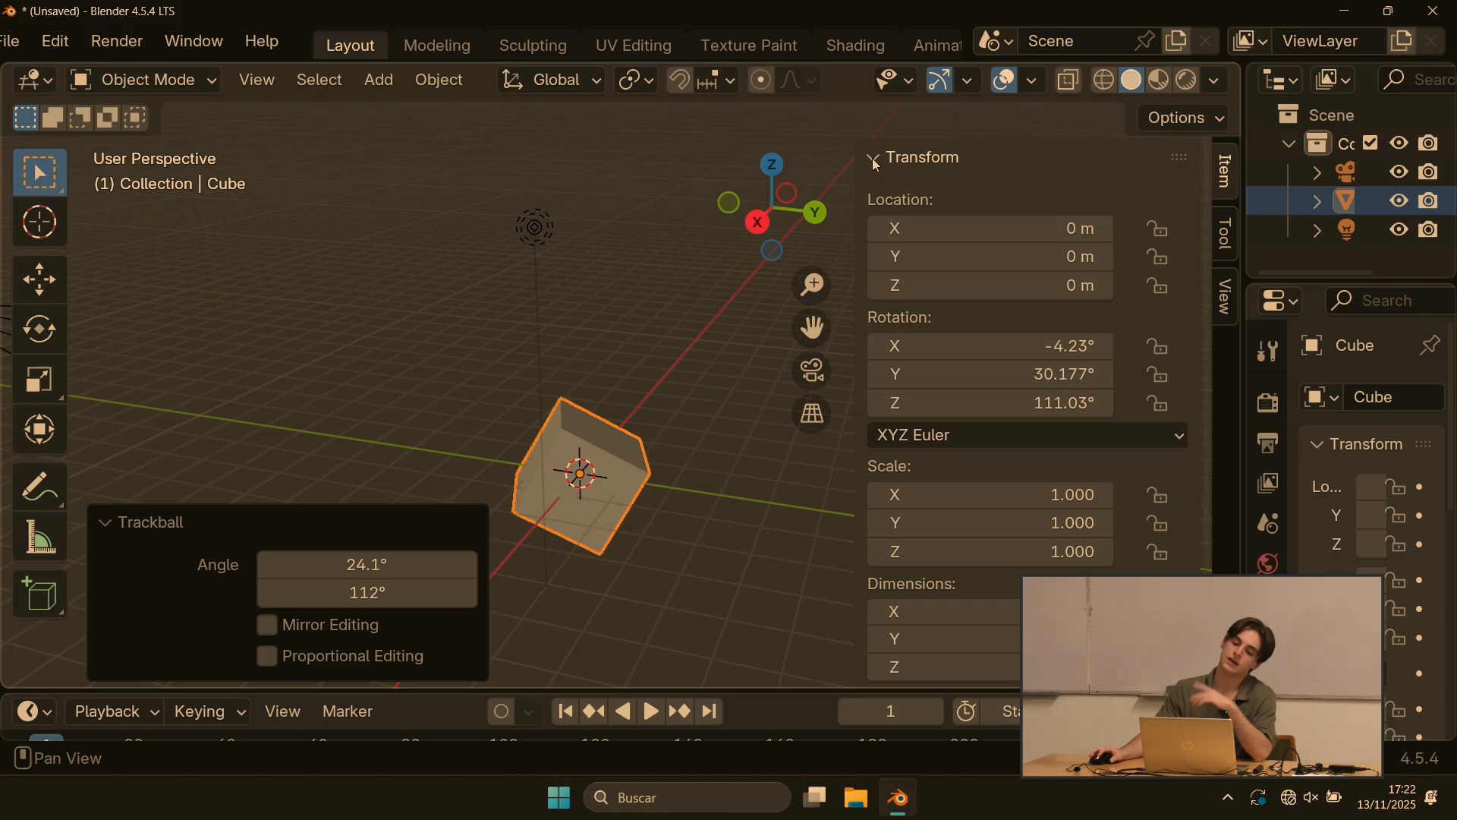
pyautogui.click(258, 80)
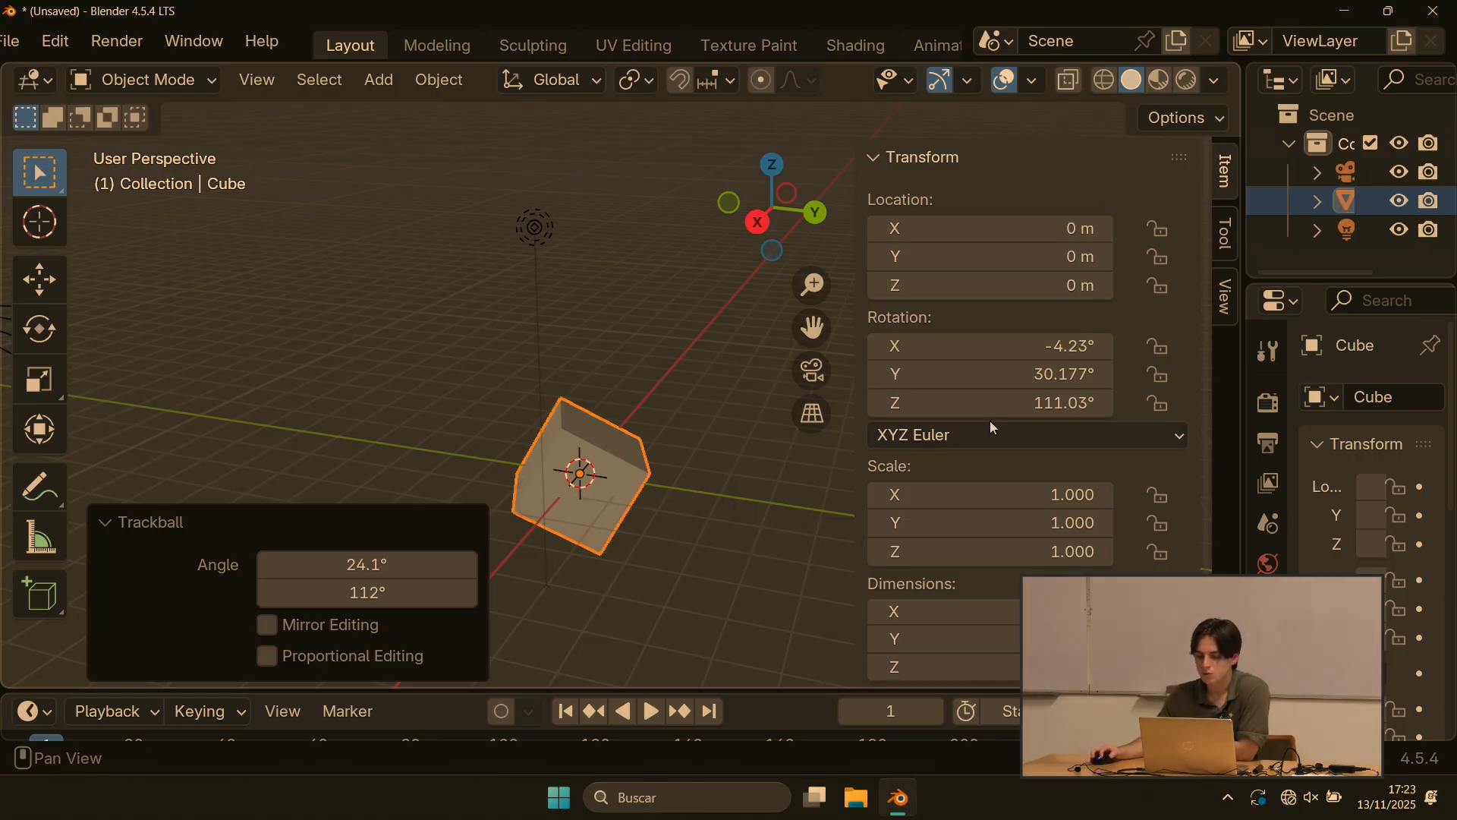
pyautogui.scroll(-1, 949, 611)
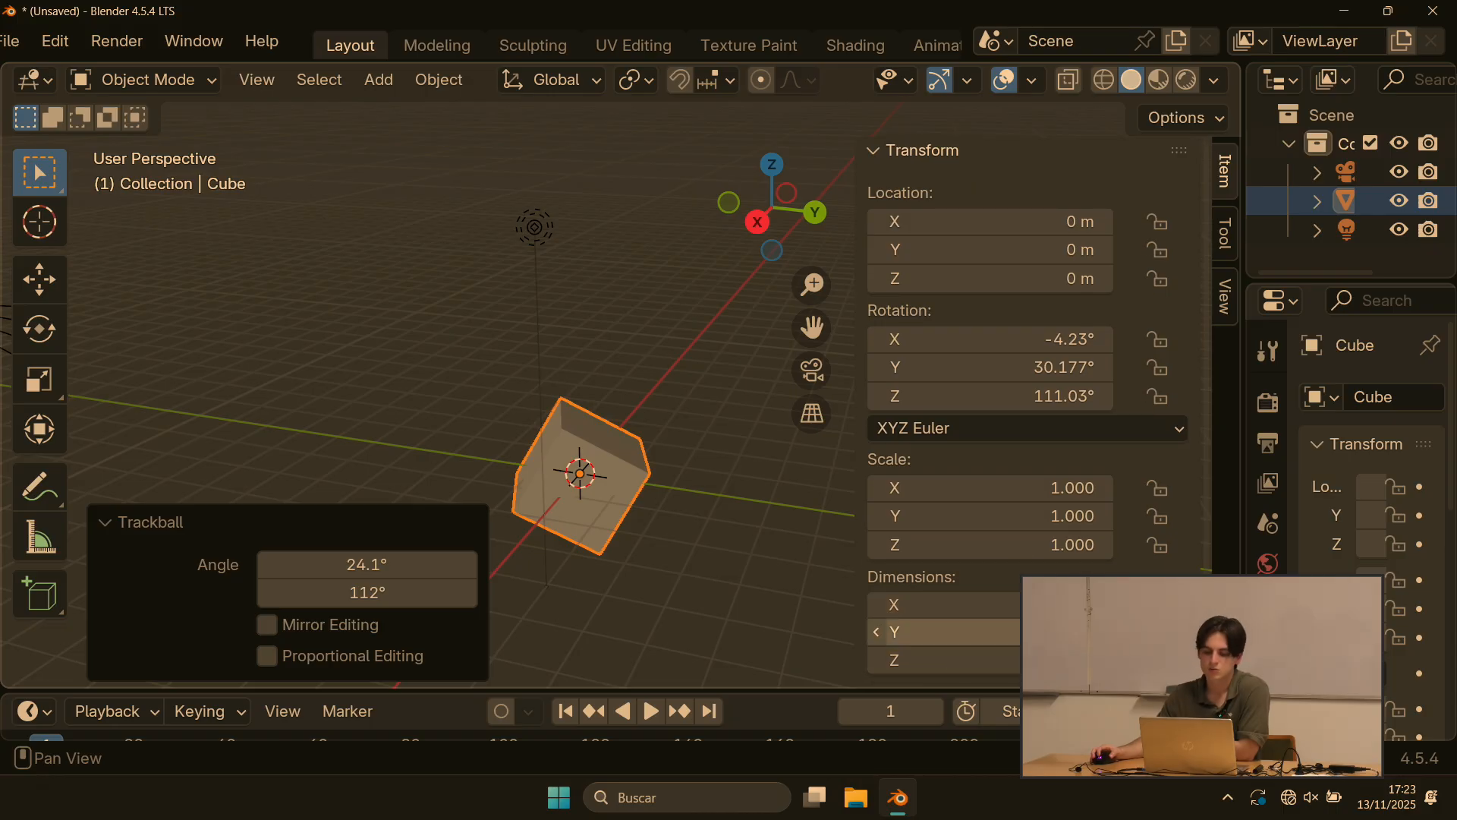
pyautogui.click(998, 344)
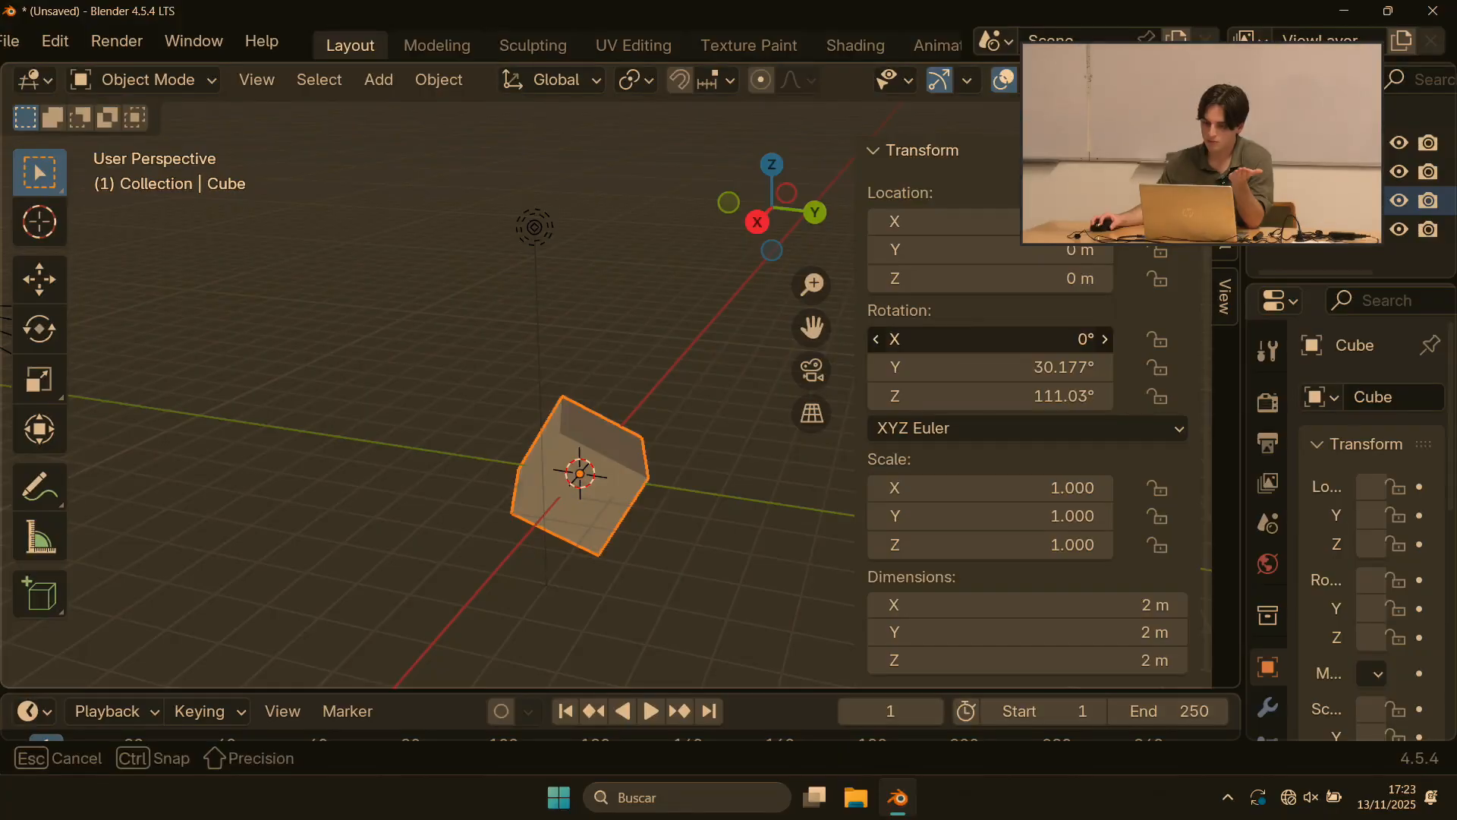
pyautogui.moveTo(986, 339); pyautogui.dragTo(986, 396)
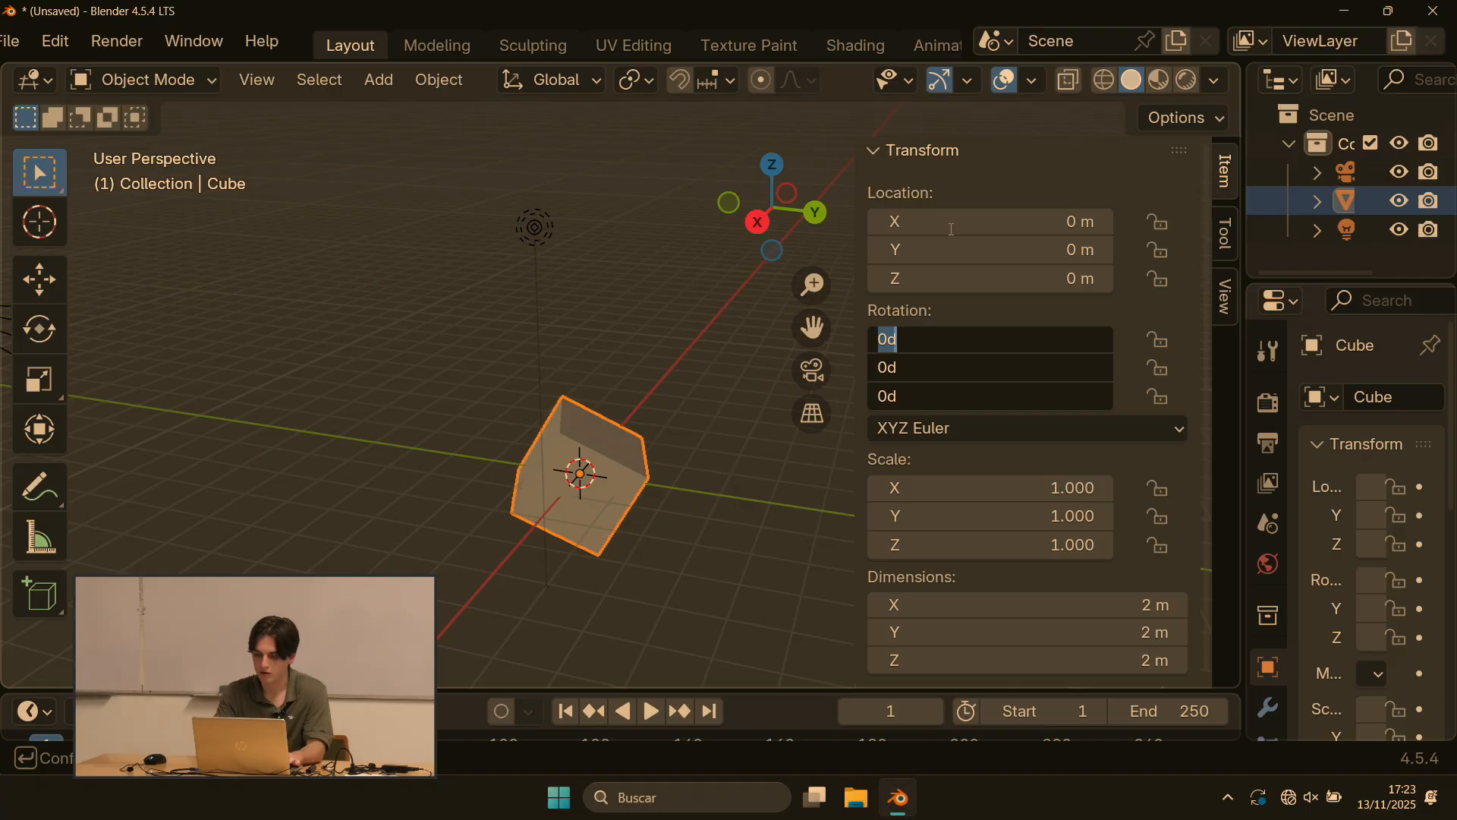
pyautogui.press('Return')
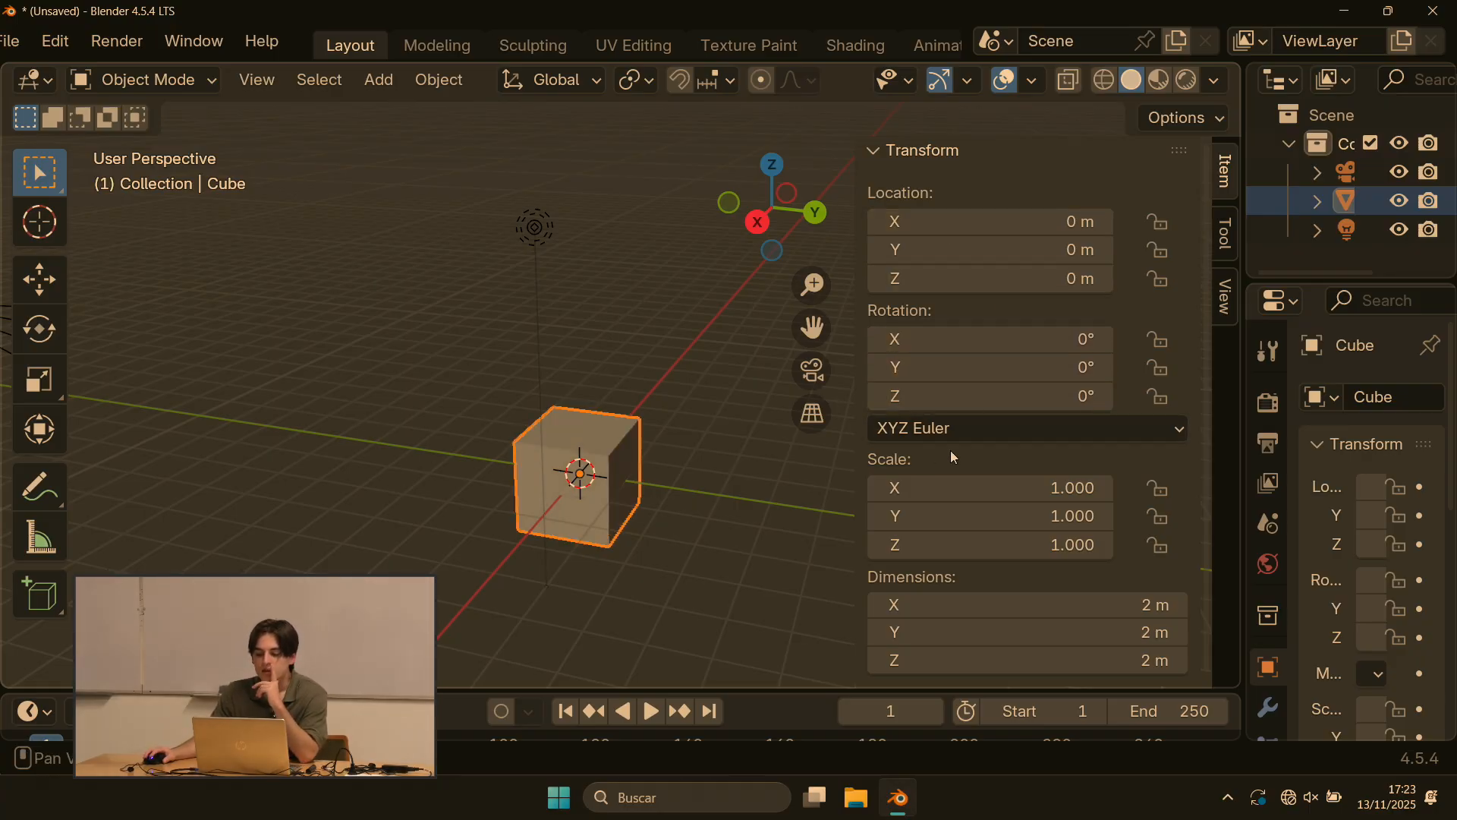
# Step: Set the cube's X location to 1 m and view its offset from the world origin
pyautogui.click(995, 220)
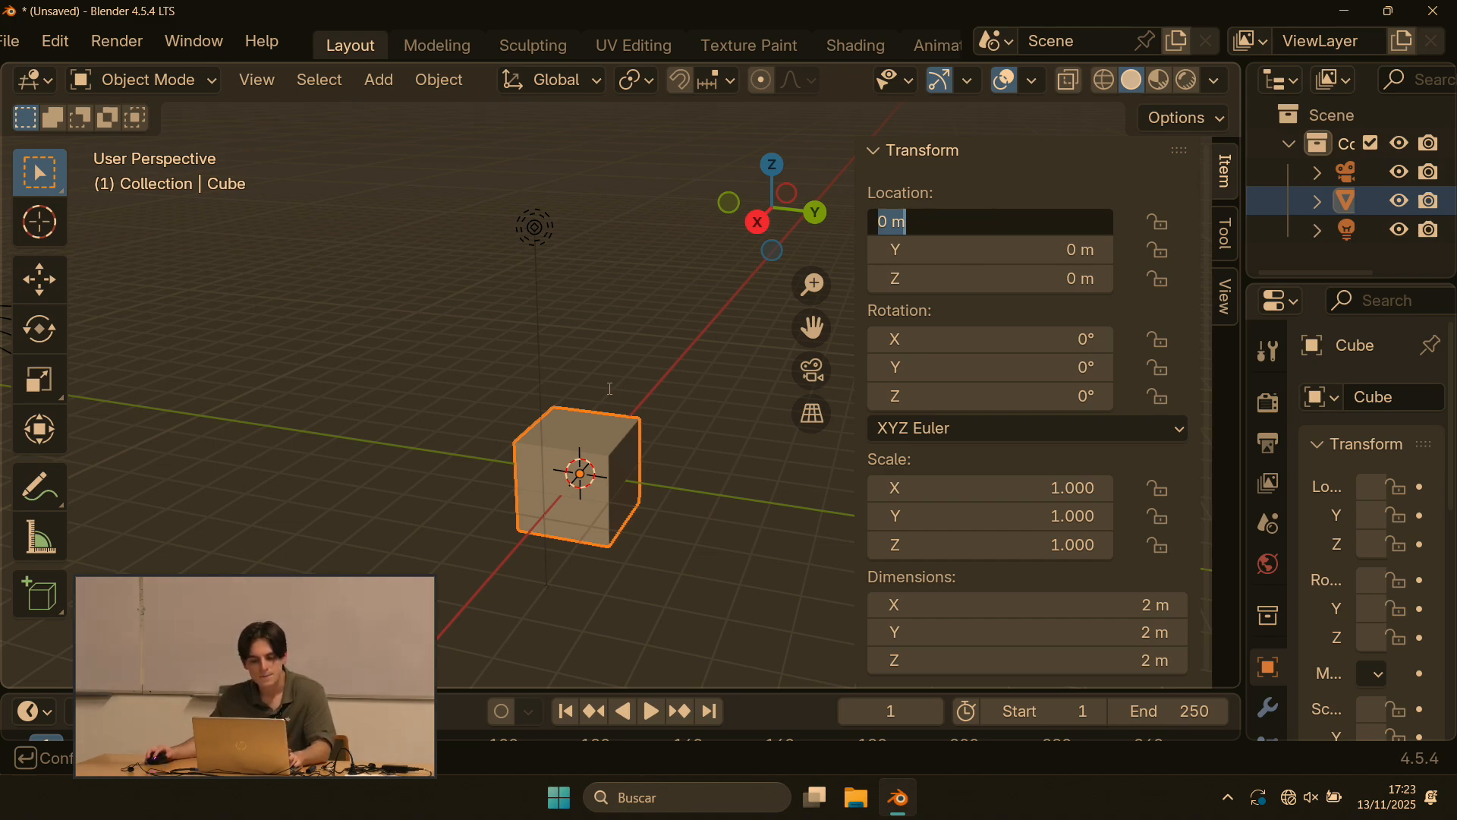
pyautogui.write('1')
pyautogui.press('Return')
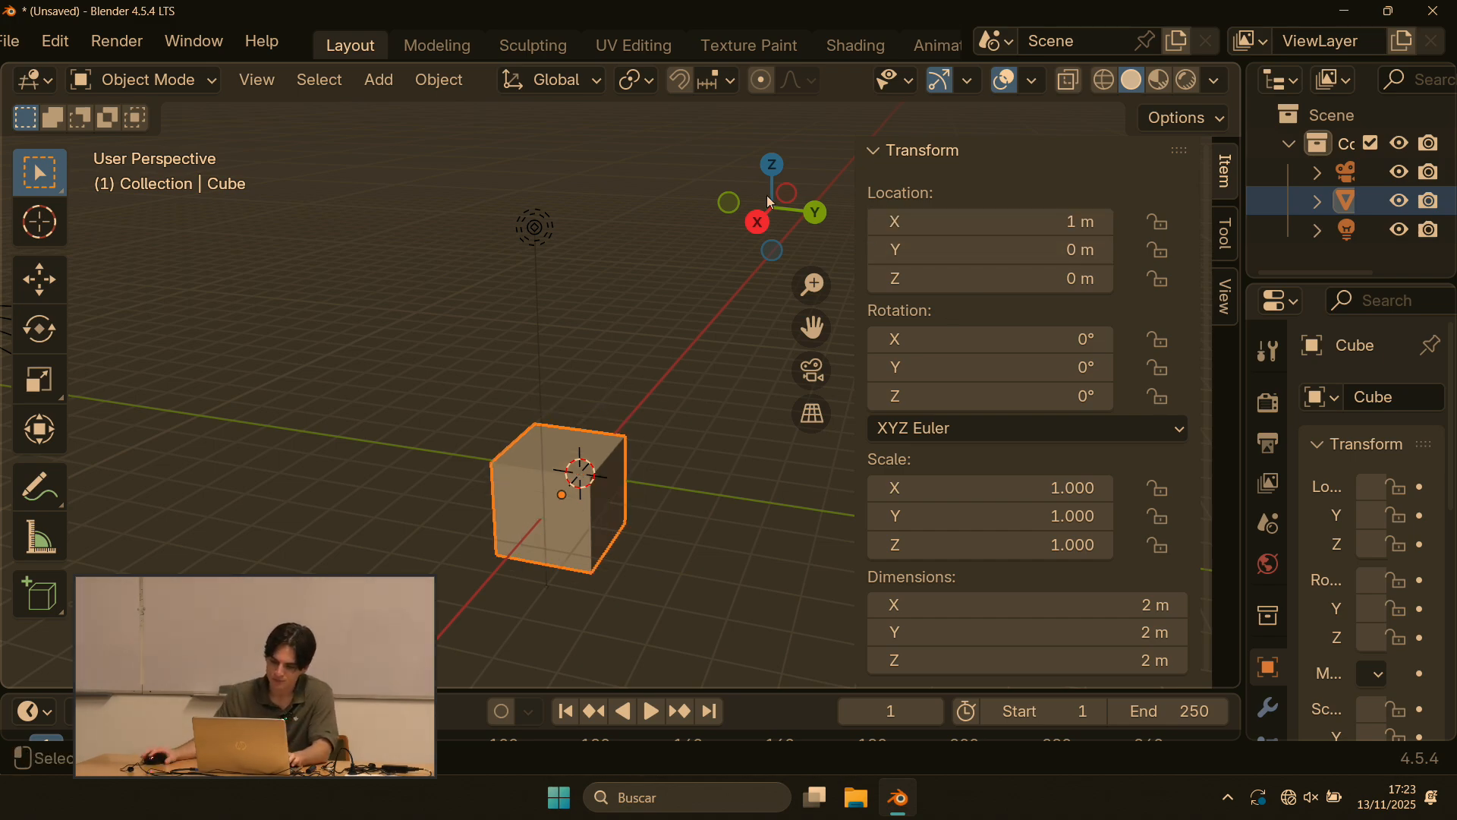
pyautogui.moveTo(562, 342); pyautogui.dragTo(347, 305, button='middle')
pyautogui.keyDown('shift'); pyautogui.moveTo(346, 305); pyautogui.dragTo(203, 282, button='middle'); pyautogui.keyUp('shift')
pyautogui.scroll(4, 204, 282)
pyautogui.keyDown('shift'); pyautogui.moveTo(524, 395); pyautogui.dragTo(532, 358, button='middle'); pyautogui.keyUp('shift')
pyautogui.scroll(-3, 487, 360)
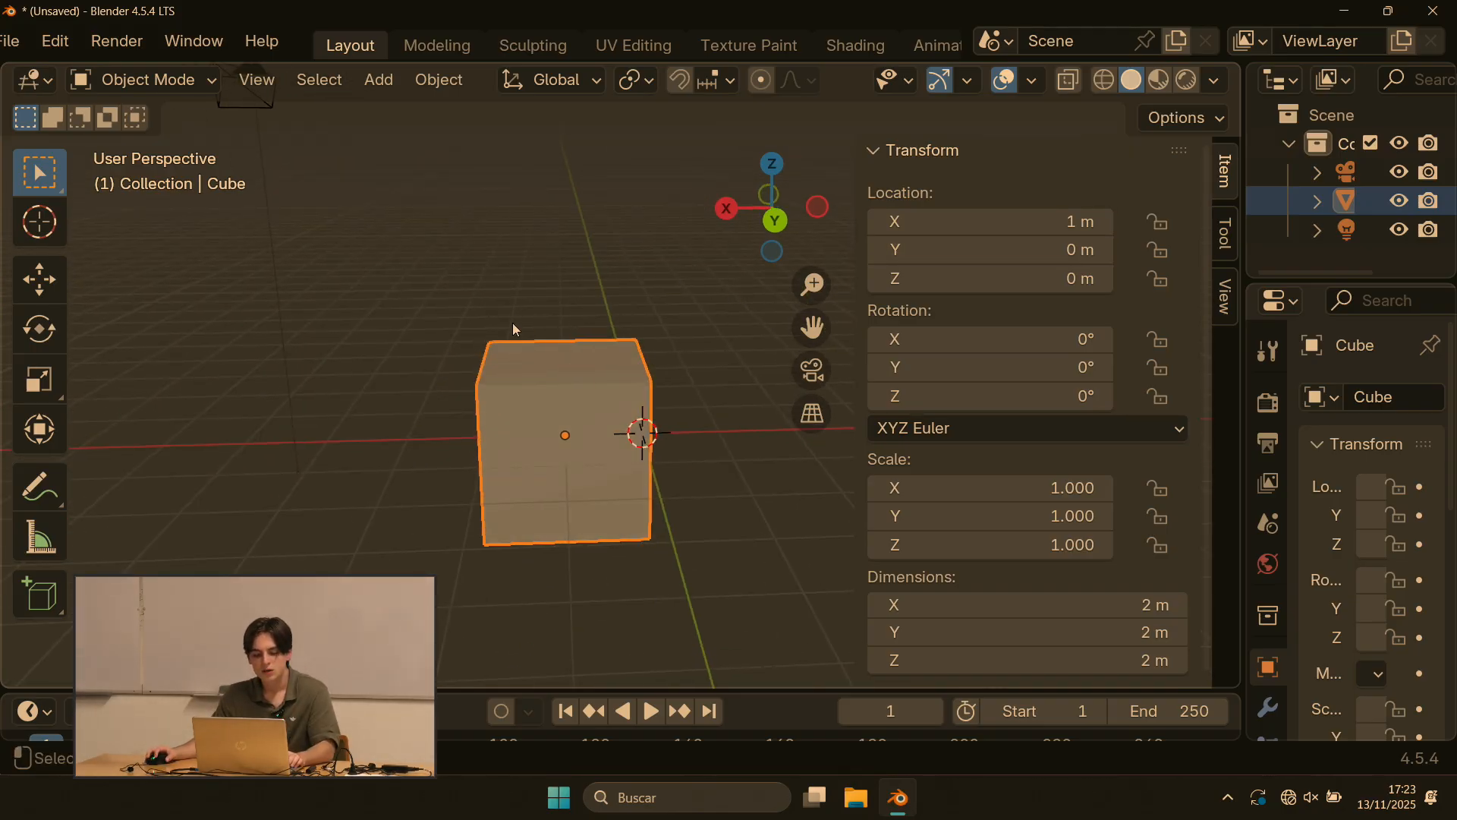
# Step: Apply all transforms to the cube offset along X
pyautogui.hotkey('ctrl', 'a')
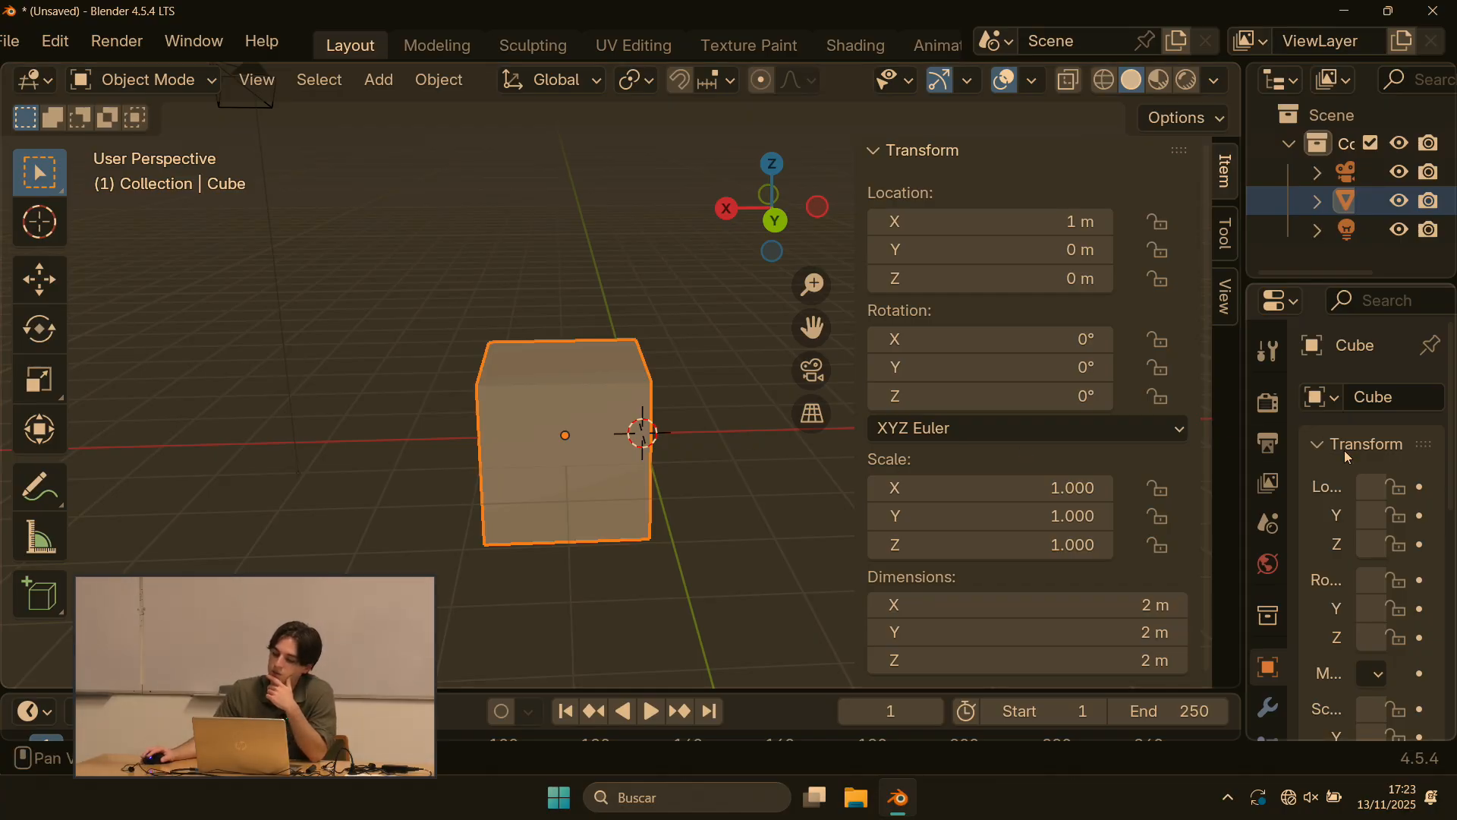
pyautogui.scroll(-5, 1263, 580)
pyautogui.scroll(3, 1259, 594)
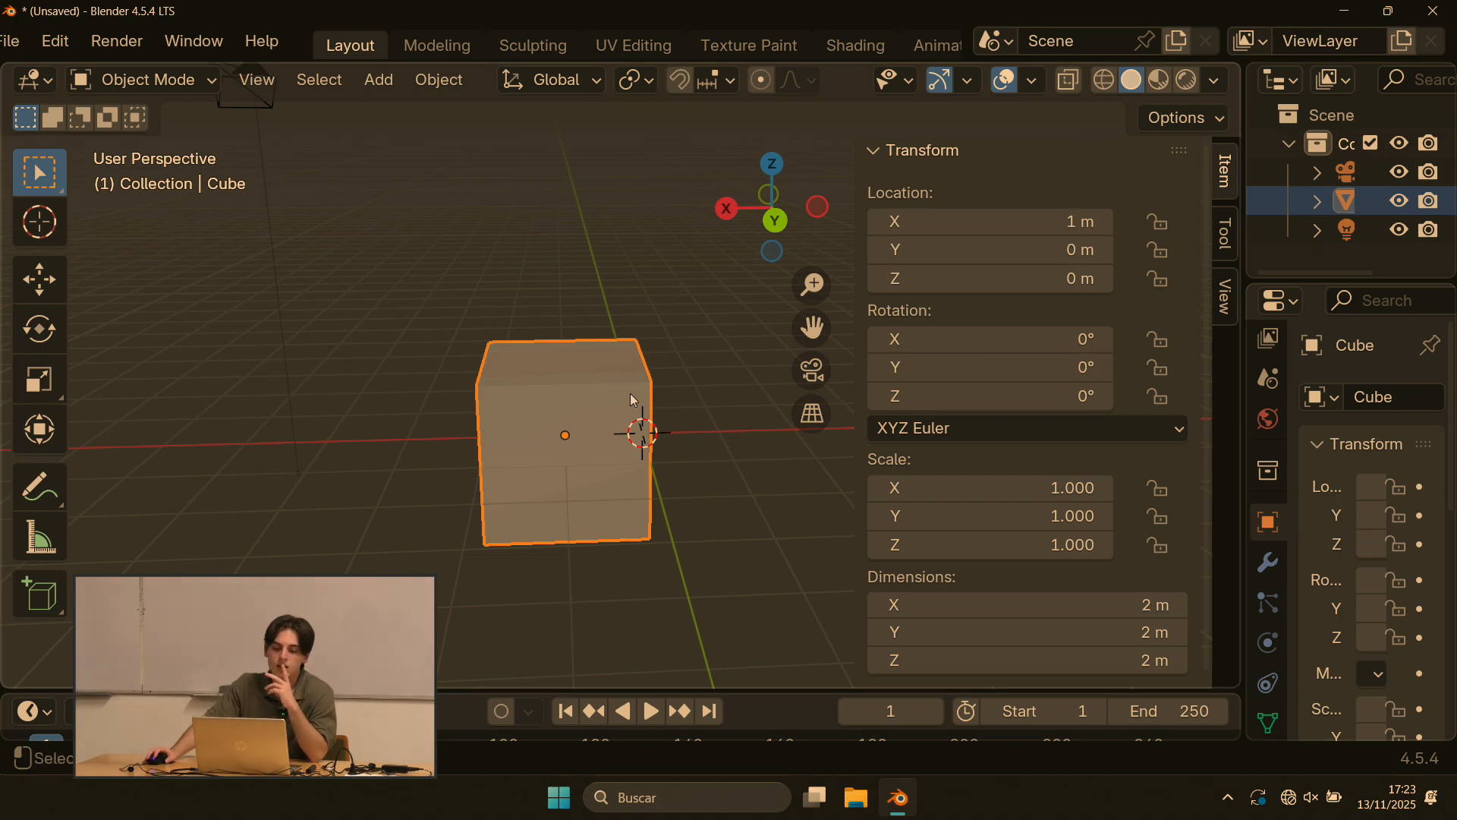
pyautogui.hotkey('ctrl', 'a')
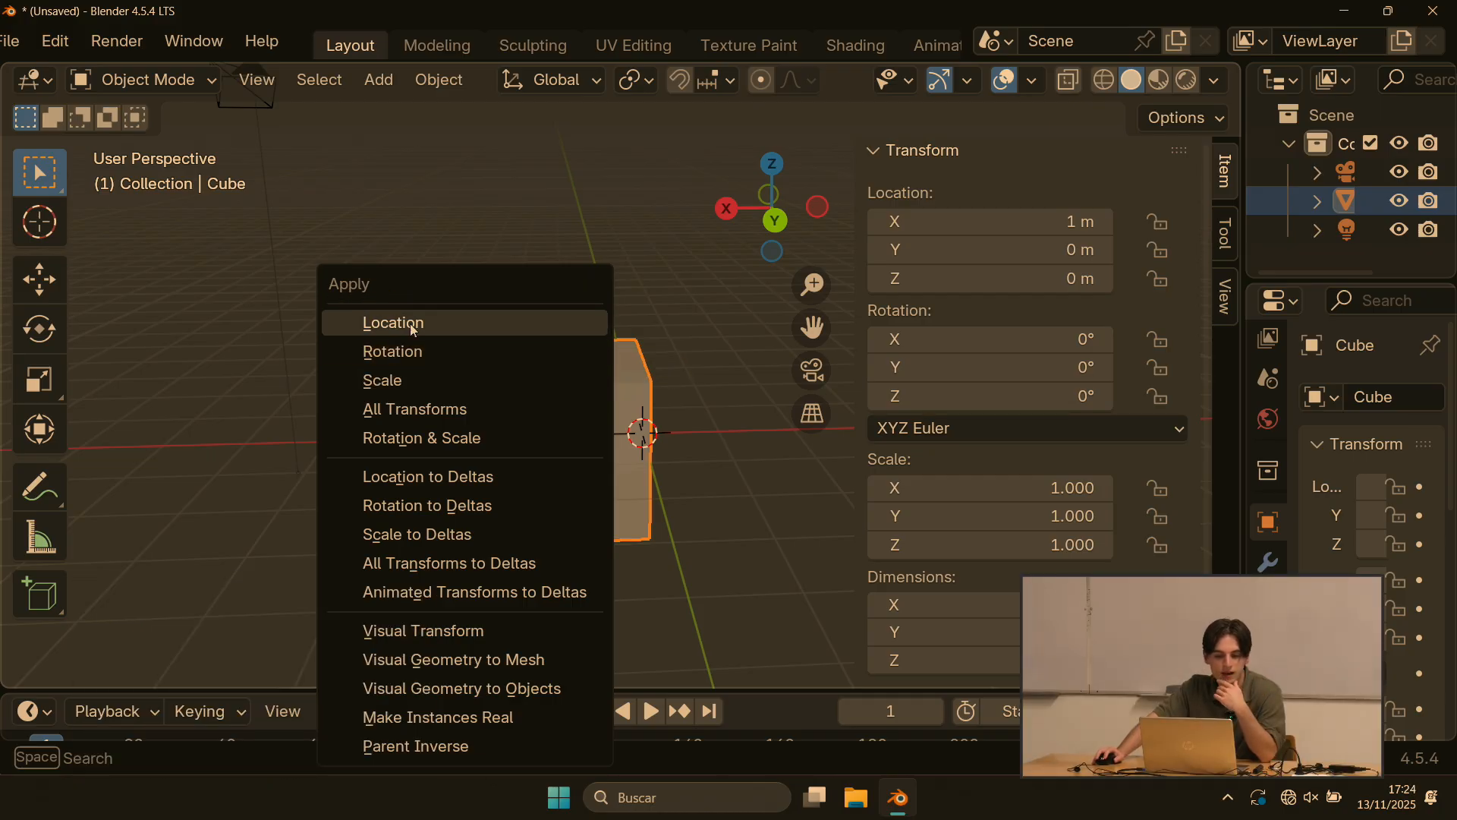
pyautogui.click(423, 411)
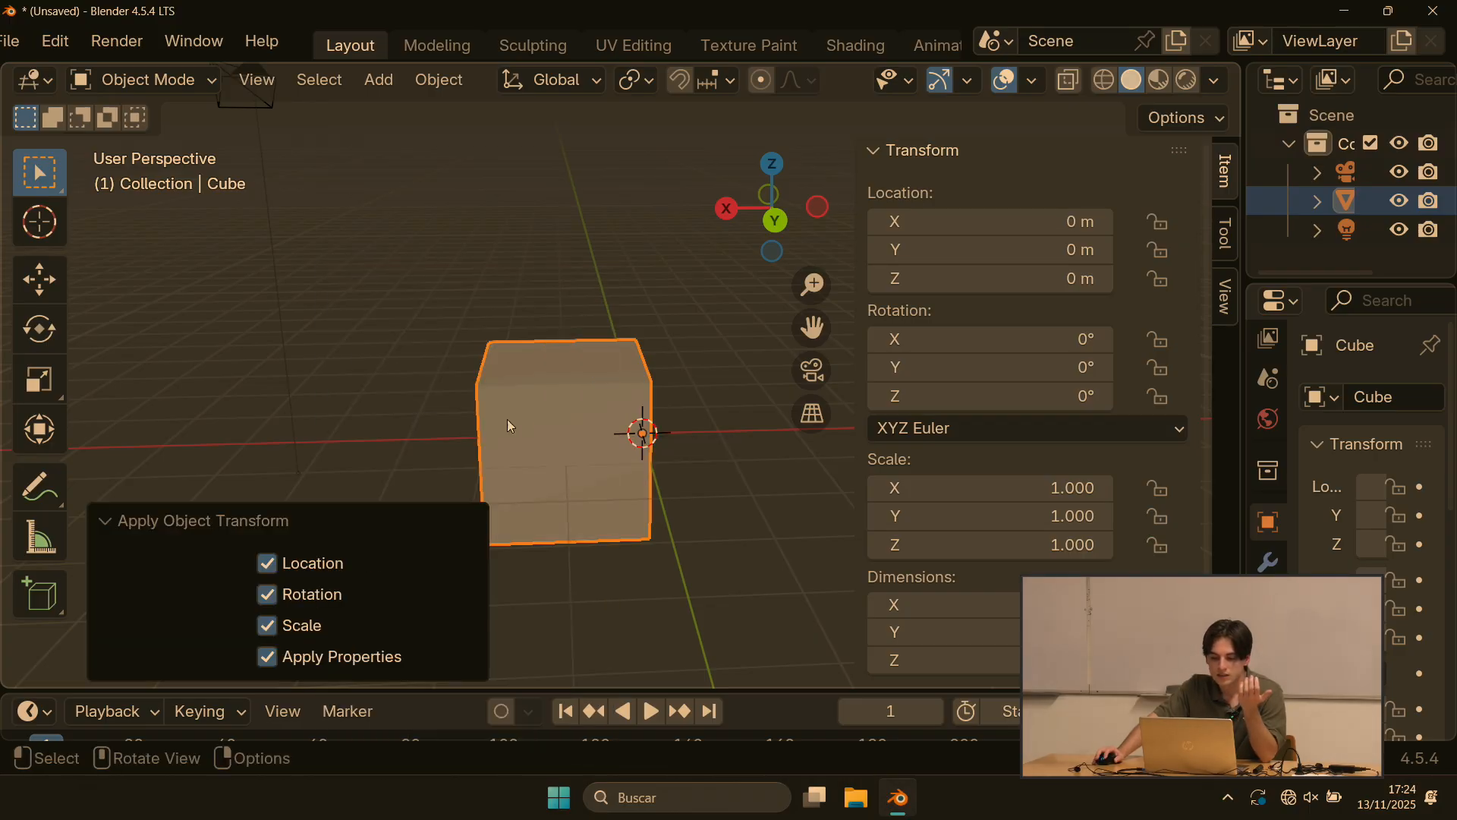
# Step: Try rotating the cube around its relocated origin, cancel, and undo the applied transforms and the X location change
pyautogui.scroll(4, 547, 422)
pyautogui.scroll(-1, 602, 416)
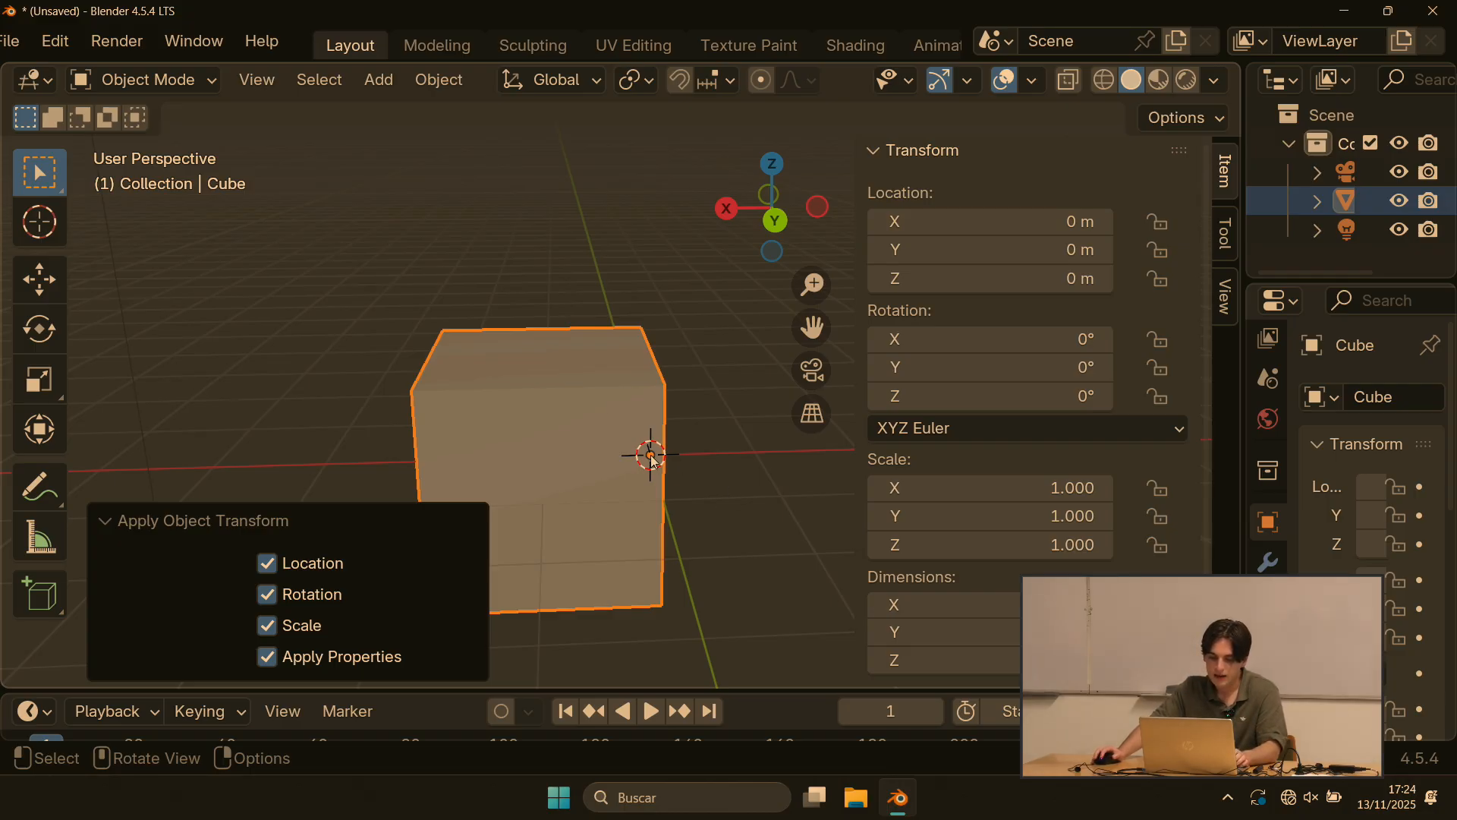
pyautogui.keyDown('shift'); pyautogui.moveTo(713, 503); pyautogui.dragTo(668, 452, button='middle'); pyautogui.keyUp('shift')
pyautogui.press('r')
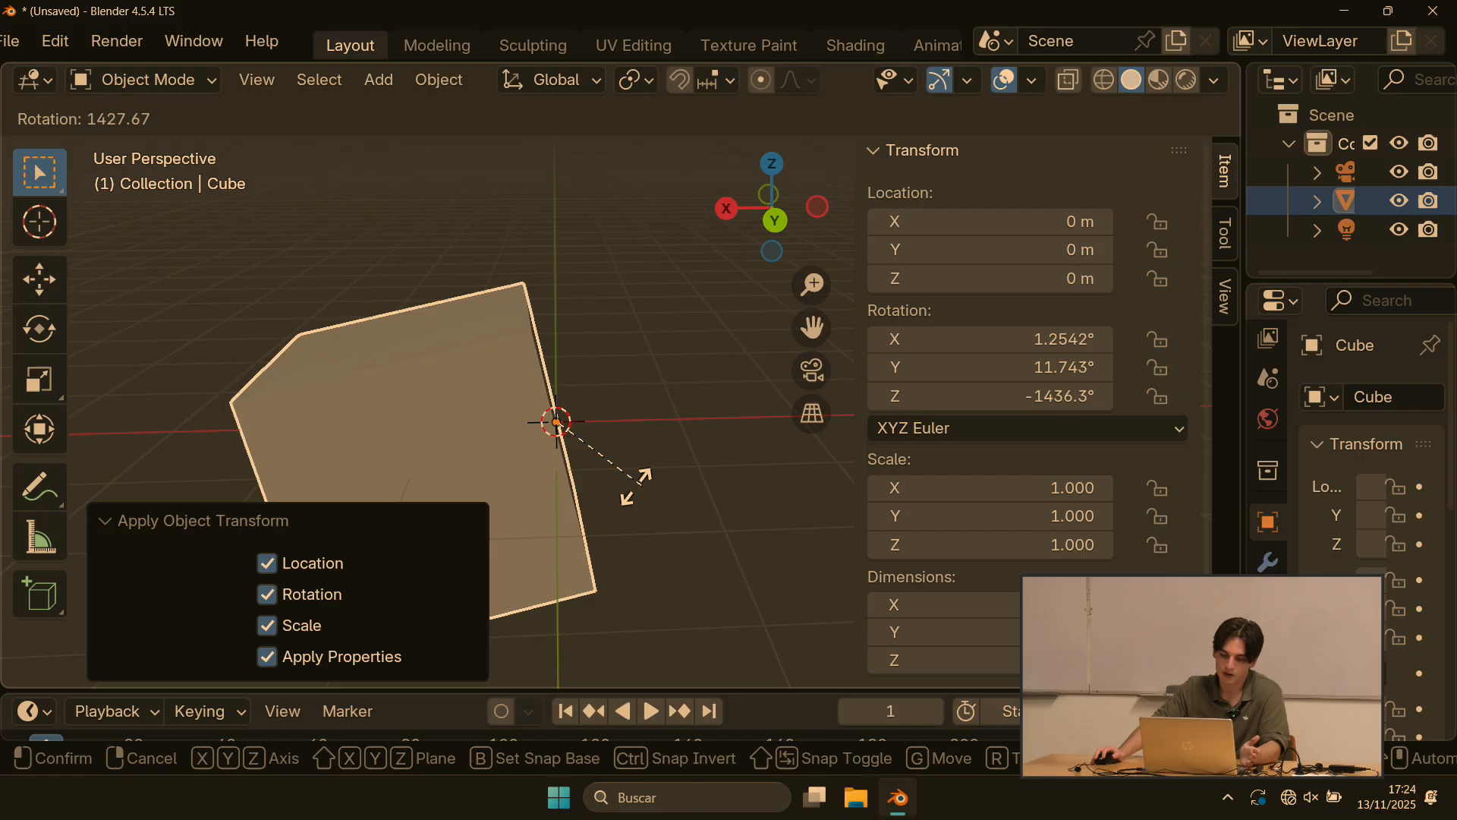
pyautogui.rightClick(700, 463)
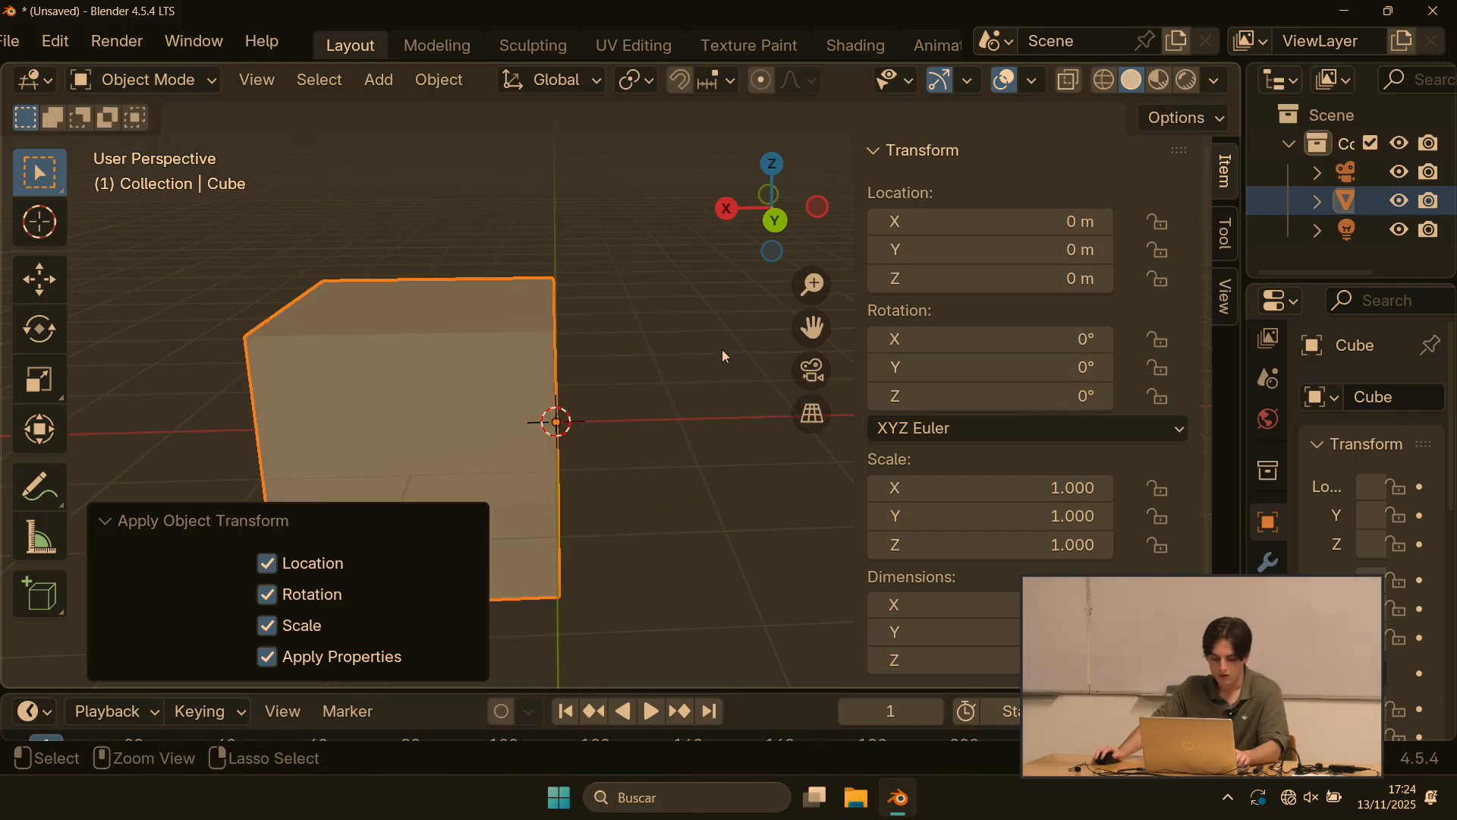
pyautogui.hotkey('ctrl', 'z')
pyautogui.hotkey('ctrl', 'z')
pyautogui.scroll(-4, 584, 348)
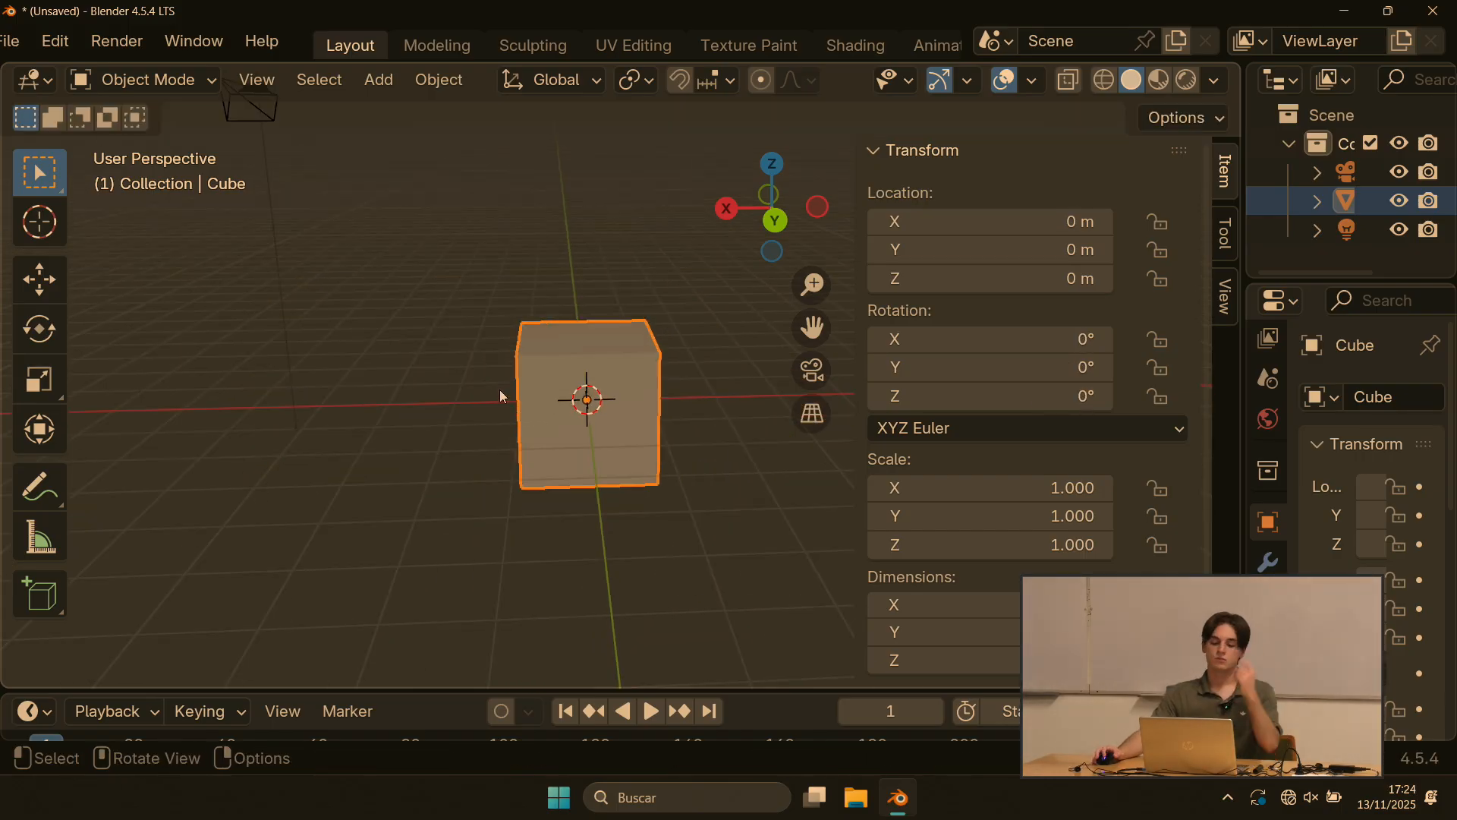
# Step: Move the cube up about 4.075 m along the global Z axis
pyautogui.press('g')
pyautogui.press('z')
pyautogui.click(650, 280)
pyautogui.scroll(-2, 642, 286)
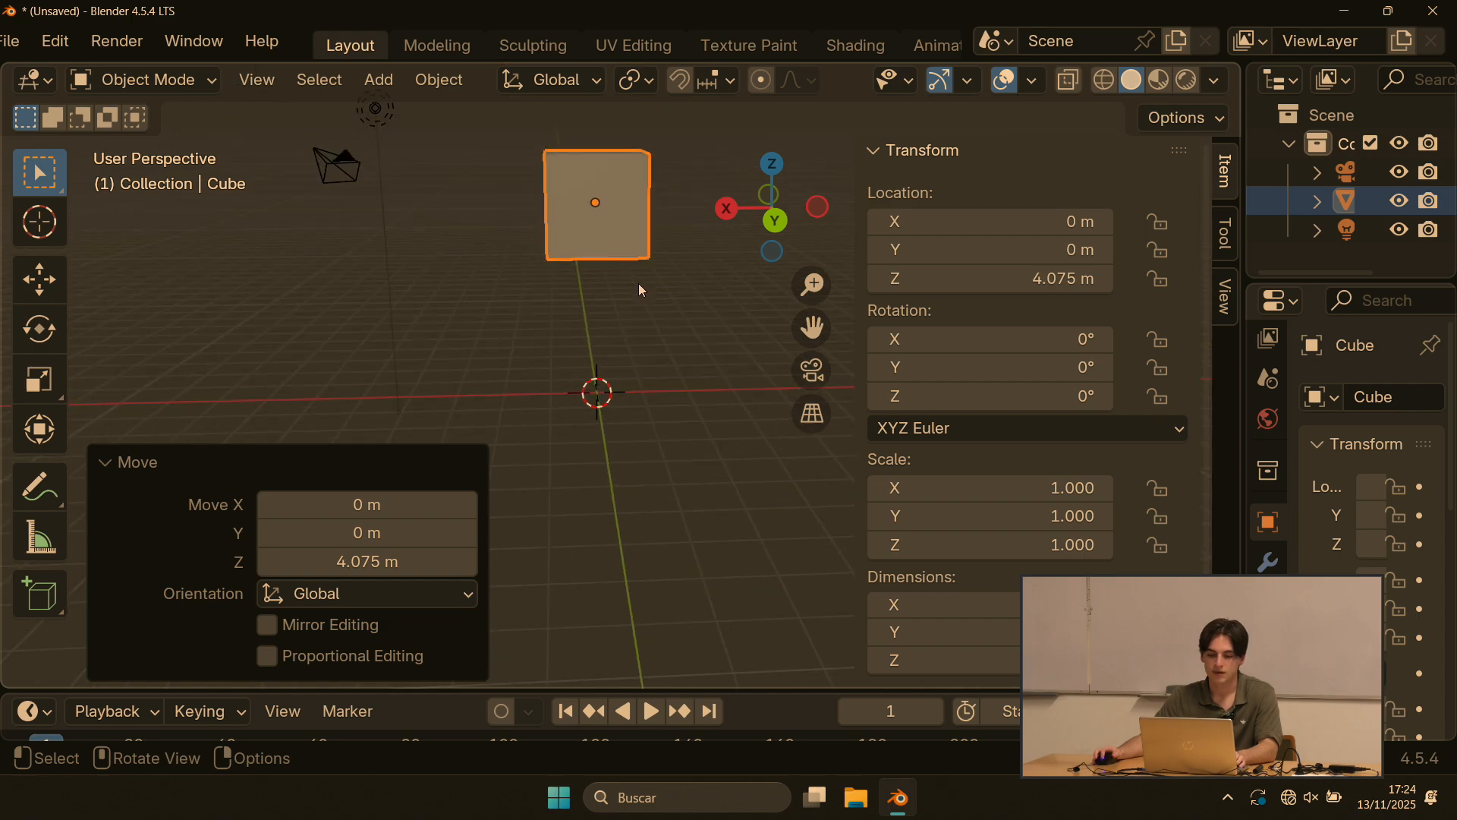
# Step: Apply all transforms to the raised cube, try rotating it around the world origin, cancel, and undo the apply and the move
pyautogui.hotkey('ctrl', 'a')
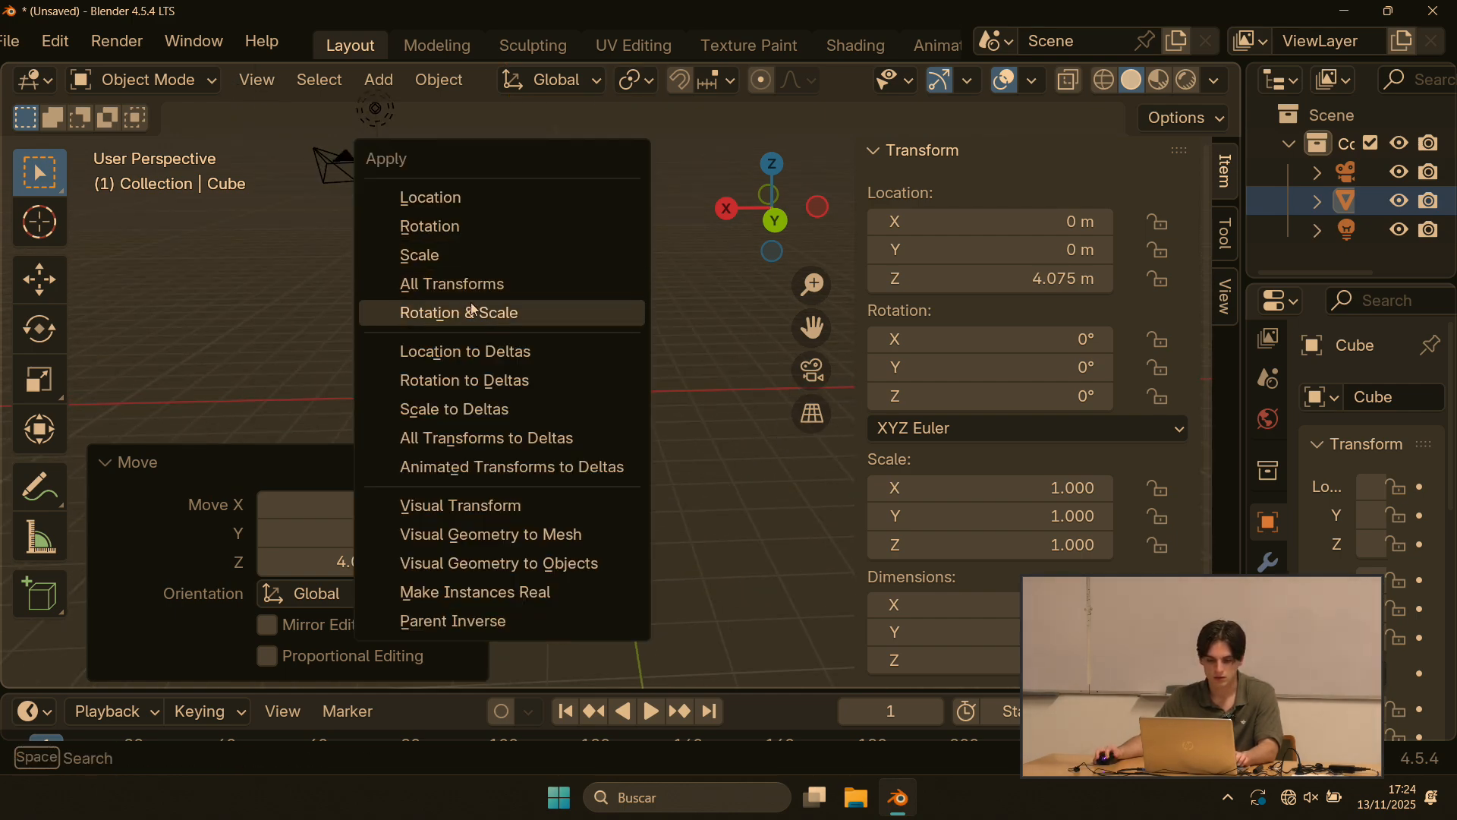
pyautogui.click(545, 287)
pyautogui.press('r')
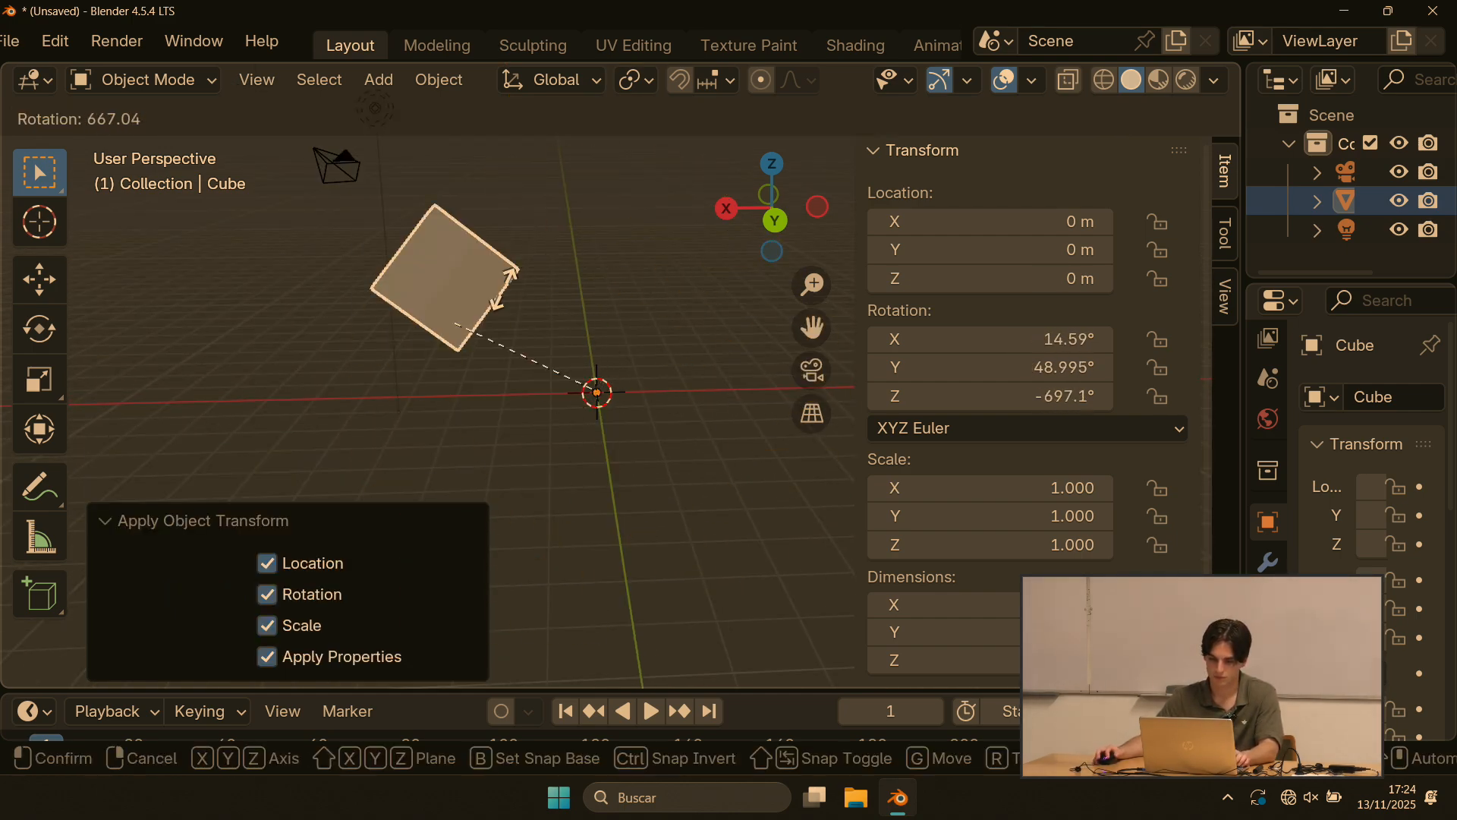
pyautogui.press('Escape')
pyautogui.hotkey('ctrl', 'z')
pyautogui.hotkey('ctrl', 'z')
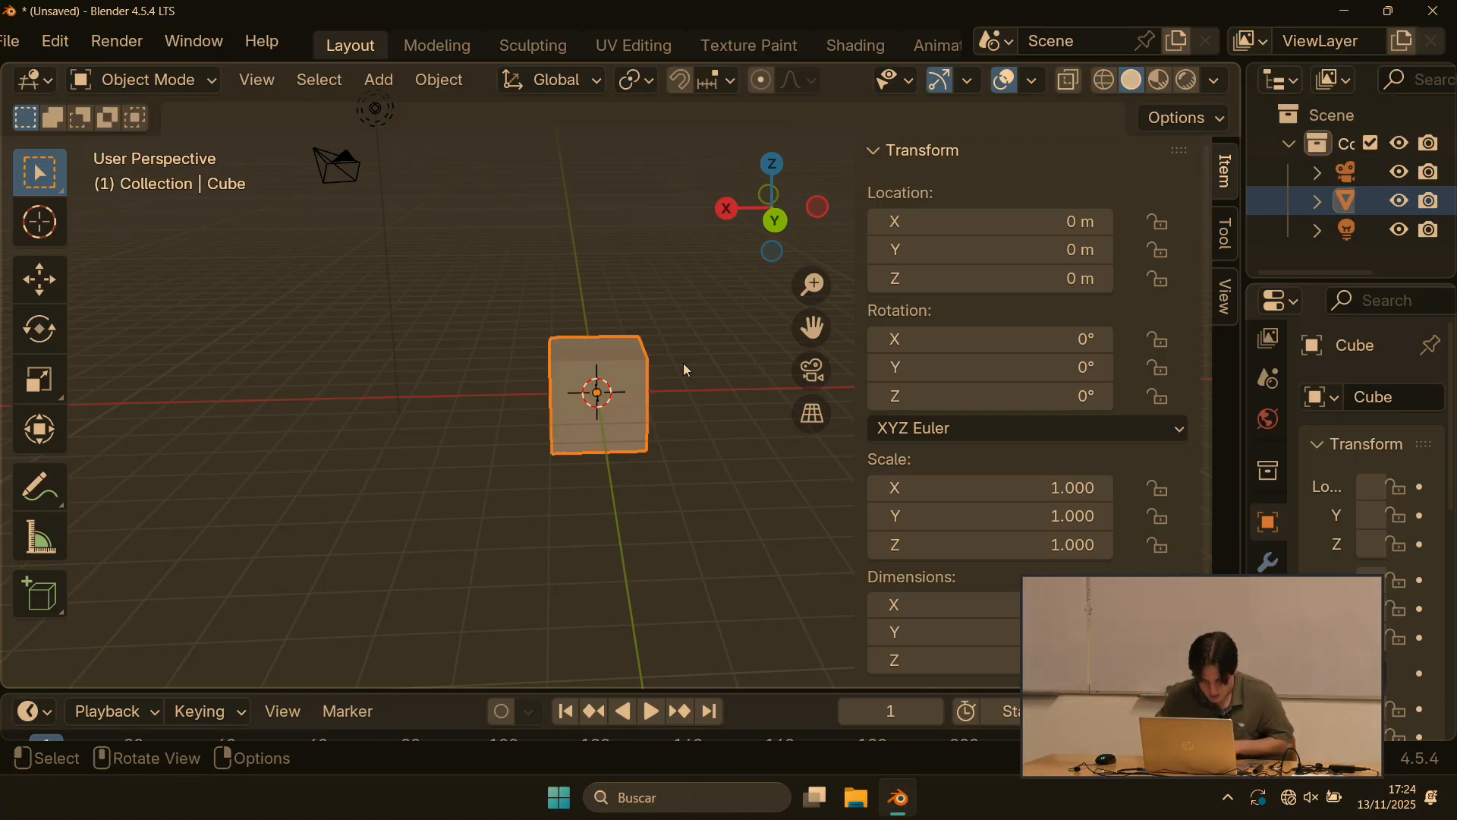
# Step: Move the cube with increment snapping by 1 m in X, -1 m in Y and 2 m in Z
pyautogui.scroll(-1, 683, 363)
pyautogui.press('g')
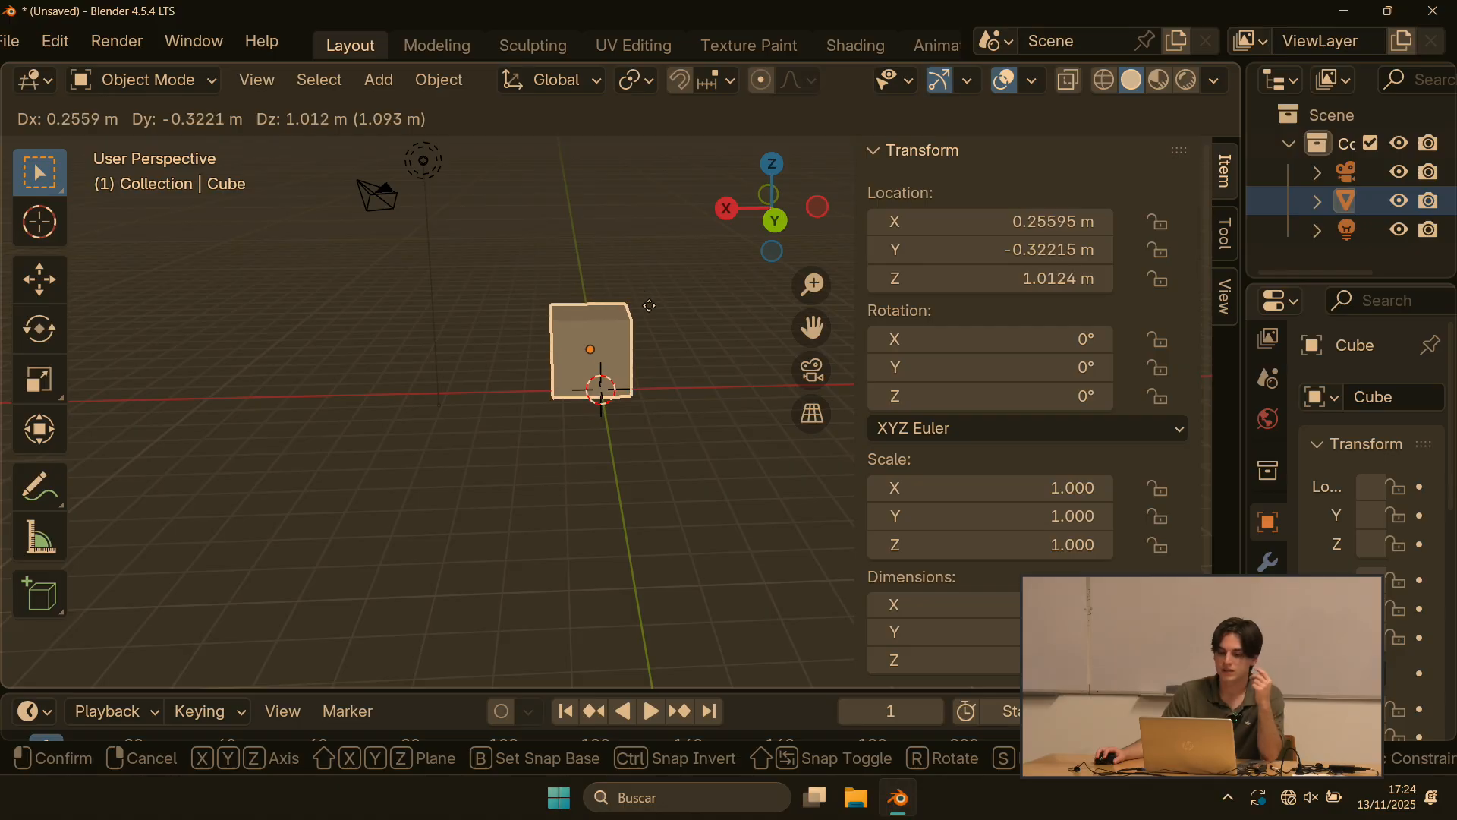
pyautogui.press('ctrl')
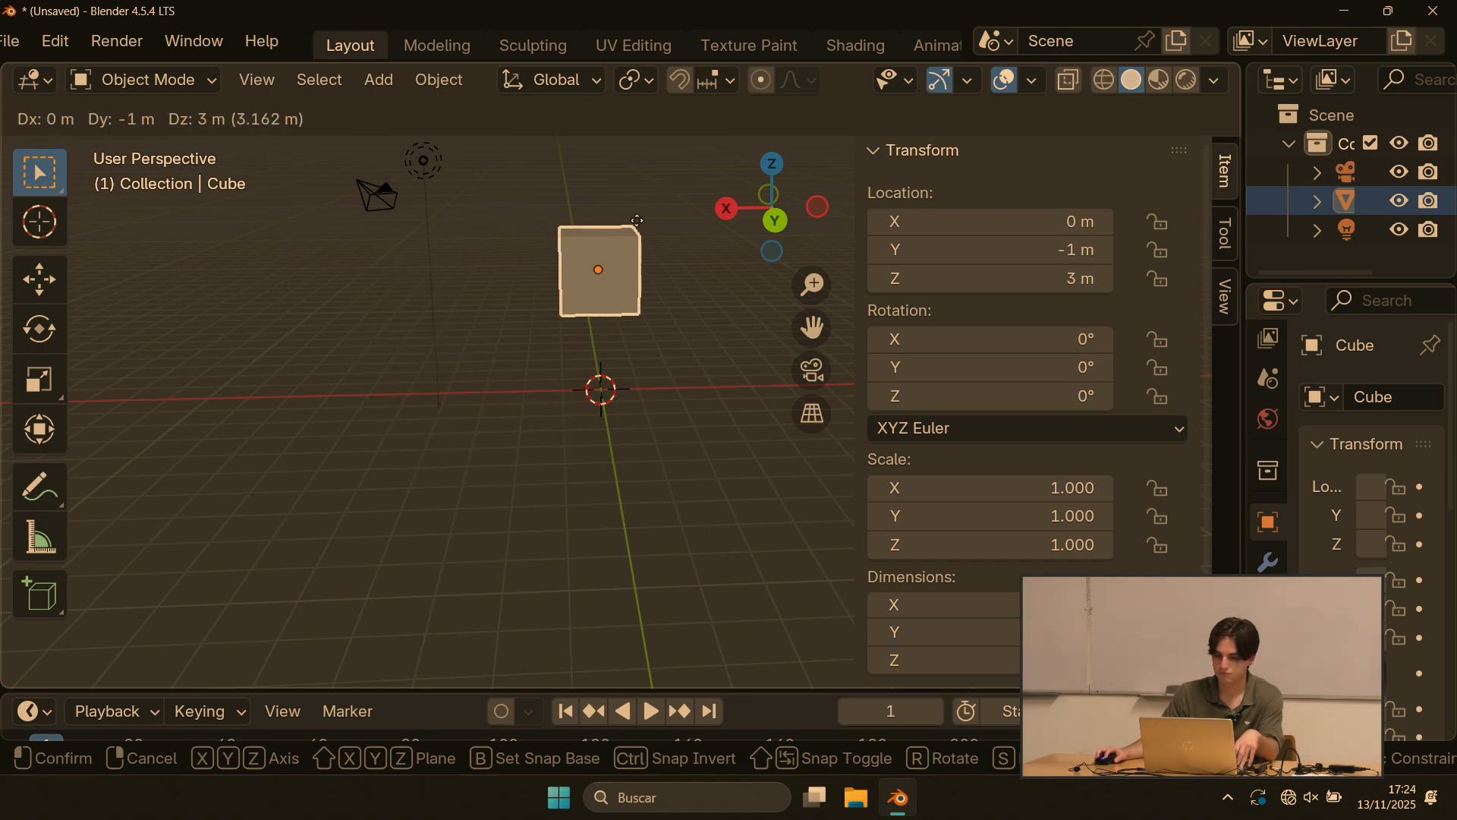
pyautogui.click(611, 244)
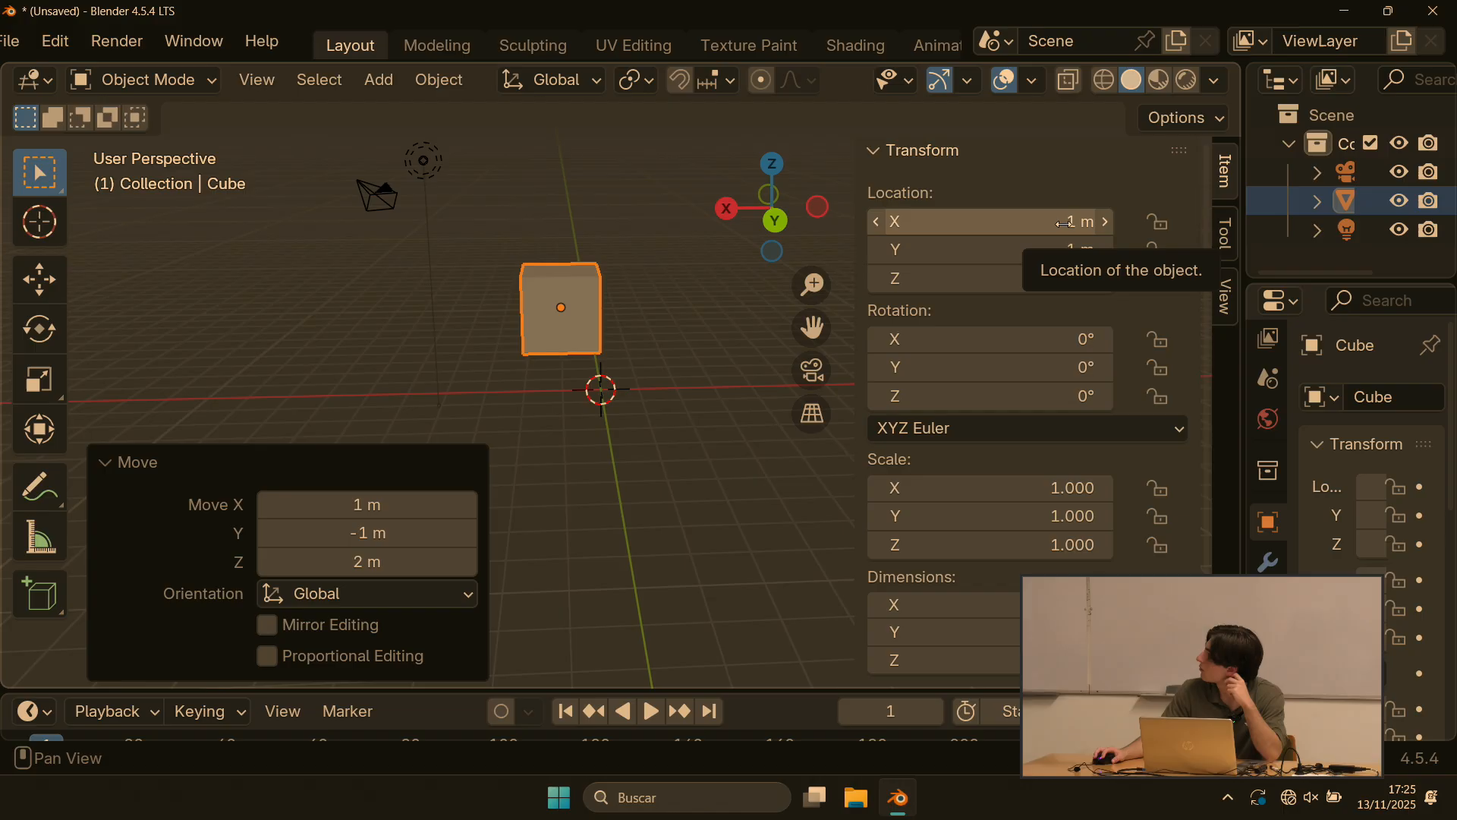
# Step: Enter 1 m as the cube's X location, try a free move without snapping, and cancel the move
pyautogui.click(1090, 223)
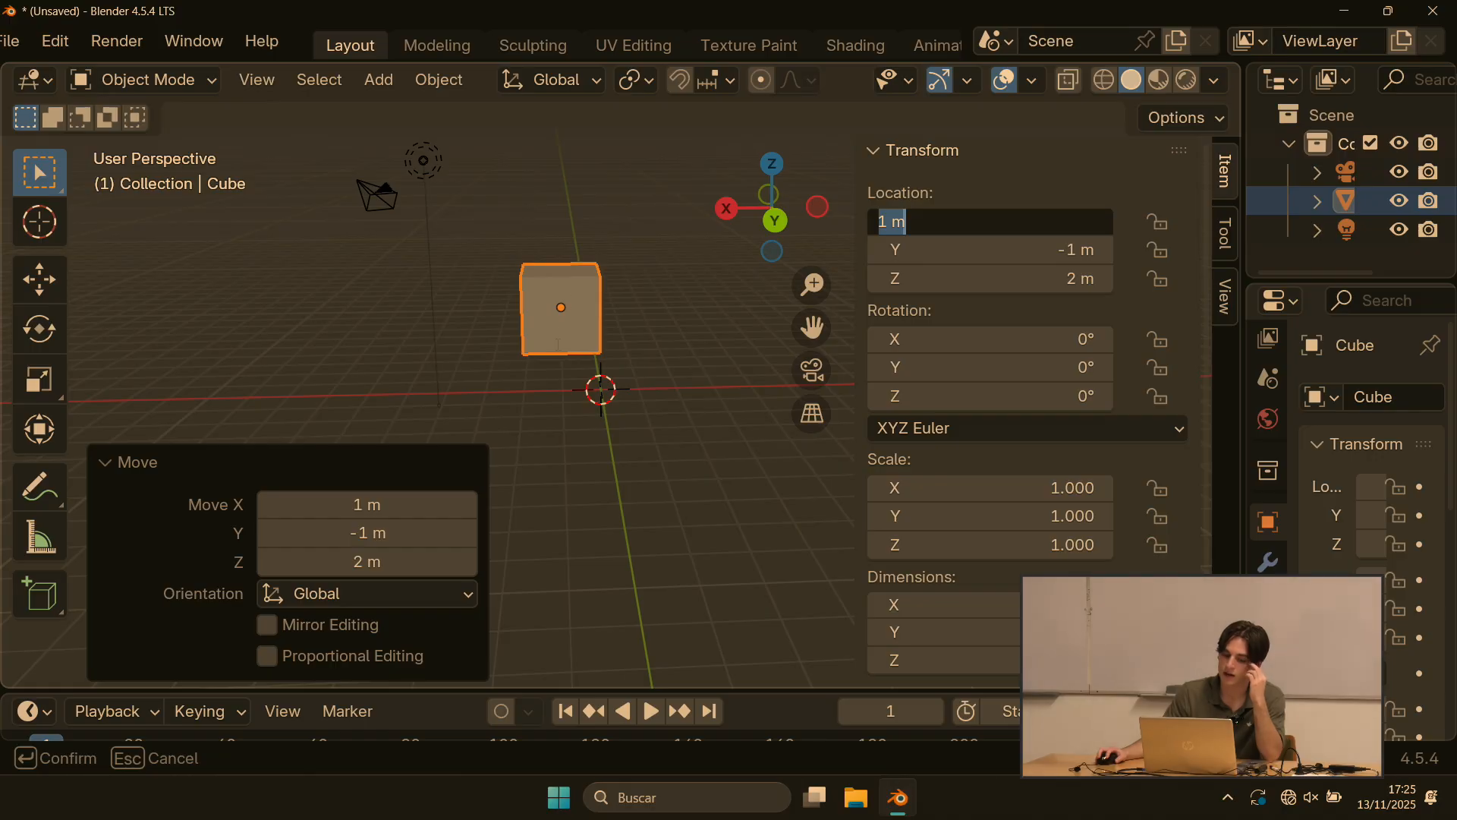
pyautogui.write('1')
pyautogui.press('Return')
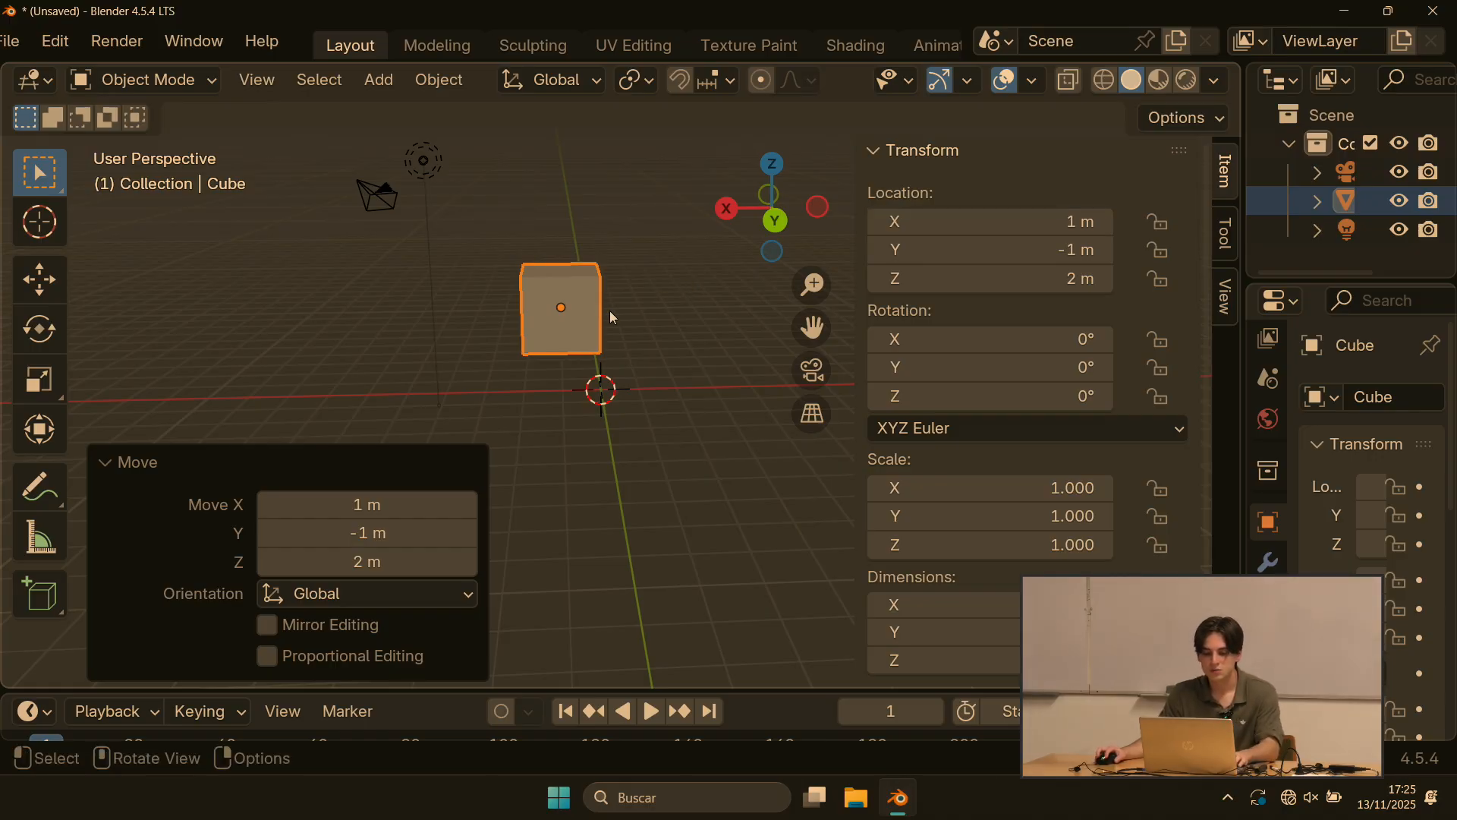
pyautogui.press('g')
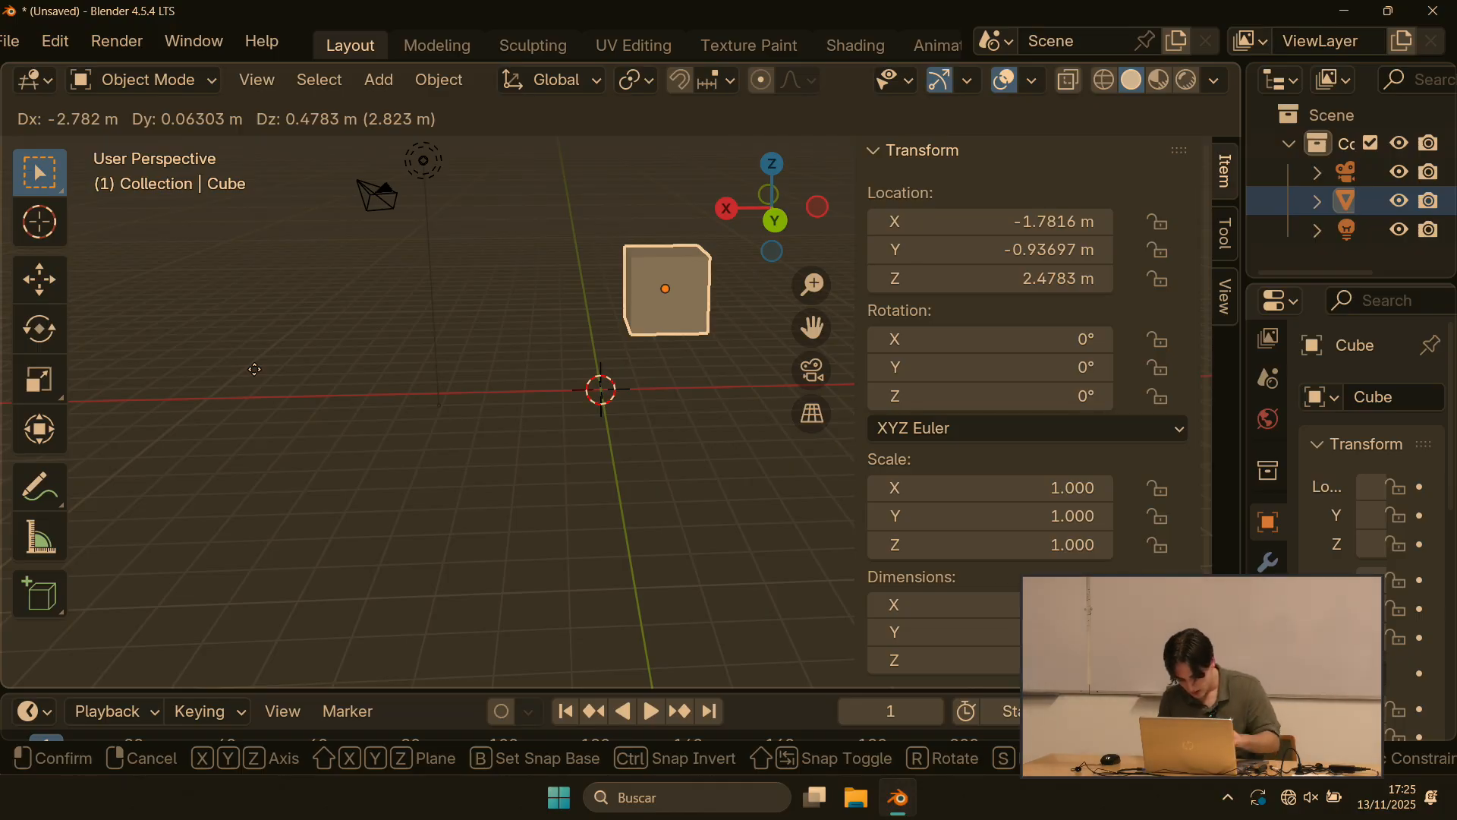
pyautogui.press('Escape')
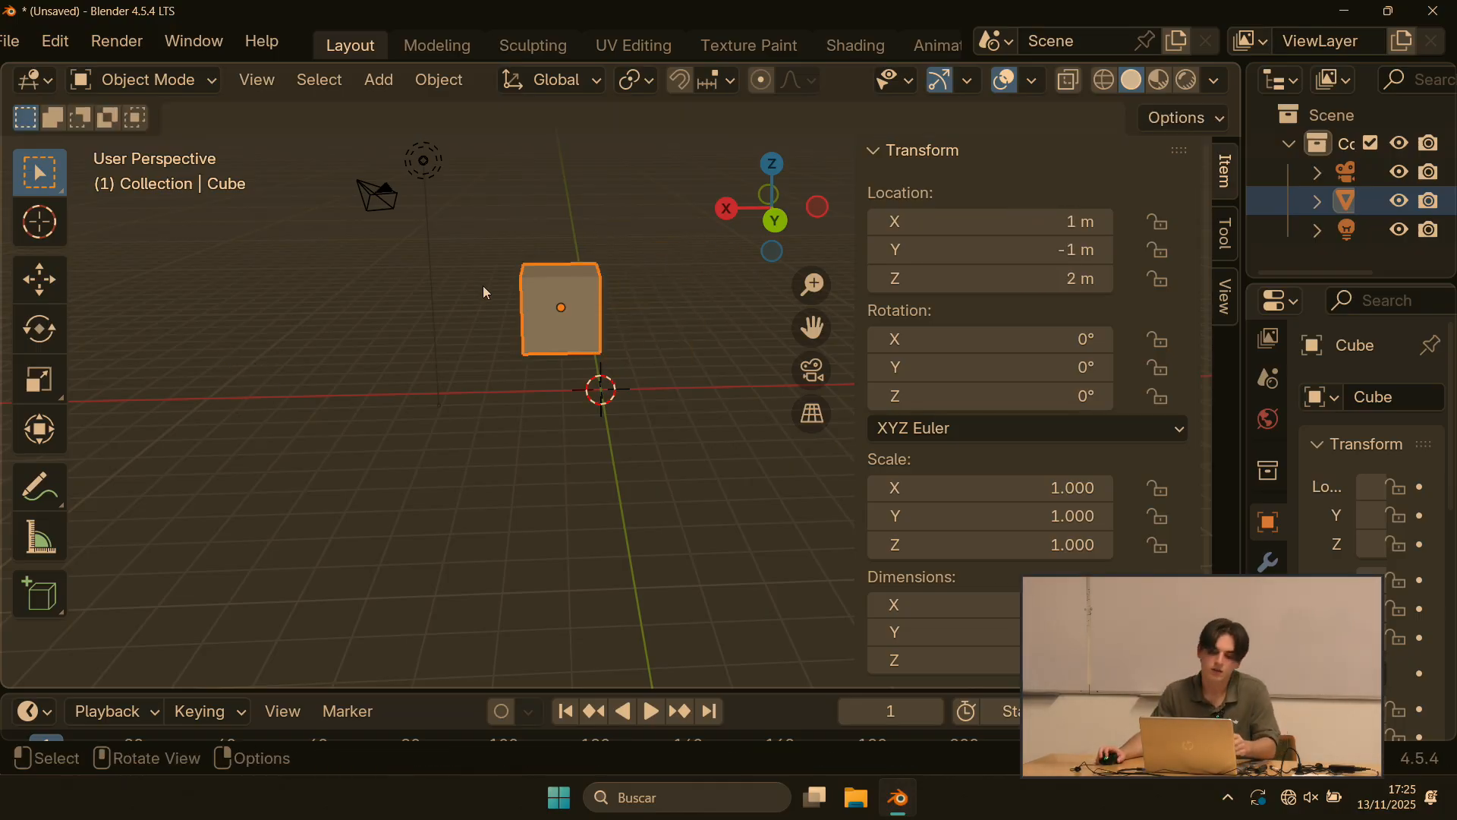
# Step: Apply Shade Smooth to the cube
pyautogui.scroll(3, 486, 292)
pyautogui.rightClick(547, 257)
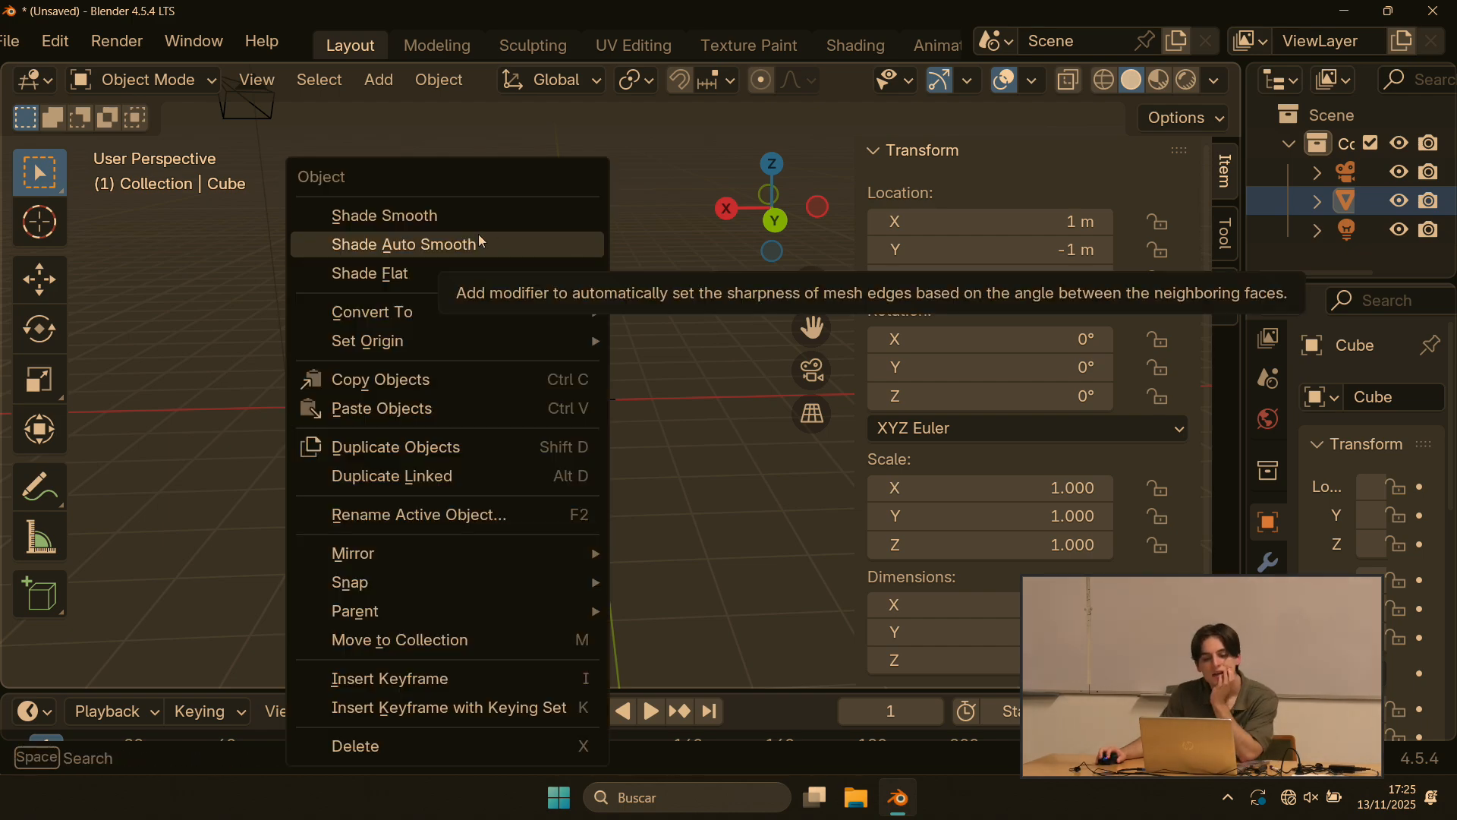
pyautogui.rightClick(548, 255)
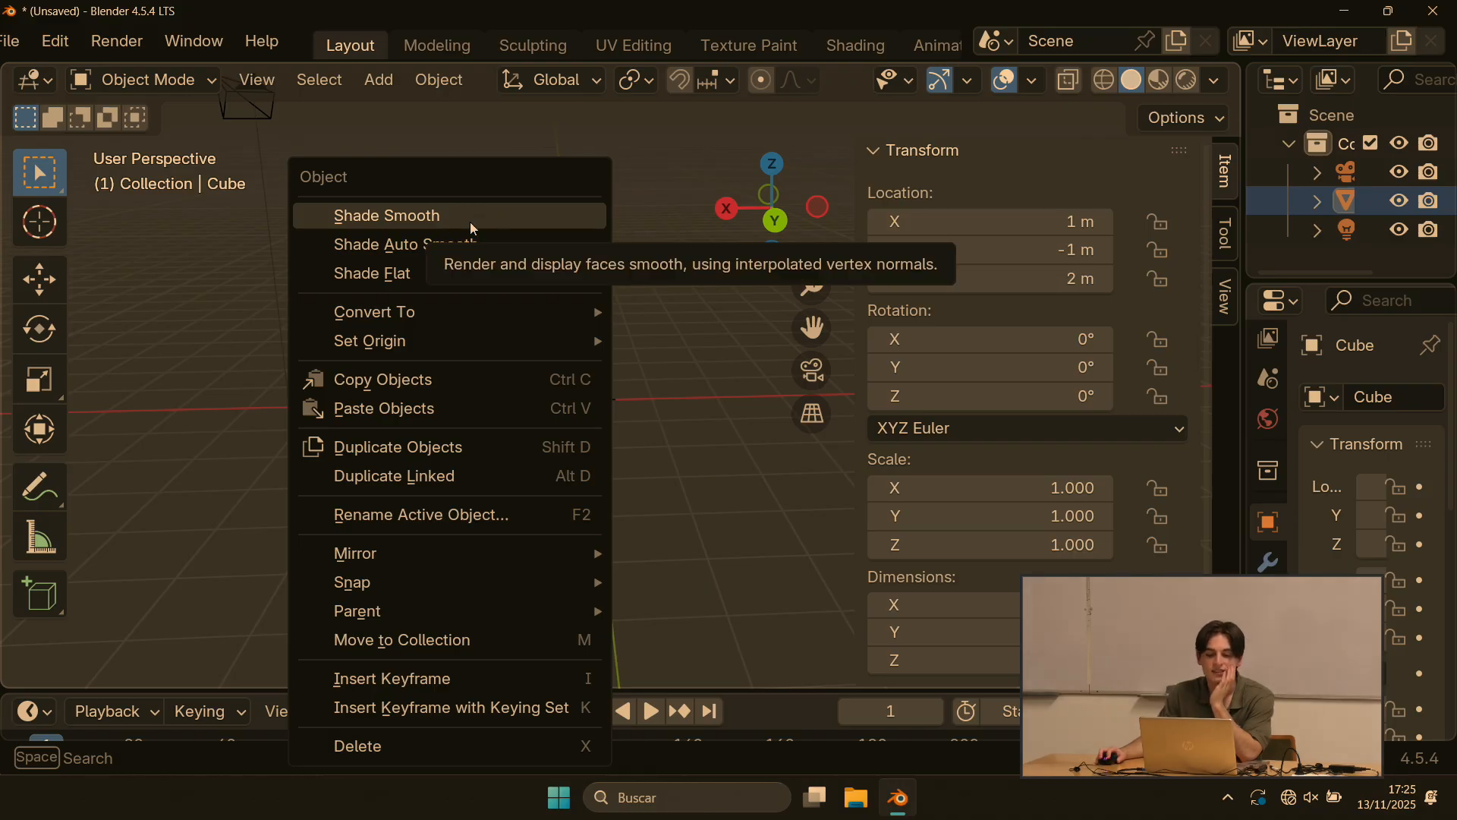
pyautogui.rightClick(549, 230)
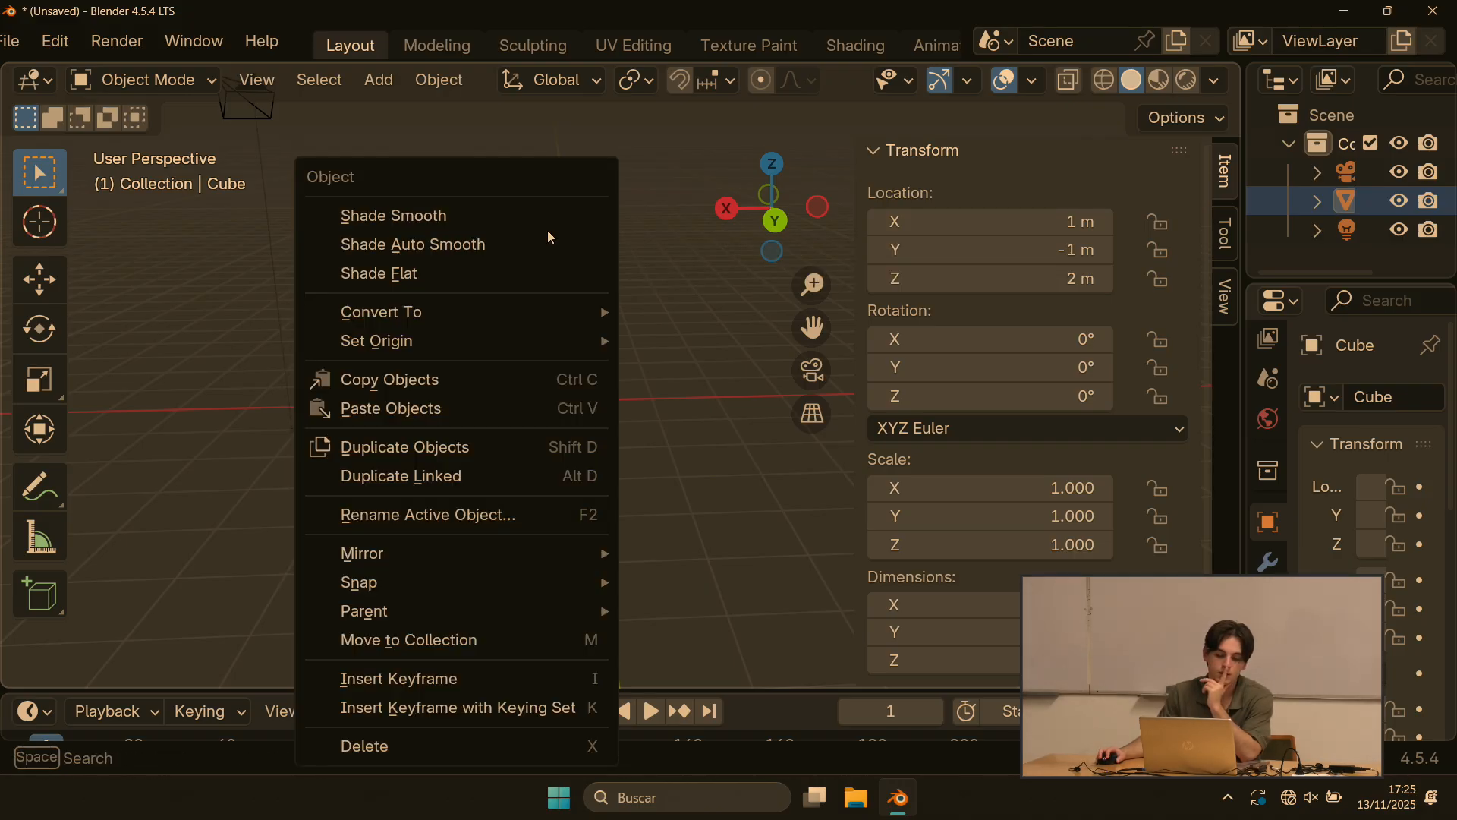
pyautogui.click(549, 216)
# Step: Examine the smooth shading across the cube's faces from several angles and distances
pyautogui.moveTo(549, 216)
pyautogui.mouseDown(button='middle')
pyautogui.moveTo(595, 258)
pyautogui.moveTo(413, 226)
pyautogui.moveTo(573, 267)
pyautogui.moveTo(580, 326)
pyautogui.moveTo(656, 445)
pyautogui.mouseUp(button='middle')
pyautogui.scroll(1, 531, 226)
pyautogui.scroll(4, 671, 384)
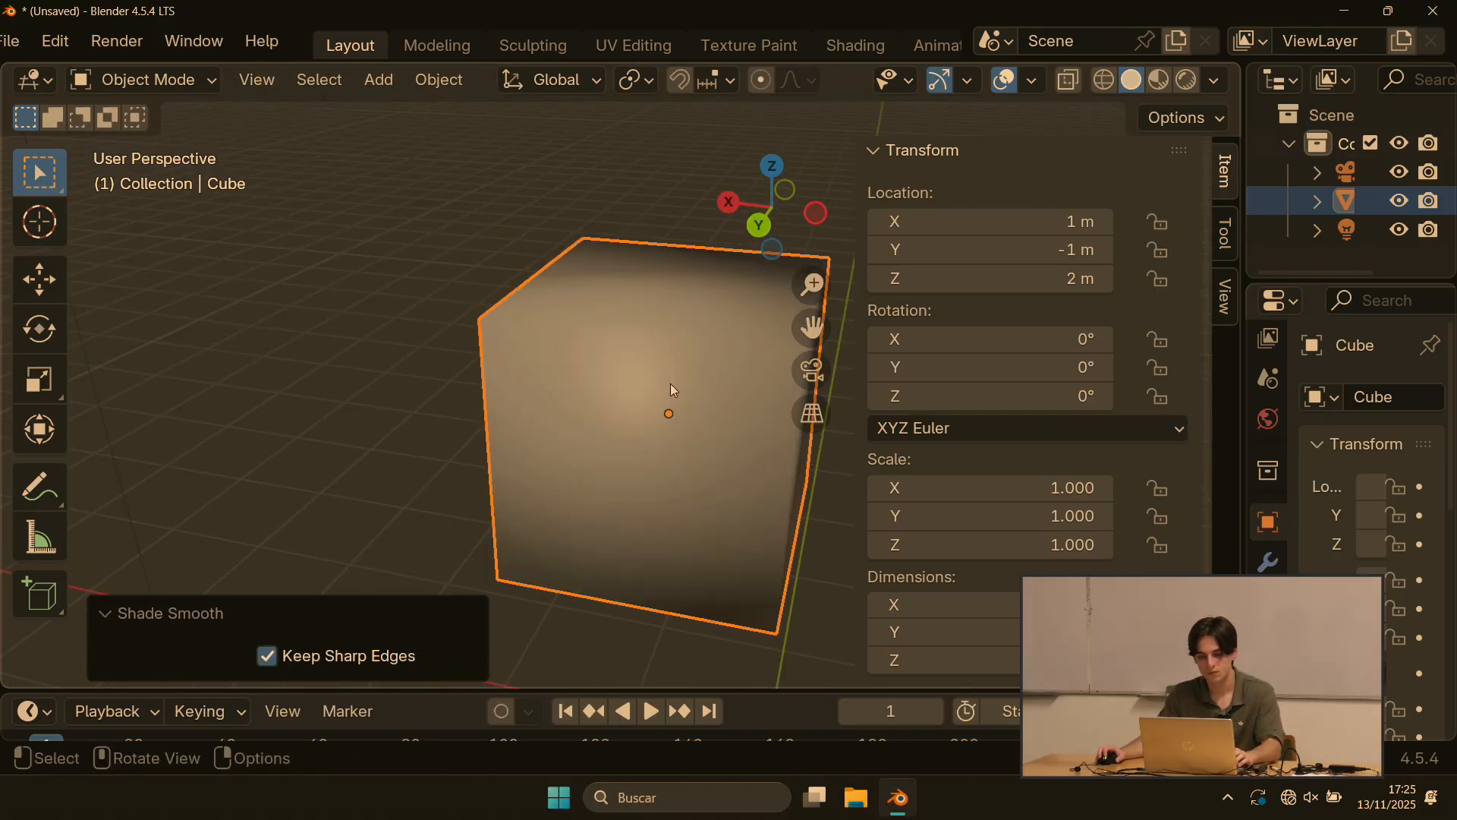
pyautogui.scroll(-1, 671, 384)
pyautogui.keyDown('shift'); pyautogui.moveTo(683, 395); pyautogui.dragTo(612, 340, button='middle'); pyautogui.keyUp('shift')
pyautogui.scroll(-2, 523, 348)
pyautogui.scroll(2, 581, 316)
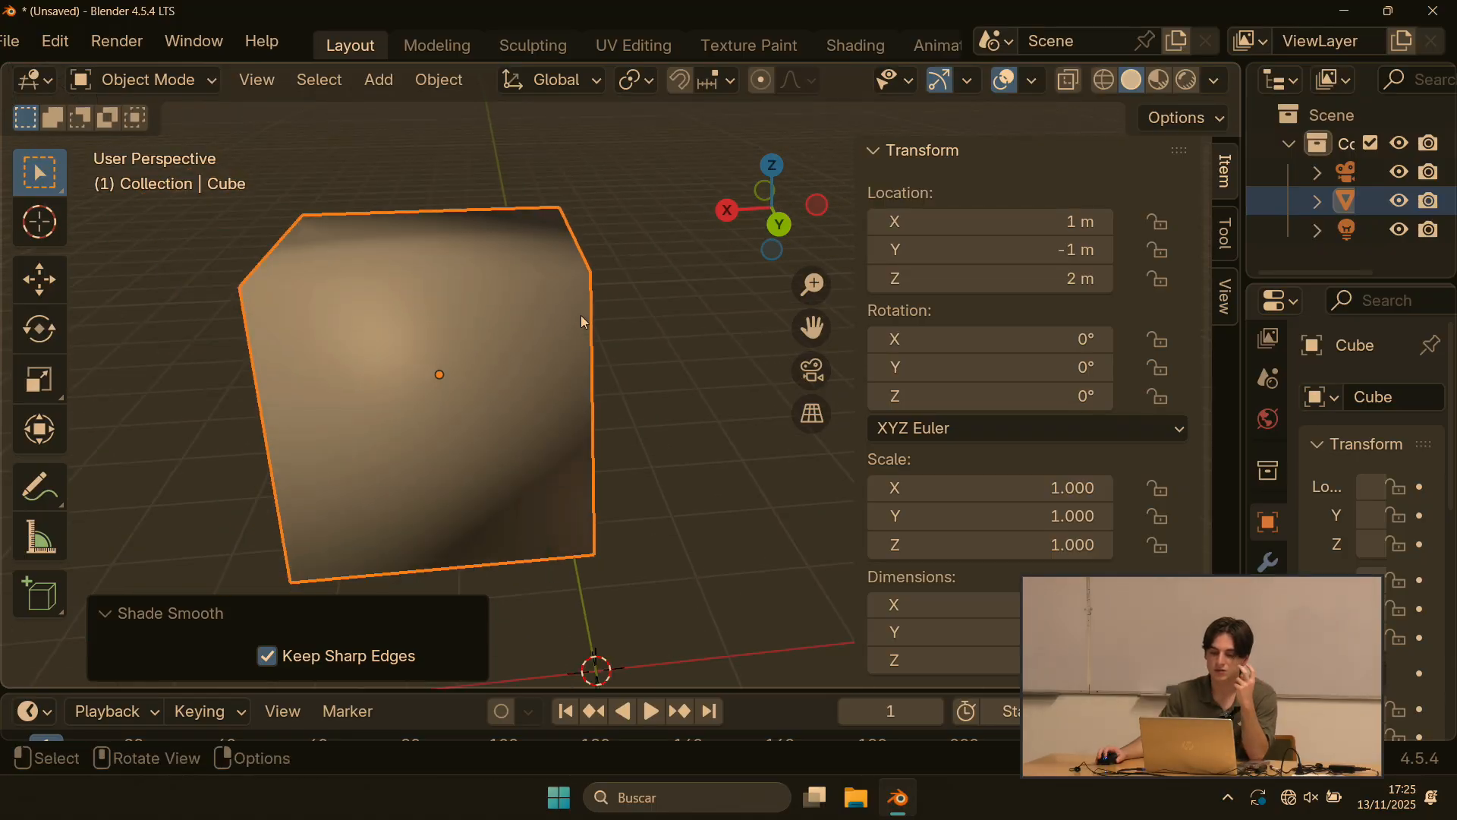
pyautogui.moveTo(581, 316)
pyautogui.mouseDown(button='middle')
pyautogui.moveTo(630, 272)
pyautogui.moveTo(759, 231)
pyautogui.moveTo(569, 283)
pyautogui.moveTo(586, 291)
pyautogui.mouseUp(button='middle')
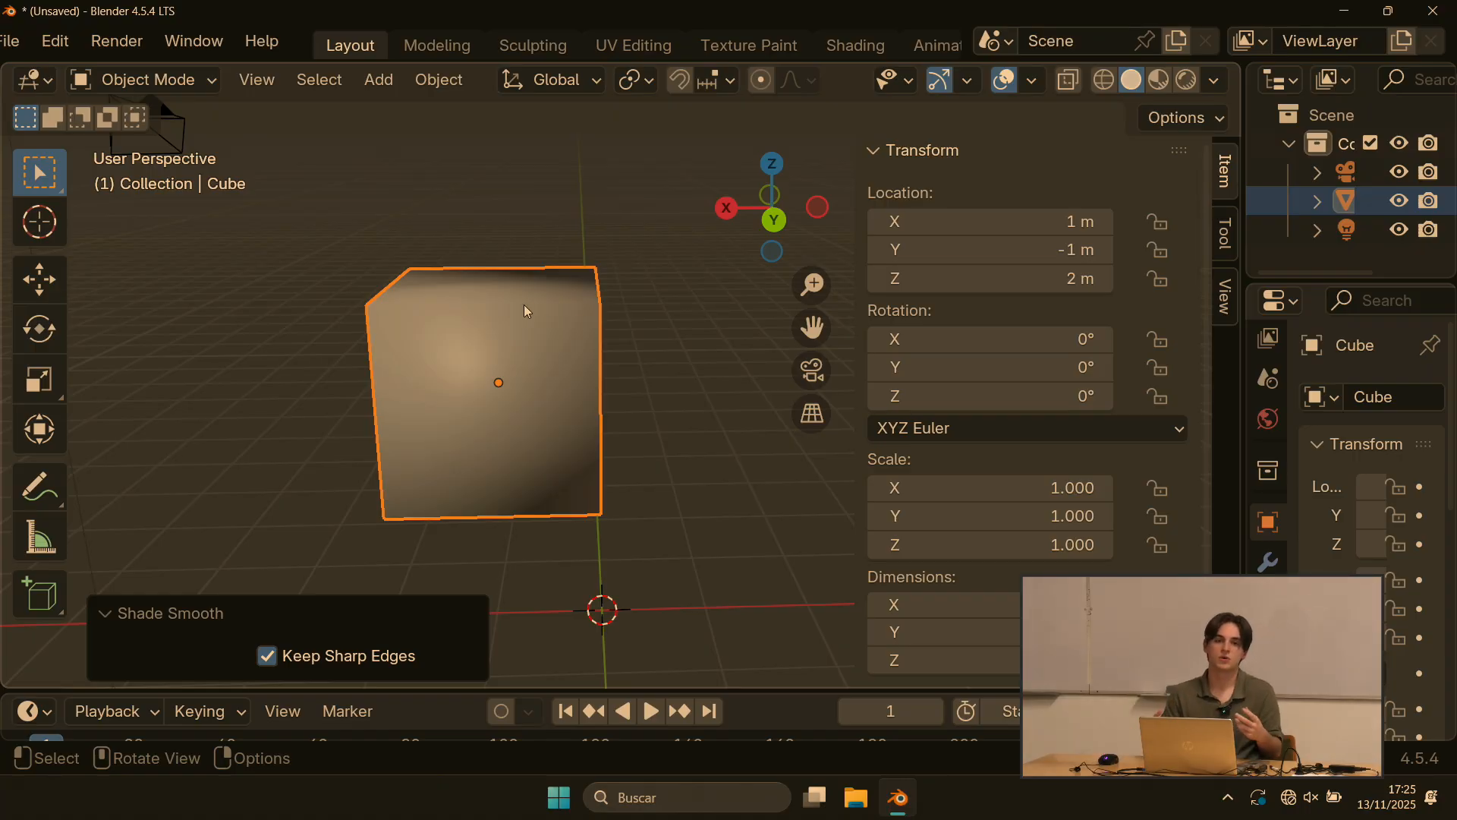
# Step: Set the cube's origin to the 3D cursor
pyautogui.rightClick(458, 334)
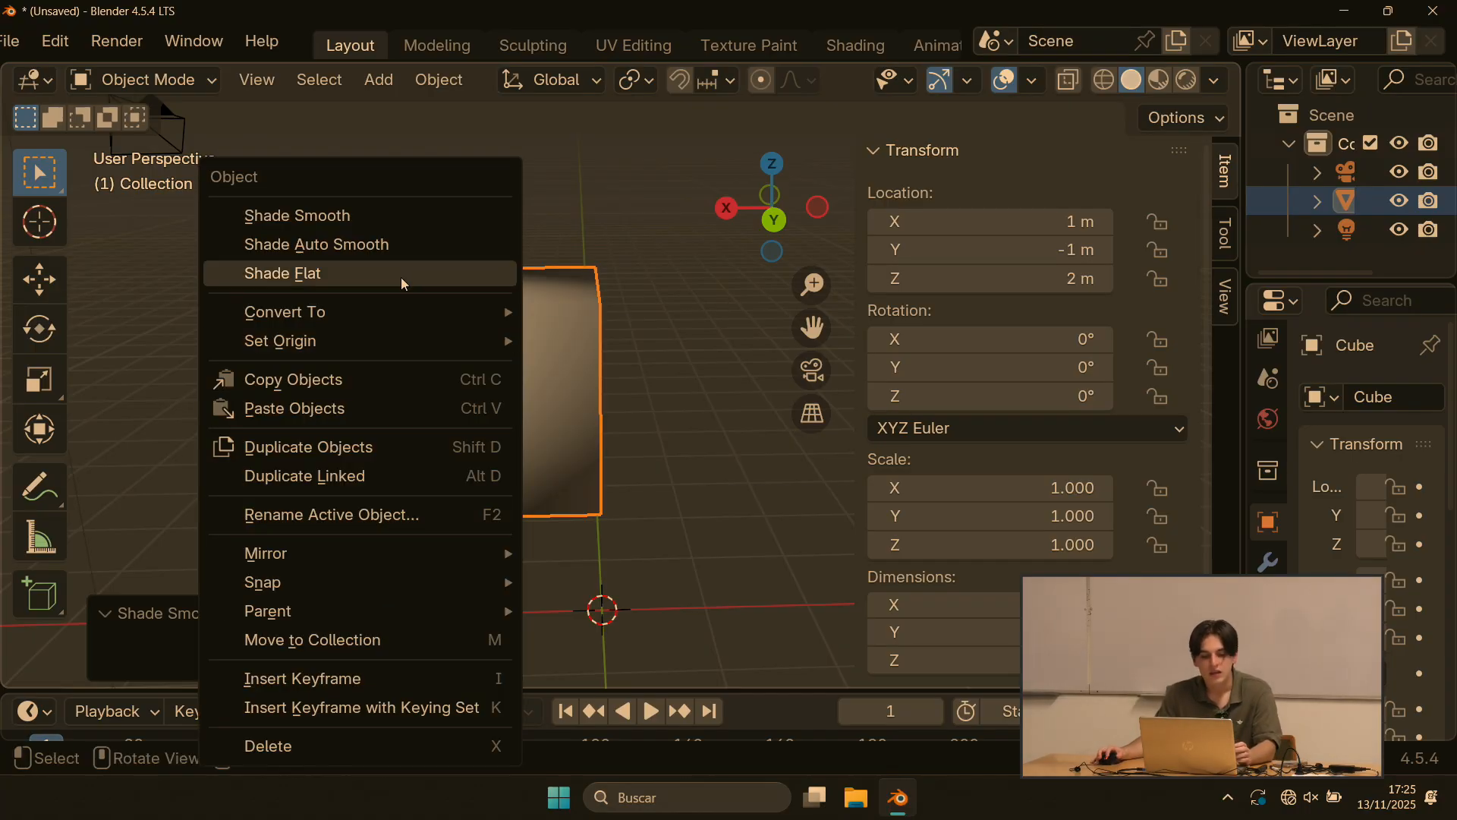
pyautogui.moveTo(381, 334)
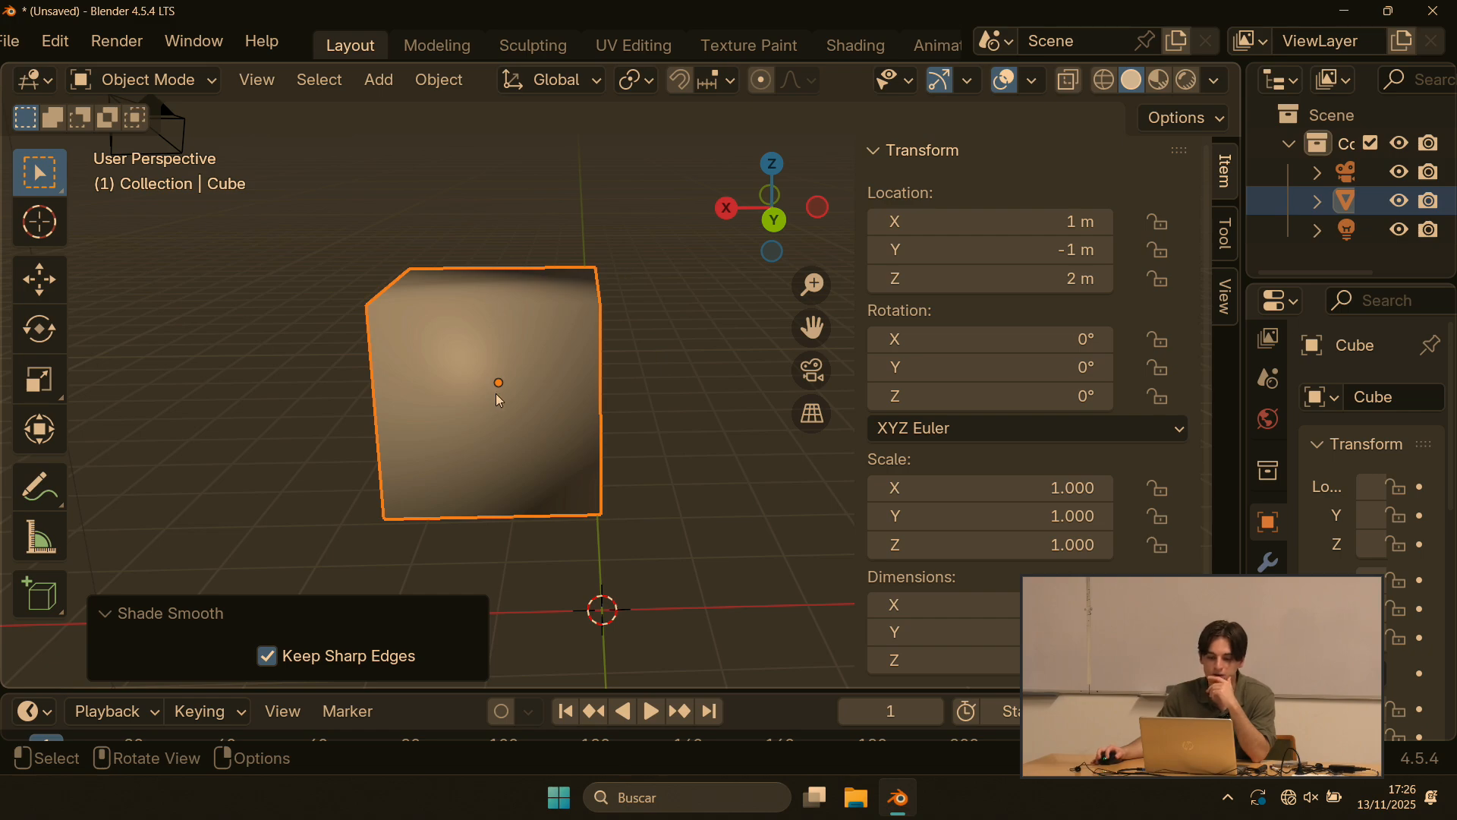
pyautogui.rightClick(508, 323)
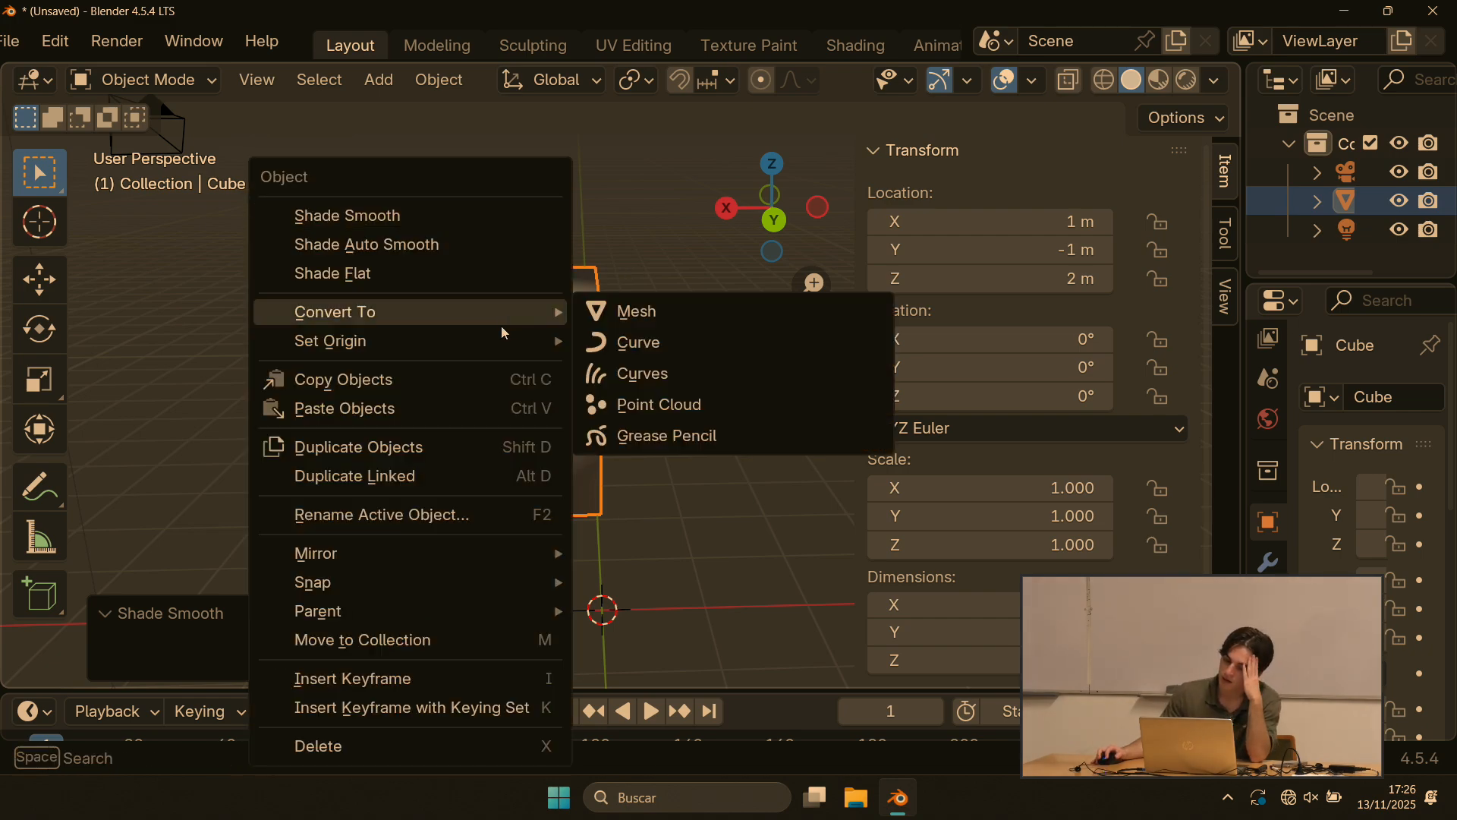
pyautogui.moveTo(422, 357)
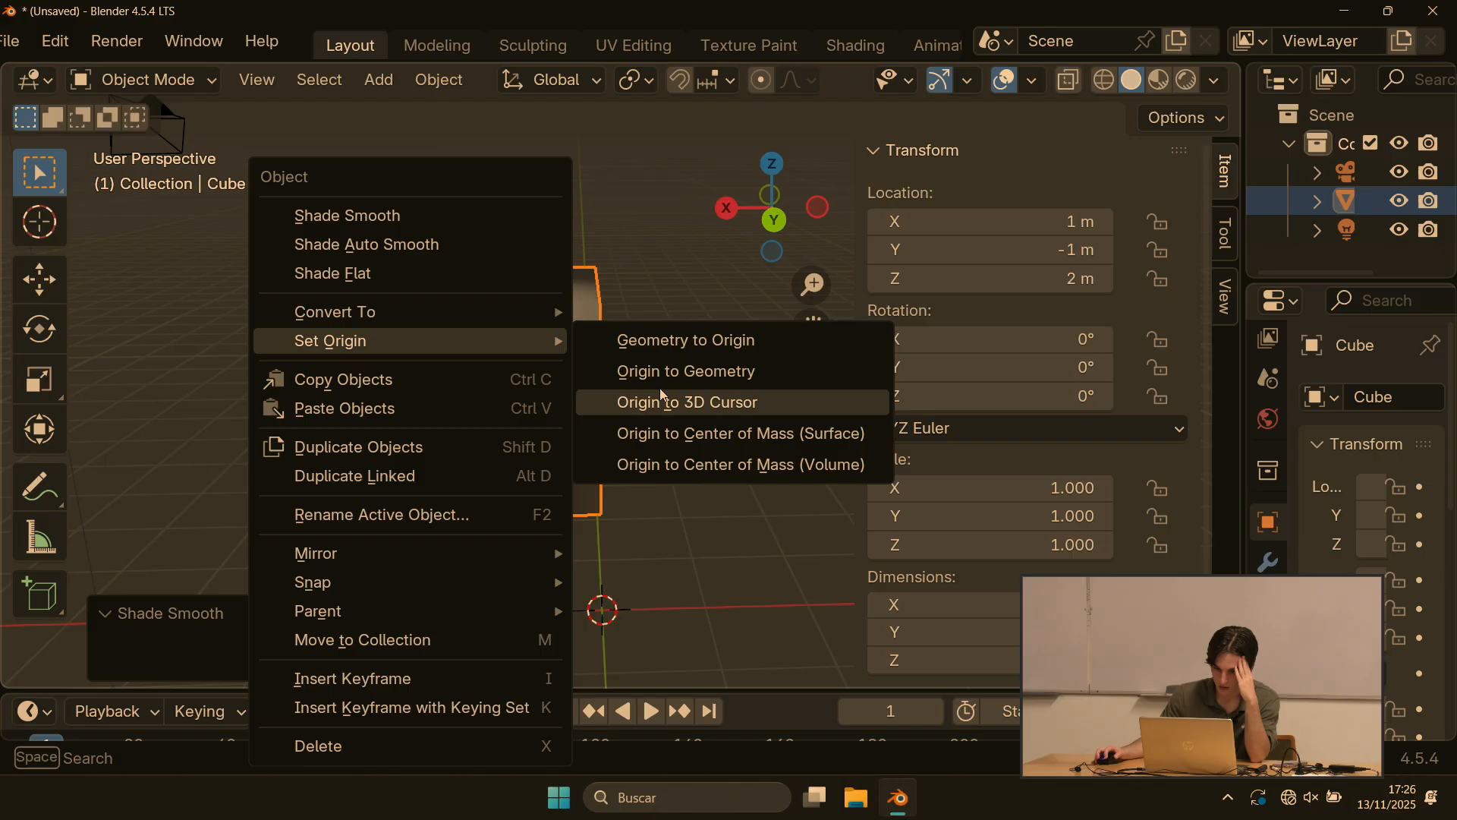
pyautogui.click(692, 406)
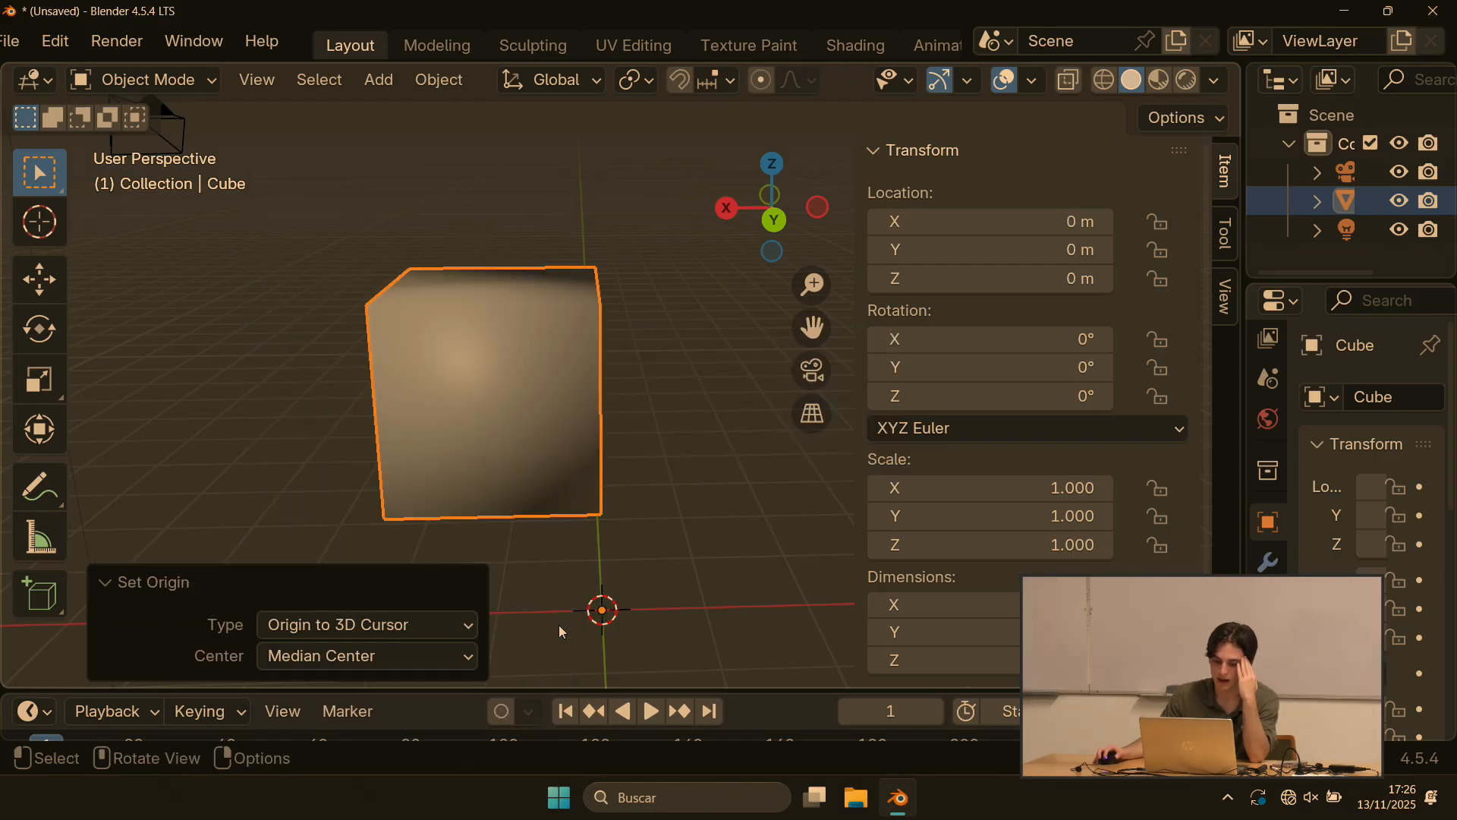
# Step: Set the cube's origin to its geometry
pyautogui.rightClick(505, 425)
pyautogui.moveTo(575, 342)
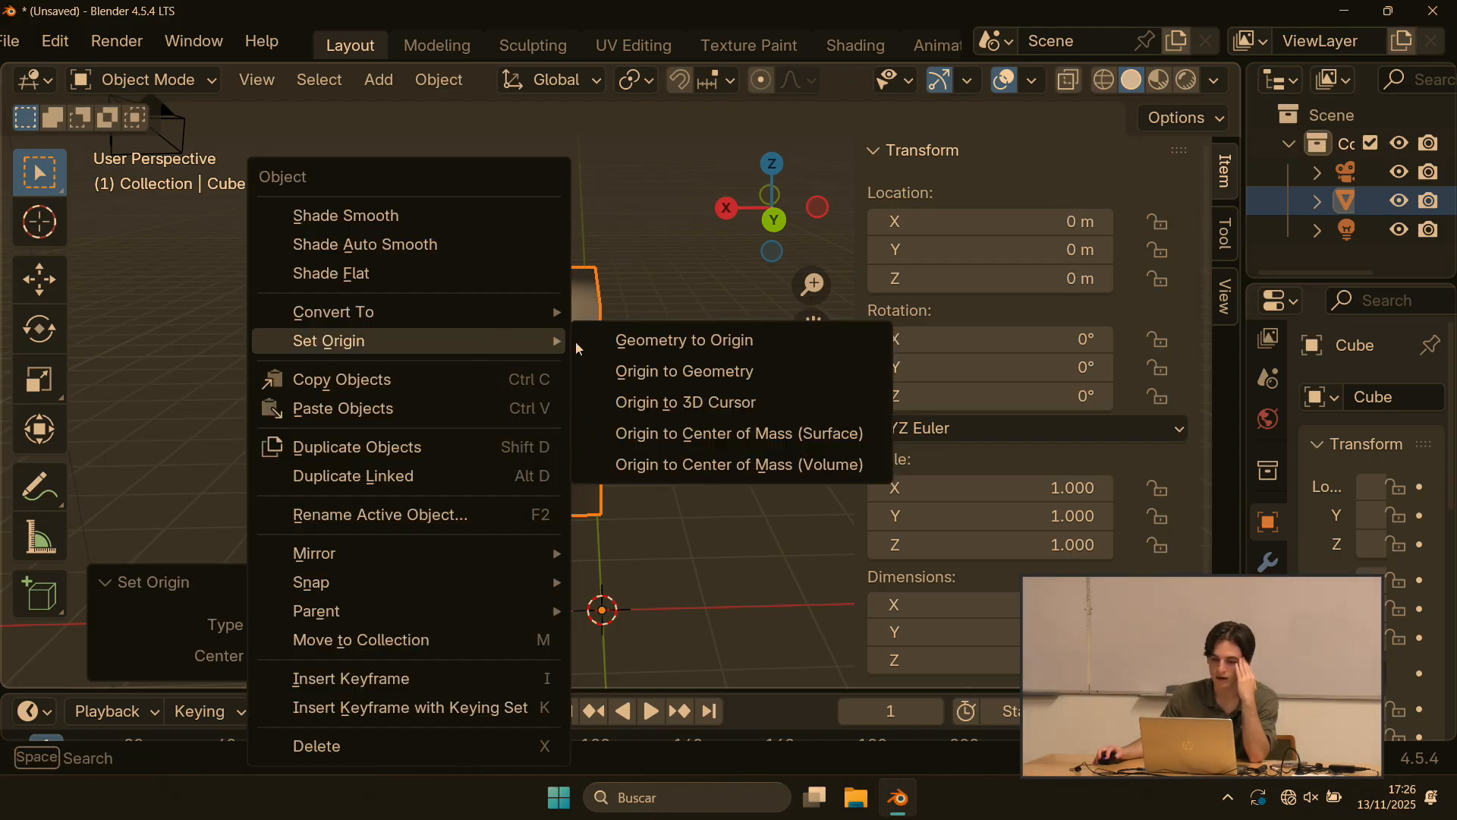
pyautogui.click(672, 368)
pyautogui.scroll(-5, 640, 372)
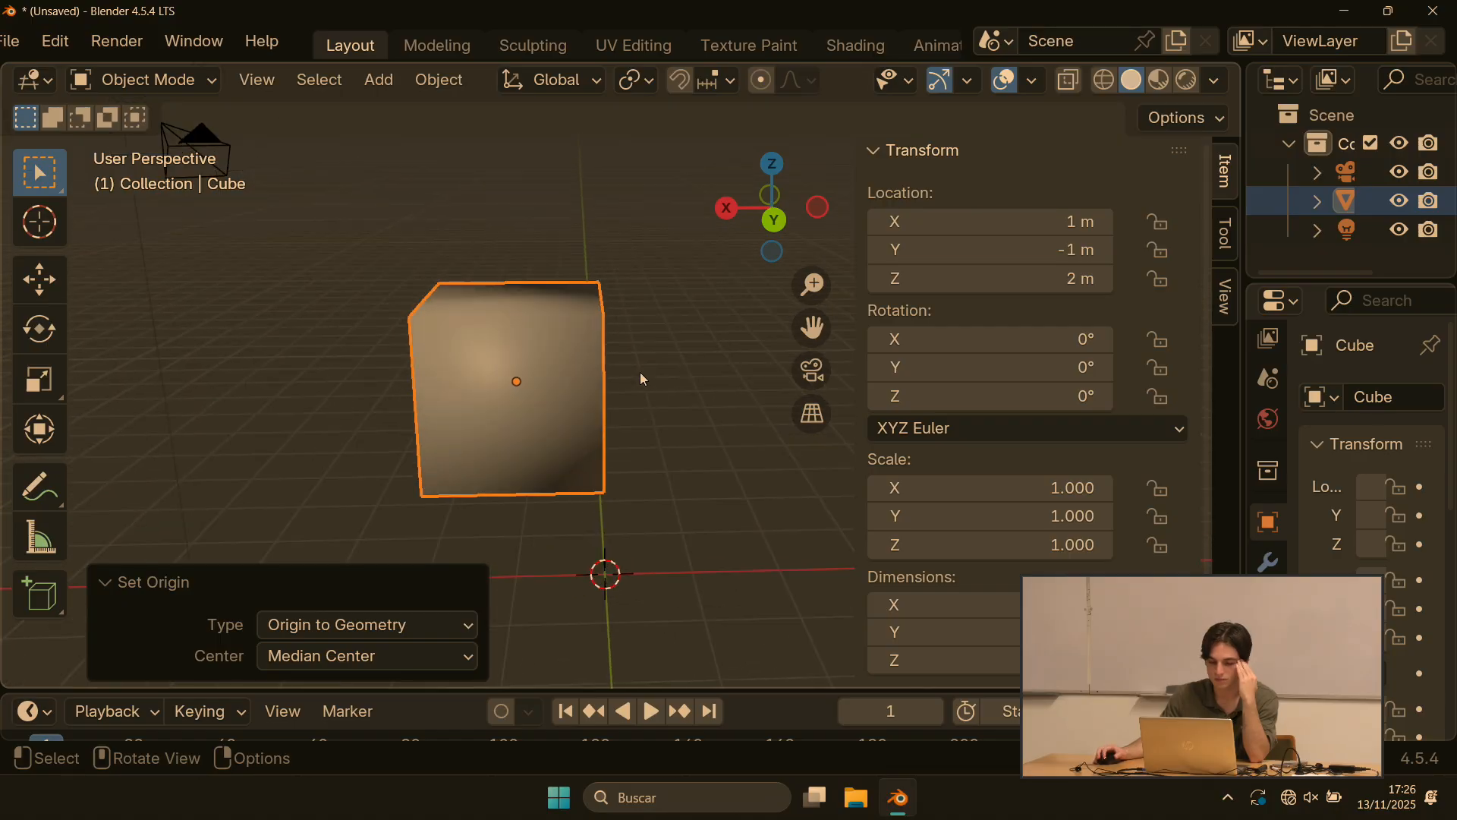
pyautogui.scroll(1, 564, 373)
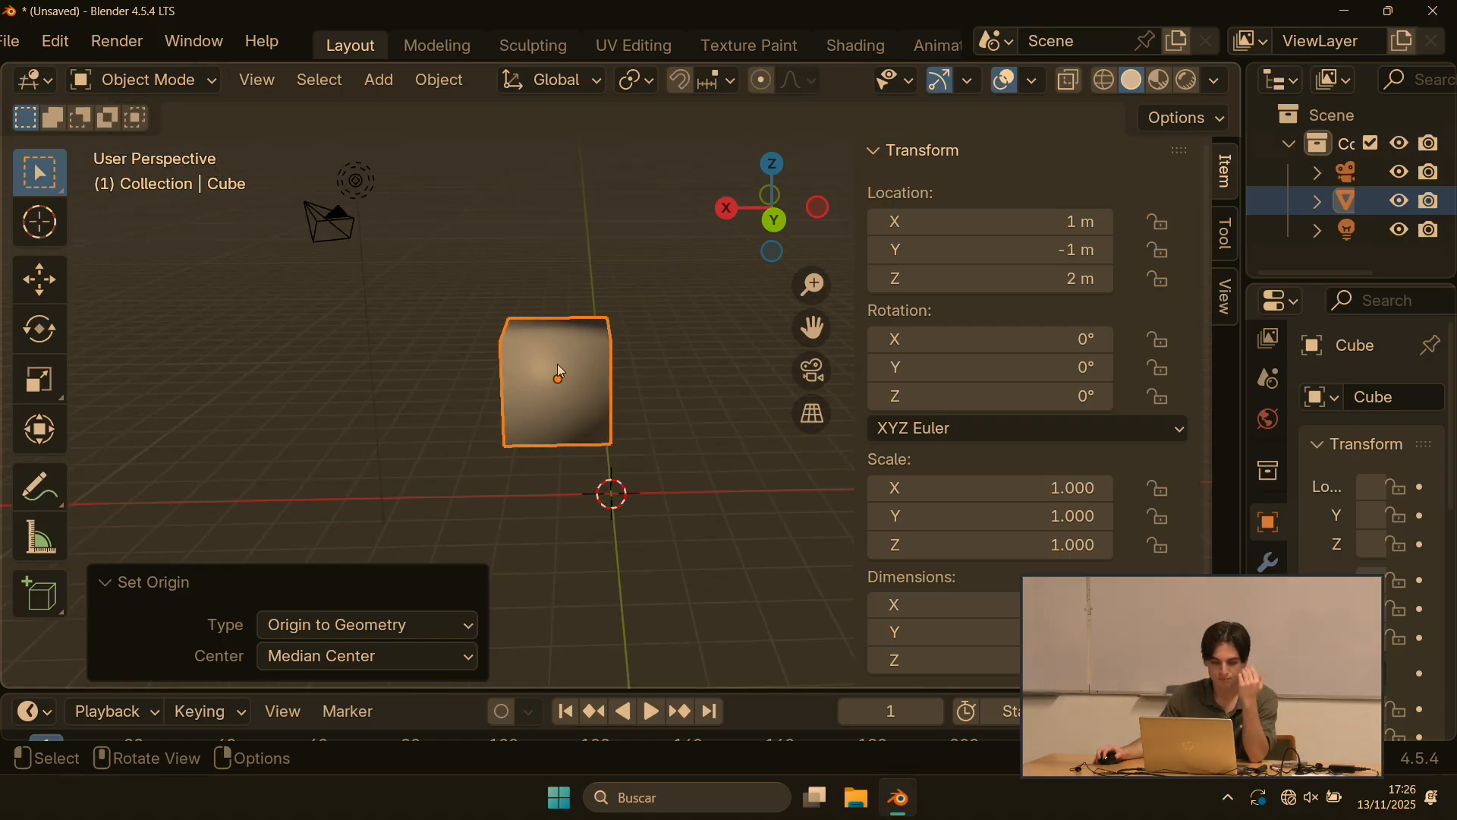
# Step: Duplicate the cube and place the copy about 3.35 m in X, -0.31 m in Y and 0.51 m in Z from the original
pyautogui.rightClick(556, 363)
pyautogui.moveTo(522, 340)
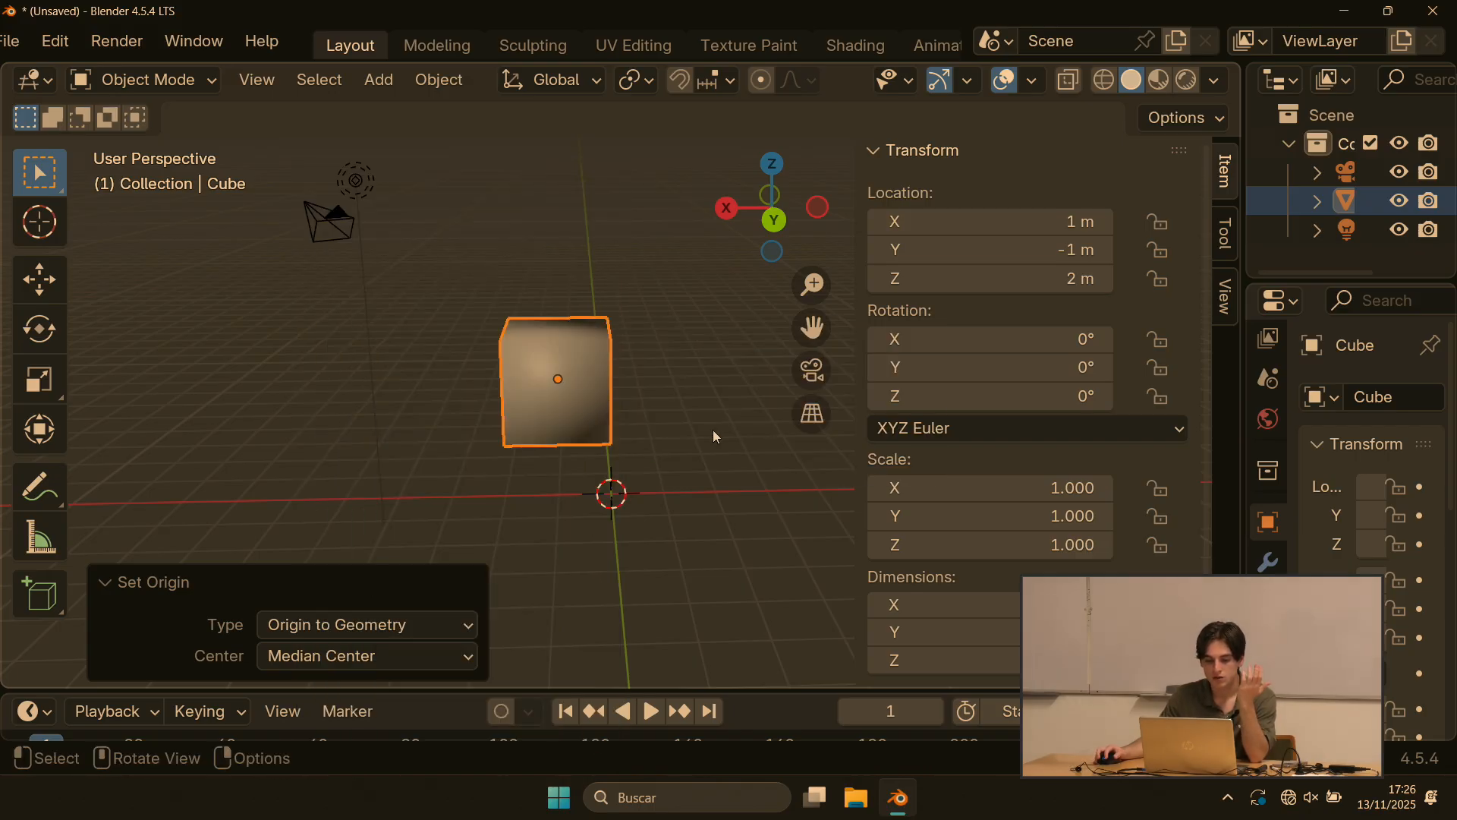
pyautogui.hotkey('shift', 'd')
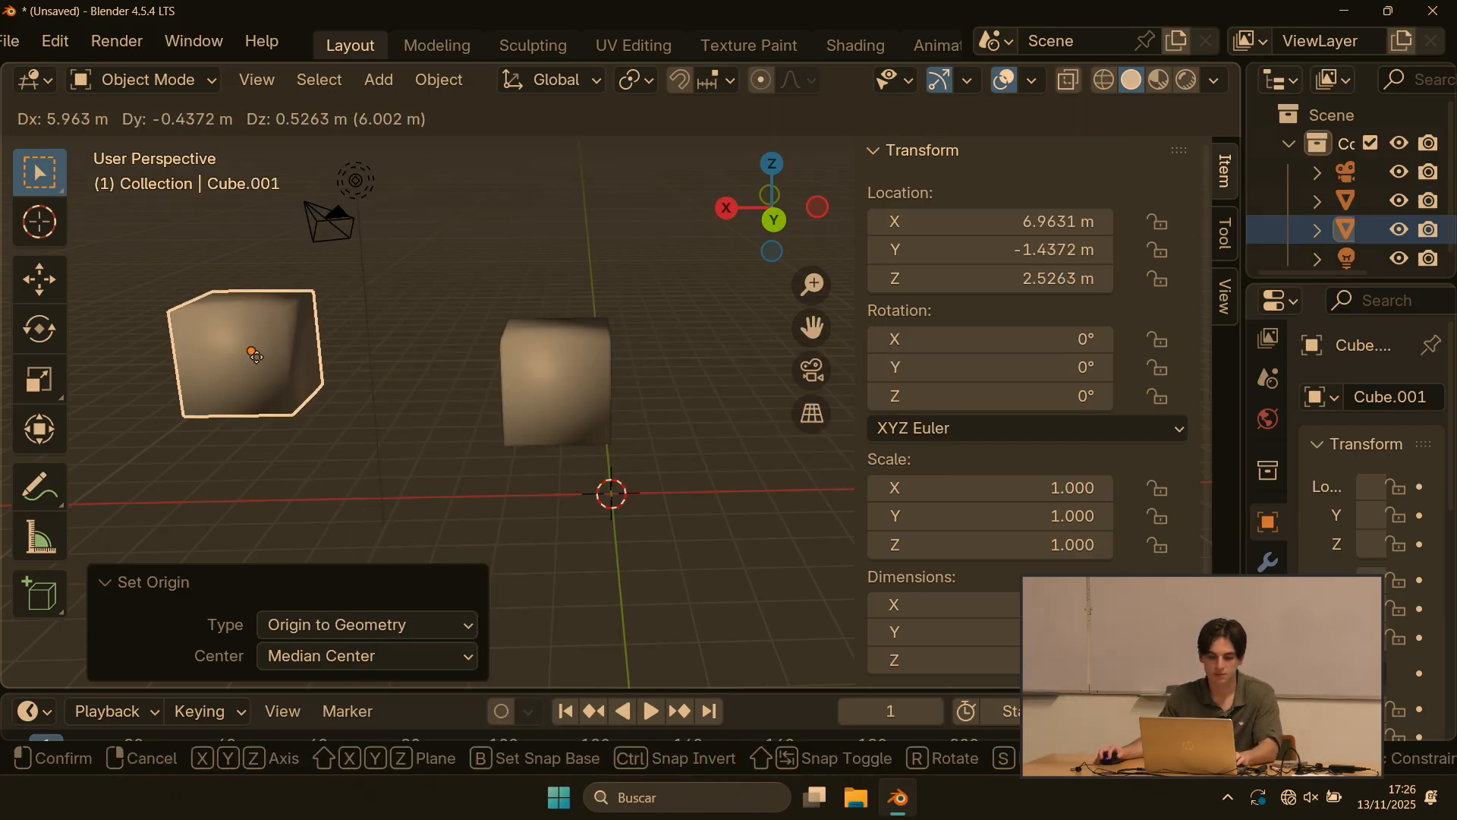
pyautogui.click(393, 360)
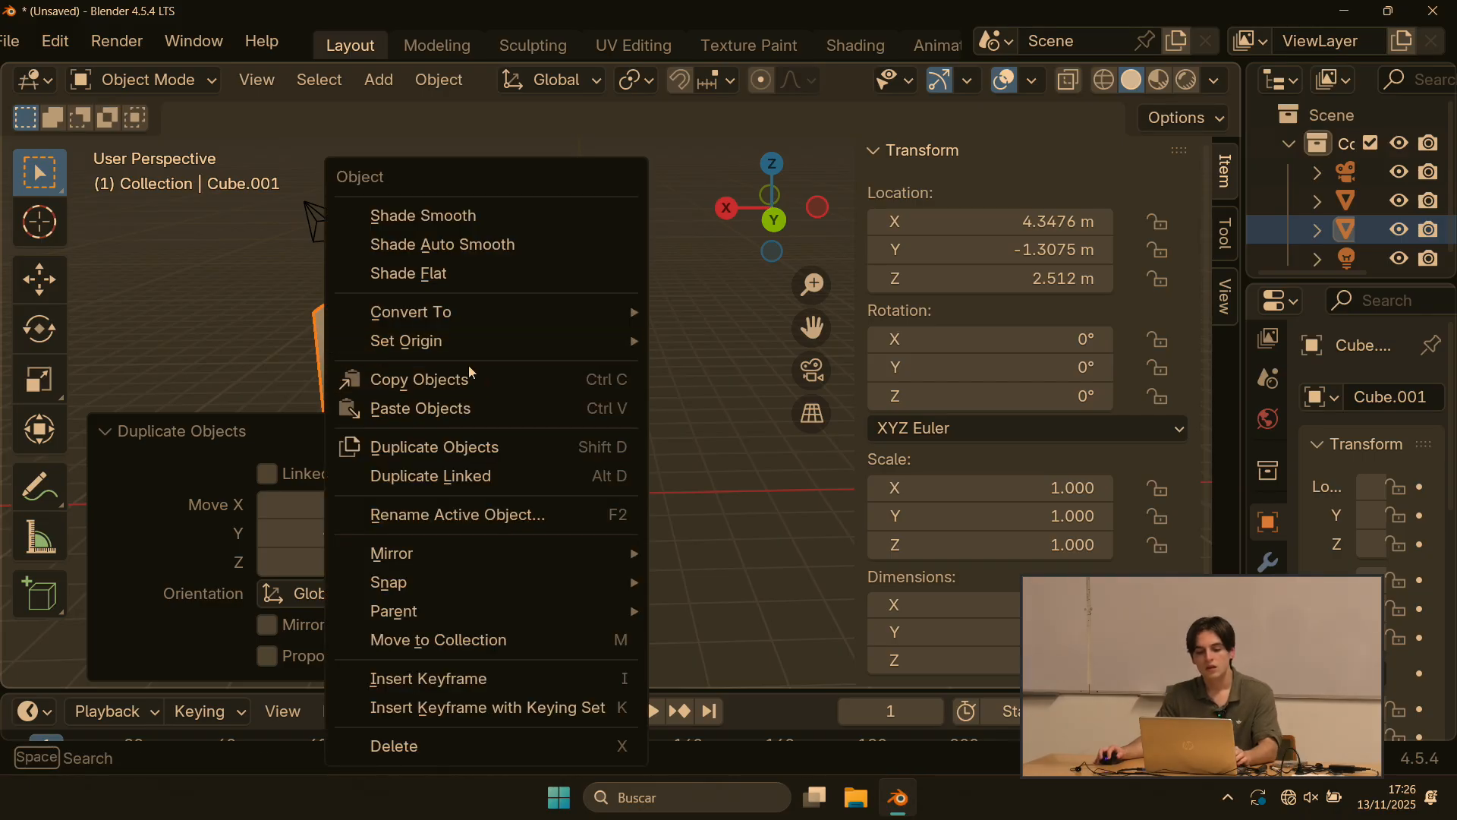
# Step: Parent the original cube to its duplicate using the Object parent type
pyautogui.moveTo(407, 557)
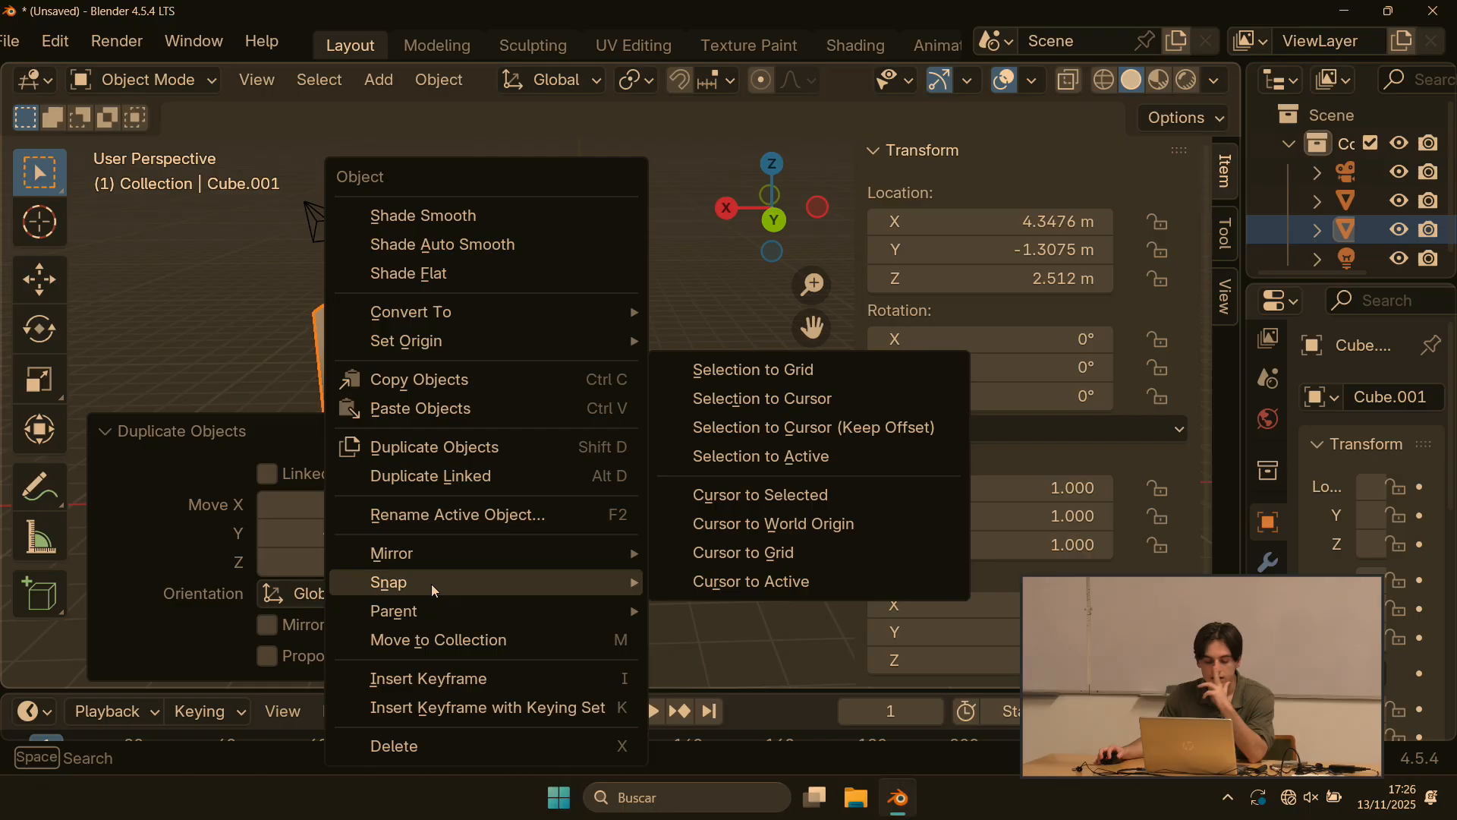
pyautogui.moveTo(472, 623)
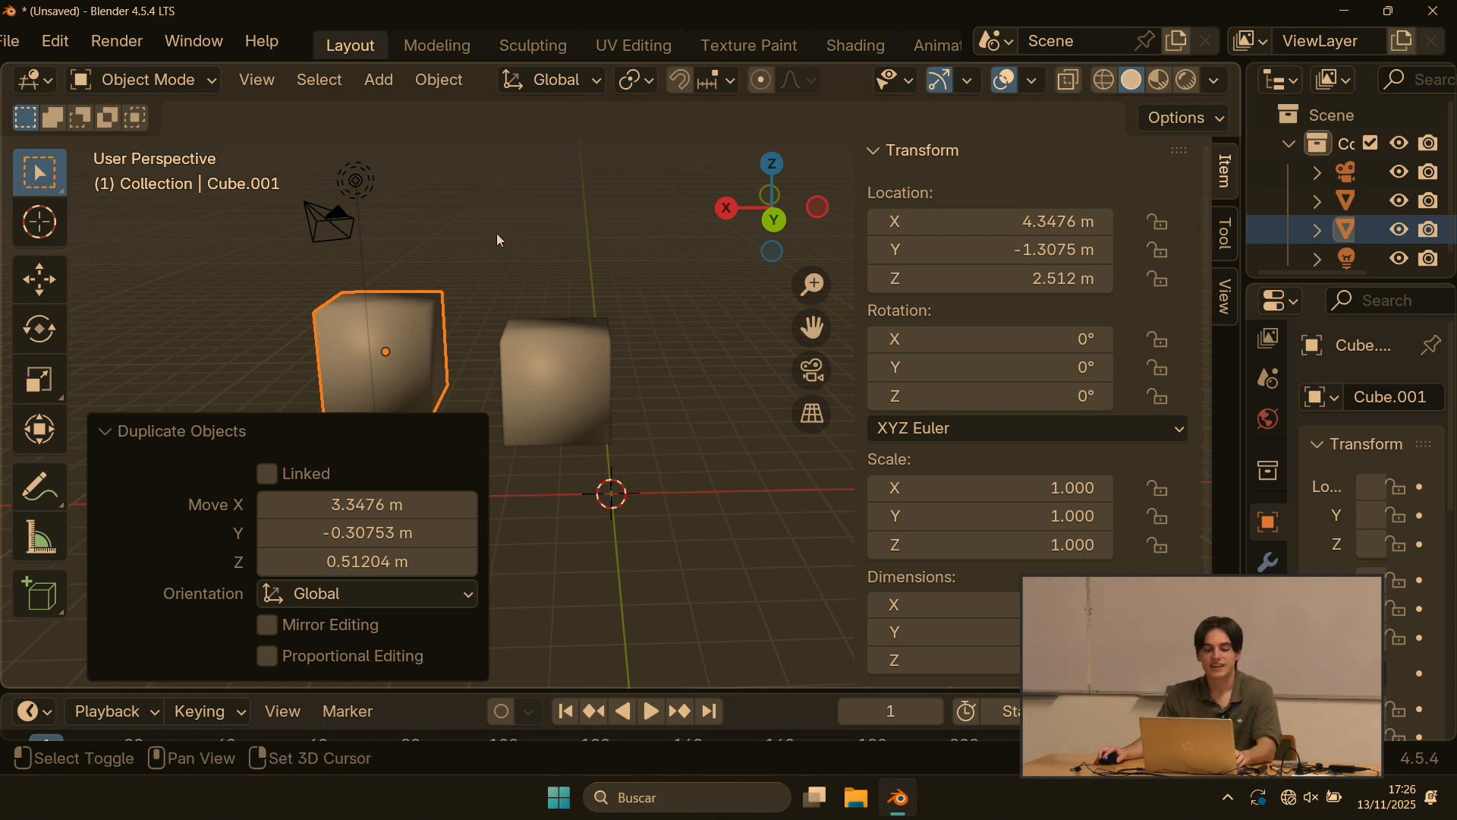
pyautogui.keyDown('shift'); pyautogui.moveTo(497, 234); pyautogui.dragTo(695, 311, button='middle'); pyautogui.keyUp('shift')
pyautogui.click(695, 319)
pyautogui.click(578, 318)
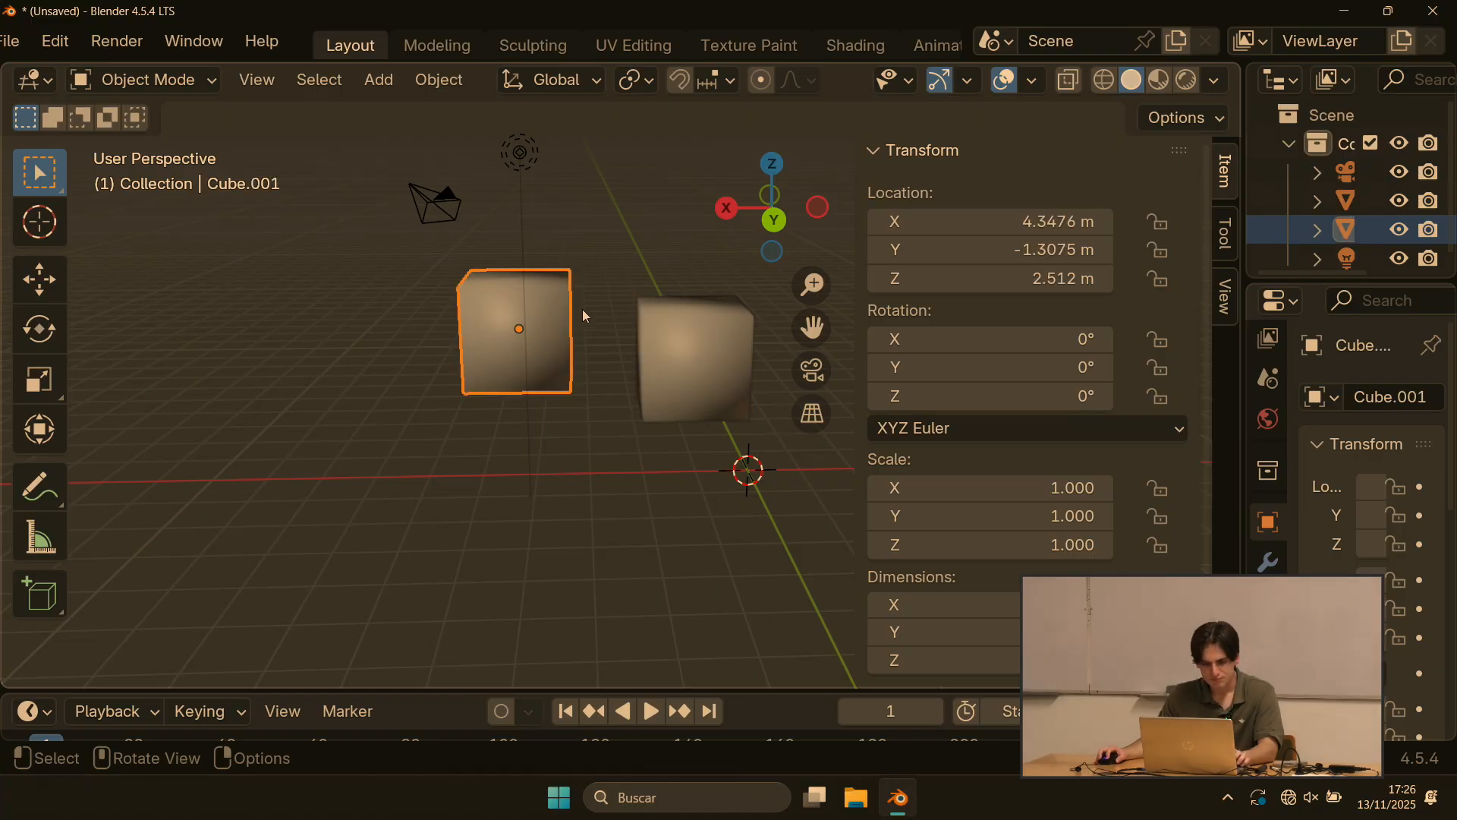
pyautogui.click(676, 324)
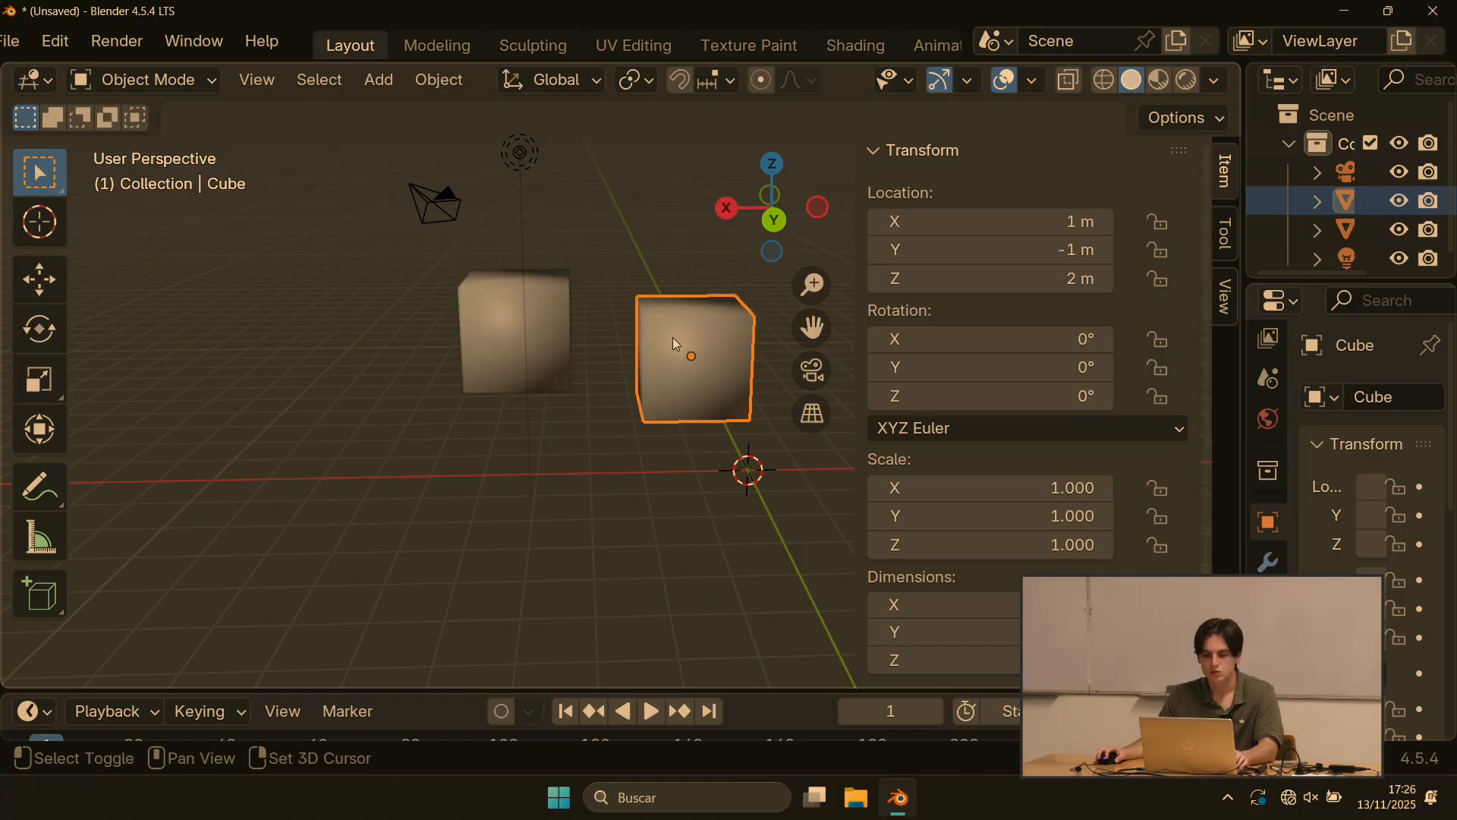
pyautogui.keyDown('shift'); pyautogui.click(549, 315); pyautogui.keyUp('shift')
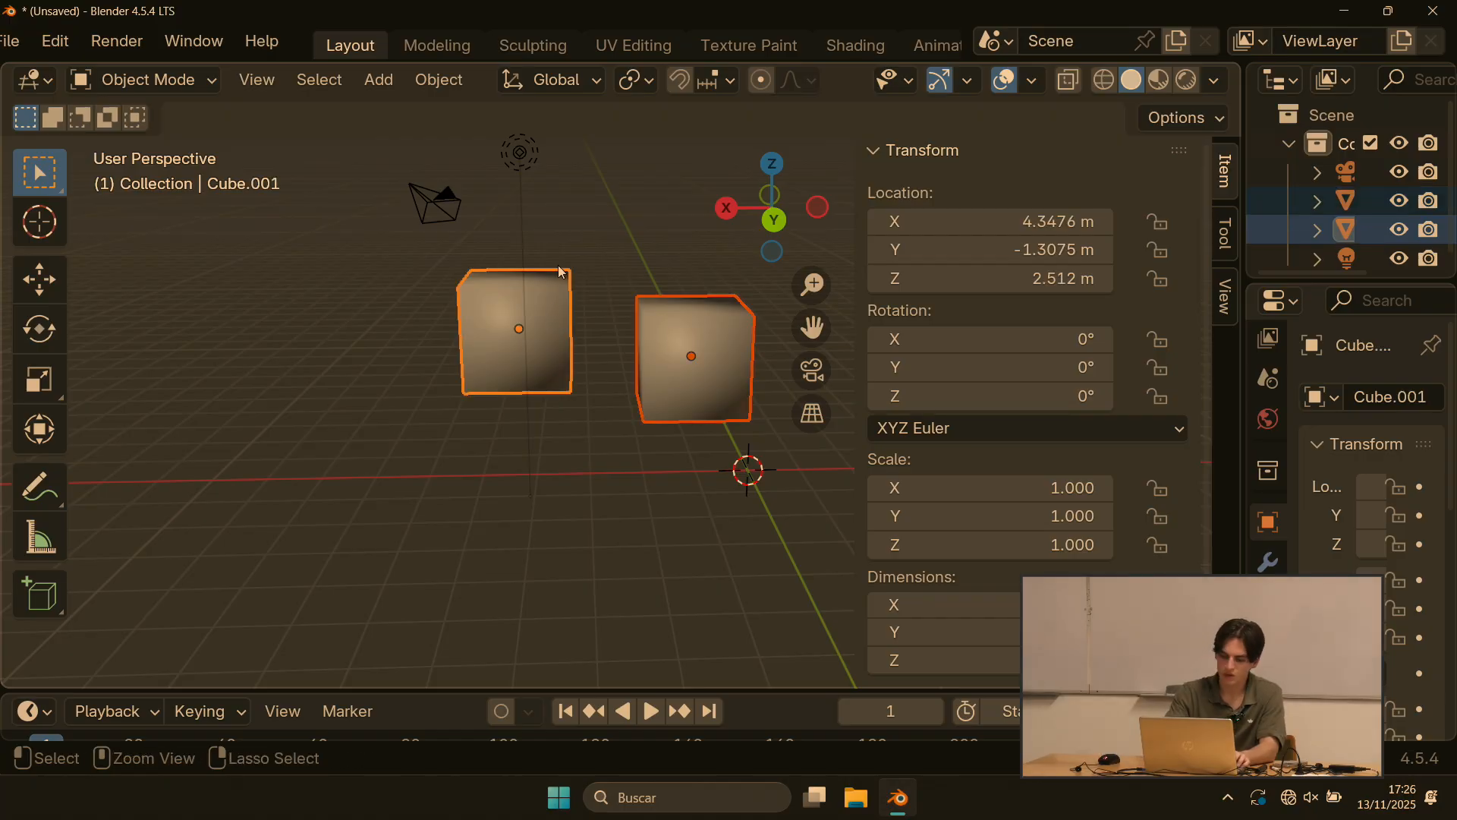
pyautogui.hotkey('ctrl', 'p')
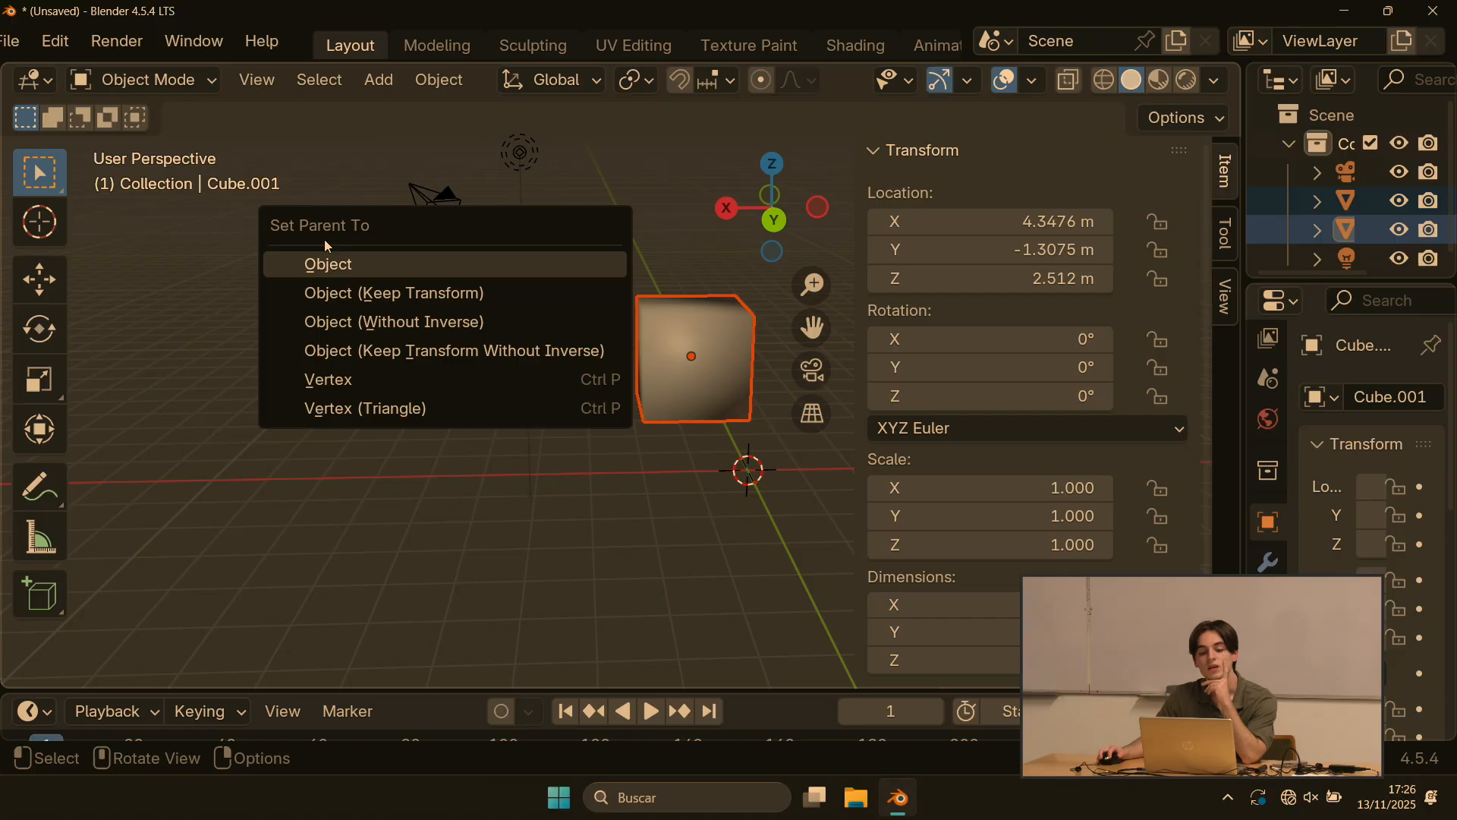
pyautogui.click(339, 266)
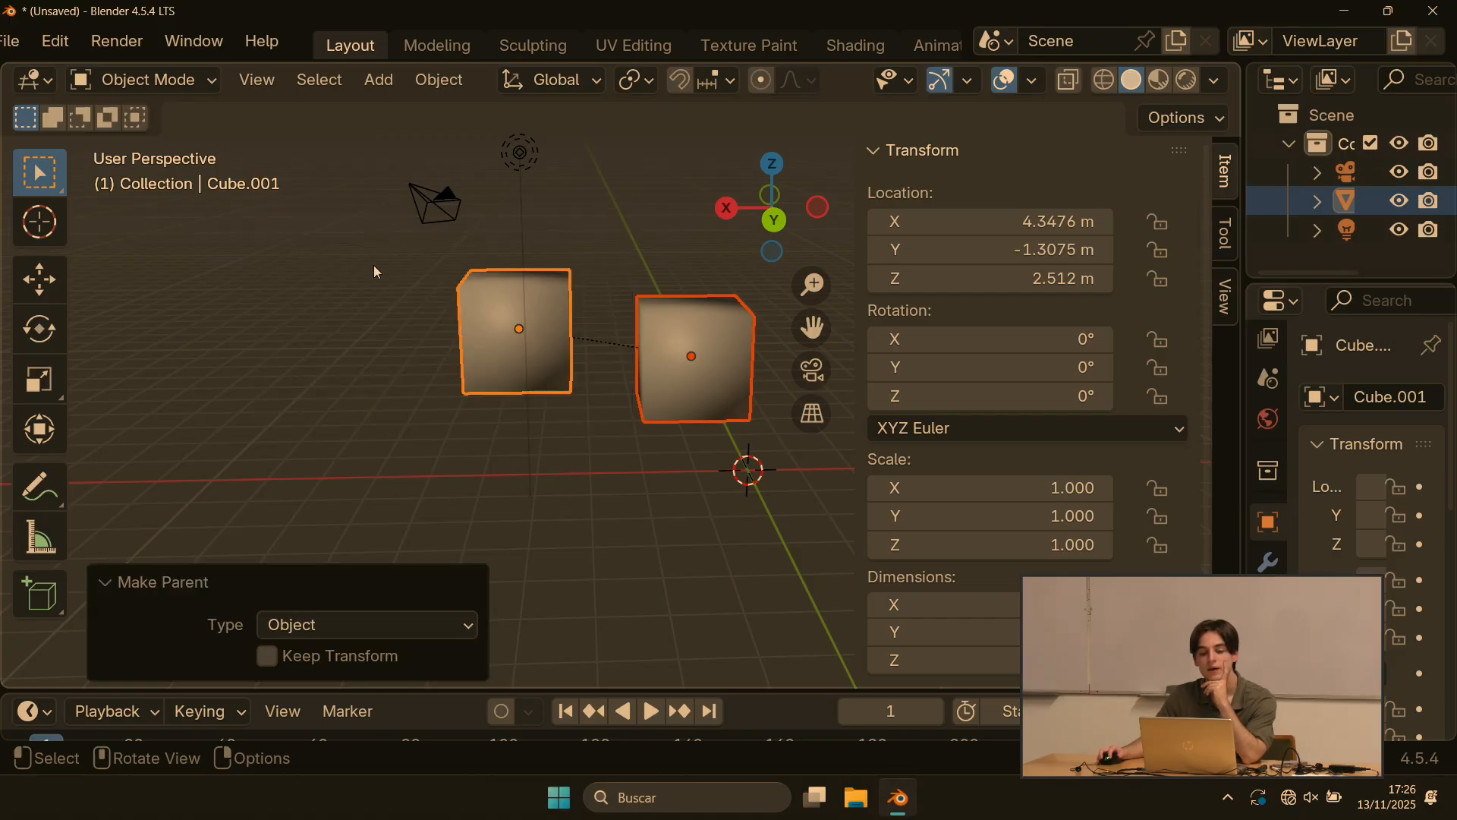
# Step: Try moving, rotating and scaling the parent cube to show its effect on the child, and cancel the transforms
pyautogui.click(460, 335)
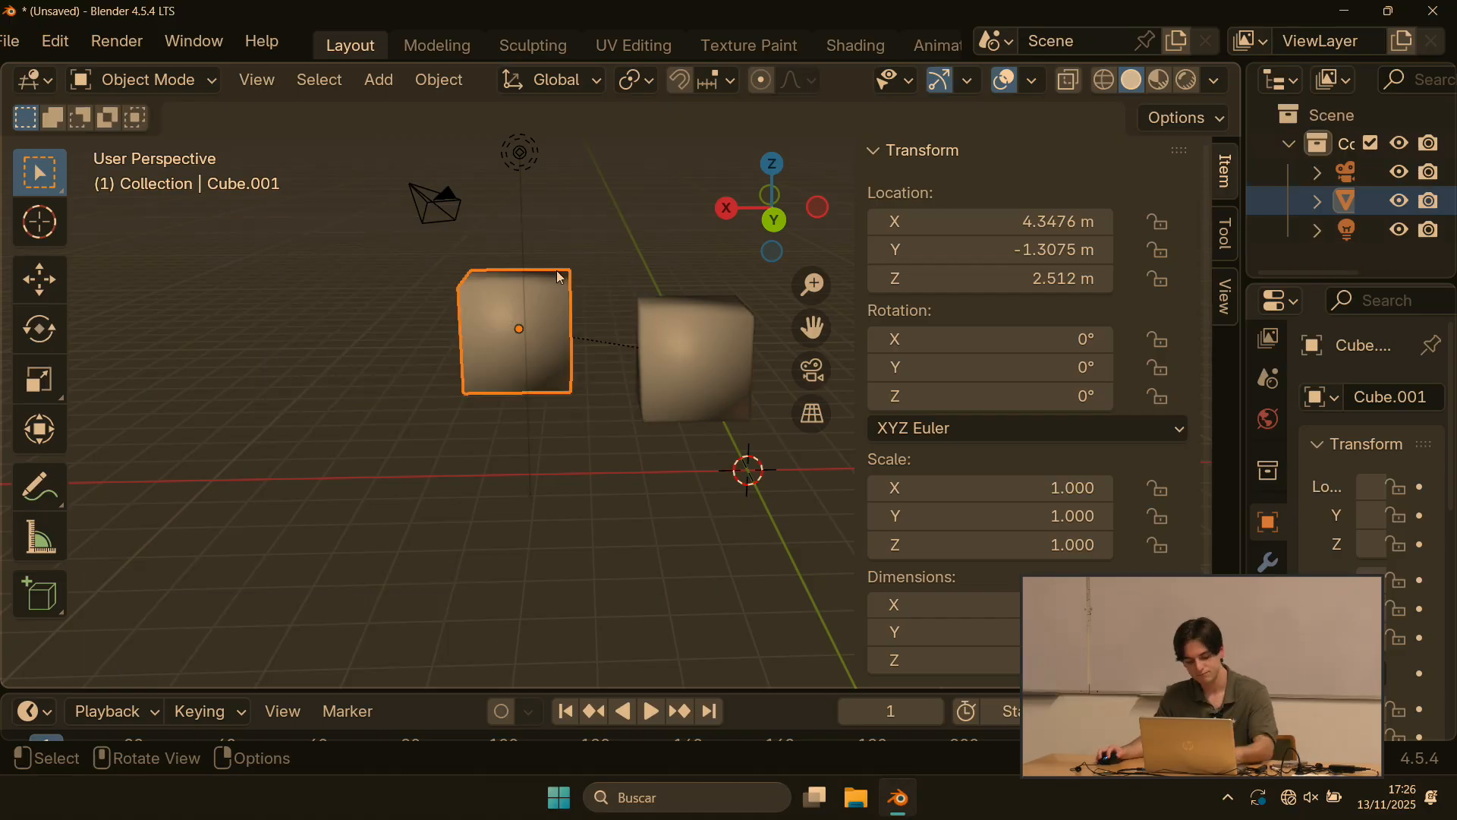
pyautogui.press('g')
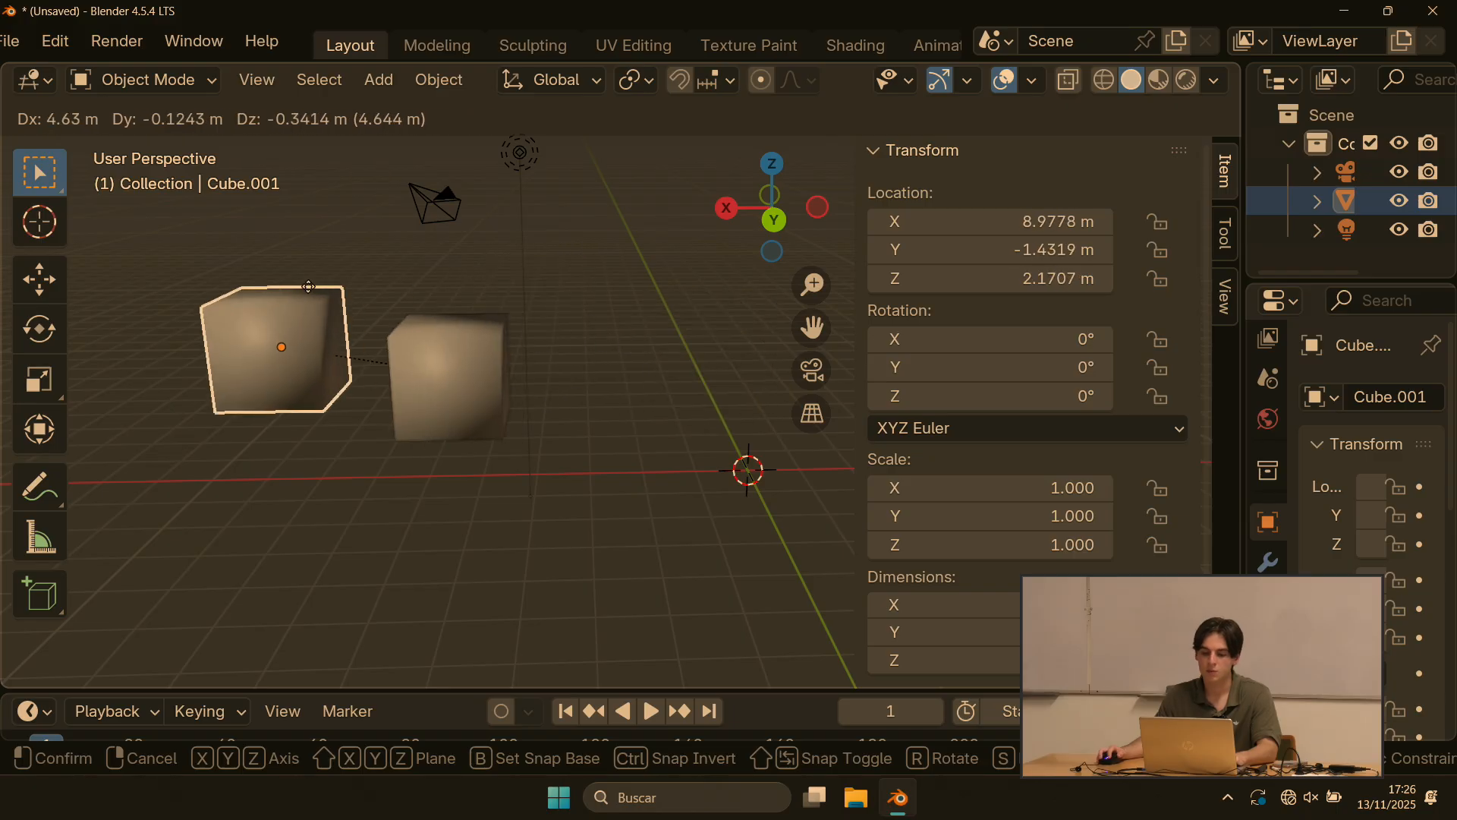
pyautogui.press('r')
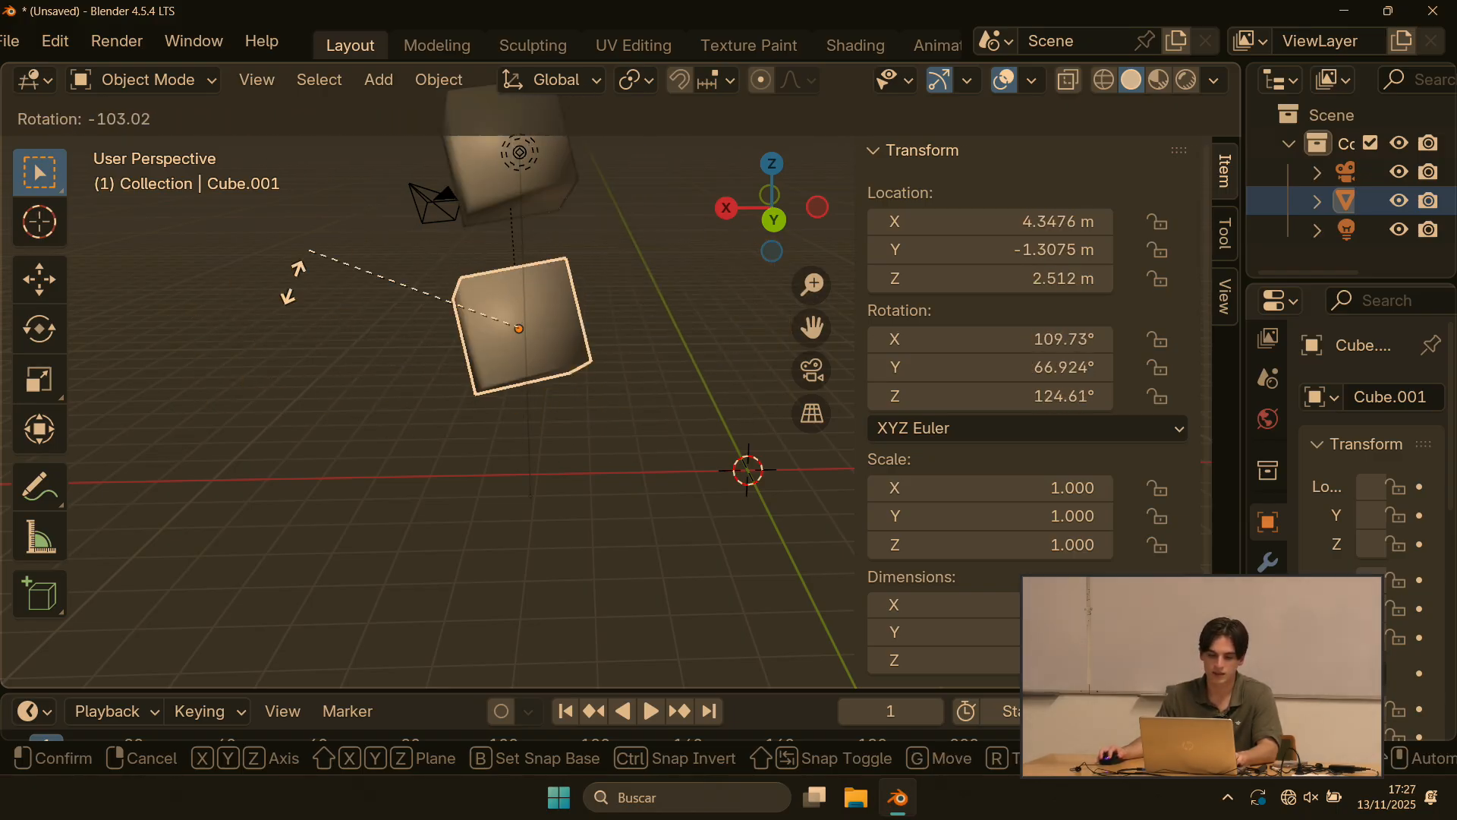
pyautogui.press('s')
pyautogui.press('Escape')
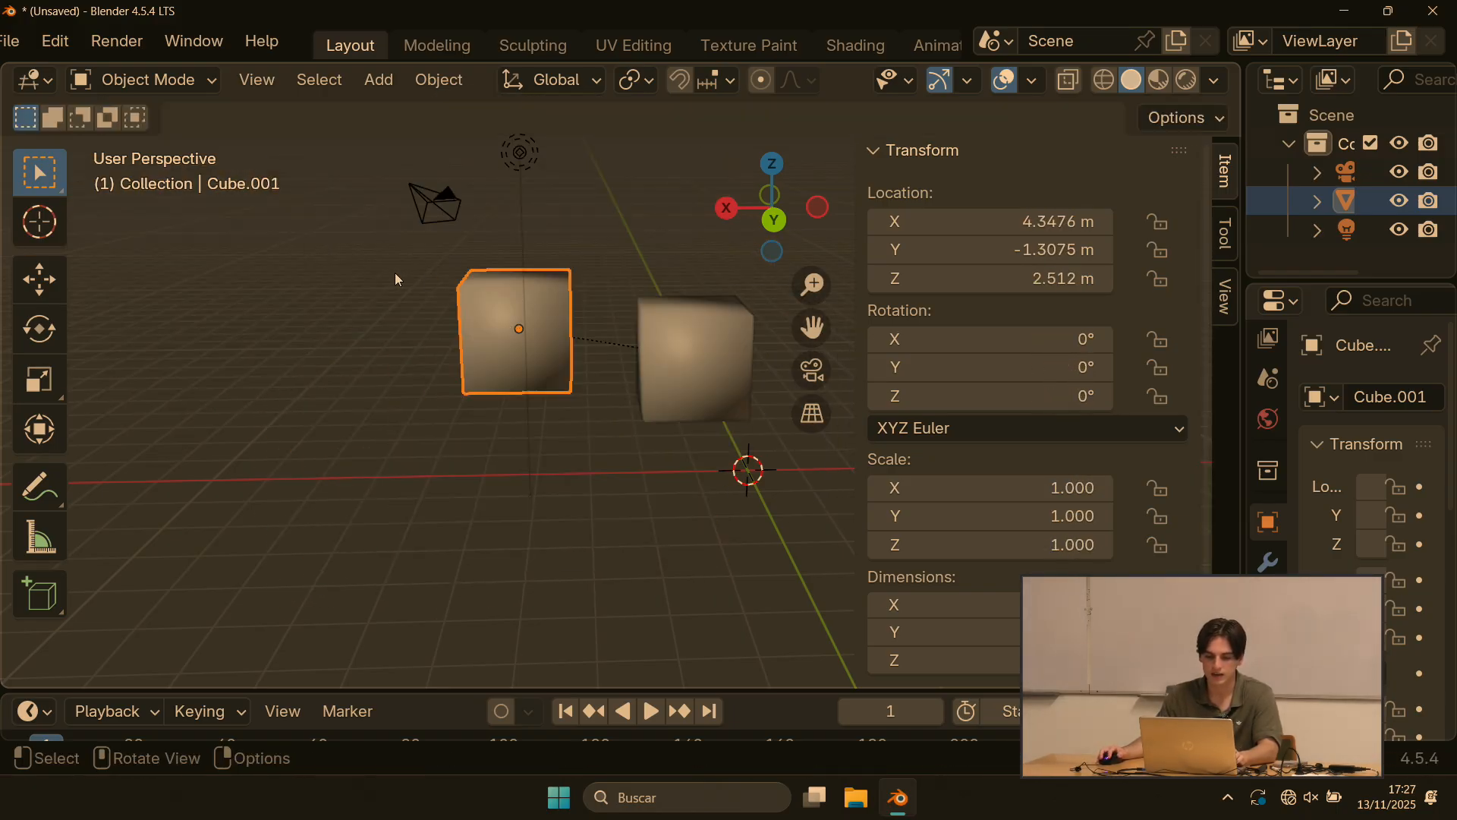
# Step: Try moving the child cube on its own, away from its parent, and cancel the move
pyautogui.keyDown('shift'); pyautogui.moveTo(719, 438); pyautogui.dragTo(478, 518, button='middle'); pyautogui.keyUp('shift')
pyautogui.scroll(2, 472, 510)
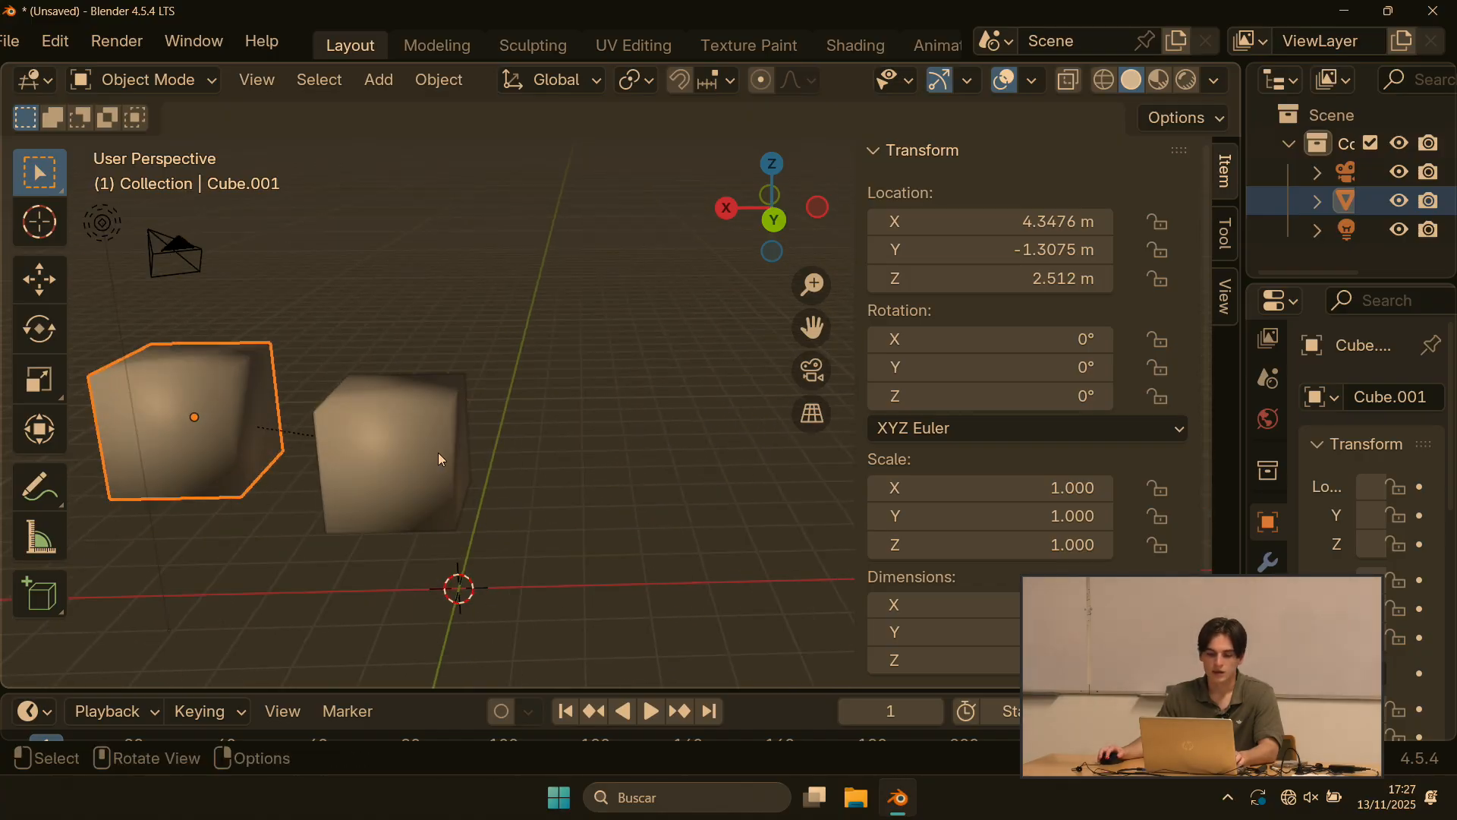
pyautogui.keyDown('shift'); pyautogui.moveTo(438, 453); pyautogui.dragTo(649, 303, button='middle'); pyautogui.keyUp('shift')
pyautogui.click(563, 362)
pyautogui.scroll(-4, 727, 428)
pyautogui.press('g')
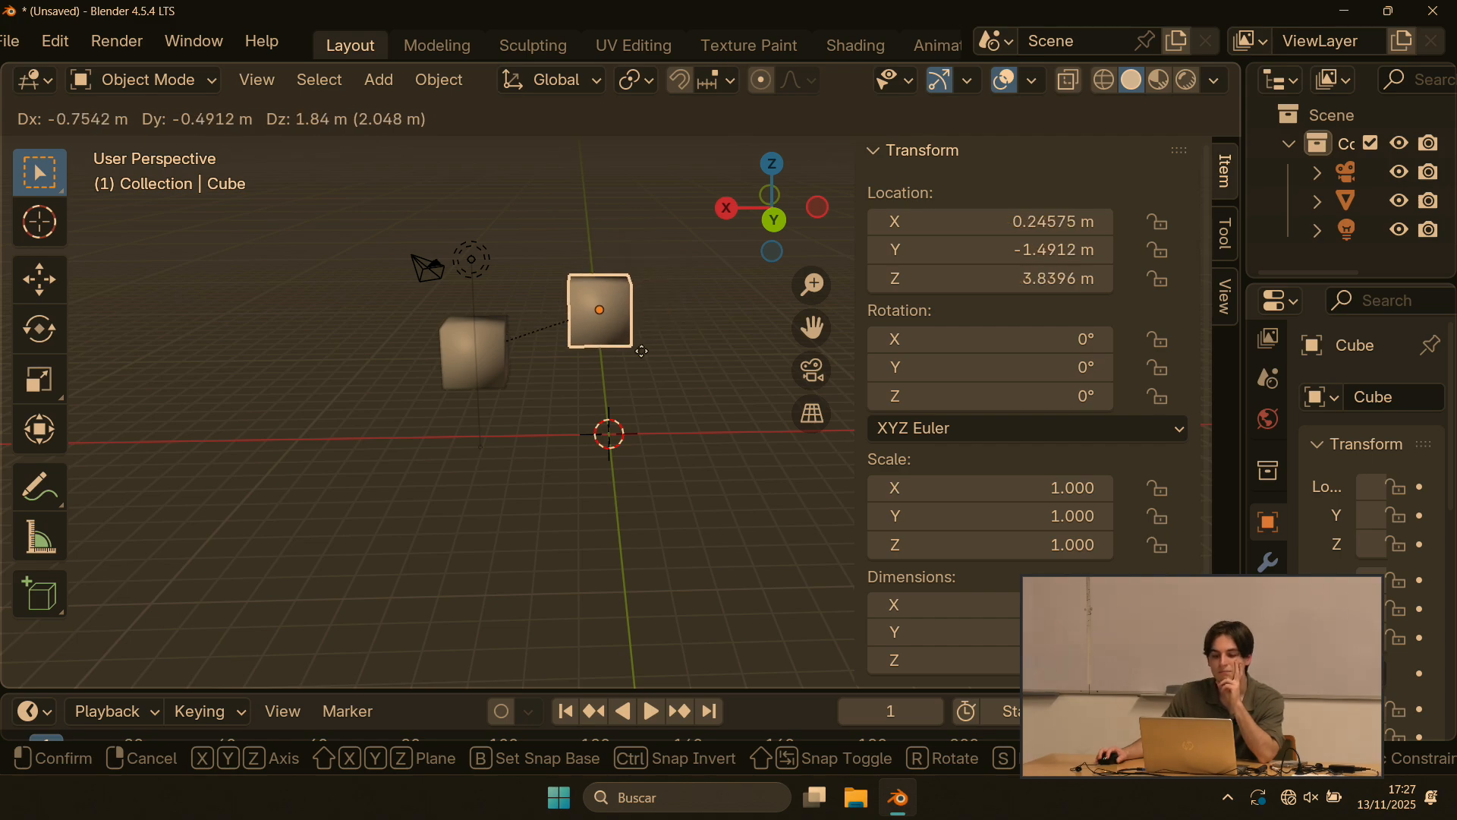
pyautogui.press('Escape')
pyautogui.scroll(-2, 579, 301)
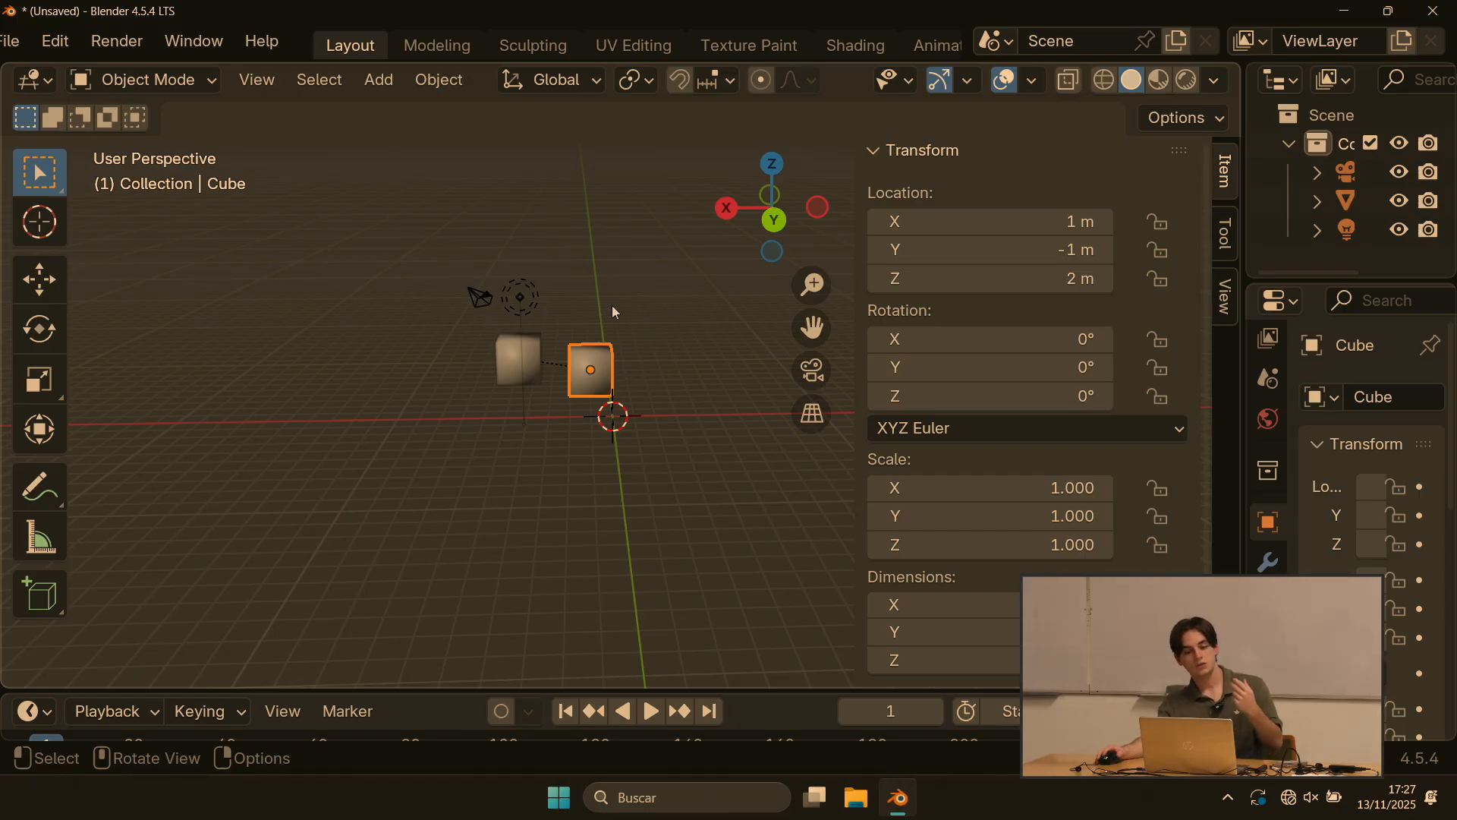
pyautogui.scroll(4, 633, 371)
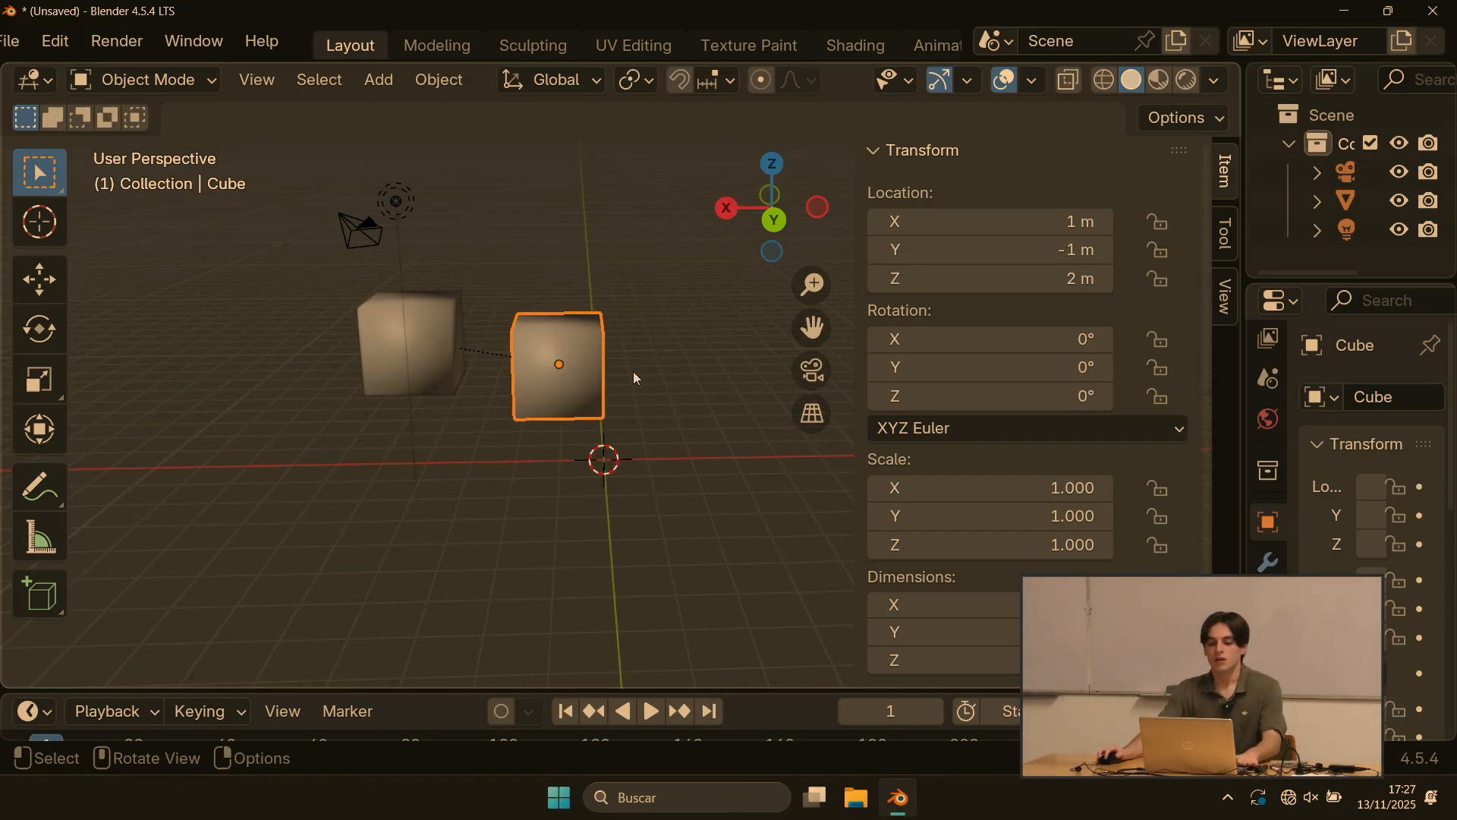
pyautogui.scroll(-2, 609, 366)
pyautogui.scroll(1, 605, 363)
pyautogui.keyDown('shift'); pyautogui.moveTo(575, 258); pyautogui.dragTo(711, 402, button='middle'); pyautogui.keyUp('shift')
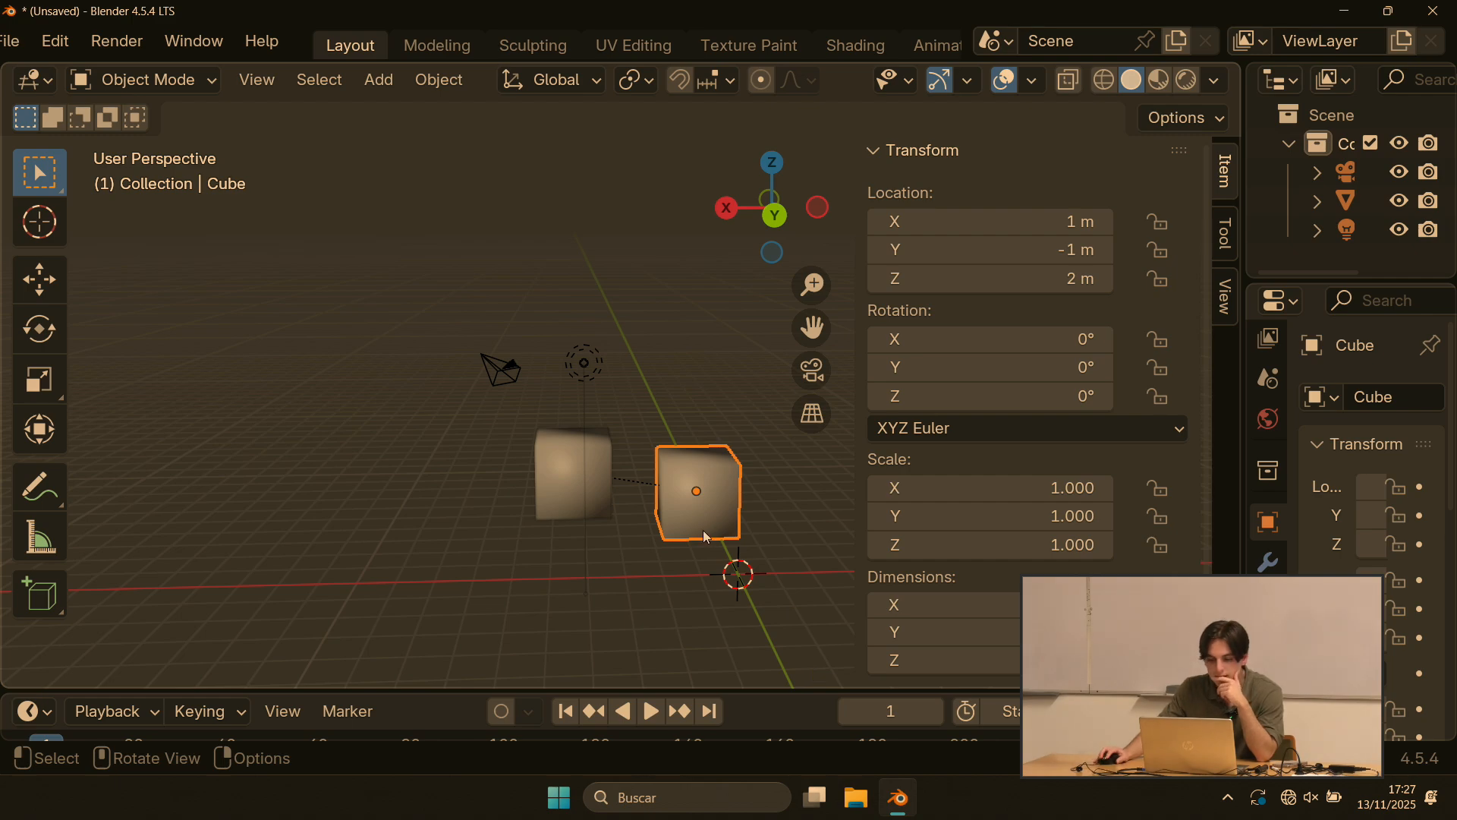
# Step: Enlarge the Timeline area, fit its whole frame range in view and keep the playhead at frame 1
pyautogui.rightClick(675, 524)
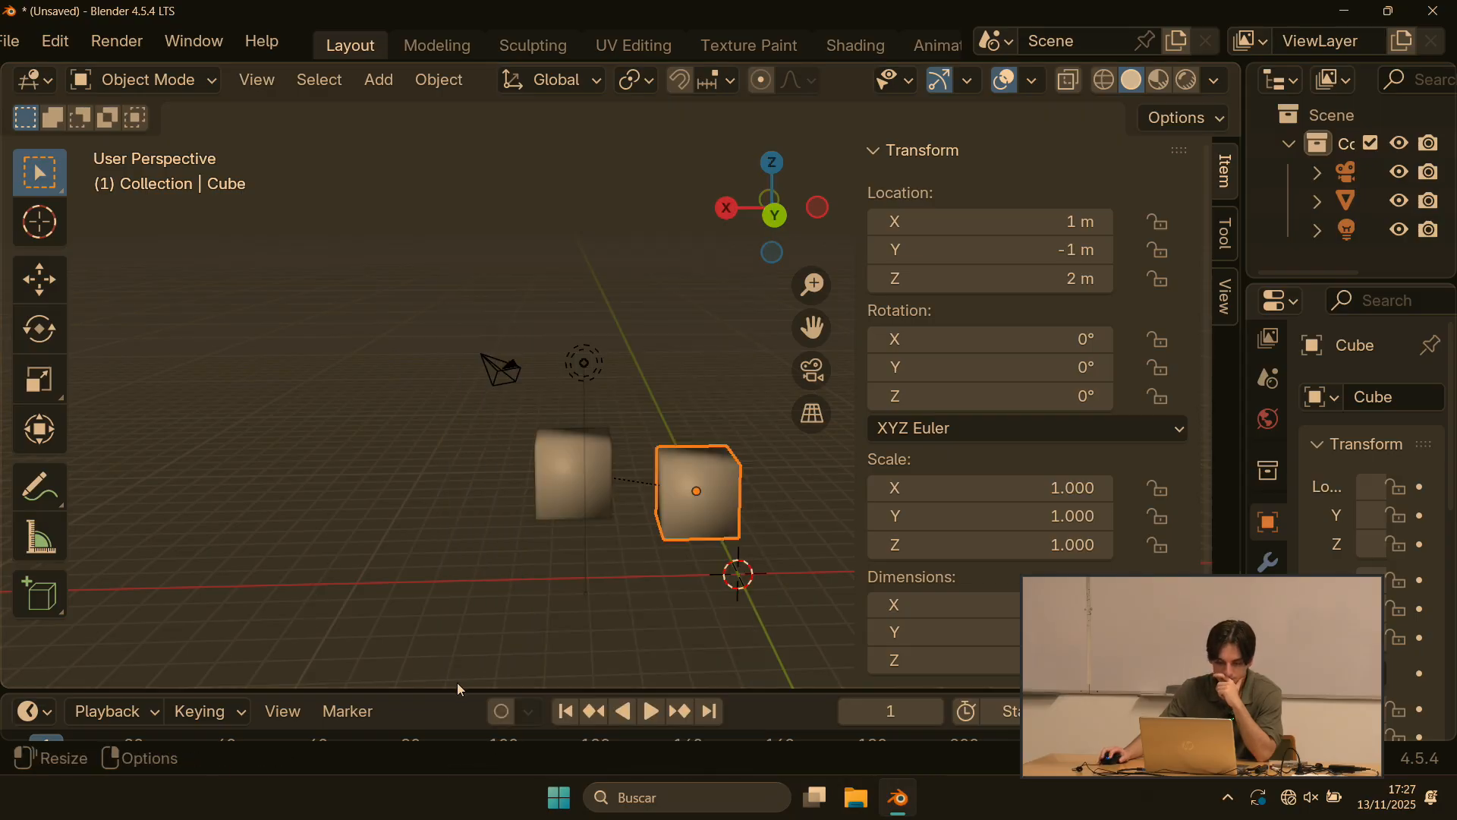
pyautogui.moveTo(457, 689); pyautogui.dragTo(486, 507)
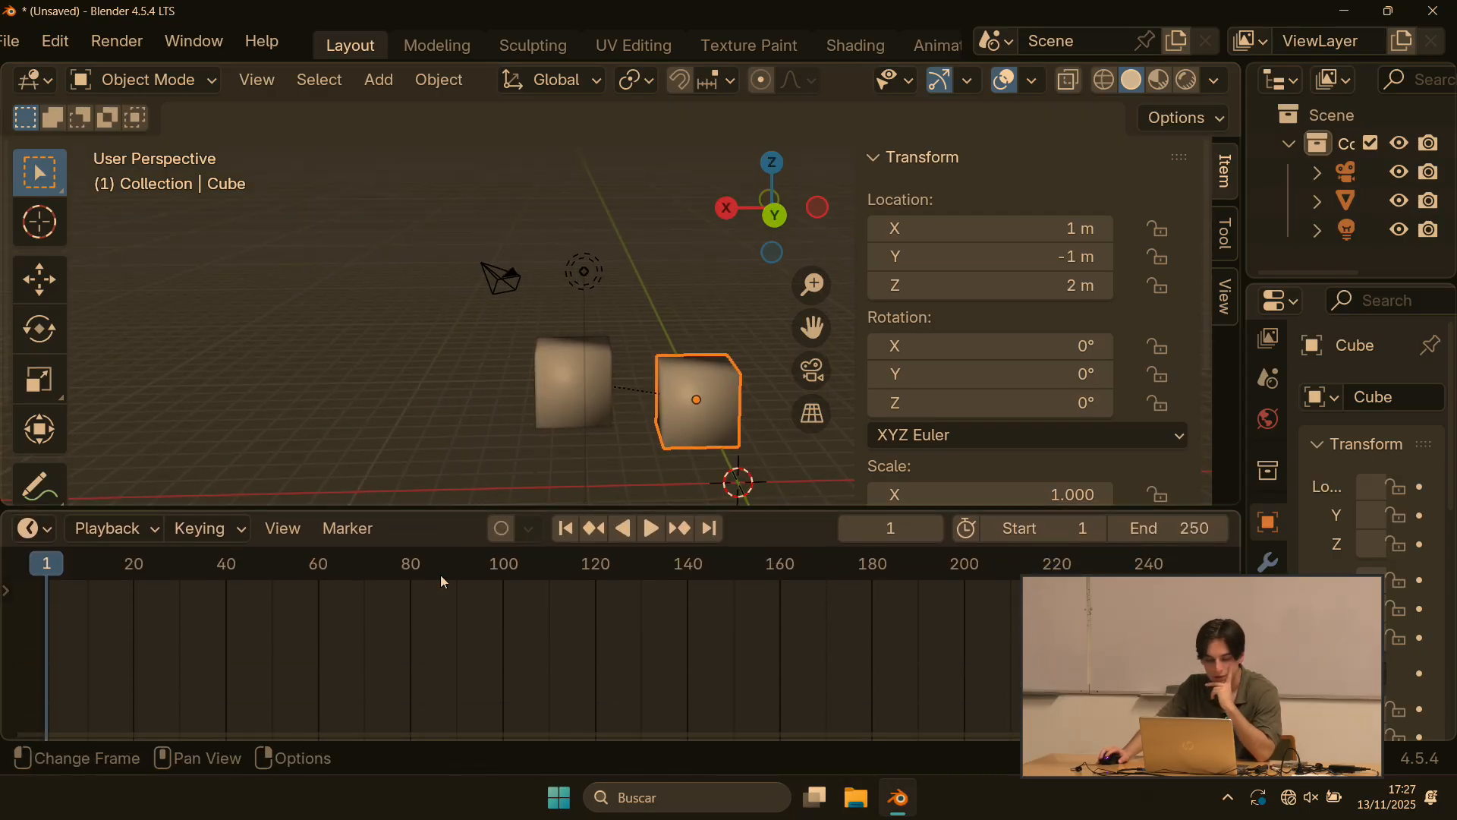
pyautogui.scroll(-1, 238, 650)
pyautogui.press('Home')
pyautogui.moveTo(90, 560)
pyautogui.mouseDown()
pyautogui.moveTo(1009, 525)
pyautogui.moveTo(1153, 555)
pyautogui.moveTo(141, 563)
pyautogui.moveTo(89, 580)
pyautogui.mouseUp()
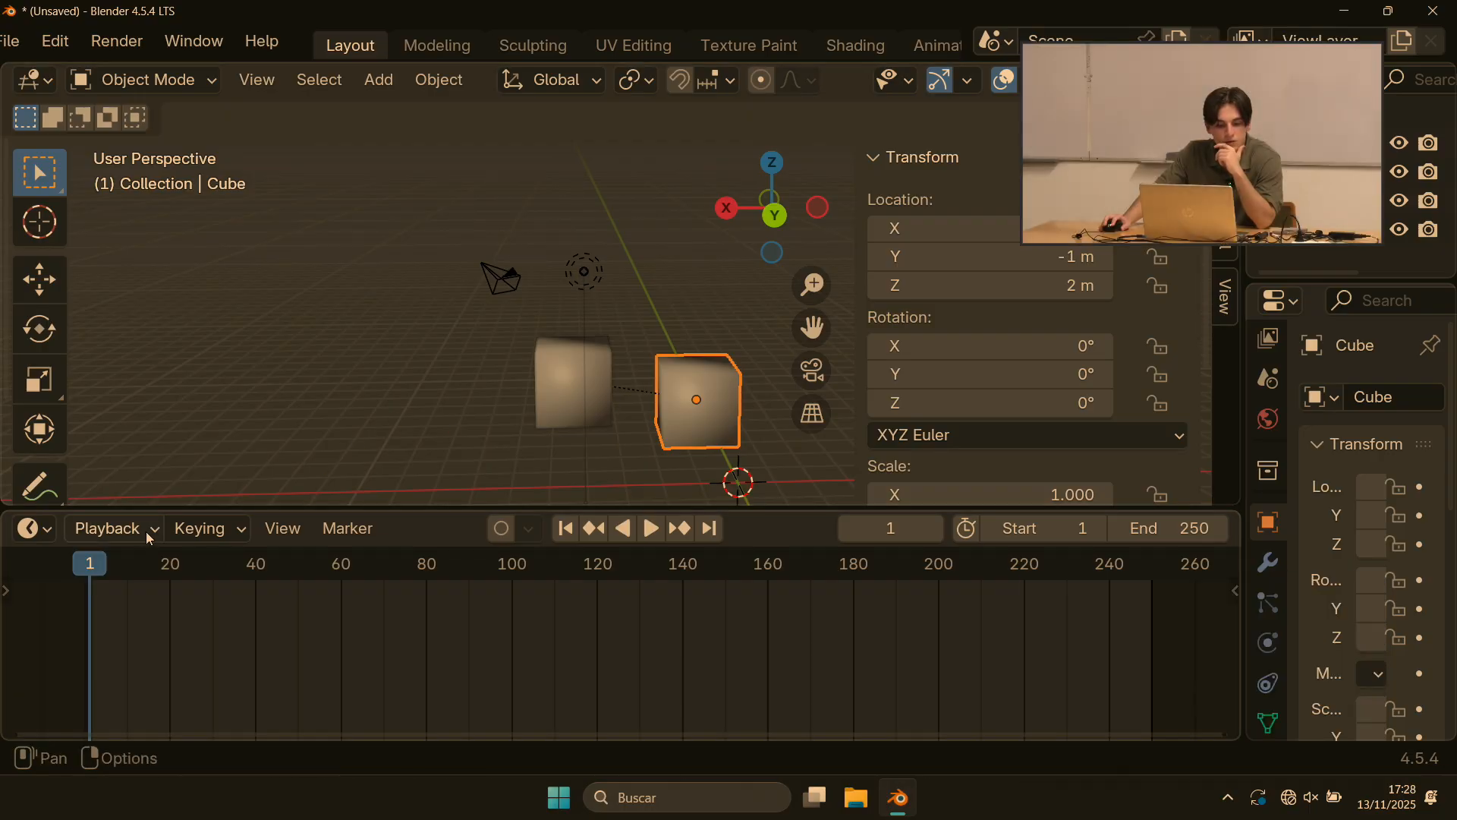
# Step: Insert a keyframe at frame 1 for the child cube's location, rotation and scale
pyautogui.click(141, 532)
pyautogui.click(34, 530)
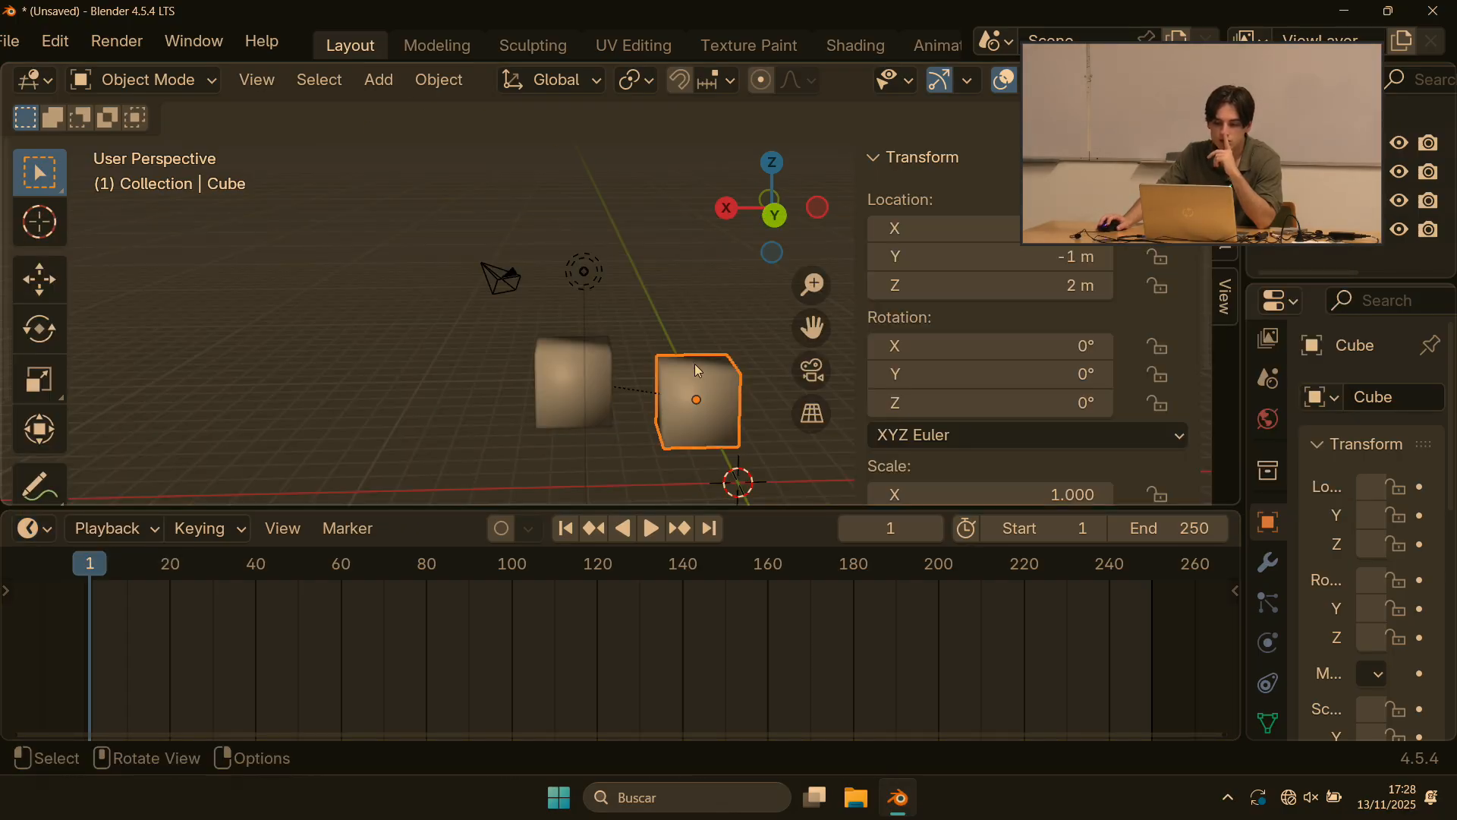
pyautogui.rightClick(693, 369)
pyautogui.click(599, 688)
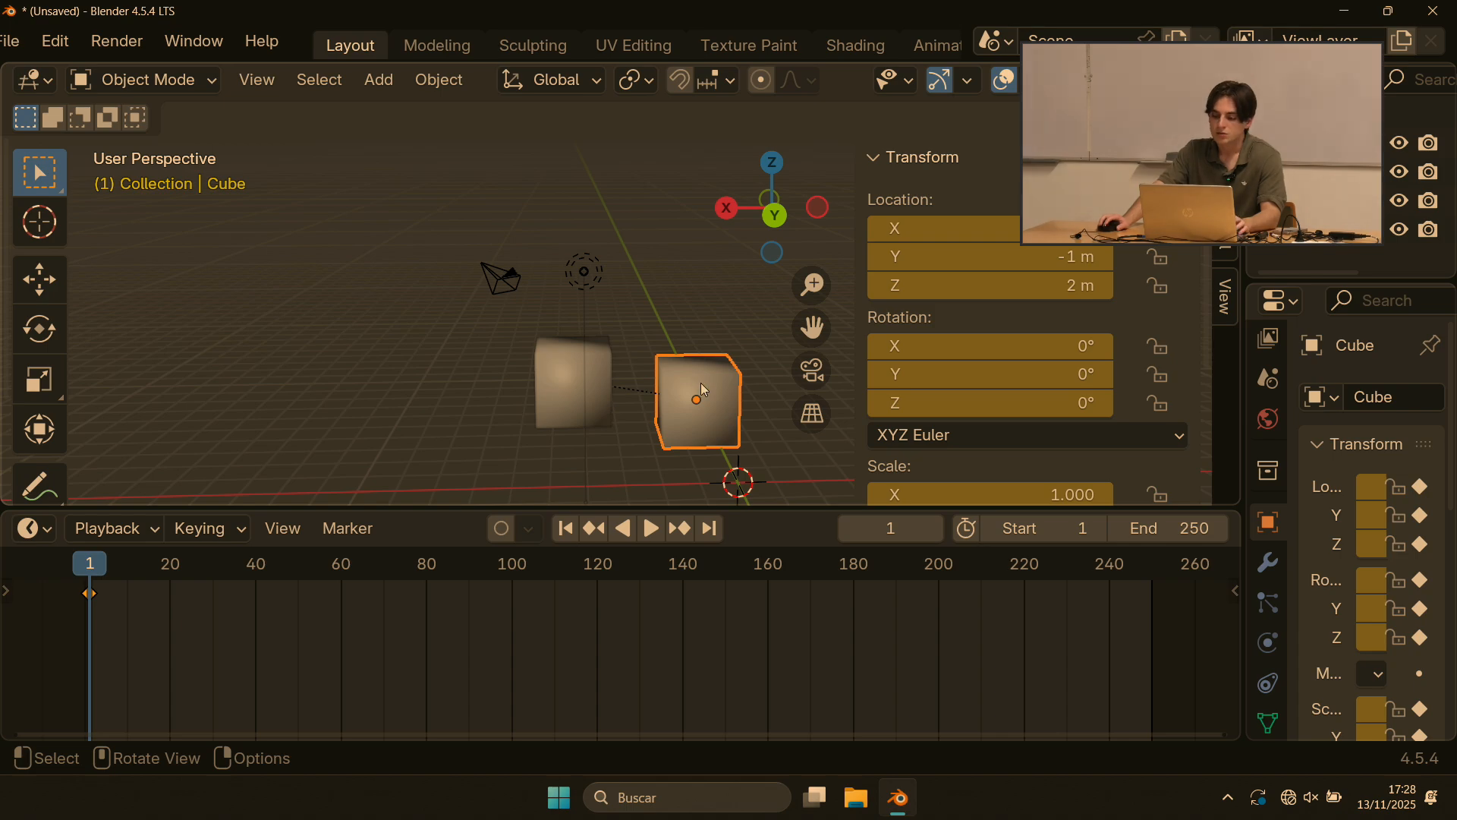
pyautogui.keyDown('shift'); pyautogui.moveTo(716, 372); pyautogui.dragTo(674, 226, button='middle'); pyautogui.keyUp('shift')
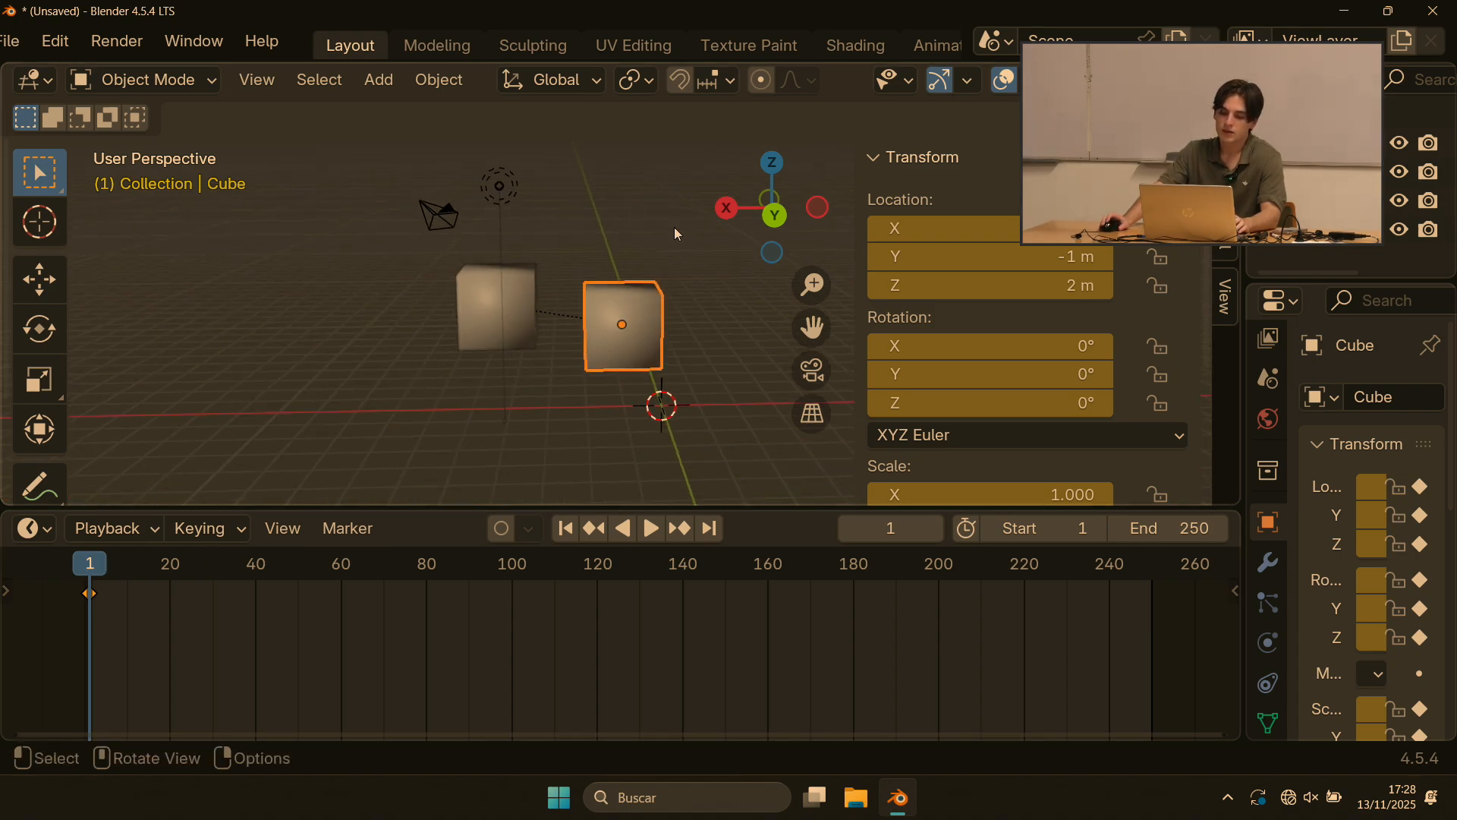
pyautogui.scroll(3, 581, 325)
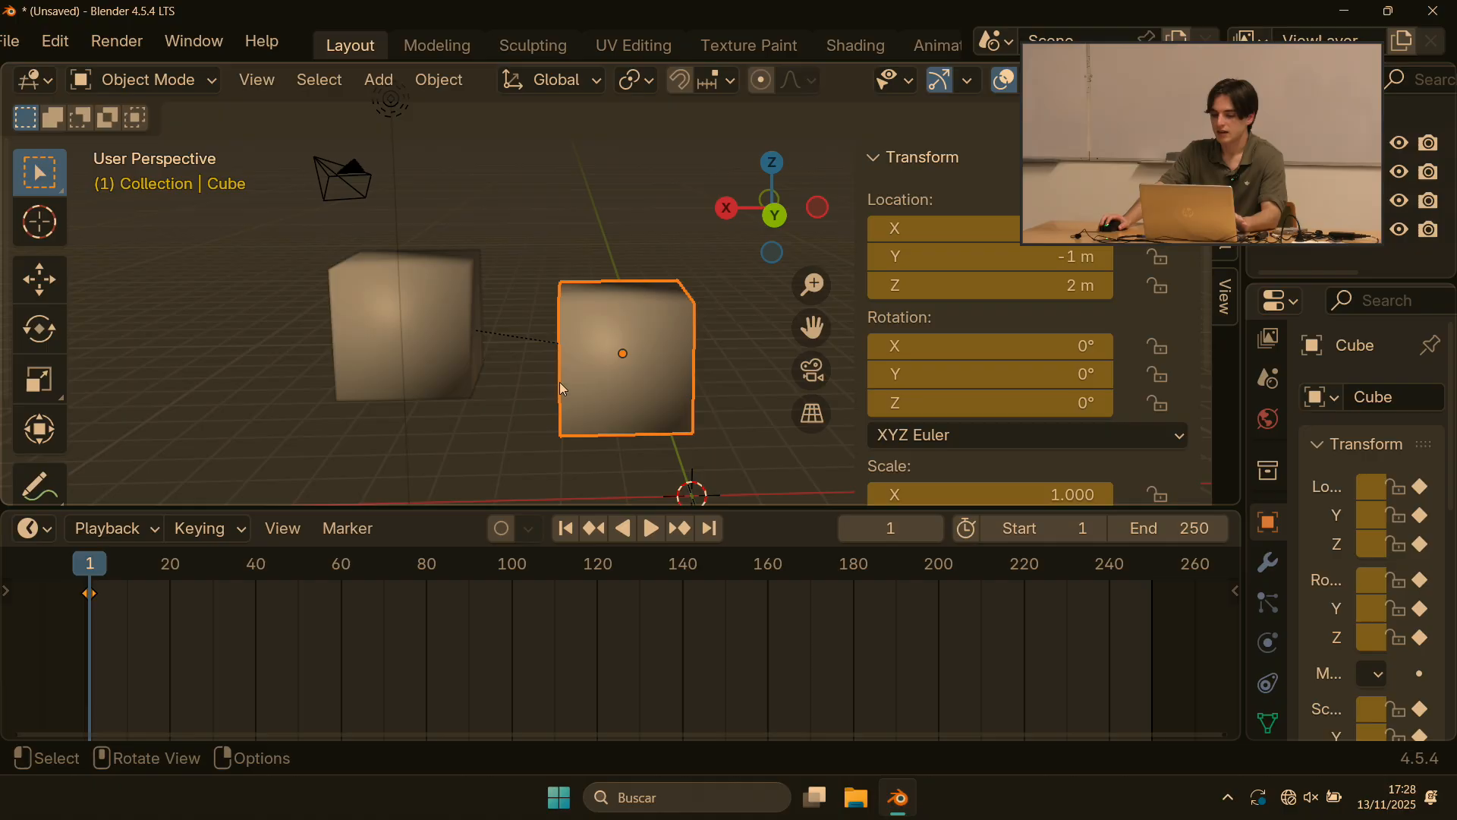
pyautogui.scroll(-3, 987, 319)
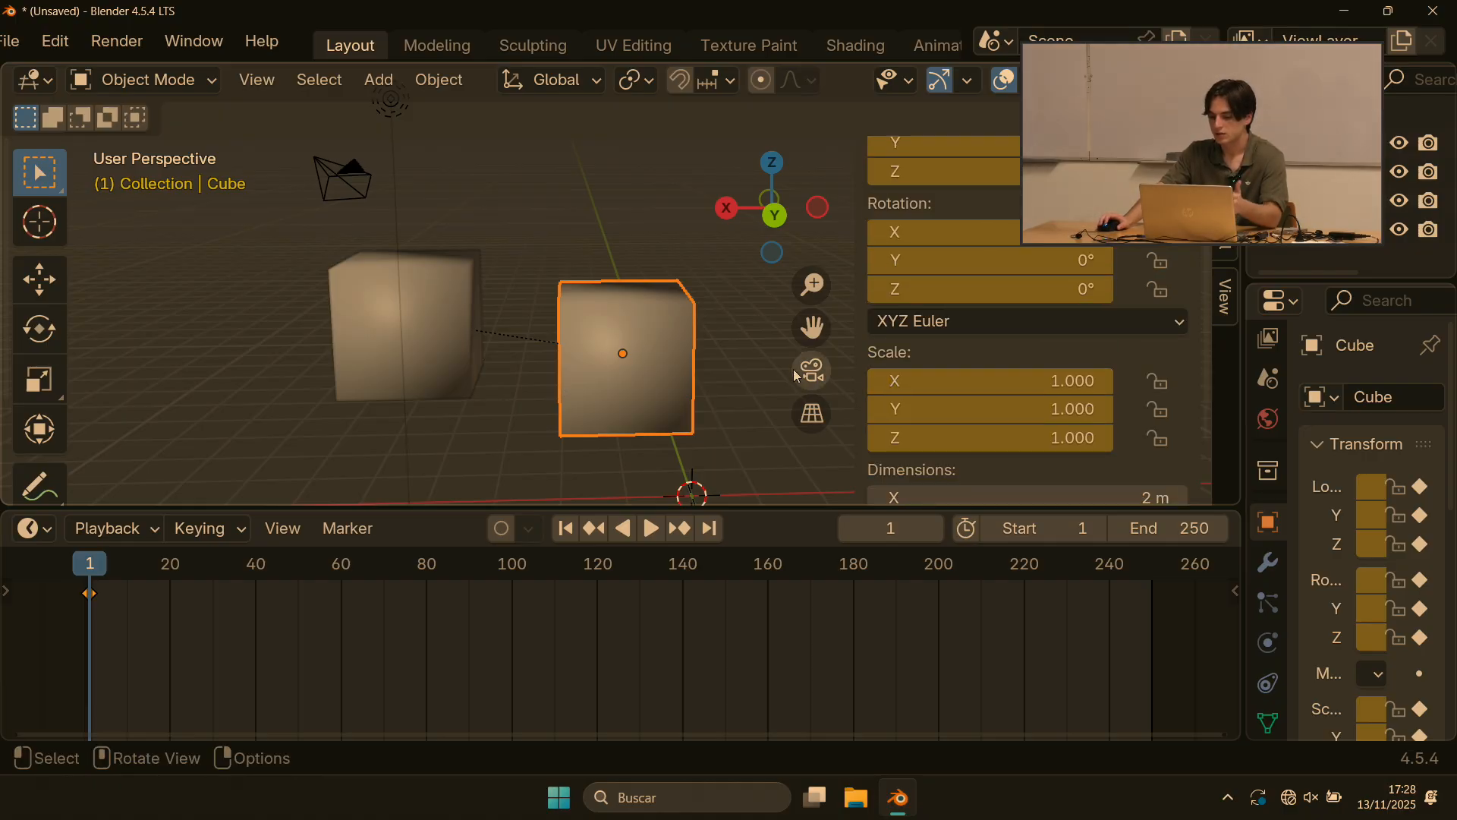
# Step: Set the playhead to frame 141 and move the child cube about 19.2 m in X, -2.6 m in Y and 8.5 m in Z
pyautogui.scroll(-4, 706, 339)
pyautogui.moveTo(93, 573); pyautogui.dragTo(686, 583)
pyautogui.moveTo(620, 312); pyautogui.dragTo(551, 220)
pyautogui.press('g')
pyautogui.click(494, 300)
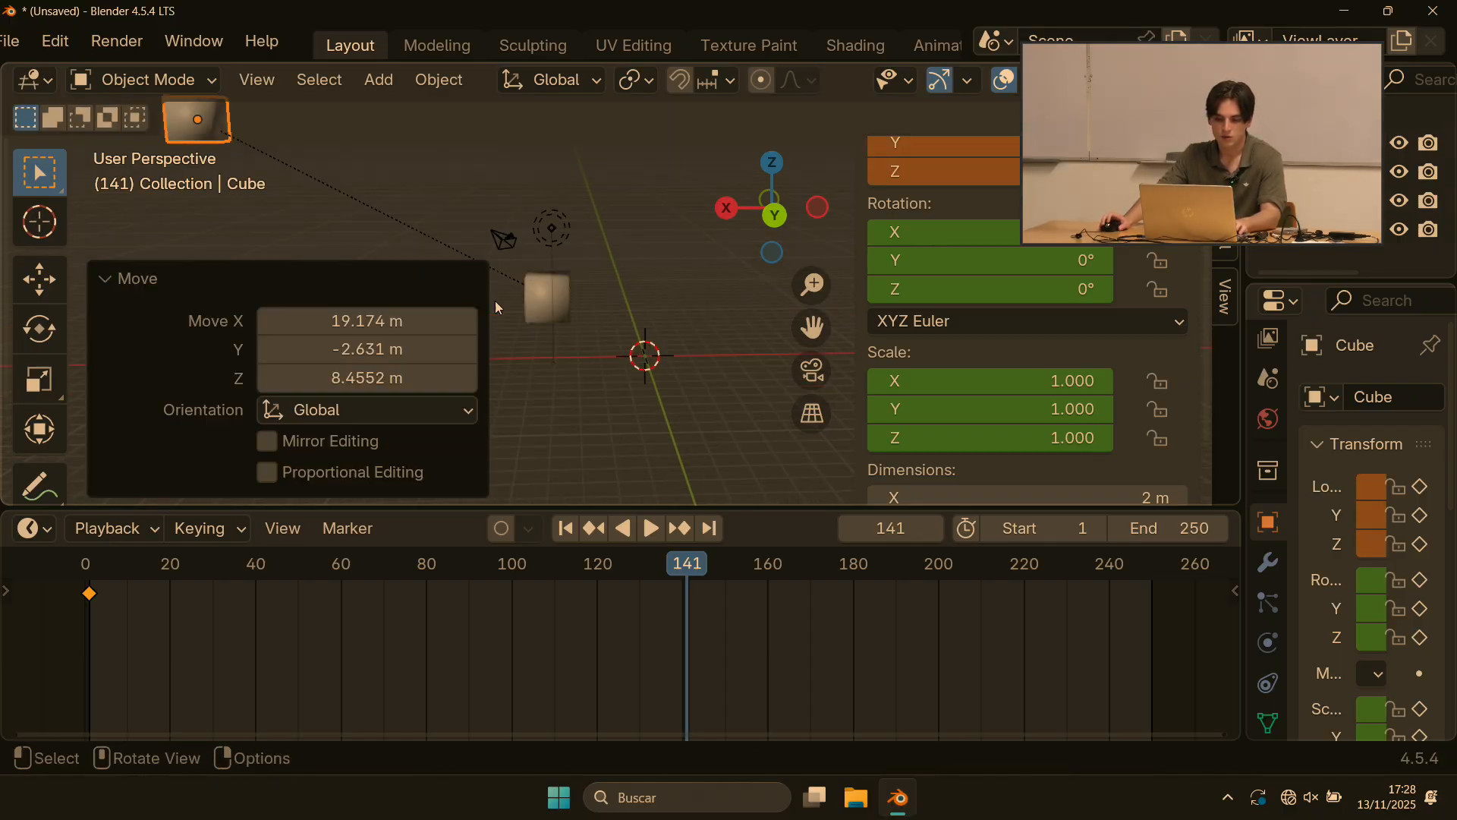
# Step: Scale the child cube uniformly by about 2.86 and rotate it about 21.1° around the view axis
pyautogui.keyDown('shift'); pyautogui.moveTo(313, 155); pyautogui.dragTo(538, 231, button='middle'); pyautogui.keyUp('shift')
pyautogui.press('s')
pyautogui.click(744, 321)
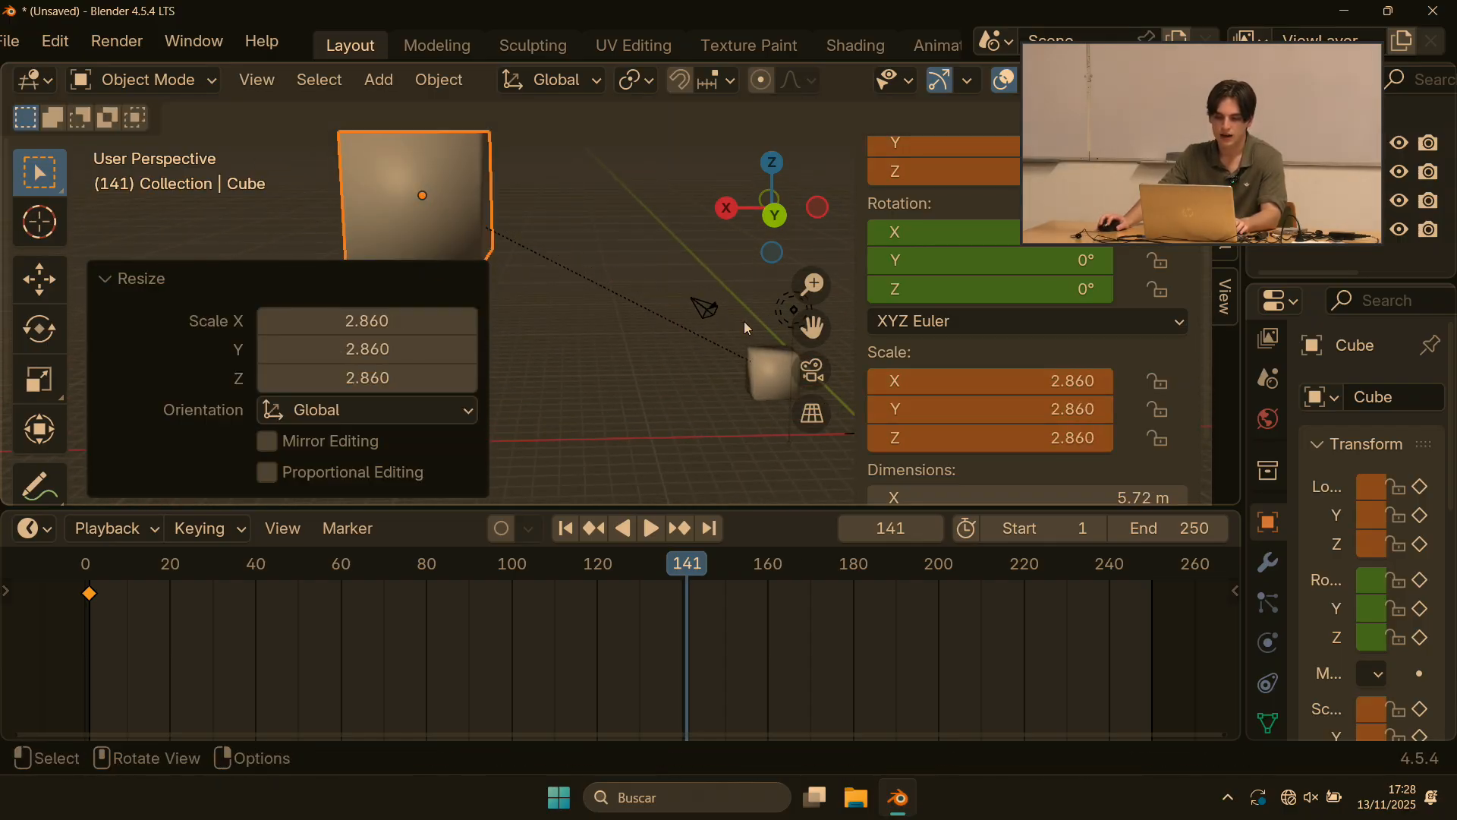
pyautogui.press('r')
pyautogui.click(646, 470)
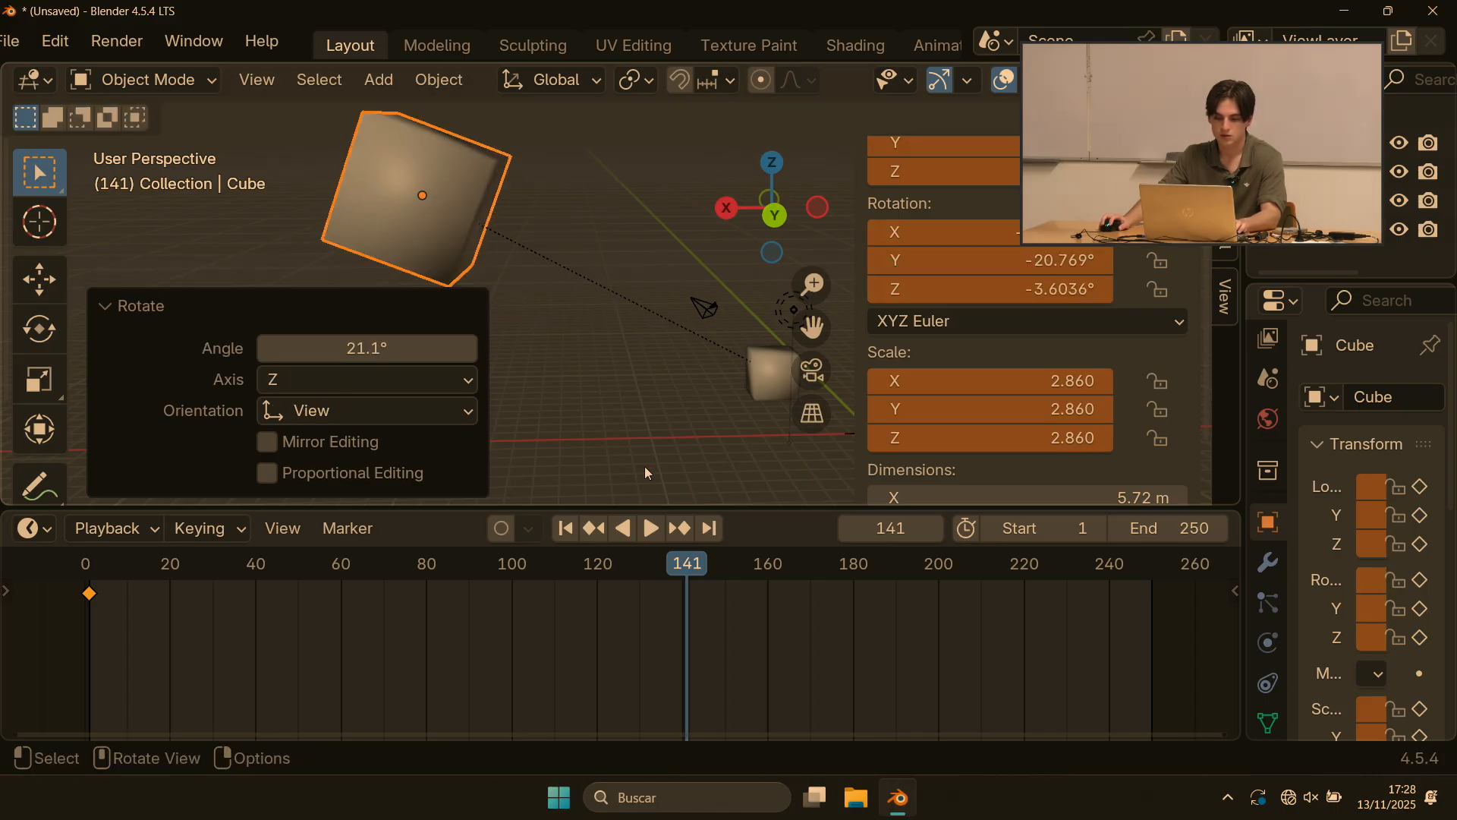
# Step: Insert a keyframe for the child cube at frame 141 and scrub the animation back to frame 1
pyautogui.rightClick(440, 199)
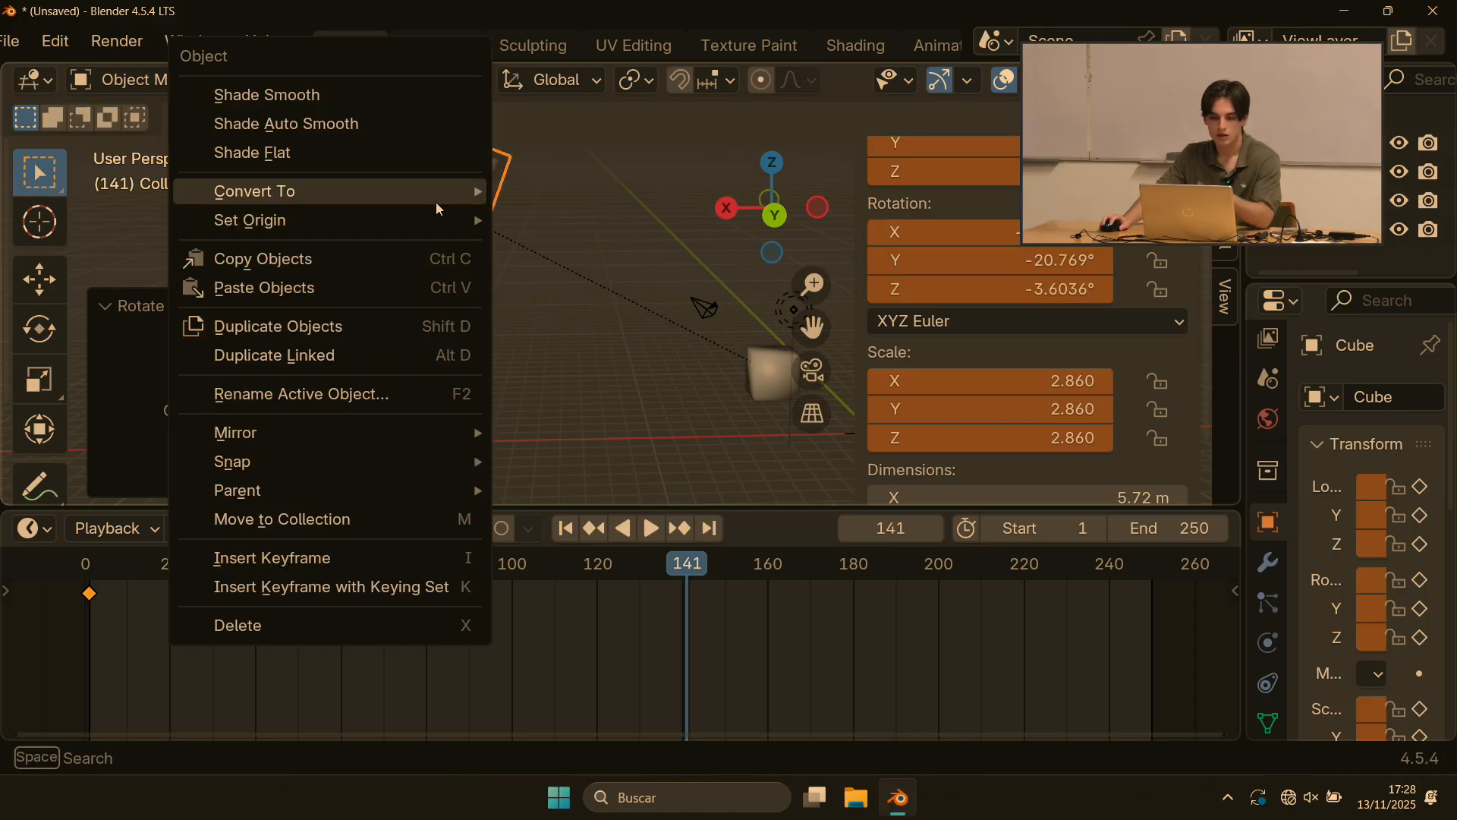
pyautogui.click(315, 559)
pyautogui.moveTo(690, 563)
pyautogui.mouseDown()
pyautogui.moveTo(194, 569)
pyautogui.moveTo(558, 570)
pyautogui.moveTo(493, 545)
pyautogui.moveTo(135, 557)
pyautogui.moveTo(326, 573)
pyautogui.moveTo(696, 569)
pyautogui.moveTo(449, 540)
pyautogui.moveTo(171, 551)
pyautogui.moveTo(690, 563)
pyautogui.mouseUp()
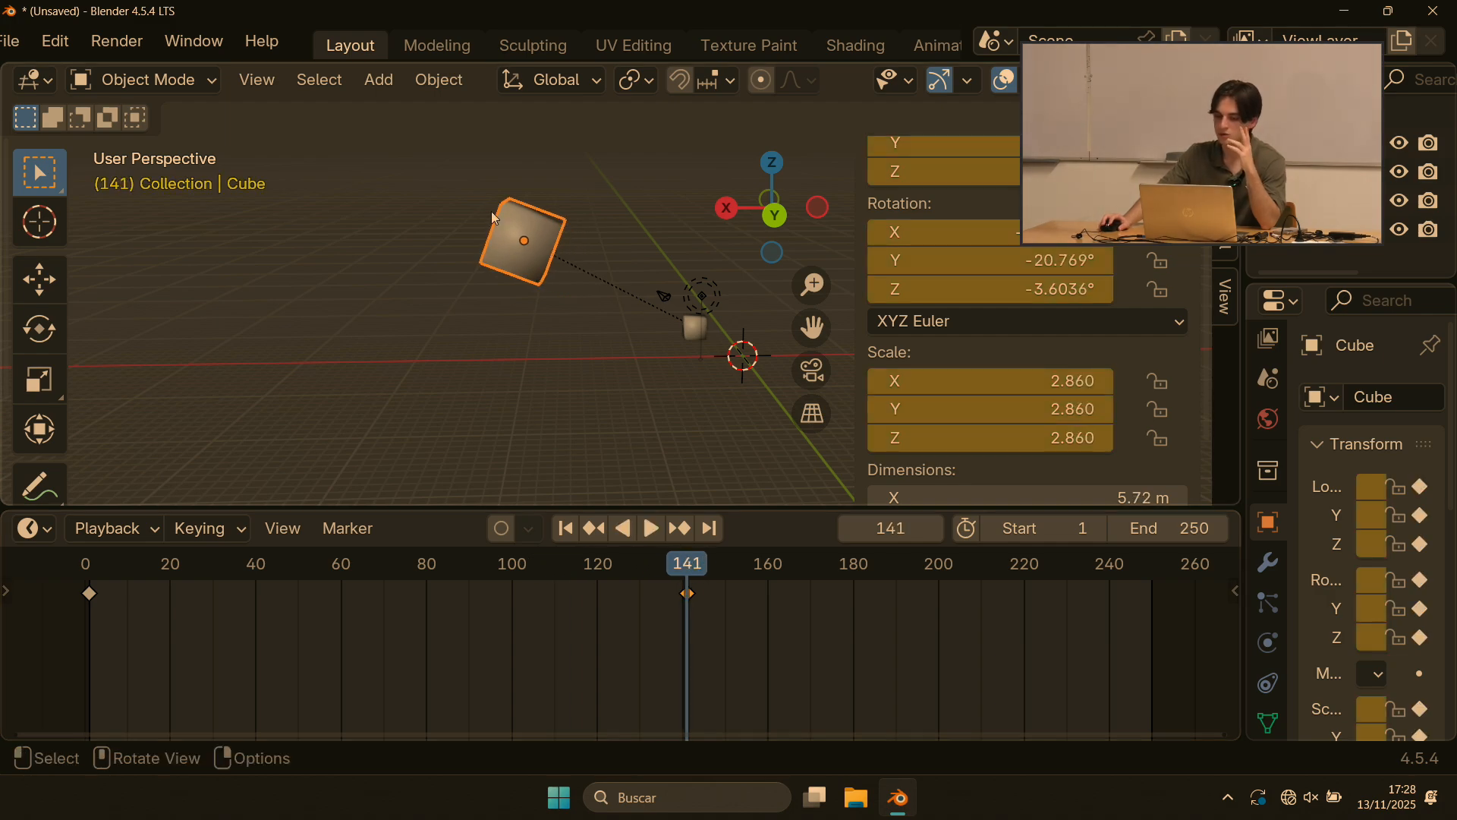
pyautogui.moveTo(495, 219); pyautogui.dragTo(577, 186, button='middle')
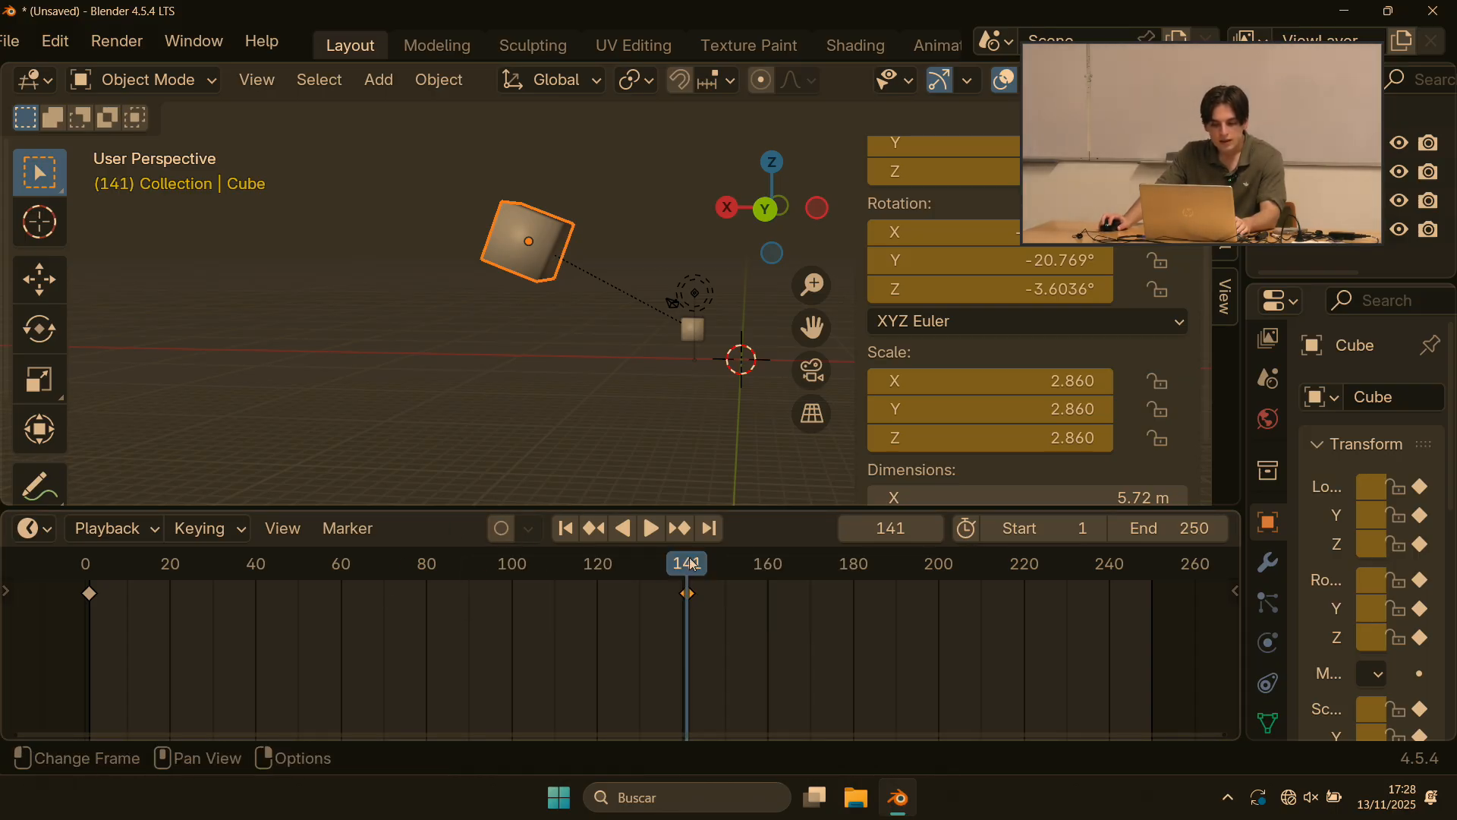
pyautogui.moveTo(690, 562); pyautogui.dragTo(85, 584)
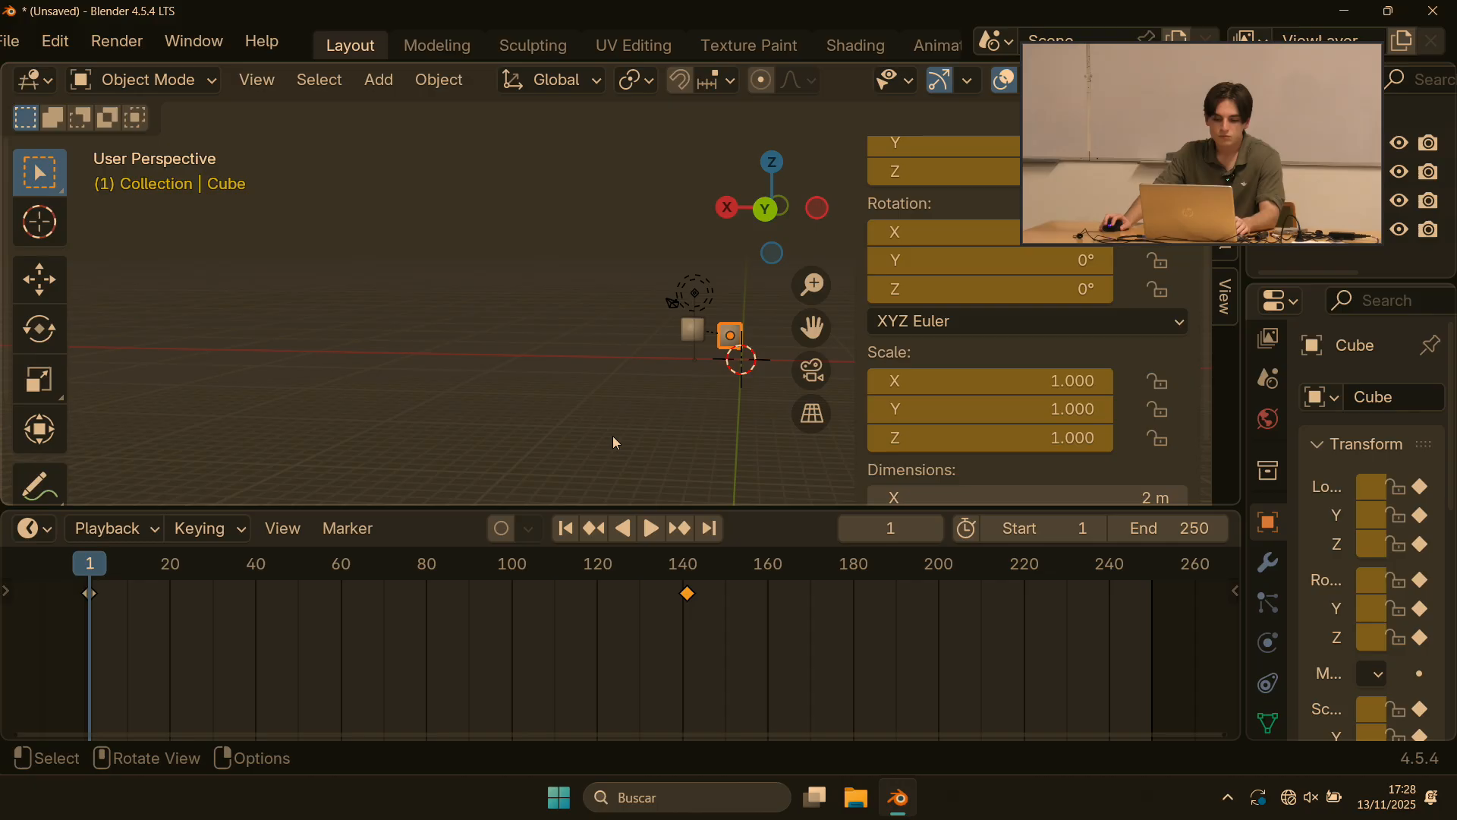
# Step: Enable auto keying and record the child cube's motion by moving it during playback, stopping playback at frame 110
pyautogui.click(502, 531)
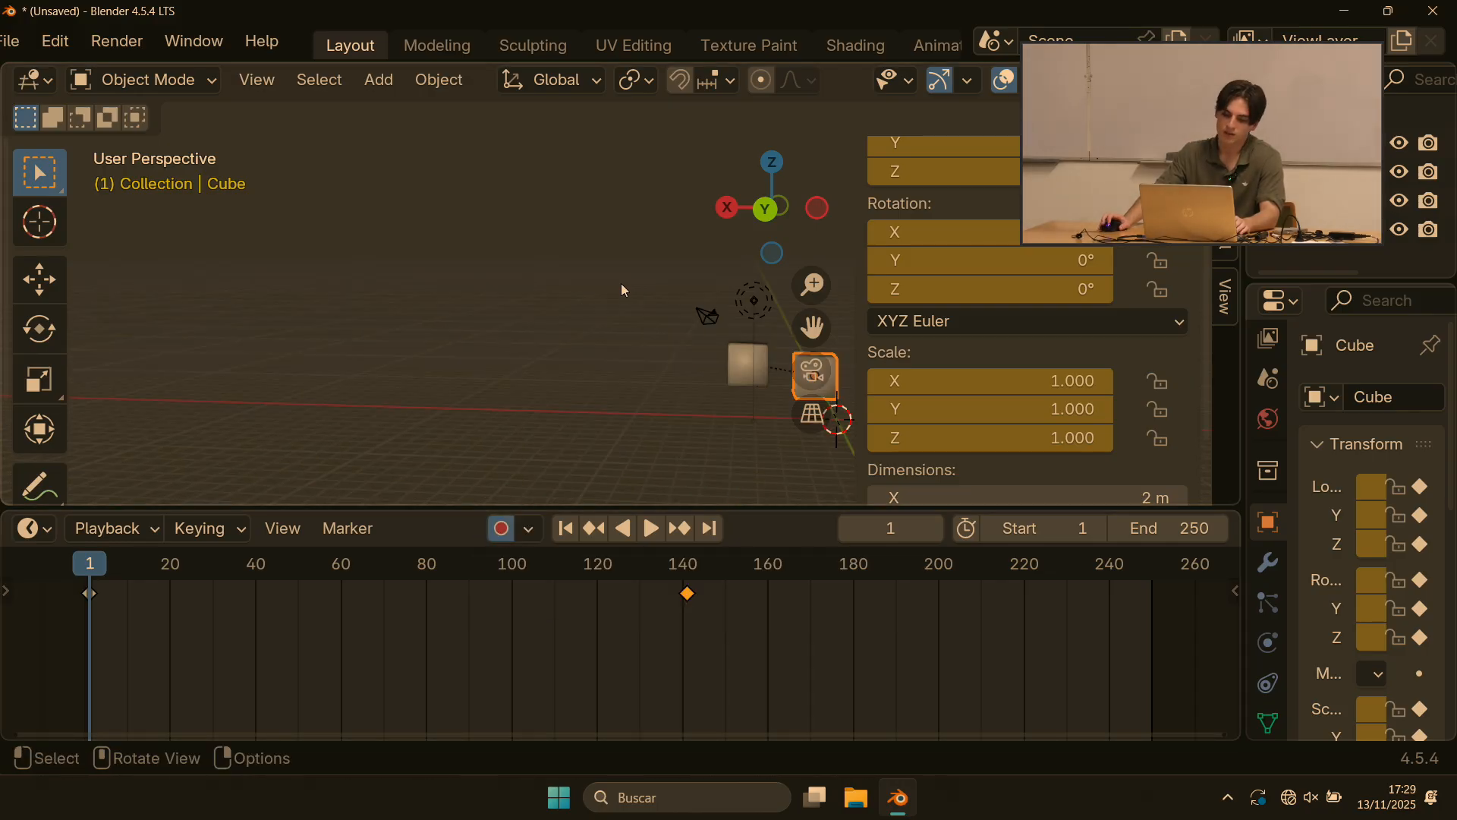
pyautogui.keyDown('shift'); pyautogui.moveTo(621, 287); pyautogui.dragTo(524, 340, button='middle'); pyautogui.keyUp('shift')
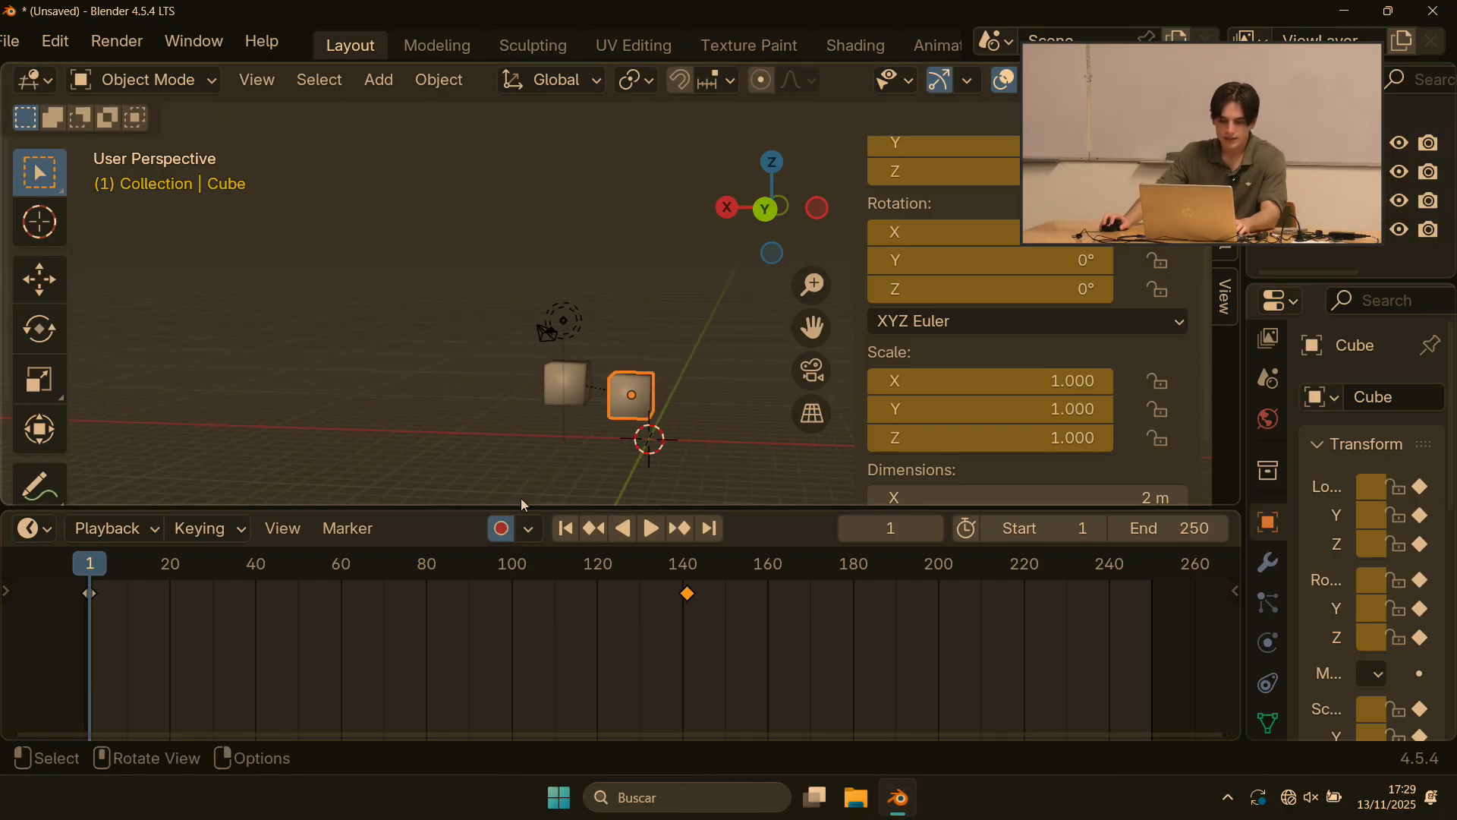
pyautogui.click(651, 529)
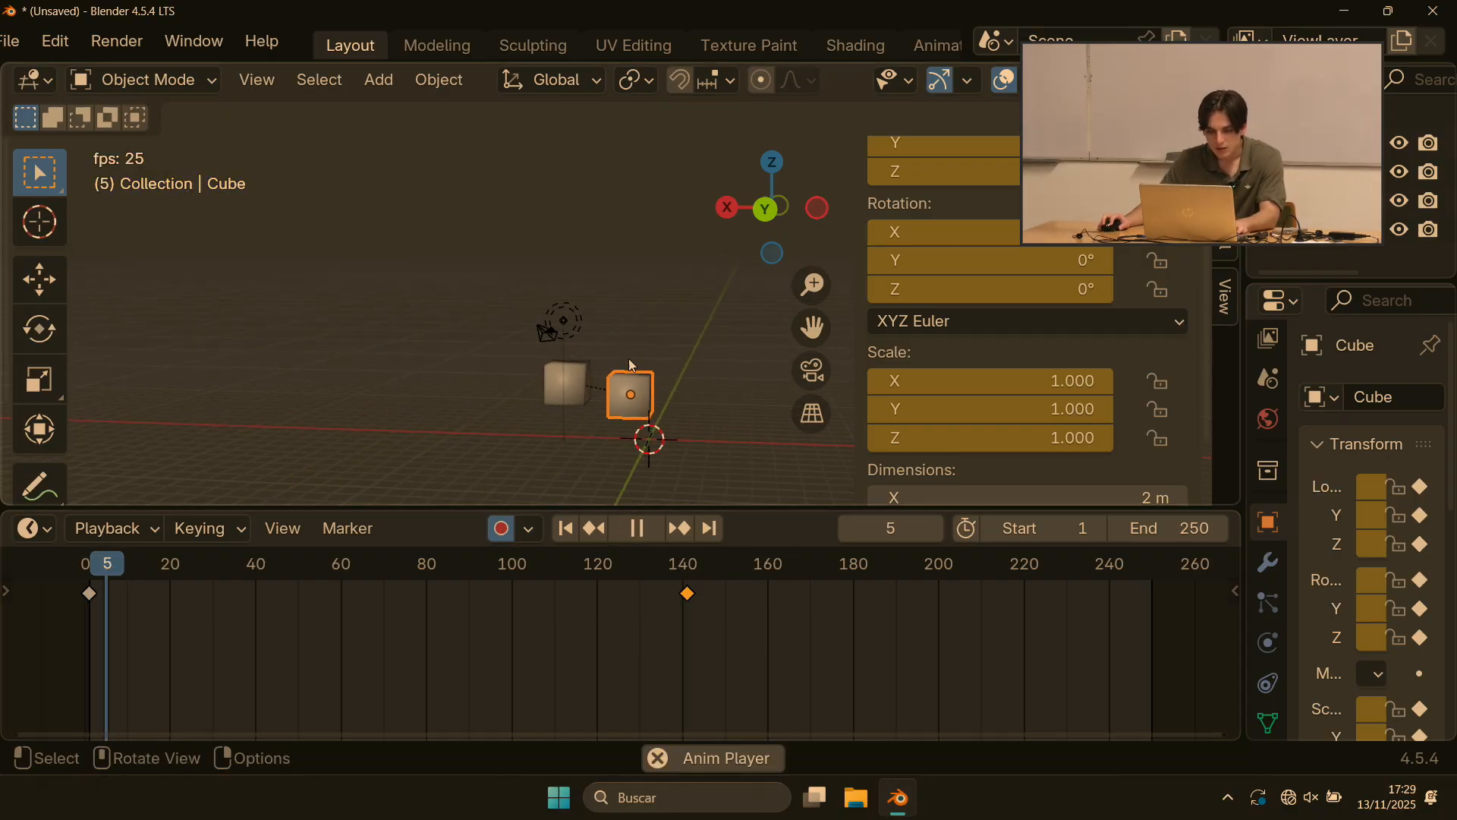
pyautogui.press('g')
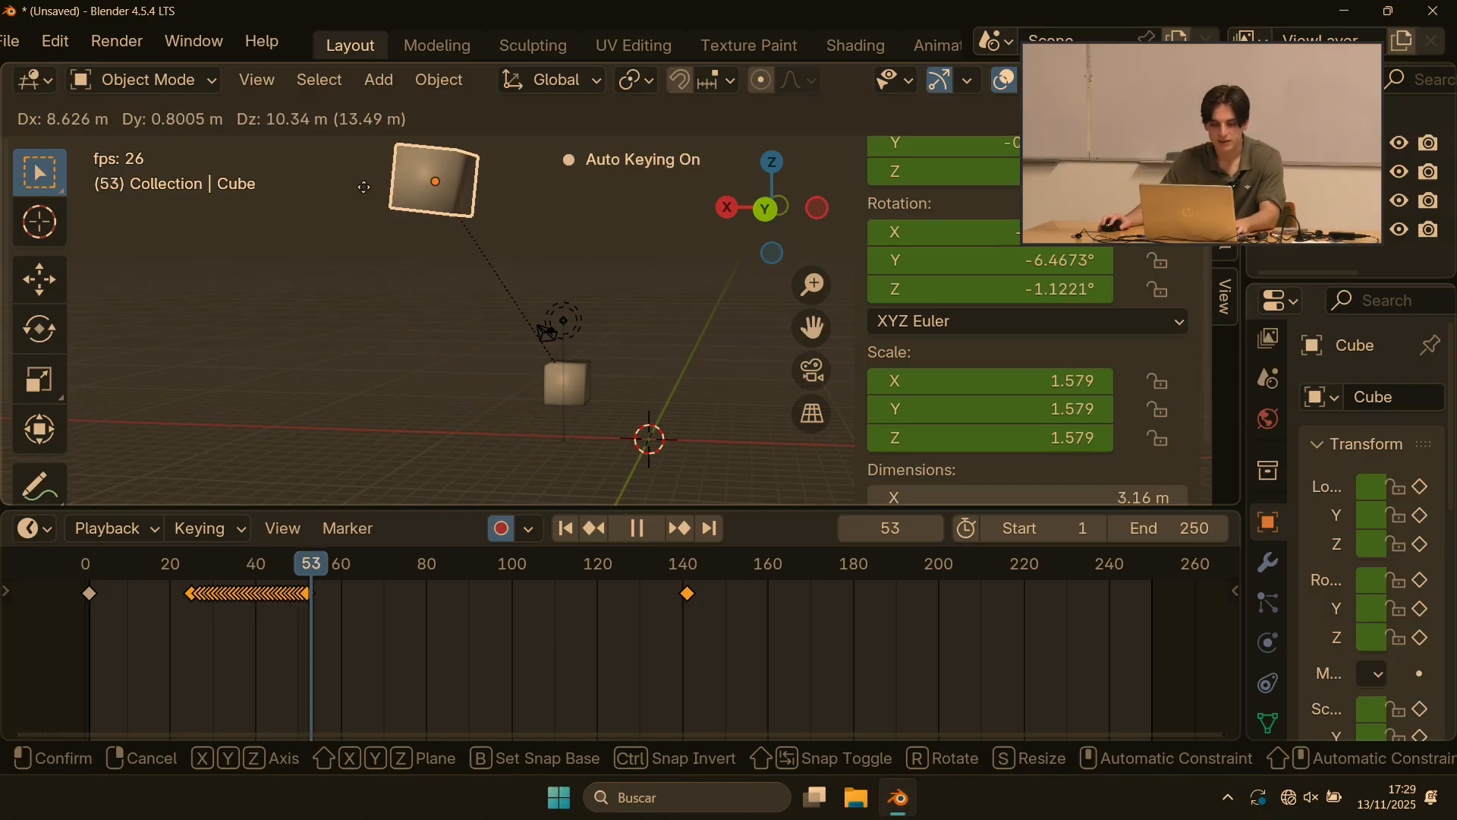
pyautogui.click(536, 390)
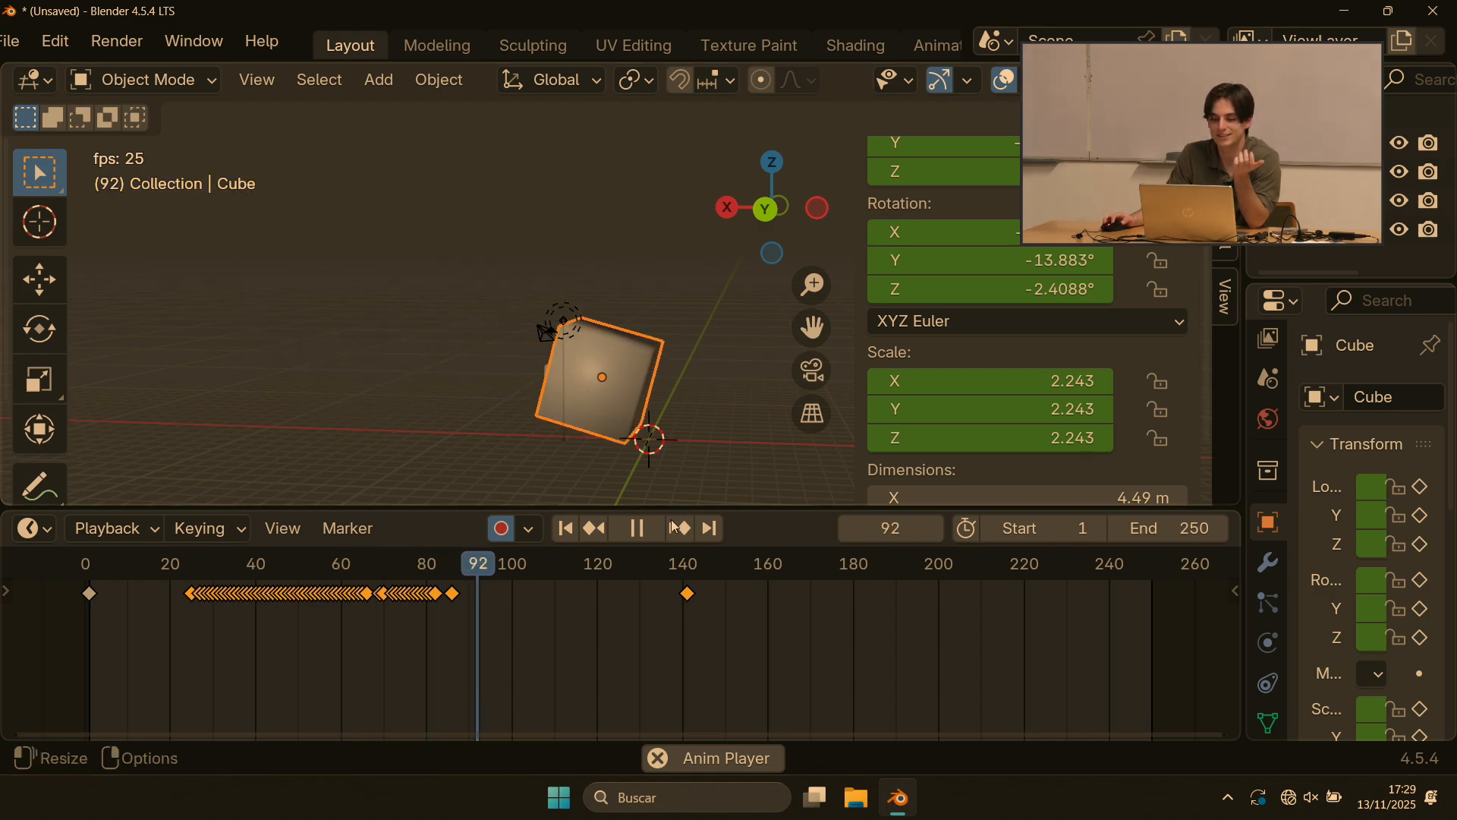
pyautogui.click(624, 530)
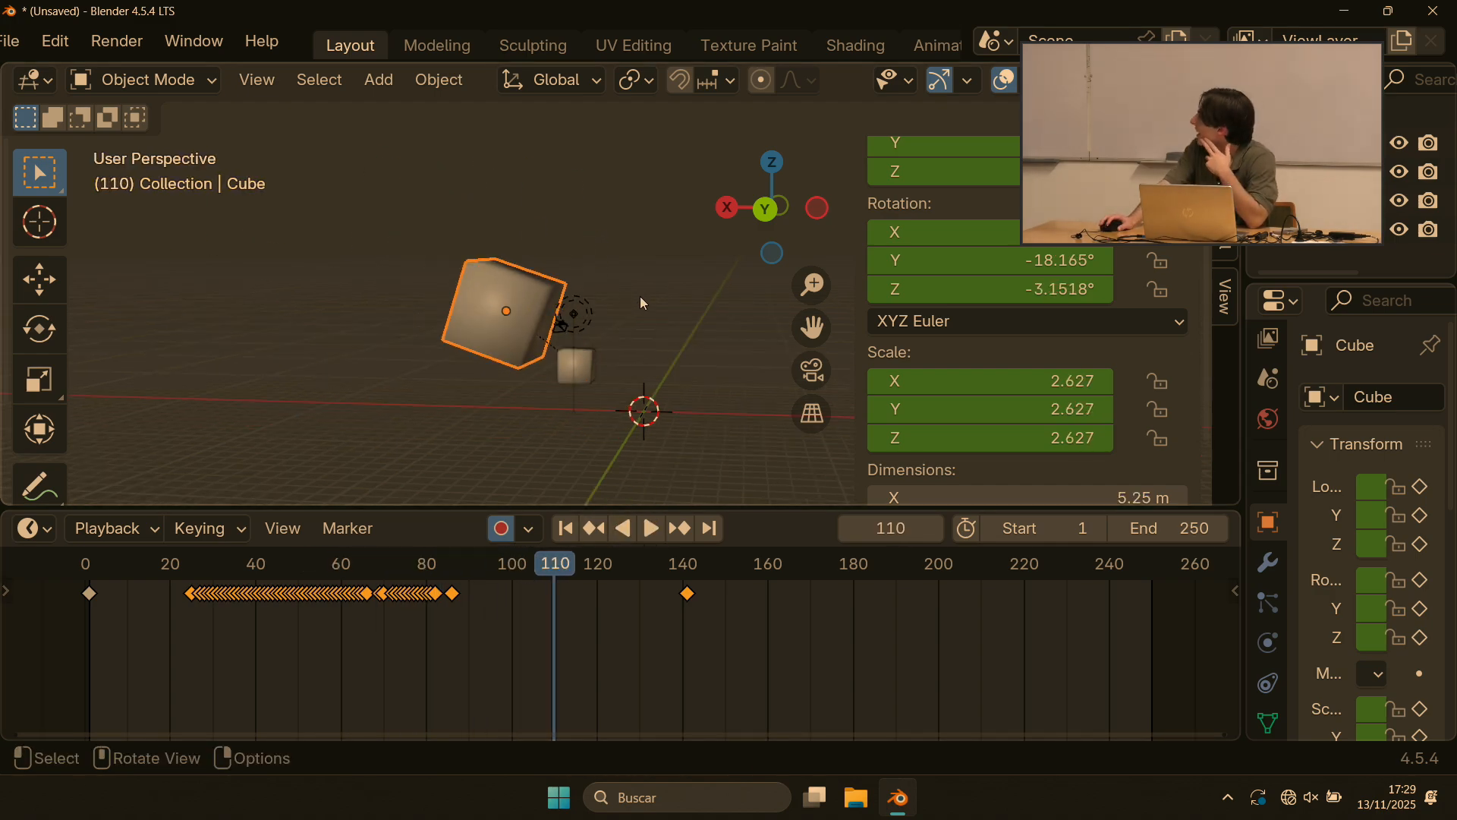
# Step: Try scaling the child cube along the global X and Z axes at frame 110, and cancel the transform
pyautogui.scroll(-3, 649, 285)
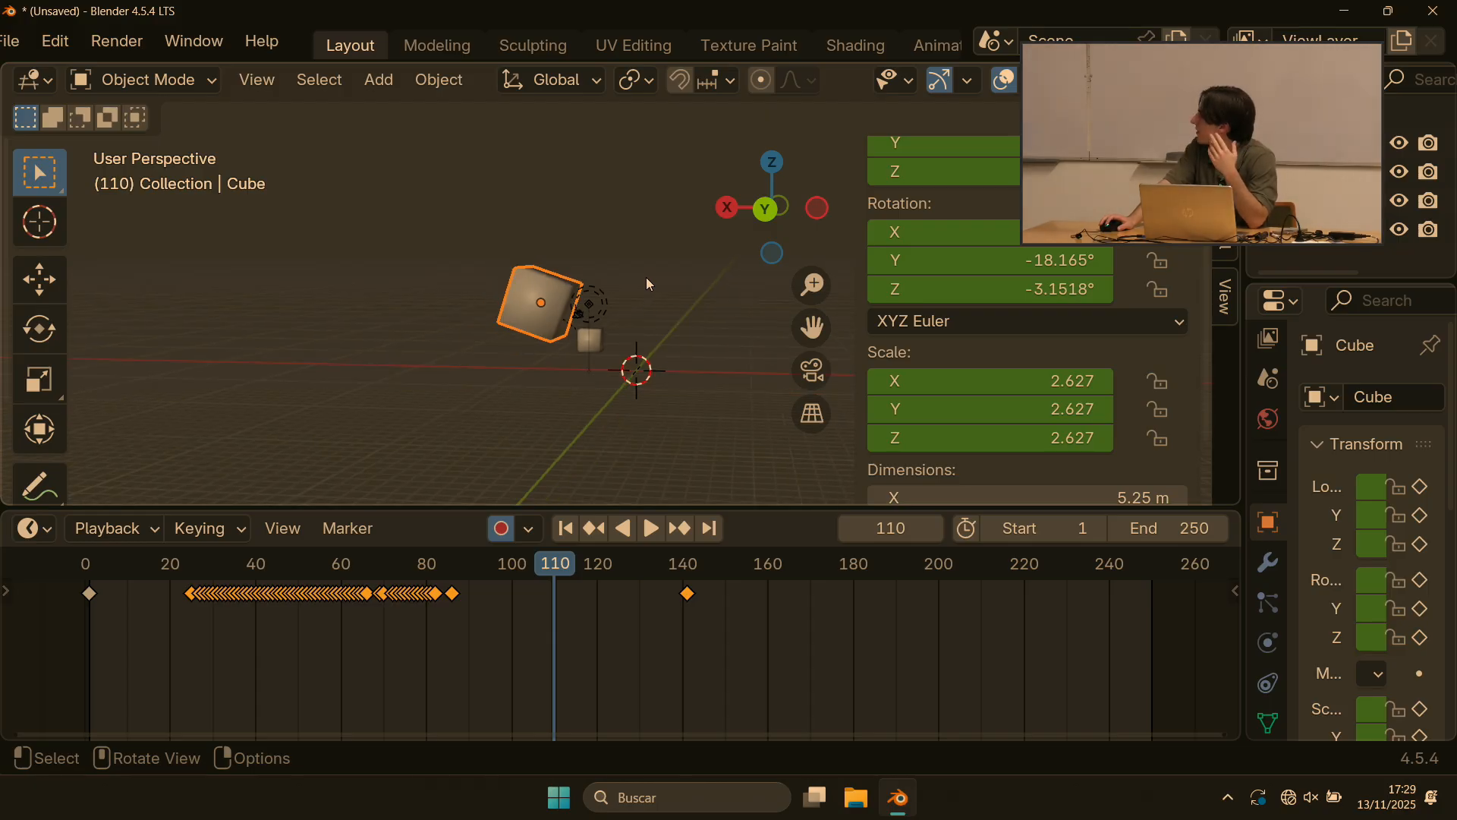
pyautogui.scroll(-1, 650, 285)
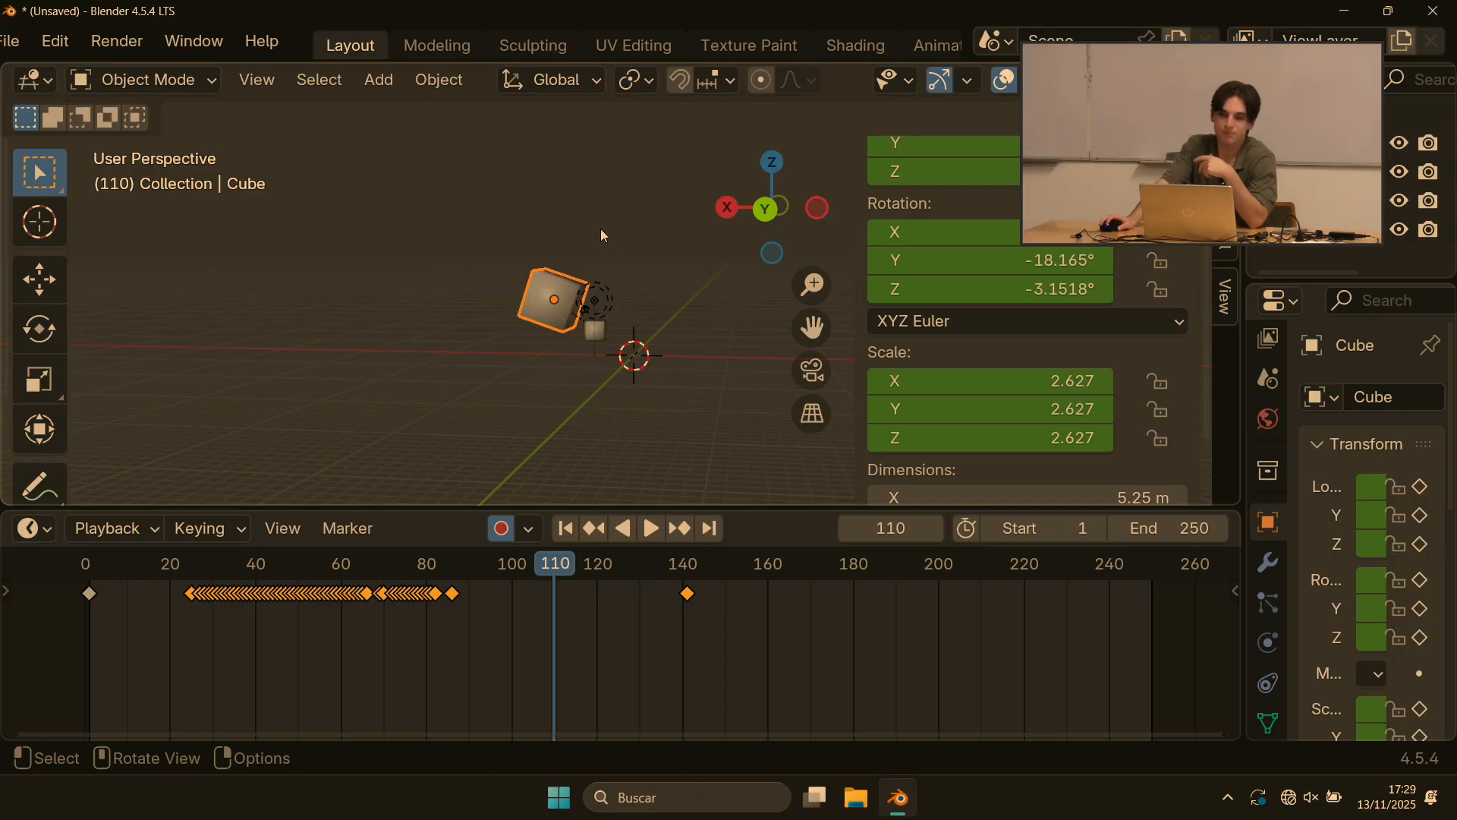
pyautogui.keyDown('shift'); pyautogui.moveTo(618, 197); pyautogui.dragTo(589, 375, button='middle'); pyautogui.keyUp('shift')
pyautogui.keyDown('shift'); pyautogui.moveTo(632, 326); pyautogui.dragTo(618, 187, button='middle'); pyautogui.keyUp('shift')
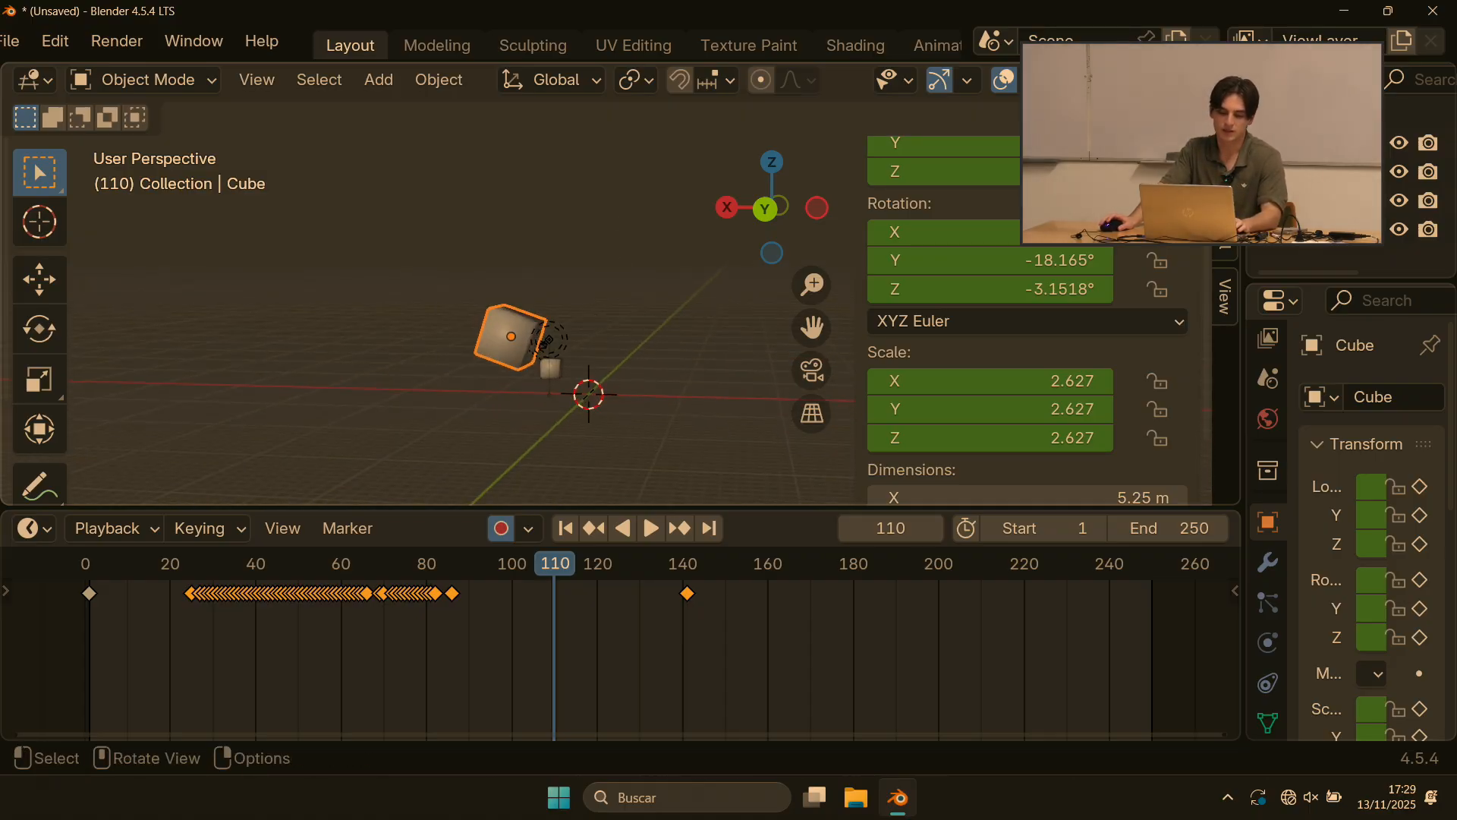
pyautogui.press('s')
pyautogui.press('x')
pyautogui.press('z')
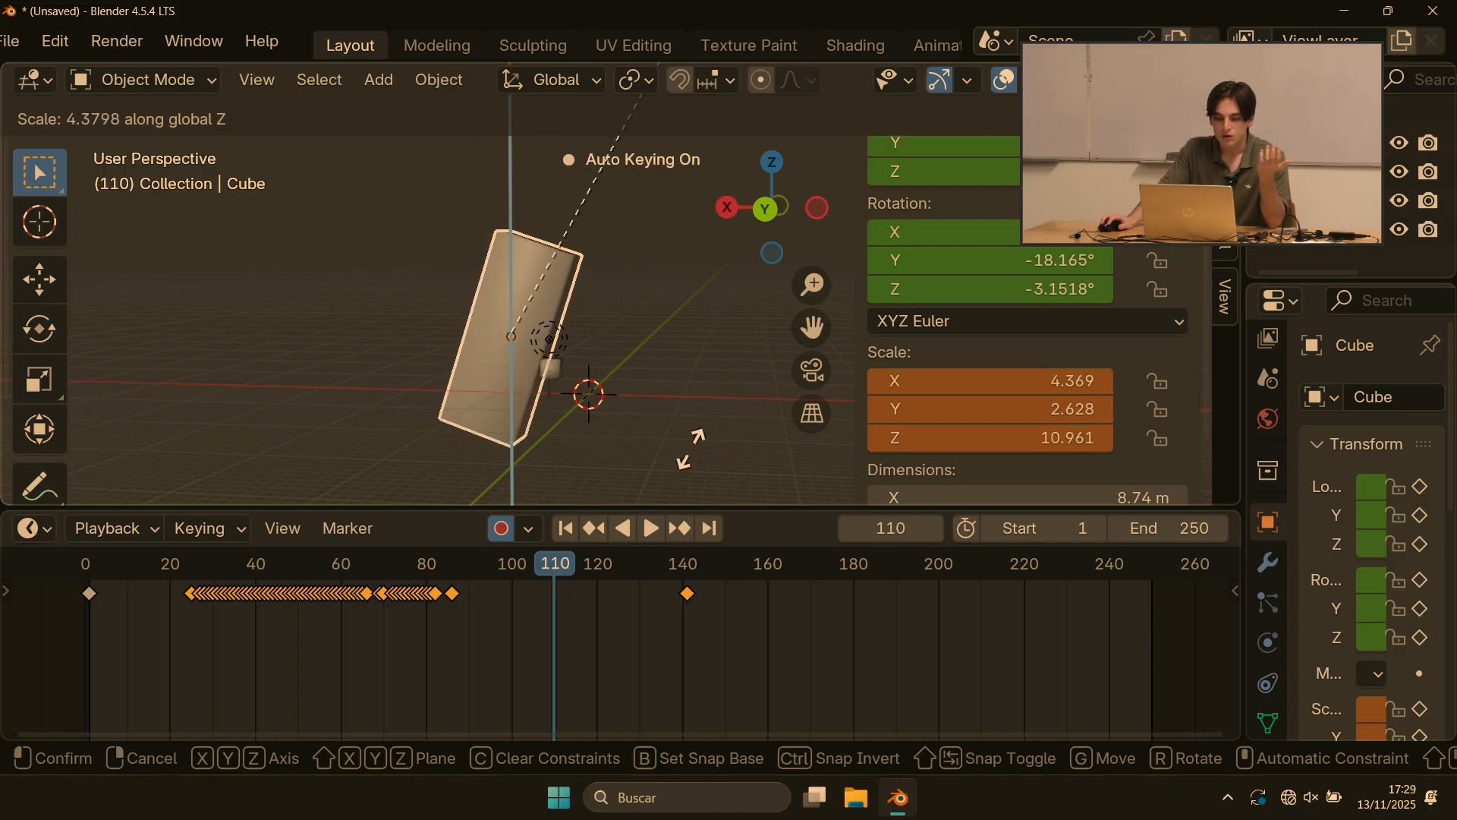
pyautogui.rightClick(687, 478)
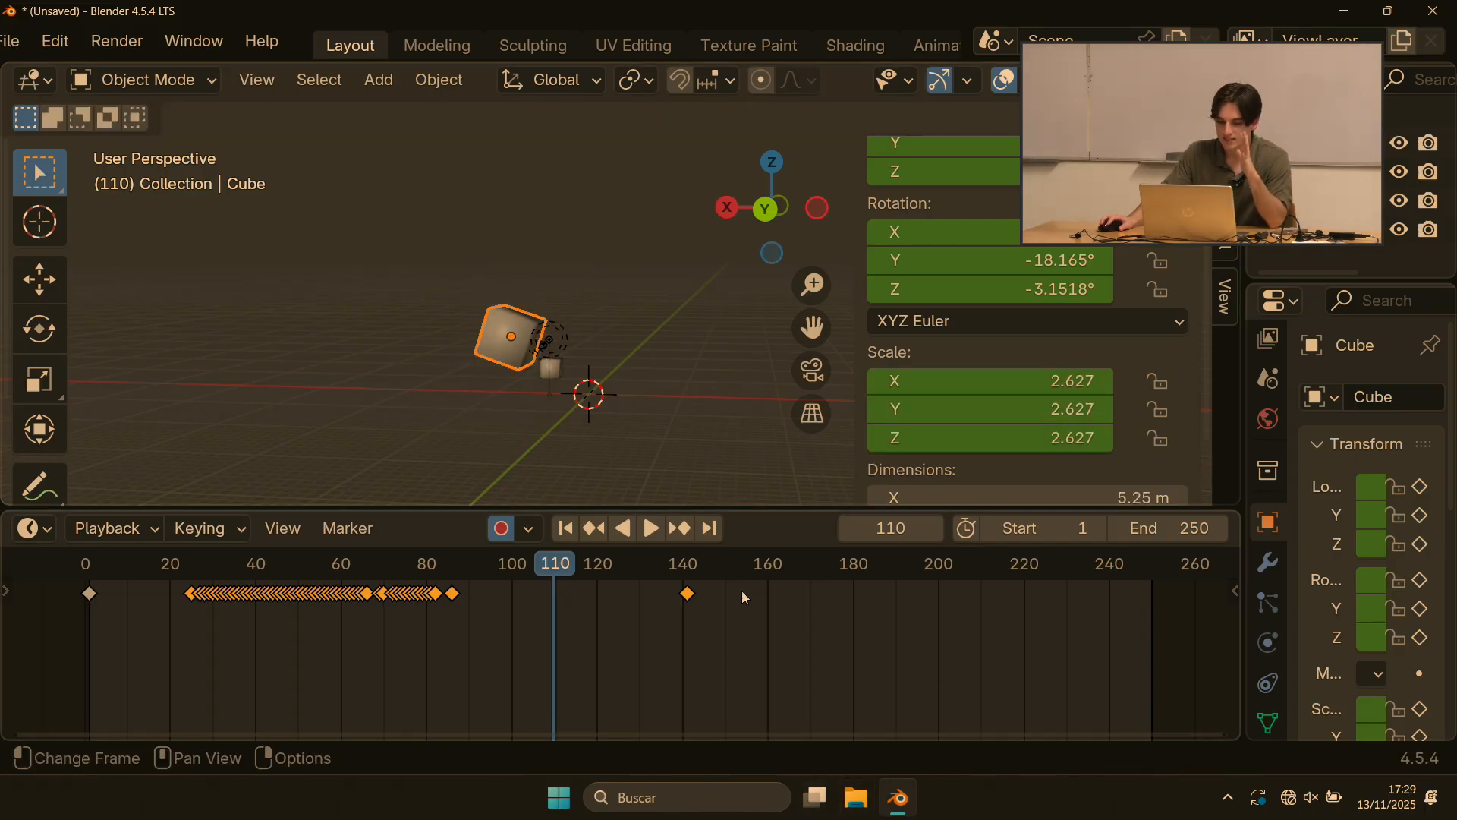
# Step: Select all of the child cube's keyframes in the Timeline and delete them
pyautogui.moveTo(736, 651); pyautogui.dragTo(2, 569)
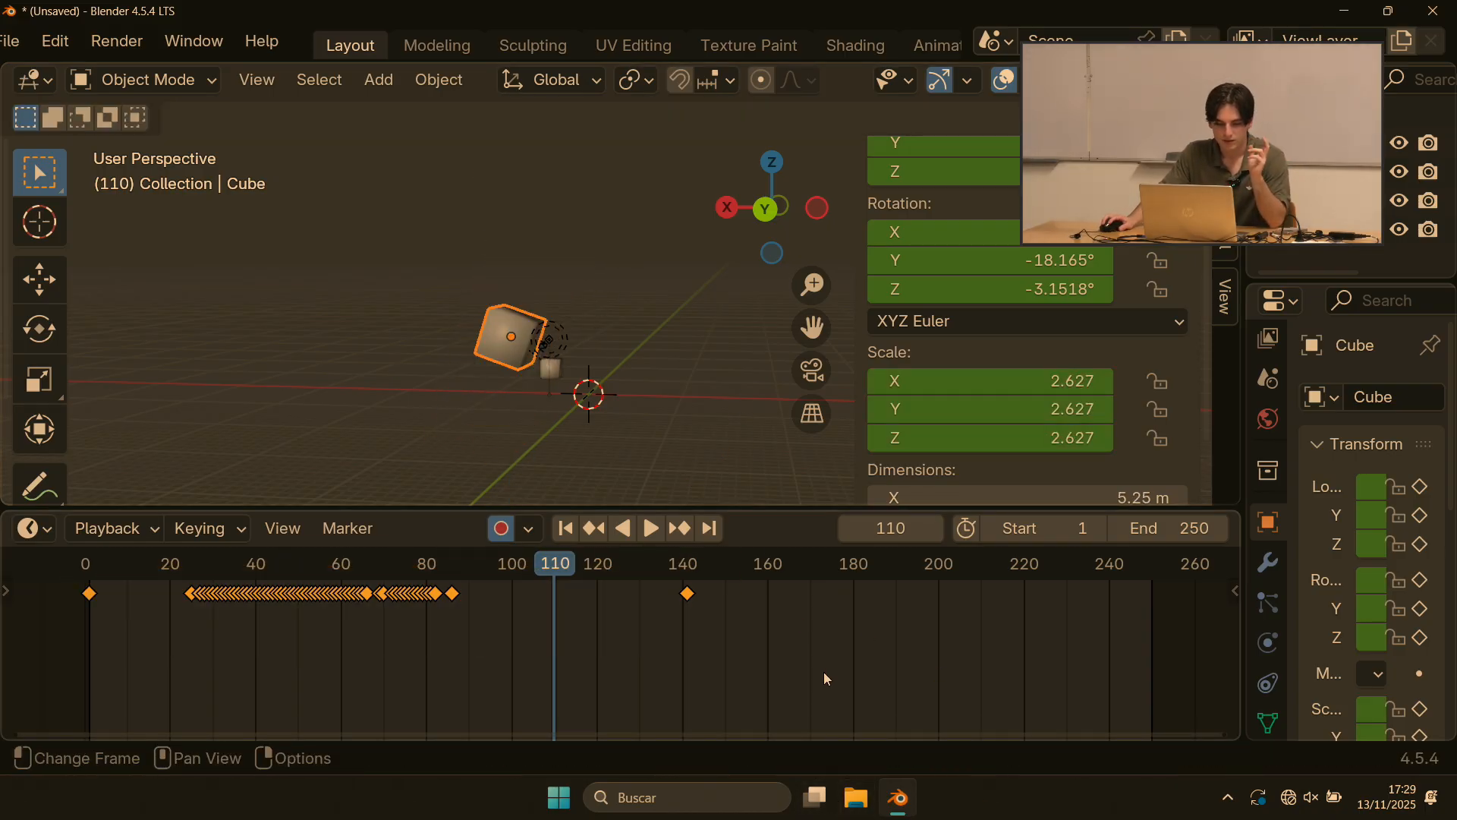
pyautogui.scroll(-2, 608, 649)
pyautogui.scroll(1, 439, 632)
pyautogui.scroll(-2, 646, 613)
pyautogui.scroll(1, 630, 607)
pyautogui.press('x')
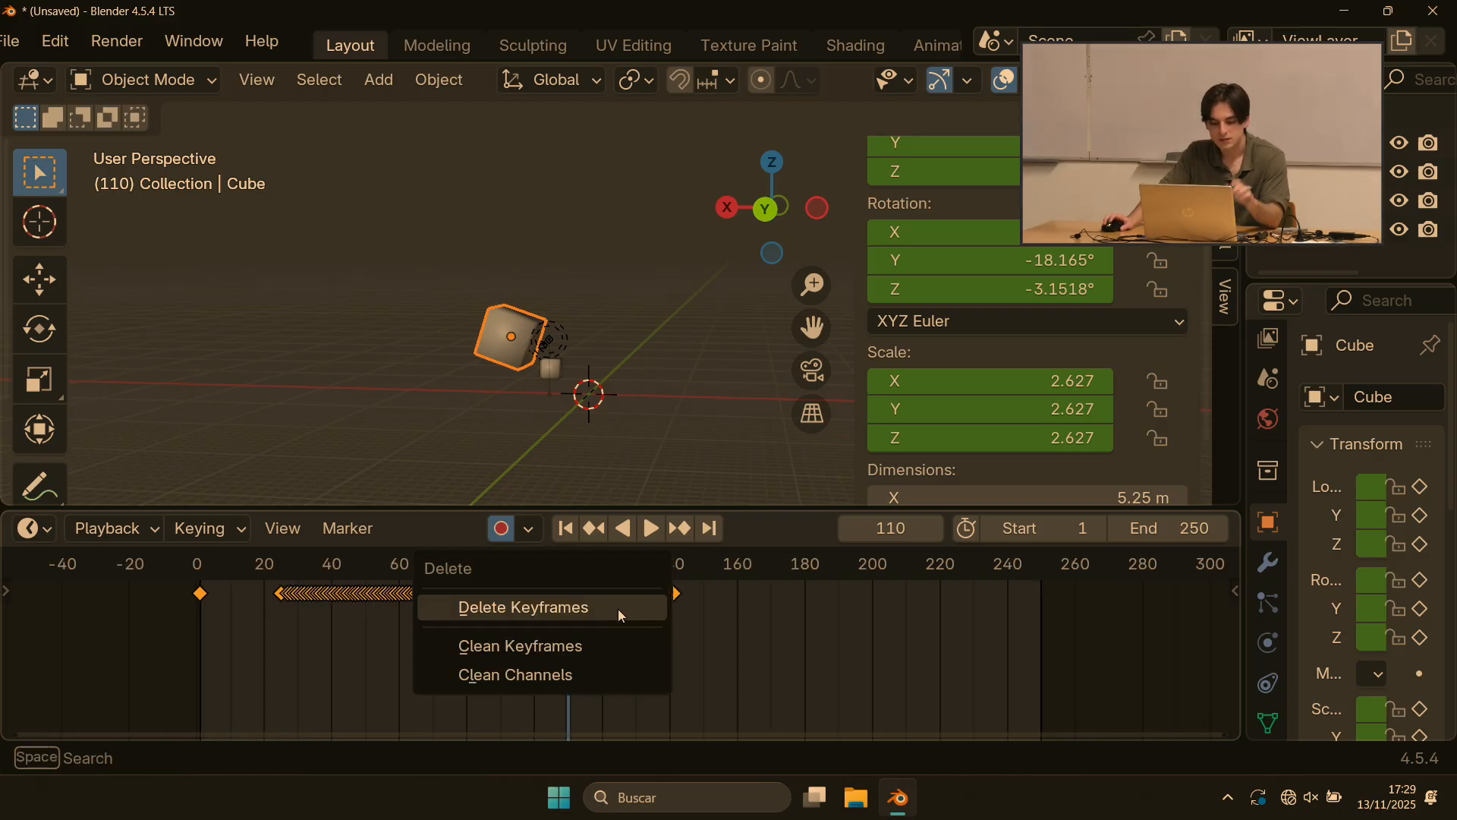
pyautogui.click(605, 617)
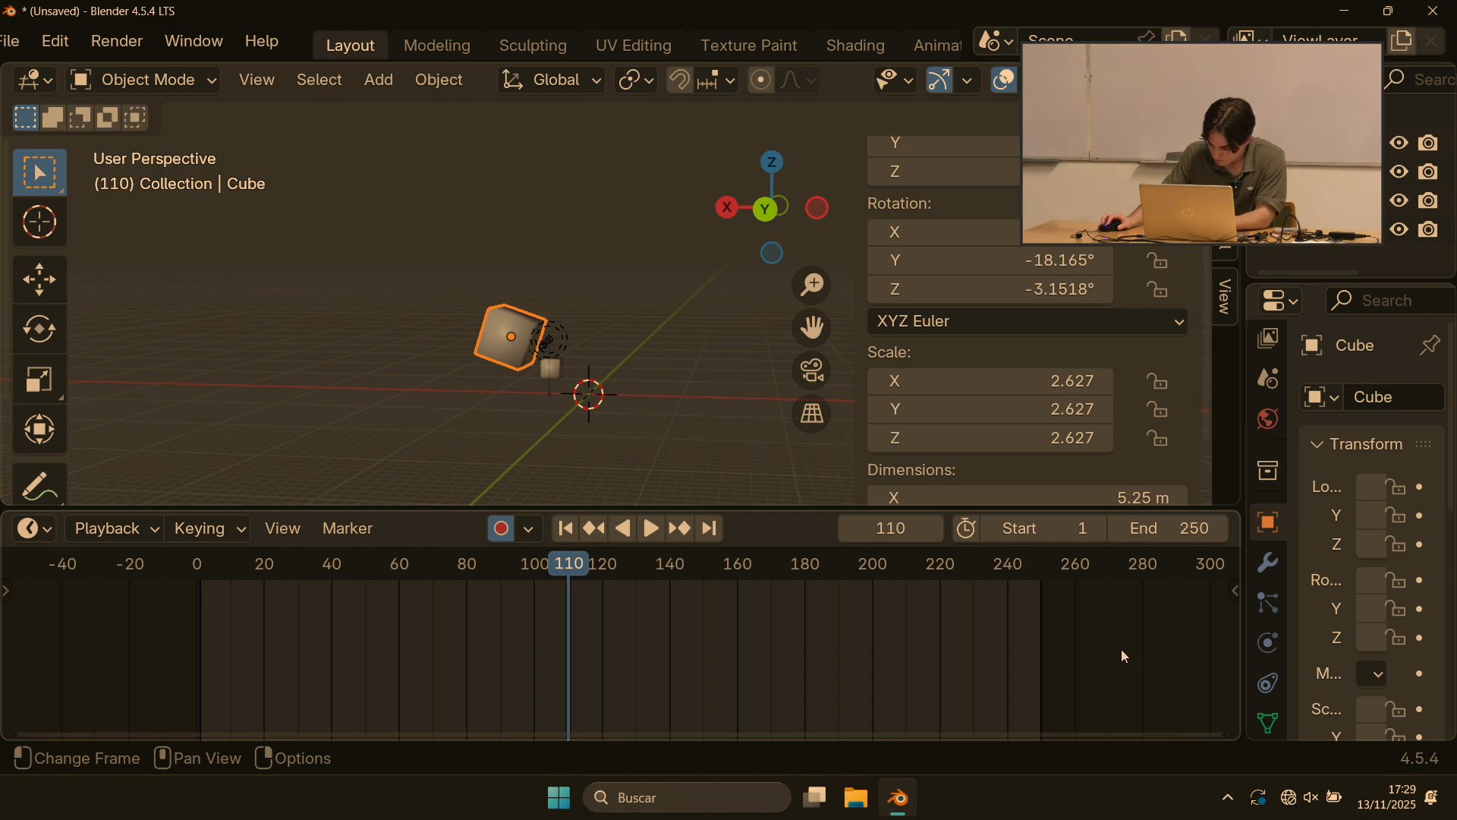
# Step: Box-select both cubes together with the old camera and delete them from the scene
pyautogui.rightClick(527, 338)
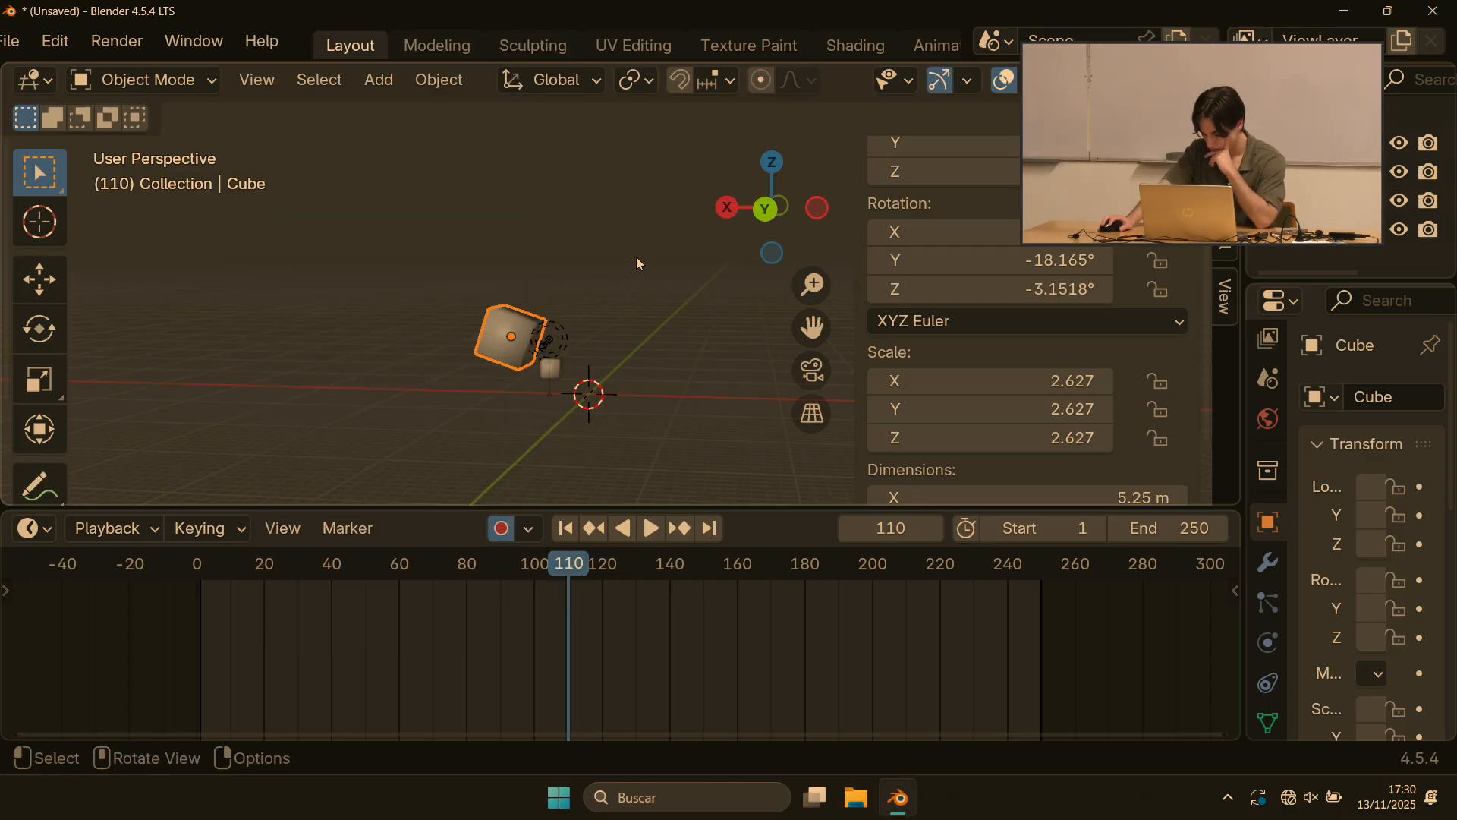
pyautogui.moveTo(638, 260); pyautogui.dragTo(660, 332, button='middle')
pyautogui.scroll(5, 597, 335)
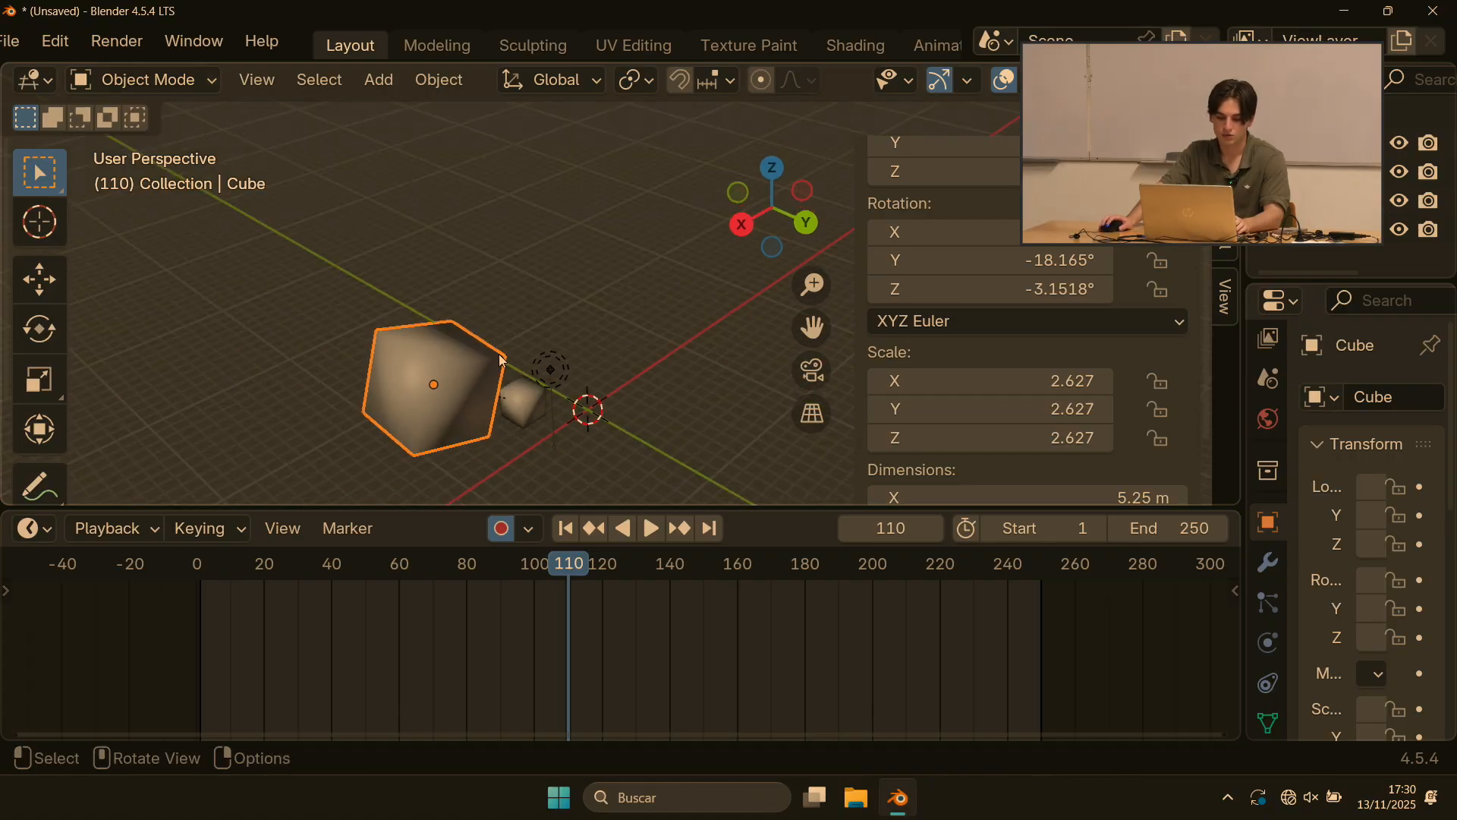
pyautogui.moveTo(358, 274); pyautogui.dragTo(518, 449)
pyautogui.press('x')
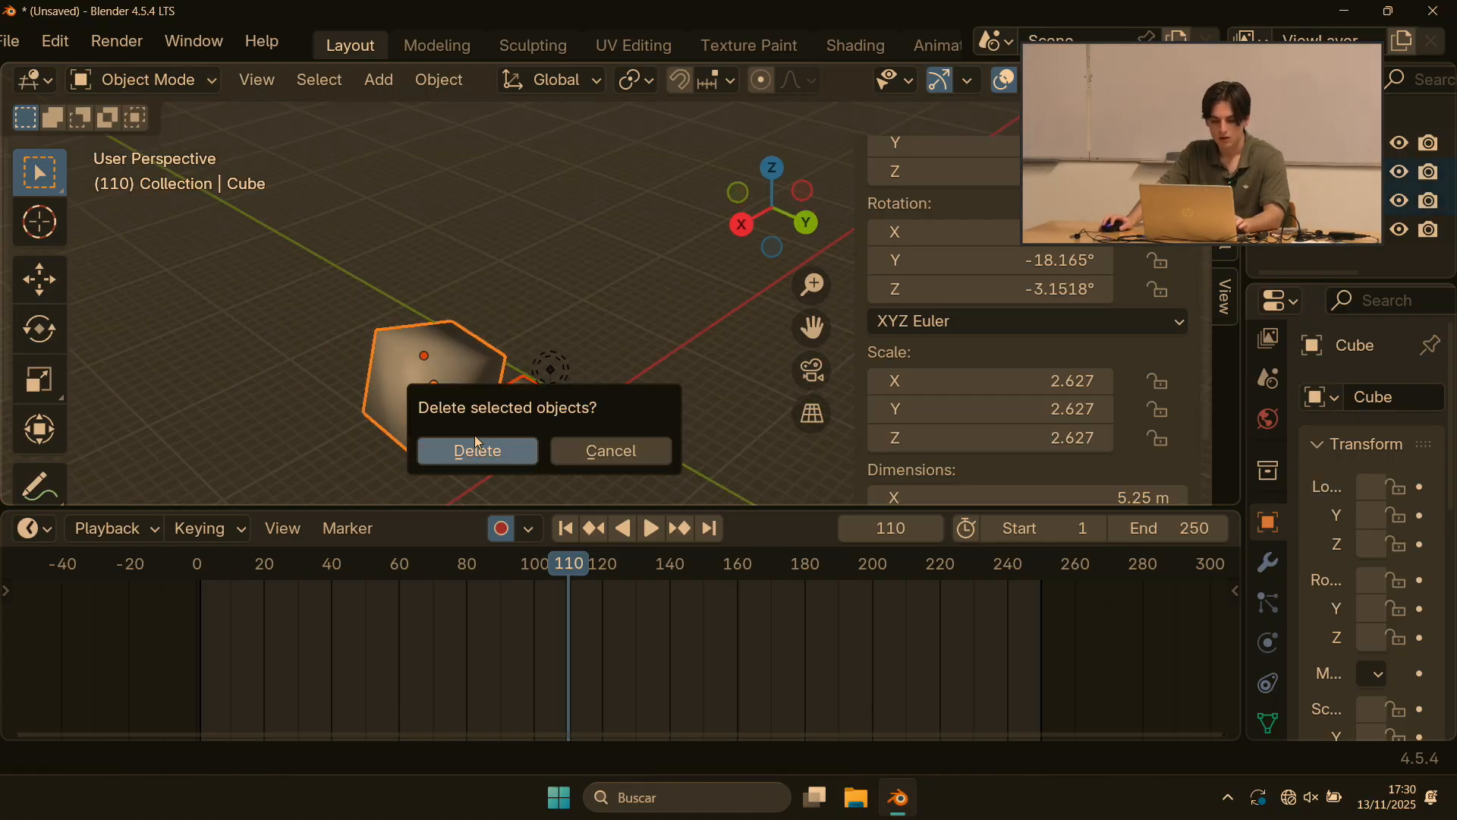
pyautogui.click(476, 448)
# Step: Add a new camera at the world origin
pyautogui.keyDown('shift'); pyautogui.moveTo(566, 410); pyautogui.dragTo(563, 367, button='middle'); pyautogui.keyUp('shift')
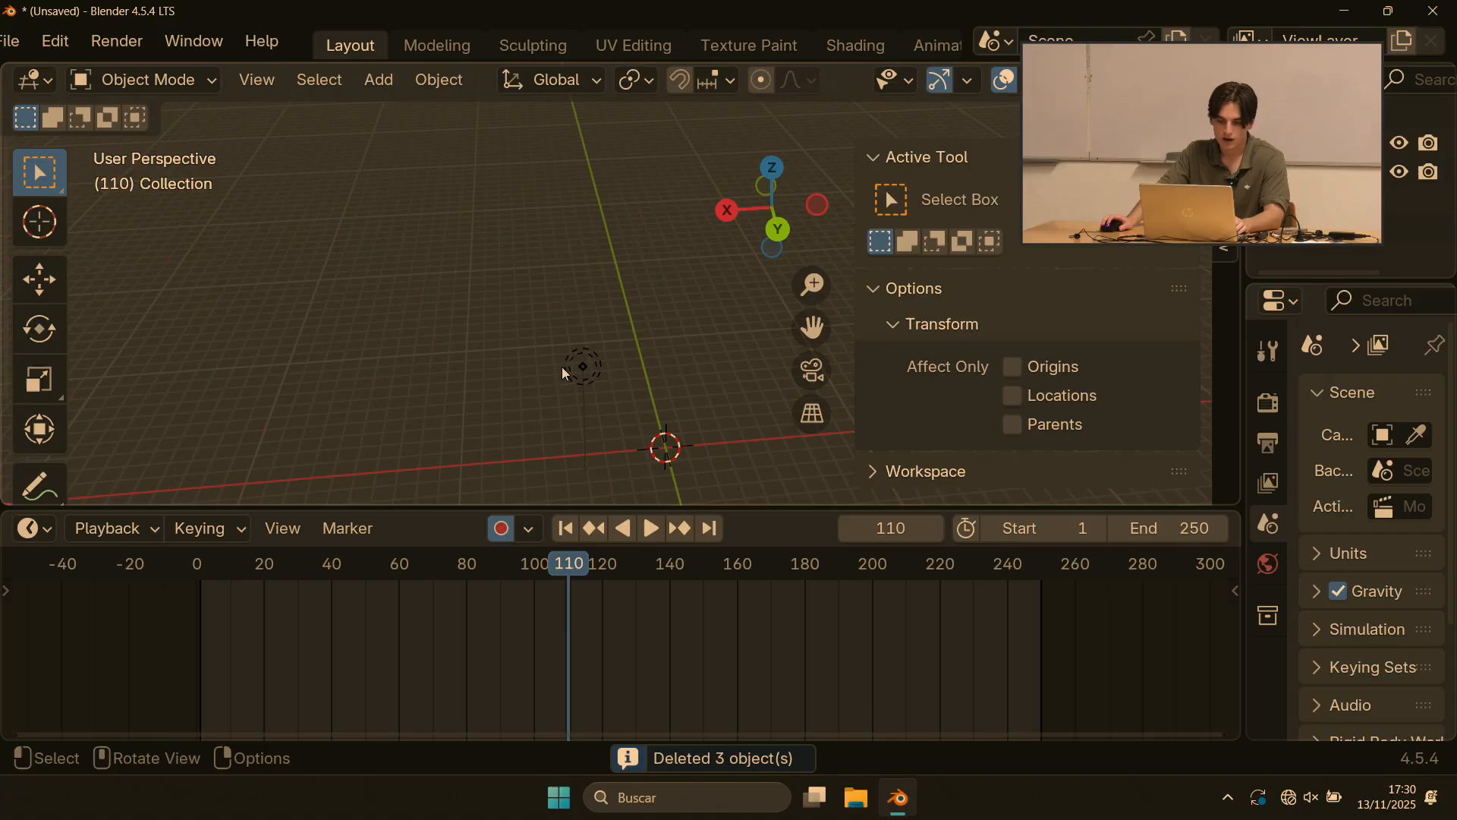
pyautogui.moveTo(658, 383); pyautogui.dragTo(514, 325, button='middle')
pyautogui.click(623, 321)
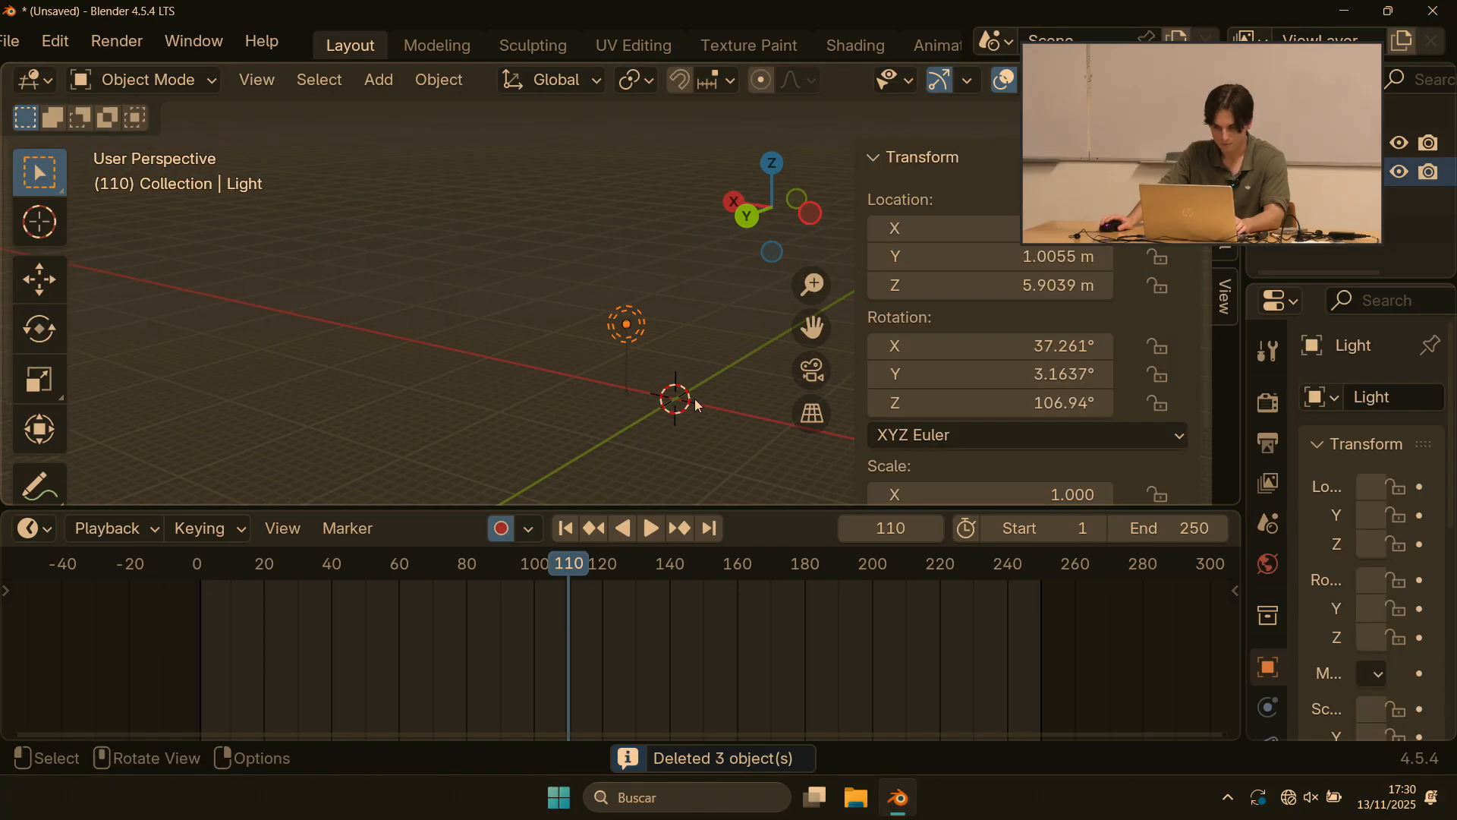
pyautogui.moveTo(695, 398); pyautogui.dragTo(547, 328, button='middle')
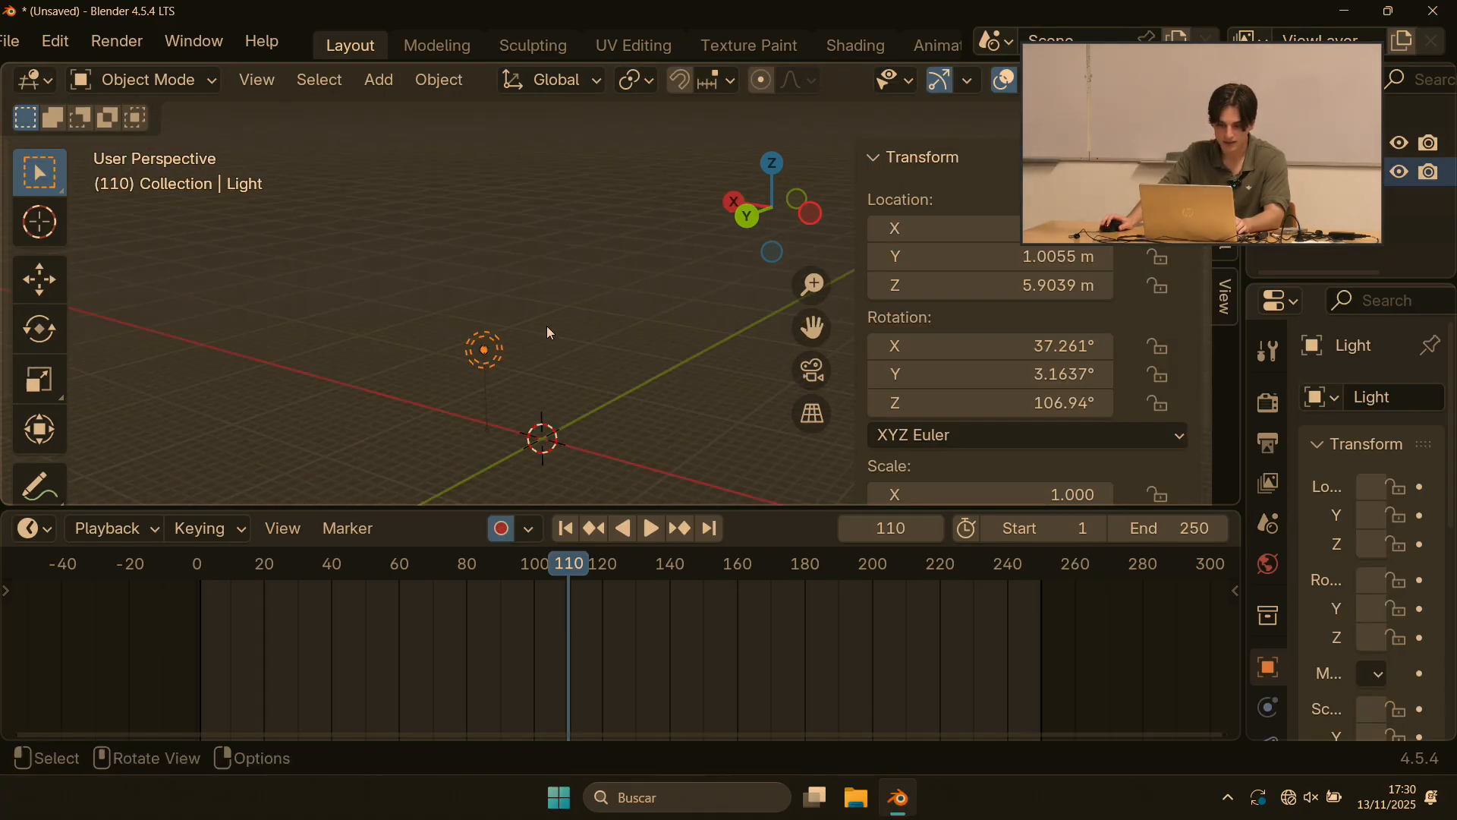
pyautogui.hotkey('shift', 'a')
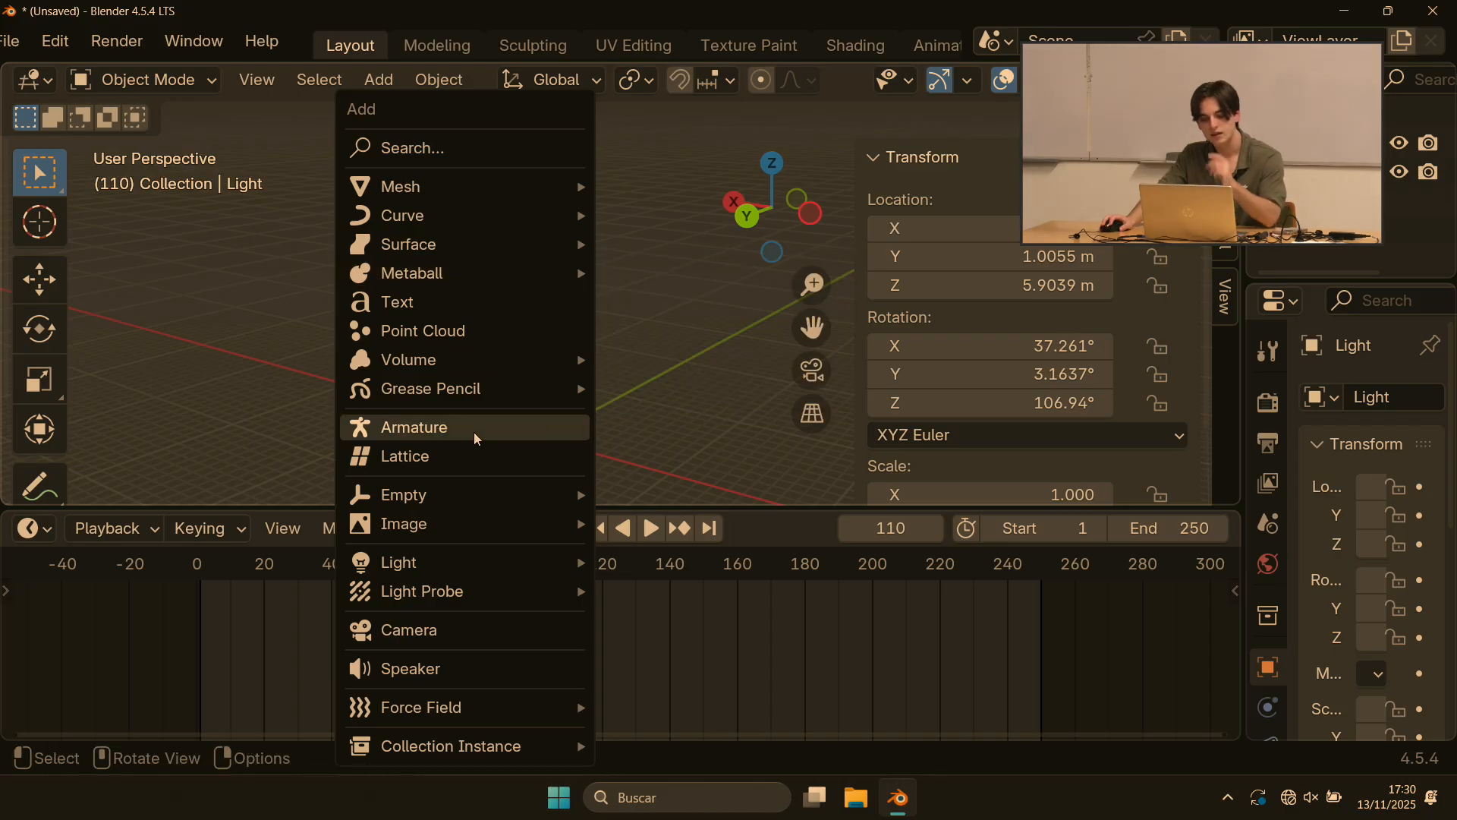
pyautogui.click(446, 629)
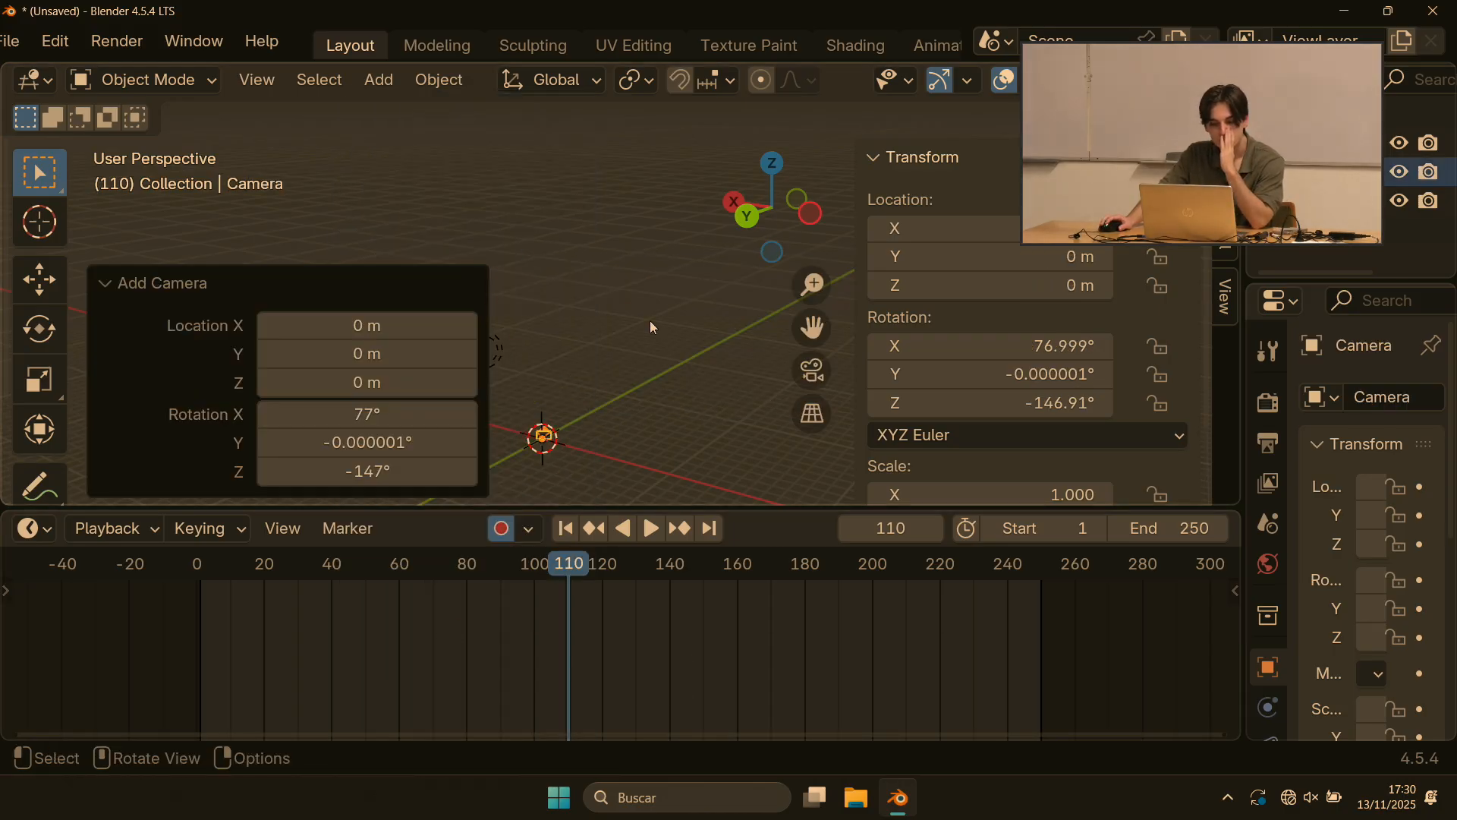
# Step: Move the new camera about -2.04 m in X, 5.41 m in Y and 3.89 m in Z
pyautogui.moveTo(650, 320); pyautogui.dragTo(668, 267, button='middle')
pyautogui.press('g')
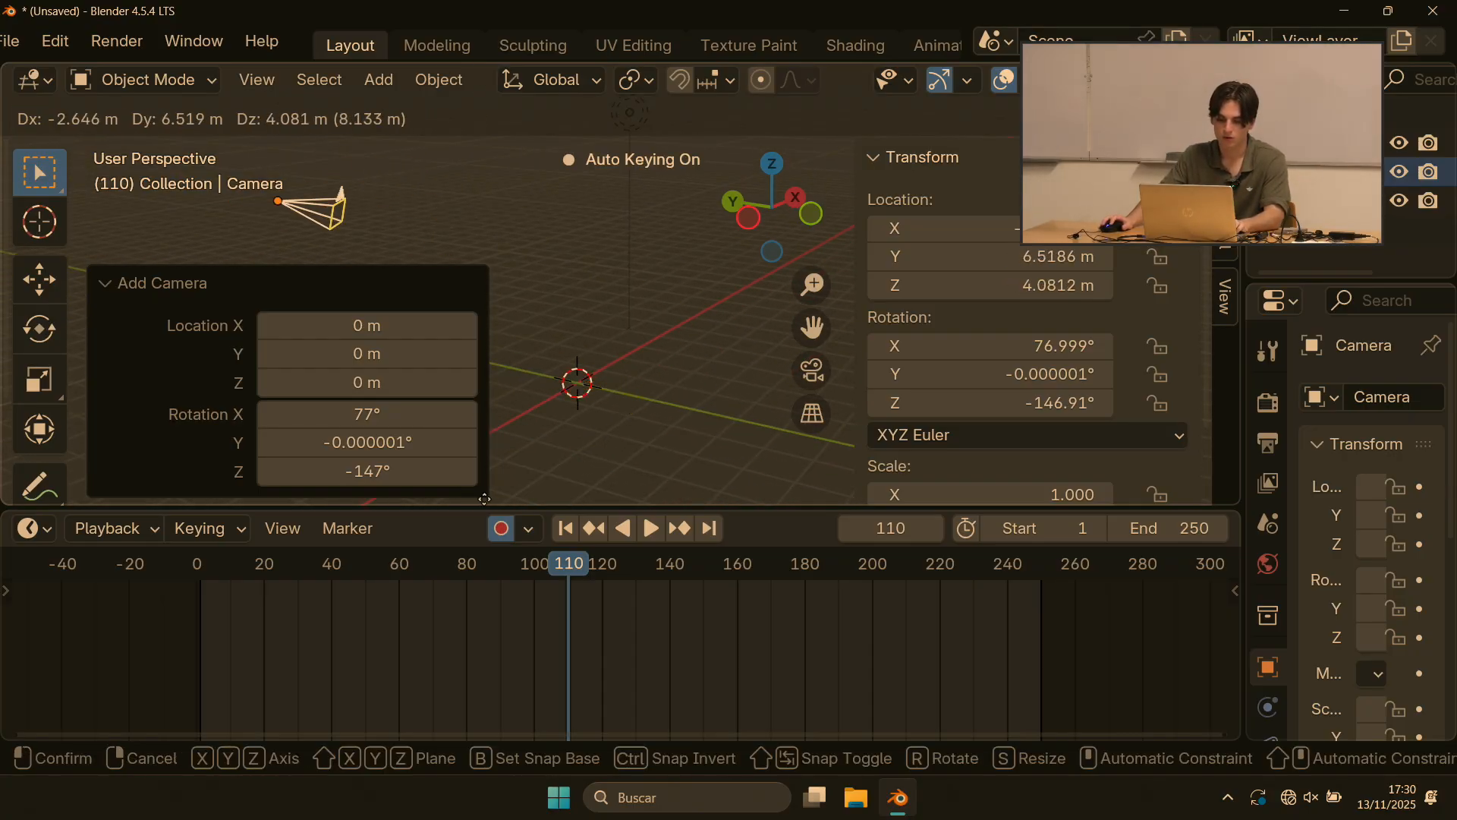
pyautogui.click(577, 501)
pyautogui.moveTo(531, 250); pyautogui.dragTo(705, 221, button='middle')
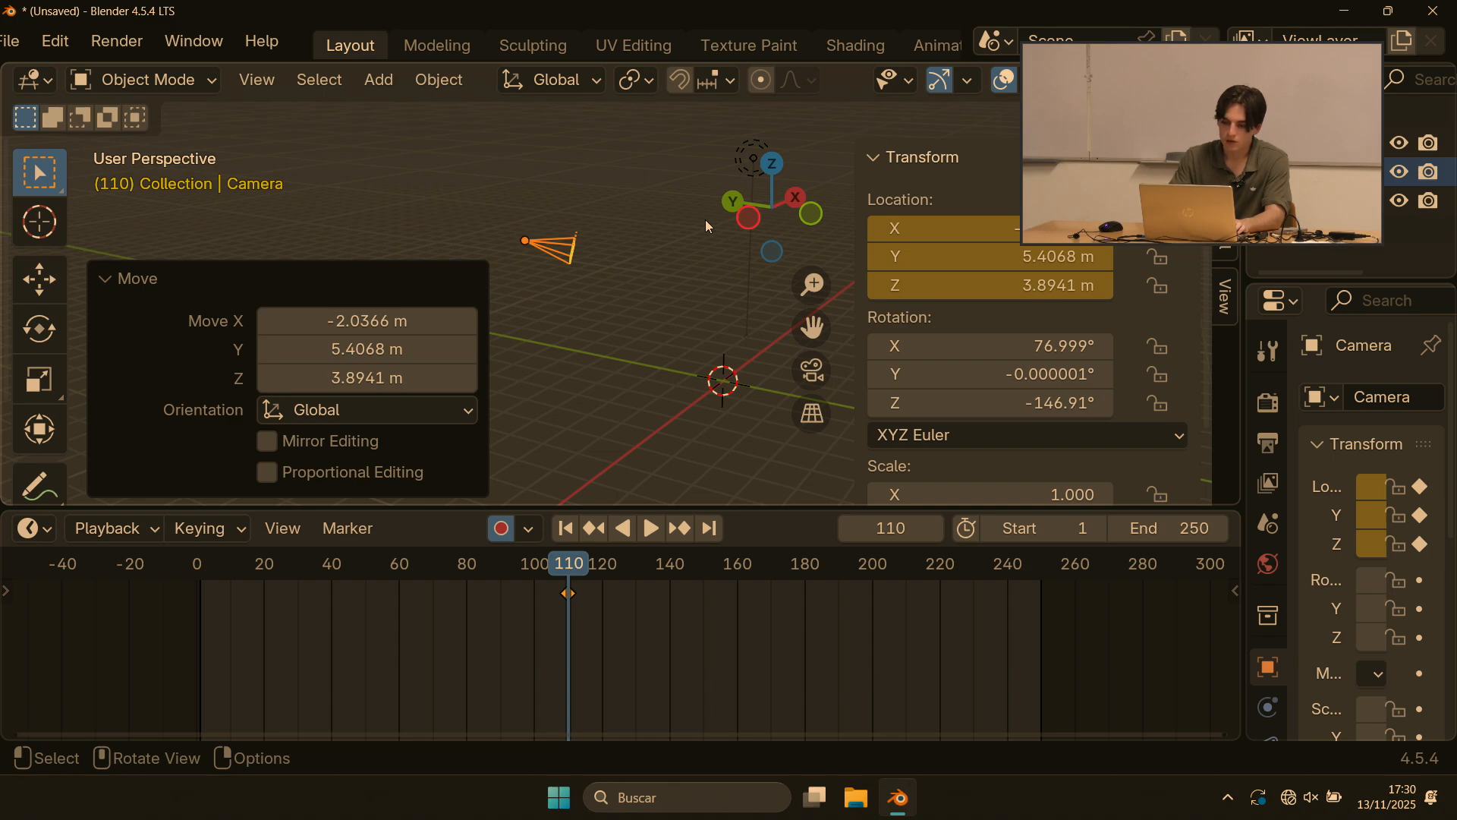
# Step: Look through the new camera, fit its whole frame in view and deselect the camera
pyautogui.press('KP_0')
pyautogui.scroll(3, 557, 231)
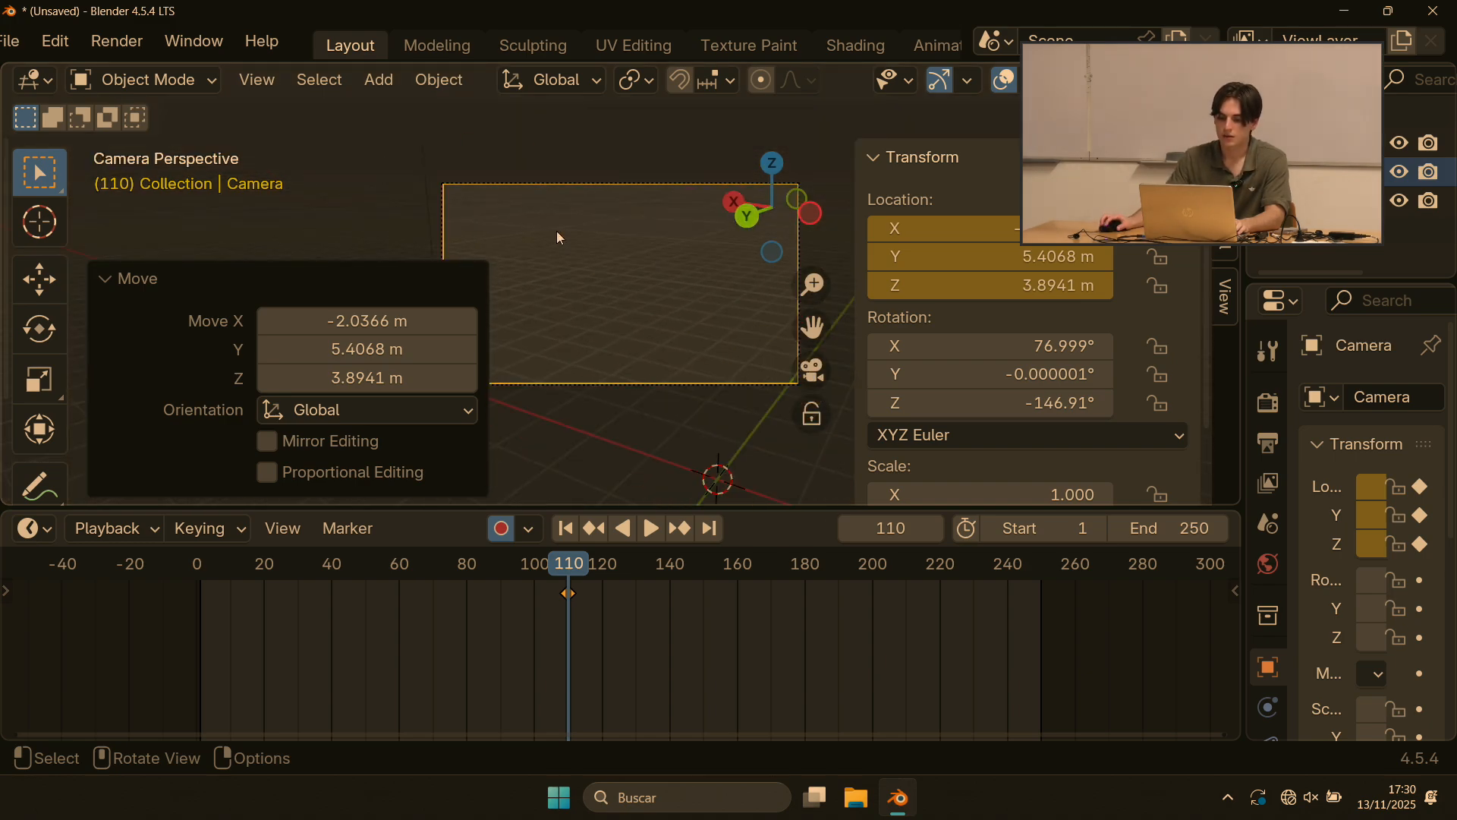
pyautogui.scroll(-1, 559, 236)
pyautogui.scroll(-2, 617, 261)
pyautogui.scroll(2, 615, 273)
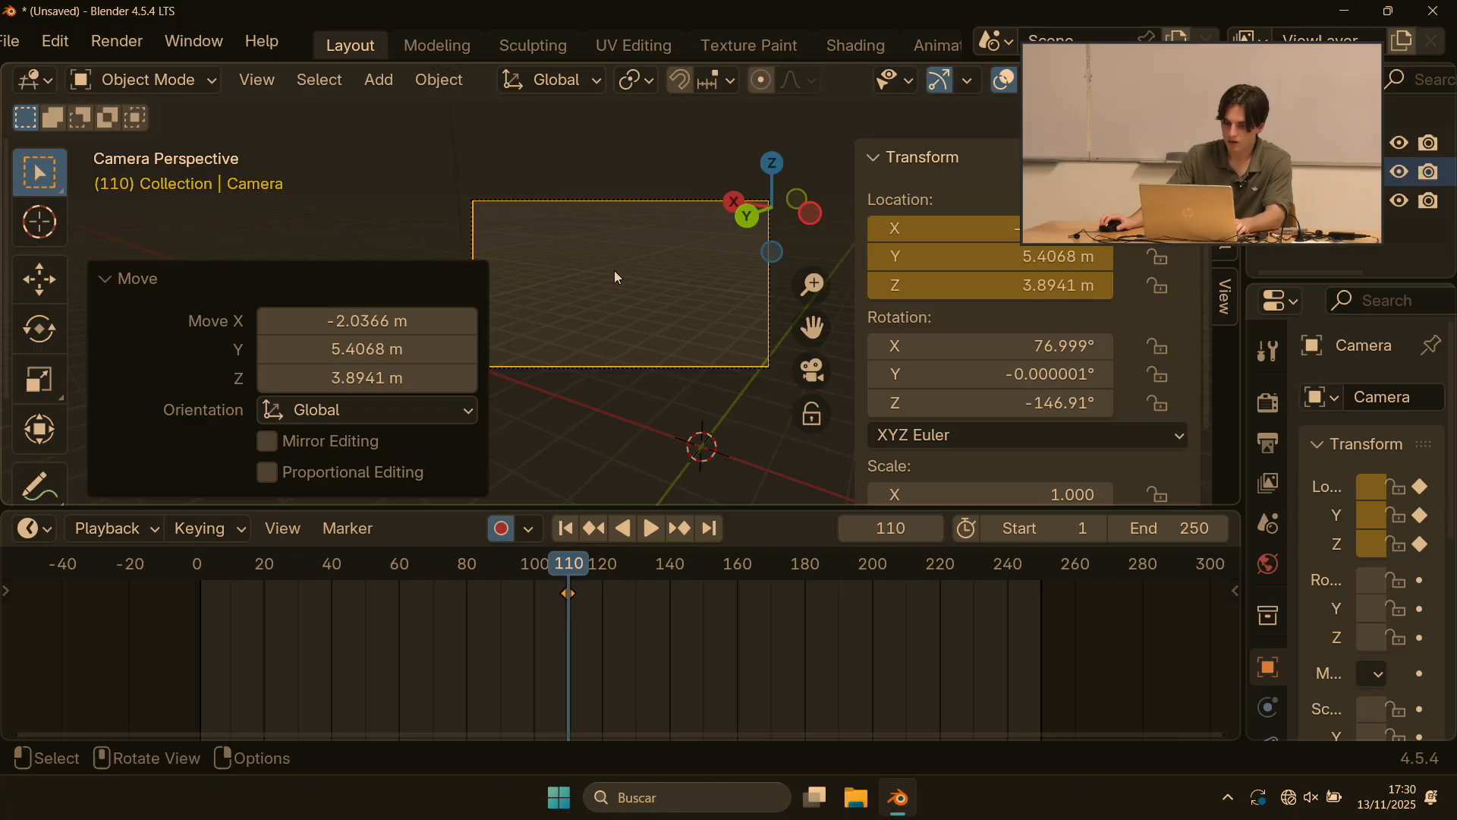
pyautogui.click(166, 262)
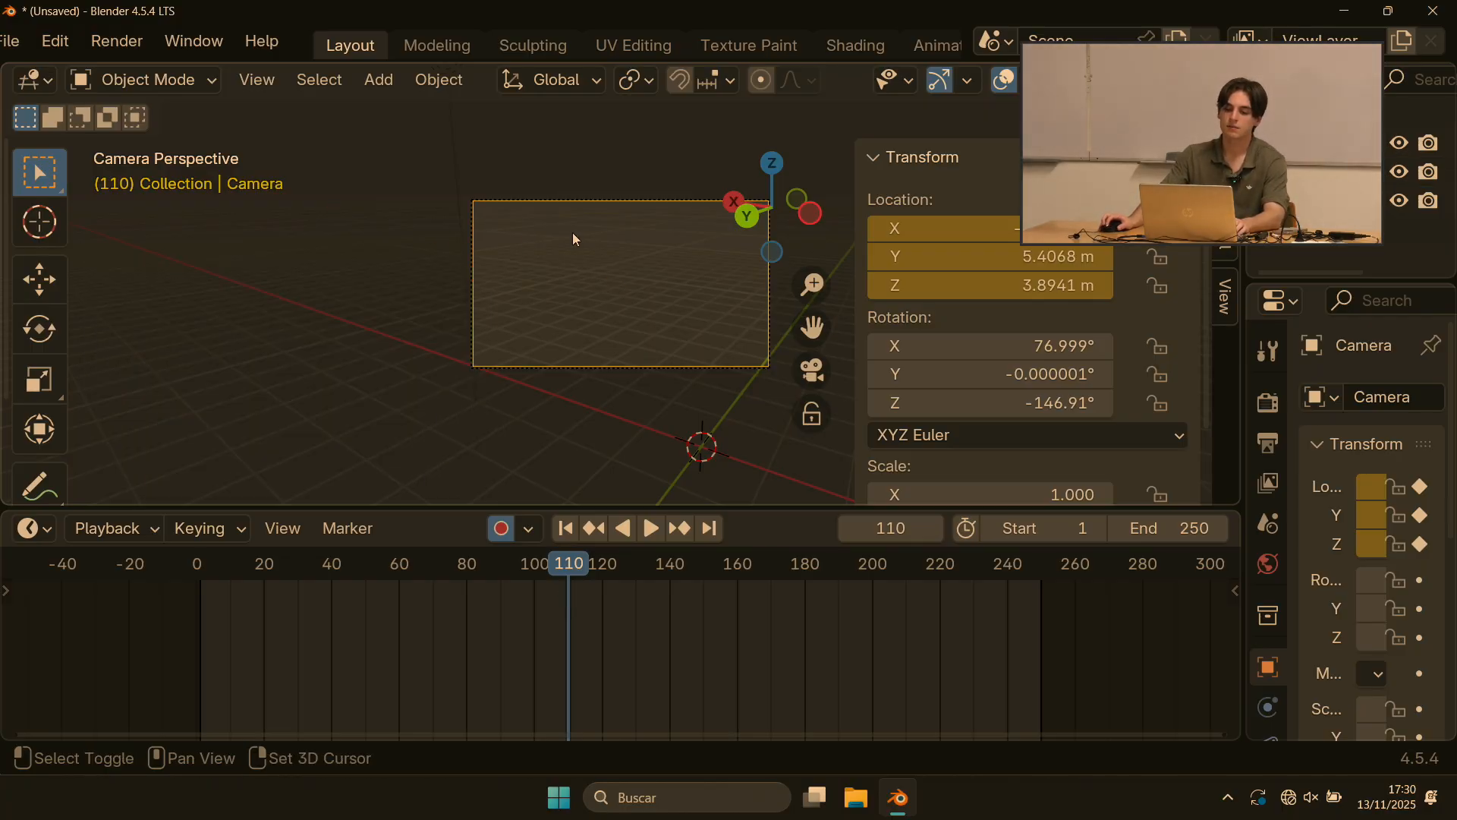
pyautogui.keyDown('shift'); pyautogui.moveTo(575, 240); pyautogui.dragTo(465, 289, button='middle'); pyautogui.keyUp('shift')
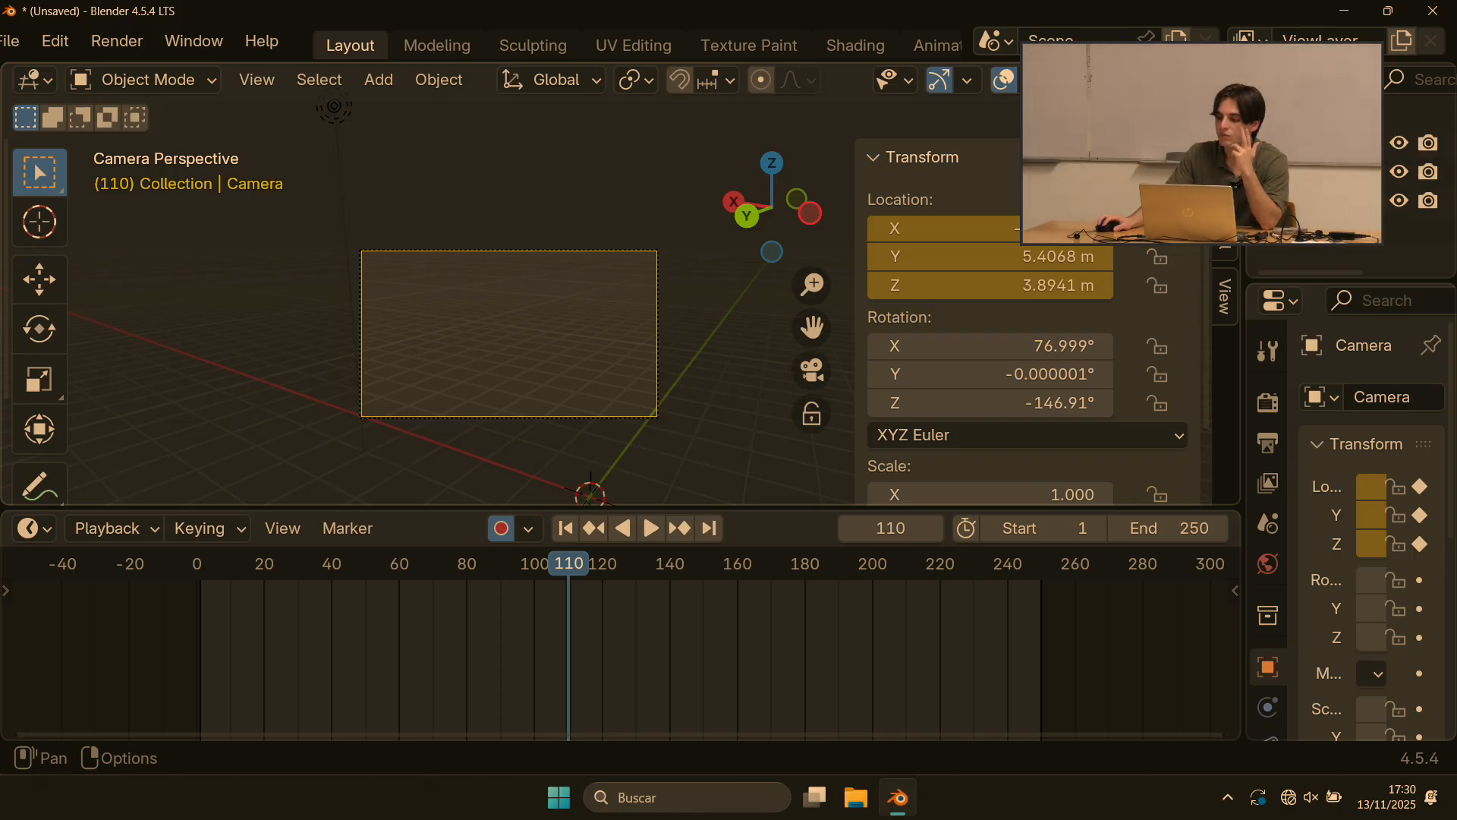
# Step: Add a cube with the default 2 m size at the world origin
pyautogui.scroll(-2, 556, 227)
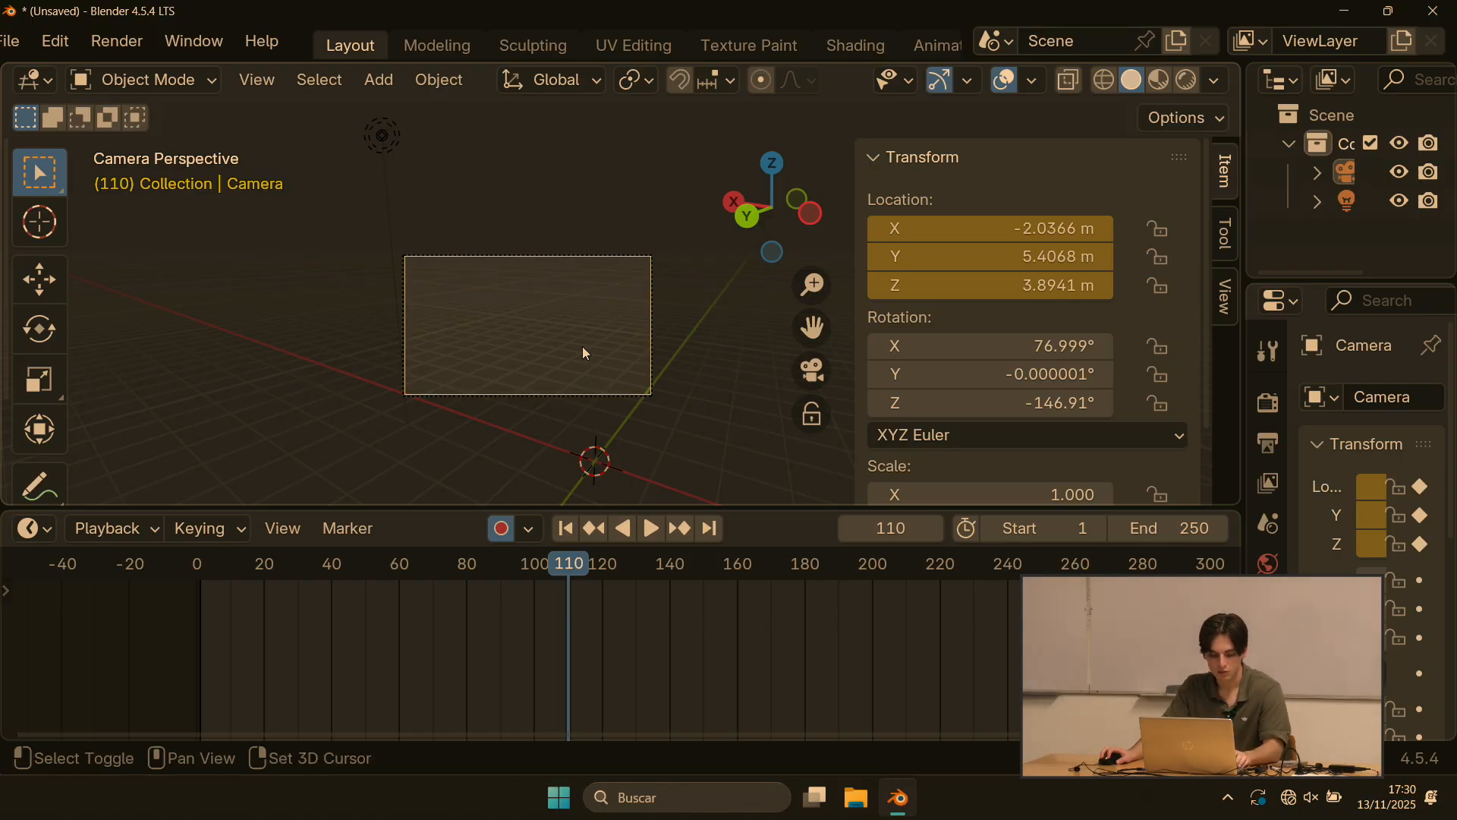
pyautogui.hotkey('shift', 'a')
pyautogui.moveTo(501, 134)
pyautogui.click(699, 168)
pyautogui.moveTo(652, 303)
pyautogui.mouseDown(button='middle')
pyautogui.moveTo(614, 337)
pyautogui.moveTo(667, 336)
pyautogui.moveTo(657, 367)
pyautogui.moveTo(639, 310)
pyautogui.mouseUp(button='middle')
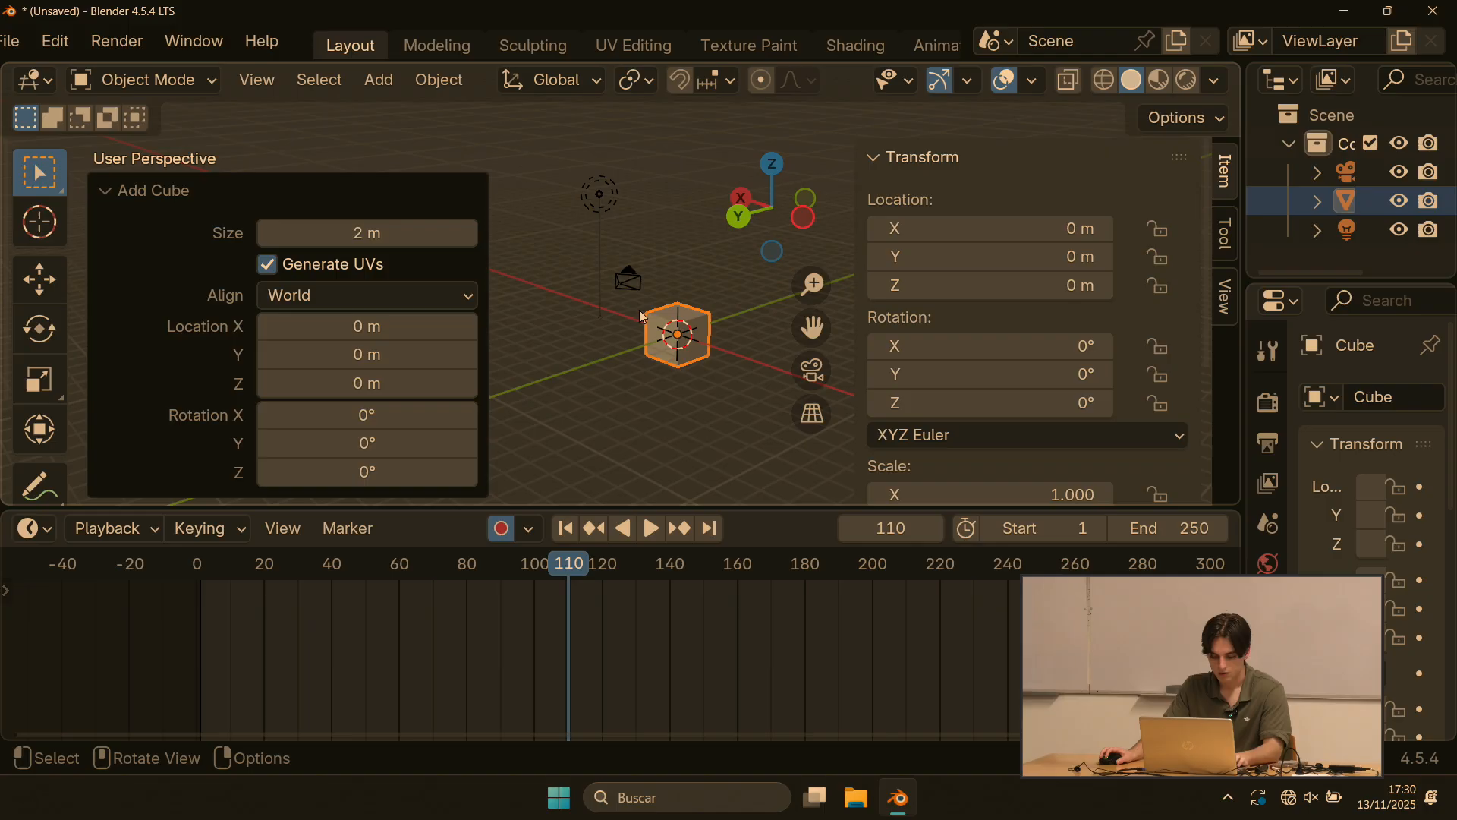
# Step: Raise the cube 2.34 m along Z and look through the camera
pyautogui.press('g')
pyautogui.press('z')
pyautogui.click(674, 353)
pyautogui.press('KP_0')
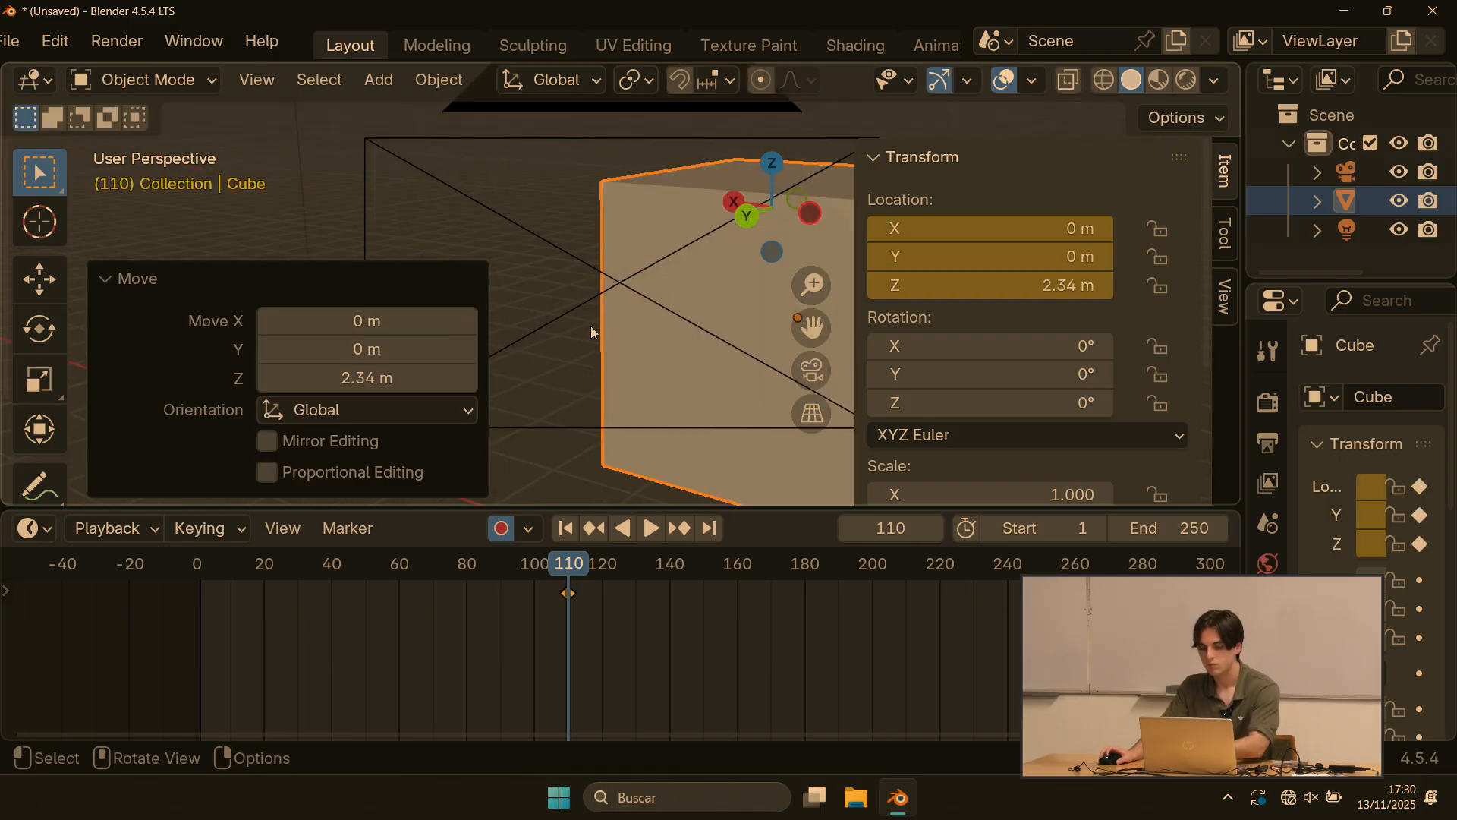
# Step: Switch the viewport to rendered shading and try moving the light along the global X axis
pyautogui.click(388, 140)
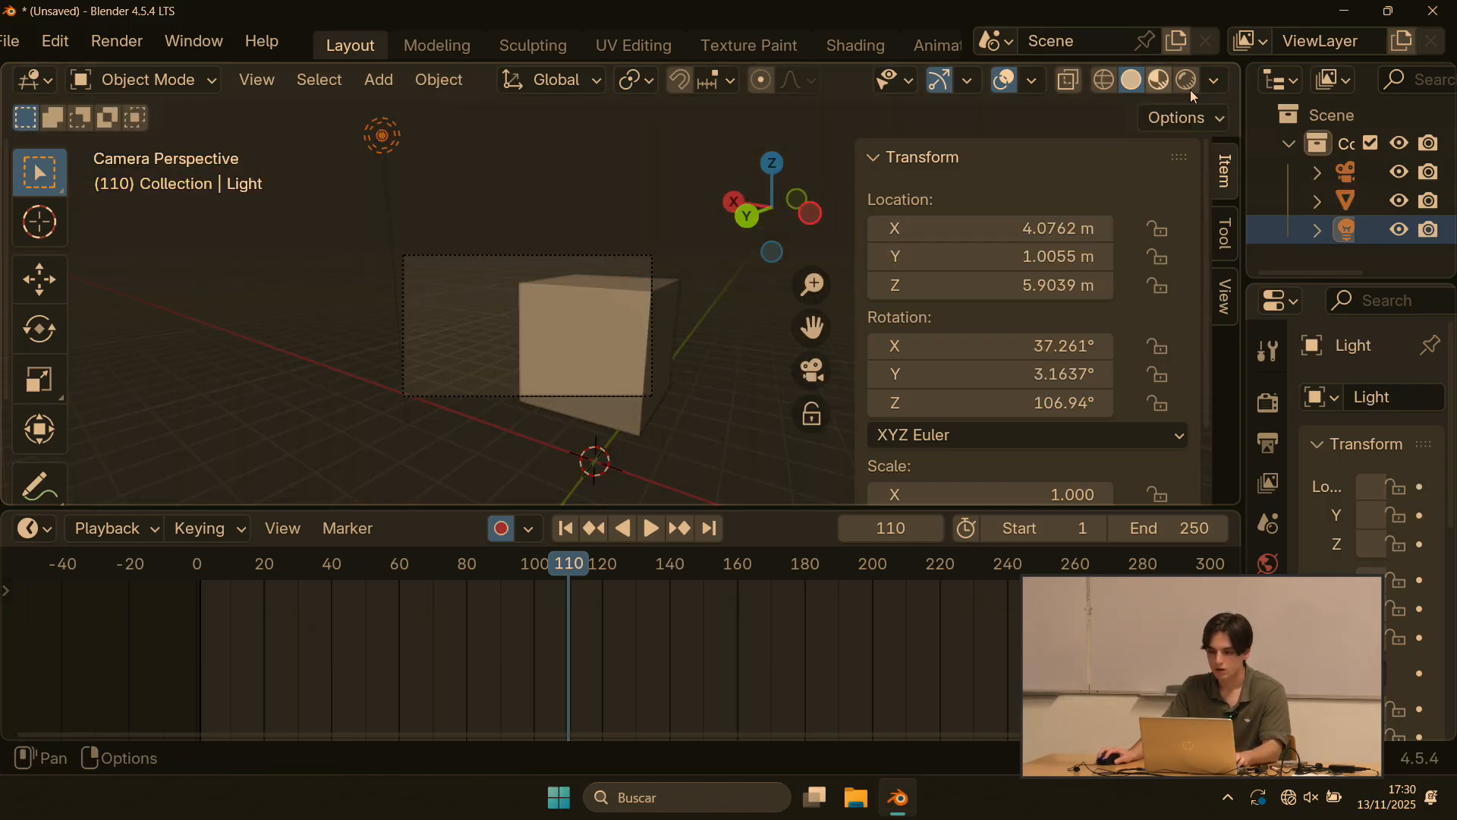
pyautogui.click(1189, 82)
pyautogui.press('g')
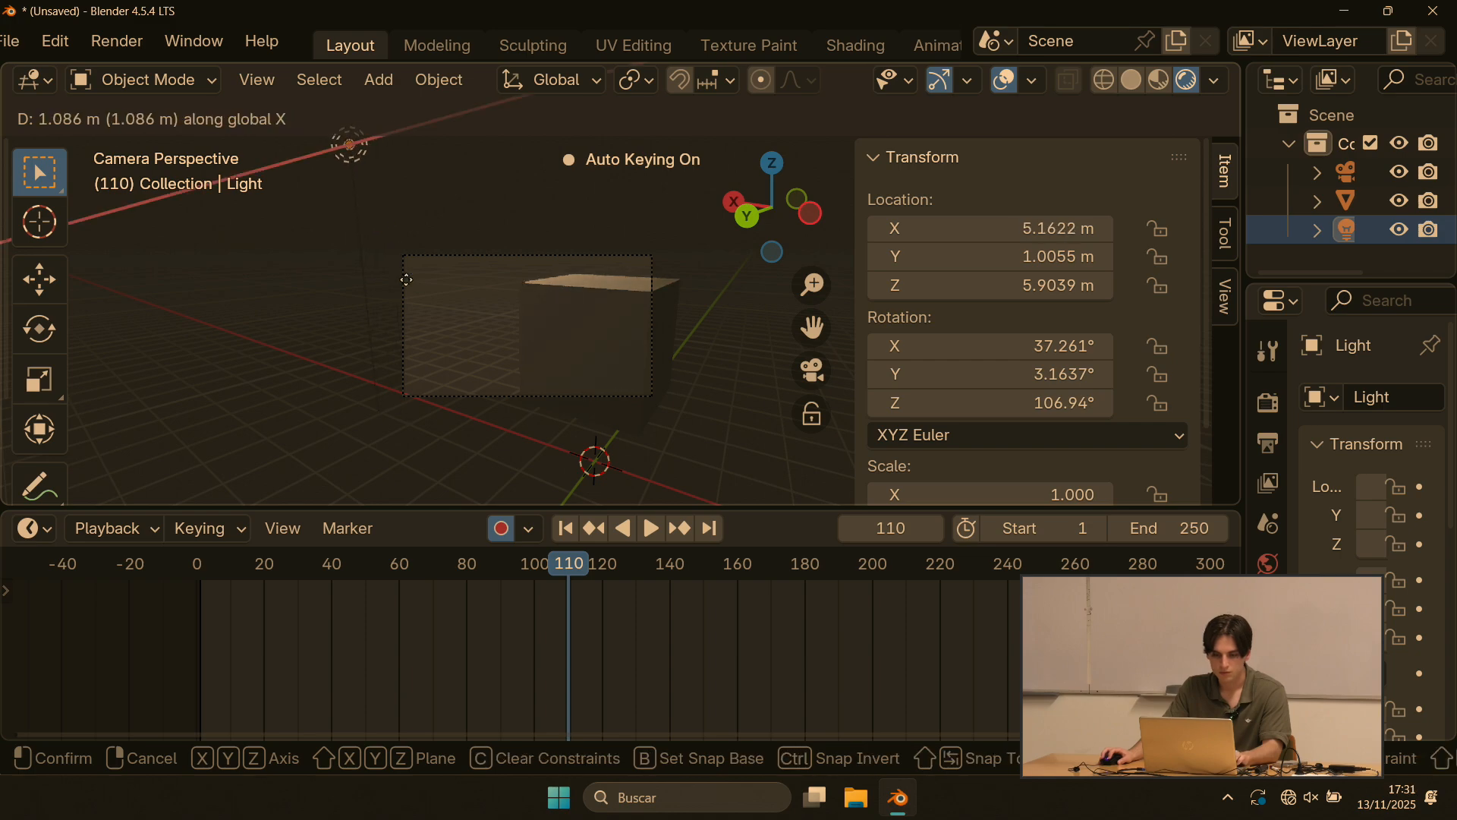
pyautogui.press('Escape')
# Step: Render frame 110 as a still image and close the render window
pyautogui.click(121, 47)
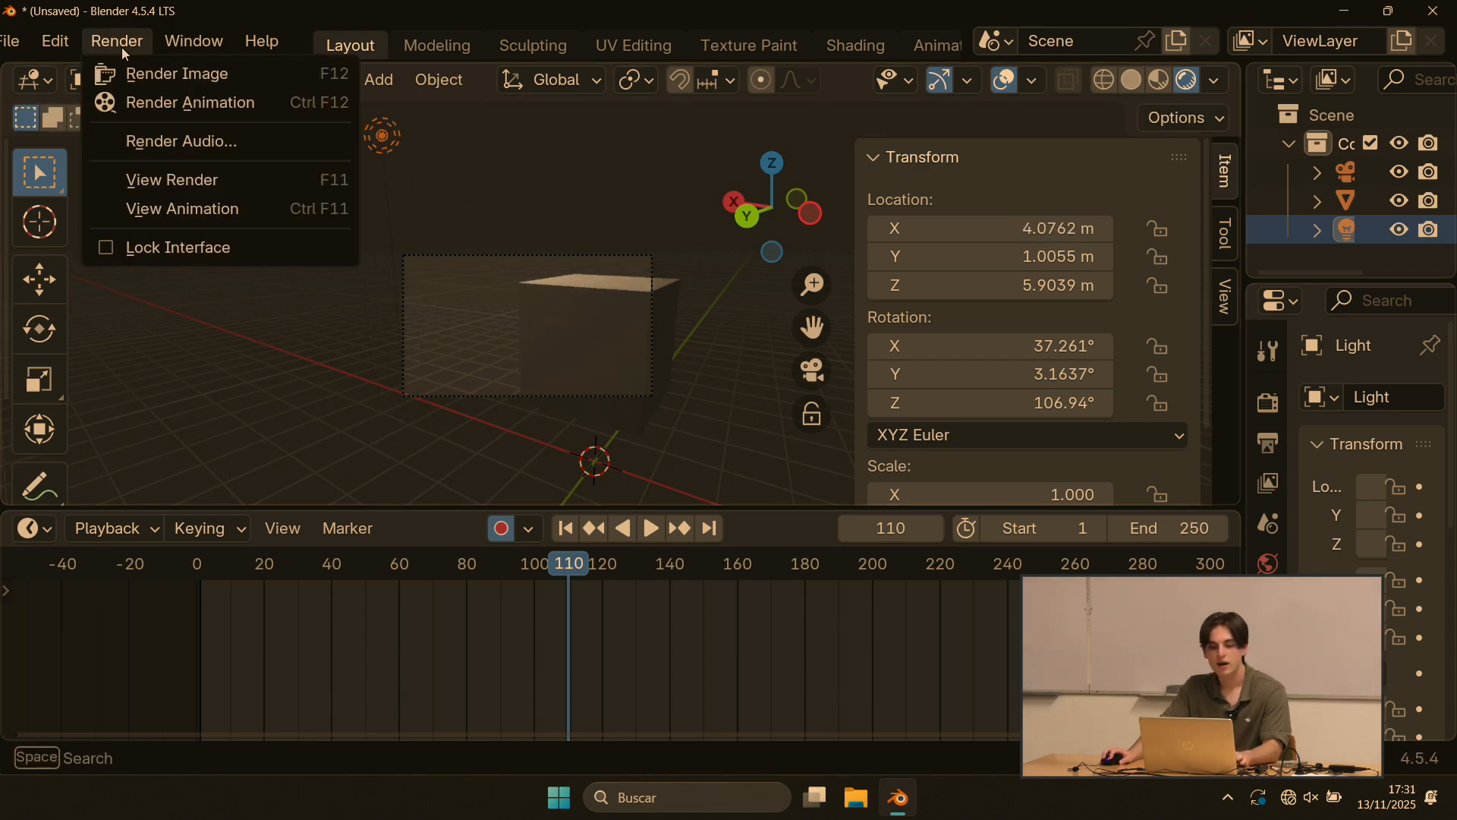
pyautogui.click(311, 76)
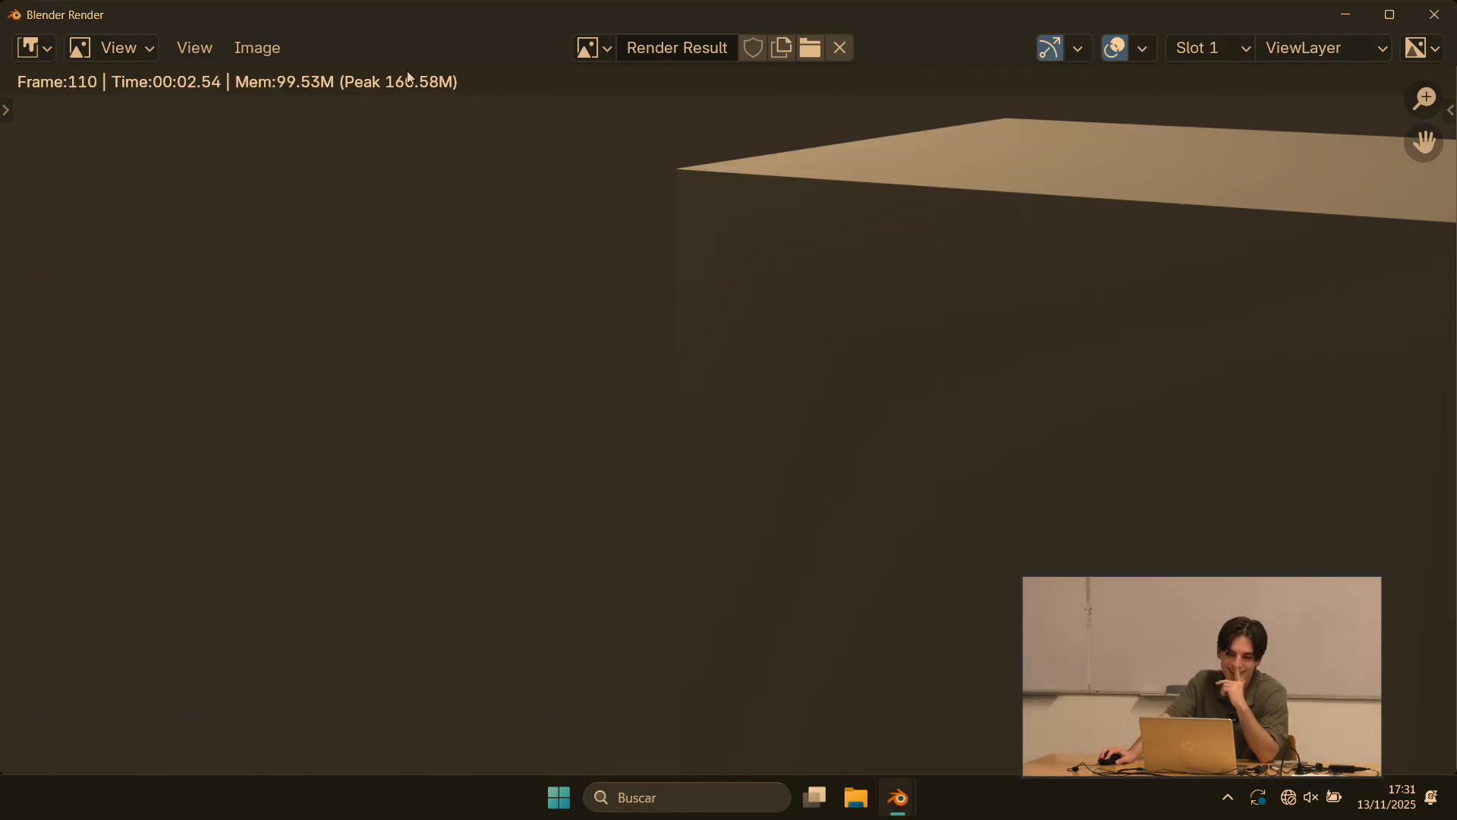
pyautogui.click(1451, 11)
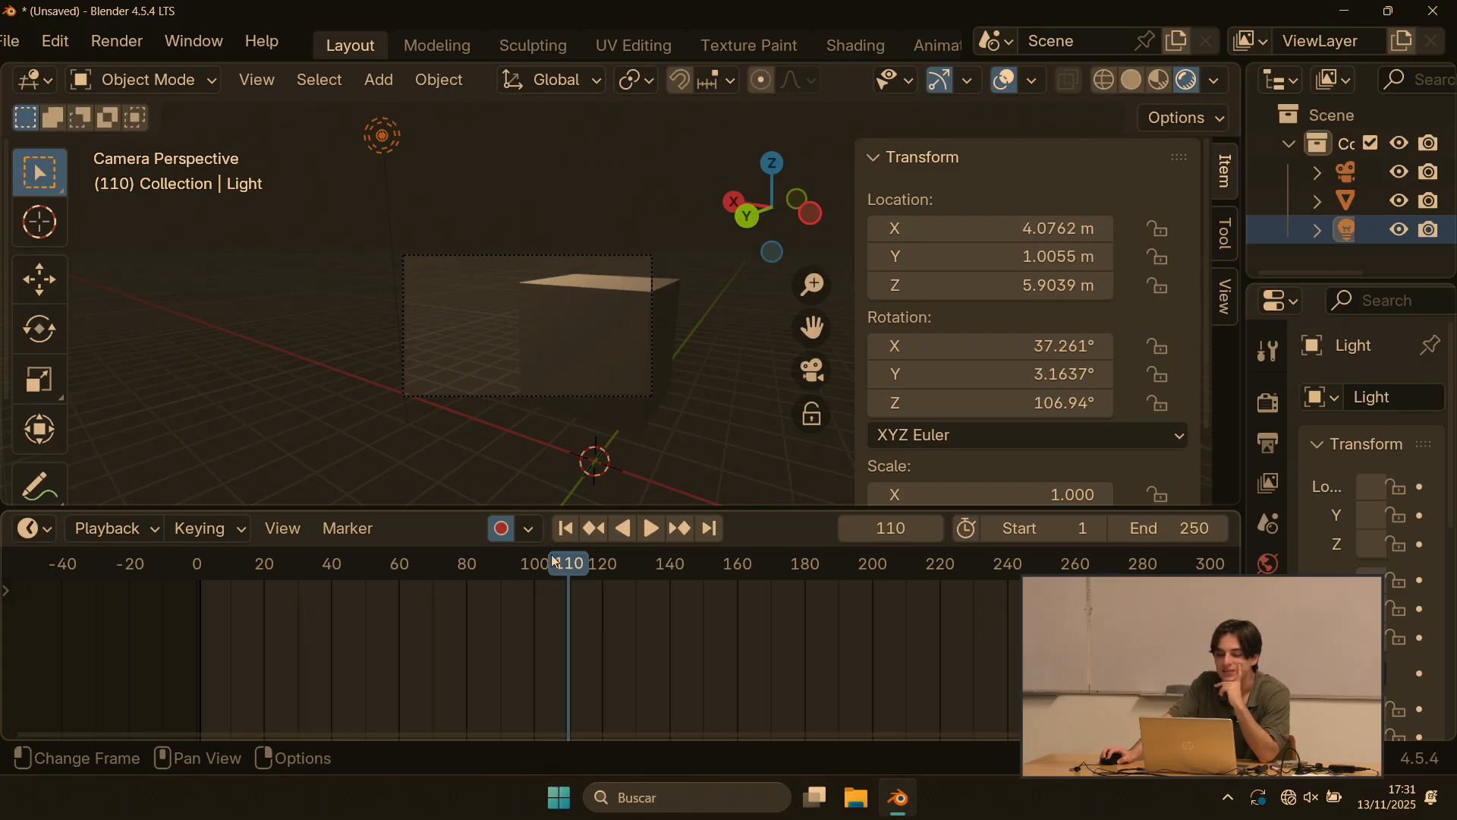
# Step: Start and stop playback, and move the playhead back to frame 3
pyautogui.click(118, 41)
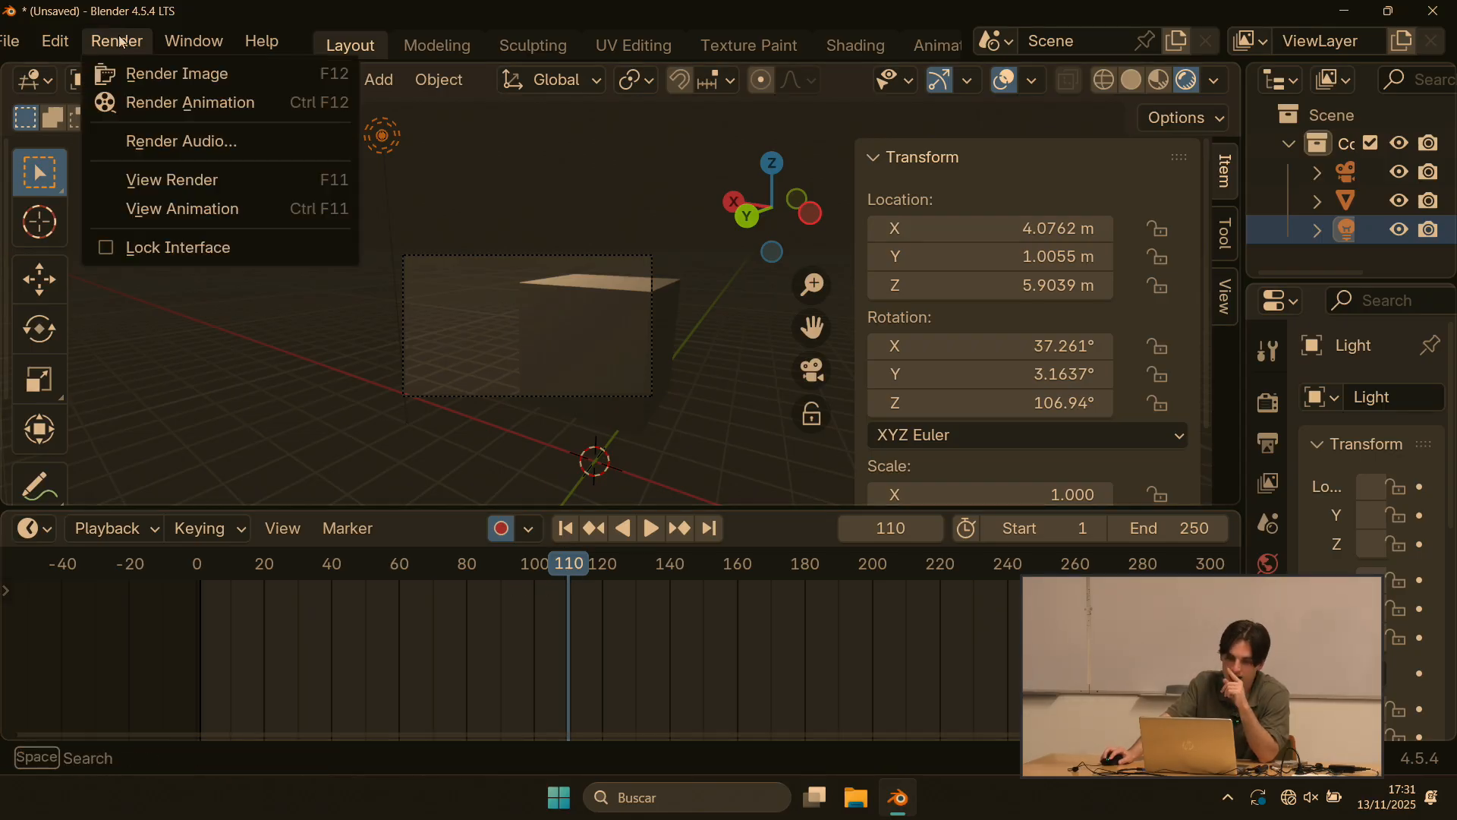
pyautogui.press('space')
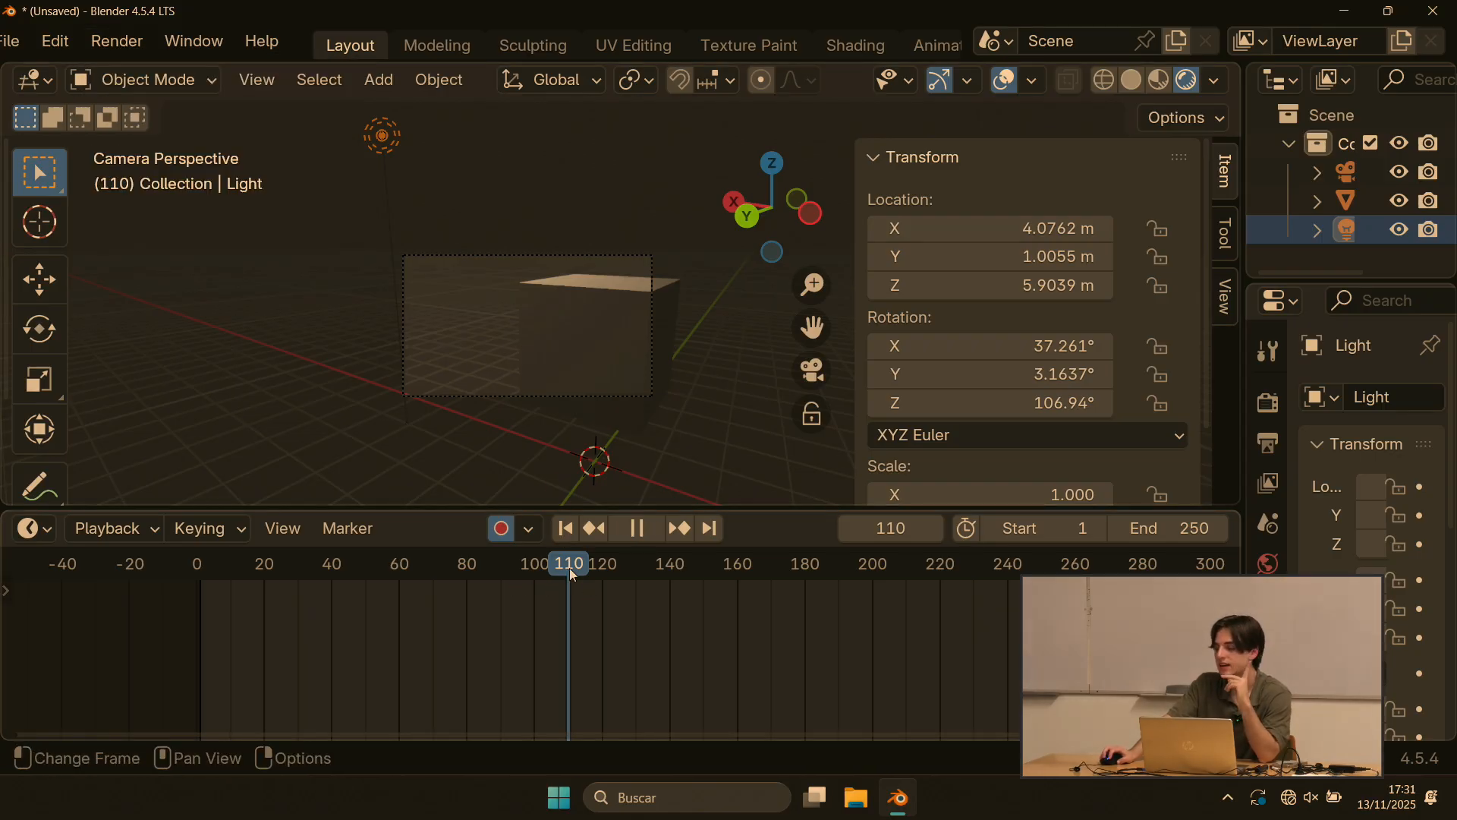
pyautogui.press('space')
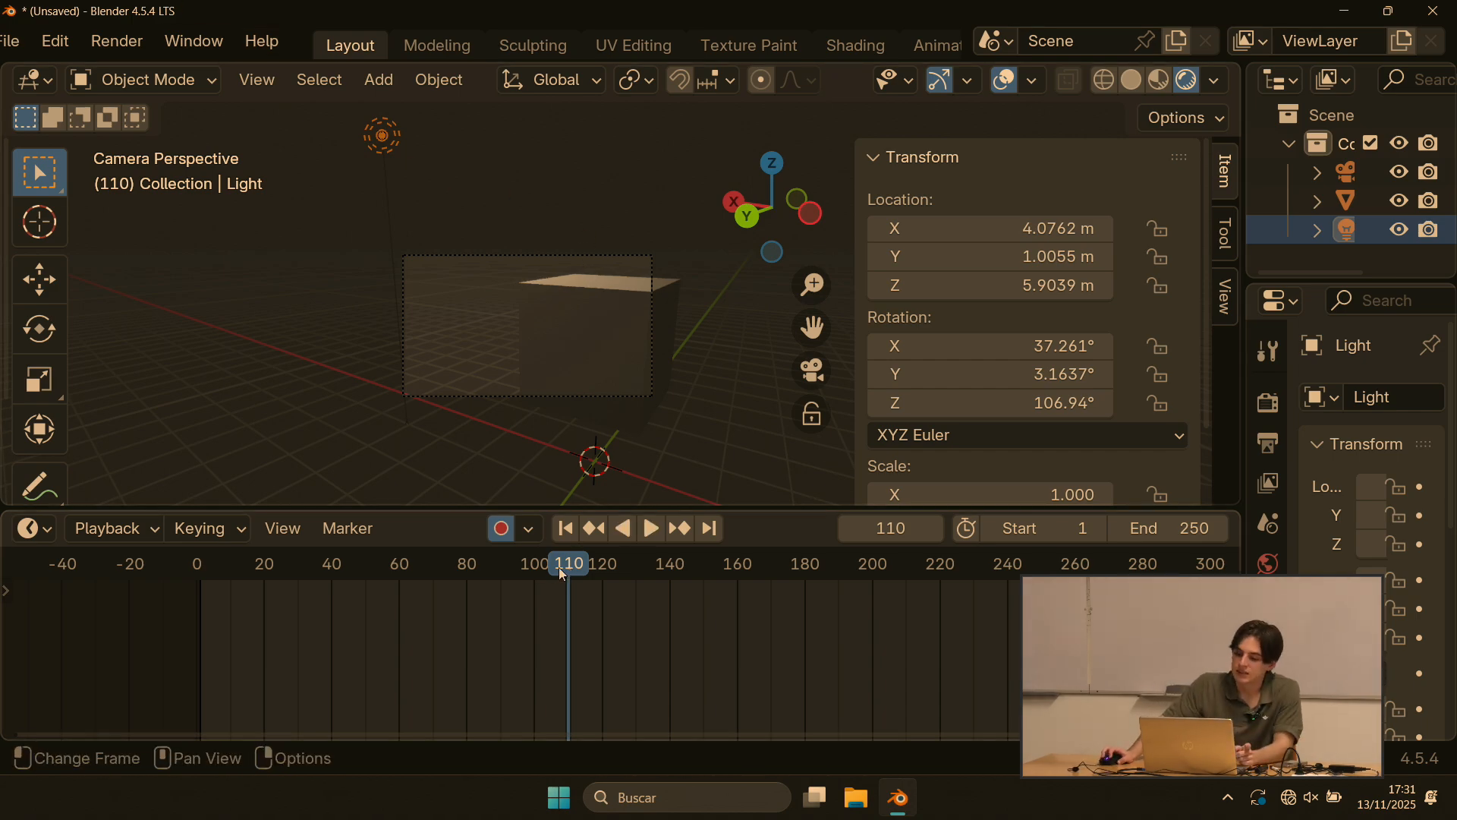
pyautogui.moveTo(559, 567); pyautogui.dragTo(208, 568)
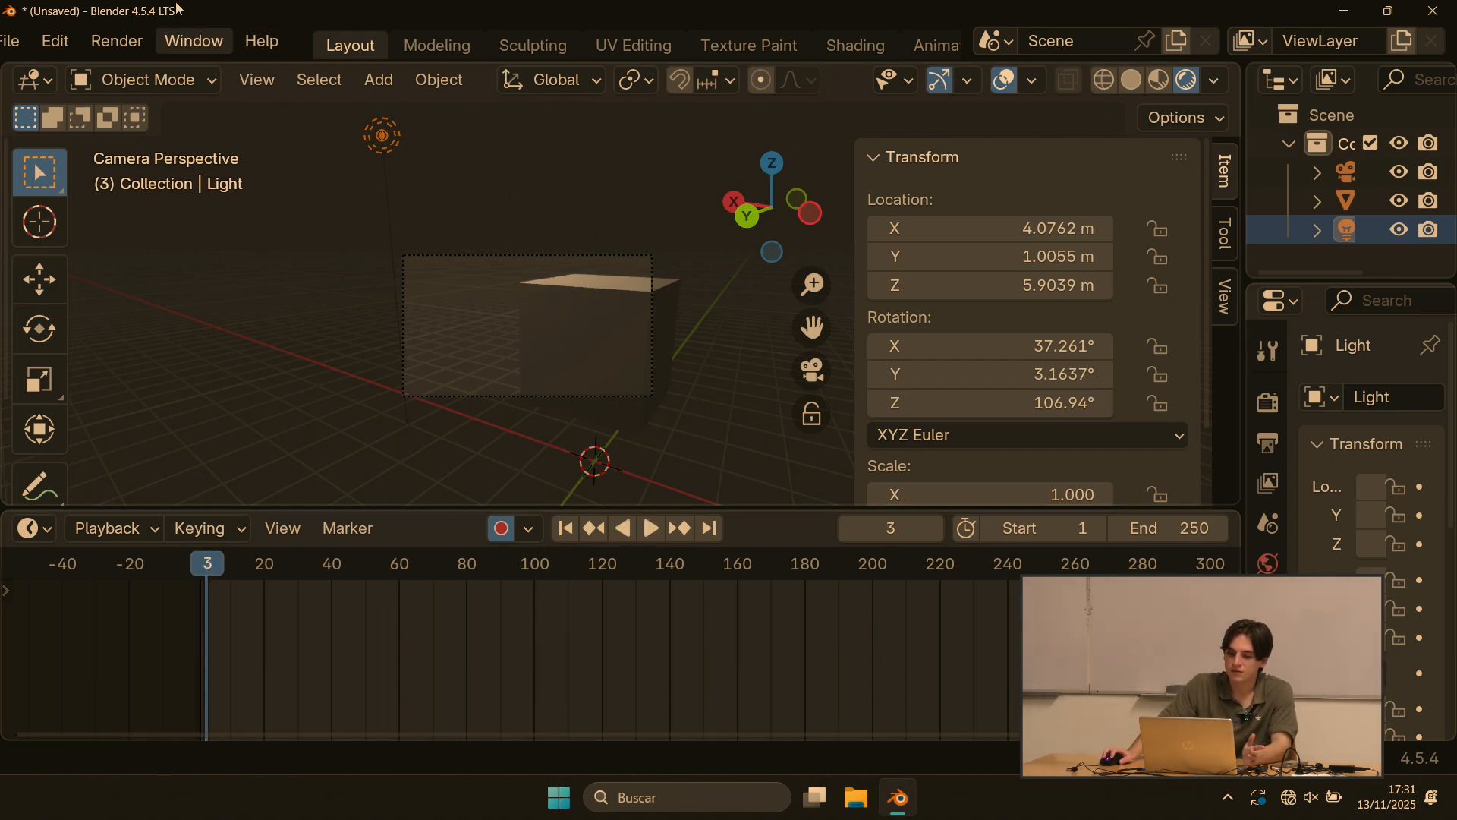
pyautogui.click(135, 41)
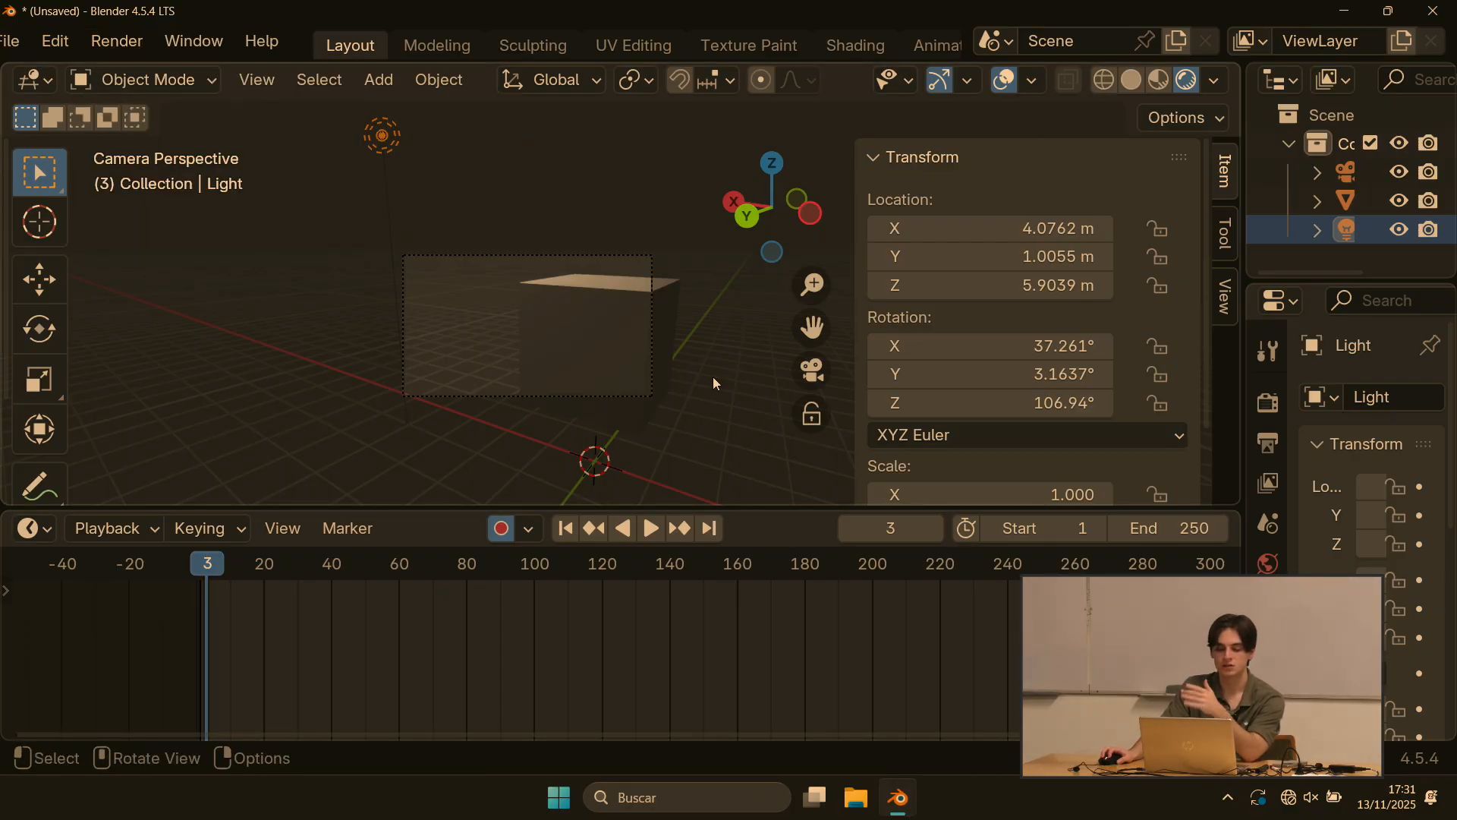
# Step: Select the camera from outside its view and look through it again
pyautogui.scroll(-1, 606, 287)
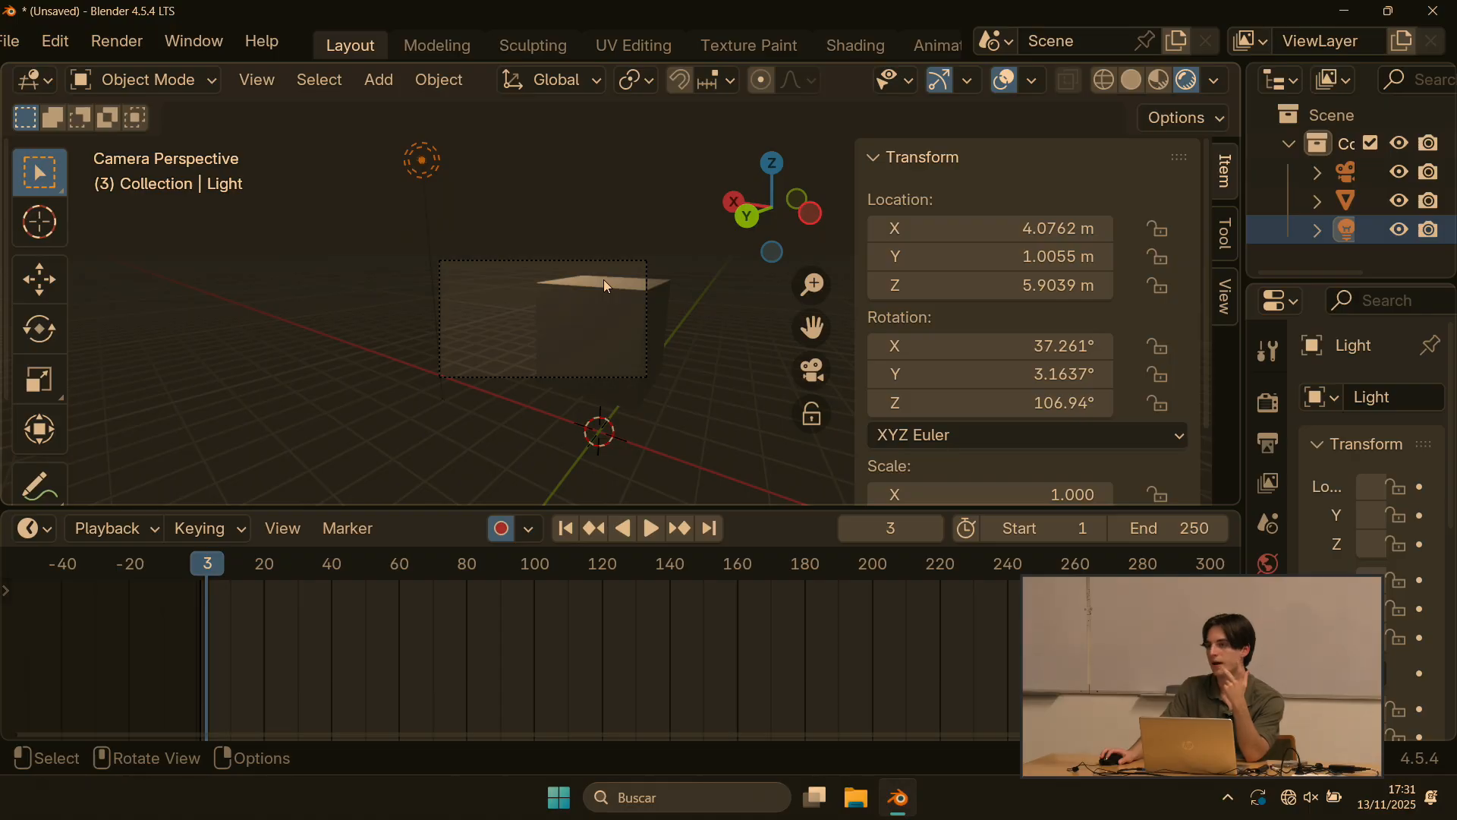
pyautogui.moveTo(641, 225); pyautogui.dragTo(557, 241, button='middle')
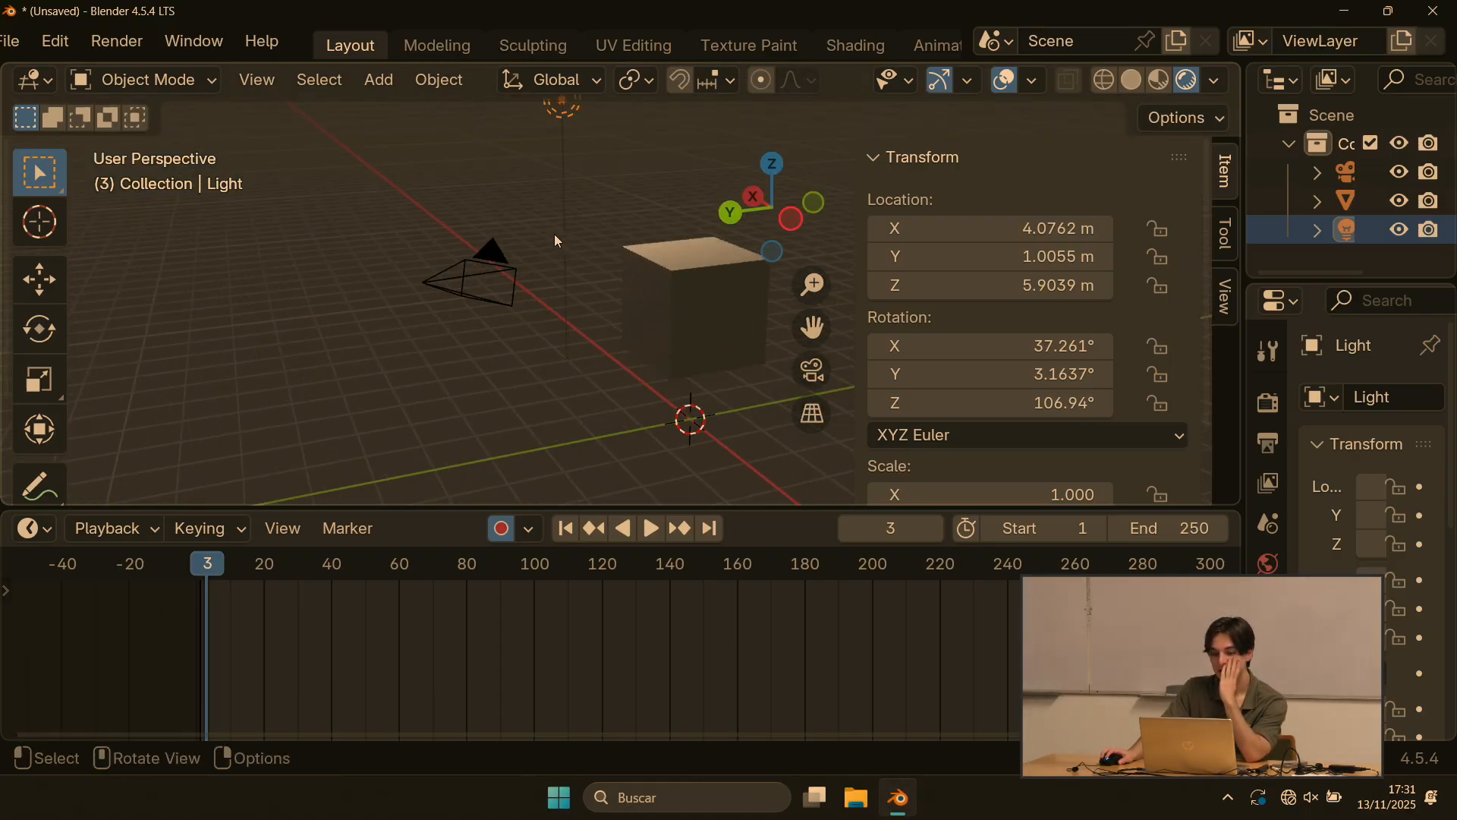
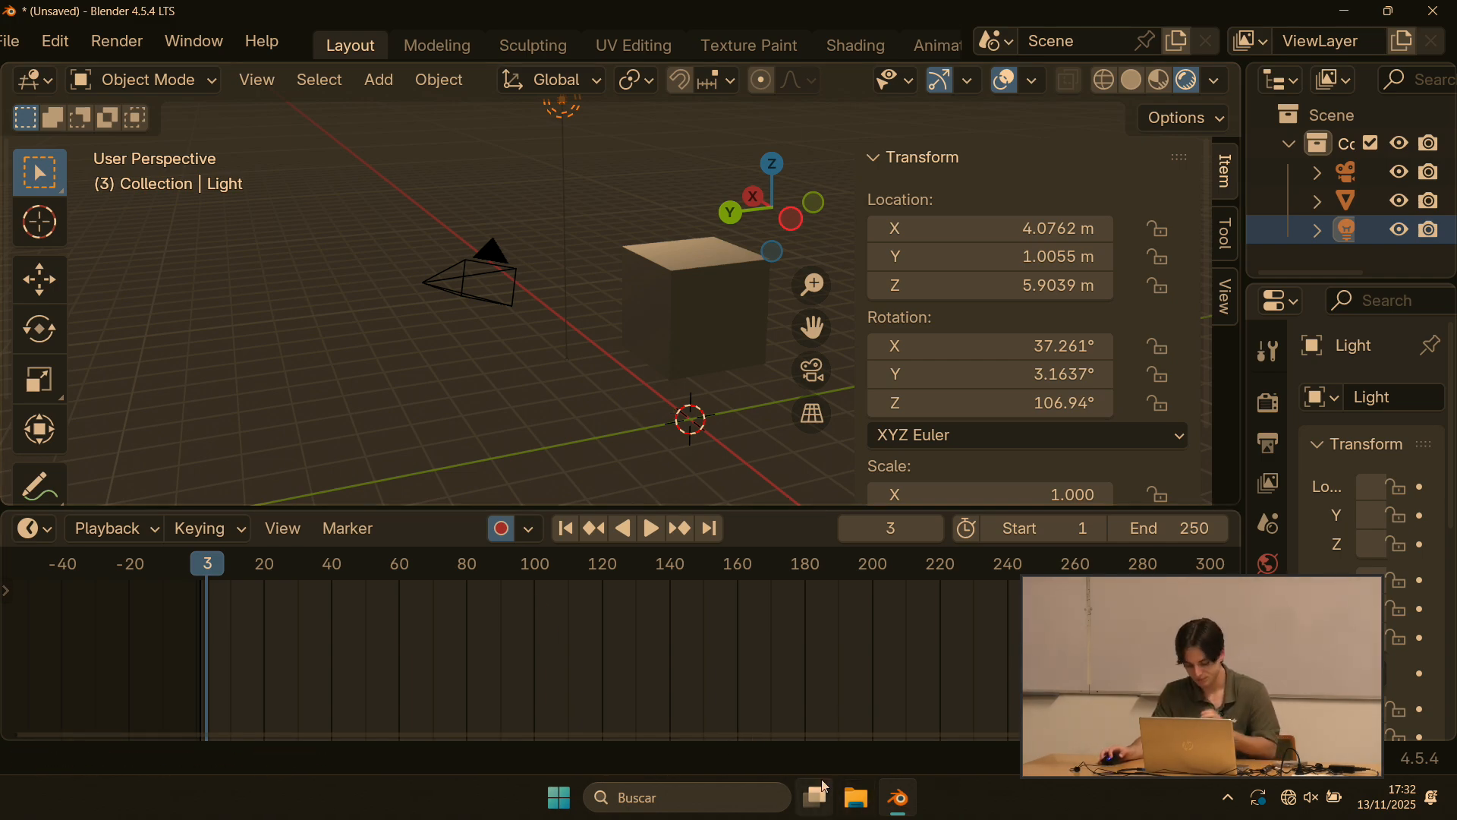
pyautogui.moveTo(622, 367); pyautogui.dragTo(567, 275, button='middle')
pyautogui.click(563, 275)
pyautogui.press('KP_0')
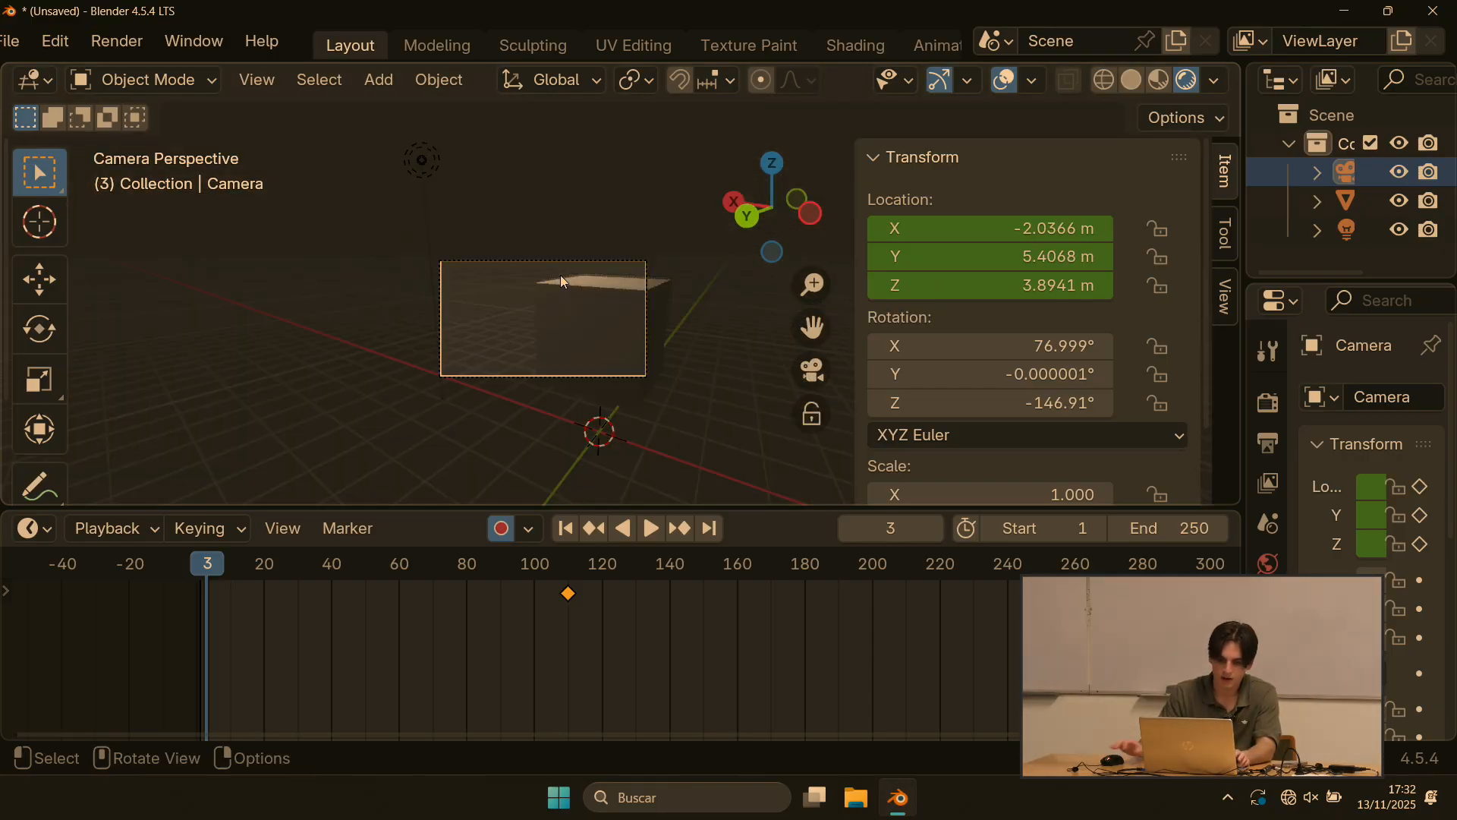
# Step: Orbit to an angle facing the cube and align the camera to that view
pyautogui.moveTo(675, 299); pyautogui.dragTo(523, 355, button='middle')
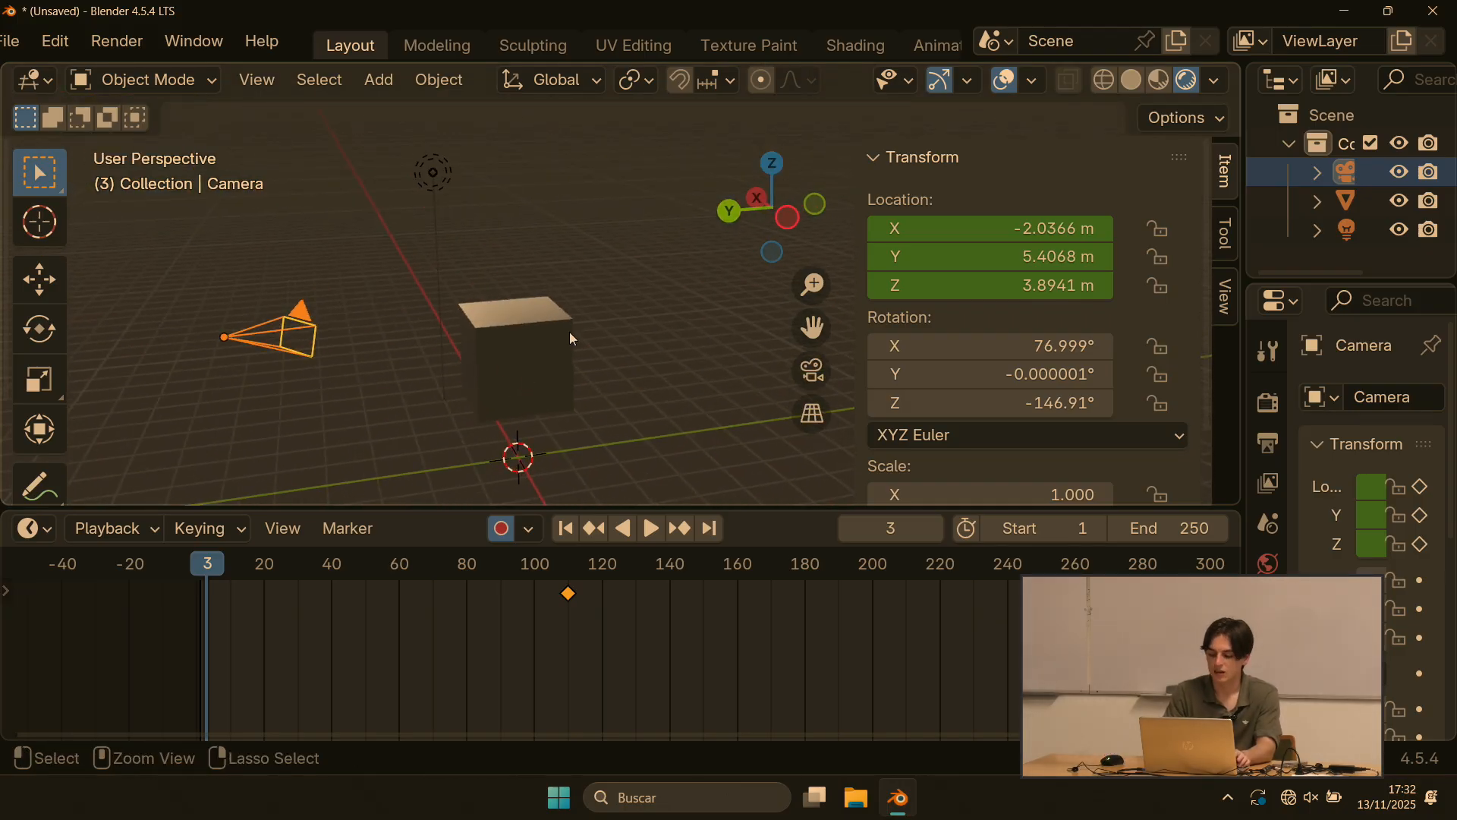
pyautogui.press('ctrl+alt+KP_0')
pyautogui.scroll(1, 561, 338)
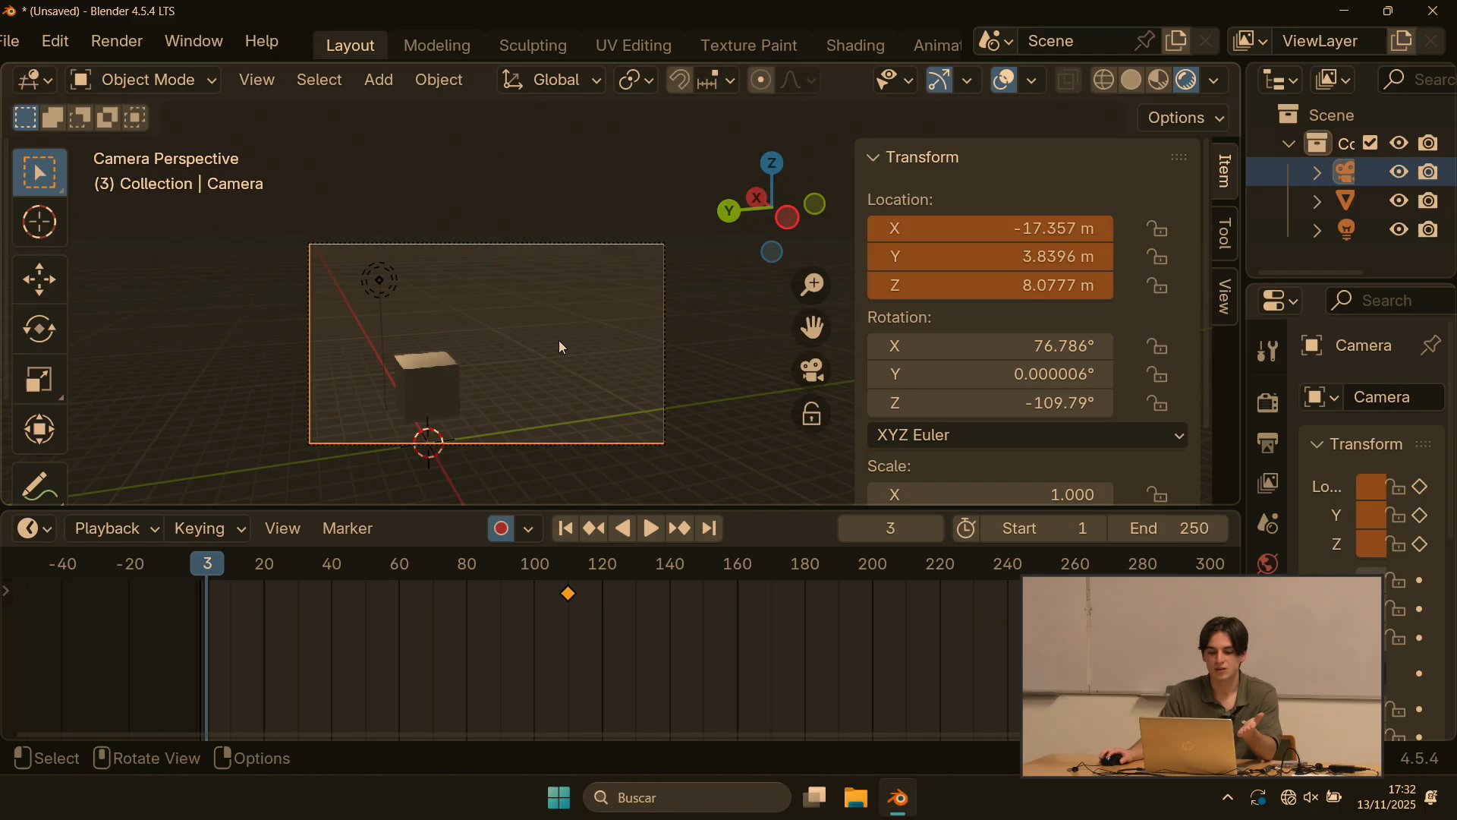
pyautogui.scroll(-2, 497, 353)
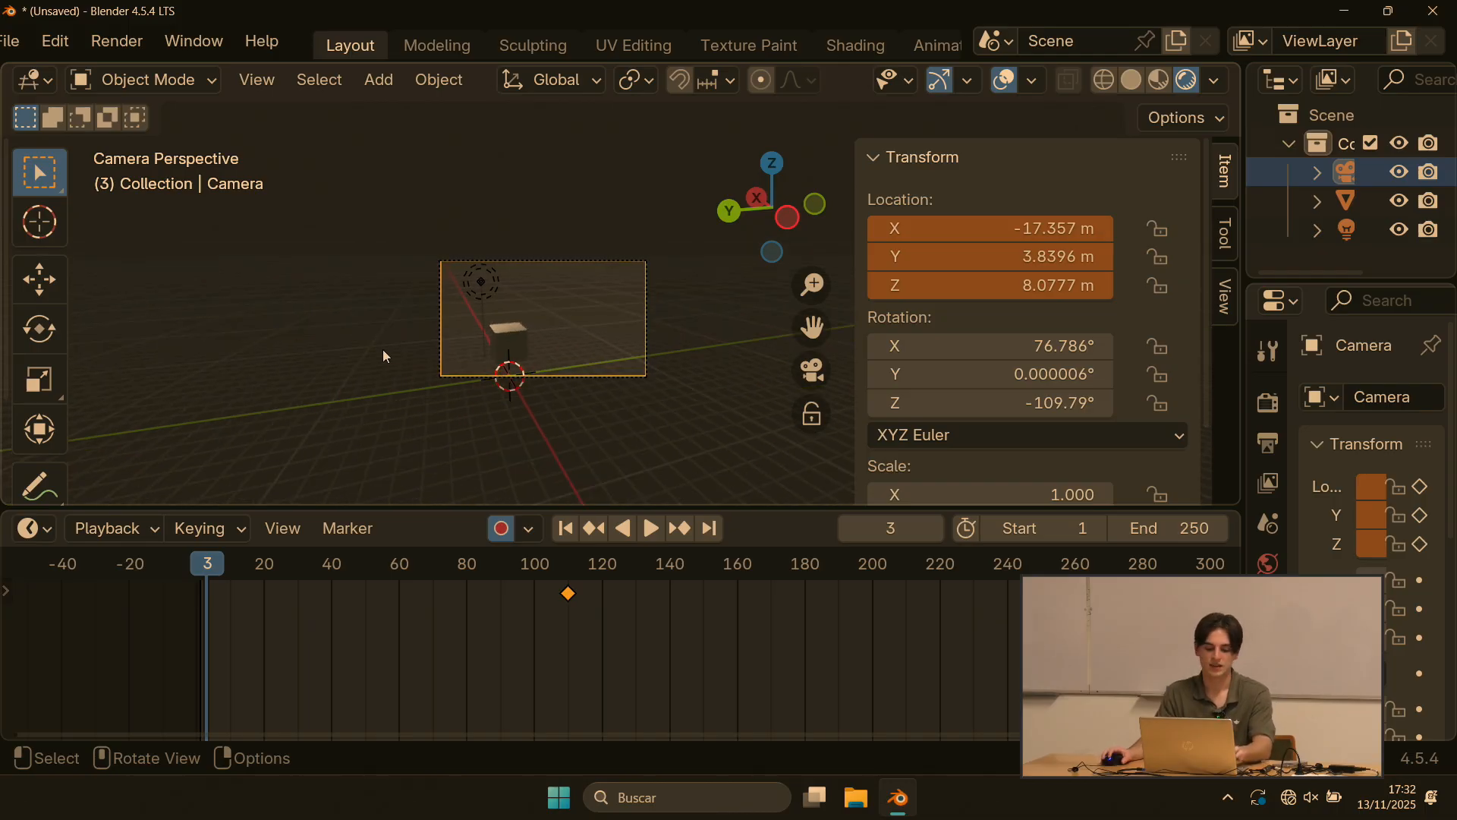
# Step: Move the camera freehand to about X -16.46 m, Y 7.19 m, Z 6.84 m and leave the camera view
pyautogui.press('g')
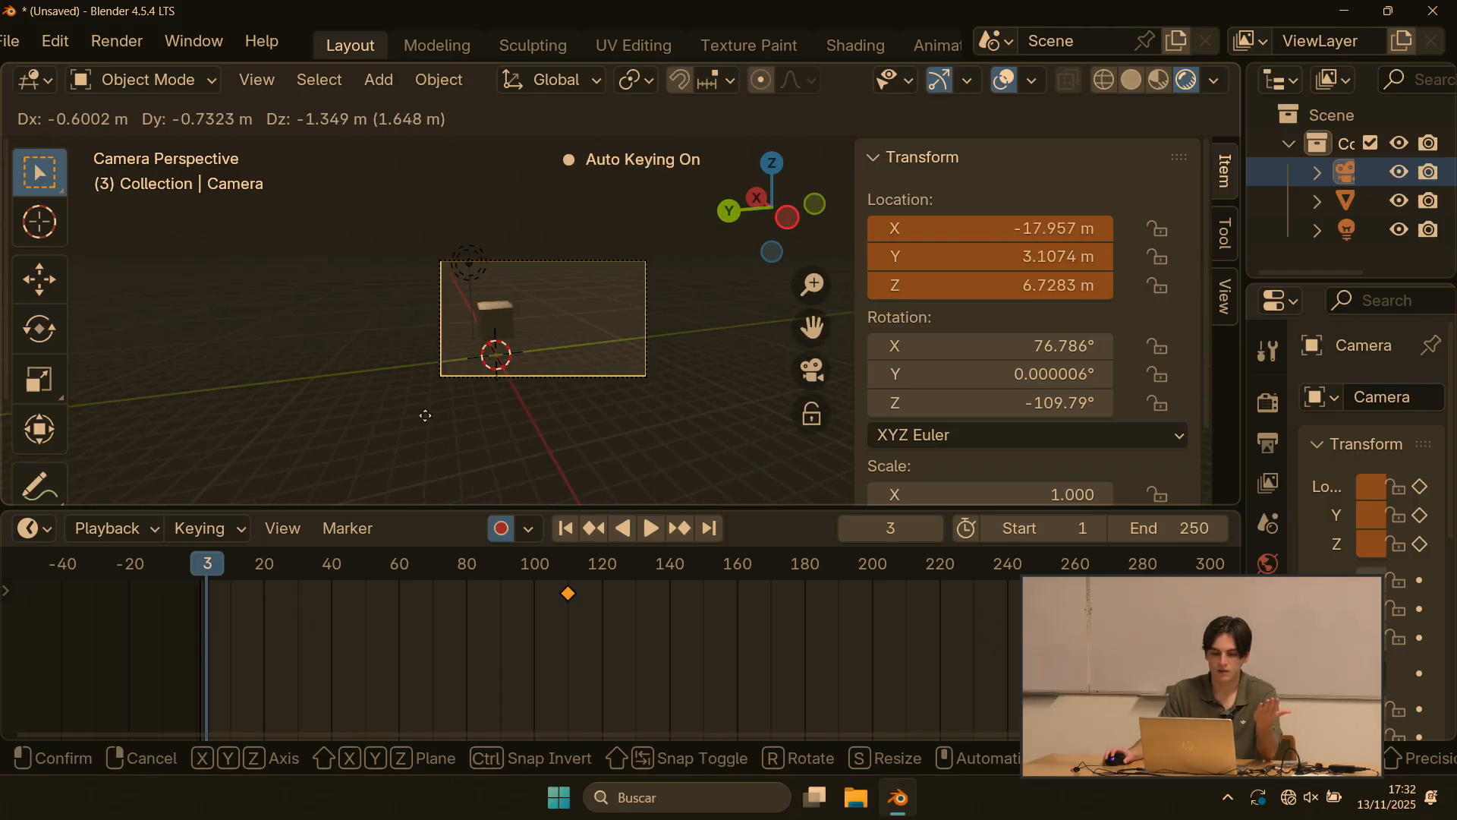
pyautogui.click(218, 409)
pyautogui.moveTo(611, 186); pyautogui.dragTo(640, 235, button='middle')
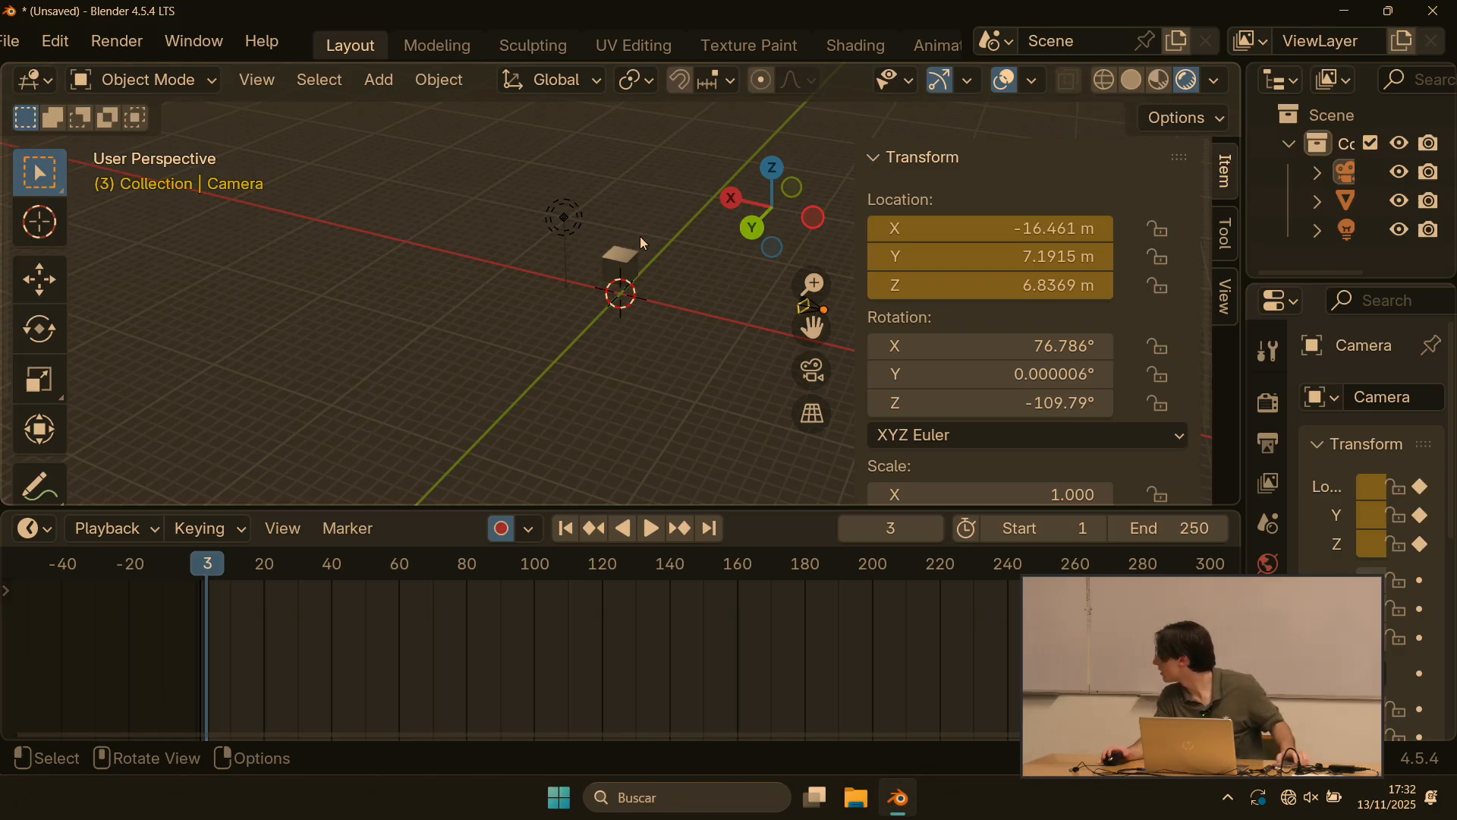
# Step: Select the light above the cube and frame both objects closely
pyautogui.scroll(5, 491, 283)
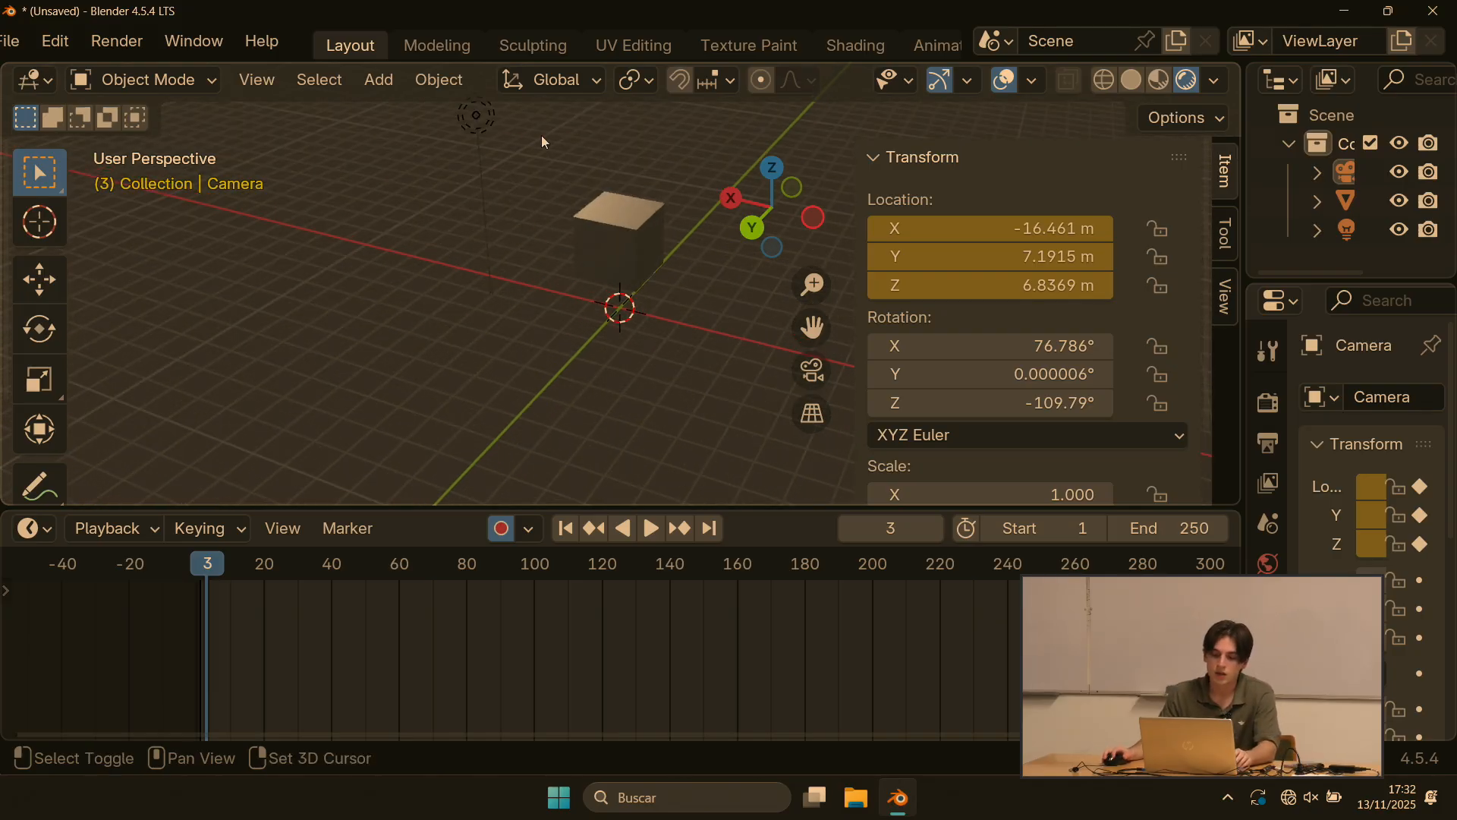
pyautogui.keyDown('shift'); pyautogui.moveTo(544, 142); pyautogui.dragTo(471, 283, button='middle'); pyautogui.keyUp('shift')
pyautogui.click(472, 264)
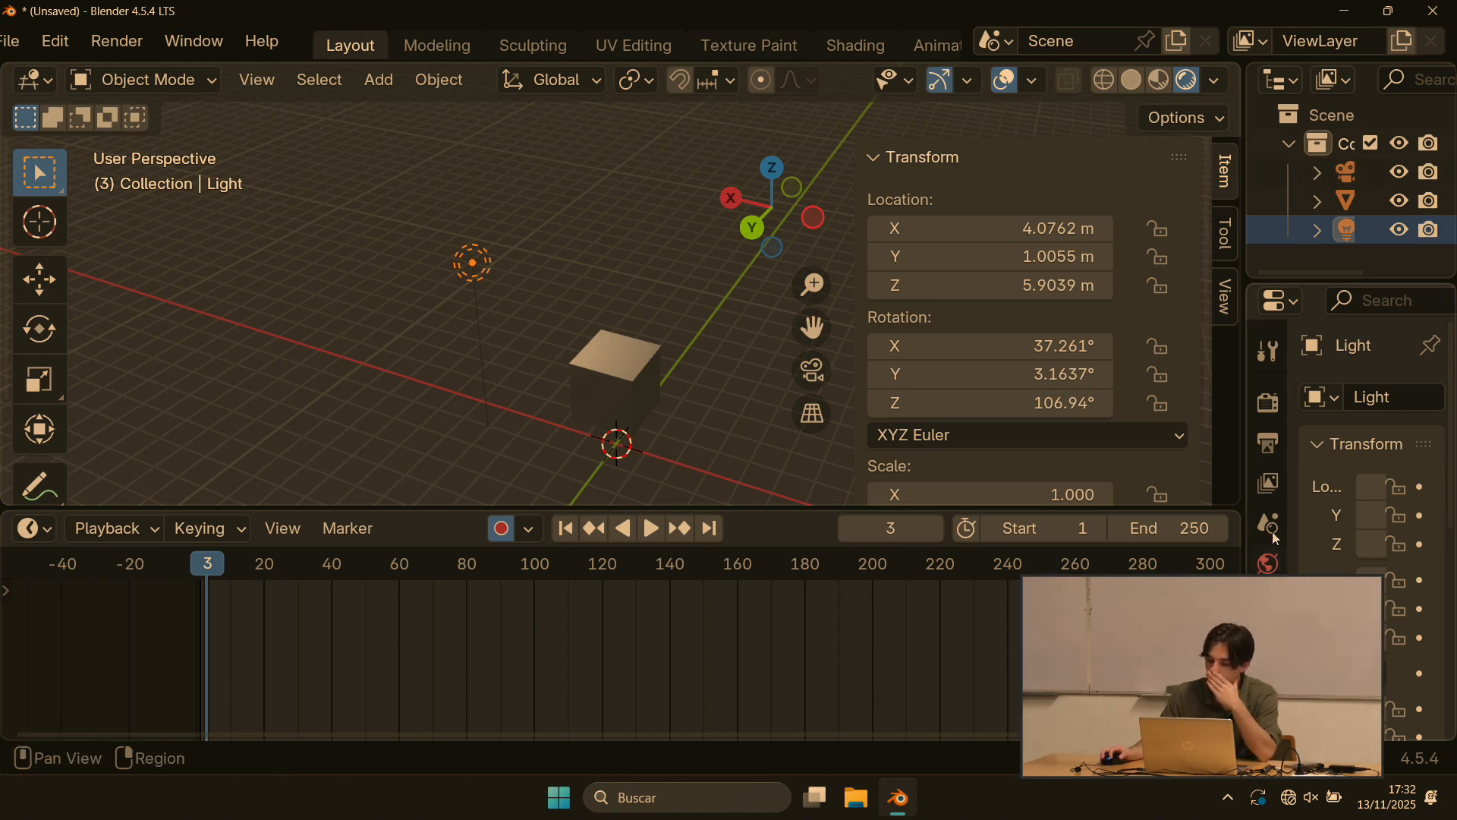
pyautogui.scroll(-3, 600, 289)
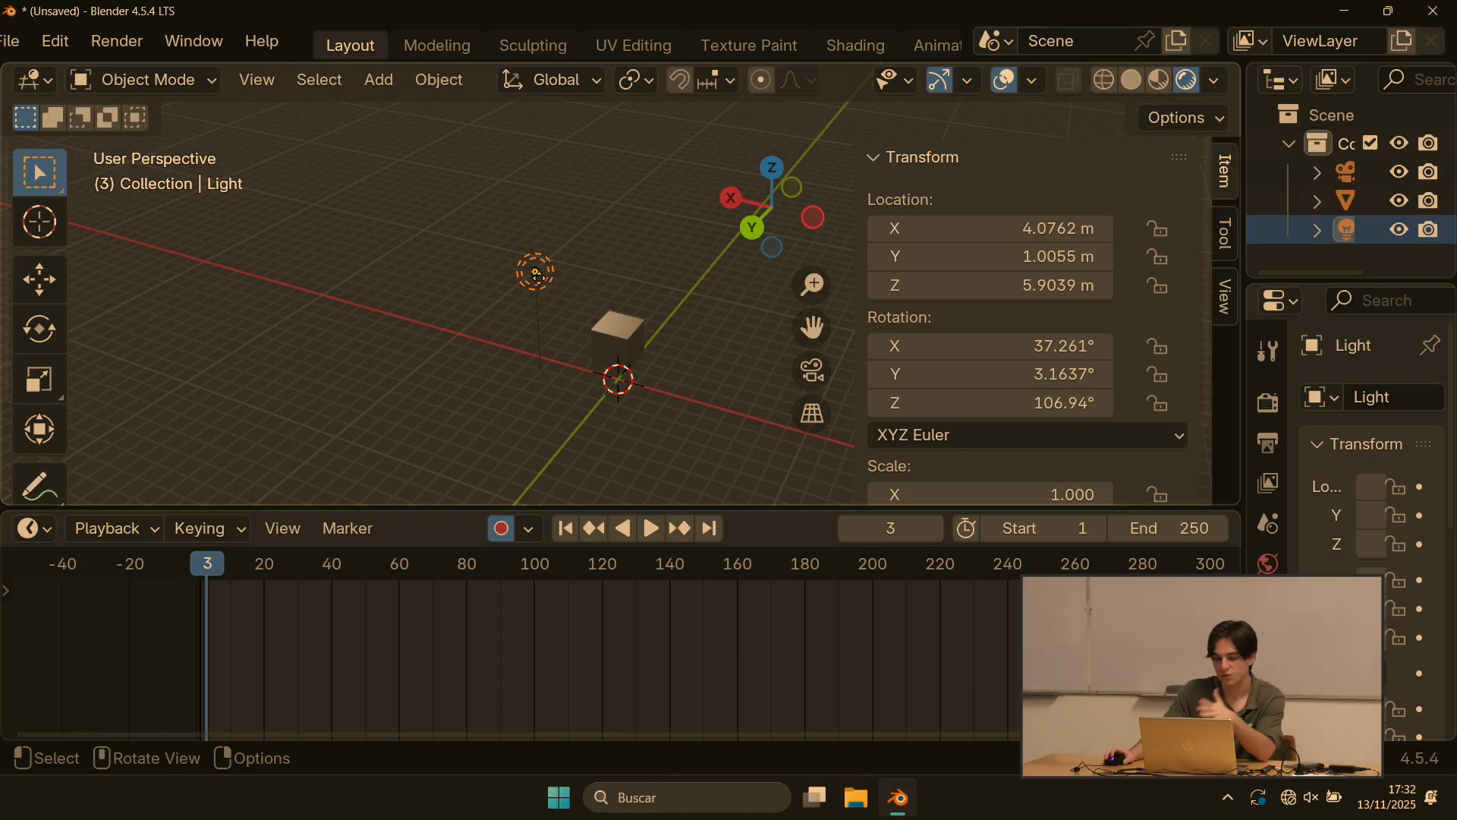
pyautogui.scroll(5, 516, 319)
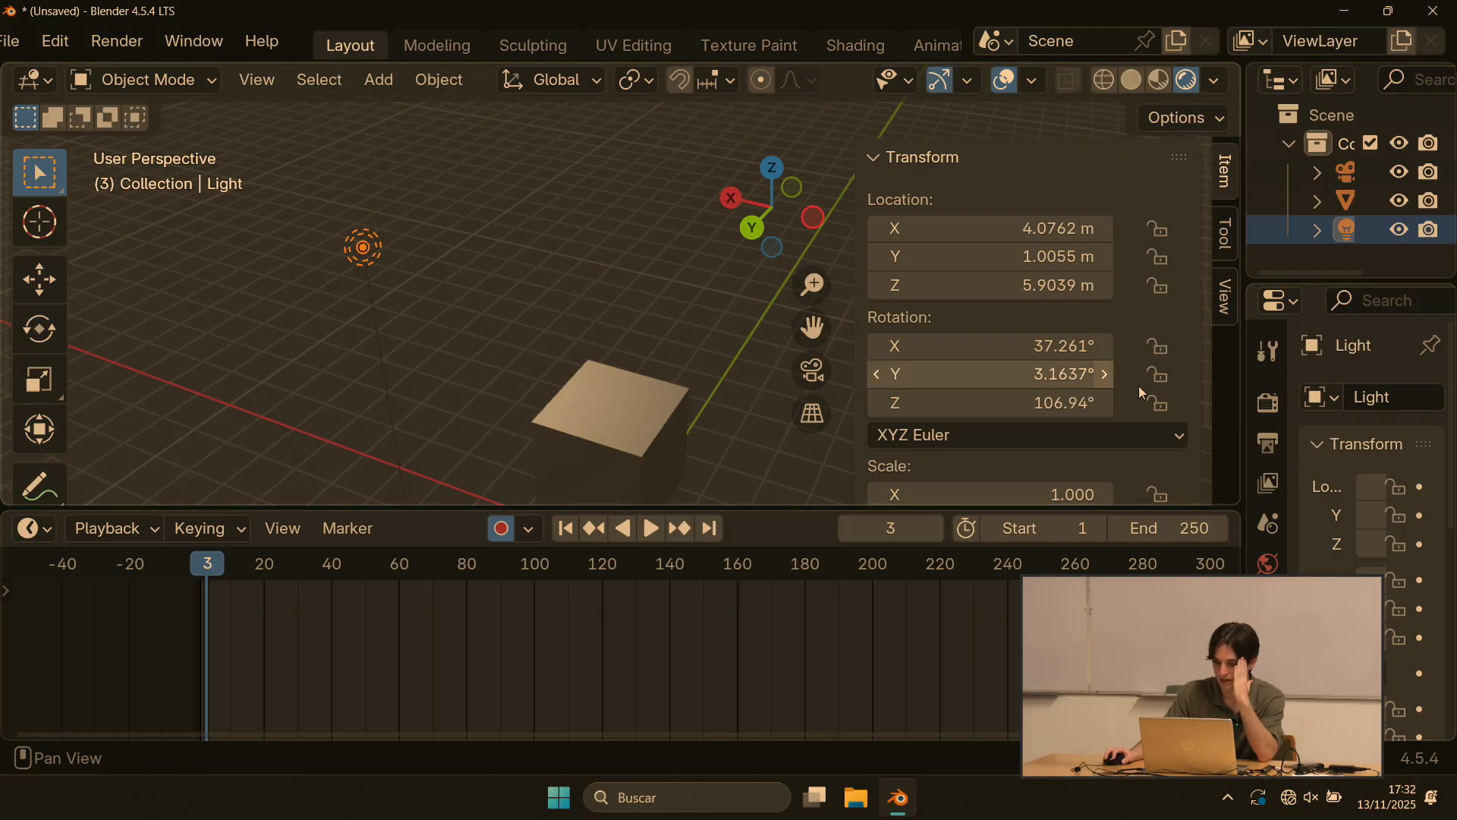
# Step: Widen the properties editor and set the light's X, Y and Z location together to 0 m
pyautogui.moveTo(1241, 380); pyautogui.dragTo(1057, 388)
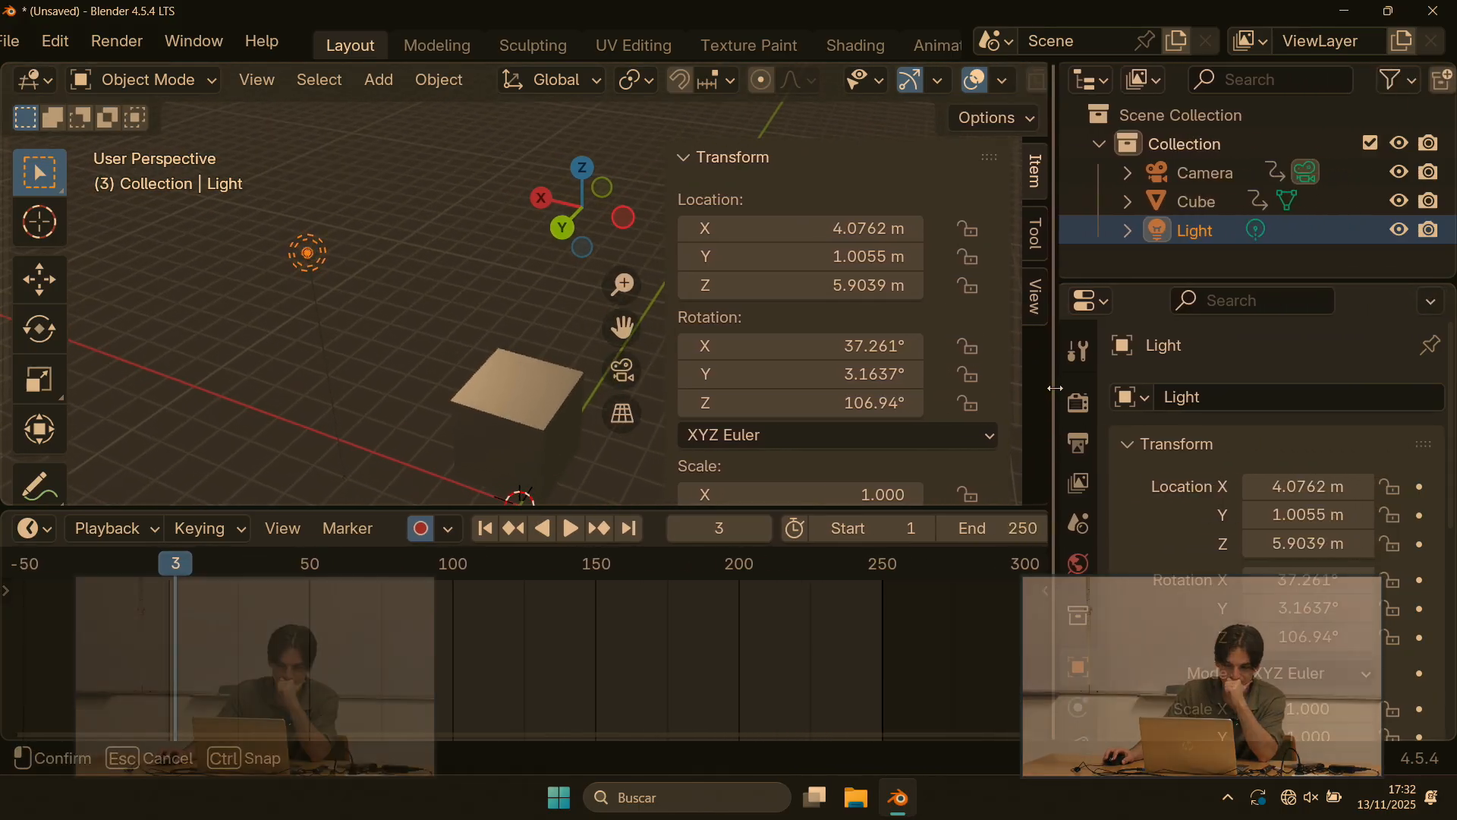
pyautogui.scroll(-3, 1277, 440)
pyautogui.scroll(3, 1277, 442)
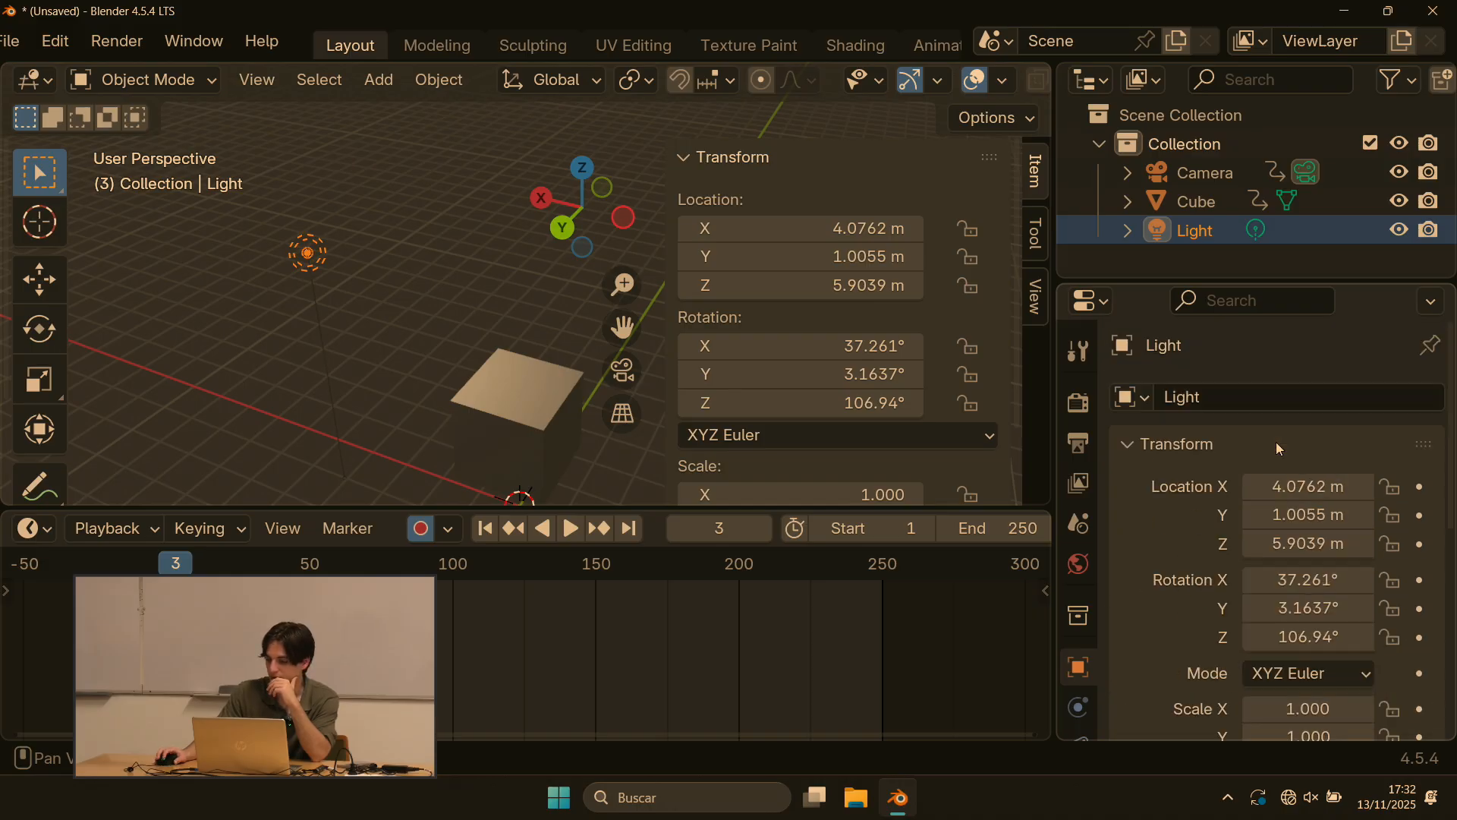
pyautogui.scroll(-3, 1271, 411)
pyautogui.scroll(3, 1272, 433)
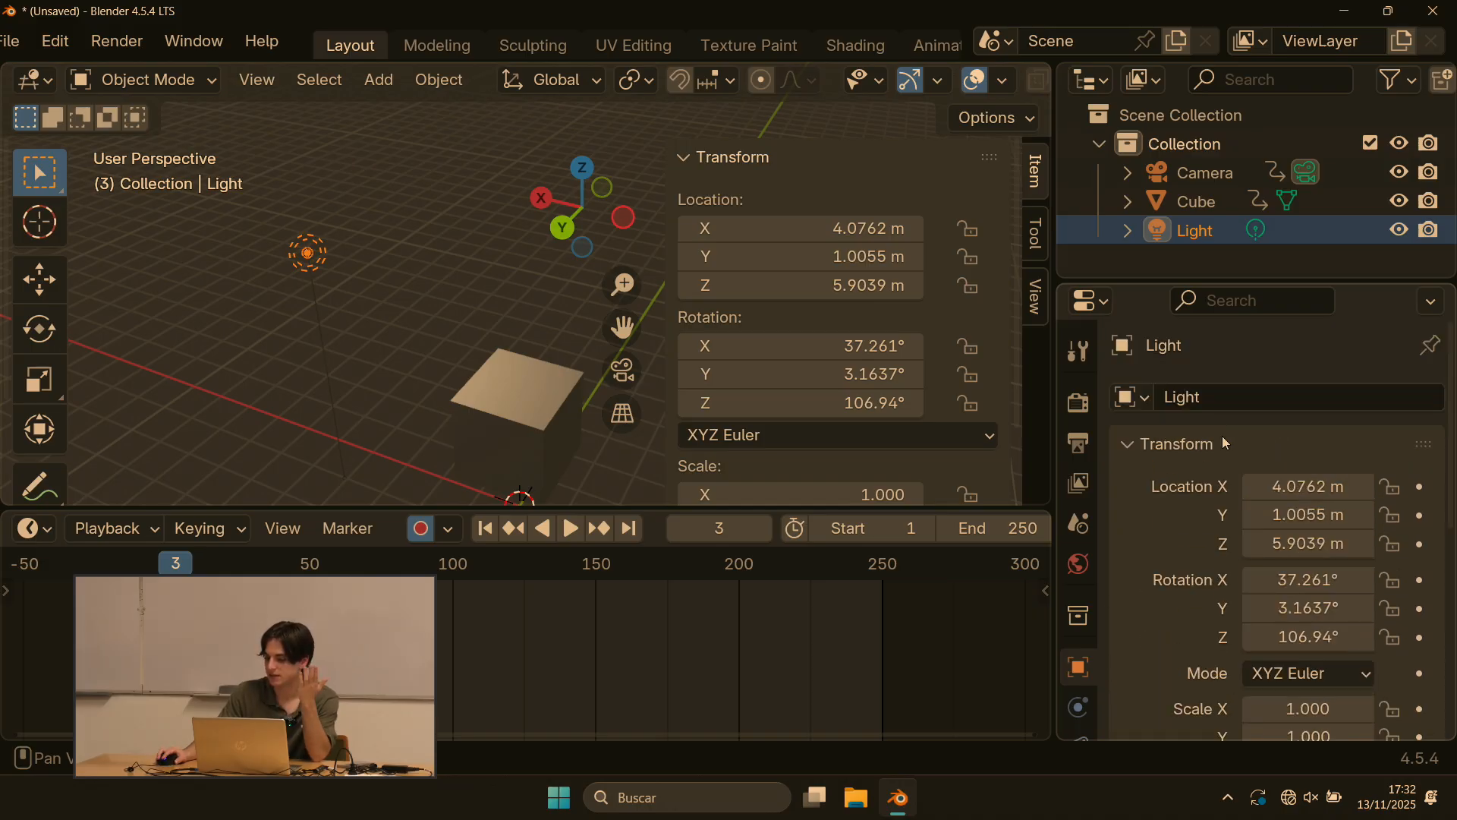
pyautogui.scroll(-2, 1218, 469)
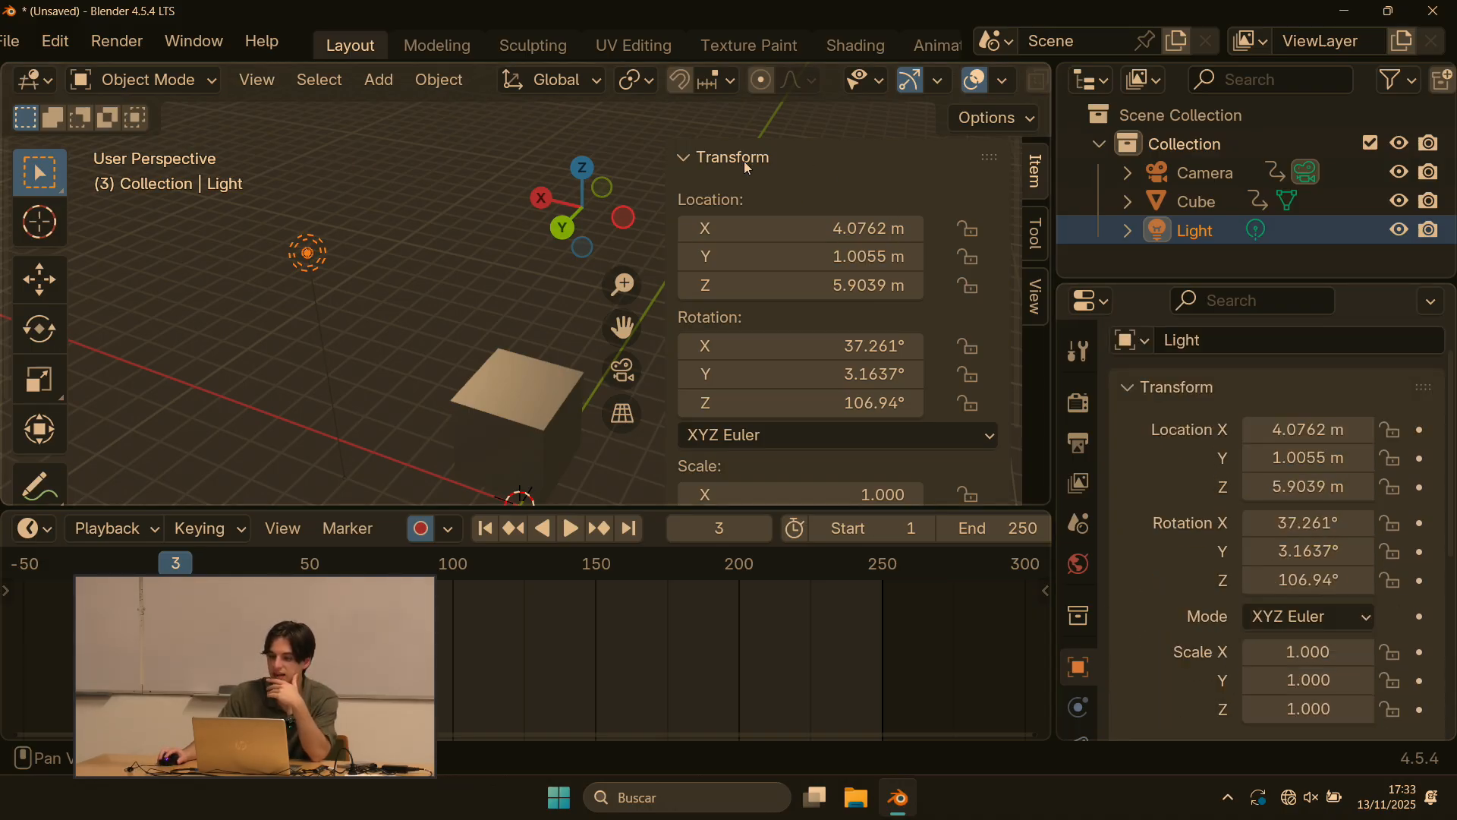
pyautogui.scroll(-2, 759, 183)
pyautogui.scroll(2, 818, 249)
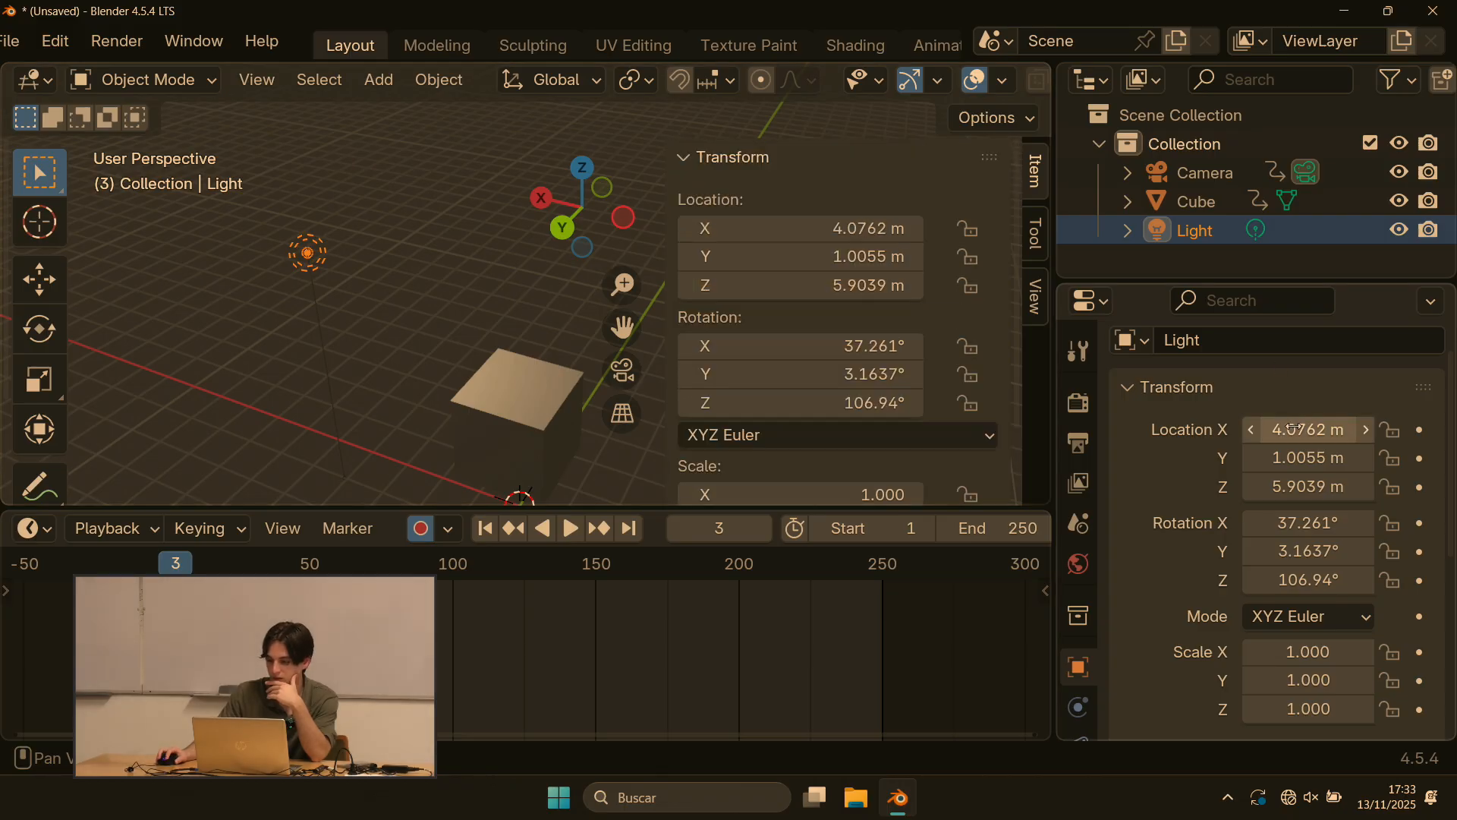
pyautogui.moveTo(1303, 429); pyautogui.dragTo(1304, 486)
pyautogui.write('0')
pyautogui.press('Return')
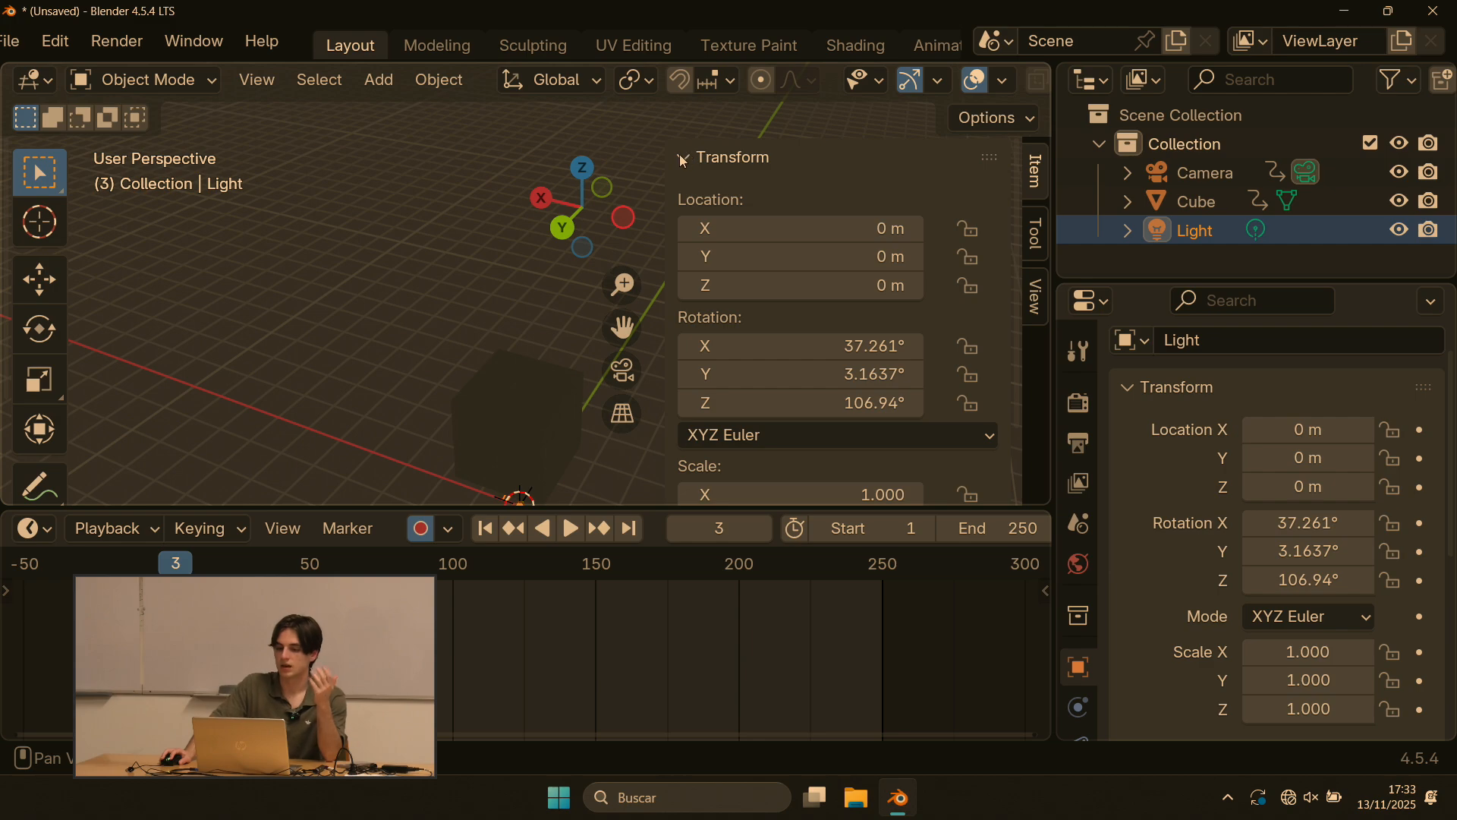
# Step: Give the viewport its wider area back with solid shading and select the cube
pyautogui.click(365, 205)
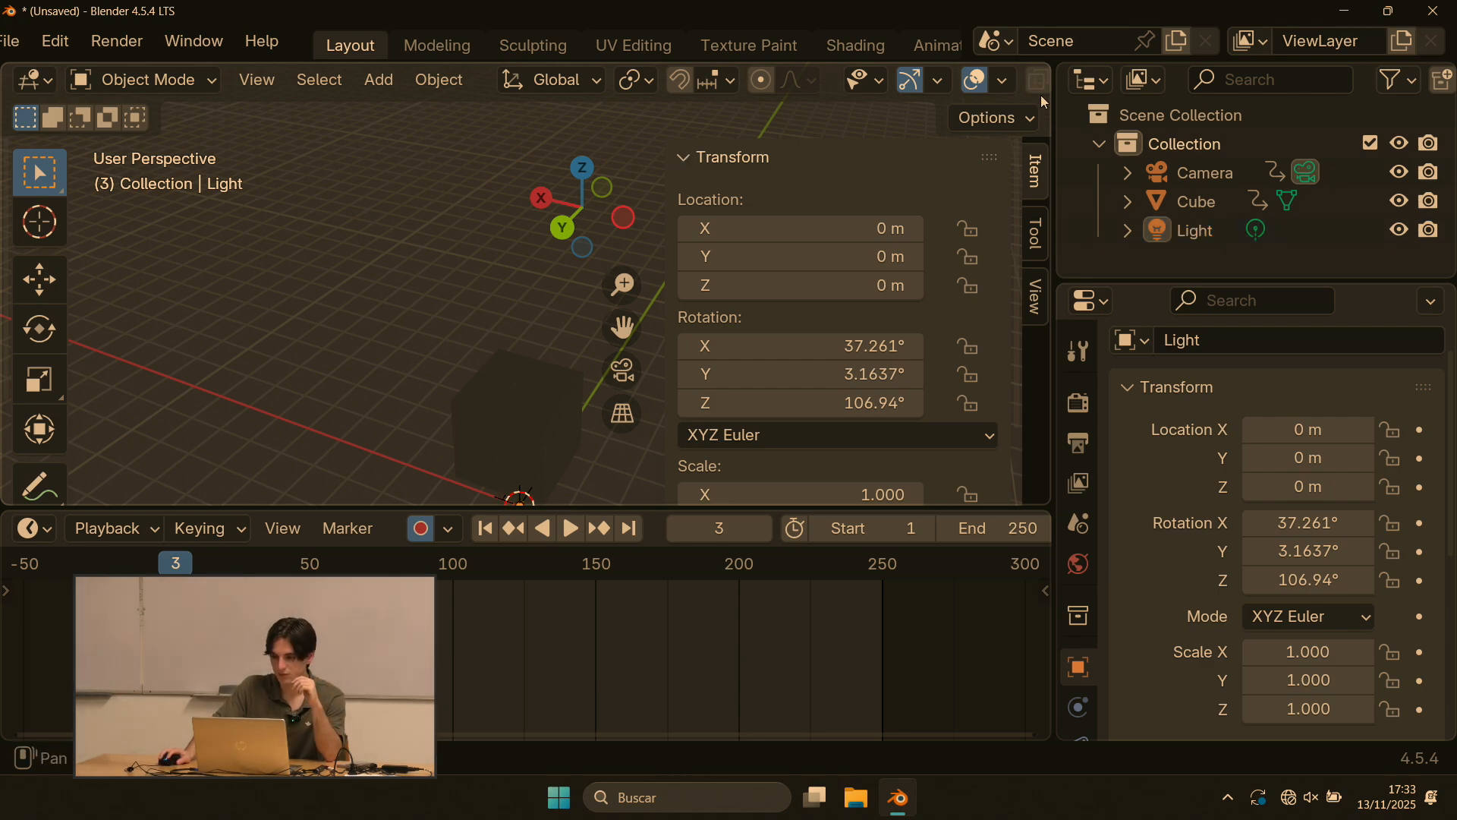
pyautogui.moveTo(1059, 129); pyautogui.dragTo(1248, 133)
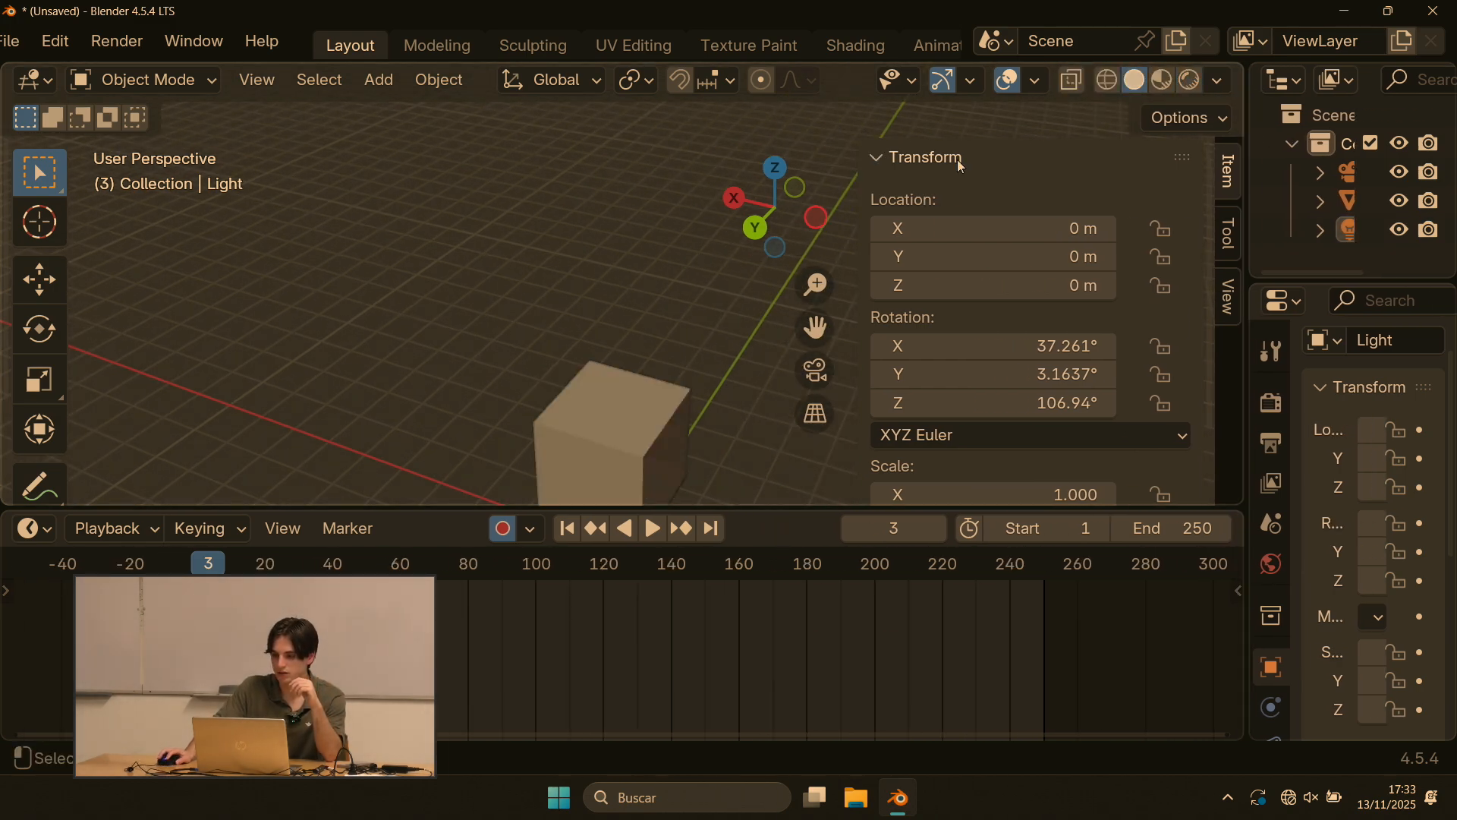
pyautogui.moveTo(797, 212); pyautogui.dragTo(726, 376, button='middle')
pyautogui.click(622, 343)
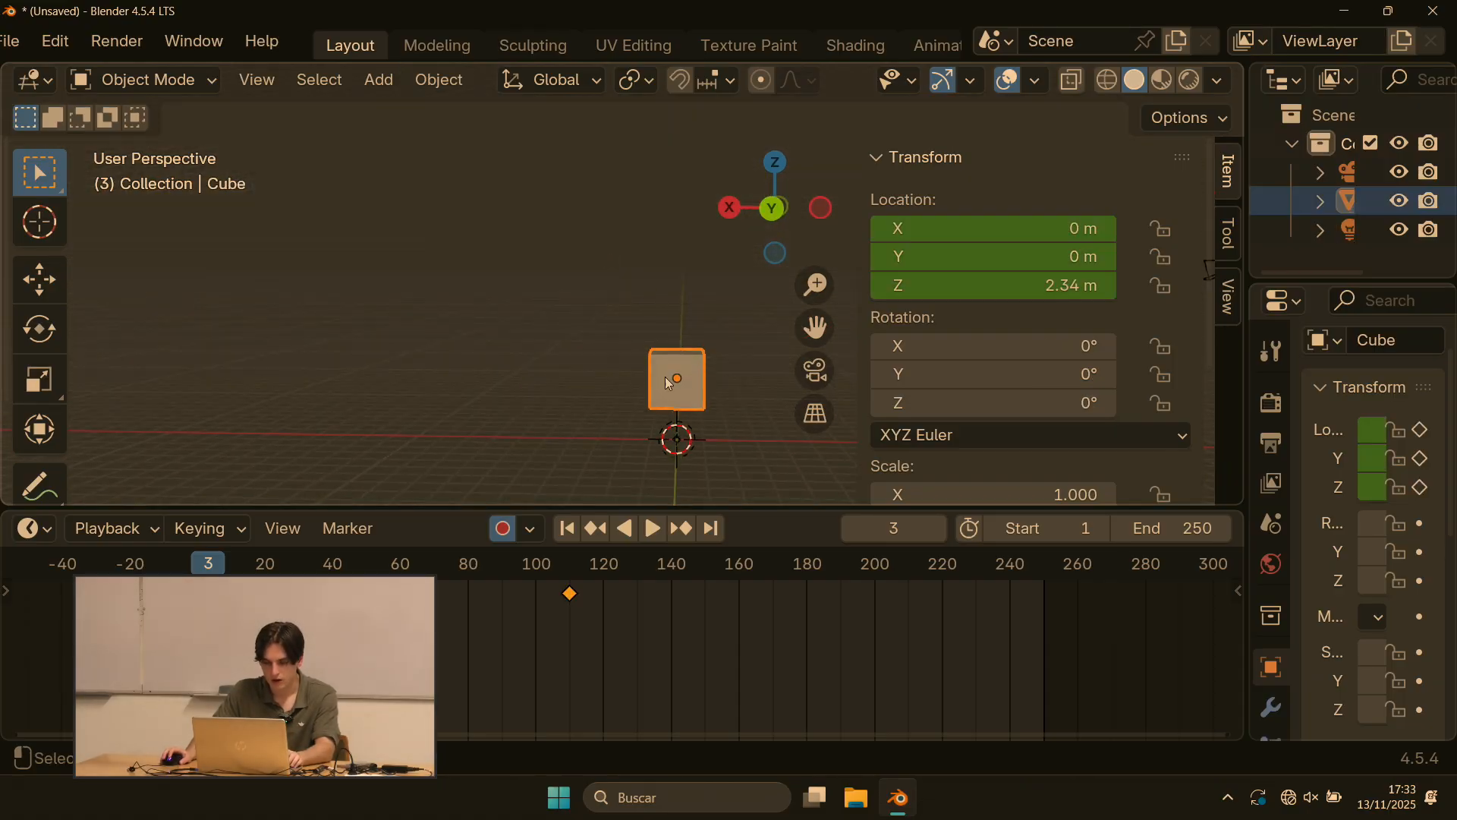
# Step: Set the cube's Z location to 0 m
pyautogui.press('g')
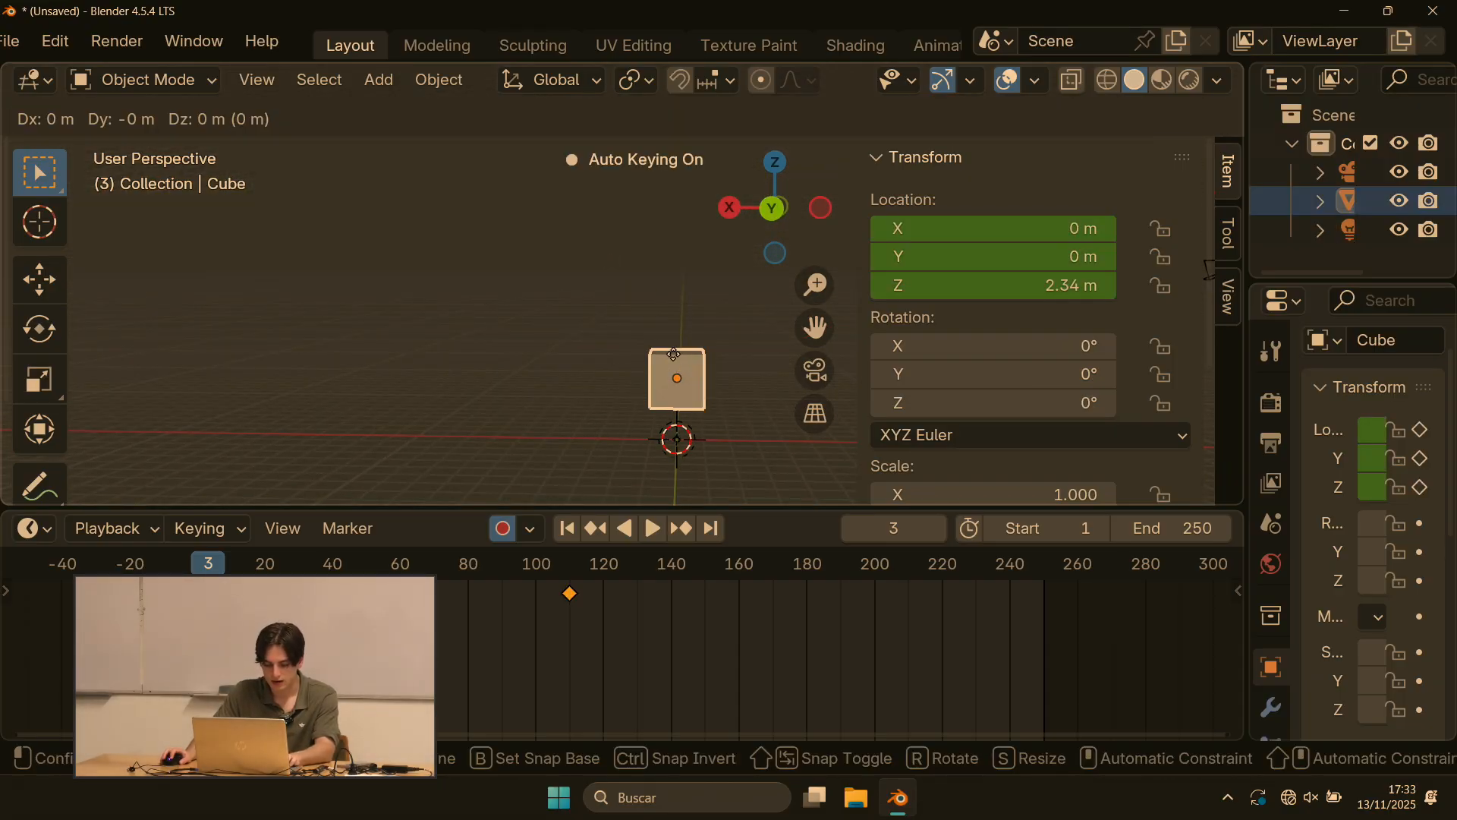
pyautogui.press('Escape')
pyautogui.doubleClick(1078, 285)
pyautogui.write('0')
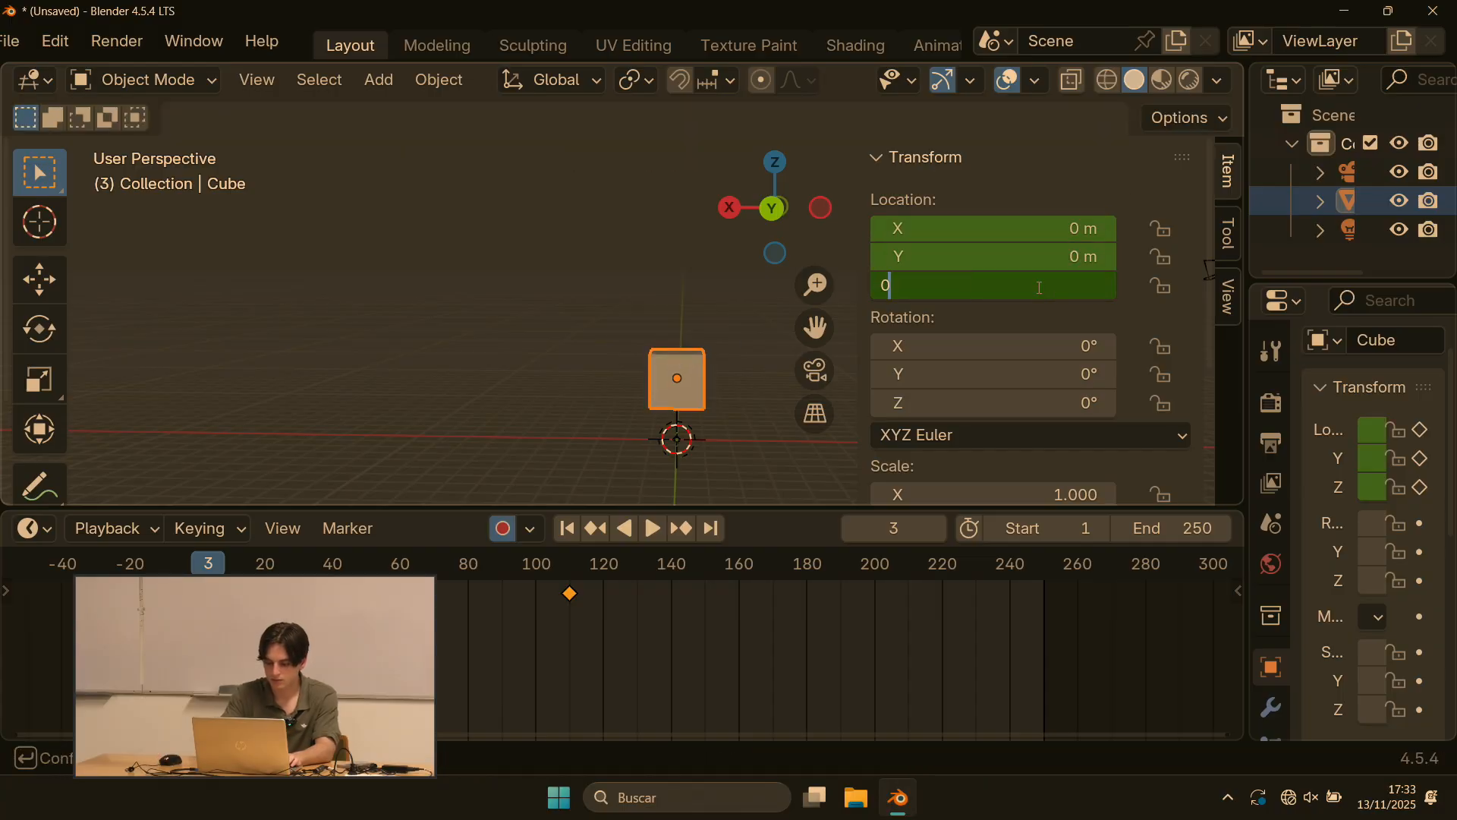
pyautogui.press('Return')
pyautogui.moveTo(579, 286); pyautogui.dragTo(608, 303, button='middle')
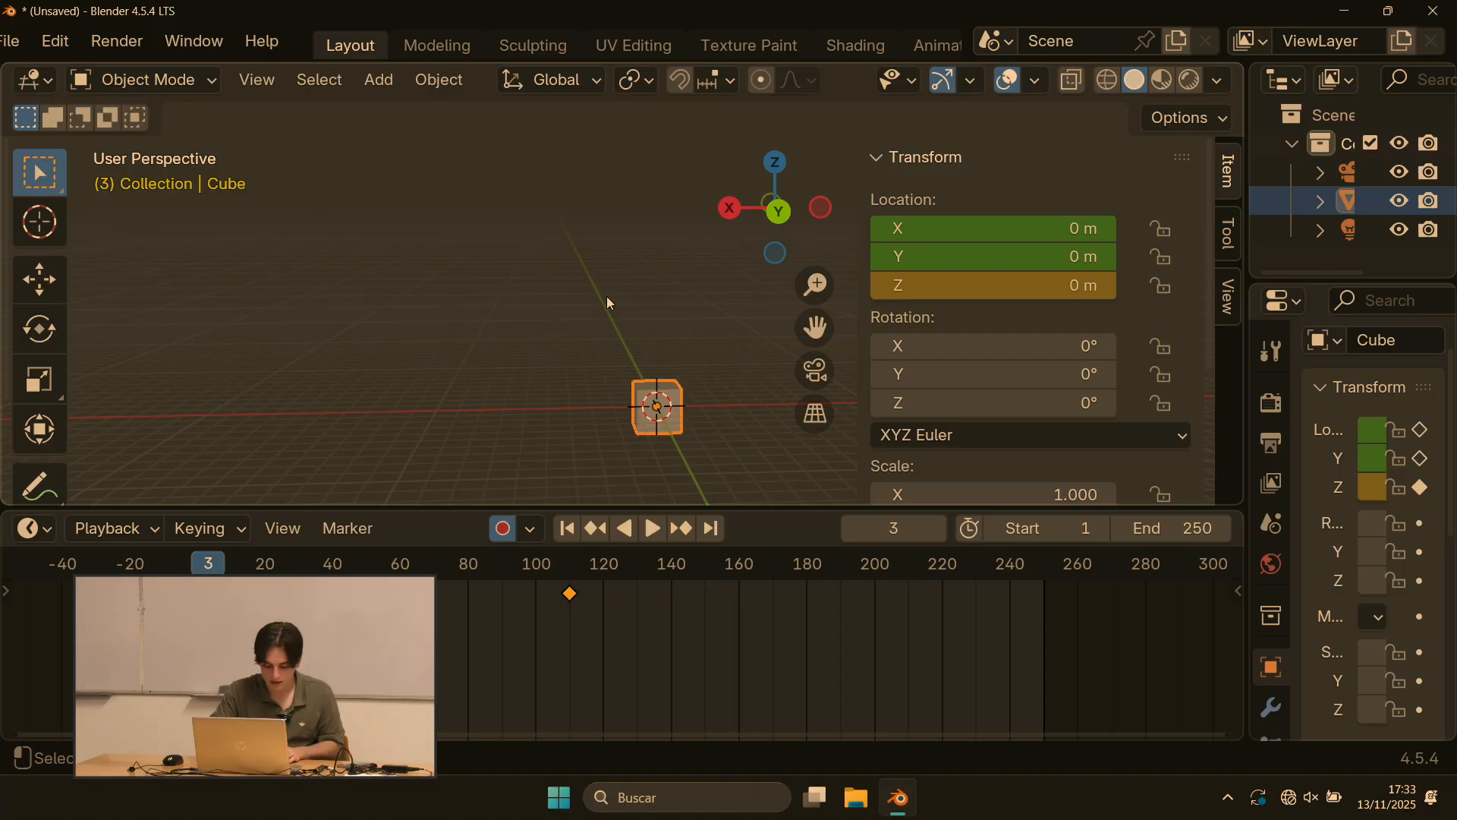
# Step: Enlarge the 3D viewport over the timeline and put the cube into Edit Mode
pyautogui.click(144, 79)
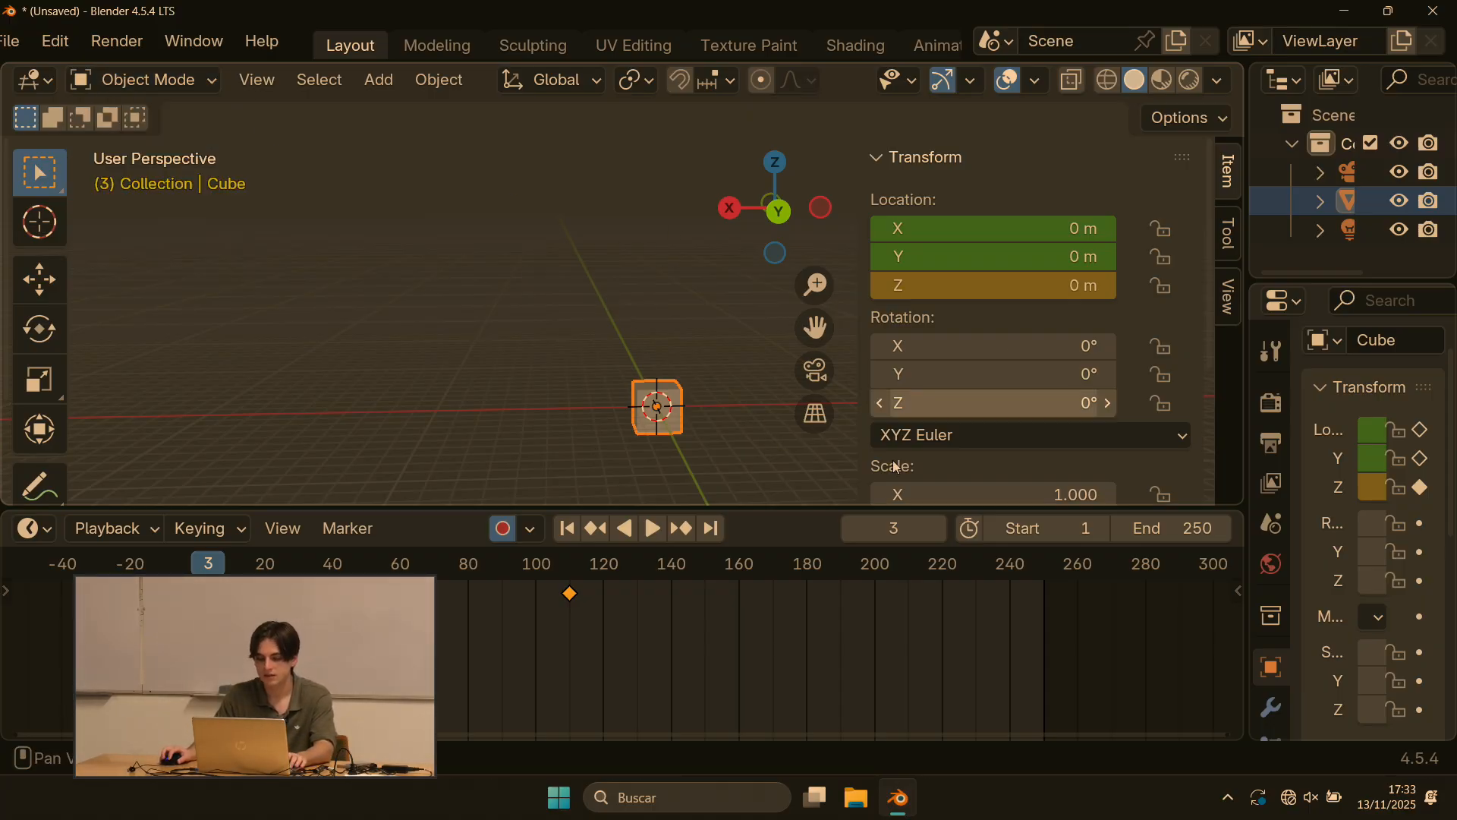
pyautogui.moveTo(745, 509); pyautogui.dragTo(745, 671)
pyautogui.press('Tab')
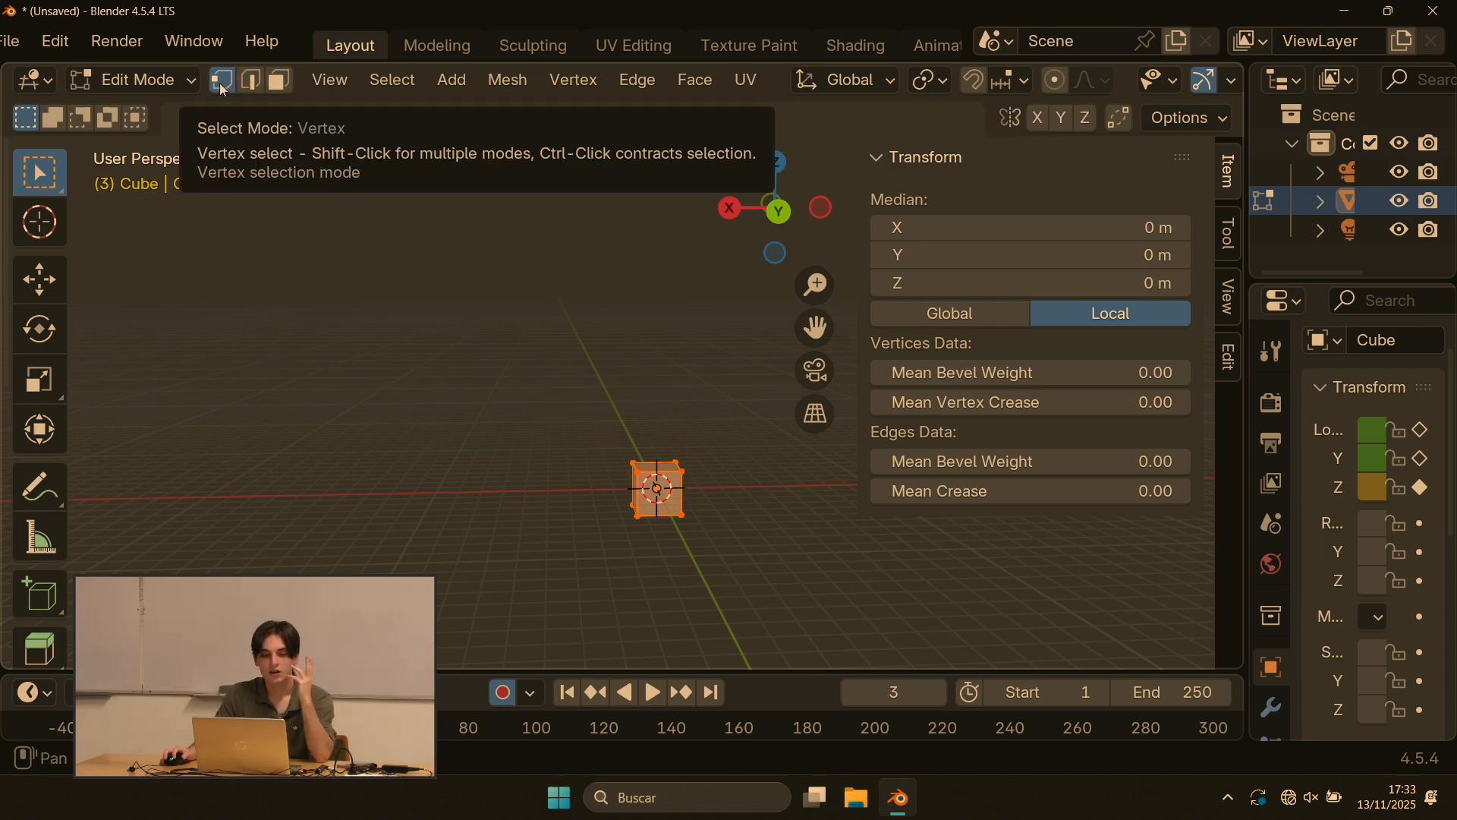
# Step: Try the edge, face and vertex selection modes on the cube in turn
pyautogui.click(258, 81)
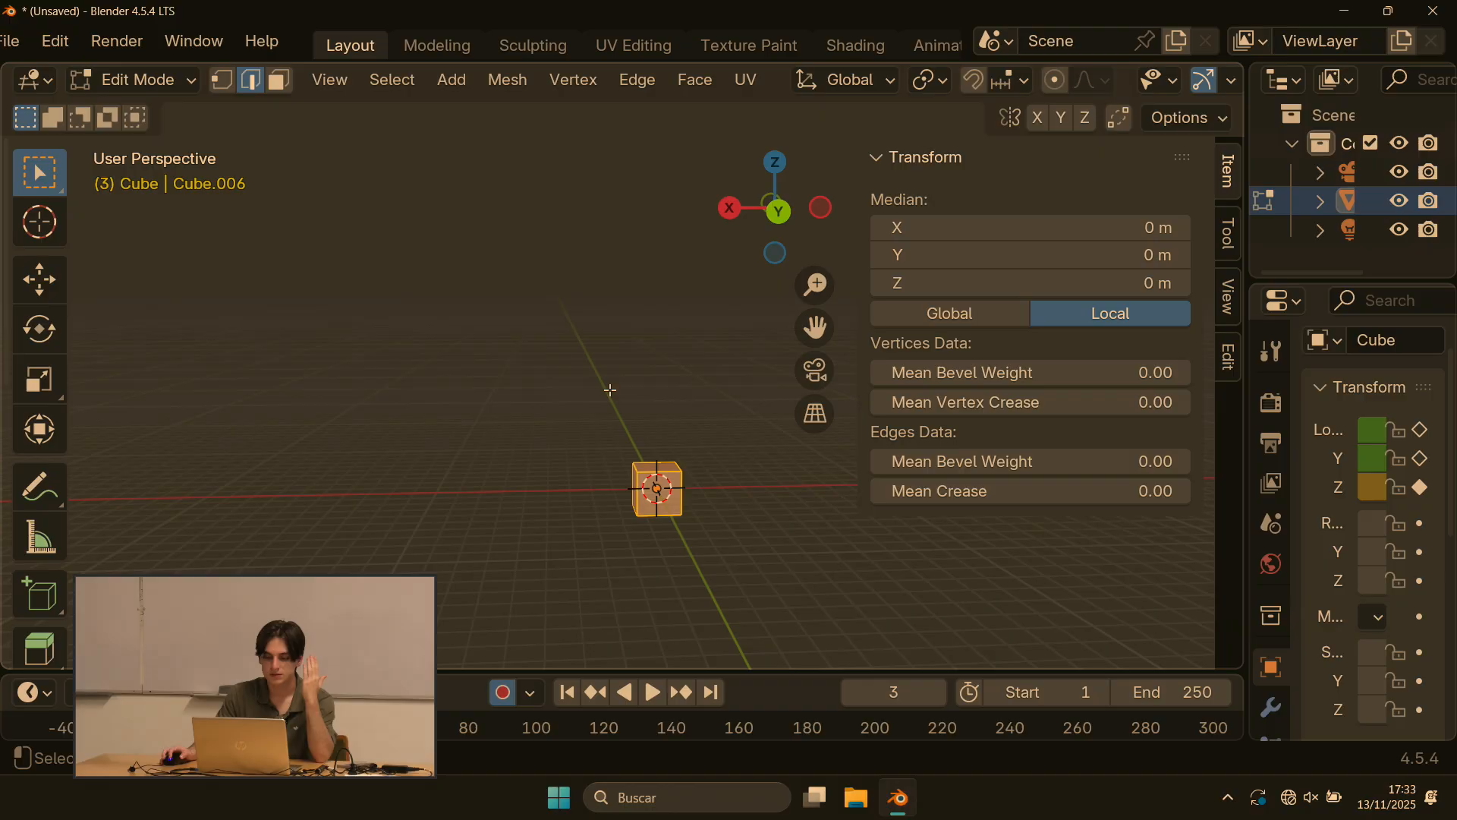
pyautogui.moveTo(712, 528); pyautogui.dragTo(684, 342, button='middle')
pyautogui.scroll(4, 739, 557)
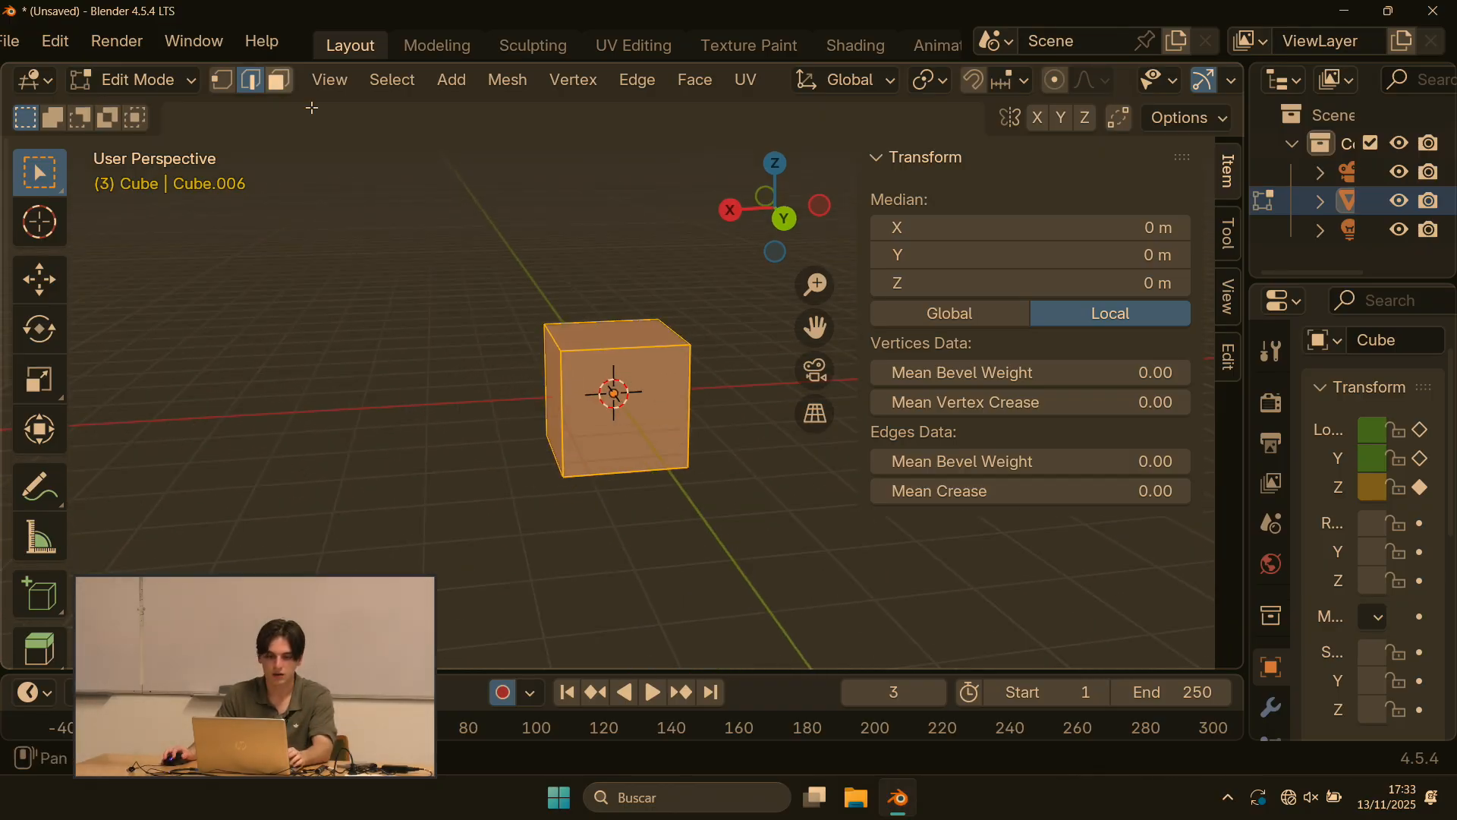
pyautogui.click(277, 86)
pyautogui.moveTo(508, 195)
pyautogui.mouseDown(button='middle')
pyautogui.moveTo(553, 215)
pyautogui.moveTo(507, 209)
pyautogui.mouseUp(button='middle')
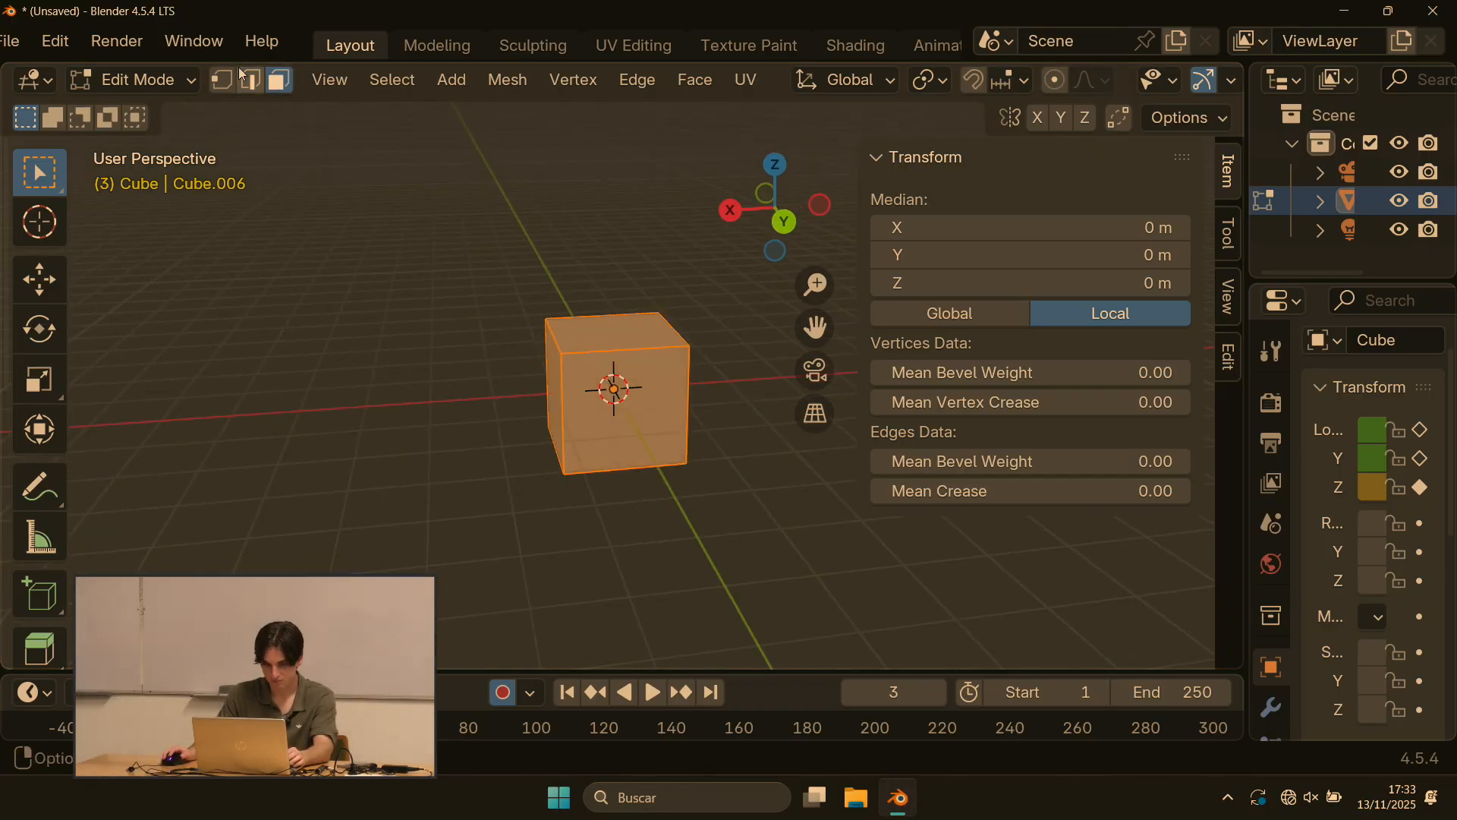
pyautogui.click(221, 81)
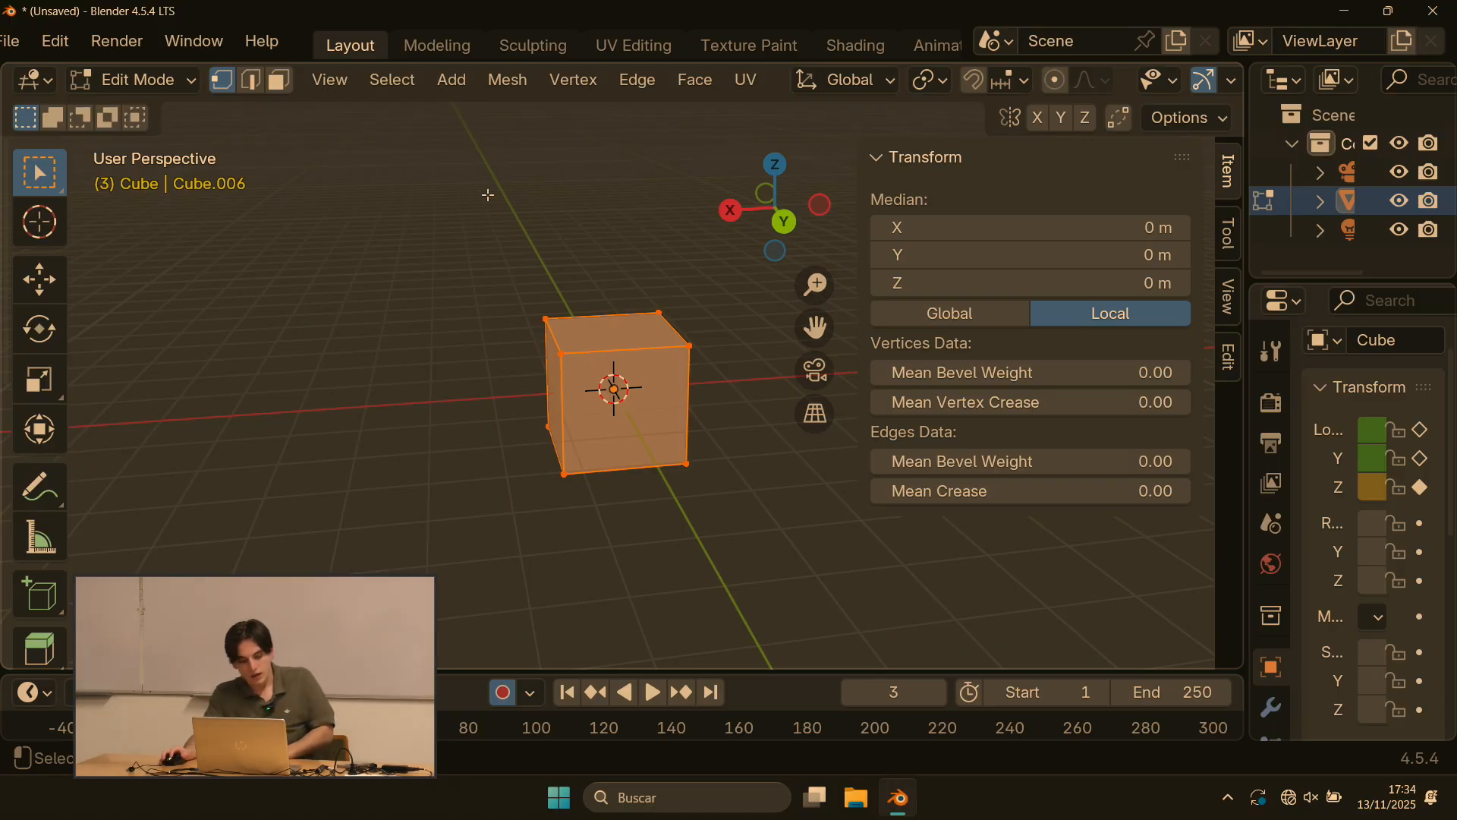
pyautogui.moveTo(483, 256); pyautogui.dragTo(354, 161, button='middle')
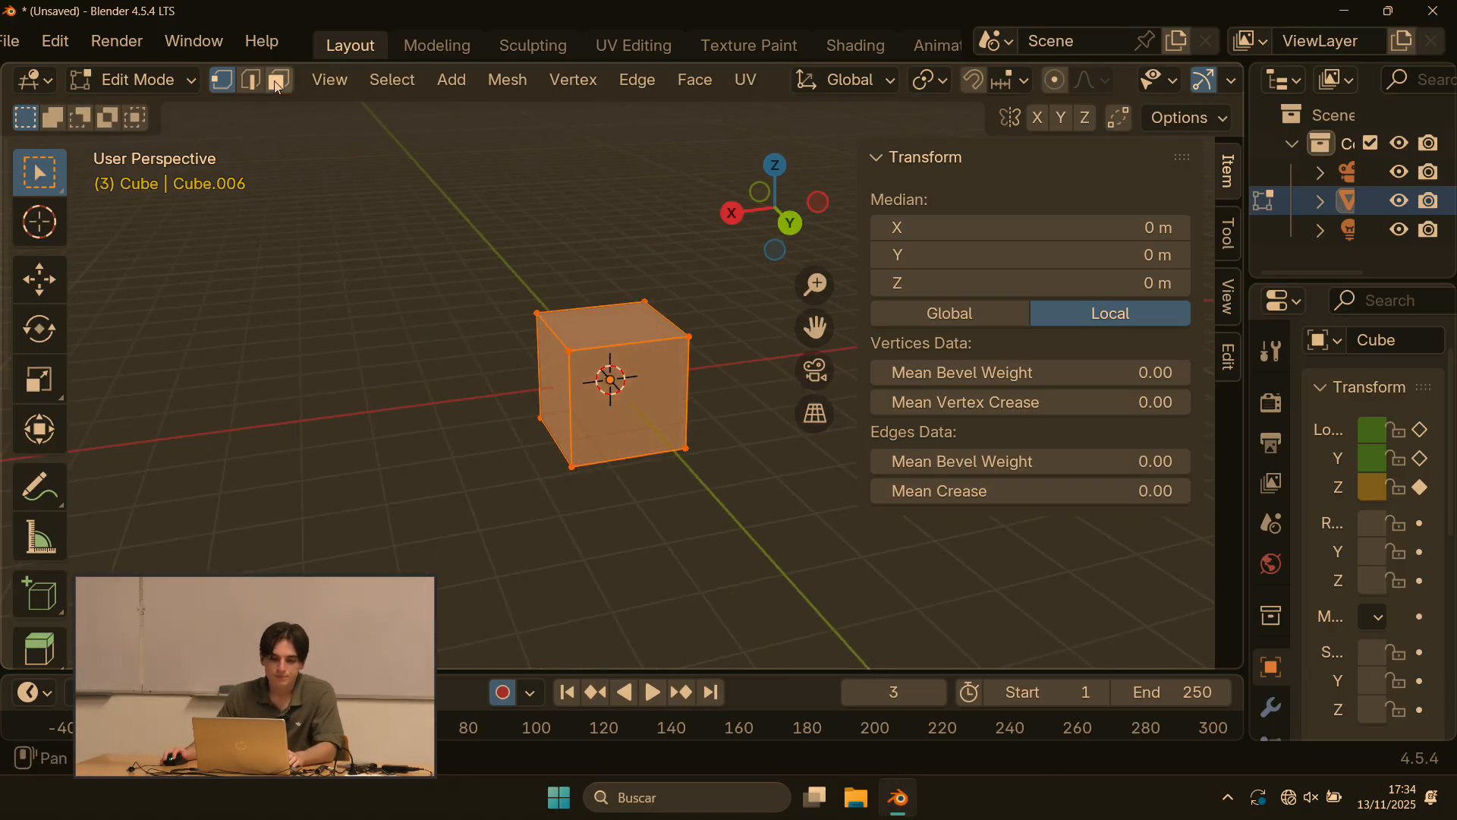
# Step: Switch to face selection mode and select the cube's top face
pyautogui.click(280, 81)
pyautogui.click(629, 293)
pyautogui.click(616, 323)
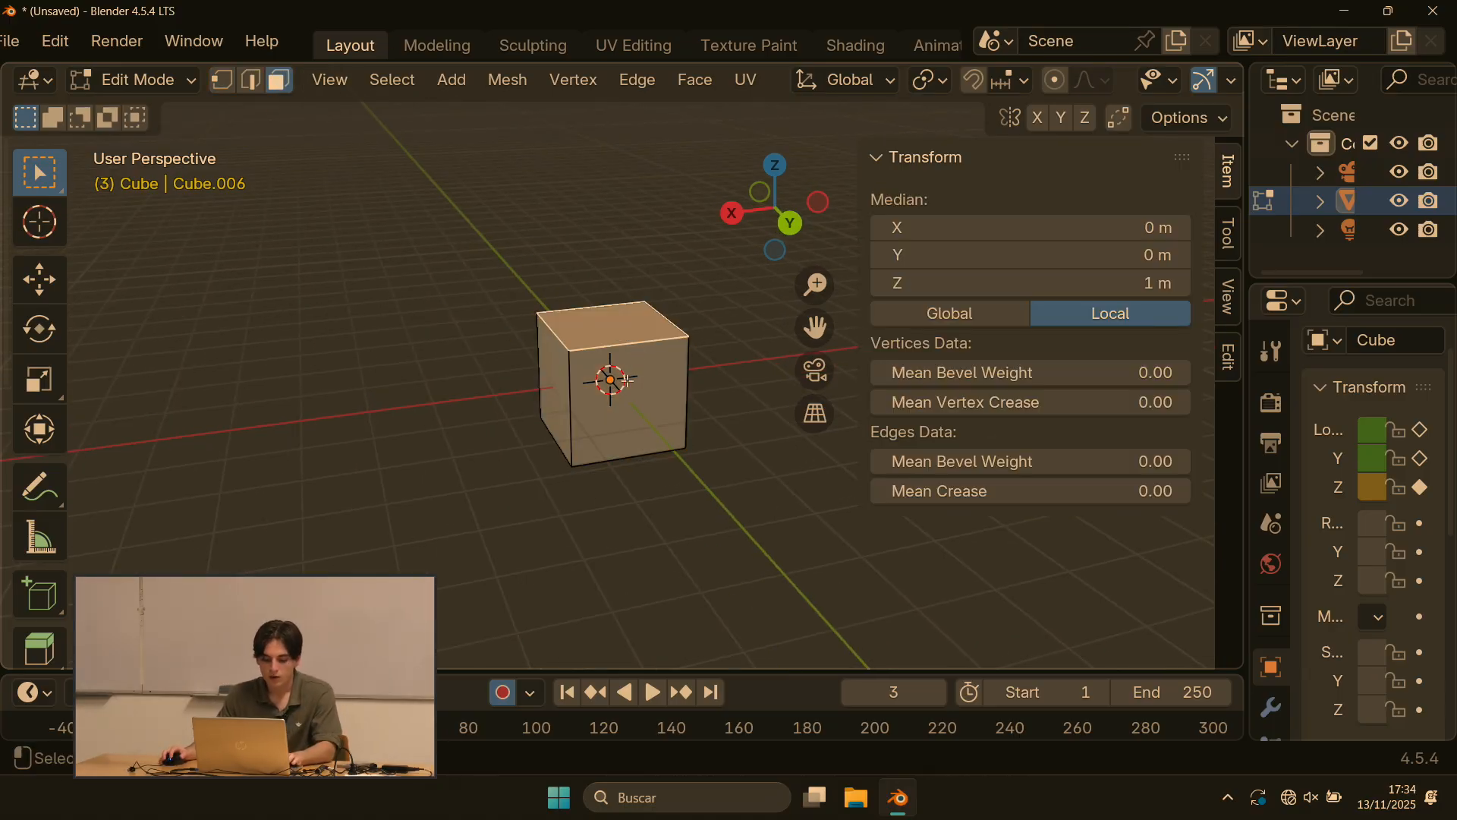
# Step: Try moving, scaling and rotating the cube's top face freehand, cancelling each transform
pyautogui.press('g')
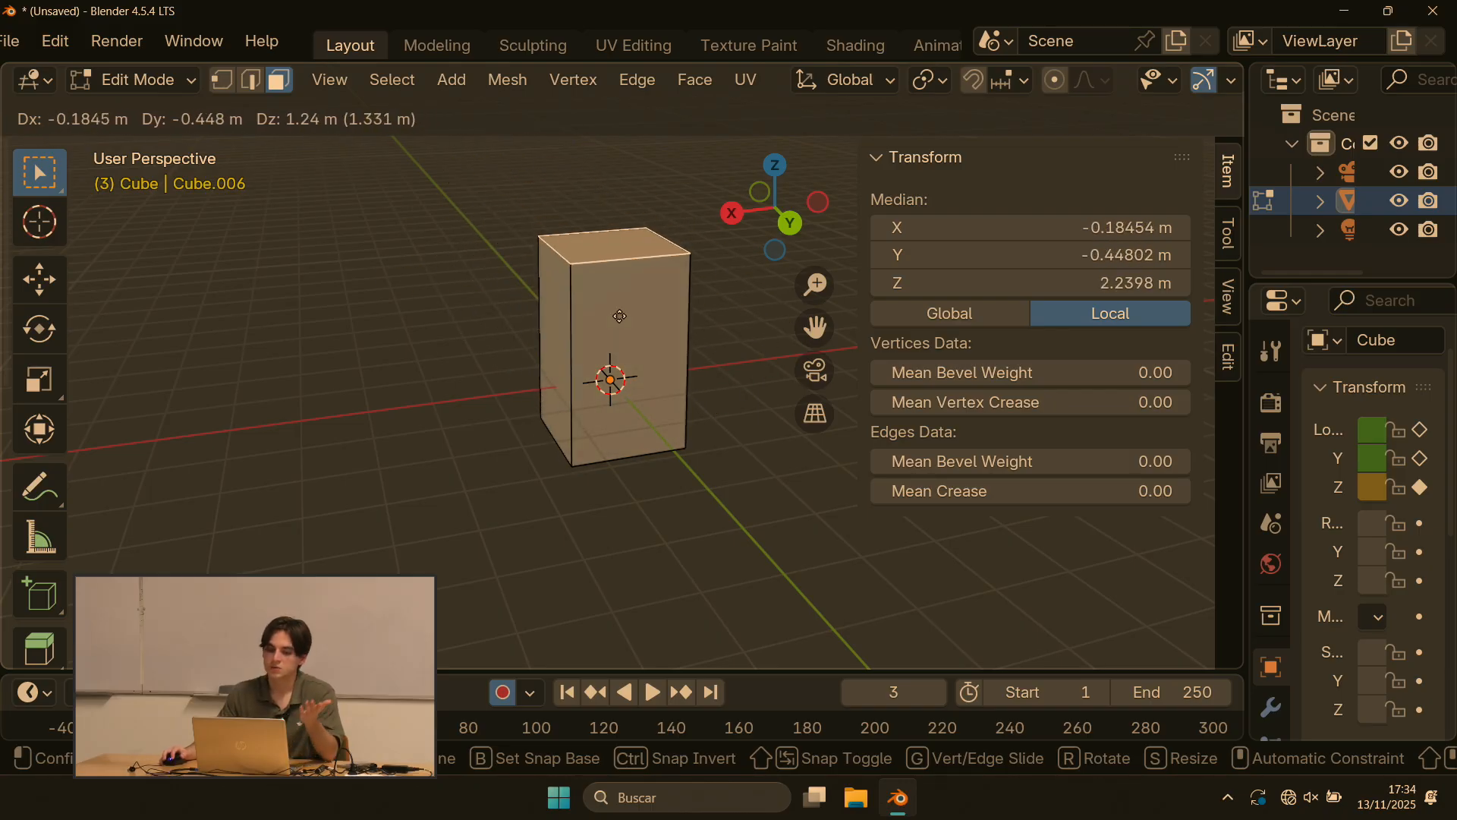
pyautogui.press('Escape')
pyautogui.press('s')
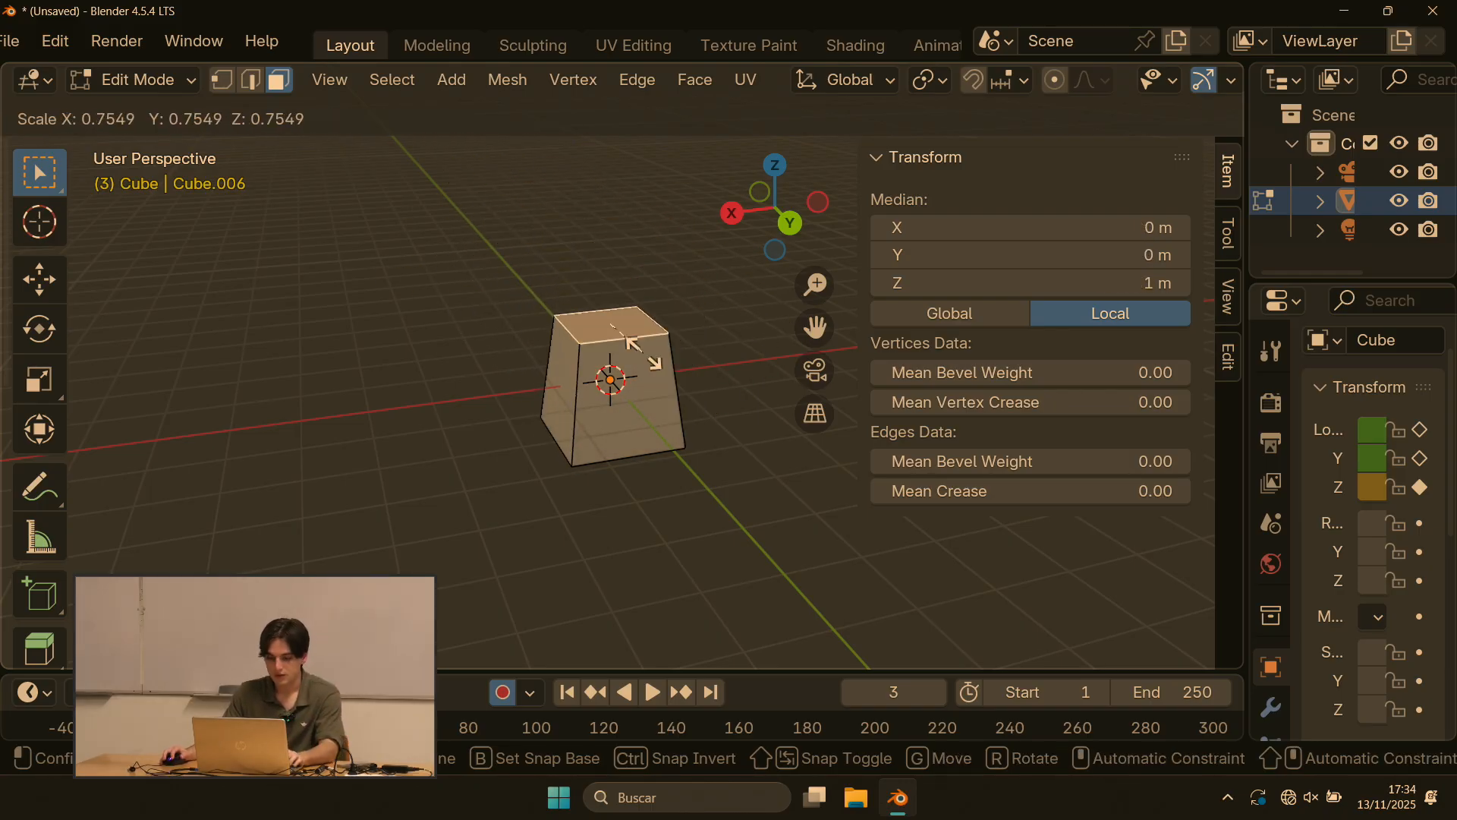
pyautogui.press('r')
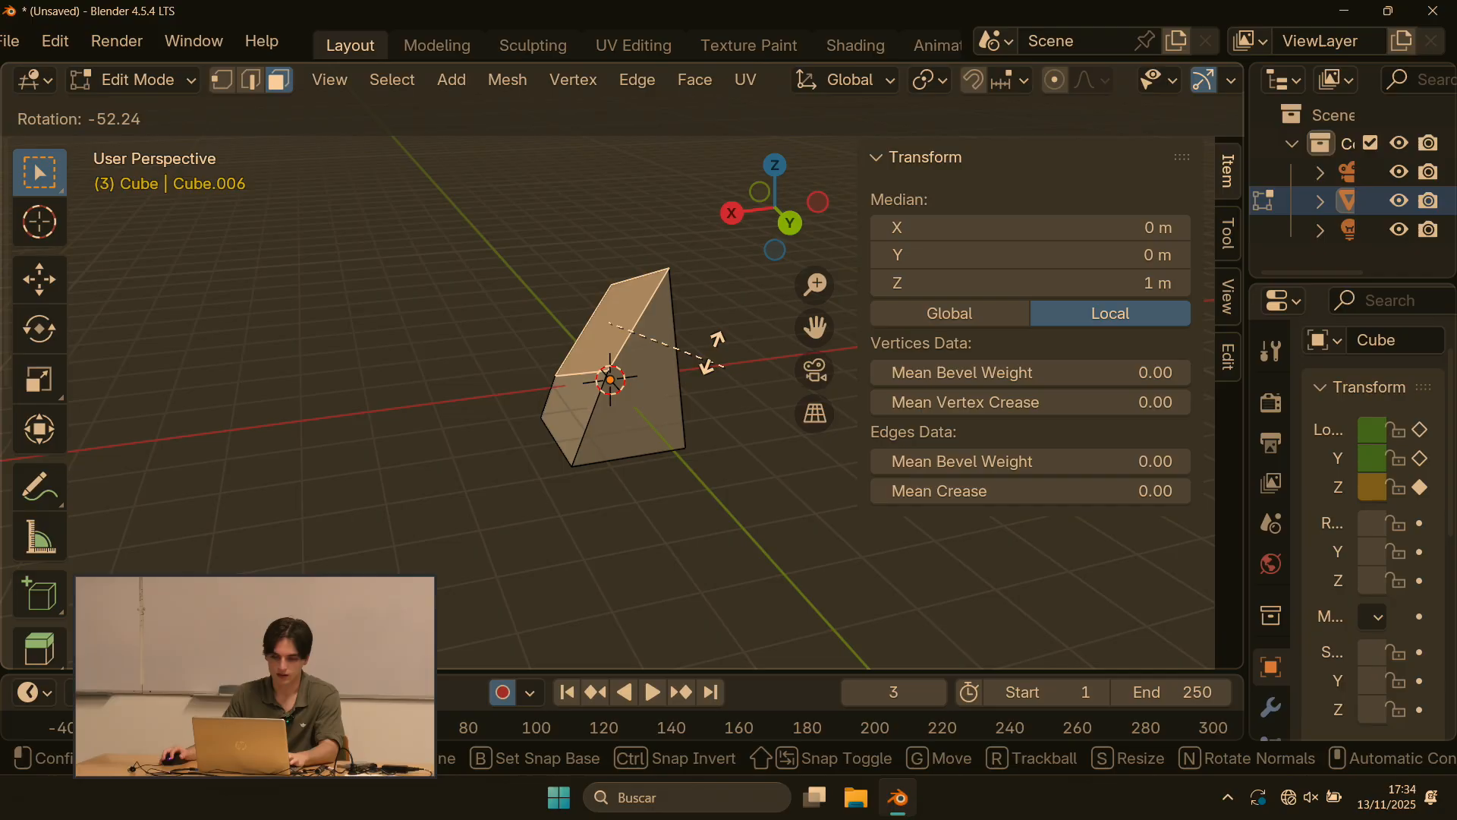
pyautogui.press('Escape')
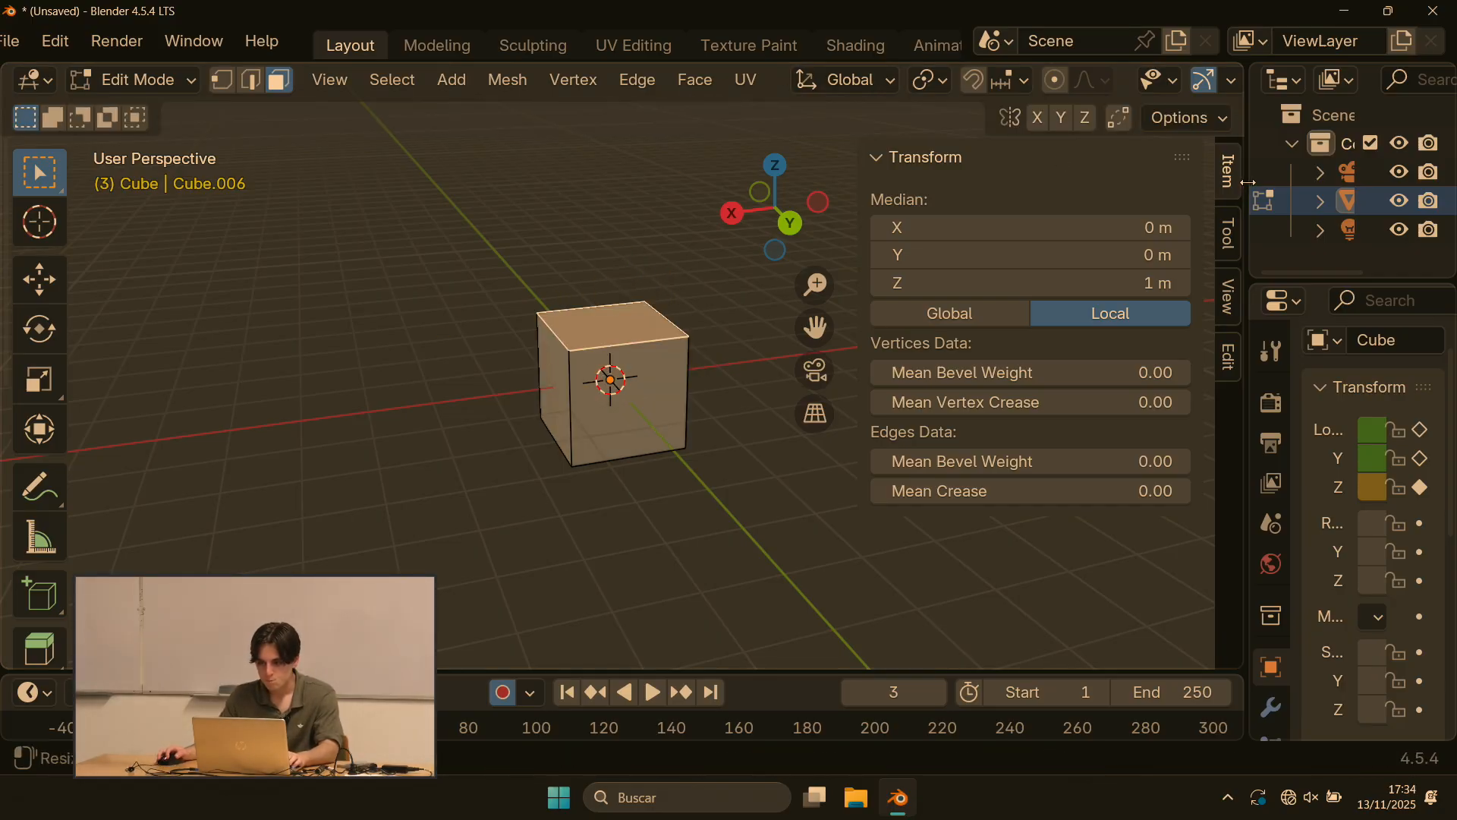
# Step: Widen the 3D viewport and bring the mesh editing tools further down the toolbar into view
pyautogui.moveTo(1249, 182); pyautogui.dragTo(1361, 183)
pyautogui.scroll(-2, 955, 83)
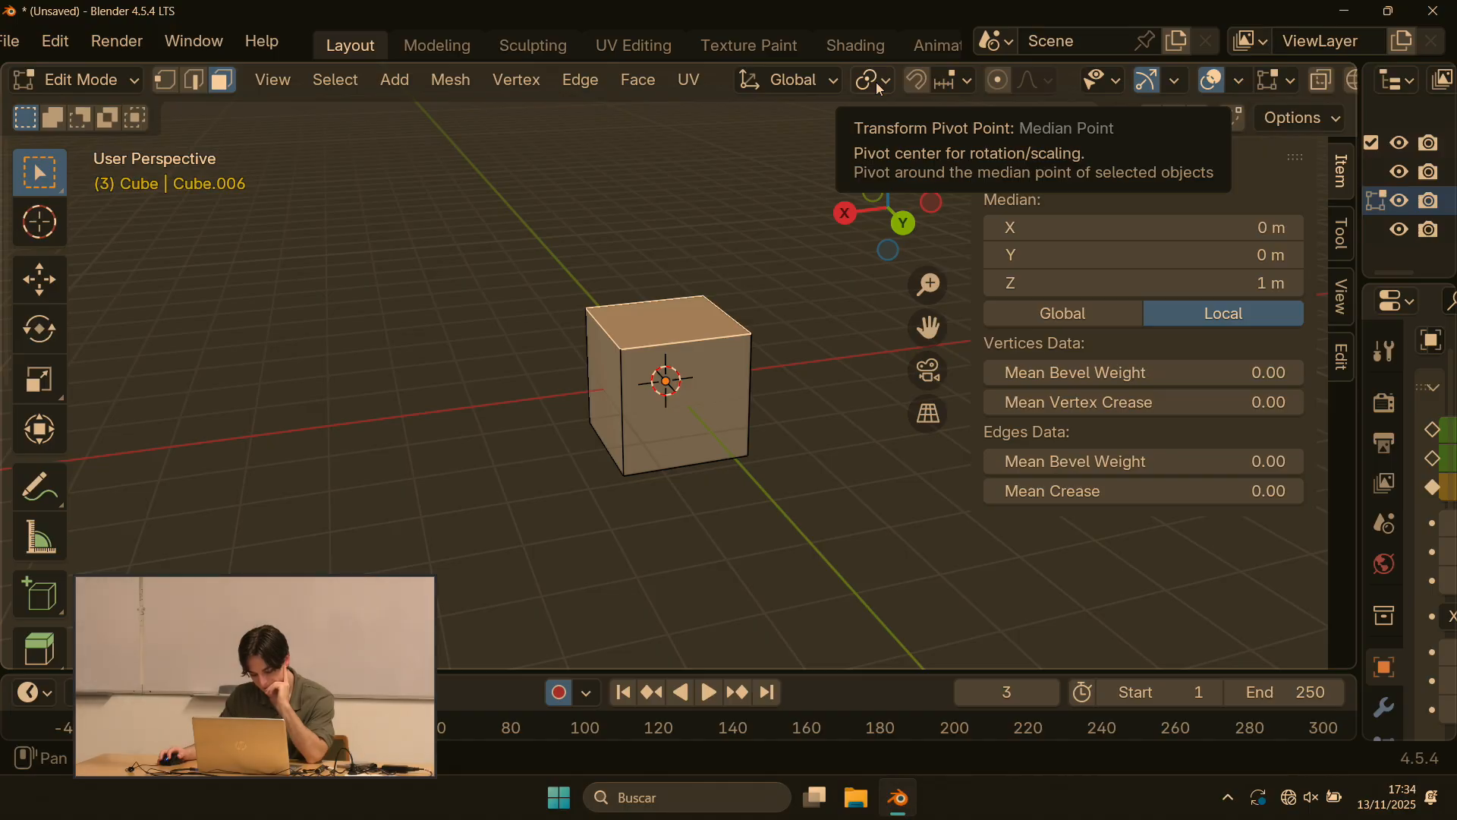
pyautogui.scroll(1, 594, 266)
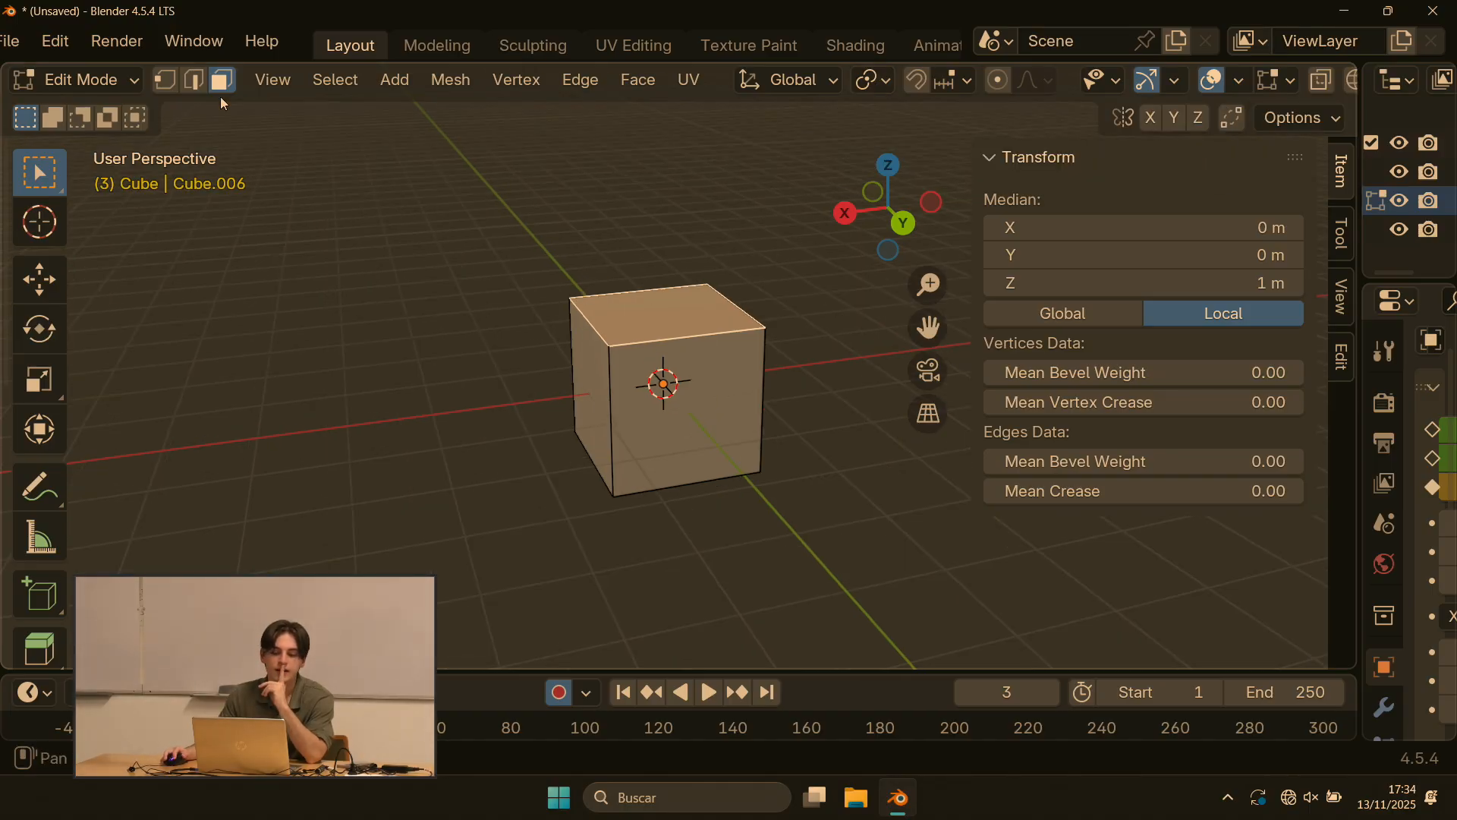
pyautogui.scroll(-4, 40, 327)
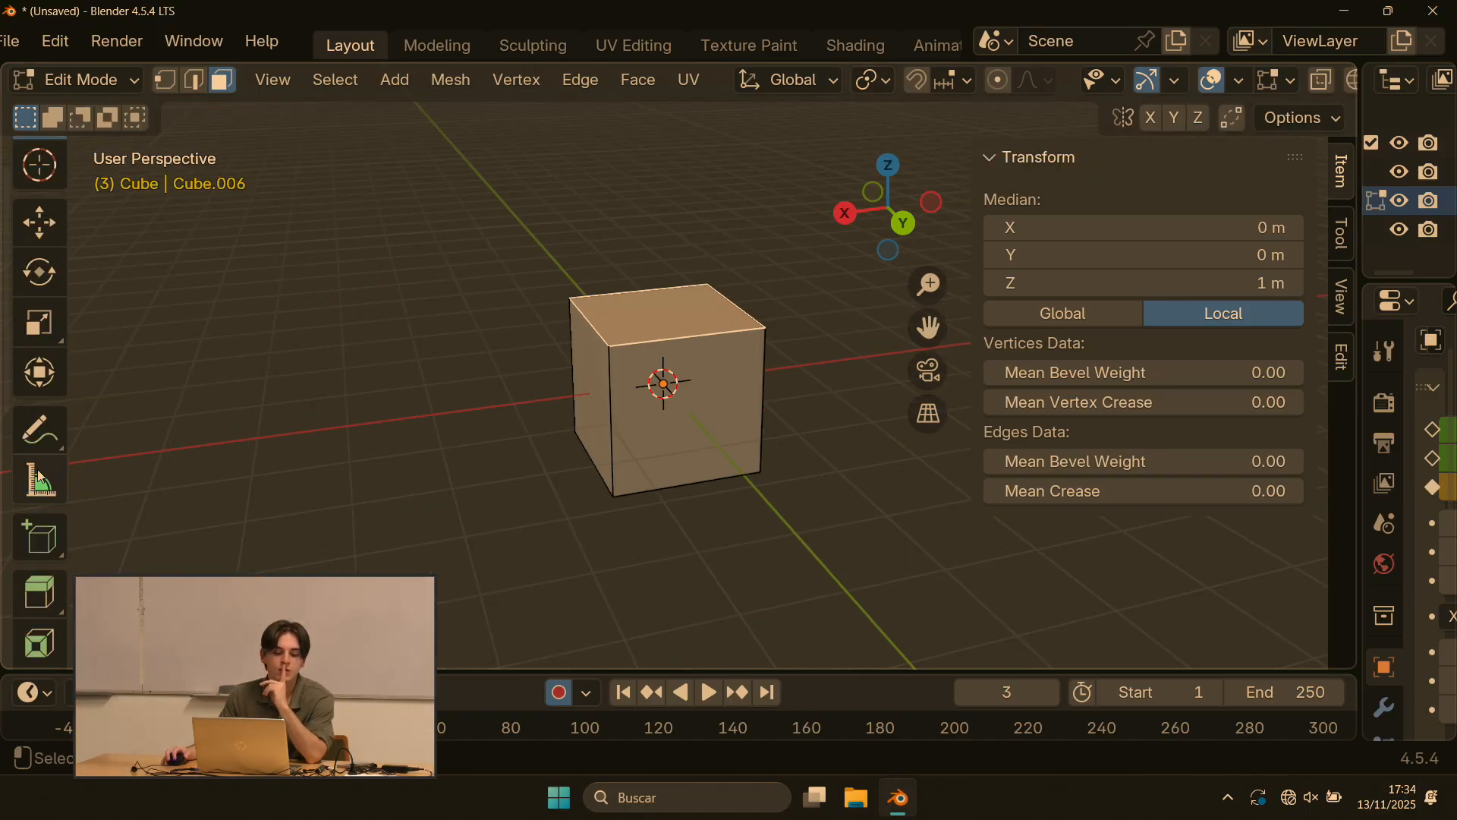
pyautogui.scroll(-2, 656, 324)
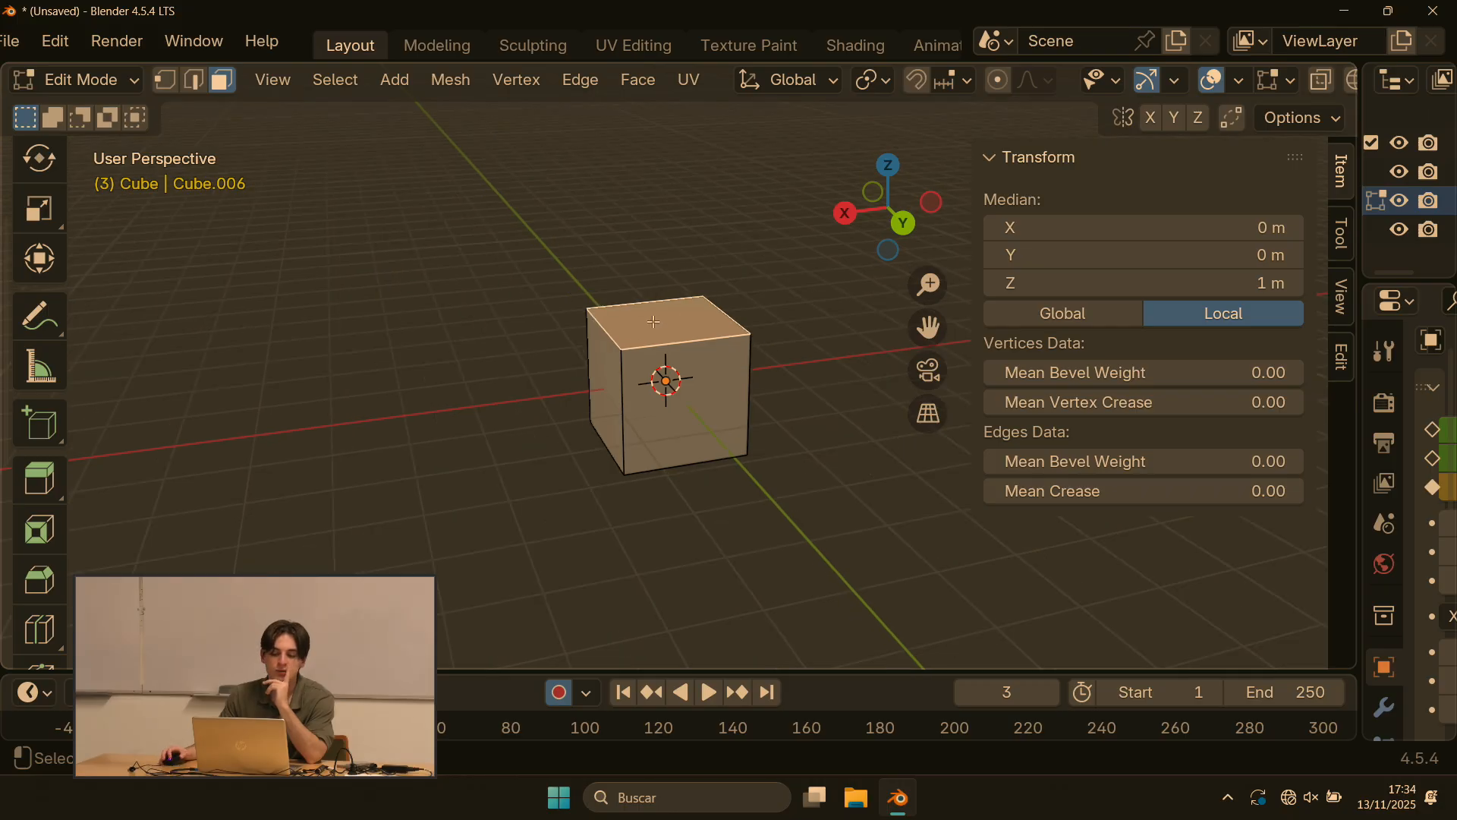
# Step: Select the cube's side face on the positive X side and try moving it about 3.46 m along the X axis
pyautogui.click(619, 375)
pyautogui.moveTo(732, 244); pyautogui.dragTo(667, 243, button='middle')
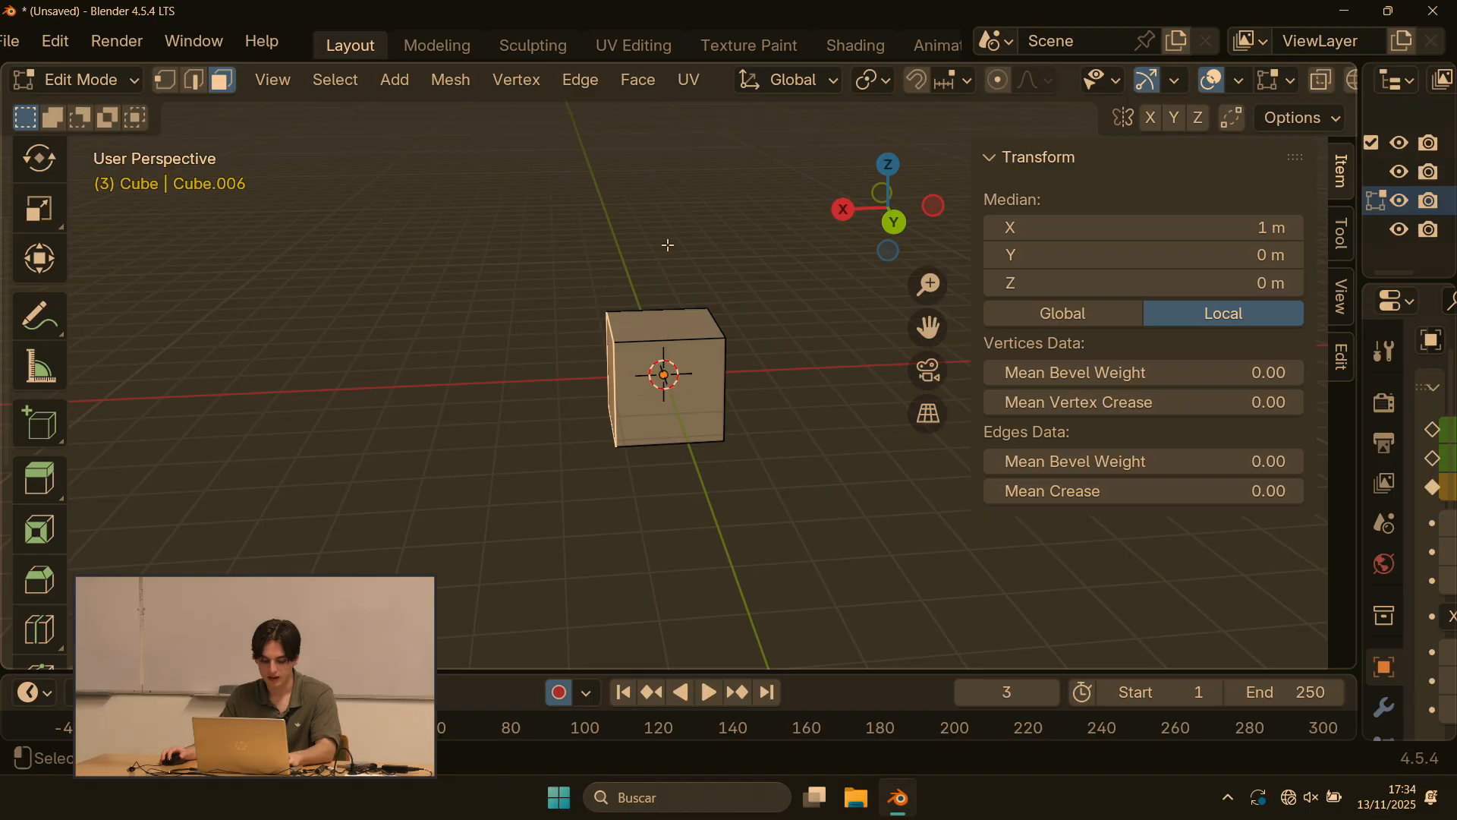
pyautogui.press('g')
pyautogui.press('x')
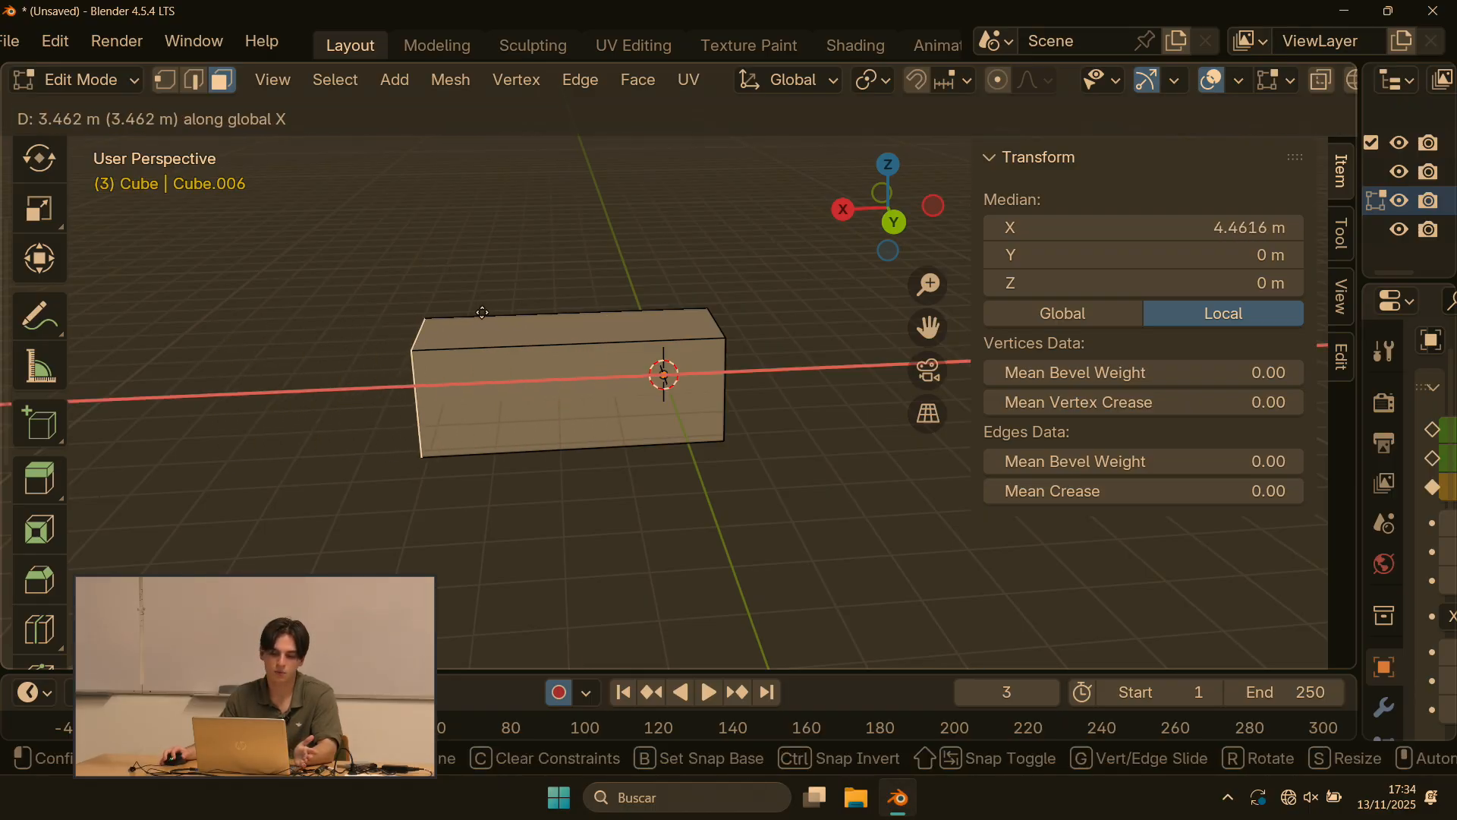
pyautogui.press('Escape')
# Step: Extrude the selected side face outward along its normal by about 4.24 m
pyautogui.moveTo(497, 304); pyautogui.dragTo(499, 372, button='middle')
pyautogui.press('e')
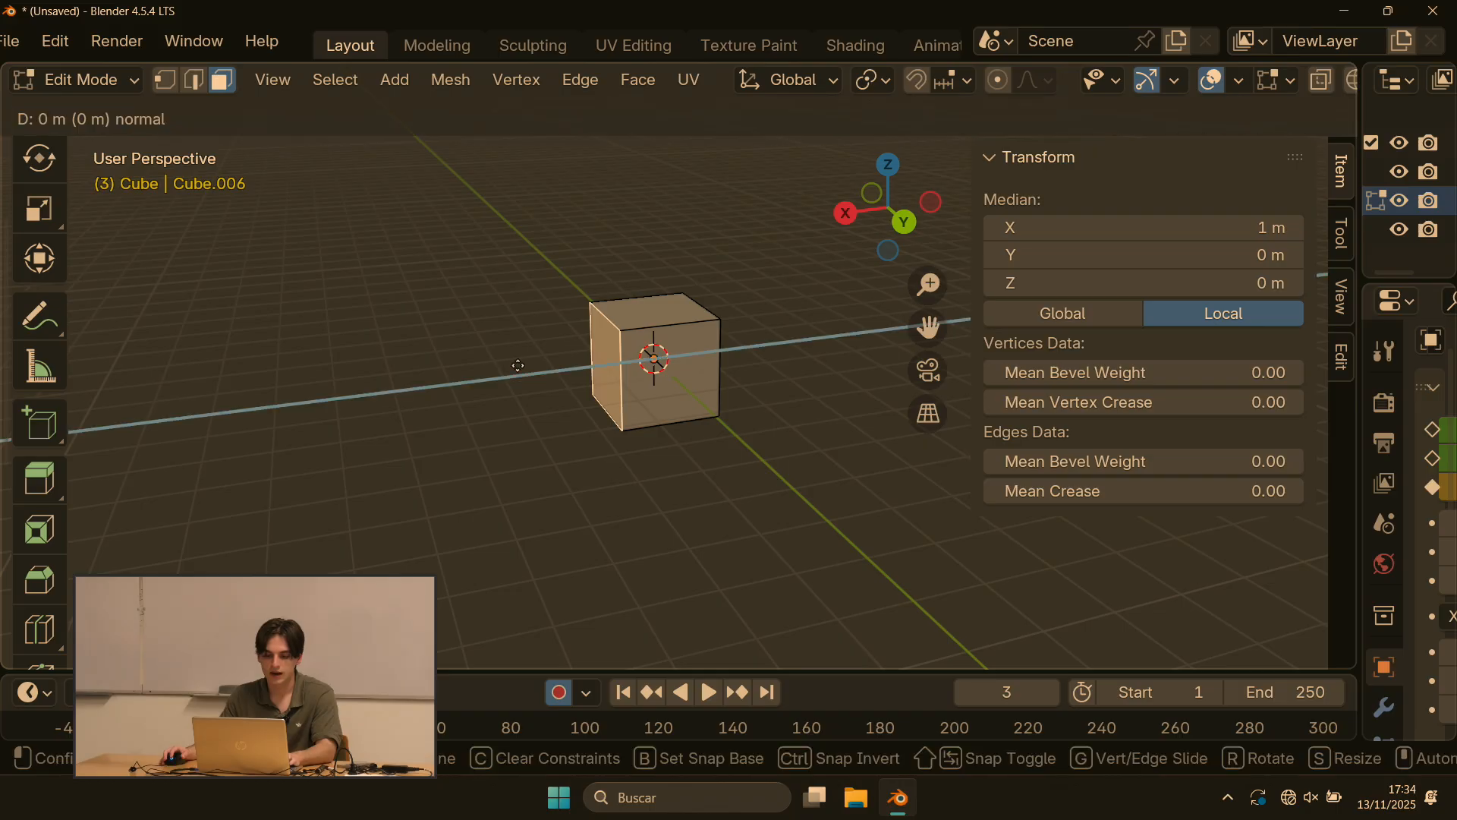
pyautogui.click(292, 389)
pyautogui.moveTo(405, 294); pyautogui.dragTo(424, 255, button='middle')
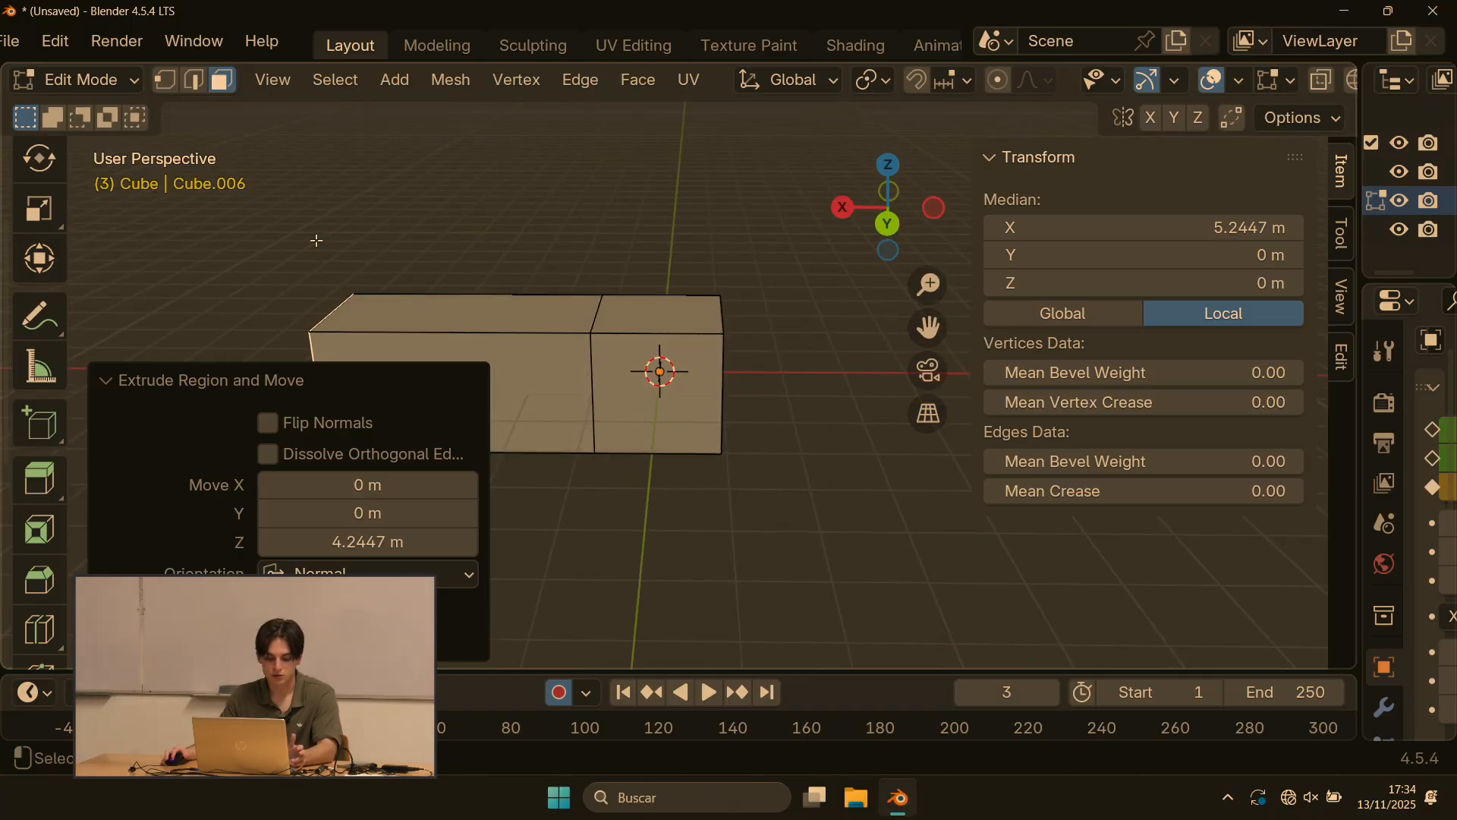
pyautogui.keyDown('shift'); pyautogui.moveTo(316, 241); pyautogui.dragTo(745, 214, button='middle'); pyautogui.keyUp('shift')
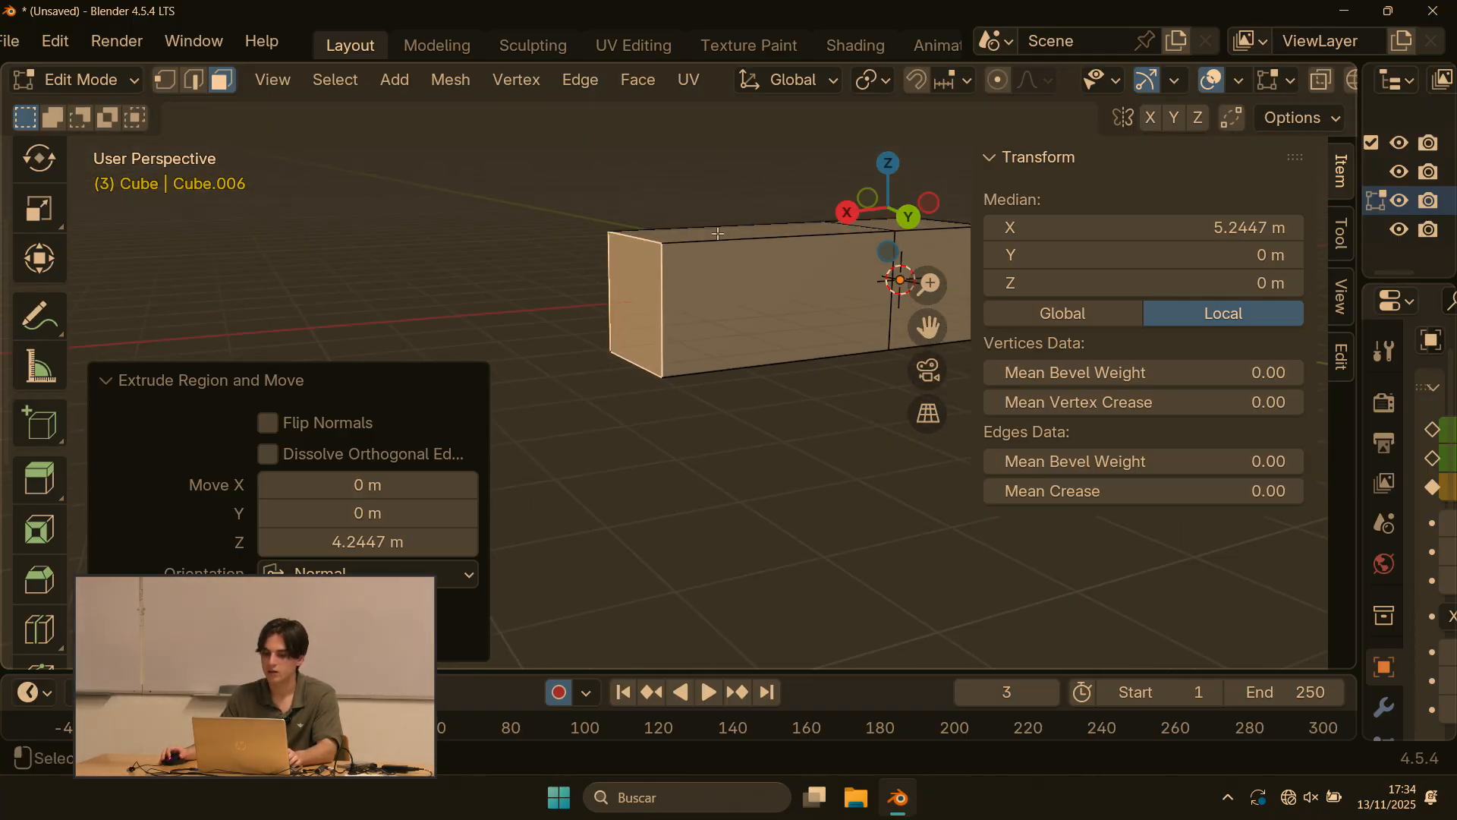
# Step: Try to extrude the box's end face along its normal and switch to vertex selection mode
pyautogui.press('e')
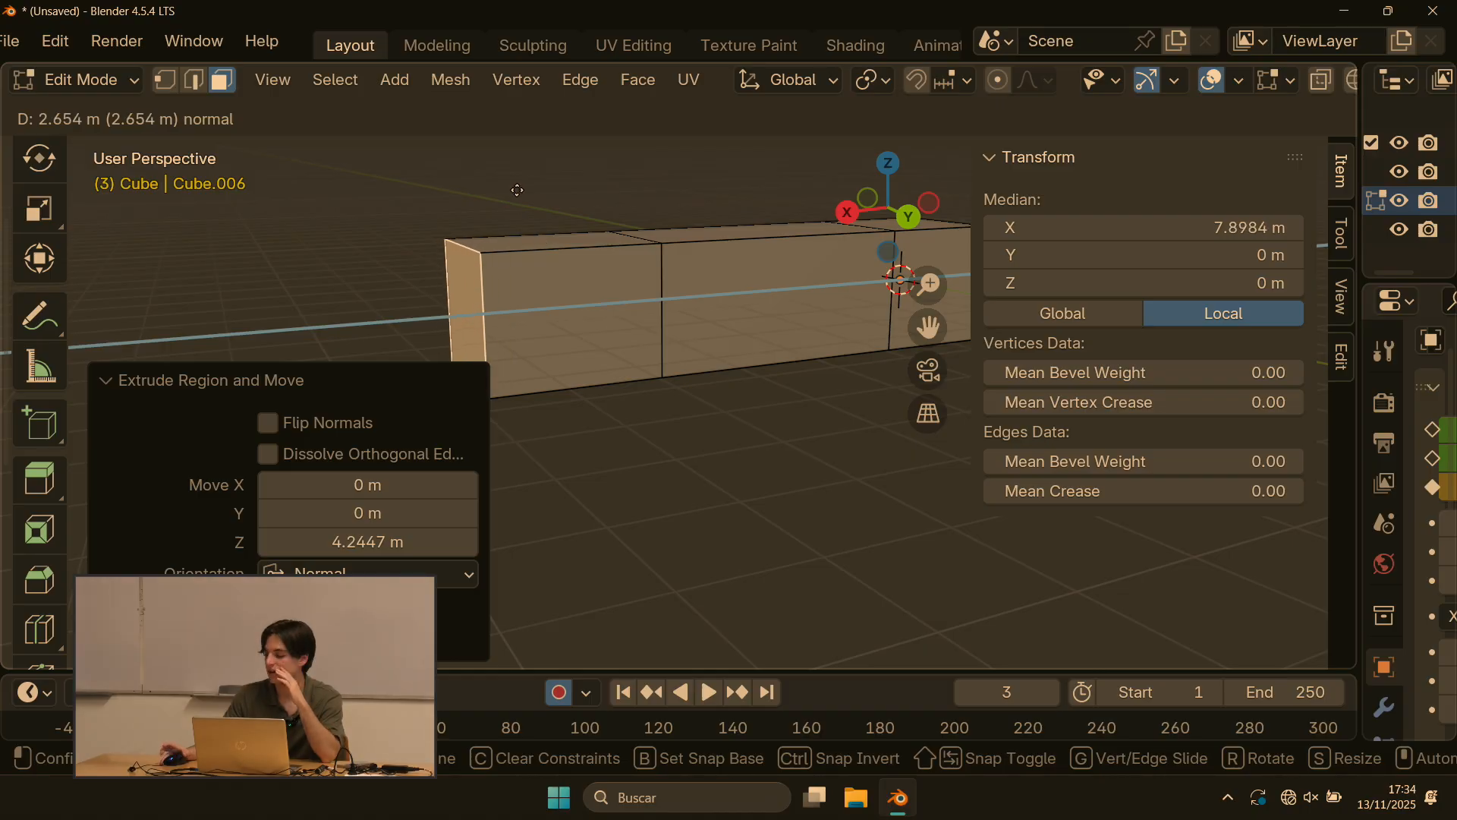
pyautogui.press('Escape')
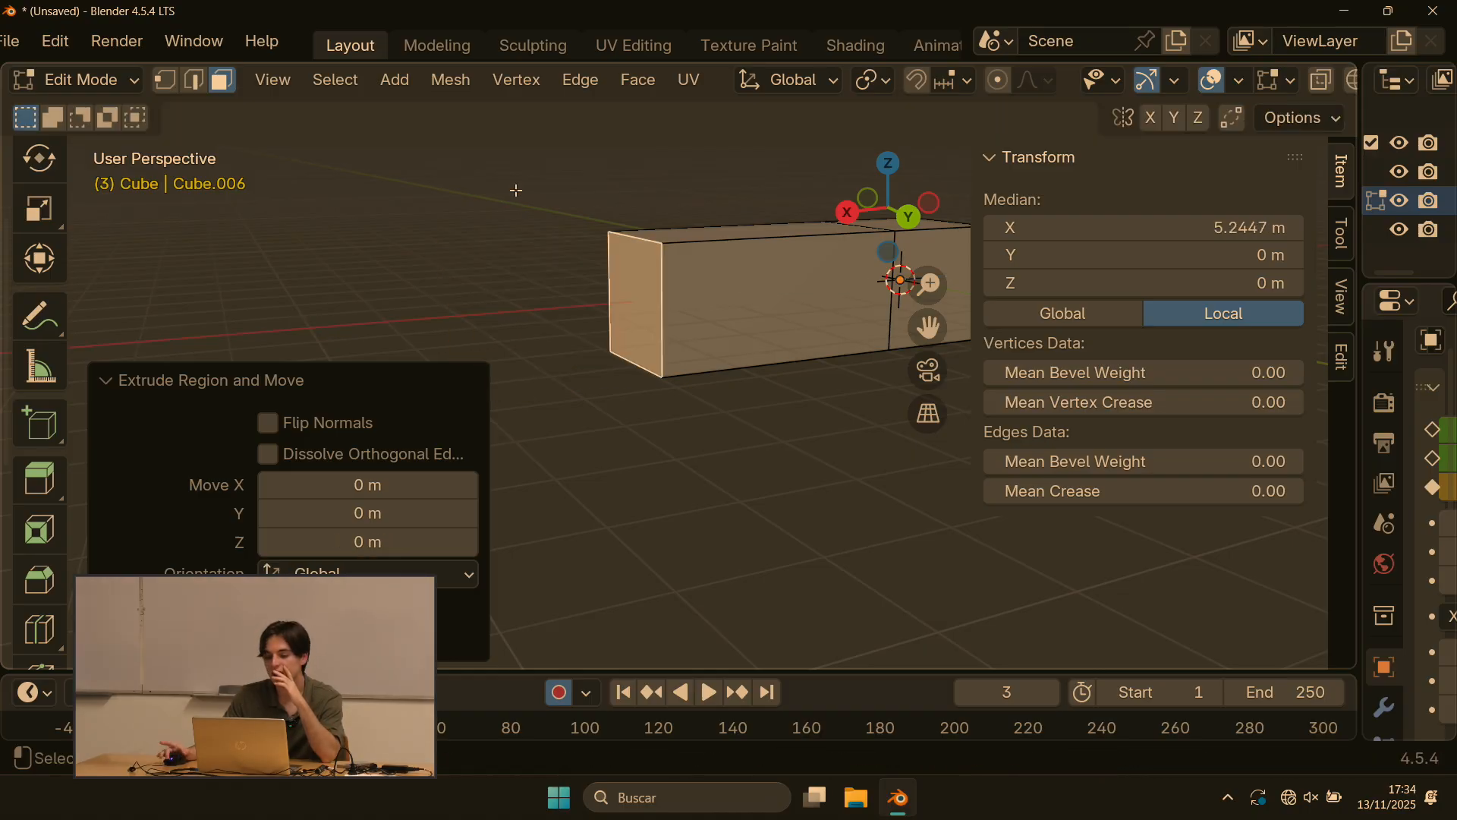
pyautogui.click(193, 80)
pyautogui.scroll(4, 284, 128)
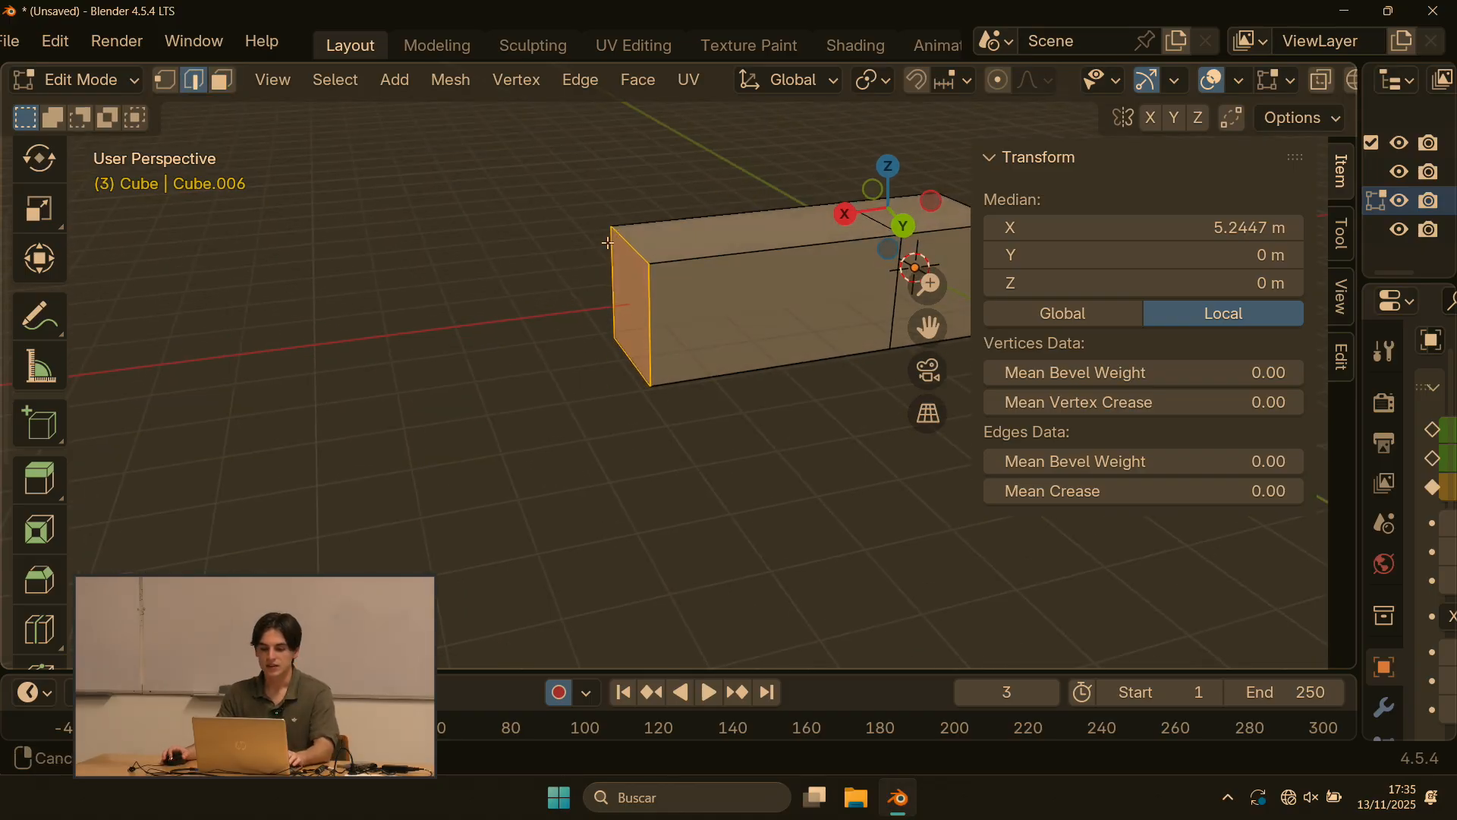
pyautogui.click(165, 80)
pyautogui.keyDown('shift'); pyautogui.moveTo(658, 198); pyautogui.dragTo(650, 281, button='middle'); pyautogui.keyUp('shift')
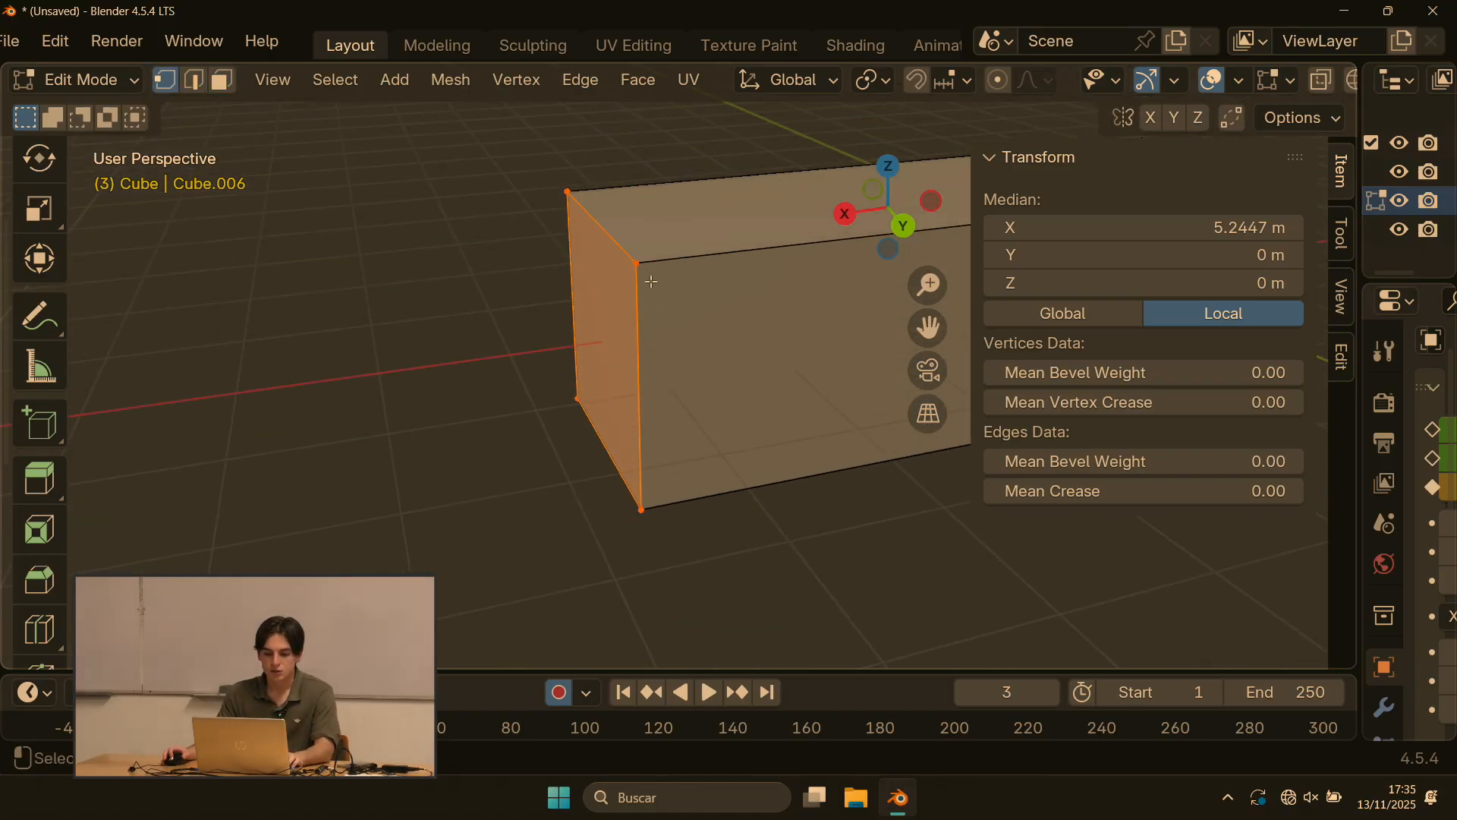
# Step: Check the end face for duplicate vertices by test-moving the whole face and its near upper corner vertex, cancelling each move
pyautogui.press('g')
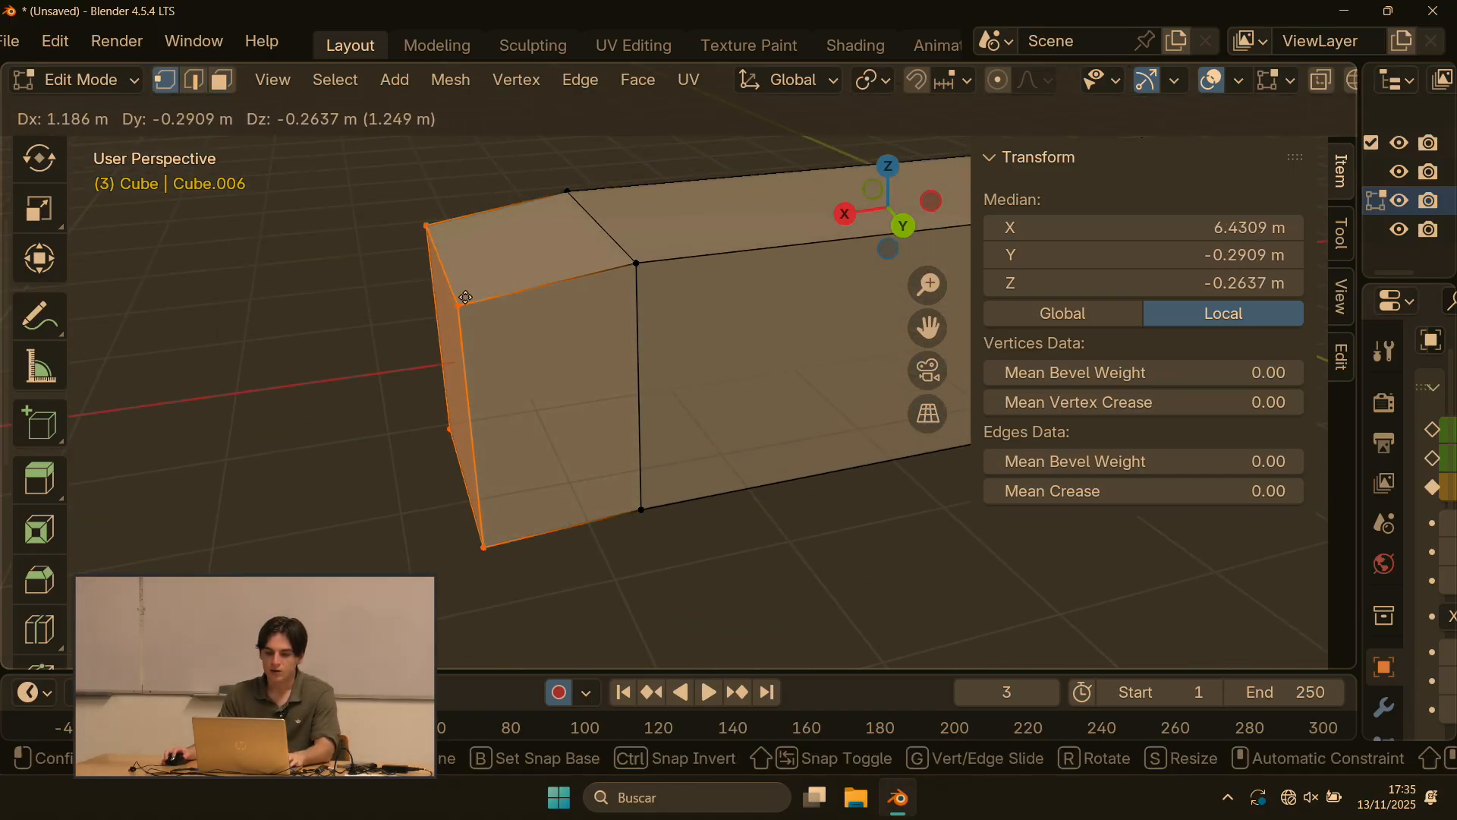
pyautogui.press('Escape')
pyautogui.click(641, 265)
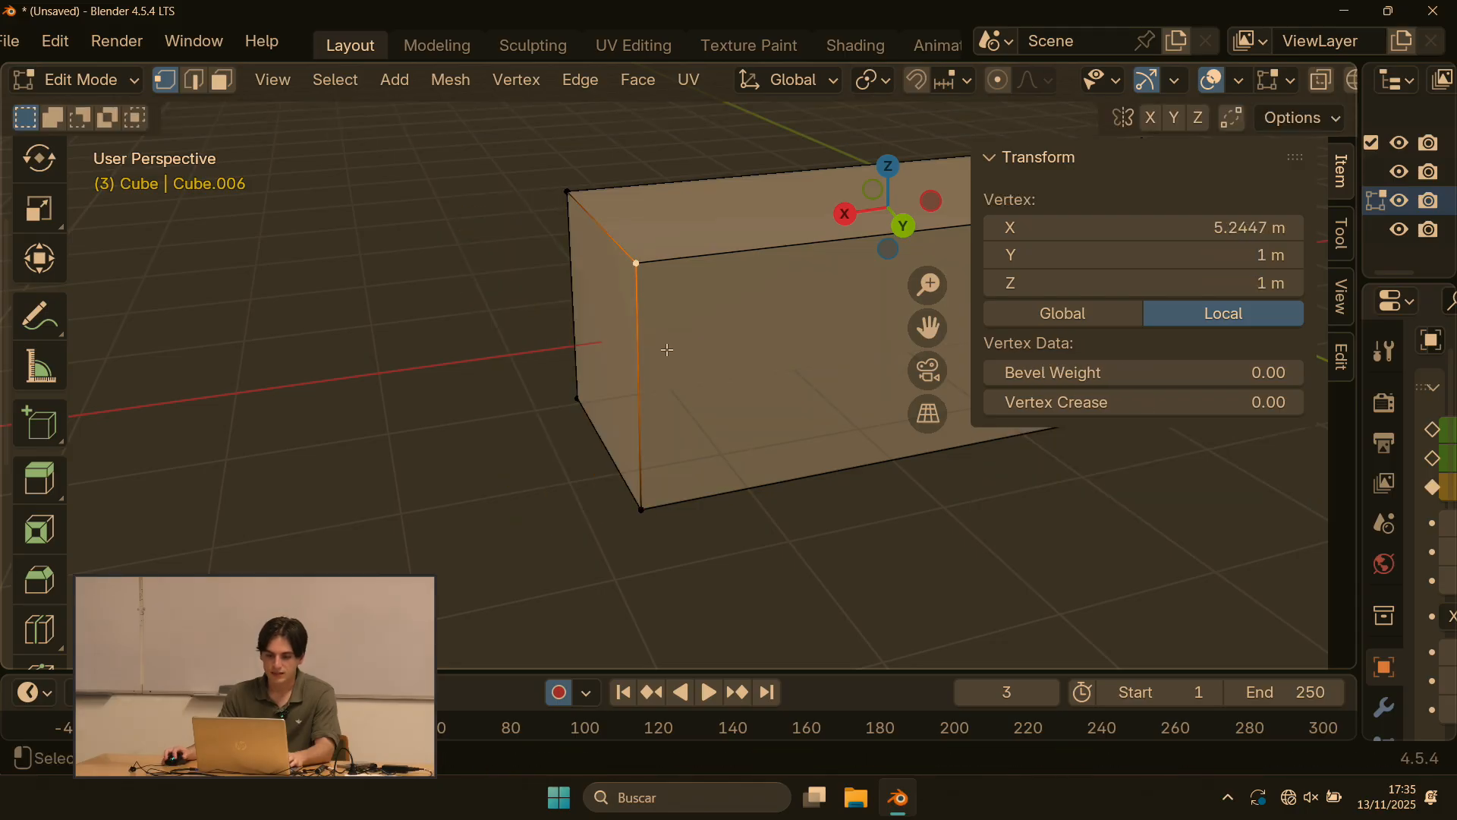
pyautogui.press('g')
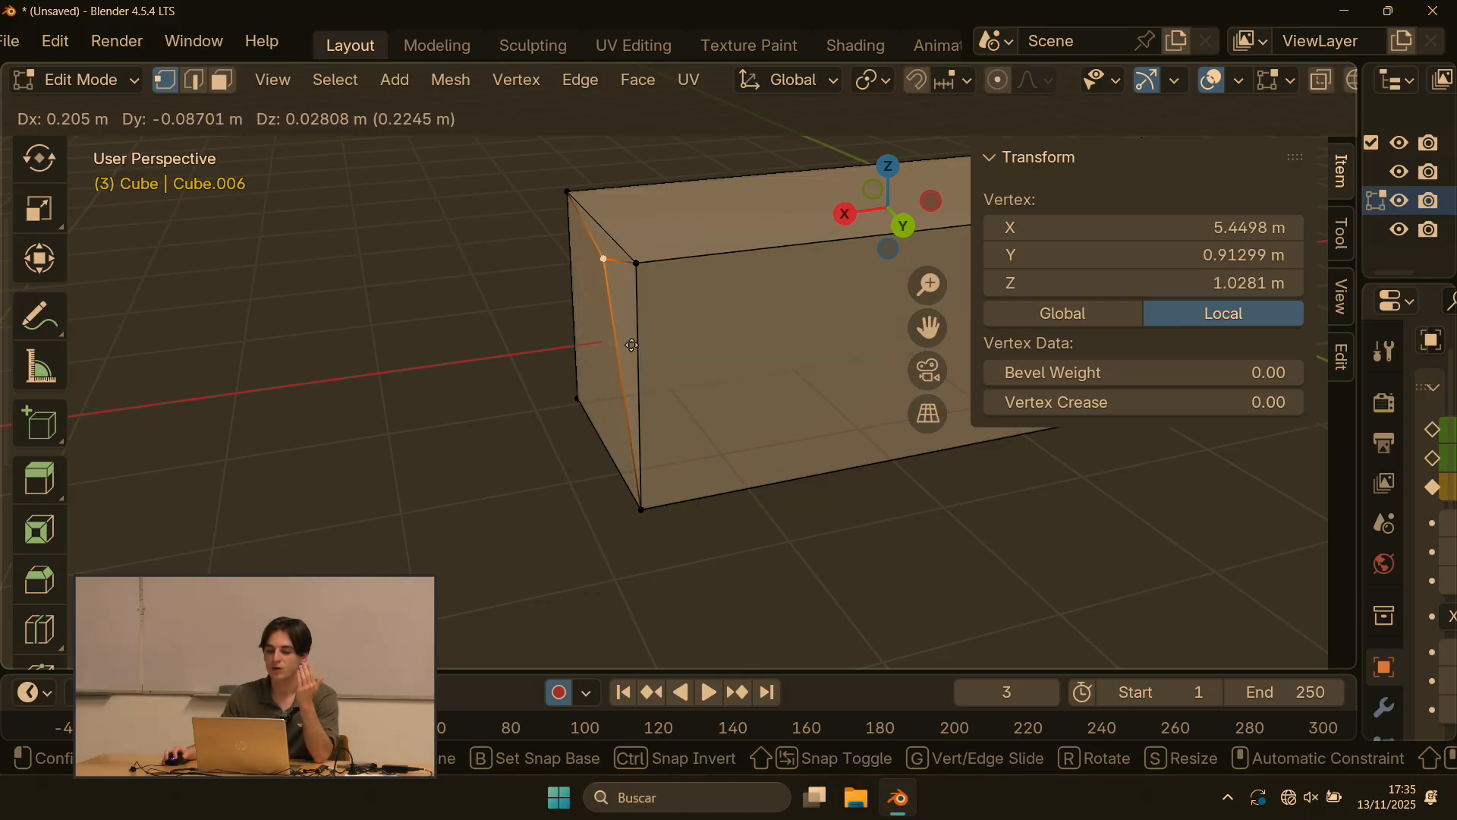
pyautogui.rightClick(635, 354)
pyautogui.scroll(-5, 652, 330)
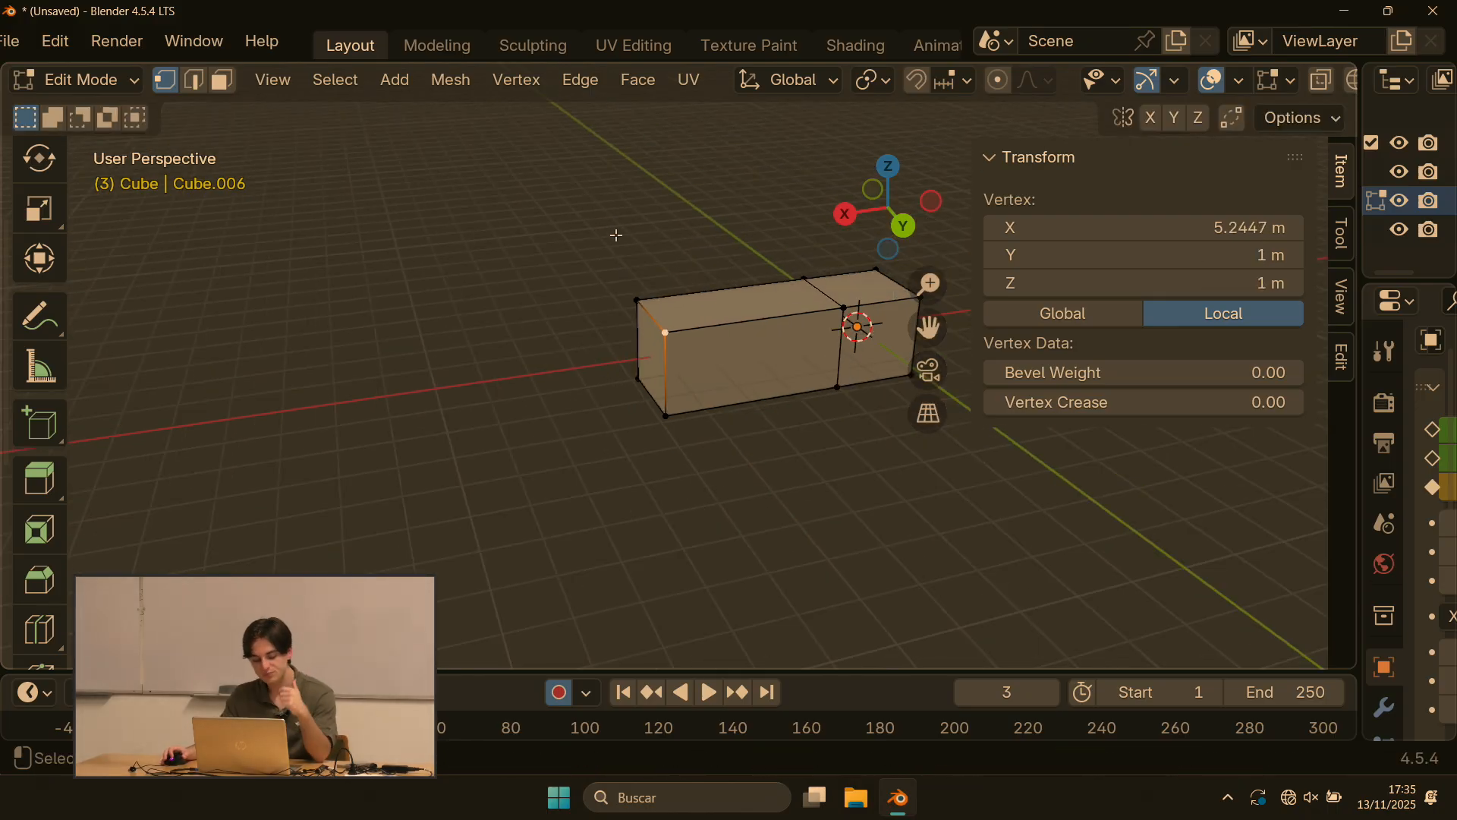
# Step: Try to move the whole box using a box selection of its vertices with X-ray off
pyautogui.keyDown('shift'); pyautogui.moveTo(679, 242); pyautogui.dragTo(542, 232, button='middle'); pyautogui.keyUp('shift')
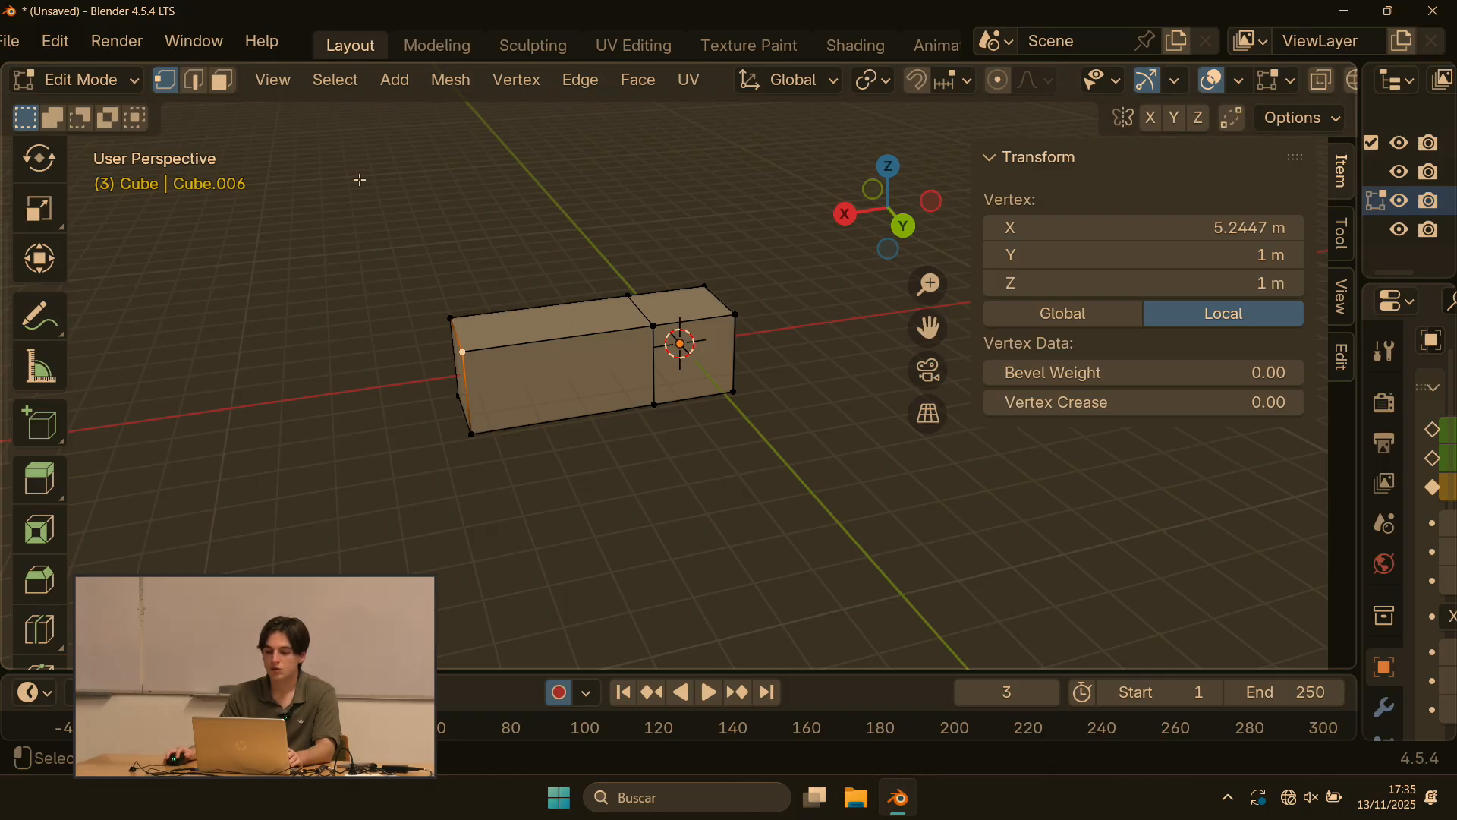
pyautogui.moveTo(361, 180); pyautogui.dragTo(765, 522)
pyautogui.scroll(1, 507, 317)
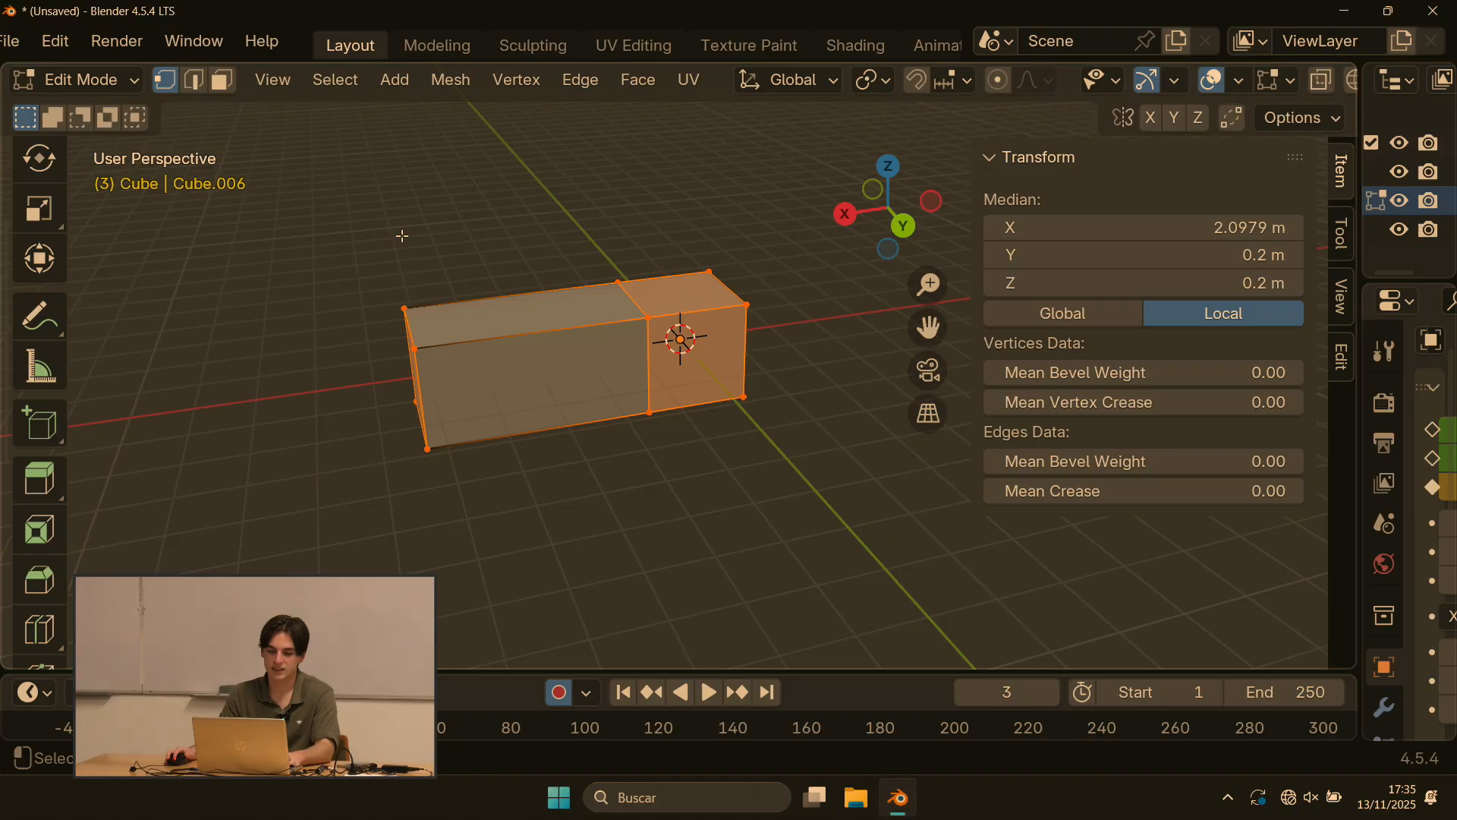
pyautogui.press('g')
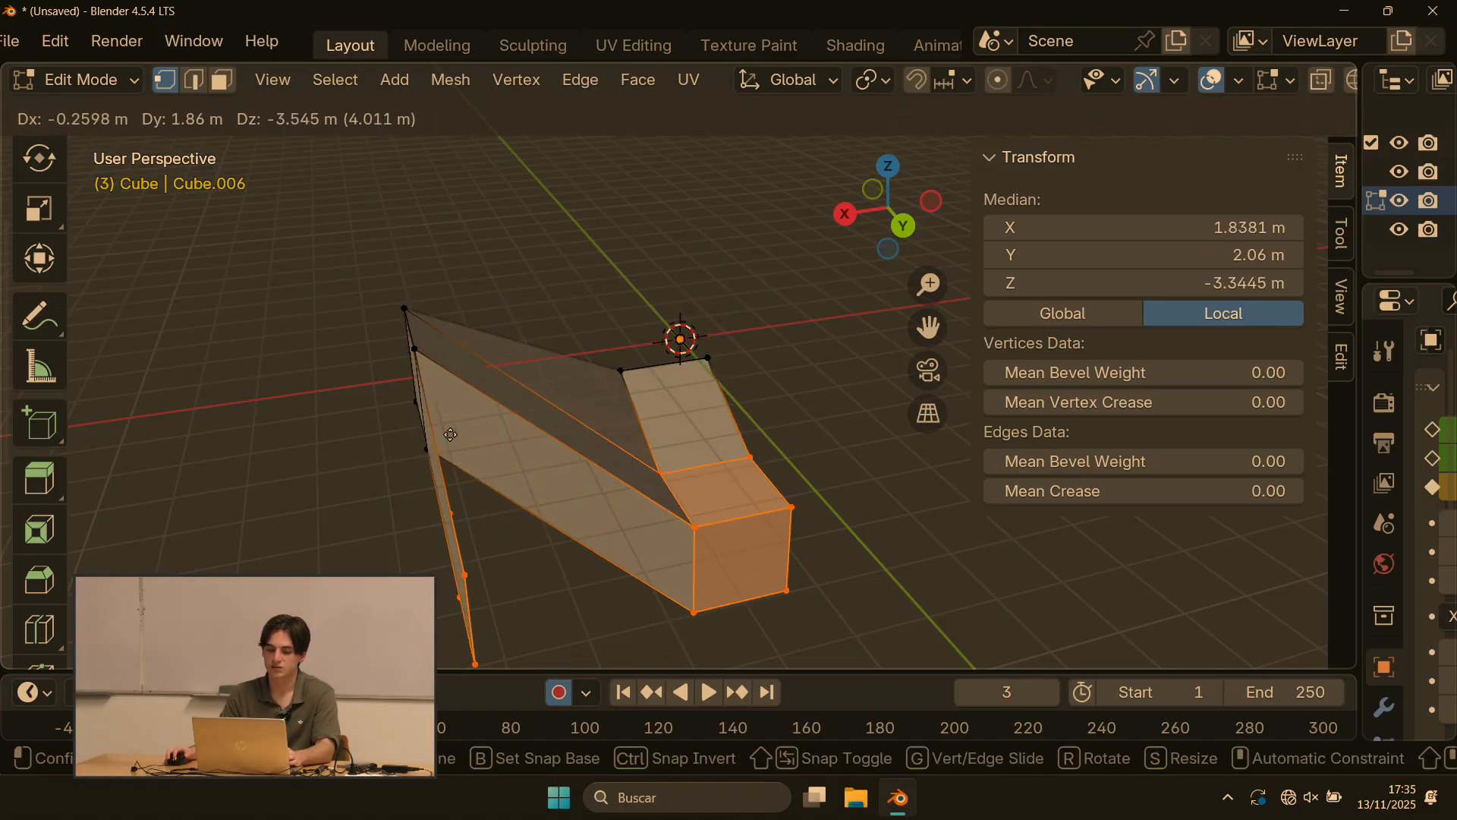
pyautogui.rightClick(448, 420)
pyautogui.moveTo(335, 211)
pyautogui.mouseDown(button='middle')
pyautogui.moveTo(754, 134)
pyautogui.moveTo(339, 215)
pyautogui.mouseUp(button='middle')
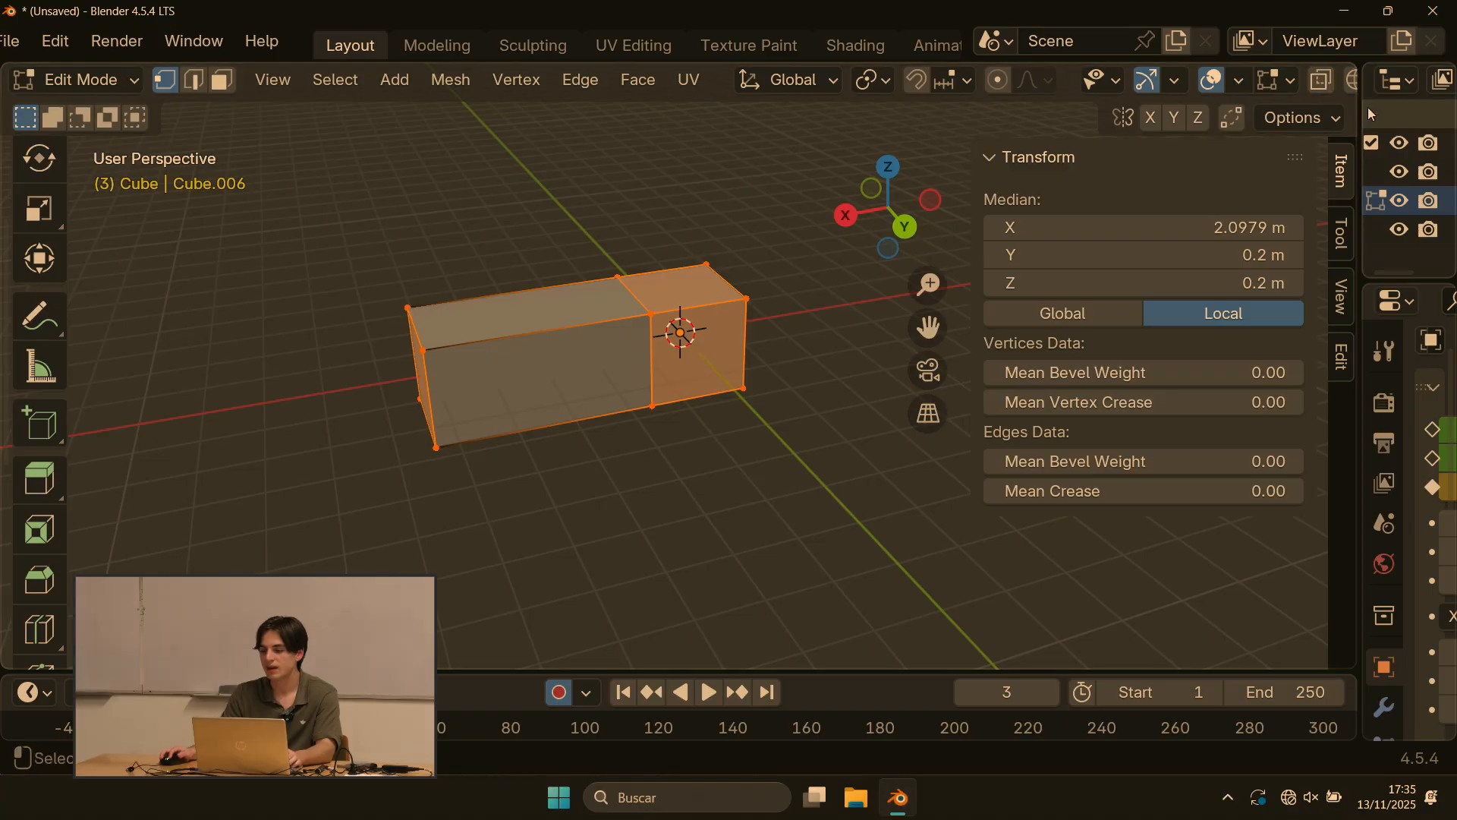
# Step: Widen the 3D viewport and turn on X-ray display
pyautogui.moveTo(1364, 103); pyautogui.dragTo(1396, 83)
pyautogui.scroll(-3, 1375, 83)
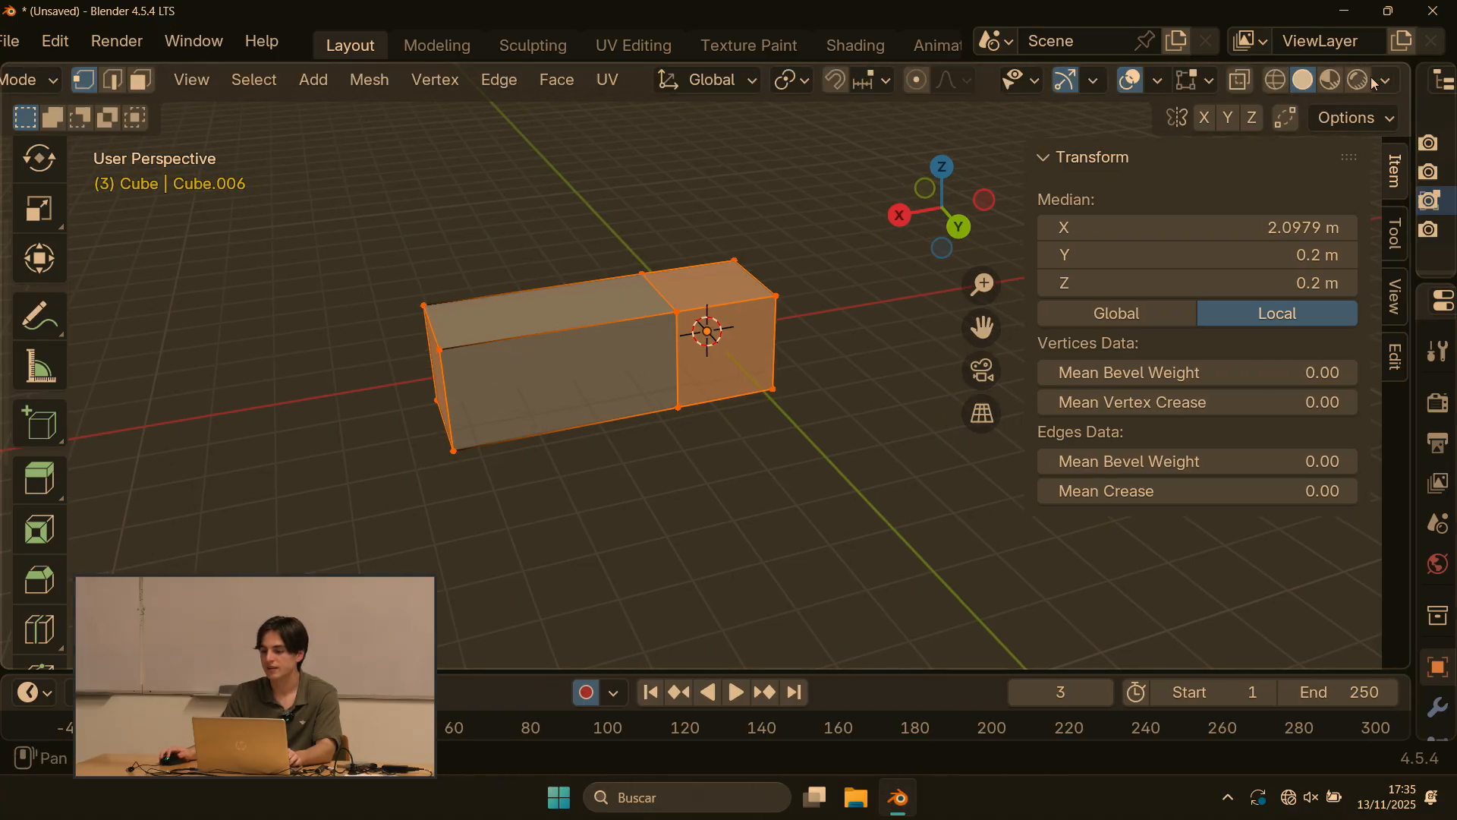
pyautogui.click(1241, 81)
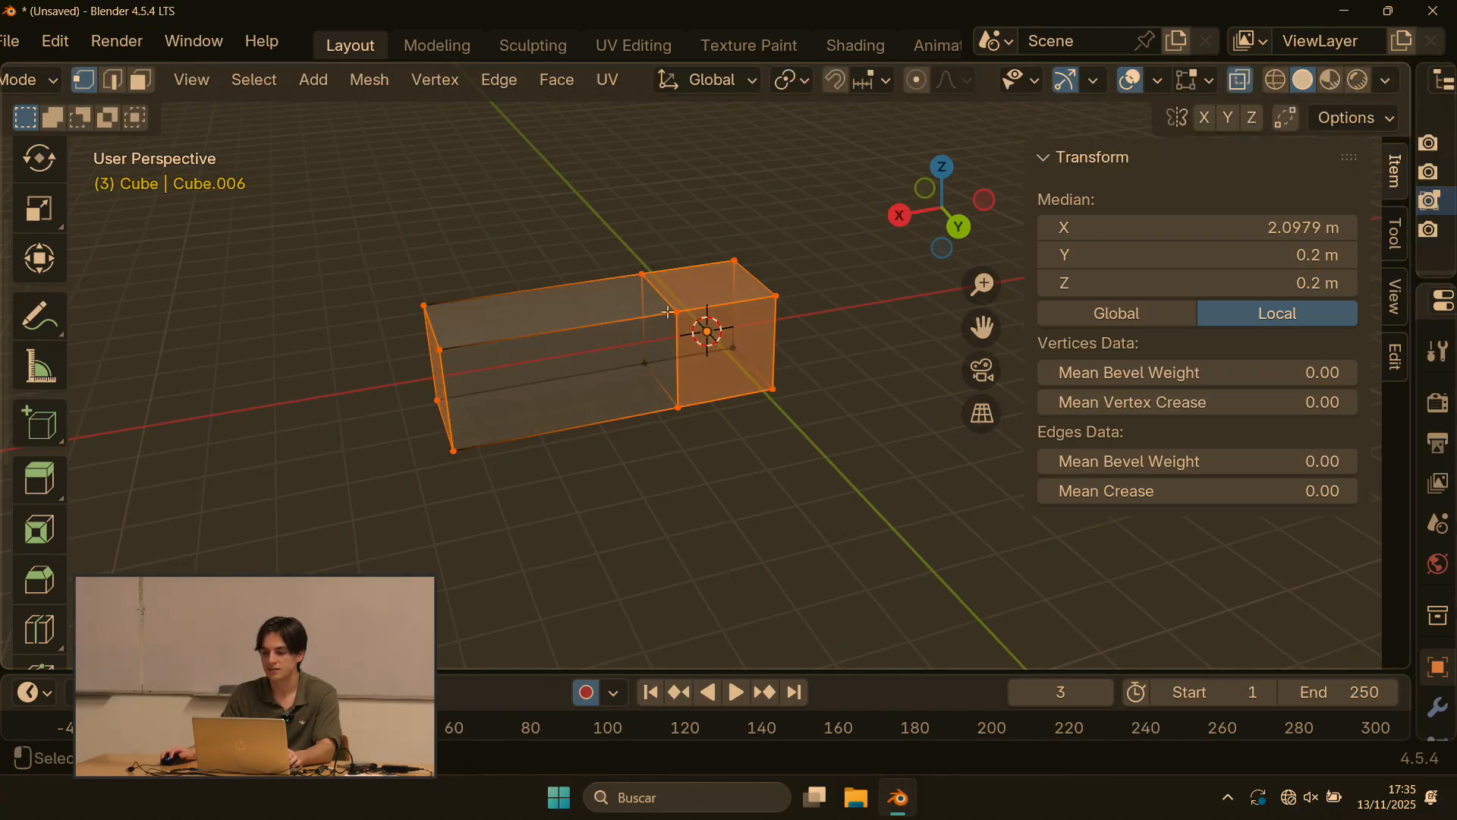
# Step: Select all of the box's vertices and merge them by distance
pyautogui.moveTo(299, 190); pyautogui.dragTo(730, 439)
pyautogui.click(585, 249)
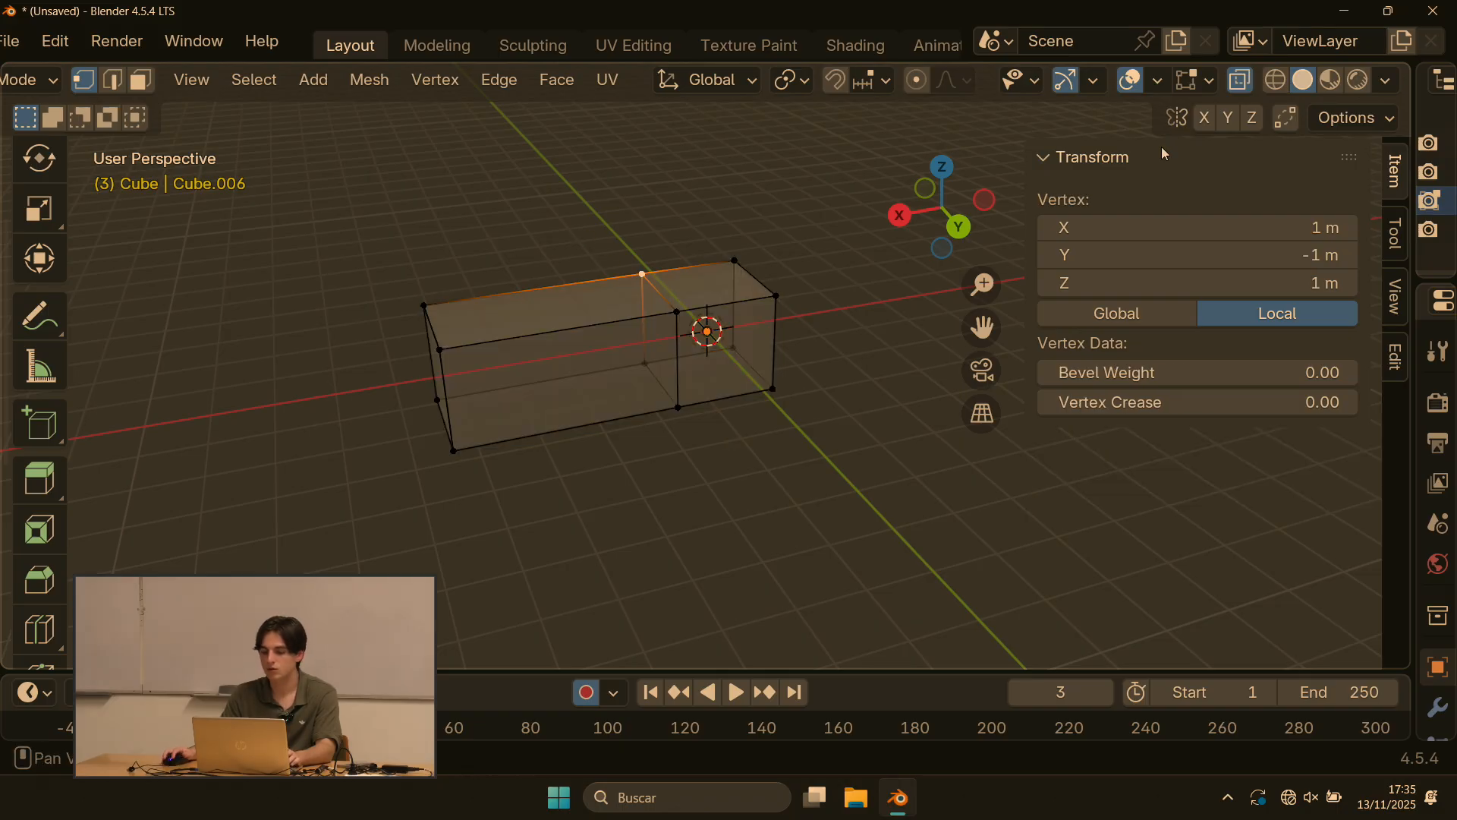
pyautogui.press('a')
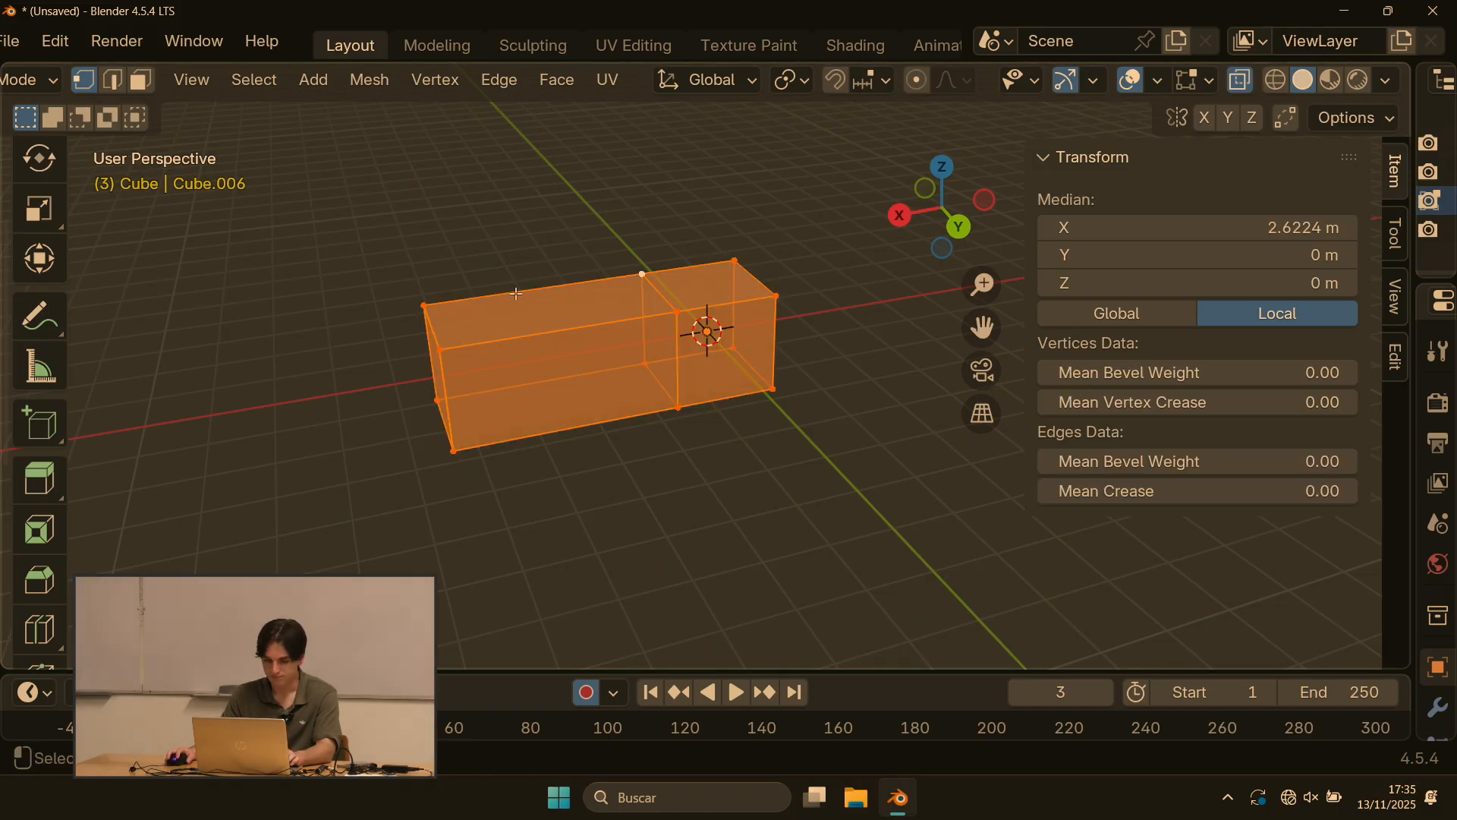
pyautogui.scroll(2, 357, 367)
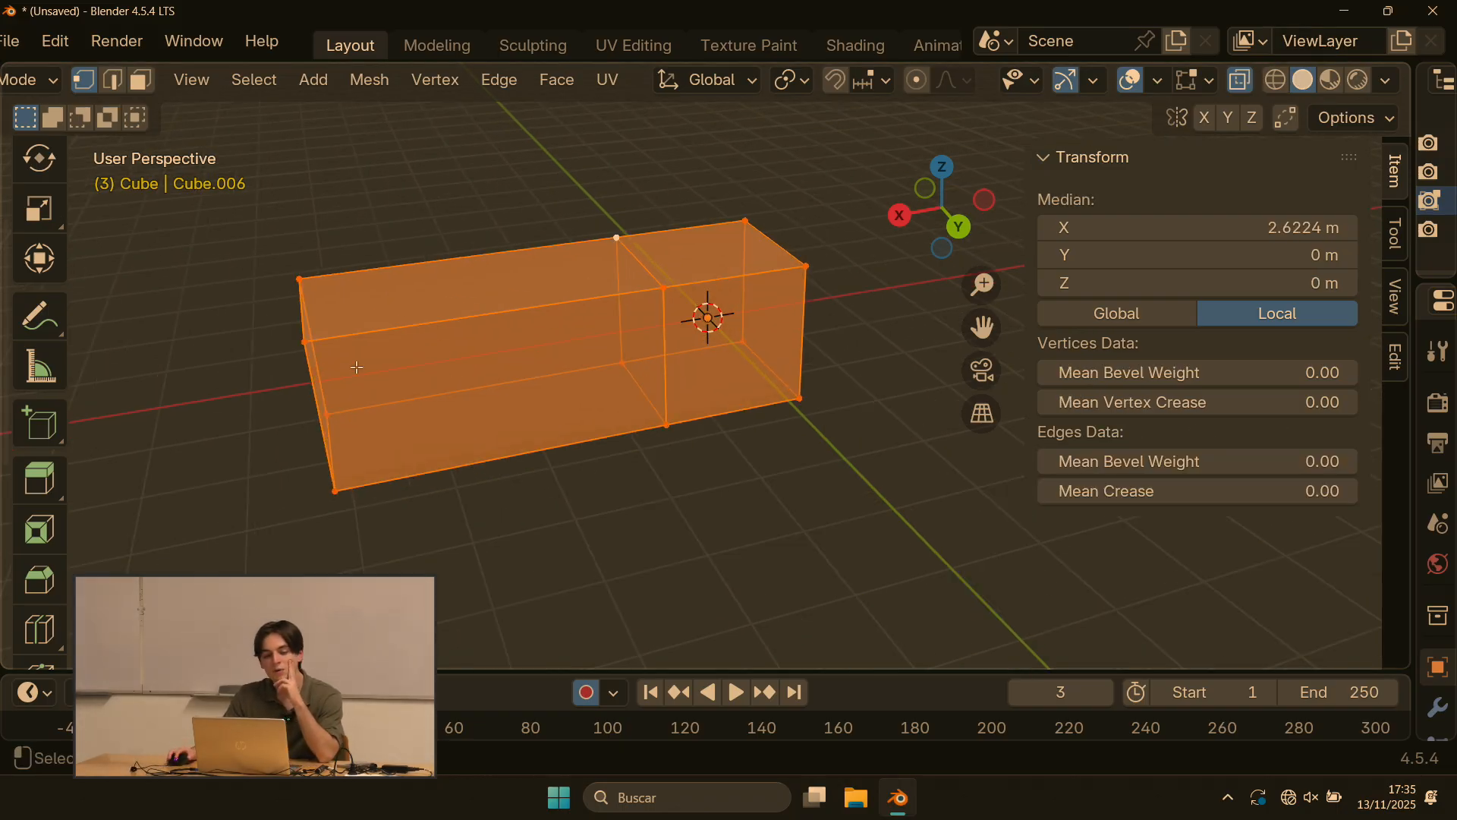
pyautogui.scroll(-1, 357, 367)
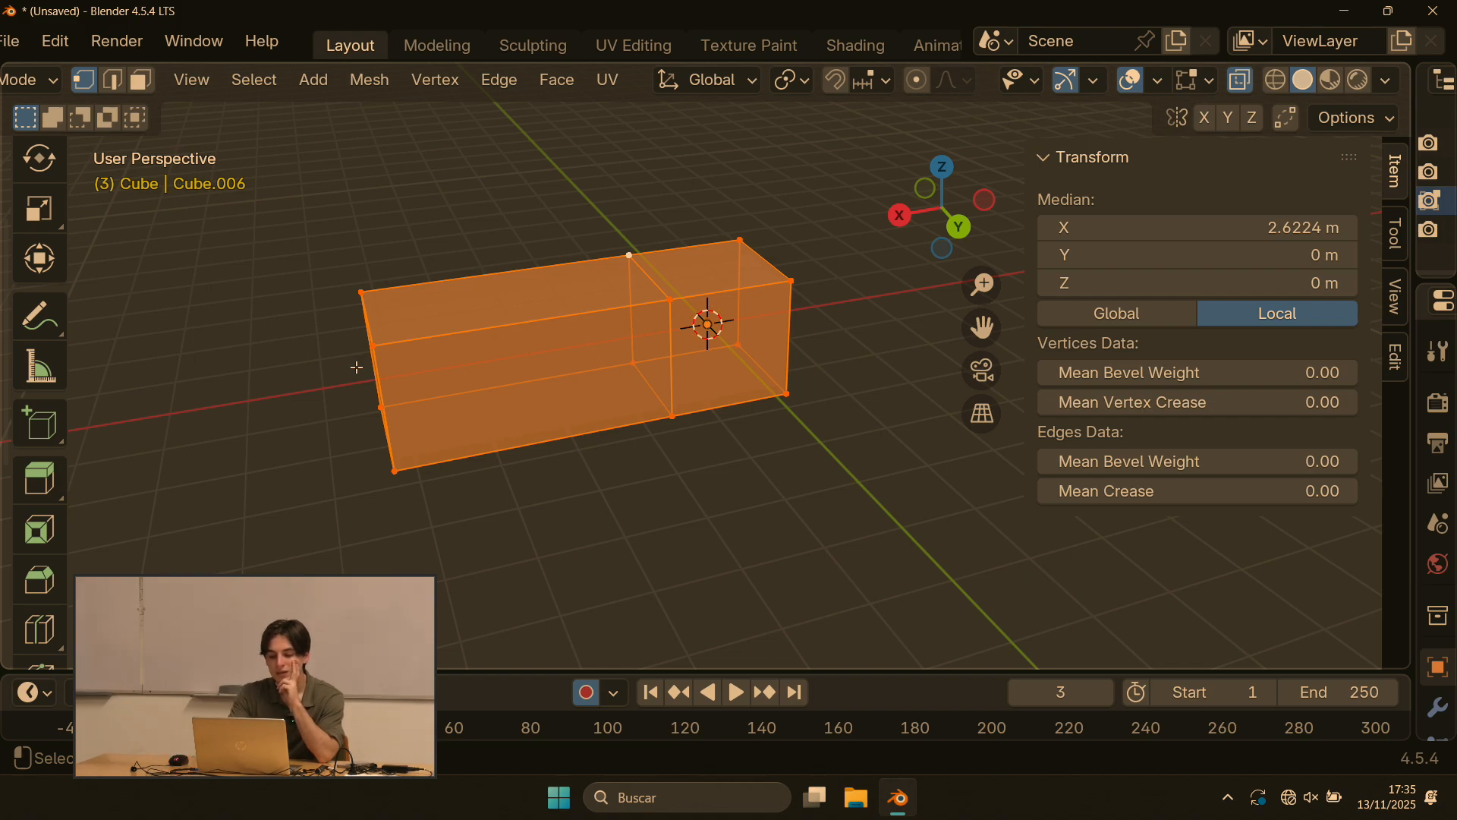
pyautogui.press('m')
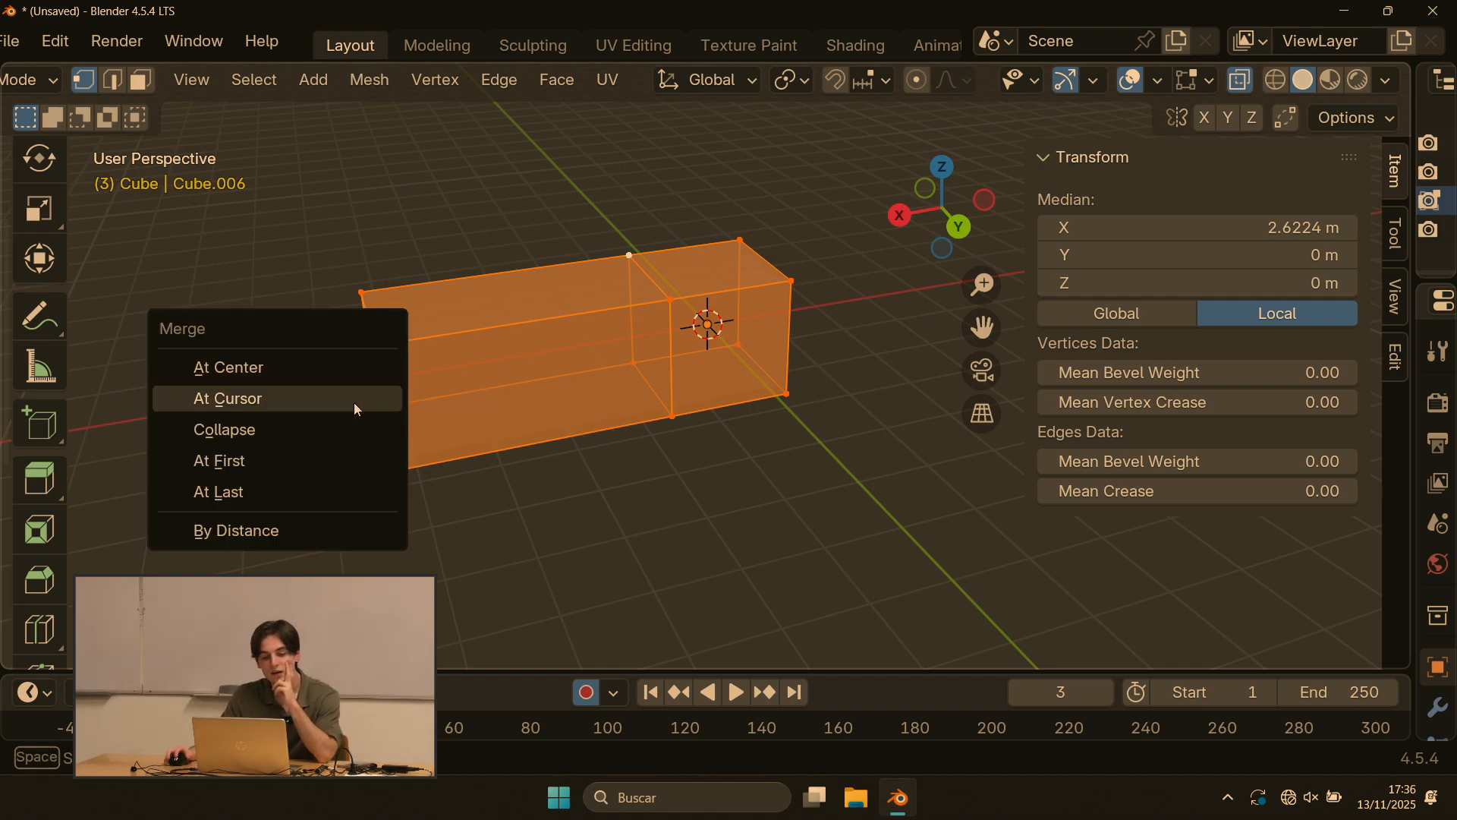
pyautogui.click(231, 532)
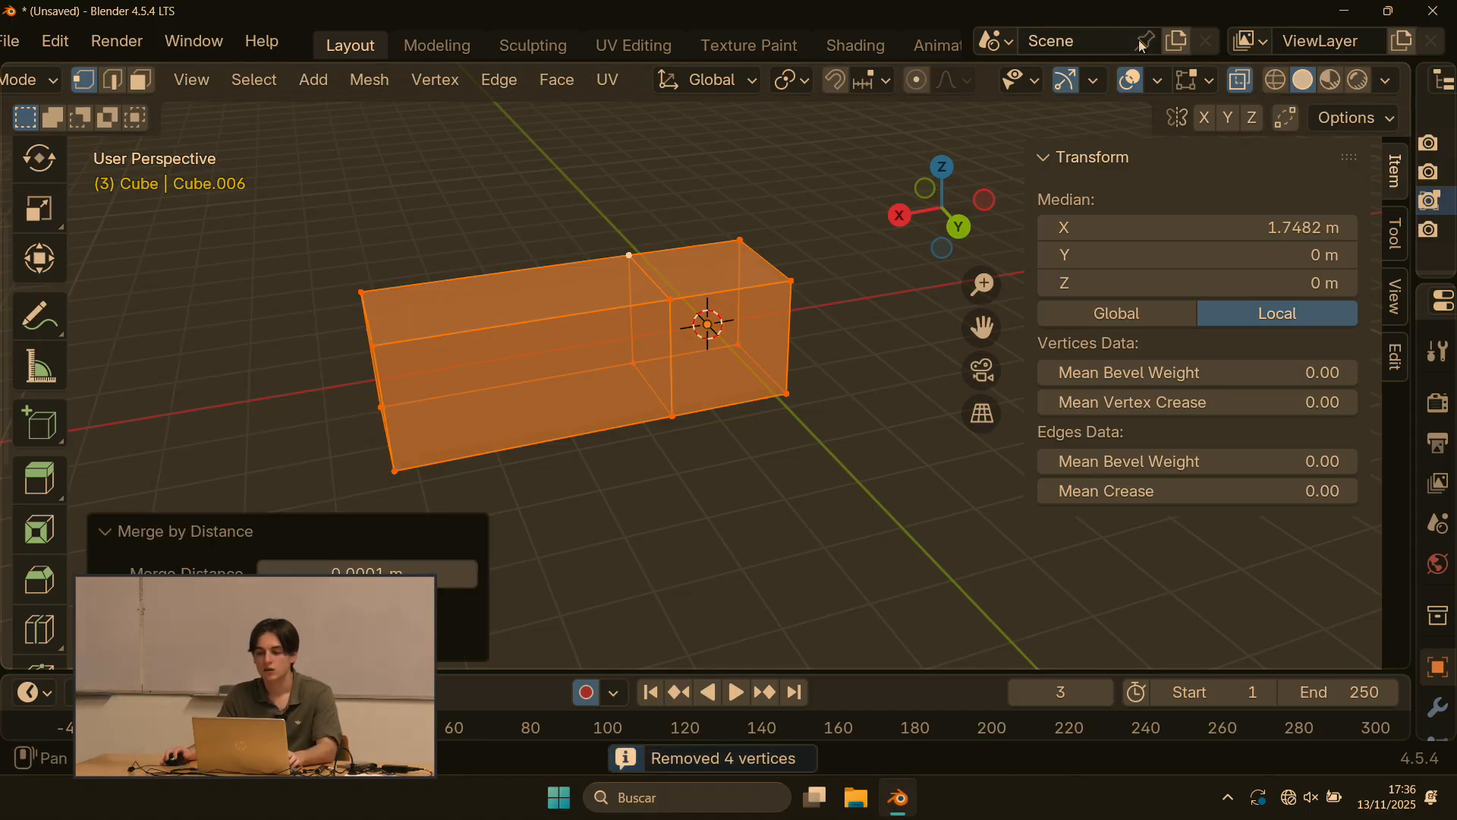
# Step: Check the end face's near upper corner for a leftover duplicate by test-moving its vertex and cancelling
pyautogui.click(364, 292)
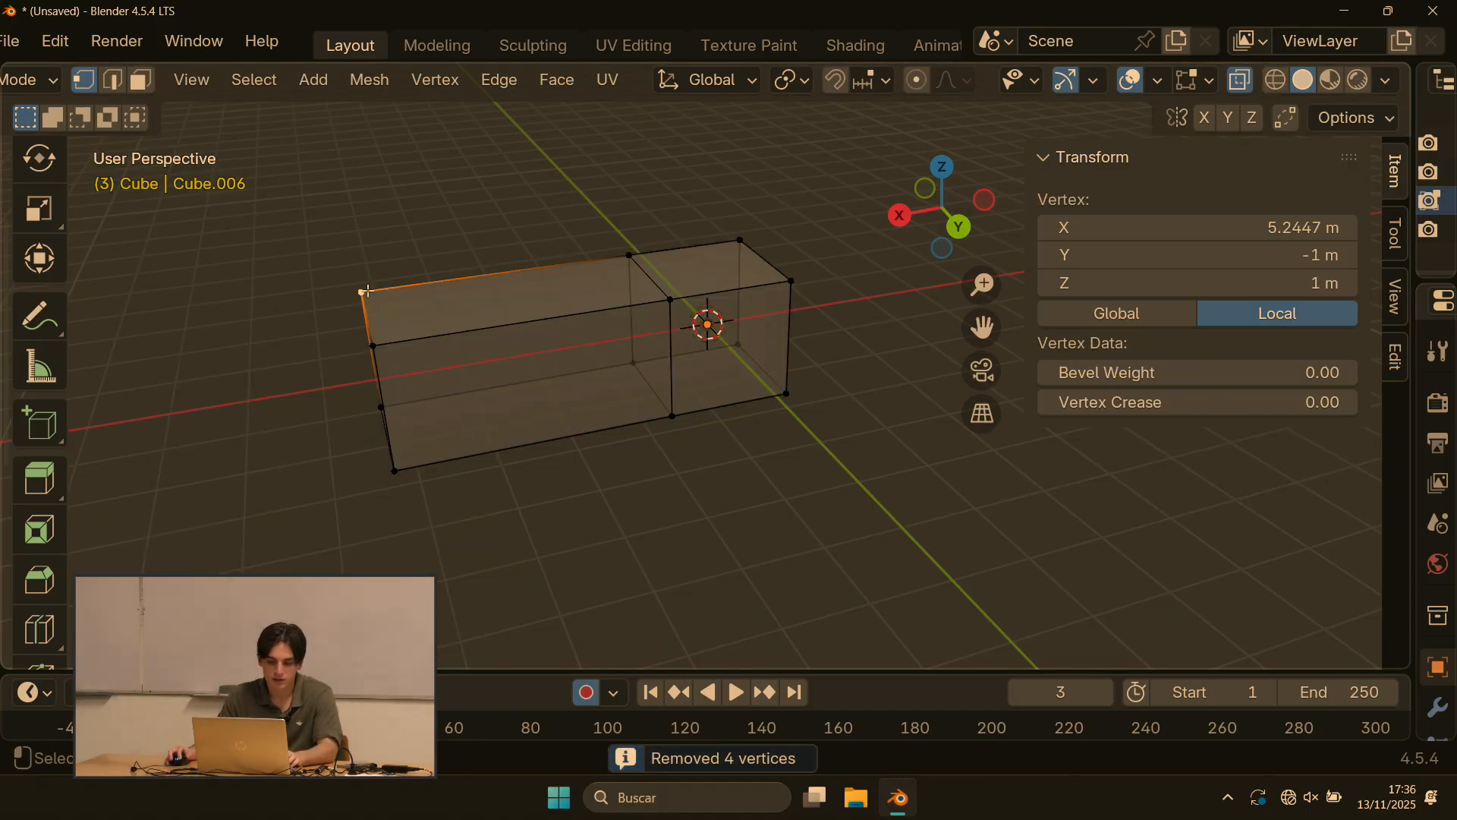
pyautogui.click(375, 348)
pyautogui.press('g')
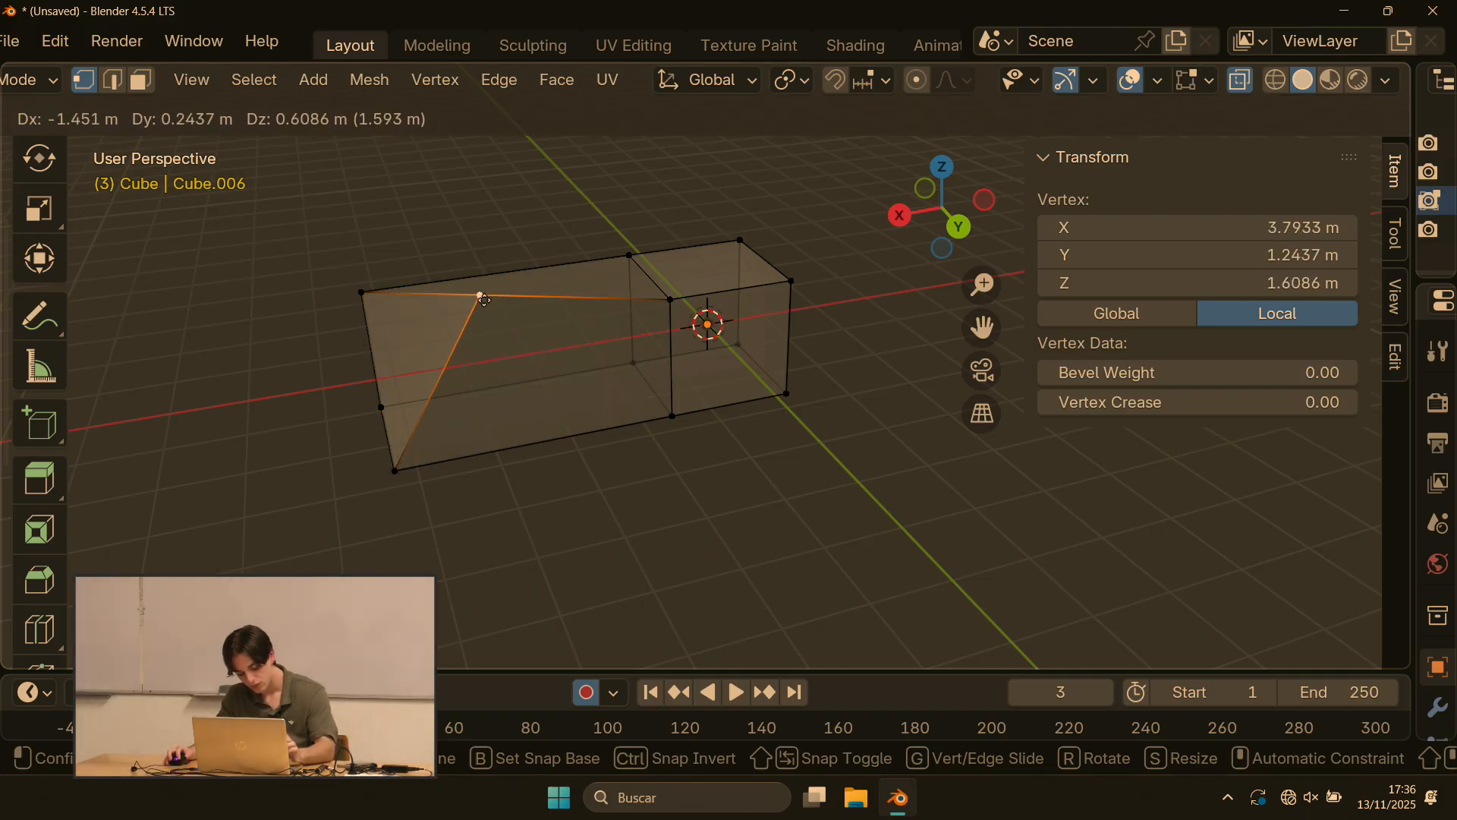
pyautogui.press('Escape')
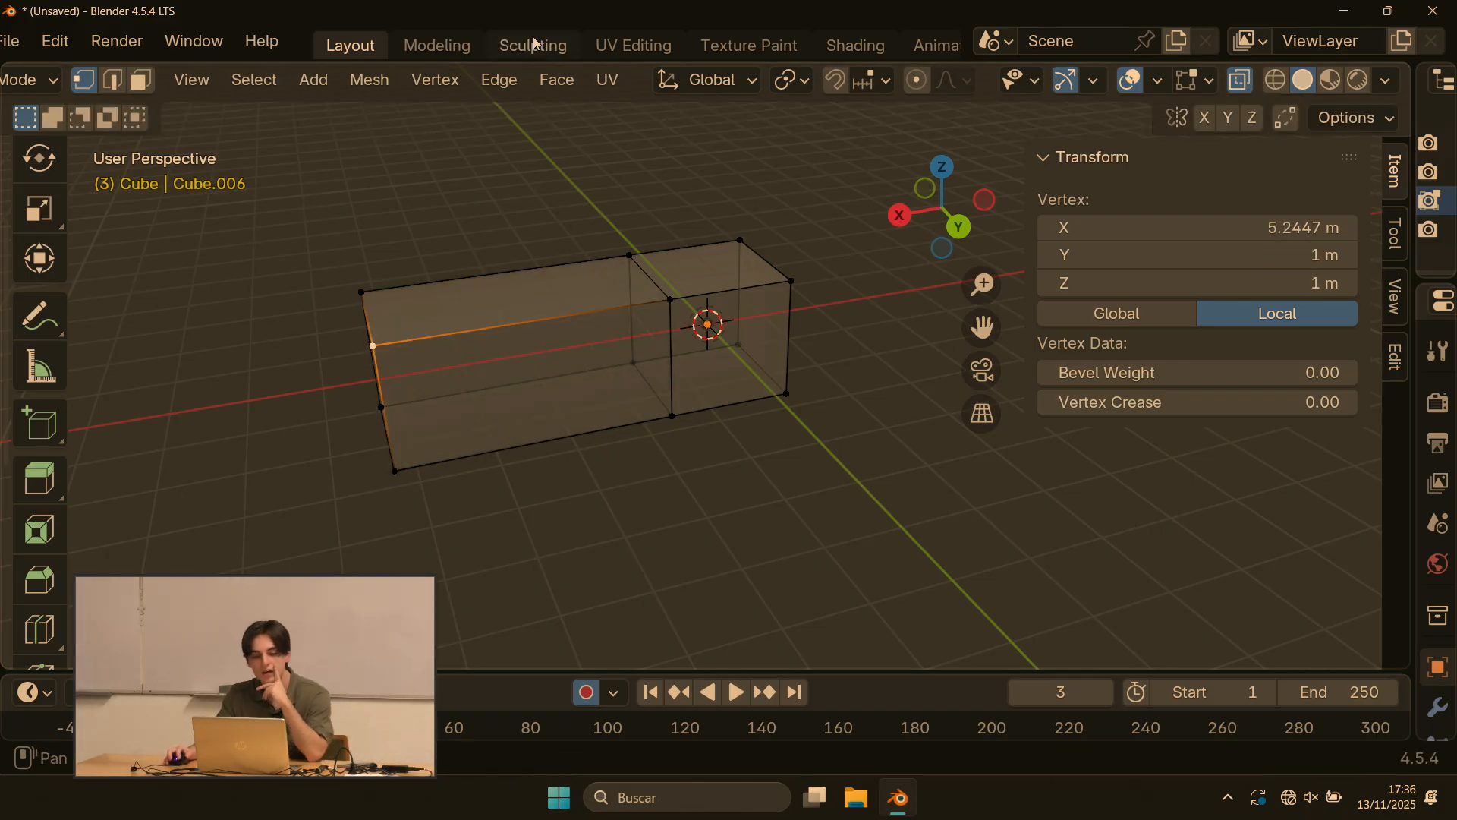
# Step: Review the transform pivot point options, keep Median Point, and clear the vertex selection
pyautogui.click(810, 88)
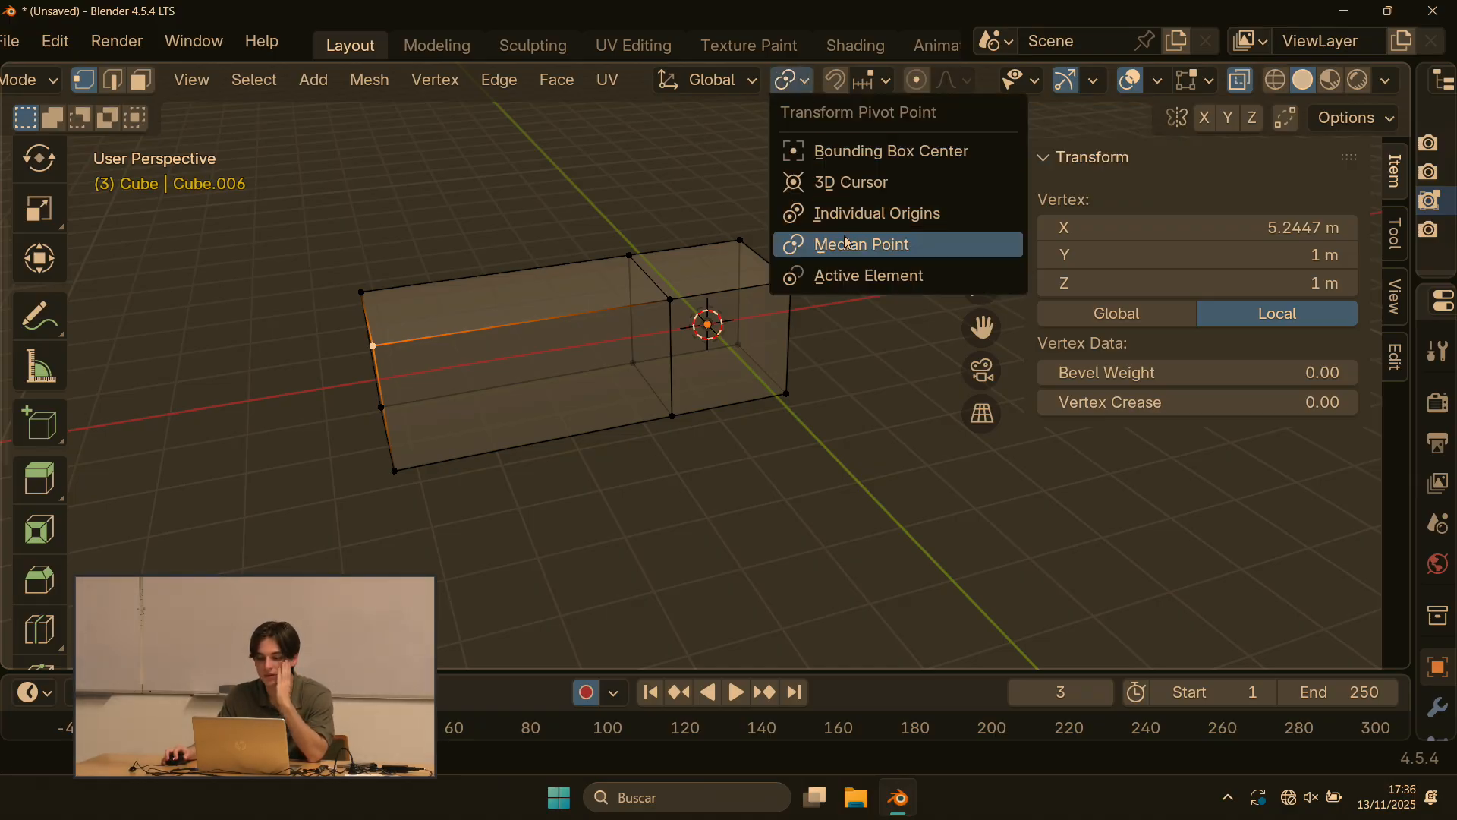
pyautogui.click(782, 249)
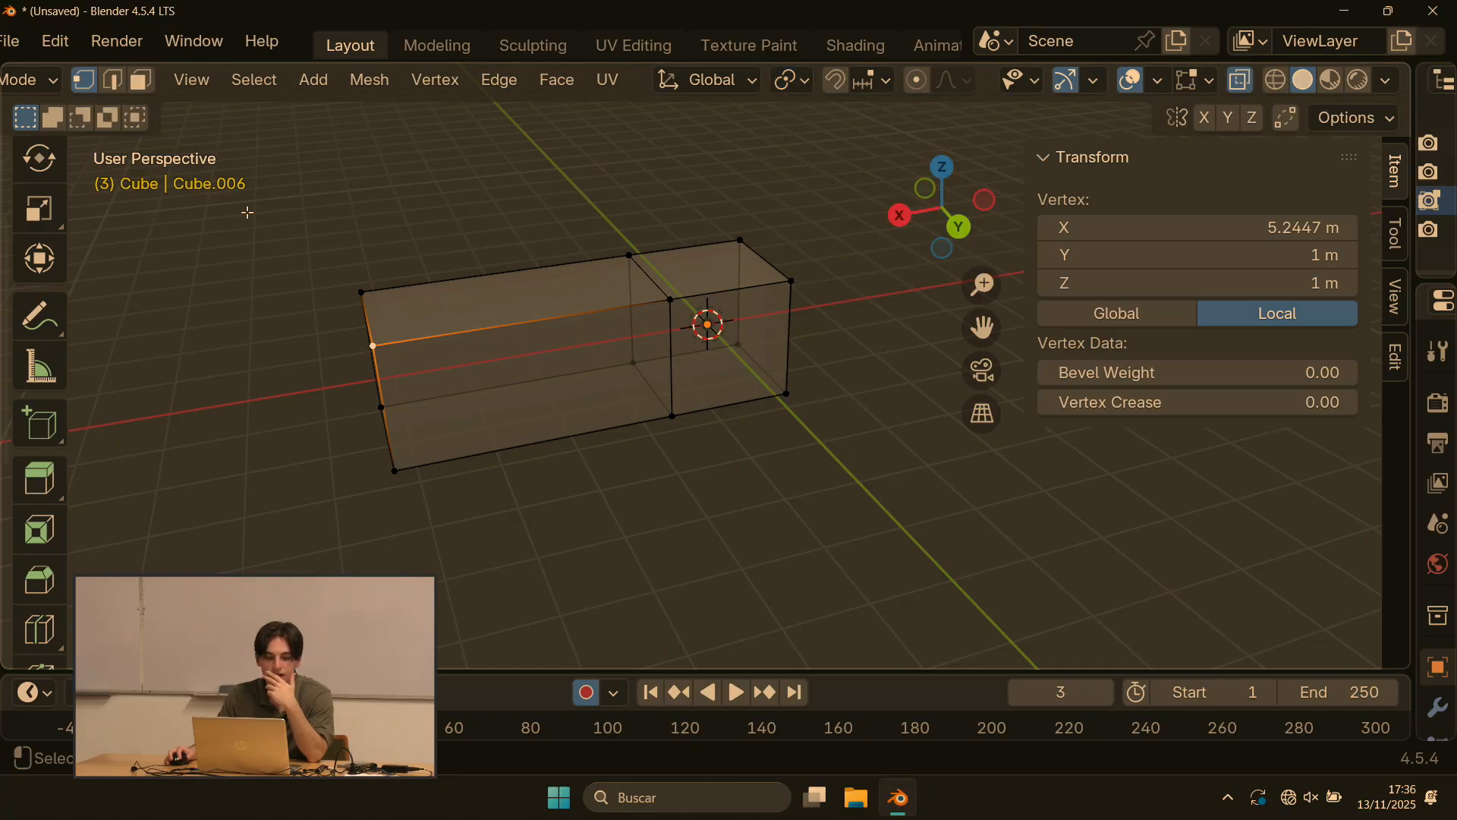
pyautogui.click(810, 94)
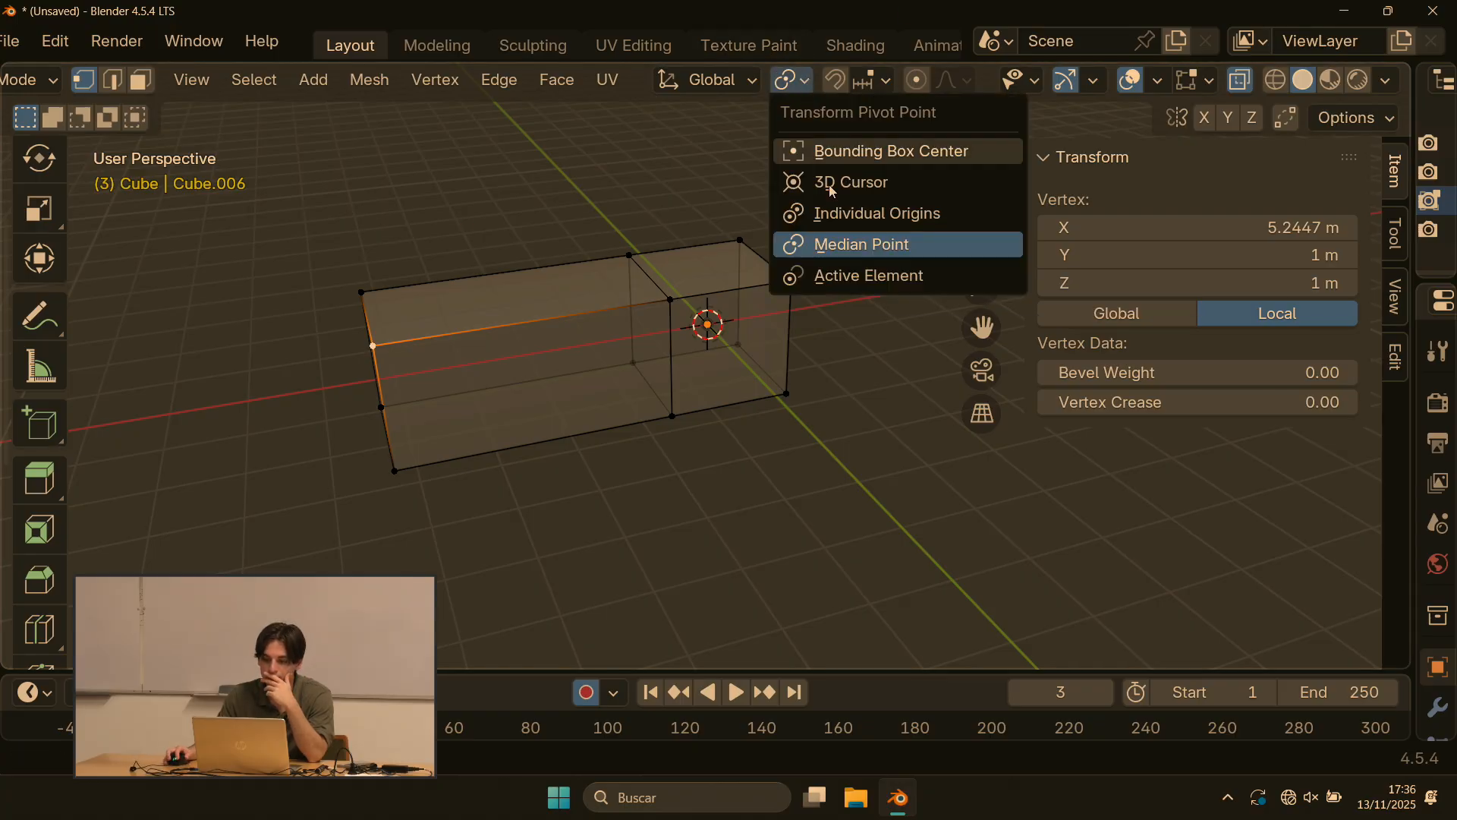
pyautogui.click(488, 176)
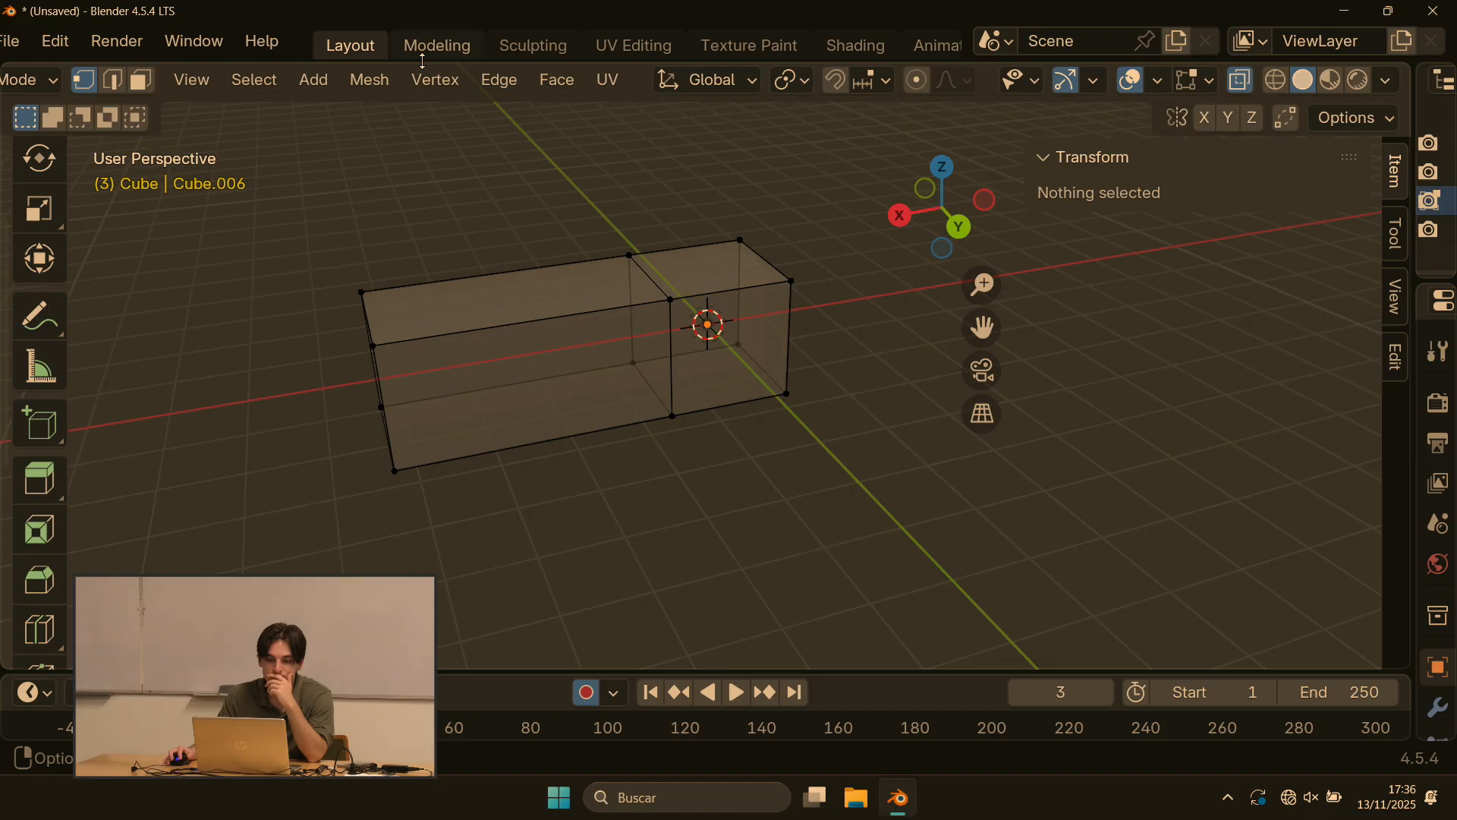
# Step: Turn off X-ray and select the two opposite side faces of the box's longer segment in face selection mode
pyautogui.moveTo(331, 218); pyautogui.dragTo(584, 236, button='middle')
pyautogui.moveTo(228, 152); pyautogui.dragTo(455, 205, button='middle')
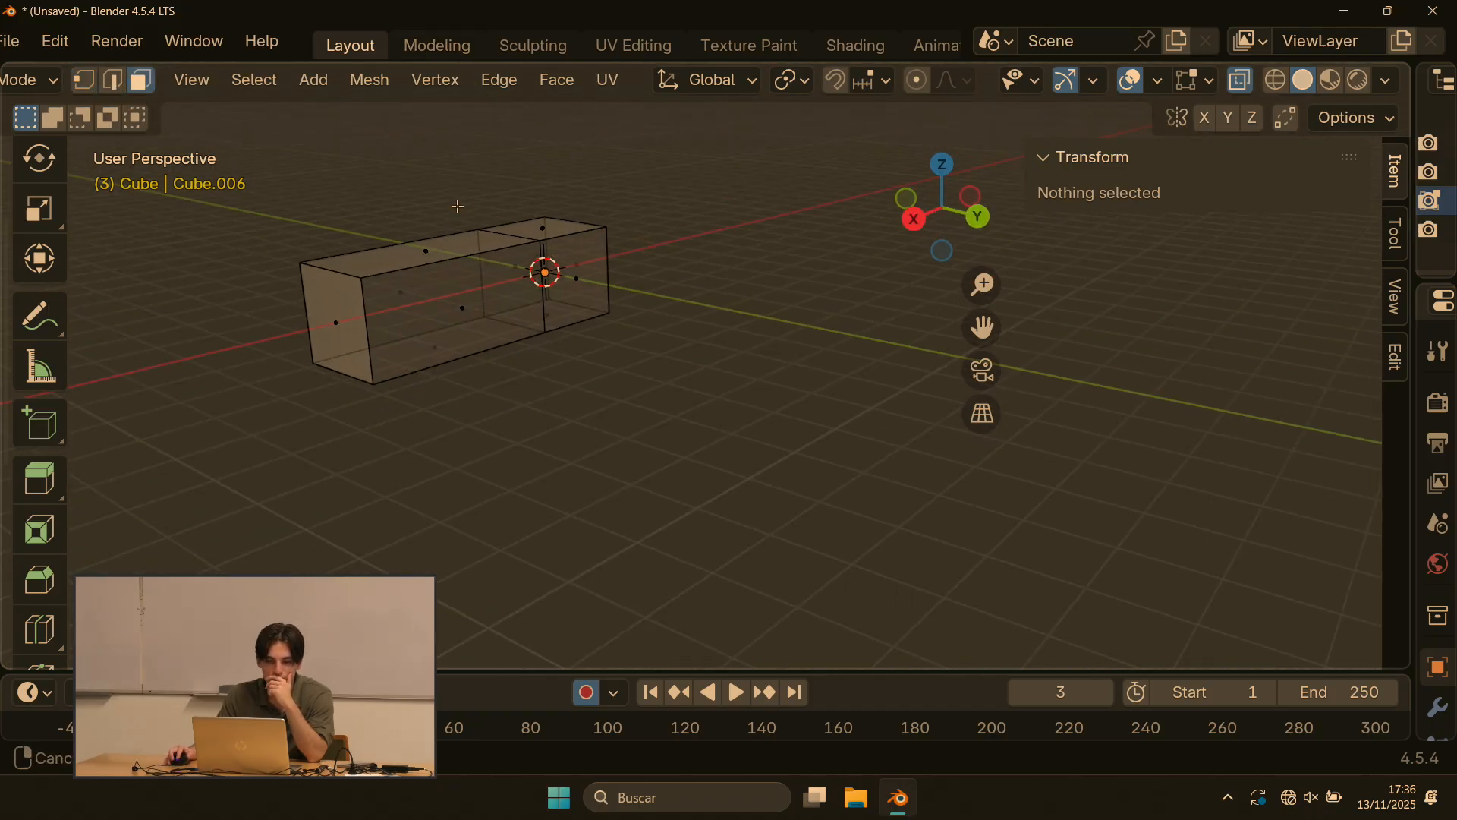
pyautogui.click(456, 304)
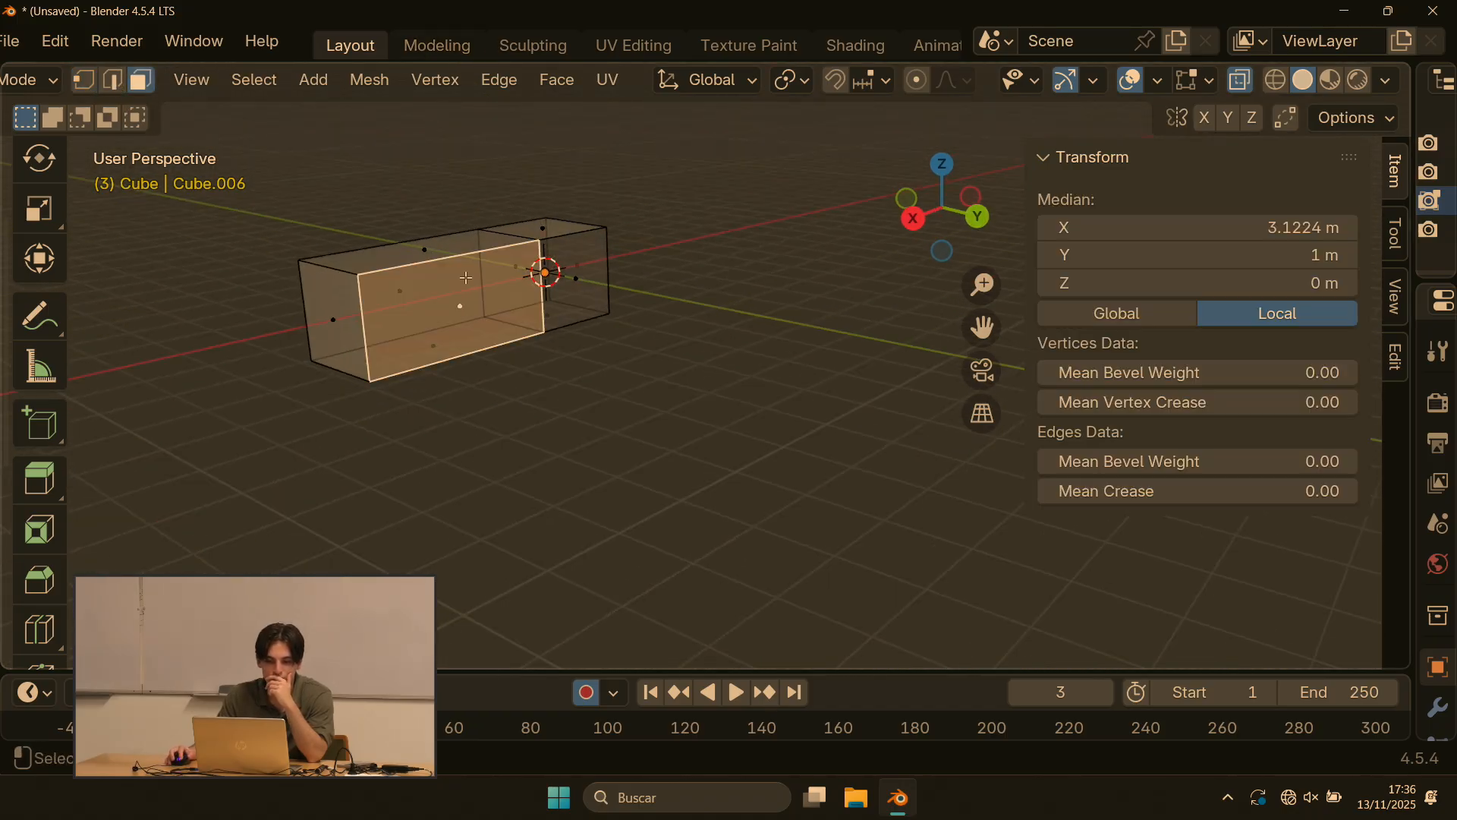
pyautogui.click(1242, 81)
pyautogui.moveTo(371, 202); pyautogui.dragTo(589, 240, button='middle')
pyautogui.click(406, 233)
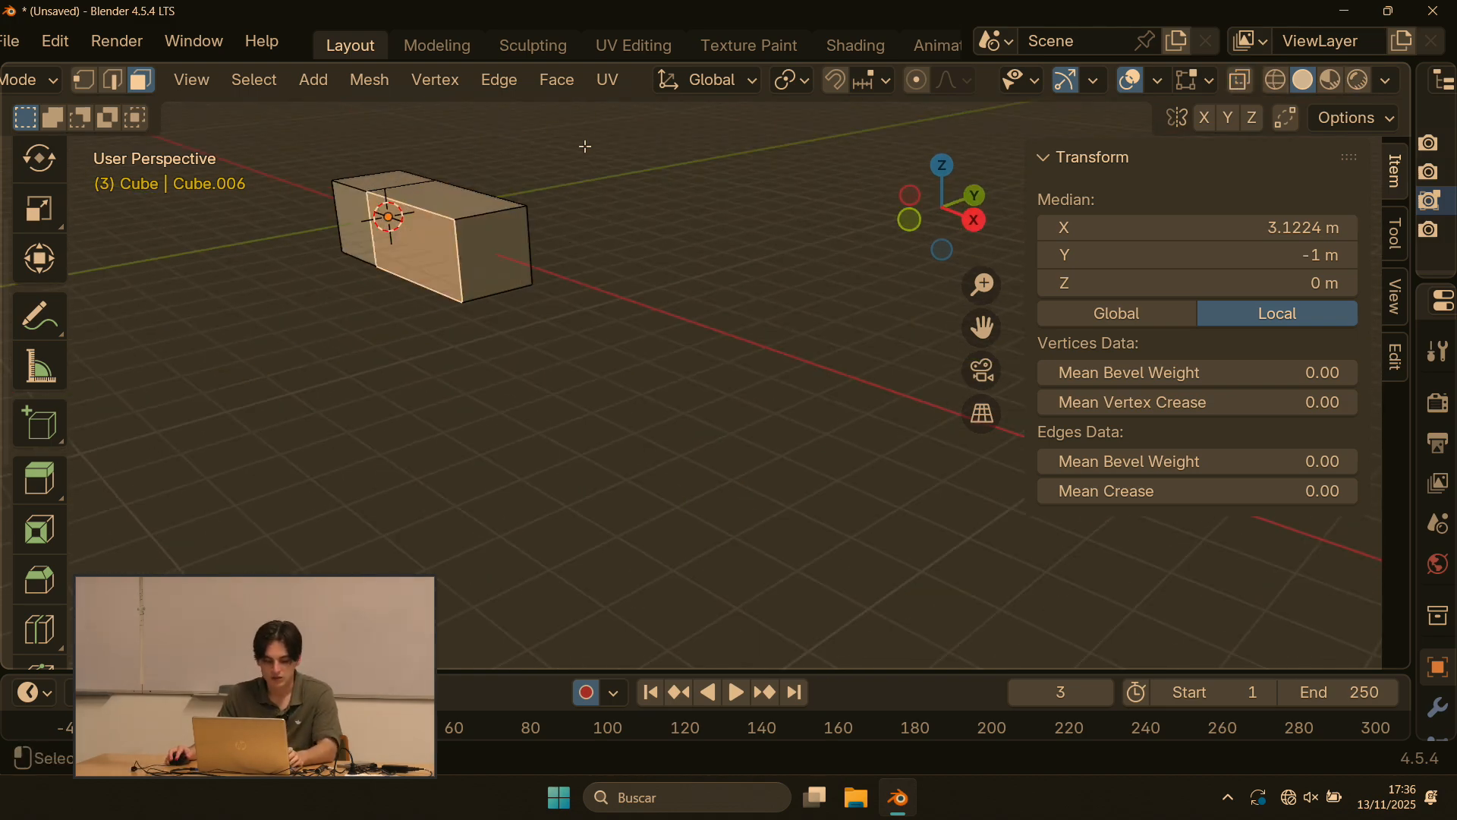
pyautogui.moveTo(586, 146); pyautogui.dragTo(644, 169, button='middle')
pyautogui.keyDown('shift'); pyautogui.click(620, 208); pyautogui.keyUp('shift')
pyautogui.keyDown('shift'); pyautogui.moveTo(527, 130); pyautogui.dragTo(581, 248, button='middle'); pyautogui.keyUp('shift')
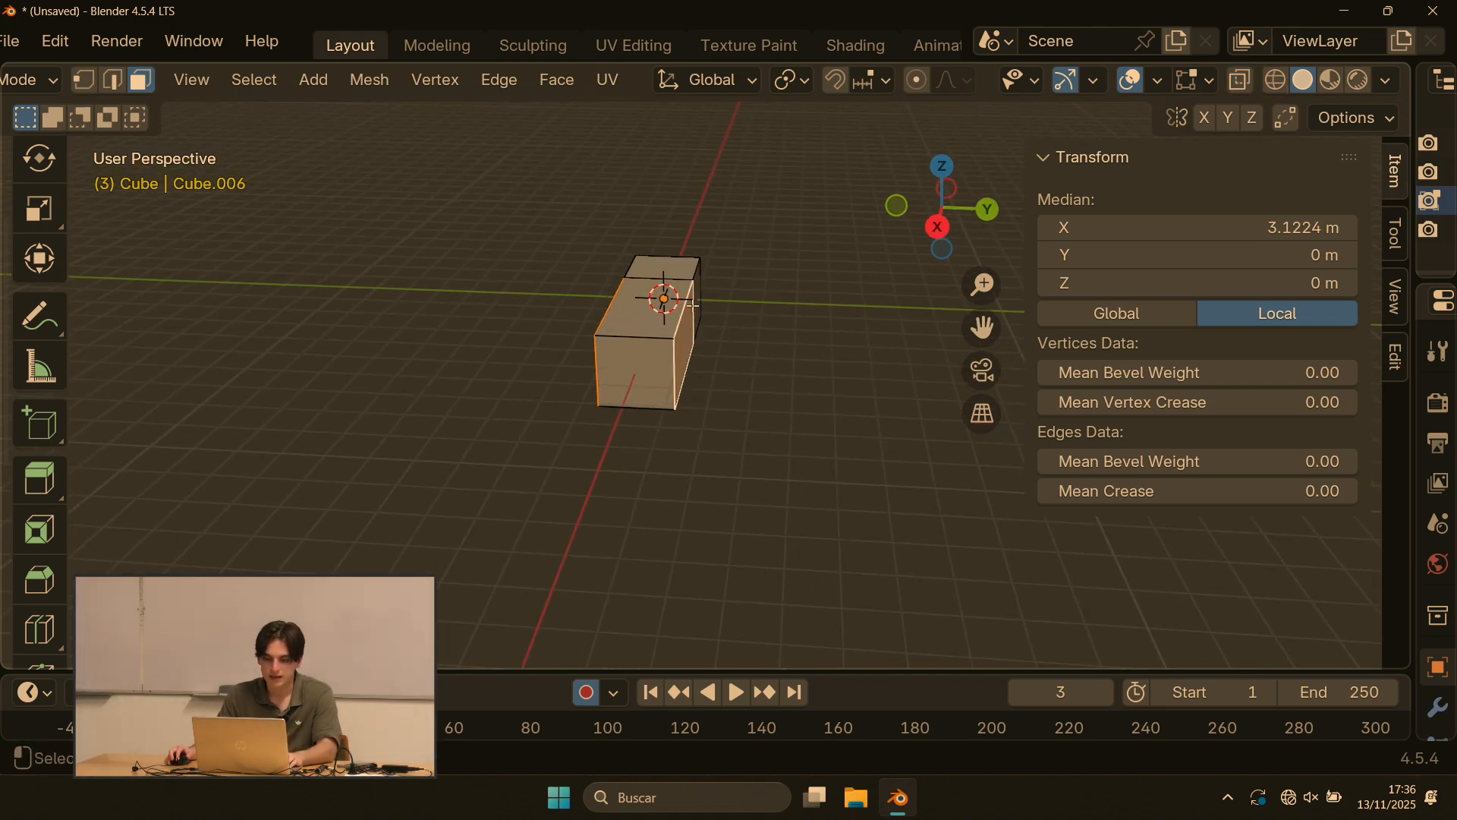
# Step: Try to extrude the two selected side faces together along the global X axis
pyautogui.press('e')
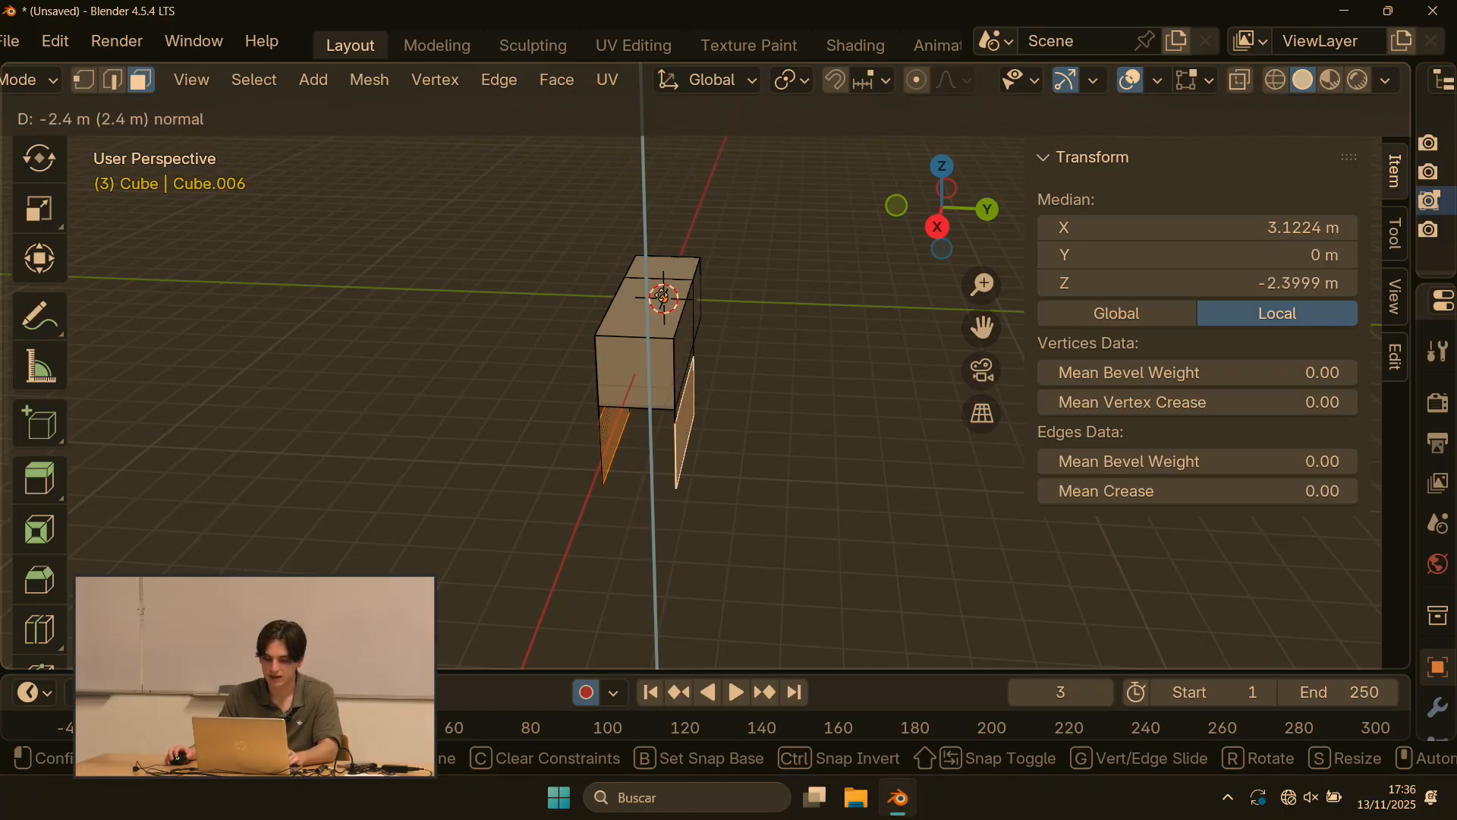
pyautogui.press('x')
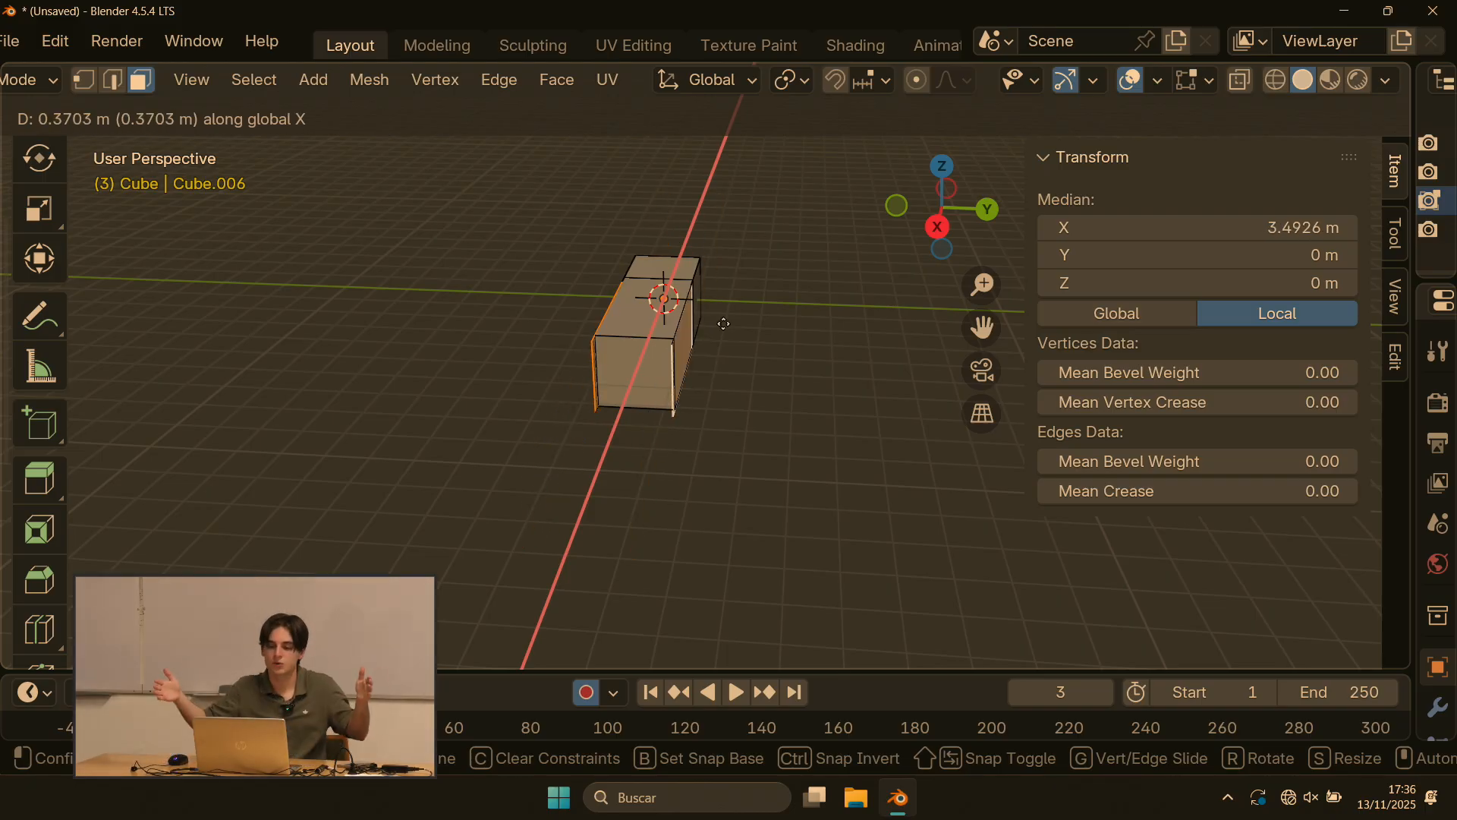
pyautogui.press('Escape')
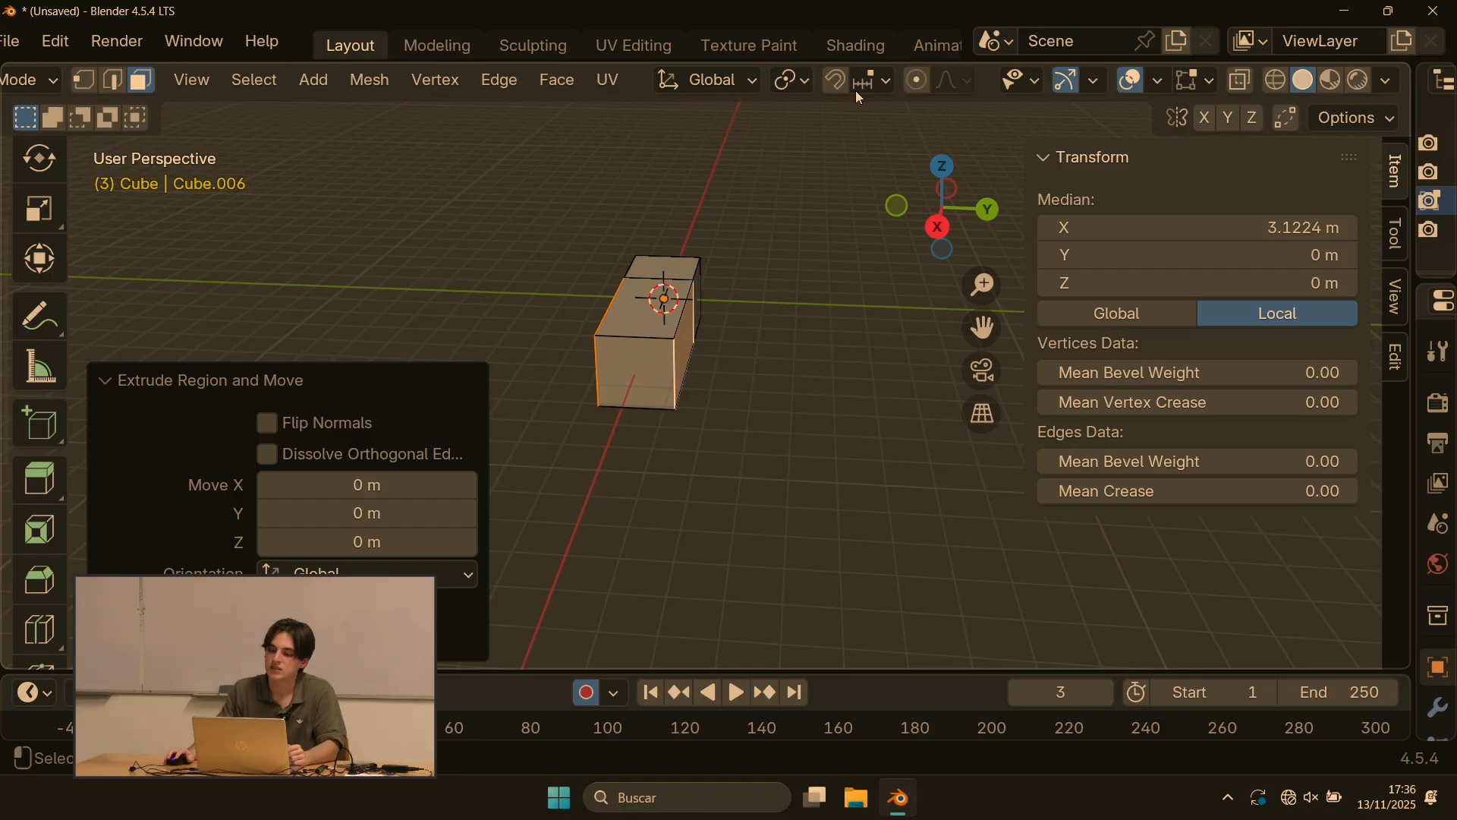
# Step: Set the transform pivot point to Individual Origins, try extruding the two side faces along global X and Y, and undo it
pyautogui.click(805, 84)
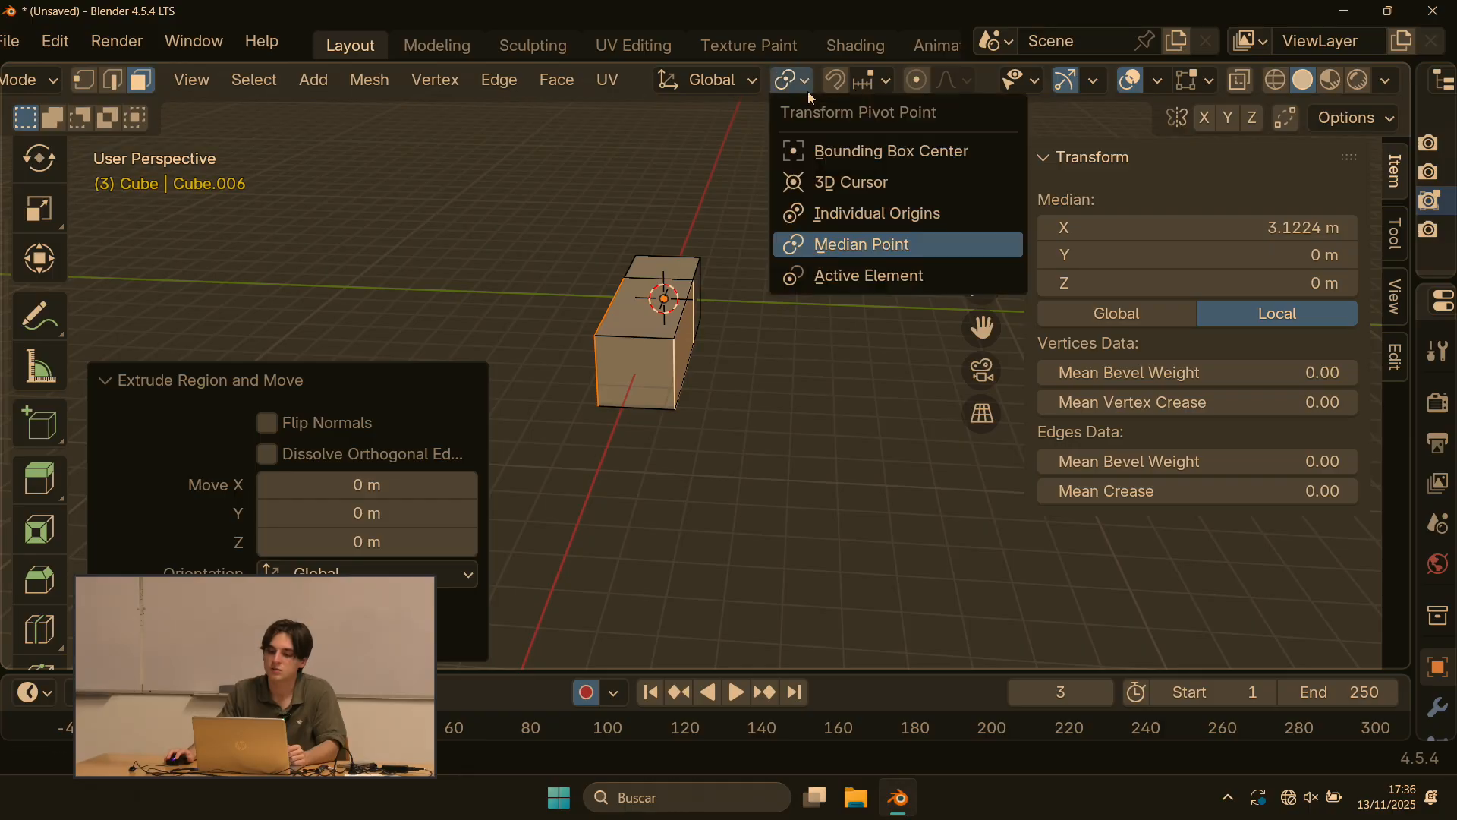
pyautogui.click(866, 214)
pyautogui.moveTo(755, 319); pyautogui.dragTo(729, 347, button='middle')
pyautogui.press('e')
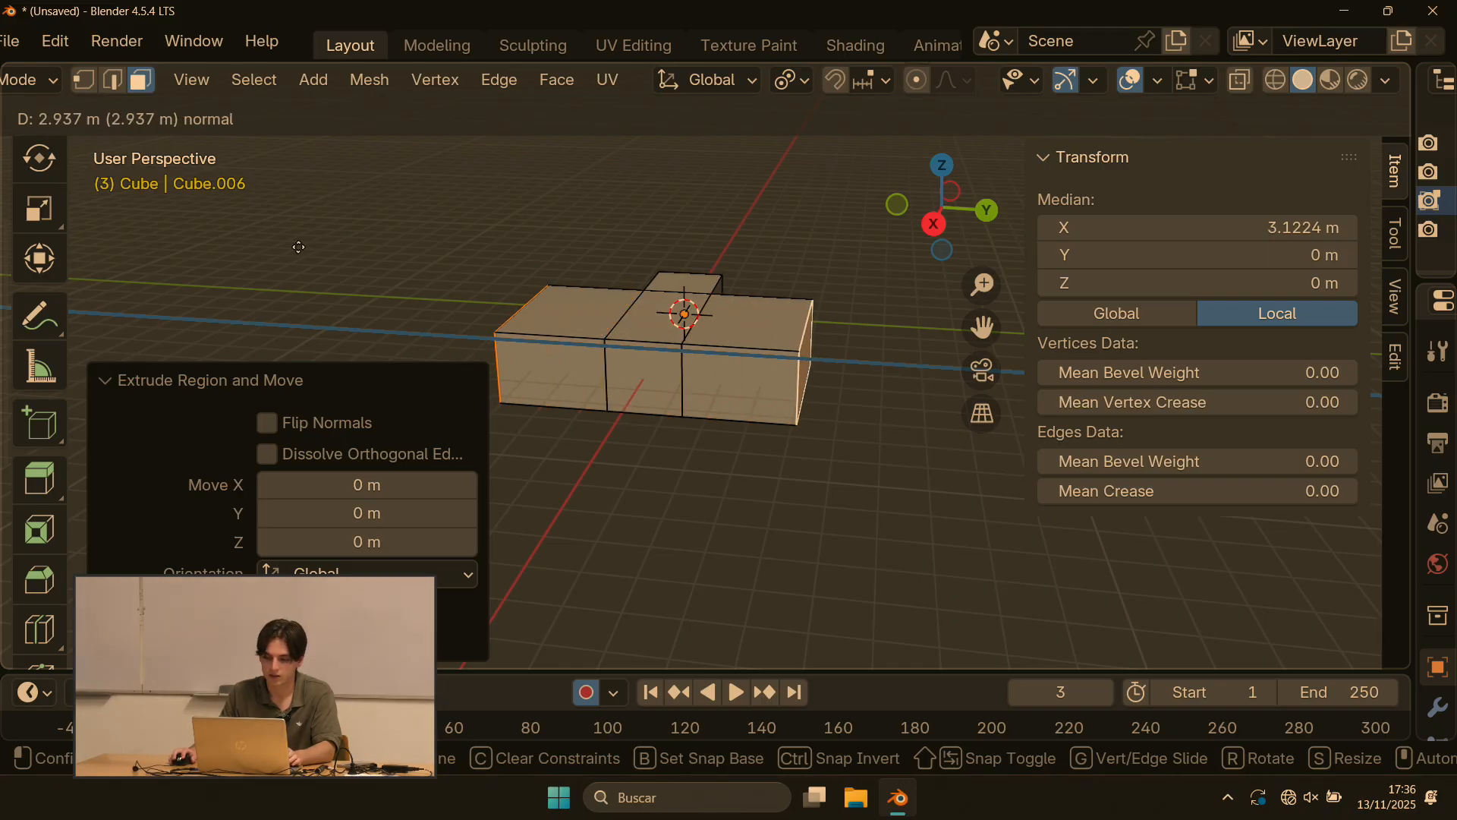
pyautogui.press('x')
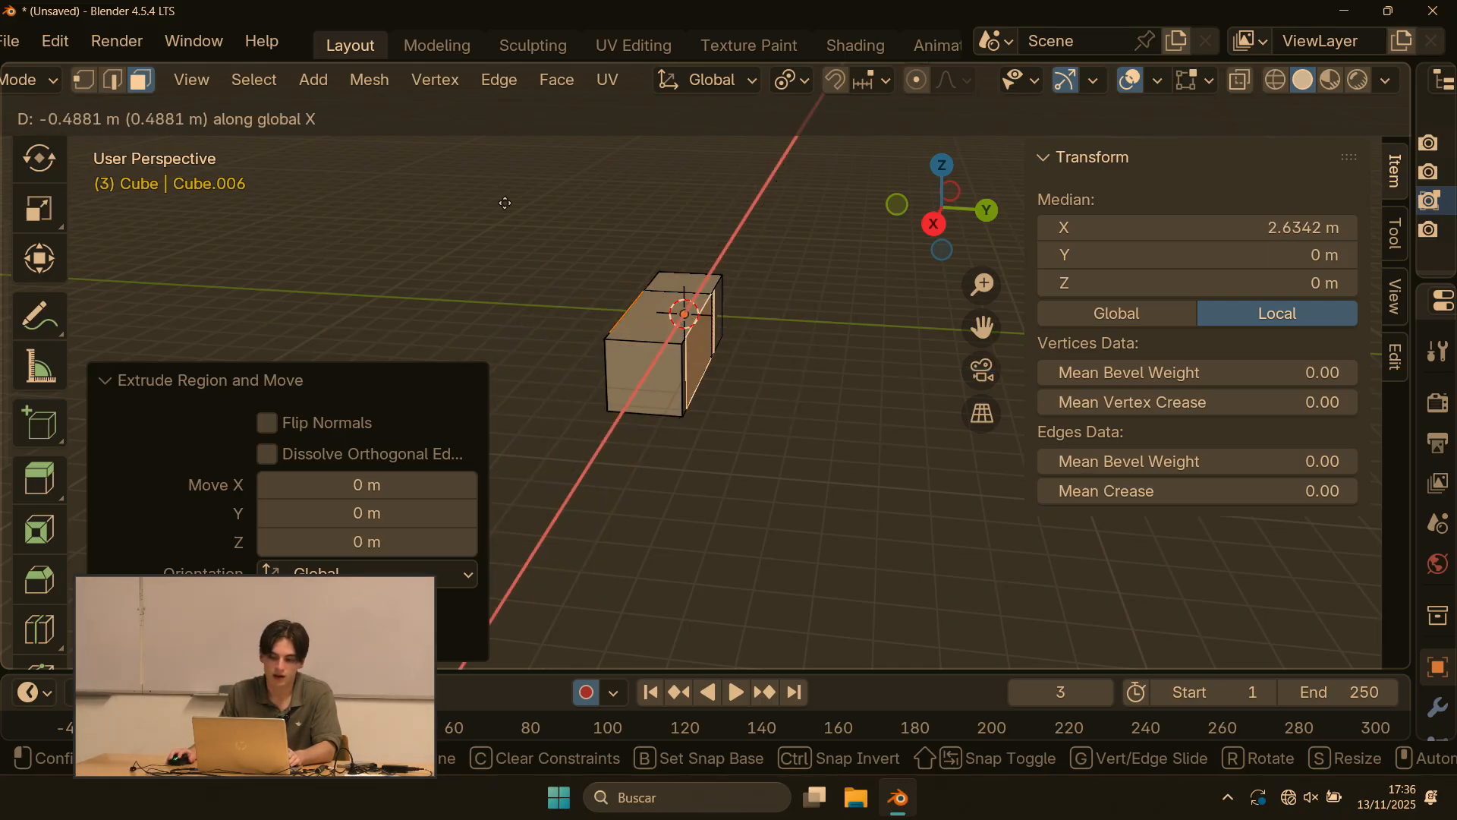
pyautogui.press('y')
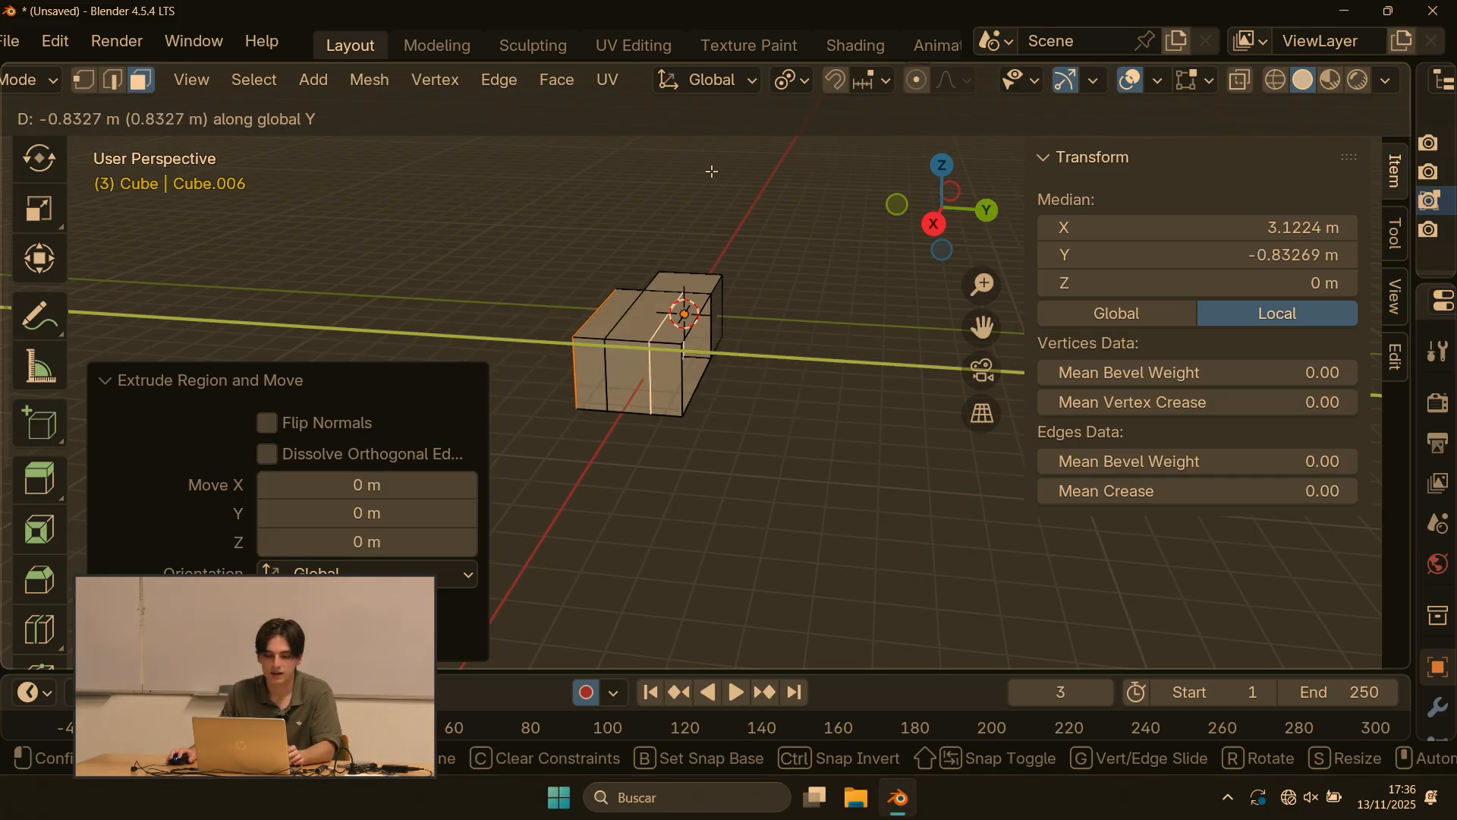
pyautogui.rightClick(798, 339)
pyautogui.hotkey('ctrl', 'z')
# Step: Set the transform pivot point to Active Element and try extruding the two side faces along their normal
pyautogui.moveTo(800, 338); pyautogui.dragTo(858, 100, button='middle')
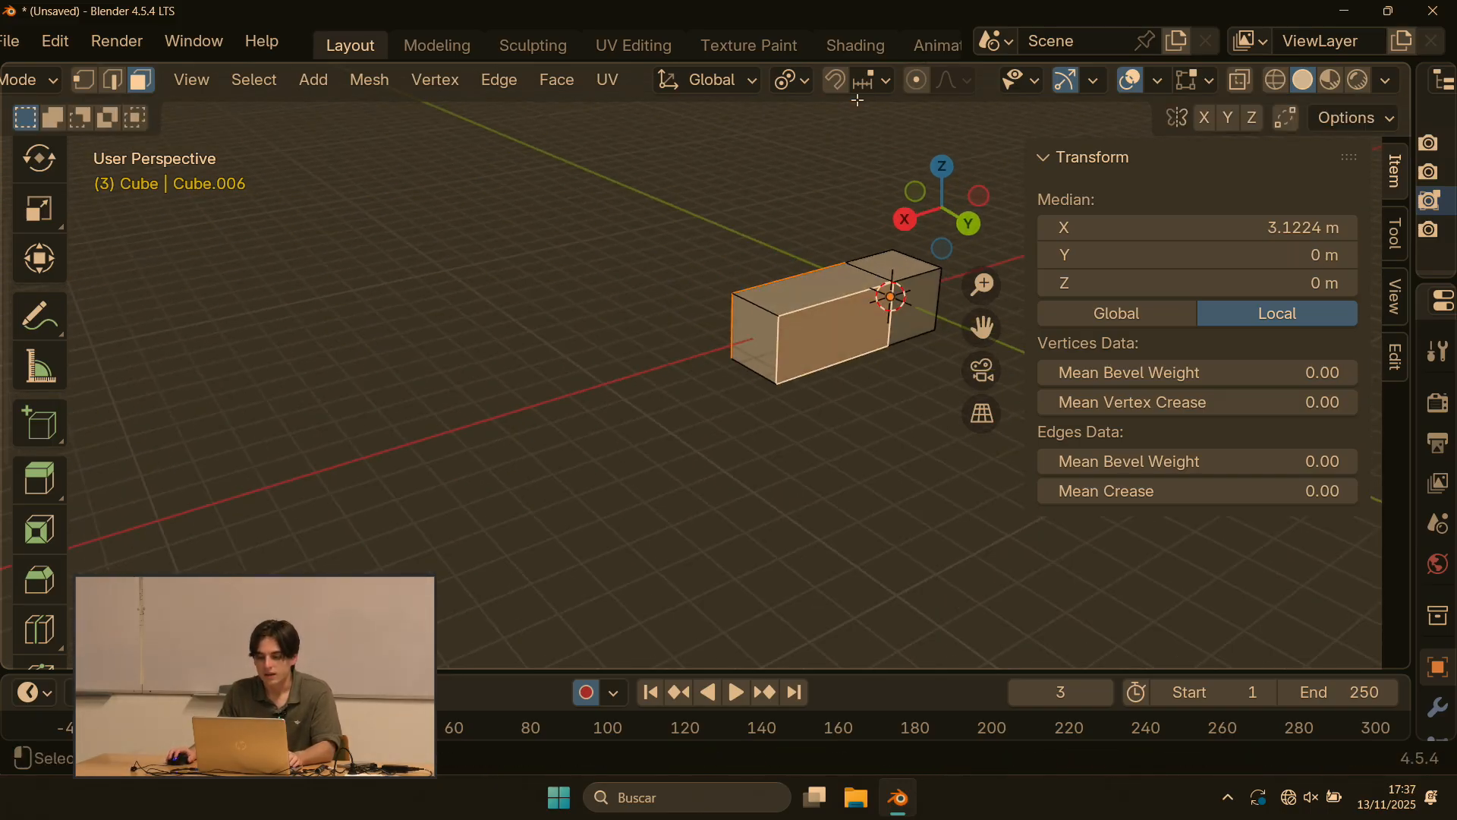
pyautogui.click(792, 80)
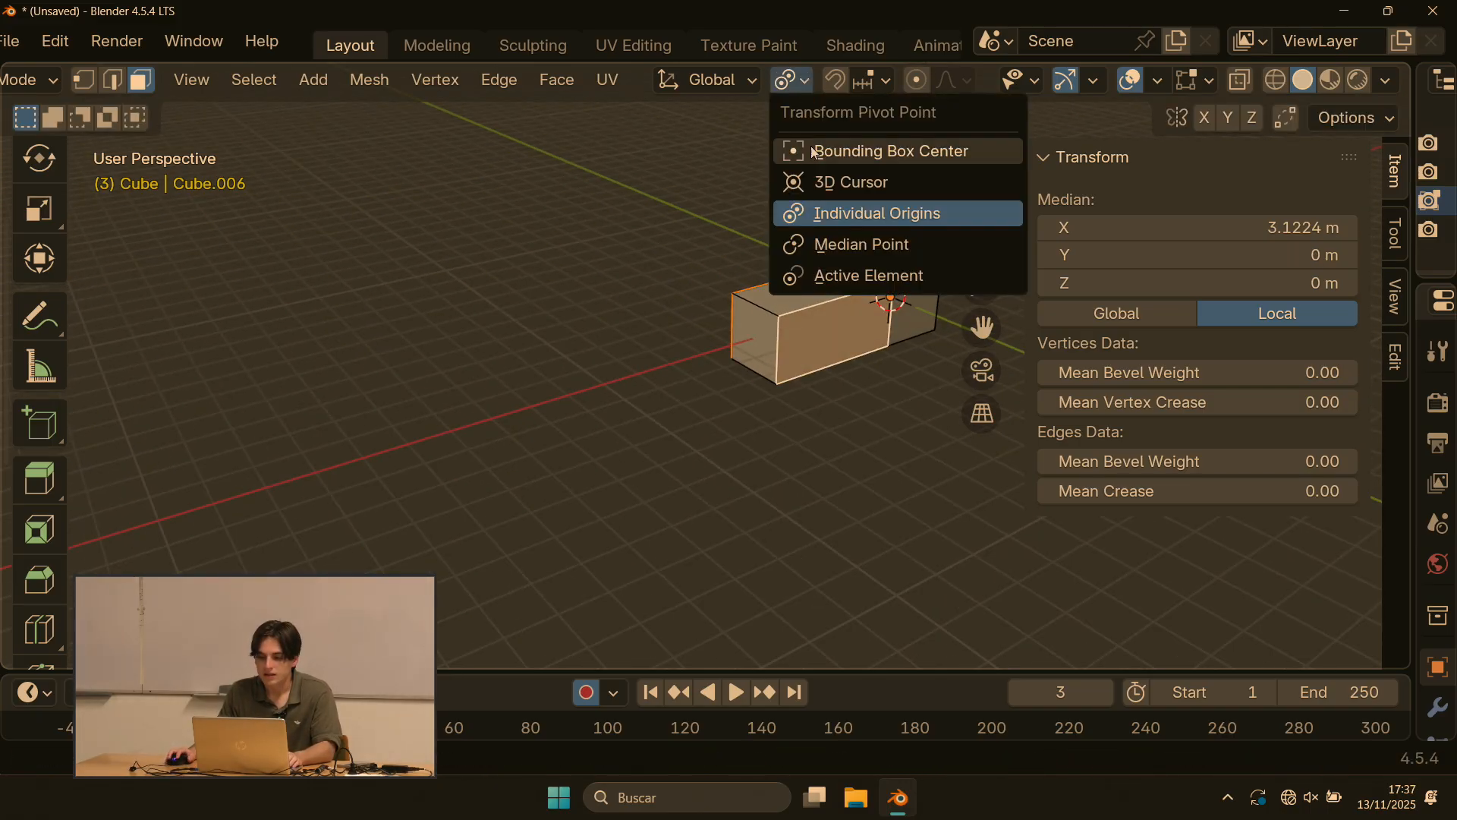
pyautogui.click(842, 276)
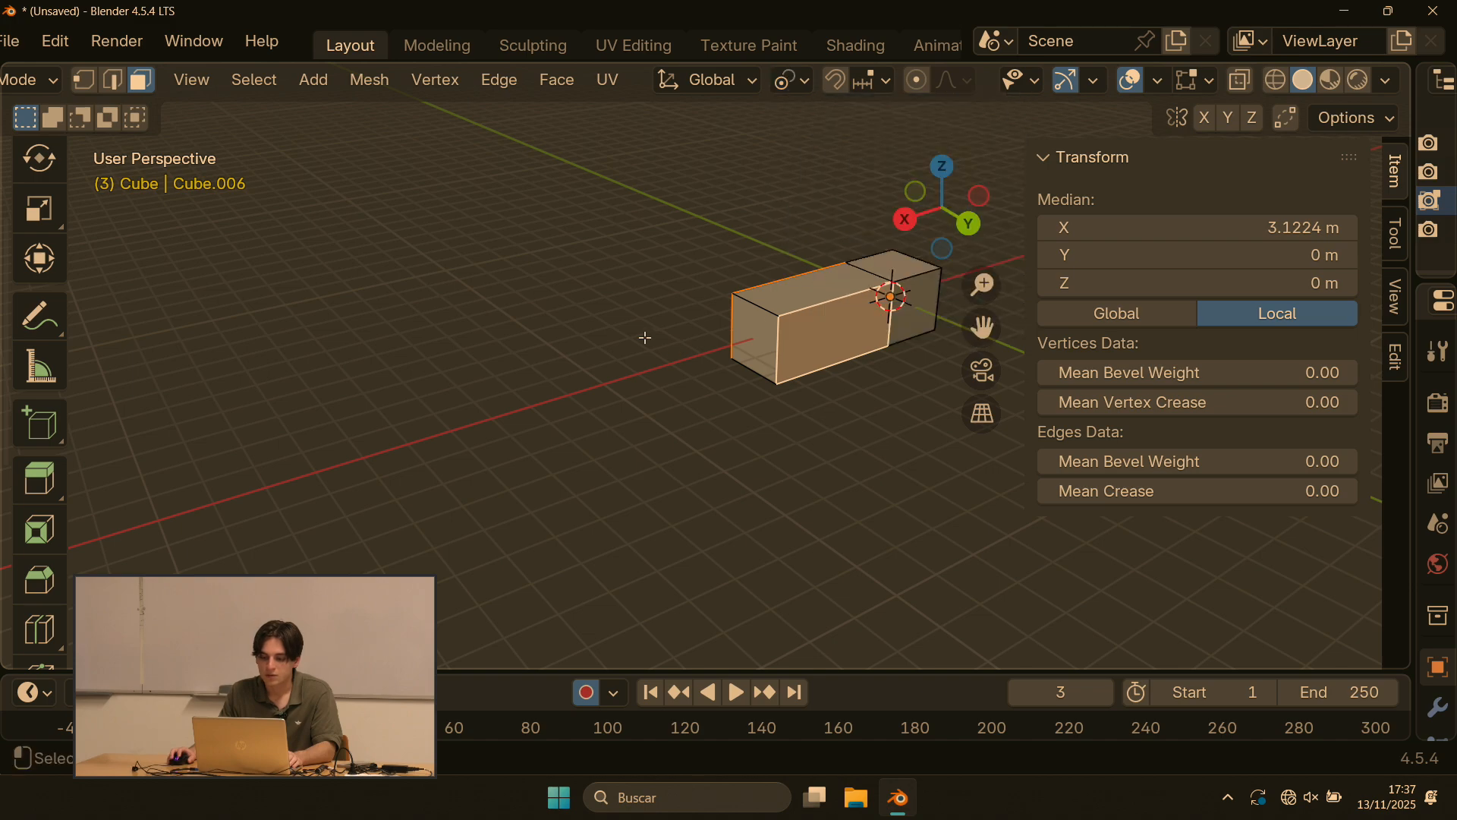
pyautogui.moveTo(645, 335); pyautogui.dragTo(577, 356, button='middle')
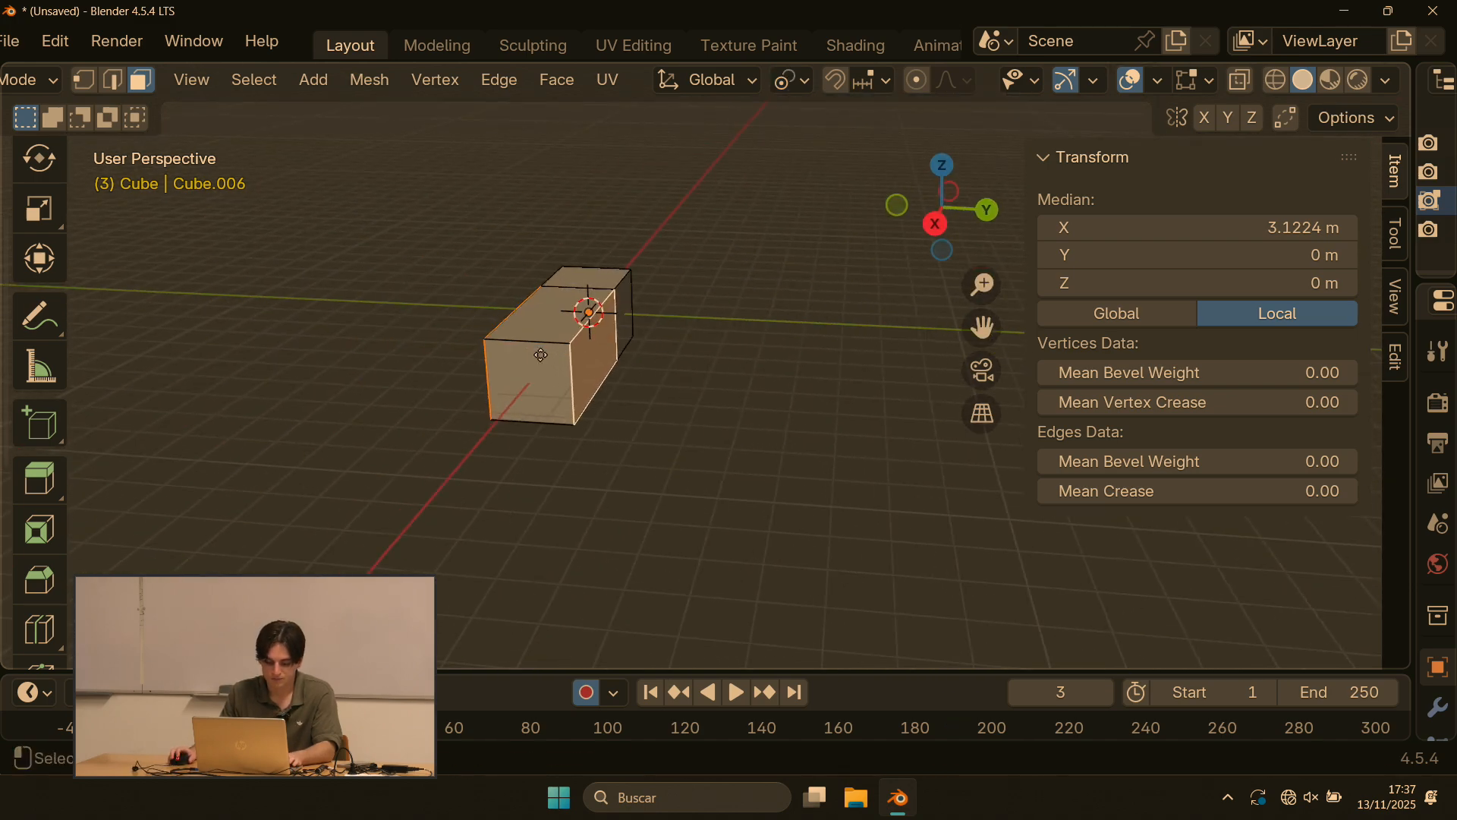
pyautogui.press('e')
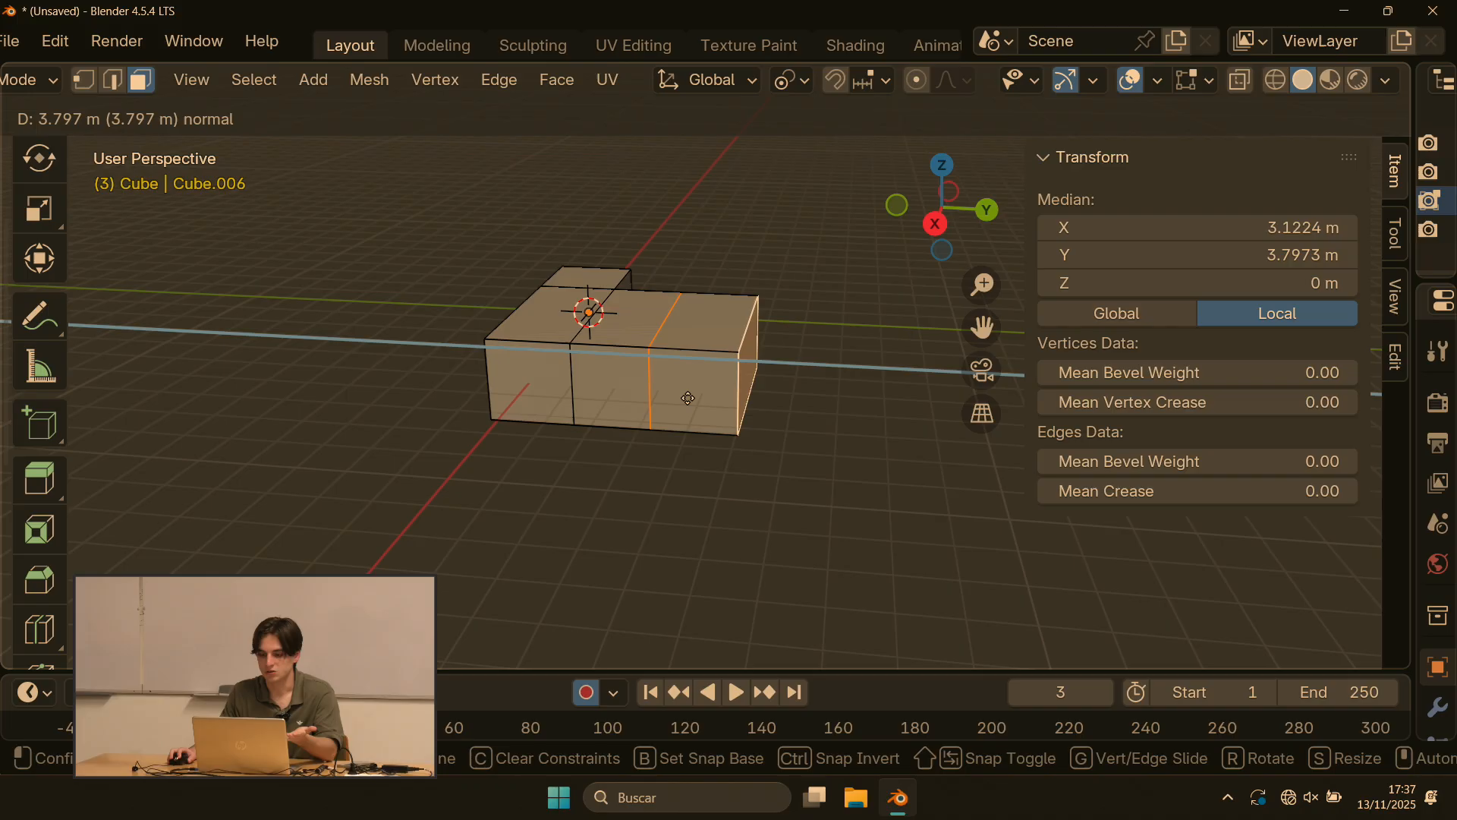
pyautogui.rightClick(718, 415)
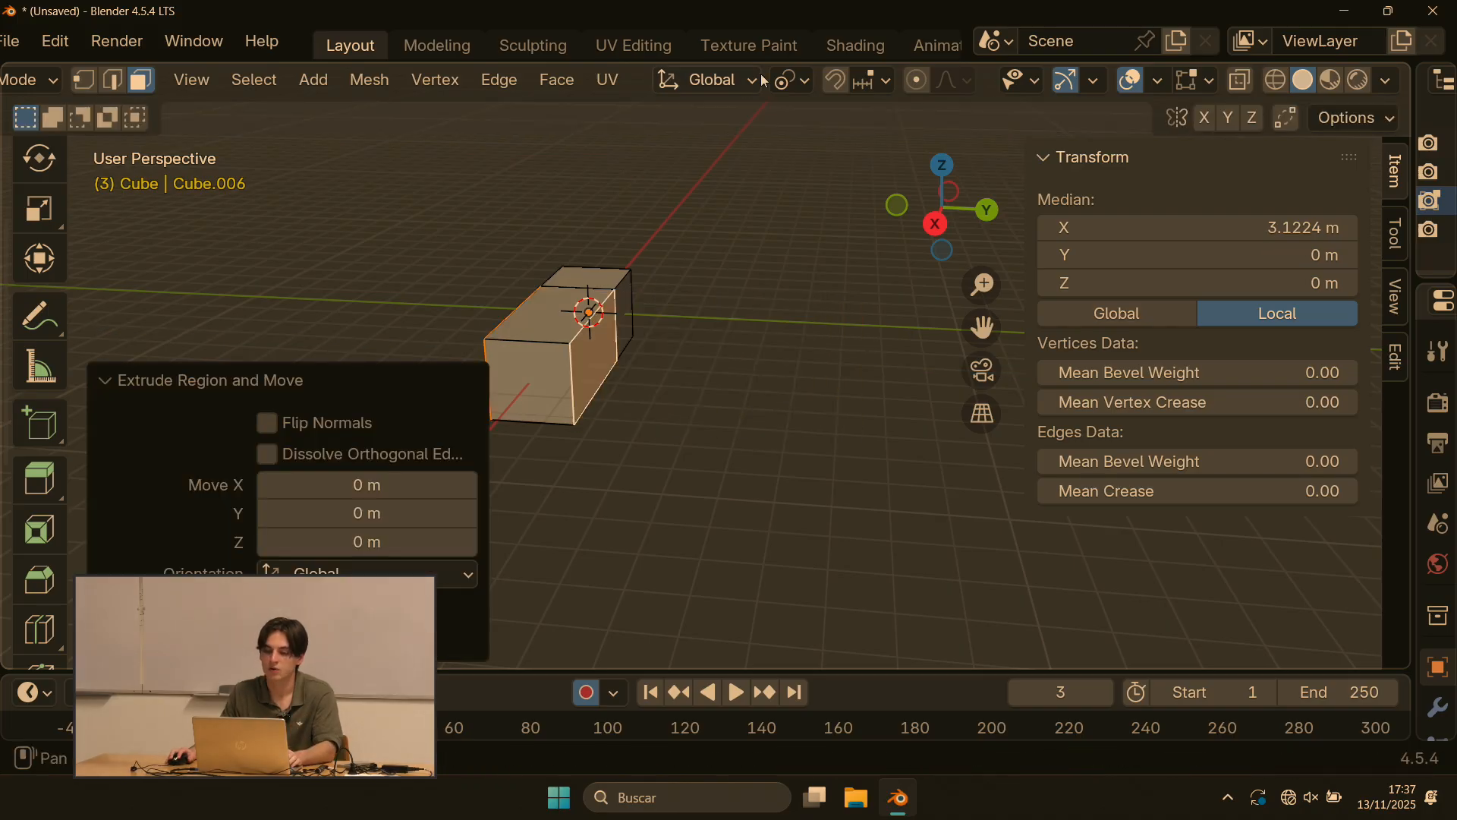
# Step: Restore the transform pivot point to Median Point and clear the face selection
pyautogui.click(808, 82)
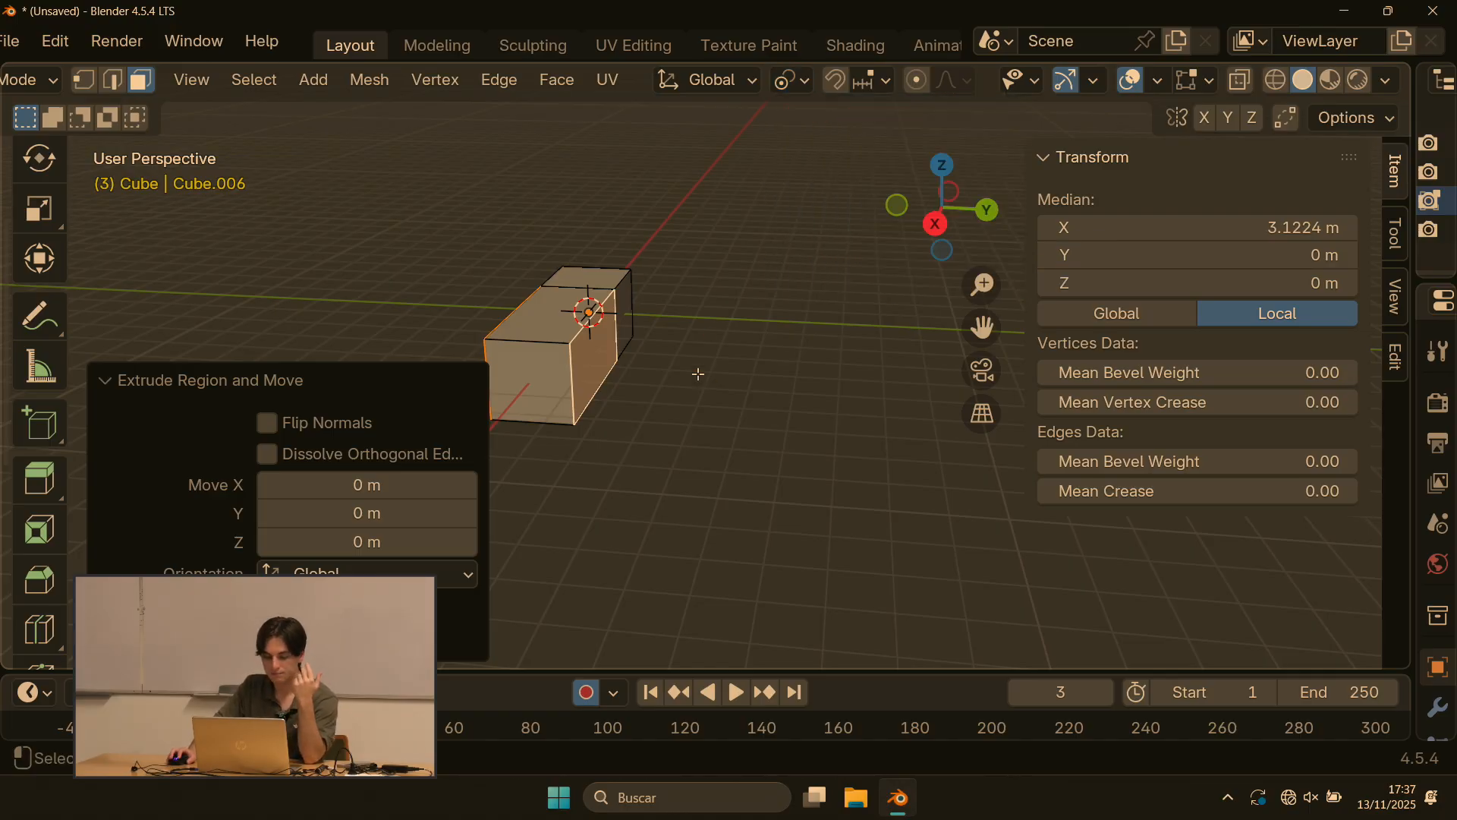
pyautogui.click(809, 77)
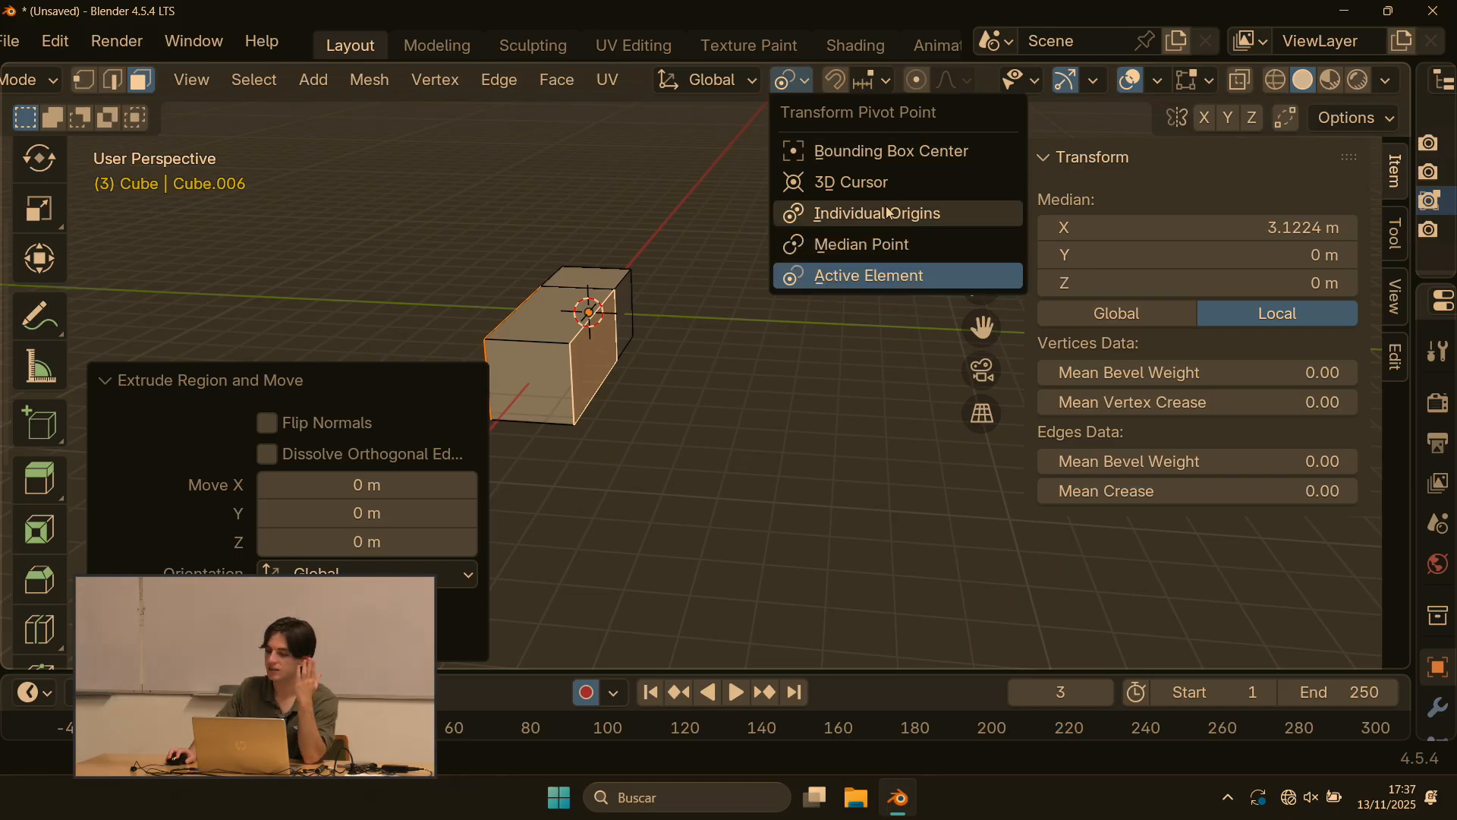
pyautogui.click(844, 242)
pyautogui.click(460, 248)
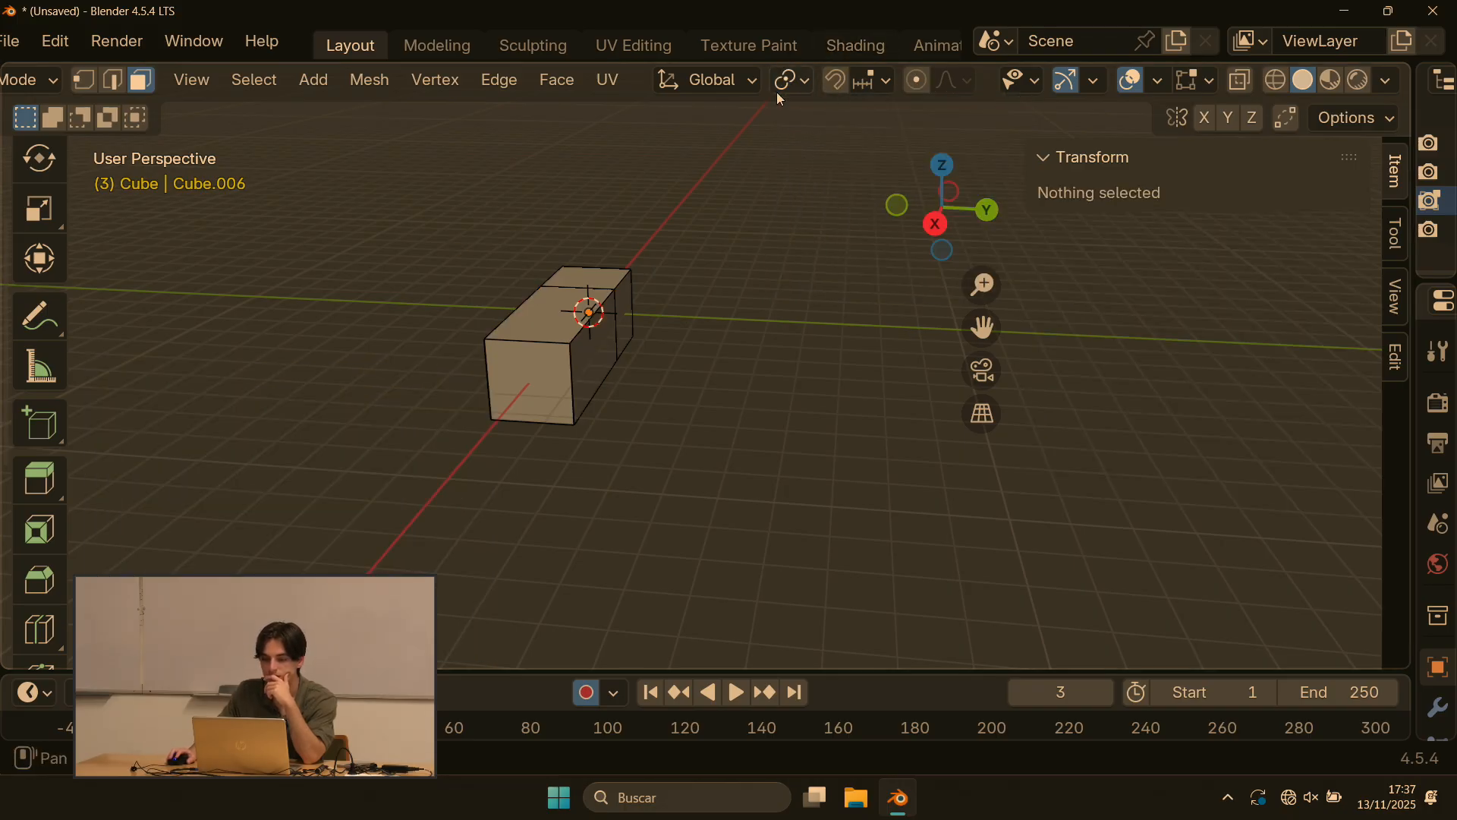
pyautogui.click(795, 81)
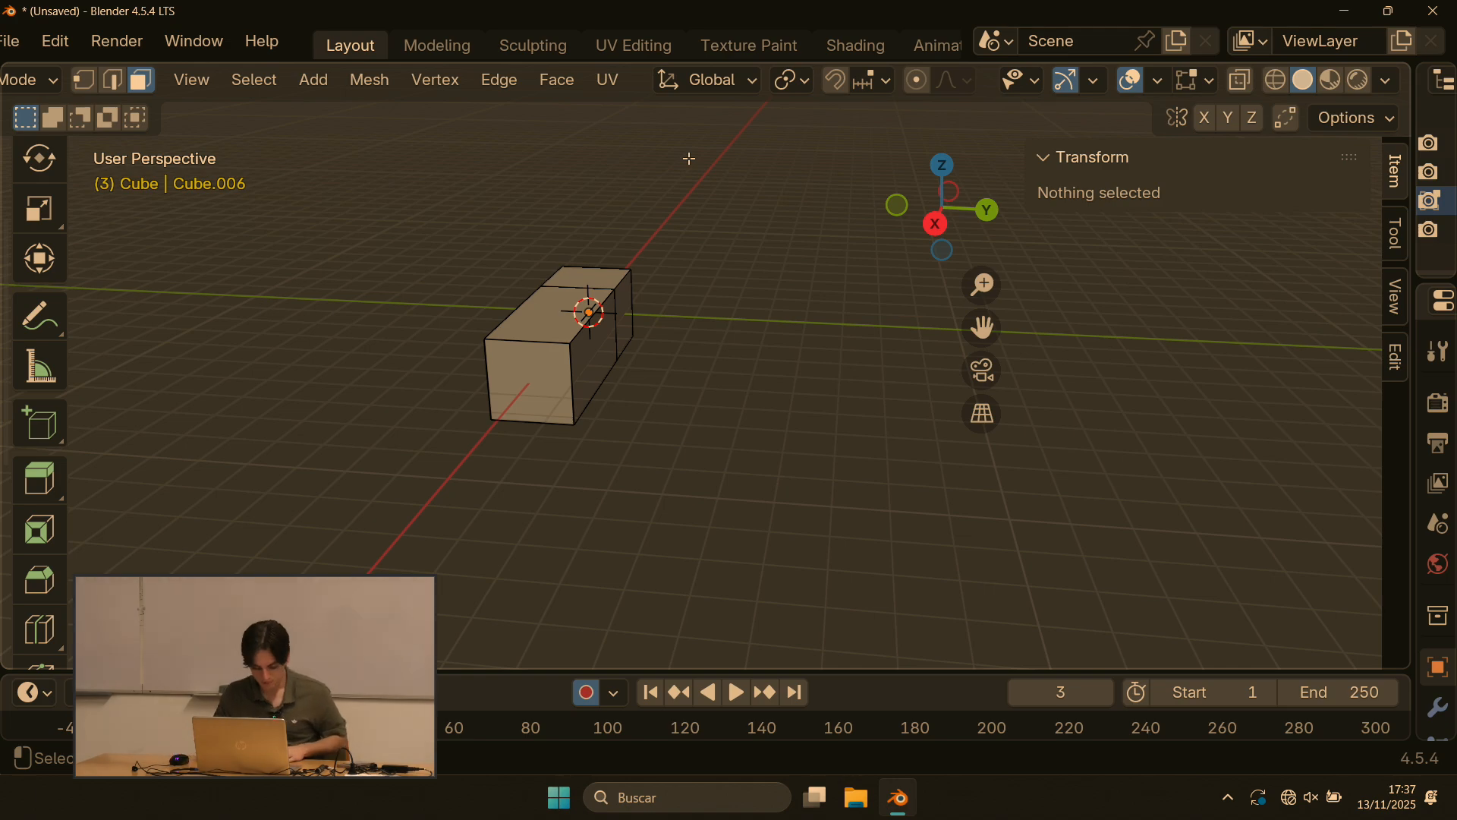
# Step: Delete the side, top and end faces of the box's longer segment
pyautogui.moveTo(403, 207); pyautogui.dragTo(699, 537)
pyautogui.moveTo(699, 536); pyautogui.dragTo(647, 285, button='middle')
pyautogui.moveTo(506, 271); pyautogui.dragTo(699, 588)
pyautogui.press('x')
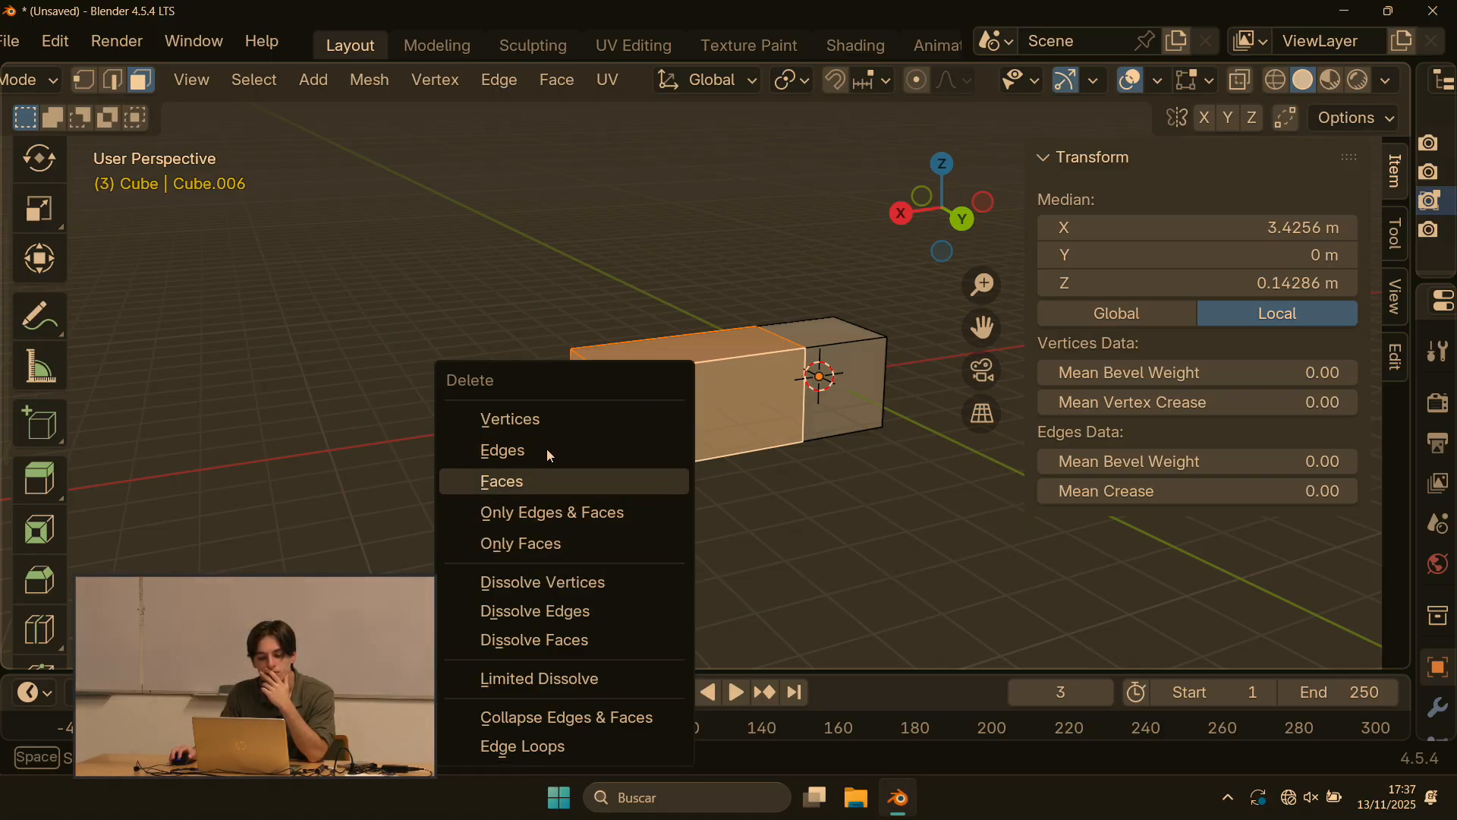
pyautogui.click(531, 481)
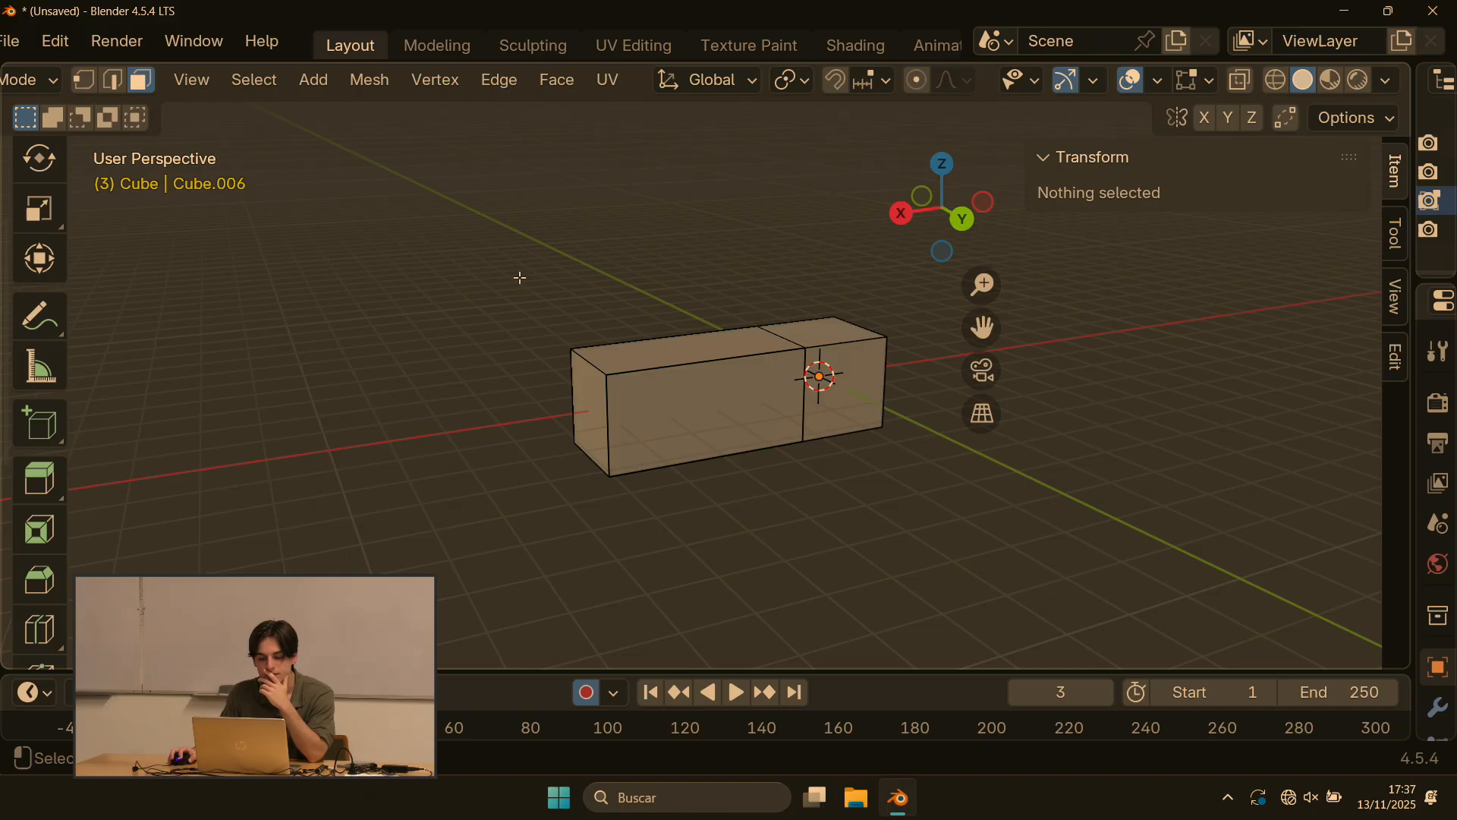
pyautogui.moveTo(520, 278); pyautogui.dragTo(693, 555)
pyautogui.press('x')
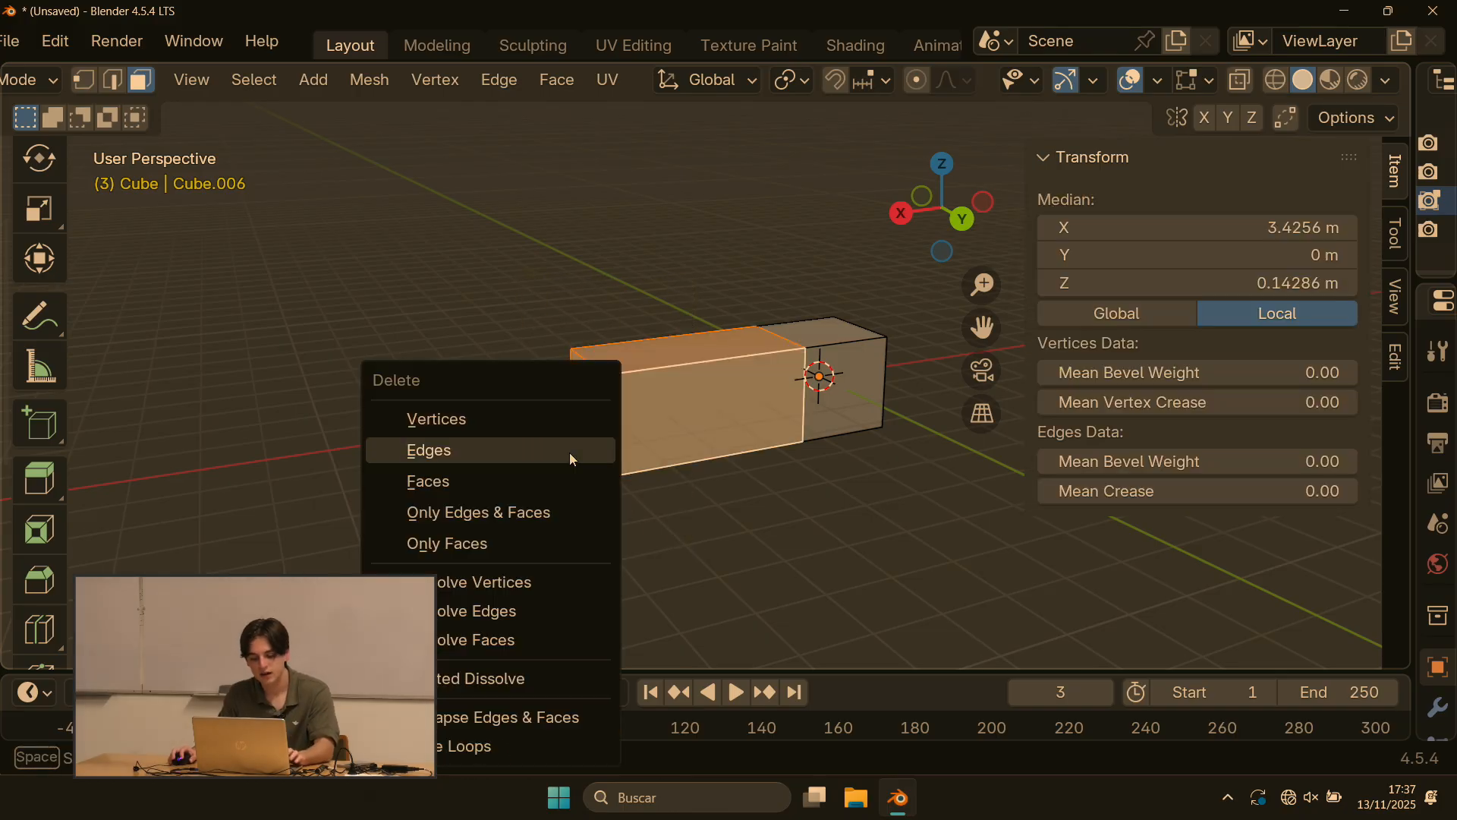
pyautogui.click(470, 481)
pyautogui.moveTo(529, 305); pyautogui.dragTo(713, 591)
pyautogui.press('x')
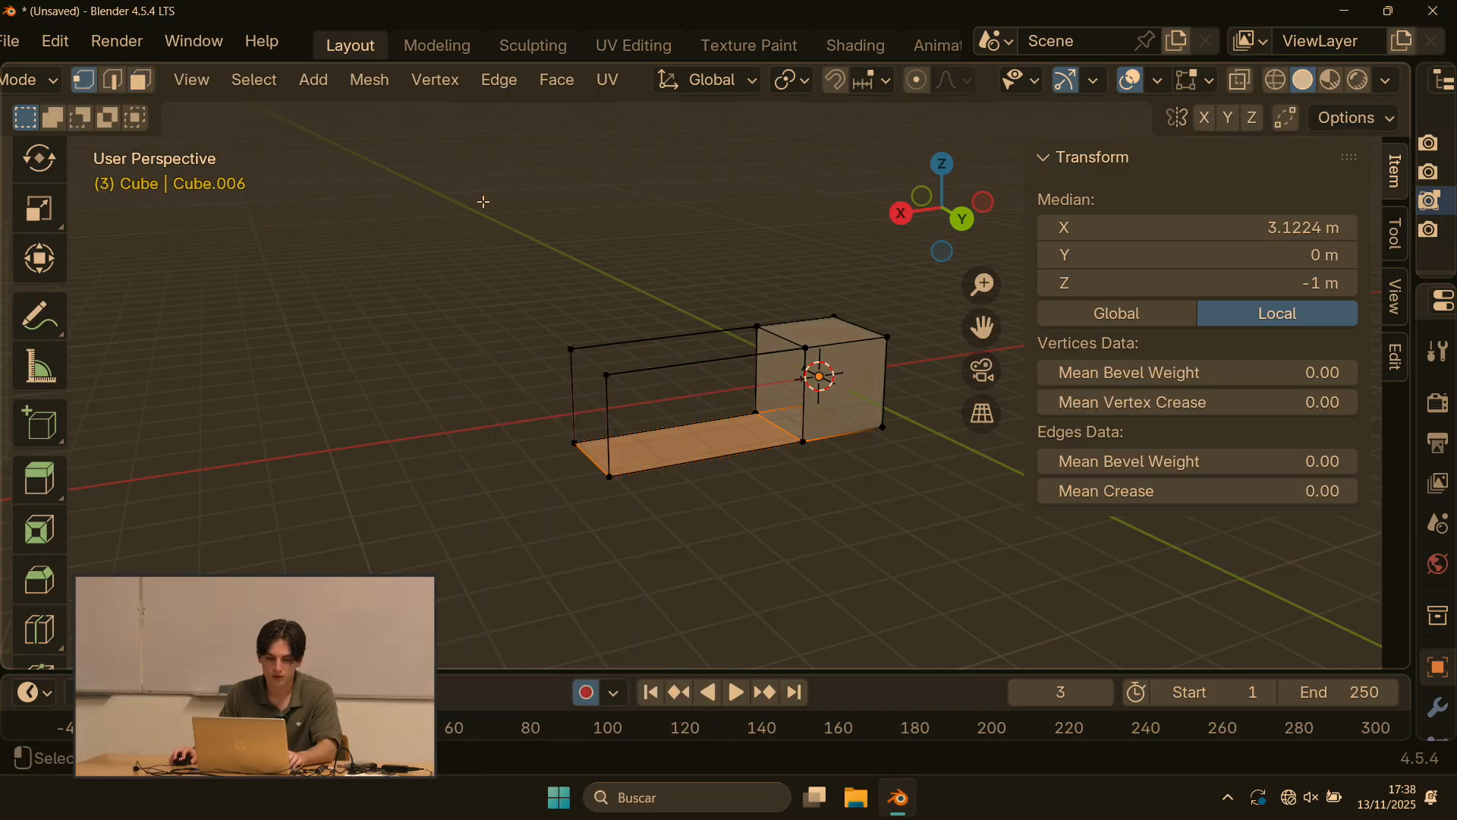
# Step: Delete the longer segment's end edges and leftover end vertices in vertex selection mode
pyautogui.moveTo(484, 202); pyautogui.dragTo(649, 573)
pyautogui.press('x')
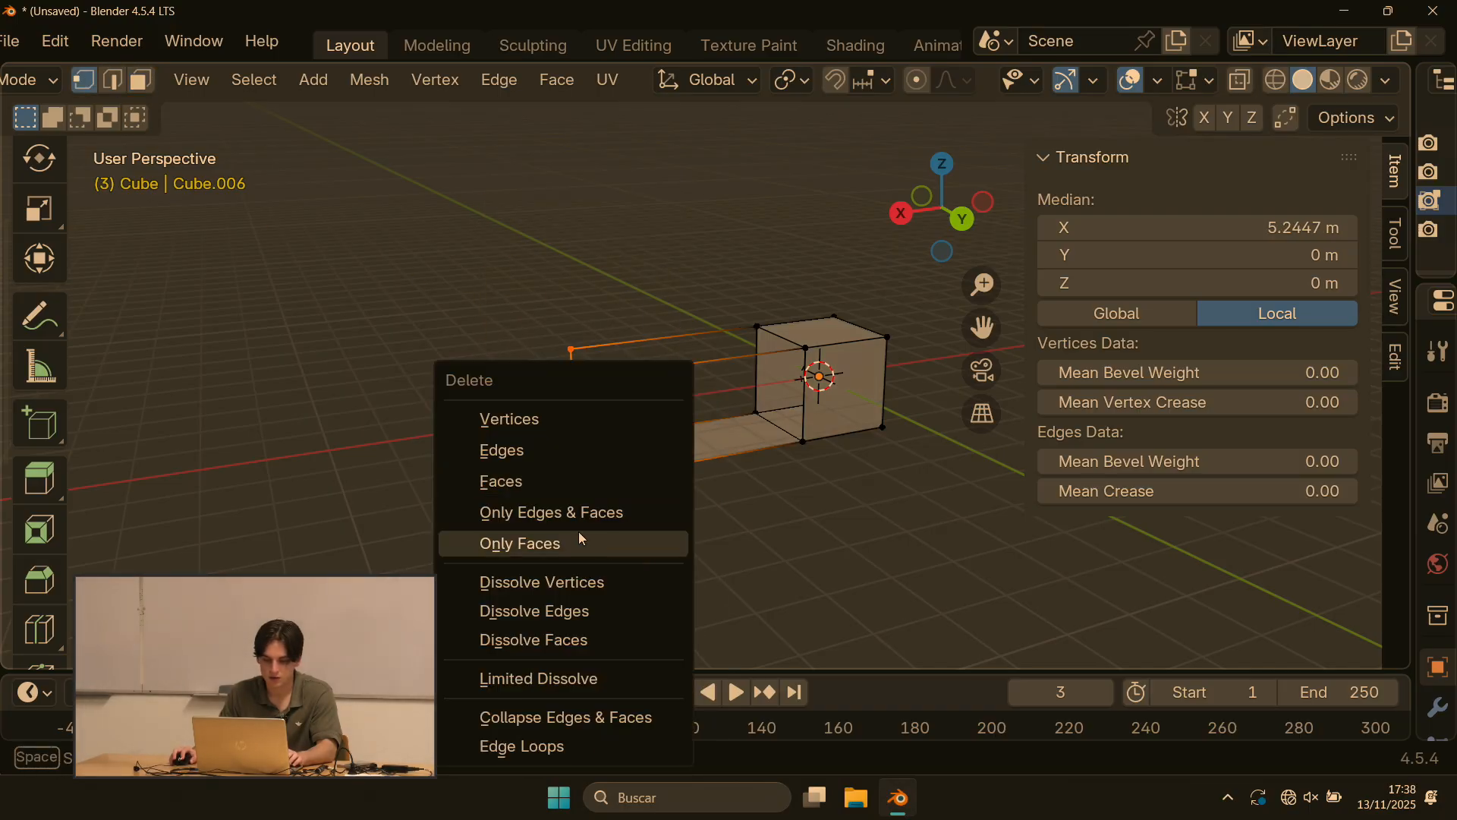
pyautogui.click(544, 419)
pyautogui.moveTo(476, 317); pyautogui.dragTo(681, 561)
pyautogui.press('x')
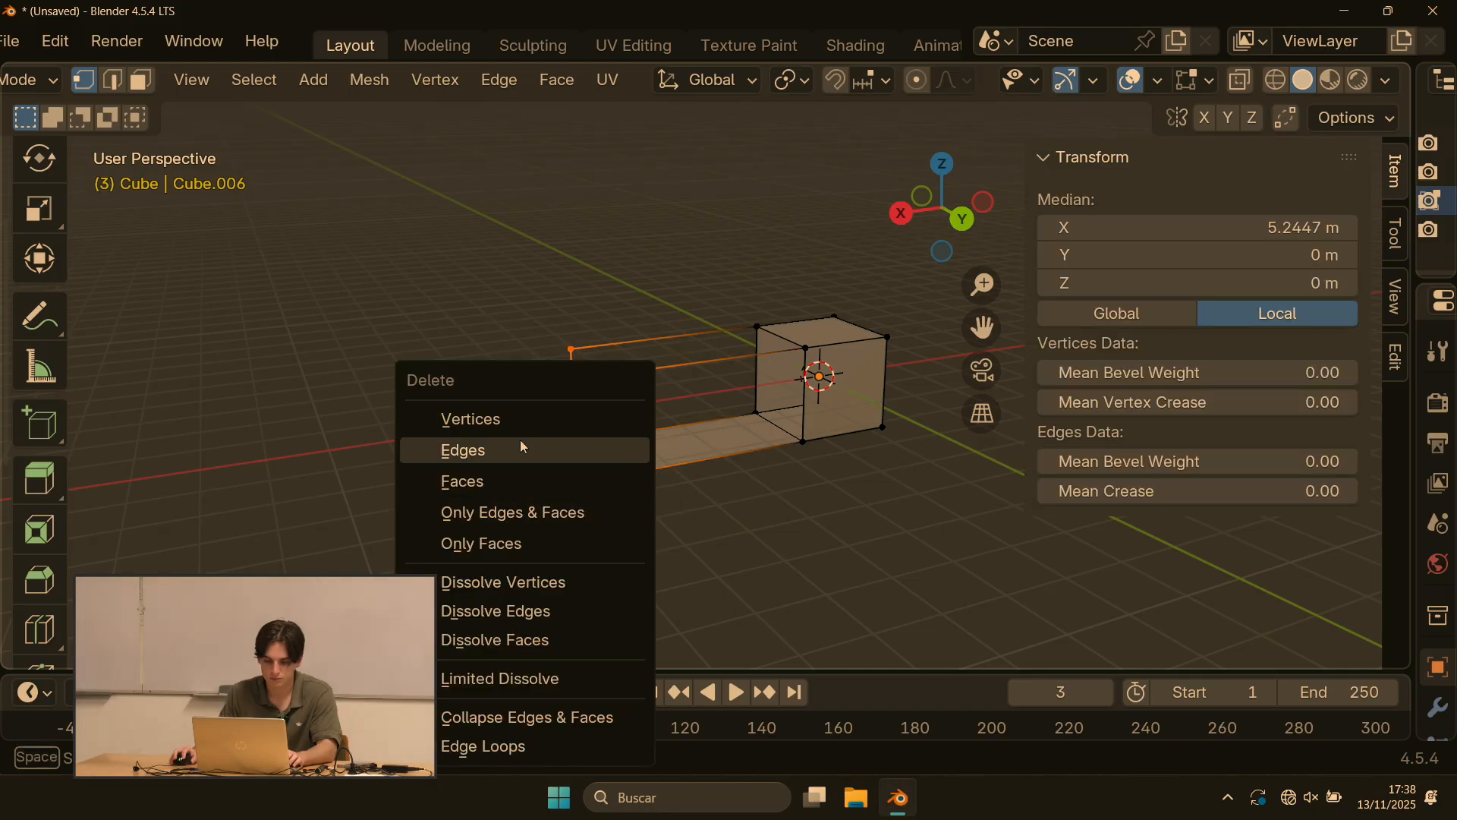
pyautogui.click(519, 442)
pyautogui.moveTo(536, 308); pyautogui.dragTo(645, 509)
pyautogui.press('x')
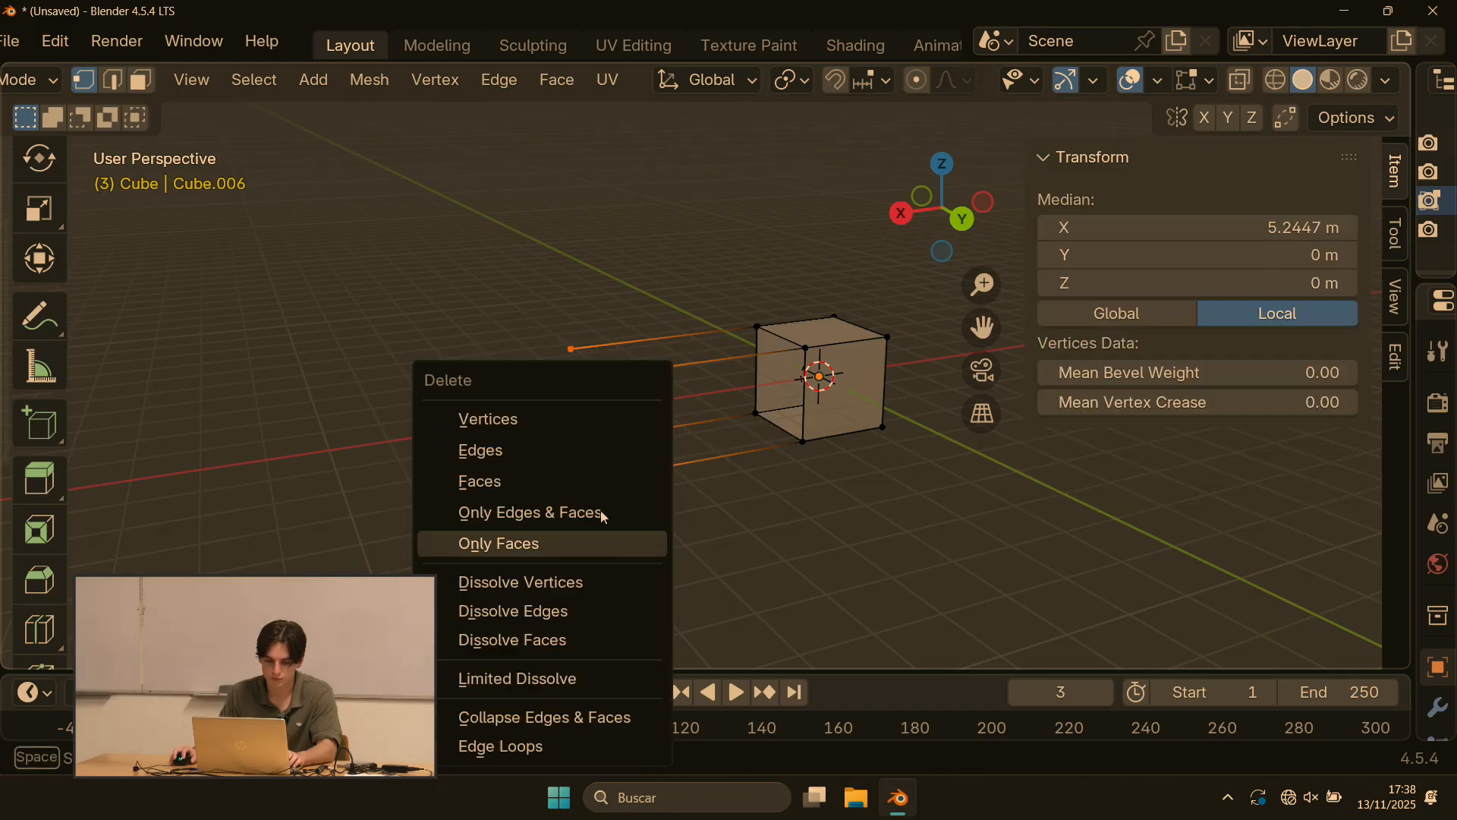
pyautogui.click(488, 417)
# Step: Replace the remaining open cube object with a new cube mesh in Object Mode
pyautogui.moveTo(503, 419); pyautogui.dragTo(469, 346, button='middle')
pyautogui.press('Tab')
pyautogui.press('x')
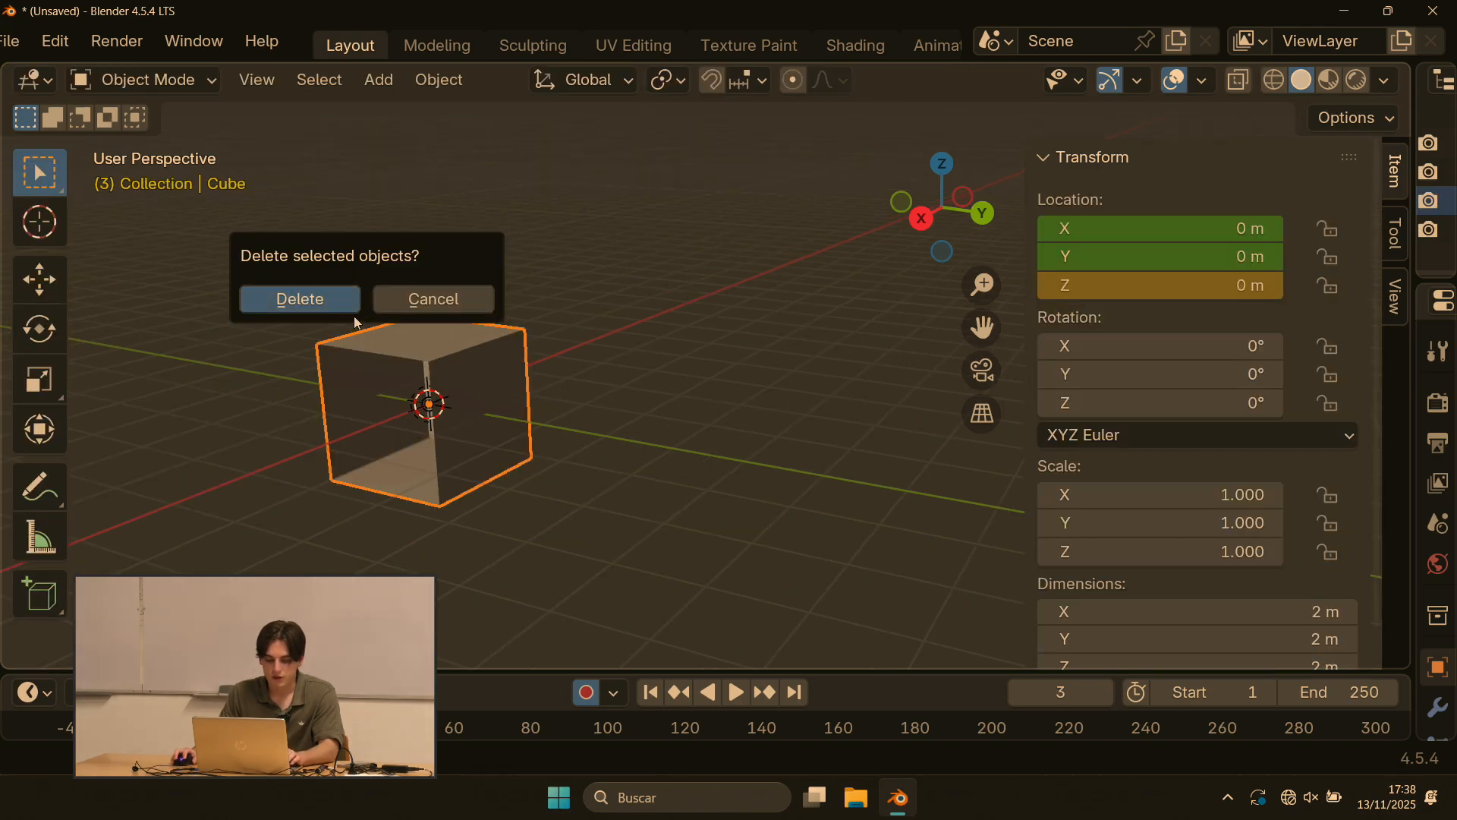
pyautogui.click(302, 301)
pyautogui.hotkey('shift', 'a')
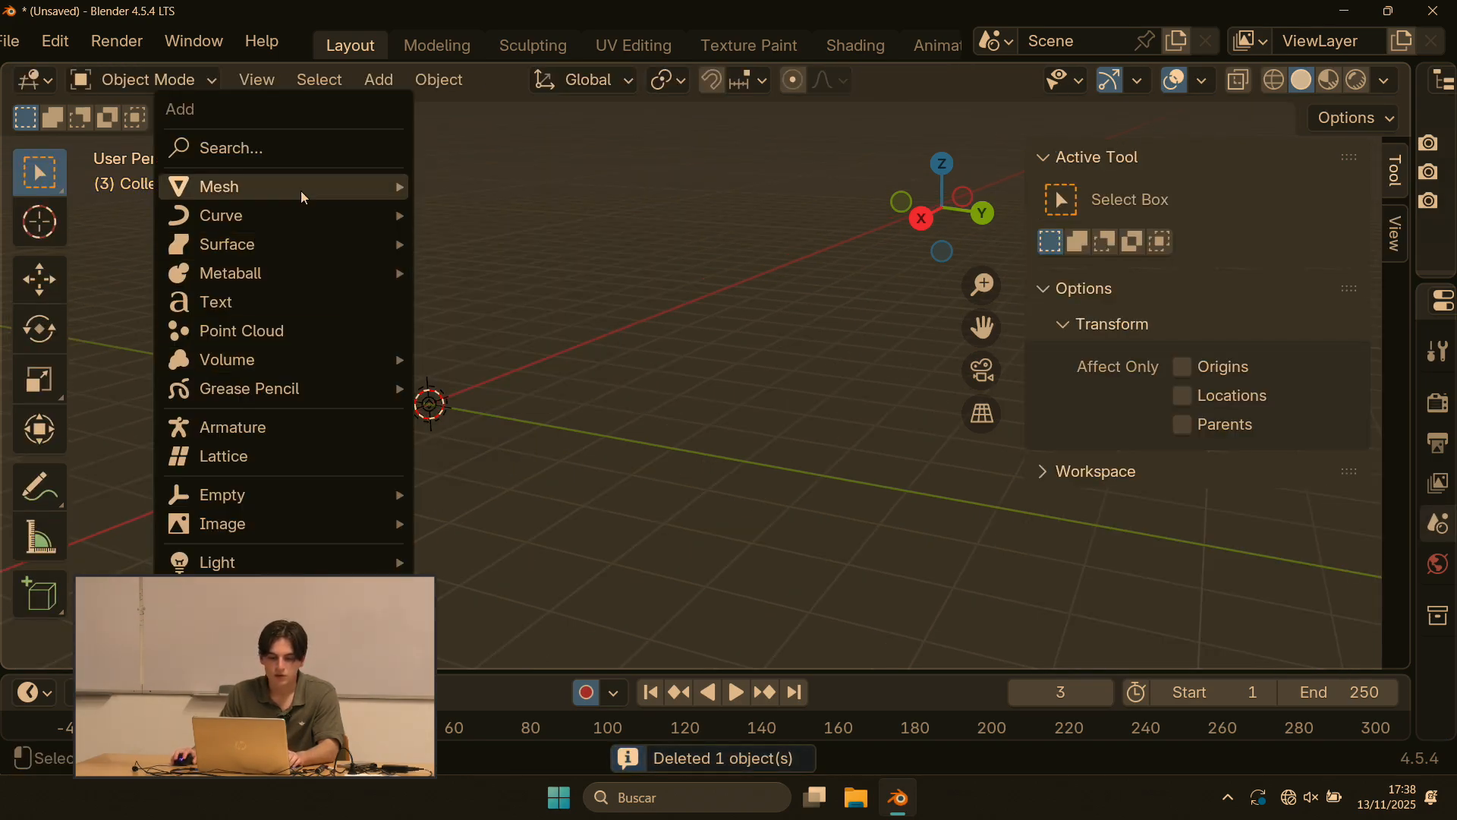
pyautogui.moveTo(301, 188)
pyautogui.click(507, 218)
pyautogui.click(618, 288)
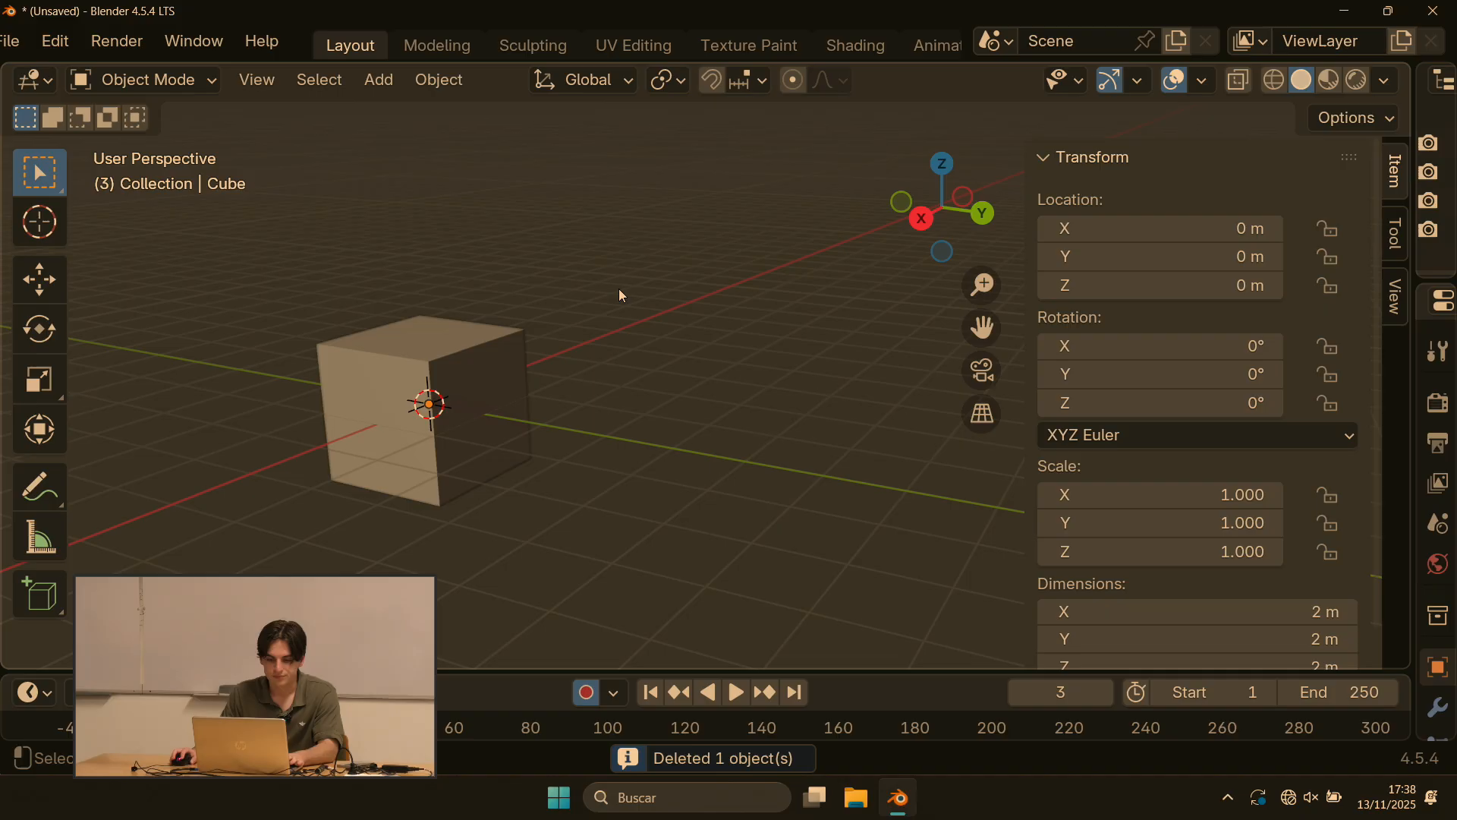
# Step: Scale the new cube's mesh along the global X axis to a length of about 19.4 m
pyautogui.press('Tab')
pyautogui.scroll(-1, 566, 298)
pyautogui.moveTo(471, 295); pyautogui.dragTo(433, 294, button='middle')
pyautogui.moveTo(588, 278); pyautogui.dragTo(516, 282, button='middle')
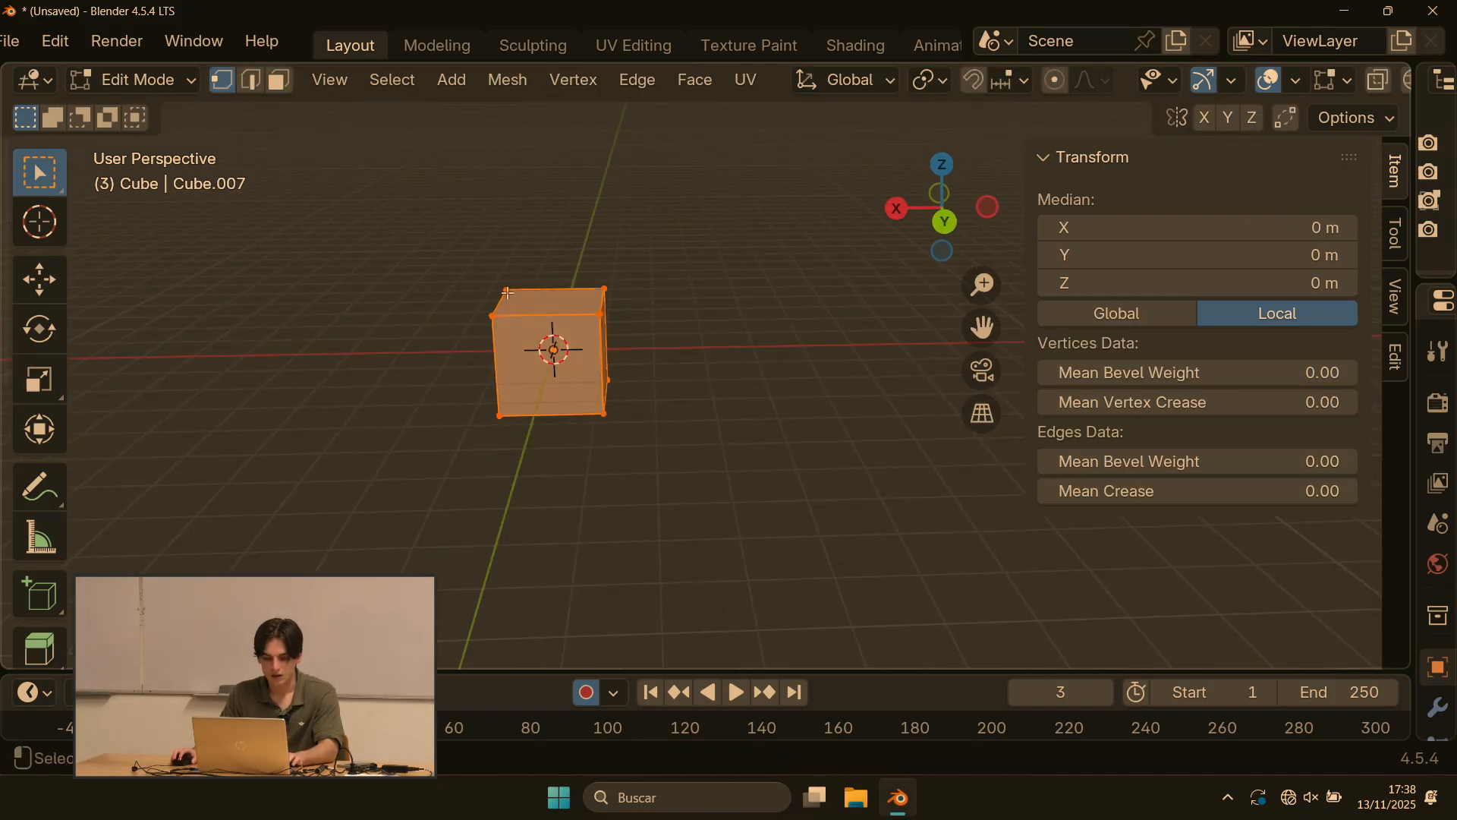
pyautogui.press('s')
pyautogui.press('x')
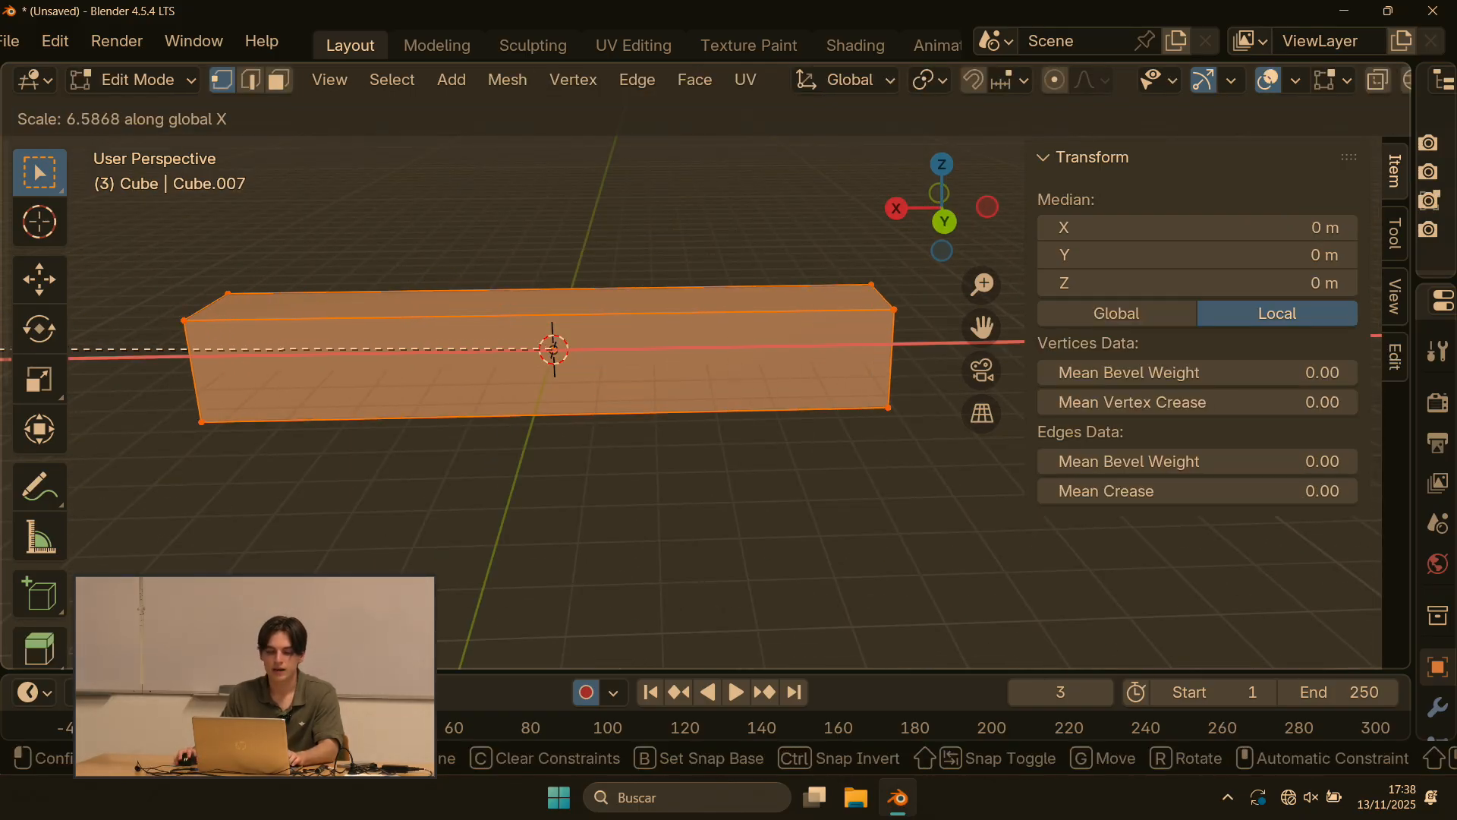
pyautogui.click(681, 314)
pyautogui.scroll(-5, 680, 313)
pyautogui.click(693, 270)
pyautogui.press('Tab')
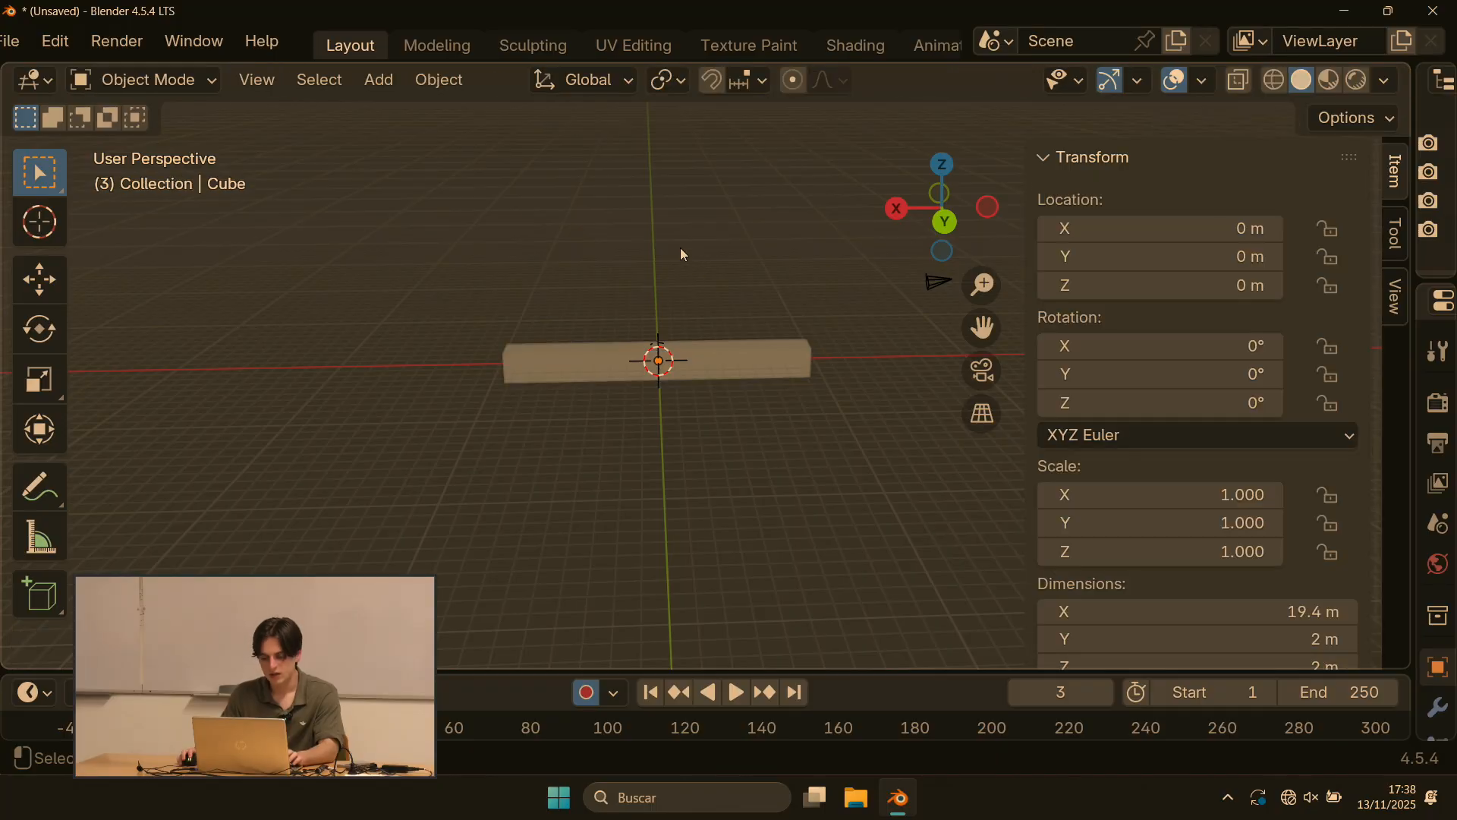
# Step: Open the stretched box in Edit Mode with a close view of its long side
pyautogui.moveTo(680, 248); pyautogui.dragTo(722, 362, button='middle')
pyautogui.click(722, 363)
pyautogui.scroll(2, 729, 348)
pyautogui.press('Tab')
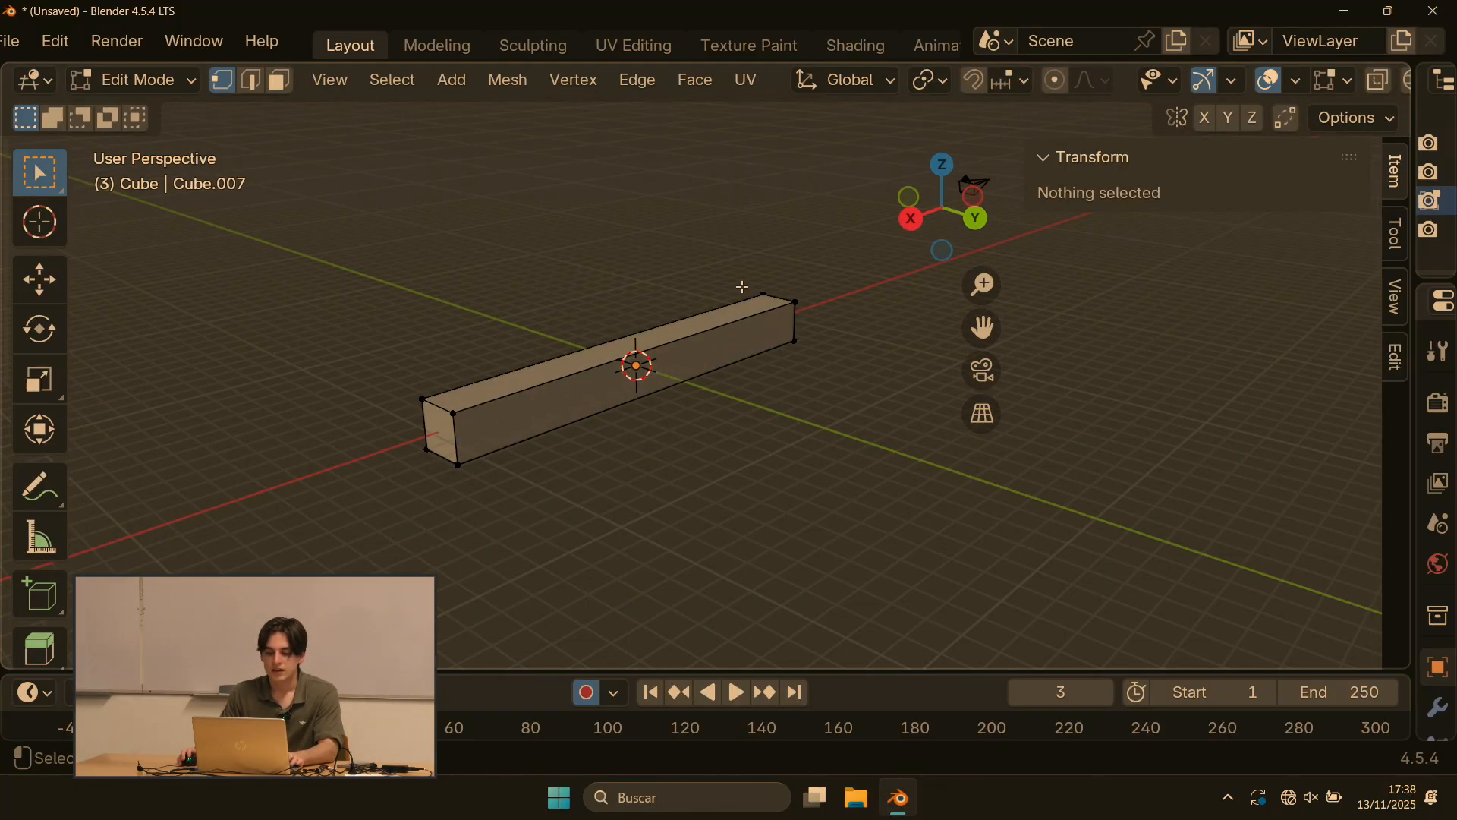
pyautogui.keyDown('shift'); pyautogui.moveTo(710, 274); pyautogui.dragTo(783, 312, button='middle'); pyautogui.keyUp('shift')
pyautogui.scroll(3, 782, 312)
pyautogui.keyDown('shift'); pyautogui.moveTo(777, 413); pyautogui.dragTo(733, 326, button='middle'); pyautogui.keyUp('shift')
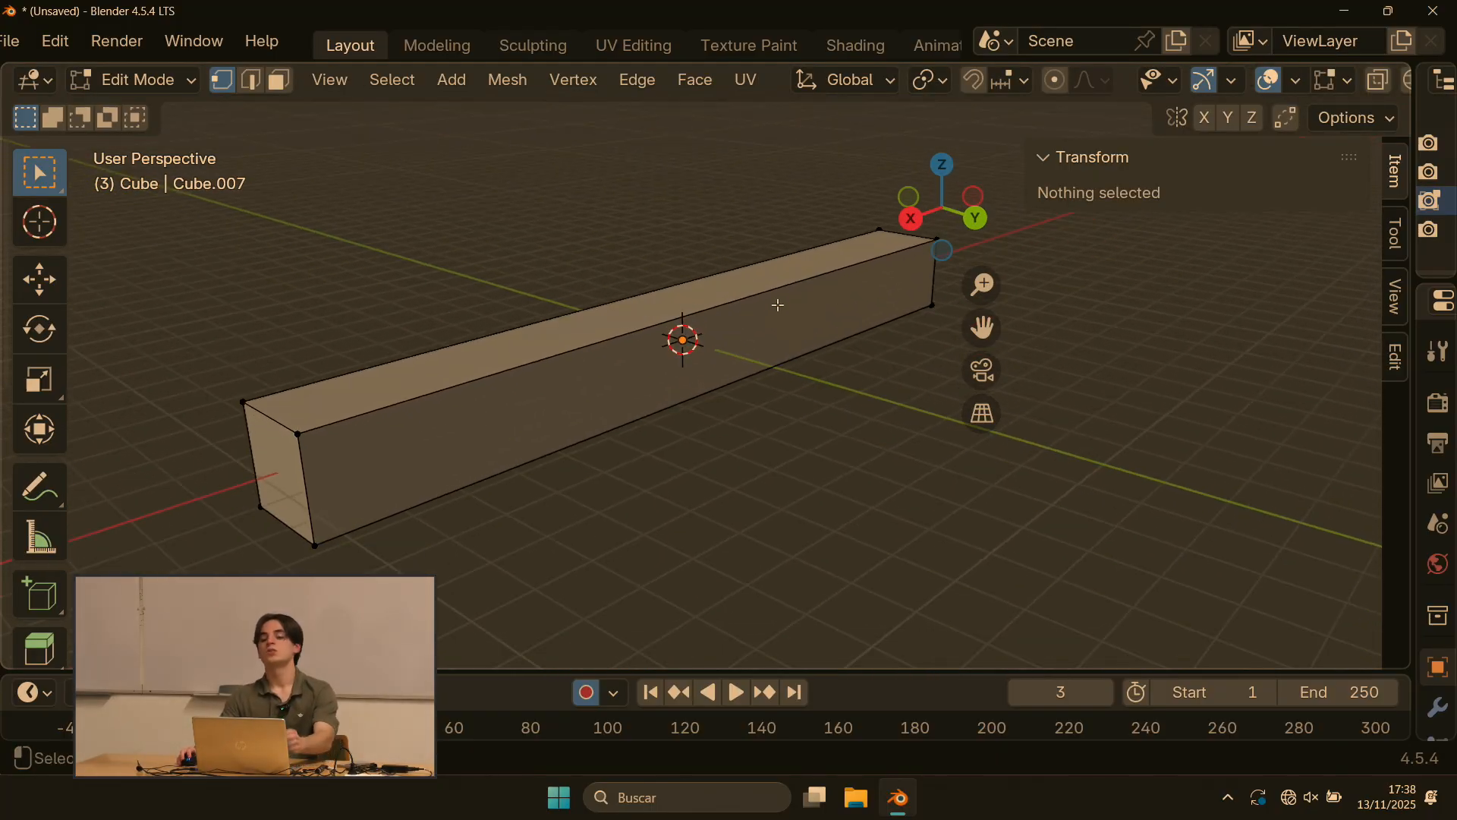
# Step: Try moving the box's long side face in face selection mode, cancel, and clear the selection
pyautogui.click(556, 384)
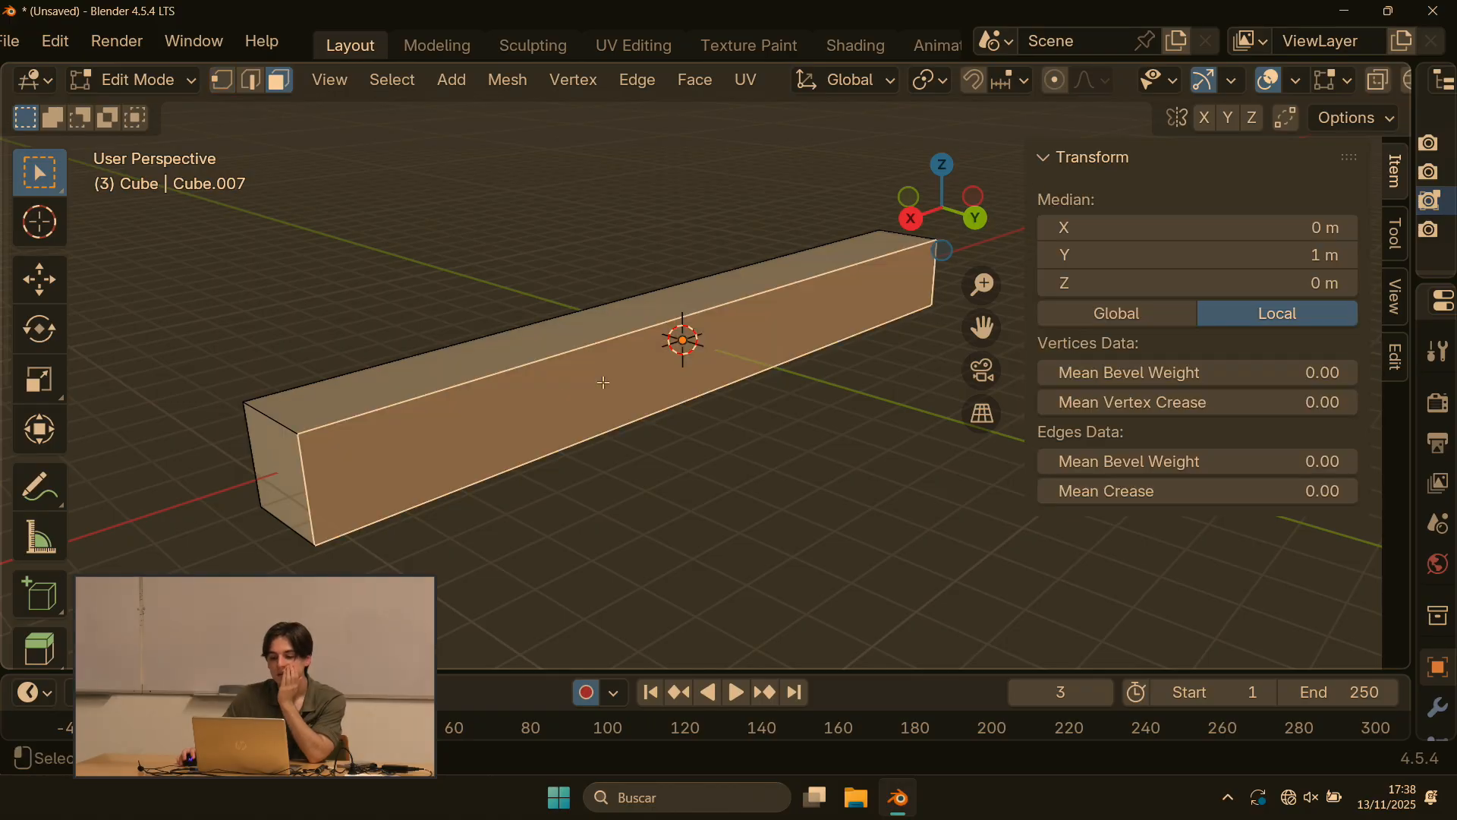
pyautogui.press('g')
pyautogui.press('Escape')
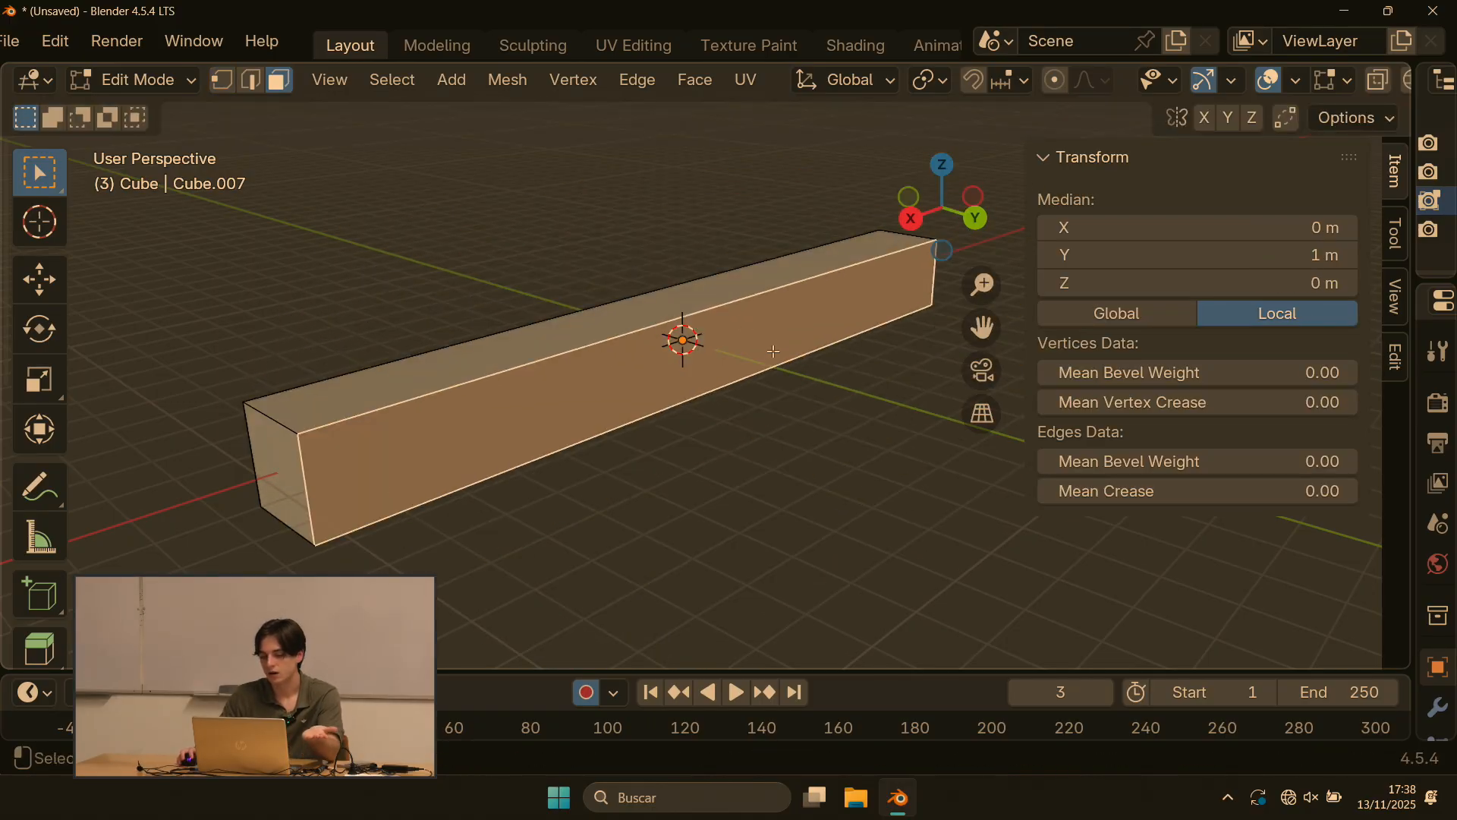
pyautogui.click(492, 224)
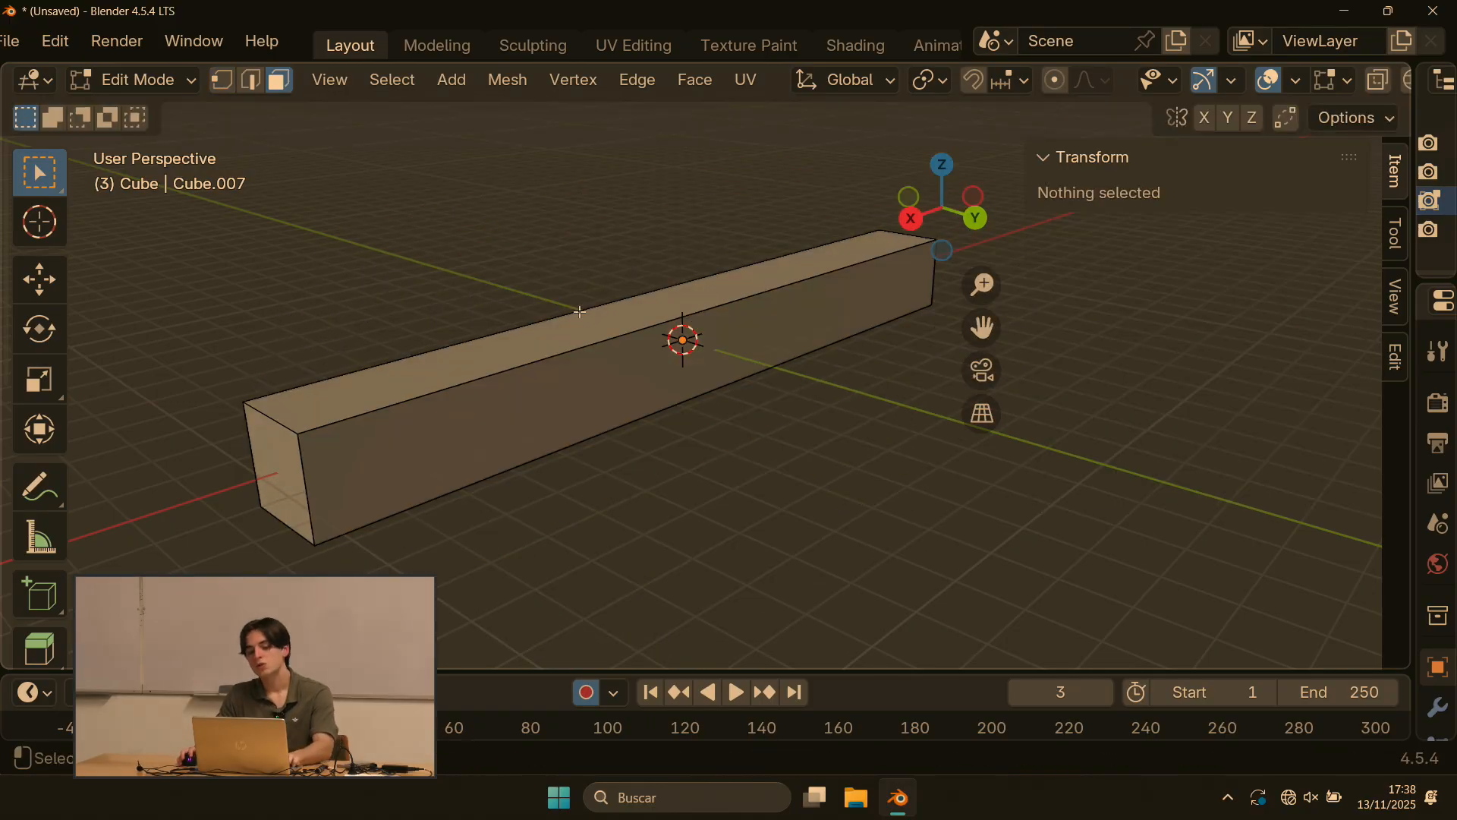
# Step: Add a single loop cut across the middle of the box's length, without sliding it
pyautogui.hotkey('ctrl', 'r')
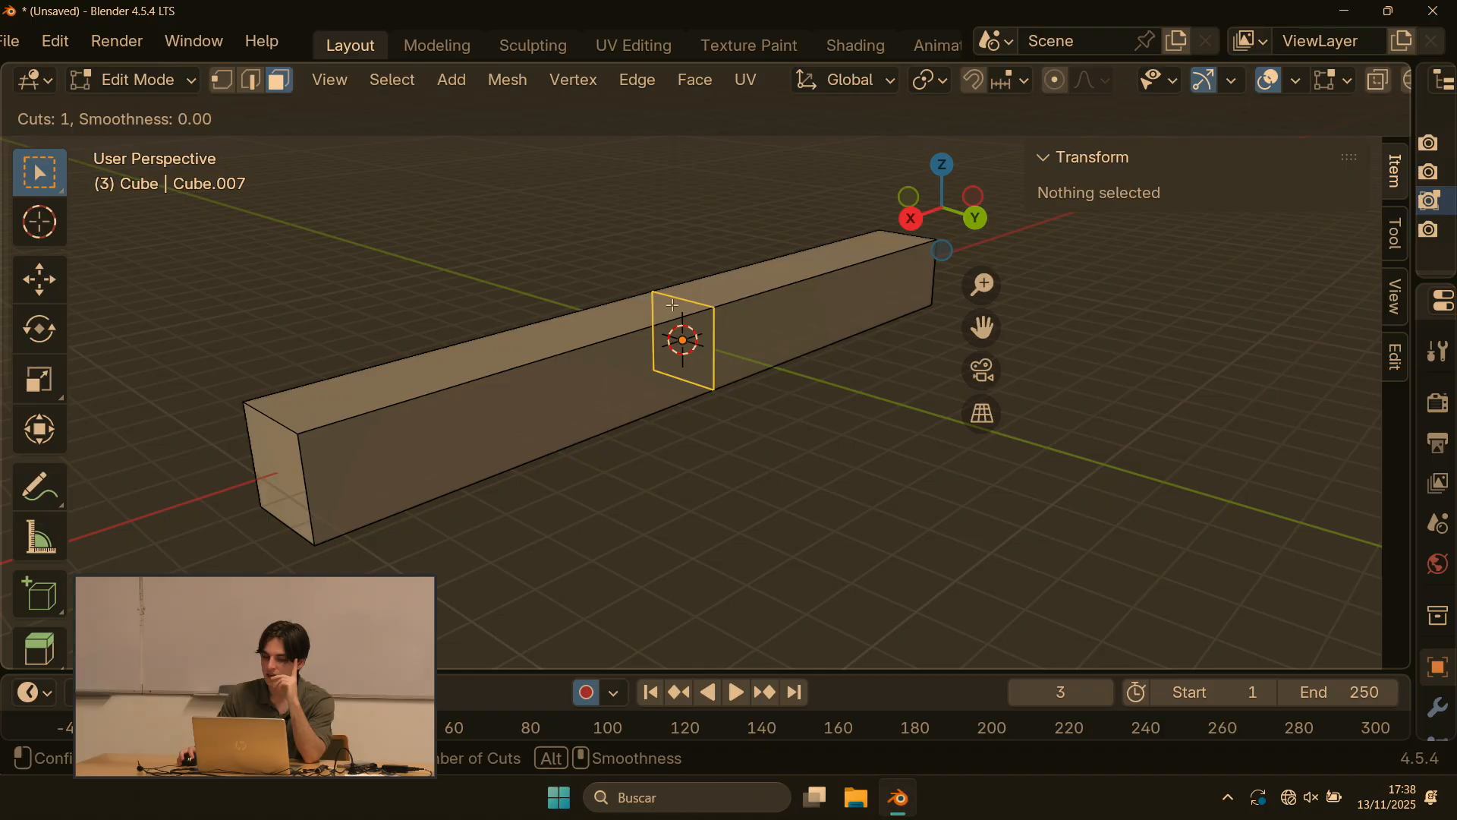
pyautogui.click(673, 302)
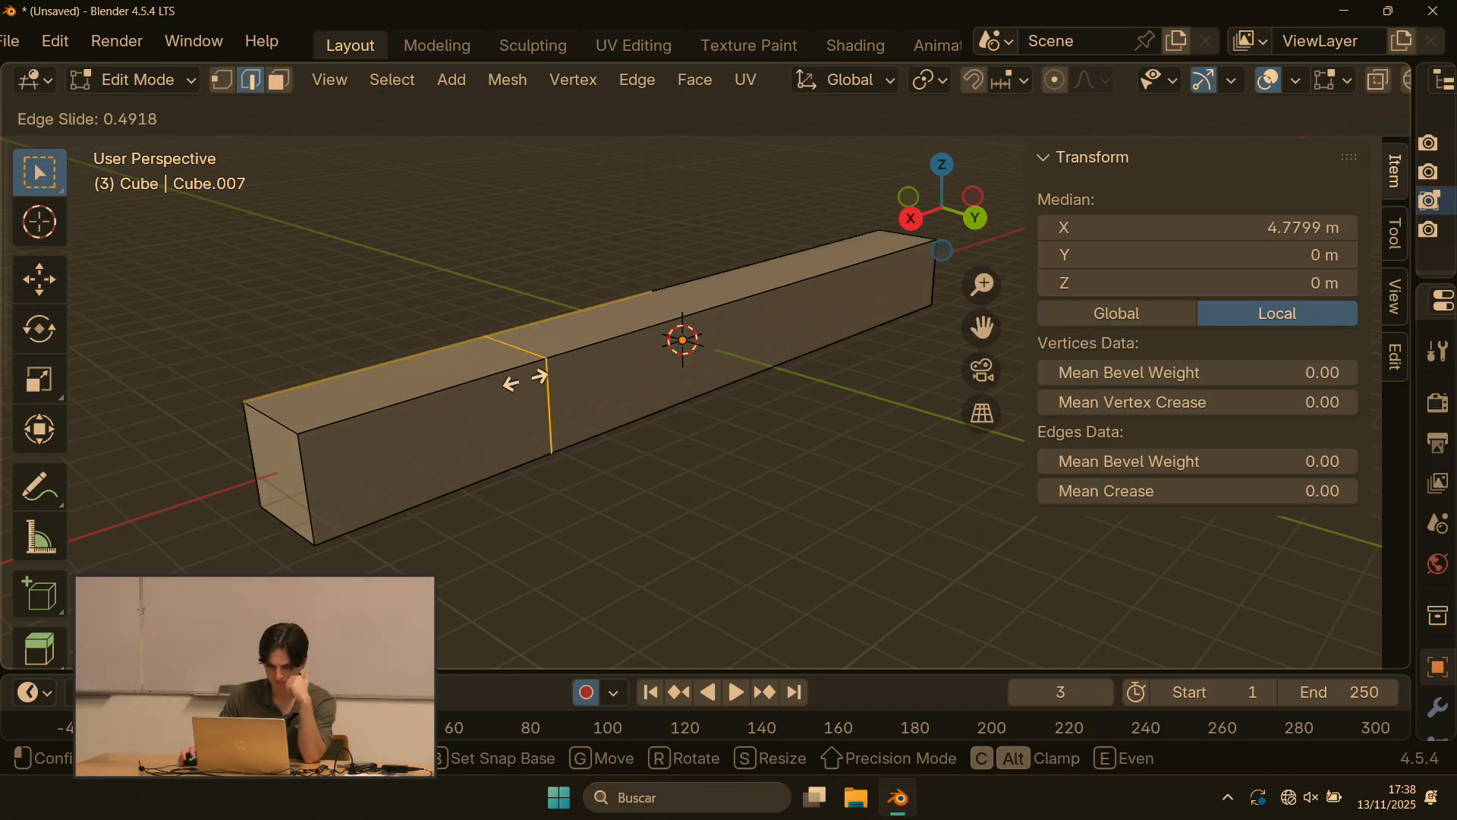
pyautogui.rightClick(573, 325)
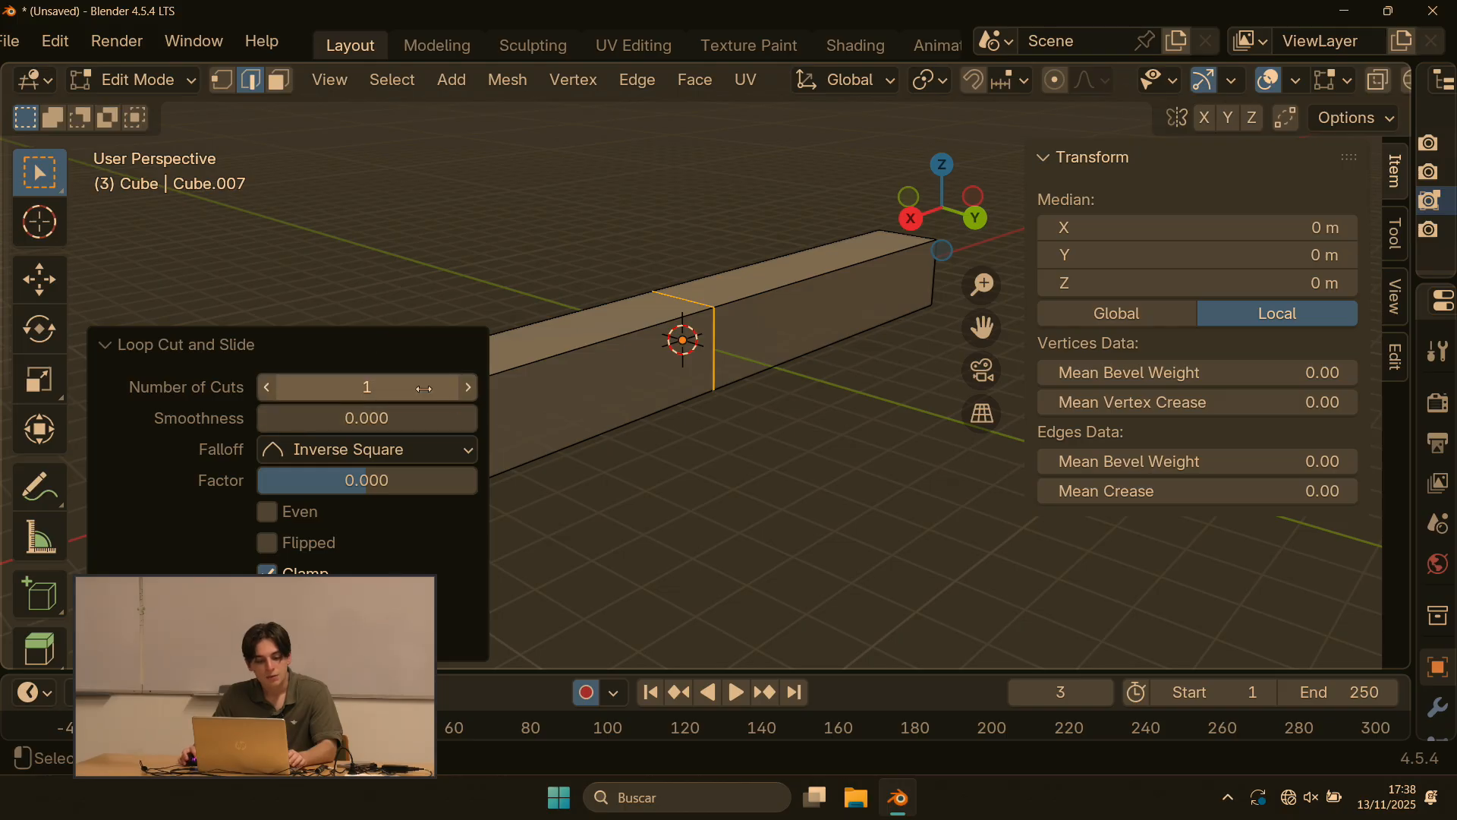
# Step: Try raising the number of loop cuts across the box's length, and undo the loop cut
pyautogui.click(470, 387)
pyautogui.click(469, 387)
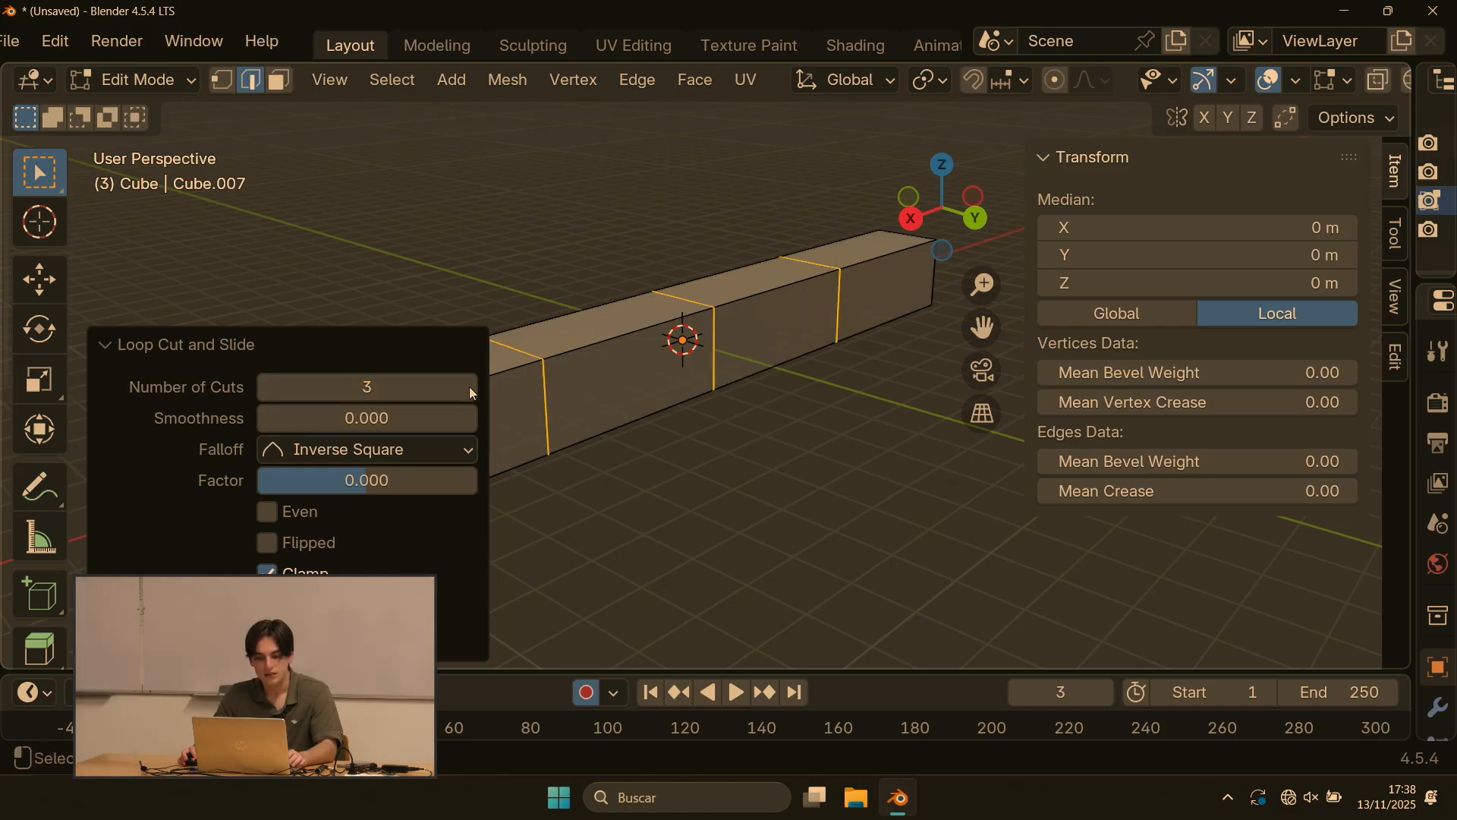
pyautogui.click(469, 388)
pyautogui.click(469, 387)
pyautogui.click(469, 387)
pyautogui.click(469, 387)
pyautogui.click(468, 388)
pyautogui.moveTo(668, 205); pyautogui.dragTo(612, 191, button='middle')
pyautogui.scroll(-3, 612, 191)
pyautogui.moveTo(576, 256); pyautogui.dragTo(592, 266, button='middle')
pyautogui.hotkey('ctrl', 'z')
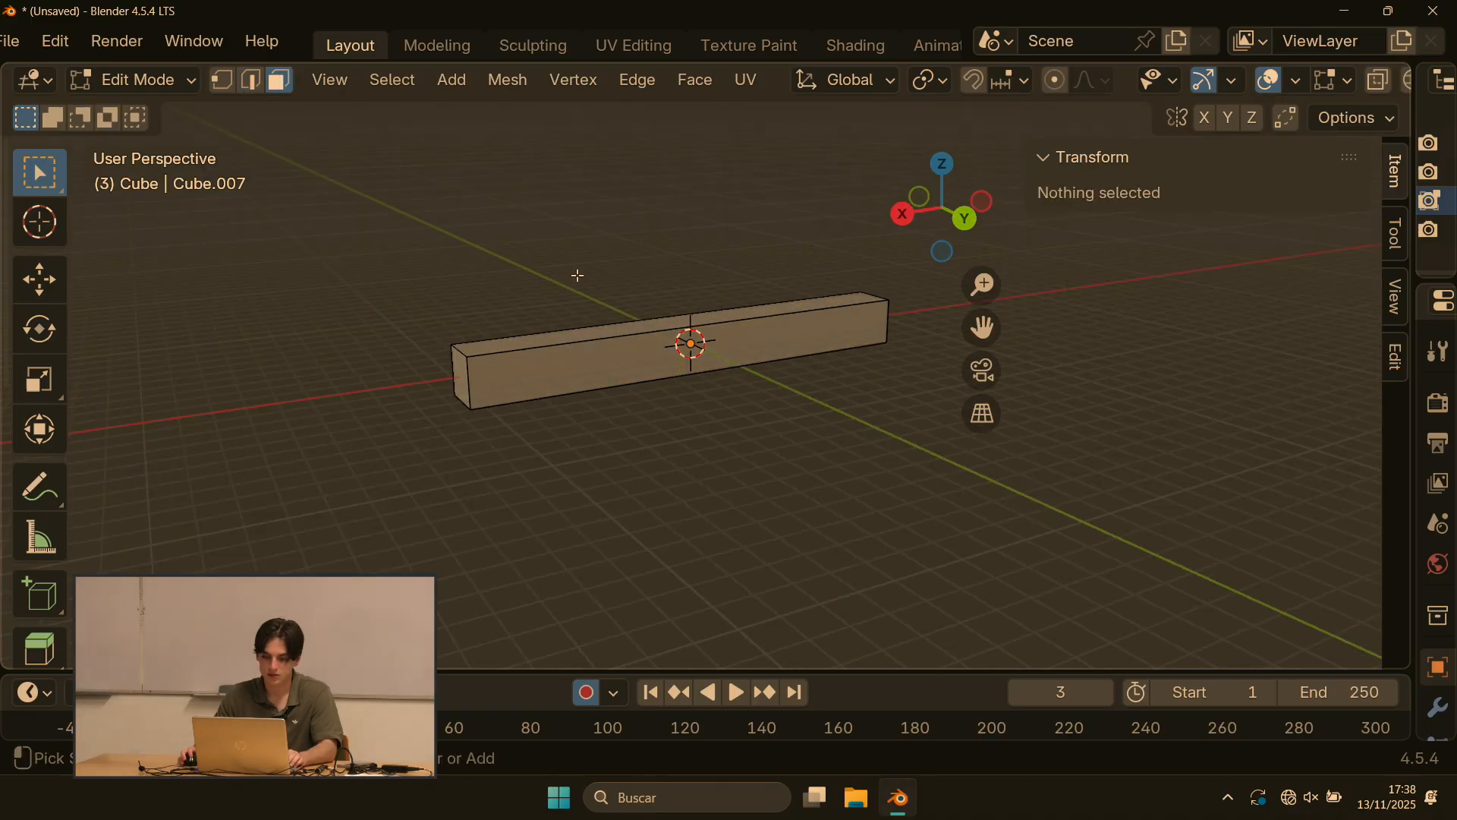
# Step: Add six evenly spaced loop cuts across the box's length, without sliding them
pyautogui.hotkey('ctrl', 'r')
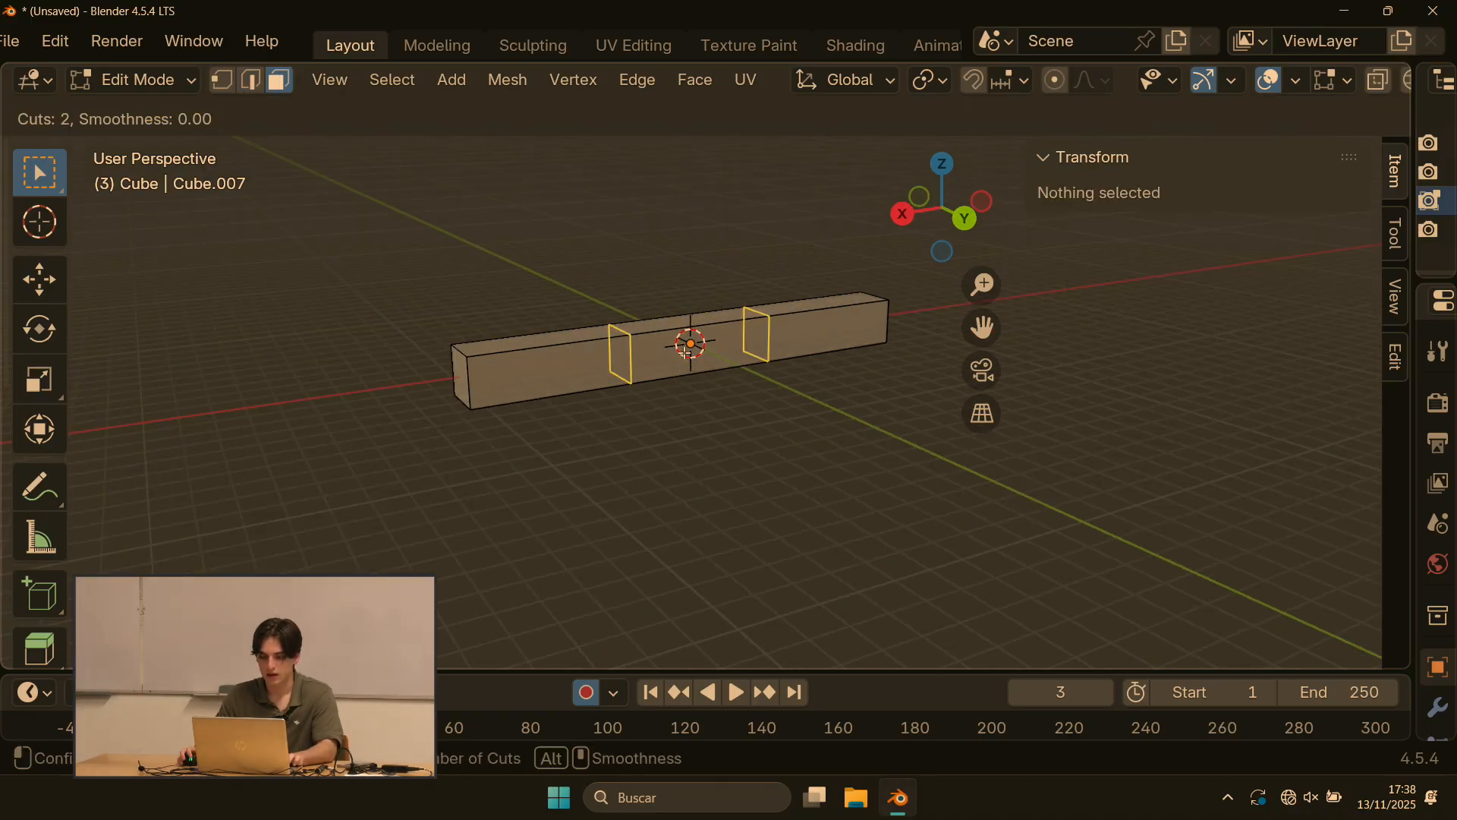
pyautogui.scroll(15, 687, 351)
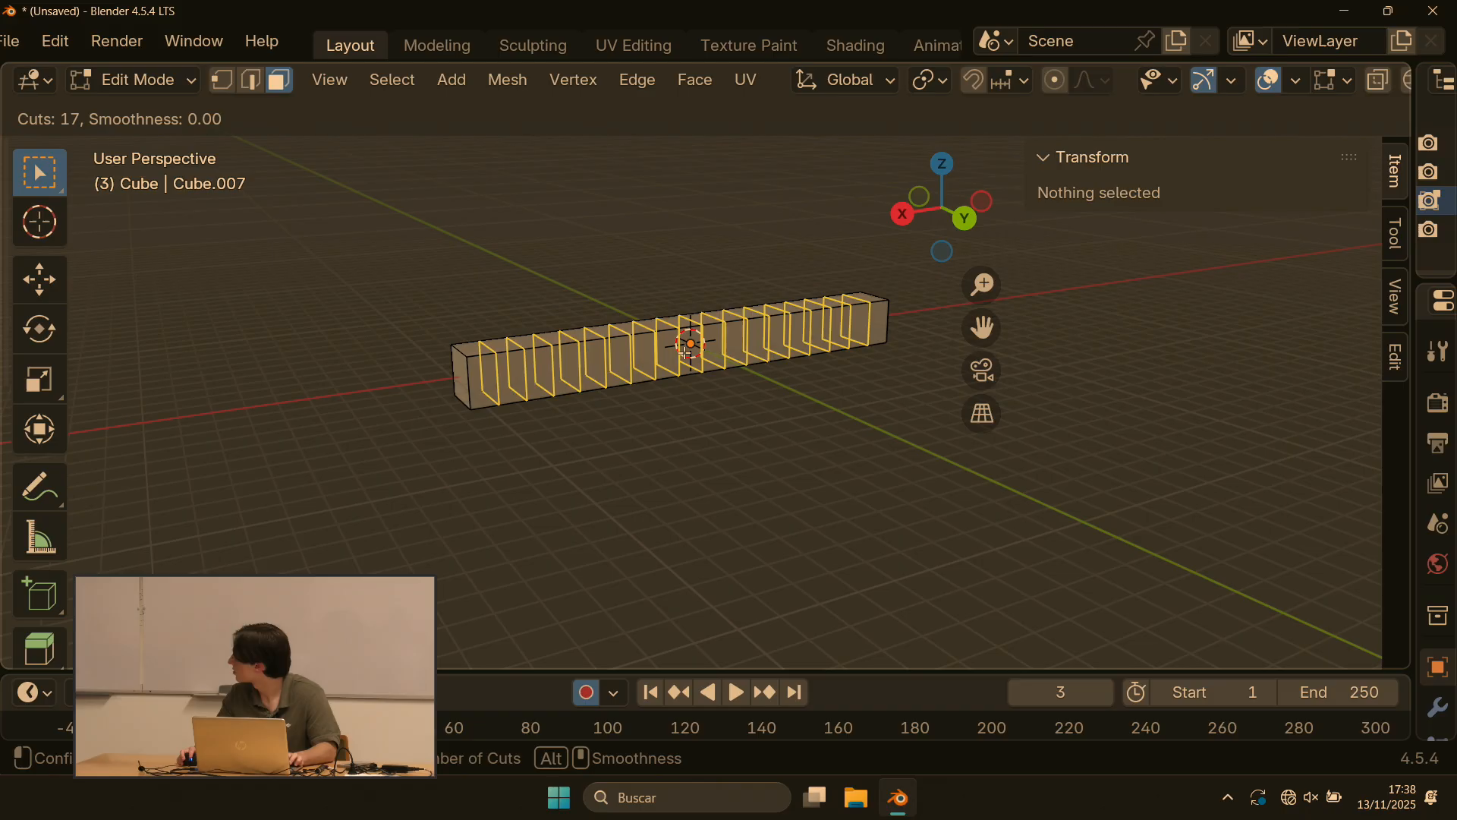
pyautogui.scroll(-15, 687, 351)
pyautogui.scroll(1, 691, 343)
pyautogui.click(689, 337)
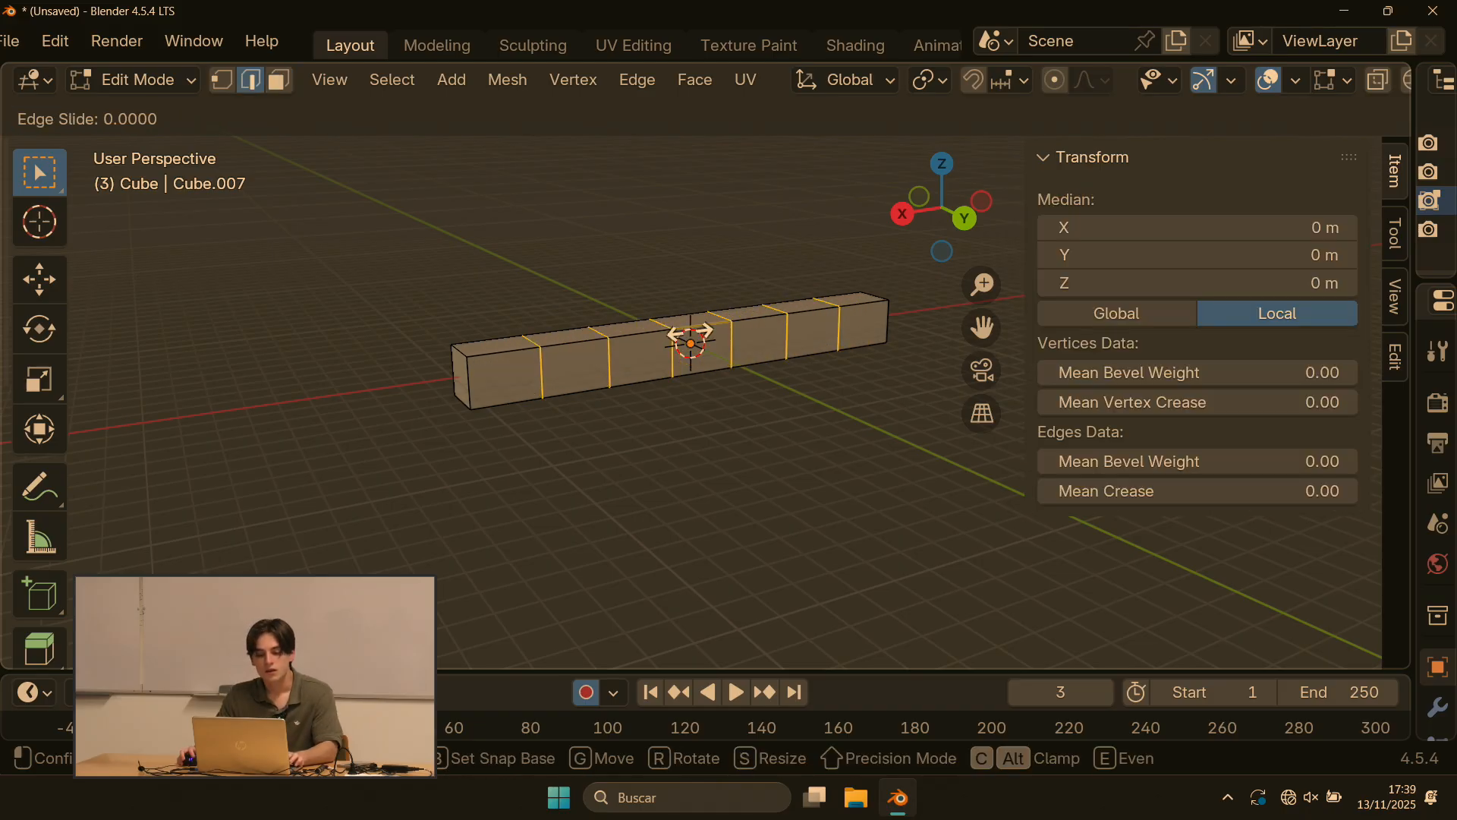
pyautogui.rightClick(654, 303)
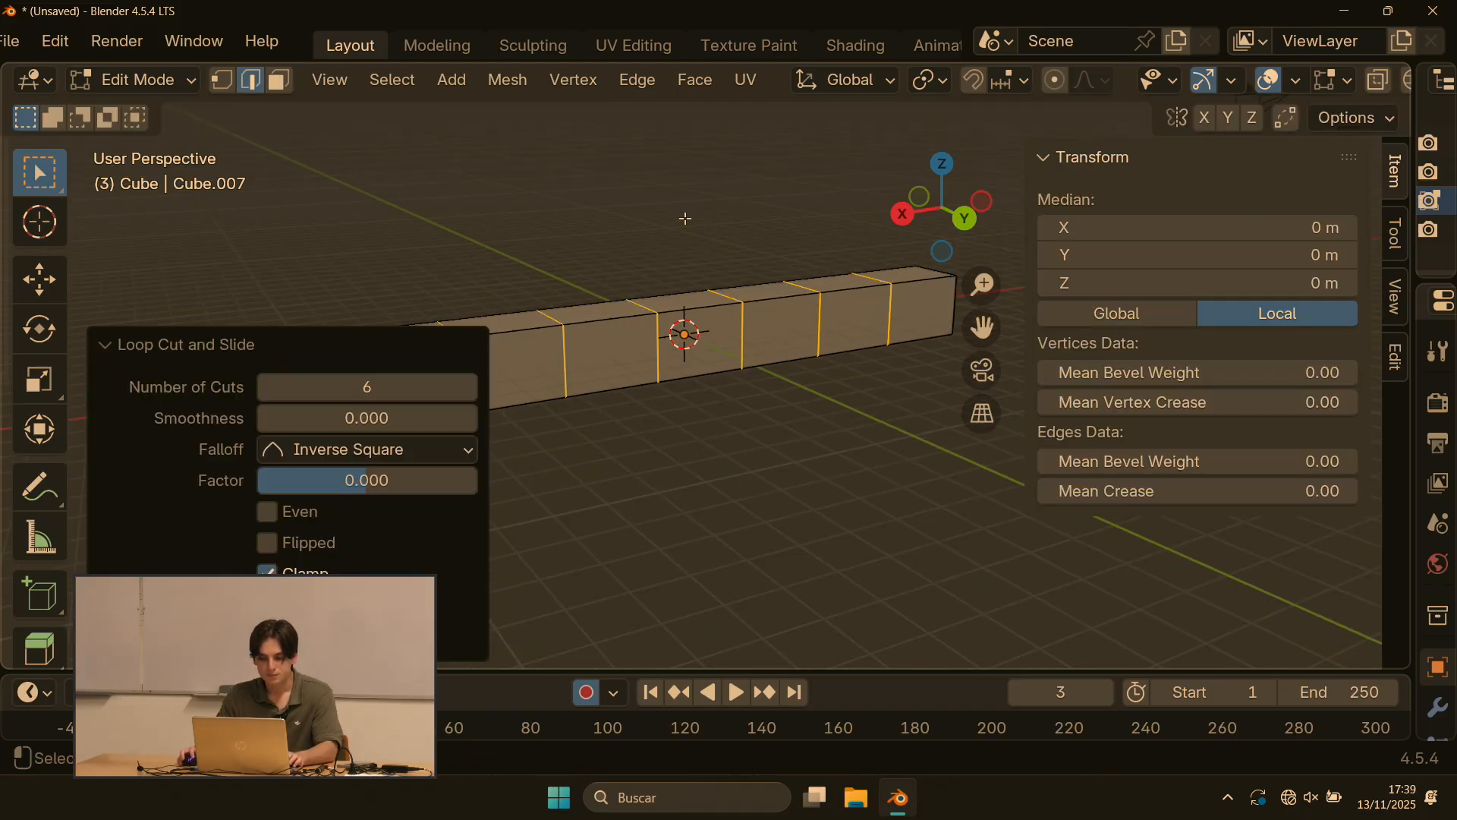
# Step: Clear the selection, switch to face selection mode, and select individual long-side faces of the box's segments one at a time
pyautogui.click(685, 219)
pyautogui.click(283, 81)
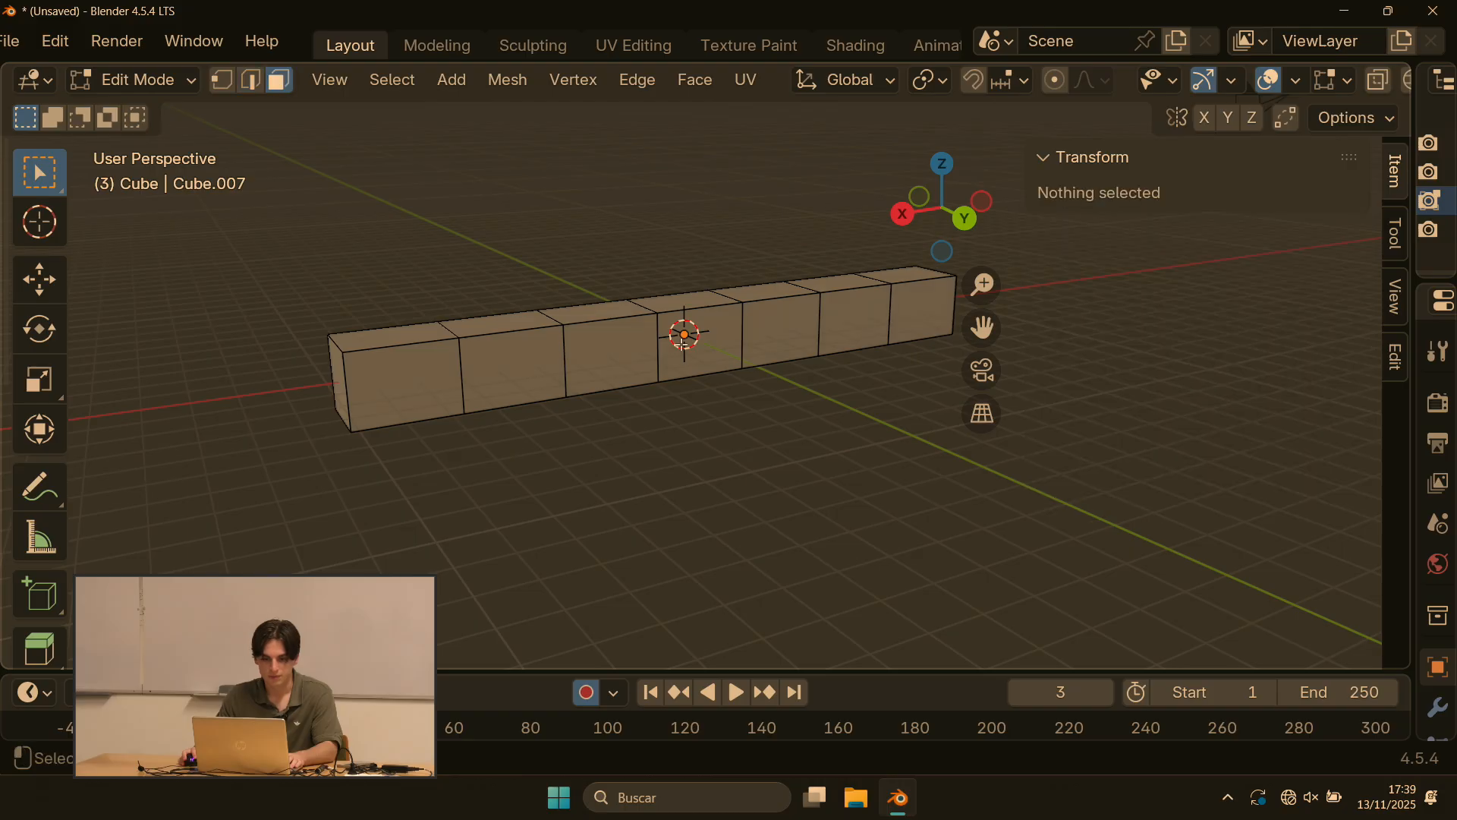
pyautogui.click(712, 336)
pyautogui.click(512, 363)
pyautogui.click(402, 380)
pyautogui.click(782, 330)
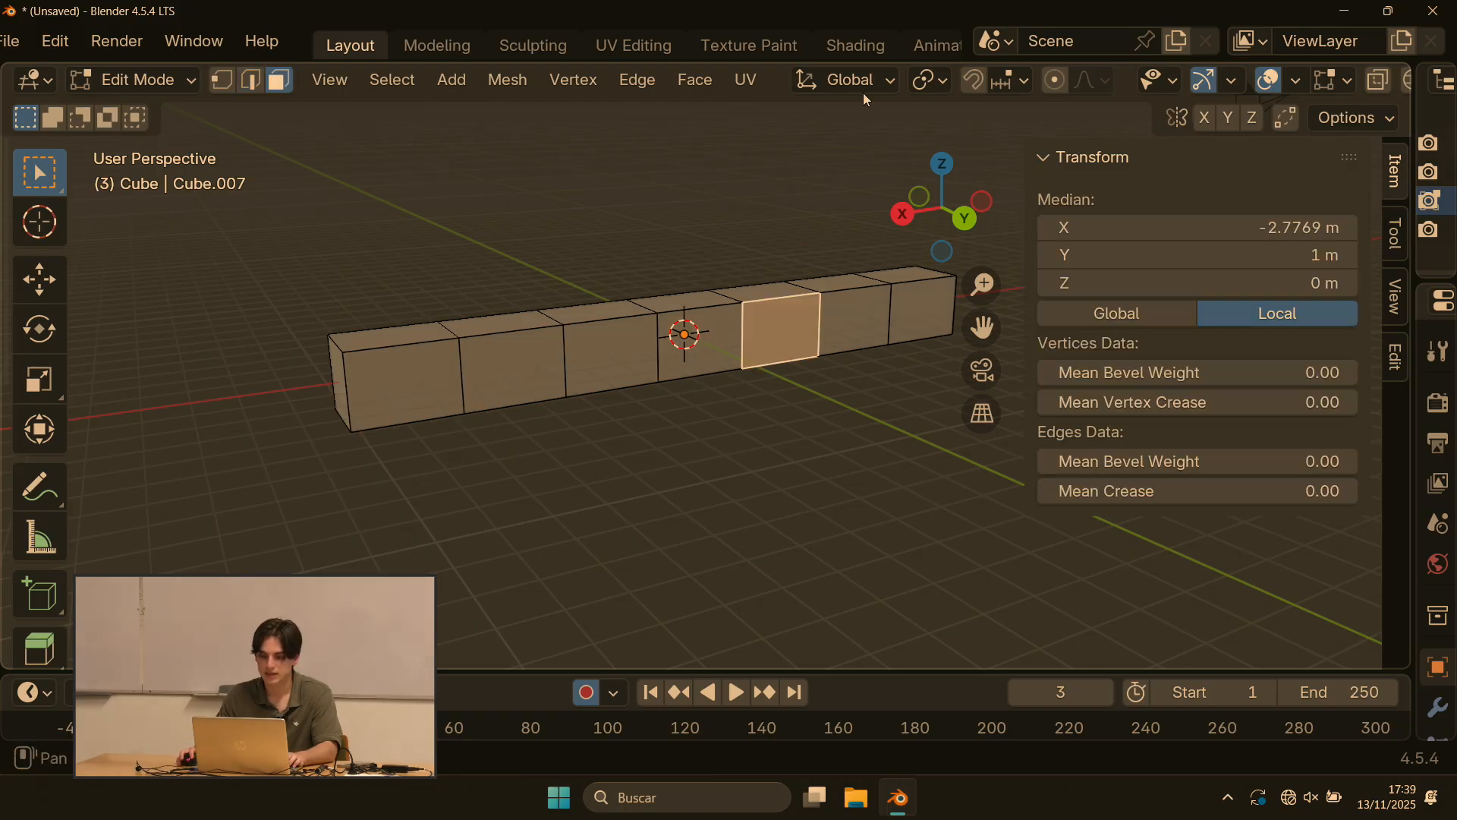
# Step: Turn on proportional editing and try moving the outer faces of the segment beside the middle one, cancelling the move
pyautogui.click(1071, 84)
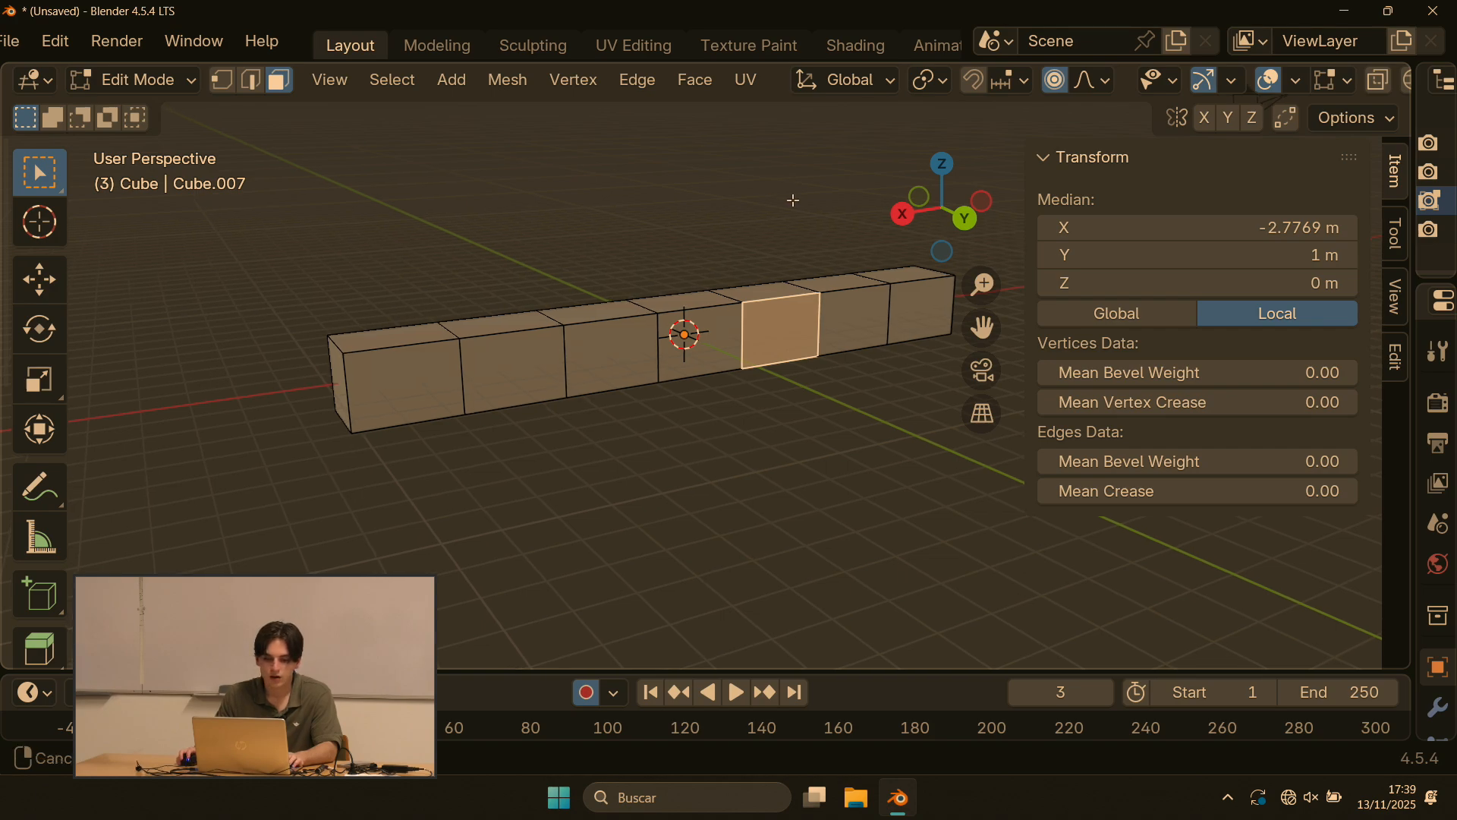
pyautogui.moveTo(485, 204); pyautogui.dragTo(811, 172, button='middle')
pyautogui.click(813, 265)
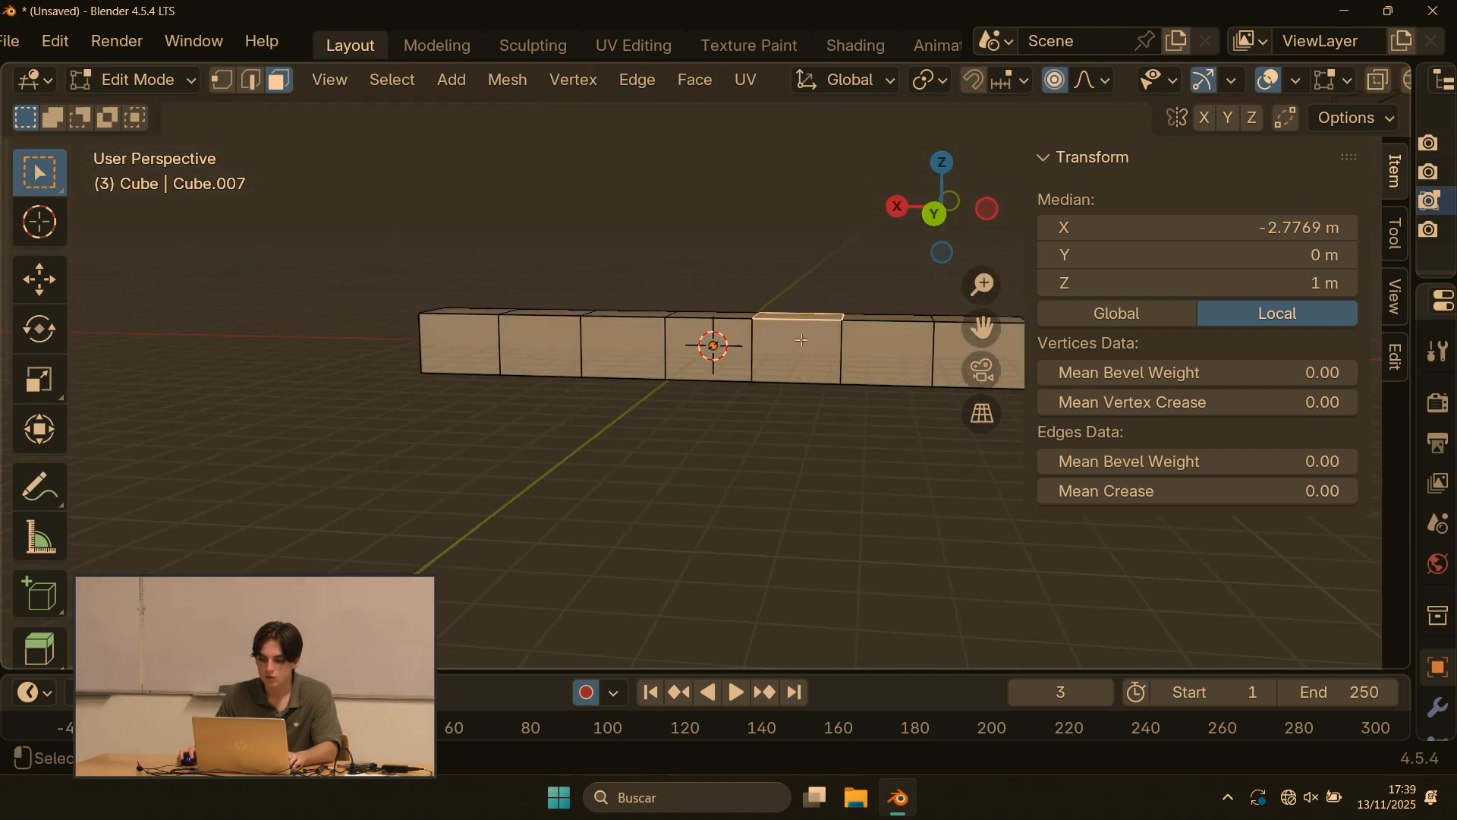
pyautogui.keyDown('shift'); pyautogui.click(811, 364); pyautogui.keyUp('shift')
pyautogui.moveTo(826, 413); pyautogui.dragTo(822, 167, button='middle')
pyautogui.keyDown('shift'); pyautogui.click(792, 533); pyautogui.keyUp('shift')
pyautogui.moveTo(792, 533); pyautogui.dragTo(743, 379, button='middle')
pyautogui.moveTo(881, 551); pyautogui.dragTo(909, 435, button='middle')
pyautogui.press('g')
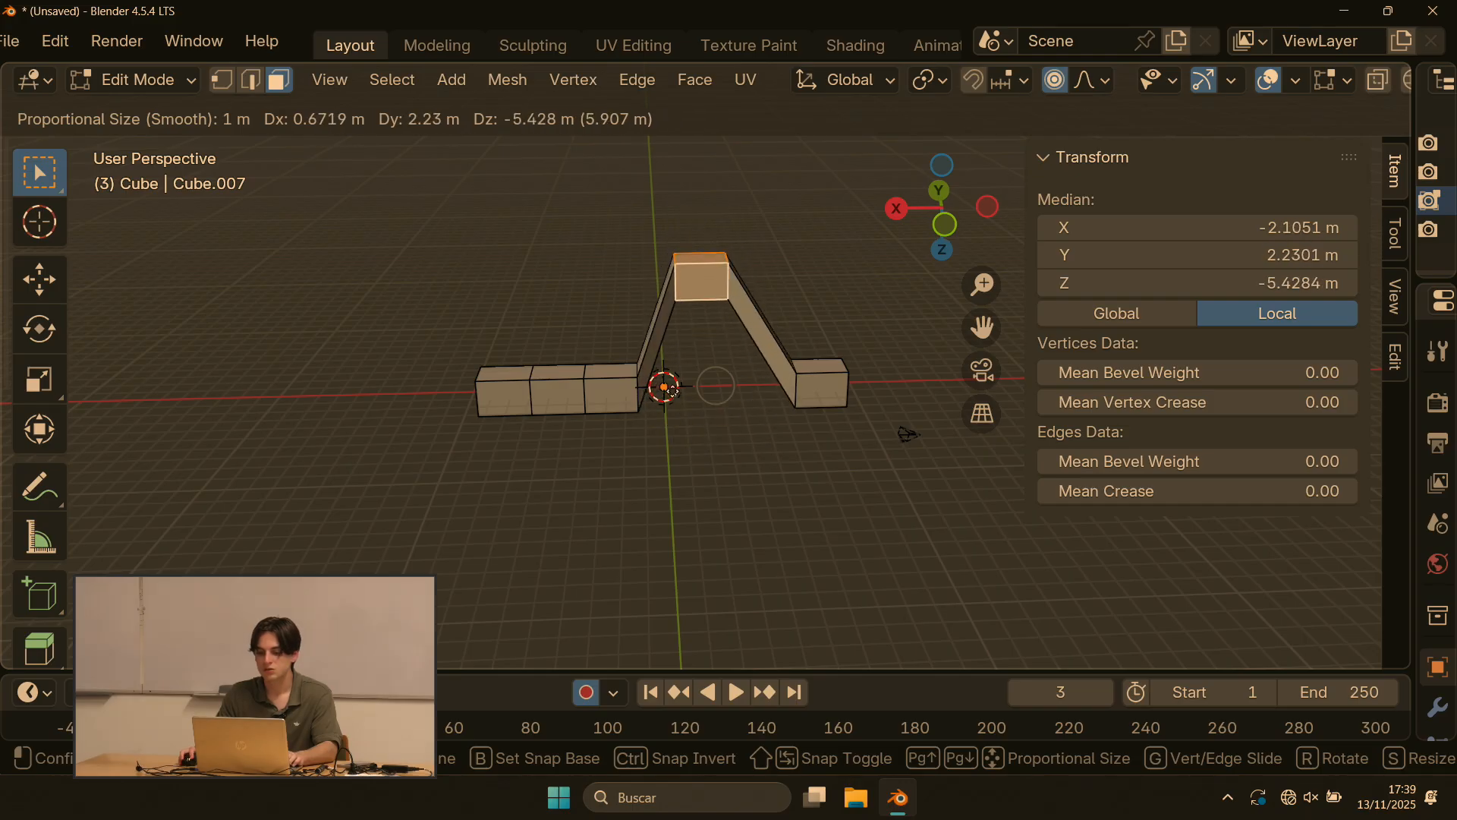
pyautogui.rightClick(686, 412)
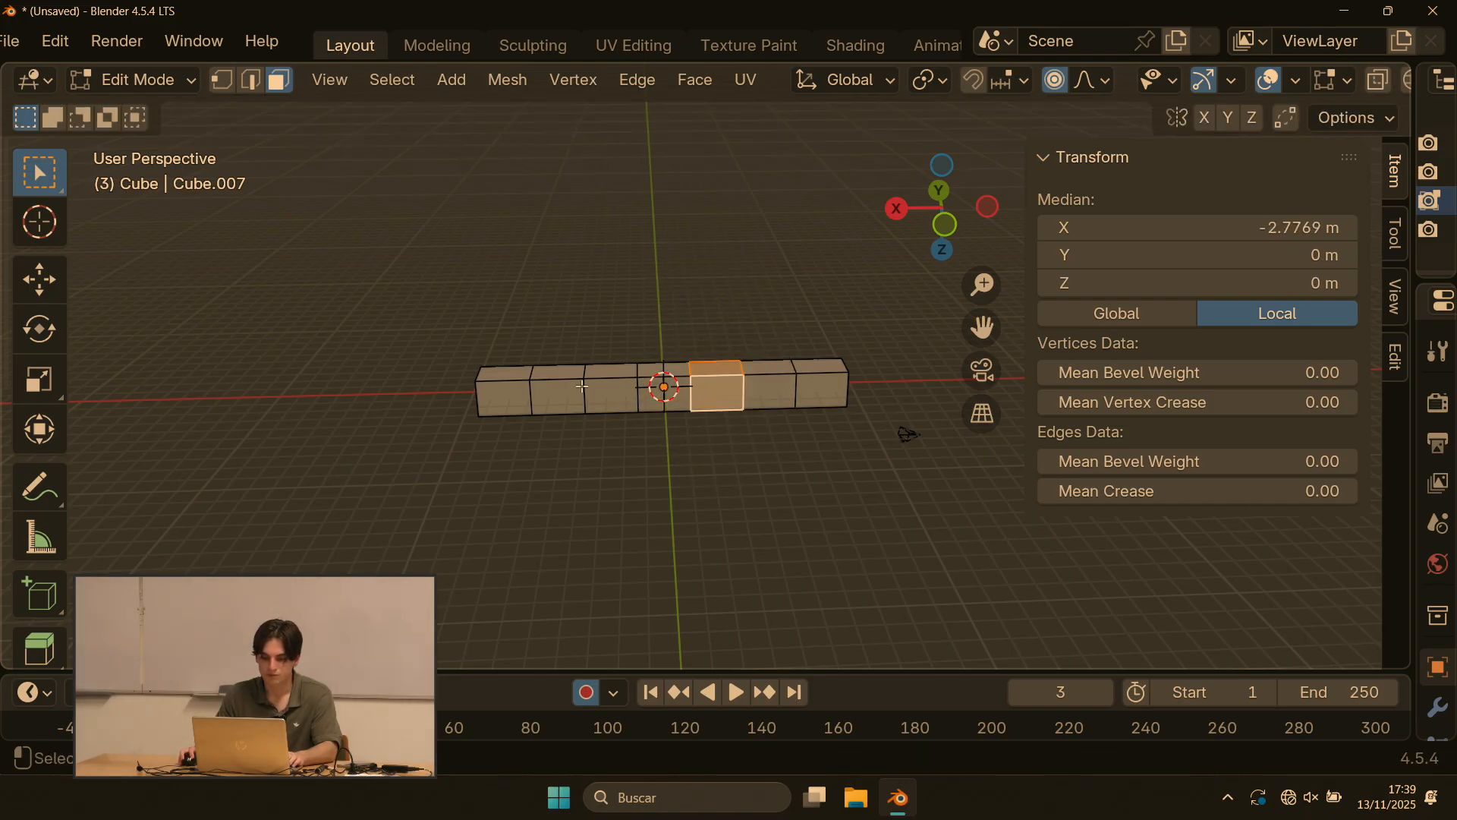
# Step: Select the faces of the three middle segments and try moving them with proportional editing, cancelling the move
pyautogui.scroll(2, 617, 392)
pyautogui.moveTo(534, 317); pyautogui.dragTo(721, 543)
pyautogui.moveTo(739, 488); pyautogui.dragTo(722, 468, button='middle')
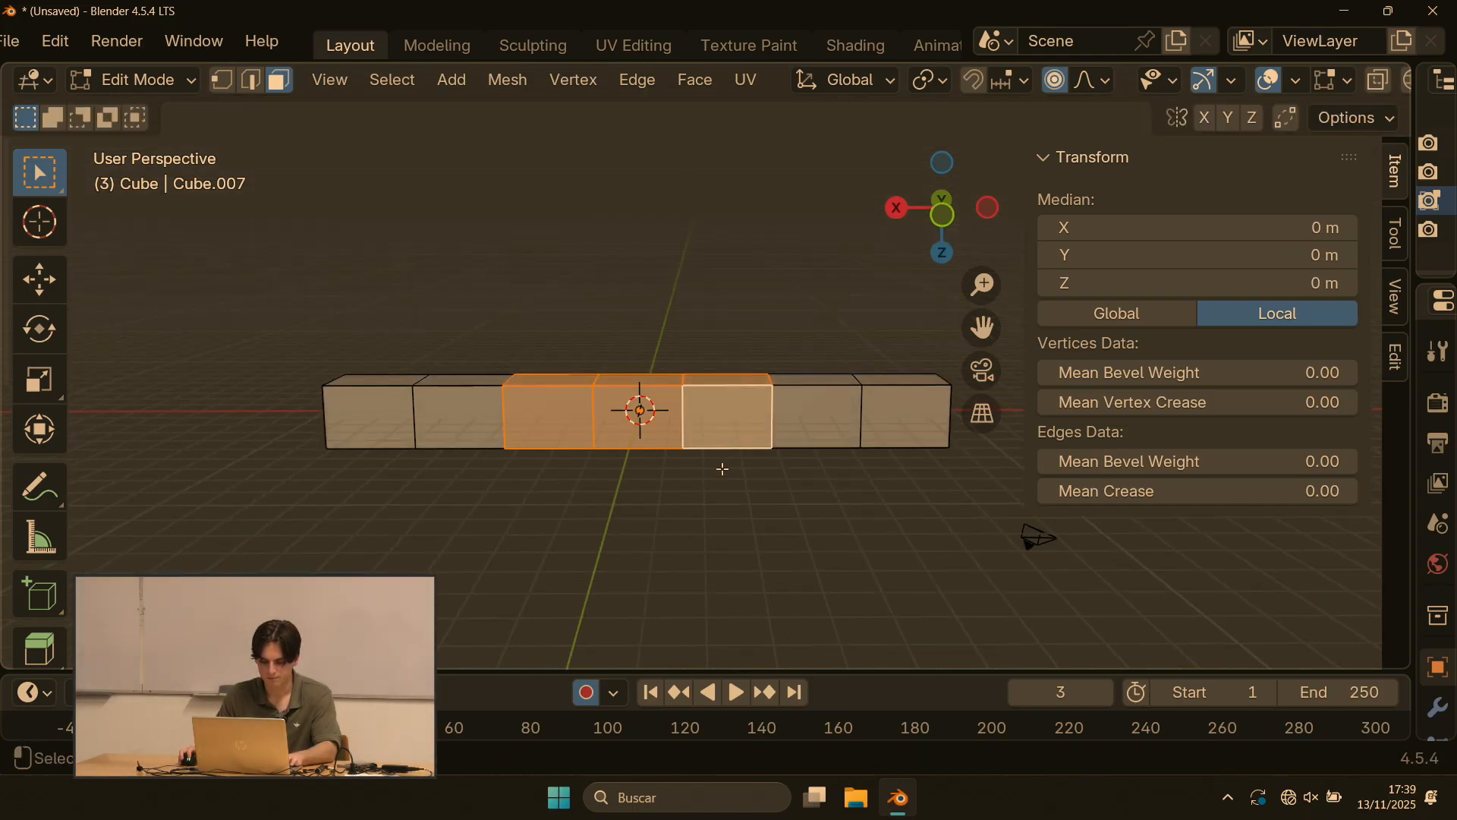
pyautogui.press('g')
pyautogui.rightClick(759, 404)
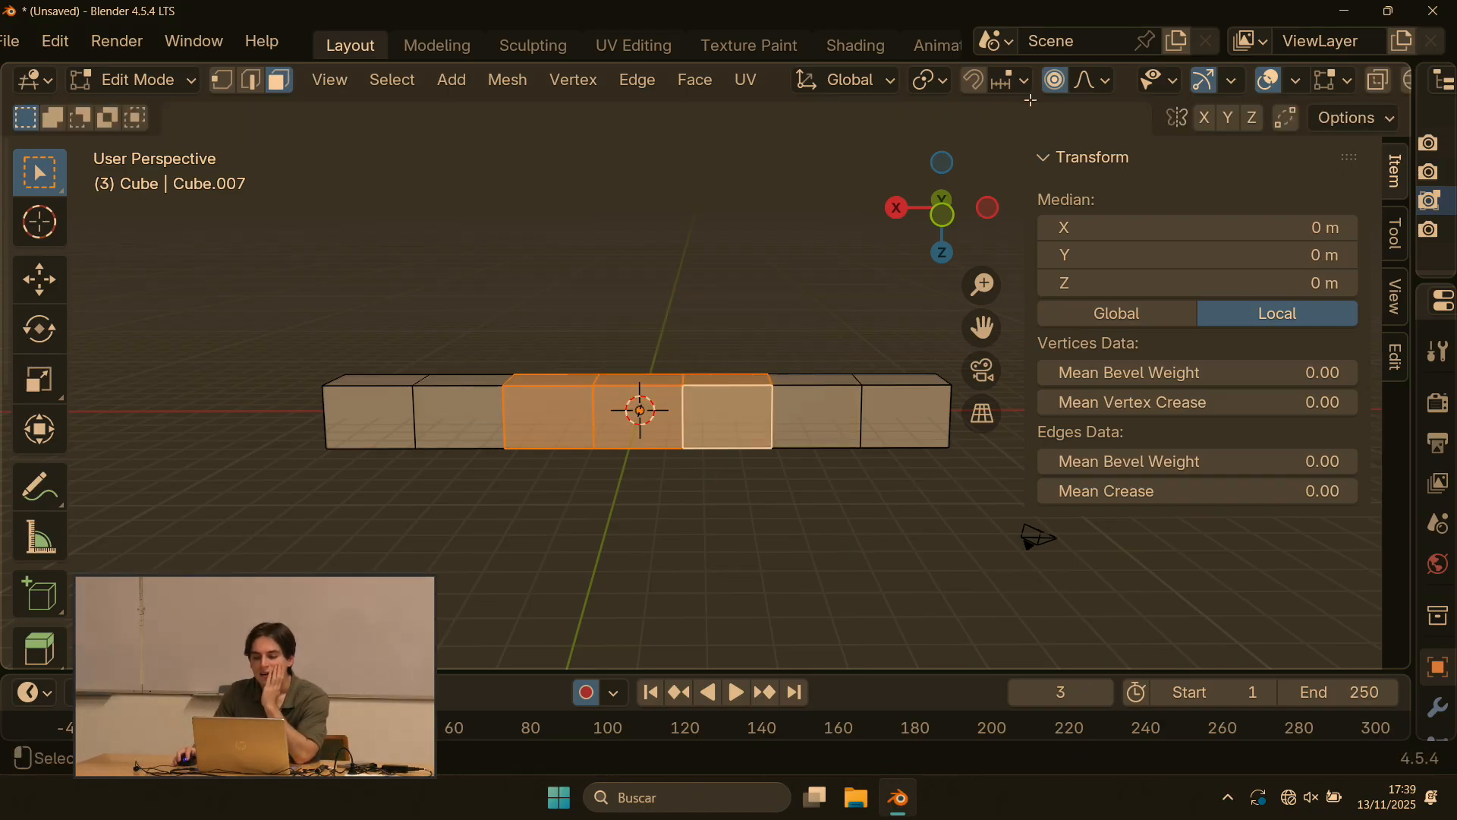
# Step: Try moving the entire mesh with snapping on instead of proportional editing, cancel the move, and turn snapping off
pyautogui.click(715, 293)
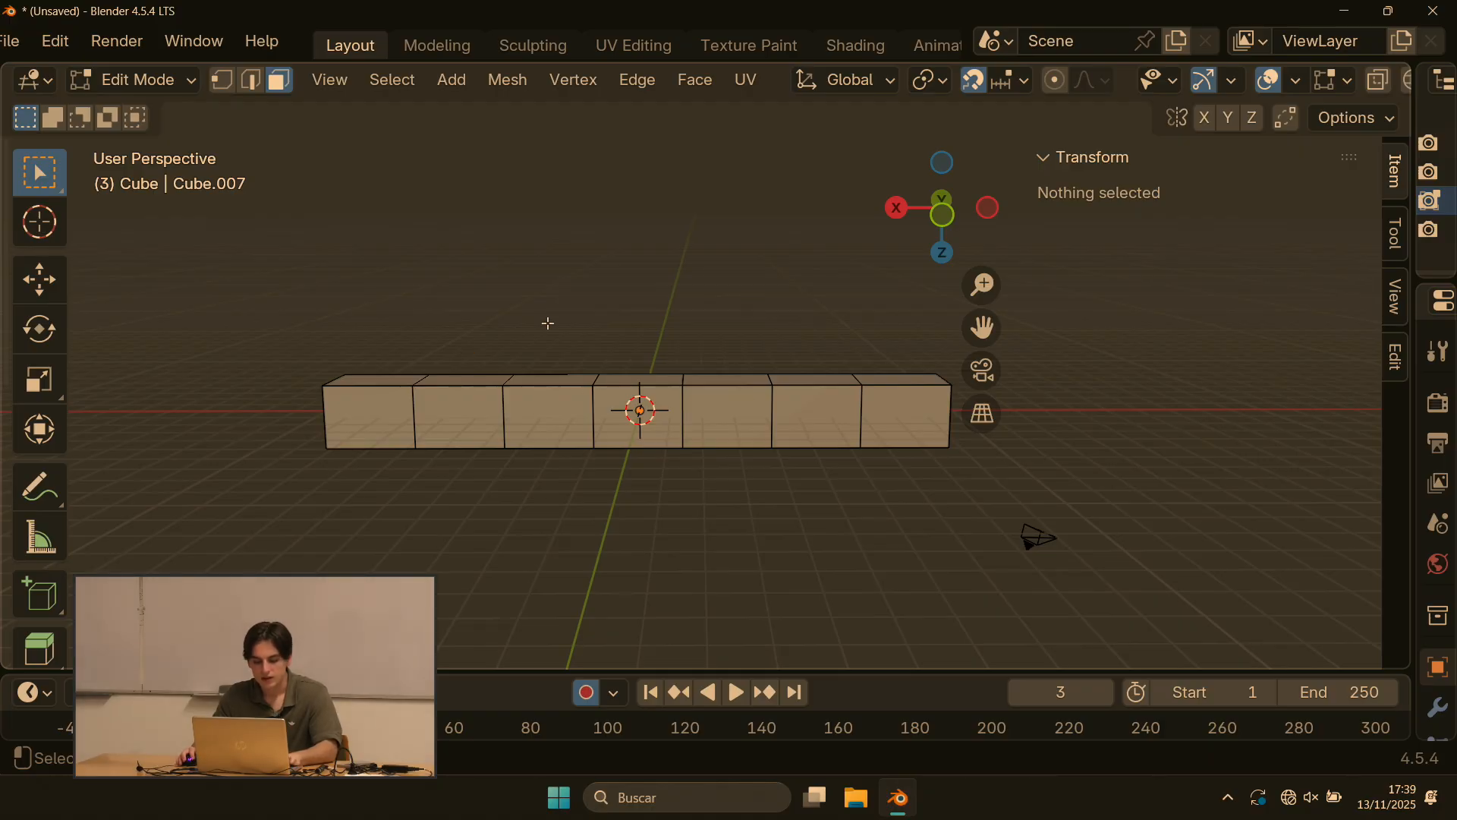
pyautogui.press('a')
pyautogui.press('g')
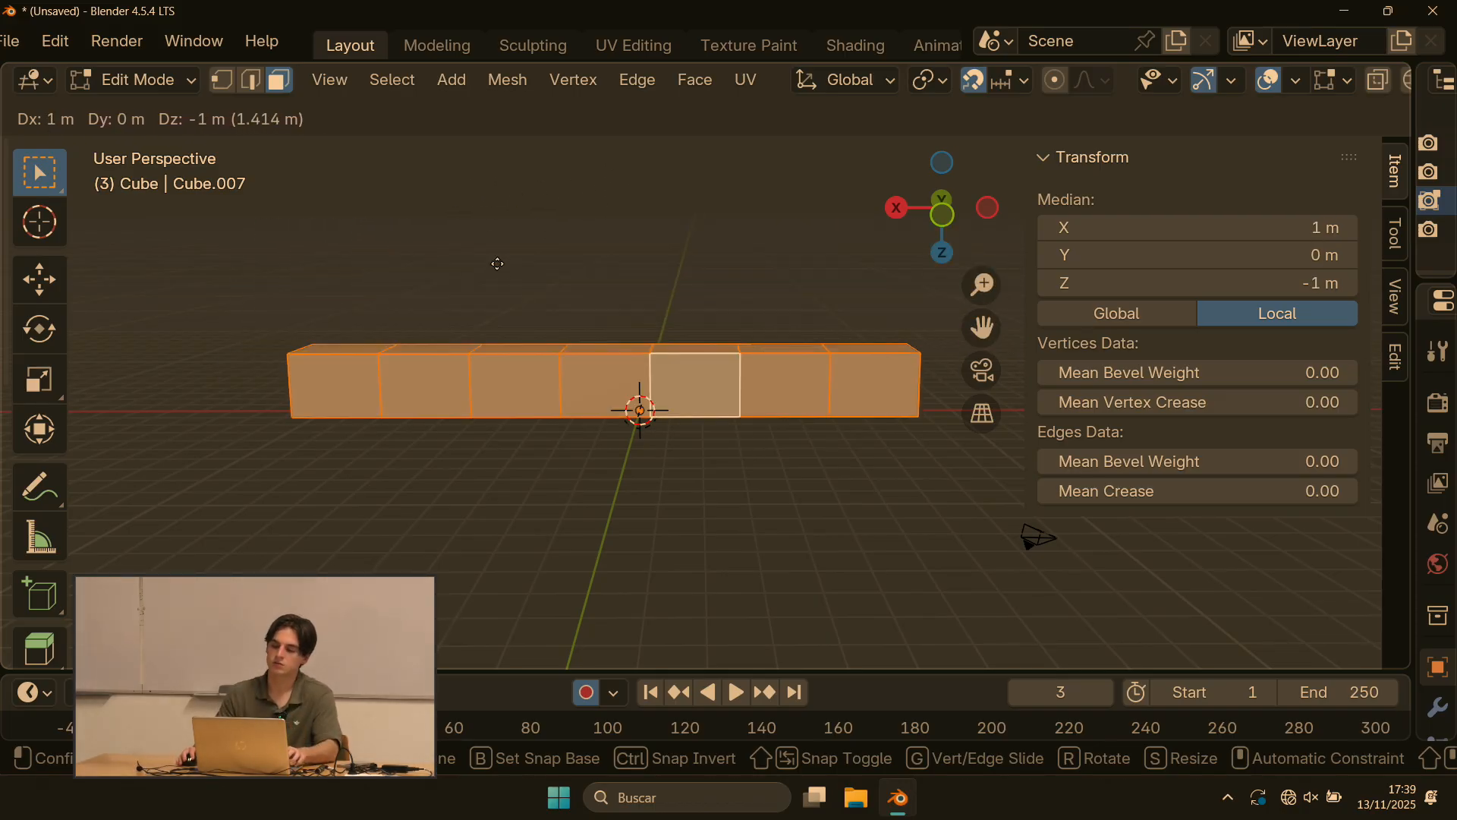
pyautogui.click(985, 91)
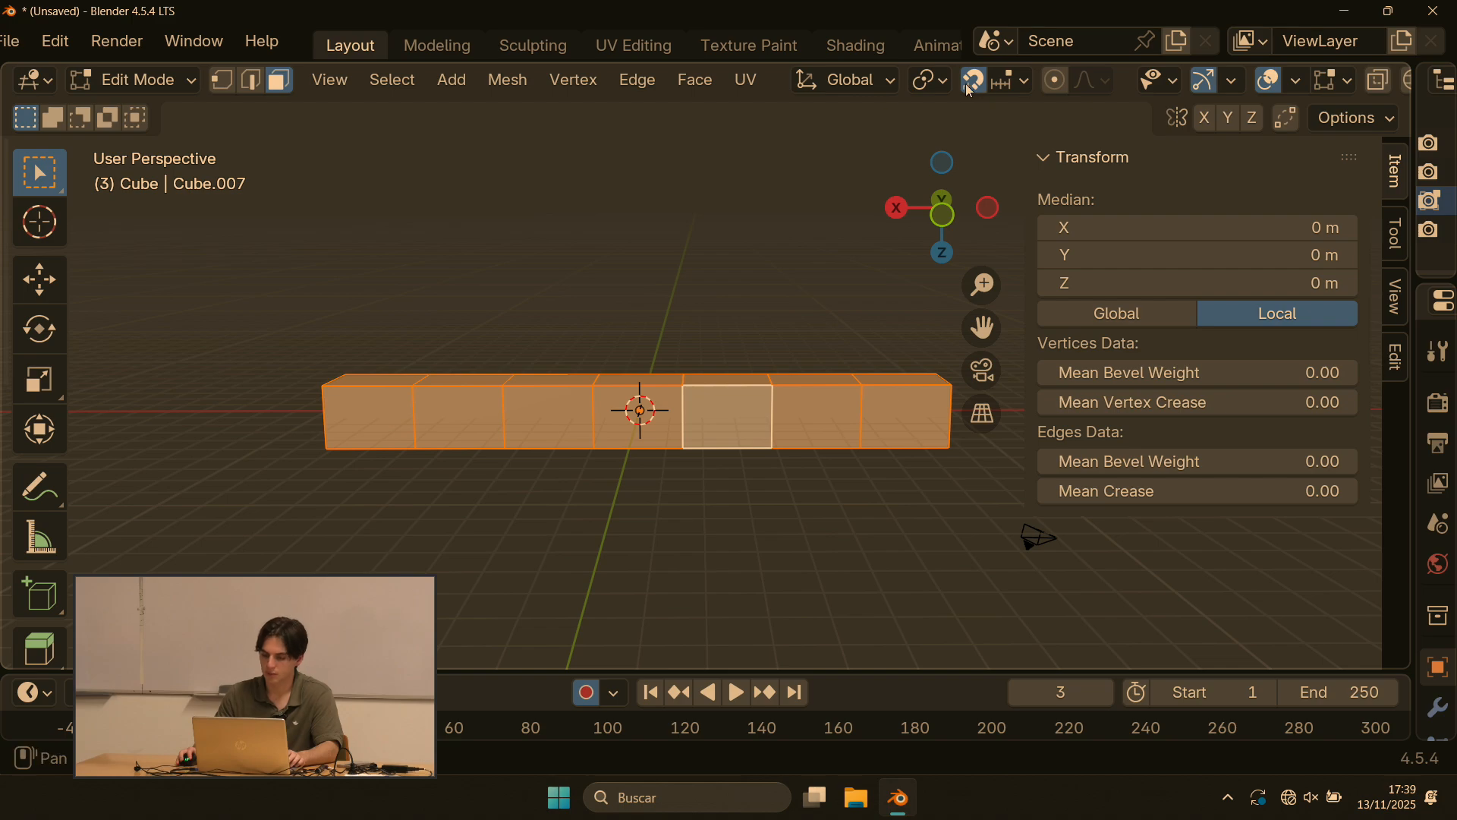
pyautogui.click(975, 85)
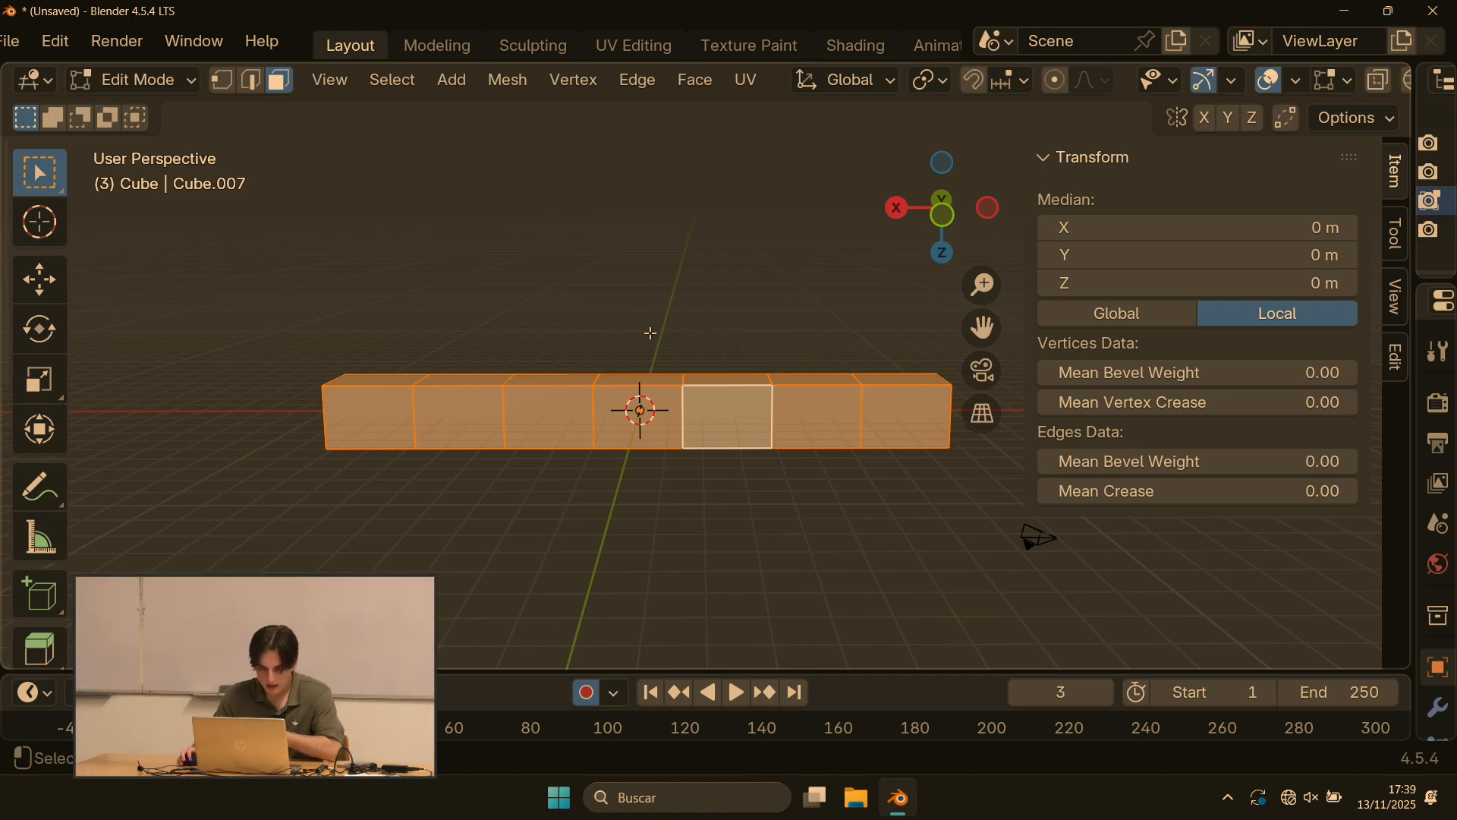
# Step: Clear the selection, pick one long-side face of the box, and extend the selection to all linked geometry
pyautogui.scroll(-2, 649, 325)
pyautogui.click(617, 282)
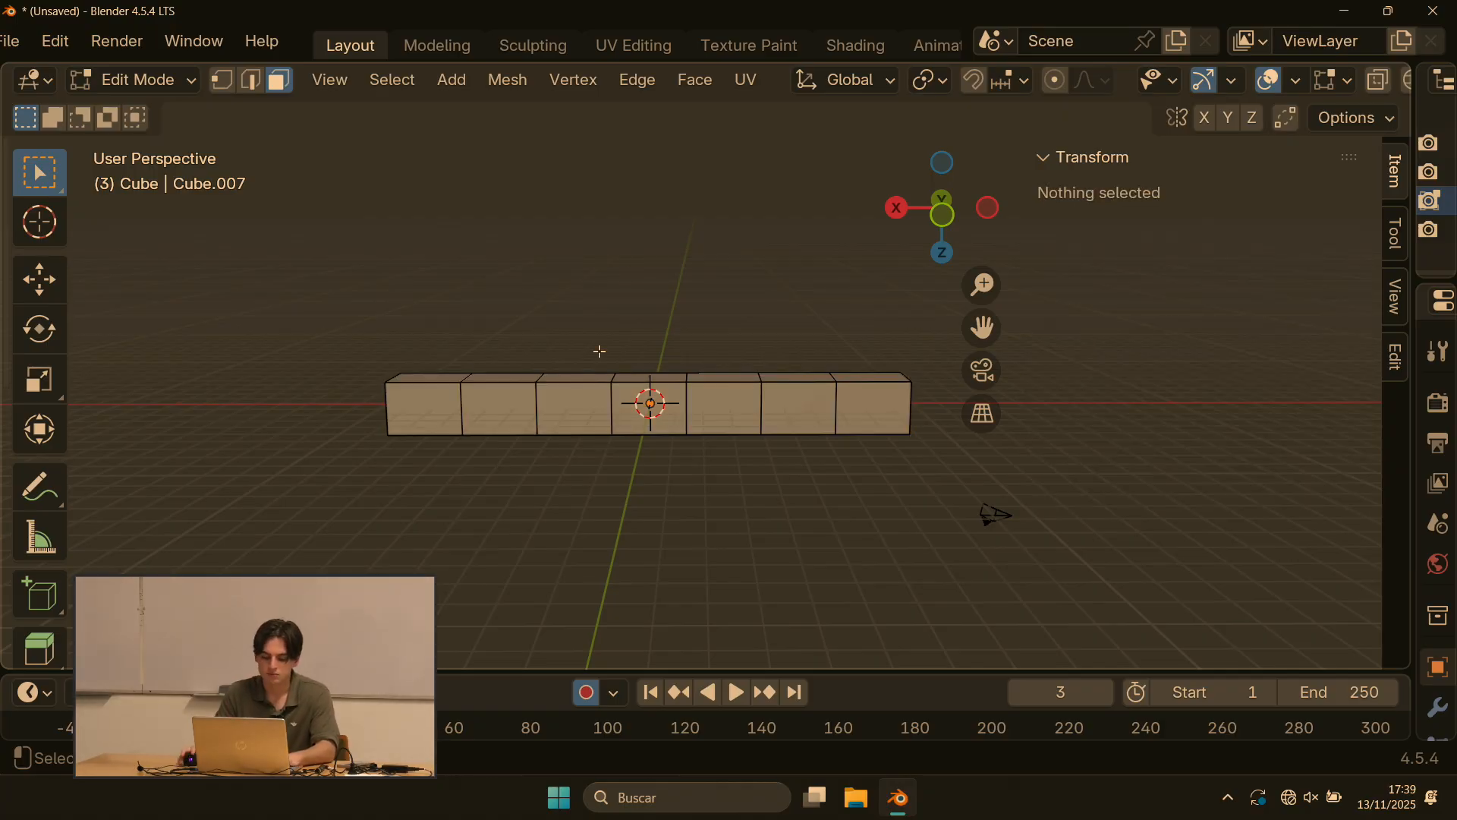
pyautogui.click(723, 398)
pyautogui.hotkey('ctrl', 'l')
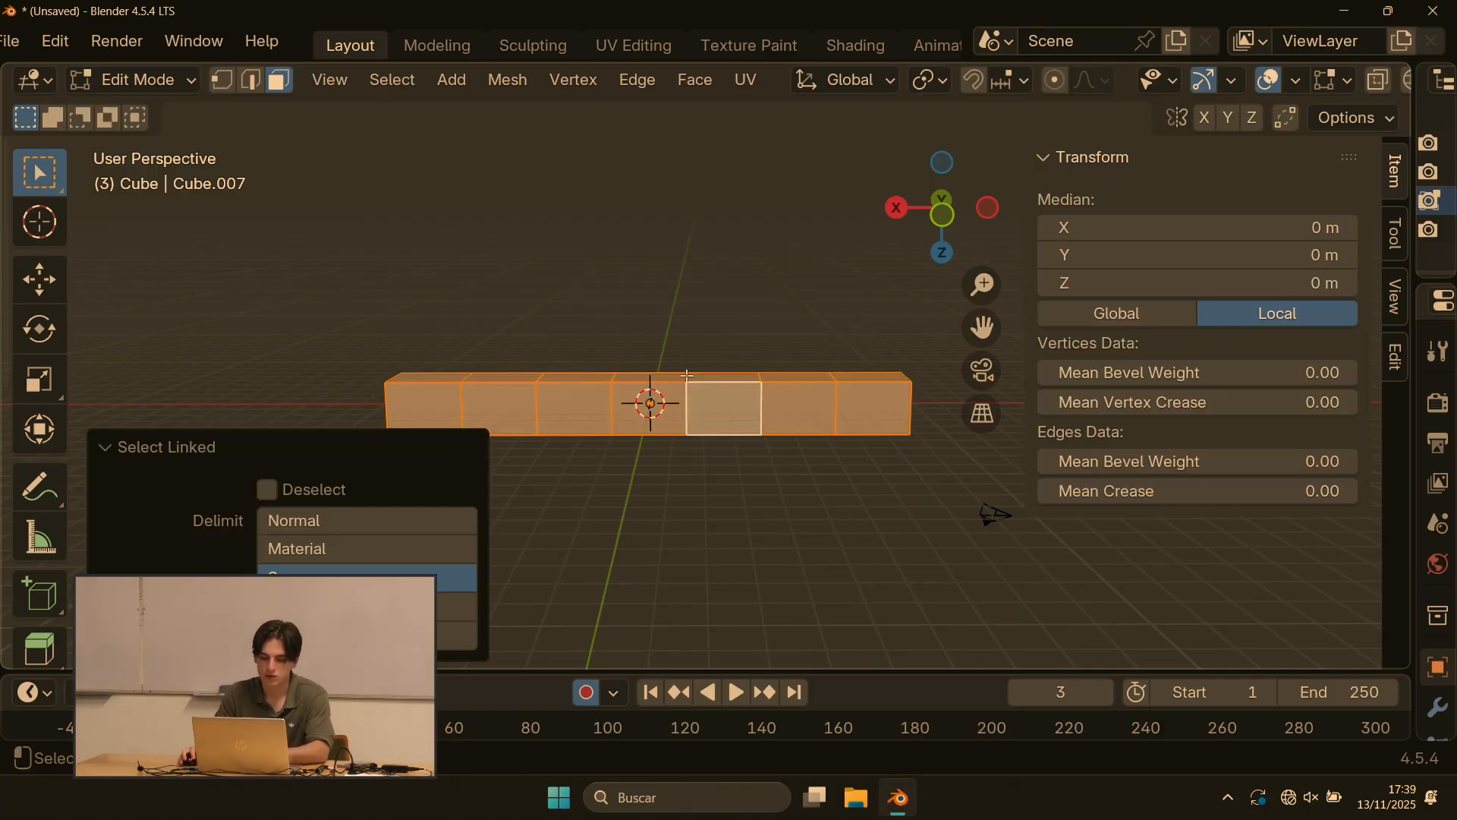
pyautogui.moveTo(635, 335); pyautogui.dragTo(587, 316, button='middle')
pyautogui.scroll(2, 696, 345)
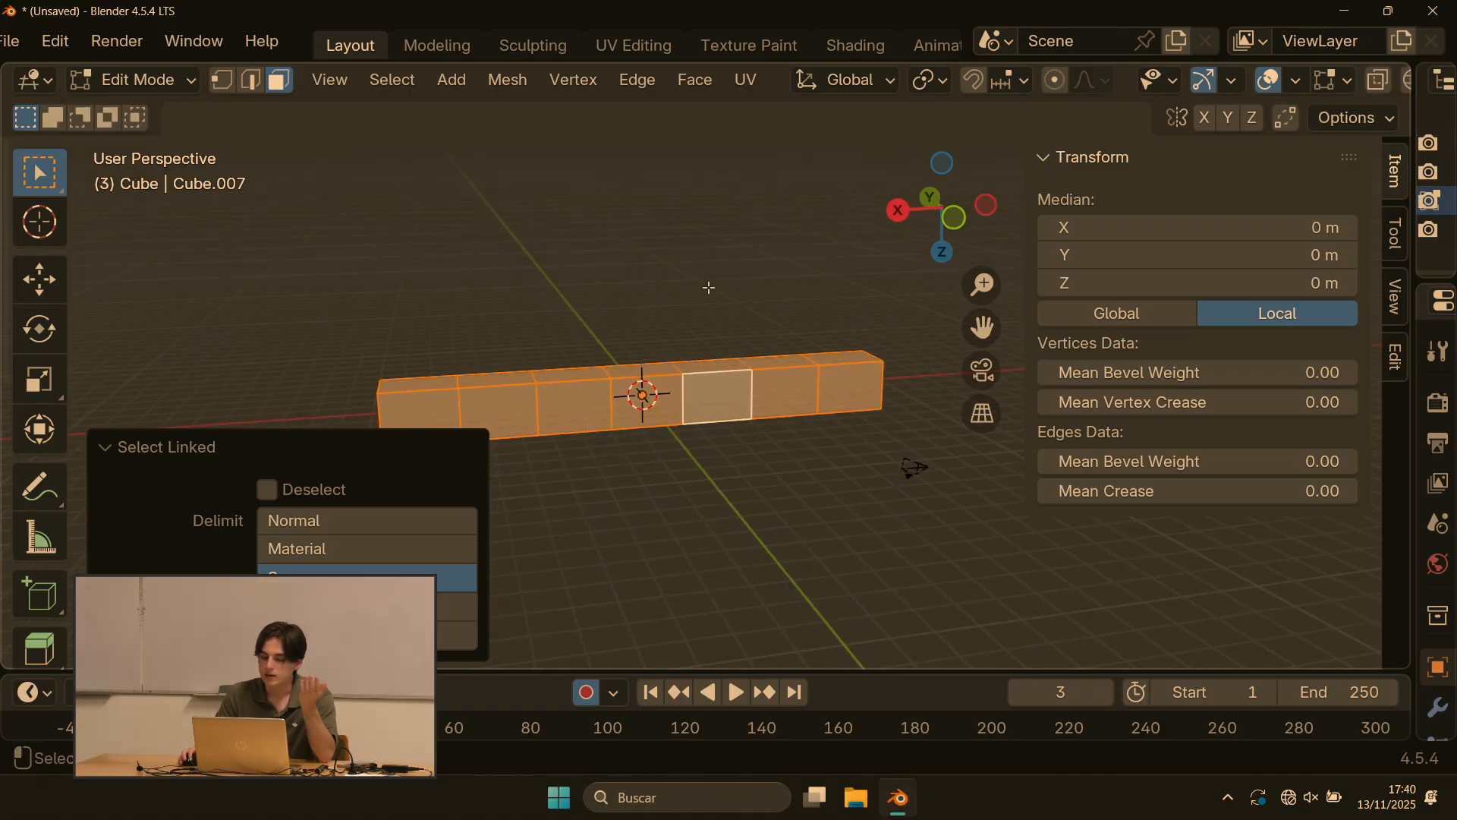
pyautogui.scroll(-1, 706, 287)
pyautogui.moveTo(770, 312); pyautogui.dragTo(702, 332, button='middle')
# Step: Leave Edit Mode and select the segmented box as an object
pyautogui.press('Tab')
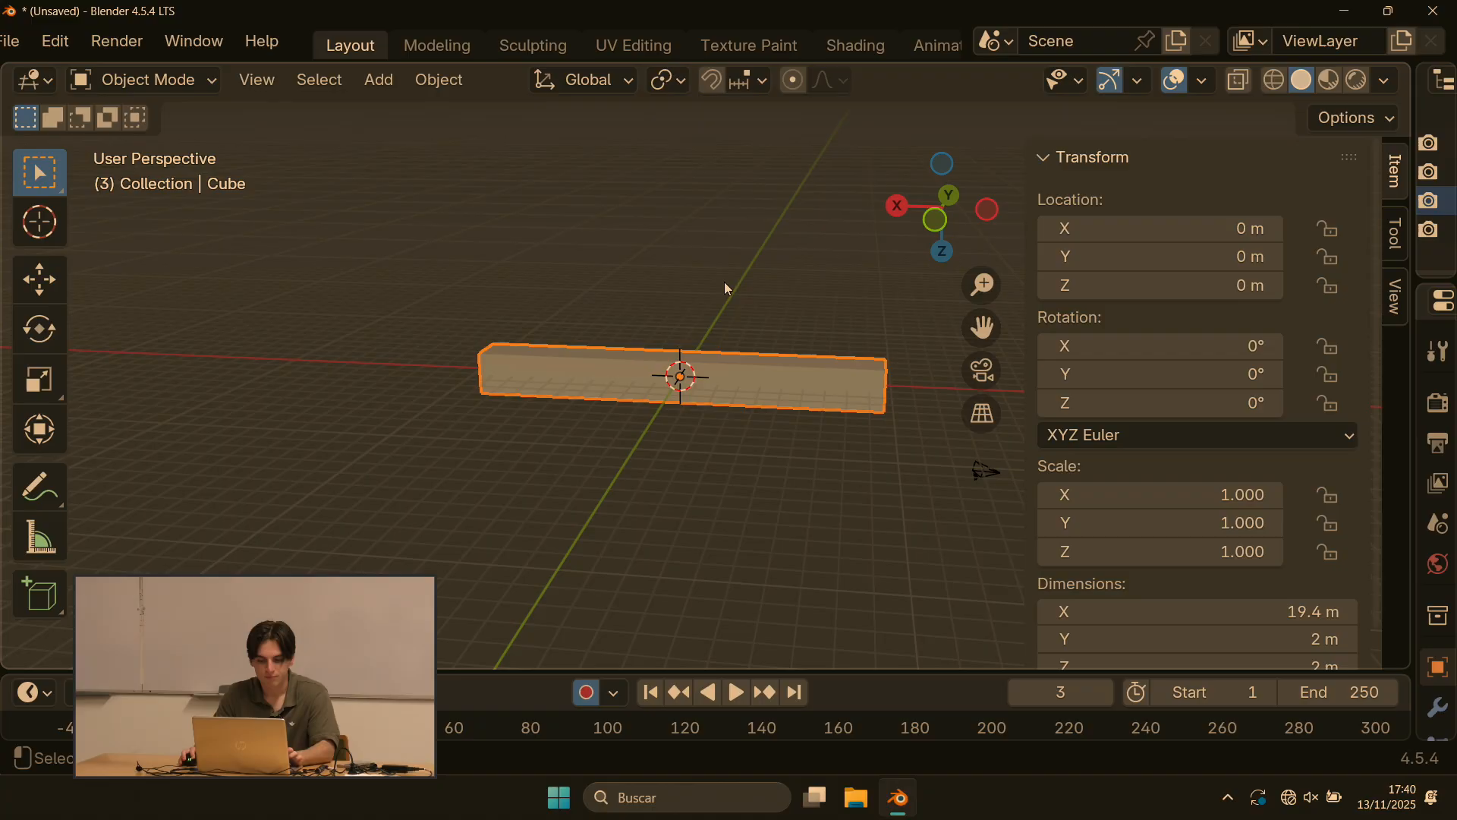
pyautogui.click(729, 280)
pyautogui.click(793, 372)
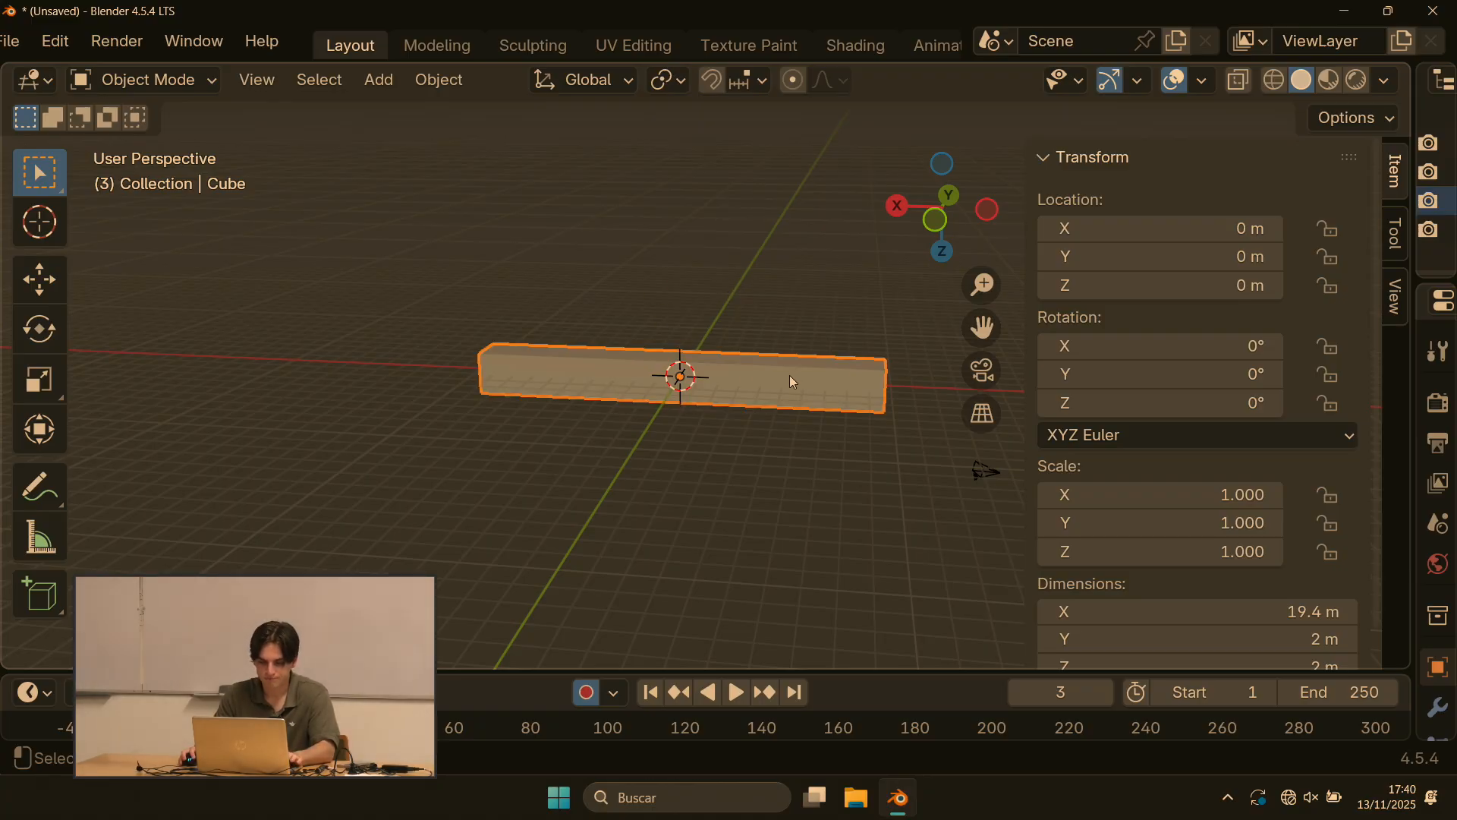
# Step: In Edit Mode, clear the selection, add a 2 m cube to the box's mesh, and move it 21.516 m along global X
pyautogui.press('Tab')
pyautogui.hotkey('alt', 'a')
pyautogui.hotkey('shift', 'a')
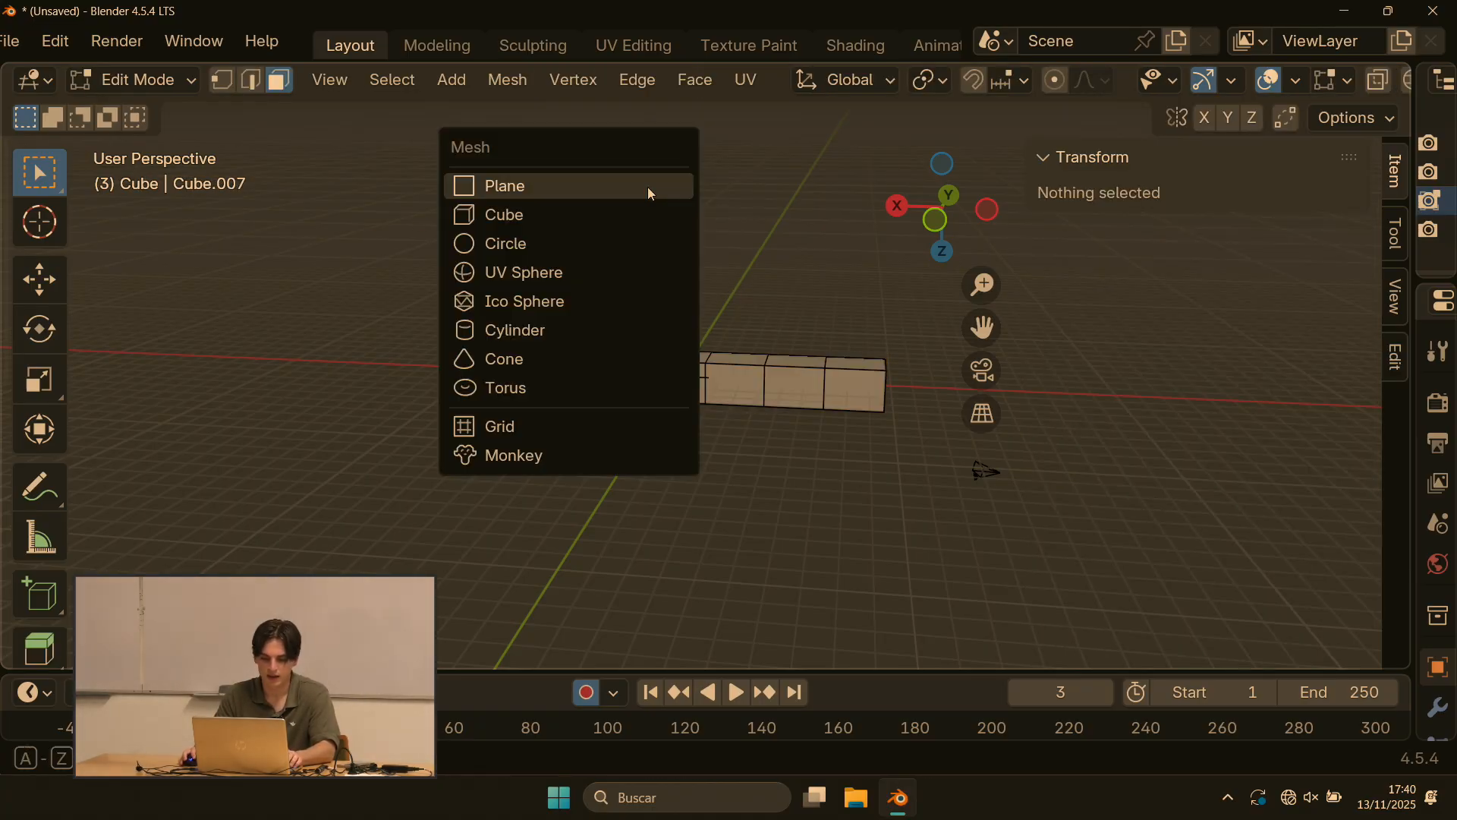
pyautogui.click(630, 216)
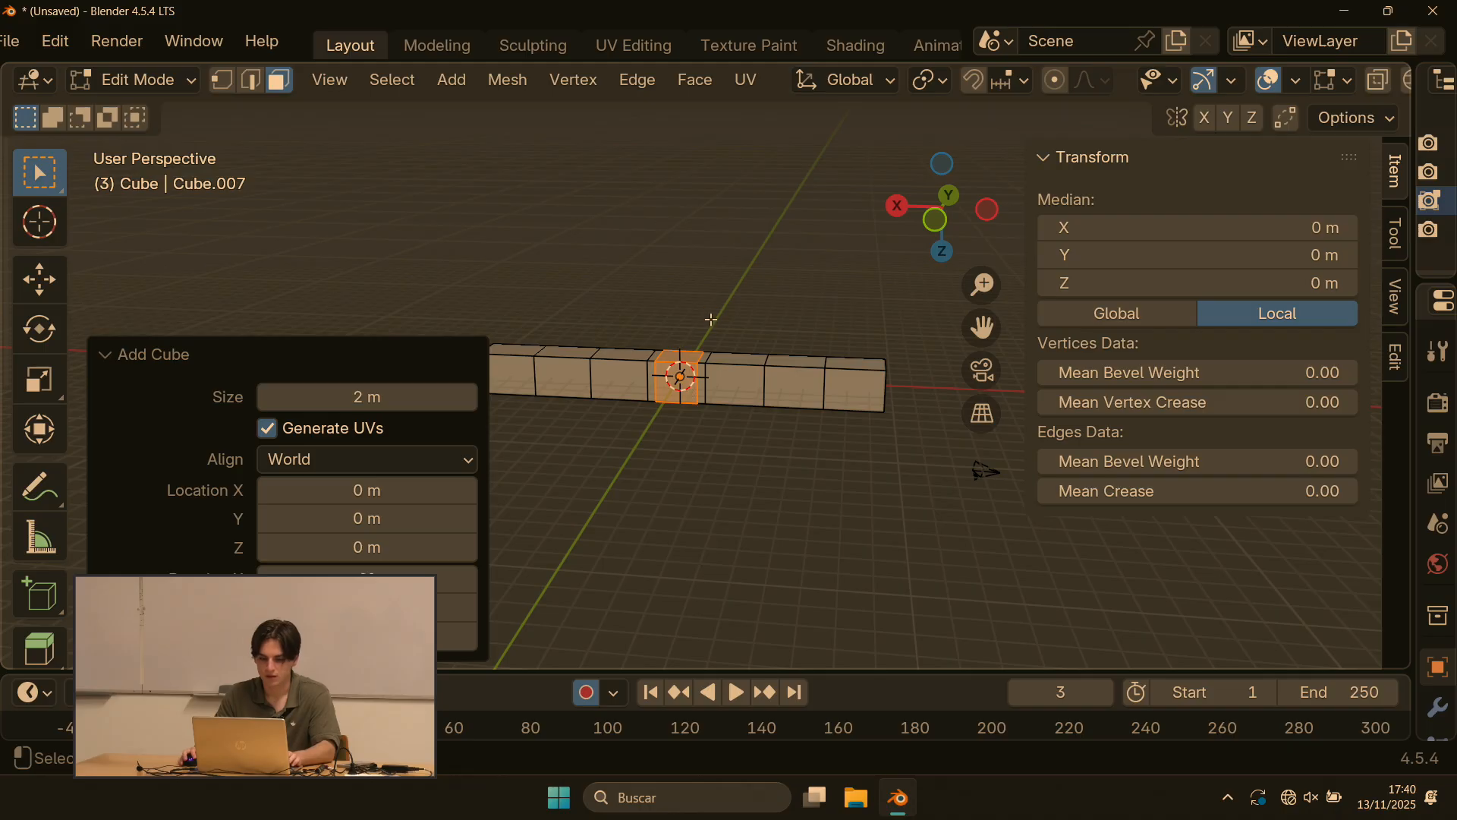
pyautogui.press('g')
pyautogui.press('x')
pyautogui.click(304, 167)
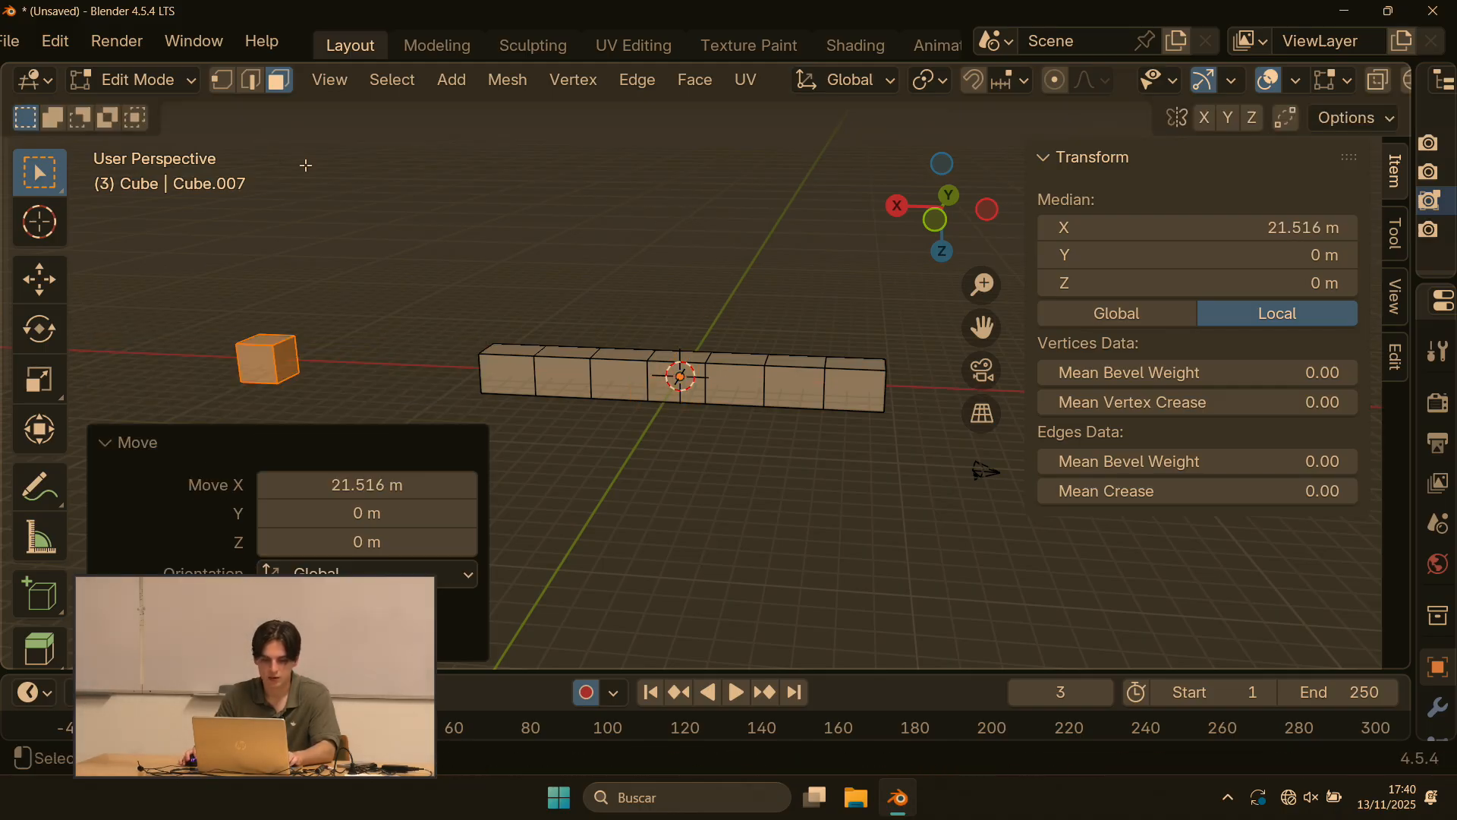
pyautogui.keyDown('shift'); pyautogui.moveTo(486, 220); pyautogui.dragTo(675, 189, button='middle'); pyautogui.keyUp('shift')
# Step: Try moving the box and the added cube as one object in Object Mode, cancelling the move
pyautogui.press('Tab')
pyautogui.scroll(-2, 691, 322)
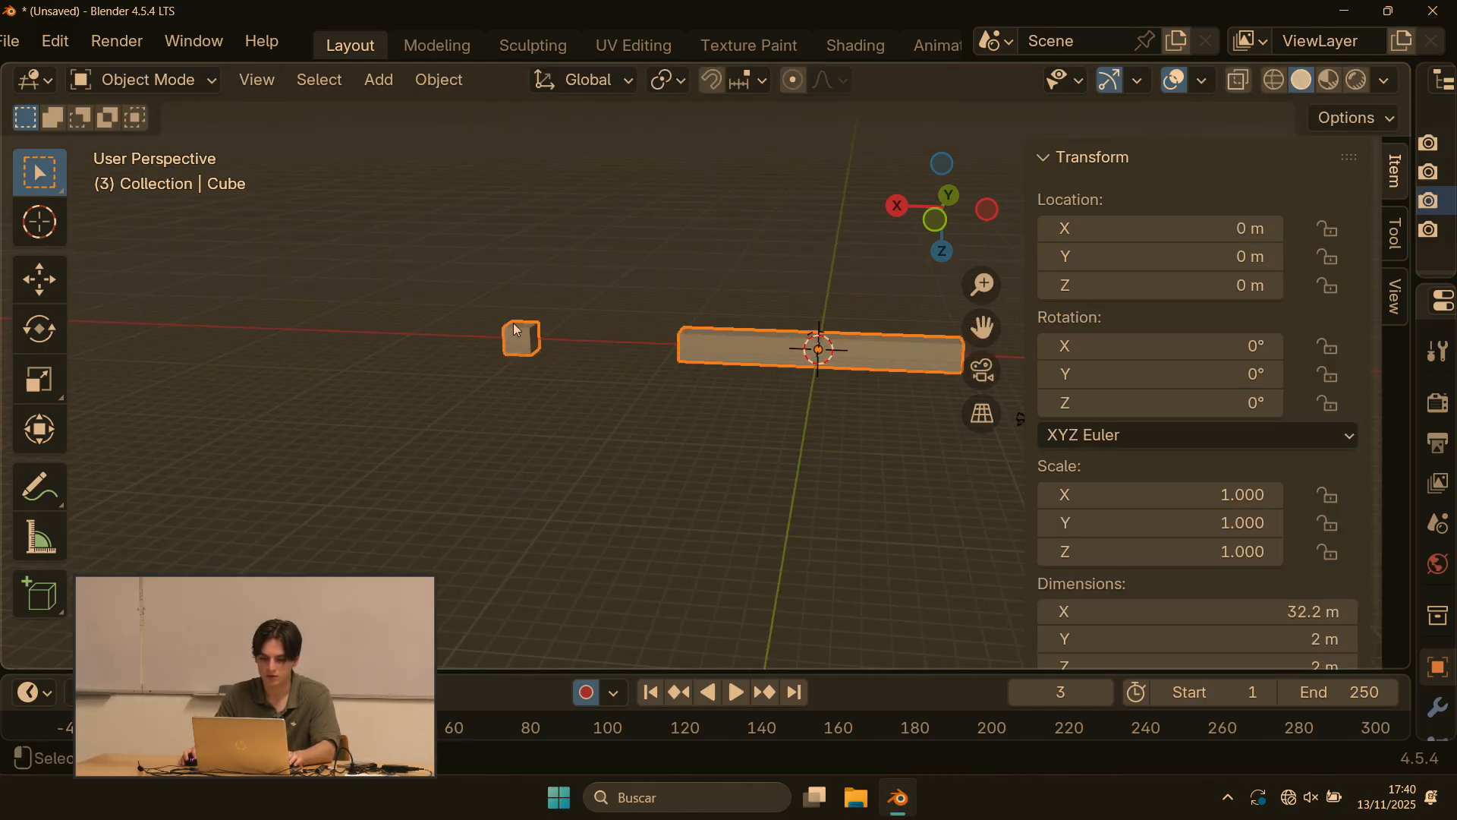
pyautogui.click(737, 436)
pyautogui.click(744, 343)
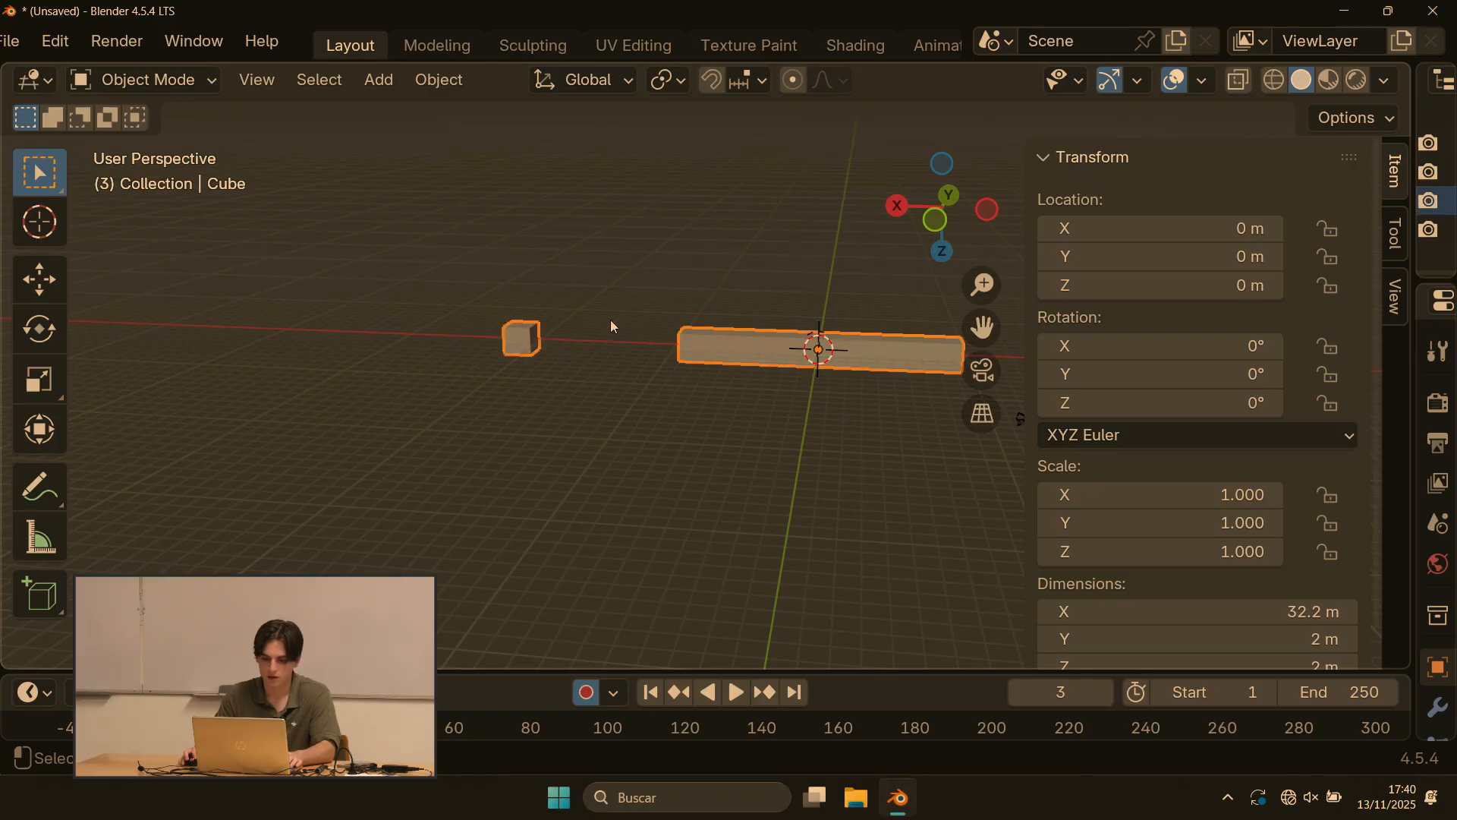
pyautogui.press('g')
pyautogui.press('Escape')
# Step: Return to Edit Mode and select a long-side face on the segmented box
pyautogui.press('Tab')
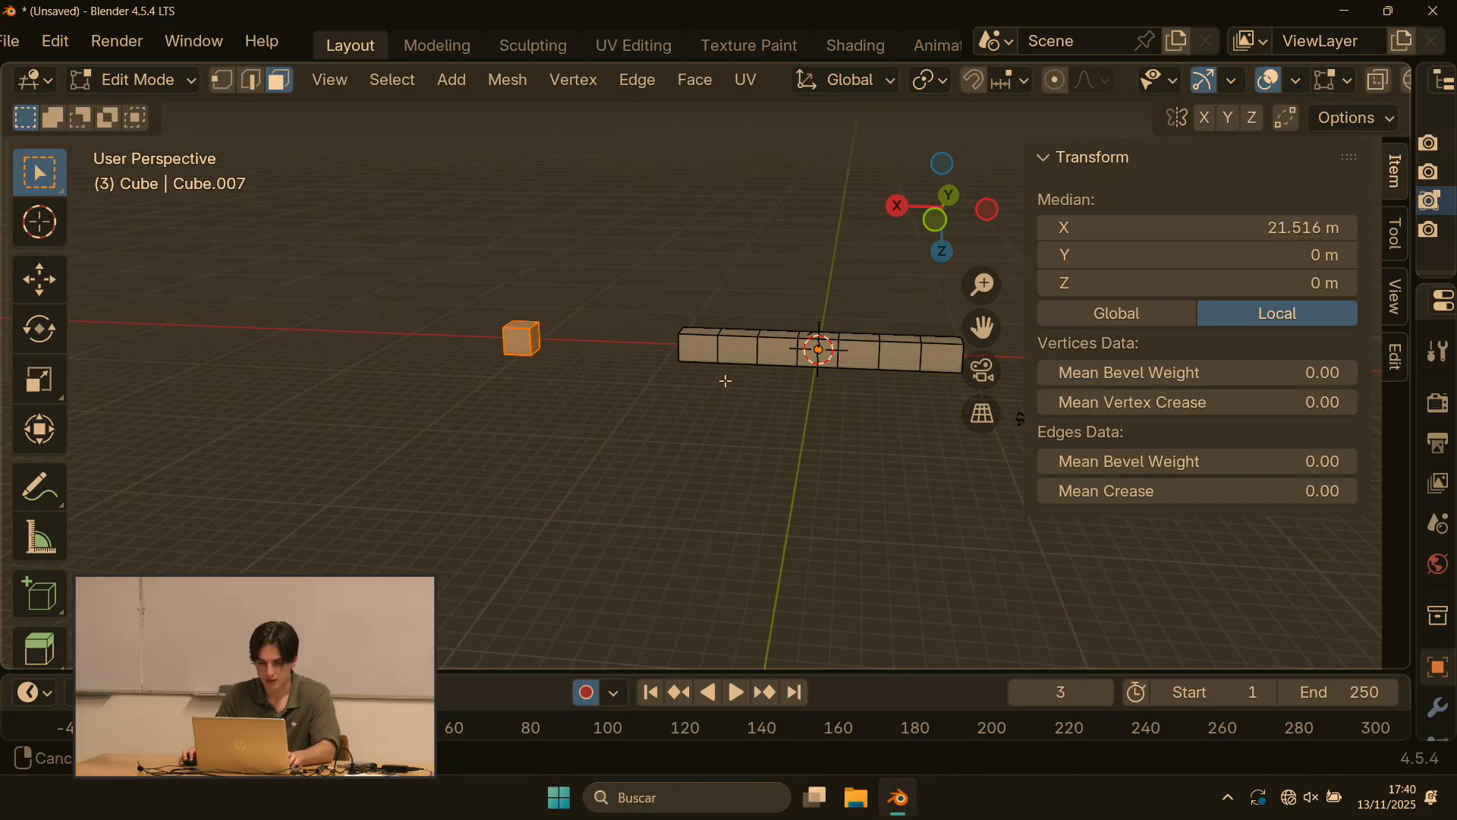
pyautogui.keyDown('shift'); pyautogui.moveTo(782, 341); pyautogui.dragTo(583, 341, button='middle'); pyautogui.keyUp('shift')
pyautogui.click(581, 344)
pyautogui.scroll(3, 470, 303)
pyautogui.scroll(-2, 456, 303)
pyautogui.keyDown('shift'); pyautogui.moveTo(469, 304); pyautogui.dragTo(660, 390, button='middle'); pyautogui.keyUp('shift')
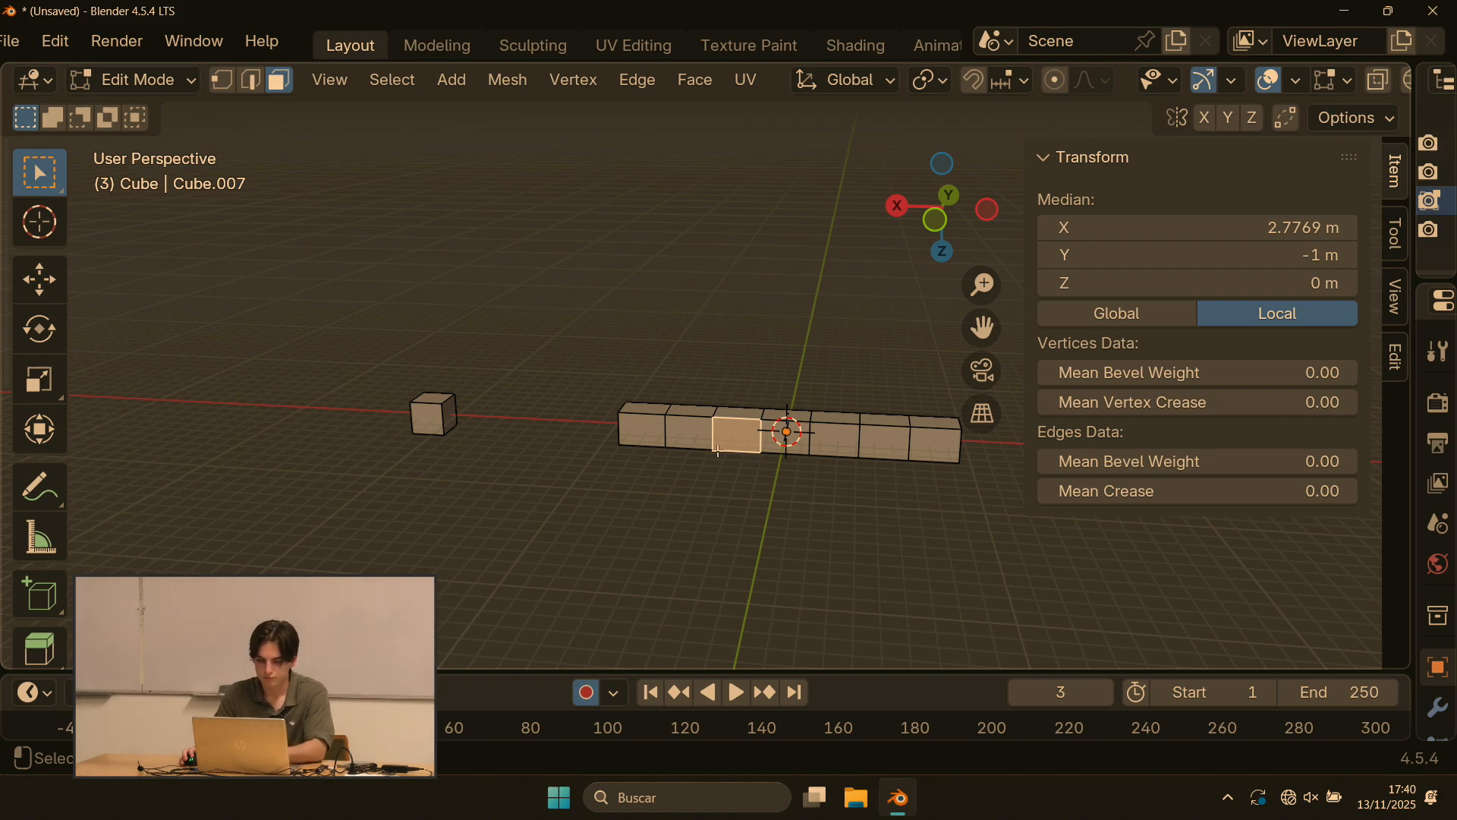
pyautogui.click(699, 437)
# Step: Switch to edge selection mode, pick an edge on the segment nearest the separate cube, and select all geometry linked to it
pyautogui.press('2')
pyautogui.click(643, 427)
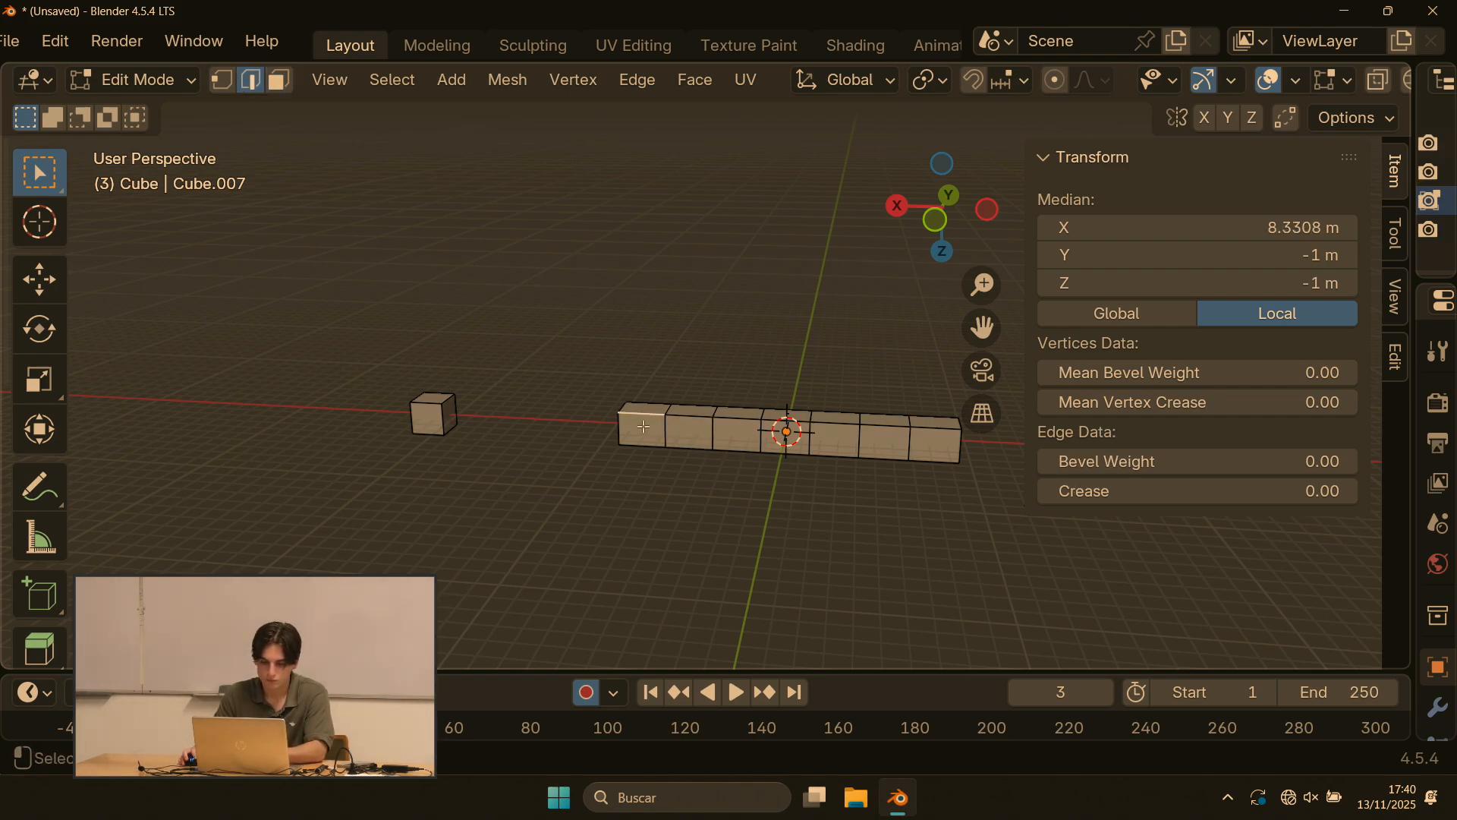
pyautogui.hotkey('ctrl', 'l')
pyautogui.scroll(-1, 727, 402)
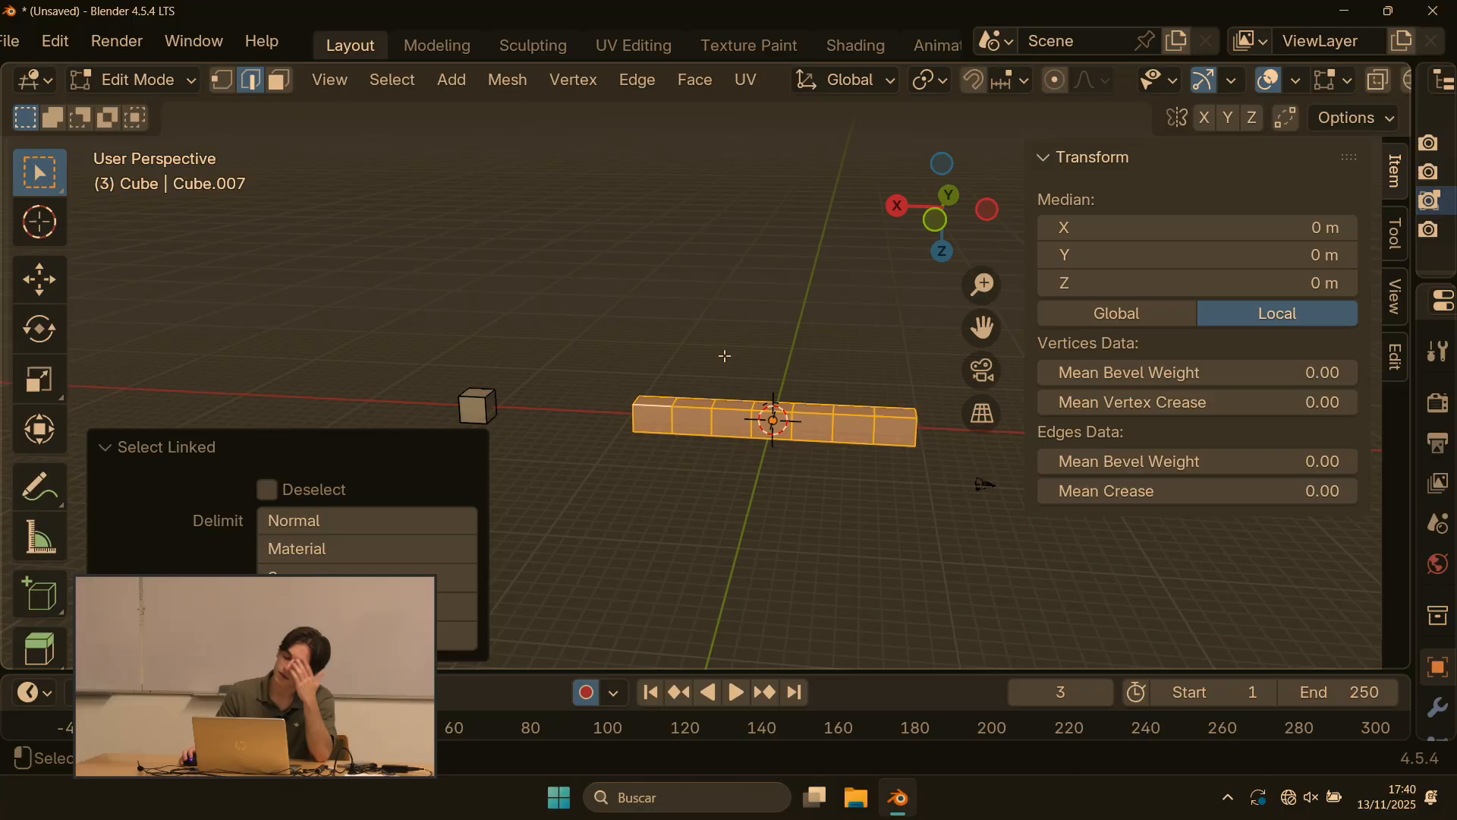
pyautogui.scroll(3, 717, 398)
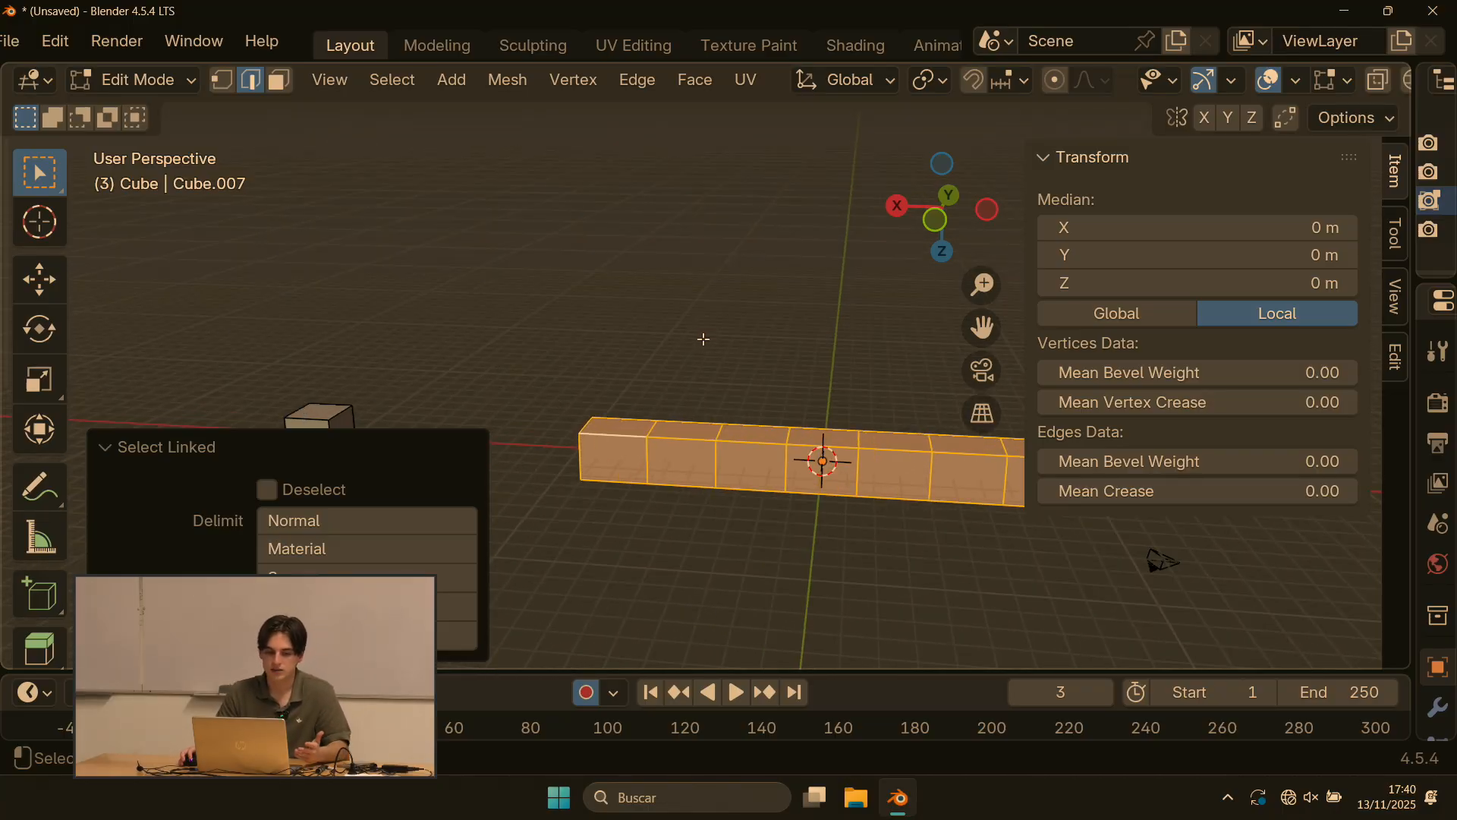
pyautogui.moveTo(724, 401); pyautogui.dragTo(607, 356, button='middle')
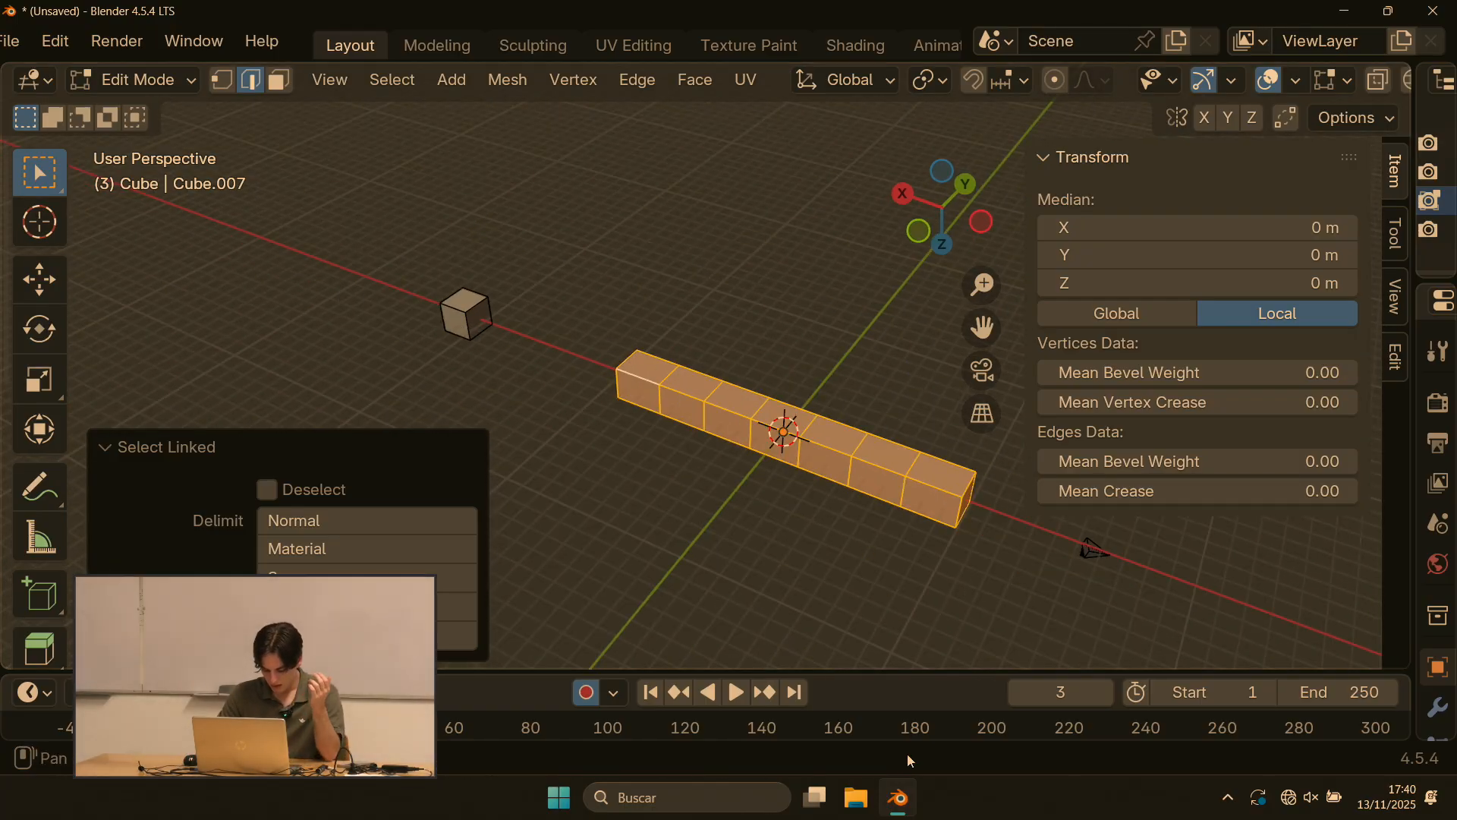
pyautogui.moveTo(794, 469); pyautogui.dragTo(888, 395, button='middle')
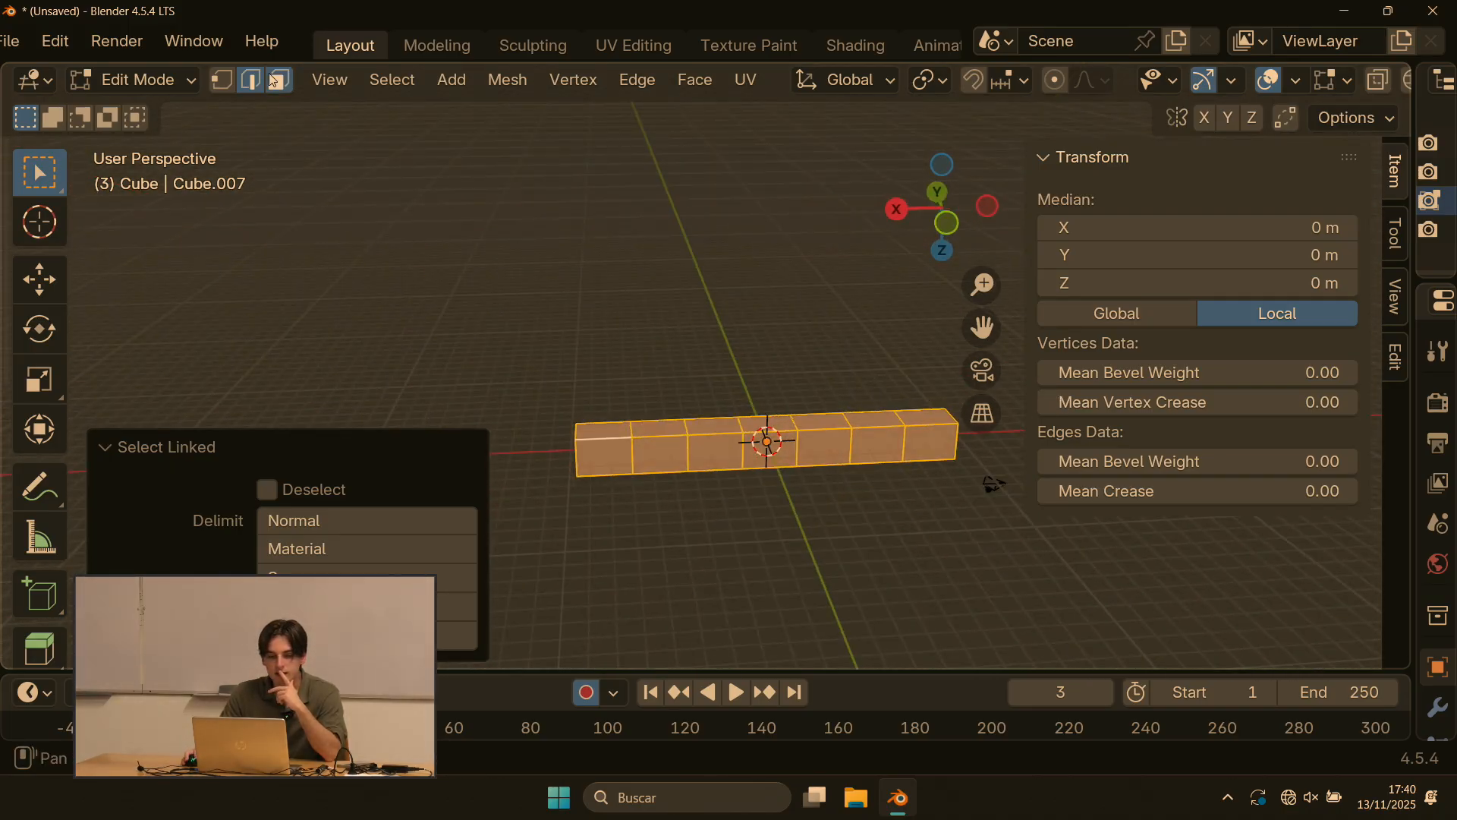
# Step: Switch to face selection mode, clear the selection, and select one side face on the box's end segment nearest the separate cube
pyautogui.click(280, 80)
pyautogui.click(674, 396)
pyautogui.moveTo(674, 396); pyautogui.dragTo(416, 562, button='middle')
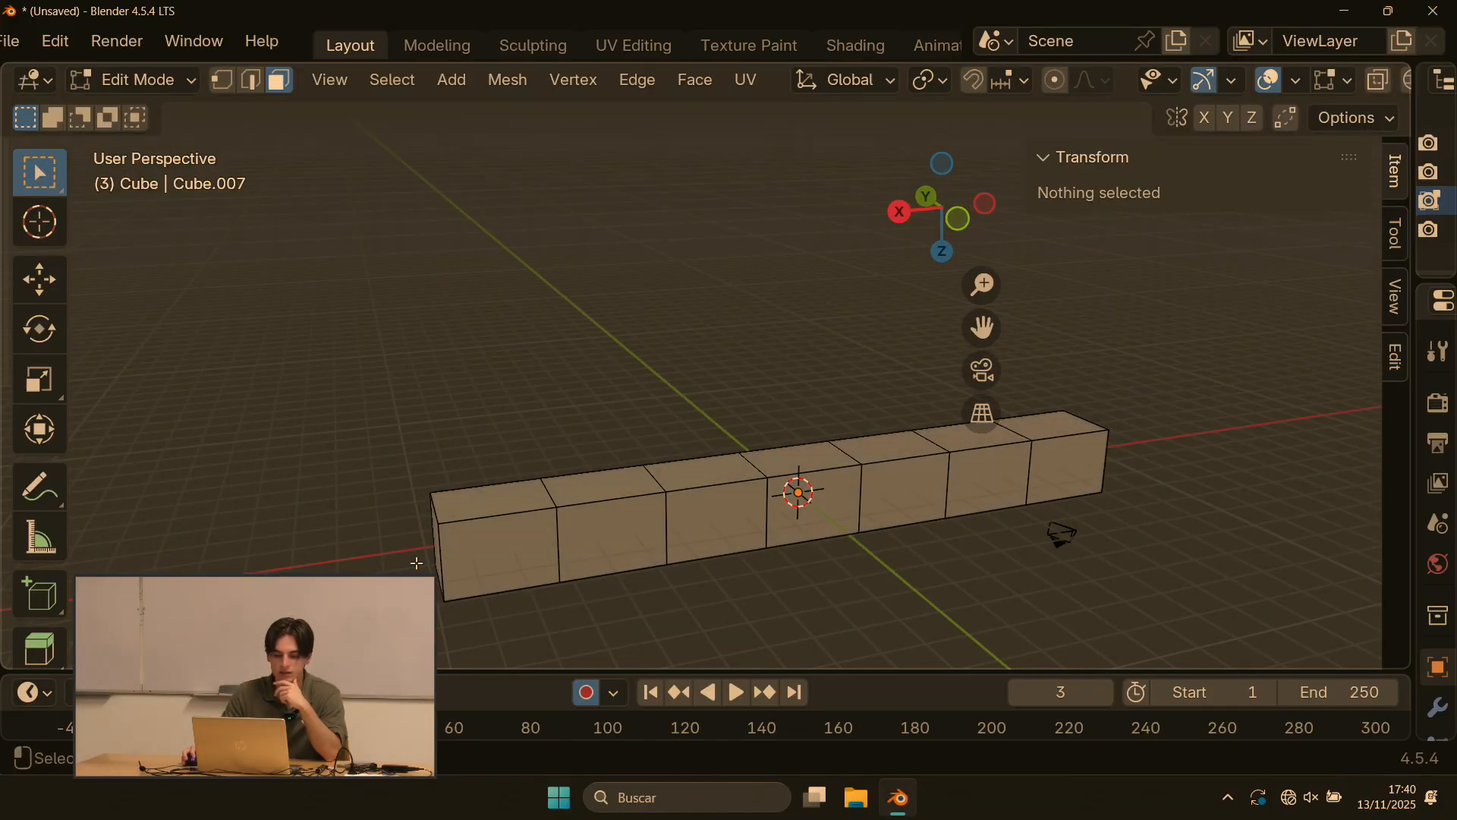
pyautogui.moveTo(507, 540); pyautogui.dragTo(503, 394, button='middle')
pyautogui.click(479, 537)
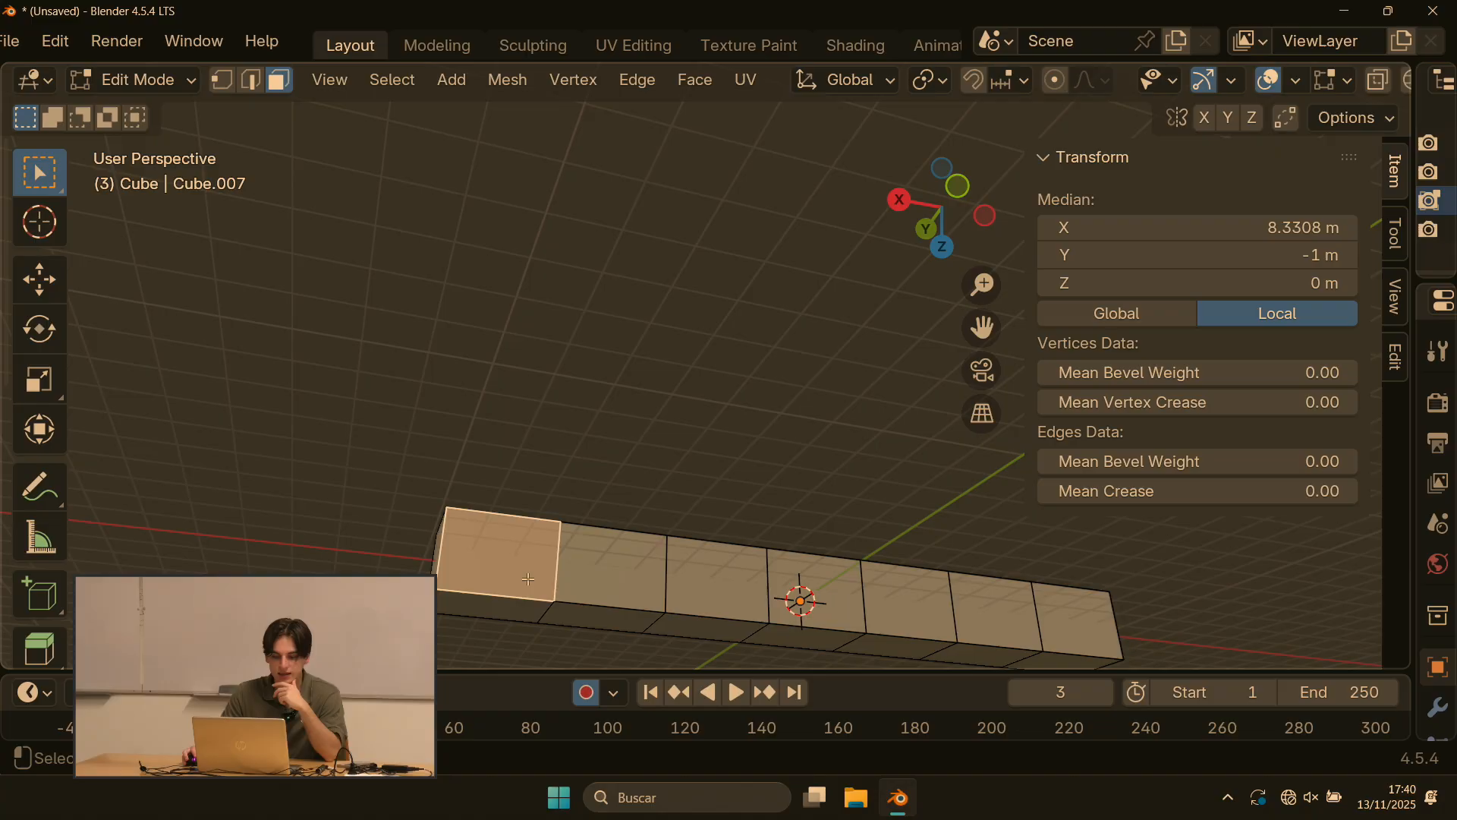
# Step: Select the four faces around the end segment one by one: both sides, top and bottom, leaving out the end face
pyautogui.moveTo(479, 537); pyautogui.dragTo(615, 319, button='middle')
pyautogui.click(535, 314)
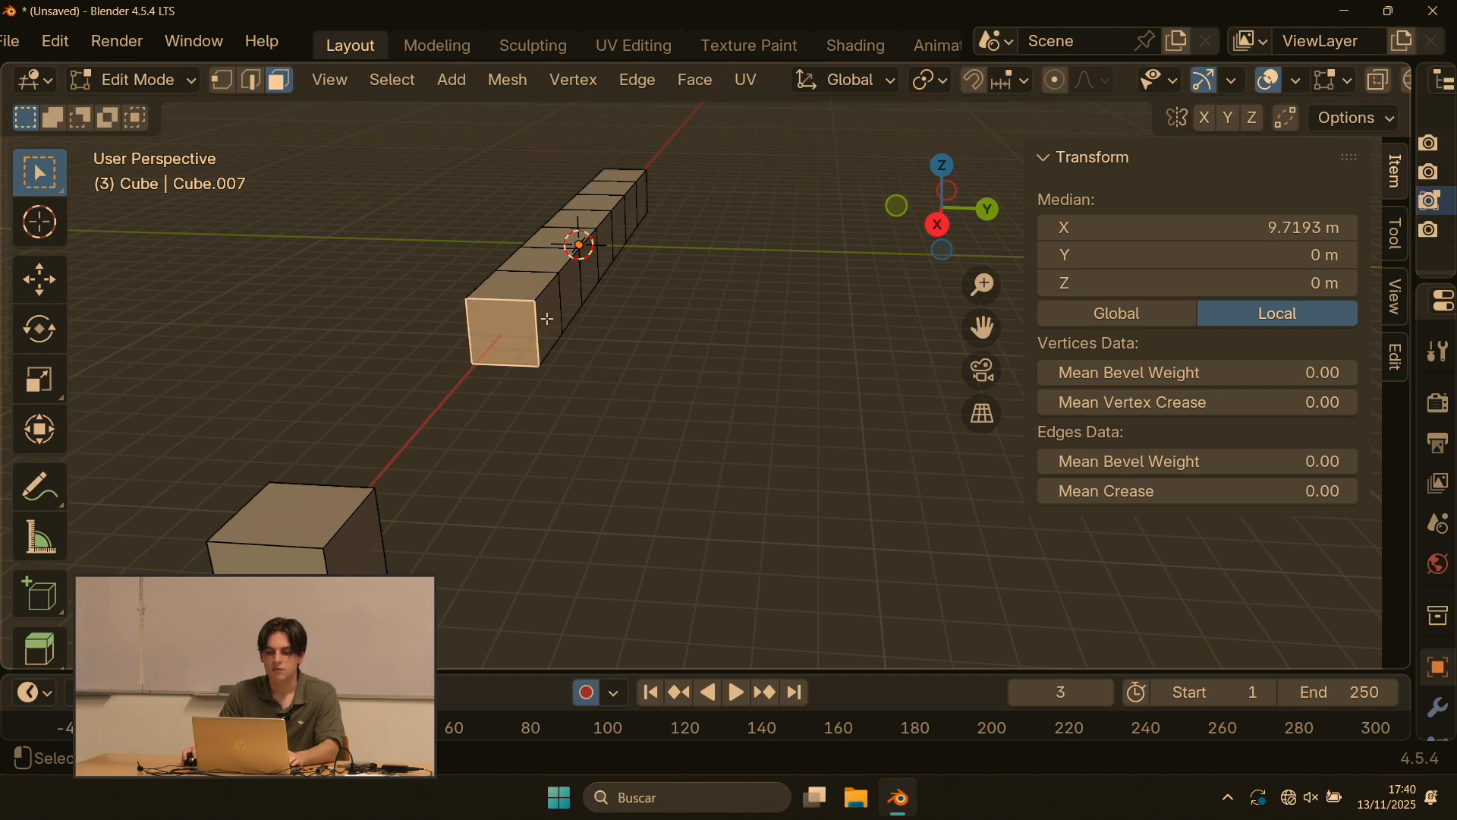
pyautogui.click(544, 317)
pyautogui.keyDown('shift'); pyautogui.click(521, 290); pyautogui.keyUp('shift')
pyautogui.keyDown('shift'); pyautogui.click(499, 338); pyautogui.keyUp('shift')
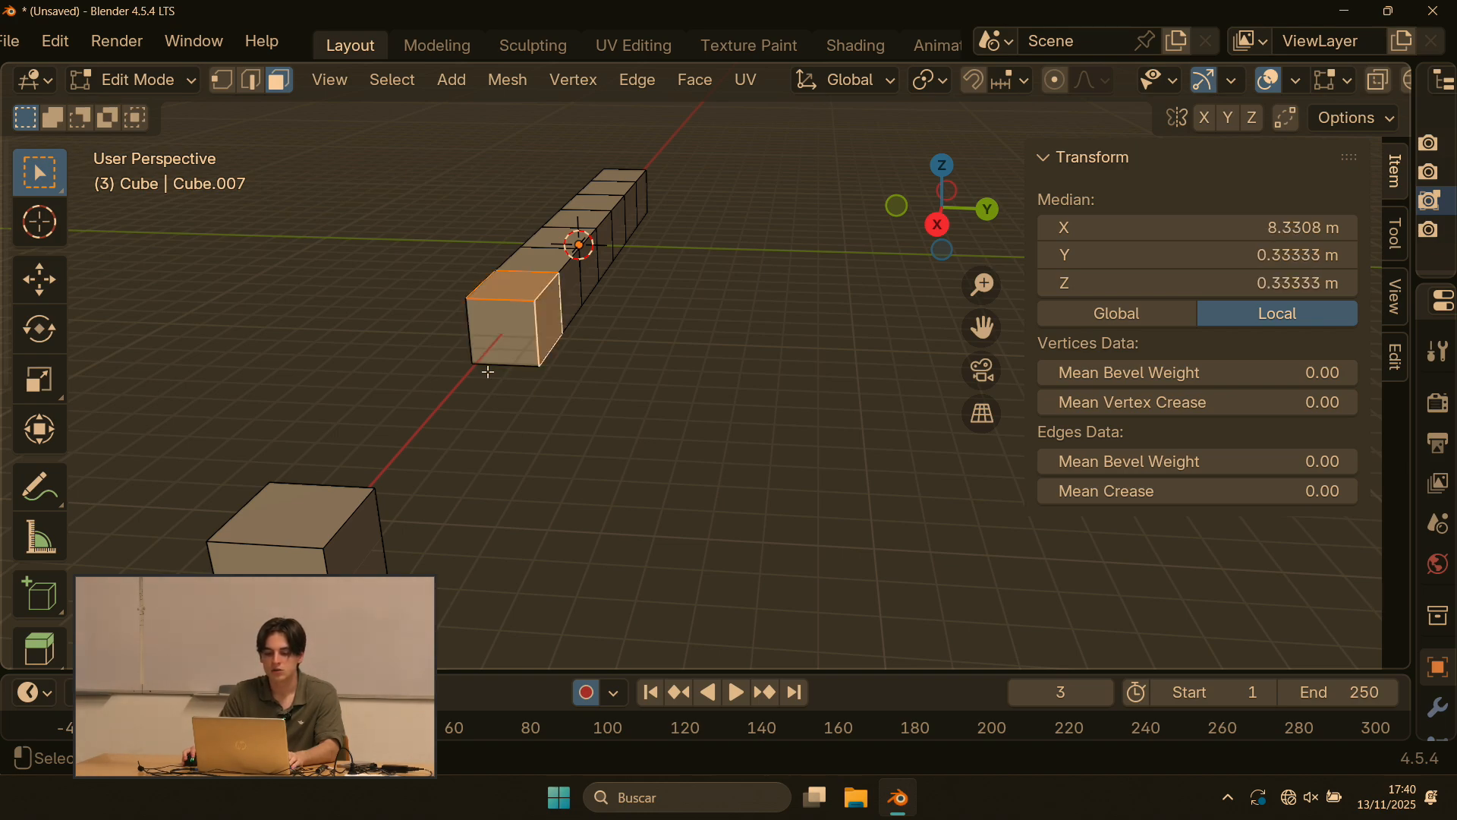
pyautogui.moveTo(517, 380); pyautogui.dragTo(626, 317, button='middle')
pyautogui.keyDown('shift'); pyautogui.click(375, 351); pyautogui.keyUp('shift')
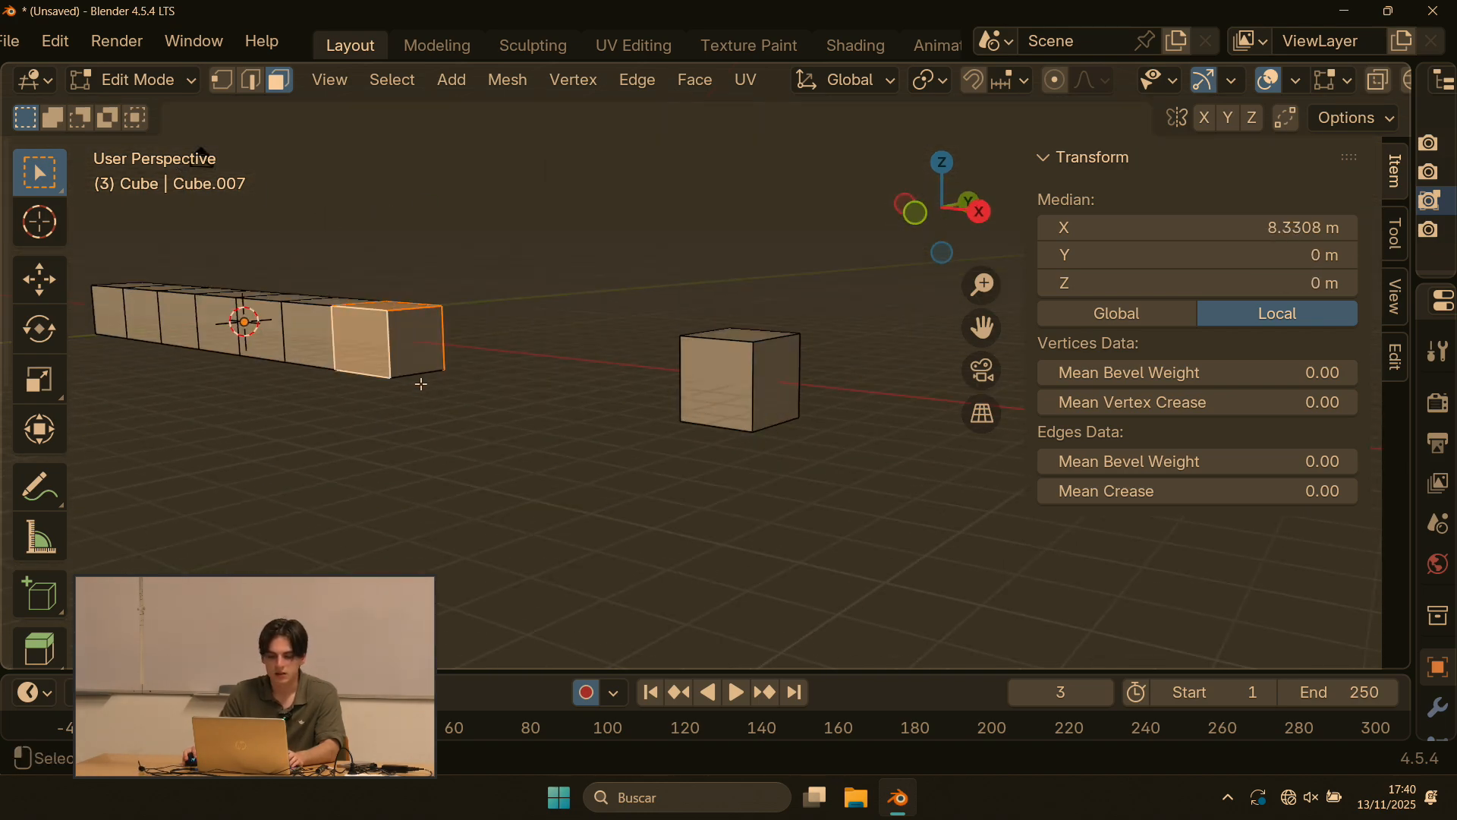
pyautogui.moveTo(420, 384); pyautogui.dragTo(418, 319, button='middle')
pyautogui.keyDown('shift'); pyautogui.click(388, 428); pyautogui.keyUp('shift')
# Step: Clear the selection and select the face loop that wraps around the box's end segment nearest the separate cube
pyautogui.keyDown('shift'); pyautogui.moveTo(287, 349); pyautogui.dragTo(568, 448, button='middle'); pyautogui.keyUp('shift')
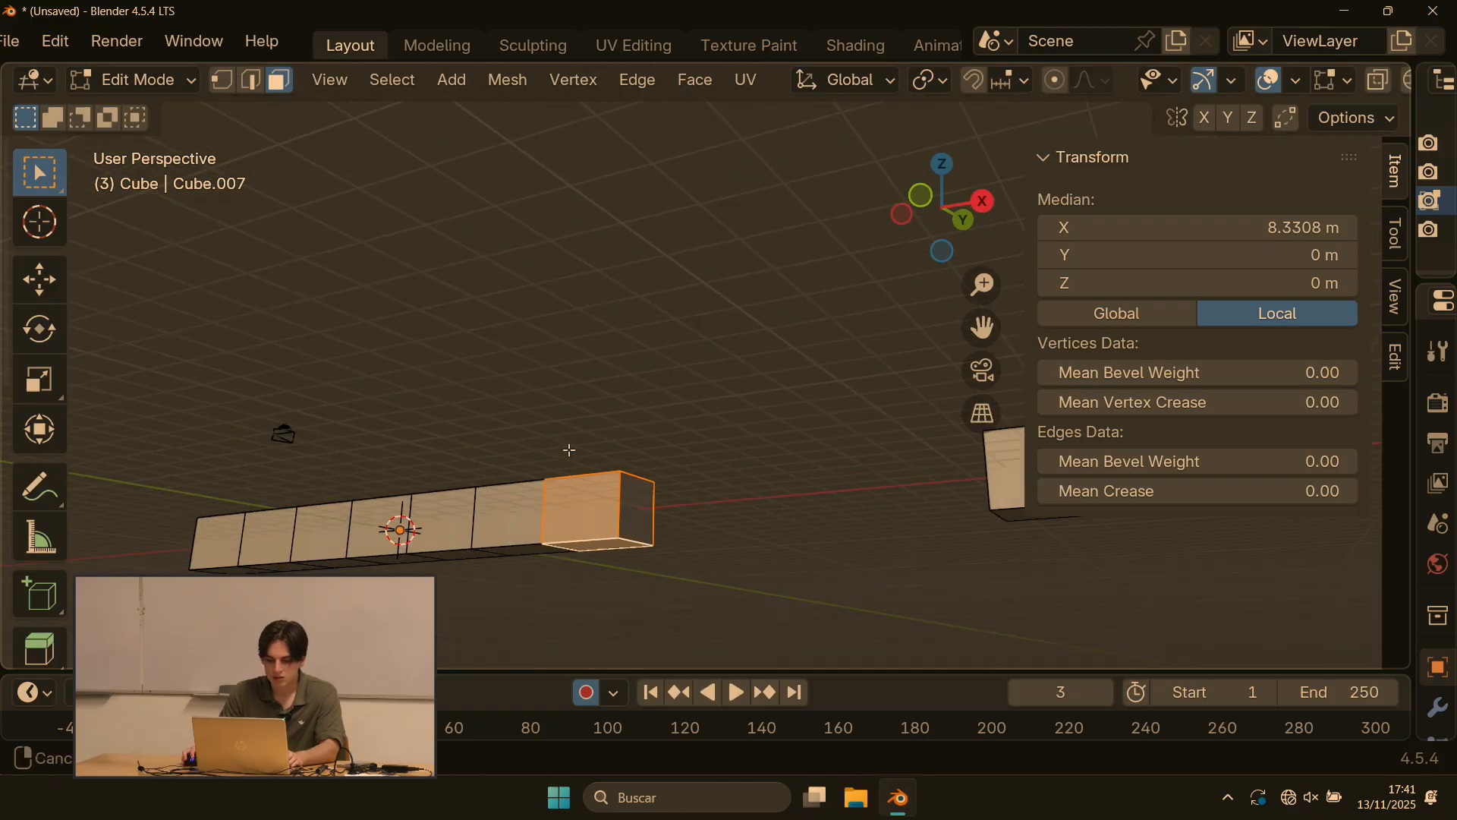
pyautogui.moveTo(480, 310); pyautogui.dragTo(544, 378, button='middle')
pyautogui.click(544, 378)
pyautogui.moveTo(361, 322); pyautogui.dragTo(287, 366, button='middle')
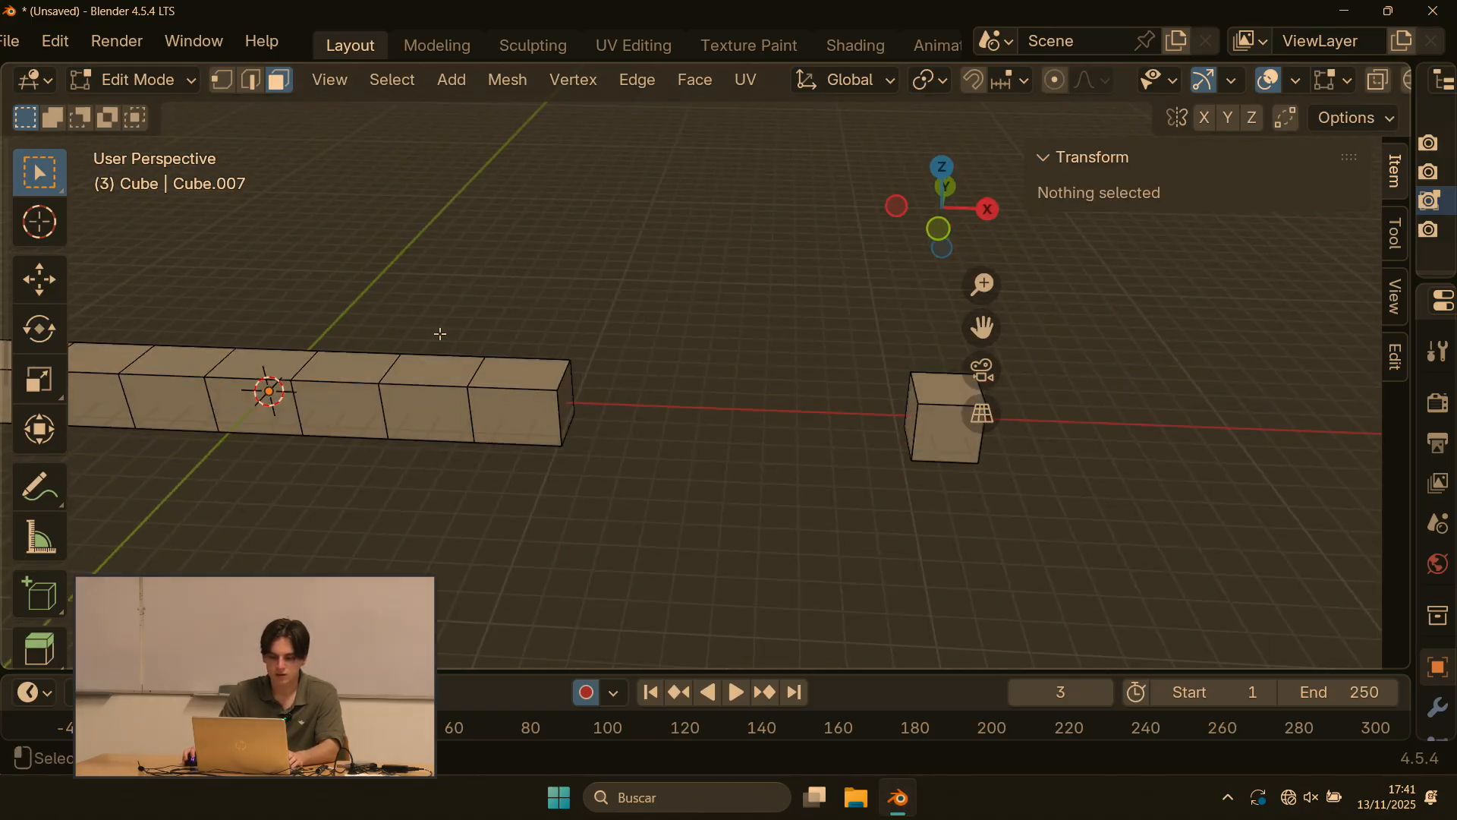
pyautogui.keyDown('shift'); pyautogui.moveTo(439, 335); pyautogui.dragTo(530, 339, button='middle'); pyautogui.keyUp('shift')
pyautogui.click(604, 396)
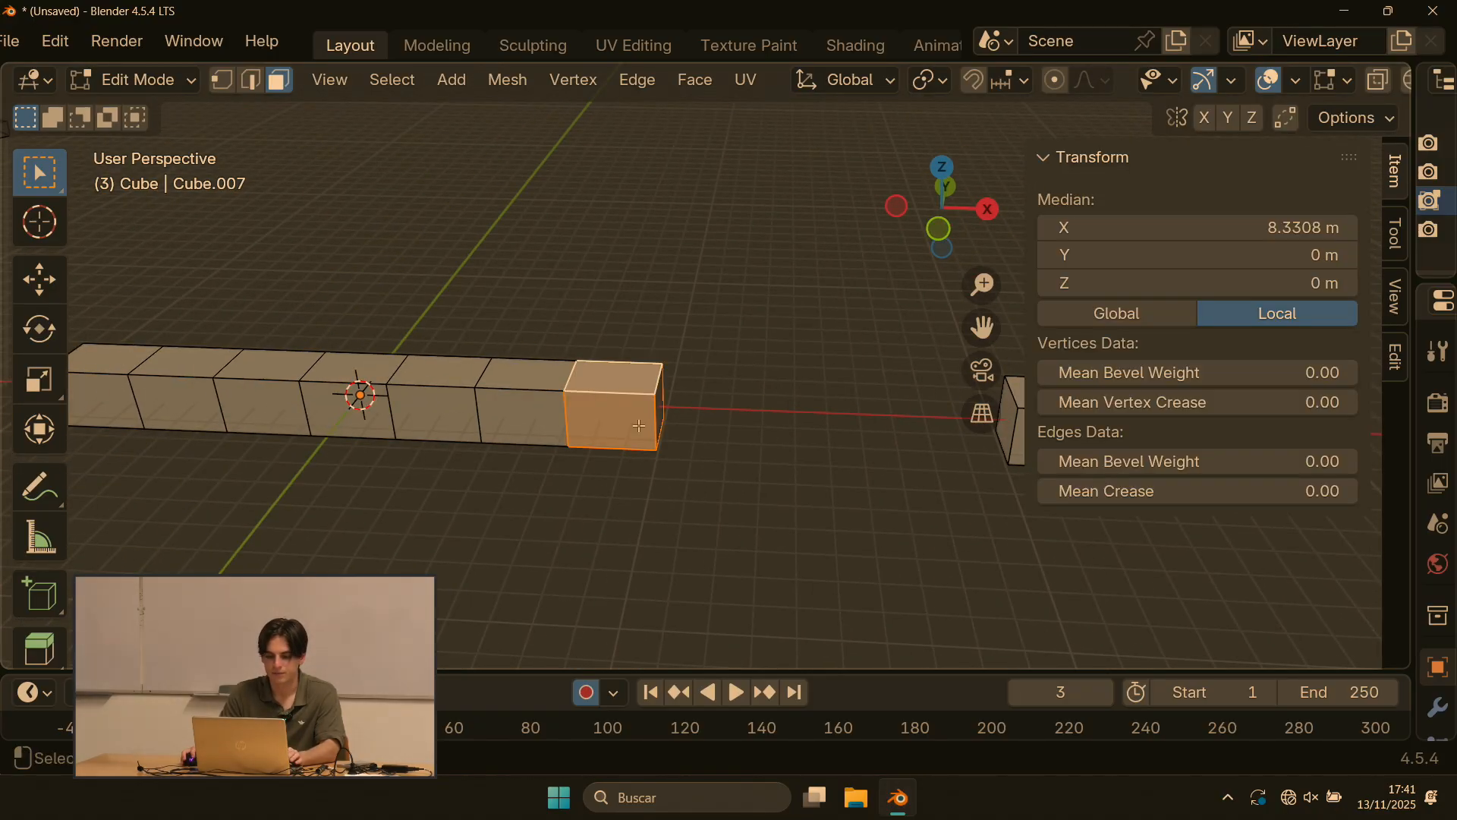
pyautogui.moveTo(640, 425); pyautogui.dragTo(651, 393, button='middle')
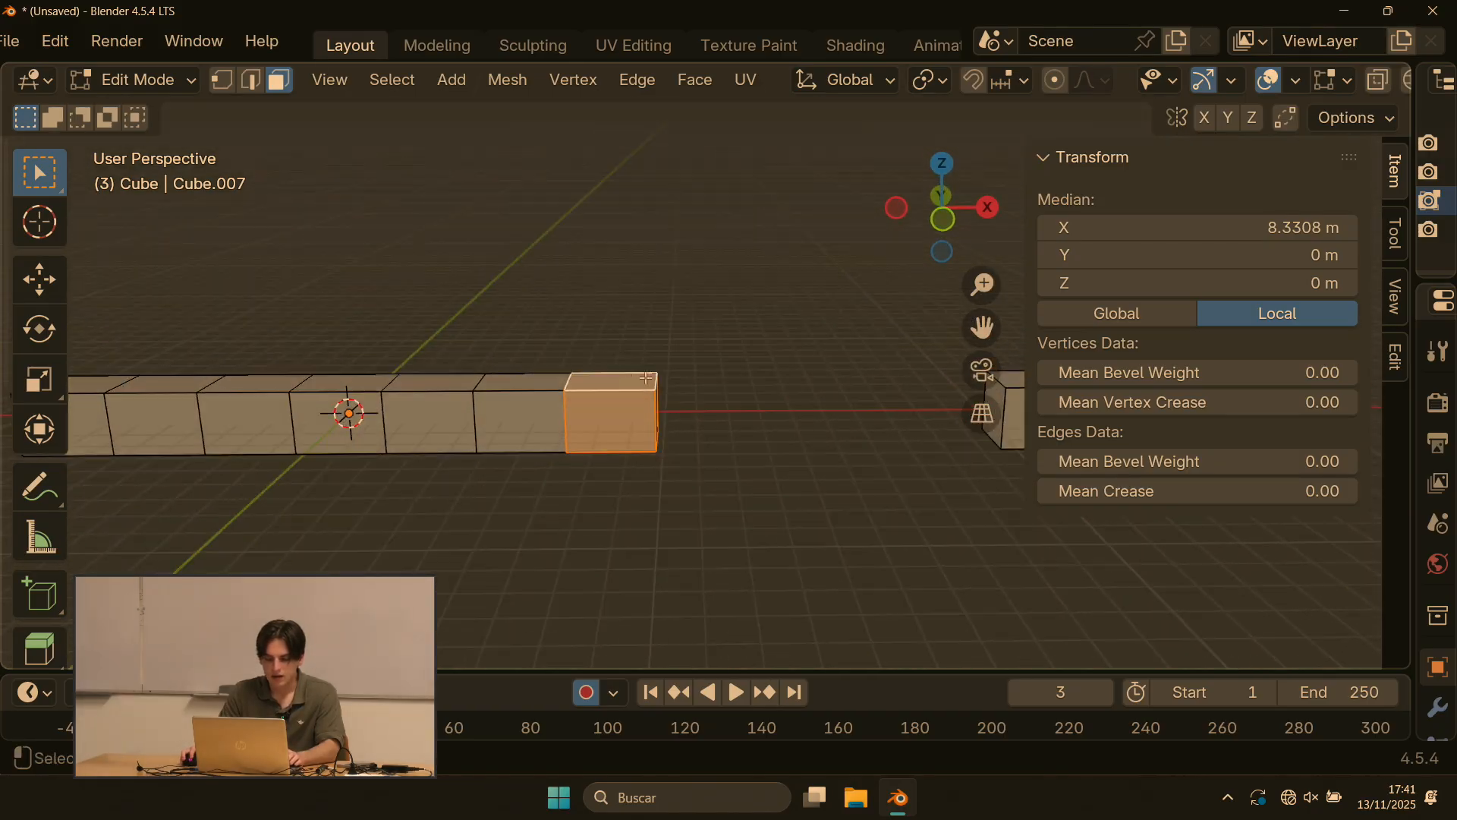
pyautogui.scroll(5, 547, 433)
pyautogui.keyDown('shift'); pyautogui.moveTo(440, 474); pyautogui.dragTo(546, 436, button='middle'); pyautogui.keyUp('shift')
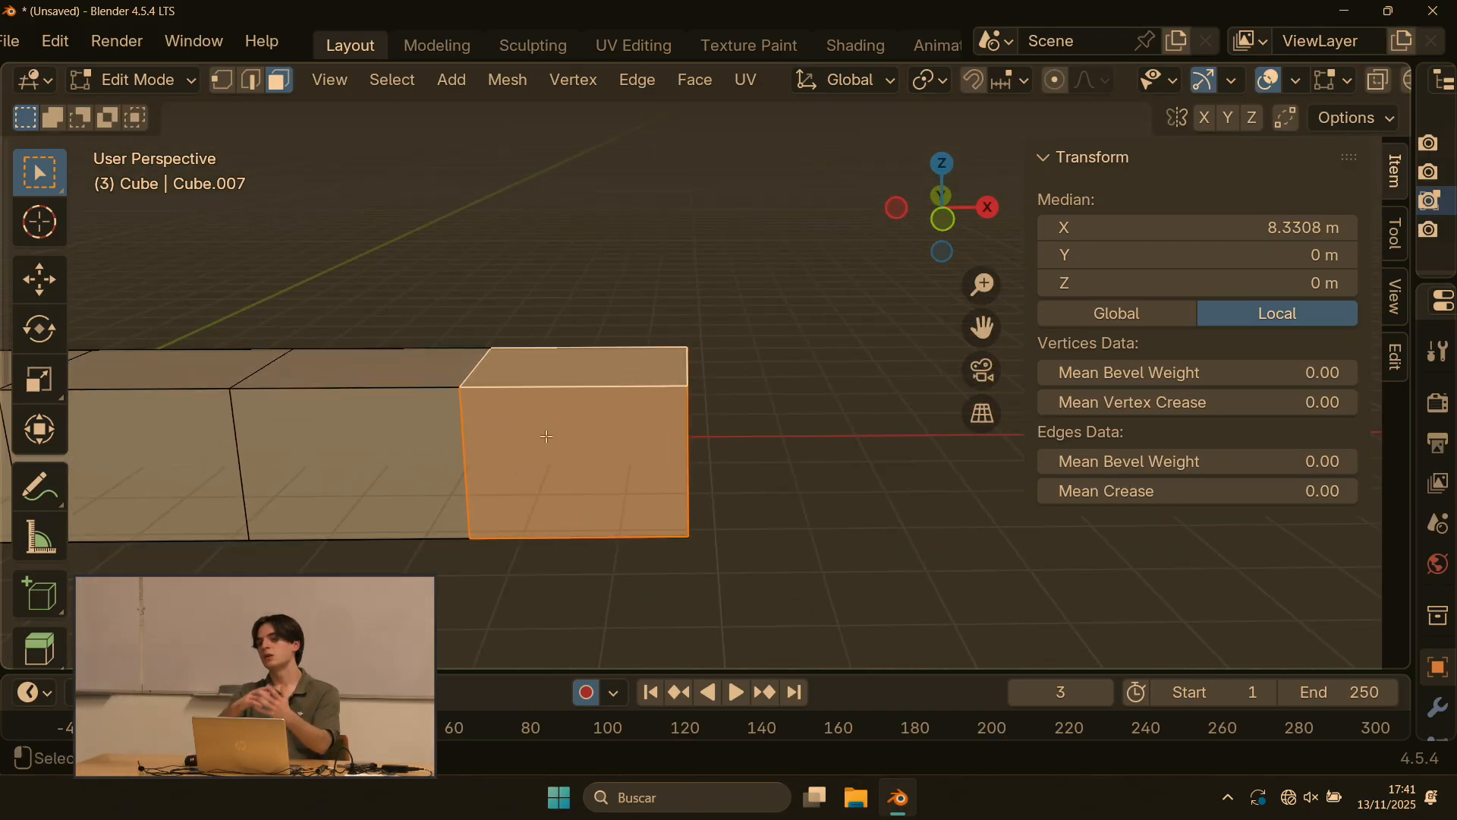
# Step: Select the face loop running lengthwise around the box through its two long sides and both ends
pyautogui.keyDown('alt'); pyautogui.click(468, 457); pyautogui.keyUp('alt')
pyautogui.scroll(-4, 468, 456)
pyautogui.moveTo(468, 448); pyautogui.dragTo(446, 332, button='middle')
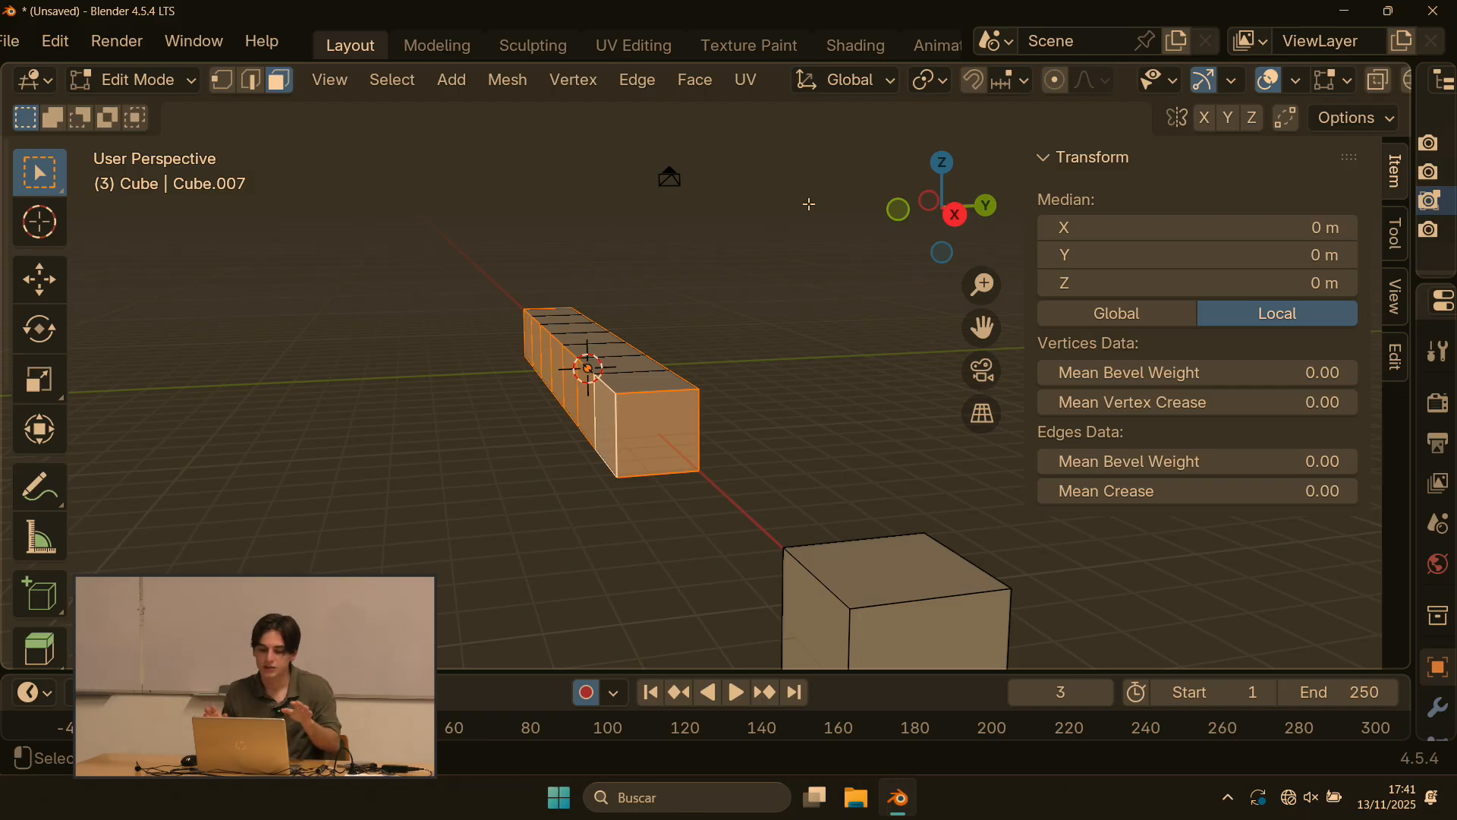
pyautogui.moveTo(515, 326); pyautogui.dragTo(571, 351, button='middle')
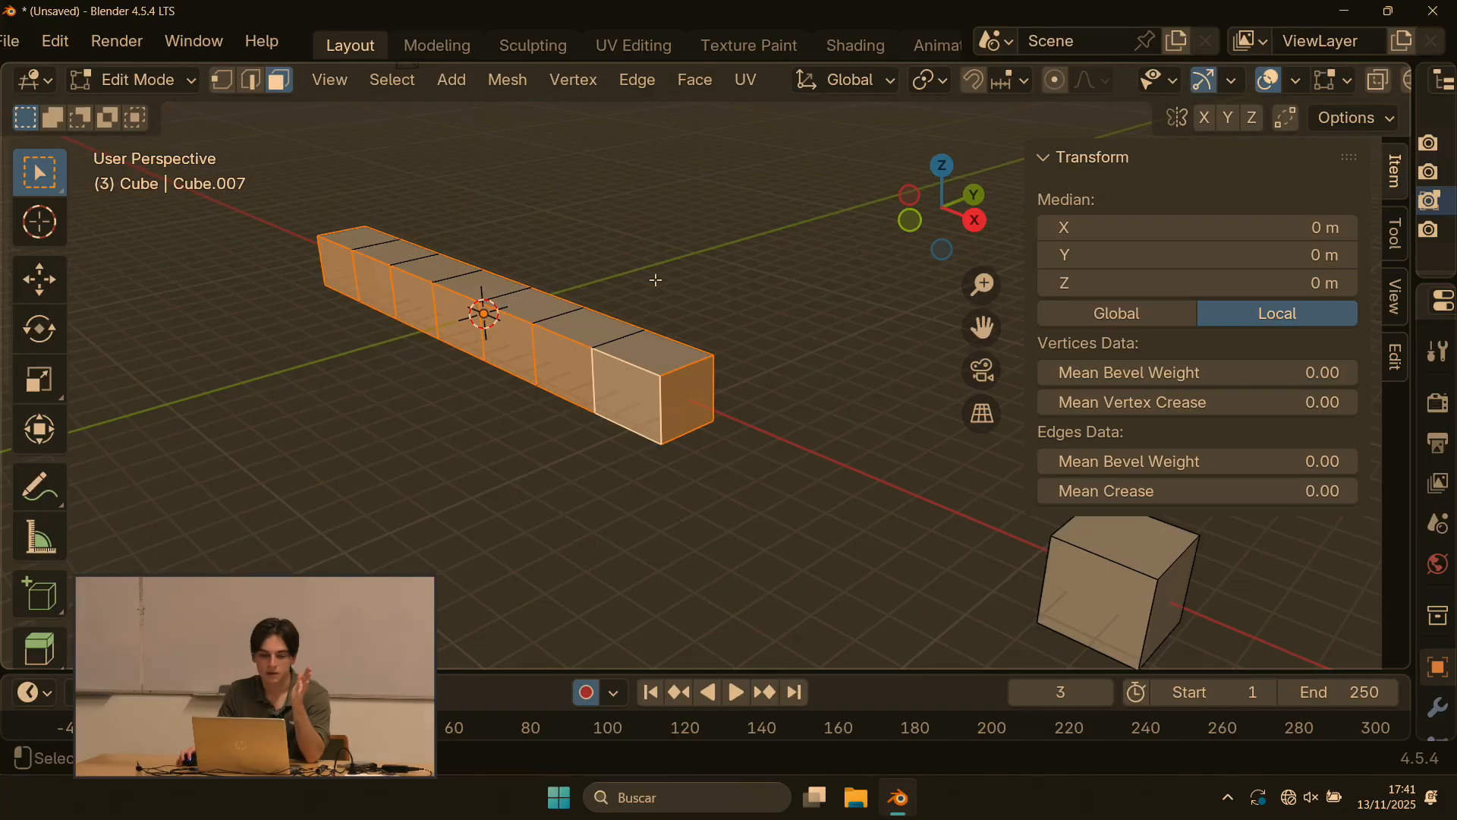
pyautogui.scroll(-2, 609, 308)
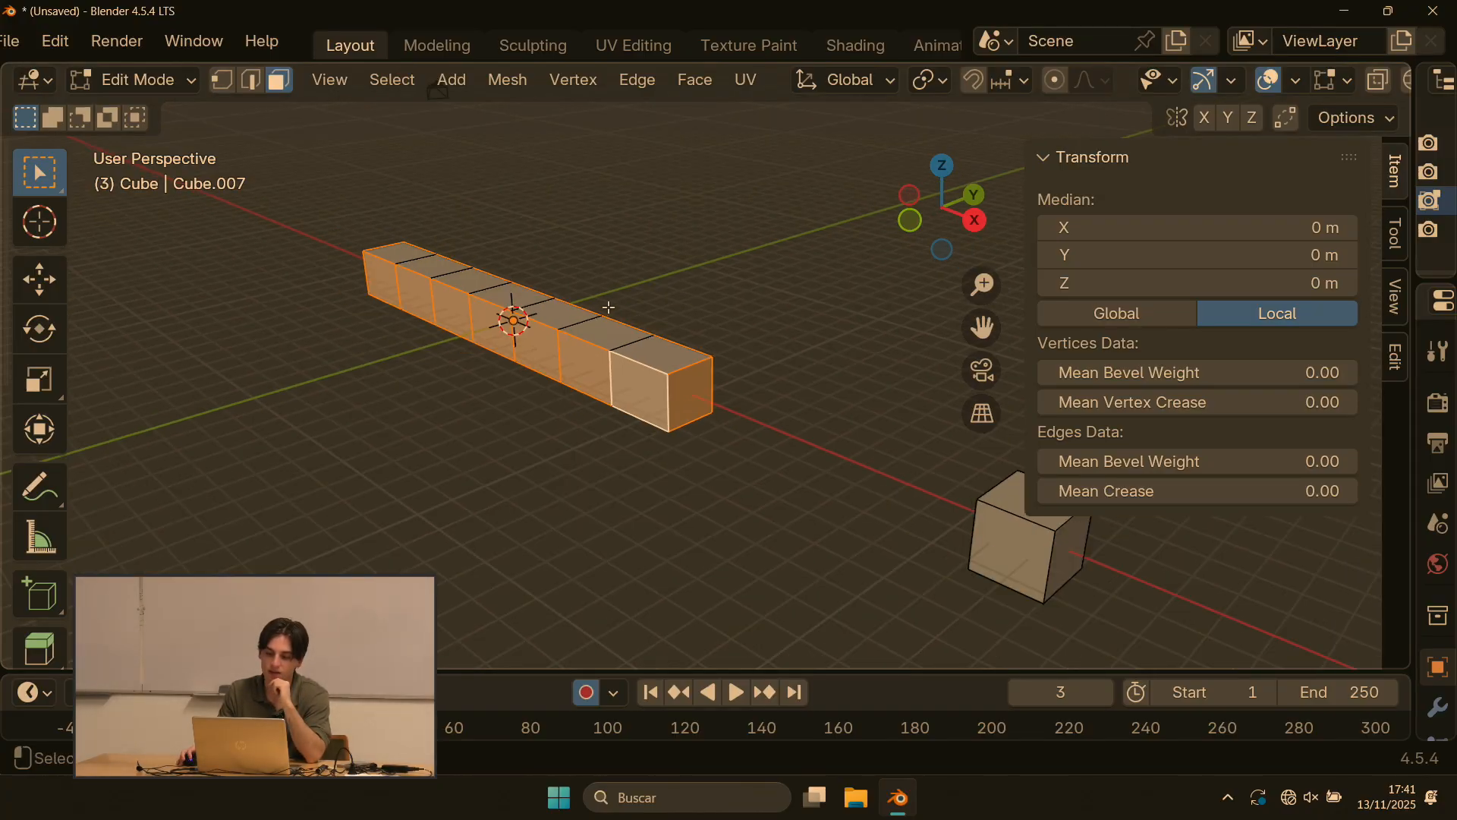
pyautogui.moveTo(605, 310); pyautogui.dragTo(437, 312, button='middle')
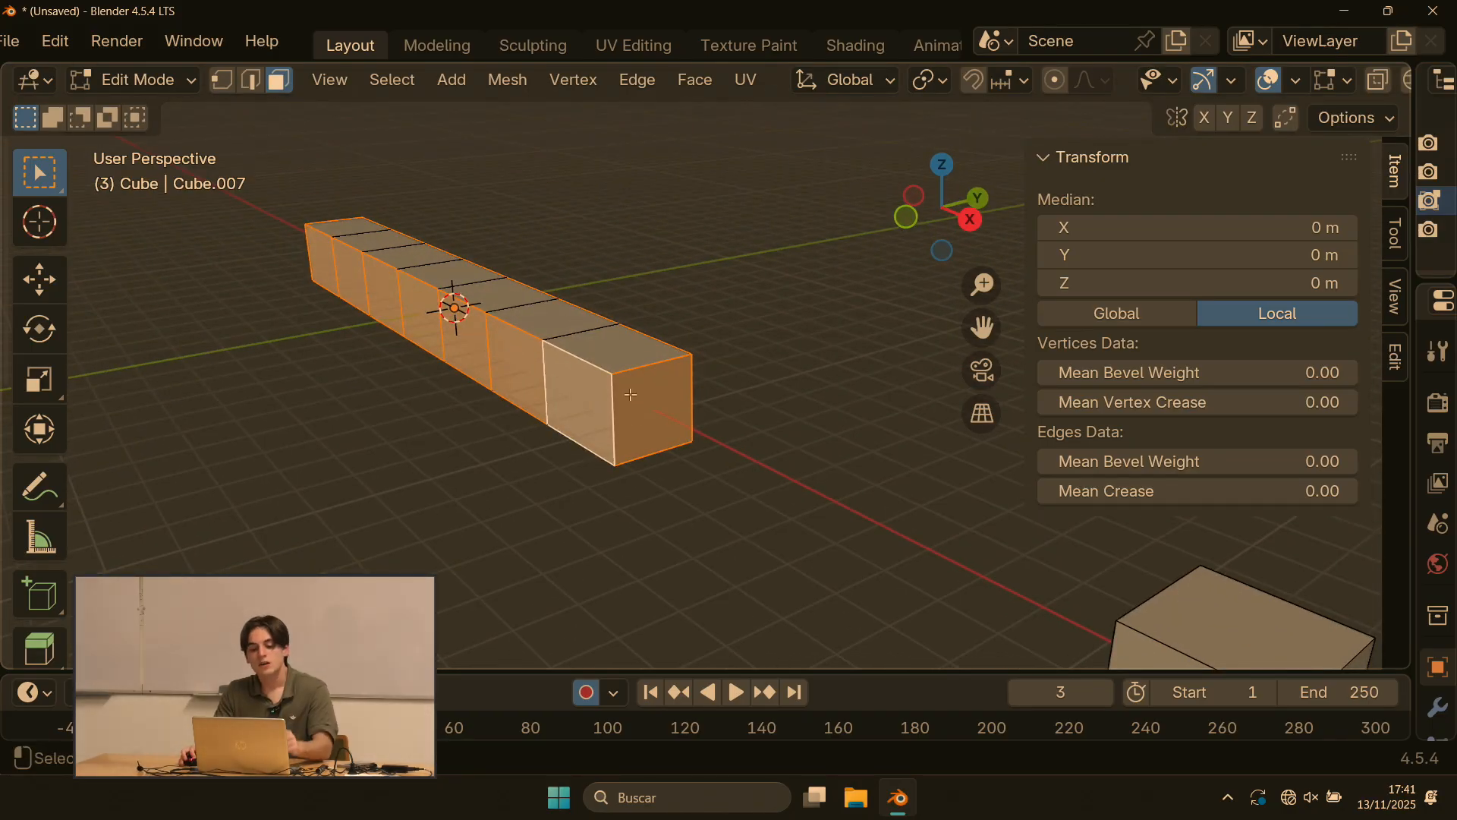
# Step: In vertex selection mode, rip an upper corner vertex of the end face and move it about 1.58 m in X, 1.33 m in Y and -1.22 m in Z
pyautogui.click(630, 391)
pyautogui.press('1')
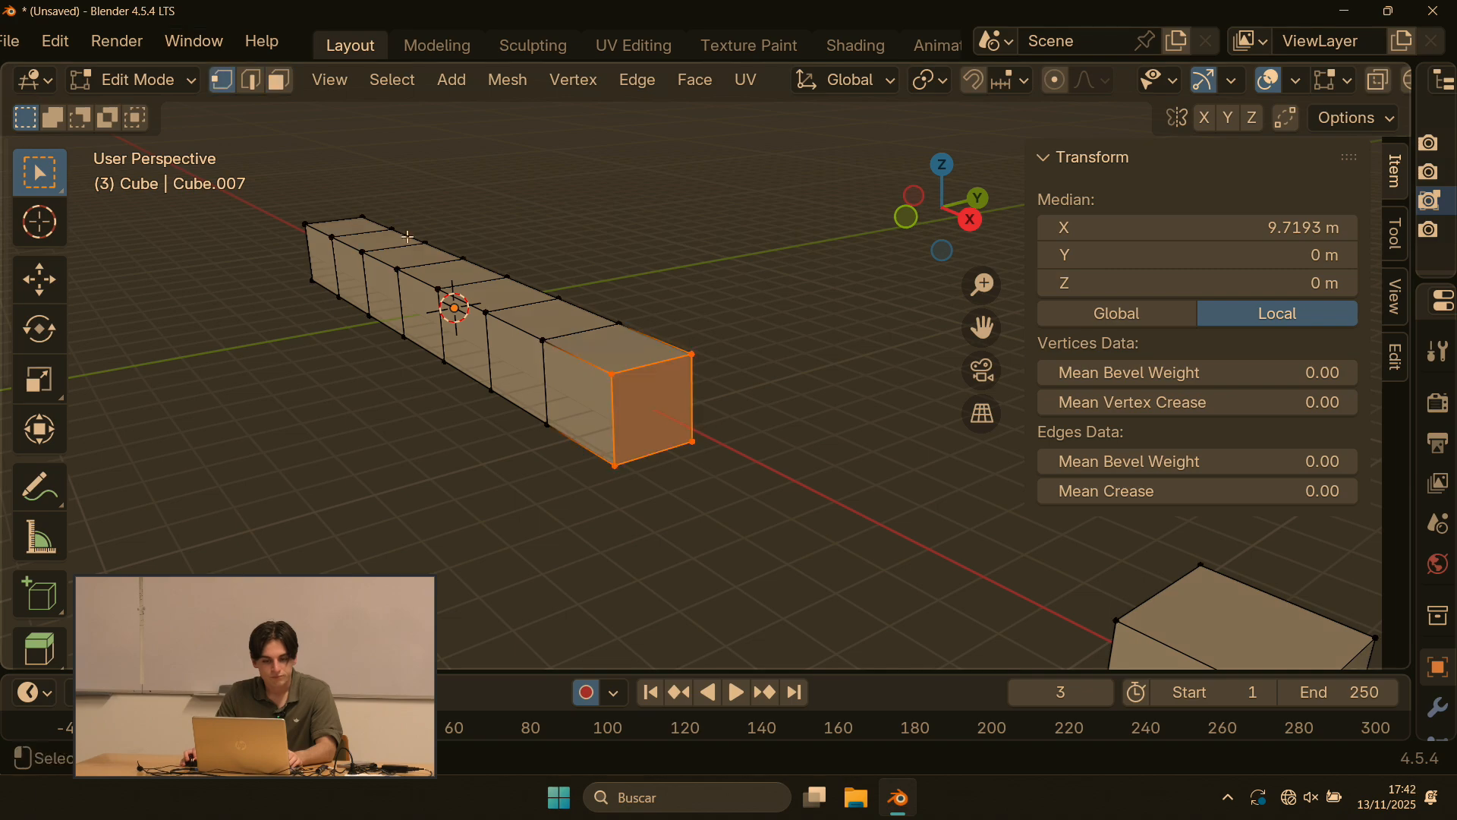
pyautogui.click(652, 378)
pyautogui.press('g')
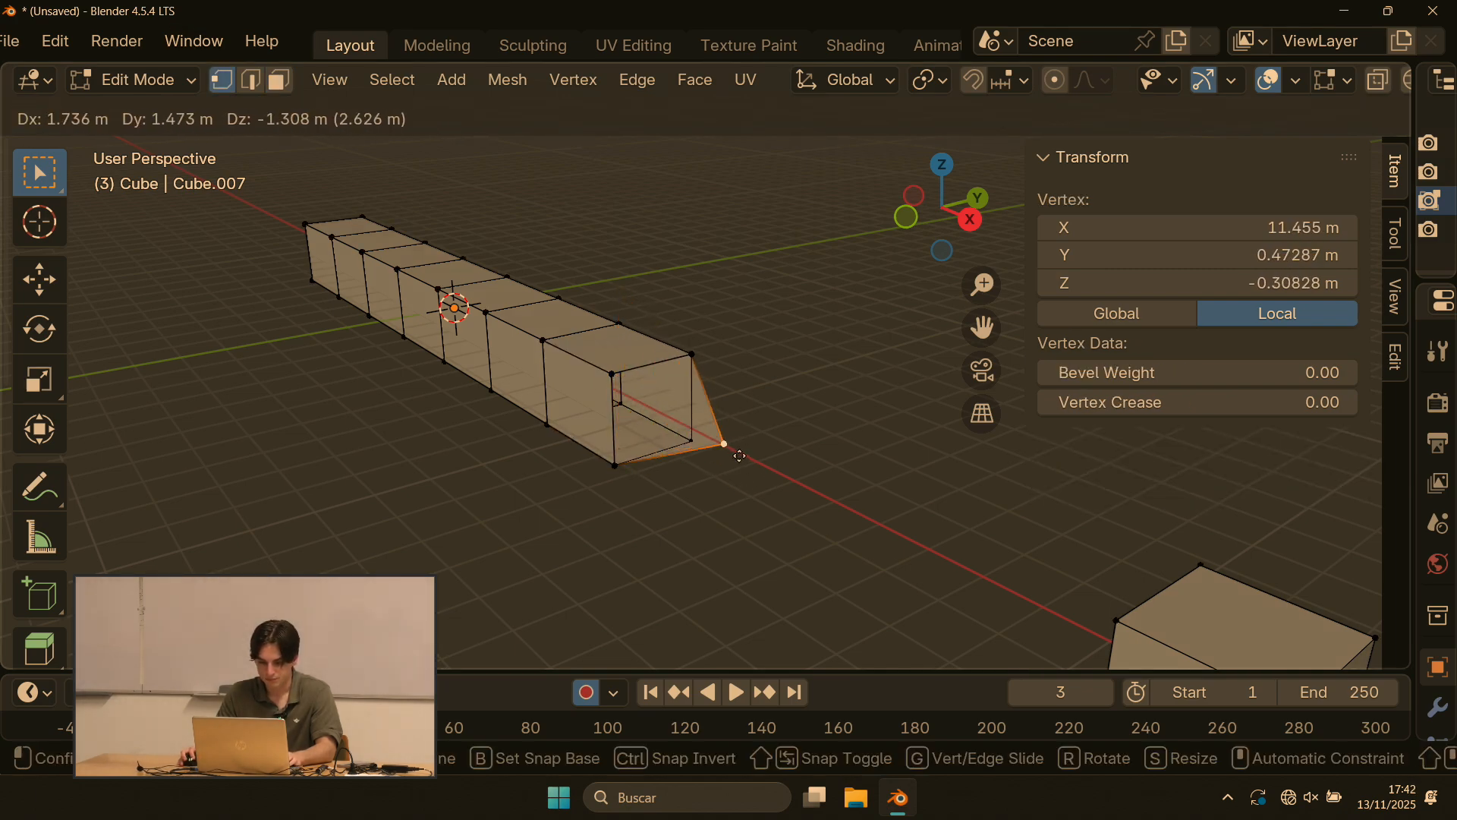
pyautogui.click(729, 450)
pyautogui.moveTo(772, 327); pyautogui.dragTo(815, 401, button='middle')
pyautogui.scroll(3, 781, 349)
pyautogui.press('KP_3')
pyautogui.scroll(4, 815, 401)
pyautogui.keyDown('shift'); pyautogui.moveTo(916, 410); pyautogui.dragTo(847, 340, button='middle'); pyautogui.keyUp('shift')
pyautogui.scroll(-1, 847, 340)
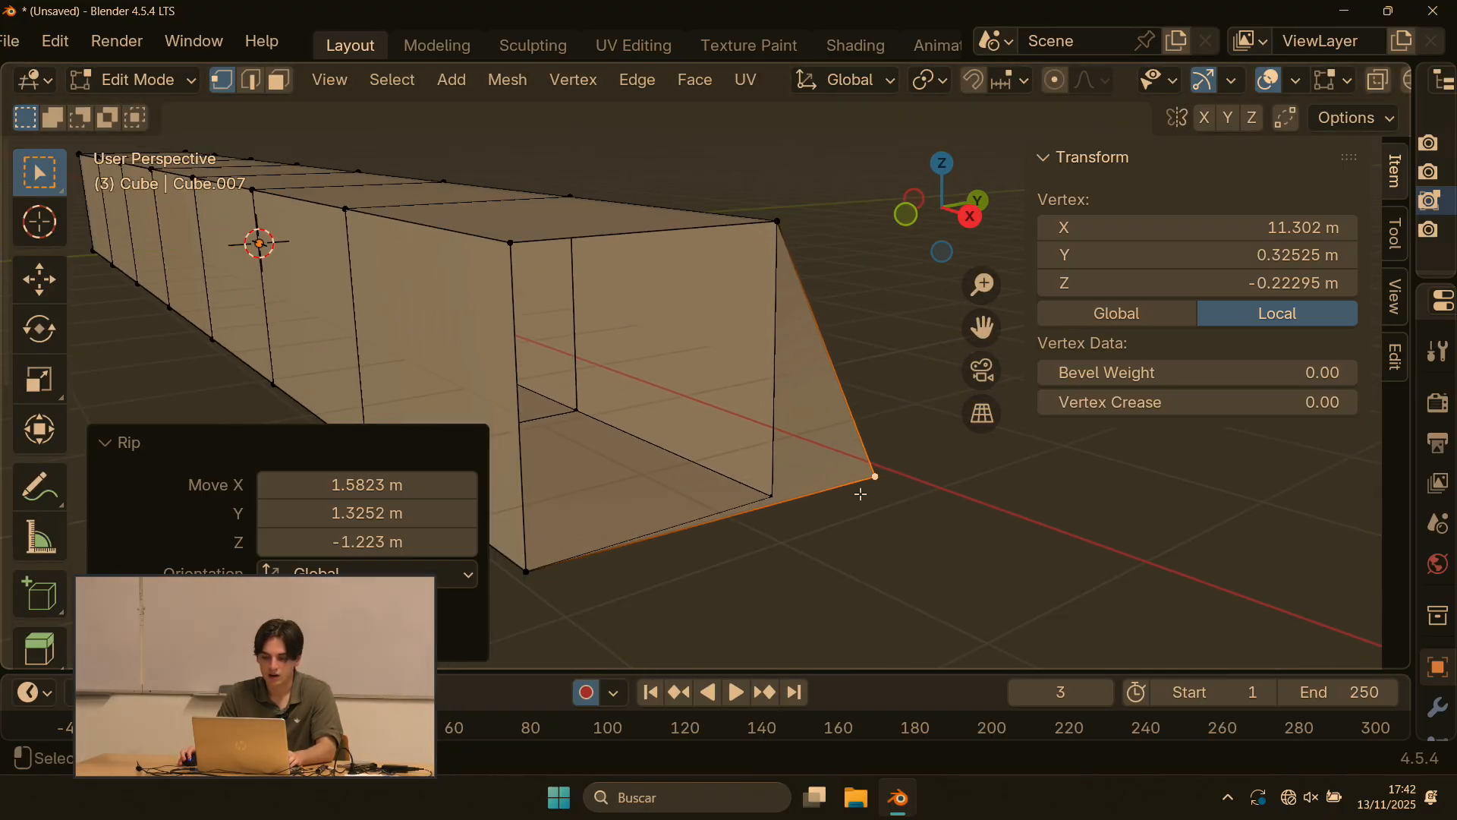
# Step: Try connecting the ripped vertex to the upper corner vertex it was split from, and undo the attempt
pyautogui.click(509, 245)
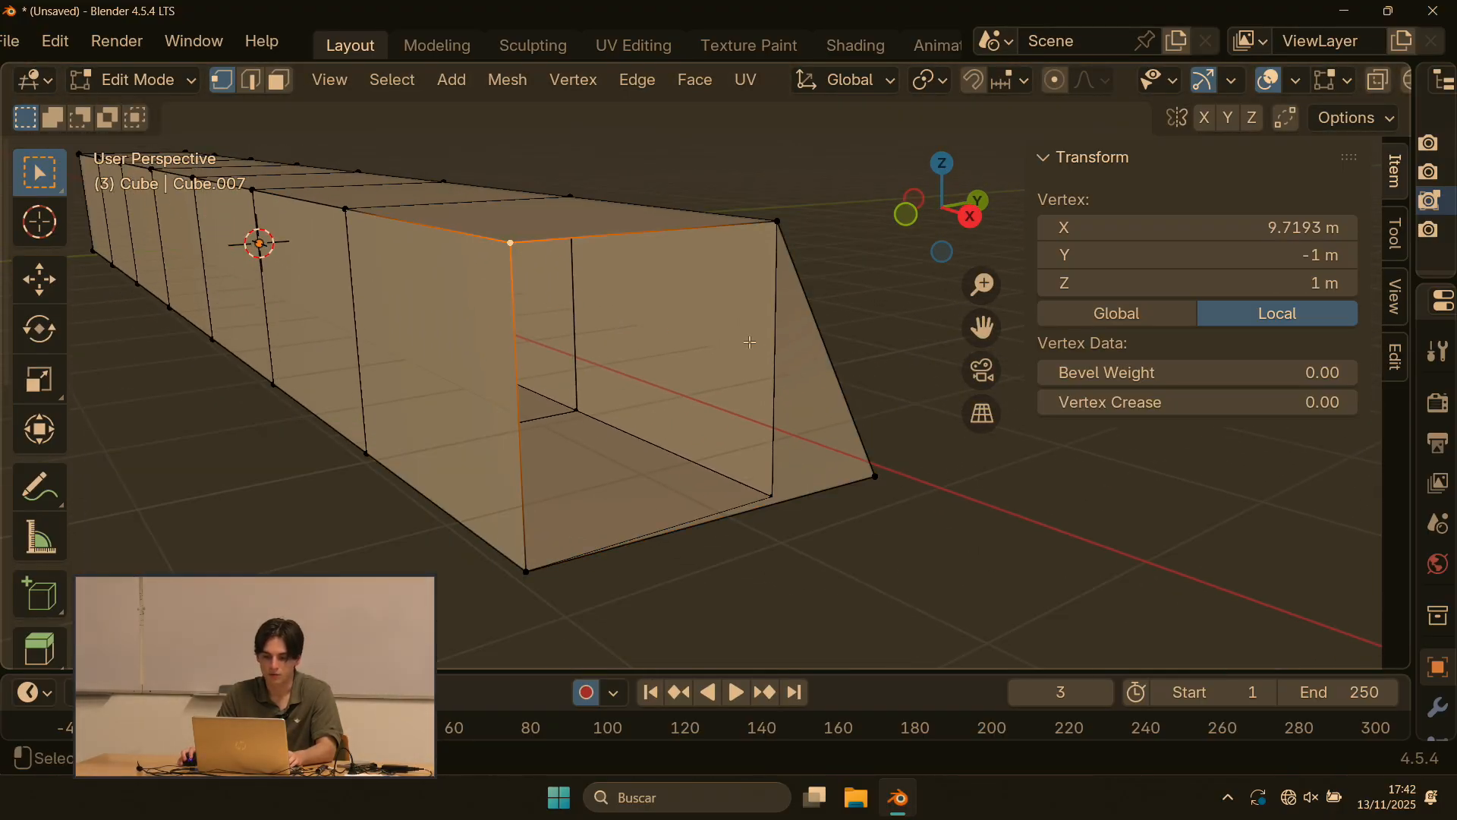
pyautogui.moveTo(508, 244); pyautogui.dragTo(752, 494, button='middle')
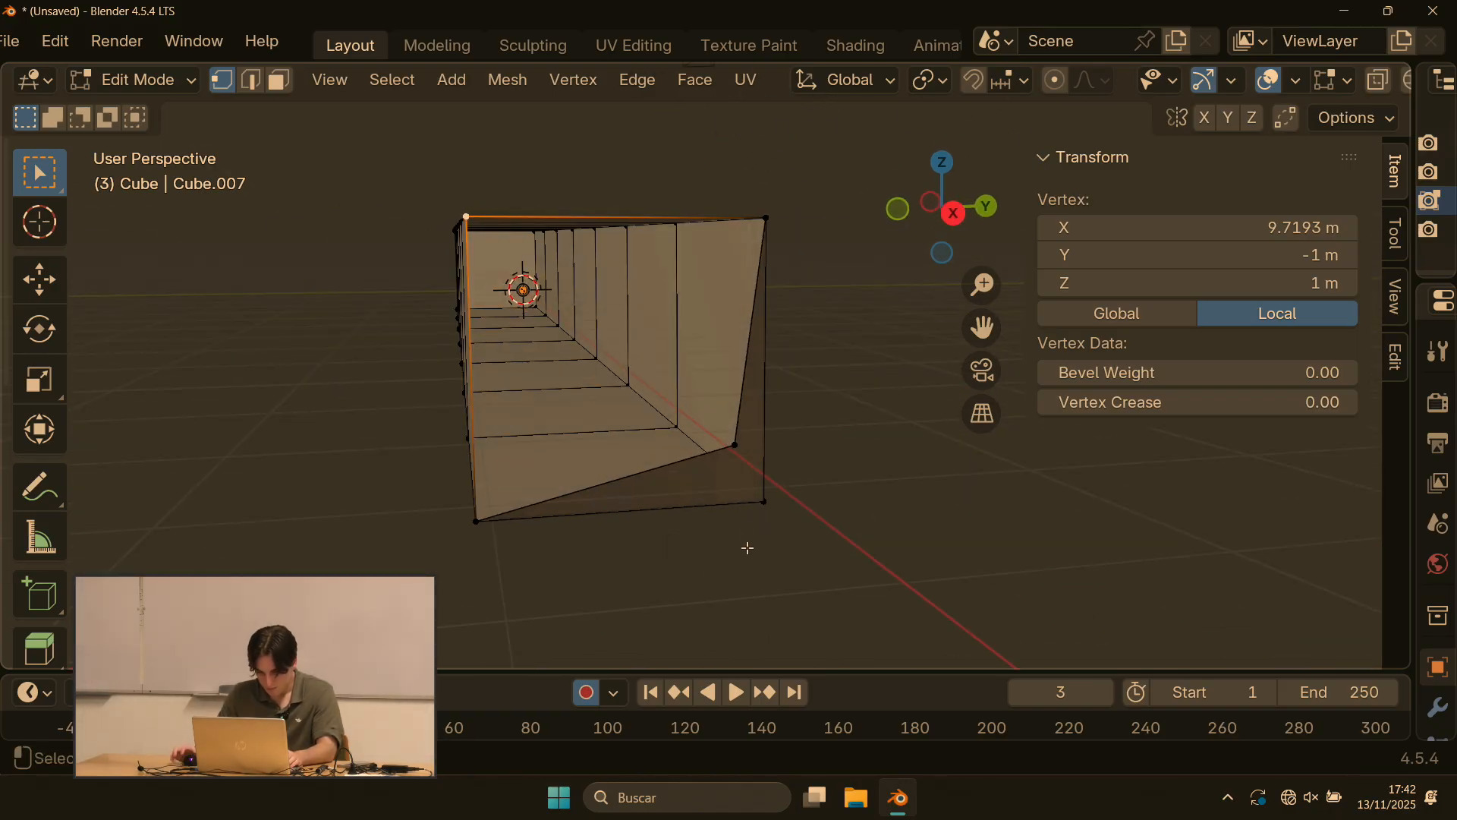
pyautogui.click(738, 450)
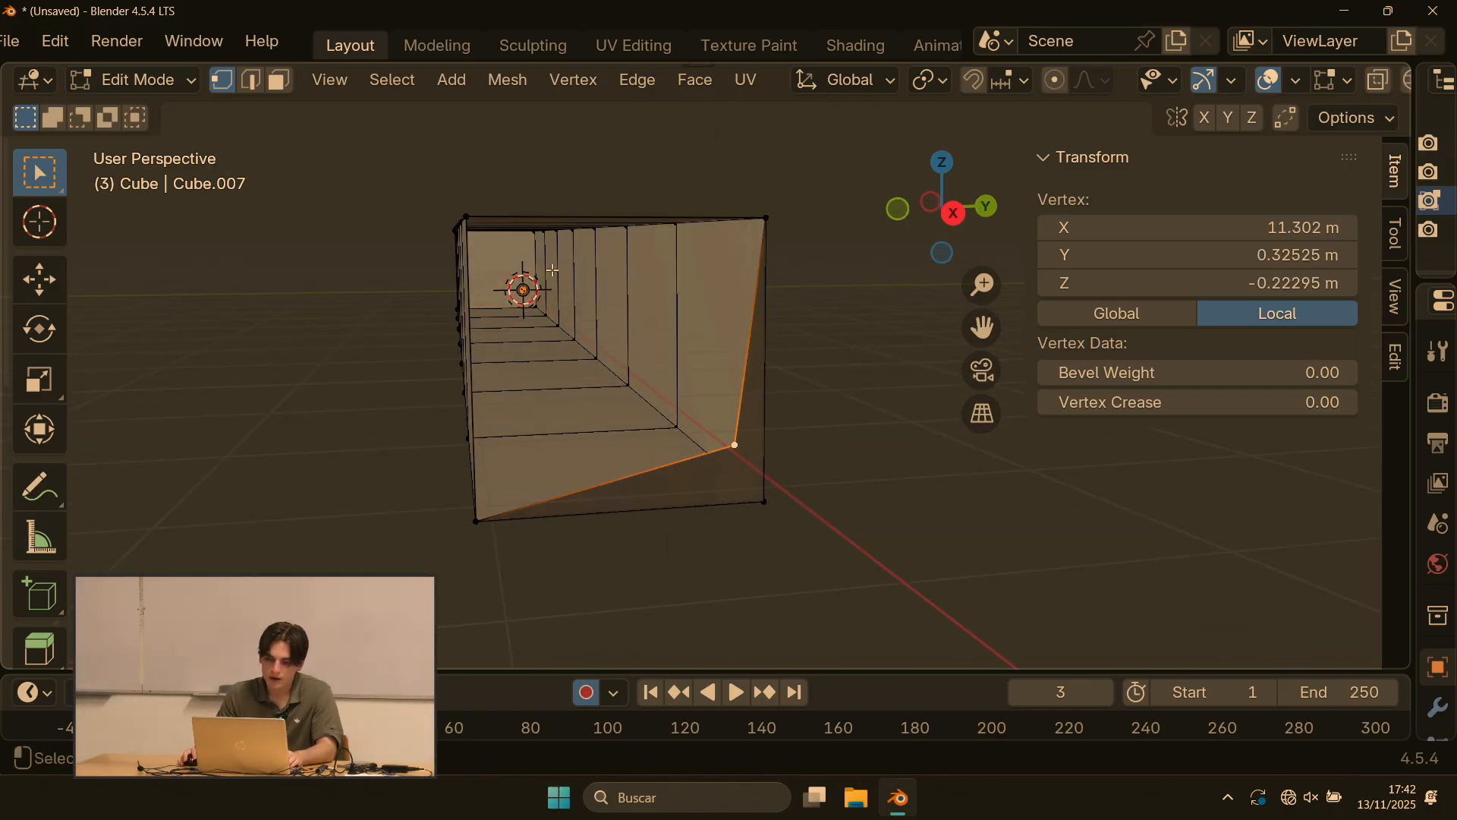
pyautogui.keyDown('shift'); pyautogui.click(467, 217); pyautogui.keyUp('shift')
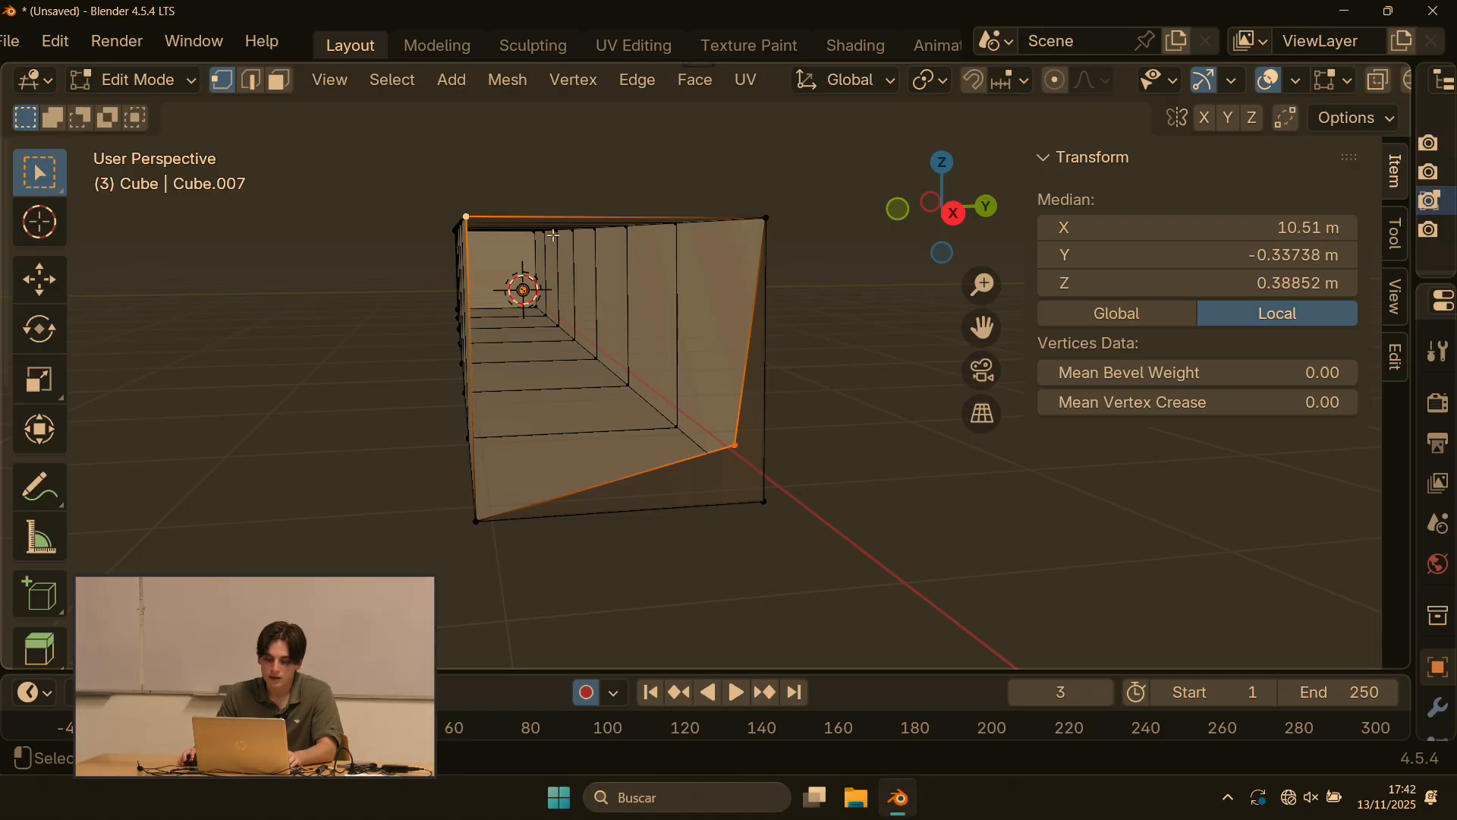
pyautogui.press('j')
pyautogui.moveTo(569, 231); pyautogui.dragTo(717, 284, button='middle')
pyautogui.hotkey('ctrl', 'z')
# Step: Reselect the ripped vertex together with the upper corner vertex at the box's open end, undoing the extra picks
pyautogui.keyDown('shift'); pyautogui.moveTo(838, 265); pyautogui.dragTo(627, 220, button='middle'); pyautogui.keyUp('shift')
pyautogui.scroll(1, 628, 221)
pyautogui.keyDown('shift'); pyautogui.moveTo(738, 231); pyautogui.dragTo(667, 315, button='middle'); pyautogui.keyUp('shift')
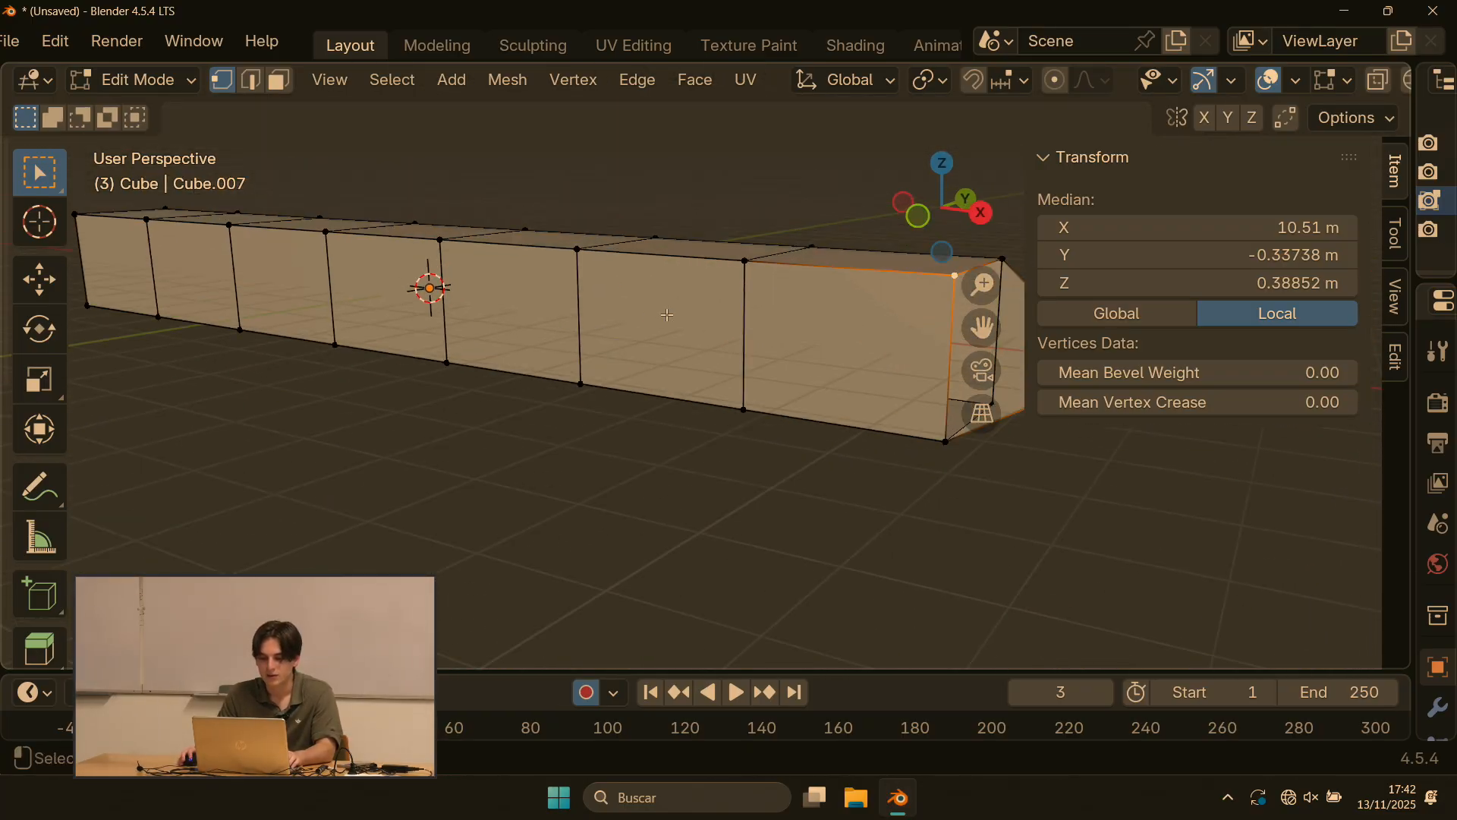
pyautogui.moveTo(874, 308); pyautogui.dragTo(657, 319, button='middle')
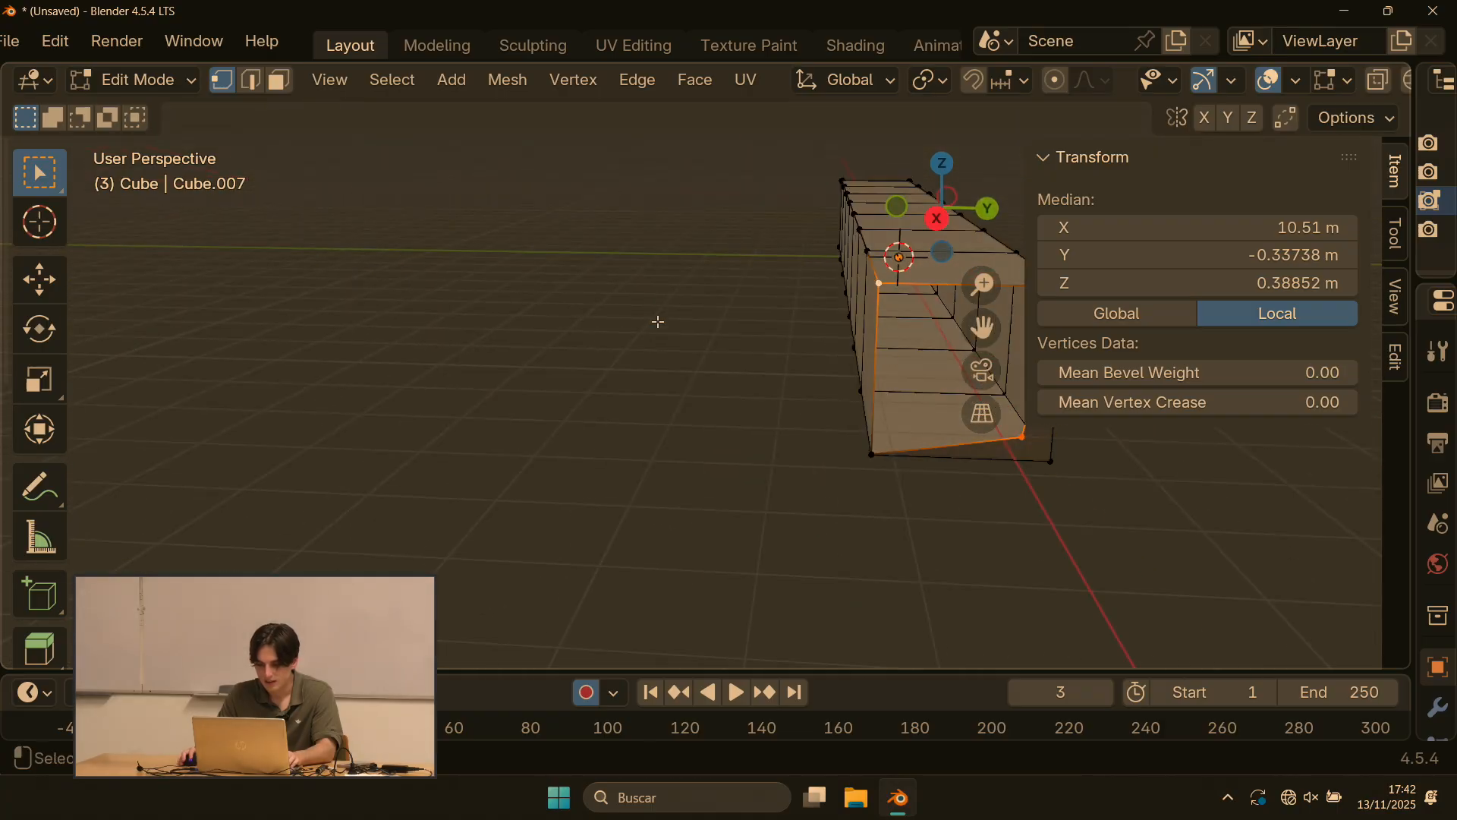
pyautogui.click(869, 453)
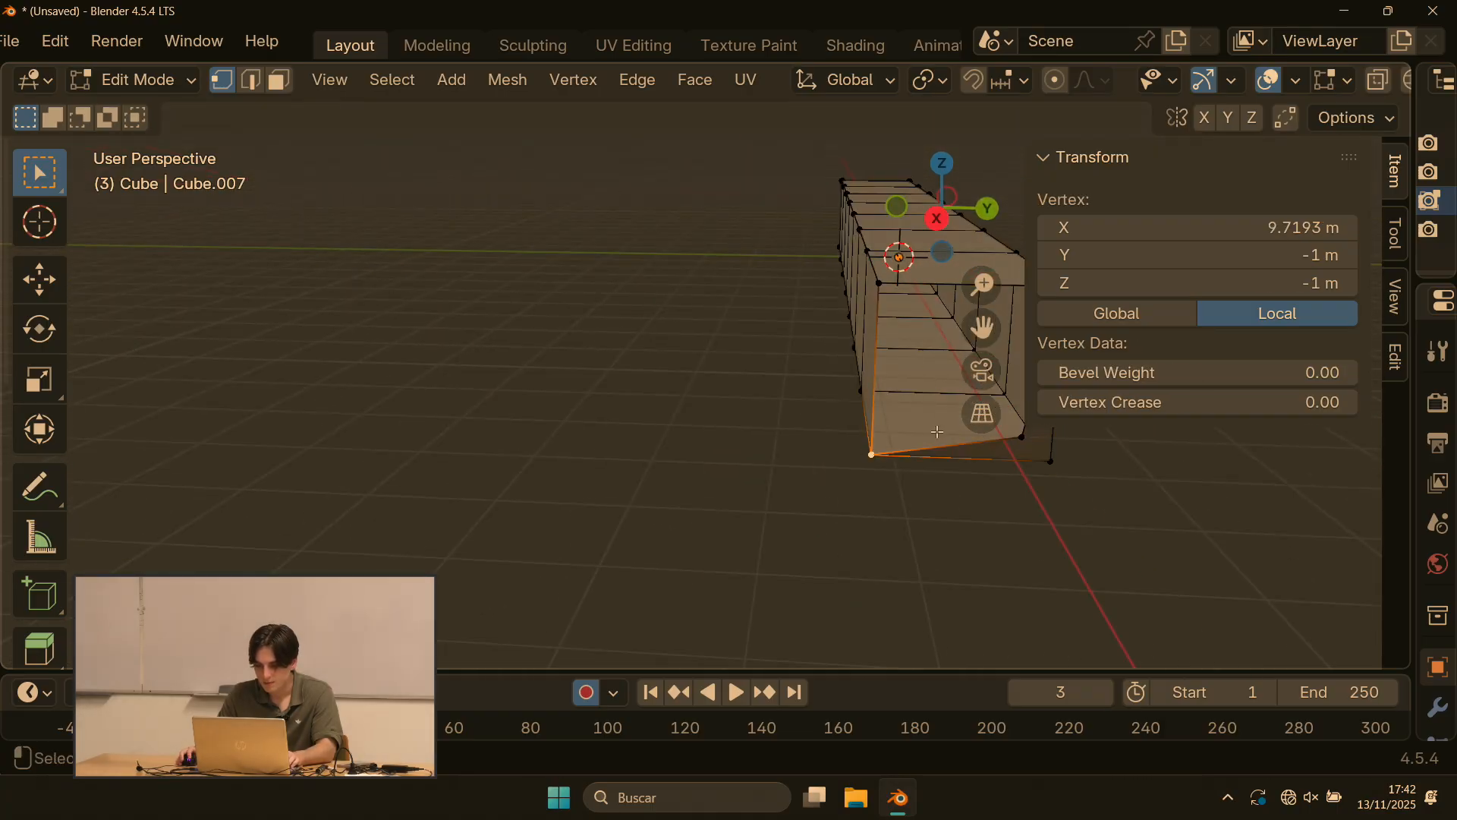
pyautogui.moveTo(938, 432); pyautogui.dragTo(888, 441, button='middle')
pyautogui.click(892, 416)
pyautogui.keyDown('shift'); pyautogui.click(829, 307); pyautogui.keyUp('shift')
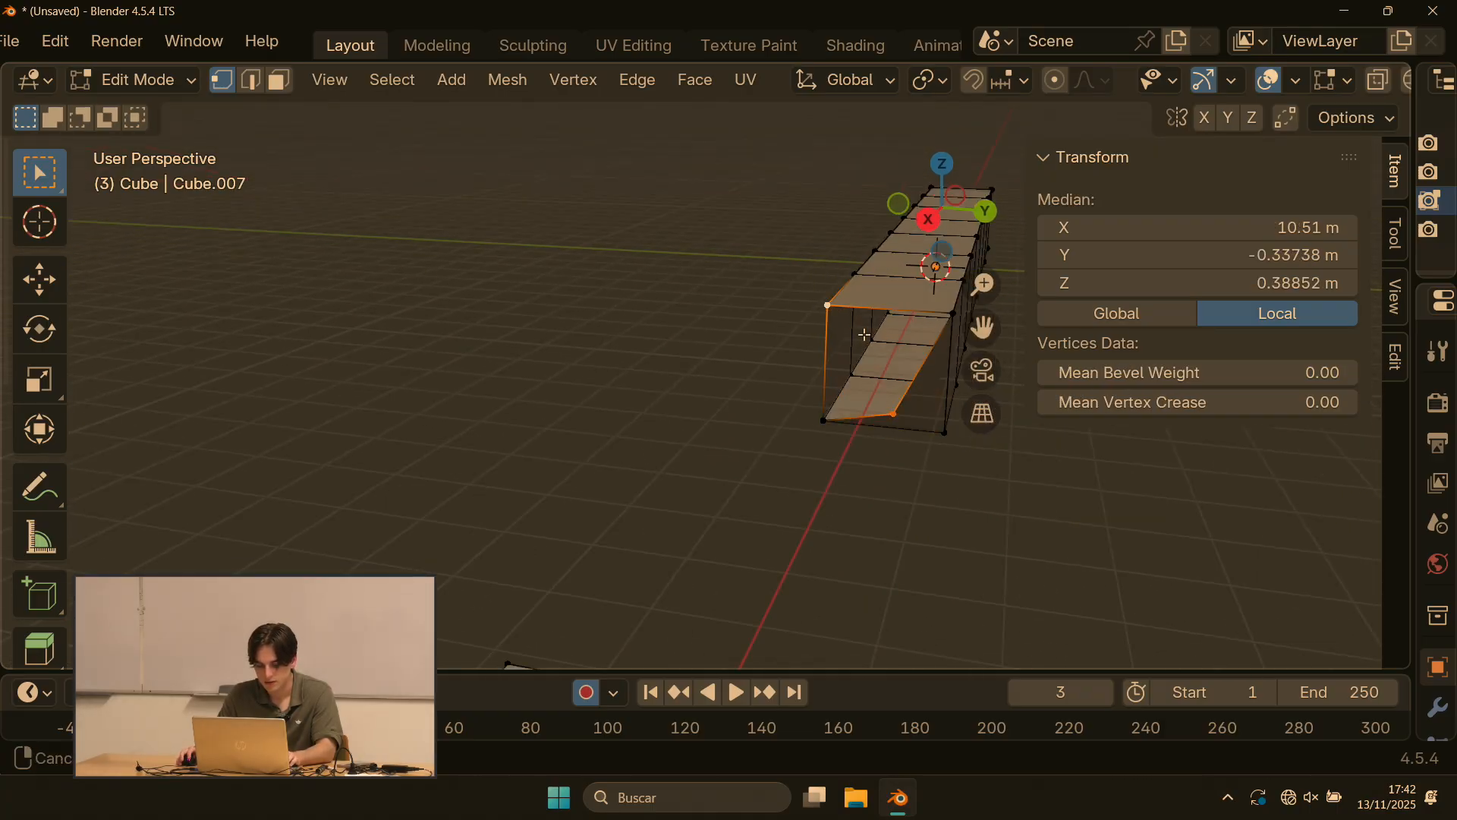
pyautogui.moveTo(865, 335); pyautogui.dragTo(826, 361, button='middle')
pyautogui.keyDown('shift'); pyautogui.click(832, 382); pyautogui.keyUp('shift')
pyautogui.click(889, 426)
pyautogui.hotkey('ctrl', 'z')
pyautogui.hotkey('ctrl', 'z')
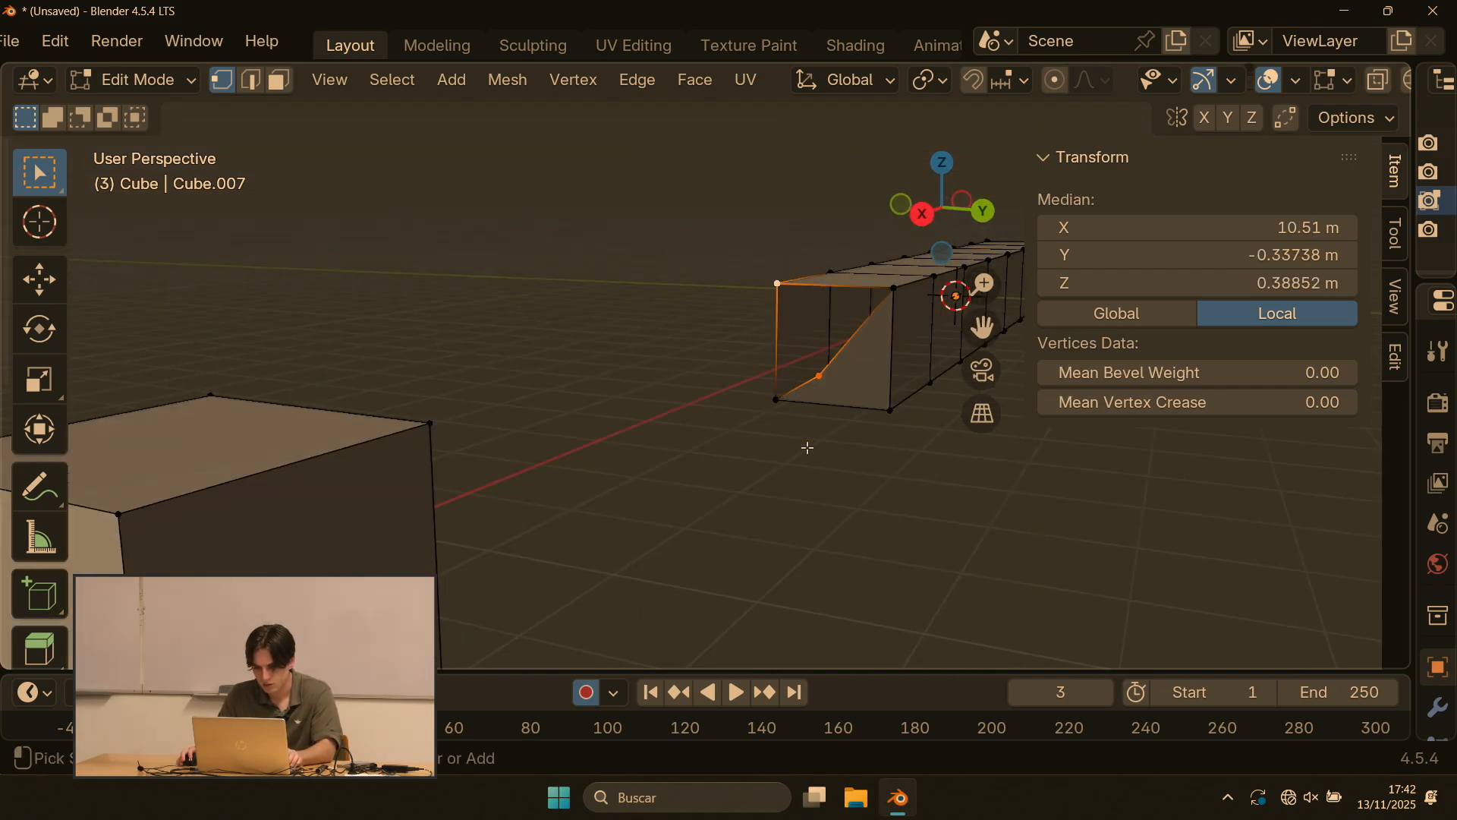
# Step: Select only the ripped vertex at the open end and try moving it, cancelling the move
pyautogui.moveTo(808, 447); pyautogui.dragTo(726, 328, button='middle')
pyautogui.click(913, 375)
pyautogui.click(905, 381)
pyautogui.press('g')
pyautogui.rightClick(925, 400)
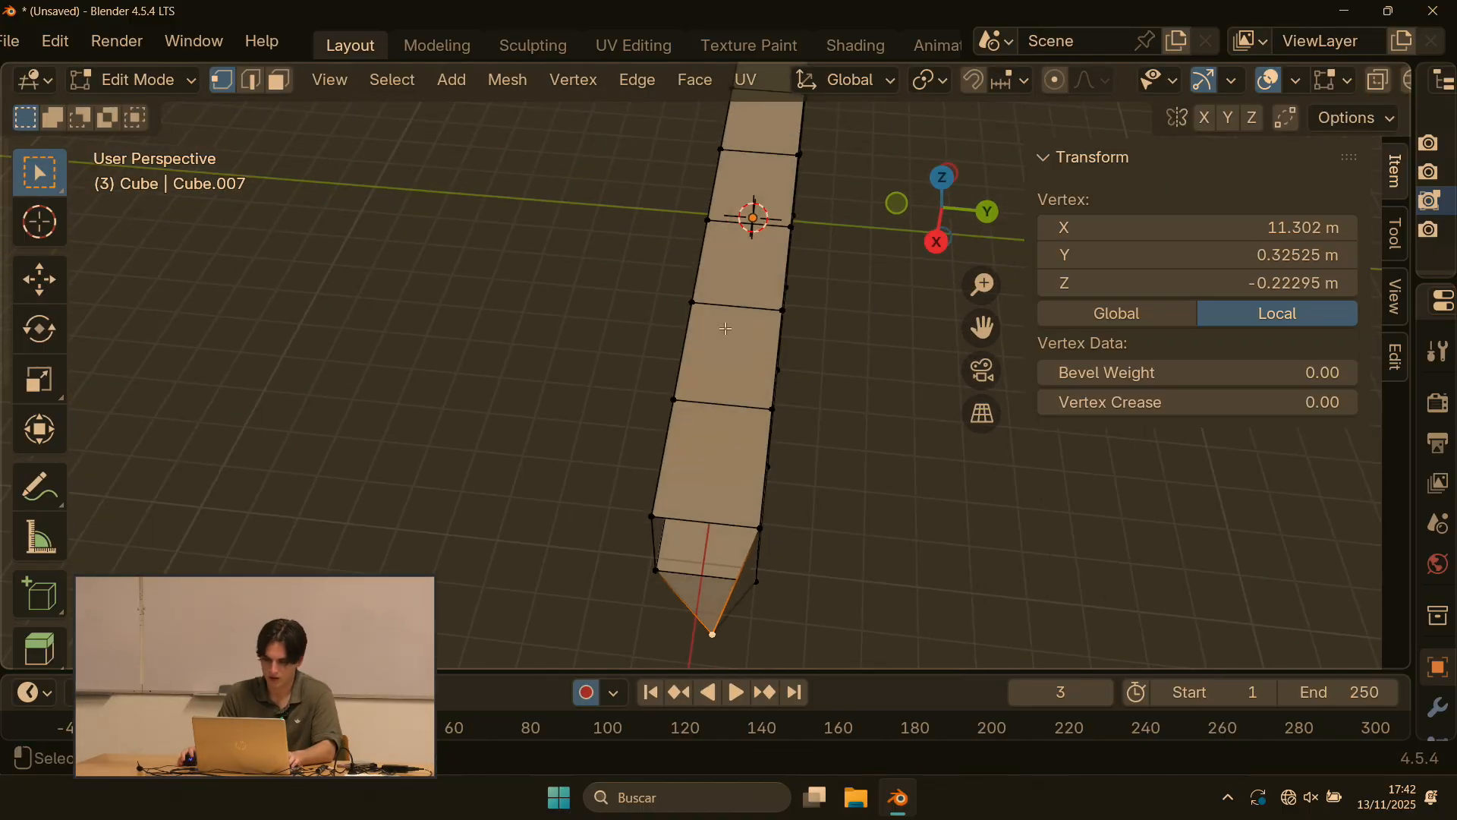
# Step: Select two diagonally opposite vertices of the second top face from the open end and connect them with an edge
pyautogui.click(773, 407)
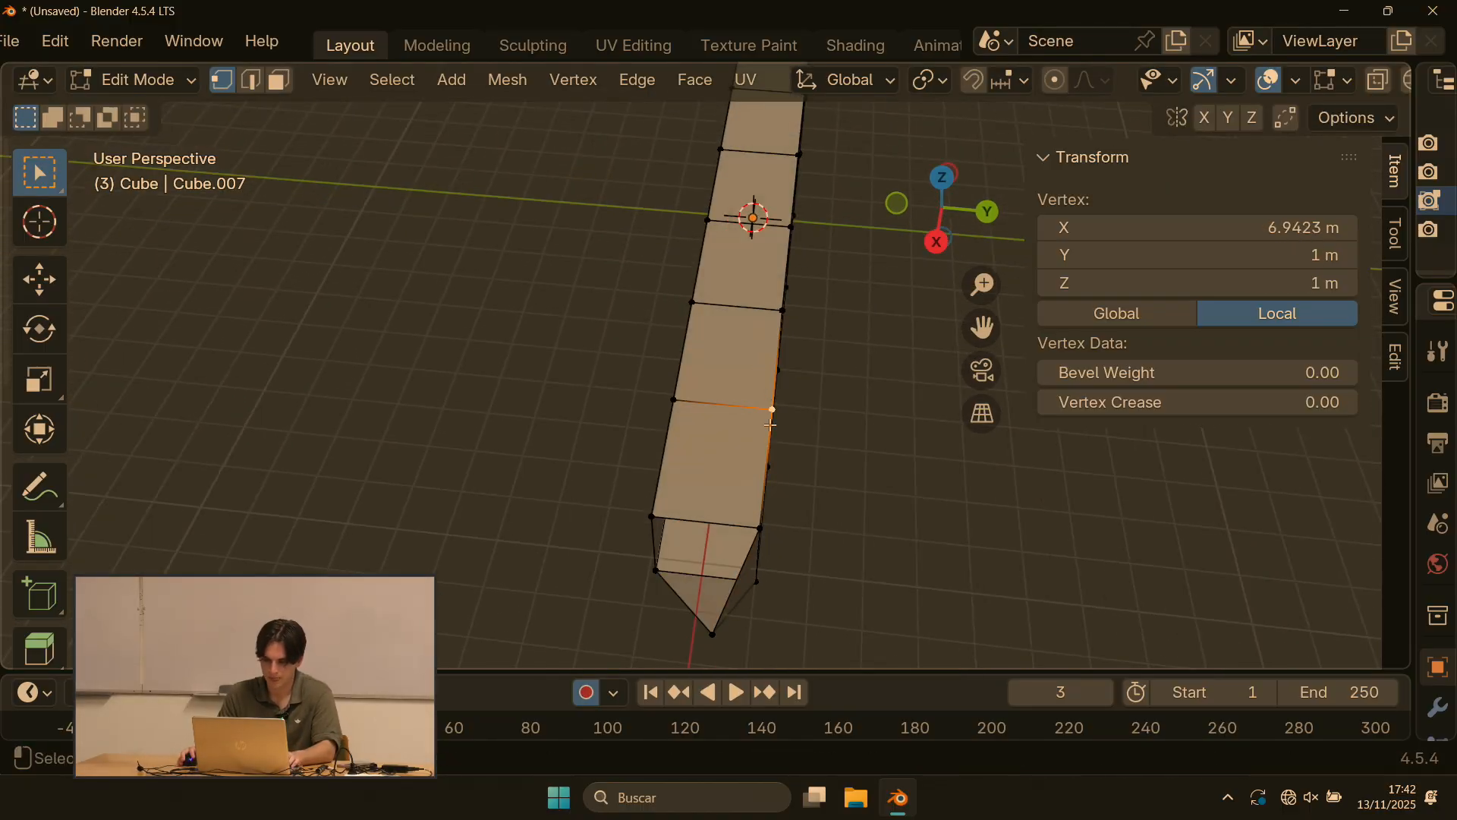
pyautogui.keyDown('shift'); pyautogui.click(705, 309); pyautogui.keyUp('shift')
pyautogui.press('j')
pyautogui.moveTo(704, 309); pyautogui.dragTo(789, 336, button='middle')
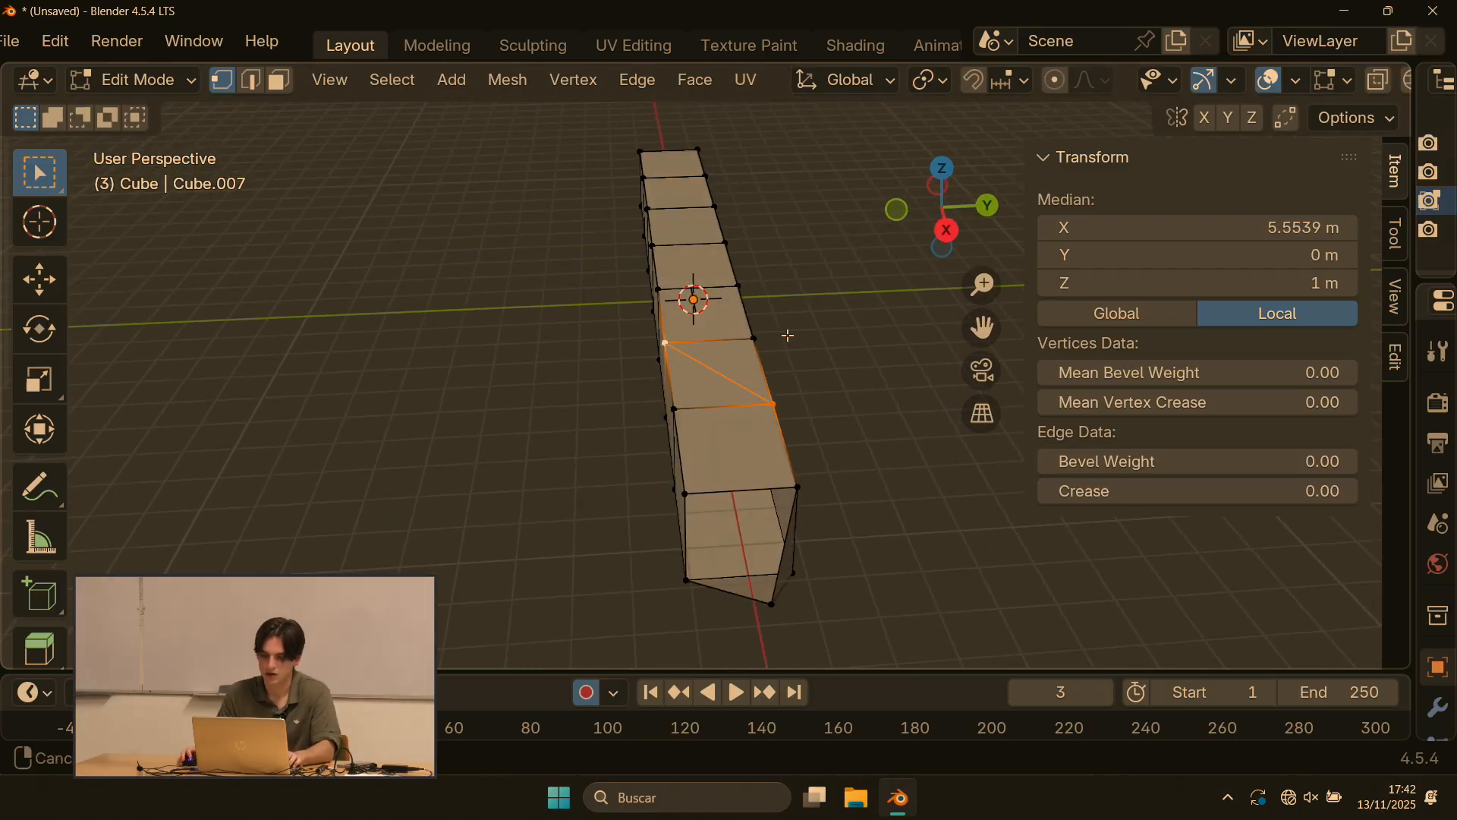
pyautogui.scroll(5, 790, 336)
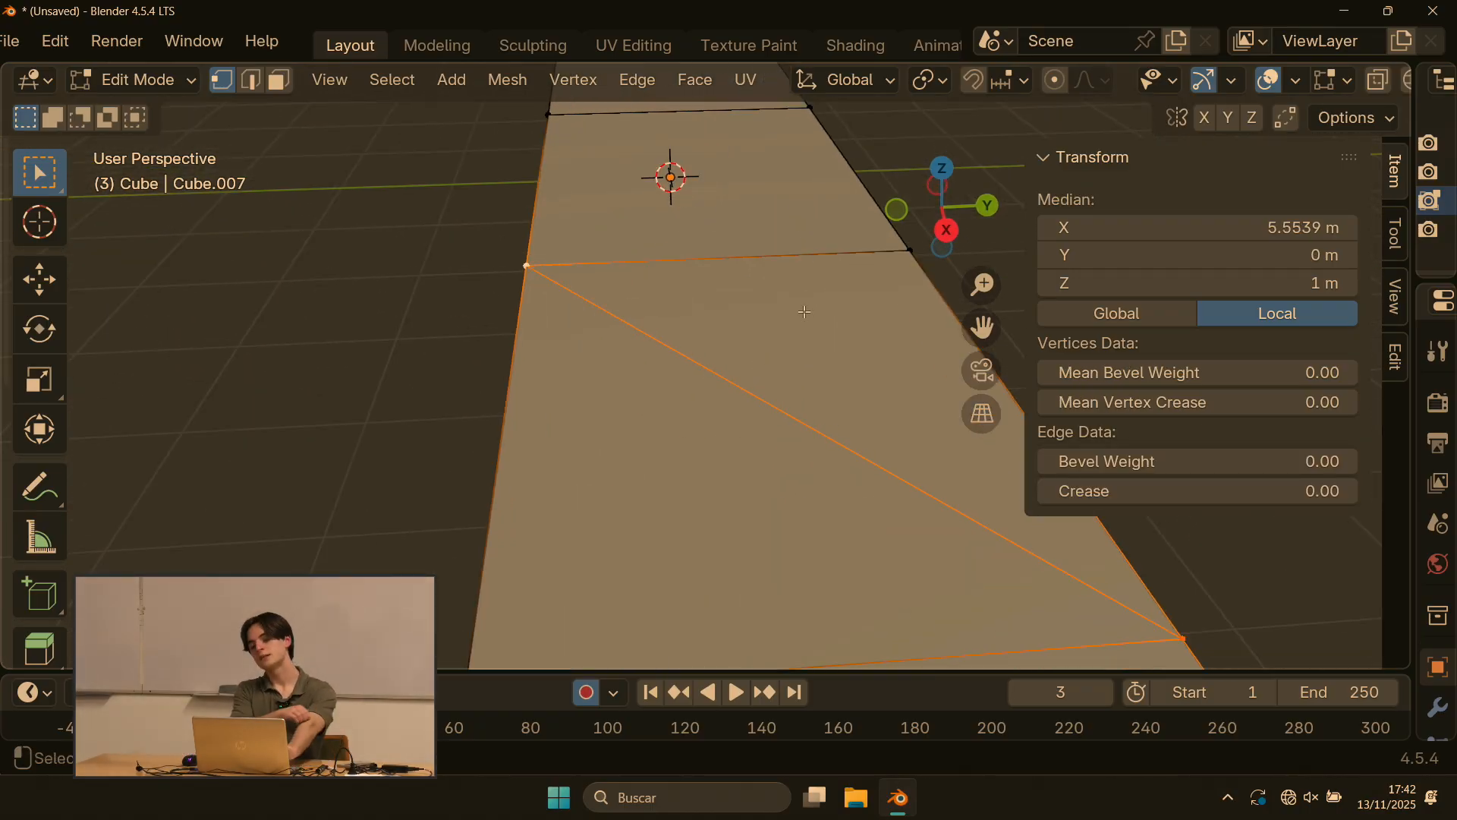
# Step: Try moving the new diagonal edge in vertex and edge selection modes, cancelling both moves
pyautogui.press('g')
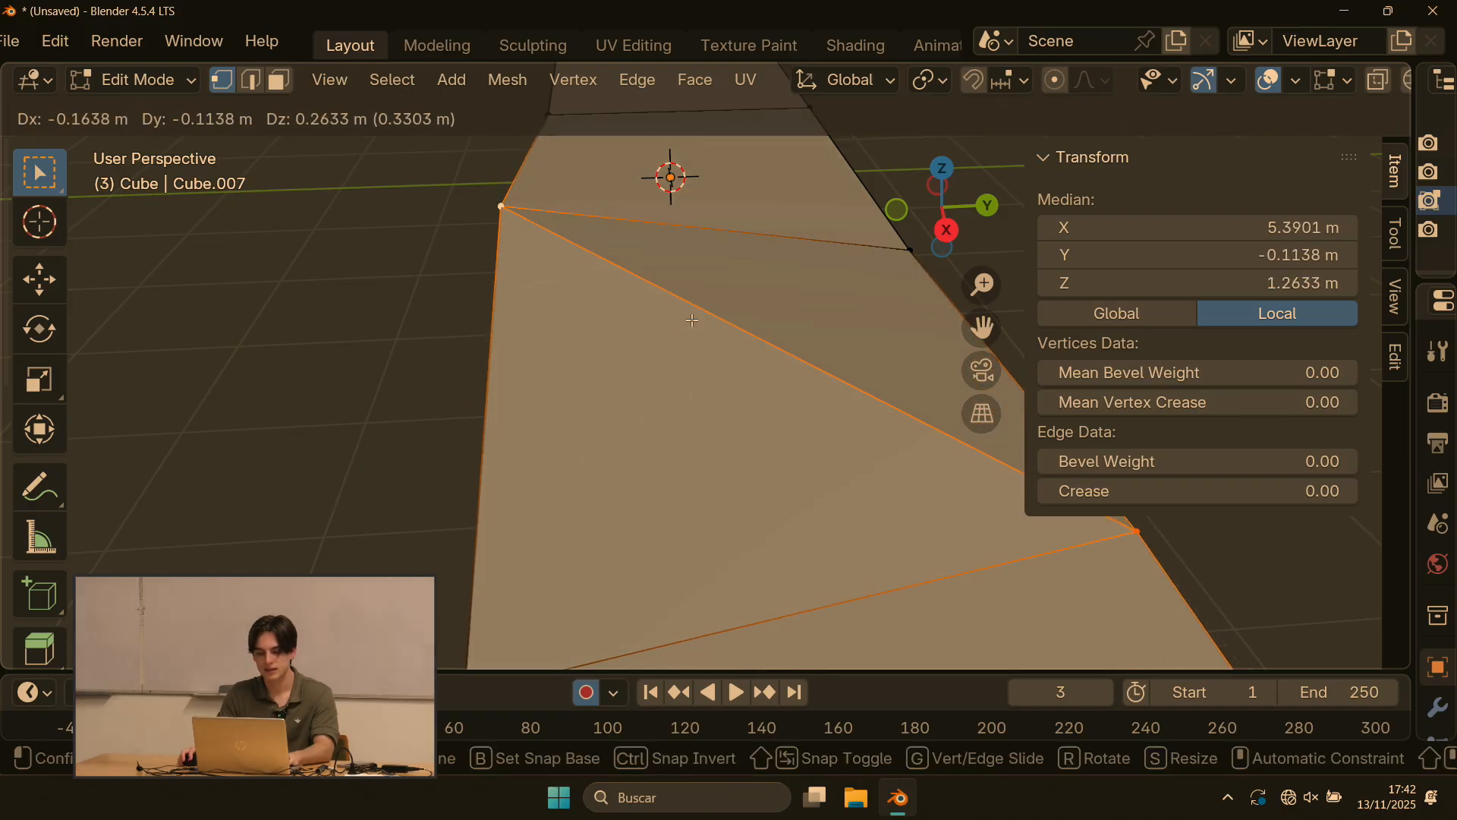
pyautogui.press('Escape')
pyautogui.click(251, 80)
pyautogui.click(705, 371)
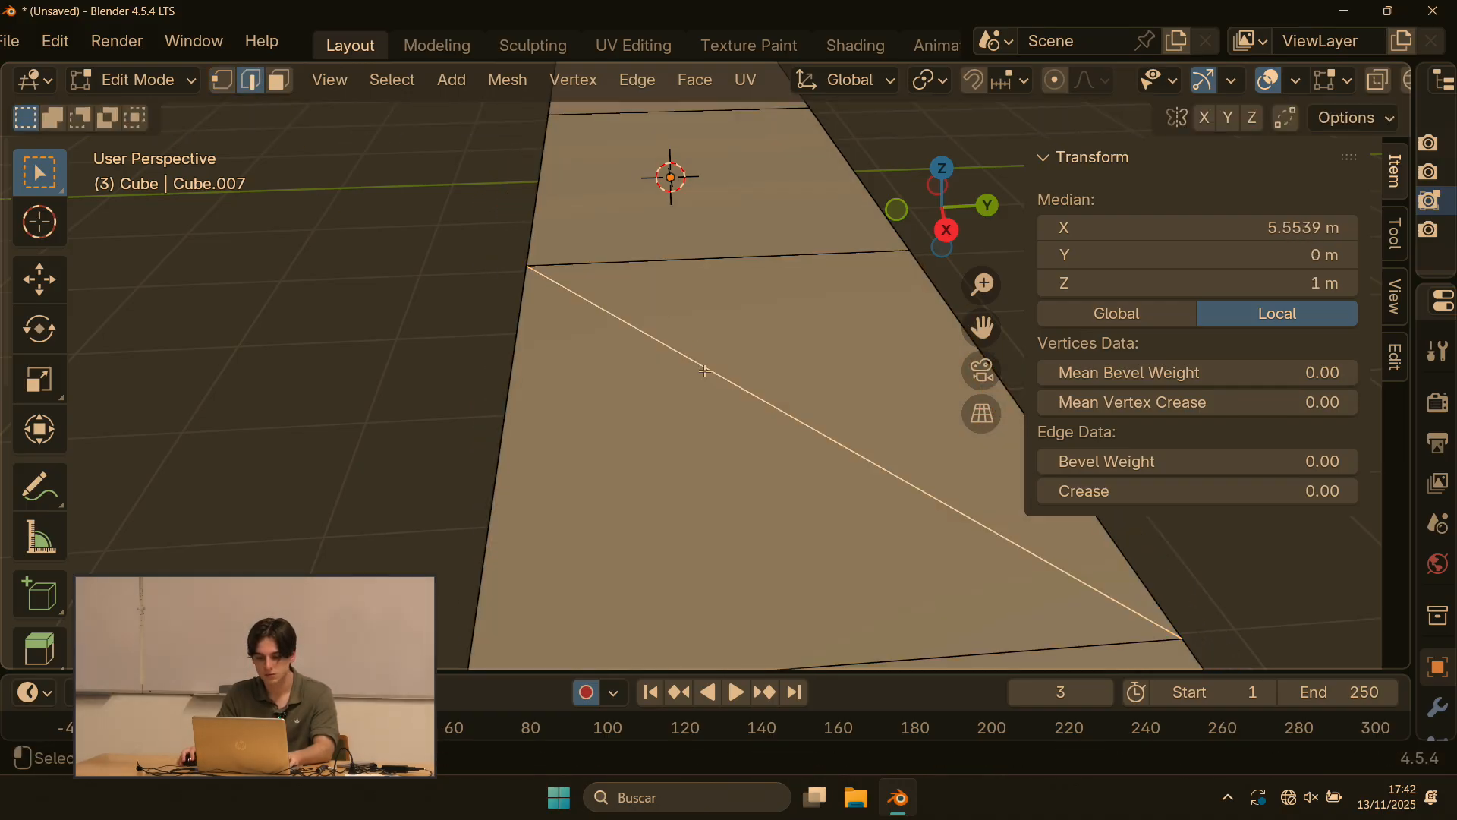
pyautogui.scroll(-4, 723, 388)
pyautogui.press('g')
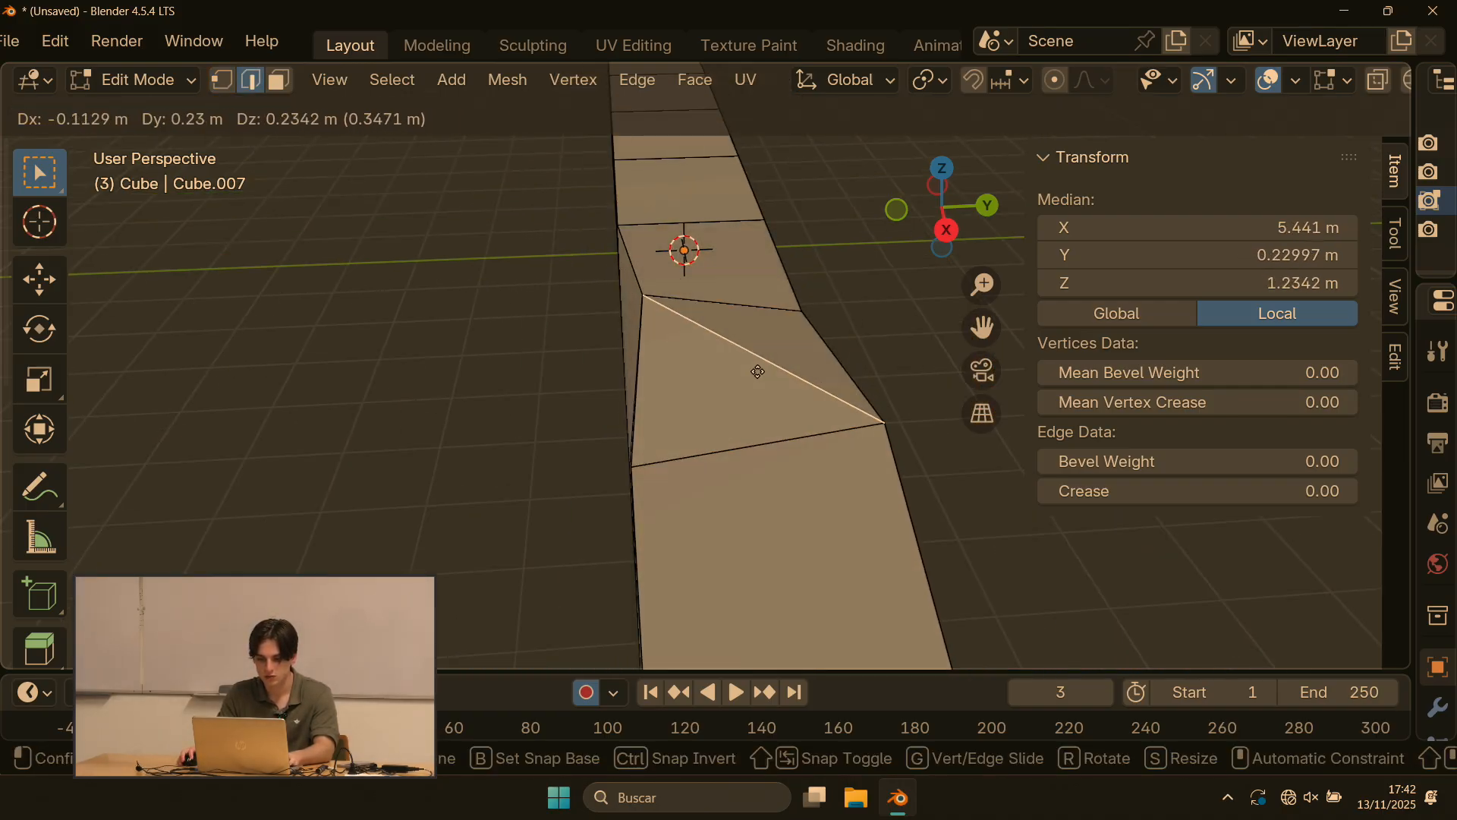
pyautogui.press('Escape')
# Step: Undo the switch to edge selection and the diagonal edge connecting the two top vertices
pyautogui.hotkey('ctrl', 'z')
pyautogui.hotkey('ctrl', 'z')
pyautogui.scroll(-4, 708, 418)
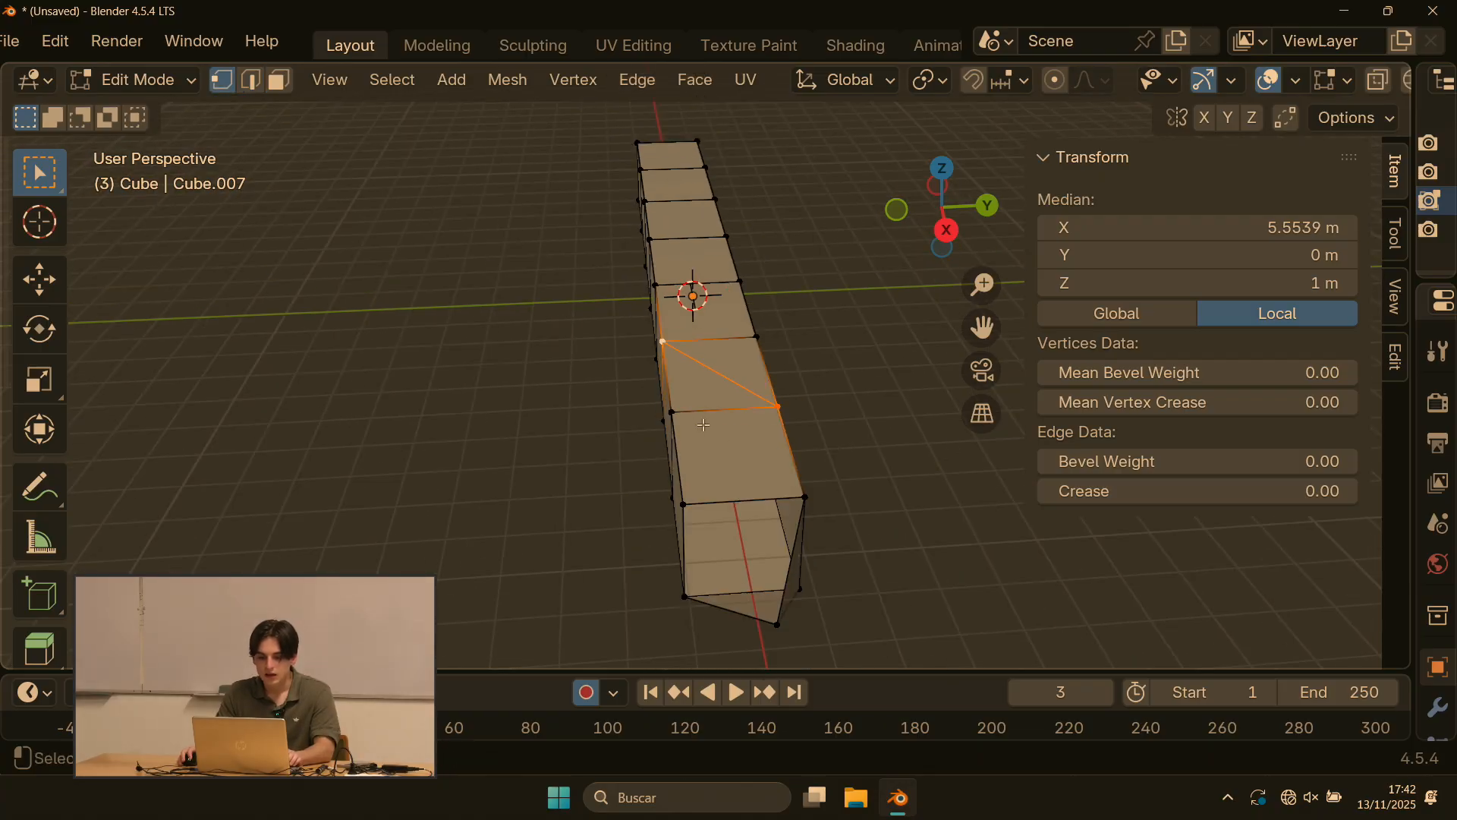
pyautogui.hotkey('ctrl', 'z')
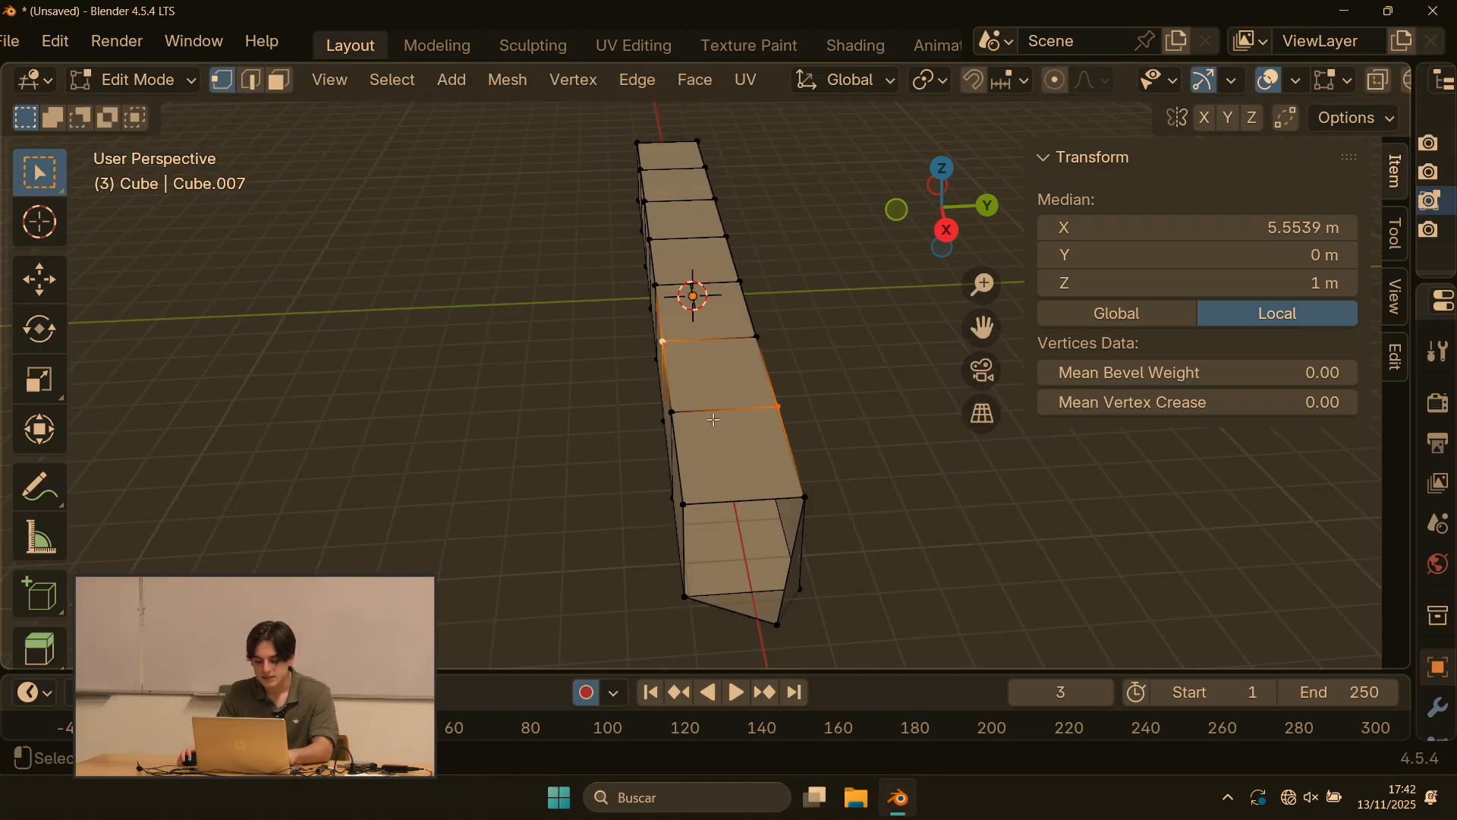
# Step: Connect the two selected diagonally opposite vertices of the second top face with an edge
pyautogui.press('j')
pyautogui.scroll(5, 716, 381)
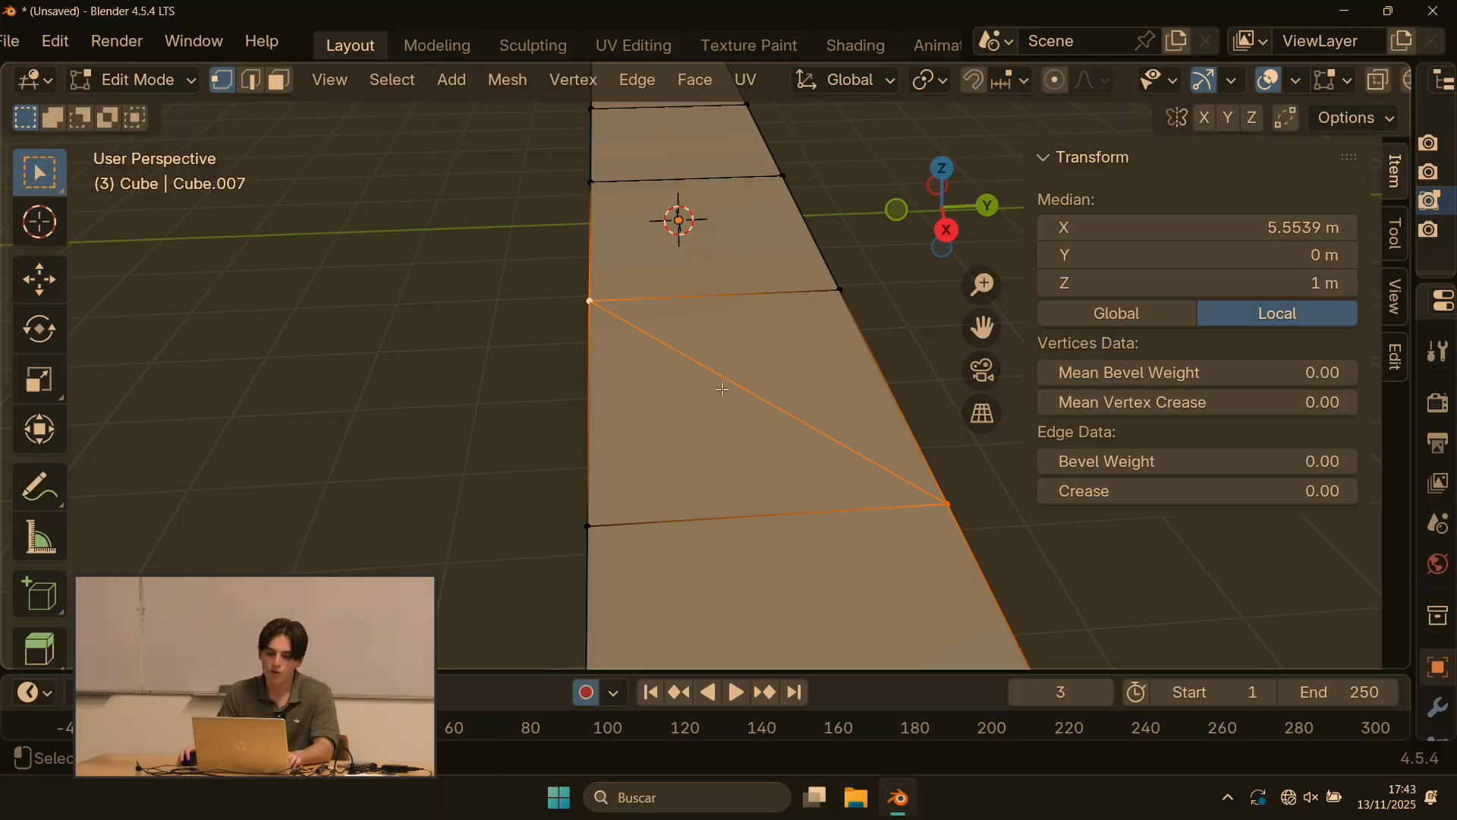
pyautogui.moveTo(716, 381); pyautogui.dragTo(643, 354, button='middle')
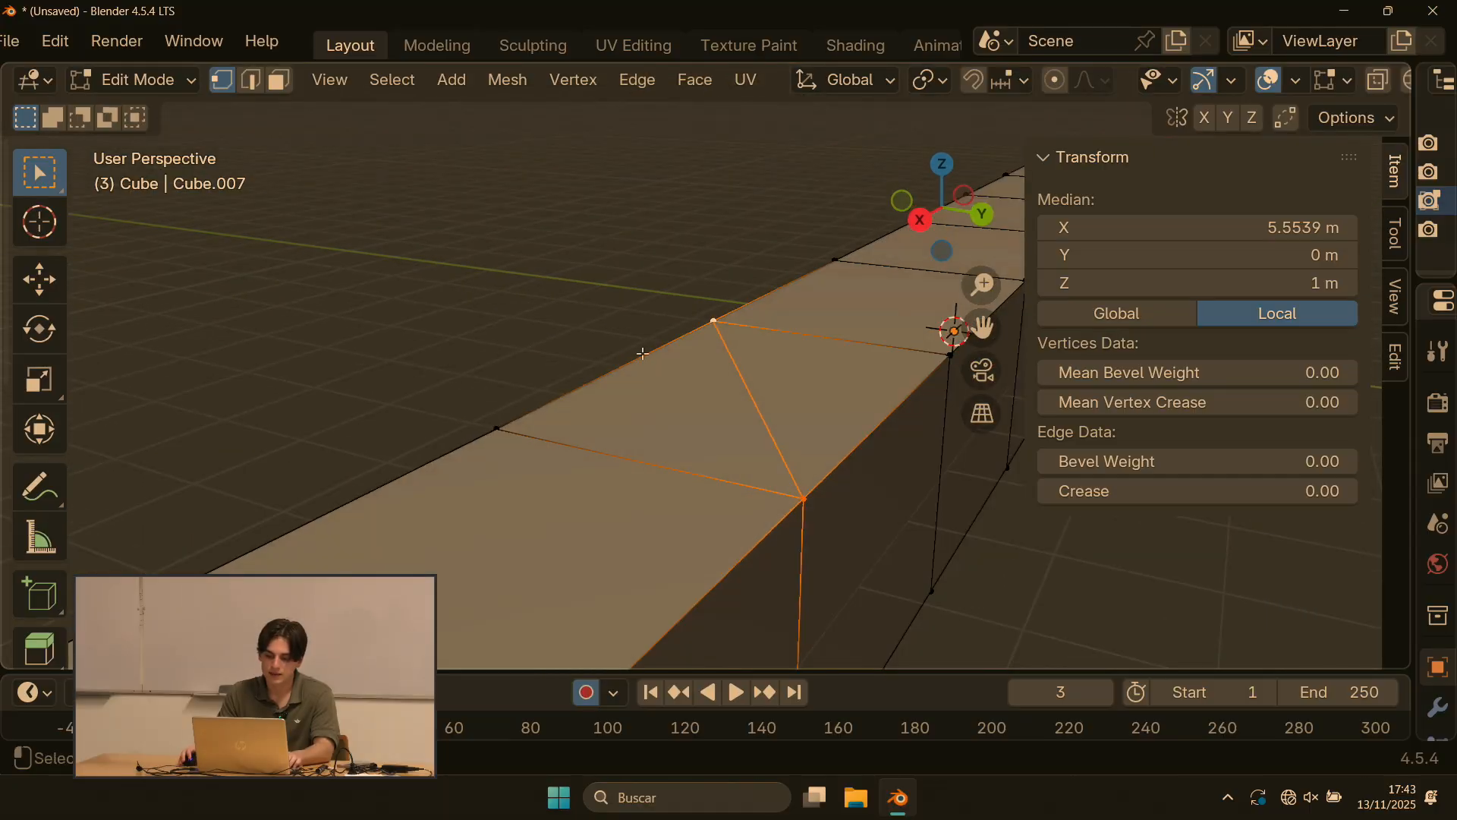
# Step: Try moving one triangular half of the split top face in face selection mode, cancelling the move and clearing the selection
pyautogui.click(700, 413)
pyautogui.press('3')
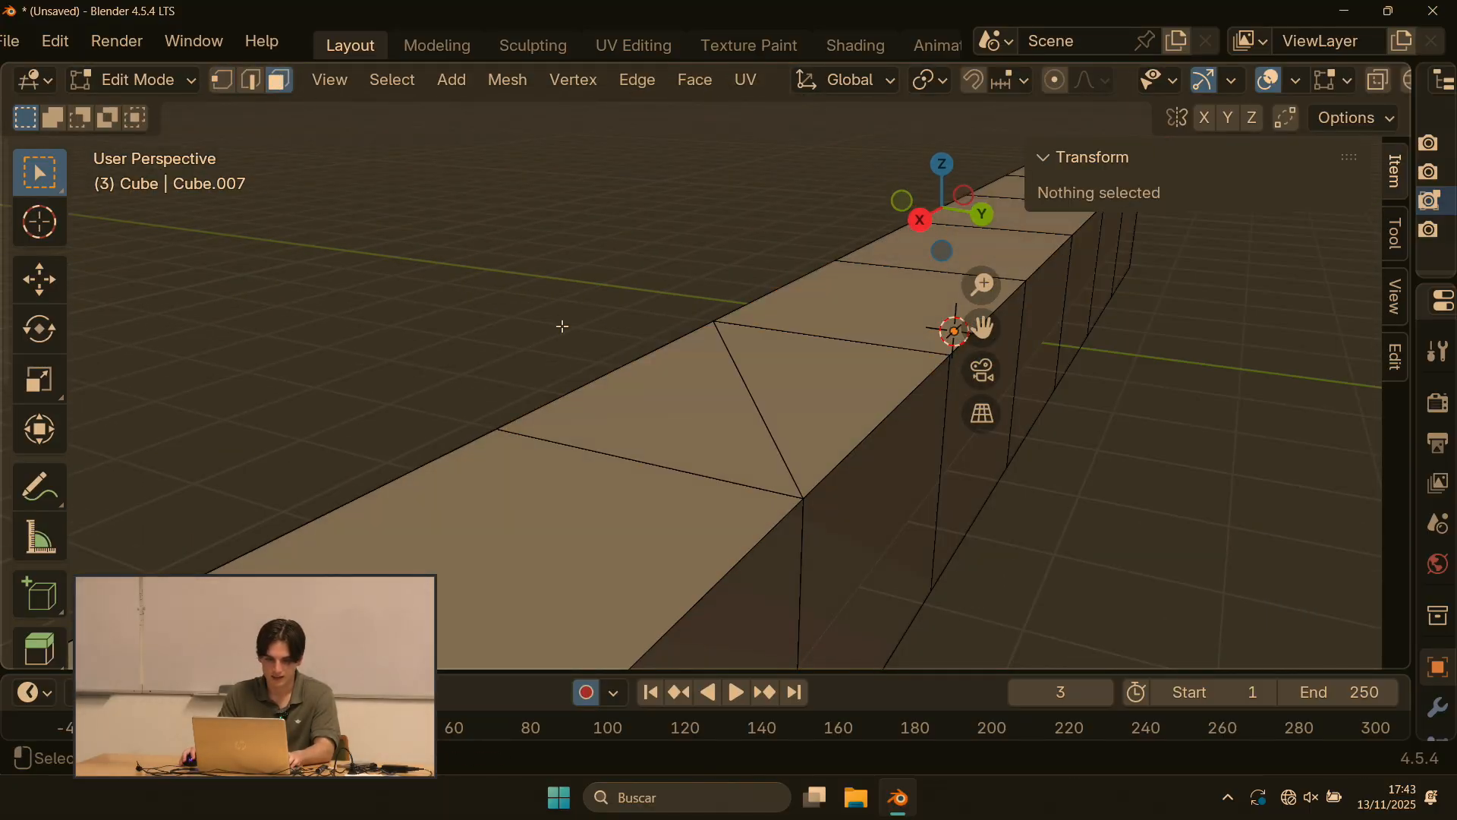
pyautogui.click(646, 379)
pyautogui.press('g')
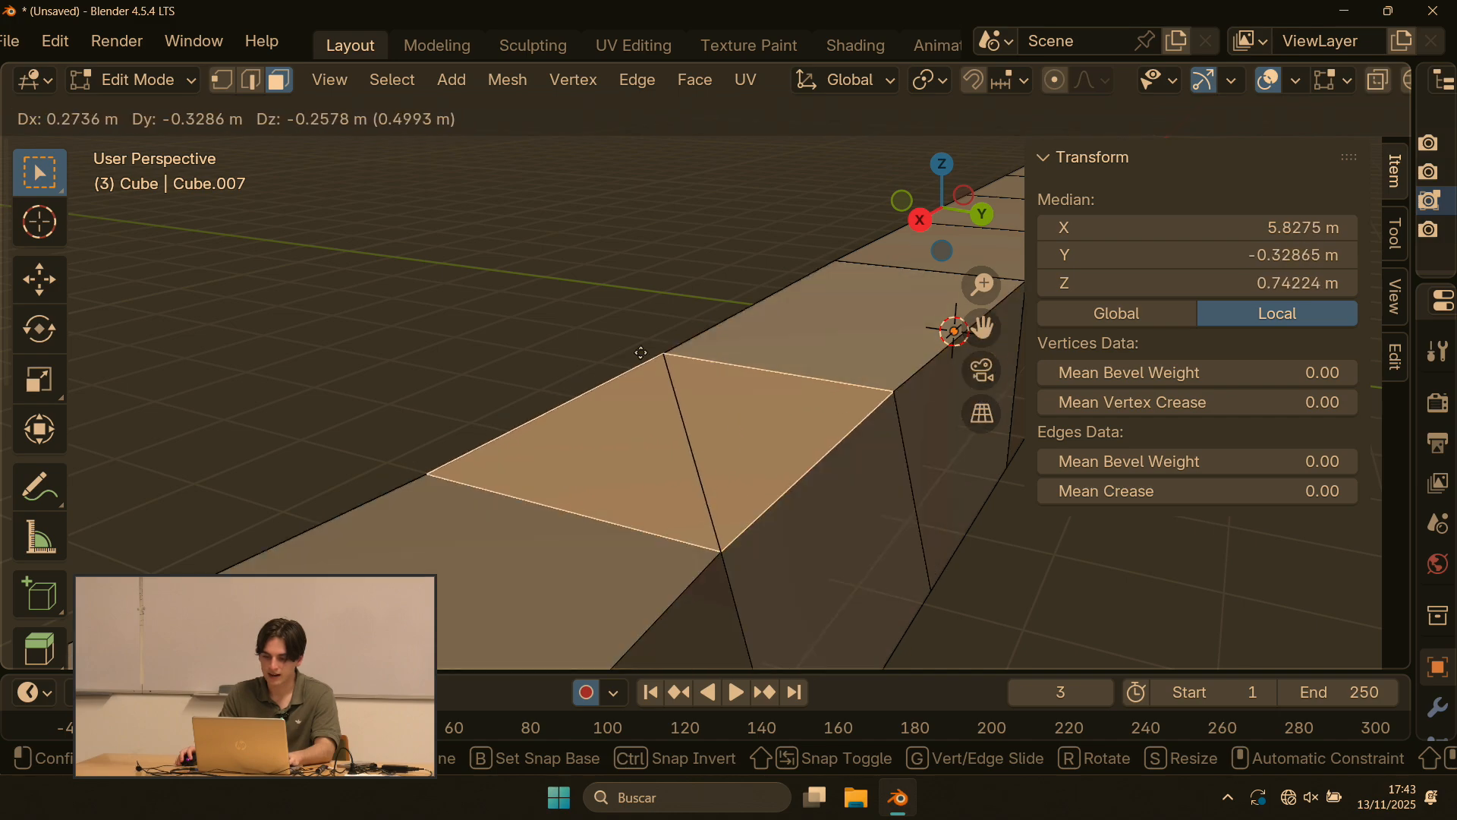
pyautogui.press('Escape')
pyautogui.hotkey('alt', 'a')
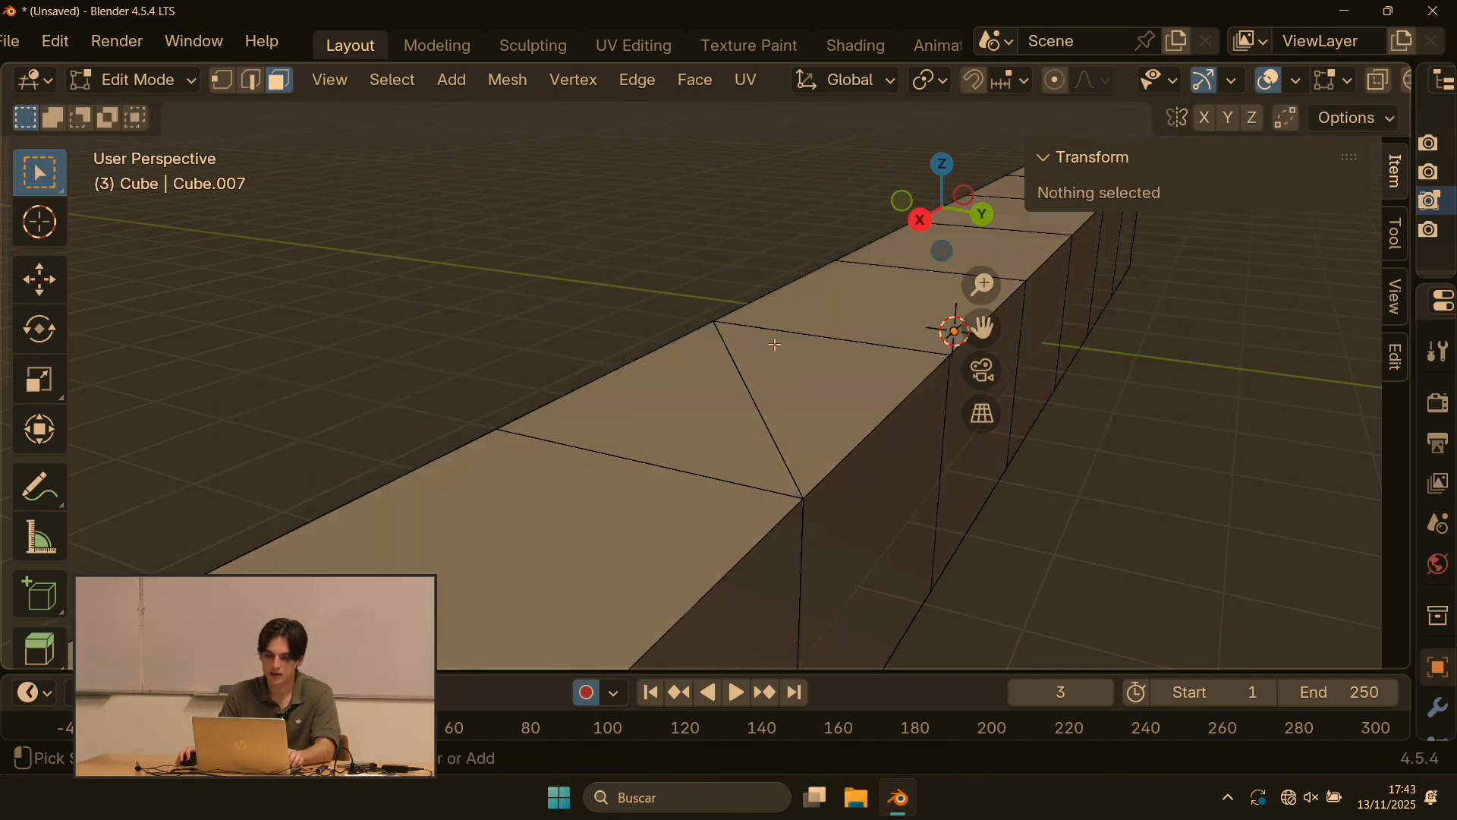
# Step: Undo the face selection, the switch to face mode and the diagonal edge on the top face
pyautogui.hotkey('ctrl', 'z')
pyautogui.hotkey('ctrl', 'z')
pyautogui.hotkey('ctrl', 'z')
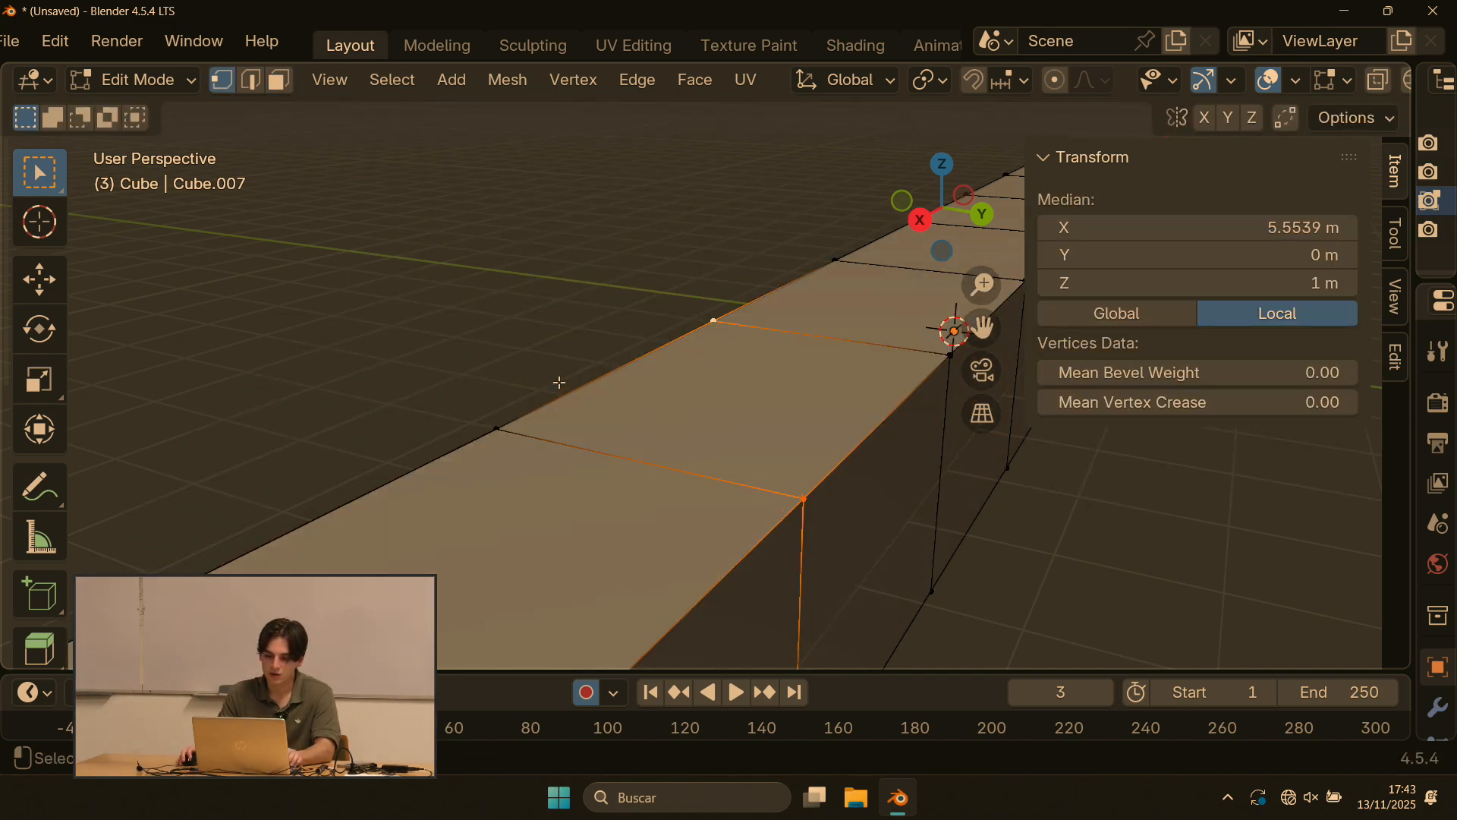
pyautogui.moveTo(558, 381); pyautogui.dragTo(767, 307, button='middle')
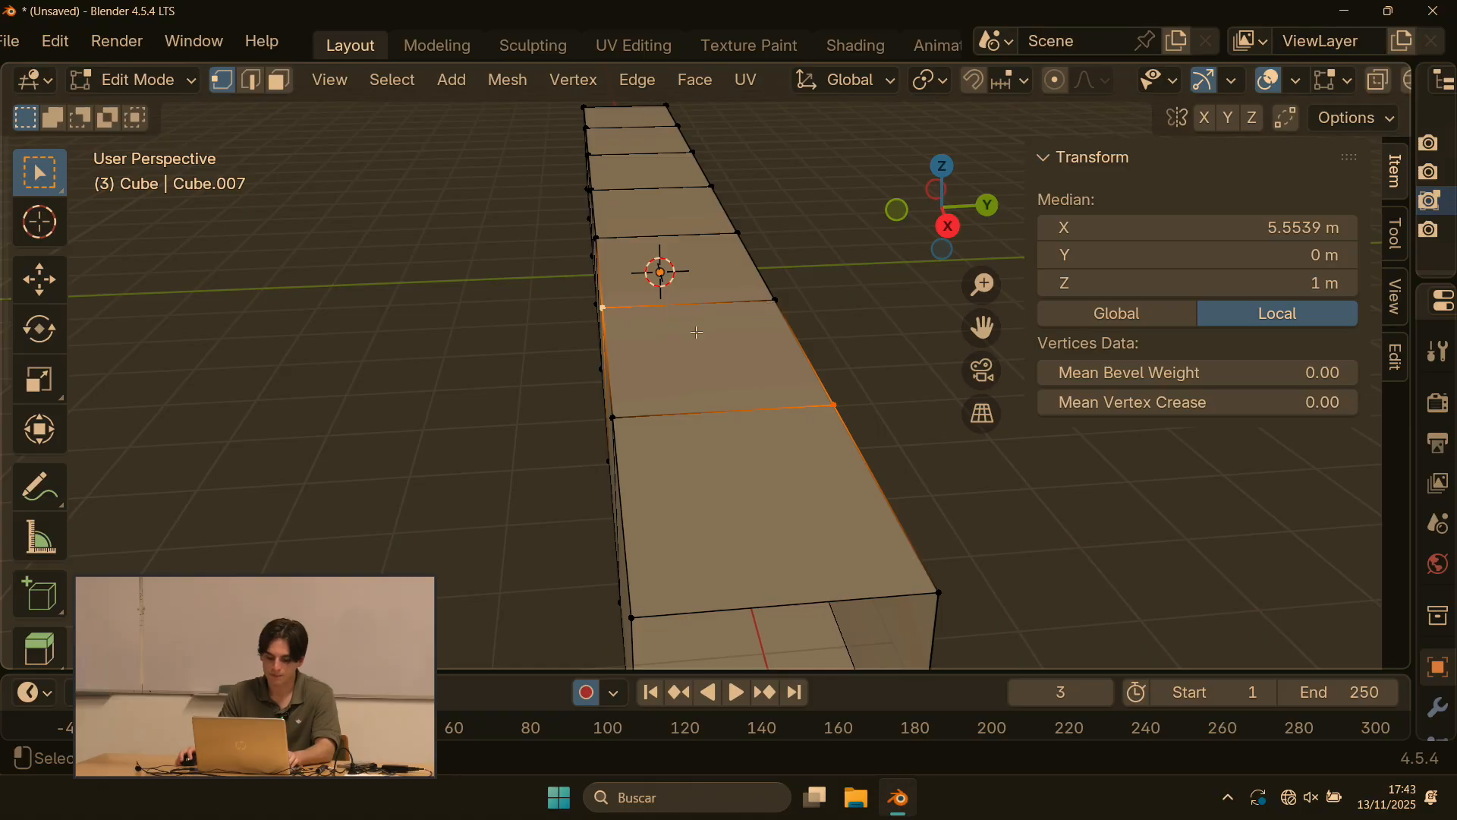
# Step: Redo the diagonal edge and connect the face's other two opposite vertices with an edge crossing it
pyautogui.hotkey('ctrl', 'shift', 'z')
pyautogui.hotkey('ctrl', 'shift', 'z')
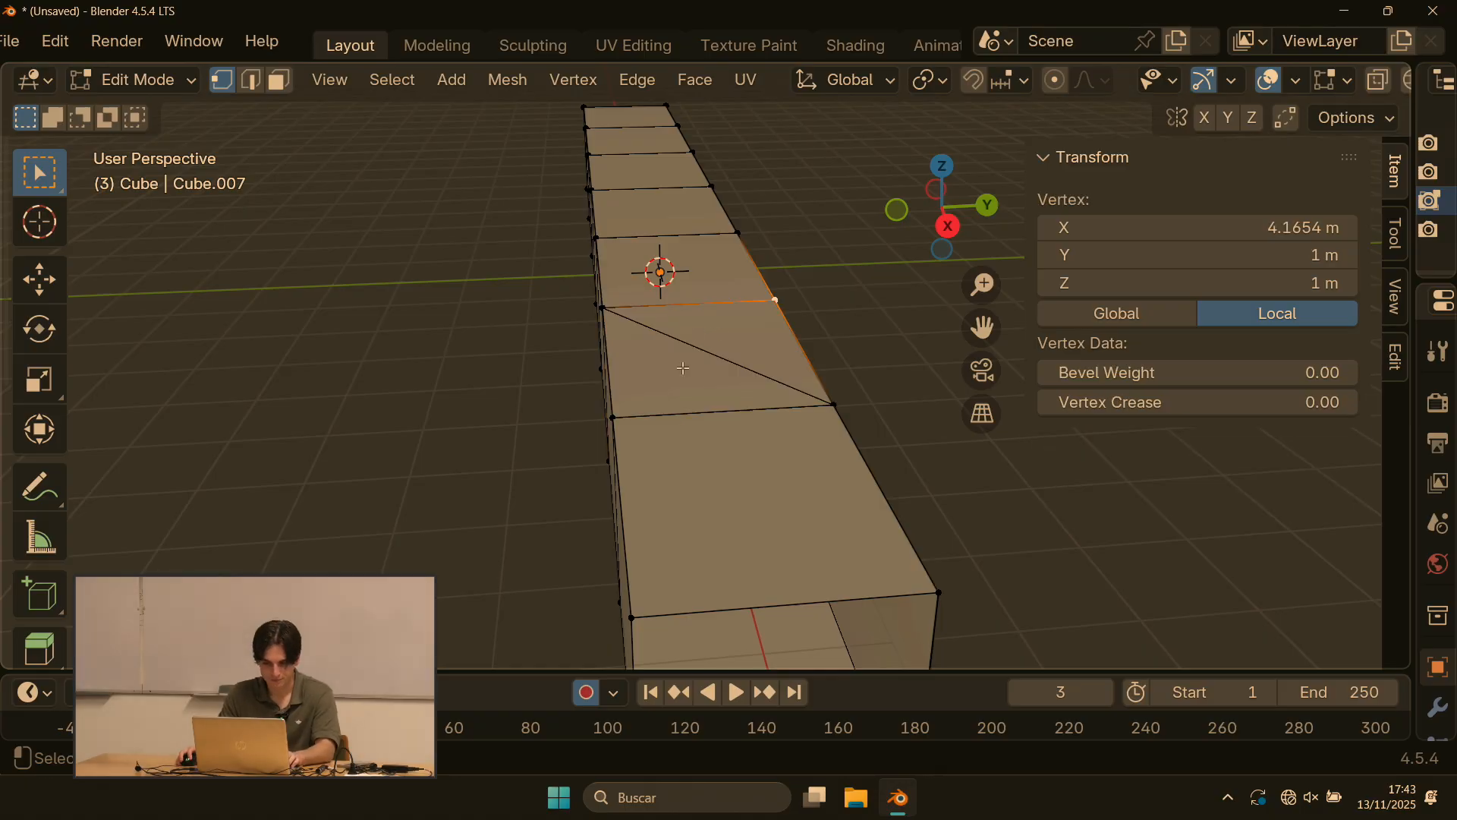
pyautogui.keyDown('shift'); pyautogui.click(620, 407); pyautogui.keyUp('shift')
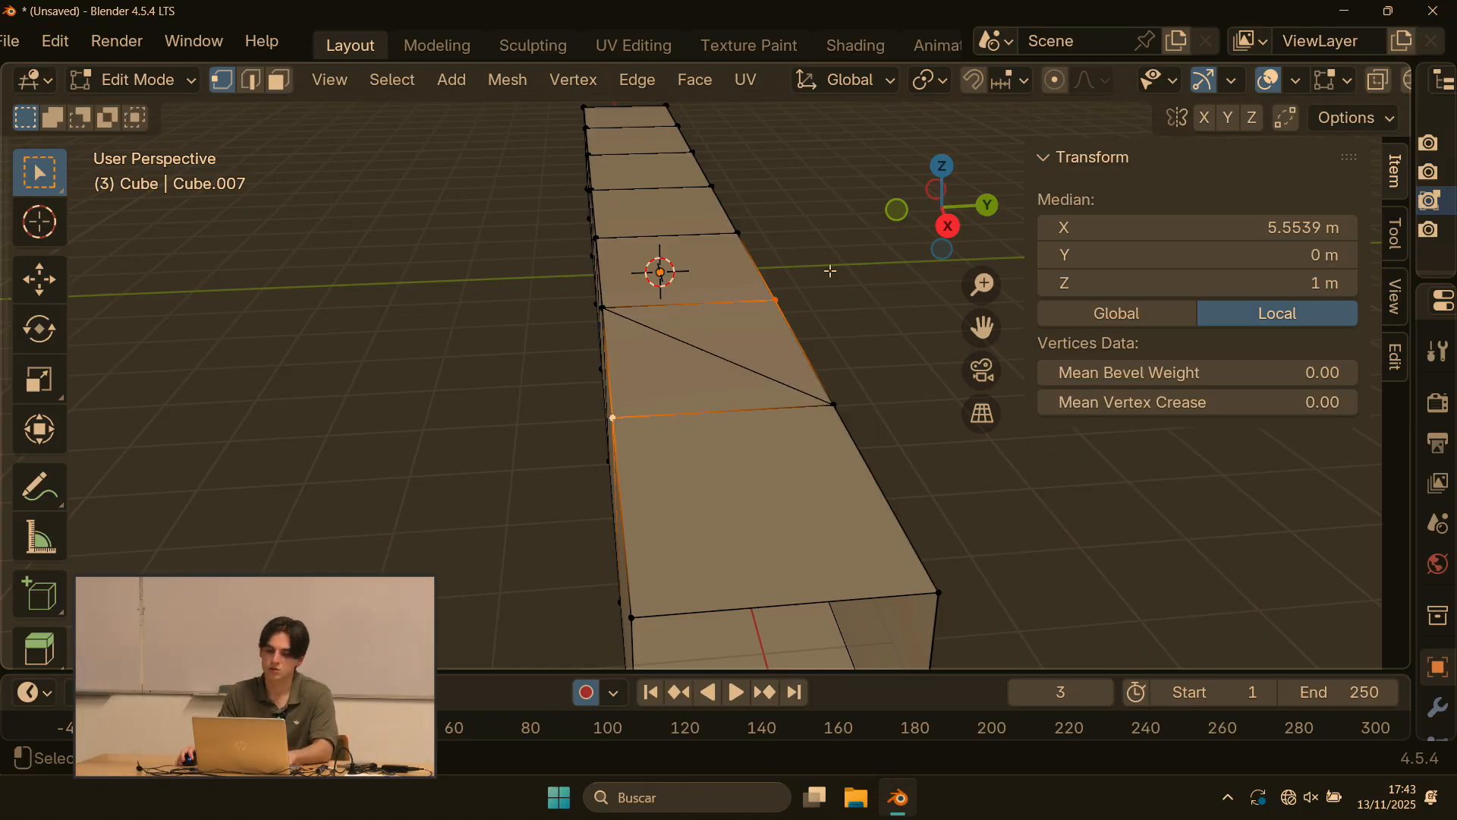
pyautogui.press('j')
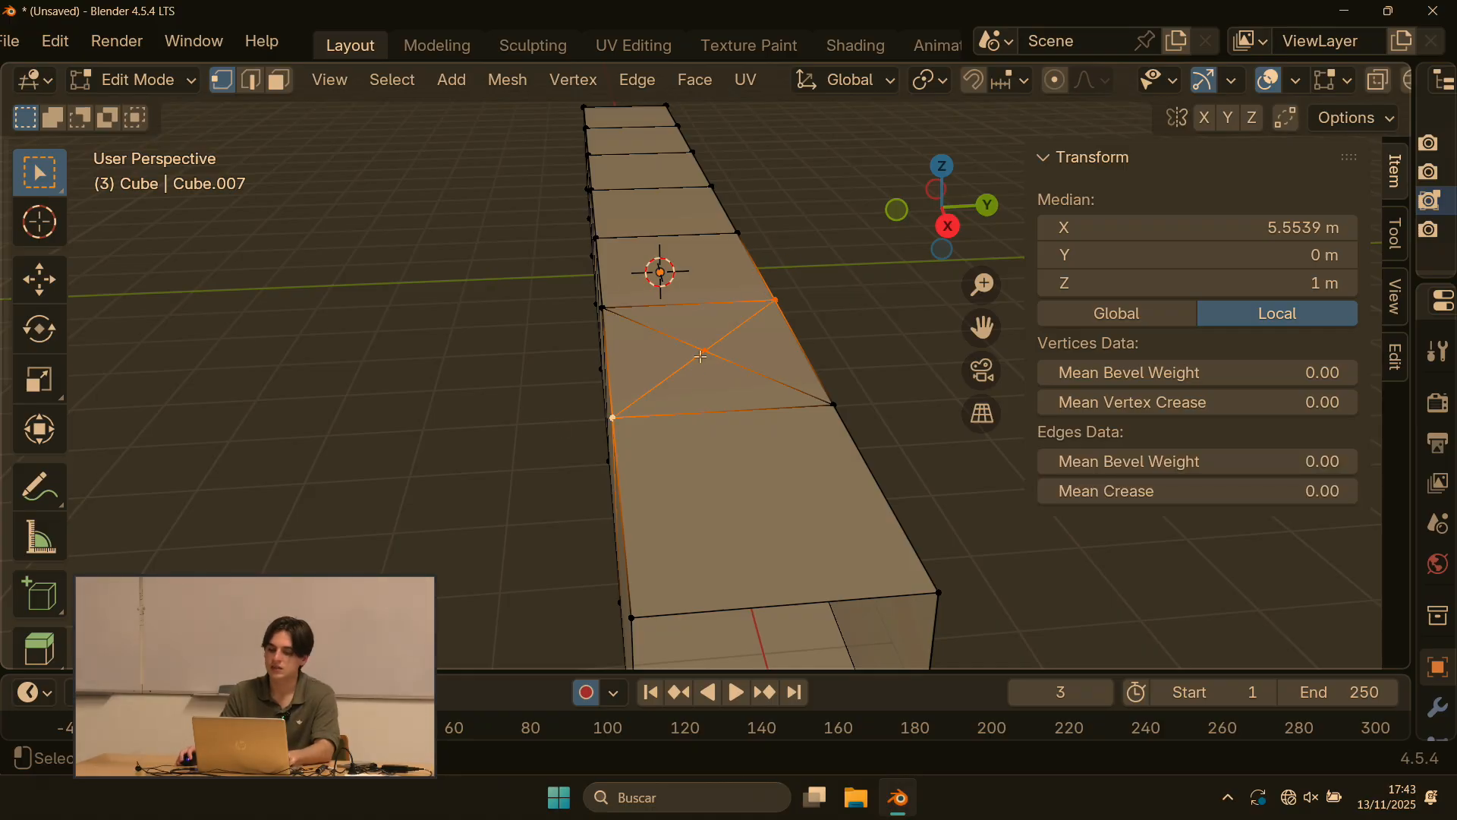
# Step: Select the vertex where the two diagonals cross and try moving it upward, cancelling the move
pyautogui.click(703, 354)
pyautogui.press('g')
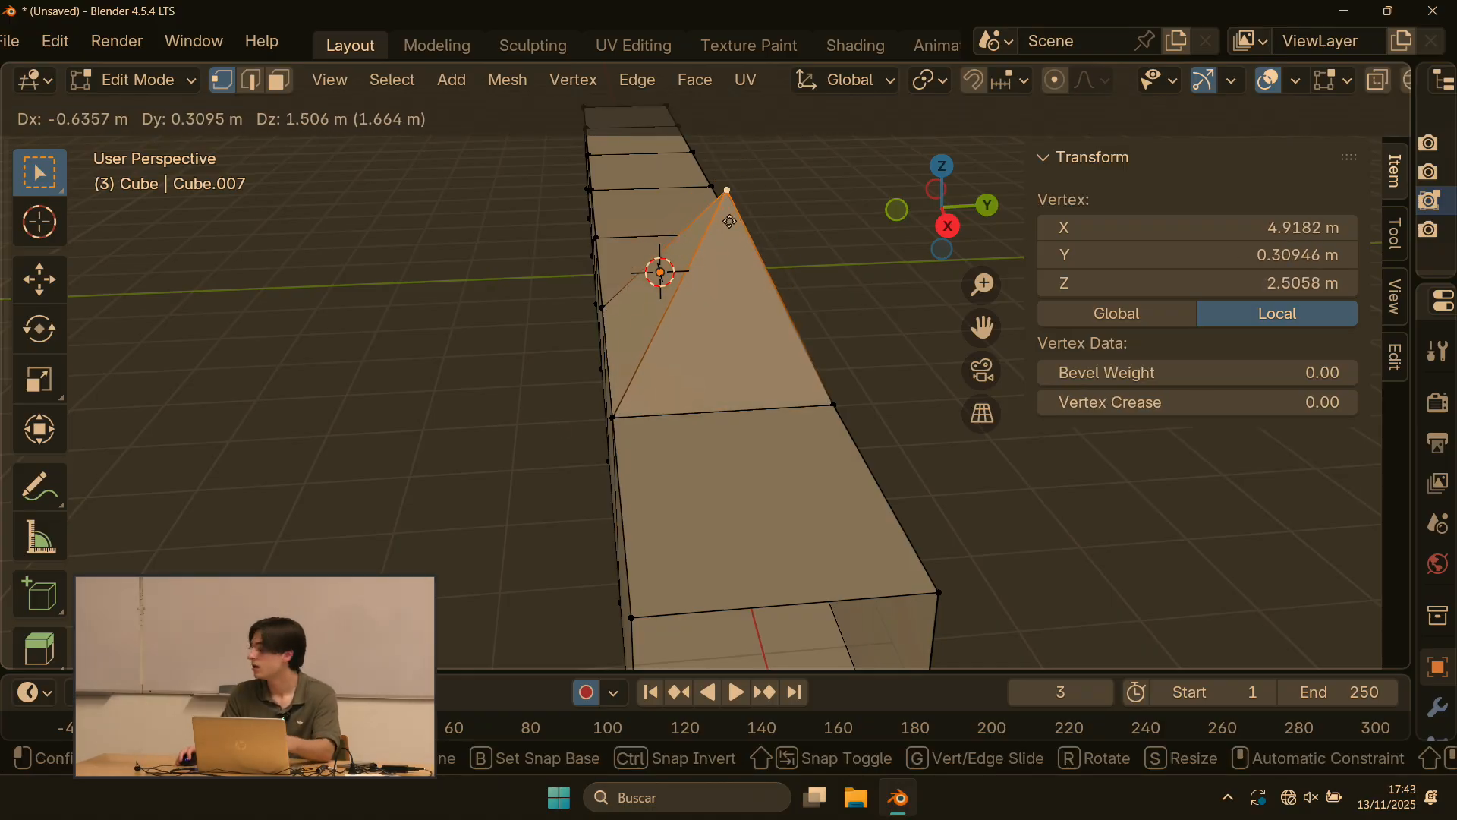
pyautogui.rightClick(702, 303)
# Step: Delete the protruding ripped vertex at the open end of the beam
pyautogui.scroll(-1, 713, 386)
pyautogui.moveTo(739, 393); pyautogui.dragTo(987, 546, button='middle')
pyautogui.click(979, 531)
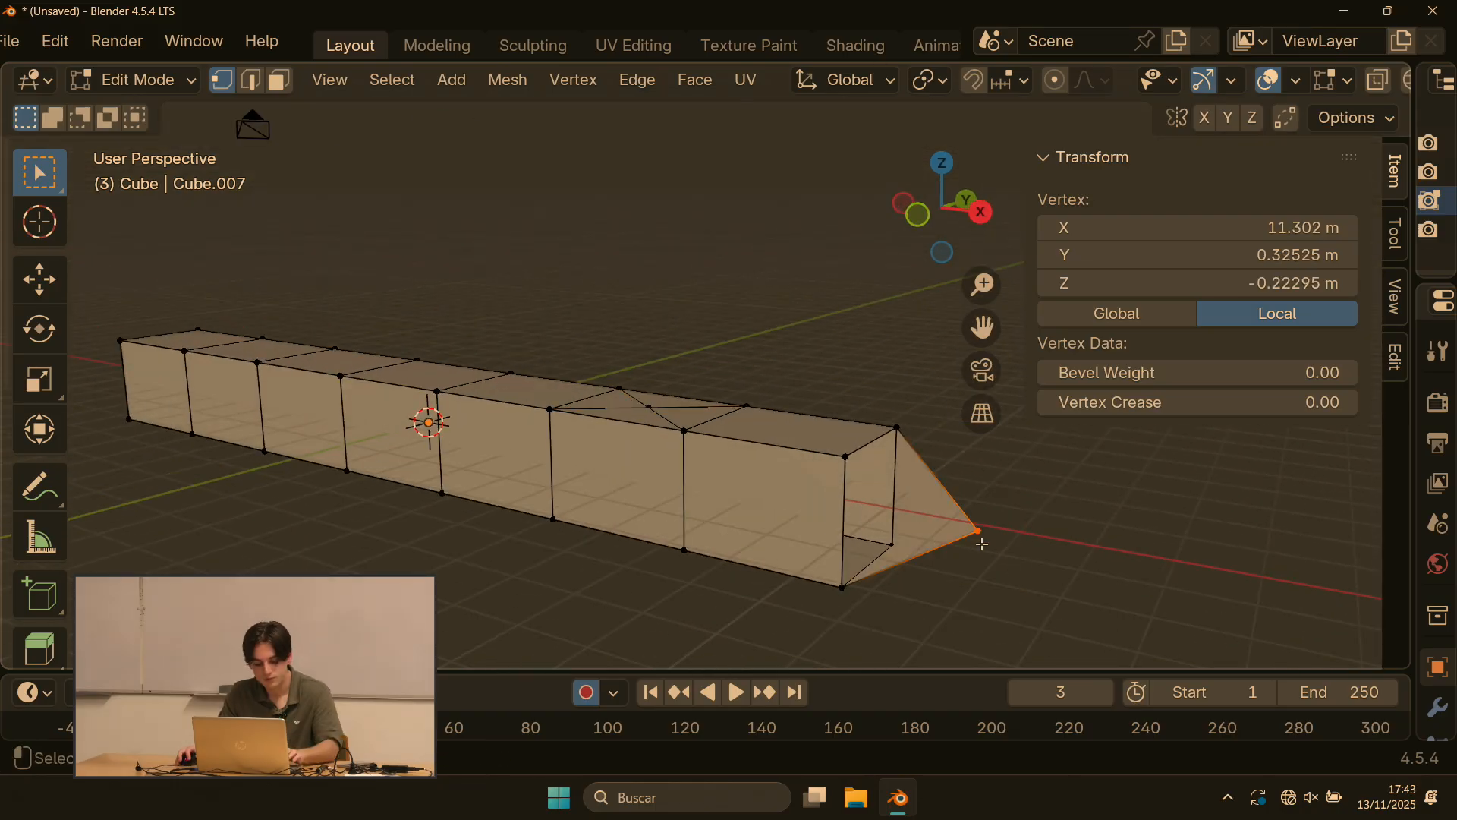
pyautogui.press('x')
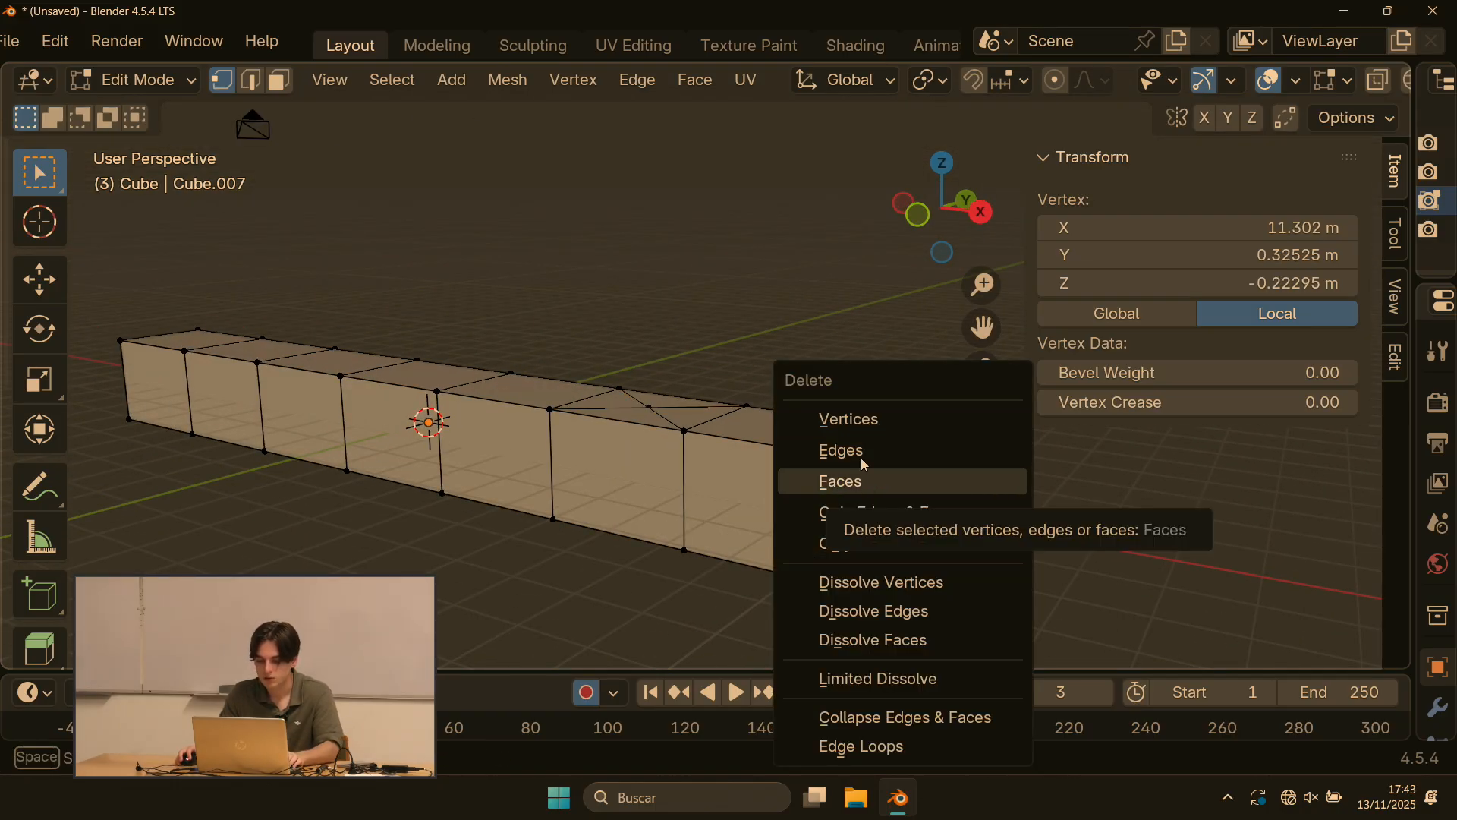
pyautogui.click(865, 420)
pyautogui.moveTo(940, 499); pyautogui.dragTo(848, 514, button='middle')
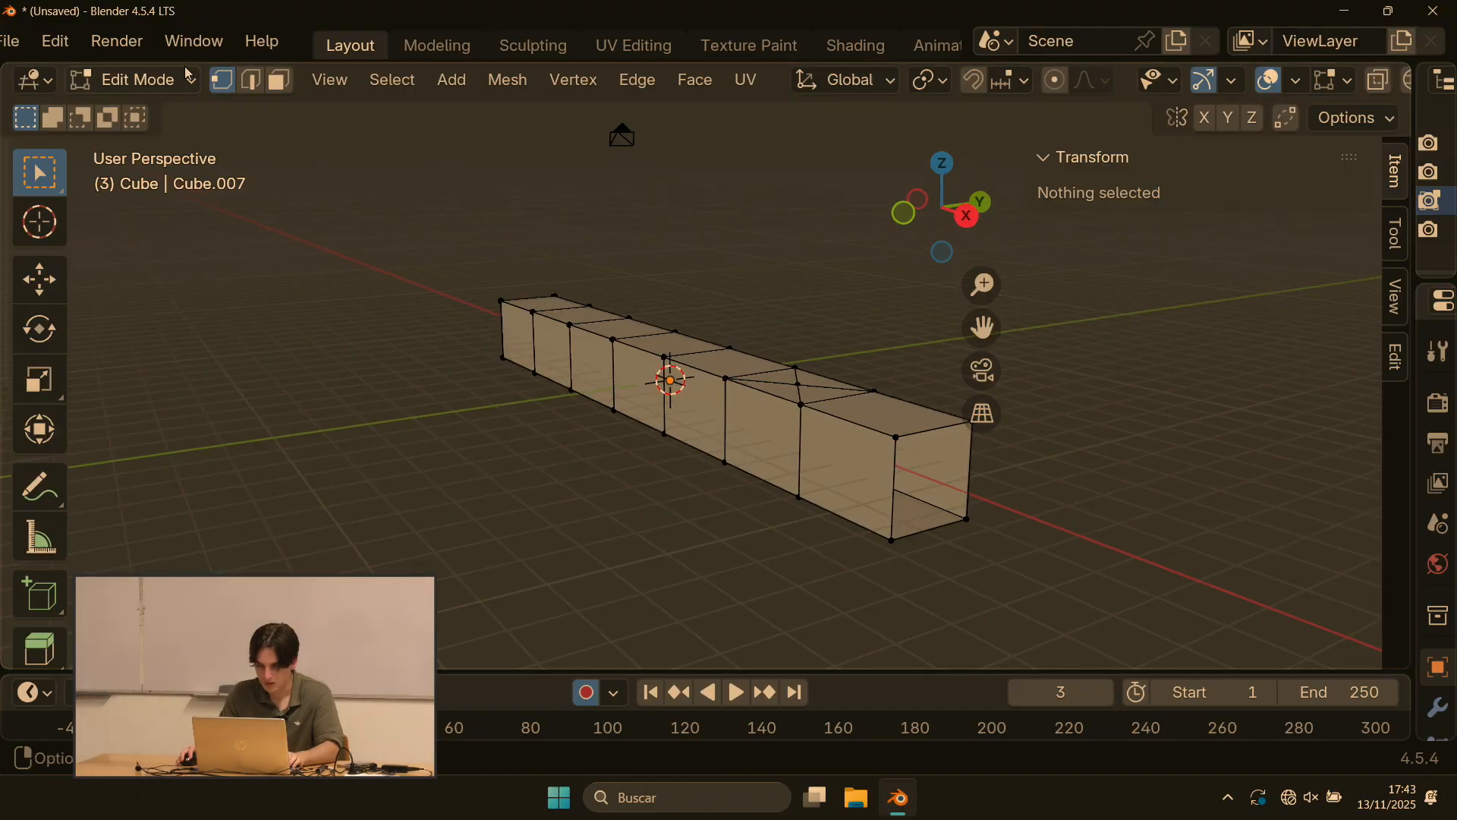
# Step: Select the four vertices around the open end, try filling it with a single face, and undo the fill
pyautogui.keyDown('shift'); pyautogui.moveTo(846, 427); pyautogui.dragTo(806, 340, button='middle'); pyautogui.keyUp('shift')
pyautogui.moveTo(768, 307); pyautogui.dragTo(902, 501)
pyautogui.moveTo(854, 419); pyautogui.dragTo(763, 407, button='middle')
pyautogui.click(873, 454)
pyautogui.keyDown('shift'); pyautogui.moveTo(937, 442); pyautogui.dragTo(676, 374, button='middle'); pyautogui.keyUp('shift')
pyautogui.scroll(-2, 676, 374)
pyautogui.scroll(3, 654, 378)
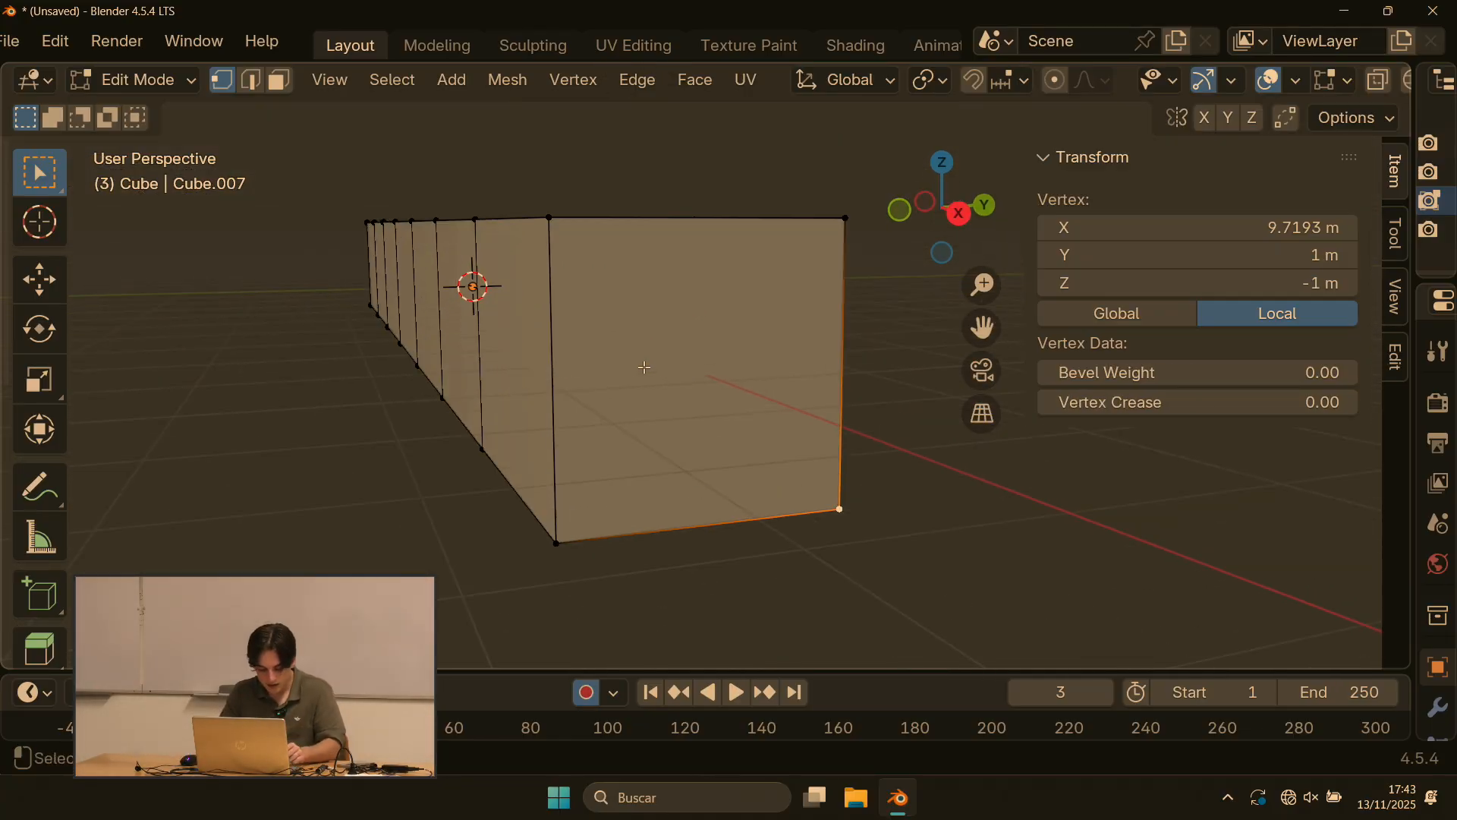
pyautogui.hotkey('ctrl', 'z')
pyautogui.hotkey('ctrl', 'z')
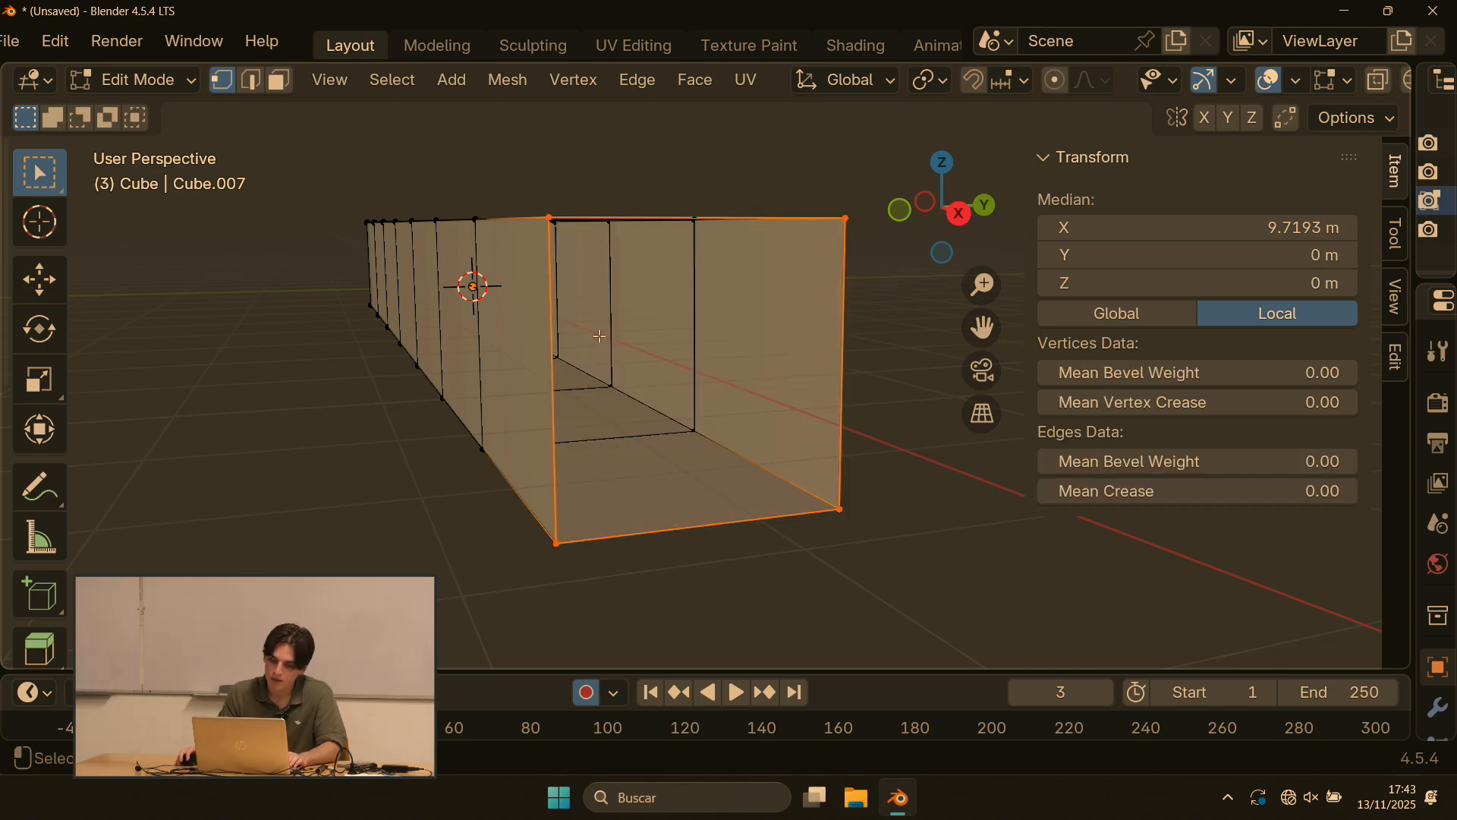
# Step: Try closing the open end with Grid Fill and preview a lengthwise loop cut, cancelling the cut and undoing the fill
pyautogui.hotkey('ctrl', 'f')
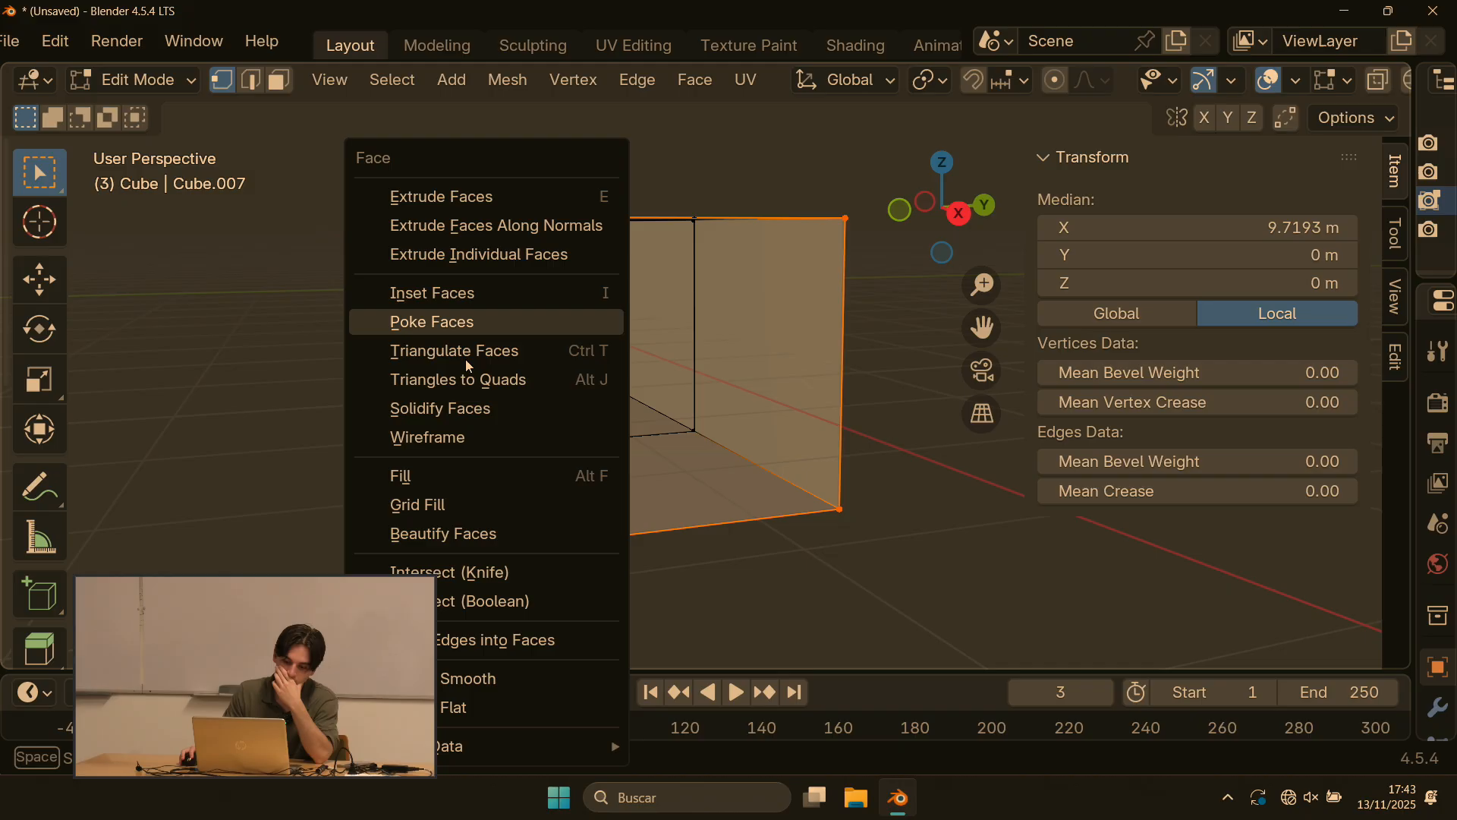
pyautogui.click(476, 505)
pyautogui.moveTo(835, 413); pyautogui.dragTo(629, 353, button='middle')
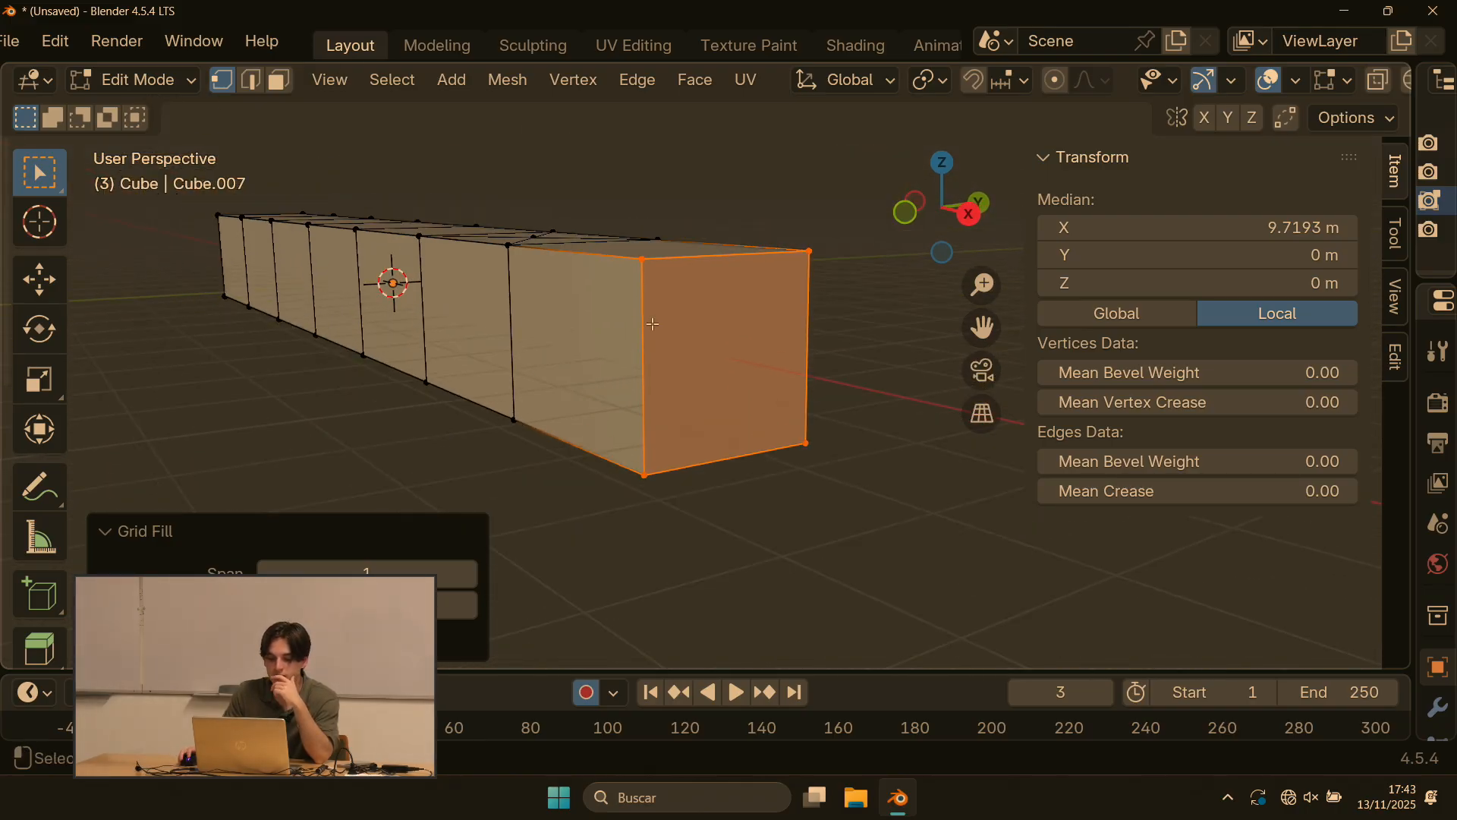
pyautogui.hotkey('ctrl', 'r')
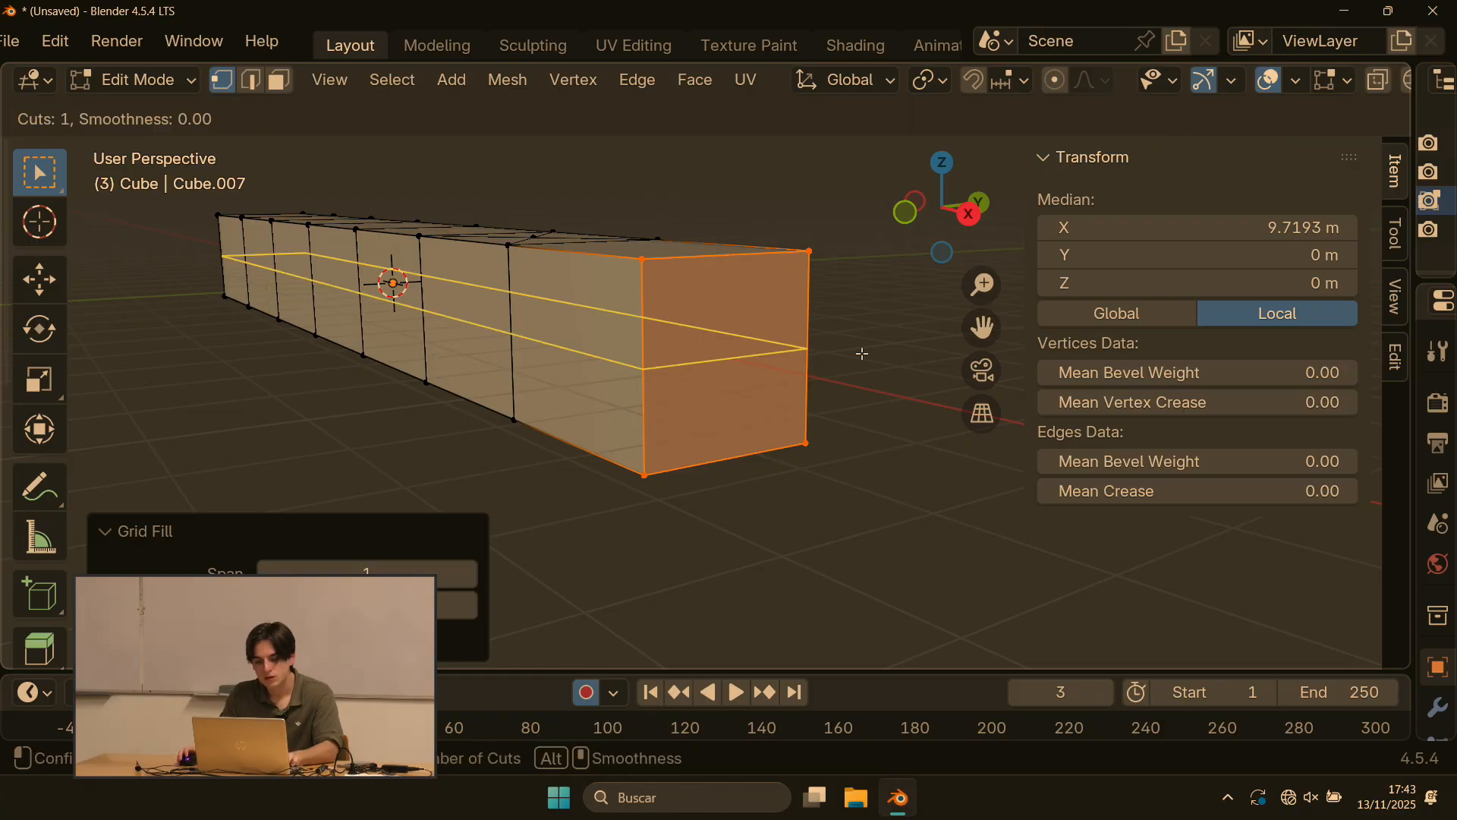
pyautogui.press('Escape')
pyautogui.hotkey('ctrl', 'z')
# Step: Subdivide the four edges around the open end with 4 cuts and clear the selection
pyautogui.moveTo(745, 438); pyautogui.dragTo(807, 419, button='middle')
pyautogui.rightClick(804, 284)
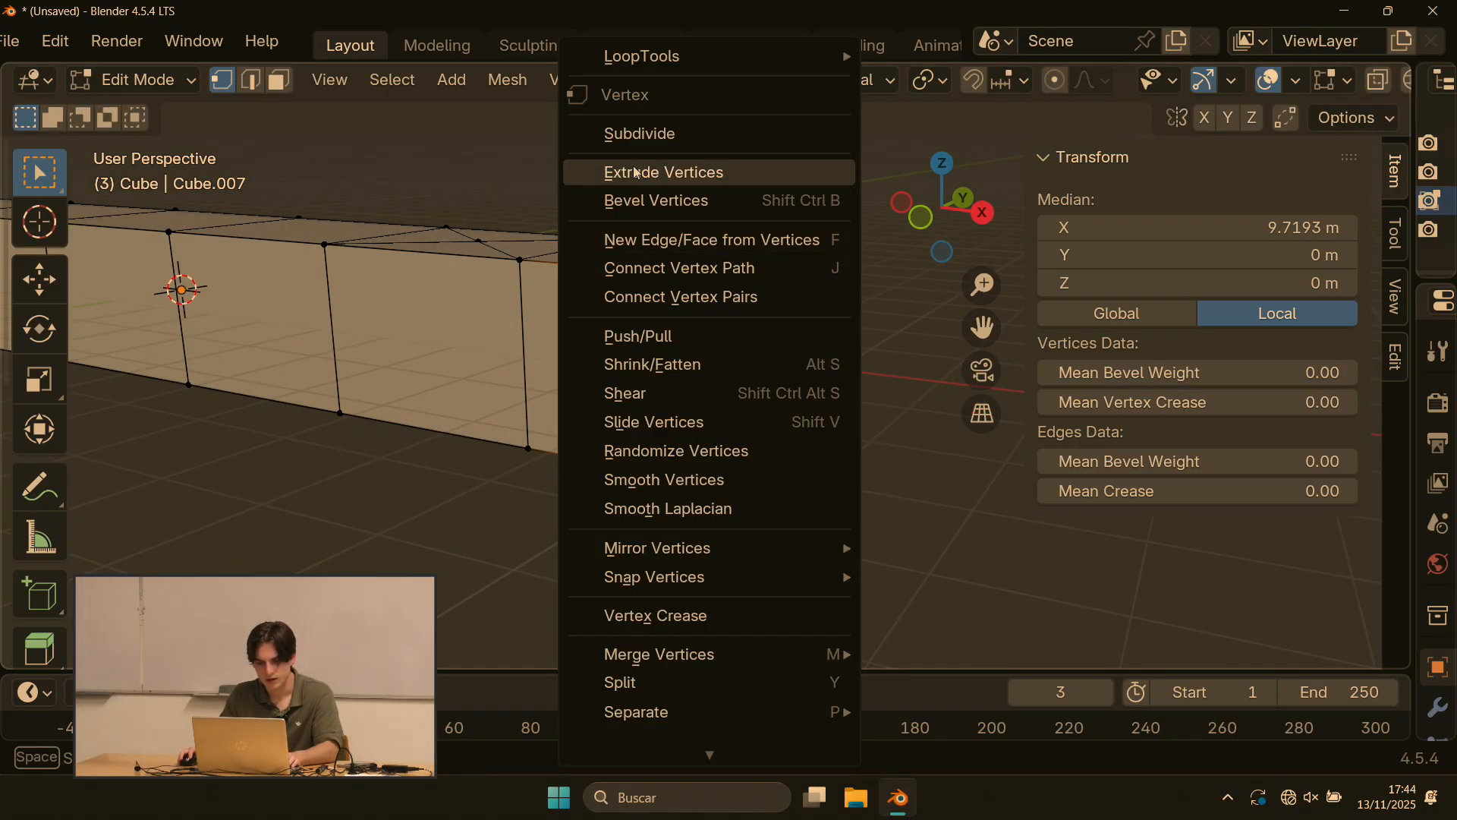
pyautogui.click(670, 133)
pyautogui.click(460, 455)
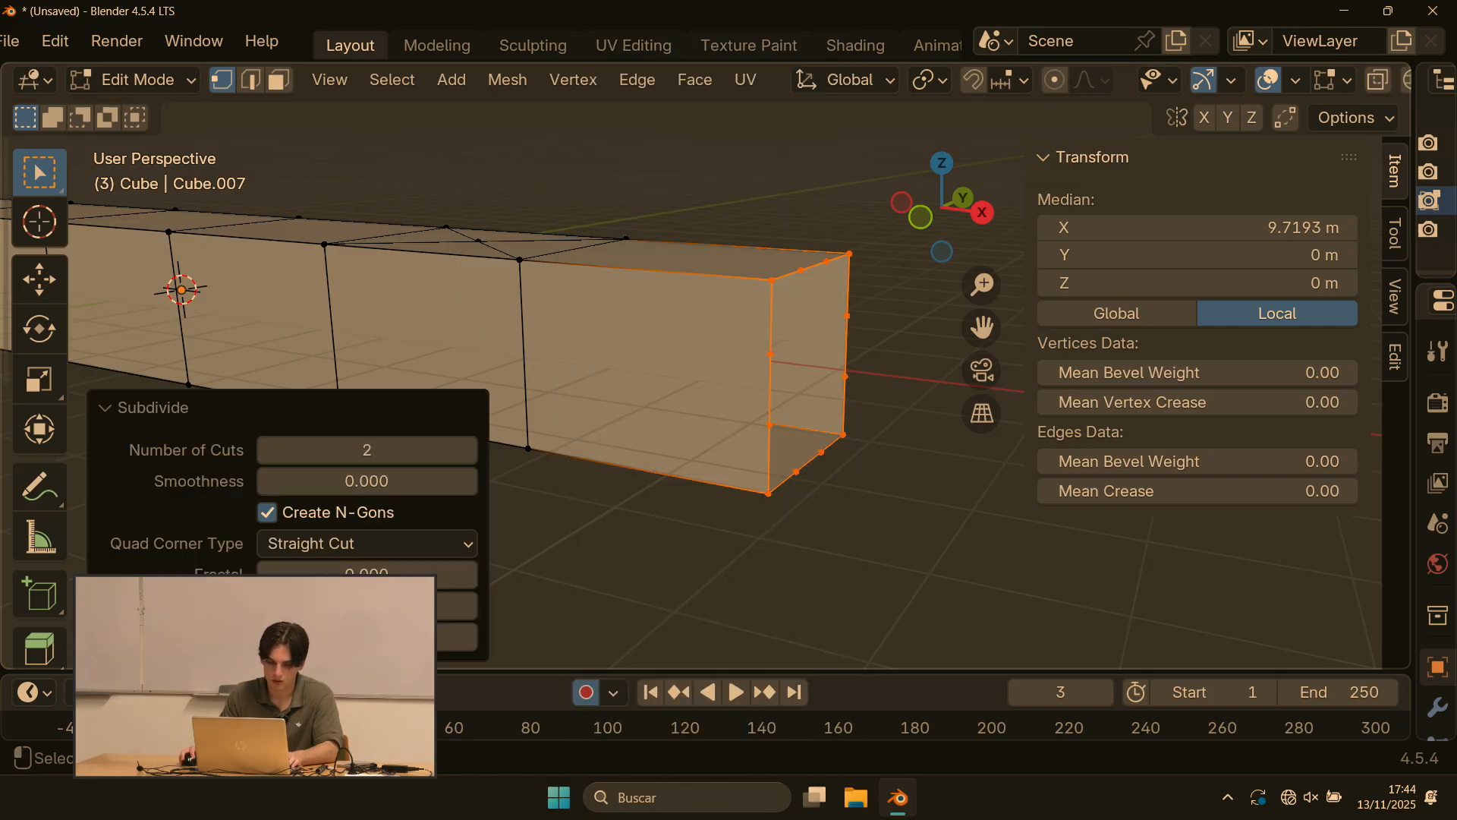
pyautogui.click(461, 455)
pyautogui.click(460, 455)
pyautogui.click(777, 173)
# Step: Select all the vertices around the subdivided open end and close it with Grid Fill, using a span of 5
pyautogui.moveTo(865, 283); pyautogui.dragTo(843, 277, button='middle')
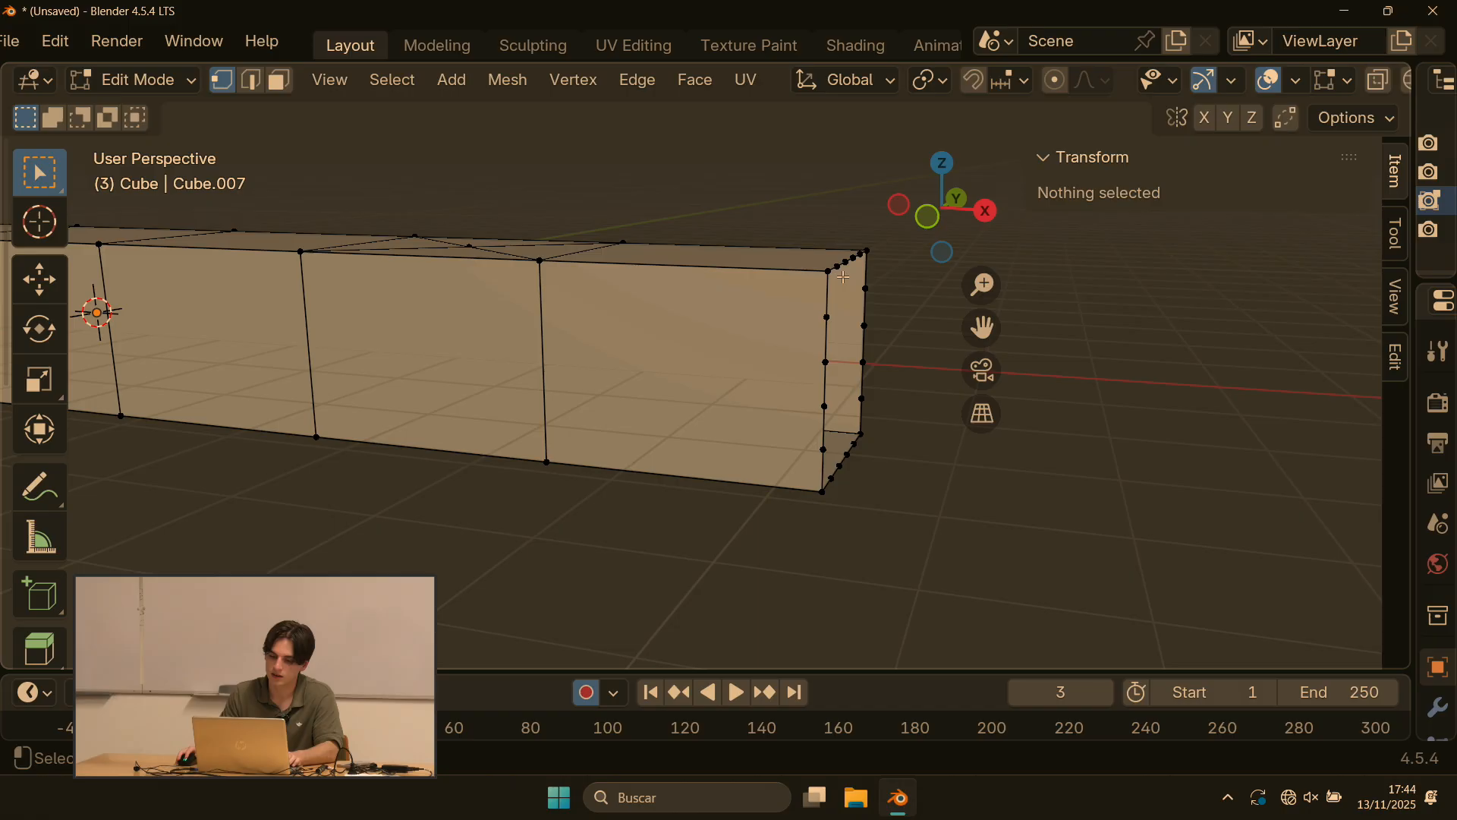
pyautogui.moveTo(803, 220); pyautogui.dragTo(893, 610)
pyautogui.moveTo(888, 479); pyautogui.dragTo(794, 456, button='middle')
pyautogui.hotkey('ctrl', 'f')
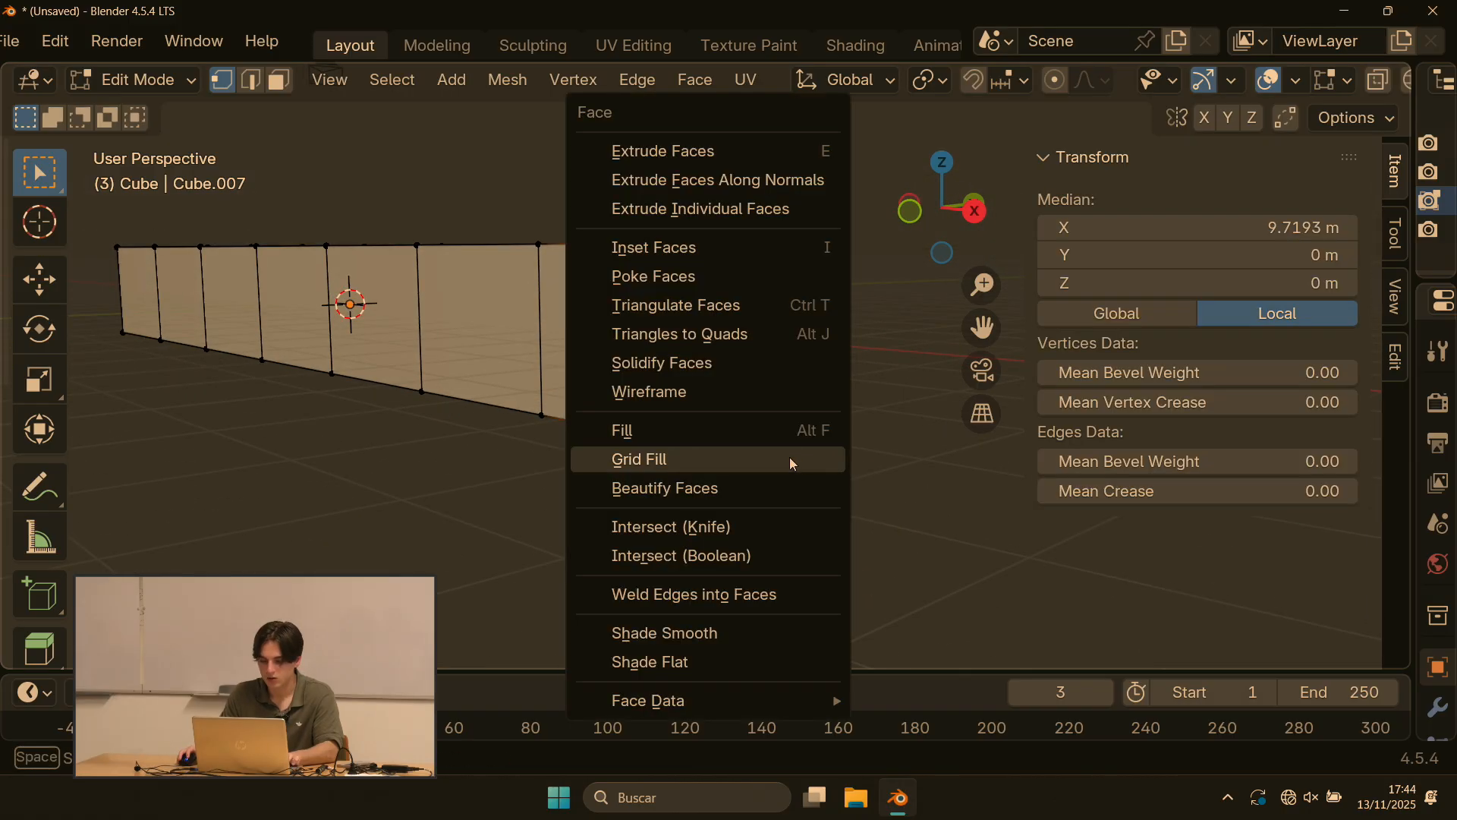
pyautogui.click(668, 464)
pyautogui.scroll(2, 833, 349)
pyautogui.moveTo(872, 335); pyautogui.dragTo(683, 407, button='middle')
pyautogui.scroll(2, 682, 407)
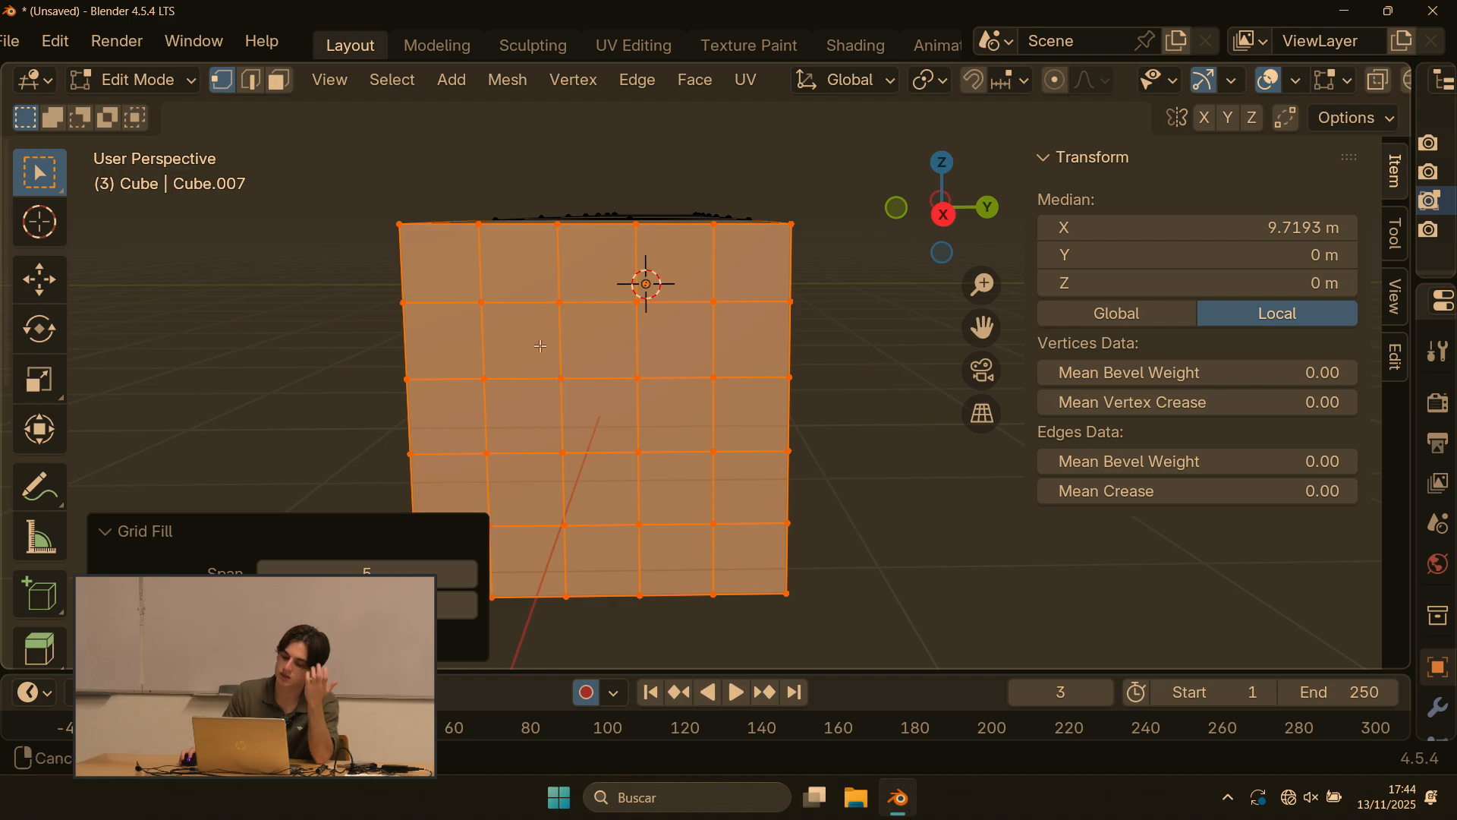
pyautogui.moveTo(541, 347); pyautogui.dragTo(627, 346, button='middle')
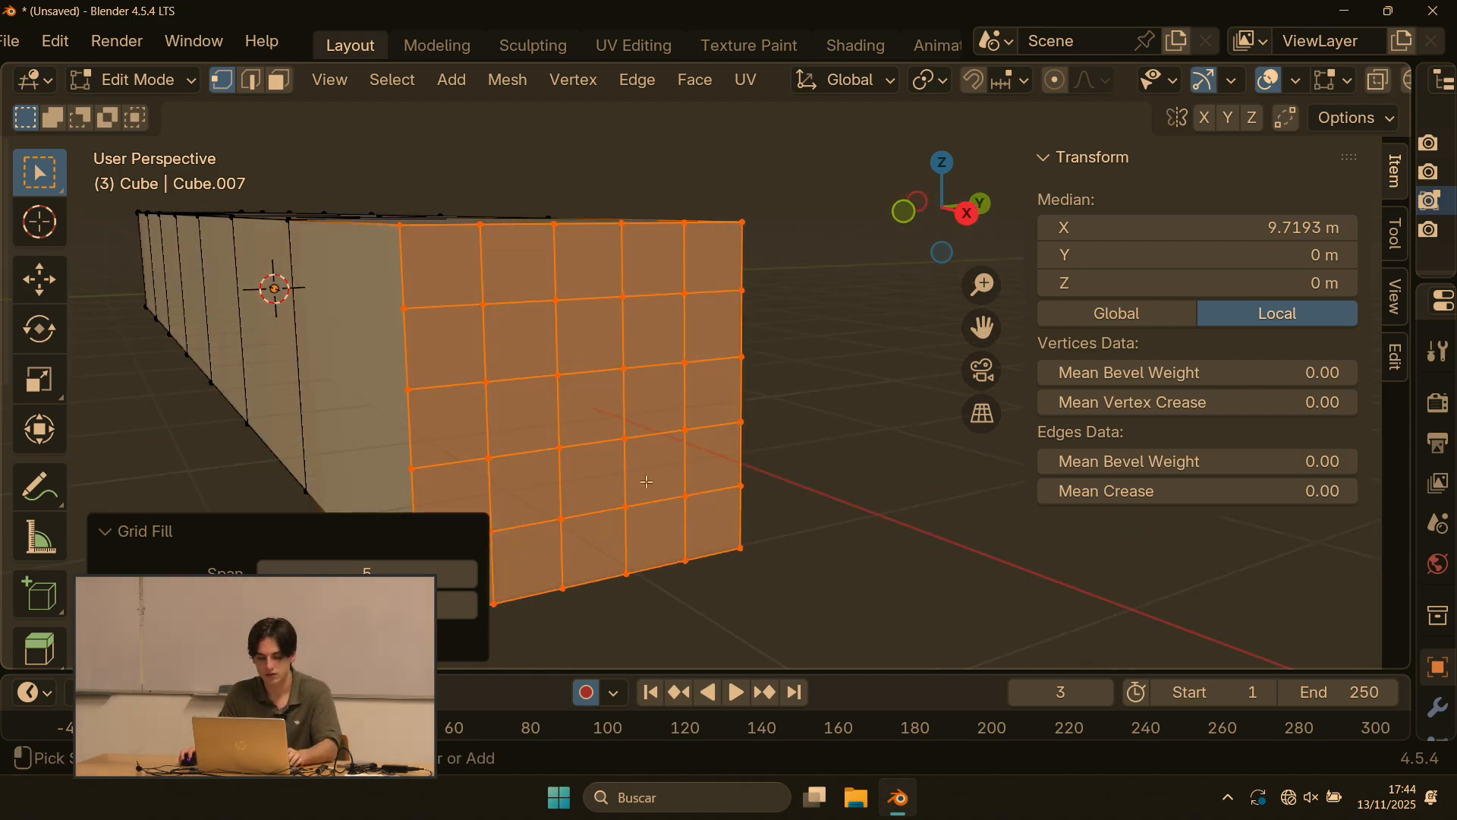
# Step: Undo the grid fill and try filling the subdivided open end with one face, undoing that as well
pyautogui.hotkey('ctrl', 'z')
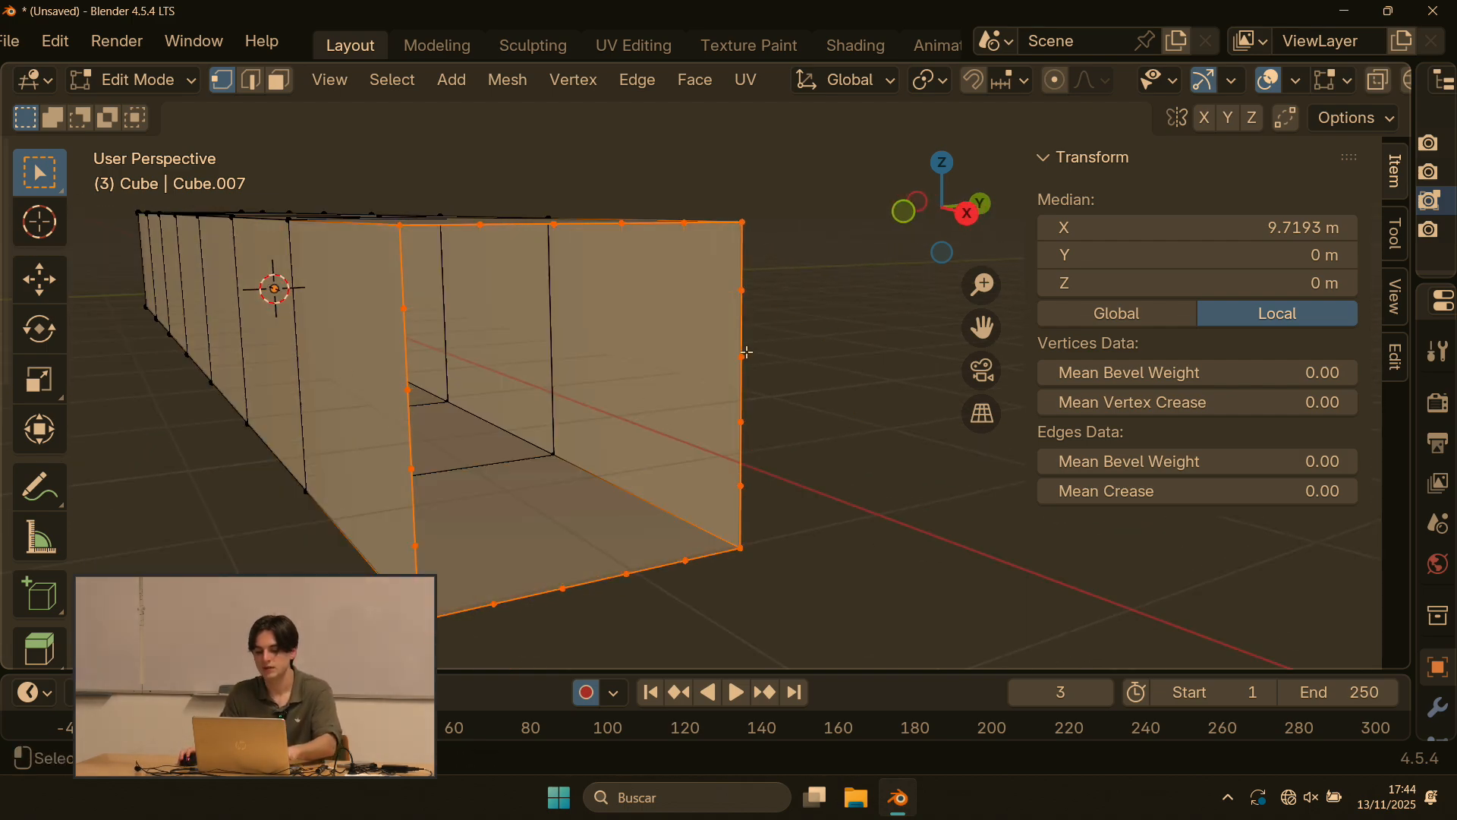
pyautogui.press('f')
pyautogui.moveTo(747, 353); pyautogui.dragTo(709, 411, button='middle')
pyautogui.hotkey('ctrl', 'z')
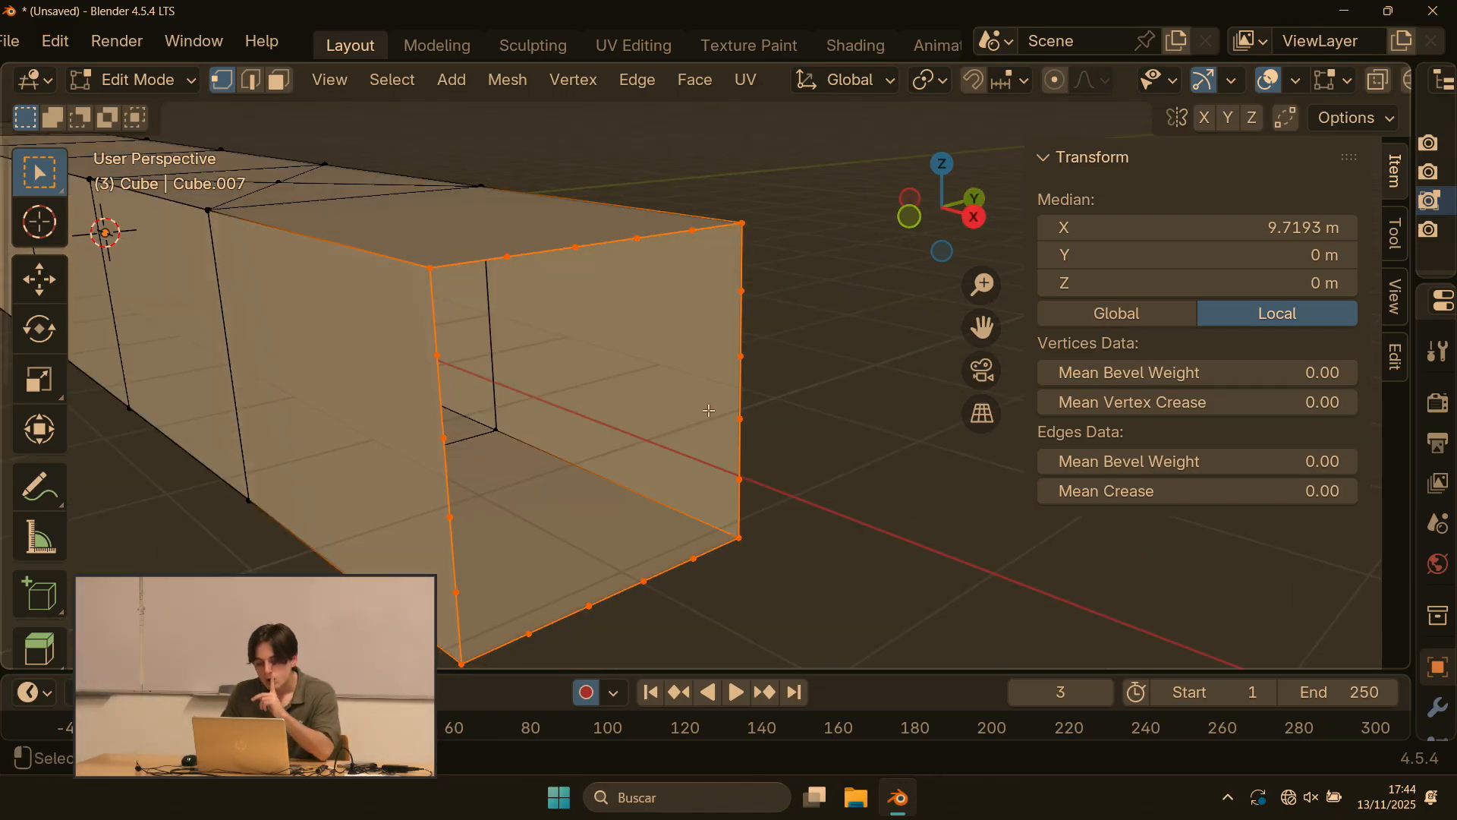
# Step: Leave Edit Mode and return the beam to Object Mode
pyautogui.scroll(-7, 745, 359)
pyautogui.moveTo(583, 312); pyautogui.dragTo(658, 282, button='middle')
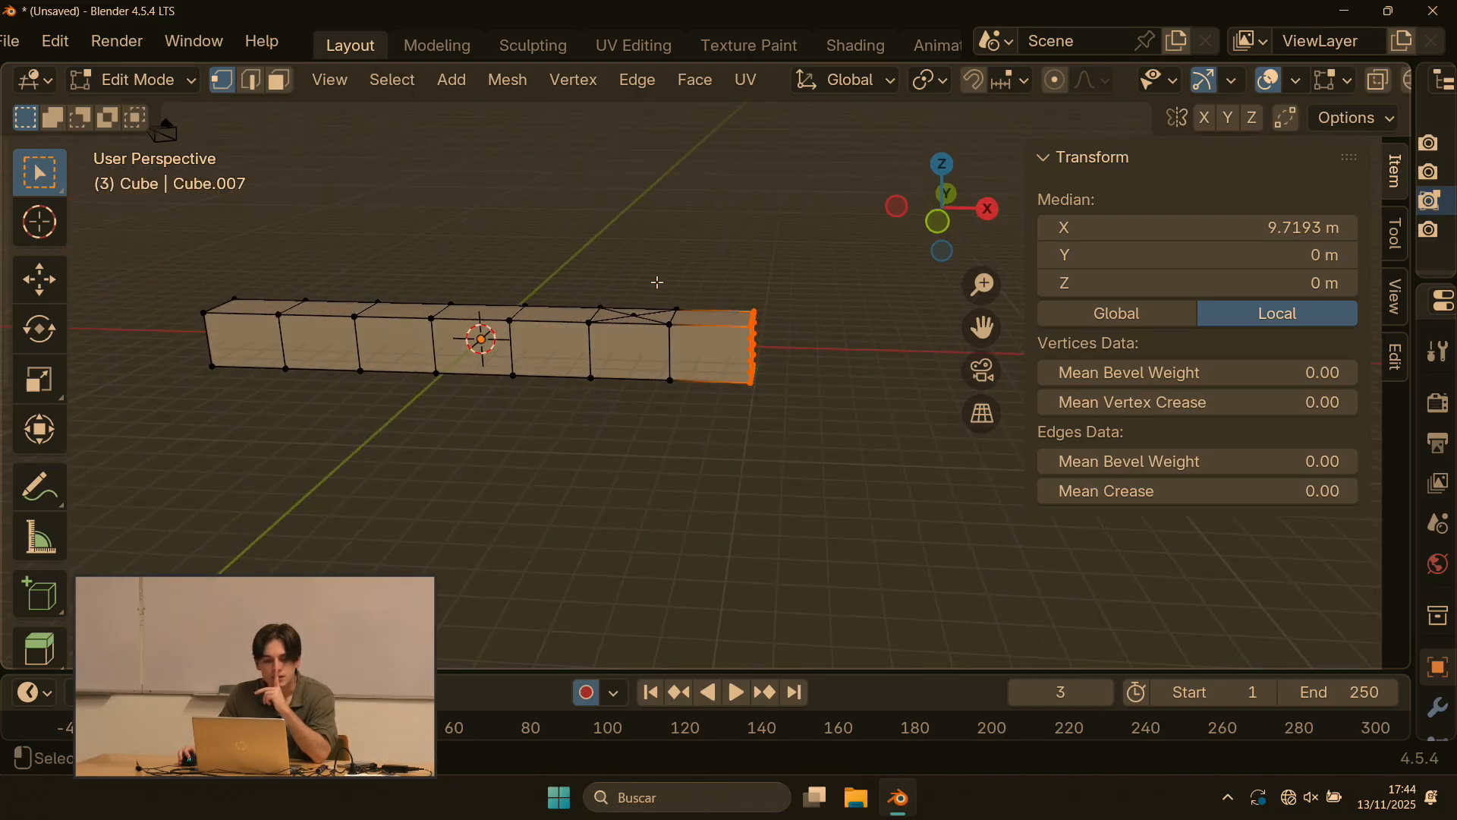
pyautogui.press('Tab')
pyautogui.moveTo(716, 237); pyautogui.dragTo(666, 217, button='middle')
# Step: Move the beam object freely to about X 3.91 m, Y 4.78 m, Z 7.16 m, and clear its location
pyautogui.press('g')
pyautogui.click(670, 222)
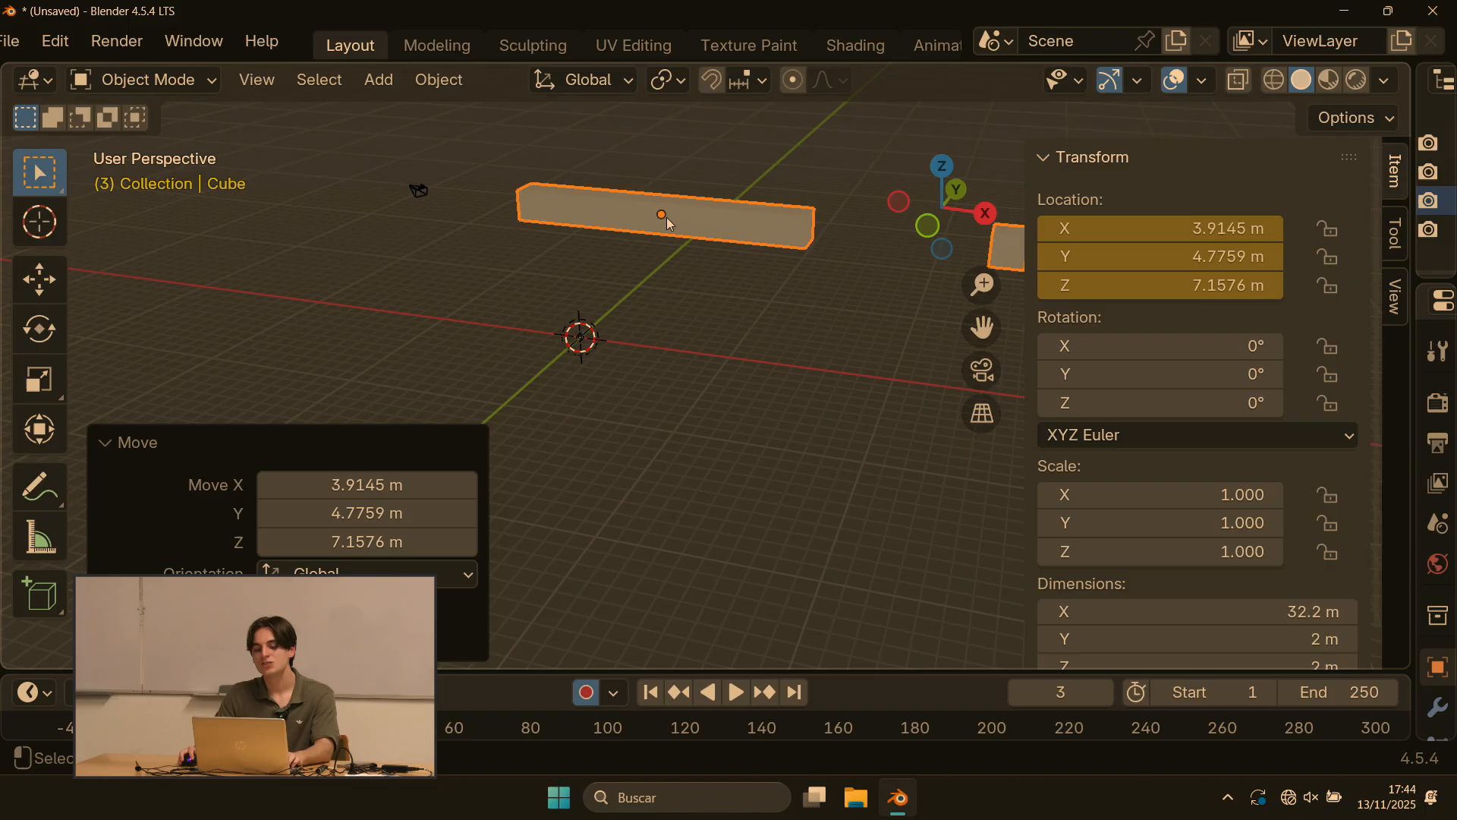
pyautogui.keyDown('shift'); pyautogui.moveTo(821, 264); pyautogui.dragTo(640, 288, button='middle'); pyautogui.keyUp('shift')
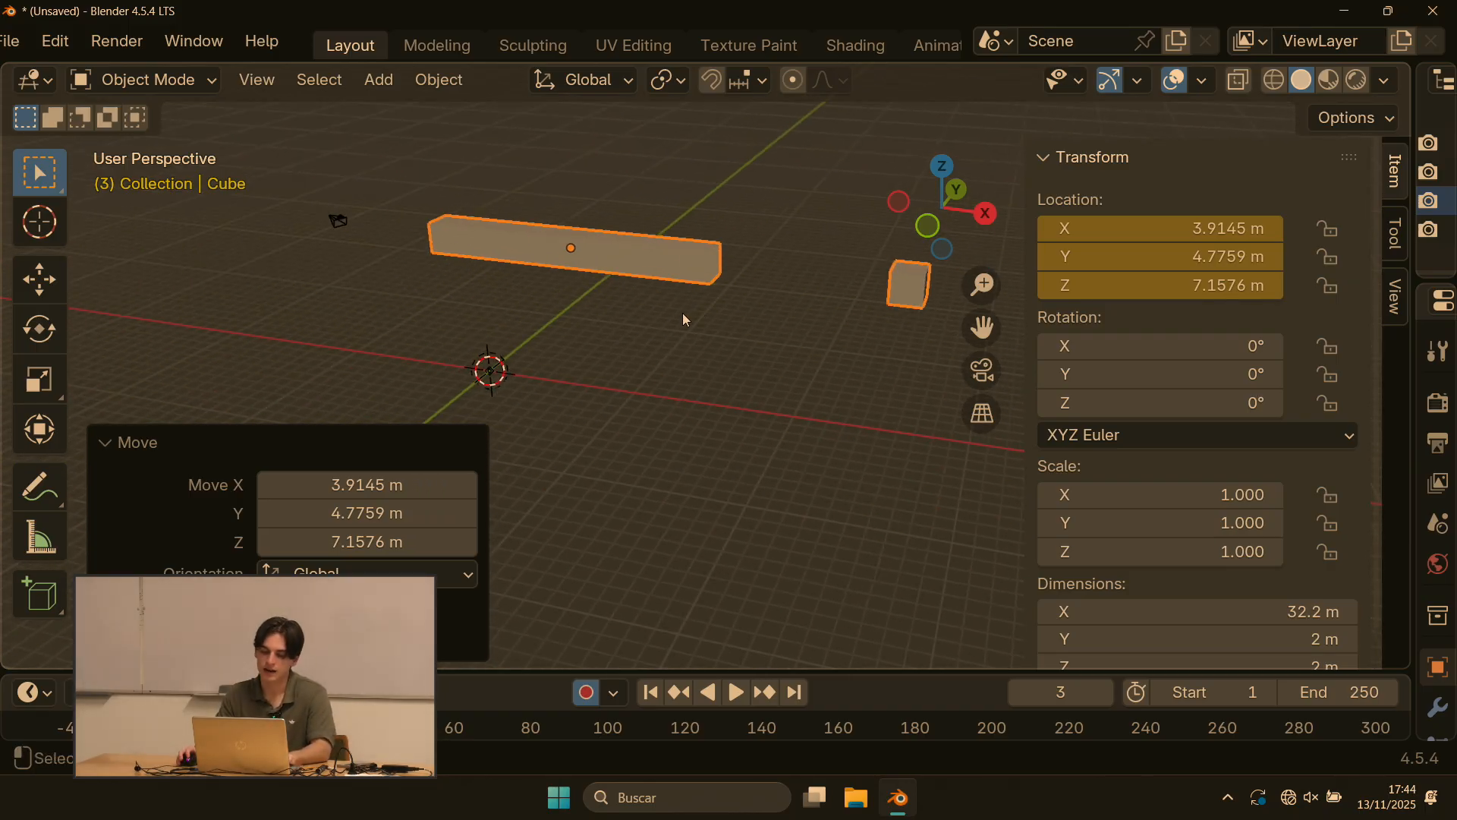
pyautogui.hotkey('alt', 'g')
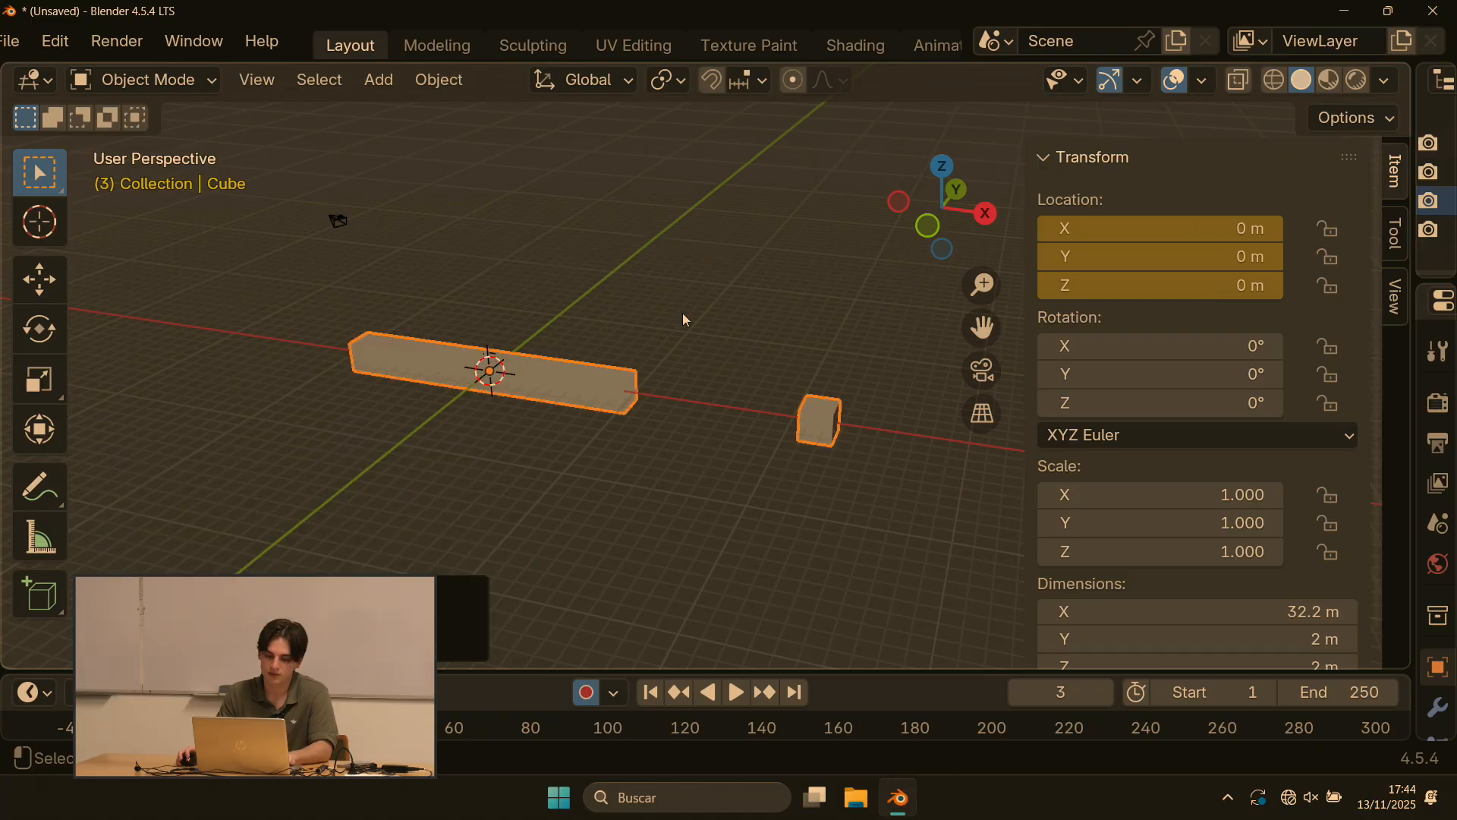
# Step: Rotate the beam object freely about the view axis and clear its rotation
pyautogui.press('r')
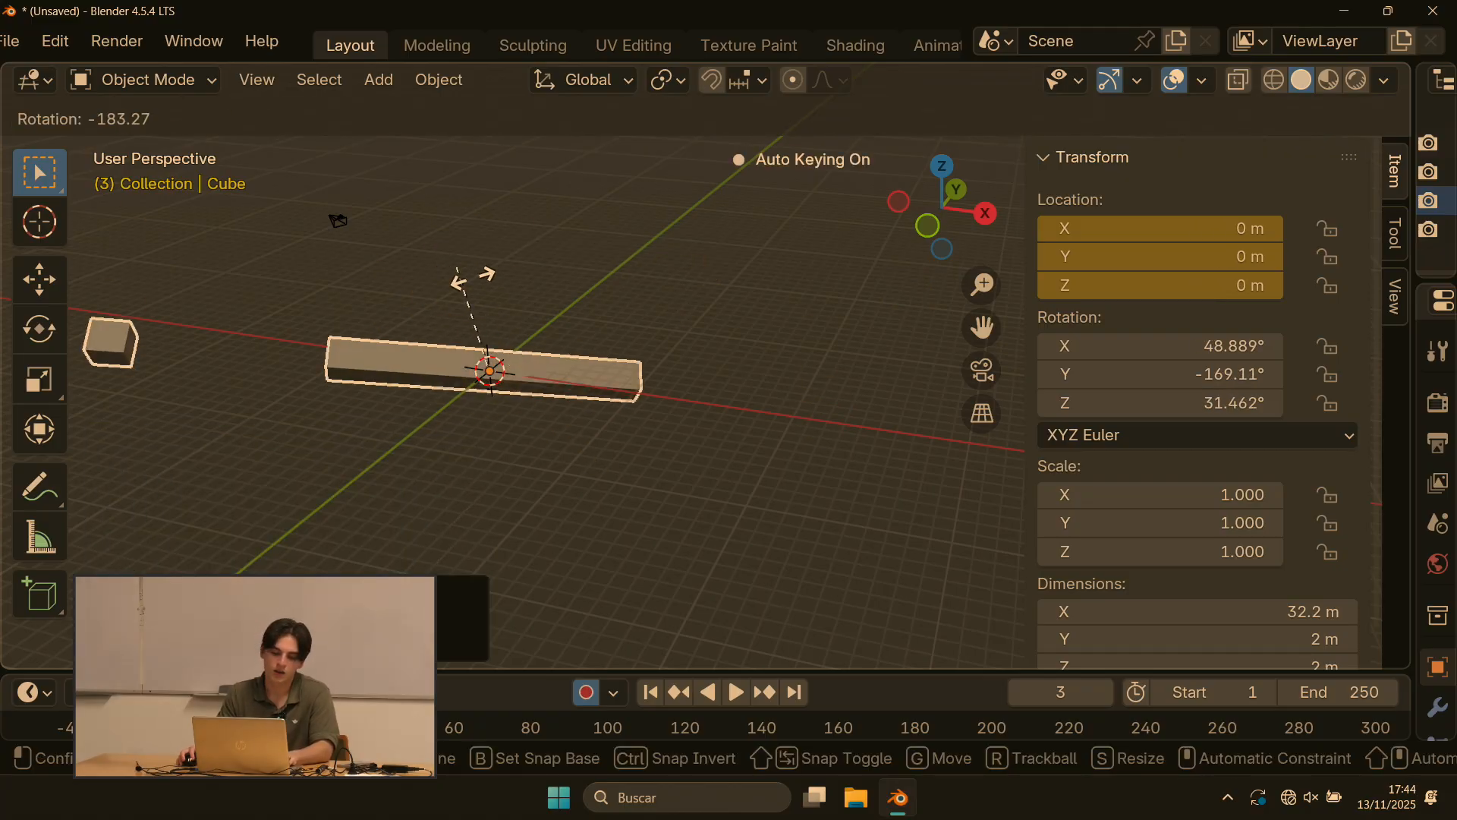
pyautogui.click(566, 375)
pyautogui.hotkey('alt', 'r')
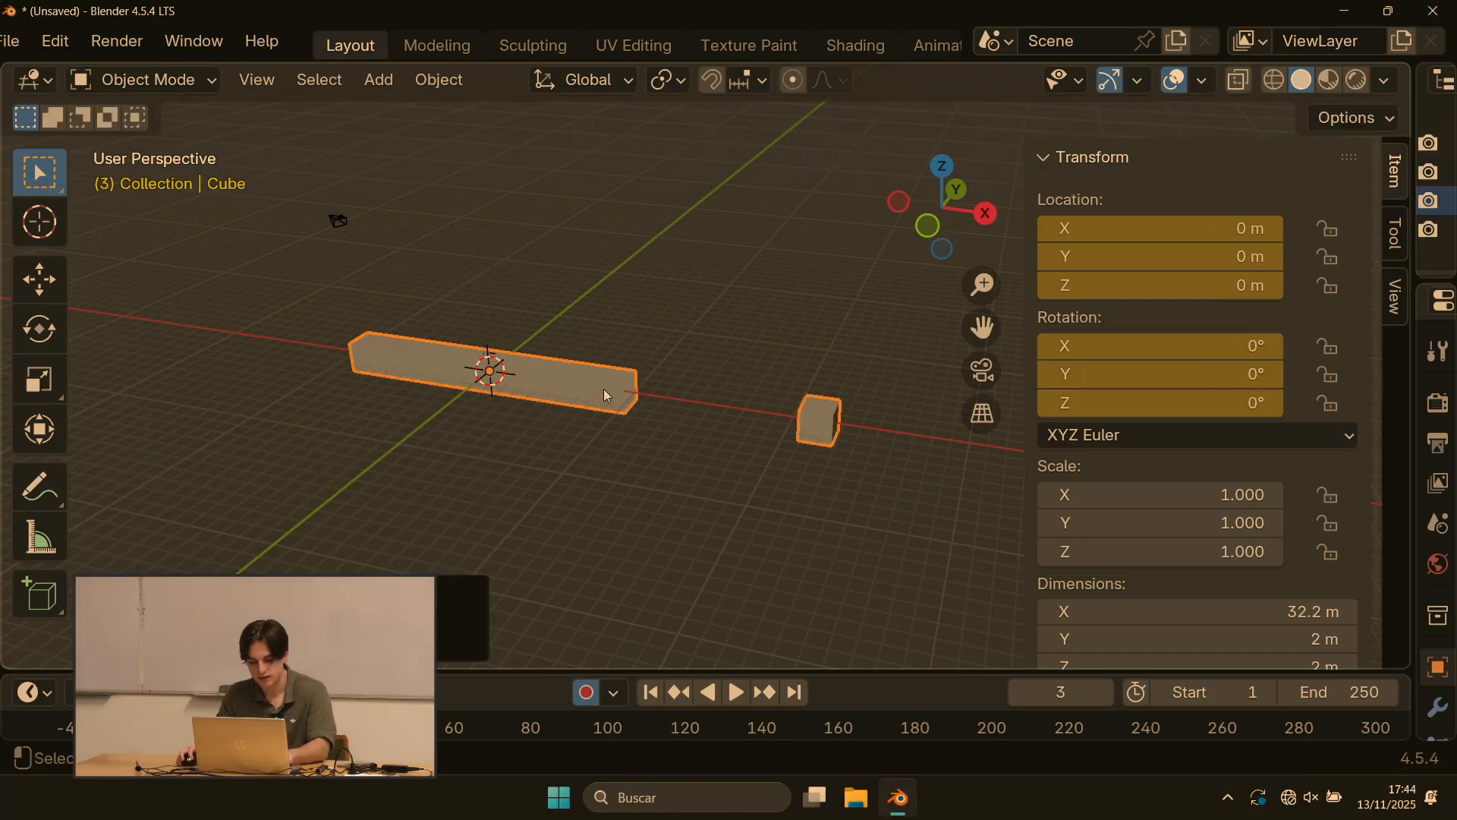
# Step: Move the beam object freely to about X 7.47 m, Y 4.89 m, Z 4.99 m
pyautogui.press('g')
pyautogui.click(646, 310)
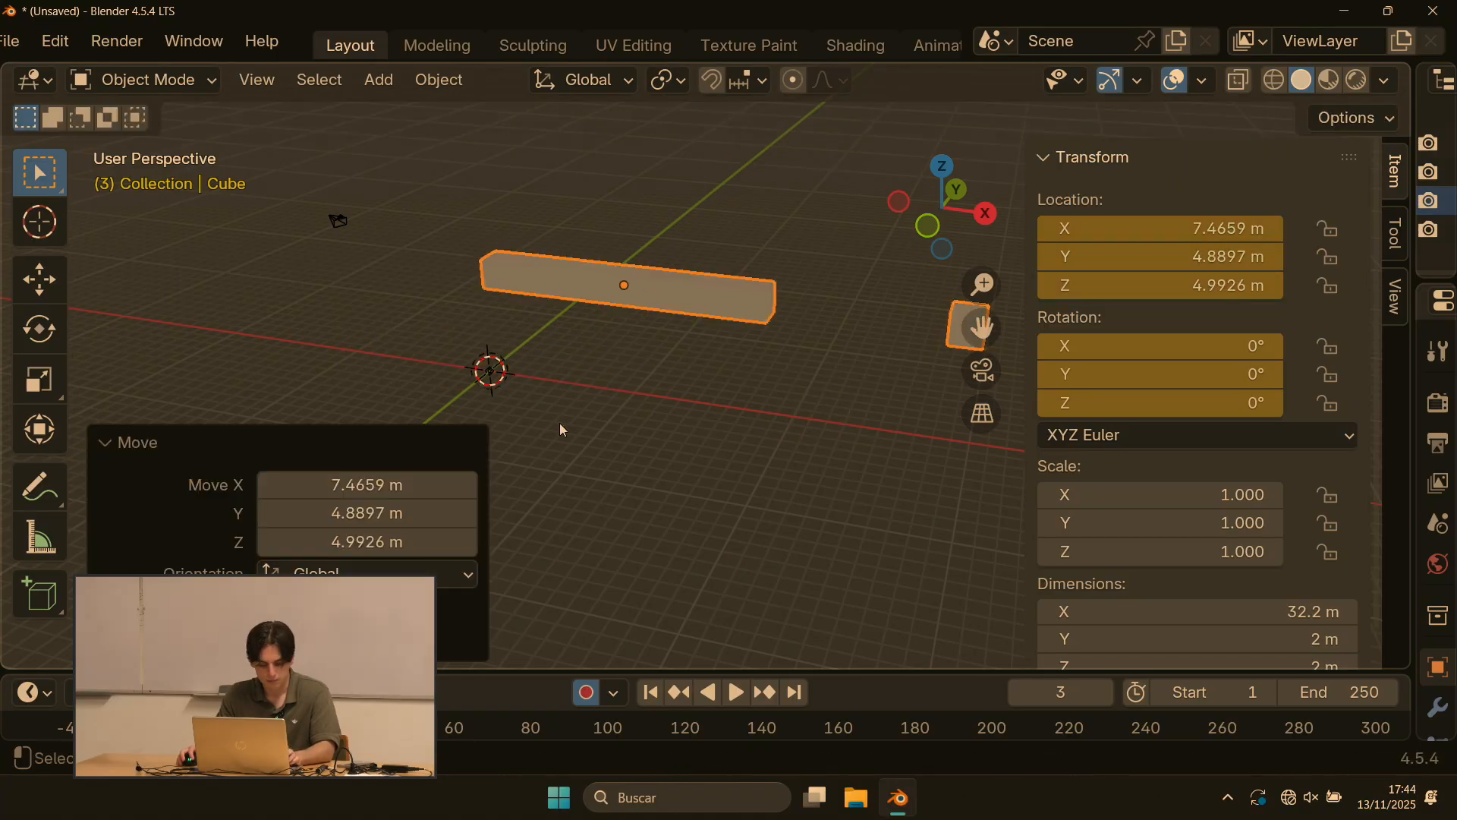
# Step: Scale the beam object up freely by a factor of about 5.6 and clear its scale
pyautogui.press('s')
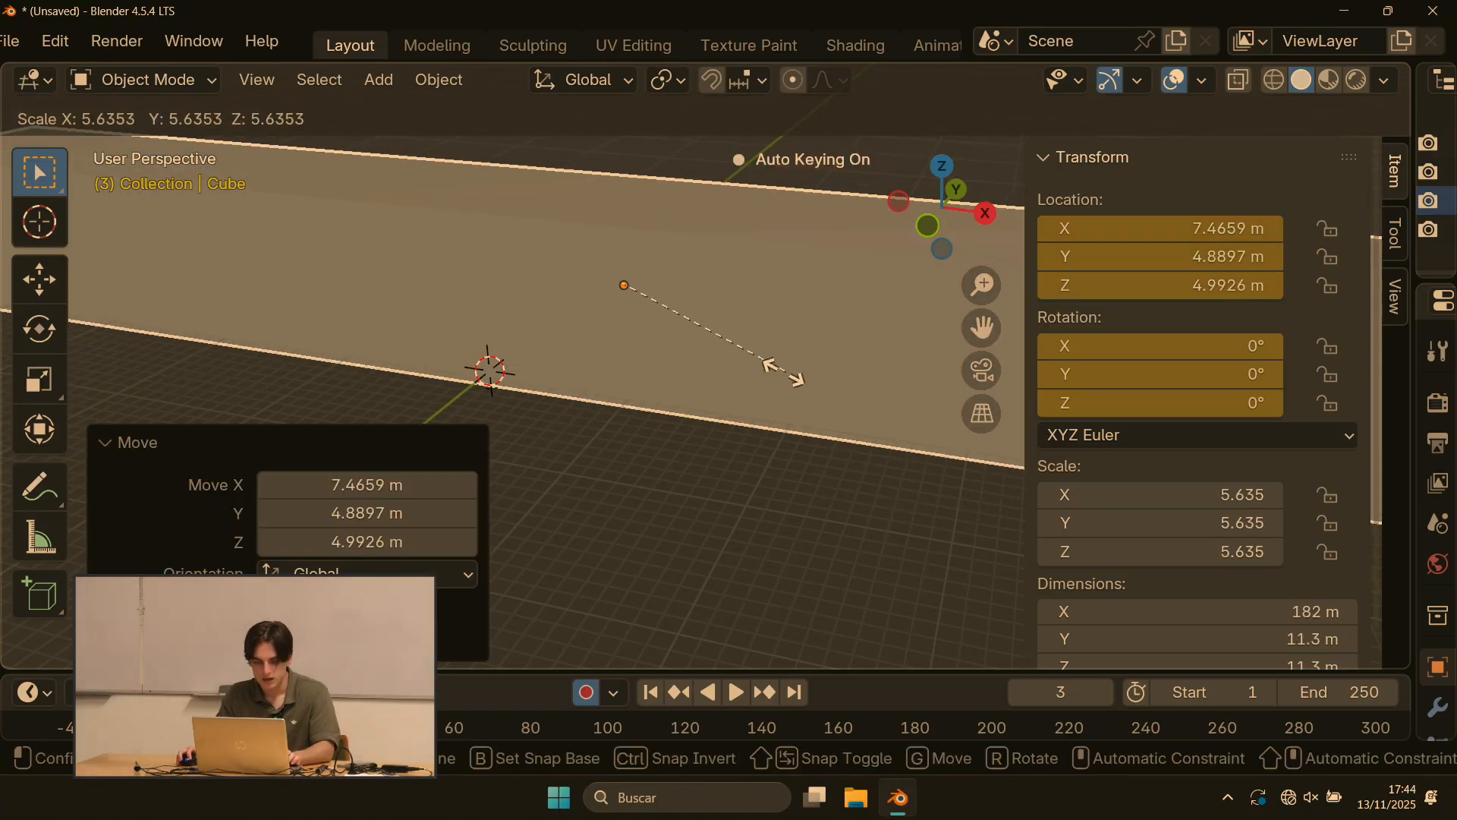
pyautogui.click(781, 372)
pyautogui.hotkey('alt', 's')
pyautogui.keyDown('shift'); pyautogui.moveTo(704, 383); pyautogui.dragTo(588, 437, button='middle'); pyautogui.keyUp('shift')
pyautogui.rightClick(499, 312)
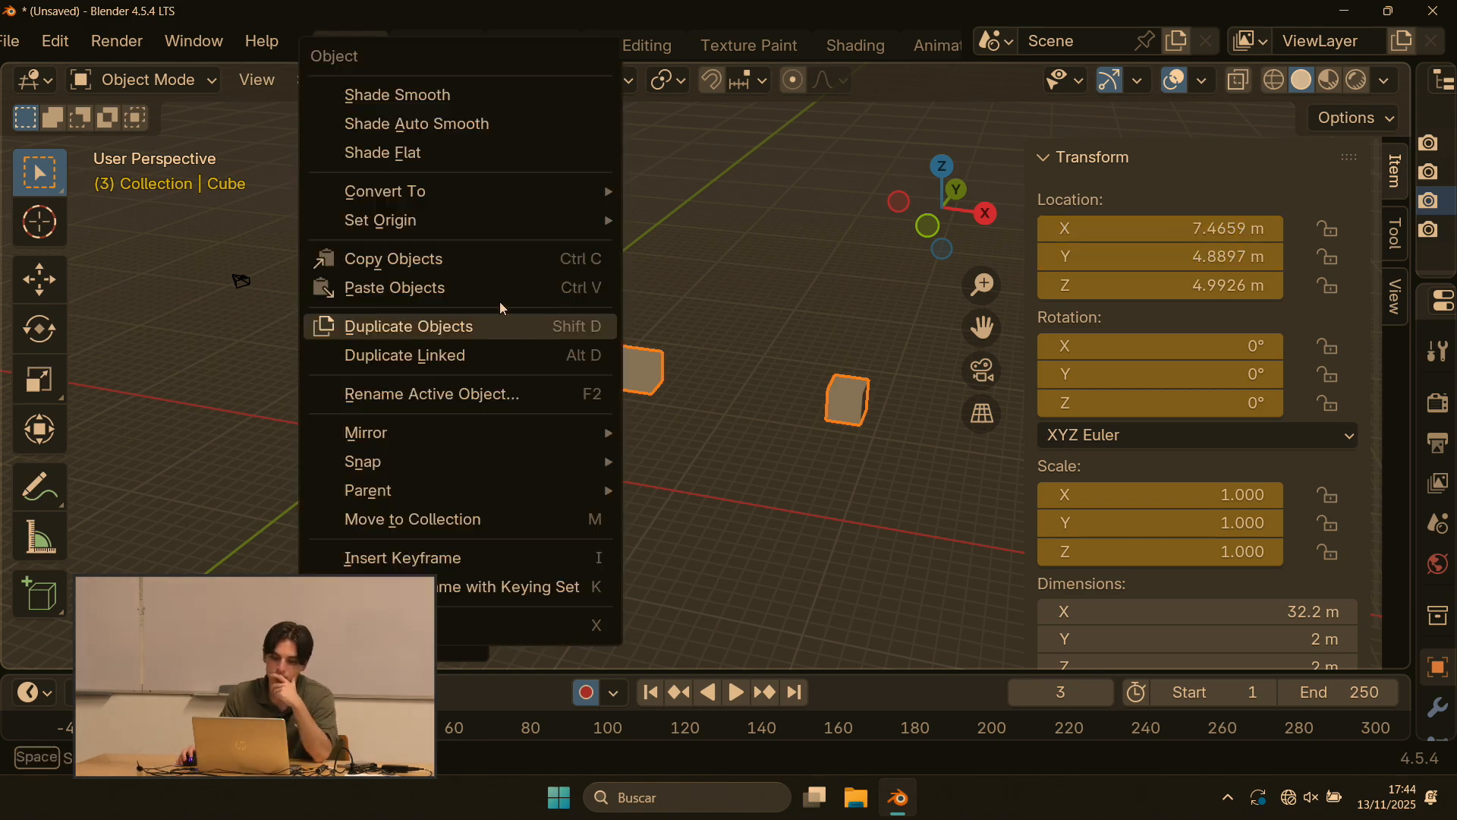
pyautogui.moveTo(437, 220)
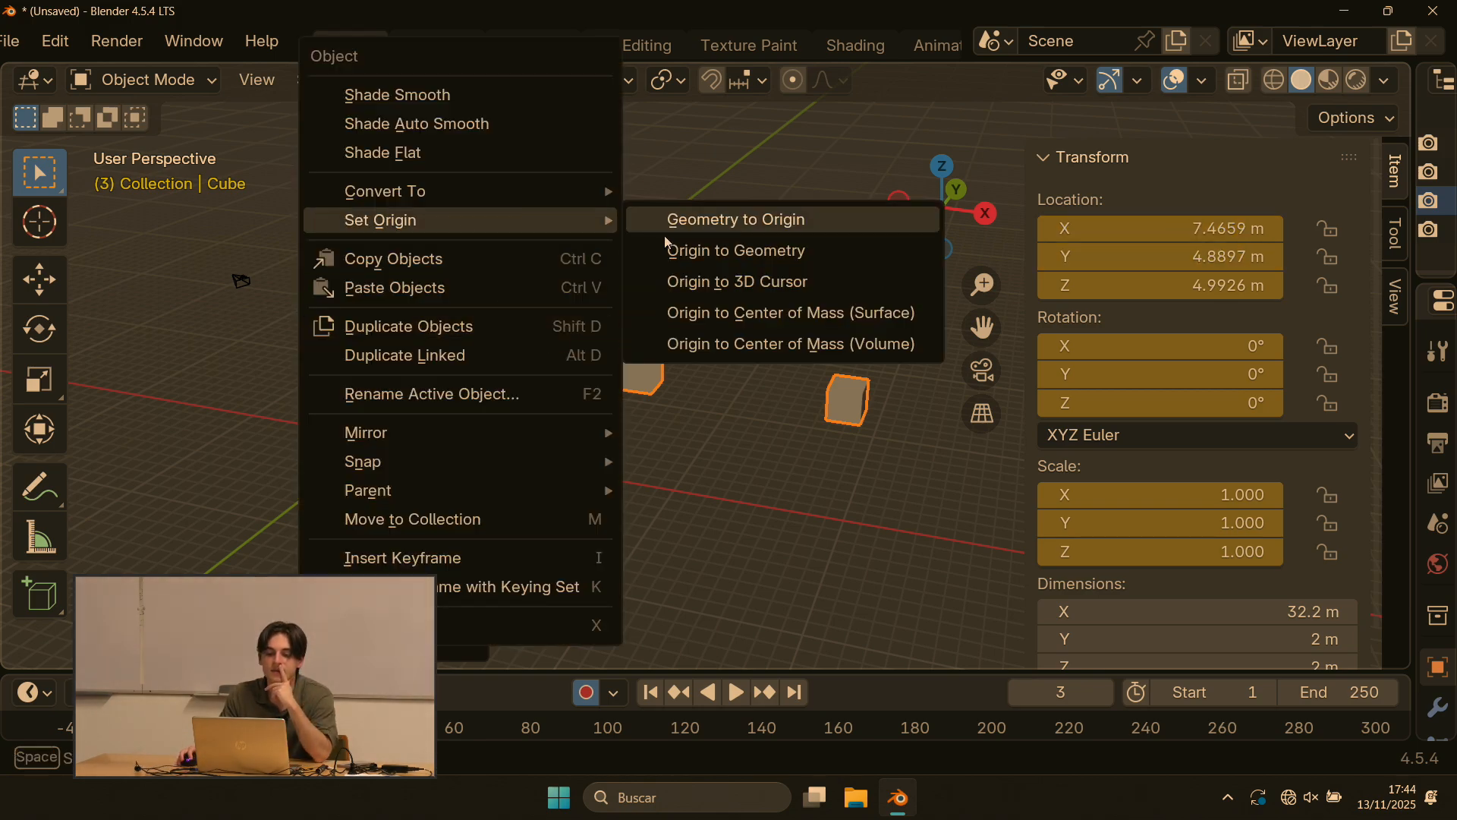
pyautogui.press('Escape')
# Step: Apply all transforms to the beam object
pyautogui.hotkey('ctrl', 'a')
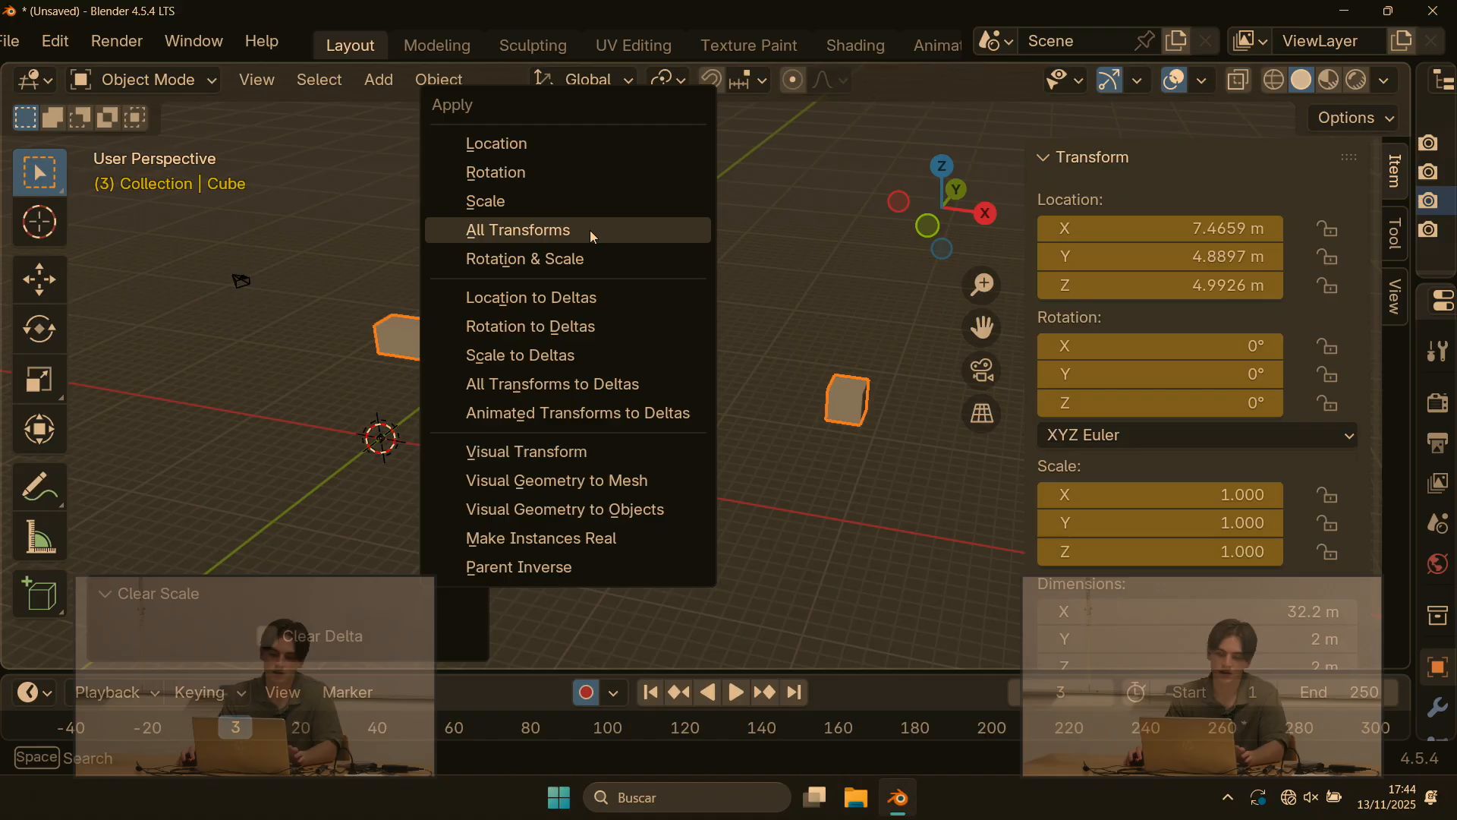
pyautogui.click(593, 235)
# Step: Move the beam object freely to about X -9.61 m, Y 1.00 m, Z 8.53 m, and clear its location
pyautogui.press('g')
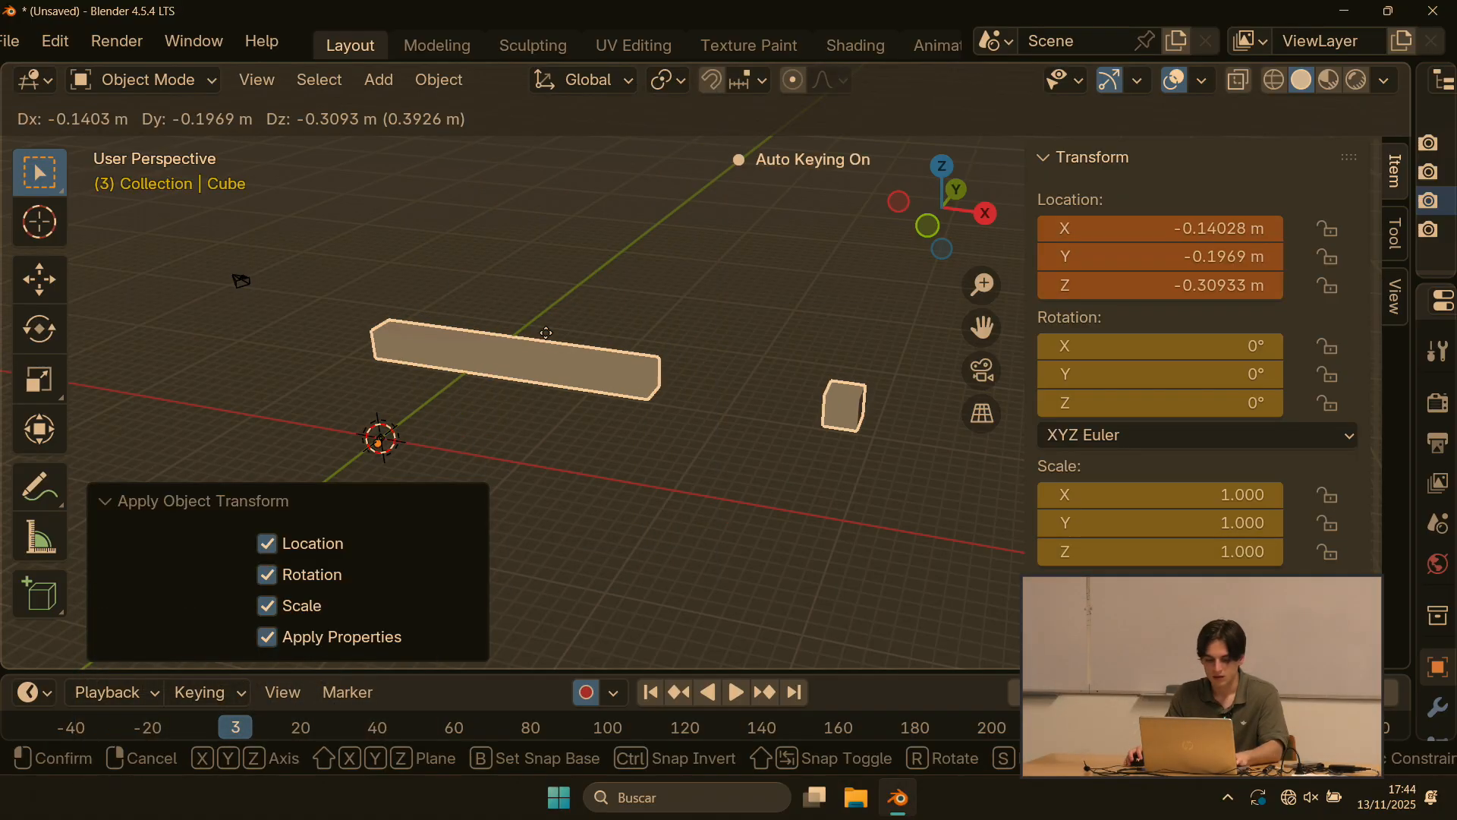
pyautogui.click(416, 193)
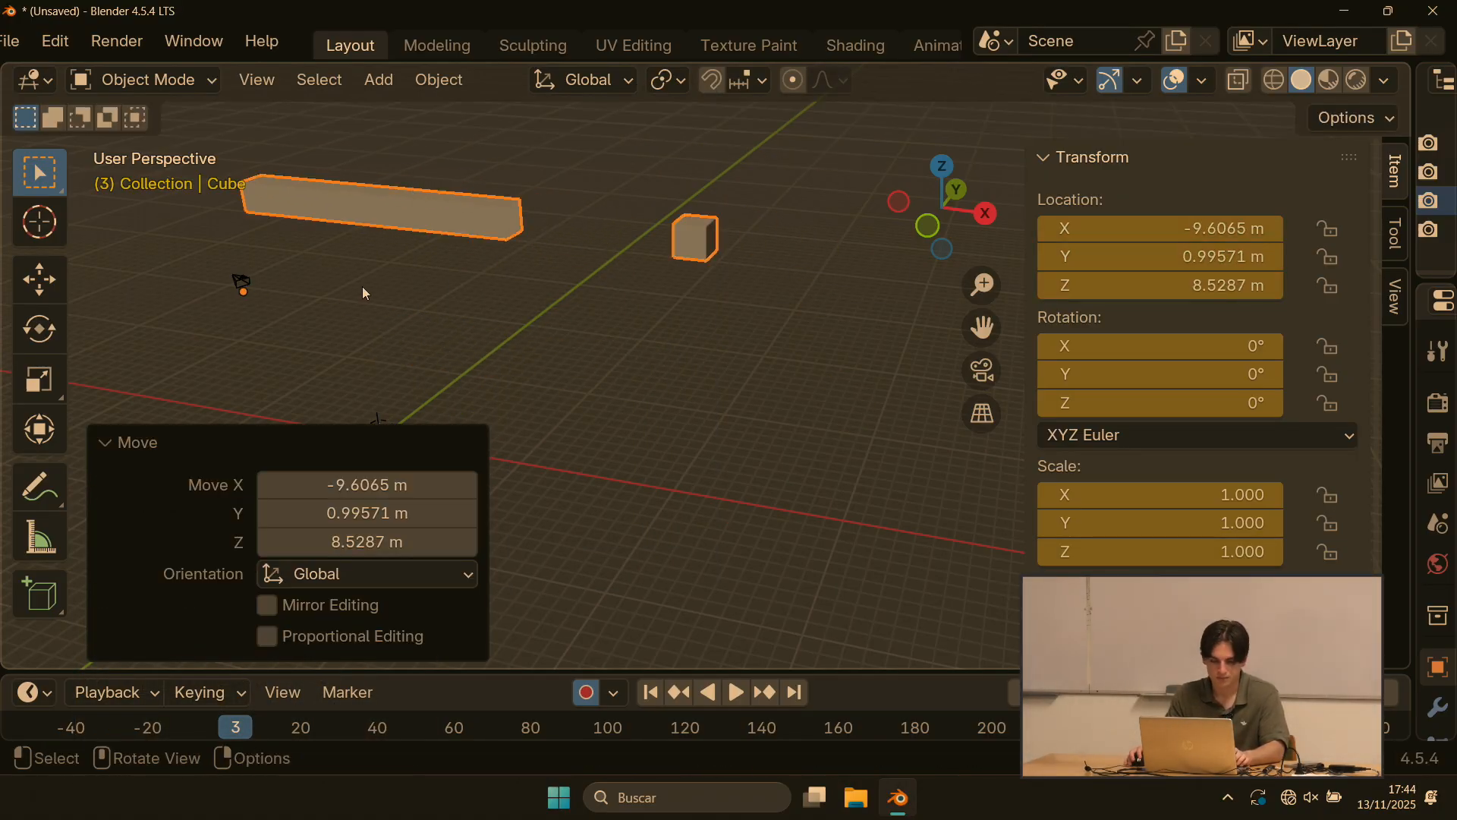
pyautogui.hotkey('alt', 'g')
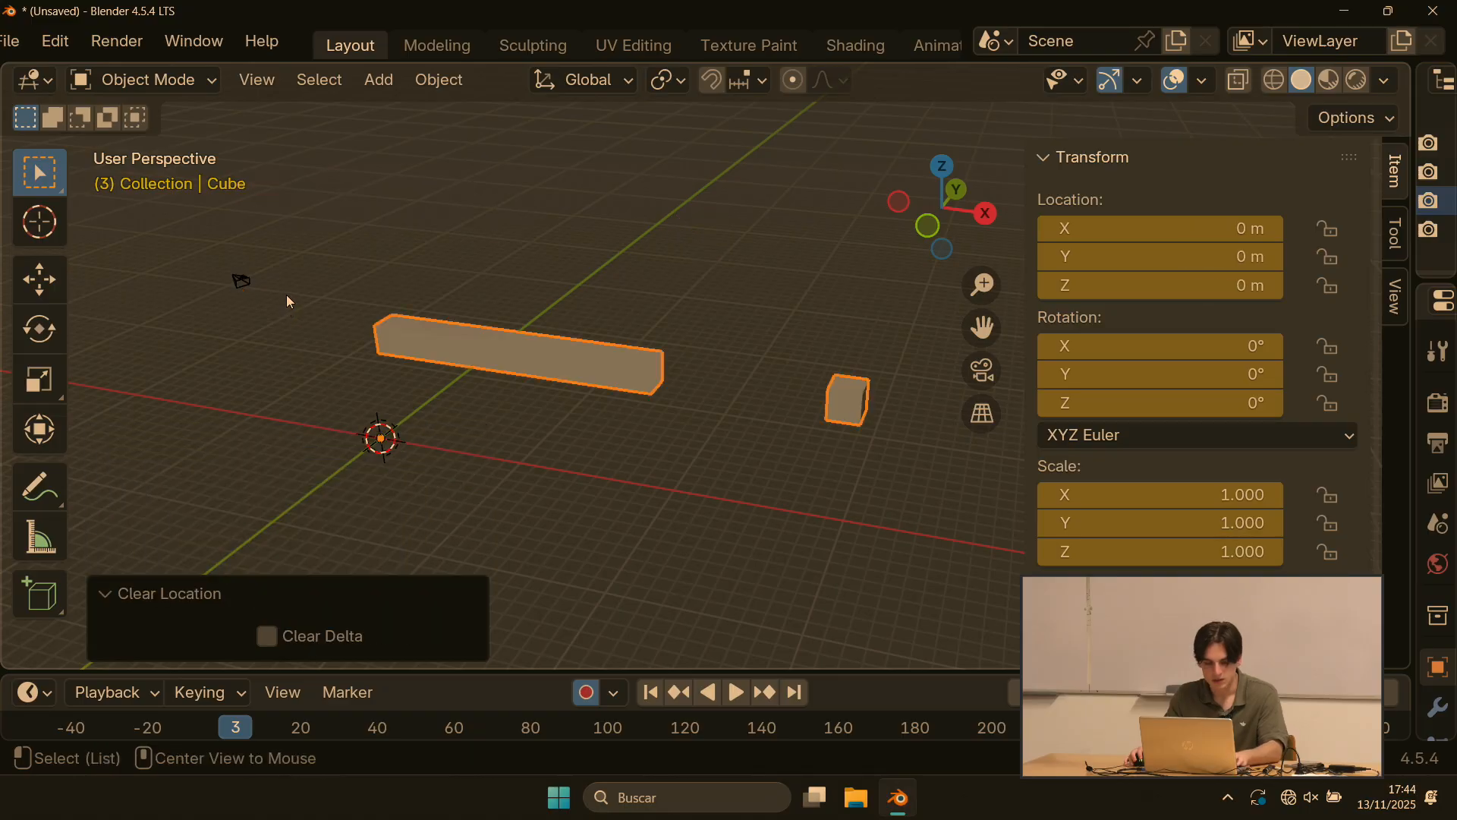
# Step: Undo the object transforms until the beam mesh is back in Edit Mode
pyautogui.hotkey('ctrl', 'z')
pyautogui.hotkey('ctrl', 'z')
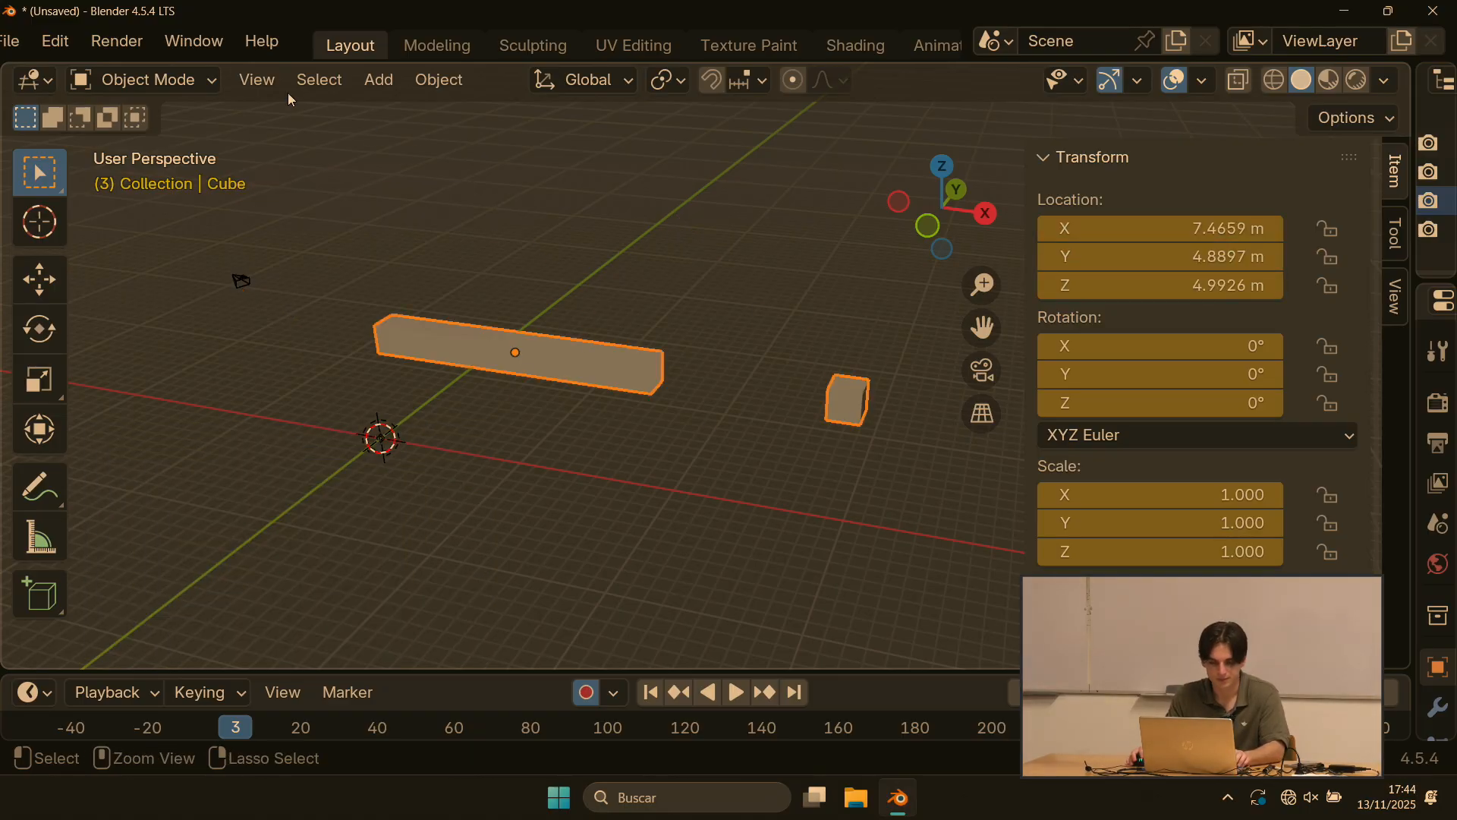
pyautogui.hotkey('ctrl', 'z')
pyautogui.hotkey('ctrl', 'z')
pyautogui.hotkey('ctrl', 'z')
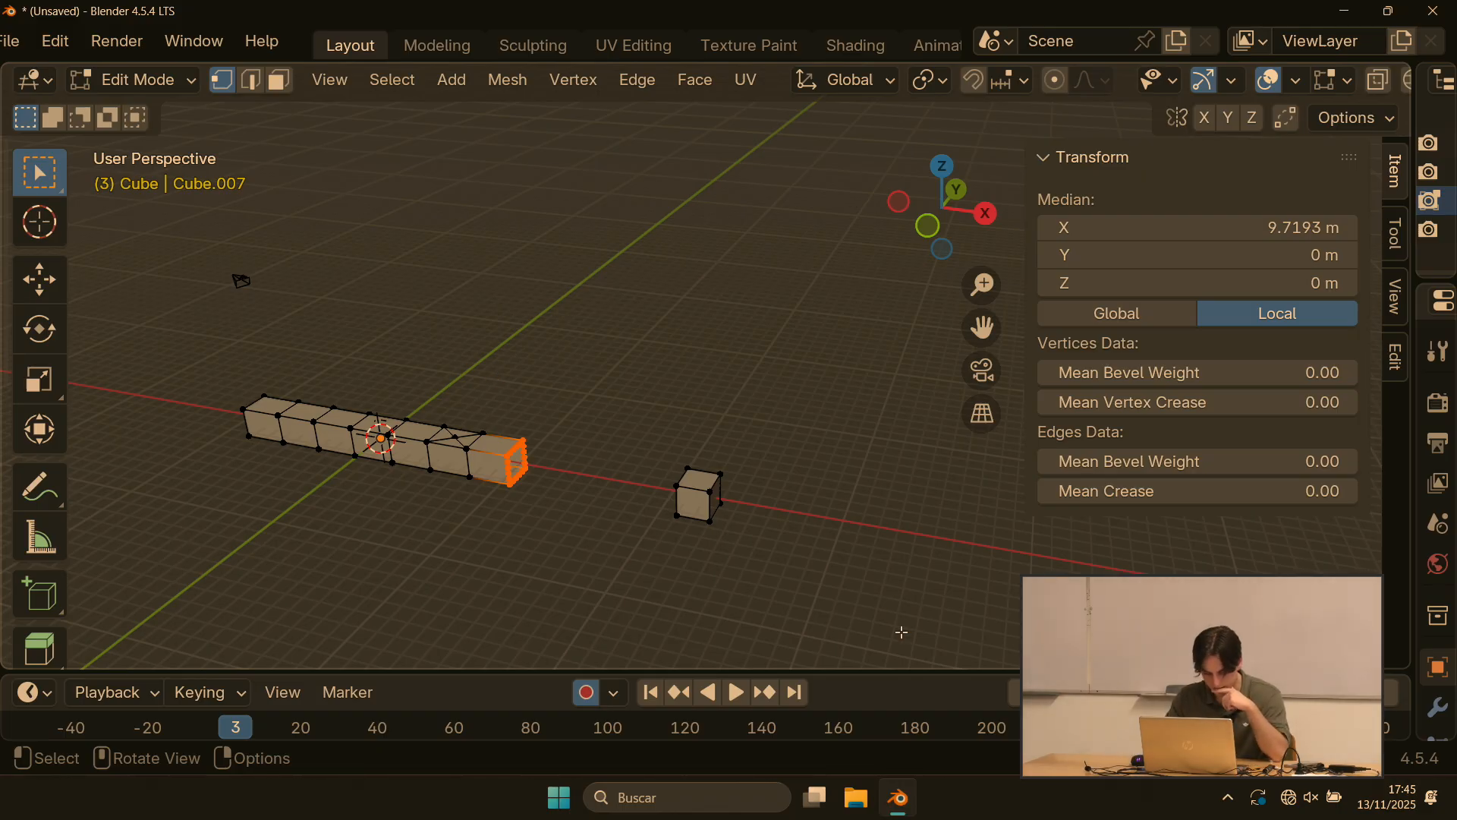
# Step: Knife-cut the beam's end segment across its top face, down the front face to the lower edge, and up to the neighbouring vertical edge
pyautogui.scroll(5, 755, 422)
pyautogui.scroll(-3, 775, 336)
pyautogui.click(686, 373)
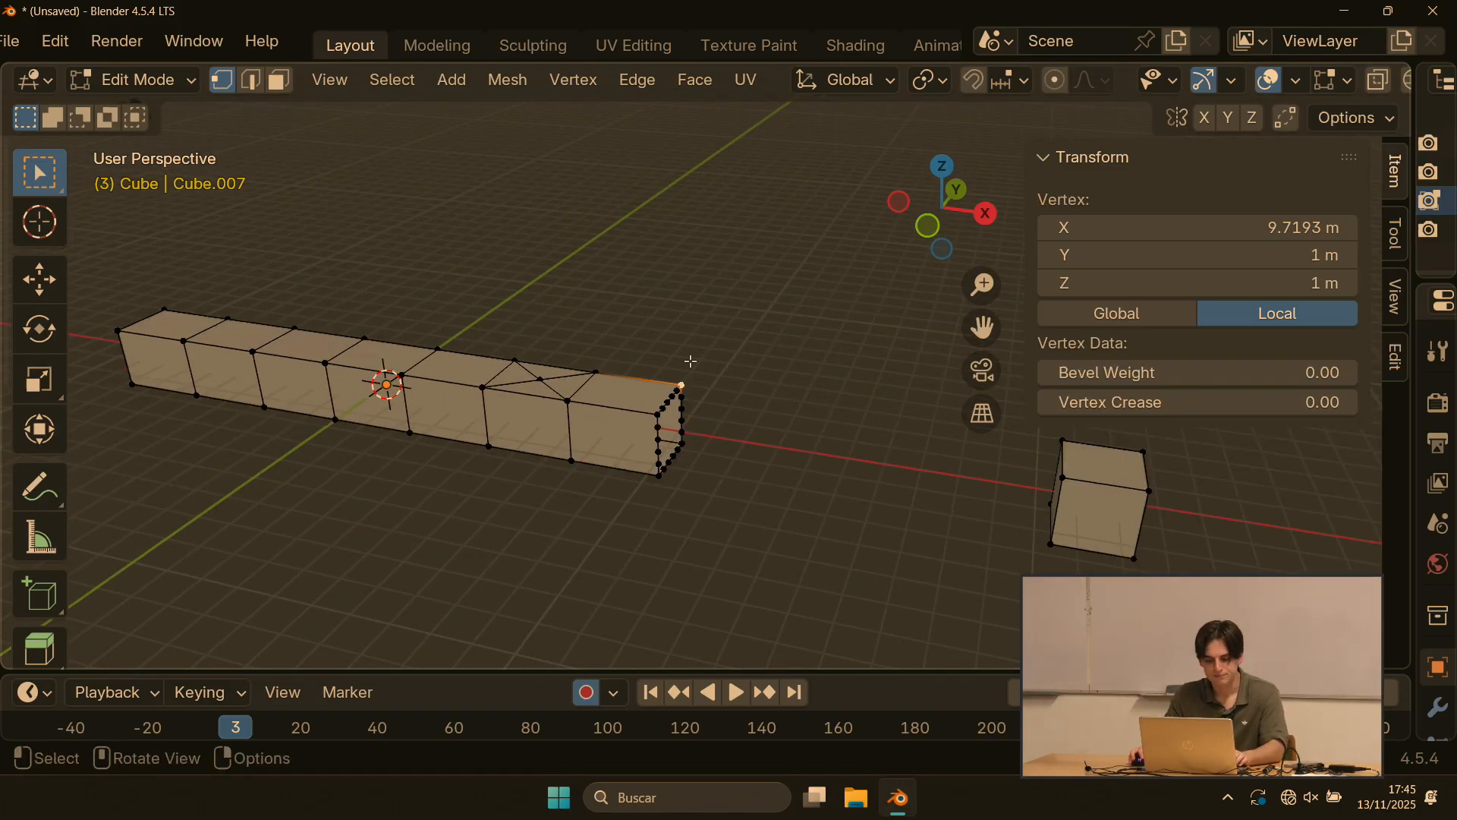
pyautogui.scroll(4, 661, 304)
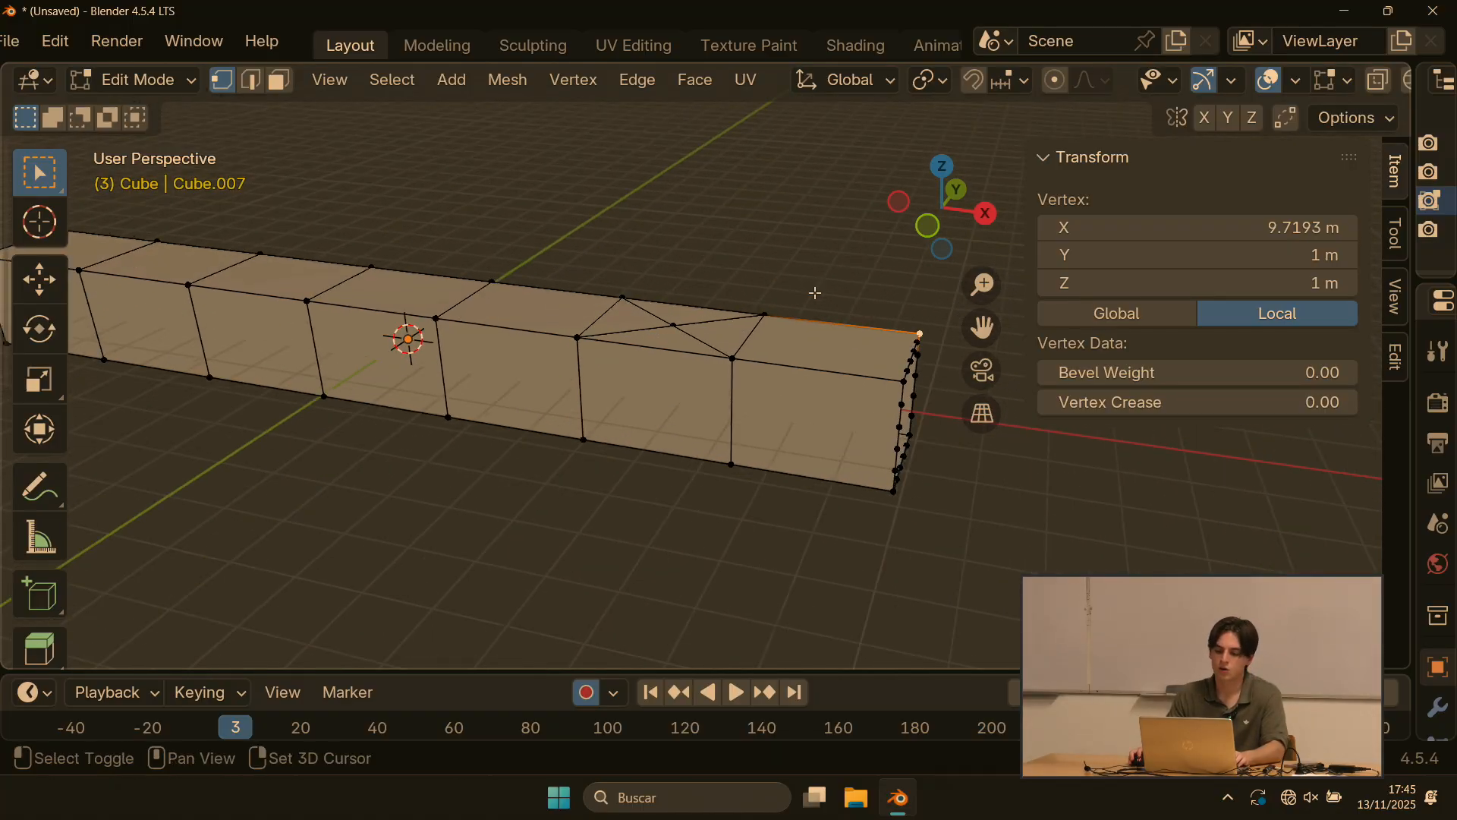
pyautogui.scroll(-2, 685, 367)
pyautogui.click(796, 332)
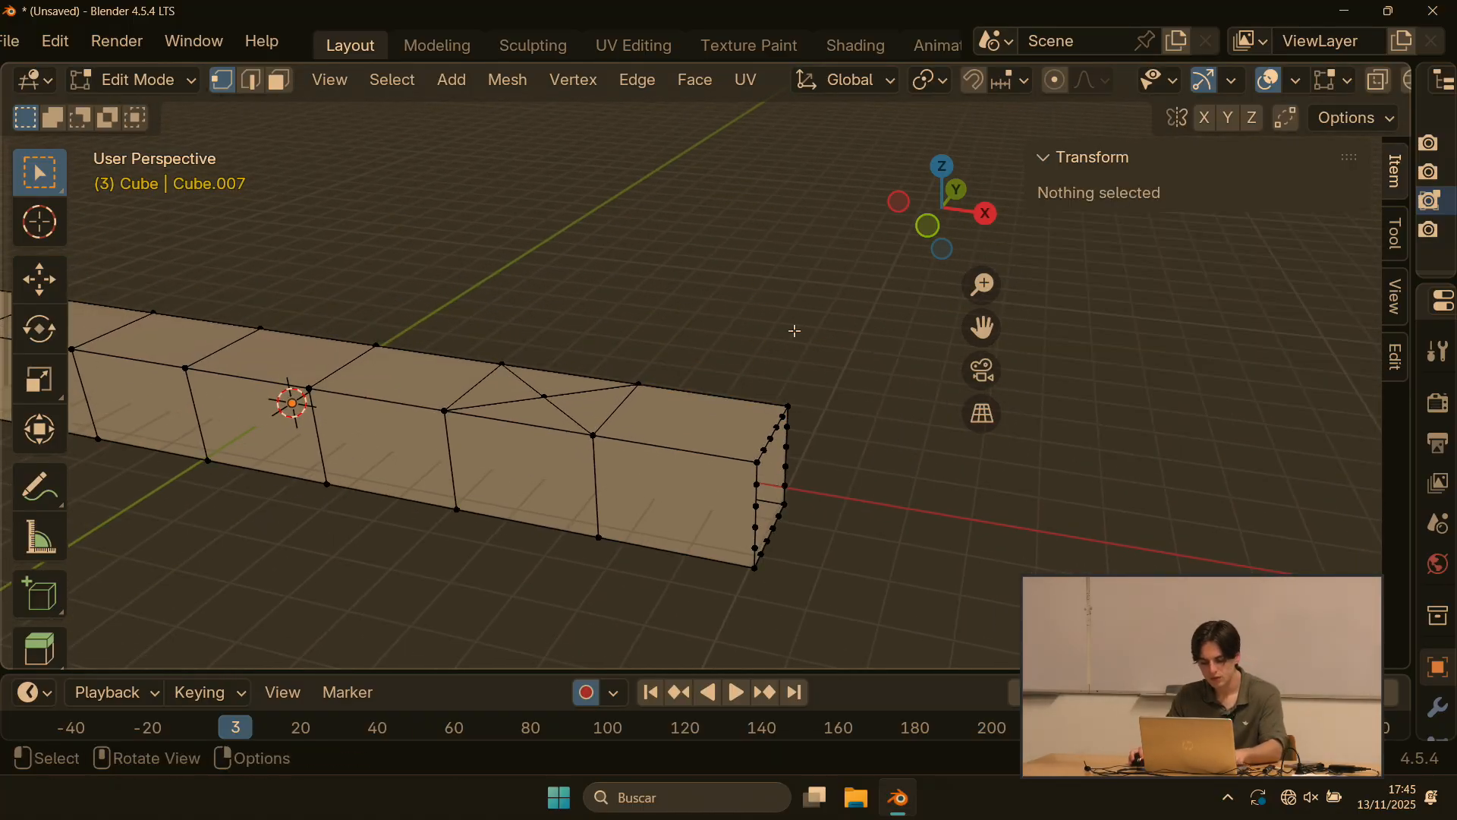
pyautogui.press('k')
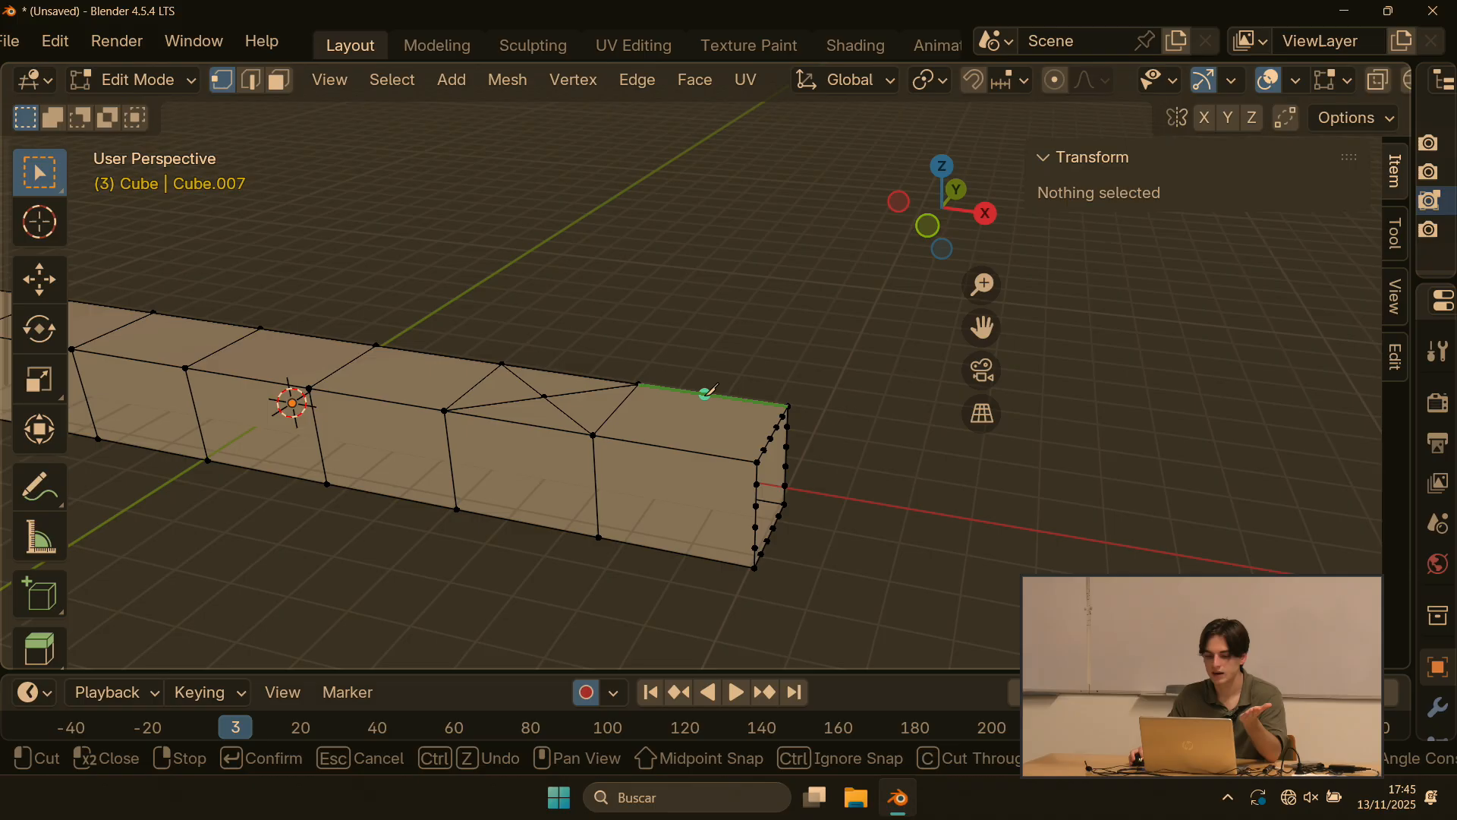
pyautogui.click(706, 394)
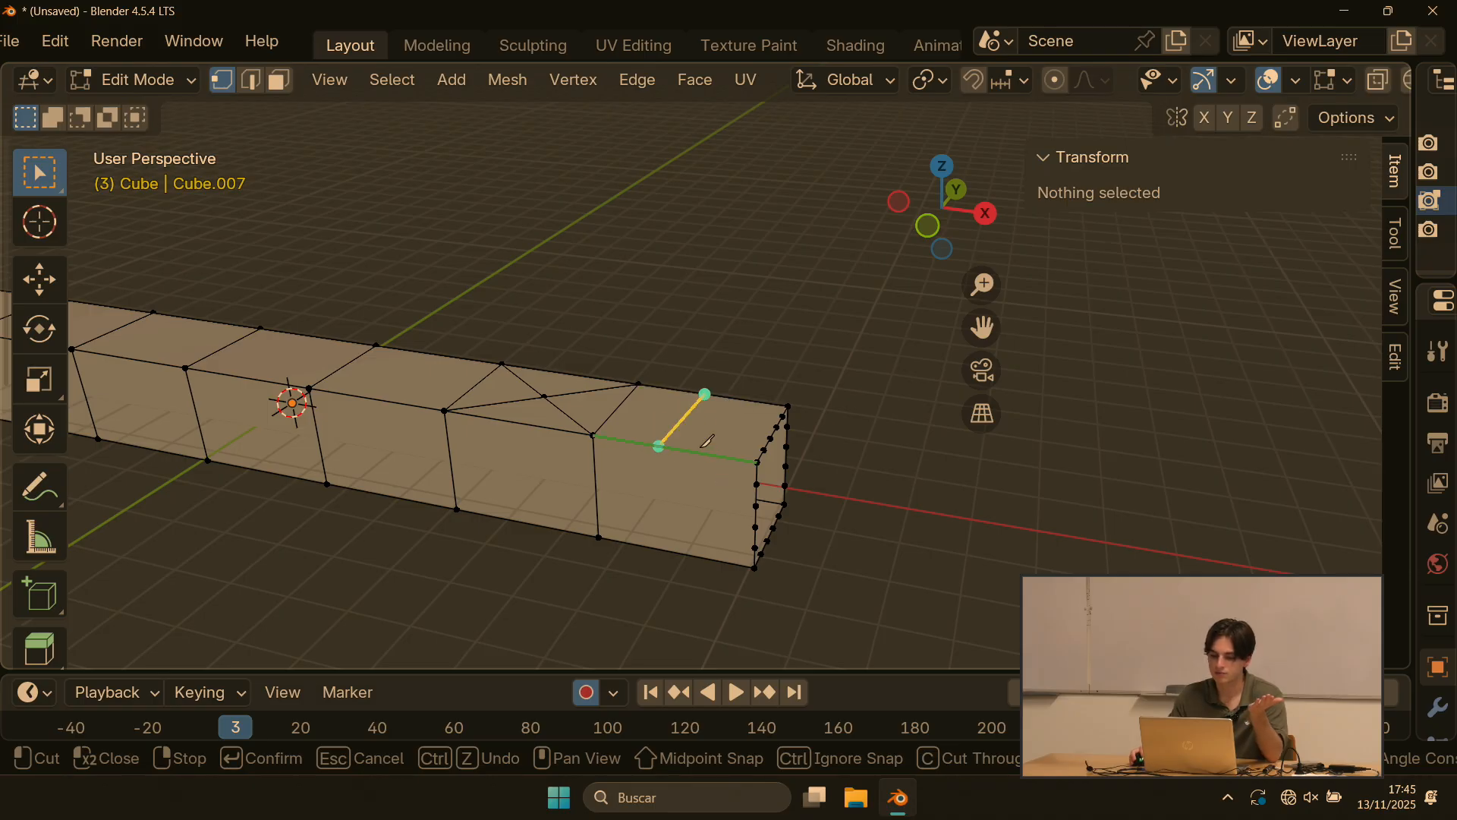
pyautogui.click(646, 444)
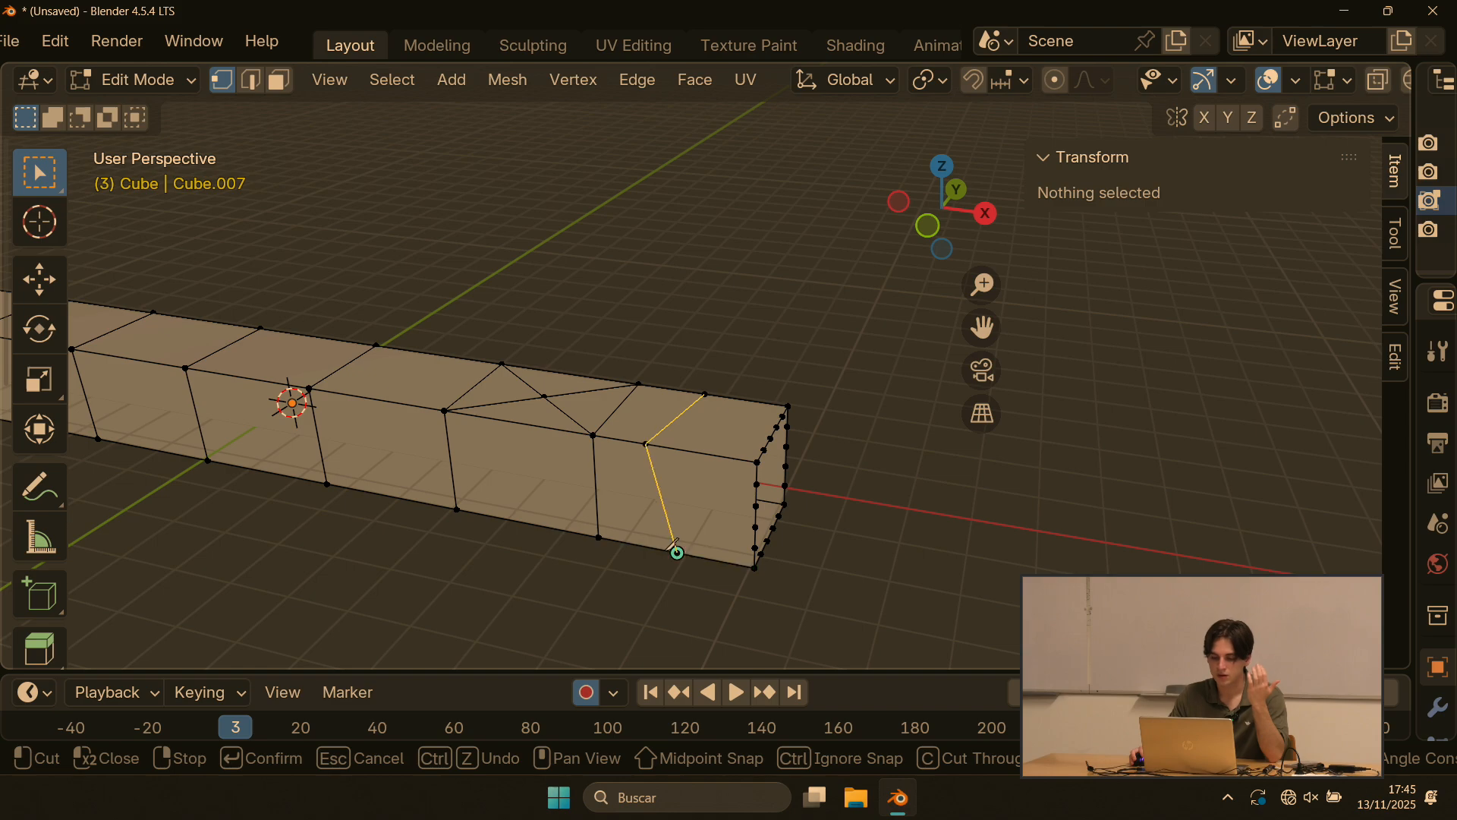
pyautogui.click(677, 552)
pyautogui.click(596, 489)
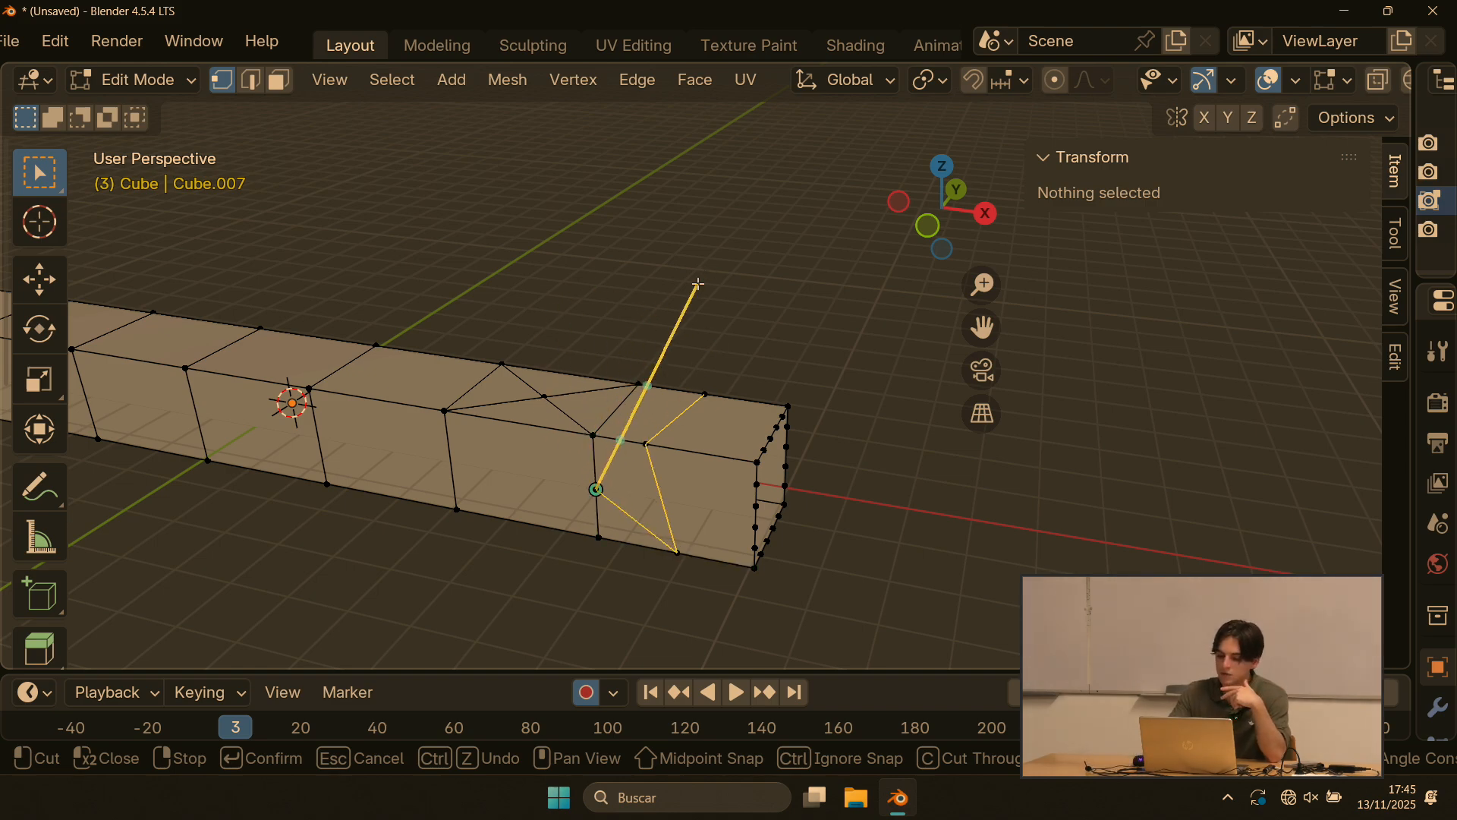
pyautogui.press('Return')
# Step: Select the knife cut's vertex on the beam's upper front edge and try moving it
pyautogui.moveTo(693, 280); pyautogui.dragTo(751, 397, button='middle')
pyautogui.click(713, 421)
pyautogui.press('g')
pyautogui.press('Escape')
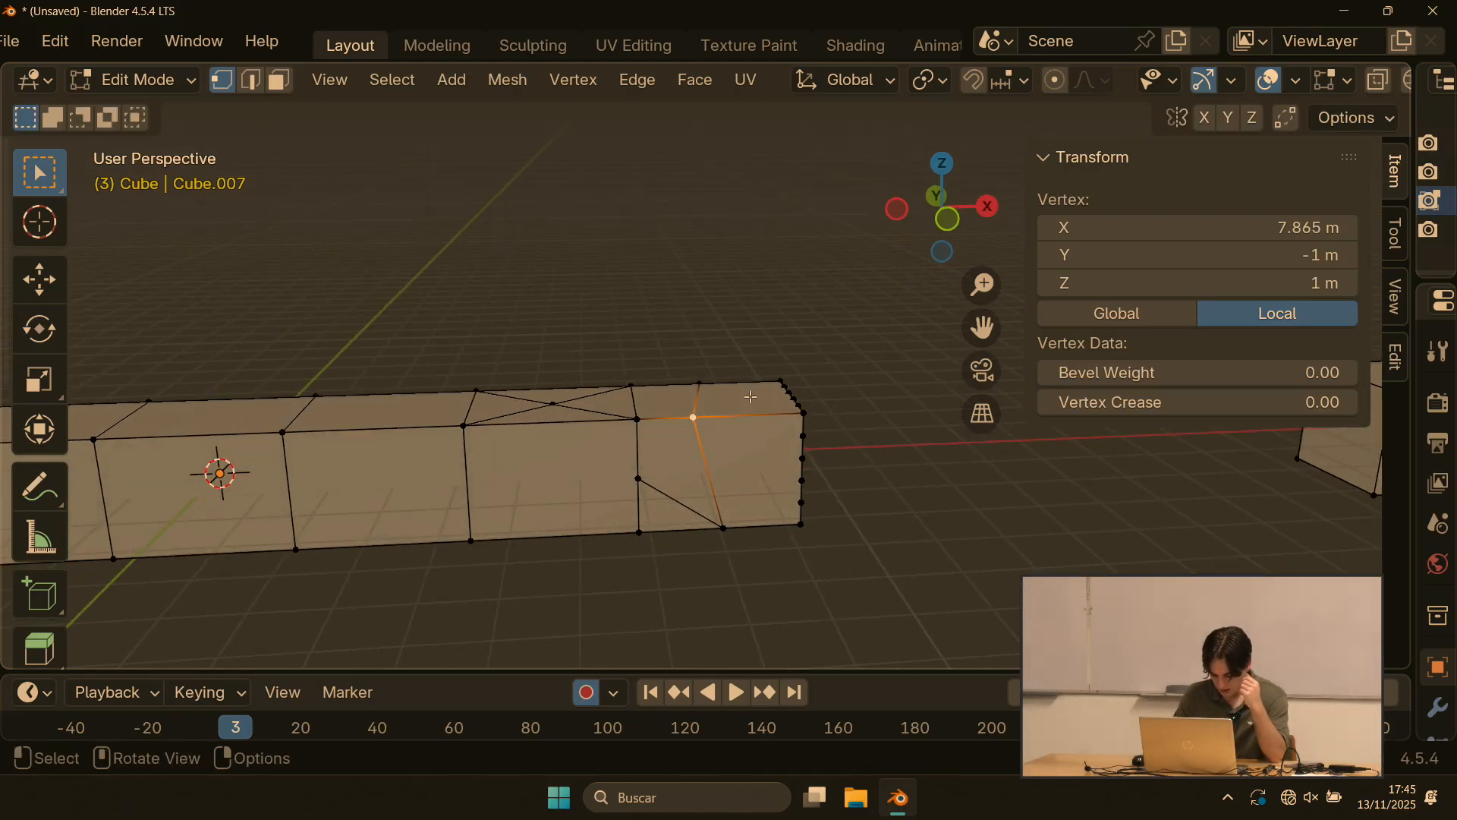
# Step: Select the whole mesh, and narrow the selection to the geometry linked to the detached small cube
pyautogui.scroll(-6, 562, 279)
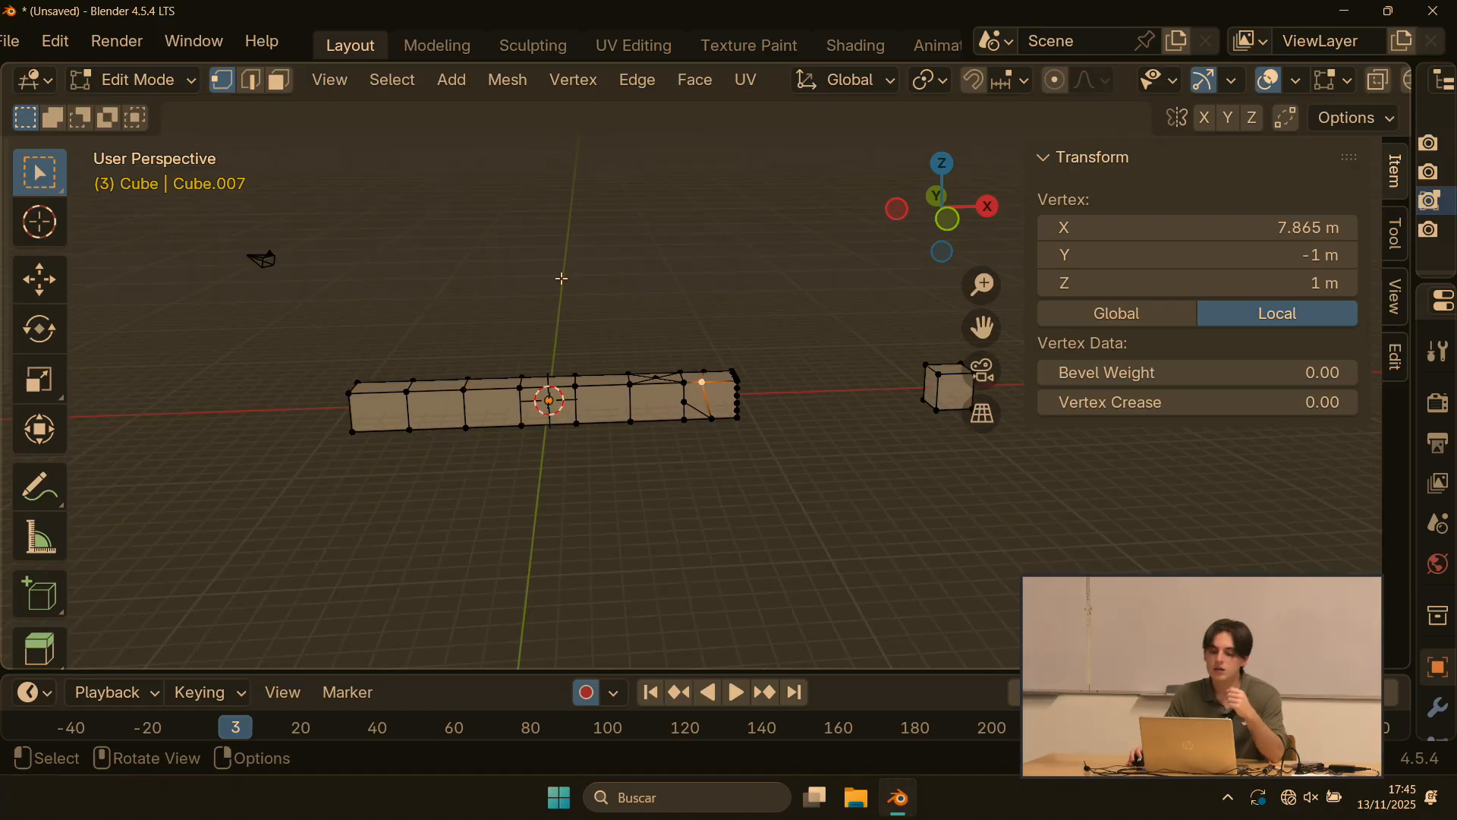
pyautogui.keyDown('shift'); pyautogui.moveTo(812, 356); pyautogui.dragTo(631, 293, button='middle'); pyautogui.keyUp('shift')
pyautogui.scroll(4, 446, 322)
pyautogui.scroll(-3, 445, 322)
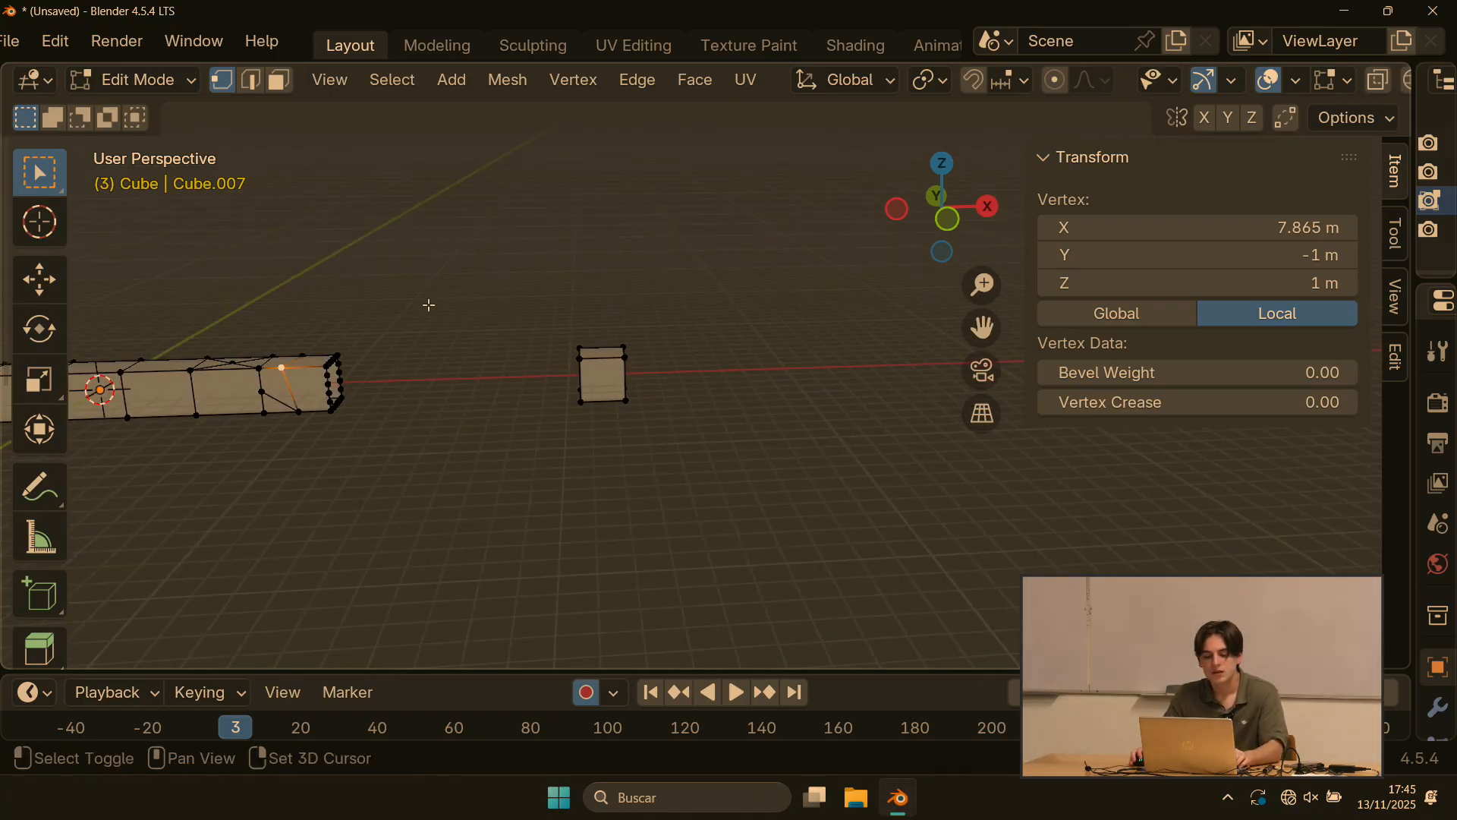
pyautogui.keyDown('shift'); pyautogui.moveTo(426, 302); pyautogui.dragTo(725, 327, button='middle'); pyautogui.keyUp('shift')
pyautogui.moveTo(768, 309); pyautogui.dragTo(911, 503)
pyautogui.press('a')
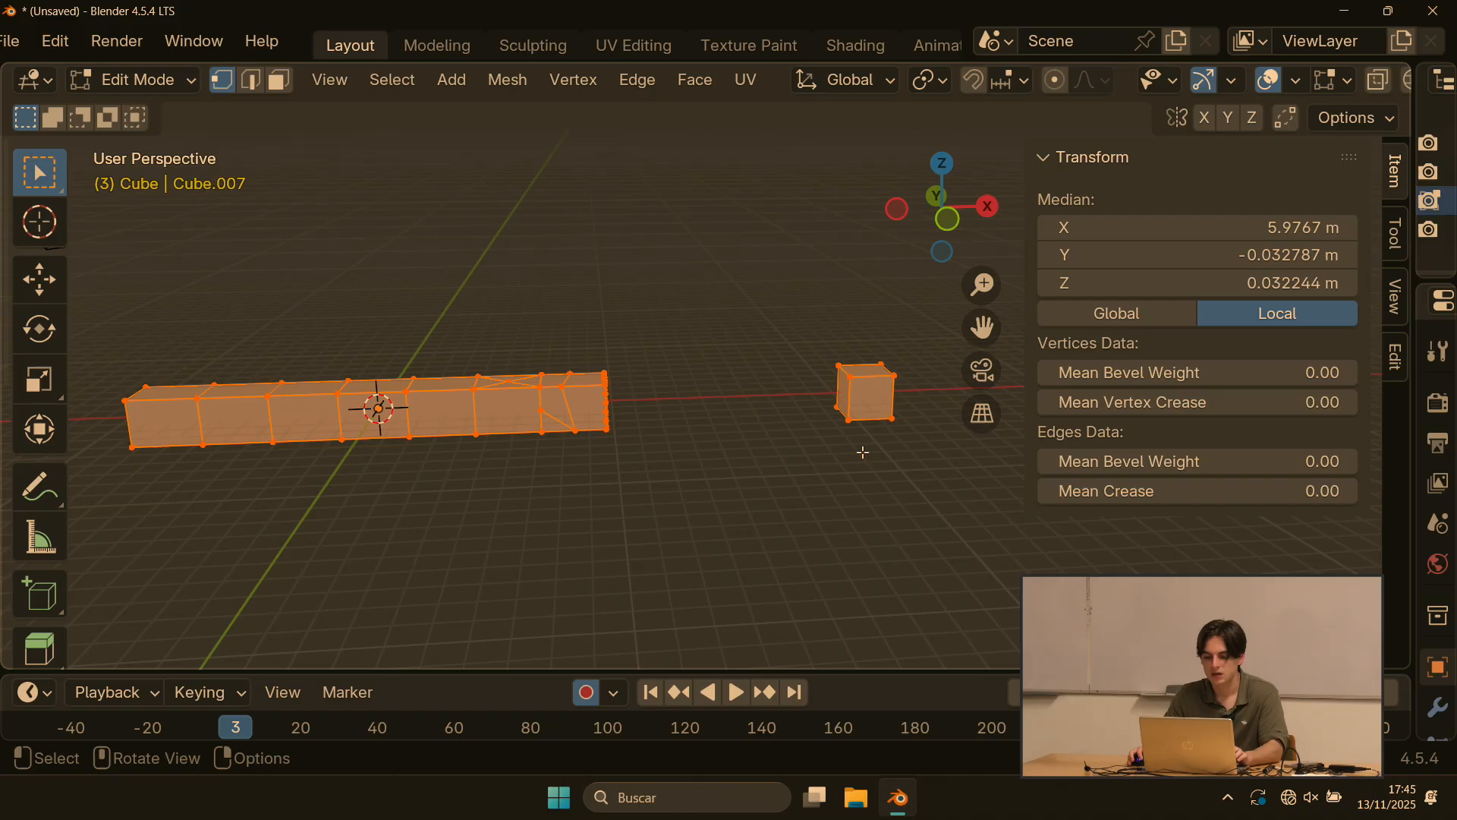
pyautogui.click(849, 417)
pyautogui.press('l')
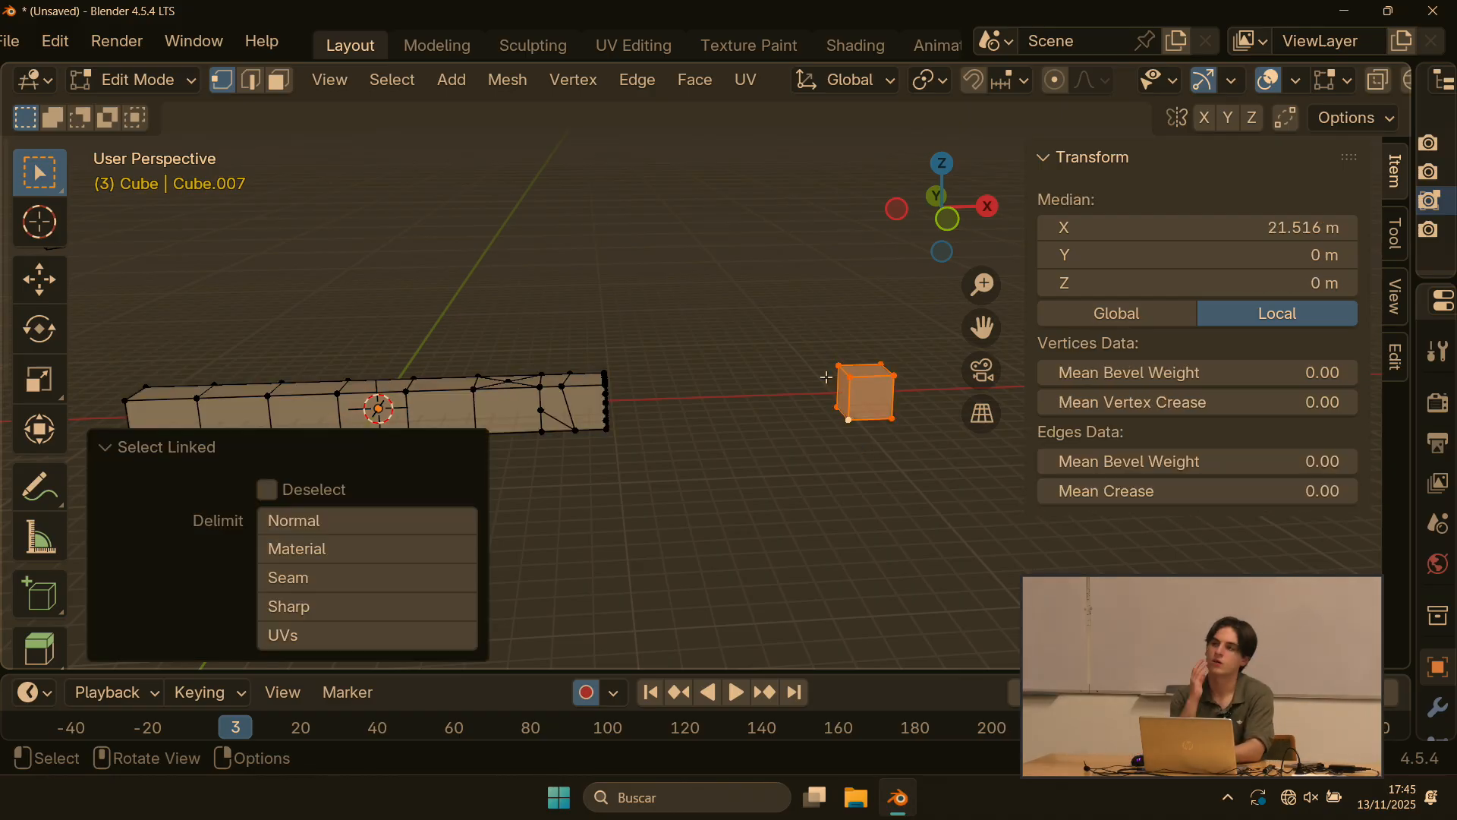
# Step: Select the small cube's linked geometry and separate the selection into its own object
pyautogui.click(827, 377)
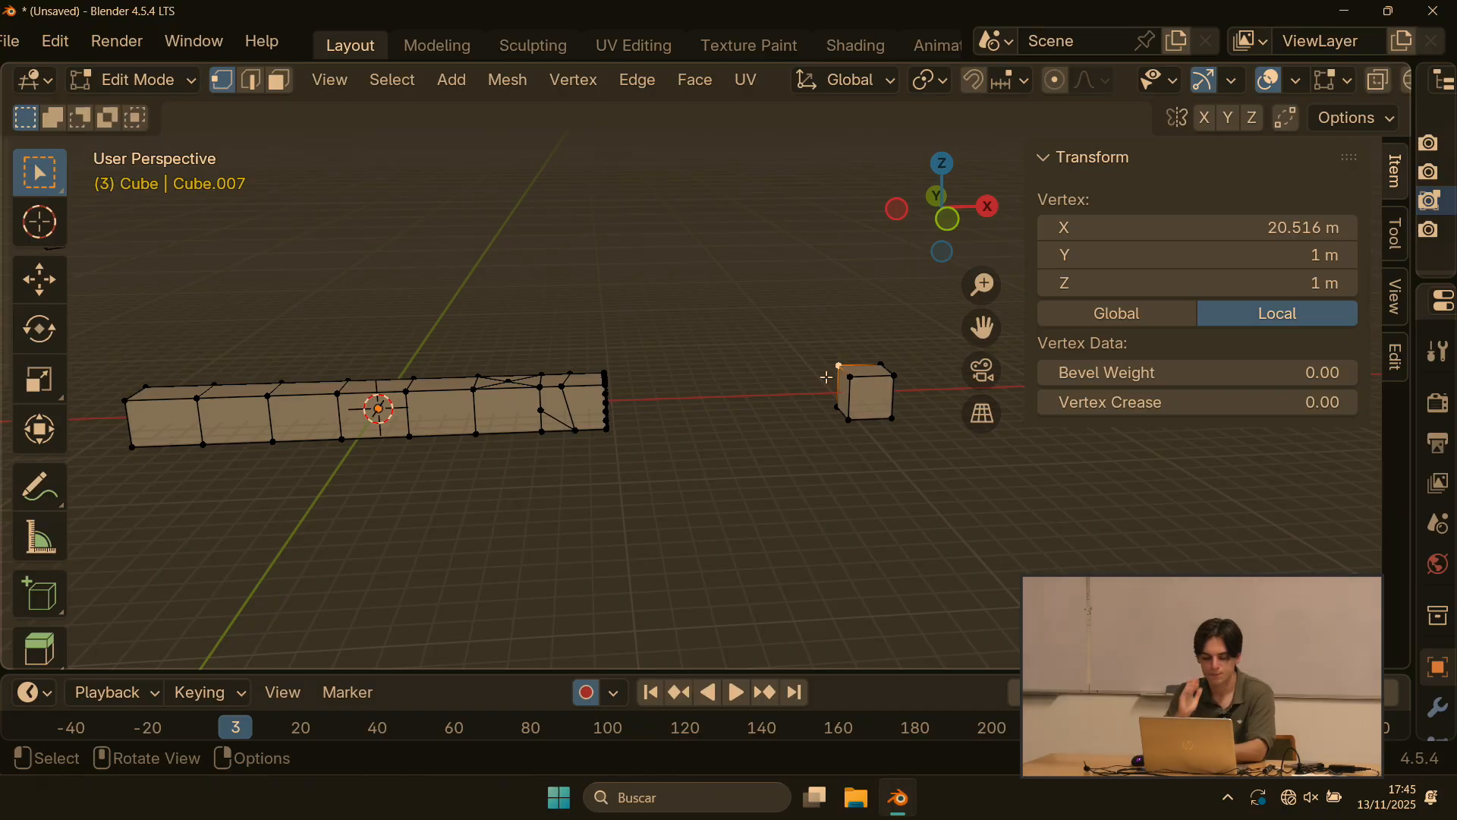
pyautogui.press('l')
pyautogui.press('p')
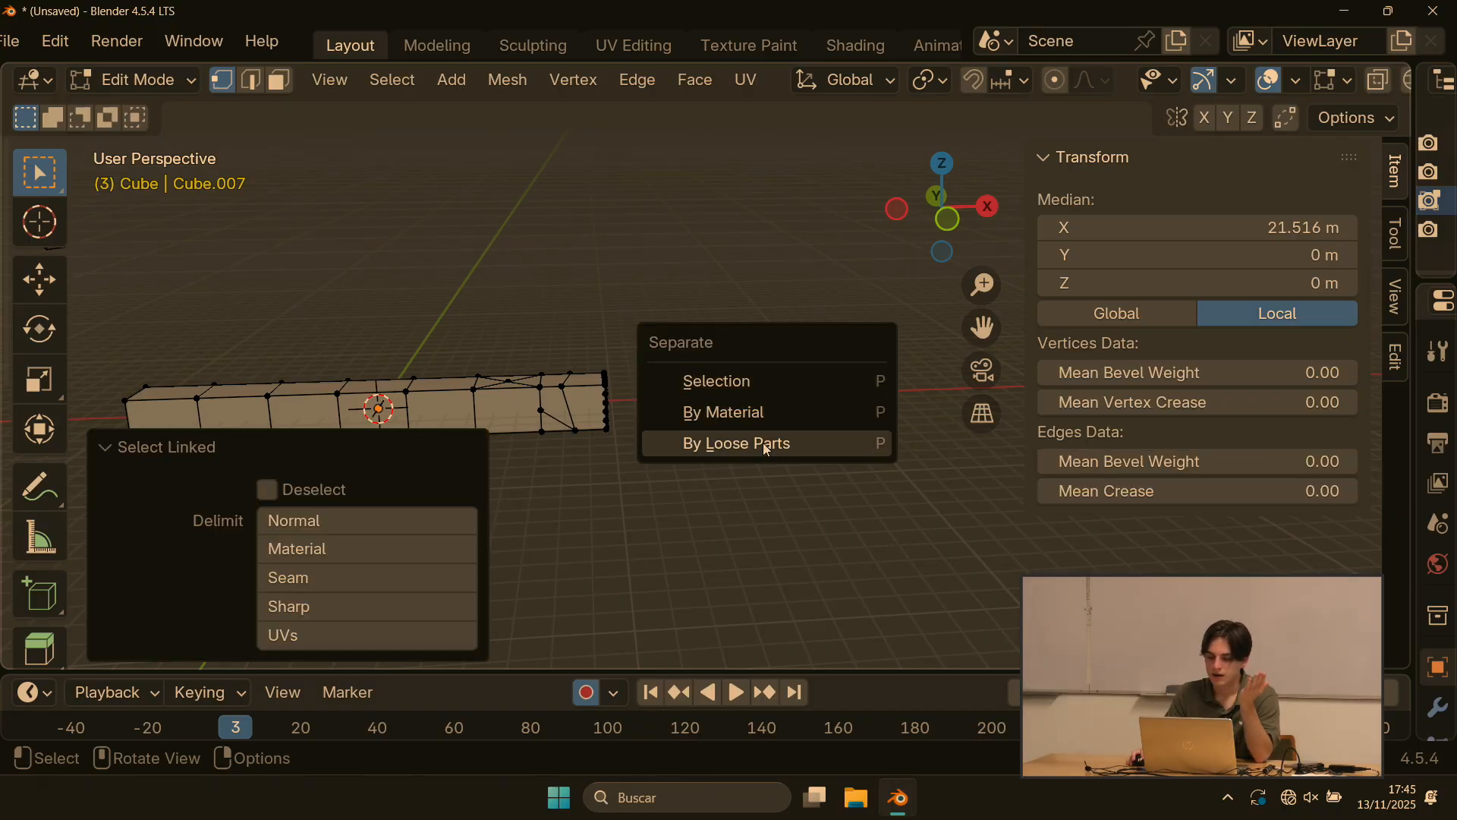
pyautogui.click(756, 390)
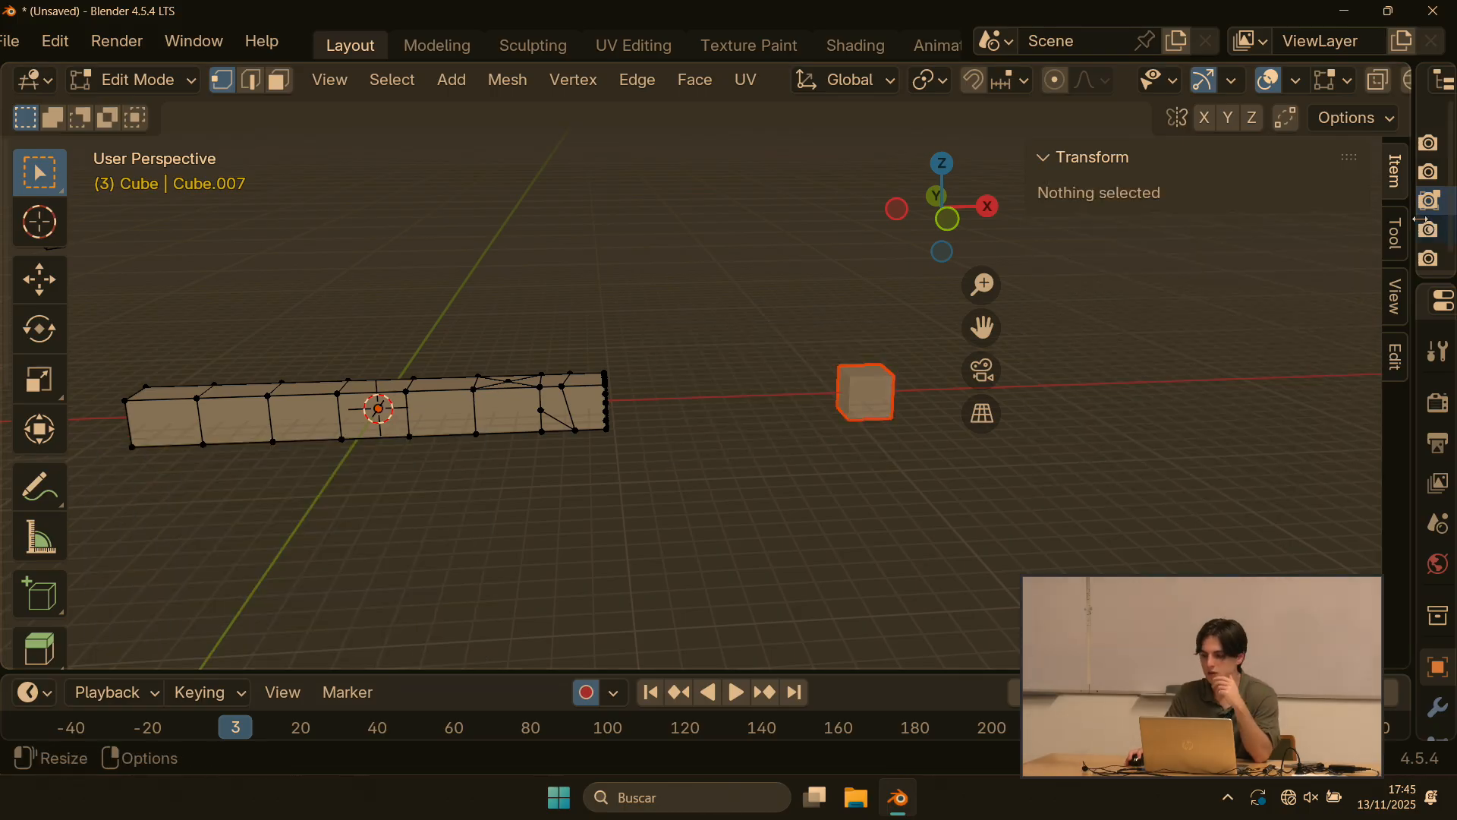
# Step: Widen the Outliner so the object names are readable, and return to Object Mode
pyautogui.moveTo(1414, 207); pyautogui.dragTo(961, 206)
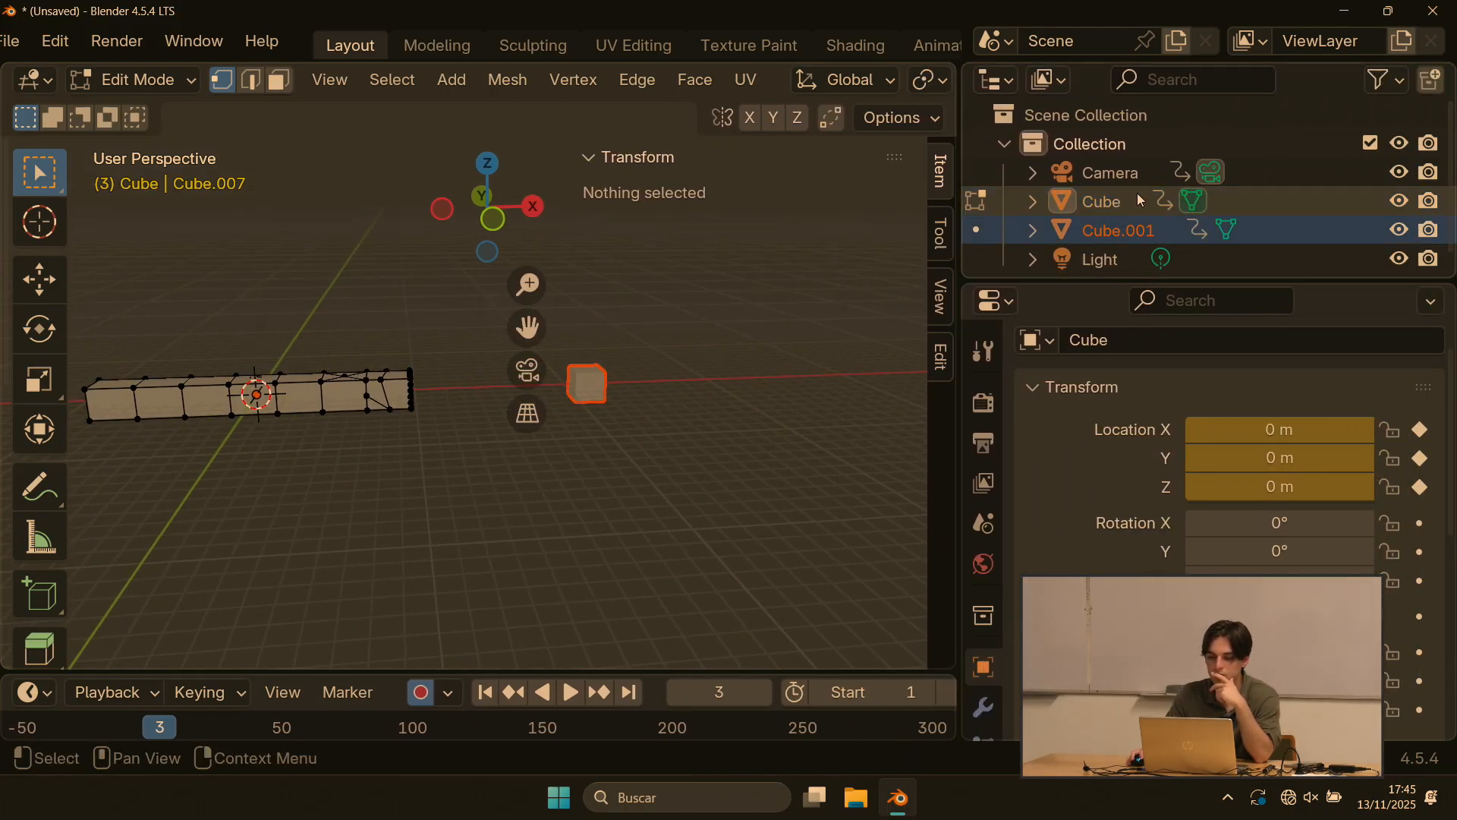
pyautogui.press('Tab')
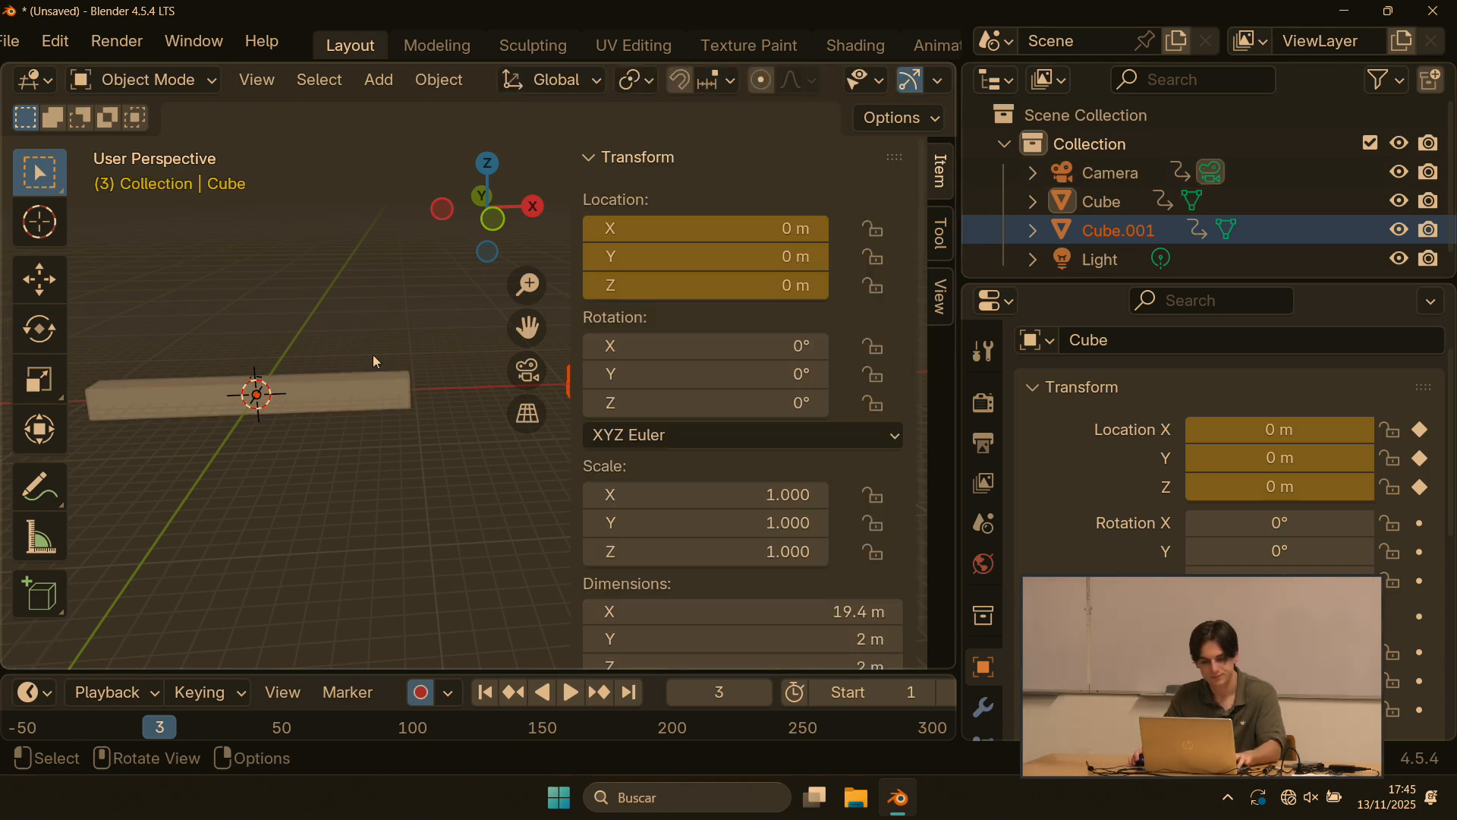
# Step: Select the small cube and the beam in turn as individual objects, ending with the beam selected
pyautogui.click(381, 277)
pyautogui.keyDown('shift'); pyautogui.moveTo(379, 280); pyautogui.dragTo(353, 266, button='middle'); pyautogui.keyUp('shift')
pyautogui.click(334, 374)
pyautogui.keyDown('shift'); pyautogui.moveTo(425, 313); pyautogui.dragTo(323, 322, button='middle'); pyautogui.keyUp('shift')
pyautogui.click(460, 375)
pyautogui.click(261, 375)
pyautogui.click(461, 367)
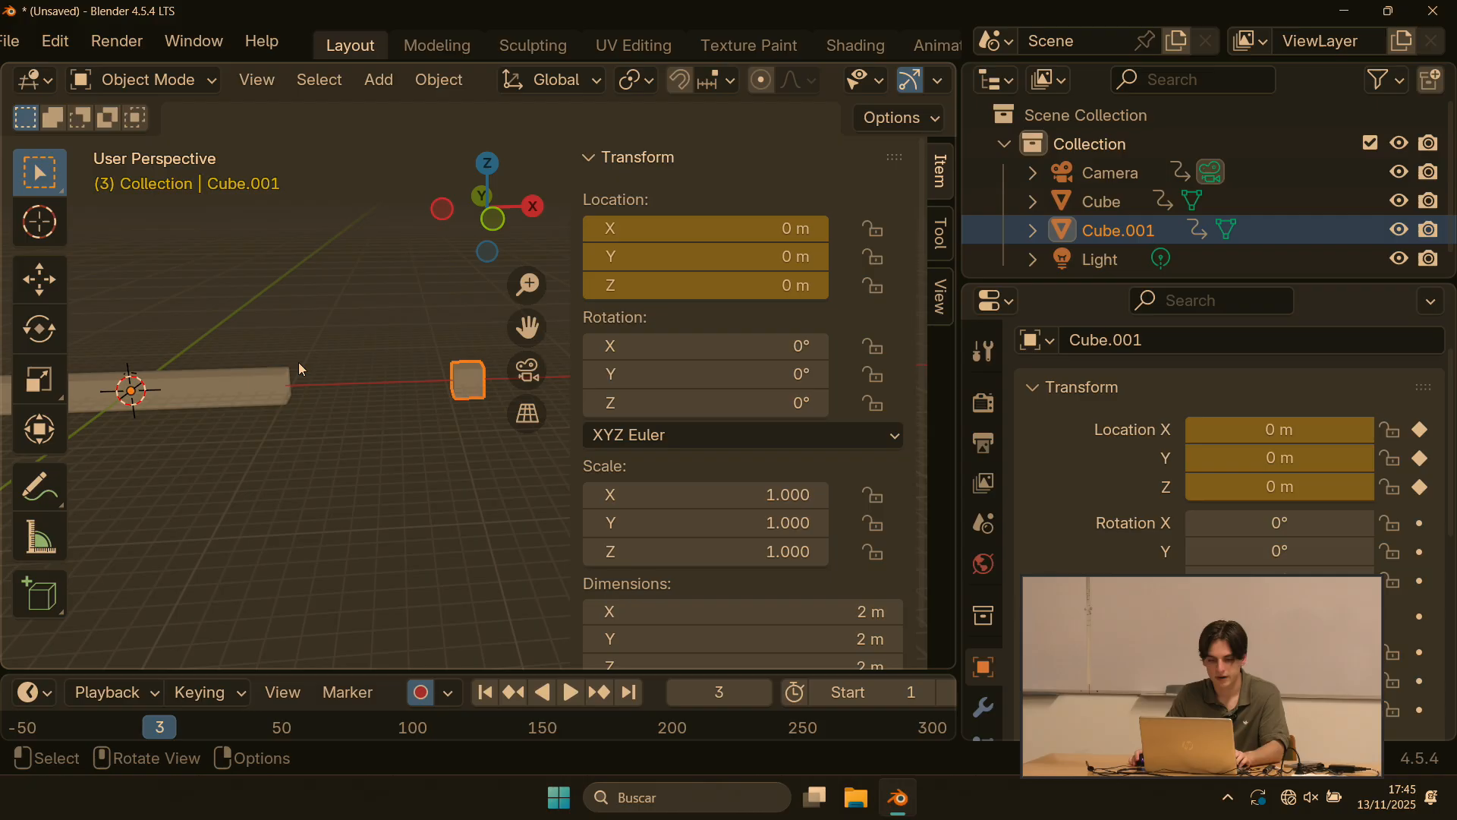
pyautogui.click(289, 373)
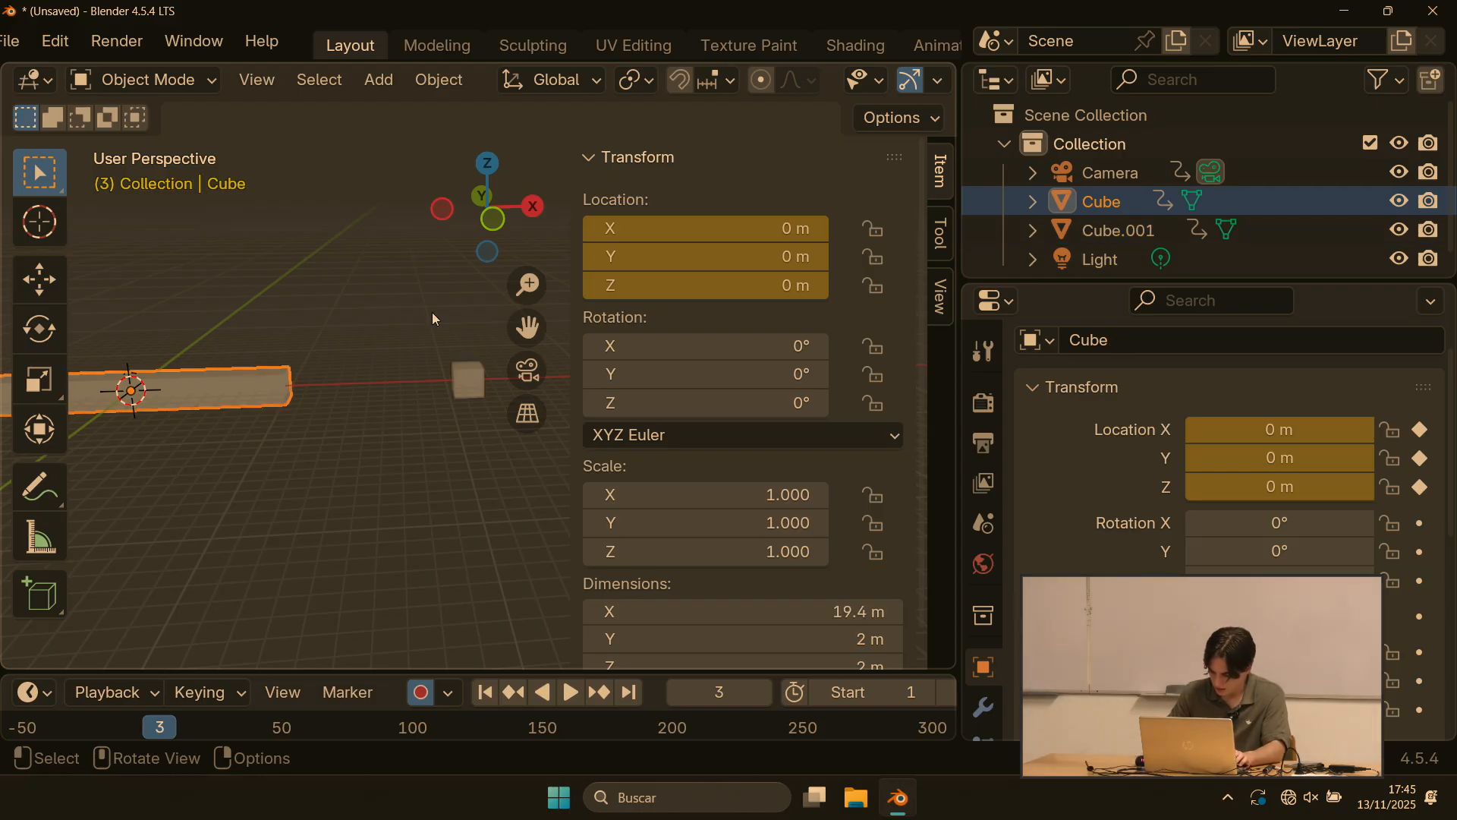
# Step: Collapse the Transform section and narrow the Outliner and Properties area to enlarge the 3D viewport
pyautogui.moveTo(434, 319); pyautogui.dragTo(388, 433, button='middle')
pyautogui.click(596, 156)
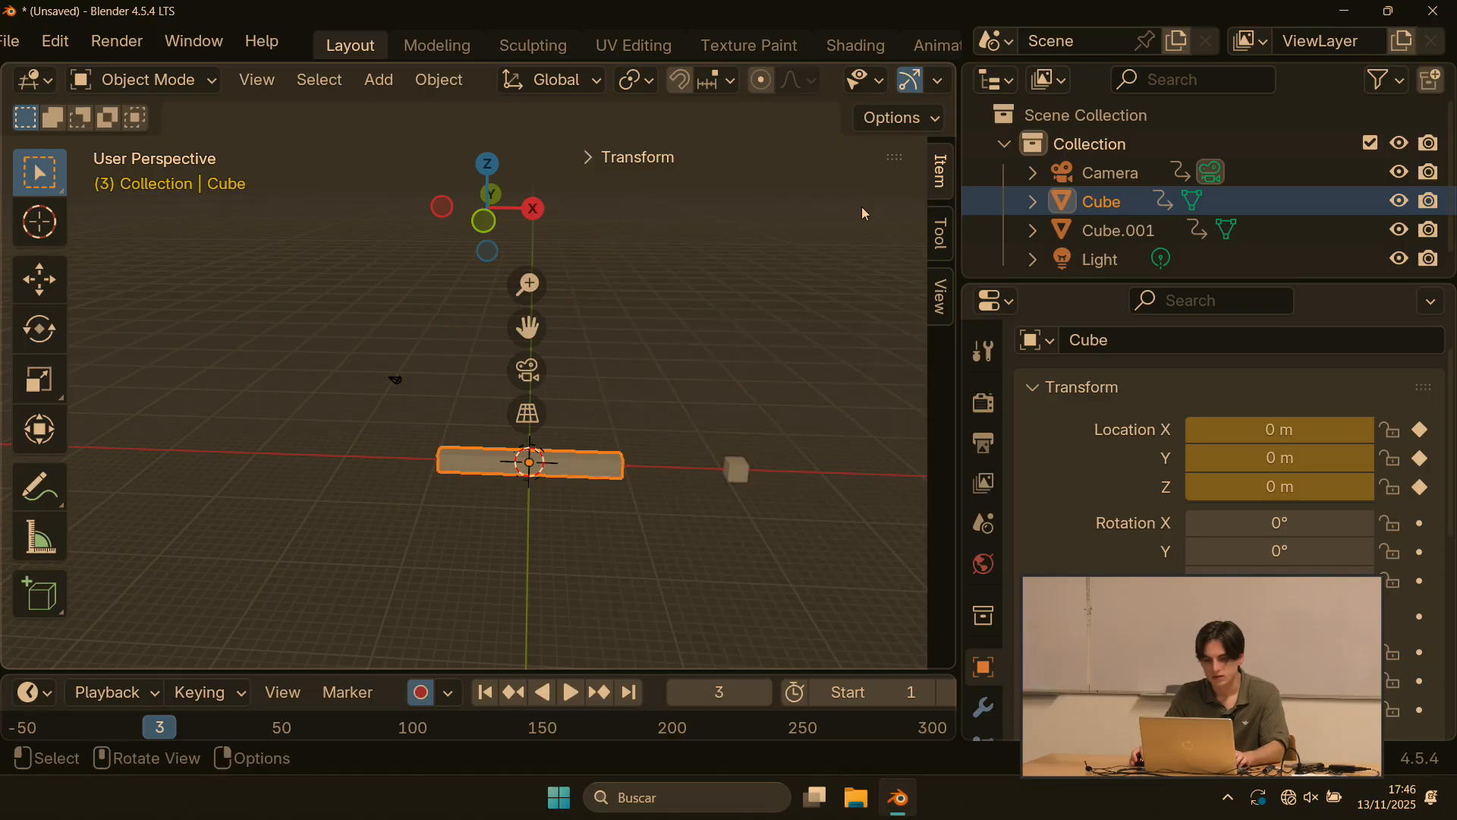
pyautogui.moveTo(960, 203); pyautogui.dragTo(1266, 217)
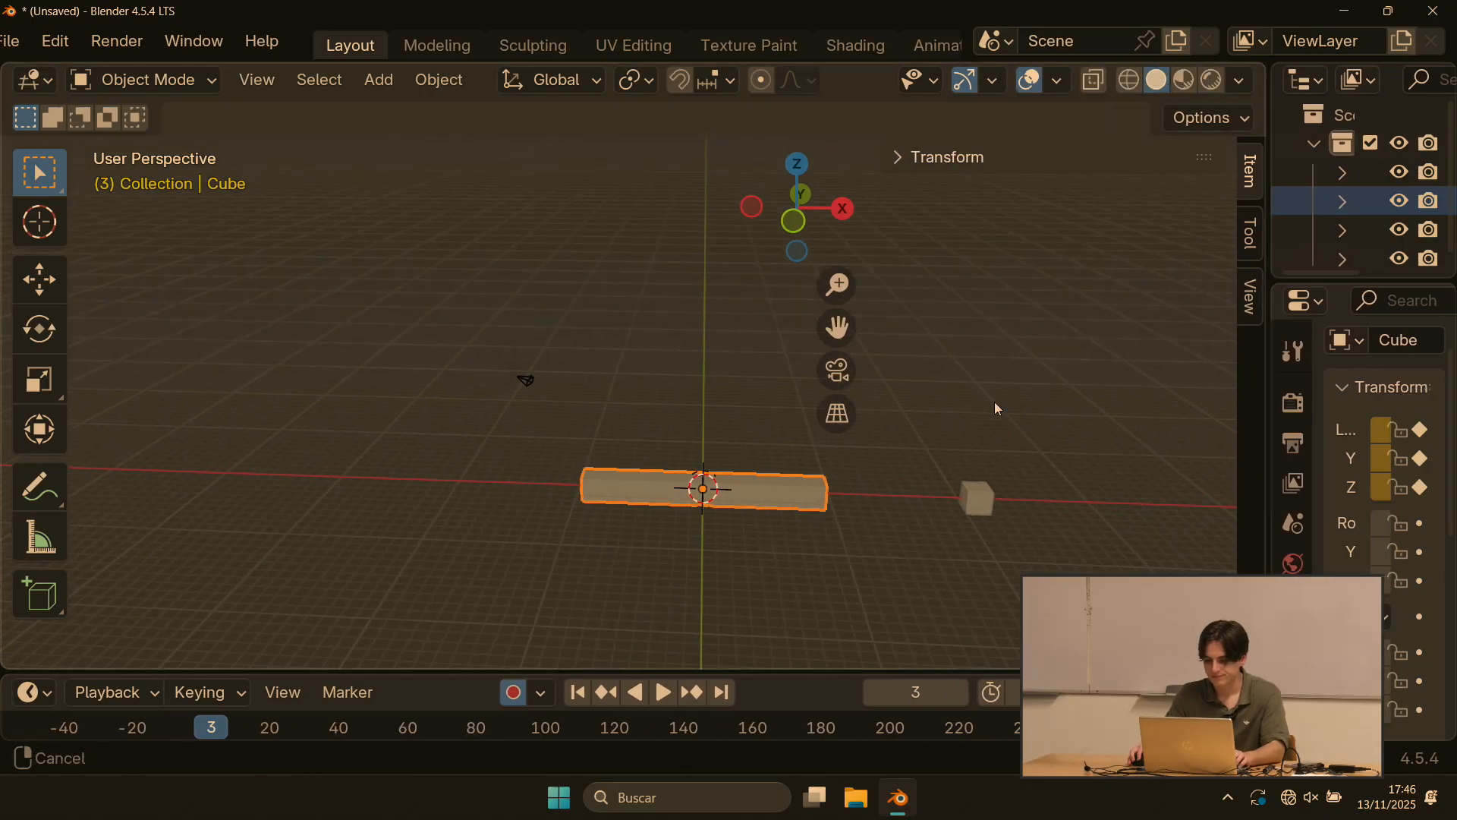
pyautogui.keyDown('shift'); pyautogui.moveTo(995, 402); pyautogui.dragTo(976, 347, button='middle'); pyautogui.keyUp('shift')
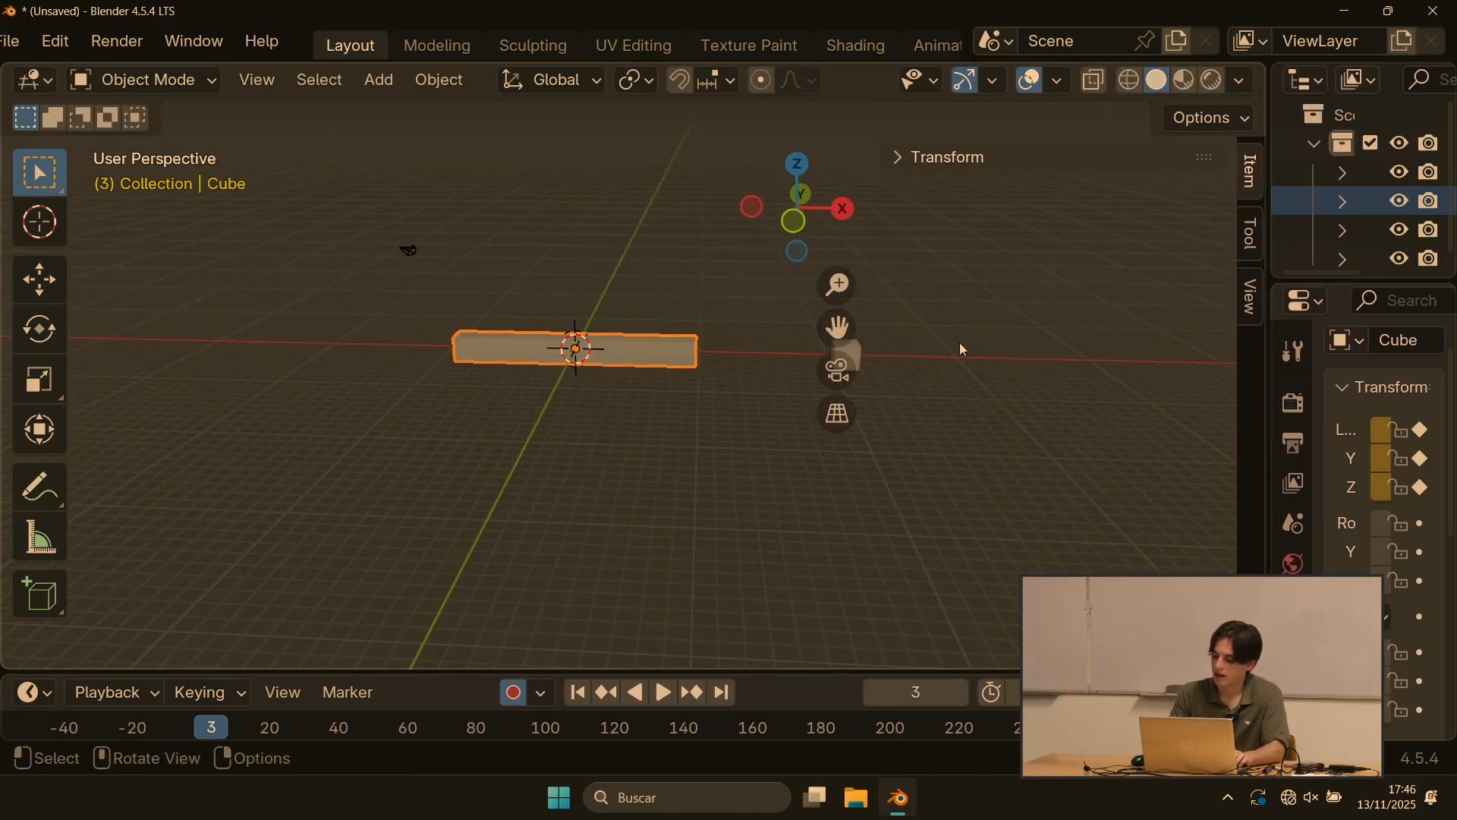
# Step: Examine the beam and cube from the front and right orthographic views, and orbit sideways around them in fixed steps
pyautogui.press('KP_8')
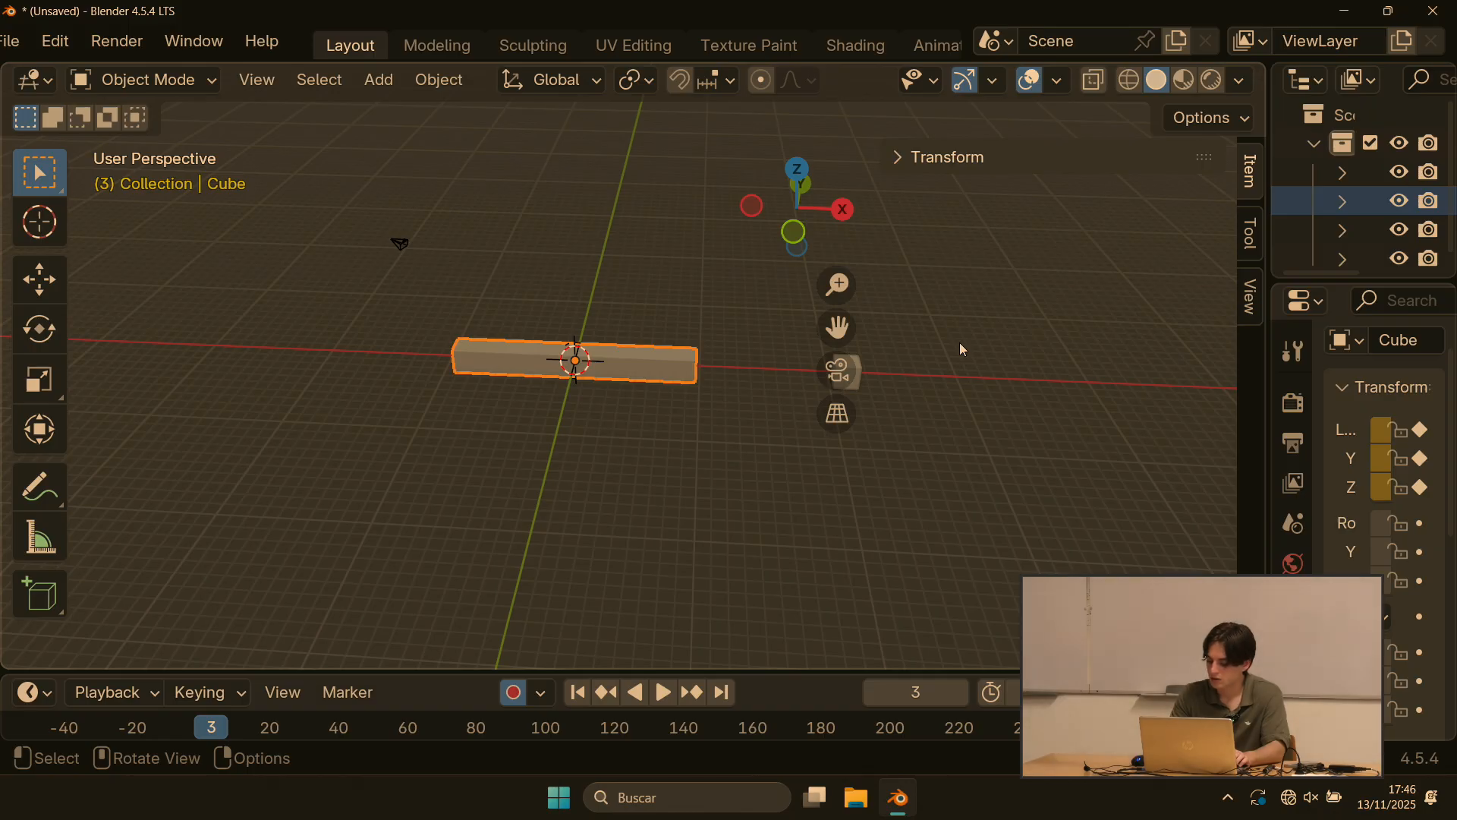
pyautogui.press('KP_1')
pyautogui.press('KP_3')
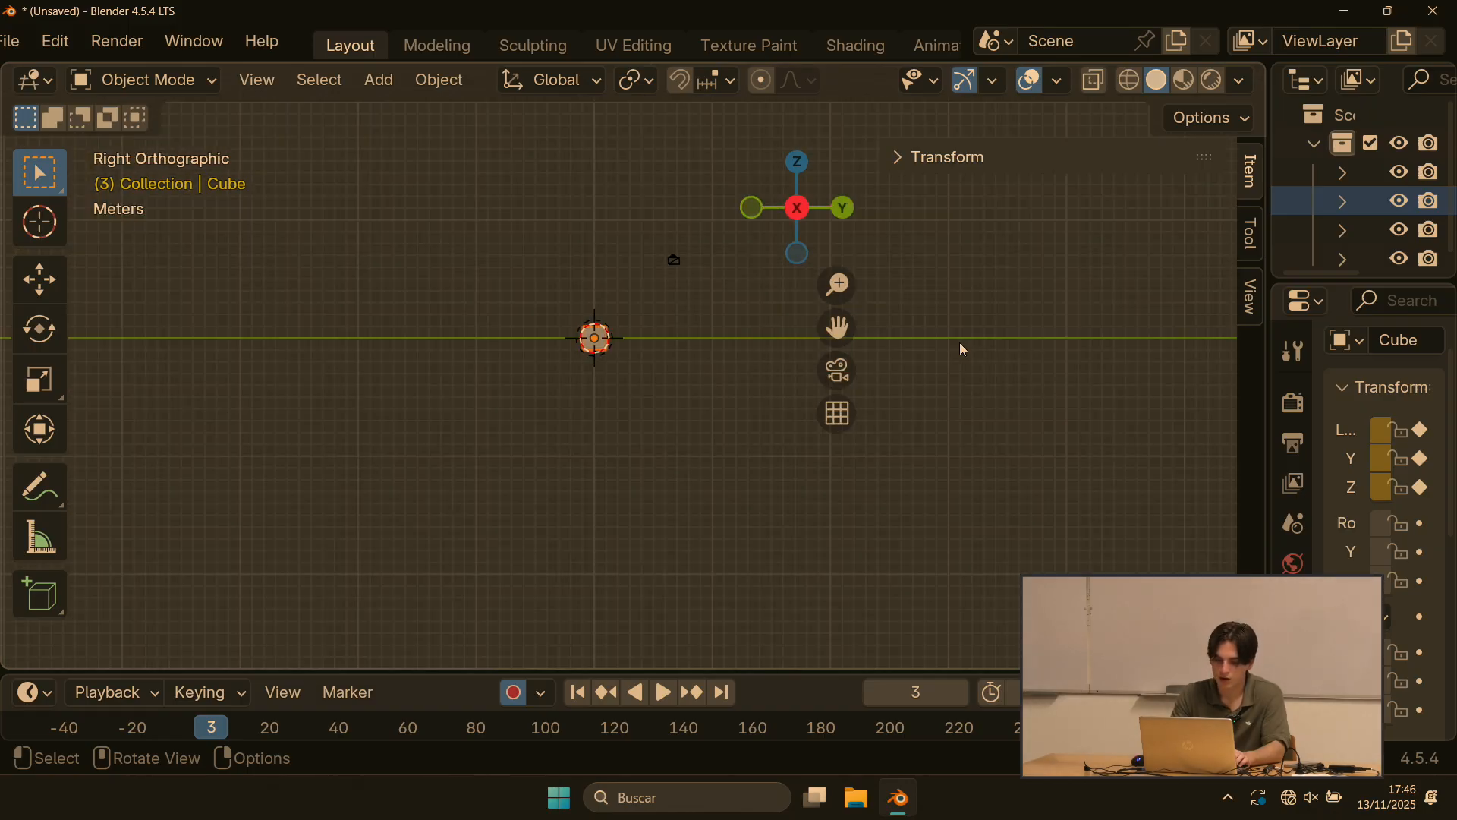
pyautogui.press('KP_6')
pyautogui.press('KP_4')
pyautogui.press('KP_4')
pyautogui.press('KP_4')
pyautogui.press('KP_4')
pyautogui.press('KP_4')
pyautogui.press('KP_4')
pyautogui.press('KP_4')
pyautogui.press('KP_4')
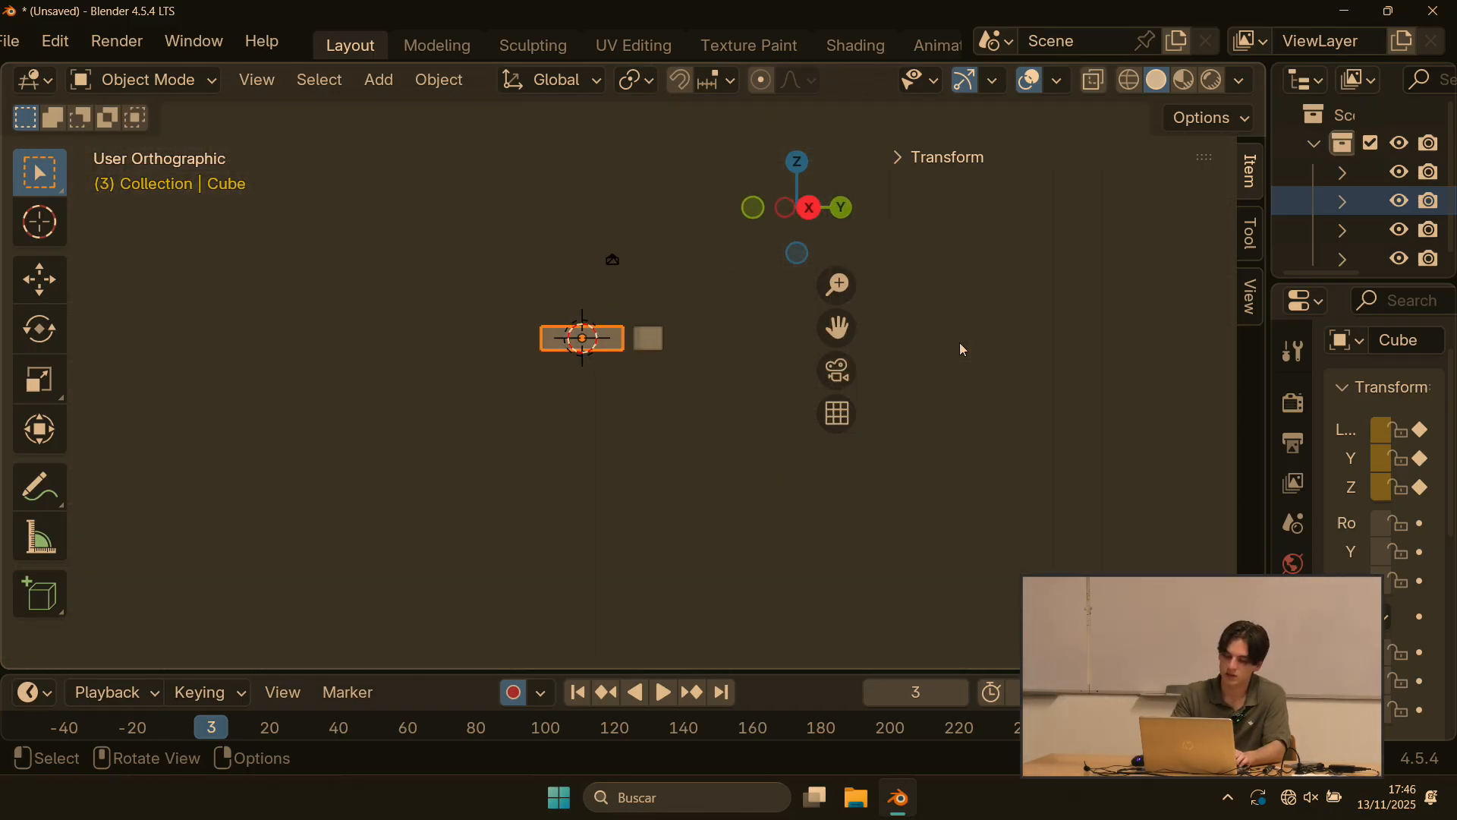
# Step: Examine the beam and cube by orbiting in fixed steps sideways and vertically, ending in the top orthographic view
pyautogui.press('KP_4')
pyautogui.press('KP_8')
pyautogui.press('KP_8')
pyautogui.press('KP_8')
pyautogui.press('KP_8')
pyautogui.press('KP_2')
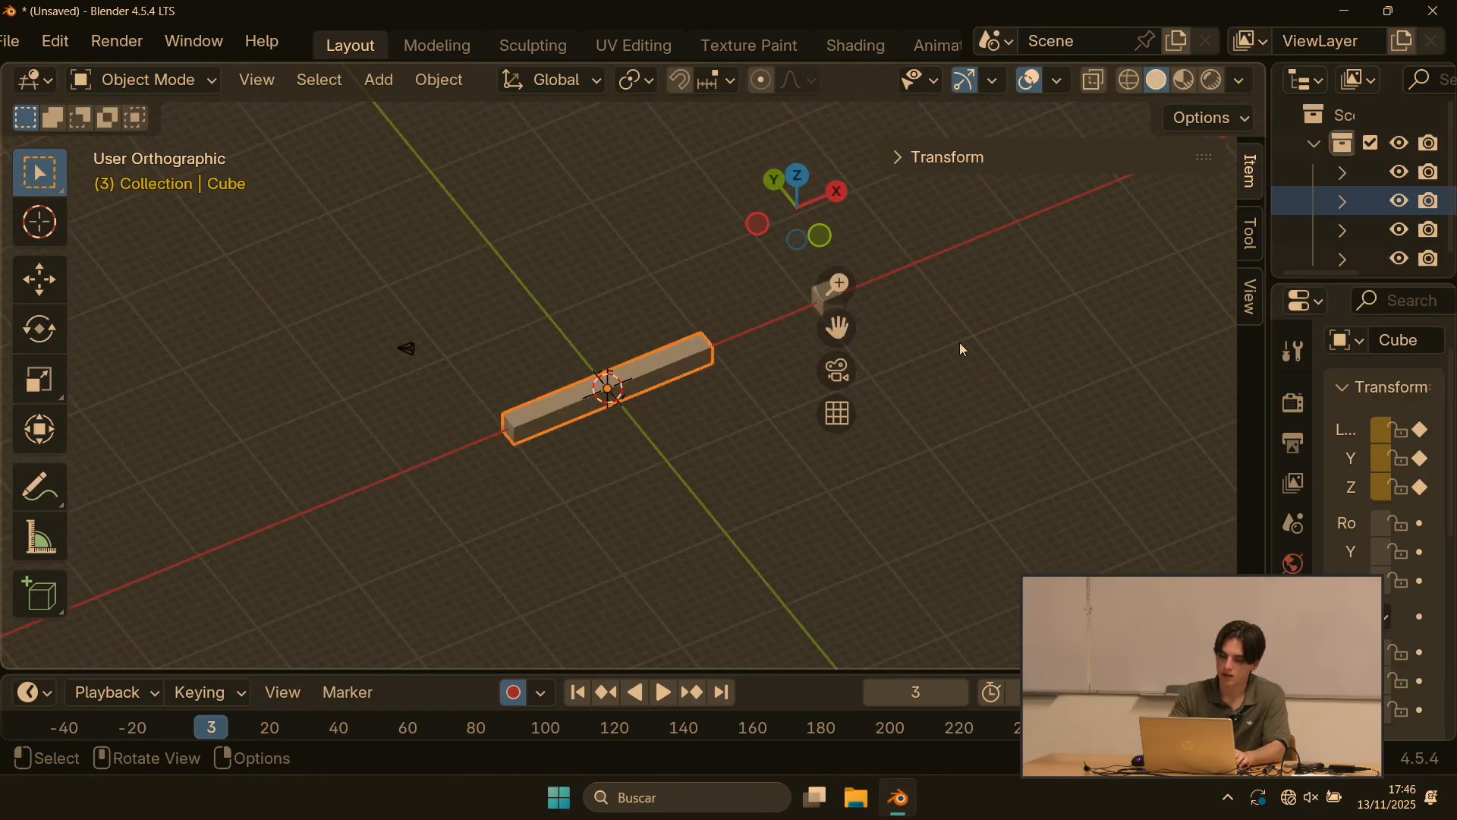
pyautogui.press('KP_2')
pyautogui.press('KP_2')
pyautogui.press('KP_2')
pyautogui.press('KP_6')
pyautogui.press('KP_6')
pyautogui.press('KP_2')
pyautogui.press('KP_8')
pyautogui.press('KP_7')
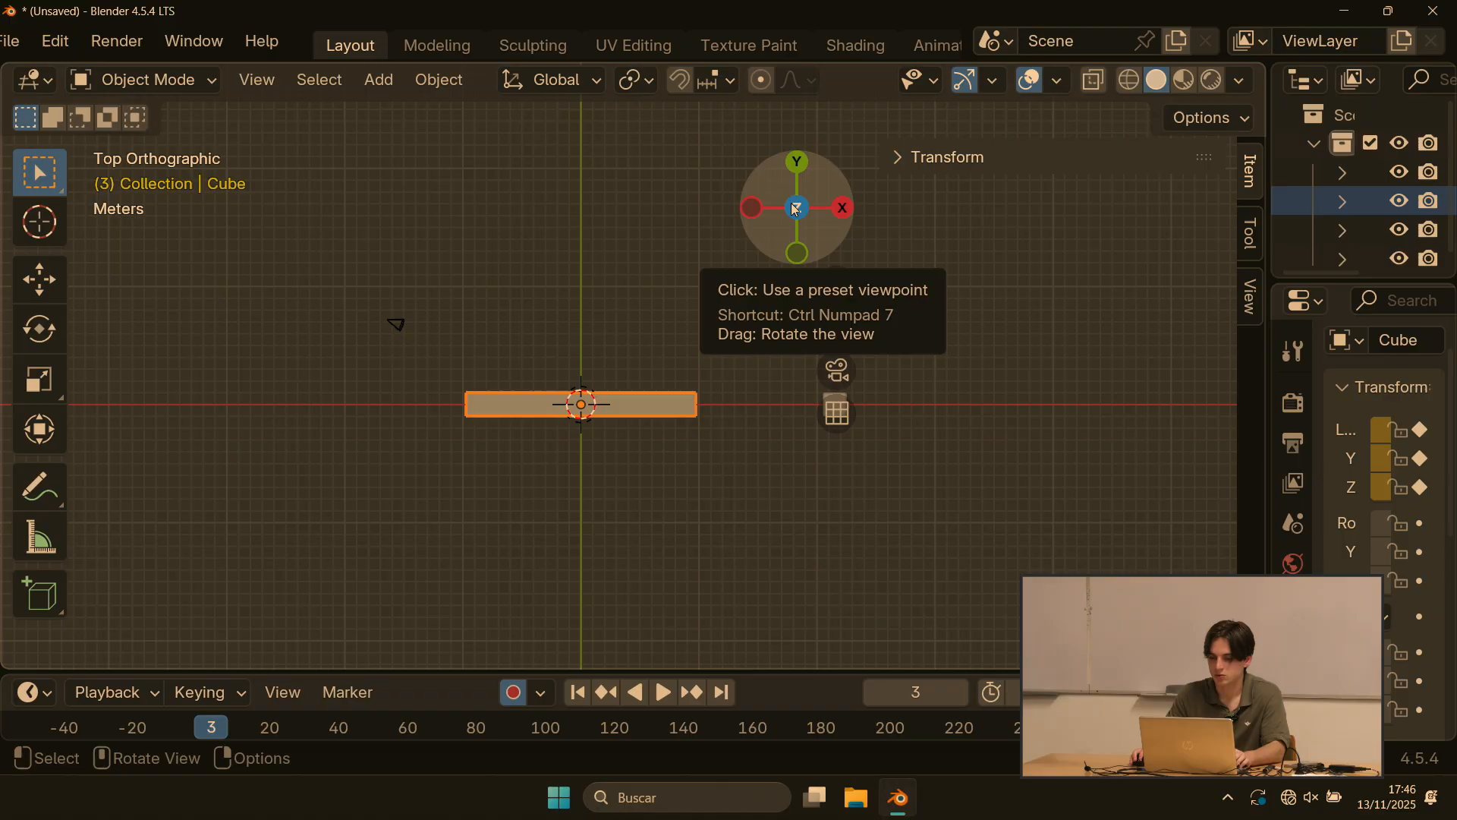
# Step: Examine the objects from preset axis viewpoints with the navigation gizmo, including the right view
pyautogui.moveTo(803, 203); pyautogui.dragTo(817, 205)
pyautogui.click(839, 206)
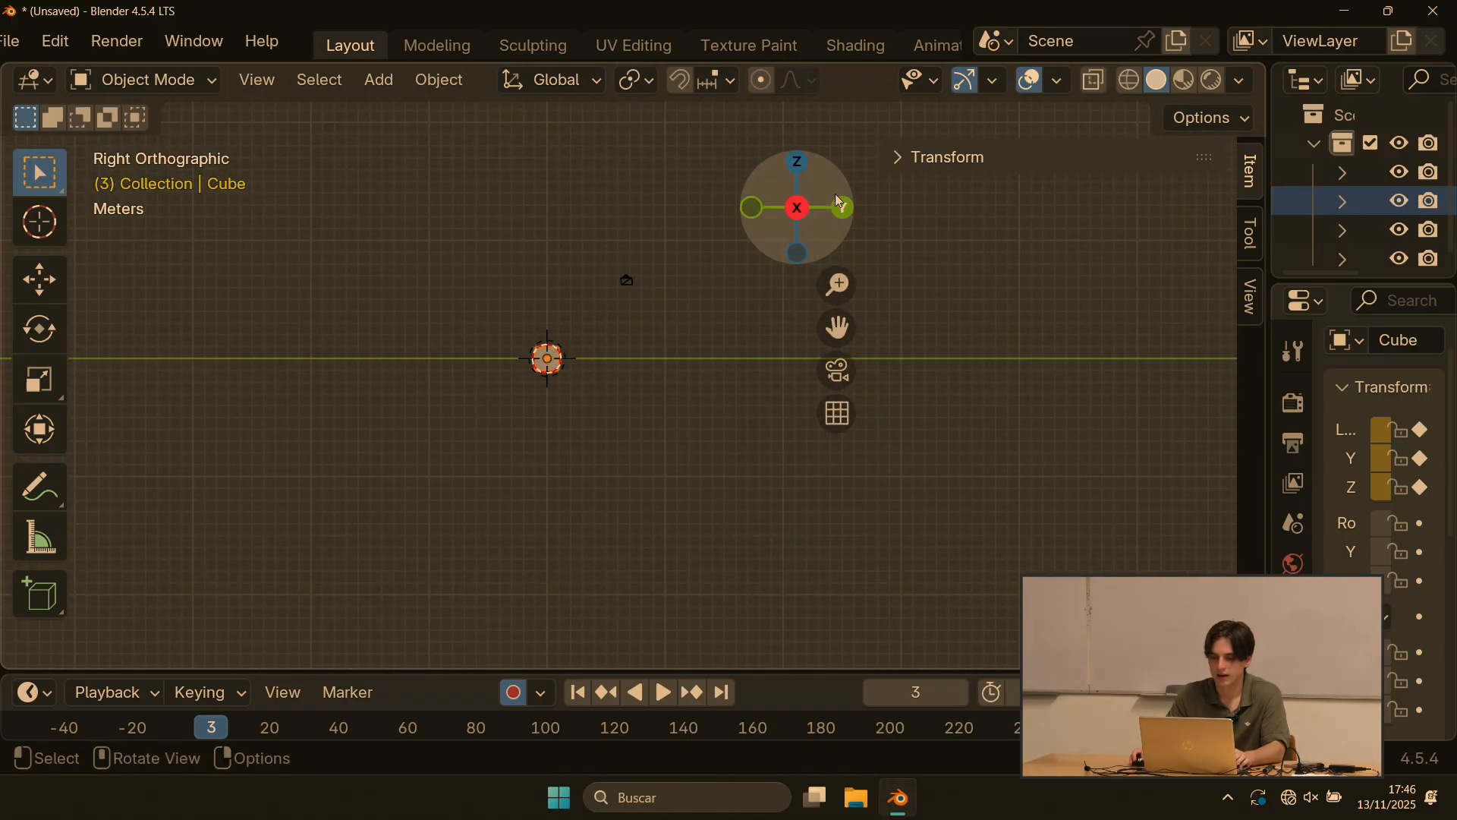
pyautogui.click(839, 206)
pyautogui.click(809, 179)
# Step: Select the beam, the small cube and the remaining mesh object together and delete them, keeping the camera
pyautogui.moveTo(709, 290); pyautogui.dragTo(677, 431, button='middle')
pyautogui.moveTo(894, 482); pyautogui.dragTo(487, 328)
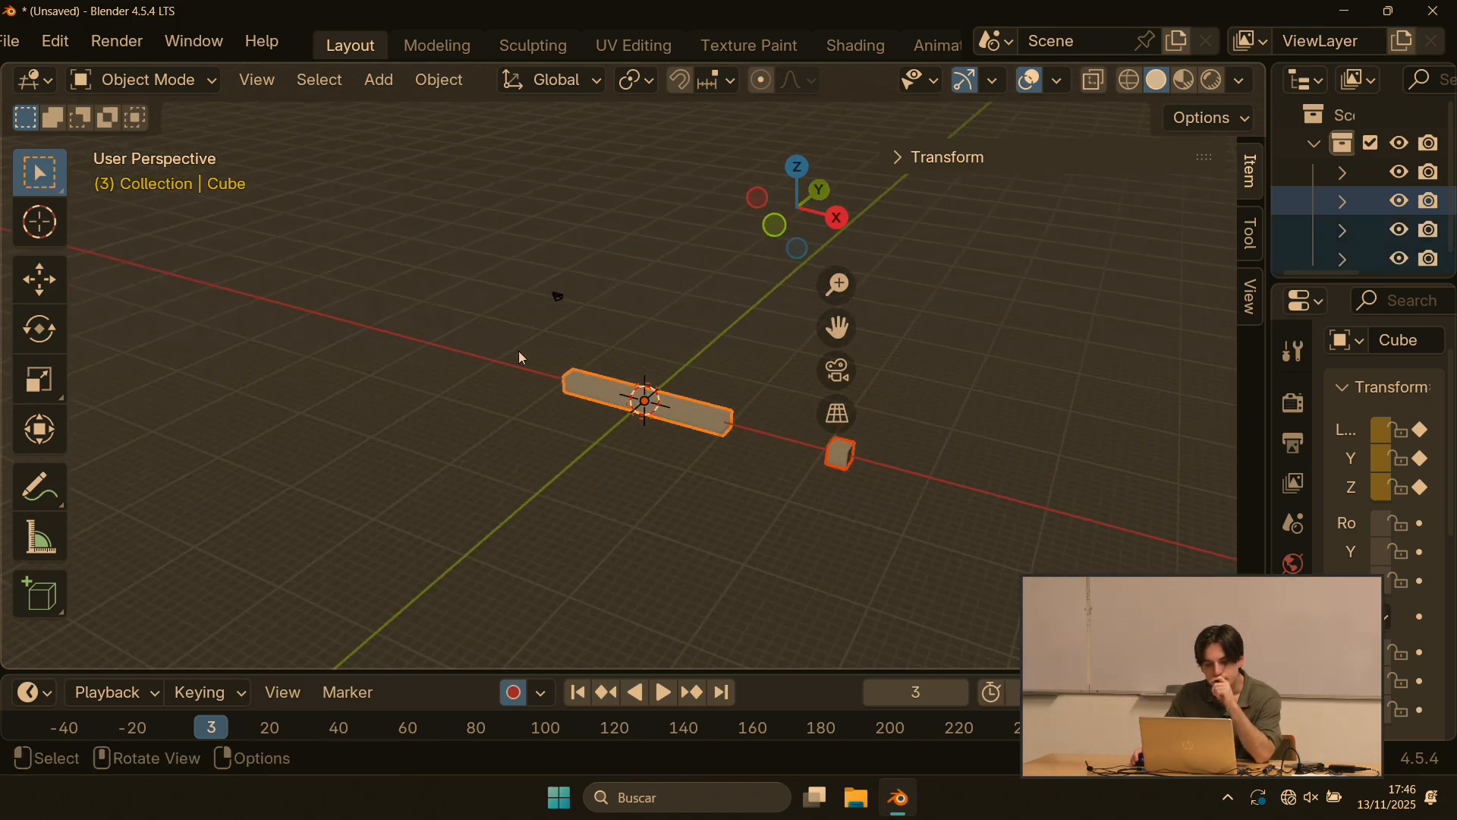
pyautogui.press('x')
pyautogui.click(262, 288)
# Step: Add a cube at the world origin and scale it uniformly to about two and a half times its size
pyautogui.hotkey('shift', 'a')
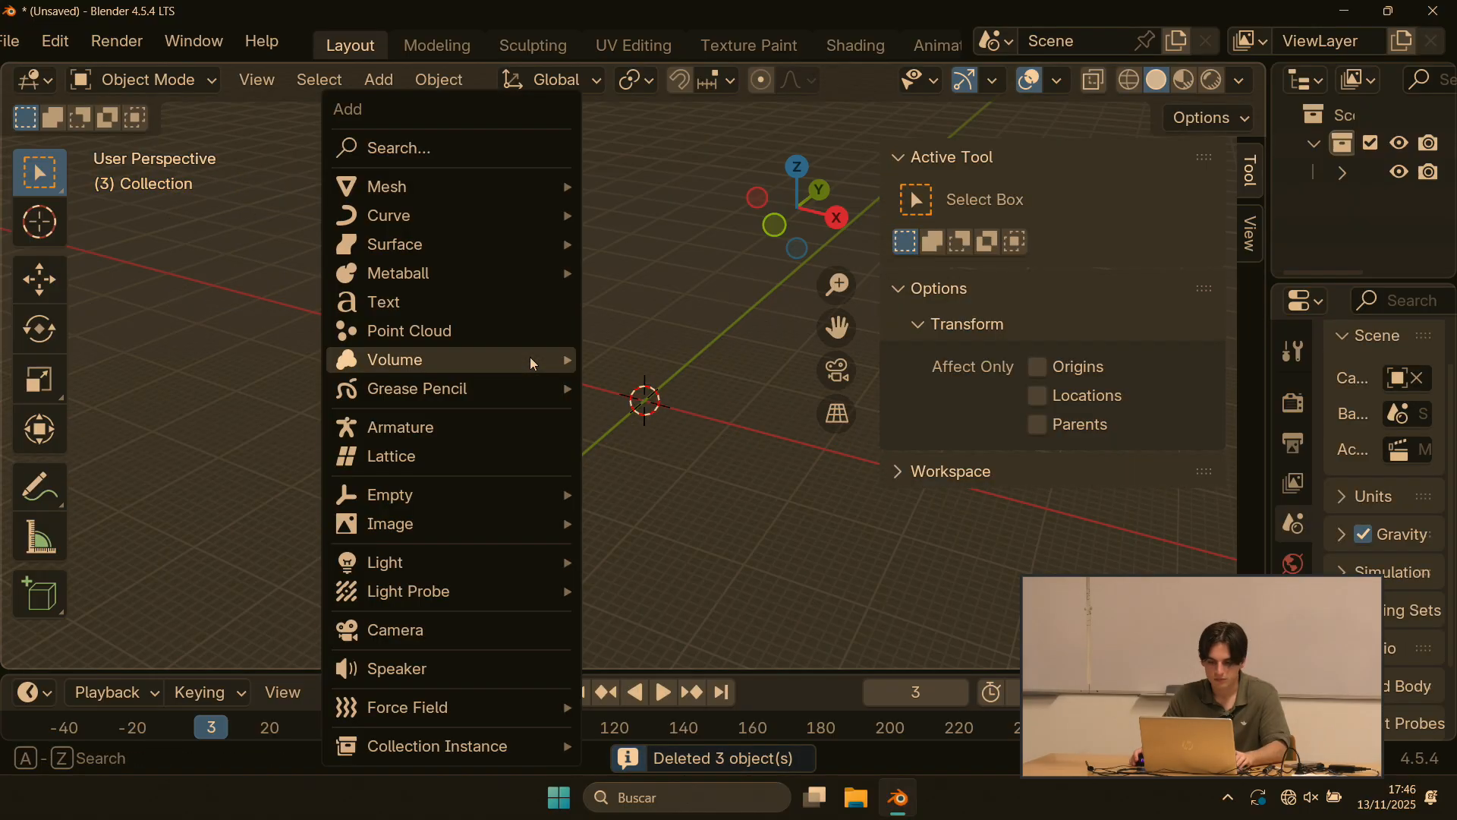
pyautogui.moveTo(417, 185)
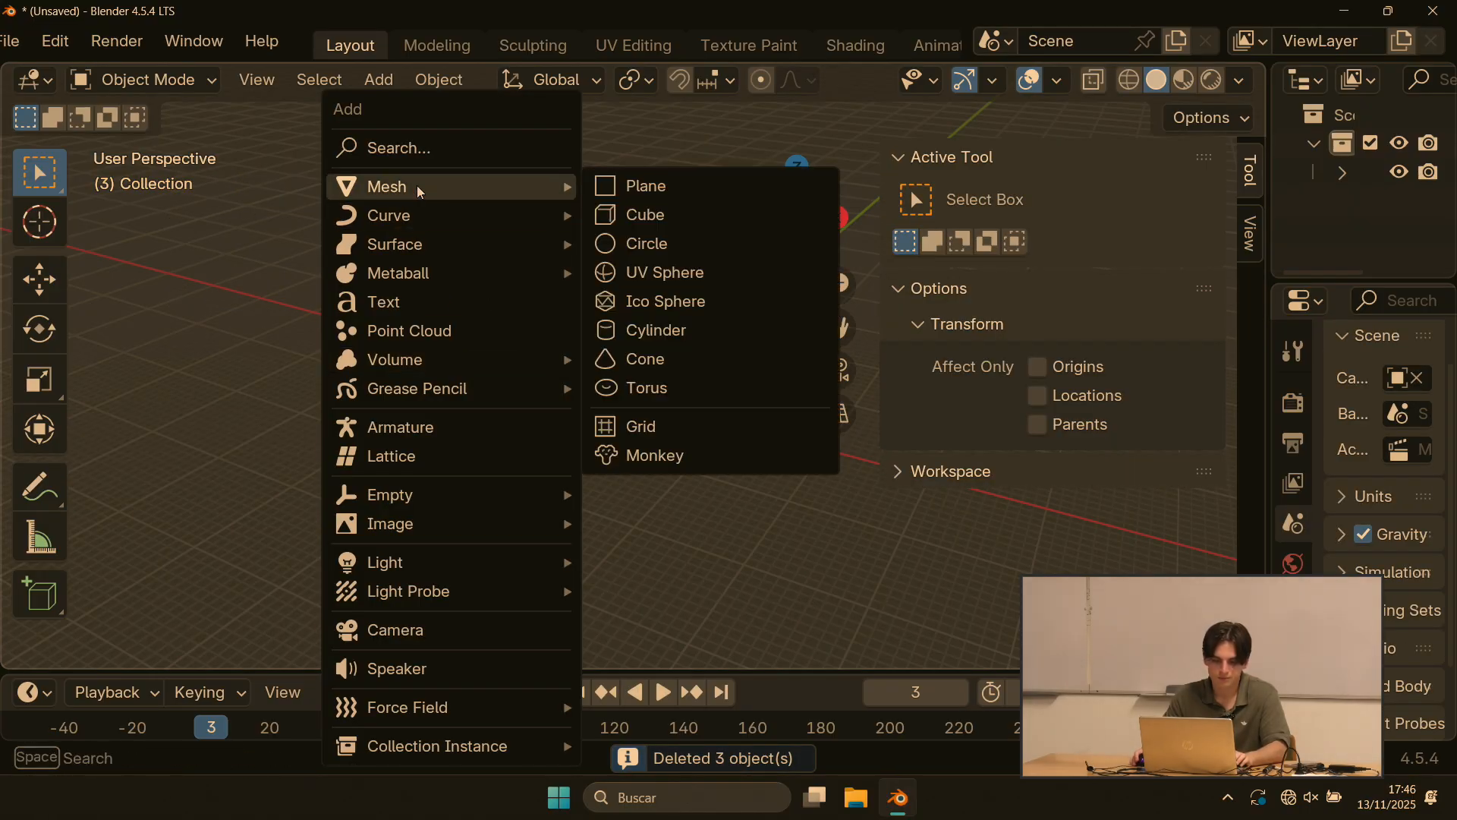
pyautogui.click(660, 219)
pyautogui.press('s')
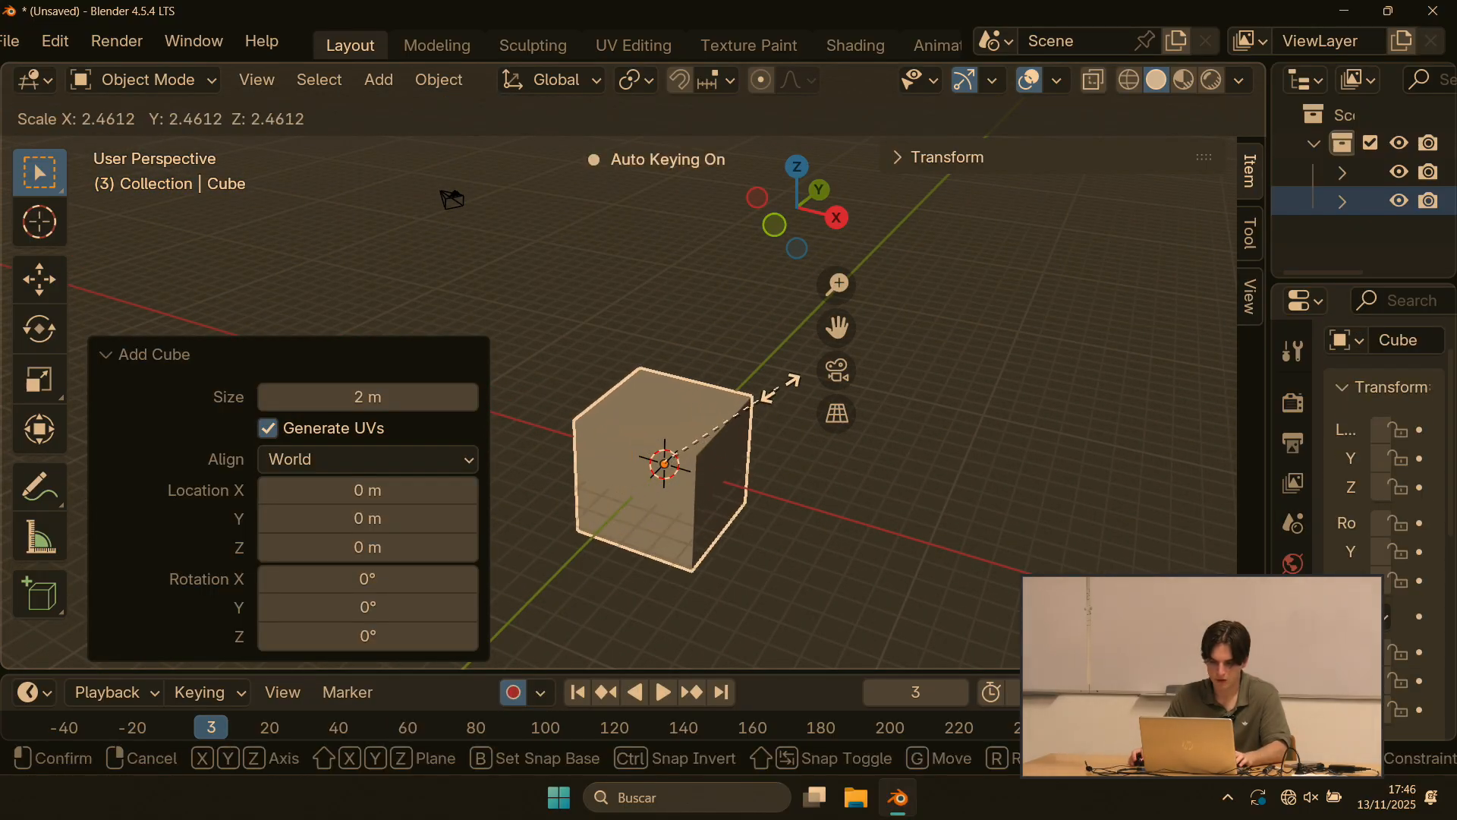
pyautogui.click(809, 370)
# Step: Subdivide the whole cube in Edit Mode with 4 cuts
pyautogui.press('Tab')
pyautogui.keyDown('shift'); pyautogui.moveTo(722, 417); pyautogui.dragTo(513, 321, button='middle'); pyautogui.keyUp('shift')
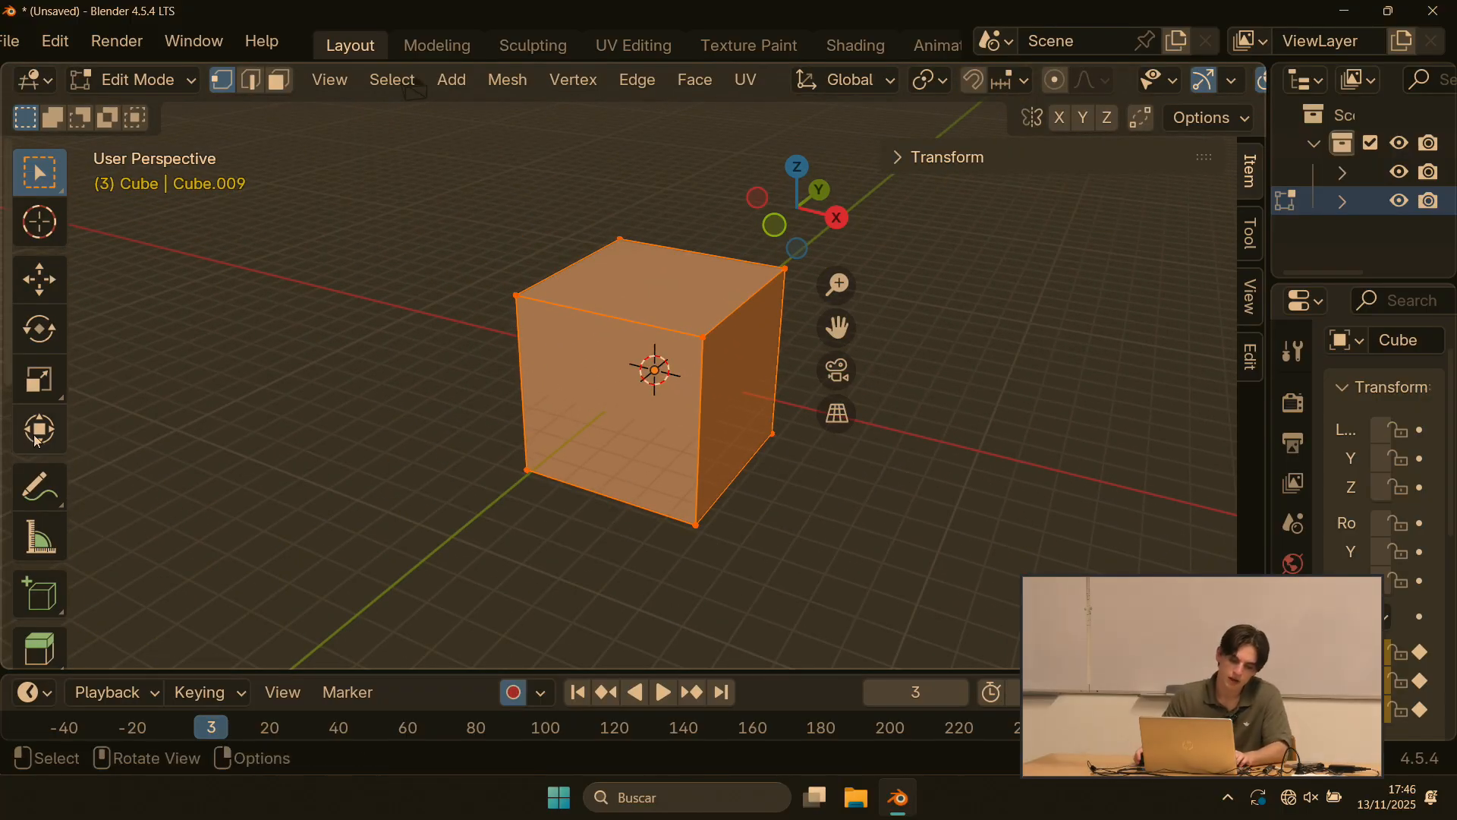
pyautogui.scroll(-5, 38, 444)
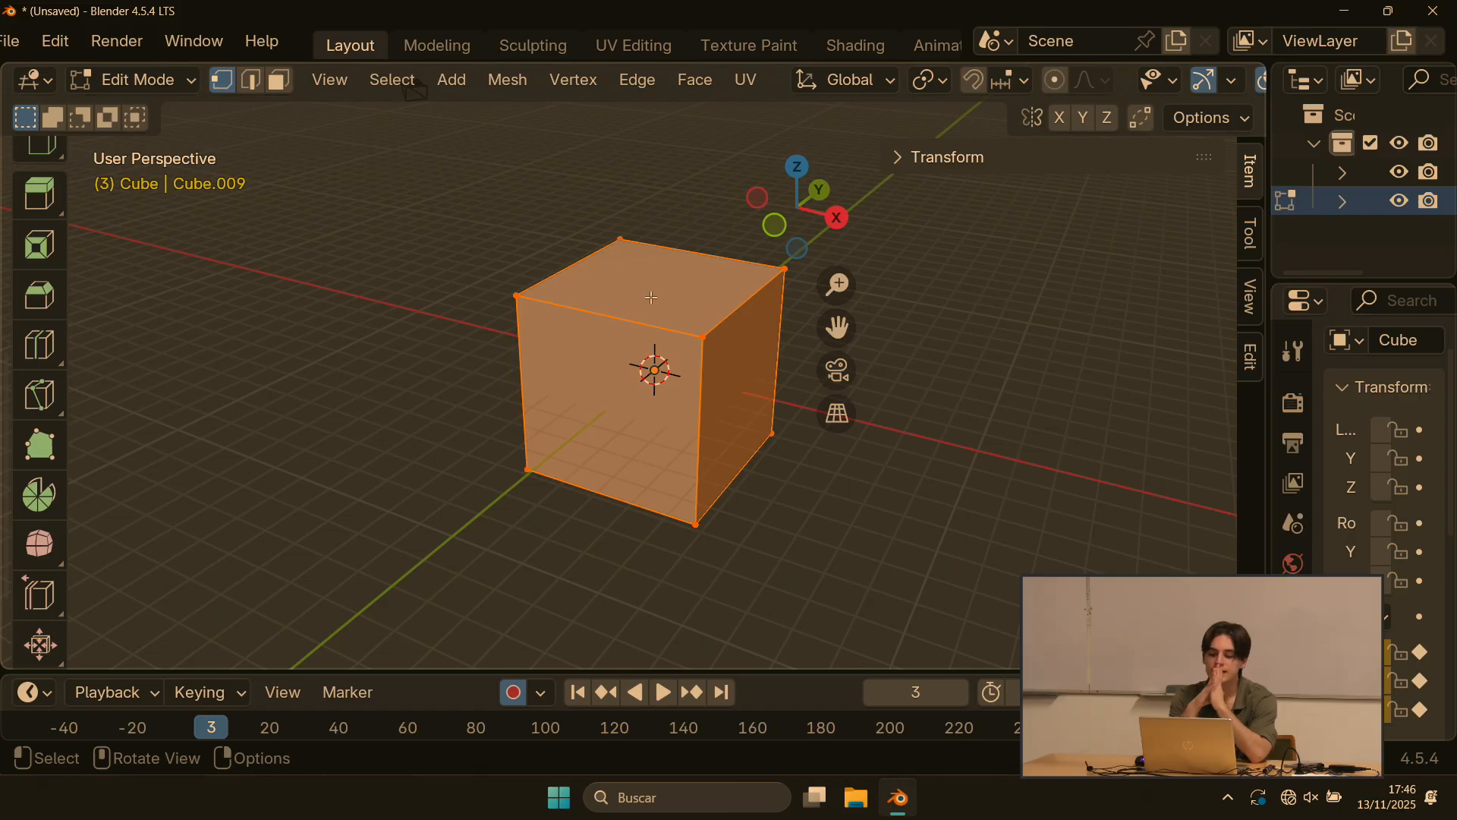
pyautogui.hotkey('ctrl', 'v')
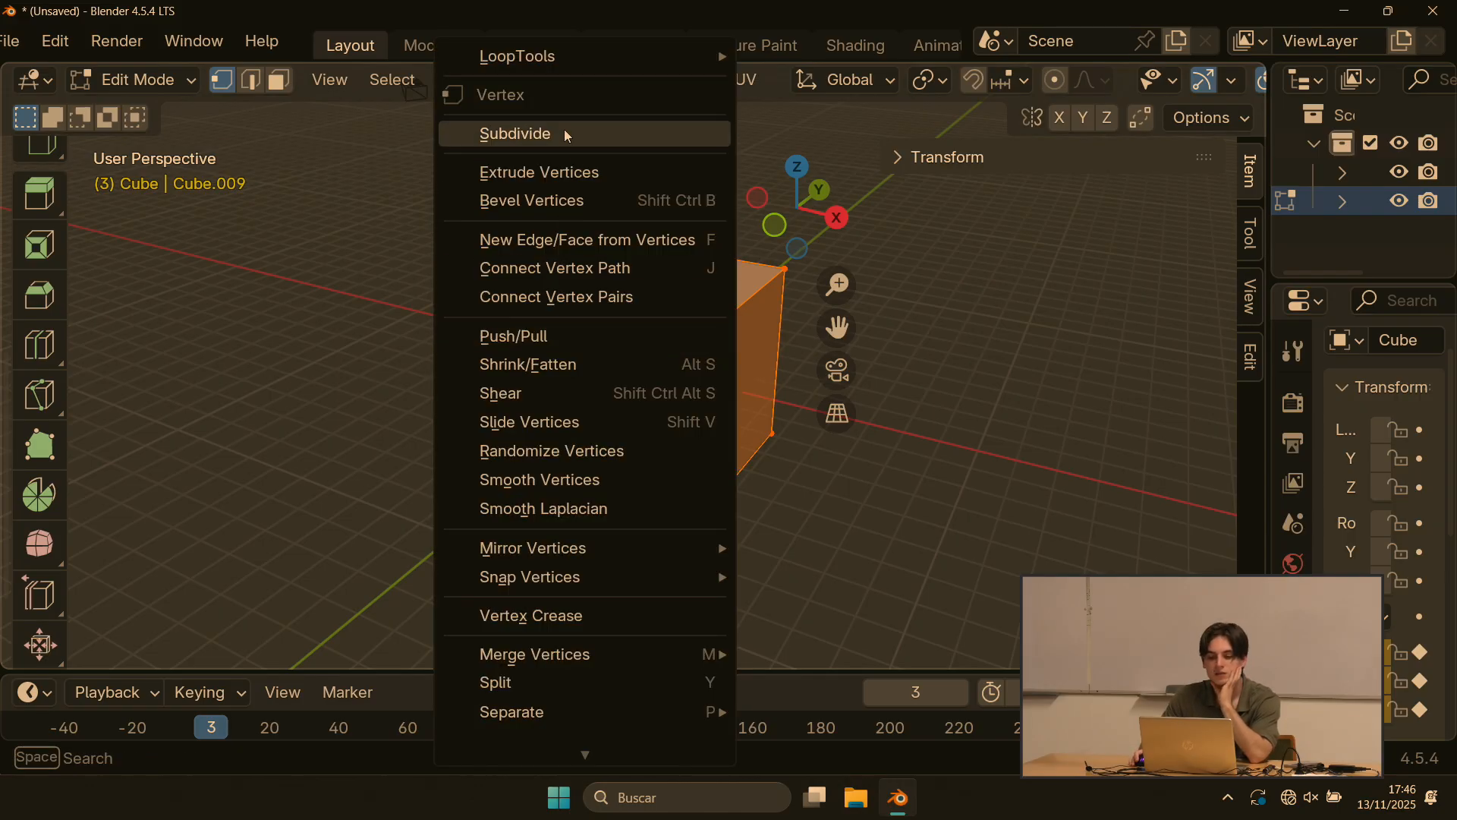
pyautogui.click(589, 134)
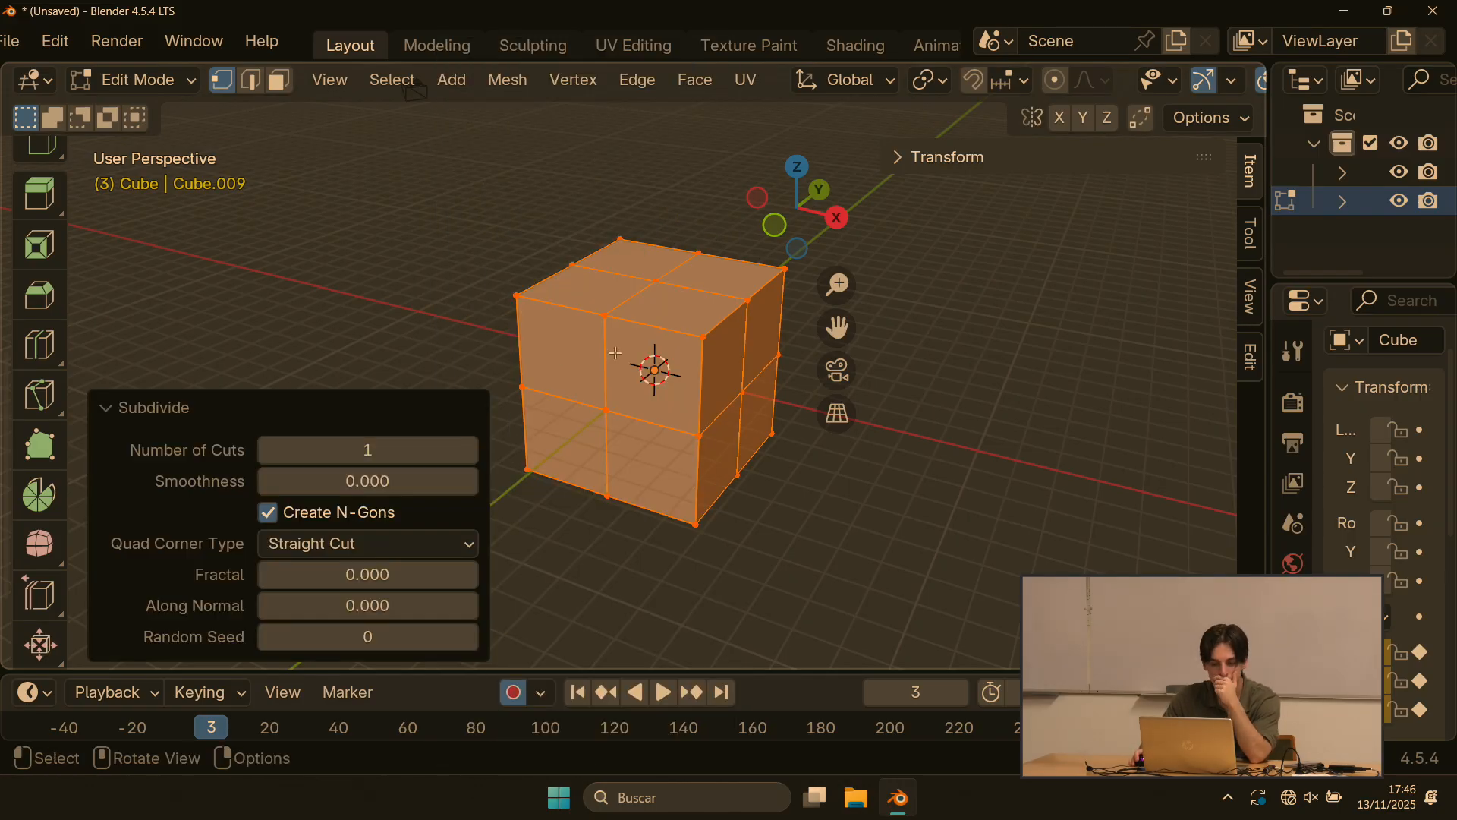
pyautogui.click(470, 451)
pyautogui.click(471, 451)
pyautogui.click(470, 451)
# Step: Switch to edge selection and select the horizontal edge loop one row below the cube's top
pyautogui.click(496, 283)
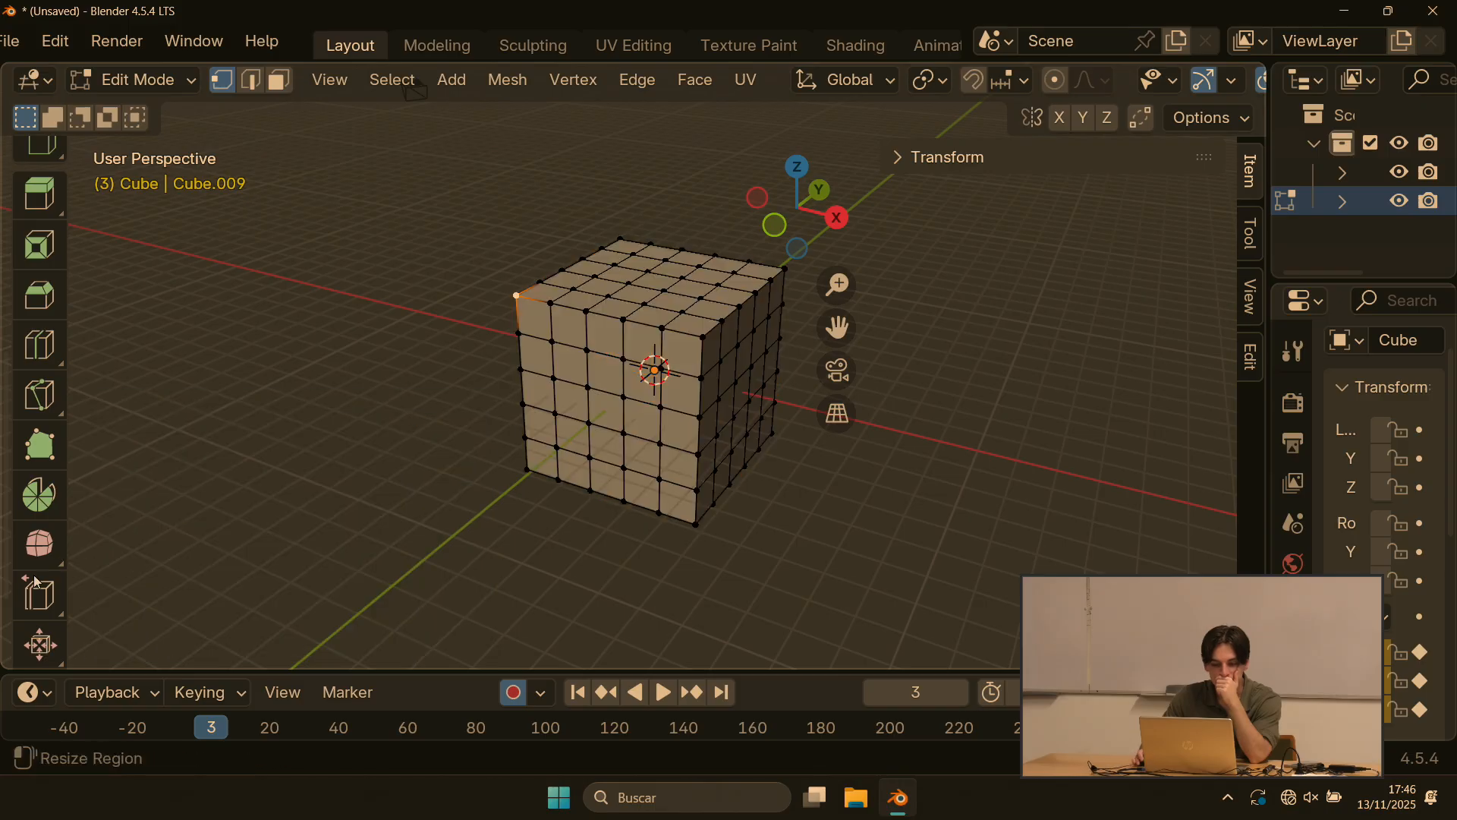
pyautogui.moveTo(613, 317); pyautogui.dragTo(561, 316, button='middle')
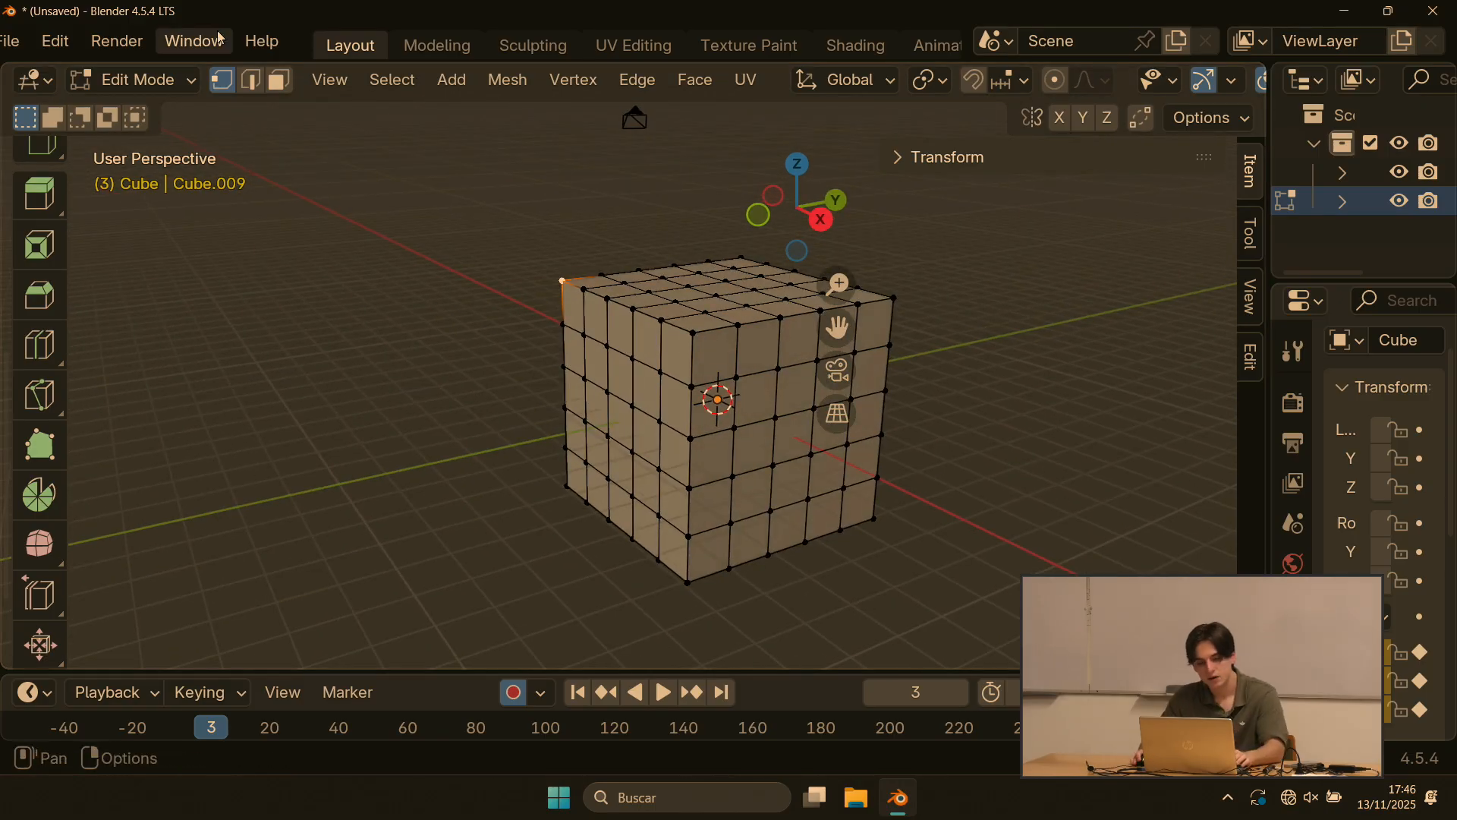
pyautogui.click(250, 83)
pyautogui.keyDown('alt'); pyautogui.click(734, 343); pyautogui.keyUp('alt')
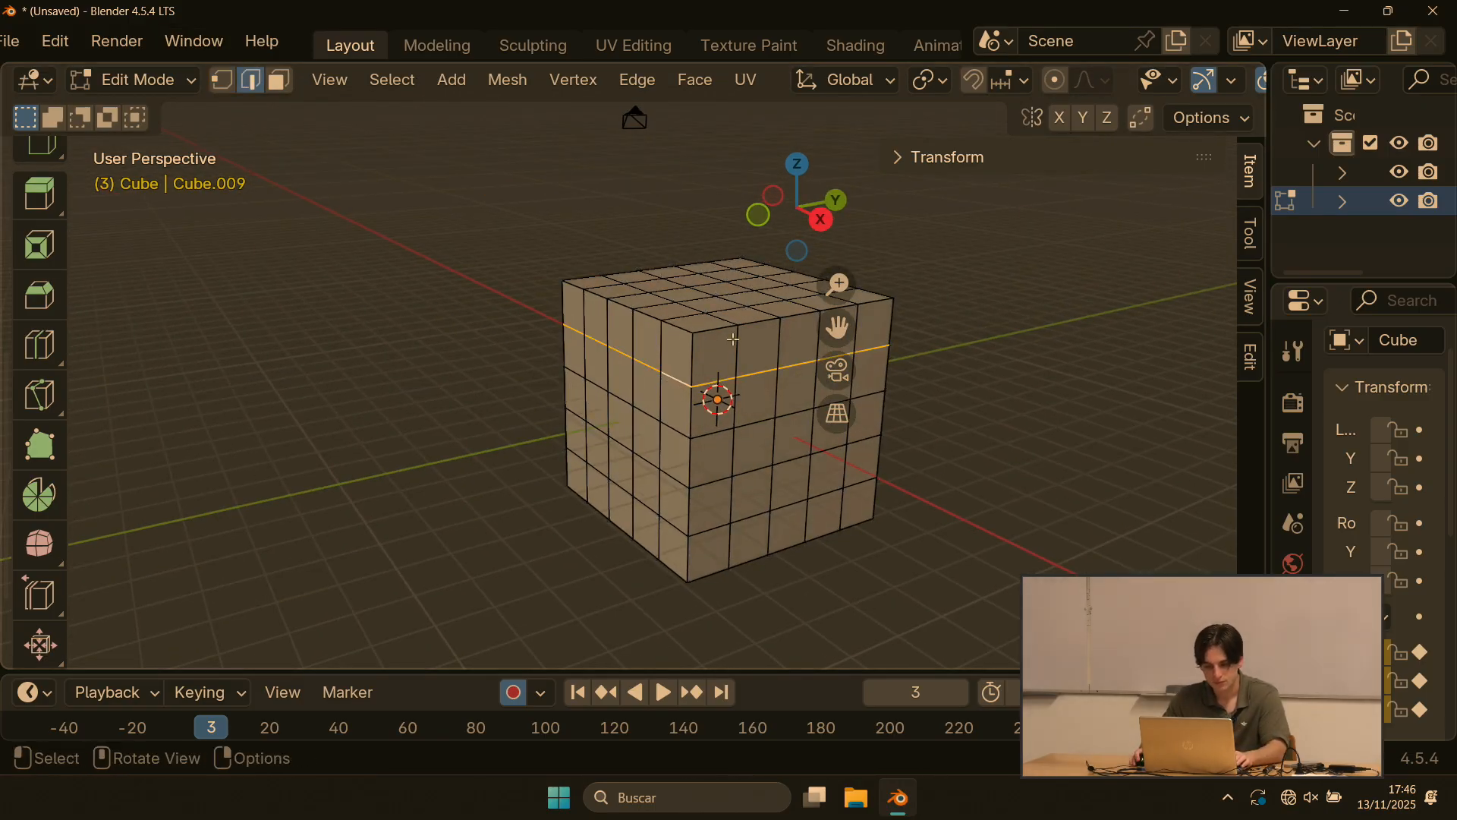
pyautogui.moveTo(733, 343); pyautogui.dragTo(475, 329, button='middle')
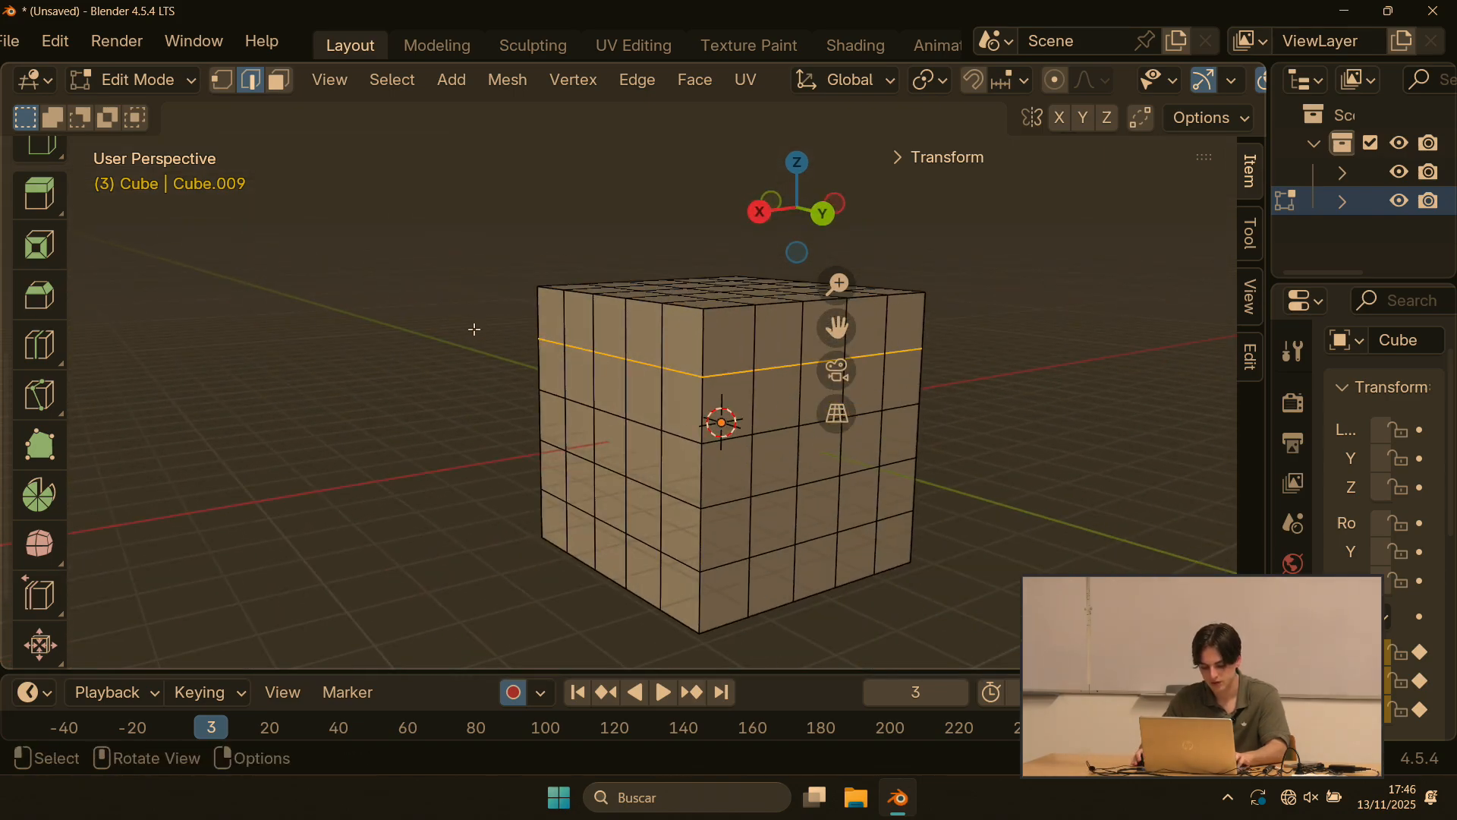
# Step: Smooth the selected edge loop with the Smooth tool at a smoothing factor of about 1.47, and inspect the deformed cube
pyautogui.click(39, 544)
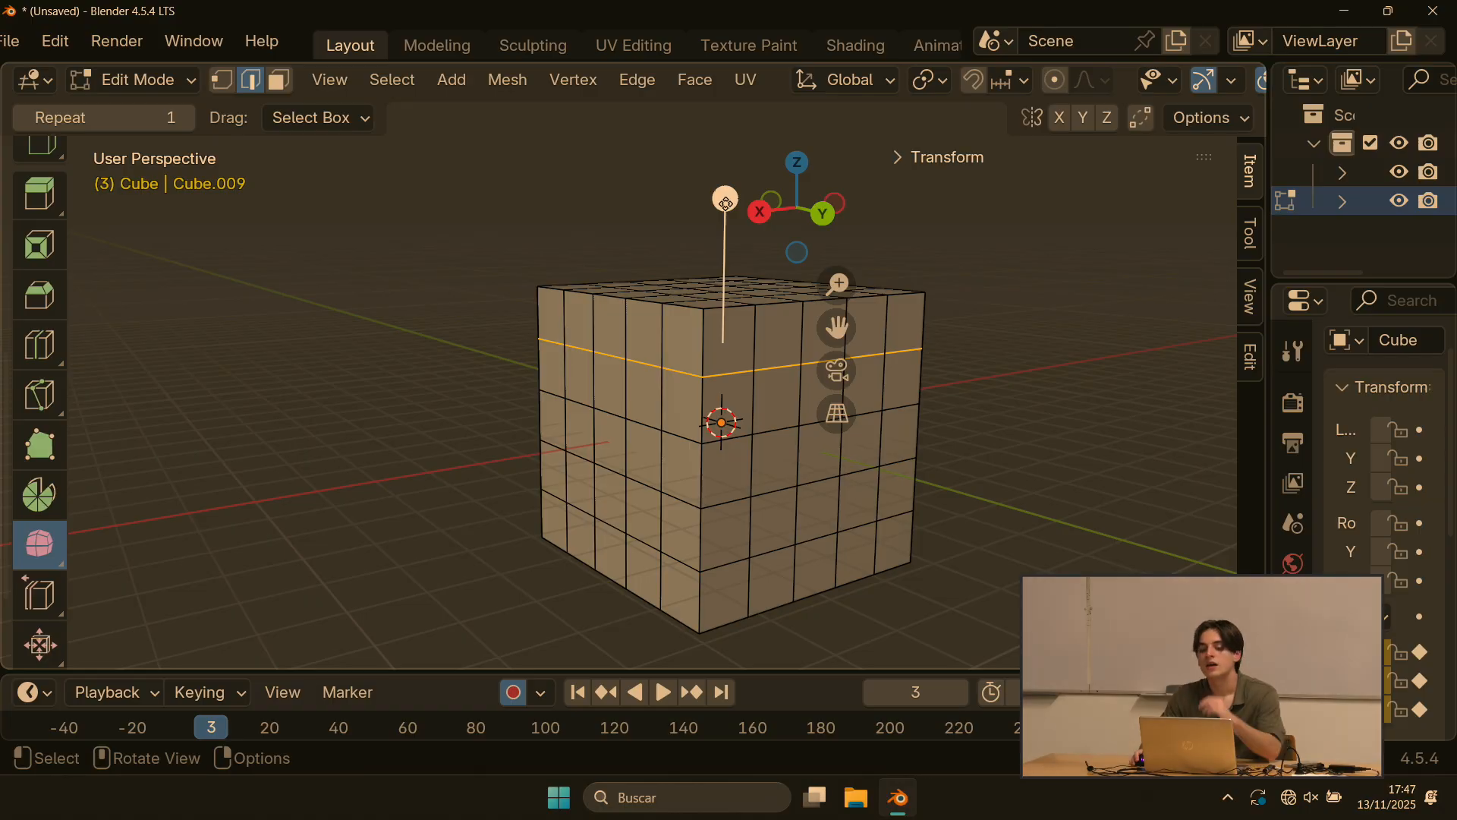
pyautogui.moveTo(727, 201); pyautogui.dragTo(738, 162)
pyautogui.moveTo(737, 268); pyautogui.dragTo(1101, 453)
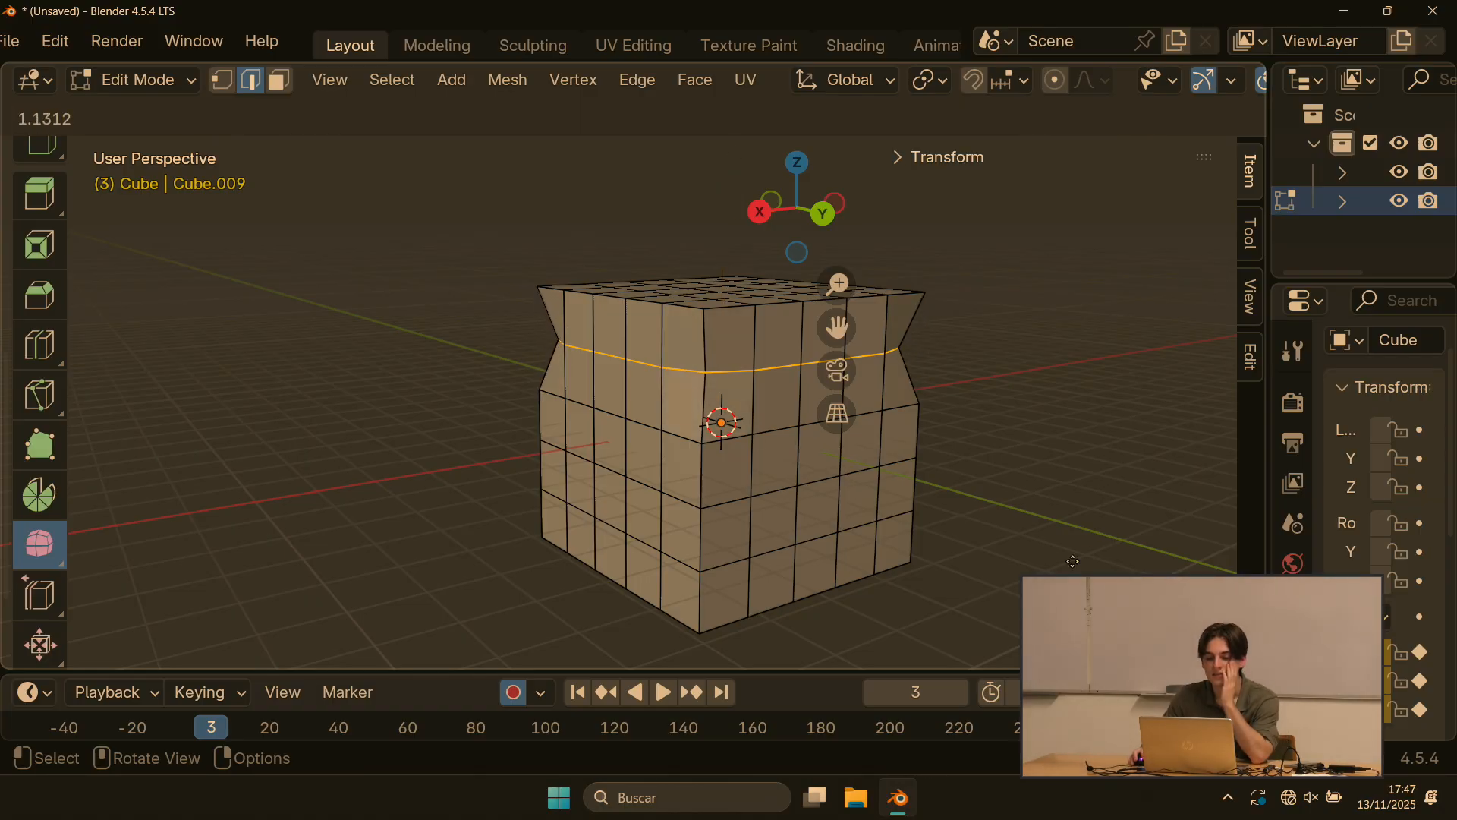
pyautogui.moveTo(1072, 561); pyautogui.dragTo(1131, 599)
pyautogui.moveTo(714, 341); pyautogui.dragTo(1122, 358, button='middle')
pyautogui.moveTo(442, 340); pyautogui.dragTo(496, 325, button='middle')
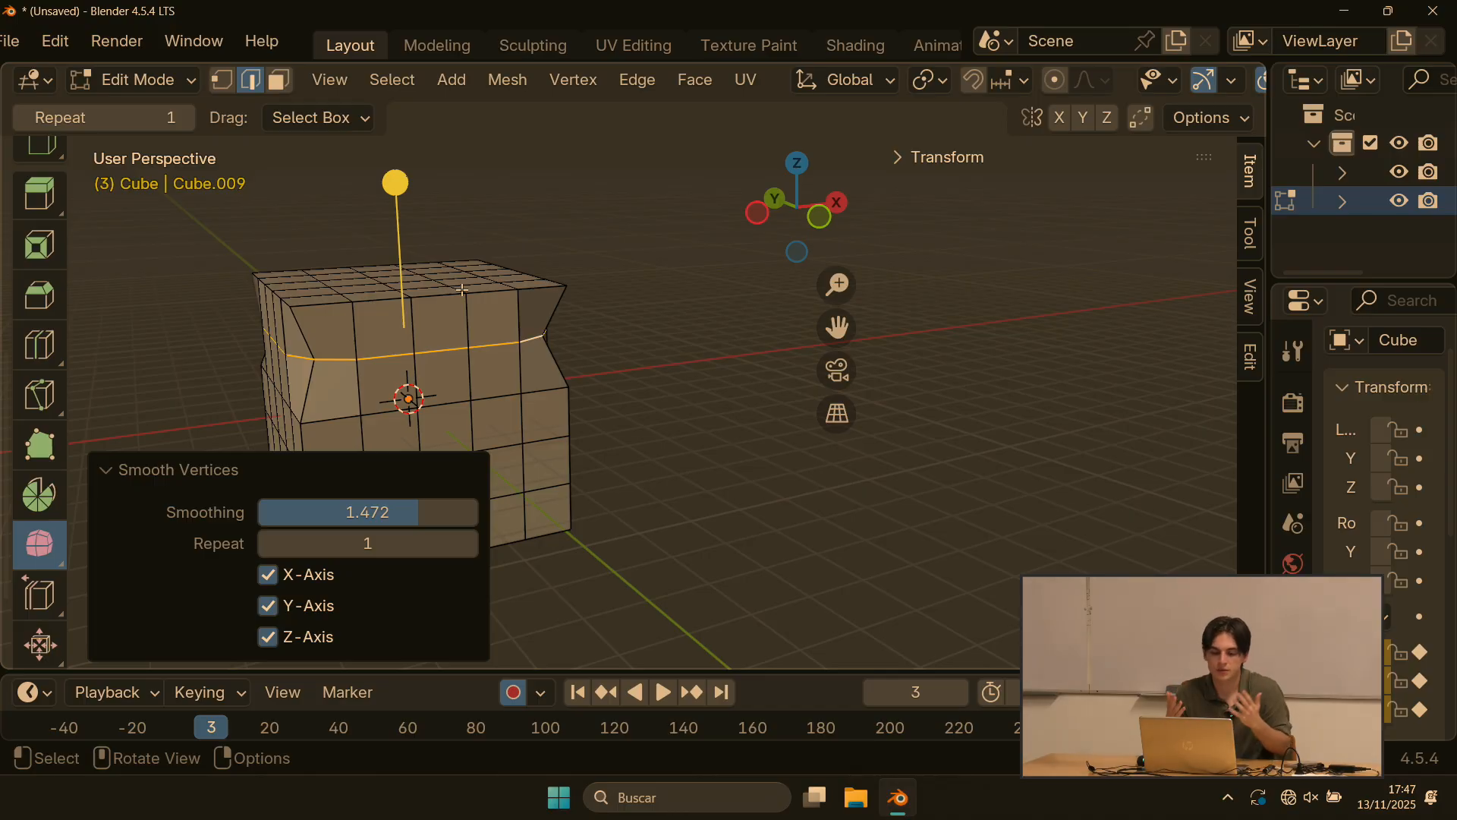
pyautogui.moveTo(357, 301); pyautogui.dragTo(422, 328, button='middle')
pyautogui.scroll(-3, 436, 303)
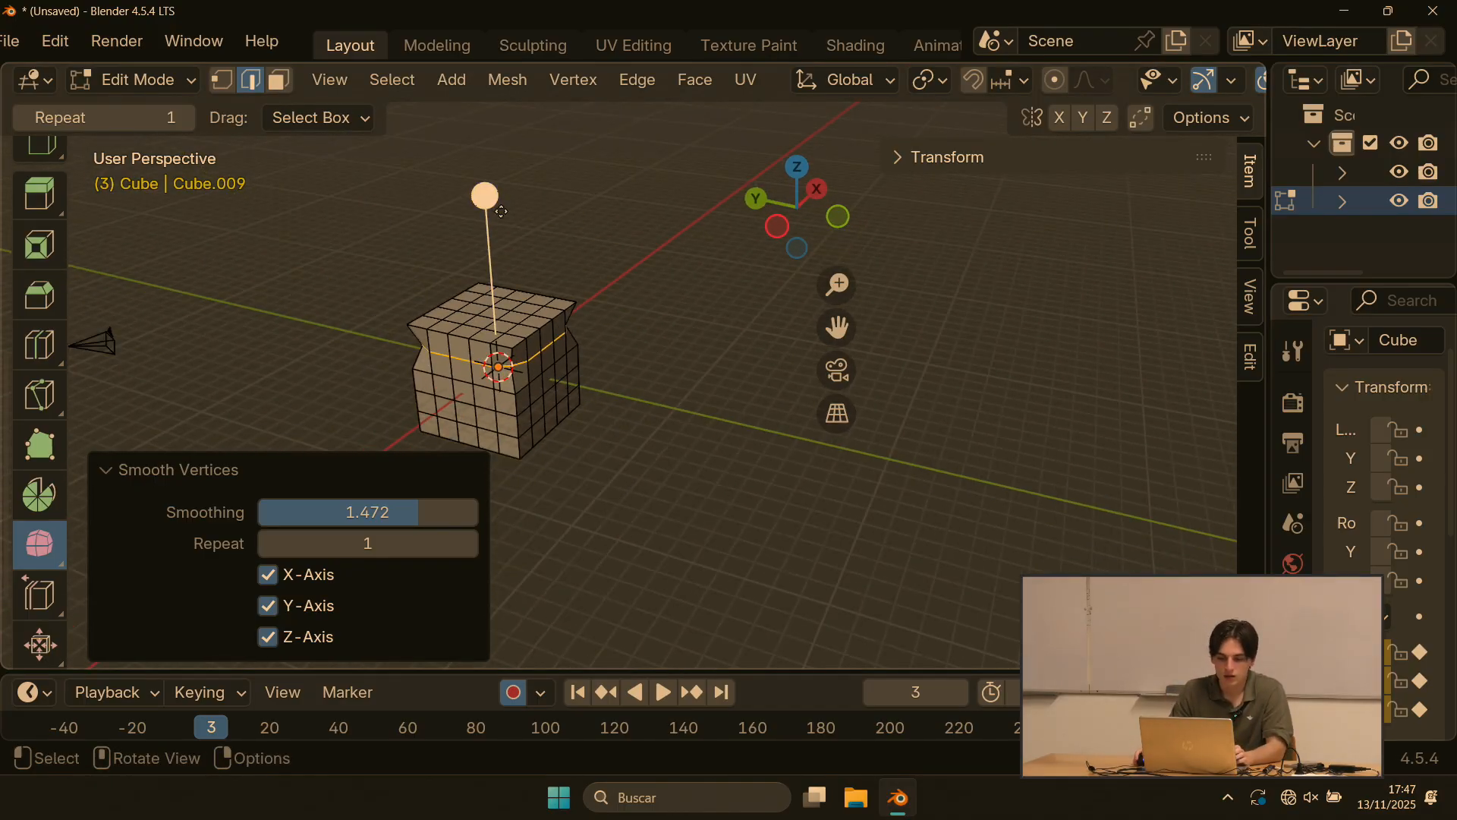
# Step: Smooth the edge loop again with a stronger factor of about 2.99 and inspect the deformed corners up close
pyautogui.moveTo(491, 202); pyautogui.dragTo(521, 89)
pyautogui.moveTo(692, 682); pyautogui.dragTo(713, 668)
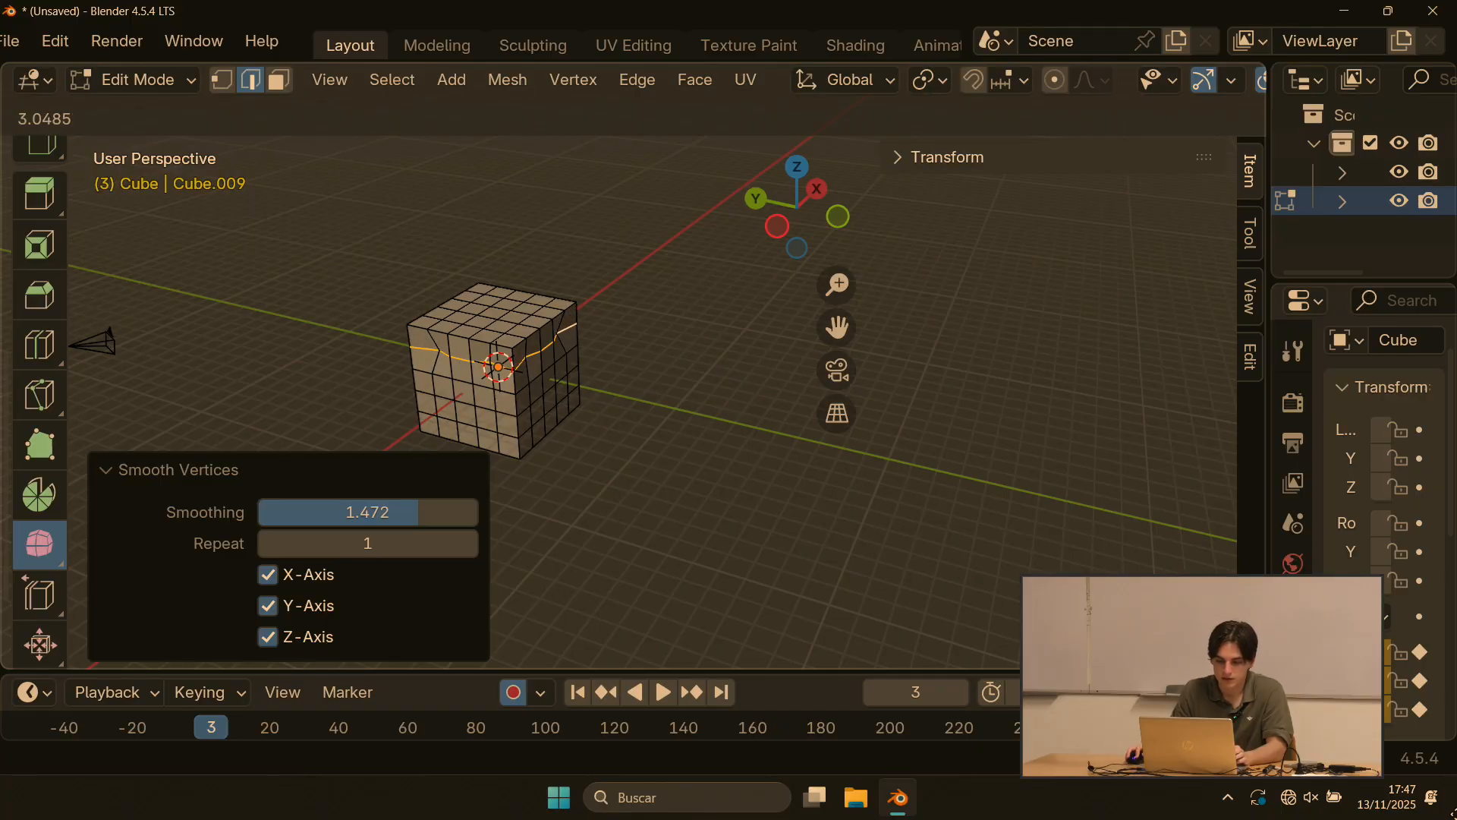
pyautogui.moveTo(331, 241); pyautogui.dragTo(332, 247)
pyautogui.scroll(7, 331, 247)
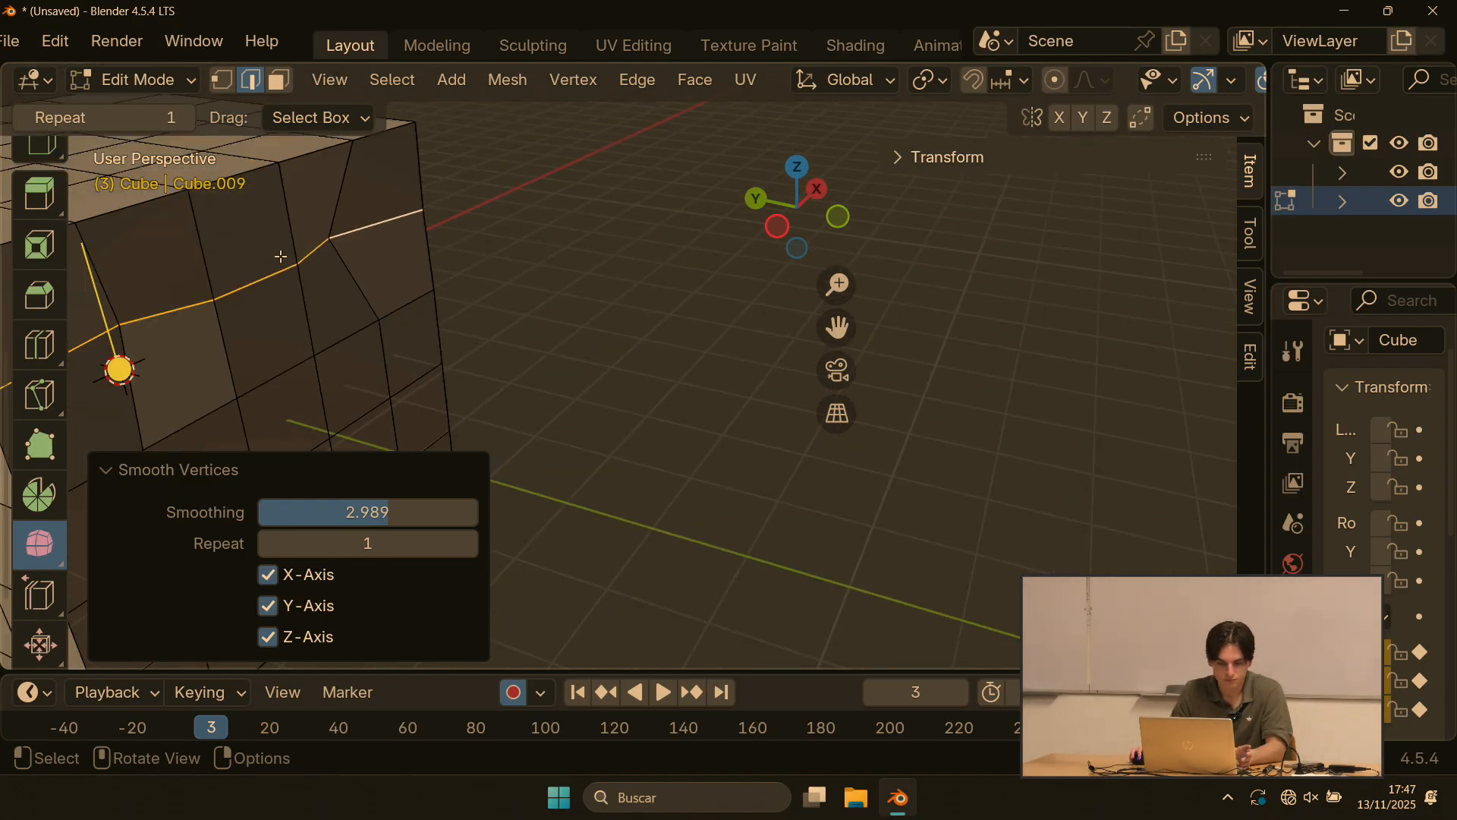
pyautogui.moveTo(356, 250); pyautogui.dragTo(512, 316, button='middle')
pyautogui.scroll(-1, 480, 256)
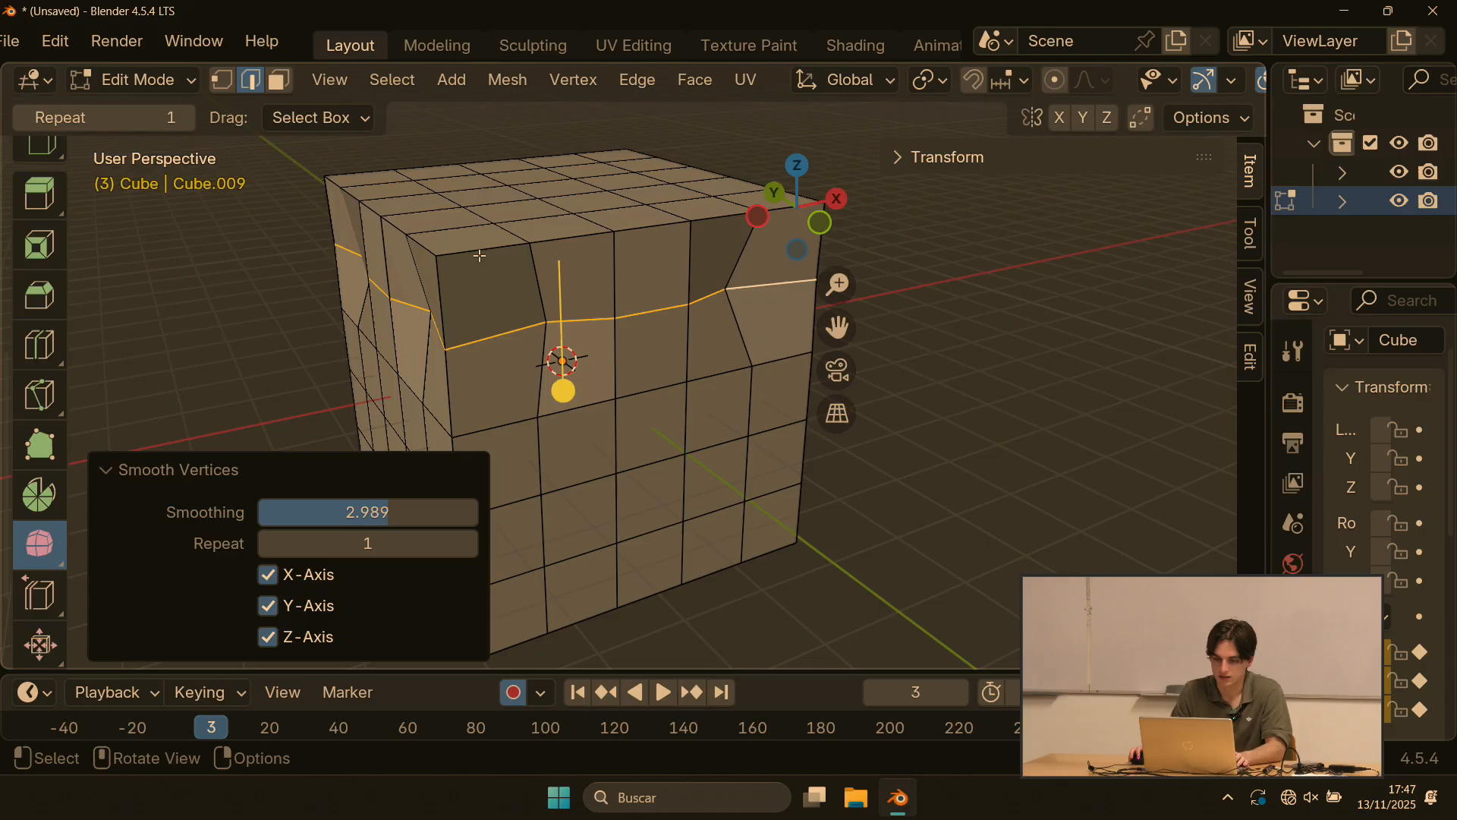
pyautogui.moveTo(480, 256)
pyautogui.mouseDown(button='middle')
pyautogui.moveTo(641, 195)
pyautogui.moveTo(478, 245)
pyautogui.mouseUp(button='middle')
# Step: Undo both smoothing operations and return to the Select Box tool
pyautogui.hotkey('ctrl', 'z')
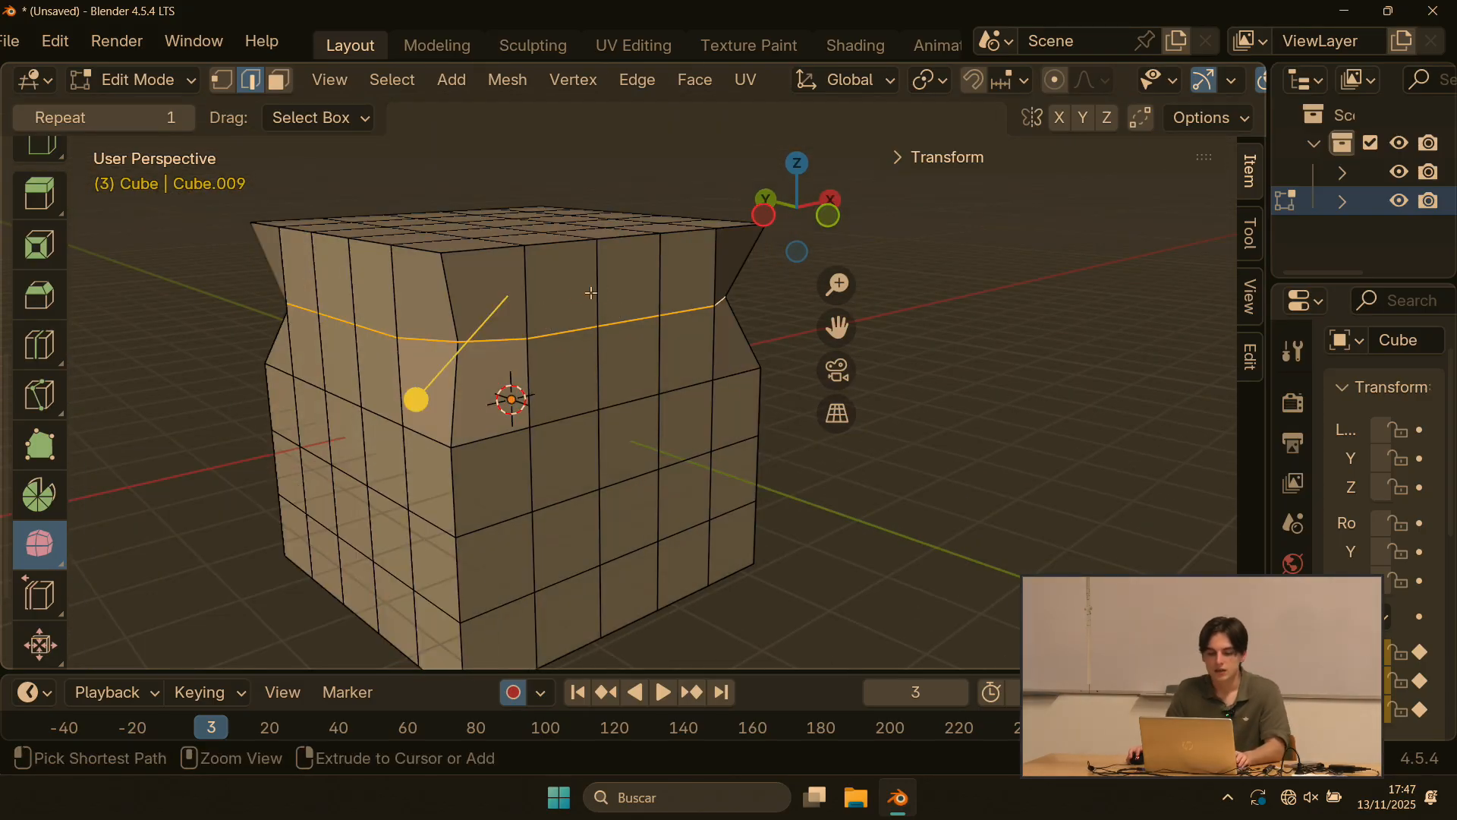
pyautogui.hotkey('ctrl', 'z')
pyautogui.moveTo(586, 293); pyautogui.dragTo(524, 285, button='middle')
pyautogui.scroll(-4, 599, 241)
pyautogui.scroll(4, 600, 242)
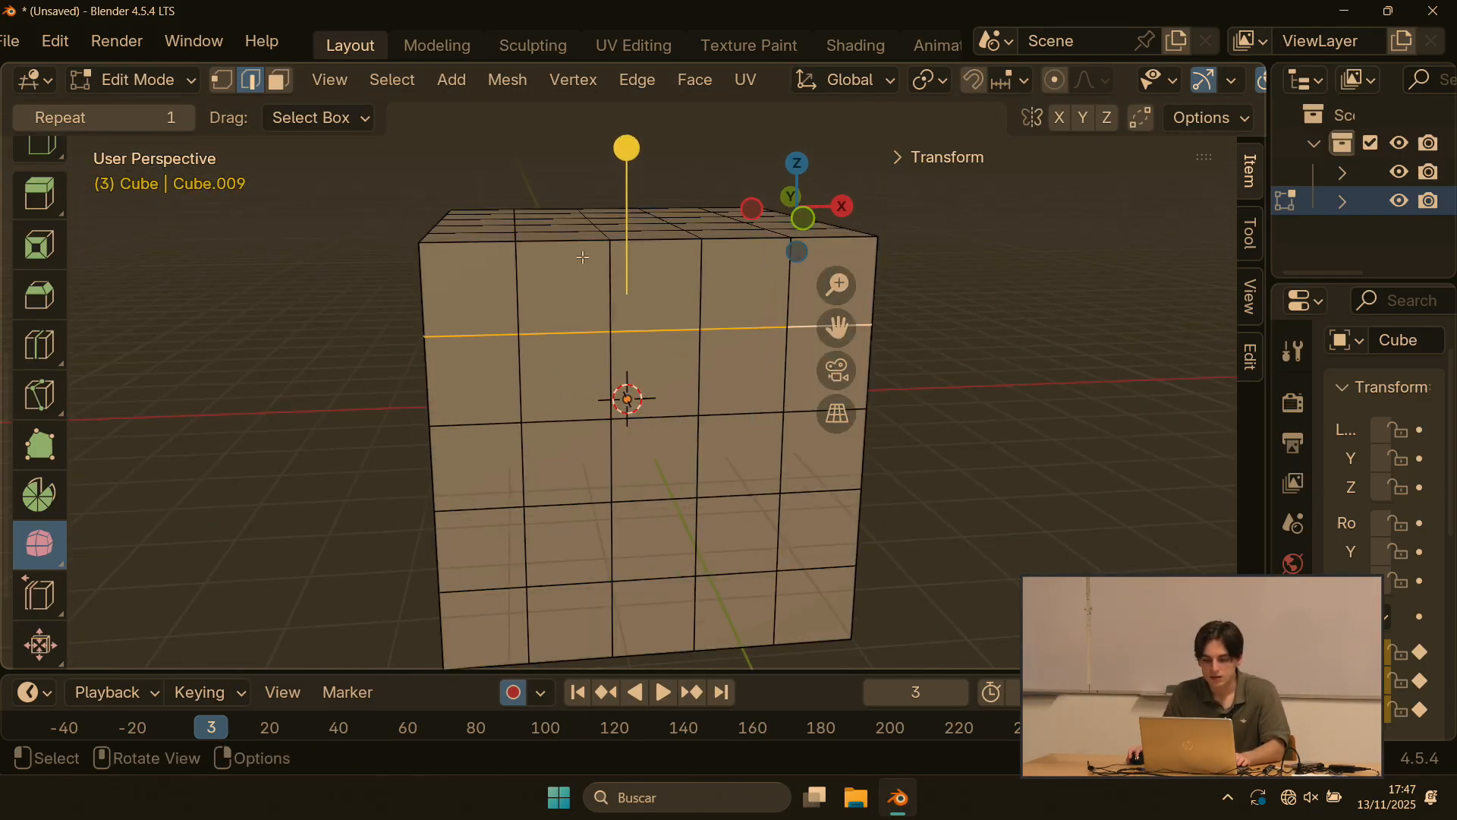
pyautogui.scroll(-2, 554, 237)
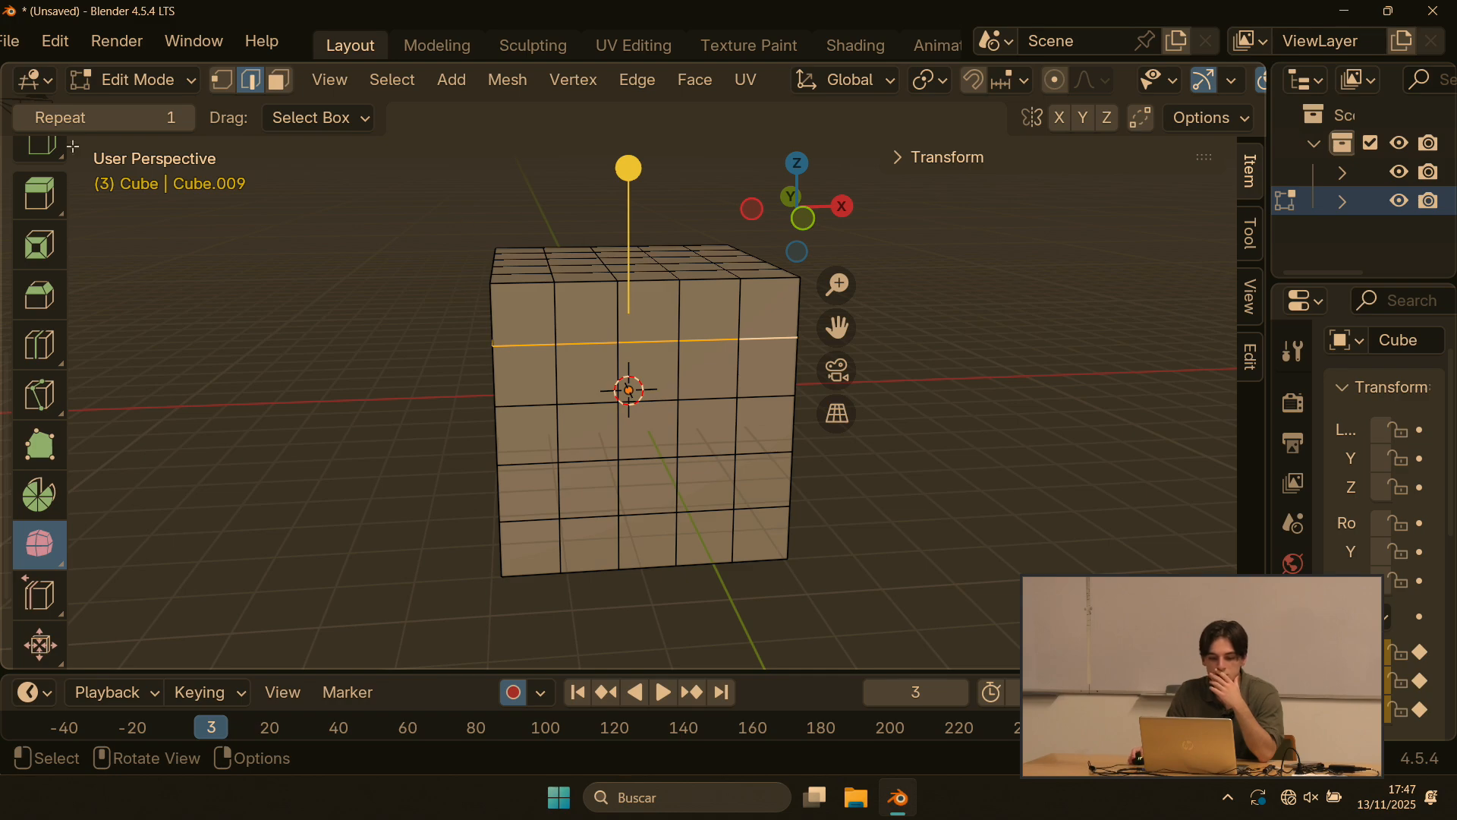
pyautogui.scroll(5, 40, 303)
pyautogui.click(40, 173)
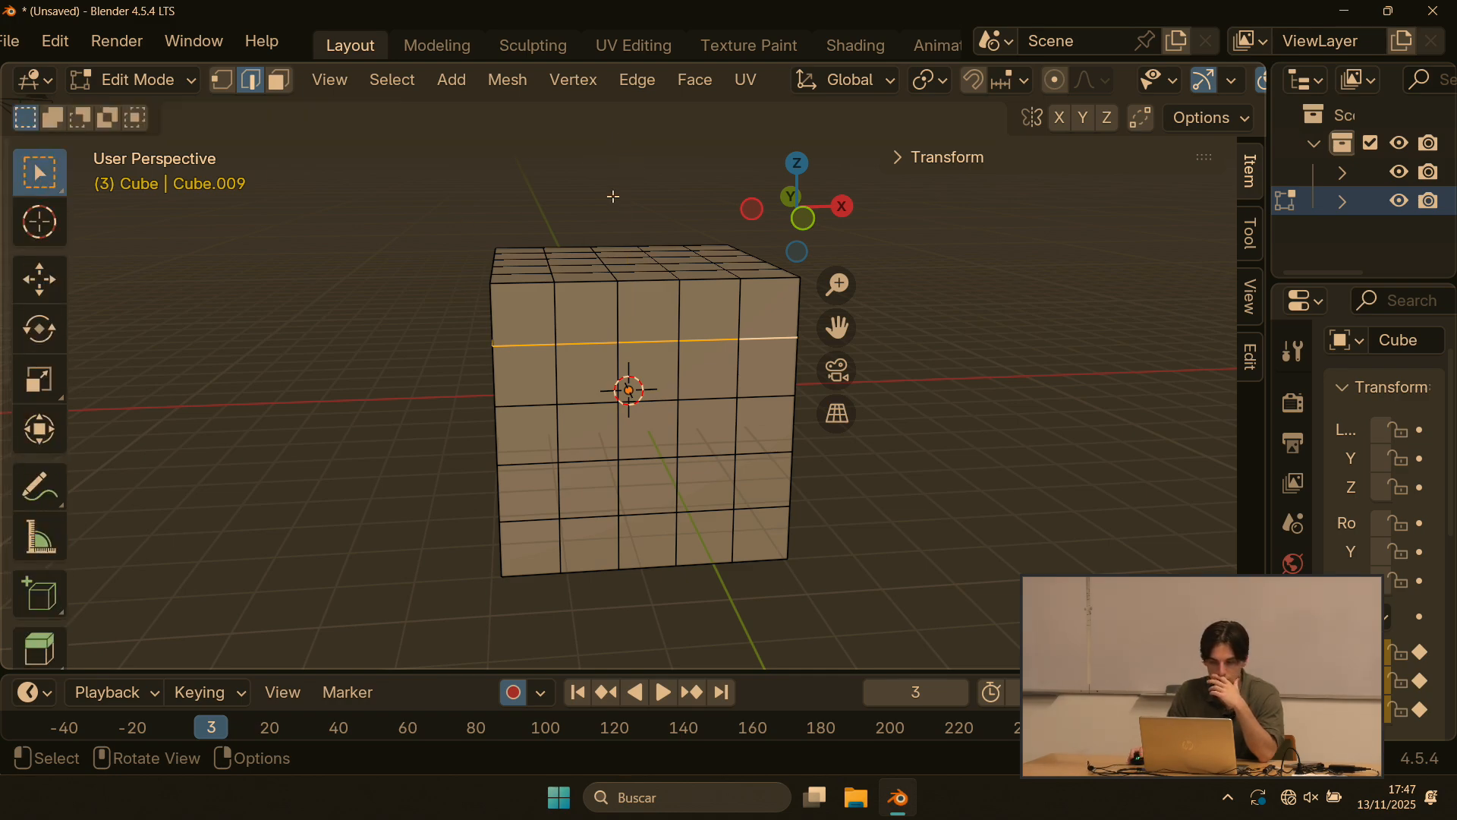
# Step: Select the edge loop along the cube's upper border, and in face selection mode select single vertical face loops in turn
pyautogui.moveTo(601, 230); pyautogui.dragTo(662, 363, button='middle')
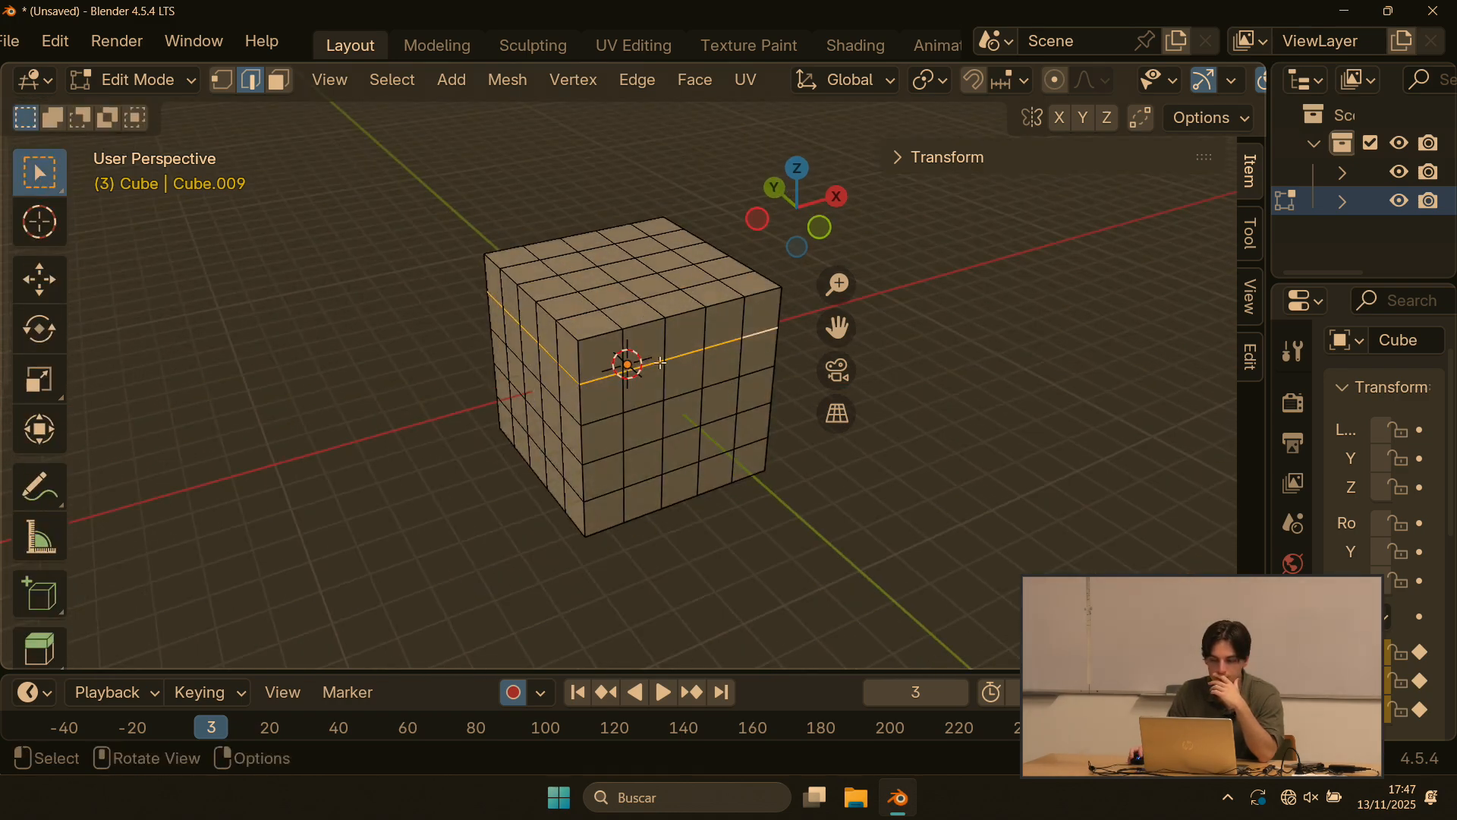
pyautogui.hotkey('alt', 'a')
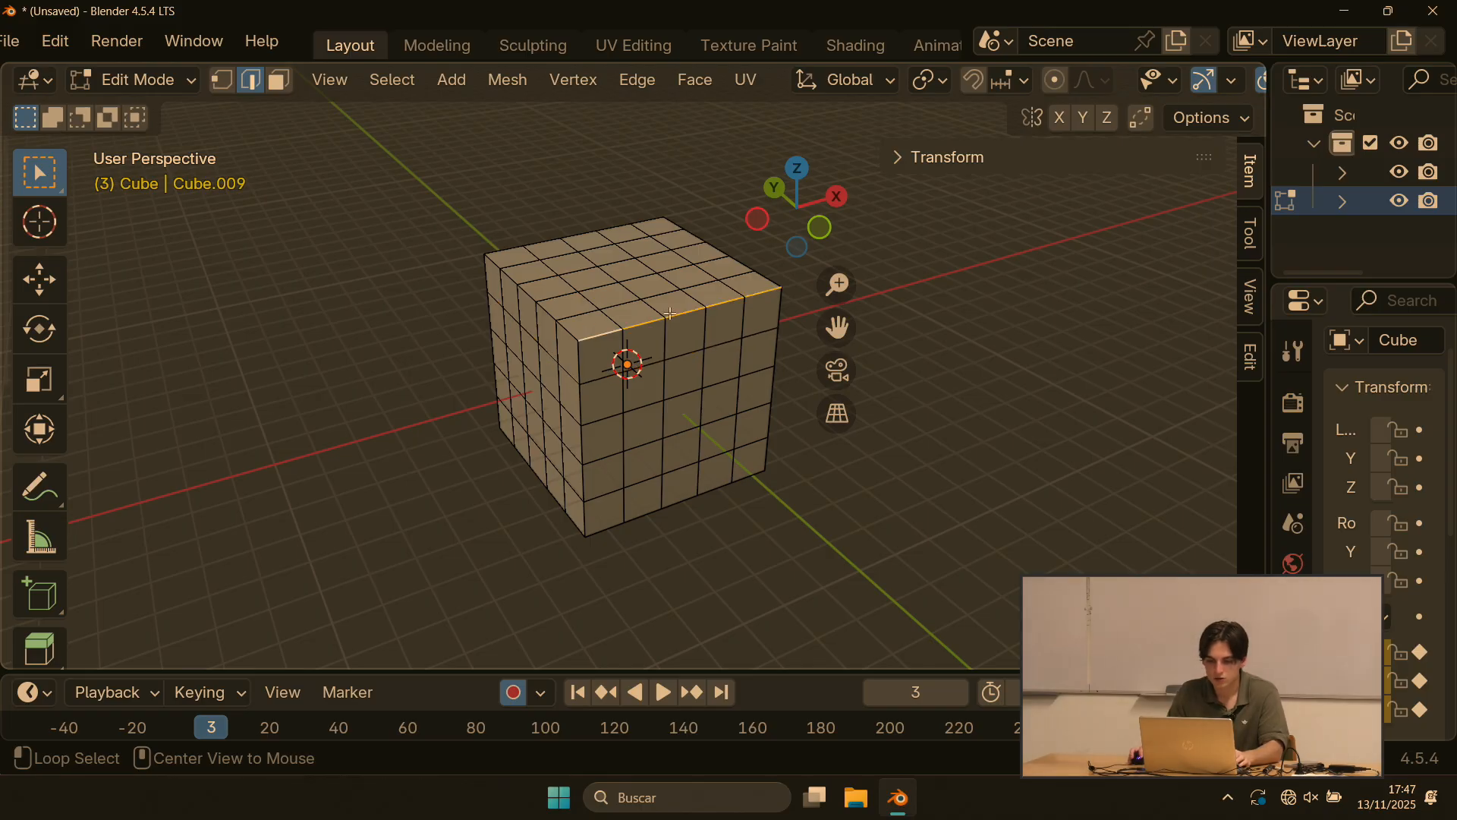
pyautogui.press('3')
pyautogui.keyDown('alt'); pyautogui.click(607, 319); pyautogui.keyUp('alt')
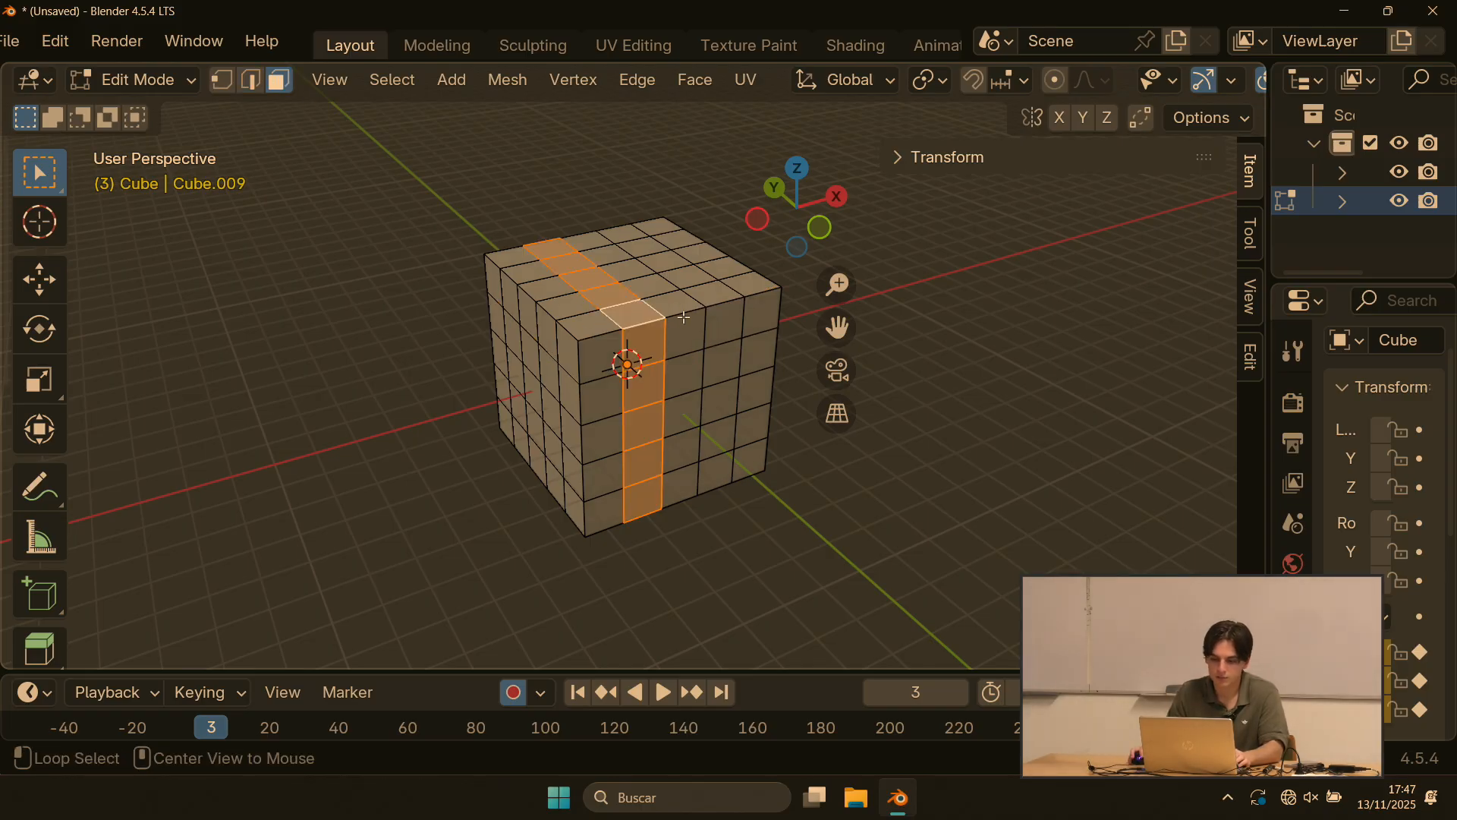
pyautogui.keyDown('alt'); pyautogui.click(668, 323); pyautogui.keyUp('alt')
pyautogui.keyDown('alt'); pyautogui.click(725, 306); pyautogui.keyUp('alt')
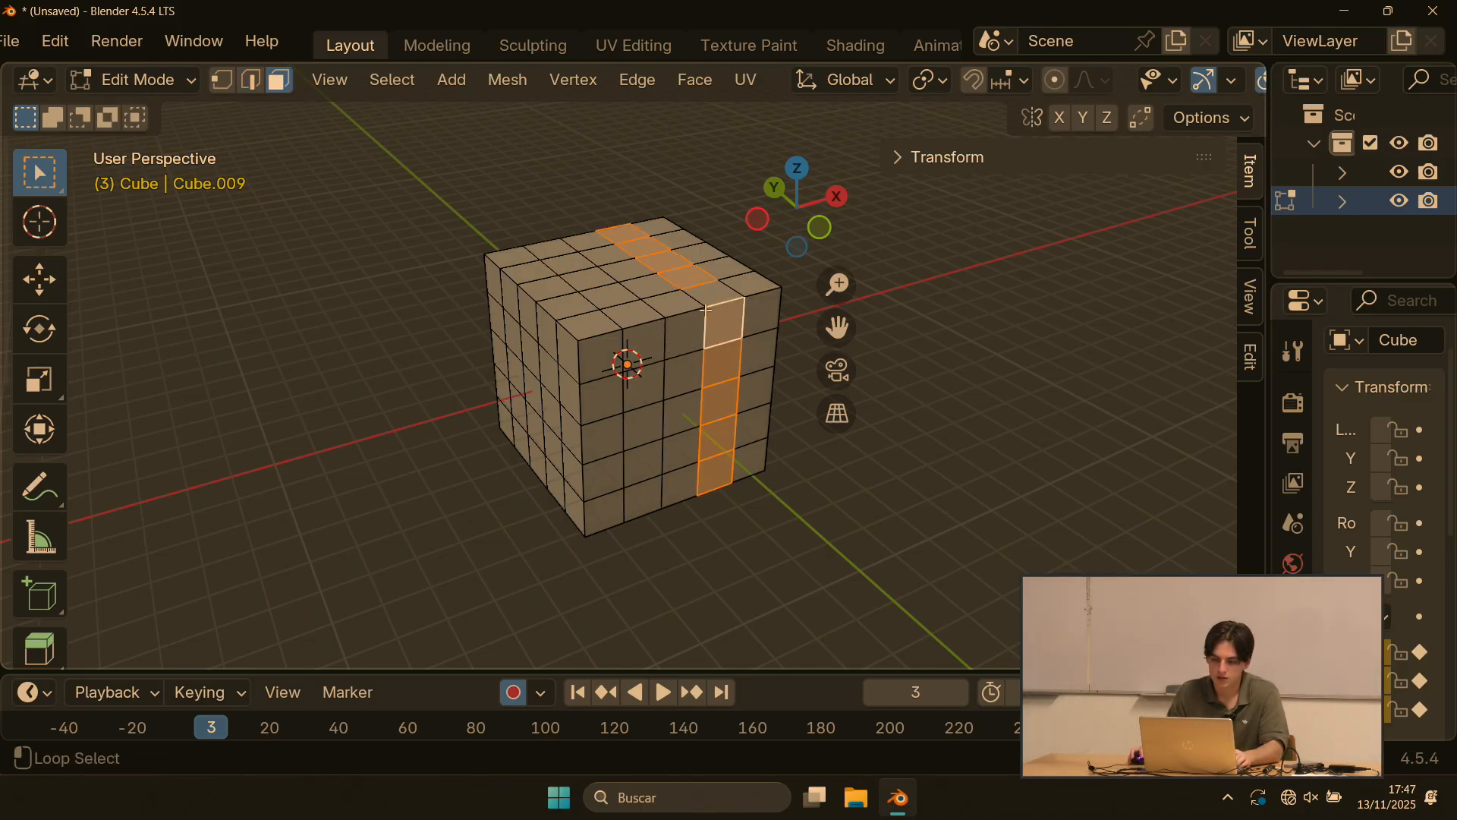
# Step: Extend the selection to the three adjacent middle face loops running over the cube's top and side
pyautogui.keyDown('alt'); pyautogui.keyDown('shift'); pyautogui.click(712, 306); pyautogui.keyUp('shift'); pyautogui.keyUp('alt')
pyautogui.keyDown('alt'); pyautogui.keyDown('shift'); pyautogui.click(677, 319); pyautogui.keyUp('shift'); pyautogui.keyUp('alt')
pyautogui.keyDown('alt'); pyautogui.keyDown('shift'); pyautogui.click(647, 324); pyautogui.keyUp('shift'); pyautogui.keyUp('alt')
pyautogui.keyDown('alt'); pyautogui.keyDown('shift'); pyautogui.click(719, 306); pyautogui.keyUp('shift'); pyautogui.keyUp('alt')
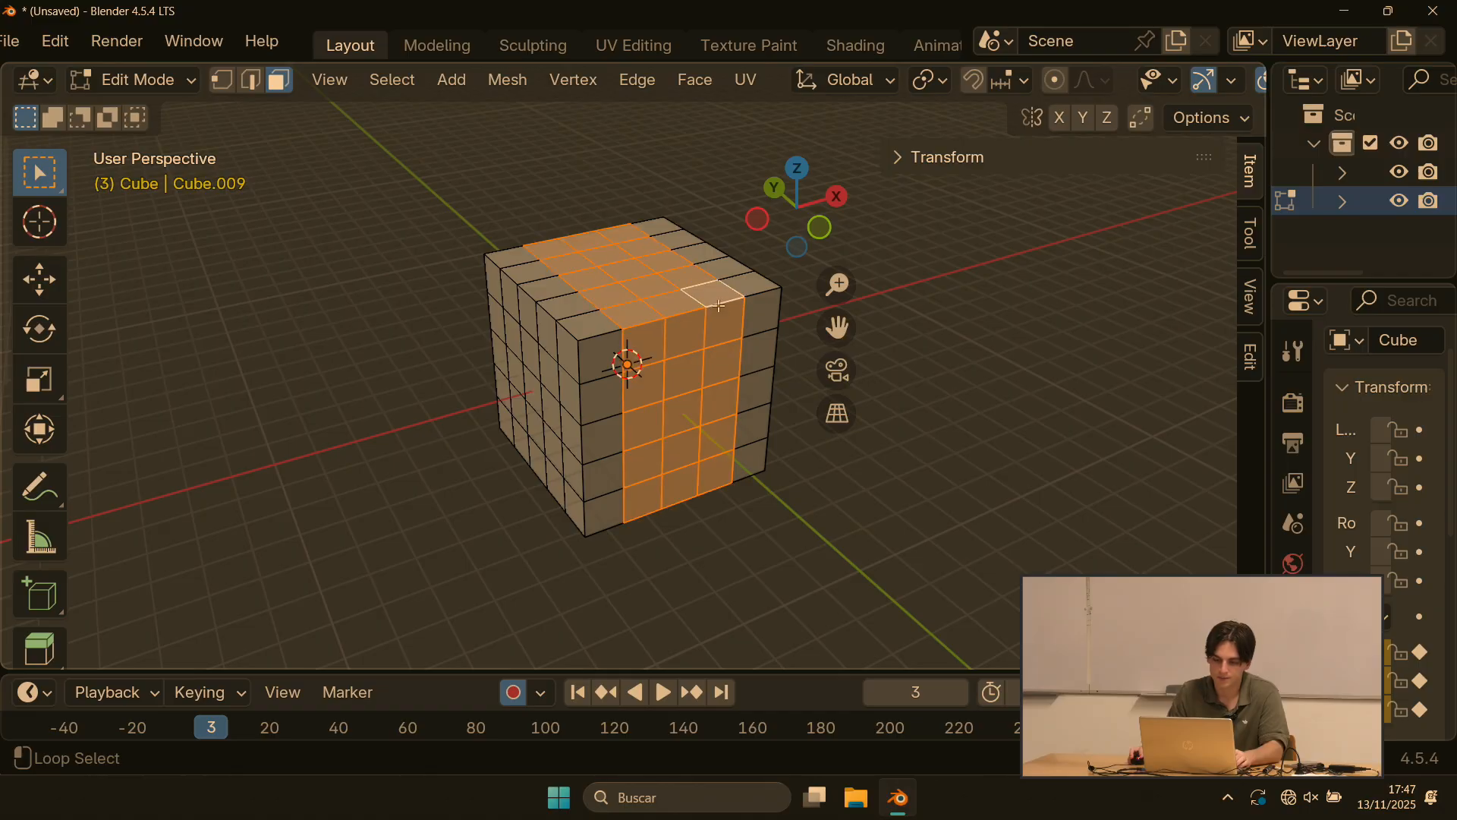
# Step: Try to bevel the selected face loops with 4 segments
pyautogui.hotkey('ctrl', 'b')
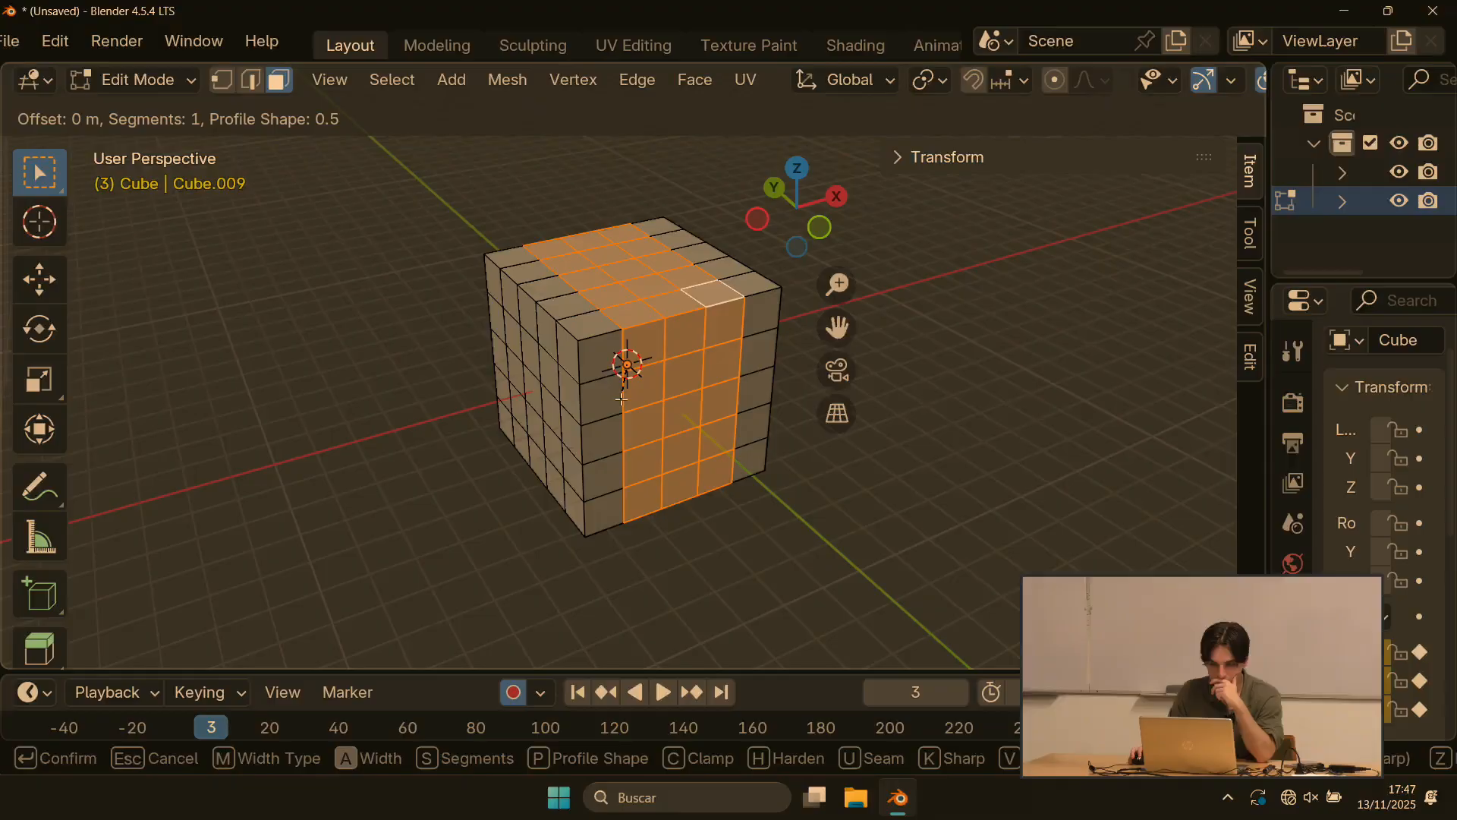
pyautogui.scroll(3, 630, 357)
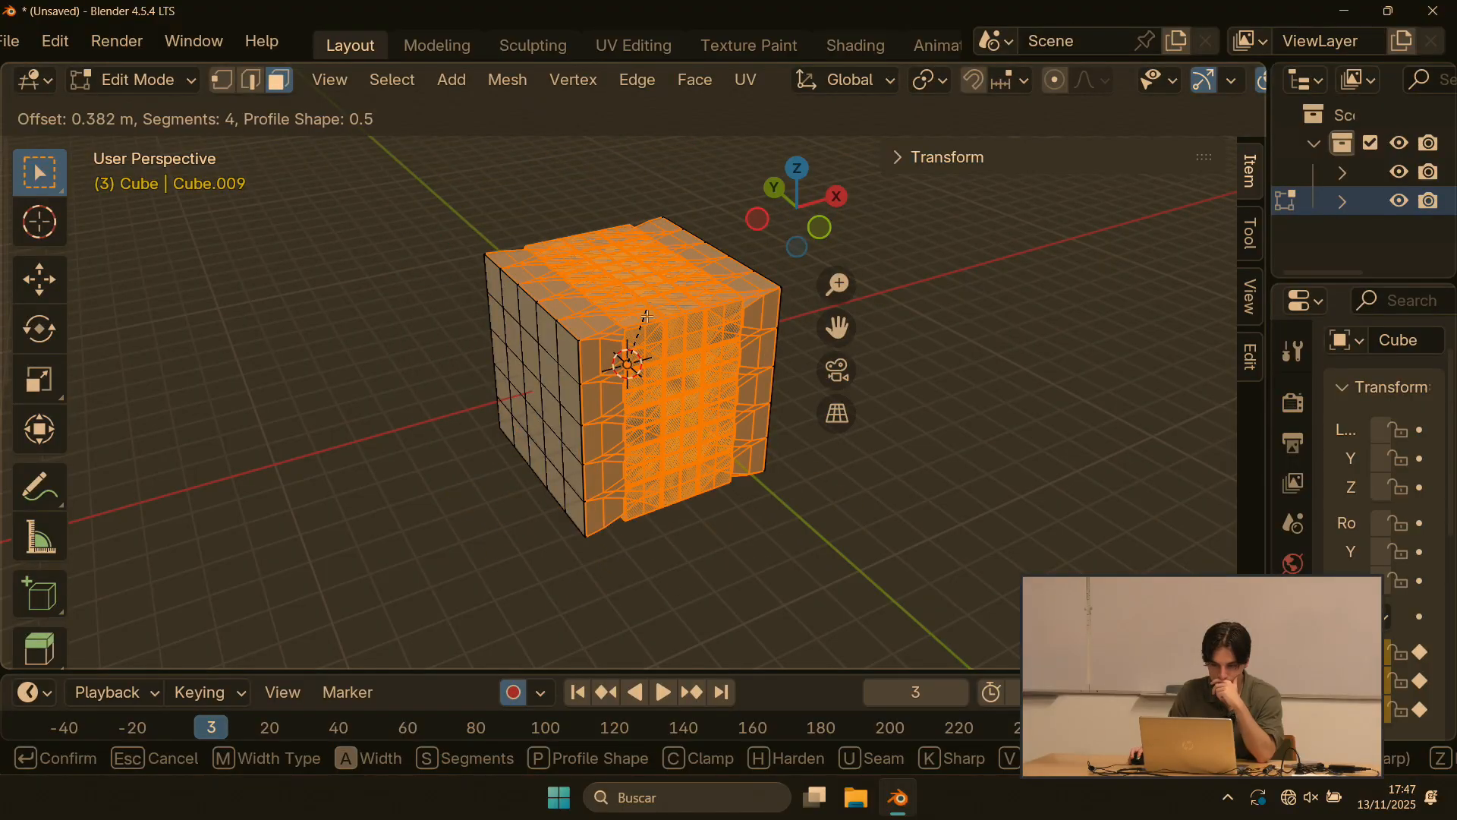
pyautogui.rightClick(644, 324)
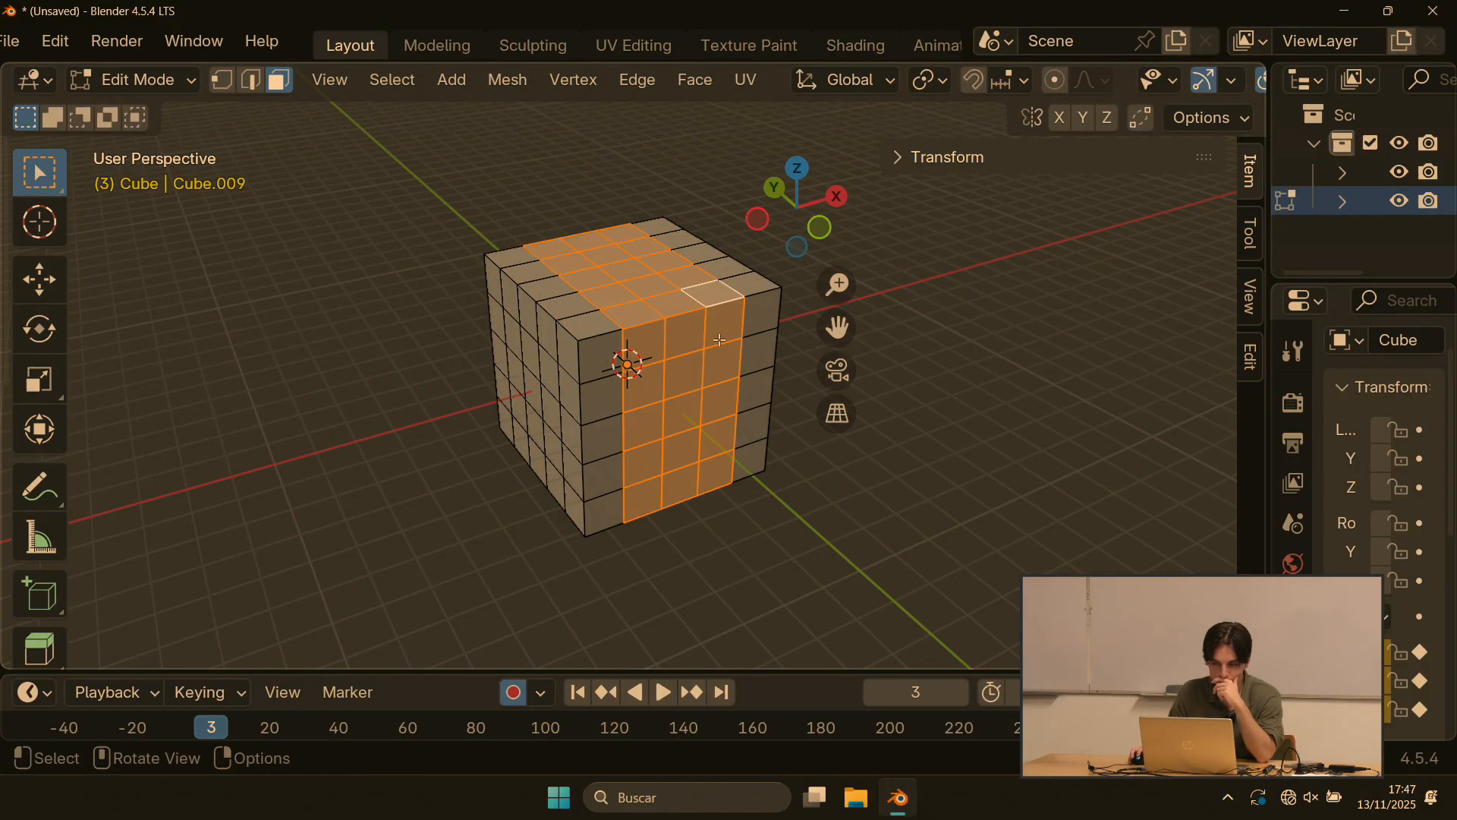
# Step: Undo the face loop selections and the subdivision to return to the plain, fully selected cube
pyautogui.scroll(4, 713, 335)
pyautogui.scroll(-2, 713, 335)
pyautogui.hotkey('ctrl', 'z')
pyautogui.hotkey('ctrl', 'z')
pyautogui.hotkey('ctrl', 'z')
pyautogui.hotkey('ctrl', 'z')
pyautogui.hotkey('ctrl', 'z')
pyautogui.hotkey('ctrl', 'z')
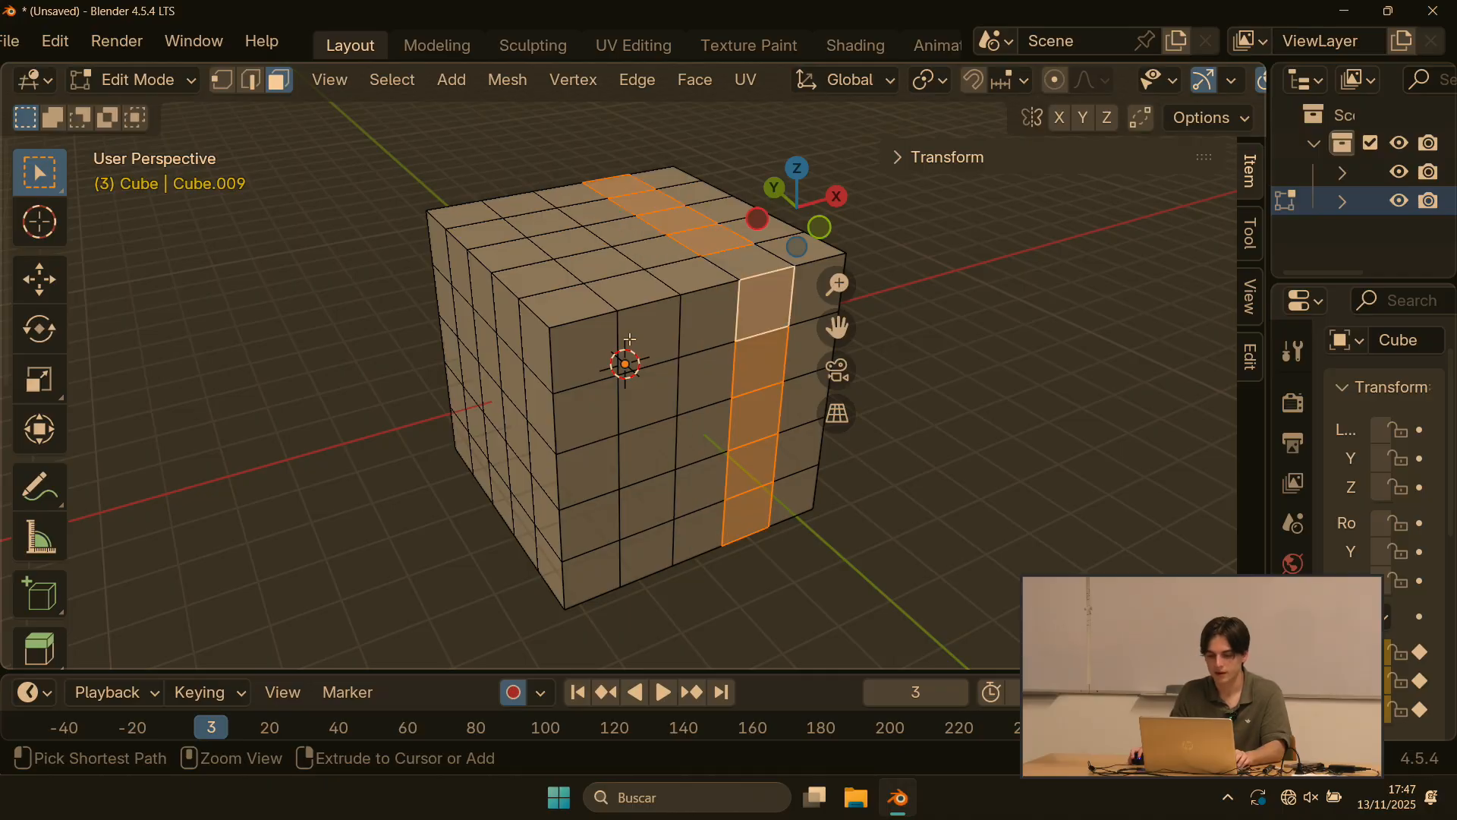
pyautogui.hotkey('ctrl', 'z')
pyautogui.hotkey('ctrl', 'z')
pyautogui.hotkey('ctrl', 'z')
pyautogui.hotkey('ctrl', 'z')
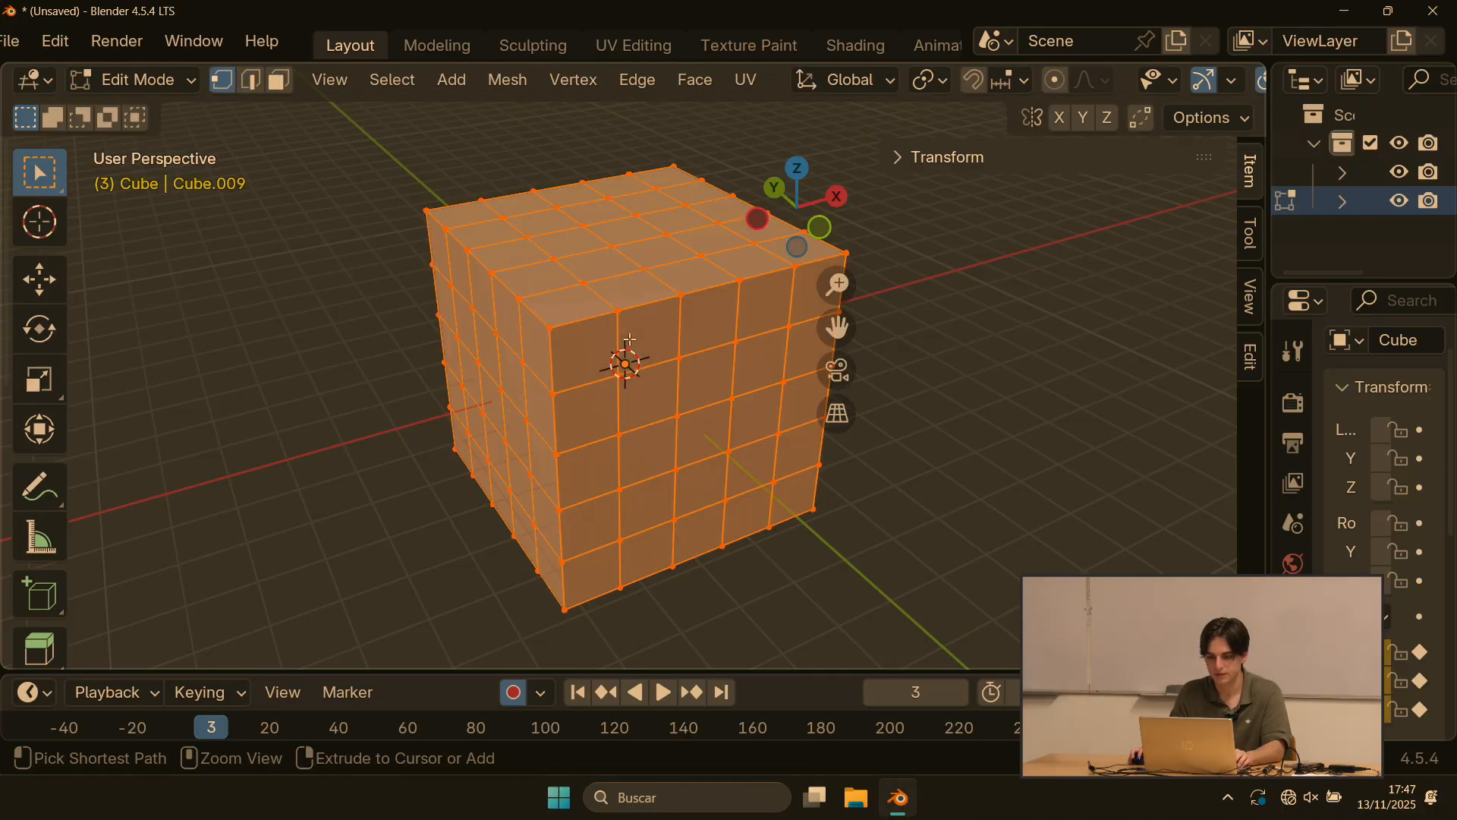
pyautogui.press('Tab')
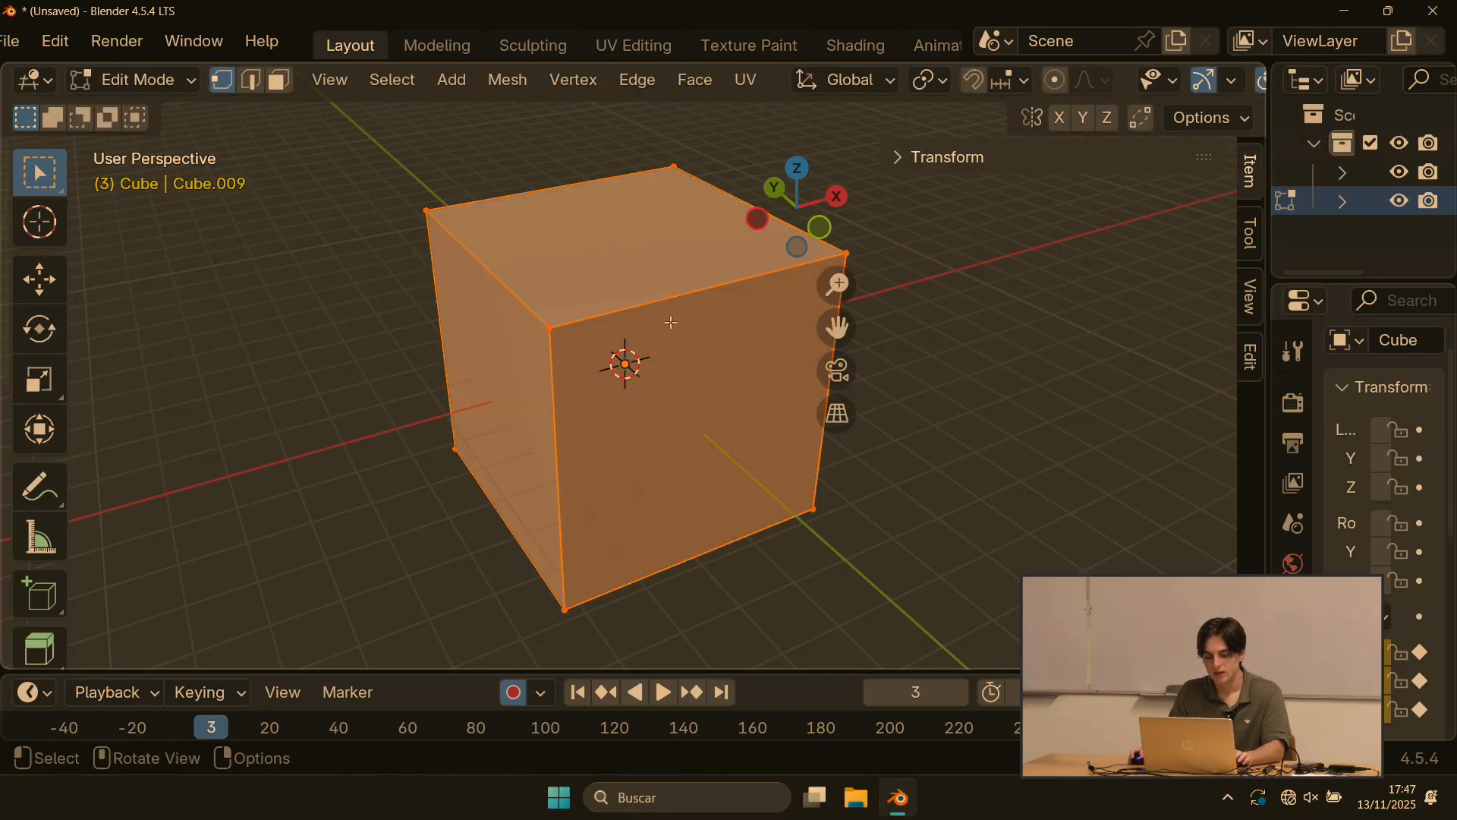
# Step: Try to bevel the whole cube, switching the bevel from edges to vertices and trying up to 4 segments
pyautogui.hotkey('ctrl', 'b')
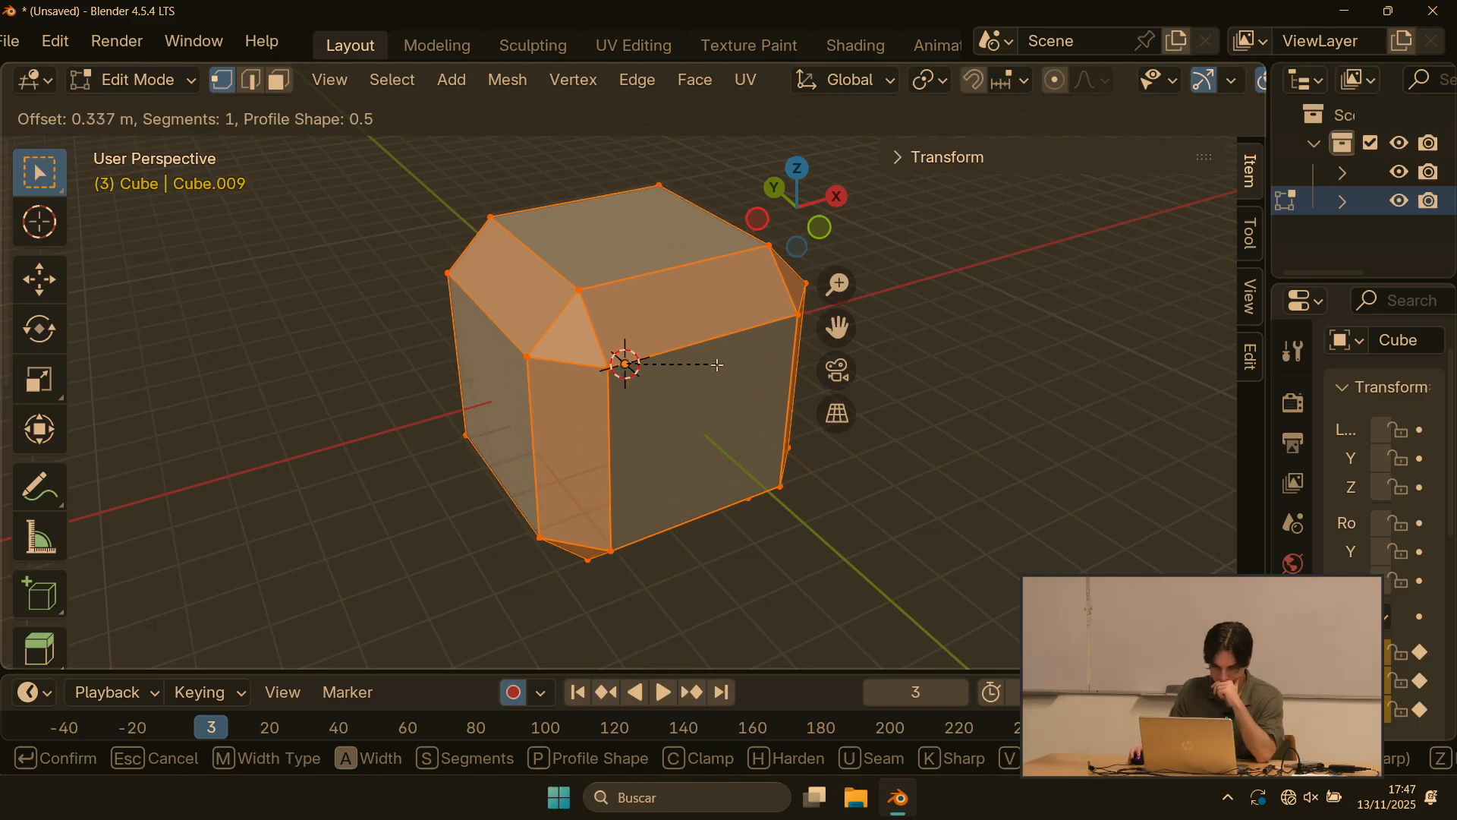
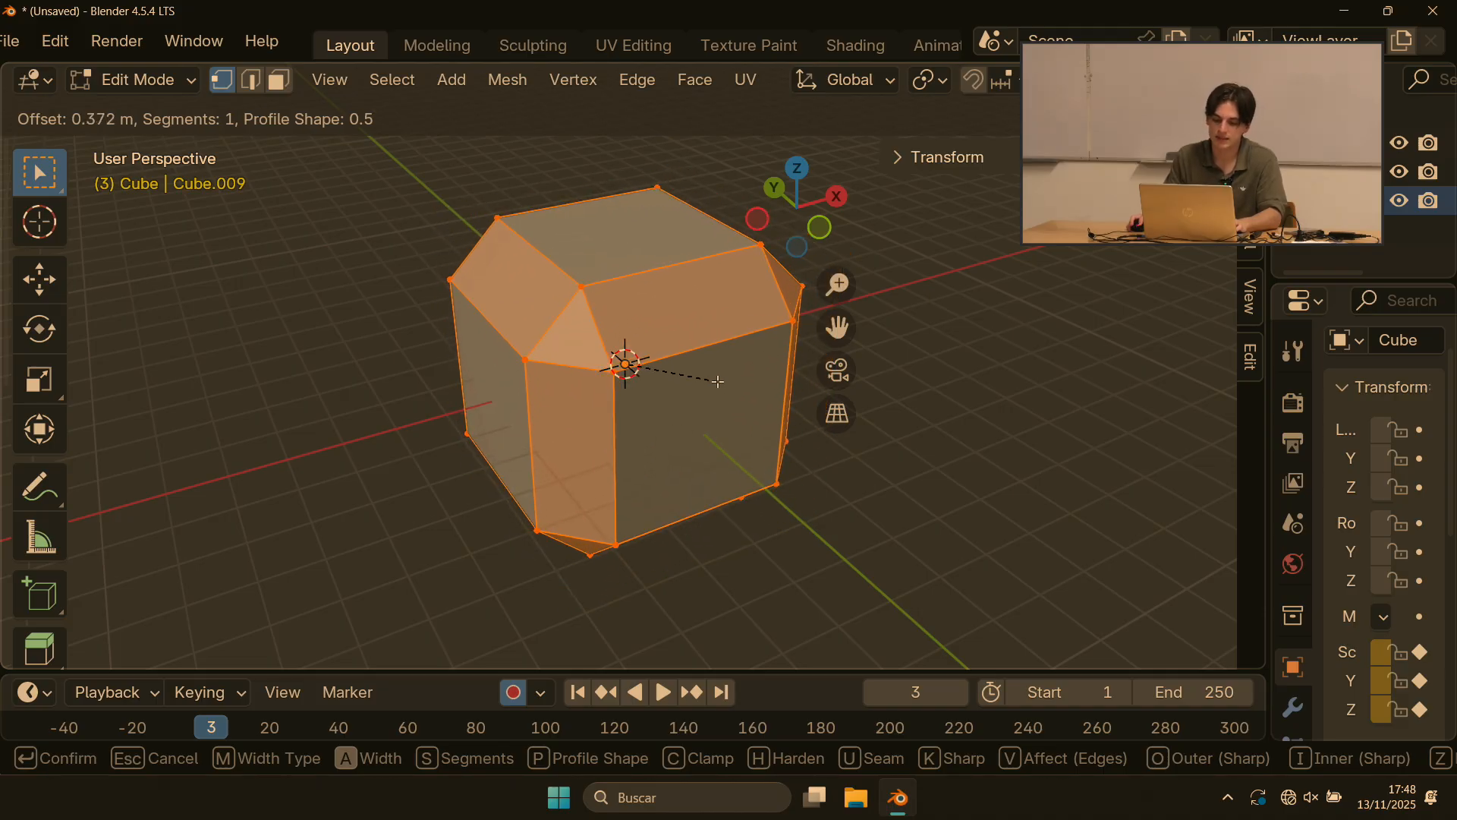
pyautogui.press('v')
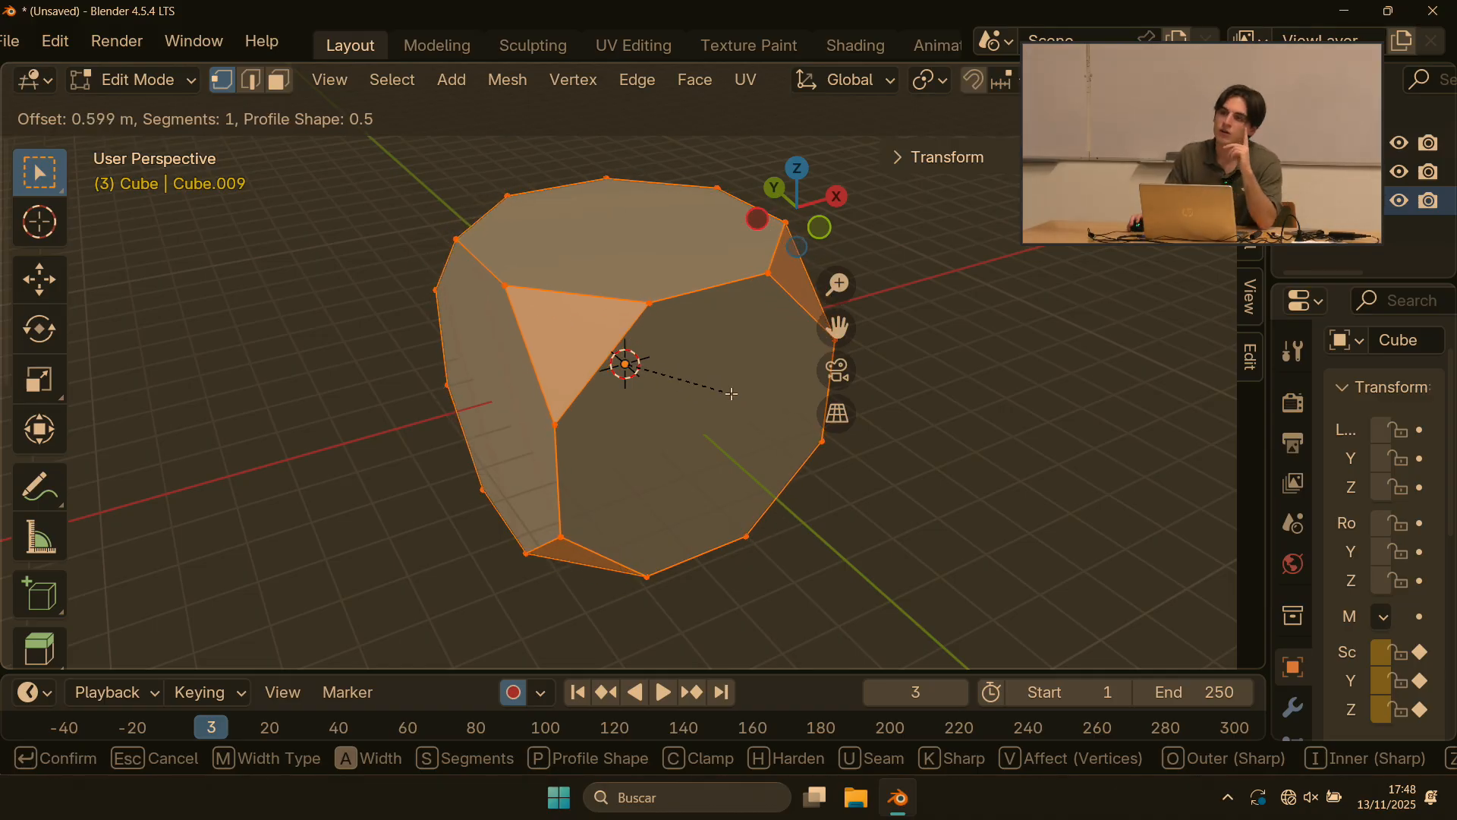
pyautogui.scroll(2, 726, 387)
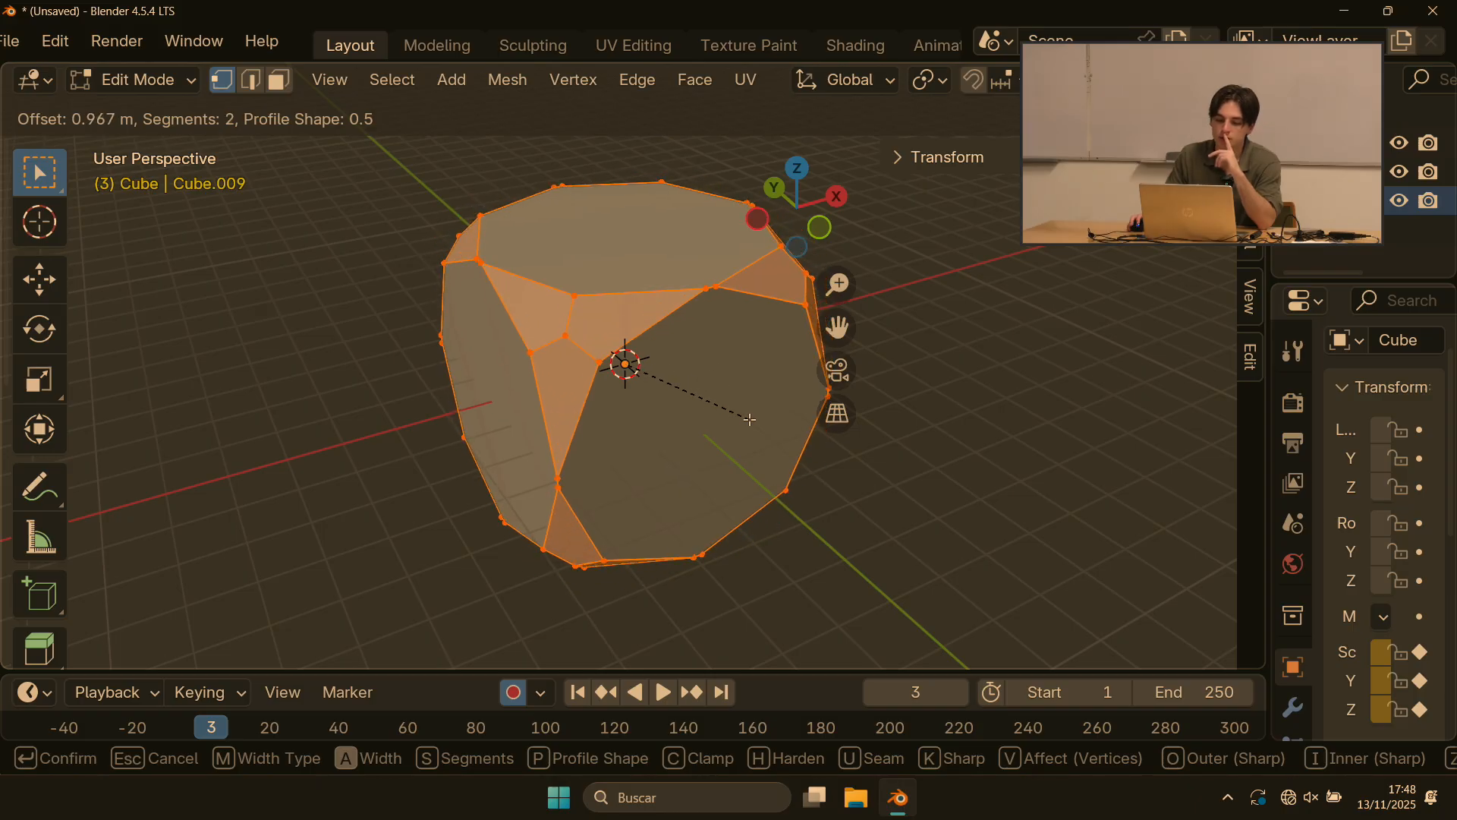
pyautogui.scroll(1, 733, 401)
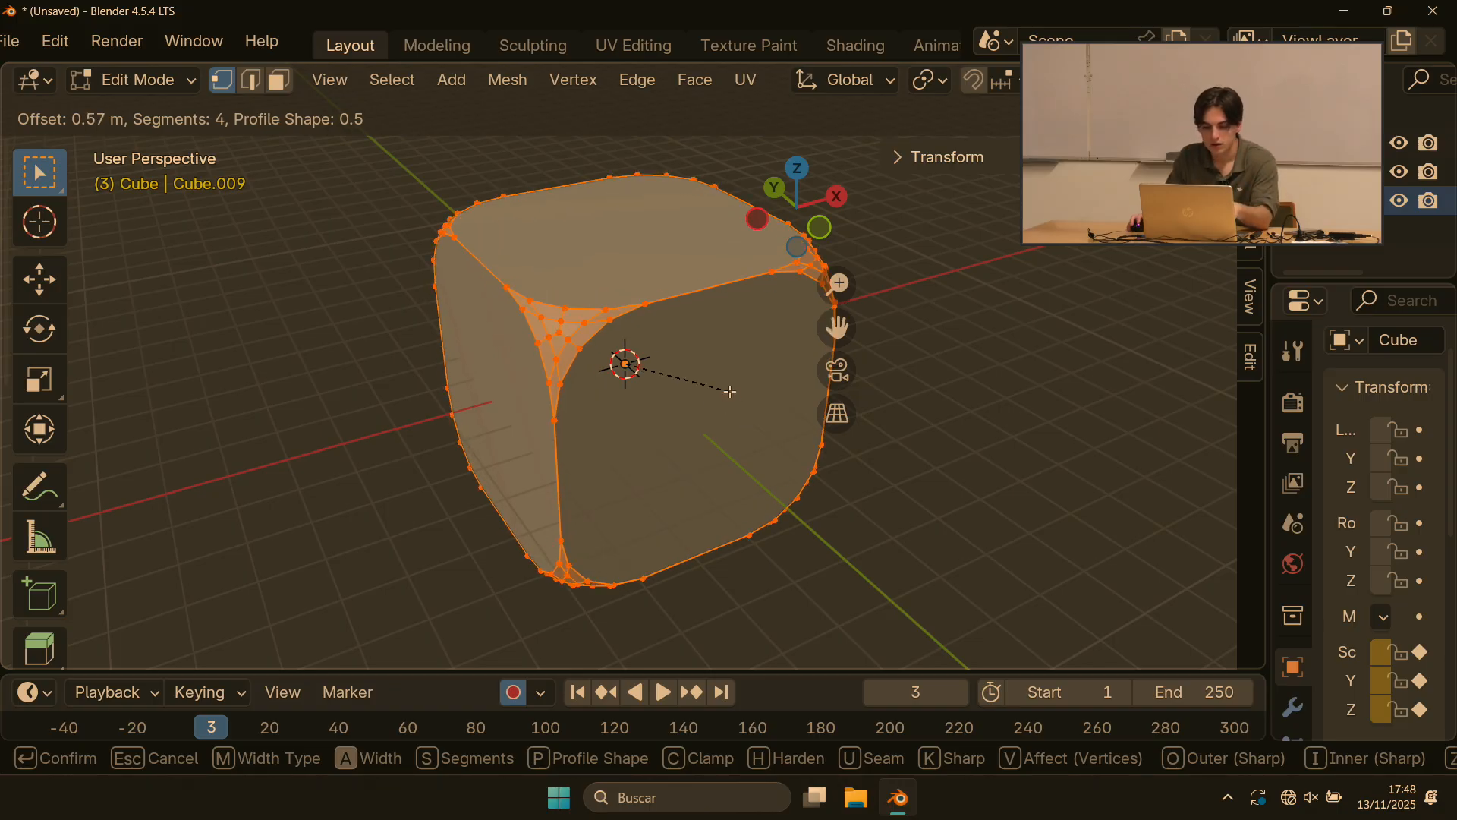
pyautogui.scroll(-3, 723, 390)
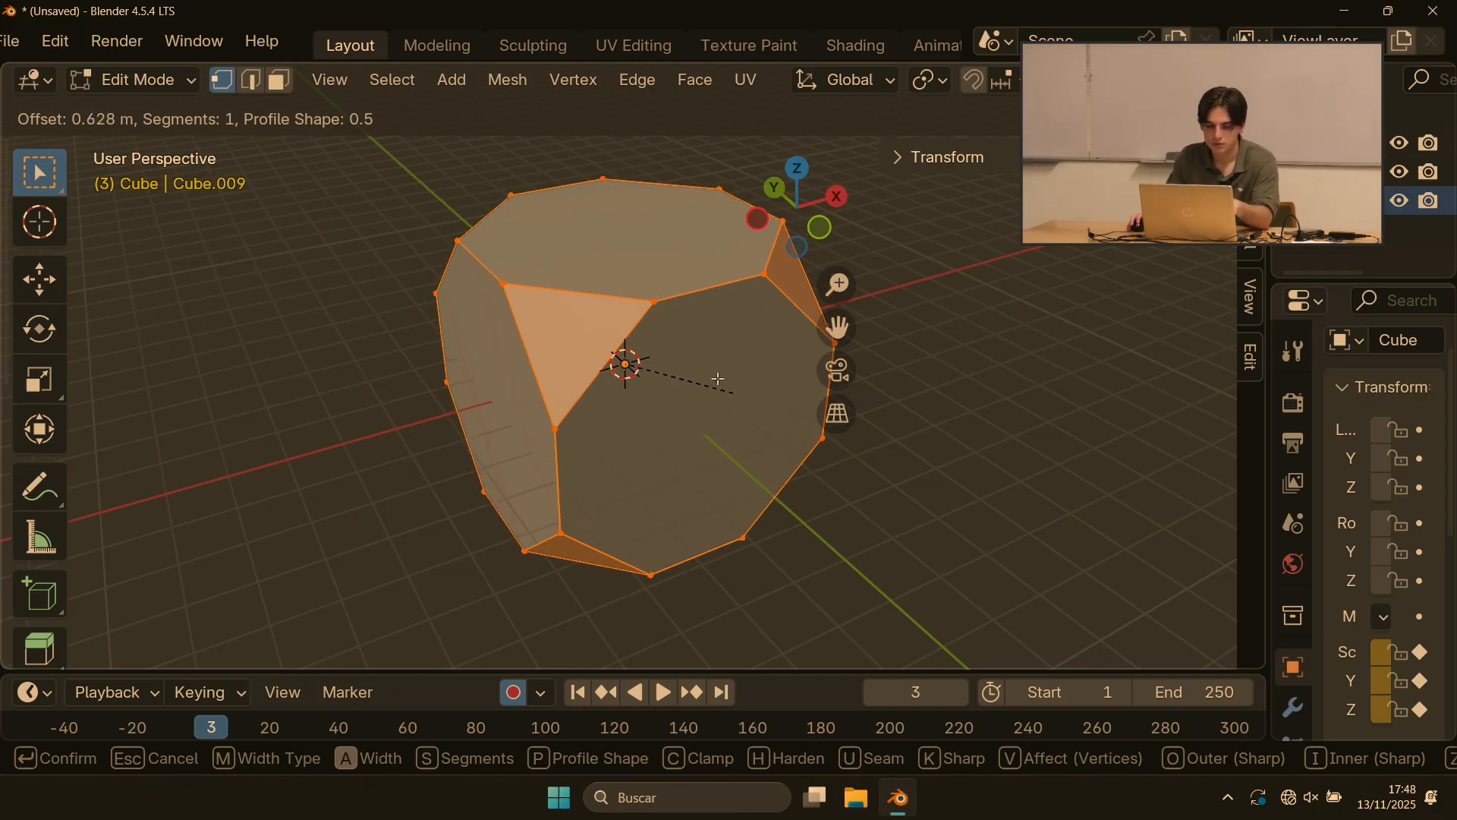
pyautogui.press('Escape')
pyautogui.press('b')
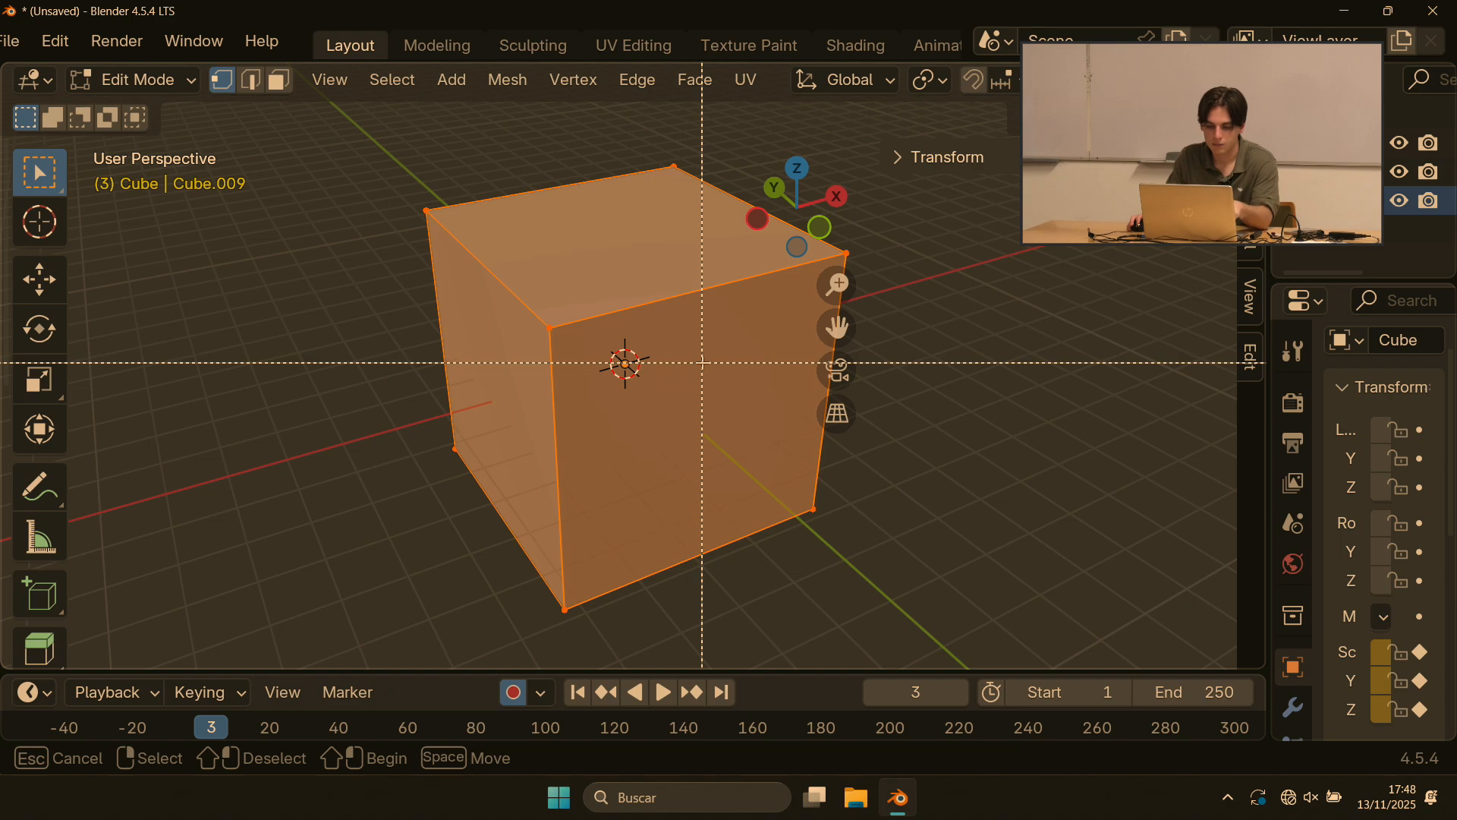
pyautogui.press('Escape')
# Step: Bevel all of the cube's edges with 5 segments and a width of about 0.63 m, and inspect the rounded shape
pyautogui.hotkey('ctrl', 'b')
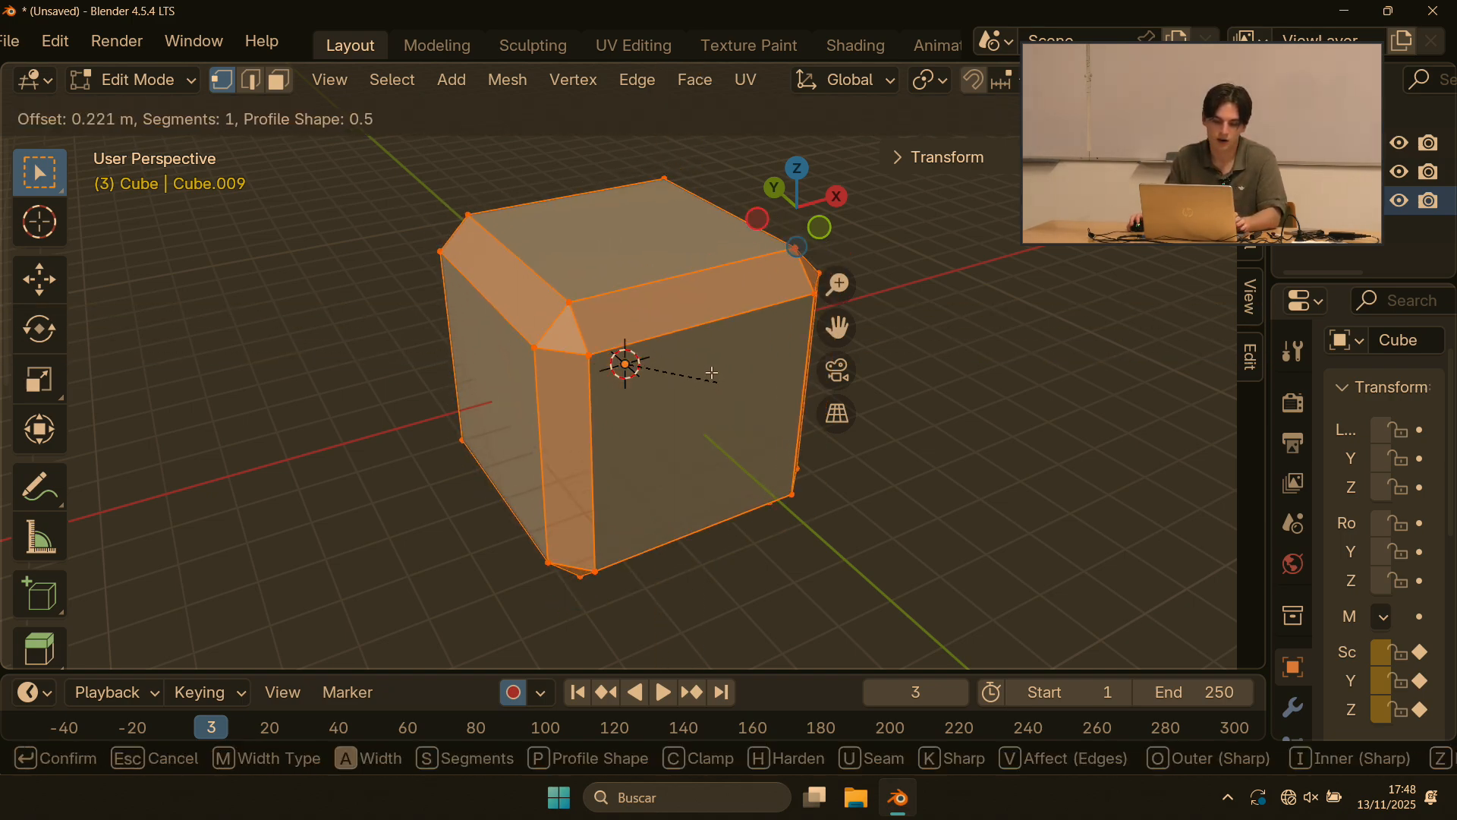
pyautogui.scroll(4, 722, 395)
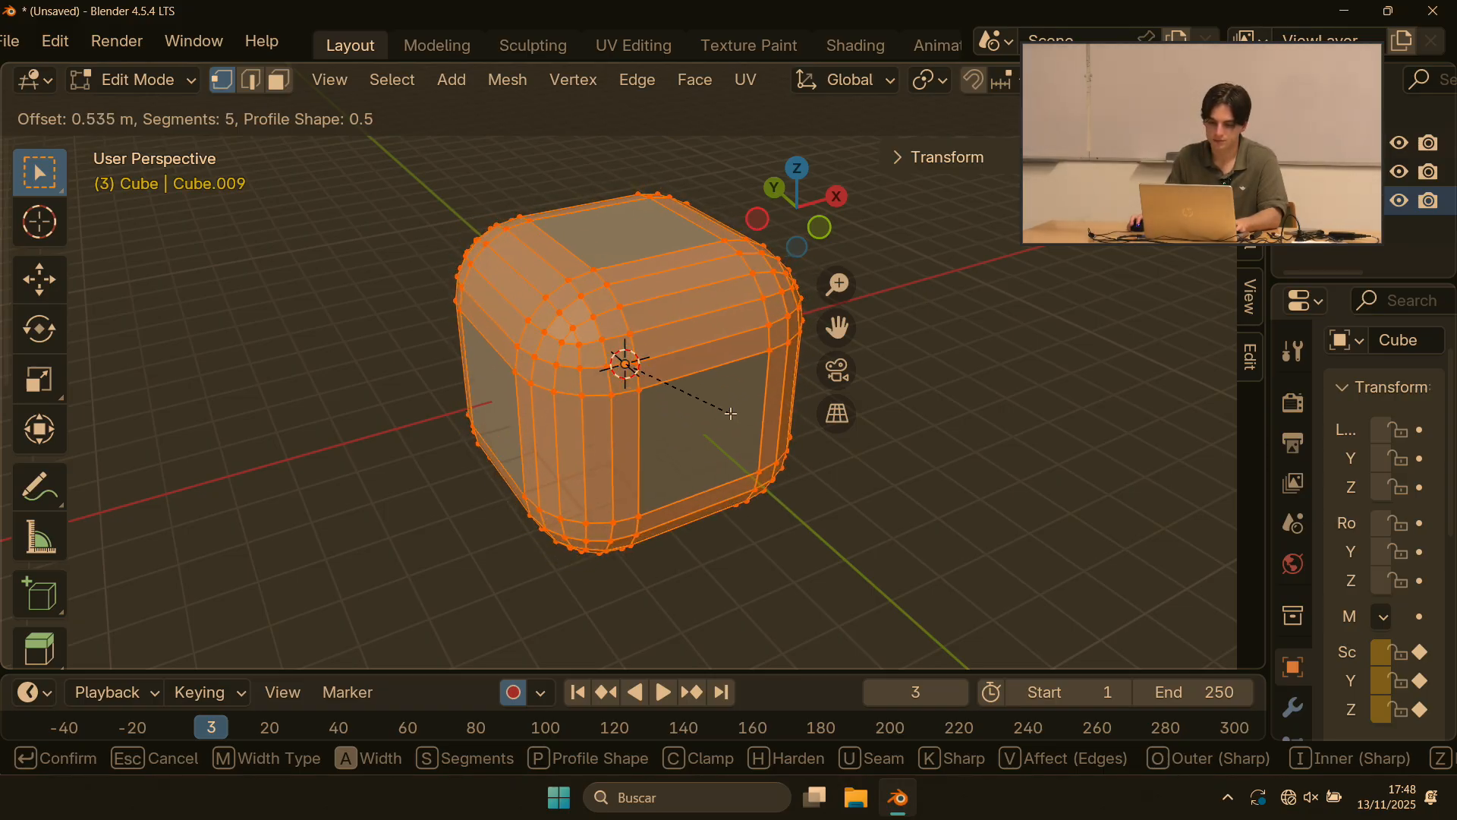
pyautogui.click(682, 352)
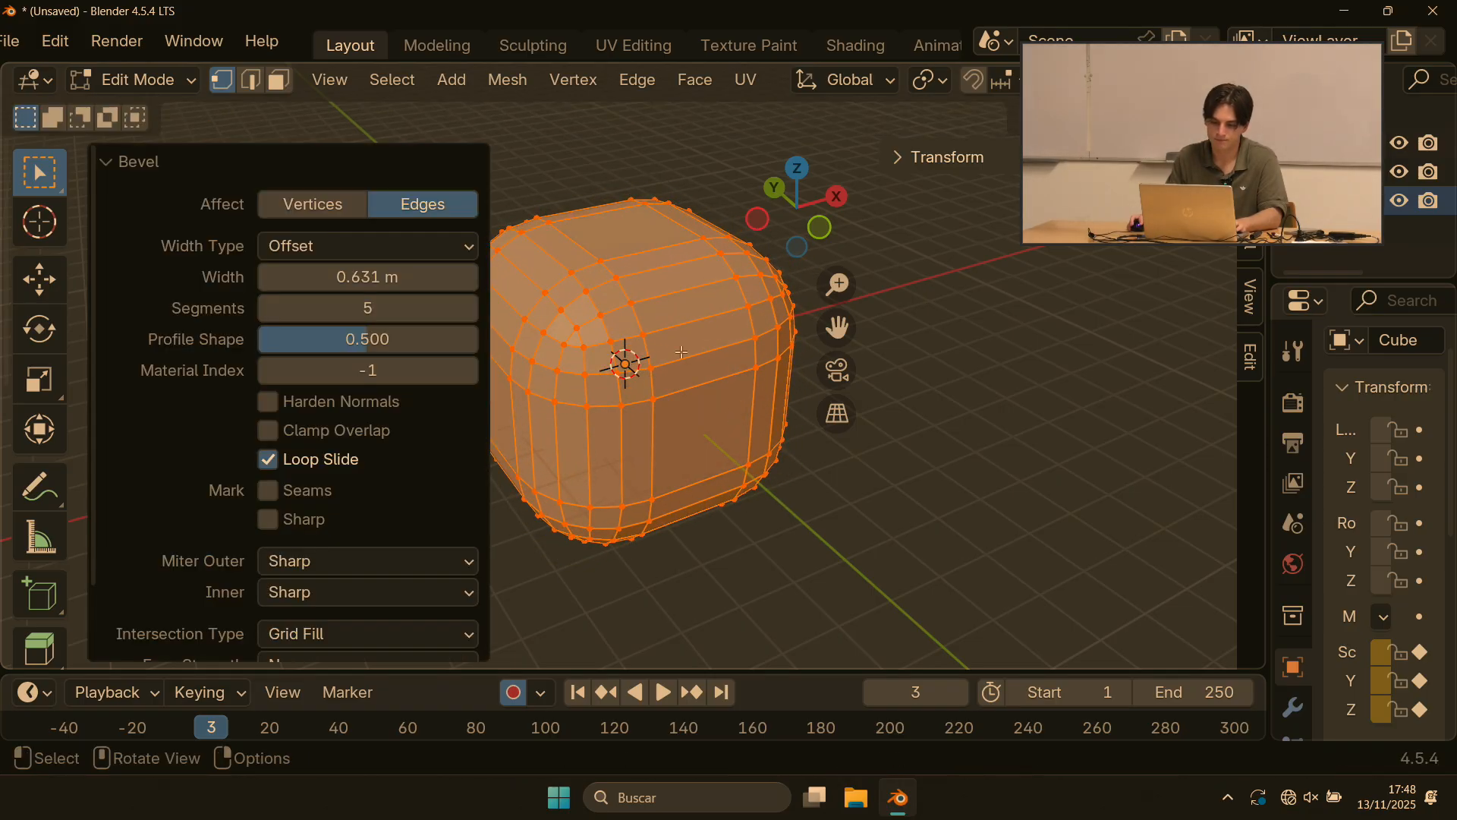
pyautogui.click(610, 139)
pyautogui.moveTo(610, 139); pyautogui.dragTo(574, 205, button='middle')
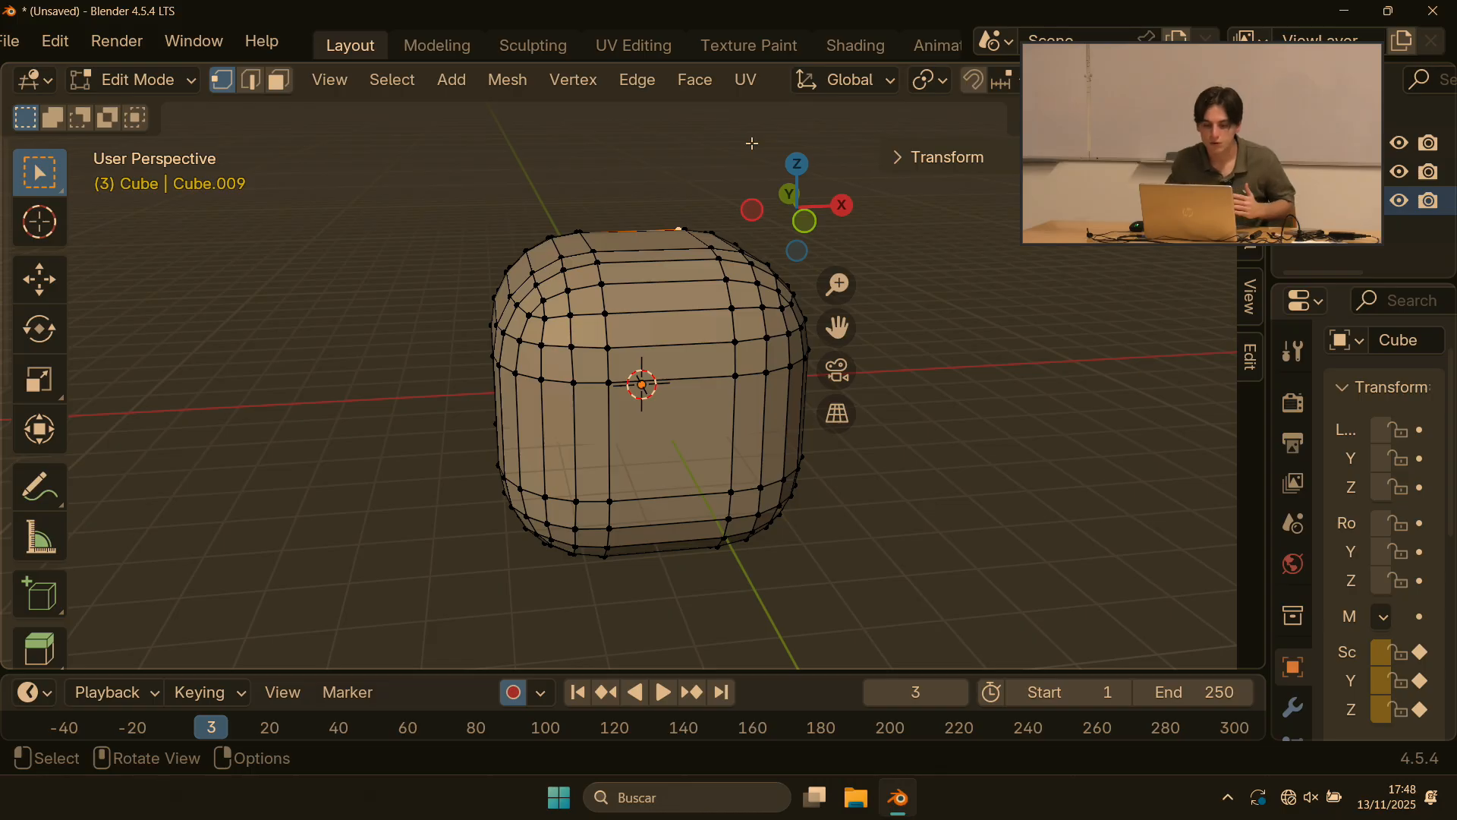
pyautogui.scroll(3, 607, 250)
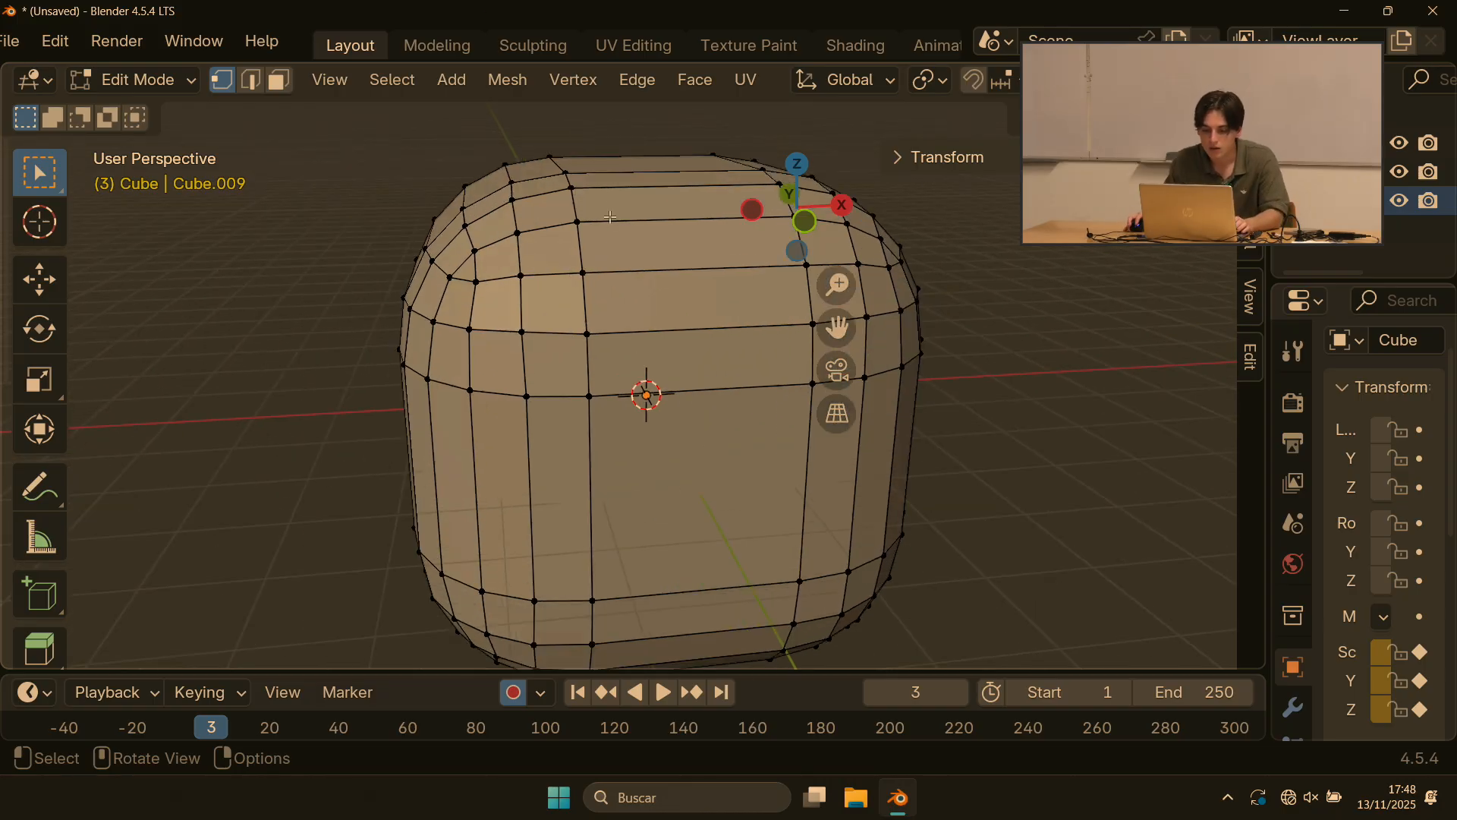
pyautogui.scroll(-4, 608, 250)
pyautogui.moveTo(608, 251); pyautogui.dragTo(605, 336, button='middle')
pyautogui.scroll(2, 512, 203)
pyautogui.scroll(1, 606, 337)
pyautogui.scroll(-2, 606, 337)
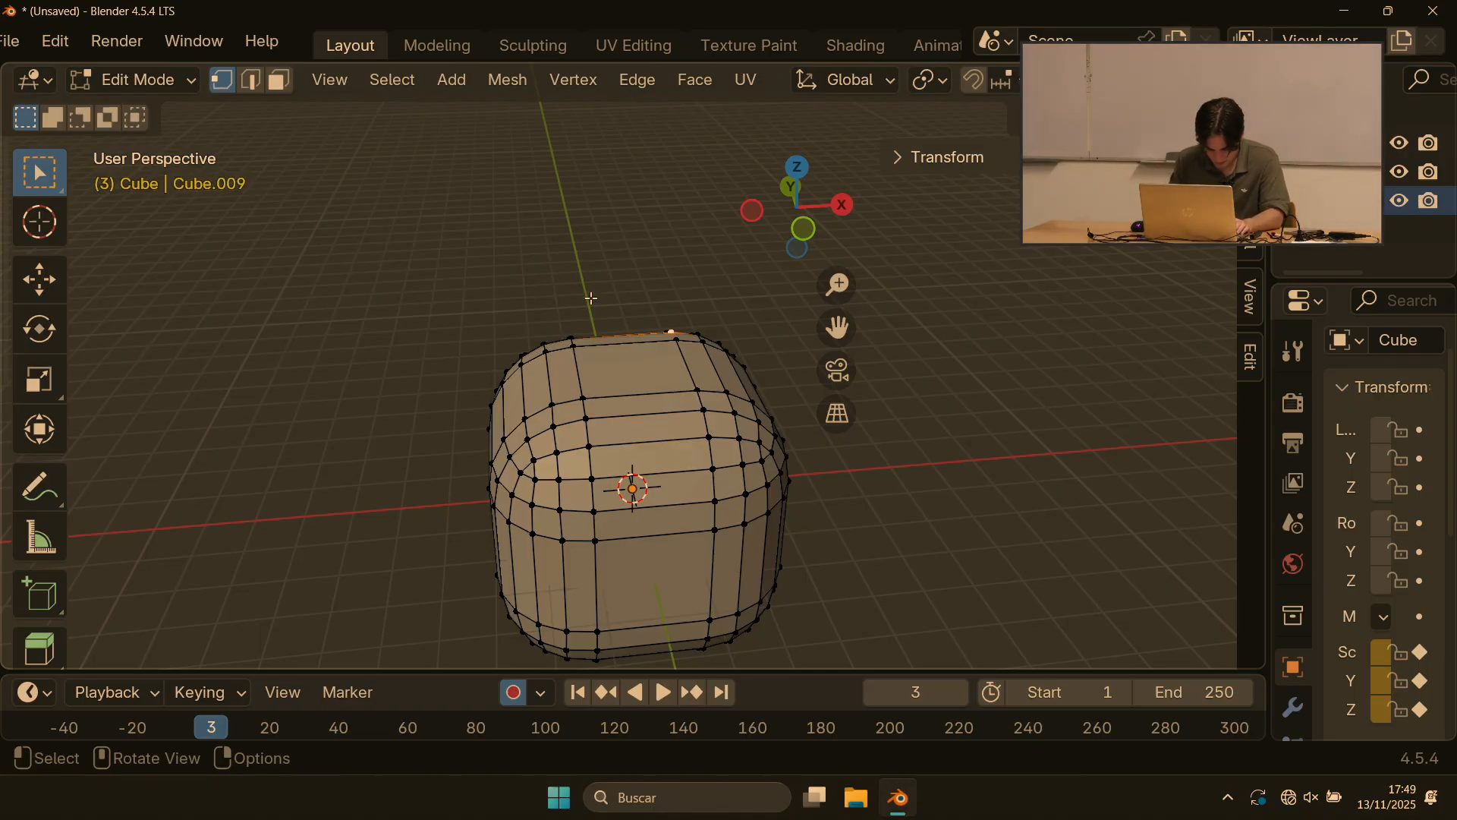
# Step: Undo the edge bevel and, in face selection mode, select only the cube's top face
pyautogui.hotkey('ctrl', 'z')
pyautogui.hotkey('ctrl', 'z')
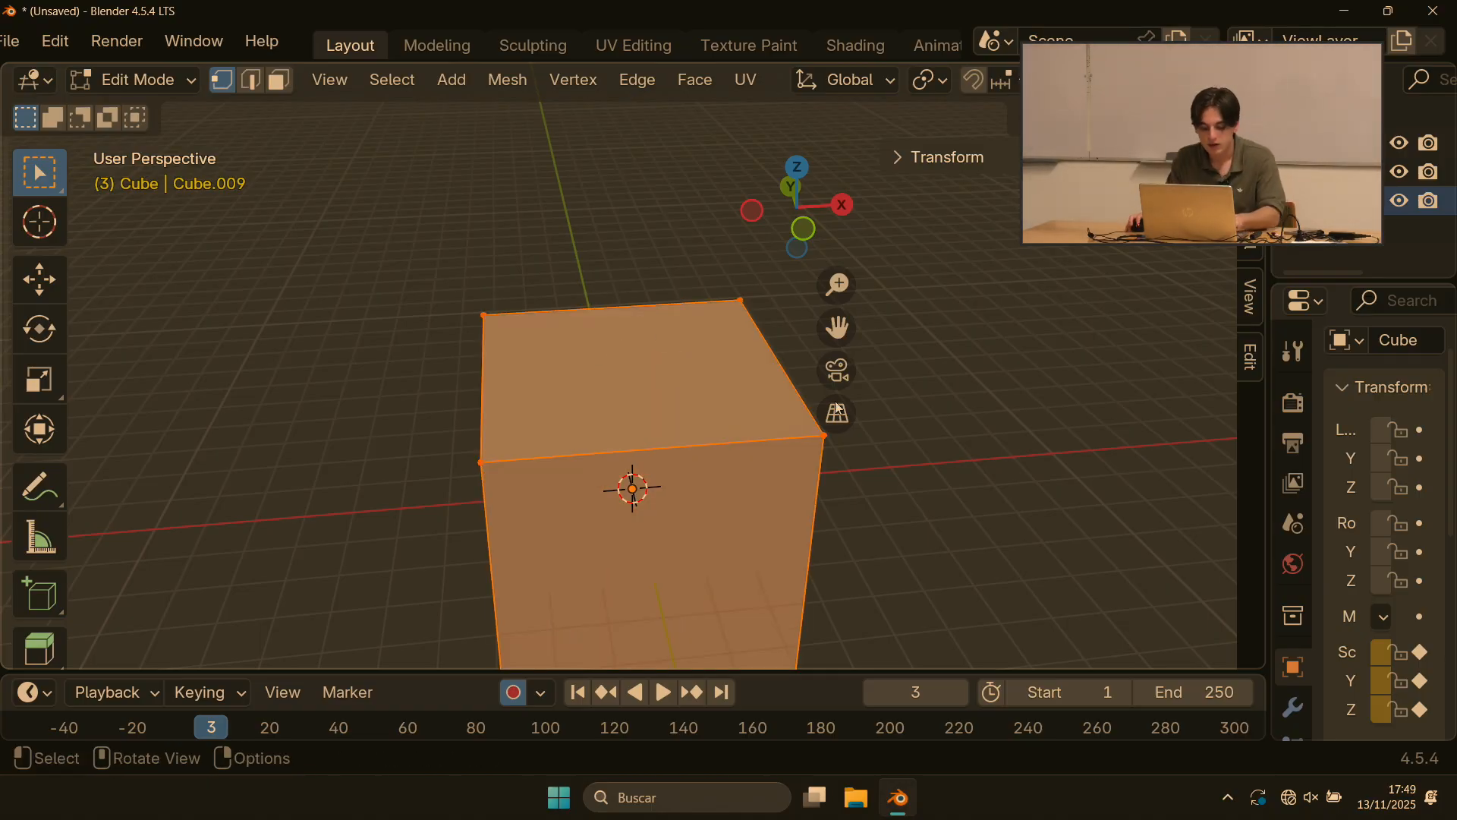
pyautogui.hotkey('alt', 'a')
pyautogui.press('3')
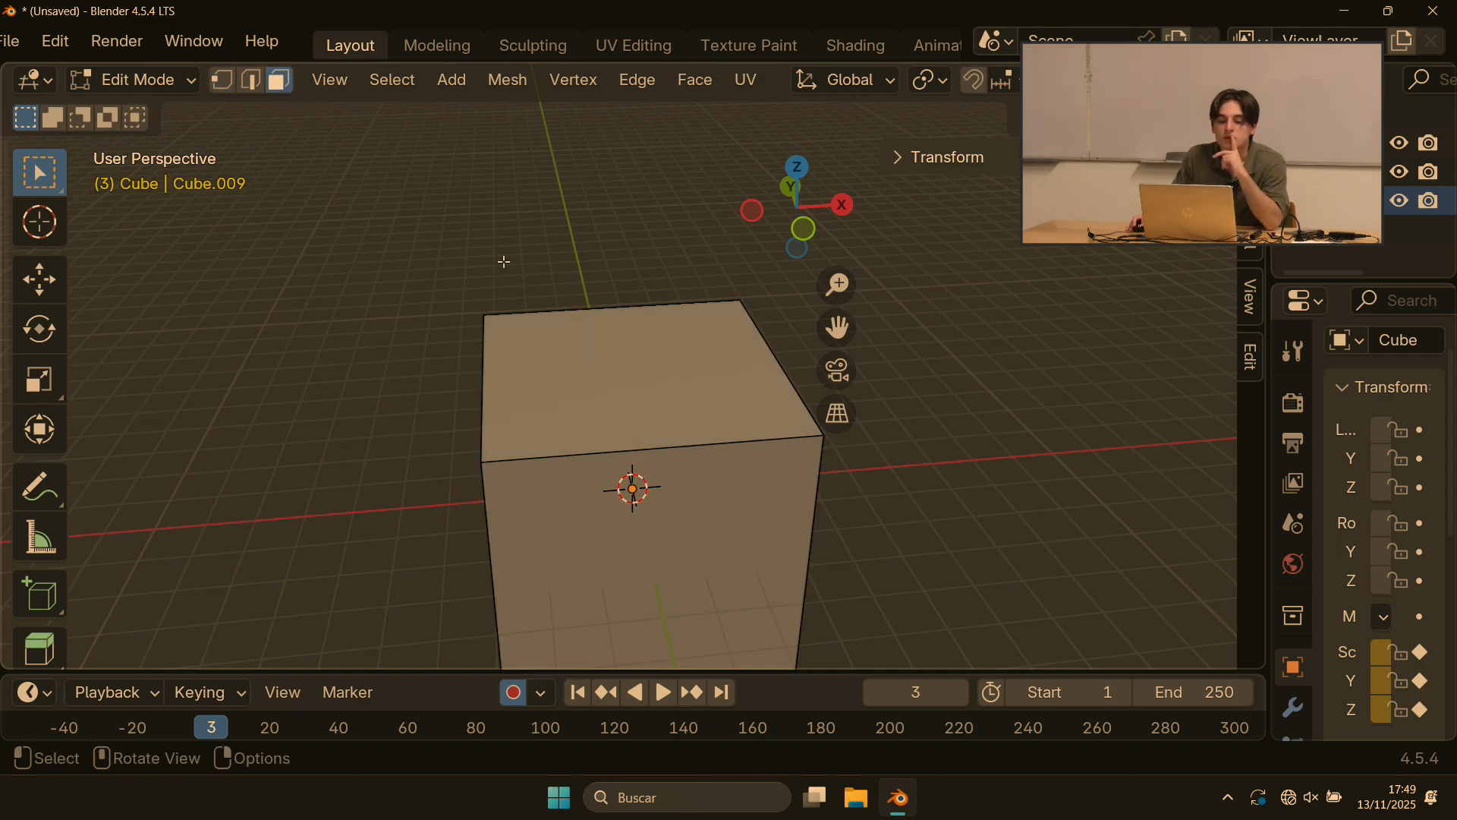
pyautogui.click(564, 319)
pyautogui.moveTo(564, 319); pyautogui.dragTo(601, 319, button='middle')
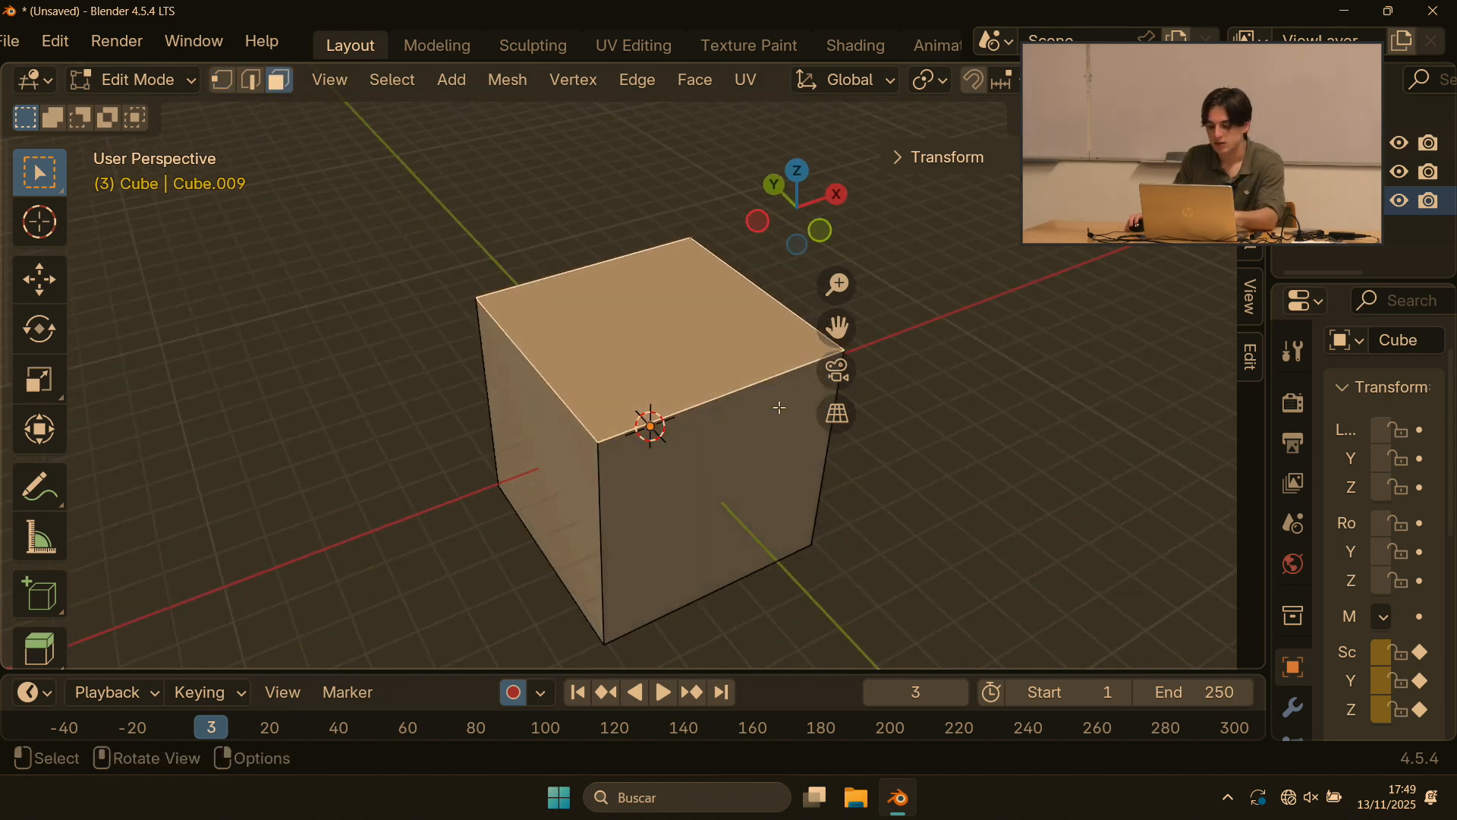
# Step: Inset the cube's top face by about 0.57 m and extrude the inner face about 8.31 m upward
pyautogui.press('i')
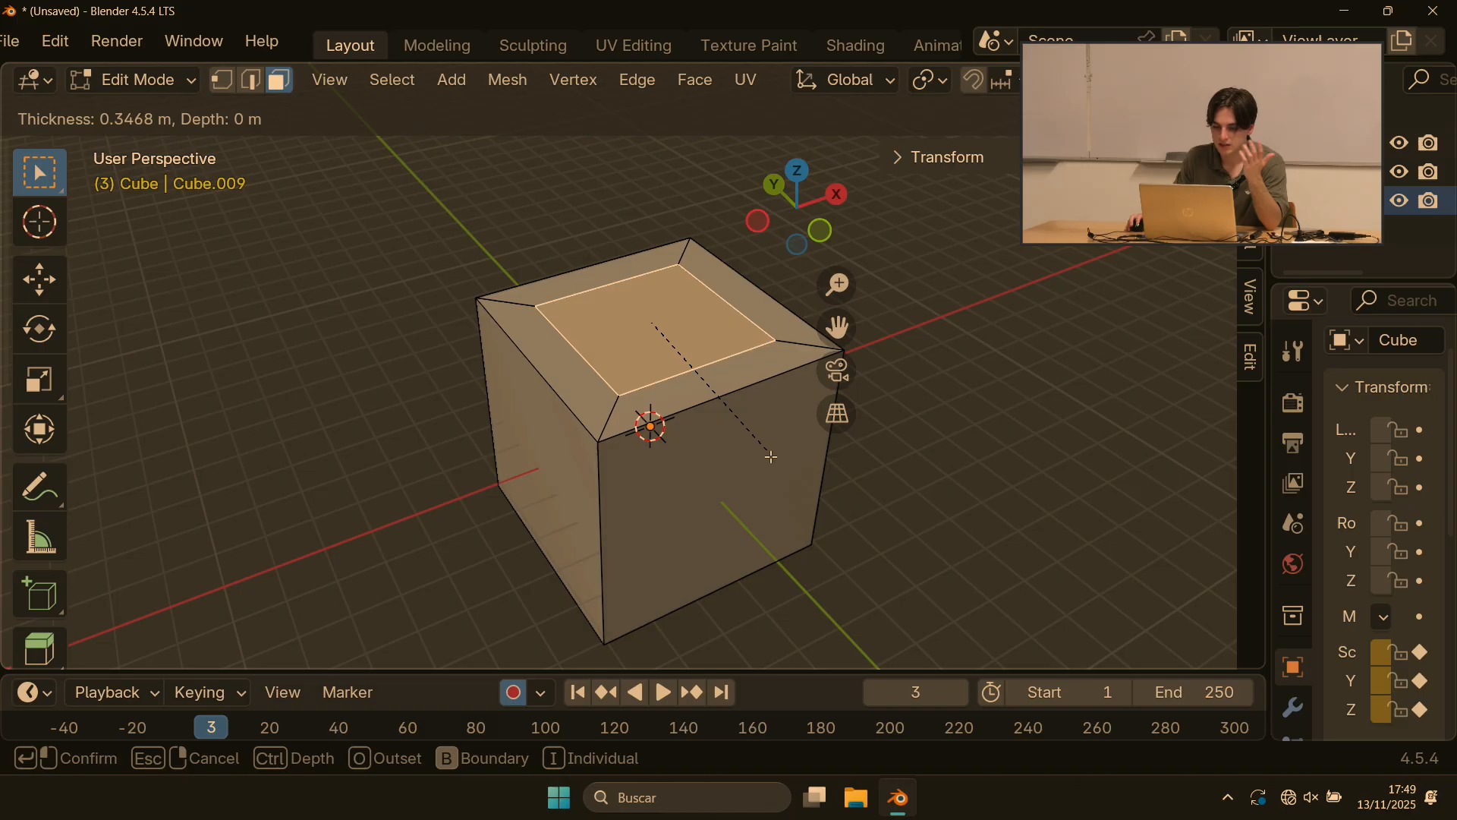
pyautogui.click(759, 436)
pyautogui.moveTo(759, 437); pyautogui.dragTo(718, 488, button='middle')
pyautogui.press('g')
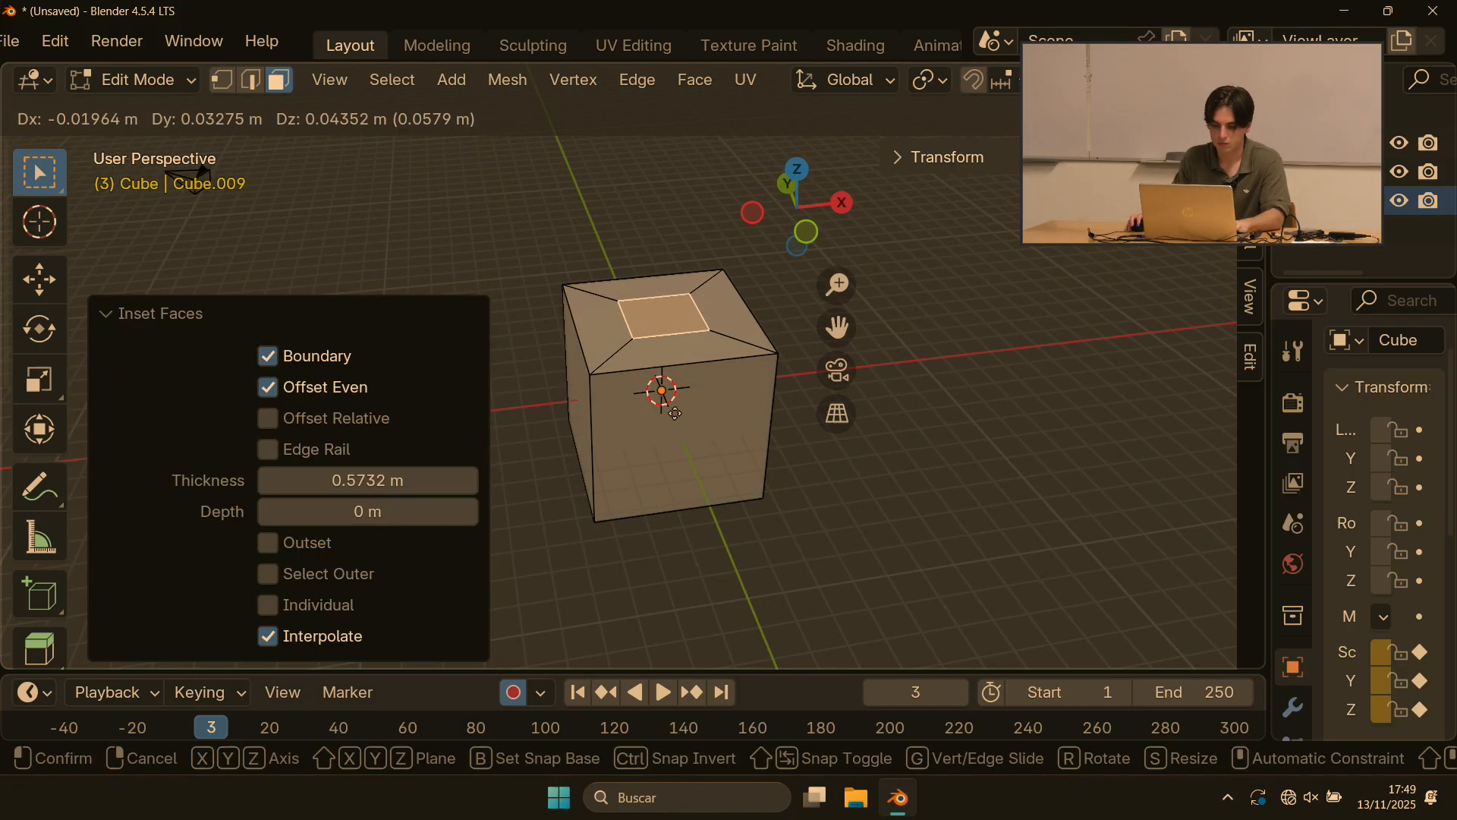
pyautogui.rightClick(739, 503)
pyautogui.press('e')
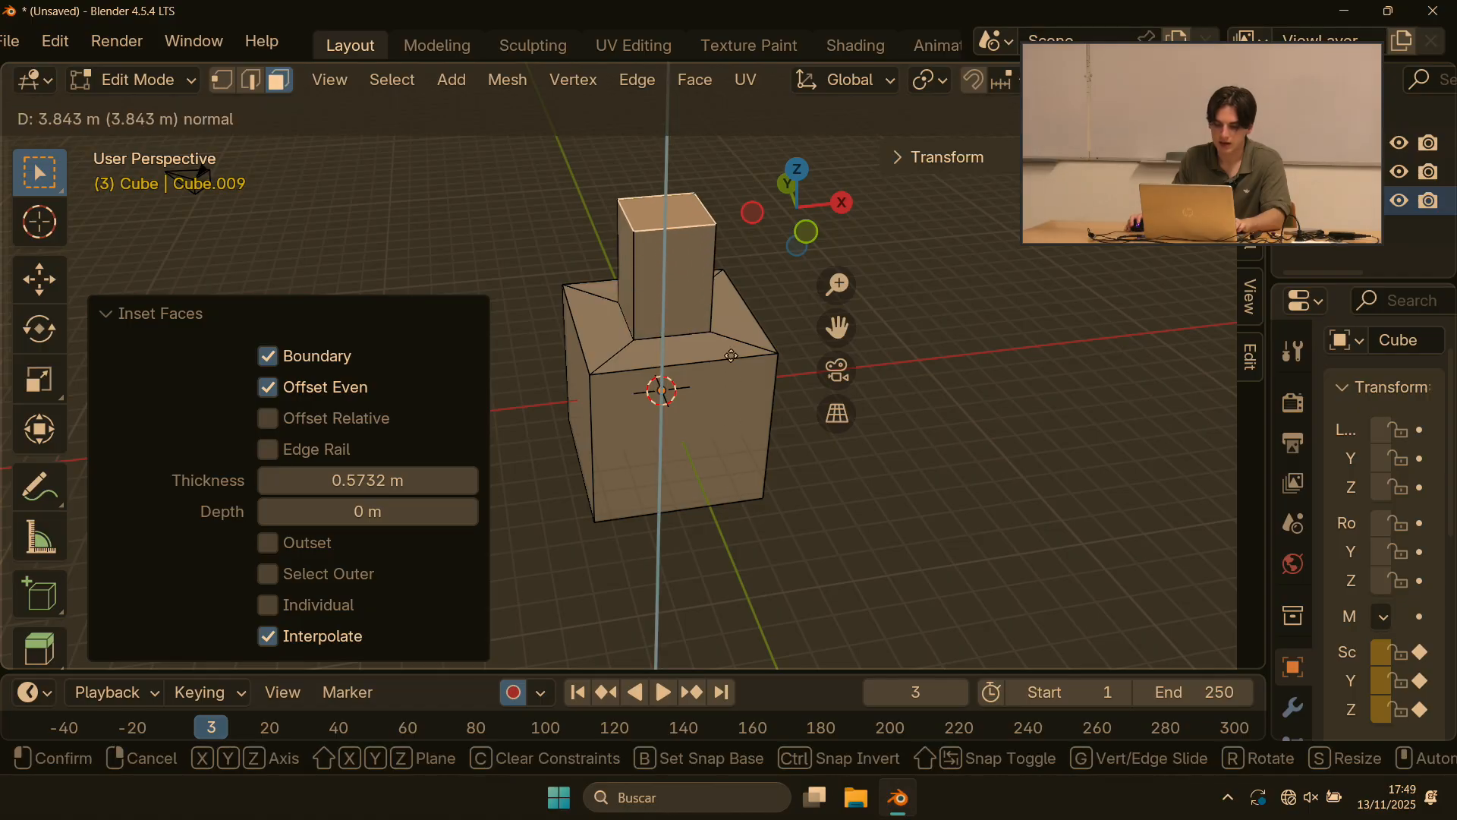
pyautogui.click(710, 269)
pyautogui.keyDown('shift'); pyautogui.moveTo(555, 233); pyautogui.dragTo(554, 294, button='middle'); pyautogui.keyUp('shift')
pyautogui.scroll(1, 120, 124)
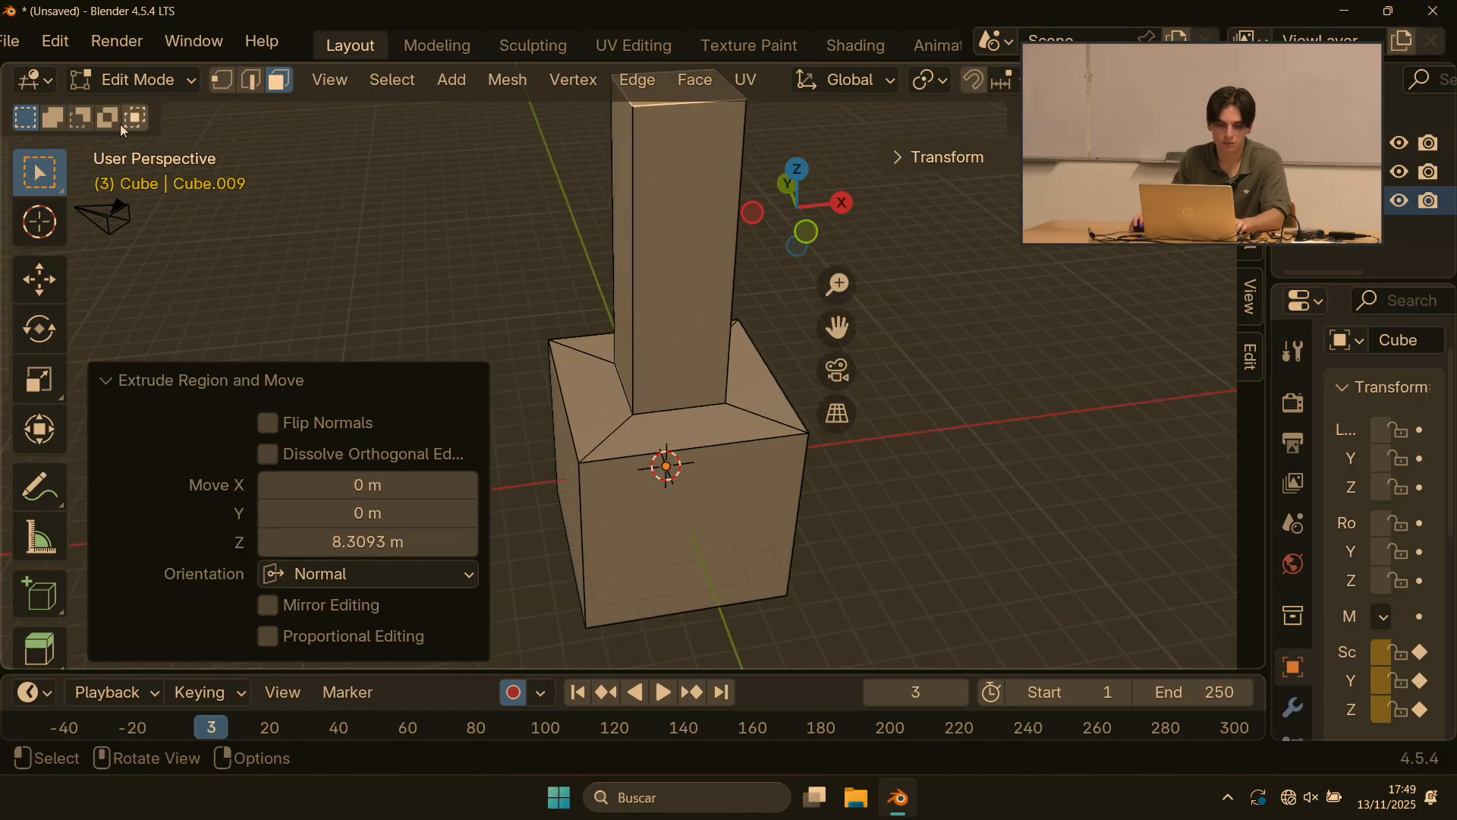
# Step: In edge selection mode, bevel one edge where the extruded column meets the cube's top with 5 segments
pyautogui.click(252, 80)
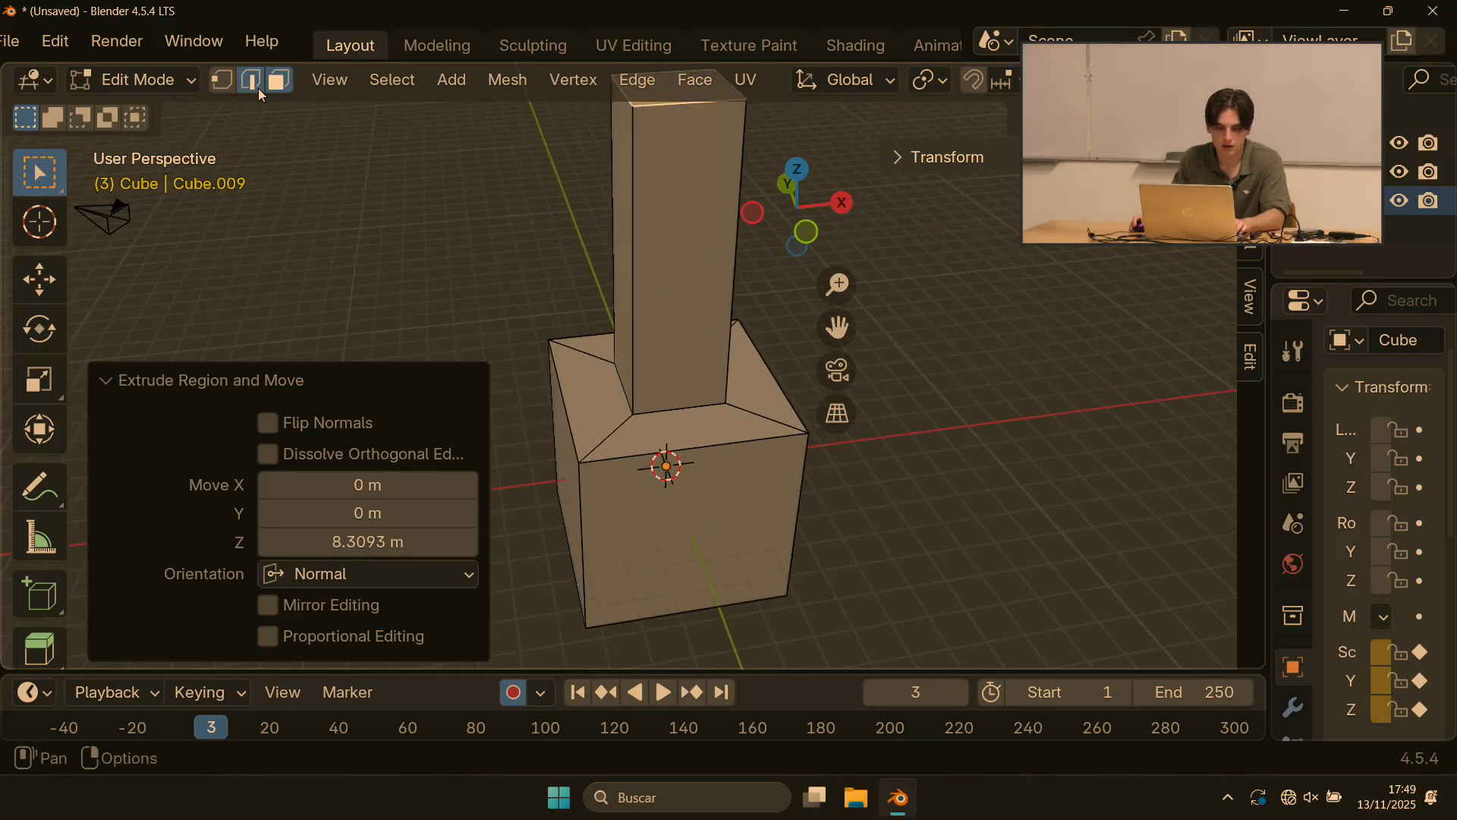
pyautogui.hotkey('ctrl', 'b')
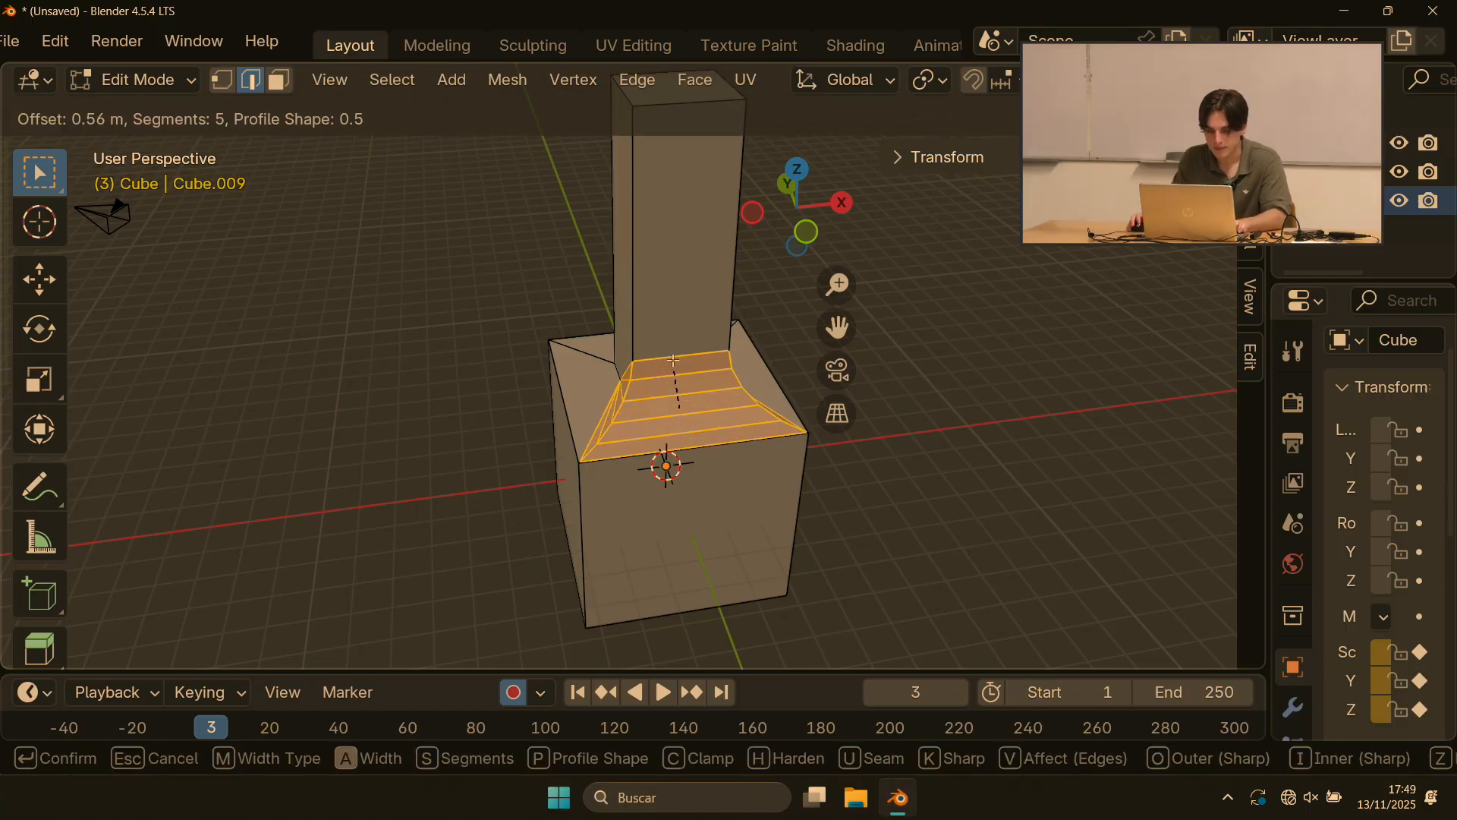
pyautogui.click(676, 352)
pyautogui.click(527, 267)
pyautogui.moveTo(535, 266); pyautogui.dragTo(781, 226, button='middle')
pyautogui.scroll(2, 607, 318)
pyautogui.keyDown('shift'); pyautogui.moveTo(606, 318); pyautogui.dragTo(823, 294, button='middle'); pyautogui.keyUp('shift')
pyautogui.moveTo(300, 406); pyautogui.dragTo(566, 392, button='middle')
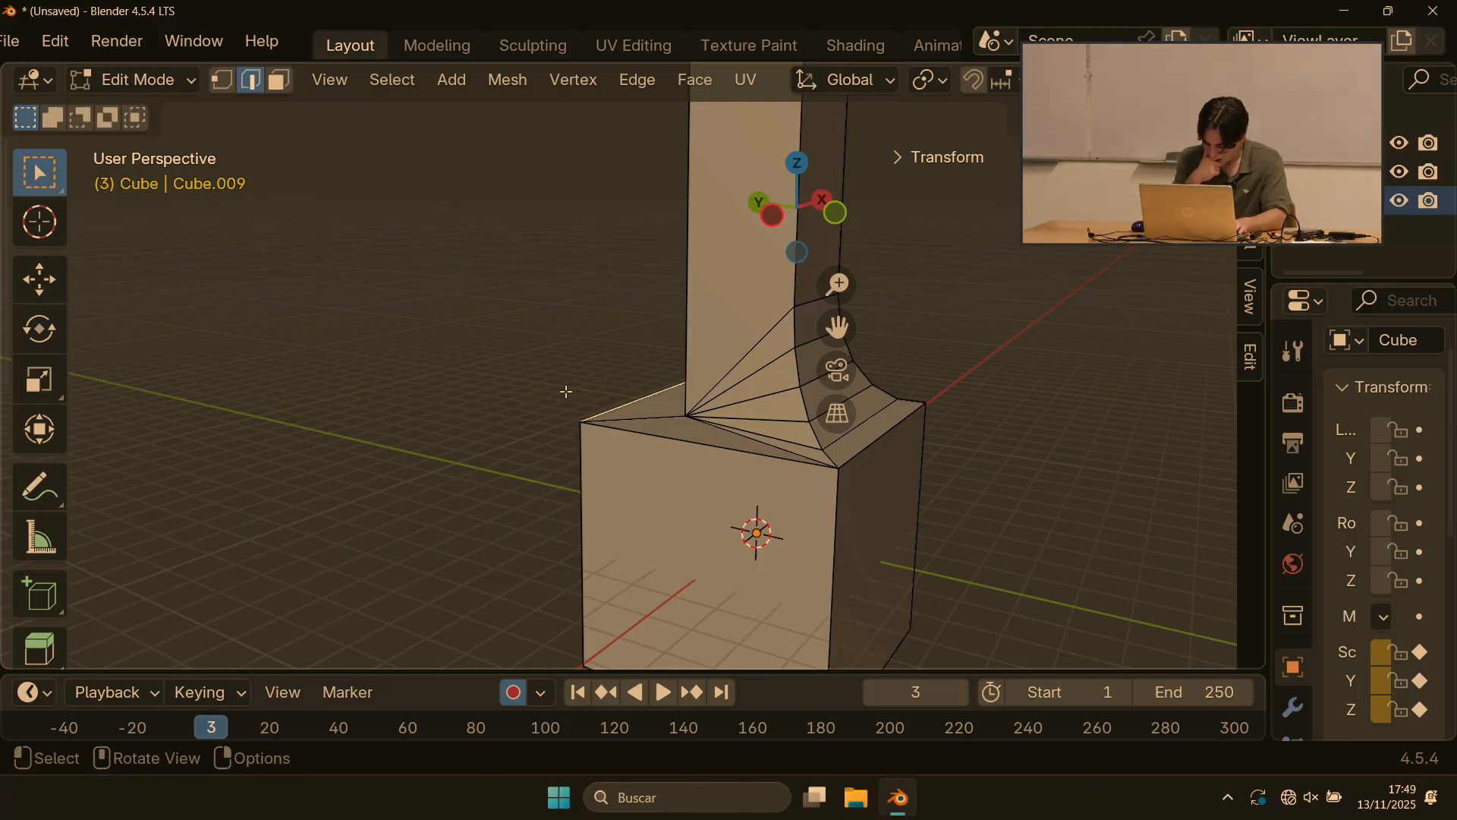
pyautogui.scroll(-3, 582, 306)
# Step: Subdivide one side face of the cube with 4 cuts and clear the selection
pyautogui.hotkey('ctrl', 'e')
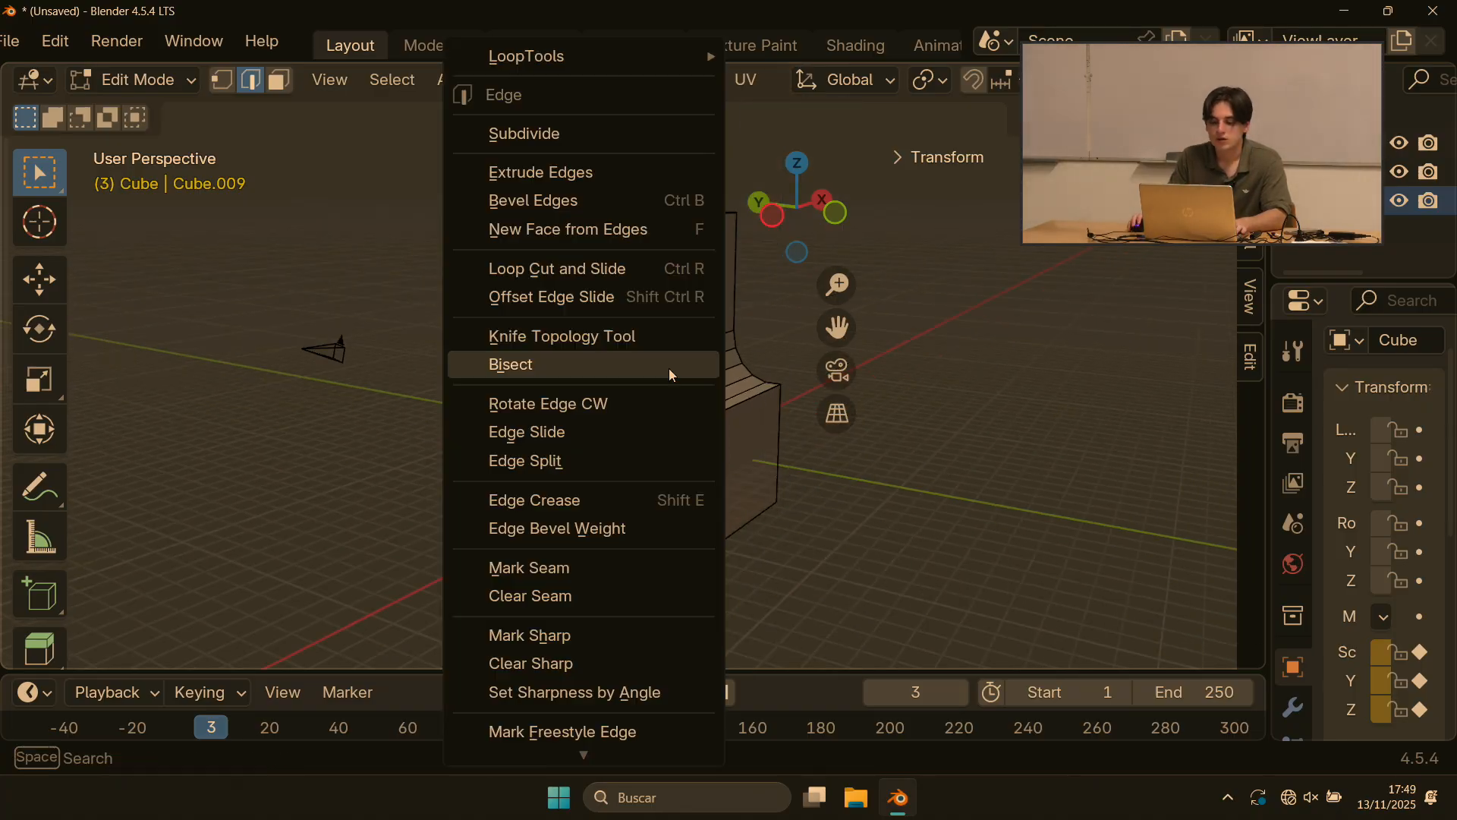
pyautogui.click(645, 138)
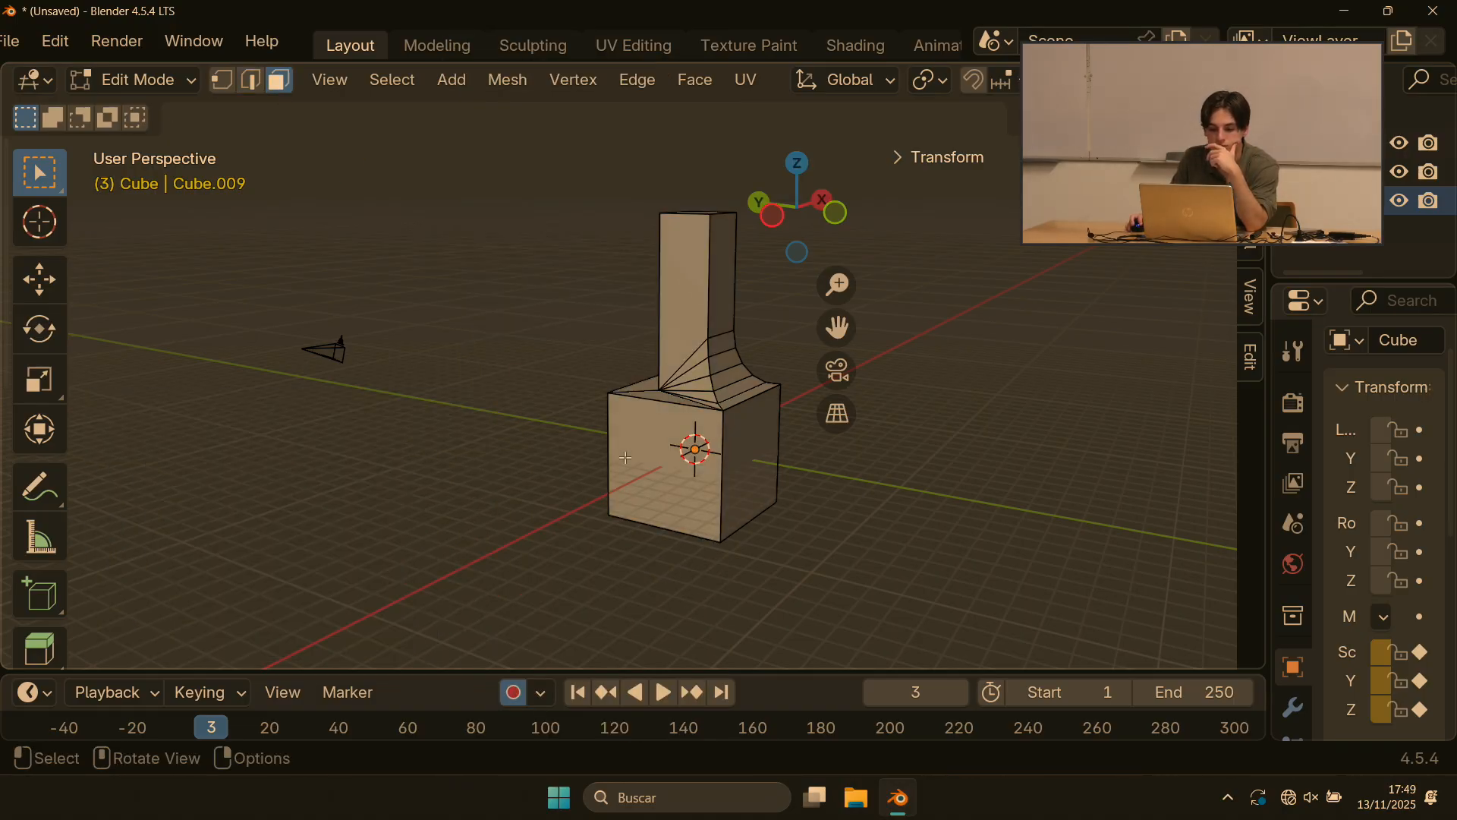
pyautogui.click(683, 452)
pyautogui.rightClick(643, 471)
pyautogui.click(570, 265)
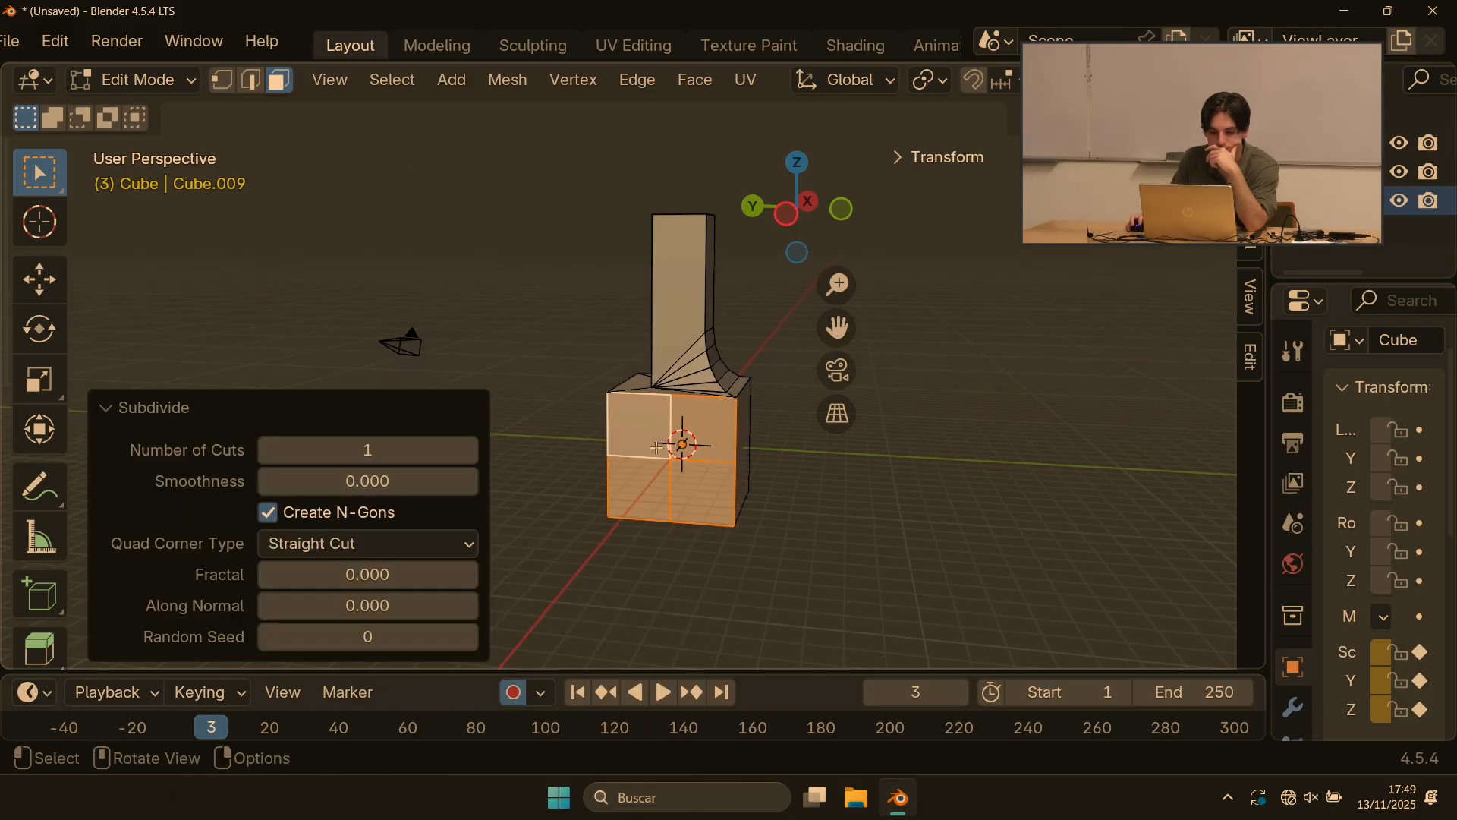
pyautogui.scroll(3, 601, 449)
pyautogui.scroll(-2, 601, 450)
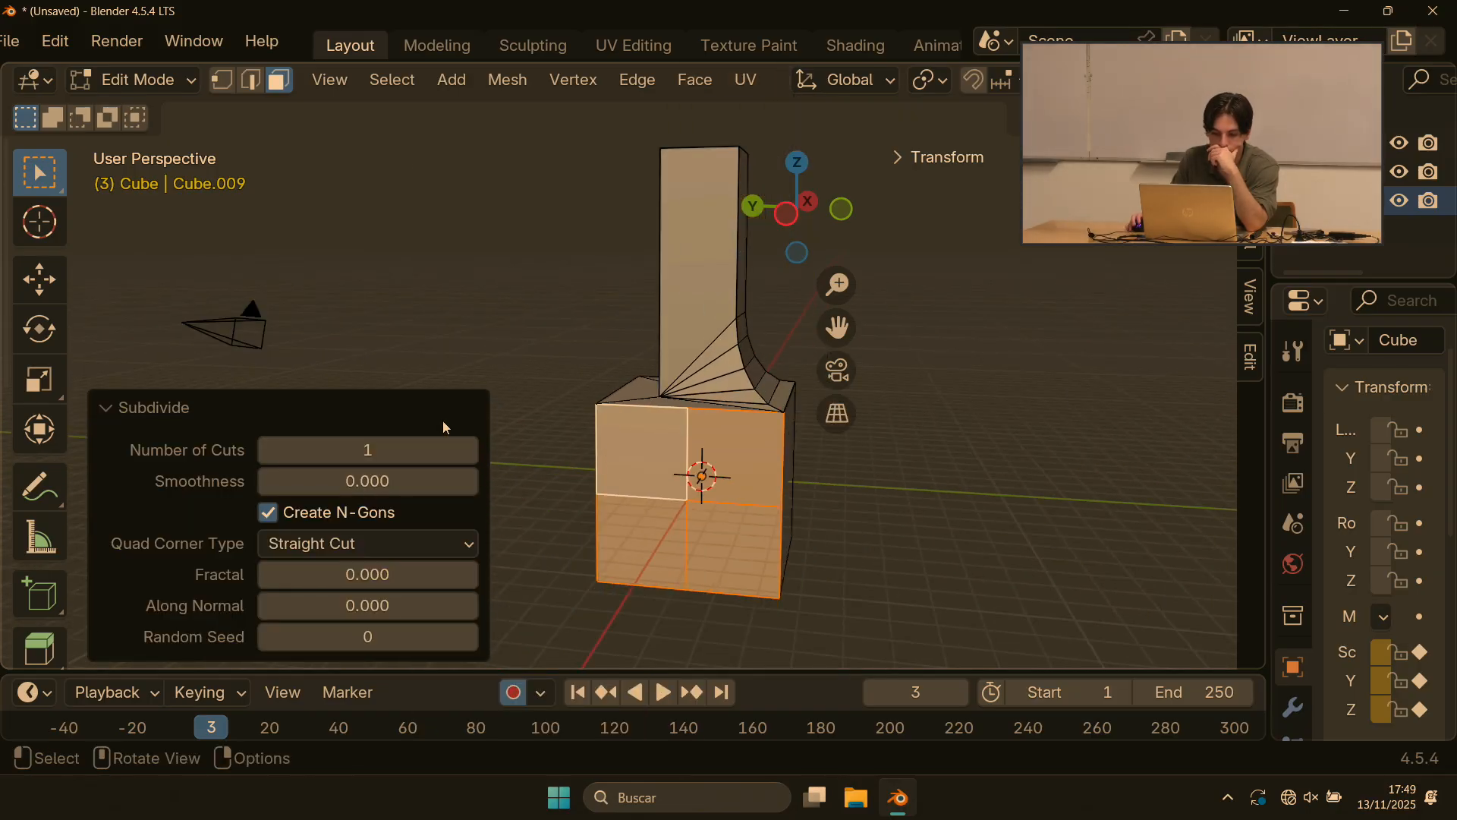
pyautogui.click(471, 450)
pyautogui.click(471, 451)
pyautogui.click(470, 451)
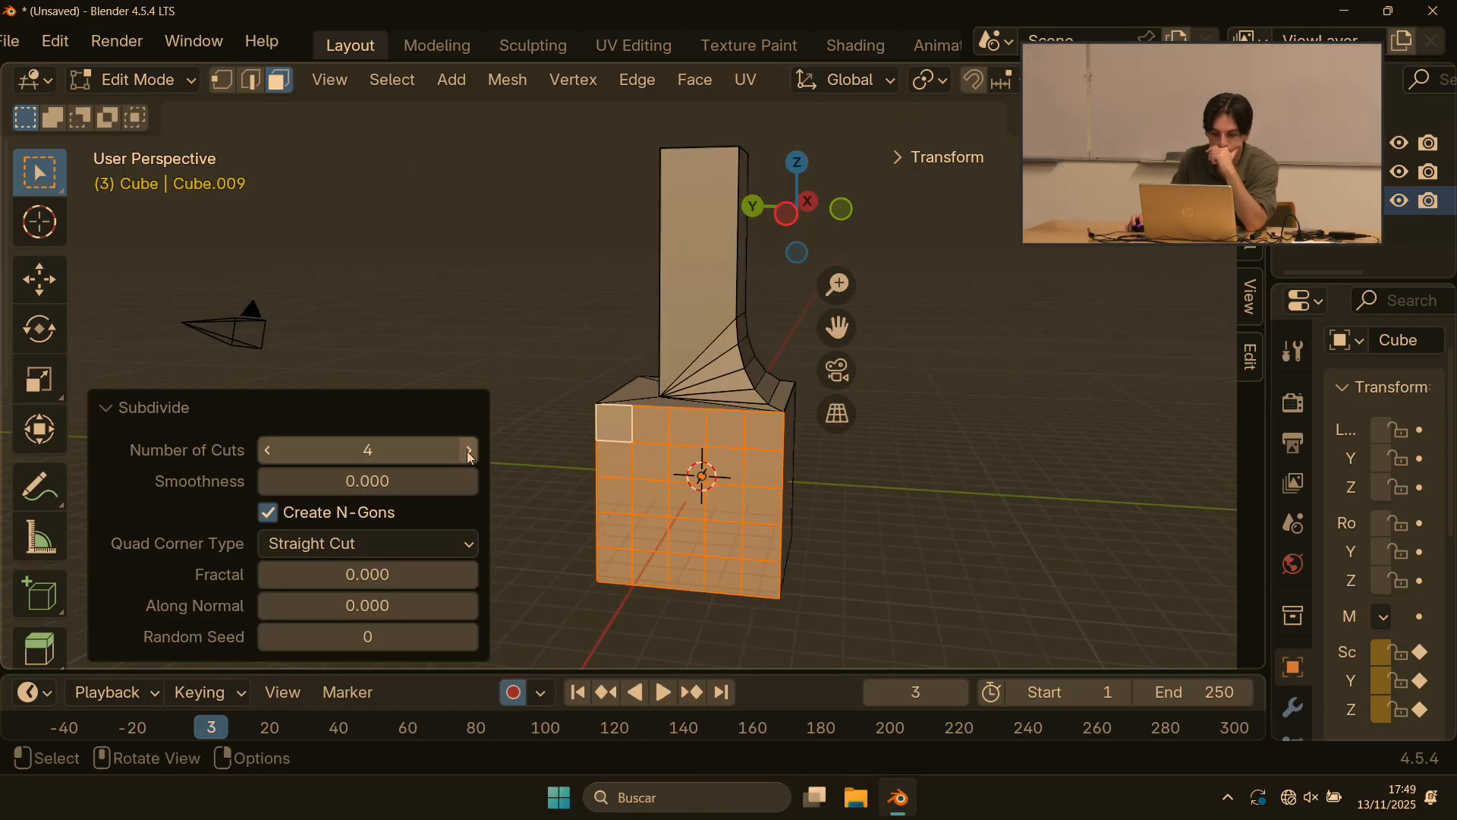
pyautogui.click(507, 333)
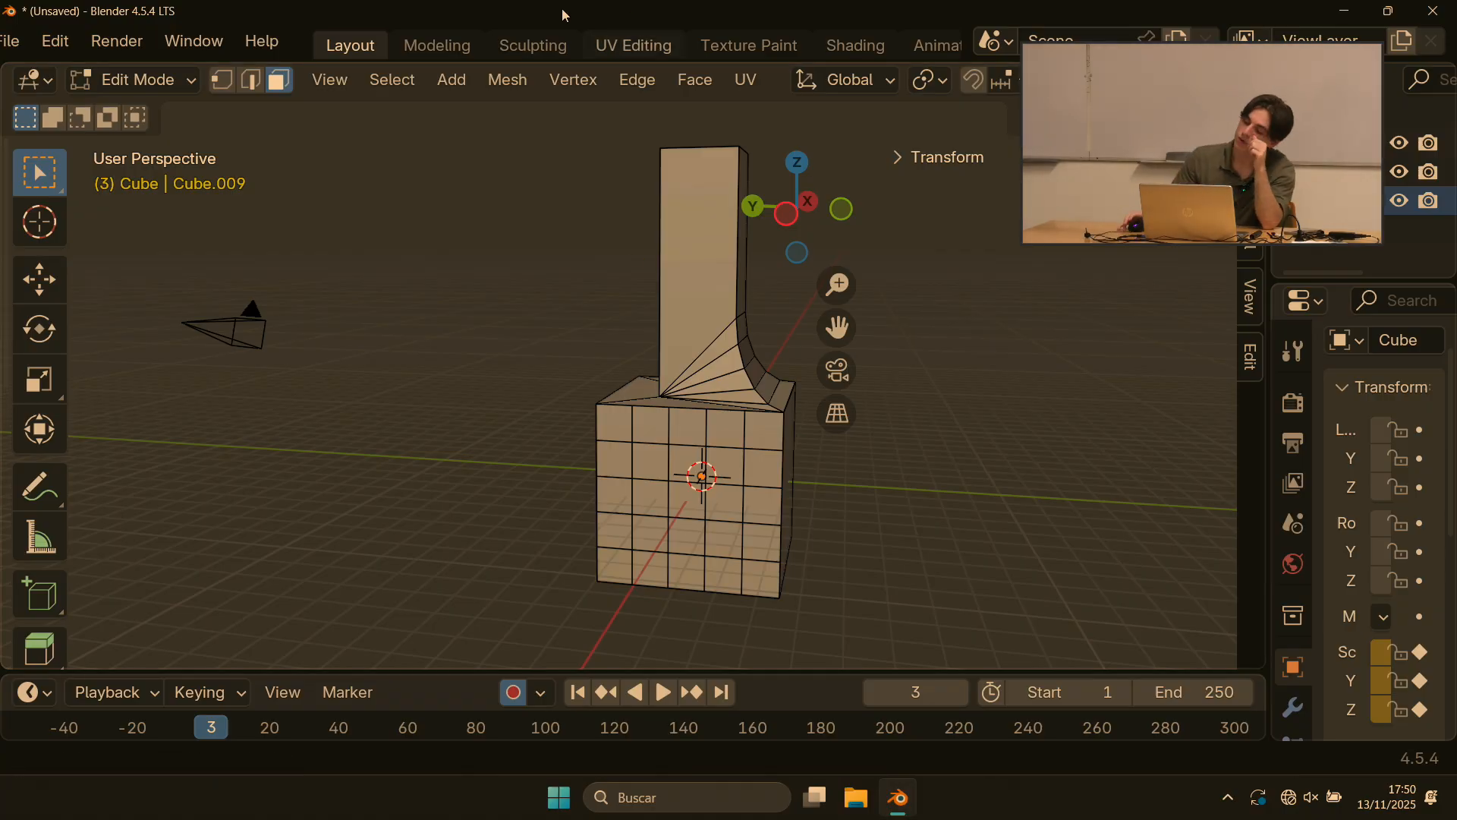
# Step: Undo the side face subdivision, the column base bevel, the extrusion and the inset
pyautogui.moveTo(654, 244); pyautogui.dragTo(502, 231, button='middle')
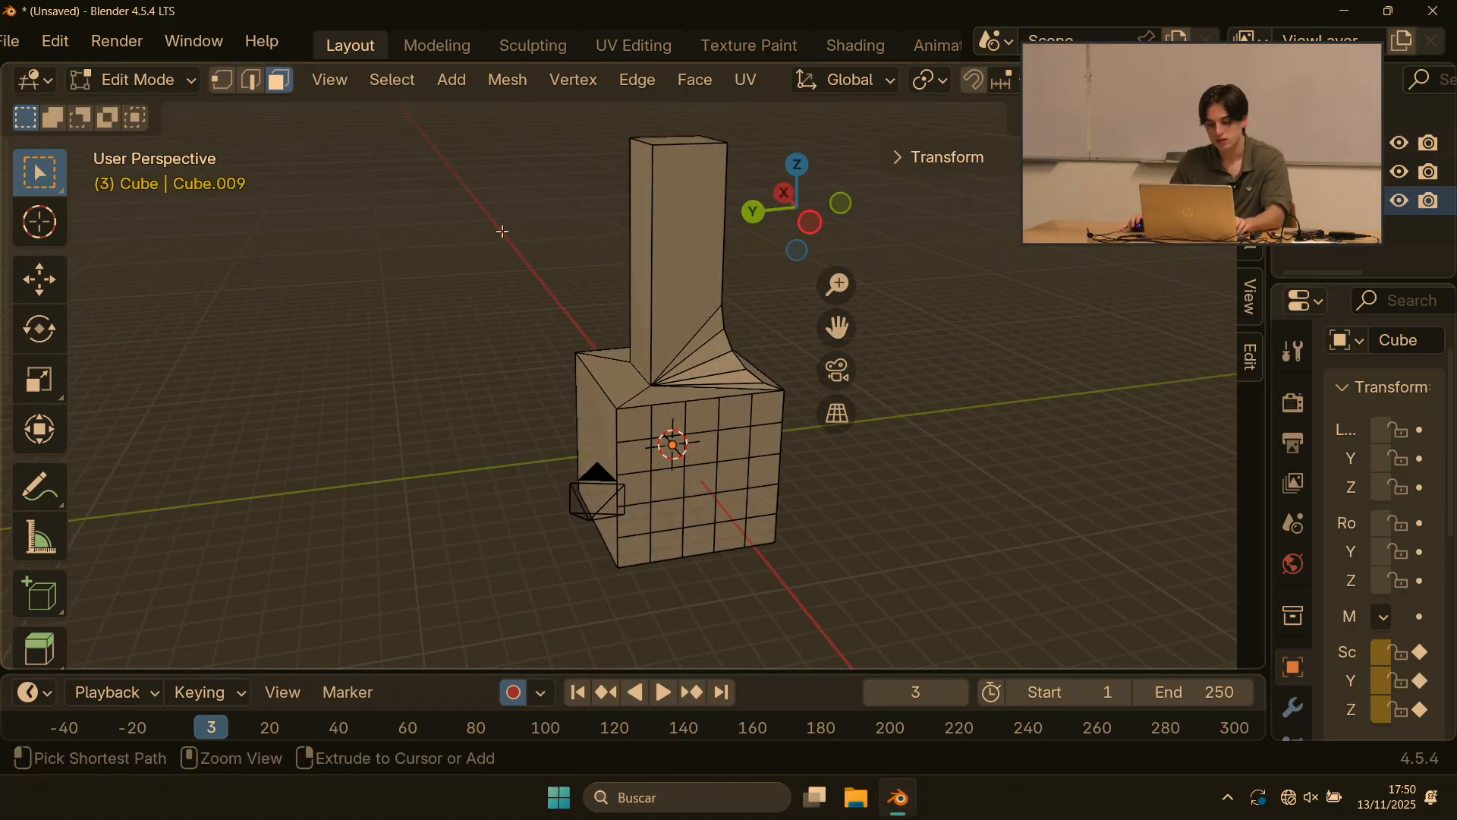
pyautogui.hotkey('ctrl', 'z')
pyautogui.hotkey('ctrl', 'z')
pyautogui.hotkey('ctrl', 'z')
pyautogui.hotkey('ctrl', 'z')
pyautogui.hotkey('ctrl', 'z')
pyautogui.hotkey('ctrl', 'z')
pyautogui.hotkey('ctrl', 'z')
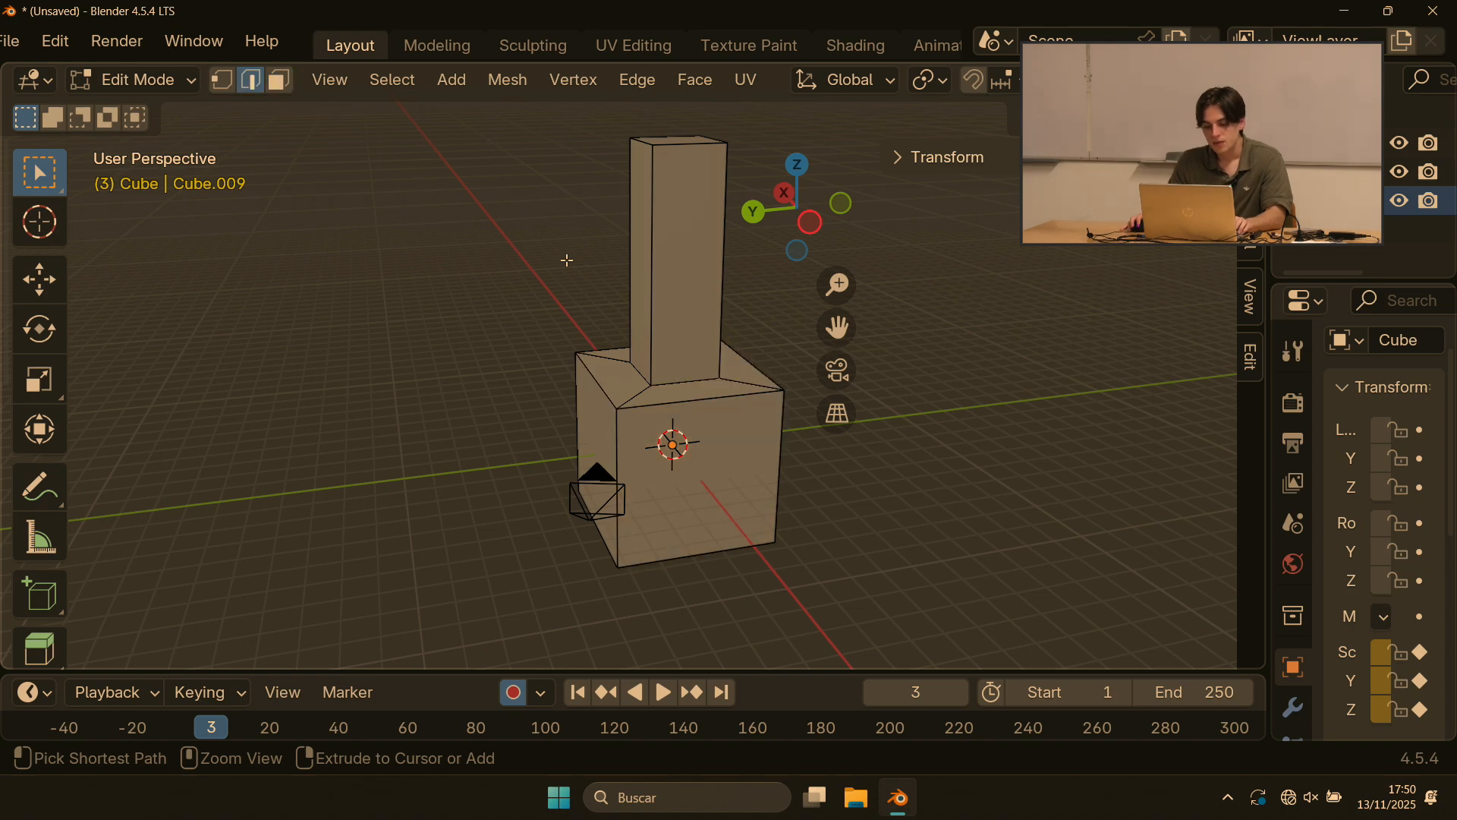
pyautogui.hotkey('ctrl', 'z')
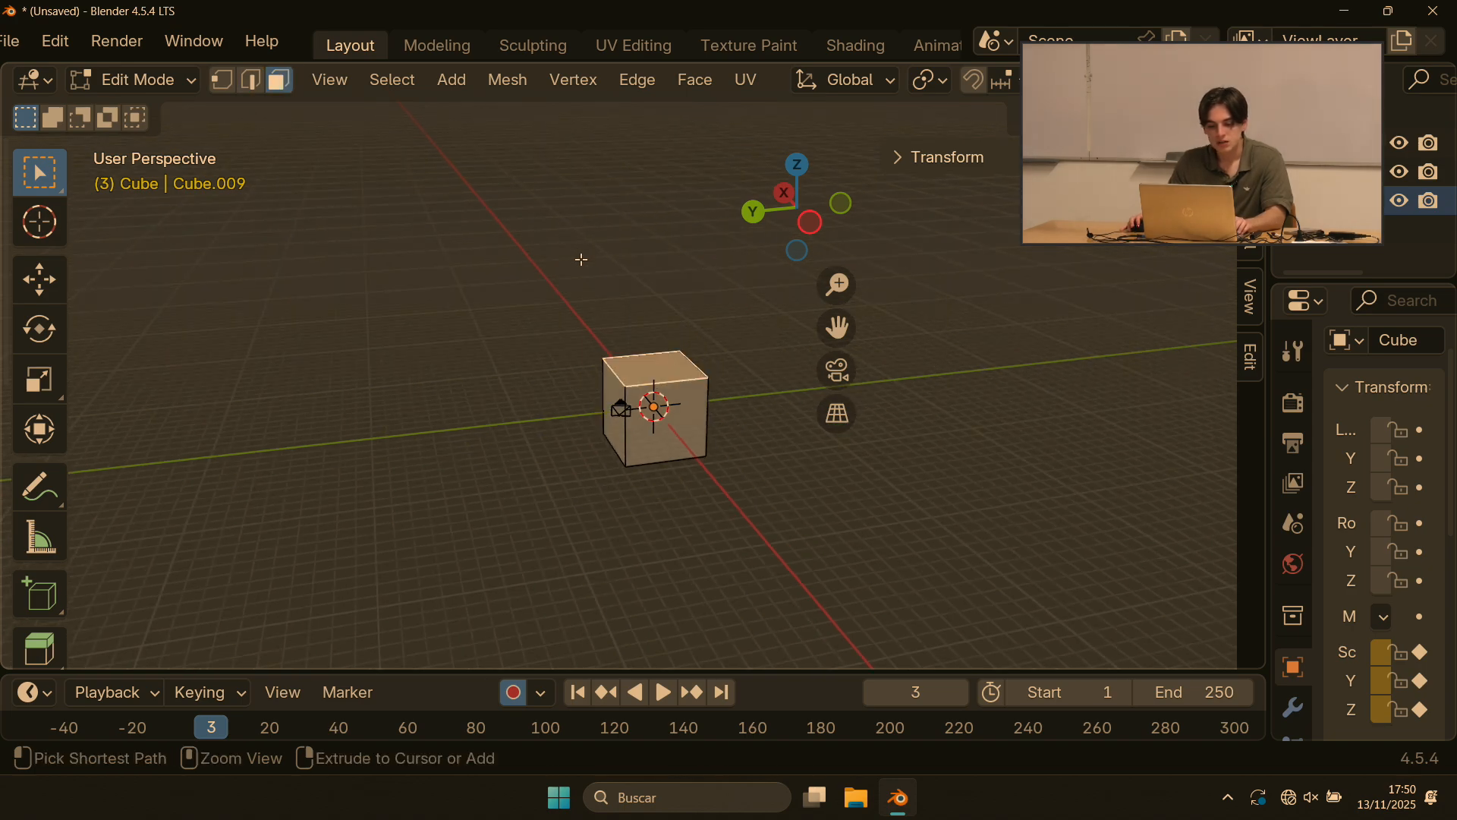
# Step: Activate the Extrude Region tool, select the cube's top face and examine the available mesh editing tools
pyautogui.click(581, 260)
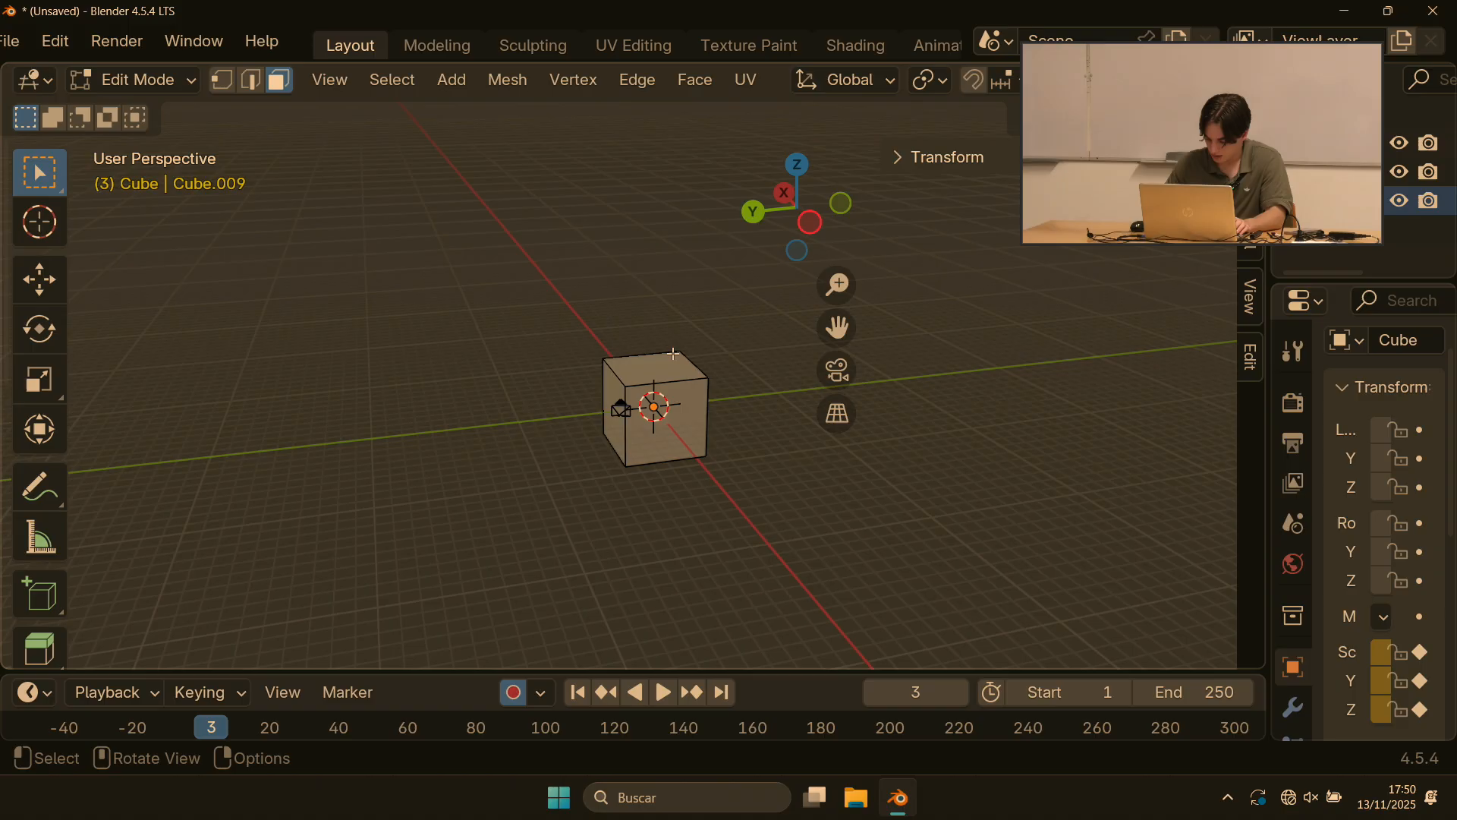
pyautogui.moveTo(680, 325); pyautogui.dragTo(568, 326, button='middle')
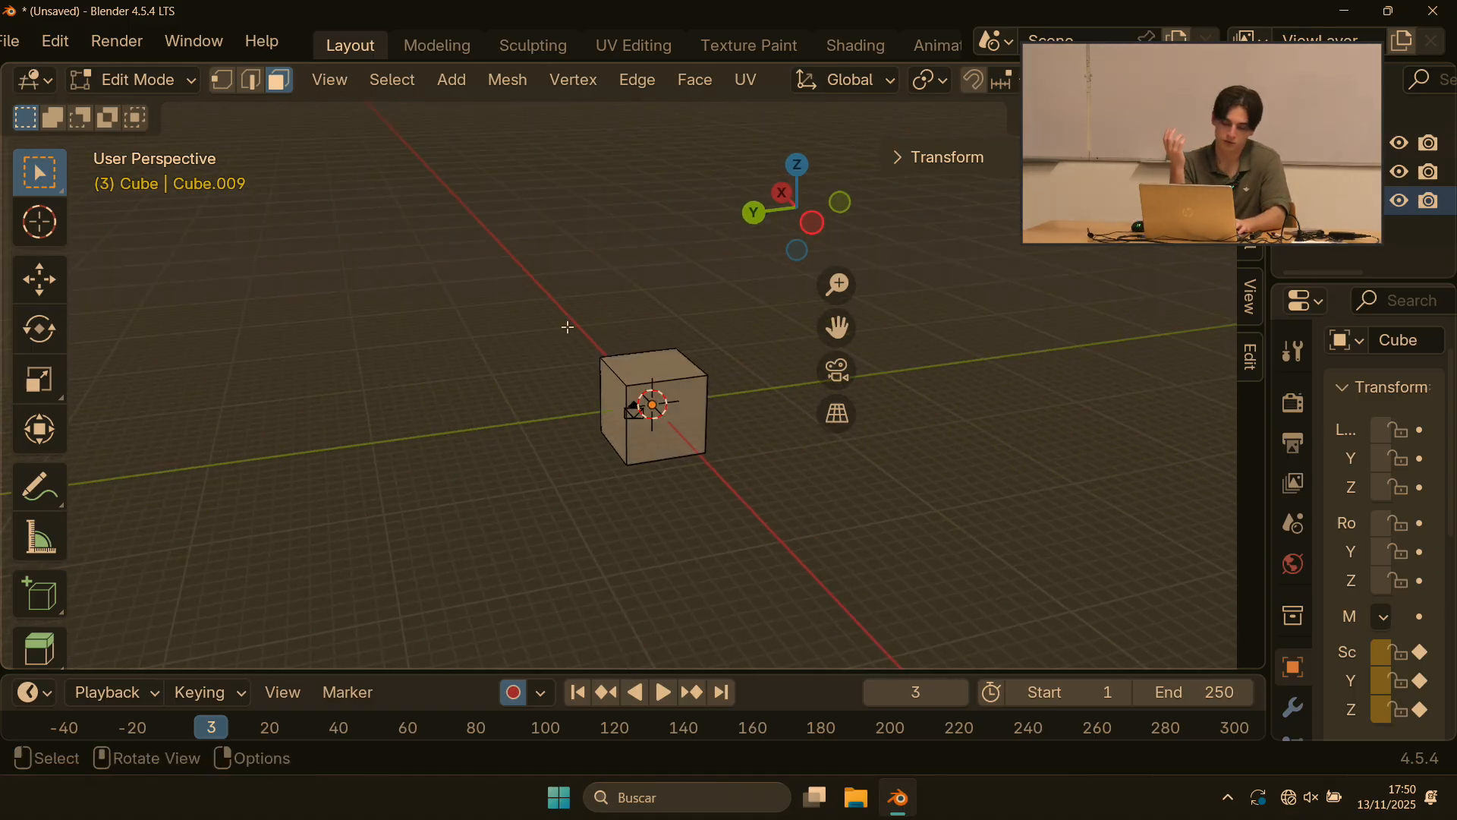
pyautogui.hotkey('shift', 'space')
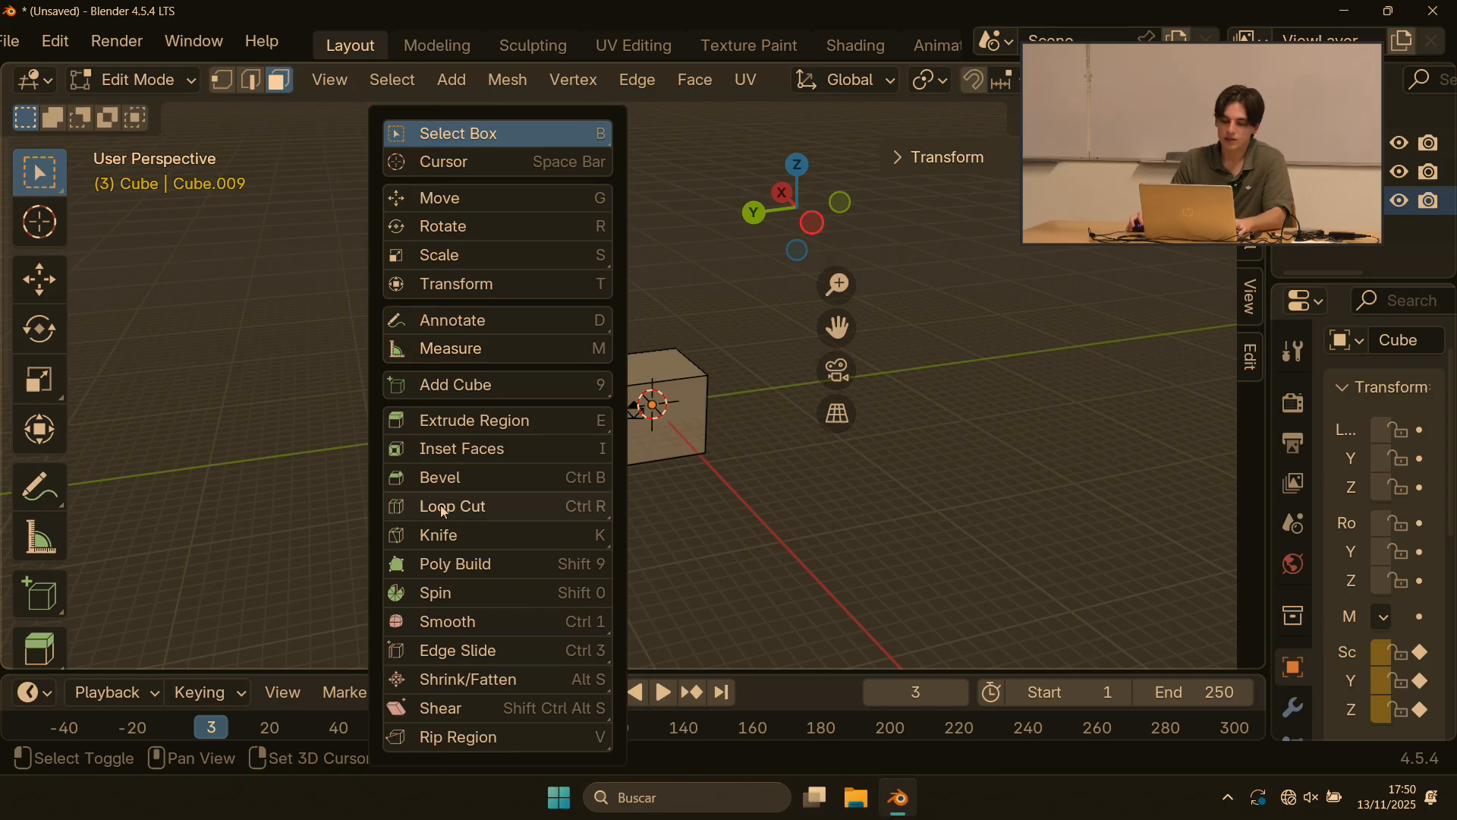
pyautogui.click(485, 420)
pyautogui.click(650, 364)
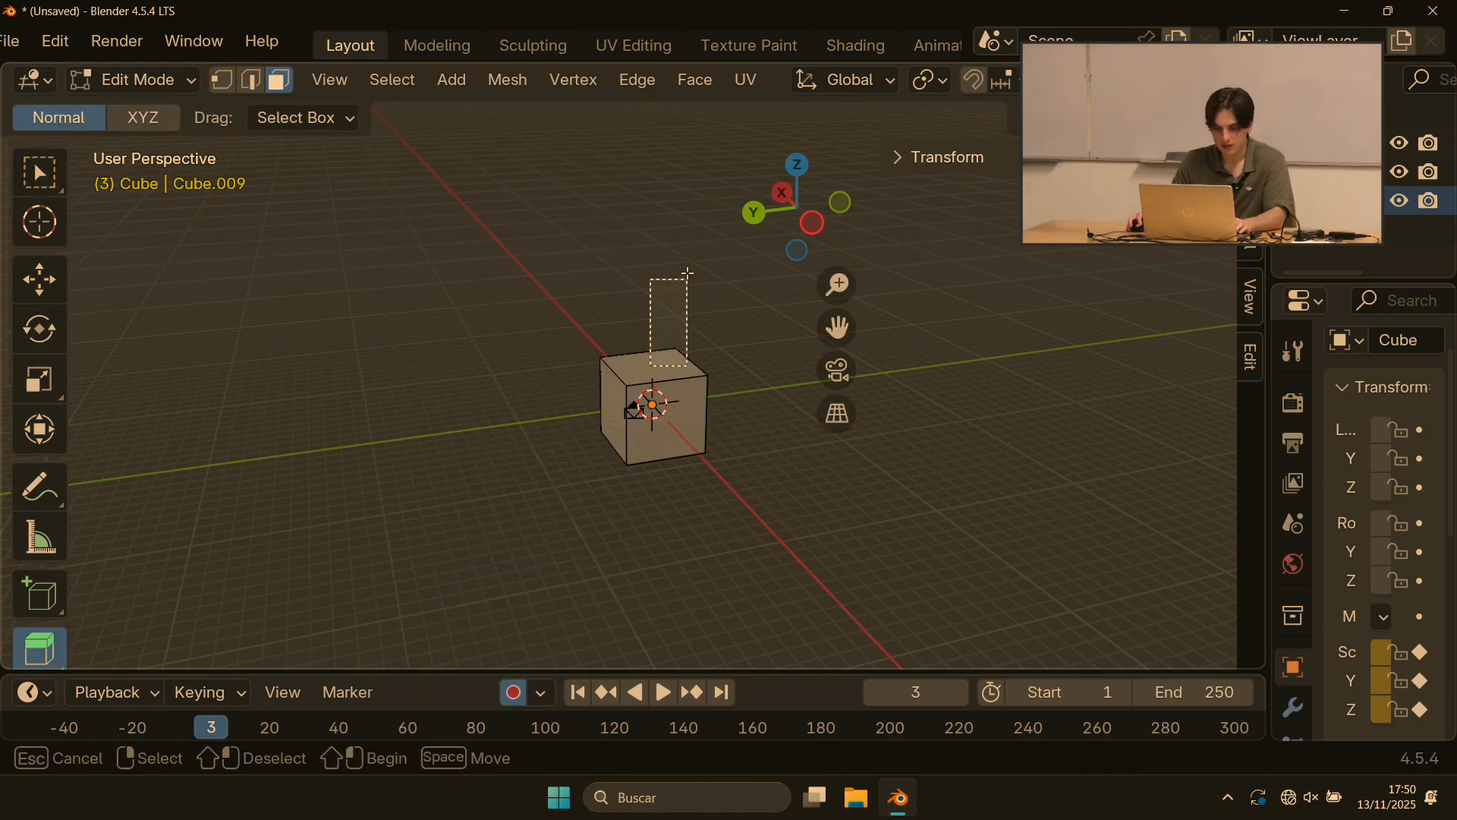
pyautogui.scroll(-4, 57, 471)
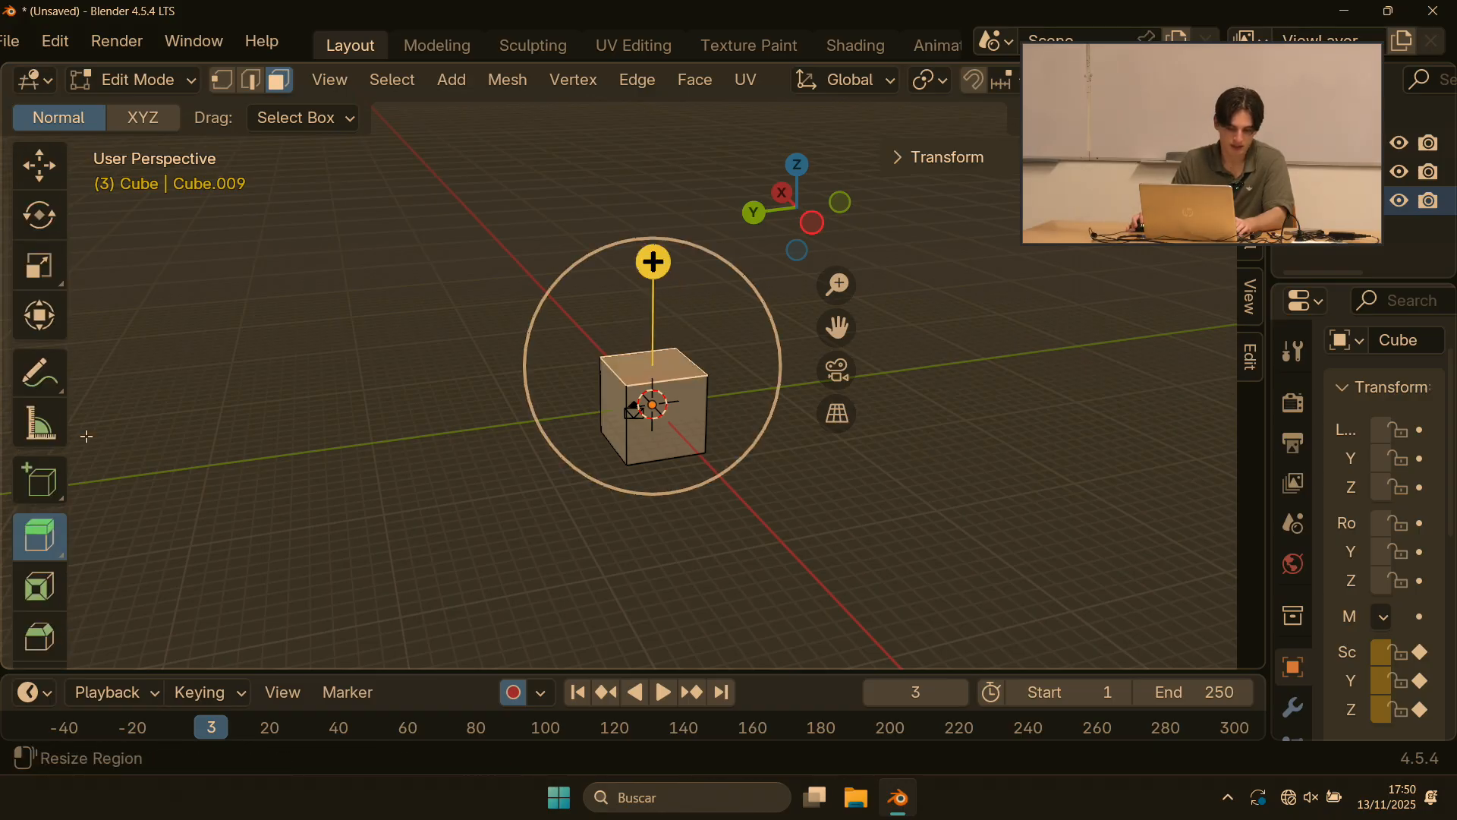
pyautogui.scroll(-2, 95, 436)
pyautogui.scroll(4, 49, 456)
pyautogui.scroll(-15, 45, 470)
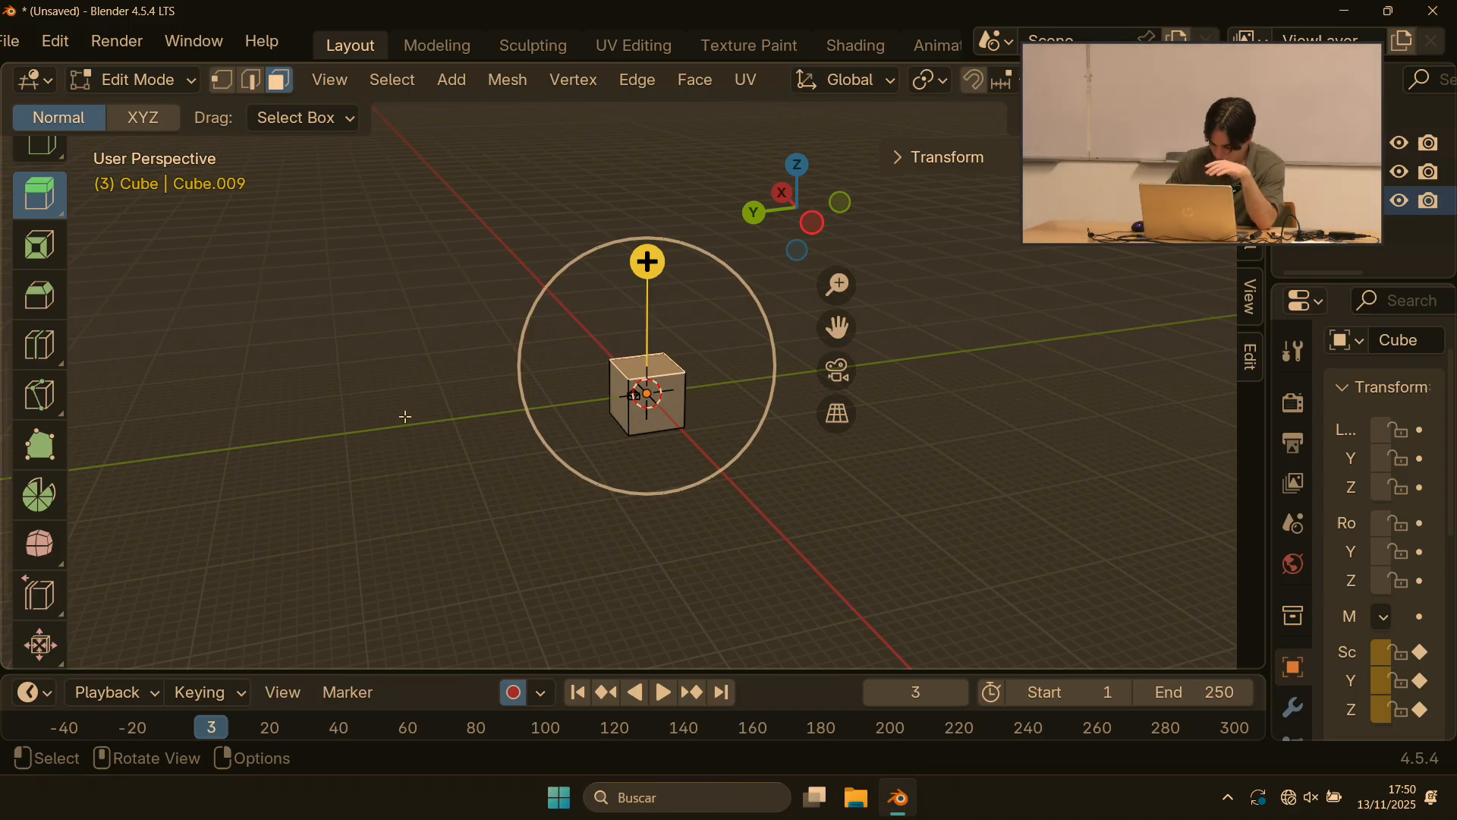
pyautogui.scroll(2, 485, 318)
pyautogui.moveTo(480, 200); pyautogui.dragTo(832, 650)
# Step: Return to object mode and delete the cube
pyautogui.press('Tab')
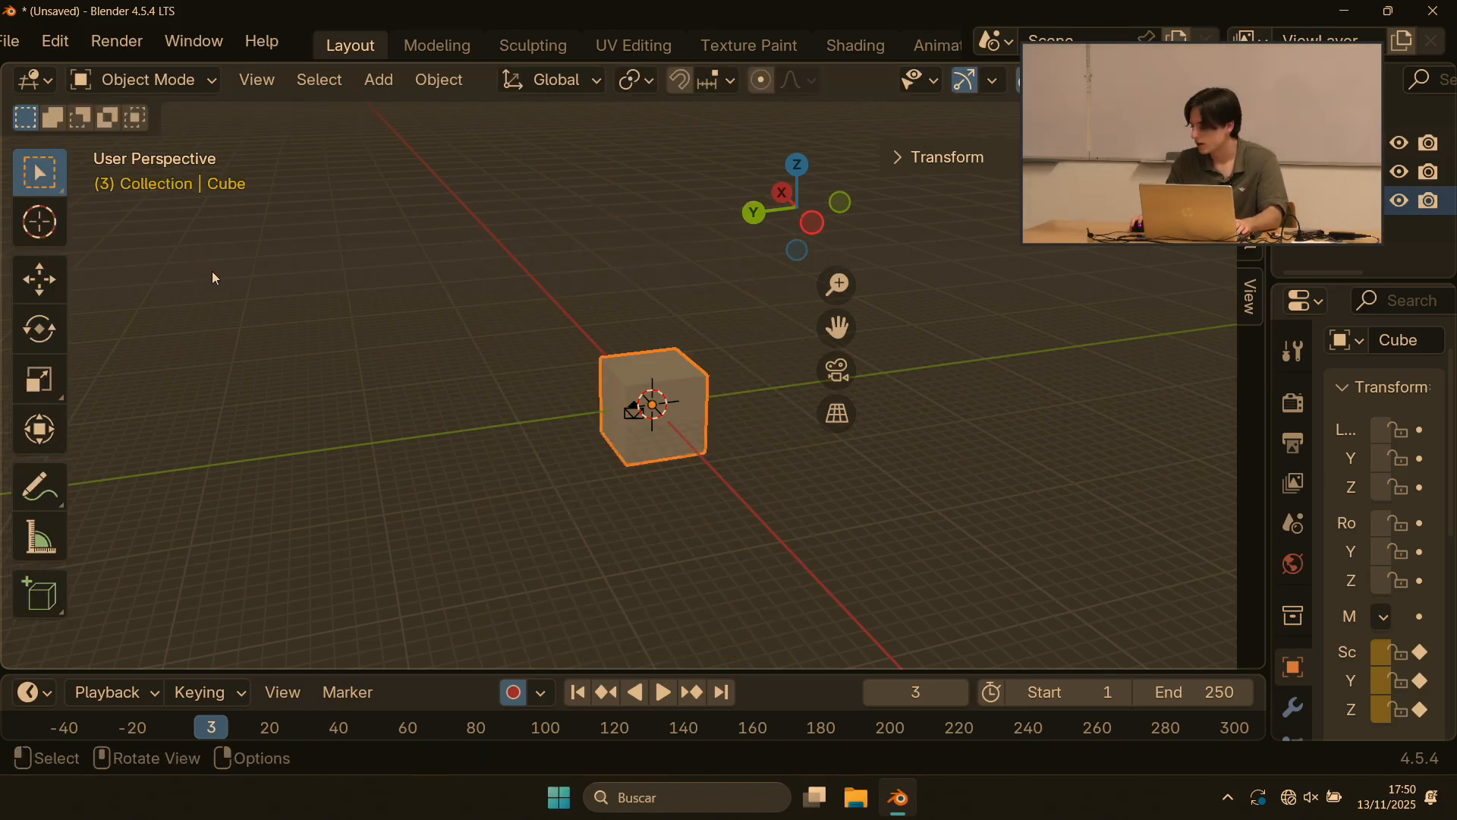
pyautogui.press('x')
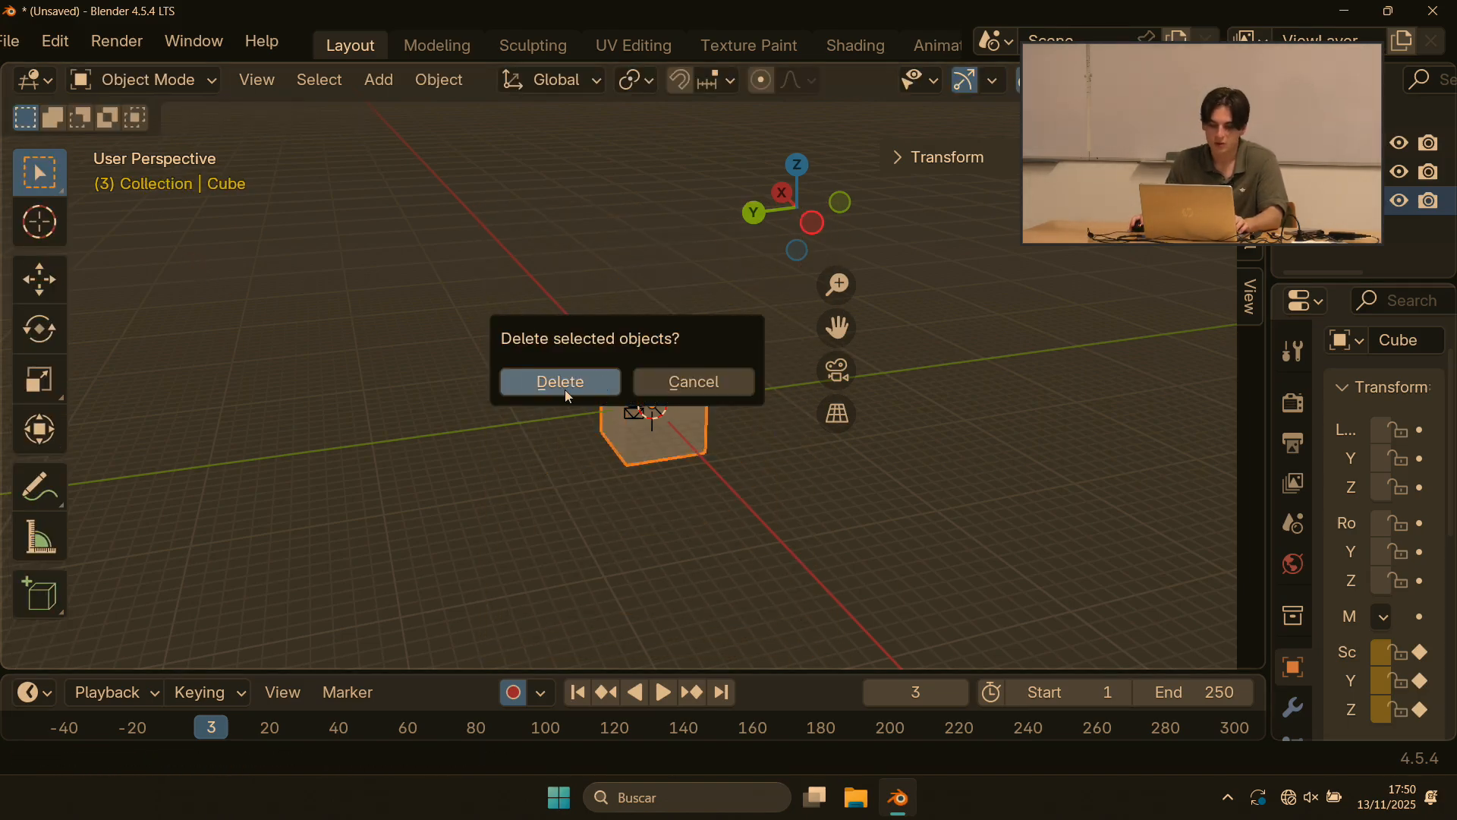
pyautogui.click(567, 390)
# Step: Add a sphere-type empty with a 1 m radius at the world origin
pyautogui.scroll(4, 655, 416)
pyautogui.scroll(3, 653, 429)
pyautogui.keyDown('shift'); pyautogui.moveTo(722, 449); pyautogui.dragTo(681, 487, button='middle'); pyautogui.keyUp('shift')
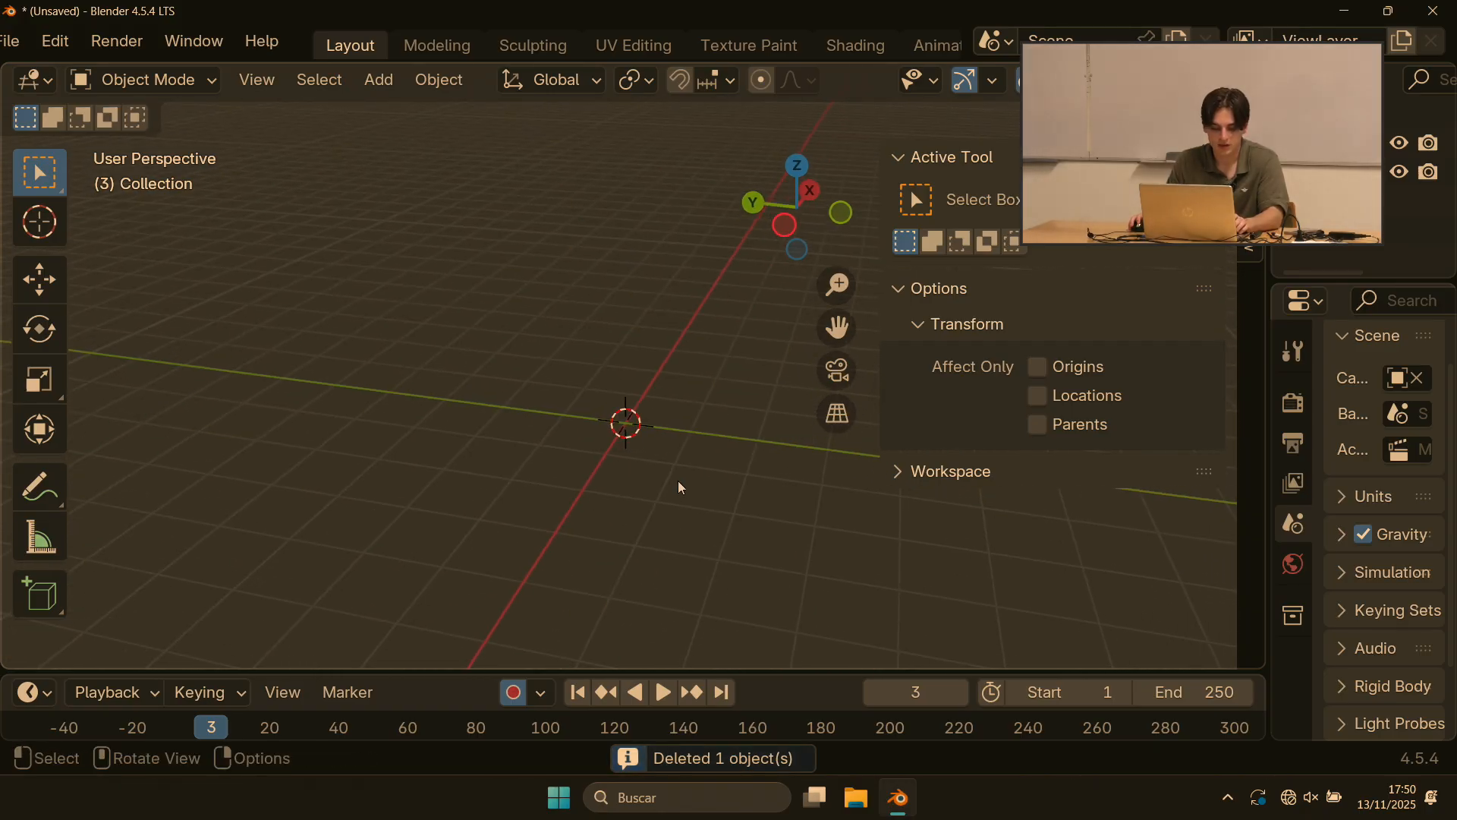
pyautogui.hotkey('shift', 'a')
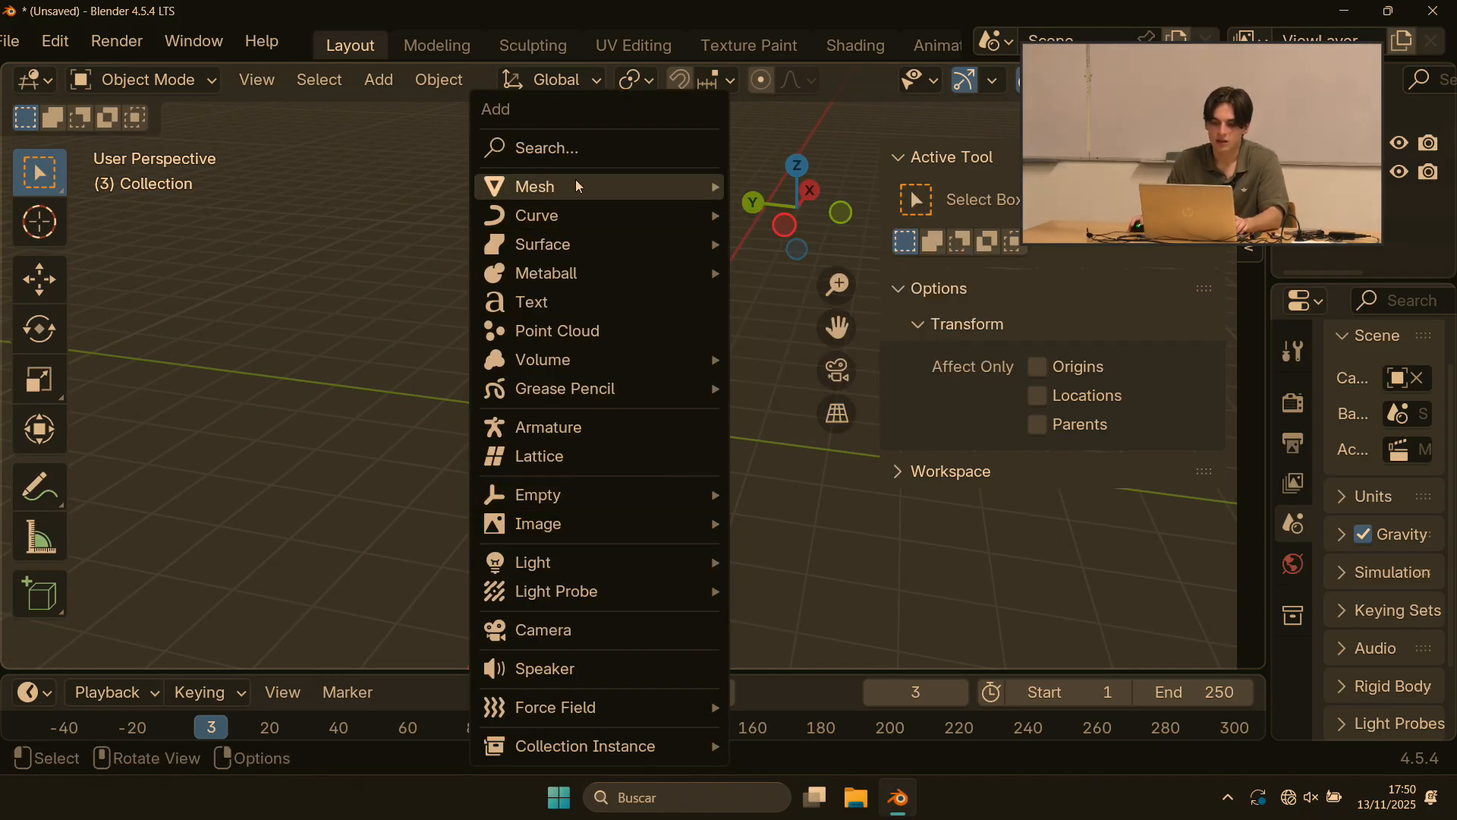
pyautogui.moveTo(587, 181)
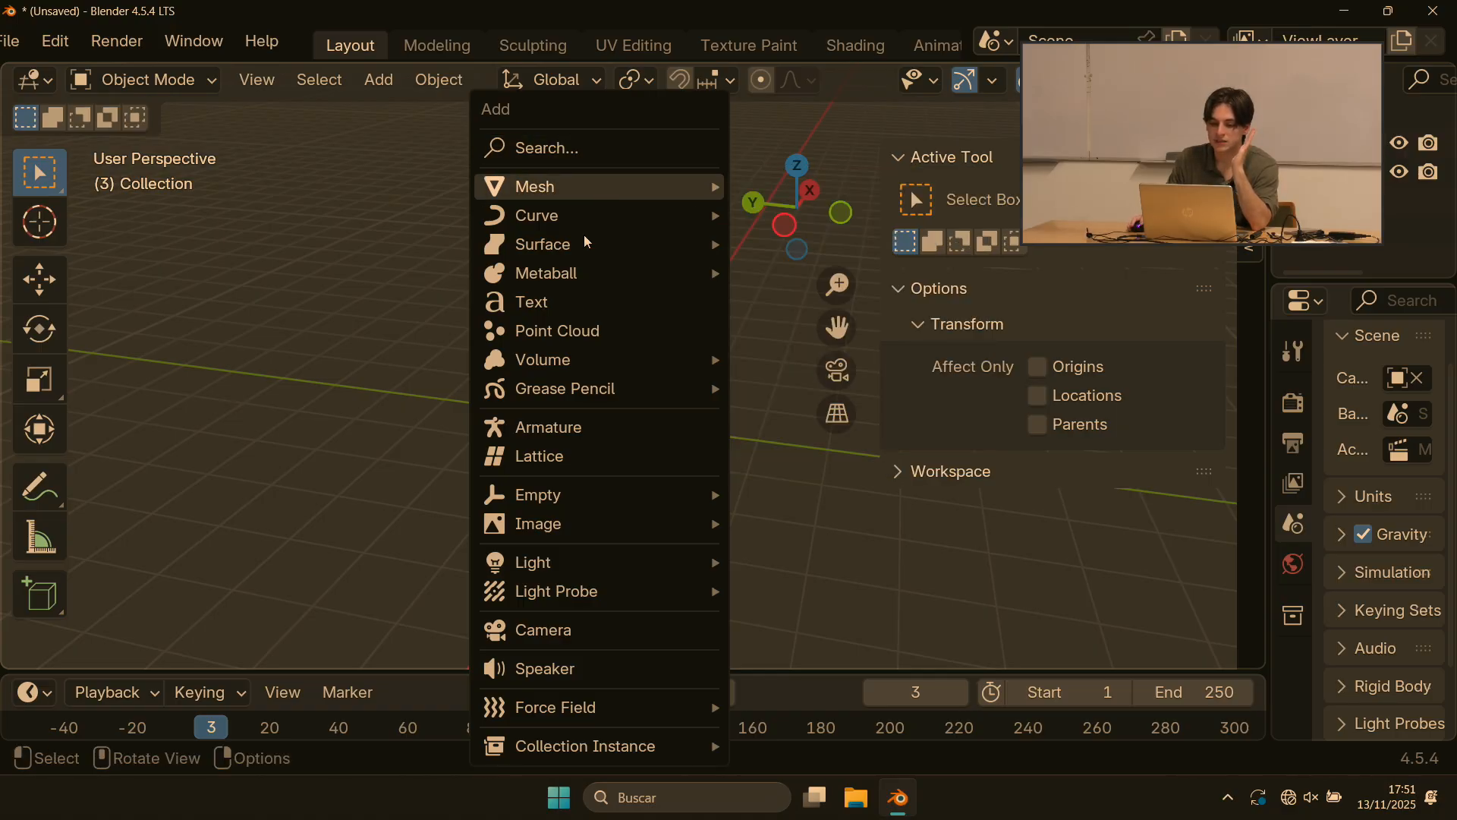
pyautogui.moveTo(542, 497)
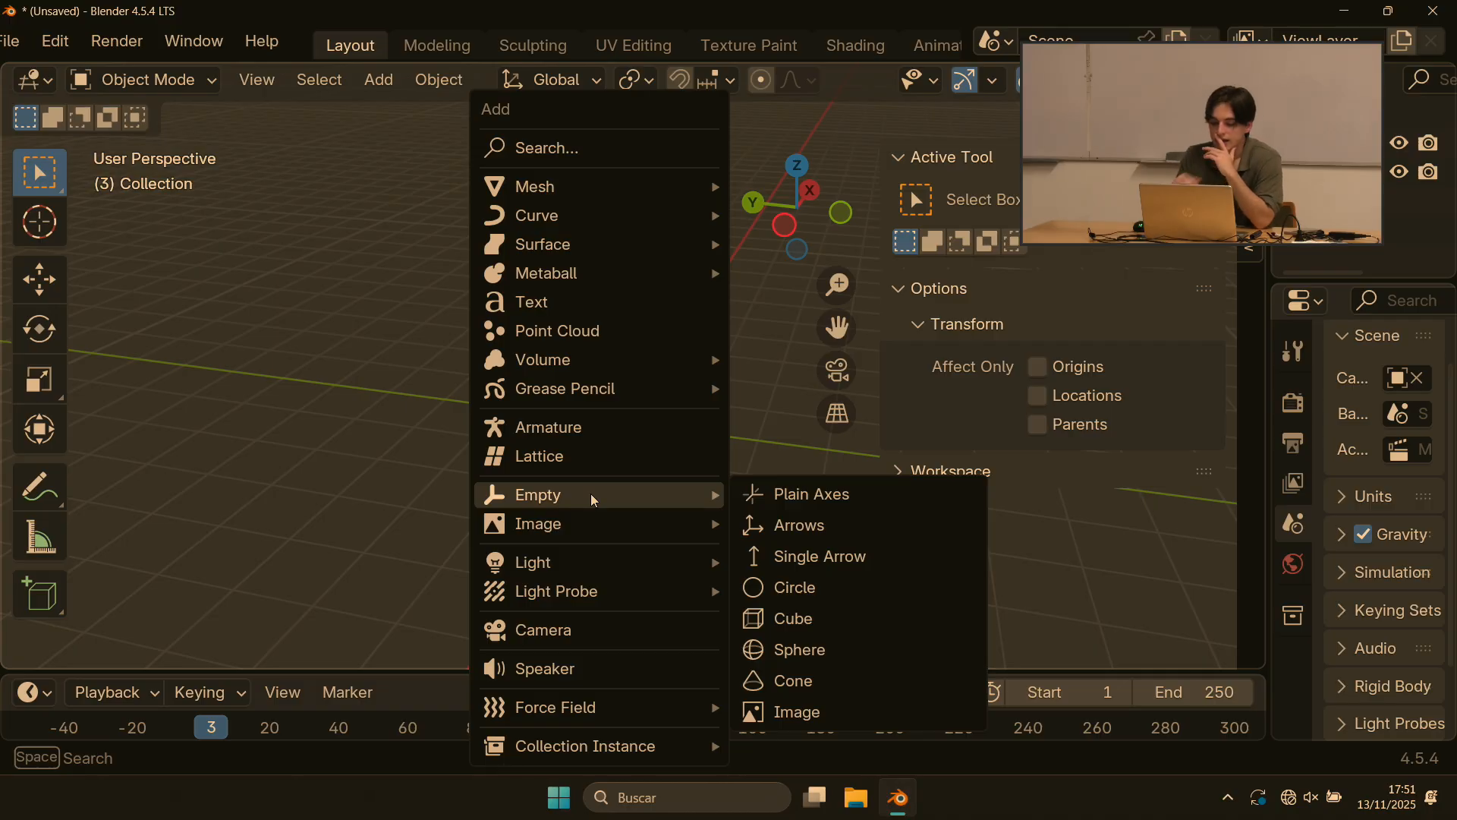
pyautogui.click(793, 650)
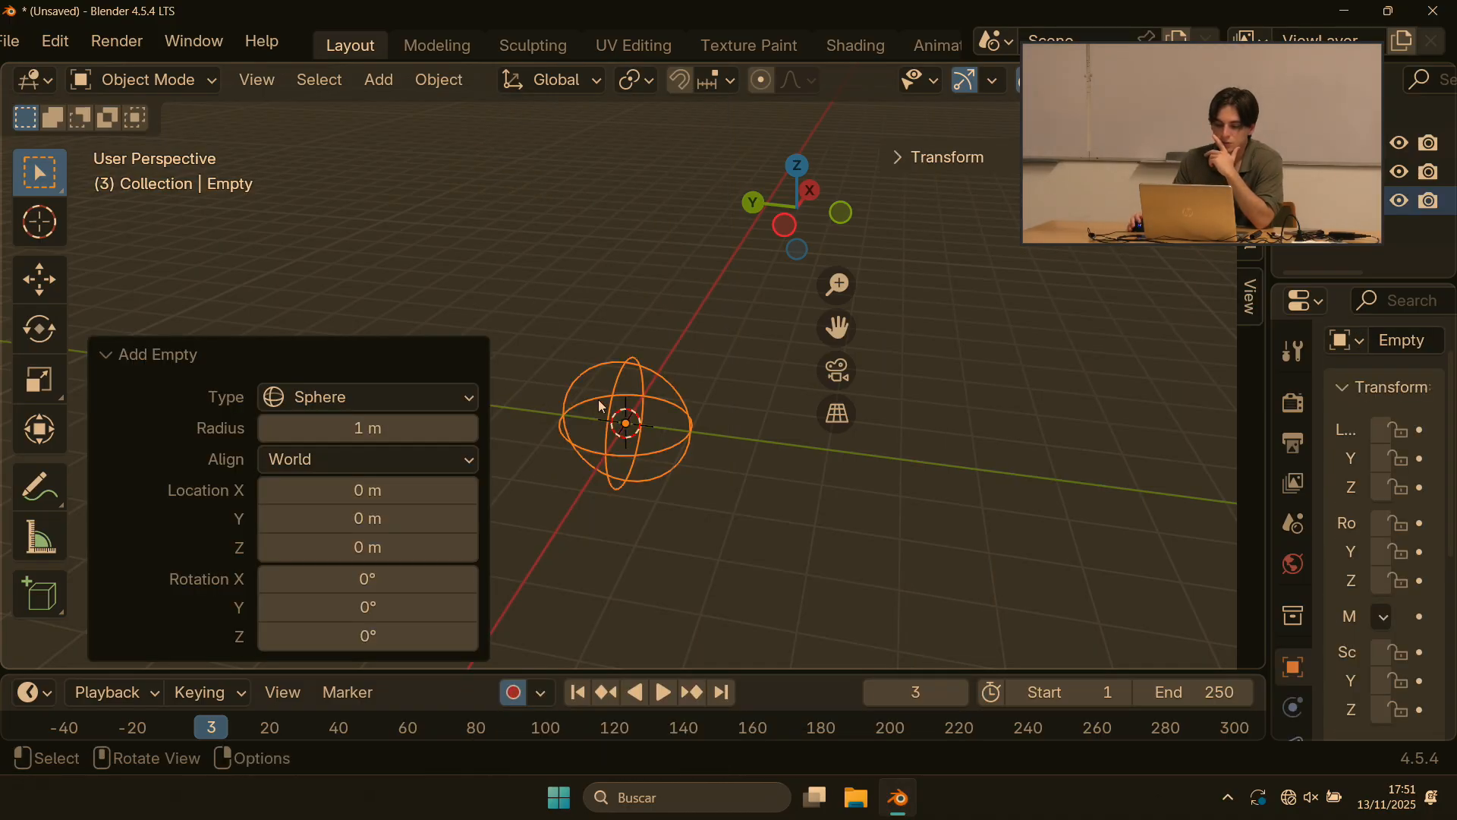
# Step: Move the camera closer to the sphere empty by about 7.78 m in X, -9.6 m in Y and -0.77 m in Z
pyautogui.scroll(2, 607, 425)
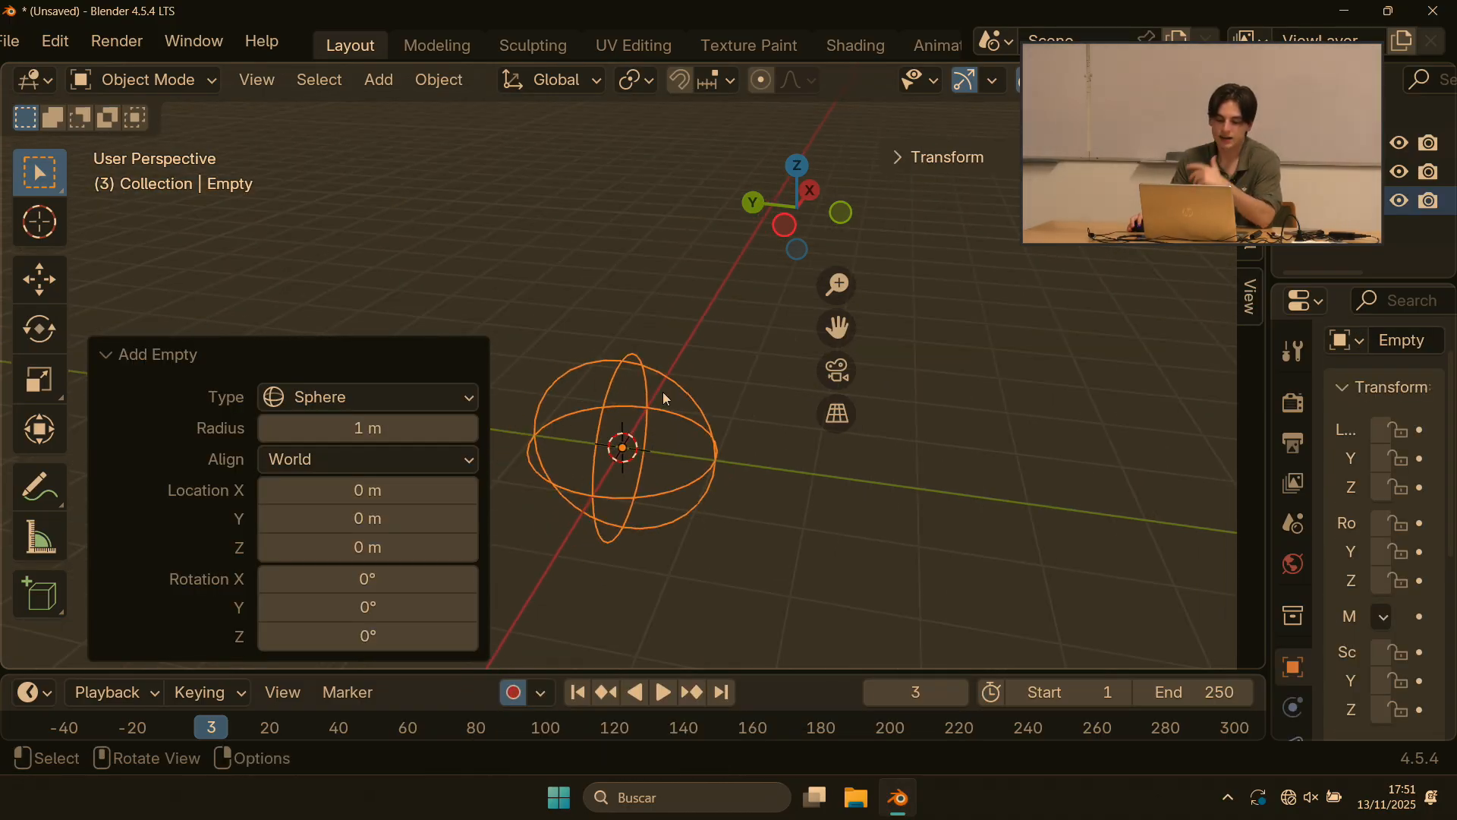
pyautogui.keyDown('shift'); pyautogui.moveTo(657, 354); pyautogui.dragTo(636, 305, button='middle'); pyautogui.keyUp('shift')
pyautogui.scroll(-4, 622, 248)
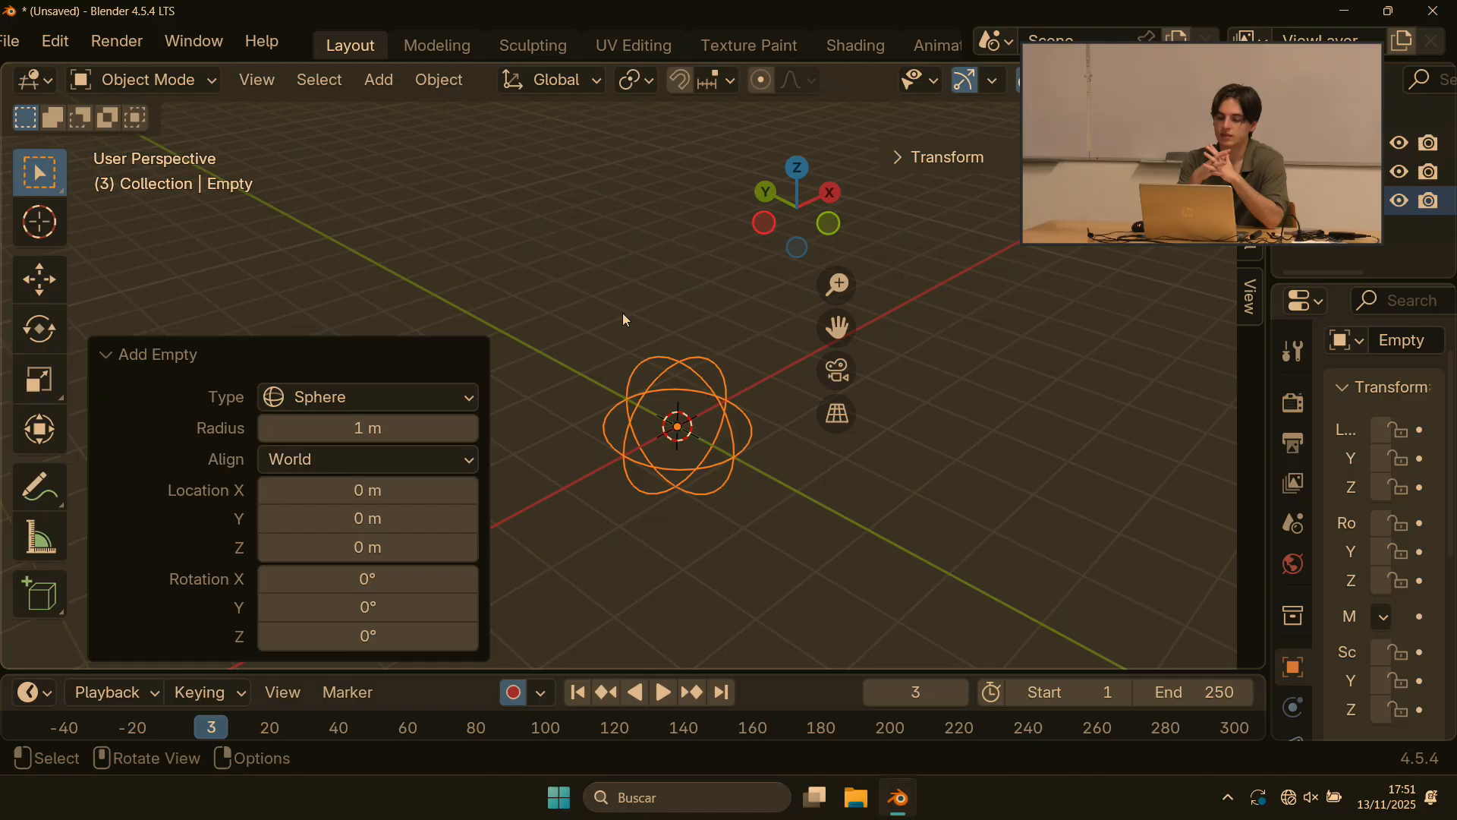
pyautogui.scroll(-5, 638, 334)
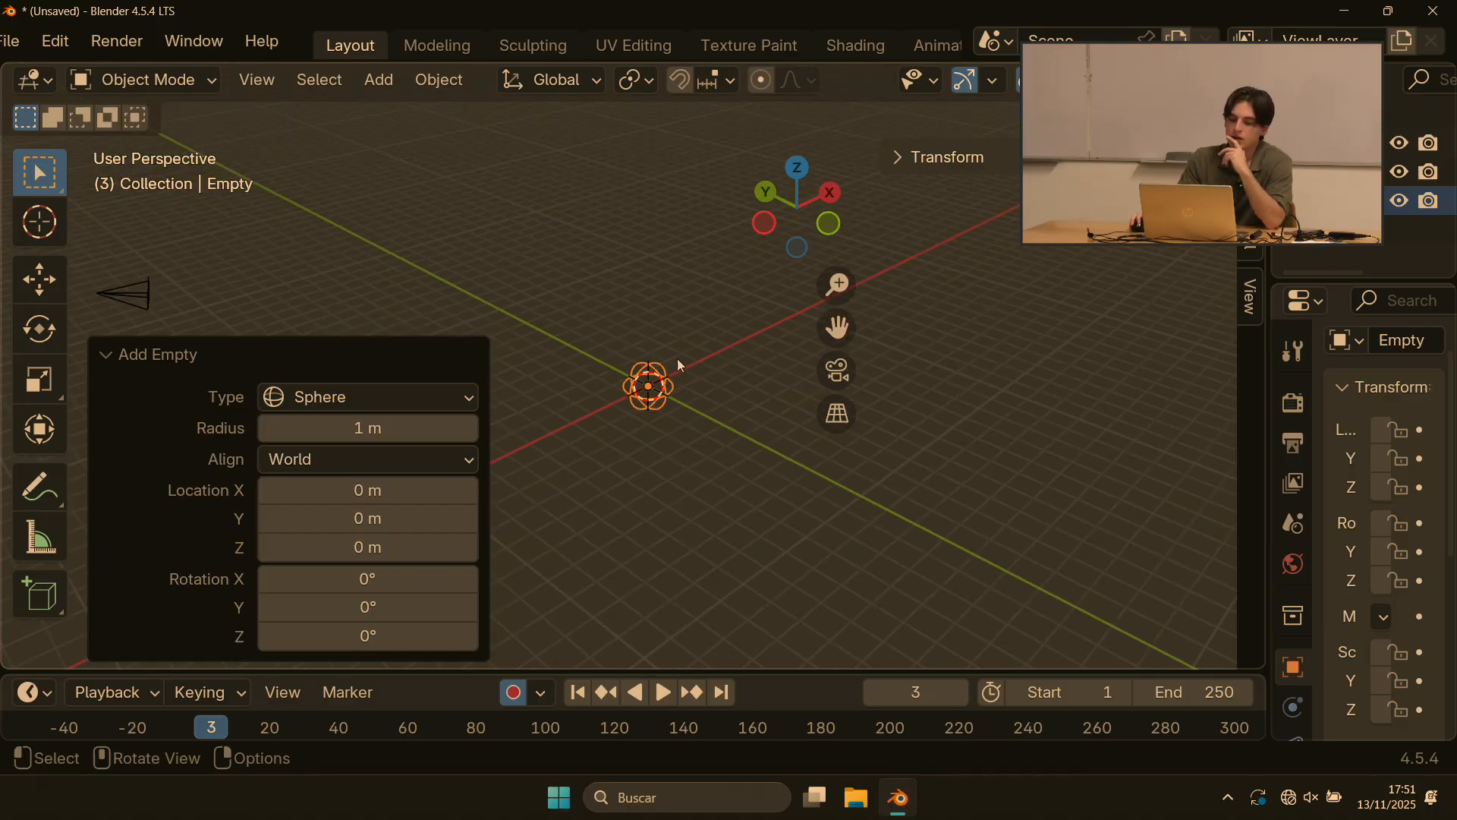
pyautogui.moveTo(676, 365); pyautogui.dragTo(668, 304, button='middle')
pyautogui.click(130, 307)
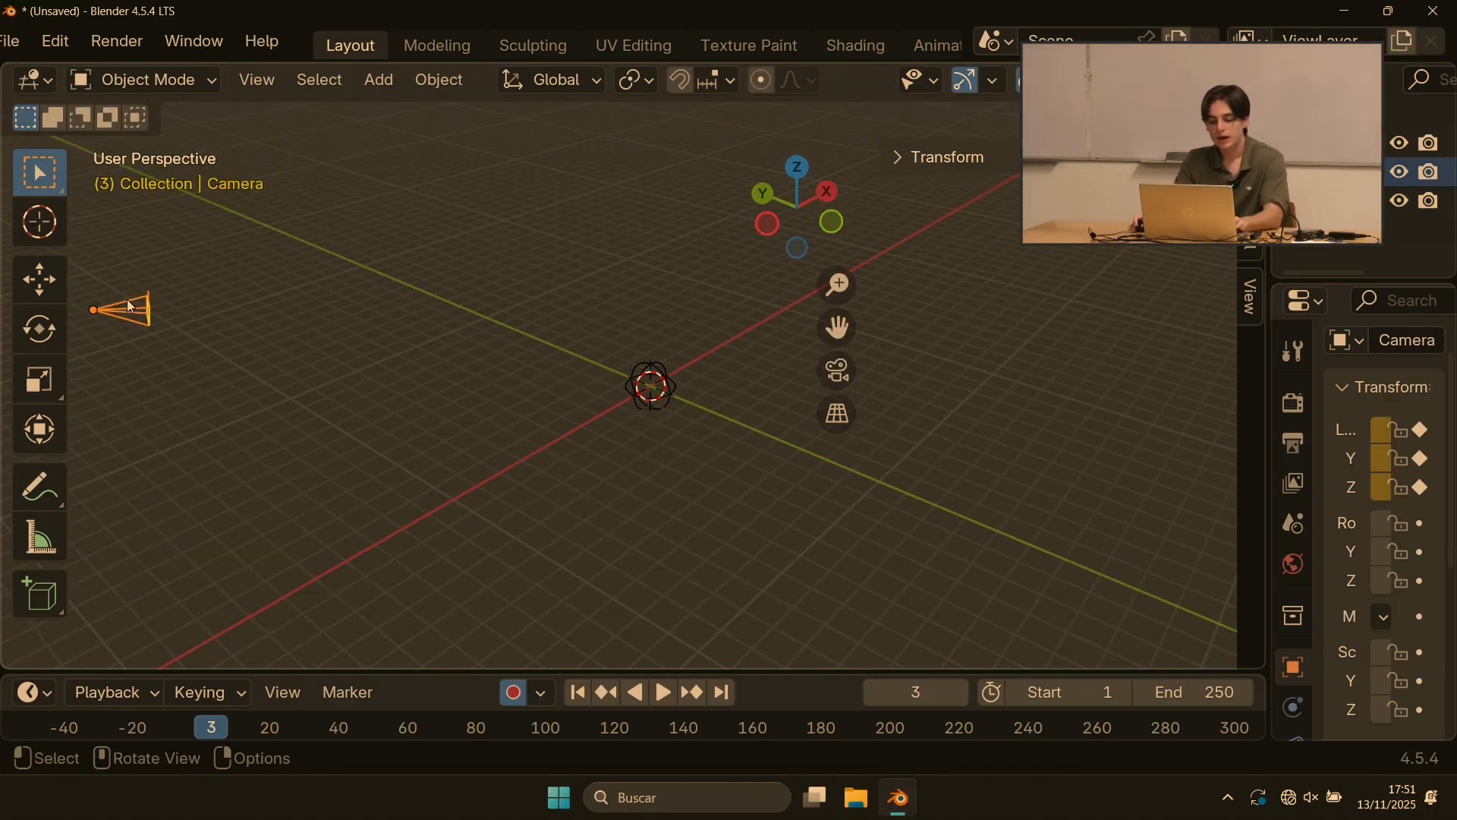
pyautogui.press('g')
pyautogui.click(558, 334)
# Step: Try rotating the sphere empty and moving it away from the origin
pyautogui.scroll(4, 670, 377)
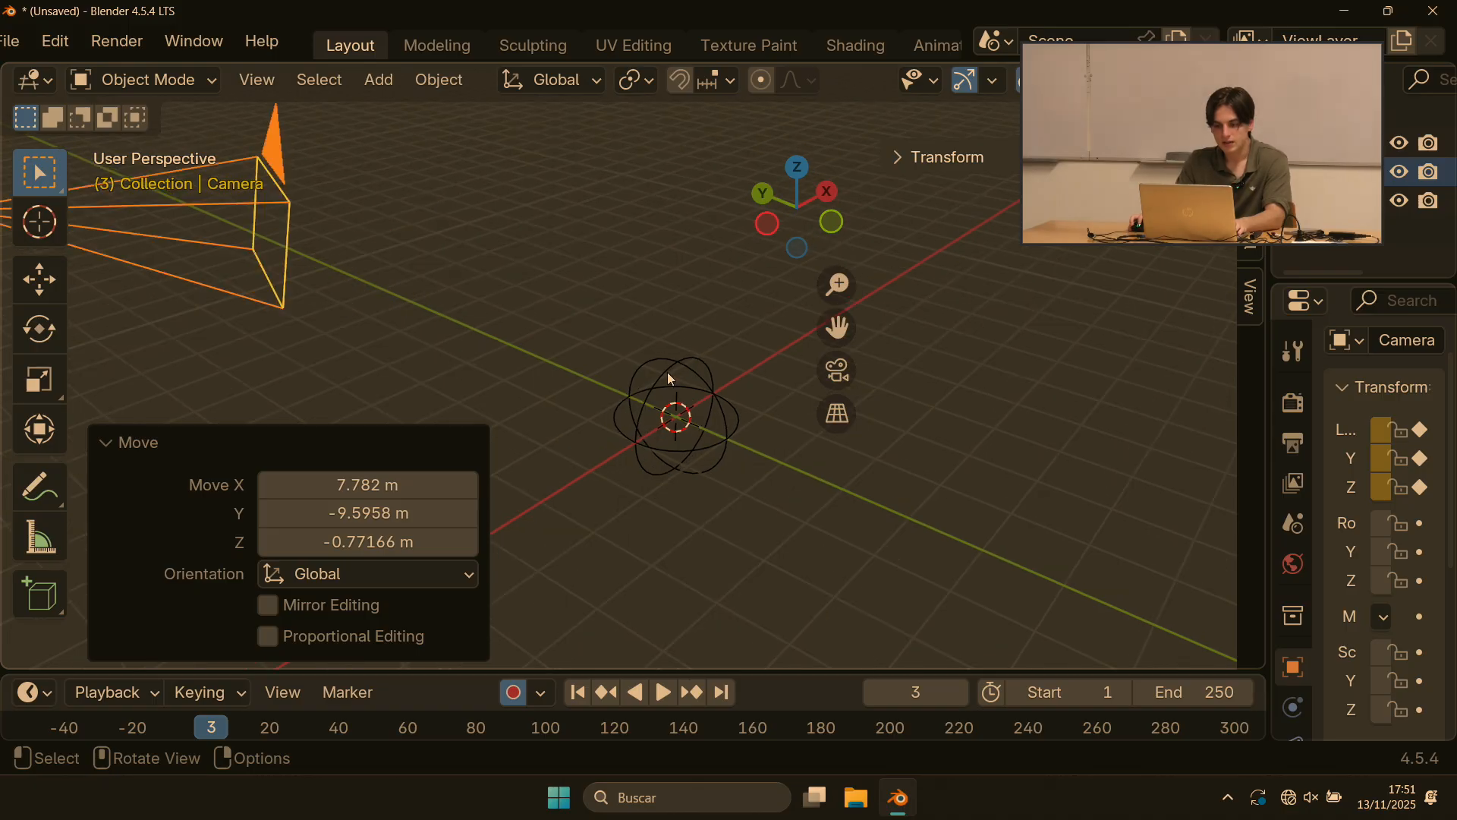
pyautogui.click(617, 404)
pyautogui.press('r')
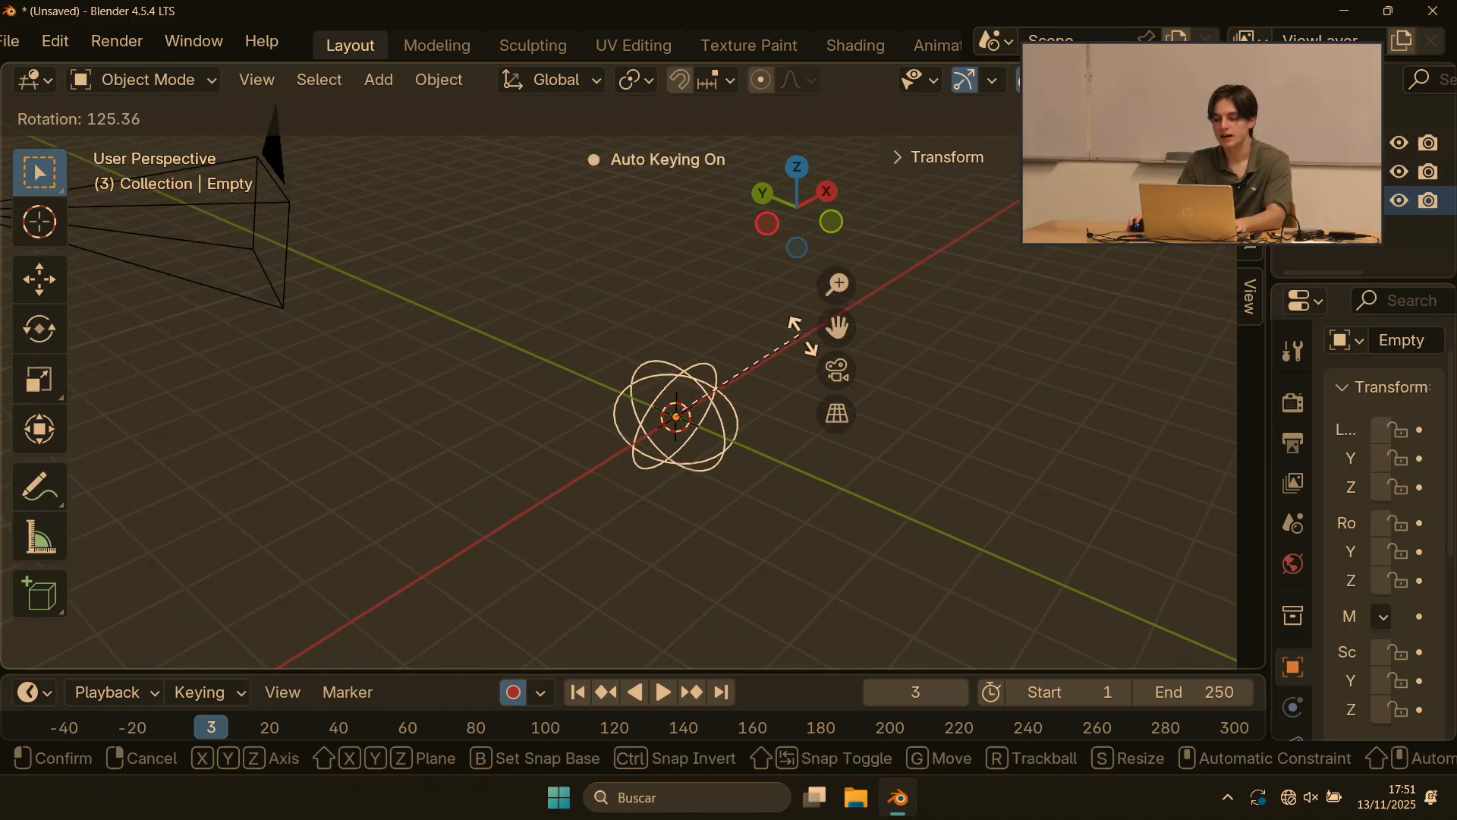
pyautogui.click(700, 317)
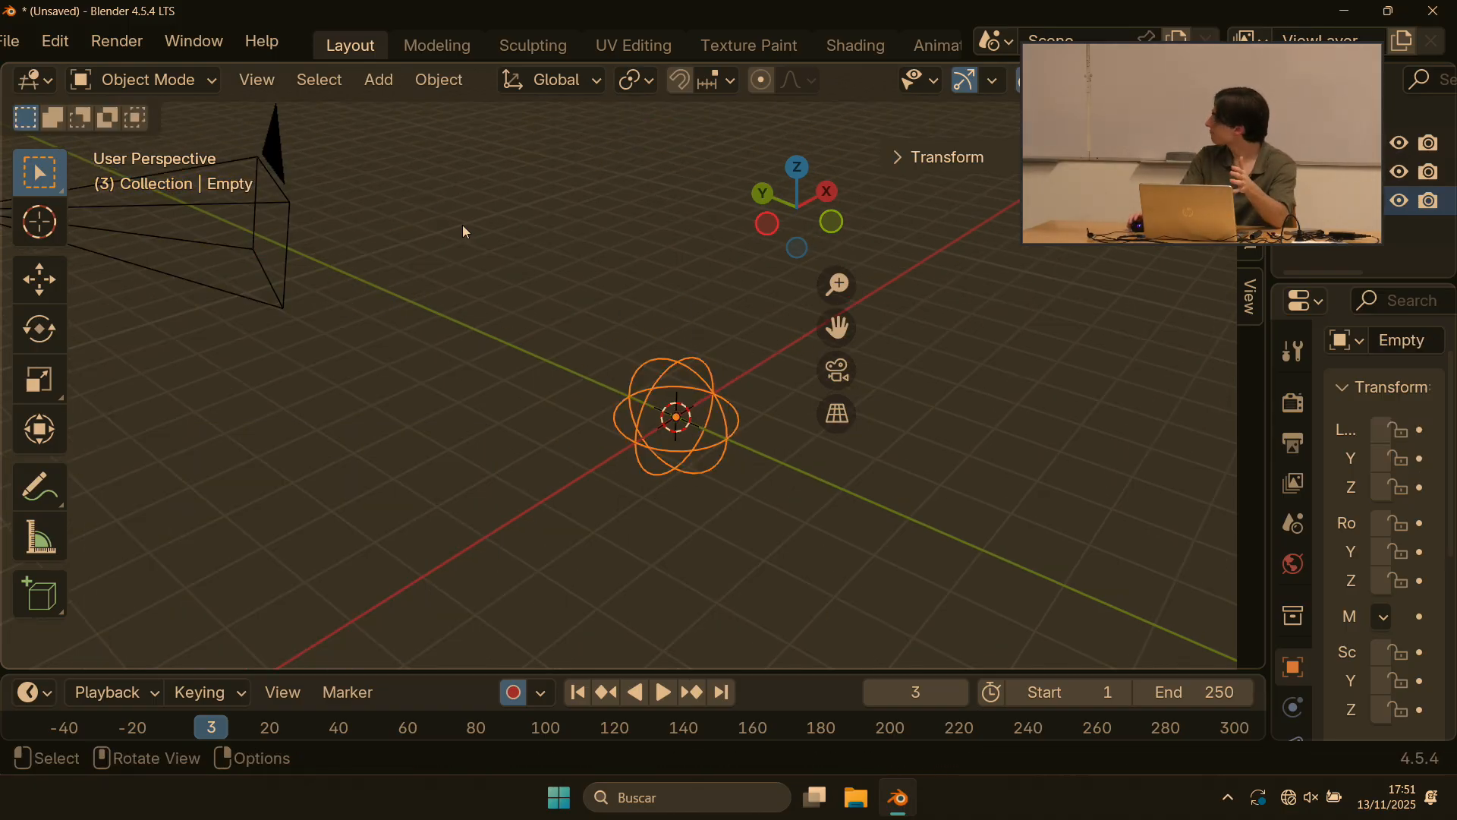
pyautogui.moveTo(463, 225); pyautogui.dragTo(537, 316, button='middle')
pyautogui.click(490, 317)
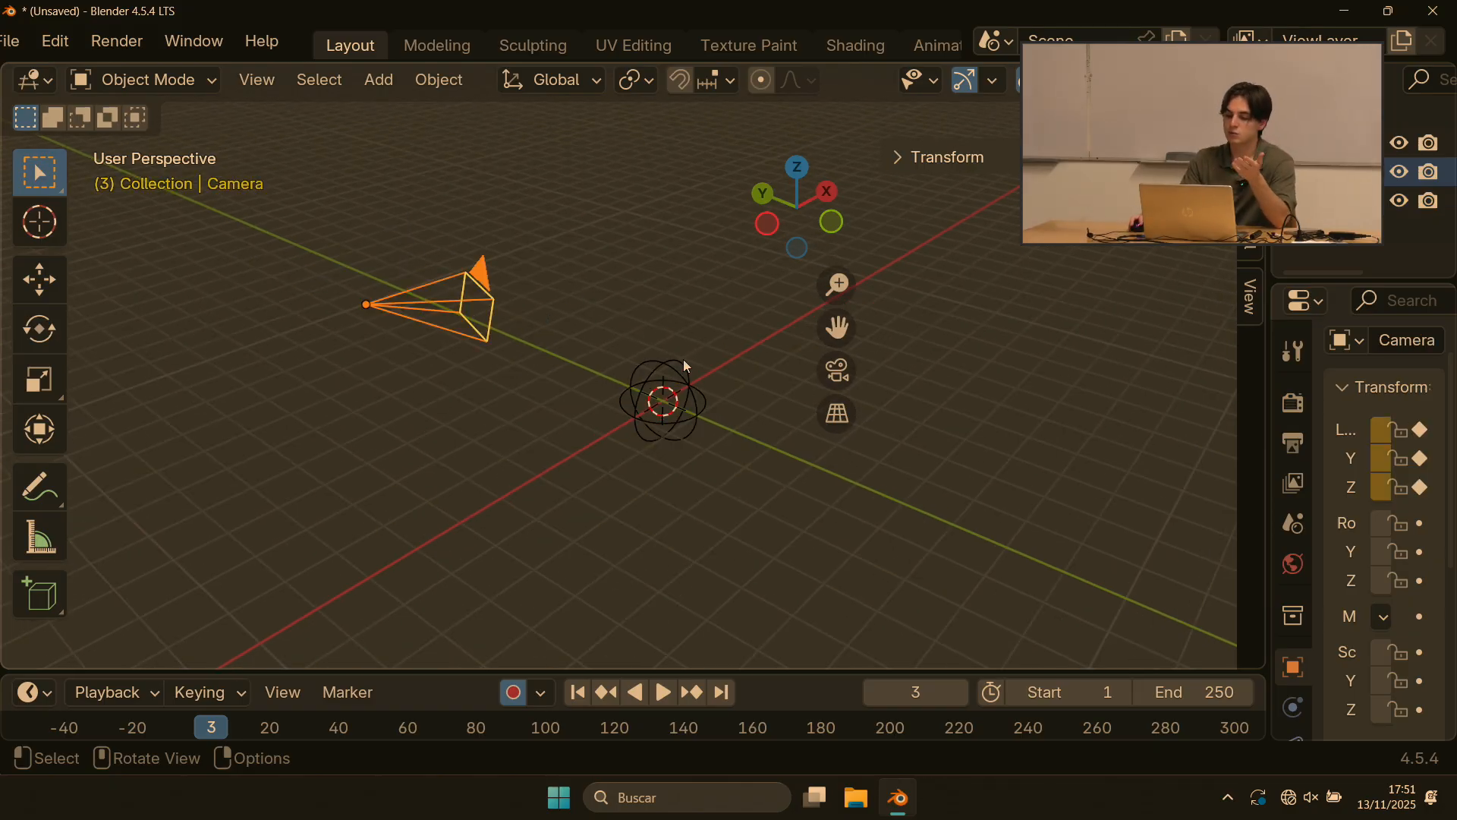
pyautogui.click(662, 372)
pyautogui.press('g')
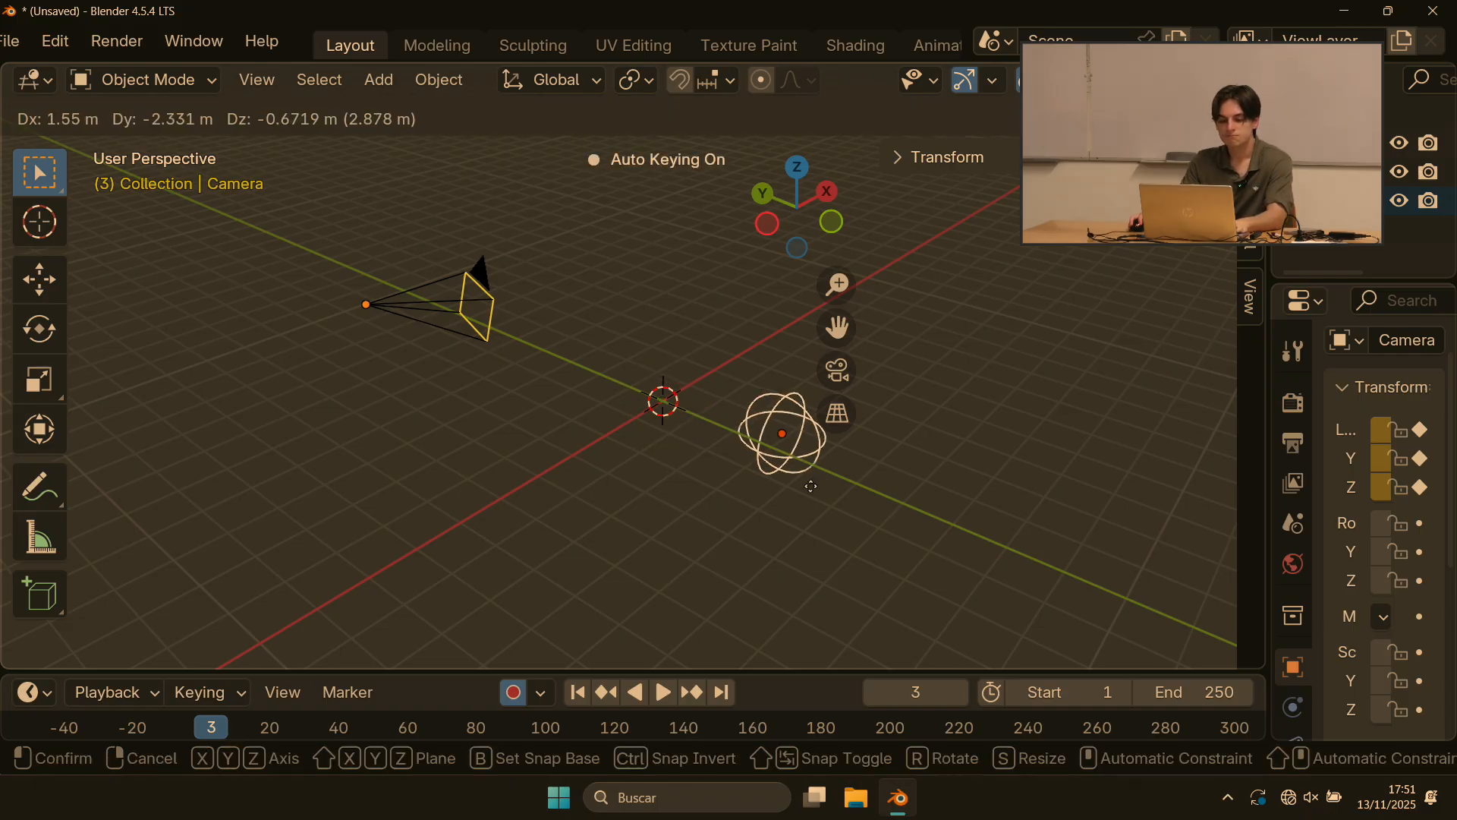
pyautogui.rightClick(713, 412)
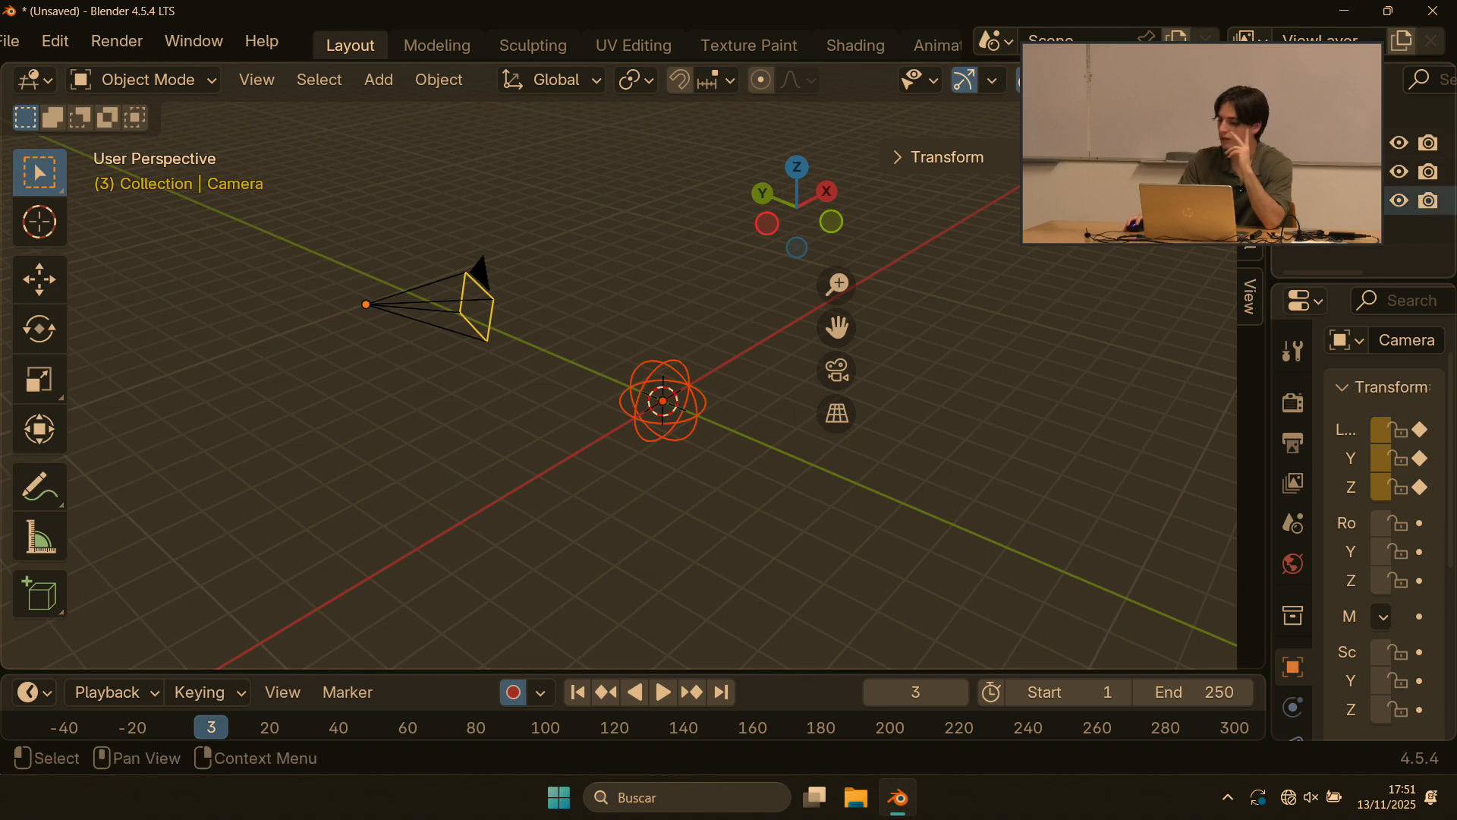
# Step: Widen the properties editor and parent the camera to the sphere empty with the Object option
pyautogui.moveTo(1268, 493); pyautogui.dragTo(1124, 494)
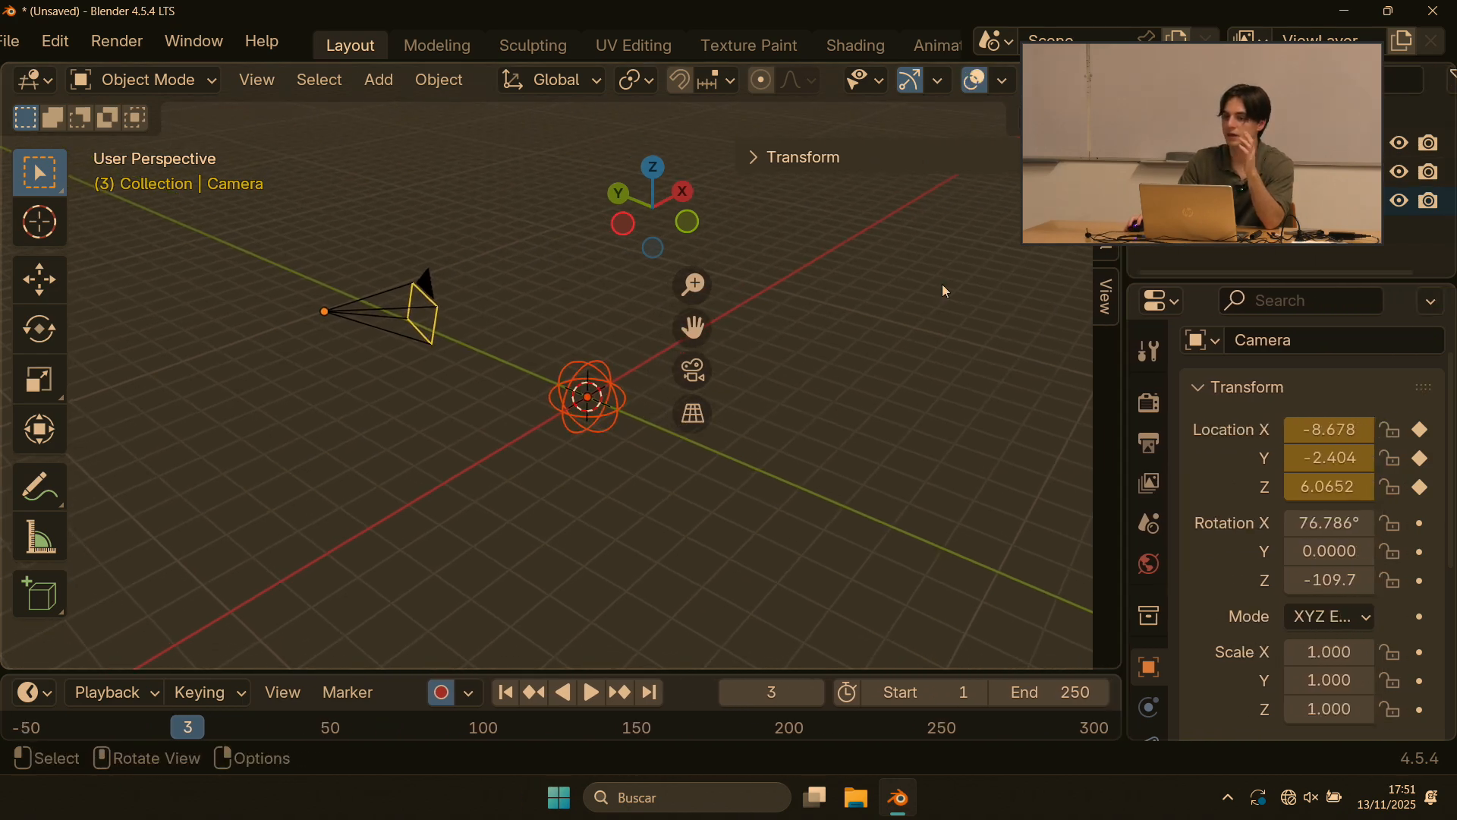
pyautogui.scroll(3, 561, 423)
pyautogui.scroll(-3, 558, 420)
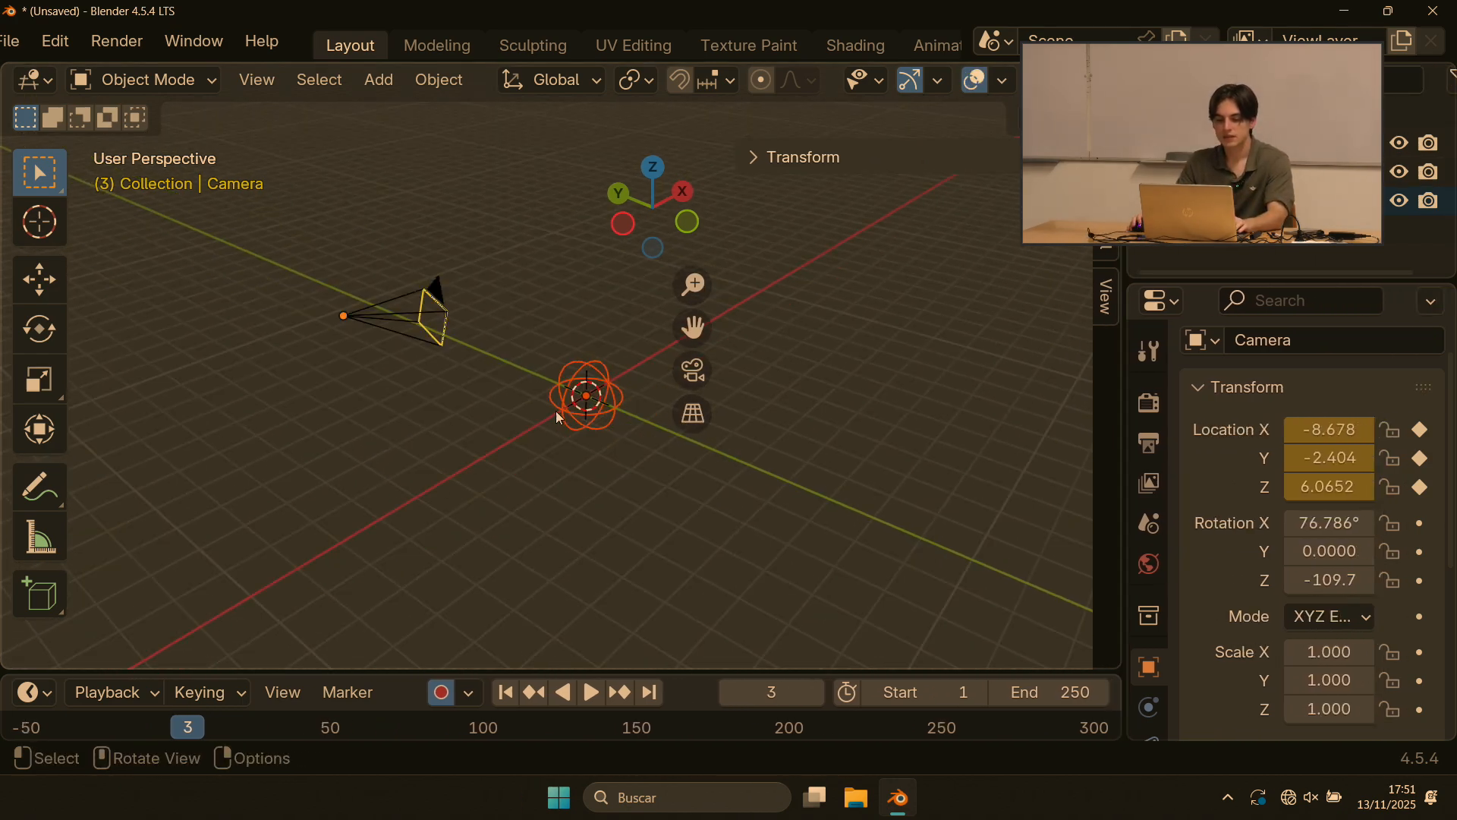
pyautogui.click(400, 316)
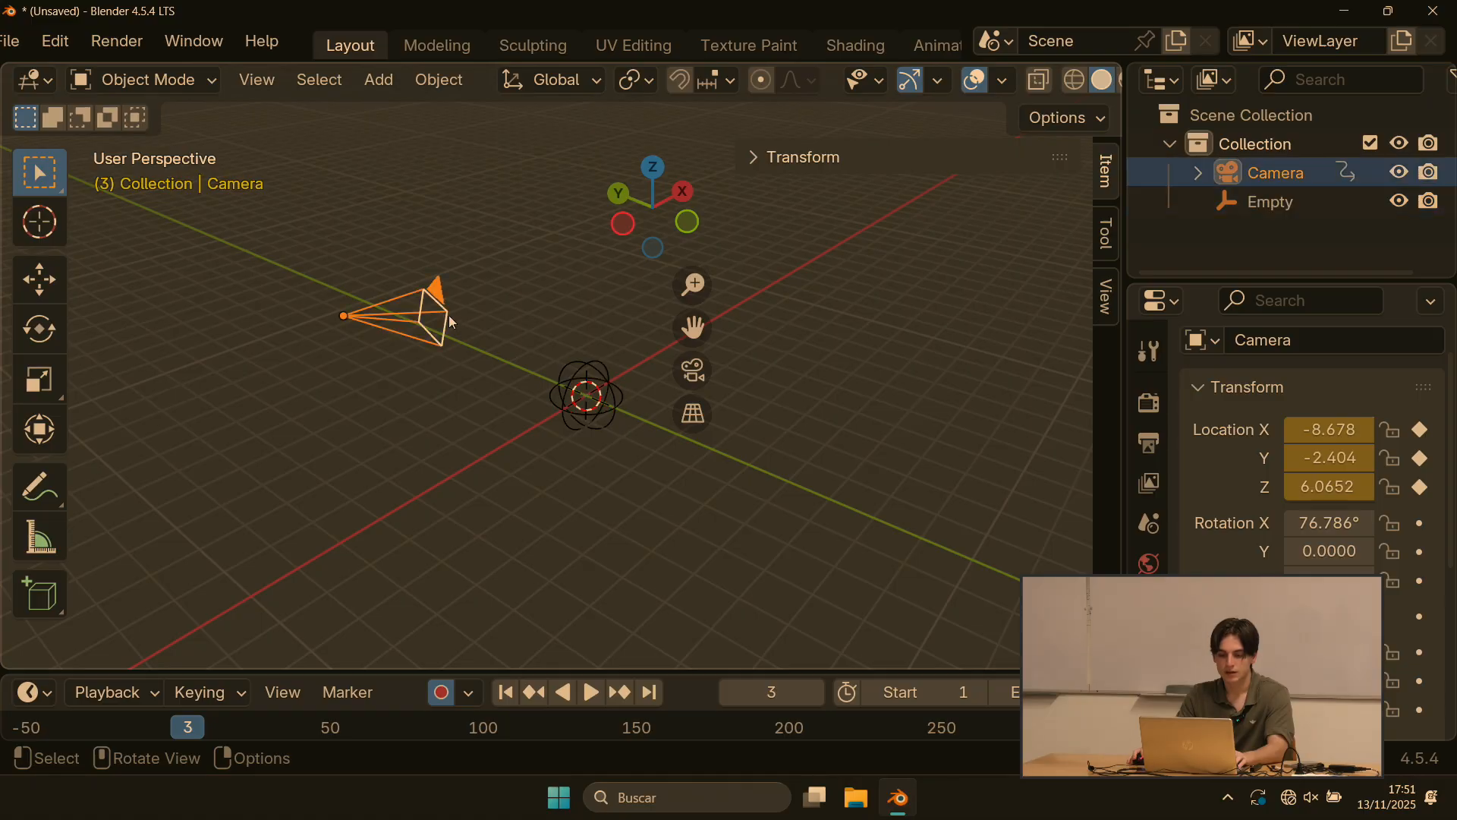
pyautogui.keyDown('shift'); pyautogui.click(571, 358); pyautogui.keyUp('shift')
pyautogui.hotkey('ctrl', 'p')
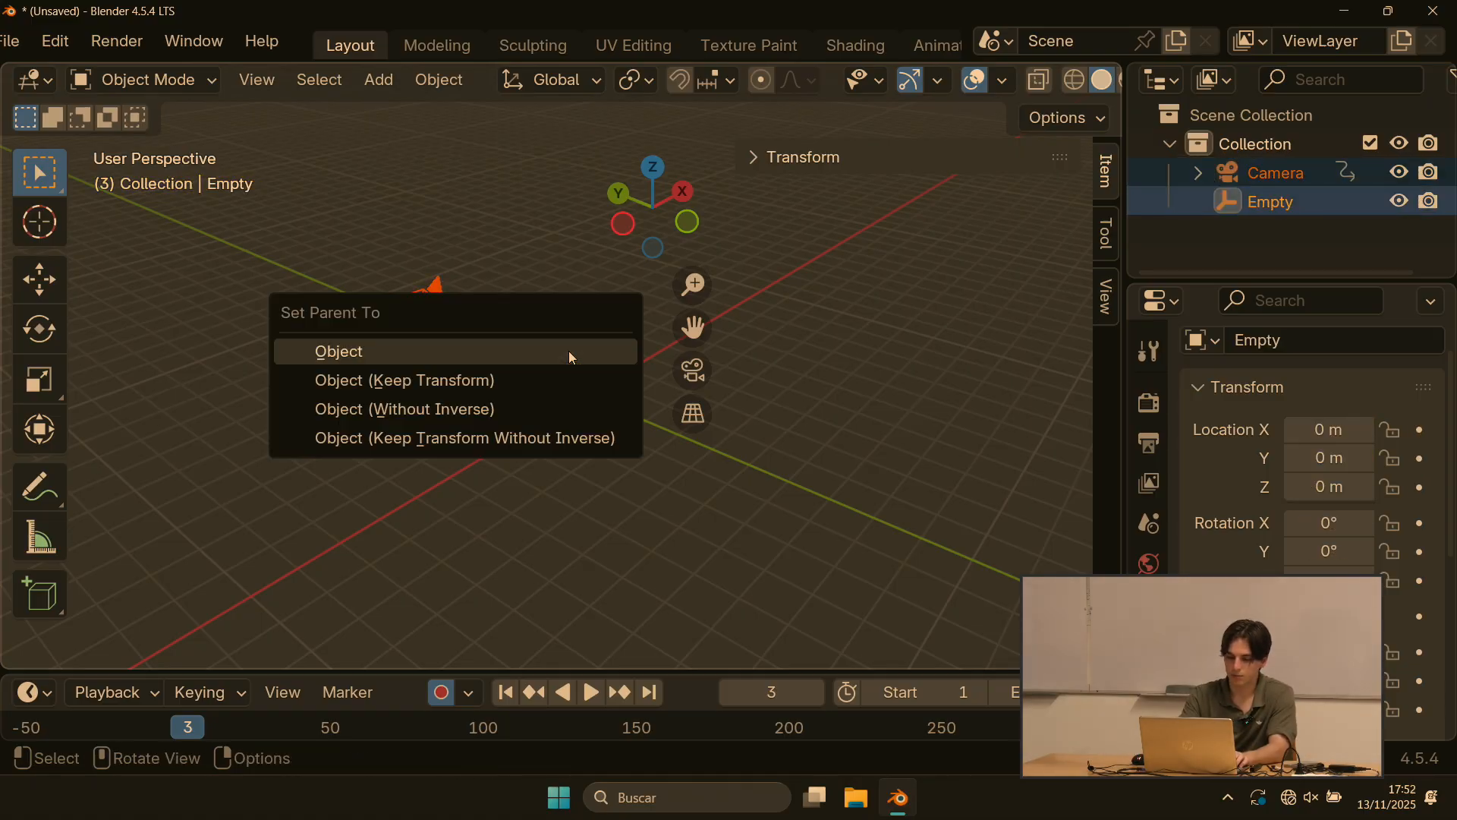
pyautogui.click(572, 357)
# Step: Try moving, rotating and scaling the parent empty with its camera, plus a move along the global X axis
pyautogui.press('g')
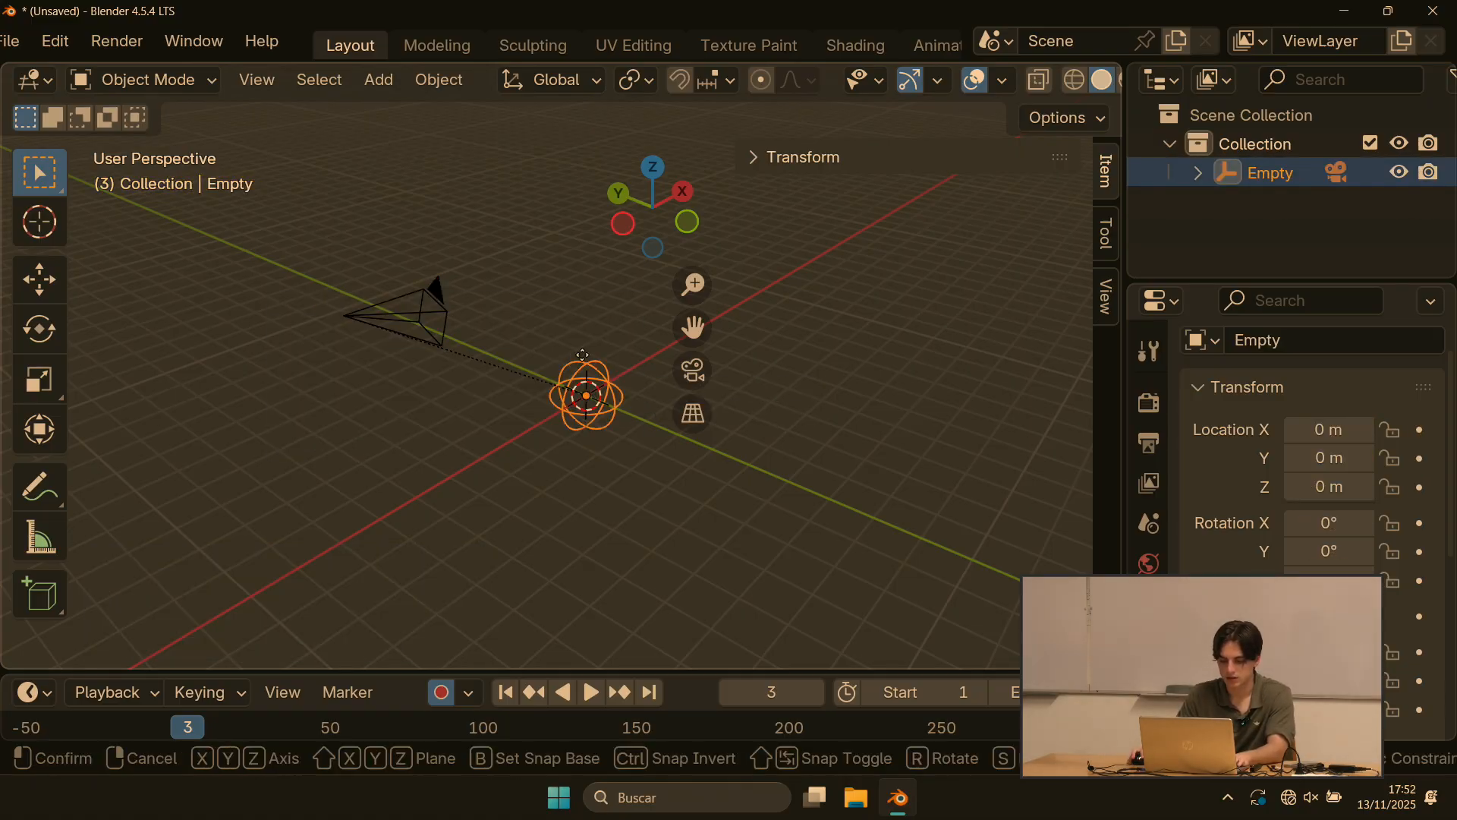
pyautogui.press('Escape')
pyautogui.press('r')
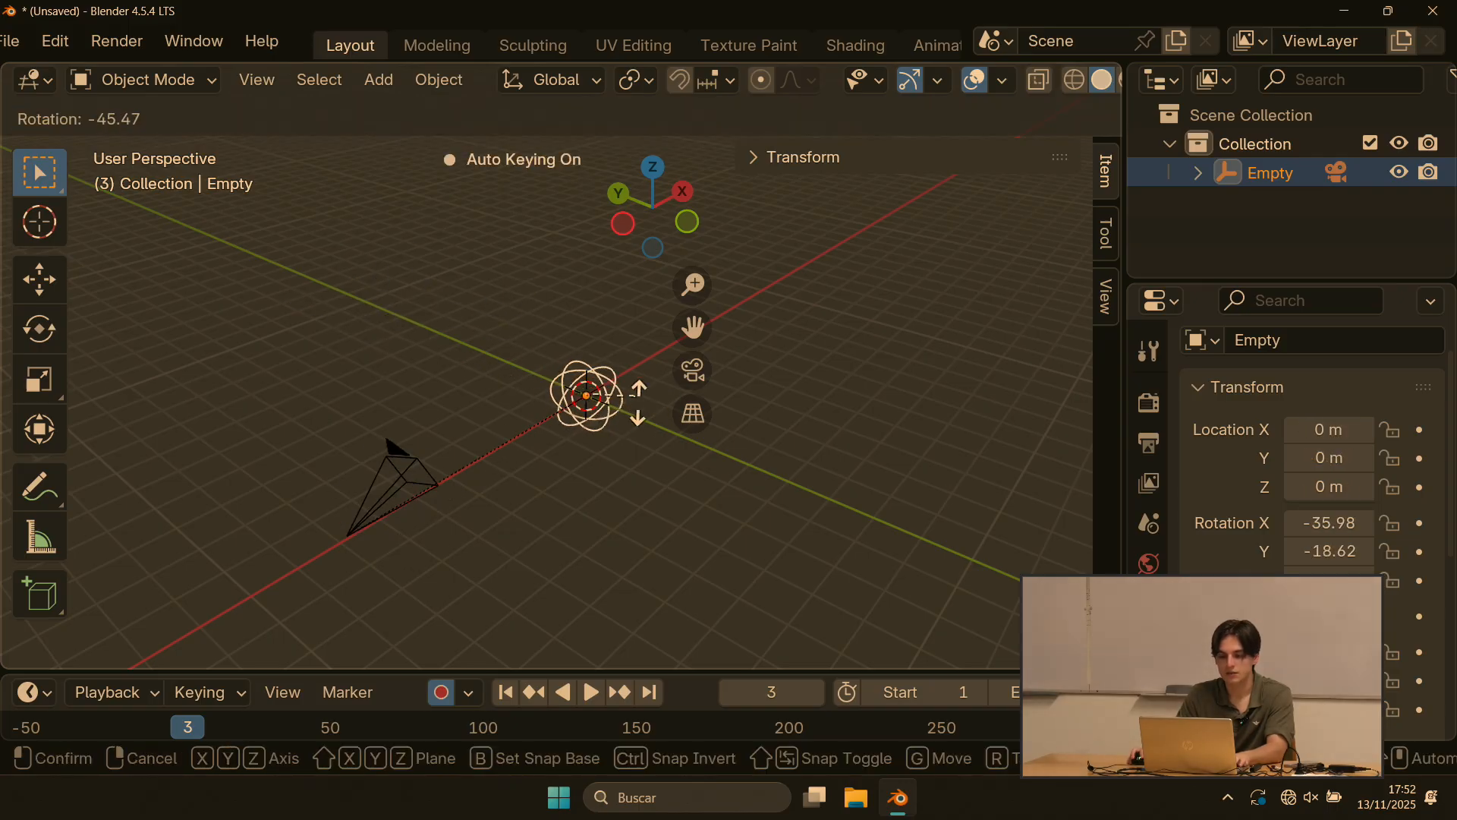
pyautogui.press('Escape')
pyautogui.press('s')
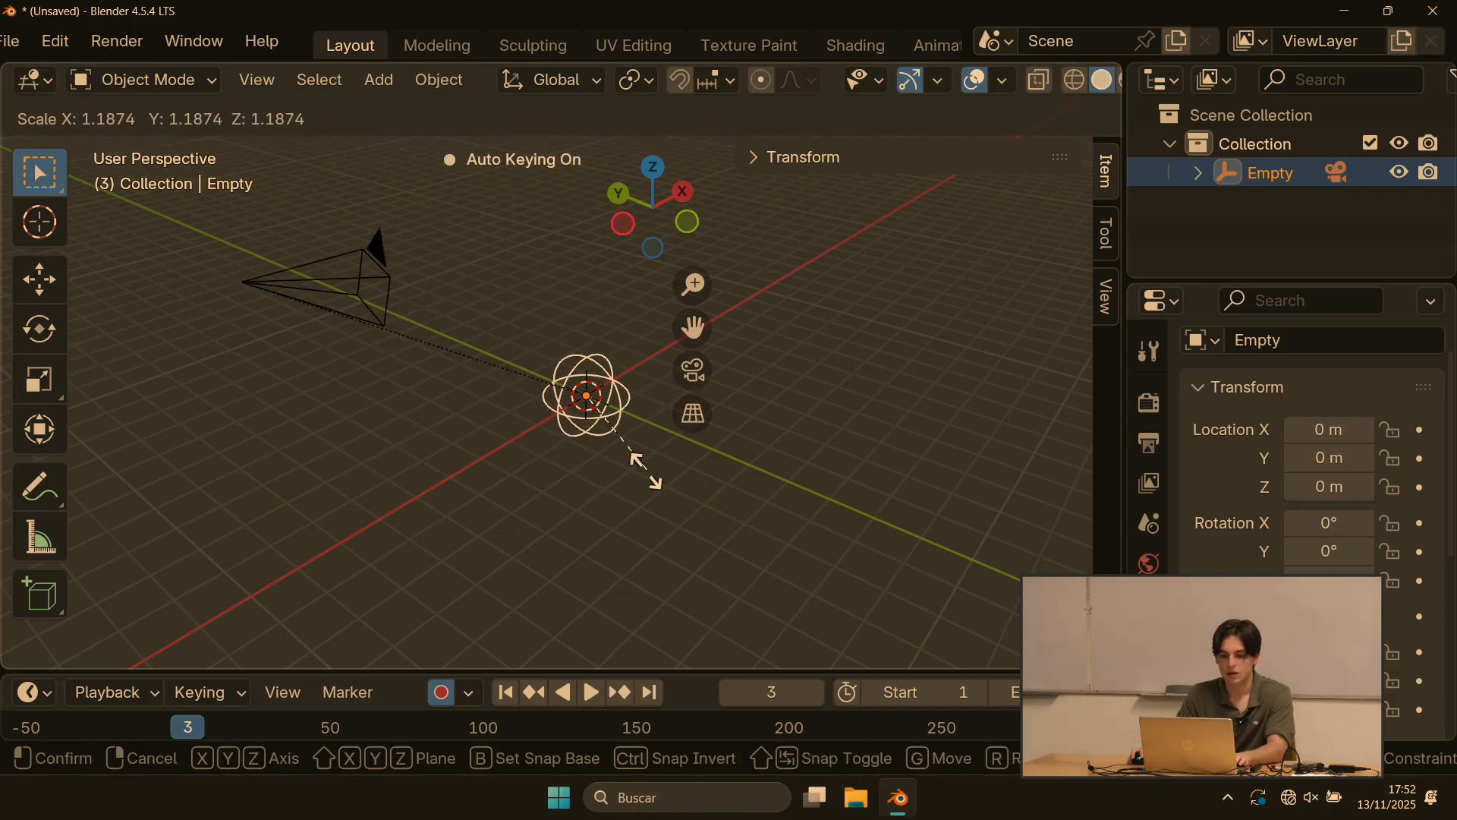
pyautogui.press('Escape')
pyautogui.press('g')
pyautogui.press('x')
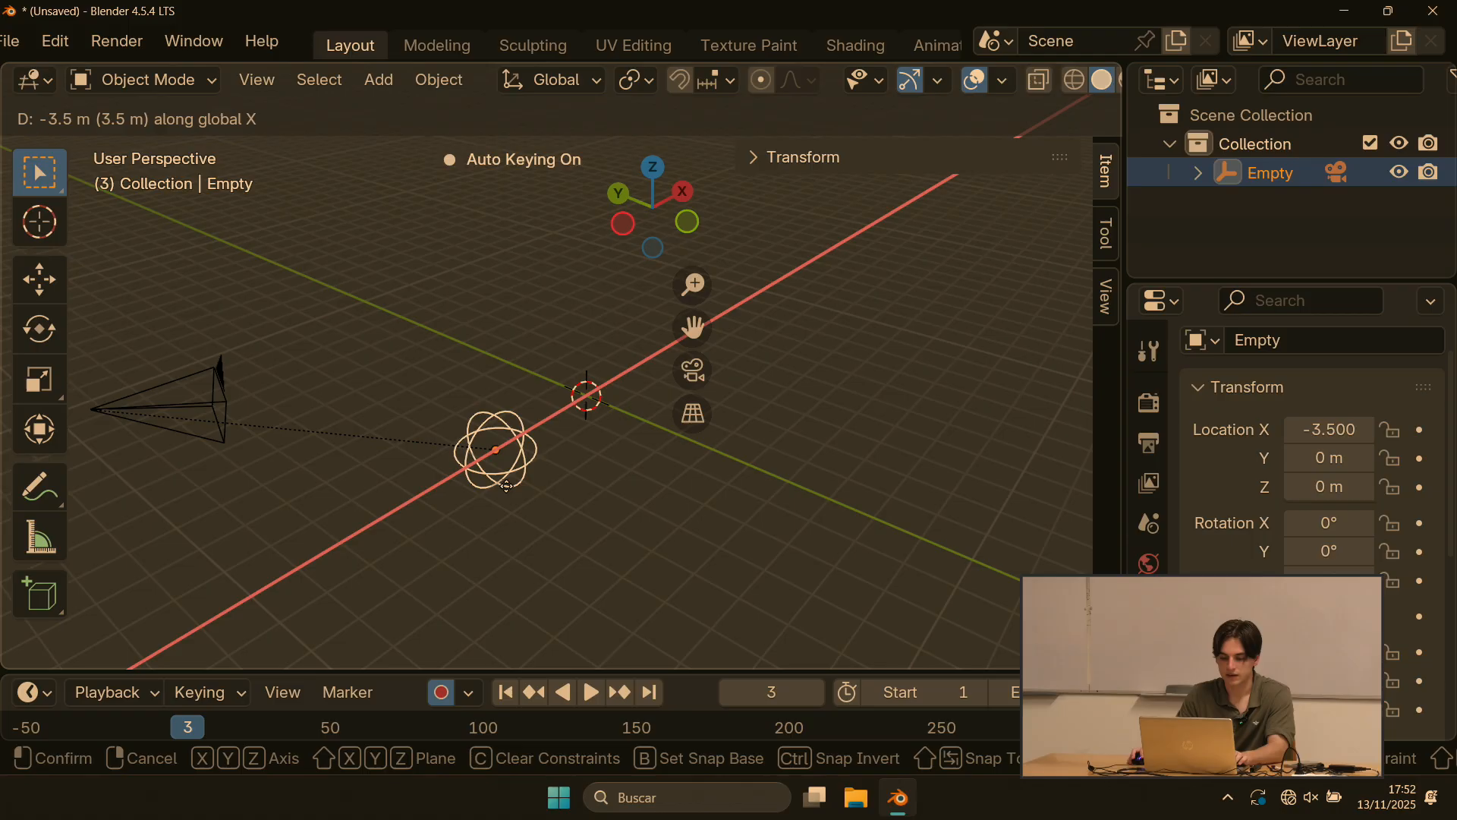
pyautogui.press('Escape')
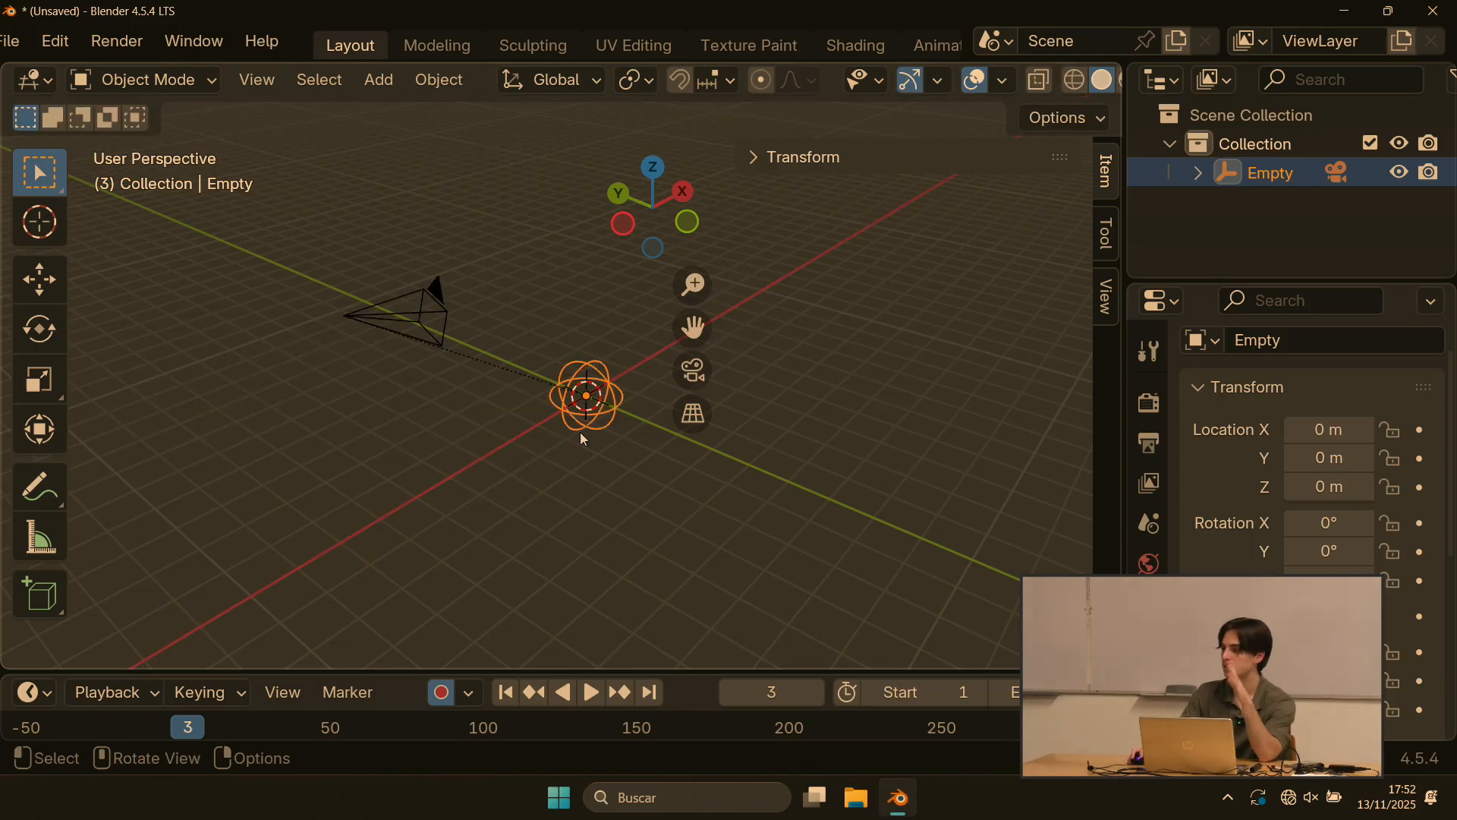
# Step: Add an armature at the world origin
pyautogui.click(414, 329)
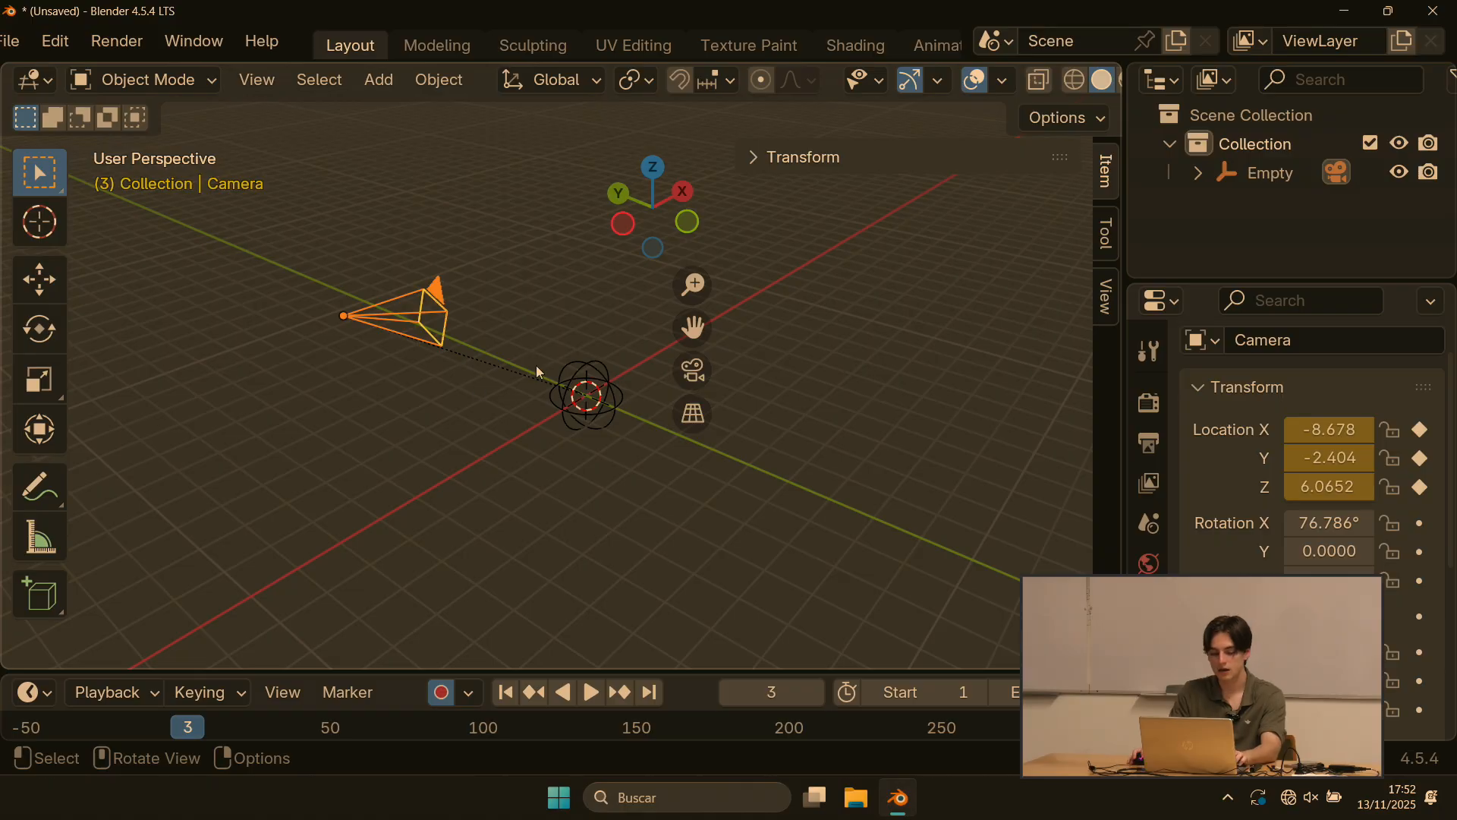
pyautogui.hotkey('shift', 'a')
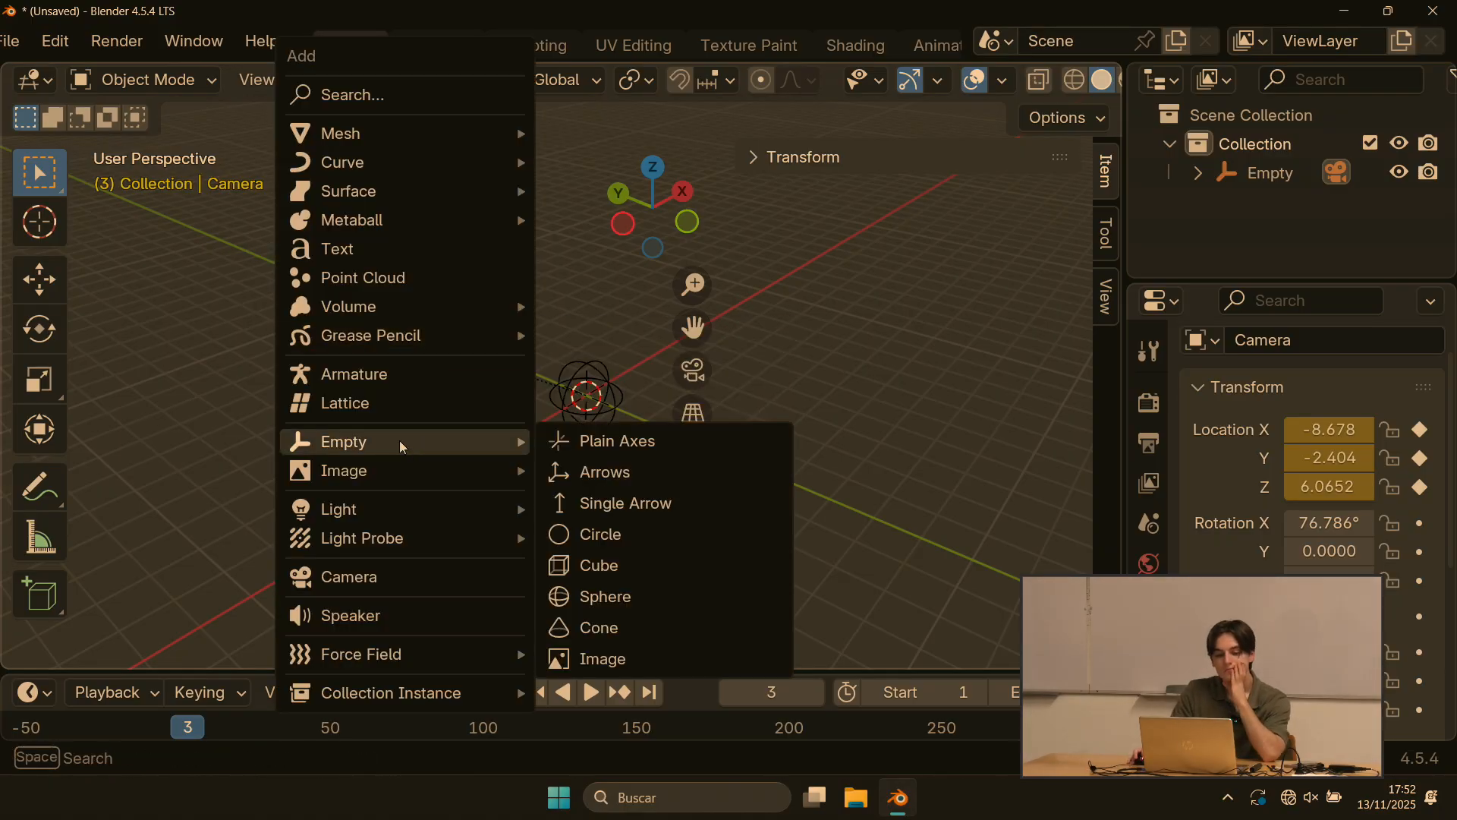
pyautogui.moveTo(436, 442)
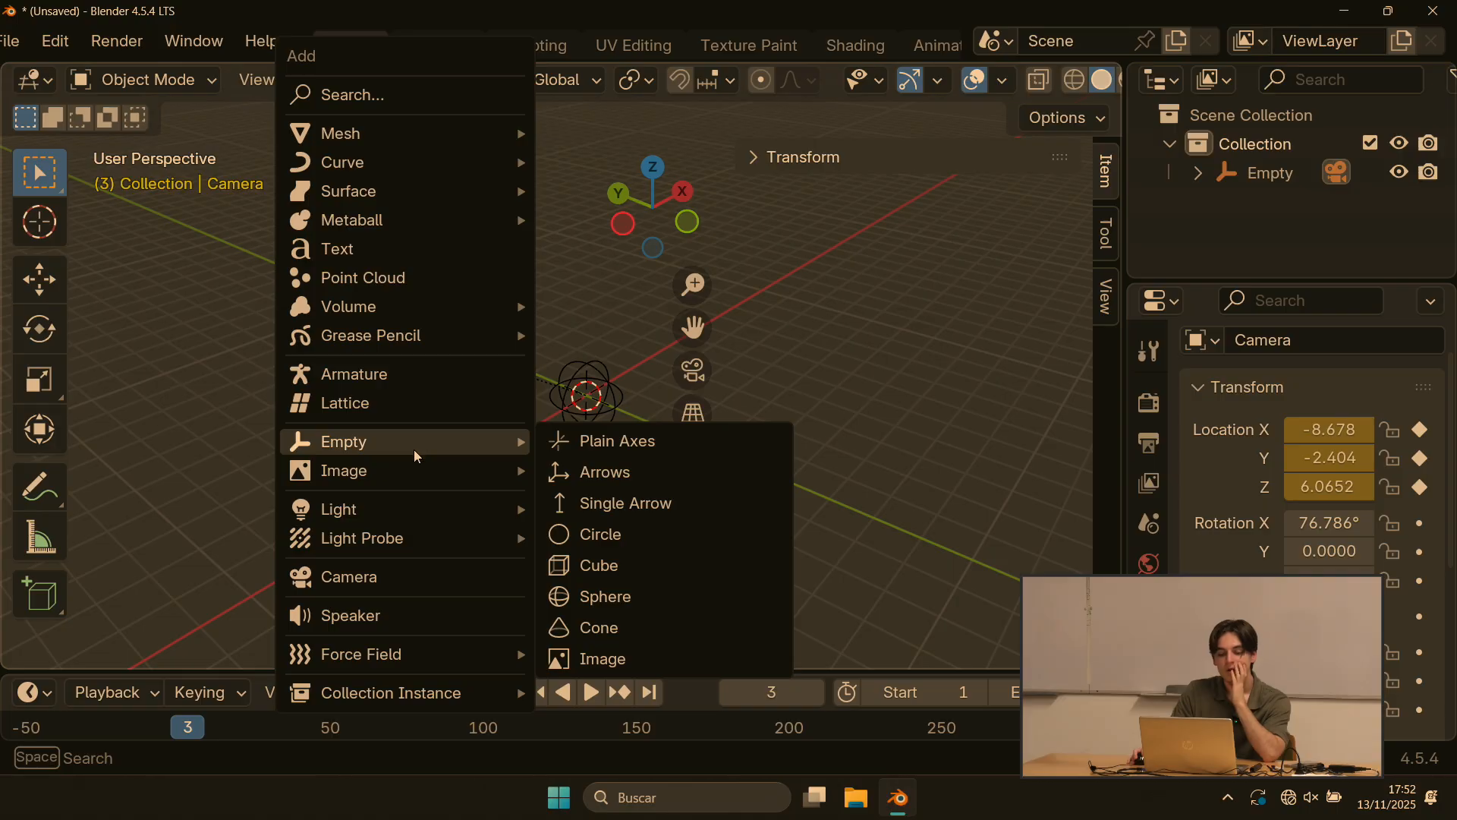
pyautogui.moveTo(421, 475)
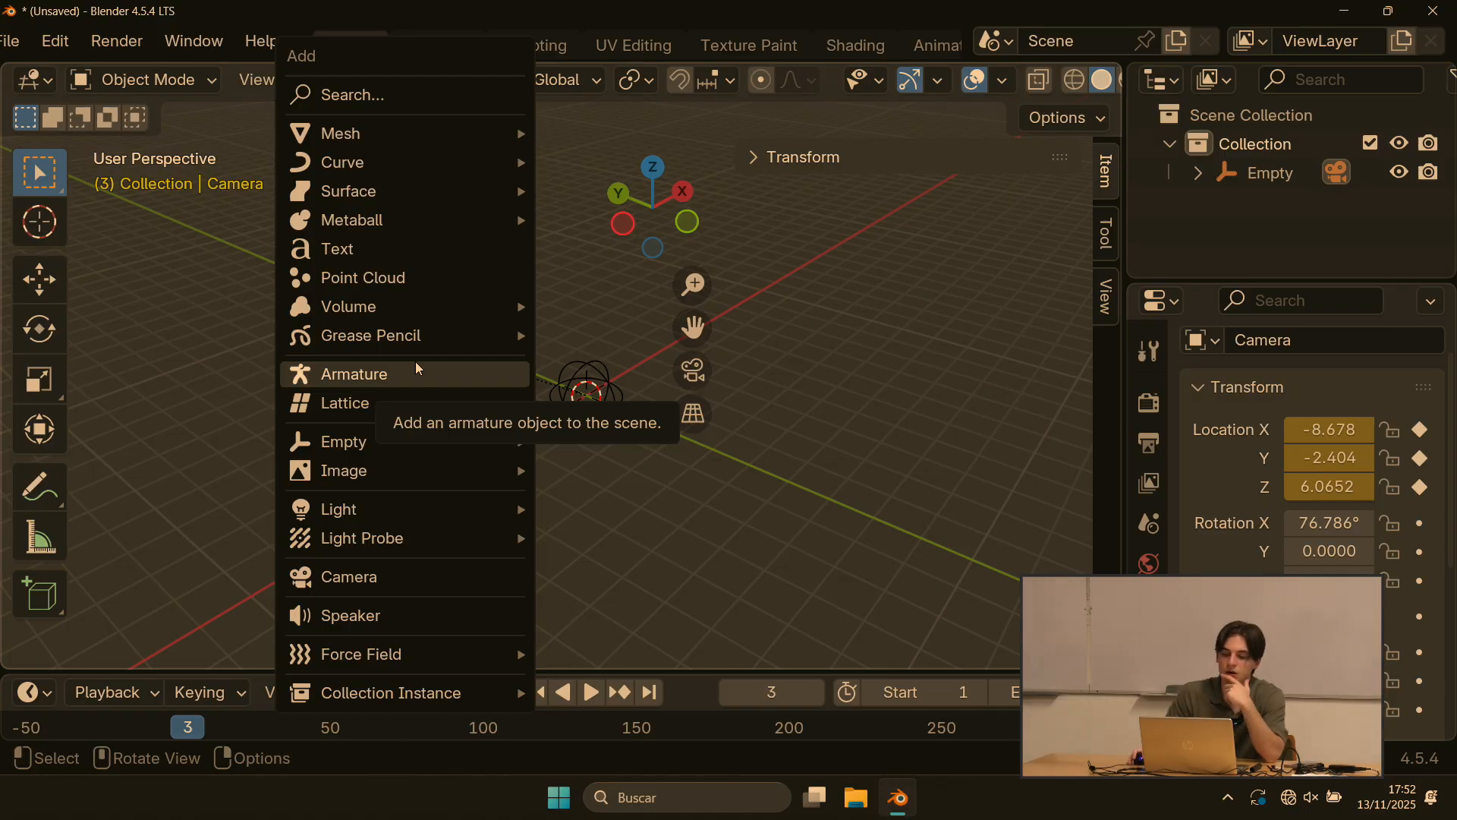
pyautogui.click(443, 373)
pyautogui.scroll(3, 571, 357)
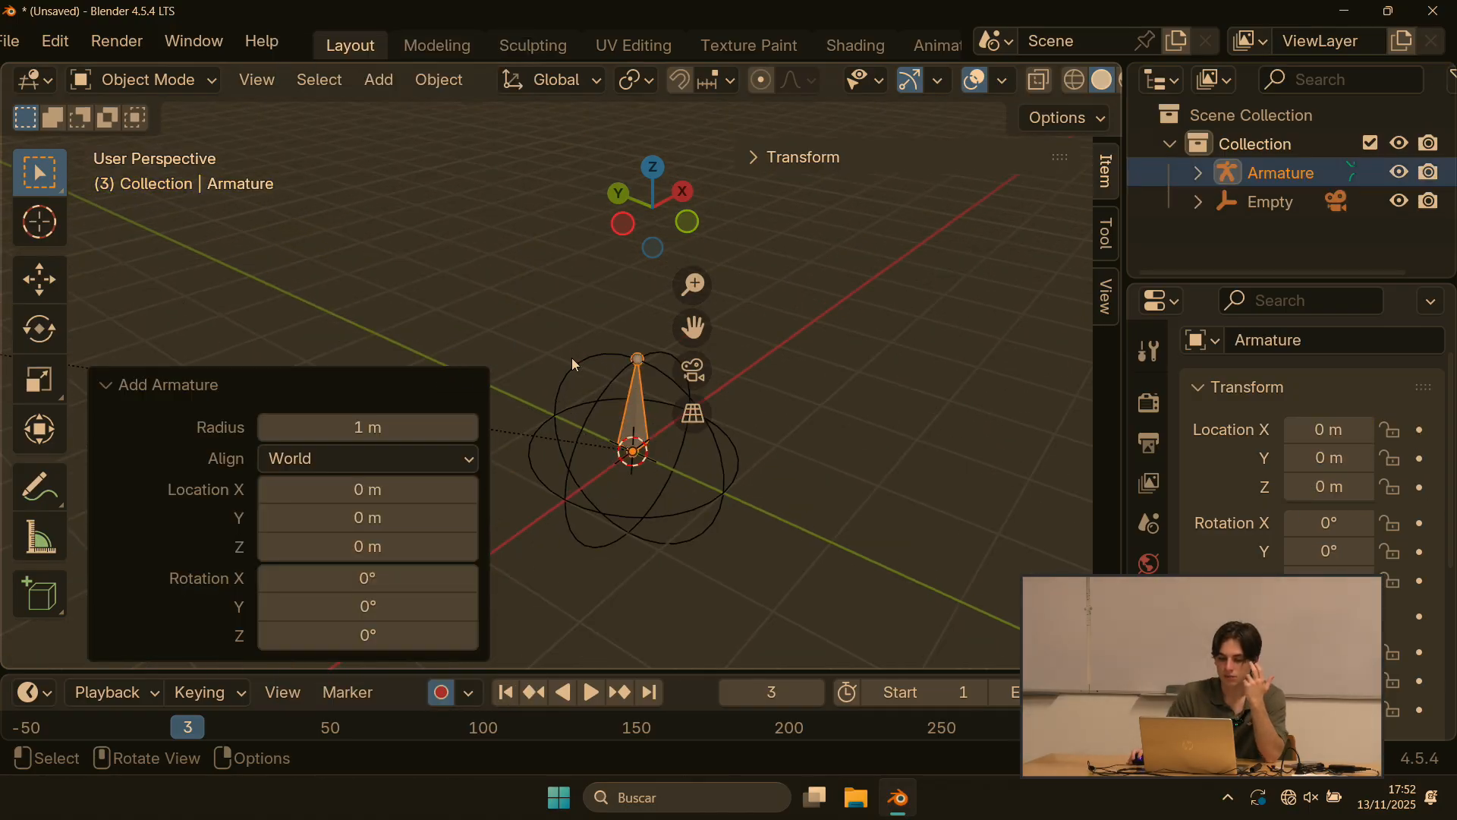
# Step: Move the sphere empty away from the armature to about -2.89 m in X, 0.79 m in Y and 0.2 m in Z
pyautogui.moveTo(859, 411); pyautogui.dragTo(792, 328, button='middle')
pyautogui.click(635, 531)
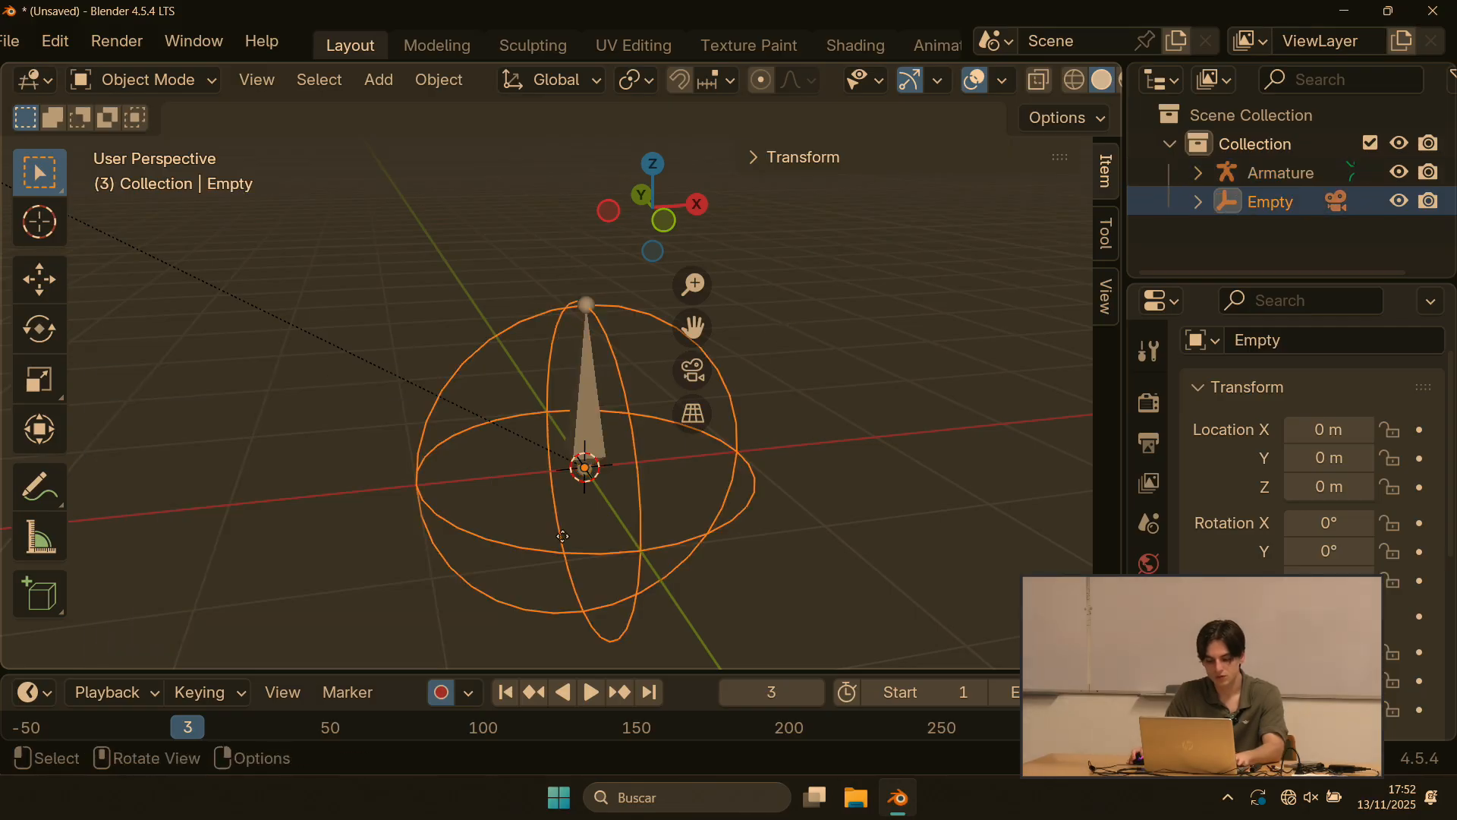
pyautogui.press('g')
pyautogui.click(63, 495)
# Step: Edit the armature and extrude a second bone from the first bone's tip by about 0.03 m in X, 0.29 m in Y and 0.96 m in Z
pyautogui.click(589, 312)
pyautogui.press('Tab')
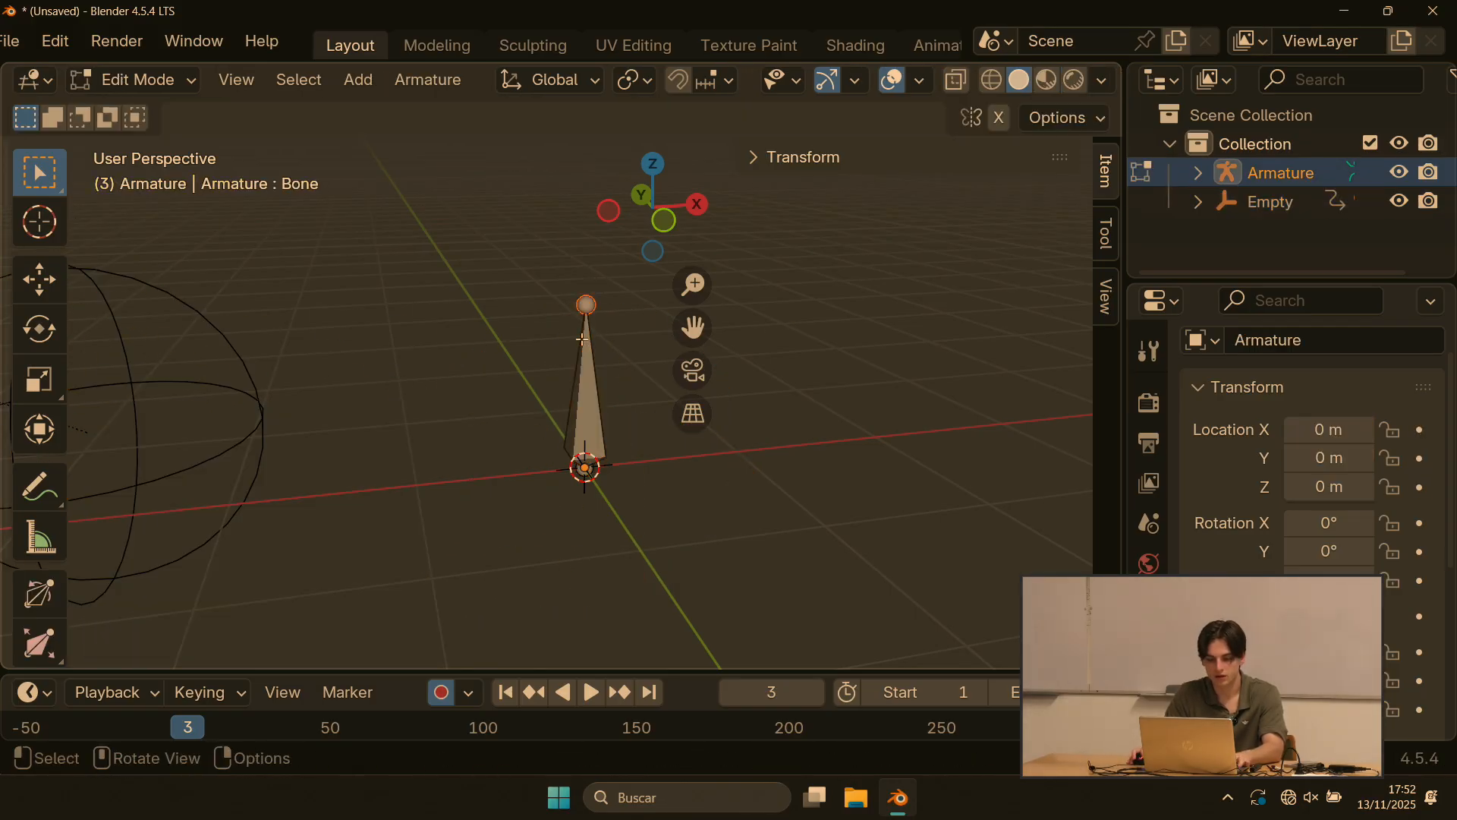
pyautogui.press('e')
pyautogui.click(579, 125)
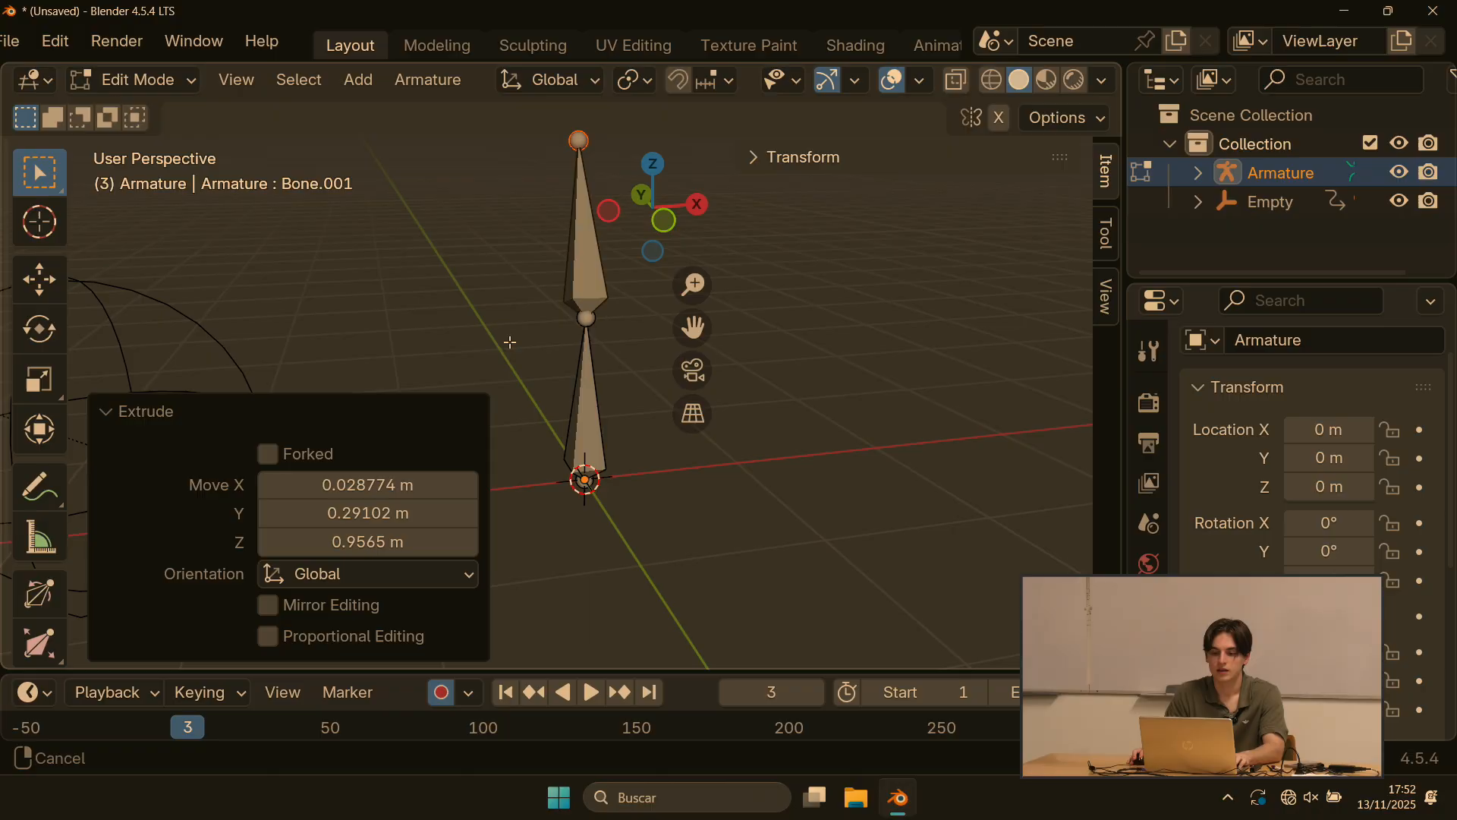
# Step: Extrude two bones from the upper bone's tip, branching diagonally upward to either side in a Y shape
pyautogui.scroll(-2, 504, 320)
pyautogui.press('e')
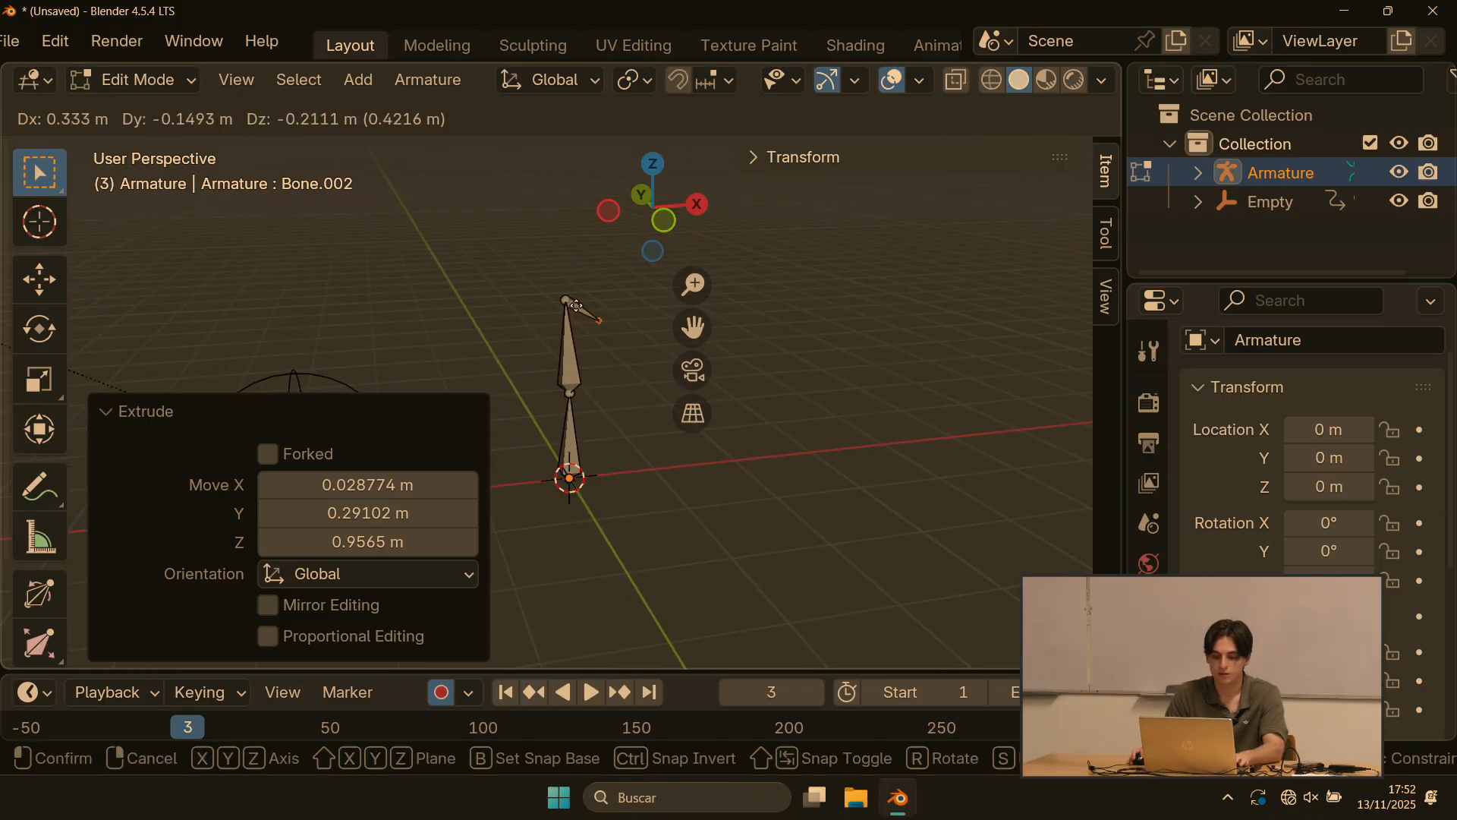
pyautogui.click(428, 206)
pyautogui.click(573, 301)
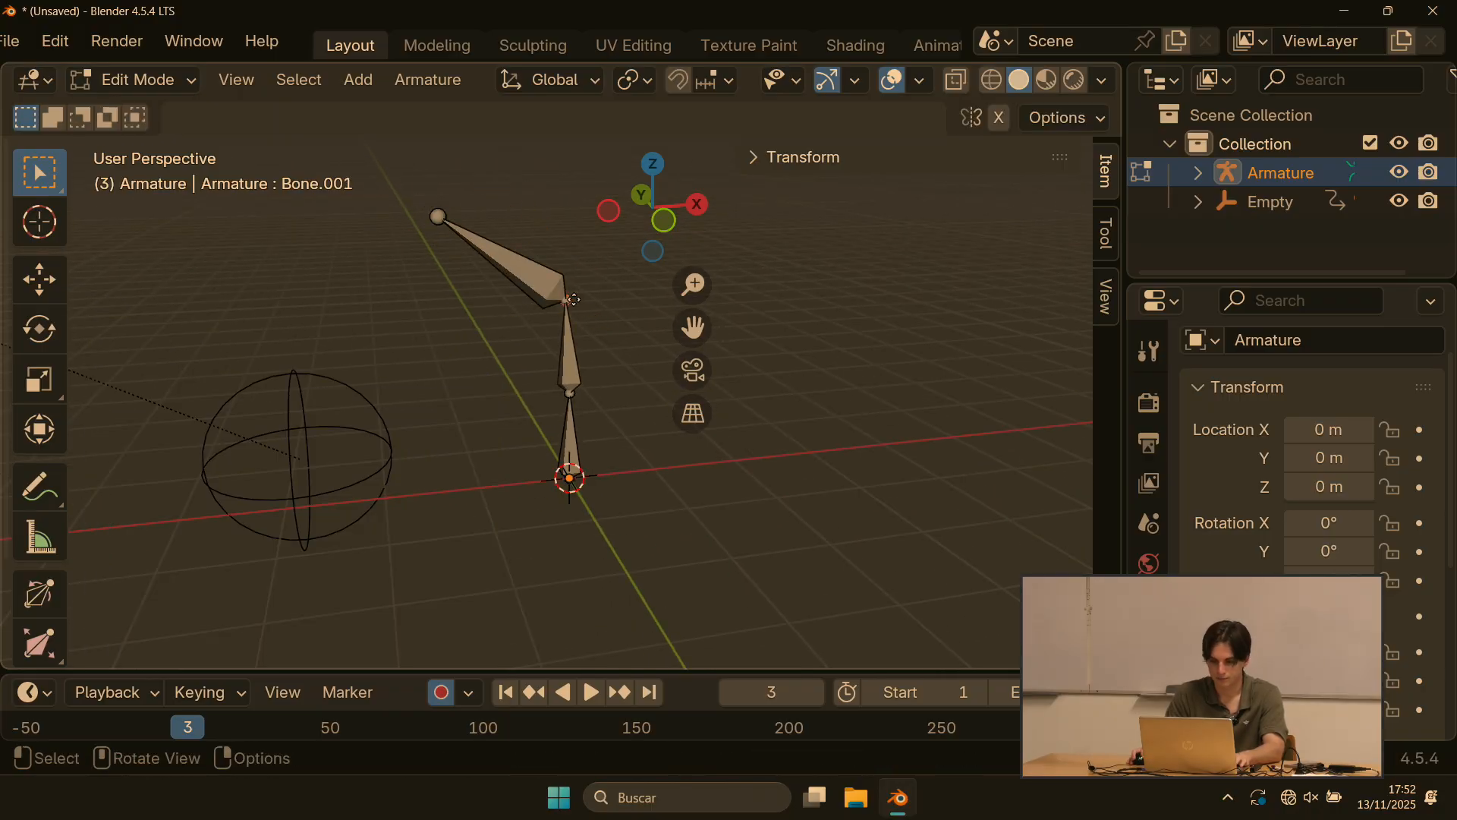
pyautogui.press('e')
pyautogui.click(685, 212)
pyautogui.click(572, 304)
pyautogui.scroll(-1, 572, 304)
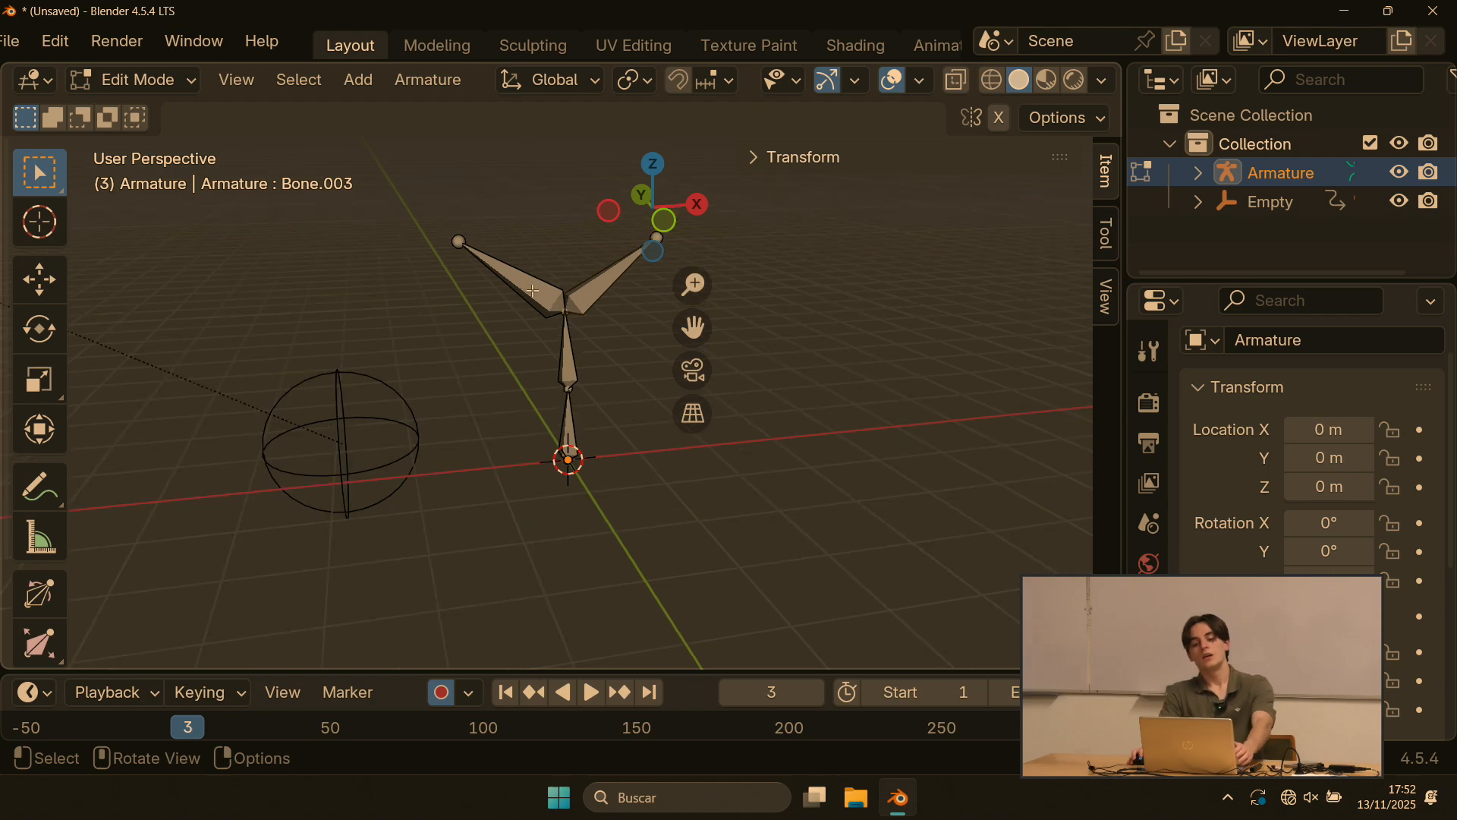
pyautogui.keyDown('shift'); pyautogui.moveTo(468, 312); pyautogui.dragTo(333, 423, button='middle'); pyautogui.keyUp('shift')
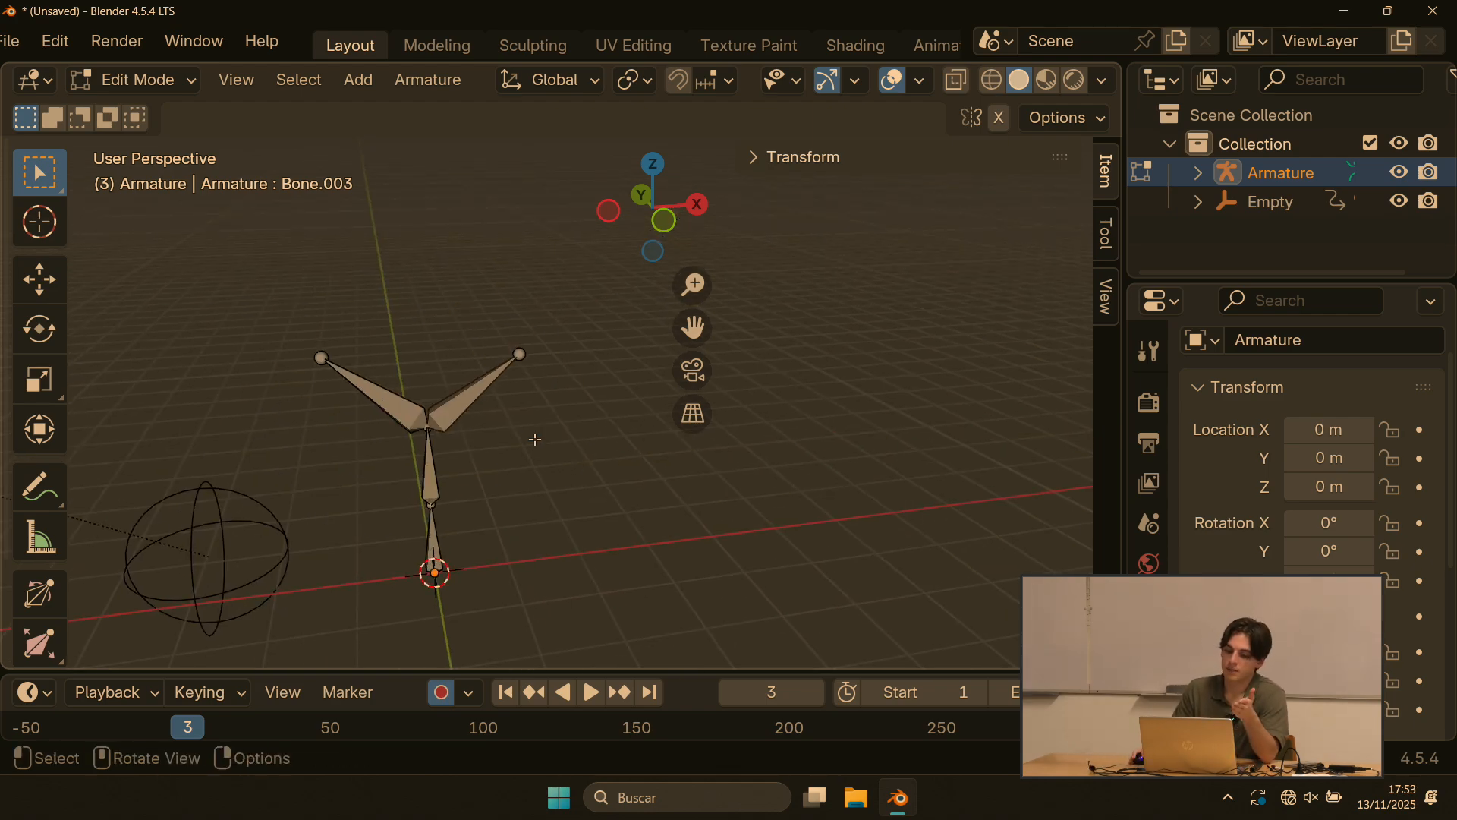
# Step: Try rotating one of the diagonal branch bones while editing the armature
pyautogui.click(475, 378)
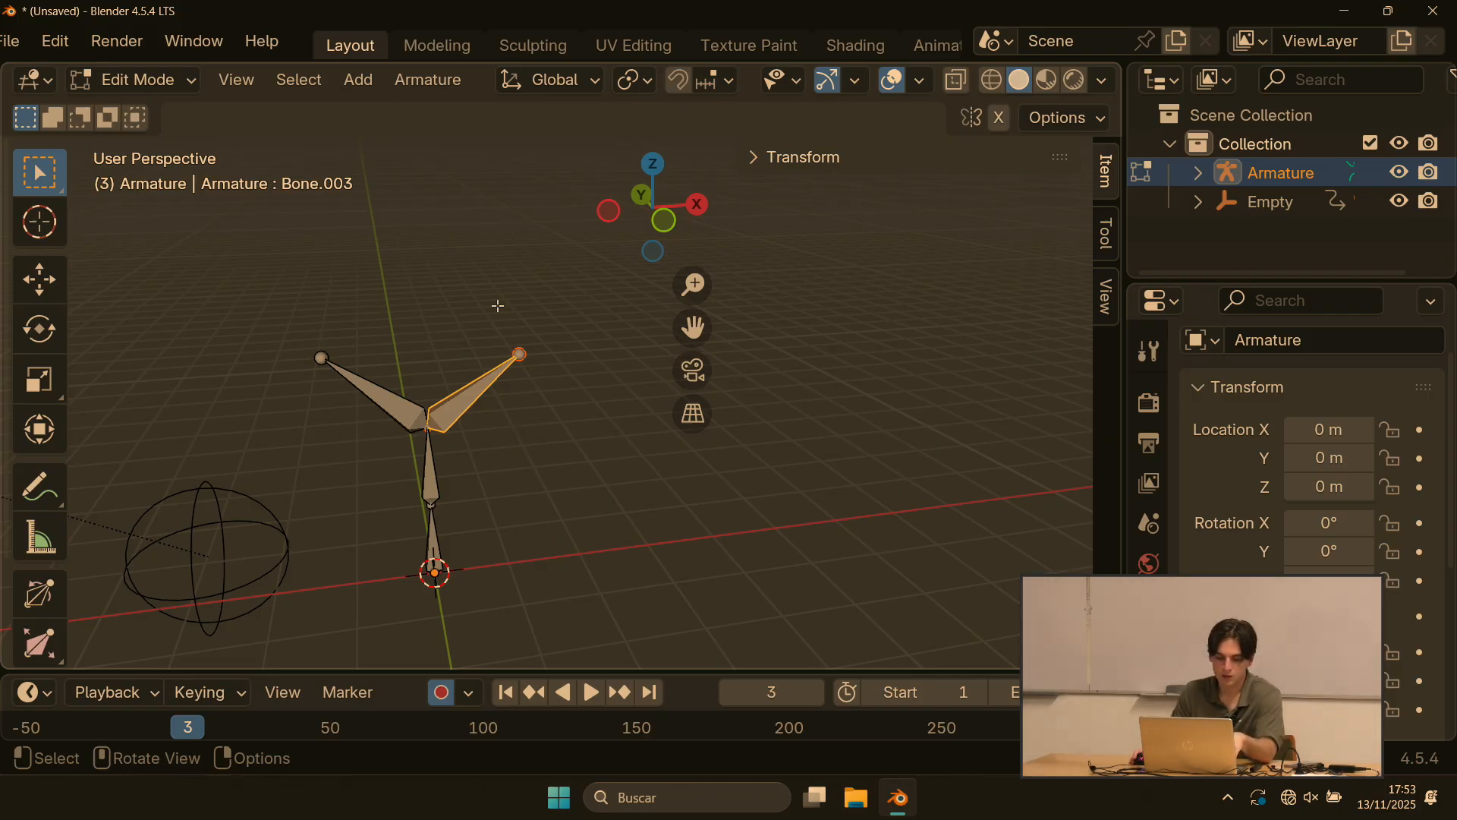
pyautogui.press('r')
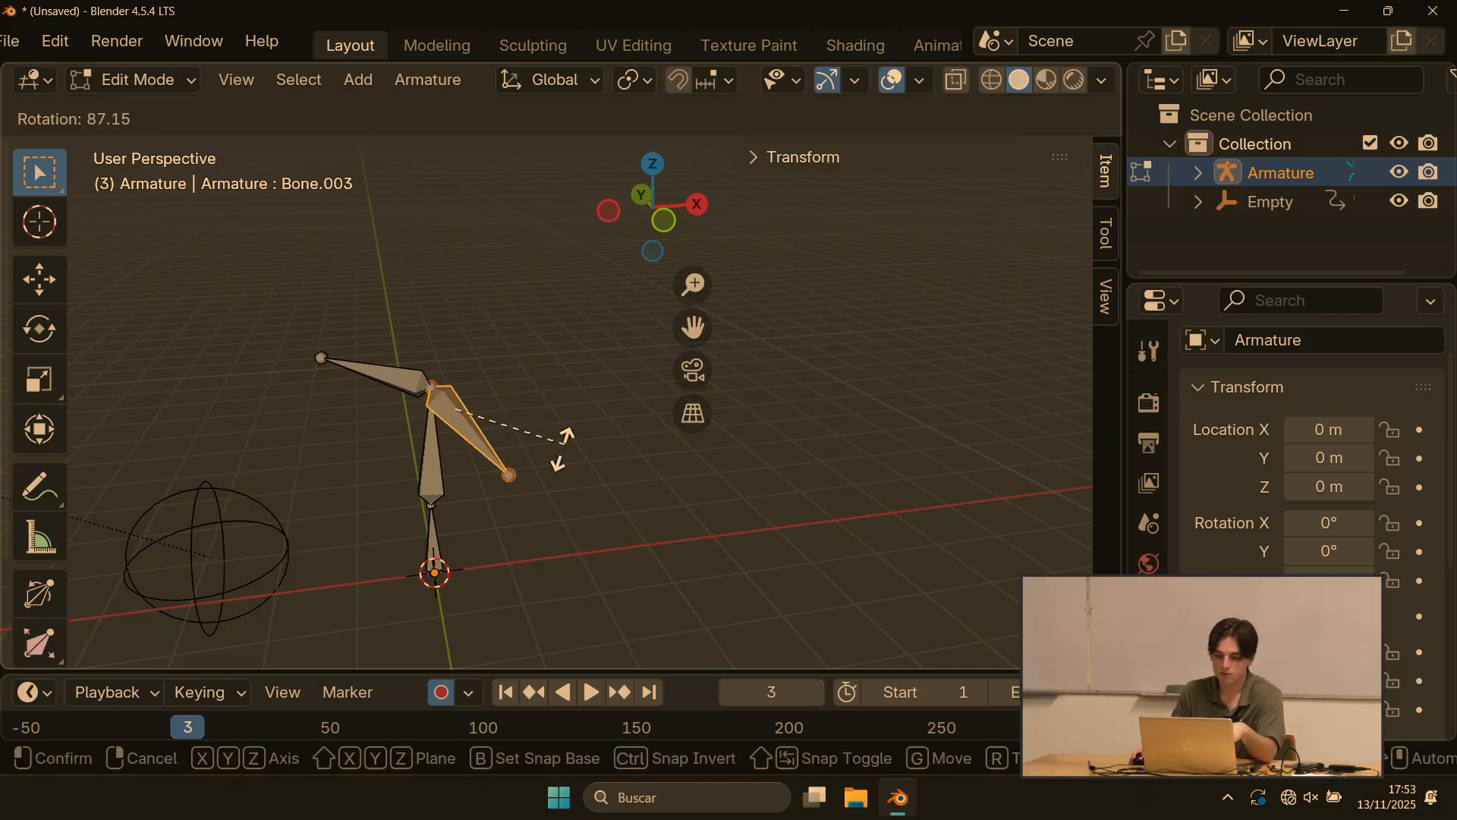
pyautogui.click(523, 285)
pyautogui.click(133, 79)
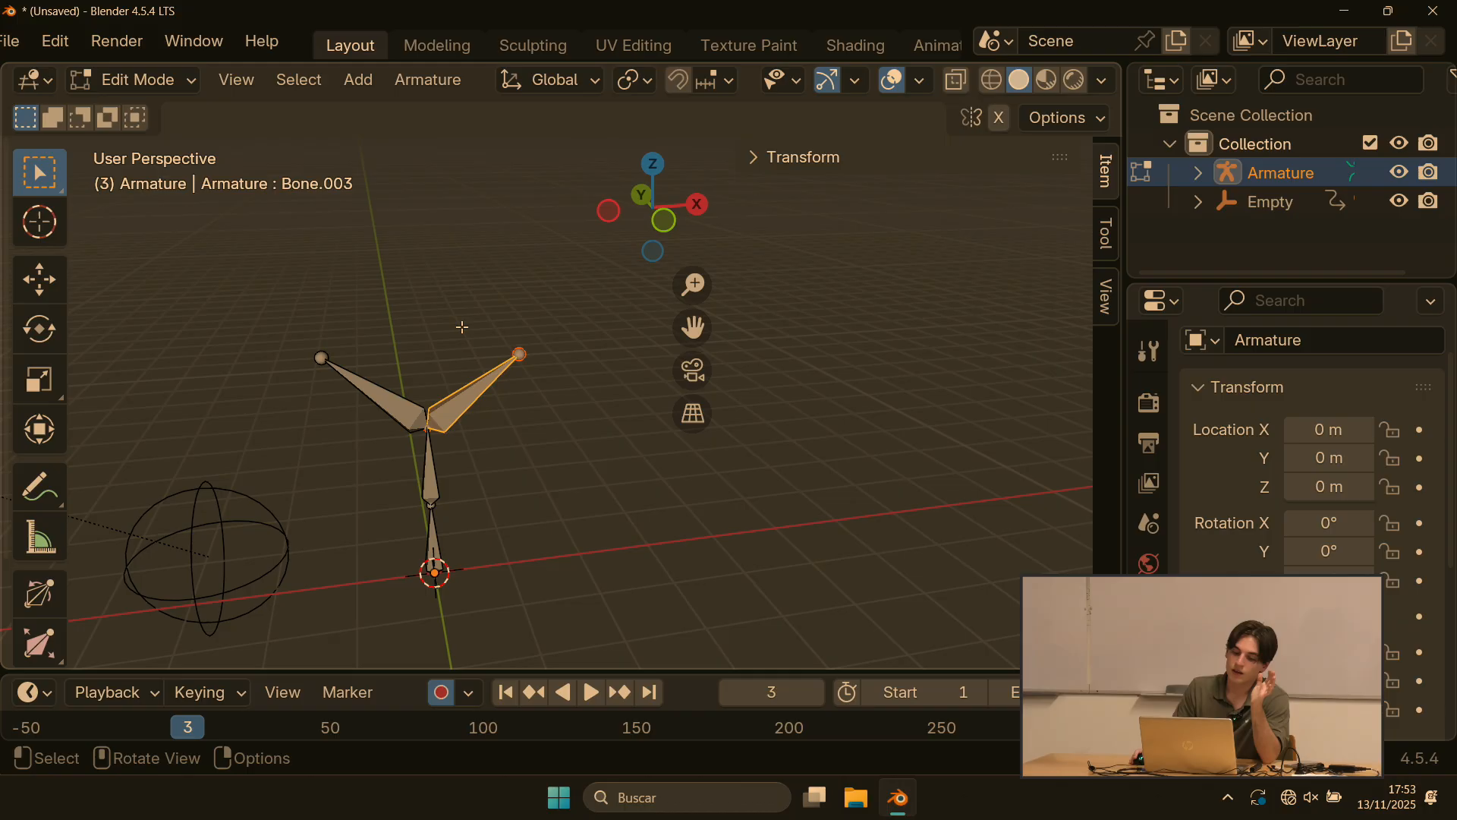
pyautogui.moveTo(457, 325); pyautogui.dragTo(576, 308, button='middle')
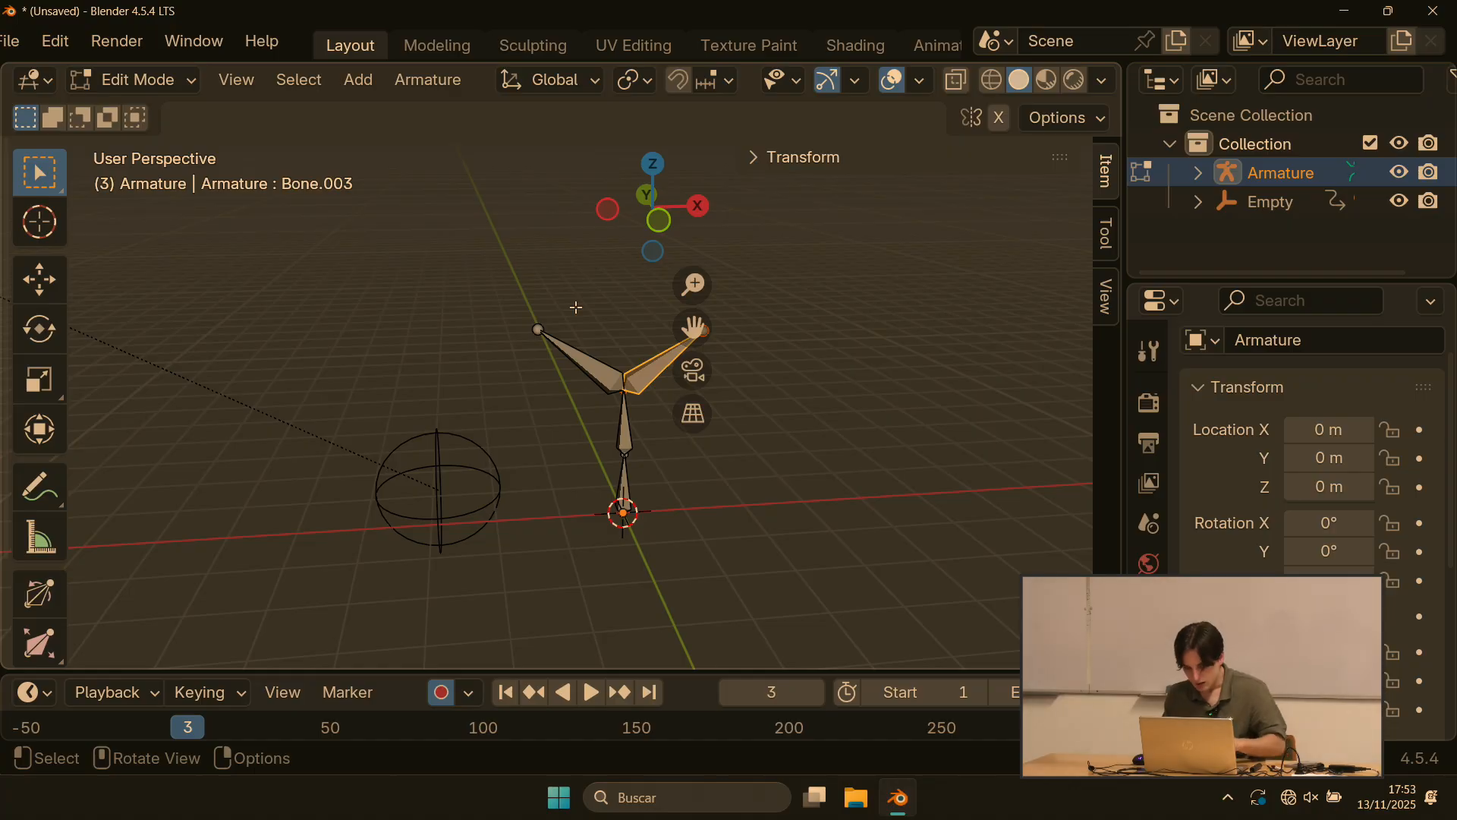
# Step: Undo the bone extrusions and the sphere empty's move
pyautogui.hotkey('ctrl', 'z')
pyautogui.hotkey('ctrl', 'z')
pyautogui.hotkey('ctrl', 'z')
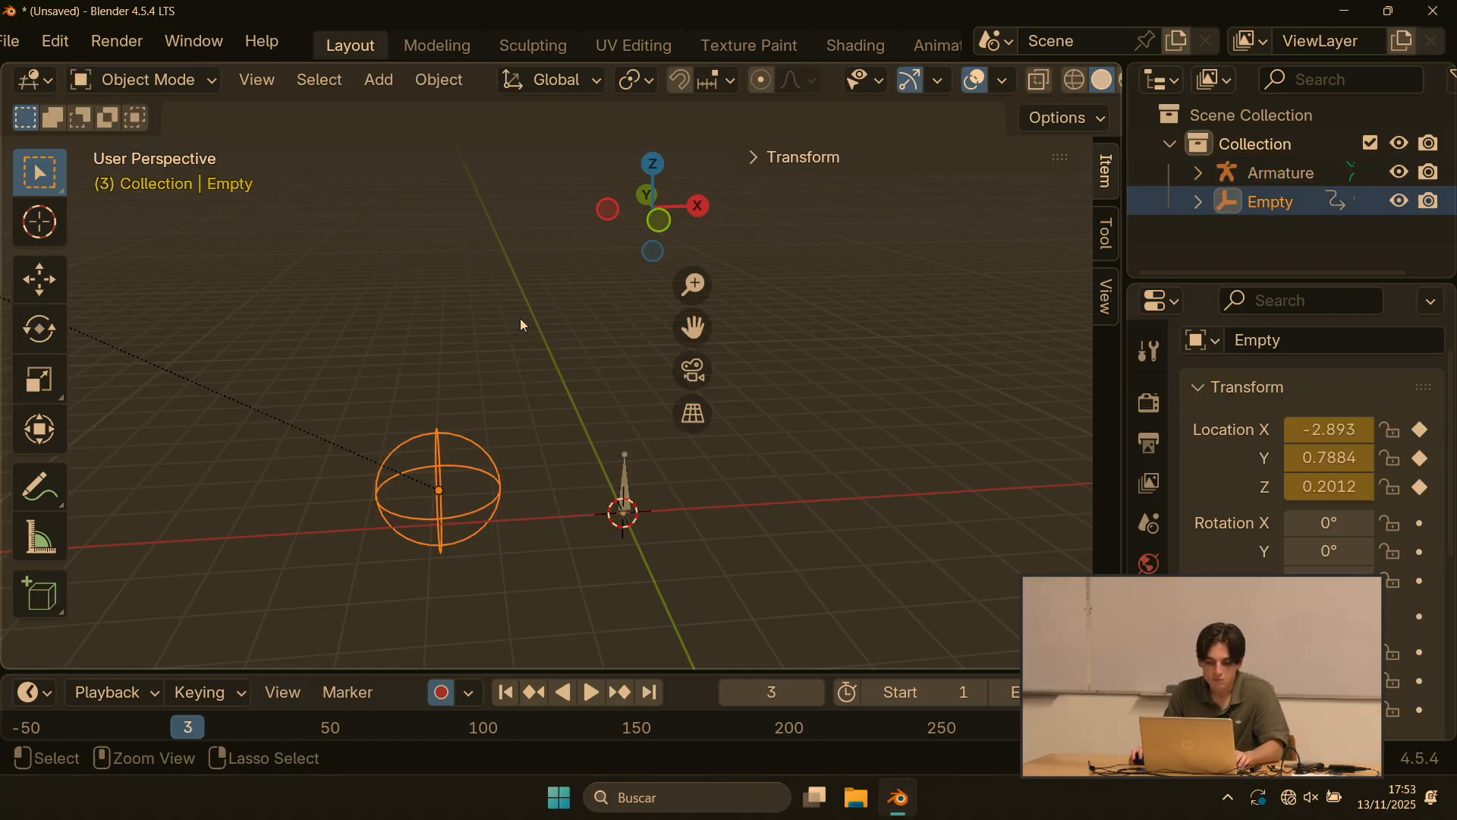
pyautogui.hotkey('ctrl', 'z')
pyautogui.hotkey('ctrl', 'z')
pyautogui.hotkey('ctrl', 'z')
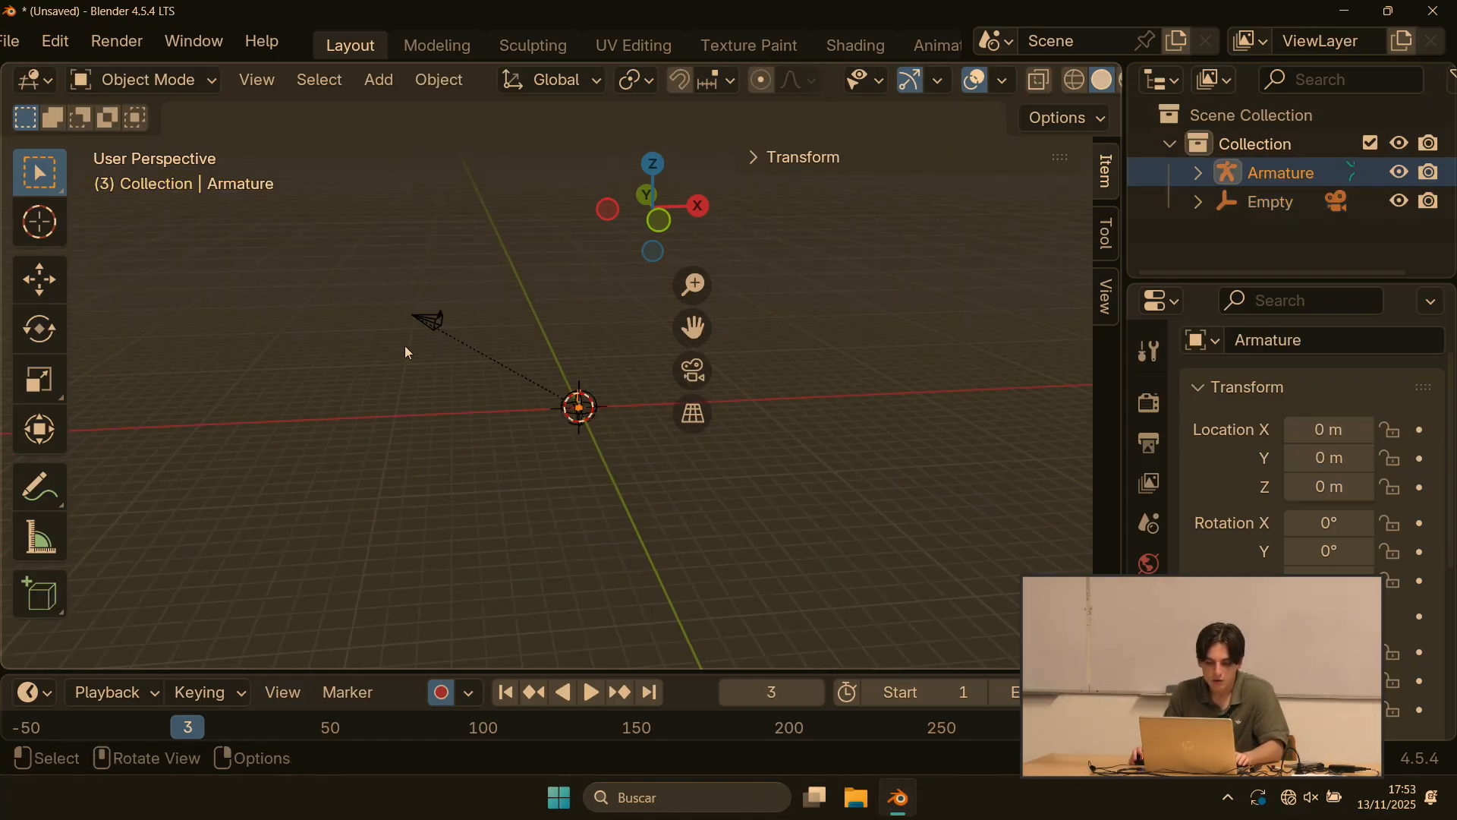
# Step: Delete the armature, the sphere empty and the camera from the scene
pyautogui.moveTo(396, 264); pyautogui.dragTo(629, 466)
pyautogui.press('x')
pyautogui.click(628, 466)
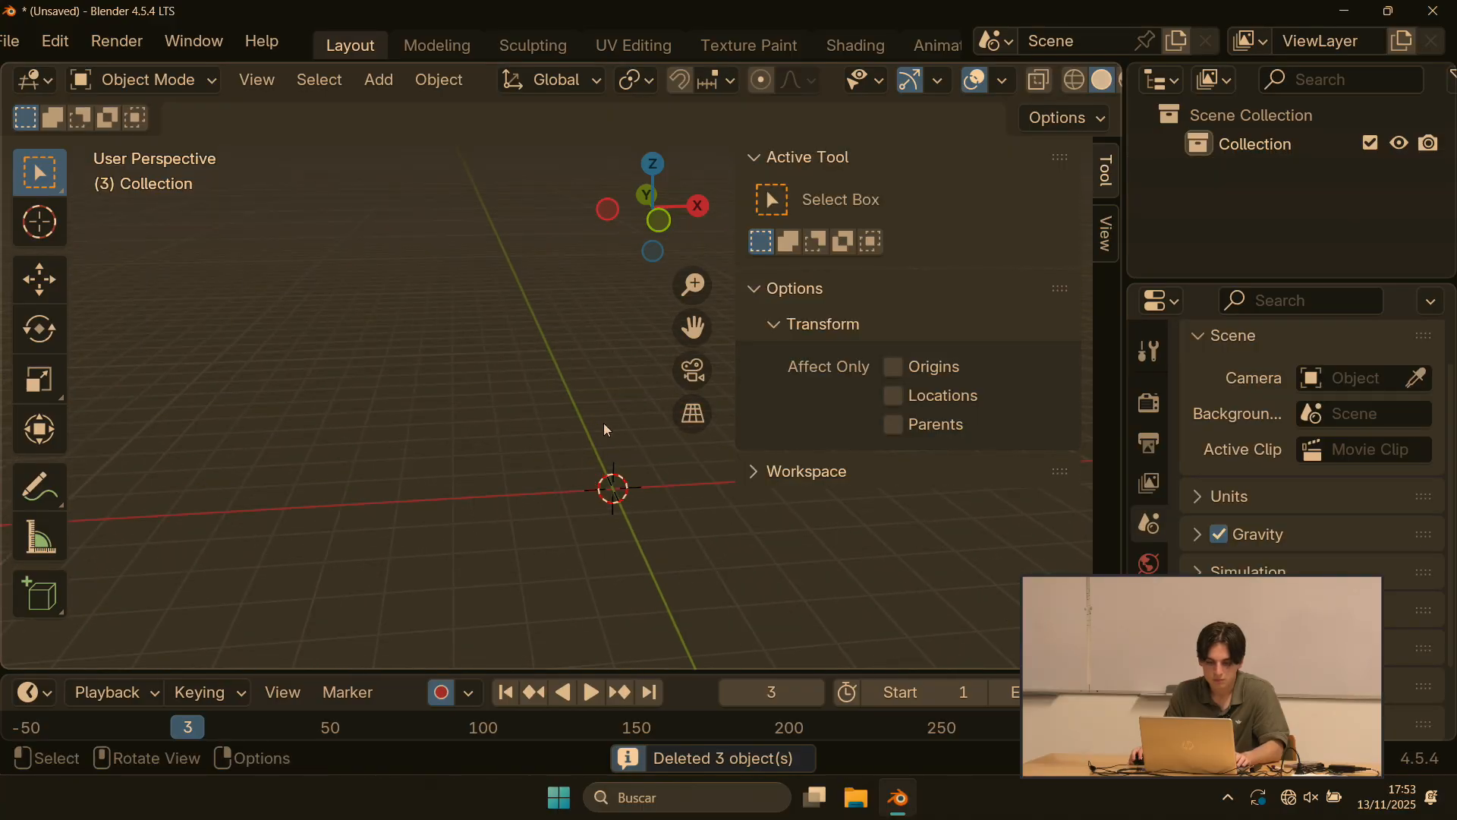
# Step: Add a mesh circle at the world origin
pyautogui.moveTo(438, 415); pyautogui.dragTo(435, 378, button='middle')
pyautogui.hotkey('shift', 'a')
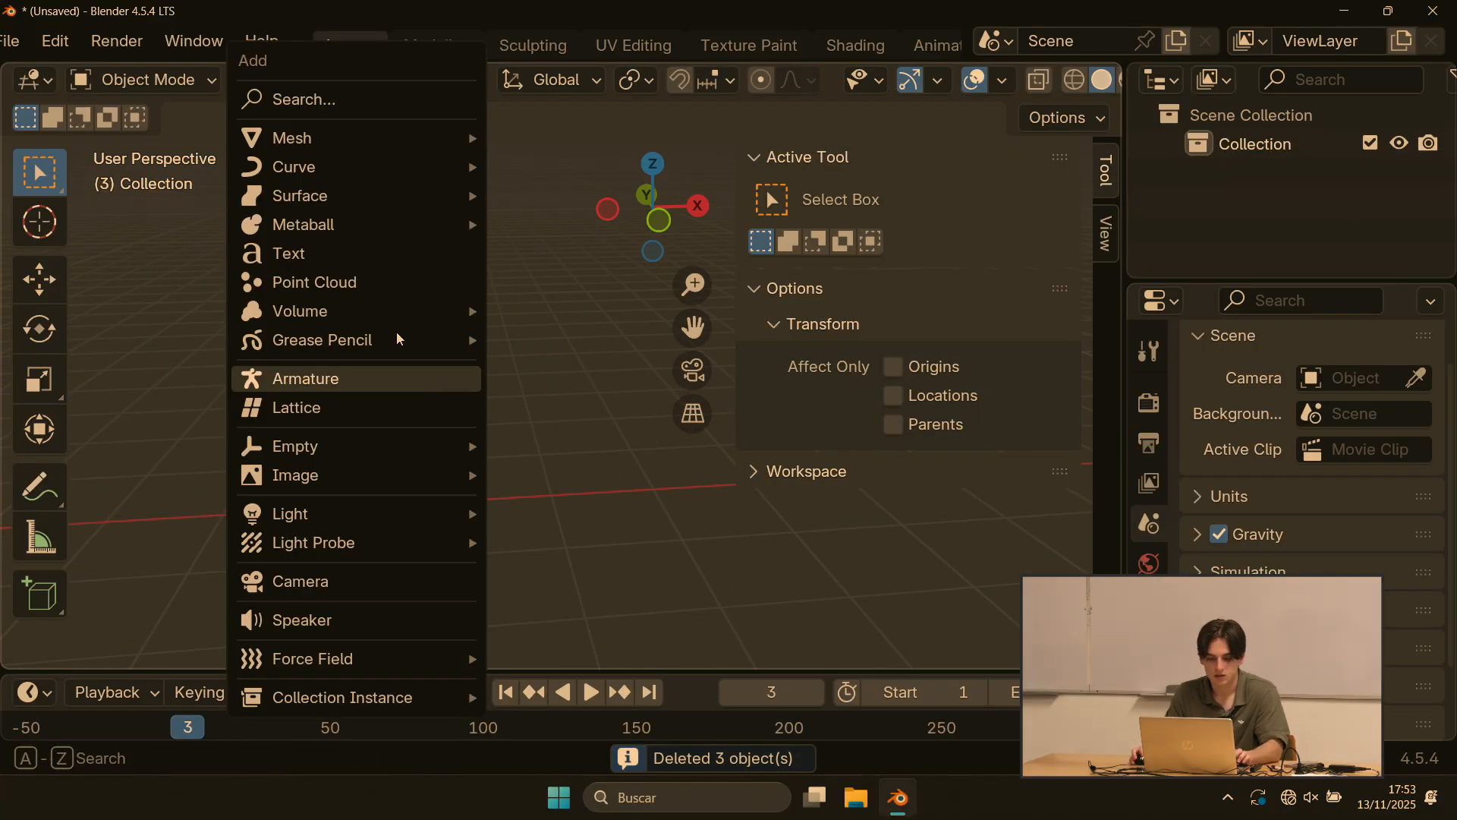
pyautogui.moveTo(334, 148)
pyautogui.click(563, 195)
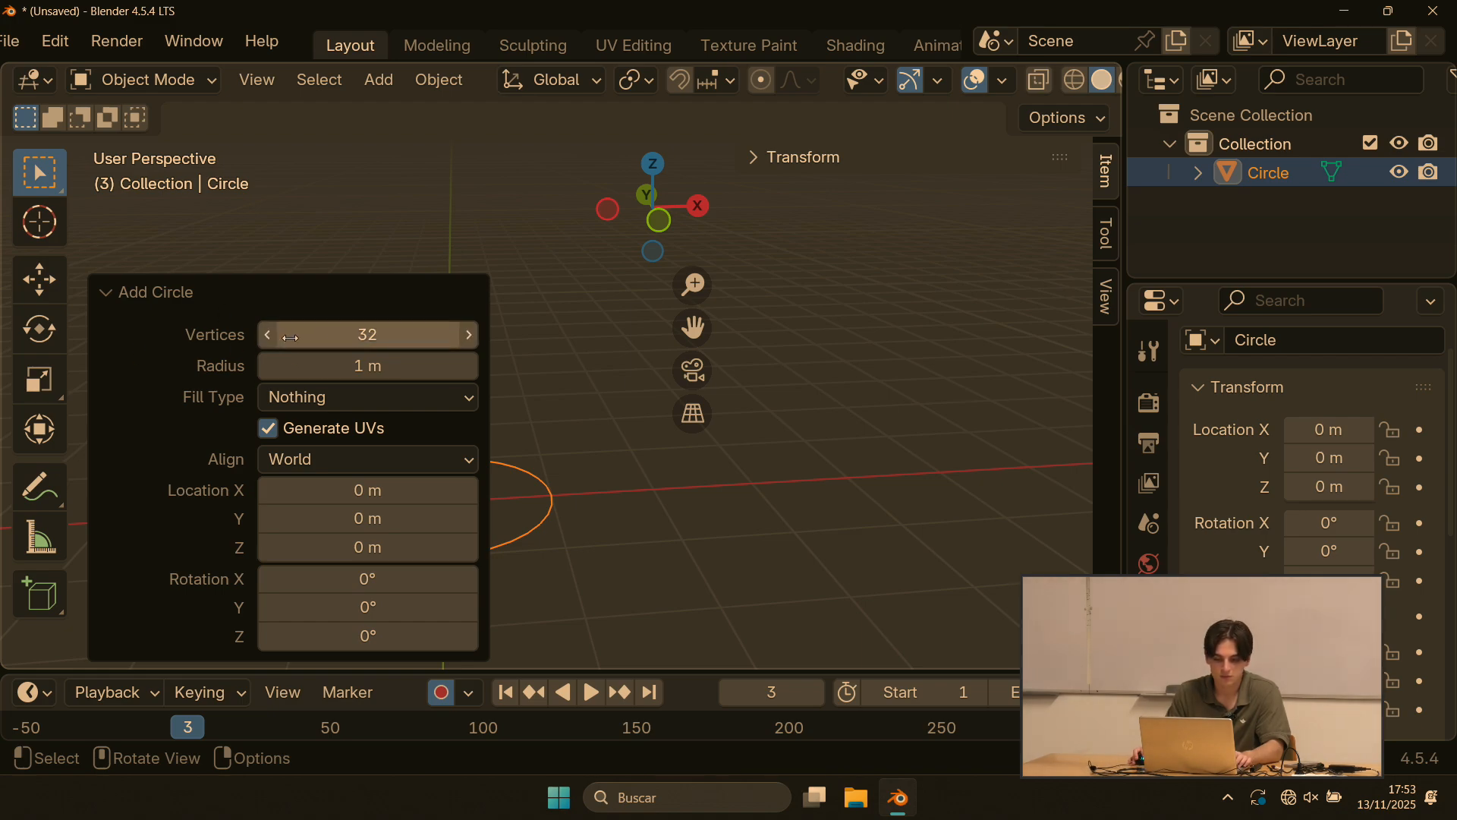
# Step: Reduce the new circle's vertex count to 12
pyautogui.click(267, 335)
pyautogui.click(267, 335)
pyautogui.click(267, 334)
pyautogui.click(267, 335)
pyautogui.click(268, 334)
pyautogui.click(268, 335)
pyautogui.moveTo(577, 486); pyautogui.dragTo(513, 498, button='middle')
pyautogui.scroll(4, 510, 492)
pyautogui.keyDown('shift'); pyautogui.moveTo(640, 556); pyautogui.dragTo(585, 439, button='middle'); pyautogui.keyUp('shift')
pyautogui.scroll(-1, 576, 374)
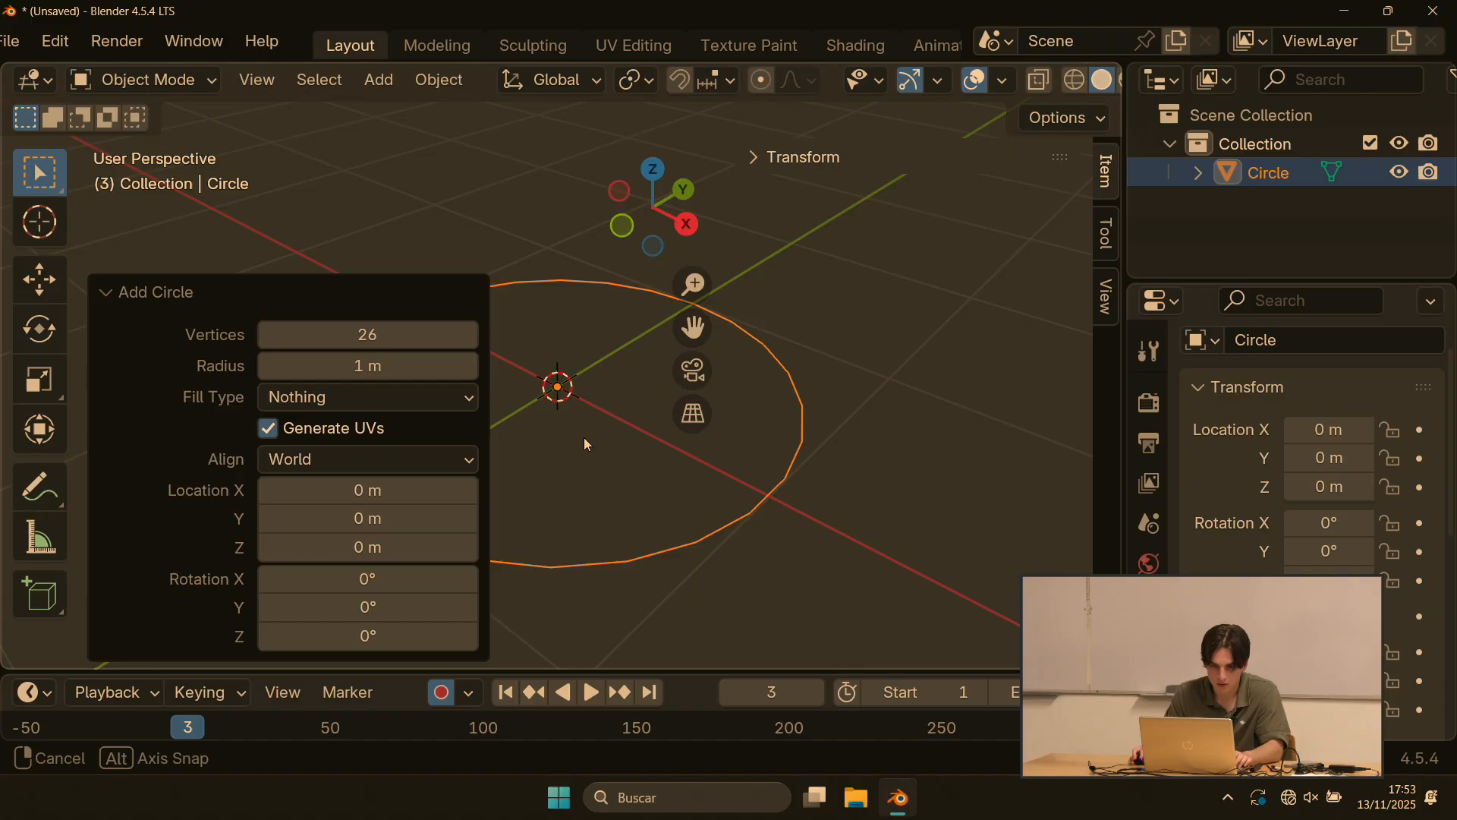
pyautogui.click(269, 334)
pyautogui.click(269, 334)
pyautogui.click(269, 334)
pyautogui.click(269, 334)
pyautogui.click(268, 334)
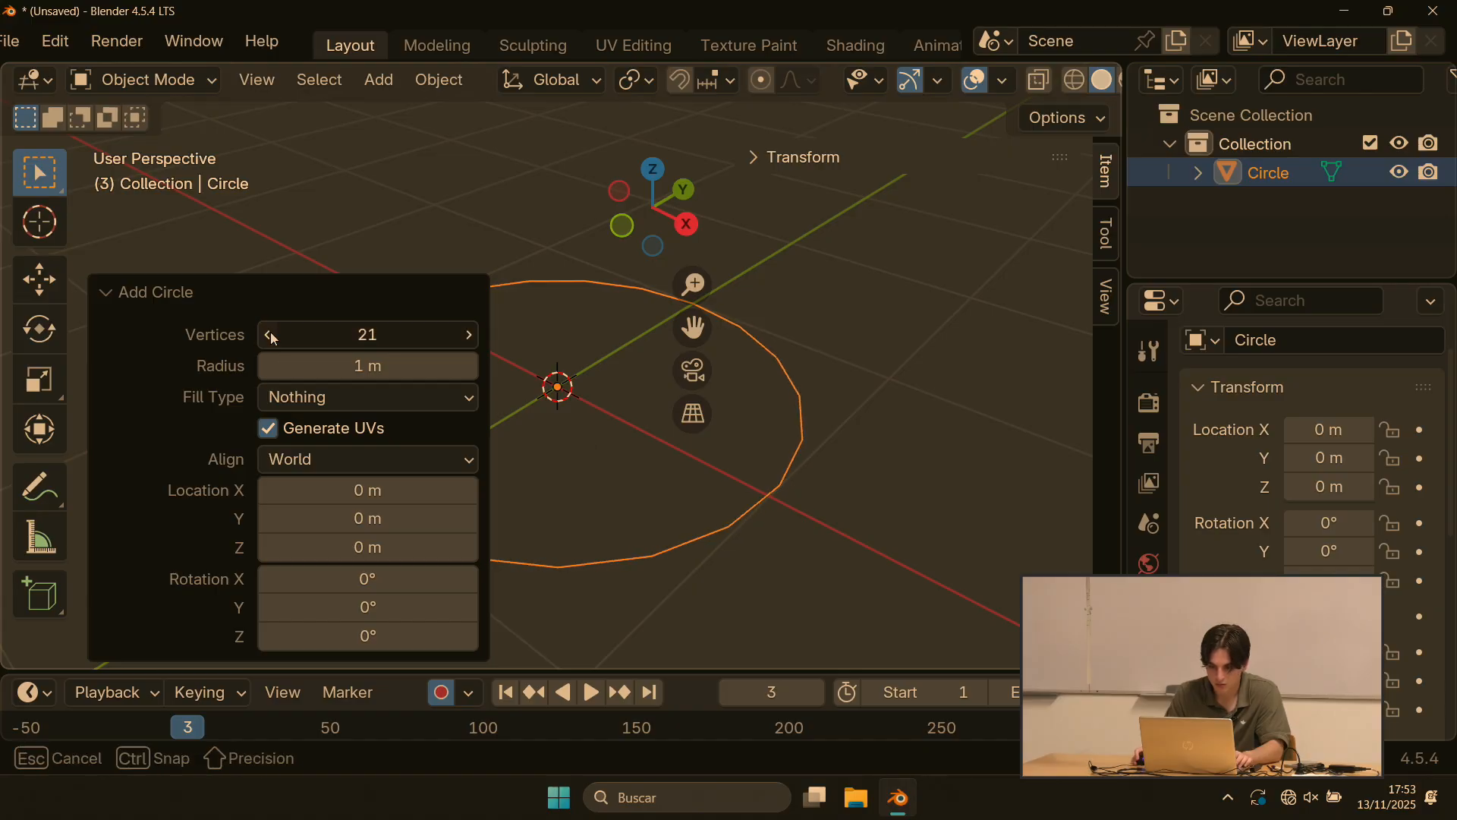
pyautogui.click(269, 334)
pyautogui.click(269, 334)
pyautogui.click(269, 335)
pyautogui.click(264, 335)
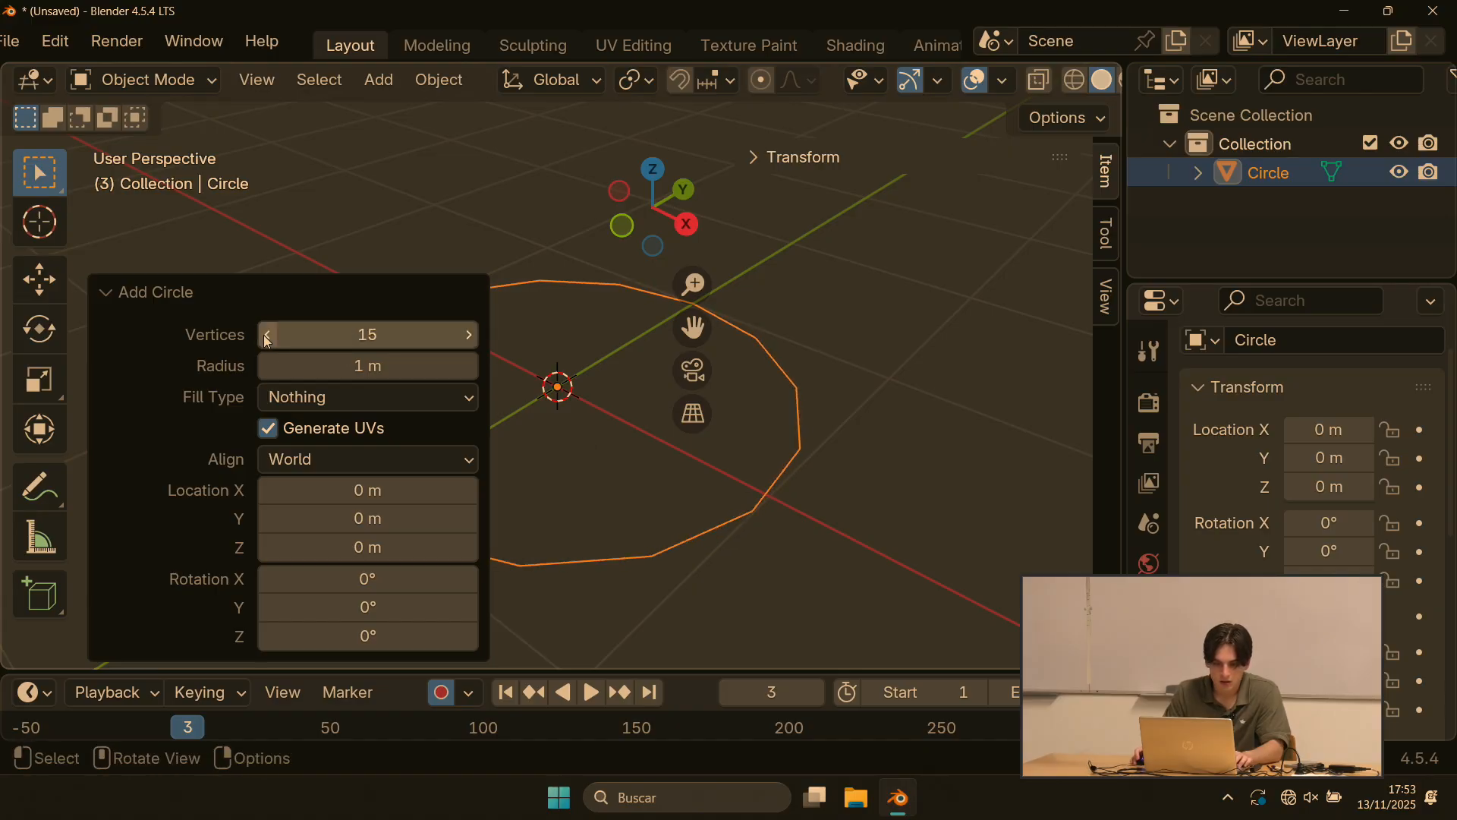
pyautogui.click(263, 334)
pyautogui.click(263, 334)
pyautogui.click(268, 334)
pyautogui.click(266, 334)
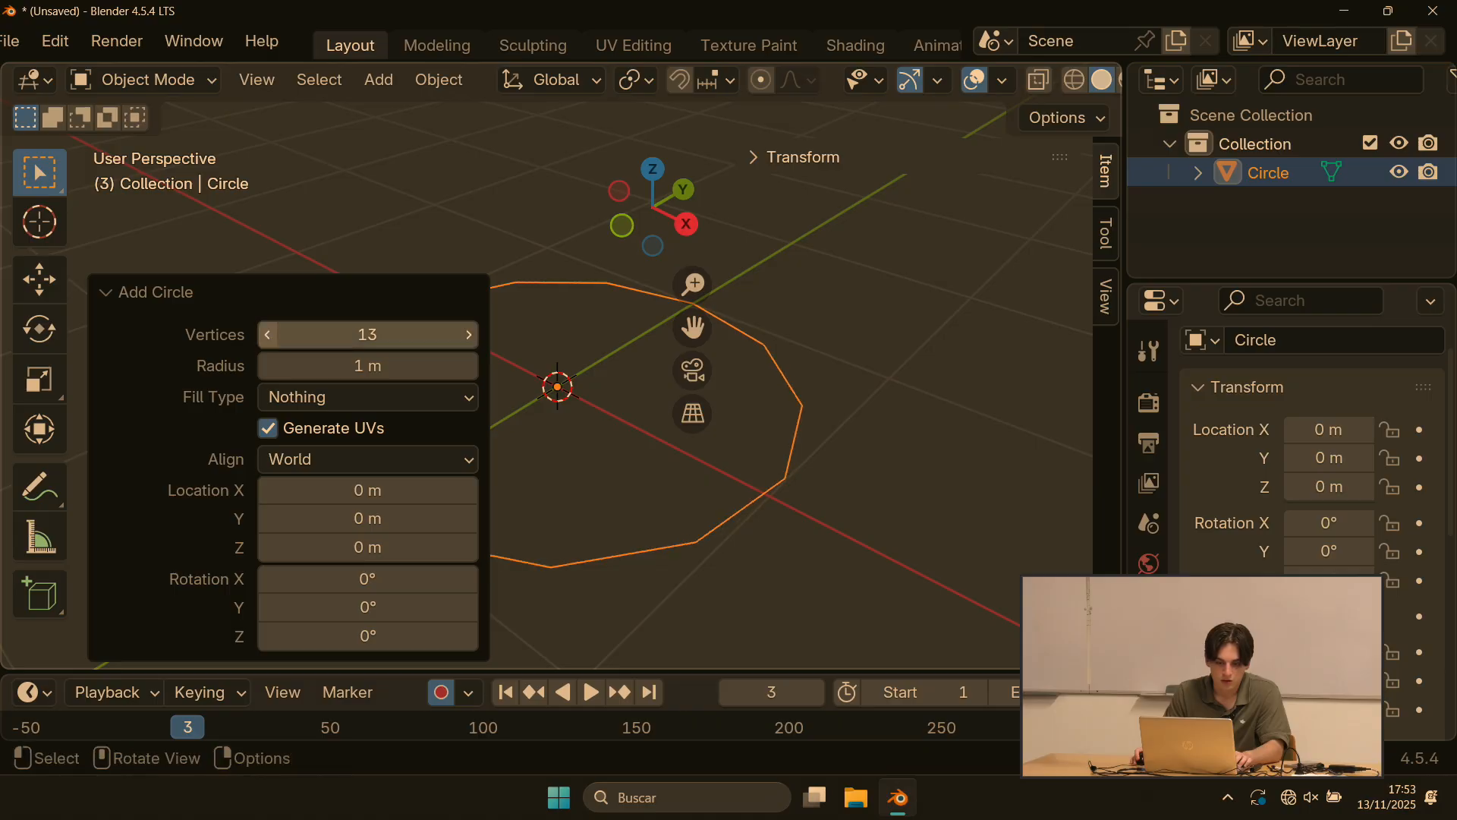
pyautogui.click(267, 334)
pyautogui.click(267, 334)
pyautogui.click(474, 333)
pyautogui.scroll(-2, 416, 218)
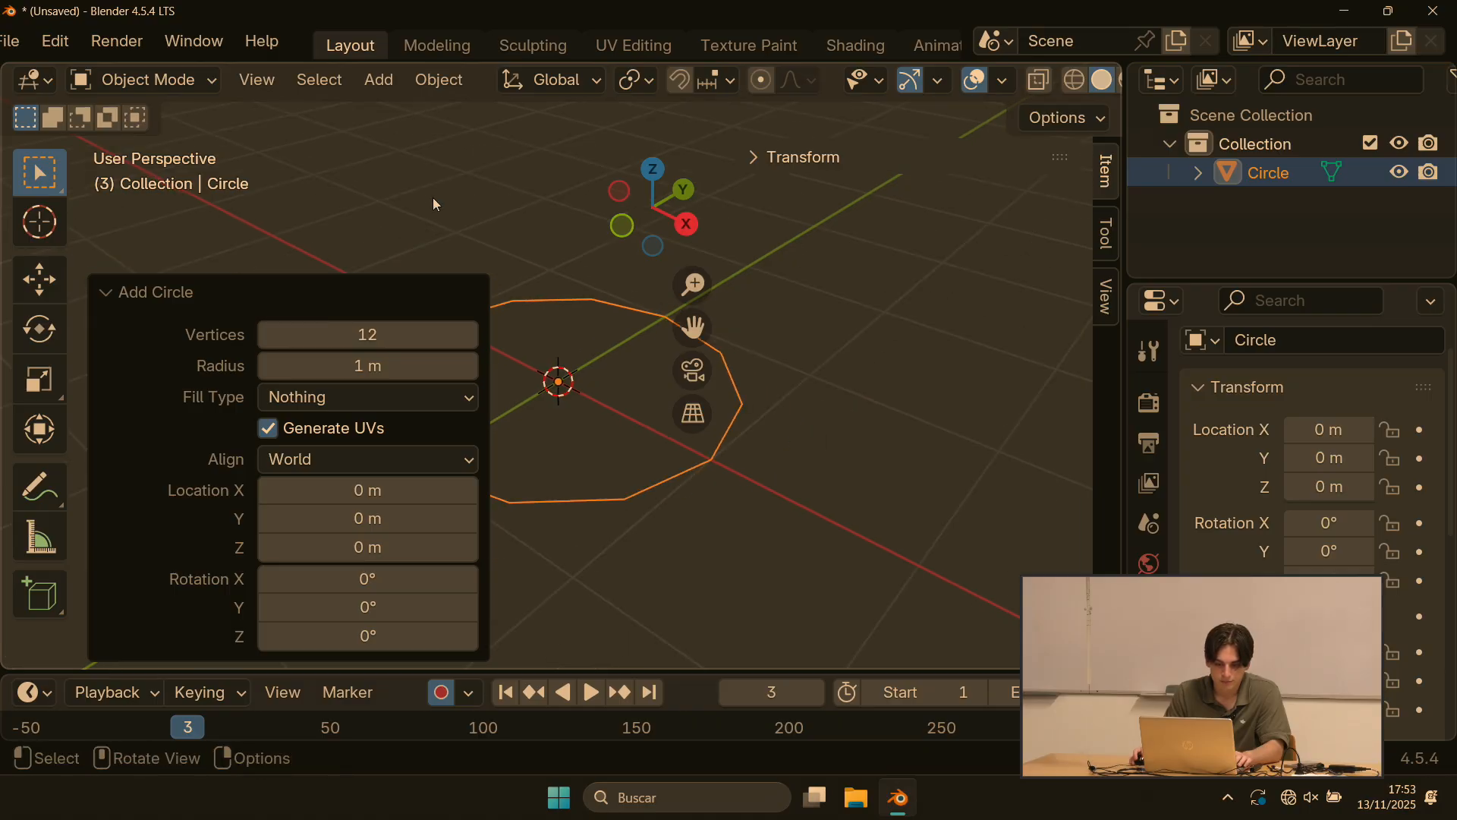
# Step: Edit the circle with the Select Box tool active and fill its outline with a face
pyautogui.click(433, 198)
pyautogui.press('Tab')
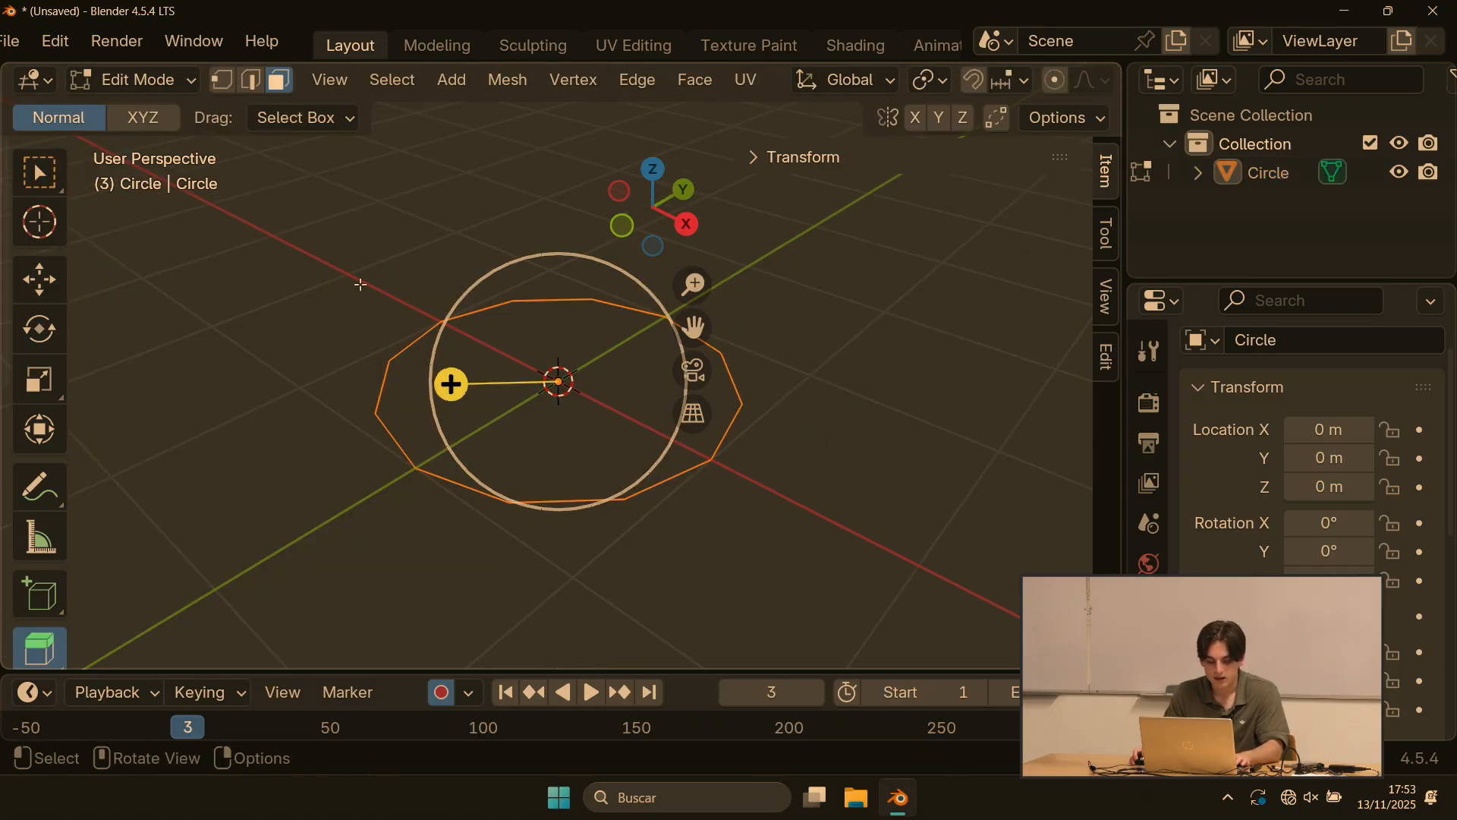
pyautogui.click(40, 173)
pyautogui.press('f')
pyautogui.scroll(2, 490, 311)
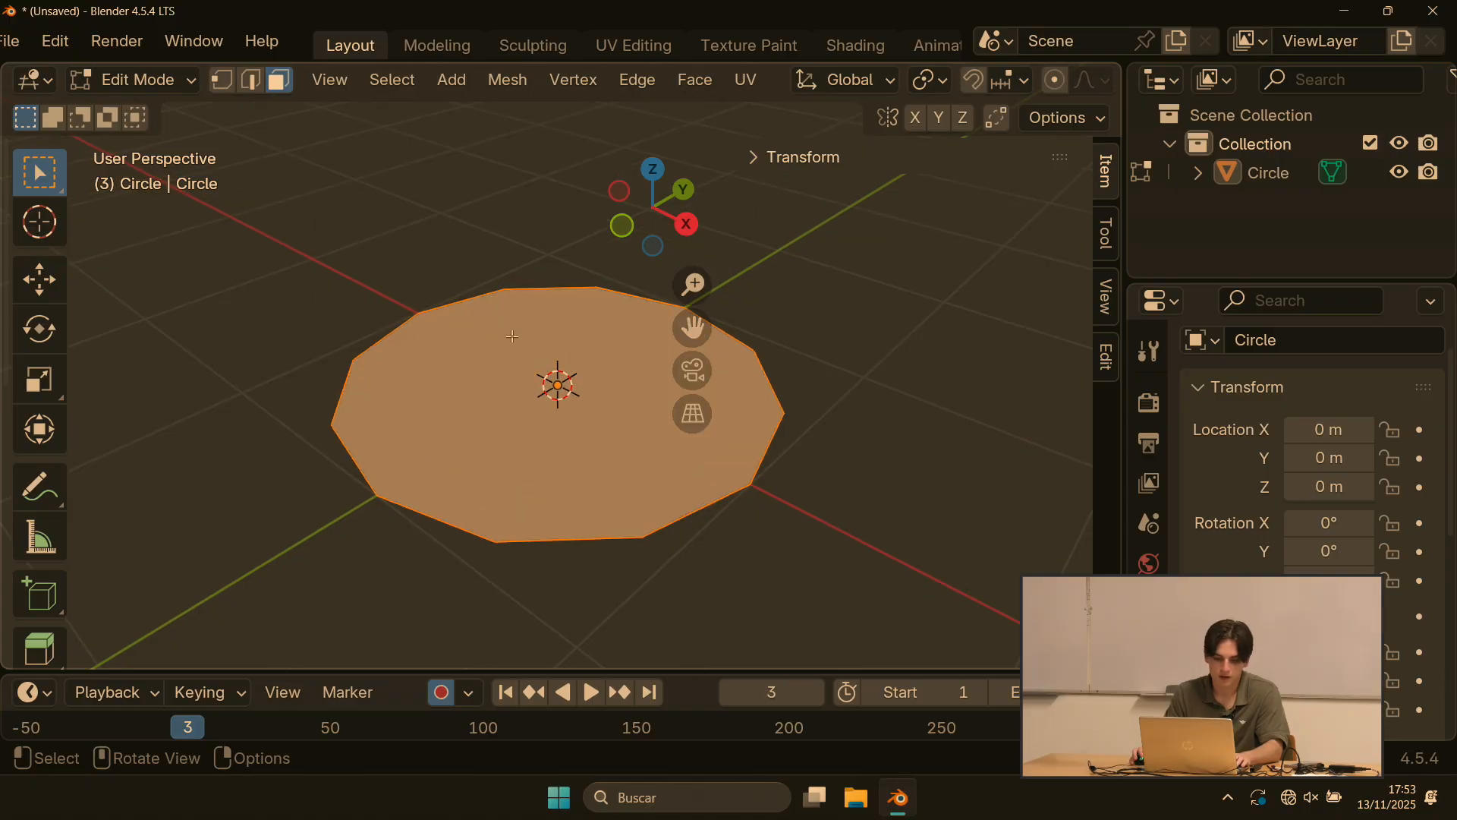
# Step: Extrude the filled circle upward along the Z axis by about 1.03 m
pyautogui.press('e')
pyautogui.press('z')
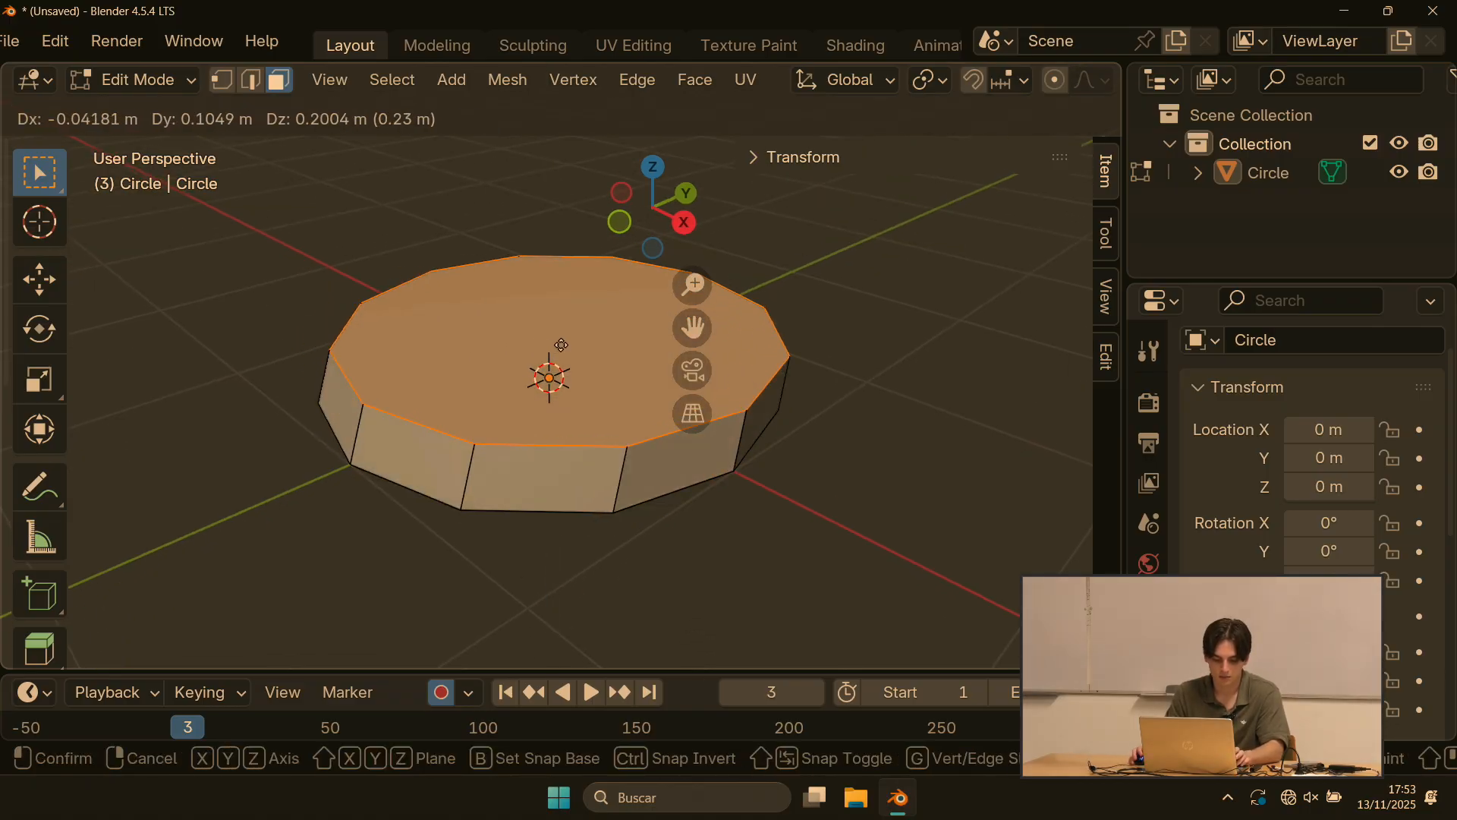
pyautogui.press('z')
pyautogui.click(500, 186)
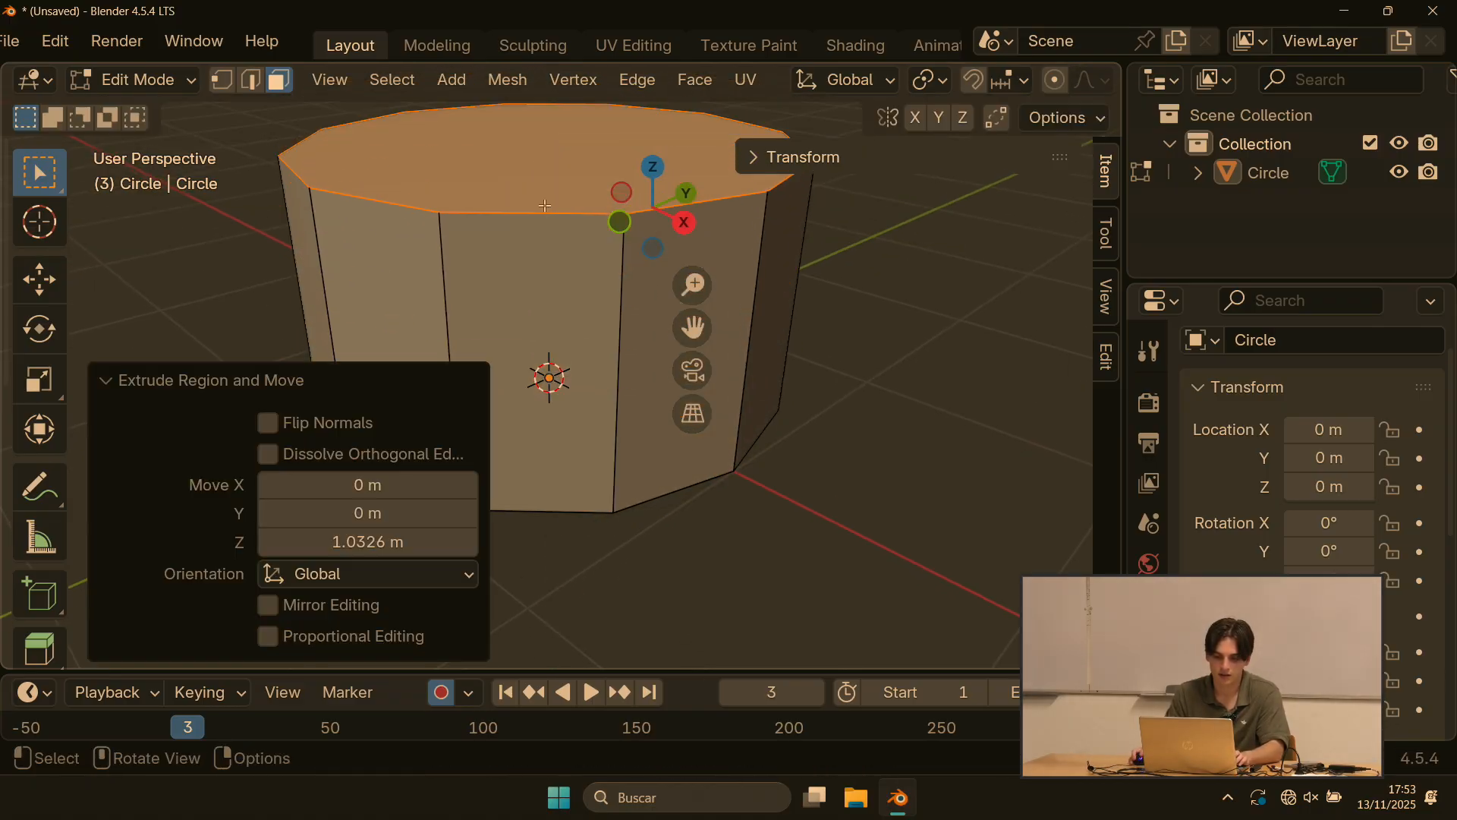
# Step: Try extruding the top face of the twelve-sided cylinder a second time
pyautogui.scroll(-4, 499, 186)
pyautogui.scroll(3, 500, 186)
pyautogui.scroll(-3, 493, 189)
pyautogui.moveTo(490, 191); pyautogui.dragTo(499, 255, button='middle')
pyautogui.press('e')
pyautogui.rightClick(510, 235)
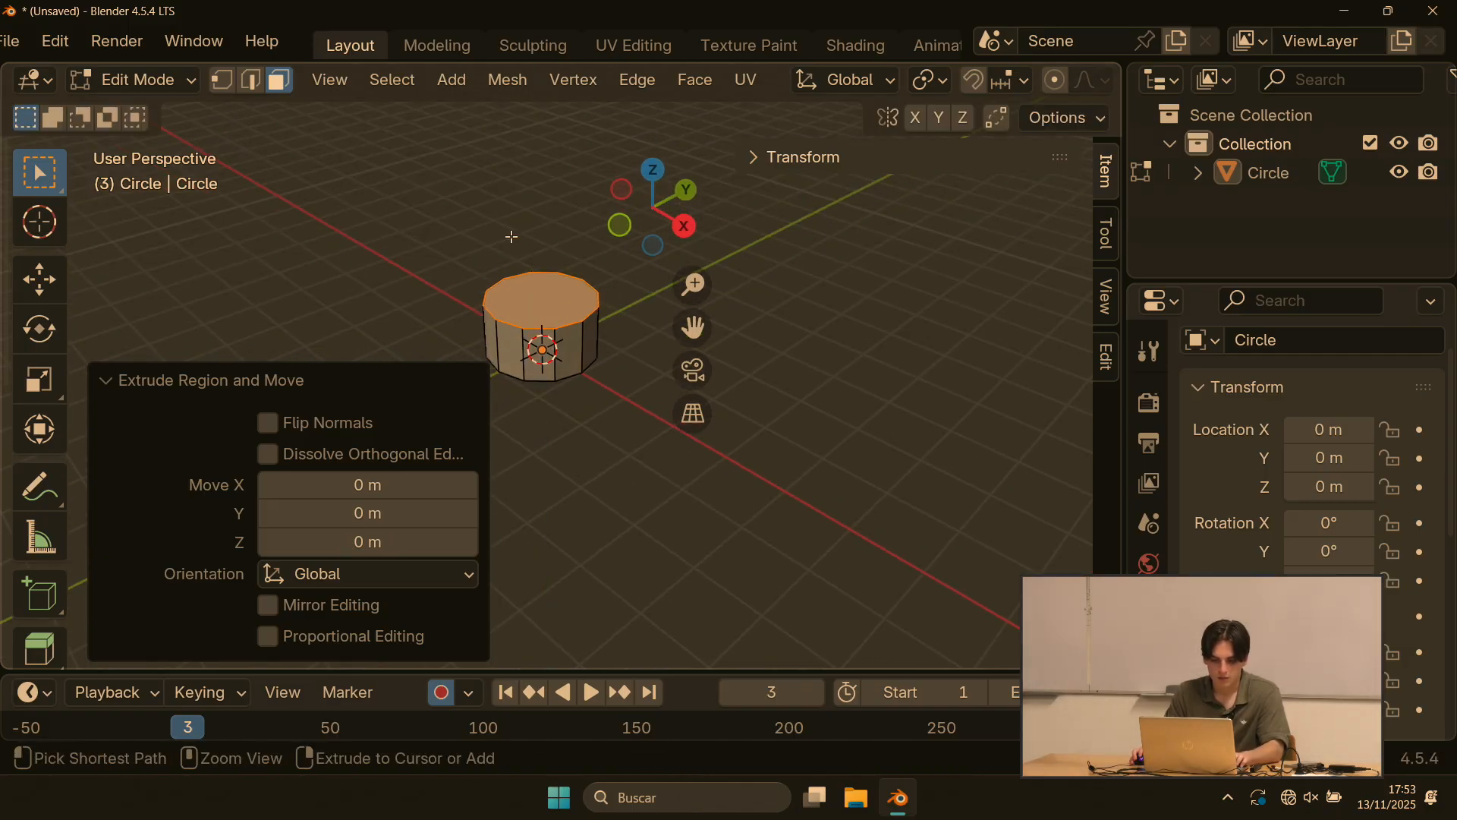
# Step: Undo the previous extrusion and extrude the circle face upward about 3.07 m into a tall cylinder
pyautogui.hotkey('ctrl', 'z')
pyautogui.hotkey('ctrl', 'z')
pyautogui.press('e')
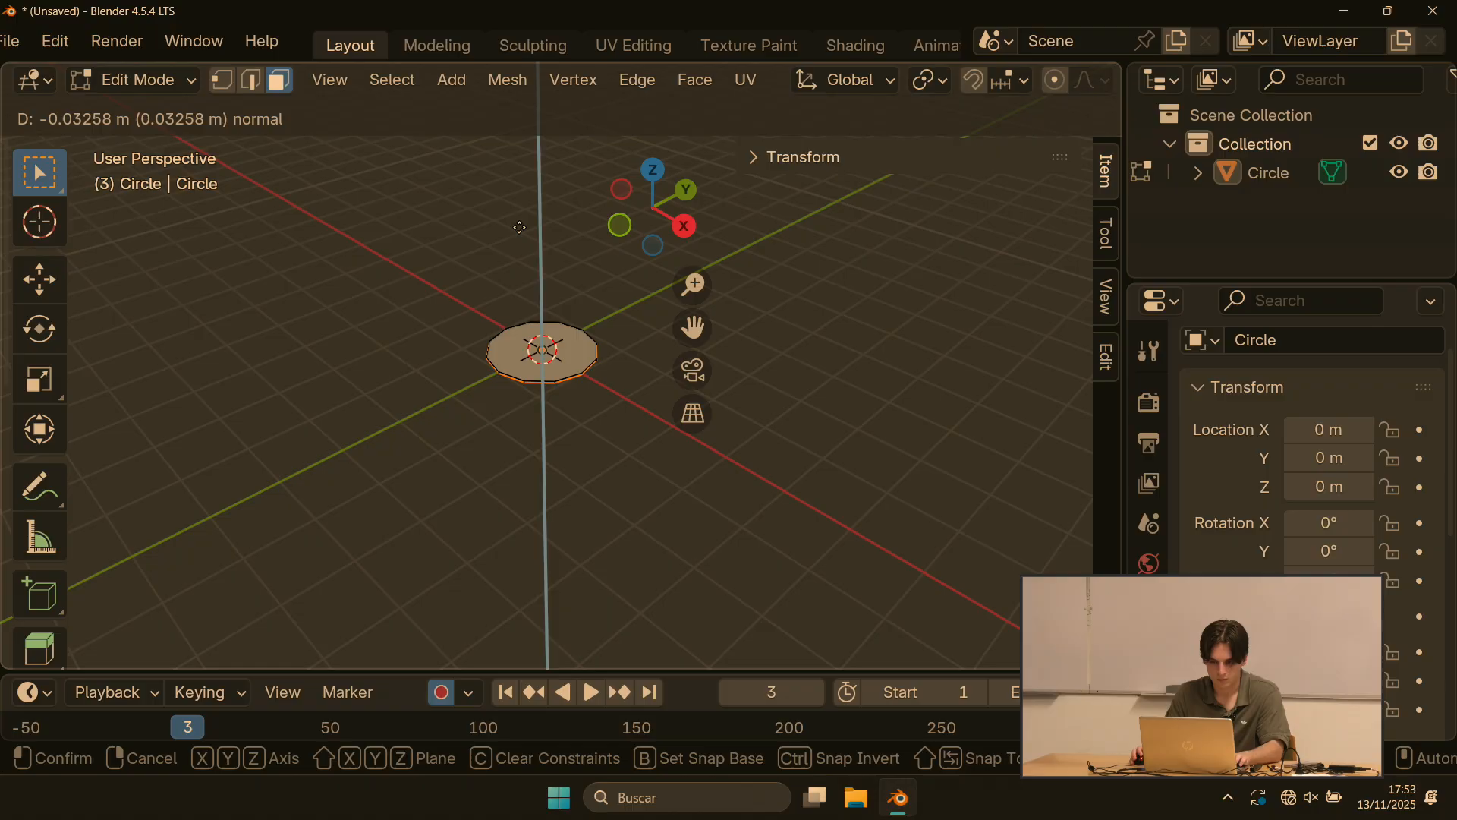
pyautogui.click(491, 650)
pyautogui.moveTo(456, 314); pyautogui.dragTo(351, 242, button='middle')
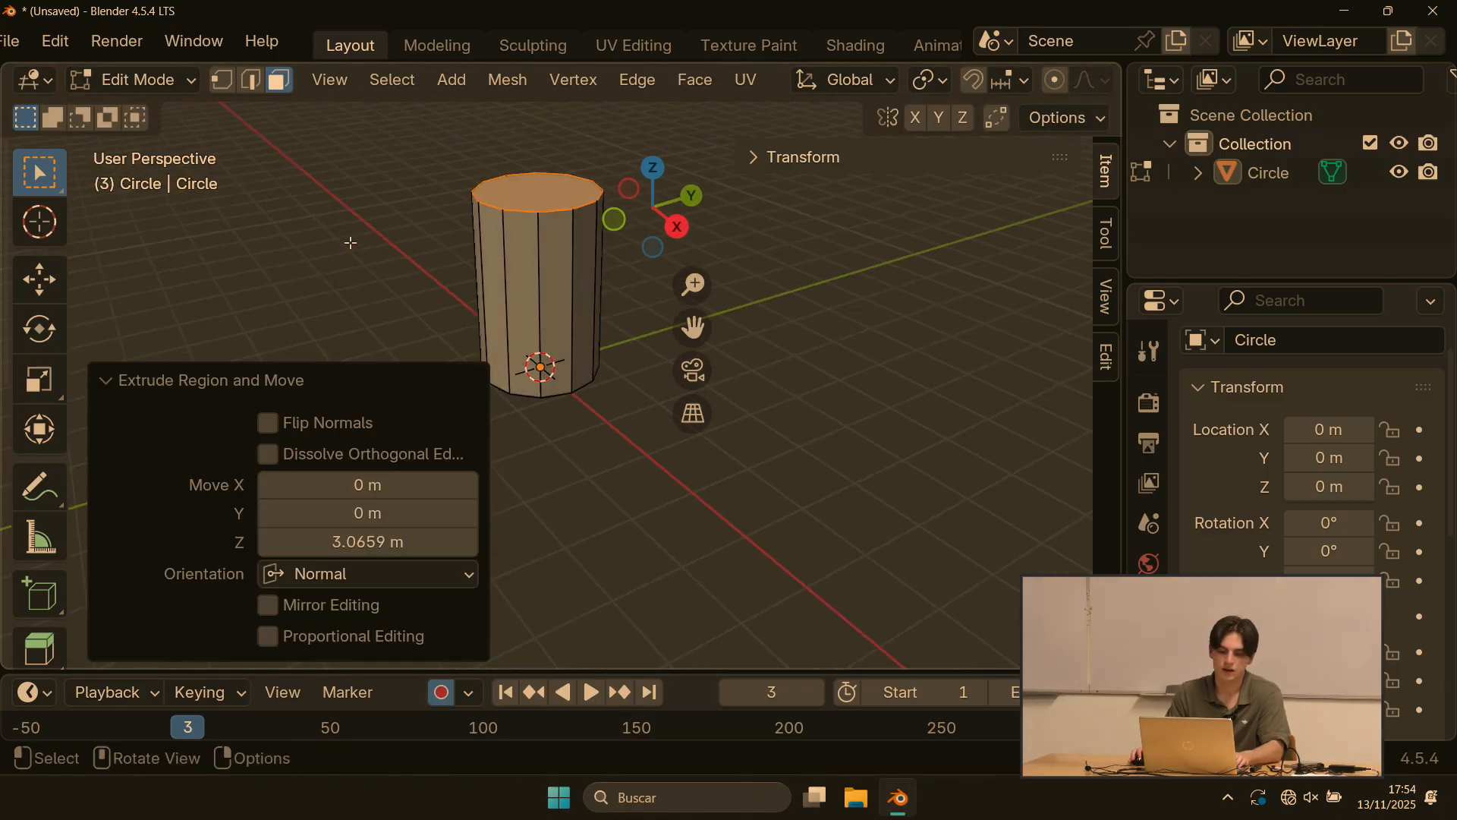
# Step: Scale the entire cylinder mesh uniformly to about 0.327
pyautogui.press('a')
pyautogui.press('s')
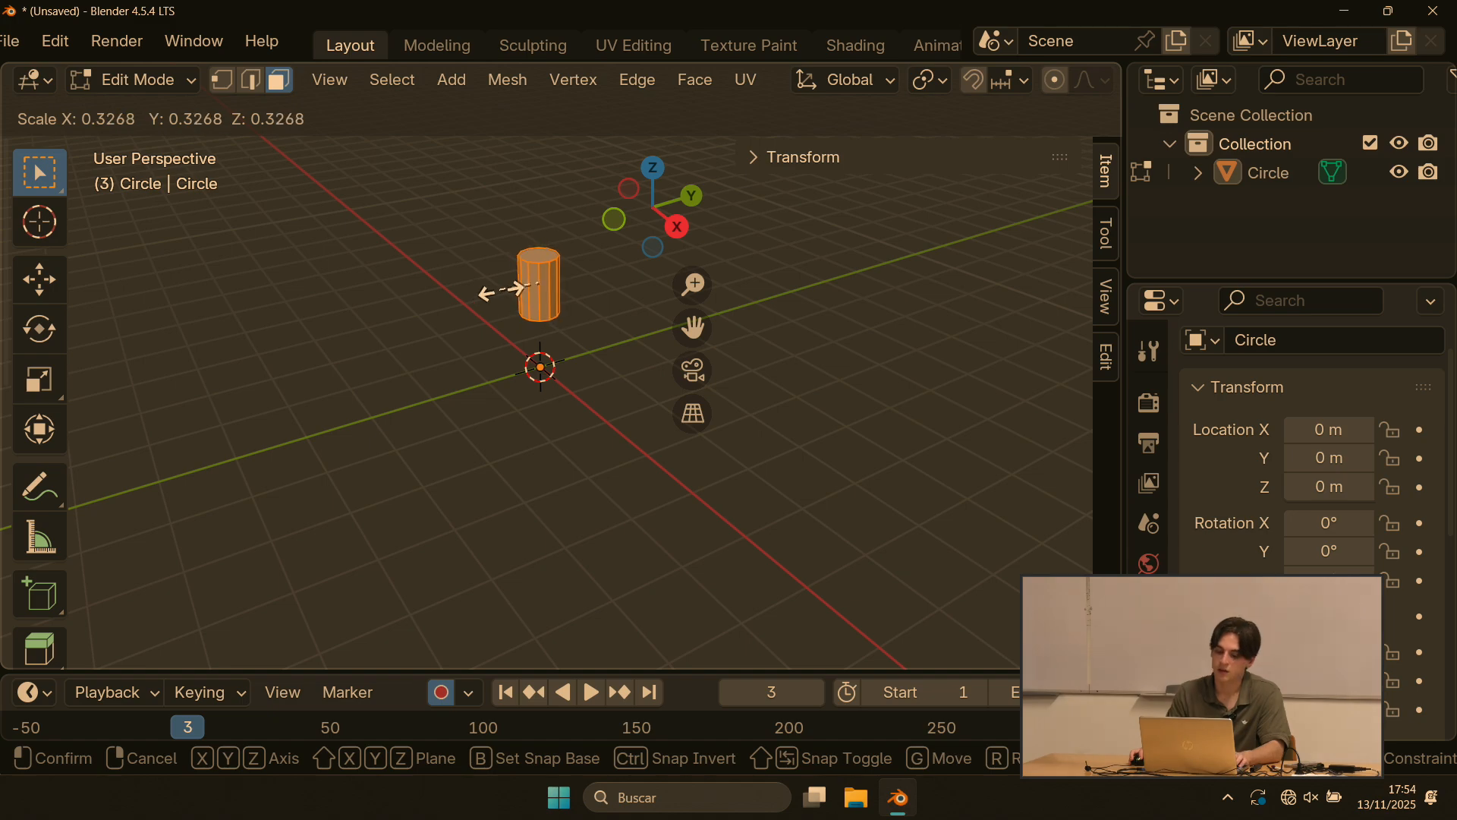
pyautogui.click(508, 290)
# Step: Inset the cylinder's top face about 0.2 m and extrude the inner face up about 0.52 m to form a bottle neck
pyautogui.scroll(5, 483, 298)
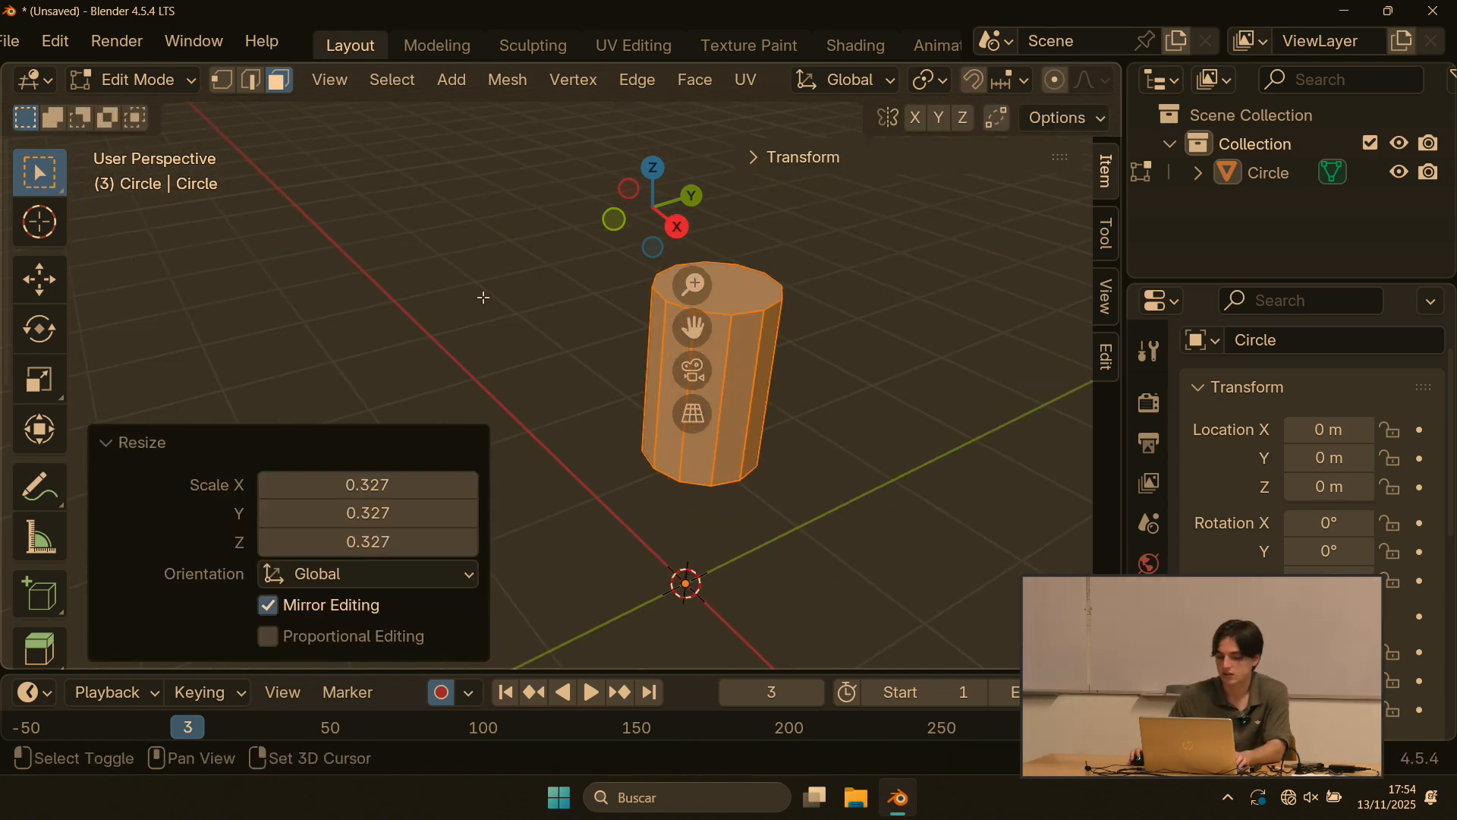
pyautogui.keyDown('shift'); pyautogui.moveTo(484, 298); pyautogui.dragTo(432, 228, button='middle'); pyautogui.keyUp('shift')
pyautogui.scroll(1, 330, 215)
pyautogui.keyDown('shift'); pyautogui.moveTo(330, 215); pyautogui.dragTo(393, 268, button='middle'); pyautogui.keyUp('shift')
pyautogui.click(560, 285)
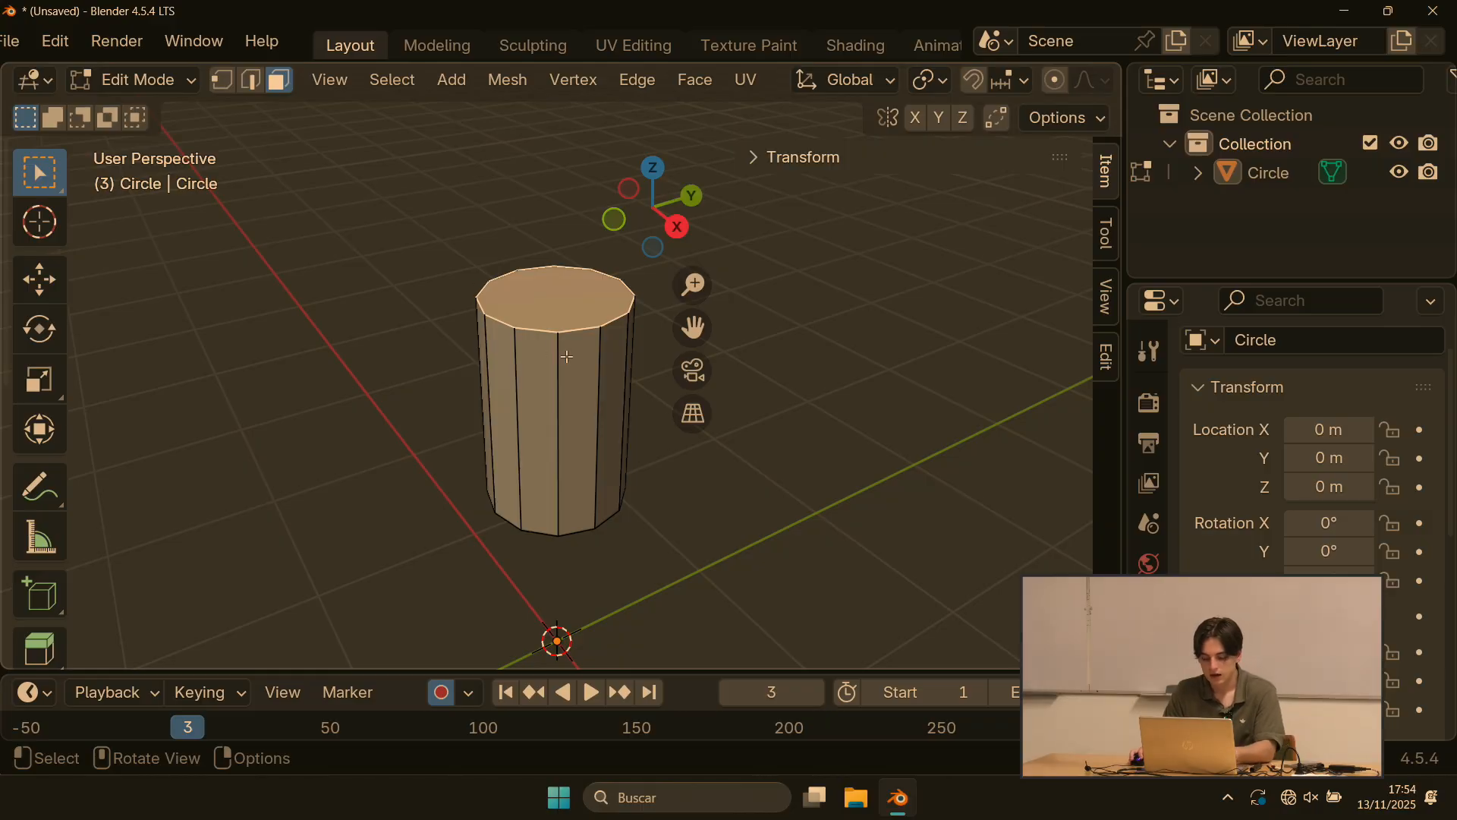
pyautogui.press('i')
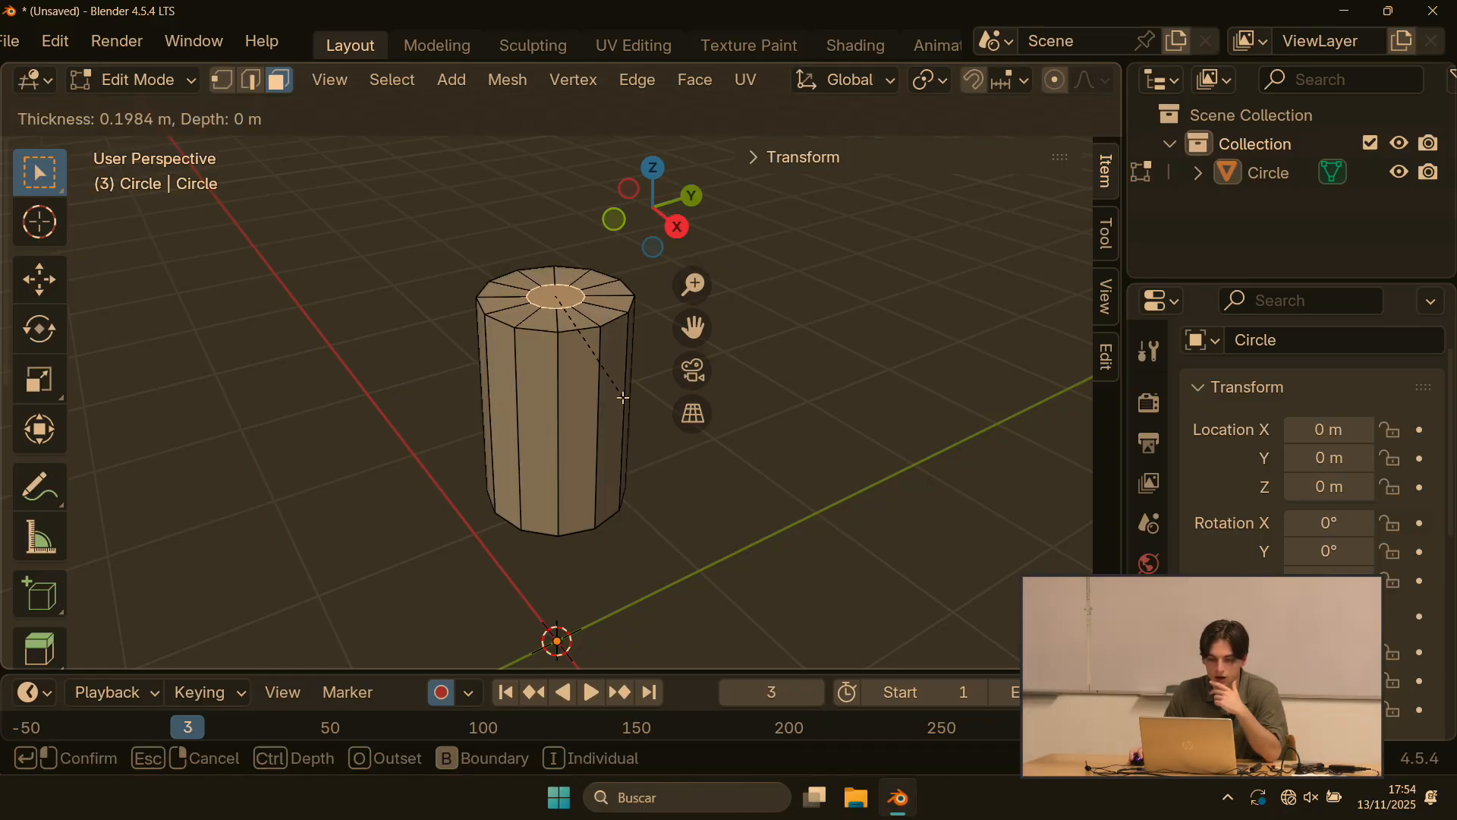
pyautogui.click(621, 397)
pyautogui.press('e')
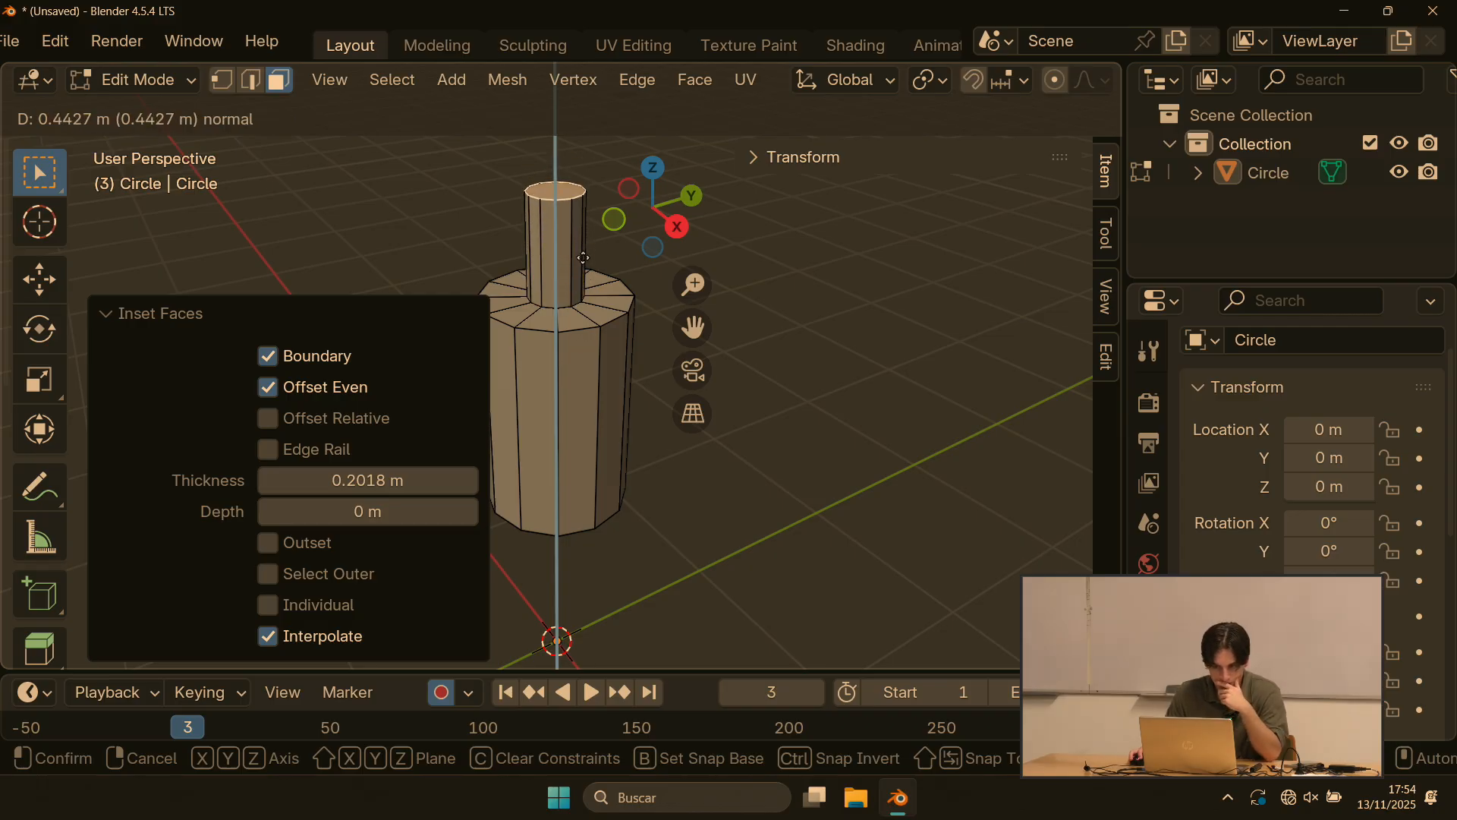
pyautogui.click(581, 238)
# Step: Bevel the edge loop at the base of the neck with 5 segments and a width of about 0.075 m
pyautogui.scroll(3, 543, 269)
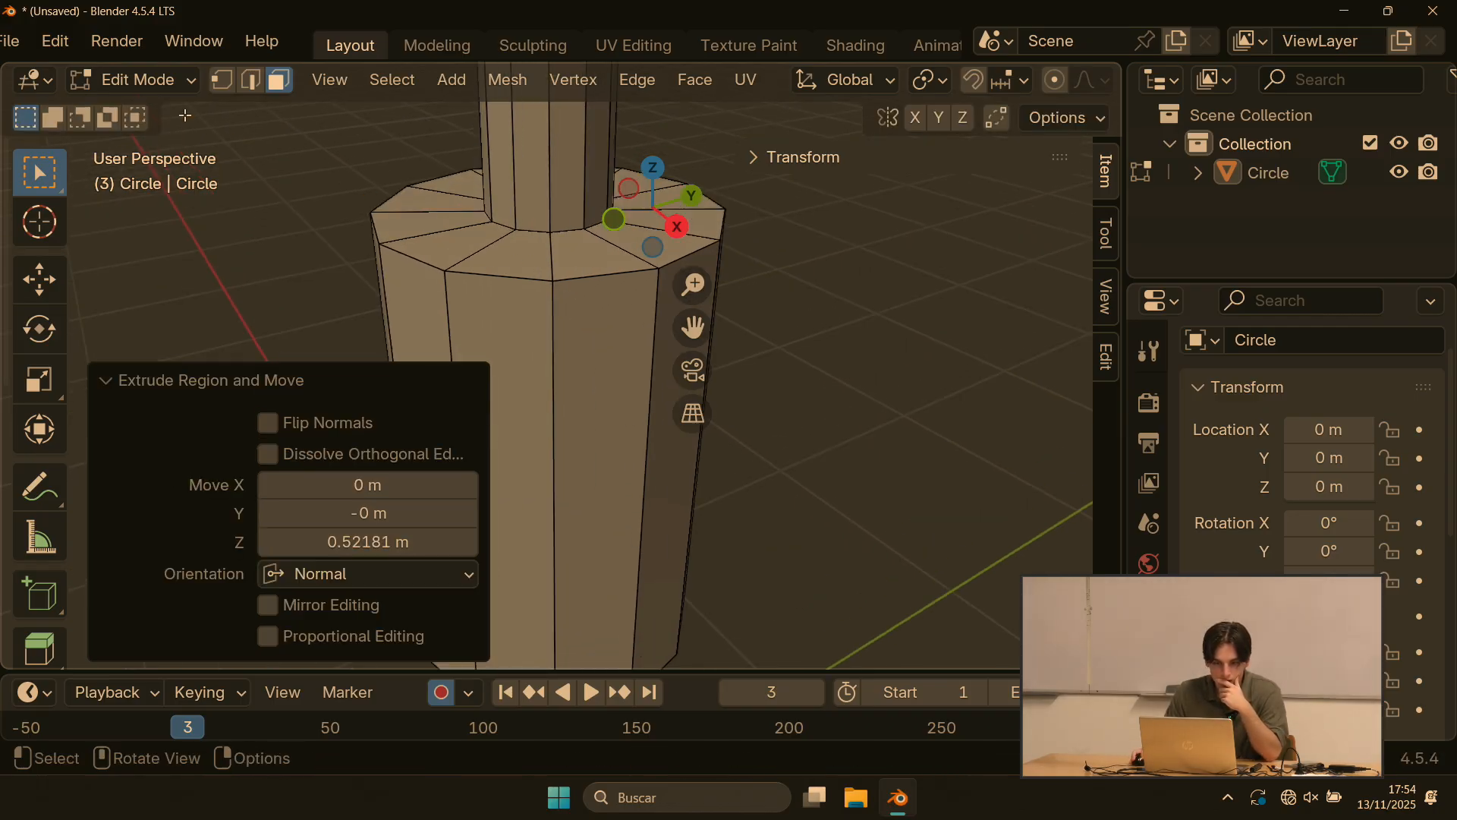
pyautogui.click(251, 81)
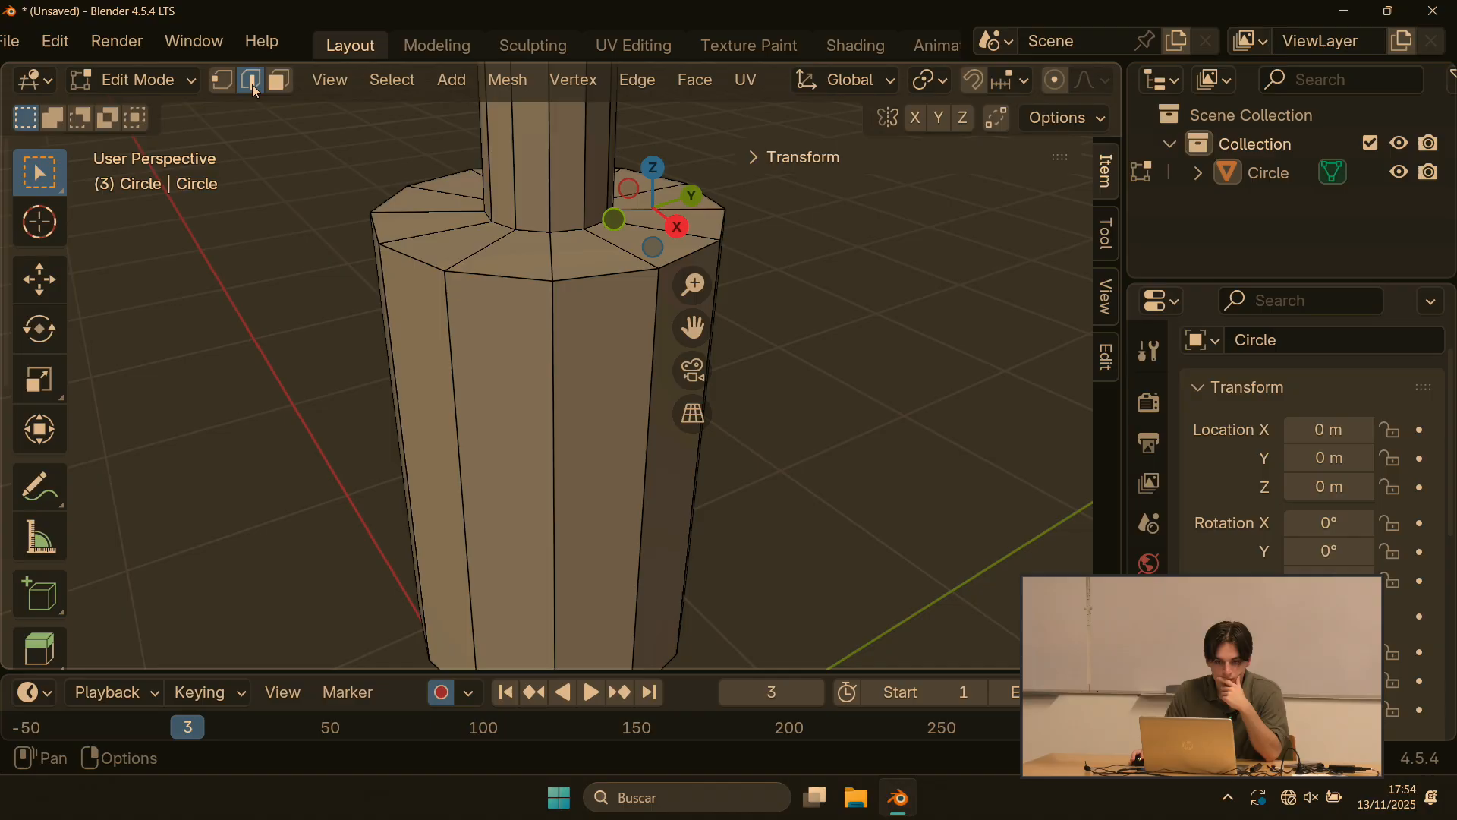
pyautogui.keyDown('alt'); pyautogui.click(528, 237); pyautogui.keyUp('alt')
pyautogui.keyDown('shift'); pyautogui.moveTo(537, 258); pyautogui.dragTo(475, 312, button='middle'); pyautogui.keyUp('shift')
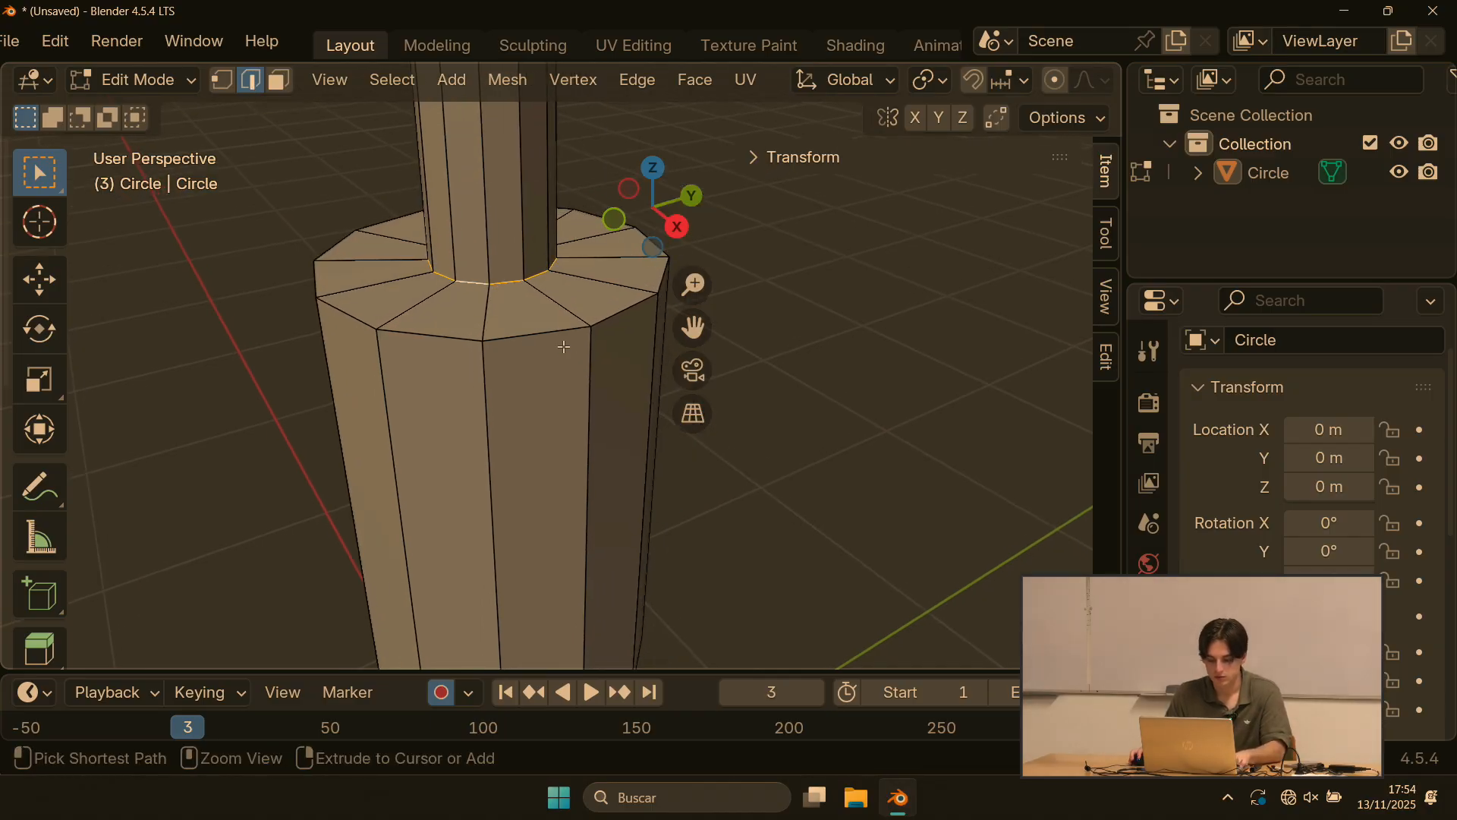
pyautogui.hotkey('ctrl', 'b')
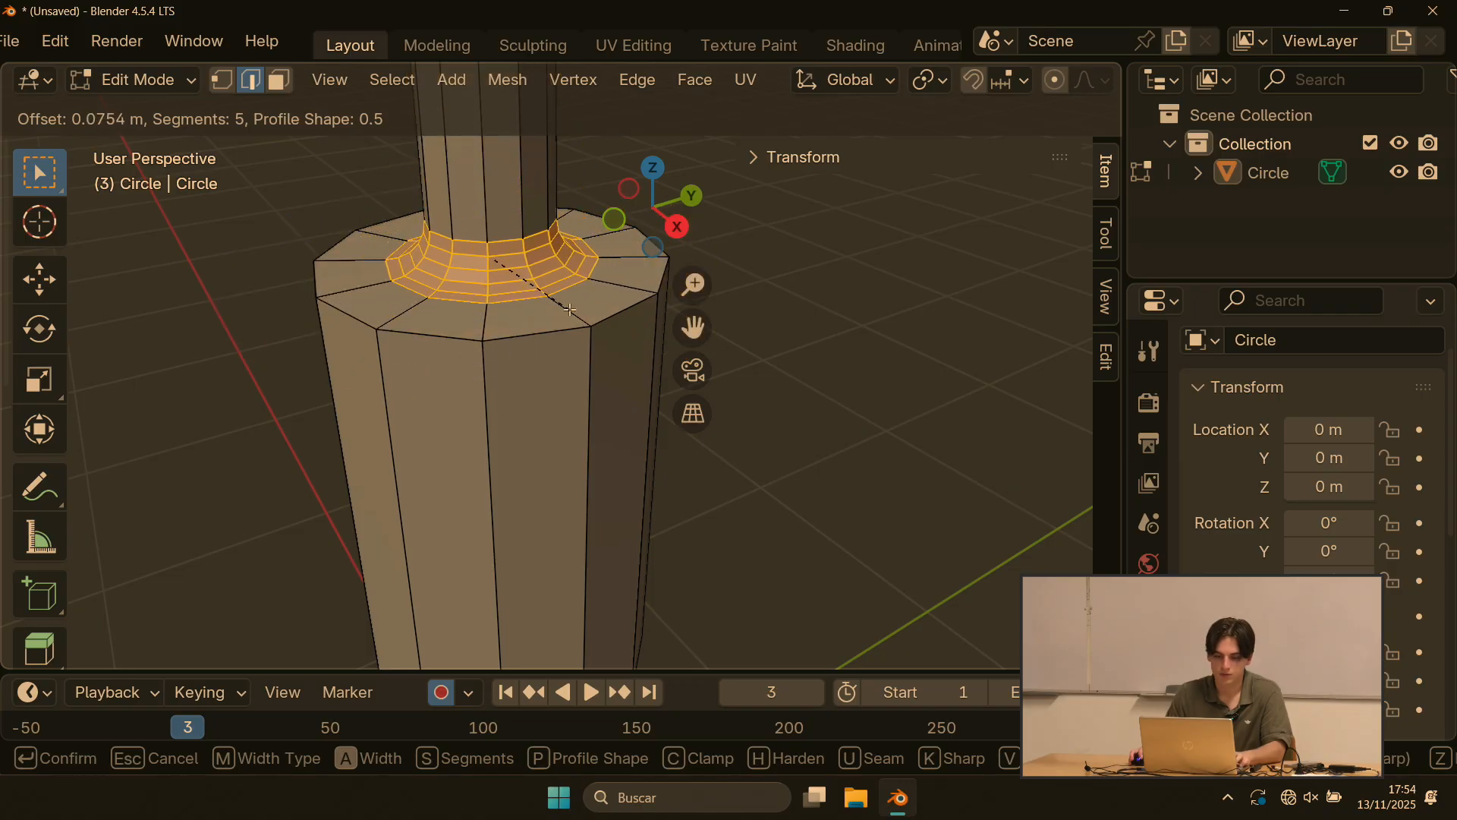
pyautogui.click(558, 323)
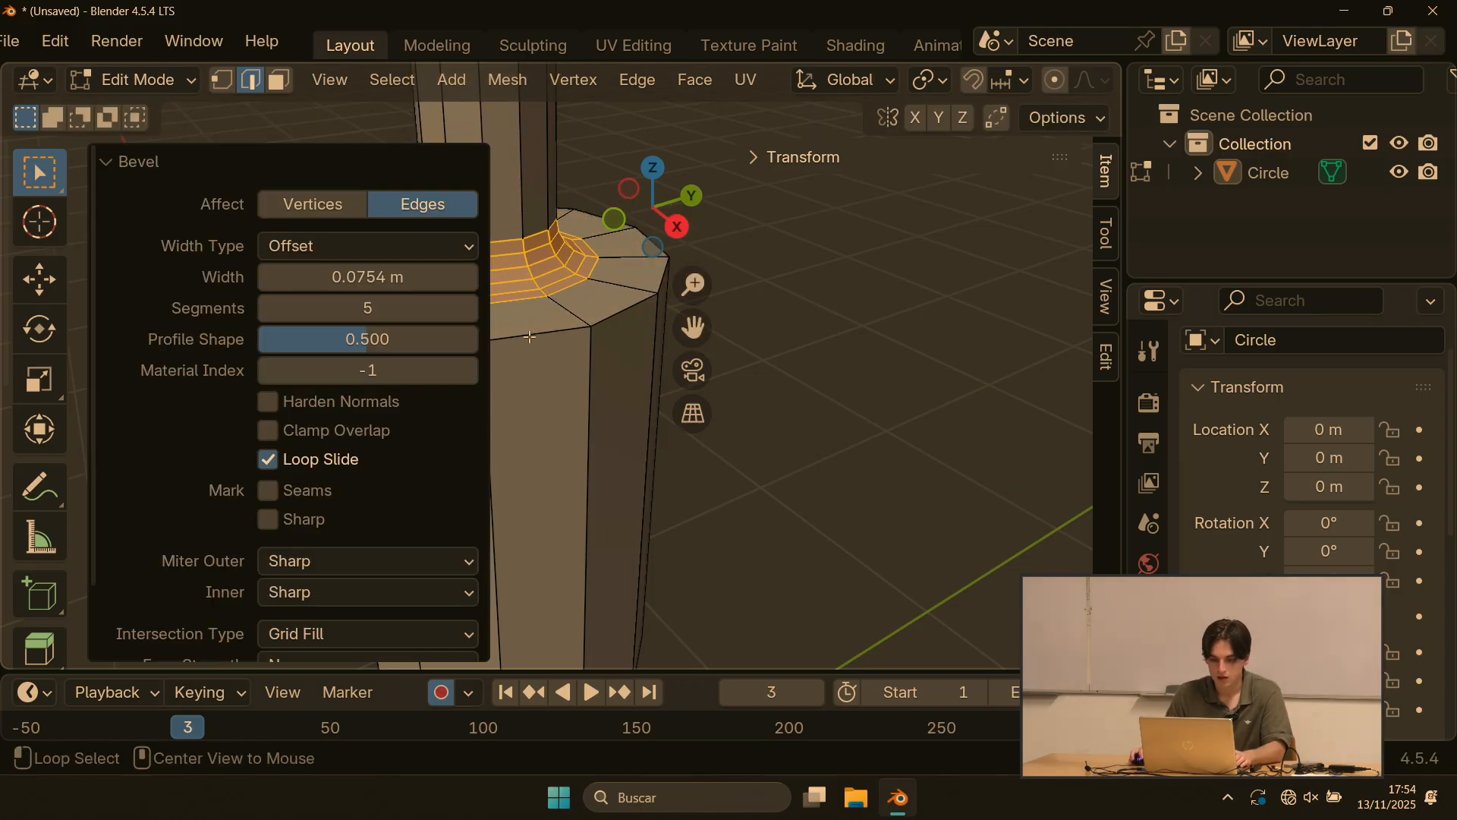
# Step: Bevel the outer shoulder edge loop of the bottle body with 5 segments and a width of about 0.047 m
pyautogui.keyDown('alt'); pyautogui.click(530, 341); pyautogui.keyUp('alt')
pyautogui.hotkey('ctrl', 'b')
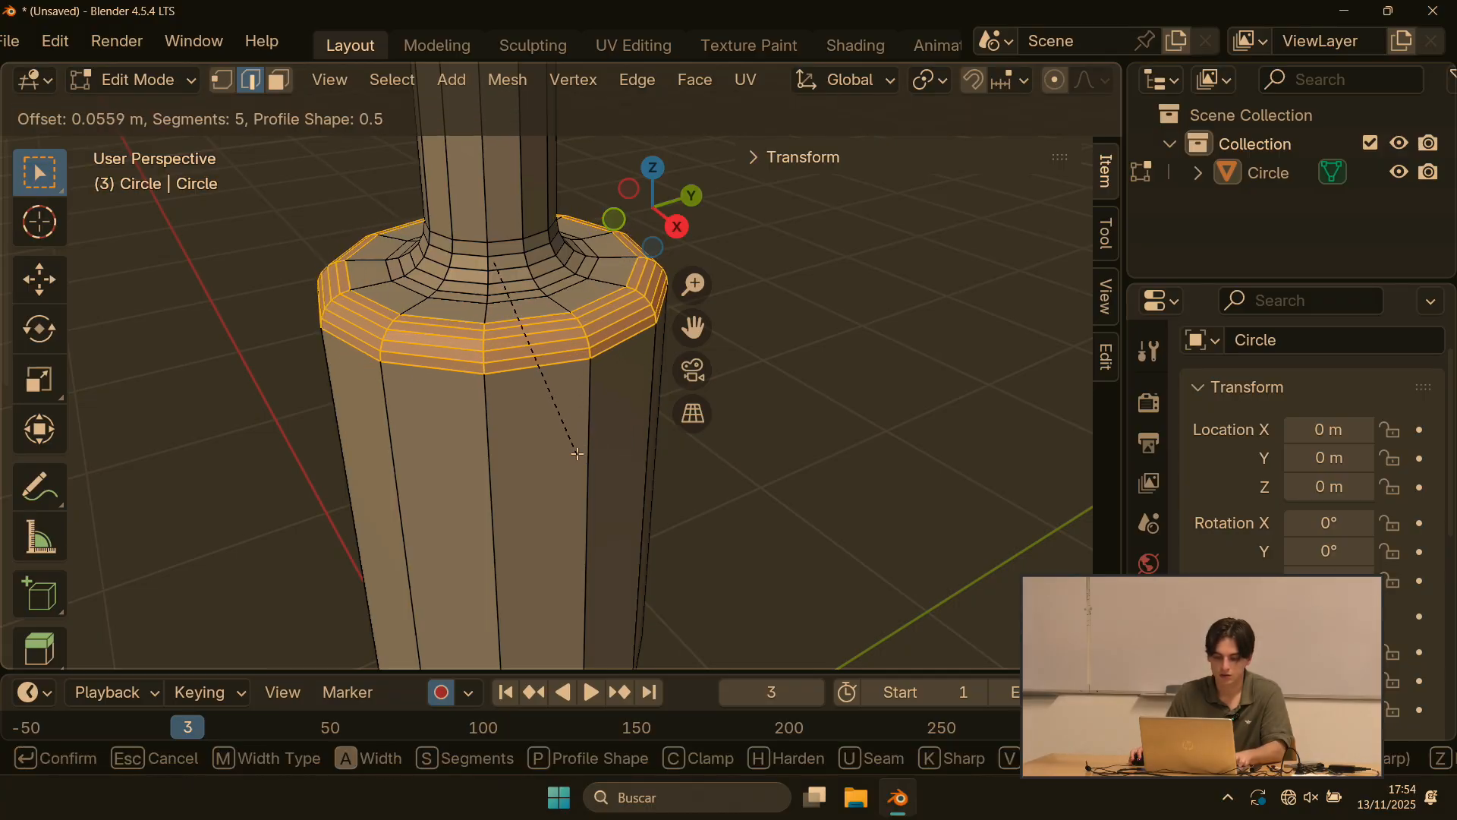
pyautogui.press('v')
pyautogui.press('v')
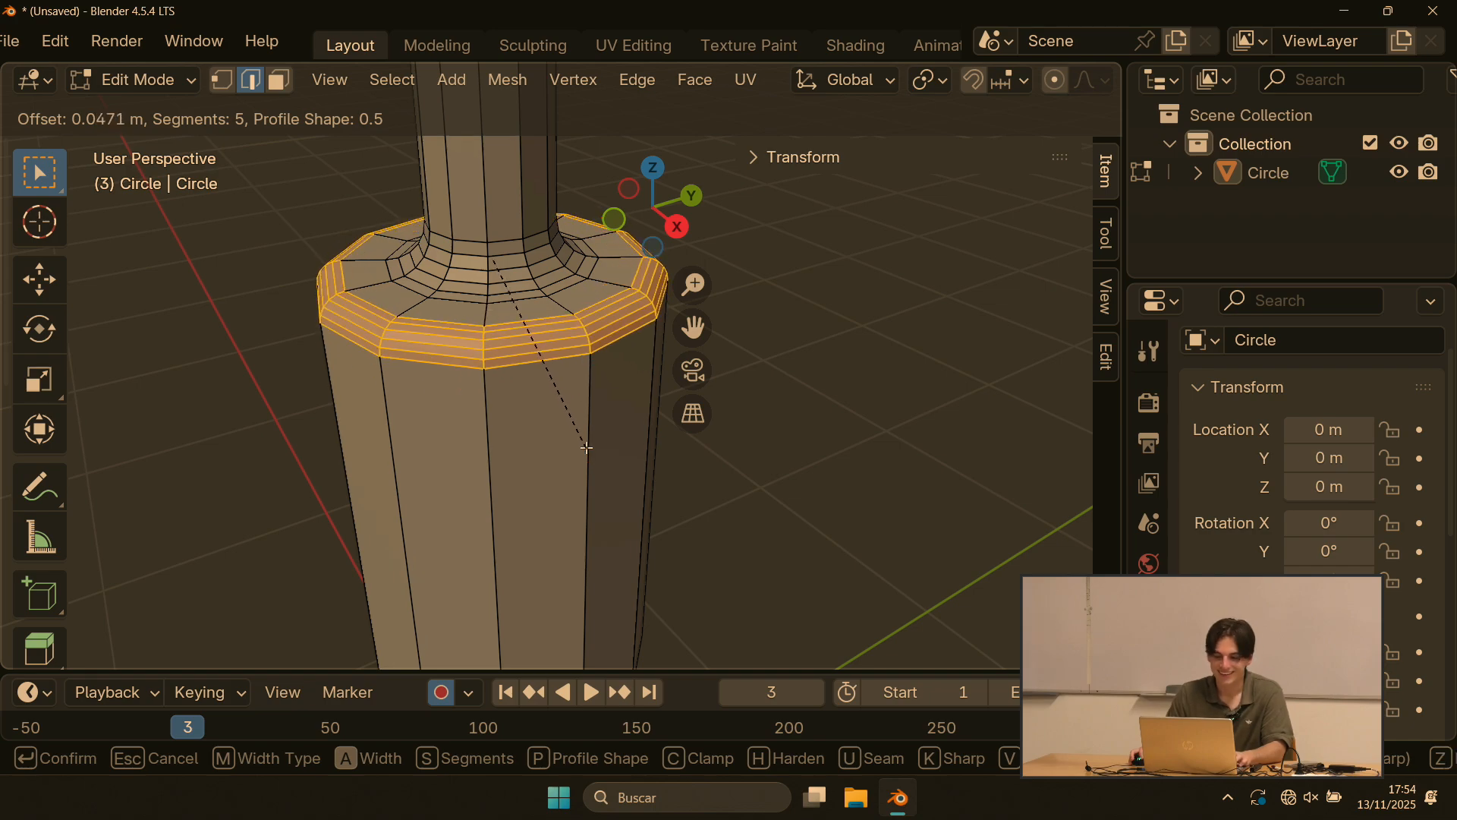
pyautogui.click(586, 448)
# Step: Inset the neck's top face about 0.06 m and delete the inner face to open the bottle mouth
pyautogui.scroll(-4, 586, 449)
pyautogui.moveTo(624, 441); pyautogui.dragTo(602, 412, button='middle')
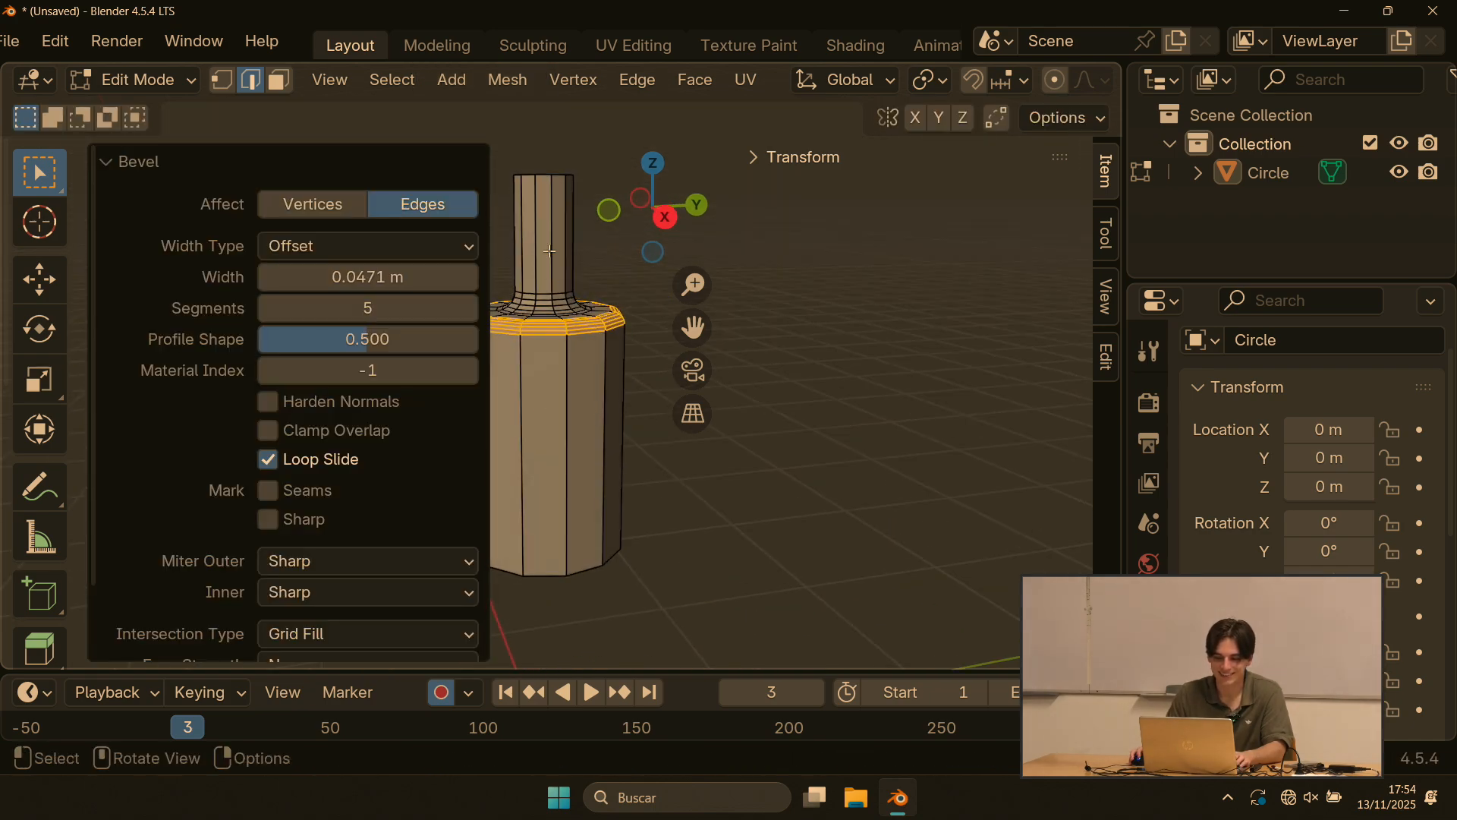
pyautogui.click(590, 287)
pyautogui.moveTo(555, 267); pyautogui.dragTo(547, 400, button='middle')
pyautogui.keyDown('shift'); pyautogui.moveTo(516, 229); pyautogui.dragTo(493, 300, button='middle'); pyautogui.keyUp('shift')
pyautogui.scroll(4, 493, 300)
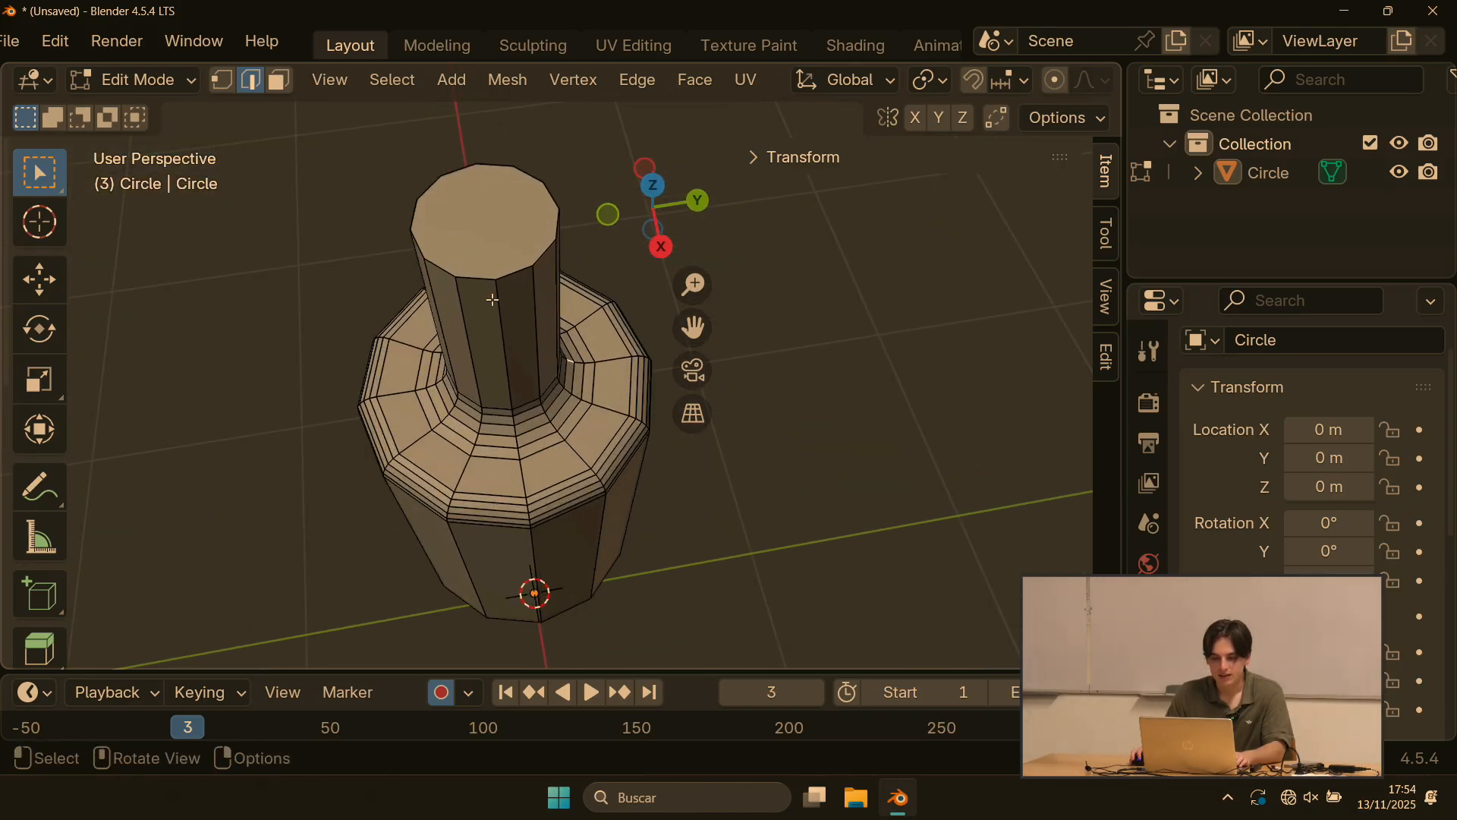
pyautogui.click(280, 79)
pyautogui.click(467, 217)
pyautogui.press('i')
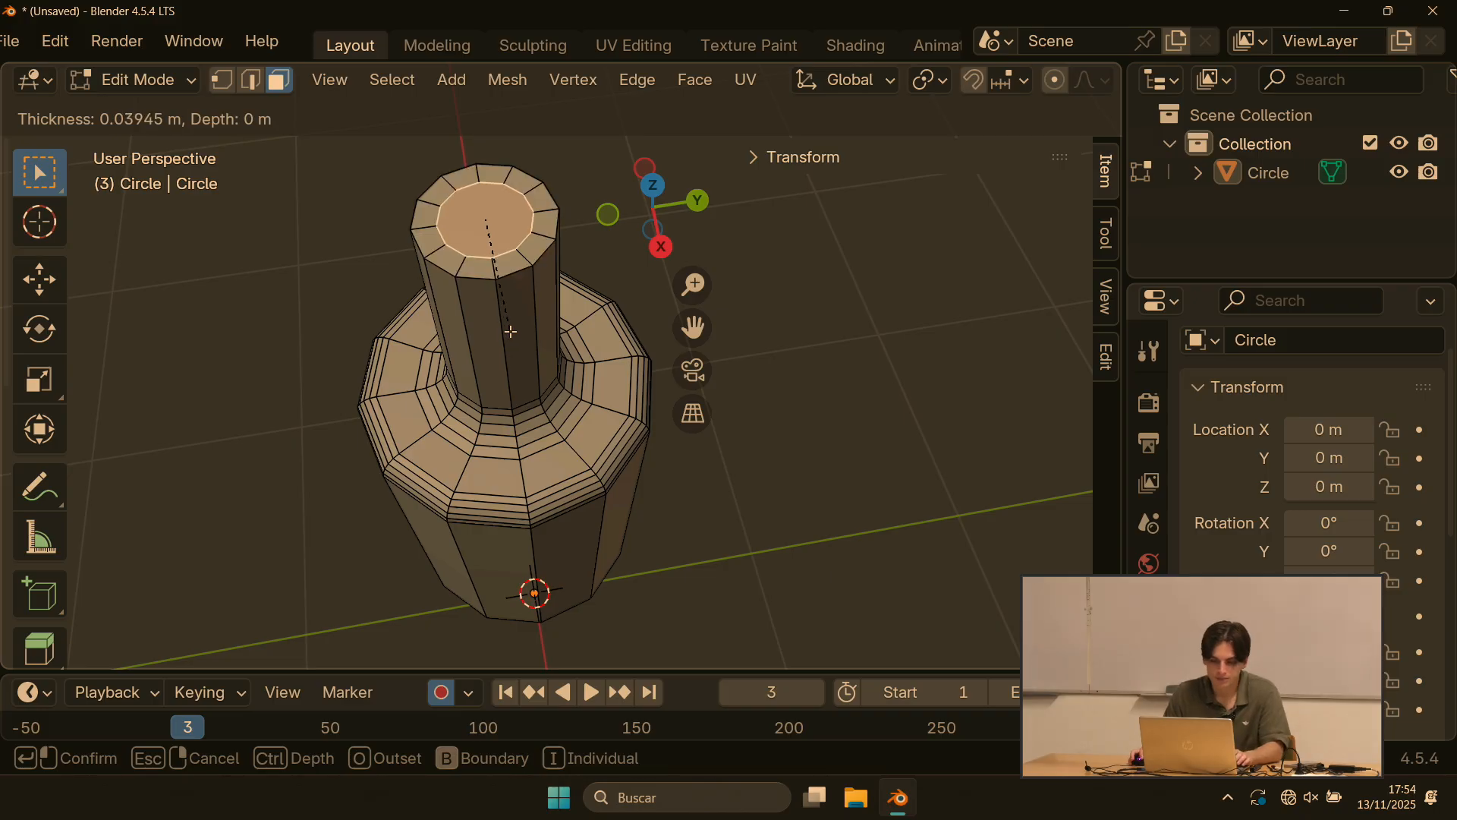
pyautogui.click(514, 330)
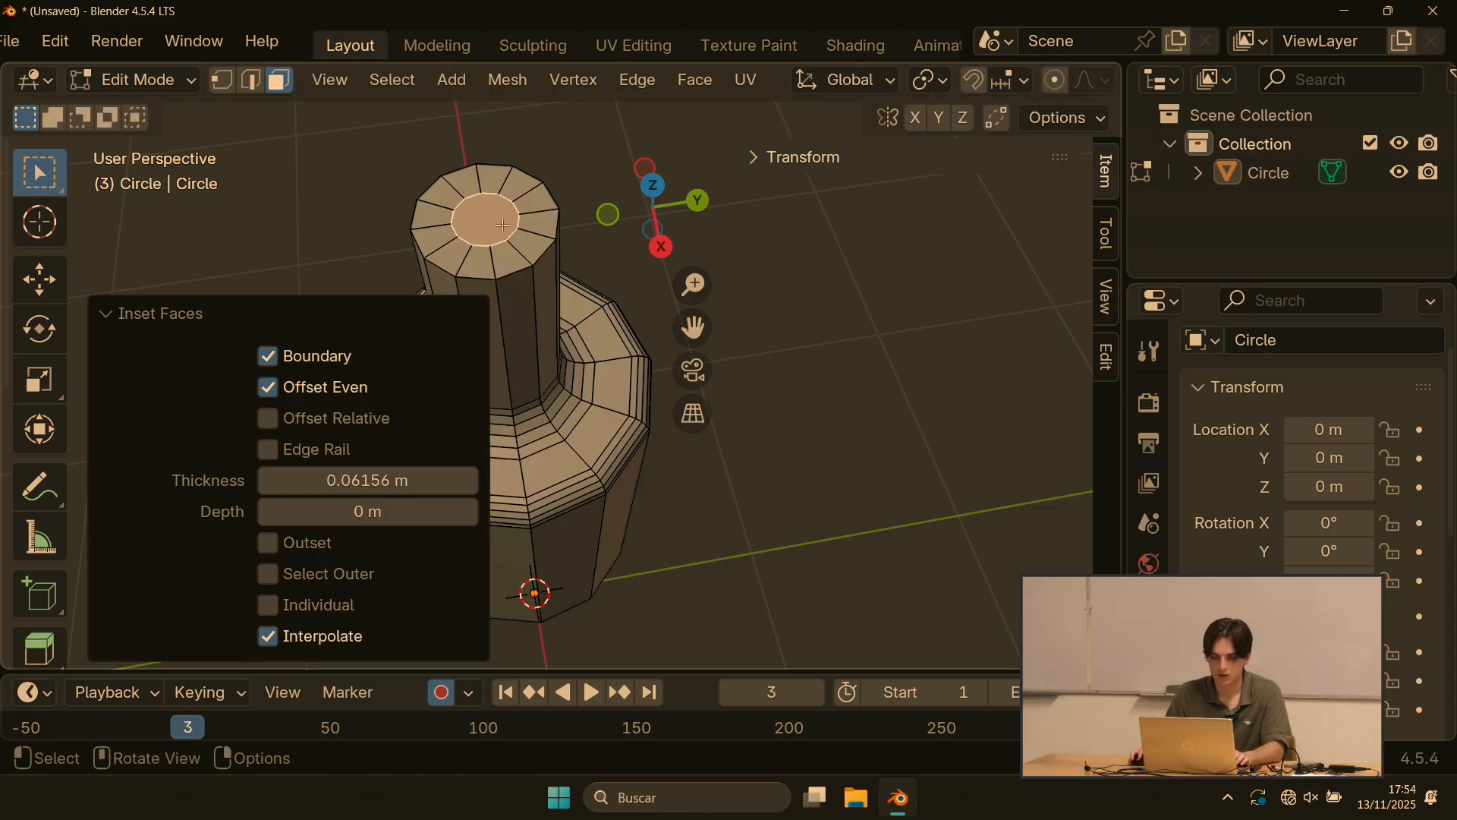
pyautogui.press('x')
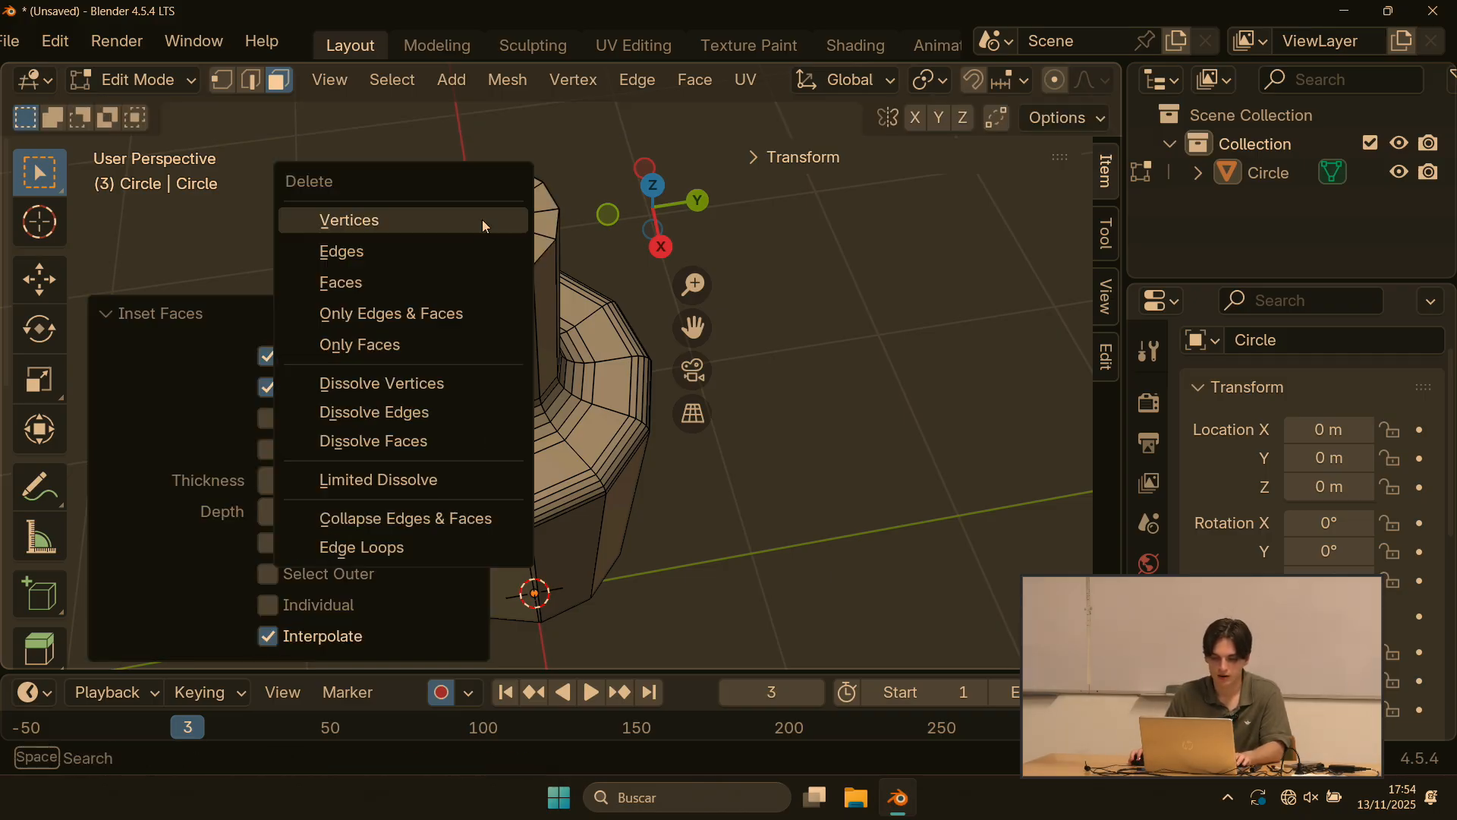
pyautogui.click(403, 282)
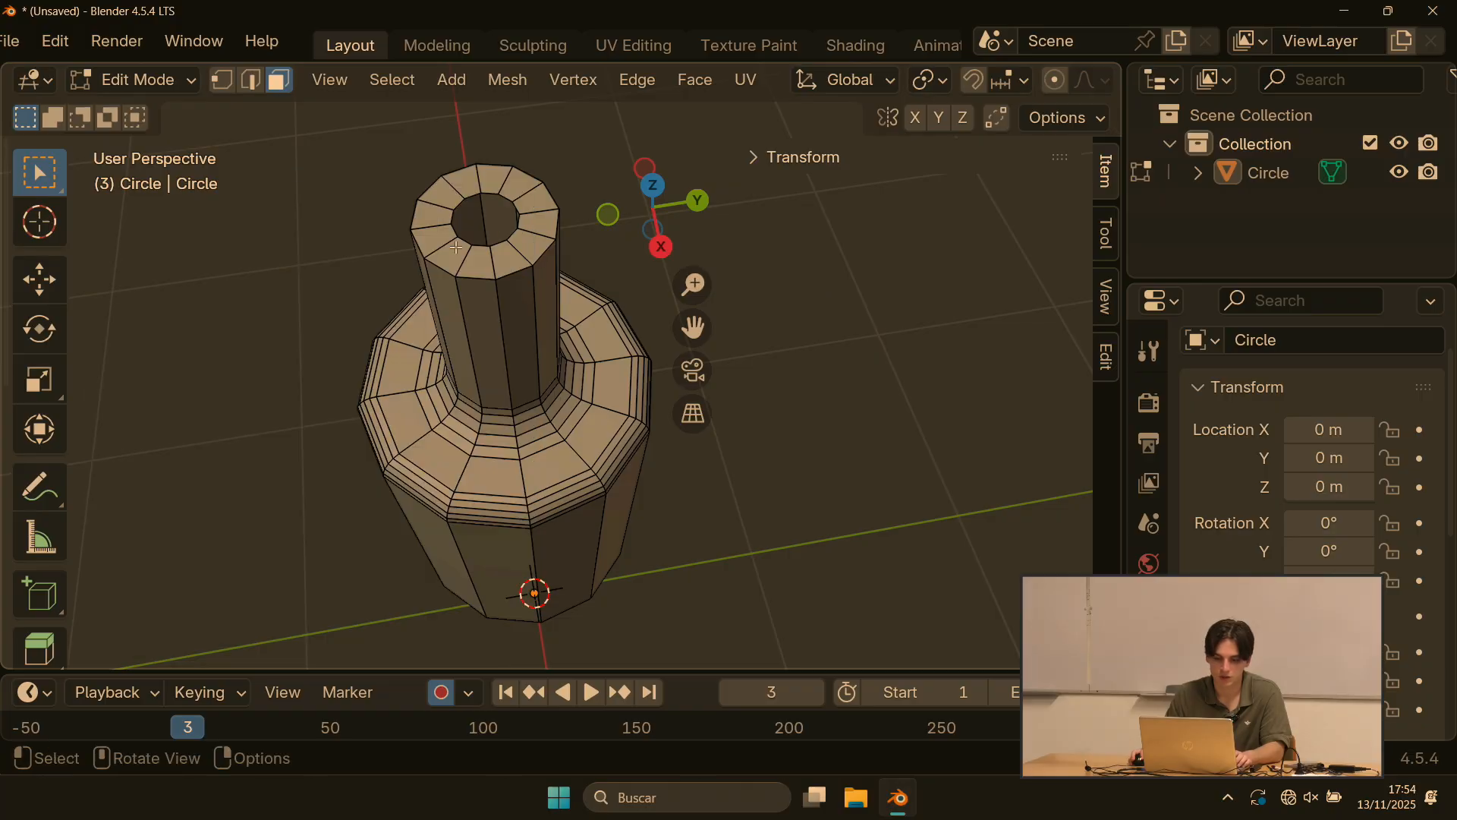
# Step: Add three evenly spaced horizontal loop cuts around the bottle body without sliding them
pyautogui.moveTo(526, 183); pyautogui.dragTo(509, 284, button='middle')
pyautogui.scroll(-2, 552, 420)
pyautogui.scroll(2, 551, 420)
pyautogui.scroll(-4, 509, 303)
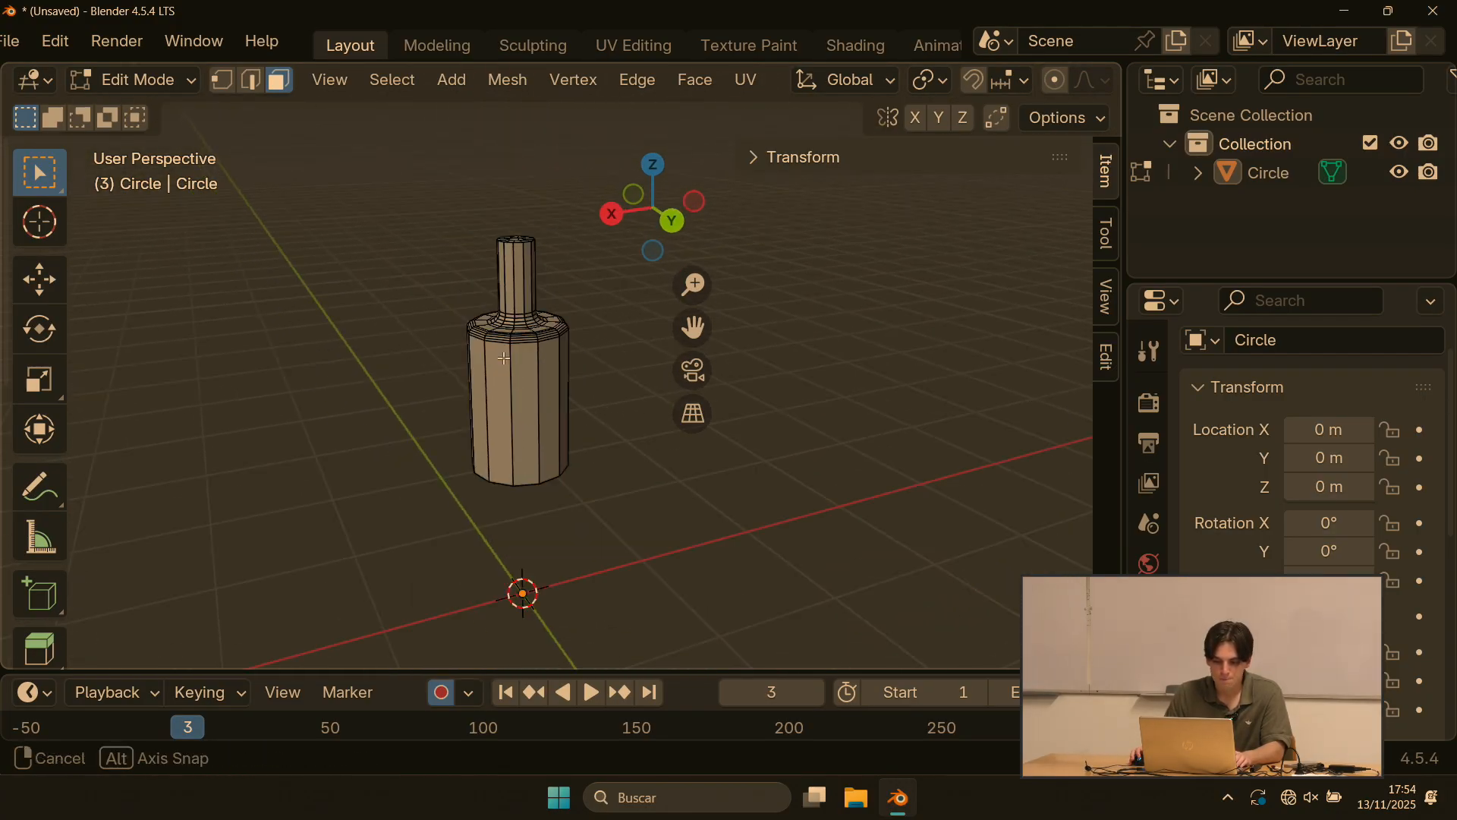
pyautogui.moveTo(512, 372); pyautogui.dragTo(476, 387, button='middle')
pyautogui.scroll(3, 455, 380)
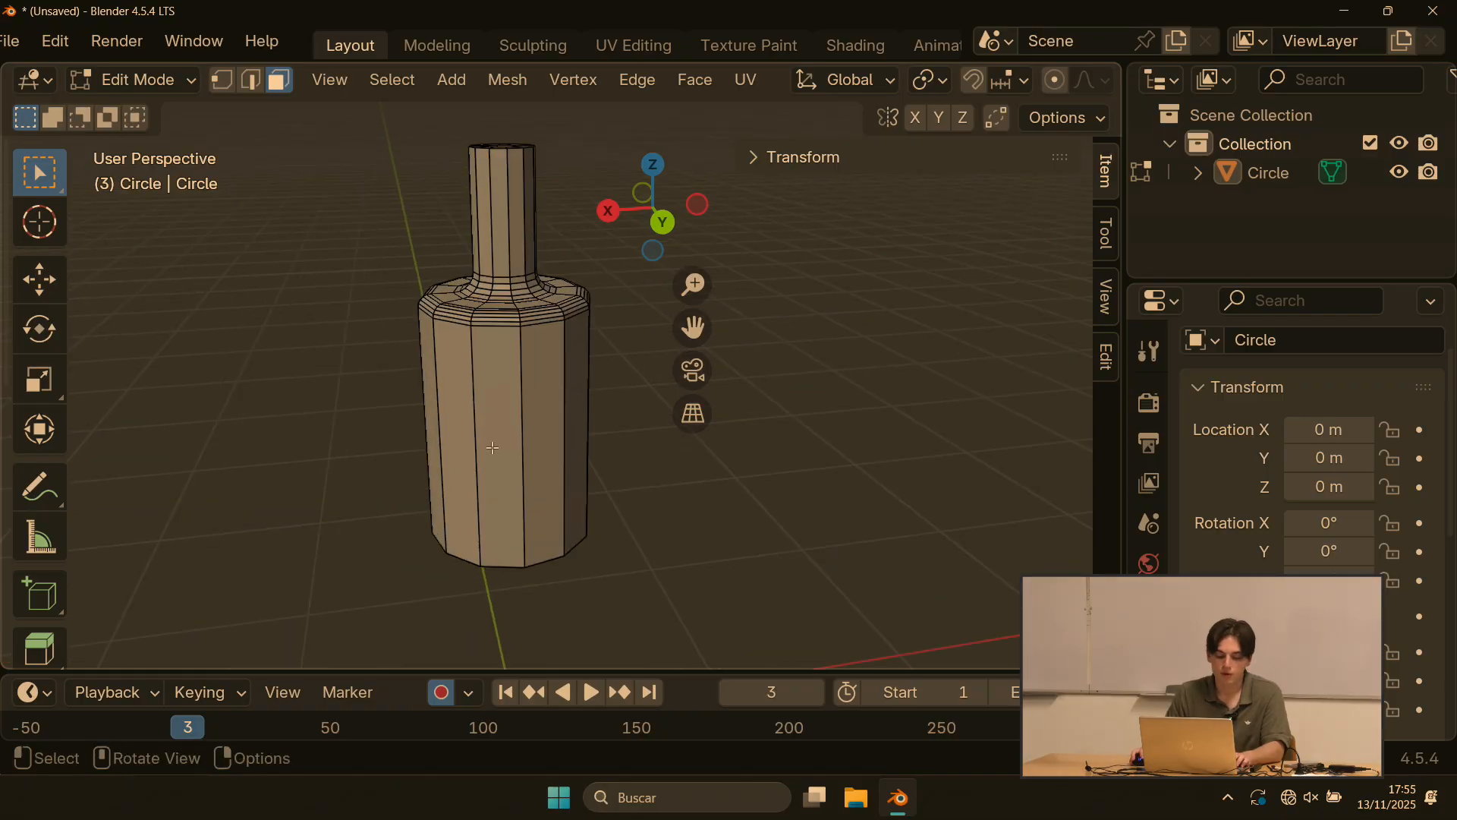
pyautogui.hotkey('ctrl', 'r')
pyautogui.scroll(2, 516, 433)
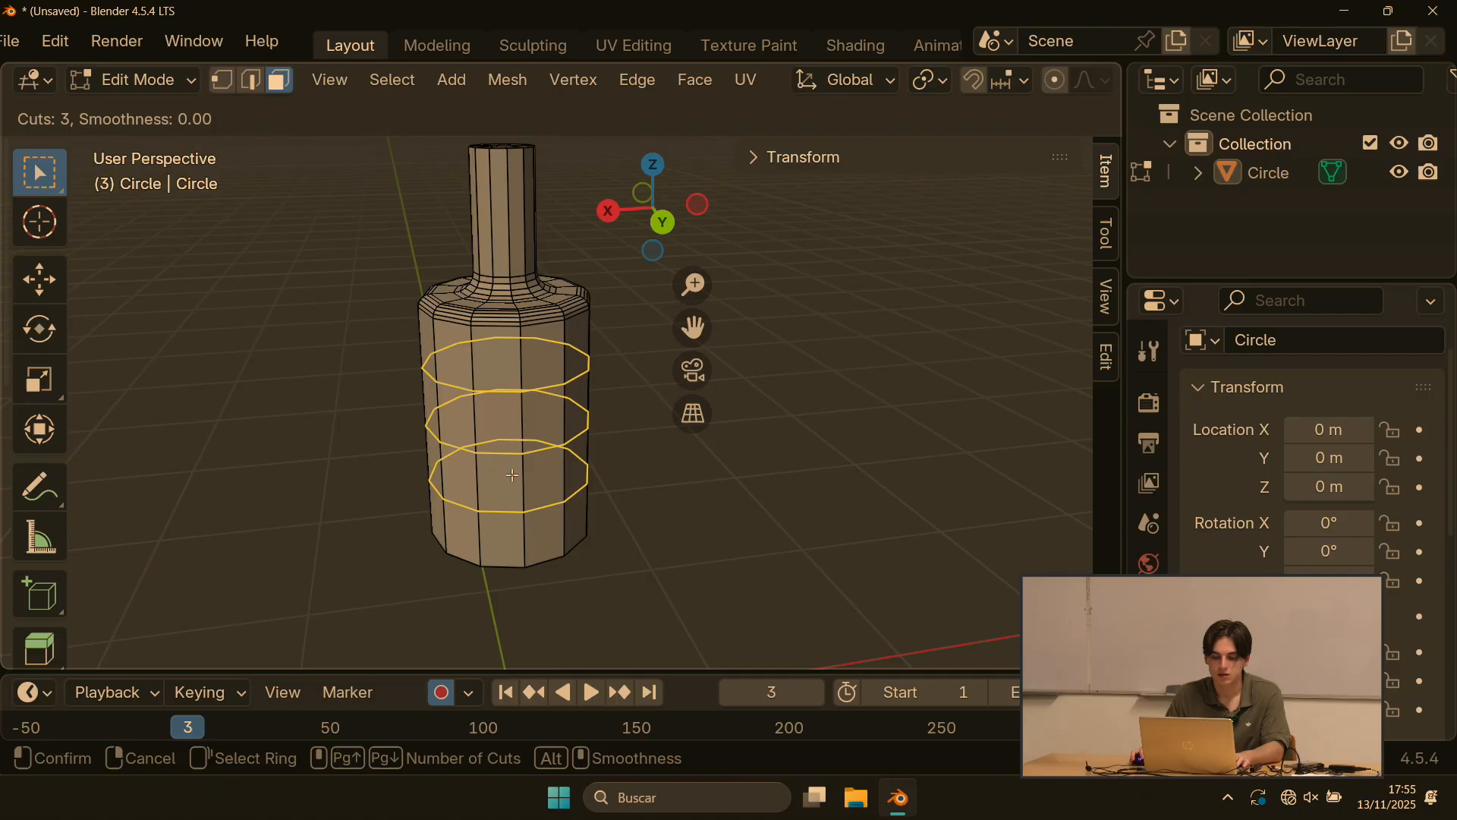
pyautogui.click(512, 475)
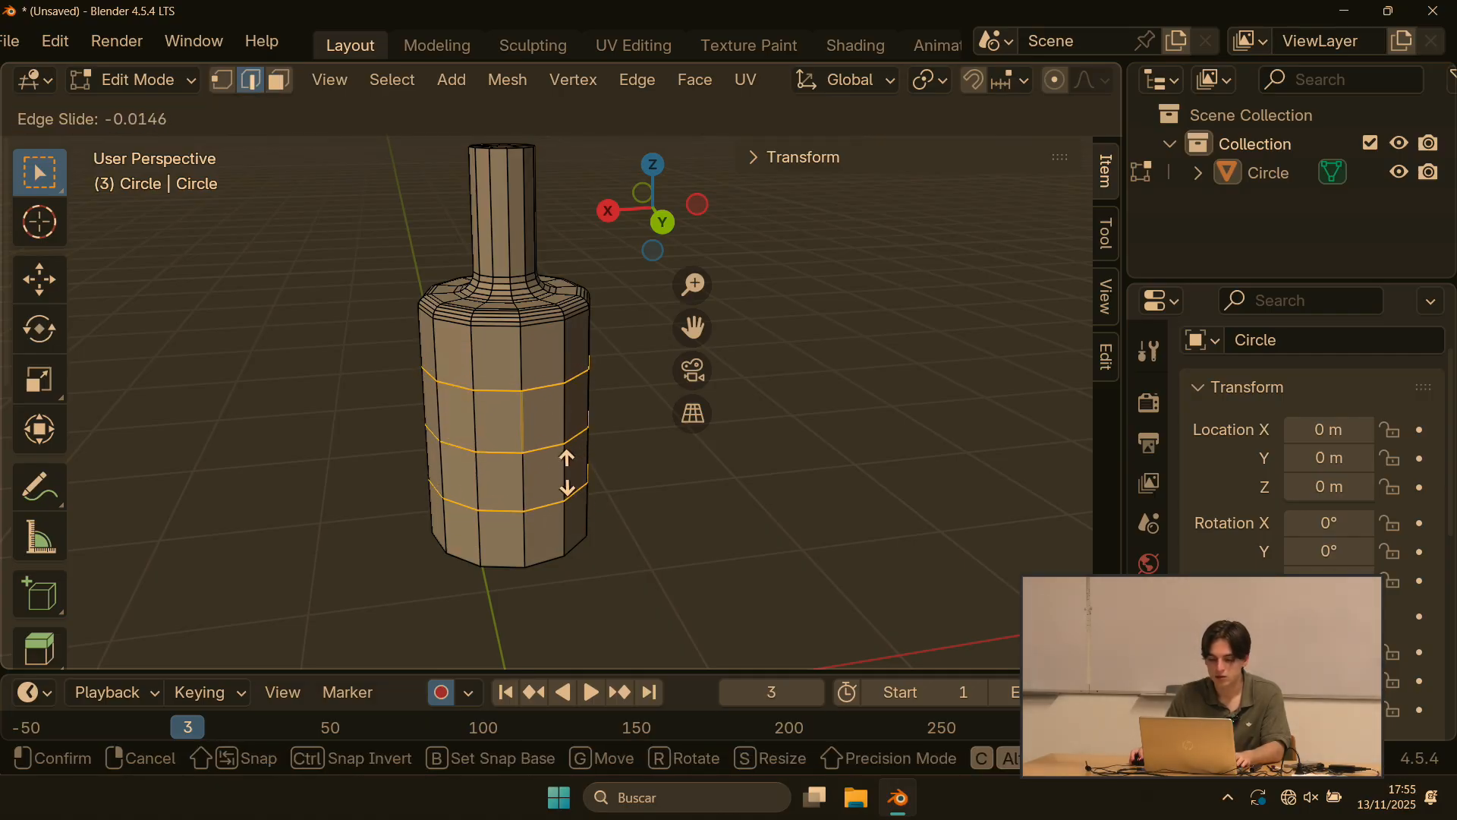
pyautogui.rightClick(565, 472)
pyautogui.scroll(-2, 657, 484)
pyautogui.moveTo(635, 481); pyautogui.dragTo(608, 410, button='middle')
pyautogui.press('g')
pyautogui.press('x')
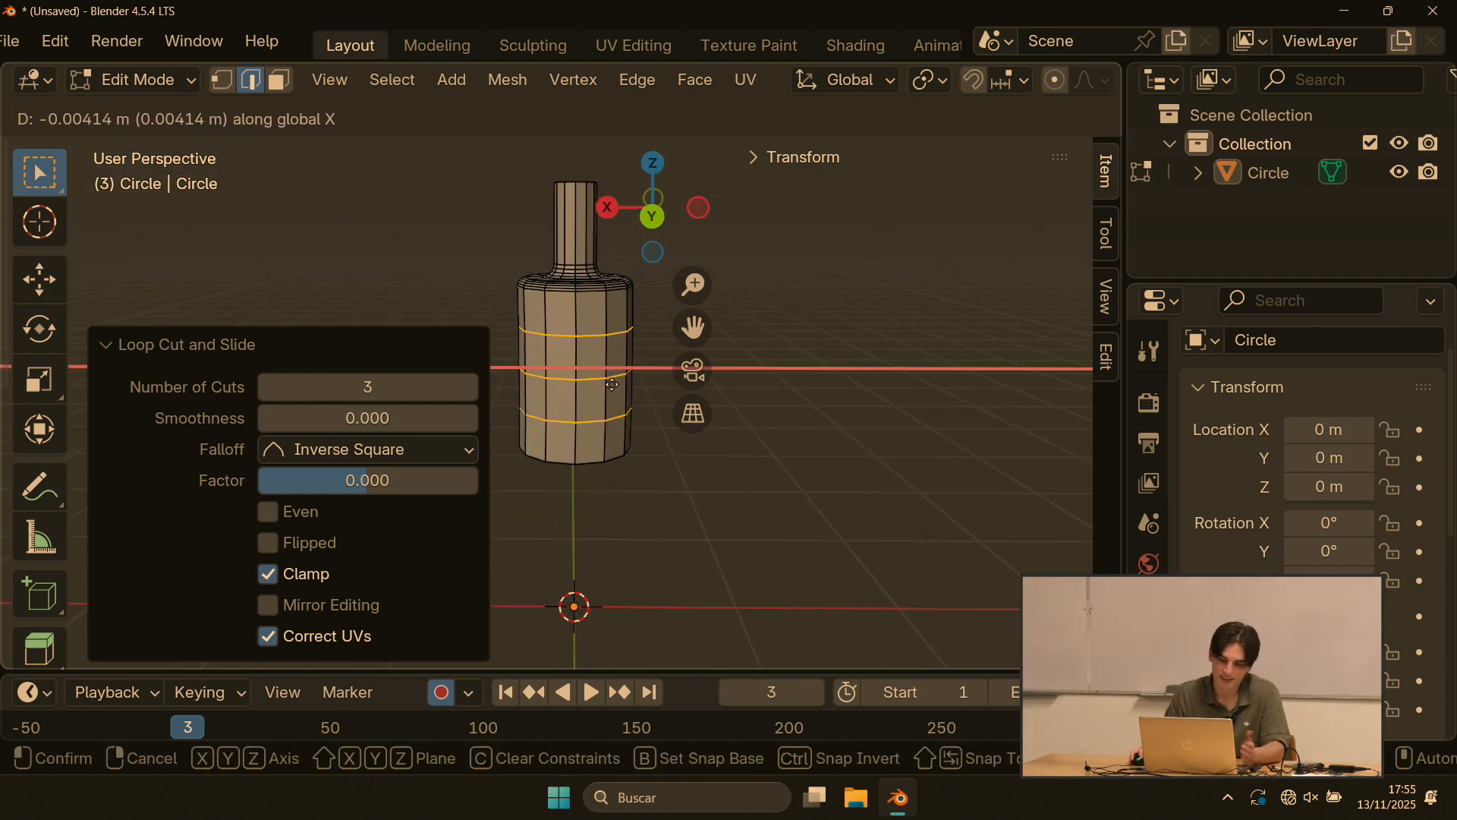
pyautogui.rightClick(563, 369)
# Step: Select only the middle horizontal edge loop around the bottle body, leaving it in place
pyautogui.scroll(2, 558, 369)
pyautogui.keyDown('shift'); pyautogui.moveTo(558, 370); pyautogui.dragTo(478, 320, button='middle'); pyautogui.keyUp('shift')
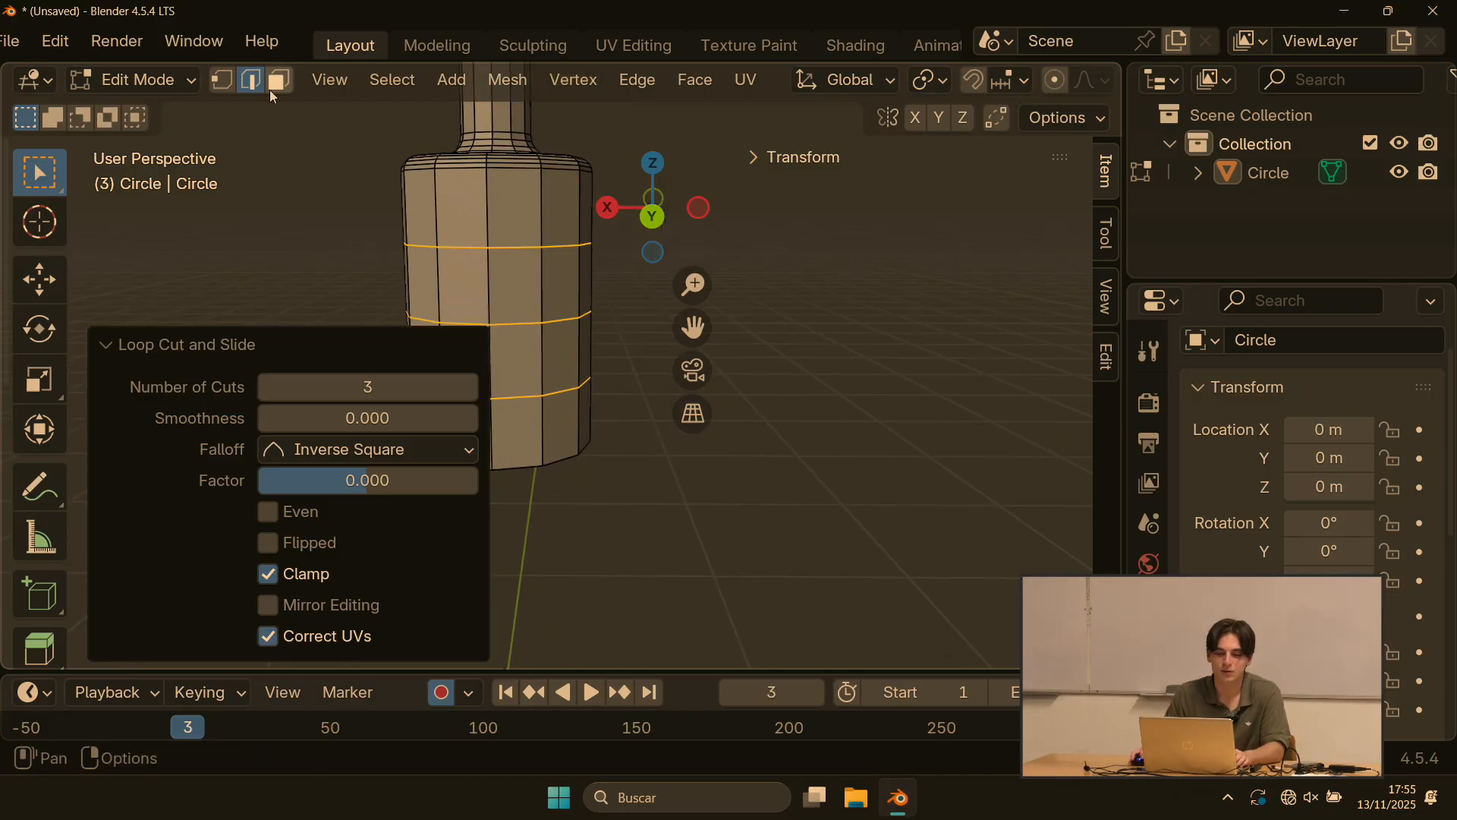
pyautogui.keyDown('alt'); pyautogui.click(532, 326); pyautogui.keyUp('alt')
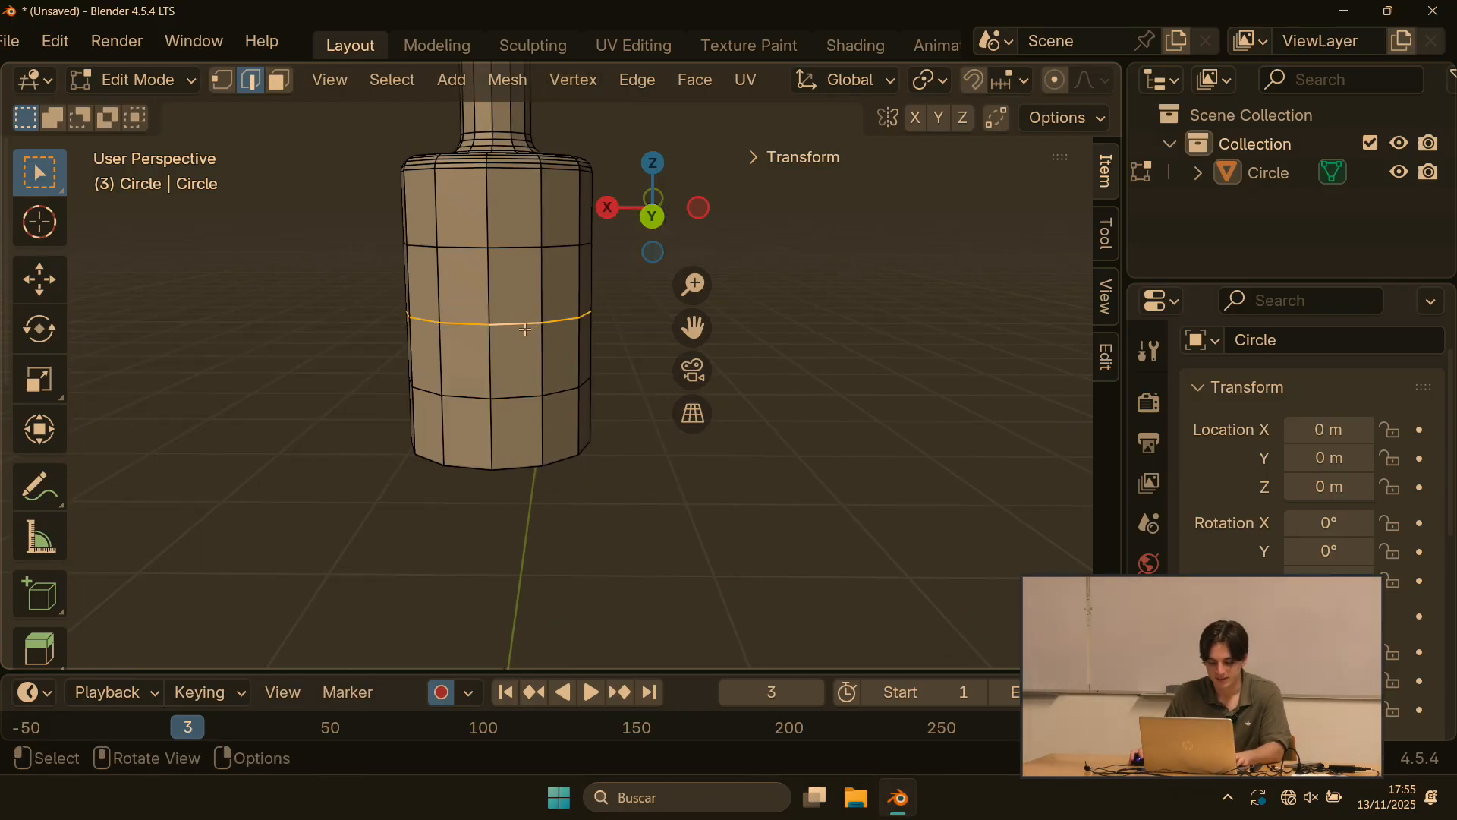
pyautogui.press('g')
pyautogui.press('Escape')
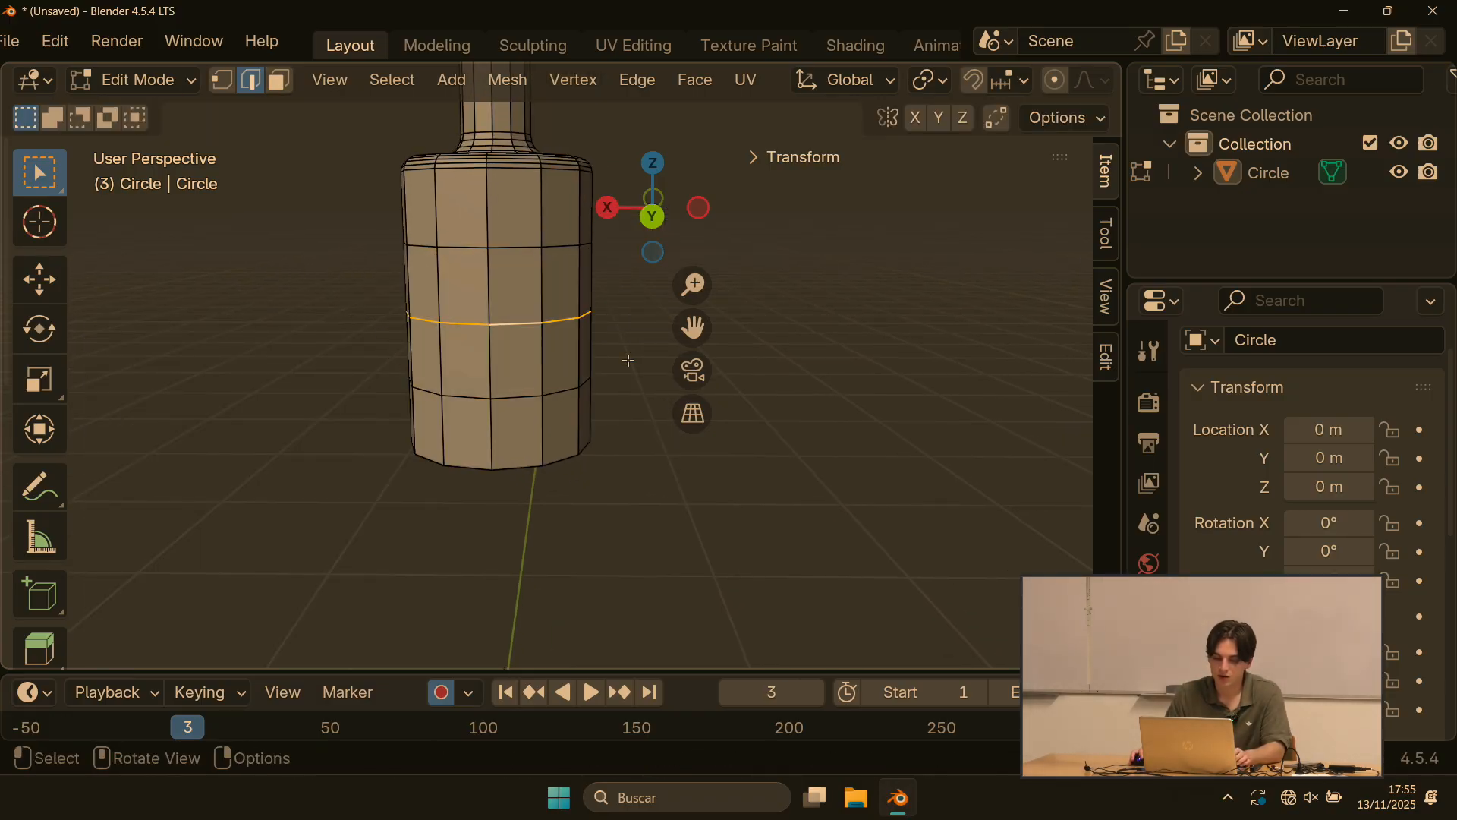
# Step: Enlarge the Properties editor by shrinking the Outliner's height and narrowing the 3D viewport
pyautogui.scroll(-4, 342, 434)
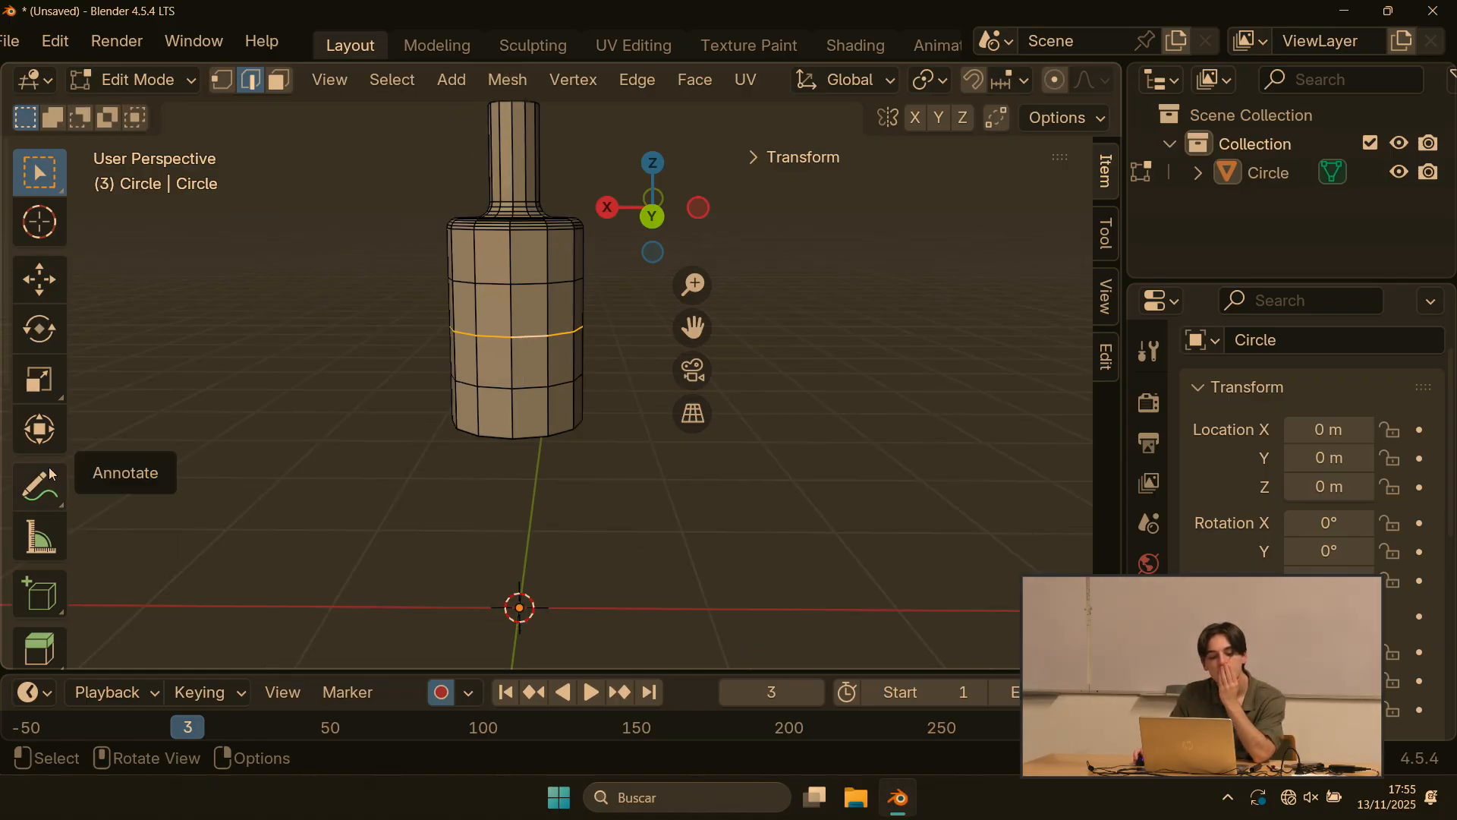
pyautogui.moveTo(404, 325)
pyautogui.mouseDown(button='middle')
pyautogui.moveTo(568, 296)
pyautogui.moveTo(446, 322)
pyautogui.mouseUp(button='middle')
pyautogui.scroll(5, 380, 266)
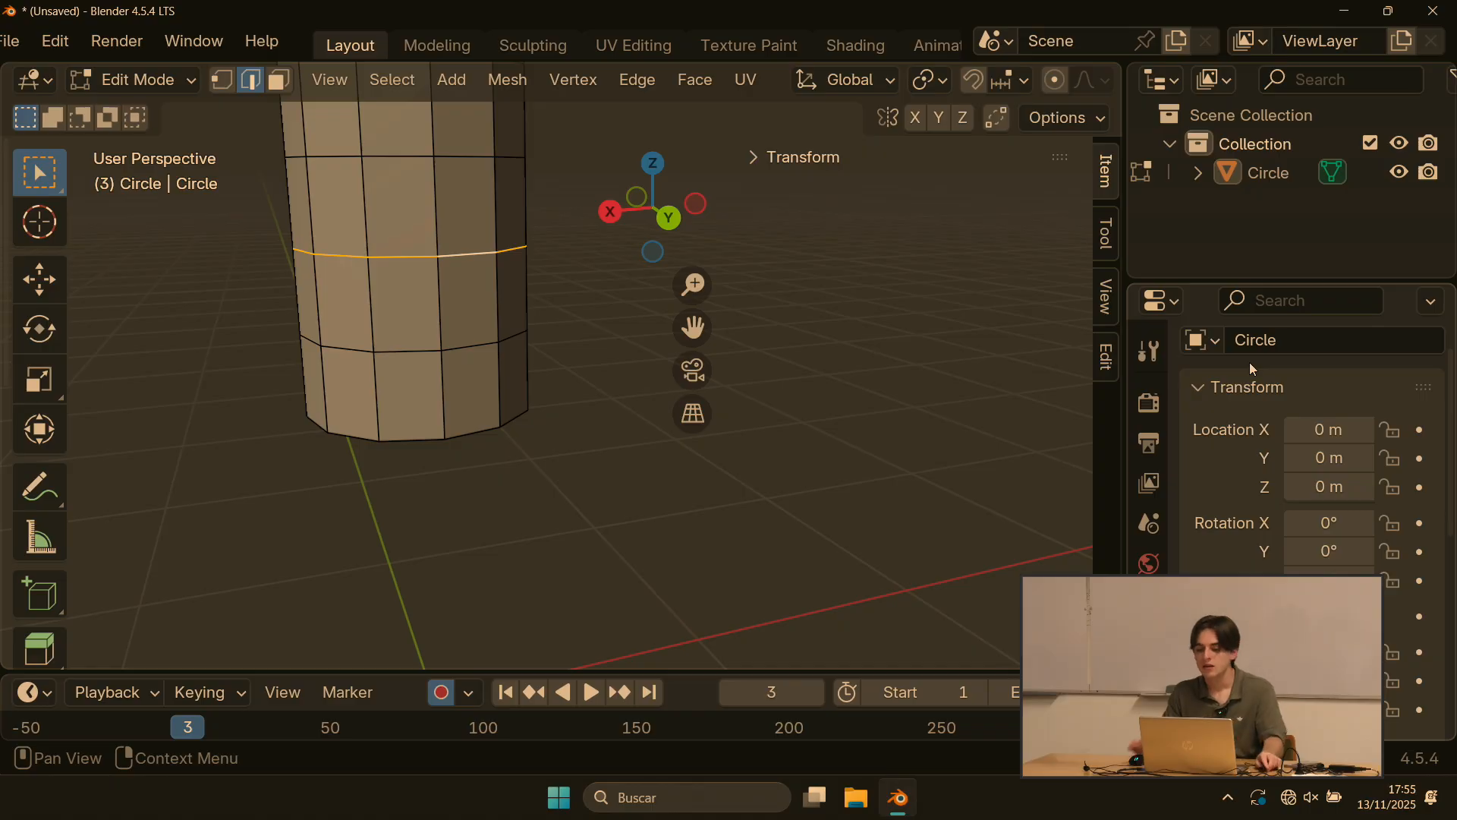
pyautogui.moveTo(1265, 277); pyautogui.dragTo(1265, 103)
pyautogui.moveTo(1123, 144); pyautogui.dragTo(1066, 145)
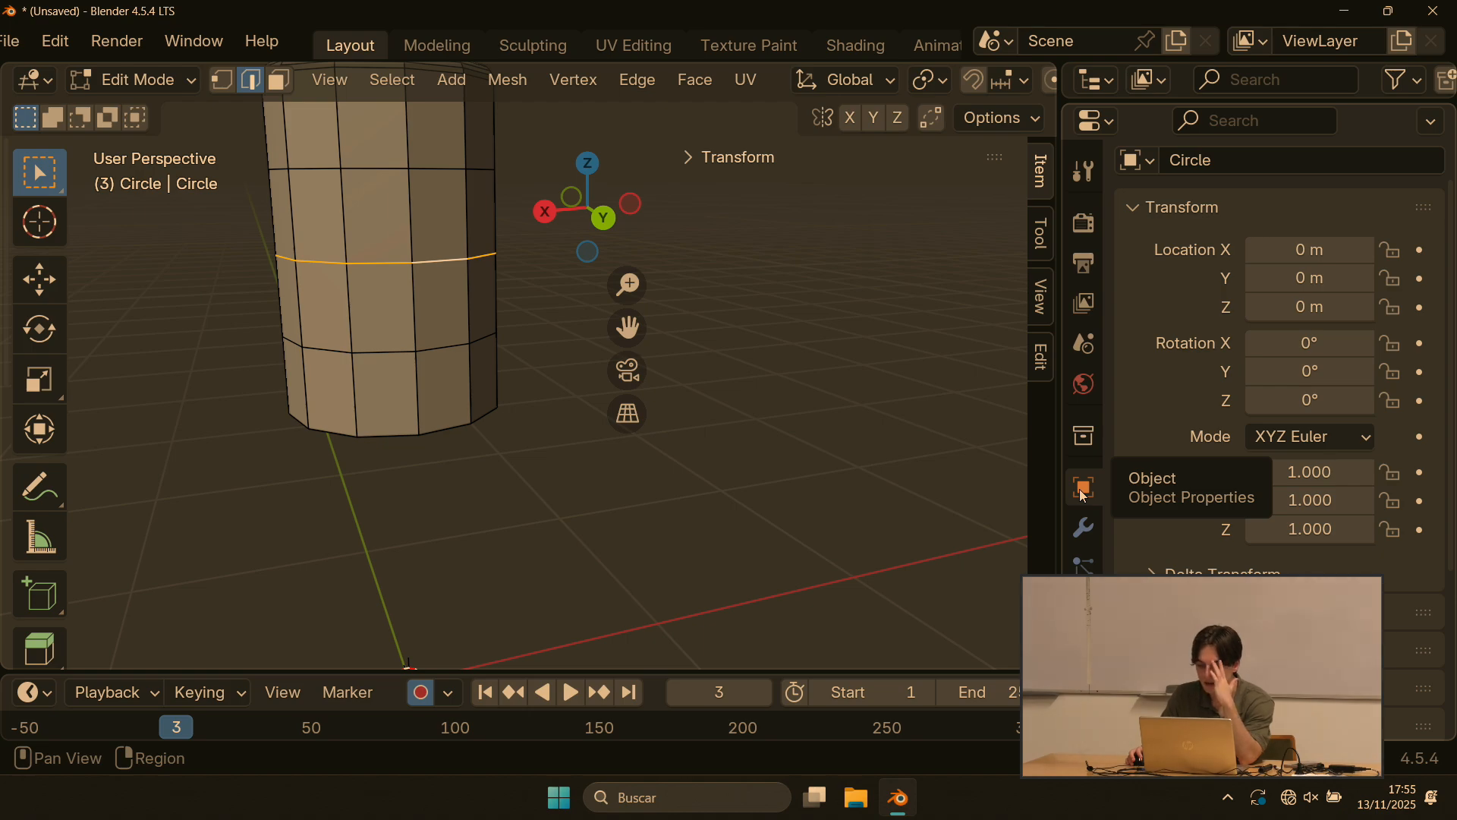
# Step: Create a new material for the bottle in its material properties
pyautogui.scroll(2, 1290, 327)
pyautogui.scroll(-5, 1301, 328)
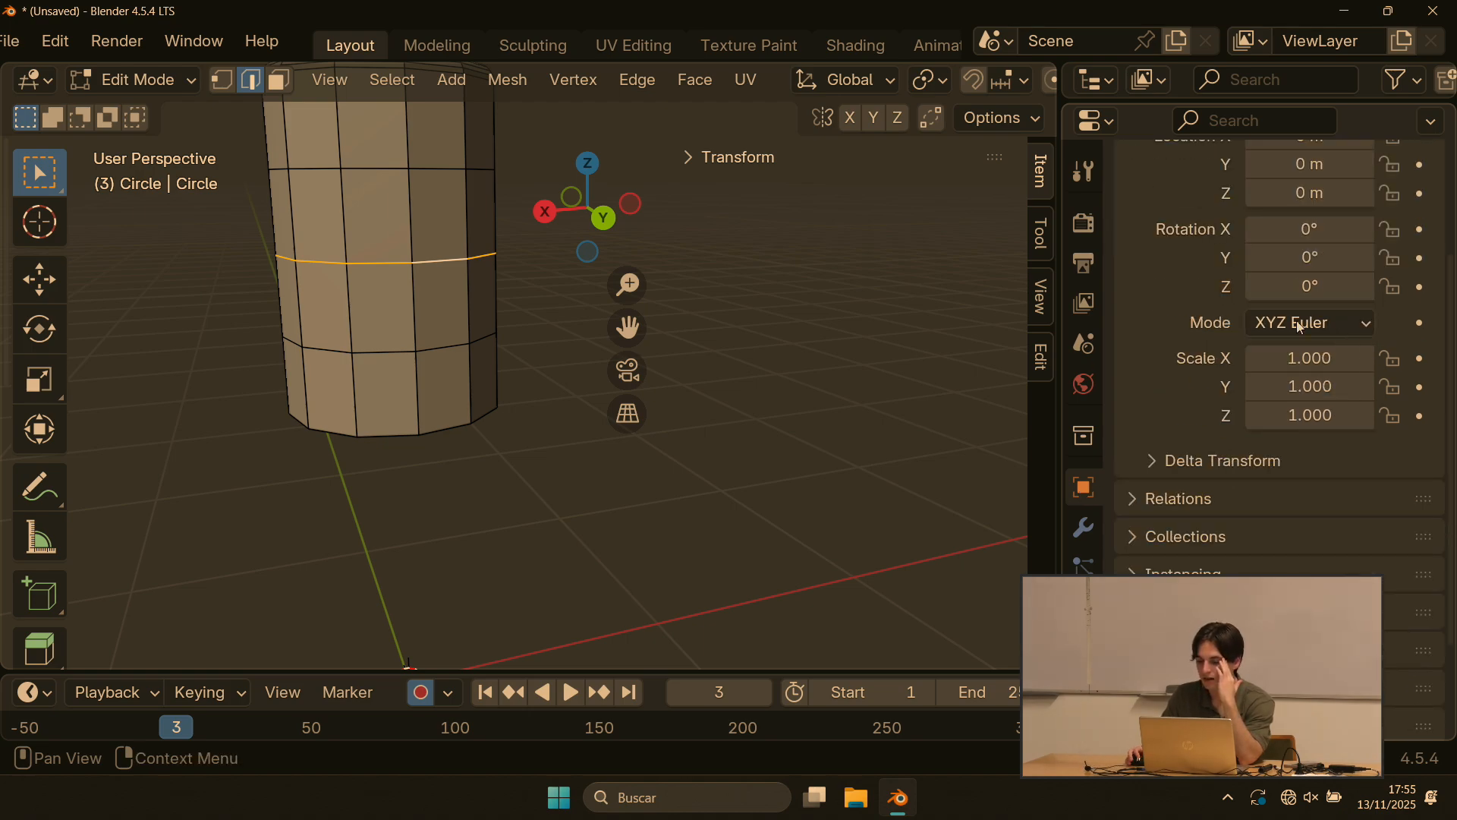
pyautogui.scroll(-4, 1301, 328)
pyautogui.scroll(-1, 1222, 516)
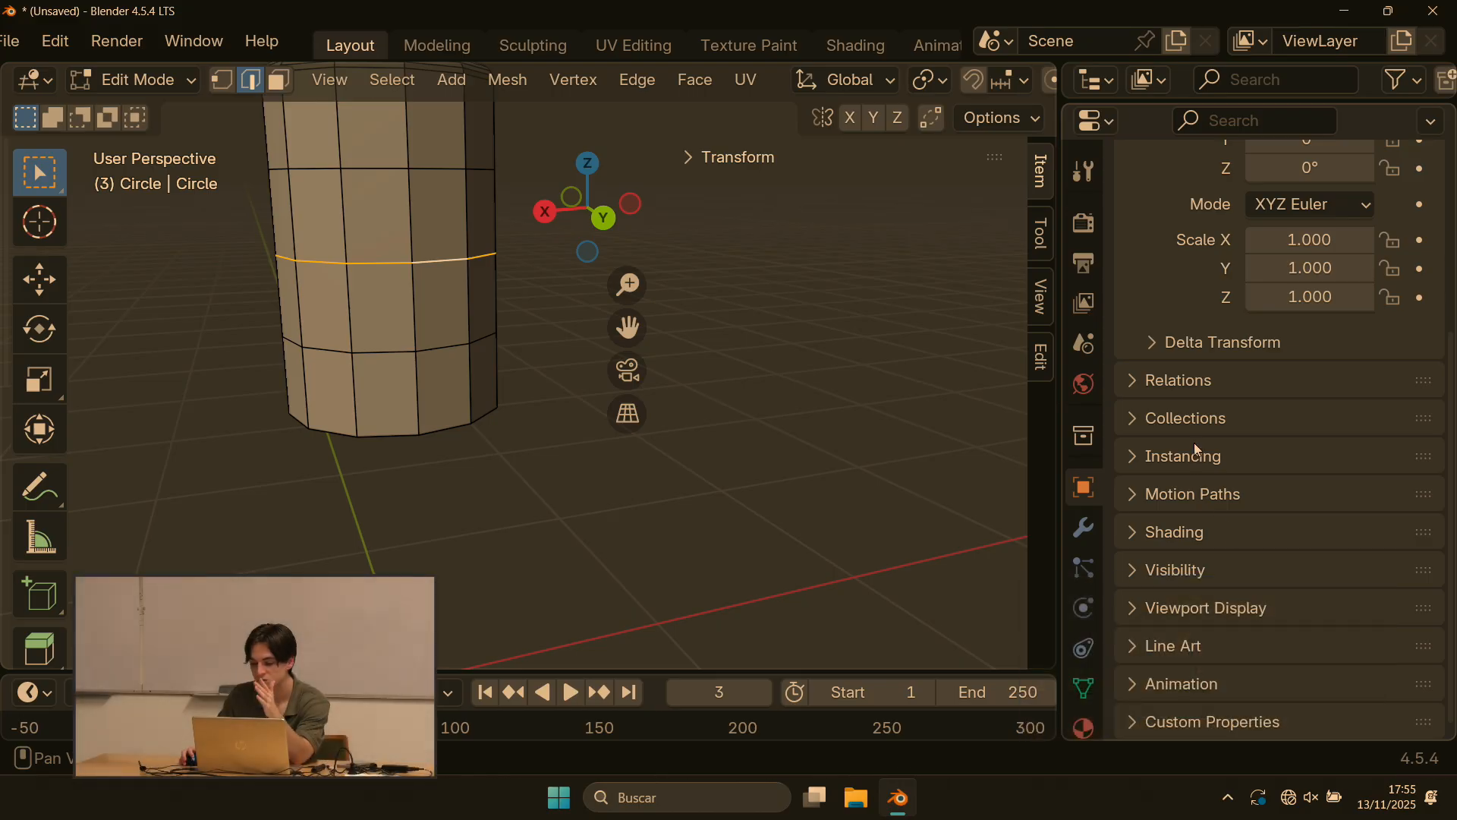
pyautogui.scroll(8, 1195, 440)
pyautogui.scroll(-2, 1155, 400)
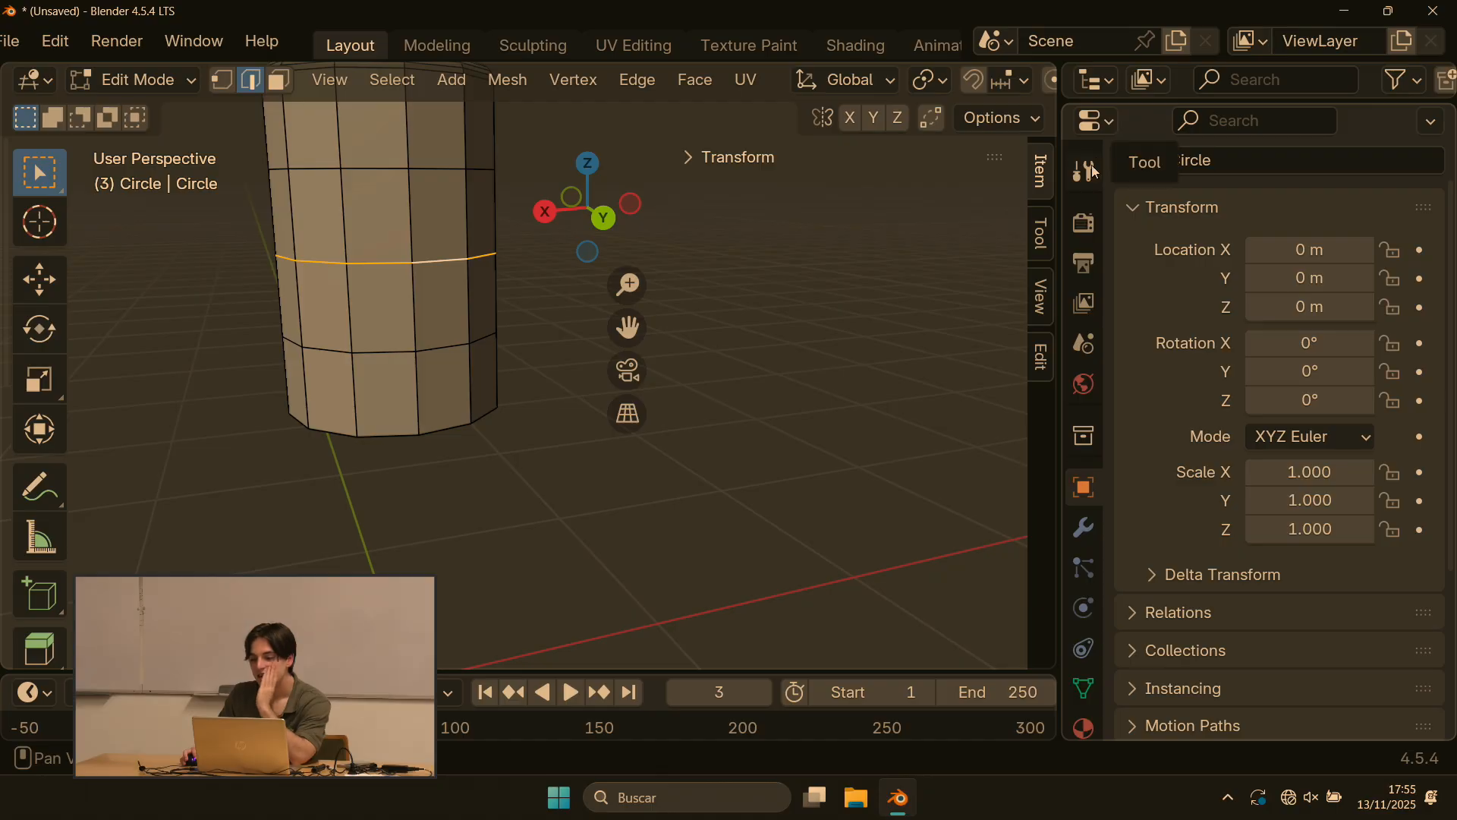
pyautogui.scroll(-1, 1084, 621)
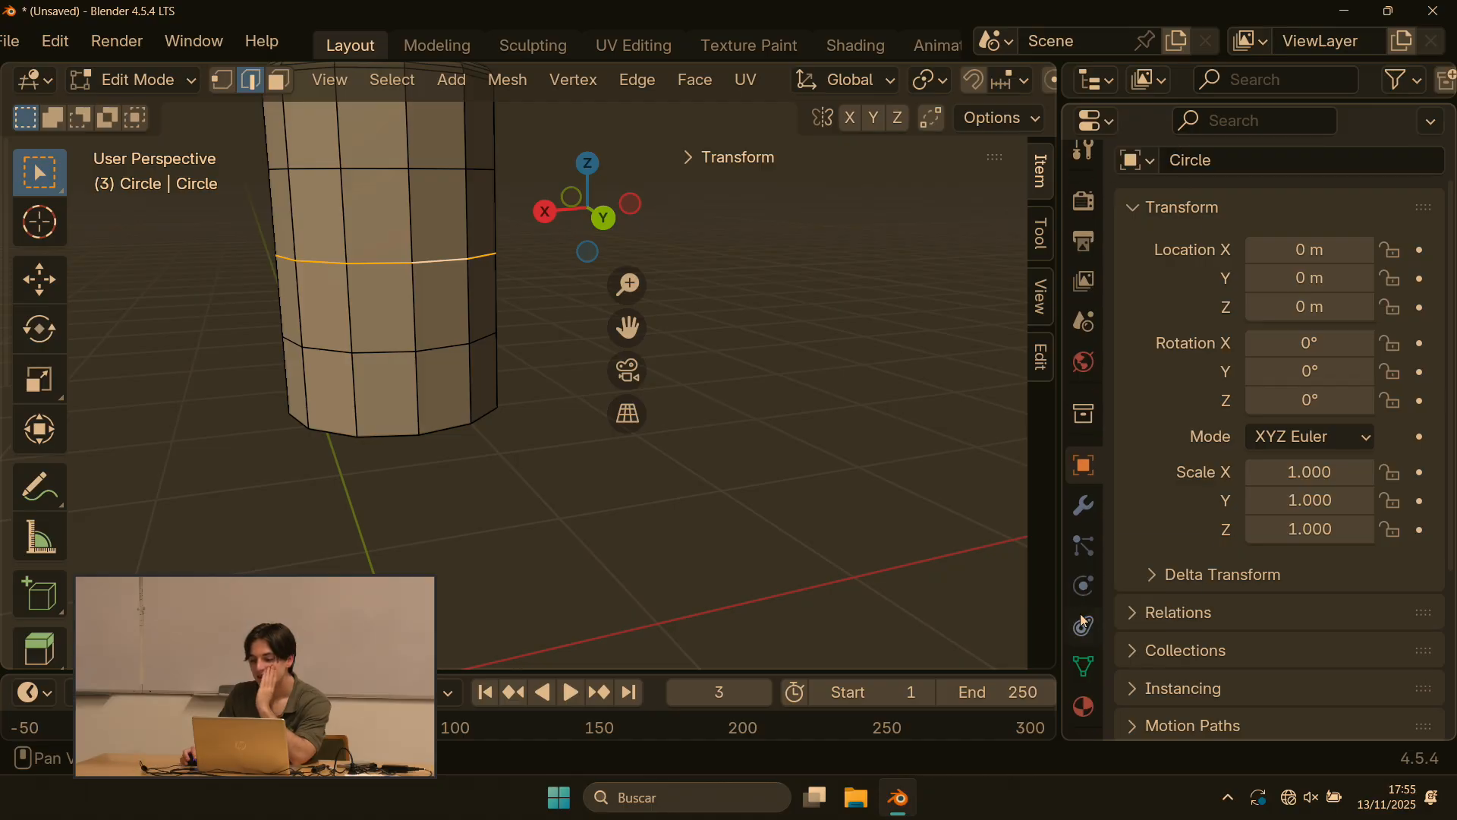
pyautogui.click(1090, 712)
pyautogui.scroll(-3, 497, 245)
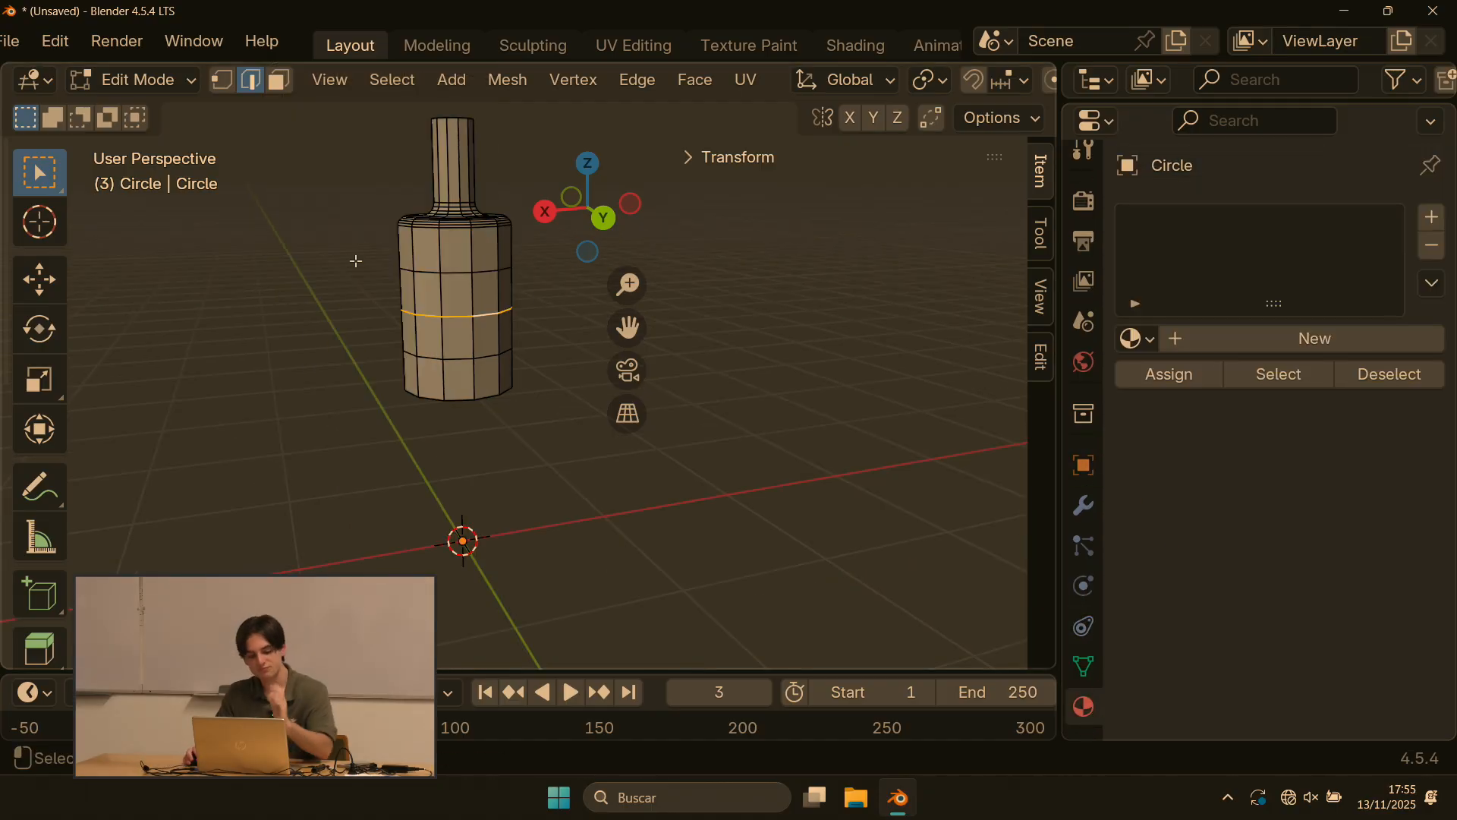
pyautogui.moveTo(357, 256); pyautogui.dragTo(205, 377, button='middle')
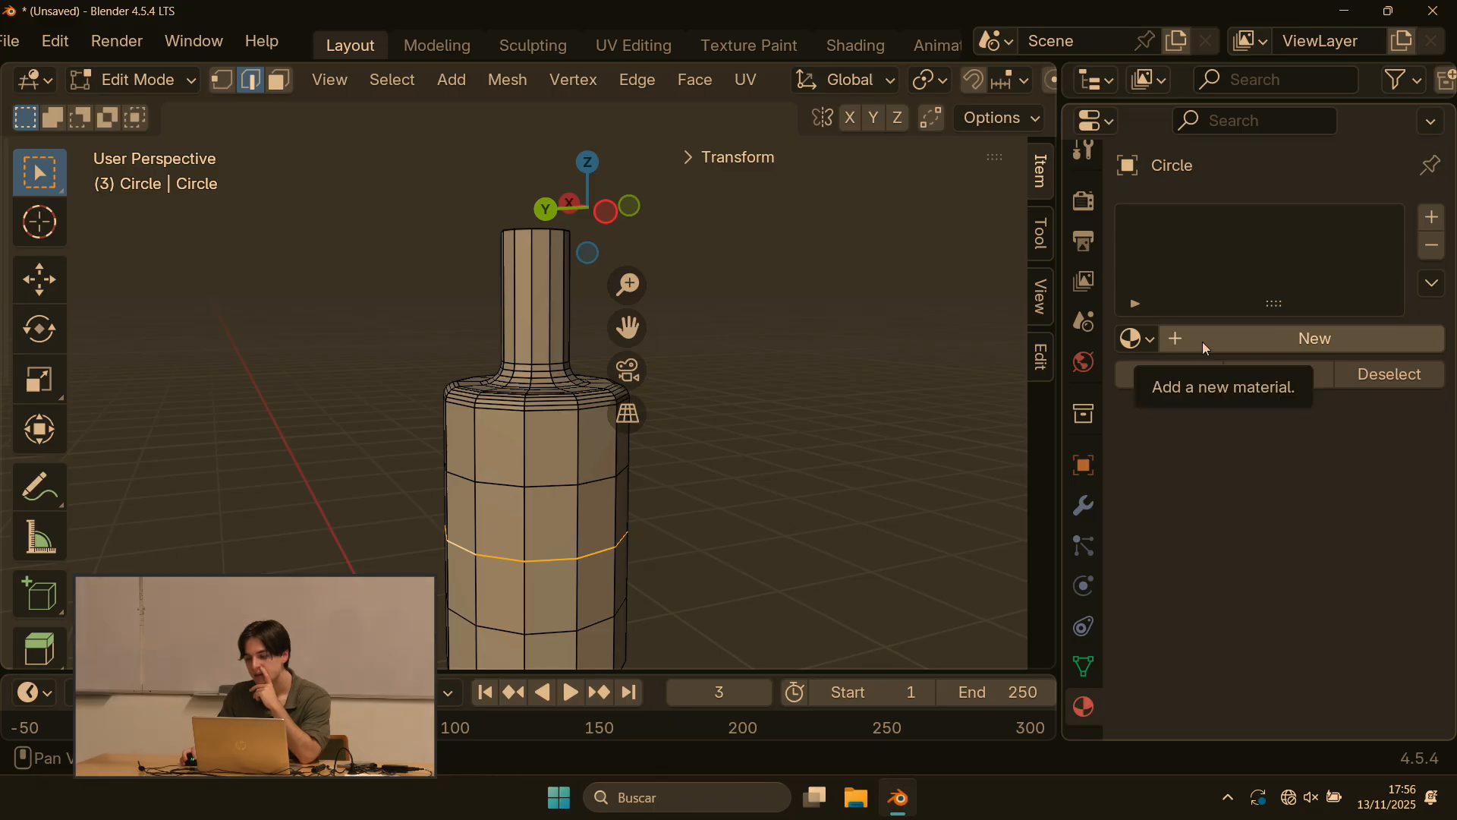
pyautogui.click(1137, 340)
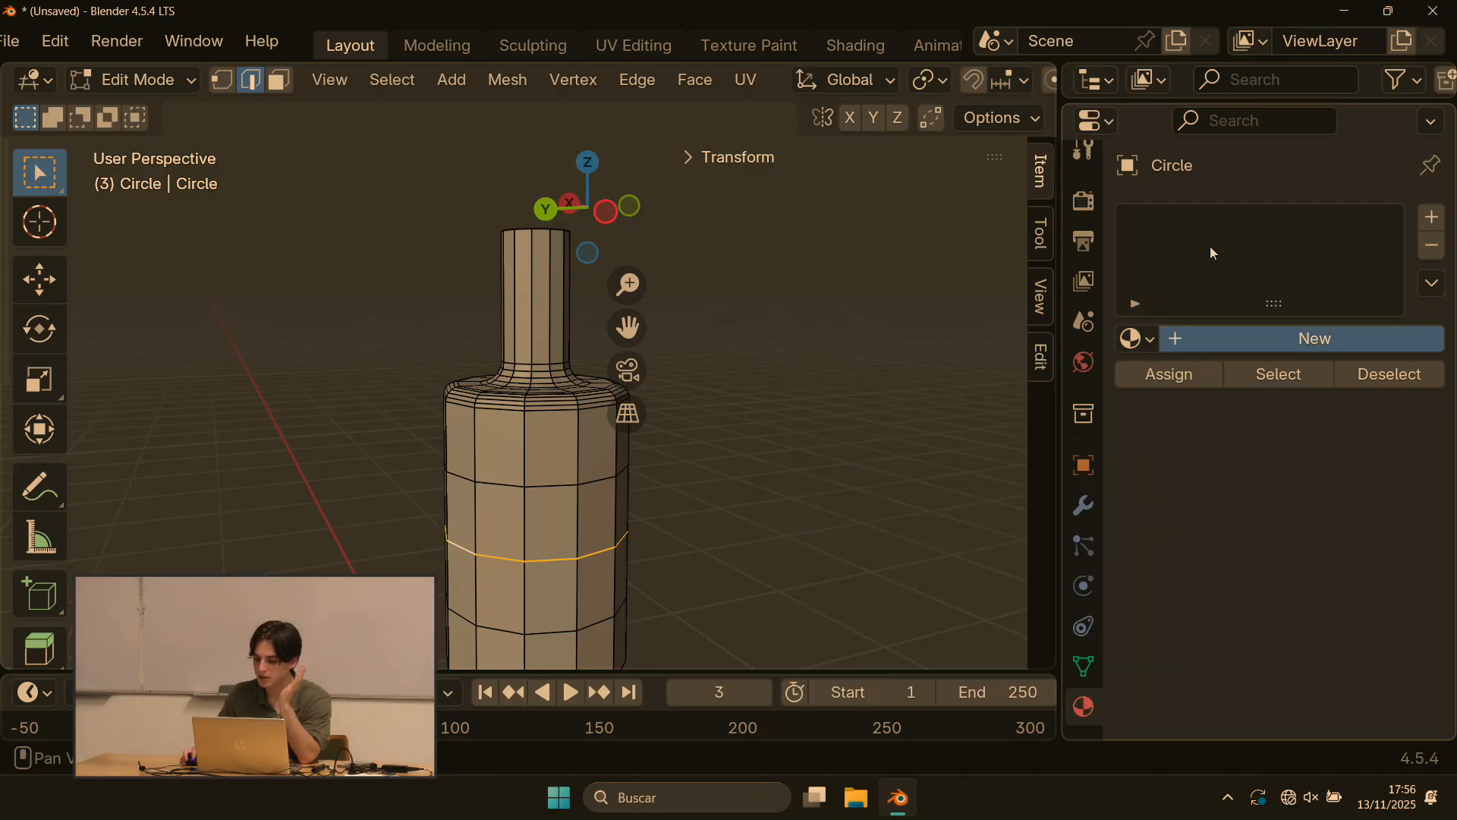
pyautogui.click(1219, 349)
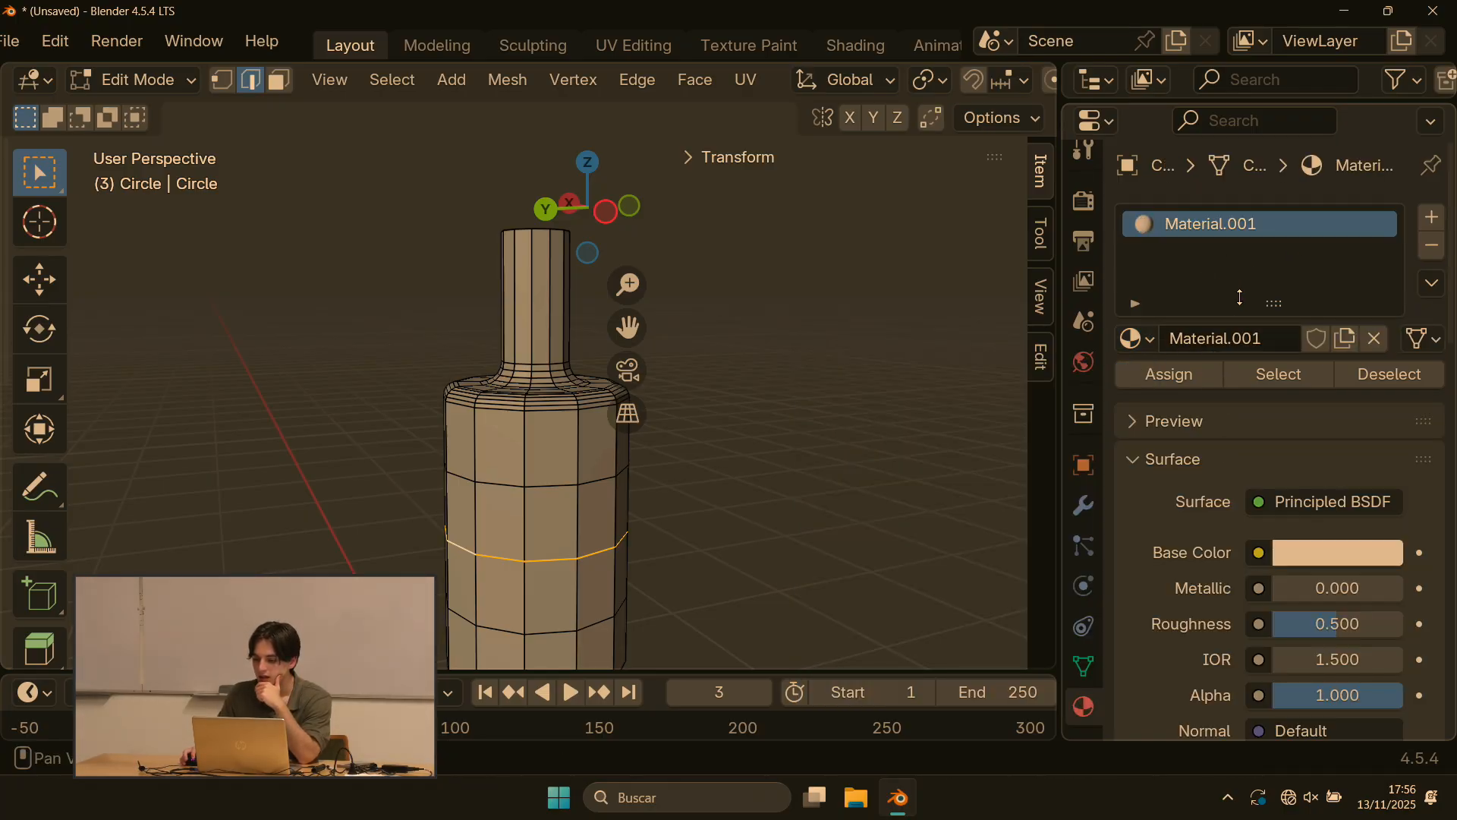
# Step: Set the new material's base color to bright green, keeping Principled BSDF as its surface shader
pyautogui.scroll(-2, 1243, 425)
pyautogui.scroll(2, 1222, 380)
pyautogui.scroll(-4, 1280, 439)
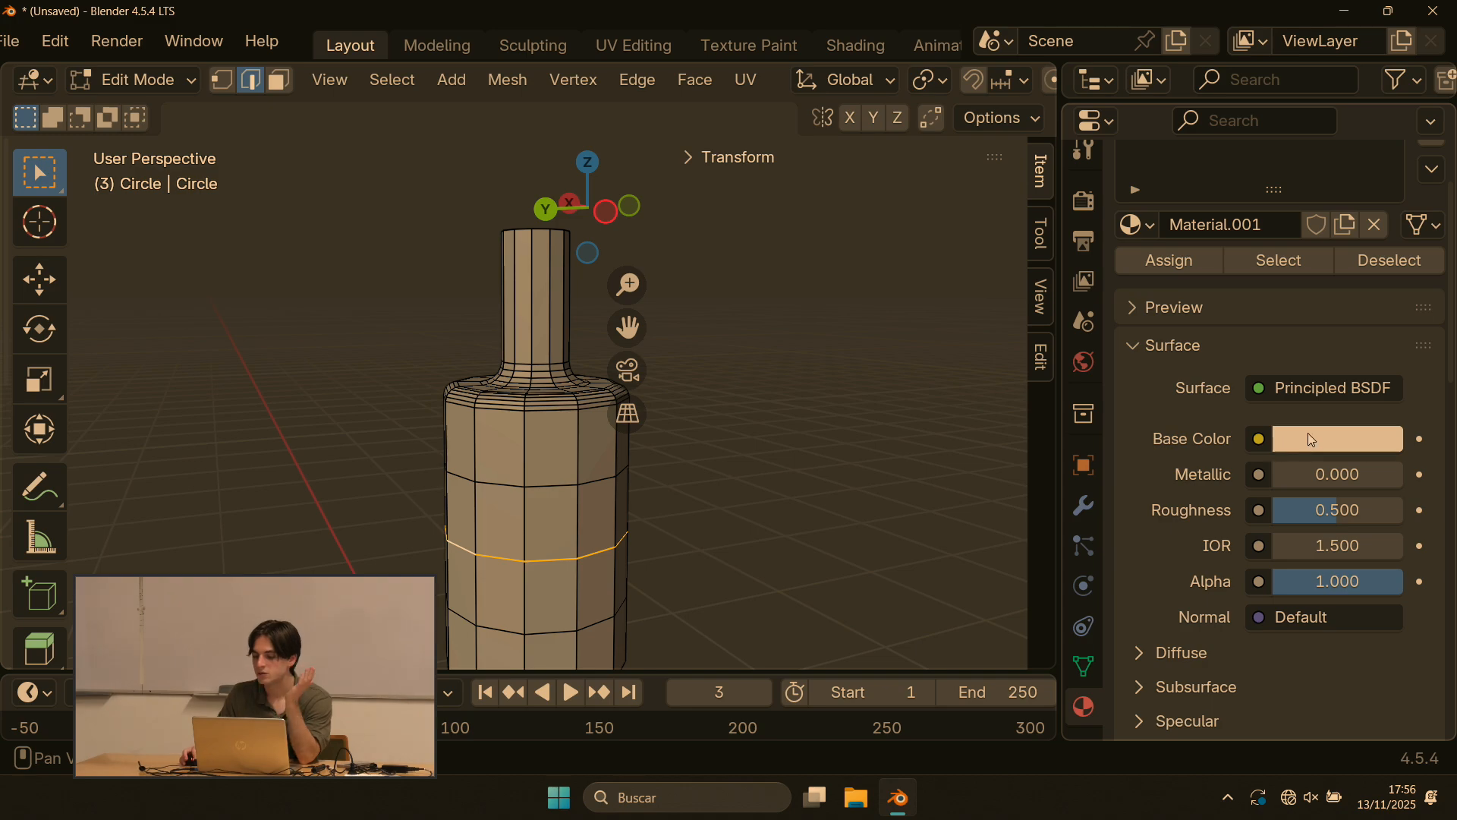
pyautogui.click(1313, 439)
pyautogui.moveTo(1246, 161)
pyautogui.mouseDown()
pyautogui.moveTo(1245, 114)
pyautogui.moveTo(1196, 95)
pyautogui.mouseUp()
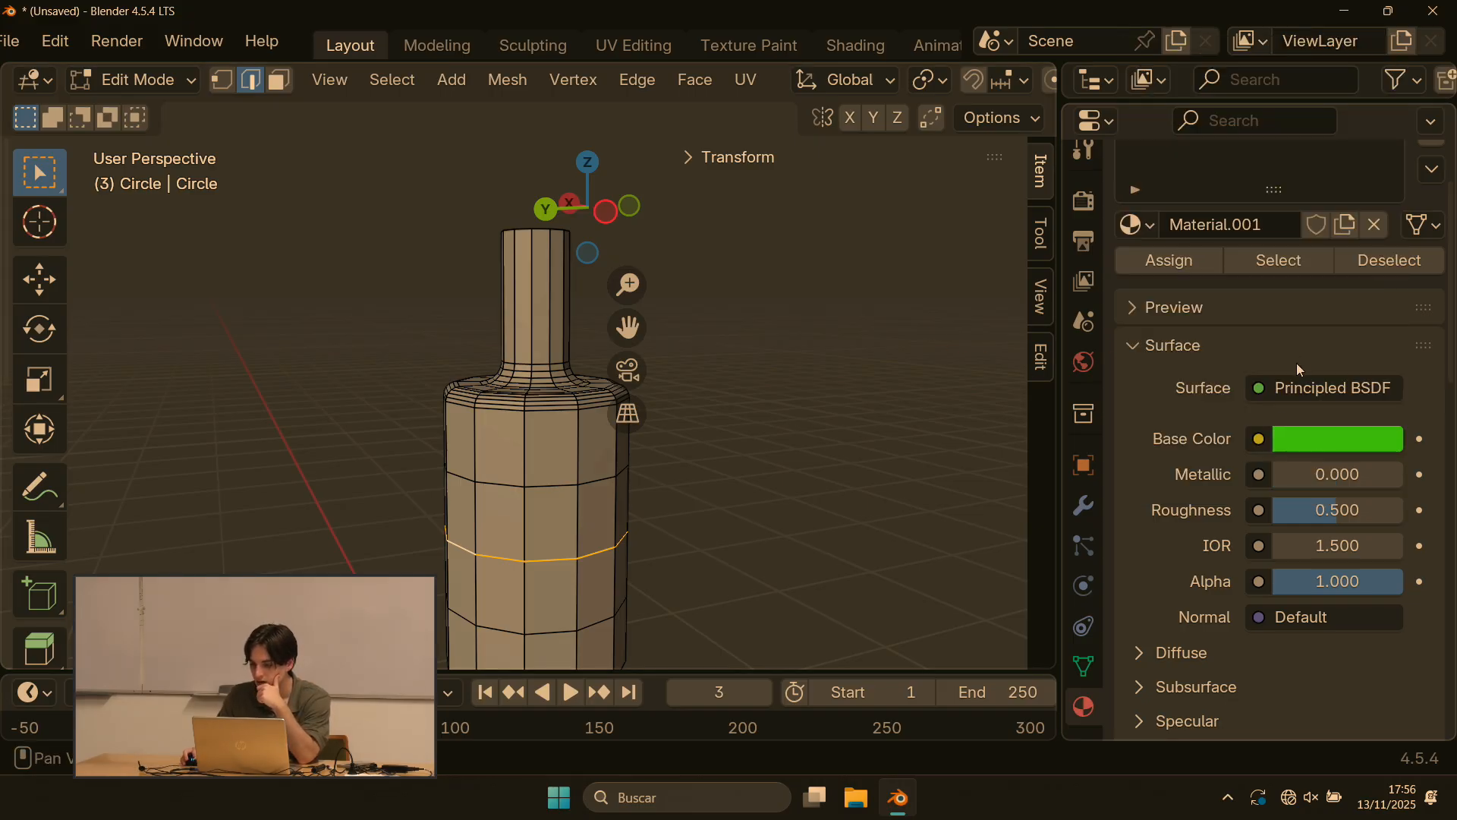
pyautogui.click(1295, 387)
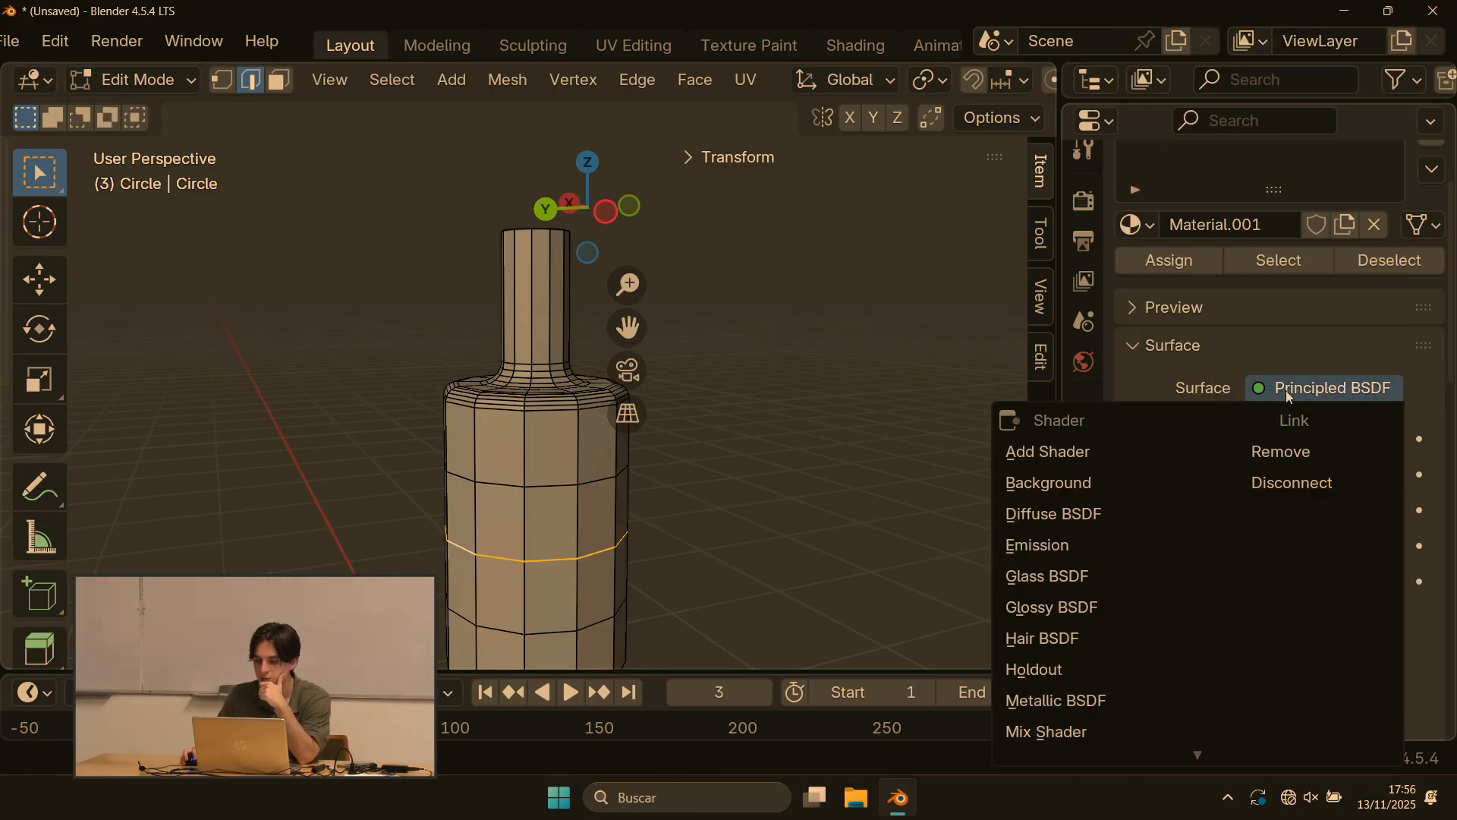
pyautogui.scroll(3, 1242, 389)
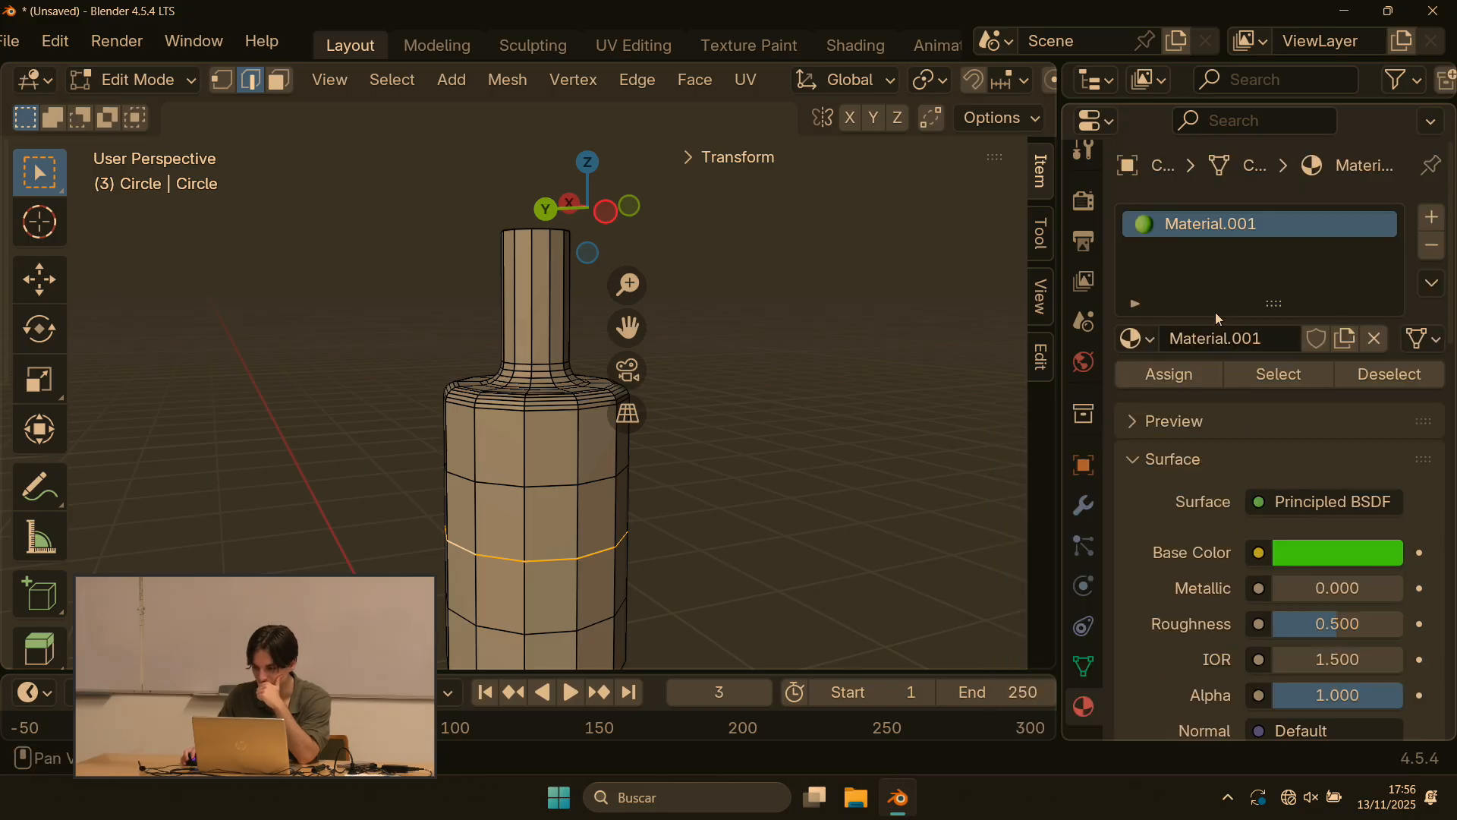
# Step: Rename the green material as Botella and protect it with a fake user
pyautogui.click(1263, 338)
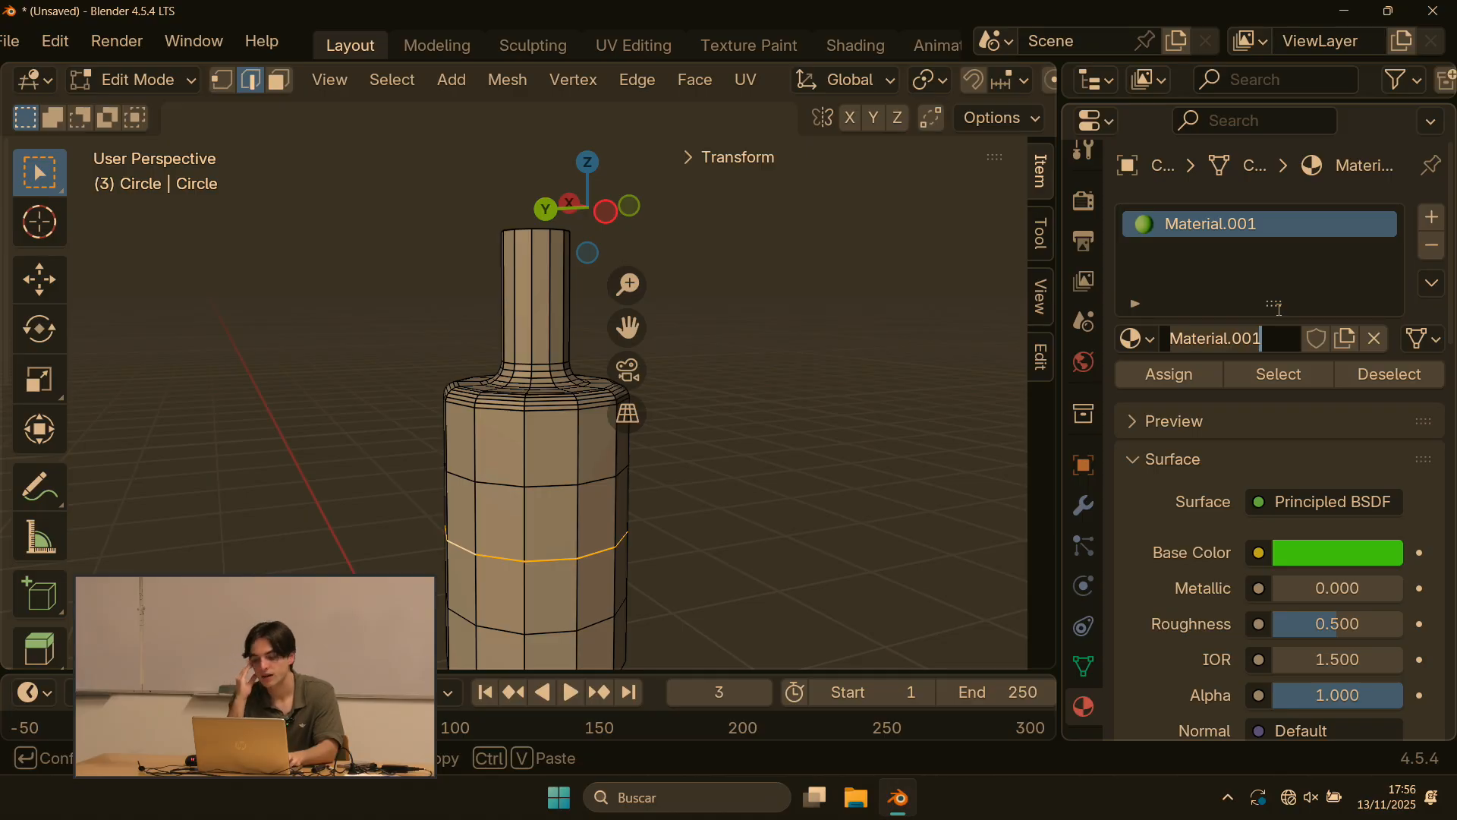
pyautogui.write('Botella')
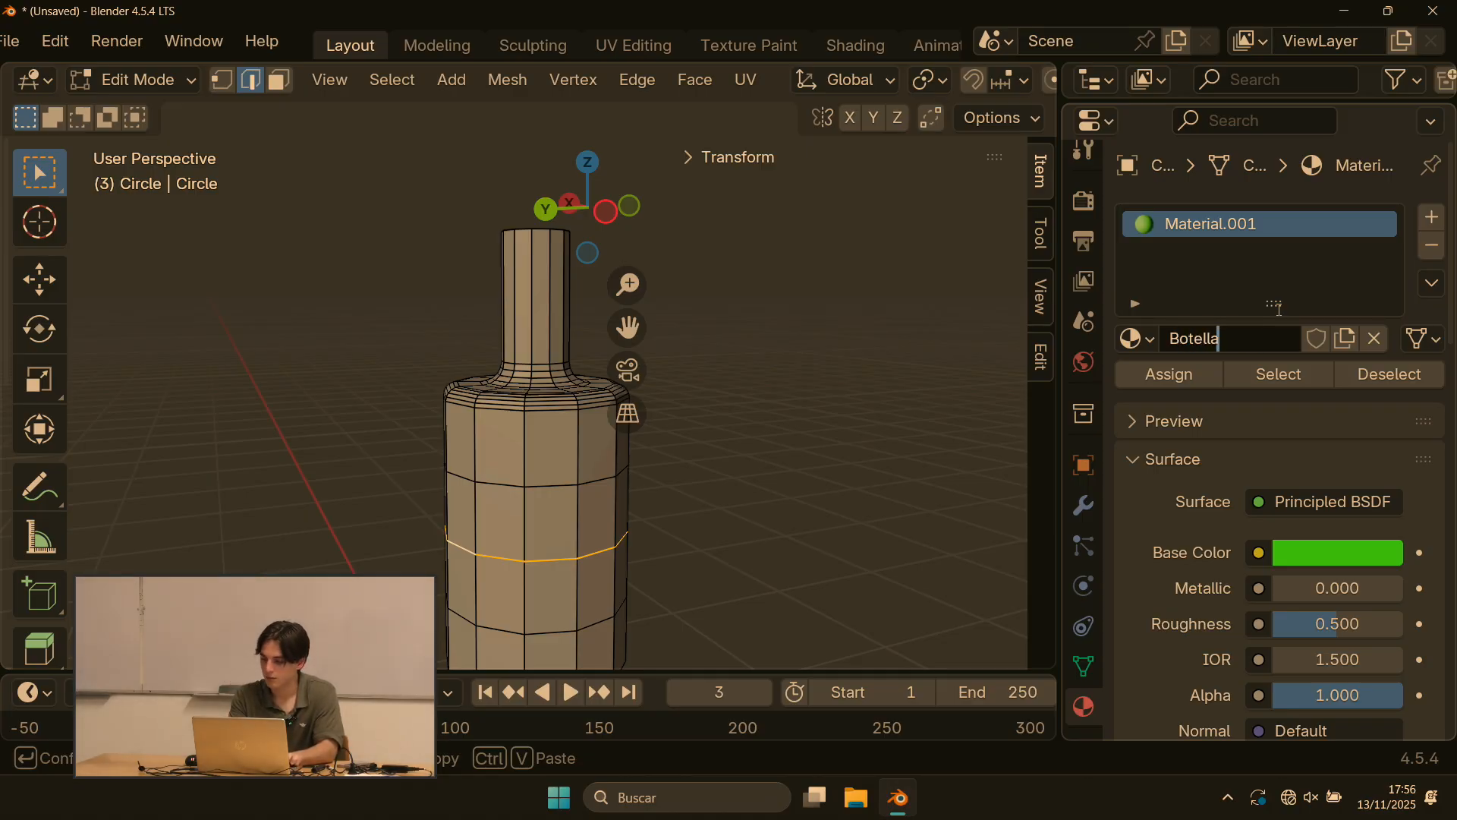
pyautogui.press('Return')
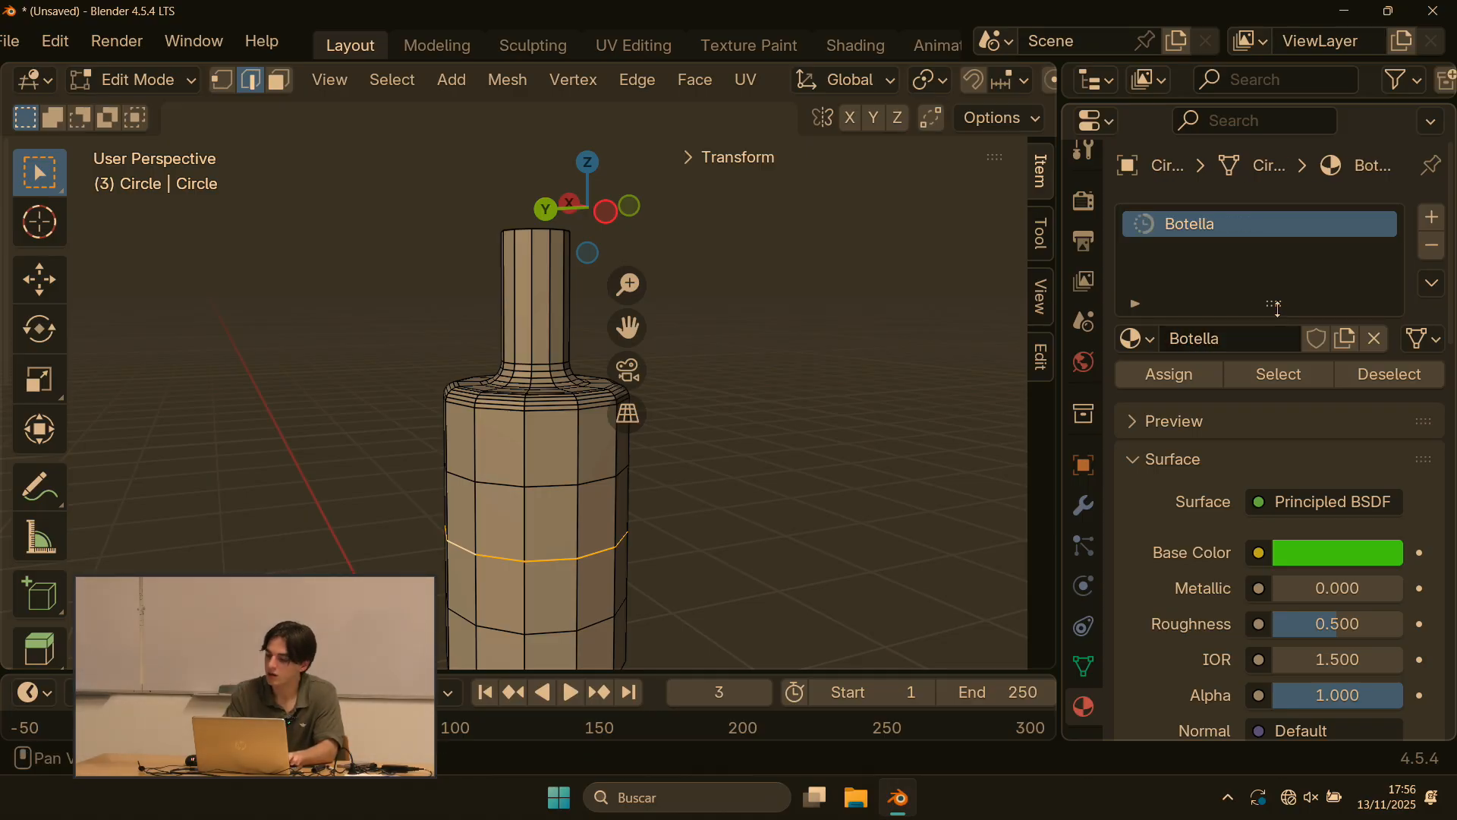
pyautogui.click(1322, 343)
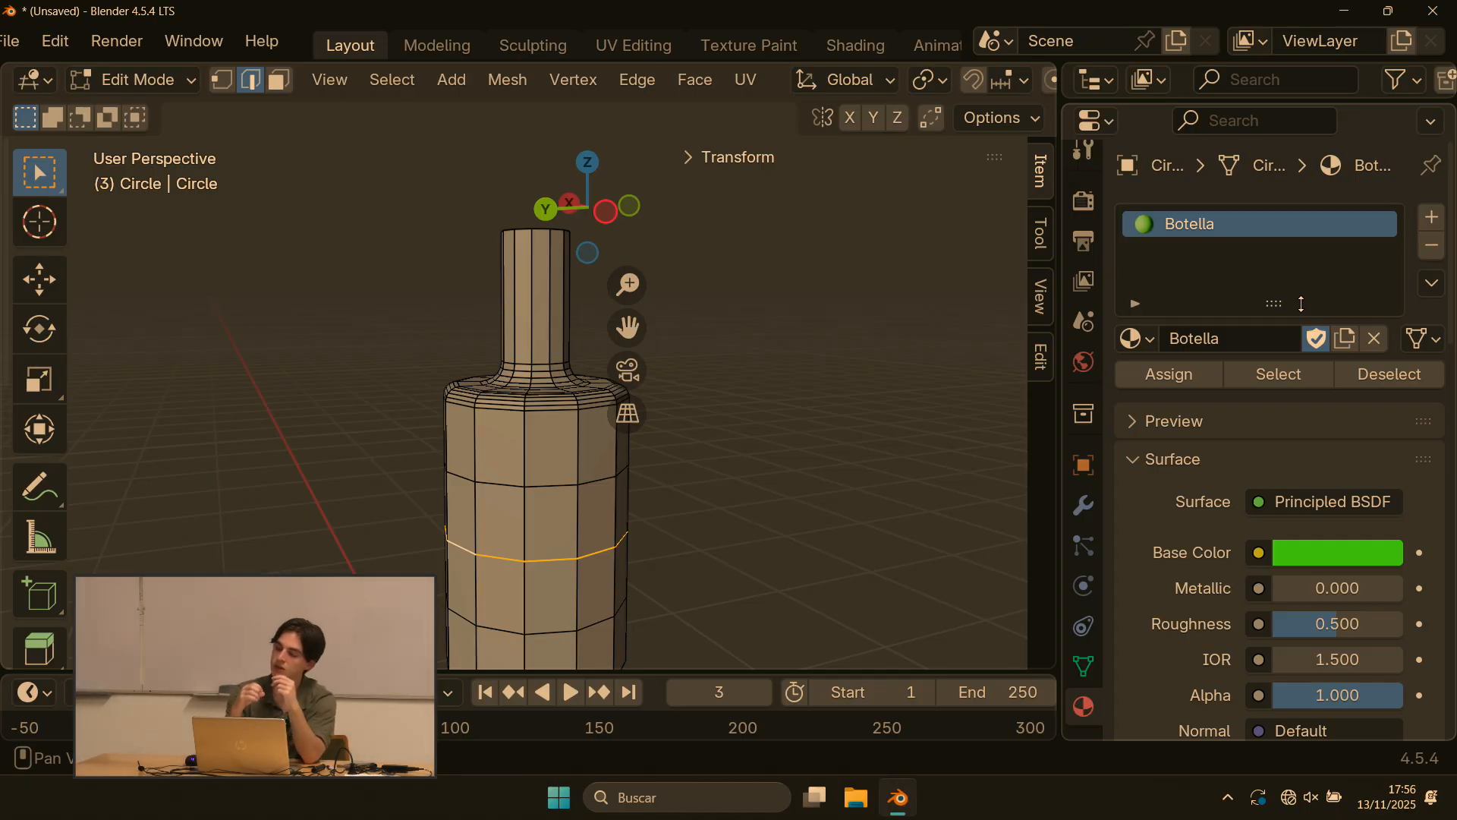
pyautogui.click(1237, 338)
pyautogui.press('Return')
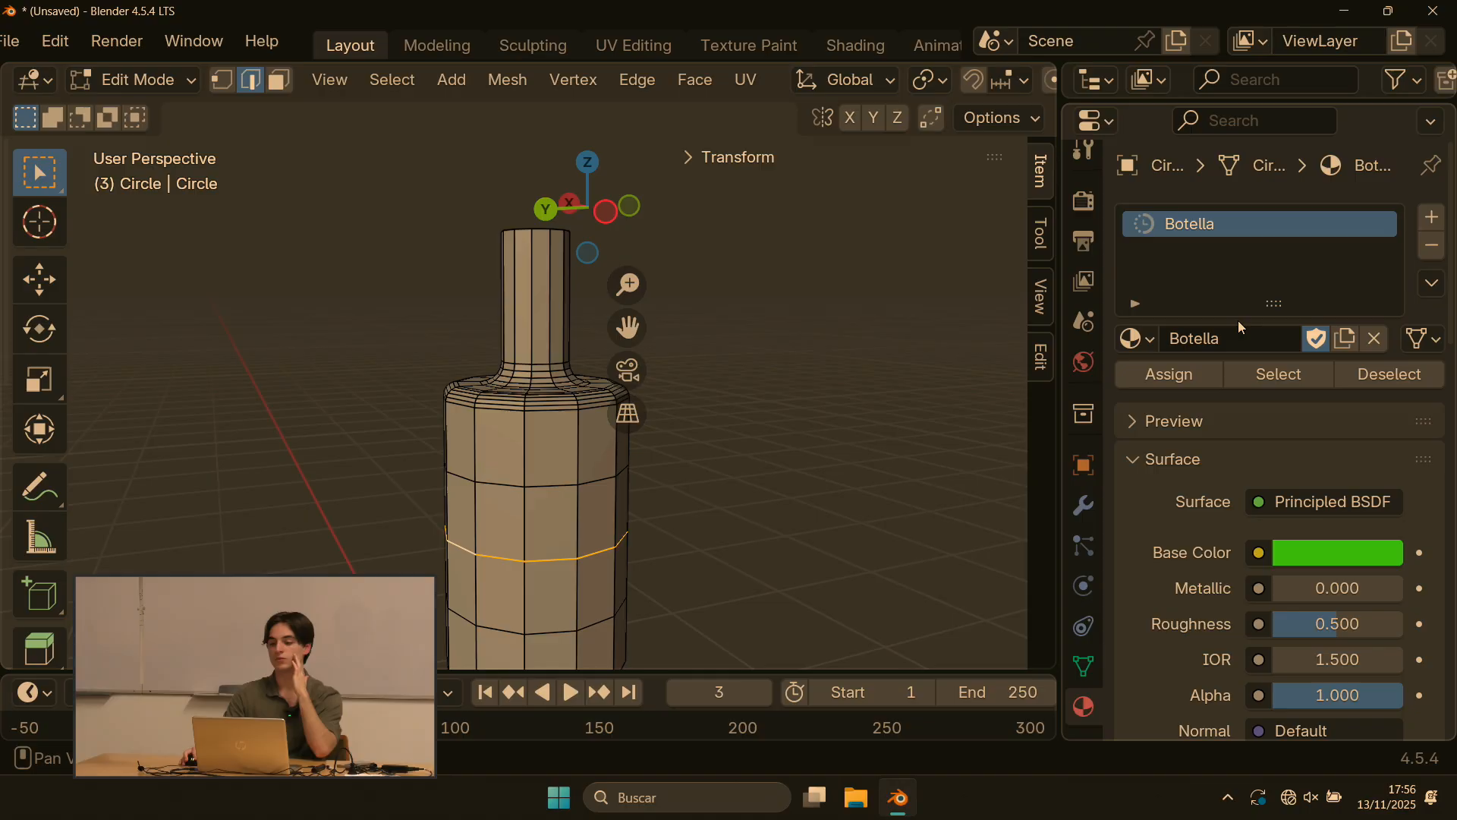
# Step: Switch the viewport shading to Material Preview and inspect the bottle's neck and shoulder in color
pyautogui.scroll(-2, 1290, 455)
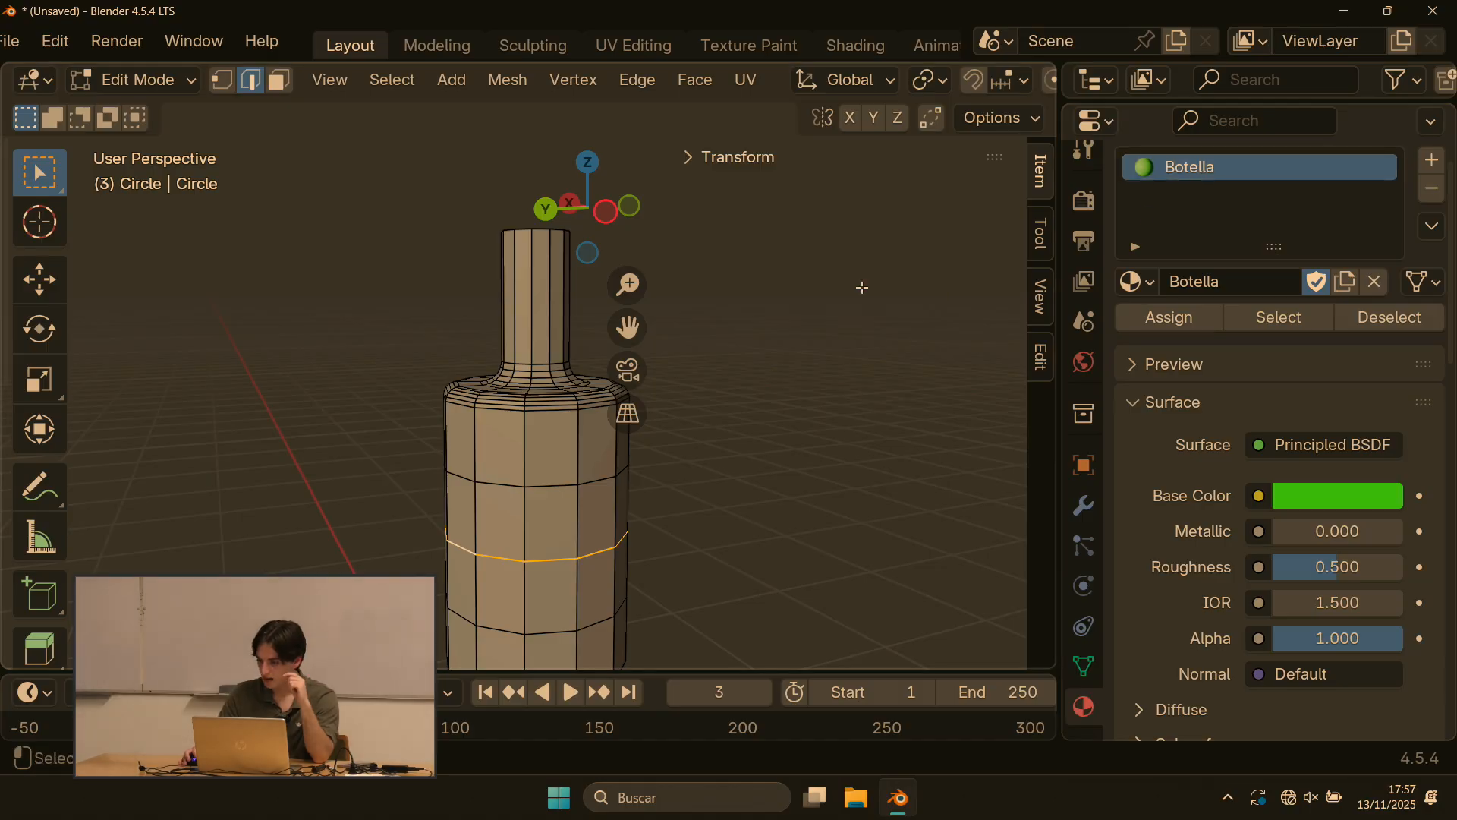
pyautogui.scroll(2, 620, 36)
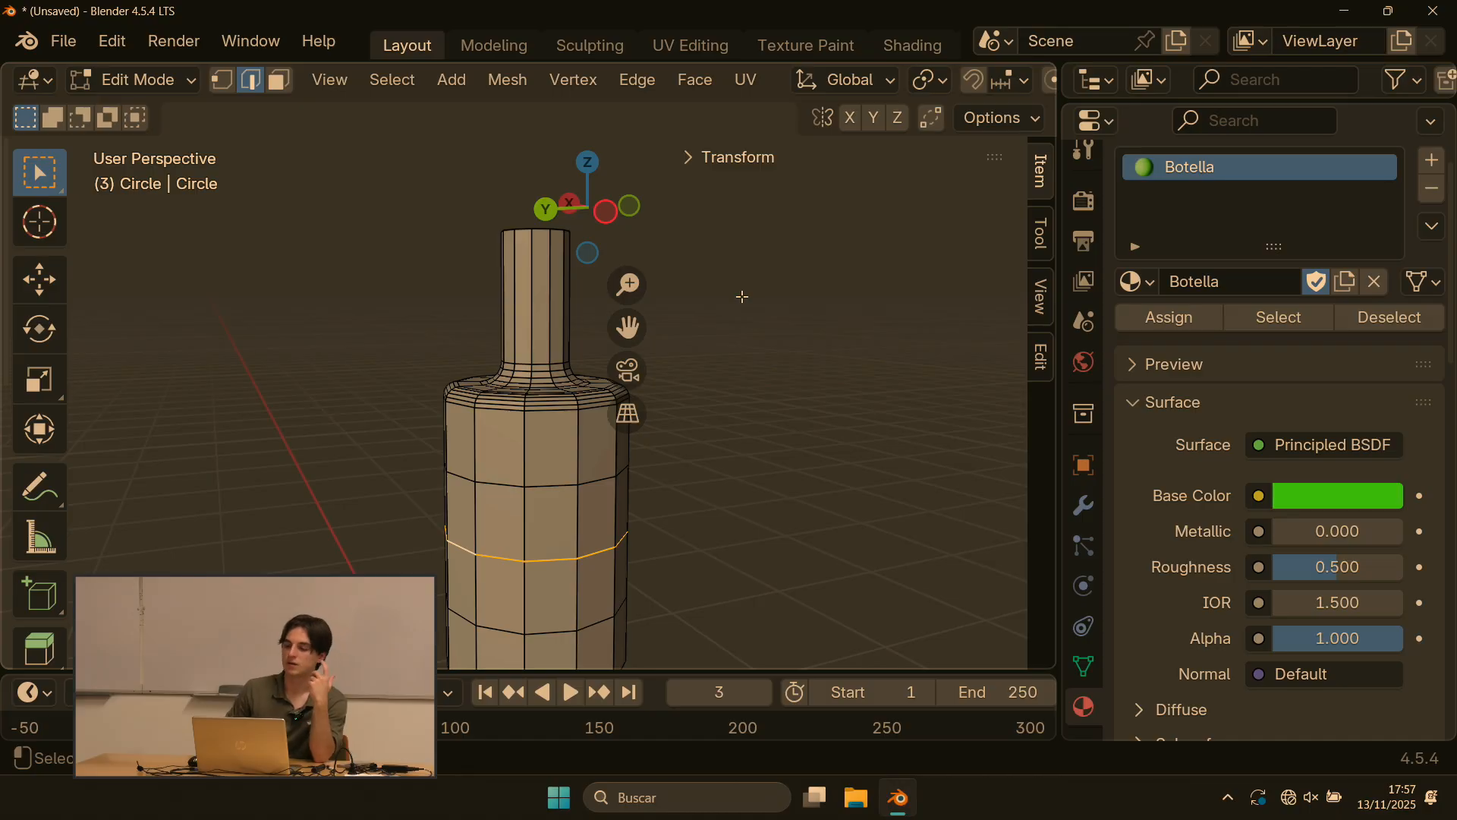
pyautogui.scroll(-2, 742, 296)
pyautogui.scroll(3, 607, 319)
pyautogui.scroll(-3, 475, 355)
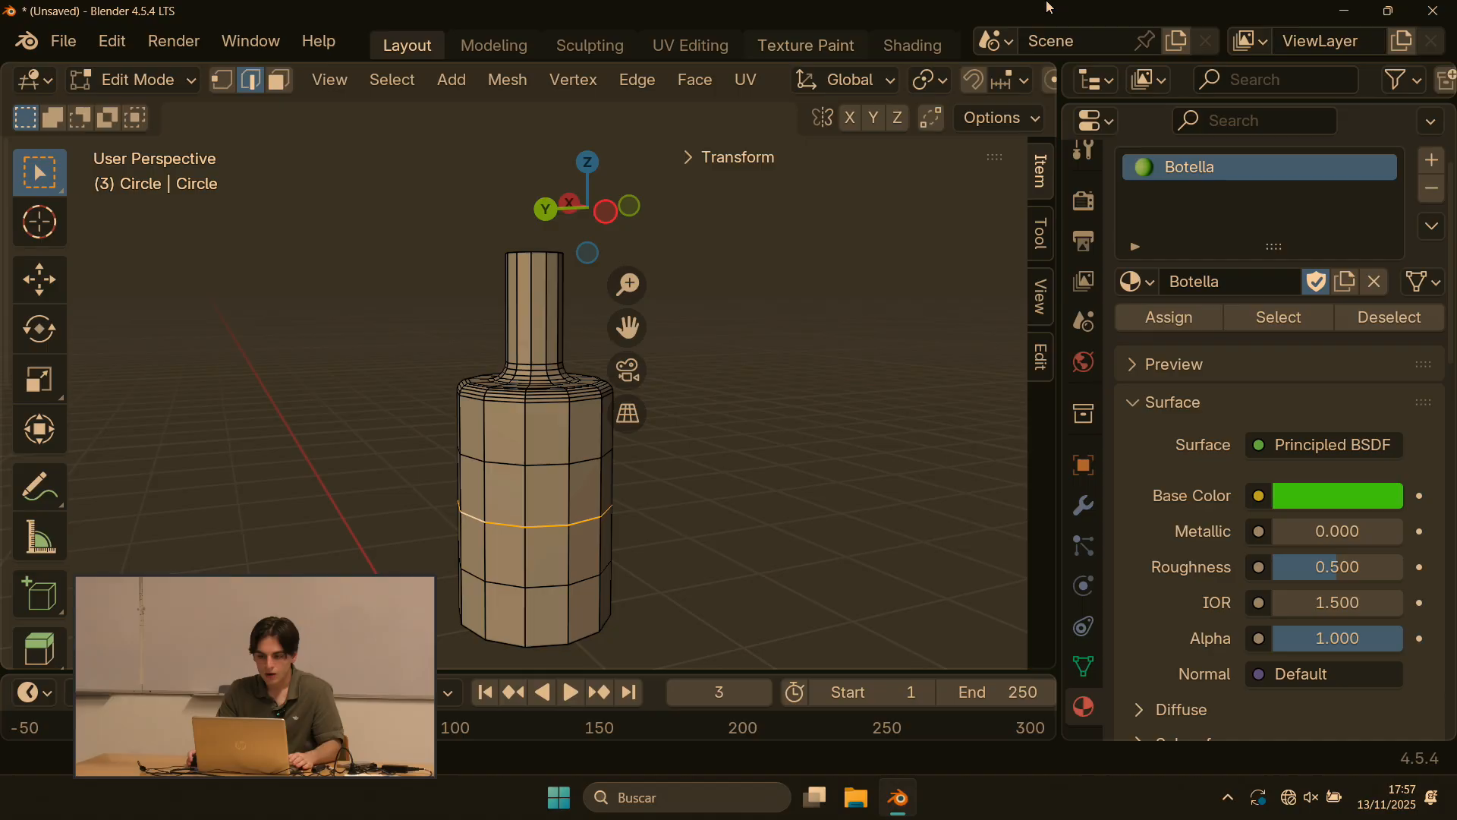
pyautogui.scroll(-8, 867, 86)
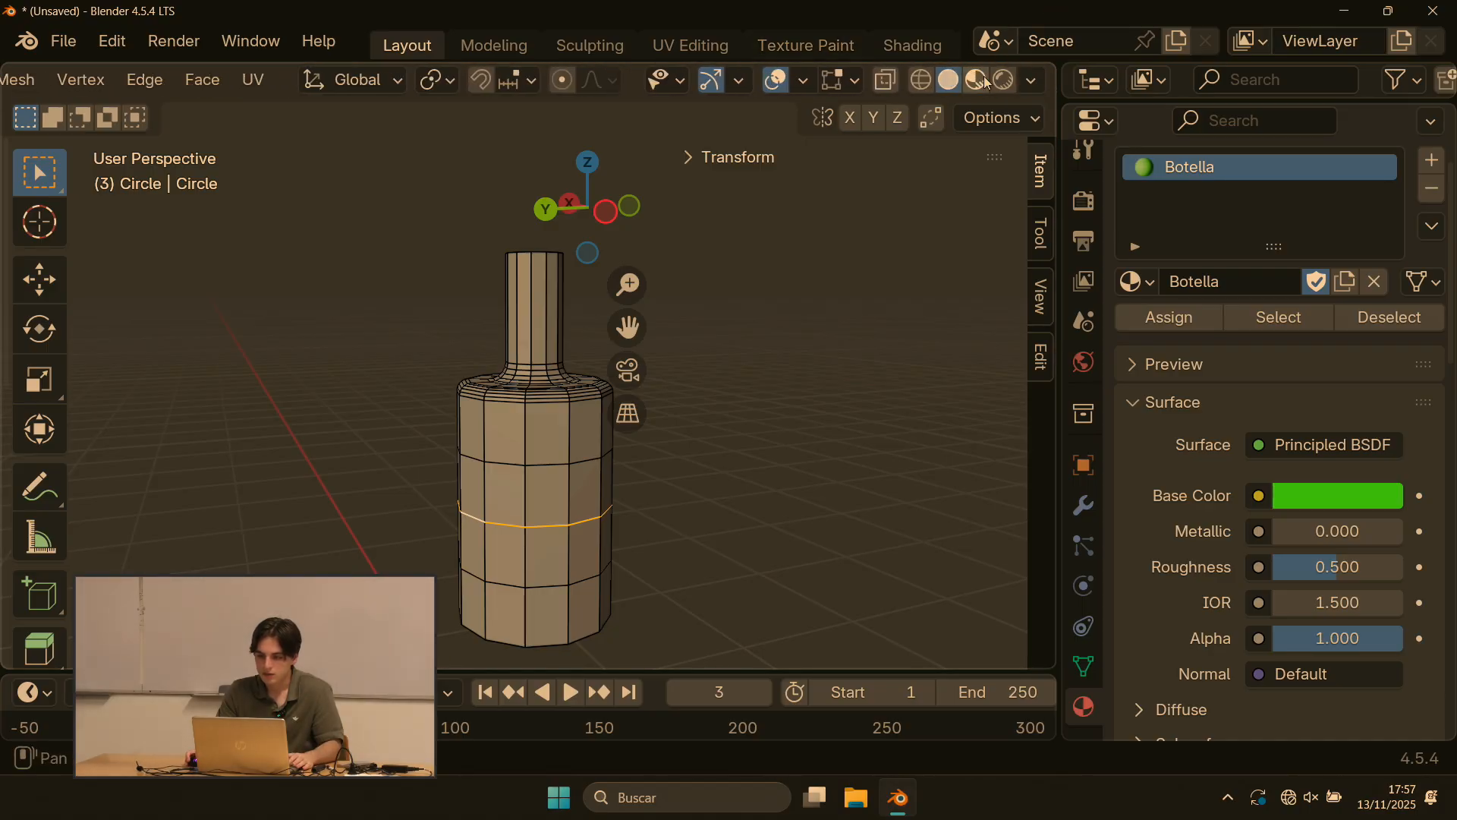
pyautogui.click(976, 80)
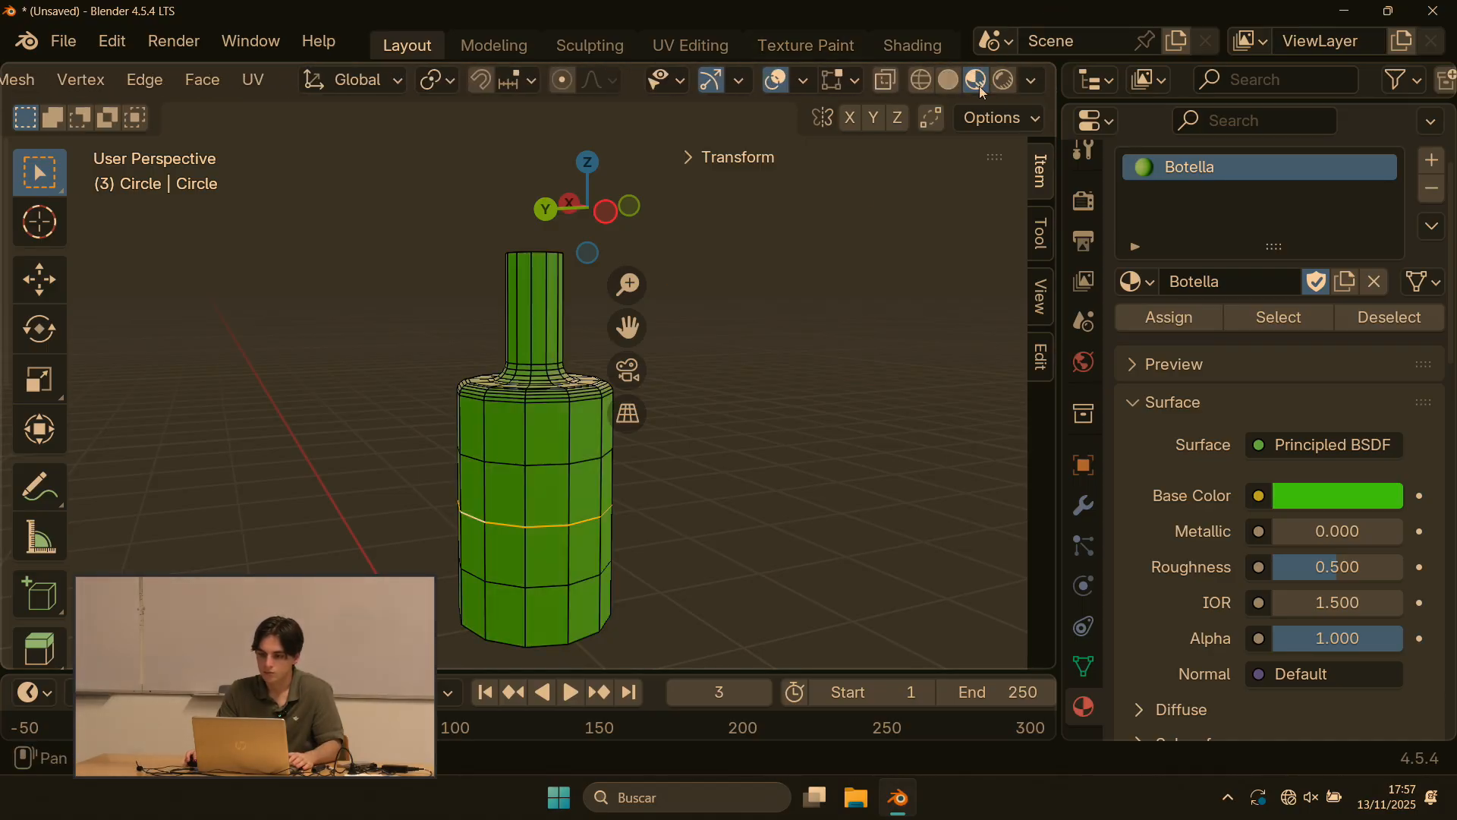
pyautogui.moveTo(487, 346); pyautogui.dragTo(440, 439, button='middle')
pyautogui.scroll(4, 455, 410)
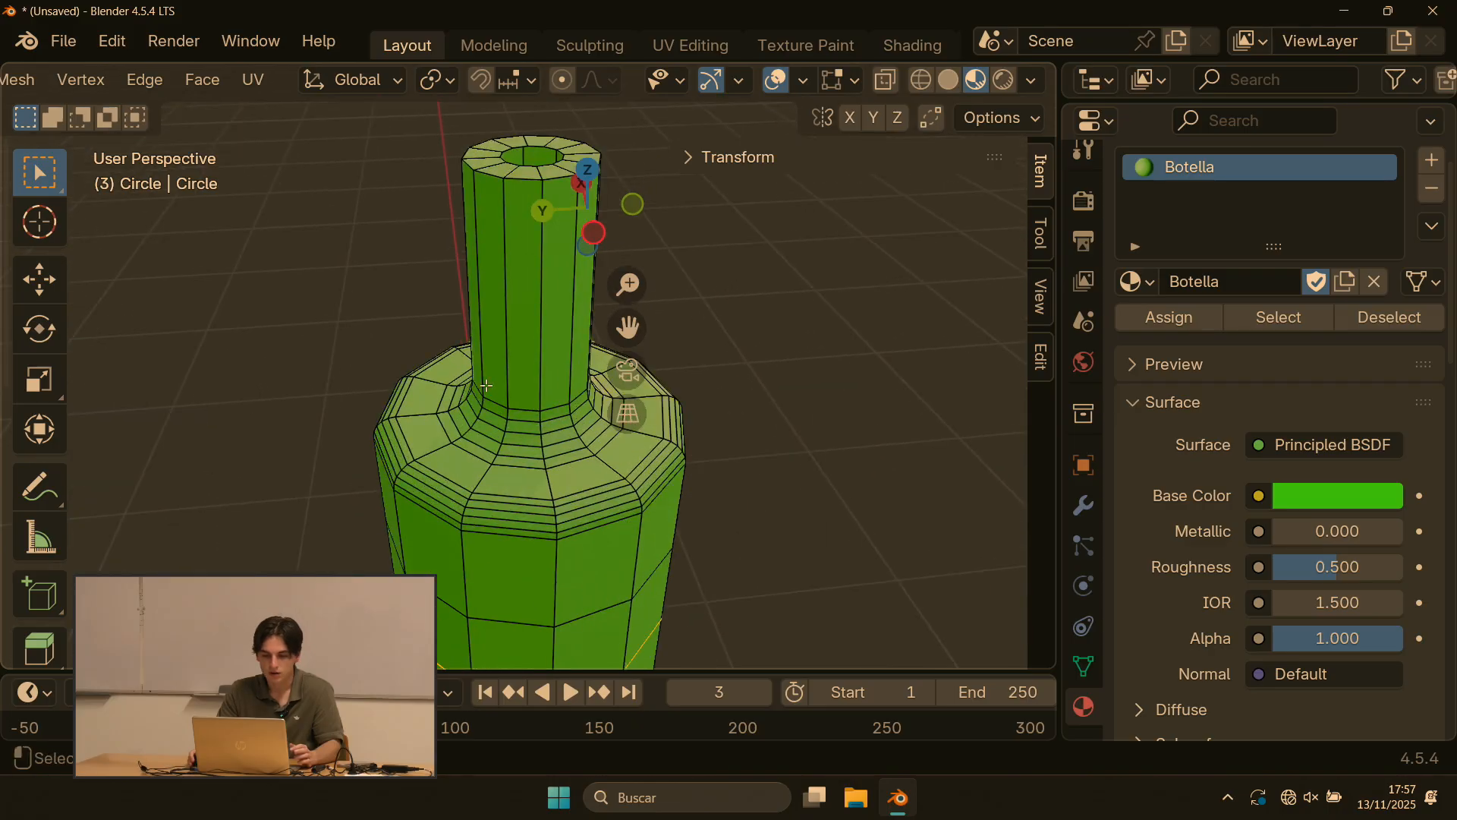
pyautogui.moveTo(538, 446); pyautogui.dragTo(577, 448, button='middle')
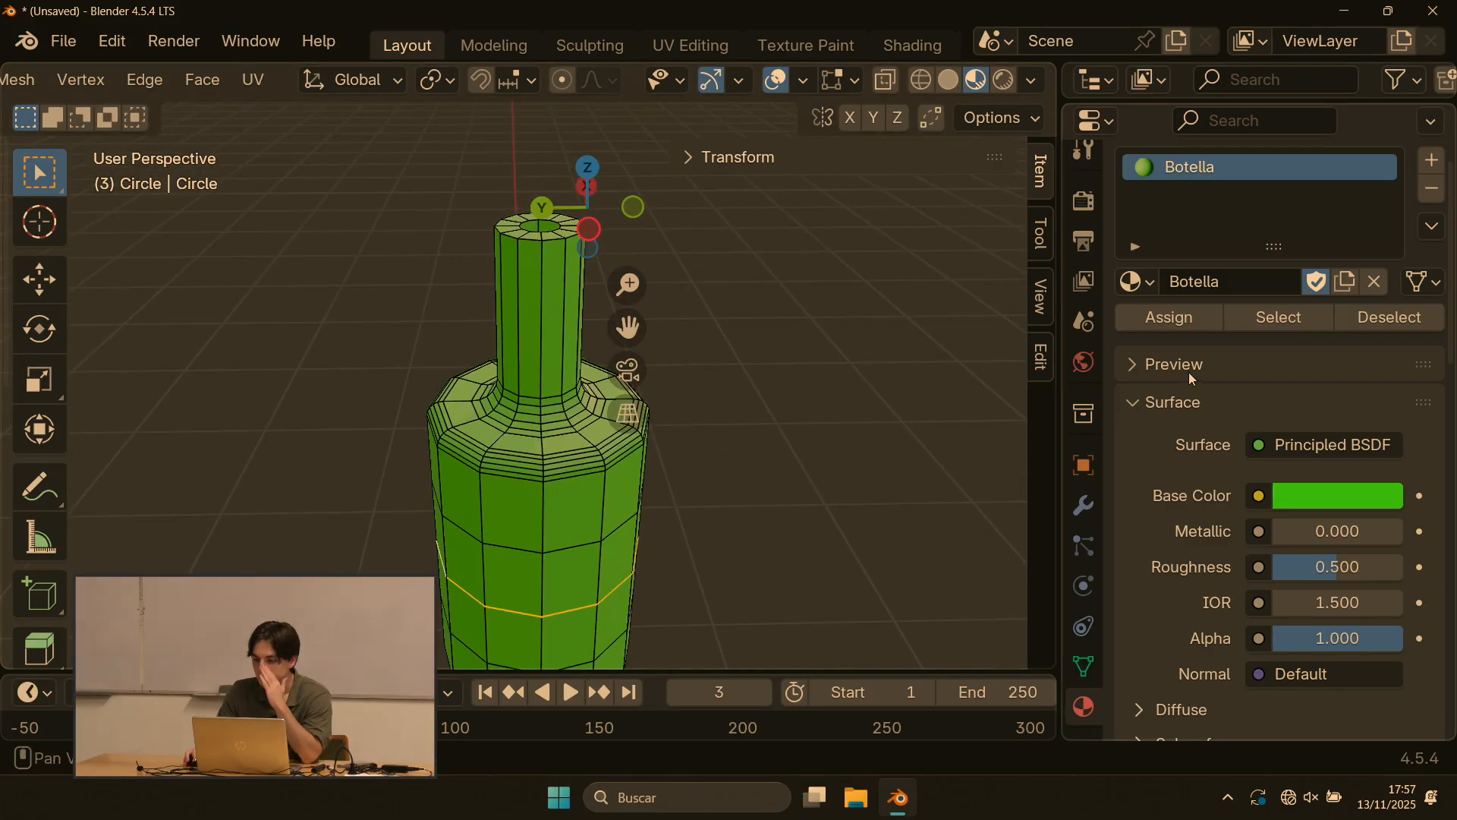
# Step: Add a second material slot to the bottle with a new material named Cuello
pyautogui.scroll(2, 1189, 372)
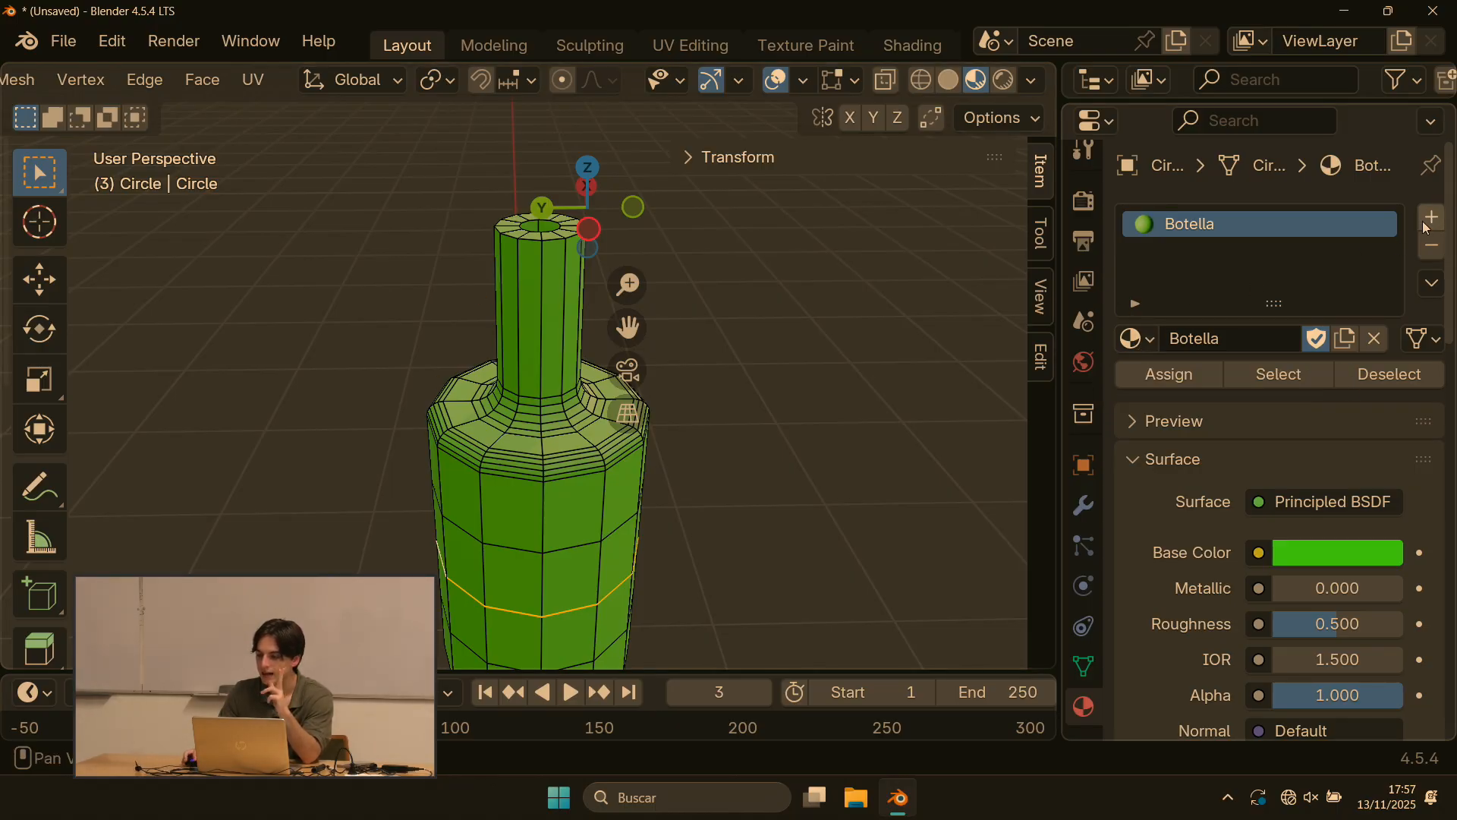
pyautogui.click(1160, 339)
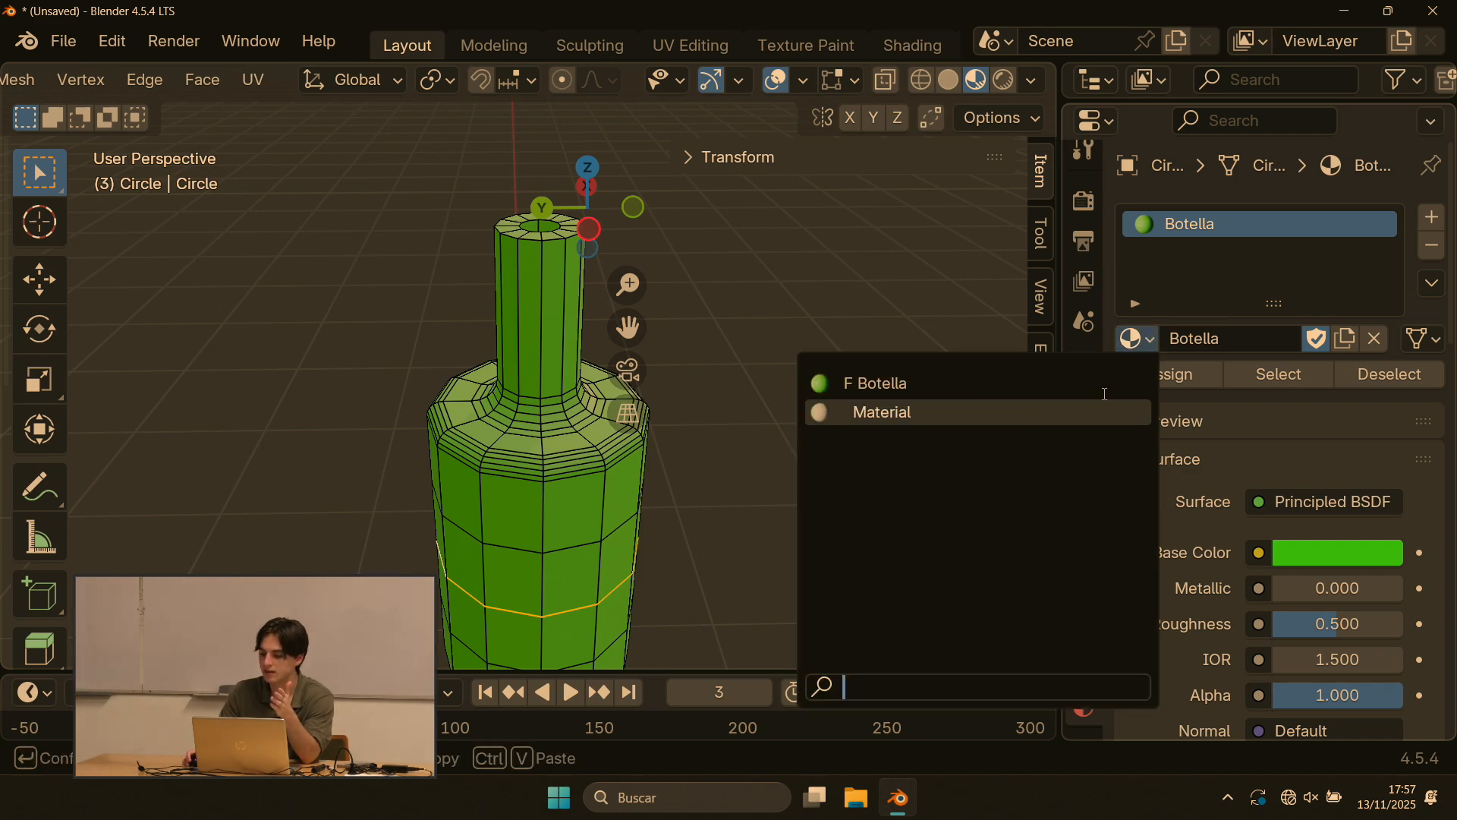
pyautogui.click(1431, 216)
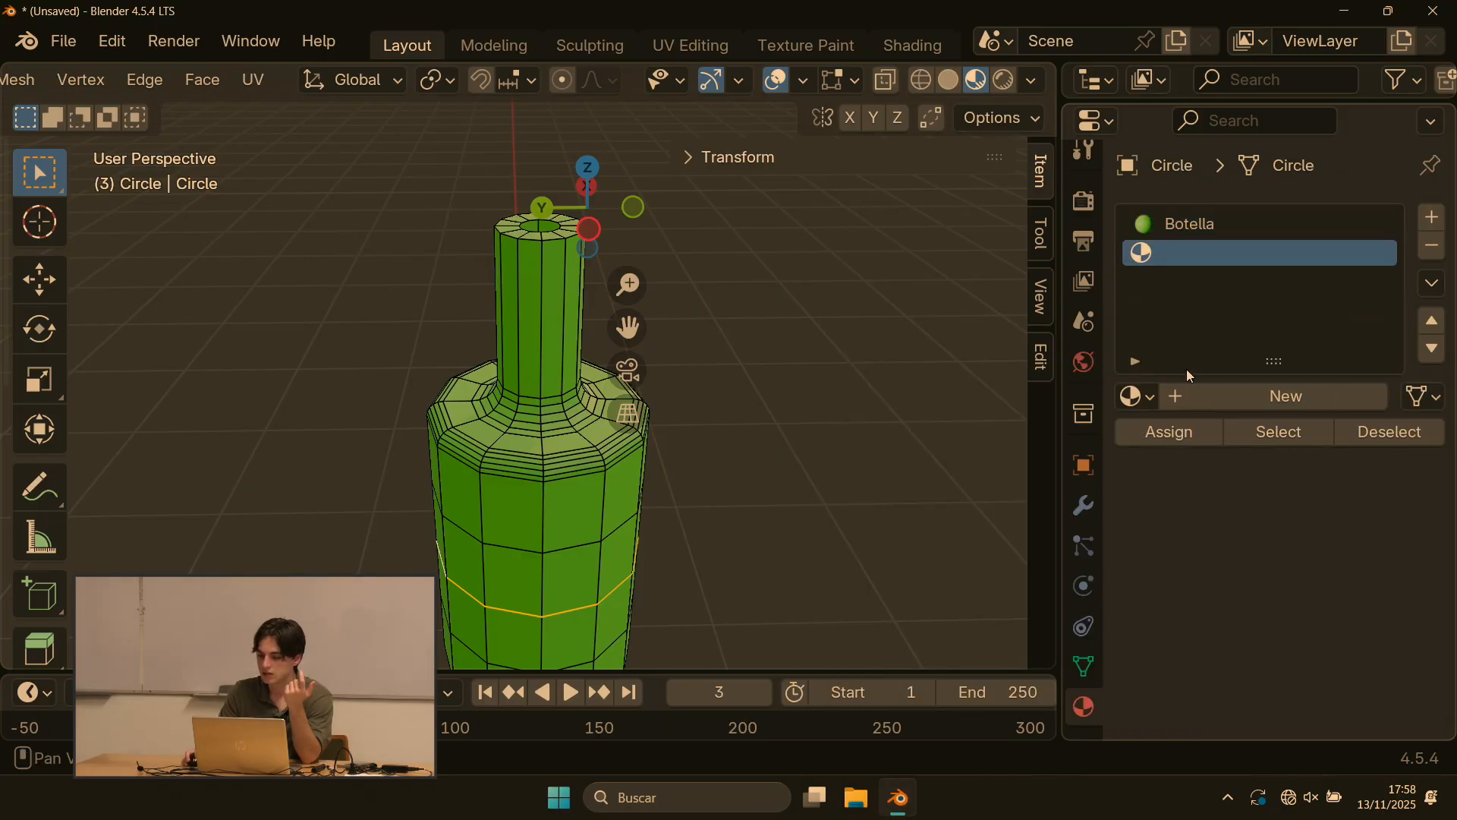
pyautogui.click(1231, 396)
pyautogui.scroll(-1, 352, 376)
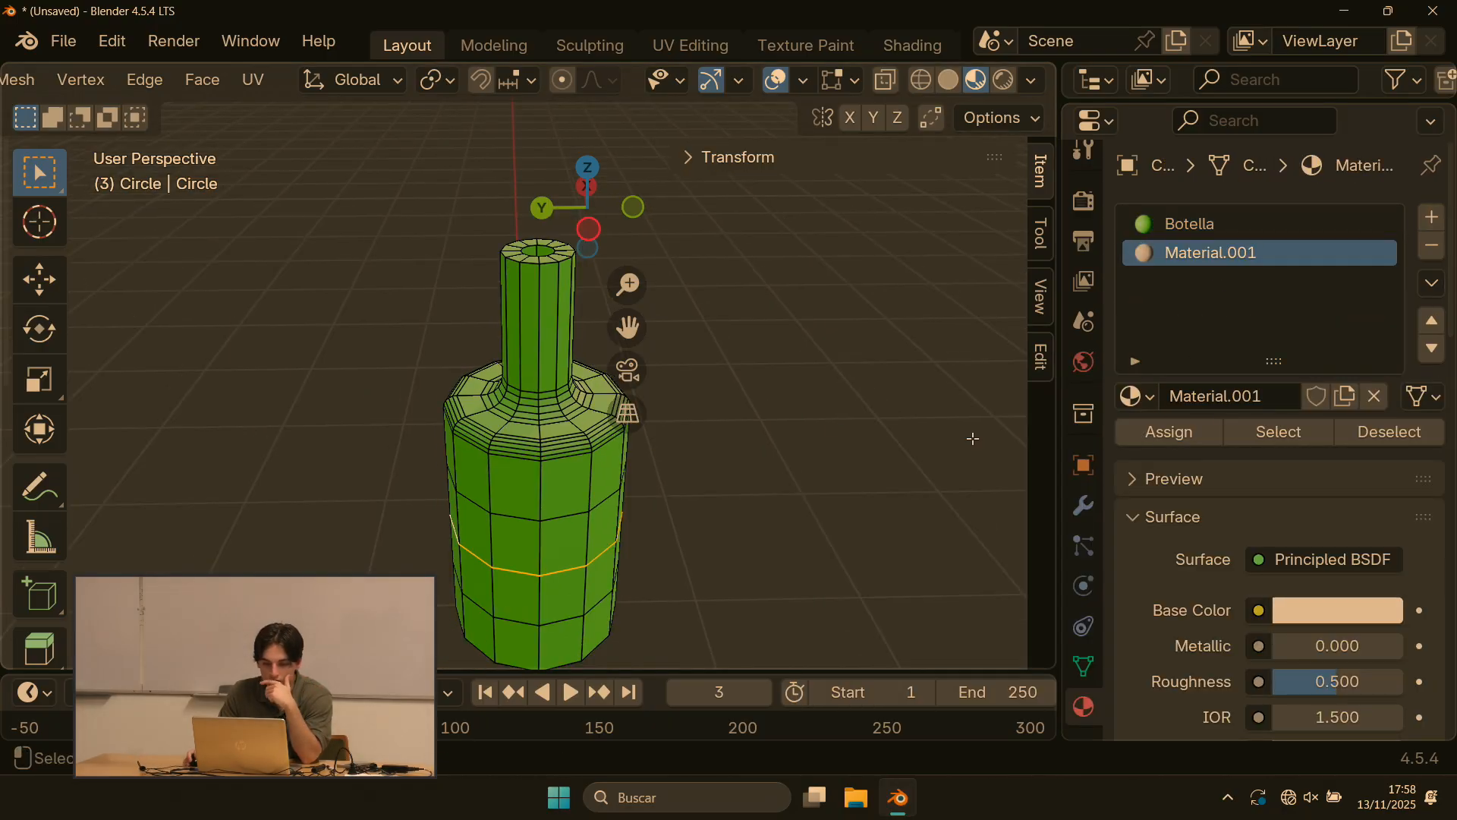
pyautogui.moveTo(493, 426); pyautogui.dragTo(472, 355, button='middle')
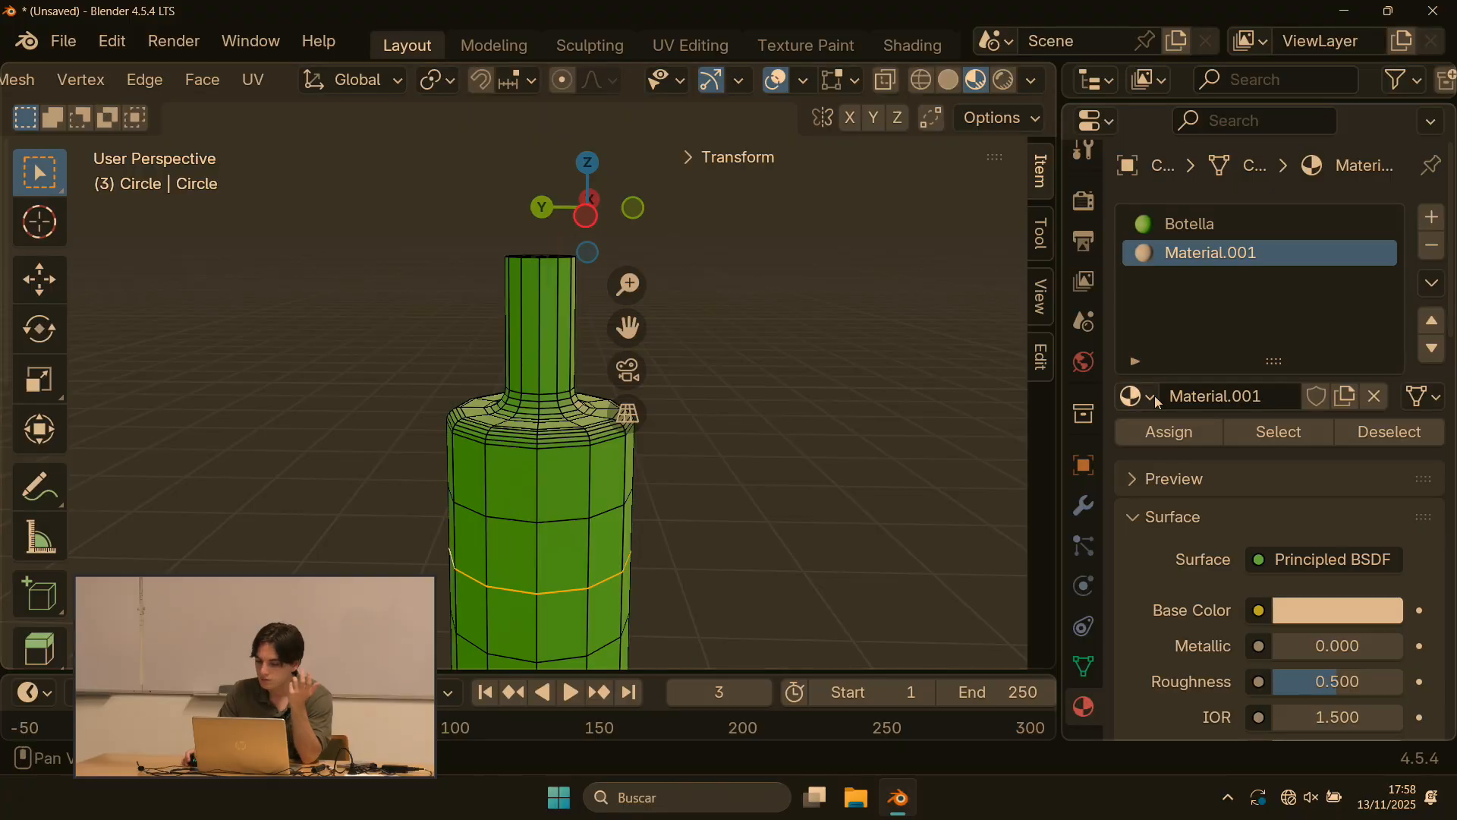
pyautogui.click(1233, 396)
pyautogui.write('Cuello')
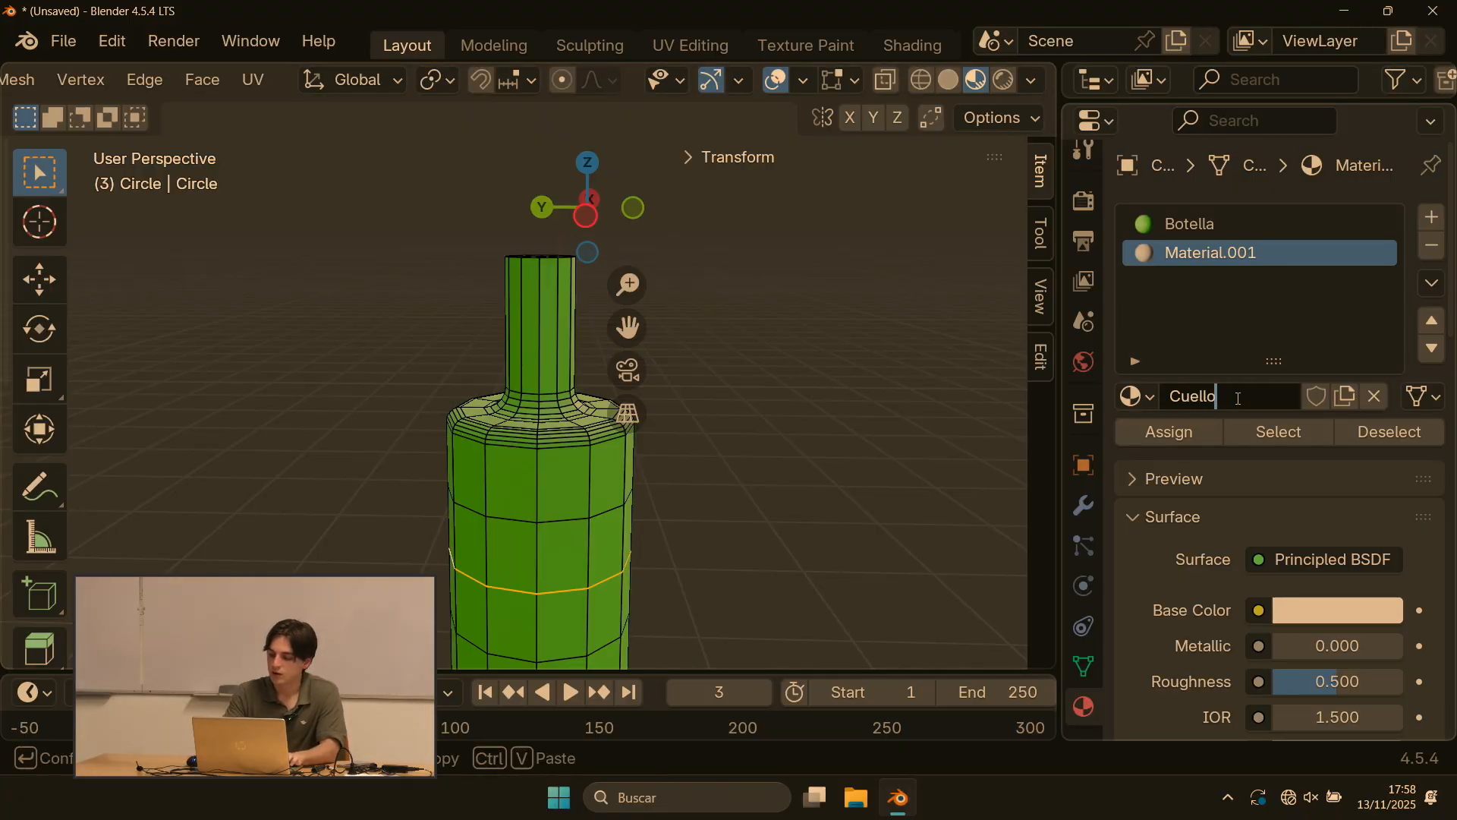
pyautogui.press('Return')
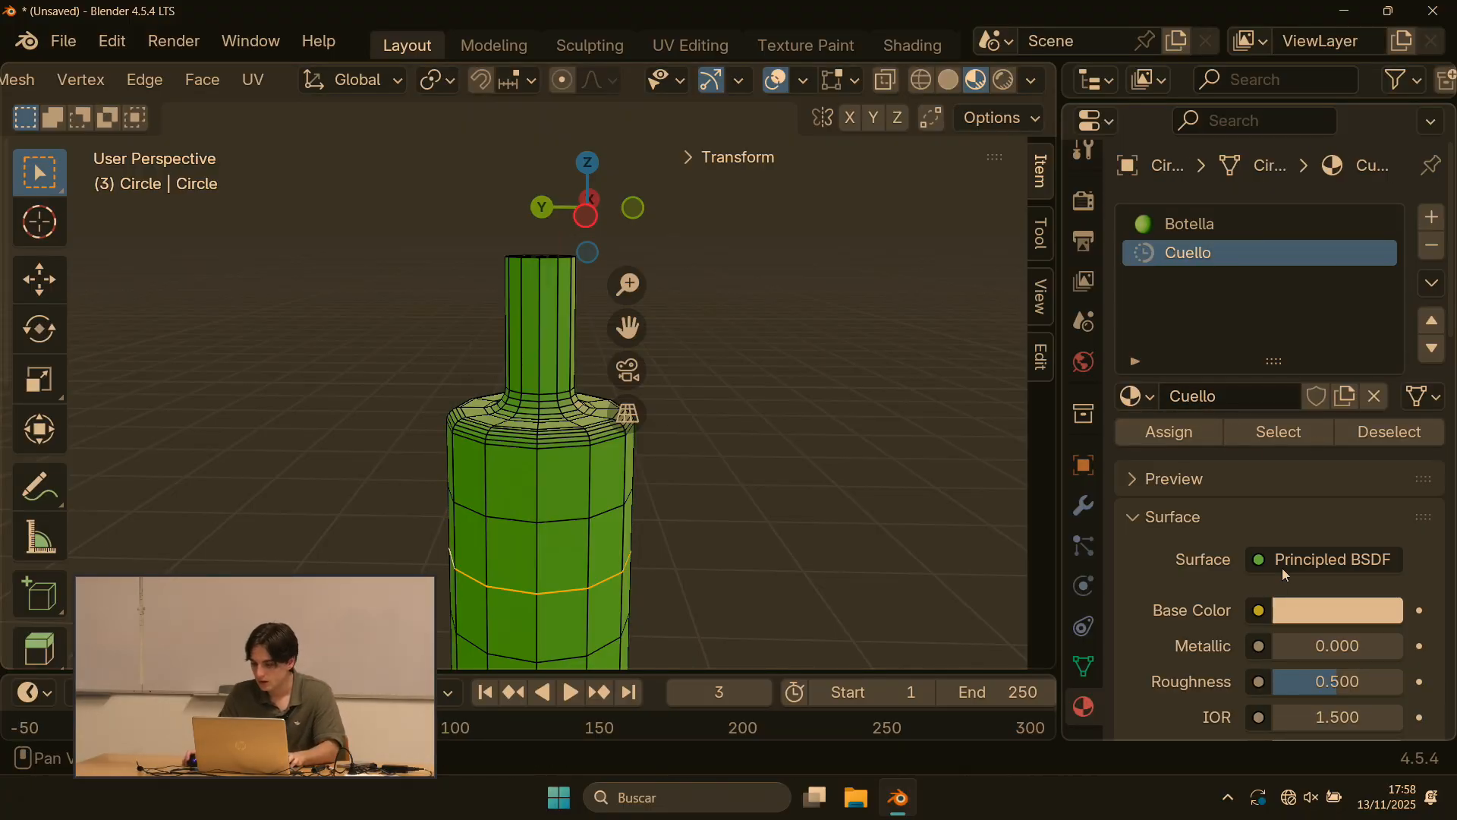
# Step: Set the Cuello material's base color to blue and protect it with a fake user
pyautogui.click(1335, 614)
pyautogui.moveTo(1250, 255); pyautogui.dragTo(1299, 183)
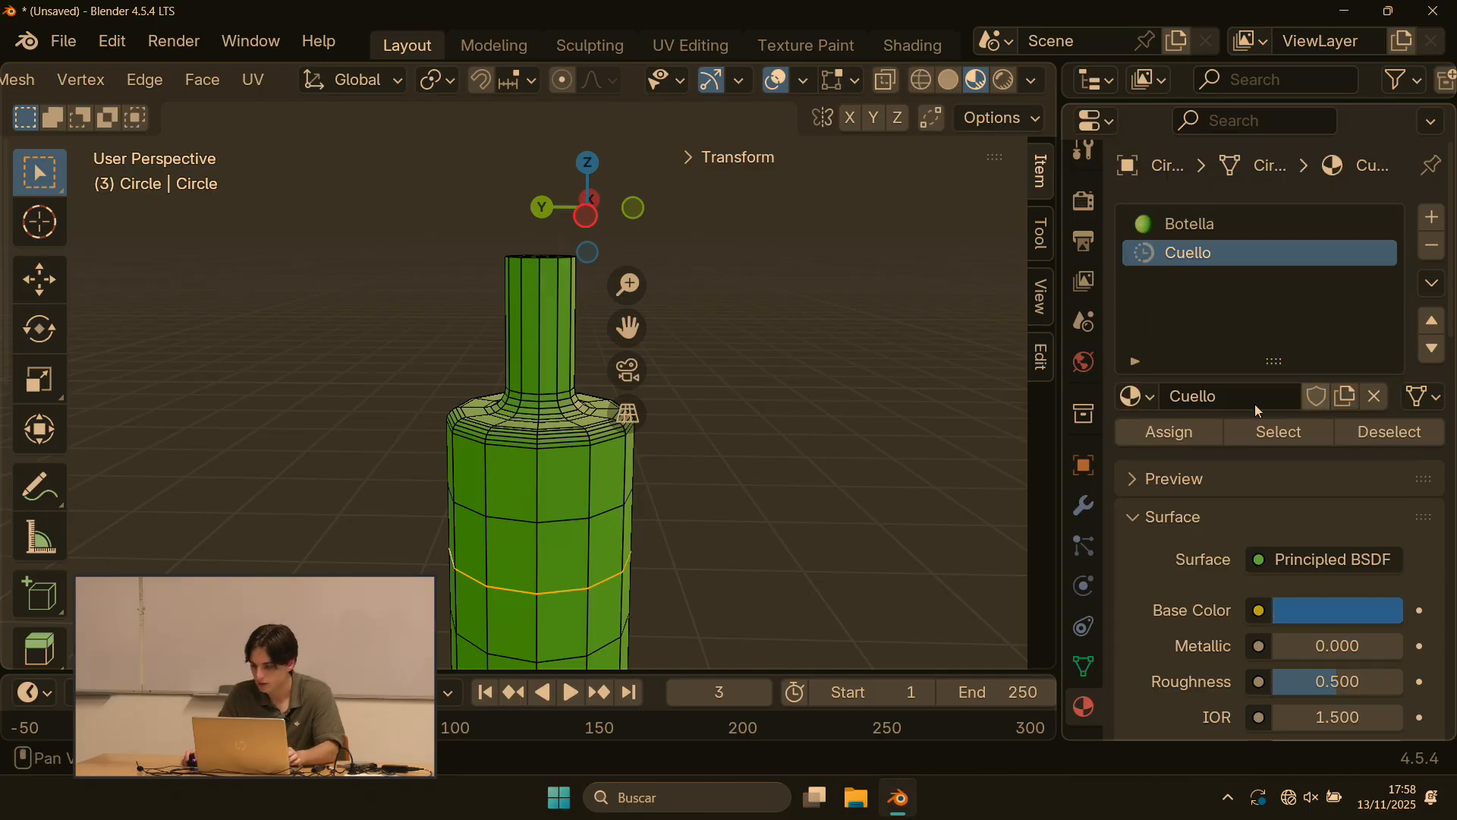
pyautogui.click(1317, 395)
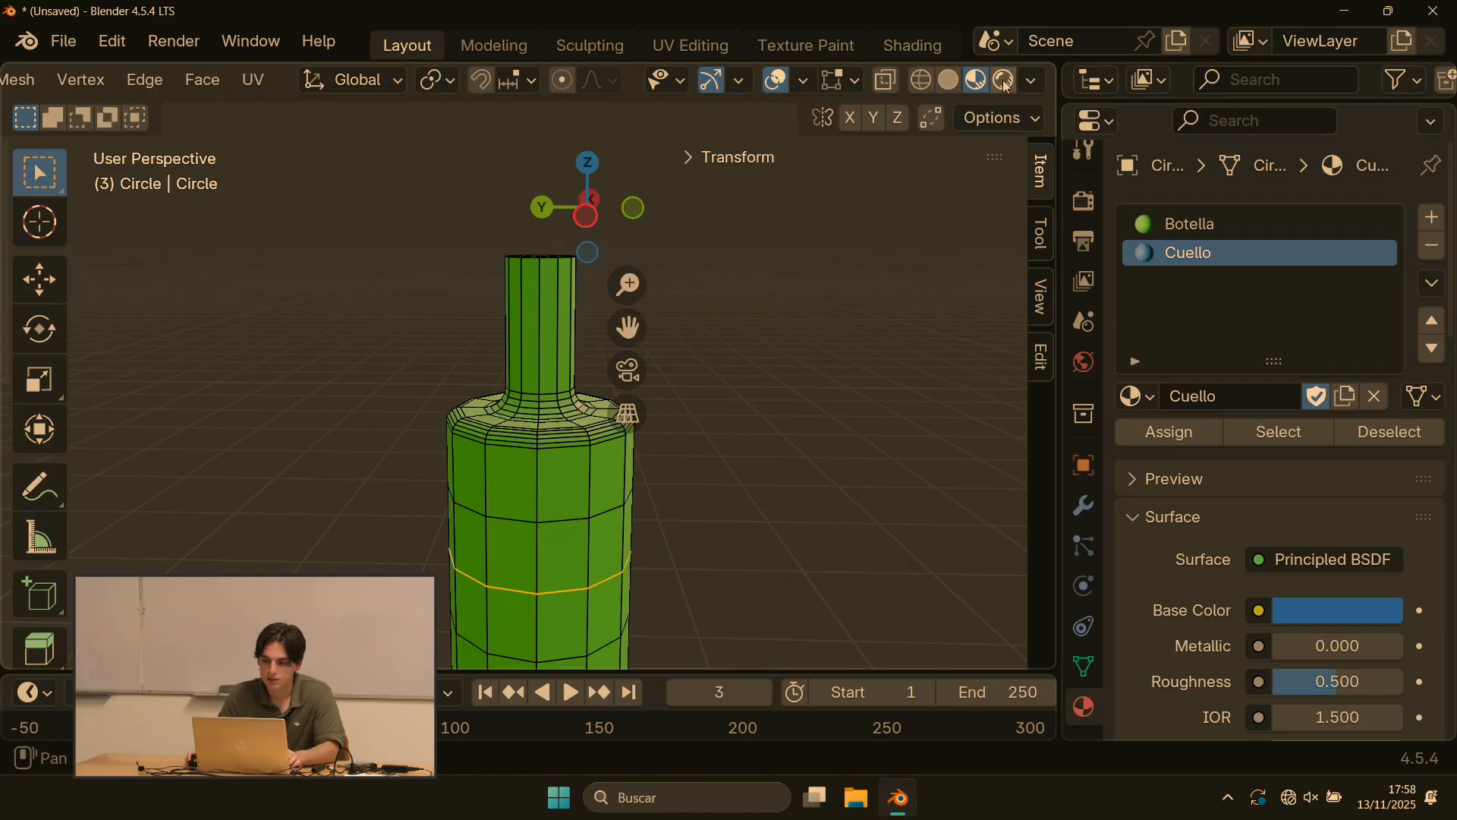
# Step: Change the mesh selection mode from edges to faces with the whole bottle in view
pyautogui.scroll(-3, 360, 305)
pyautogui.scroll(-2, 62, 50)
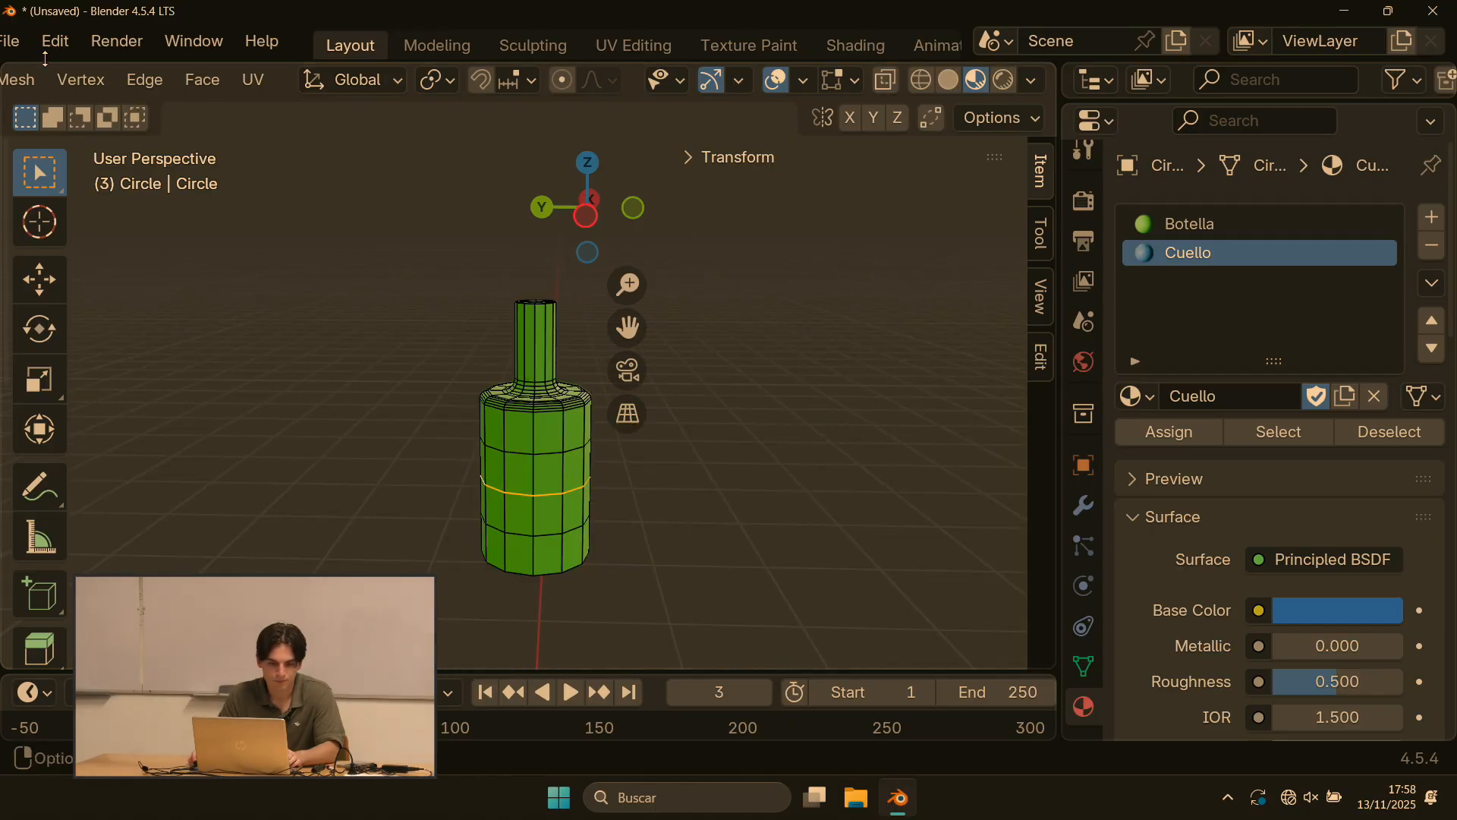
pyautogui.scroll(2, 75, 76)
pyautogui.scroll(3, 74, 76)
pyautogui.click(186, 80)
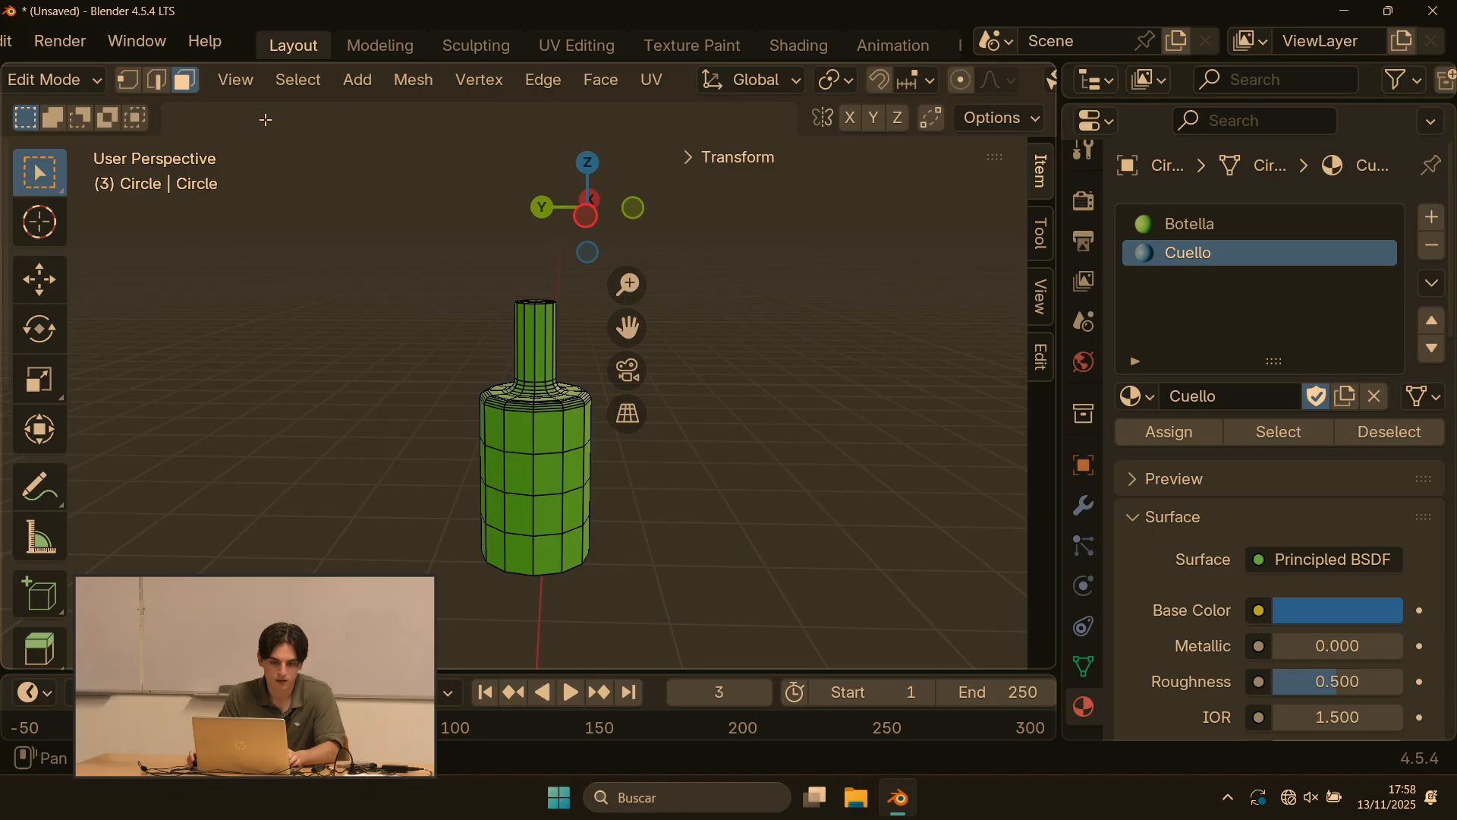
# Step: Select the ring of tall faces around the bottle's neck, assign the Cuello material to it, and clear the selection
pyautogui.scroll(3, 501, 375)
pyautogui.click(538, 304)
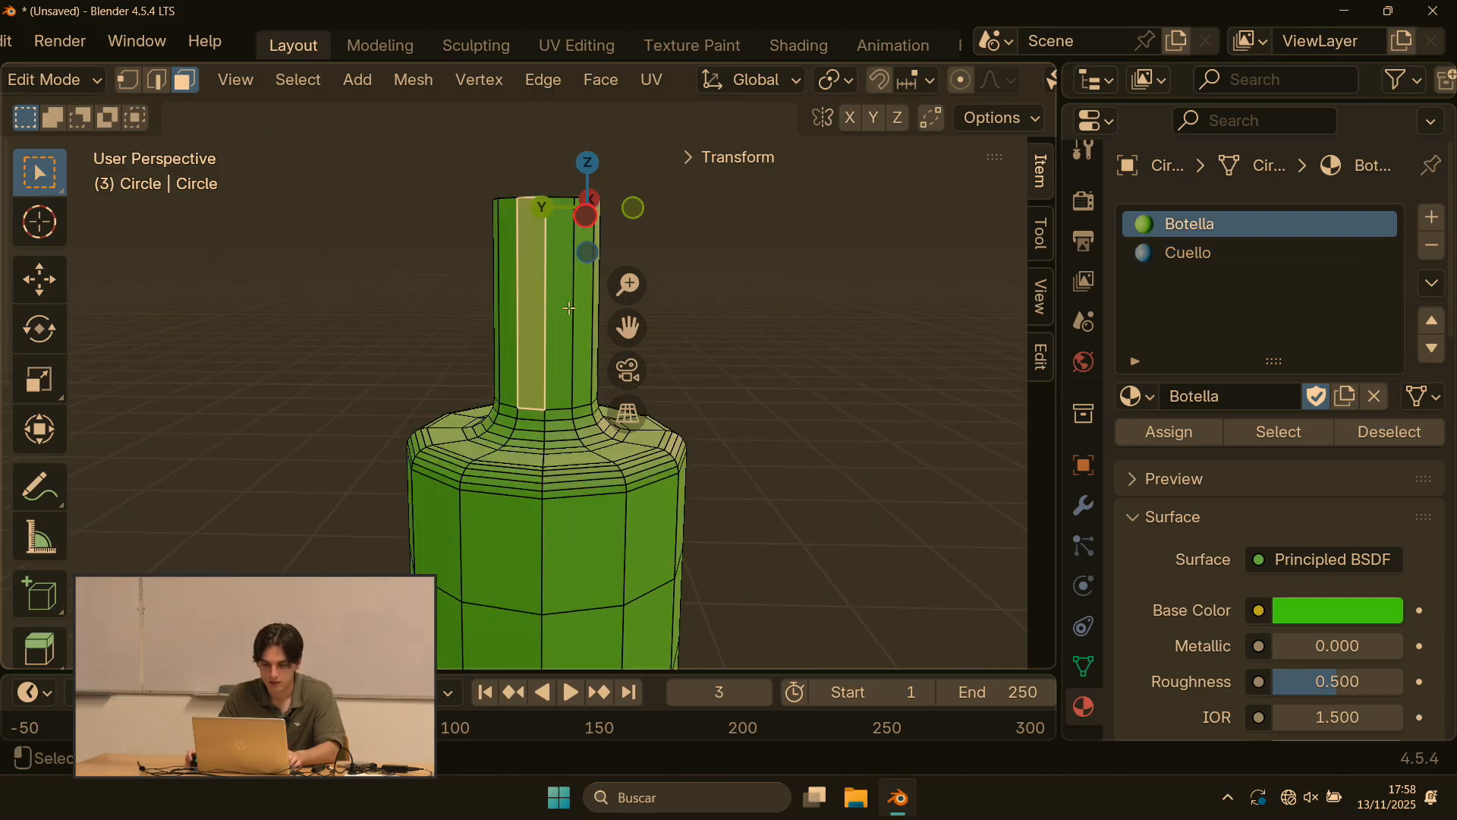
pyautogui.keyDown('alt'); pyautogui.click(519, 293); pyautogui.keyUp('alt')
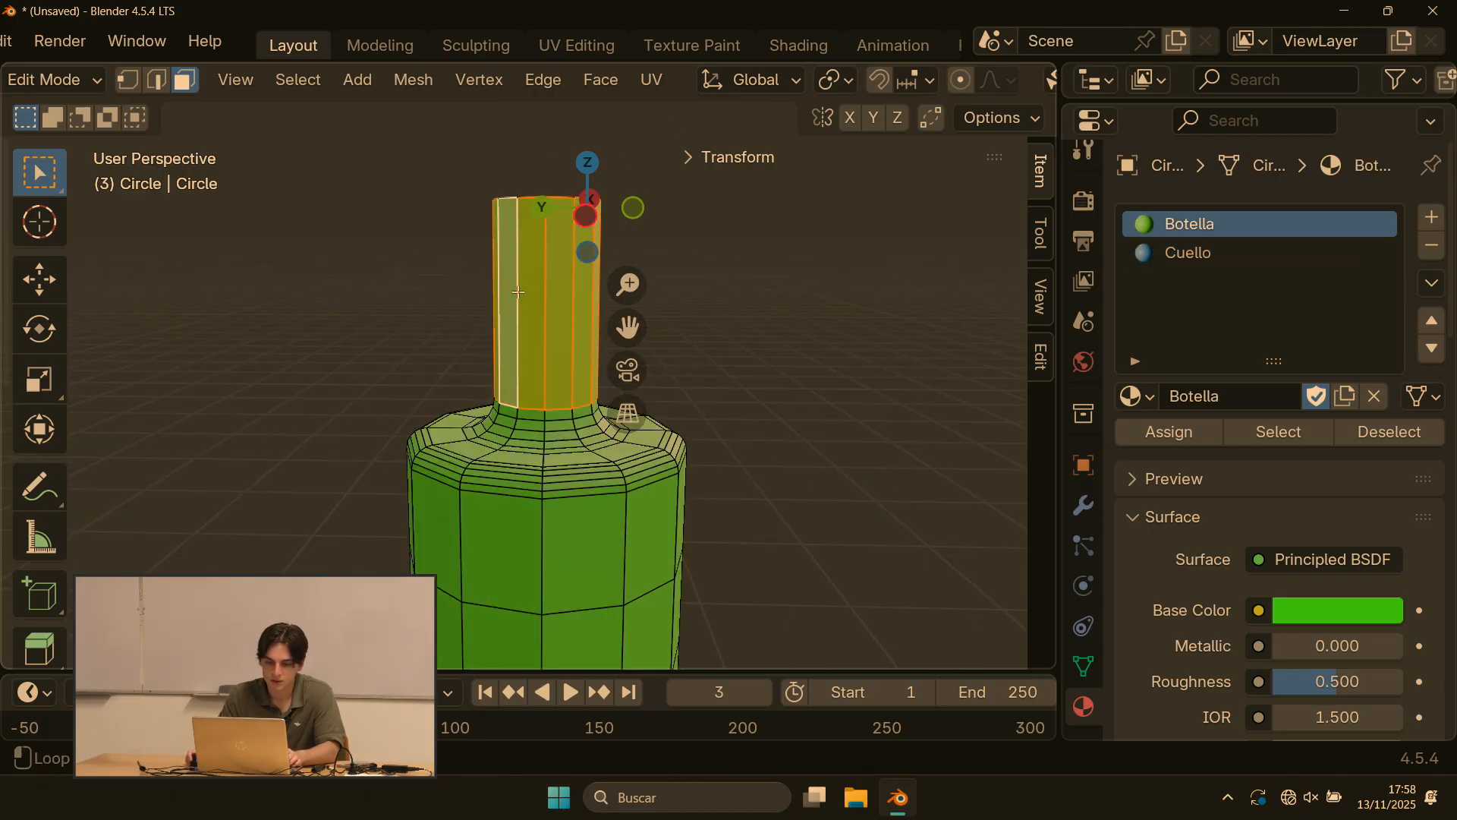
pyautogui.scroll(-1, 542, 301)
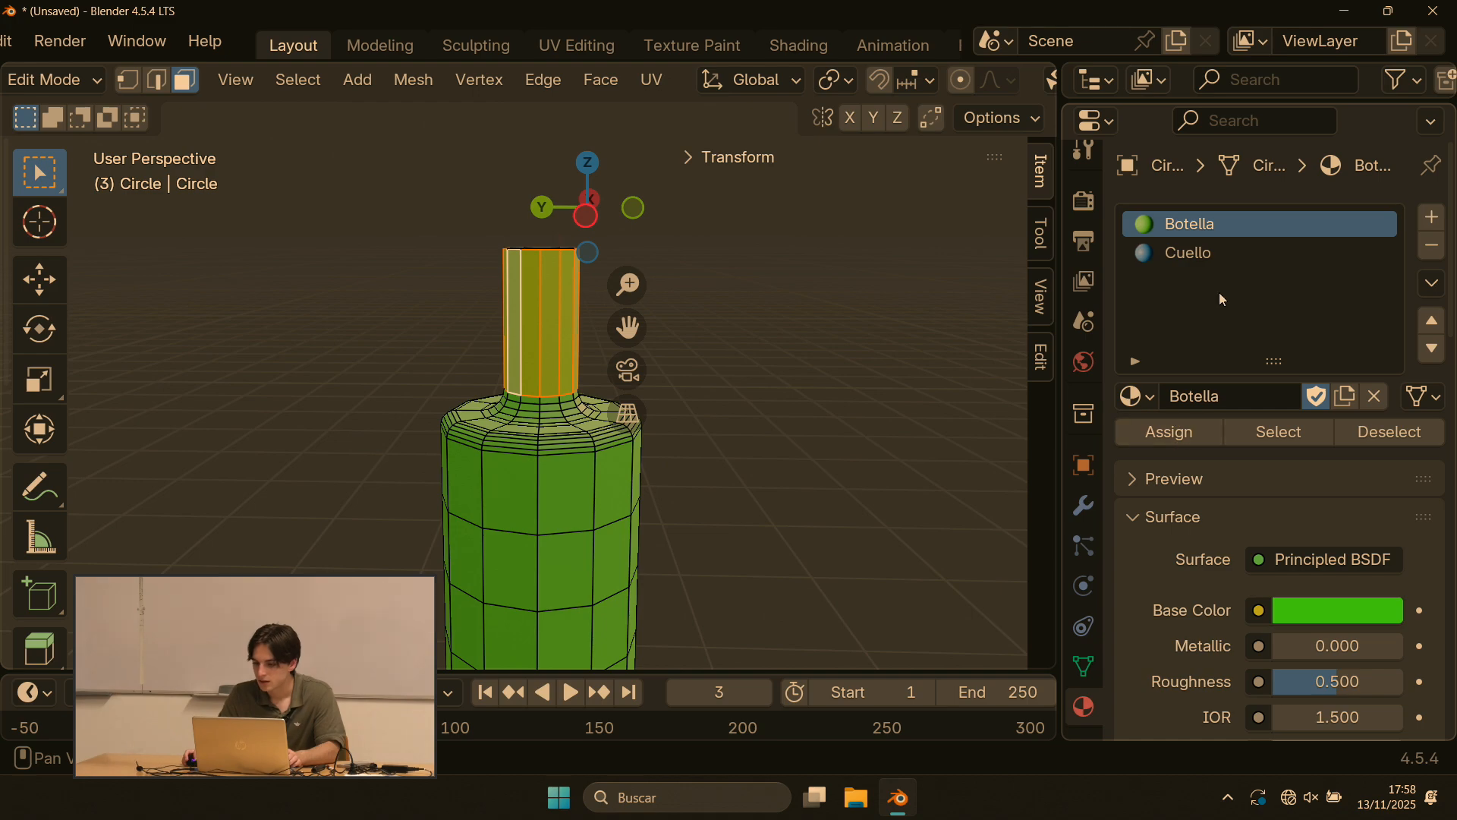
pyautogui.click(1213, 258)
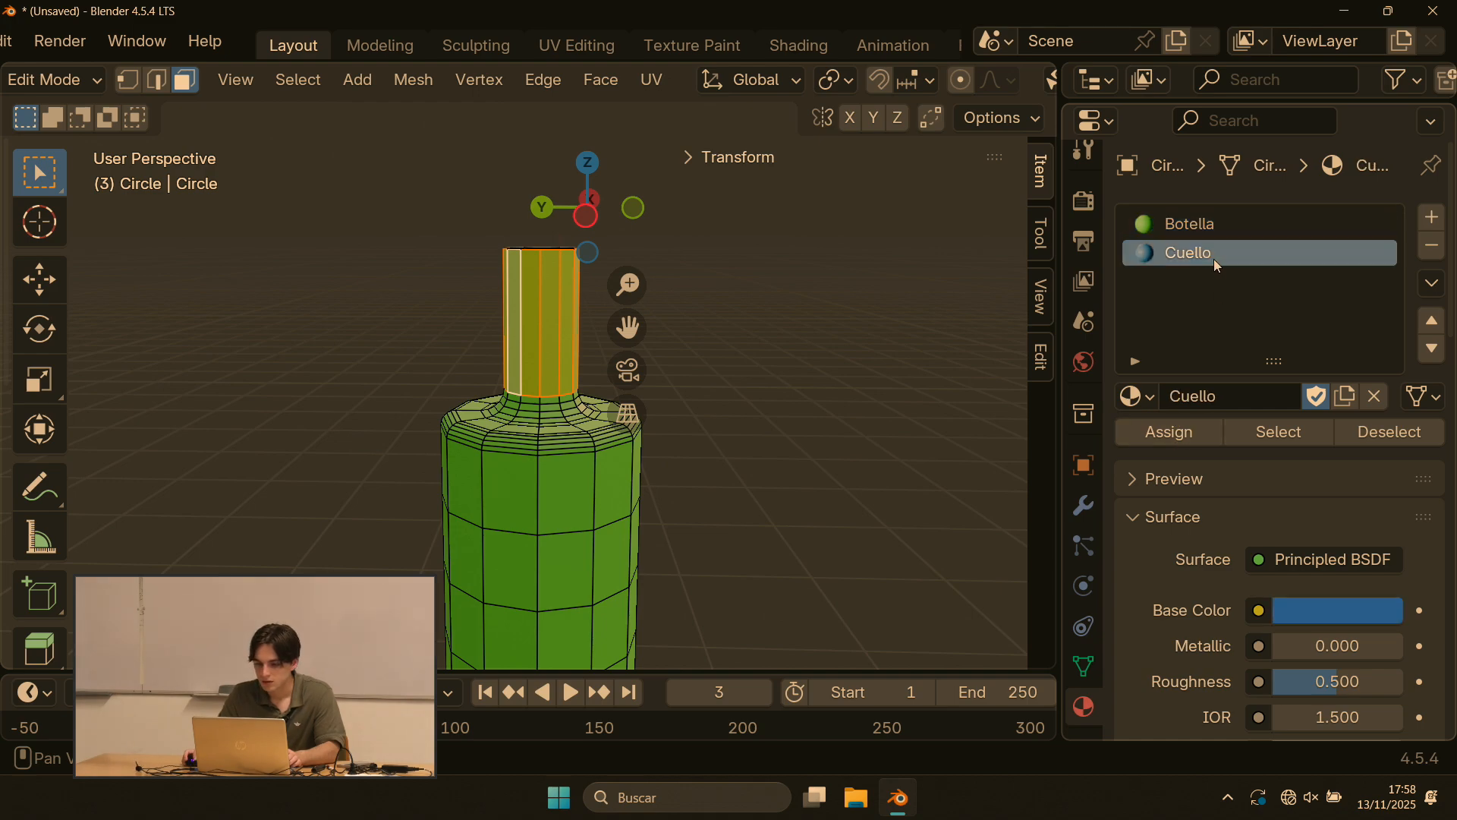
pyautogui.click(1166, 433)
pyautogui.click(781, 325)
# Step: Inspect the blue neck, the shoulder and the green body of the bottle from several angles and distances
pyautogui.moveTo(781, 325); pyautogui.dragTo(694, 379, button='middle')
pyautogui.scroll(5, 407, 280)
pyautogui.moveTo(407, 280); pyautogui.dragTo(303, 171, button='middle')
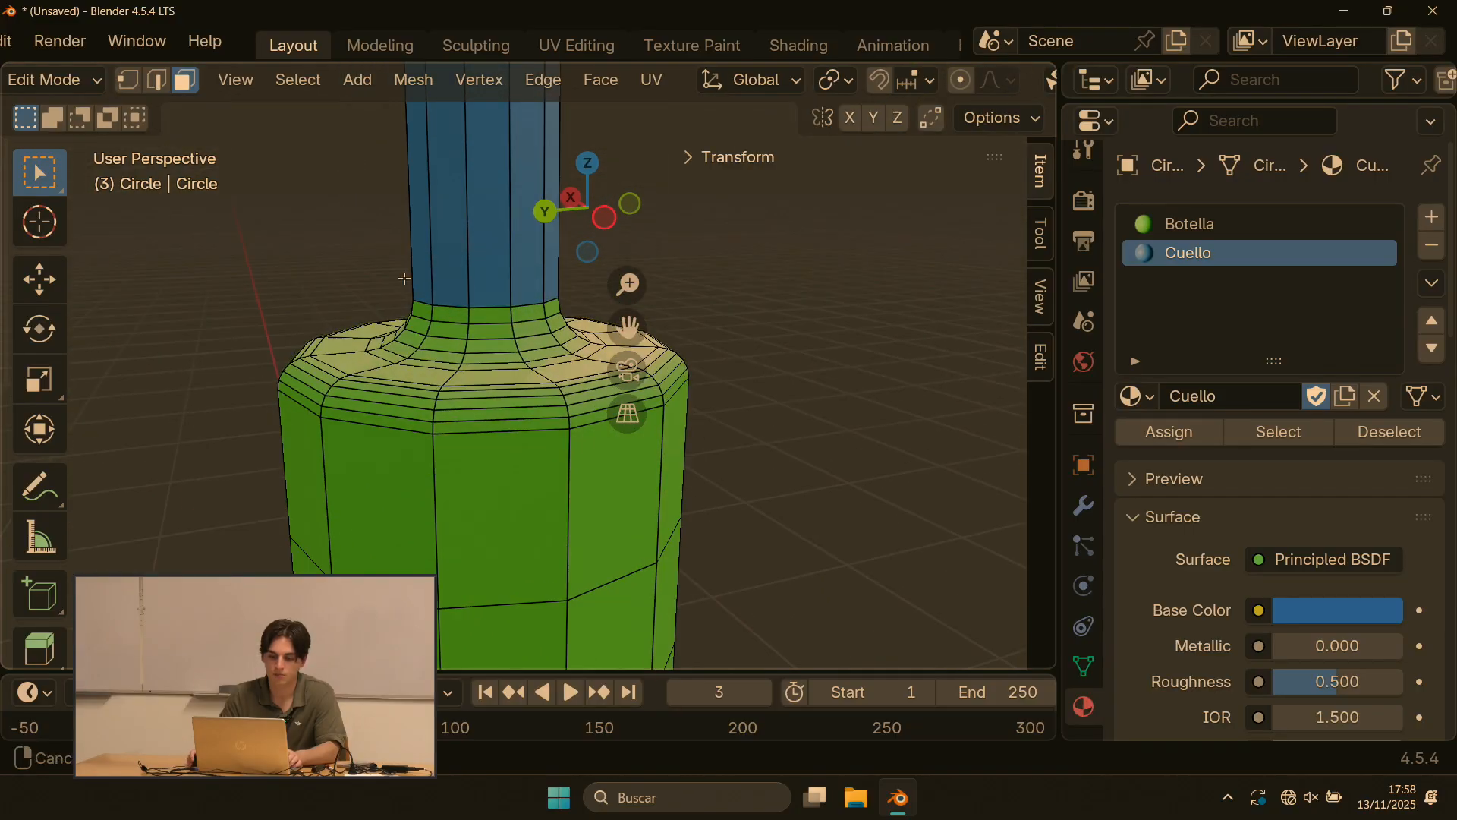
pyautogui.scroll(-5, 418, 284)
pyautogui.scroll(-1, 463, 288)
pyautogui.moveTo(463, 289); pyautogui.dragTo(559, 293, button='middle')
pyautogui.scroll(-1, 449, 312)
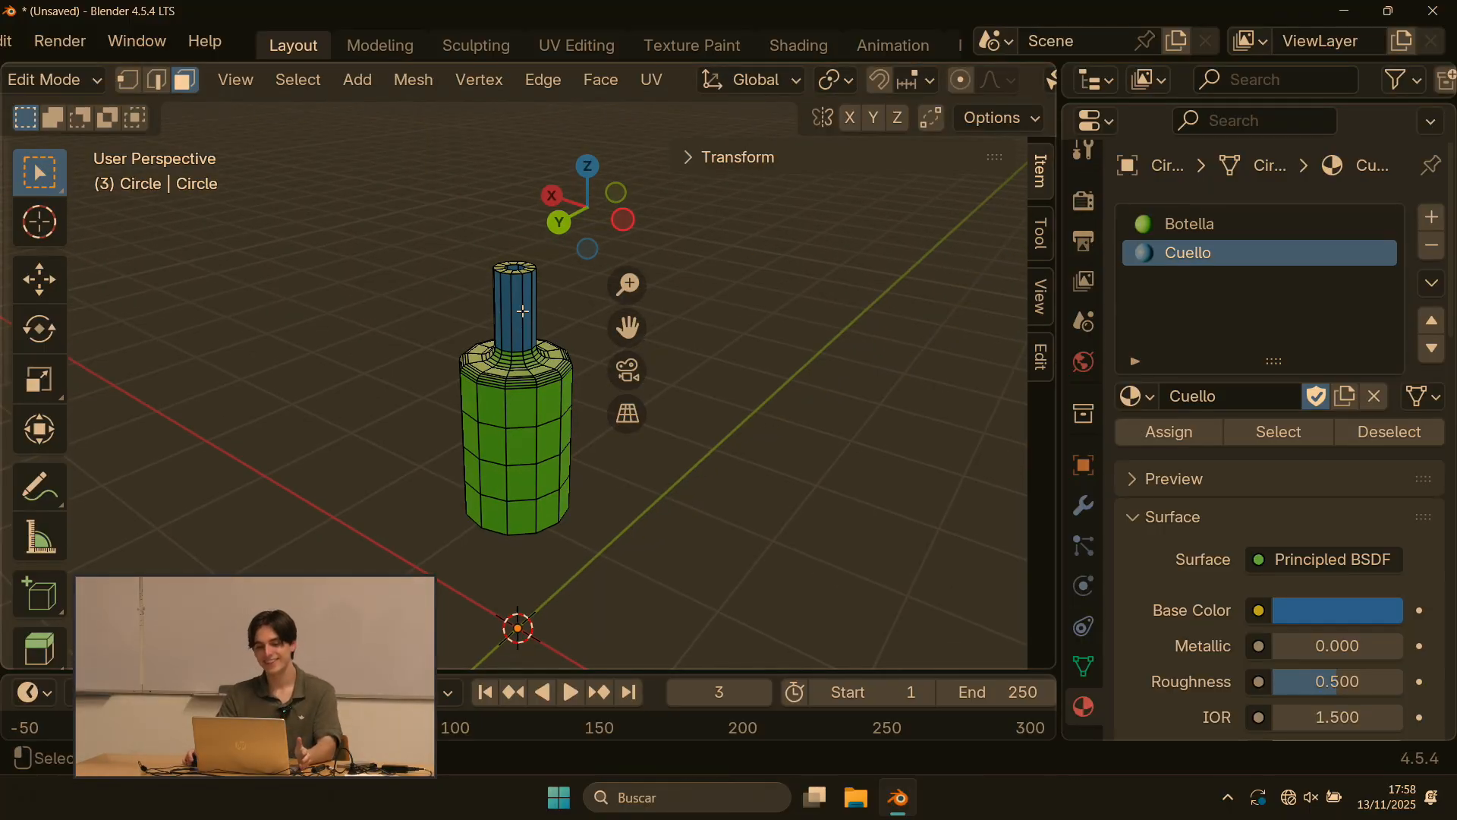
pyautogui.scroll(3, 351, 326)
# Step: Set the Cuello material's Metallic value to 1.000
pyautogui.scroll(-10, 1269, 485)
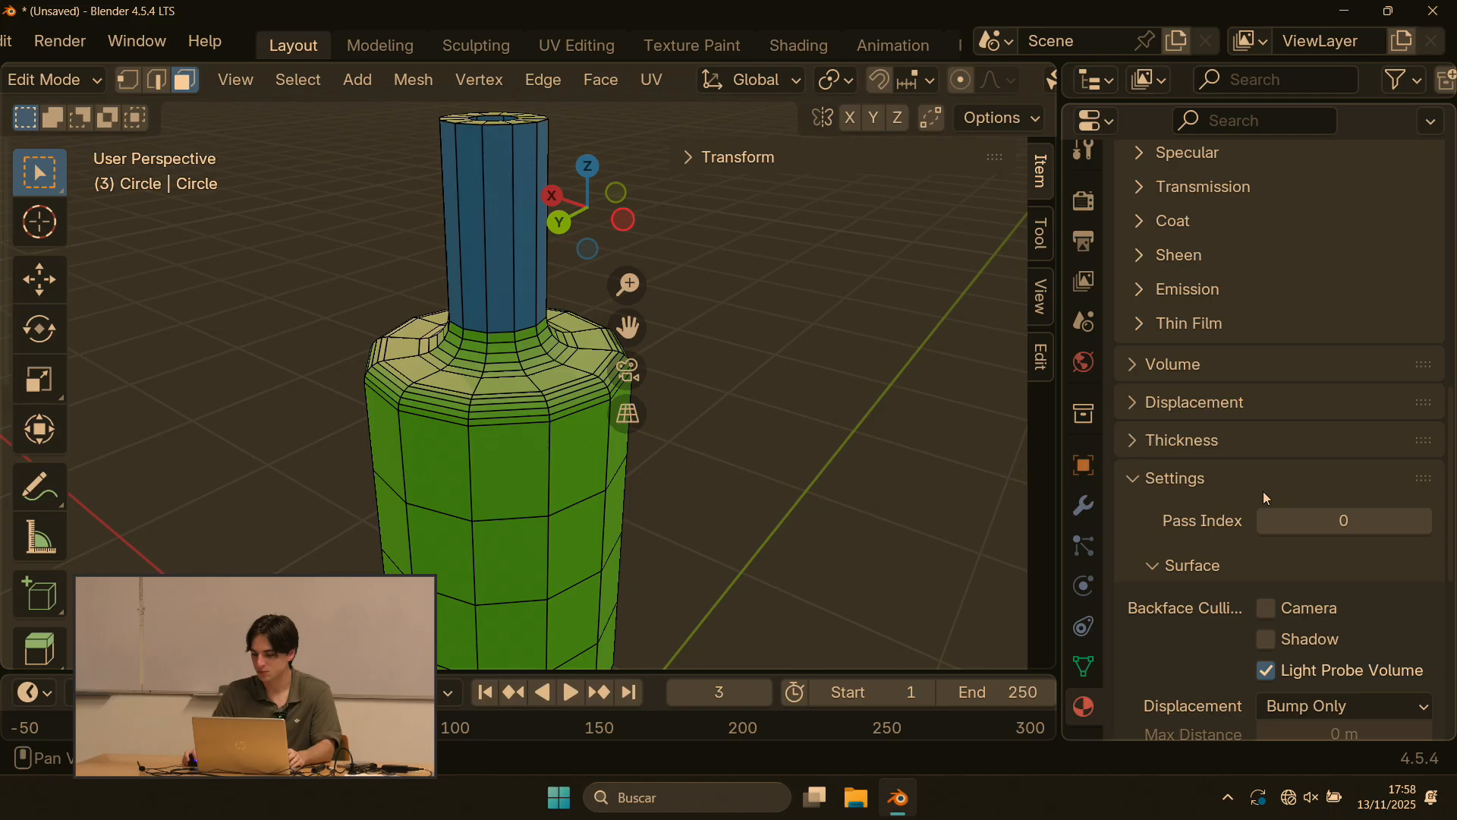
pyautogui.scroll(3, 1263, 486)
pyautogui.scroll(-3, 1267, 470)
pyautogui.scroll(7, 1275, 425)
pyautogui.scroll(-8, 1272, 406)
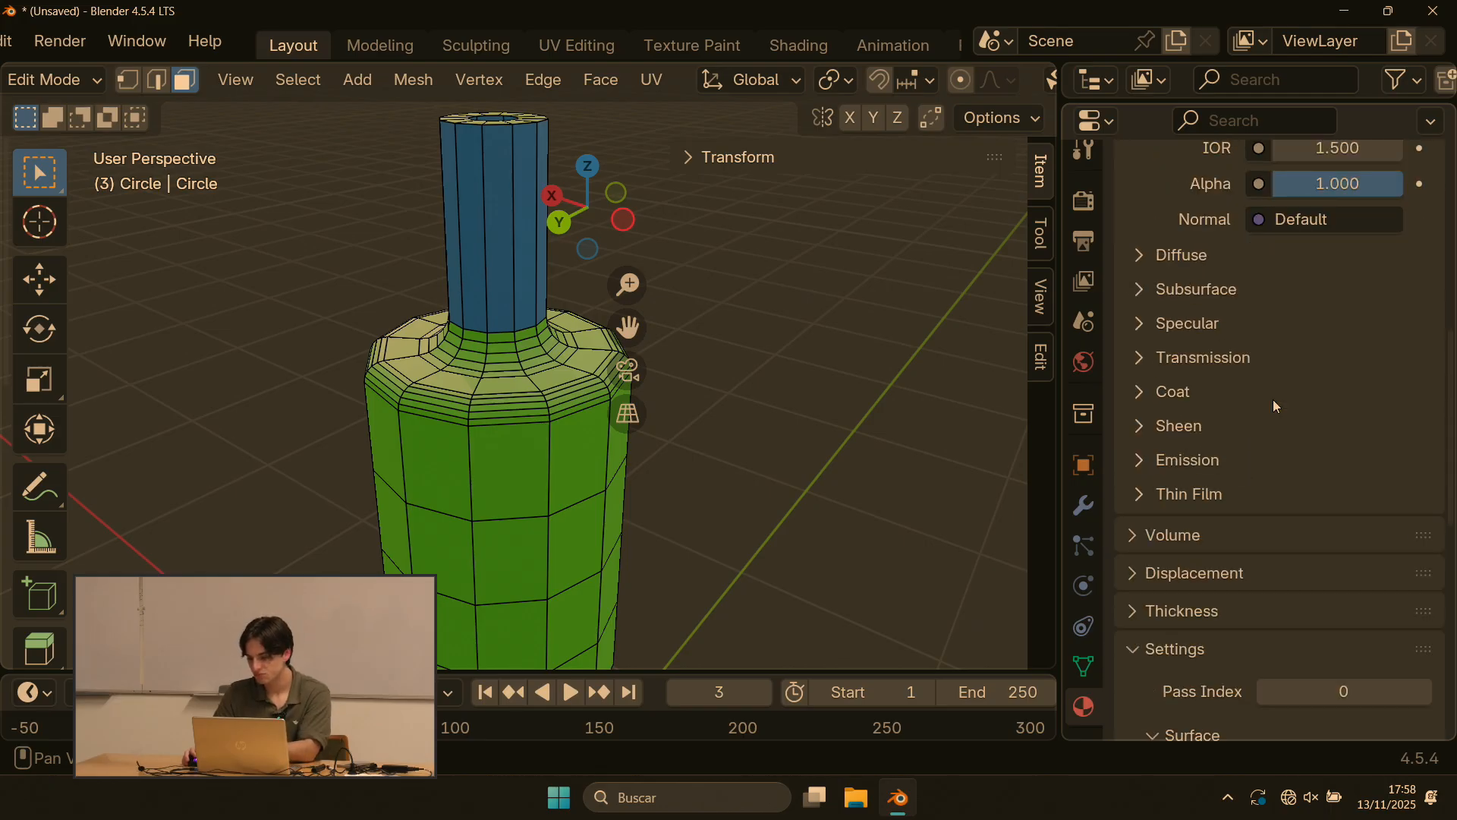
pyautogui.scroll(10, 1266, 410)
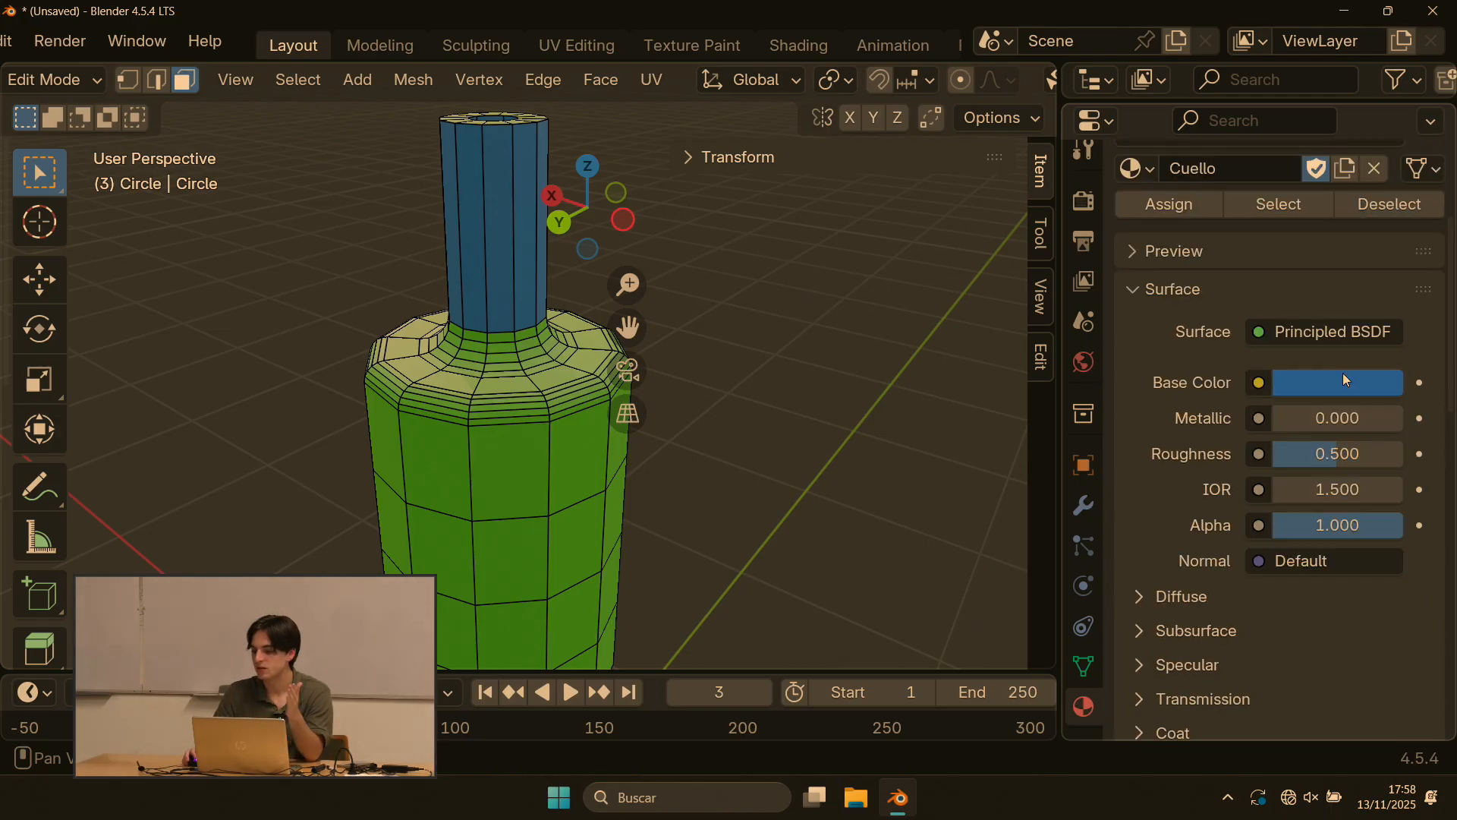
pyautogui.scroll(-3, 539, 279)
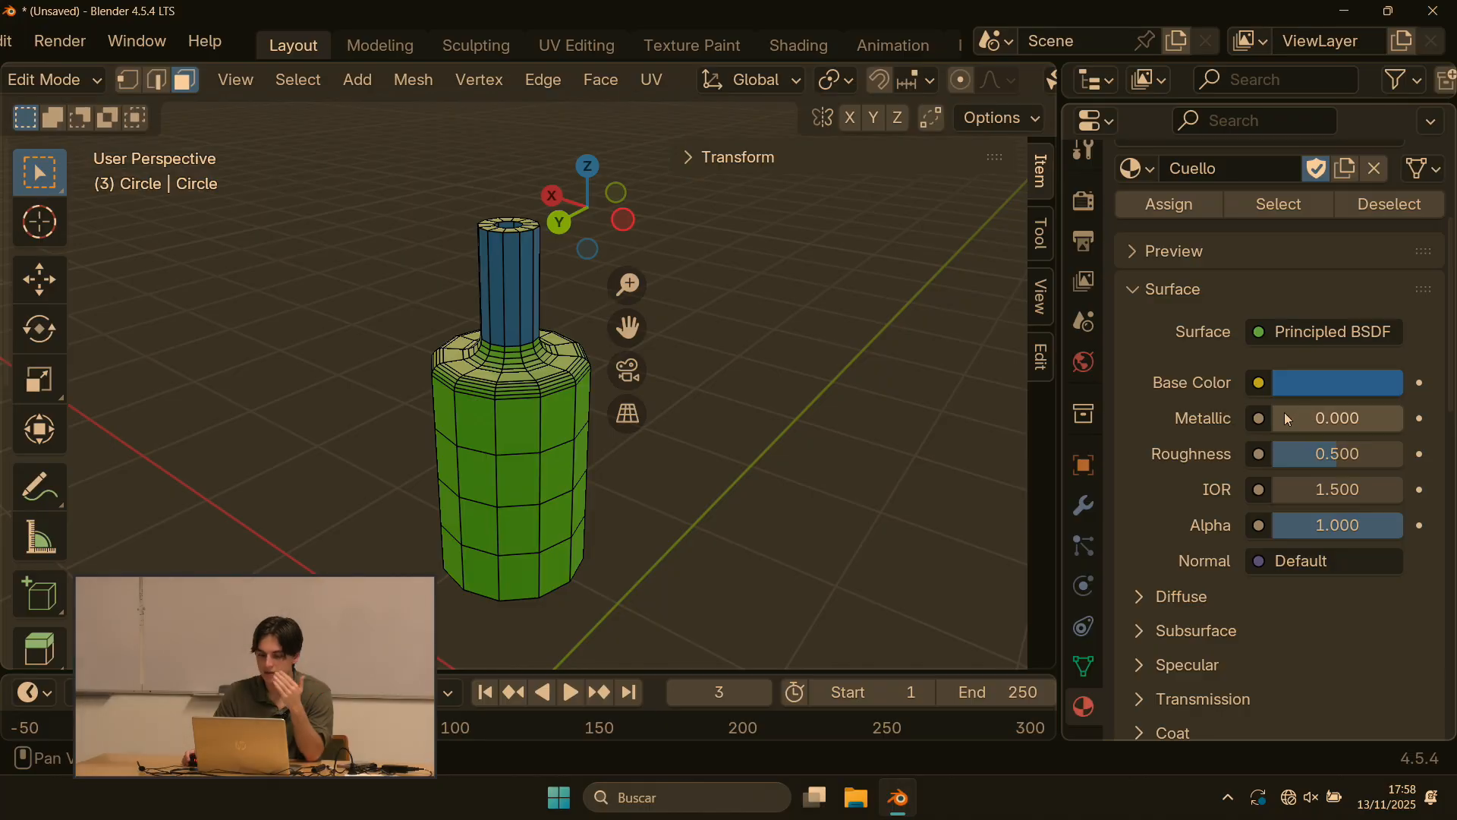
pyautogui.moveTo(1288, 418); pyautogui.dragTo(1404, 418)
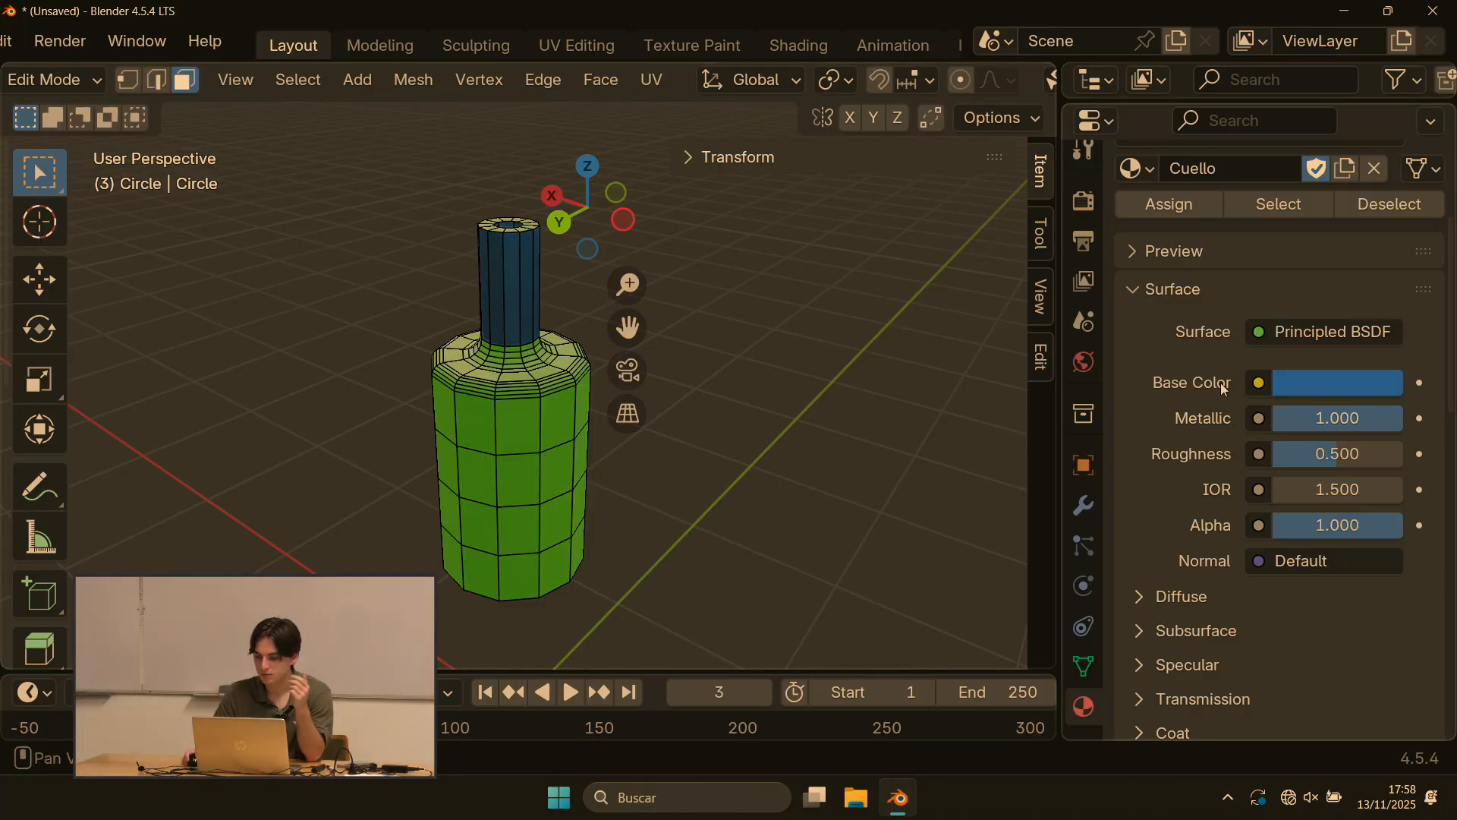
# Step: Set the Botella material's Metallic value to 1.000 and check the bottle up close
pyautogui.scroll(5, 1230, 386)
pyautogui.click(1283, 226)
pyautogui.scroll(-8, 1277, 279)
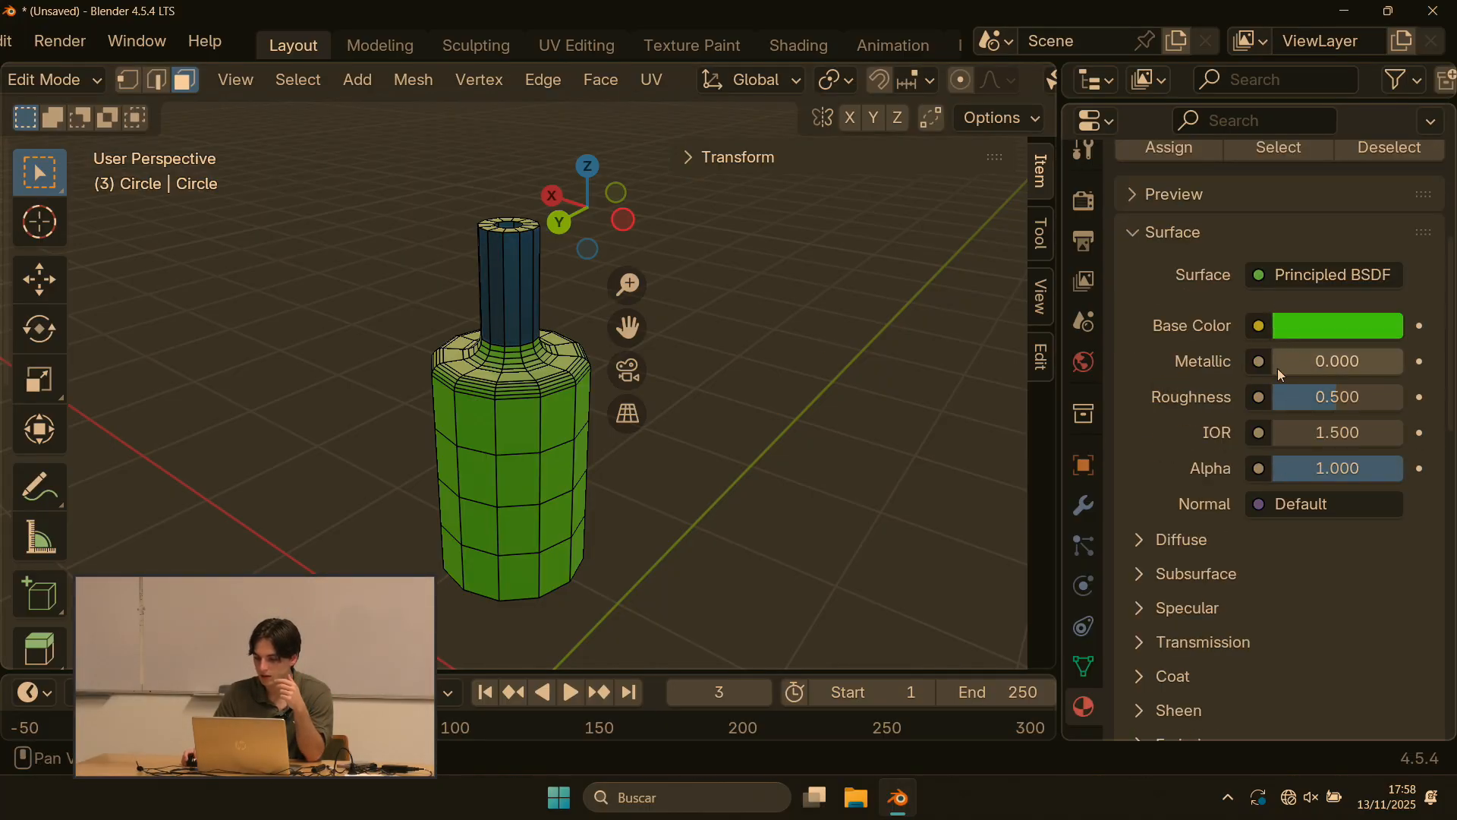
pyautogui.moveTo(1279, 369); pyautogui.dragTo(1347, 360)
pyautogui.scroll(3, 560, 289)
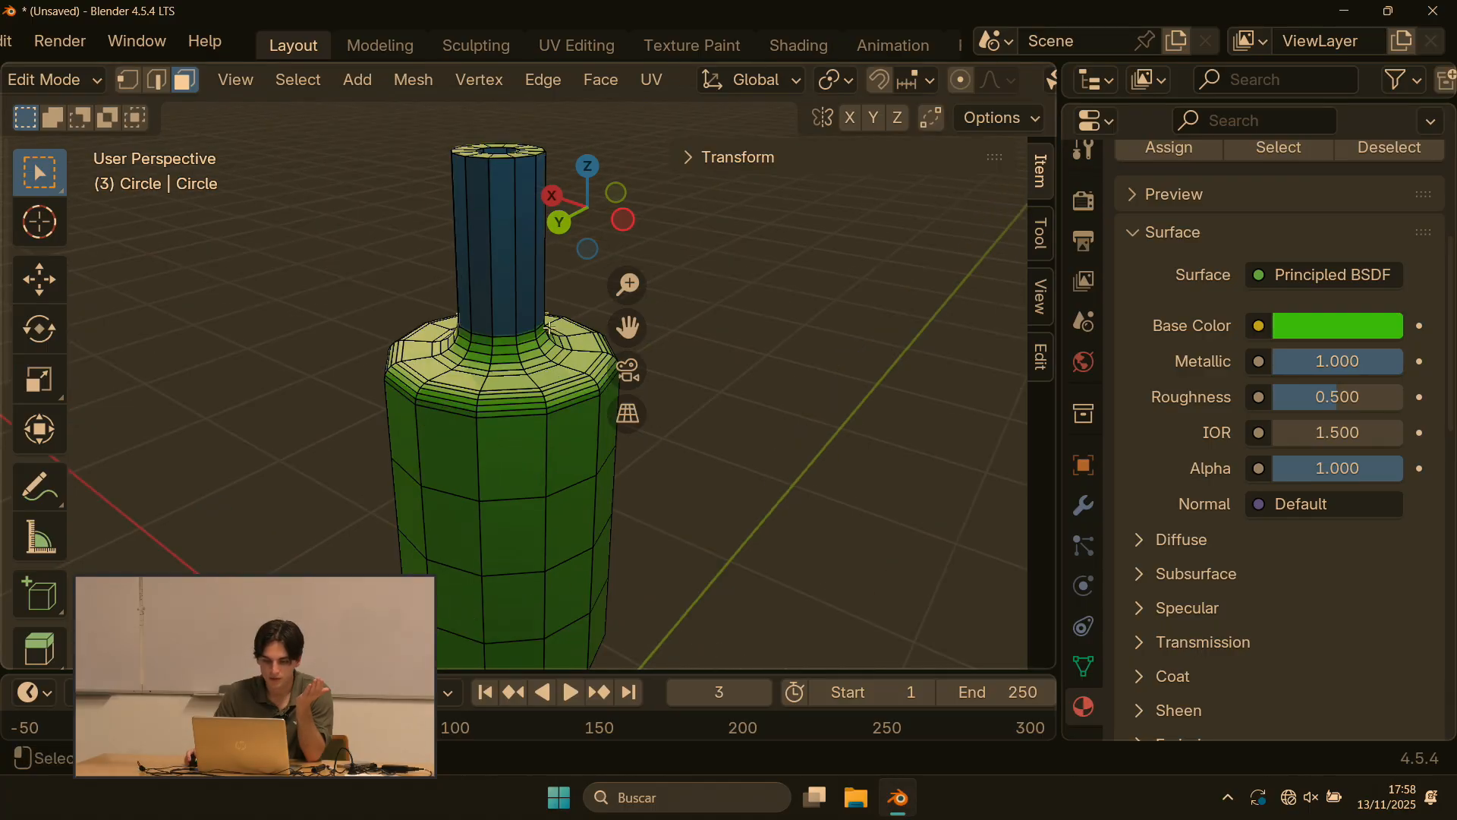
# Step: View the metallic bottle in Rendered viewport shading, and return to Material Preview
pyautogui.scroll(-6, 868, 82)
pyautogui.click(1004, 81)
pyautogui.scroll(-4, 371, 296)
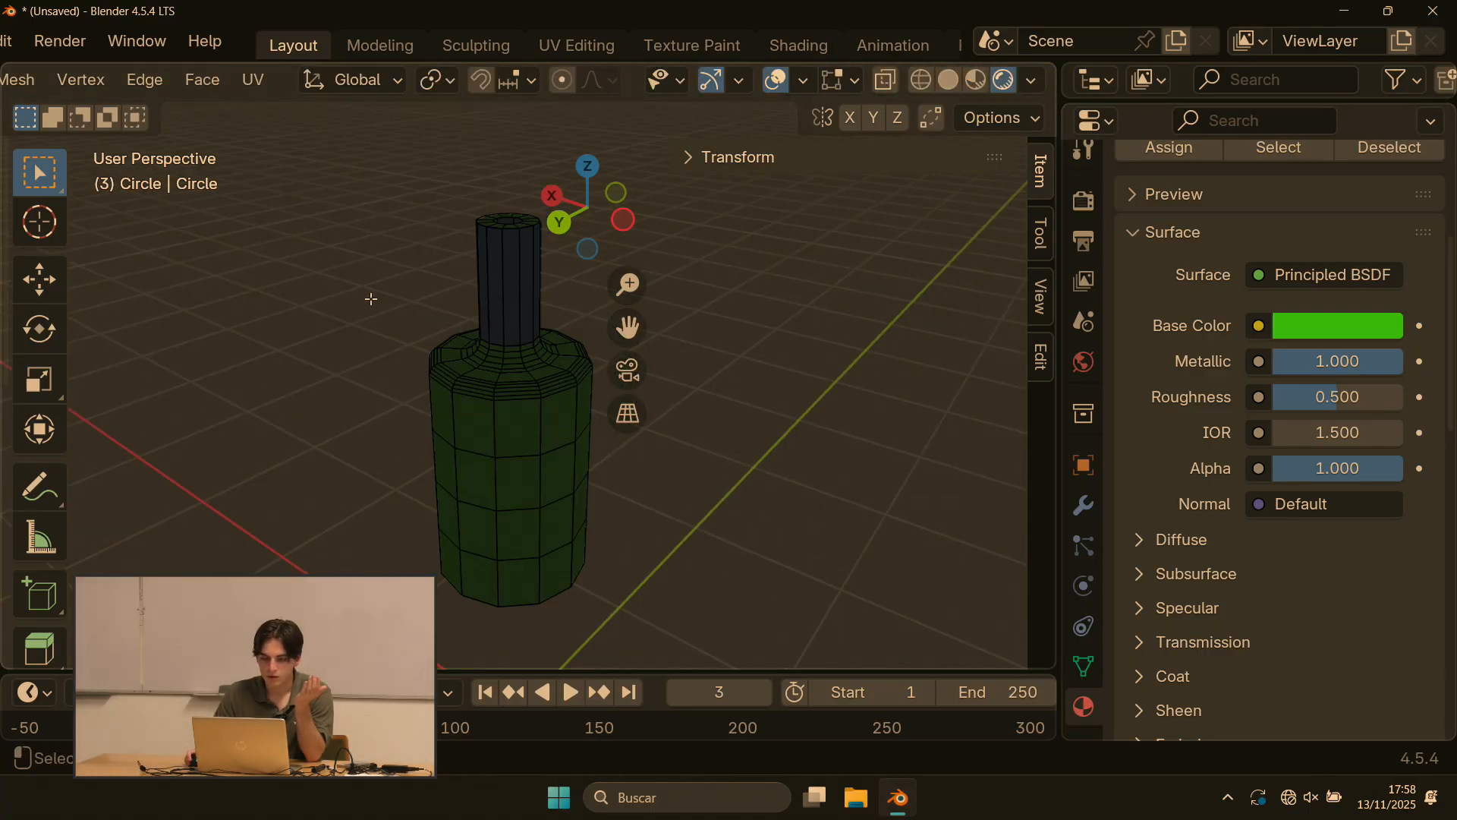
pyautogui.moveTo(371, 296)
pyautogui.mouseDown(button='middle')
pyautogui.moveTo(453, 241)
pyautogui.moveTo(376, 302)
pyautogui.moveTo(386, 273)
pyautogui.mouseUp(button='middle')
pyautogui.click(977, 80)
pyautogui.scroll(2, 375, 332)
# Step: Open the scene's render properties and widen the properties editor
pyautogui.scroll(5, 1196, 274)
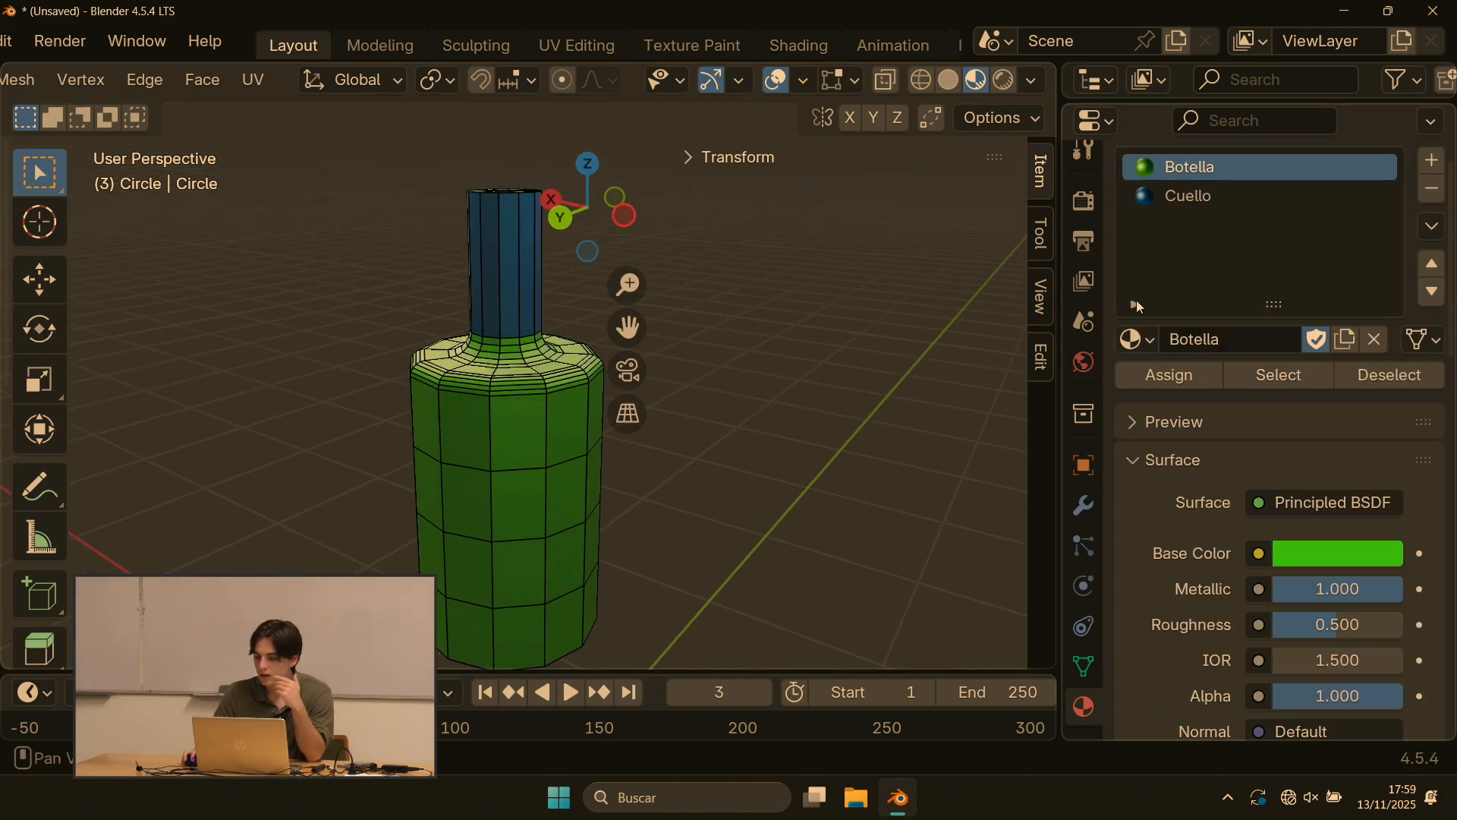
pyautogui.scroll(-1, 1093, 607)
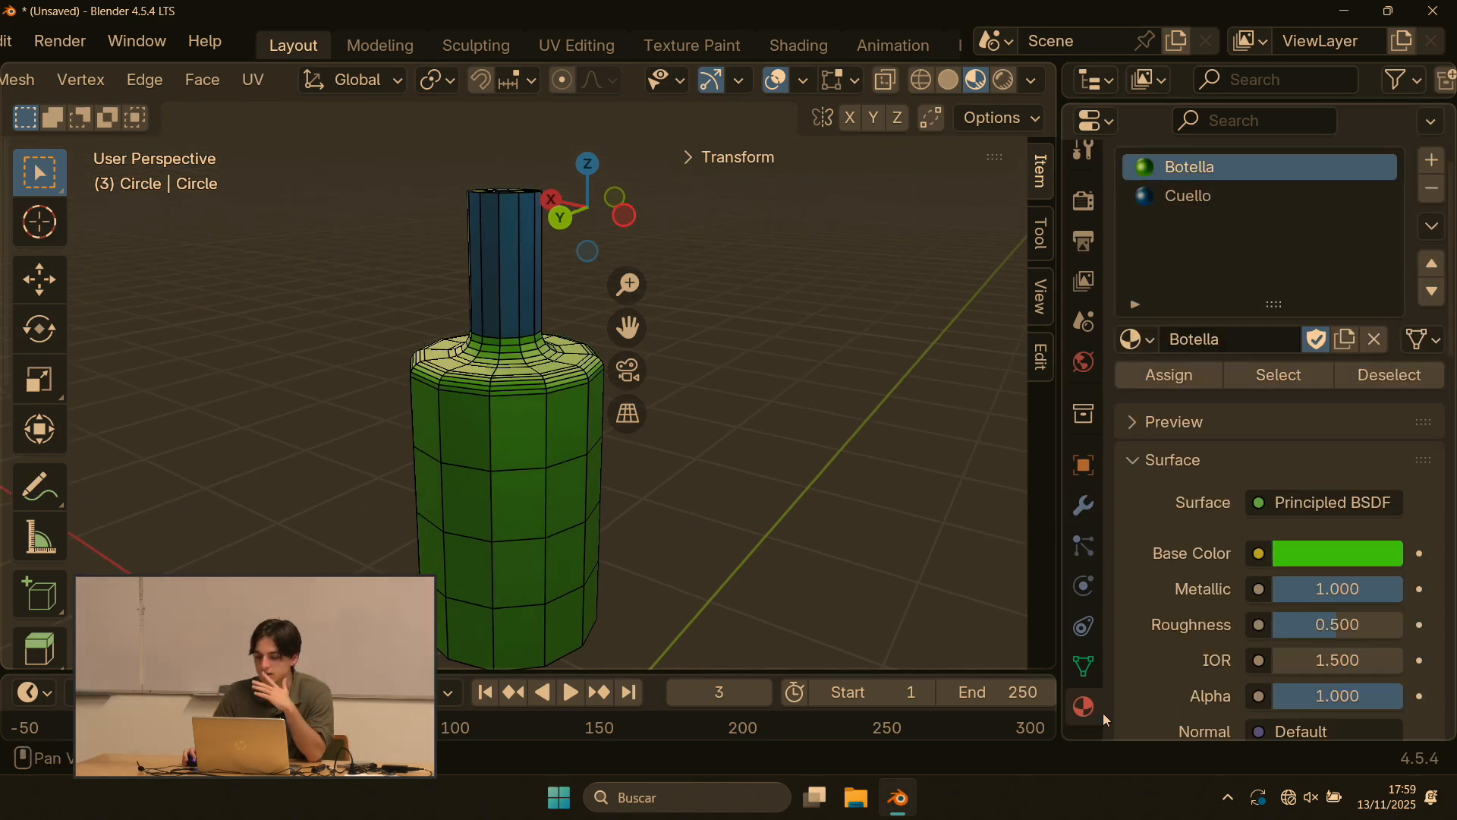
pyautogui.scroll(1, 1076, 610)
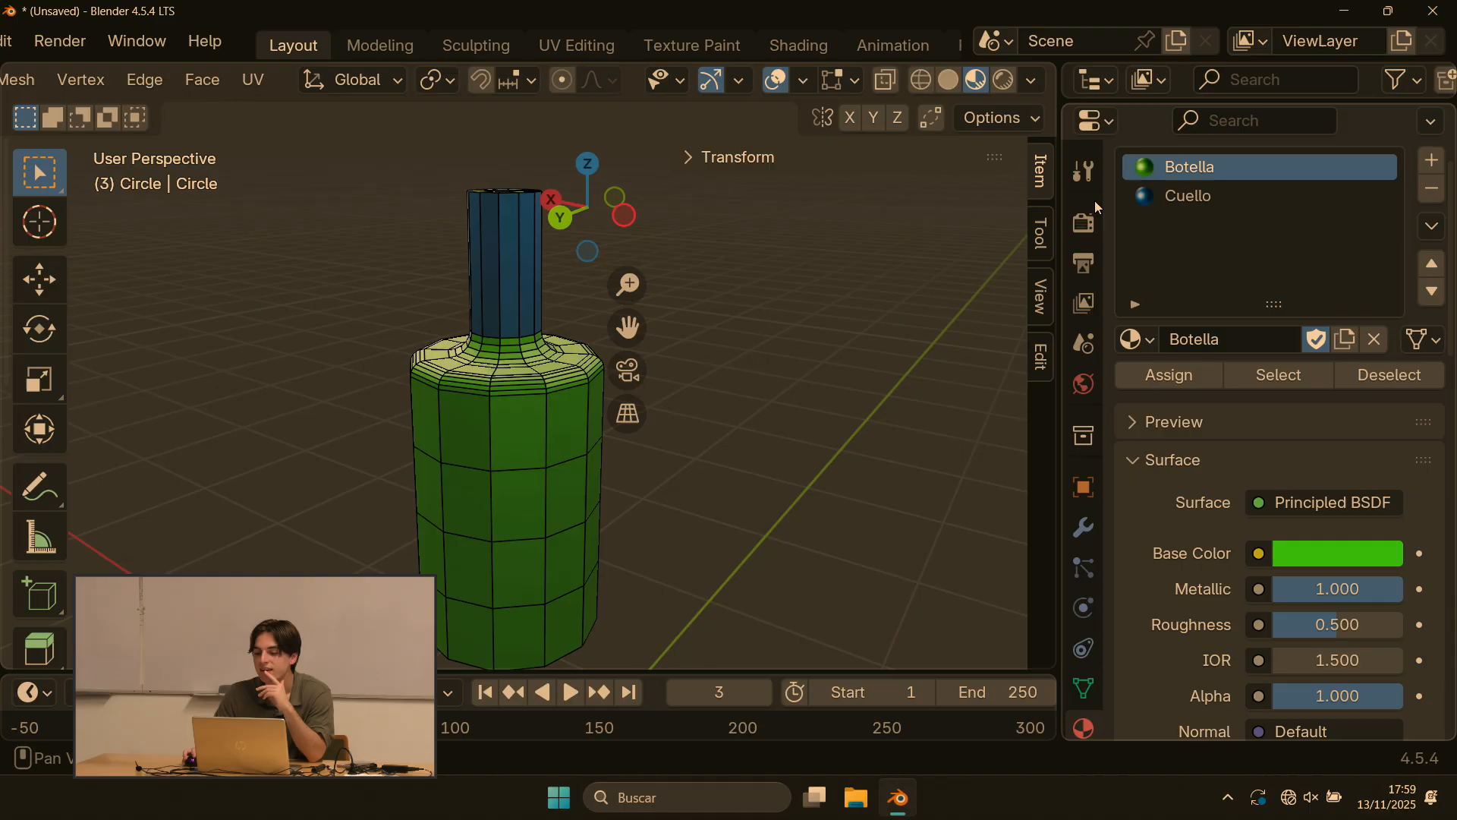
pyautogui.click(1092, 180)
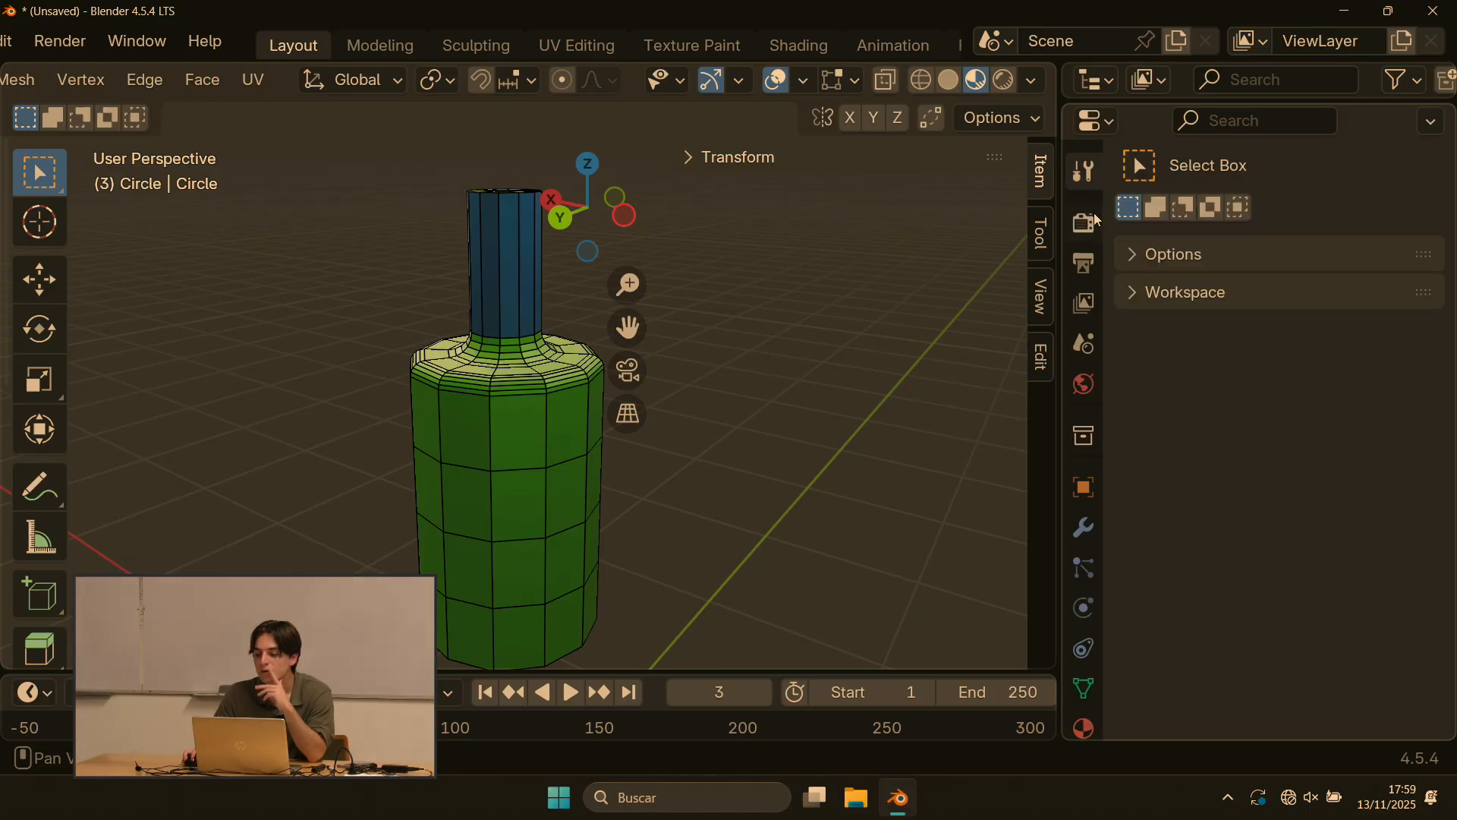
pyautogui.click(1087, 222)
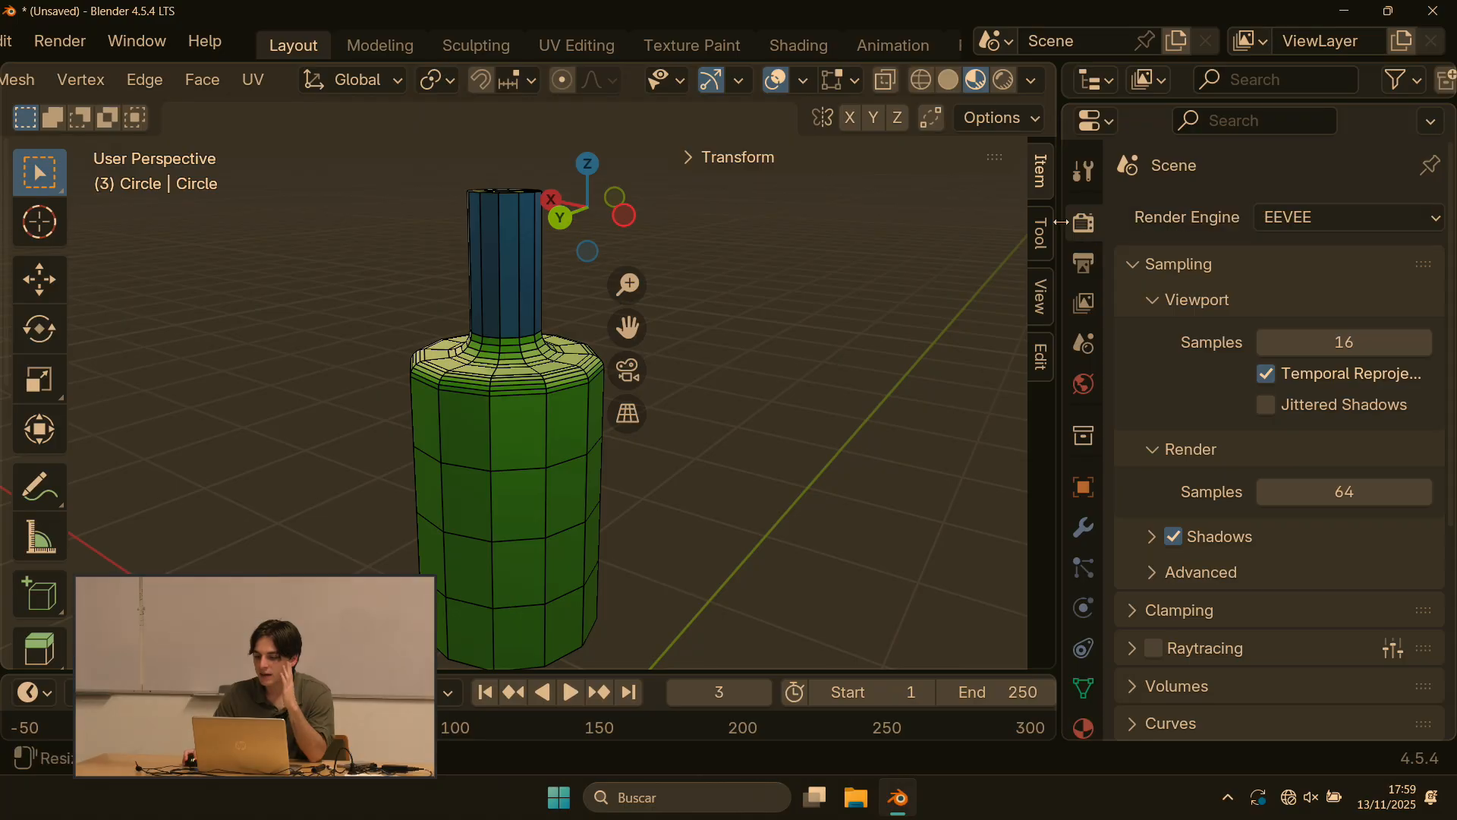
pyautogui.moveTo(1063, 232); pyautogui.dragTo(907, 232)
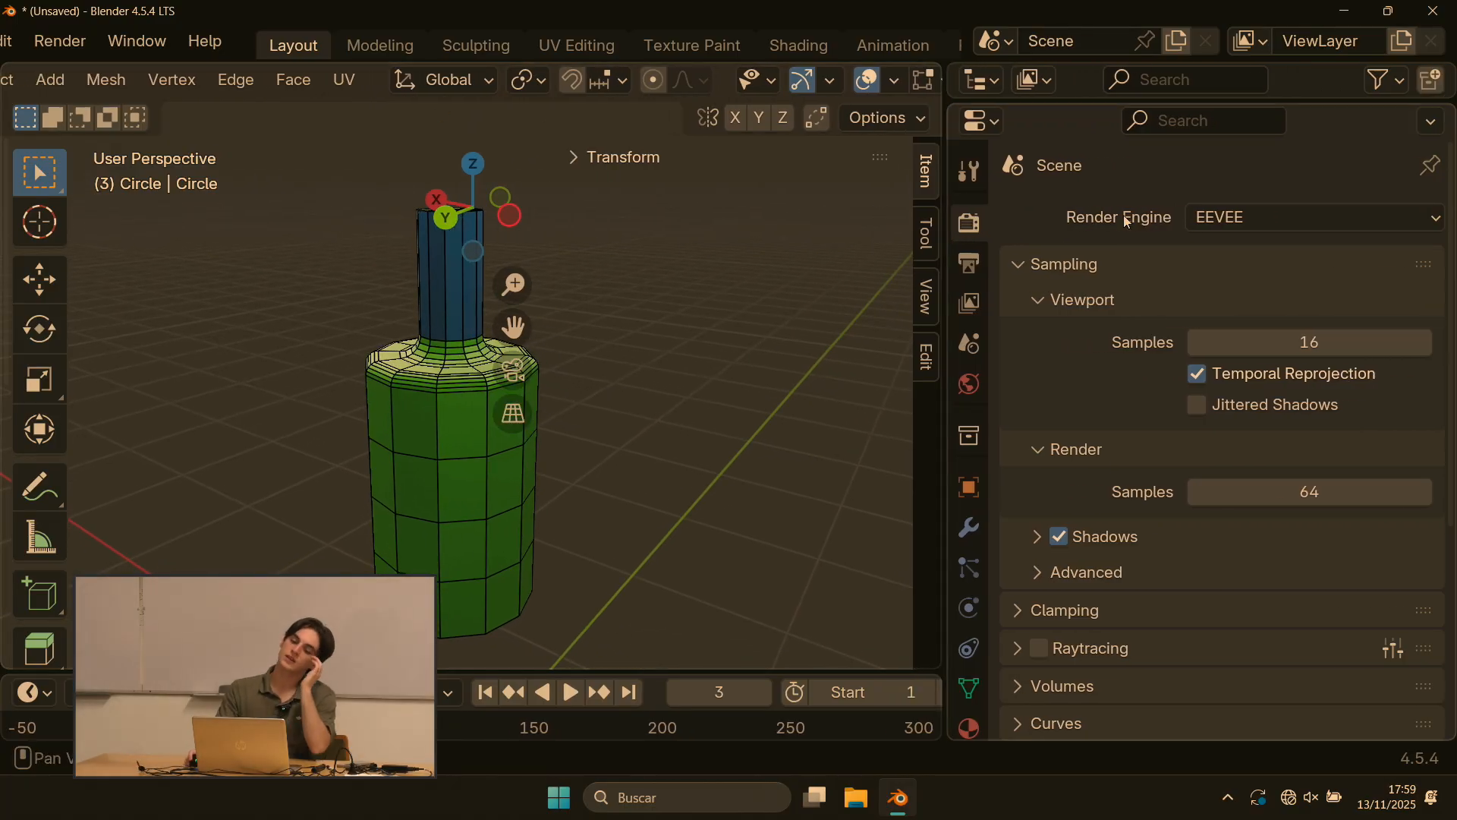
# Step: Review the available render engines and keep EEVEE selected
pyautogui.click(1353, 213)
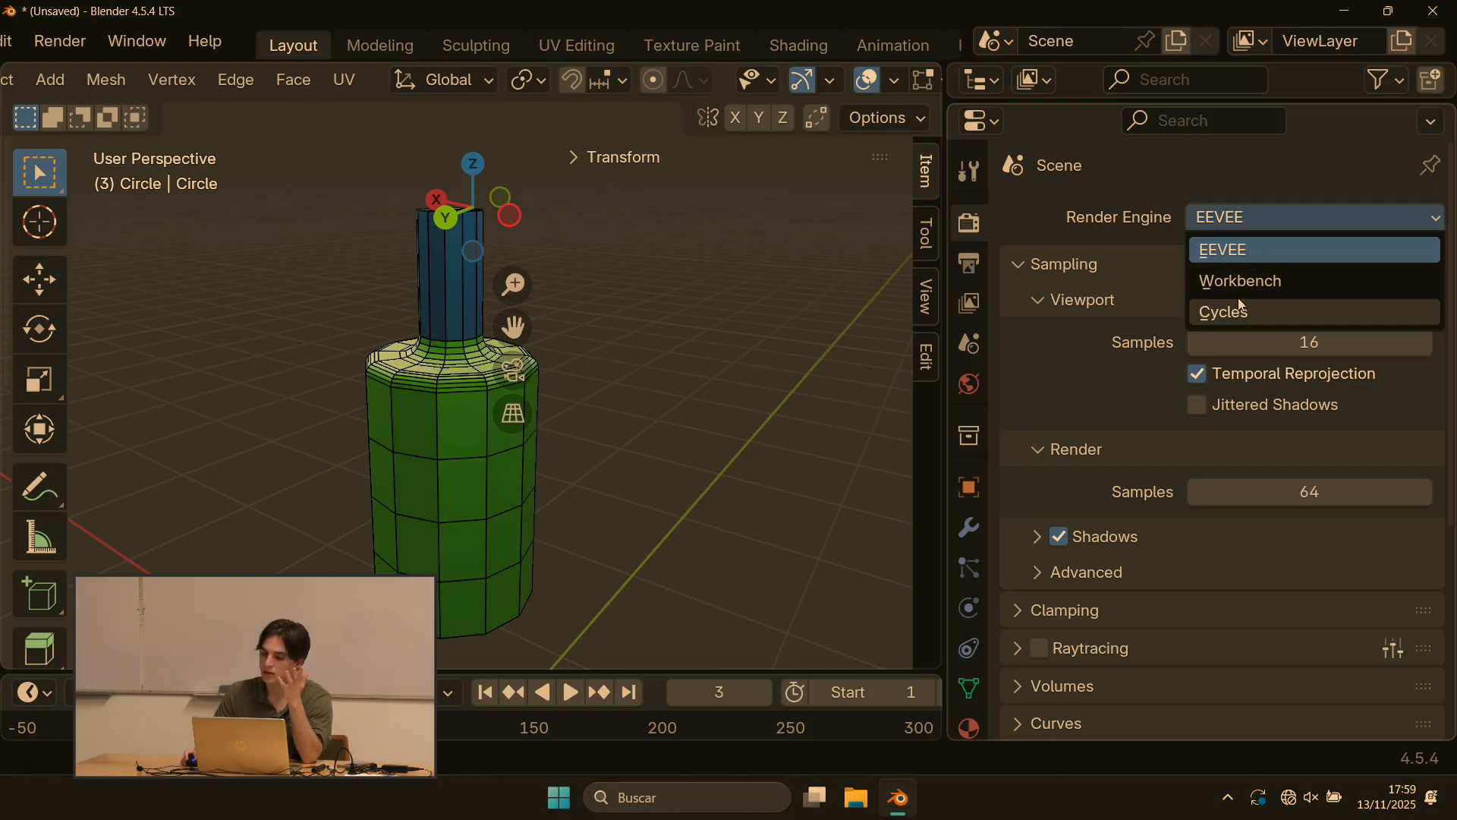
pyautogui.click(1213, 213)
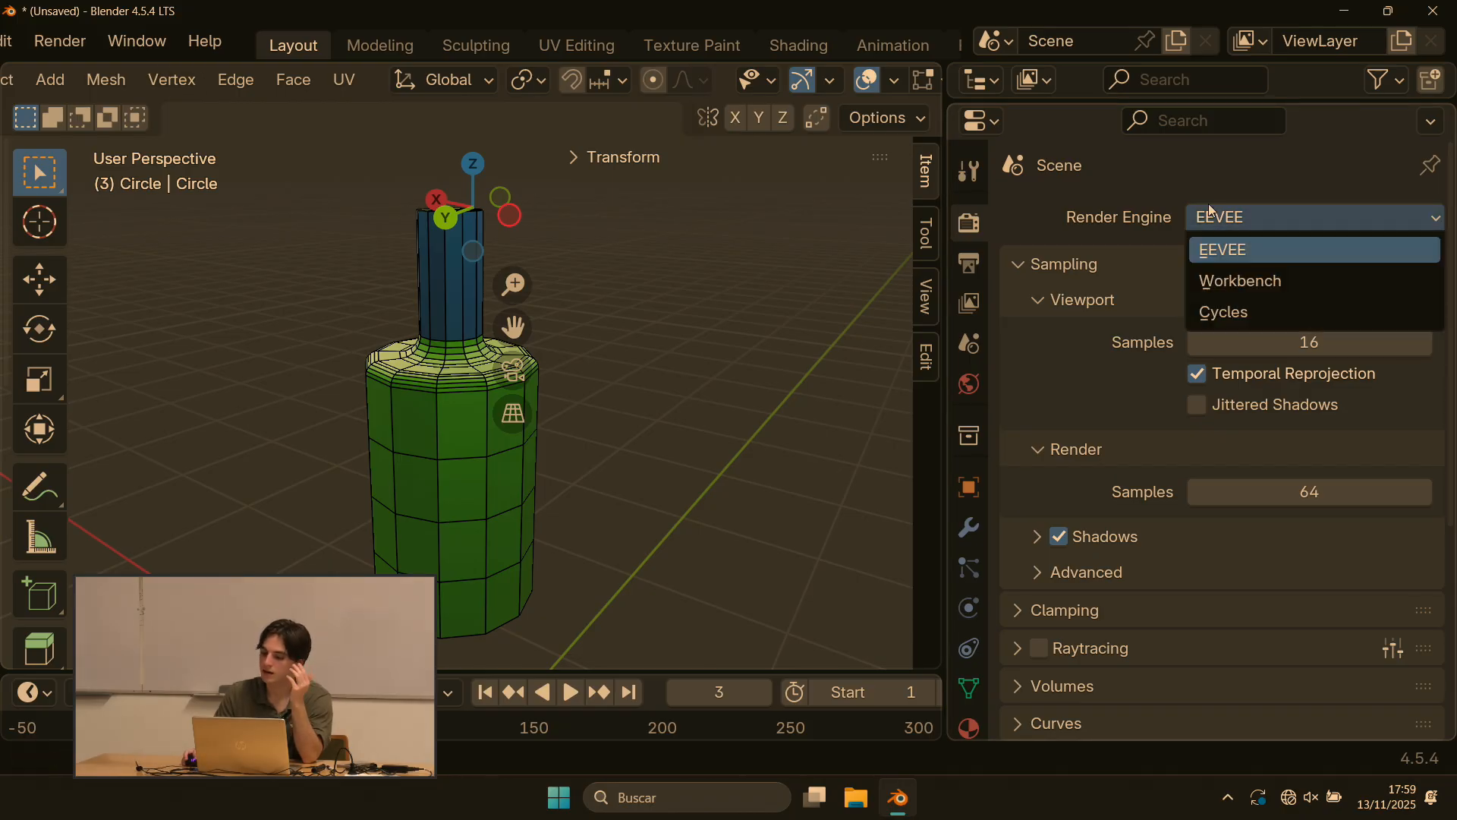
pyautogui.click(1233, 258)
pyautogui.click(1223, 222)
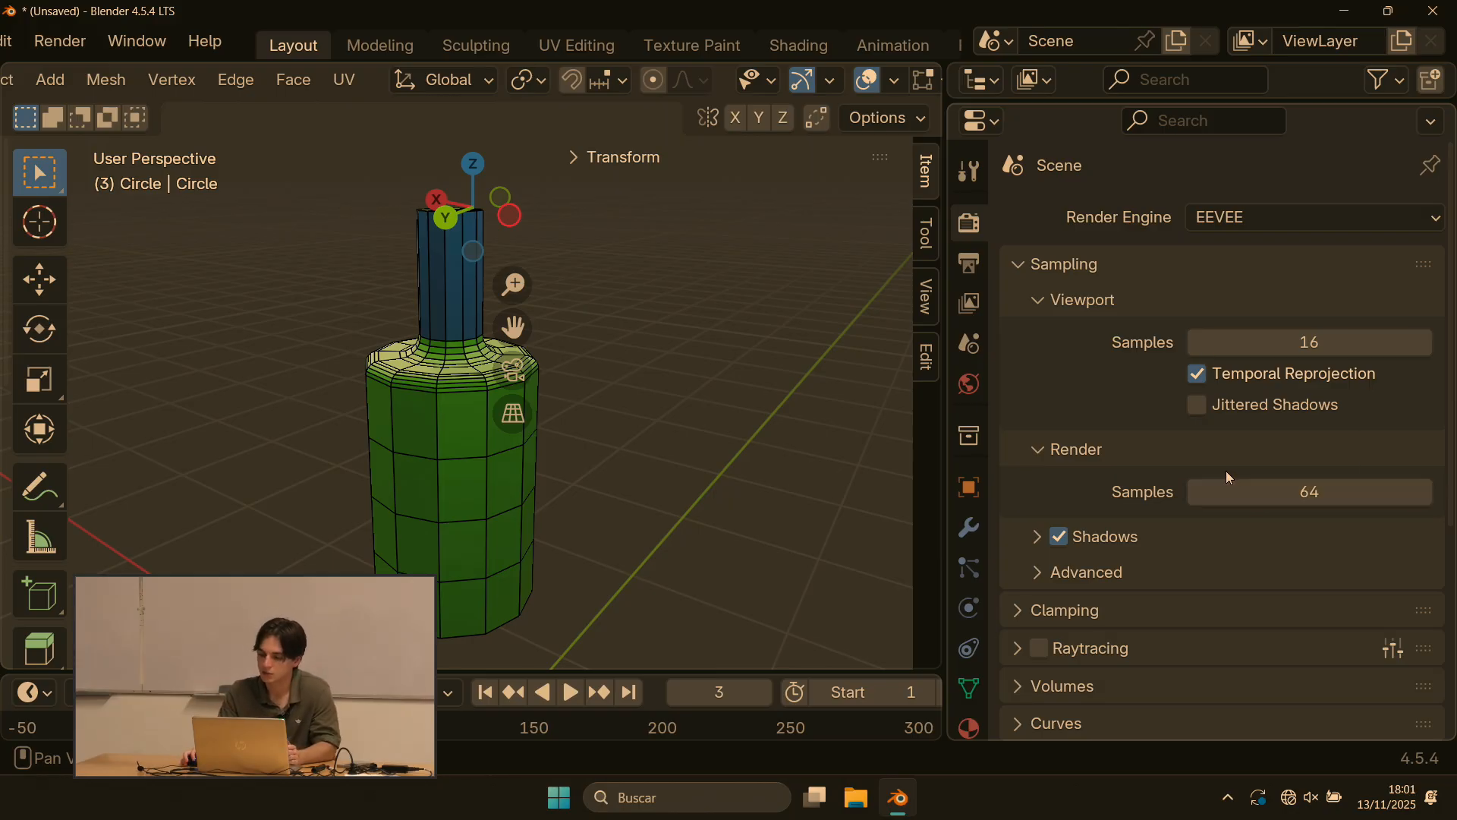
# Step: Look through the EEVEE render settings, from sampling and shadows down to the remaining sections
pyautogui.scroll(-2, 1230, 476)
pyautogui.scroll(2, 1086, 438)
pyautogui.scroll(-1, 1082, 344)
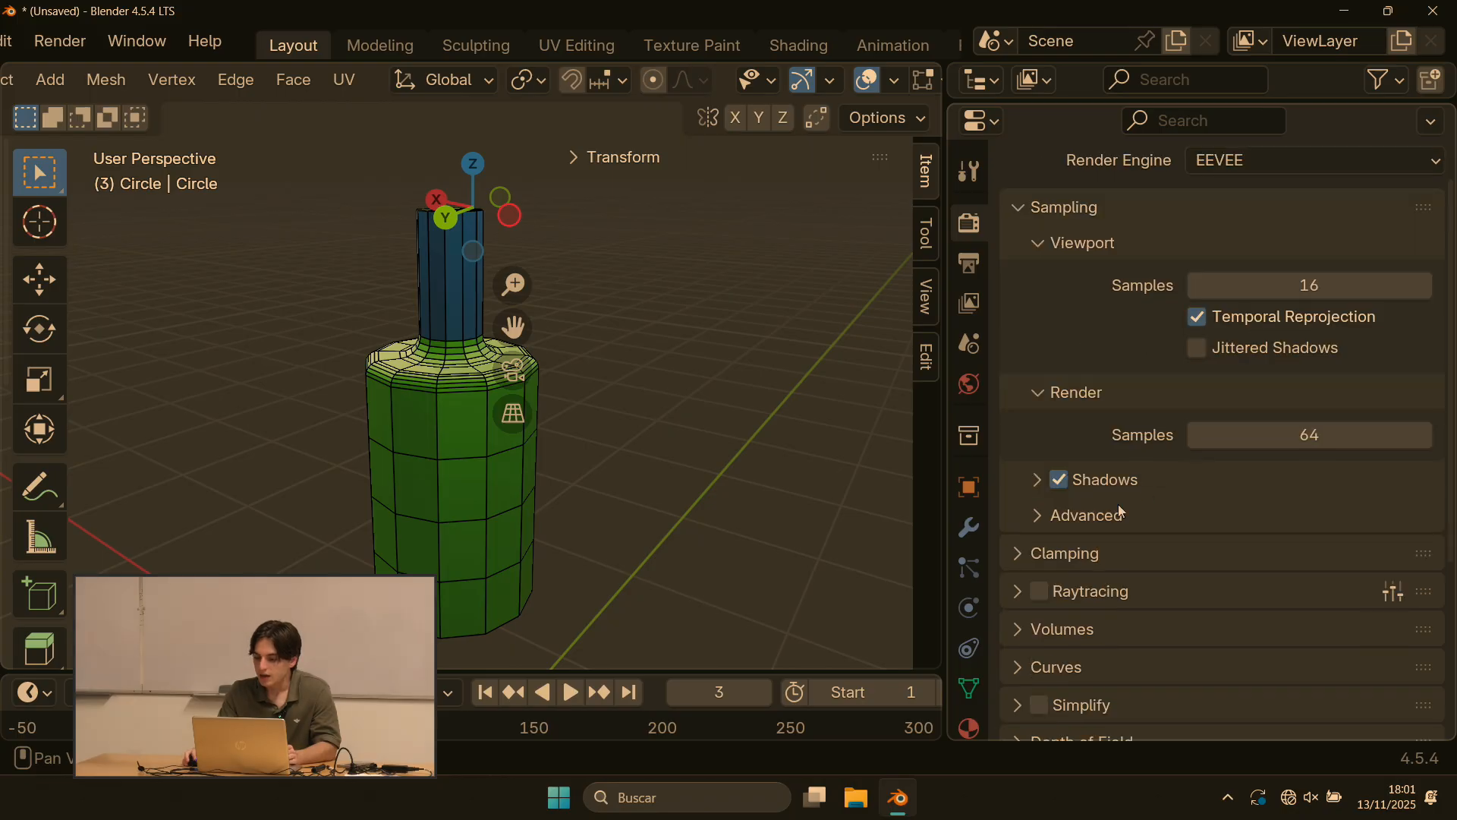
pyautogui.scroll(-4, 1119, 505)
pyautogui.scroll(5, 1109, 416)
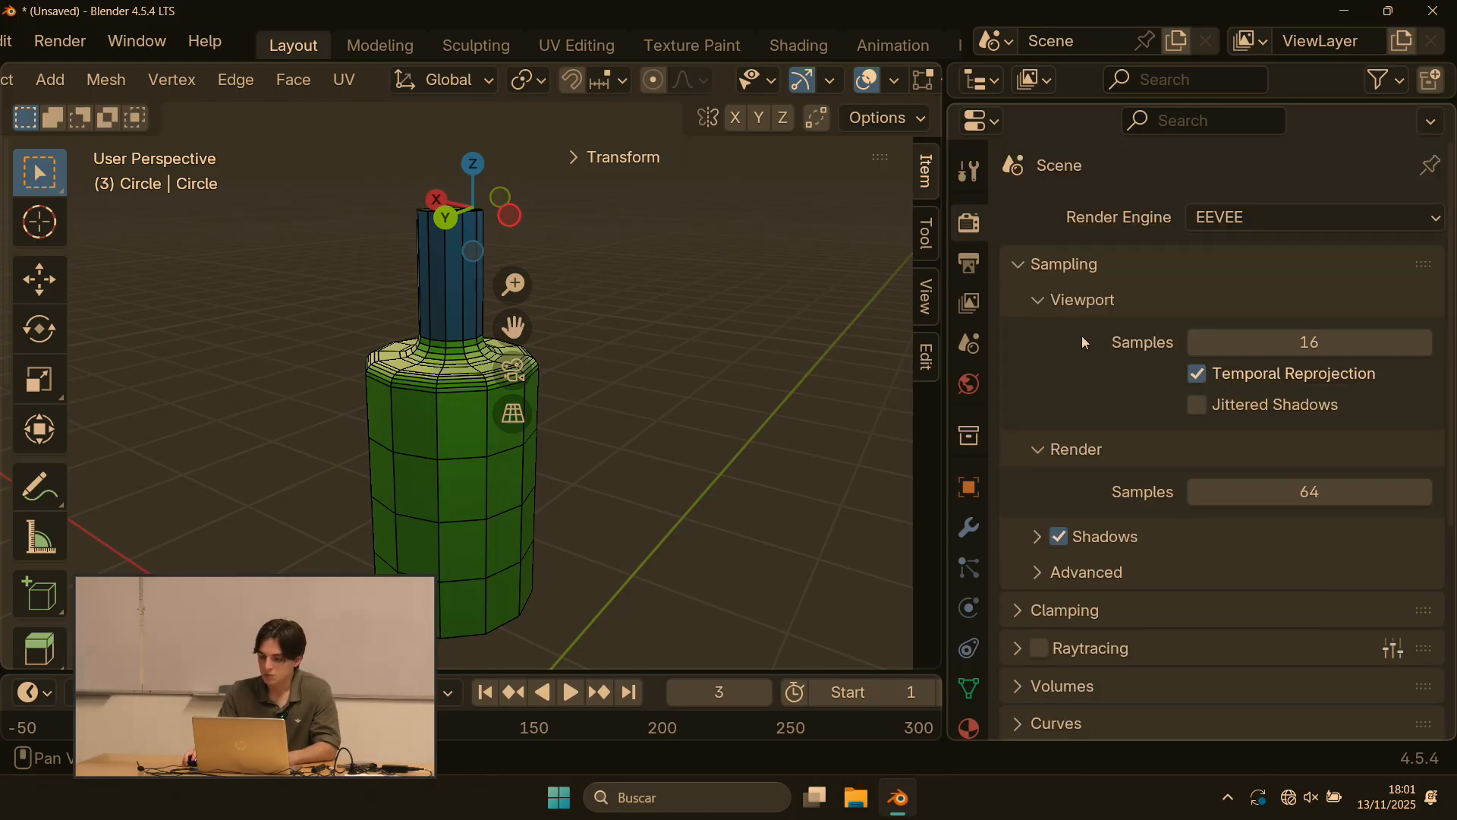
pyautogui.scroll(-5, 1093, 303)
pyautogui.scroll(5, 1099, 471)
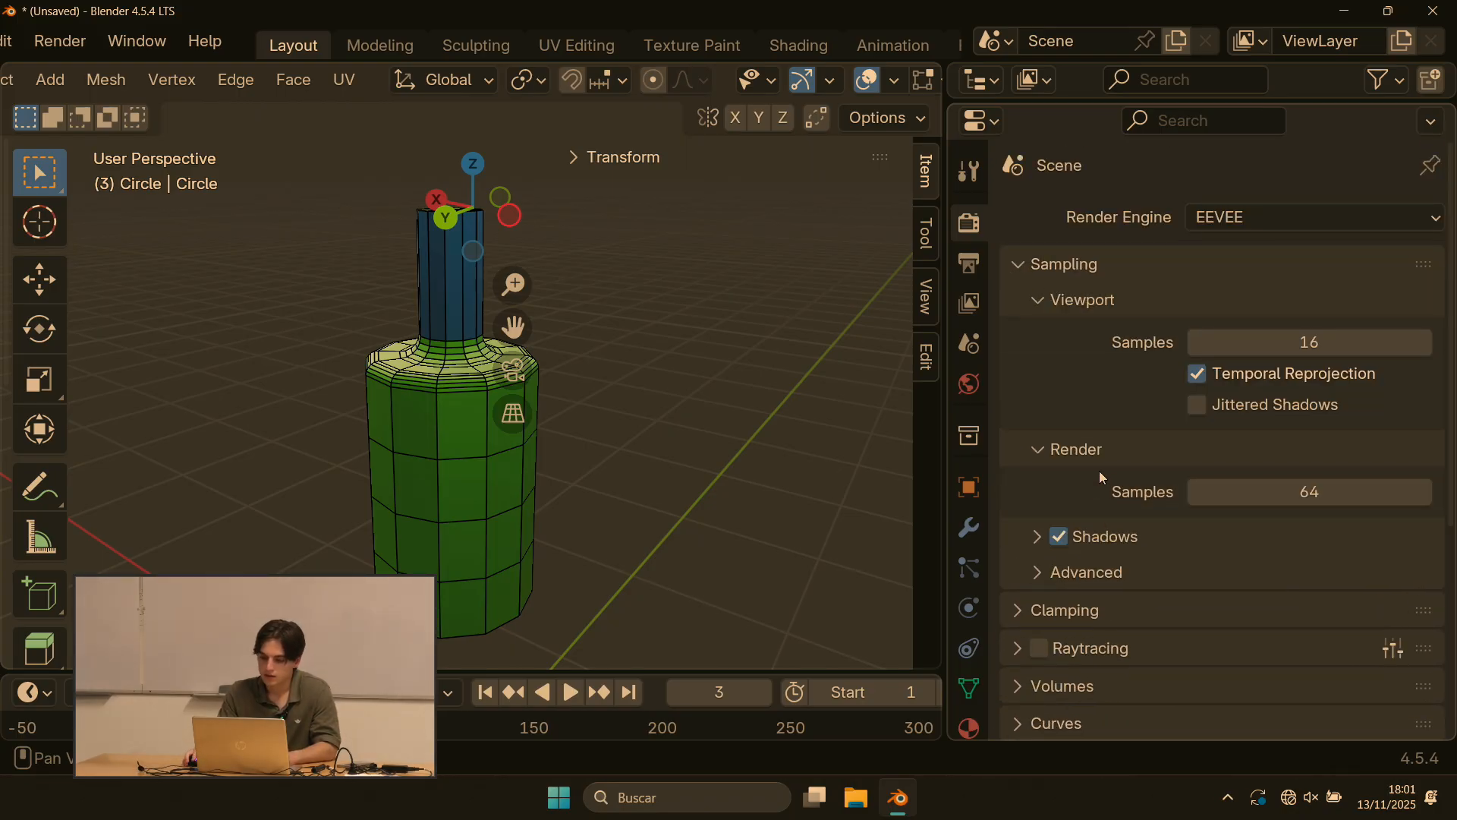
# Step: Open the output properties and review the resolution, frame rate, frame range and output settings
pyautogui.click(970, 265)
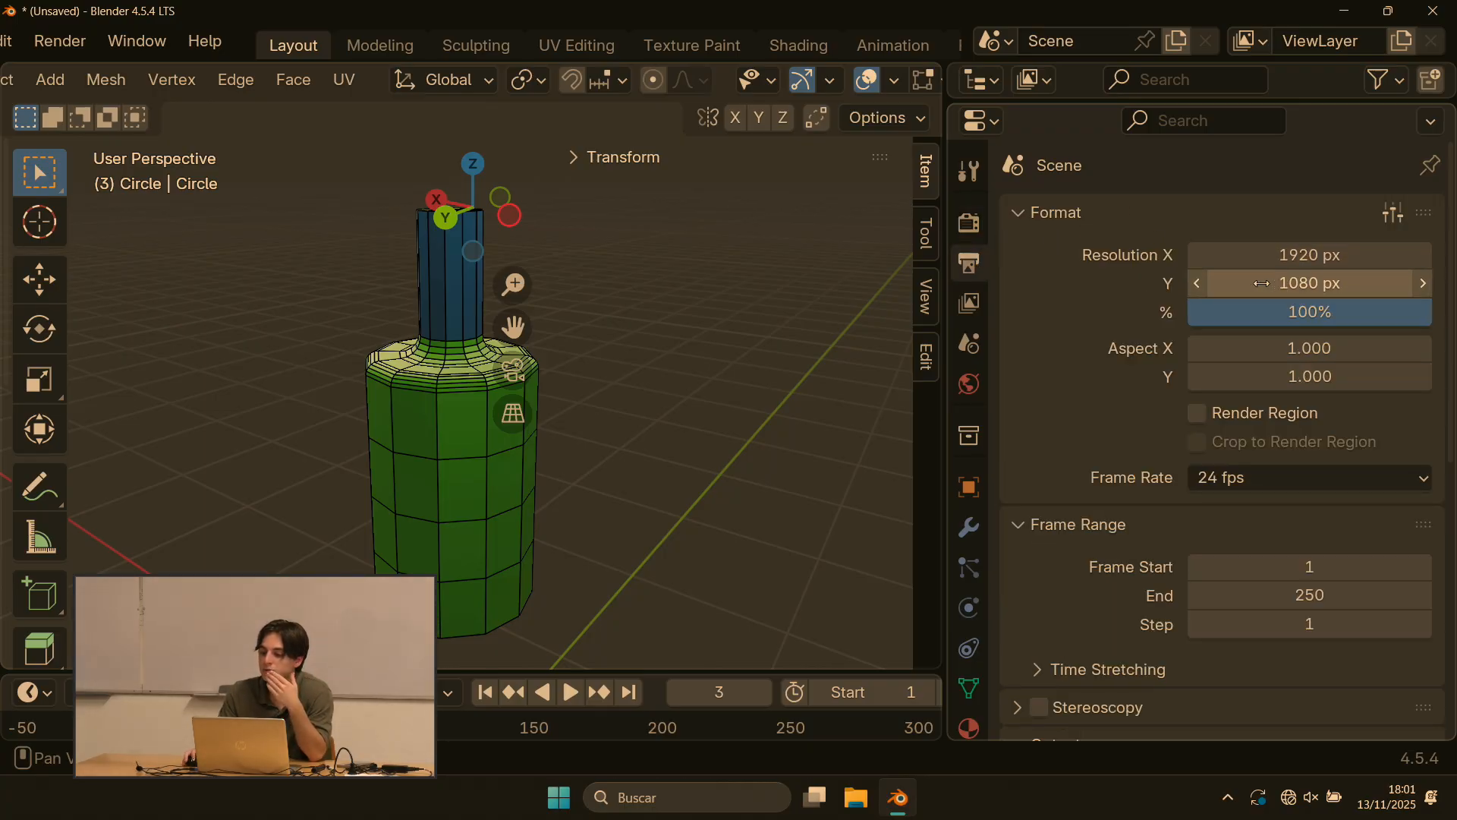
pyautogui.scroll(-2, 1237, 380)
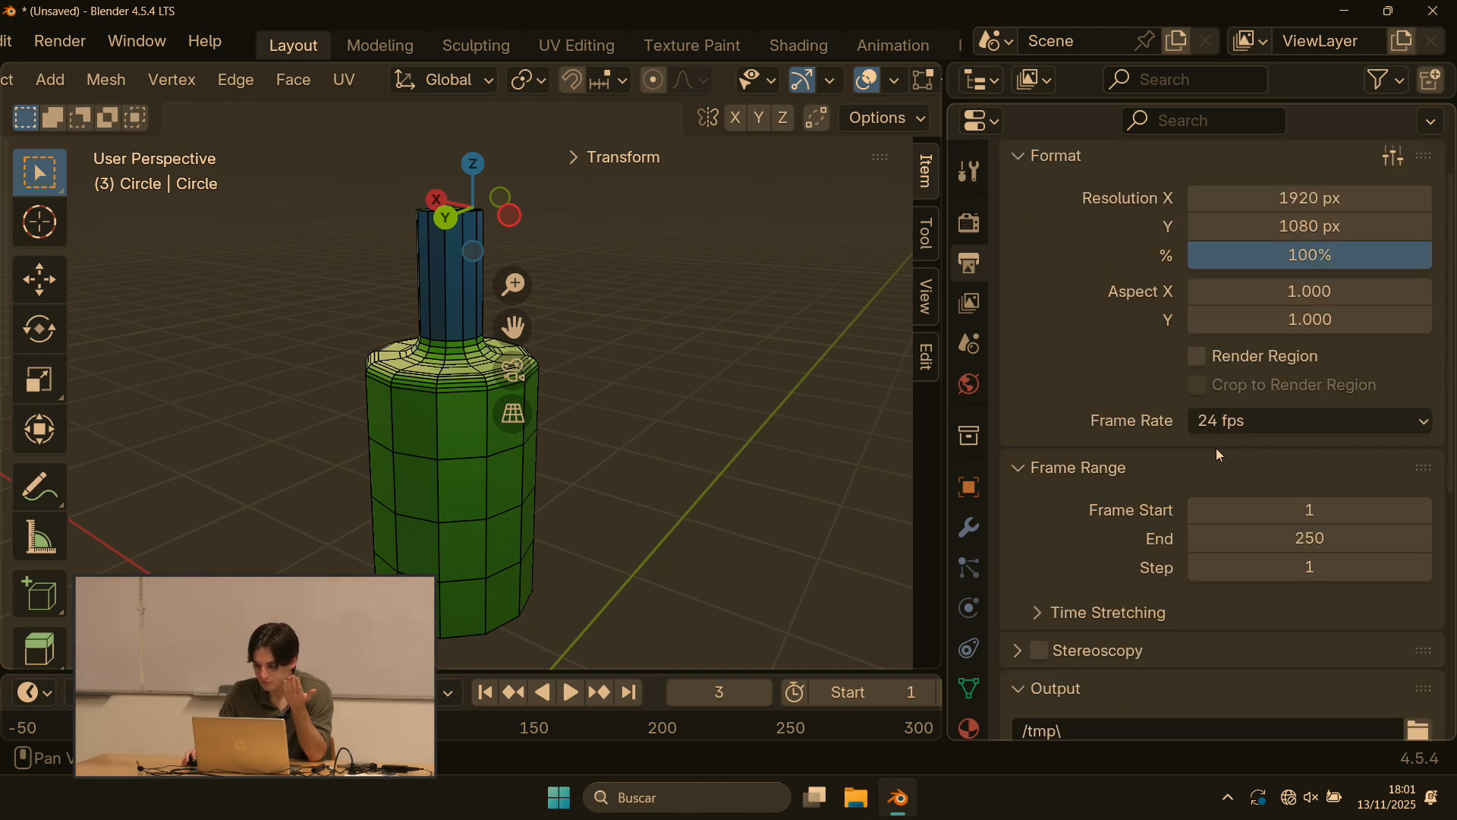
pyautogui.scroll(2, 1199, 395)
pyautogui.scroll(-4, 1192, 455)
pyautogui.scroll(-2, 1201, 541)
pyautogui.scroll(4, 1222, 541)
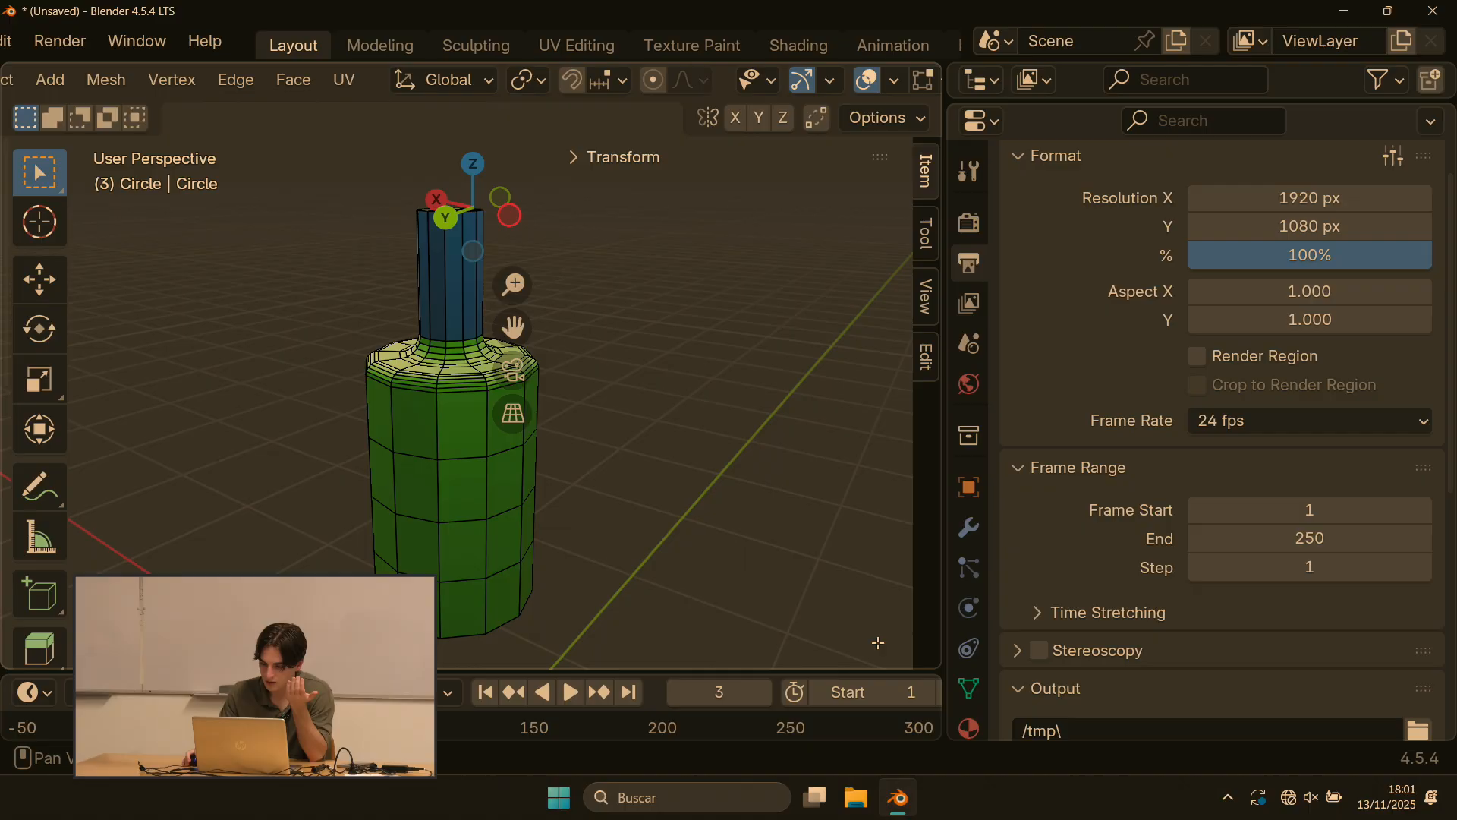
# Step: Narrow the properties editor, set the frame range end to 200, and enlarge the timeline
pyautogui.moveTo(948, 649); pyautogui.dragTo(1075, 649)
pyautogui.click(1374, 540)
pyautogui.write('200')
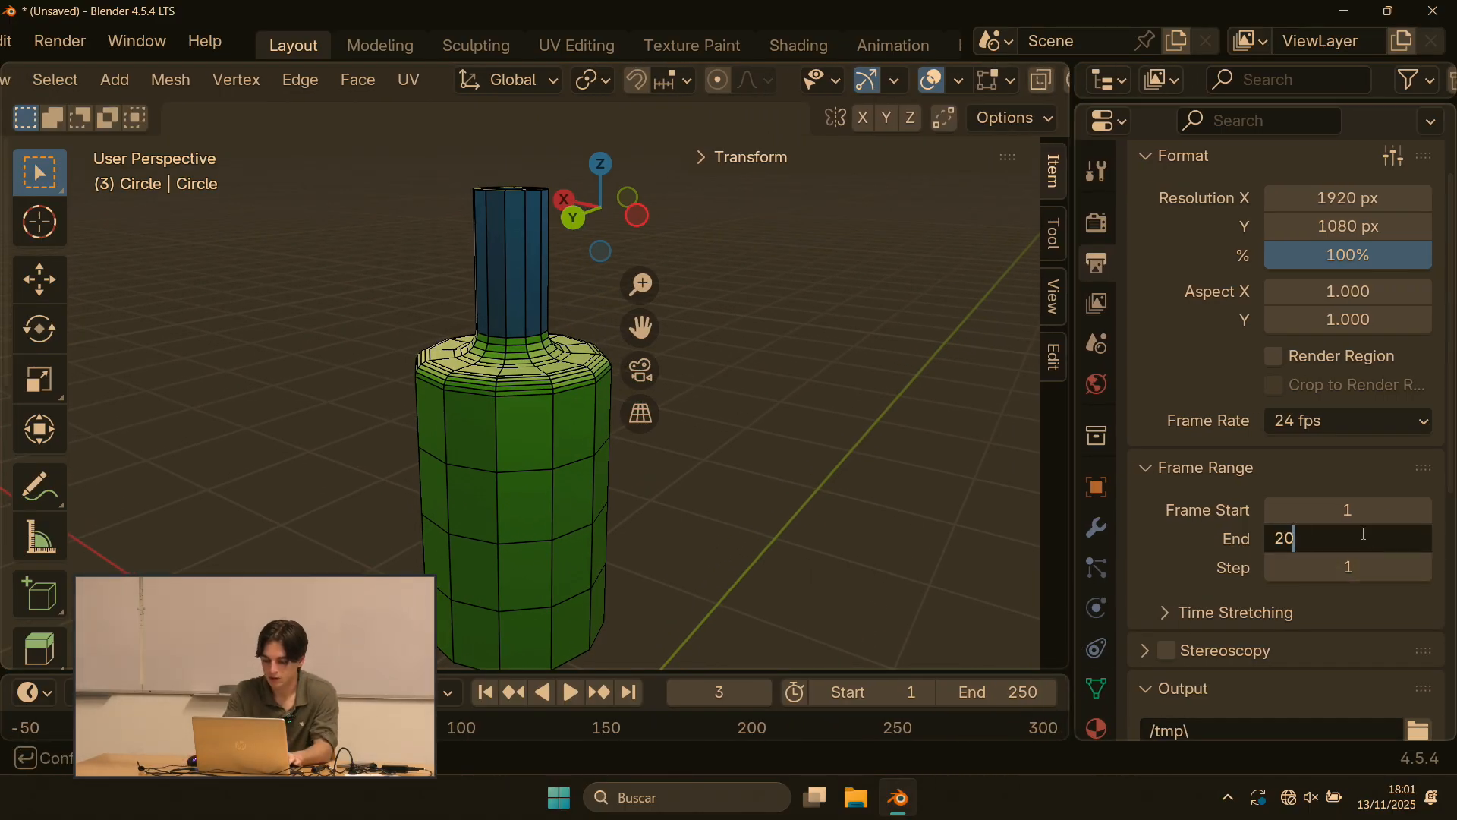
pyautogui.press('Return')
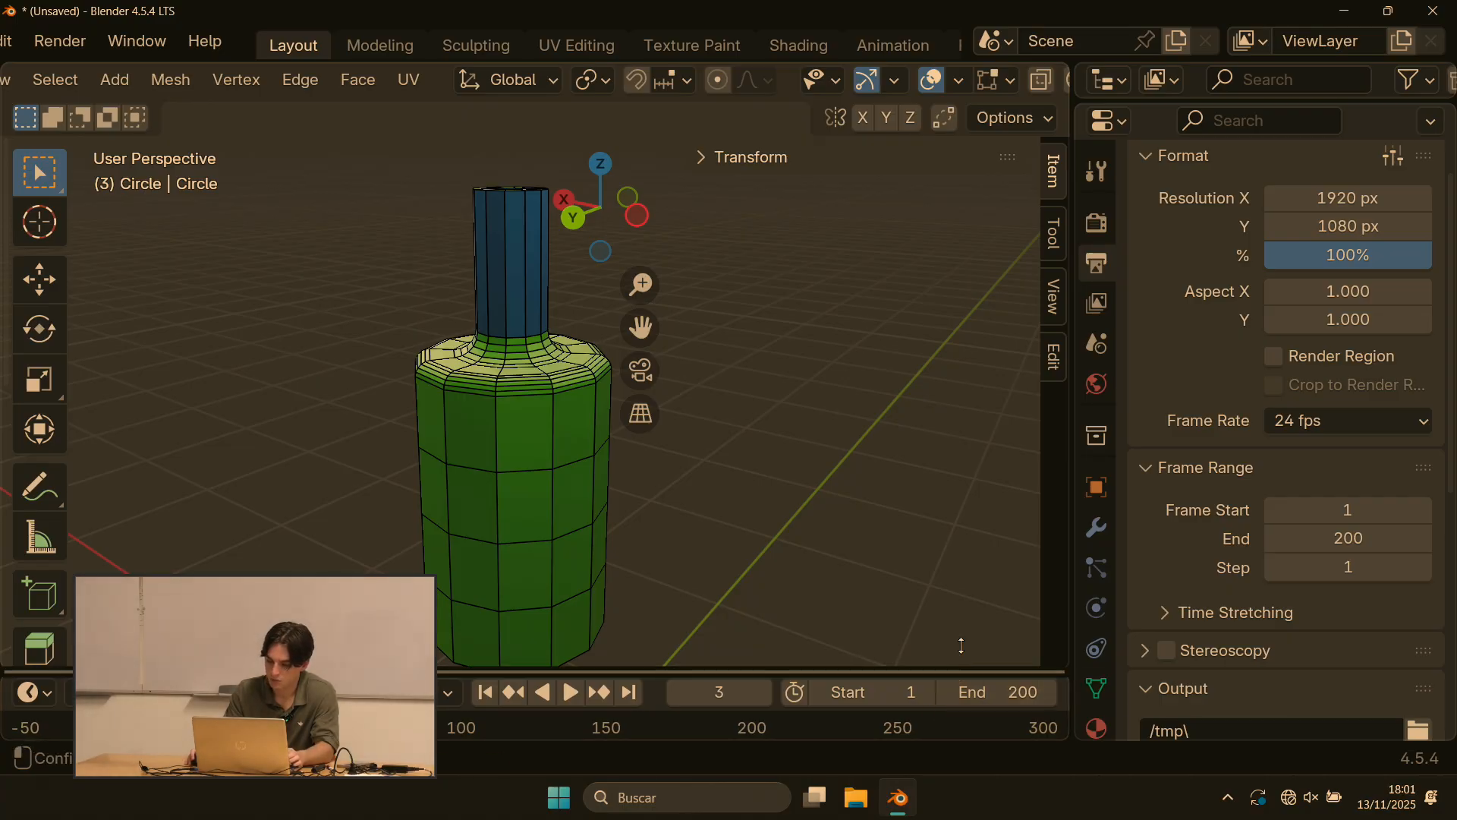
pyautogui.moveTo(960, 670); pyautogui.dragTo(870, 559)
# Step: Browse the C:\tmp folder from the output path setting and choose 0093.png as the render output file
pyautogui.scroll(-8, 1287, 540)
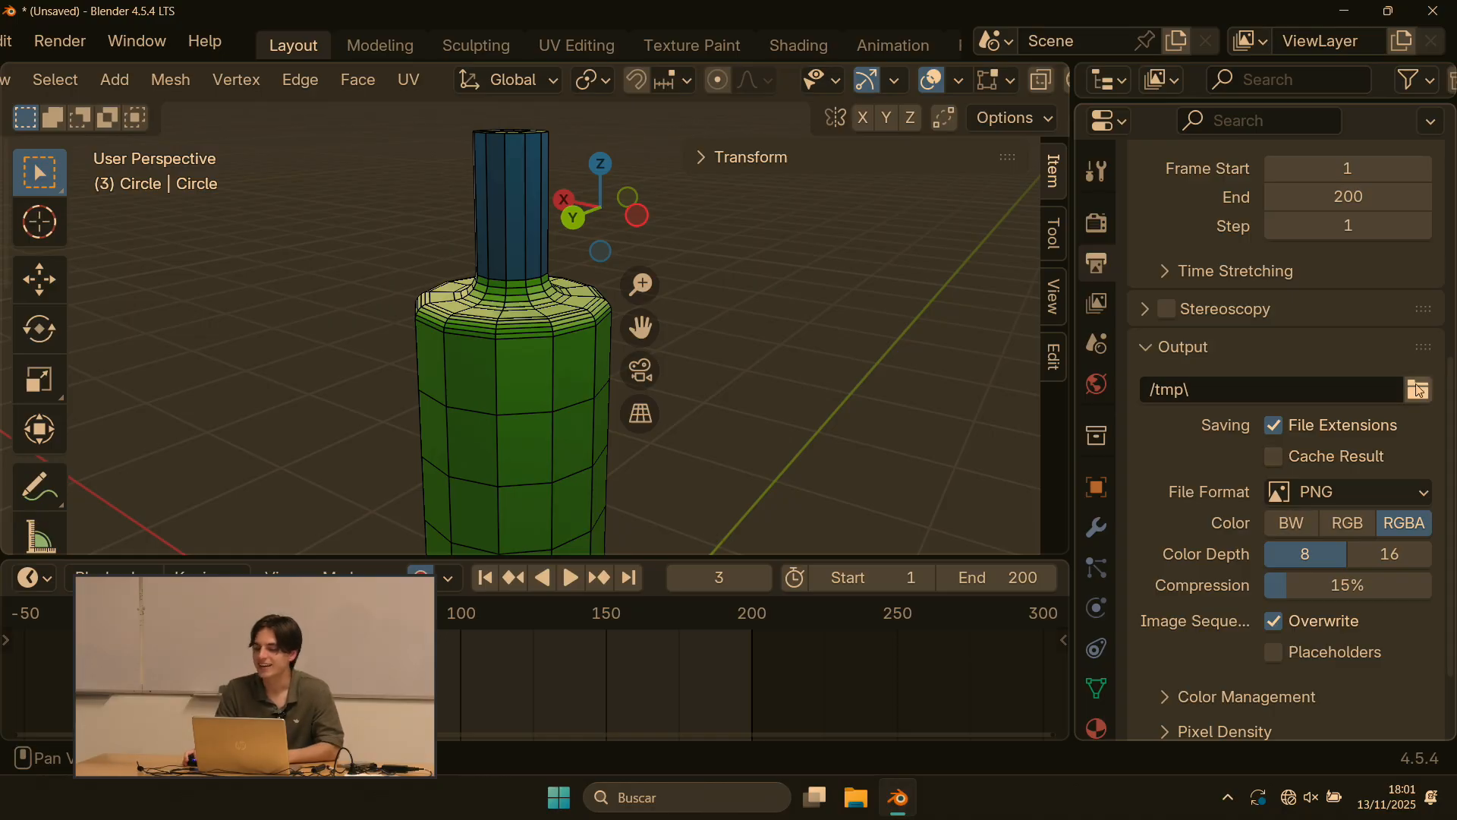
pyautogui.click(1190, 389)
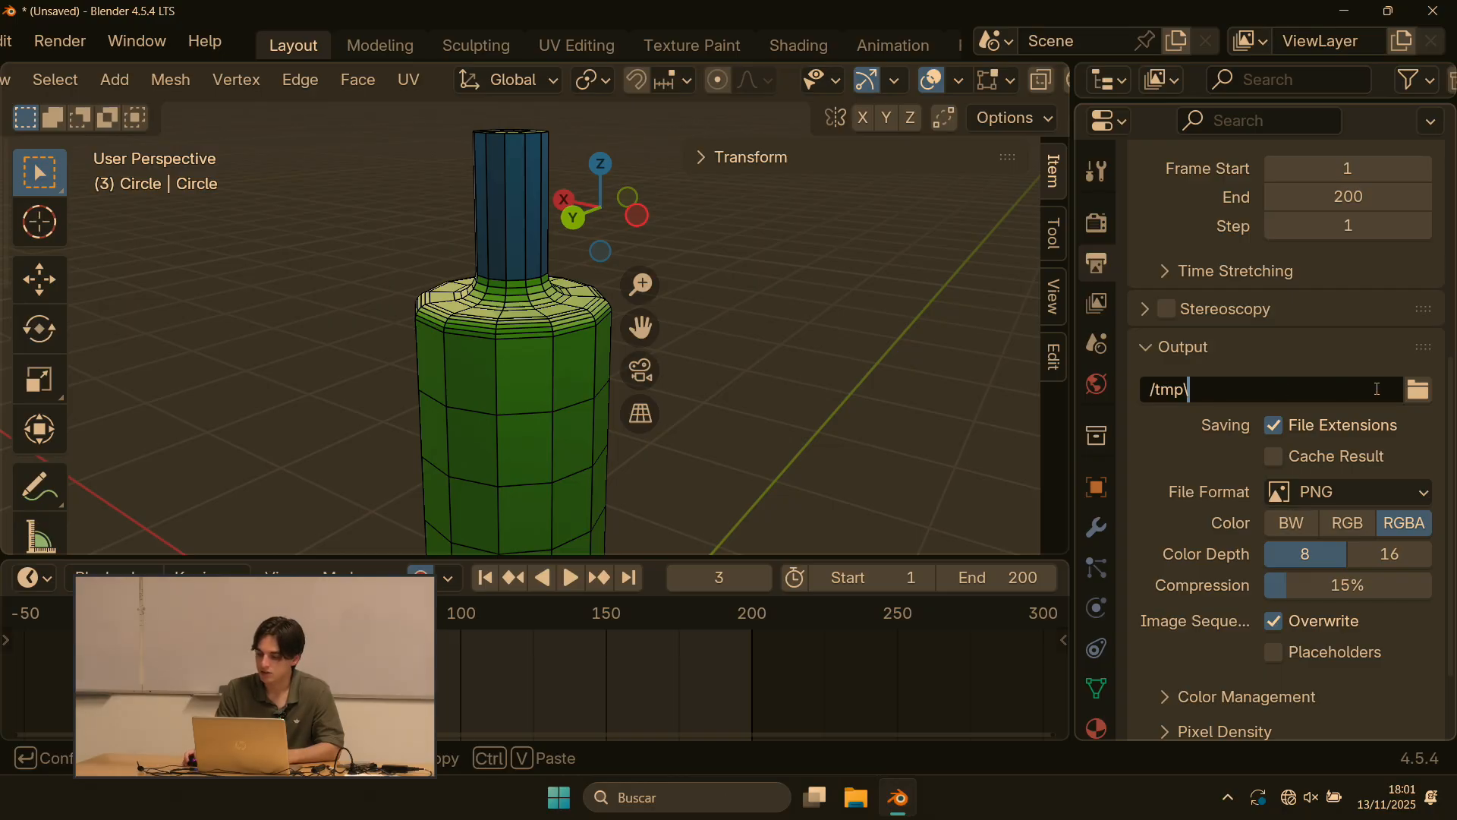
pyautogui.click(1420, 389)
pyautogui.scroll(-4, 728, 334)
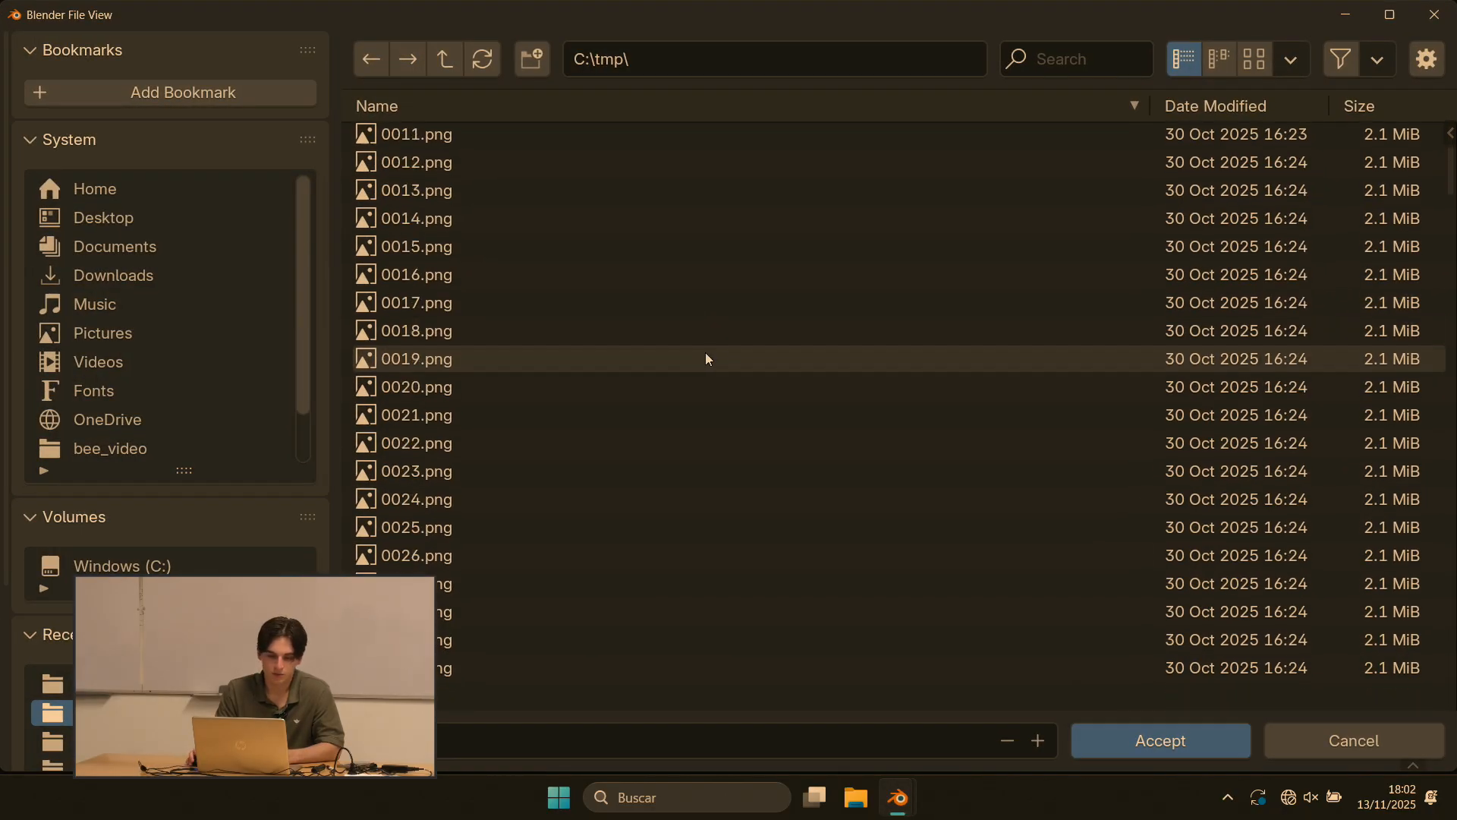
pyautogui.scroll(-15, 705, 358)
pyautogui.scroll(-6, 465, 559)
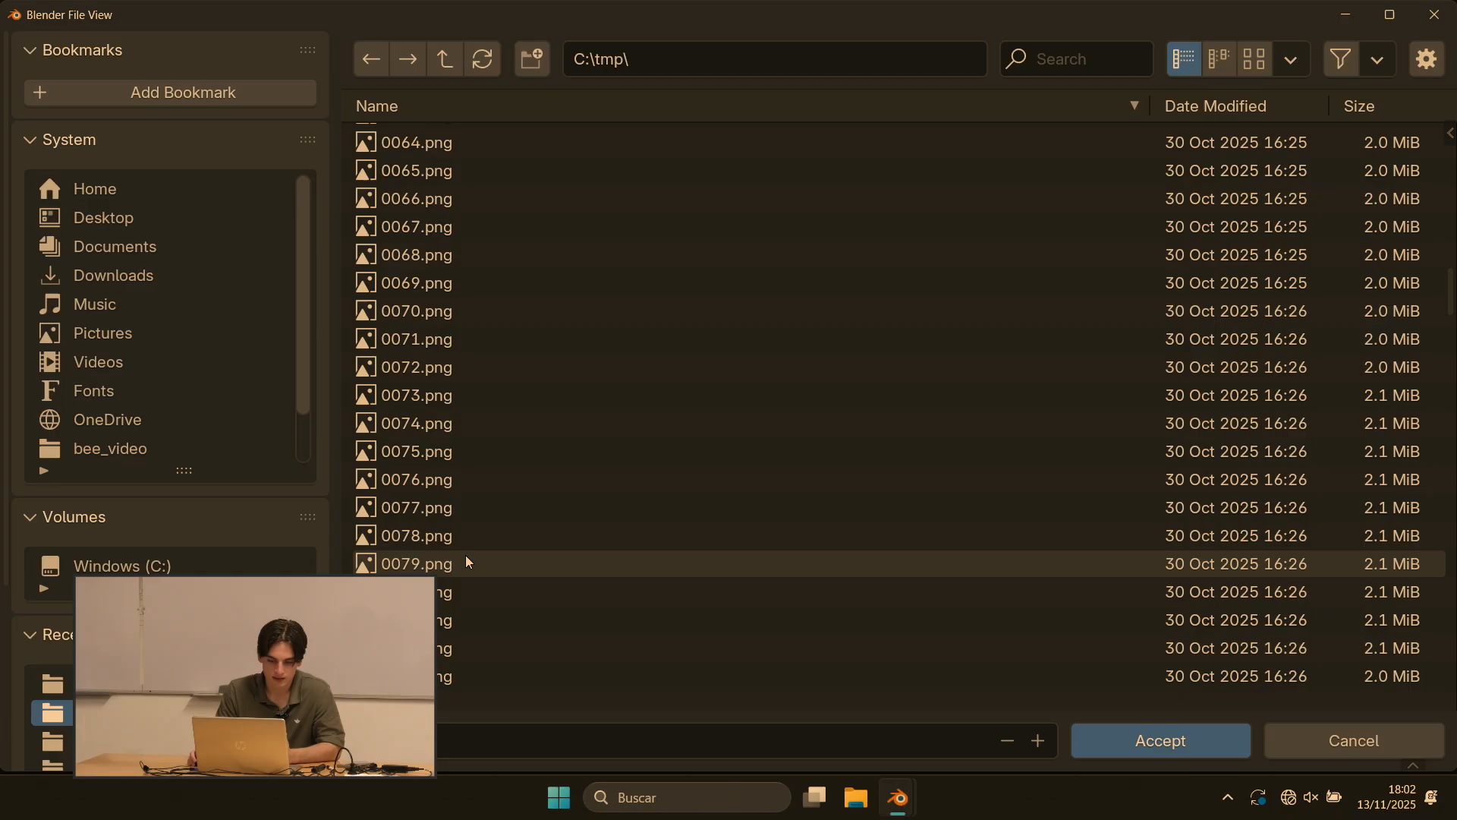
pyautogui.scroll(-5, 465, 559)
pyautogui.doubleClick(438, 557)
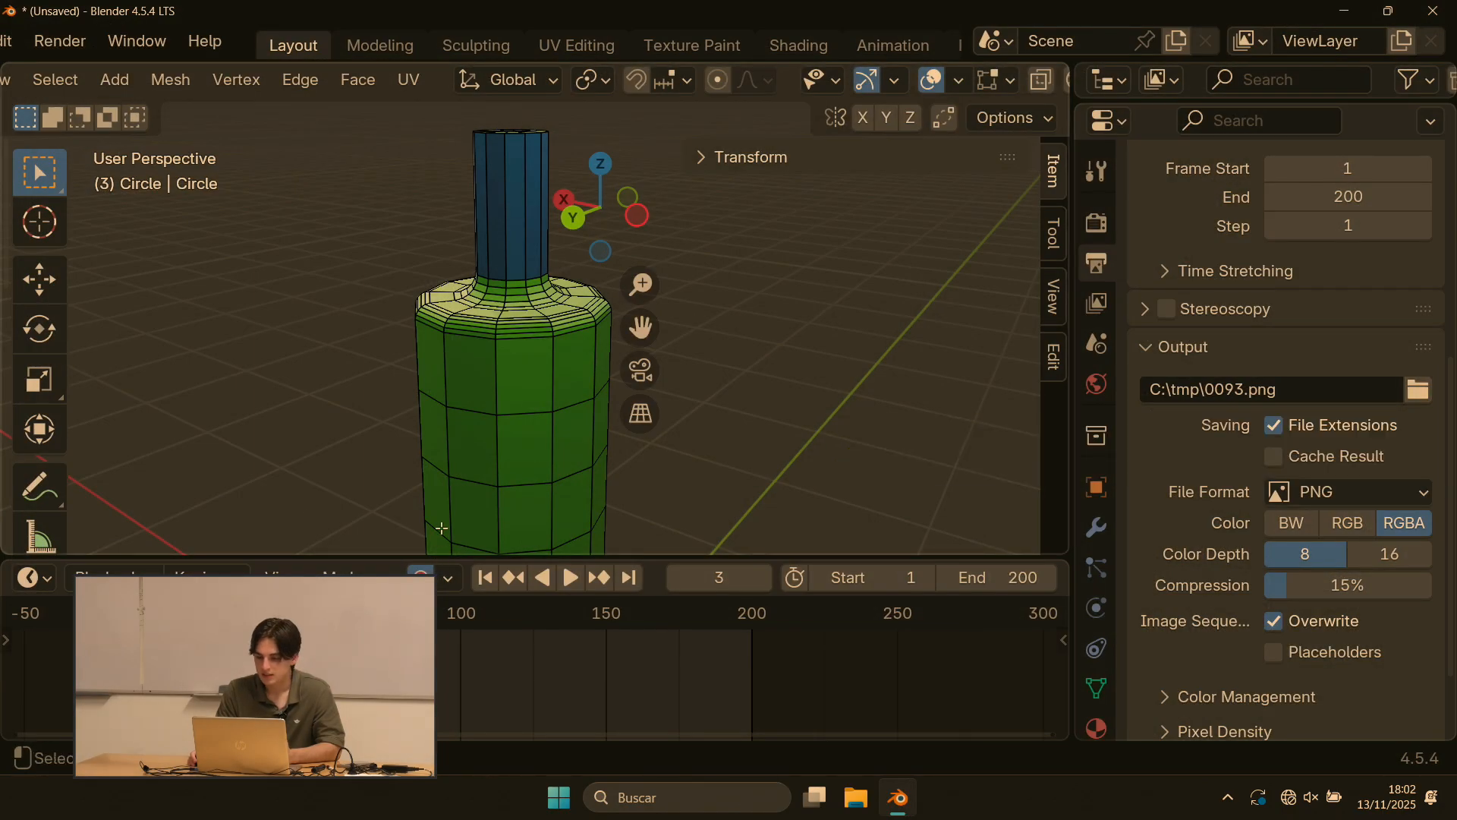
pyautogui.click(1416, 391)
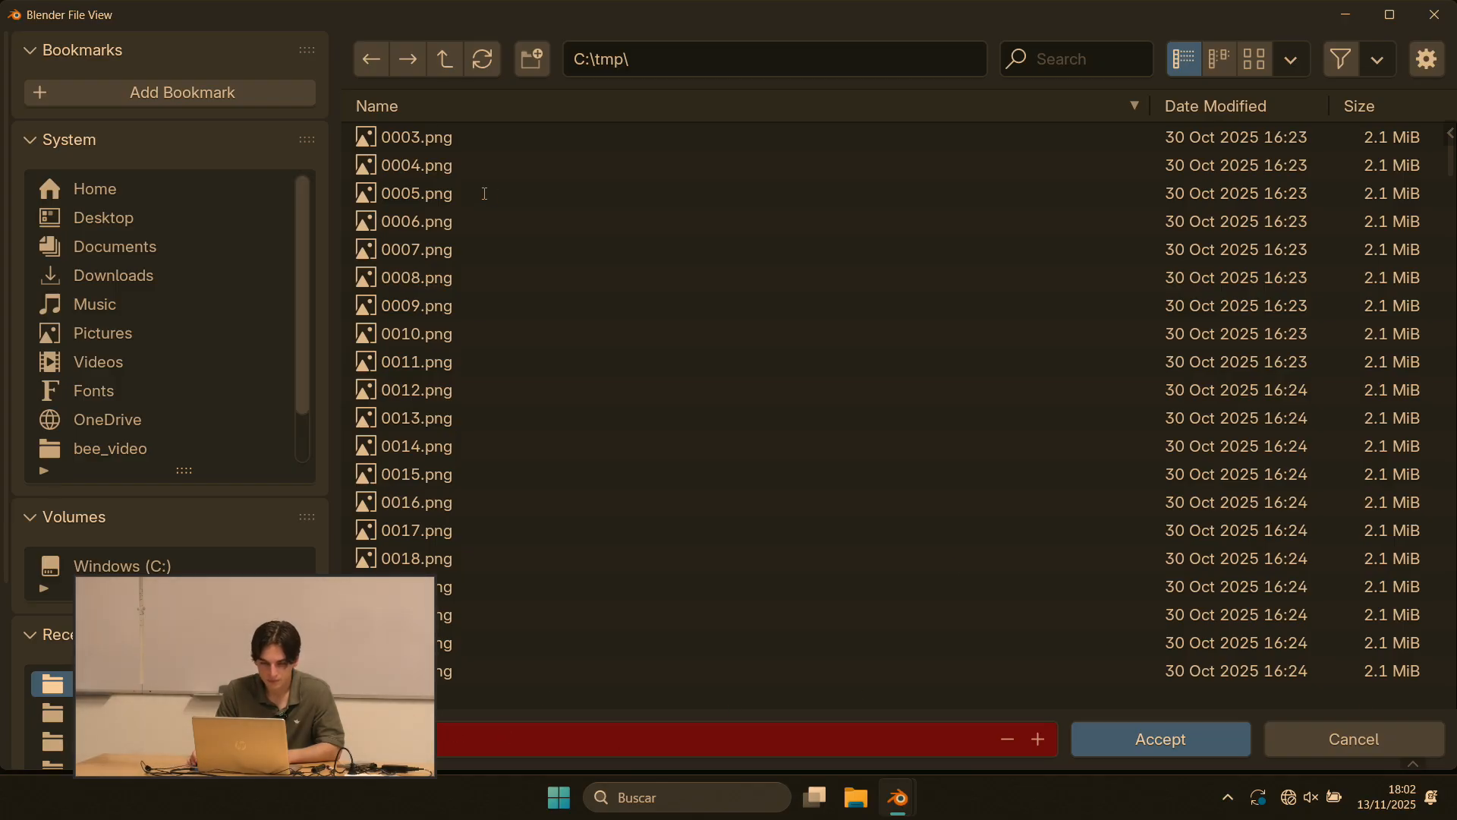
pyautogui.click(1338, 741)
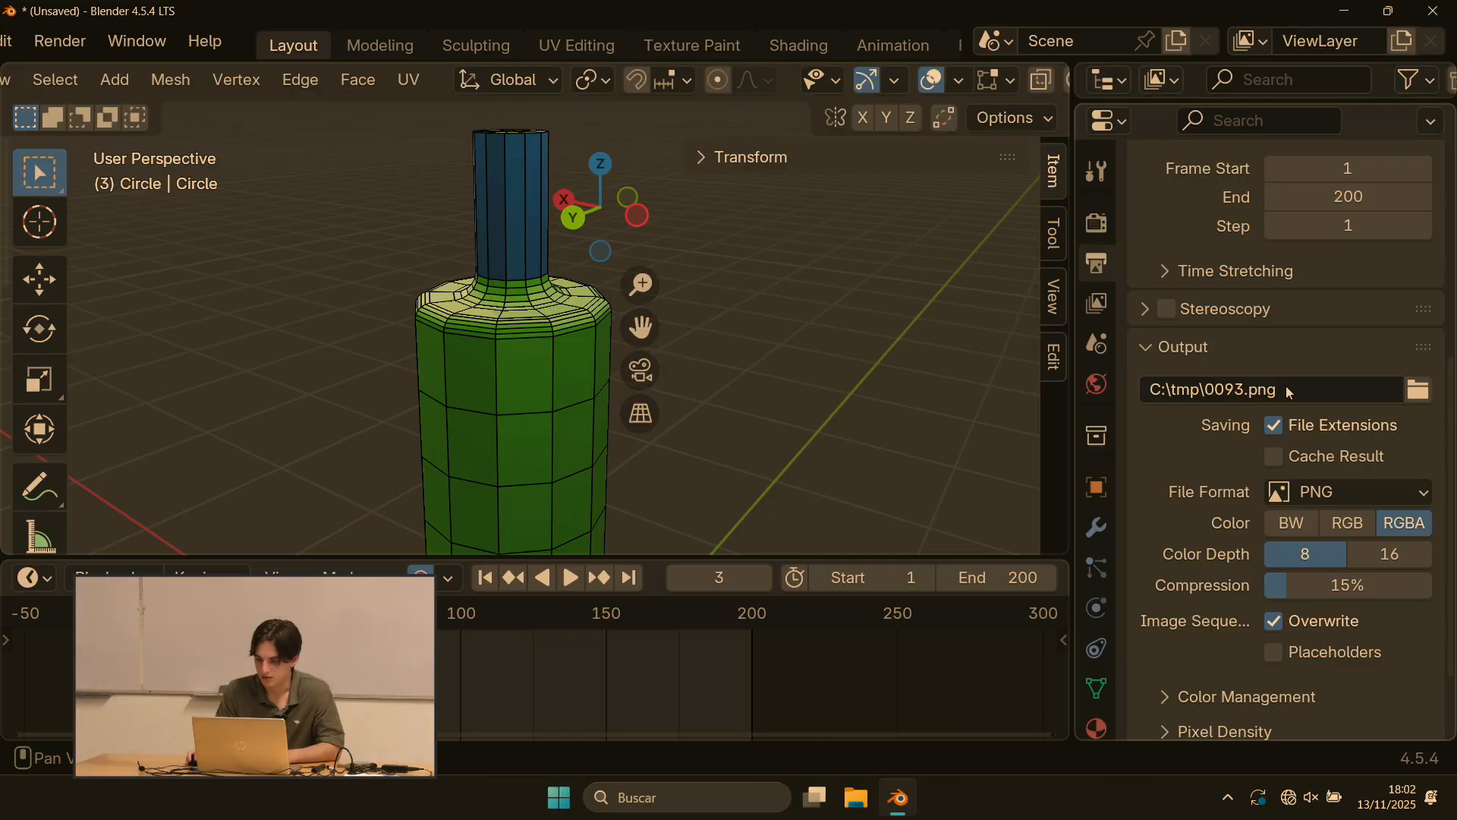
pyautogui.click(1418, 390)
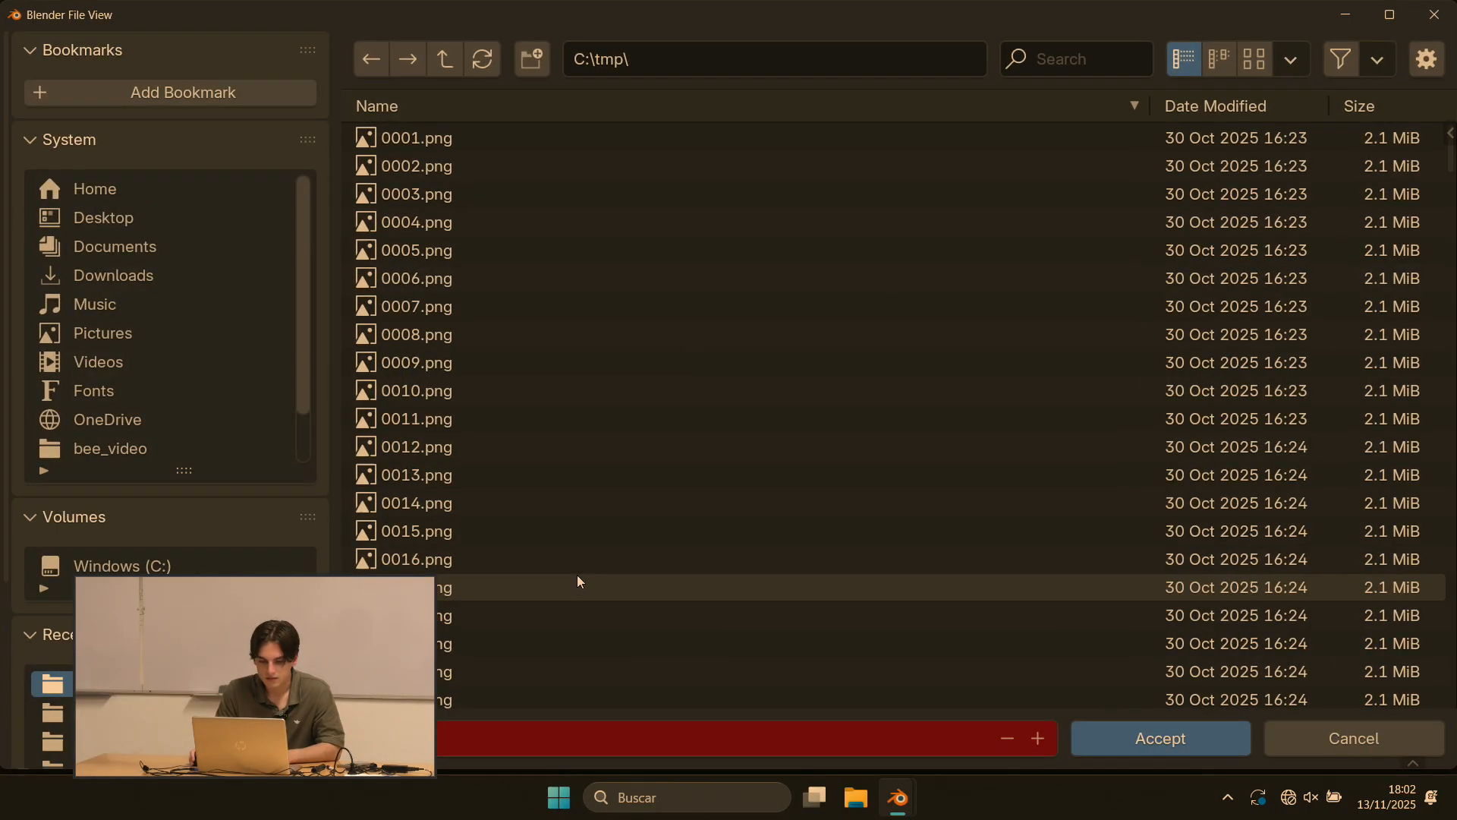
pyautogui.click(444, 58)
pyautogui.click(408, 448)
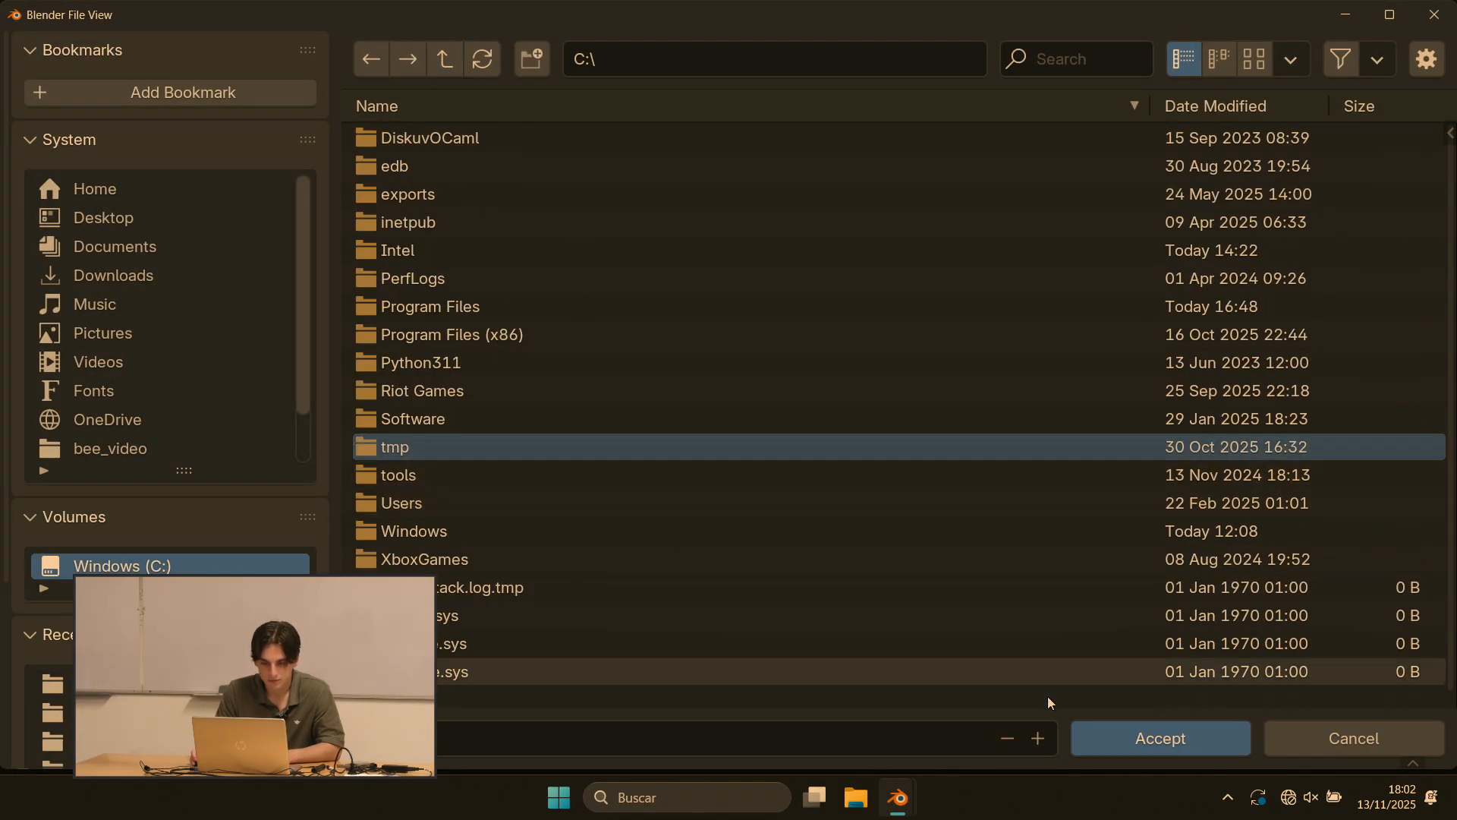
pyautogui.click(1434, 12)
pyautogui.click(1244, 390)
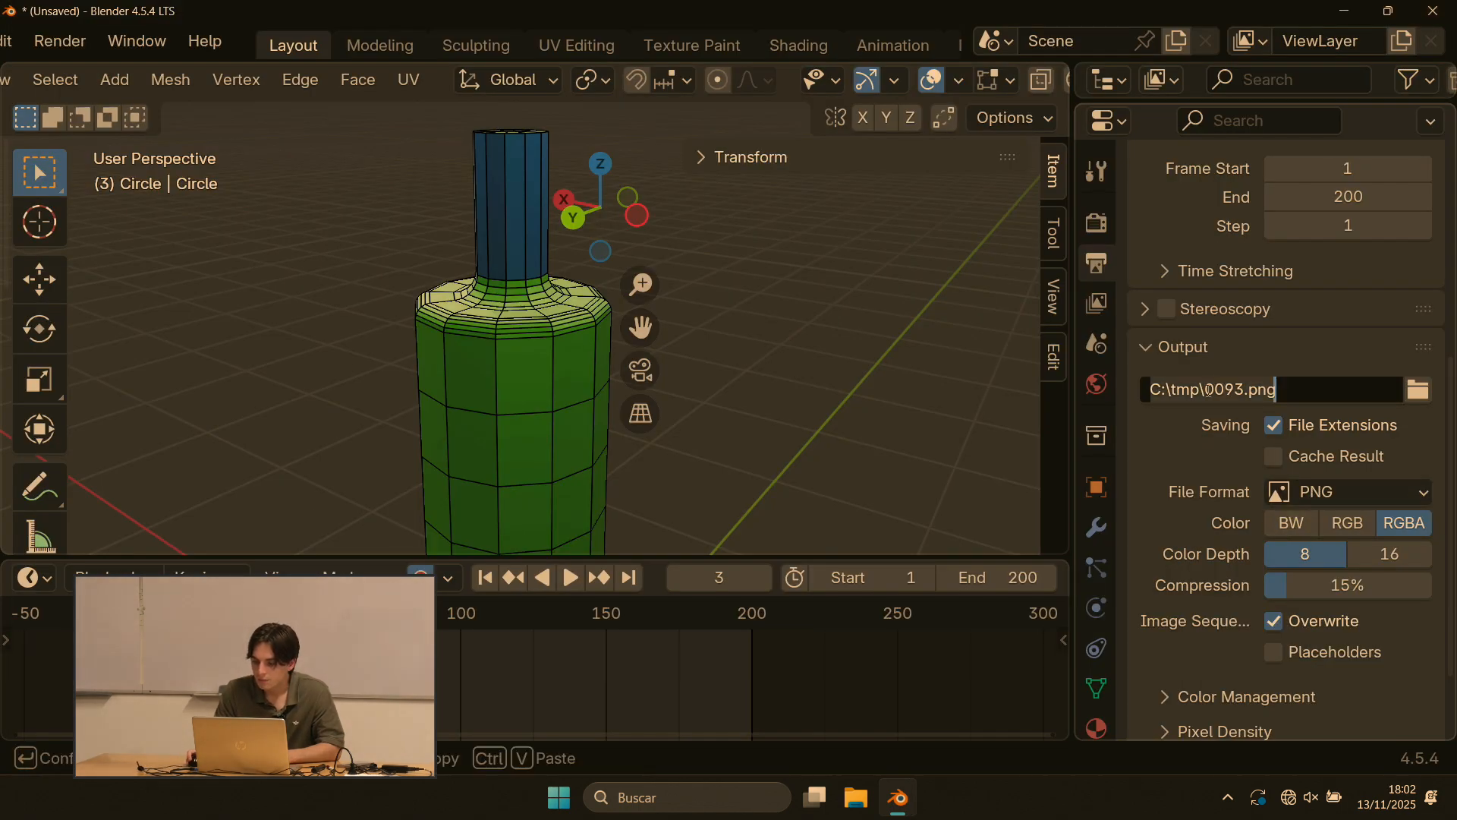
pyautogui.click(1393, 495)
pyautogui.click(1397, 495)
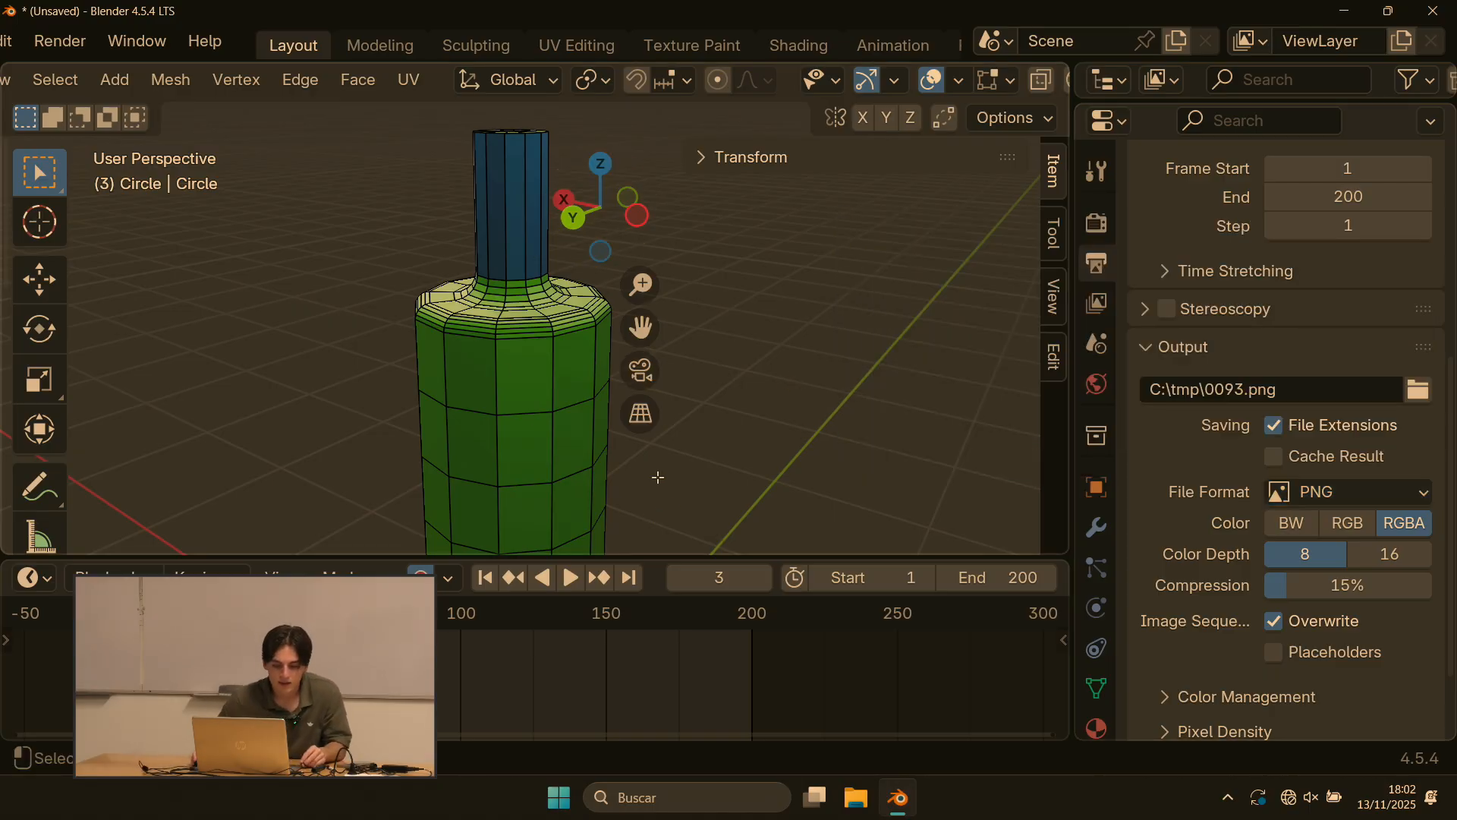
# Step: Enlarge the timeline slightly and look over the remaining output settings below the PNG file format
pyautogui.moveTo(838, 558); pyautogui.dragTo(842, 541)
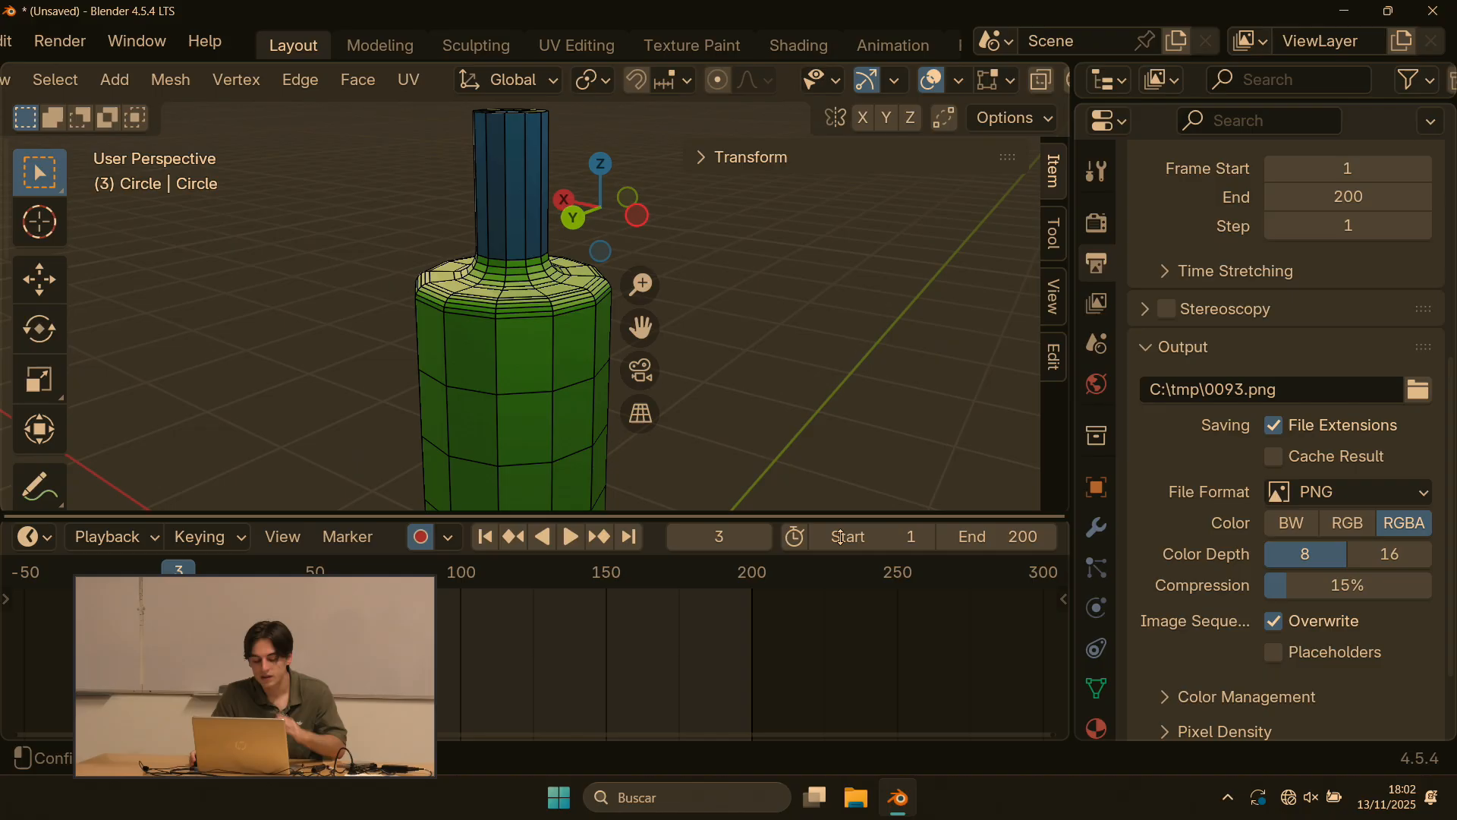
pyautogui.scroll(-2, 822, 356)
pyautogui.scroll(1, 823, 358)
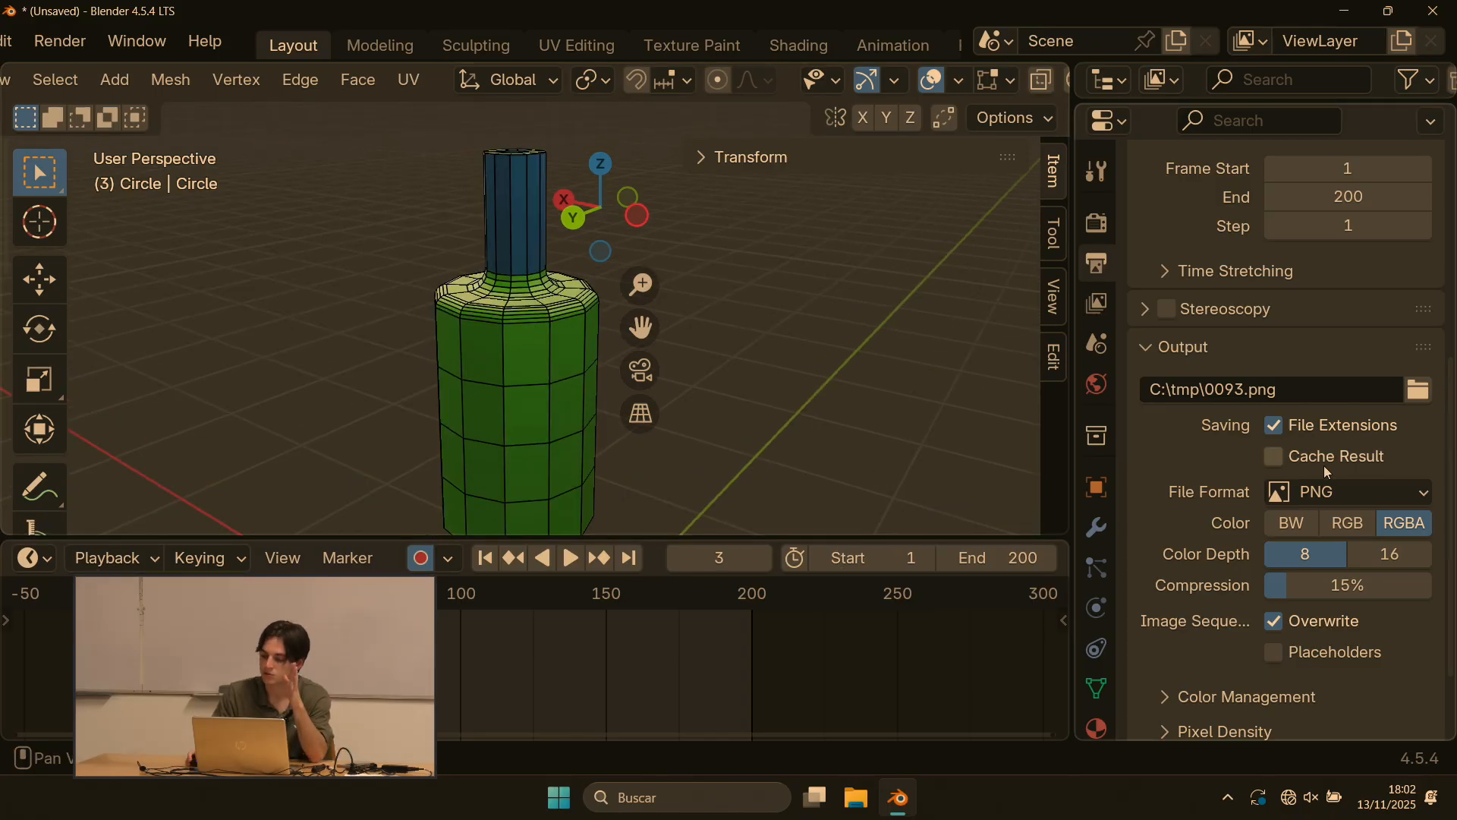
pyautogui.scroll(-3, 1310, 459)
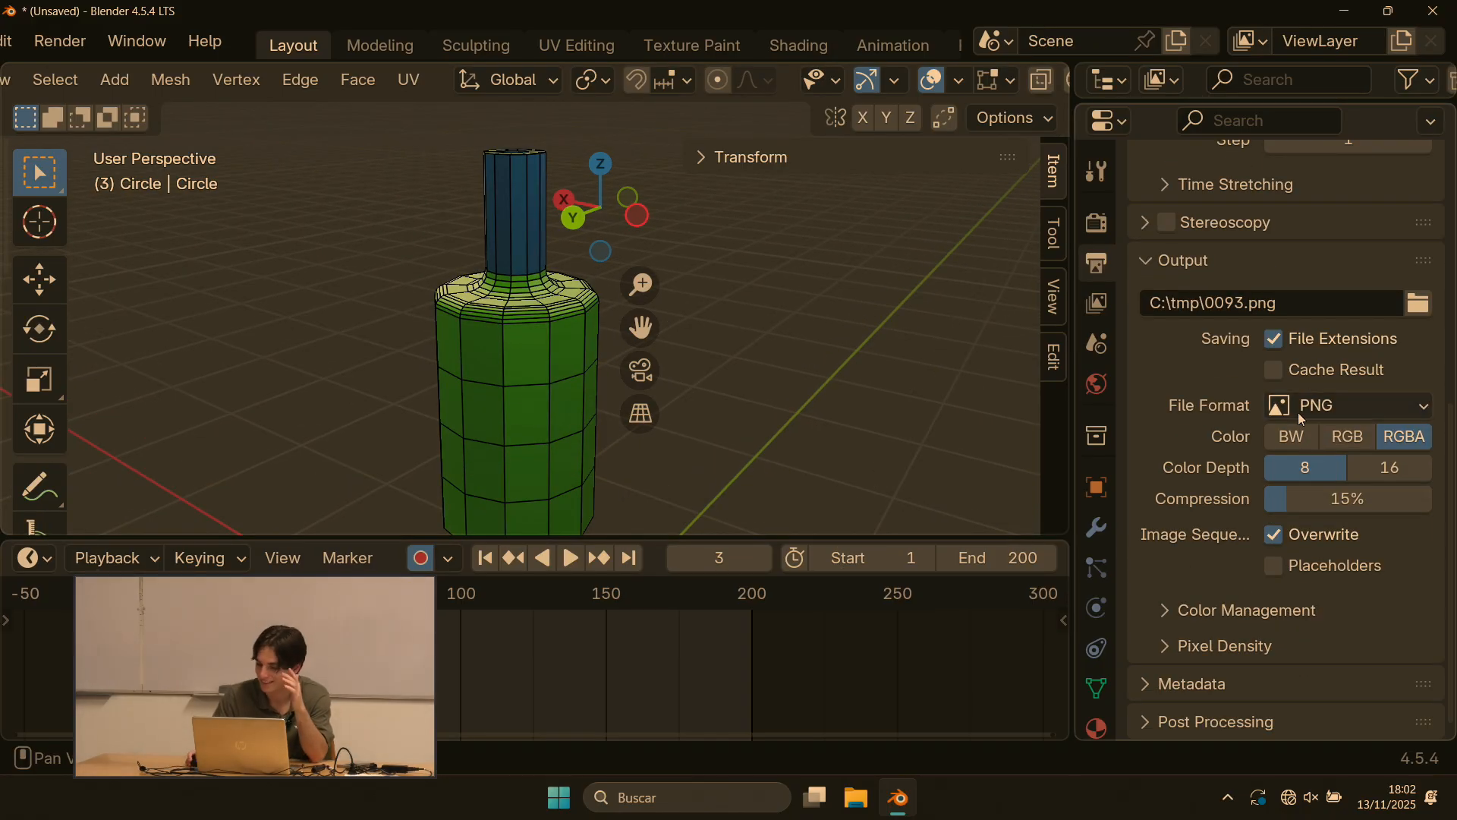
# Step: Open the view layer properties, review the data and light passes, and enlarge the outliner to show the collection
pyautogui.click(1100, 311)
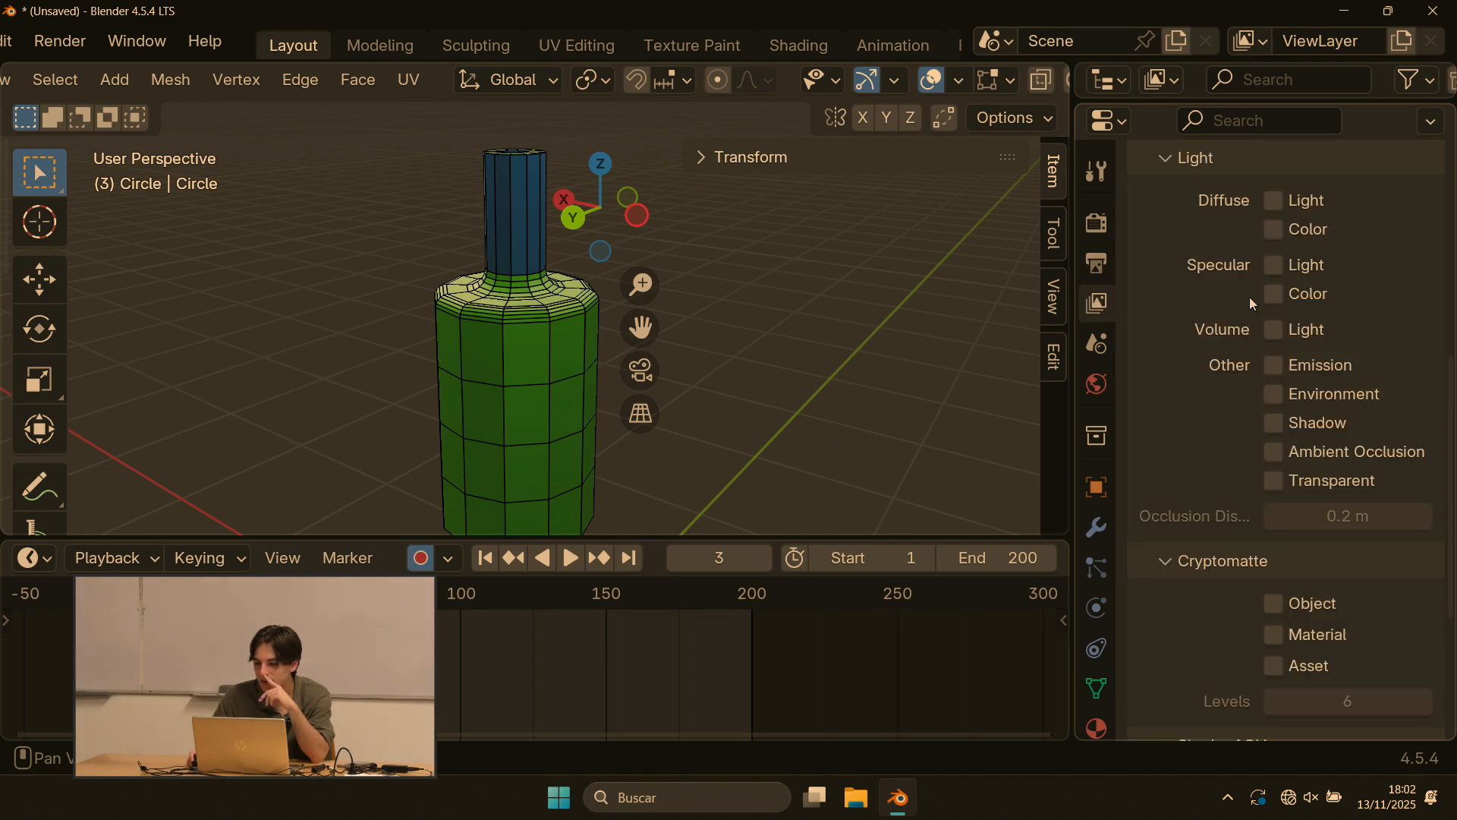
pyautogui.scroll(8, 1249, 297)
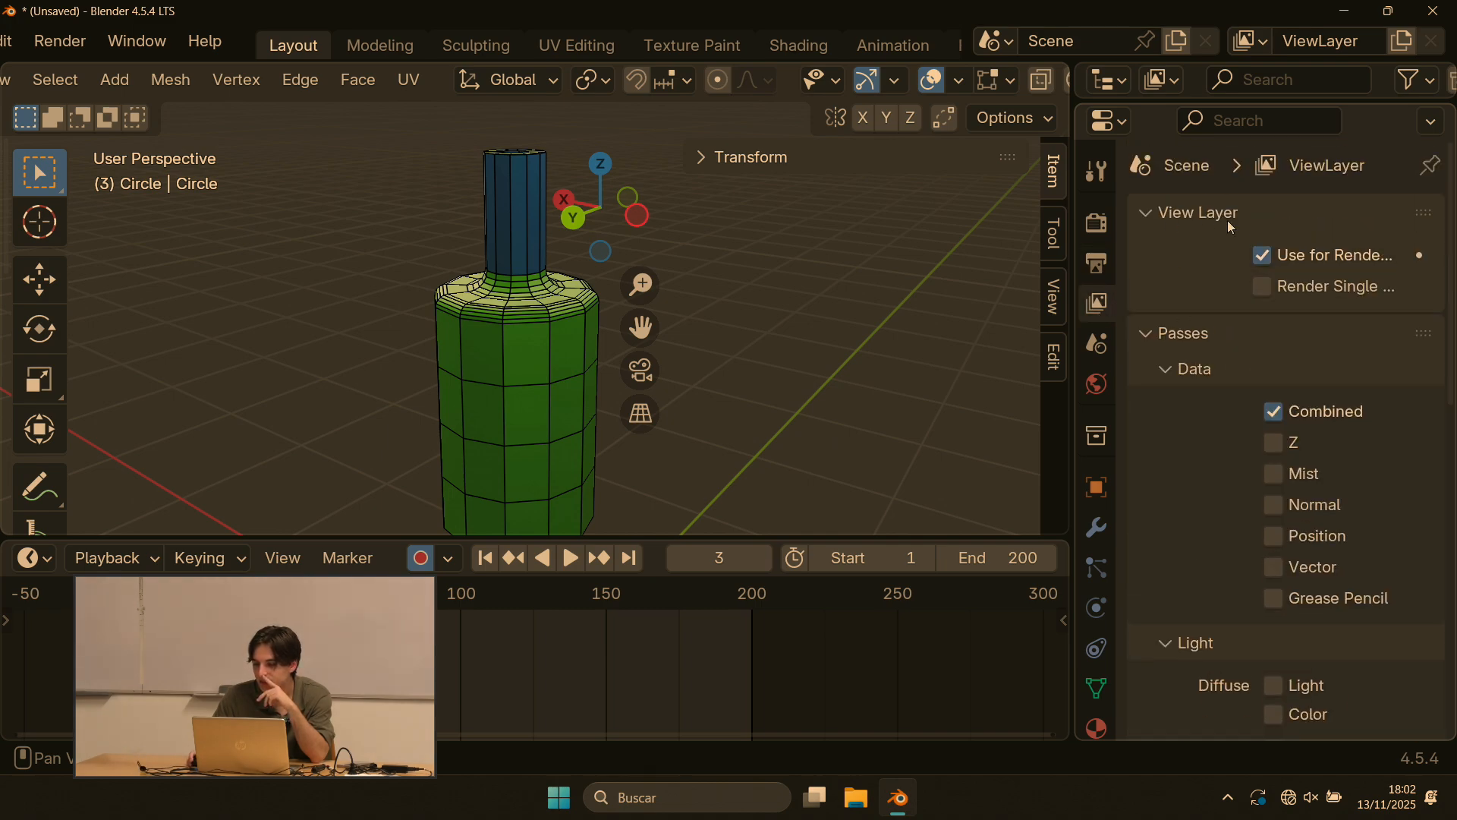
pyautogui.scroll(-2, 1219, 286)
pyautogui.scroll(-2, 1216, 288)
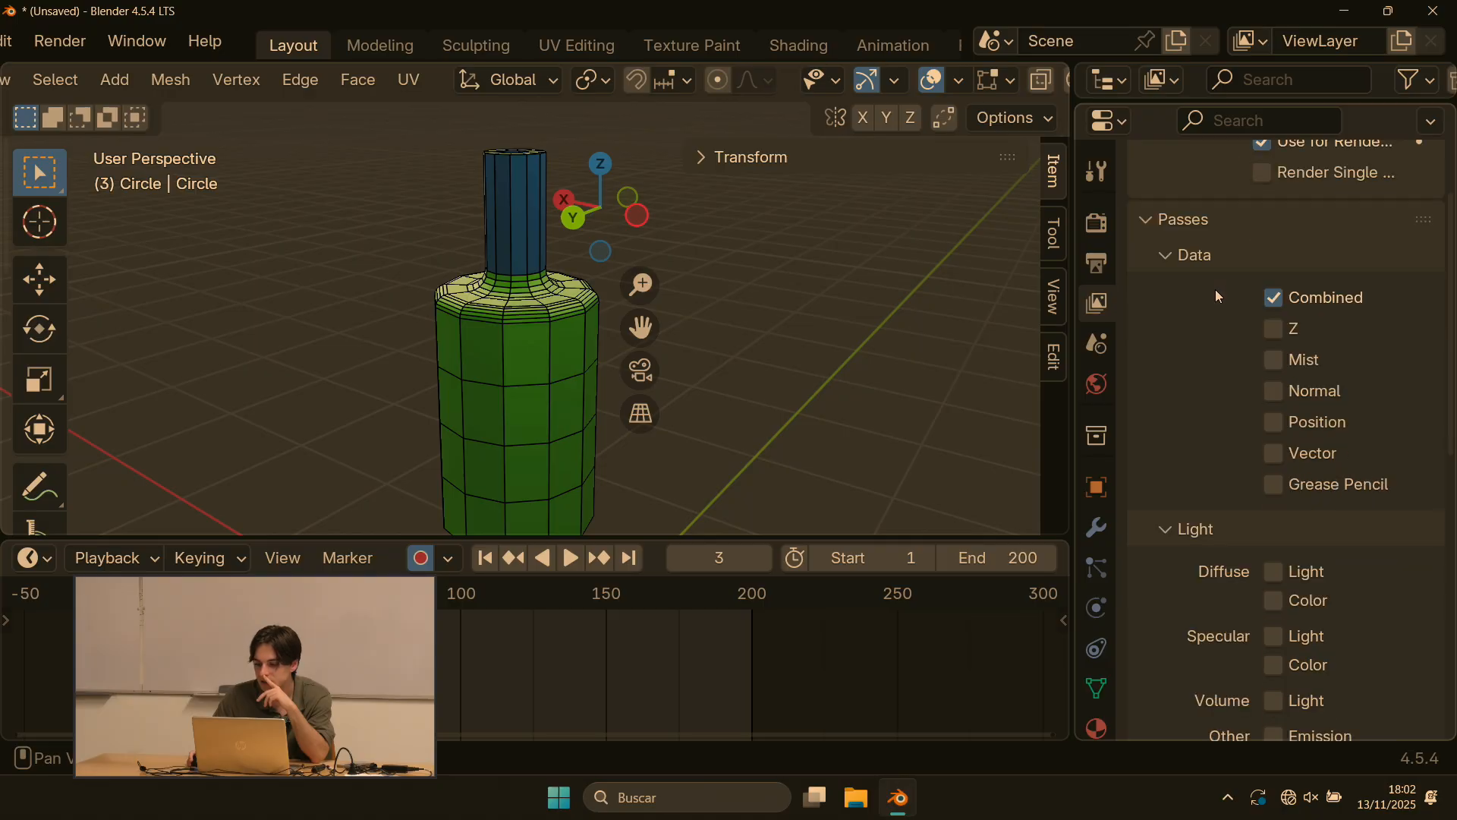
pyautogui.moveTo(1188, 100); pyautogui.dragTo(1186, 195)
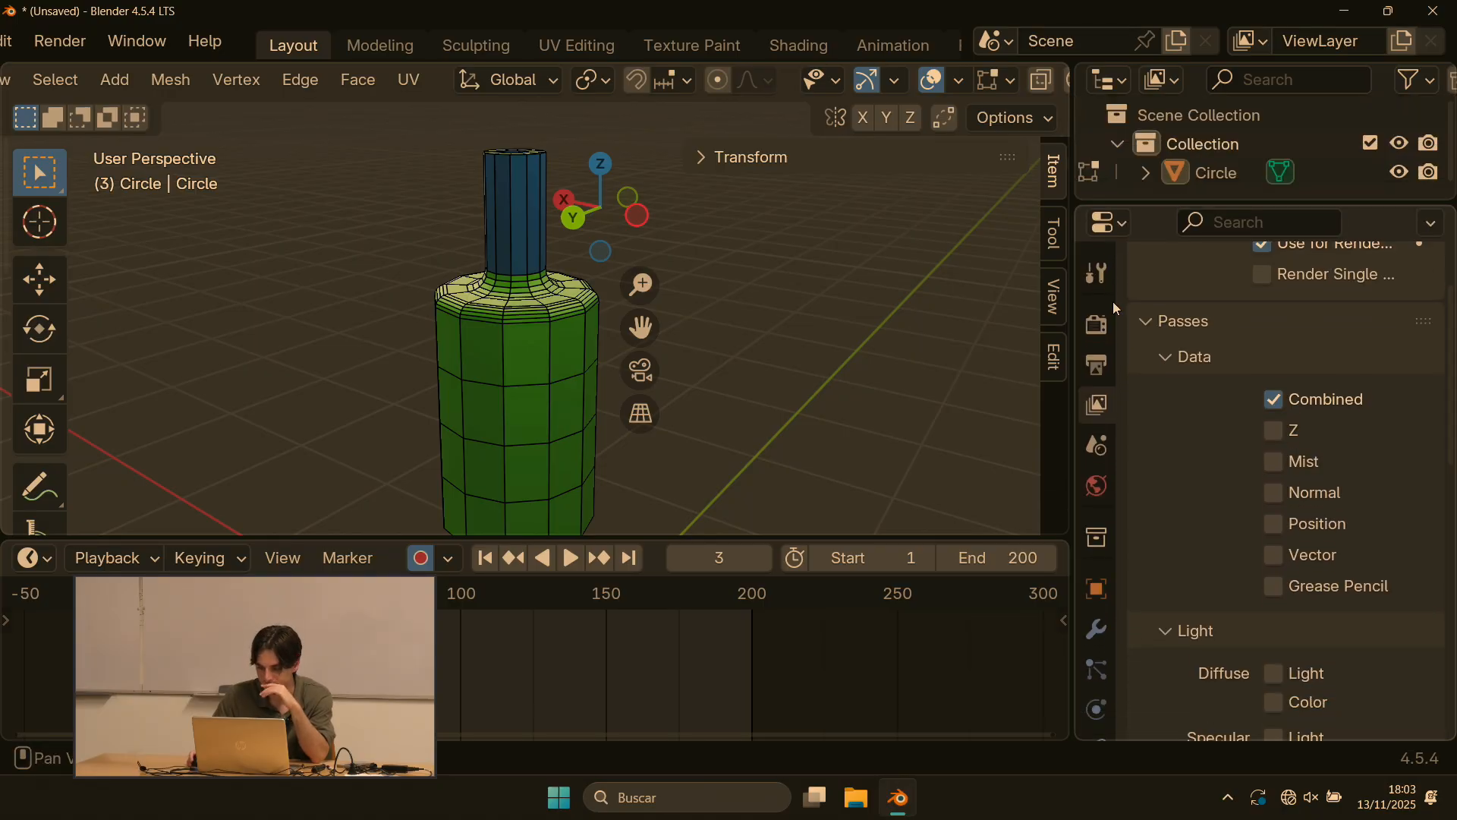
# Step: Open the scene properties and review the camera, units and gravity settings
pyautogui.click(1096, 434)
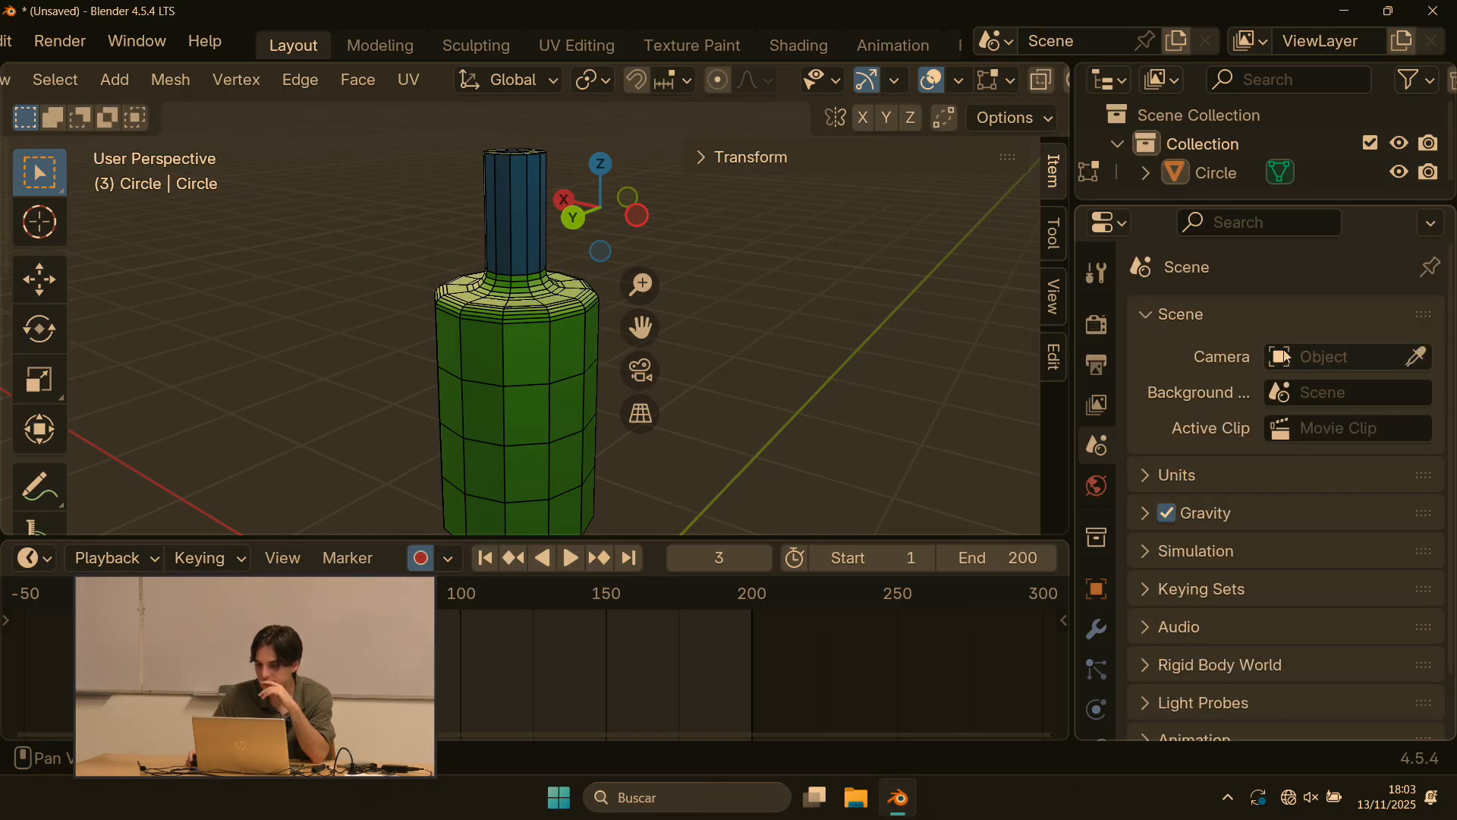
pyautogui.scroll(-2, 693, 319)
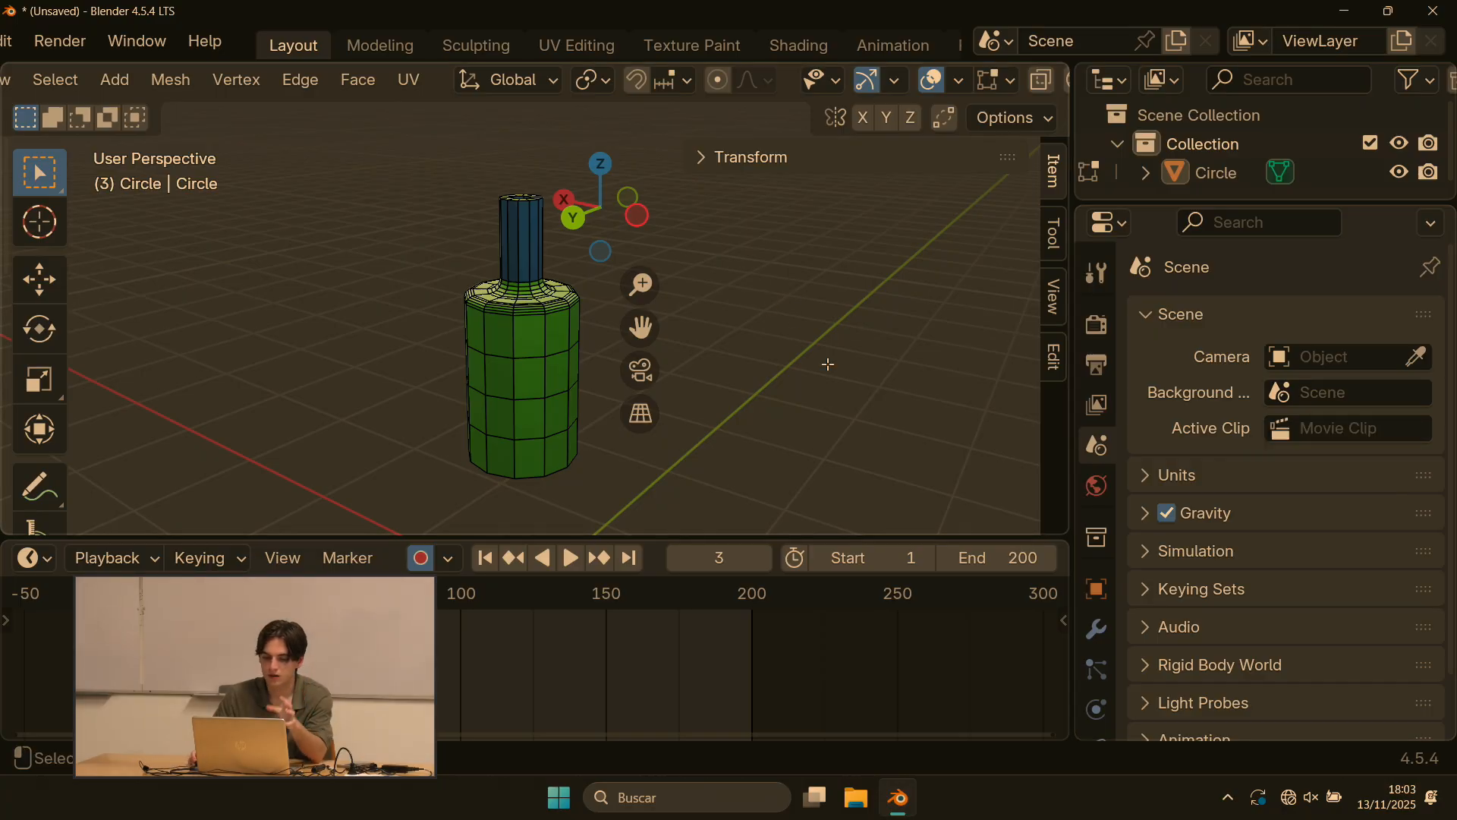
pyautogui.scroll(-2, 349, 268)
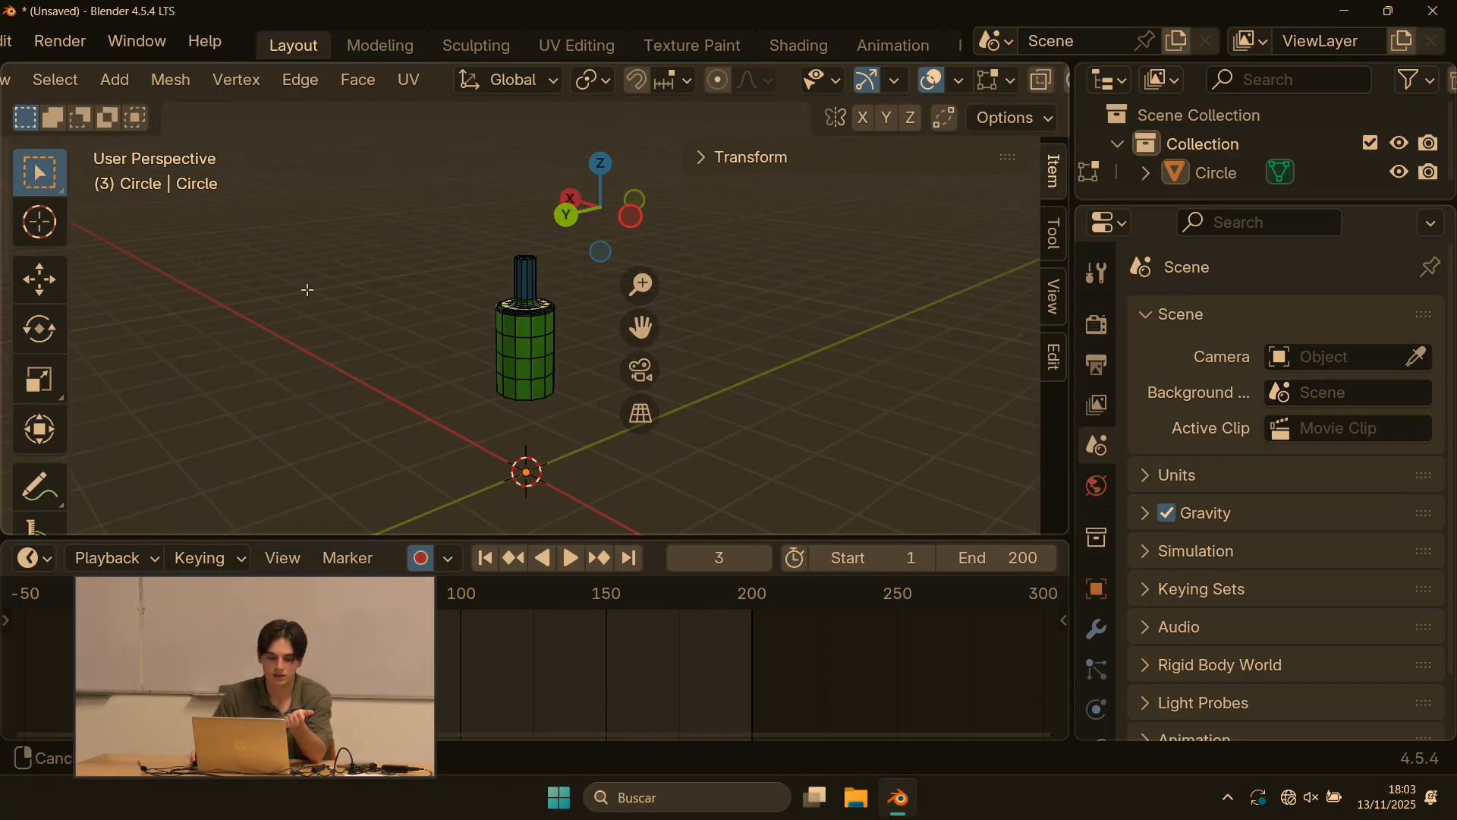
# Step: Set the world background colour to dark blue (#0C0B40) and switch the viewport to Rendered shading
pyautogui.click(1101, 487)
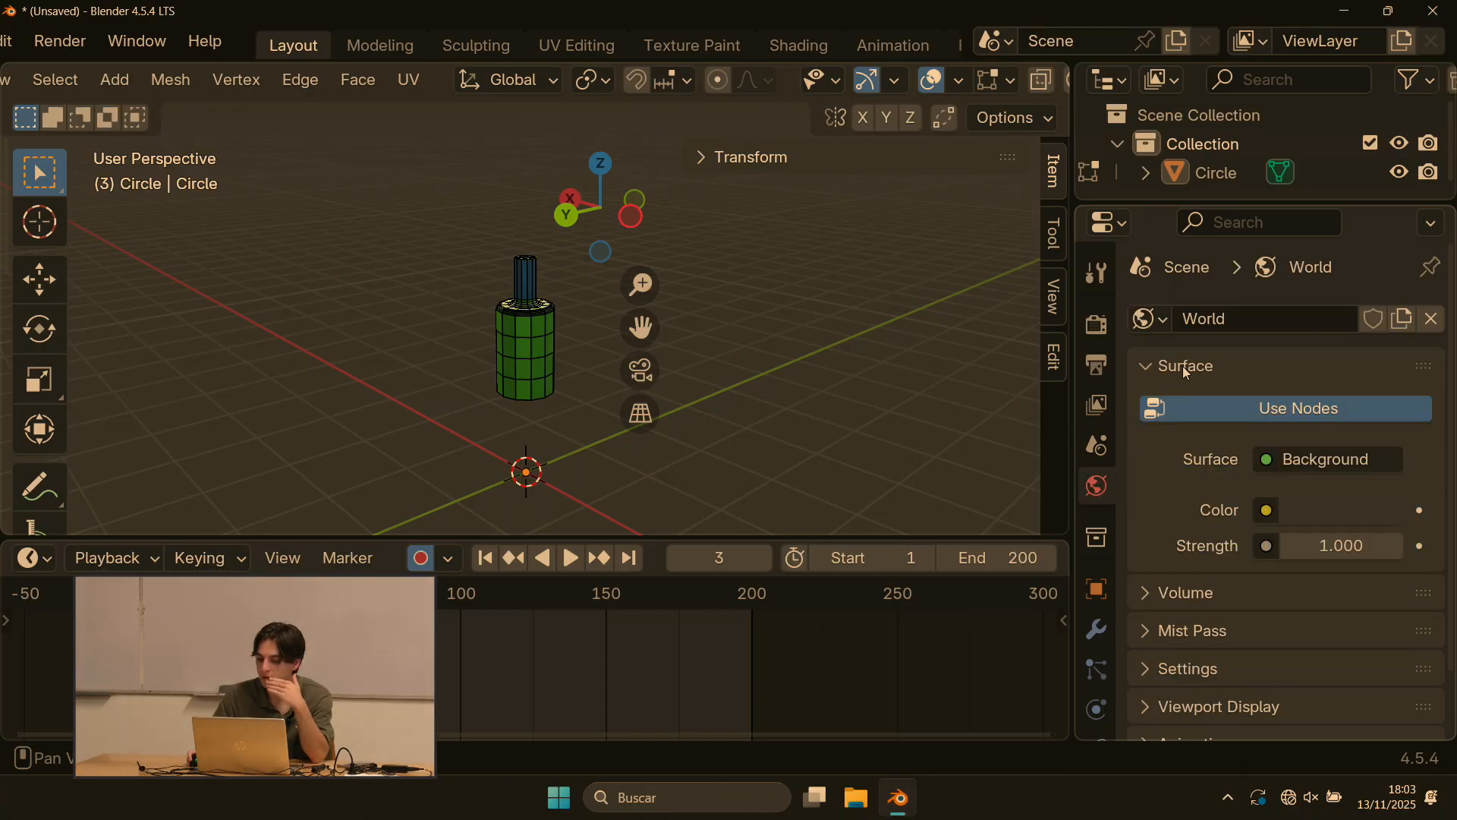
pyautogui.scroll(-2, 1287, 440)
pyautogui.click(1315, 458)
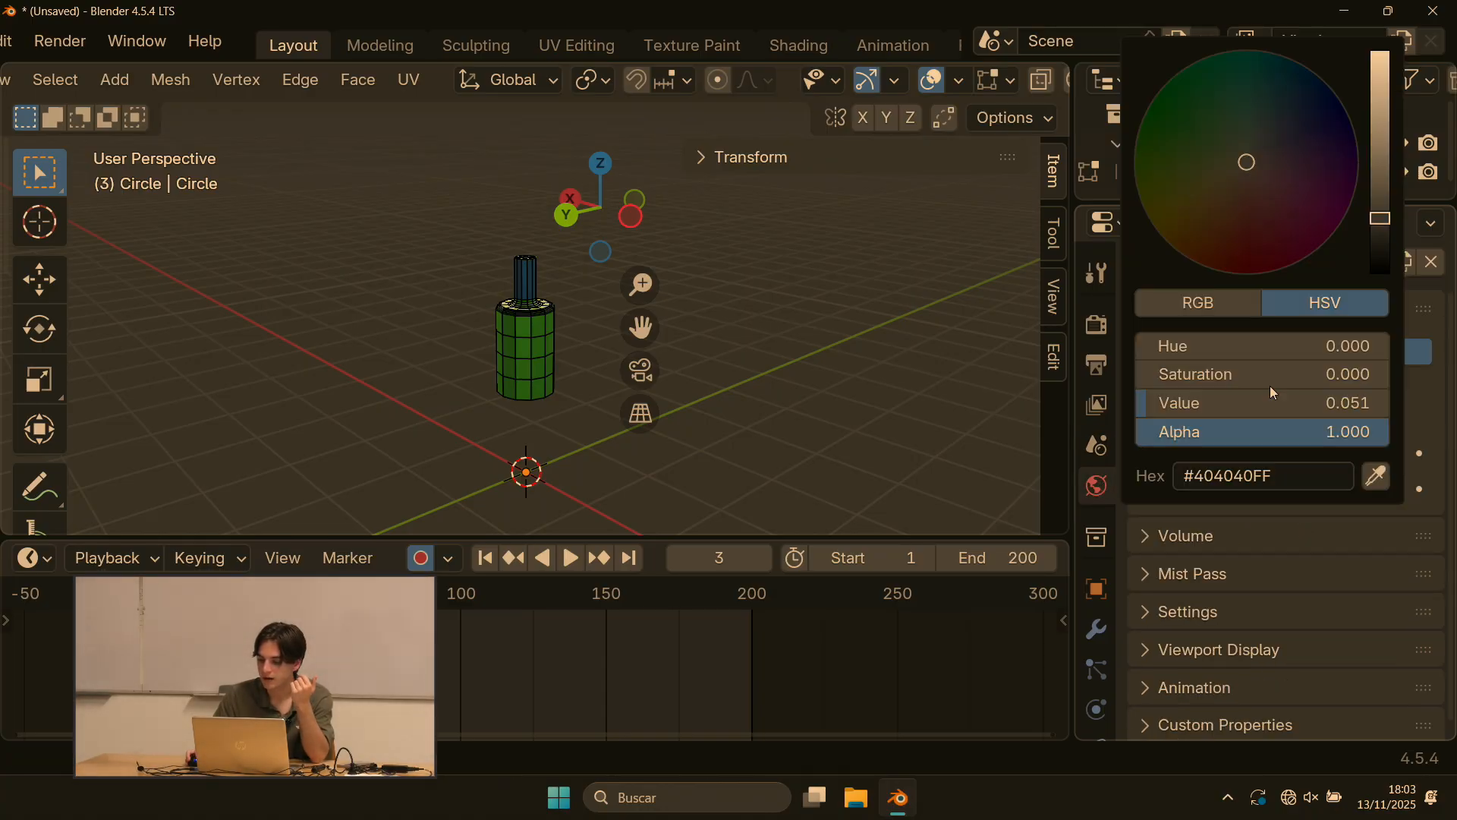
pyautogui.click(1318, 91)
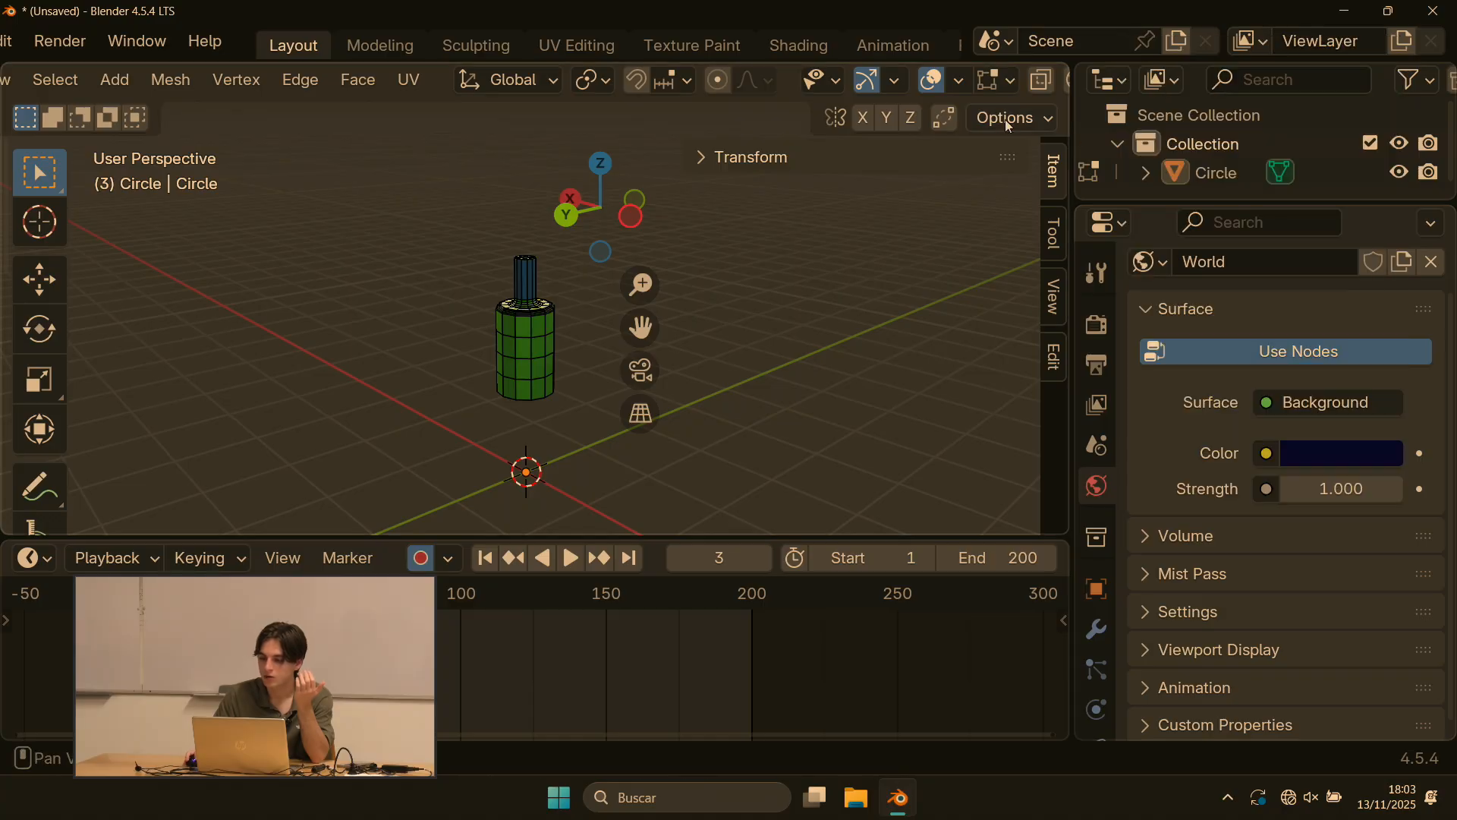
pyautogui.scroll(-3, 935, 82)
pyautogui.click(1019, 89)
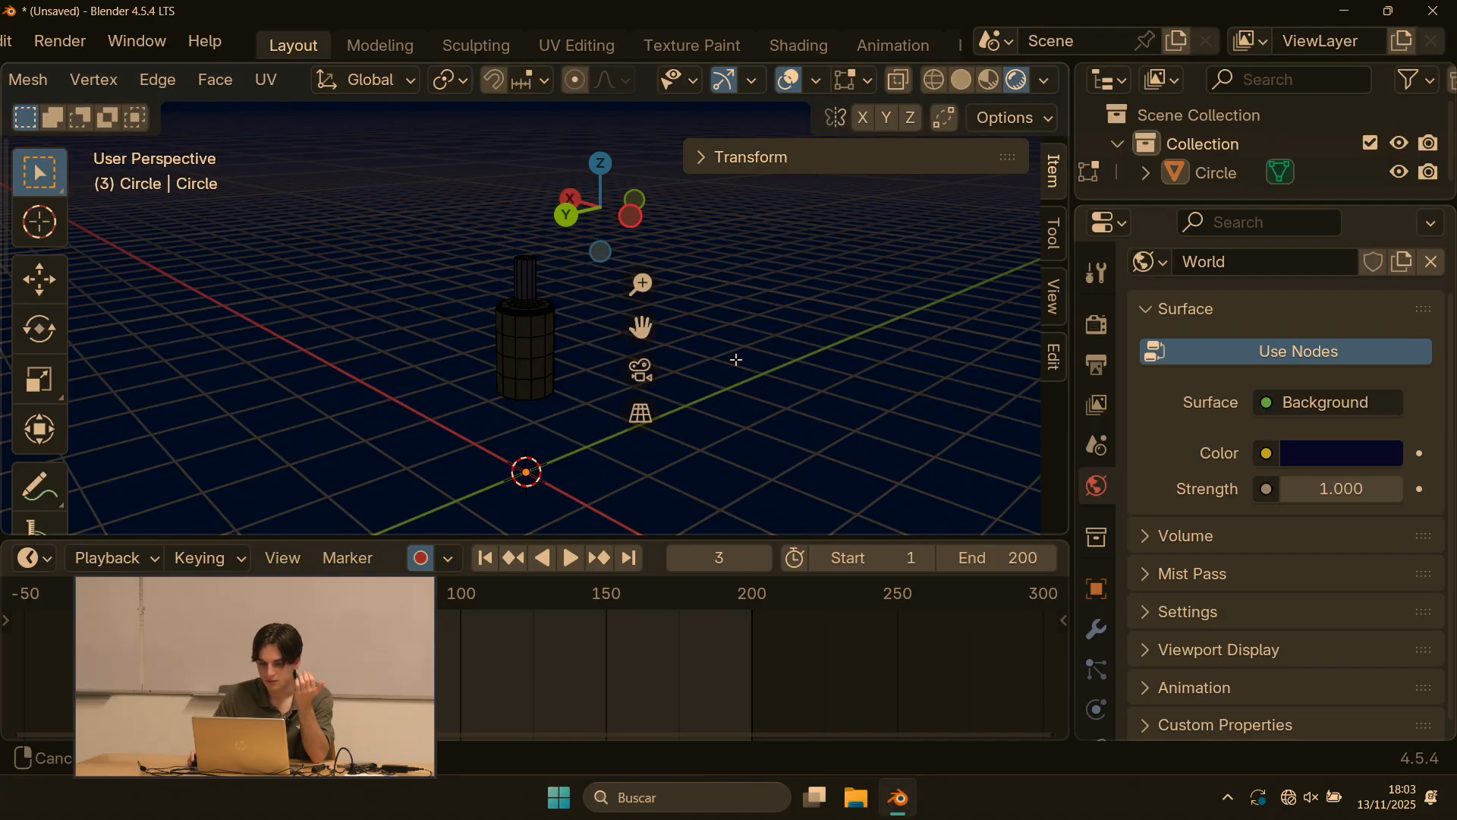
pyautogui.moveTo(735, 358)
pyautogui.mouseDown(button='middle')
pyautogui.moveTo(784, 354)
pyautogui.moveTo(924, 232)
pyautogui.mouseUp(button='middle')
# Step: Change the world background colour to a nearly neutral dark grey and review the remaining world settings
pyautogui.click(1336, 453)
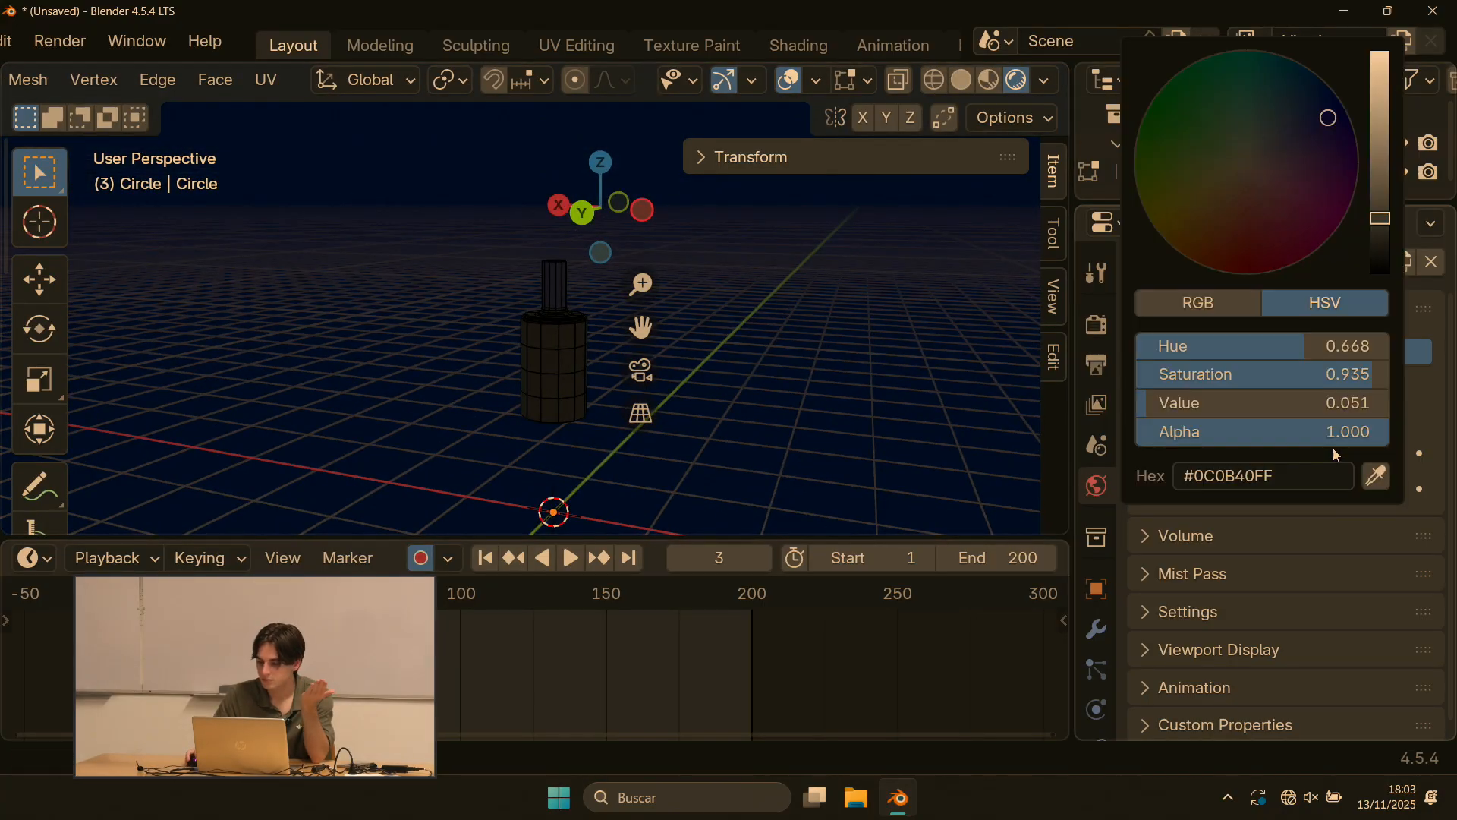
pyautogui.moveTo(1315, 141); pyautogui.dragTo(1237, 171)
pyautogui.scroll(-1, 1204, 583)
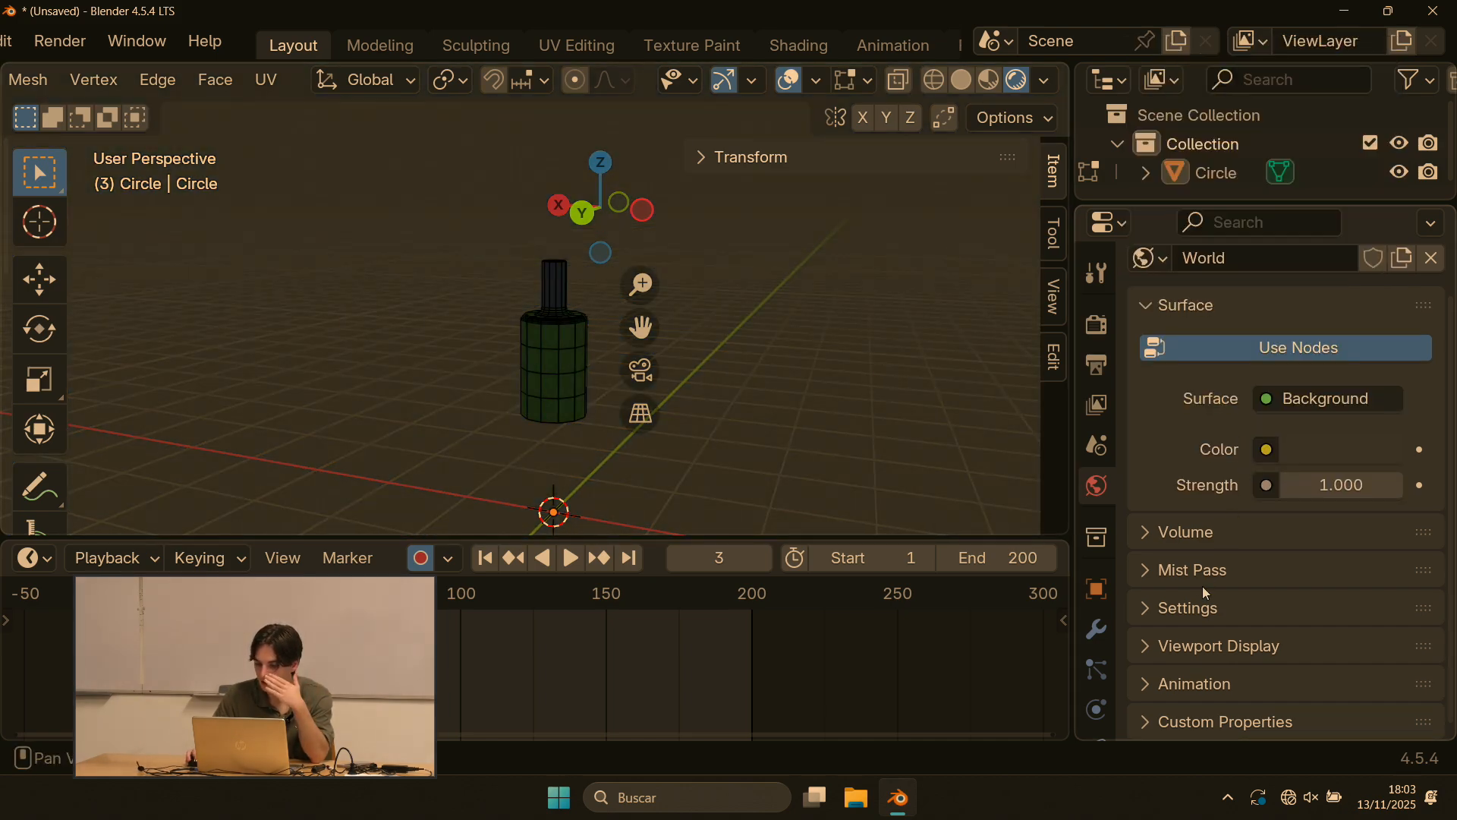
pyautogui.scroll(2, 1181, 547)
pyautogui.scroll(-2, 1178, 524)
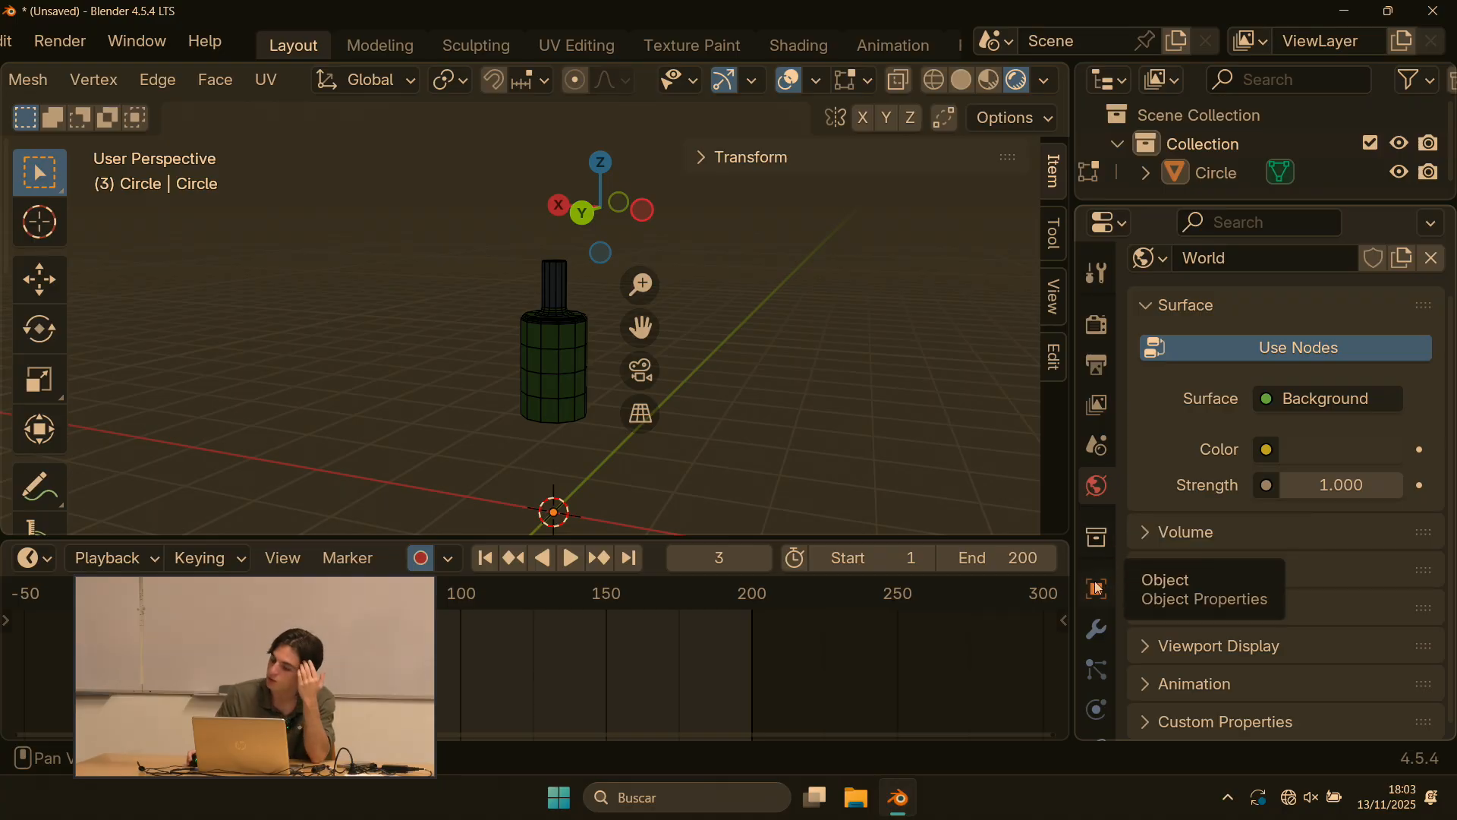
# Step: Open the particle properties of the bottle object
pyautogui.scroll(-3, 1093, 576)
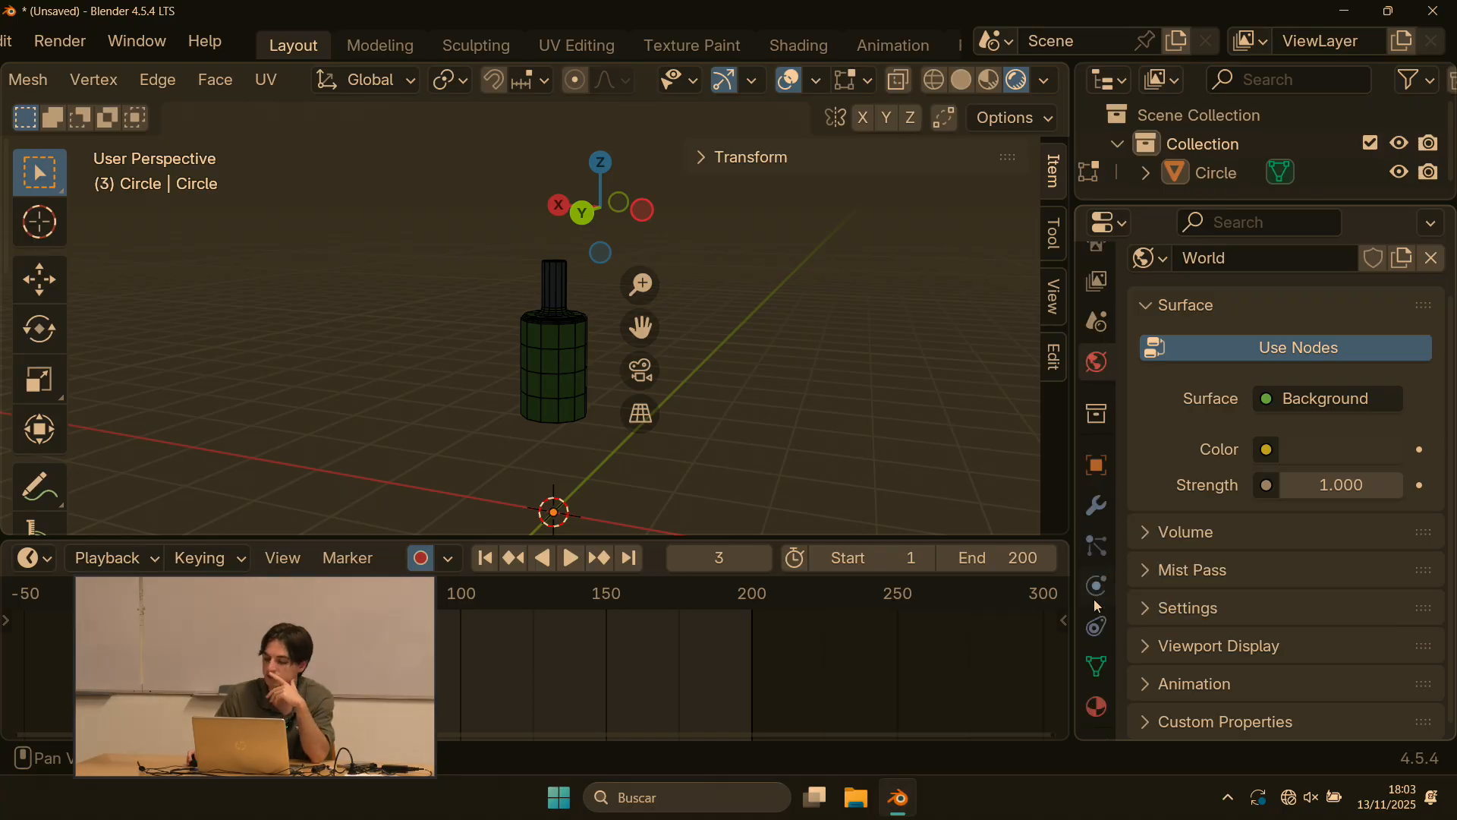
pyautogui.click(1100, 556)
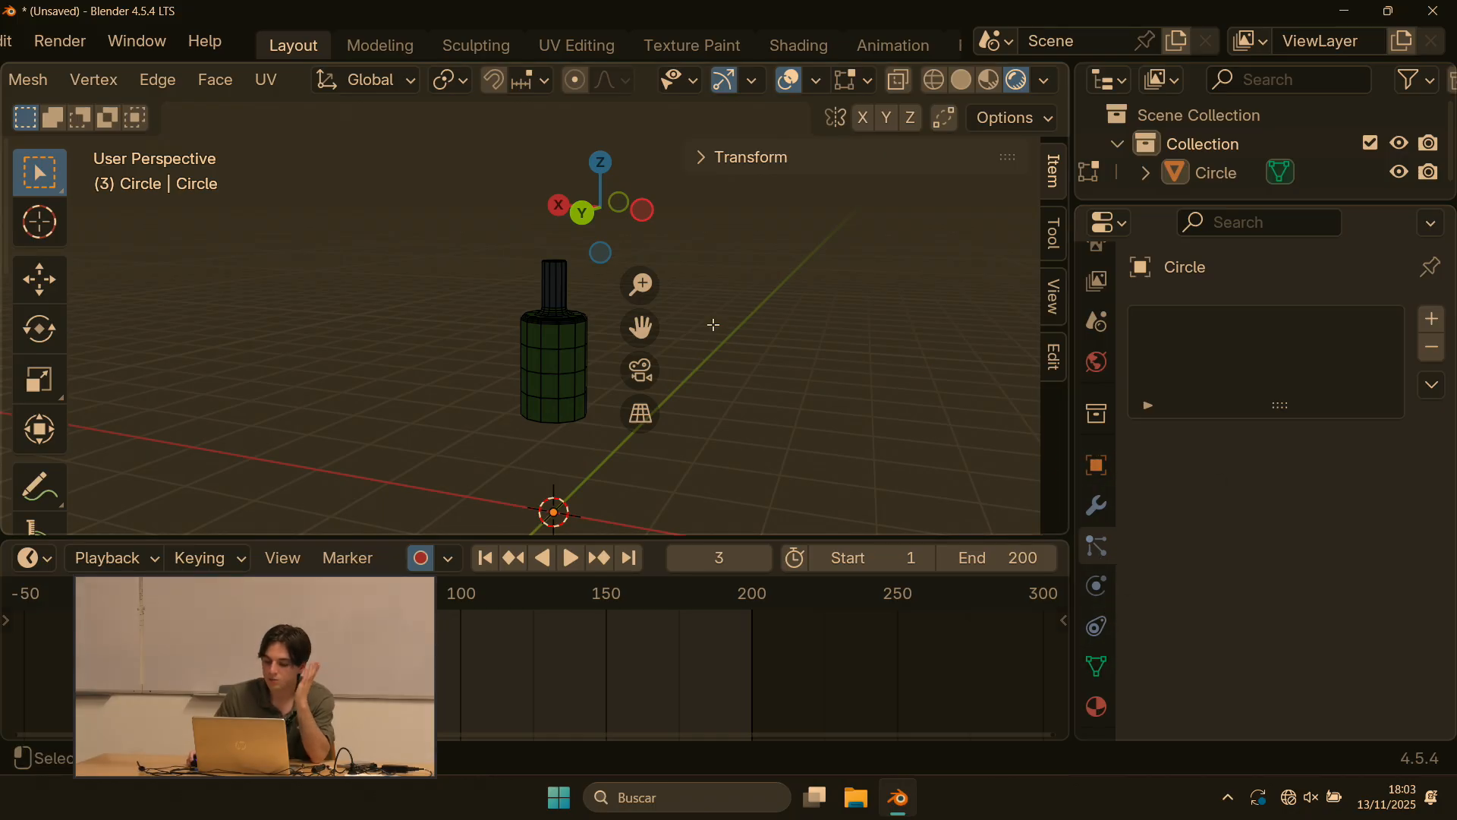
pyautogui.scroll(-2, 716, 299)
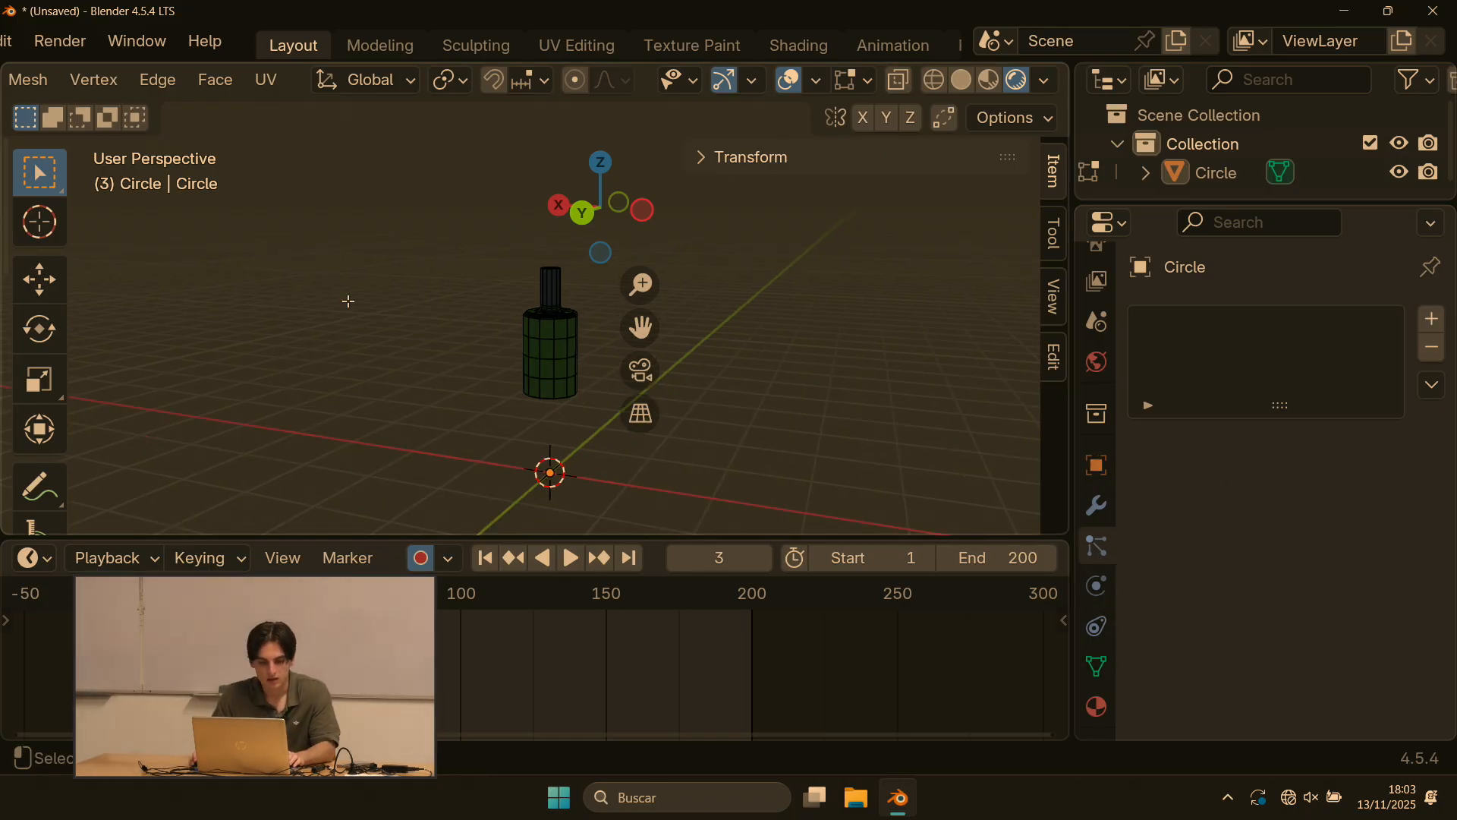
pyautogui.scroll(-2, 407, 329)
pyautogui.scroll(4, 401, 329)
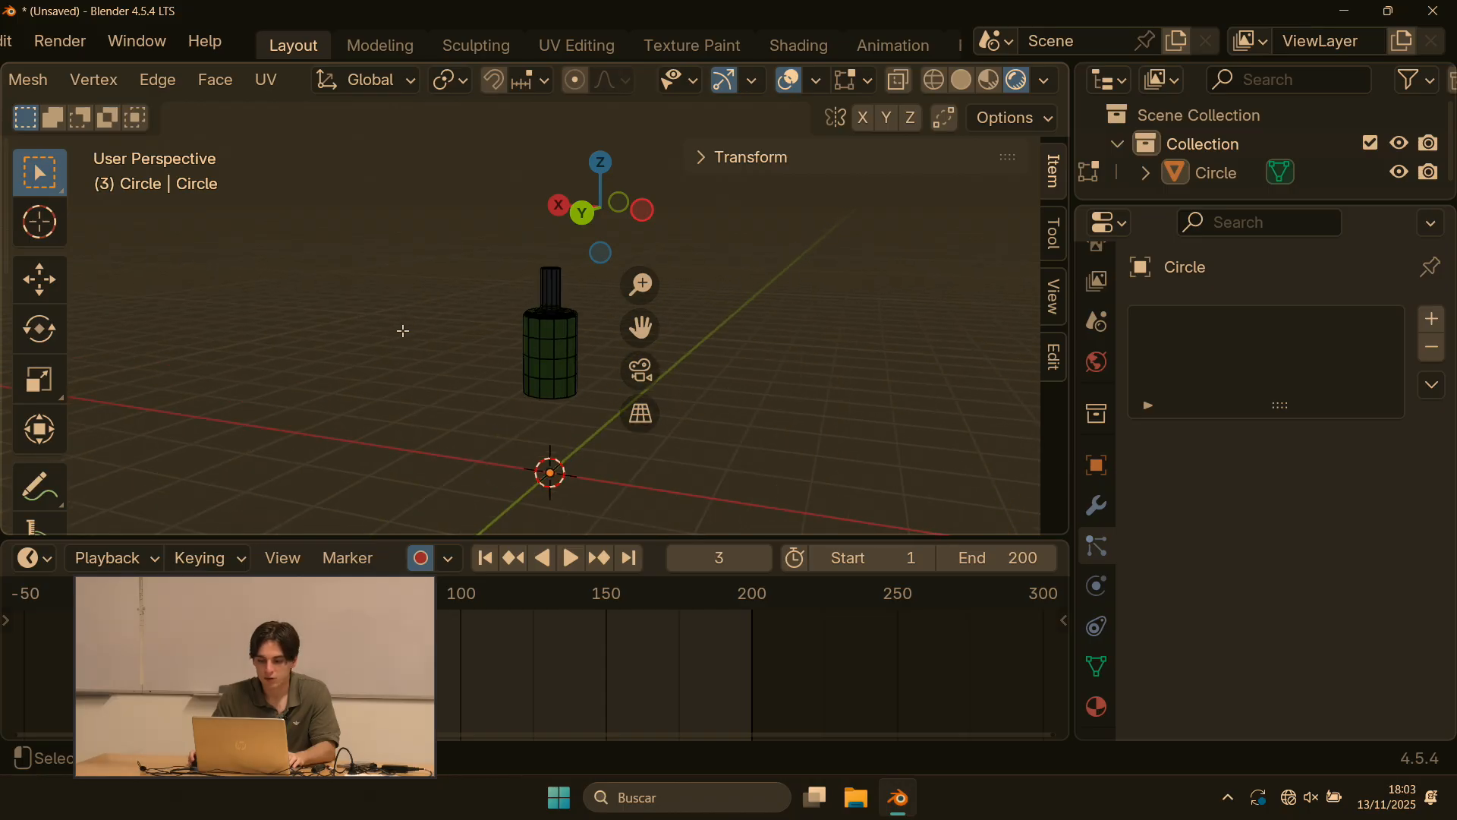
# Step: Add a 2 m plane at the world origin within the bottle's mesh and switch the viewport to Solid shading
pyautogui.hotkey('shift', 'a')
pyautogui.click(323, 331)
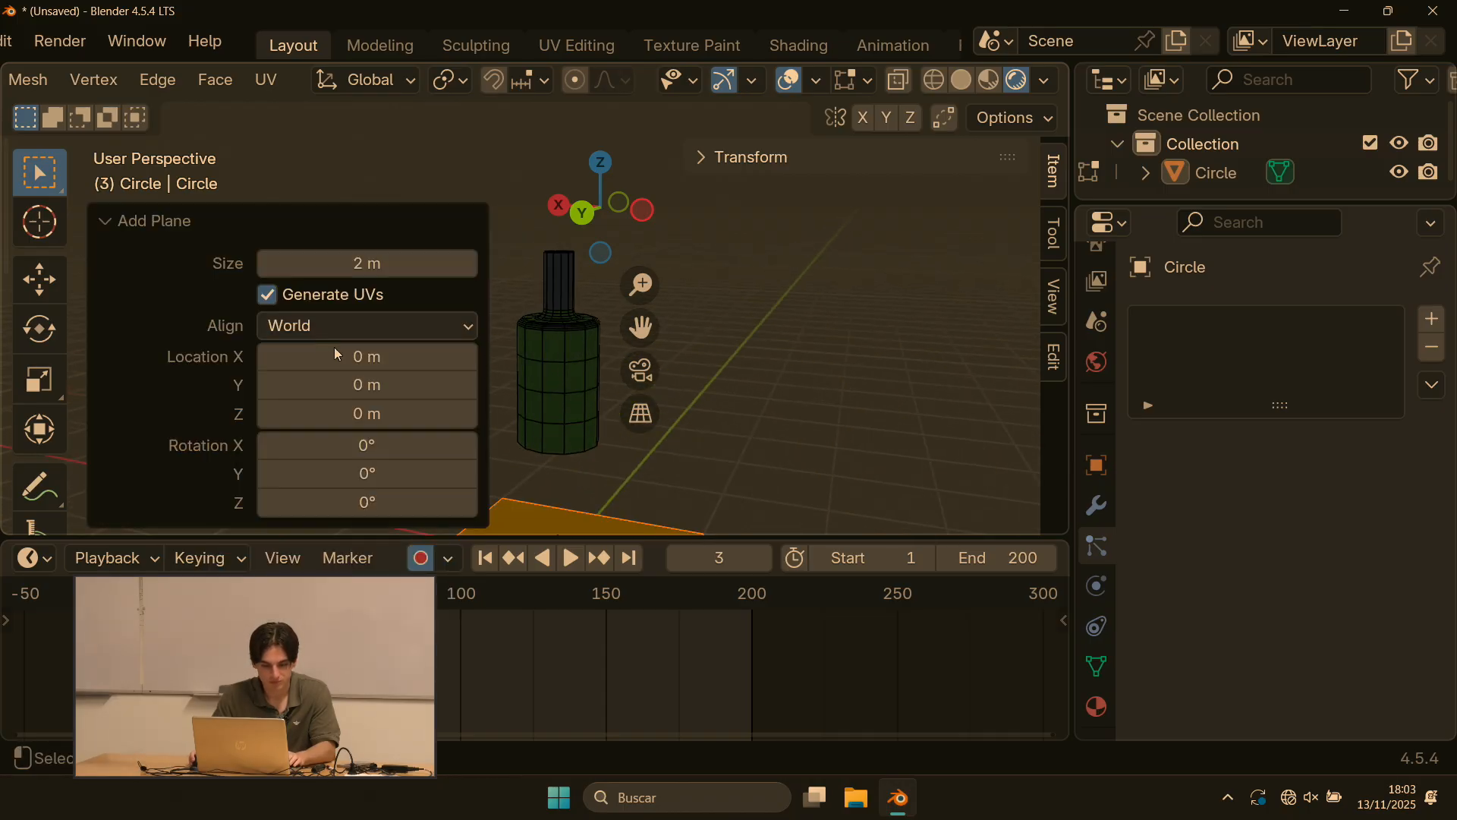
pyautogui.scroll(-2, 576, 448)
pyautogui.moveTo(576, 448); pyautogui.dragTo(571, 464, button='middle')
pyautogui.scroll(4, 571, 464)
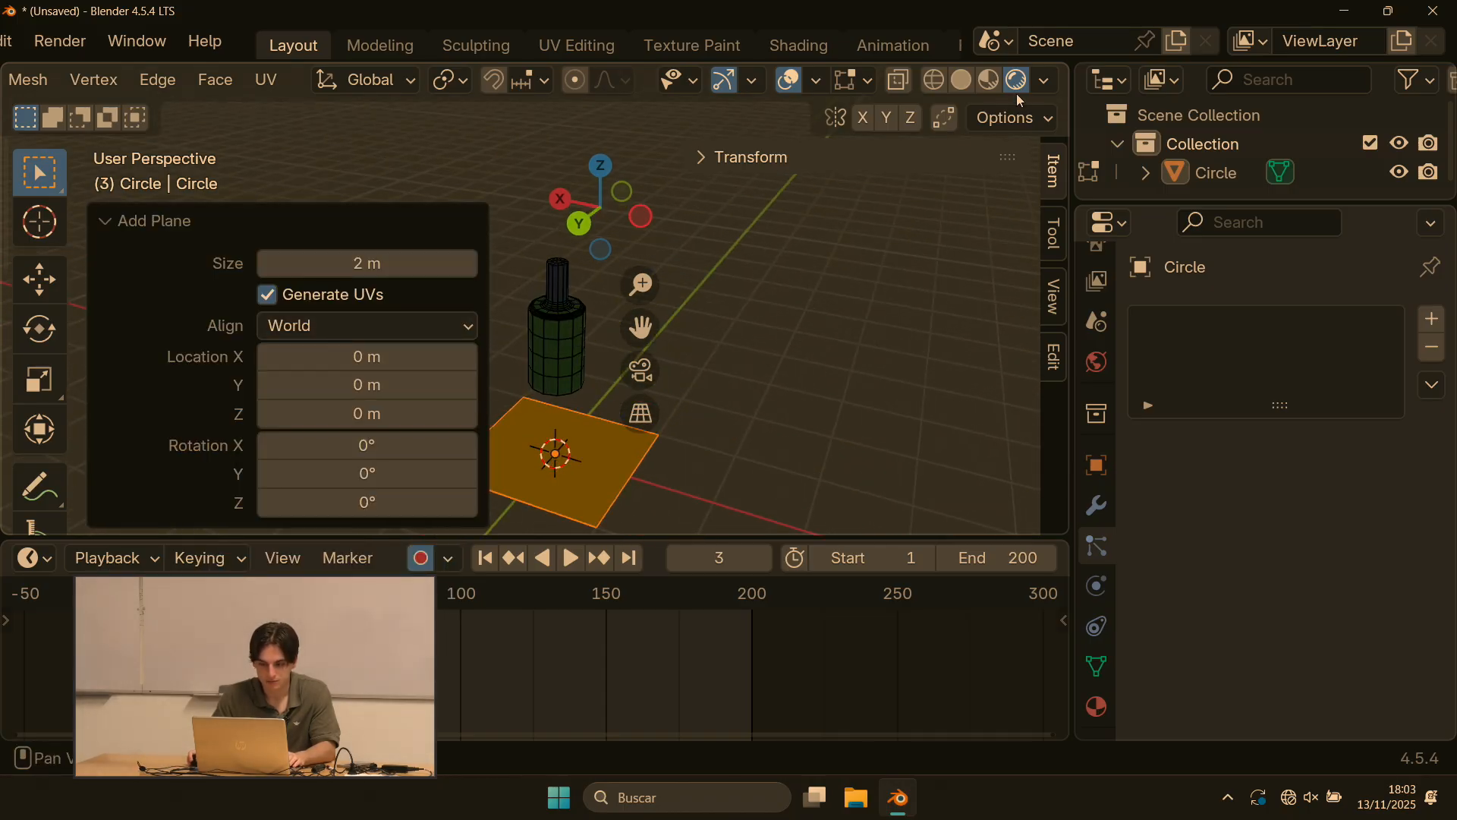
pyautogui.click(962, 81)
pyautogui.keyDown('shift'); pyautogui.moveTo(594, 394); pyautogui.dragTo(565, 281, button='middle'); pyautogui.keyUp('shift')
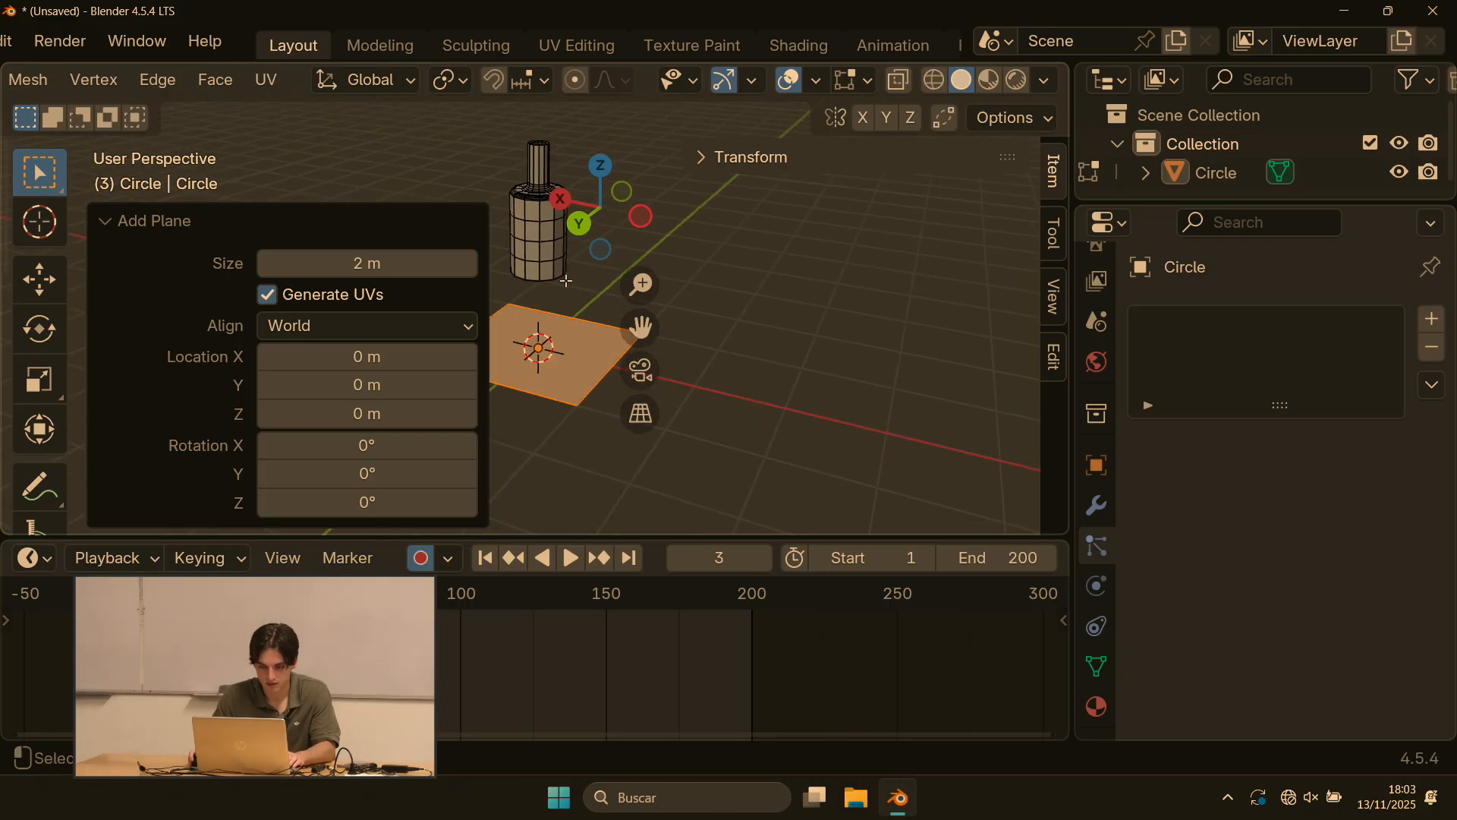
# Step: Add a particle system to the bottle object and keep its type as Emitter after trying Hair
pyautogui.click(131, 221)
pyautogui.moveTo(378, 536); pyautogui.dragTo(379, 639)
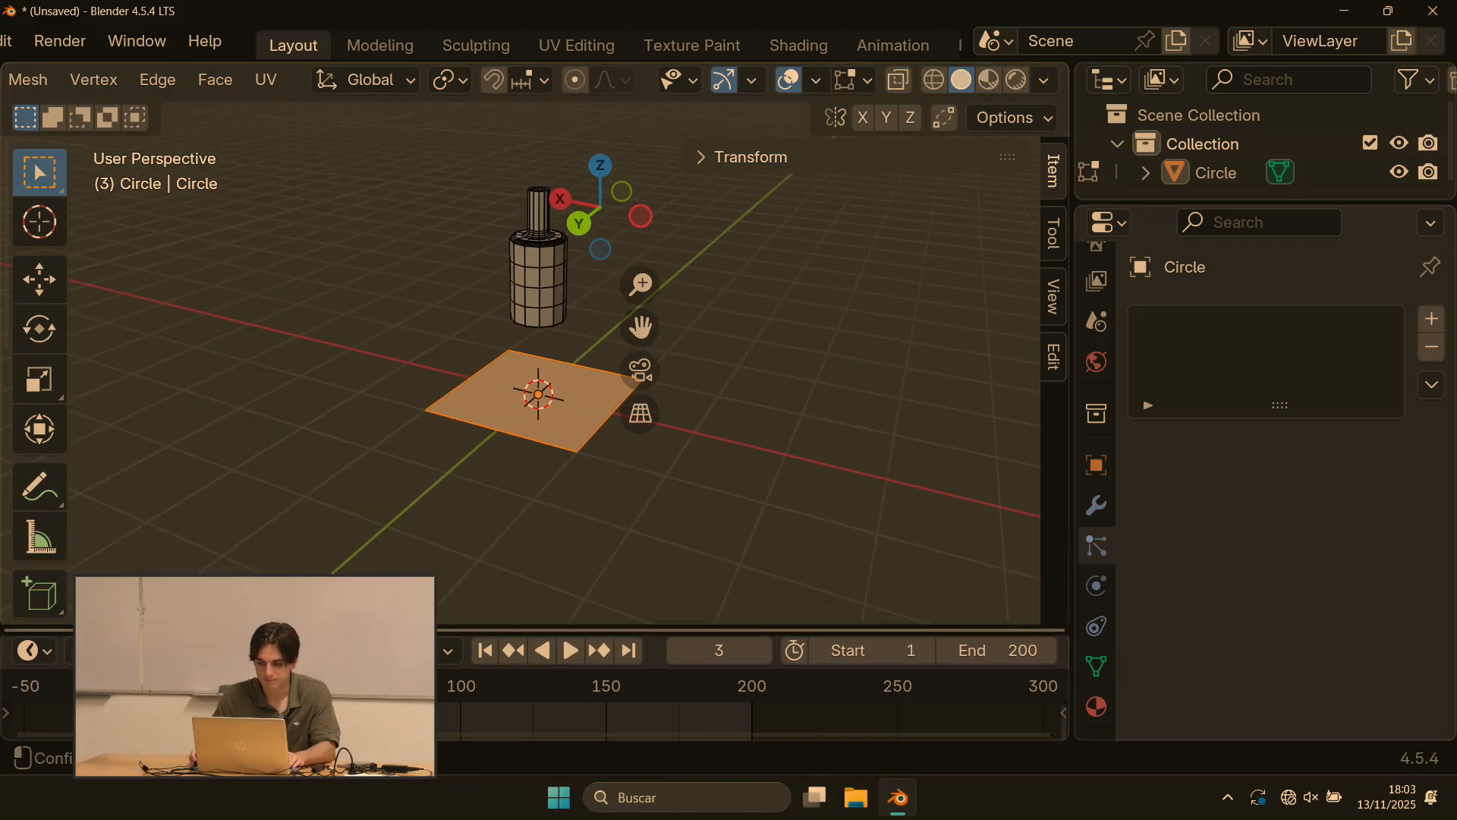
pyautogui.click(1433, 318)
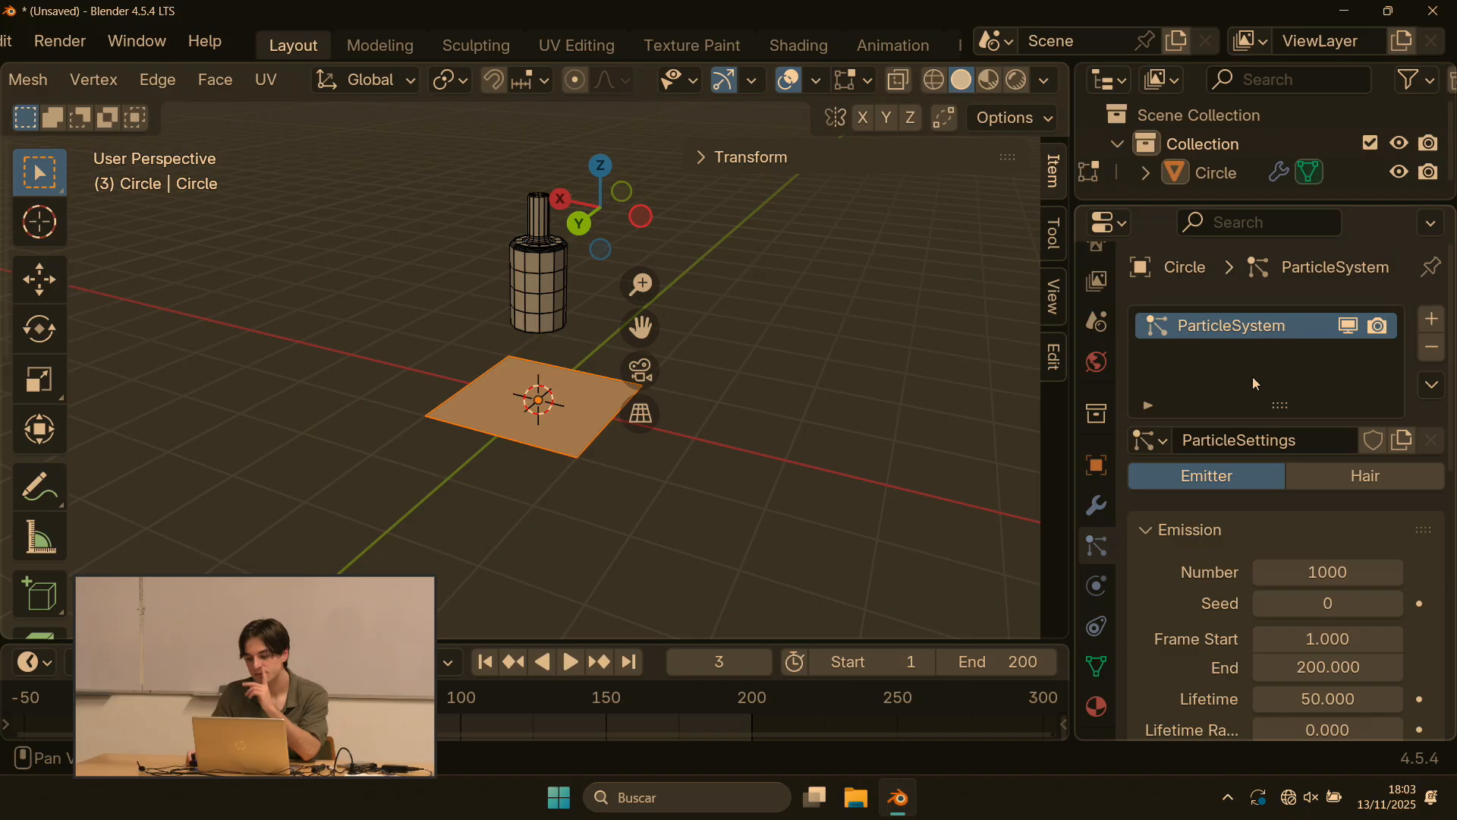
pyautogui.scroll(4, 941, 543)
pyautogui.scroll(-1, 941, 543)
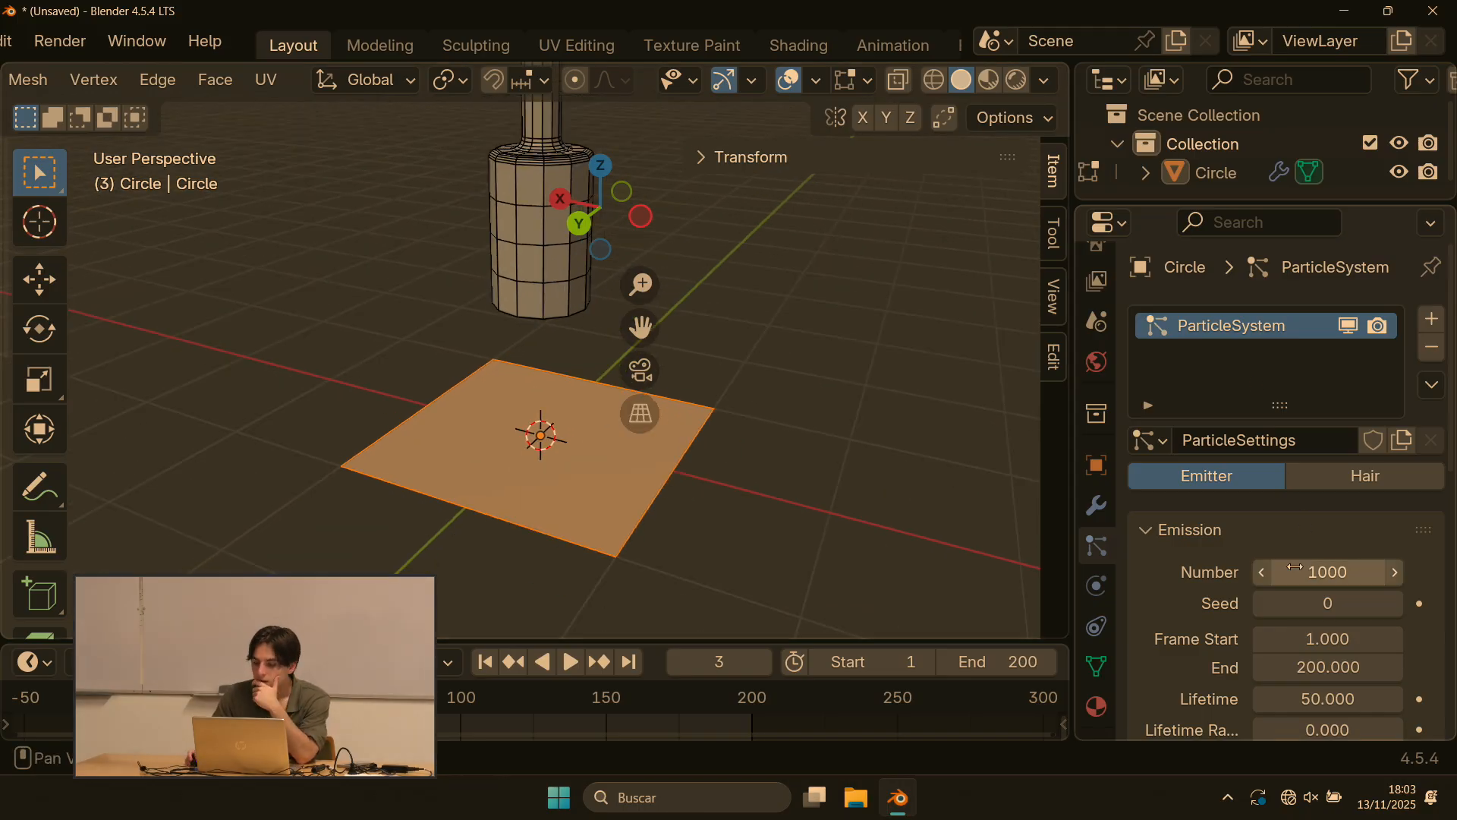
pyautogui.click(1357, 486)
pyautogui.click(1248, 483)
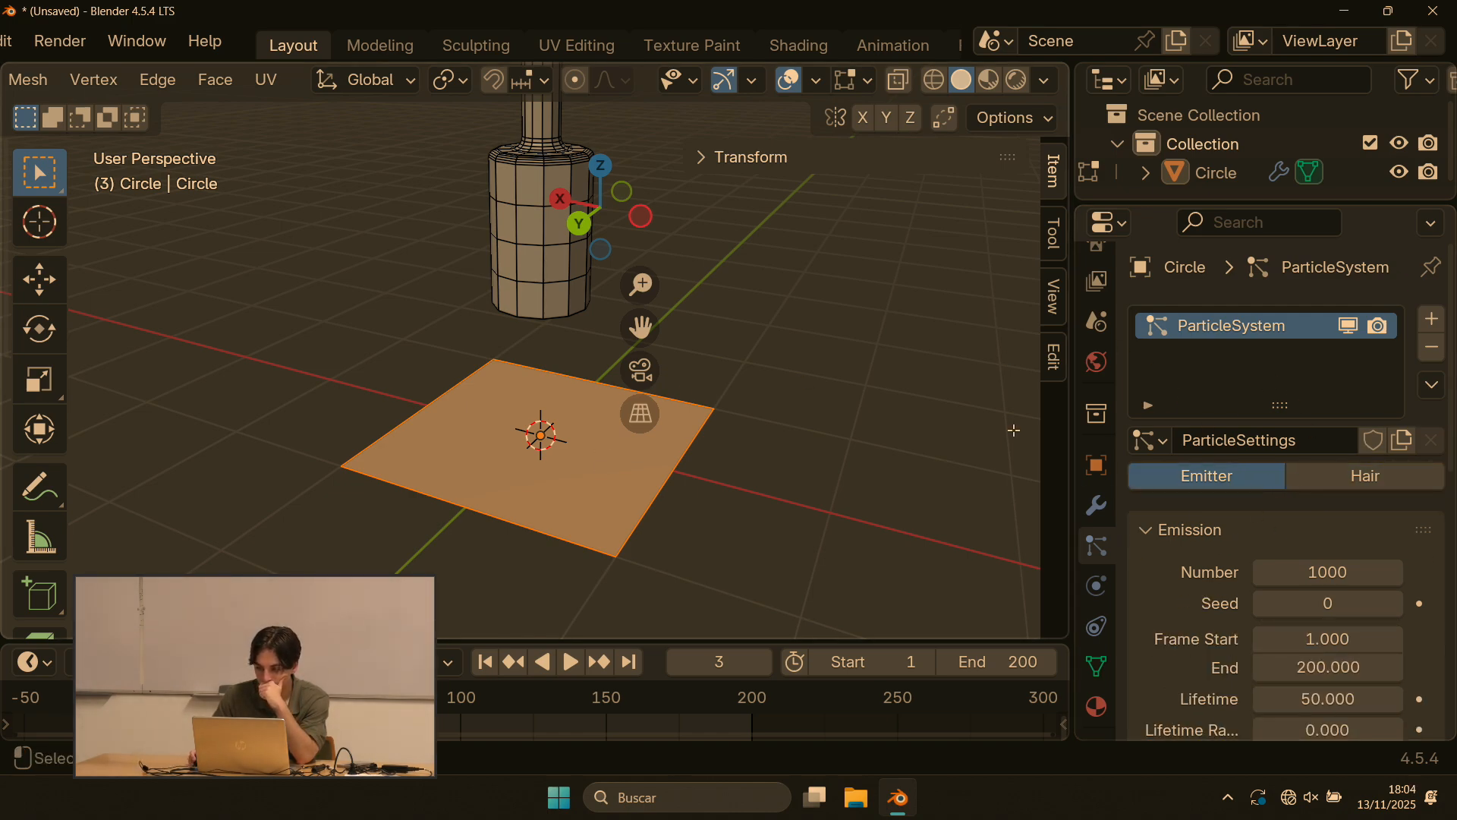
# Step: Examine the particle system's settings, from Emission and Source through Physics, Render, Children and Vertex Groups
pyautogui.scroll(-10, 1240, 501)
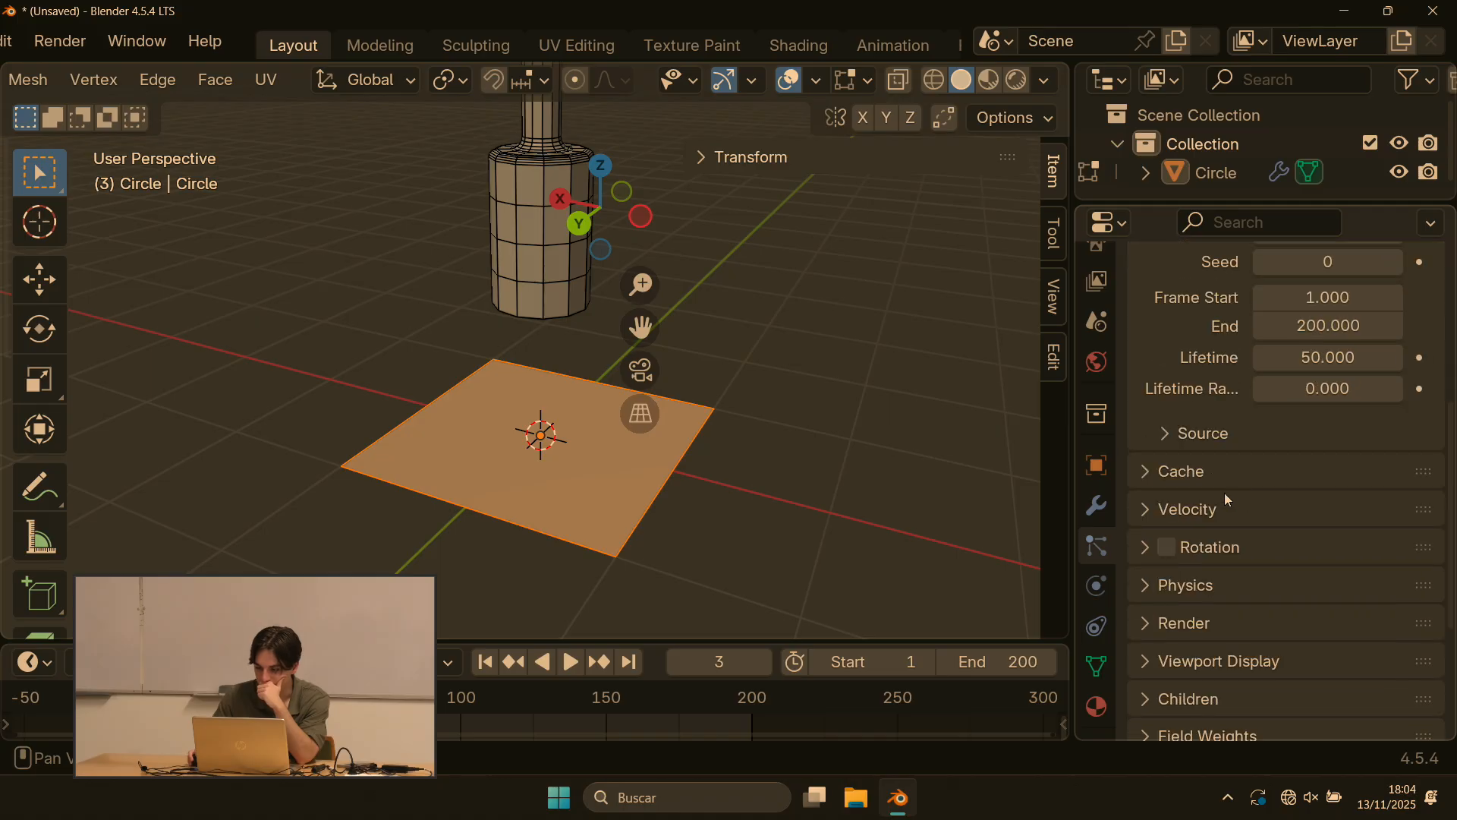
pyautogui.scroll(10, 1161, 525)
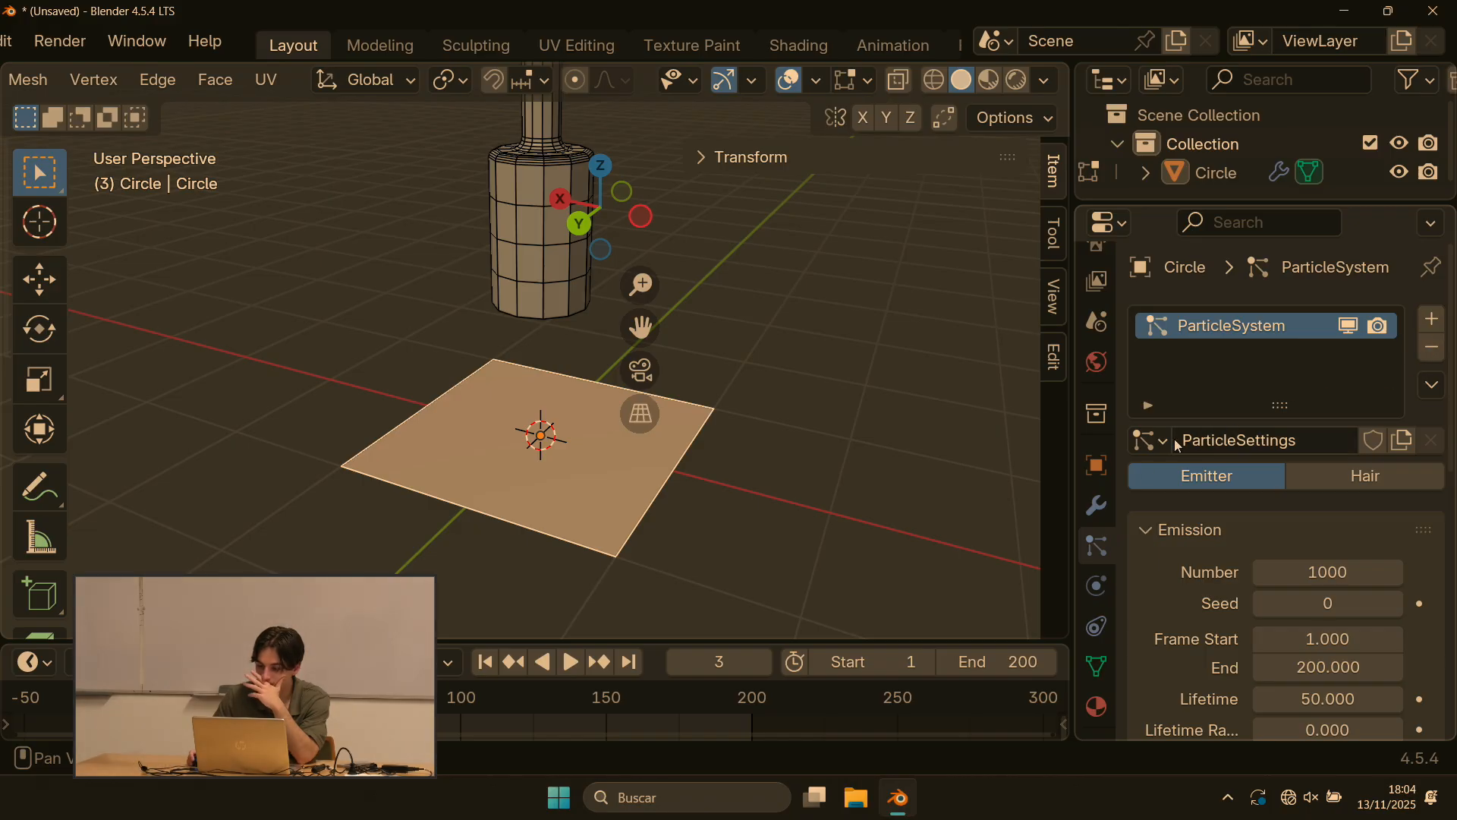
pyautogui.scroll(-12, 1227, 553)
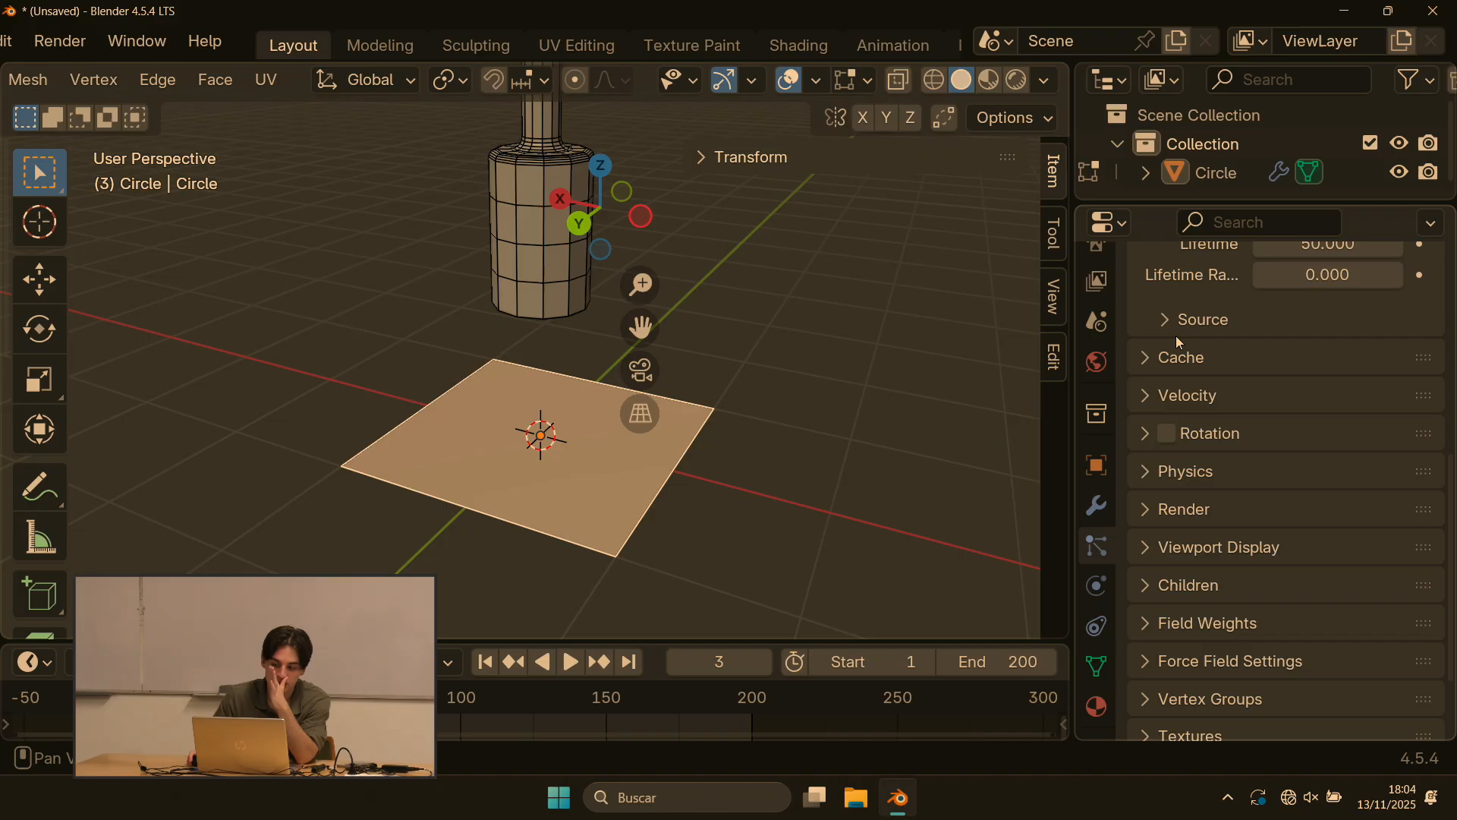
pyautogui.scroll(-3, 1179, 341)
pyautogui.scroll(12, 1238, 490)
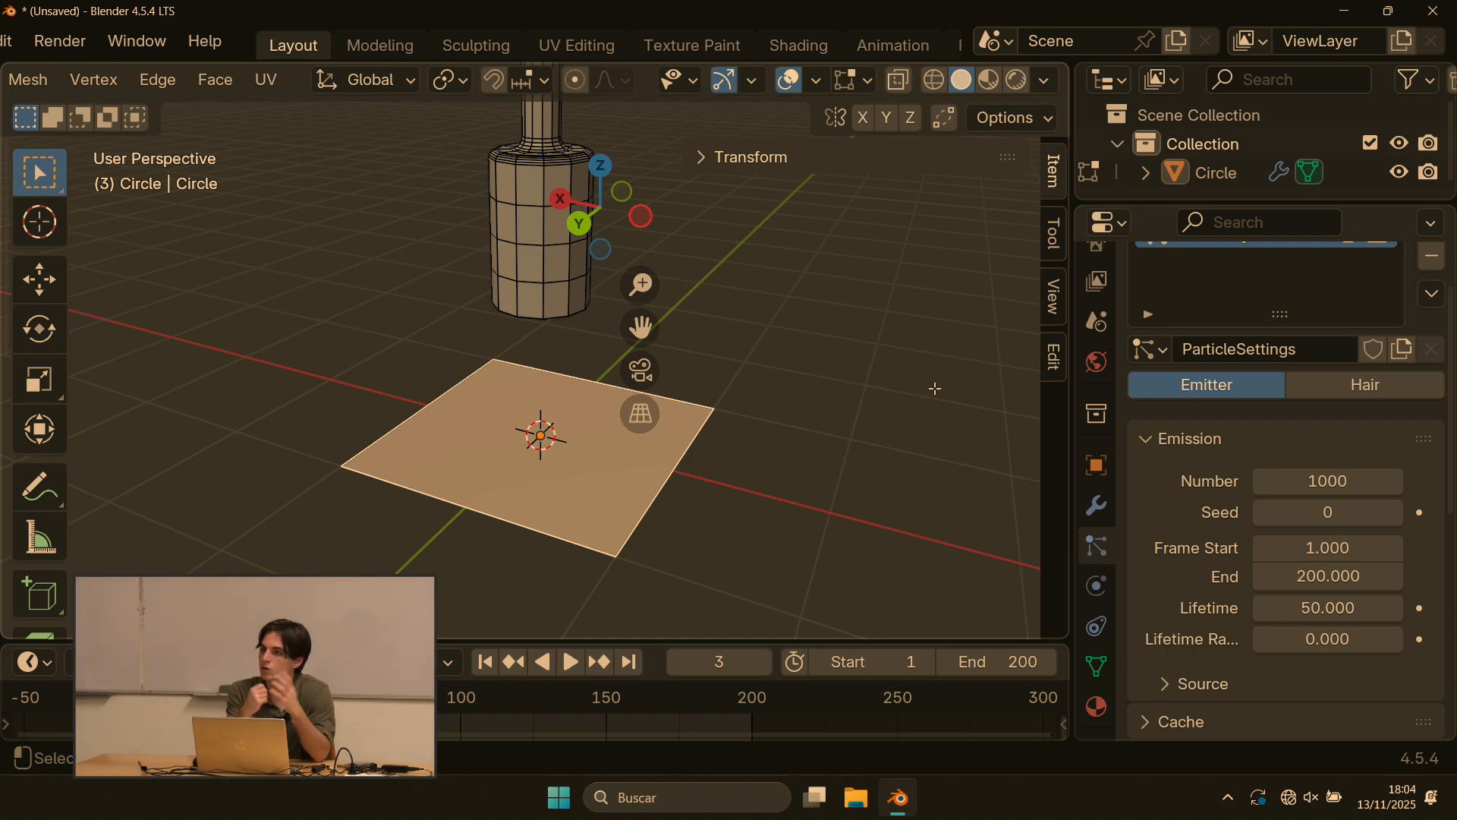
# Step: Clear the mesh selection and select only the face of the plane beneath the bottle
pyautogui.scroll(-2, 911, 372)
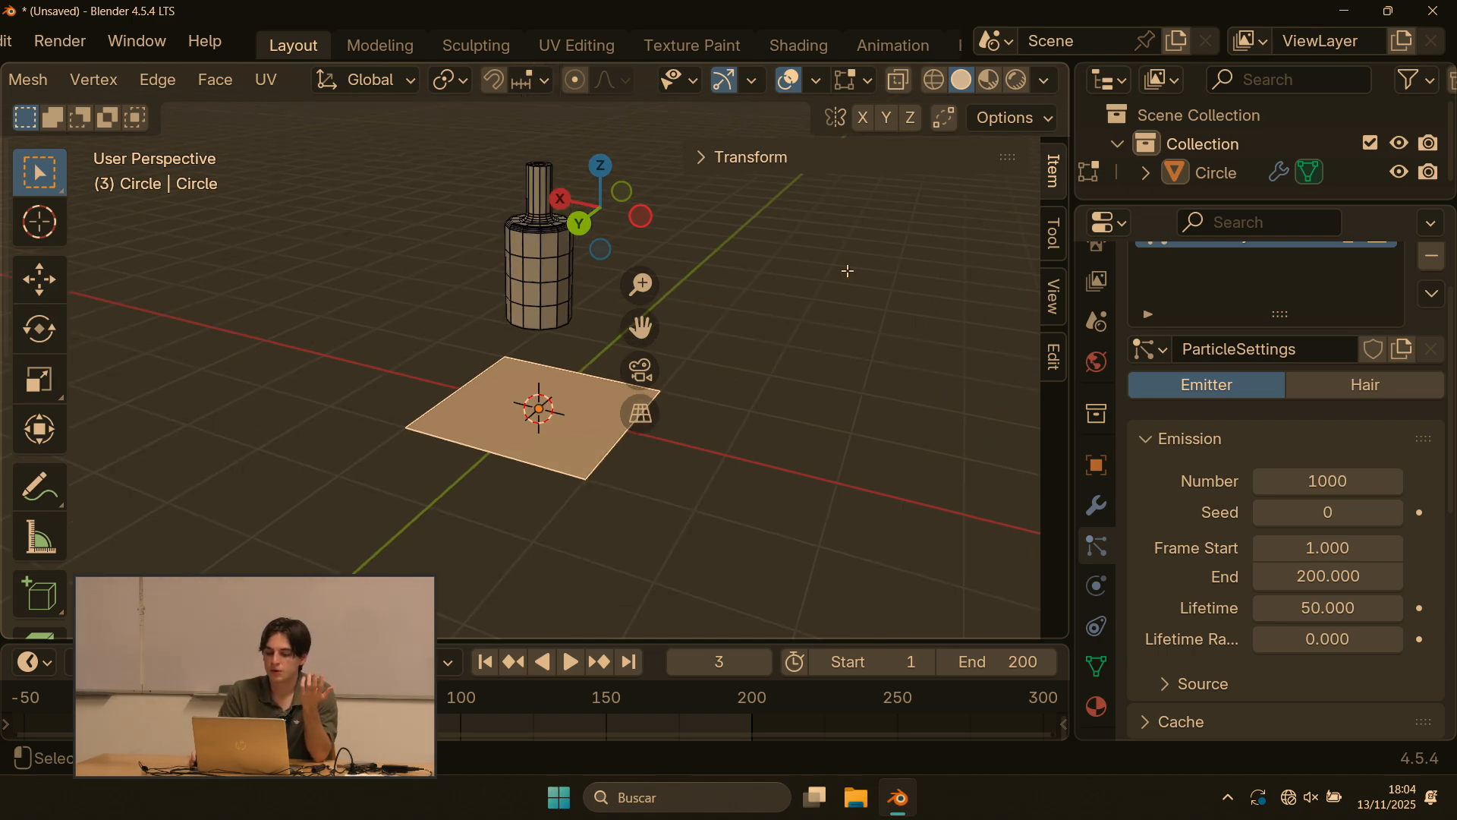
pyautogui.moveTo(359, 270); pyautogui.dragTo(429, 304, button='middle')
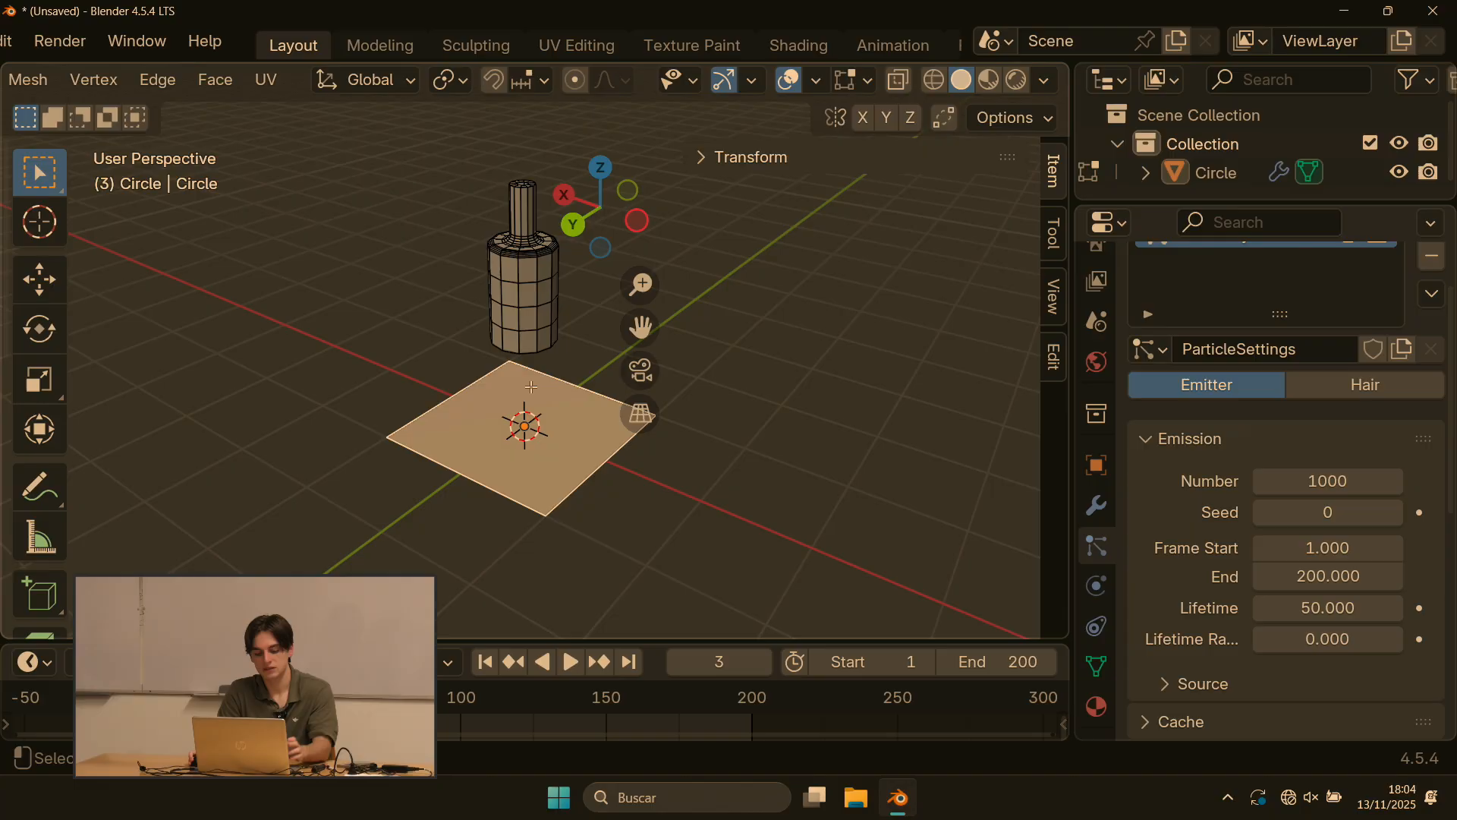
pyautogui.keyDown('shift'); pyautogui.moveTo(551, 373); pyautogui.dragTo(333, 403, button='middle'); pyautogui.keyUp('shift')
pyautogui.keyDown('shift'); pyautogui.moveTo(218, 259); pyautogui.dragTo(318, 283, button='middle'); pyautogui.keyUp('shift')
pyautogui.moveTo(258, 225); pyautogui.dragTo(514, 405)
pyautogui.moveTo(513, 402); pyautogui.dragTo(517, 308, button='middle')
pyautogui.hotkey('alt', 'a')
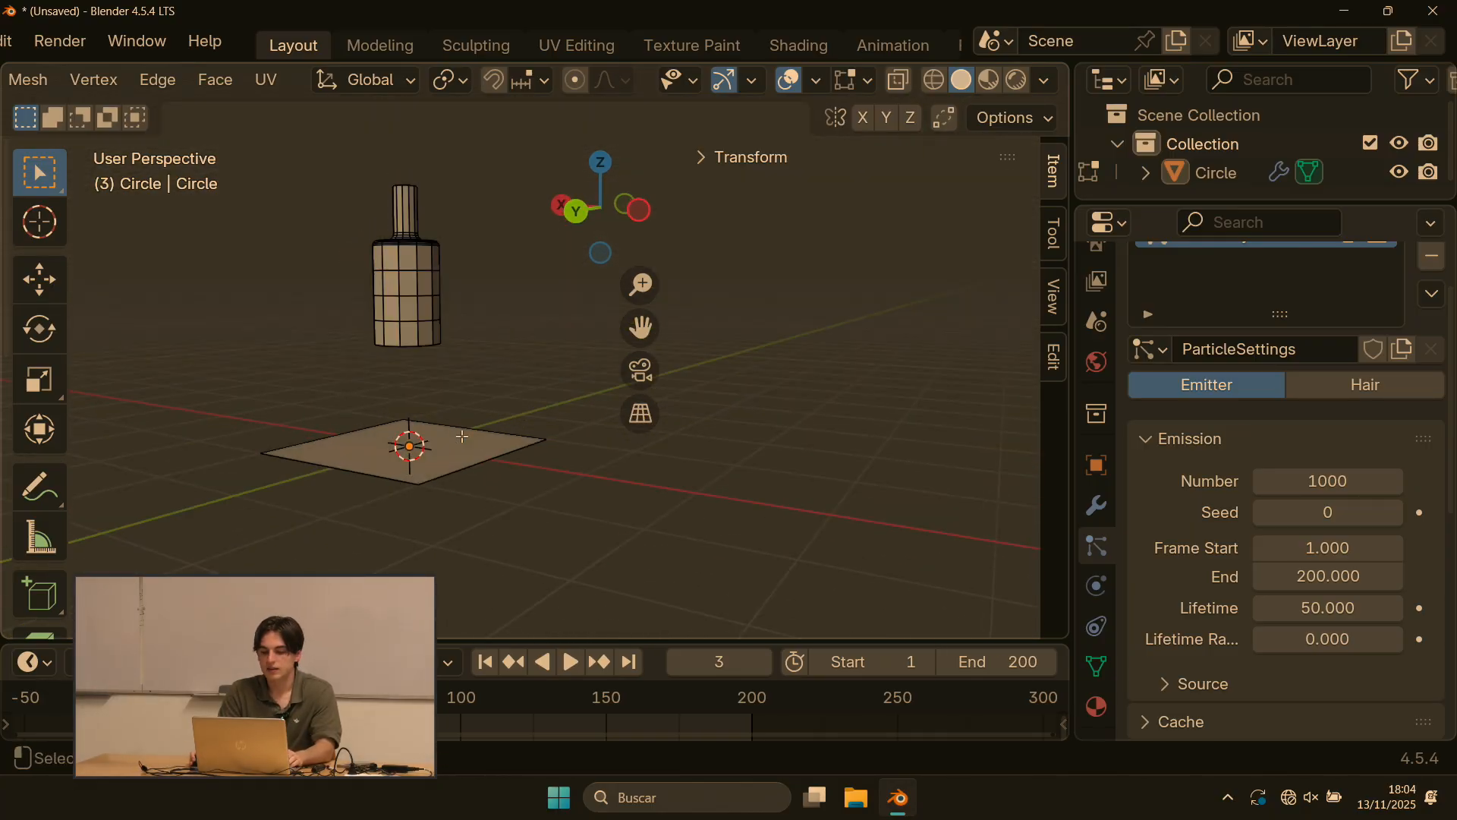
pyautogui.click(462, 437)
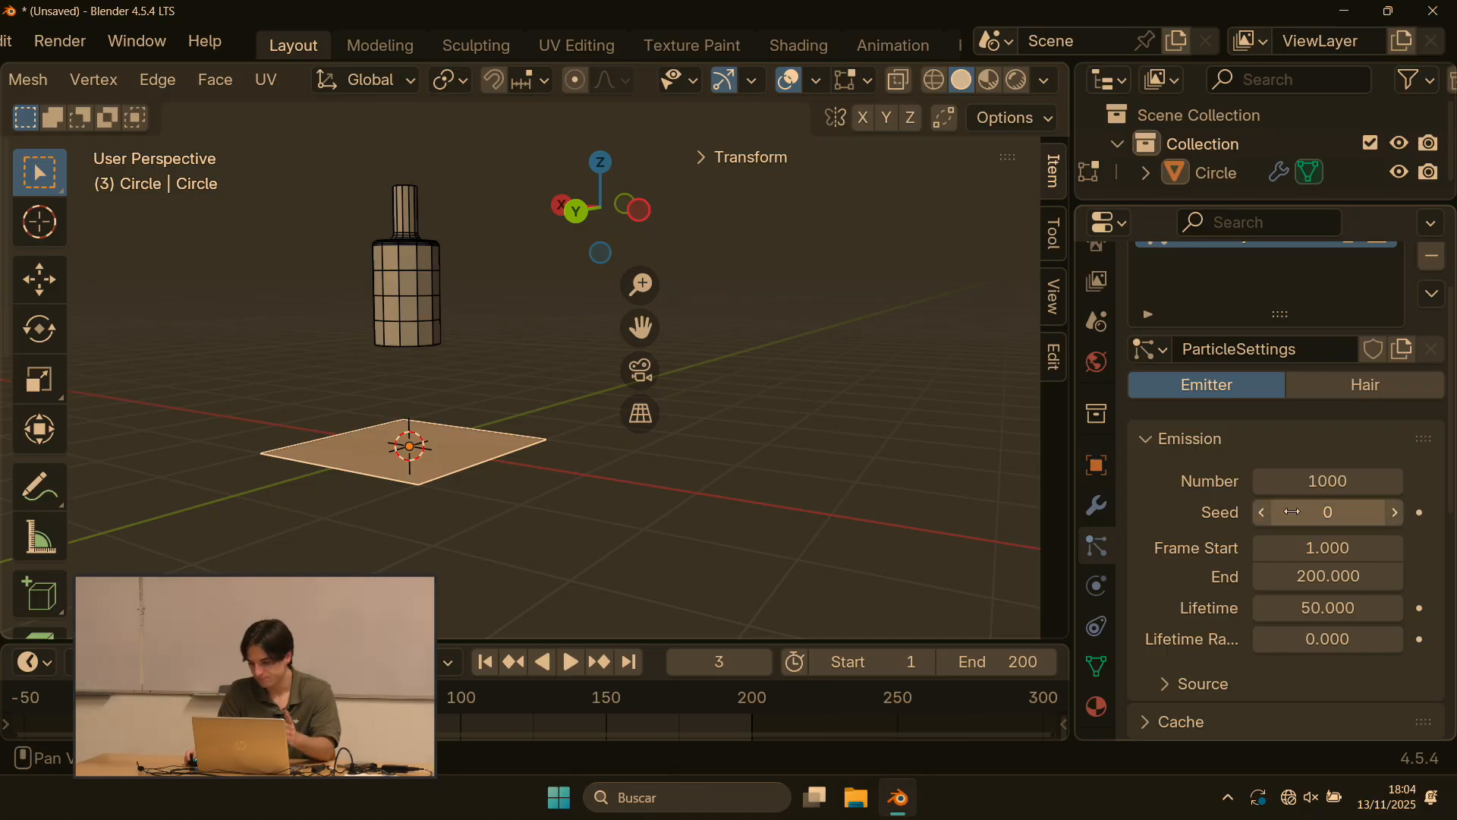
# Step: Review the Emission values of the particle system, including Number, Frame Start, End and Lifetime
pyautogui.scroll(-3, 1309, 573)
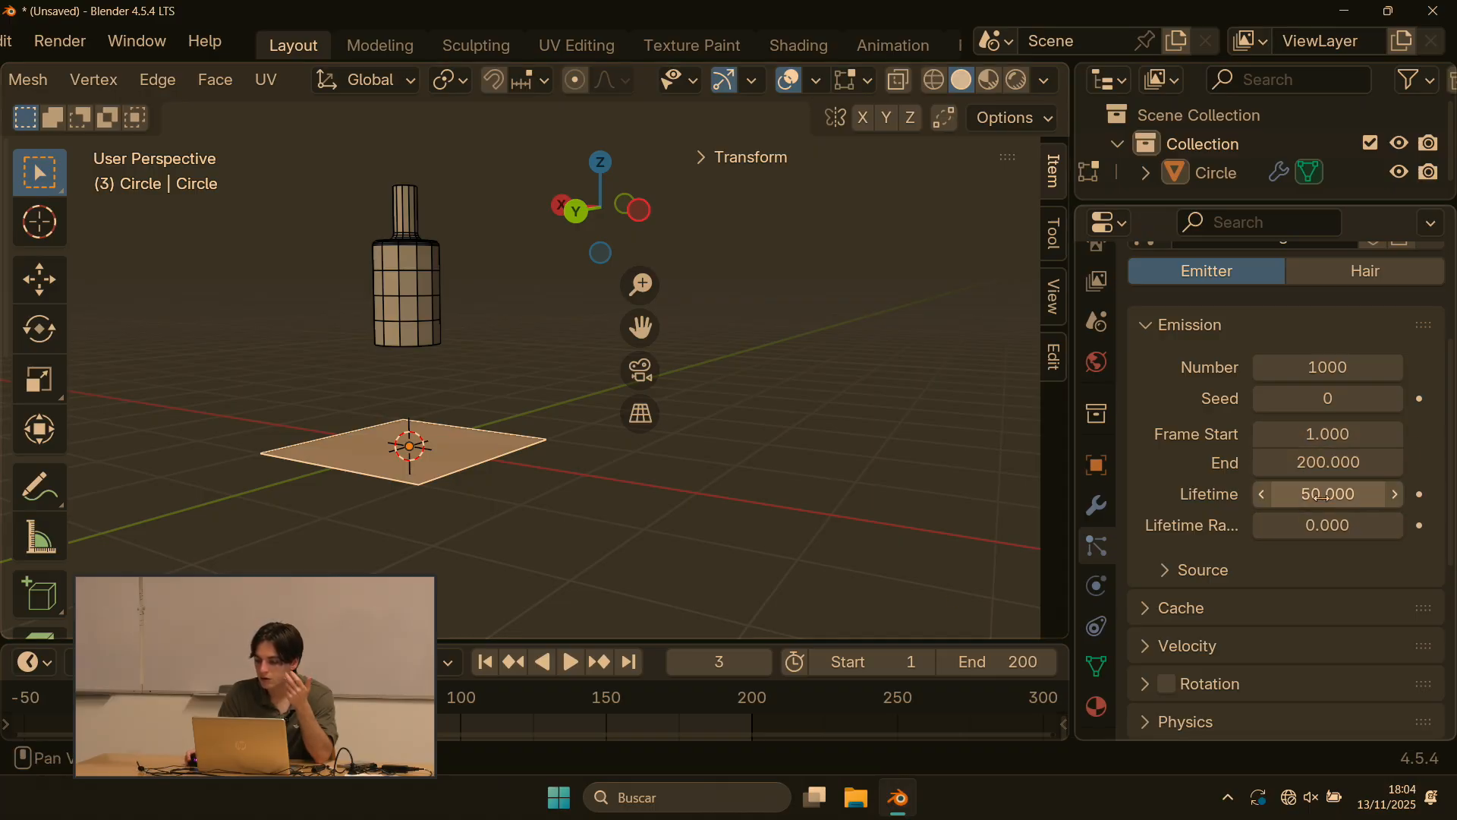
pyautogui.scroll(-2, 1321, 496)
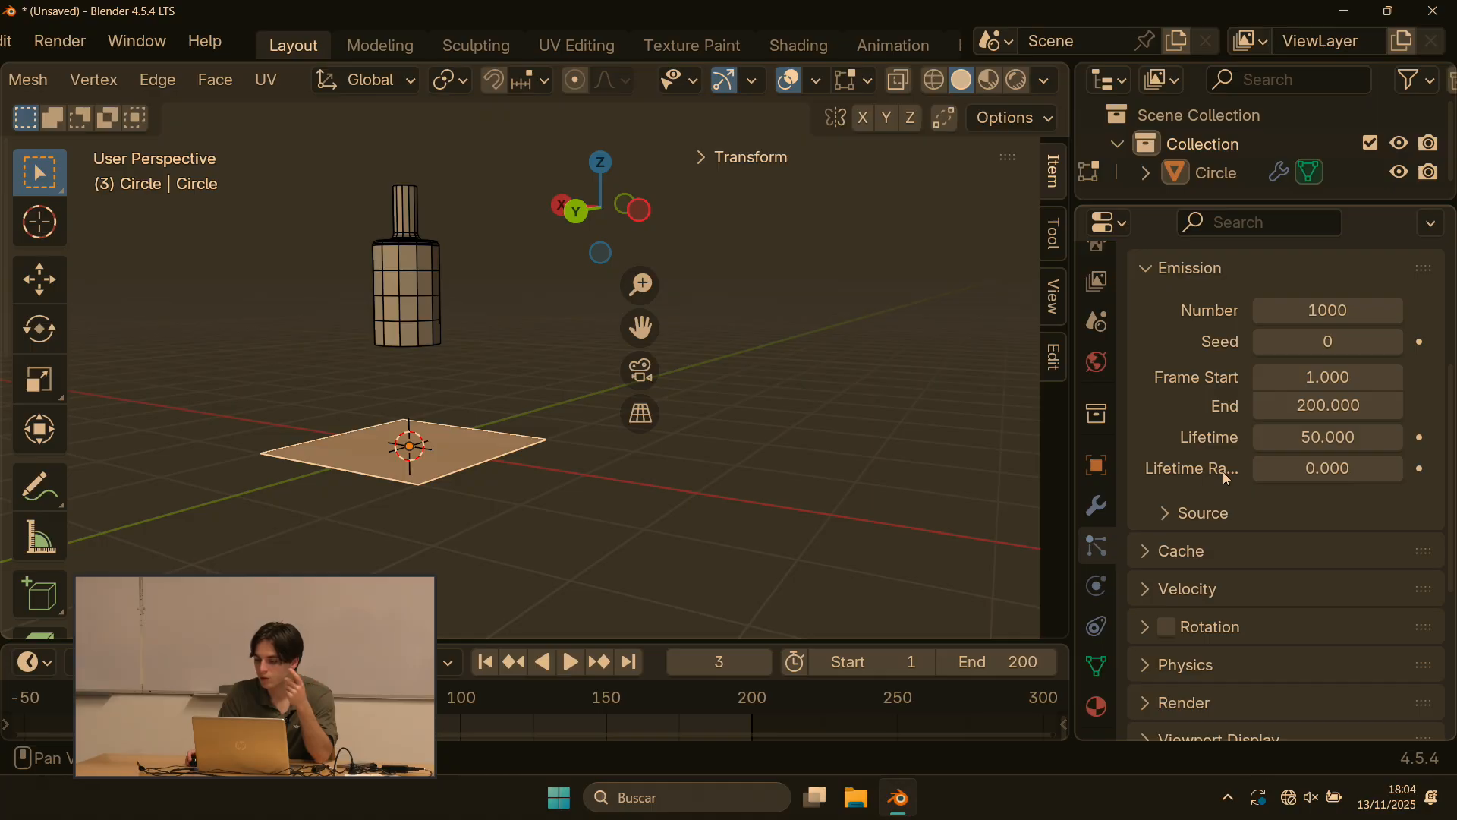
pyautogui.moveTo(1073, 448)
pyautogui.mouseDown()
pyautogui.moveTo(768, 444)
pyautogui.moveTo(1116, 444)
pyautogui.moveTo(1036, 444)
pyautogui.moveTo(1061, 444)
pyautogui.mouseUp()
# Step: Review the object's physics, constraint and mesh data properties, including Vertex Groups and Shape Keys
pyautogui.click(1084, 589)
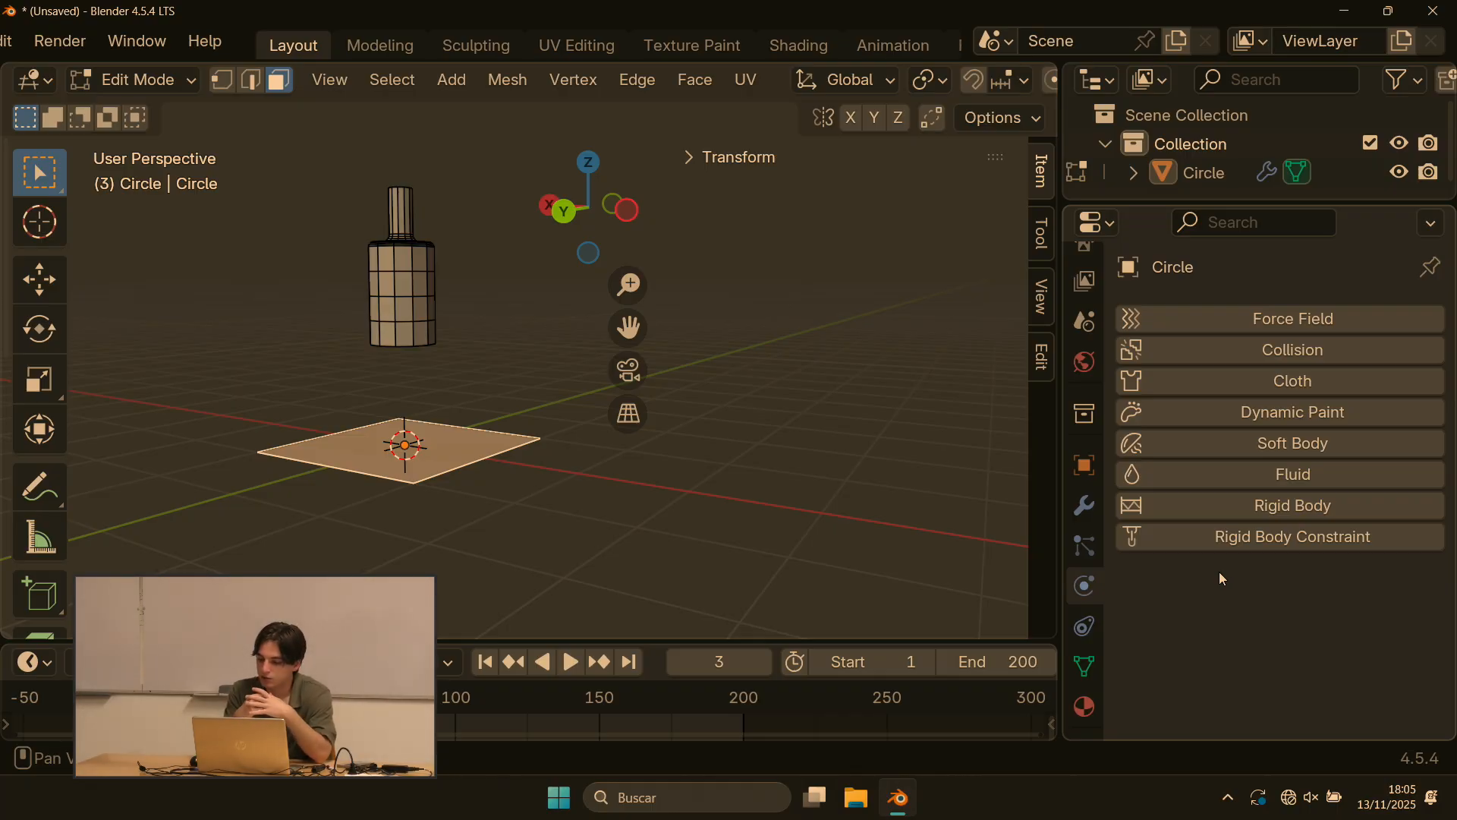
pyautogui.click(1084, 630)
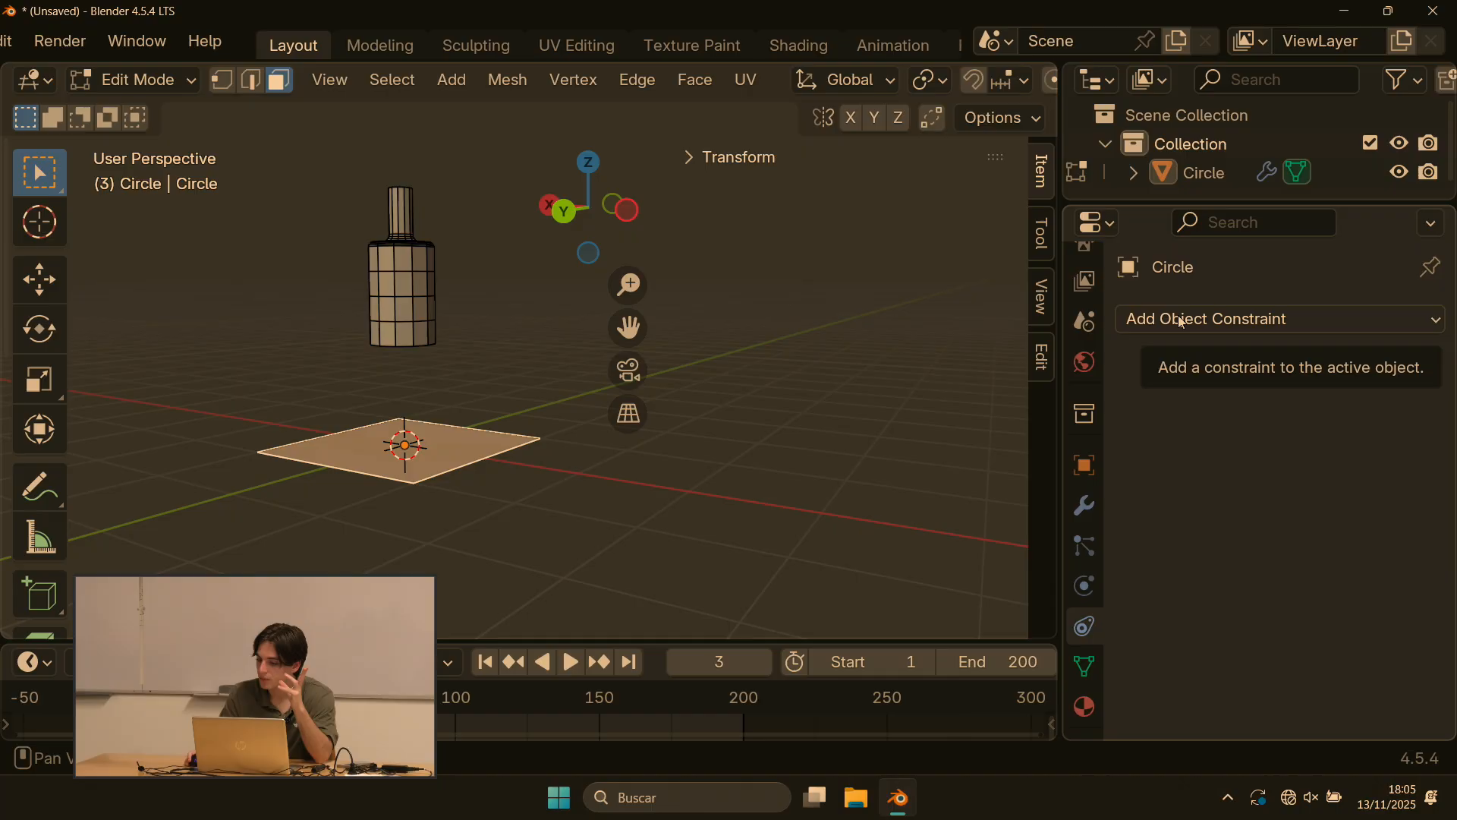
pyautogui.click(1085, 668)
pyautogui.scroll(-6, 1174, 453)
pyautogui.scroll(6, 1174, 448)
pyautogui.scroll(-3, 1184, 418)
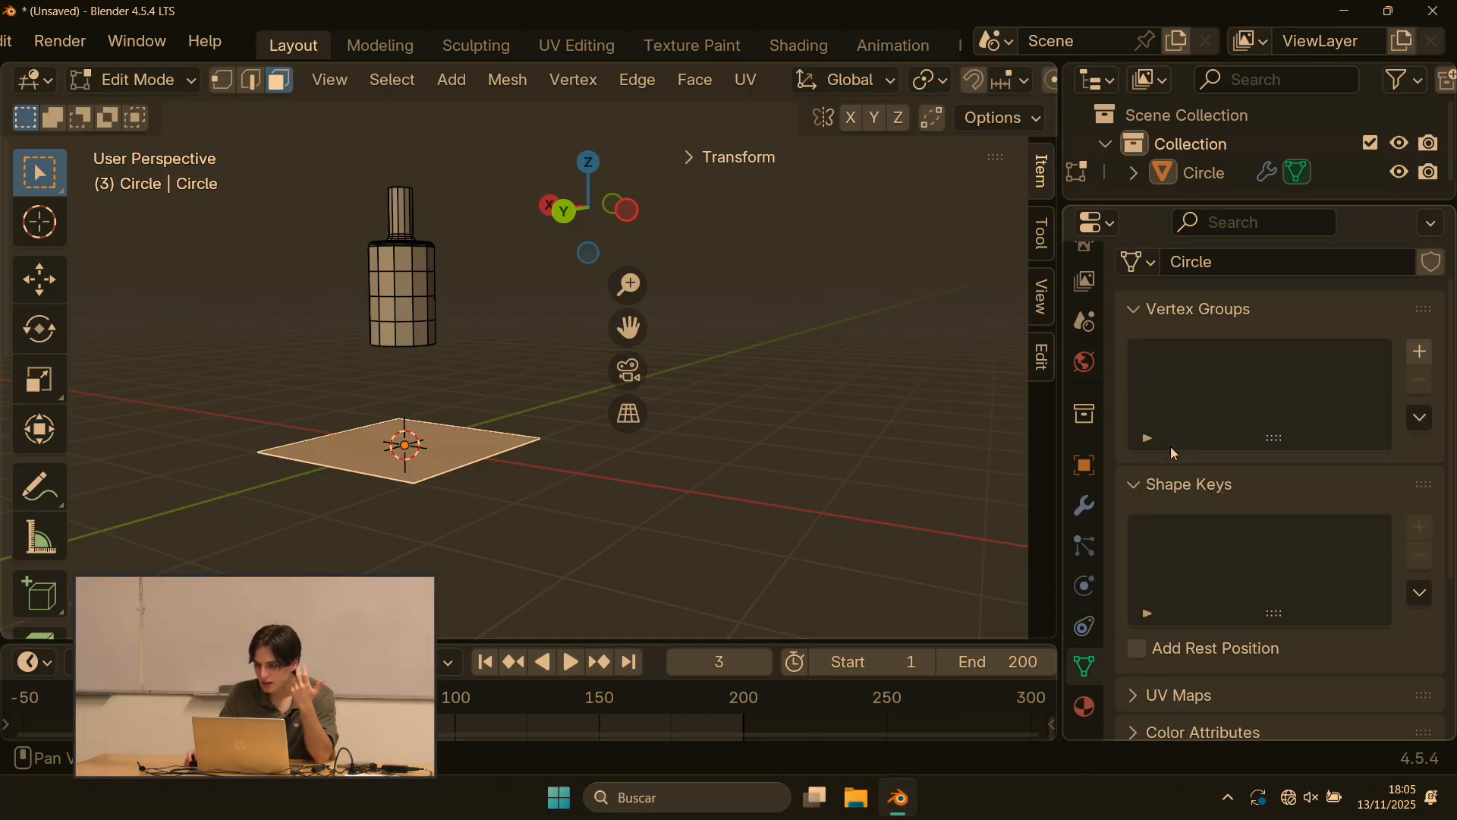
pyautogui.scroll(-5, 1185, 412)
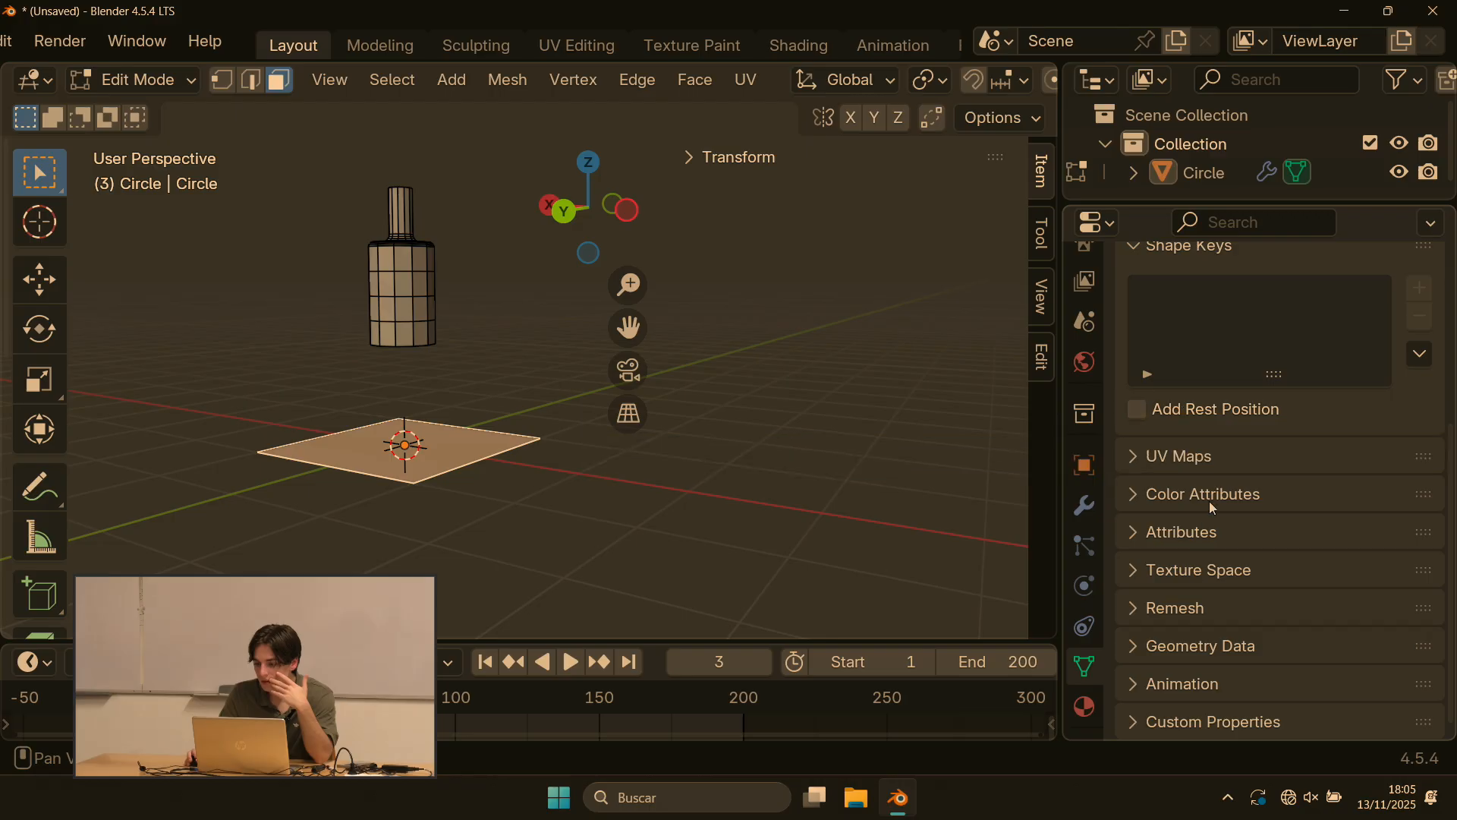
pyautogui.scroll(8, 1209, 501)
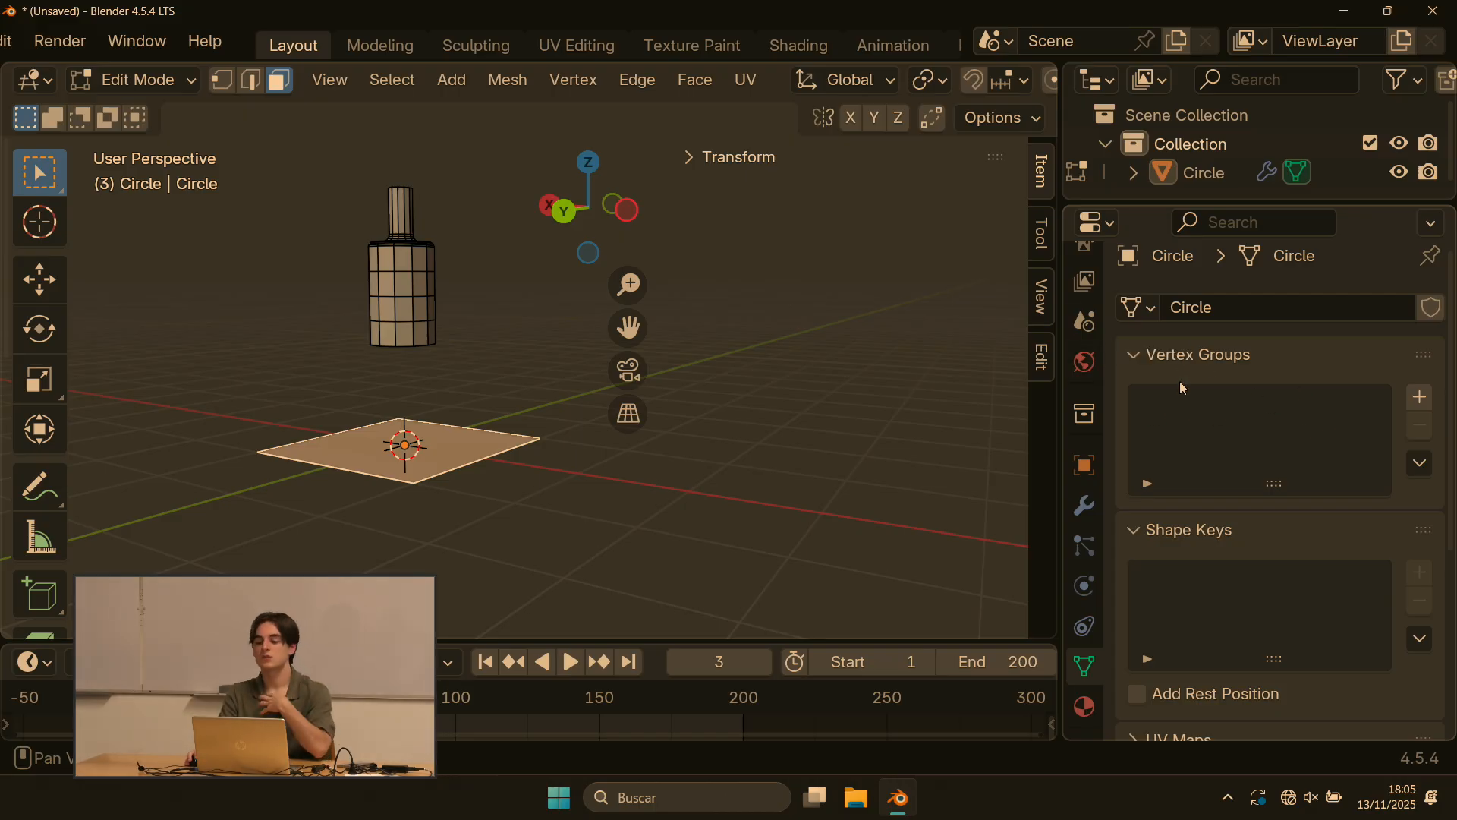
pyautogui.moveTo(768, 639); pyautogui.dragTo(770, 571)
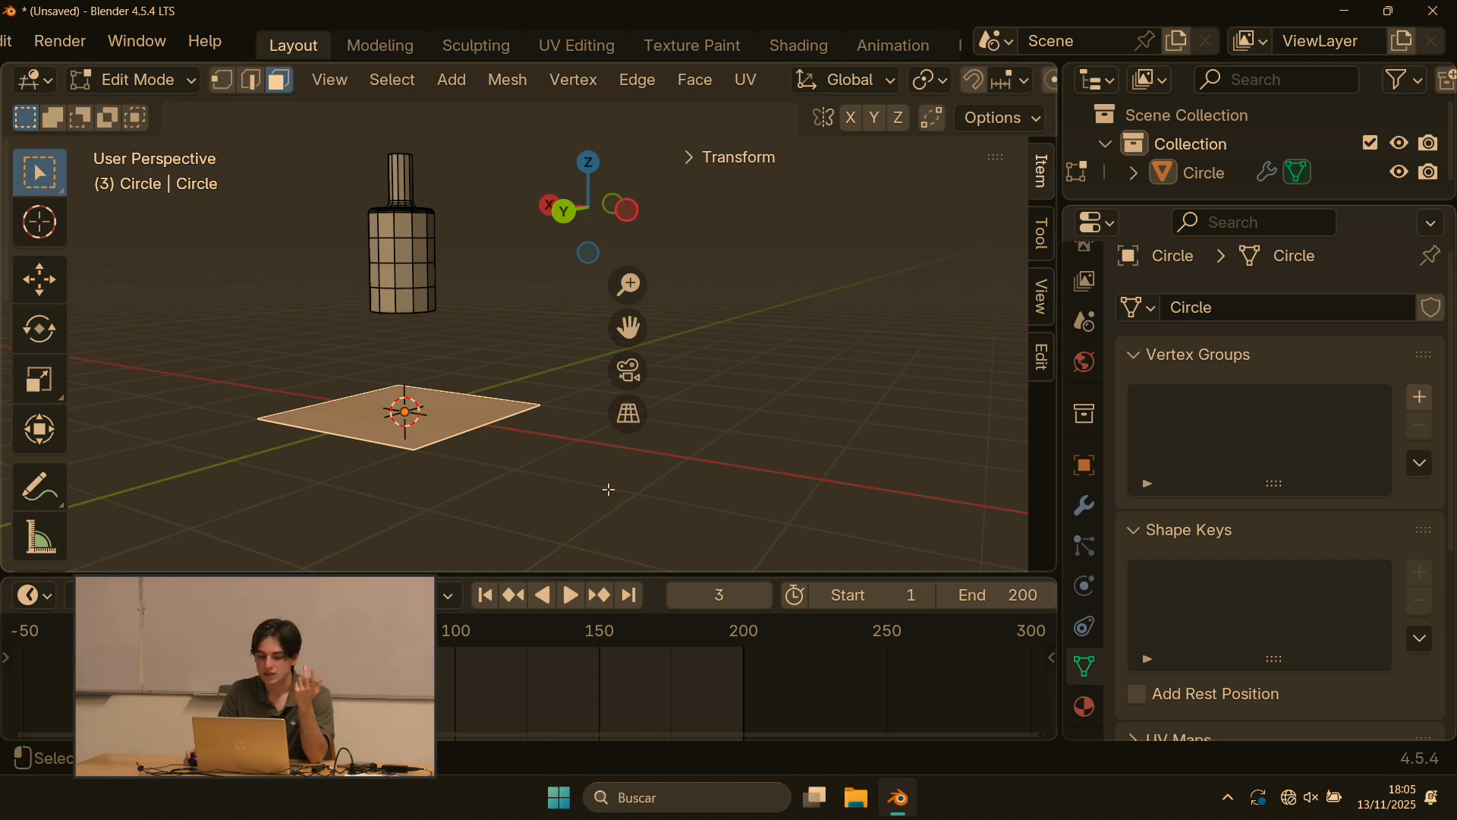
pyautogui.press('r')
pyautogui.rightClick(537, 455)
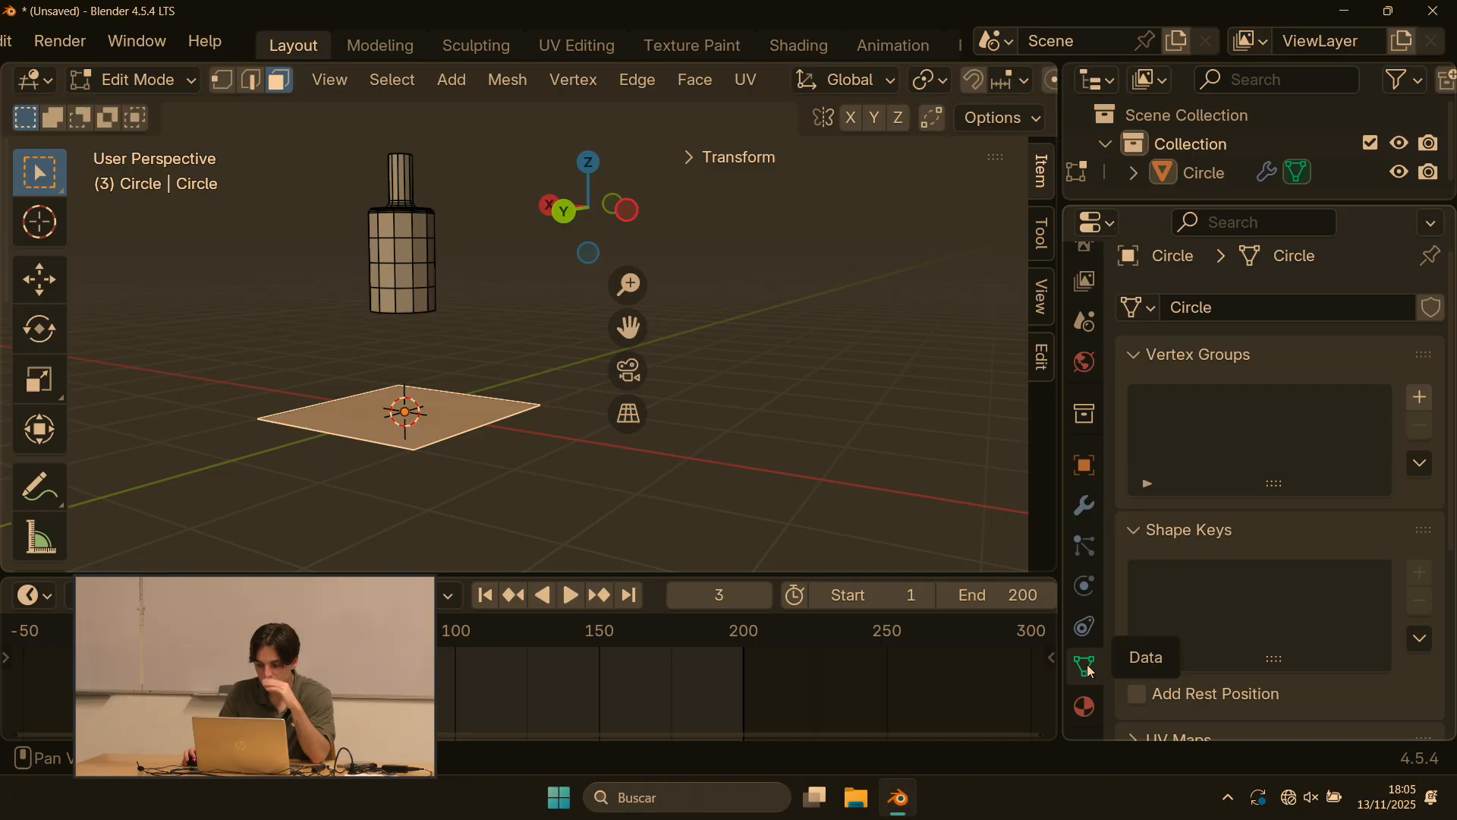
# Step: Leave Edit Mode for Object Mode and select the object containing the bottle and plane
pyautogui.scroll(4, 1081, 623)
pyautogui.scroll(-4, 1086, 613)
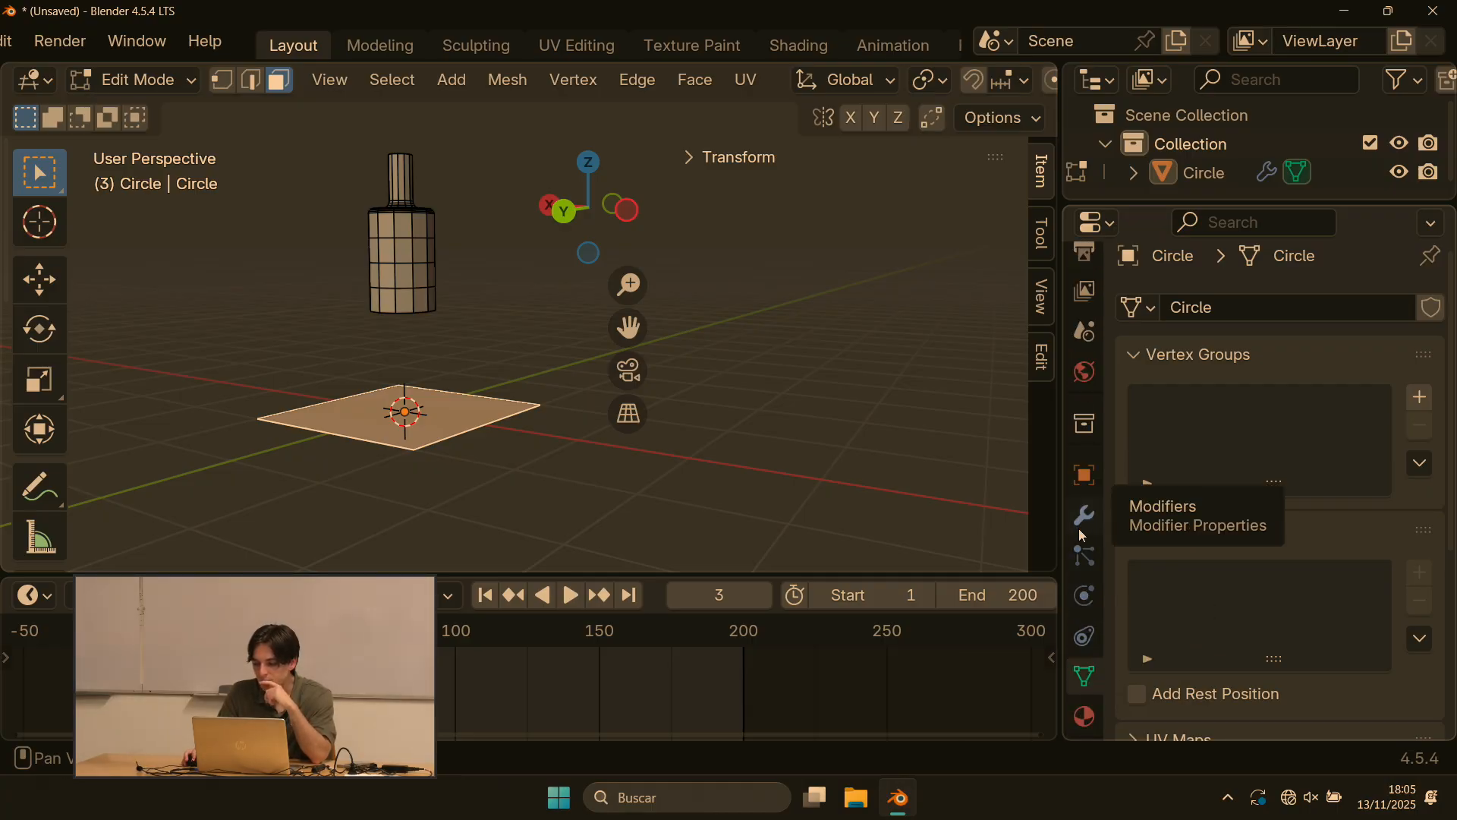
pyautogui.scroll(5, 1086, 501)
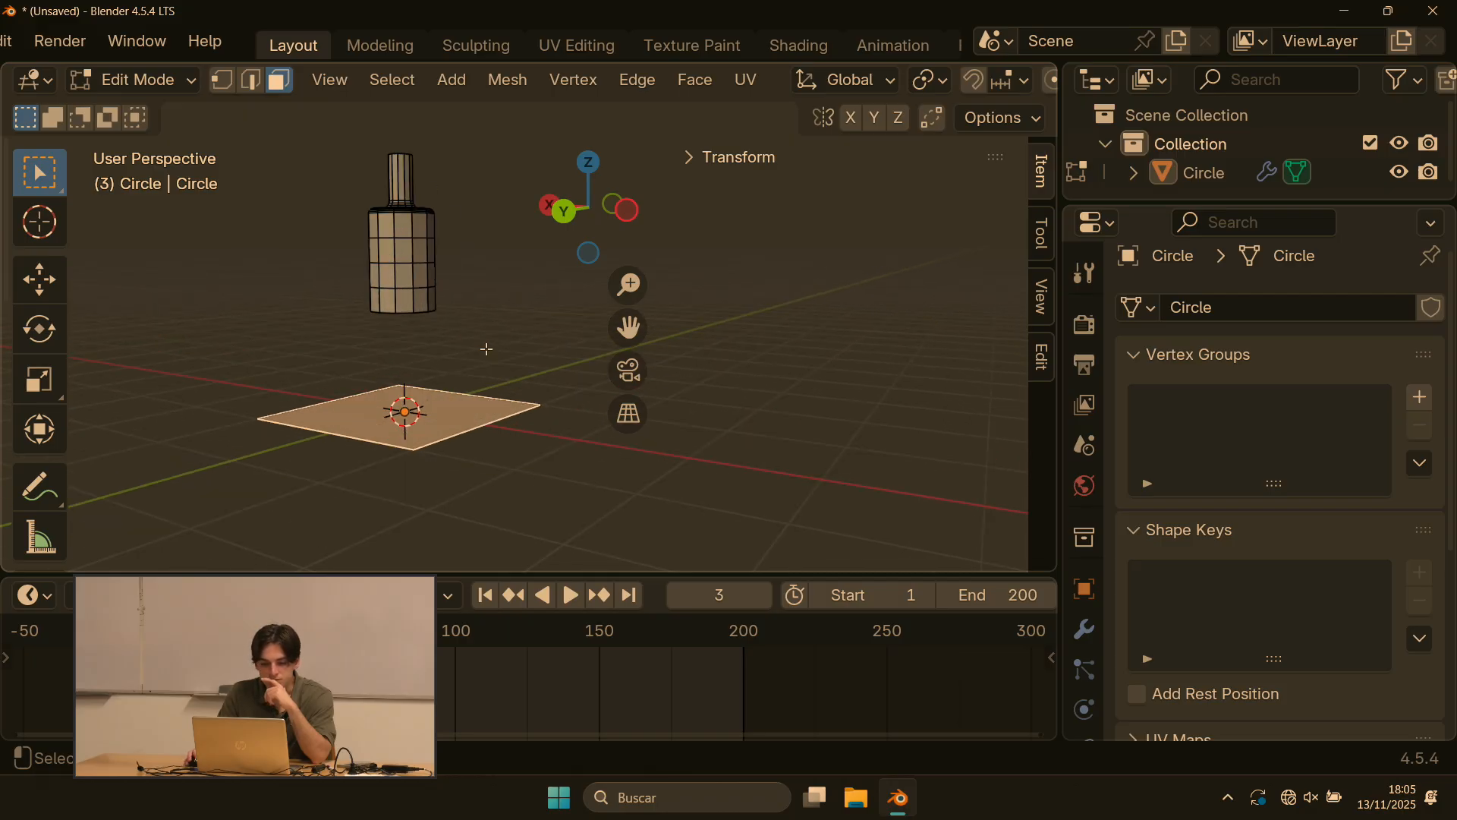
pyautogui.press('Tab')
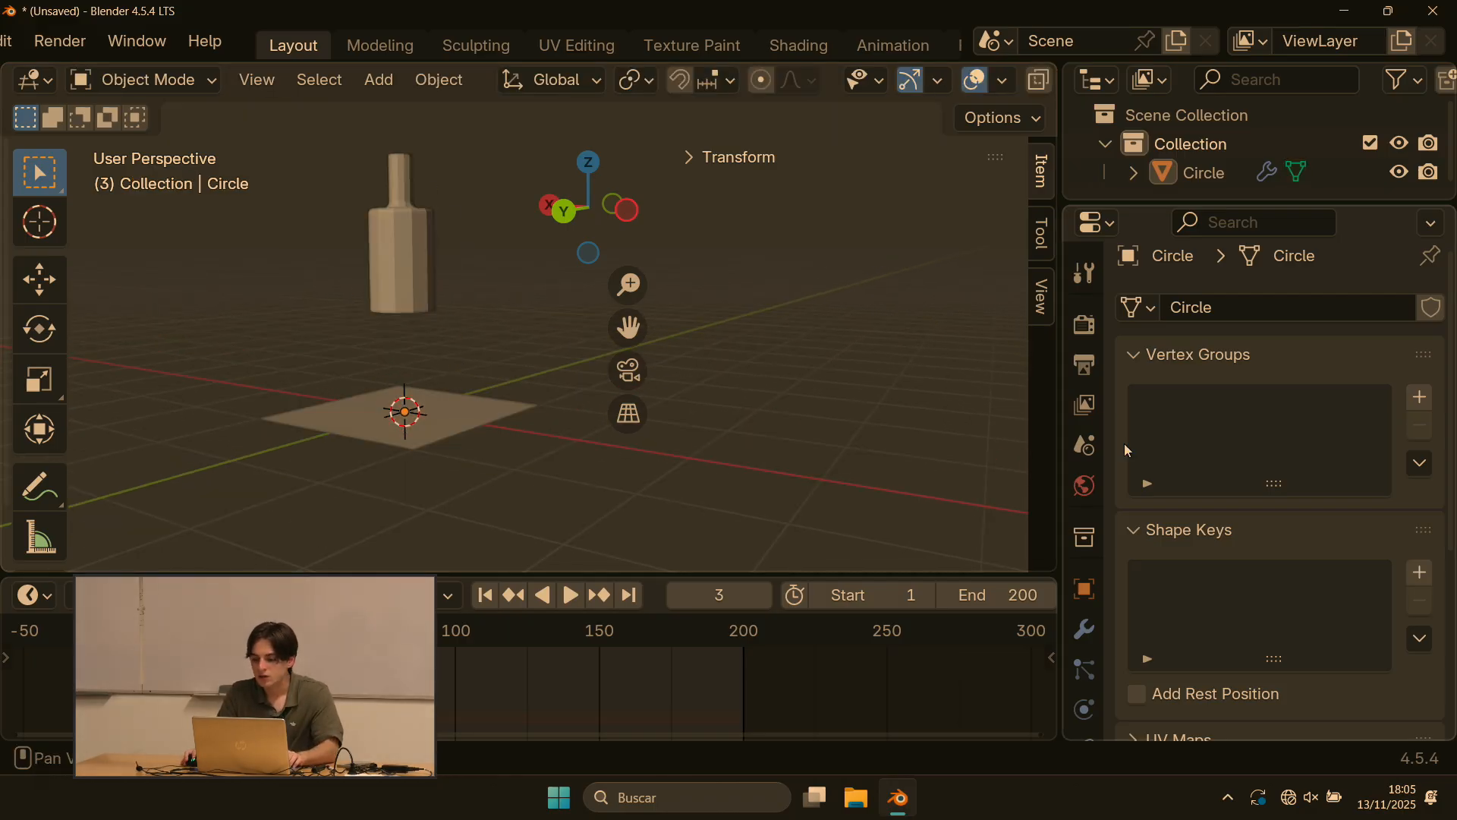
pyautogui.scroll(-4, 1087, 455)
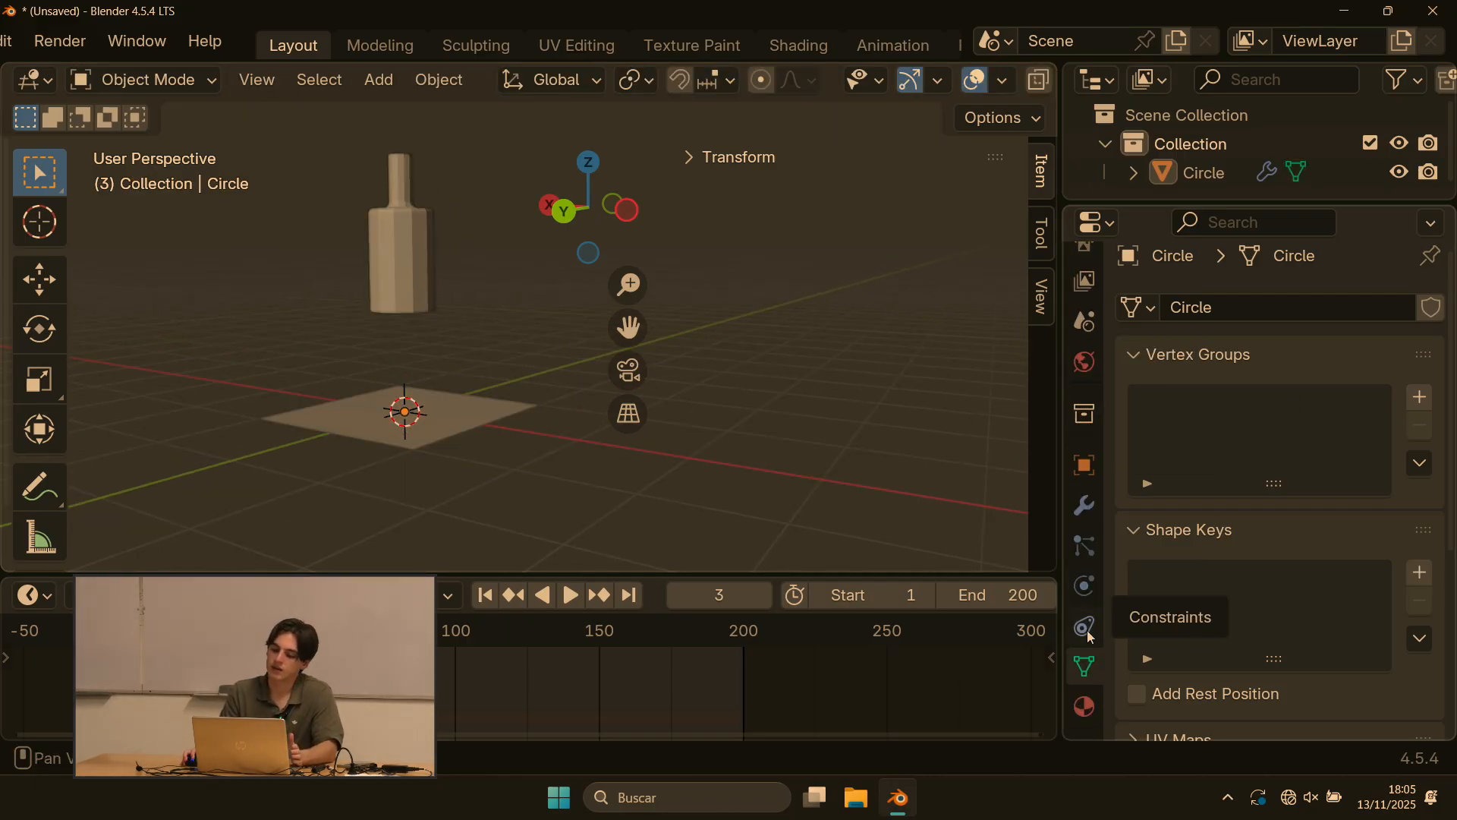
pyautogui.scroll(4, 1078, 496)
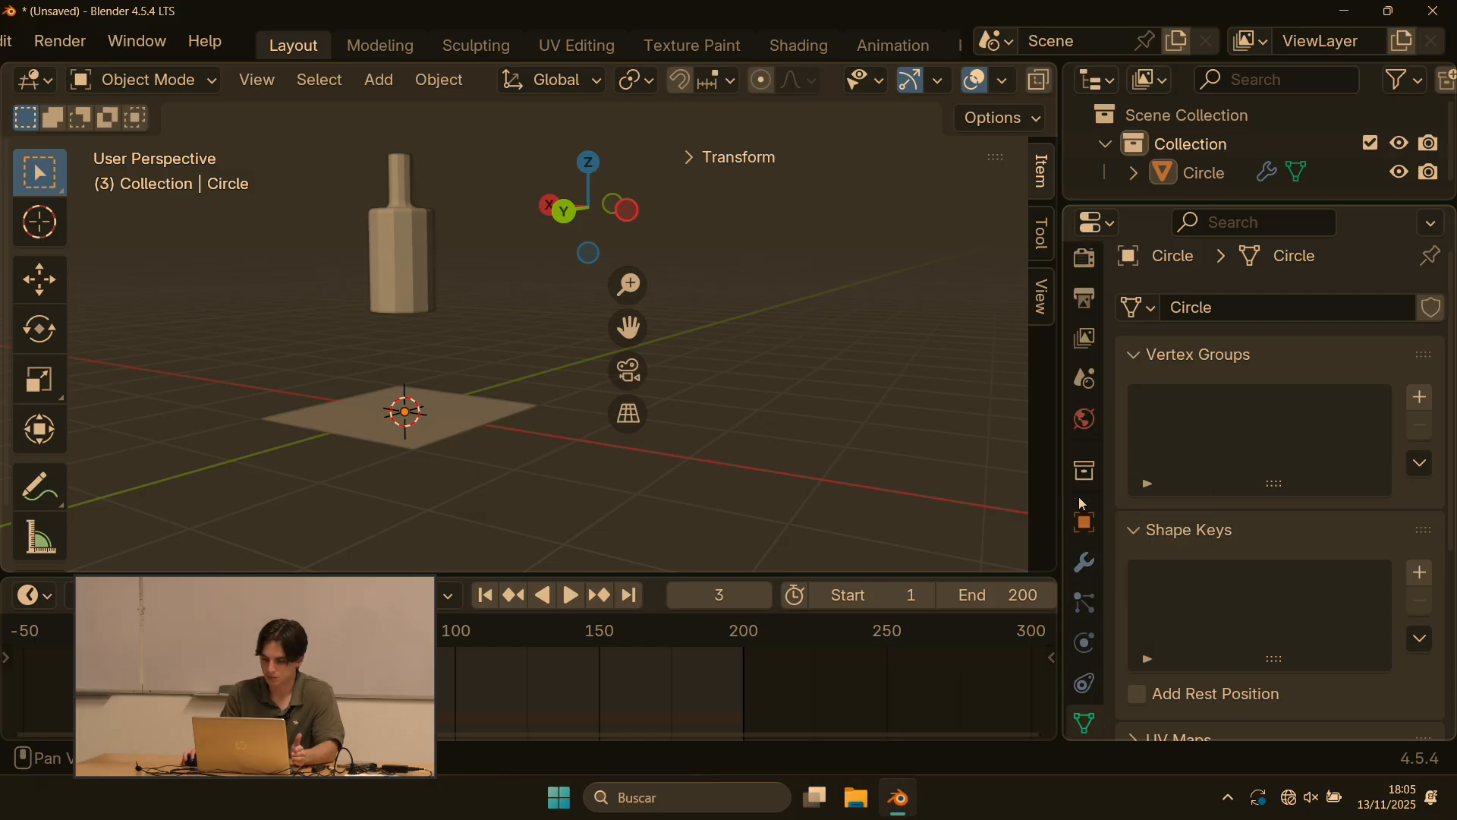
pyautogui.click(497, 416)
# Step: Delete the object containing the bottle and plane from the scene
pyautogui.scroll(-2, 1084, 584)
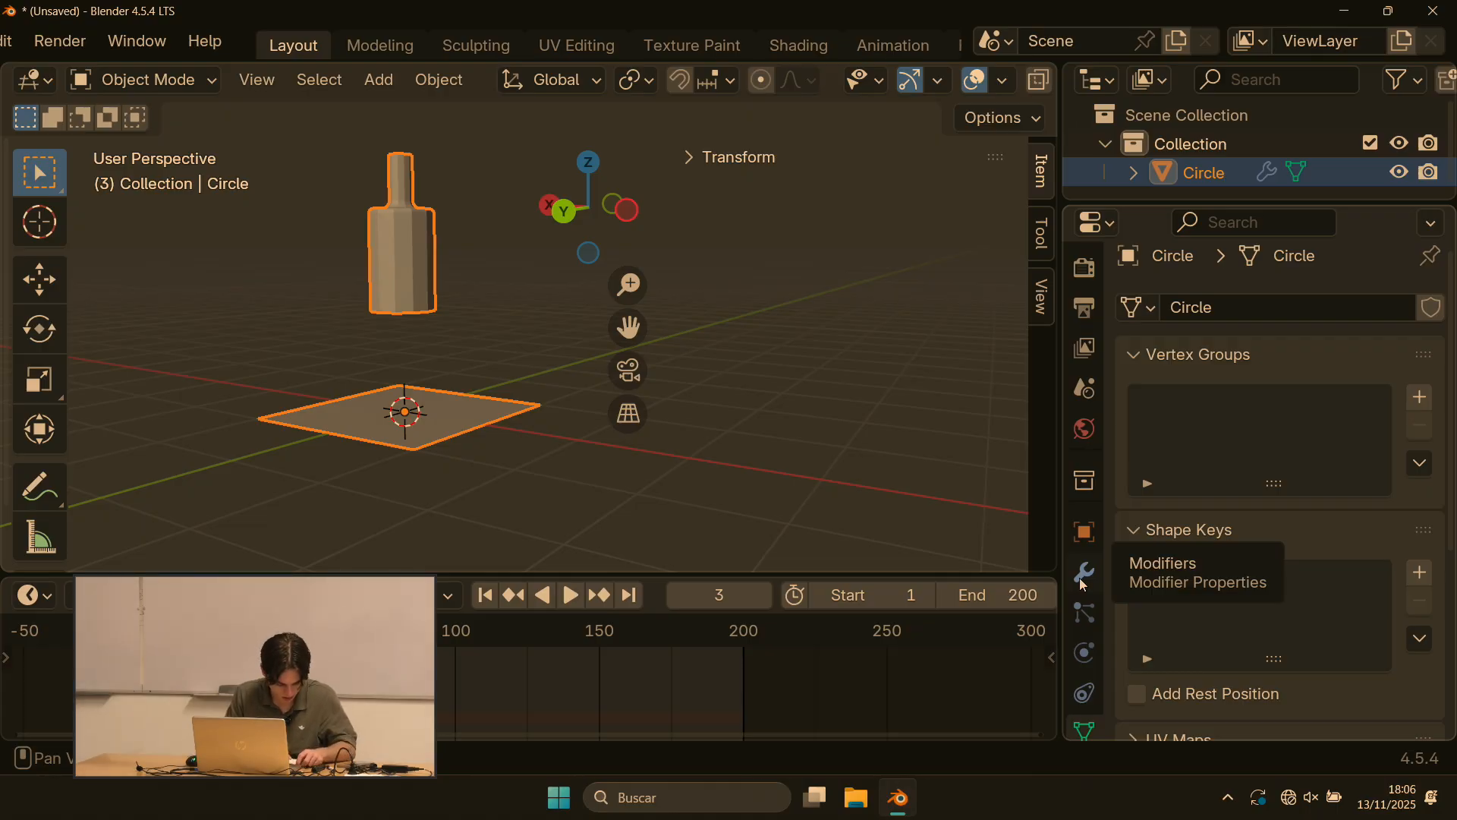
pyautogui.scroll(-1, 1085, 581)
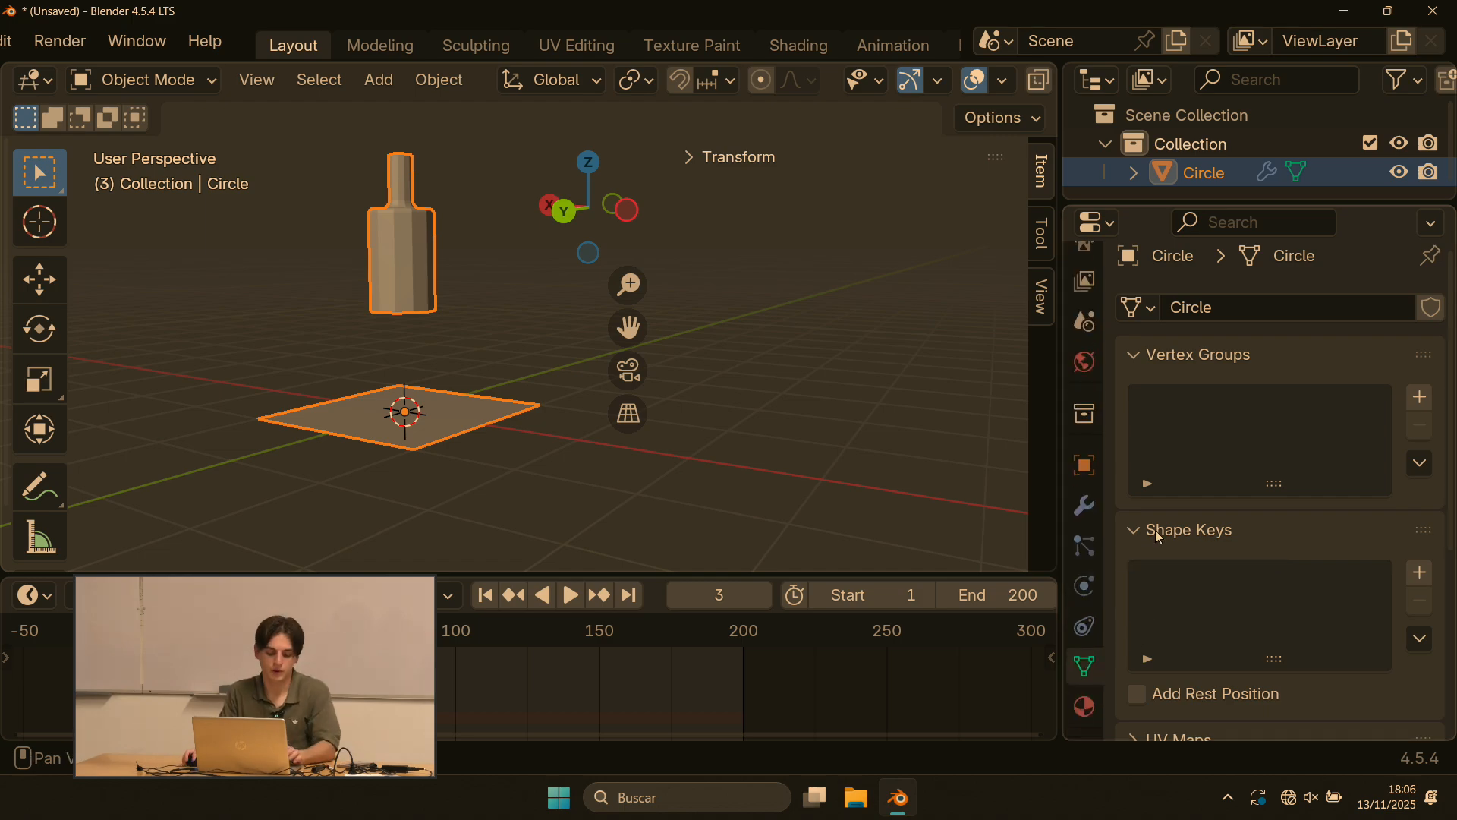
pyautogui.scroll(-1, 1155, 533)
pyautogui.scroll(-3, 489, 394)
pyautogui.moveTo(456, 361); pyautogui.dragTo(492, 381, button='middle')
pyautogui.press('x')
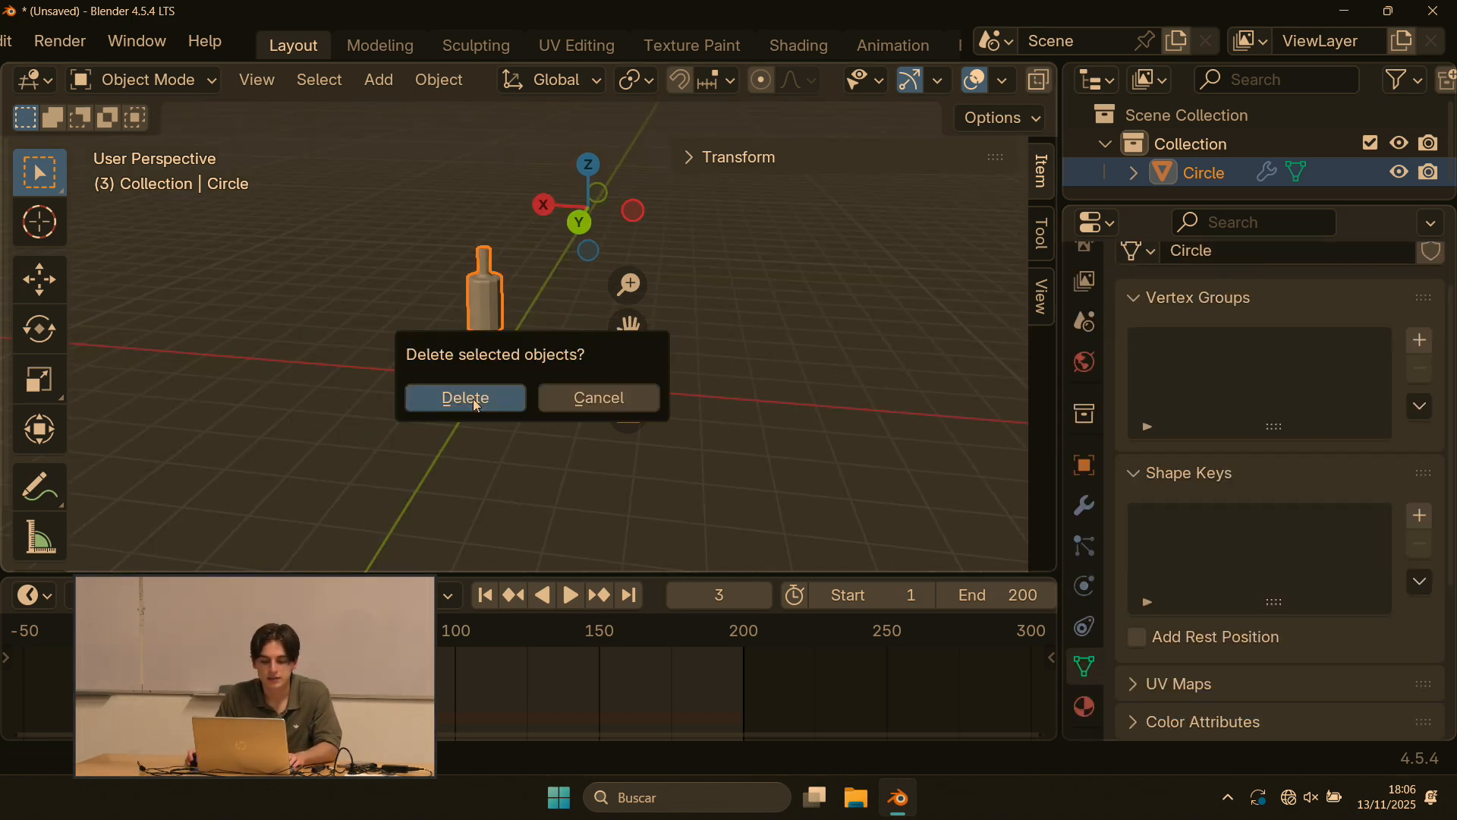
pyautogui.click(492, 389)
# Step: Add a cube mesh at the world origin
pyautogui.hotkey('shift', 'a')
pyautogui.moveTo(368, 211)
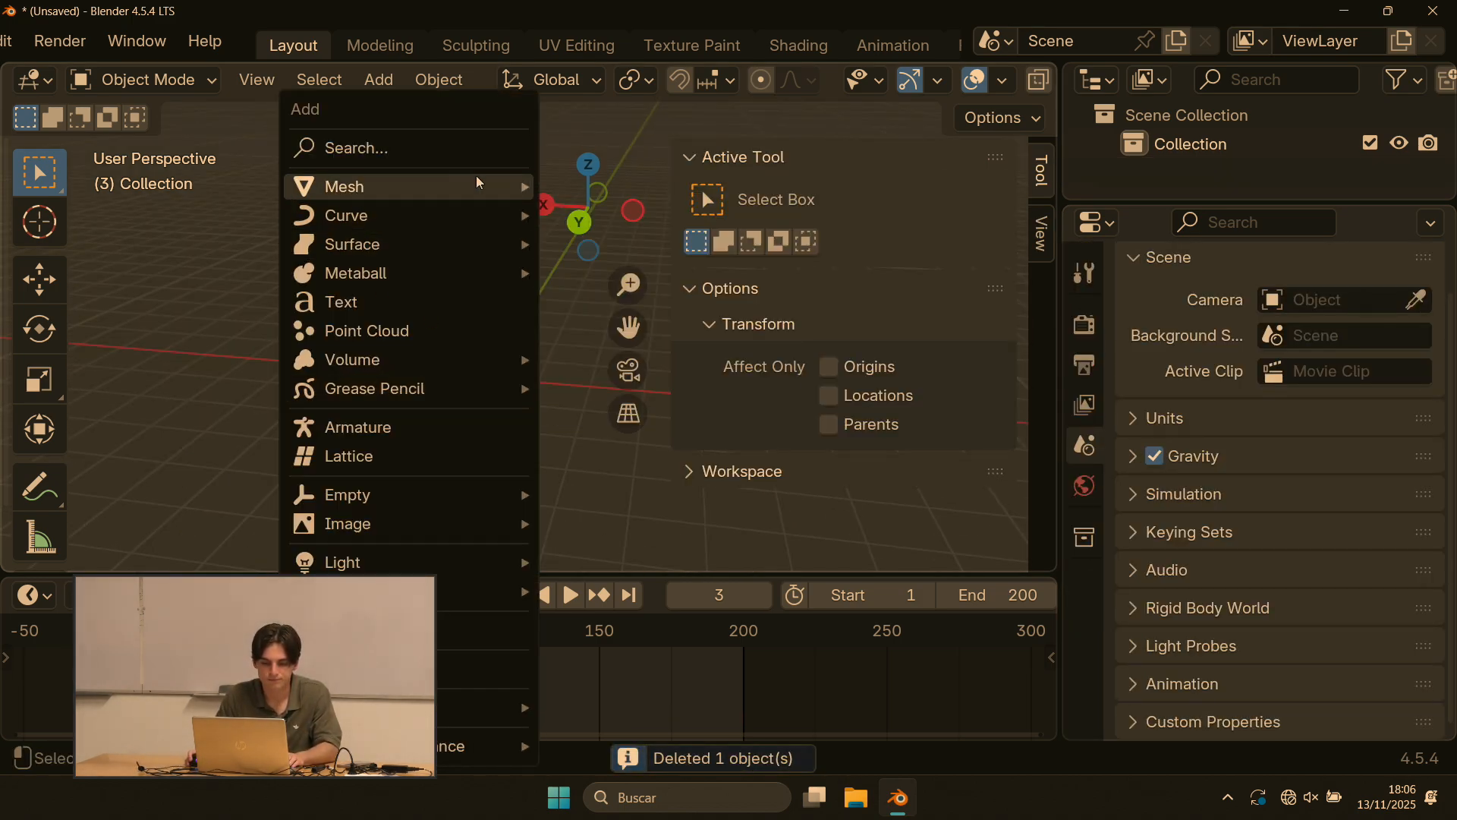
pyautogui.moveTo(476, 179)
pyautogui.click(604, 215)
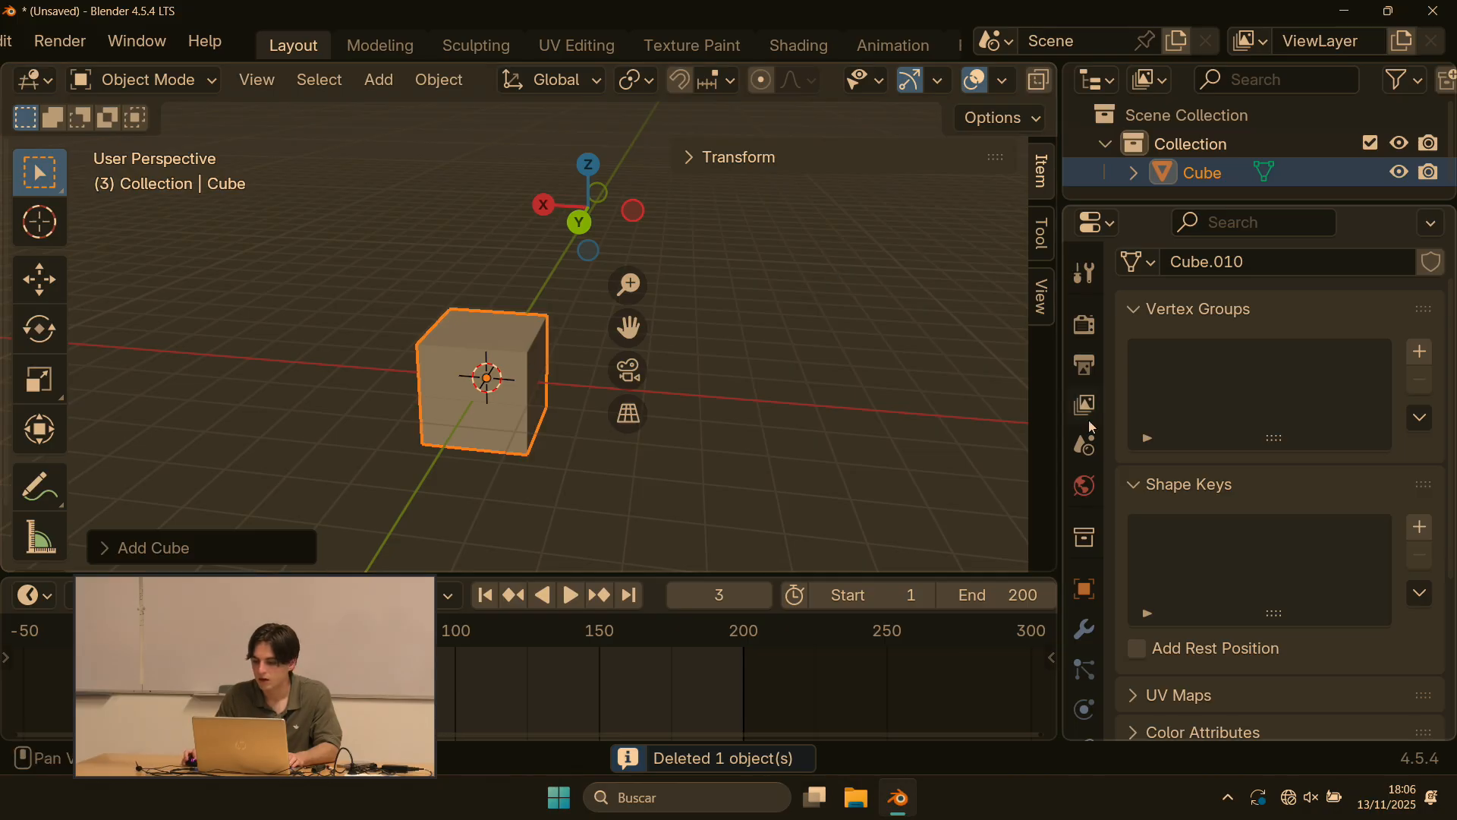
# Step: Examine the modifier categories available for the cube, including the Generate modifiers
pyautogui.click(1084, 630)
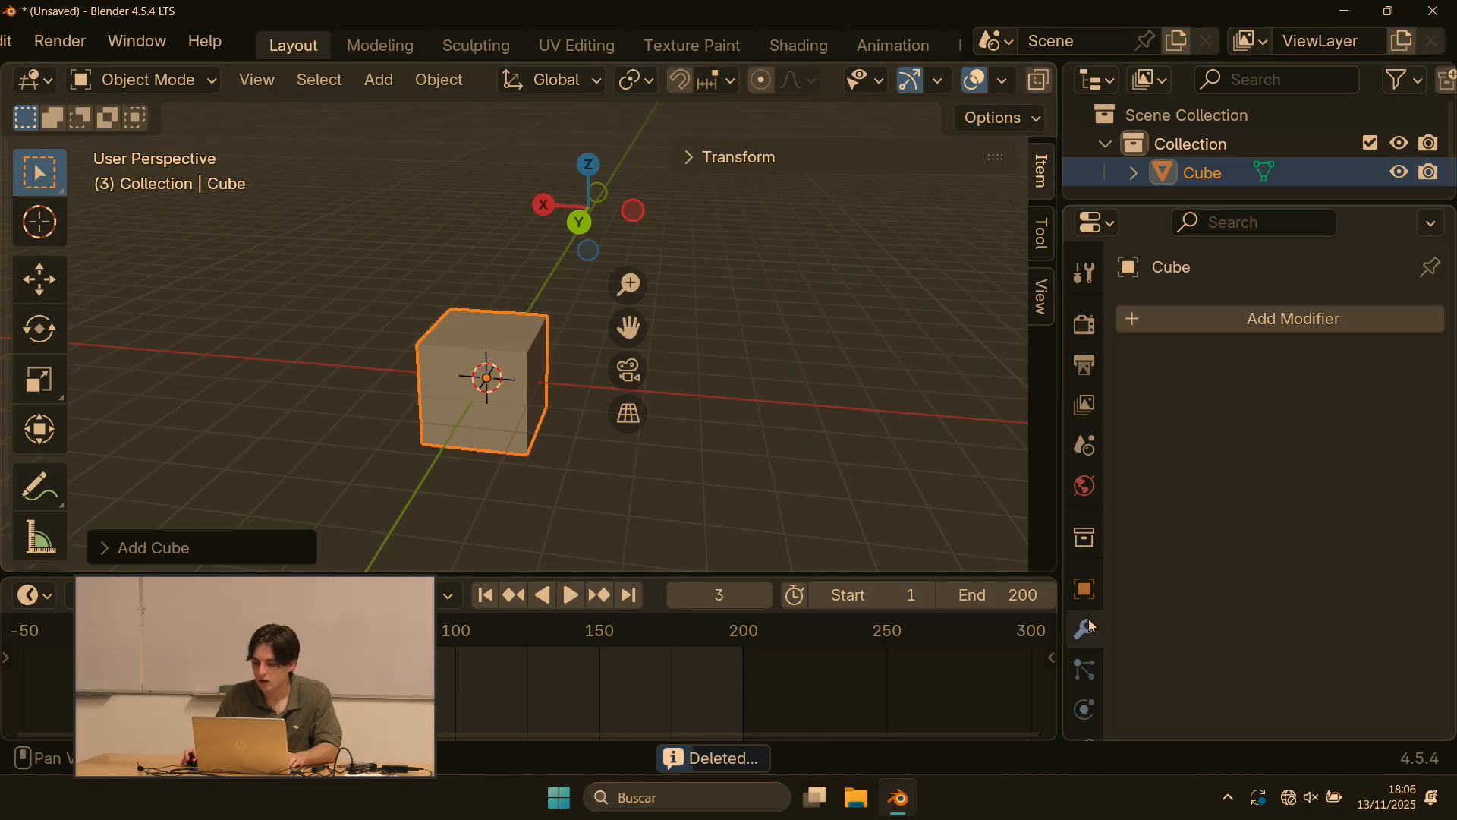
pyautogui.click(1169, 319)
pyautogui.moveTo(1076, 425)
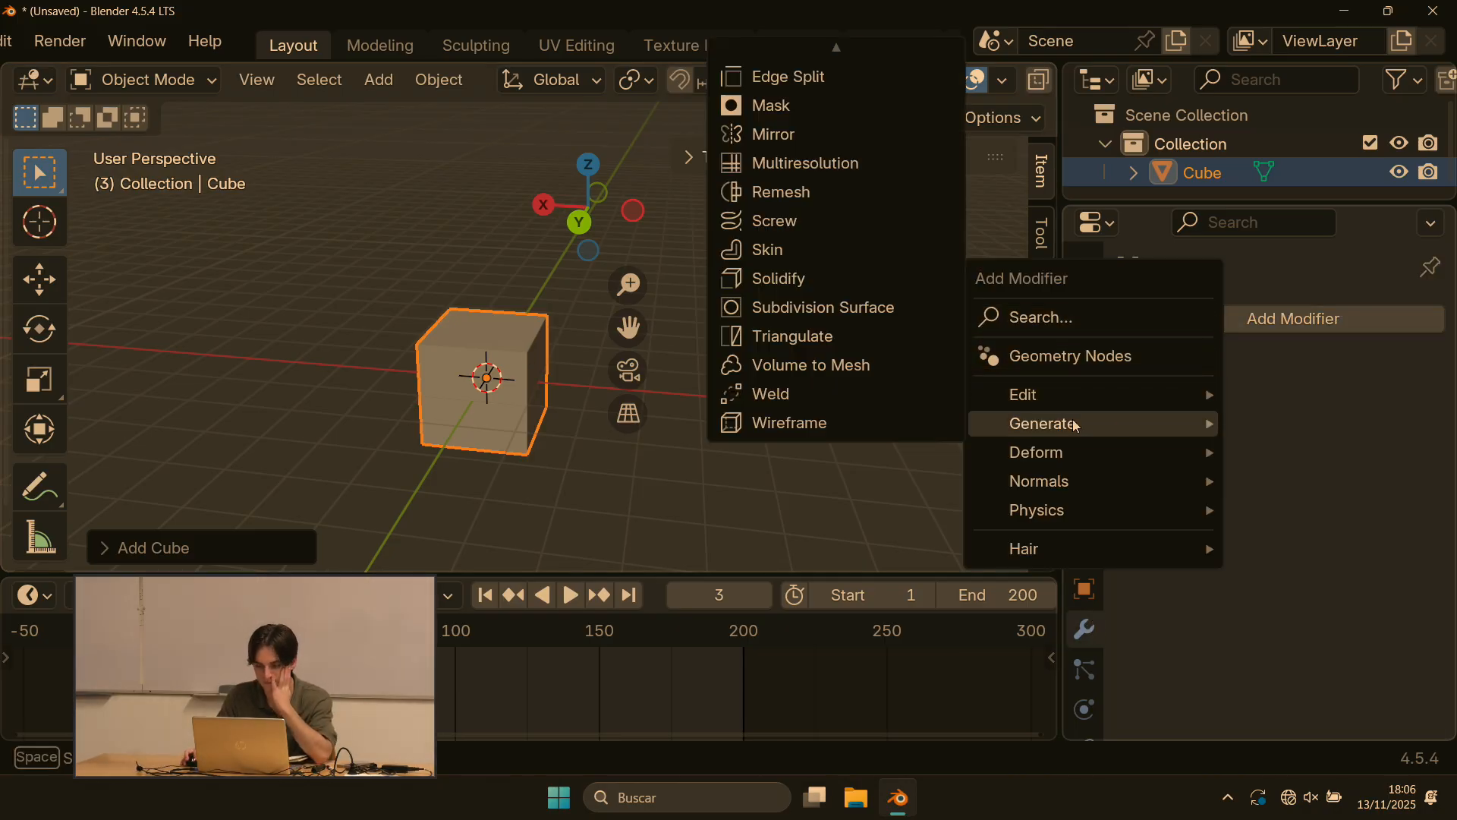
pyautogui.moveTo(1060, 399)
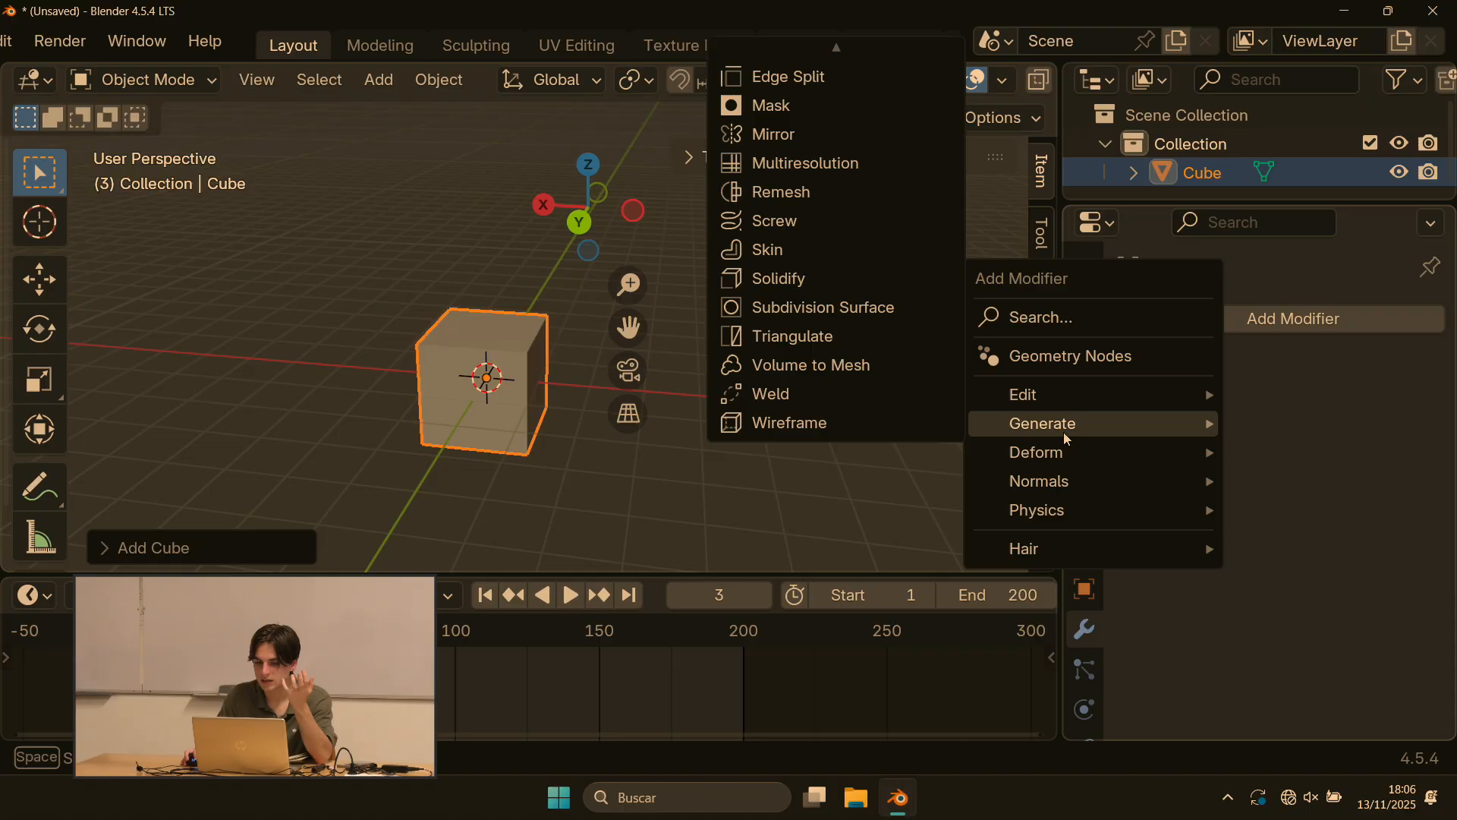
pyautogui.moveTo(1053, 456)
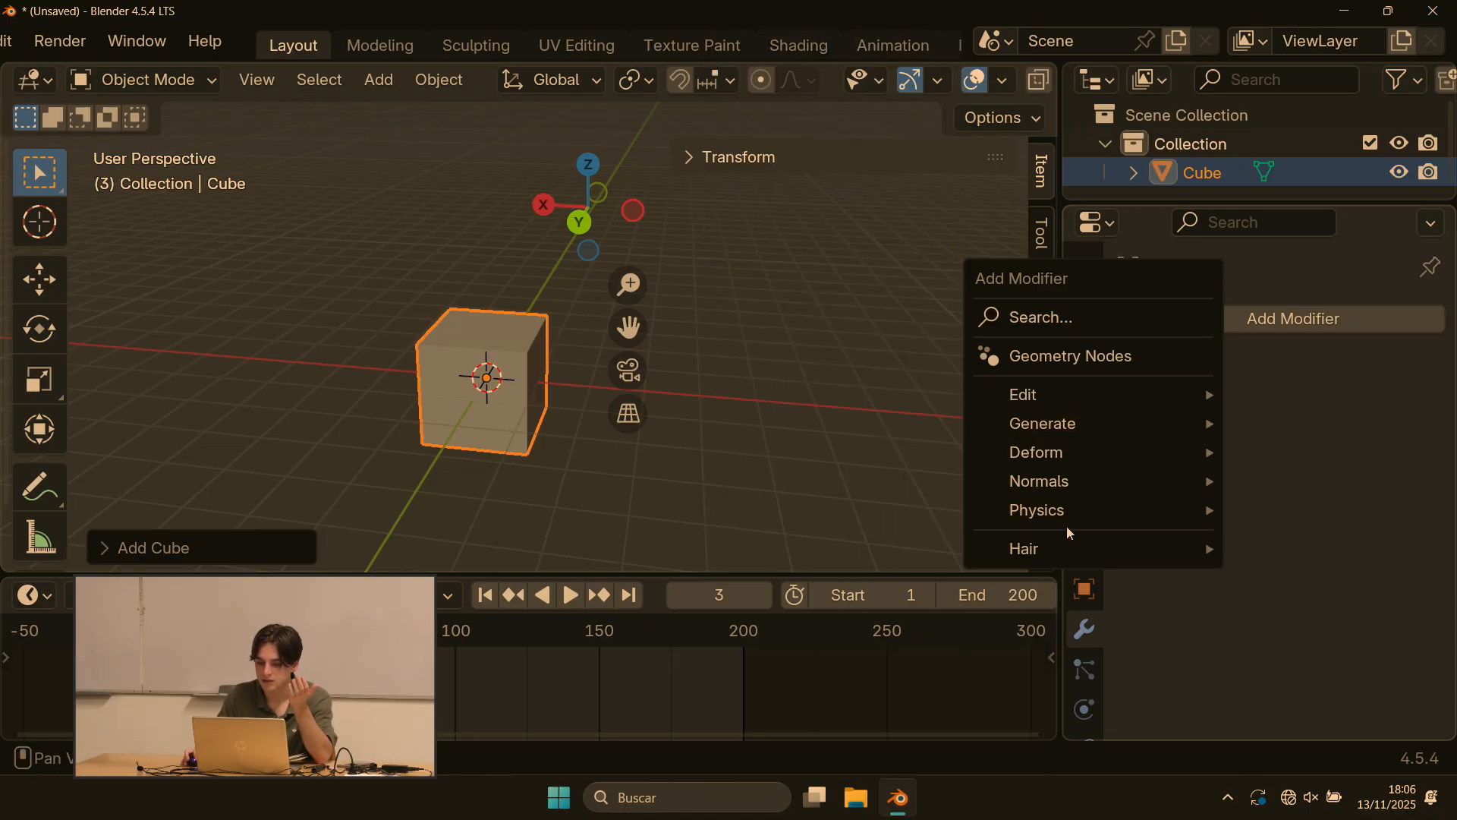
pyautogui.moveTo(1086, 423)
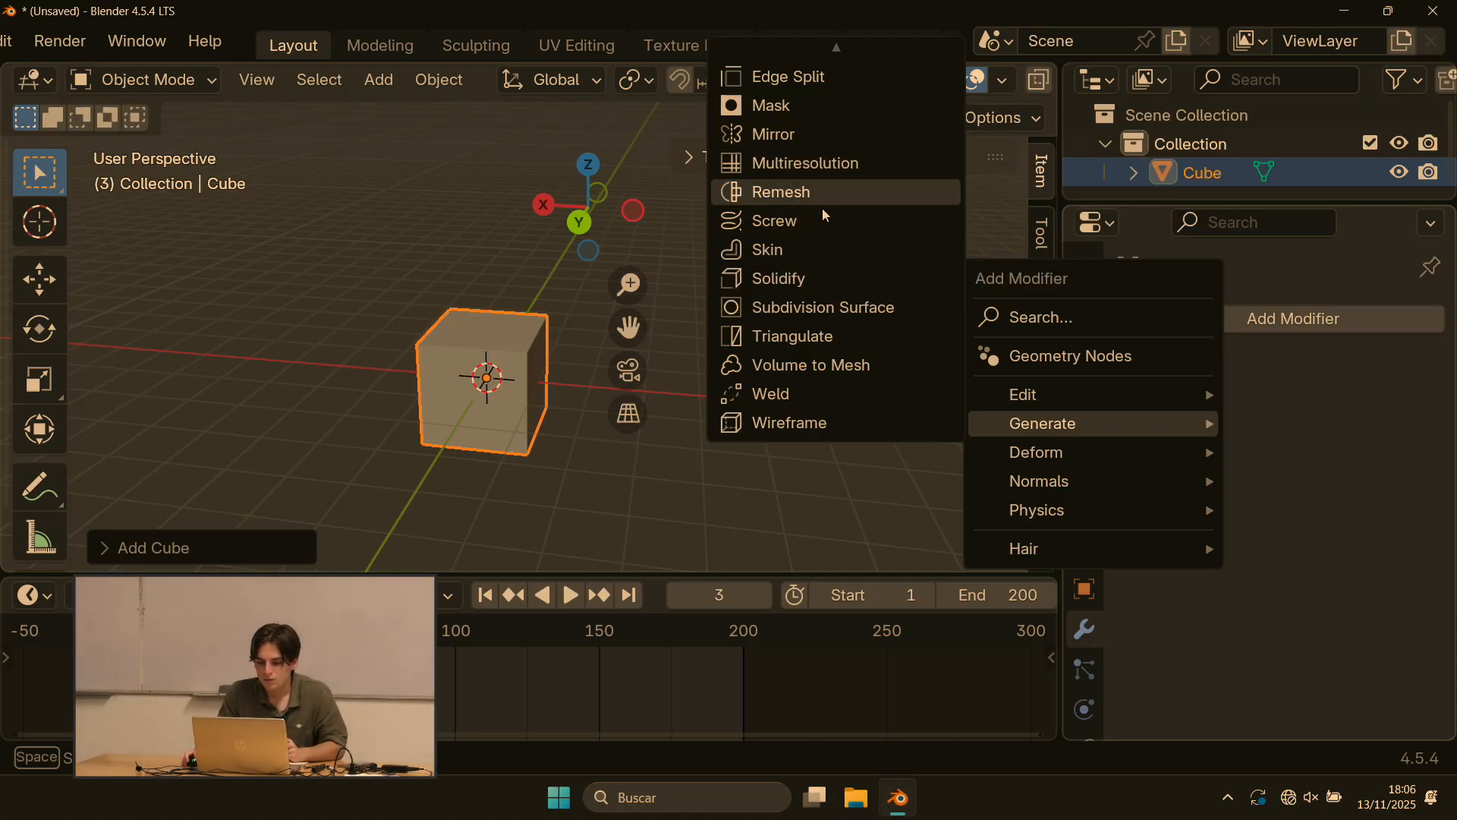
pyautogui.moveTo(1250, 203); pyautogui.dragTo(1172, 342)
pyautogui.click(1131, 459)
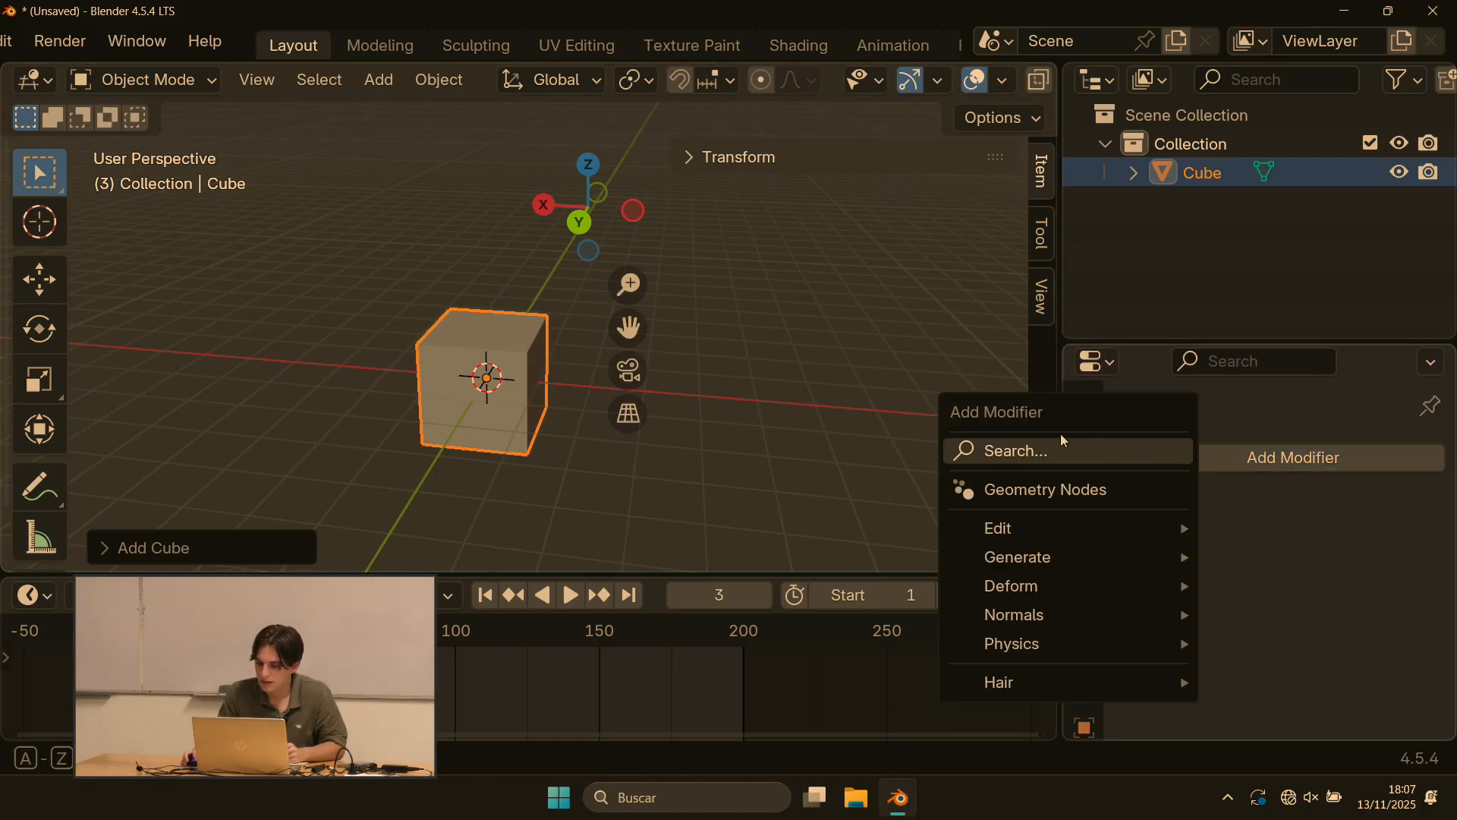
pyautogui.moveTo(1000, 558)
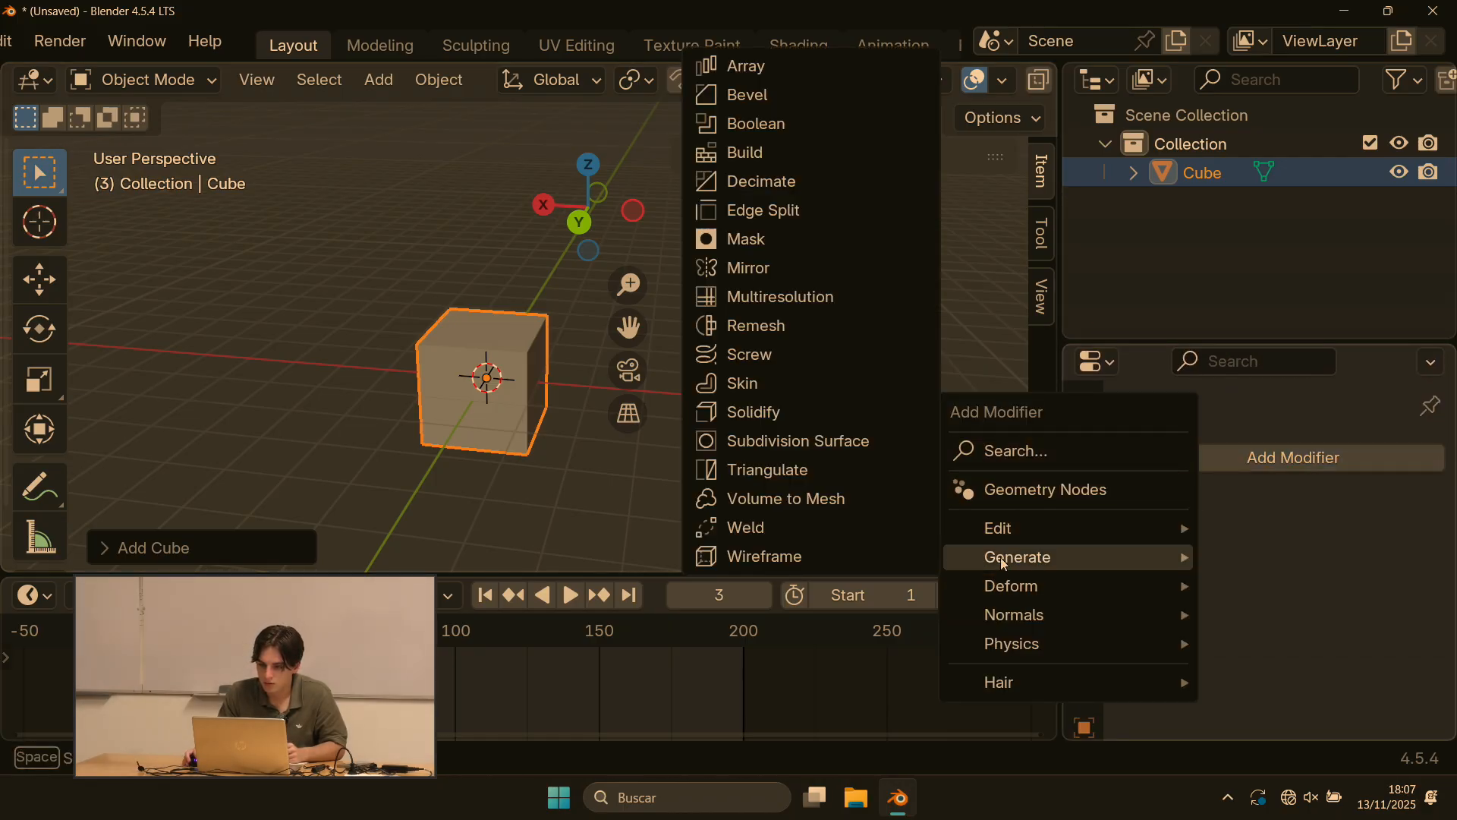
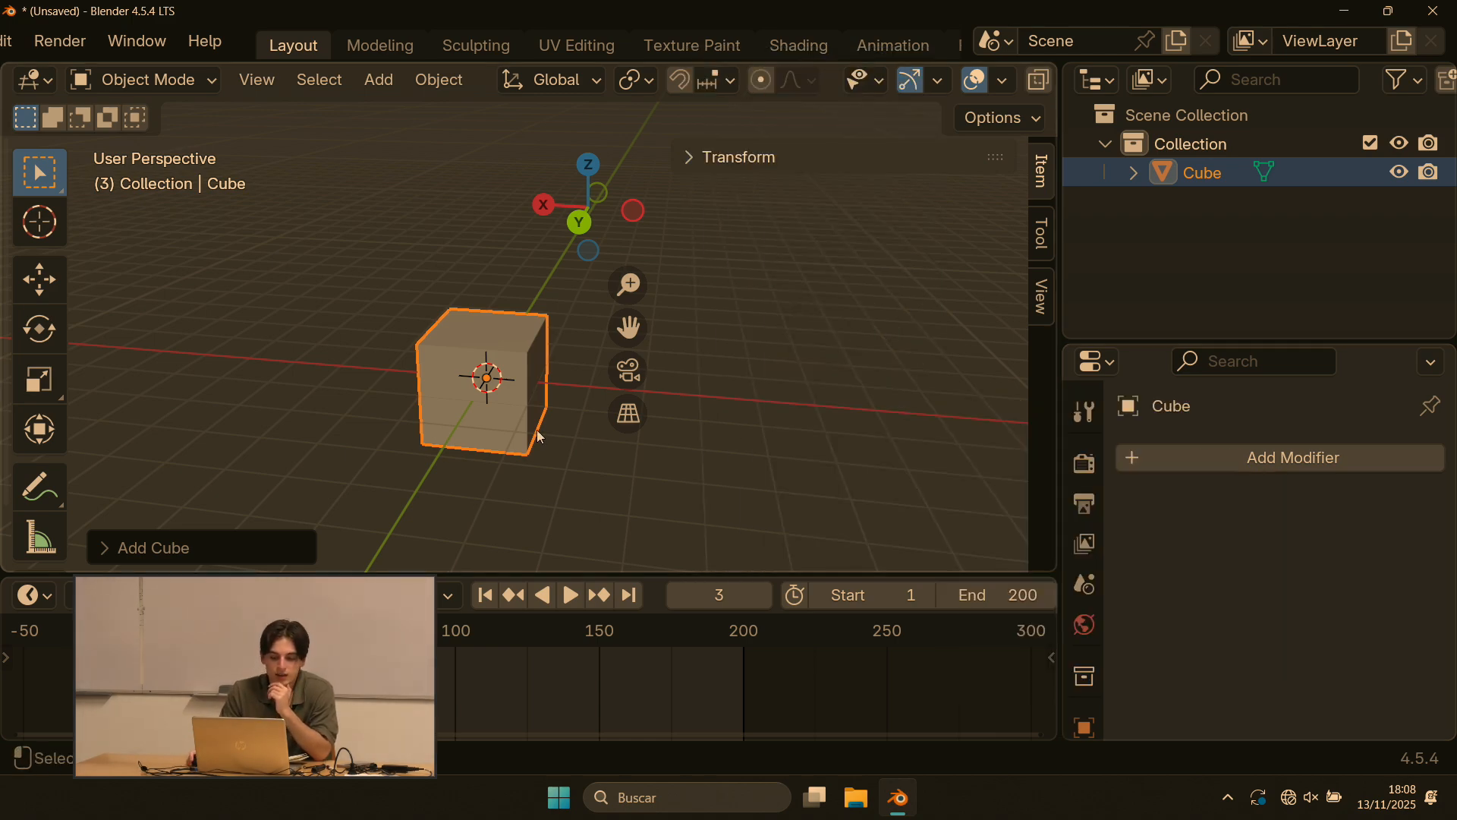
# Step: Enter Edit Mode on the cube and add three evenly spaced horizontal loop cuts around its sides
pyautogui.scroll(4, 517, 358)
pyautogui.scroll(-2, 494, 387)
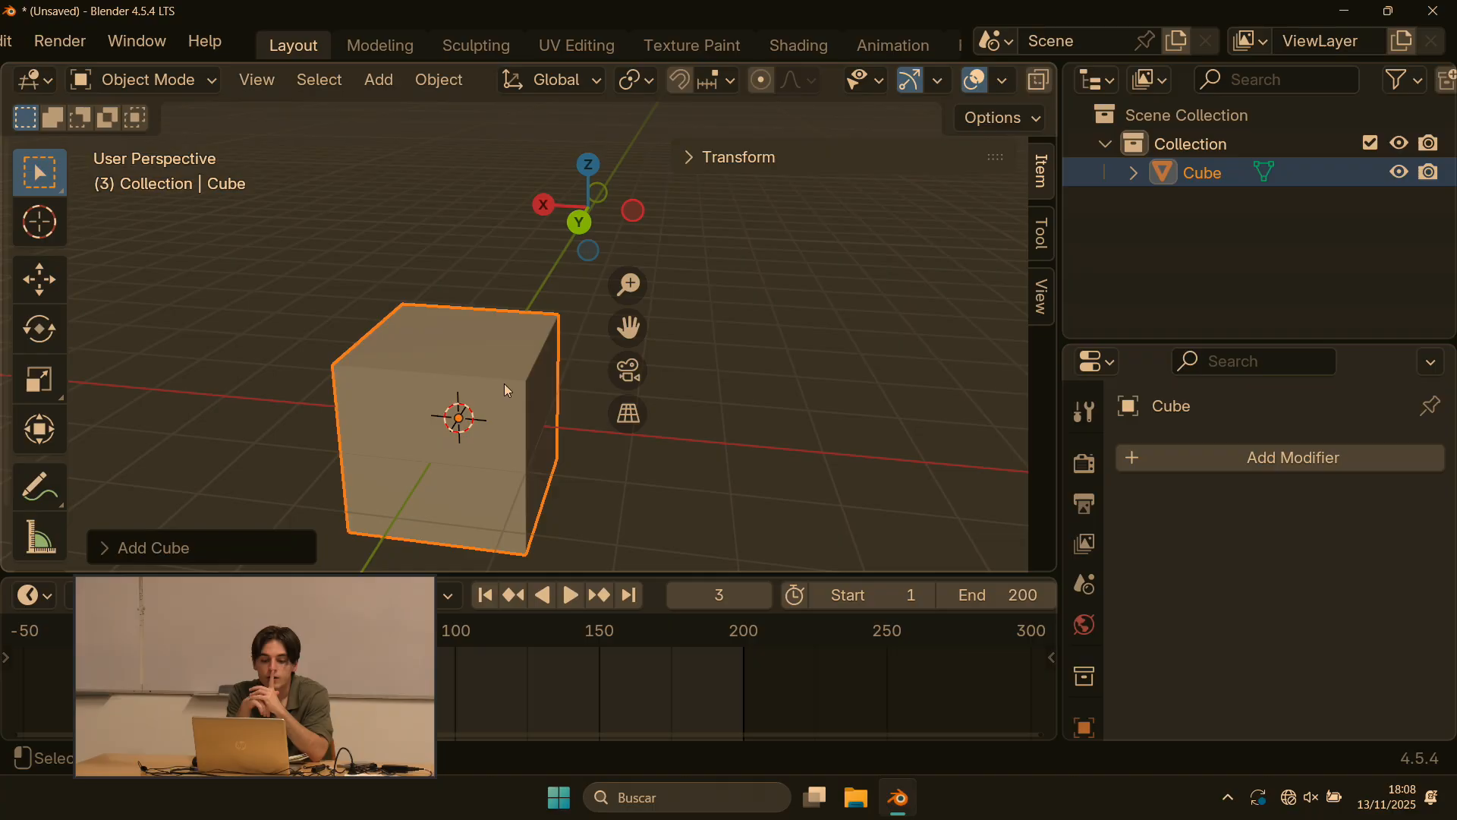
pyautogui.rightClick(467, 372)
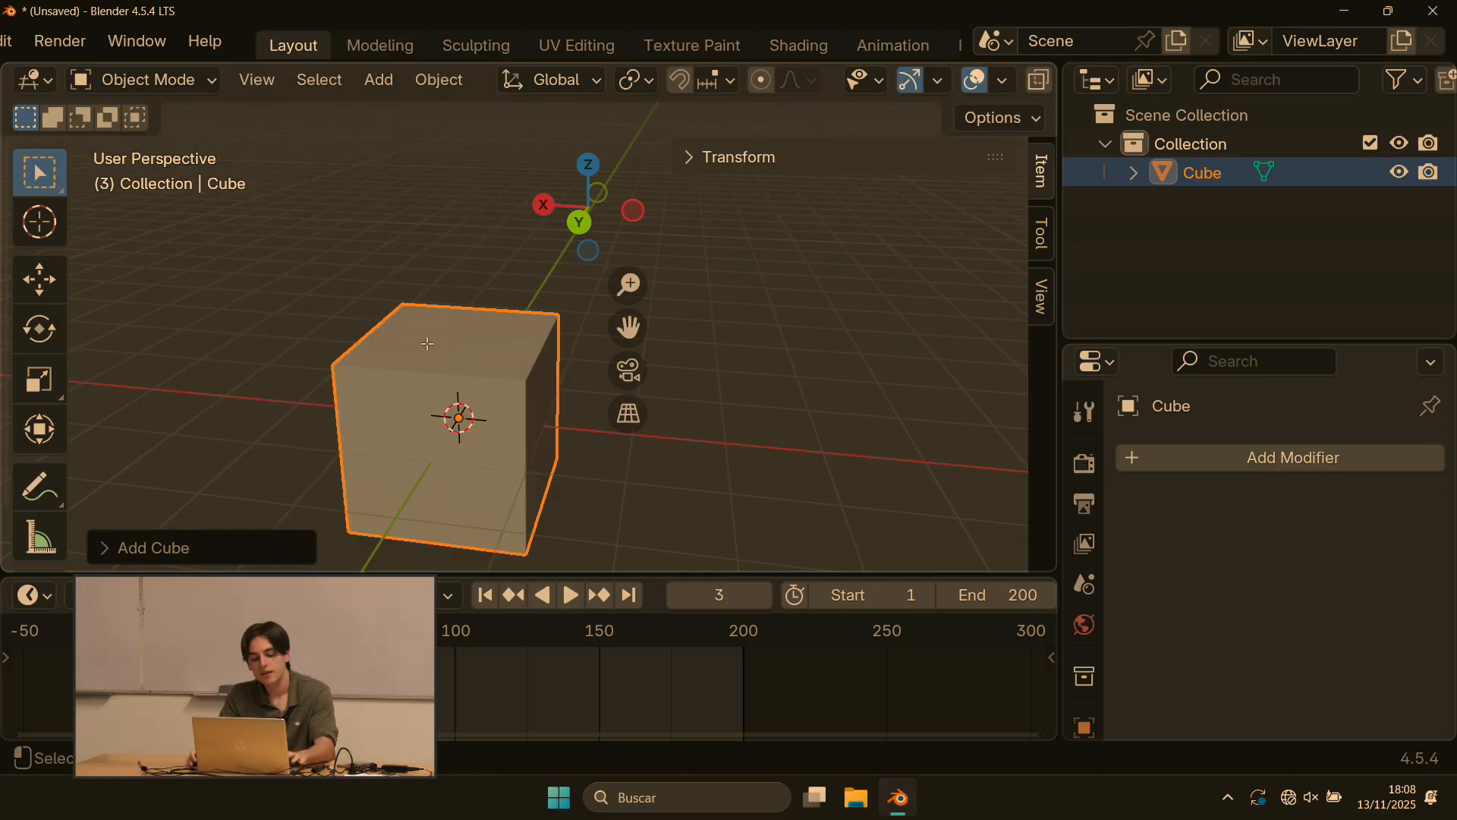
pyautogui.press('Tab')
pyautogui.hotkey('ctrl', 'r')
pyautogui.scroll(2, 449, 378)
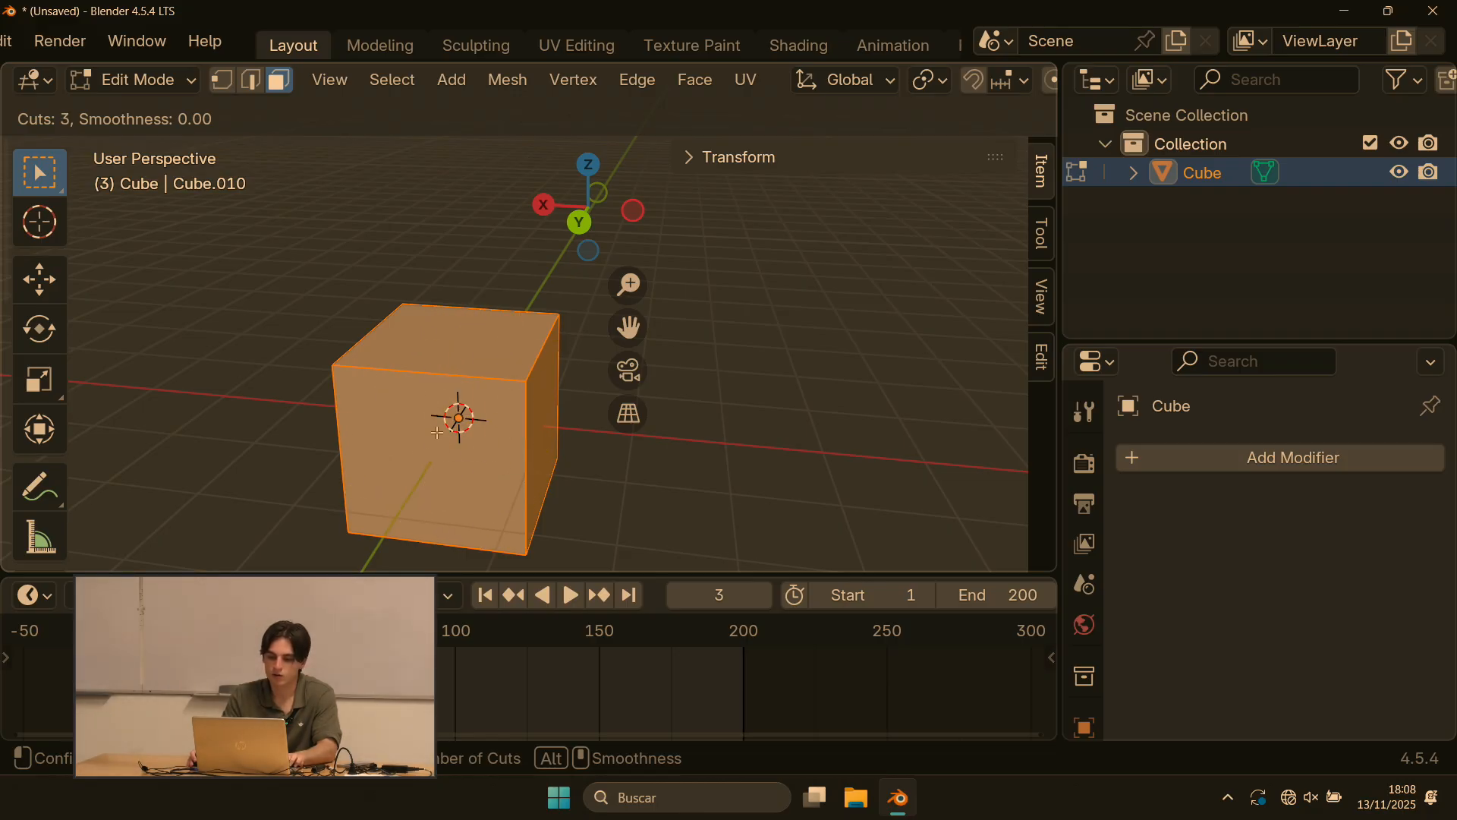
pyautogui.click(493, 440)
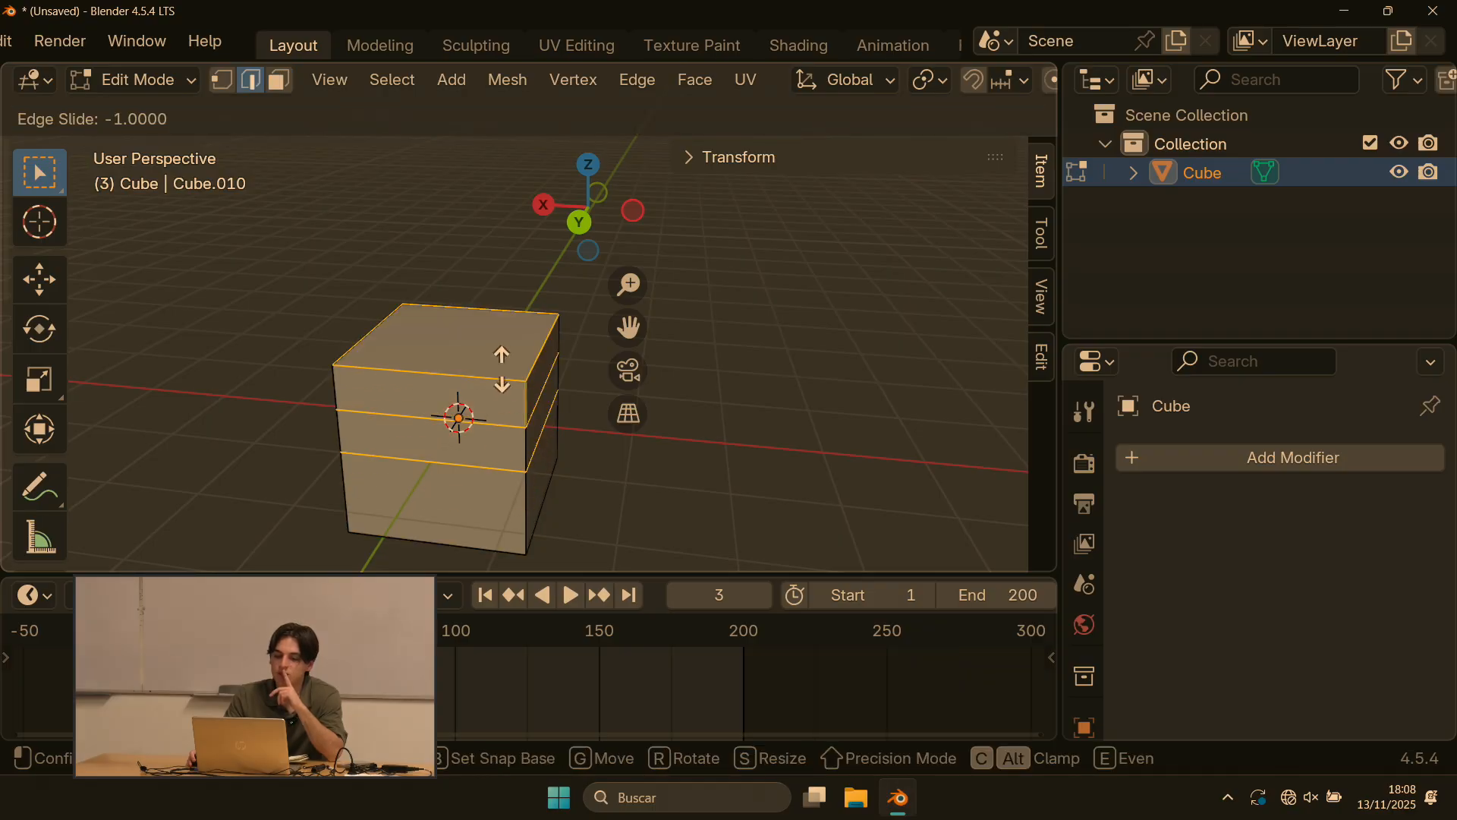
pyautogui.click(506, 432)
pyautogui.moveTo(503, 382); pyautogui.dragTo(544, 323, button='middle')
pyautogui.scroll(-1, 482, 342)
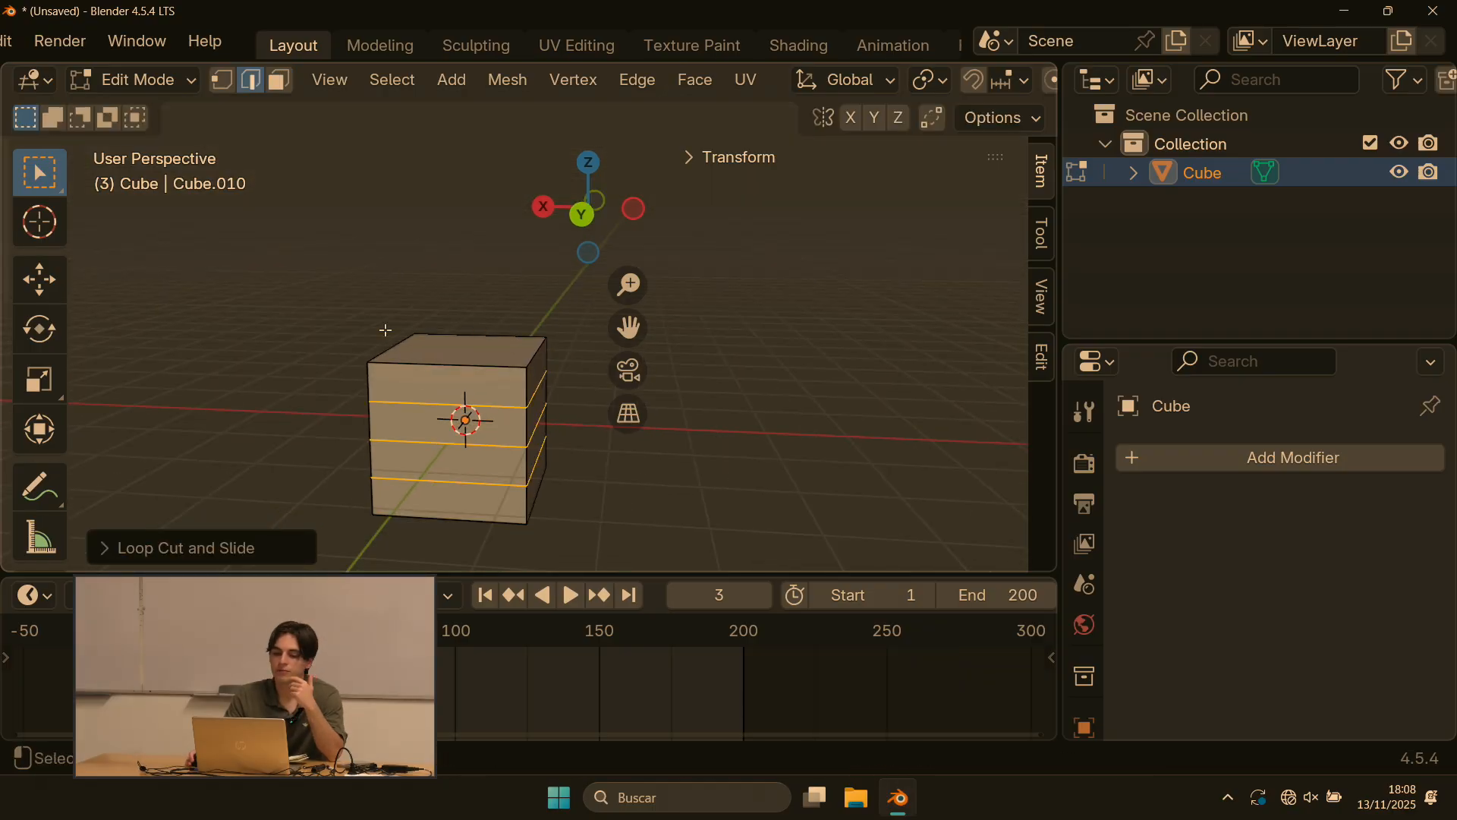
pyautogui.moveTo(469, 323); pyautogui.dragTo(463, 376, button='middle')
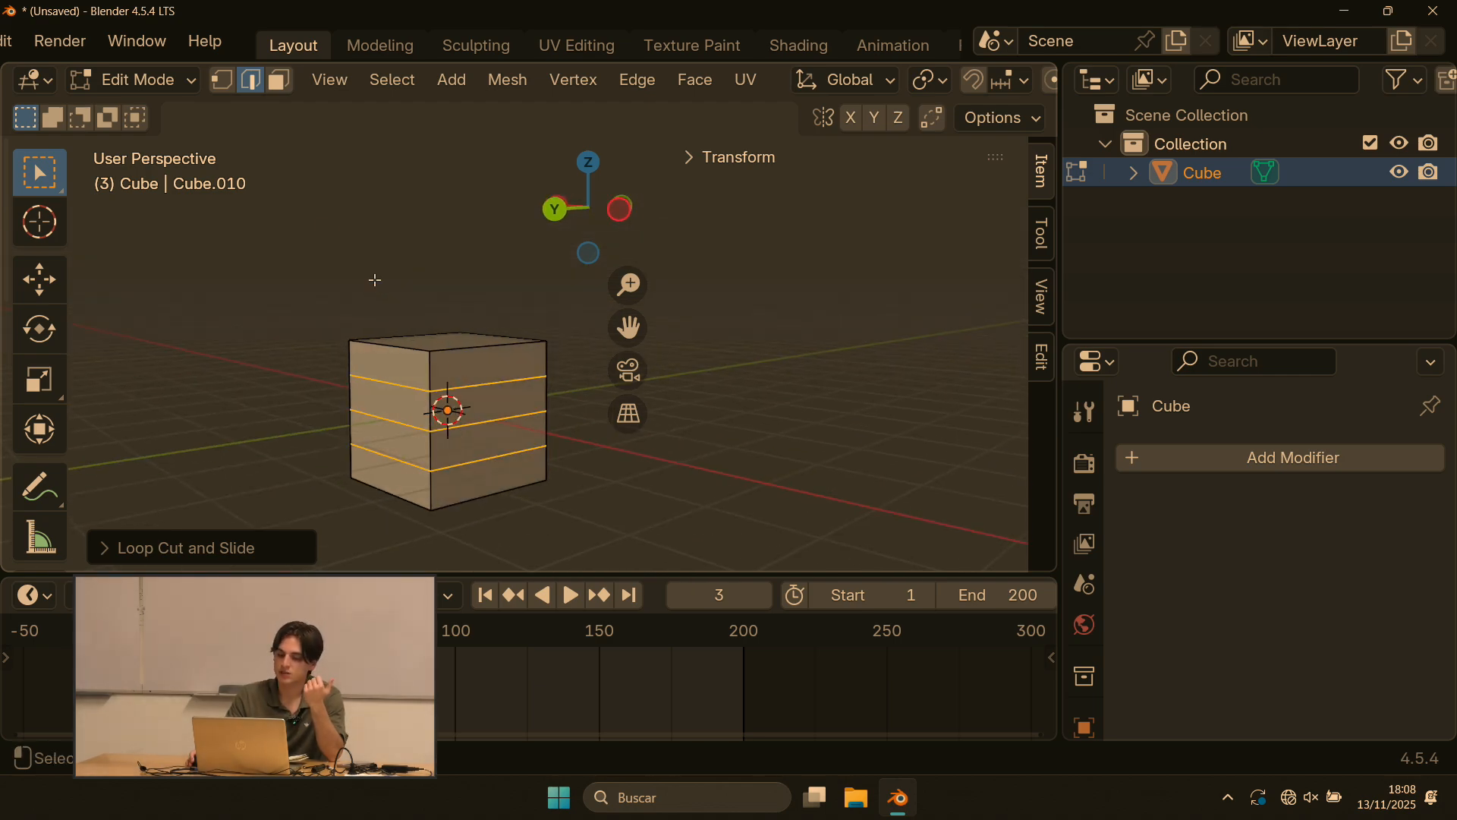
# Step: Switch to face selection and select the cube's faces with a box selection around the whole mesh
pyautogui.click(279, 85)
pyautogui.moveTo(481, 365); pyautogui.dragTo(515, 483)
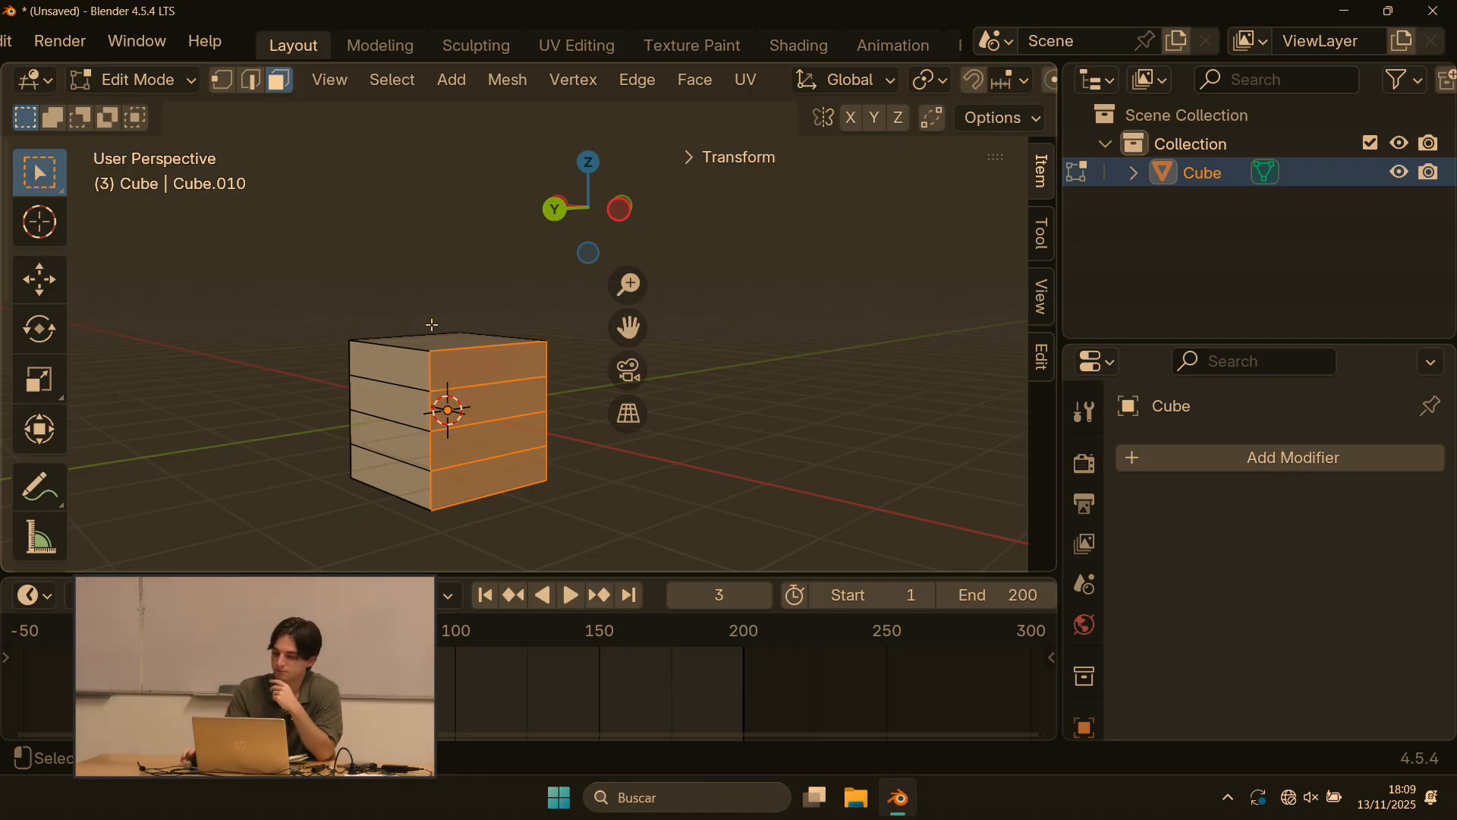
pyautogui.moveTo(301, 258); pyautogui.dragTo(548, 555)
pyautogui.scroll(-3, 548, 484)
pyautogui.scroll(1, 523, 442)
pyautogui.moveTo(522, 442); pyautogui.dragTo(524, 444, button='middle')
# Step: Add a Subdivision Surface modifier to the cube
pyautogui.scroll(-5, 1095, 463)
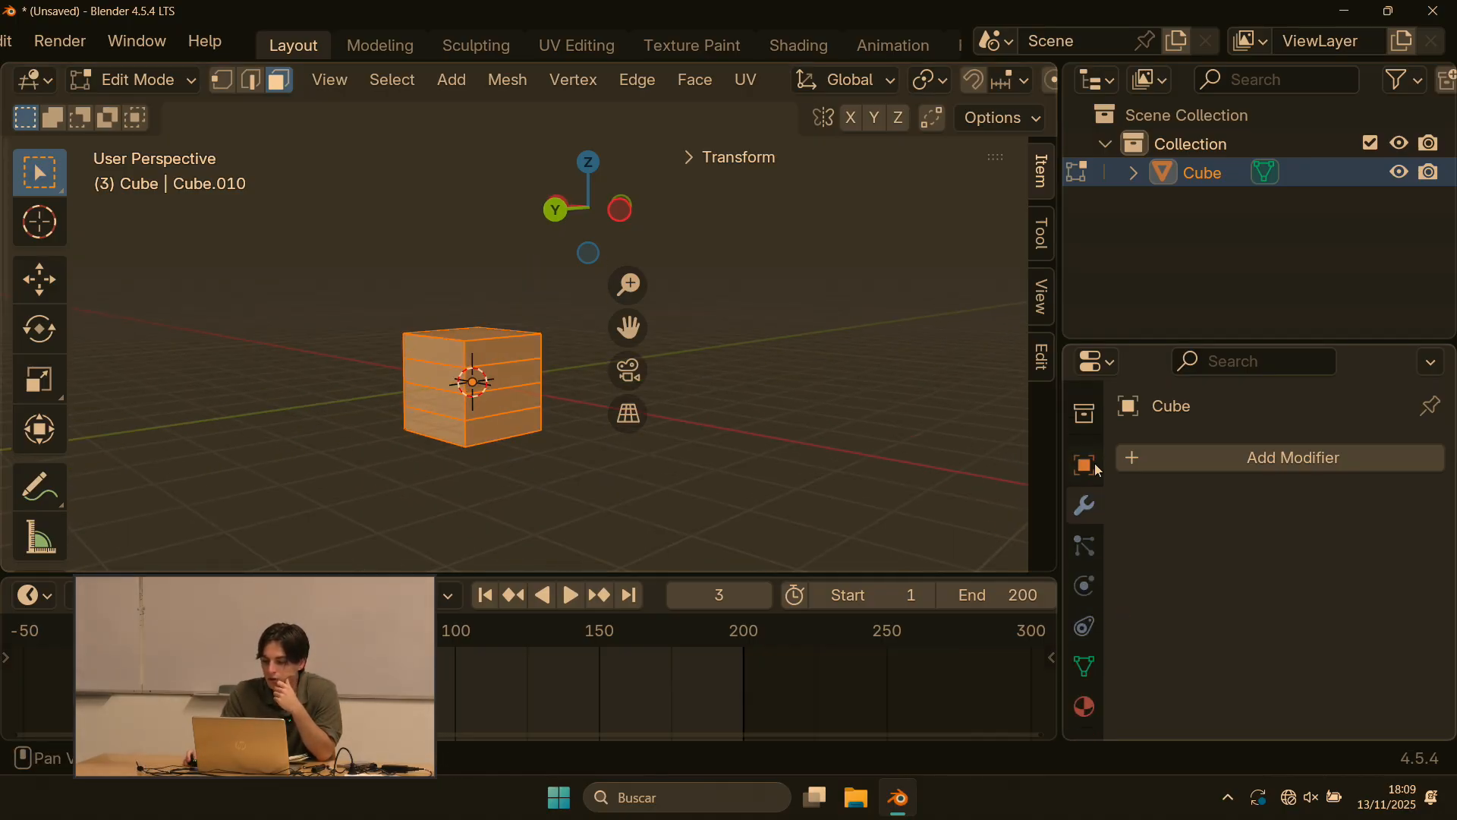
pyautogui.click(1169, 463)
pyautogui.moveTo(1055, 556)
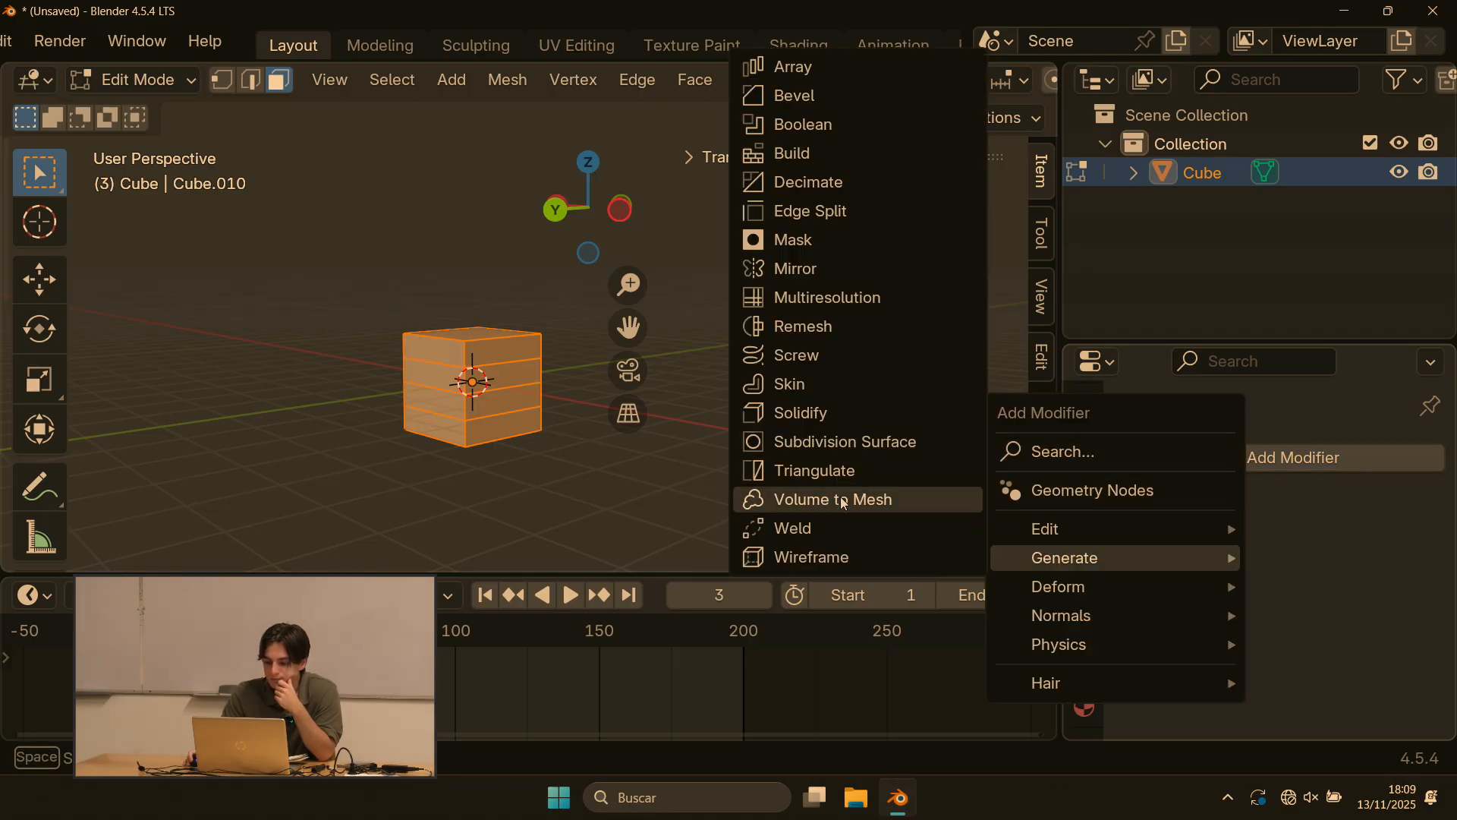
pyautogui.click(808, 442)
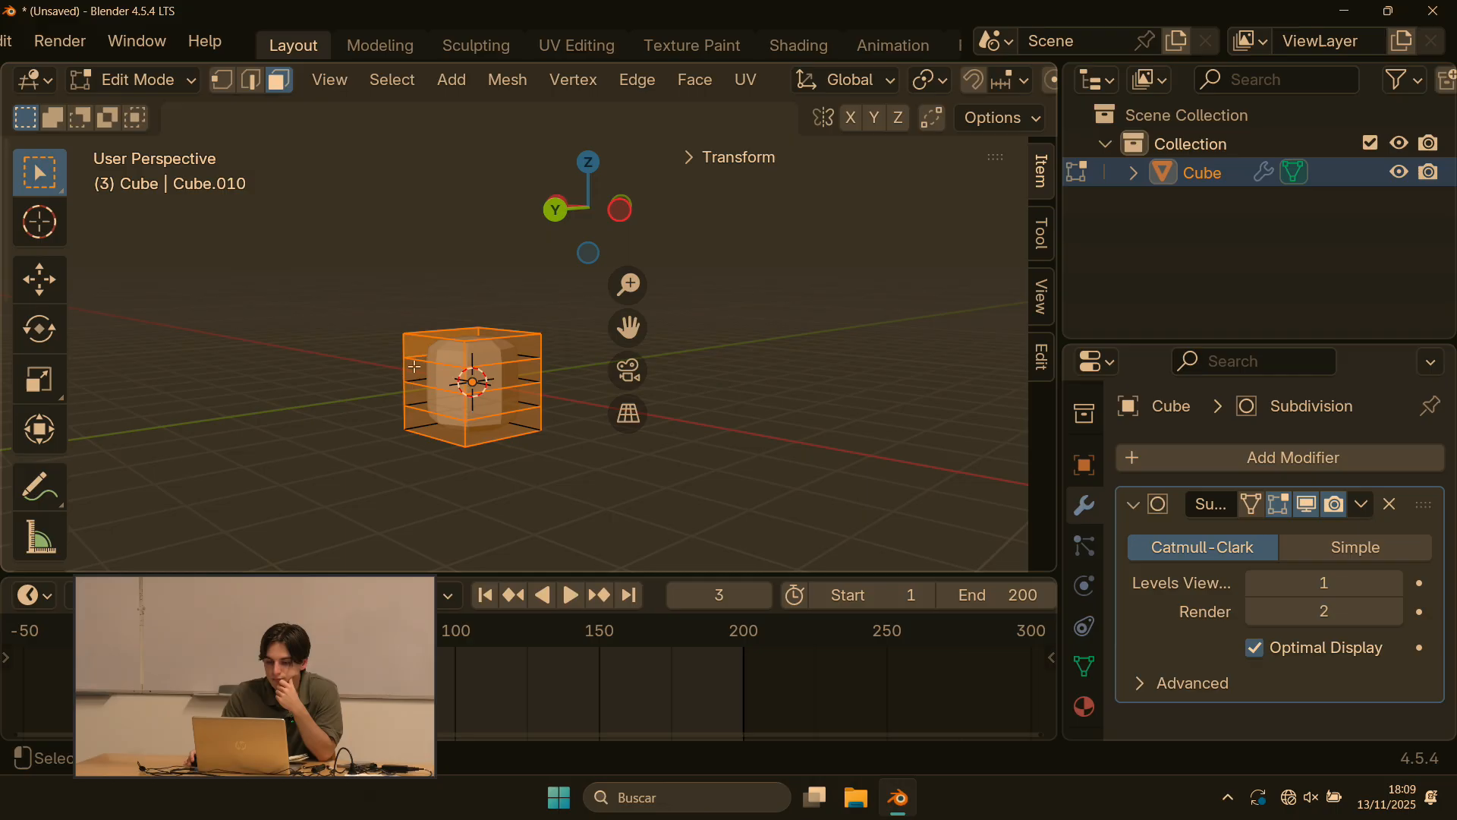
# Step: Examine the subdivided shape inside the cube's original mesh cage from several angles and distances
pyautogui.scroll(5, 333, 394)
pyautogui.scroll(-3, 333, 394)
pyautogui.moveTo(333, 394); pyautogui.dragTo(299, 442, button='middle')
pyautogui.scroll(3, 398, 429)
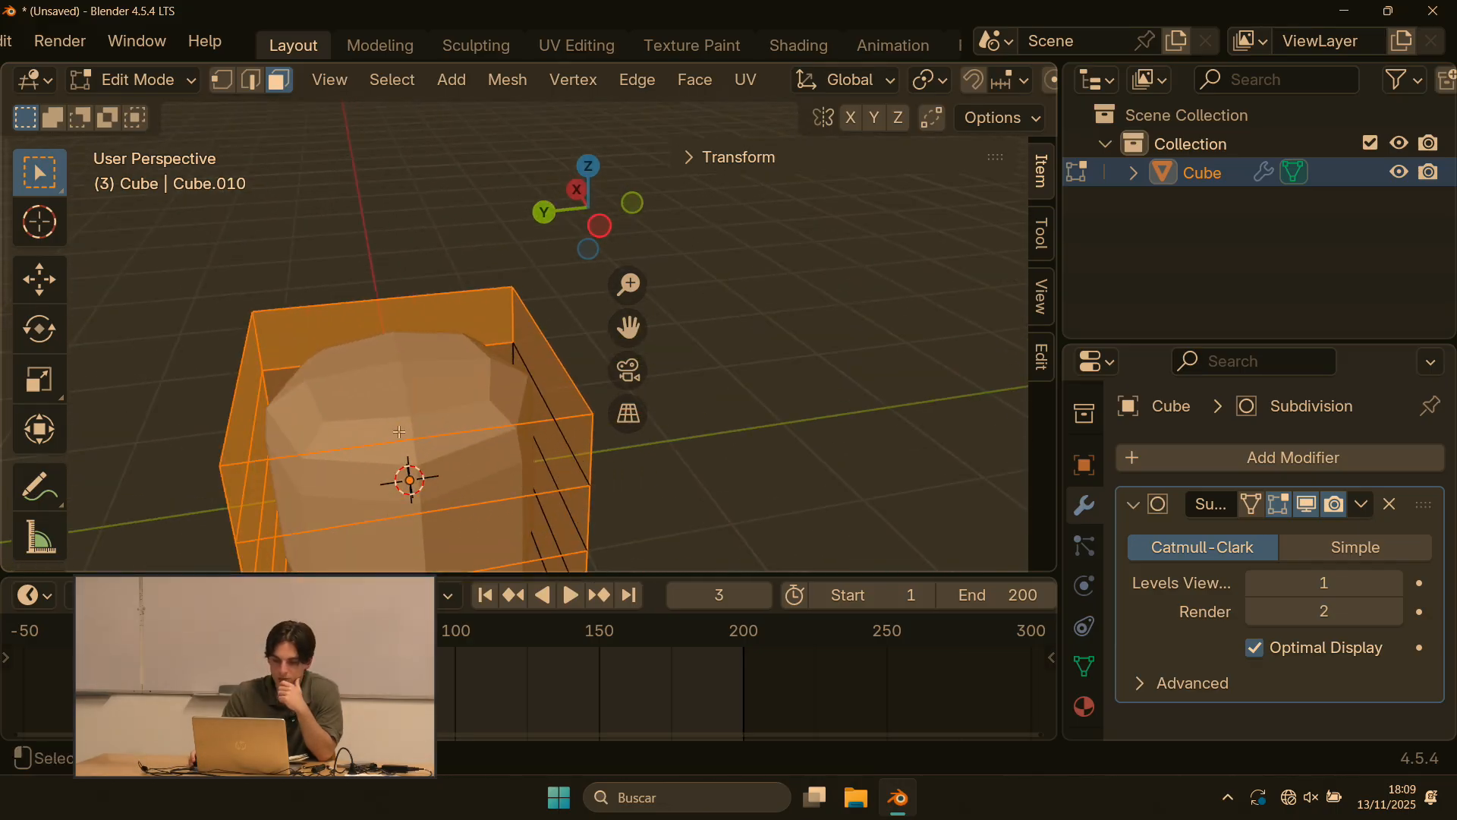
pyautogui.scroll(-3, 455, 379)
pyautogui.moveTo(471, 376); pyautogui.dragTo(439, 371, button='middle')
pyautogui.scroll(3, 455, 413)
pyautogui.scroll(-2, 470, 406)
pyautogui.scroll(2, 485, 373)
pyautogui.scroll(-4, 488, 372)
pyautogui.scroll(4, 487, 402)
pyautogui.scroll(-2, 486, 406)
pyautogui.scroll(4, 495, 412)
pyautogui.scroll(-4, 436, 386)
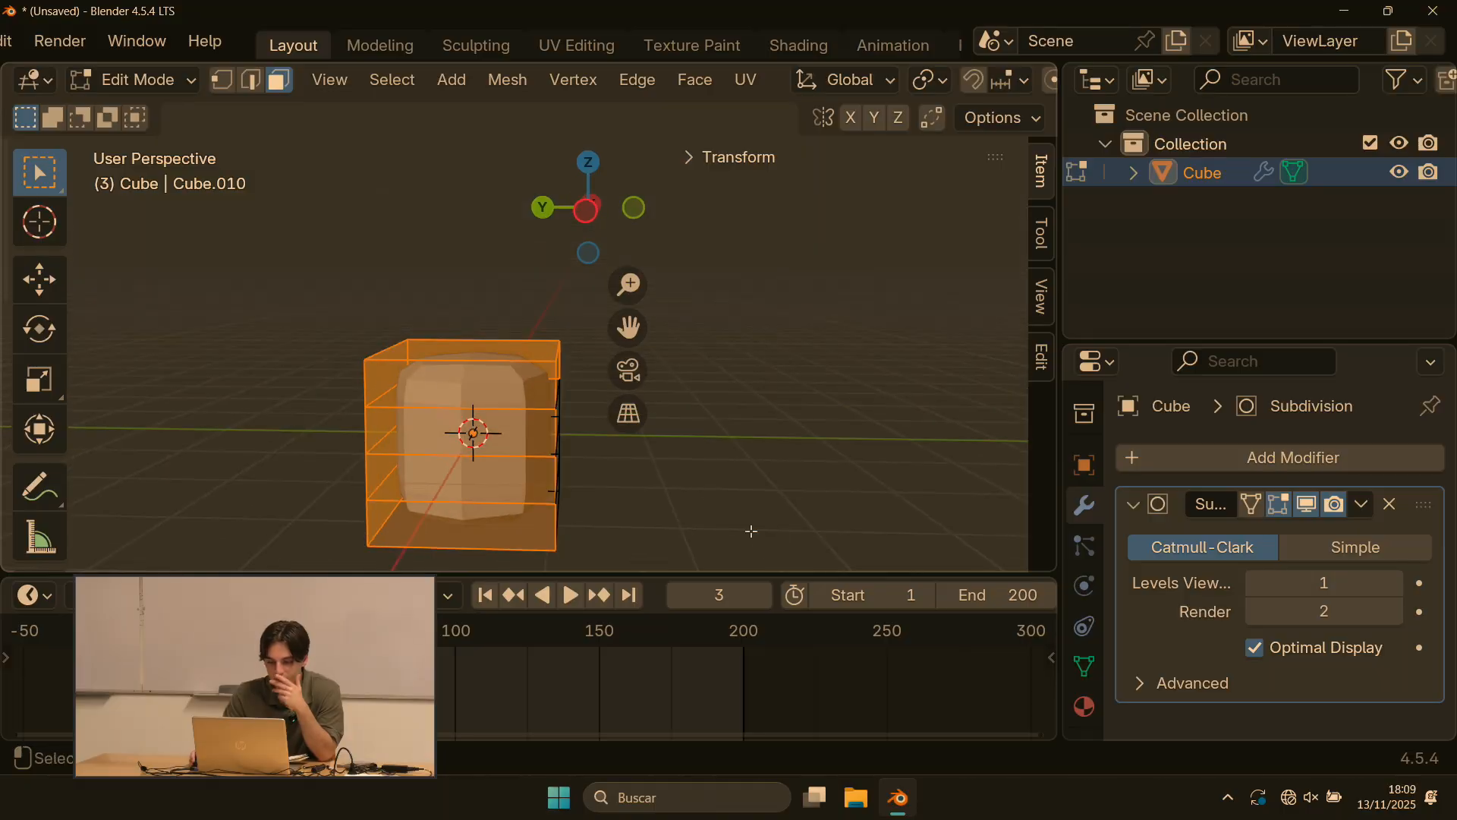
# Step: Set the Subdivision modifier's Levels Viewport to 5 and inspect the smoothed cube
pyautogui.click(1396, 583)
pyautogui.click(1397, 583)
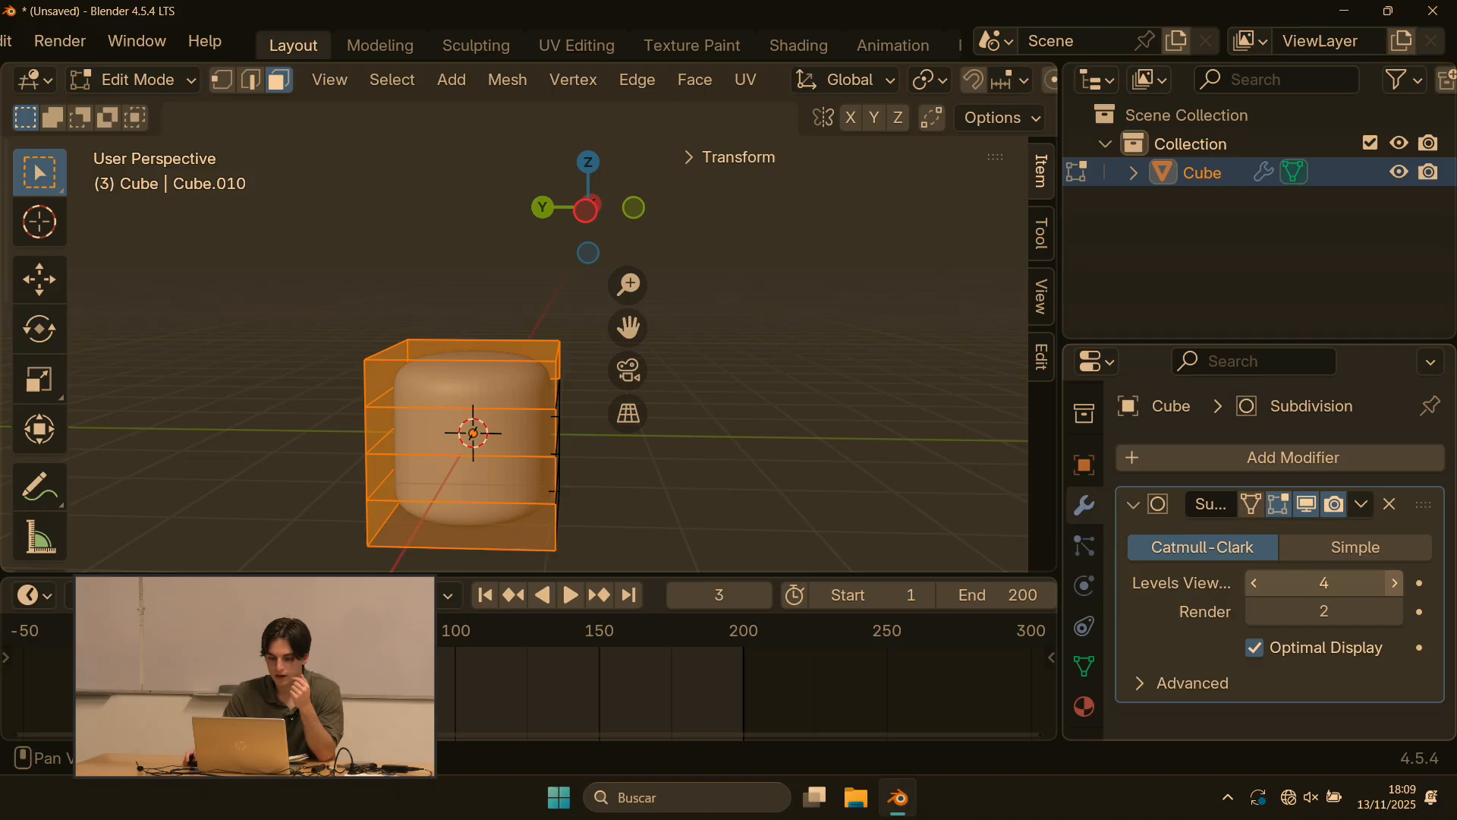
pyautogui.click(1397, 583)
pyautogui.scroll(3, 514, 406)
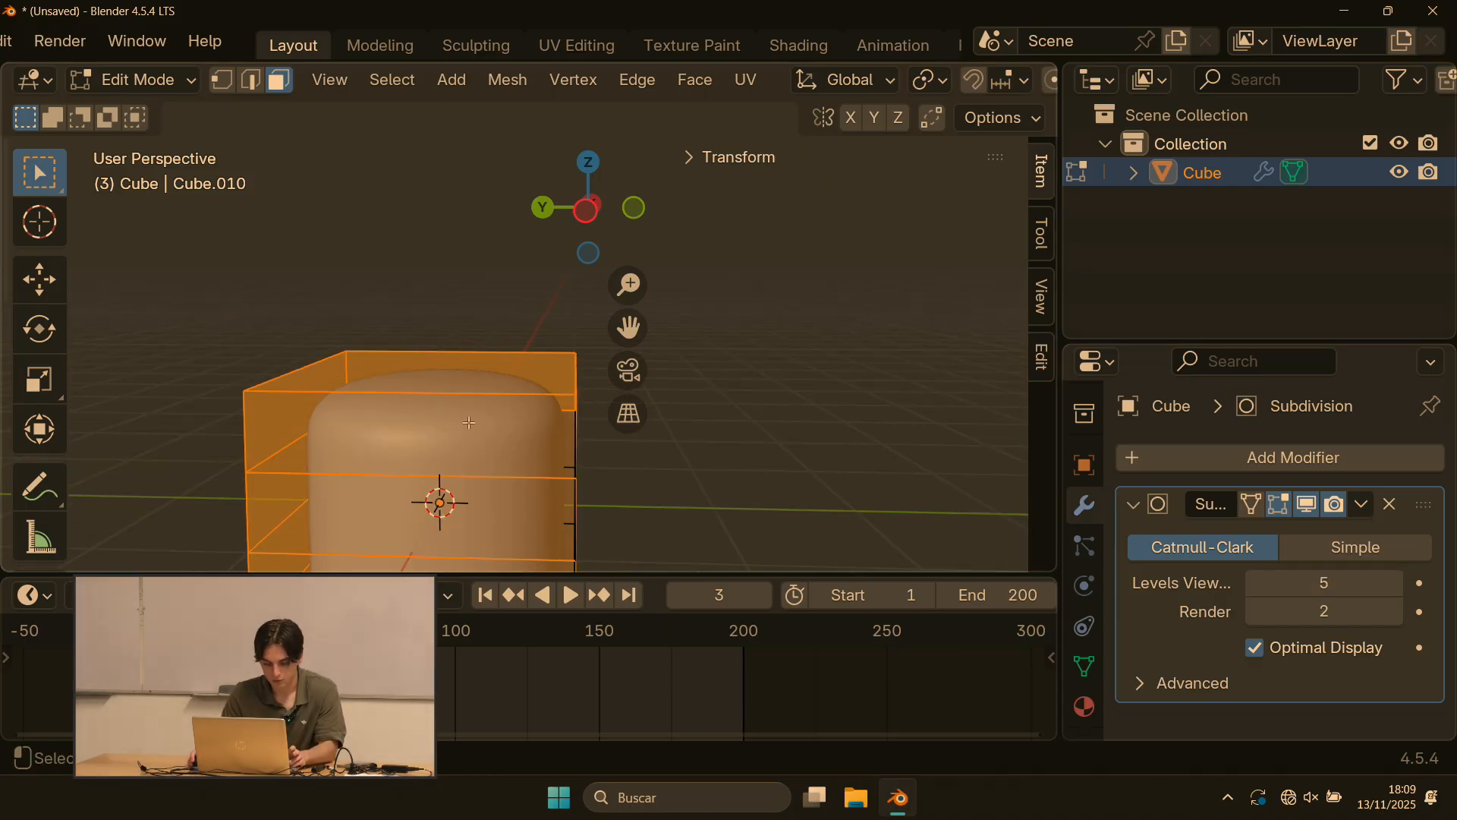
pyautogui.keyDown('shift'); pyautogui.moveTo(469, 422); pyautogui.dragTo(521, 268, button='middle'); pyautogui.keyUp('shift')
pyautogui.scroll(4, 446, 312)
pyautogui.scroll(-3, 445, 313)
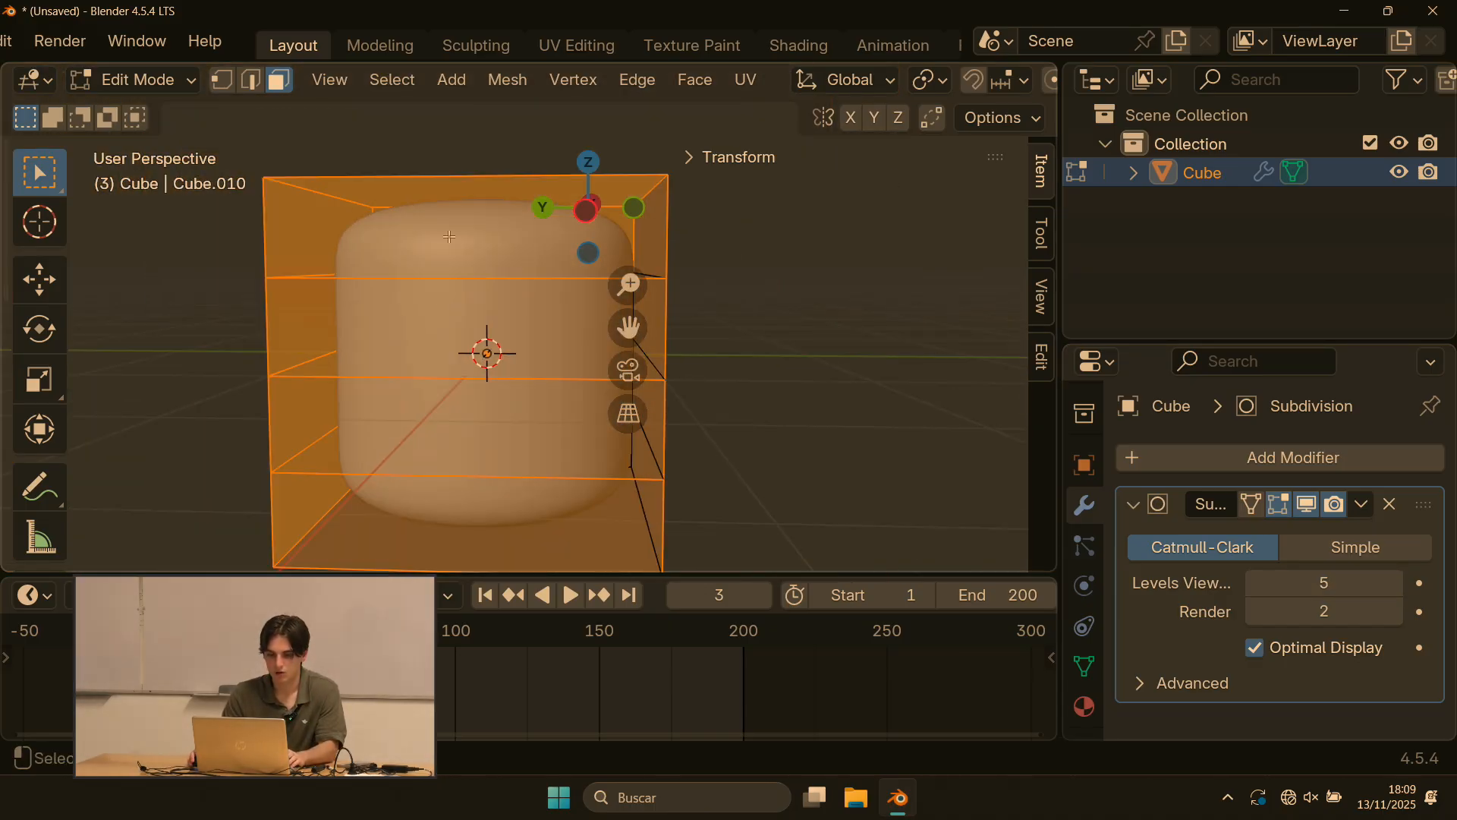
pyautogui.scroll(-4, 449, 237)
# Step: Try moving the uppermost faces of the cube's cage to deform the subdivided shape
pyautogui.moveTo(455, 242); pyautogui.dragTo(349, 183, button='middle')
pyautogui.click(424, 255)
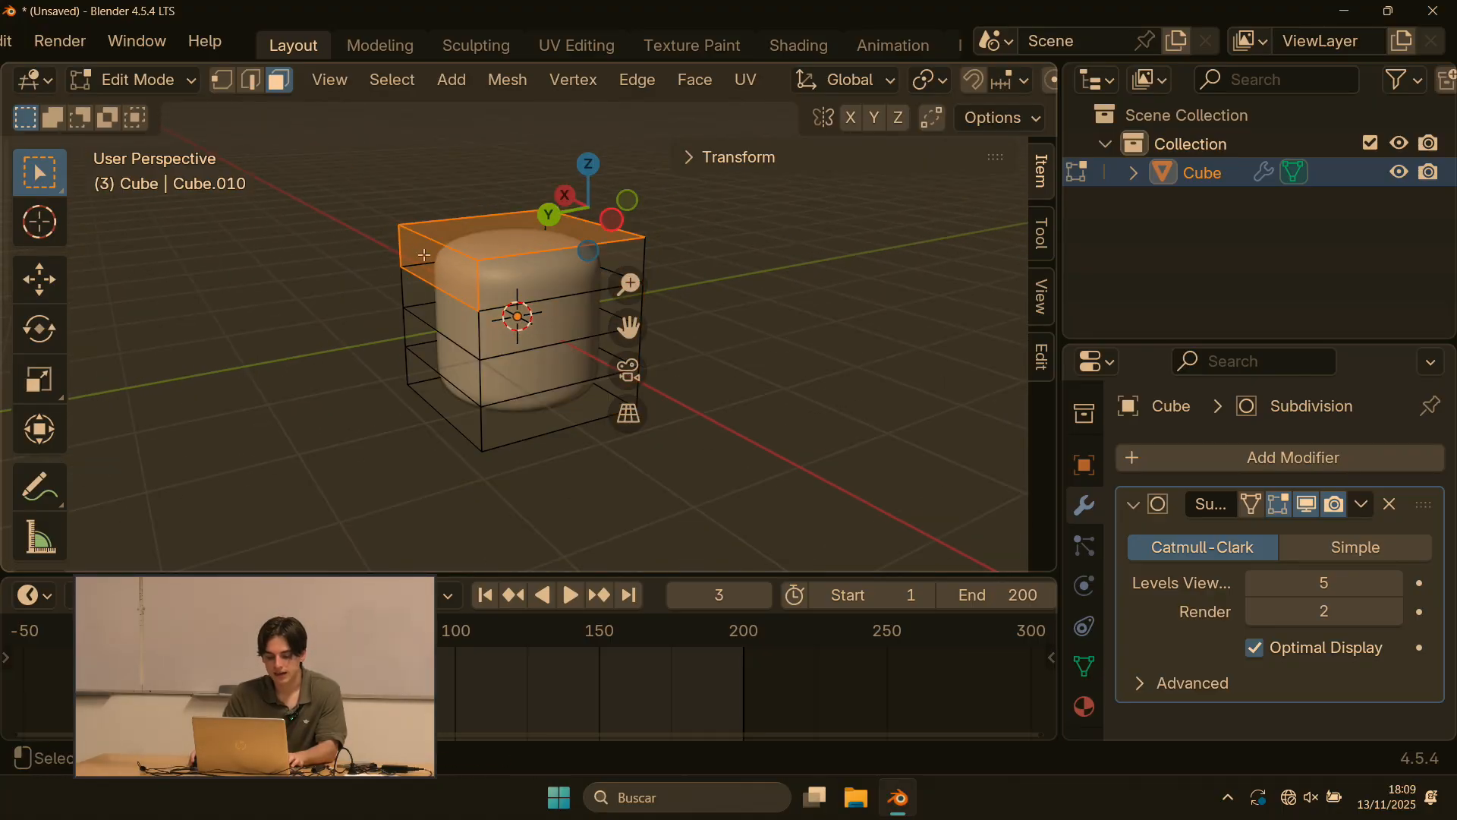
pyautogui.press('g')
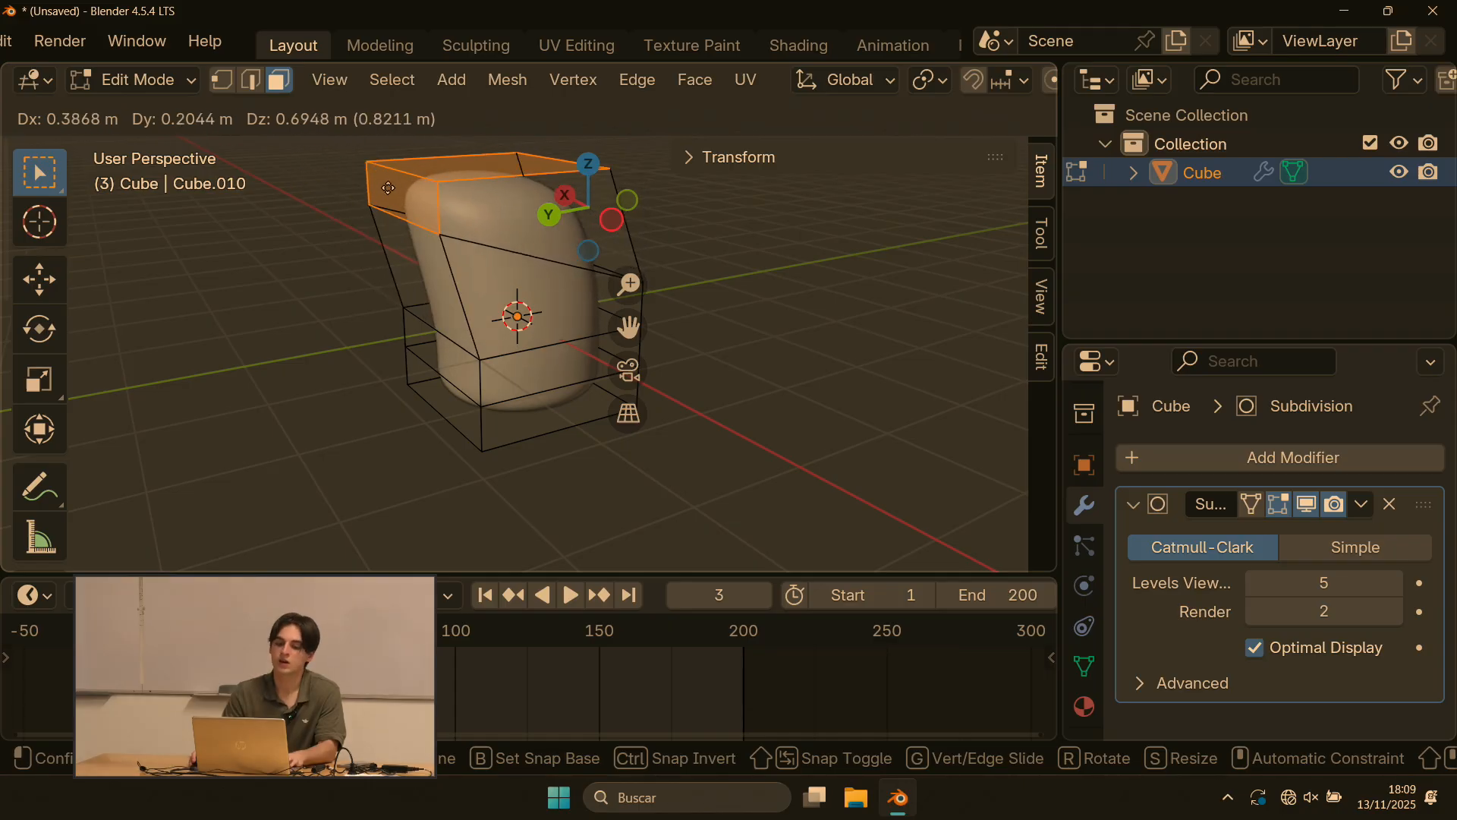
pyautogui.press('Escape')
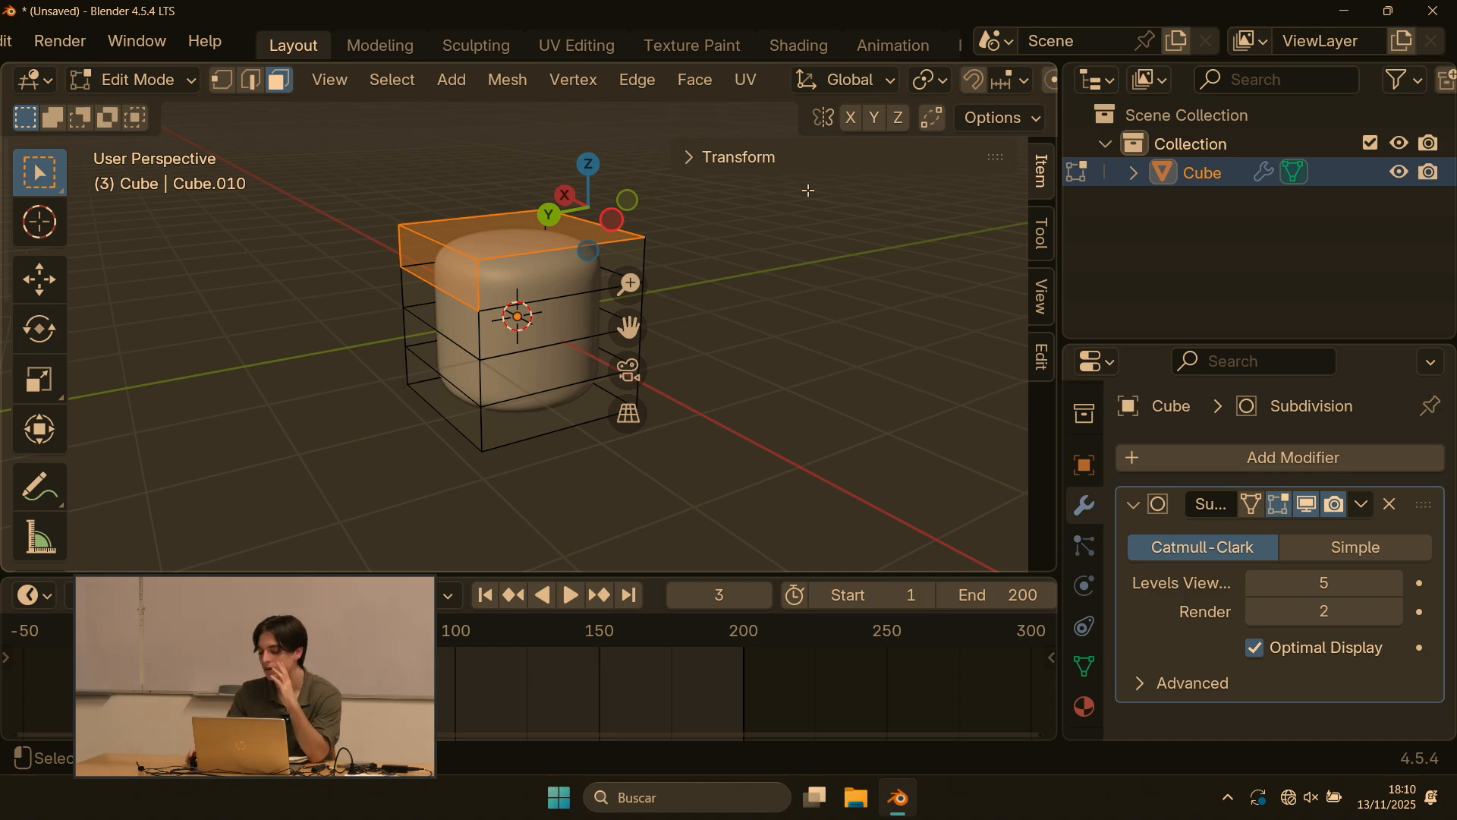
# Step: Return the cube to Object Mode and view the smoothed result without its editing cage
pyautogui.click(1364, 505)
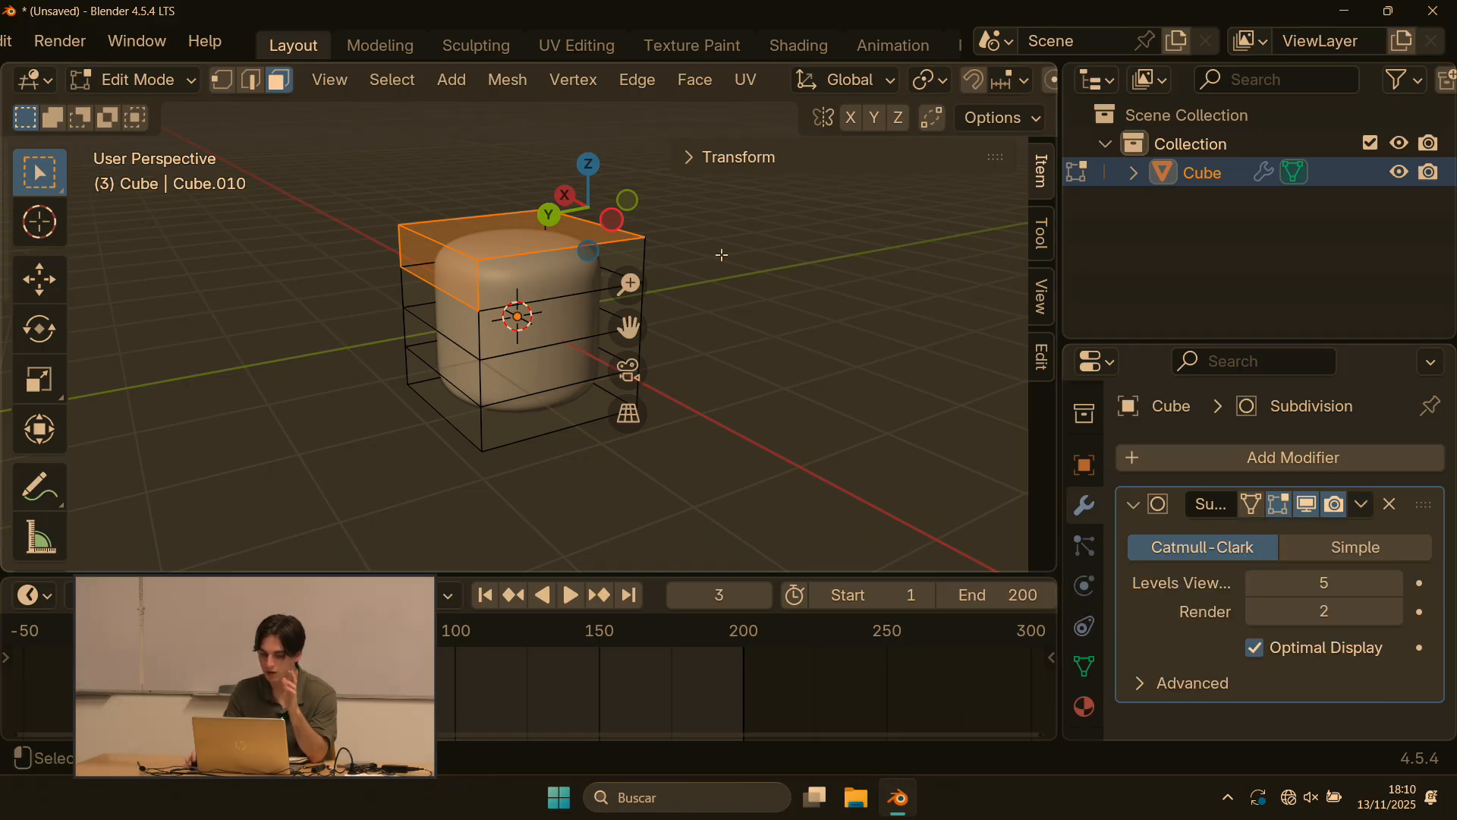
pyautogui.press('Tab')
pyautogui.moveTo(527, 358); pyautogui.dragTo(835, 342, button='middle')
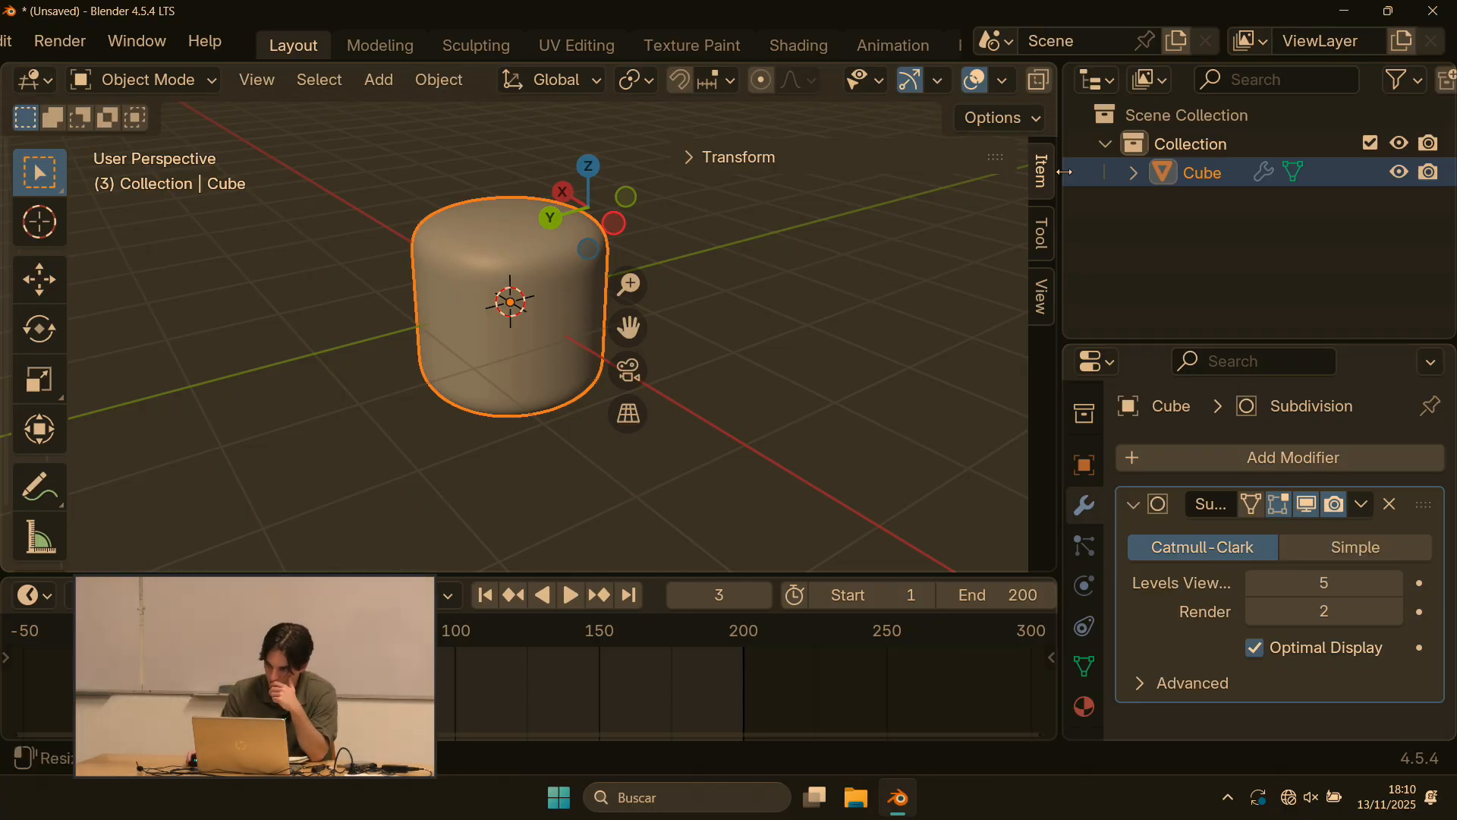
# Step: Widen the Outliner and show its Selectable, Disable in Viewports, Holdout and Indirect Only restriction toggles
pyautogui.moveTo(1033, 174); pyautogui.dragTo(966, 173)
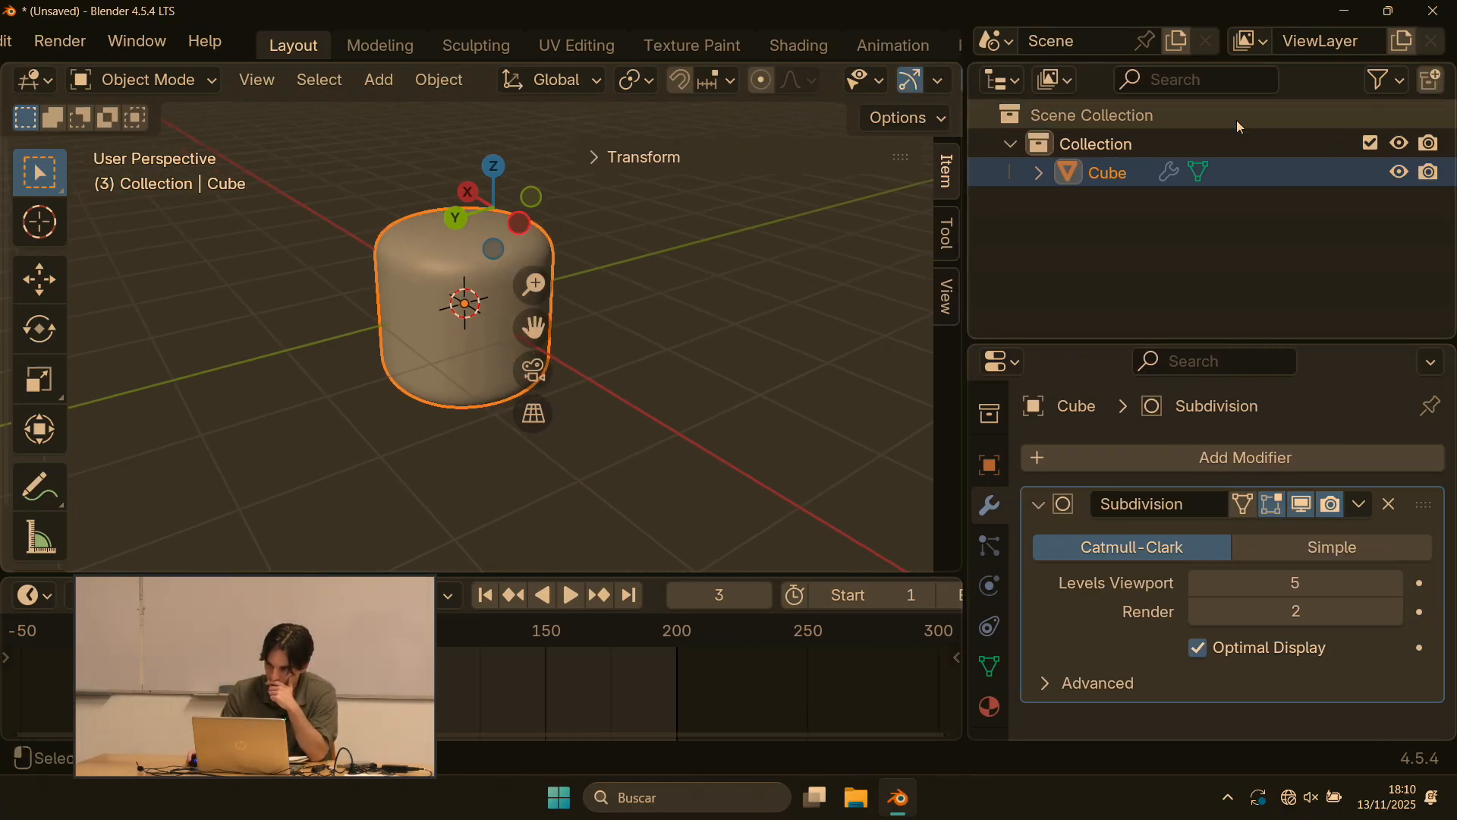
pyautogui.click(1387, 80)
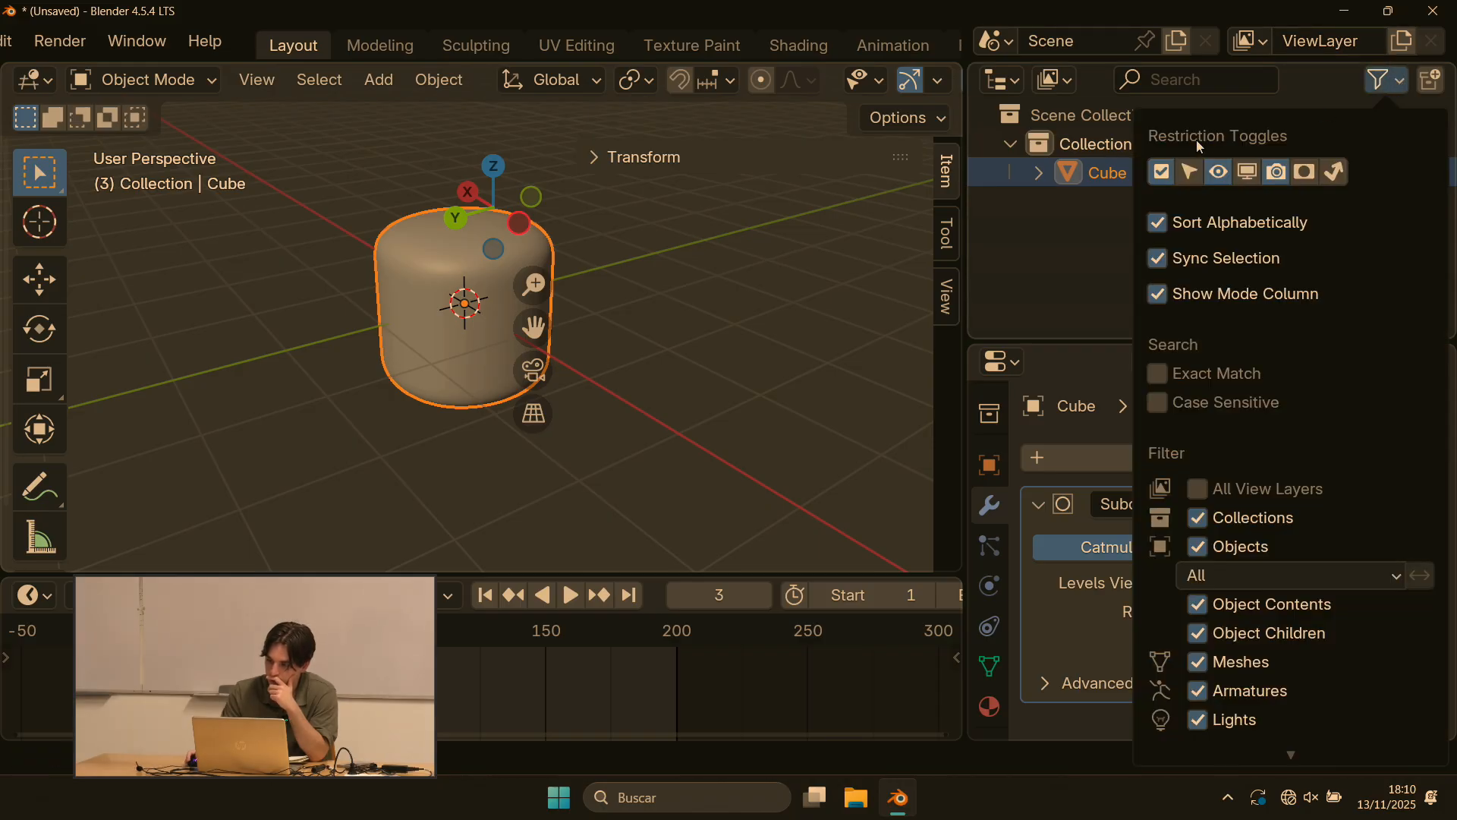
pyautogui.moveTo(1197, 167); pyautogui.dragTo(1158, 190)
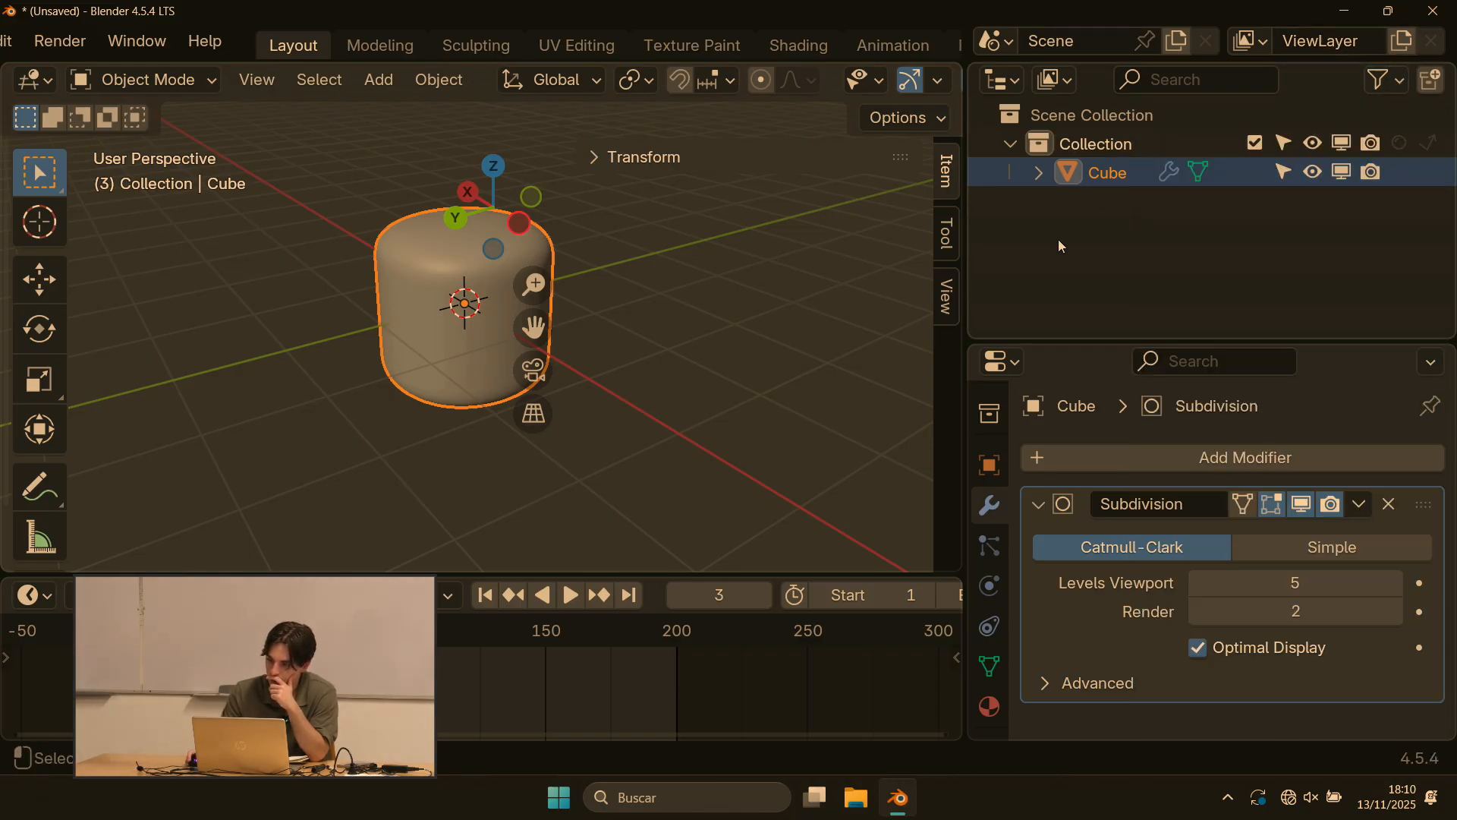
# Step: Switch the collection's viewport display, selectability and visibility off and back on, one after another
pyautogui.click(1341, 148)
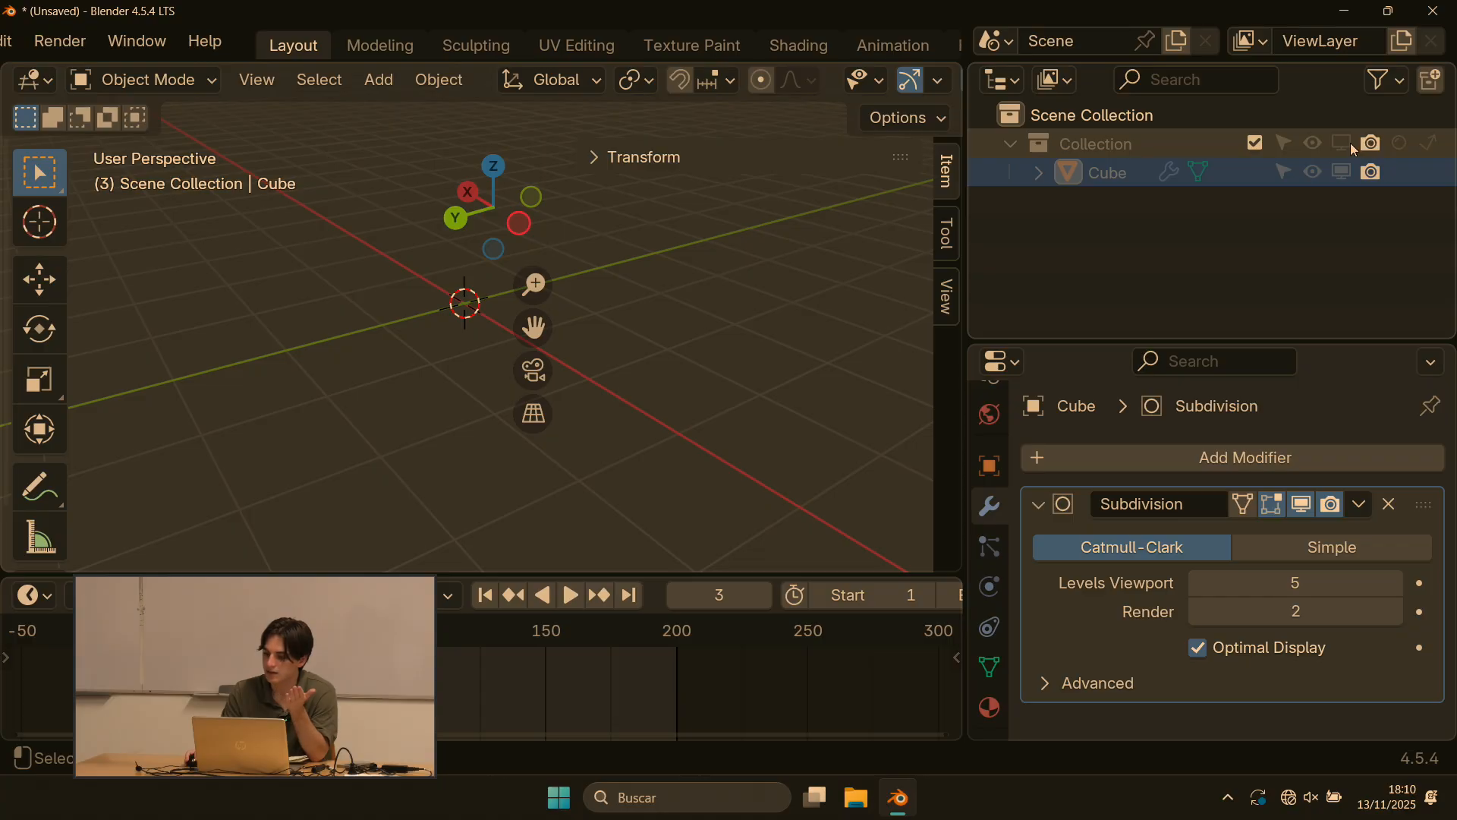
pyautogui.click(1342, 144)
pyautogui.click(1283, 143)
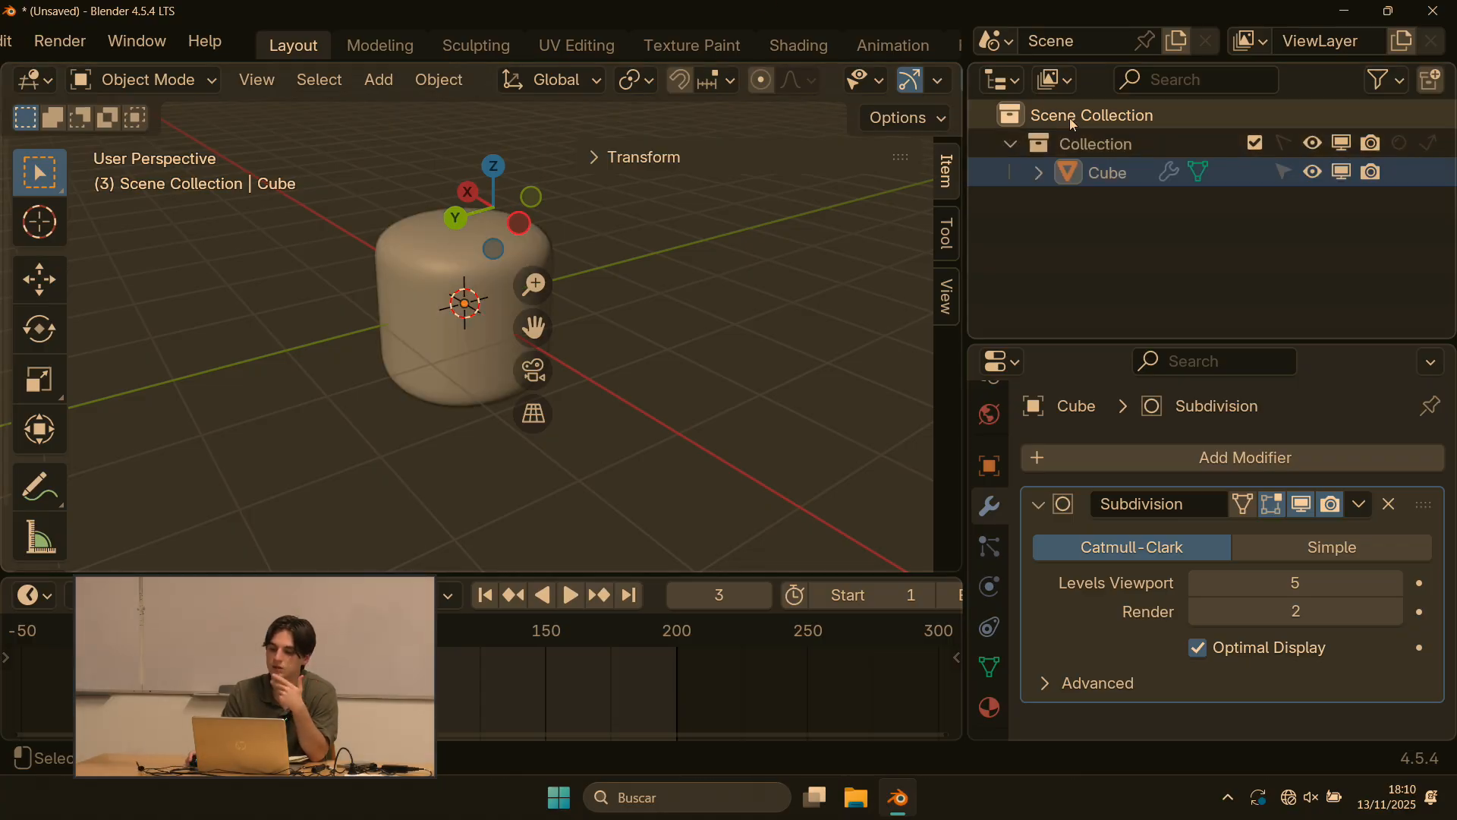
pyautogui.click(1283, 140)
pyautogui.click(1313, 143)
pyautogui.click(1313, 142)
# Step: Hide the selected cube in the viewport
pyautogui.click(375, 239)
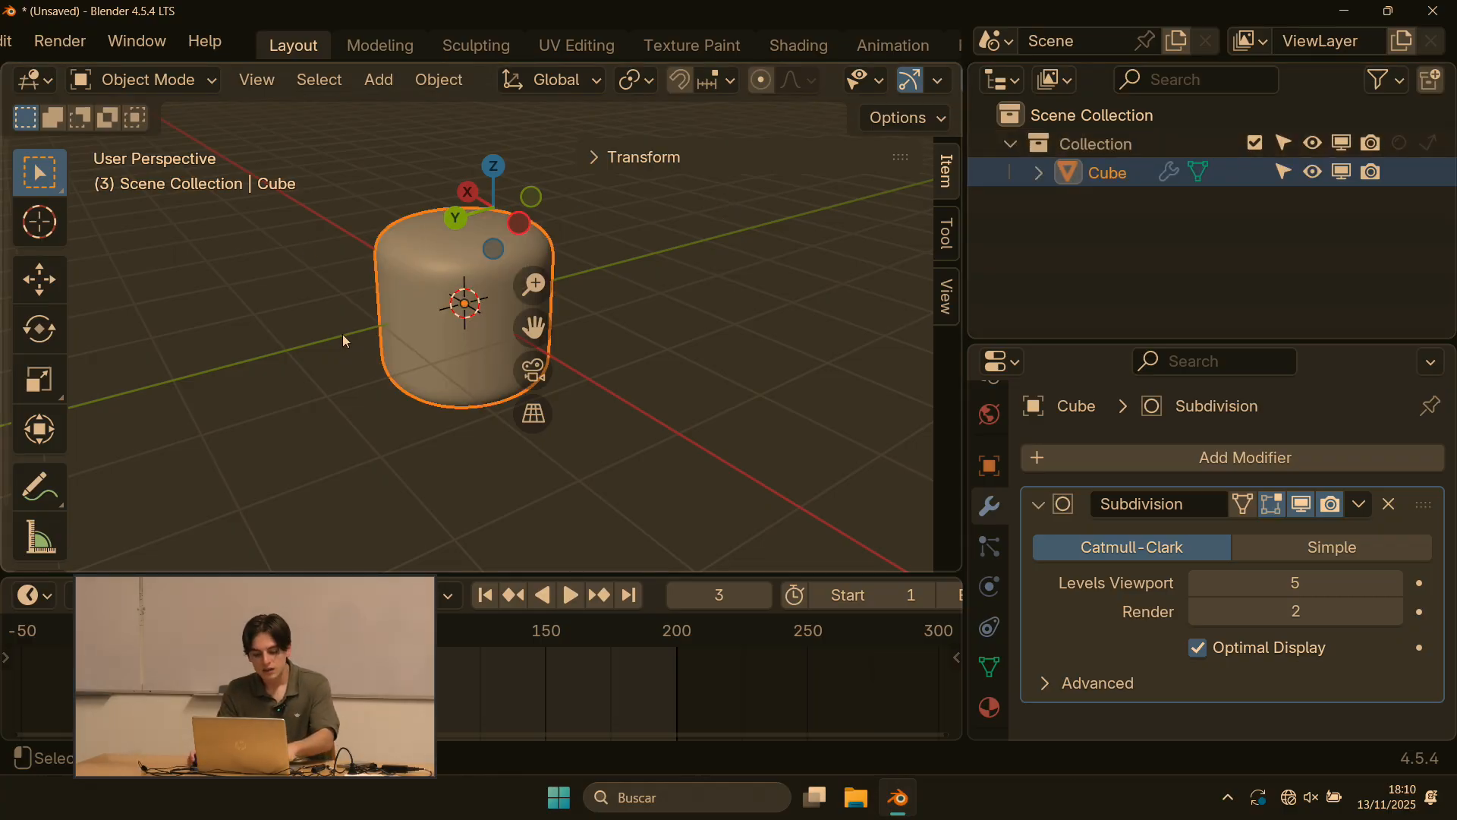
pyautogui.press('h')
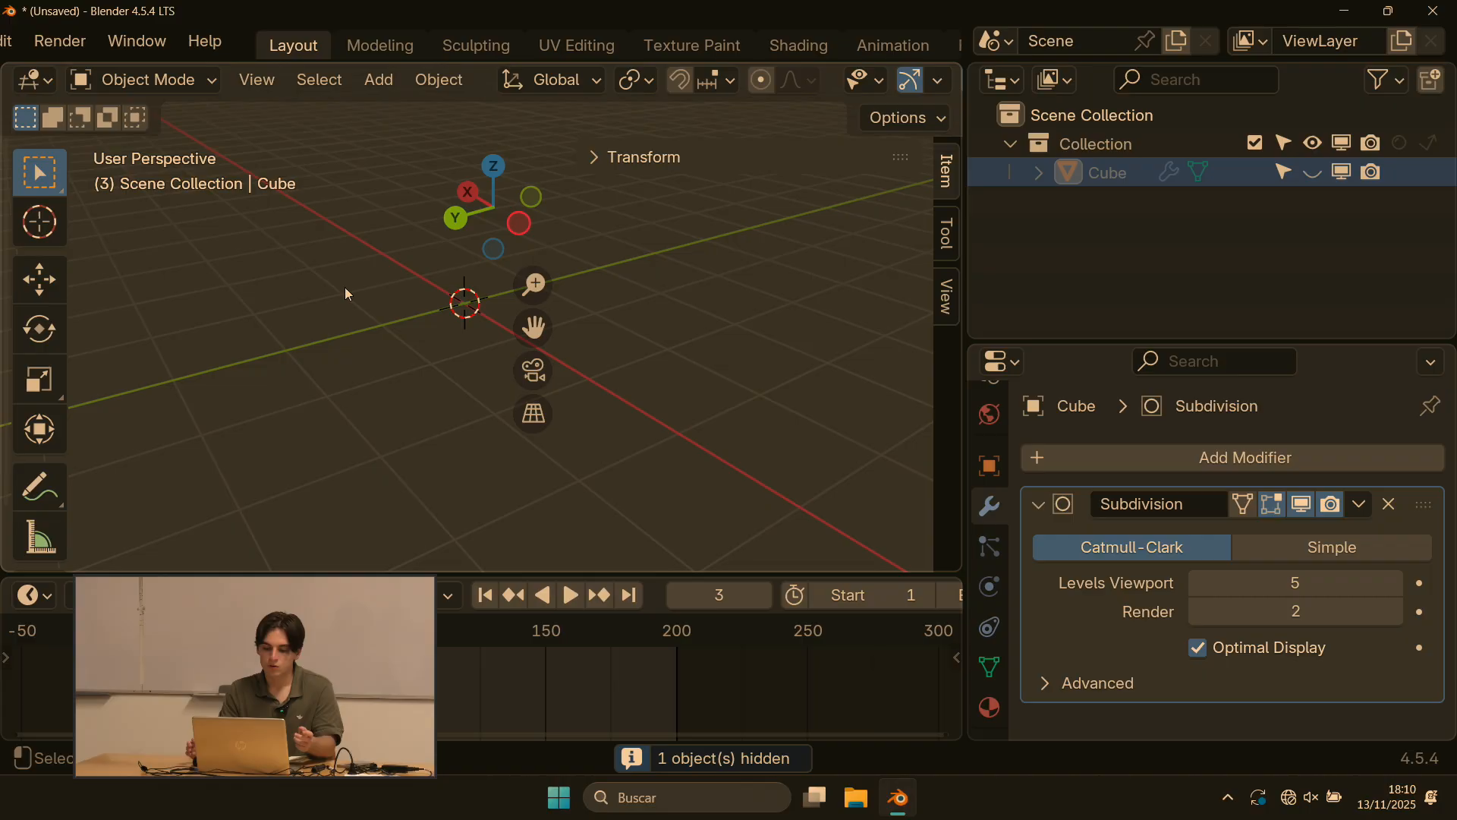
# Step: Unhide the cube in the viewport and deselect it
pyautogui.hotkey('alt', 'h')
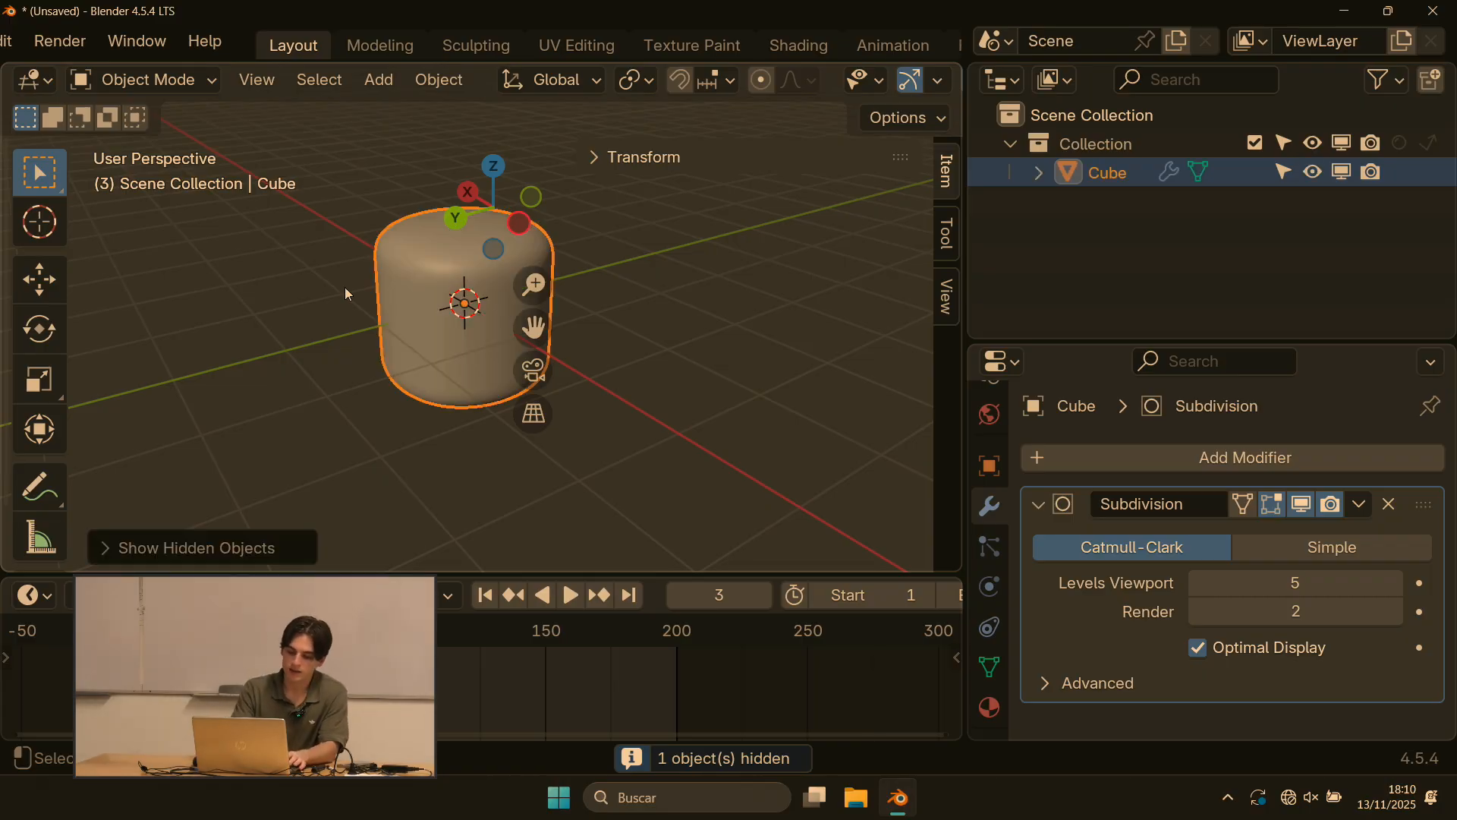
pyautogui.scroll(-1, 281, 387)
pyautogui.moveTo(285, 371); pyautogui.dragTo(366, 323, button='middle')
pyautogui.scroll(-1, 366, 323)
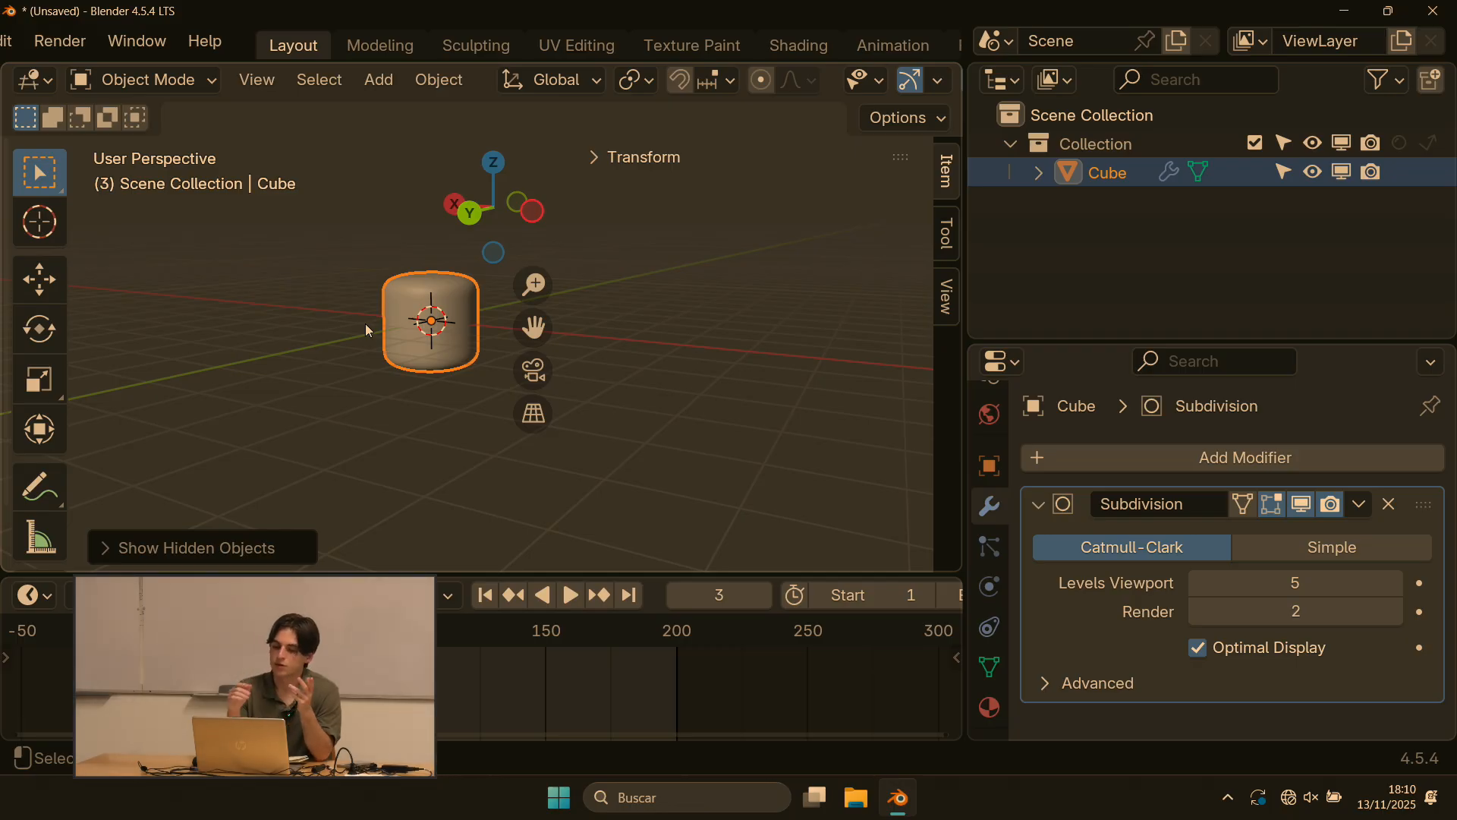
pyautogui.moveTo(429, 358); pyautogui.dragTo(382, 376, button='middle')
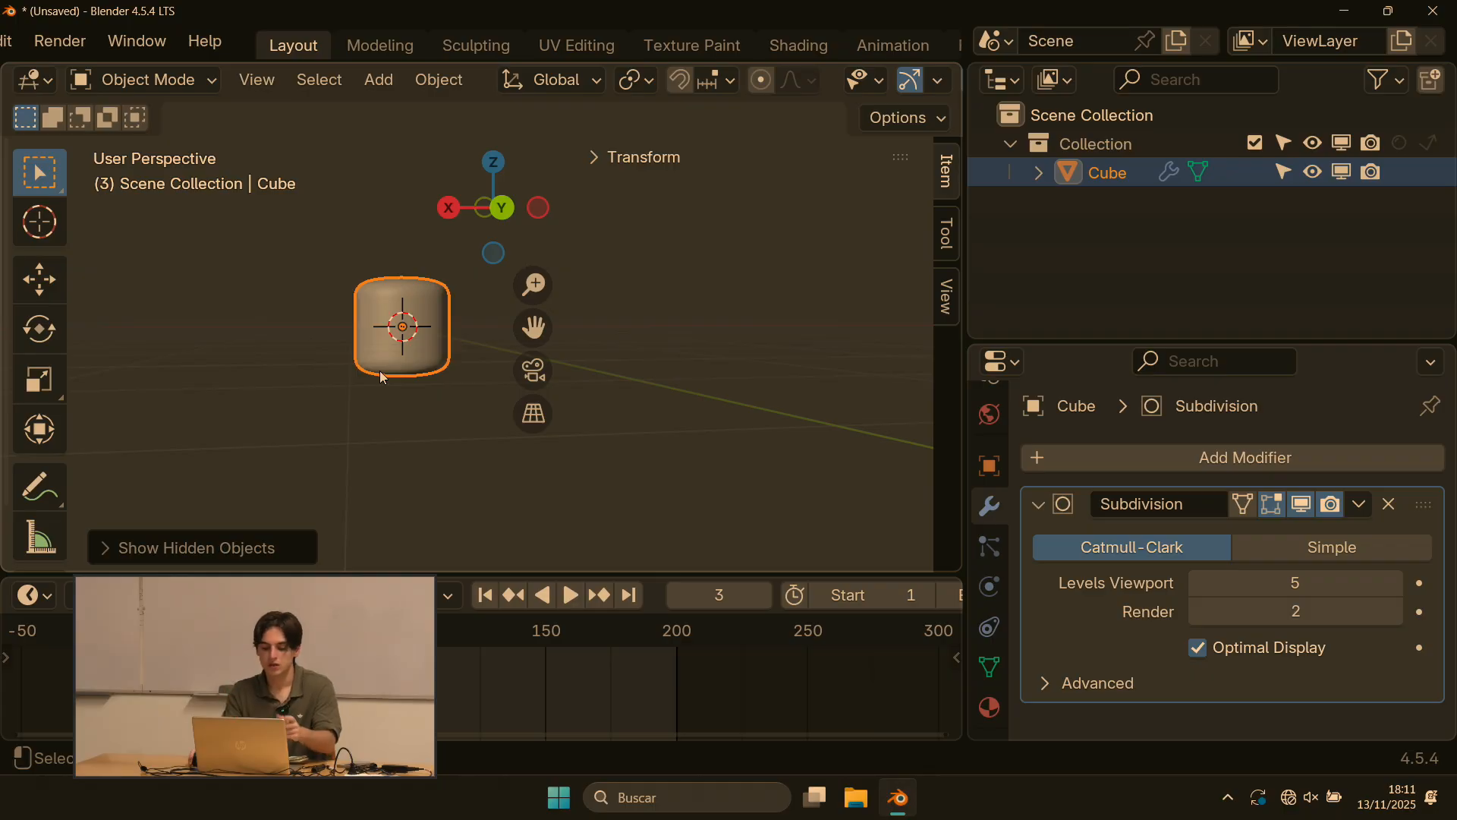
pyautogui.click(348, 246)
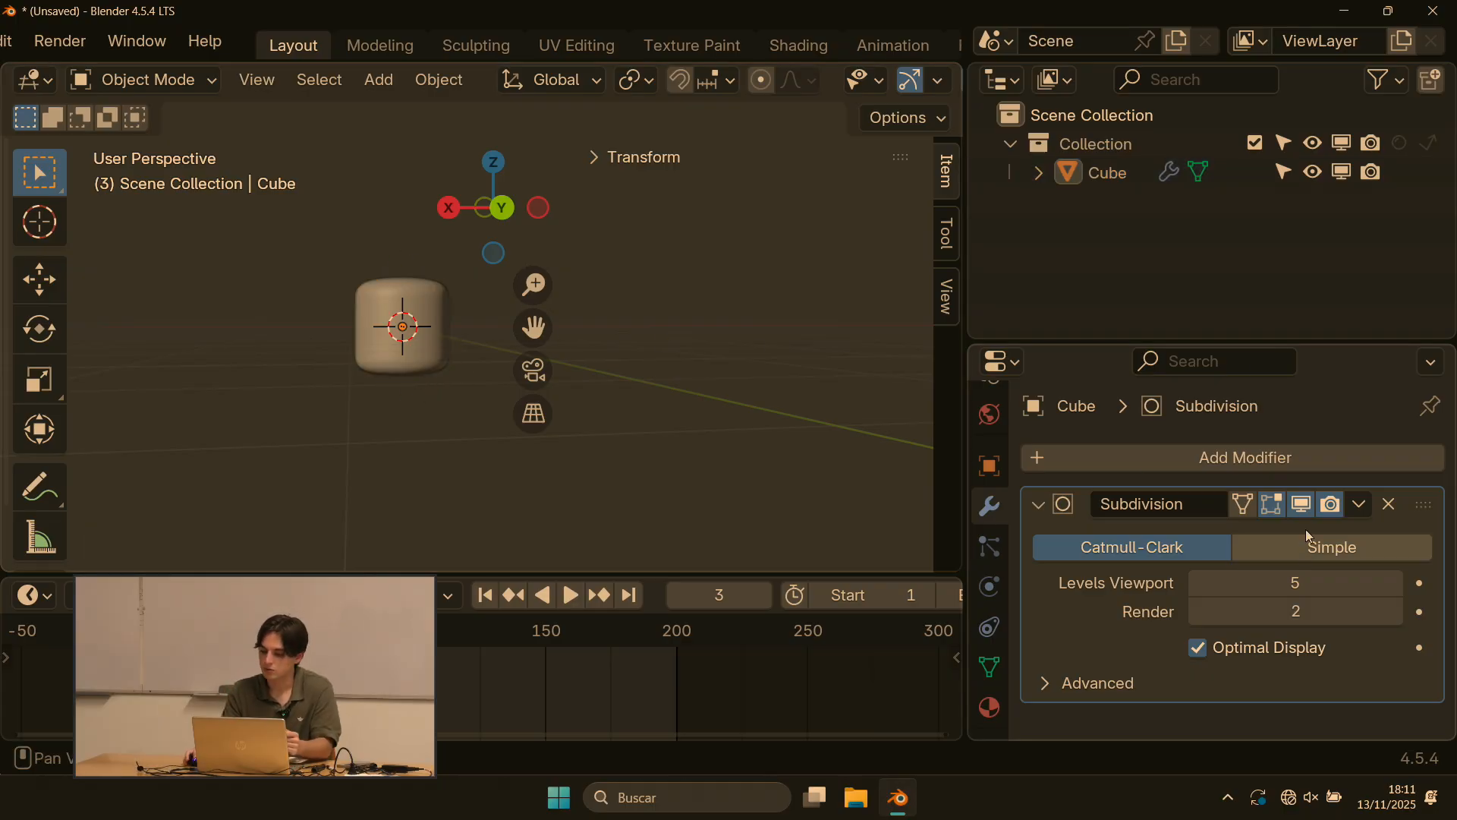
pyautogui.scroll(2, 359, 336)
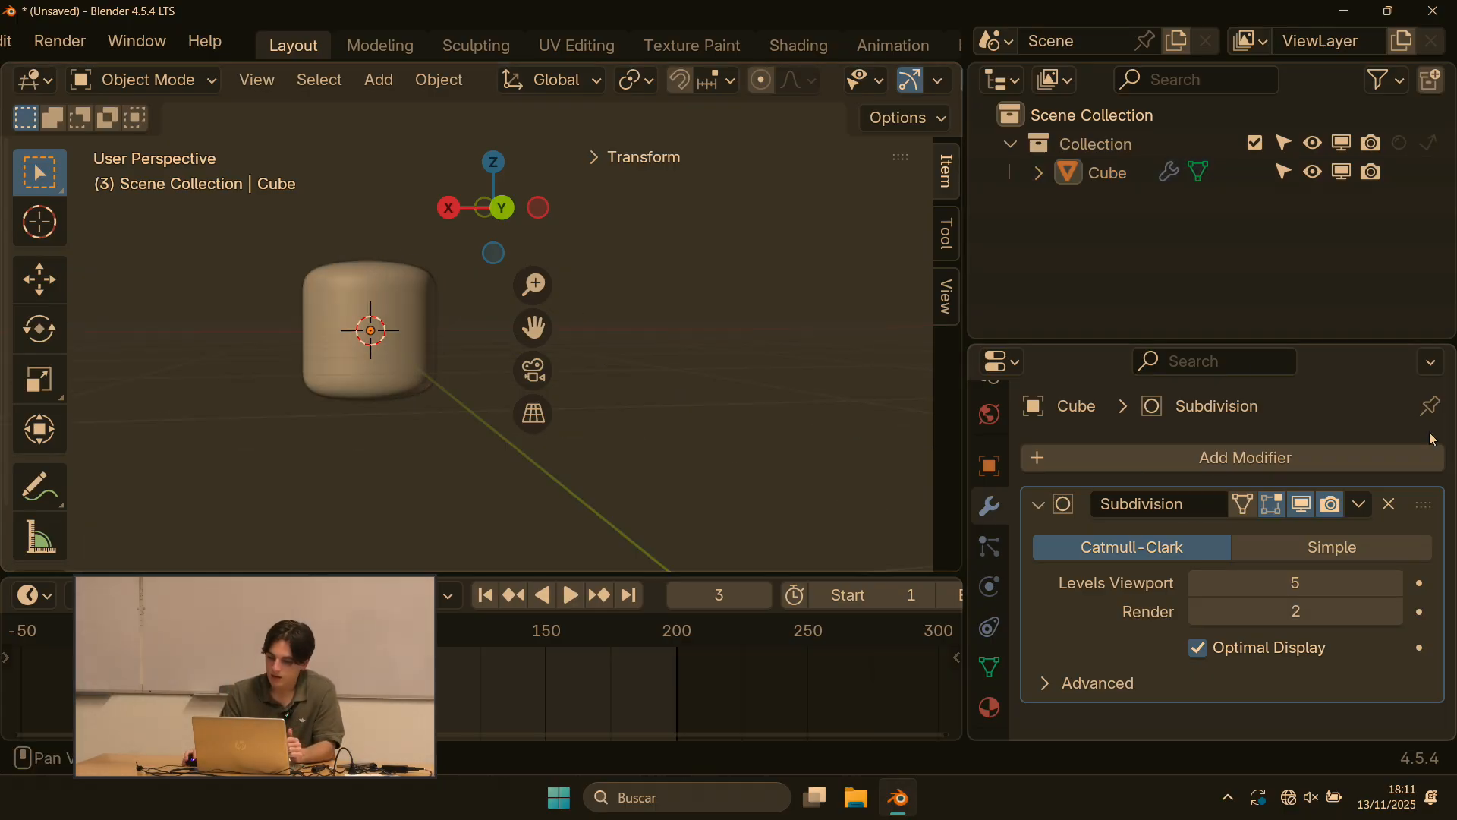
# Step: Apply the Subdivision modifier to the cube's mesh
pyautogui.click(1360, 504)
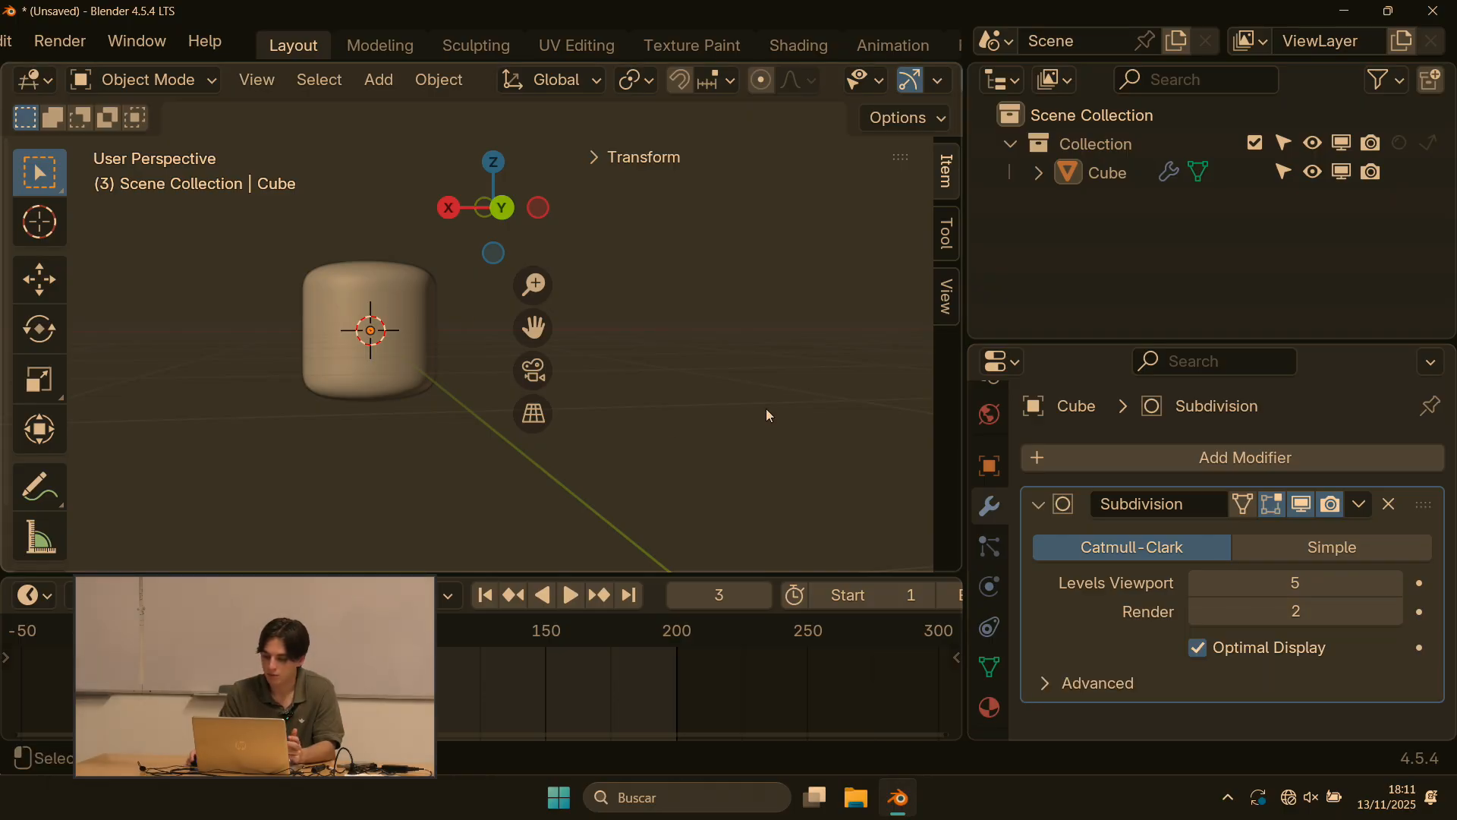
pyautogui.click(1360, 505)
pyautogui.click(1254, 539)
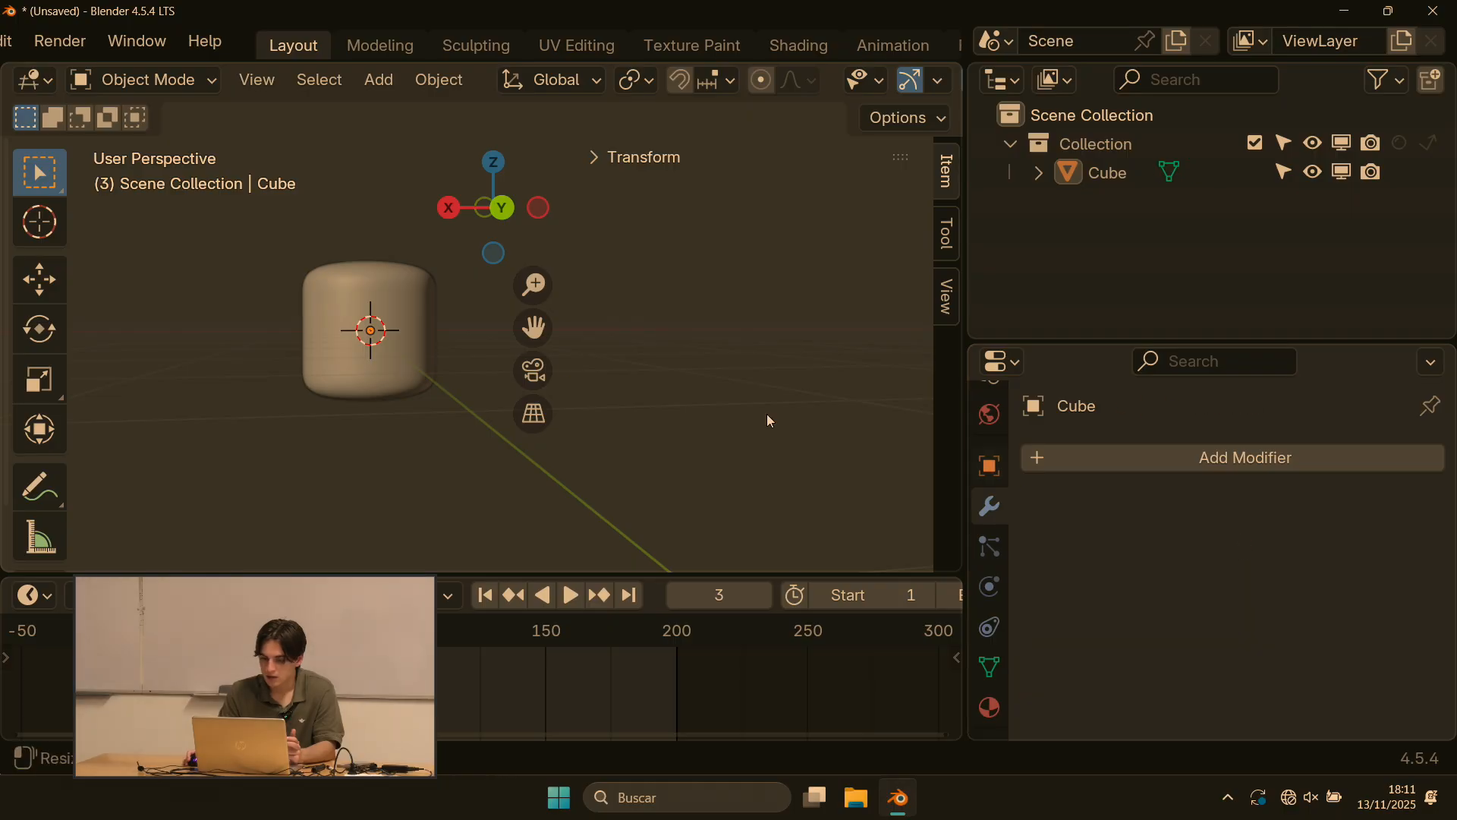
# Step: Open the cube in Edit Mode and examine the dense geometry of the applied subdivision from several angles
pyautogui.click(405, 308)
pyautogui.press('Tab')
pyautogui.moveTo(430, 318); pyautogui.dragTo(438, 351, button='middle')
pyautogui.scroll(4, 329, 321)
pyautogui.scroll(-3, 173, 306)
pyautogui.scroll(4, 439, 351)
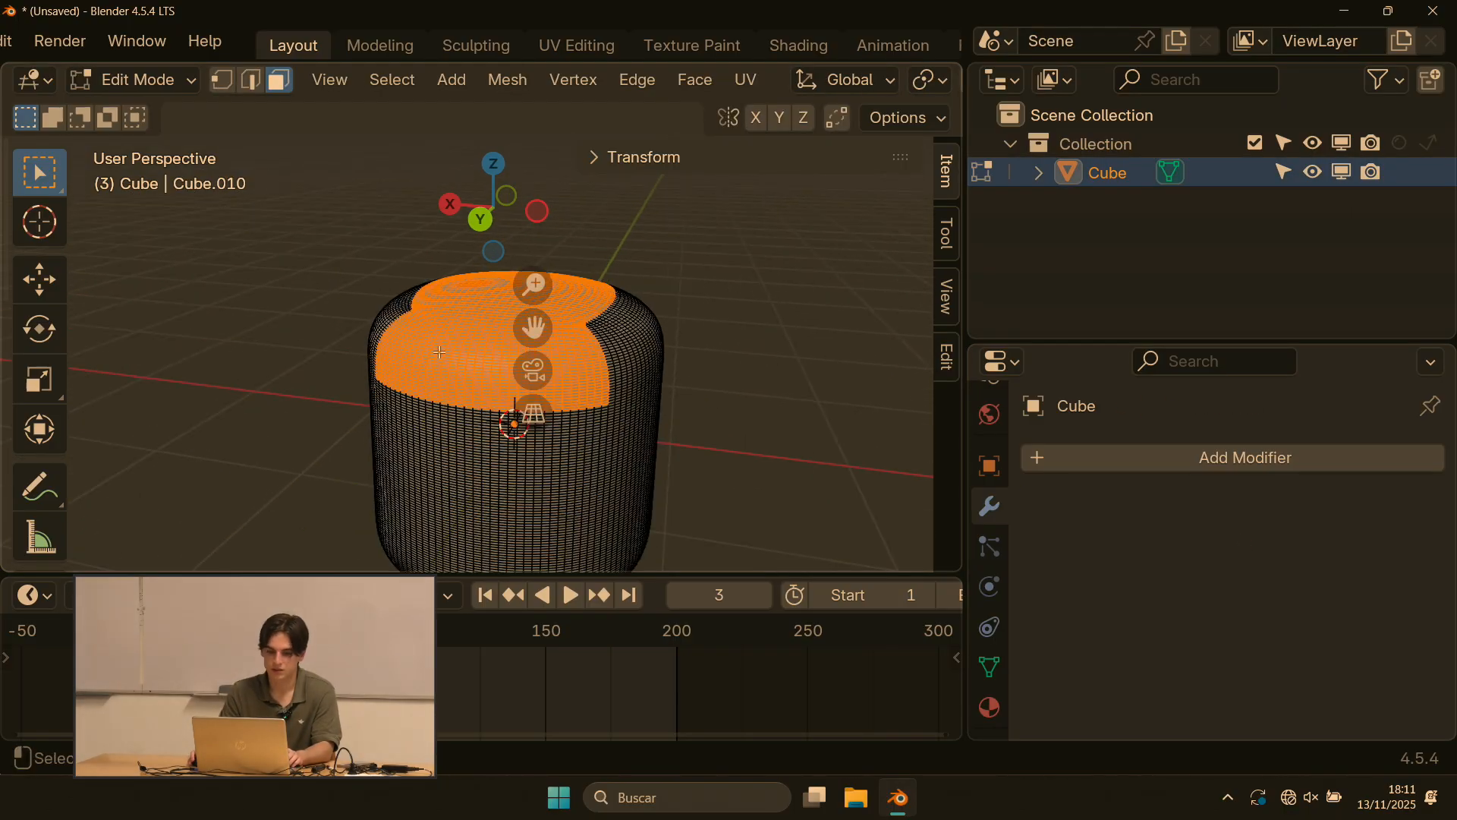
pyautogui.moveTo(388, 419)
pyautogui.mouseDown(button='middle')
pyautogui.moveTo(390, 378)
pyautogui.moveTo(393, 402)
pyautogui.mouseUp(button='middle')
pyautogui.scroll(3, 425, 433)
pyautogui.keyDown('shift'); pyautogui.moveTo(482, 484); pyautogui.dragTo(312, 353, button='middle'); pyautogui.keyUp('shift')
pyautogui.scroll(-2, 372, 372)
pyautogui.scroll(2, 311, 354)
pyautogui.scroll(-1, 312, 344)
pyautogui.moveTo(335, 290); pyautogui.dragTo(268, 282, button='middle')
pyautogui.scroll(-1, 302, 295)
# Step: Try extruding the selected top faces, cancel it, and undo applying the Subdivision modifier
pyautogui.press('e')
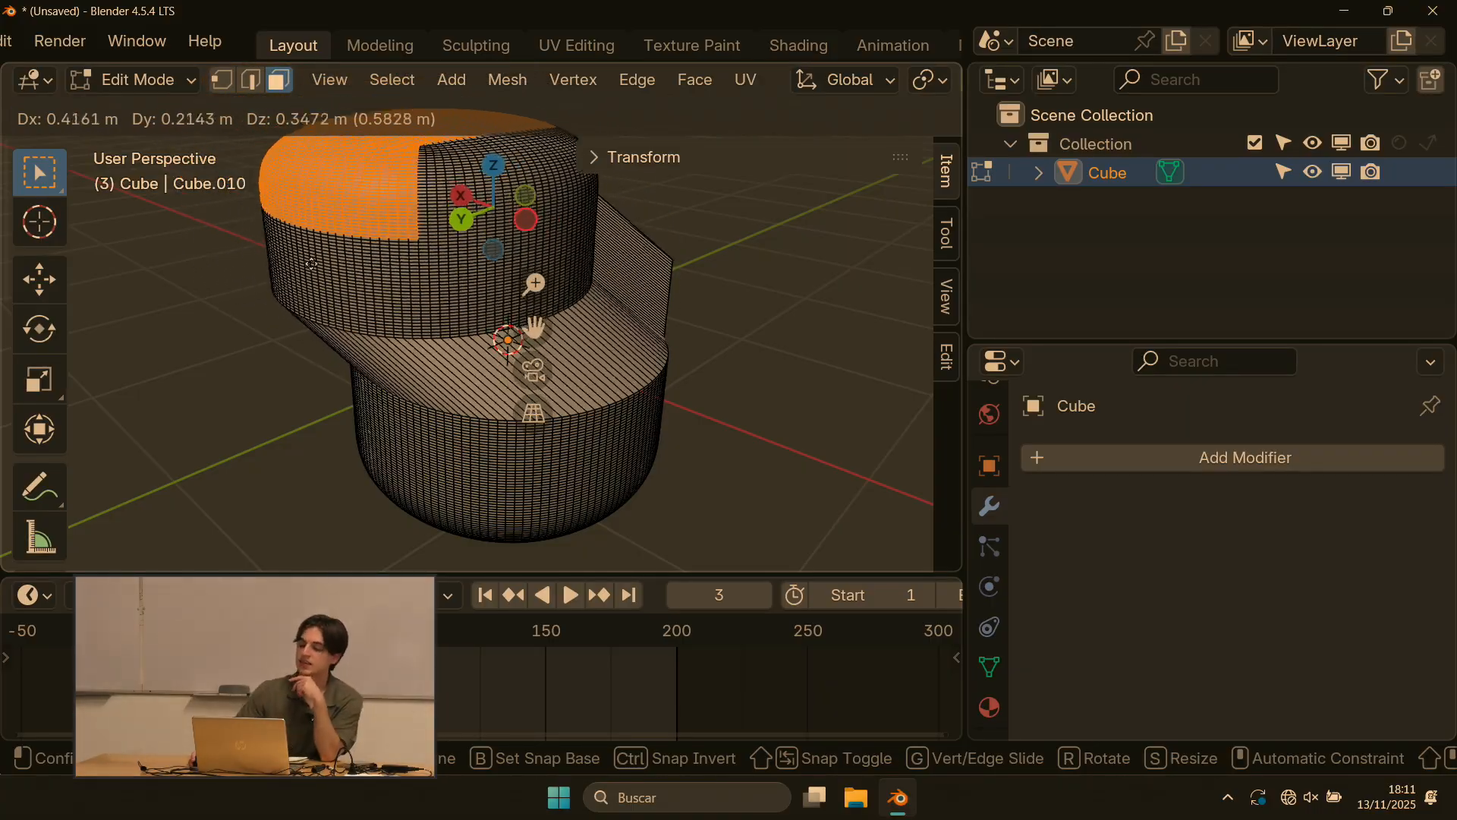
pyautogui.press('Escape')
pyautogui.press('Tab')
pyautogui.hotkey('ctrl', '5')
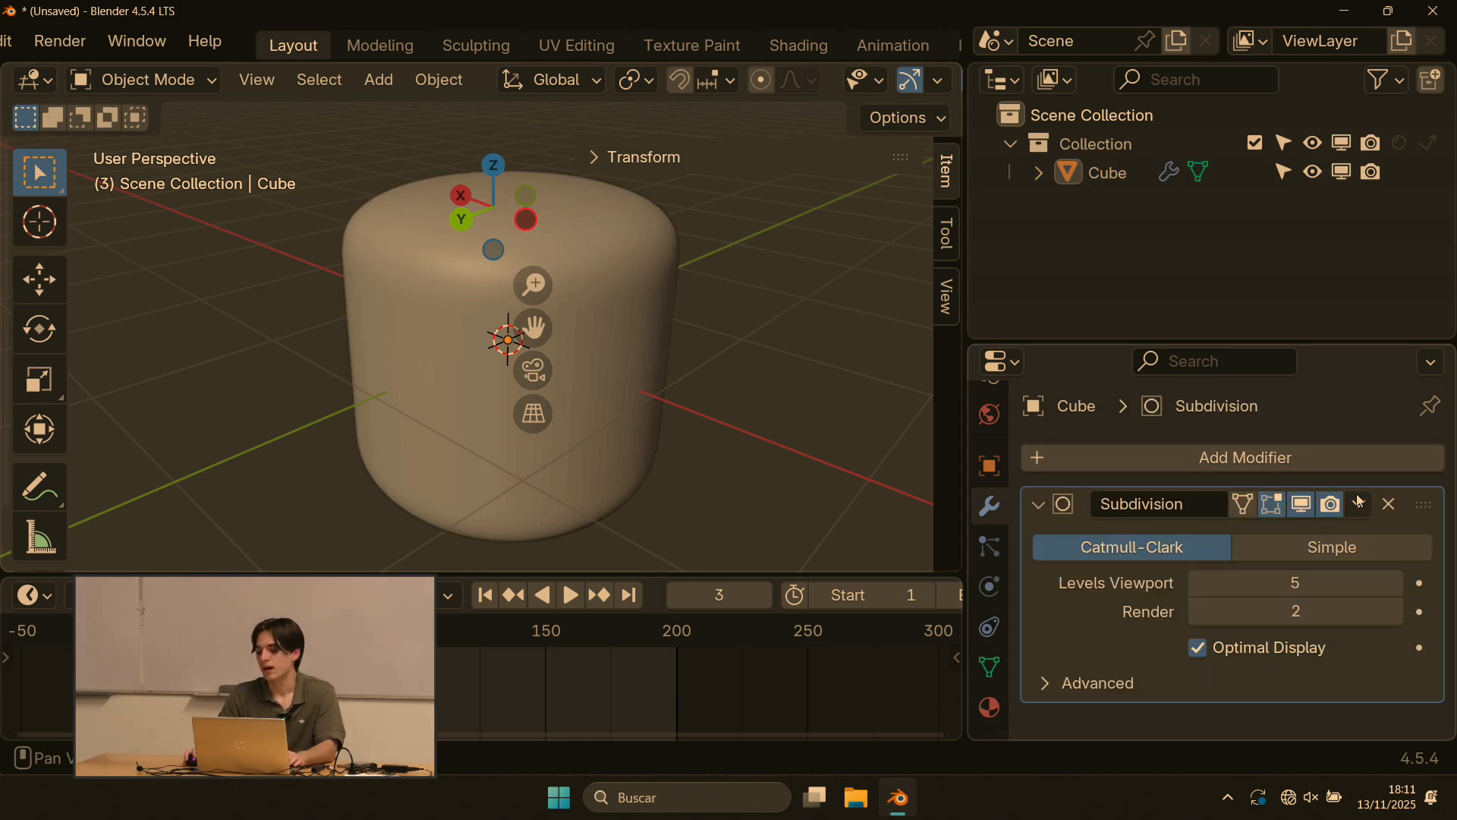
pyautogui.click(1359, 502)
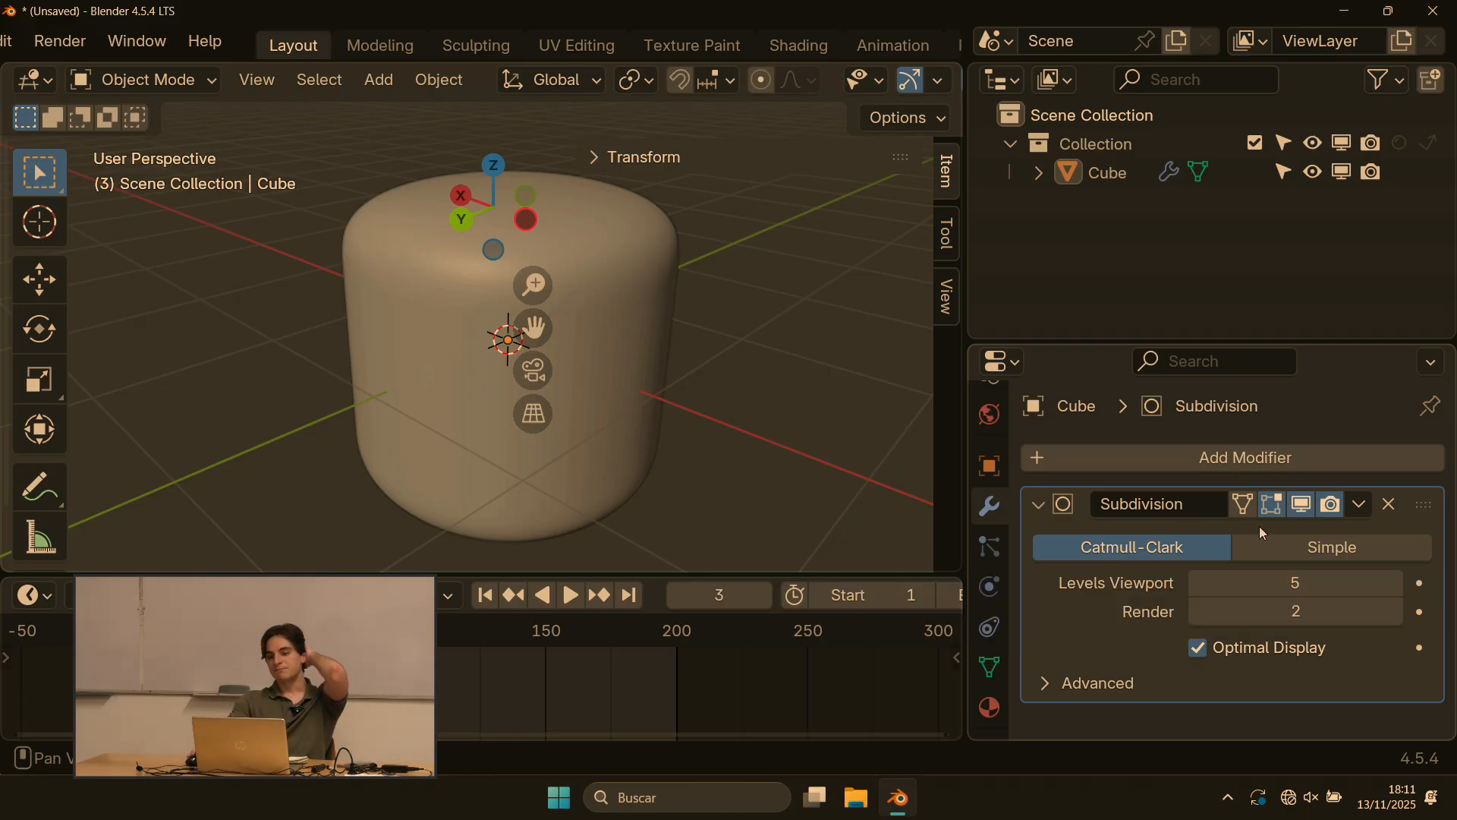
pyautogui.click(1037, 463)
pyautogui.moveTo(999, 471)
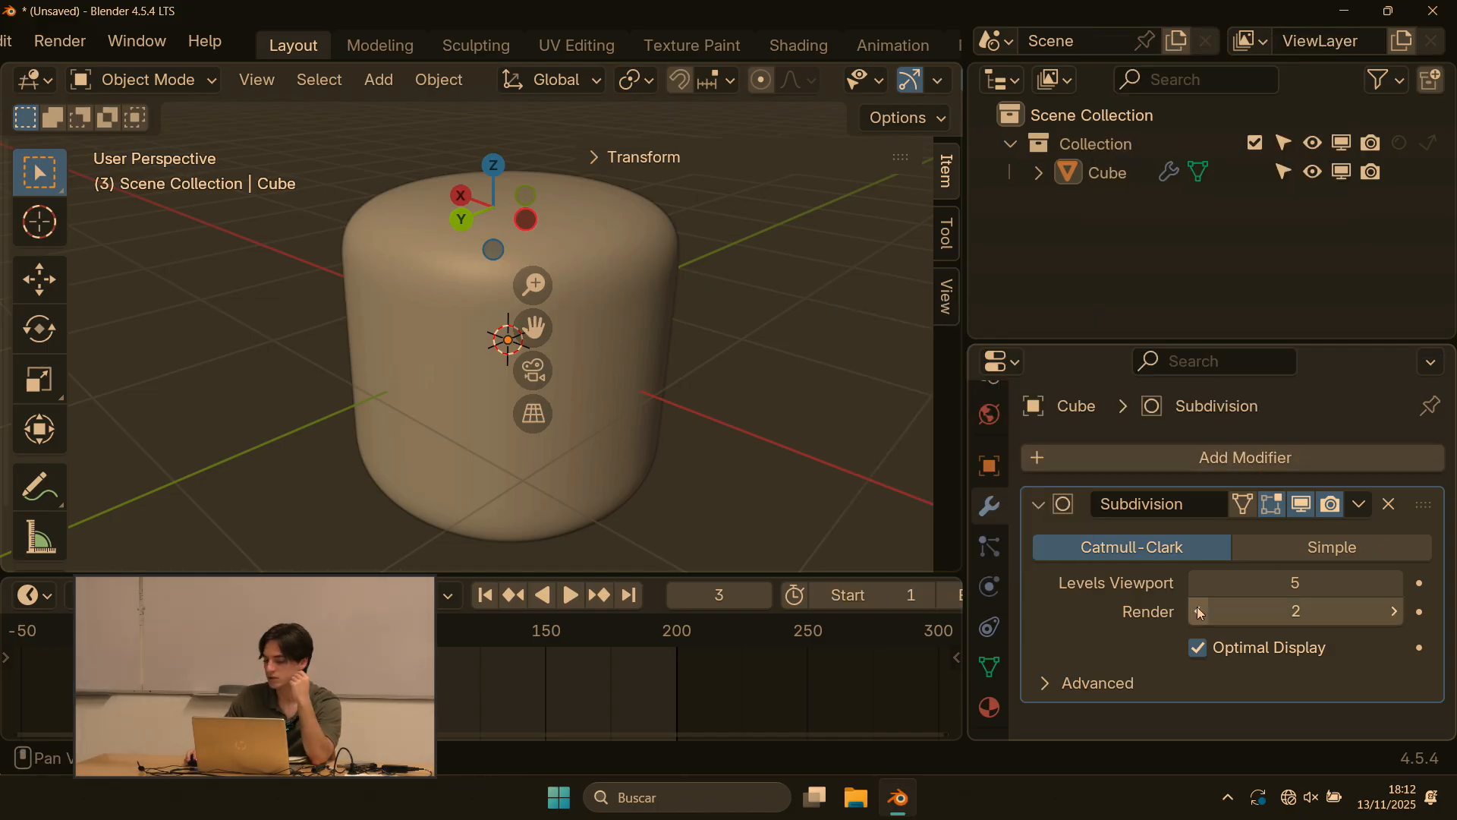
# Step: Remove the Subdivision modifier from the cube
pyautogui.click(1390, 504)
pyautogui.scroll(-3, 642, 346)
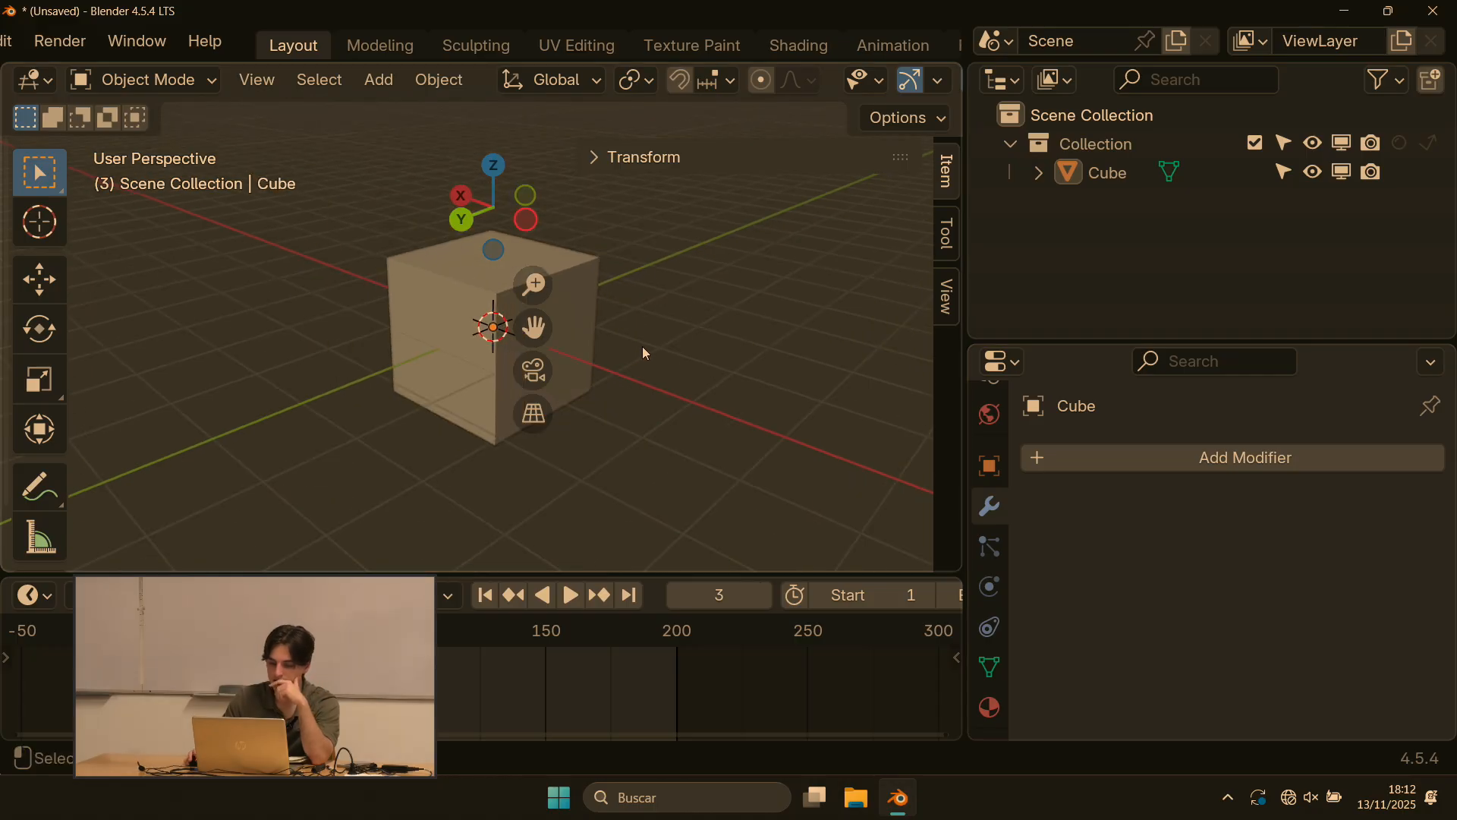
pyautogui.scroll(3, 642, 346)
# Step: Add a Mirror modifier to the cube from the Generate category
pyautogui.click(1090, 447)
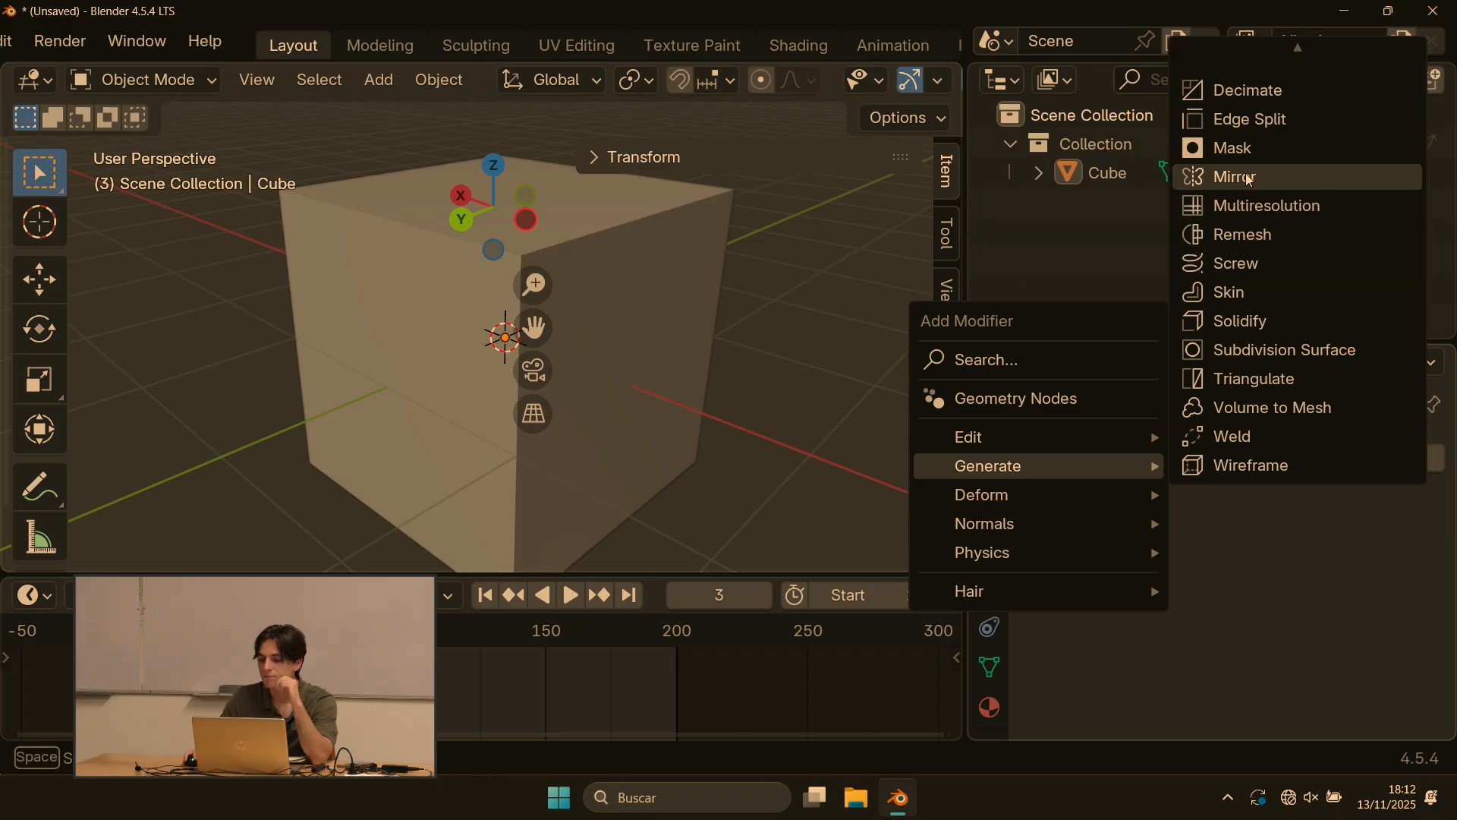
pyautogui.click(1250, 178)
pyautogui.scroll(-3, 536, 435)
pyautogui.moveTo(289, 317); pyautogui.dragTo(352, 276, button='middle')
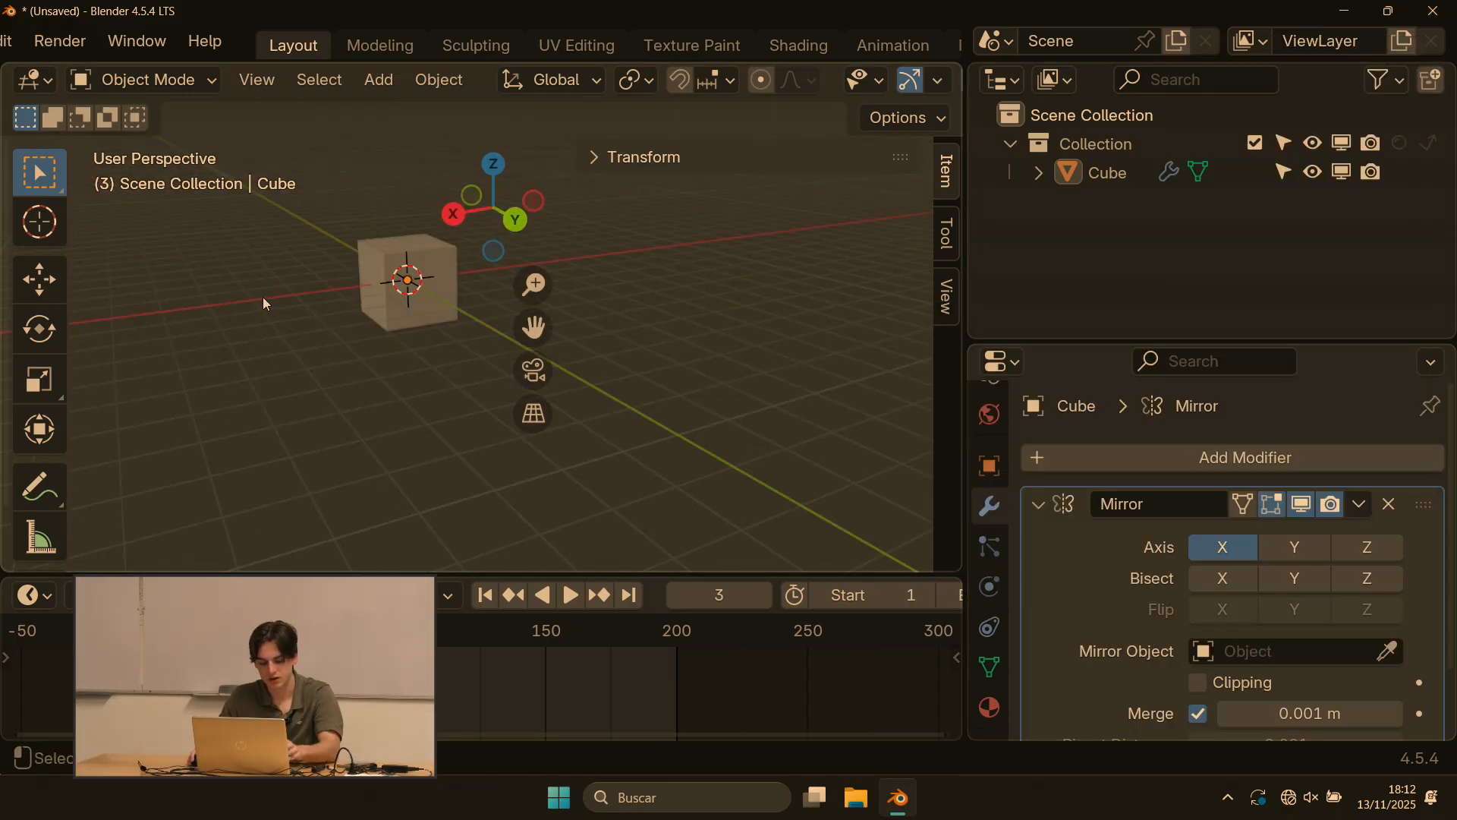
pyautogui.keyDown('shift'); pyautogui.moveTo(263, 298); pyautogui.dragTo(559, 421, button='middle'); pyautogui.keyUp('shift')
pyautogui.keyDown('shift'); pyautogui.moveTo(491, 460); pyautogui.dragTo(374, 292, button='middle'); pyautogui.keyUp('shift')
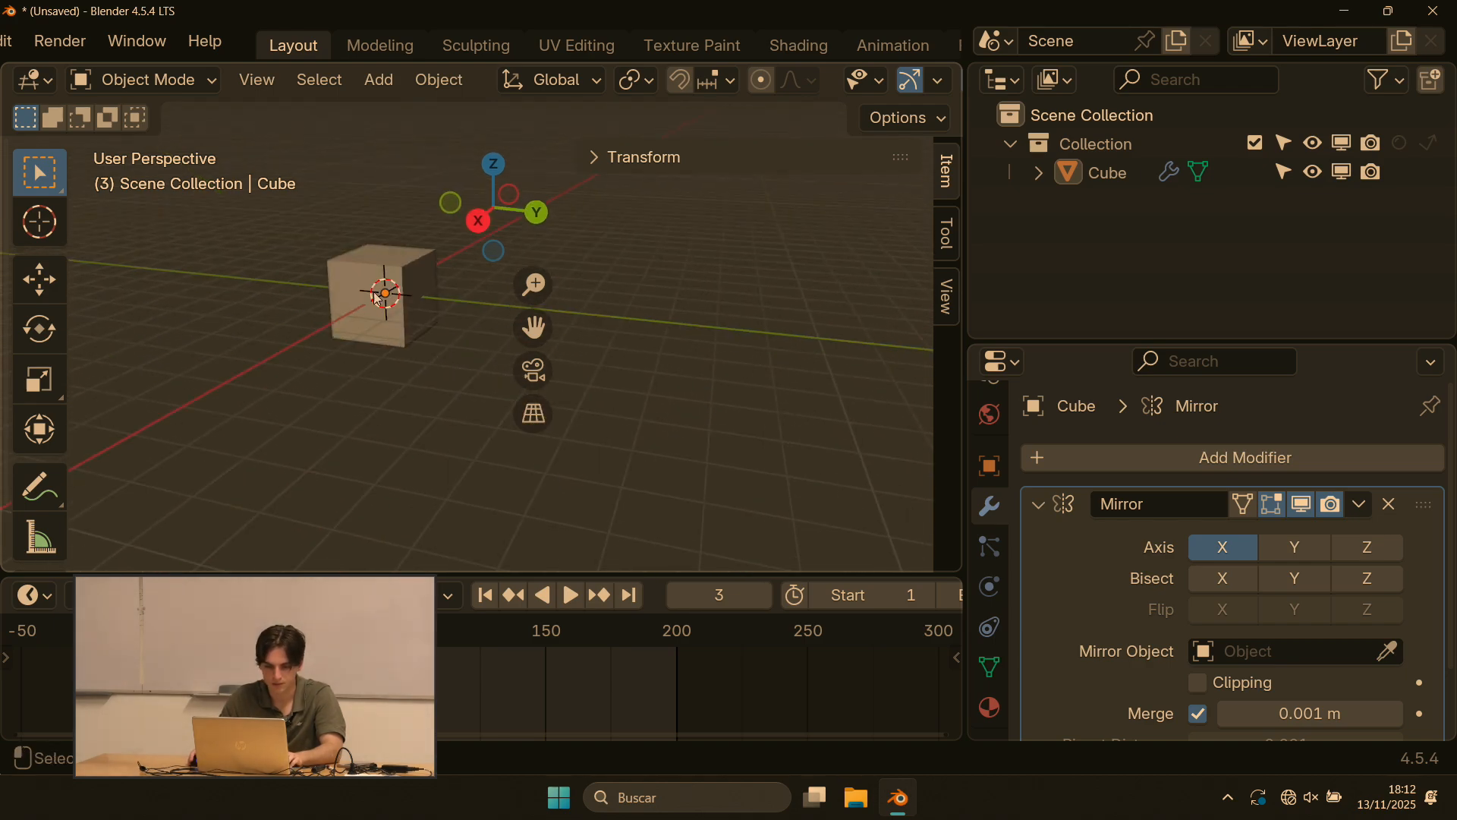
# Step: Try moving the whole cube along the X axis in Object Mode to test the mirroring
pyautogui.click(377, 297)
pyautogui.press('g')
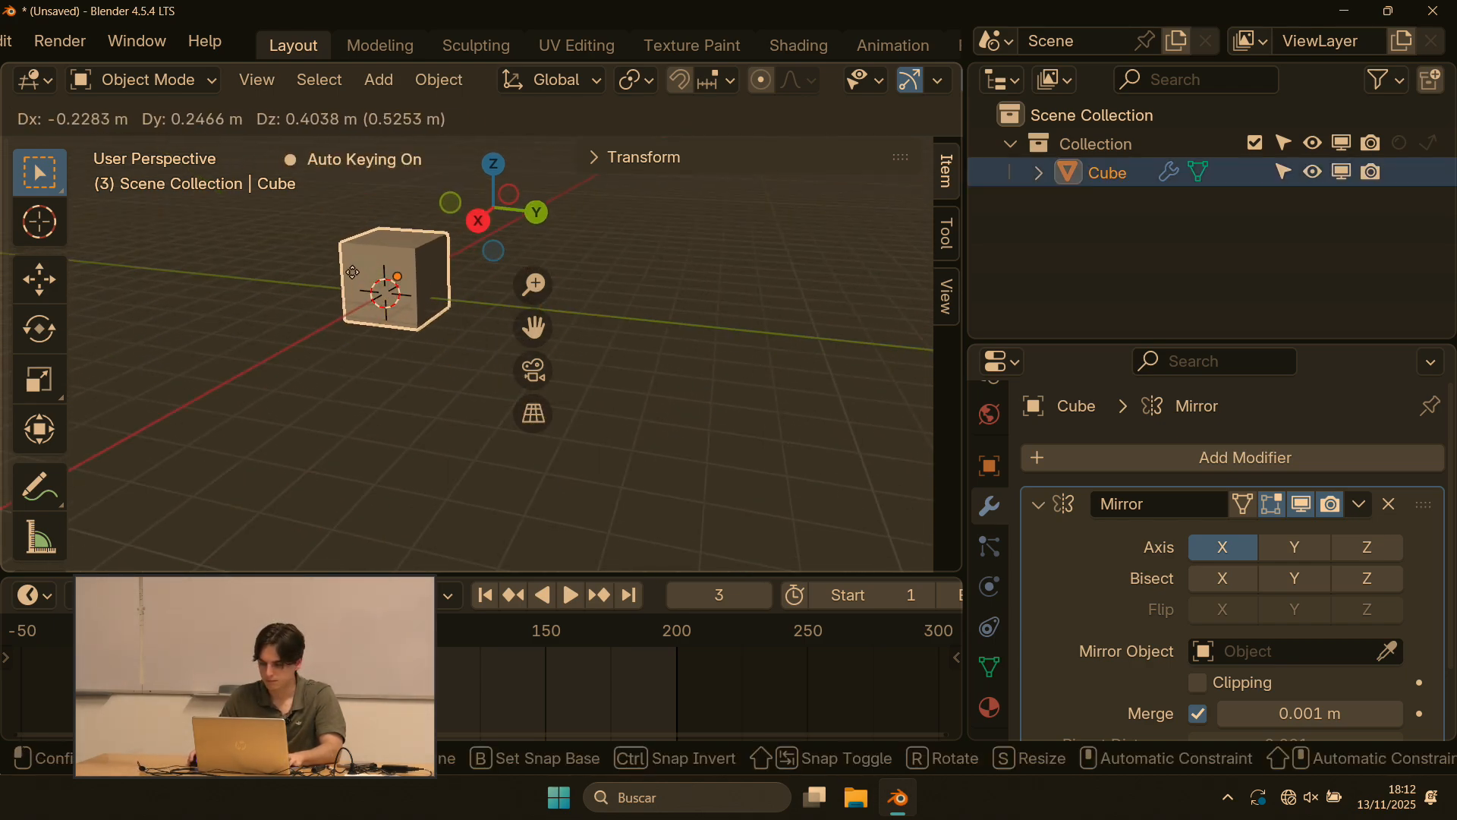
pyautogui.press('x')
pyautogui.press('Escape')
# Step: Try to assign the cube itself as the Mirror modifier's Mirror Object by picking it in the viewport
pyautogui.scroll(-2, 1290, 569)
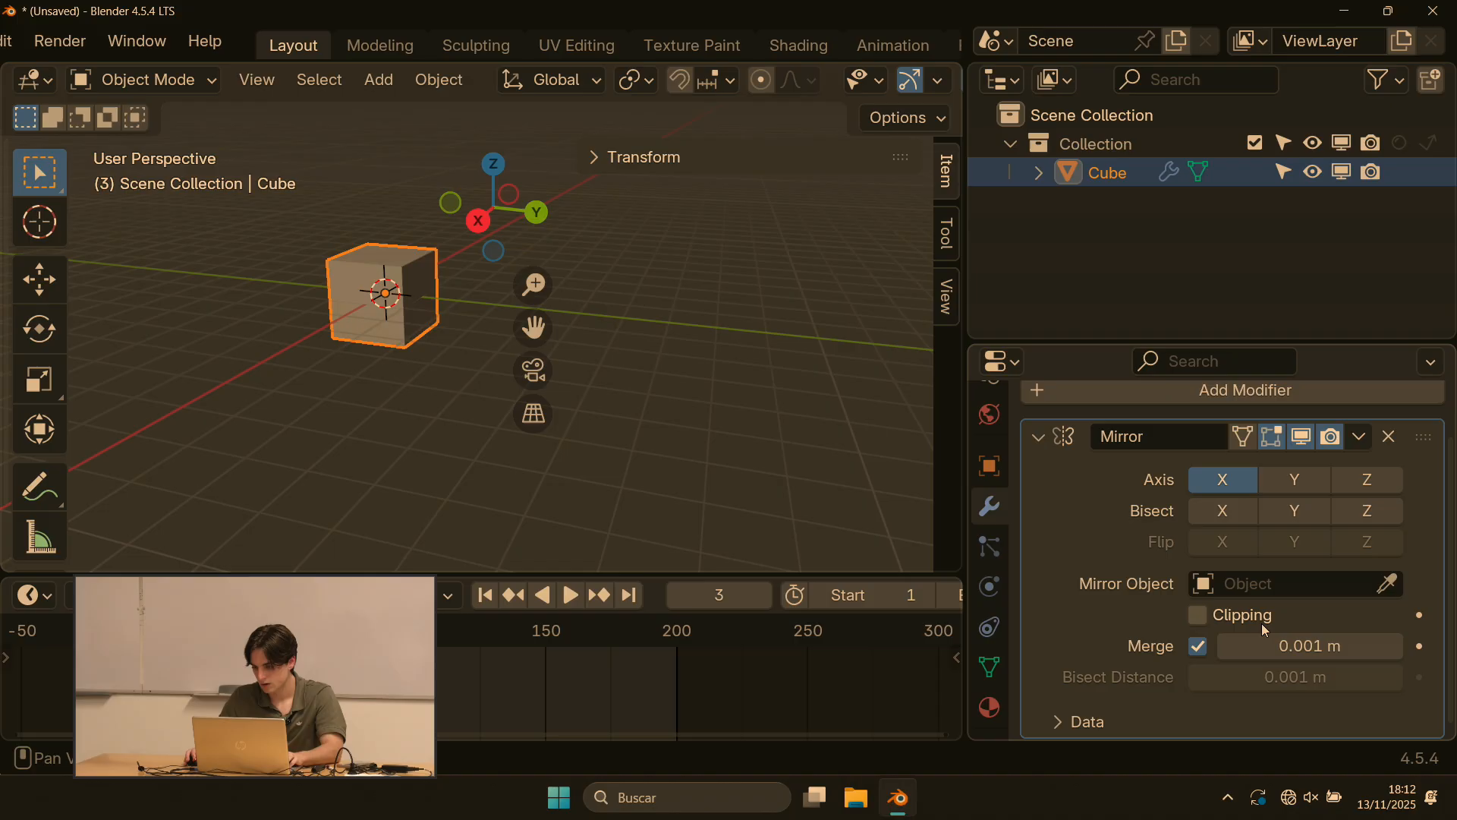
pyautogui.click(1301, 583)
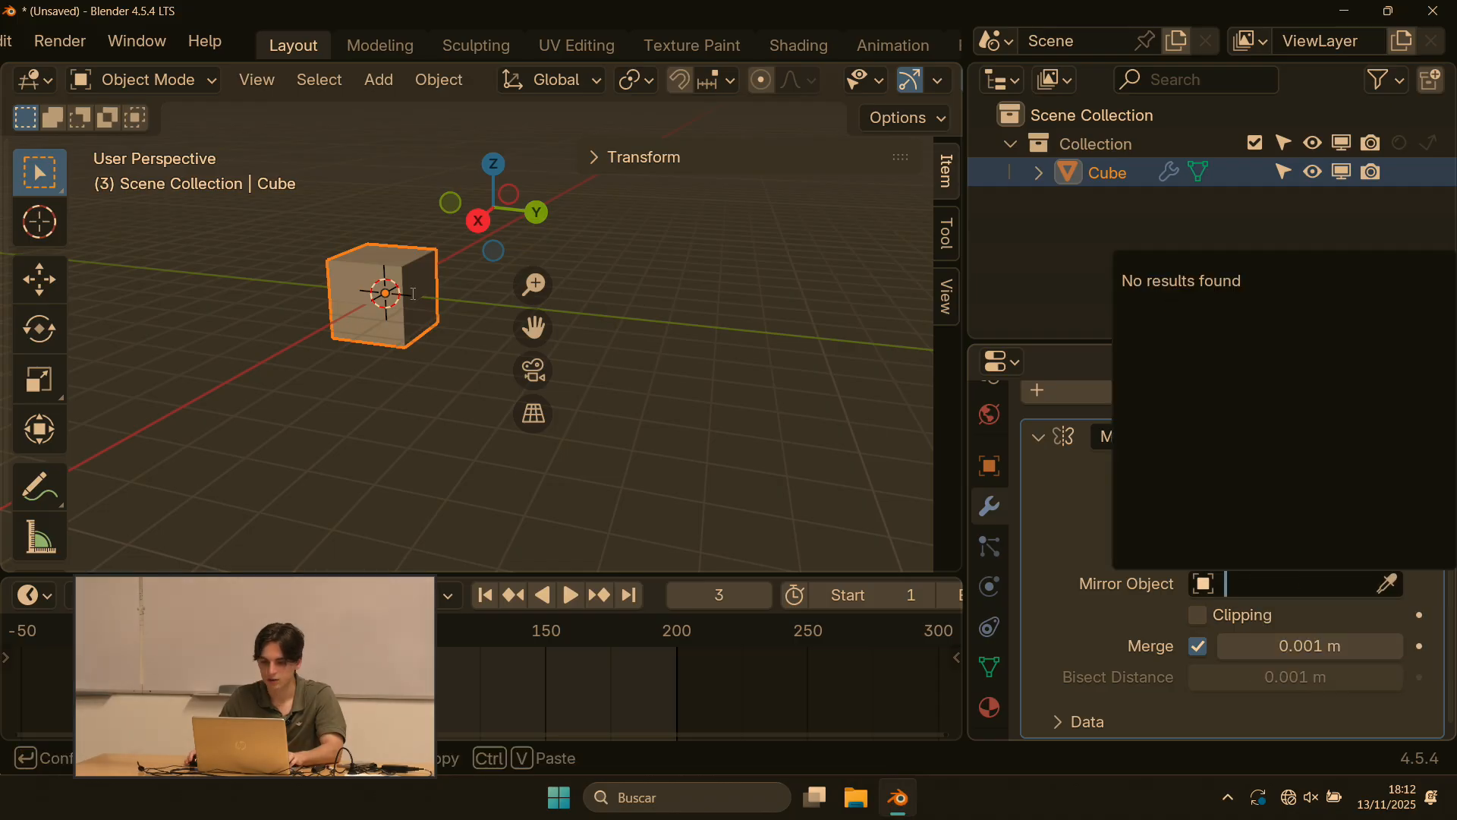
pyautogui.click(1388, 583)
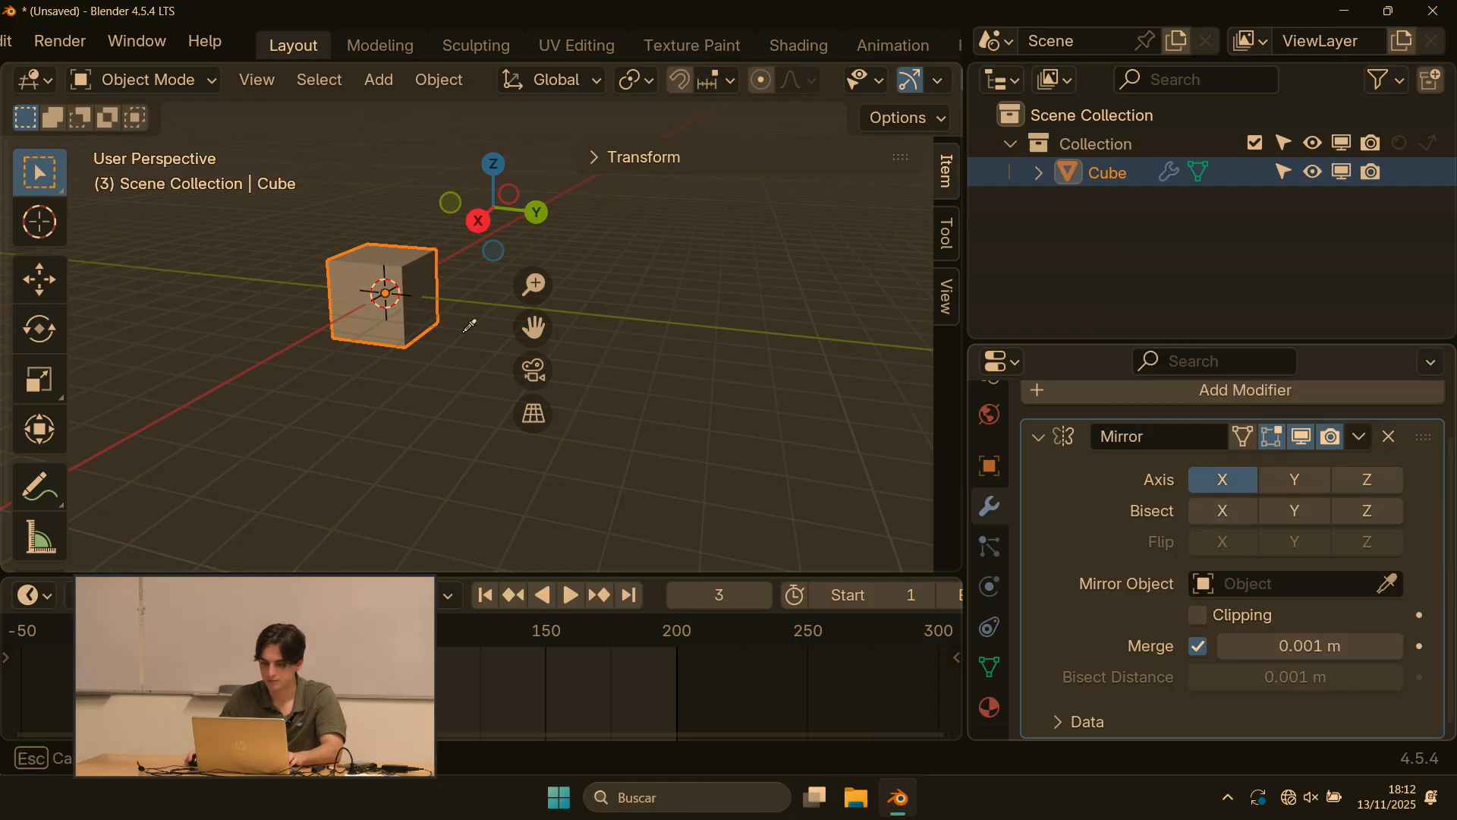
pyautogui.click(372, 275)
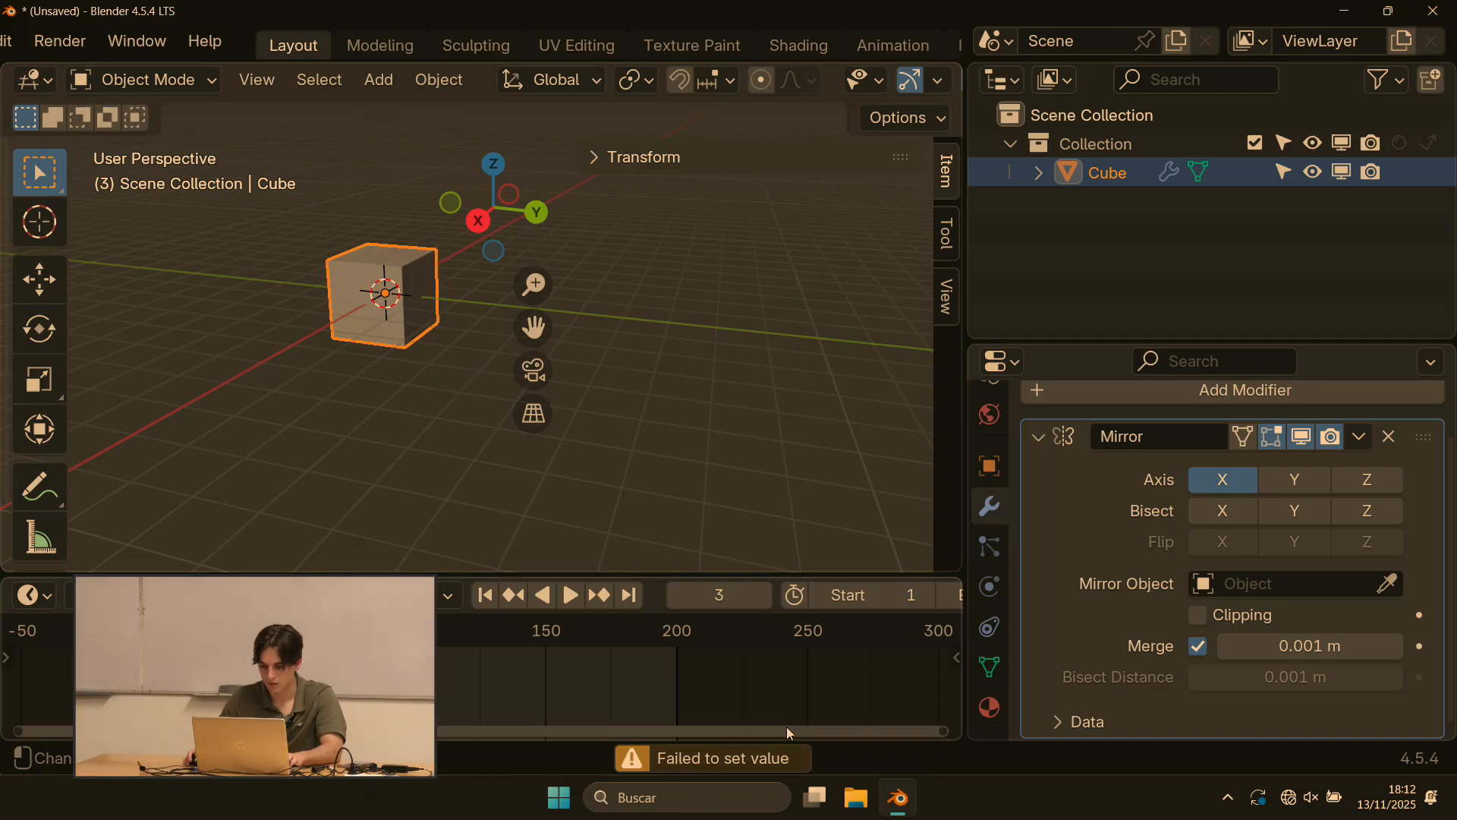
pyautogui.press('Tab')
pyautogui.press('Tab')
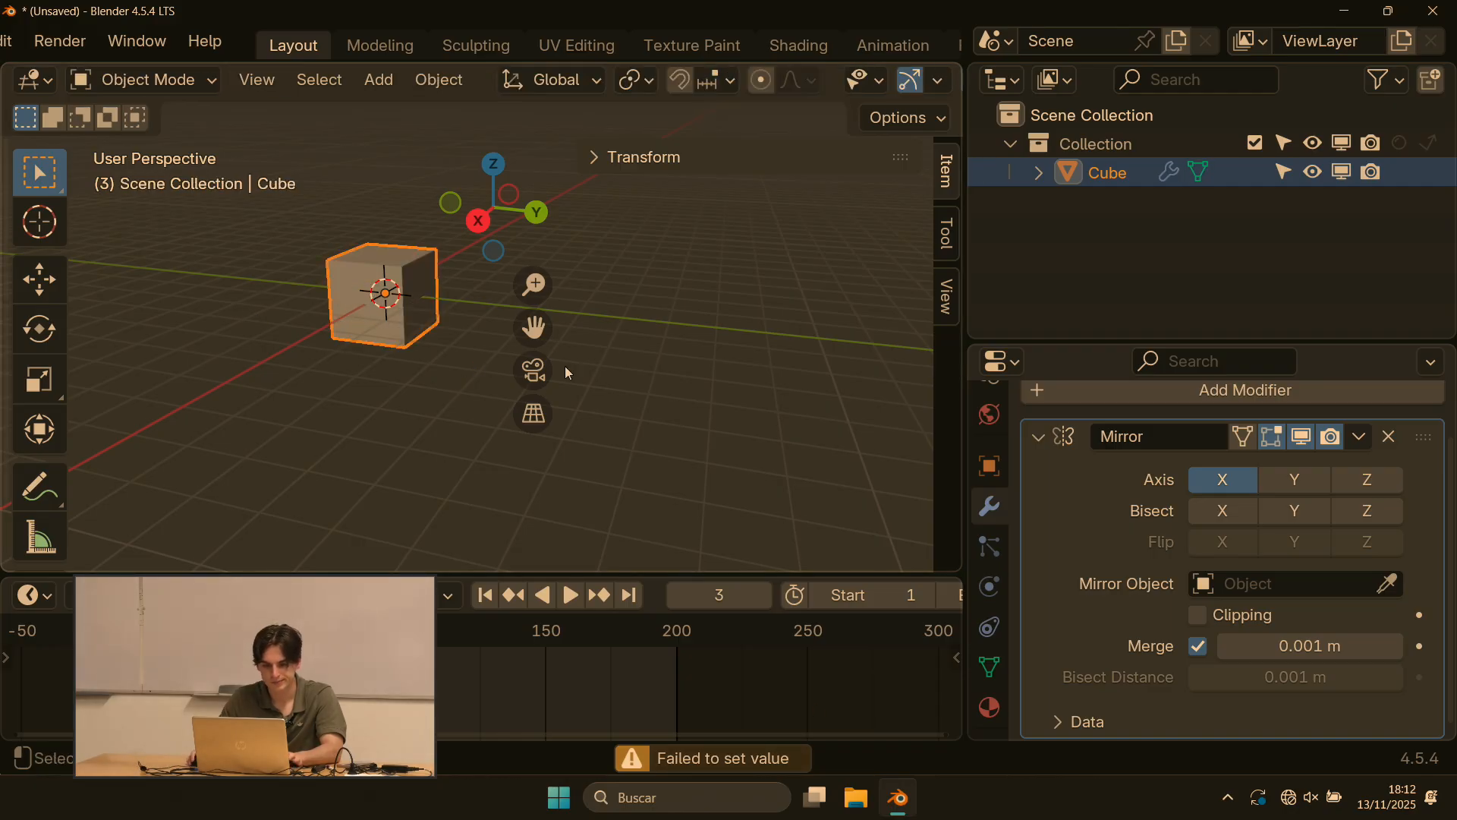
pyautogui.keyDown('shift'); pyautogui.moveTo(454, 377); pyautogui.dragTo(518, 433, button='middle'); pyautogui.keyUp('shift')
pyautogui.scroll(2, 518, 433)
pyautogui.moveTo(429, 402); pyautogui.dragTo(459, 412, button='middle')
pyautogui.click(1389, 584)
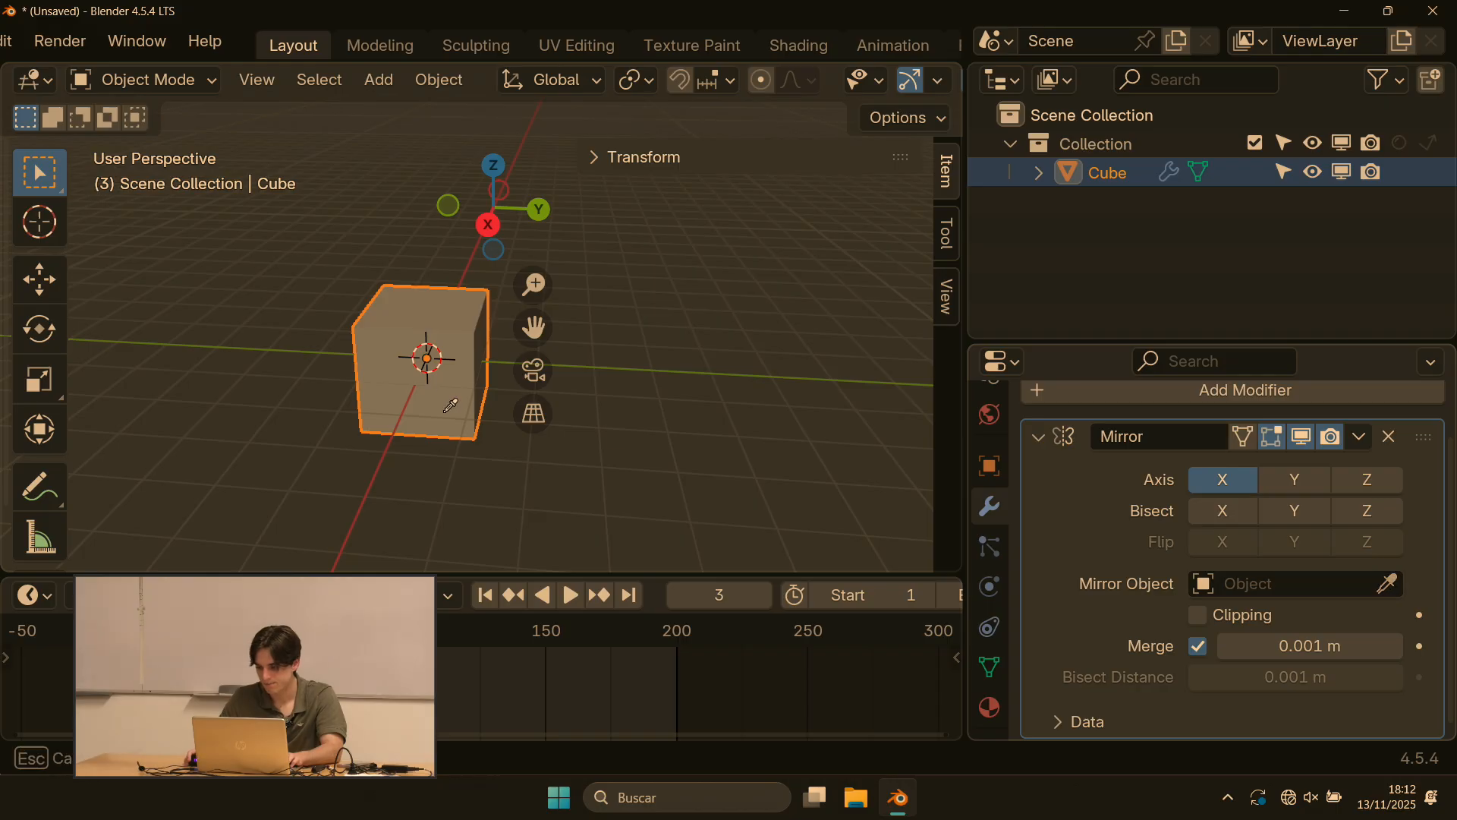
pyautogui.click(425, 382)
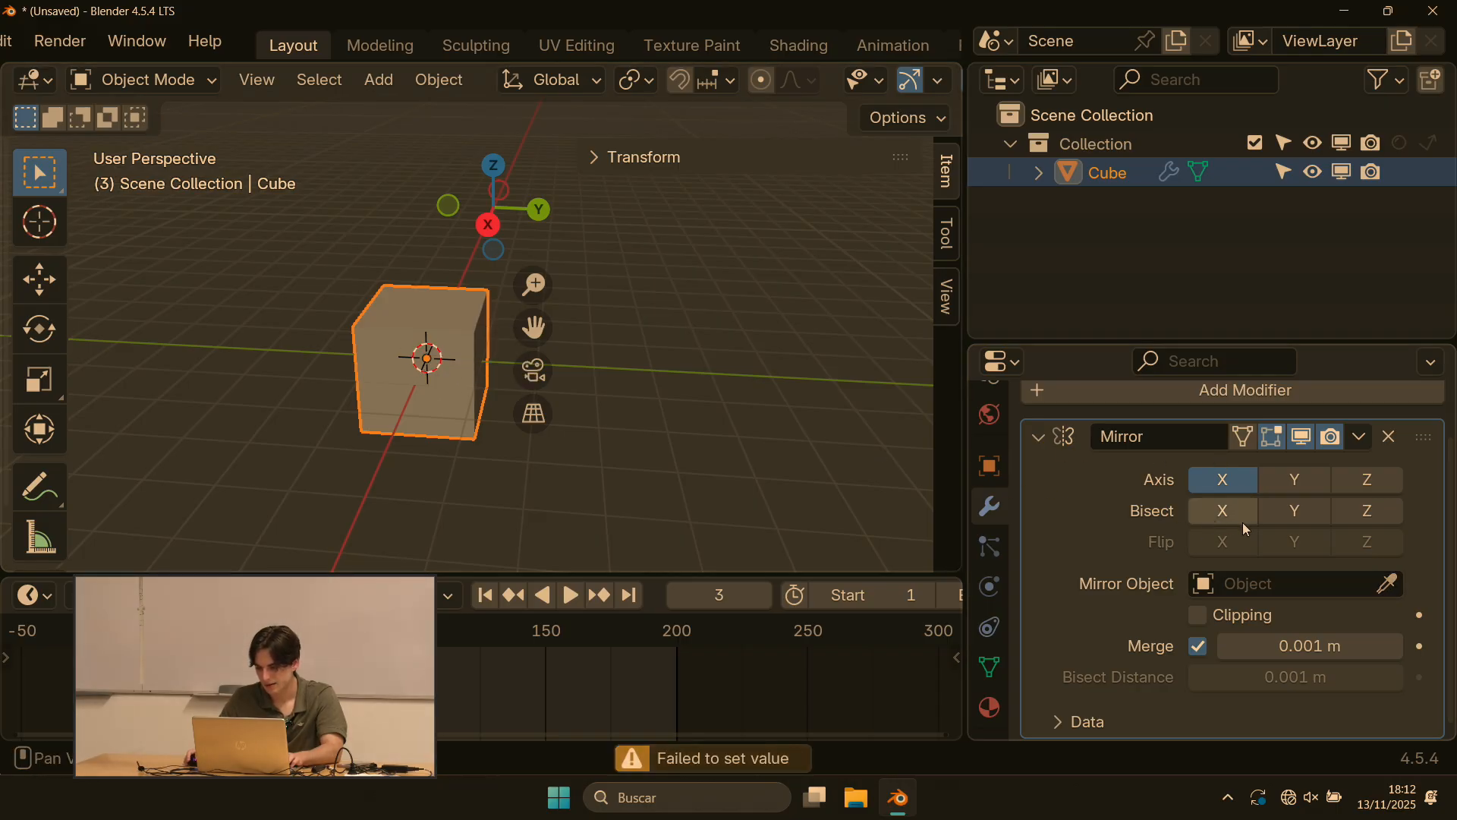
# Step: Enable the Y and Z axes and Clipping in the Mirror modifier, with a cancelled trial move of the cube
pyautogui.click(1283, 488)
pyautogui.click(1352, 482)
pyautogui.press('g')
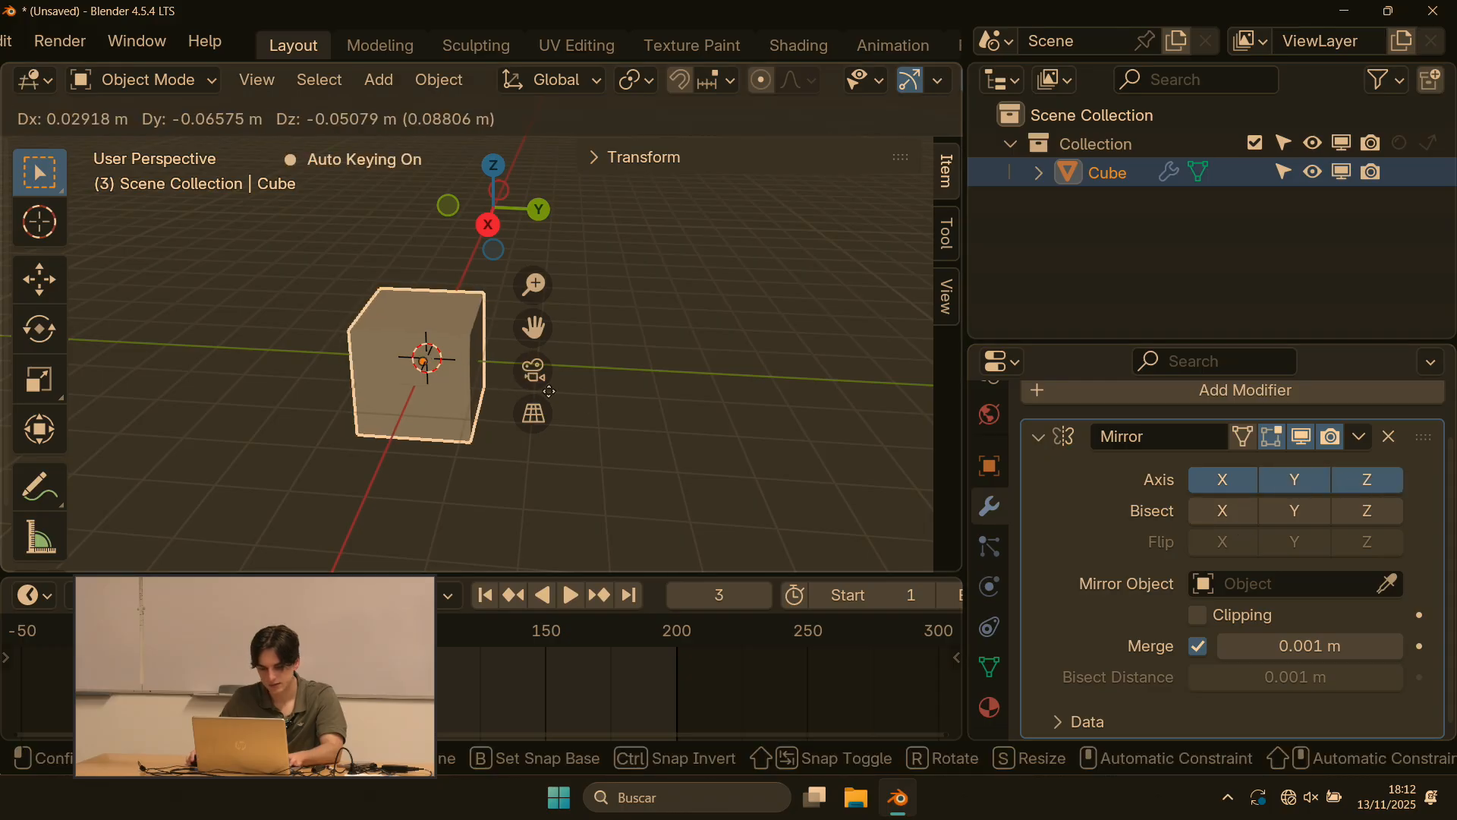
pyautogui.press('Escape')
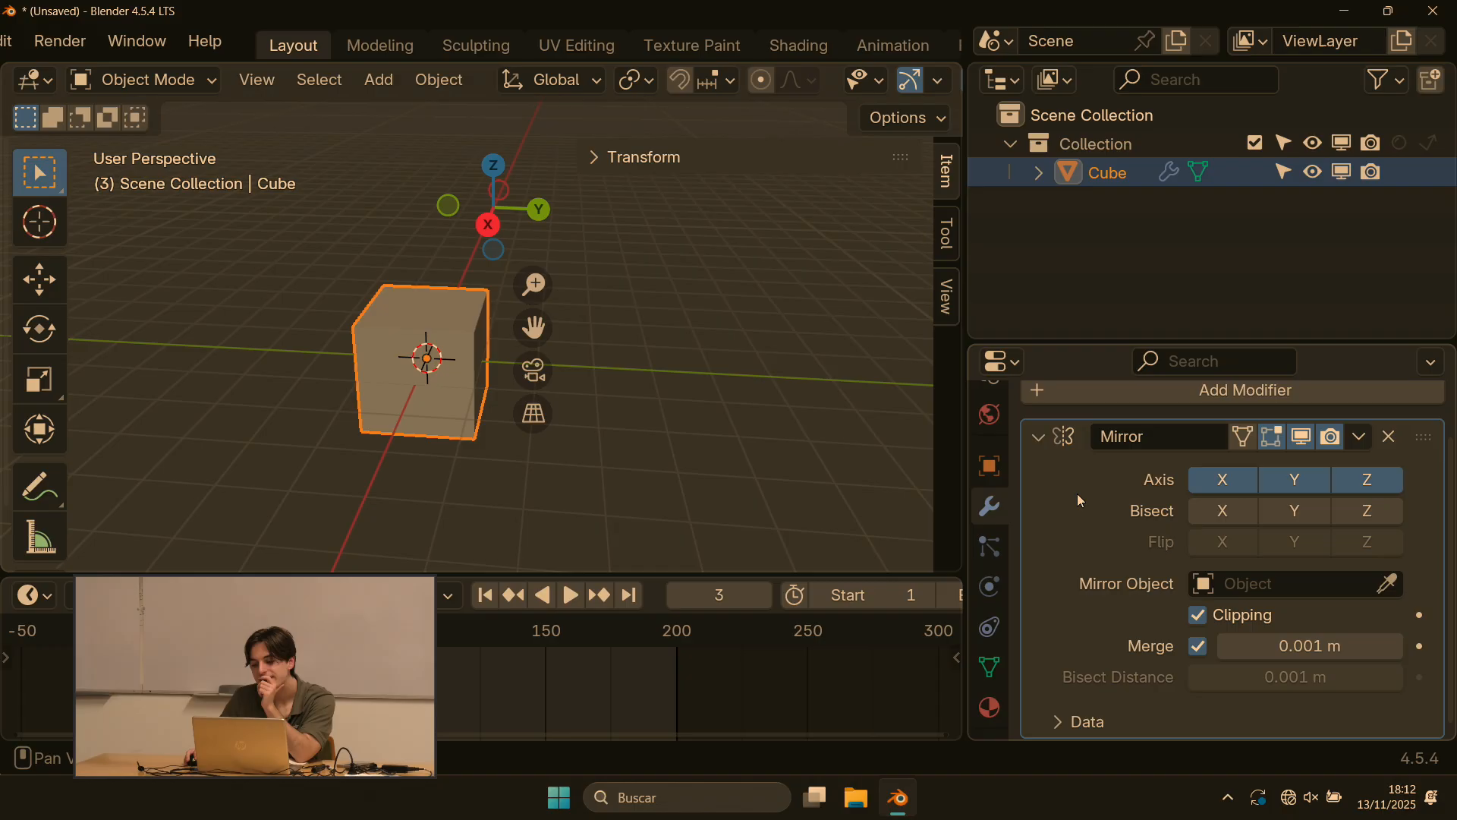
# Step: Enter Edit Mode on the cube and select its entire mesh
pyautogui.scroll(2, 1088, 477)
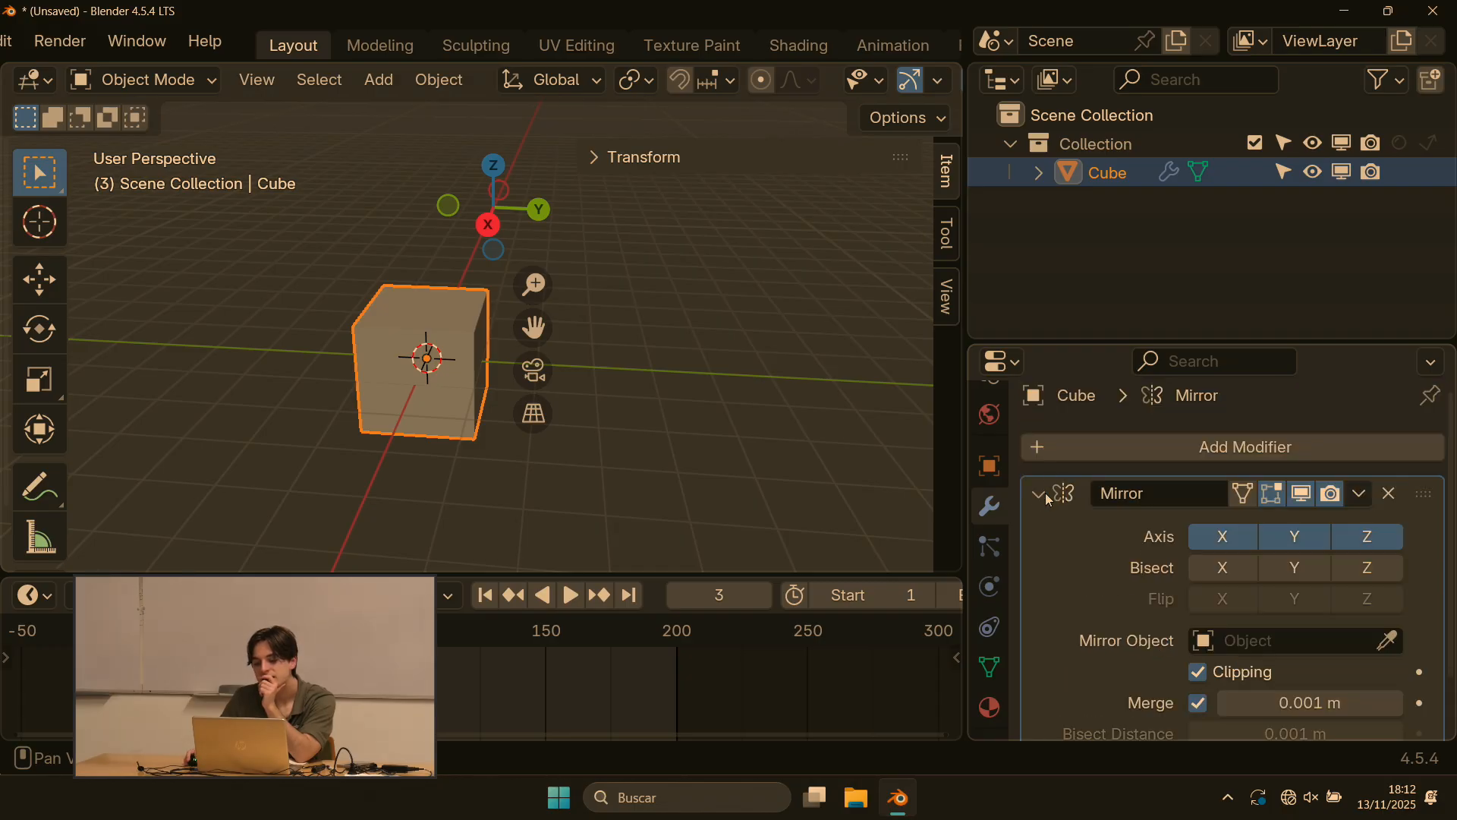
pyautogui.click(302, 286)
pyautogui.press('Tab')
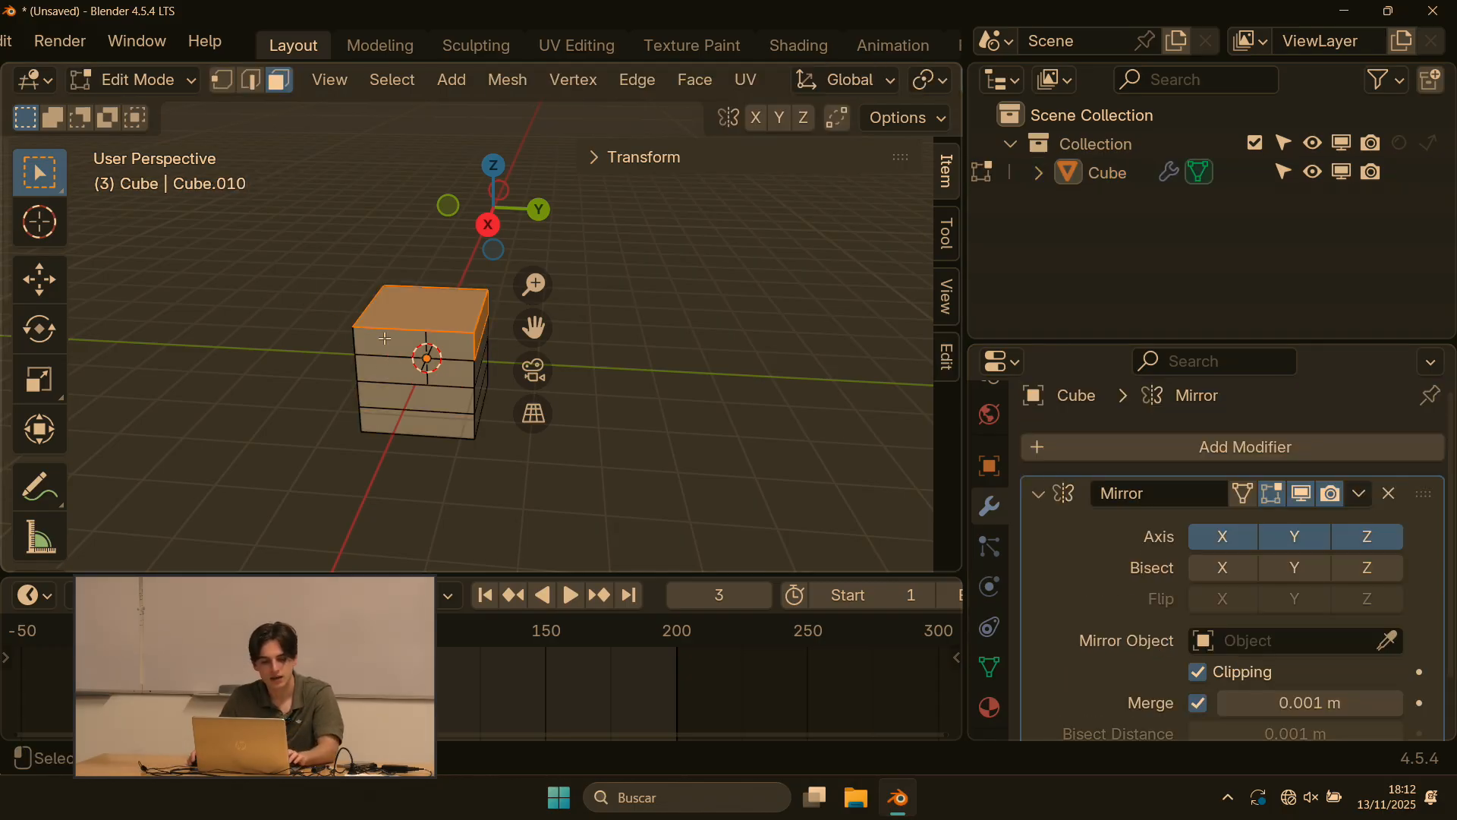
pyautogui.press('a')
# Step: Remove the Mirror modifier and add a fresh one with default settings
pyautogui.click(1389, 493)
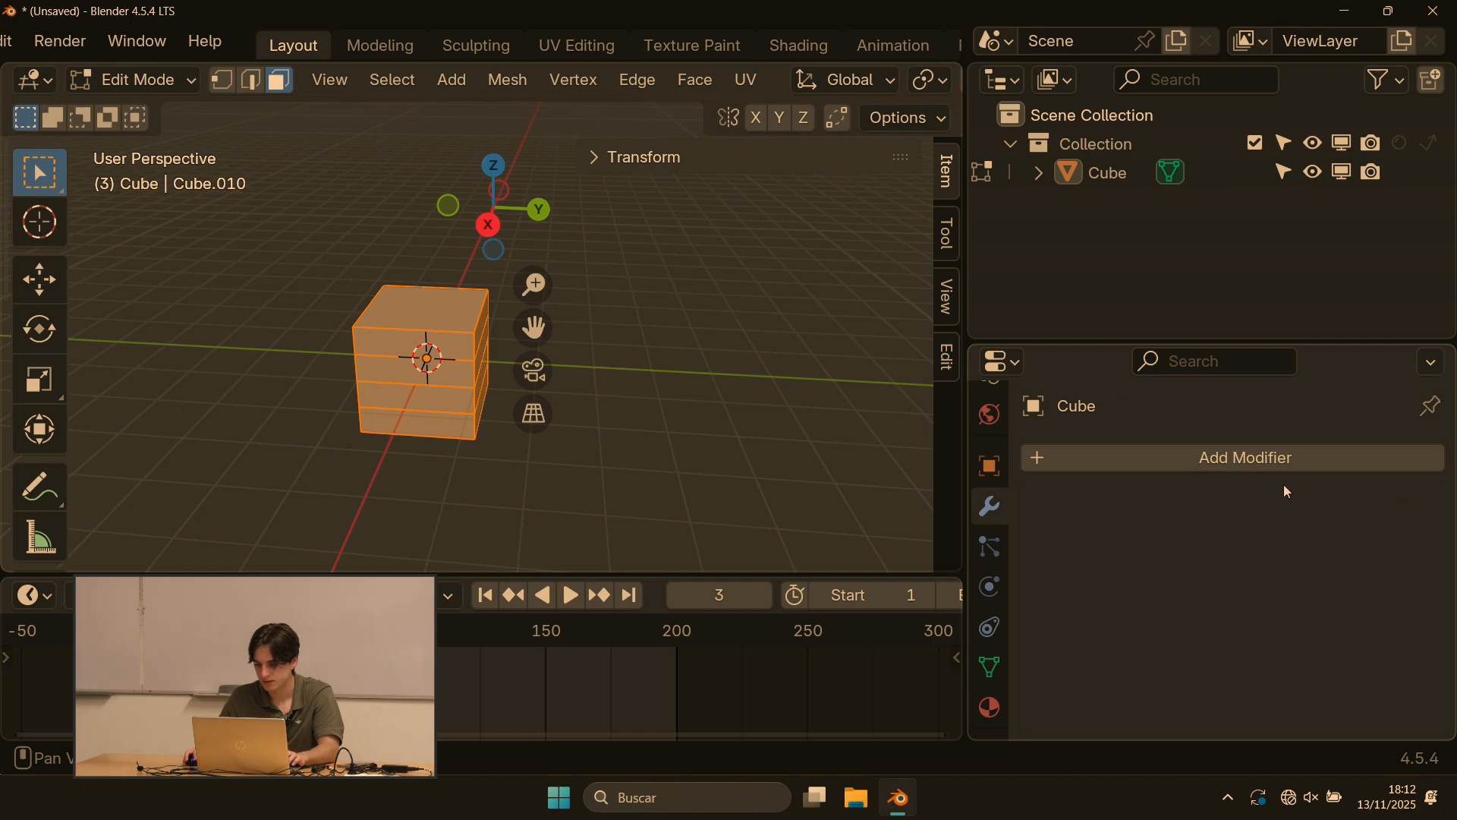
pyautogui.click(1121, 459)
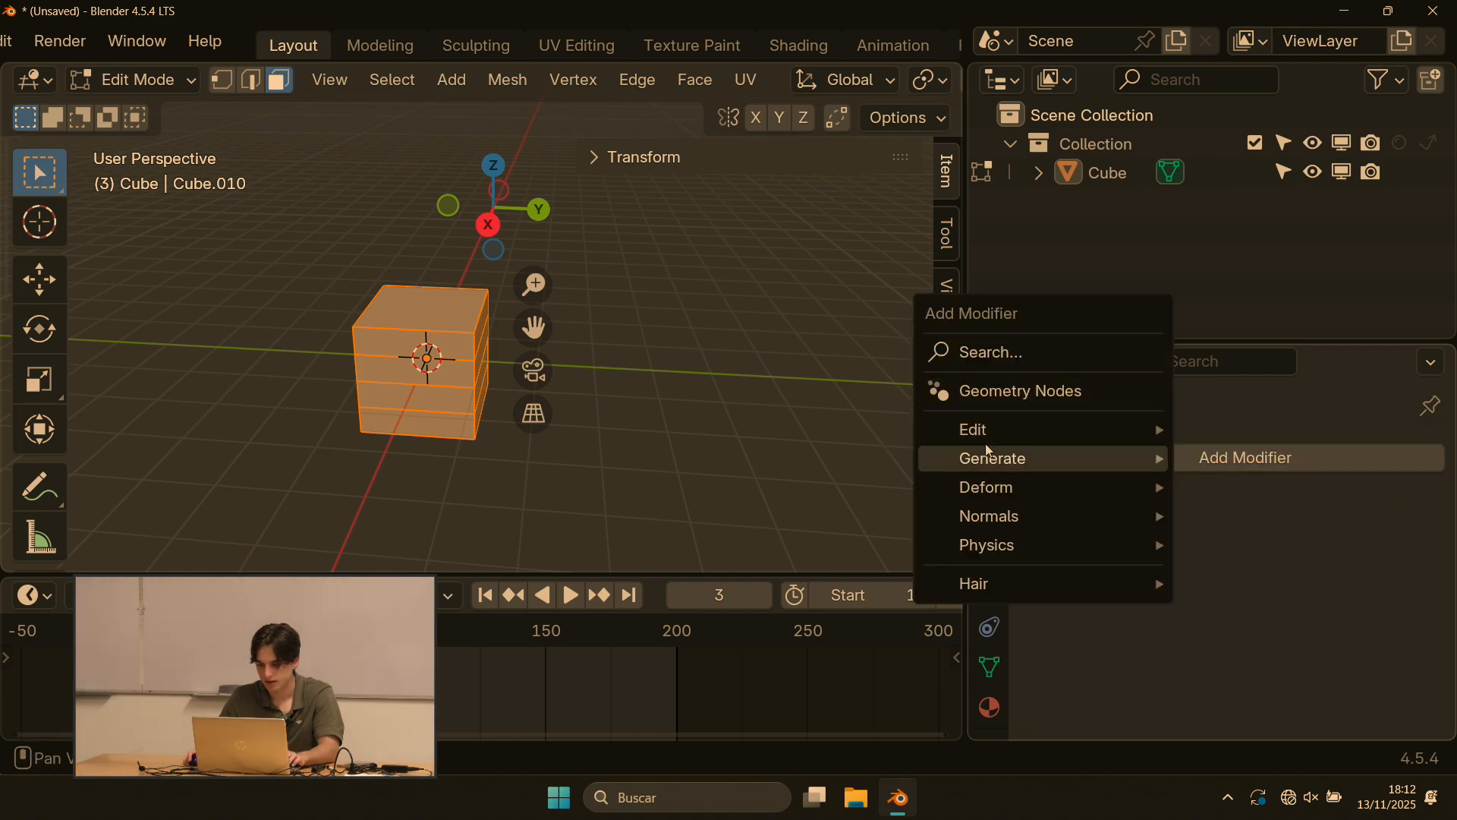
pyautogui.moveTo(989, 450)
pyautogui.click(1249, 176)
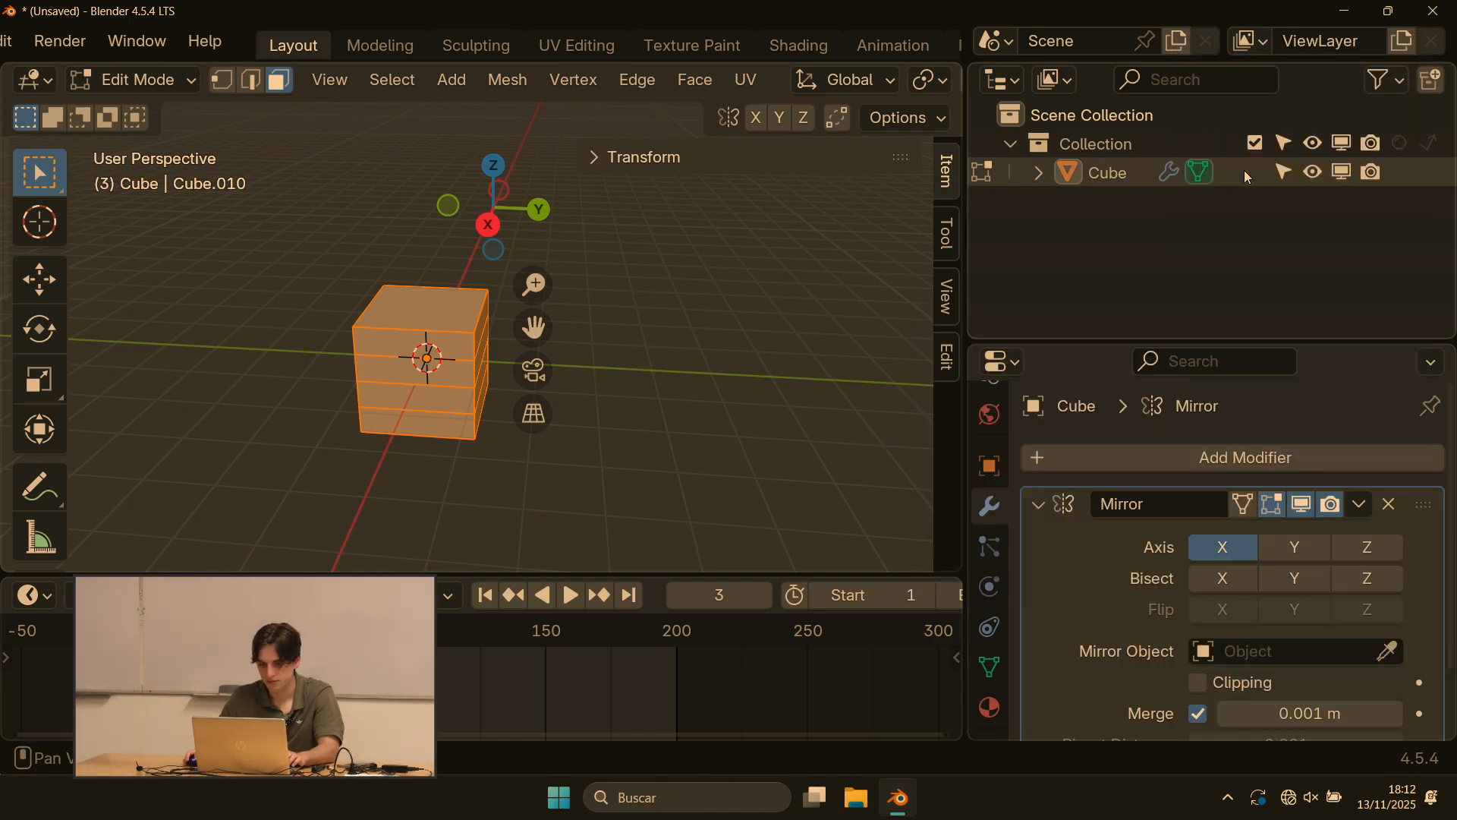
# Step: Try moving the whole mesh away from its origin, up to about 4.1 m, to preview X-axis mirroring, cancelling each move
pyautogui.press('g')
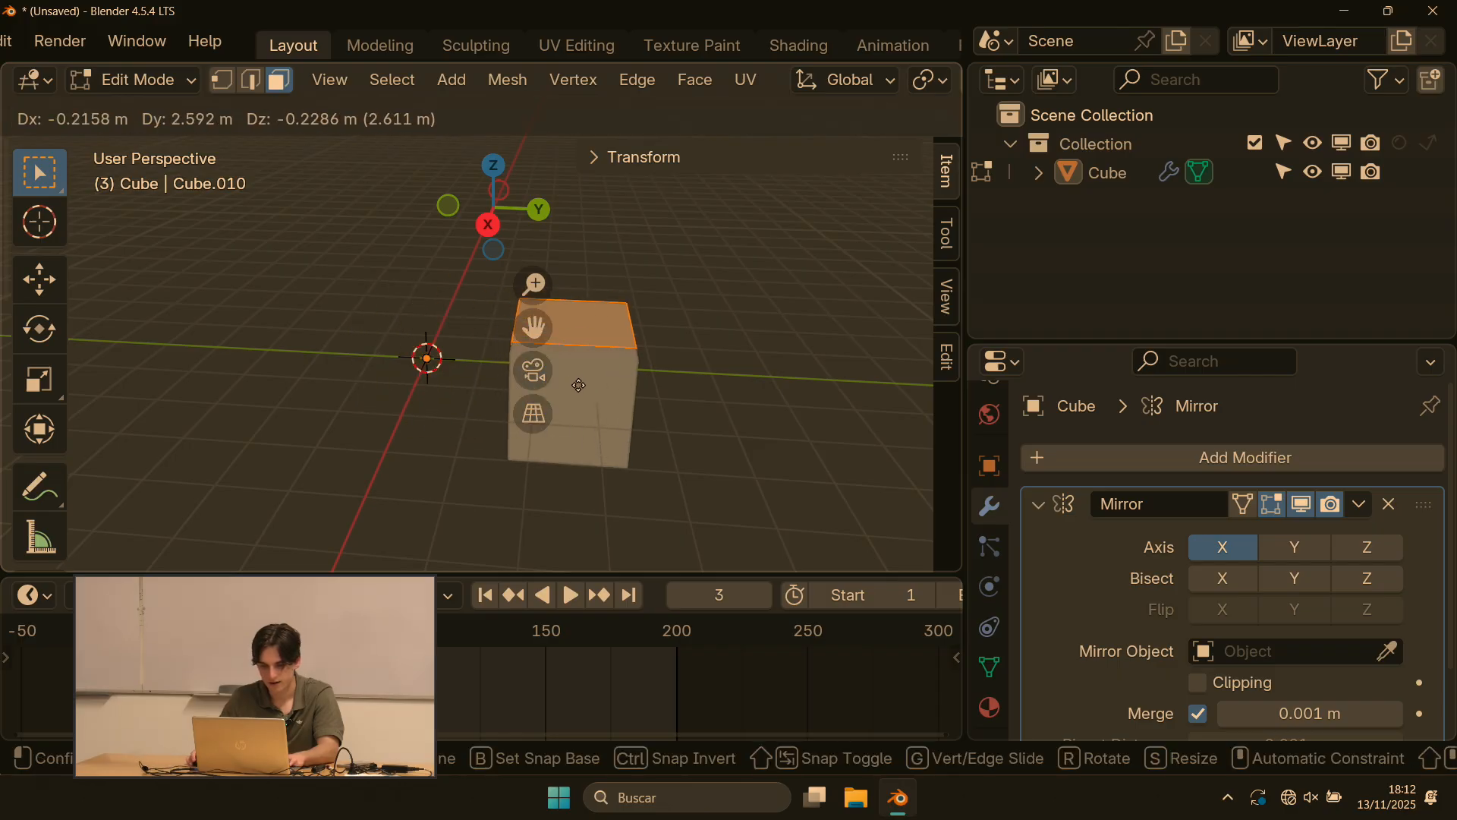
pyautogui.rightClick(376, 348)
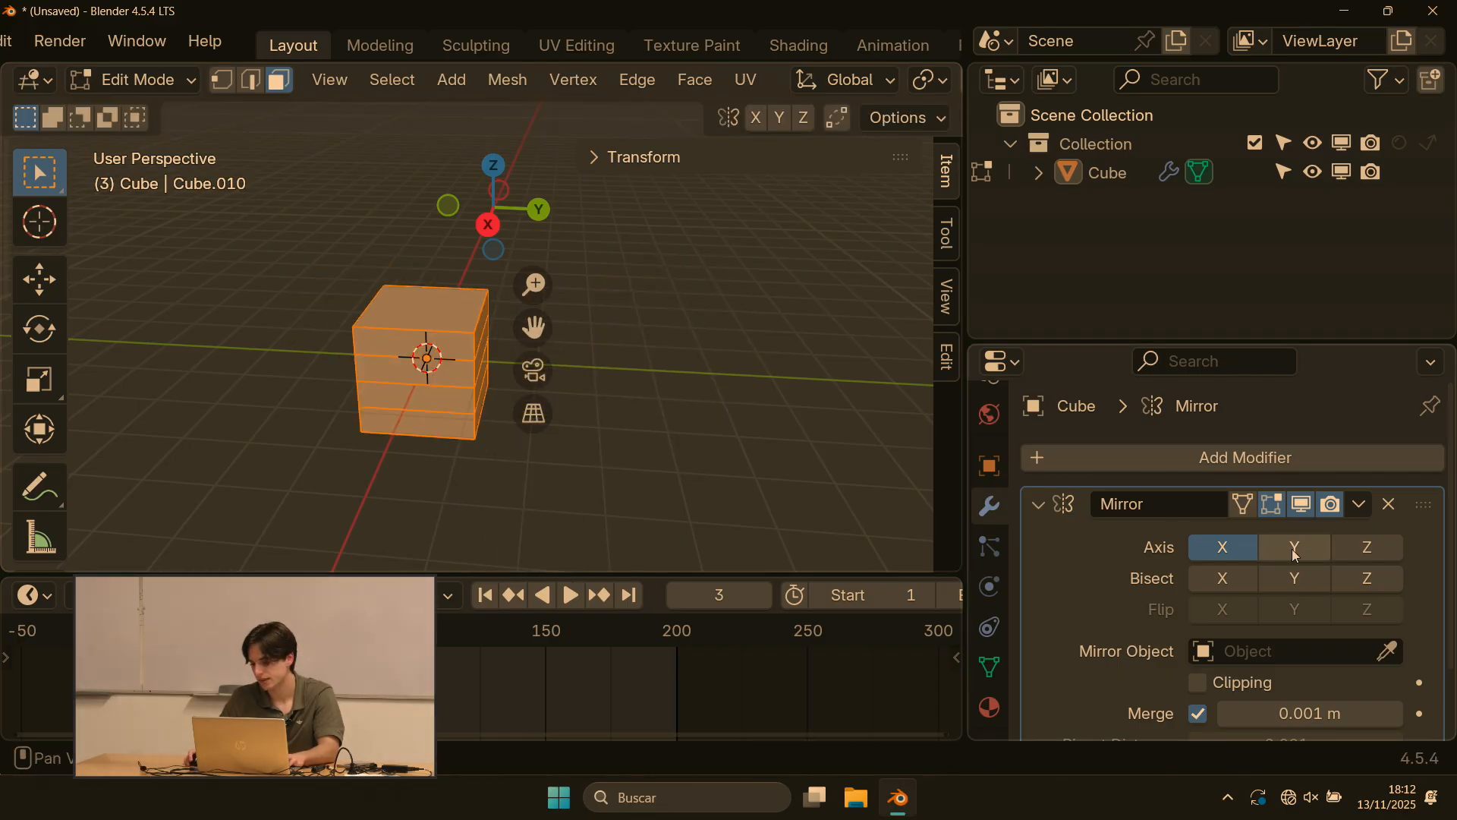
pyautogui.moveTo(226, 387); pyautogui.dragTo(364, 378, button='middle')
pyautogui.press('g')
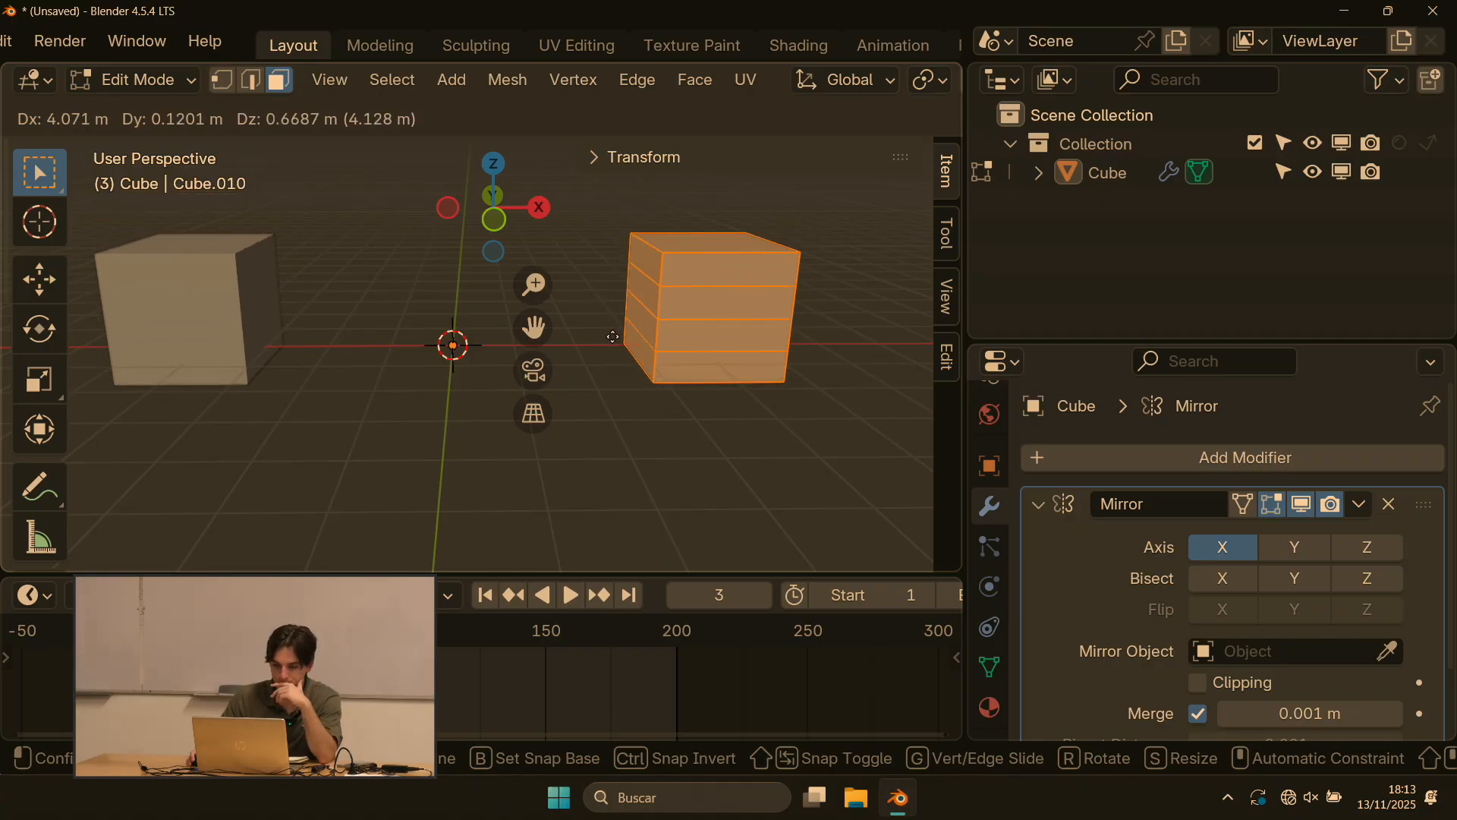
pyautogui.rightClick(651, 362)
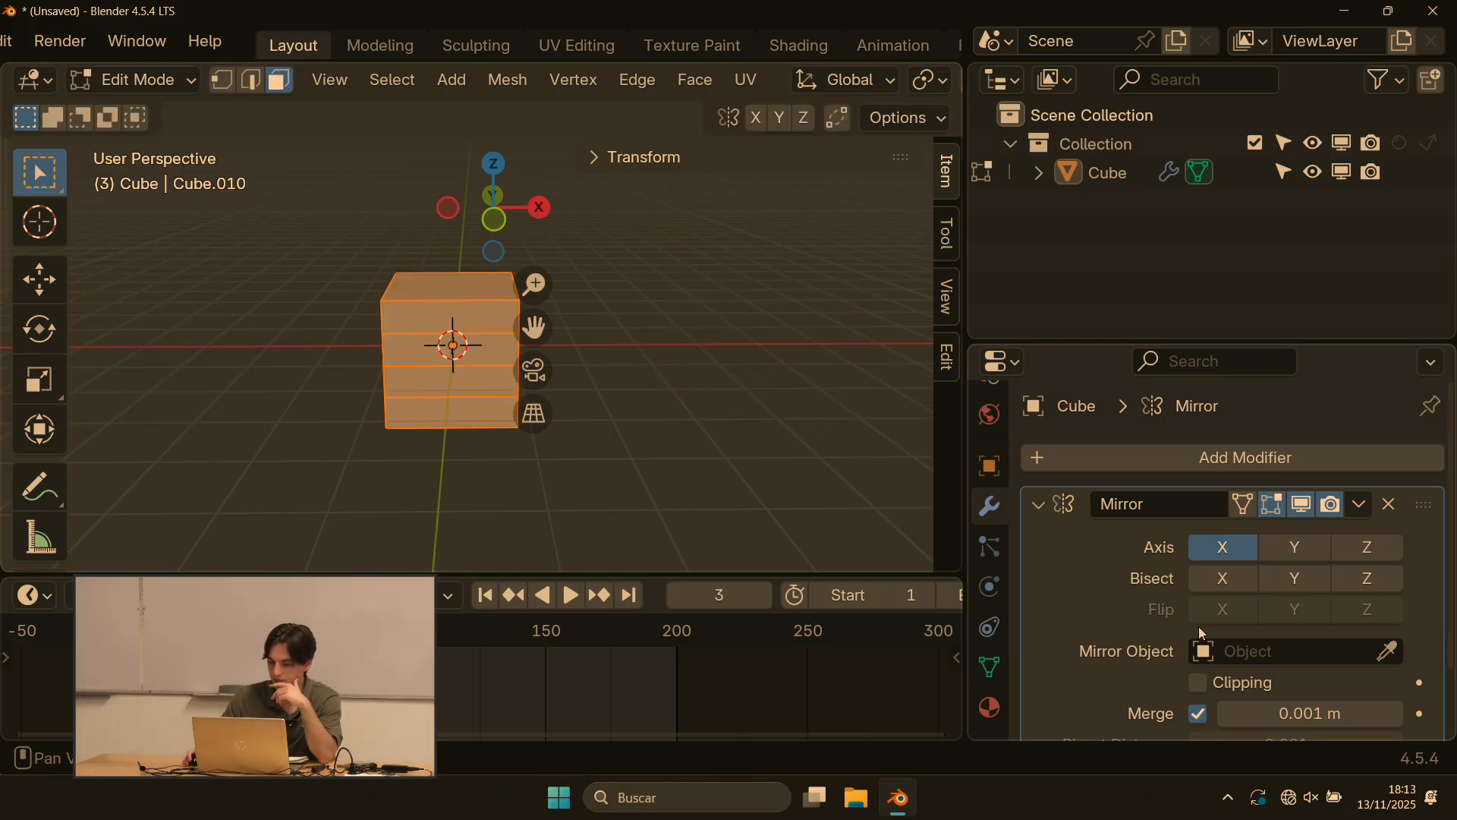
# Step: Try moving the whole mesh with the Mirror modifier's Clipping enabled and again with it disabled, cancelling both moves
pyautogui.scroll(-2, 1215, 622)
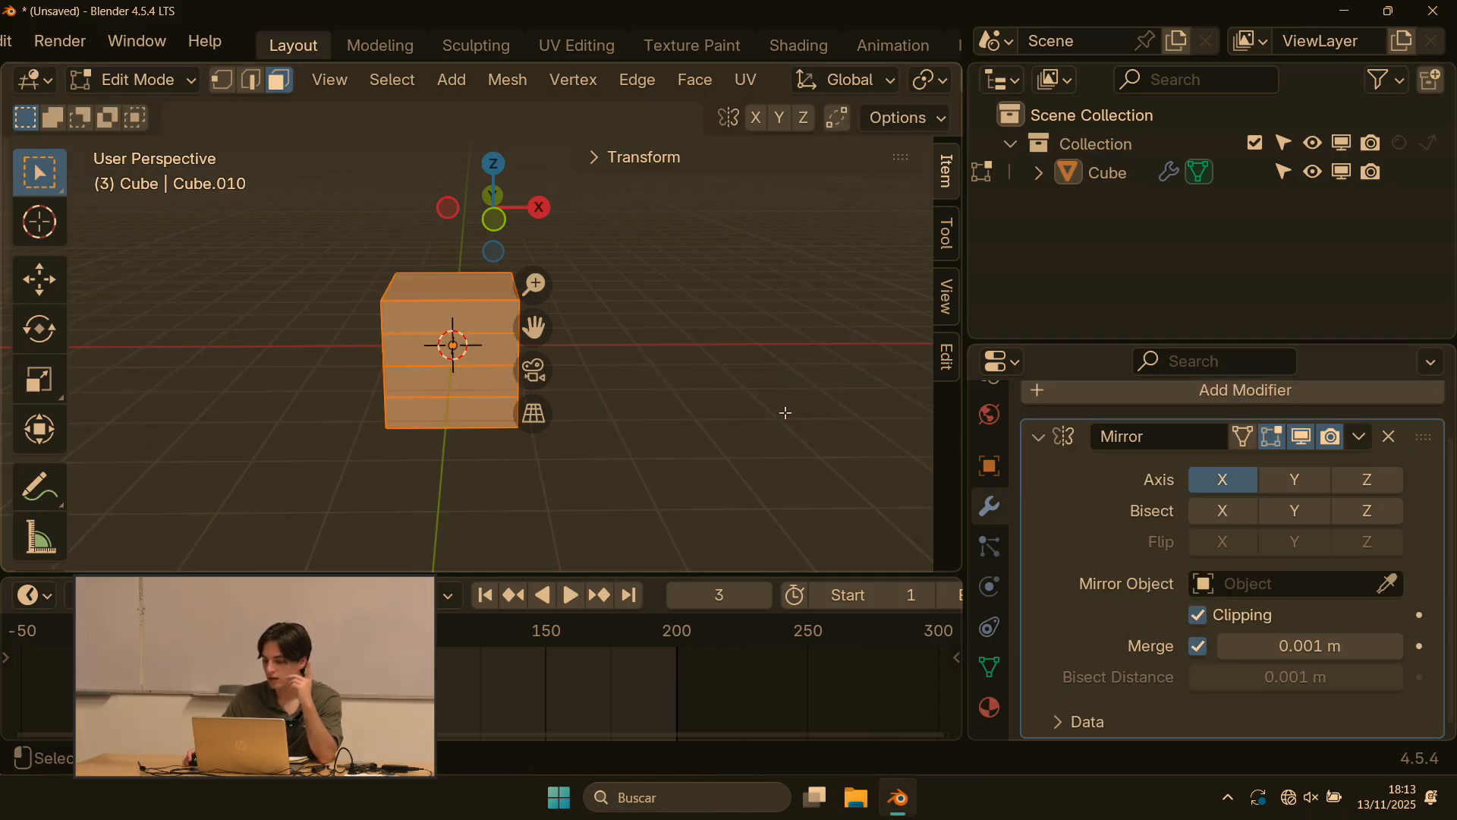
pyautogui.press('g')
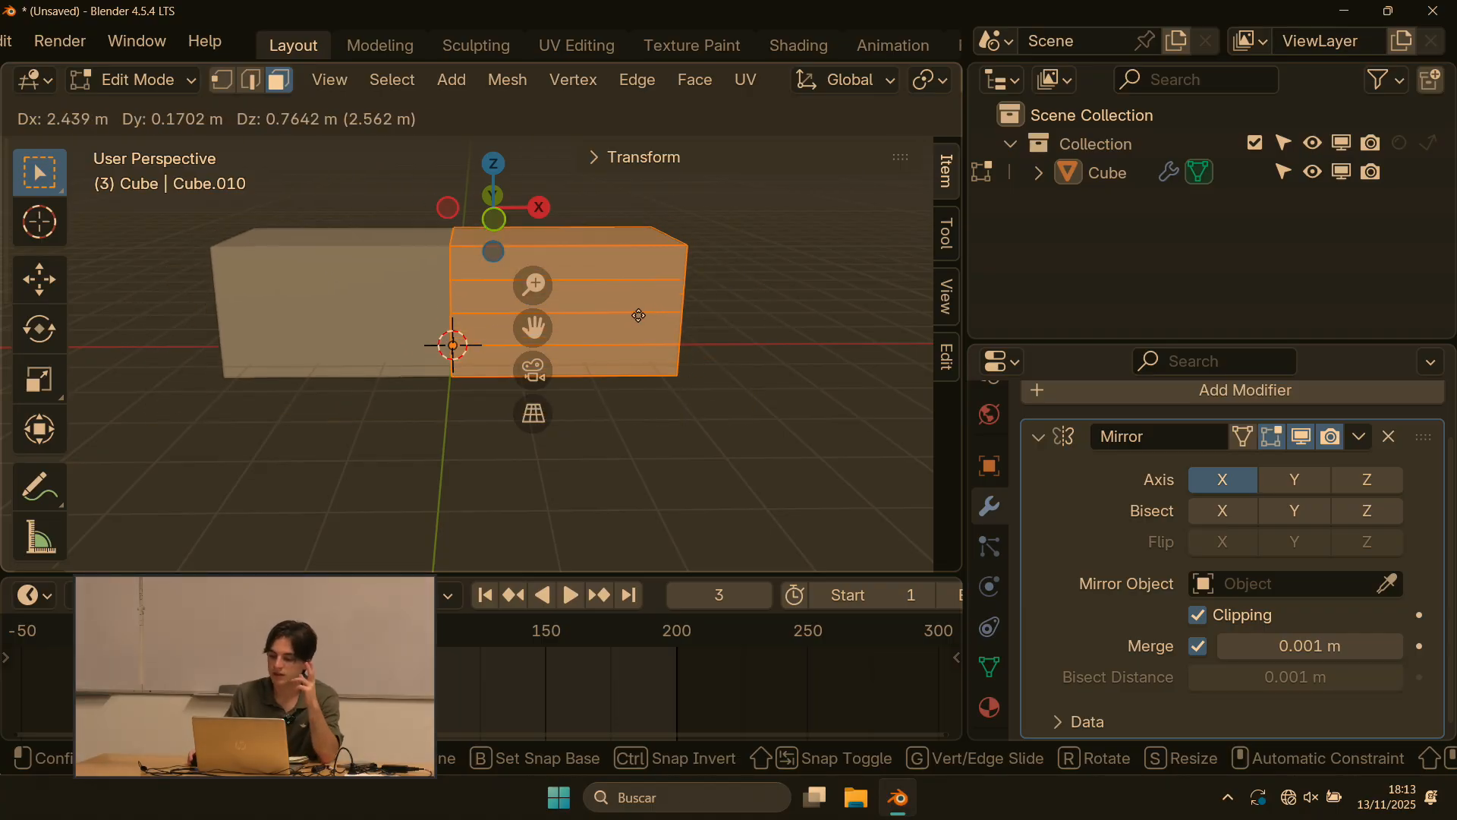
pyautogui.press('Escape')
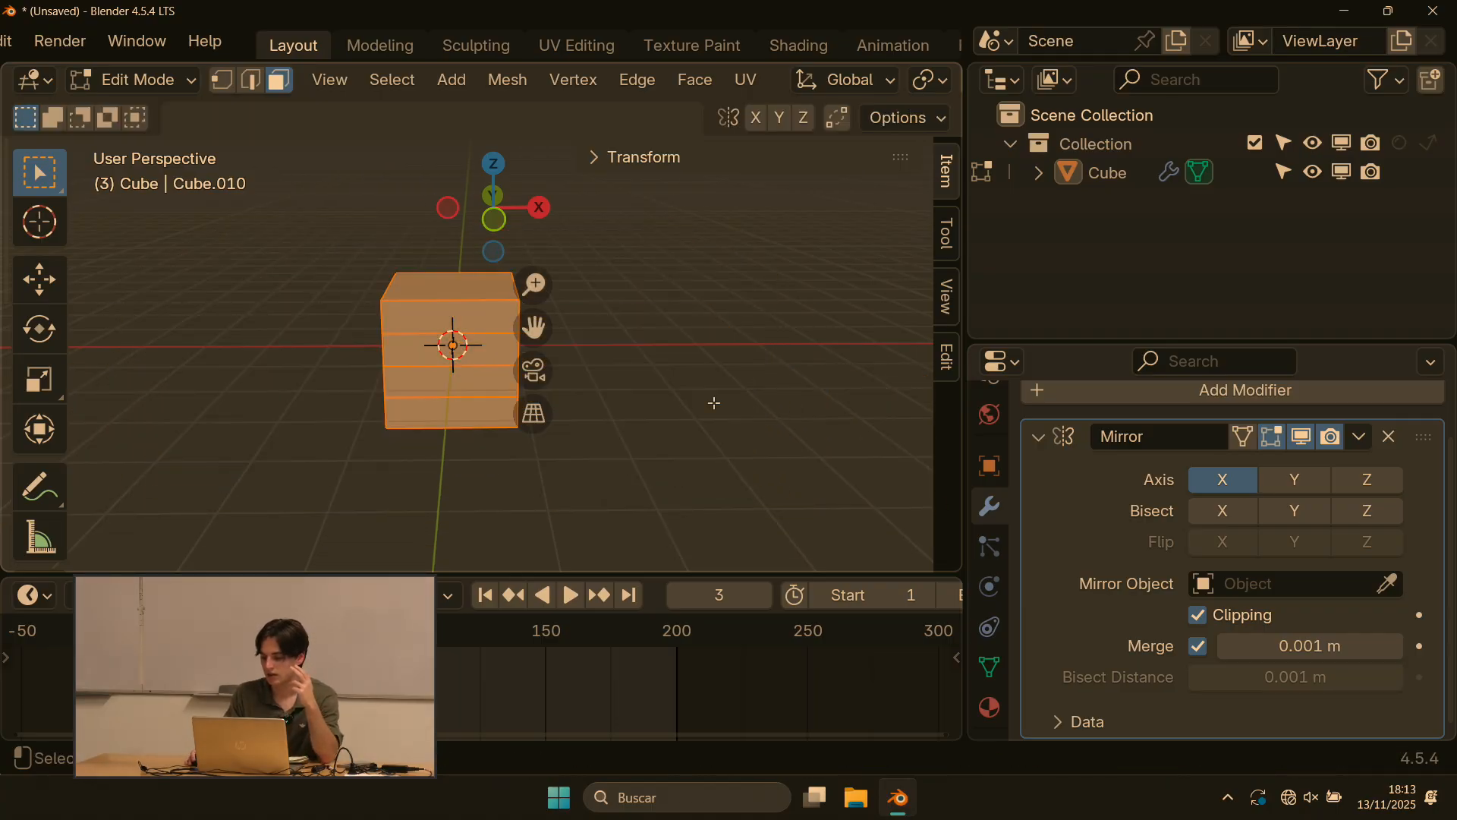
pyautogui.click(1198, 615)
pyautogui.press('g')
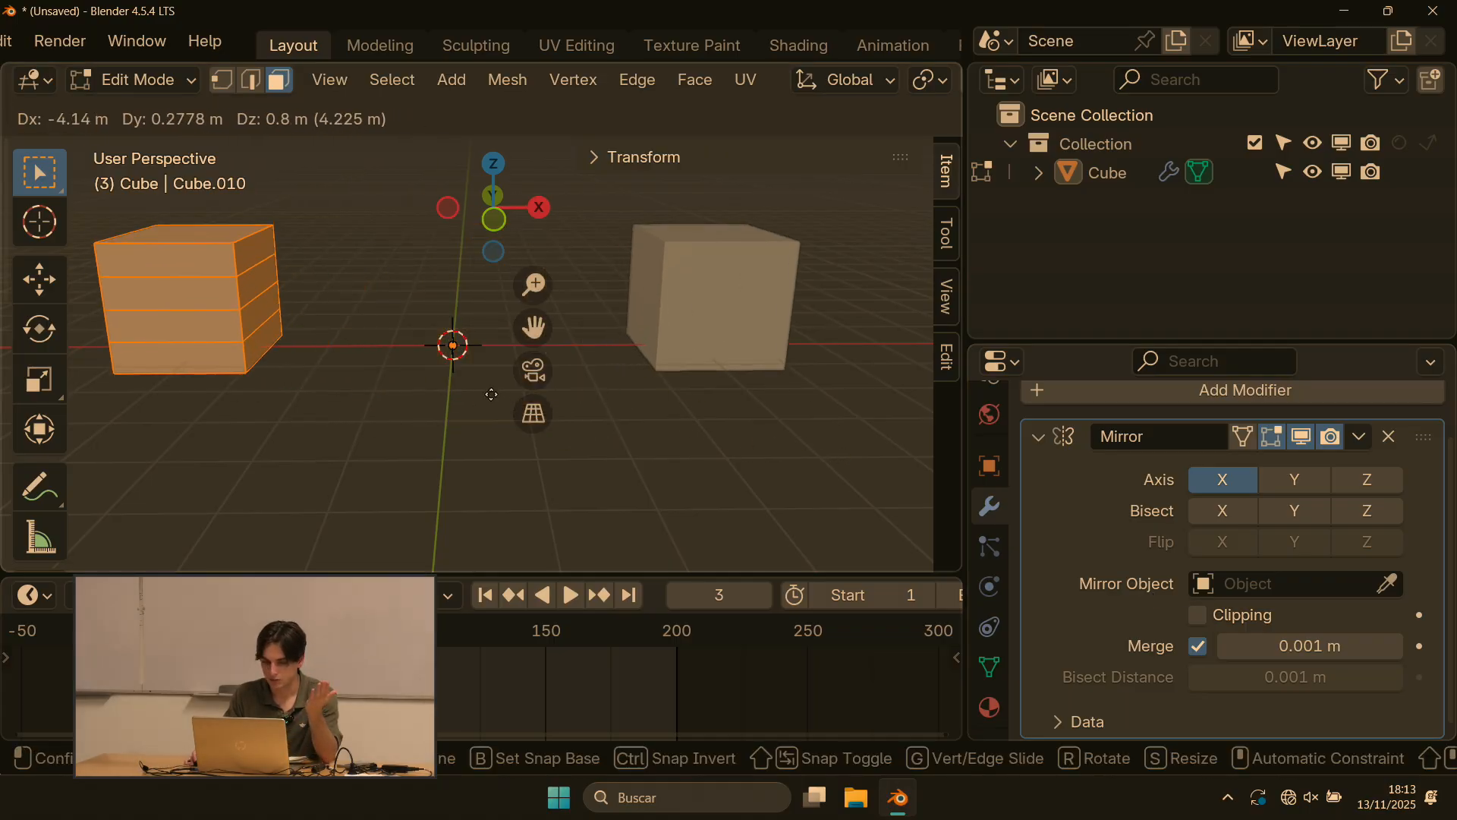
pyautogui.press('Escape')
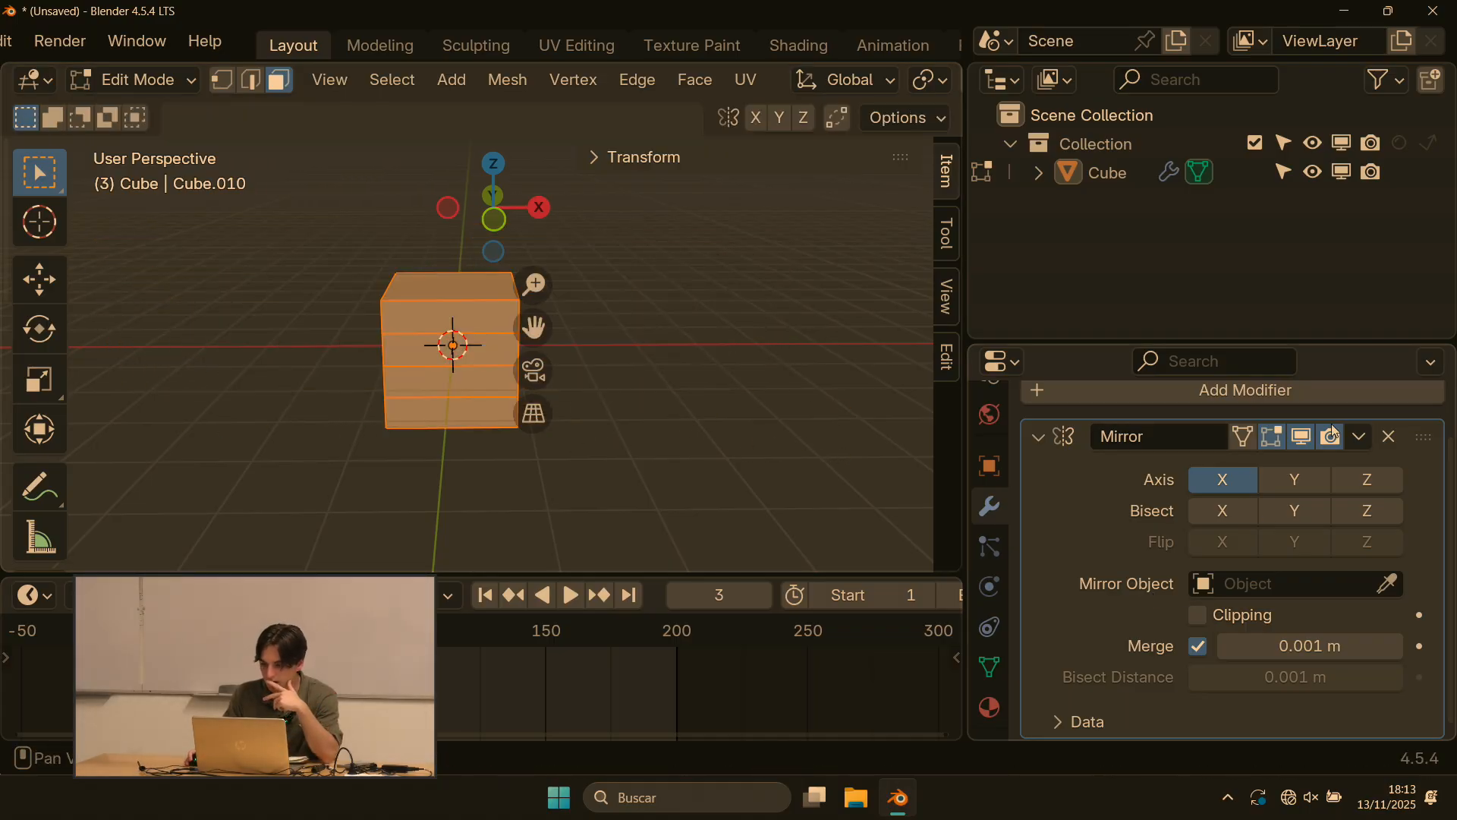
# Step: Remove the Mirror modifier from the cube and add an Array modifier
pyautogui.click(1390, 438)
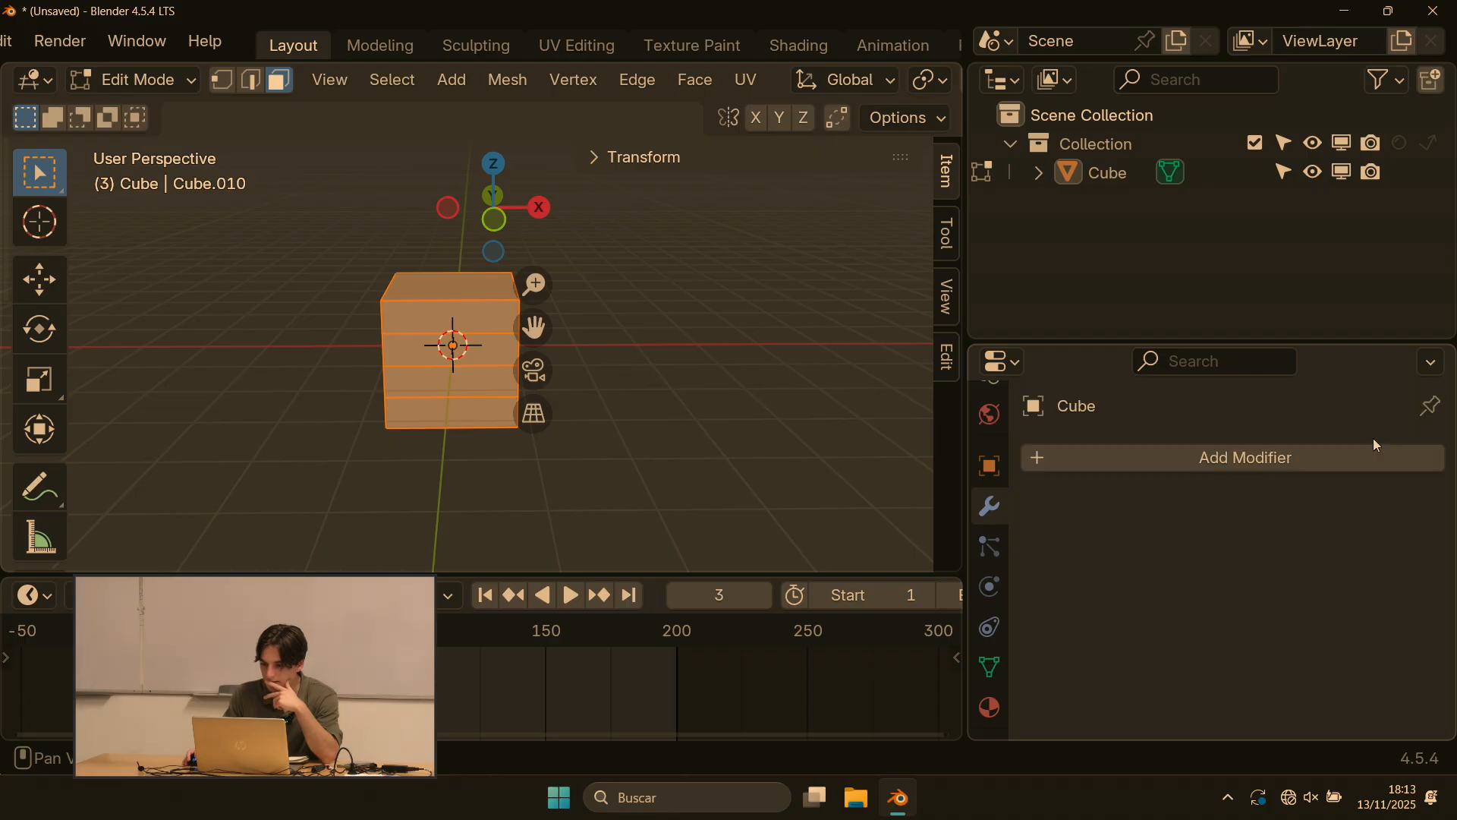
pyautogui.click(1050, 462)
pyautogui.moveTo(986, 465)
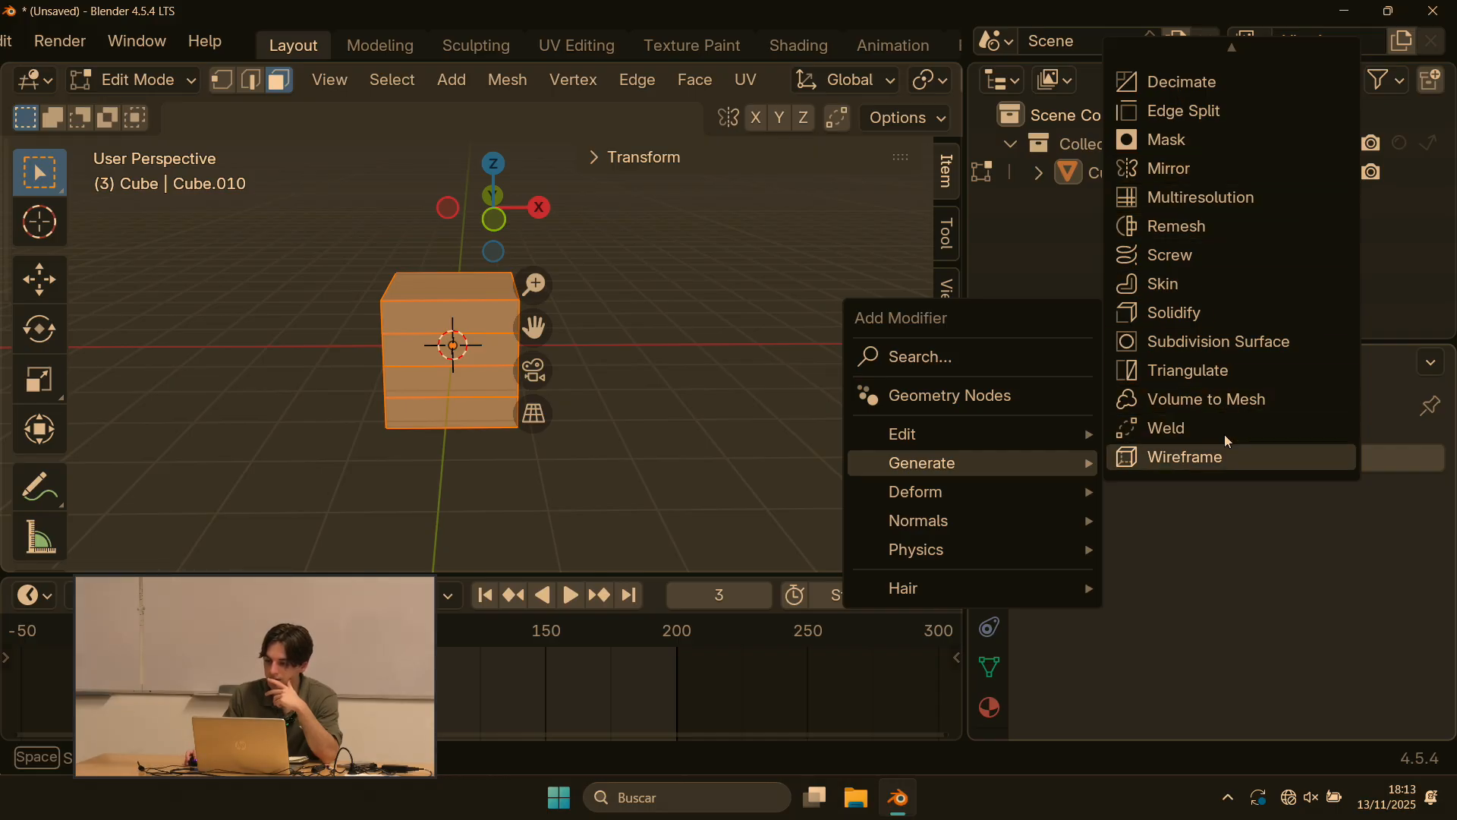
pyautogui.scroll(-1, 1223, 433)
pyautogui.scroll(4, 1194, 85)
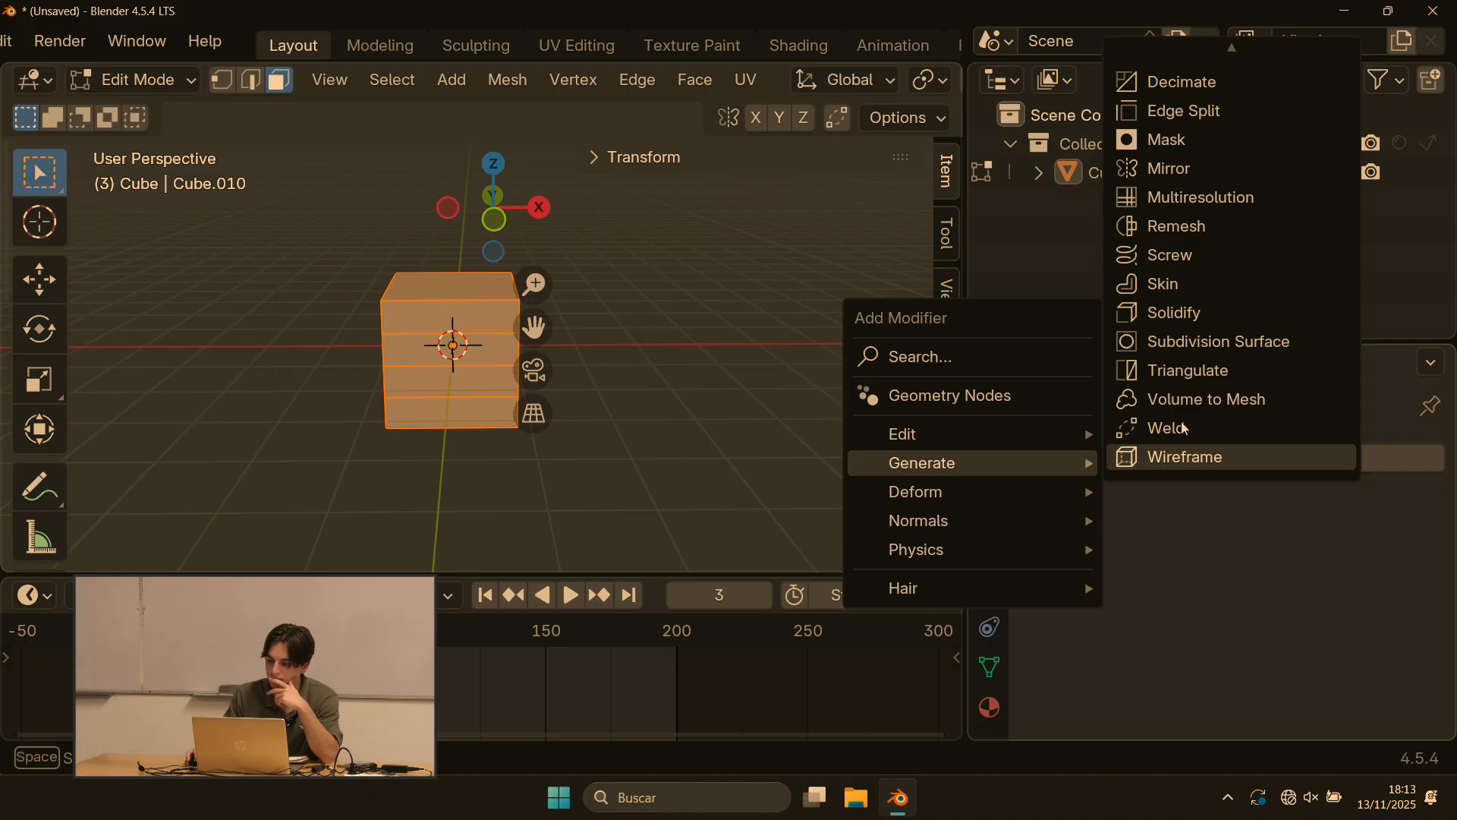
pyautogui.scroll(4, 1191, 459)
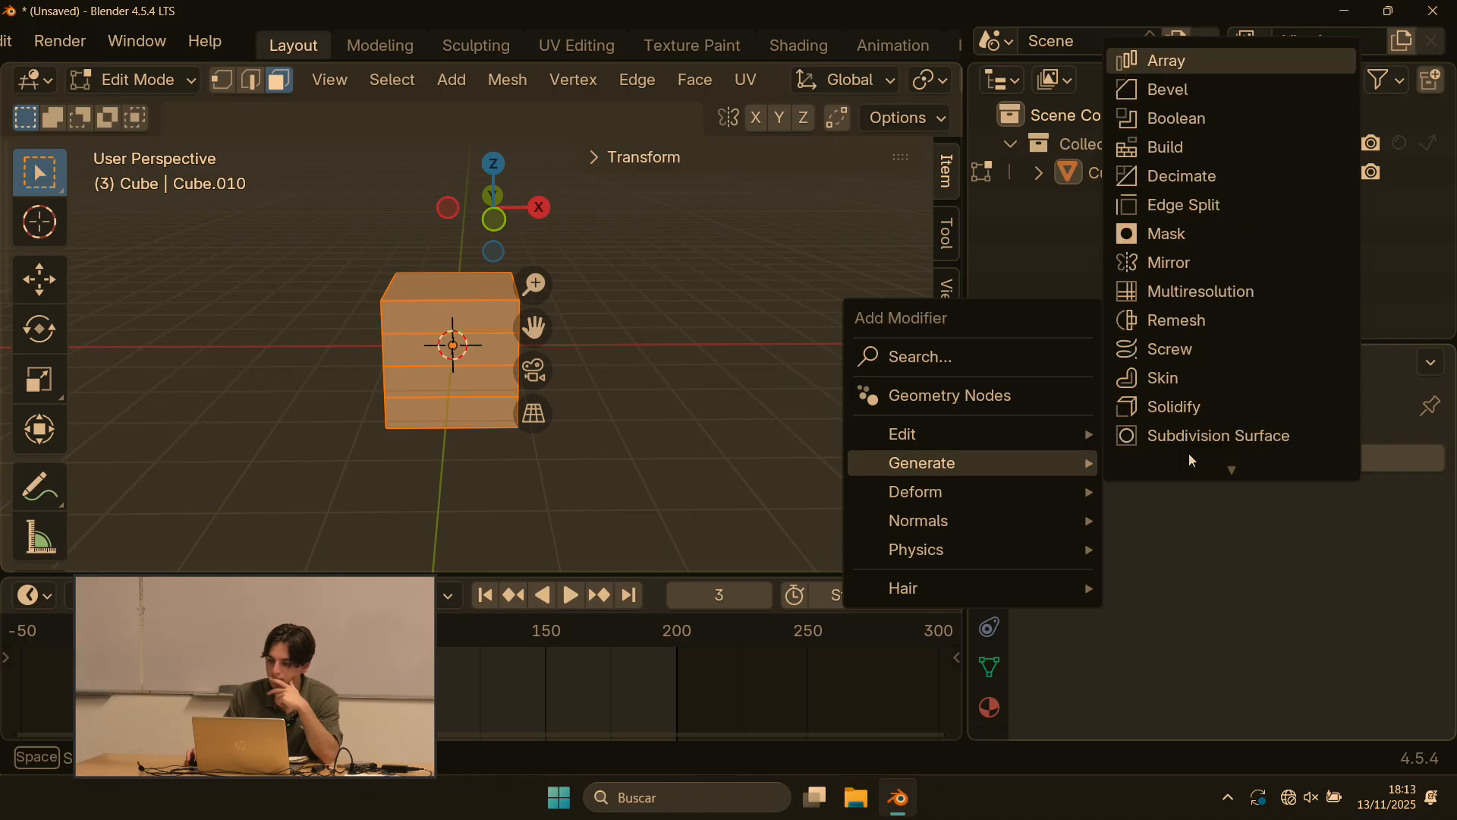
pyautogui.click(1167, 61)
# Step: Set the Array modifier's Count to 5
pyautogui.scroll(-3, 1339, 494)
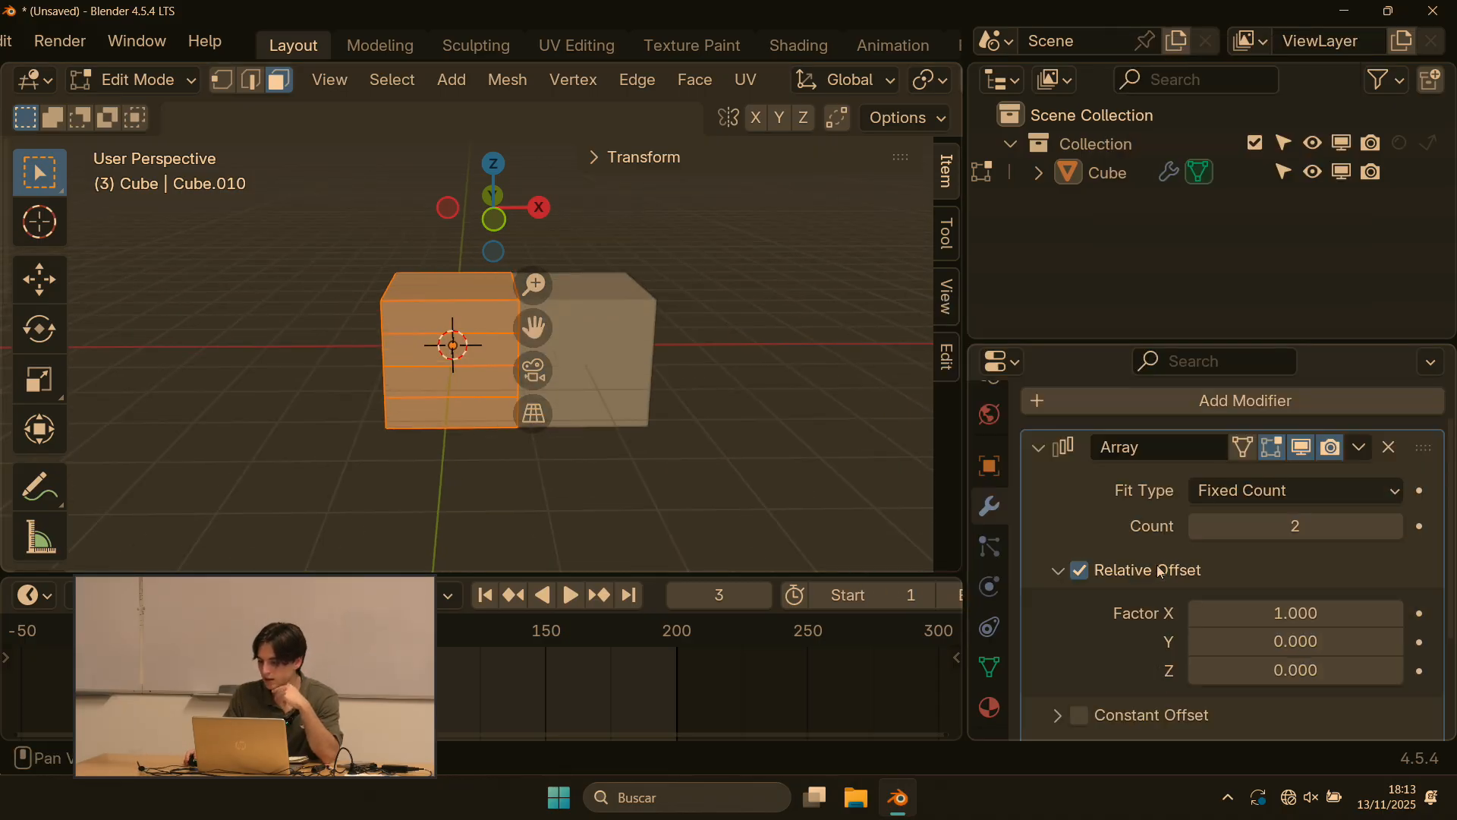
pyautogui.scroll(2, 1325, 476)
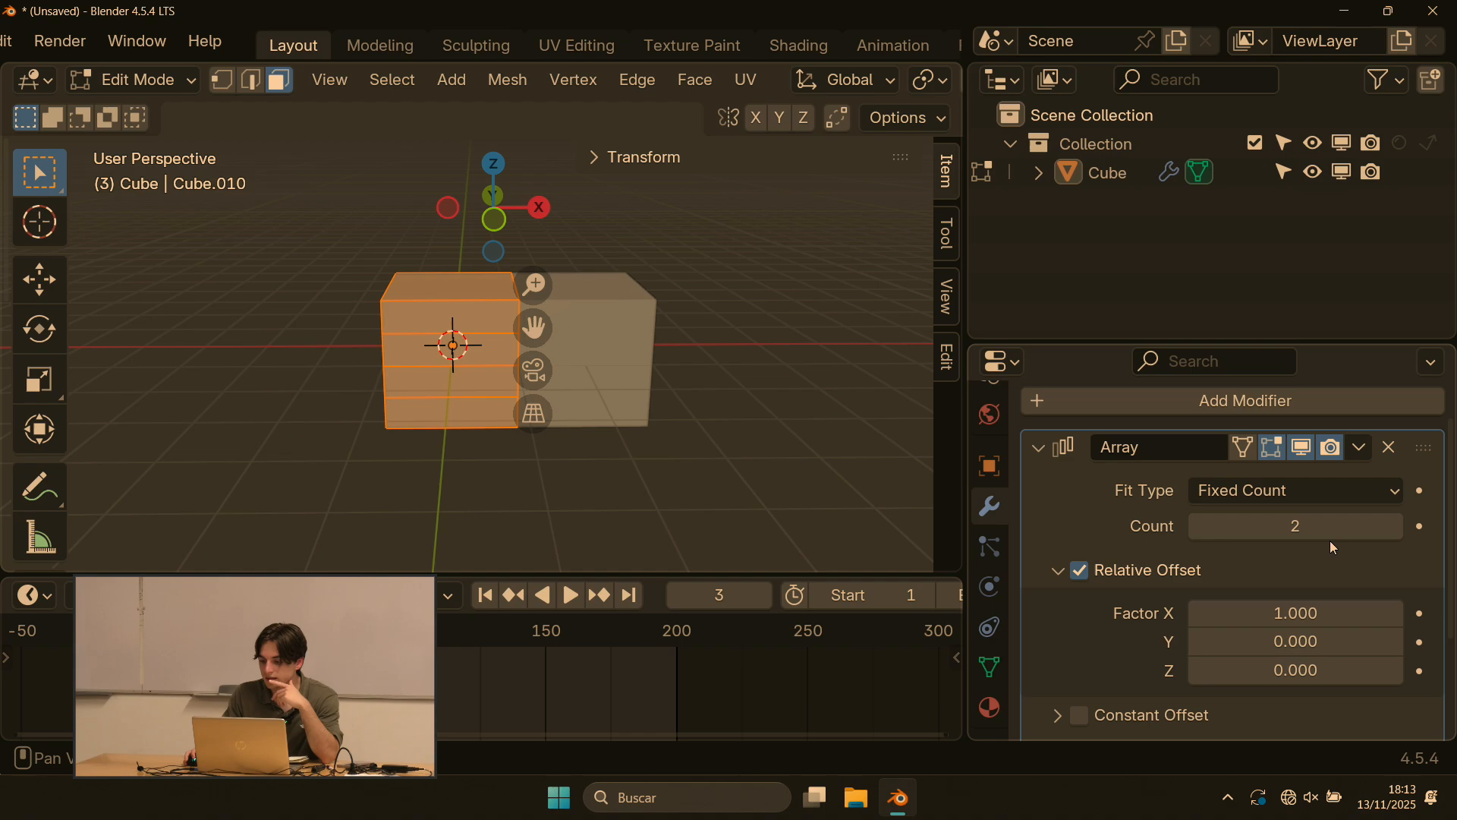
pyautogui.click(1395, 527)
pyautogui.click(1395, 527)
pyautogui.click(1395, 527)
pyautogui.scroll(-3, 699, 400)
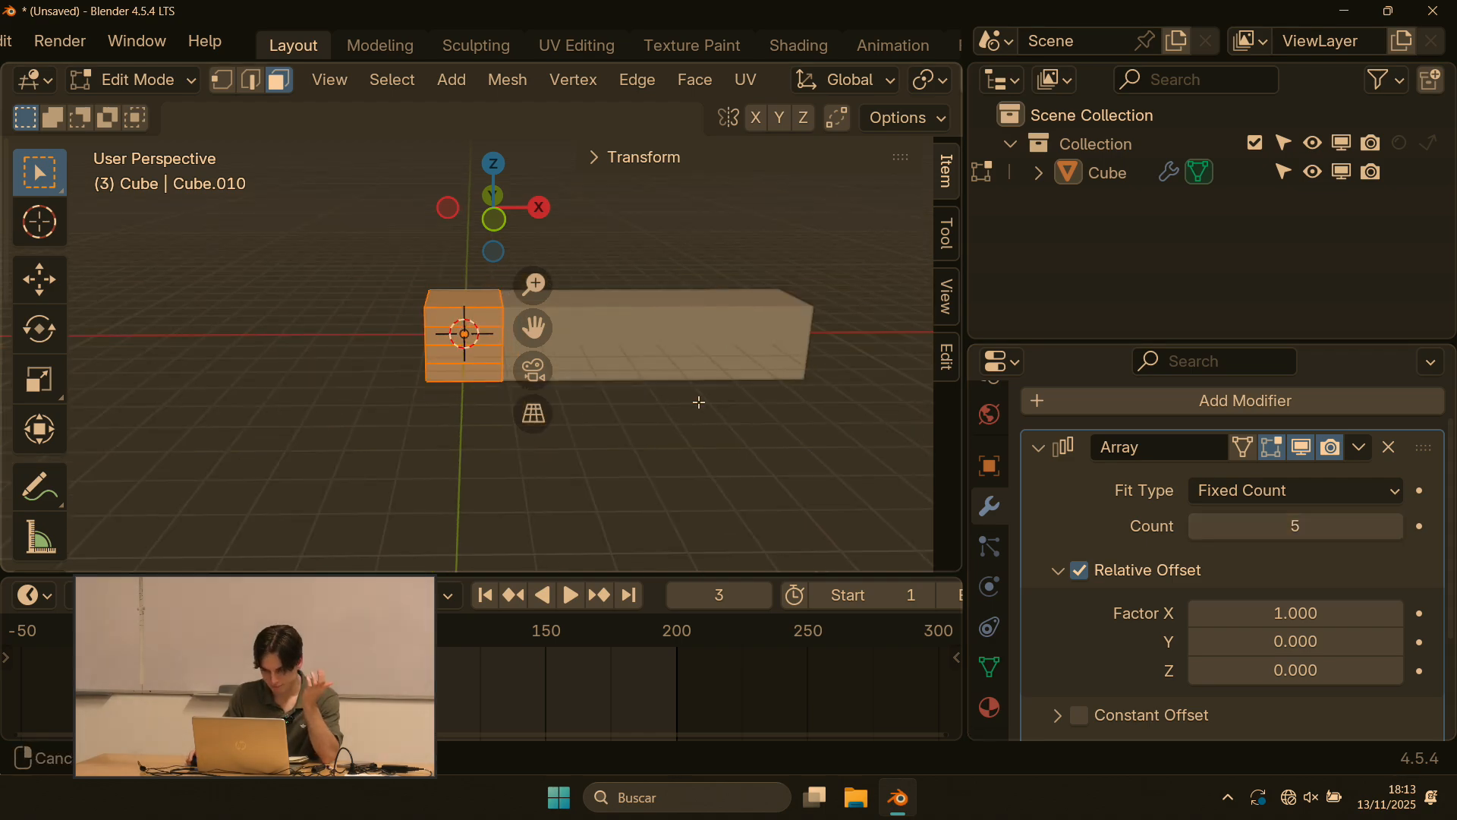
pyautogui.moveTo(699, 400); pyautogui.dragTo(689, 396, button='middle')
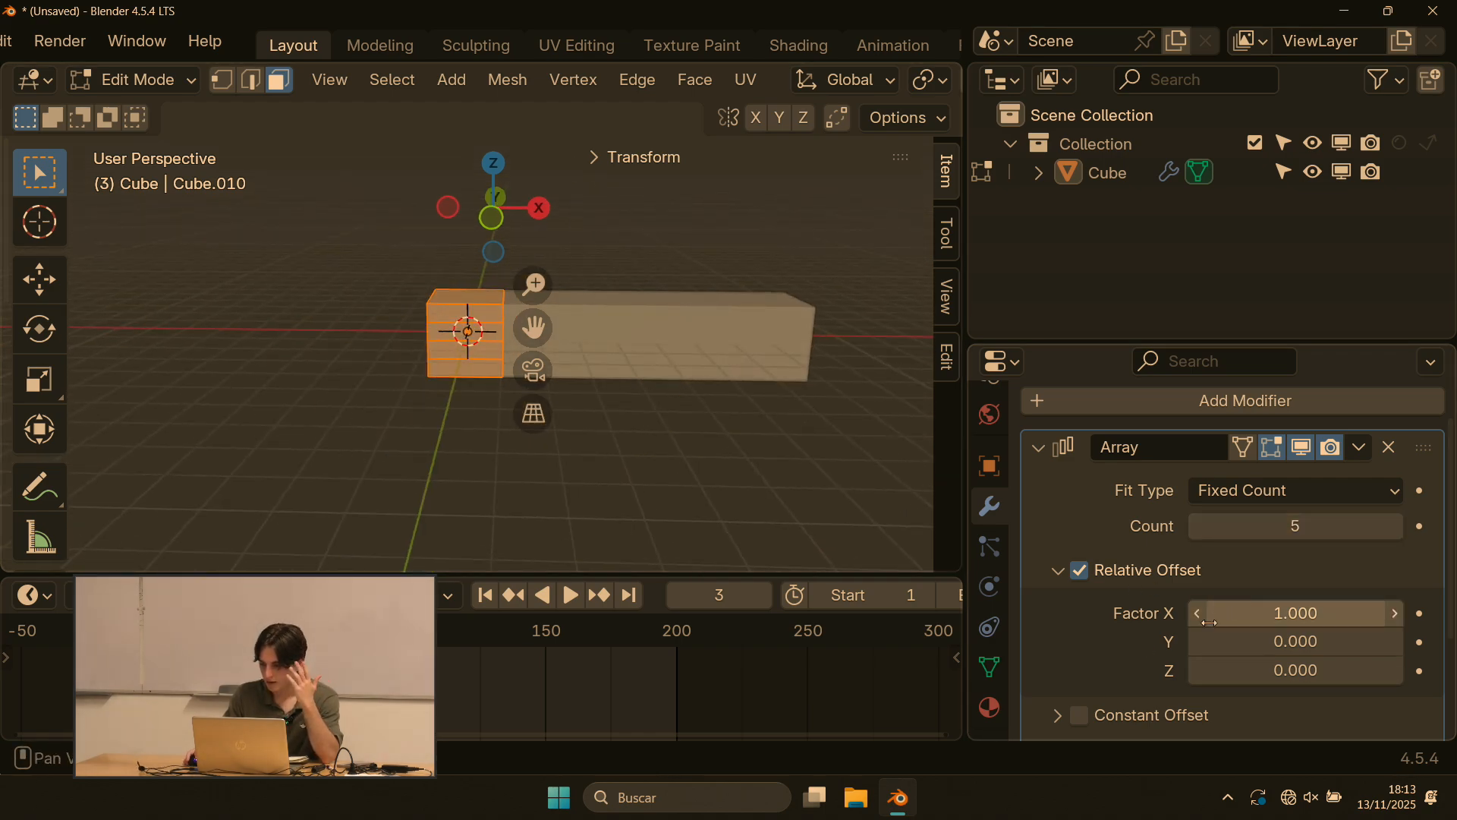
# Step: Set the Array's Relative Offset Factor X to 2 to space the copies apart
pyautogui.scroll(-5, 1210, 622)
pyautogui.scroll(2, 1166, 533)
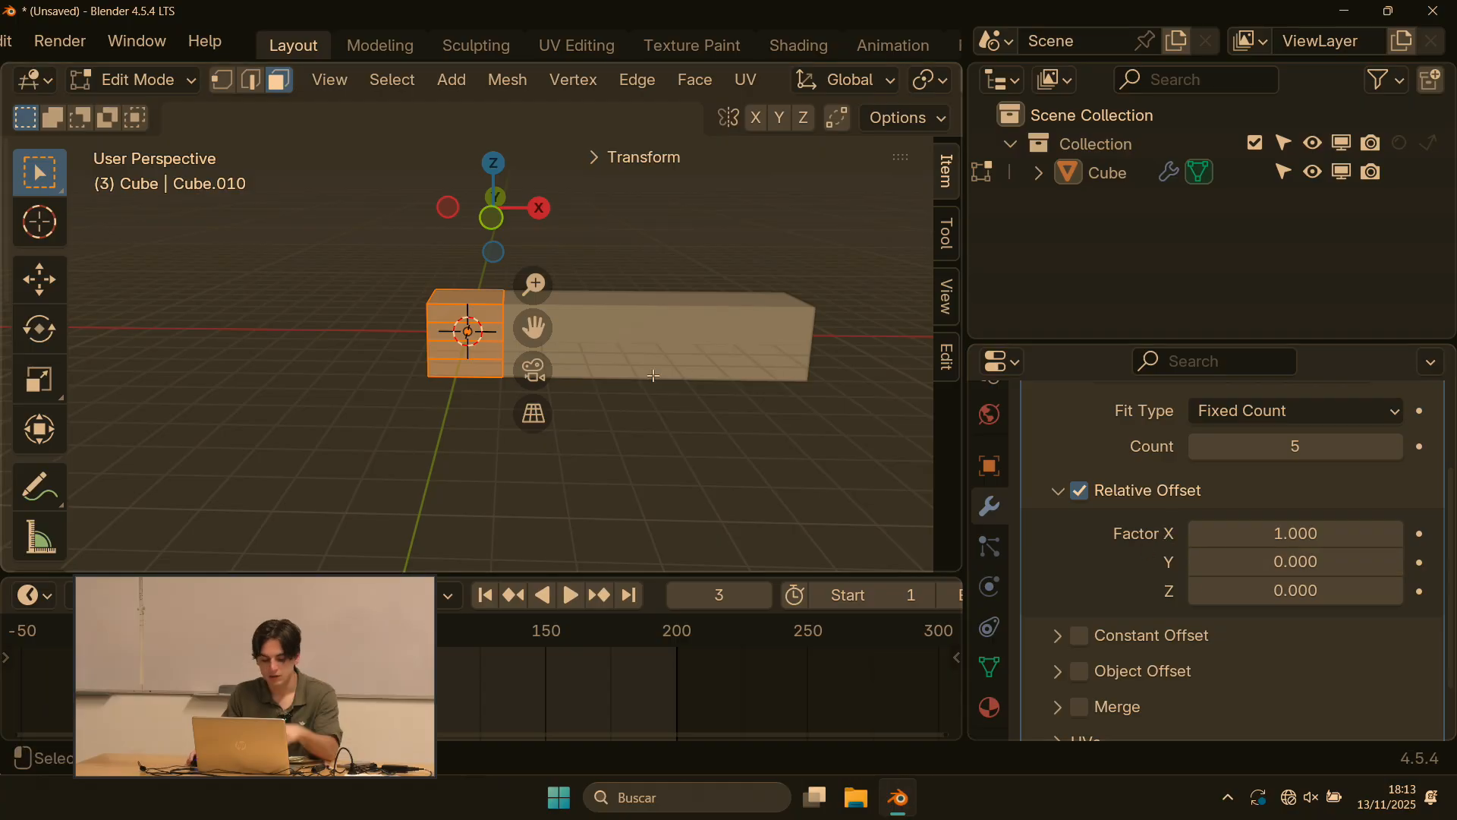
pyautogui.keyDown('shift'); pyautogui.moveTo(697, 264); pyautogui.dragTo(676, 327, button='middle'); pyautogui.keyUp('shift')
pyautogui.scroll(3, 677, 327)
pyautogui.keyDown('shift'); pyautogui.moveTo(749, 414); pyautogui.dragTo(647, 384, button='middle'); pyautogui.keyUp('shift')
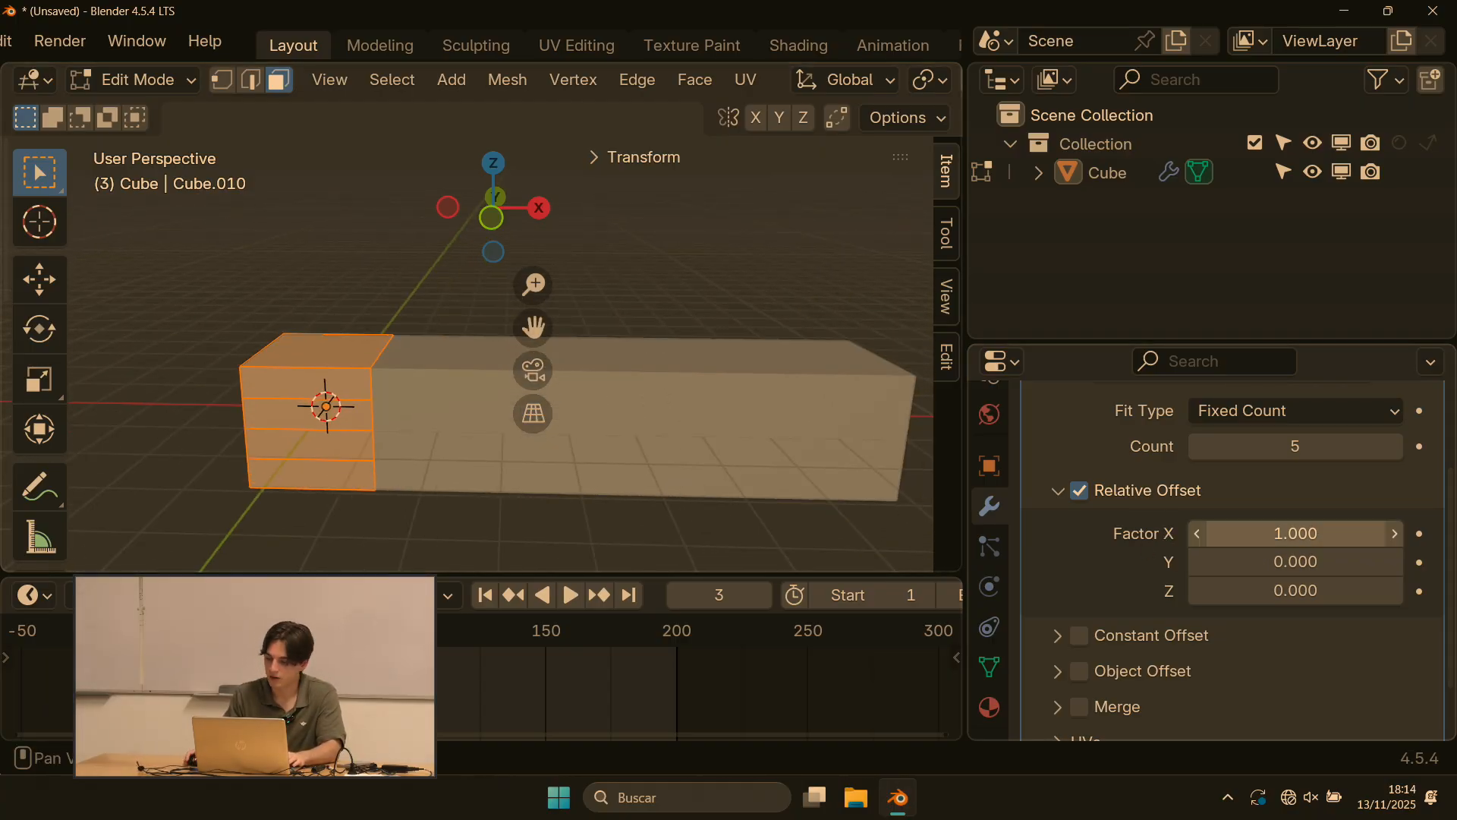
pyautogui.click(1328, 532)
pyautogui.write('2')
pyautogui.press('Return')
pyautogui.scroll(-4, 751, 387)
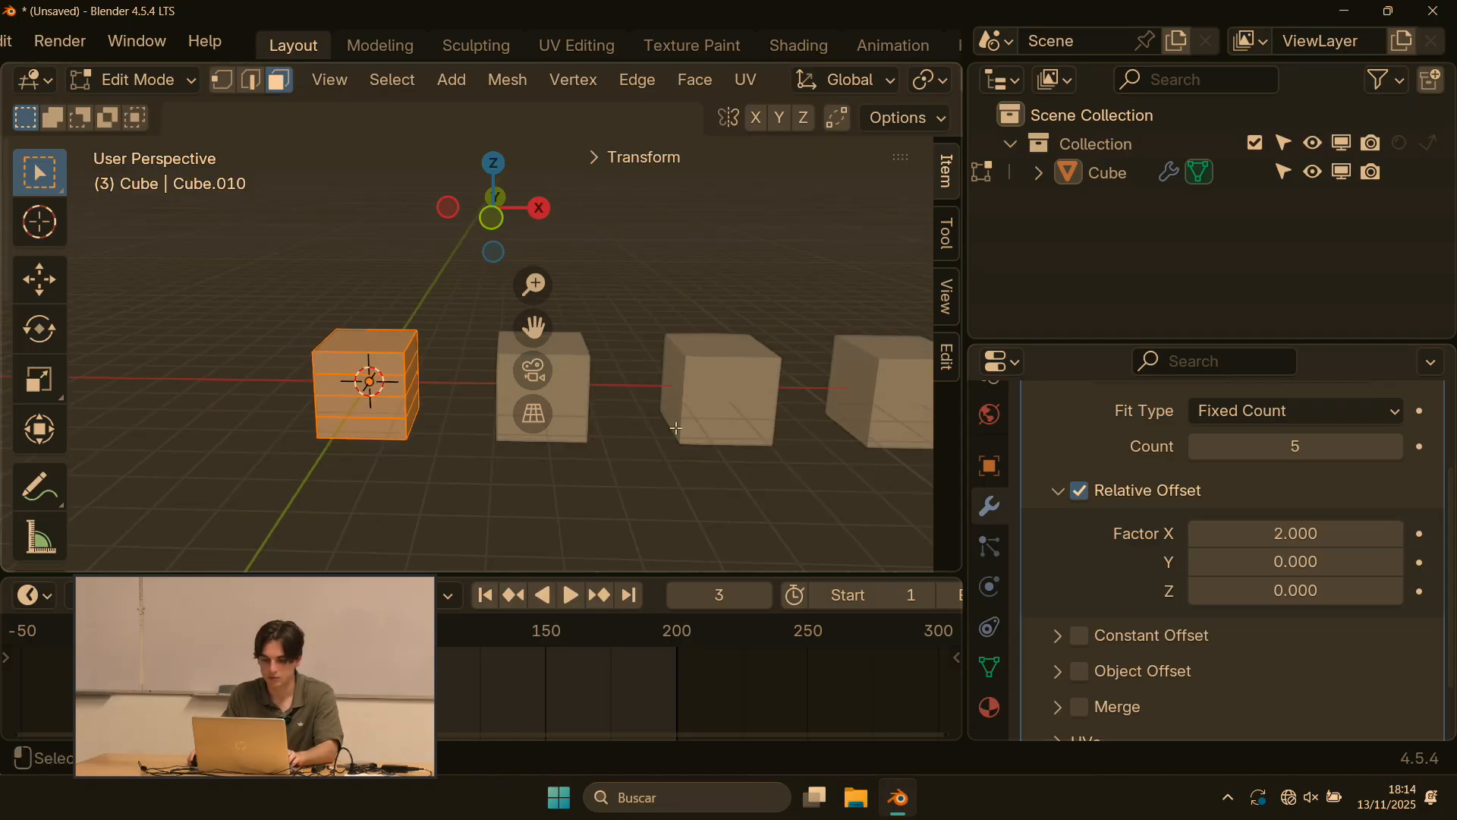
pyautogui.keyDown('shift'); pyautogui.moveTo(749, 387); pyautogui.dragTo(633, 426, button='middle'); pyautogui.keyUp('shift')
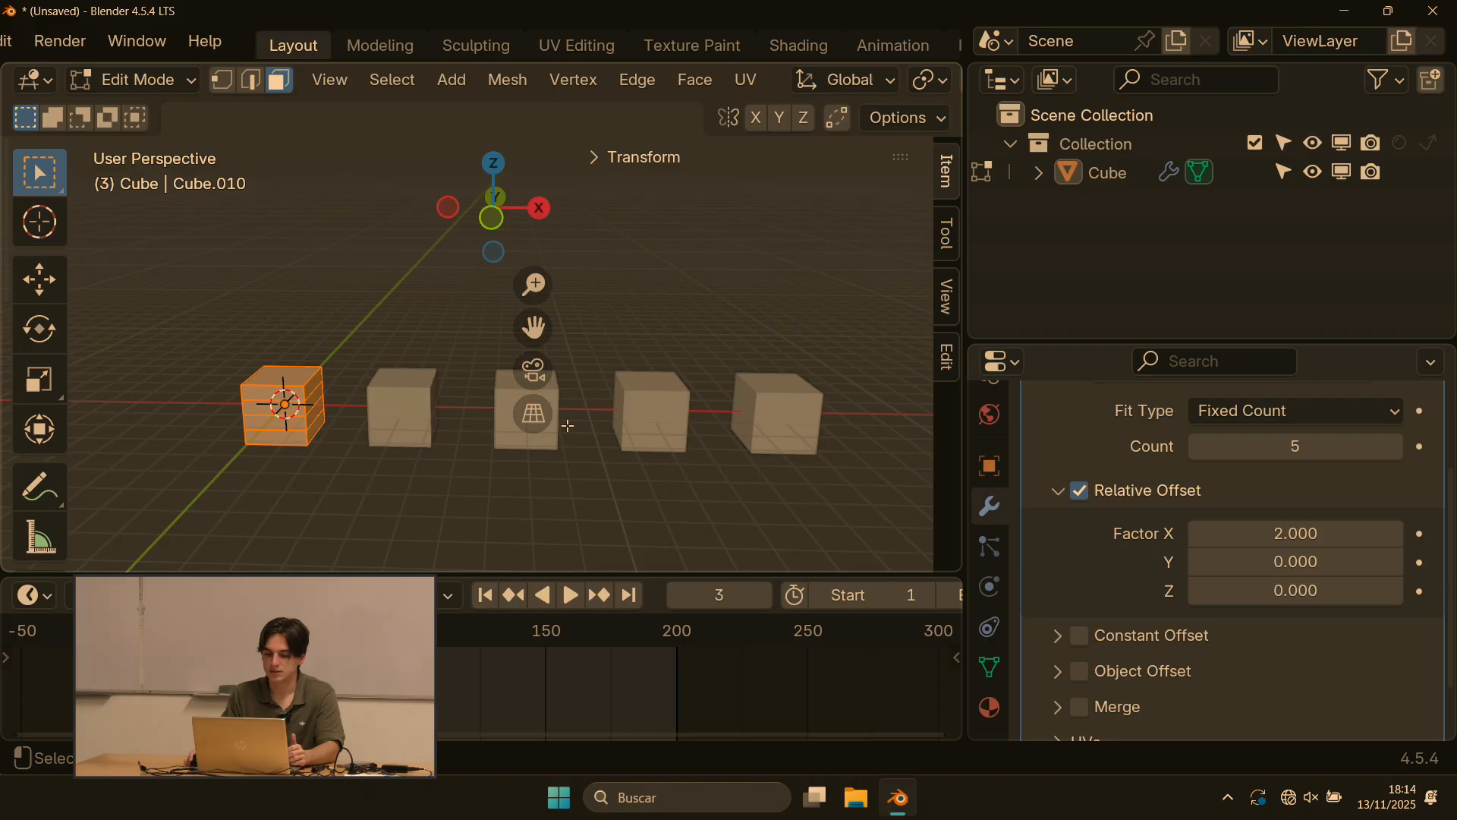
# Step: Expand the Array's Constant Offset settings without enabling that offset
pyautogui.scroll(-2, 1089, 585)
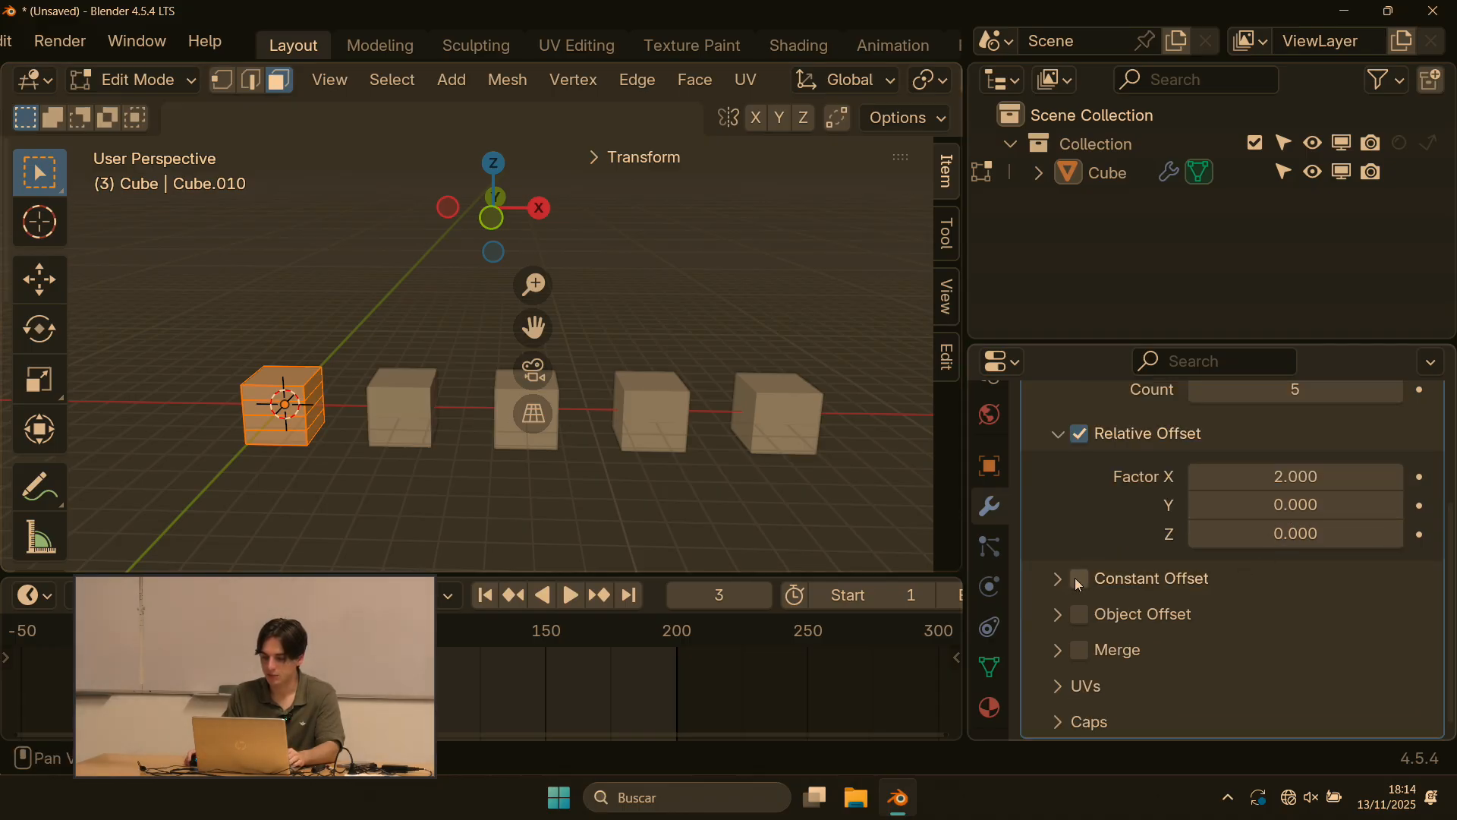
pyautogui.click(1077, 583)
pyautogui.scroll(-3, 1101, 546)
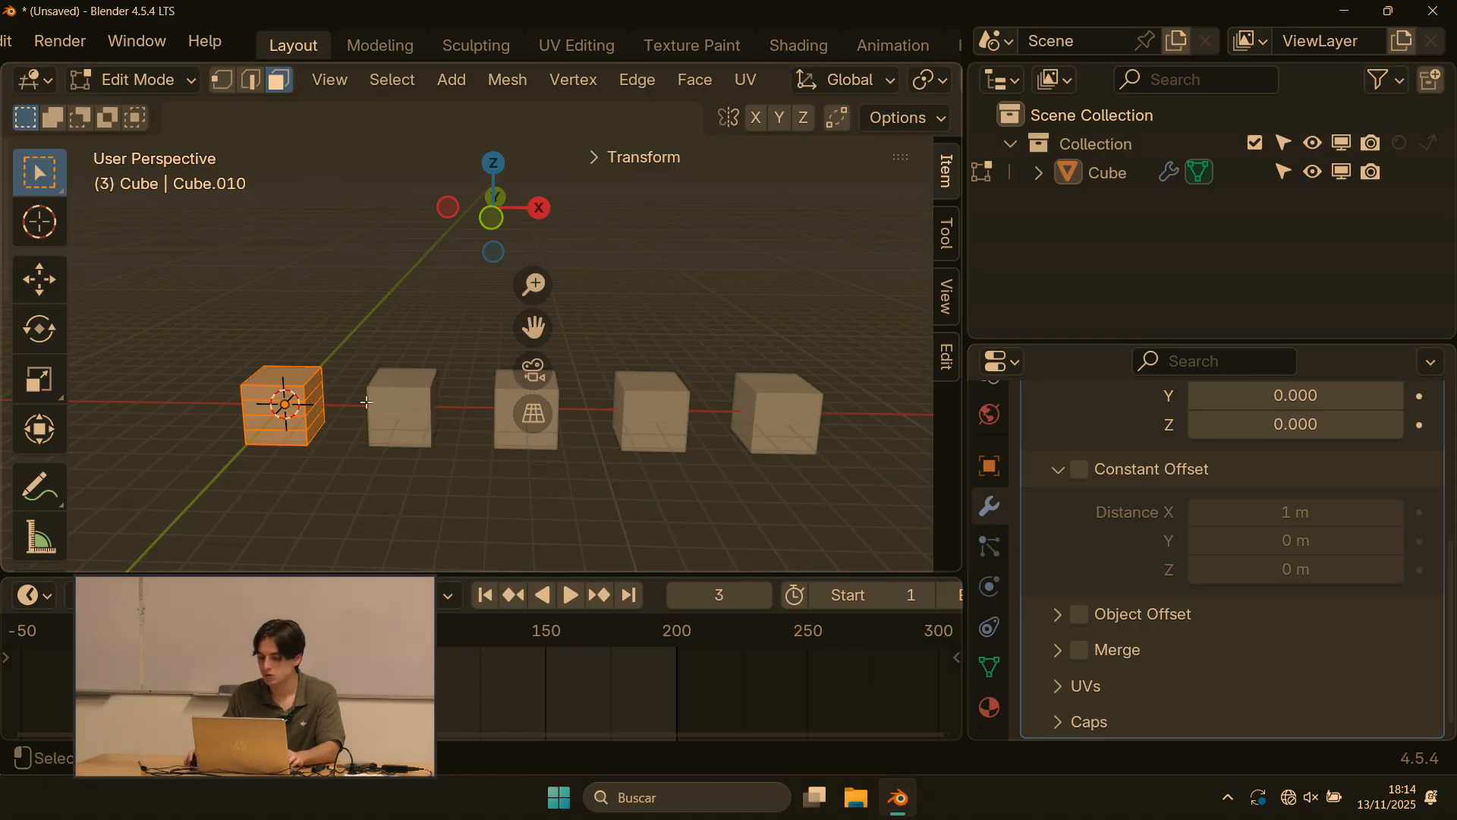
# Step: Try rotating the mesh freely and about single axes, moving it and scaling it to preview the array copies, cancelling each transform
pyautogui.moveTo(366, 402); pyautogui.dragTo(333, 389, button='middle')
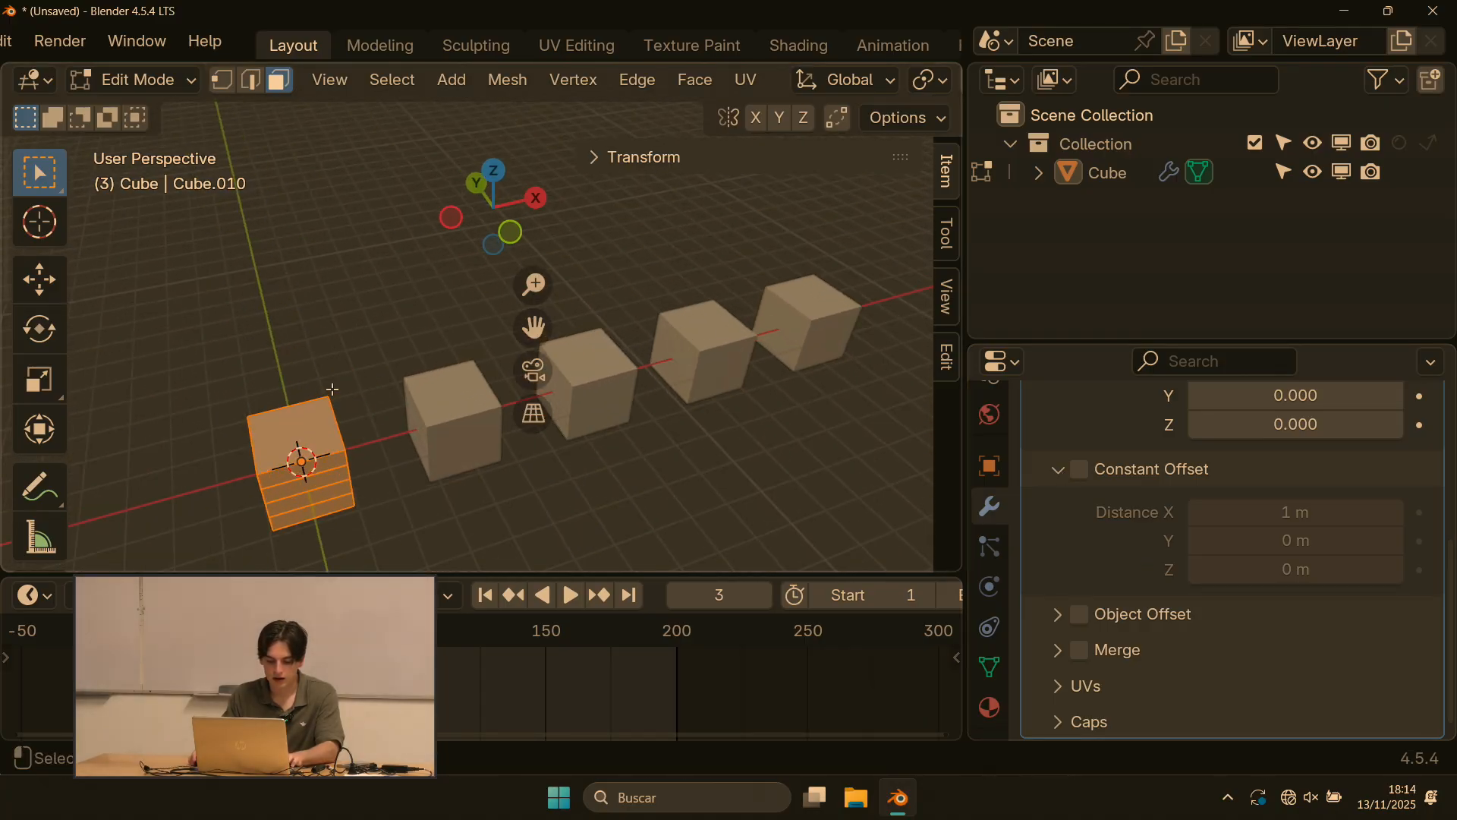
pyautogui.press('r')
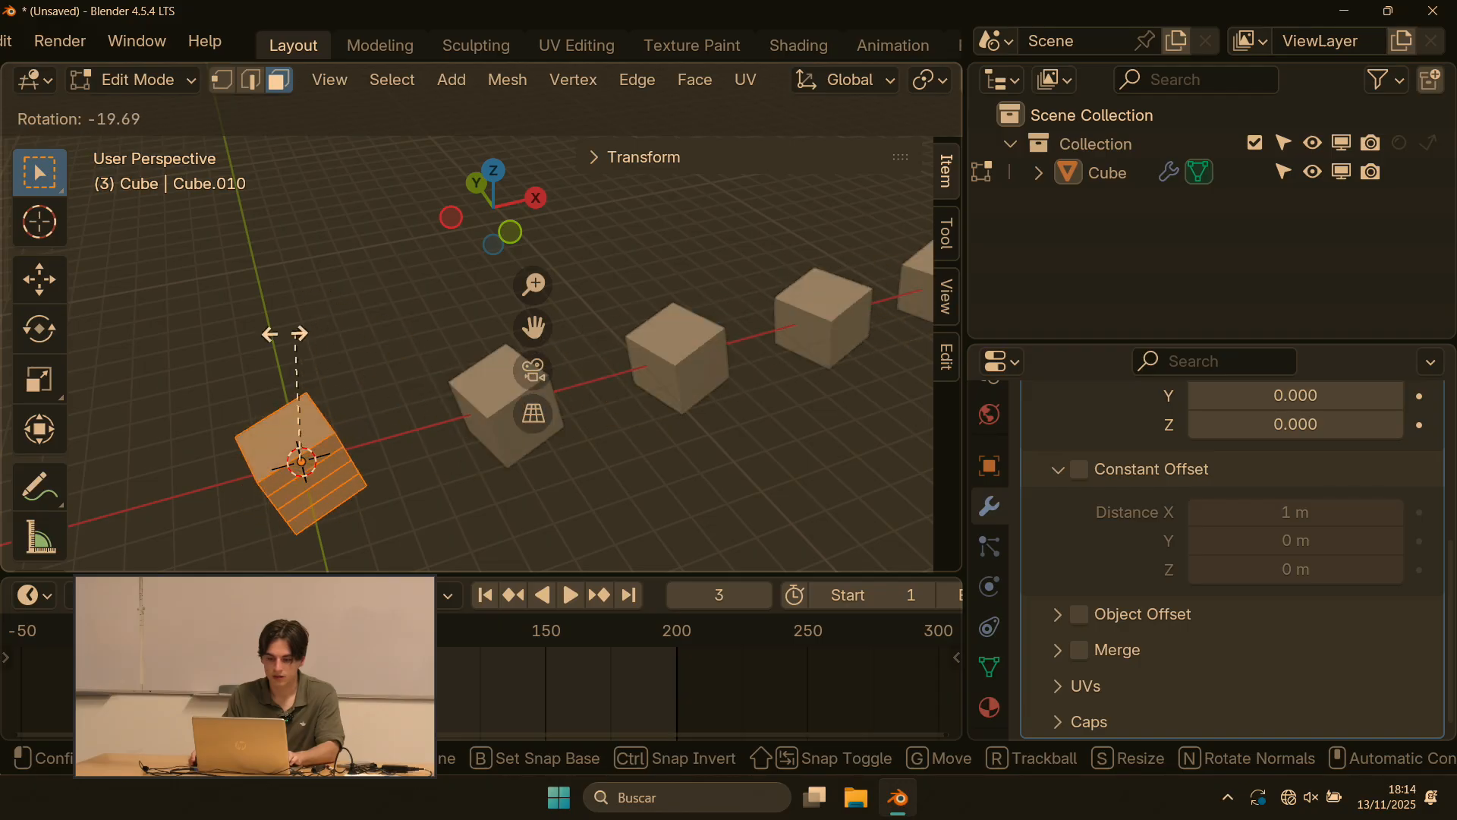
pyautogui.press('x')
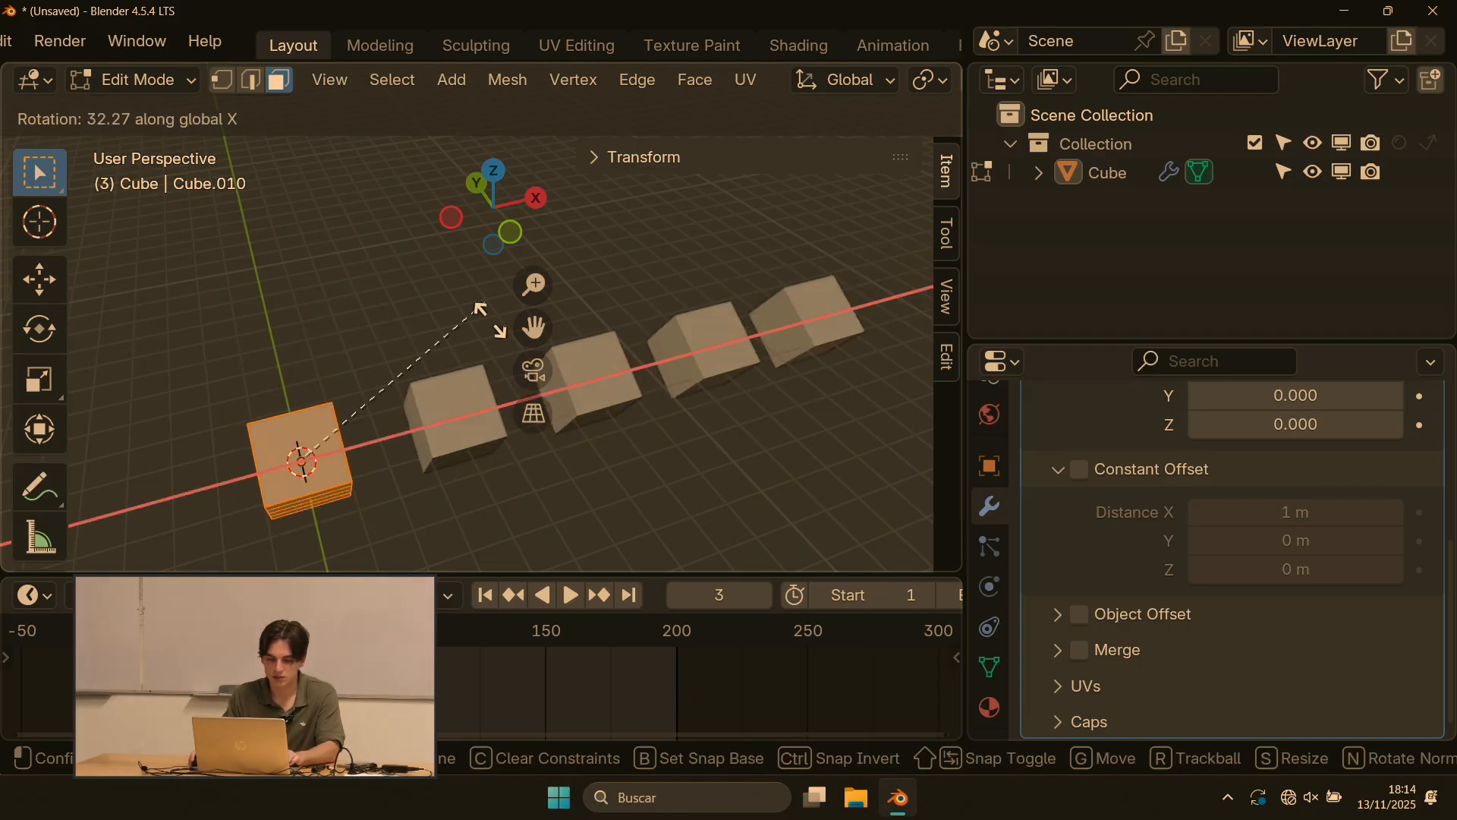
pyautogui.press('z')
pyautogui.press('y')
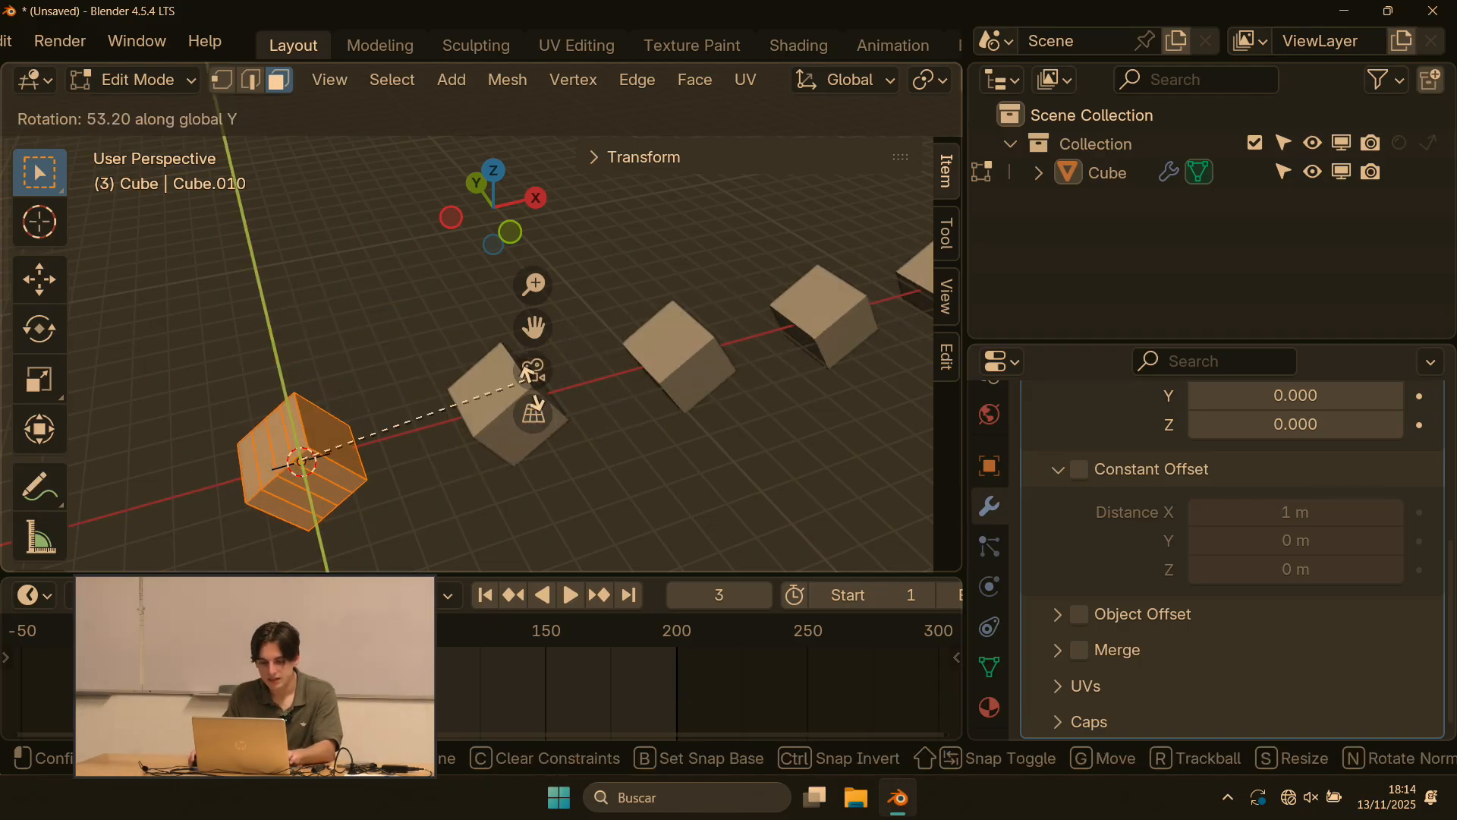
pyautogui.rightClick(366, 319)
pyautogui.scroll(-3, 364, 319)
pyautogui.press('g')
pyautogui.rightClick(341, 330)
pyautogui.press('s')
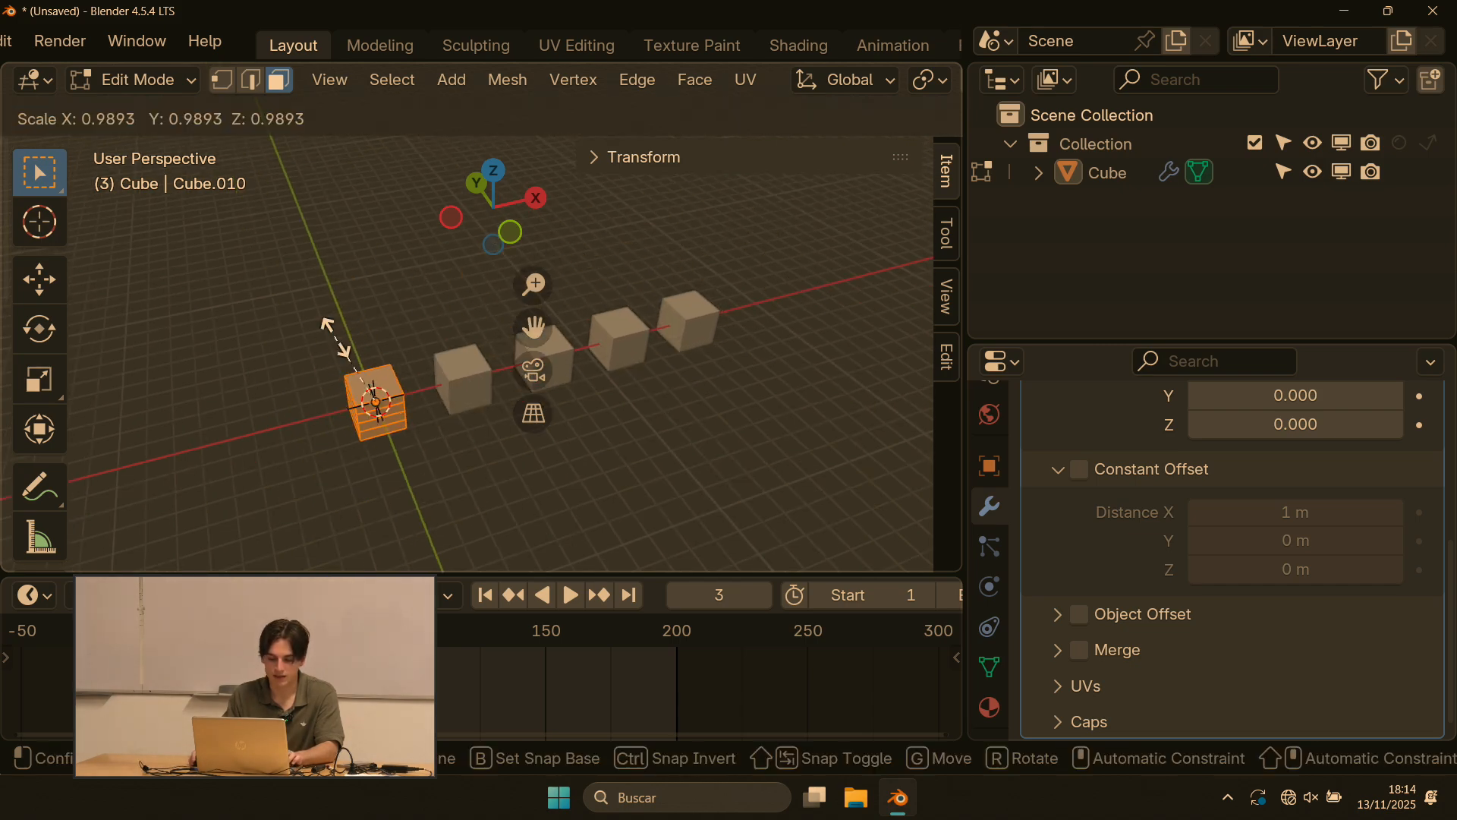
pyautogui.rightClick(325, 299)
# Step: Turn off the Array modifier's Relative Offset
pyautogui.scroll(3, 1184, 547)
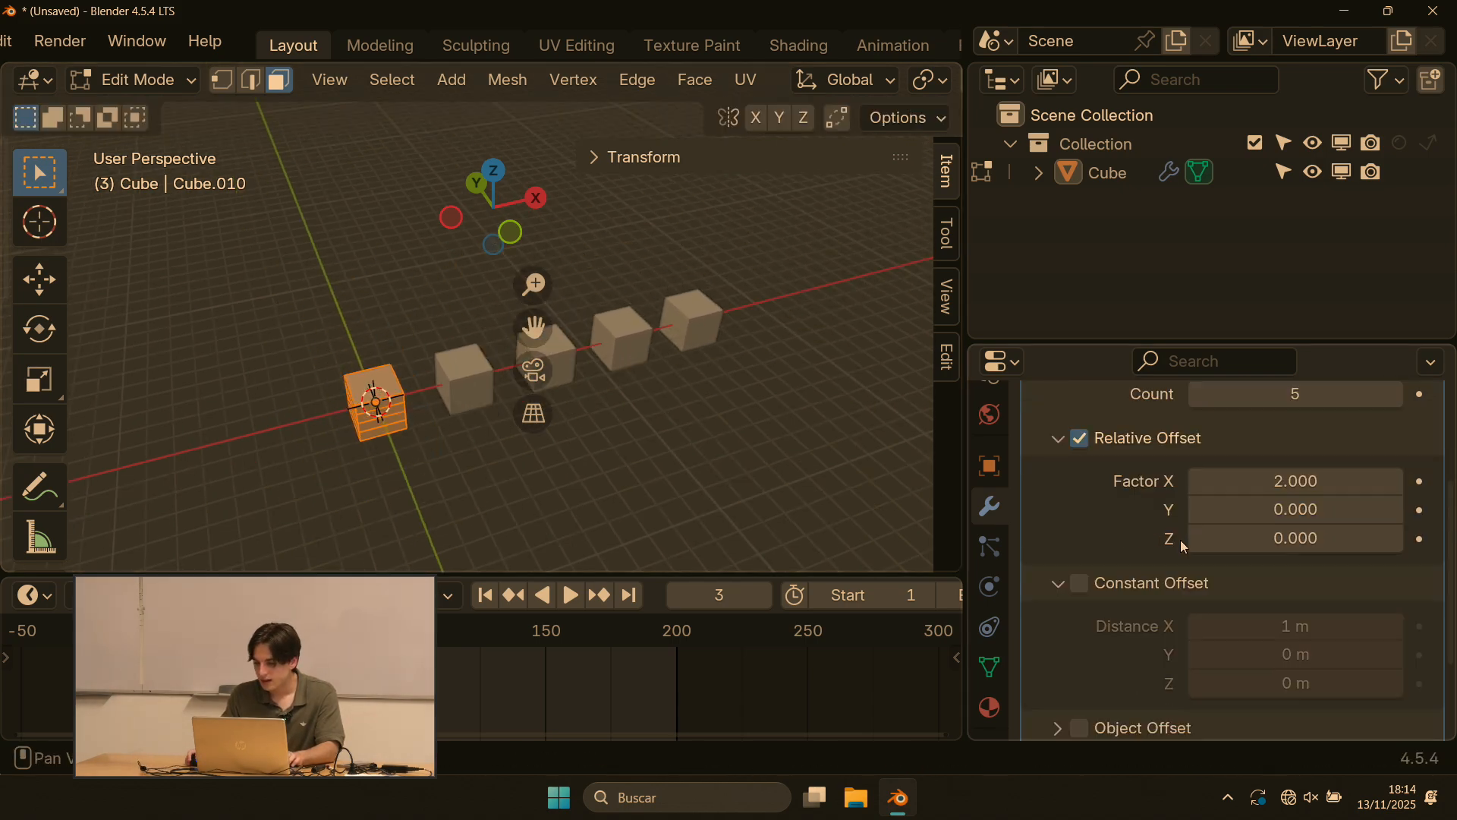
pyautogui.scroll(5, 1154, 535)
pyautogui.scroll(-3, 1125, 525)
pyautogui.click(1086, 522)
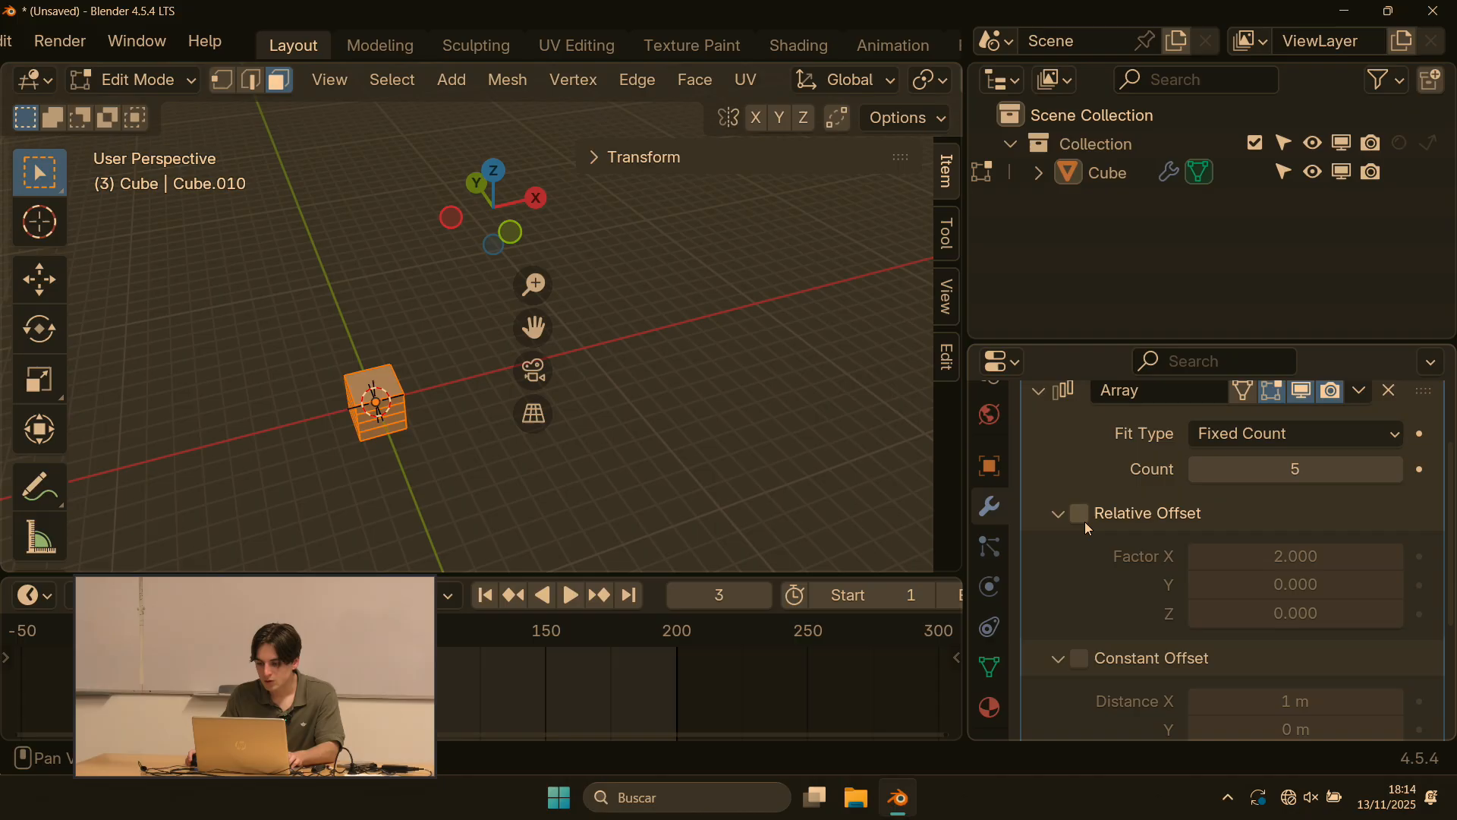
pyautogui.scroll(-1, 1085, 521)
pyautogui.scroll(5, 1114, 512)
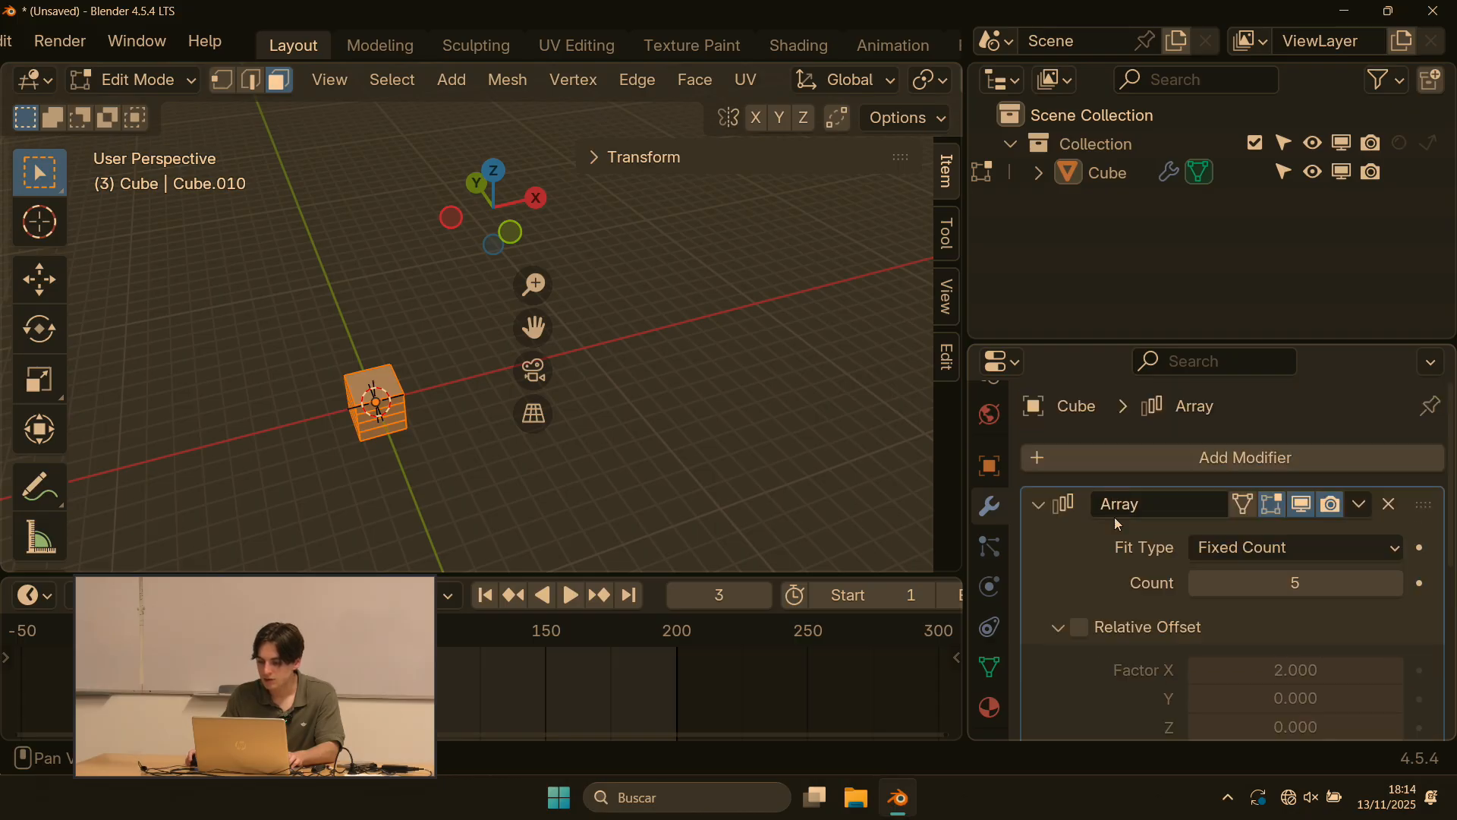
pyautogui.scroll(-3, 1100, 517)
# Step: Try a free rotation of the mesh, cancel it, and turn the Array's Relative Offset back on
pyautogui.press('KP_Decimal')
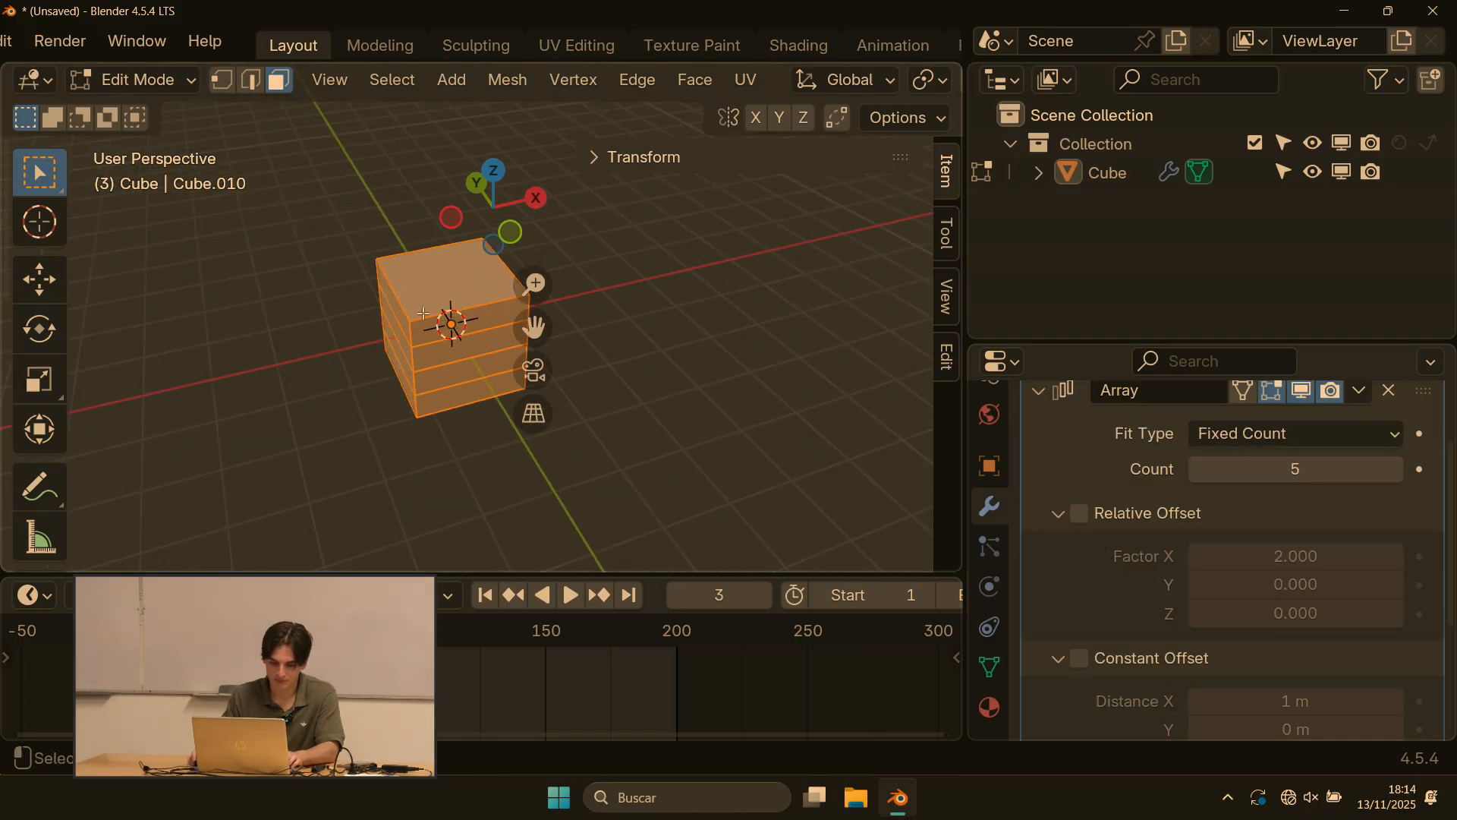
pyautogui.keyDown('shift'); pyautogui.moveTo(383, 238); pyautogui.dragTo(333, 282, button='middle'); pyautogui.keyUp('shift')
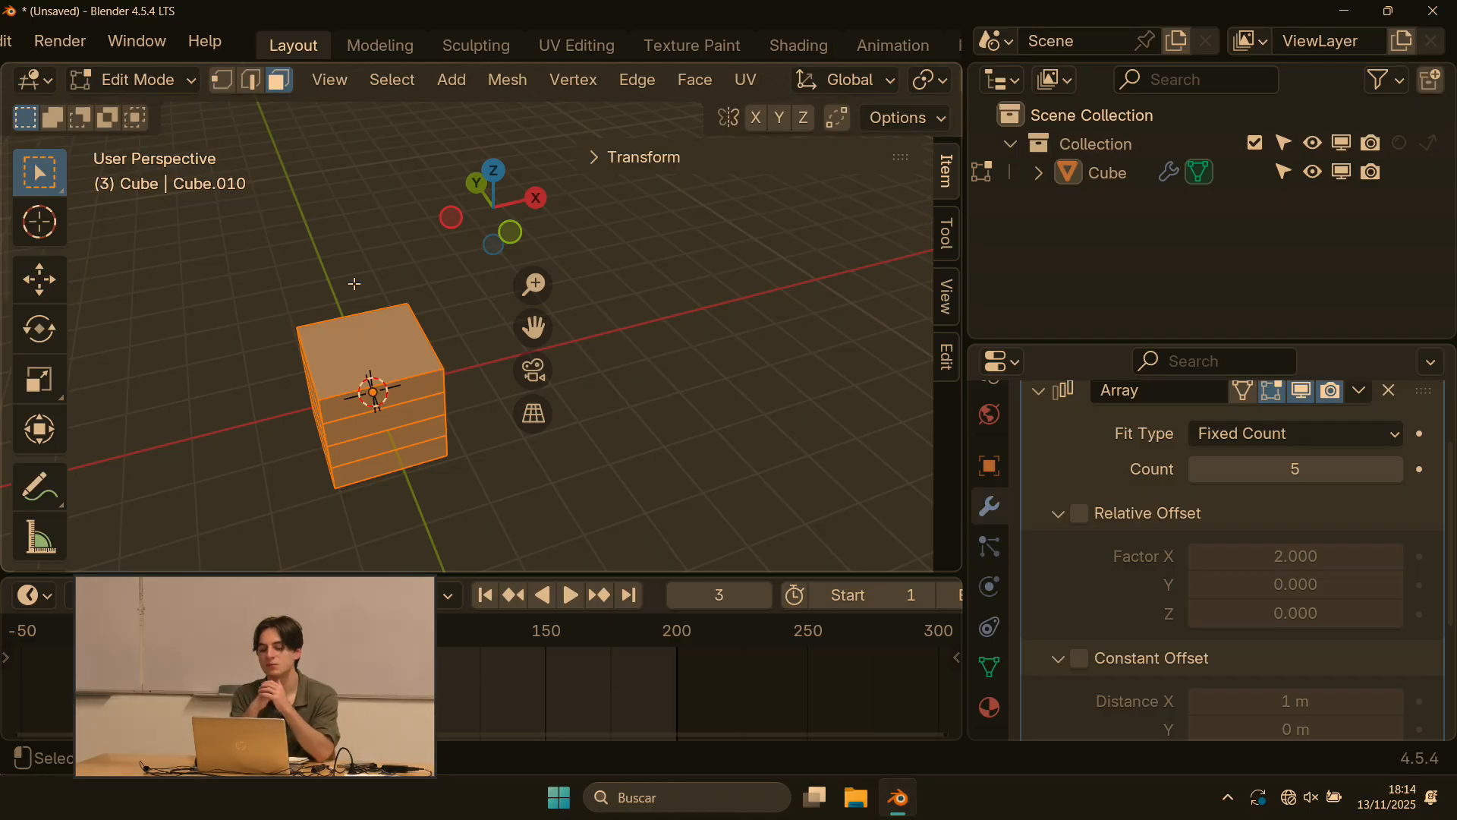
pyautogui.press('r')
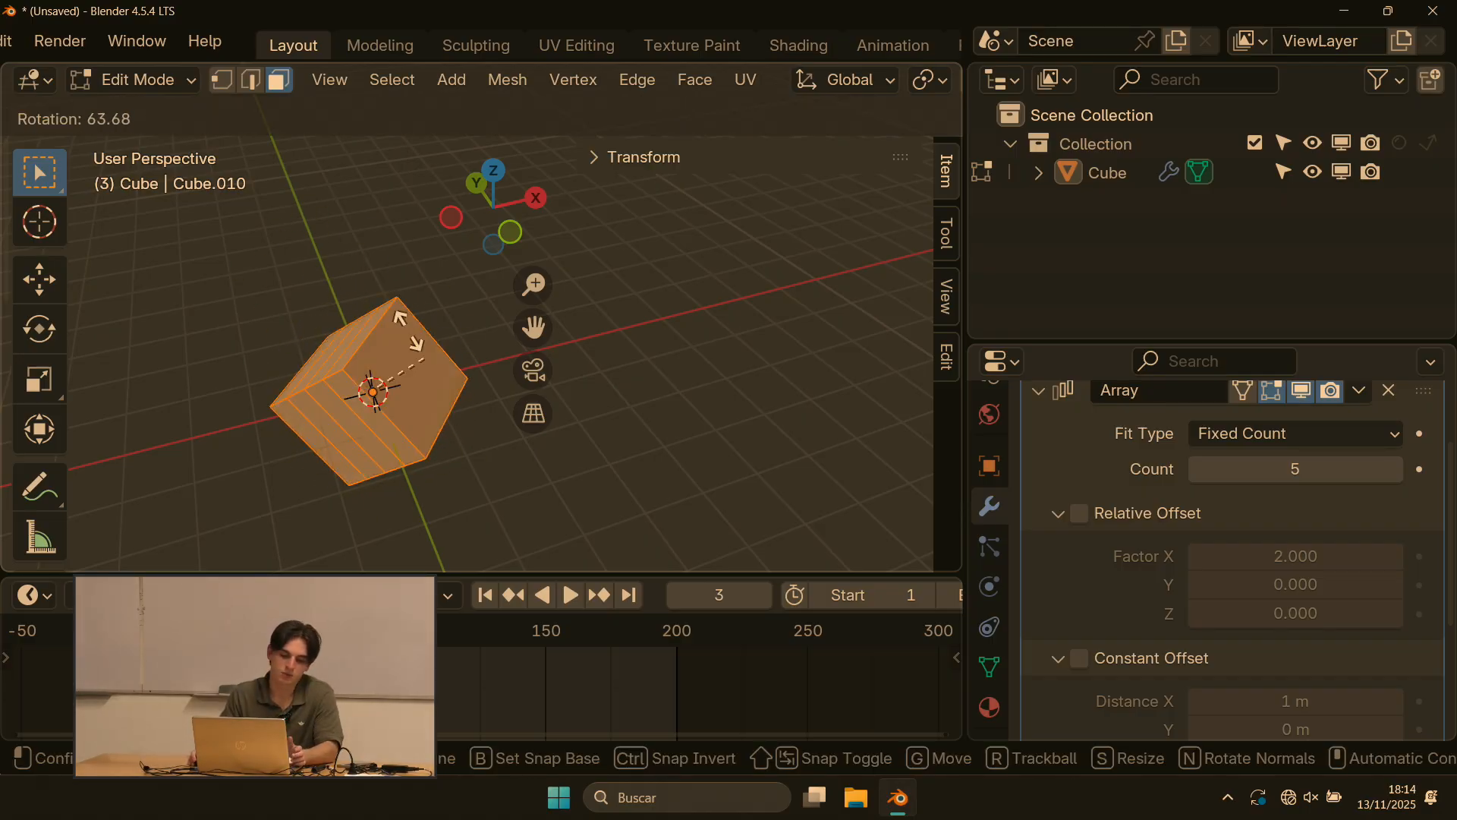
pyautogui.rightClick(399, 249)
pyautogui.scroll(-3, 394, 284)
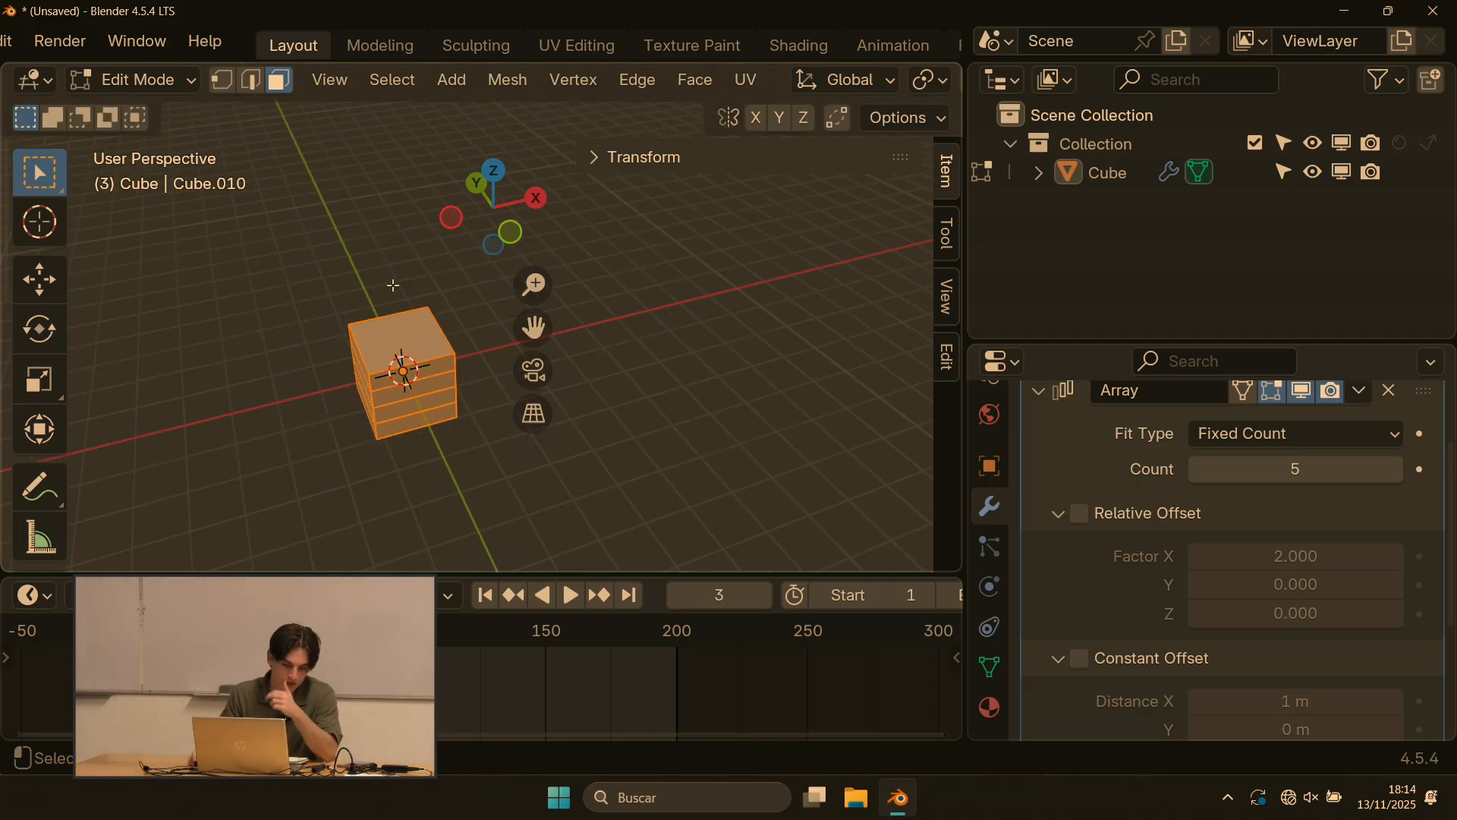
pyautogui.click(1081, 515)
pyautogui.scroll(-2, 354, 271)
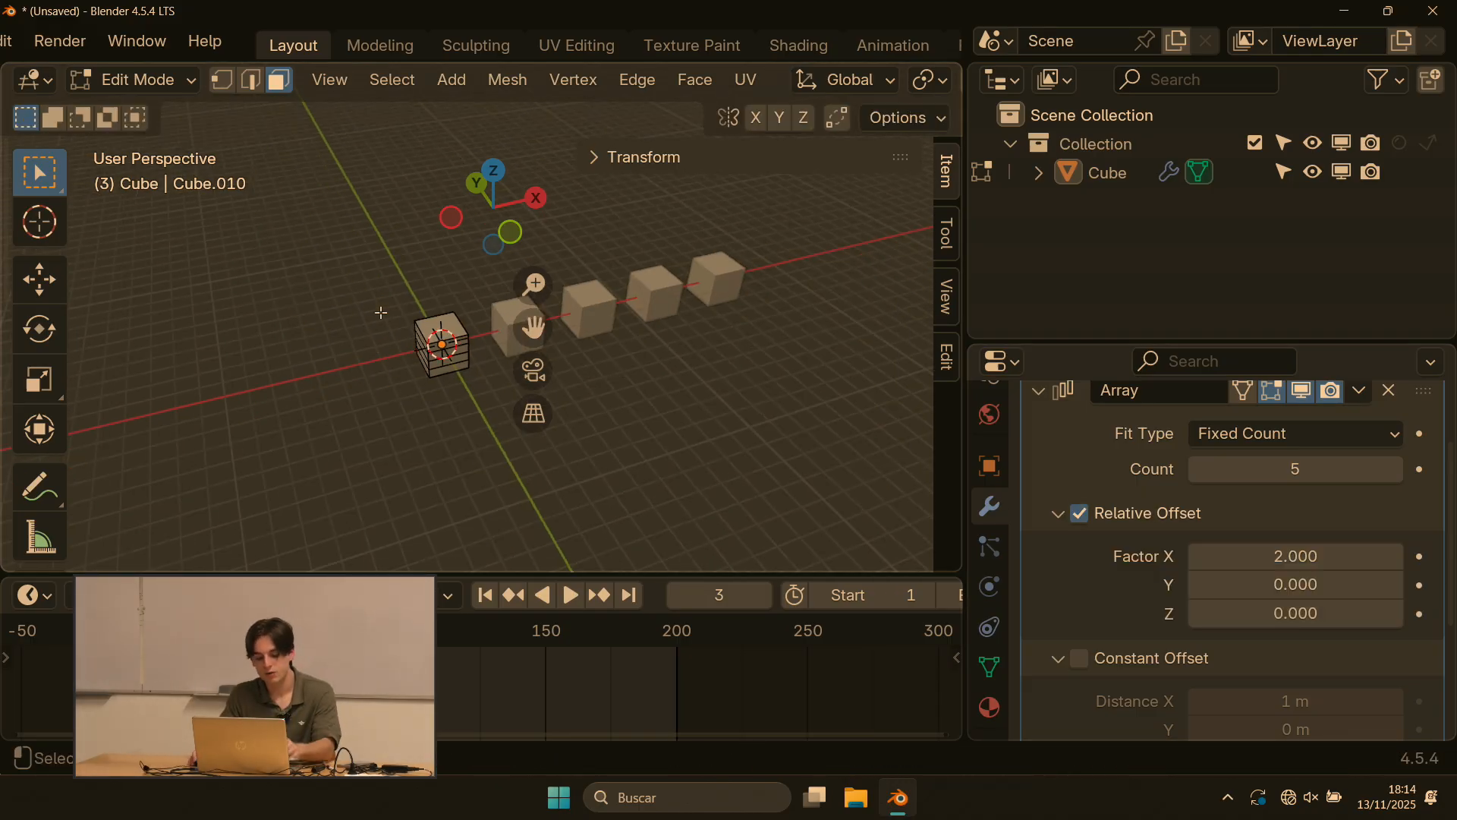
# Step: Return to Object Mode and snap the 3D cursor to the world origin
pyautogui.press('Tab')
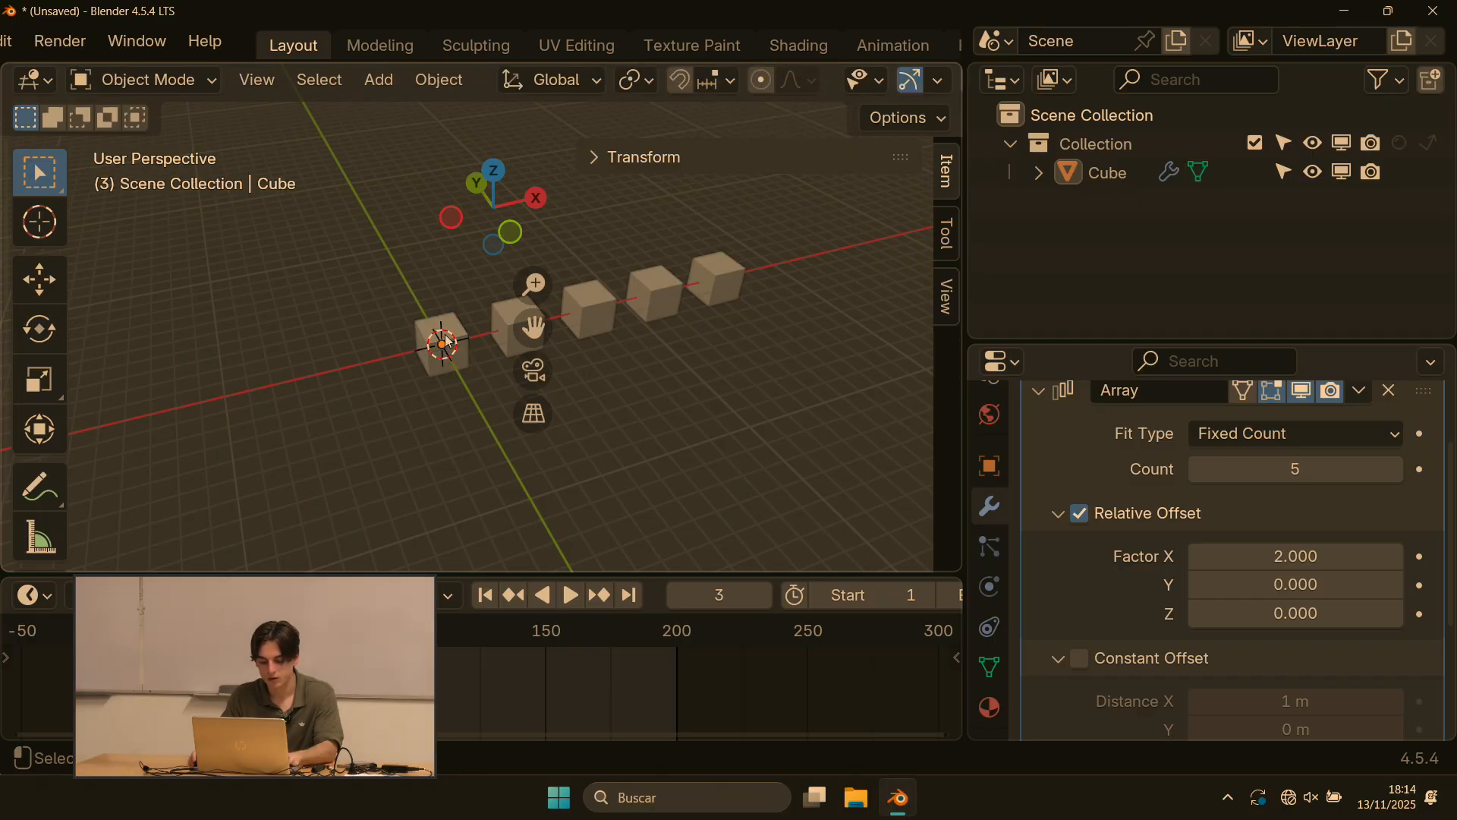
pyautogui.hotkey('shift', 's')
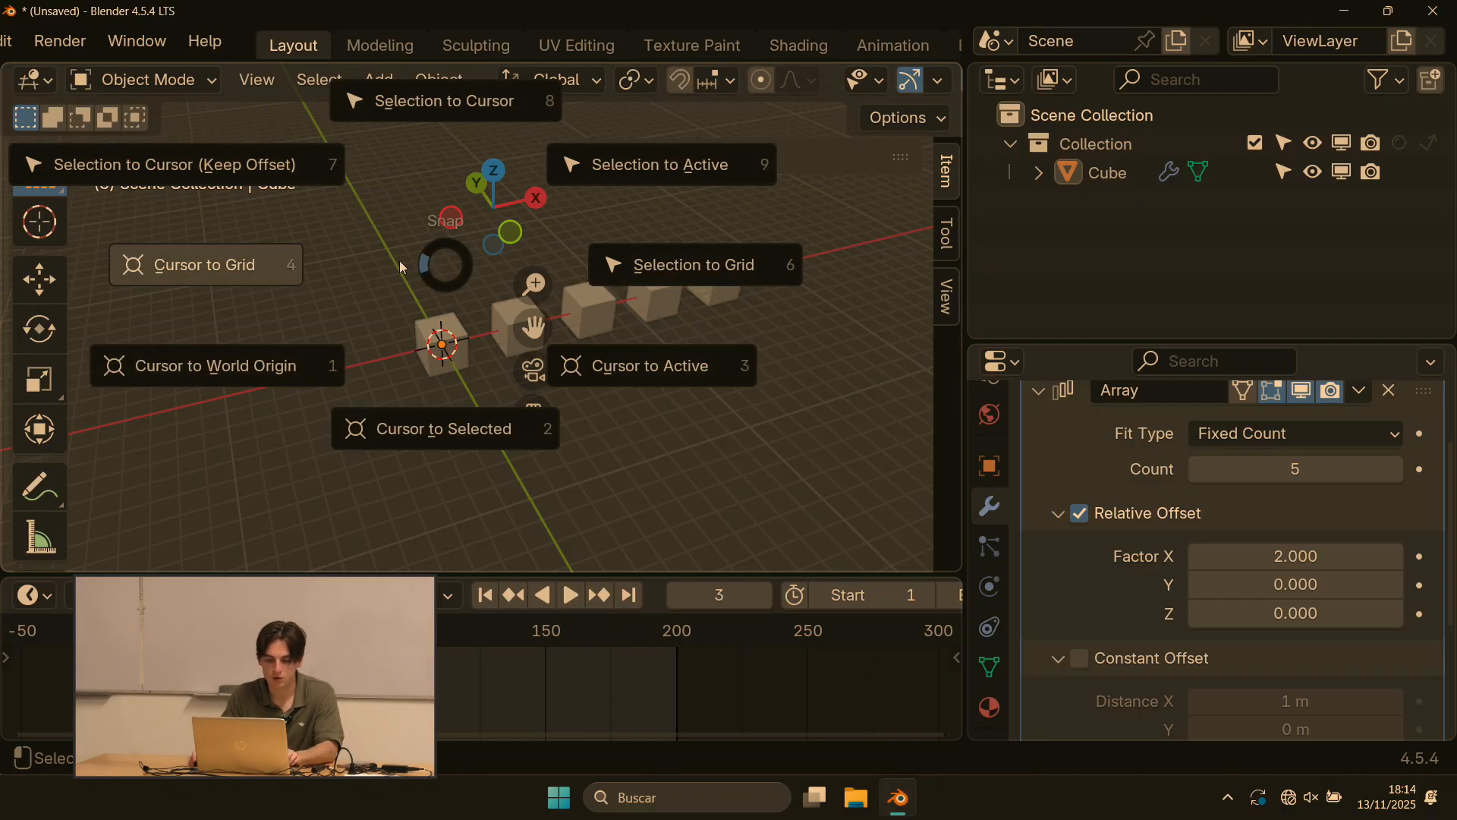
pyautogui.click(413, 302)
# Step: Add a new cube at the world origin and move it along X just beyond the start of the array row
pyautogui.hotkey('shift', 'a')
pyautogui.moveTo(353, 181)
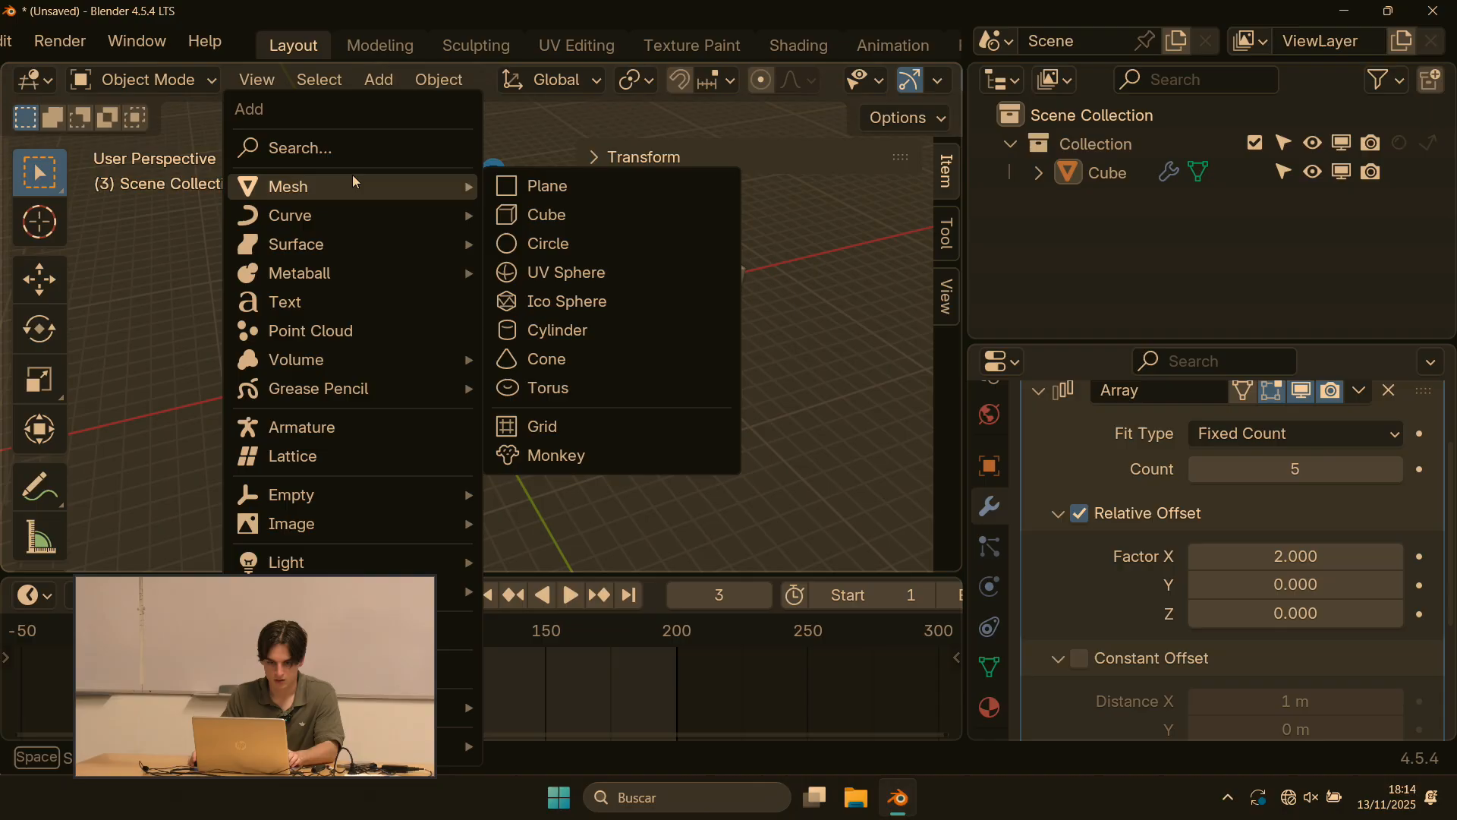
pyautogui.click(547, 217)
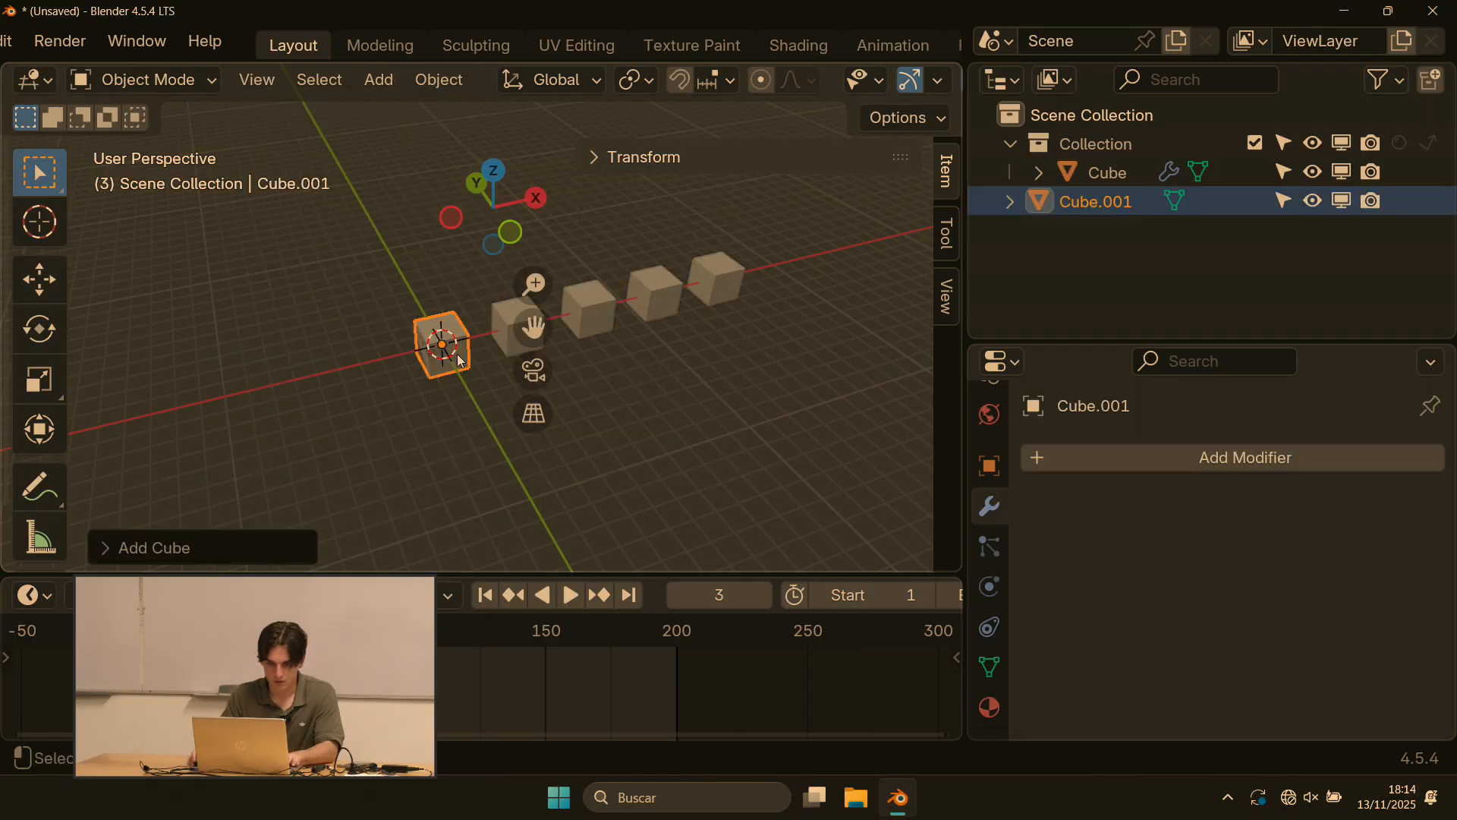
pyautogui.press('g')
pyautogui.press('x')
pyautogui.click(383, 357)
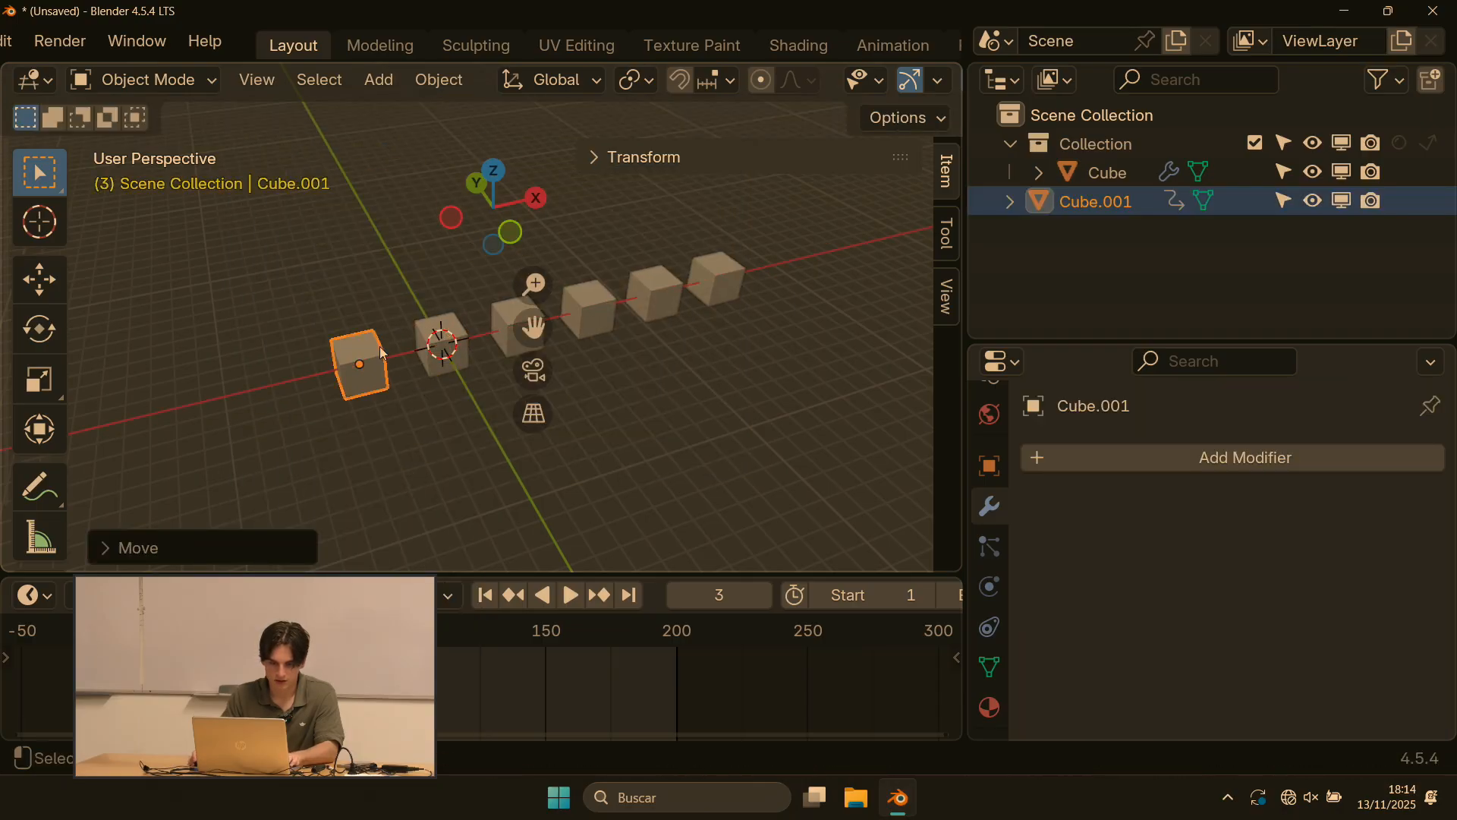
# Step: Scale the new cube up so it is larger than the array copies
pyautogui.press('s')
pyautogui.click(414, 363)
pyautogui.click(441, 374)
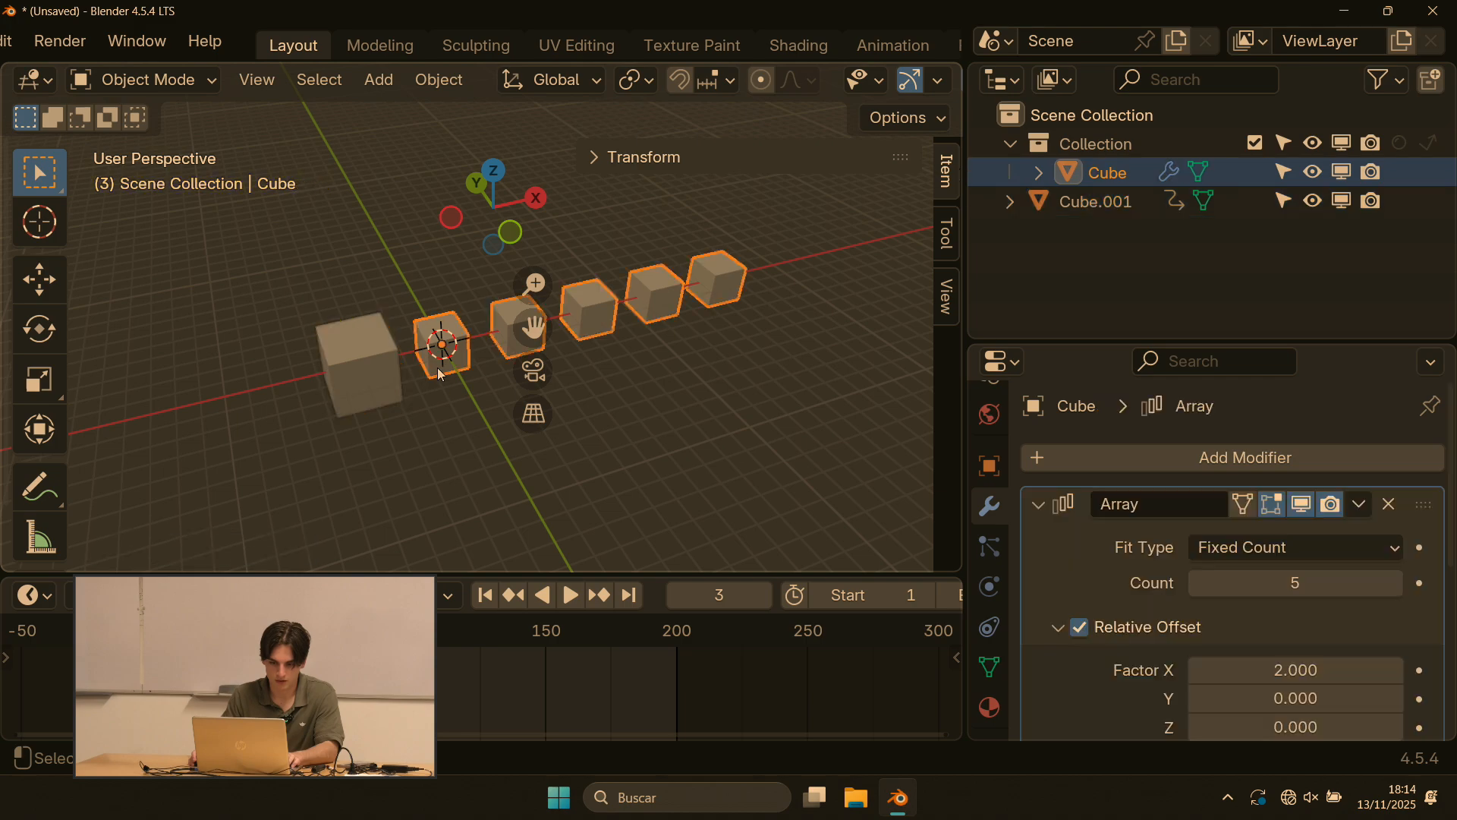
pyautogui.click(355, 362)
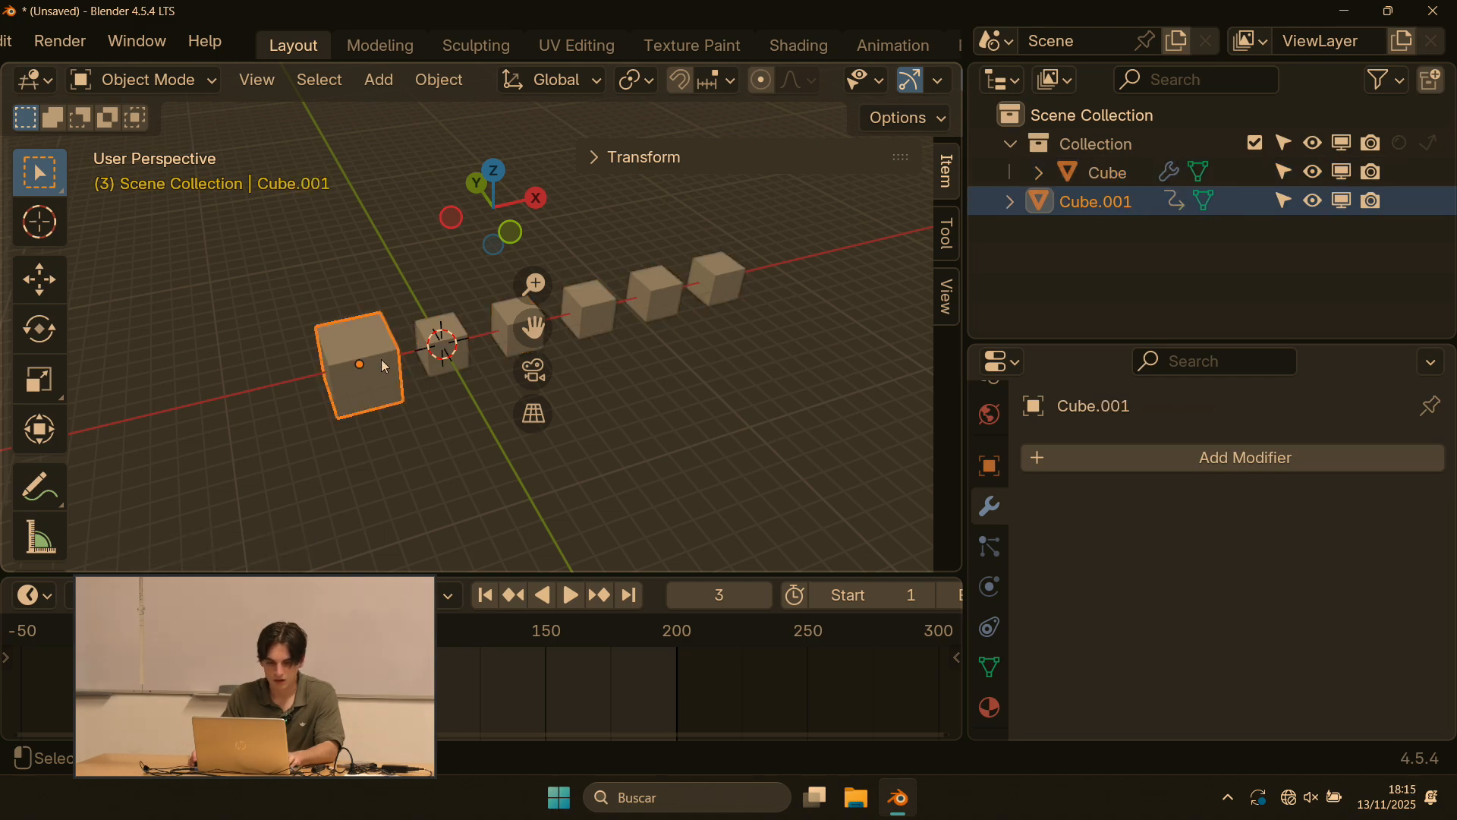
pyautogui.scroll(2, 345, 366)
# Step: Parent the arrayed cube to the larger new cube
pyautogui.click(408, 339)
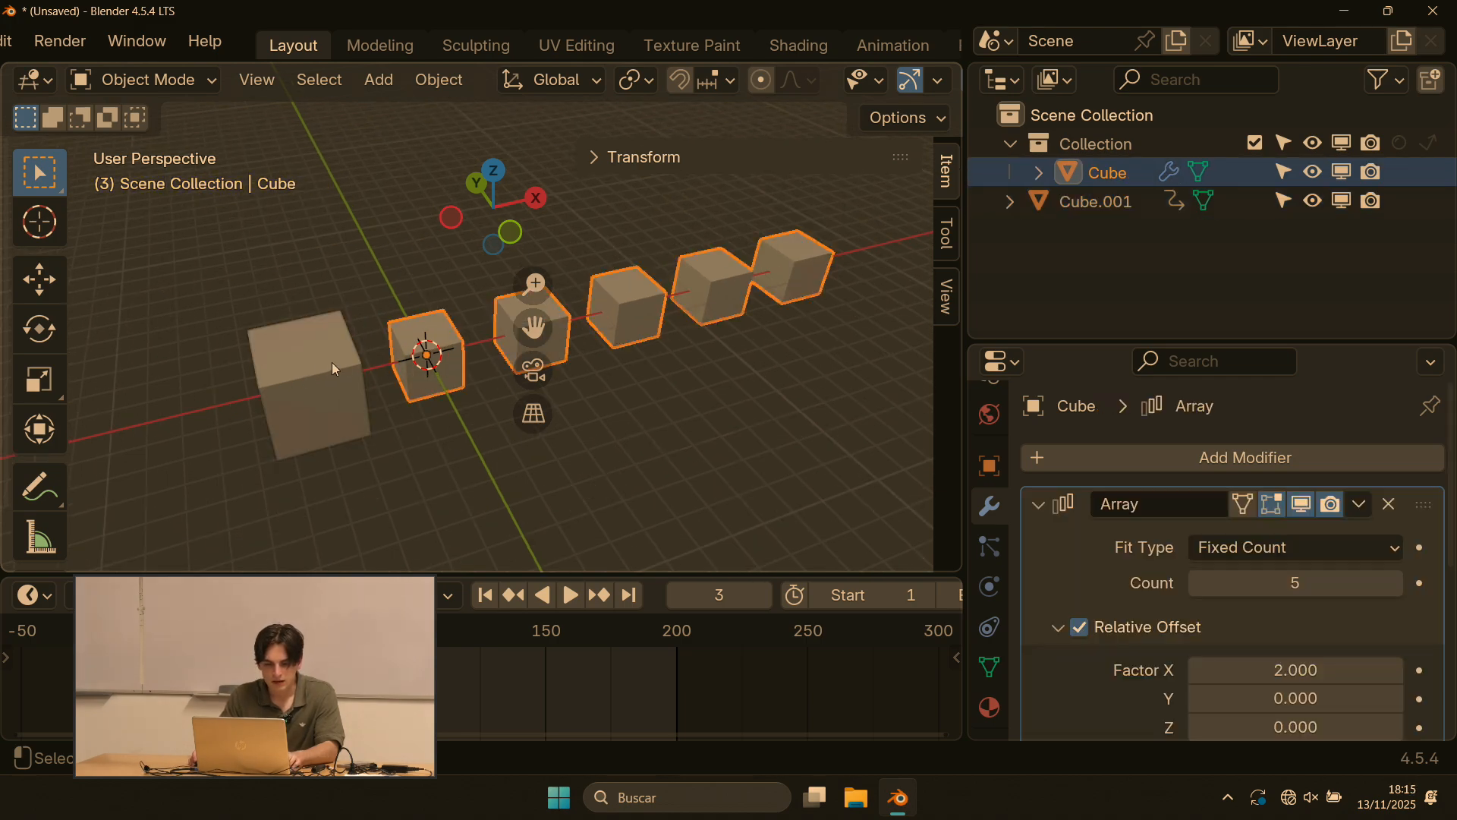
pyautogui.keyDown('shift'); pyautogui.click(331, 362); pyautogui.keyUp('shift')
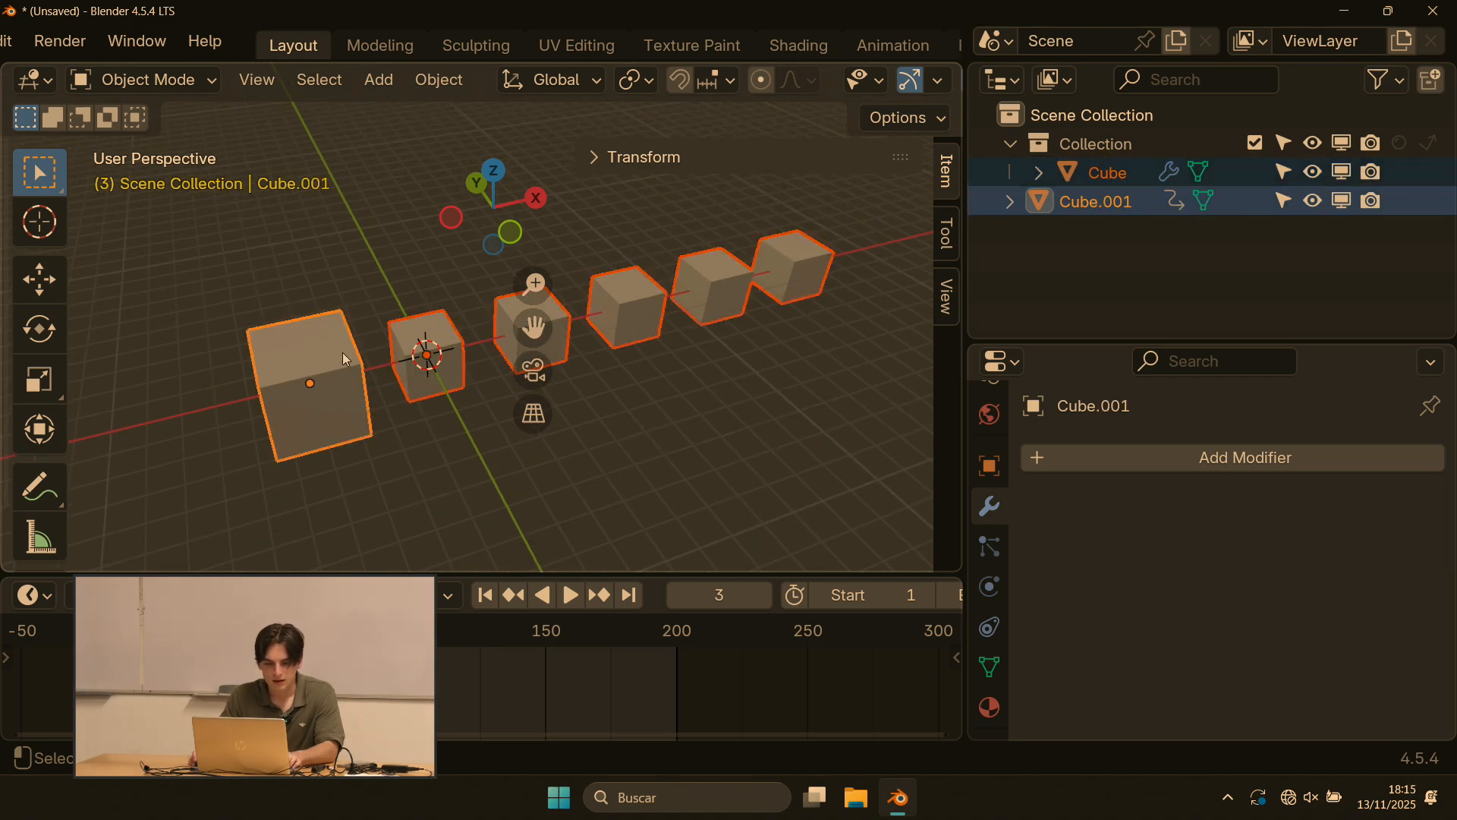
pyautogui.hotkey('ctrl', 'p')
pyautogui.click(390, 325)
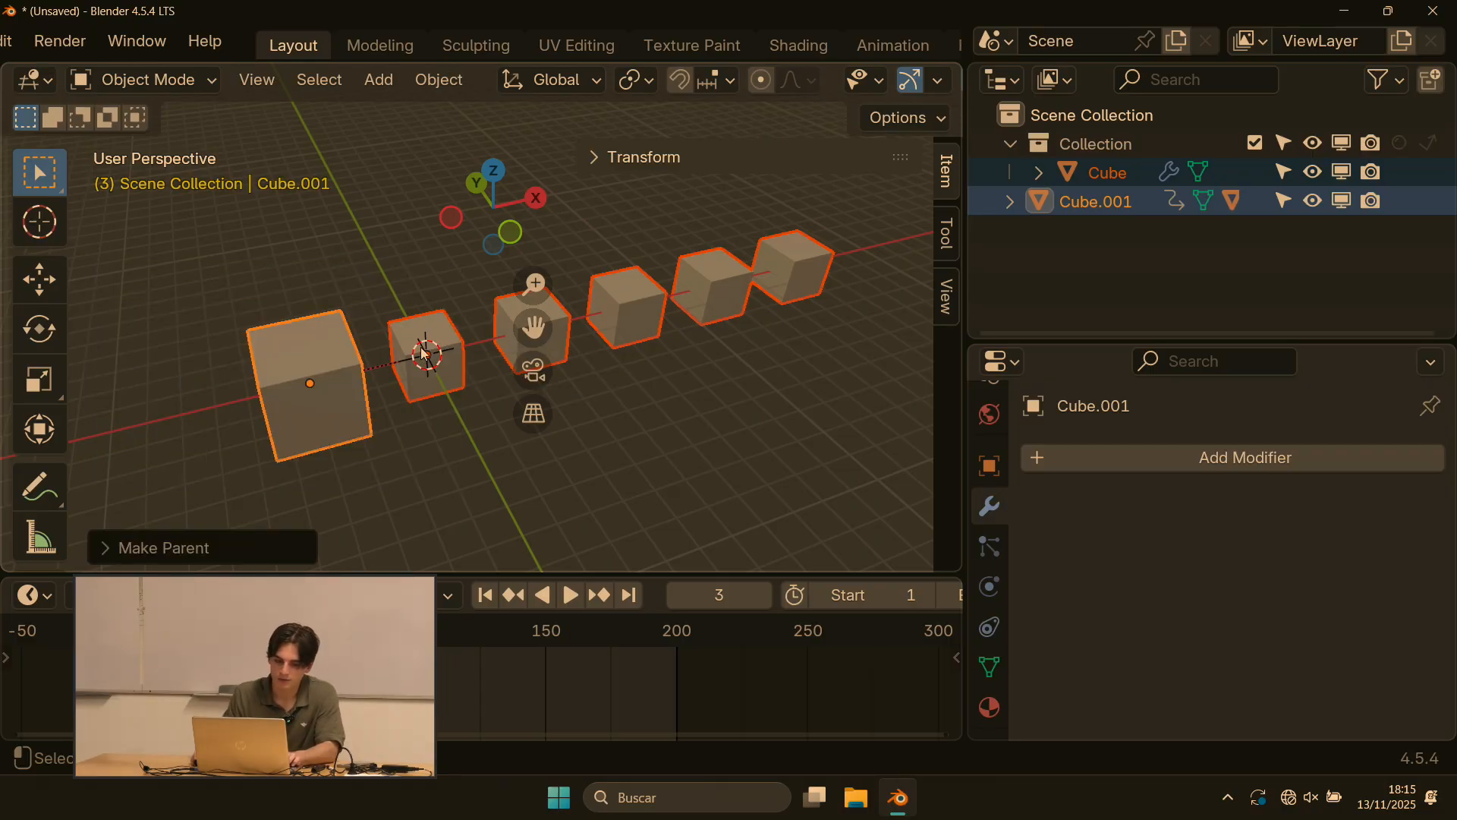
# Step: Try moving and rotating the parent cube and rotating the arrayed cube to test the parenting, cancelling each transform
pyautogui.click(402, 336)
pyautogui.click(312, 378)
pyautogui.press('g')
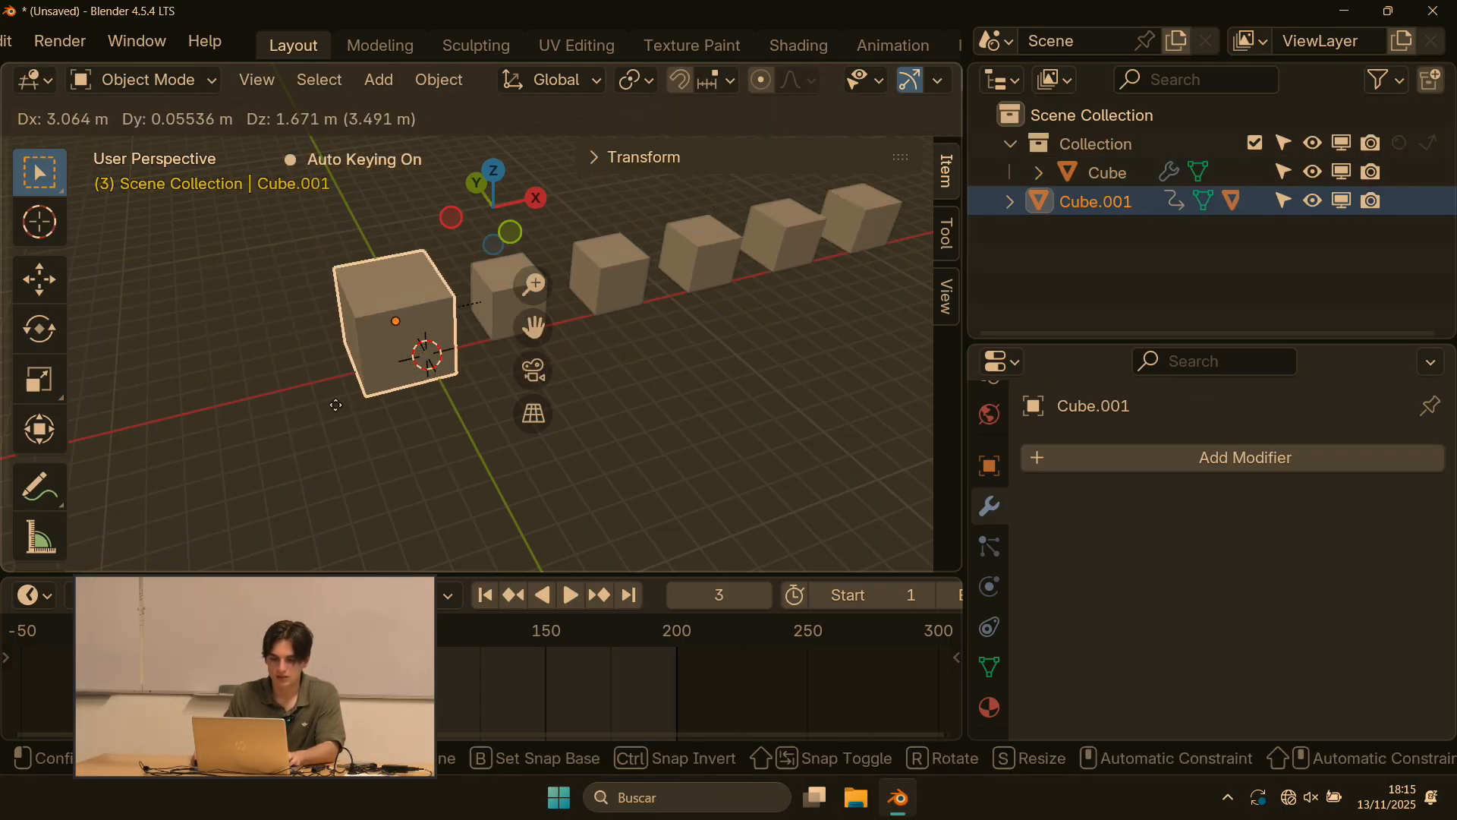
pyautogui.rightClick(264, 399)
pyautogui.click(398, 339)
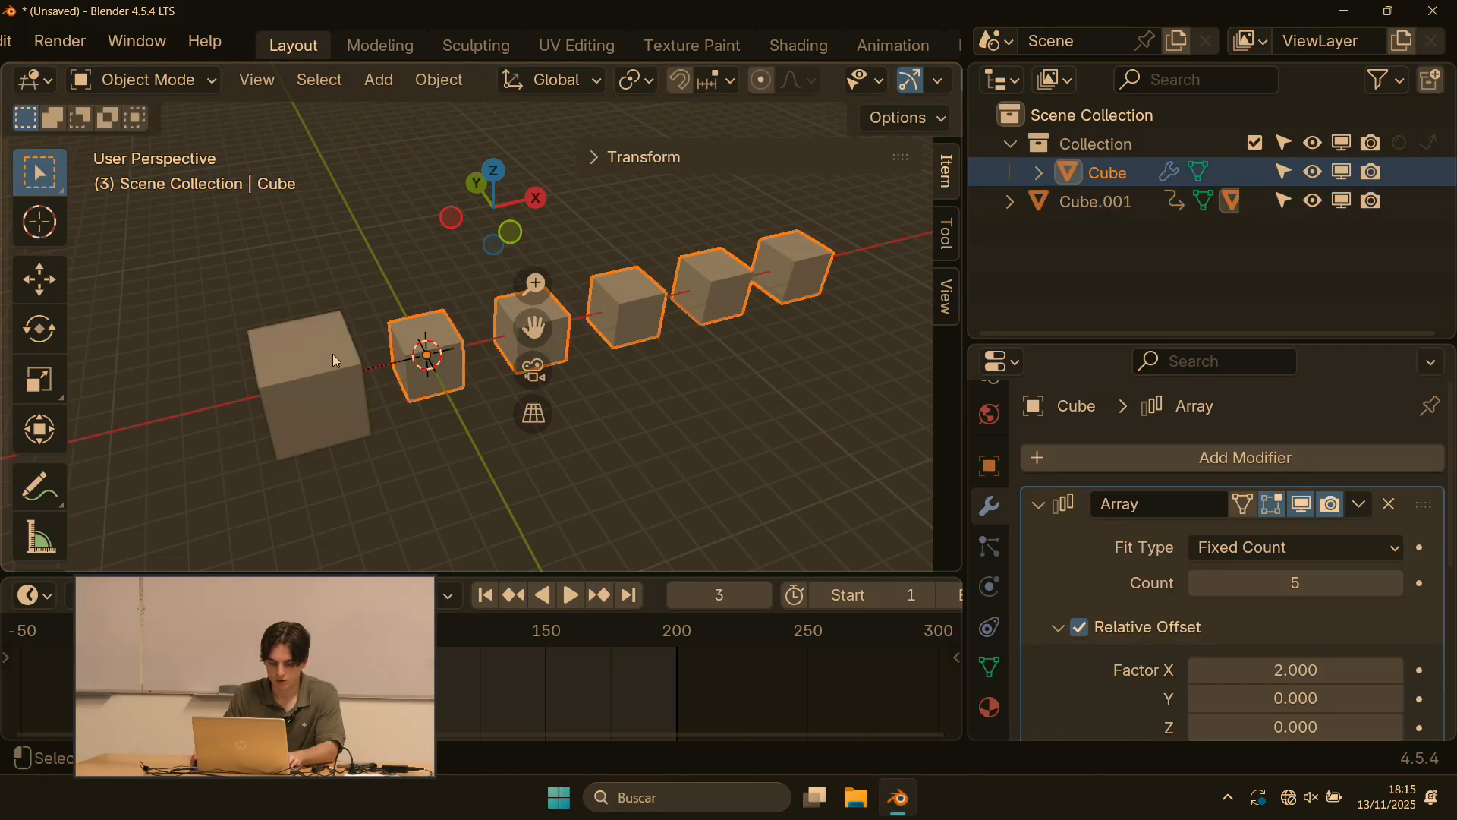
pyautogui.click(333, 354)
pyautogui.press('r')
pyautogui.rightClick(377, 357)
pyautogui.click(394, 340)
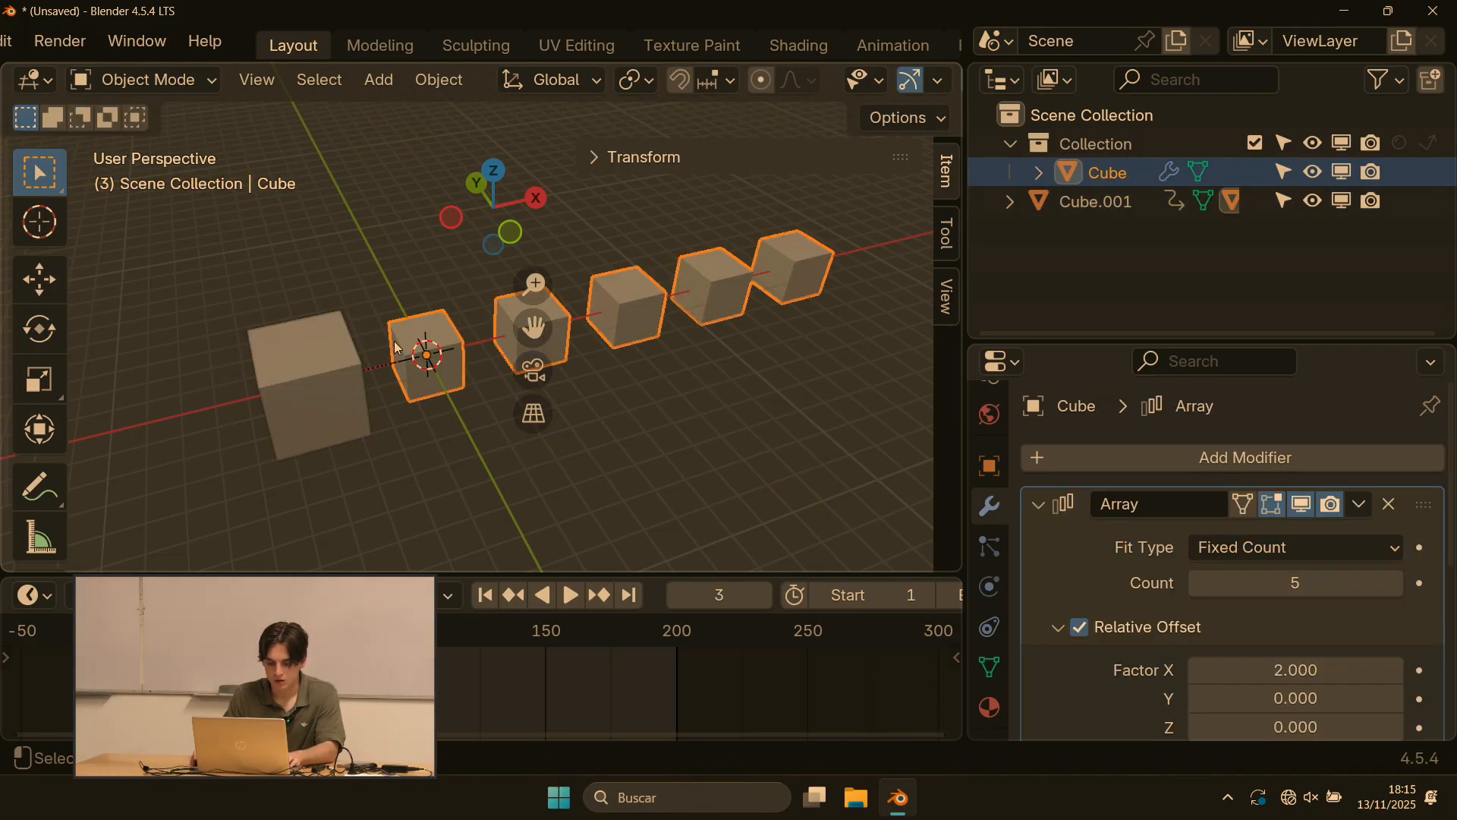
pyautogui.press('r')
pyautogui.rightClick(363, 298)
# Step: Undo the parenting between the arrayed cube and the larger cube
pyautogui.scroll(-8, 1138, 600)
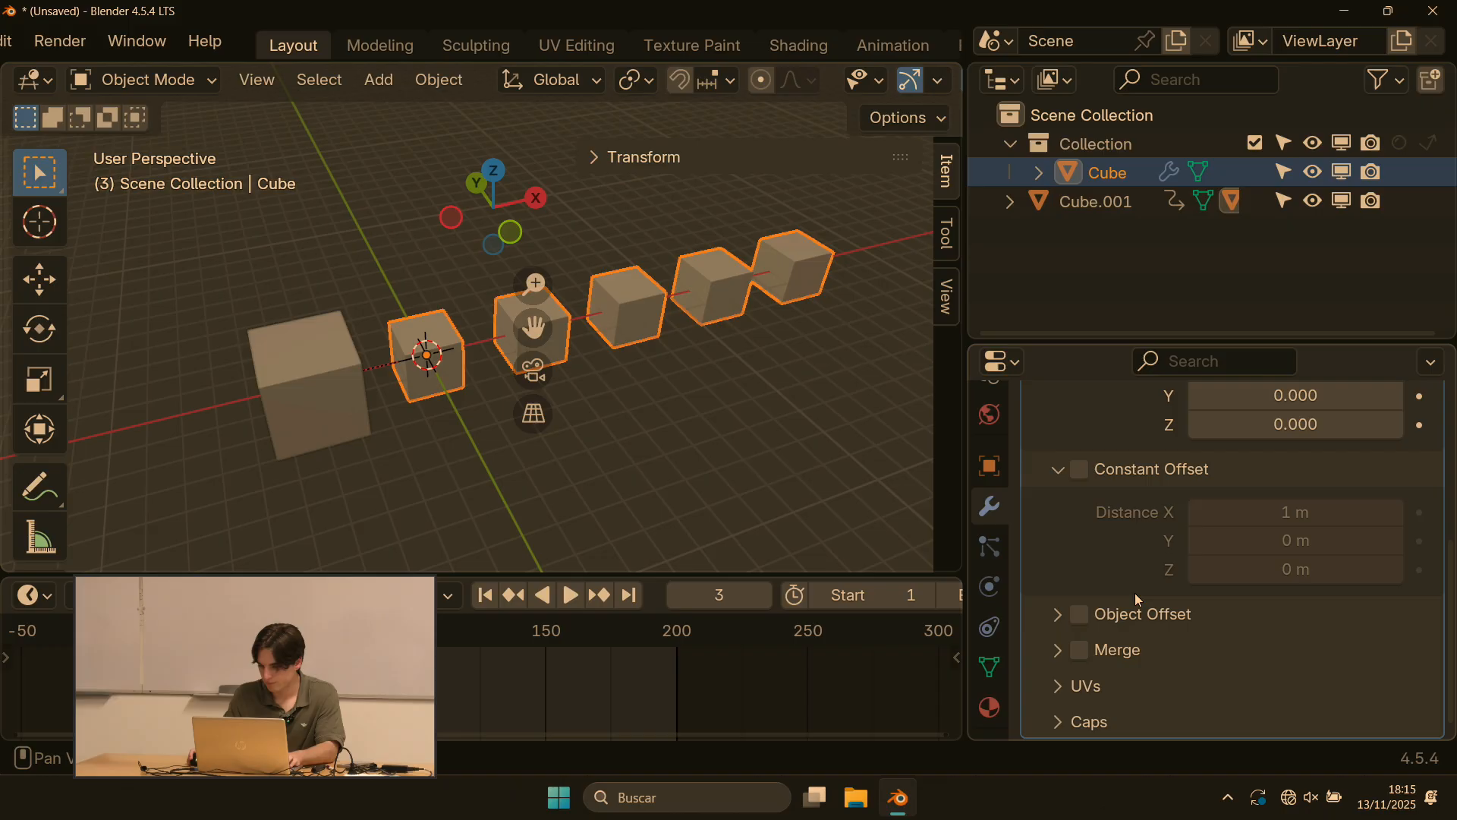
pyautogui.click(1101, 623)
pyautogui.scroll(-2, 1139, 607)
pyautogui.click(335, 425)
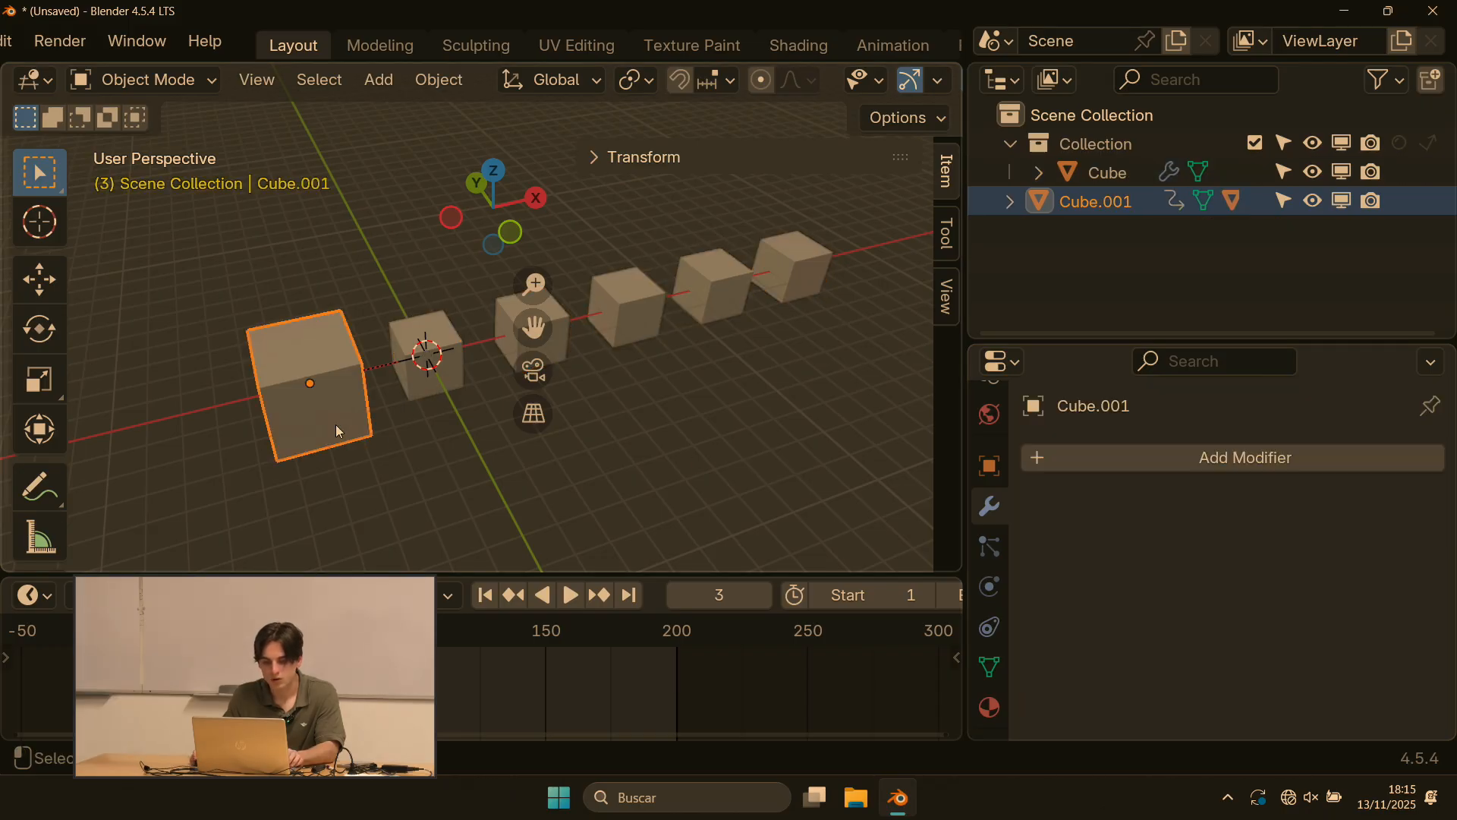
pyautogui.hotkey('ctrl', 'z')
pyautogui.hotkey('ctrl', 'shift', 'z')
pyautogui.hotkey('ctrl', 'z')
pyautogui.hotkey('ctrl', 'shift', 'z')
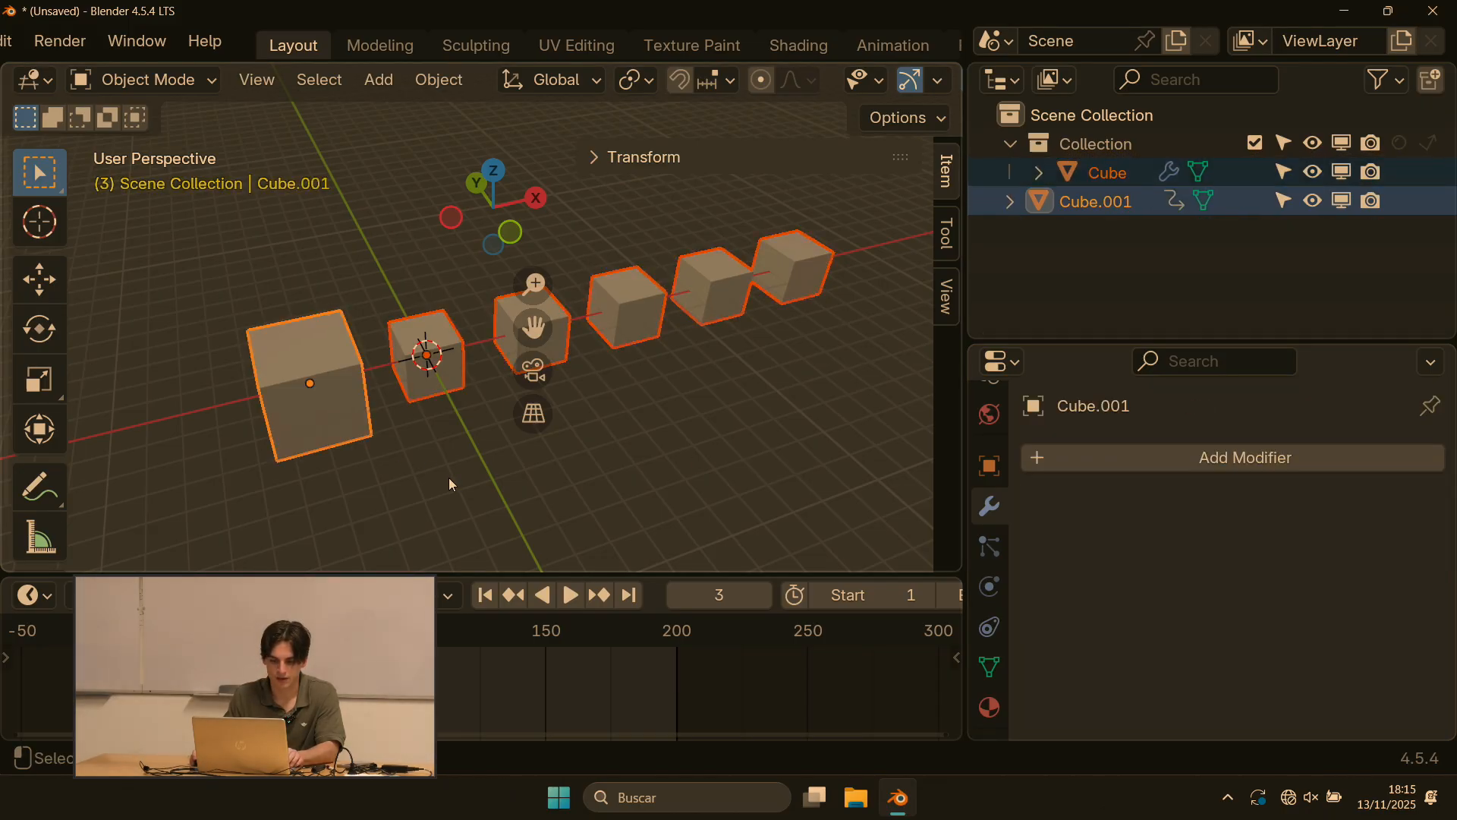
pyautogui.hotkey('ctrl', 'z')
pyautogui.hotkey('ctrl', 'z')
# Step: Select the arrayed cube, enlarge the area showing its Array settings and collapse the Constant Offset options
pyautogui.click(416, 363)
pyautogui.scroll(-4, 1199, 554)
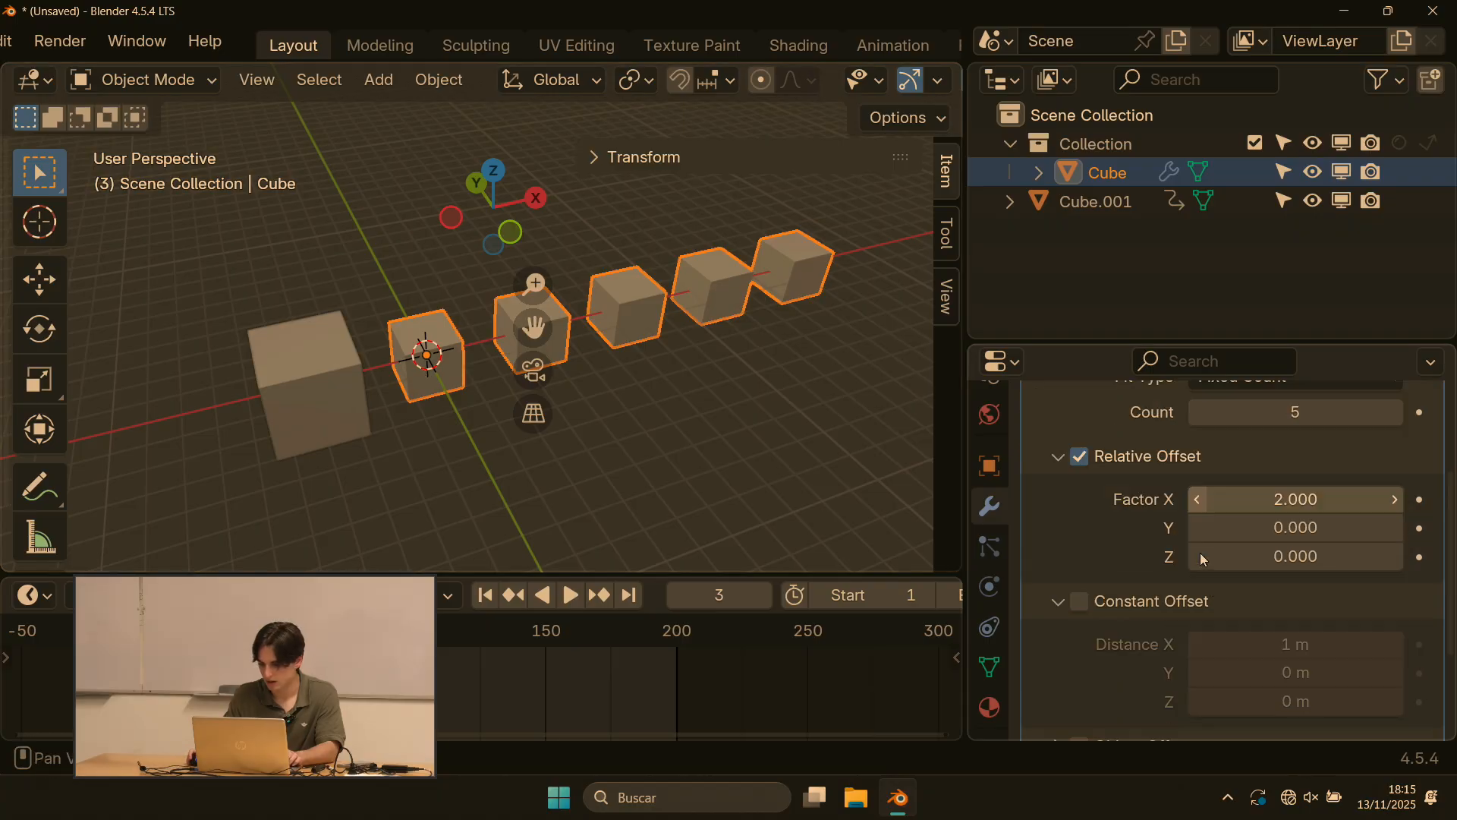
pyautogui.moveTo(1246, 347); pyautogui.dragTo(1239, 104)
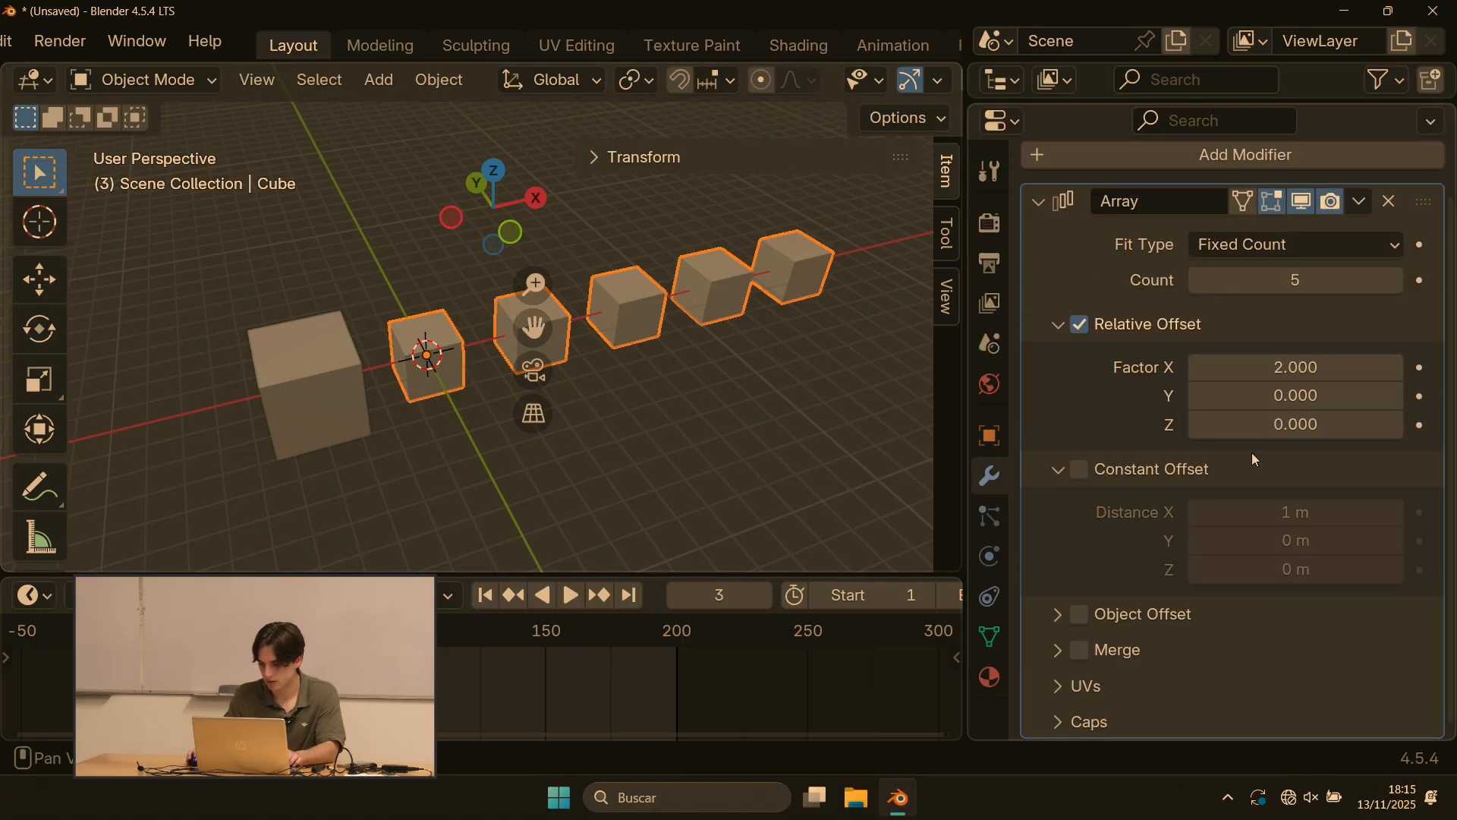
pyautogui.click(1045, 476)
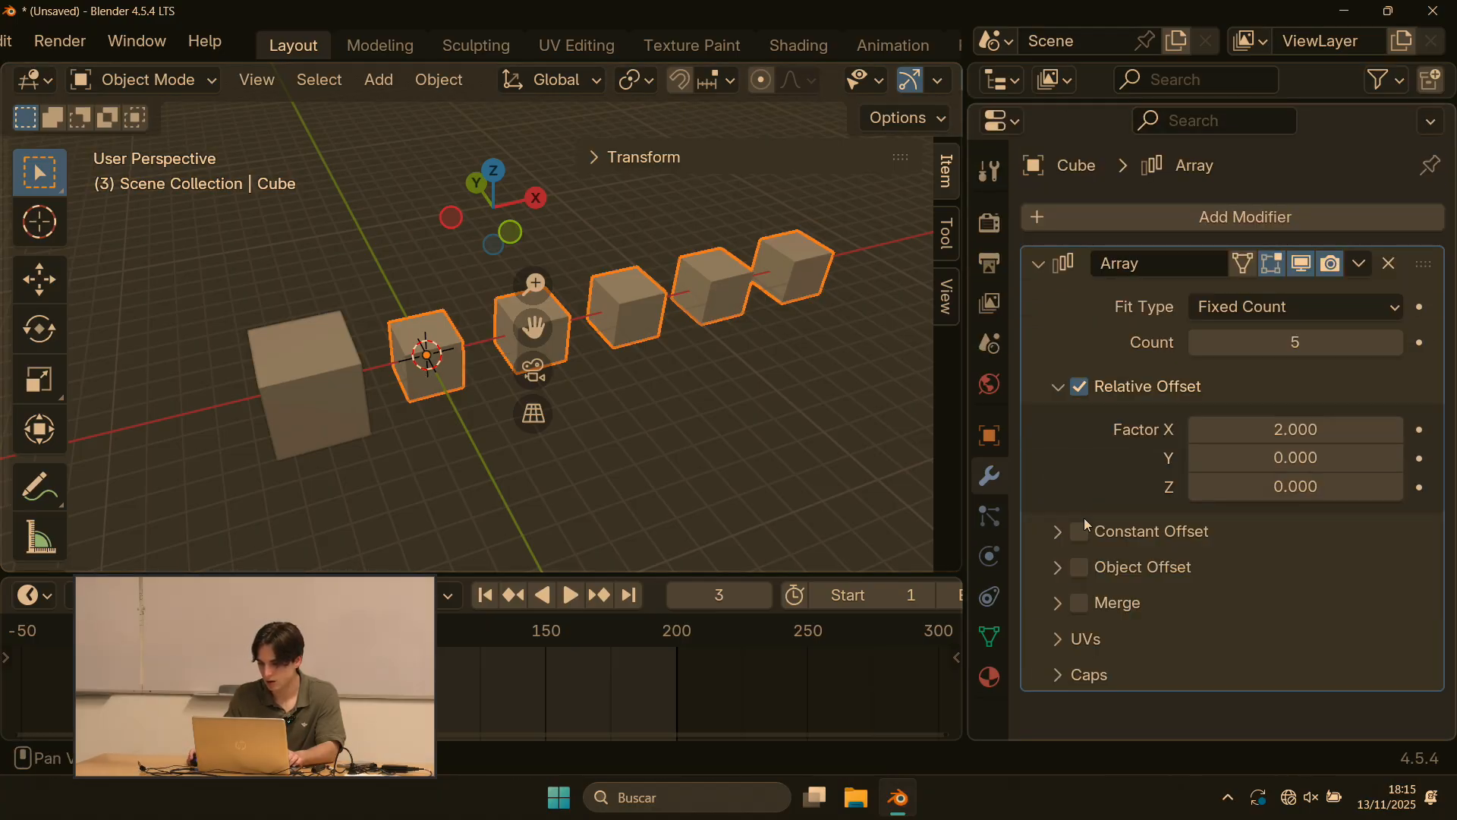
# Step: Enable the Array modifier's Object Offset and choose Cube.001 as its offset object
pyautogui.click(1058, 570)
pyautogui.click(1288, 604)
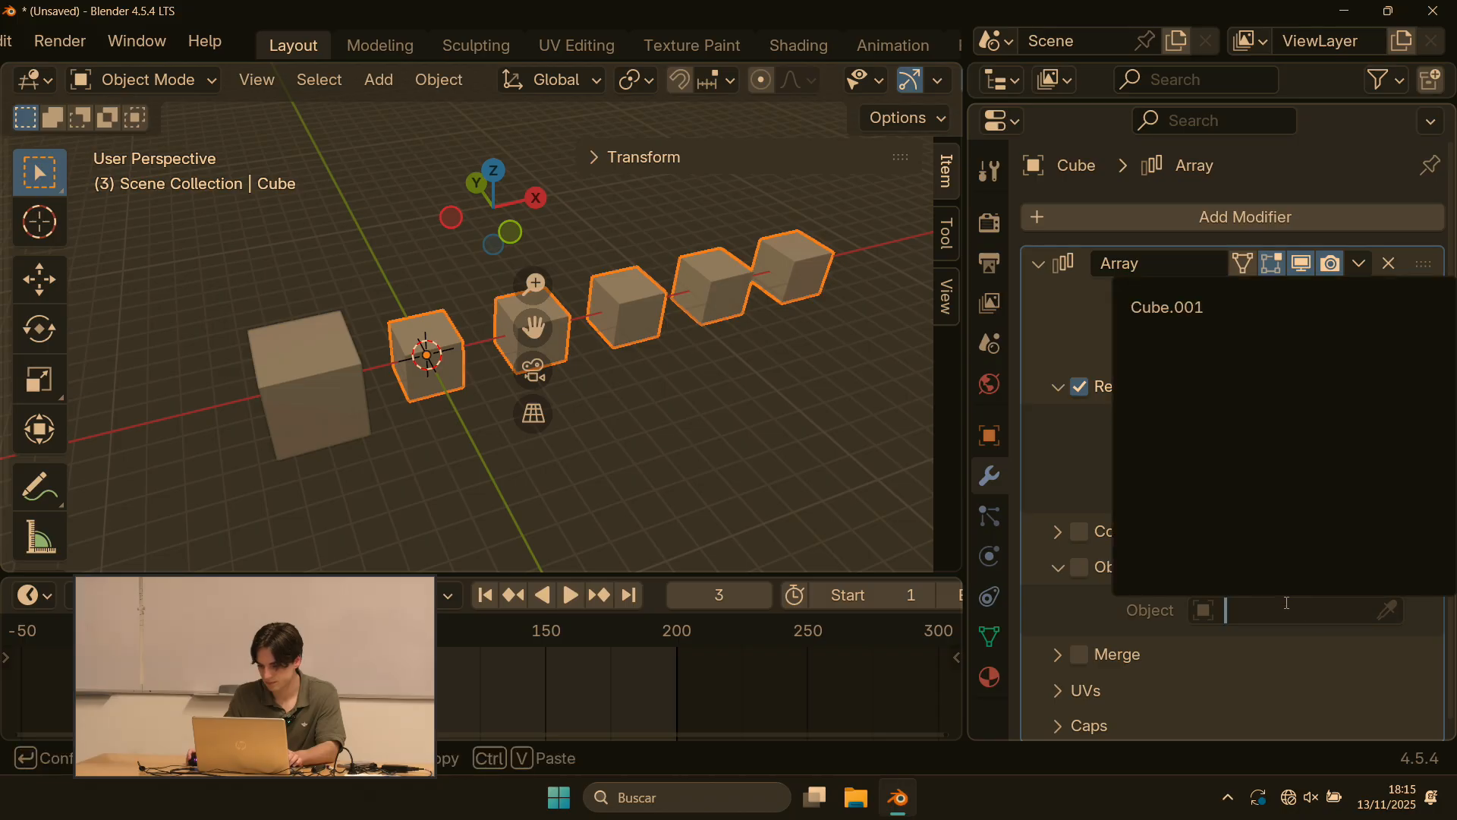
pyautogui.click(1081, 571)
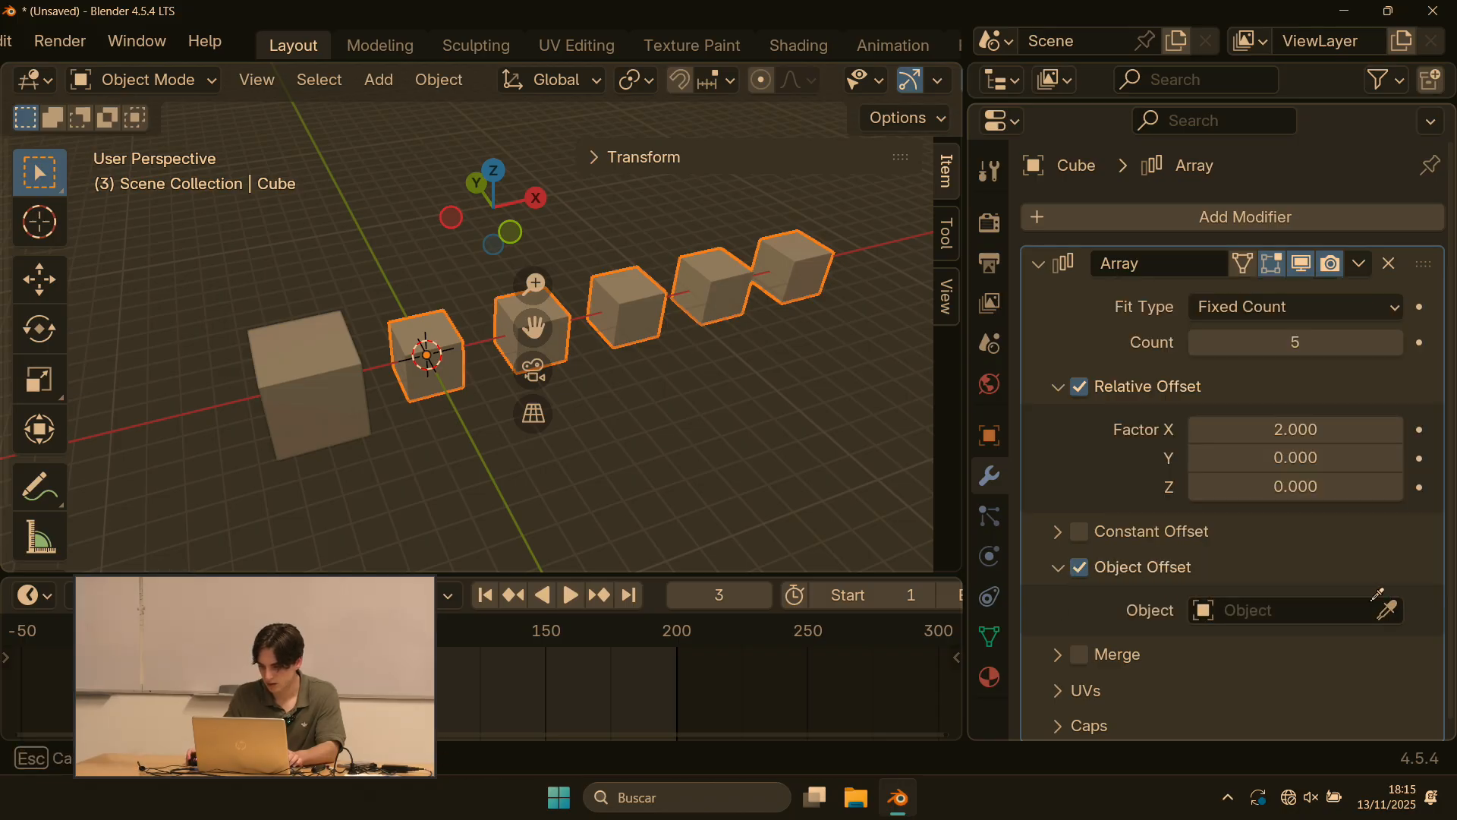
pyautogui.click(275, 393)
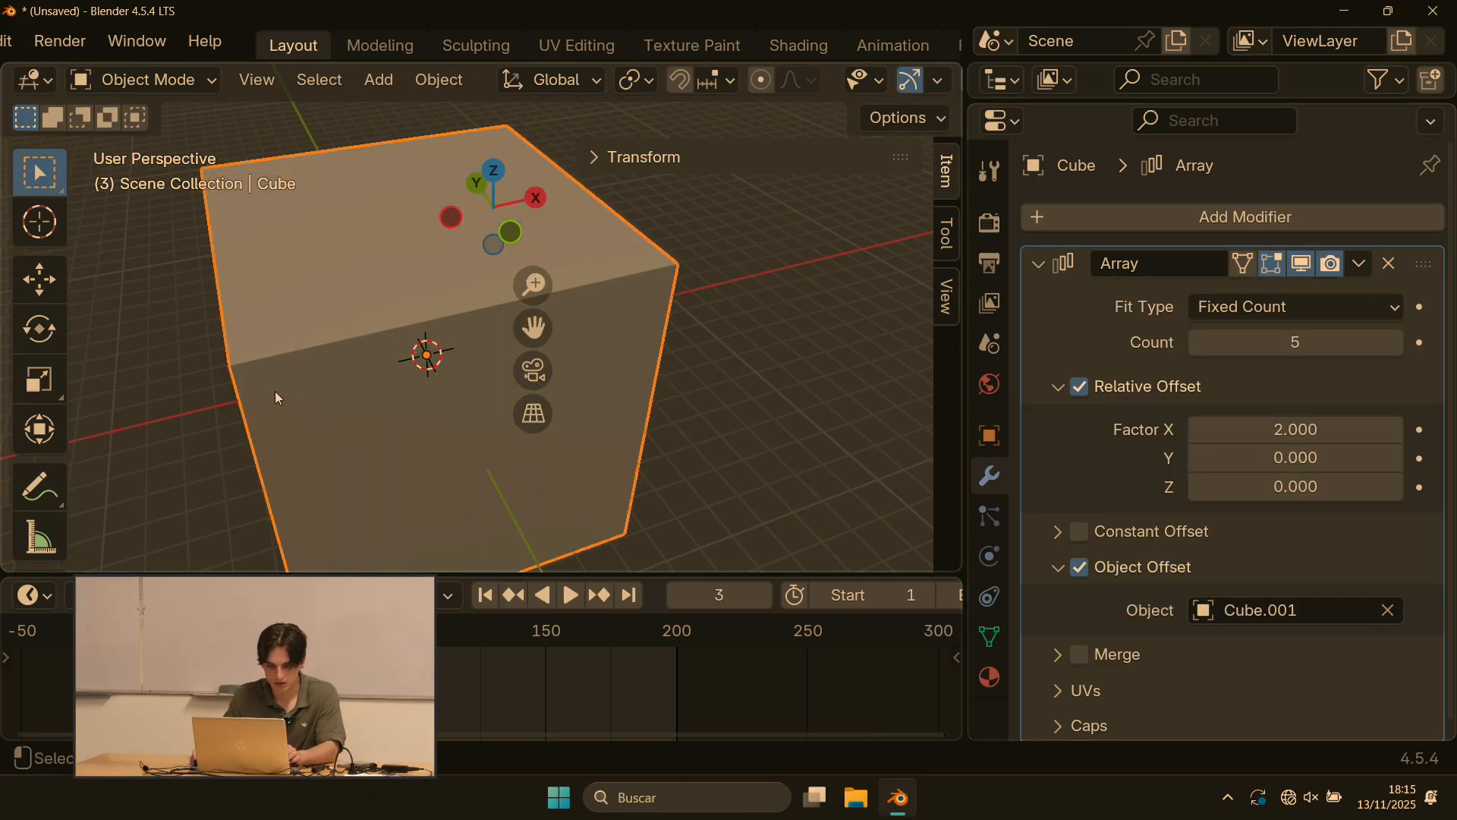
# Step: Scale the arrayed cube up to about 1.69 times its size
pyautogui.moveTo(361, 429); pyautogui.dragTo(193, 390, button='middle')
pyautogui.scroll(-3, 293, 366)
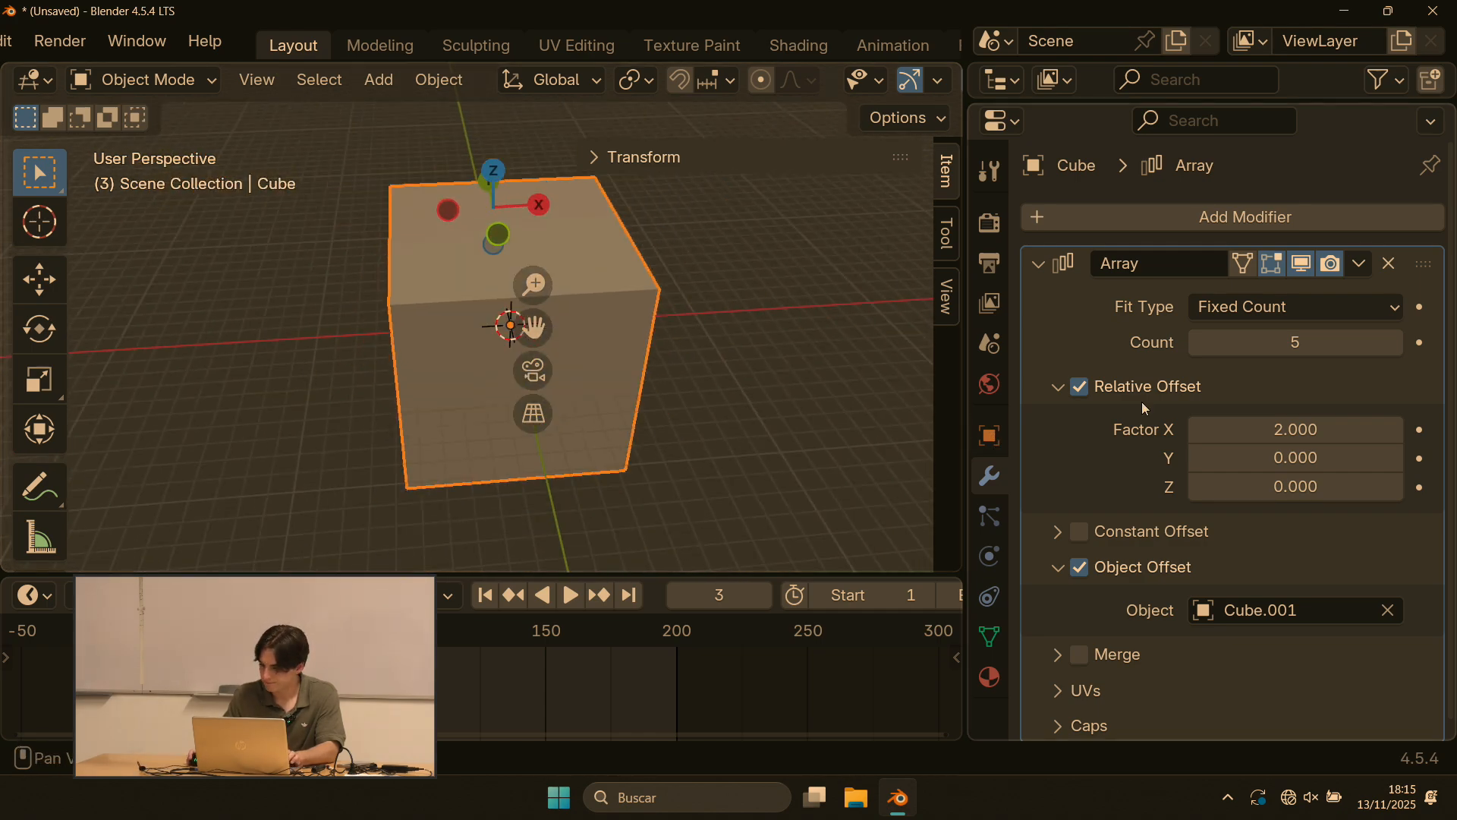
pyautogui.press('s')
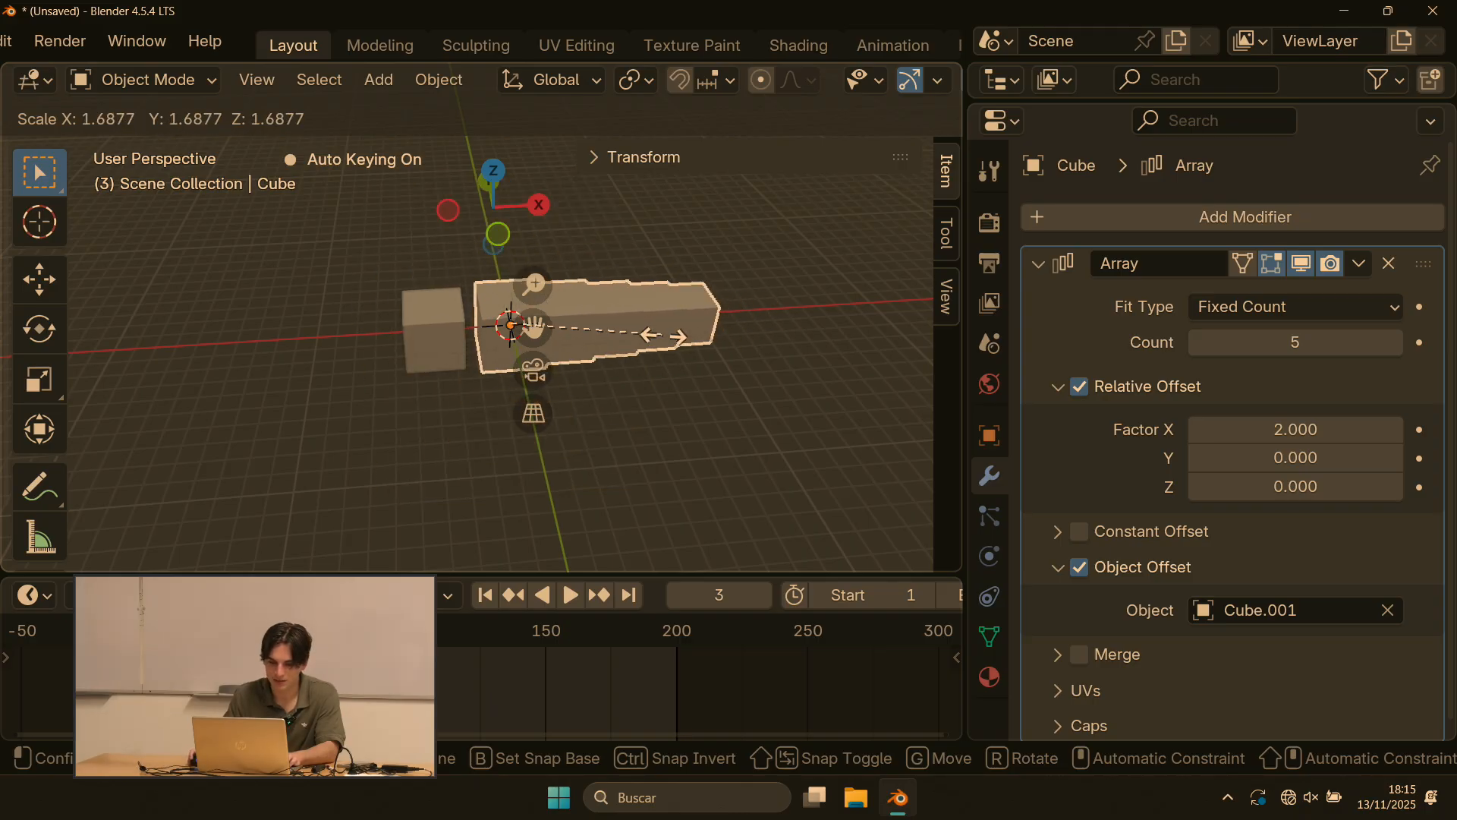
pyautogui.click(408, 331)
# Step: Try rotating and moving Cube.001 to preview how the offset object bends and shifts the array copies
pyautogui.click(416, 340)
pyautogui.press('r')
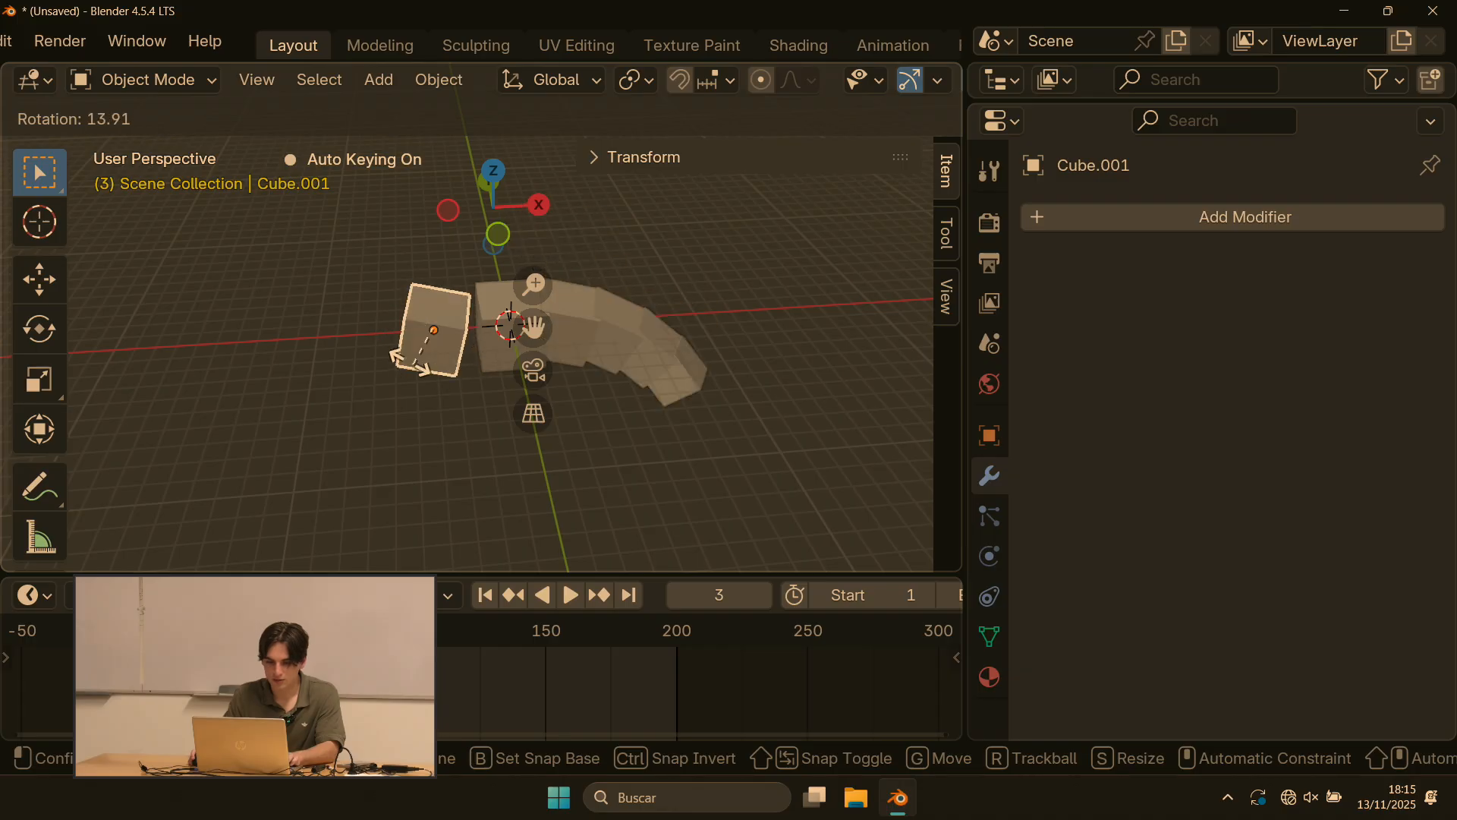
pyautogui.rightClick(416, 345)
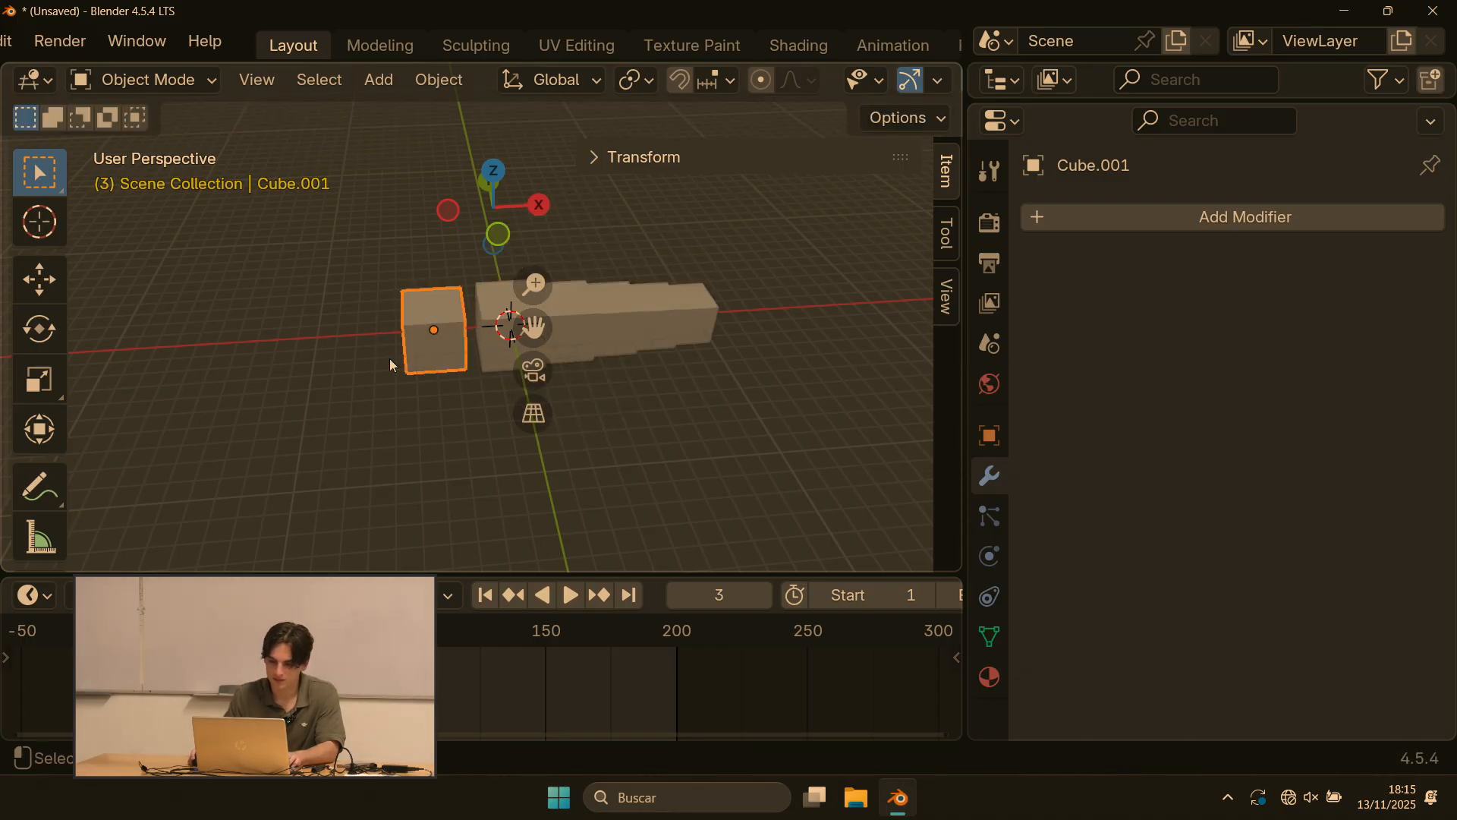
pyautogui.moveTo(389, 358); pyautogui.dragTo(280, 386, button='middle')
pyautogui.press('g')
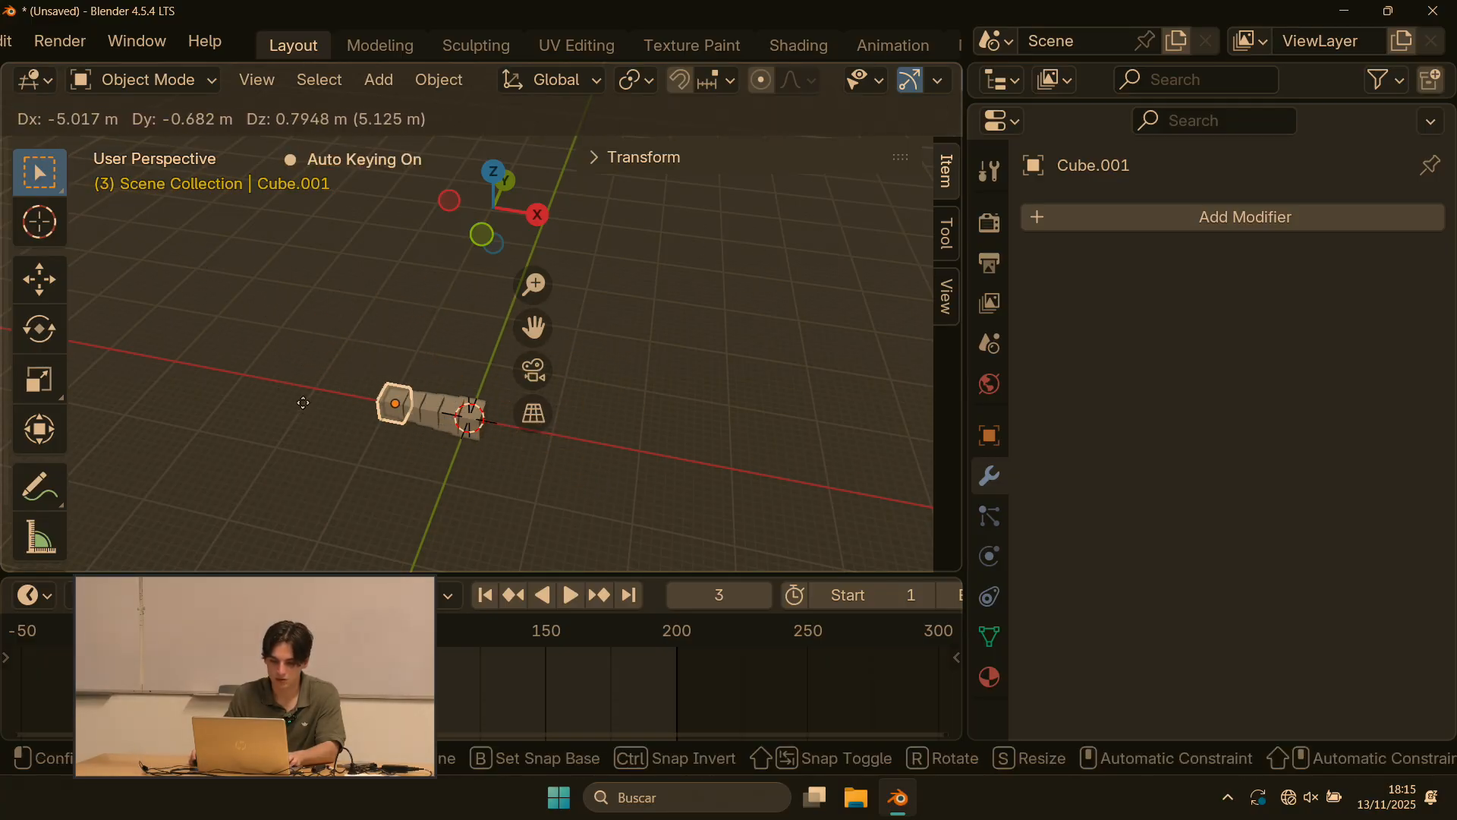
pyautogui.click(345, 419)
pyautogui.scroll(5, 350, 441)
pyautogui.keyDown('shift'); pyautogui.moveTo(432, 475); pyautogui.dragTo(403, 347, button='middle'); pyautogui.keyUp('shift')
# Step: Try rotating and moving the arrayed cube itself to preview the Object Offset, cancelling both transforms
pyautogui.click(417, 395)
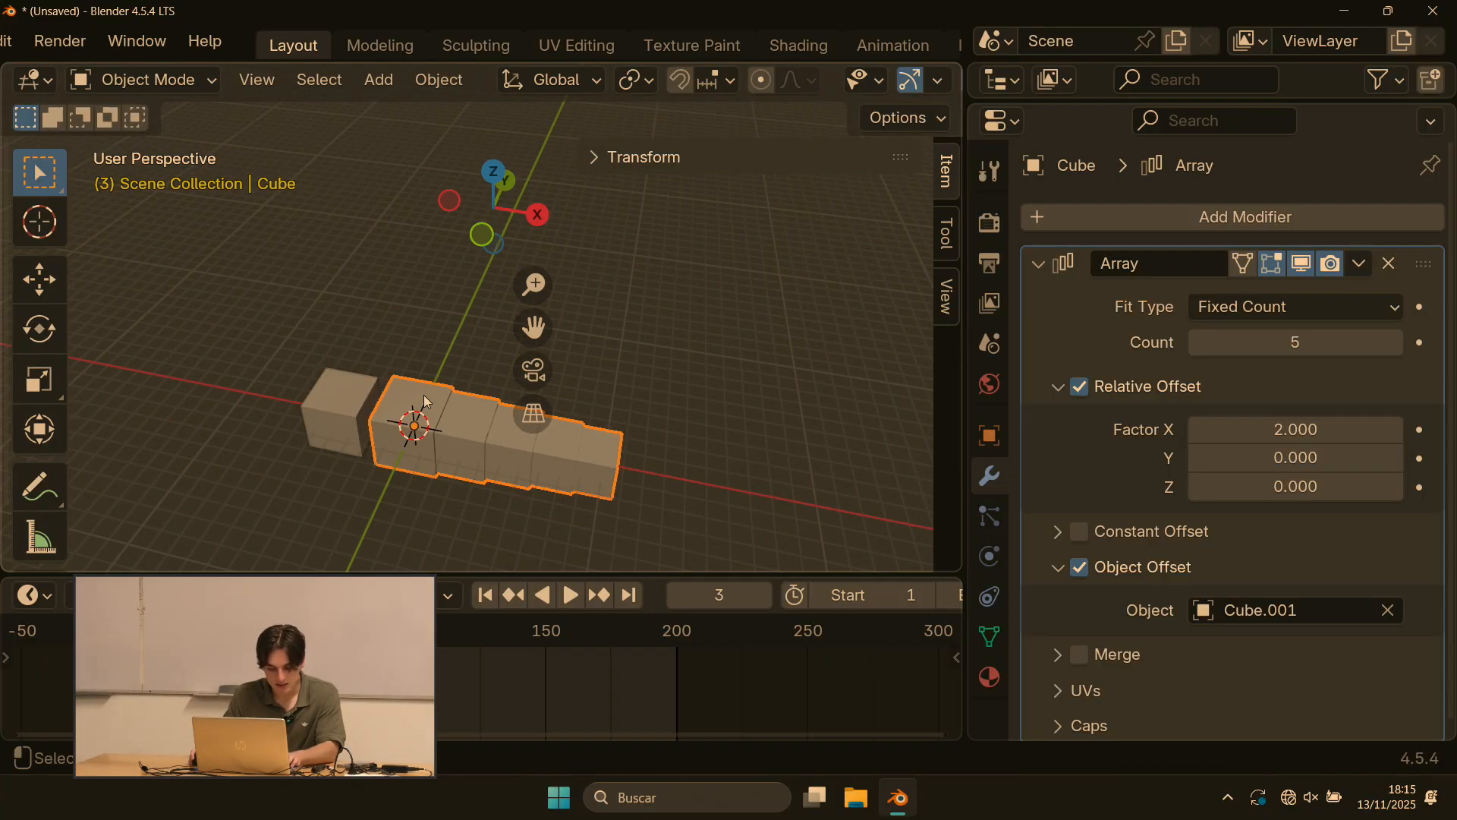
pyautogui.press('r')
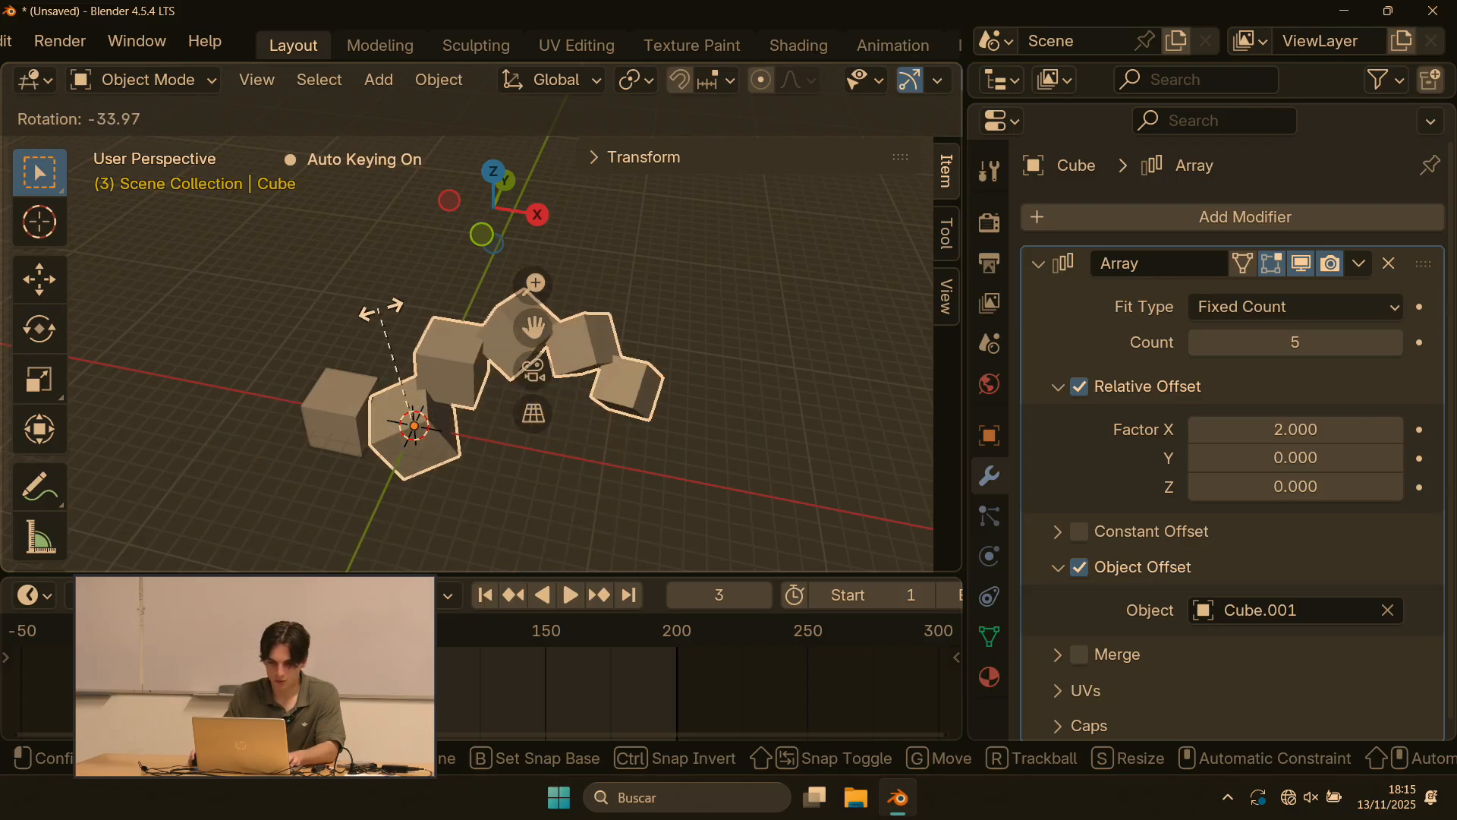
pyautogui.rightClick(449, 414)
pyautogui.press('g')
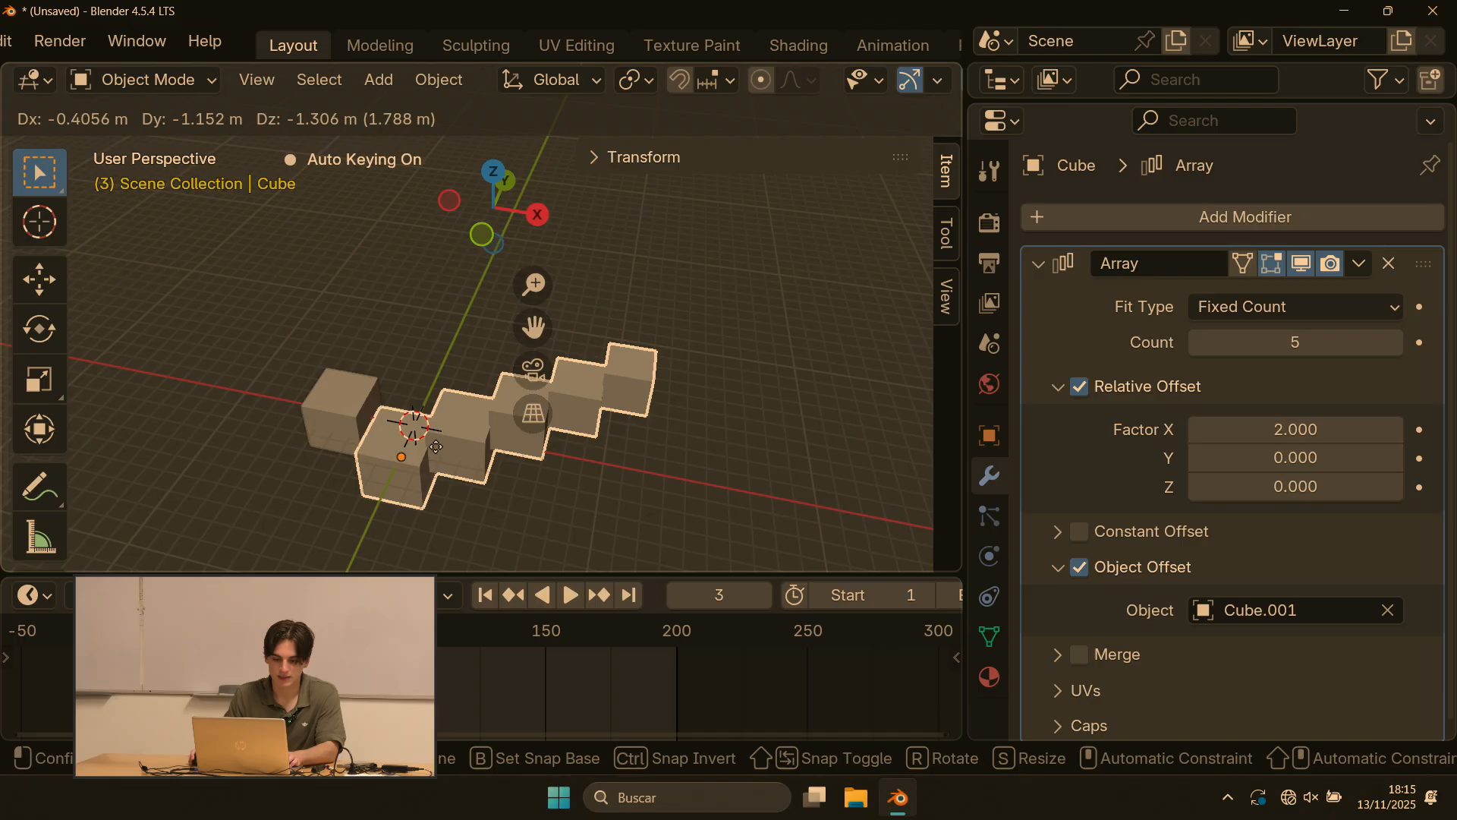
pyautogui.rightClick(410, 312)
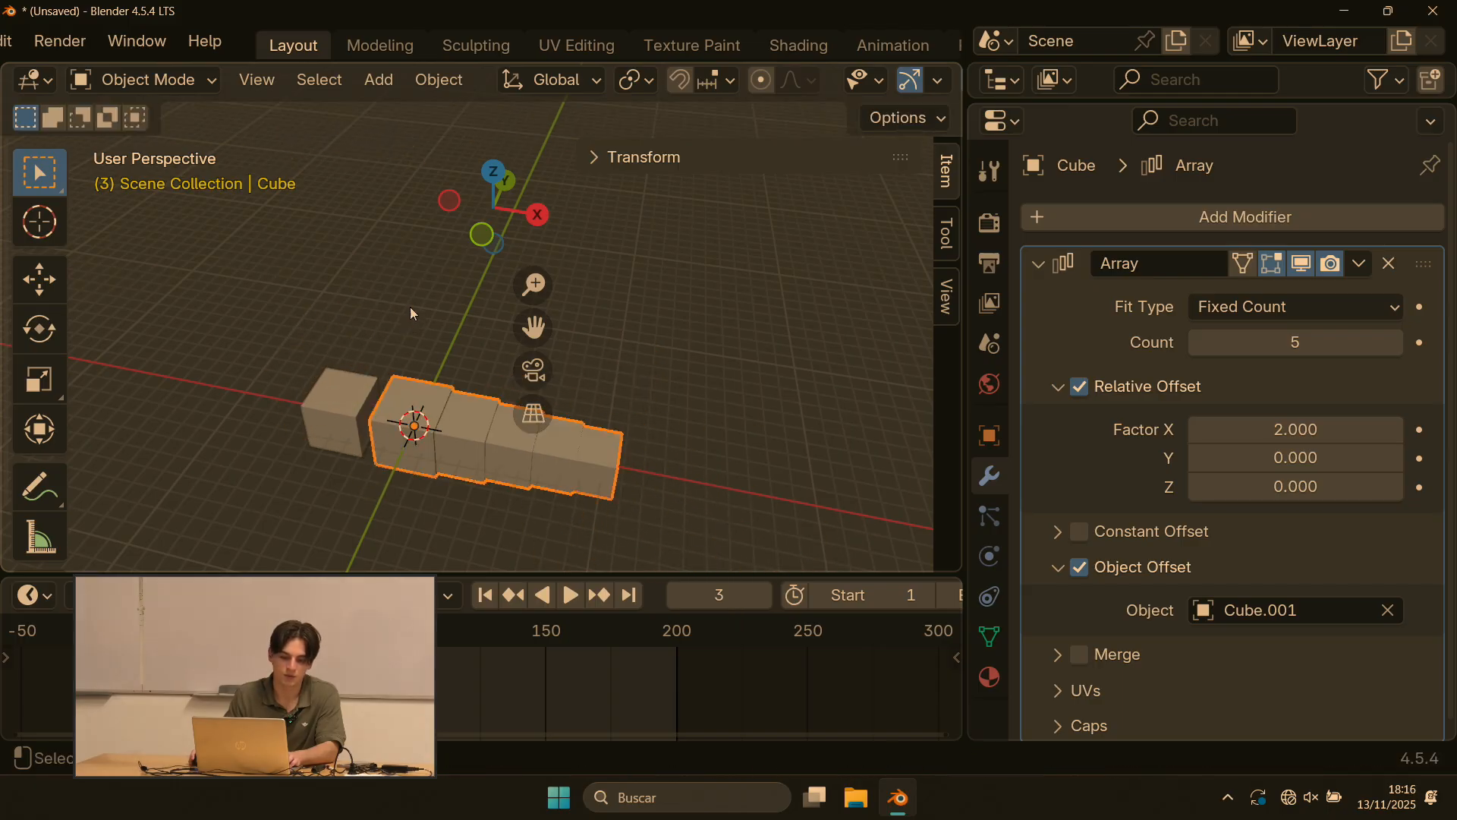
# Step: Select both Cube.001 and the arrayed cube and try moving them together, cancelling each move
pyautogui.click(331, 390)
pyautogui.keyDown('shift'); pyautogui.click(414, 388); pyautogui.keyUp('shift')
pyautogui.press('g')
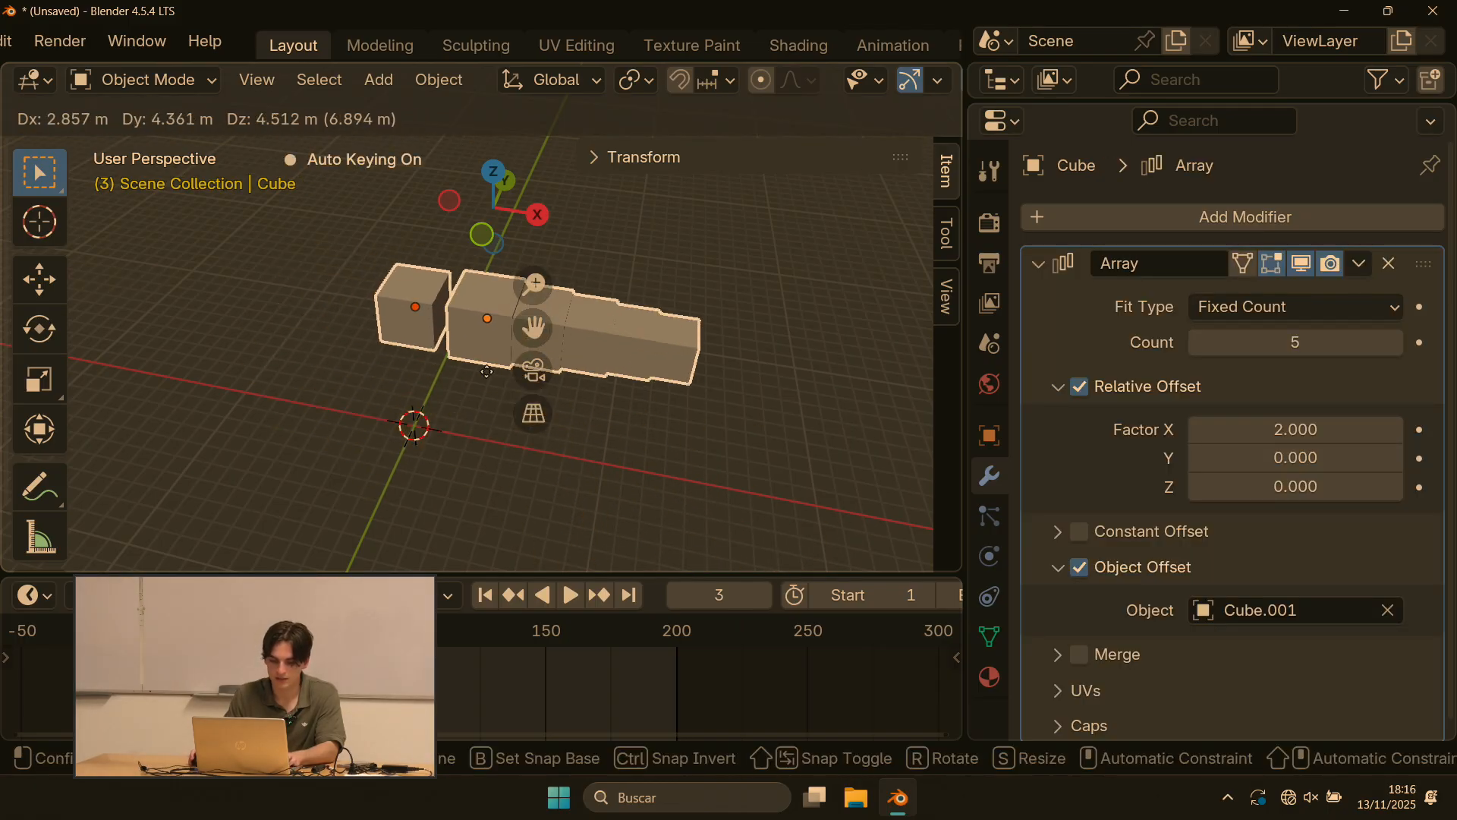
pyautogui.rightClick(410, 425)
pyautogui.press('g')
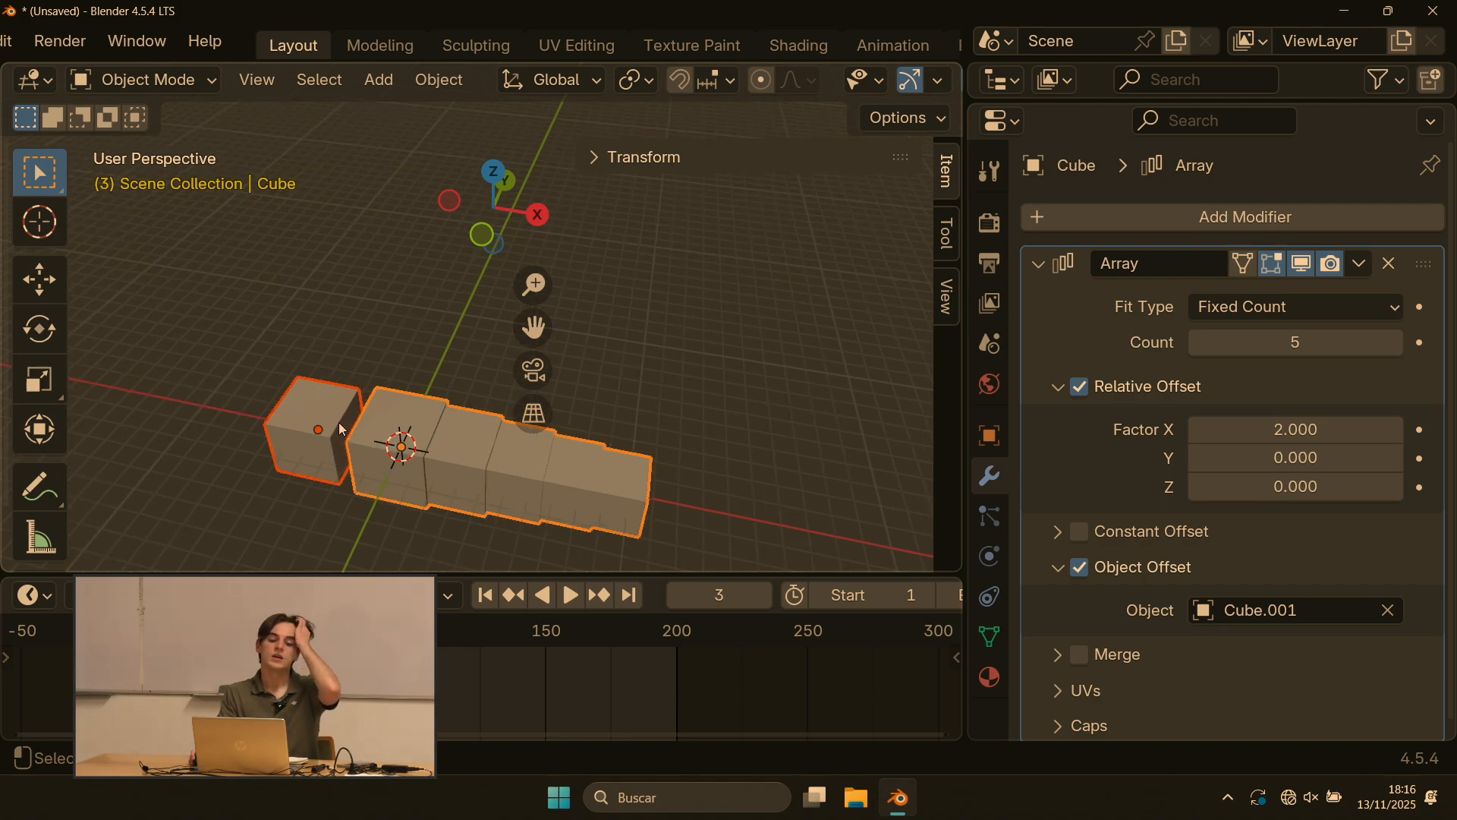
pyautogui.rightClick(359, 366)
# Step: Try rotating Cube.001 about the global Z axis to preview its effect on the array
pyautogui.scroll(2, 364, 417)
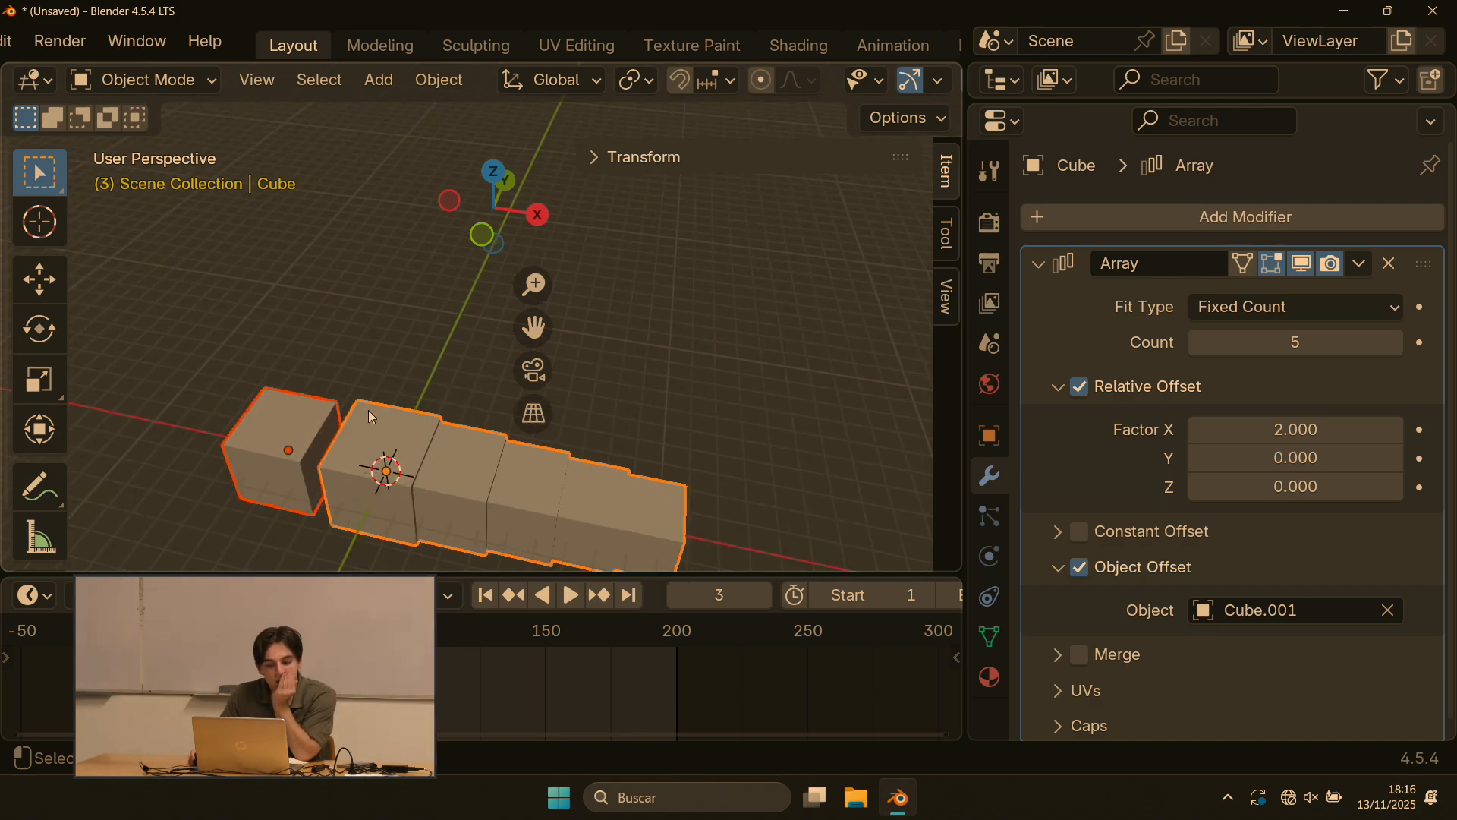
pyautogui.moveTo(288, 381); pyautogui.dragTo(388, 428, button='middle')
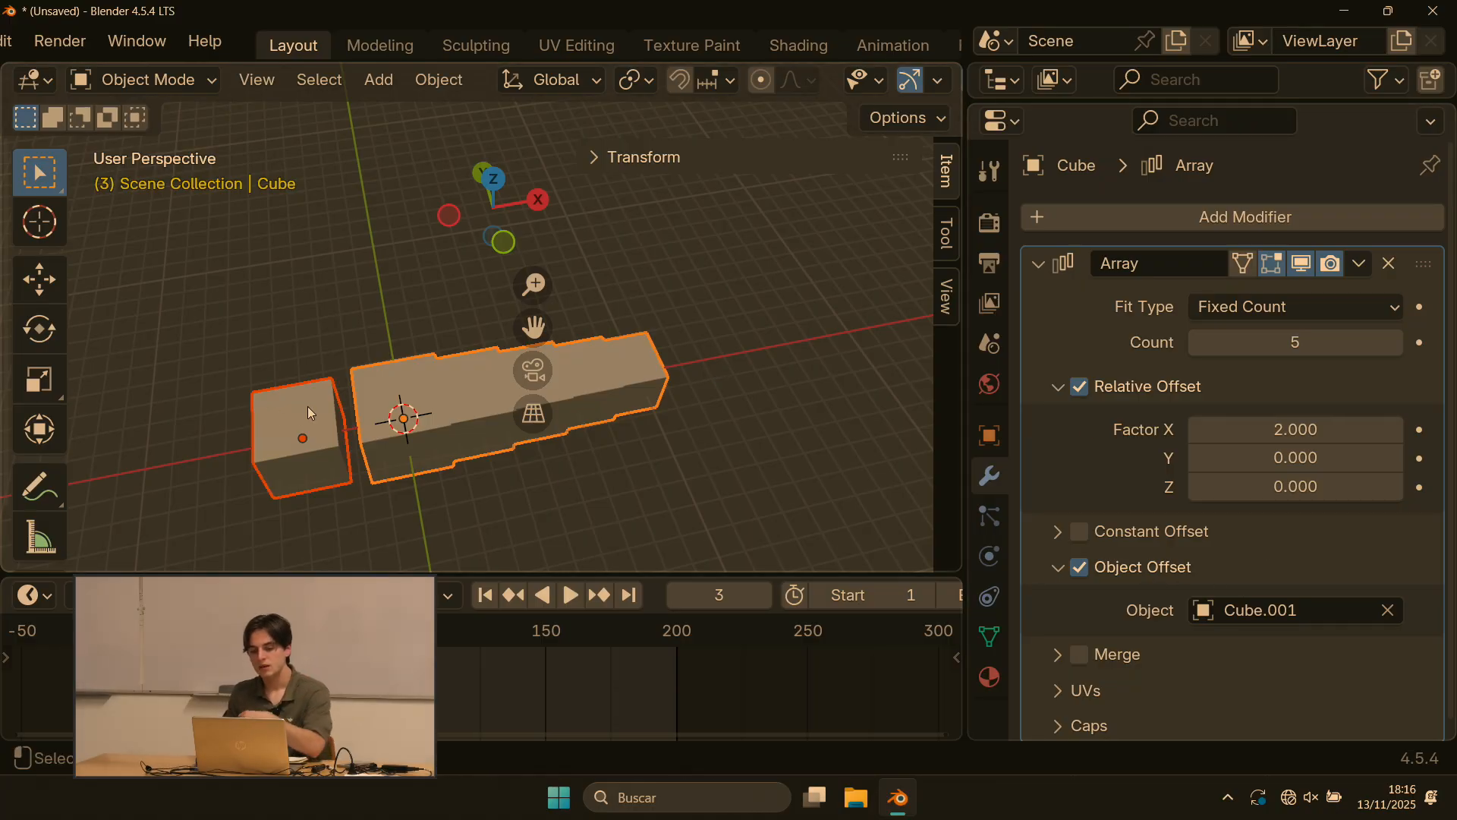
pyautogui.click(258, 432)
pyautogui.press('r')
pyautogui.press('z')
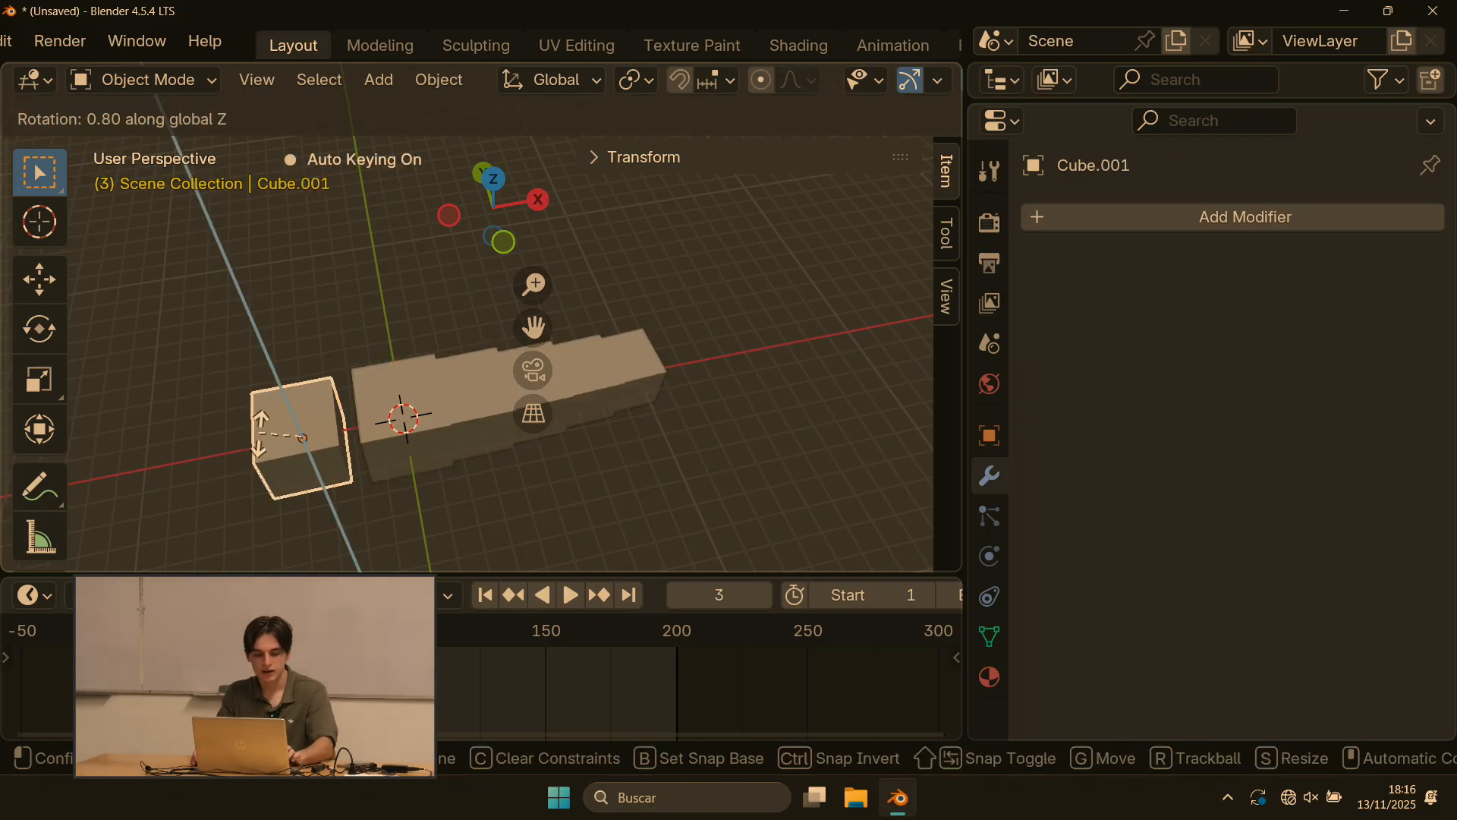
pyautogui.click(331, 396)
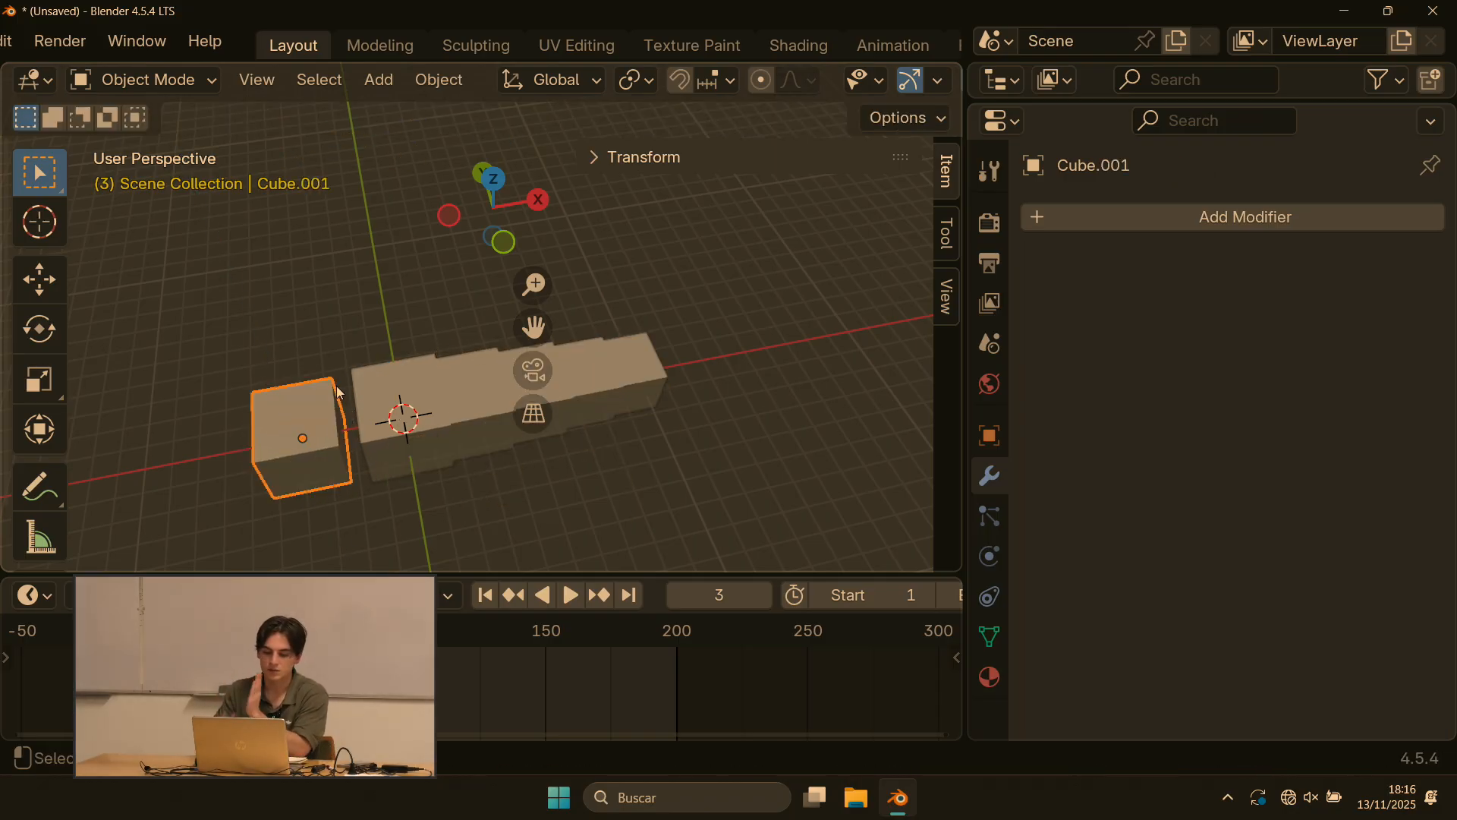
# Step: Select the arrayed cube and turn off its Array modifier's Relative Offset, leaving only the Object Offset enabled
pyautogui.click(389, 394)
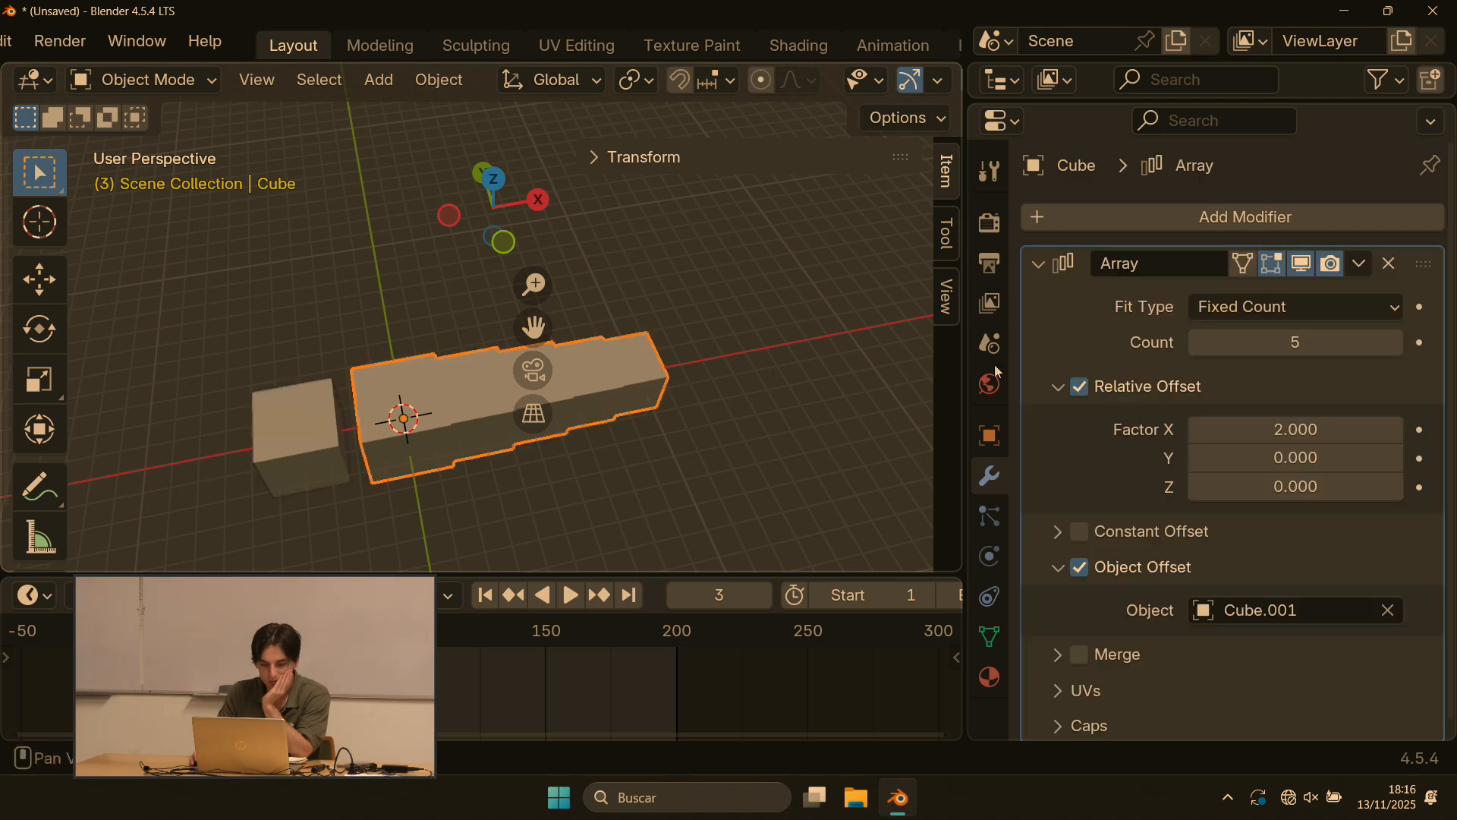
pyautogui.click(1081, 388)
pyautogui.keyDown('shift'); pyautogui.moveTo(403, 412); pyautogui.dragTo(415, 371, button='middle'); pyautogui.keyUp('shift')
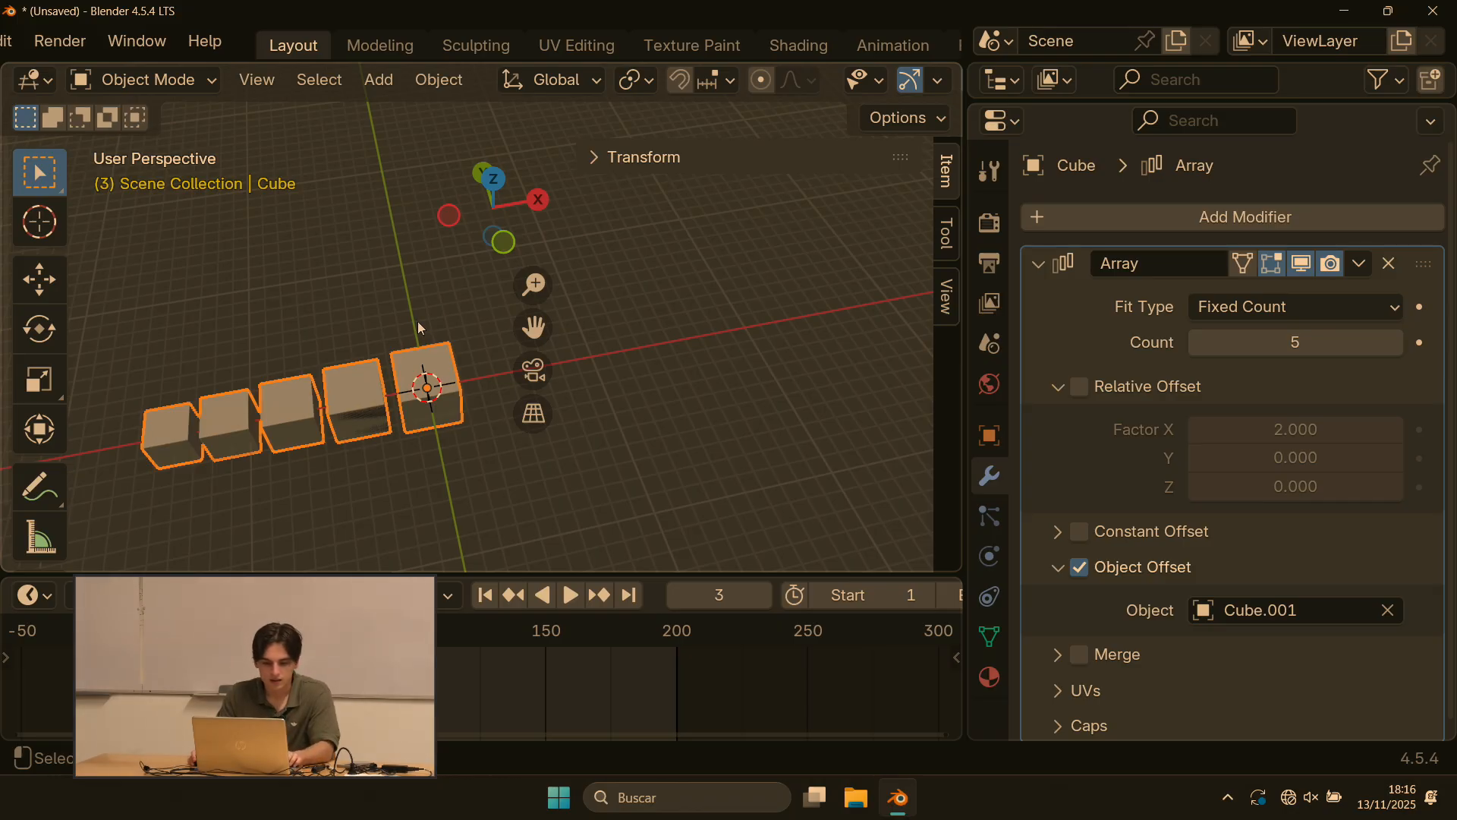
# Step: Rotate the arrayed cube about the global Z axis to curl its five copies into a ring
pyautogui.press('r')
pyautogui.press('z')
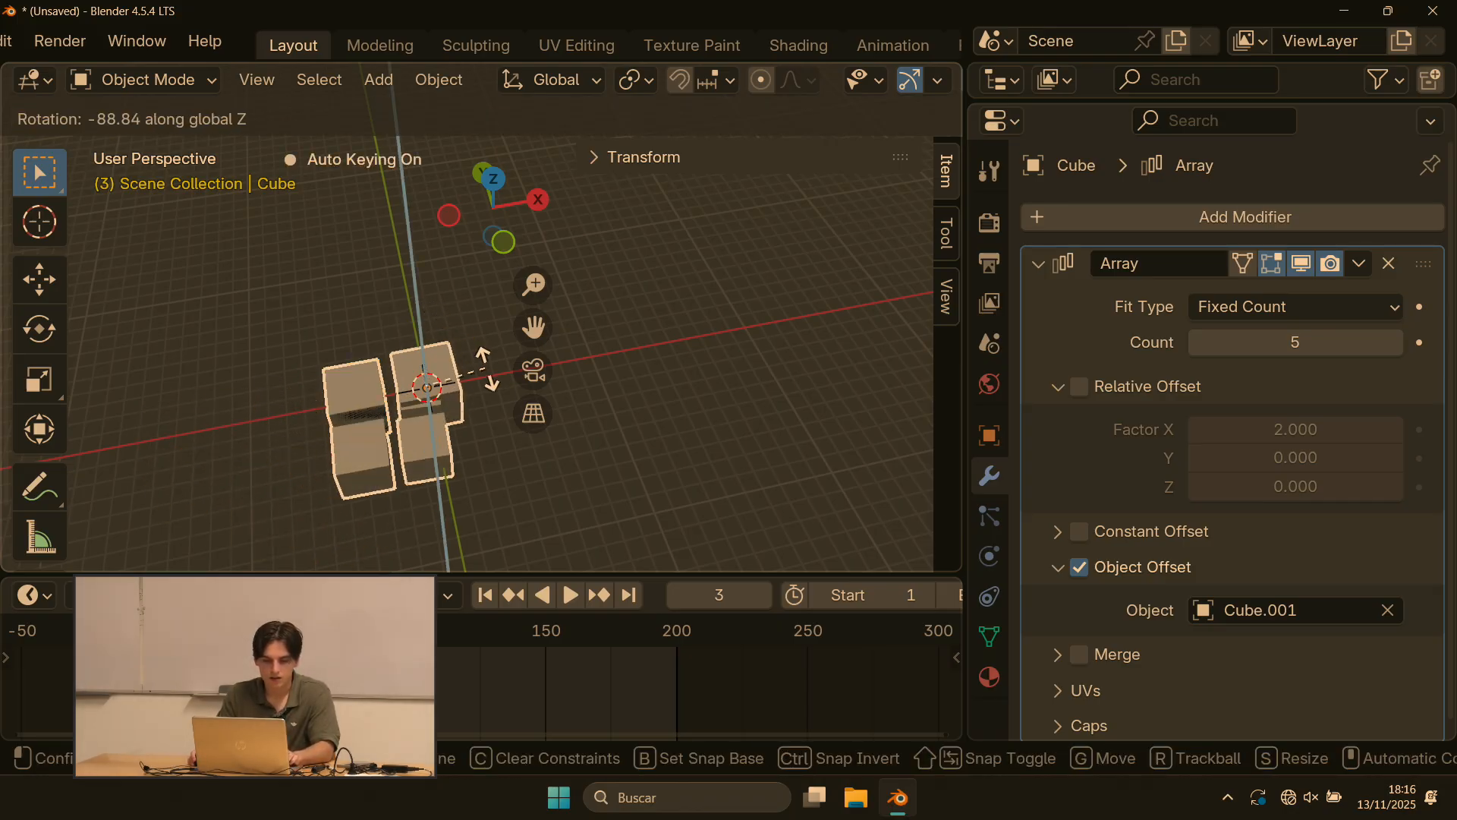
pyautogui.click(474, 352)
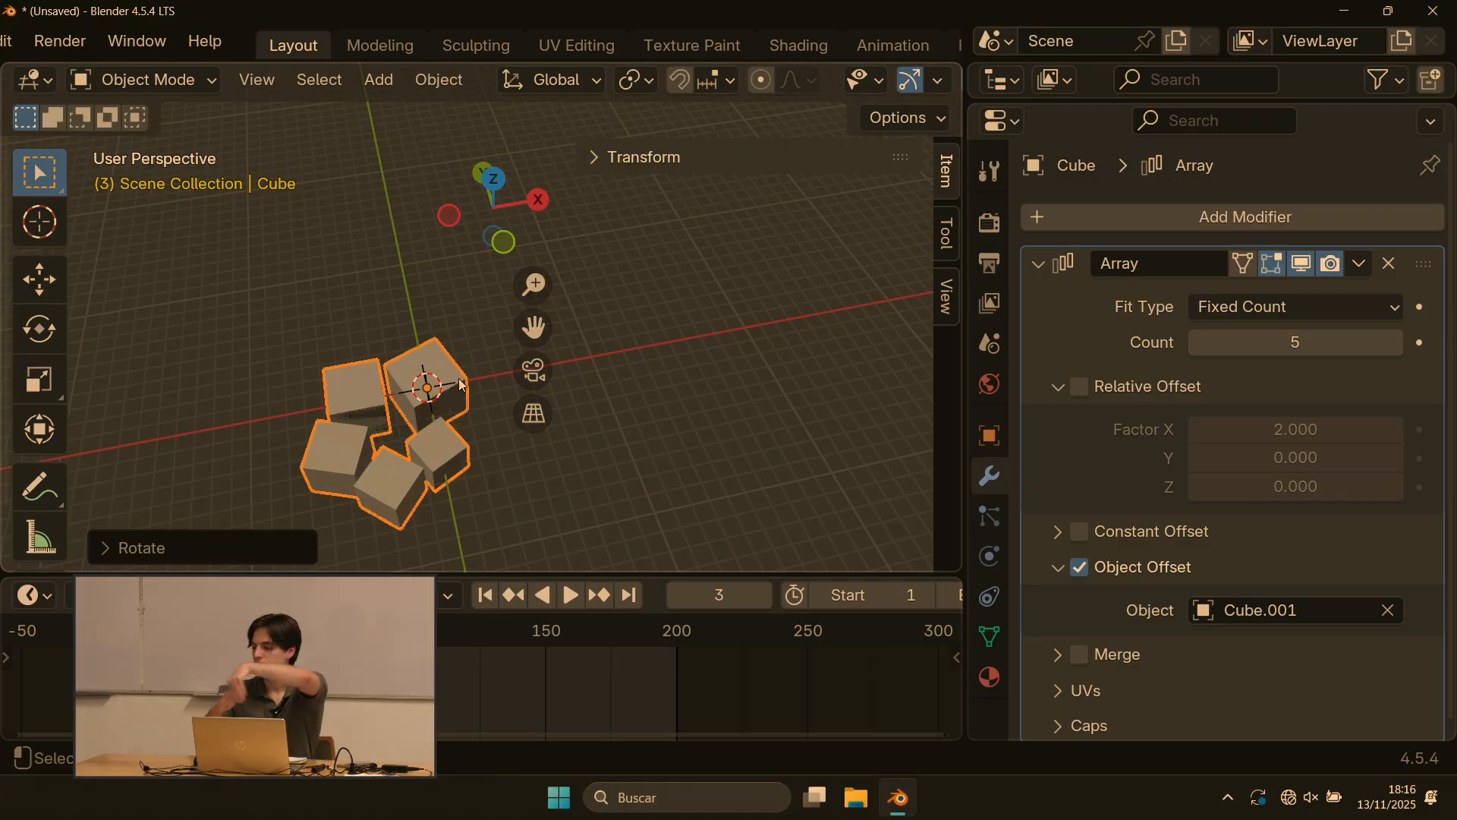
pyautogui.scroll(2, 333, 363)
pyautogui.scroll(-3, 367, 345)
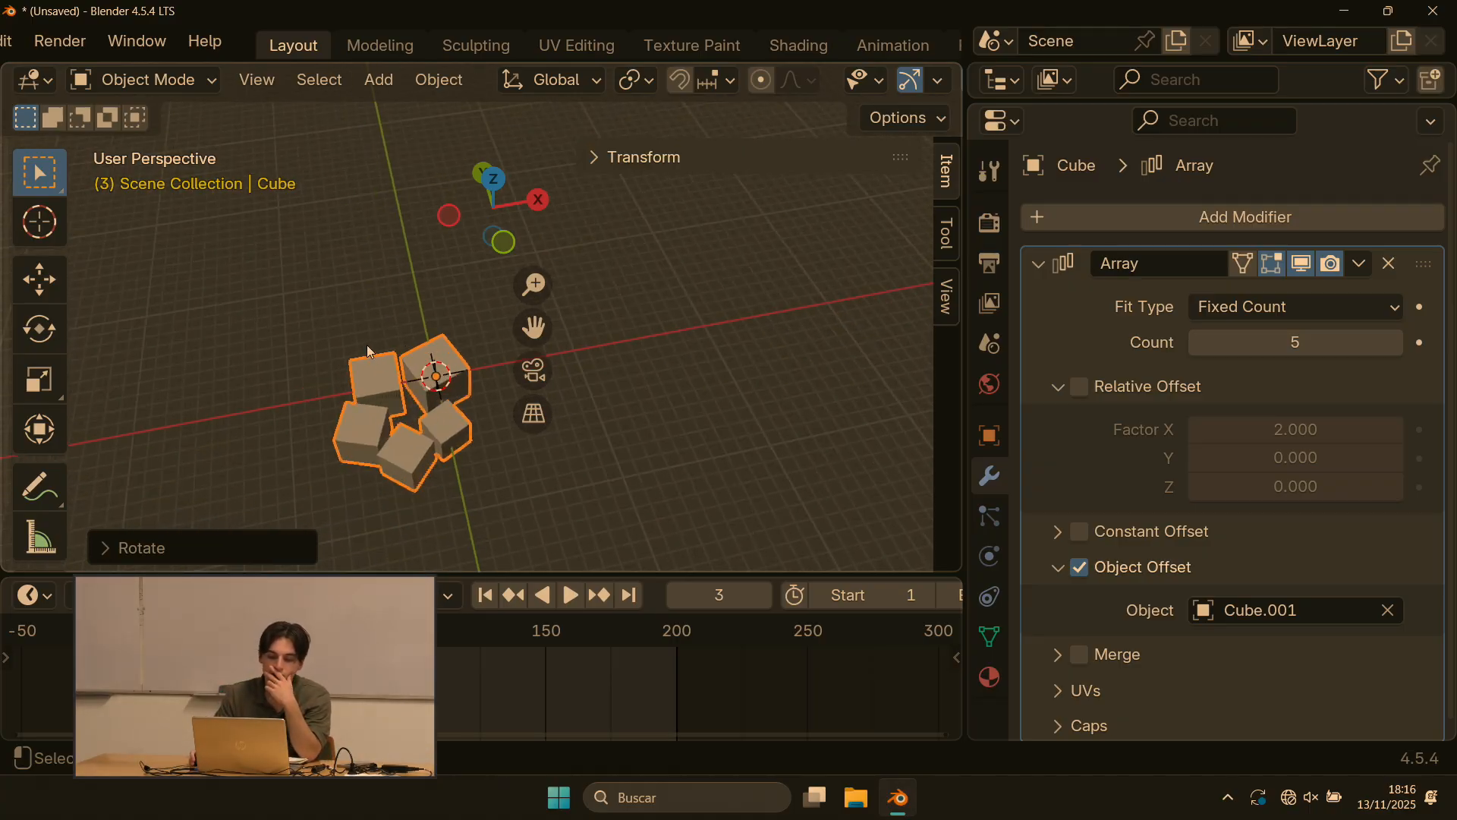
pyautogui.moveTo(1400, 794)
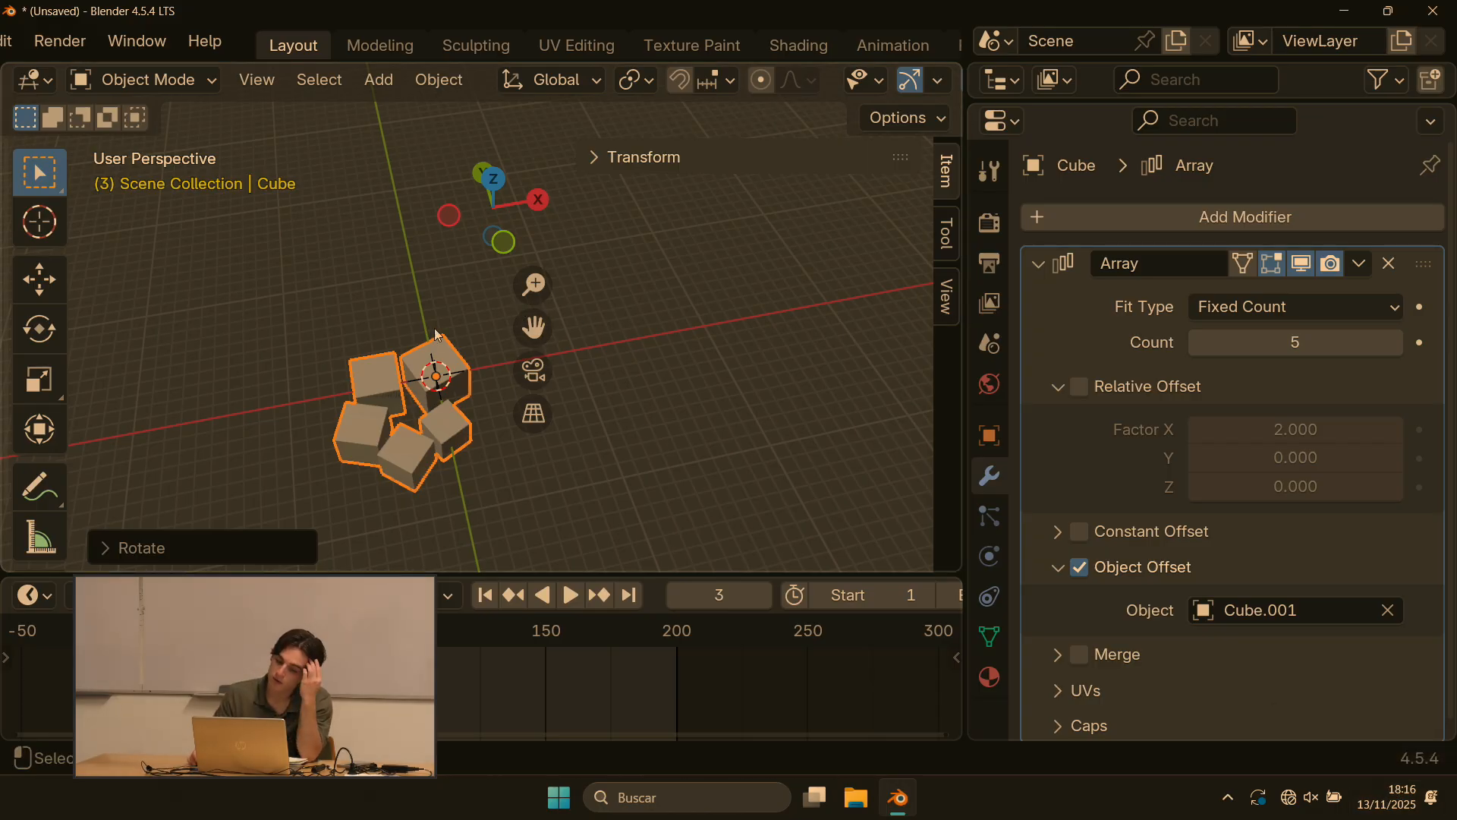
pyautogui.scroll(2, 410, 291)
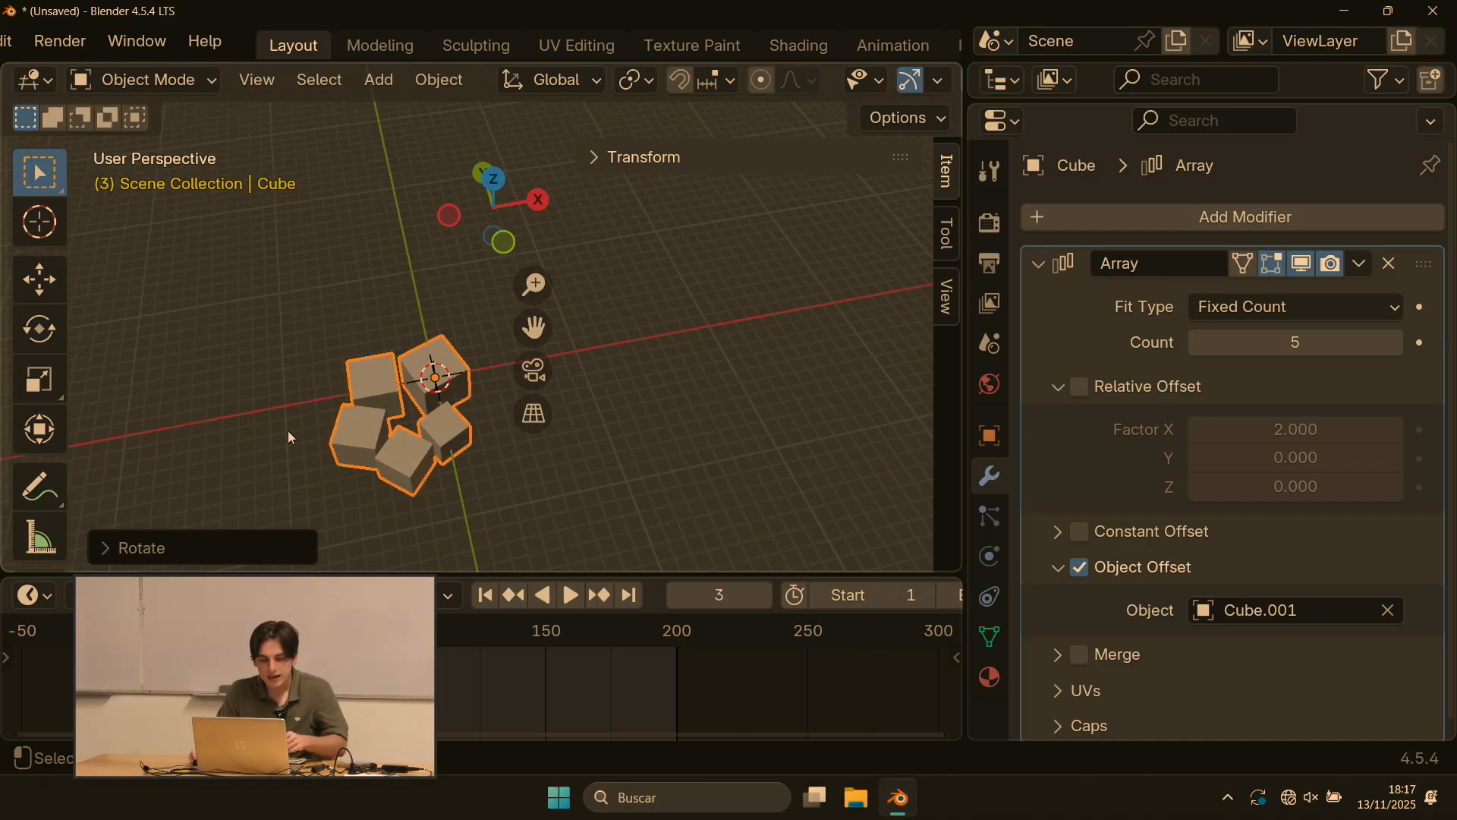
# Step: Delete the arrayed cube and Cube.001 from the scene
pyautogui.press('x')
pyautogui.click(372, 341)
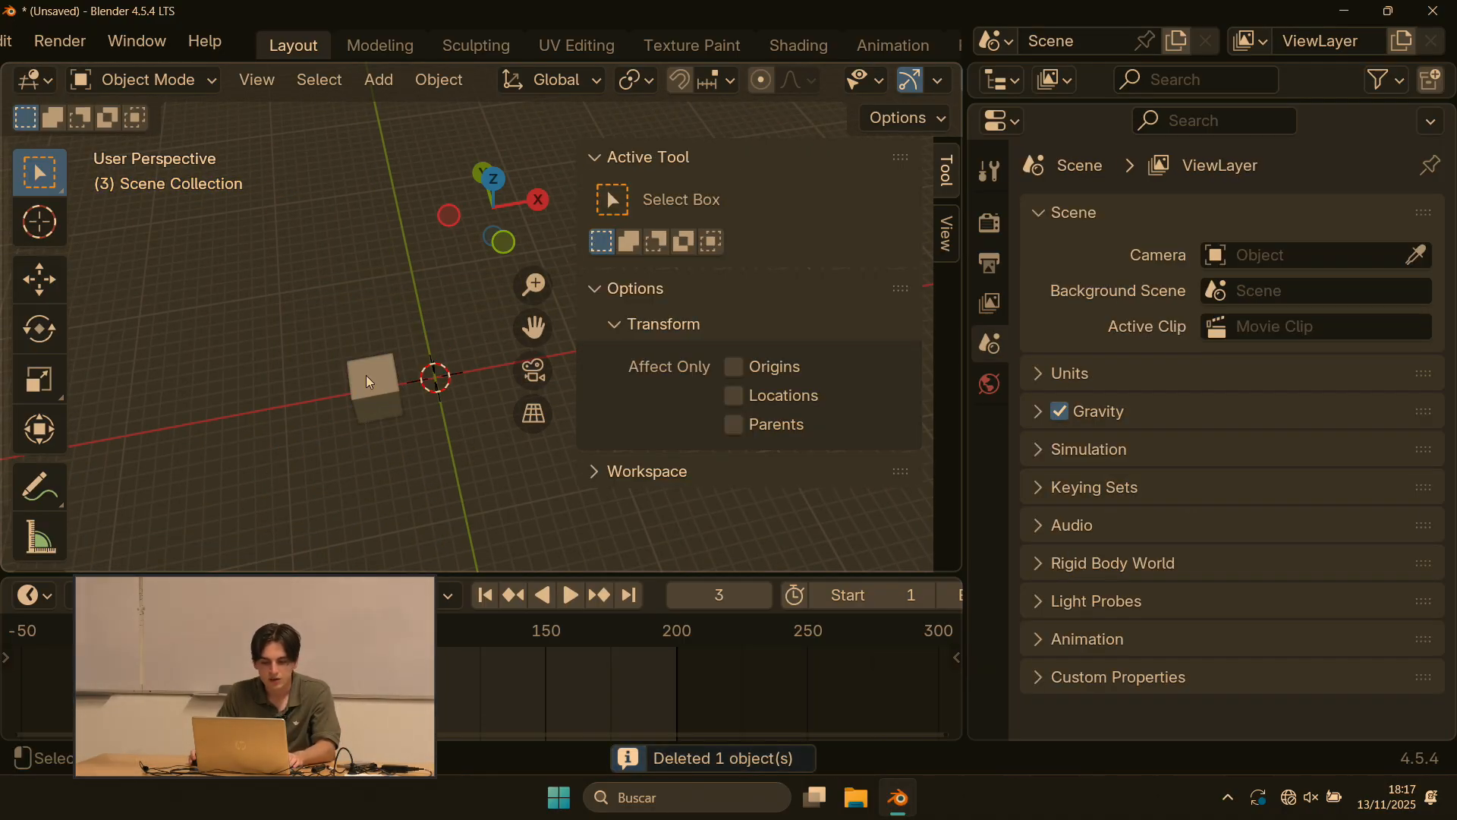
pyautogui.moveTo(321, 303); pyautogui.dragTo(486, 495)
pyautogui.press('x')
pyautogui.click(388, 472)
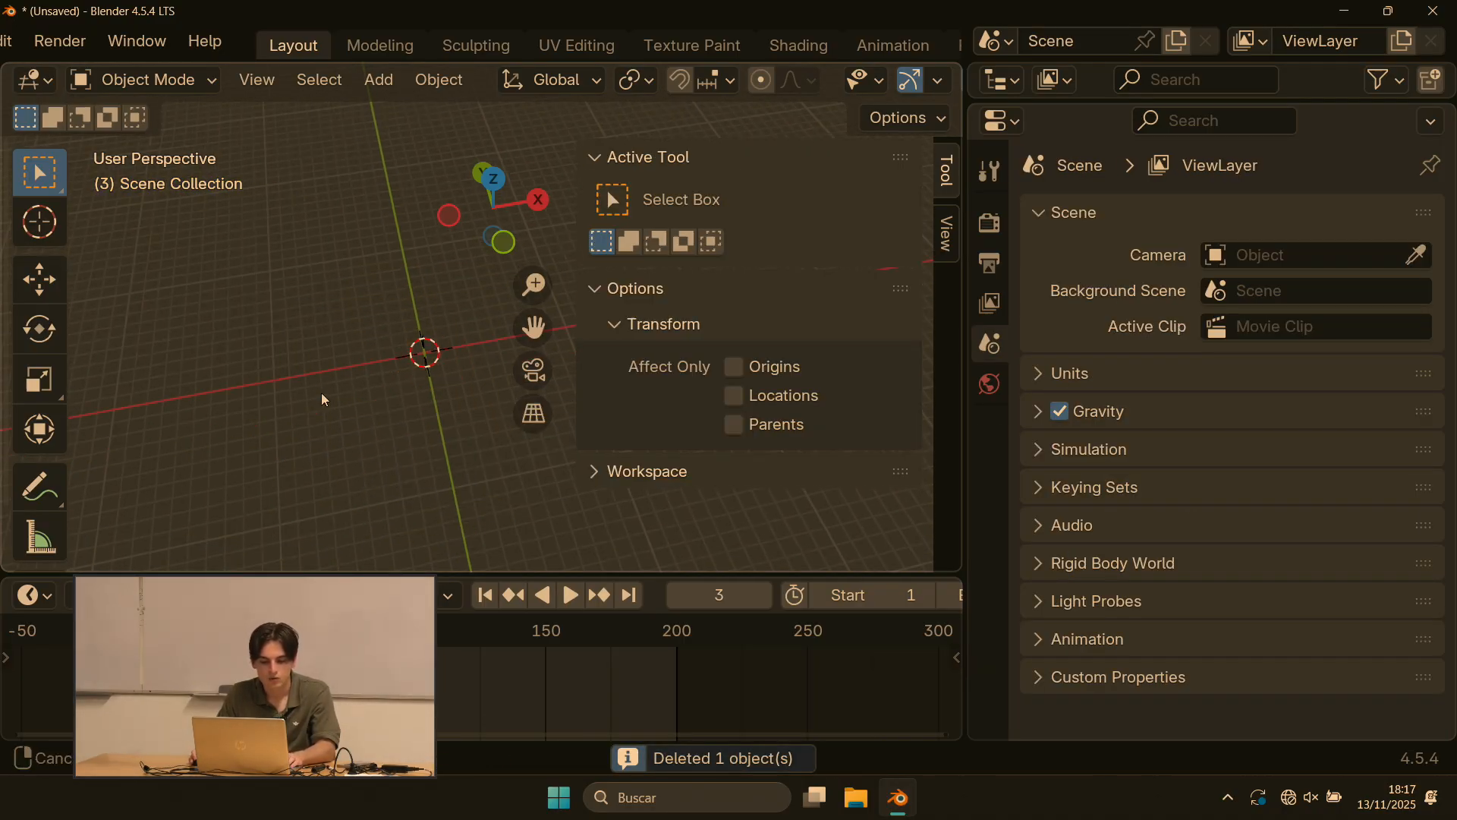
# Step: Add a mesh circle at the world origin and scale it up to about twice its size
pyautogui.scroll(4, 322, 344)
pyautogui.hotkey('shift', 'a')
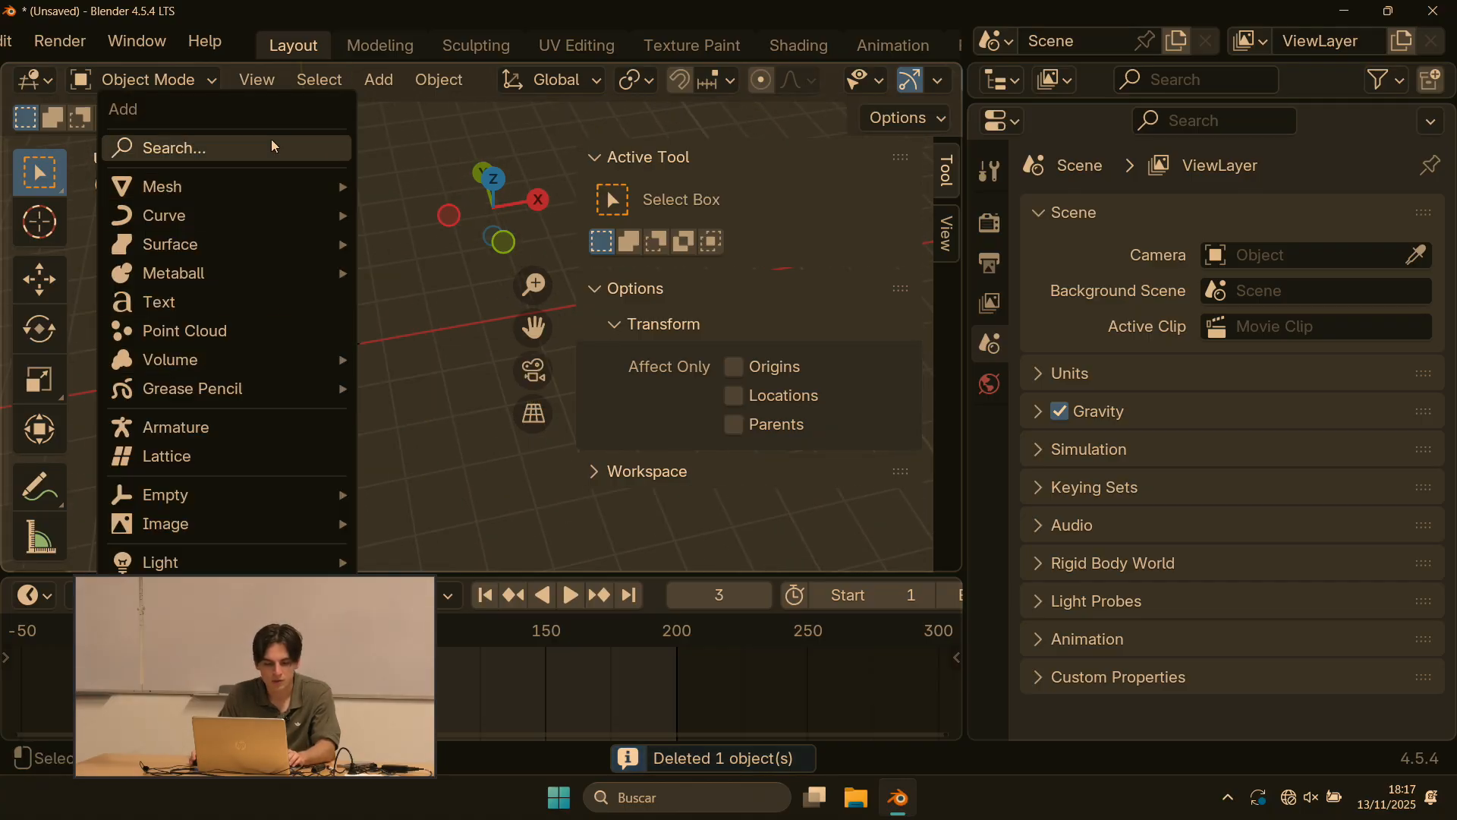
pyautogui.moveTo(277, 188)
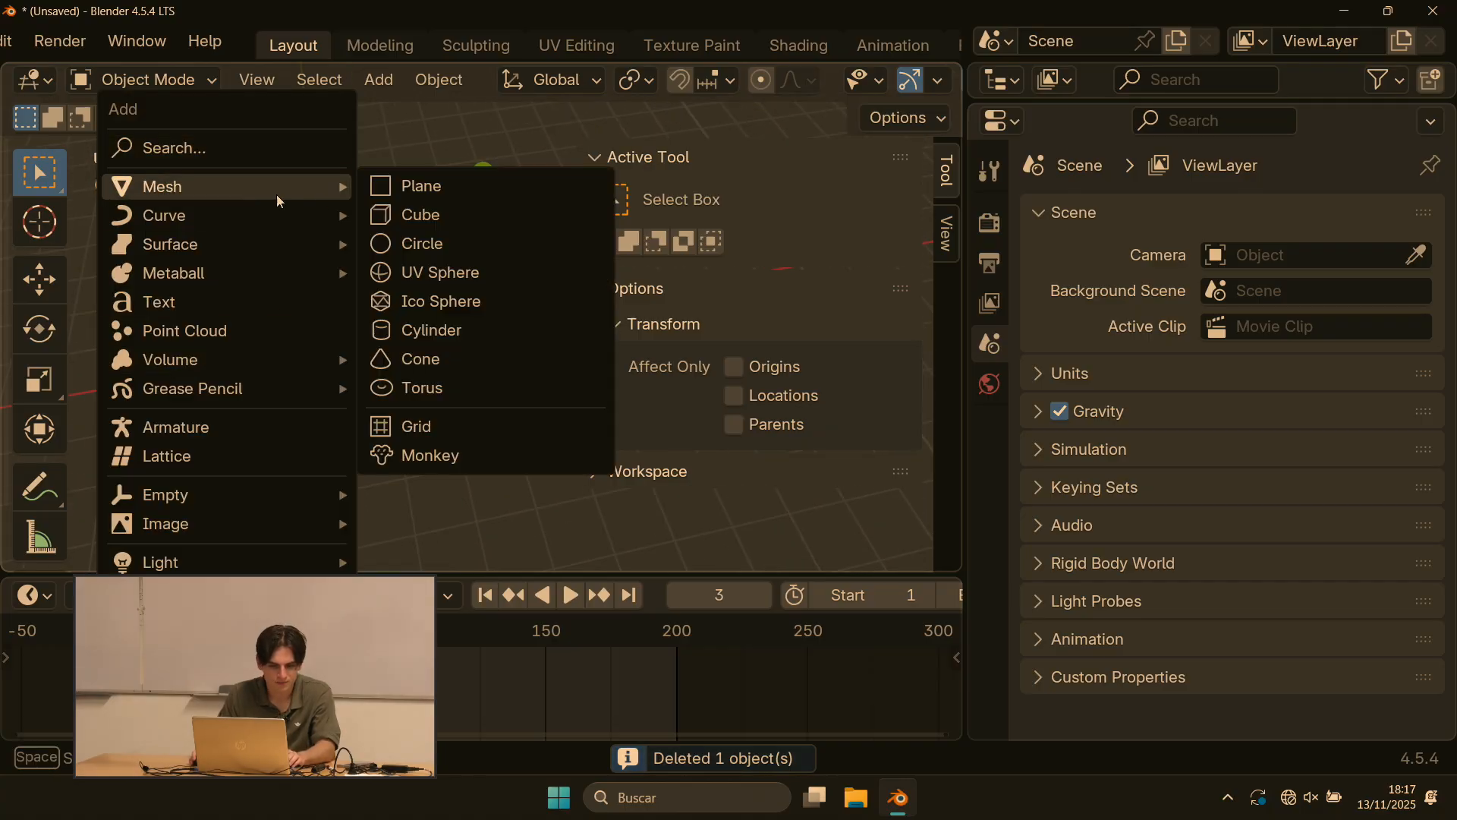
pyautogui.click(439, 243)
pyautogui.keyDown('shift'); pyautogui.moveTo(243, 402); pyautogui.dragTo(388, 355, button='middle'); pyautogui.keyUp('shift')
pyautogui.scroll(4, 355, 392)
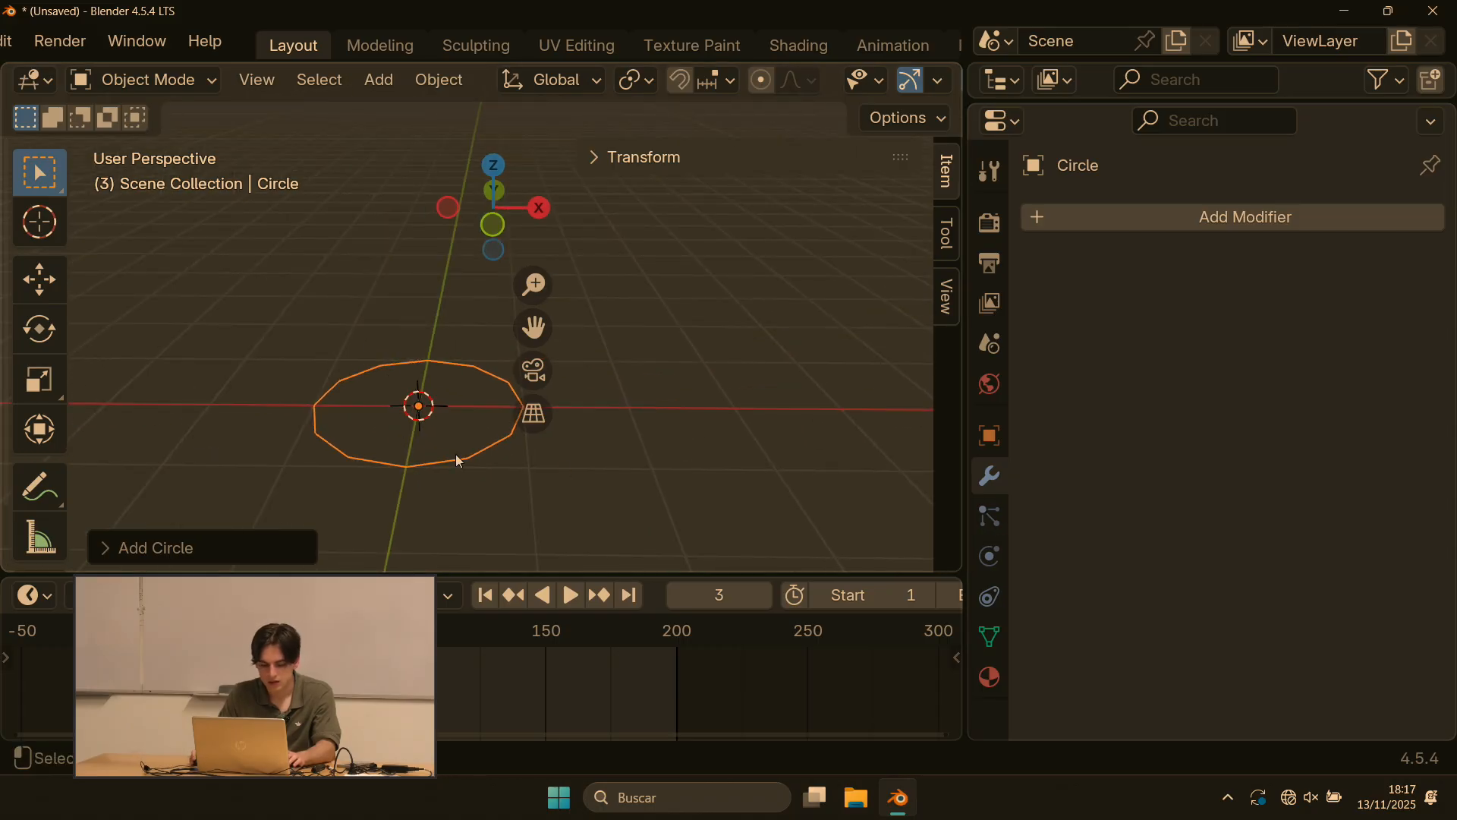
pyautogui.press('s')
pyautogui.click(546, 449)
# Step: Enter Edit Mode on the circle and add a Solidify modifier to it
pyautogui.click(1109, 226)
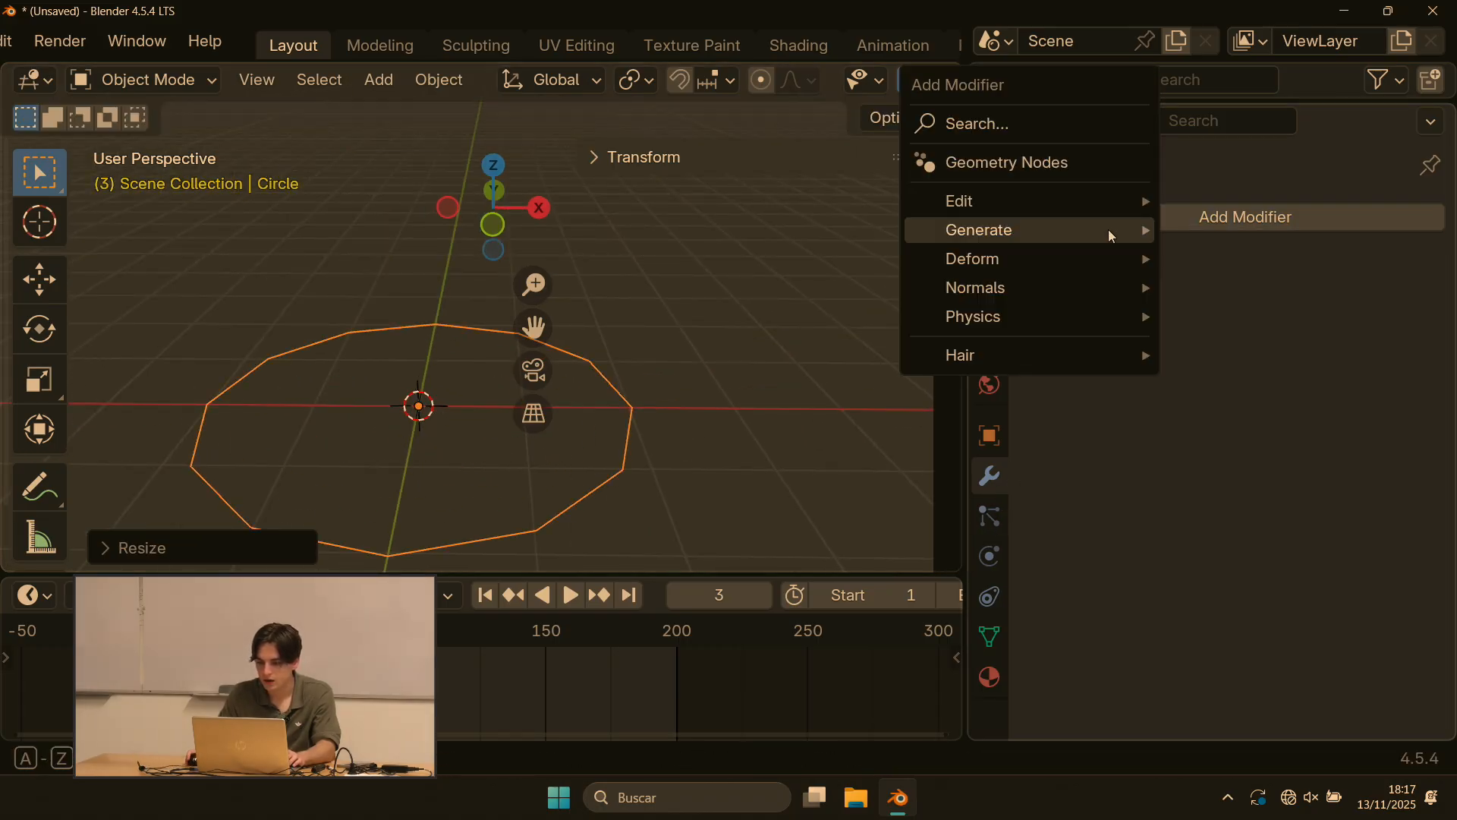
pyautogui.press('Tab')
pyautogui.click(1074, 228)
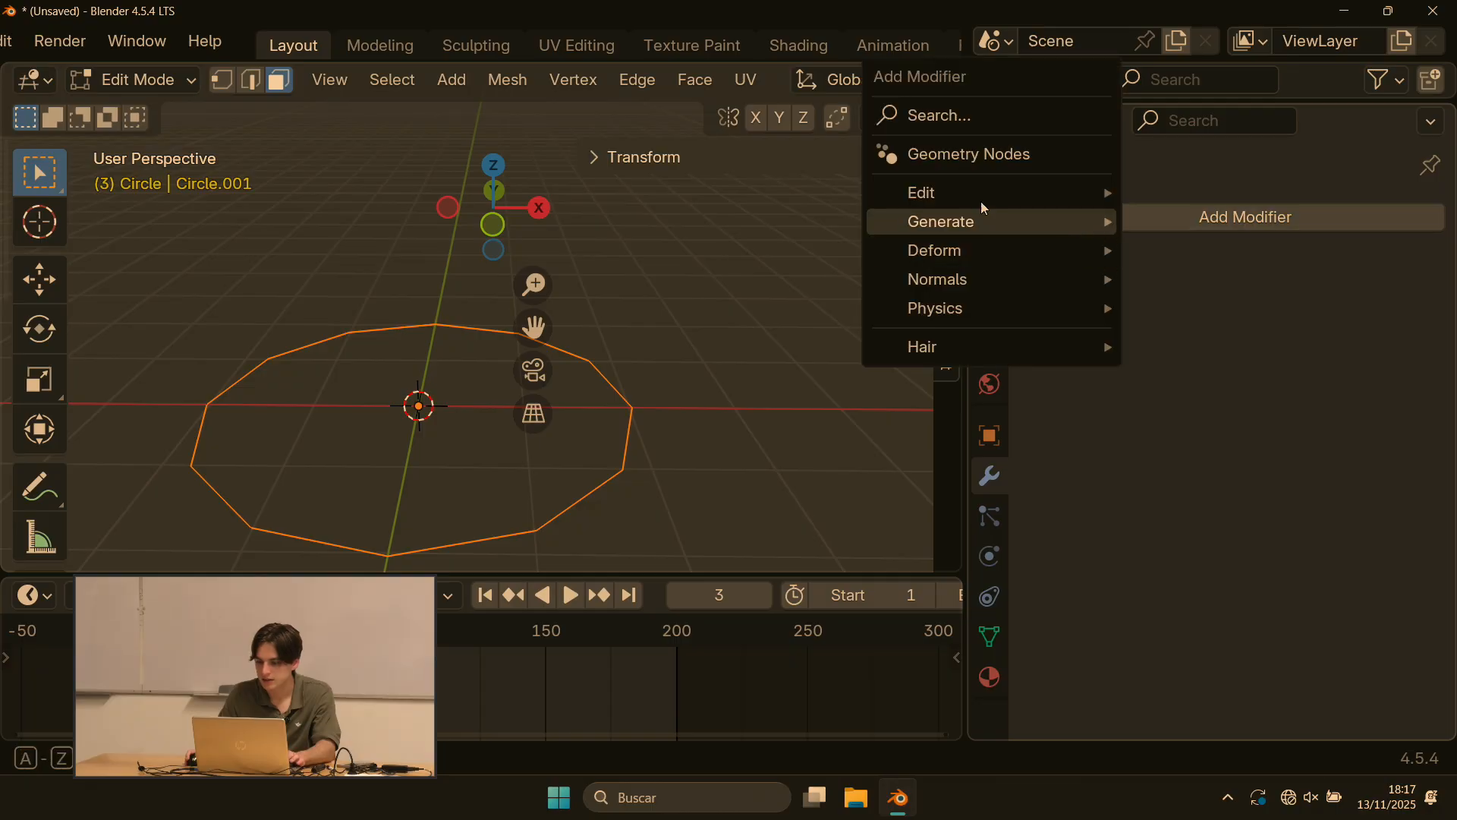
pyautogui.moveTo(982, 221)
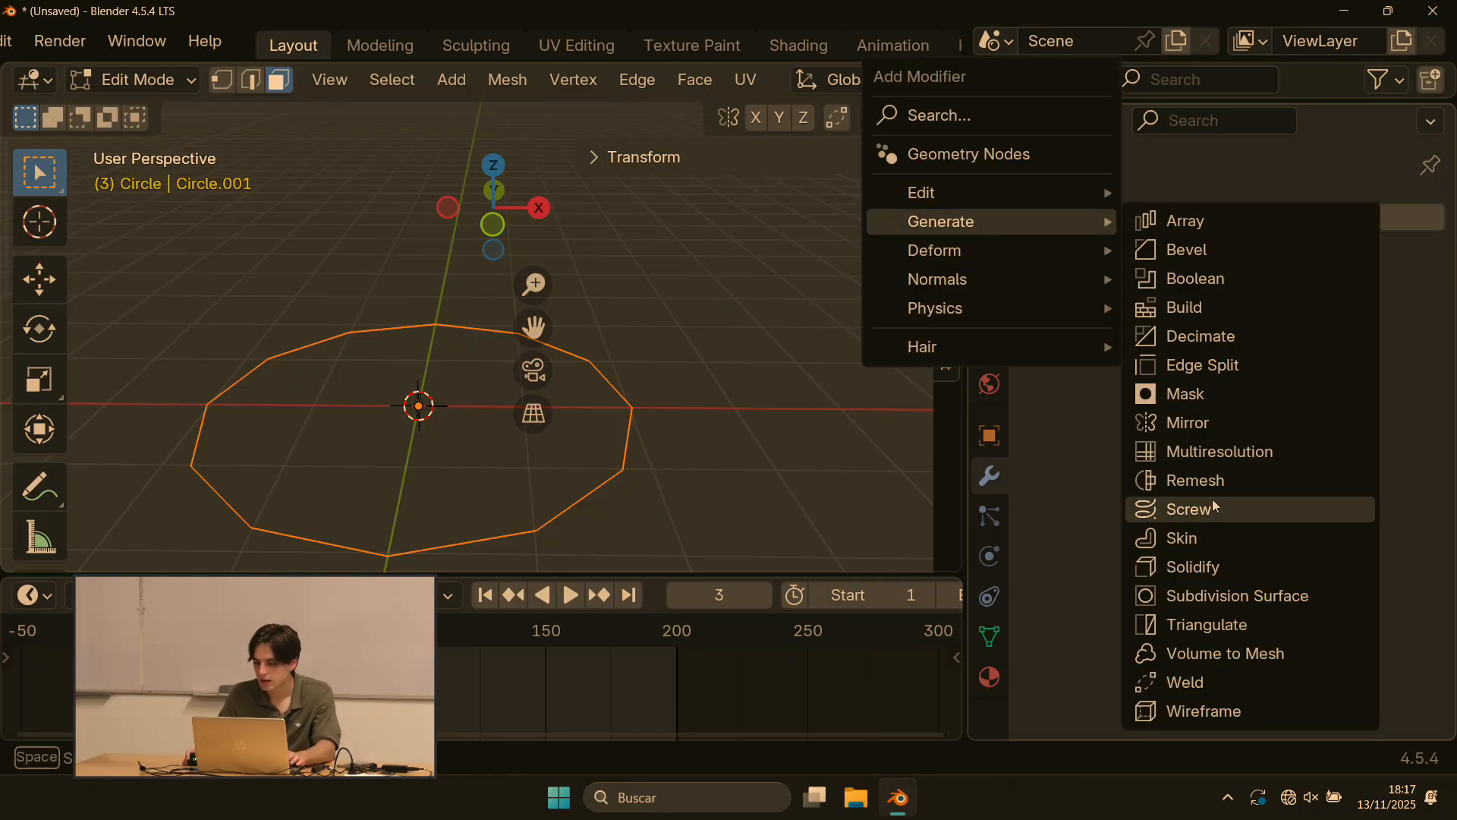
pyautogui.click(1202, 566)
pyautogui.scroll(4, 630, 497)
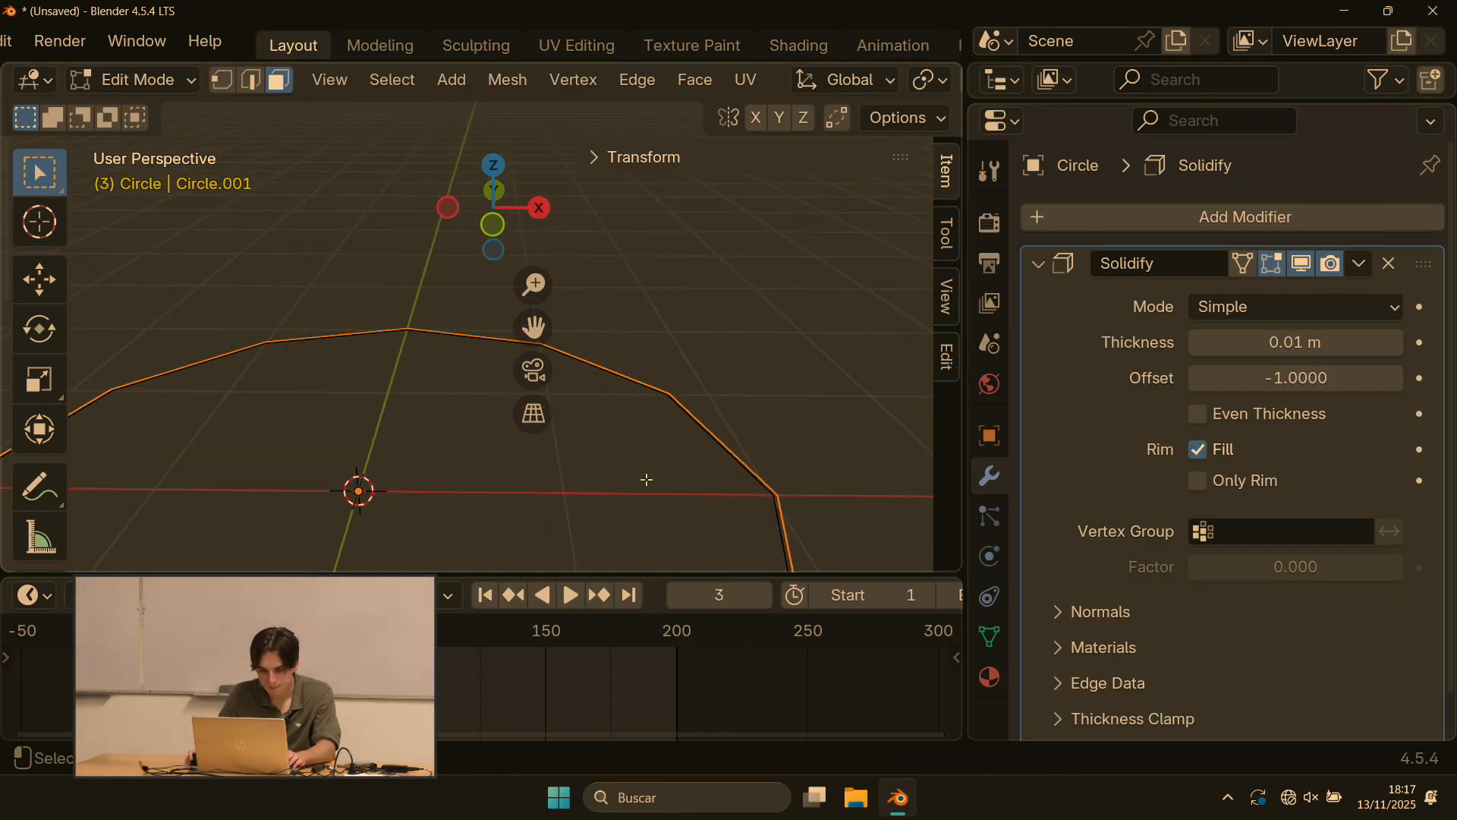
pyautogui.keyDown('shift'); pyautogui.moveTo(647, 478); pyautogui.dragTo(576, 329, button='middle'); pyautogui.keyUp('shift')
pyautogui.scroll(-2, 1266, 325)
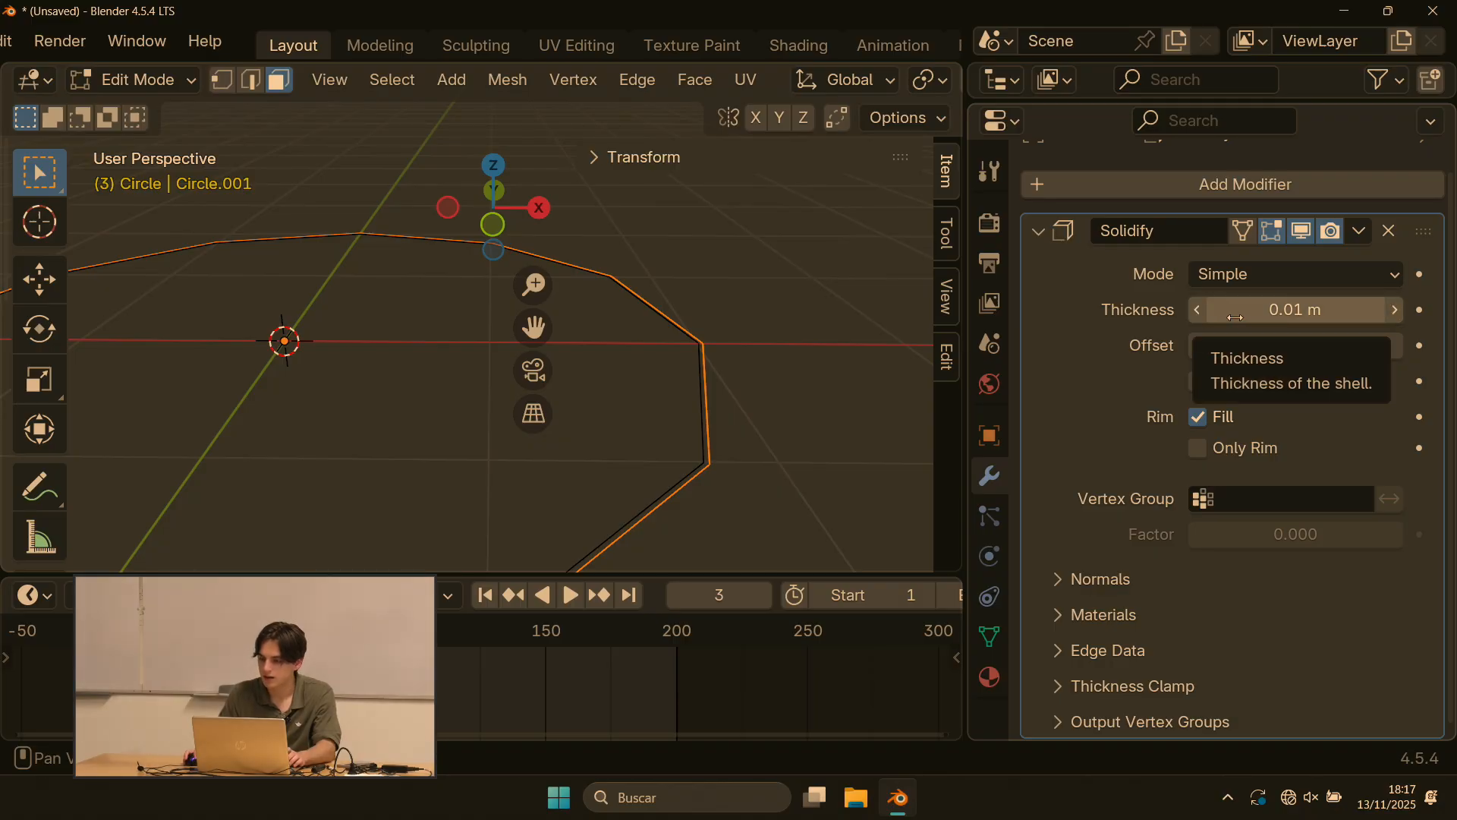
# Step: Set the circle's Solidify thickness to 1 m and inspect the effect on the outline
pyautogui.click(1376, 313)
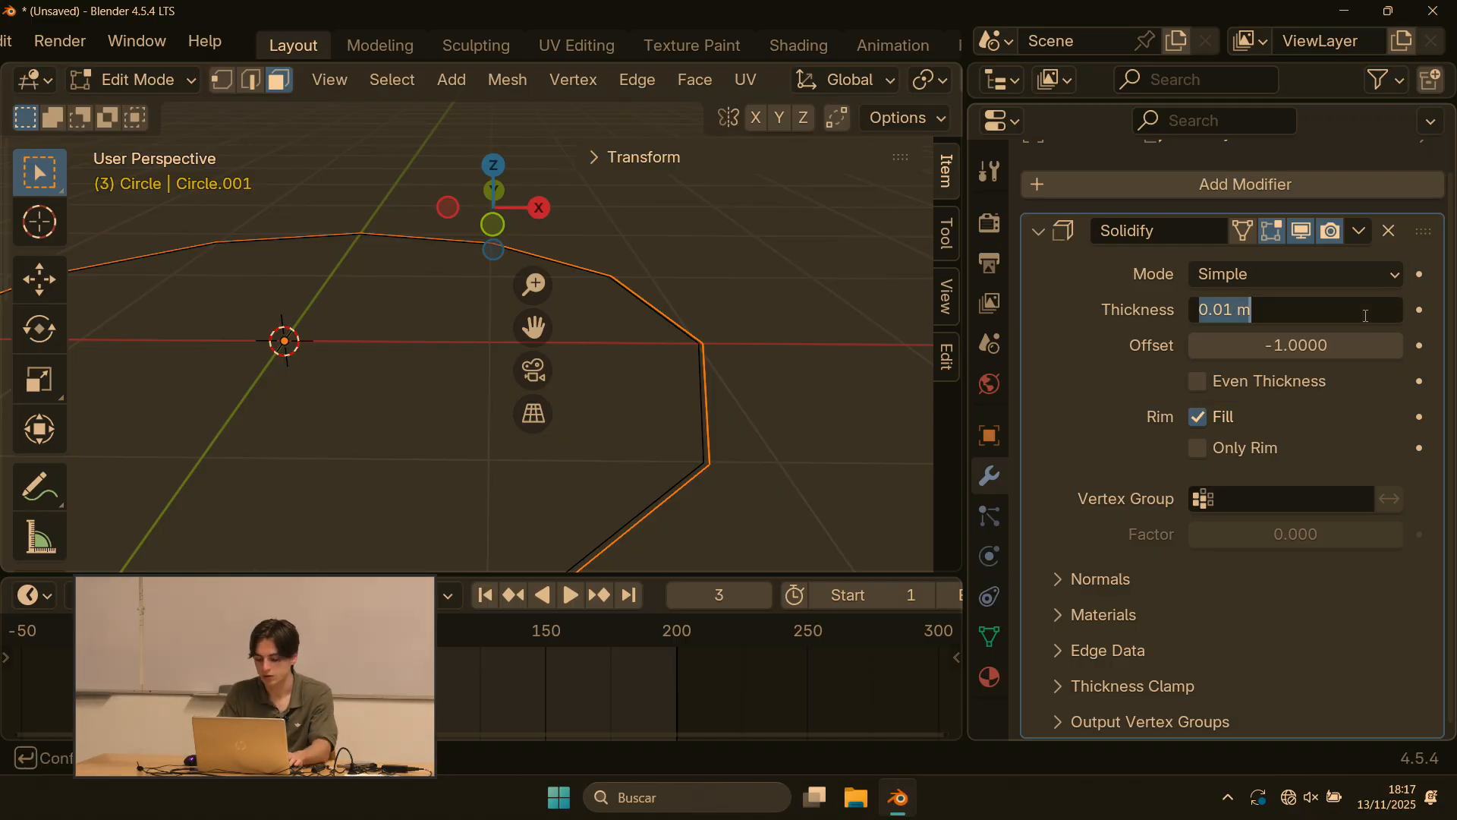
pyautogui.write('1')
pyautogui.press('Return')
pyautogui.scroll(3, 858, 397)
pyautogui.scroll(-10, 801, 374)
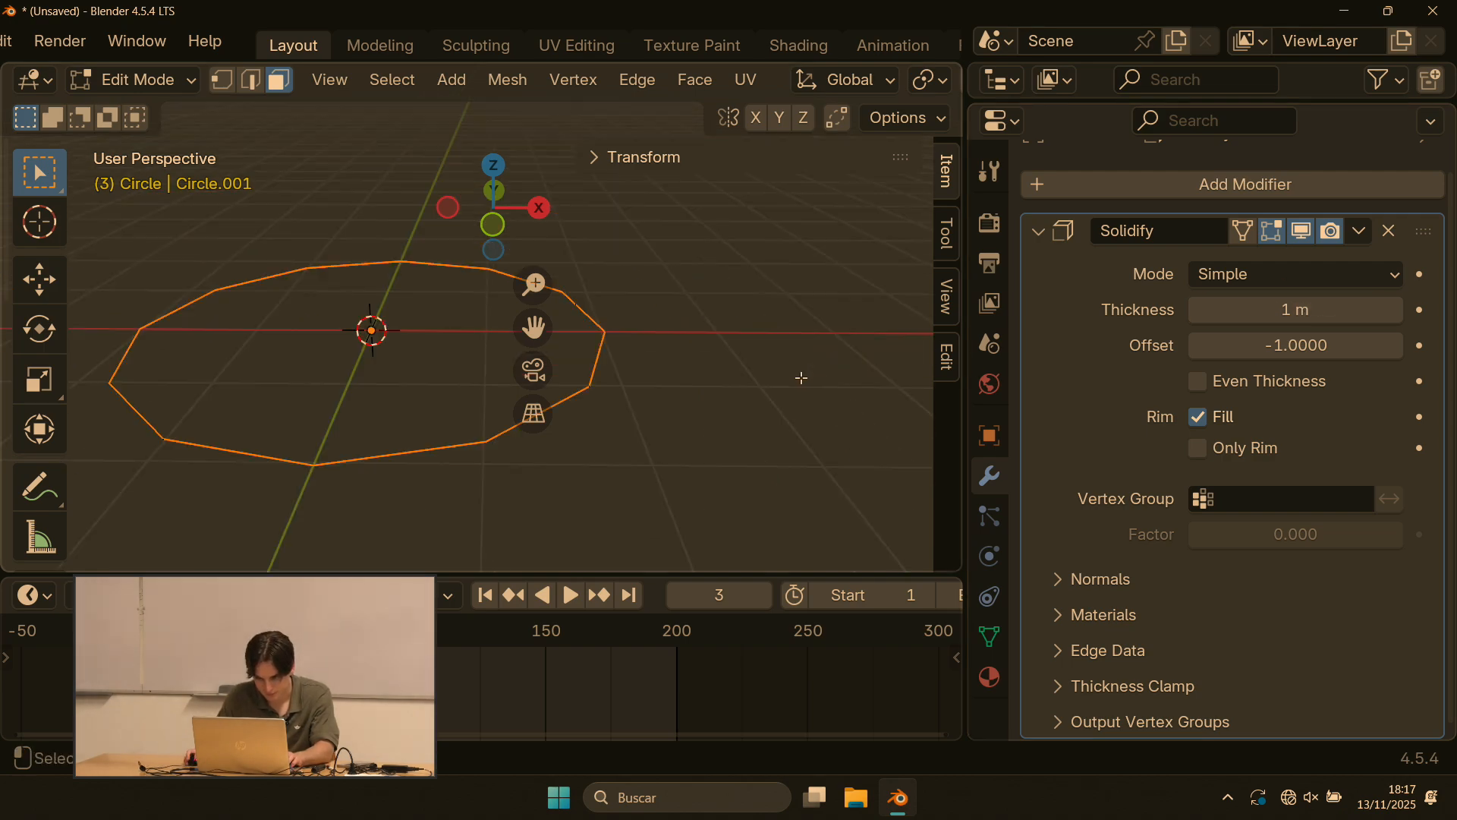
pyautogui.scroll(8, 680, 361)
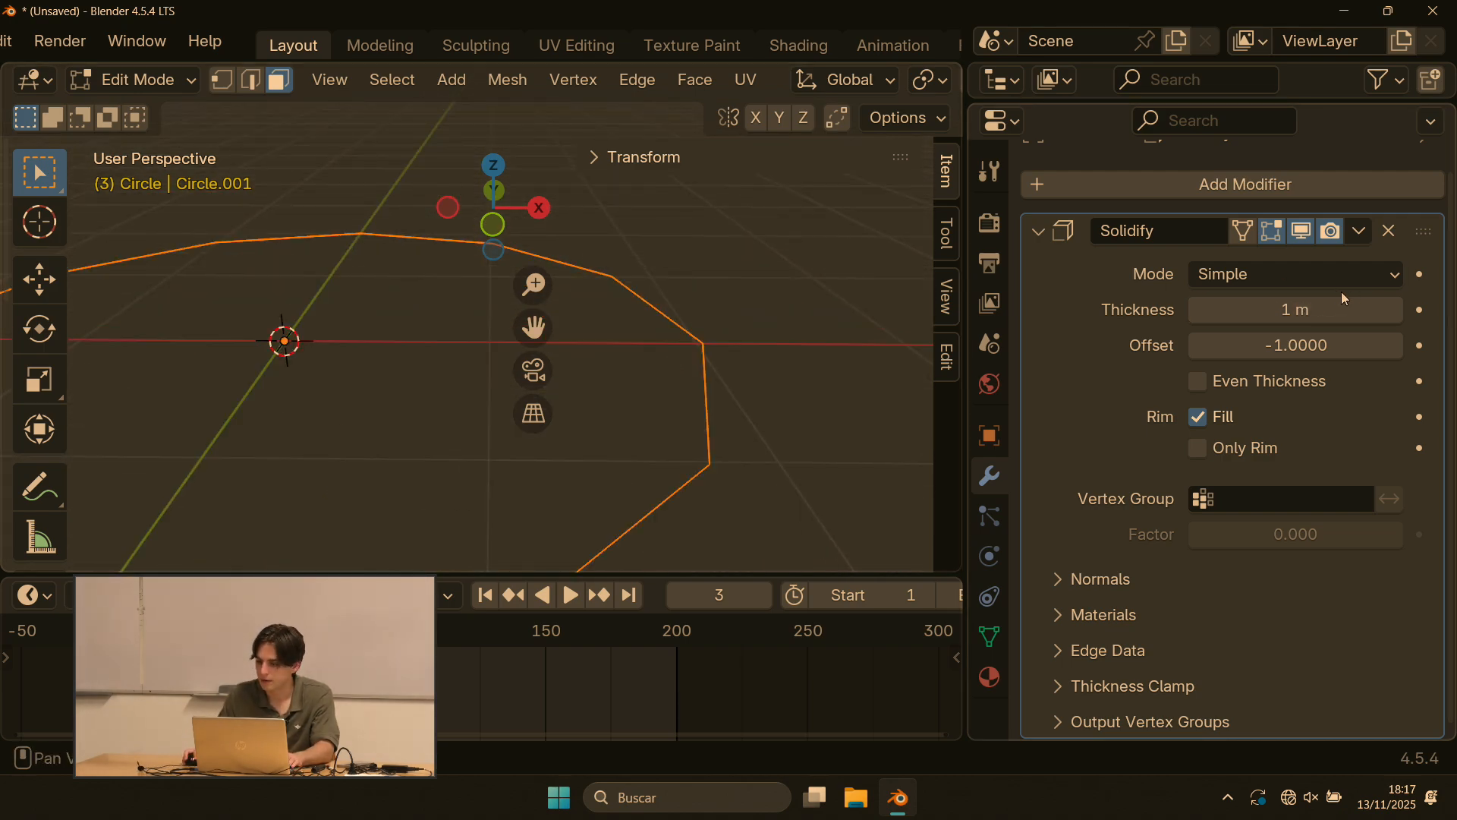
# Step: Return the circle's Solidify thickness to 0.01 m
pyautogui.click(1302, 313)
pyautogui.write('0')
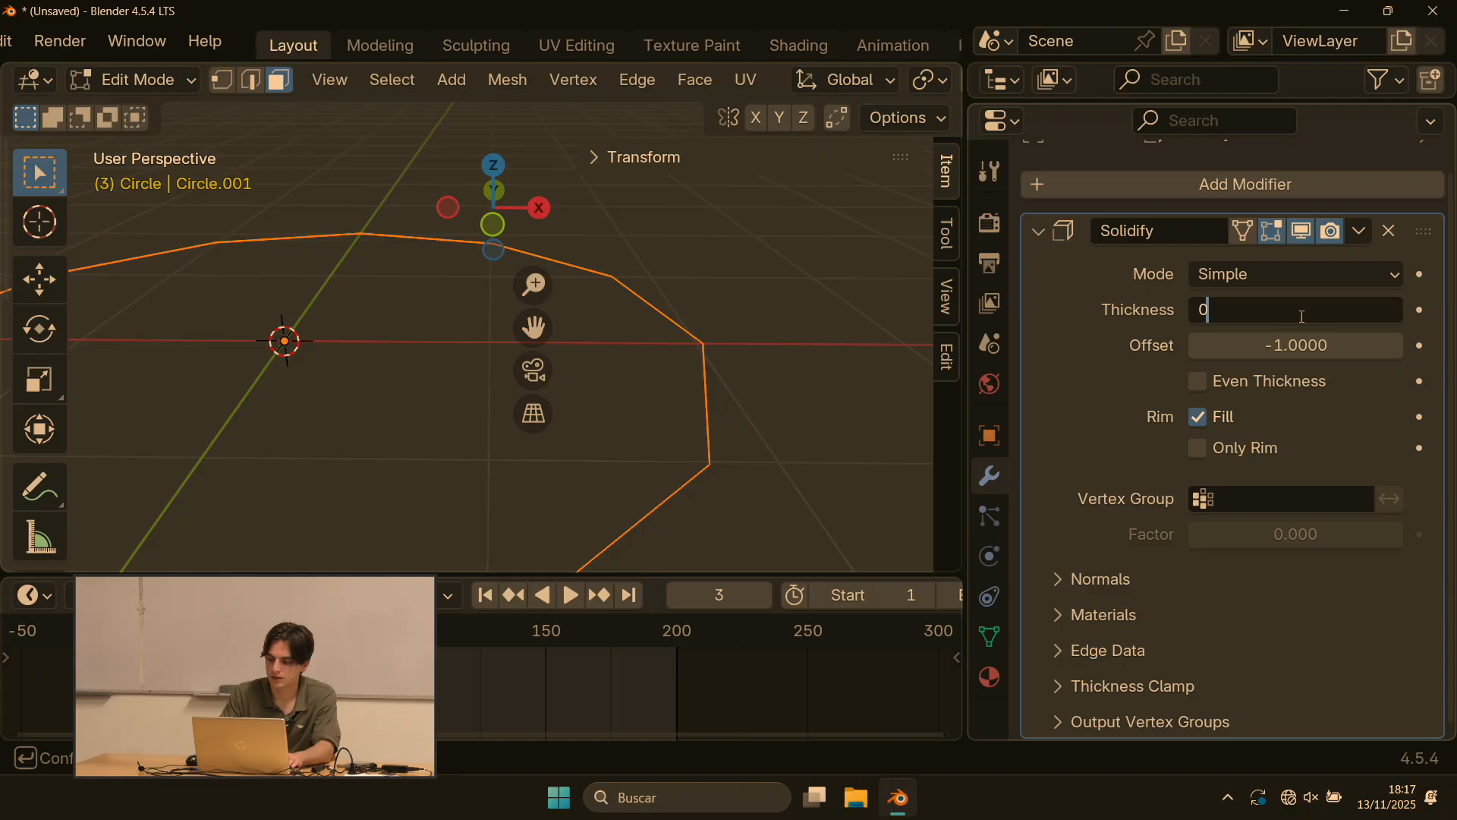
pyautogui.press('BackSpace')
pyautogui.click(751, 383)
pyautogui.scroll(-7, 748, 270)
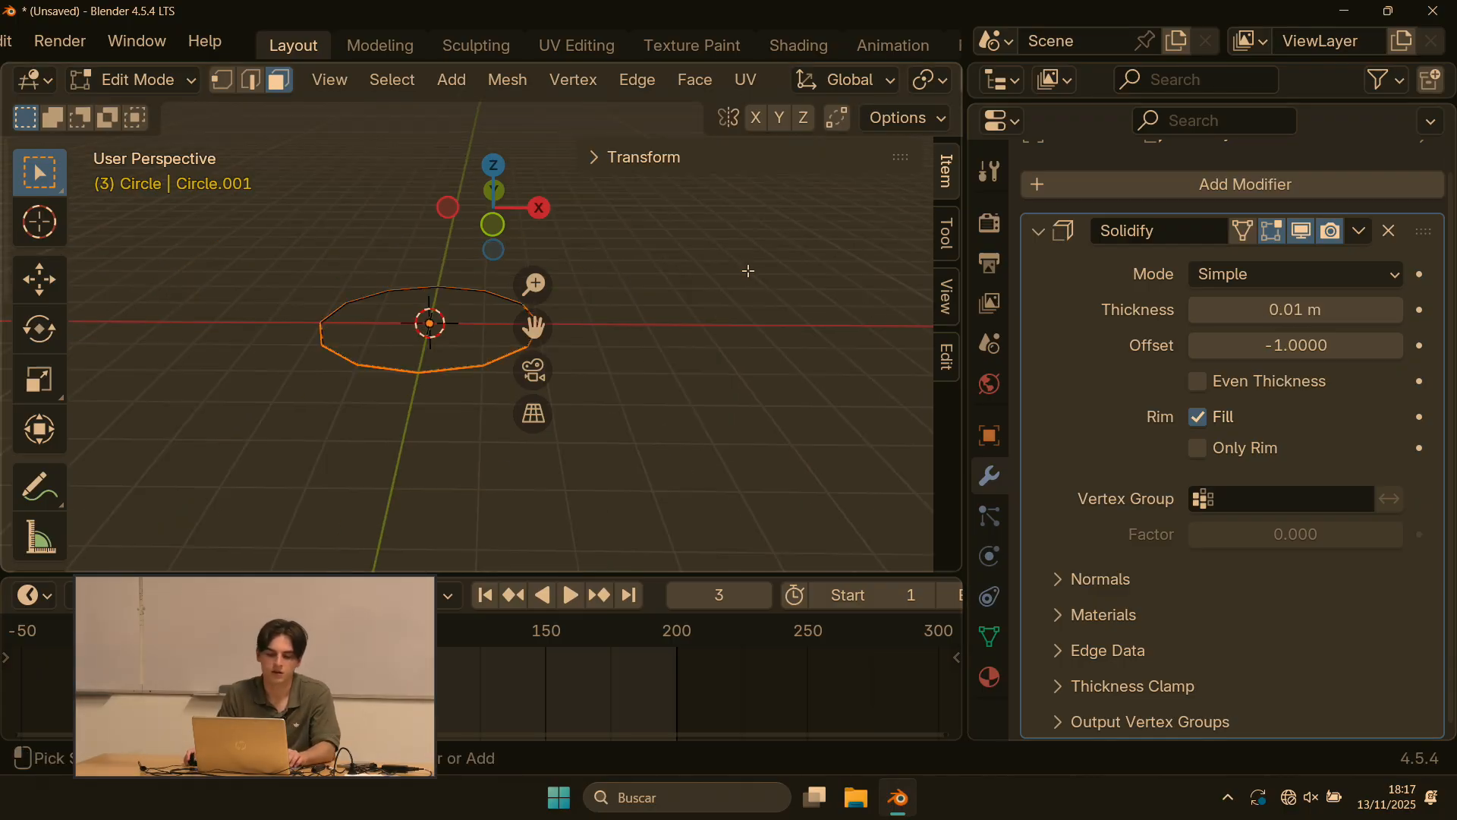
# Step: Undo the circle, its Solidify modifier and the deletion of Cube.001
pyautogui.hotkey('ctrl', 'z')
pyautogui.hotkey('ctrl', 'z')
pyautogui.hotkey('ctrl', 'z')
pyautogui.hotkey('ctrl', 'z')
pyautogui.hotkey('ctrl', 'z')
pyautogui.hotkey('ctrl', 'z')
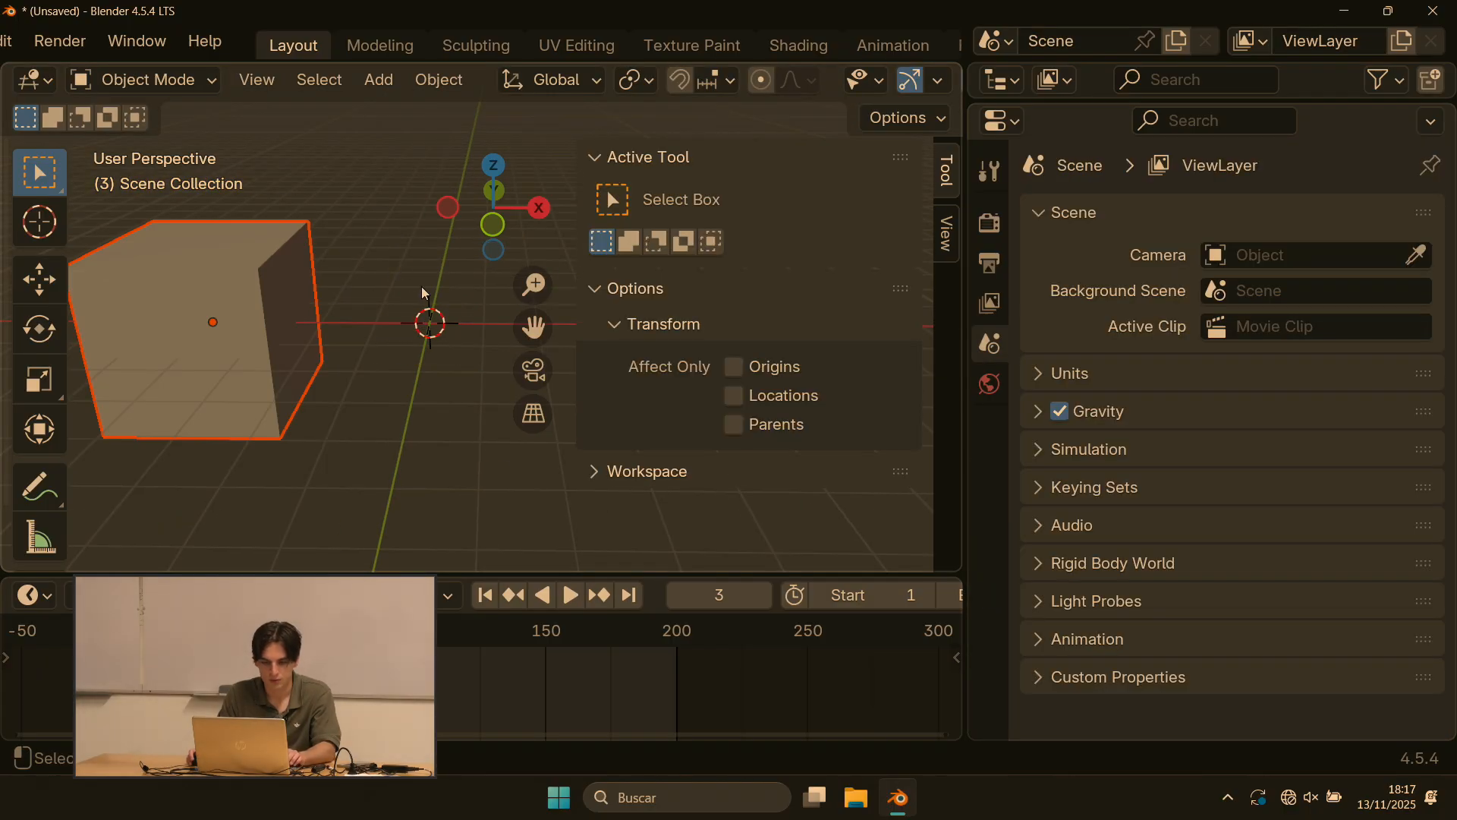
# Step: Select Cube.001, add a Solidify modifier and set its thickness to 2 m
pyautogui.click(277, 303)
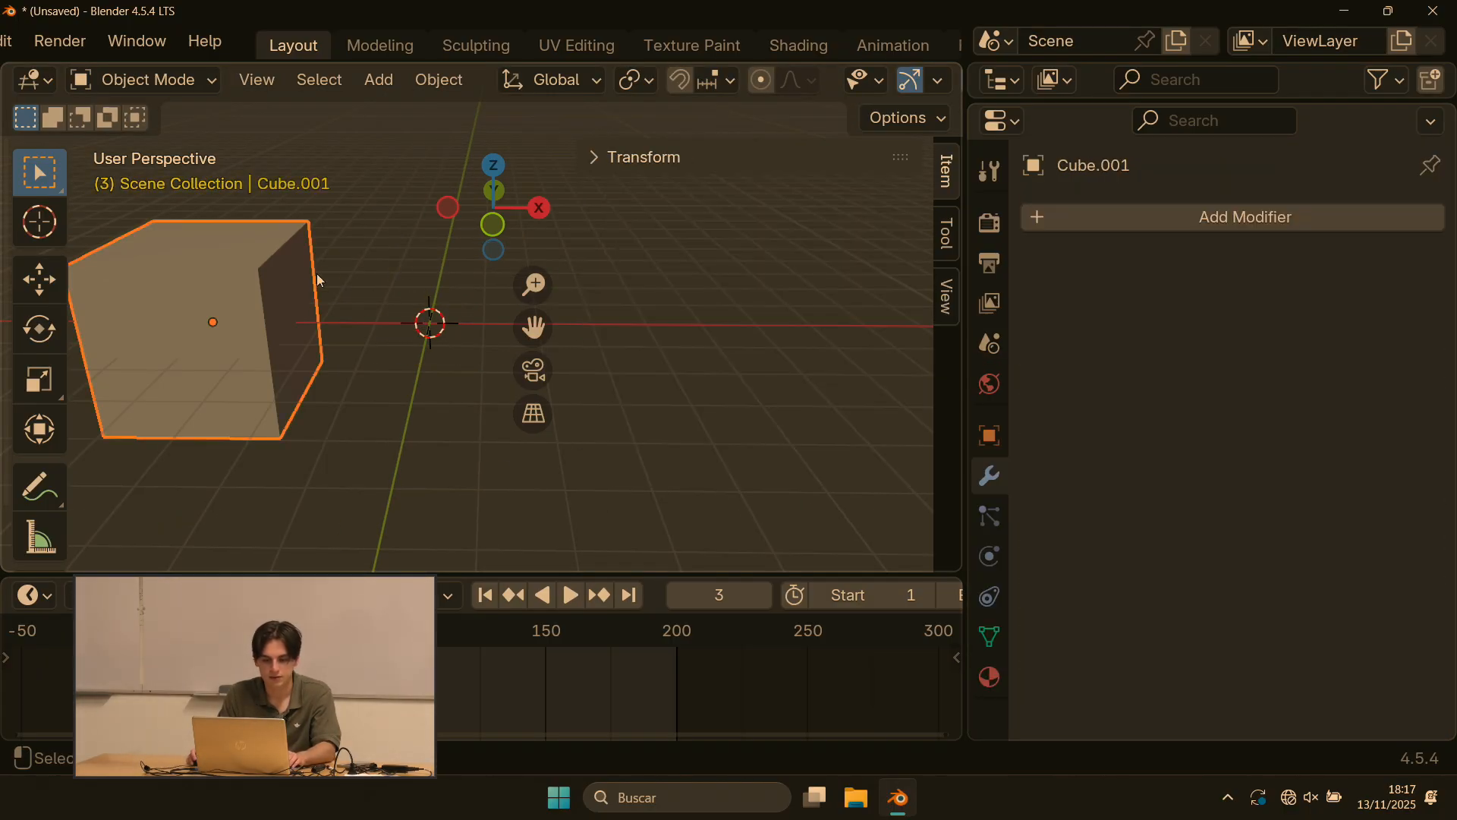
pyautogui.click(1190, 215)
pyautogui.moveTo(1104, 229)
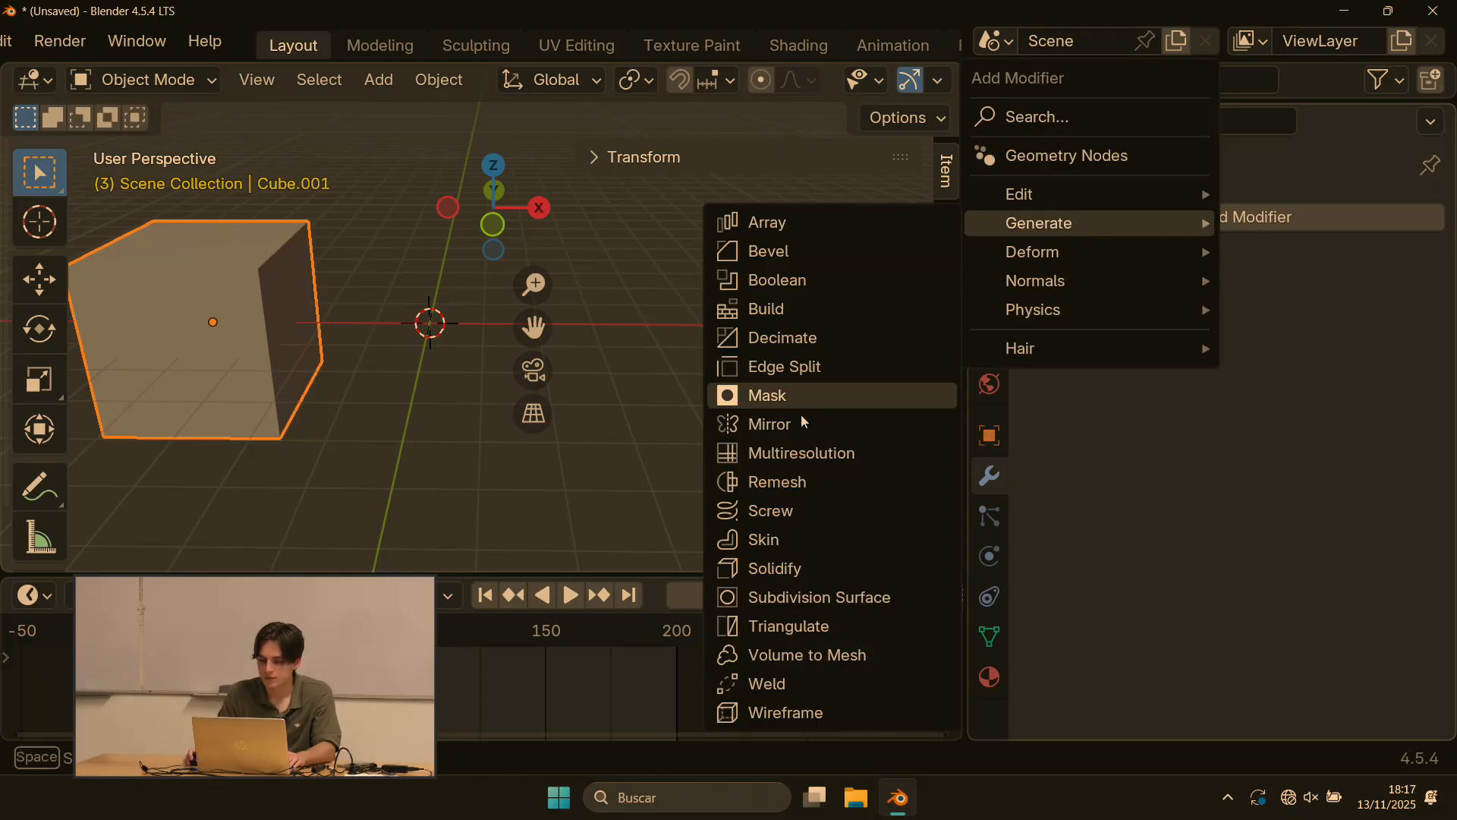
pyautogui.click(774, 569)
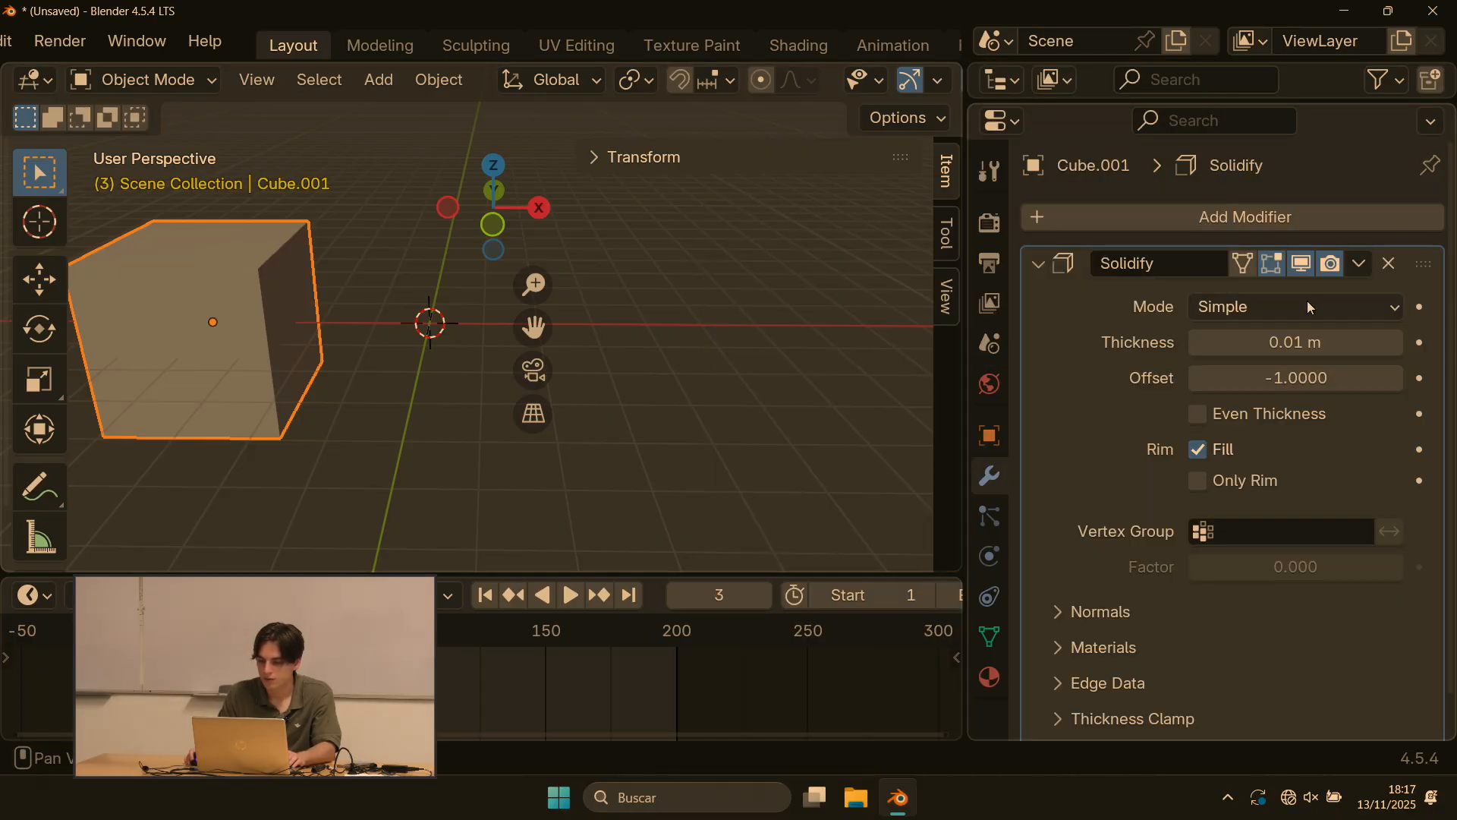
pyautogui.click(1322, 345)
pyautogui.write('2')
pyautogui.press('Return')
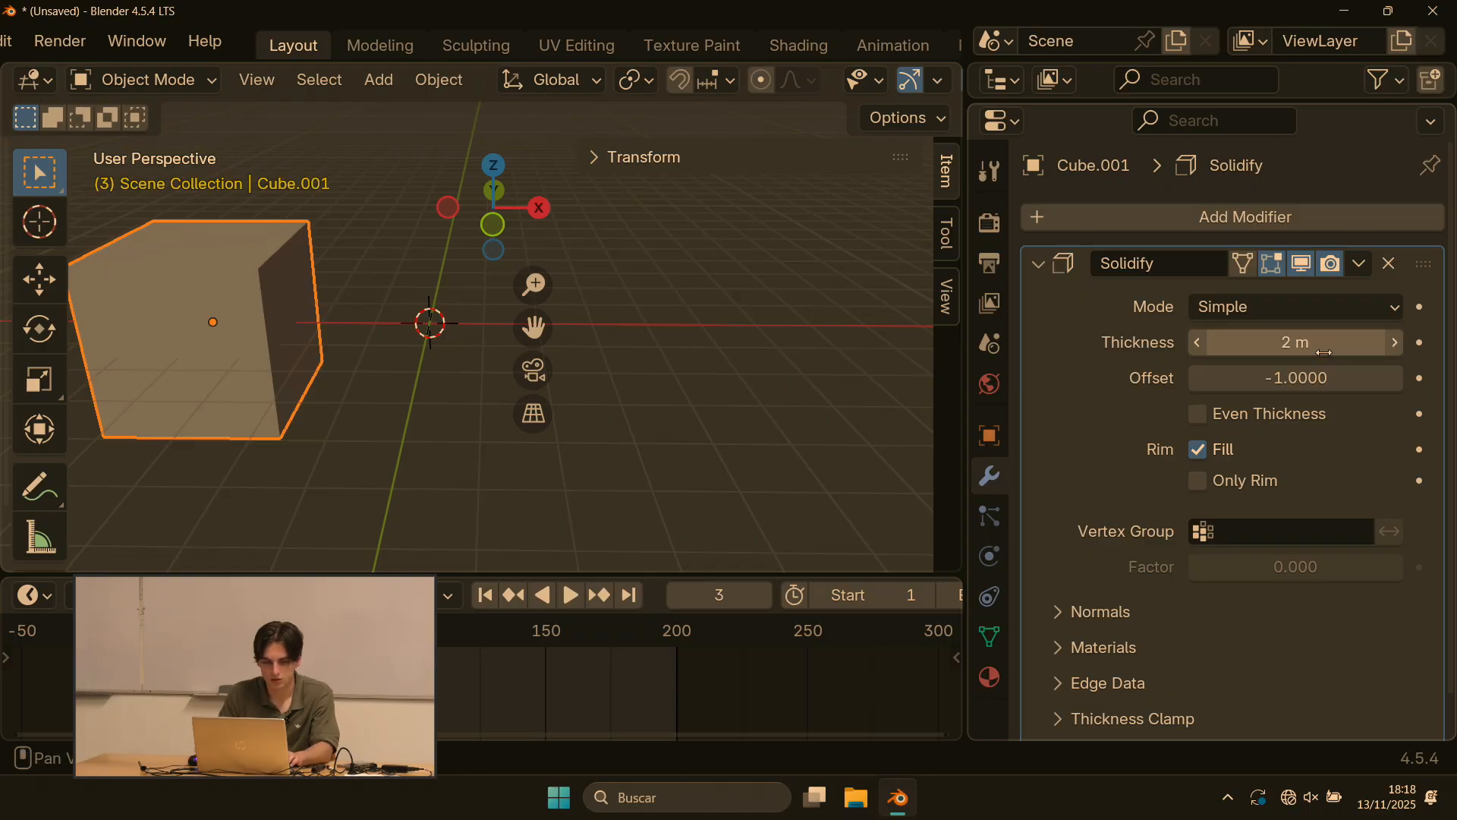
pyautogui.scroll(-4, 550, 257)
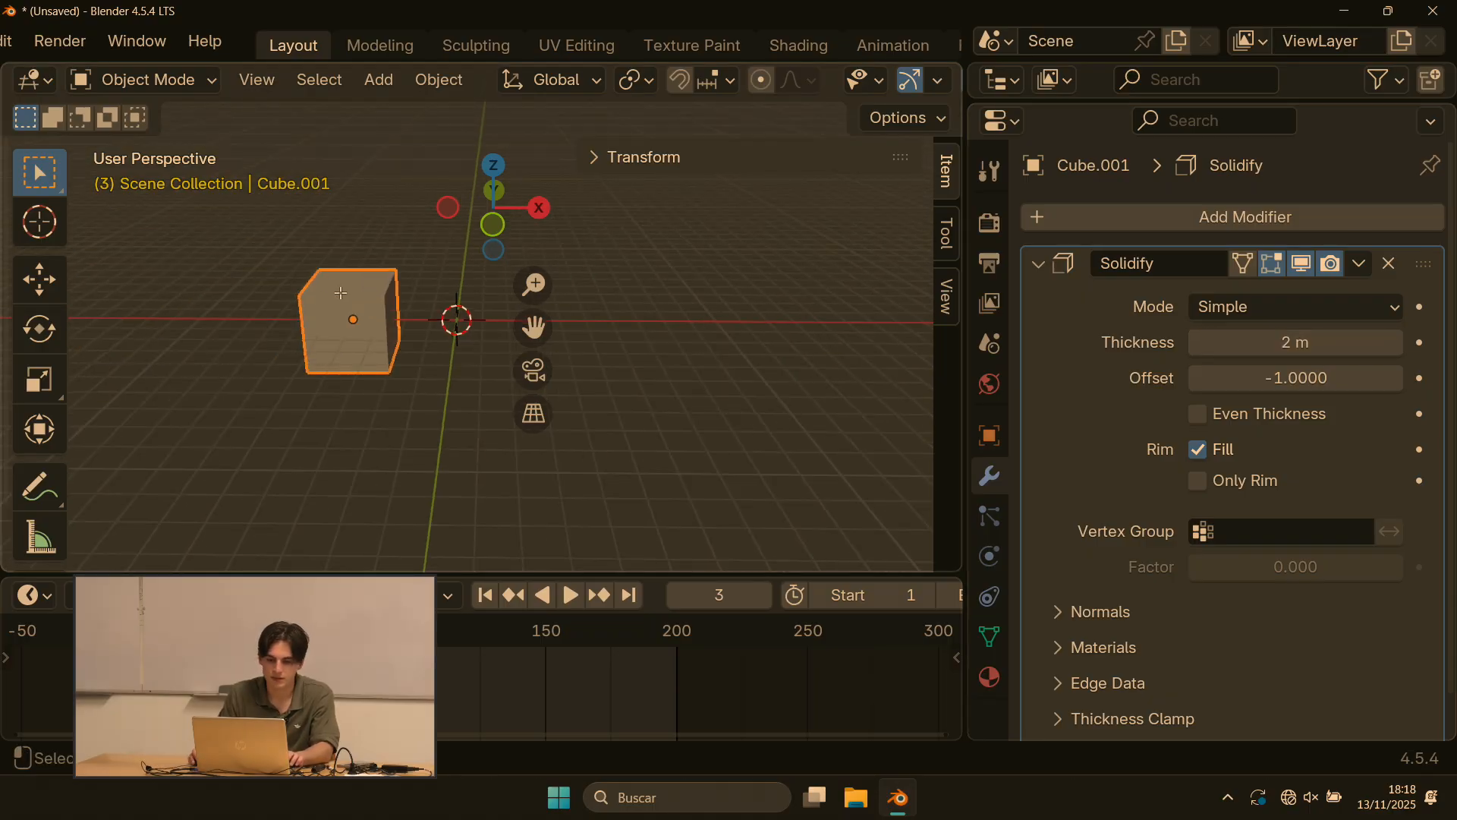
# Step: Enter Edit Mode on Cube.001 and replace its Solidify modifier with a newly added one
pyautogui.press('Tab')
pyautogui.click(1389, 267)
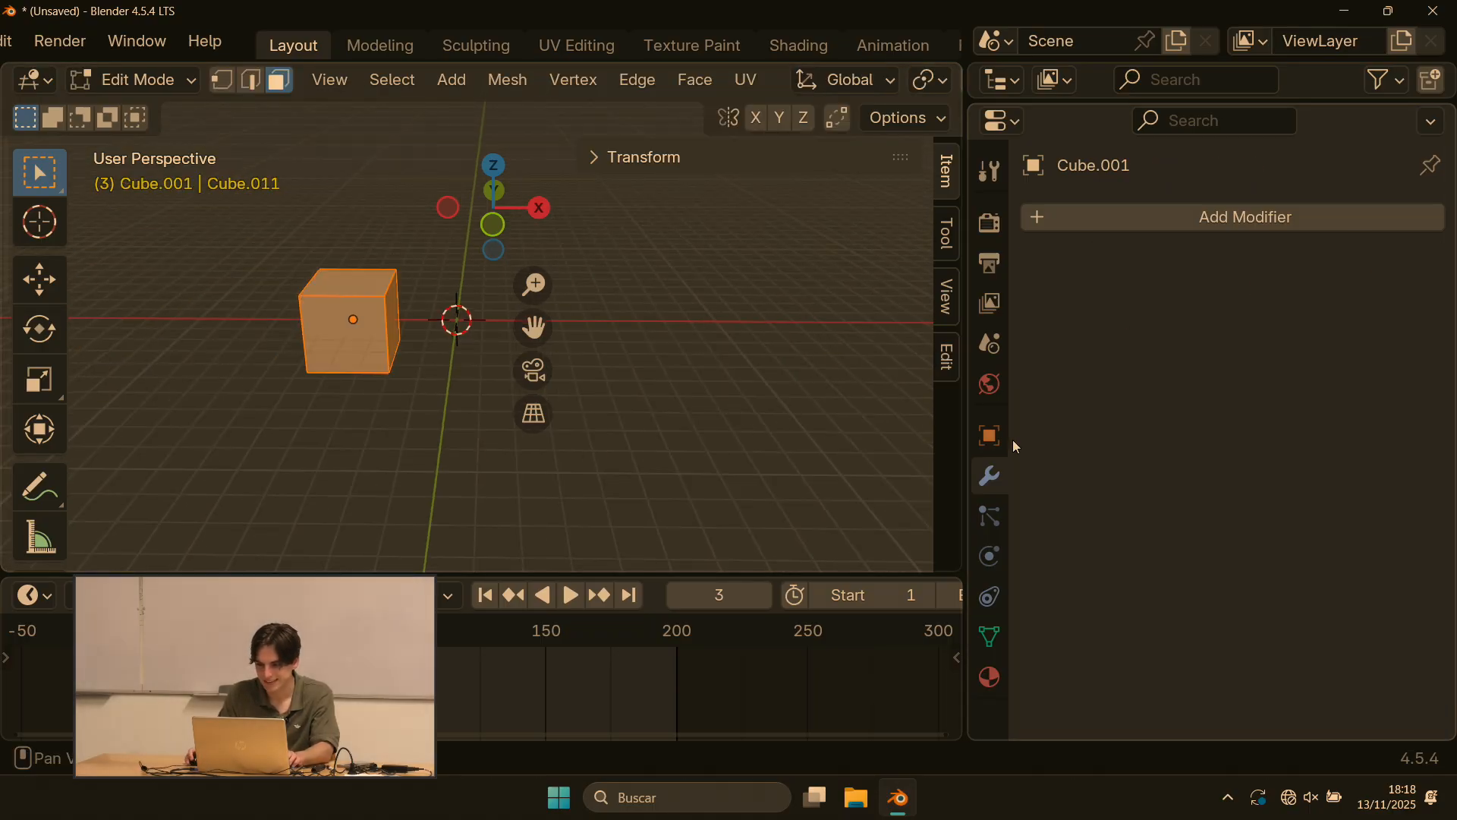
pyautogui.click(1146, 217)
pyautogui.moveTo(1044, 223)
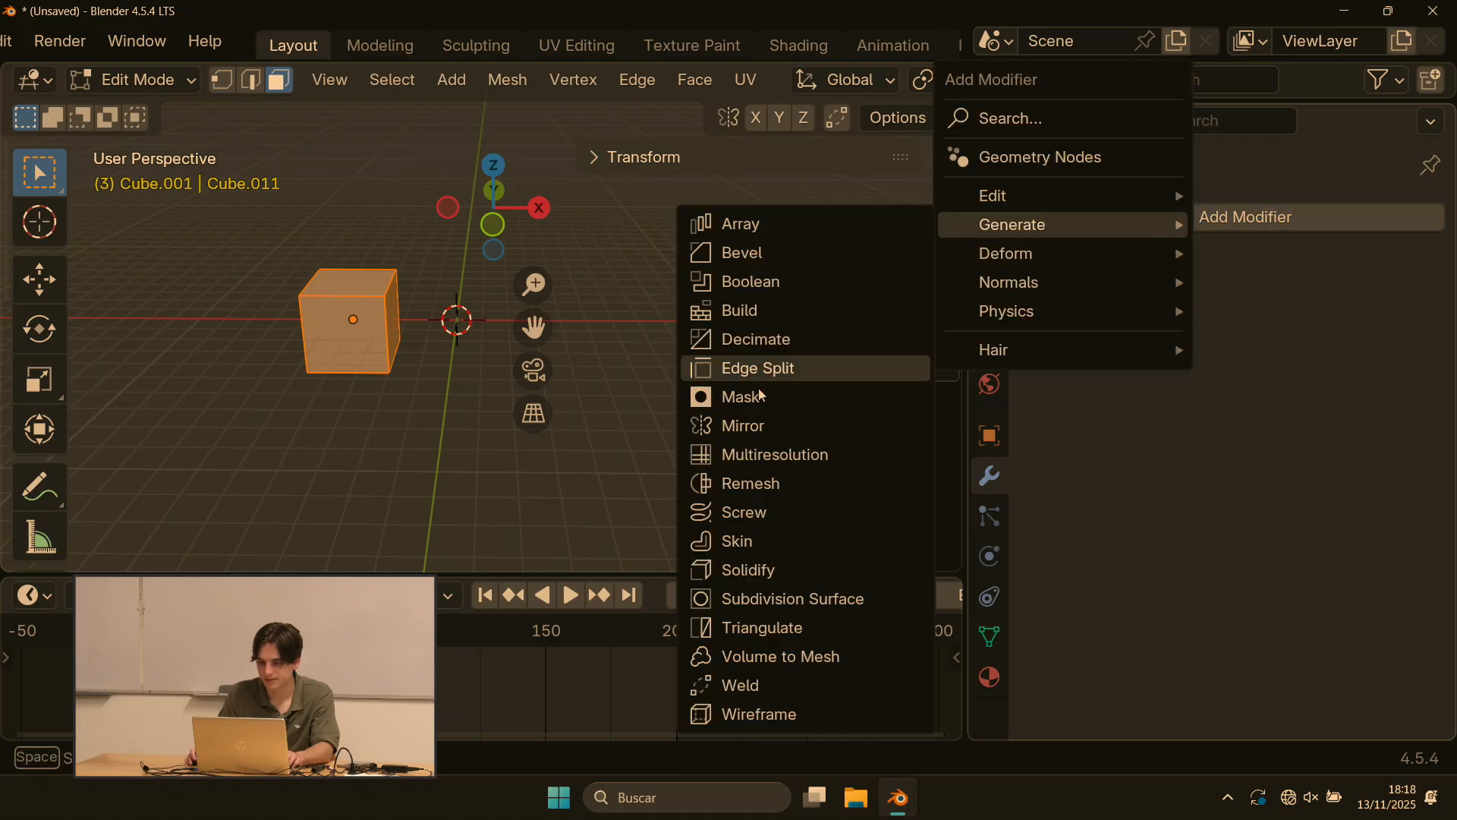
pyautogui.click(742, 571)
# Step: Increase Cube.001's Solidify thickness in small increments, finishing with a thickness of 1 m
pyautogui.click(1397, 343)
pyautogui.click(1397, 343)
pyautogui.click(1397, 344)
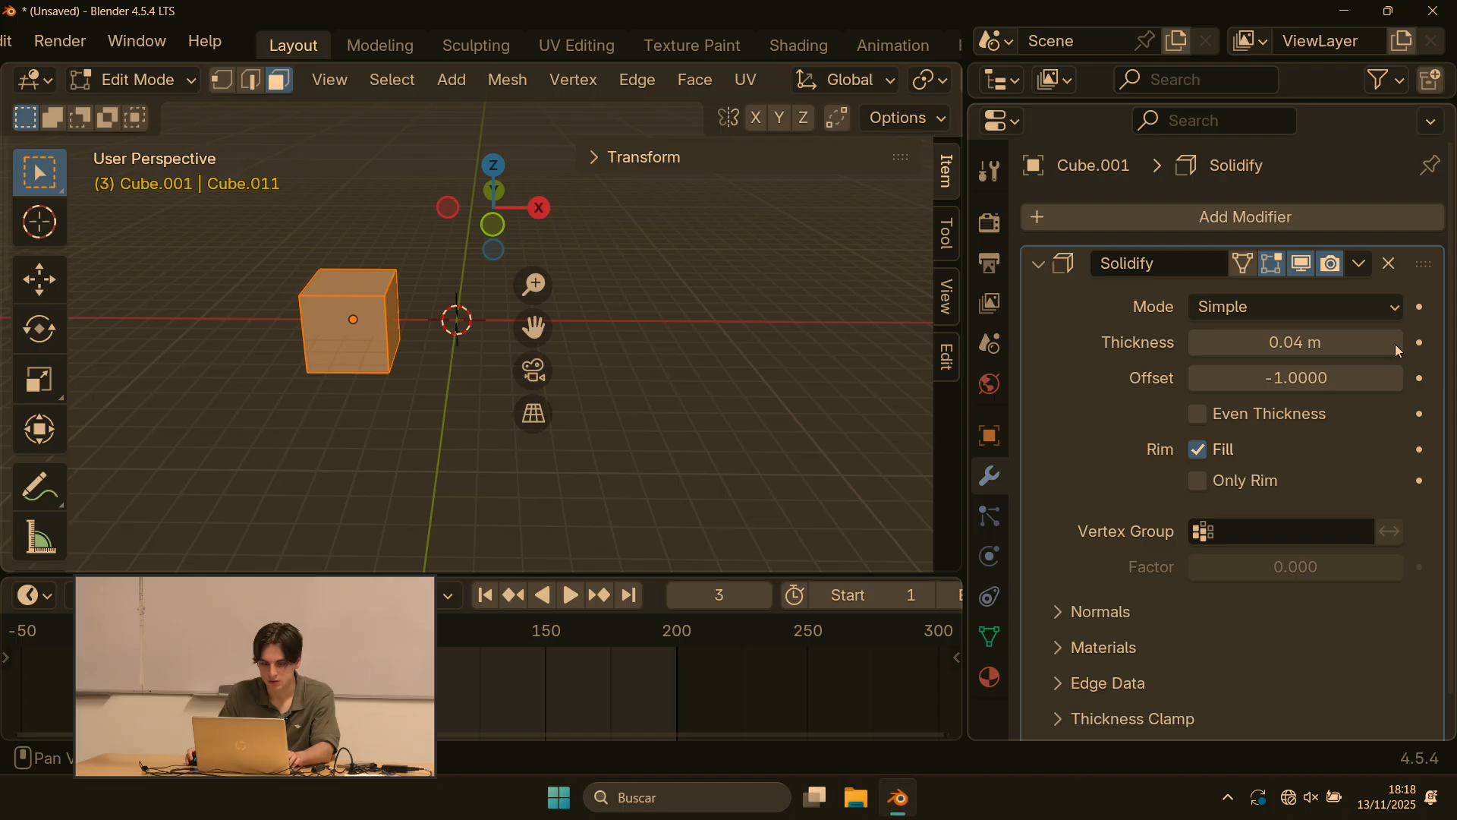
pyautogui.click(1397, 343)
pyautogui.click(1397, 343)
pyautogui.click(1396, 343)
pyautogui.click(1346, 341)
pyautogui.write('1')
pyautogui.press('Return')
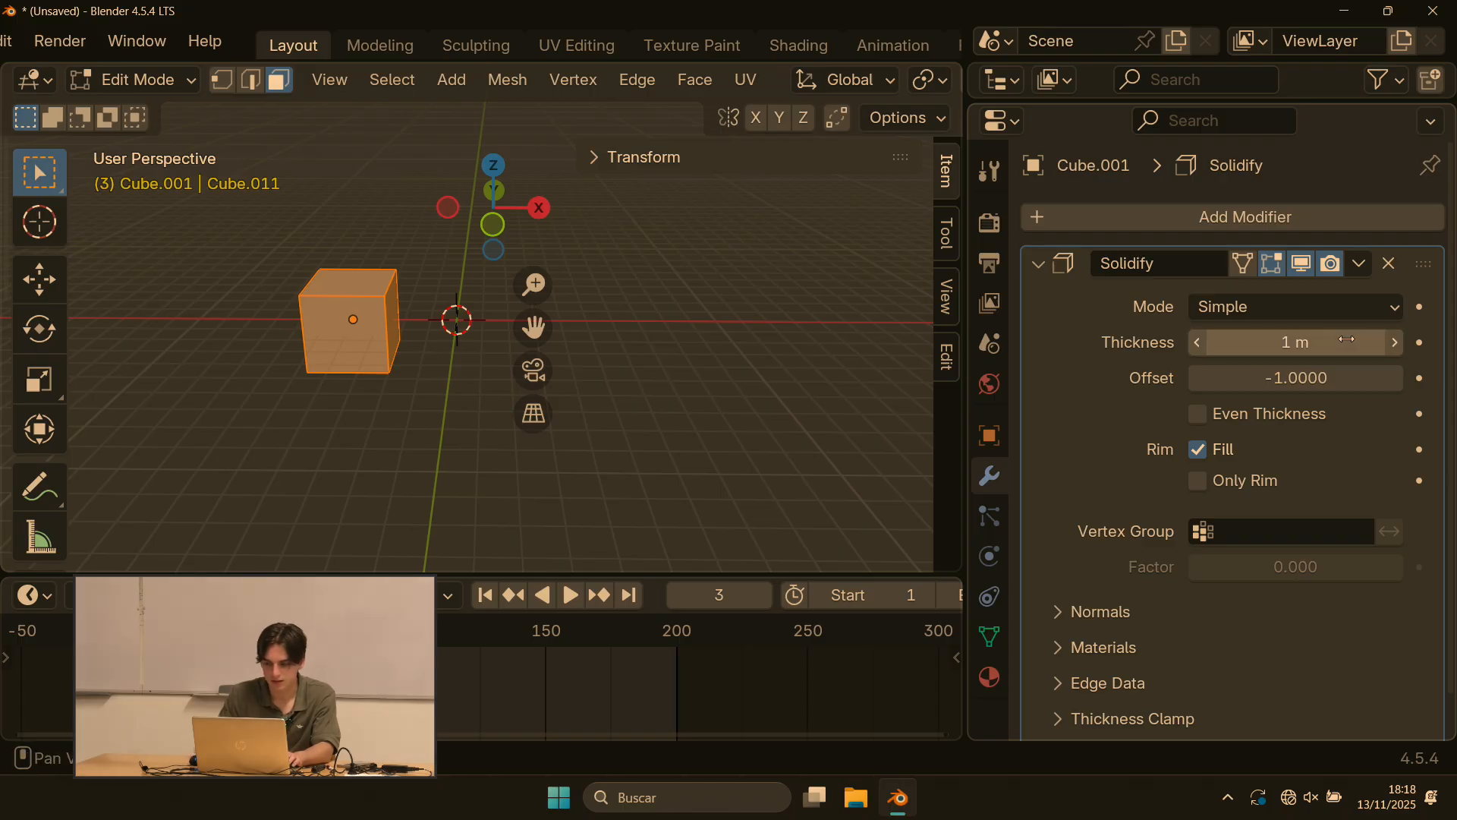
pyautogui.keyDown('shift'); pyautogui.moveTo(377, 268); pyautogui.dragTo(531, 372, button='middle'); pyautogui.keyUp('shift')
pyautogui.scroll(3, 531, 371)
pyautogui.keyDown('shift'); pyautogui.moveTo(650, 437); pyautogui.dragTo(581, 264, button='middle'); pyautogui.keyUp('shift')
pyautogui.scroll(2, 580, 264)
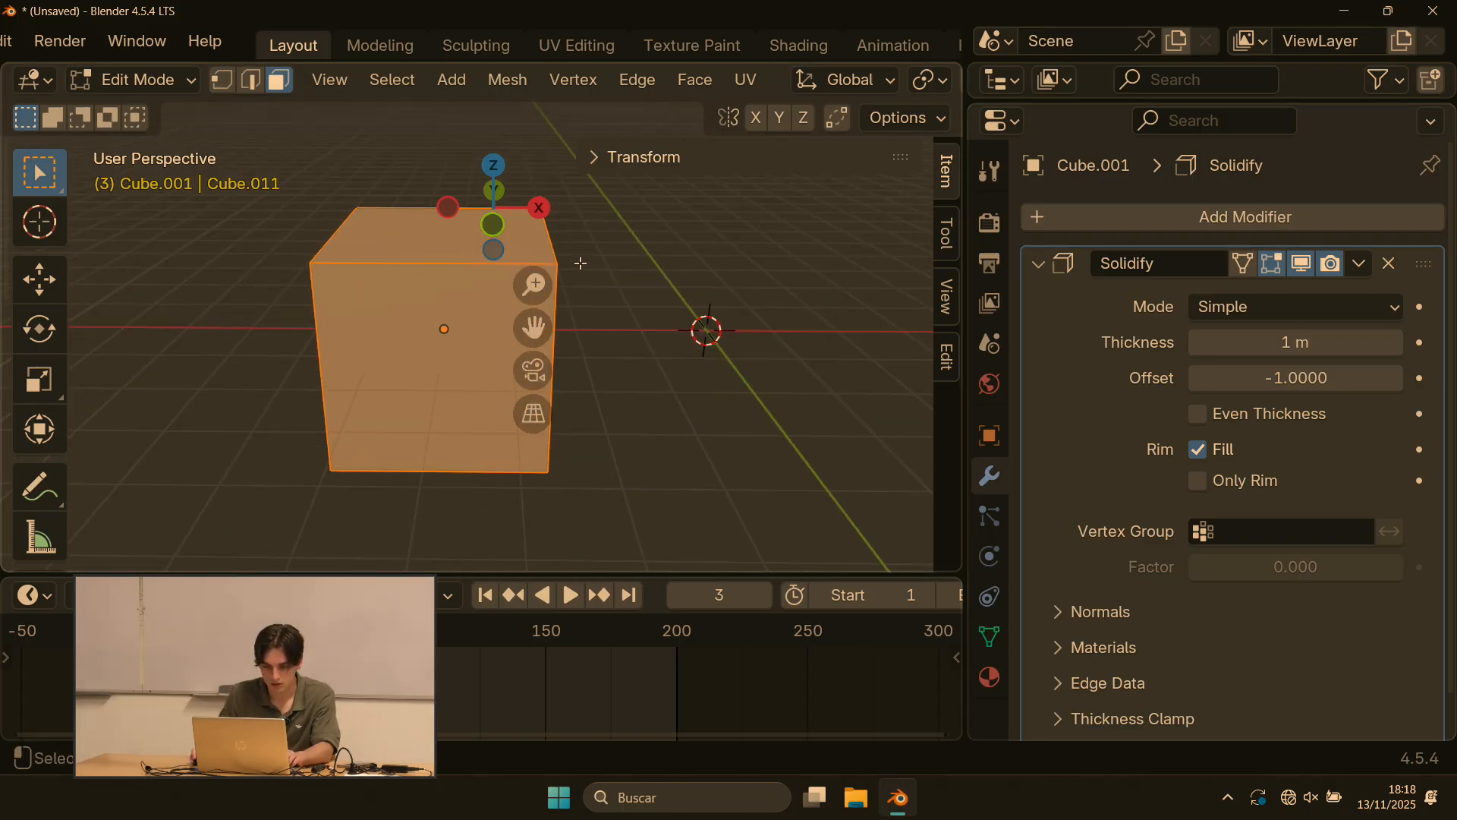
# Step: Set the Solidify offset to 1 so the shell grows outward from Cube.001
pyautogui.click(1278, 377)
pyautogui.write('1')
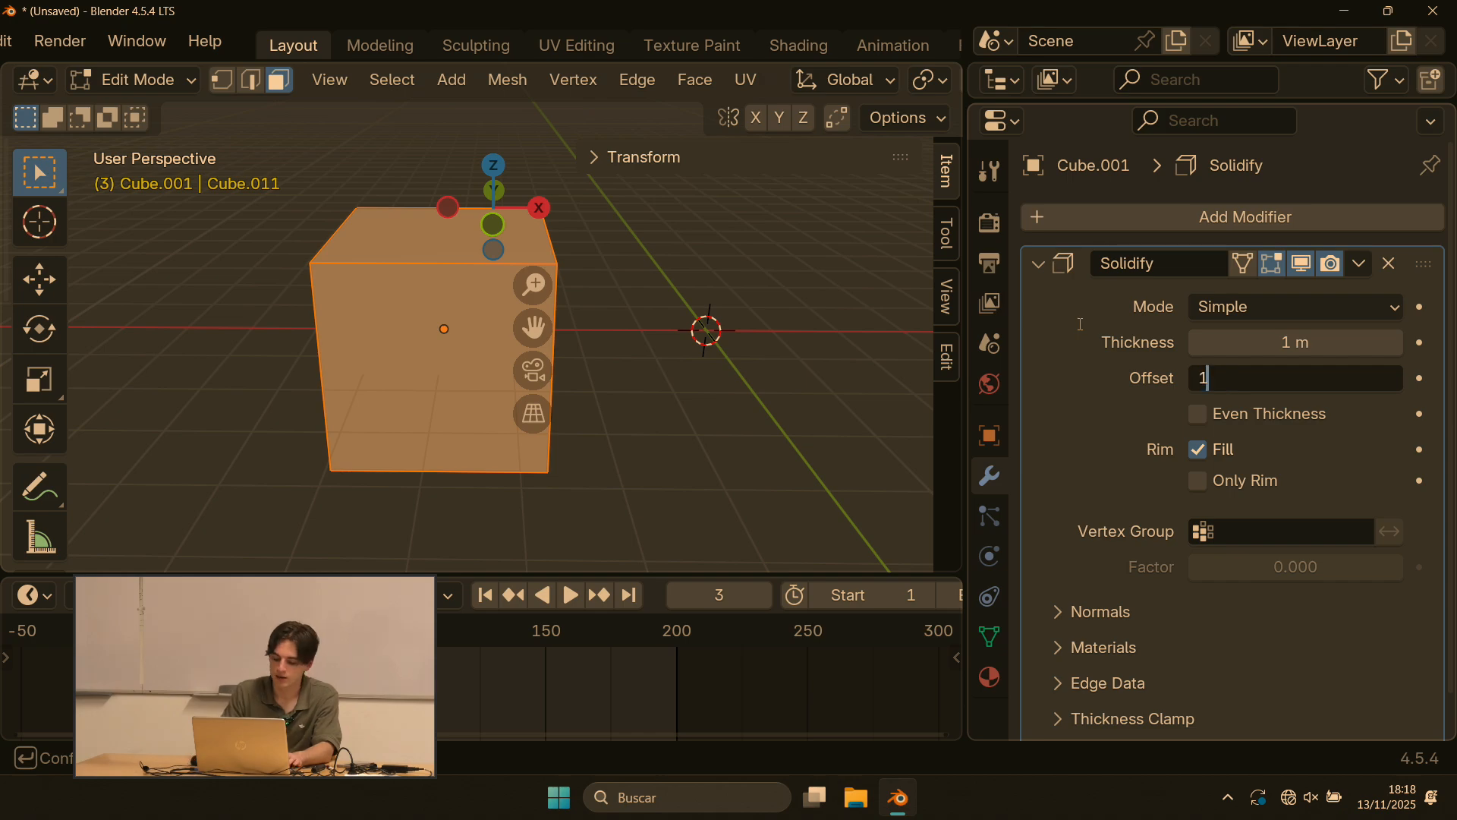
pyautogui.press('Return')
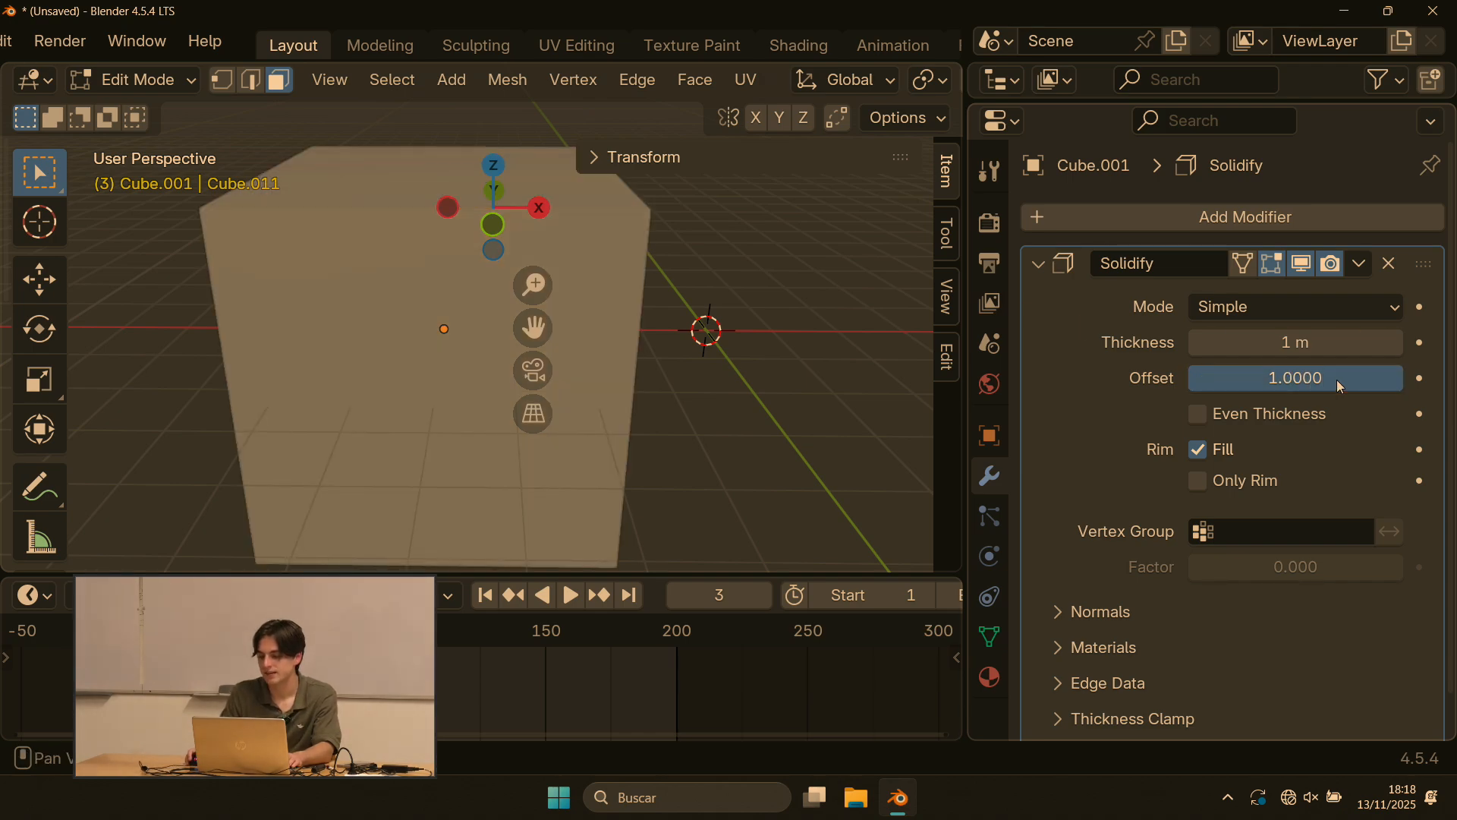
pyautogui.moveTo(1337, 379)
pyautogui.mouseDown()
pyautogui.moveTo(1122, 379)
pyautogui.moveTo(1337, 379)
pyautogui.mouseUp()
pyautogui.scroll(-3, 775, 343)
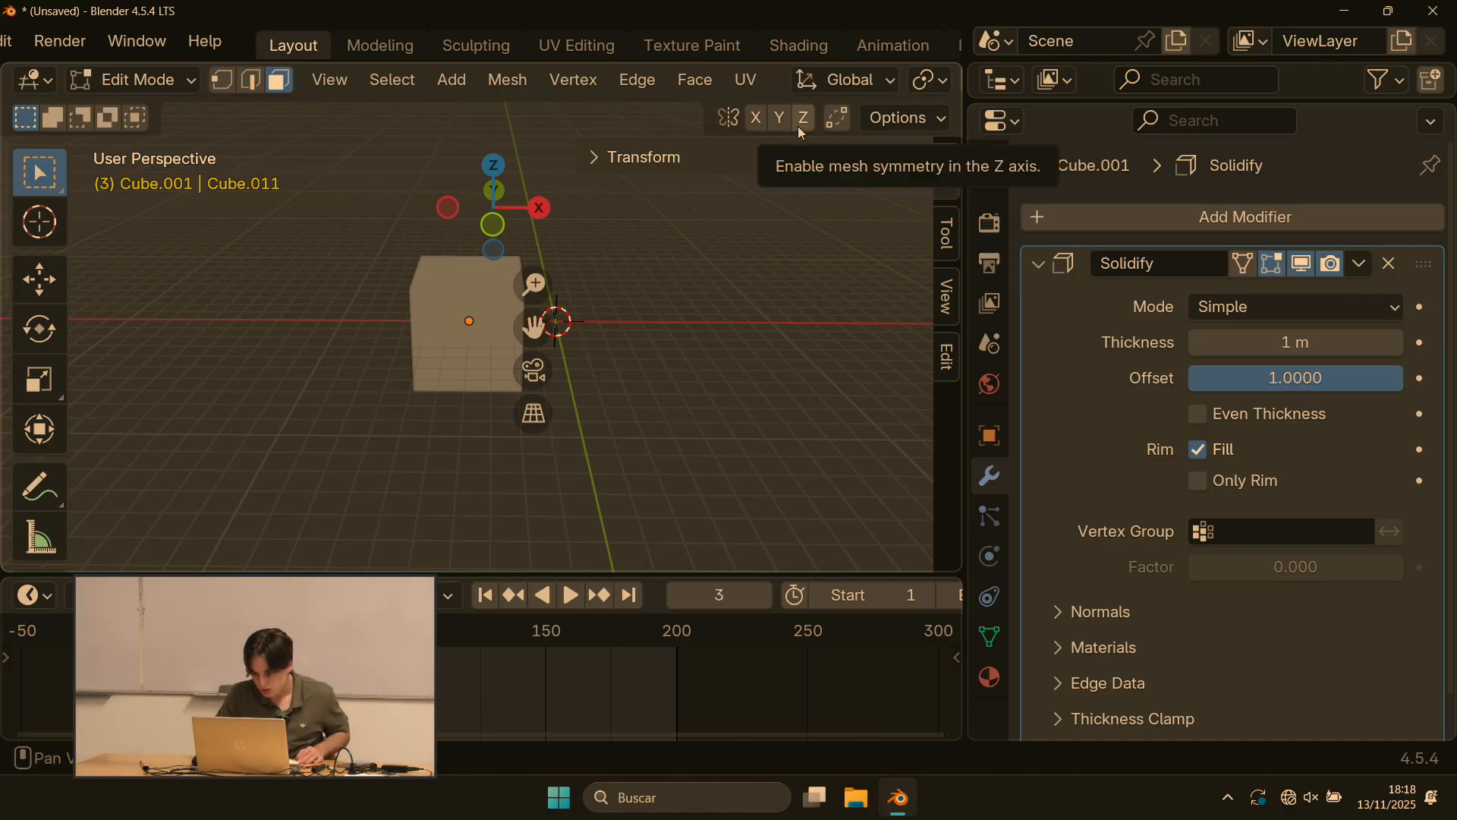
# Step: Look at the Modeling workspace with a wider Properties editor, and at the cube in the Sculpting workspace
pyautogui.scroll(-3, 704, 245)
pyautogui.scroll(1, 704, 245)
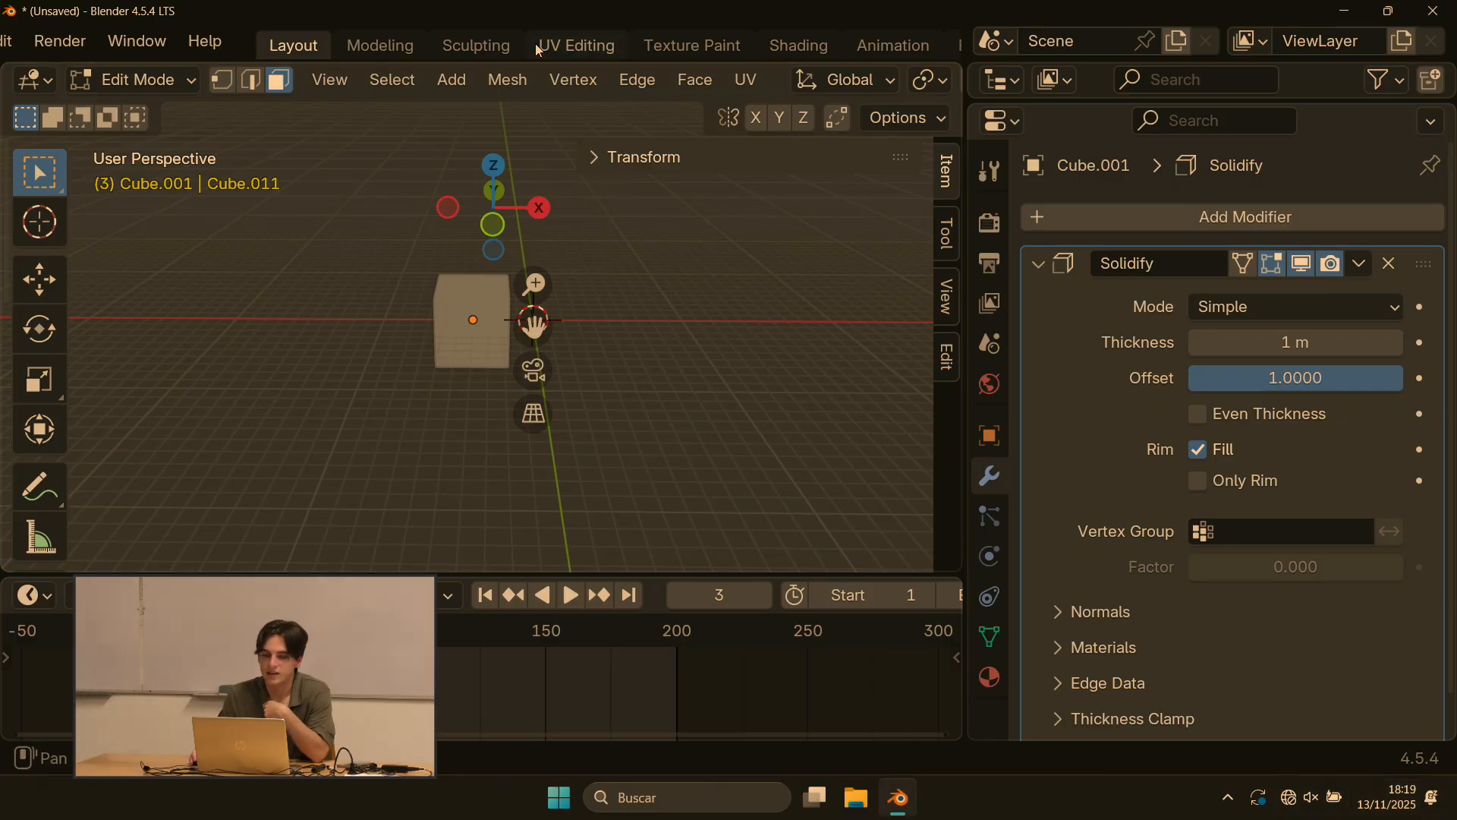
pyautogui.scroll(-3, 394, 63)
pyautogui.scroll(-1, 394, 49)
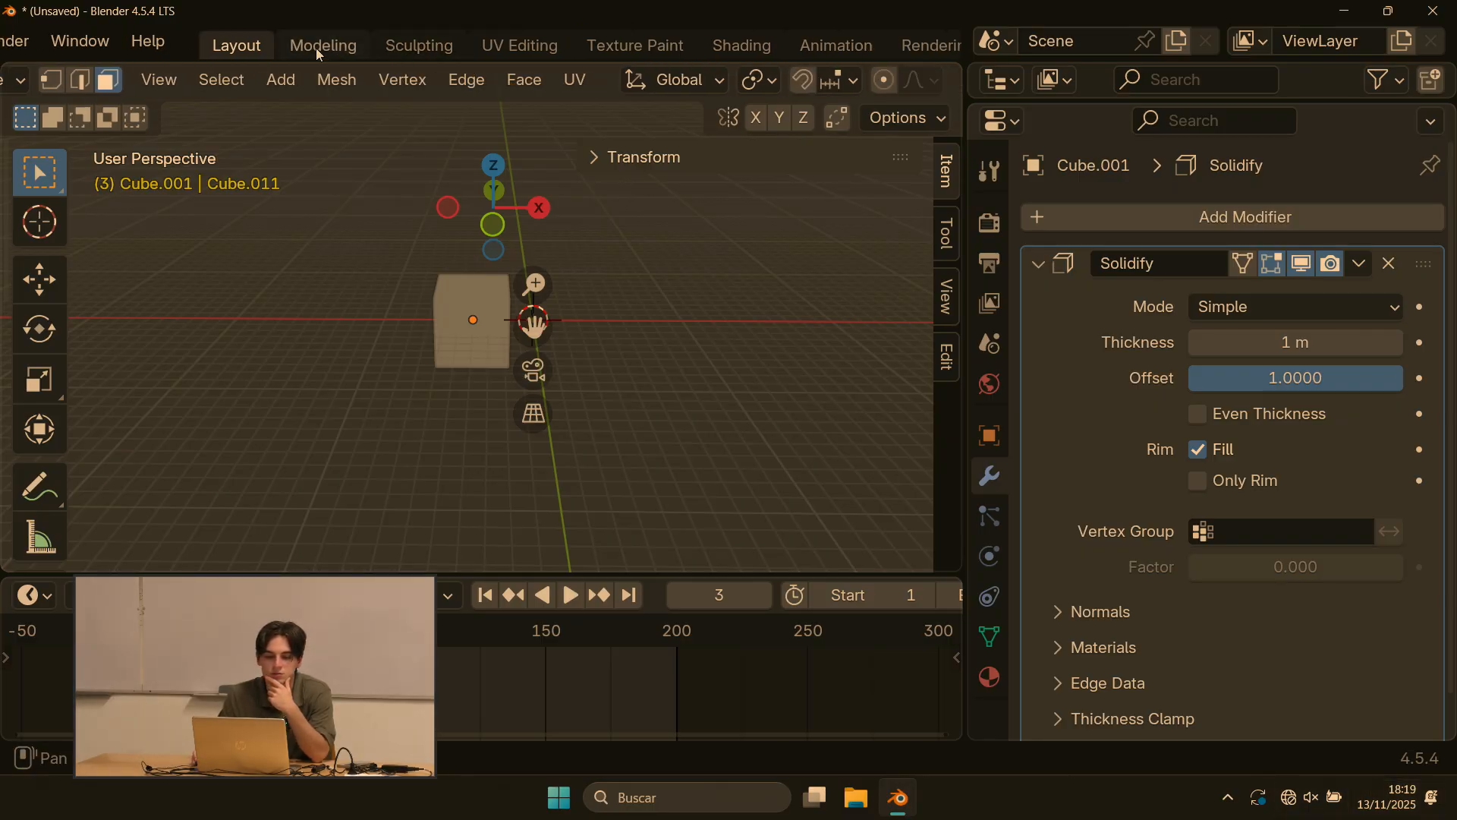
pyautogui.scroll(3, 316, 47)
pyautogui.click(495, 46)
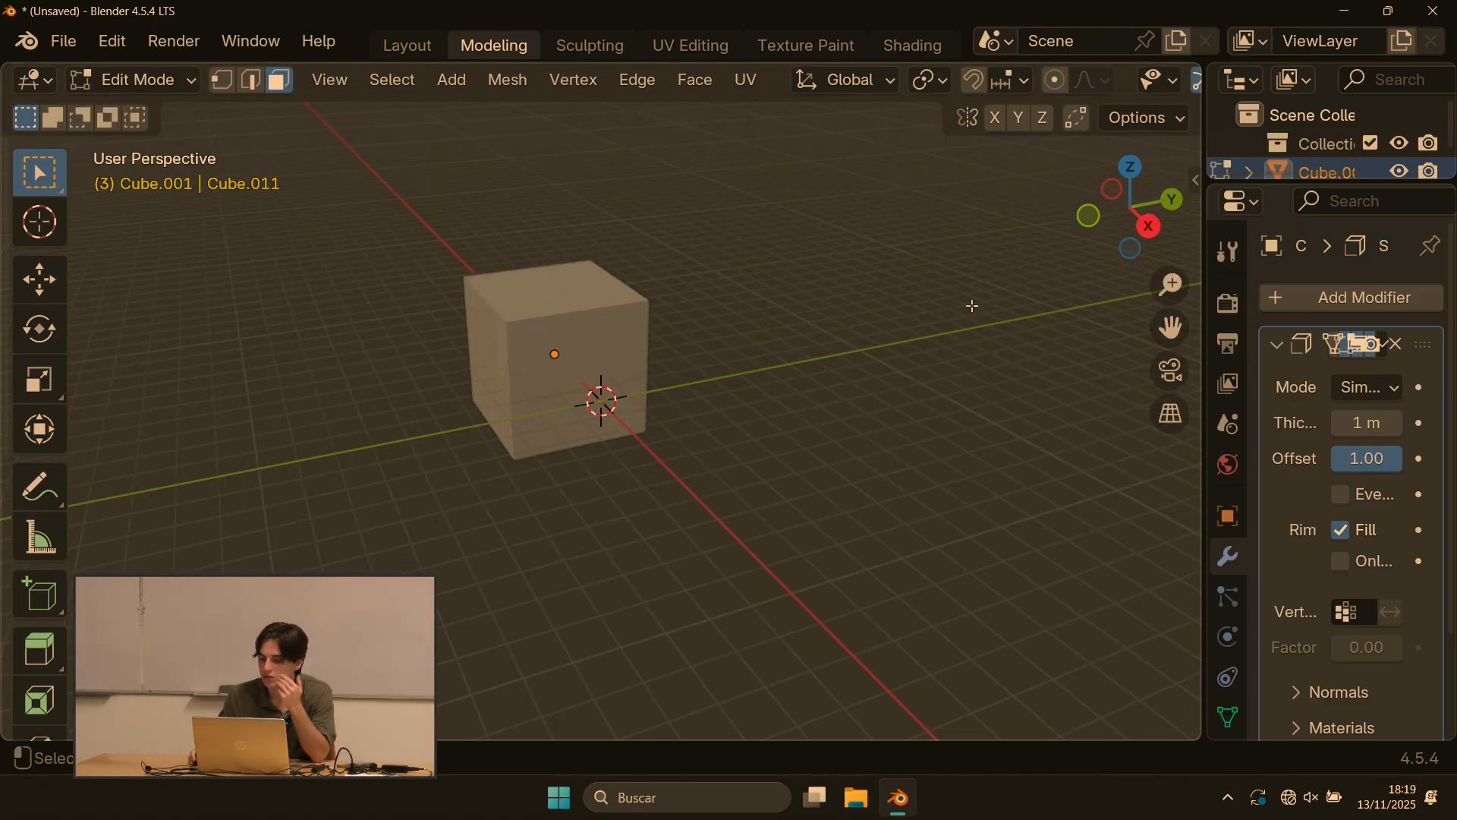
pyautogui.moveTo(1204, 318); pyautogui.dragTo(1052, 319)
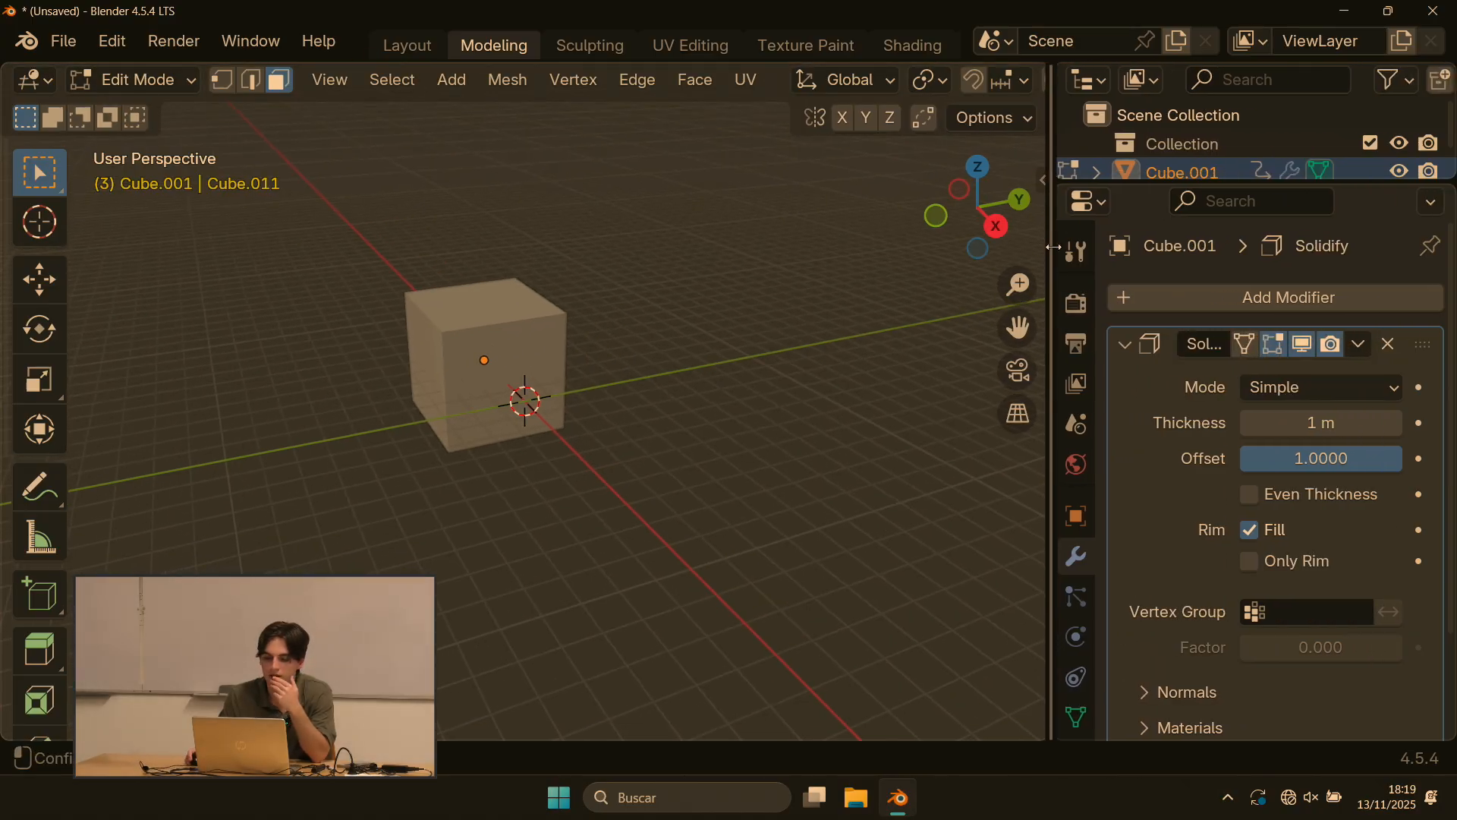
pyautogui.click(614, 47)
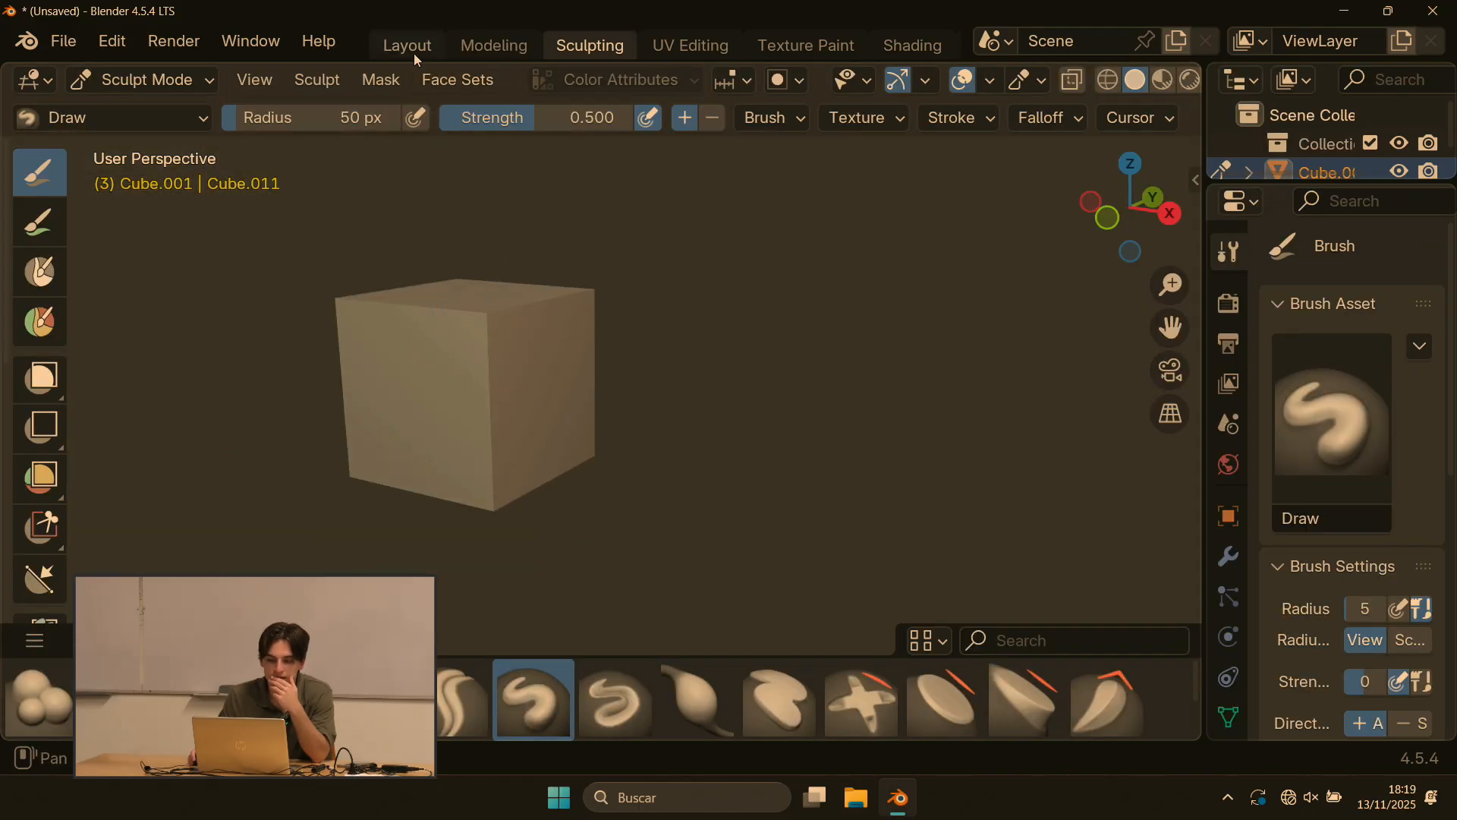
# Step: Return to the Layout workspace and delete the cube
pyautogui.click(416, 60)
pyautogui.press('x')
pyautogui.click(451, 322)
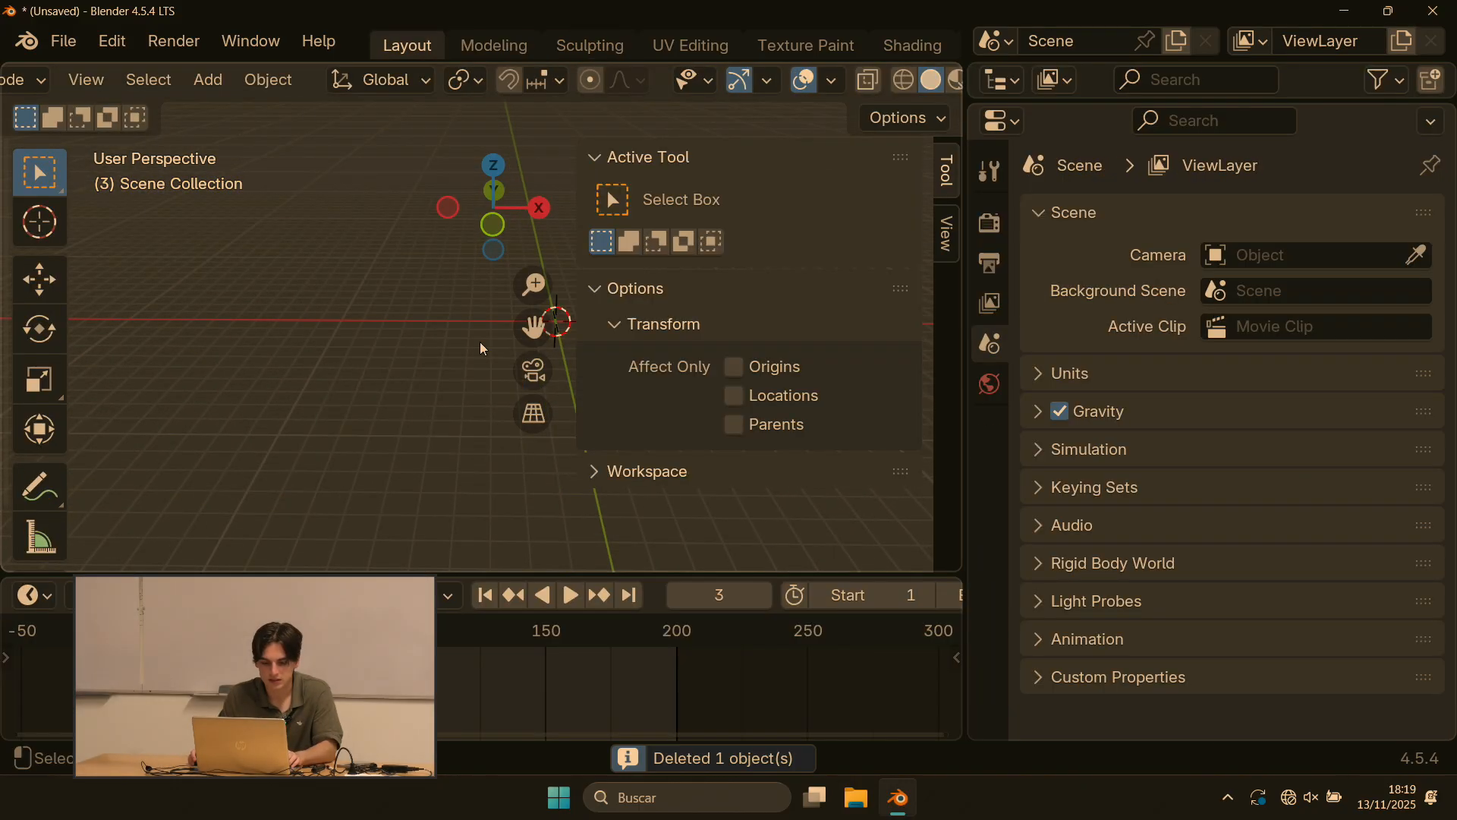
# Step: Add a UV Sphere mesh to the empty scene
pyautogui.hotkey('shift', 'a')
pyautogui.moveTo(437, 228)
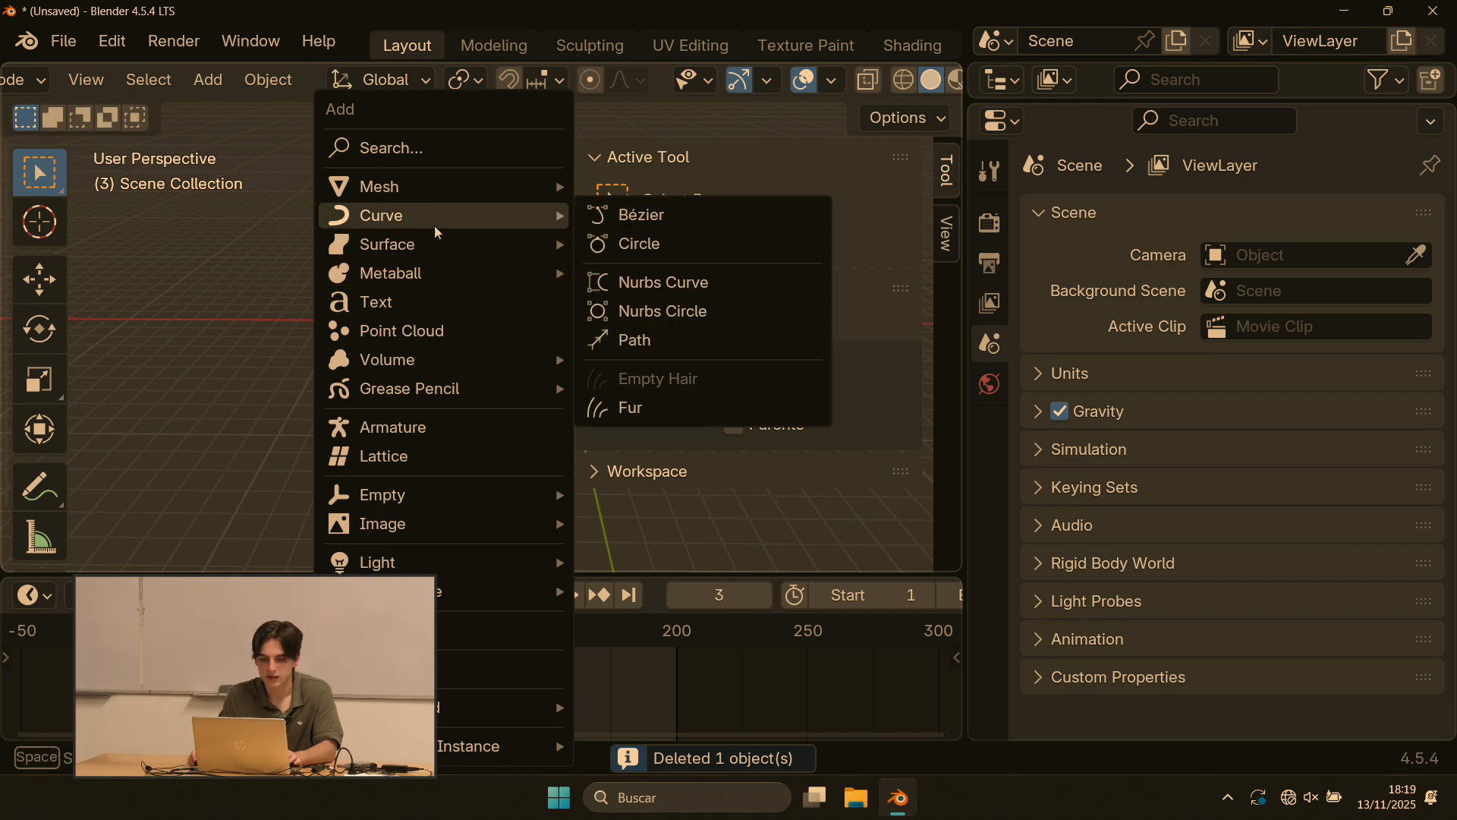
pyautogui.moveTo(467, 190)
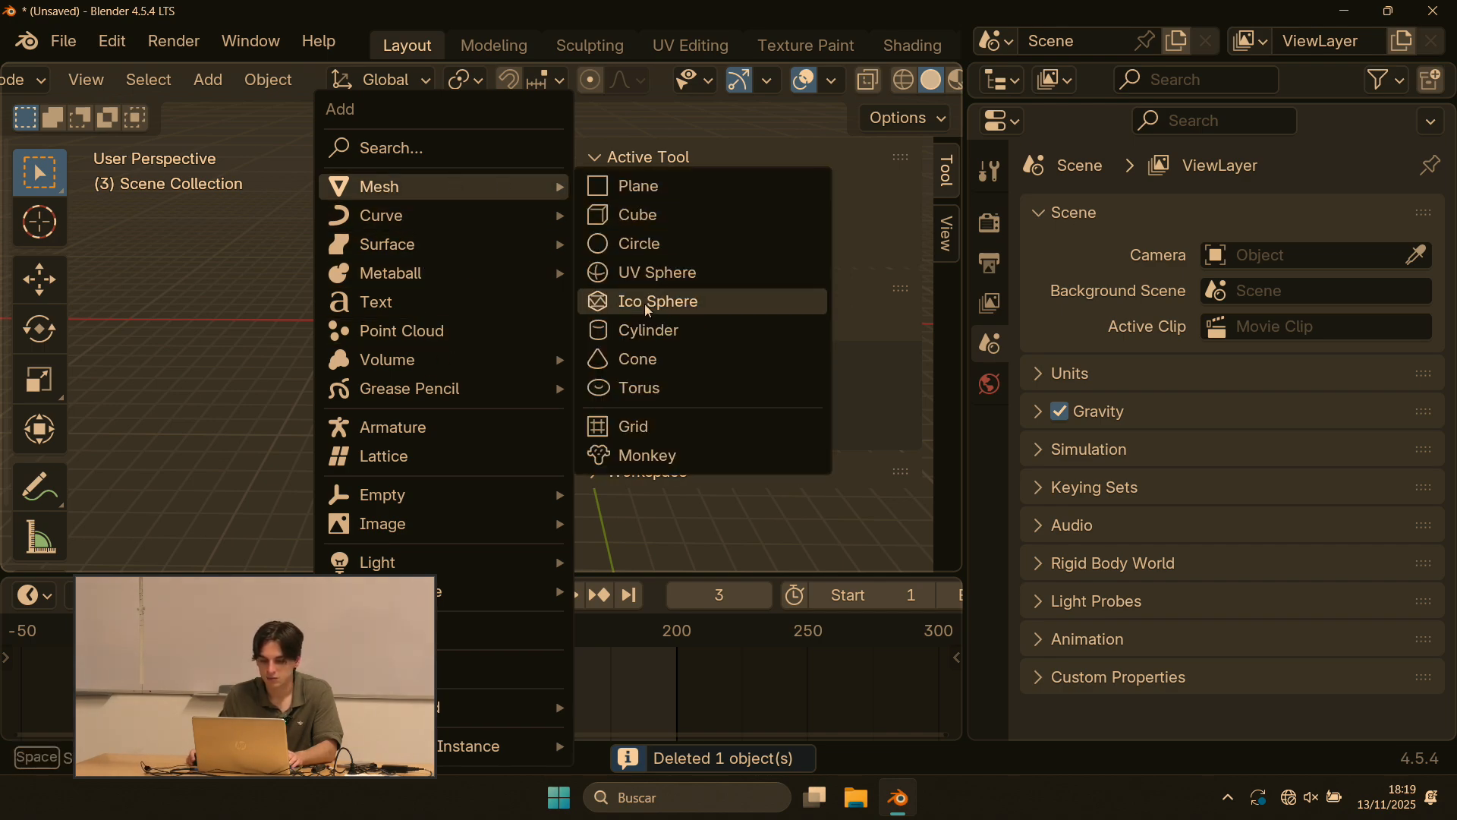
pyautogui.click(649, 279)
pyautogui.scroll(7, 592, 314)
pyautogui.keyDown('shift'); pyautogui.moveTo(808, 267); pyautogui.dragTo(627, 270, button='middle'); pyautogui.keyUp('shift')
# Step: Open the sphere in the Sculpting workspace and raise its upper side with a Draw brush stroke at 50 px radius and 0.500 strength
pyautogui.click(581, 46)
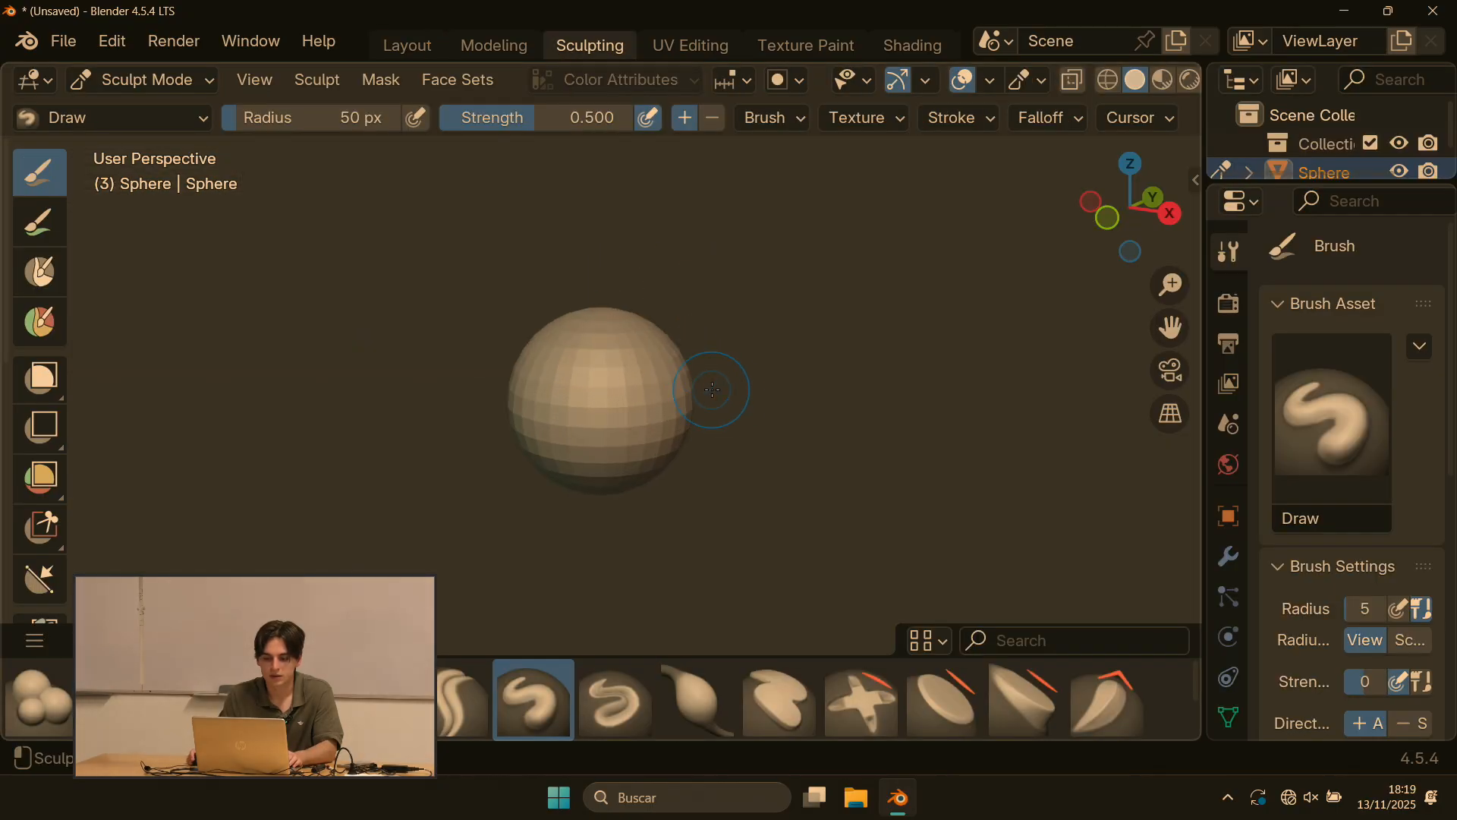
pyautogui.scroll(3, 712, 390)
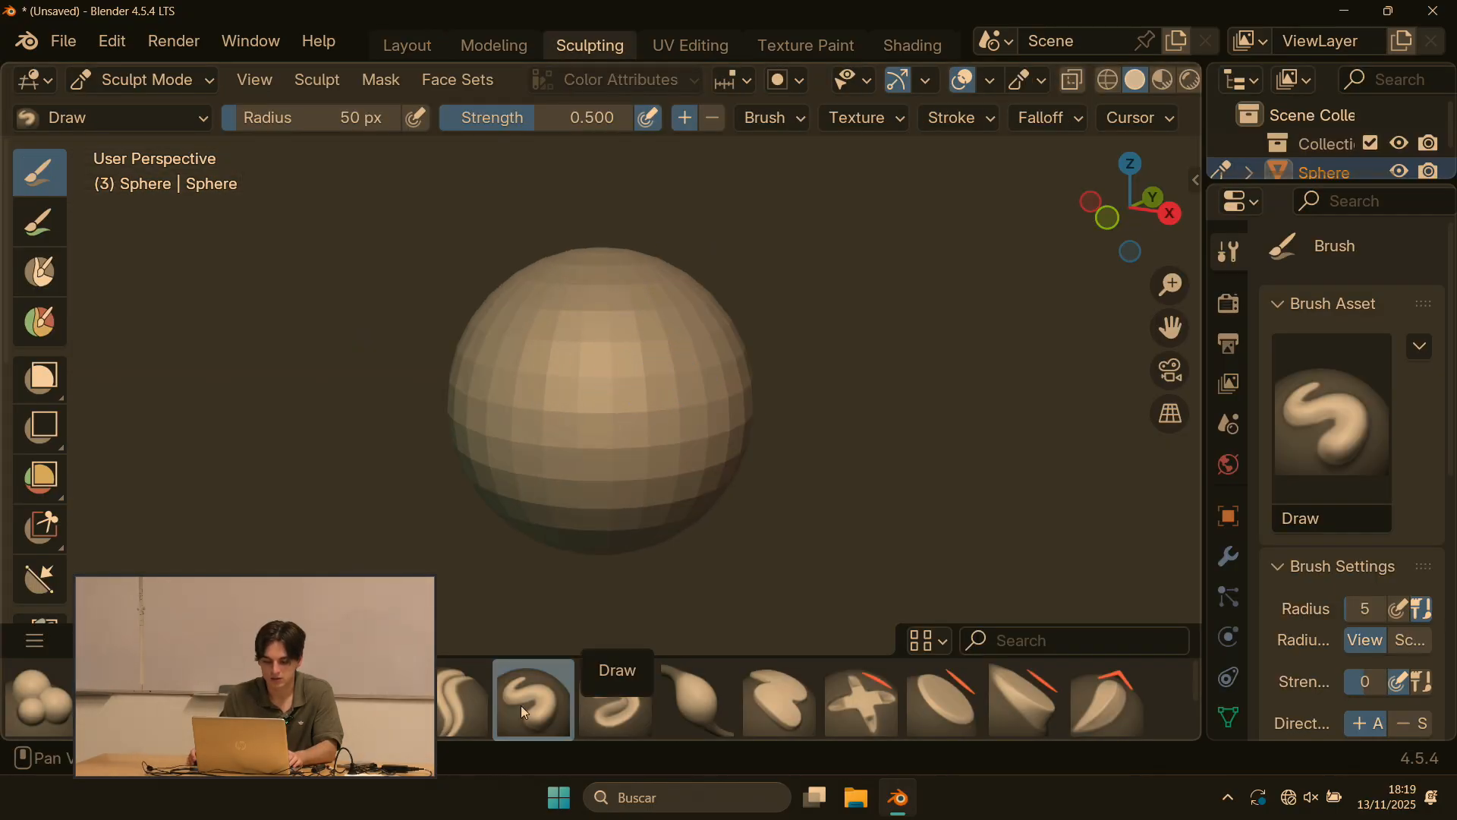
pyautogui.moveTo(709, 243)
pyautogui.mouseDown()
pyautogui.moveTo(654, 299)
pyautogui.moveTo(676, 384)
pyautogui.moveTo(713, 367)
pyautogui.moveTo(661, 321)
pyautogui.moveTo(644, 325)
pyautogui.mouseUp()
pyautogui.moveTo(643, 325); pyautogui.dragTo(706, 288, button='middle')
# Step: Carve dents into the sphere with several inverted Draw brush strokes
pyautogui.moveTo(449, 431)
pyautogui.keyDown('ctrl'); pyautogui.mouseDown()
pyautogui.moveTo(364, 371)
pyautogui.moveTo(412, 346)
pyautogui.moveTo(403, 434)
pyautogui.mouseUp(); pyautogui.keyUp('ctrl')
pyautogui.moveTo(403, 434); pyautogui.dragTo(492, 497, button='middle')
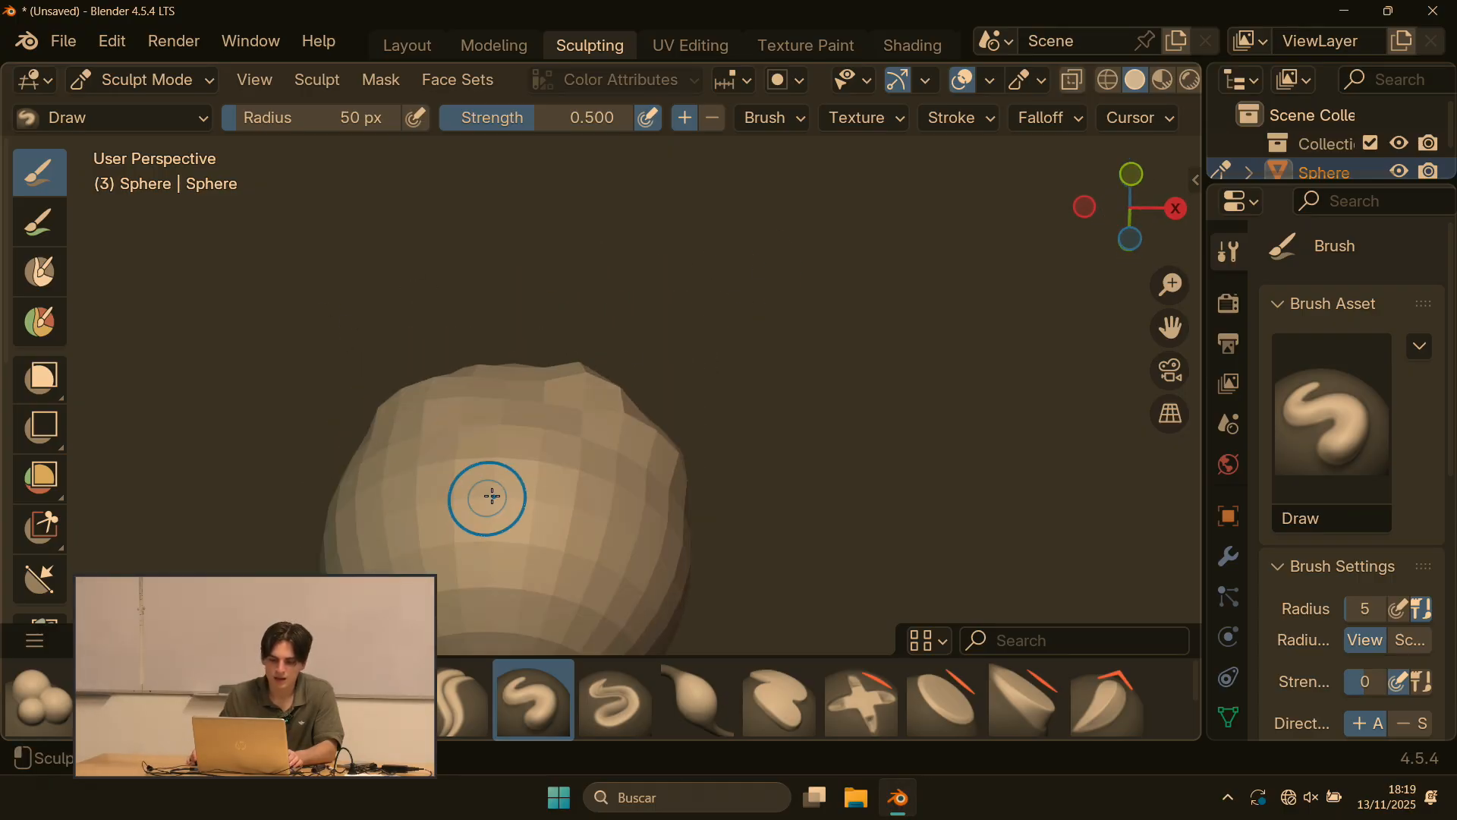
pyautogui.moveTo(492, 496)
pyautogui.keyDown('ctrl'); pyautogui.mouseDown()
pyautogui.moveTo(491, 416)
pyautogui.moveTo(523, 440)
pyautogui.mouseUp(); pyautogui.keyUp('ctrl')
pyautogui.keyDown('ctrl'); pyautogui.moveTo(607, 535); pyautogui.dragTo(569, 478); pyautogui.keyUp('ctrl')
pyautogui.scroll(-4, 492, 374)
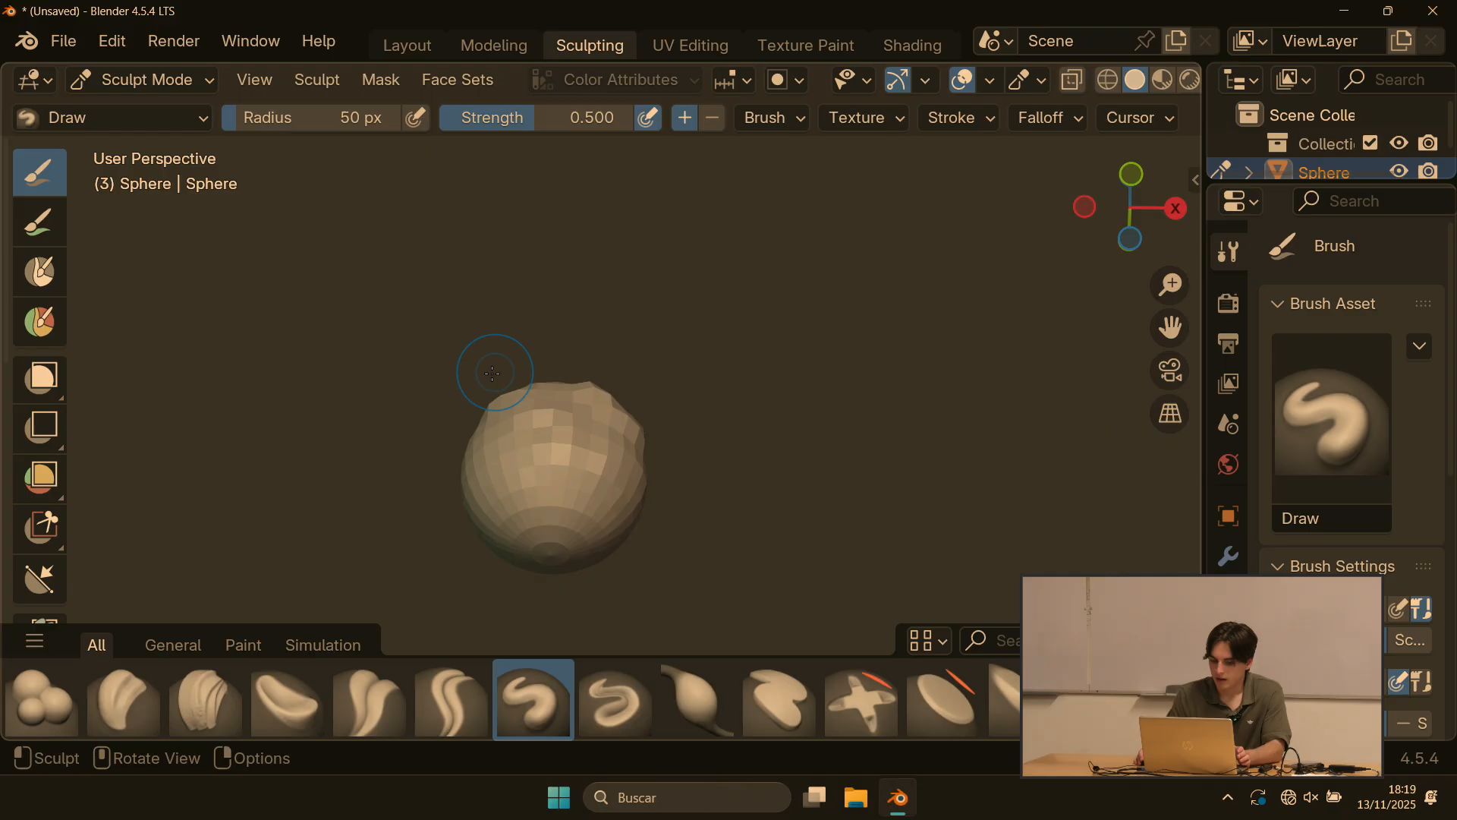
# Step: Add a short Draw brush stroke to the sphere and inspect the sculpted shape from several sides
pyautogui.moveTo(492, 374); pyautogui.dragTo(527, 475, button='middle')
pyautogui.scroll(4, 455, 425)
pyautogui.scroll(-2, 409, 400)
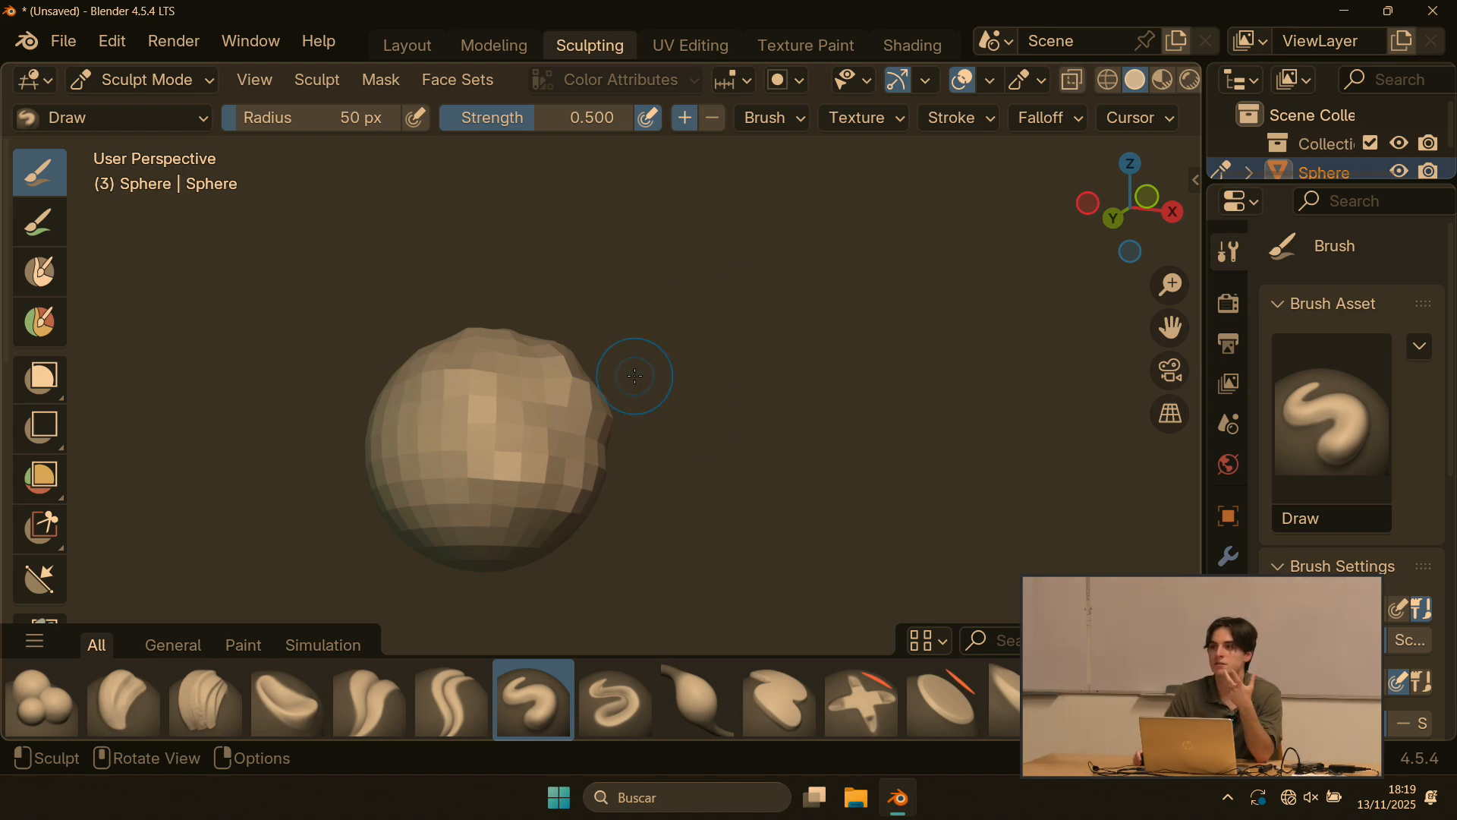
pyautogui.scroll(-3, 523, 426)
pyautogui.moveTo(507, 407)
pyautogui.mouseDown()
pyautogui.moveTo(522, 425)
pyautogui.moveTo(470, 381)
pyautogui.moveTo(523, 410)
pyautogui.mouseUp()
pyautogui.moveTo(563, 378); pyautogui.dragTo(622, 438, button='middle')
pyautogui.scroll(-5, 626, 437)
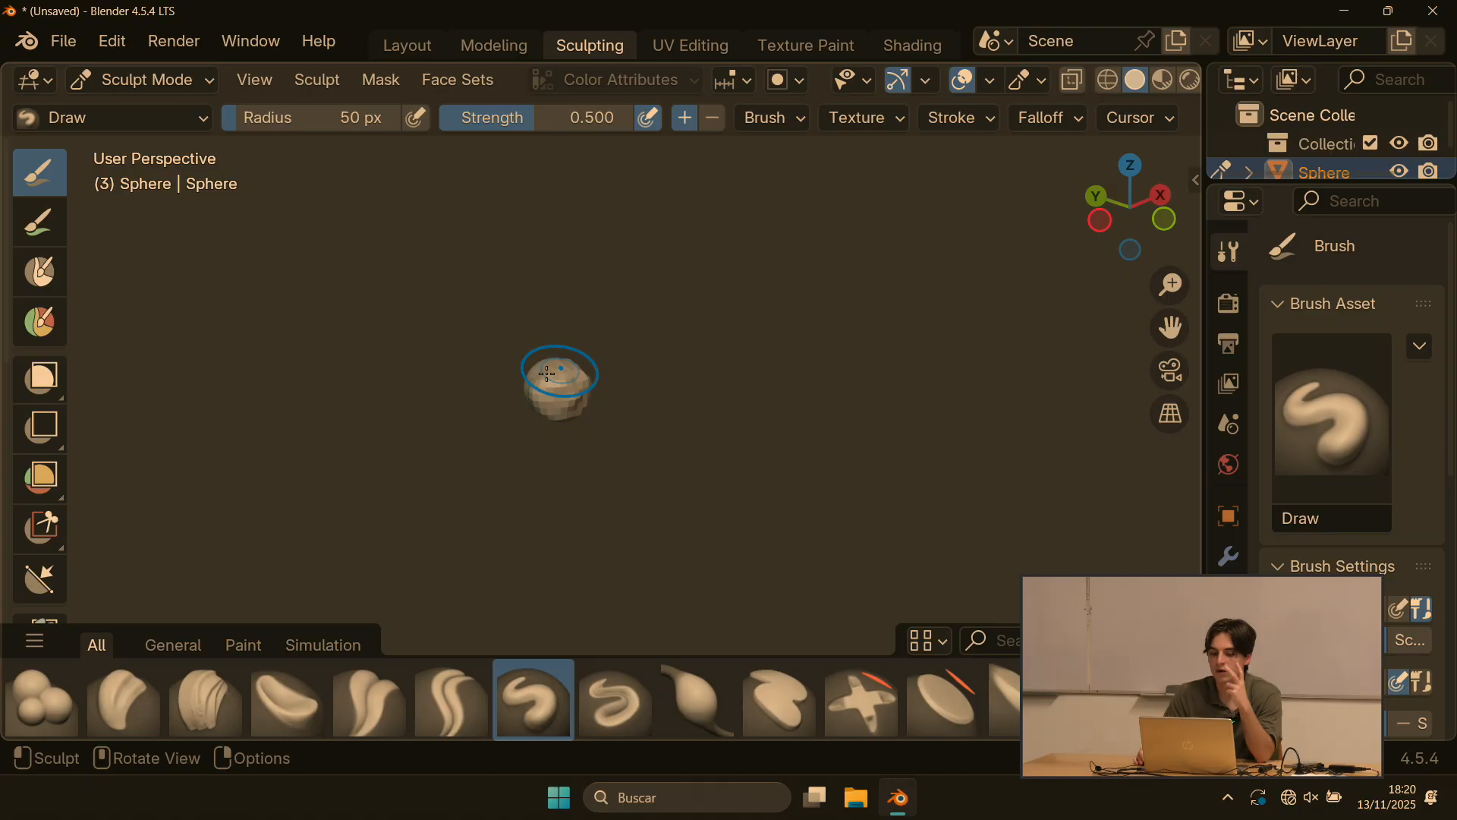
pyautogui.scroll(7, 559, 390)
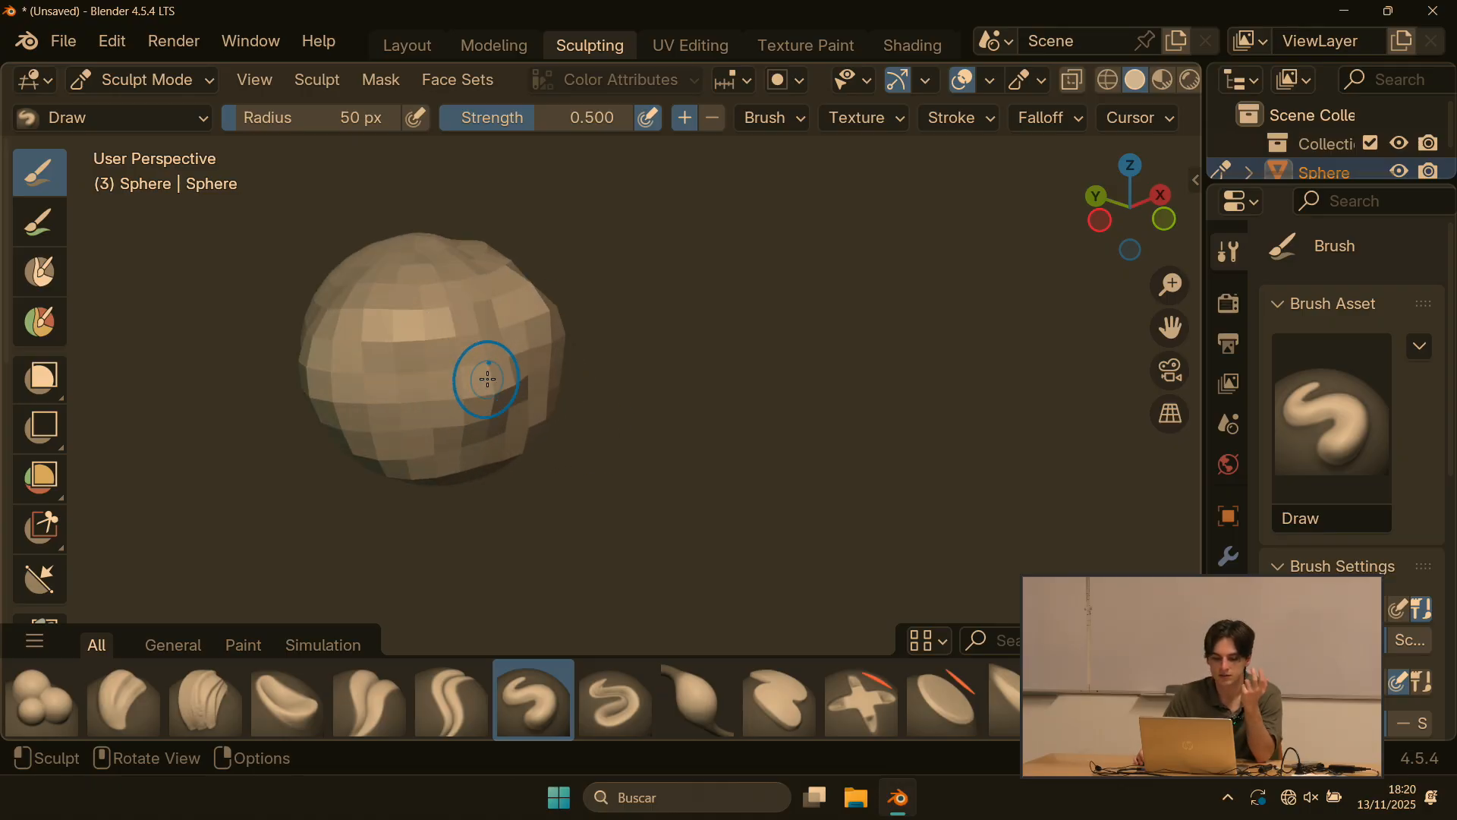
pyautogui.moveTo(482, 380)
pyautogui.mouseDown(button='middle')
pyautogui.moveTo(421, 354)
pyautogui.moveTo(553, 270)
pyautogui.mouseUp(button='middle')
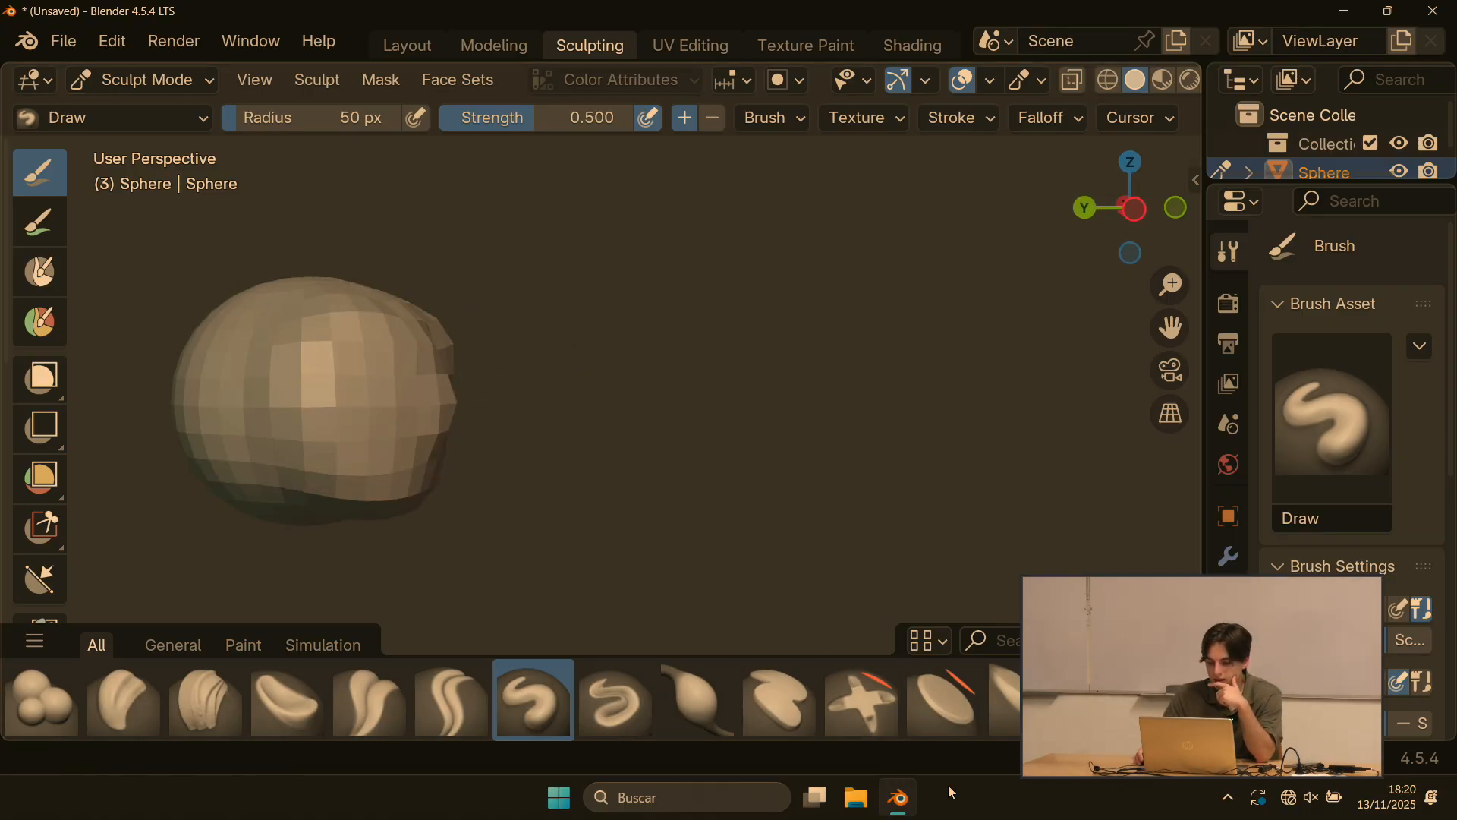
# Step: Examine the sphere's UV layout alongside its mesh in the UV Editing workspace
pyautogui.click(705, 48)
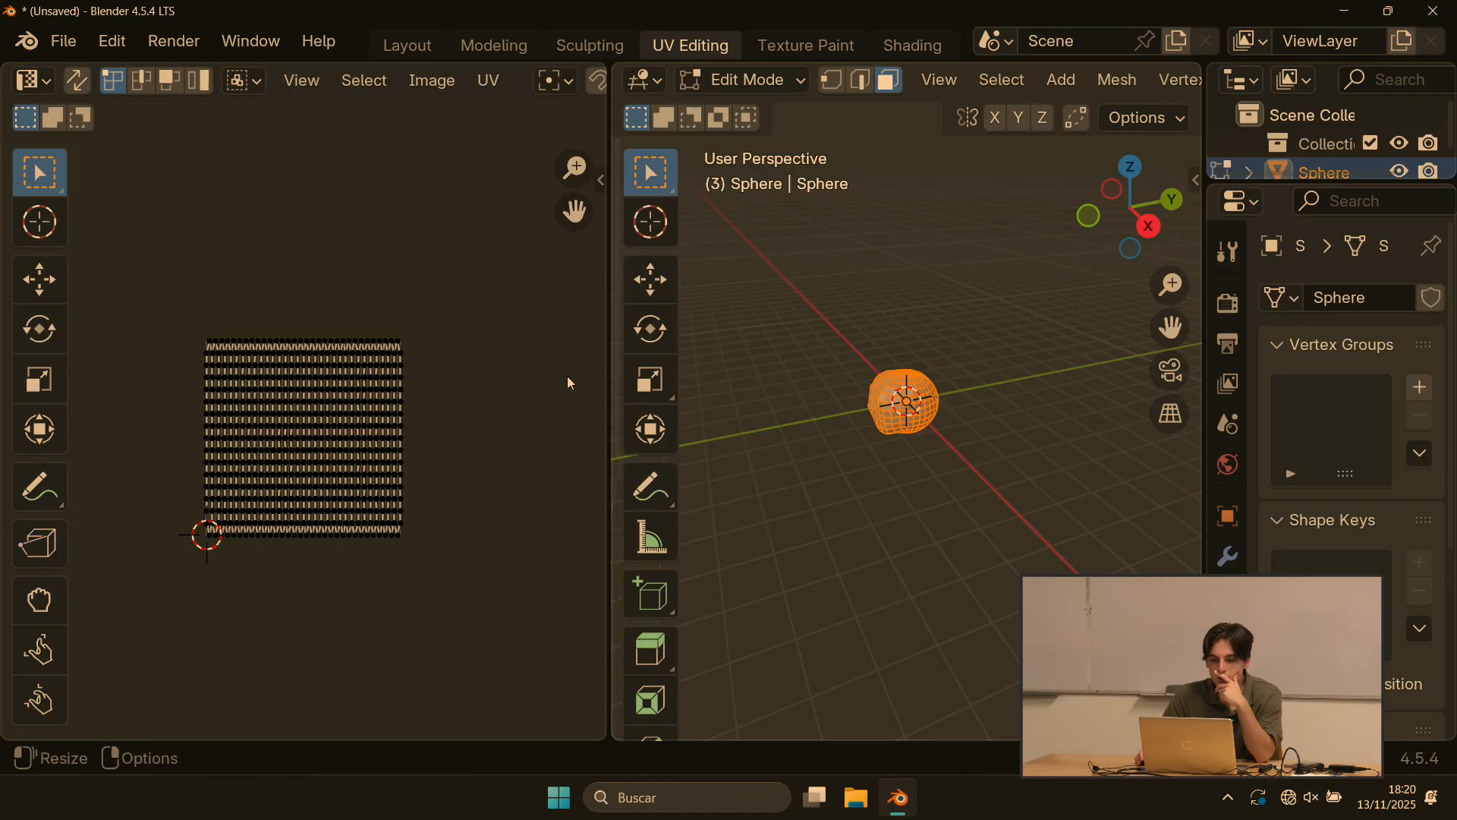
pyautogui.scroll(-5, 337, 441)
pyautogui.scroll(6, 888, 440)
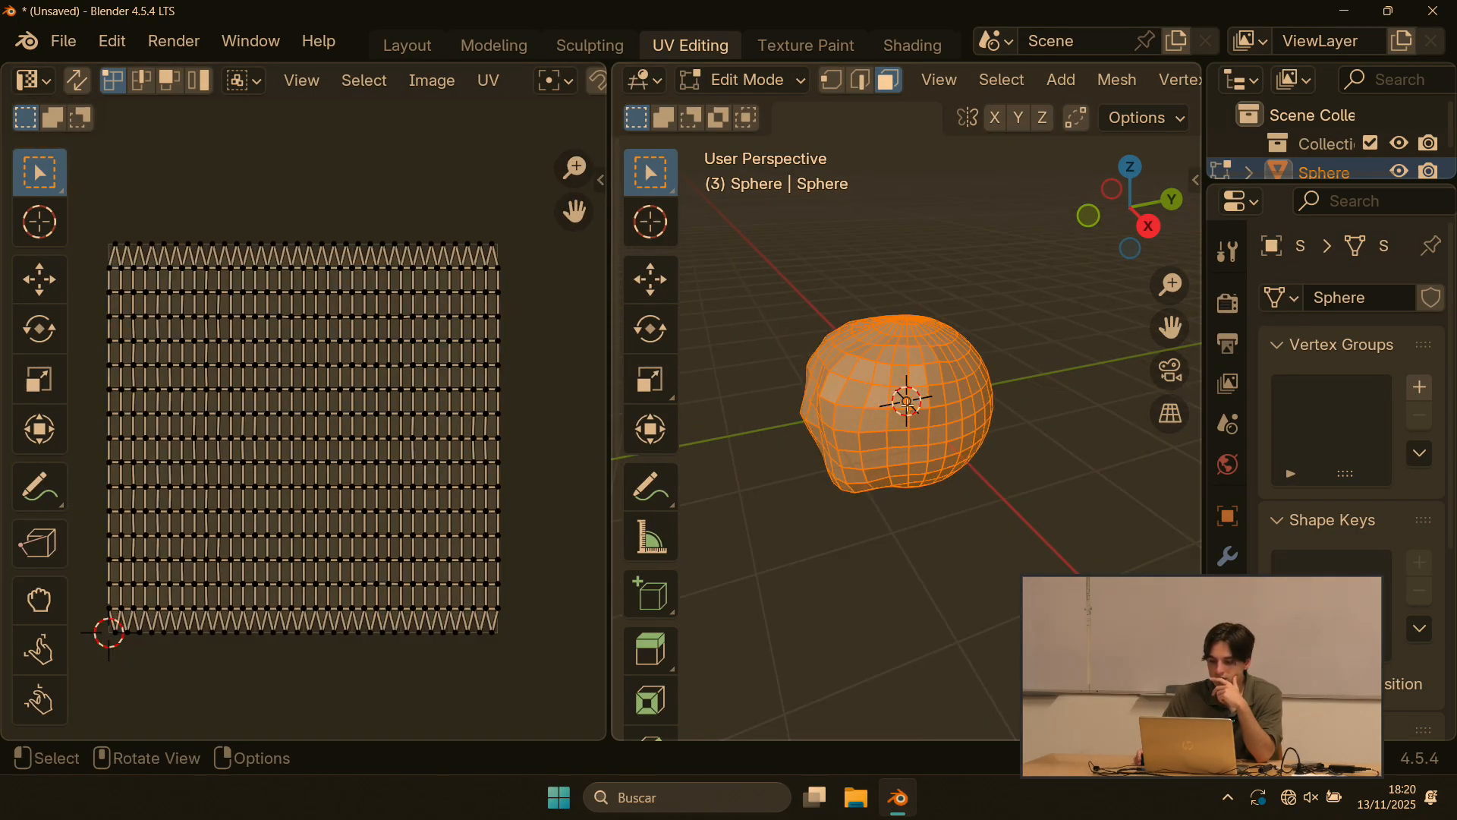
pyautogui.scroll(2, 898, 400)
pyautogui.scroll(-1, 420, 342)
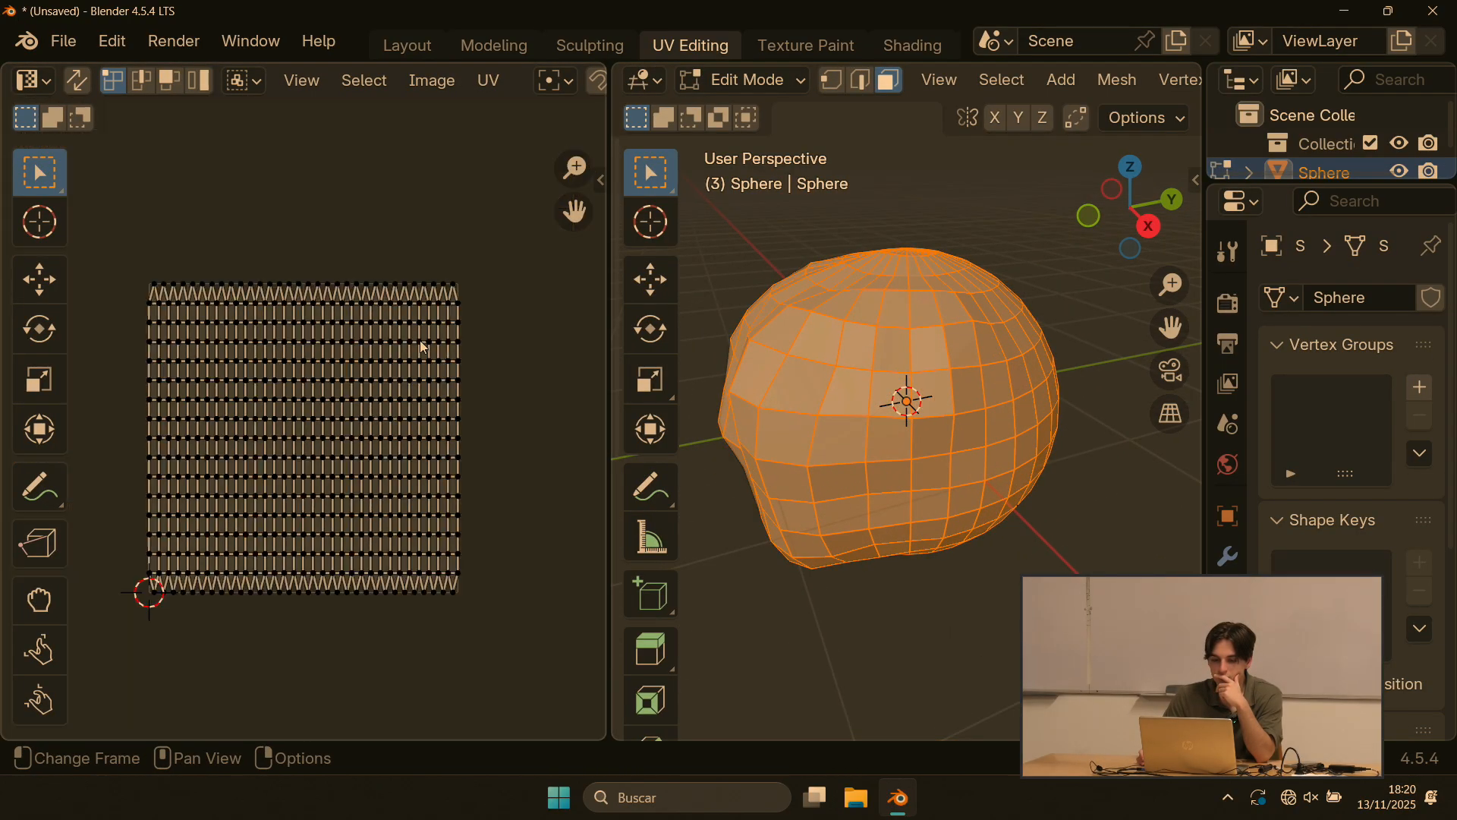
pyautogui.scroll(-2, 849, 388)
pyautogui.scroll(1, 861, 388)
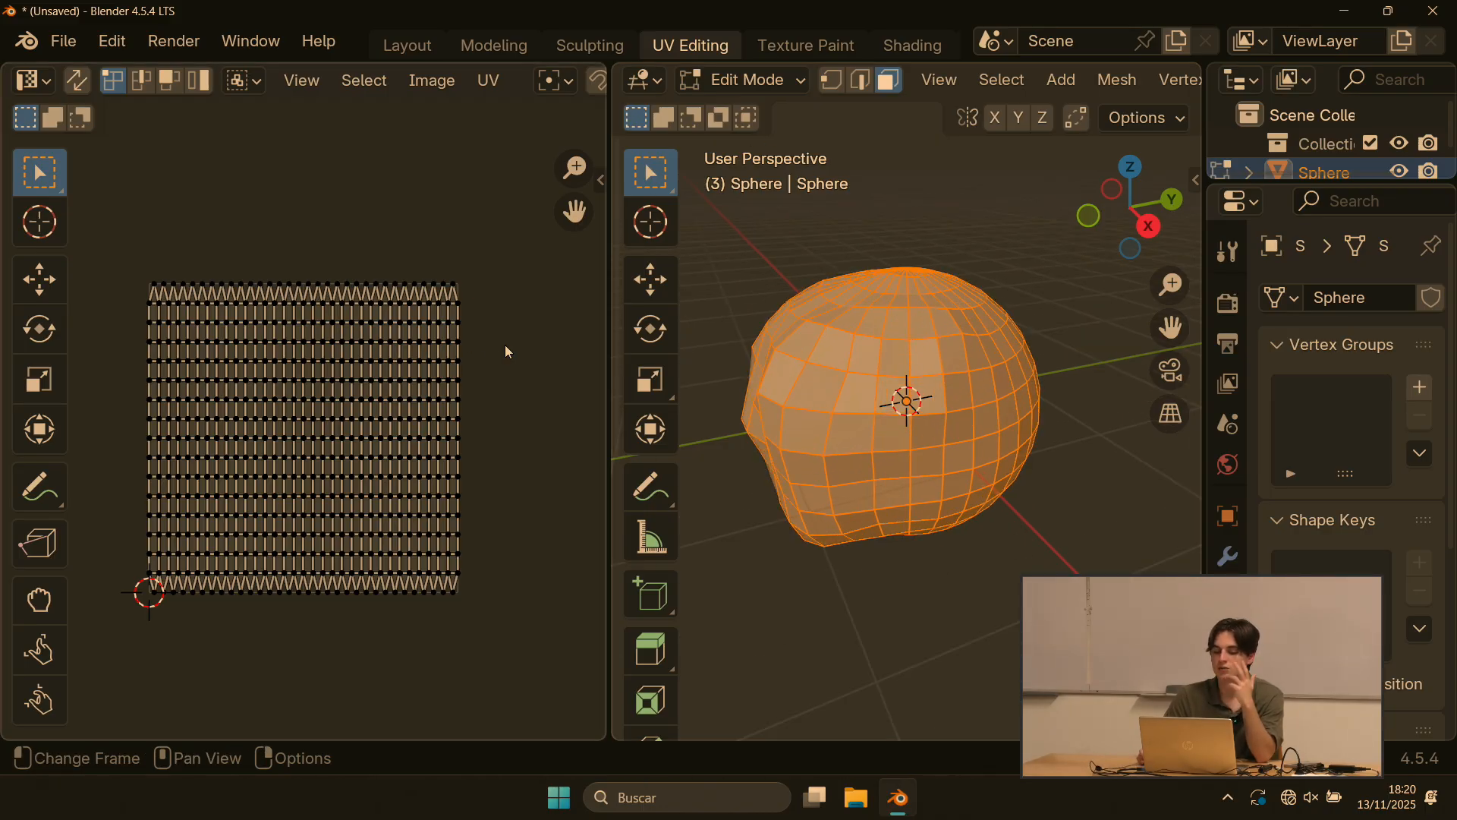
# Step: Try to paint on the sphere with the Paint Hard brush in the Texture Paint workspace
pyautogui.hotkey('ctrl', 'pagedown')
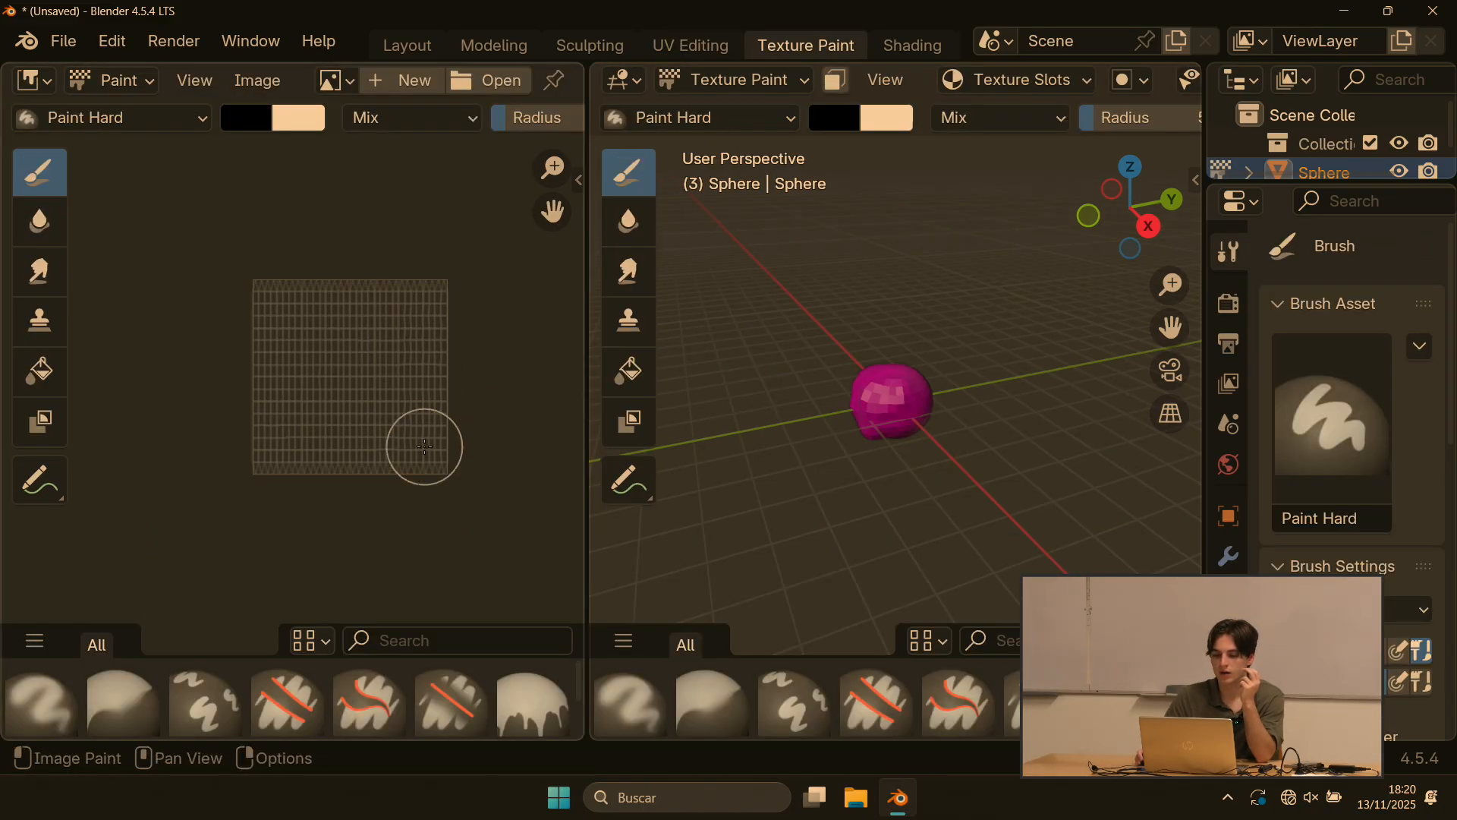
pyautogui.scroll(-3, 367, 429)
pyautogui.scroll(4, 948, 402)
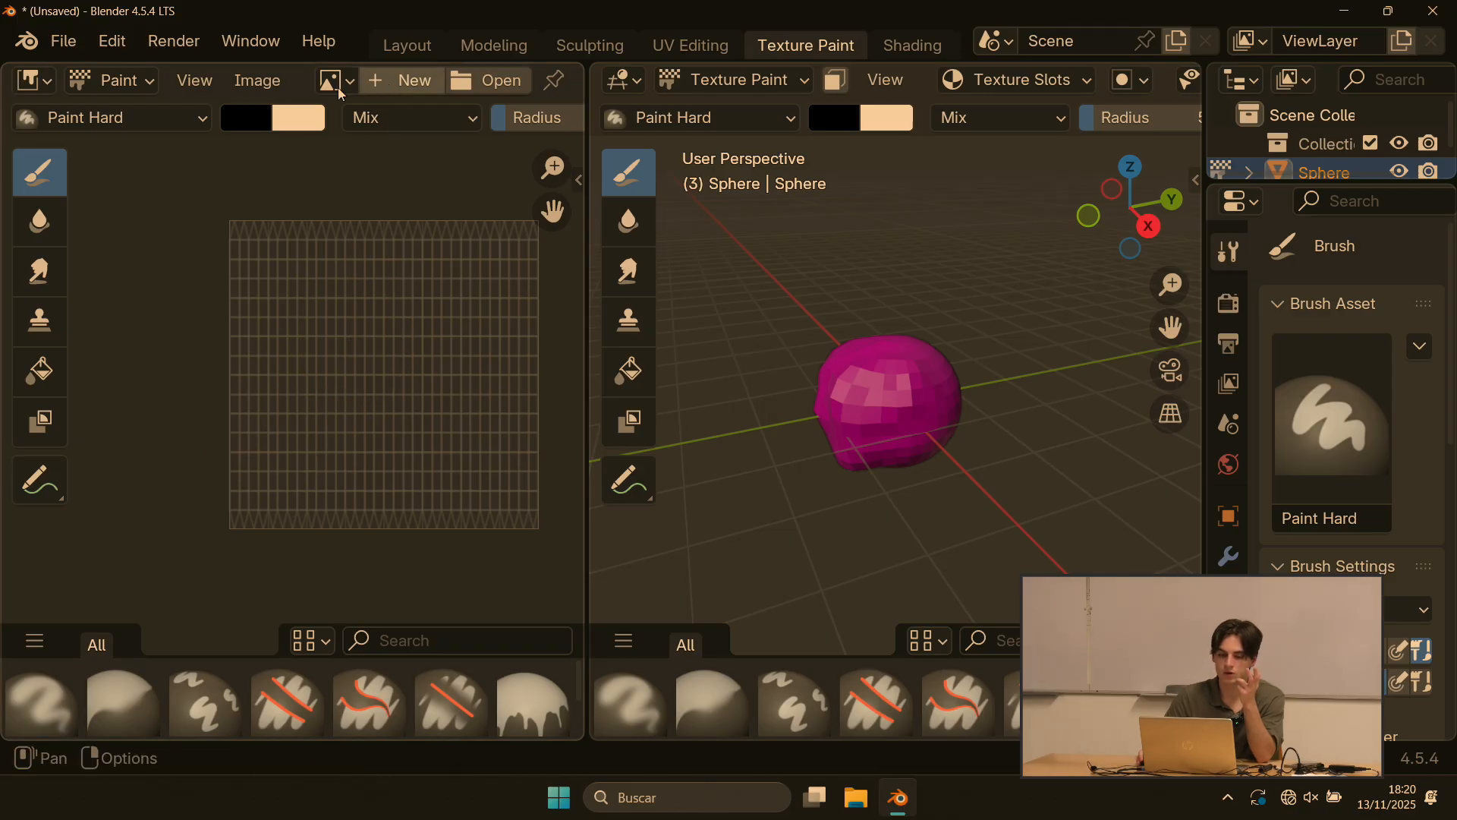
pyautogui.click(873, 387)
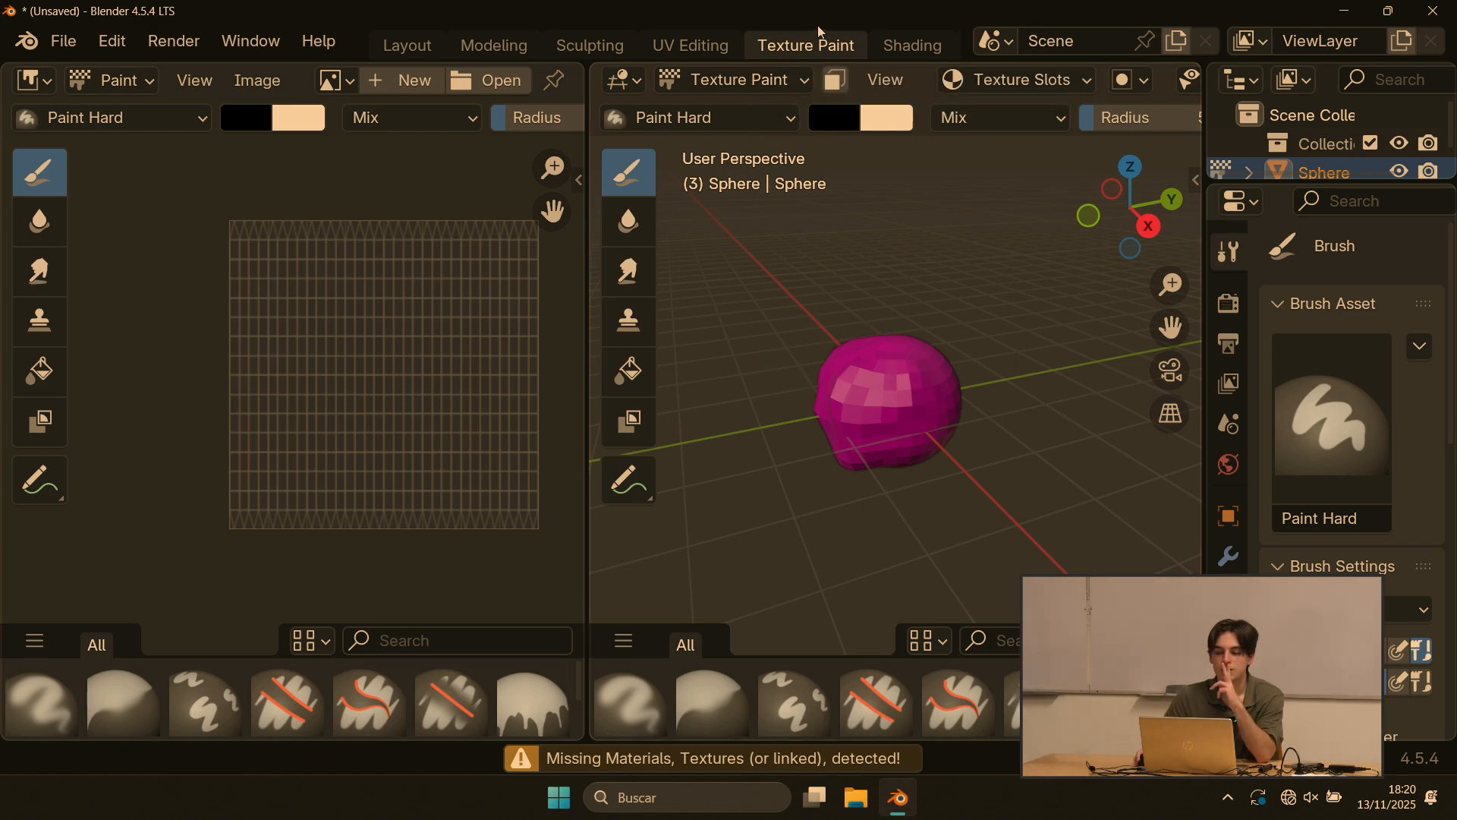
pyautogui.scroll(-2, 789, 47)
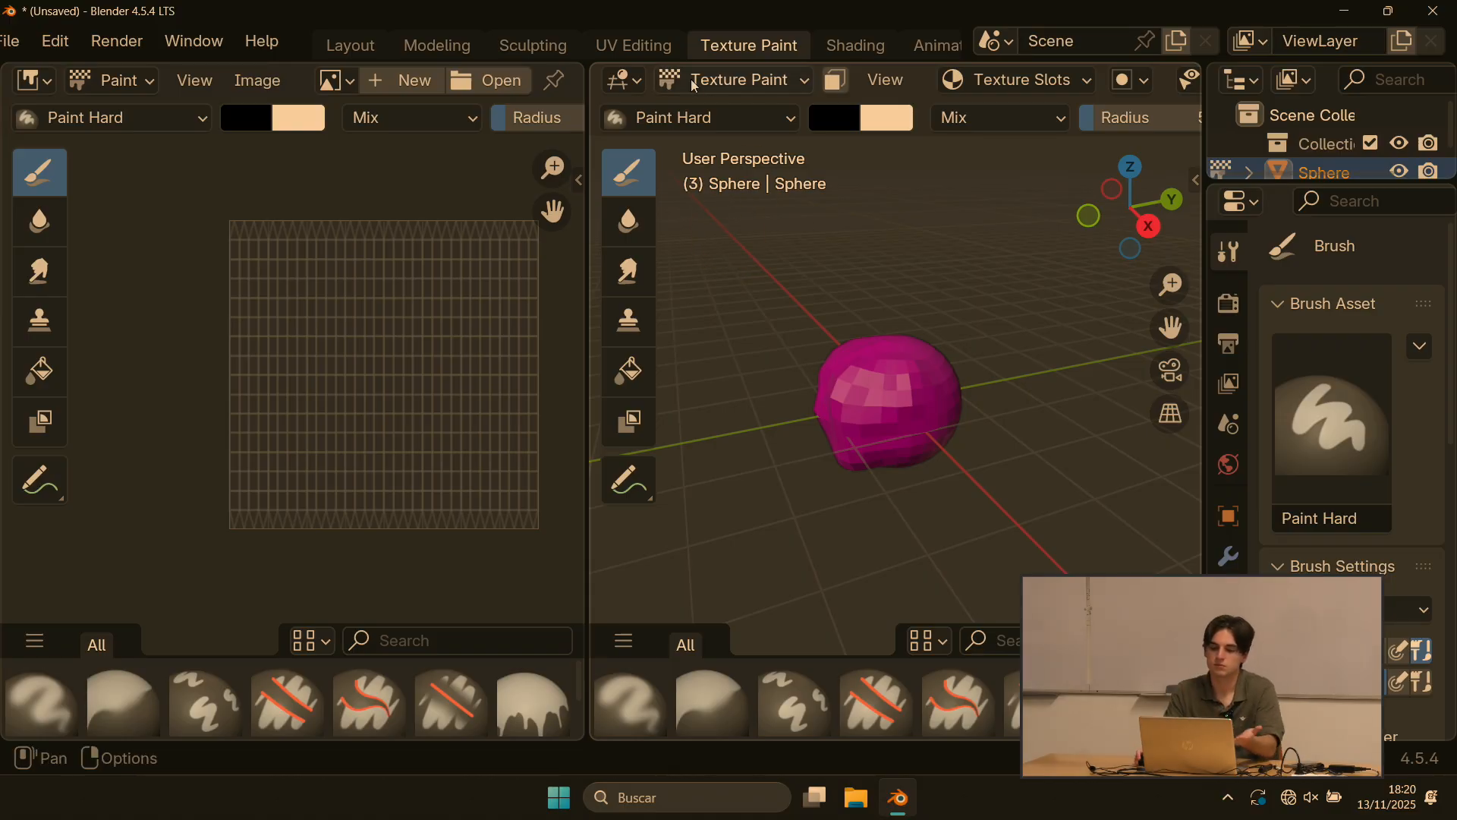
# Step: Switch to the Shading workspace and enlarge its 3D viewport around the sphere
pyautogui.click(630, 44)
pyautogui.scroll(-3, 773, 47)
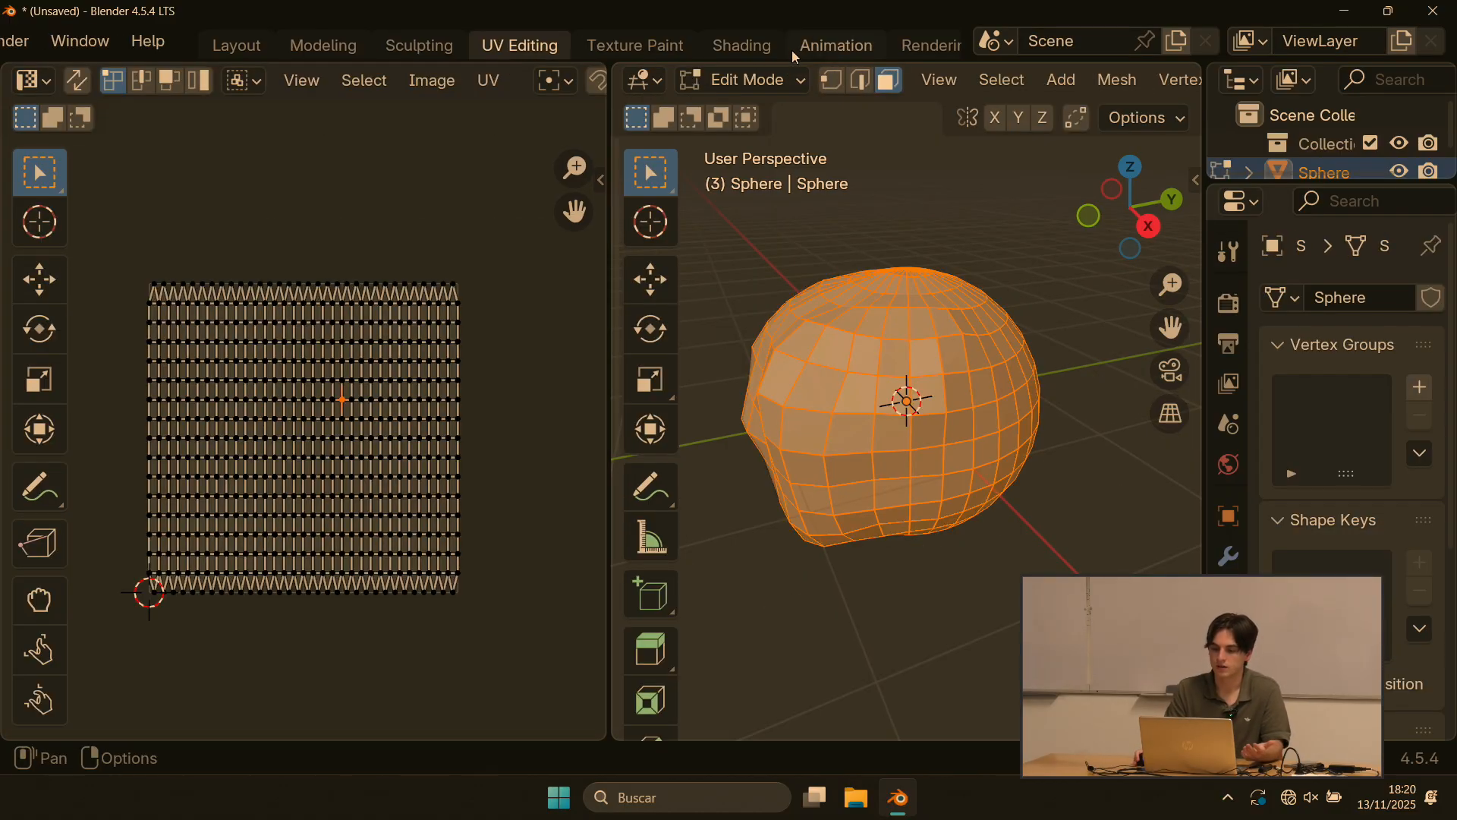
pyautogui.click(740, 44)
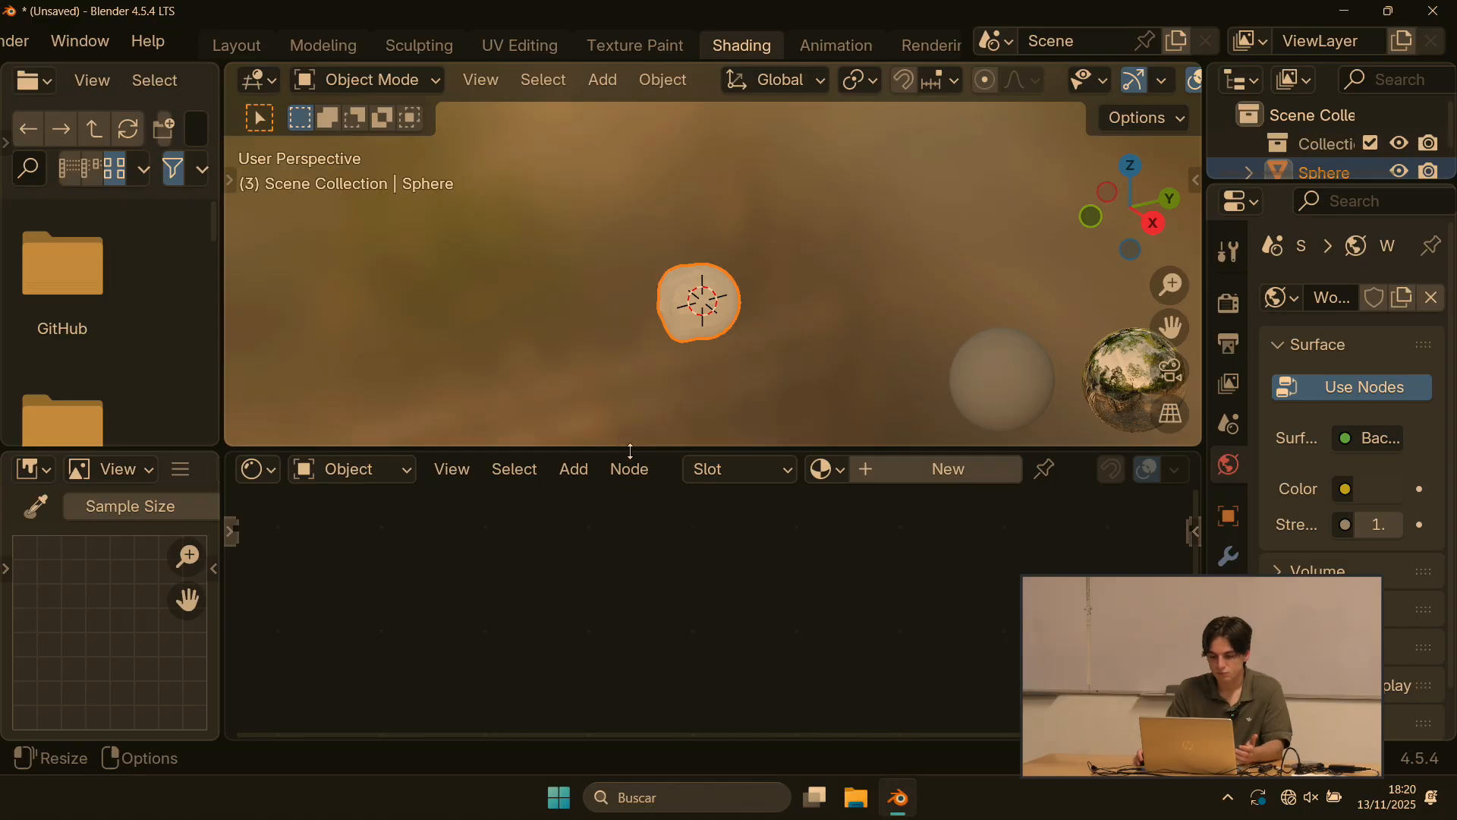
pyautogui.moveTo(630, 451); pyautogui.dragTo(630, 525)
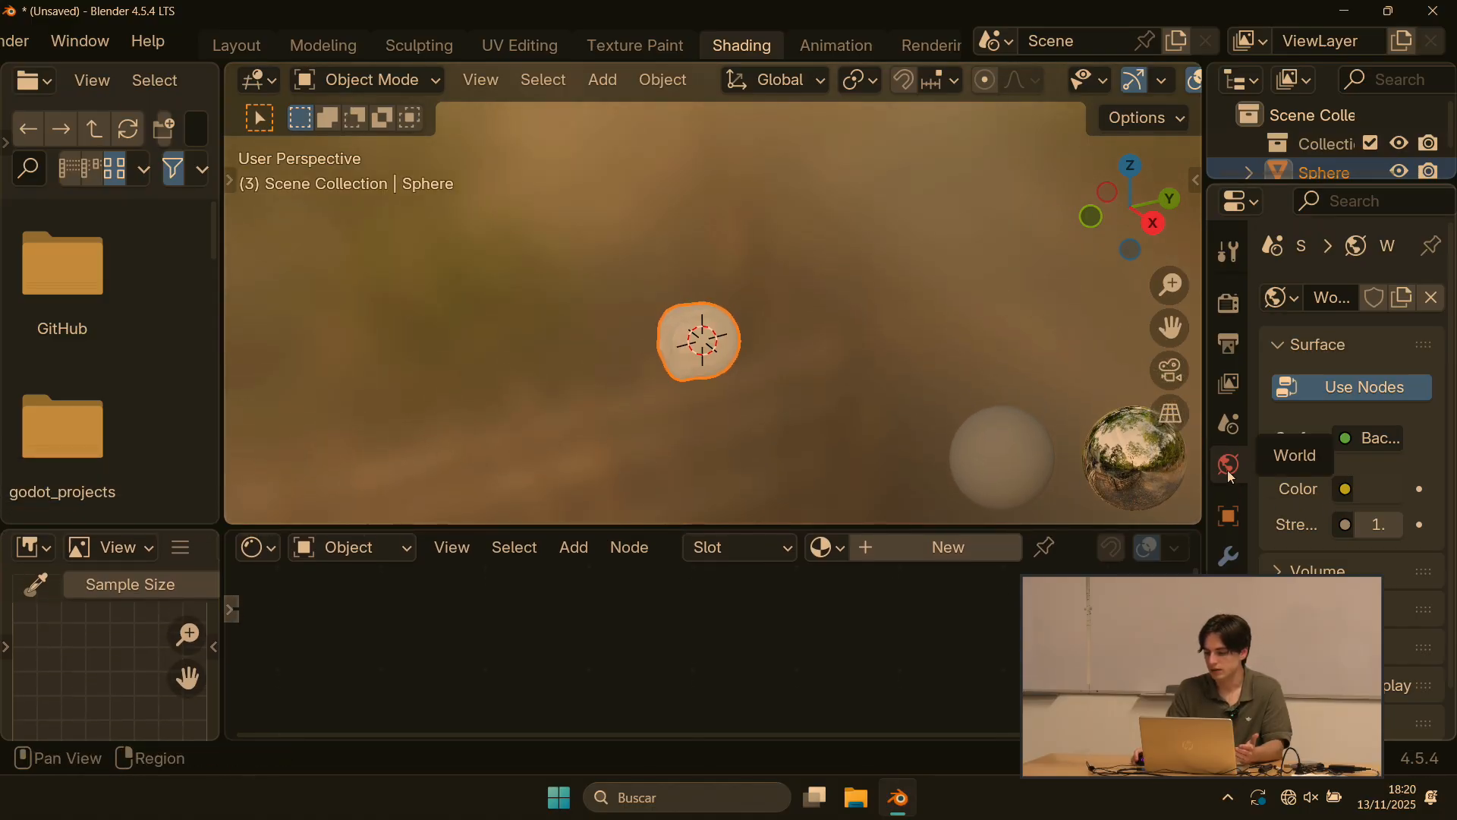
pyautogui.scroll(-3, 1231, 477)
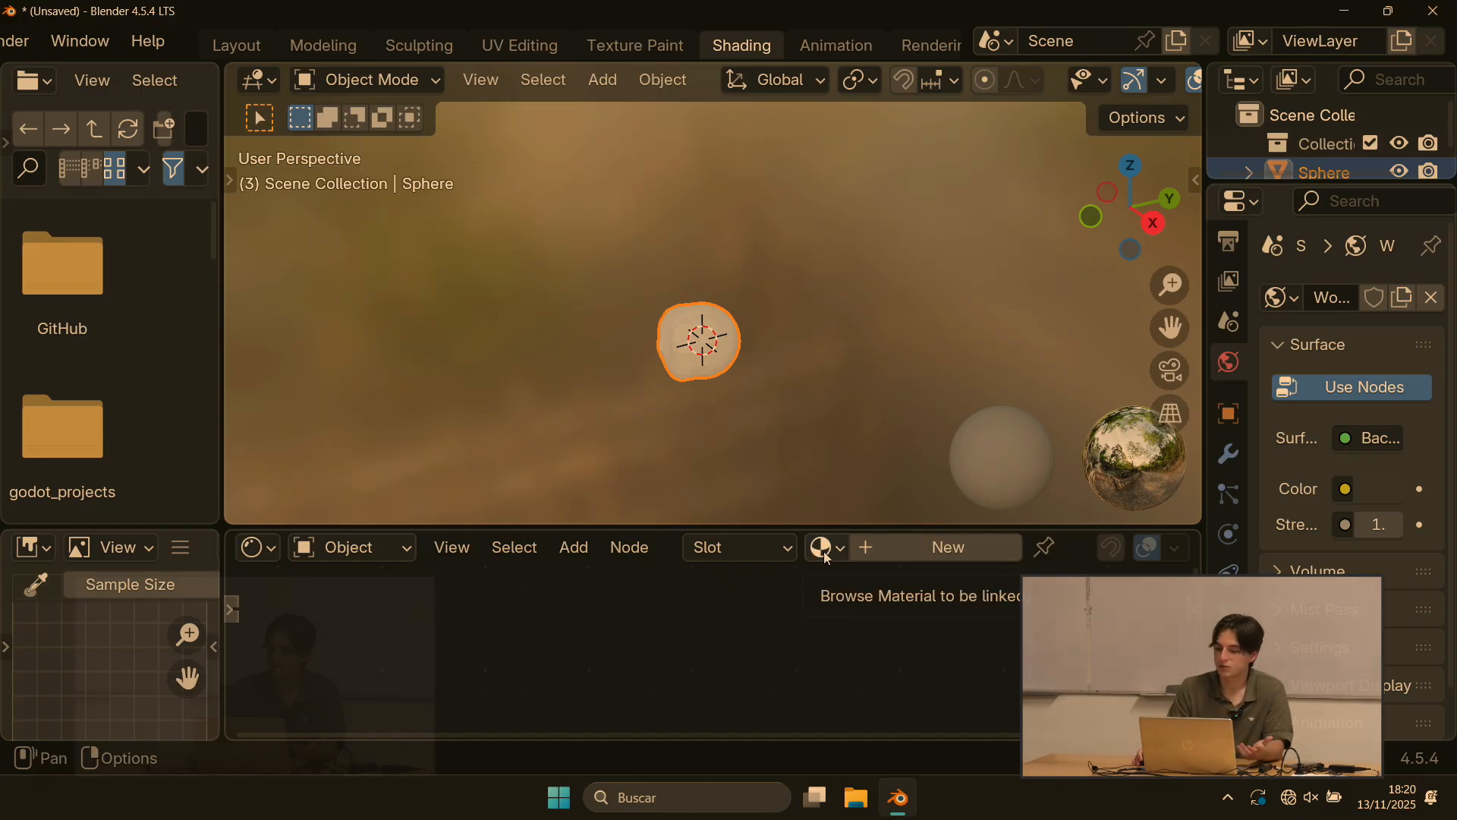
pyautogui.scroll(2, 728, 392)
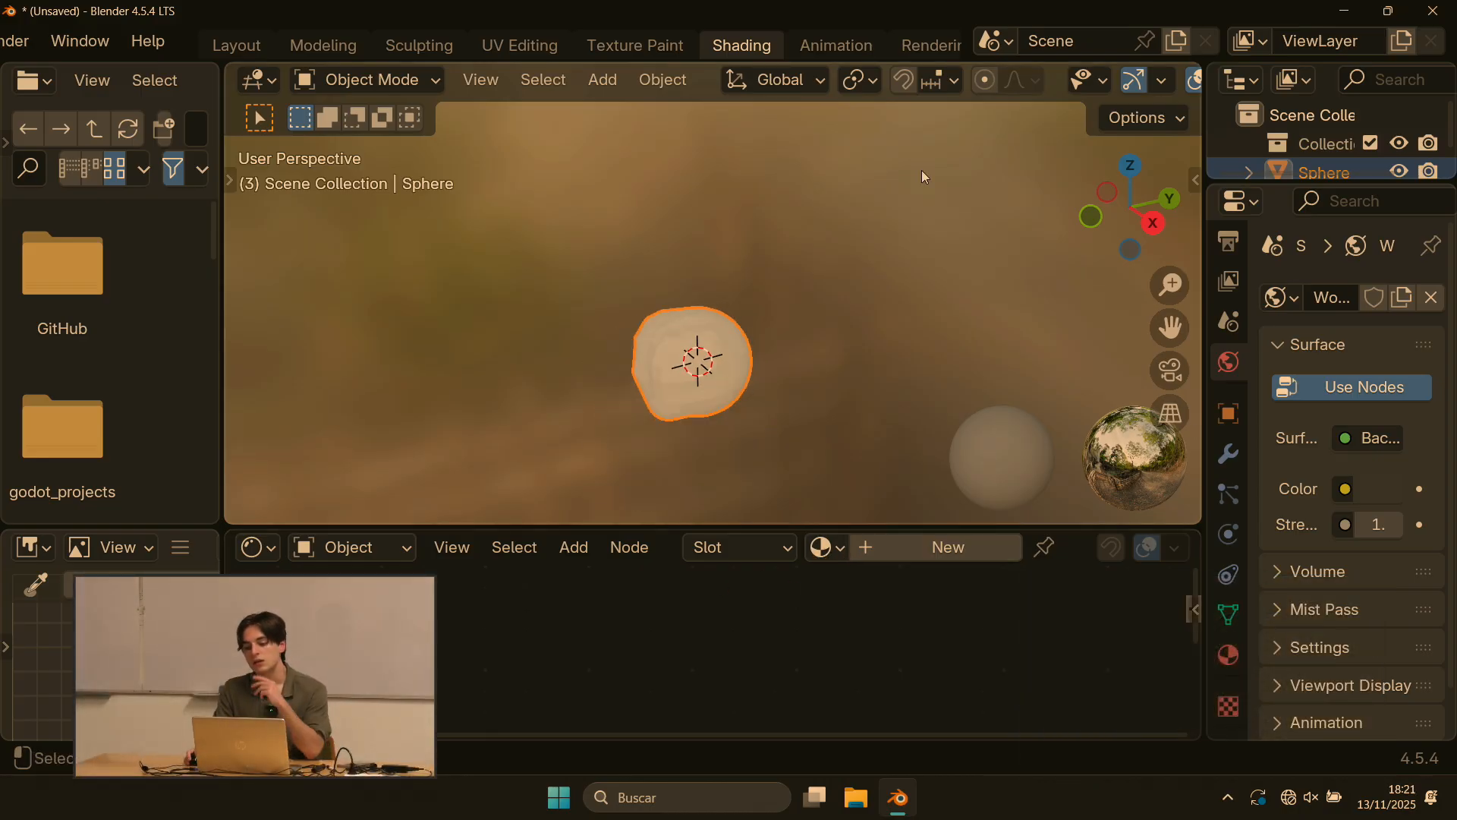
pyautogui.hscroll(2, 744, 50)
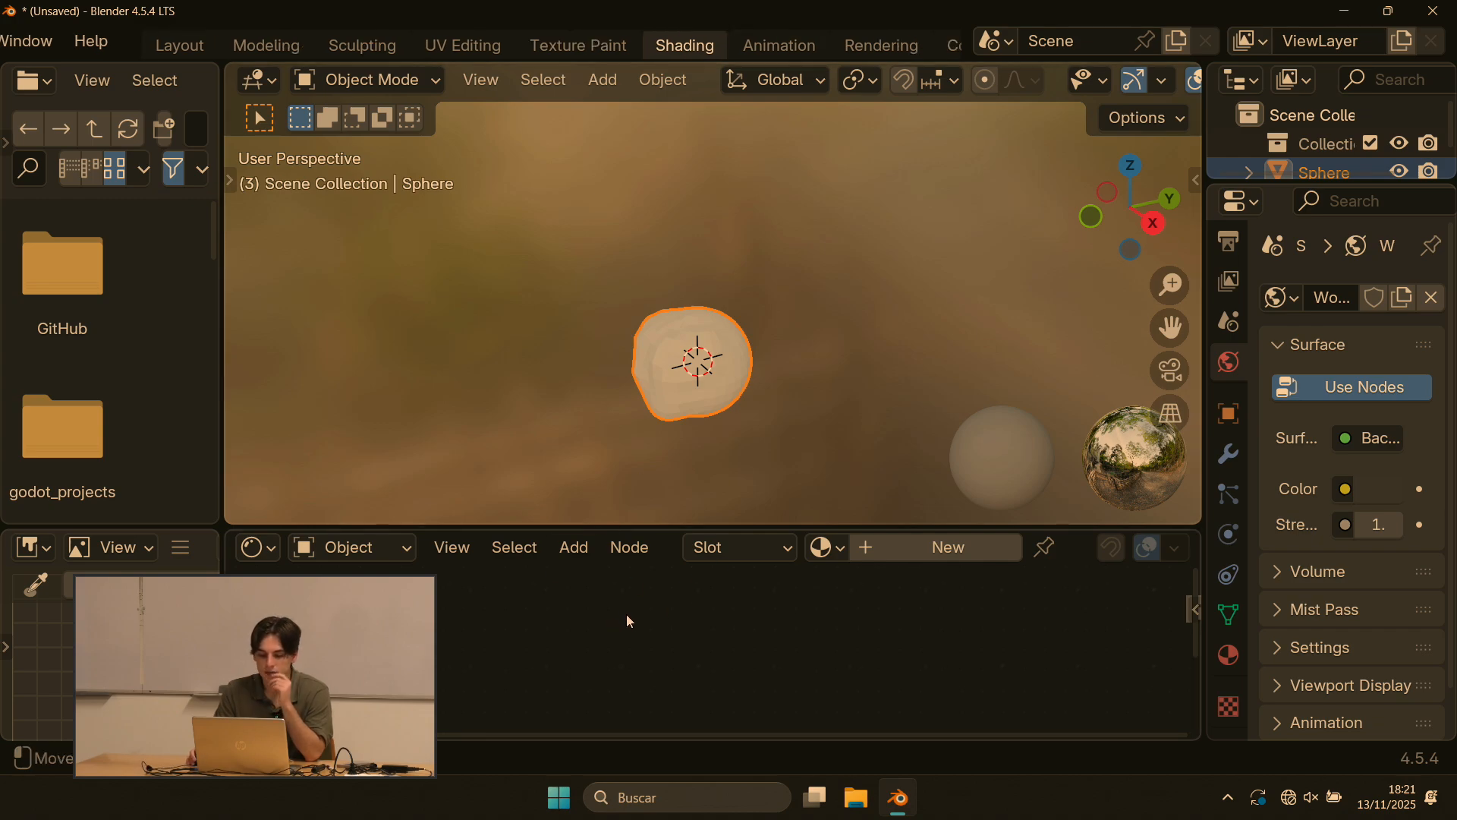
# Step: Enlarge the shader node editor and create a new material for the sphere
pyautogui.moveTo(718, 531); pyautogui.dragTo(718, 332)
pyautogui.click(949, 350)
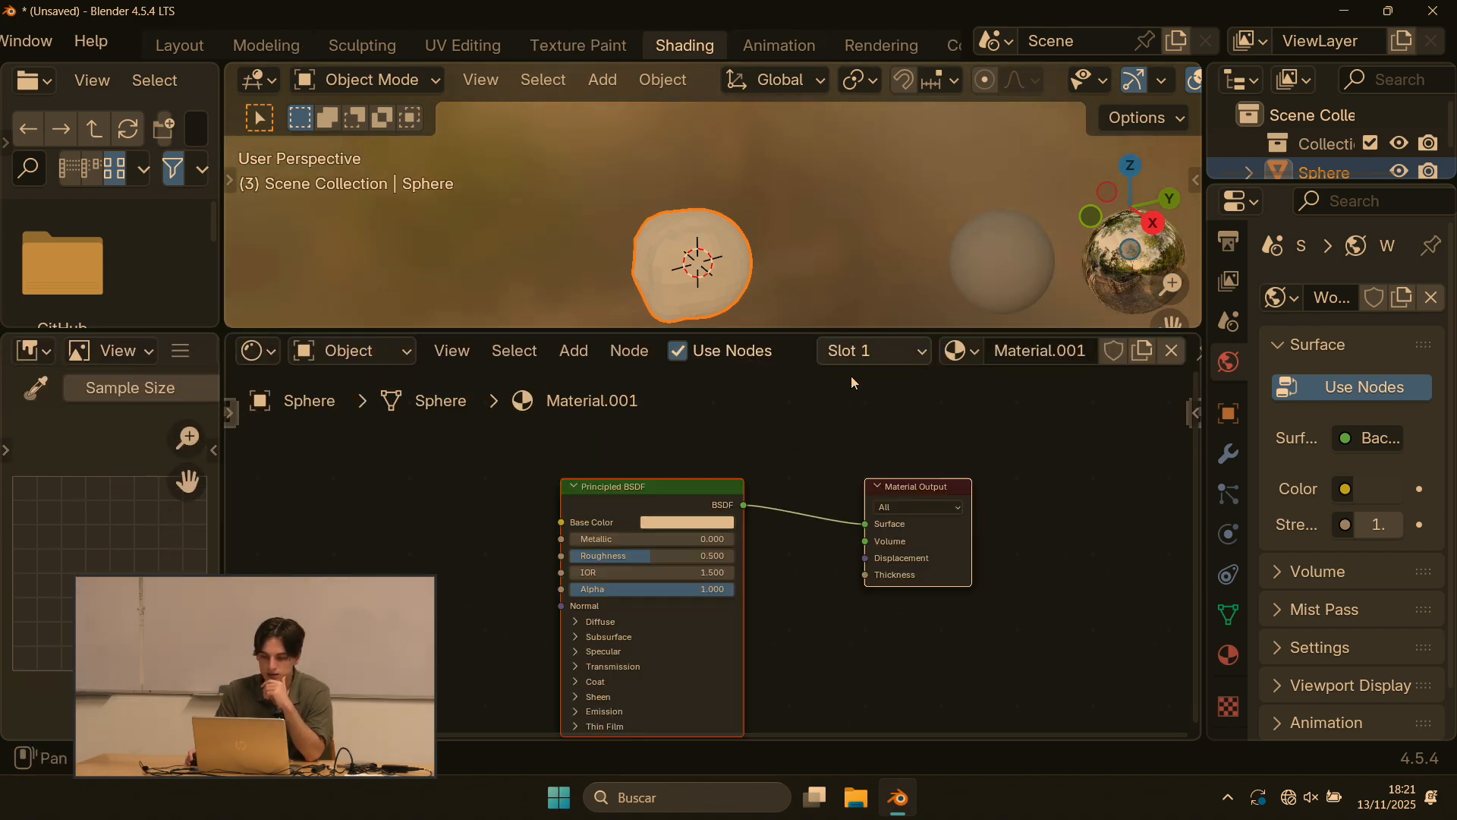
pyautogui.moveTo(795, 478); pyautogui.dragTo(830, 468, button='middle')
pyautogui.scroll(2, 862, 530)
pyautogui.scroll(-1, 718, 547)
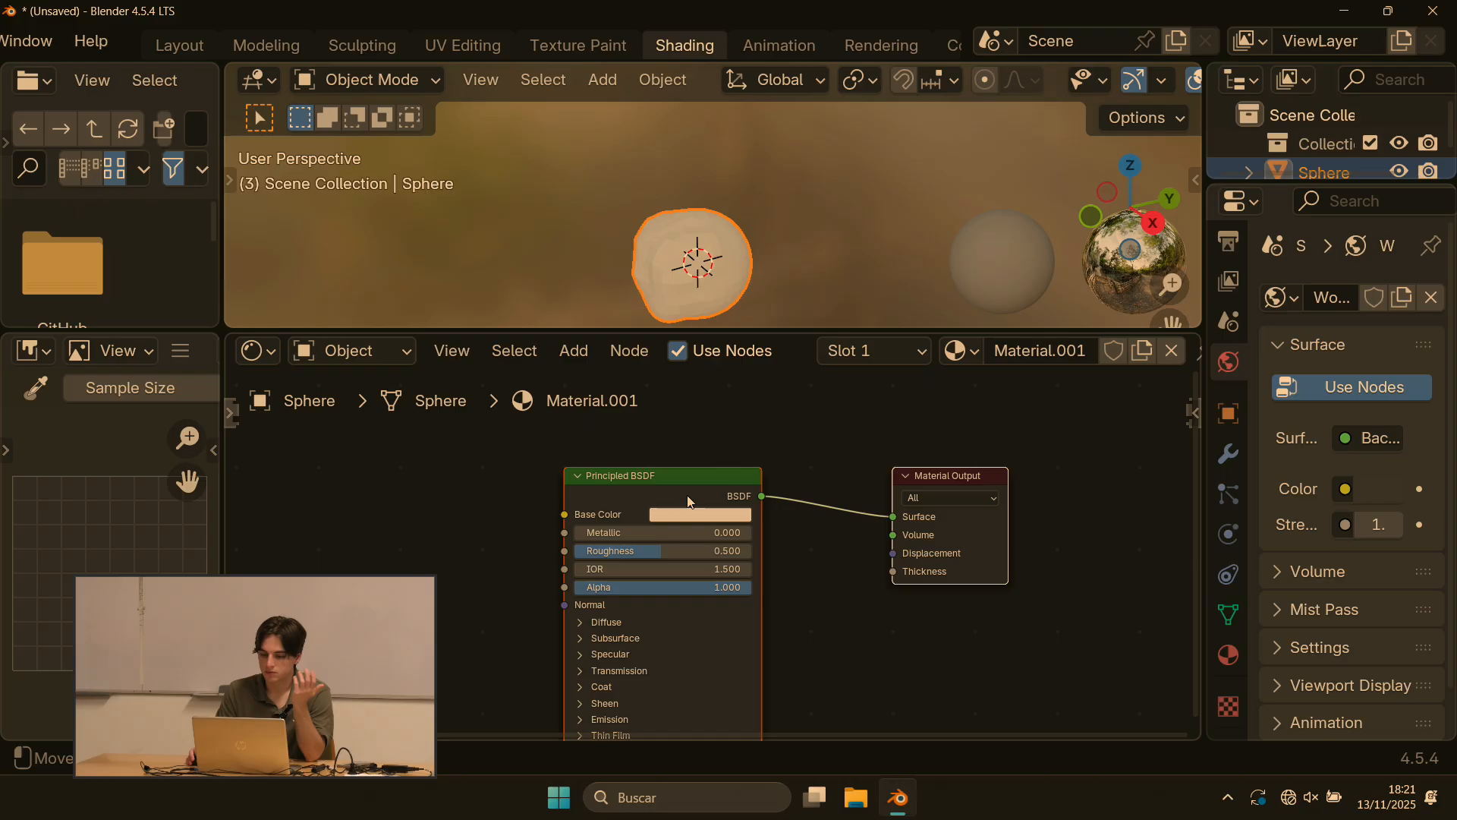
pyautogui.scroll(-1, 1358, 494)
pyautogui.scroll(1, 716, 555)
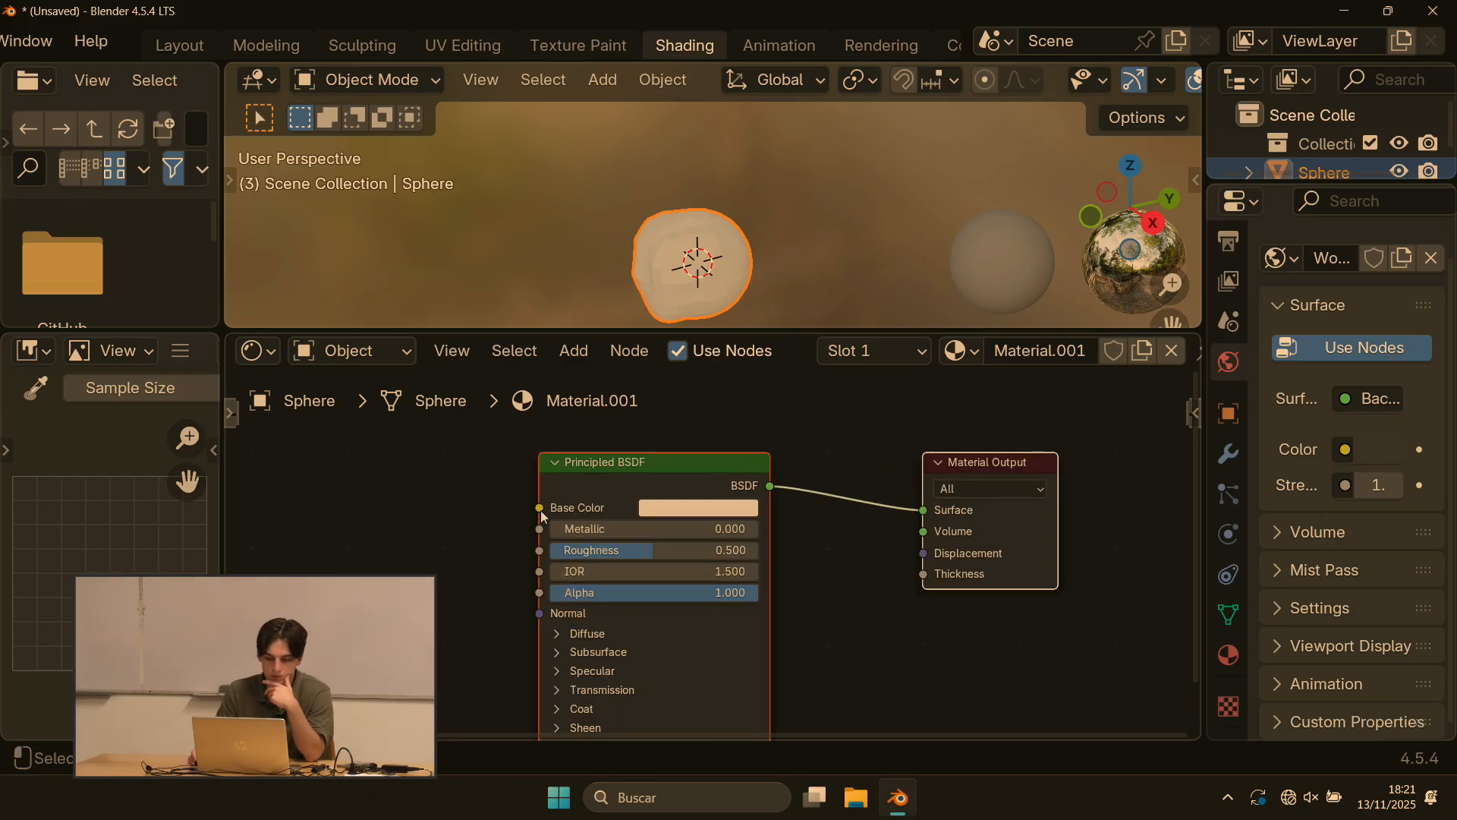
pyautogui.moveTo(540, 507); pyautogui.dragTo(341, 478)
# Step: Switch to the Animation workspace and enlarge its Dope Sheet area
pyautogui.doubleClick(817, 41)
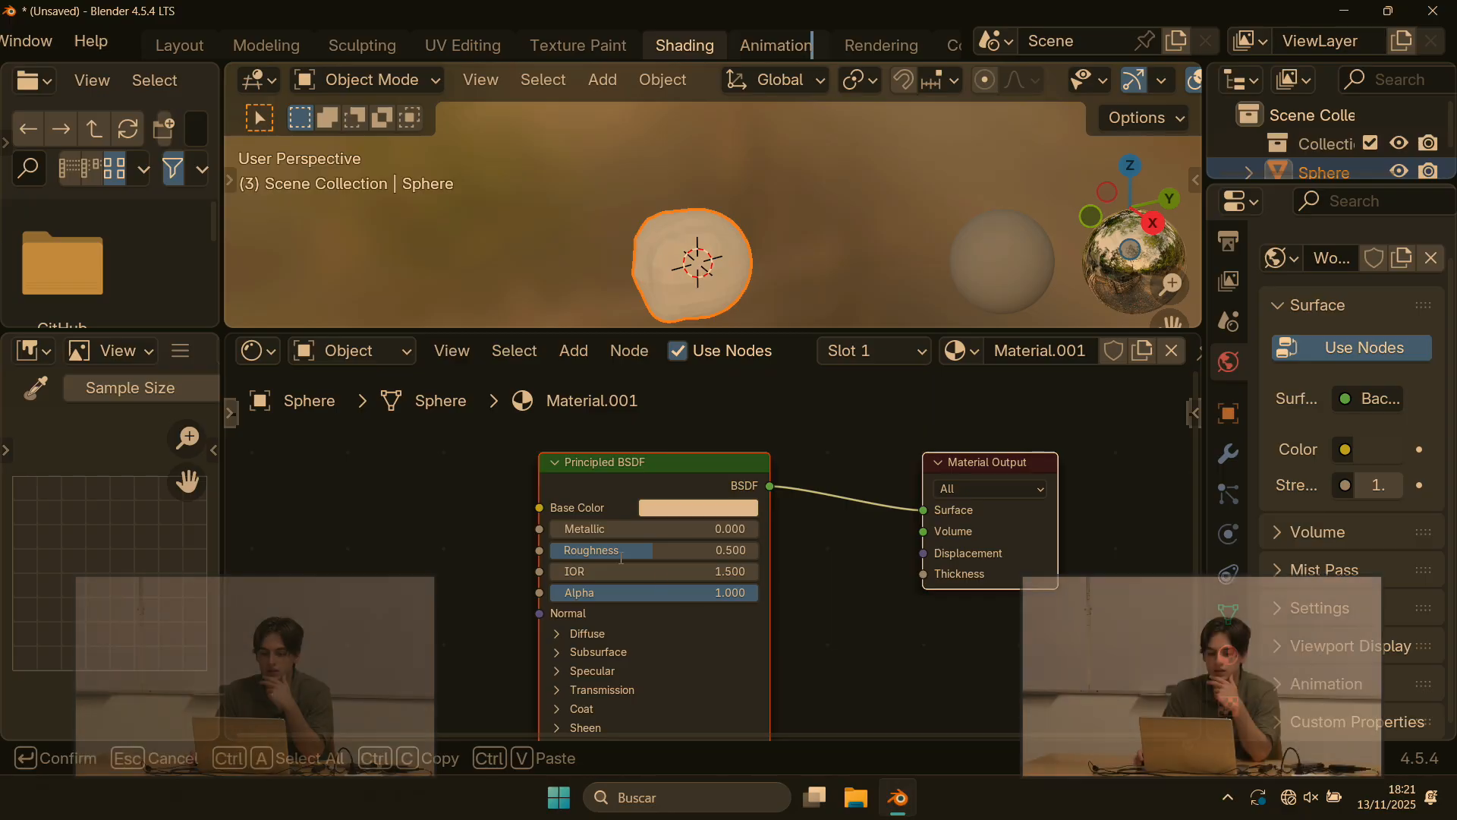
pyautogui.click(776, 45)
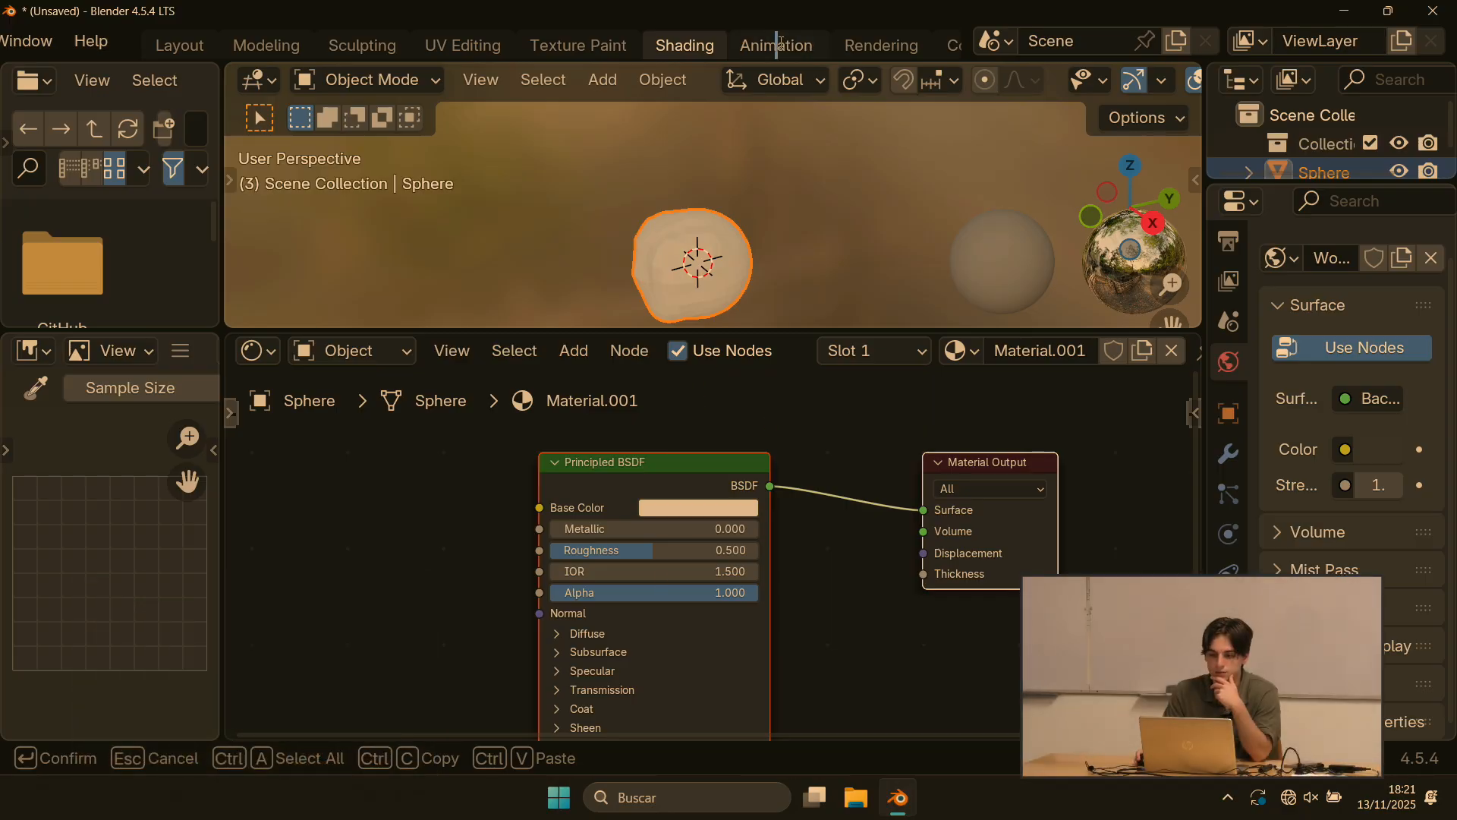
pyautogui.click(845, 479)
pyautogui.click(767, 46)
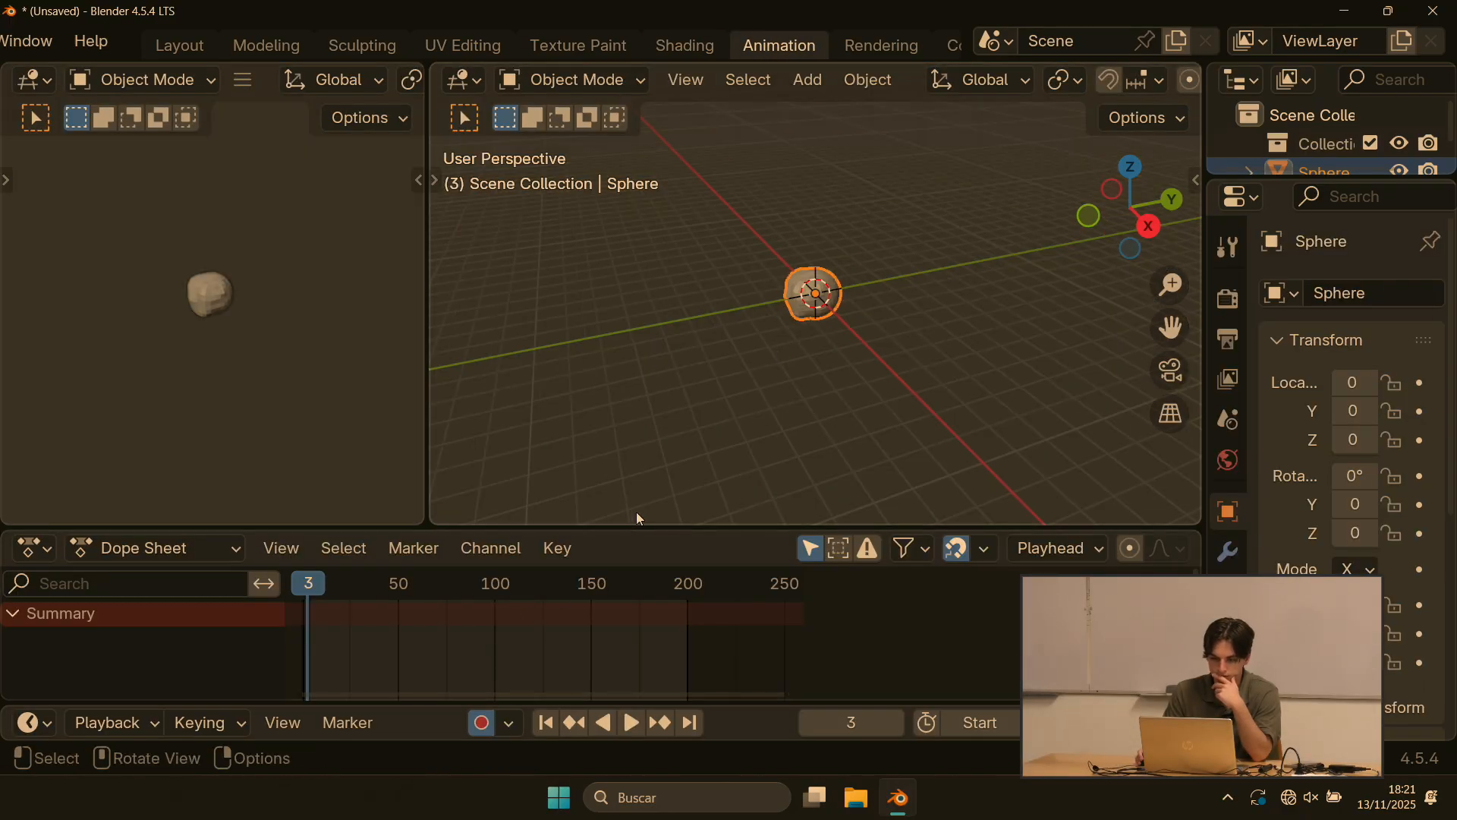
pyautogui.moveTo(637, 524); pyautogui.dragTo(649, 476)
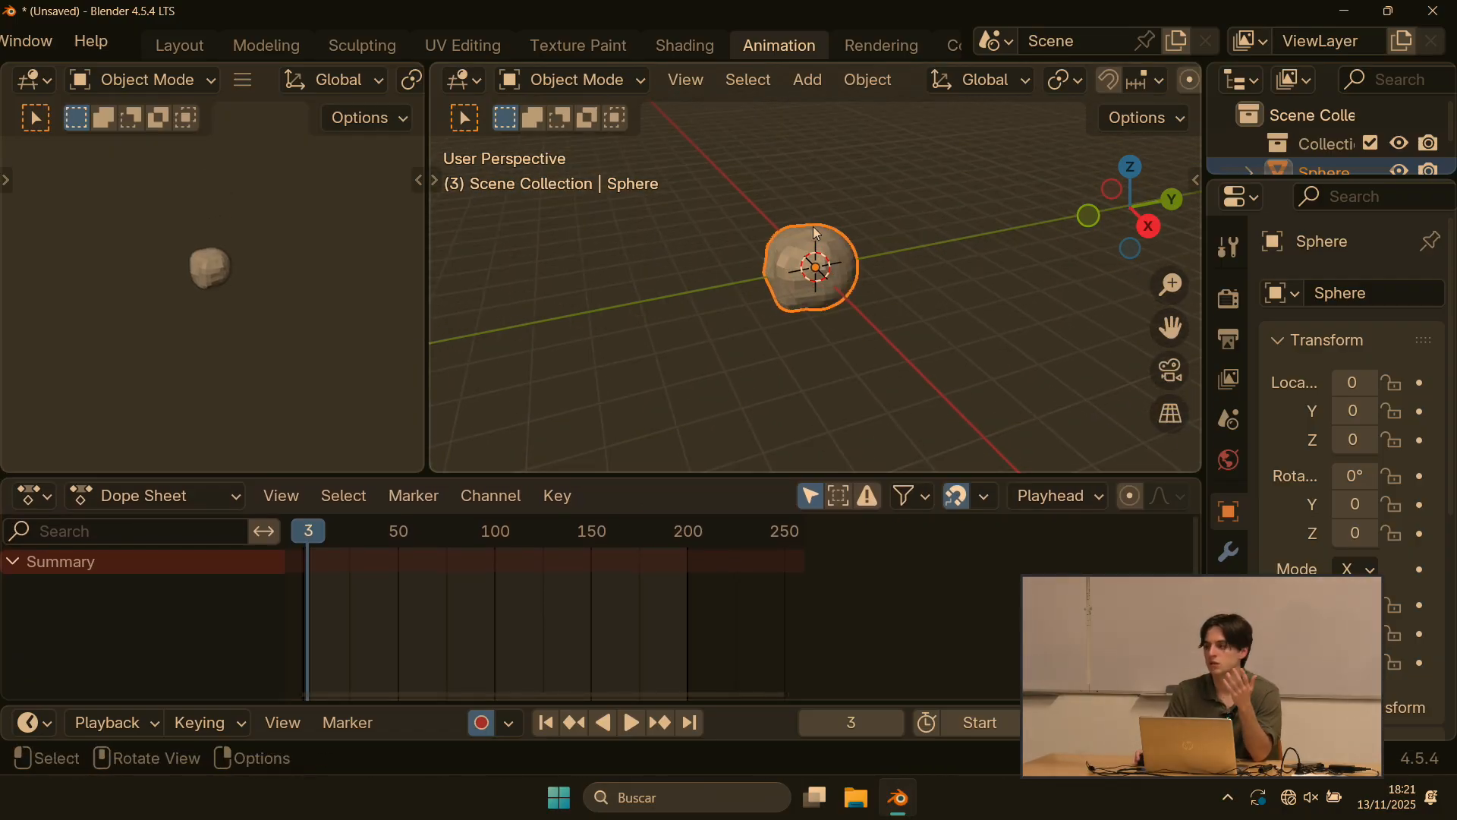
# Step: View the render result in the Rendering workspace and the node editor in the Compositing workspace
pyautogui.click(873, 43)
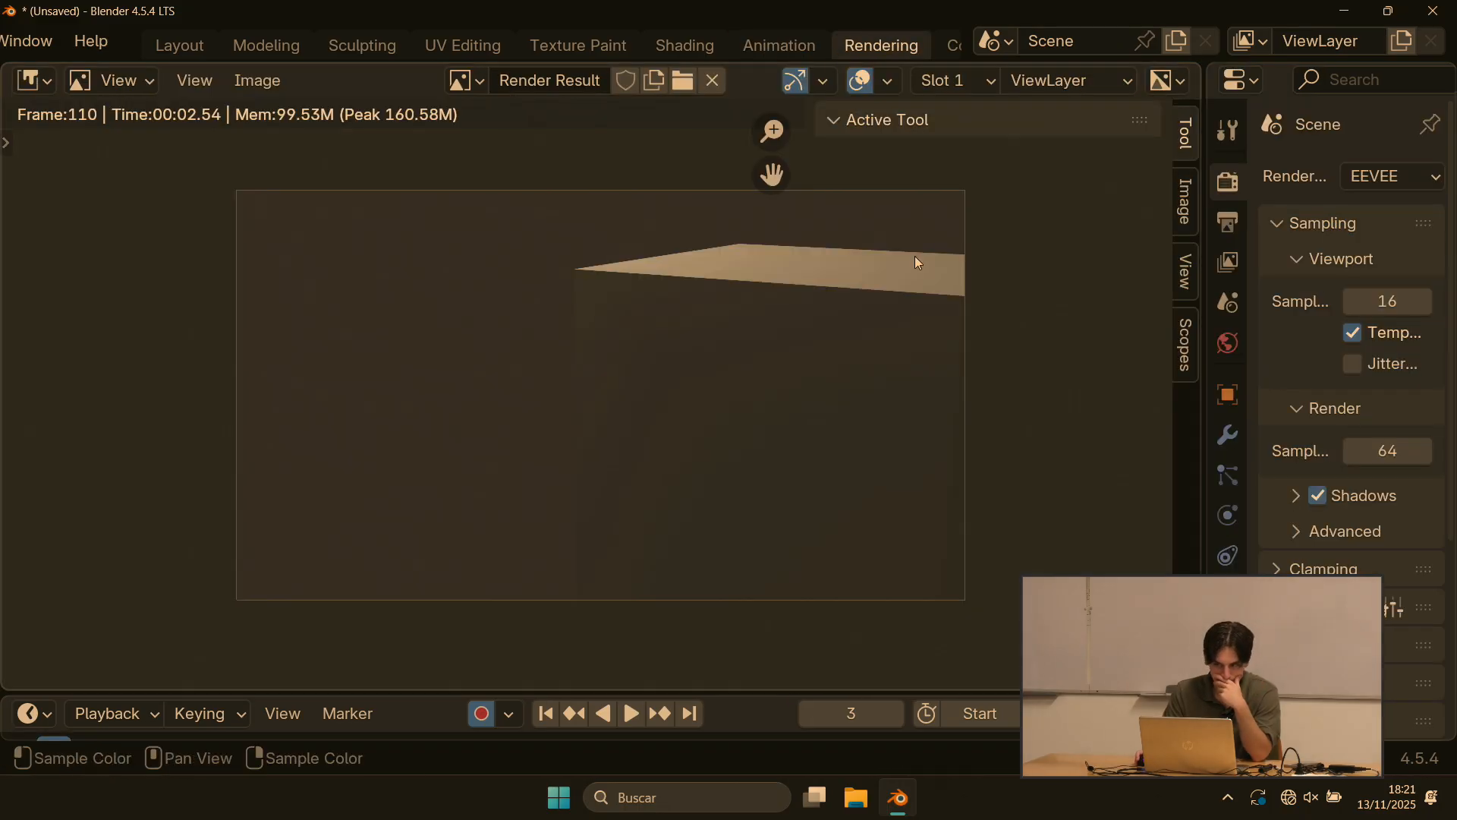
pyautogui.scroll(3, 755, 348)
pyautogui.scroll(-5, 822, 50)
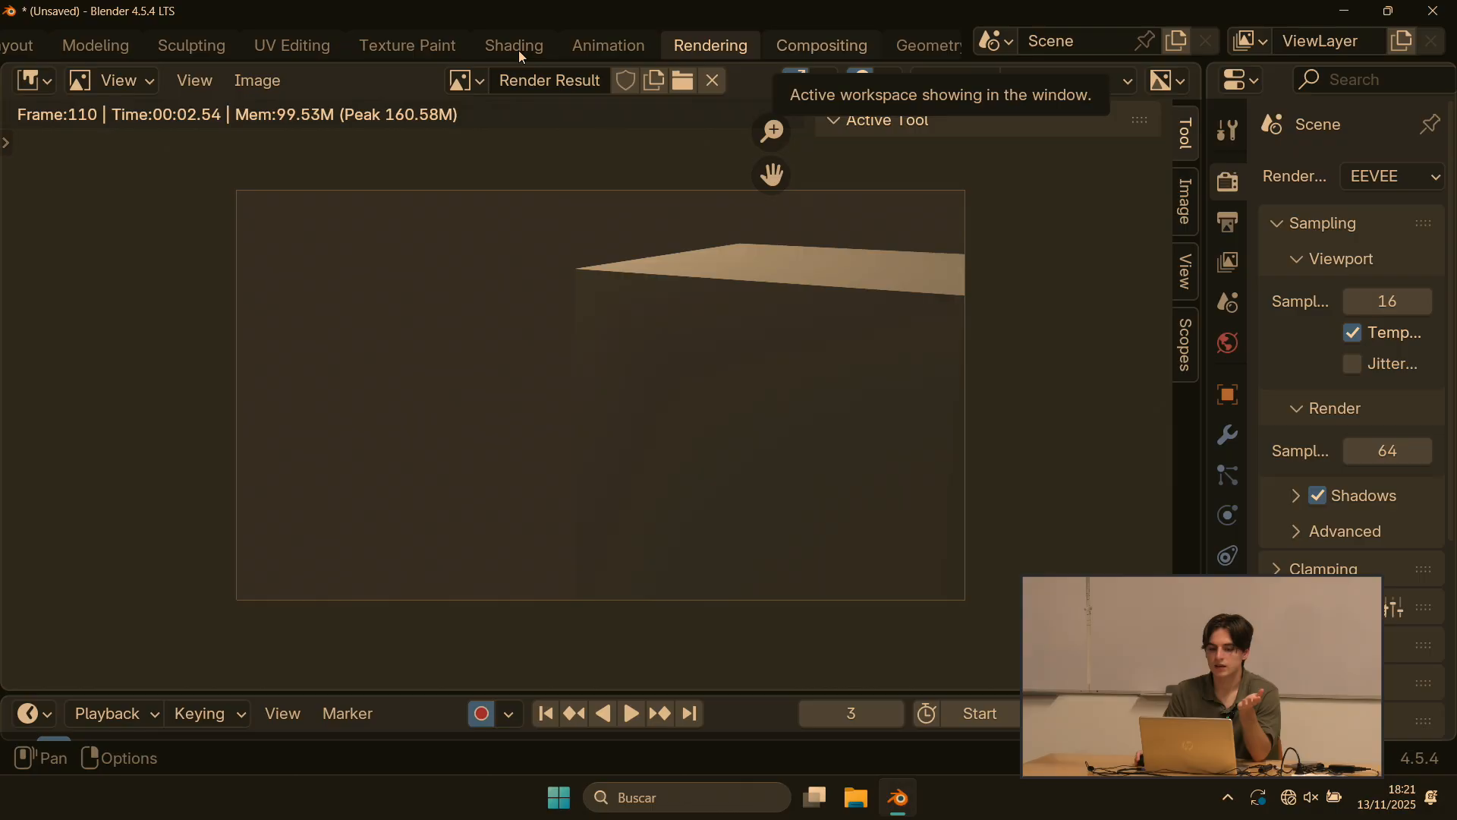
pyautogui.scroll(-3, 735, 30)
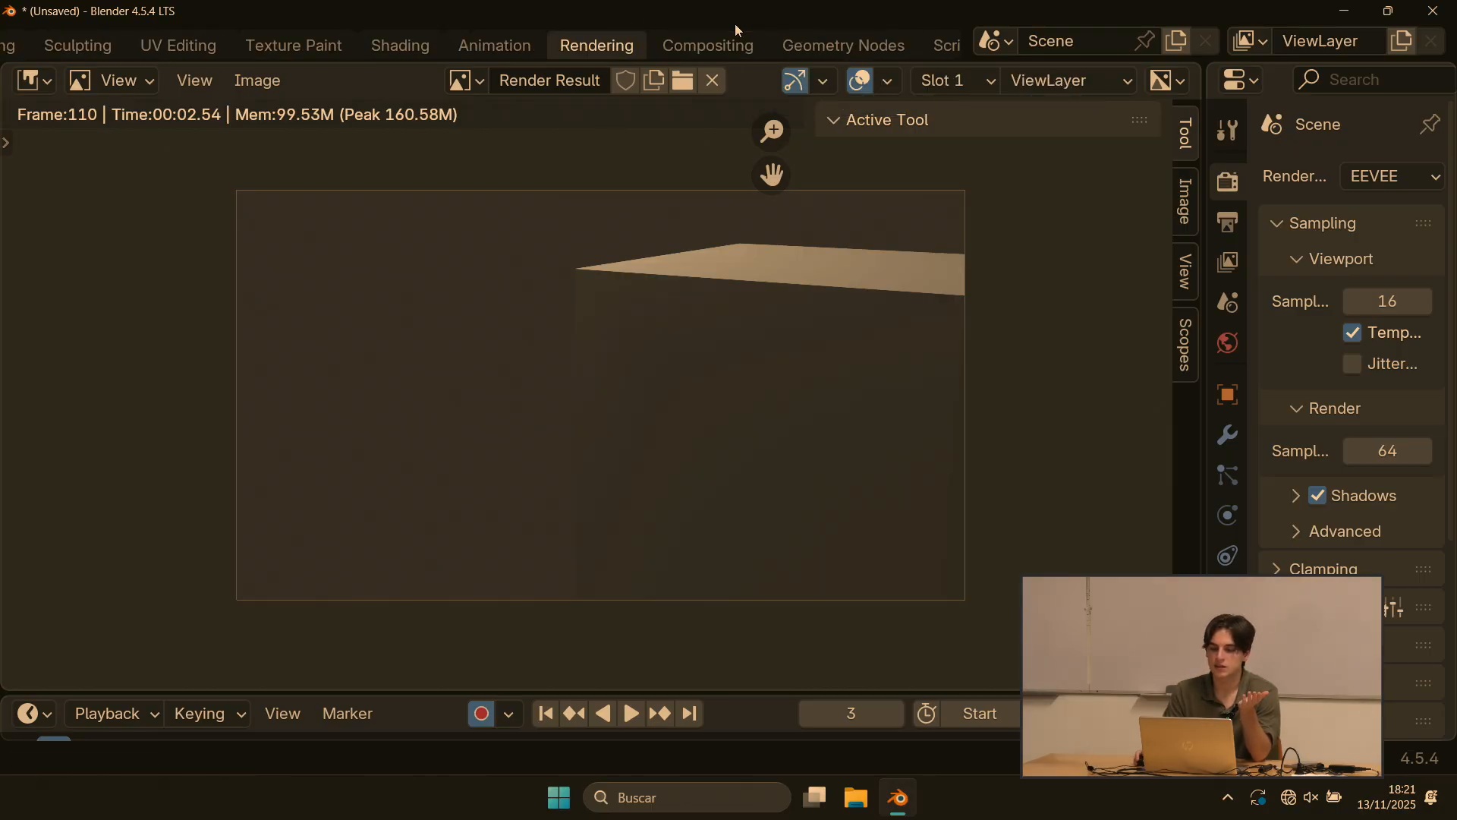
pyautogui.click(709, 47)
pyautogui.scroll(-2, 666, 286)
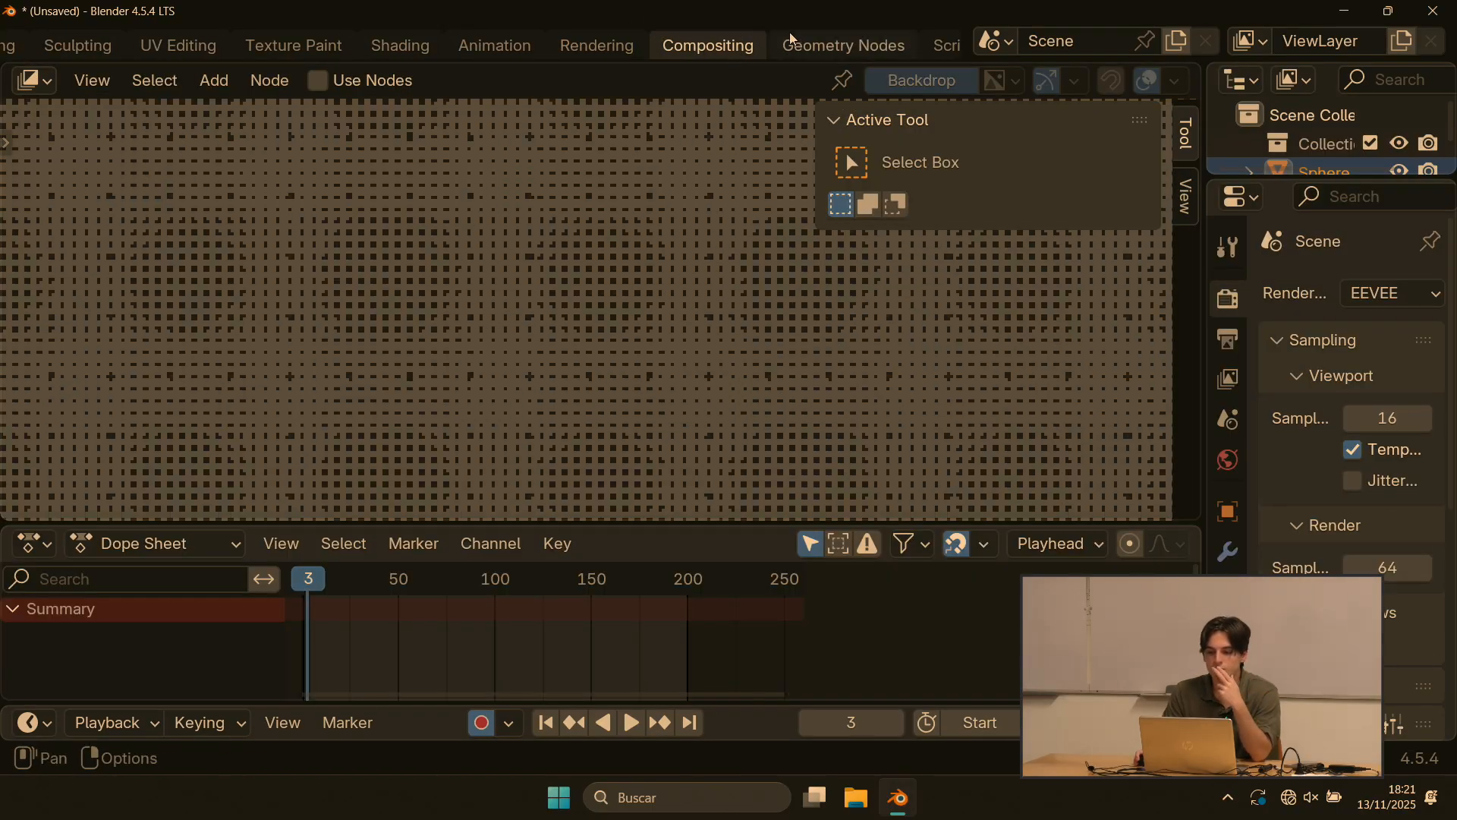
# Step: Switch to the Geometry Nodes workspace and adjust the height of its node editor relative to the 3D viewport
pyautogui.scroll(-3, 759, 45)
pyautogui.click(744, 48)
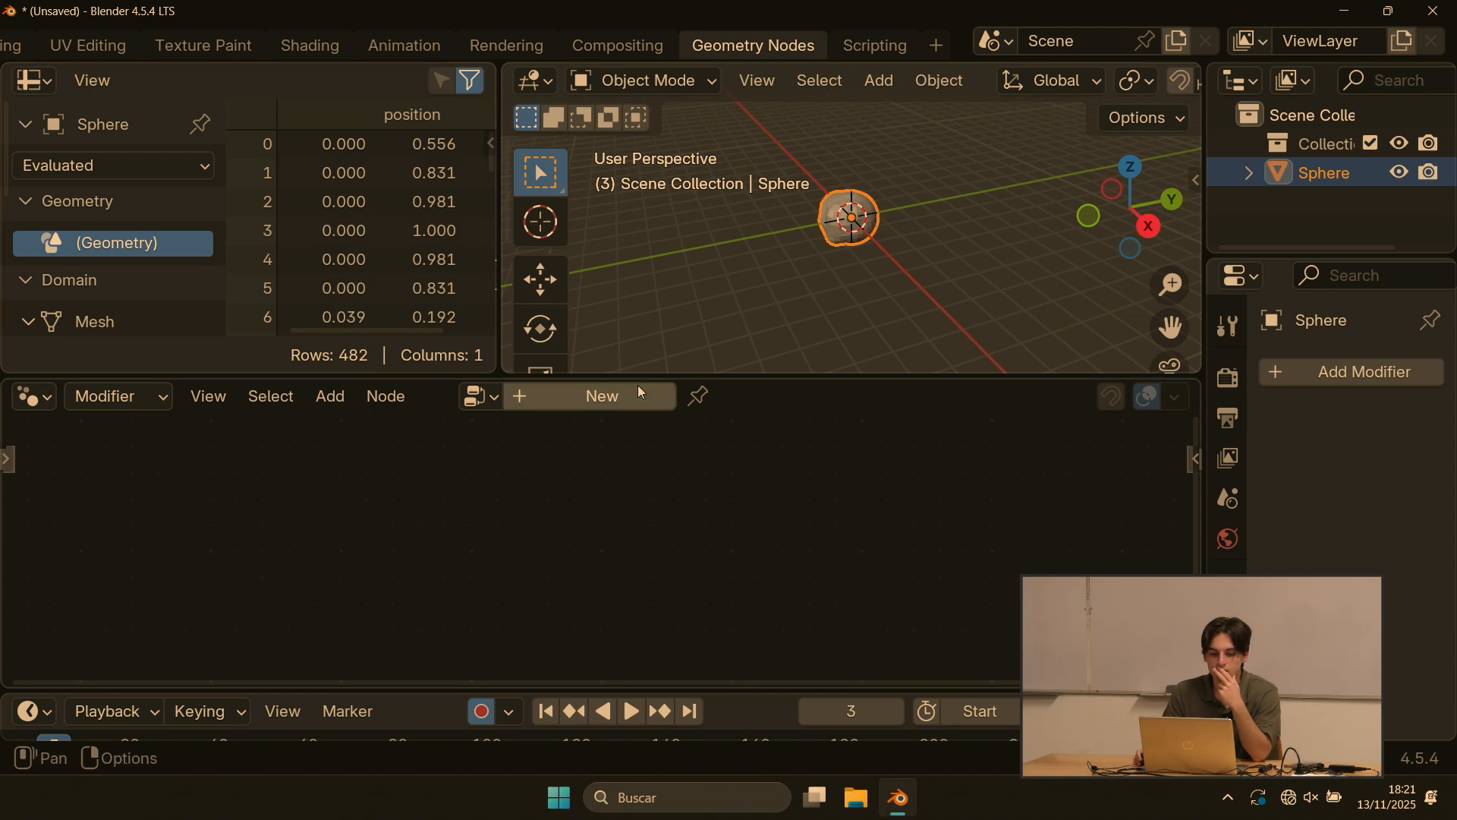
pyautogui.moveTo(638, 374); pyautogui.dragTo(622, 434)
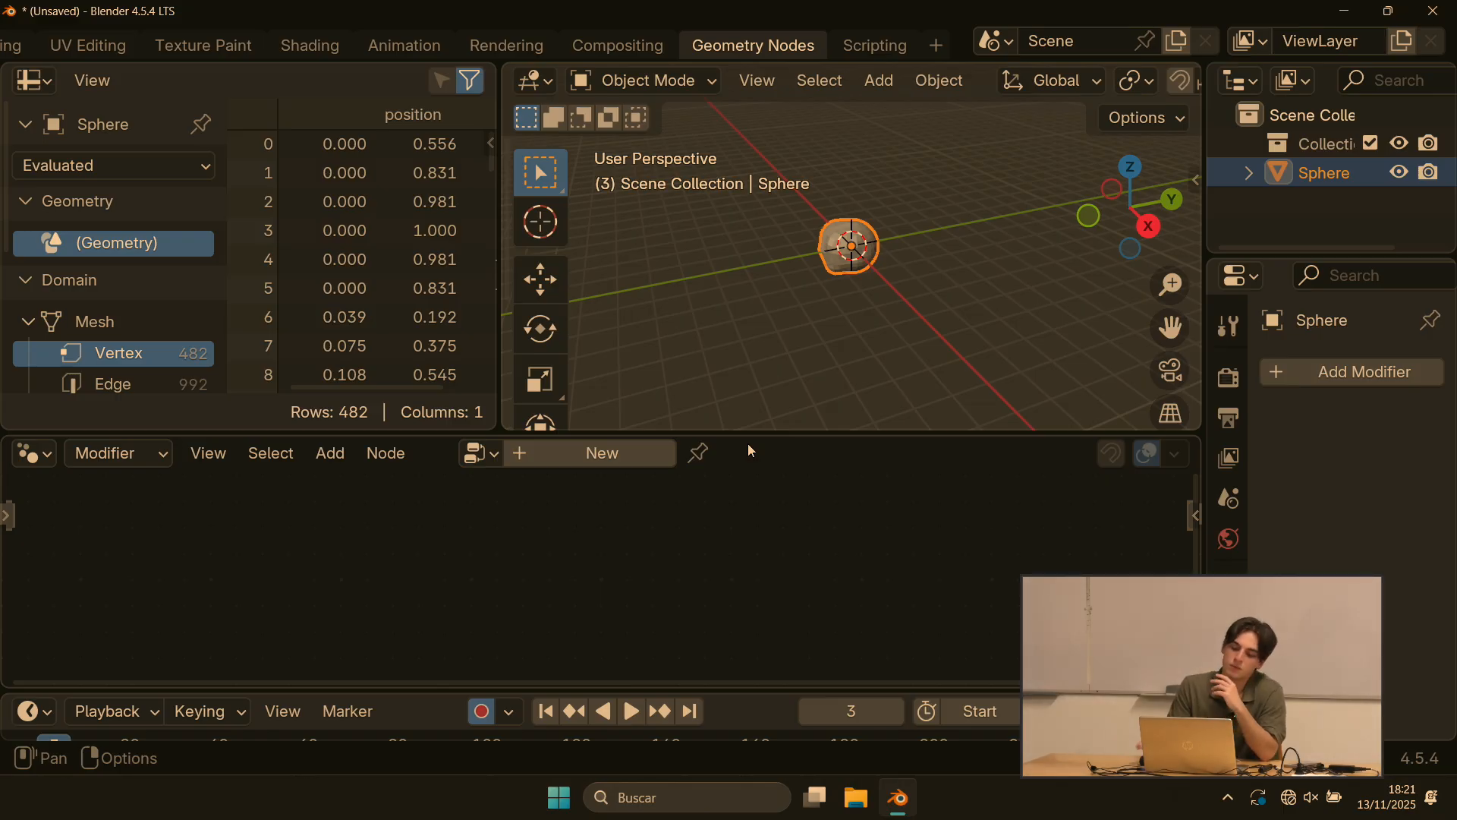
pyautogui.moveTo(735, 435)
pyautogui.mouseDown()
pyautogui.moveTo(735, 387)
pyautogui.moveTo(717, 430)
pyautogui.mouseUp()
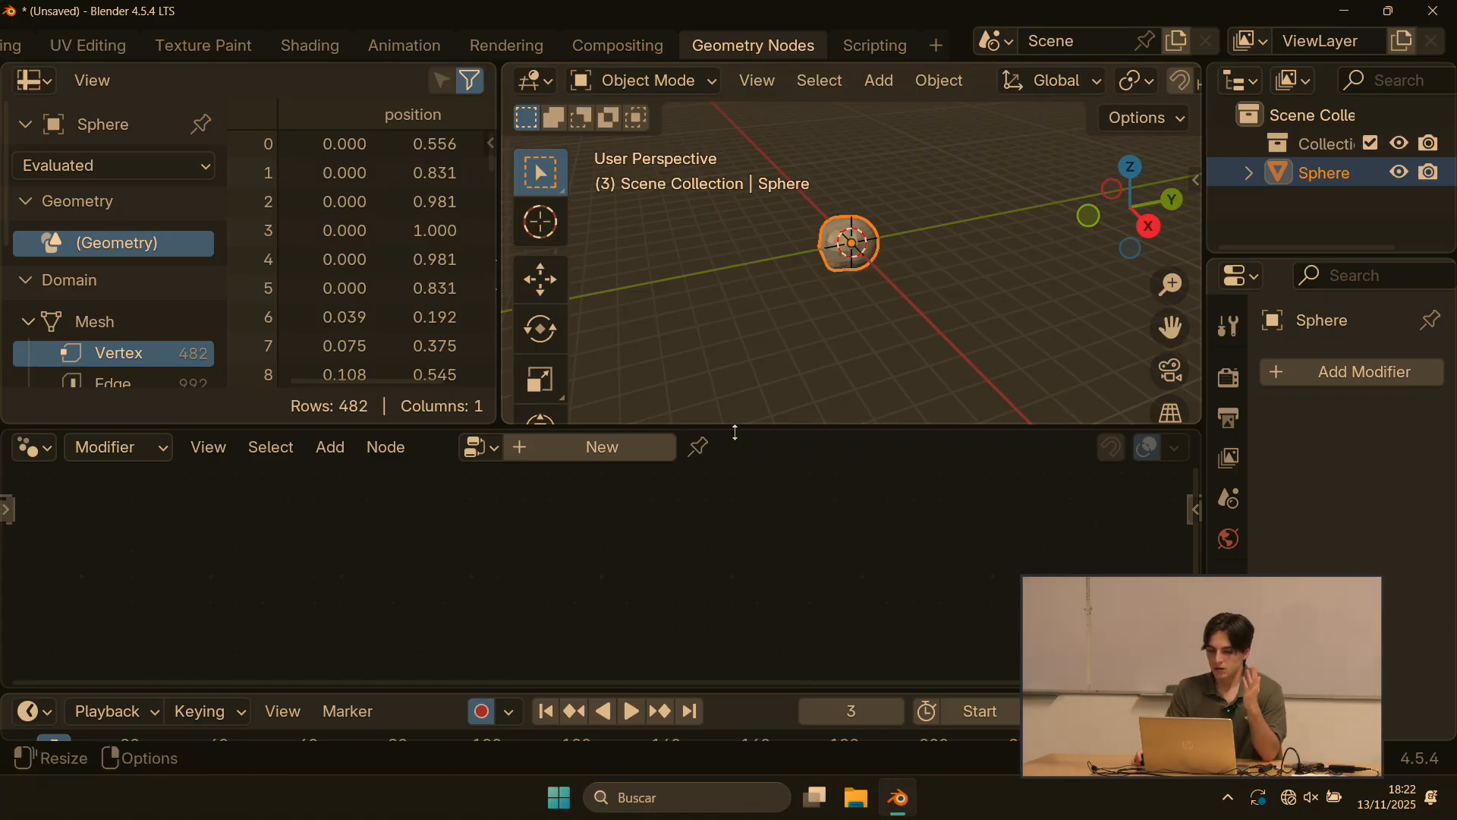
pyautogui.moveTo(732, 425); pyautogui.dragTo(742, 513)
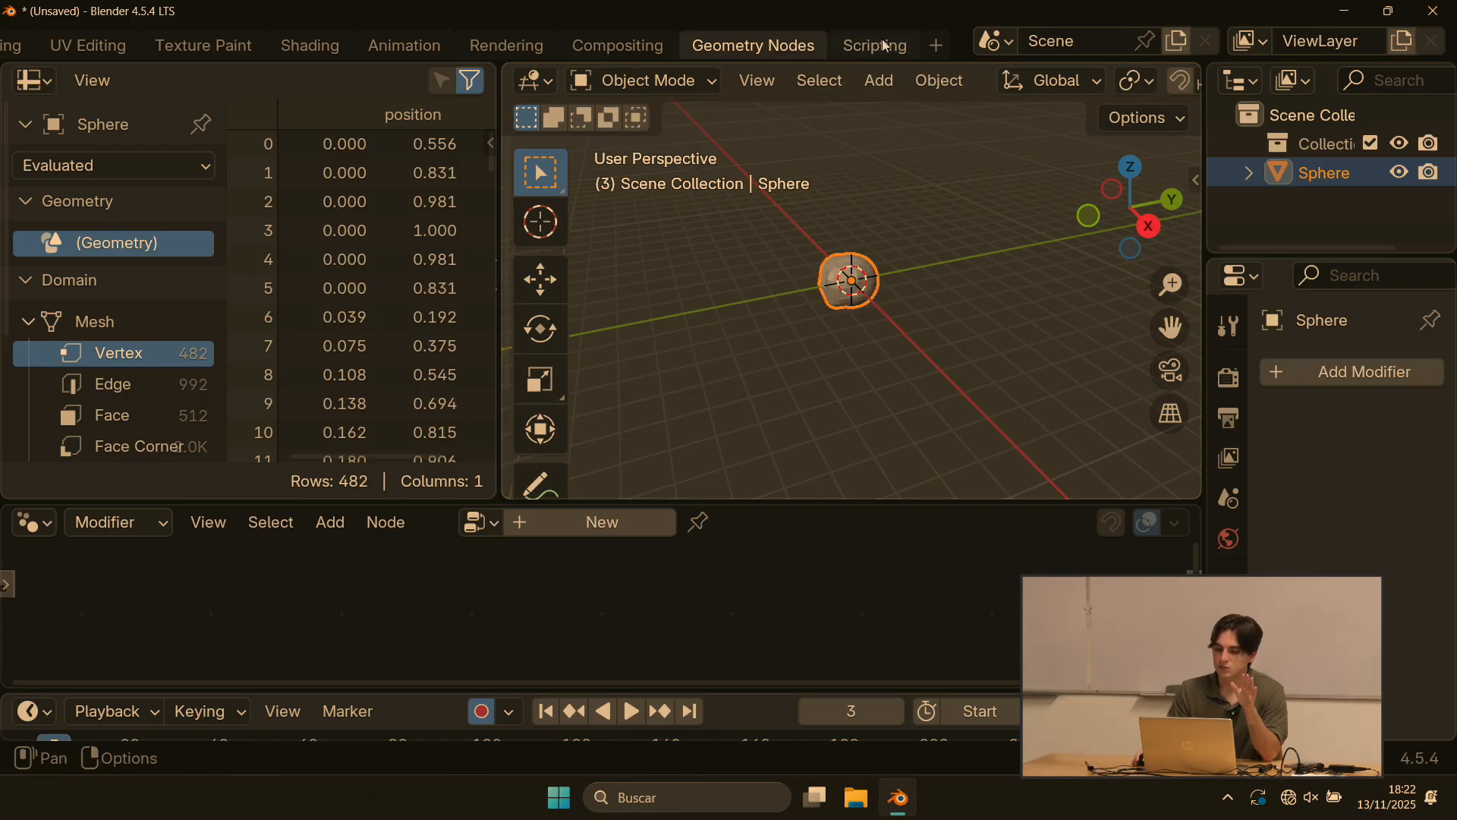
pyautogui.moveTo(739, 501); pyautogui.dragTo(759, 397)
# Step: Revisit the Shading workspace, and switch to the Scripting workspace with its 3D viewport widened around the sphere
pyautogui.scroll(2, 440, 54)
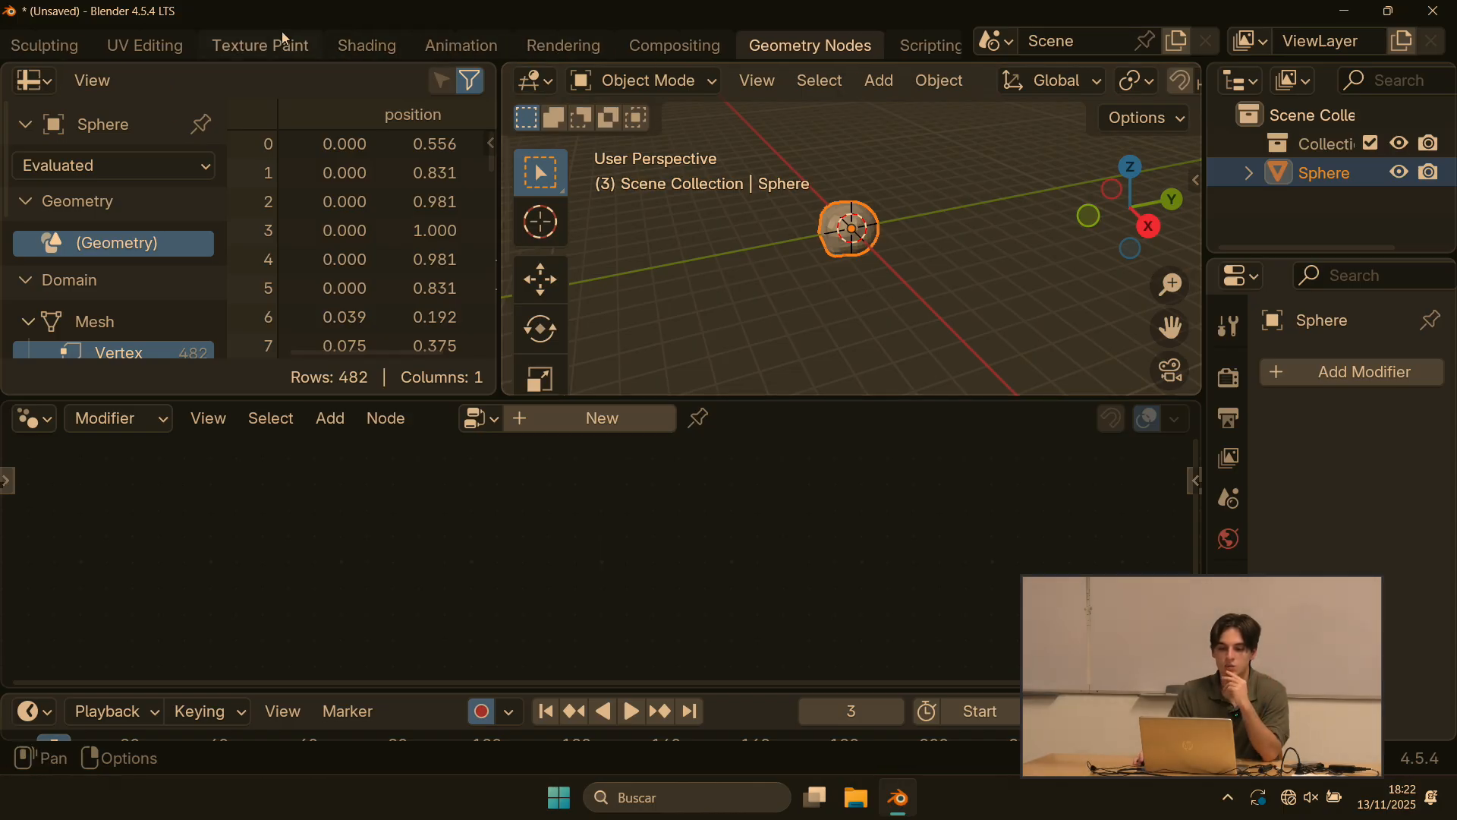
pyautogui.click(383, 47)
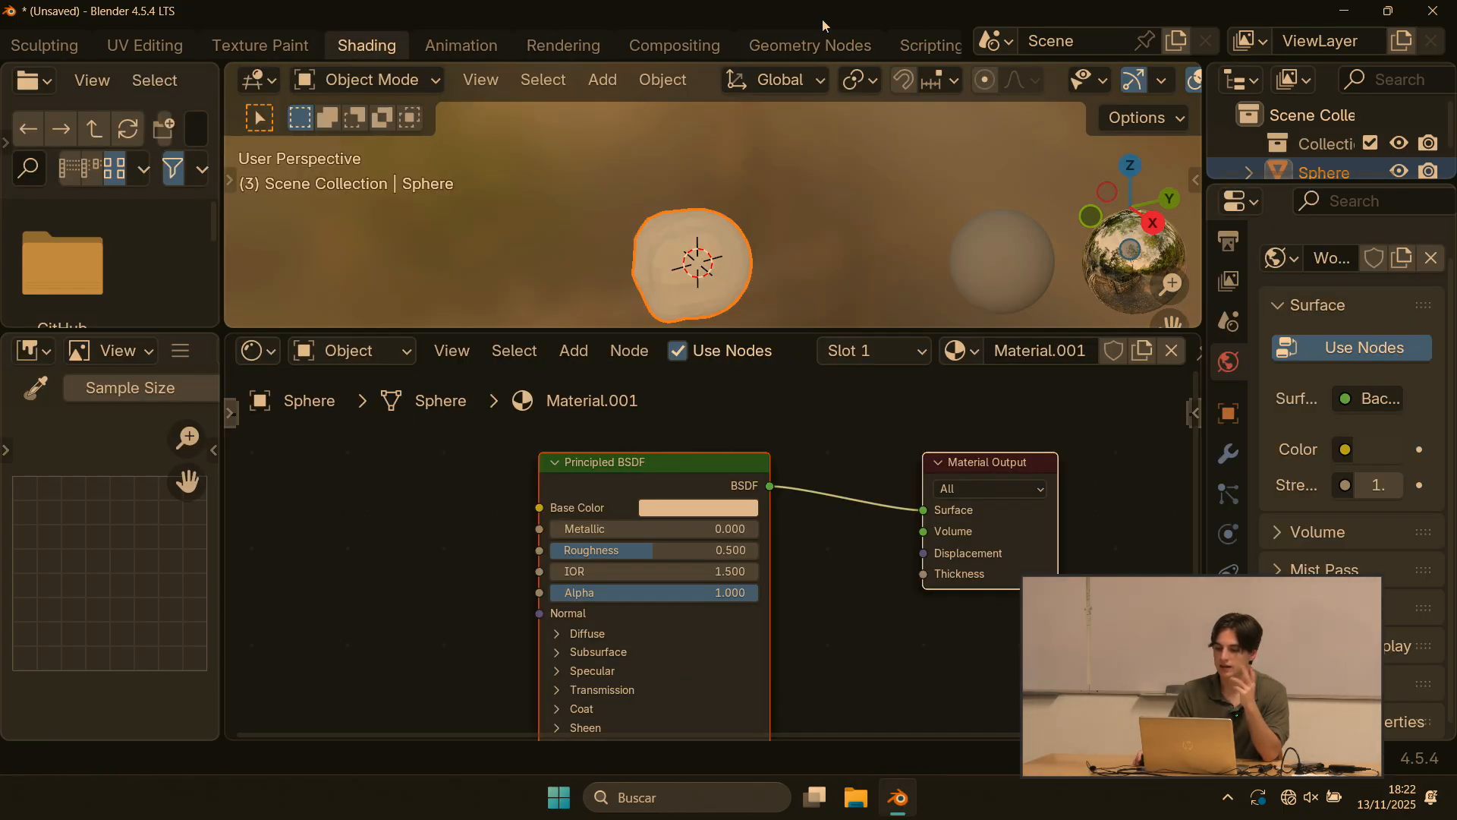
pyautogui.scroll(-2, 789, 47)
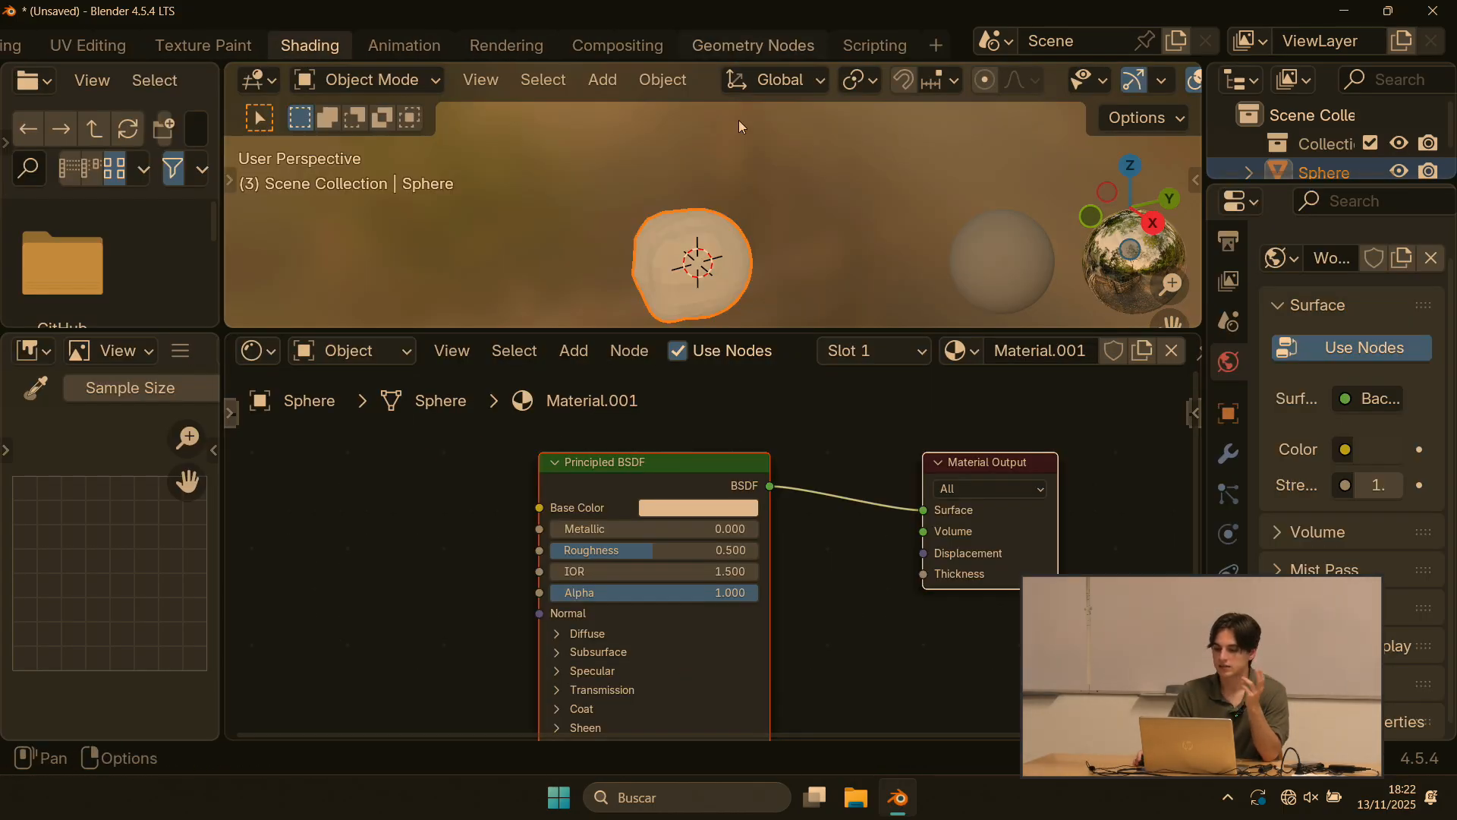
pyautogui.click(881, 42)
pyautogui.moveTo(429, 284); pyautogui.dragTo(636, 295)
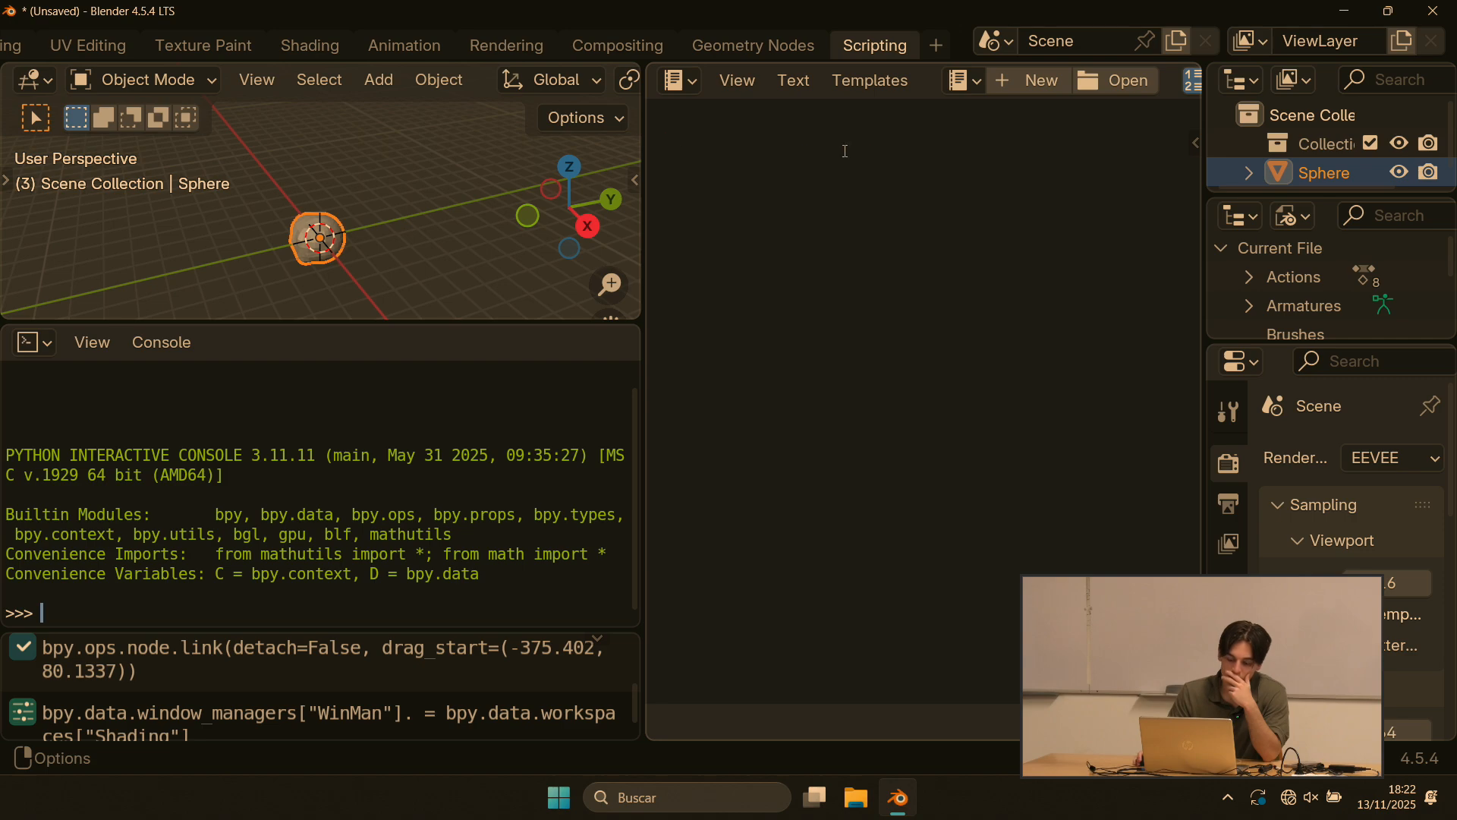
pyautogui.scroll(3, 347, 245)
pyautogui.scroll(-1, 376, 246)
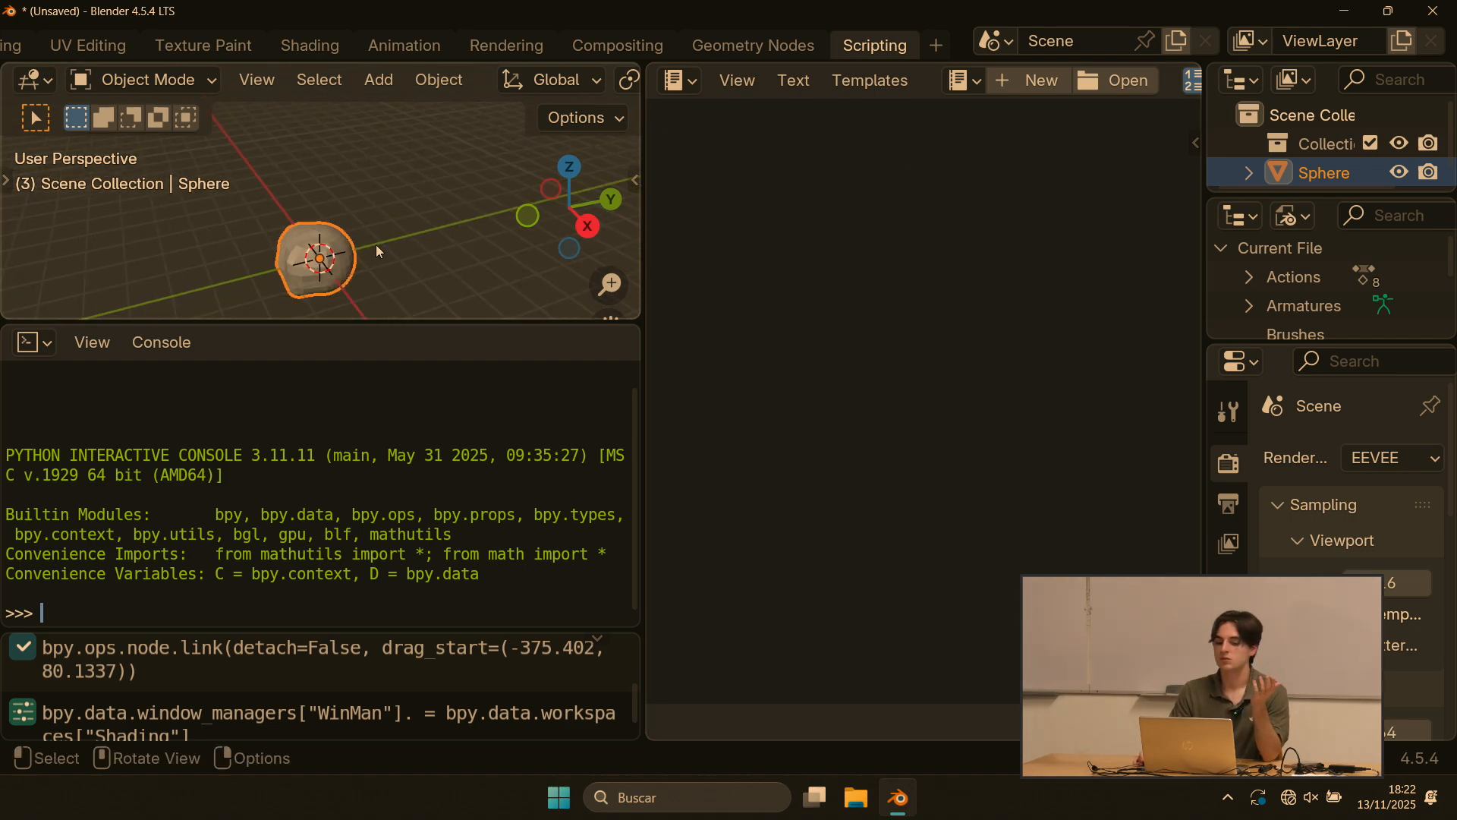
pyautogui.scroll(-1, 380, 250)
pyautogui.press('s')
pyautogui.press('Escape')
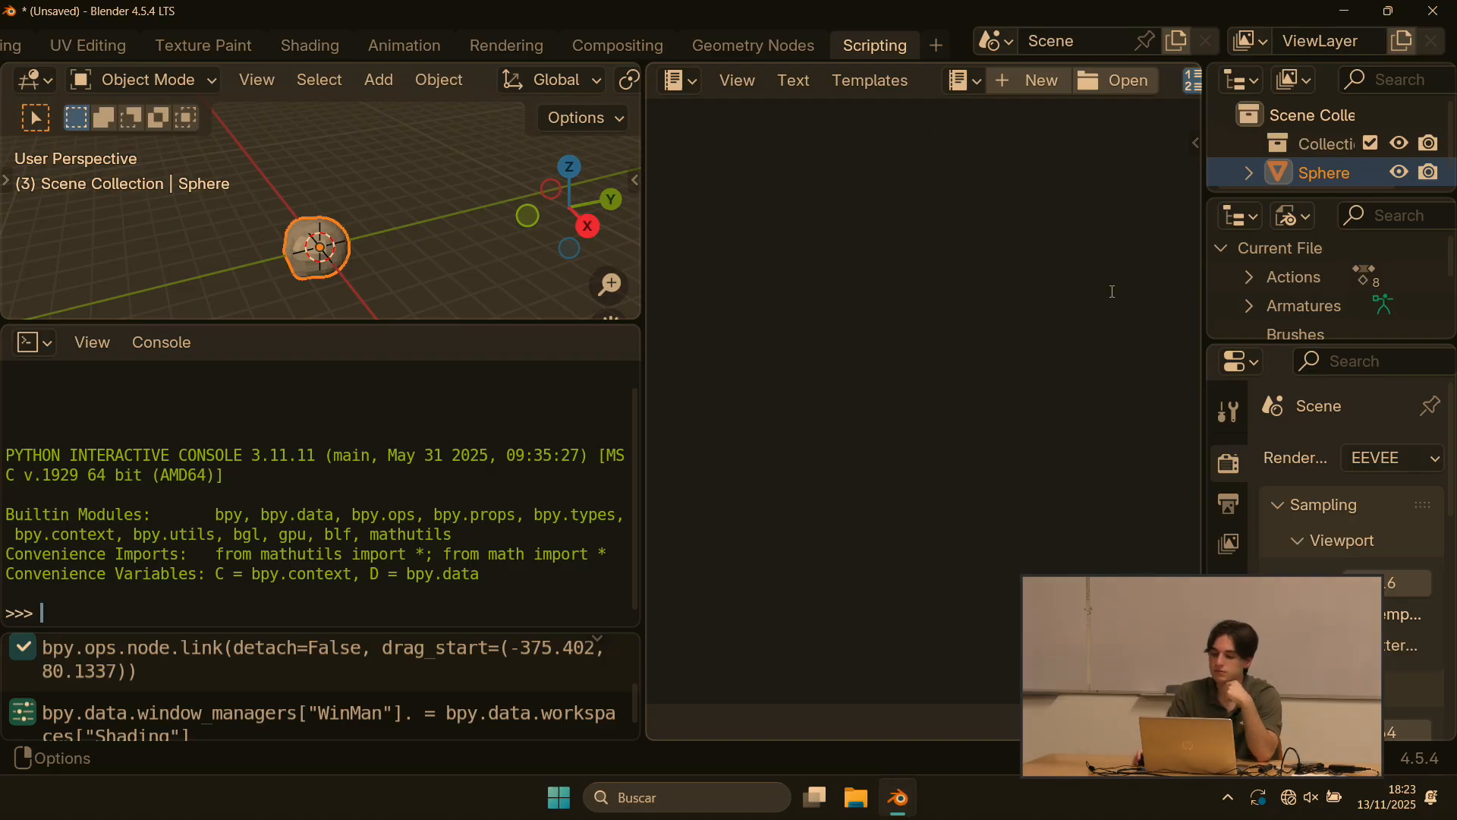
# Step: Bring the first workspaces back into view and turn on the computer's Wi-Fi
pyautogui.scroll(5, 335, 48)
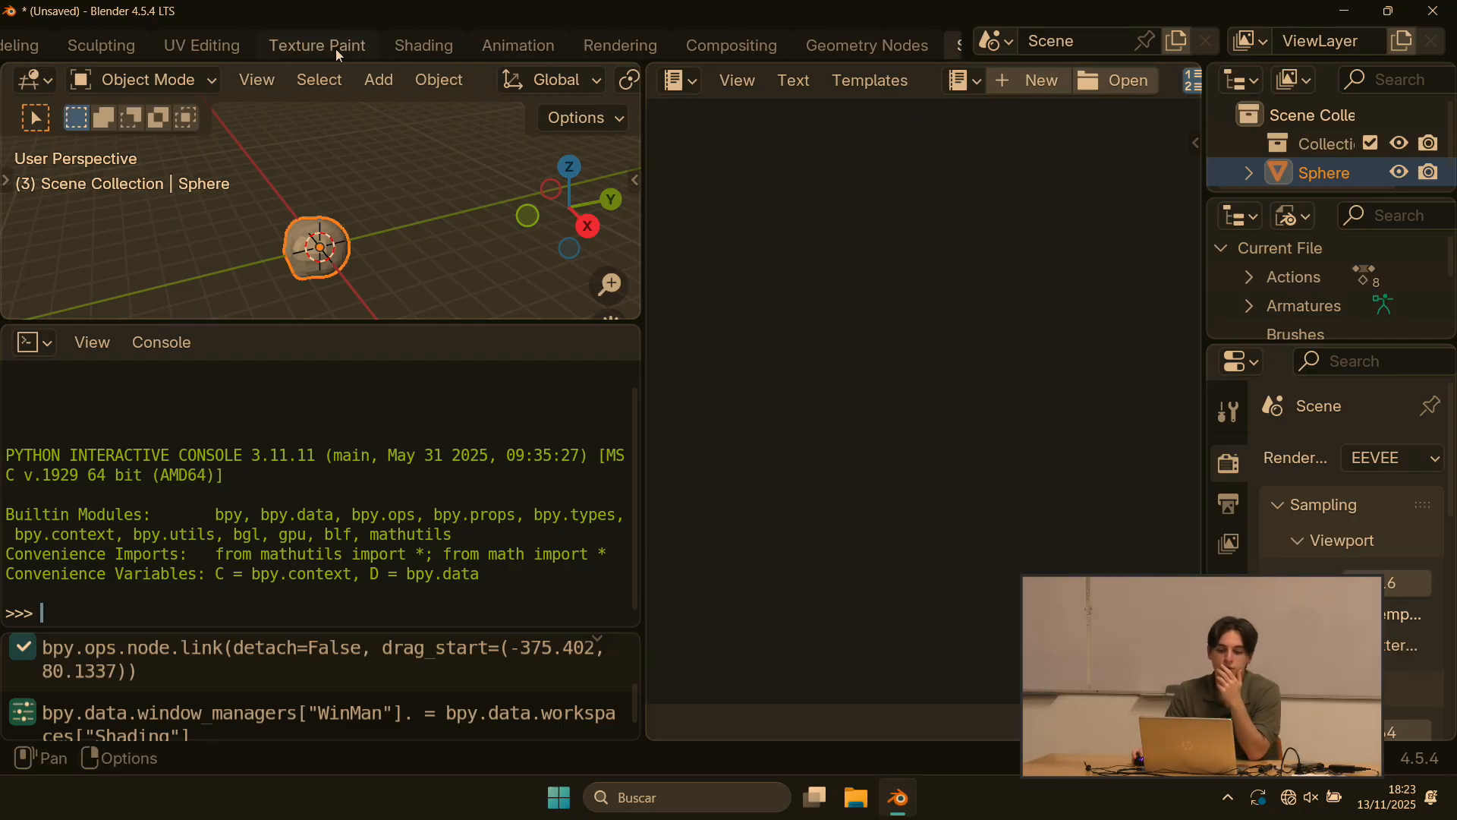
pyautogui.scroll(2, 152, 42)
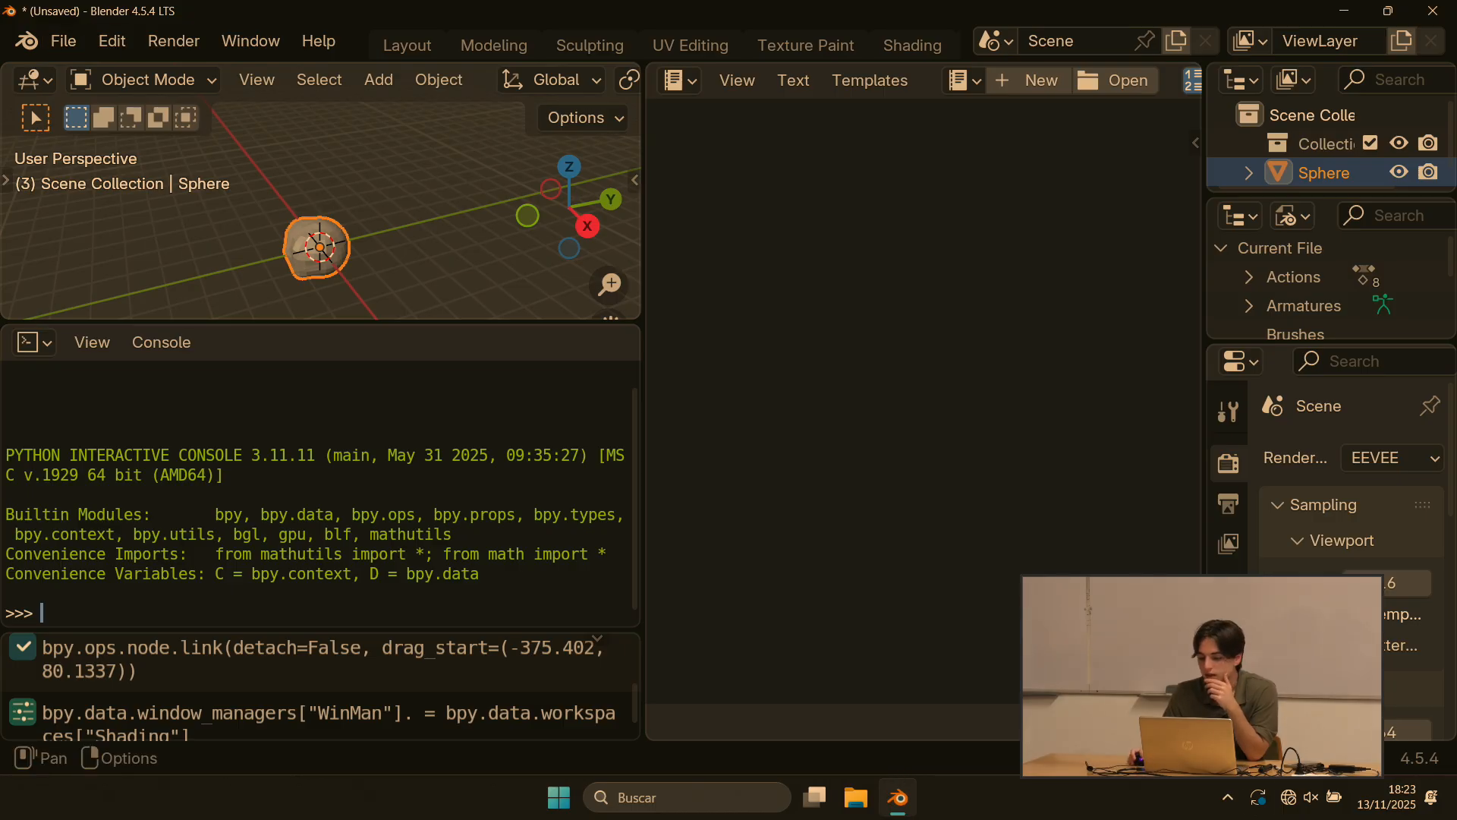
pyautogui.click(1300, 798)
pyautogui.click(1152, 441)
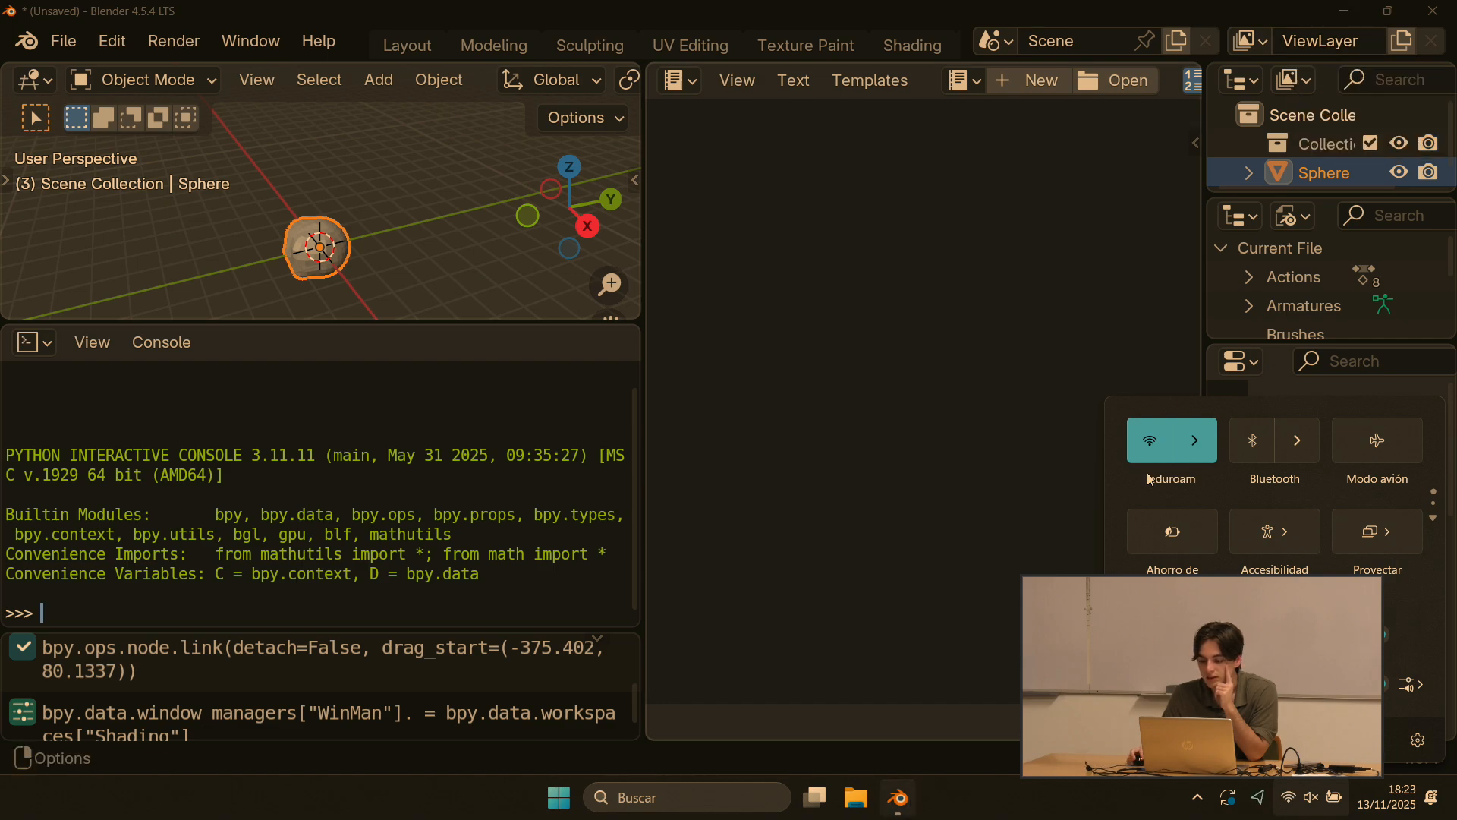
# Step: Minimize the Blender window, launch Google Chrome and open github.com
pyautogui.click(1350, 9)
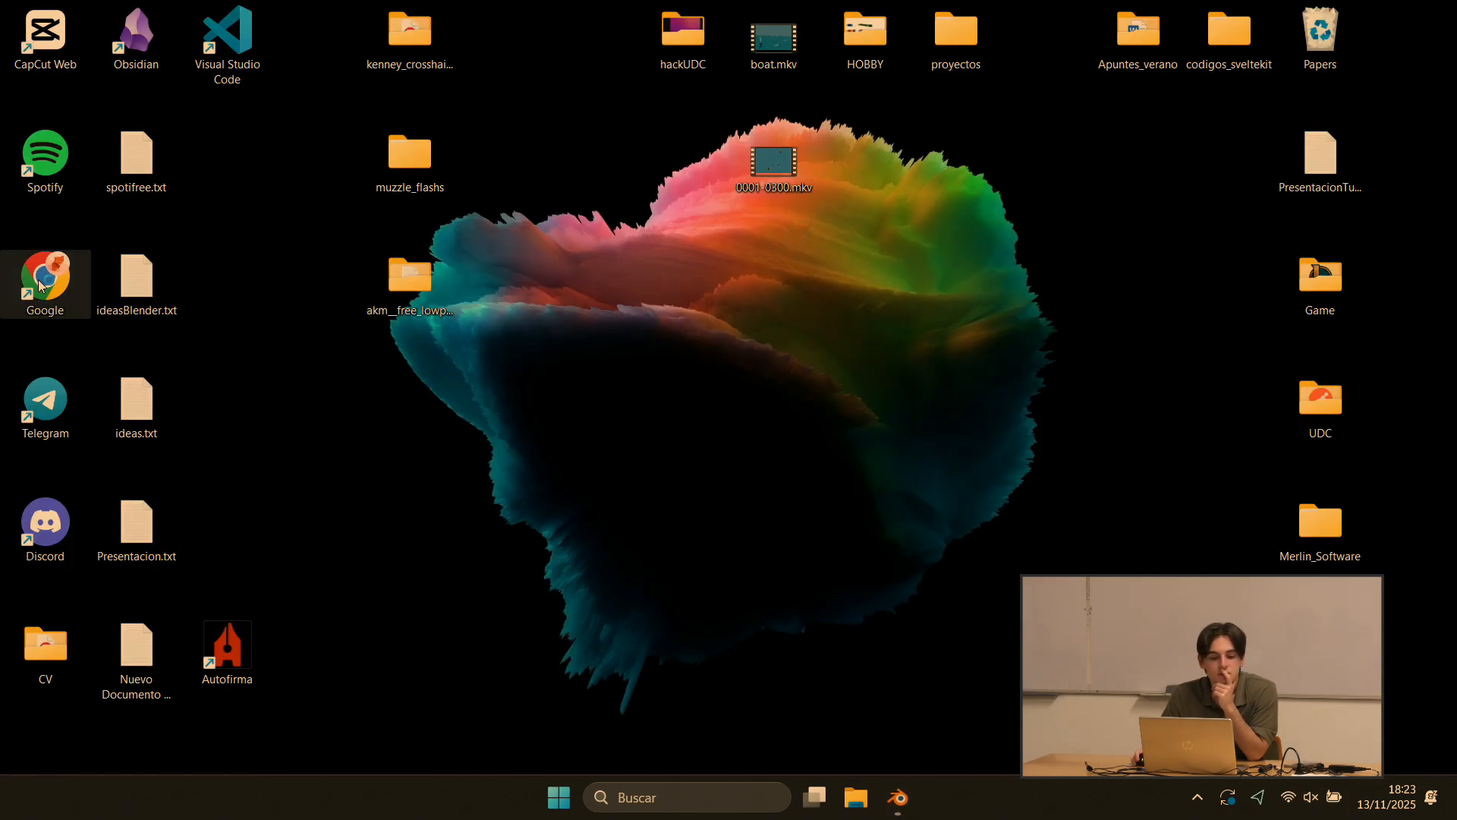
pyautogui.doubleClick(42, 281)
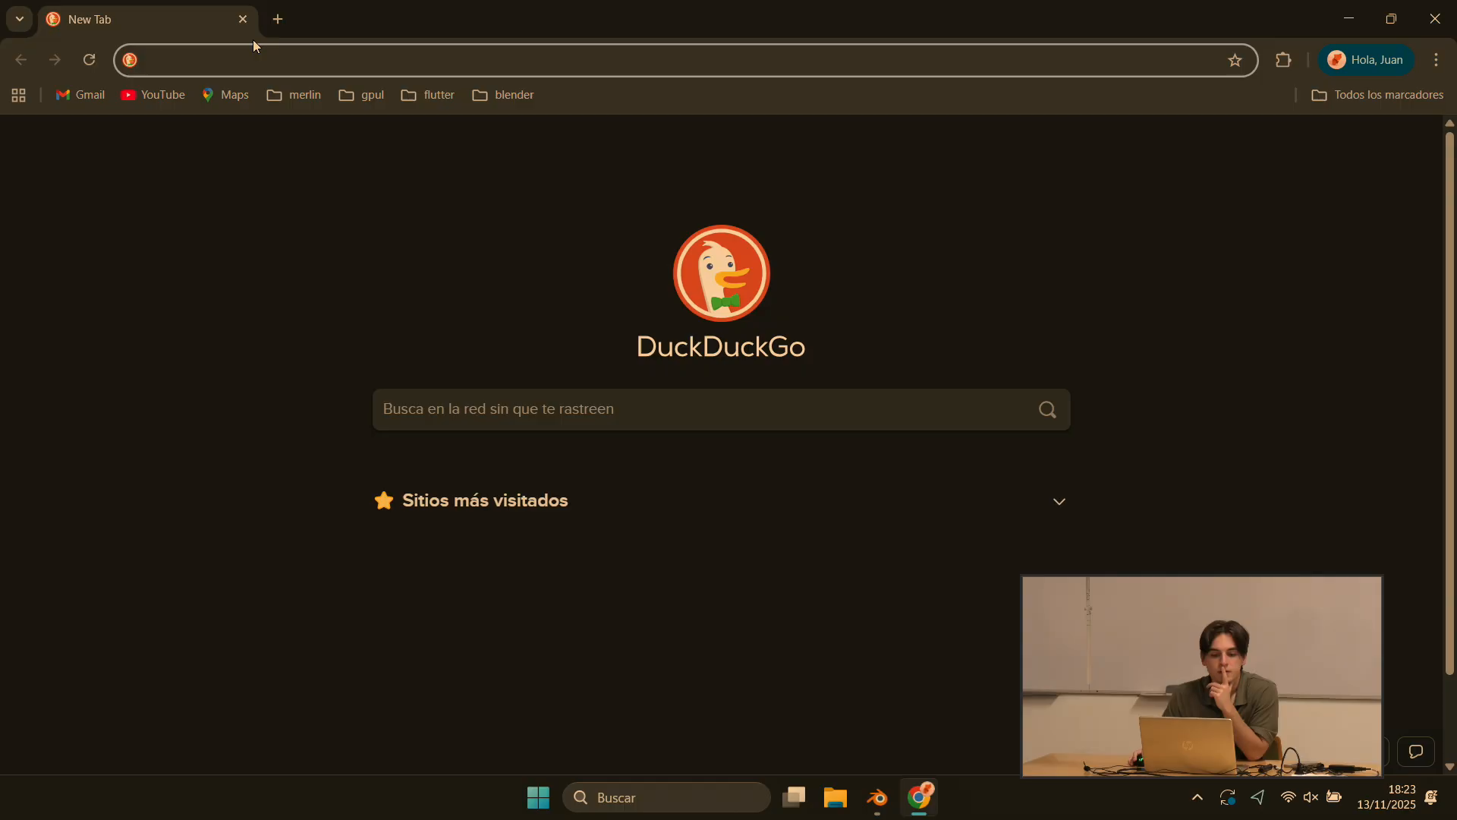
pyautogui.write('github')
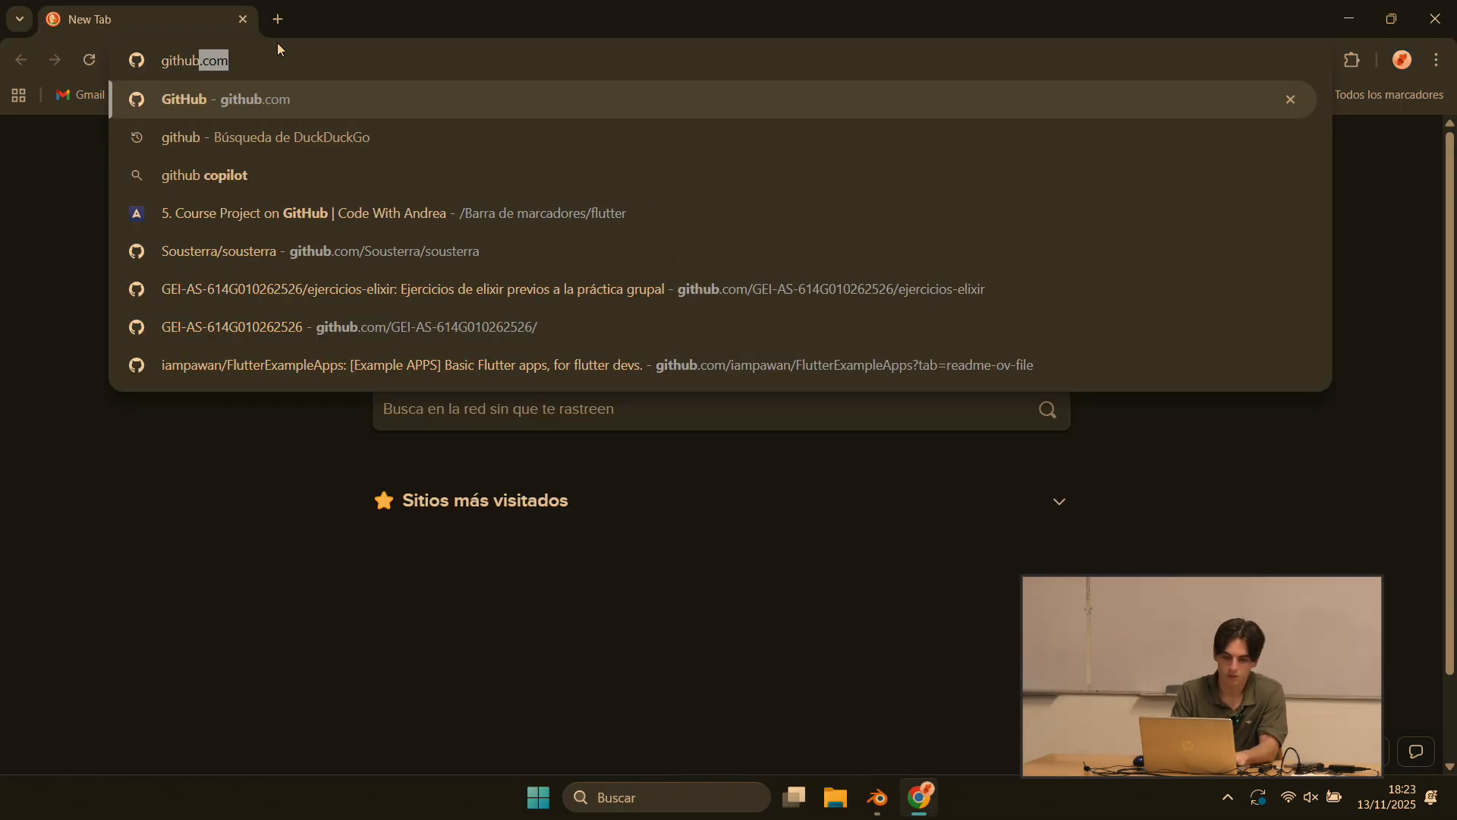
pyautogui.press('Return')
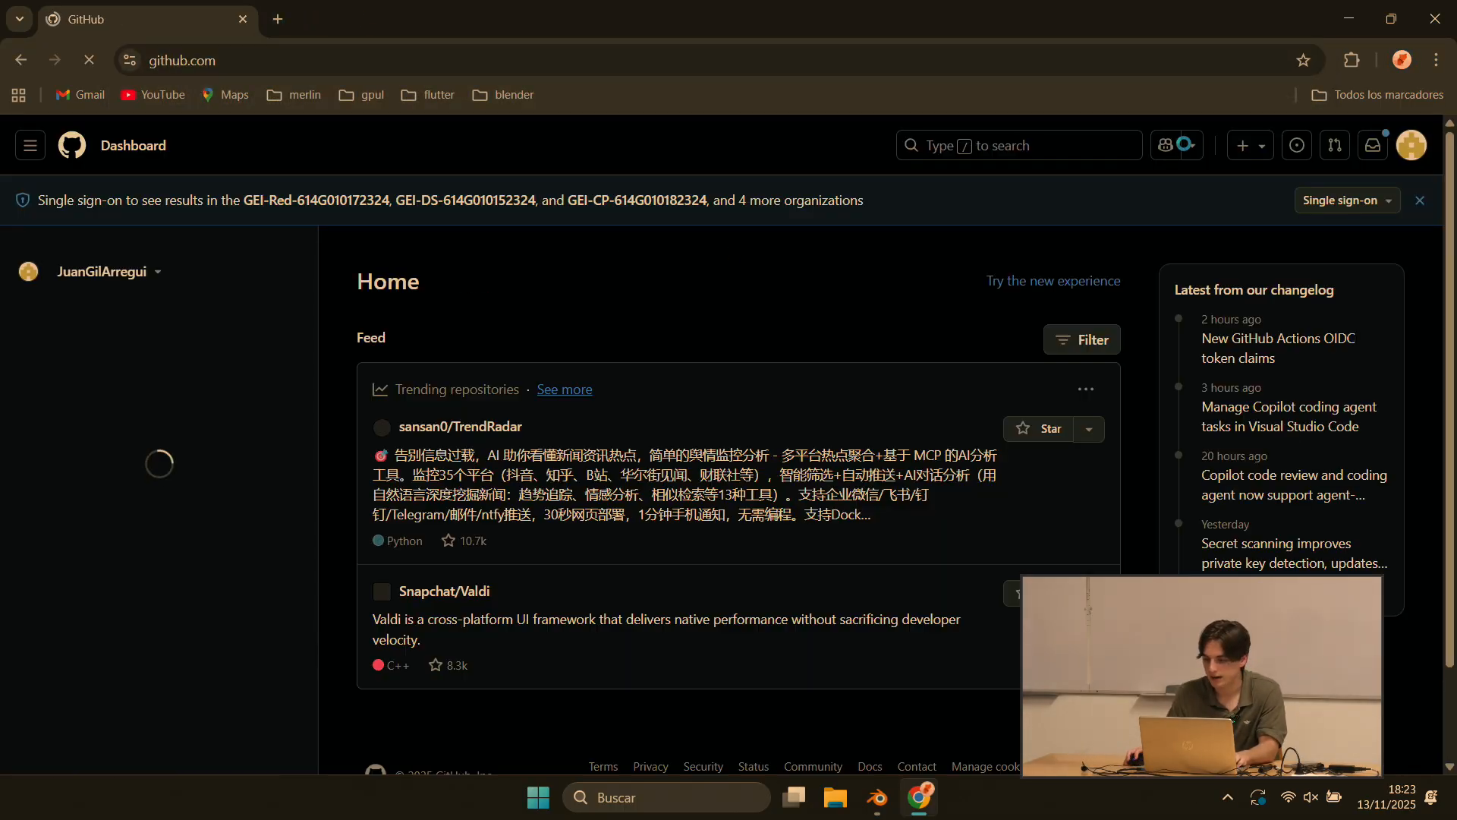
# Step: Open the charla_blender repository from the account's own repositories
pyautogui.click(1411, 145)
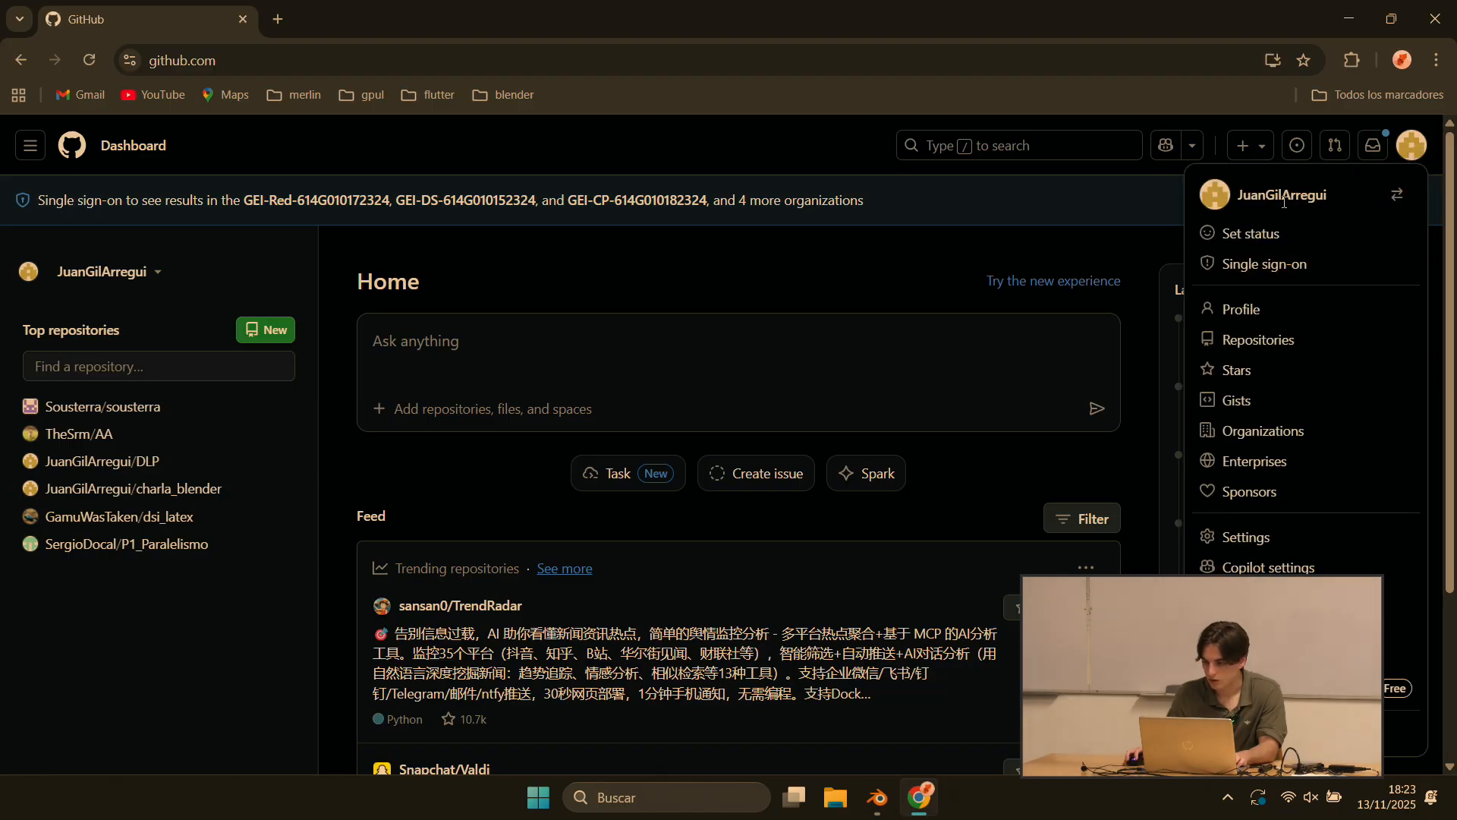
pyautogui.click(1285, 309)
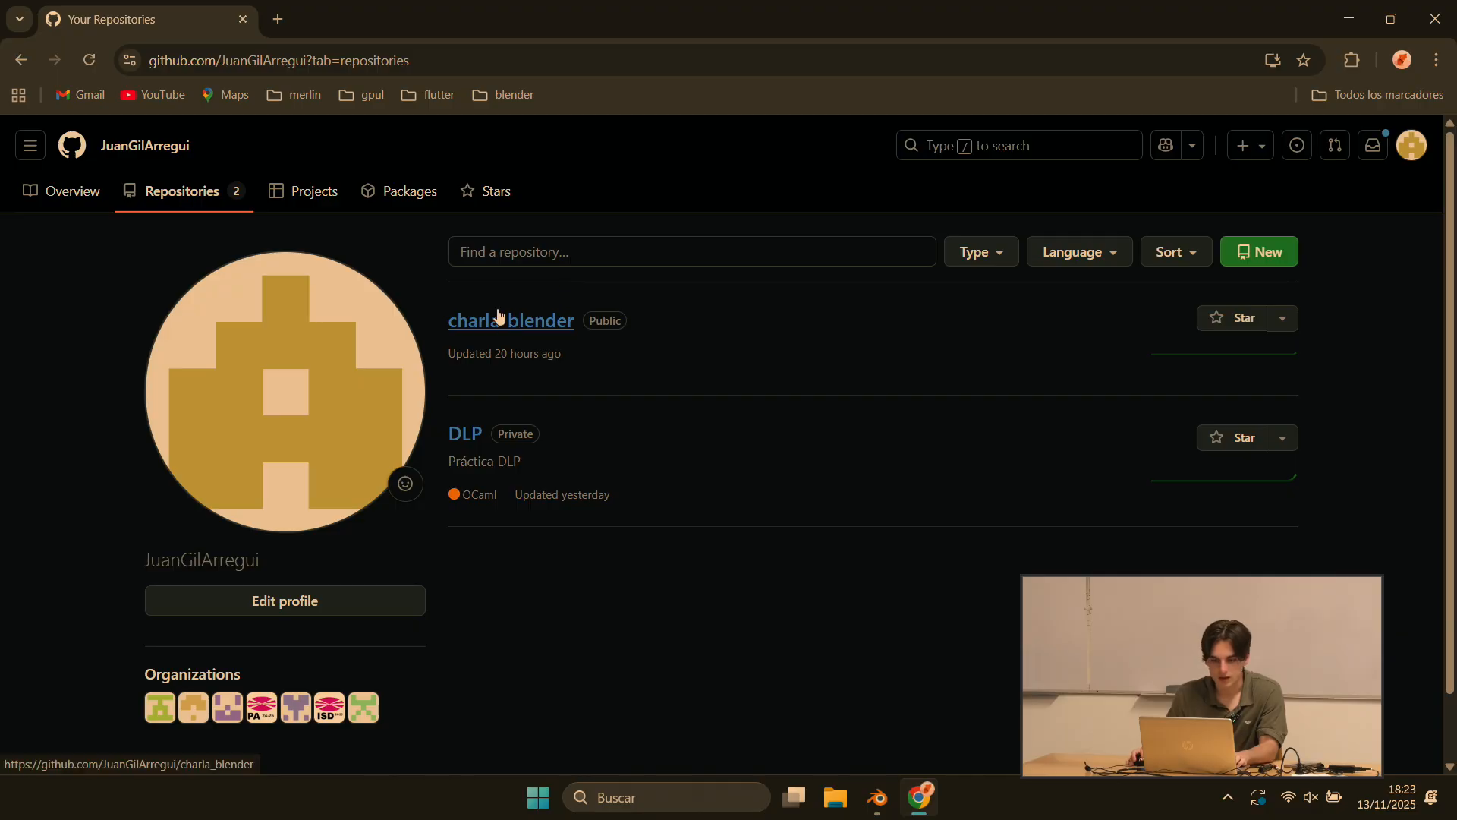
pyautogui.click(503, 325)
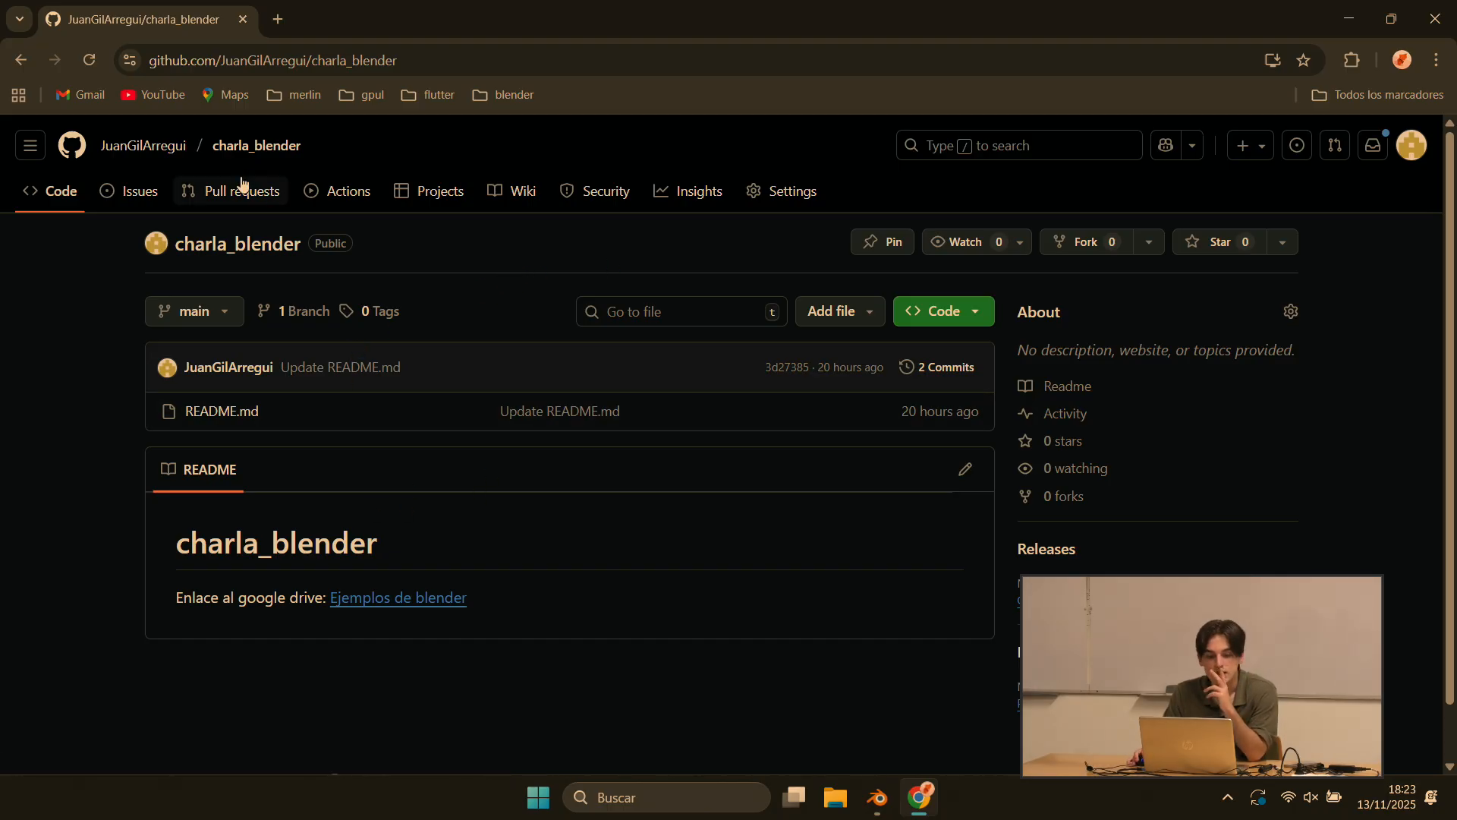
# Step: Open the README's "Ejemplos de blender" Google Drive link in a new tab and look over the example files
pyautogui.rightClick(400, 604)
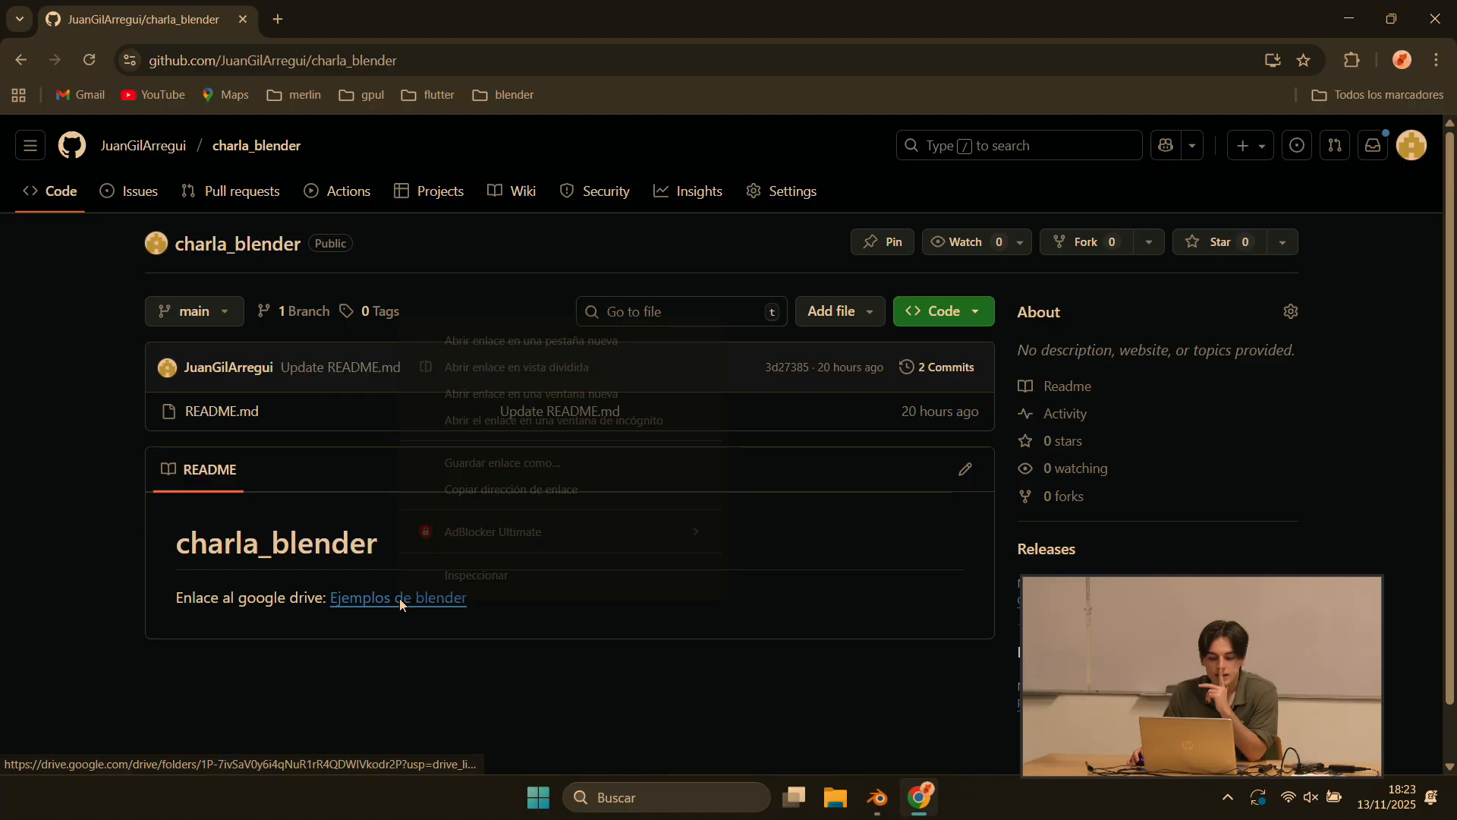
pyautogui.click(455, 339)
pyautogui.click(357, 20)
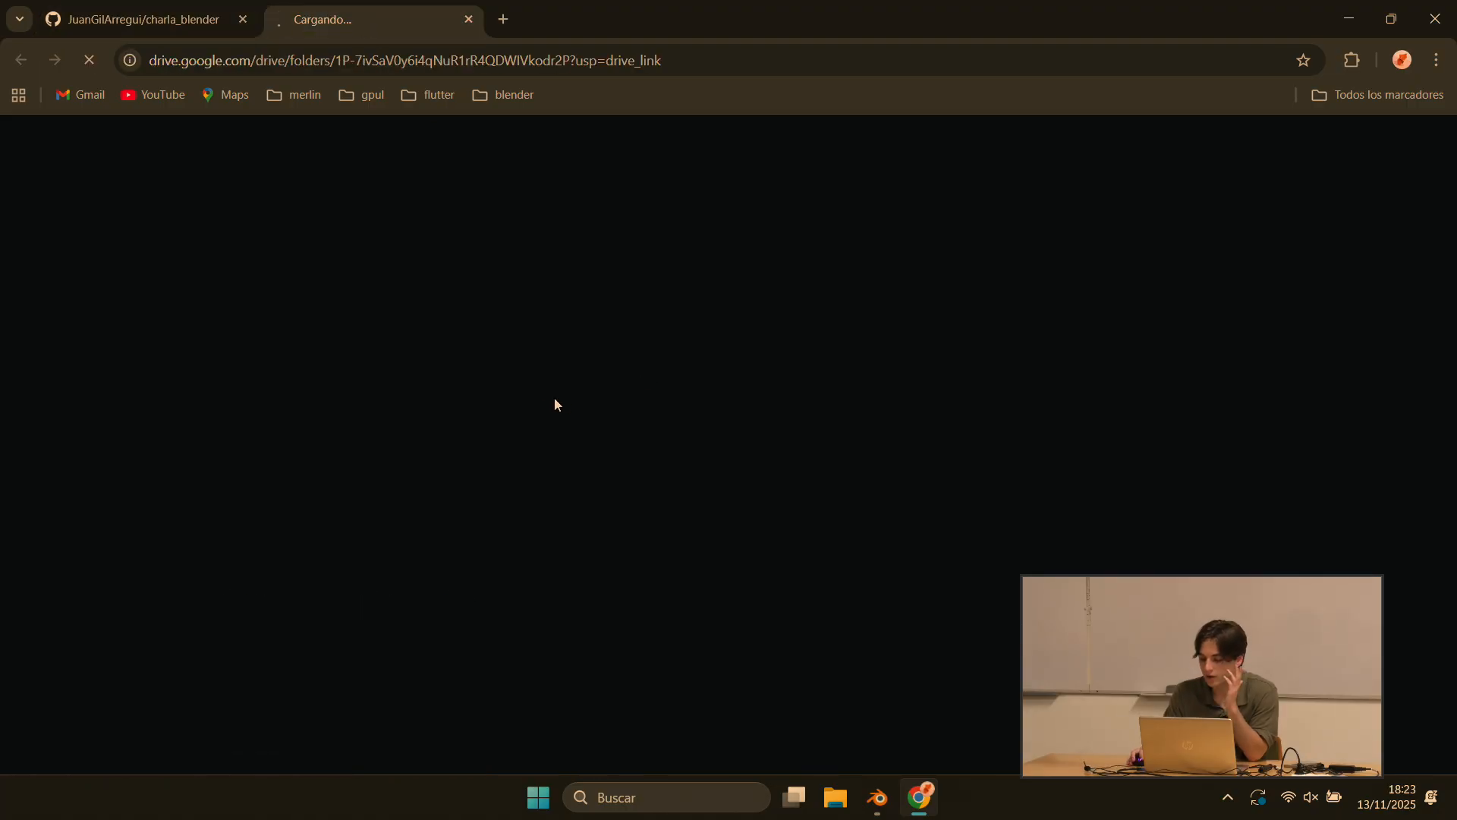
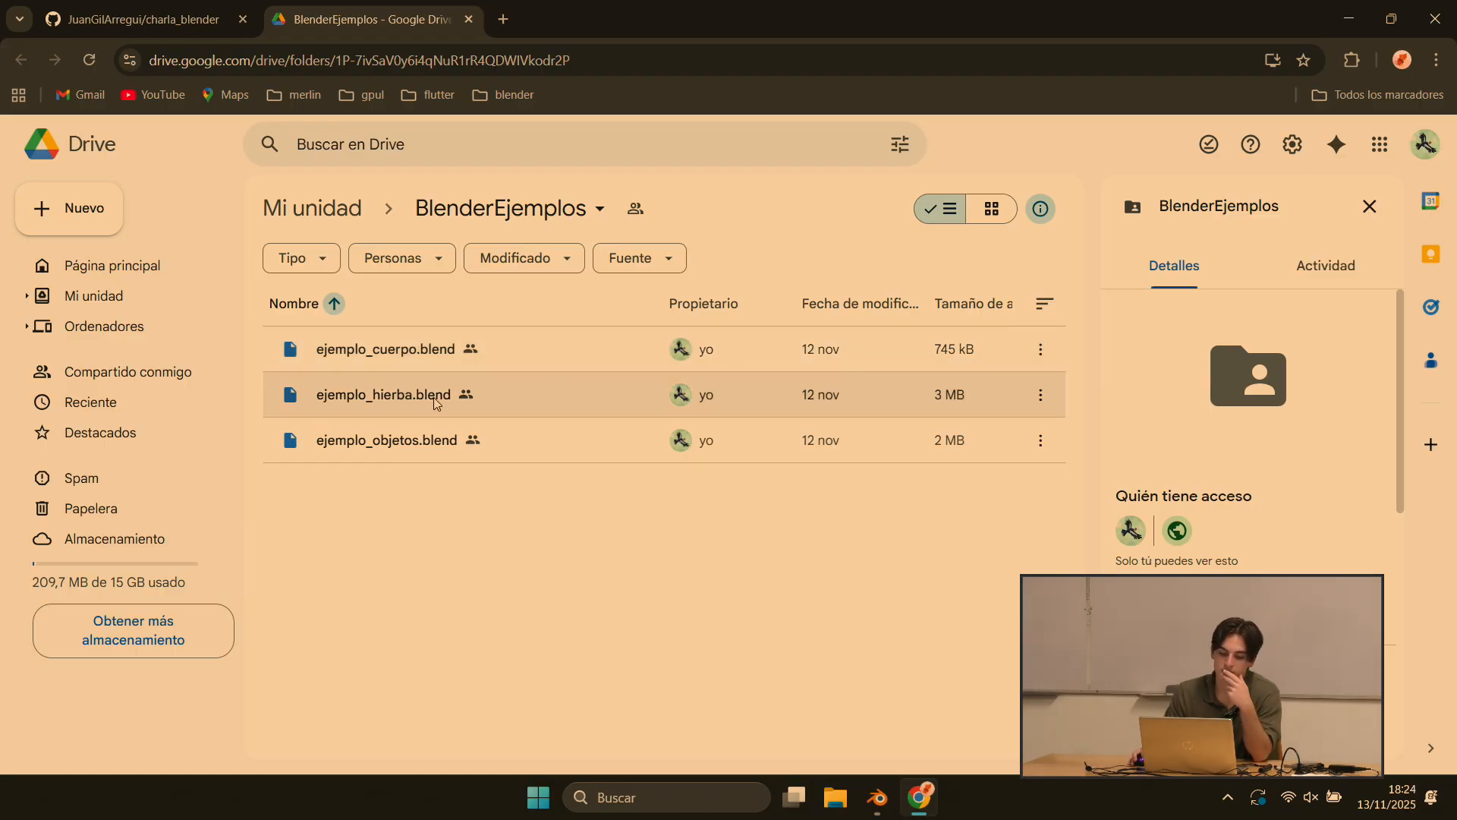
pyautogui.moveTo(399, 441)
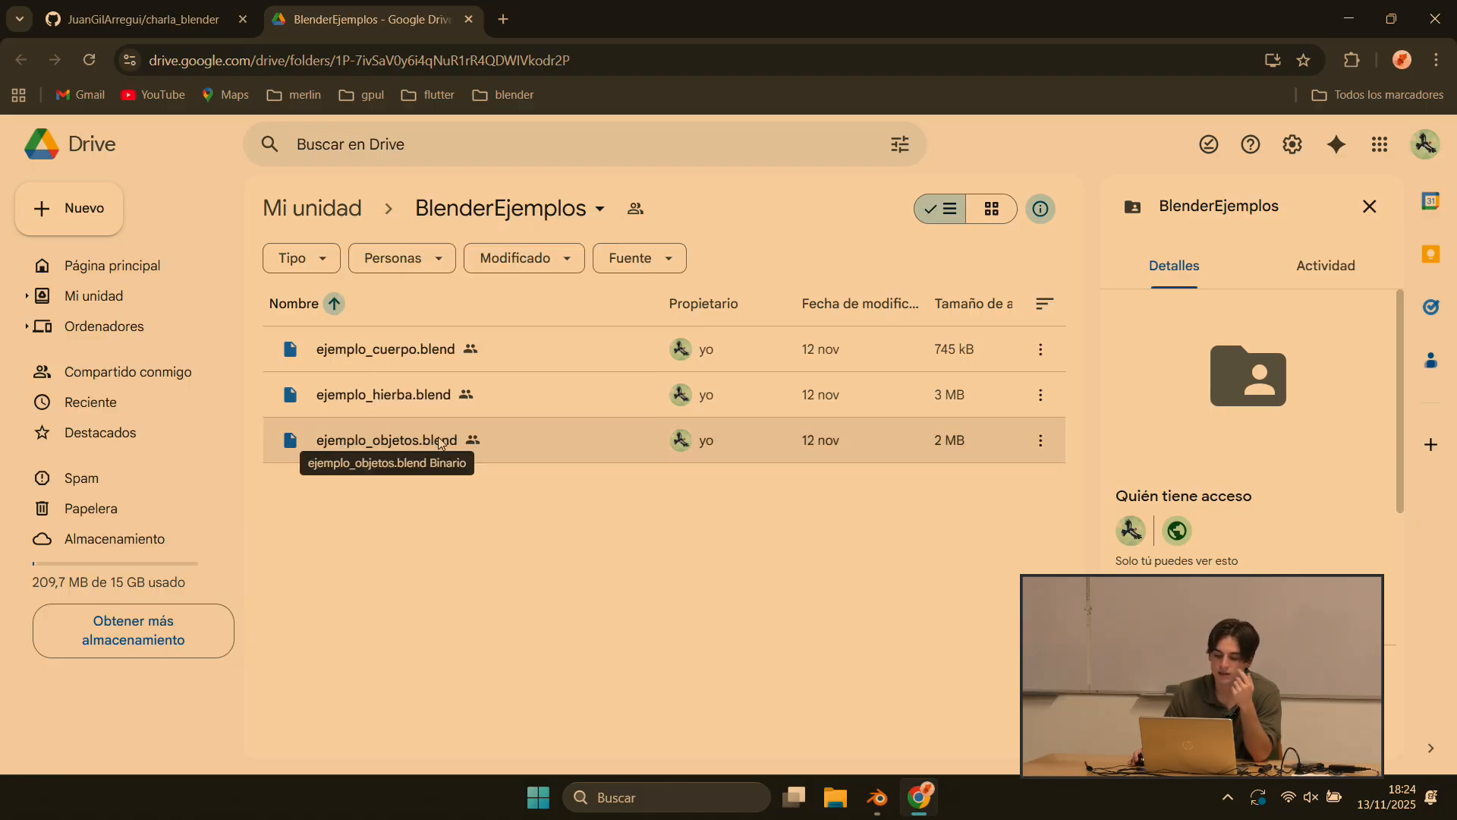
# Step: Switch to Blender and open the recent file ejemplo_assests.blend without saving the current scene
pyautogui.click(878, 797)
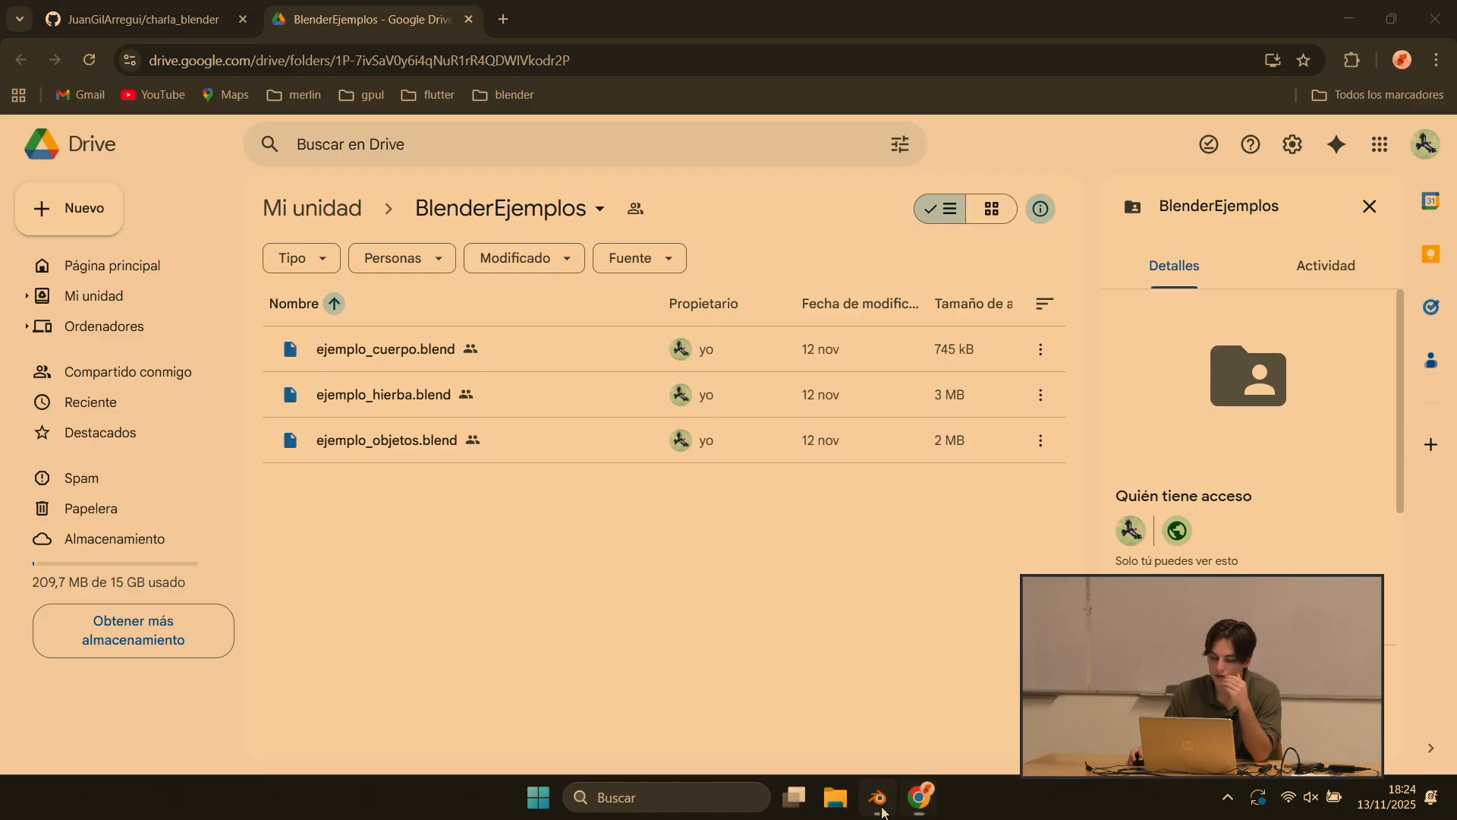
pyautogui.click(74, 44)
pyautogui.moveTo(125, 133)
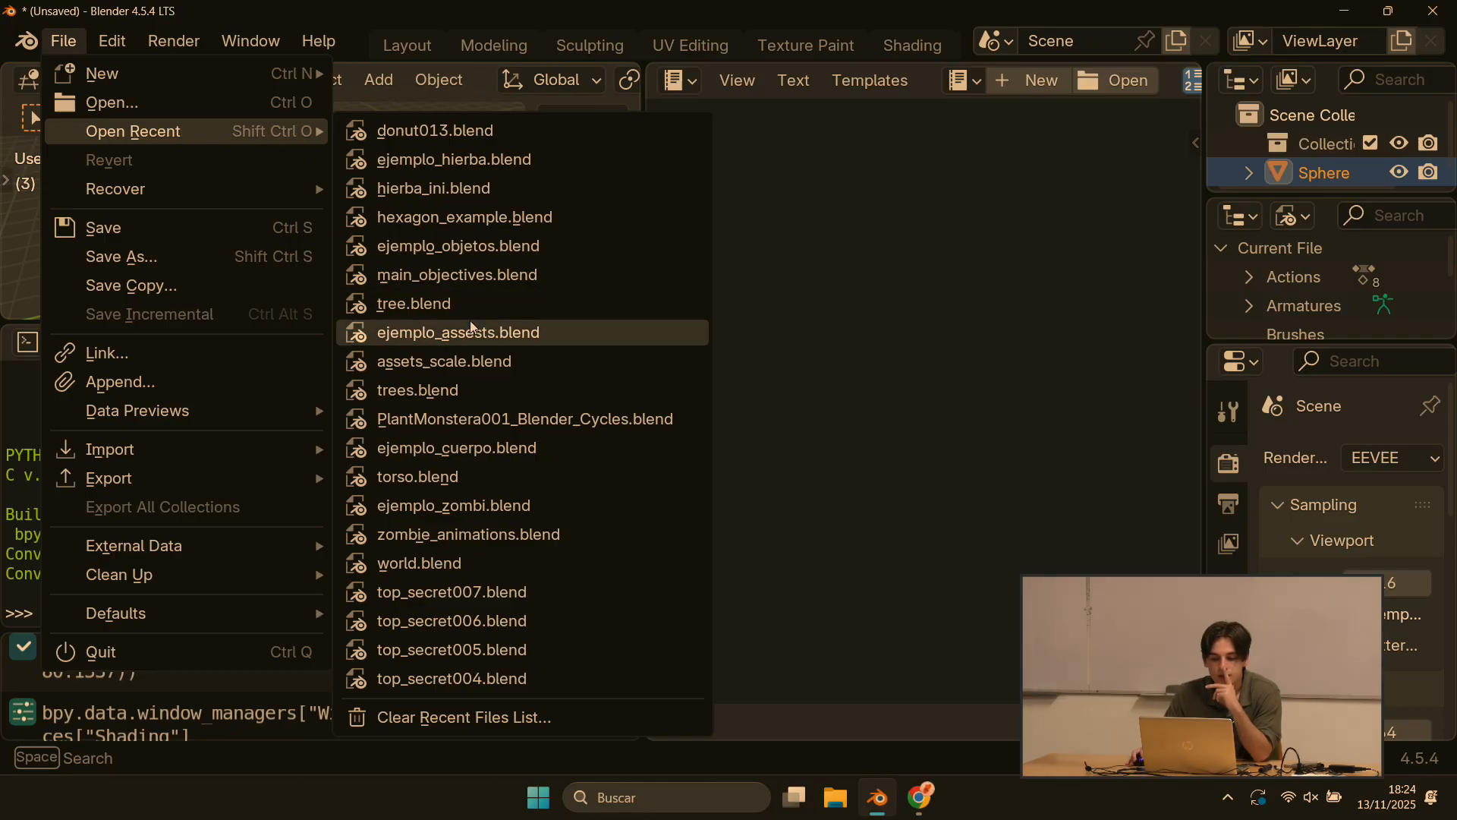
pyautogui.click(472, 332)
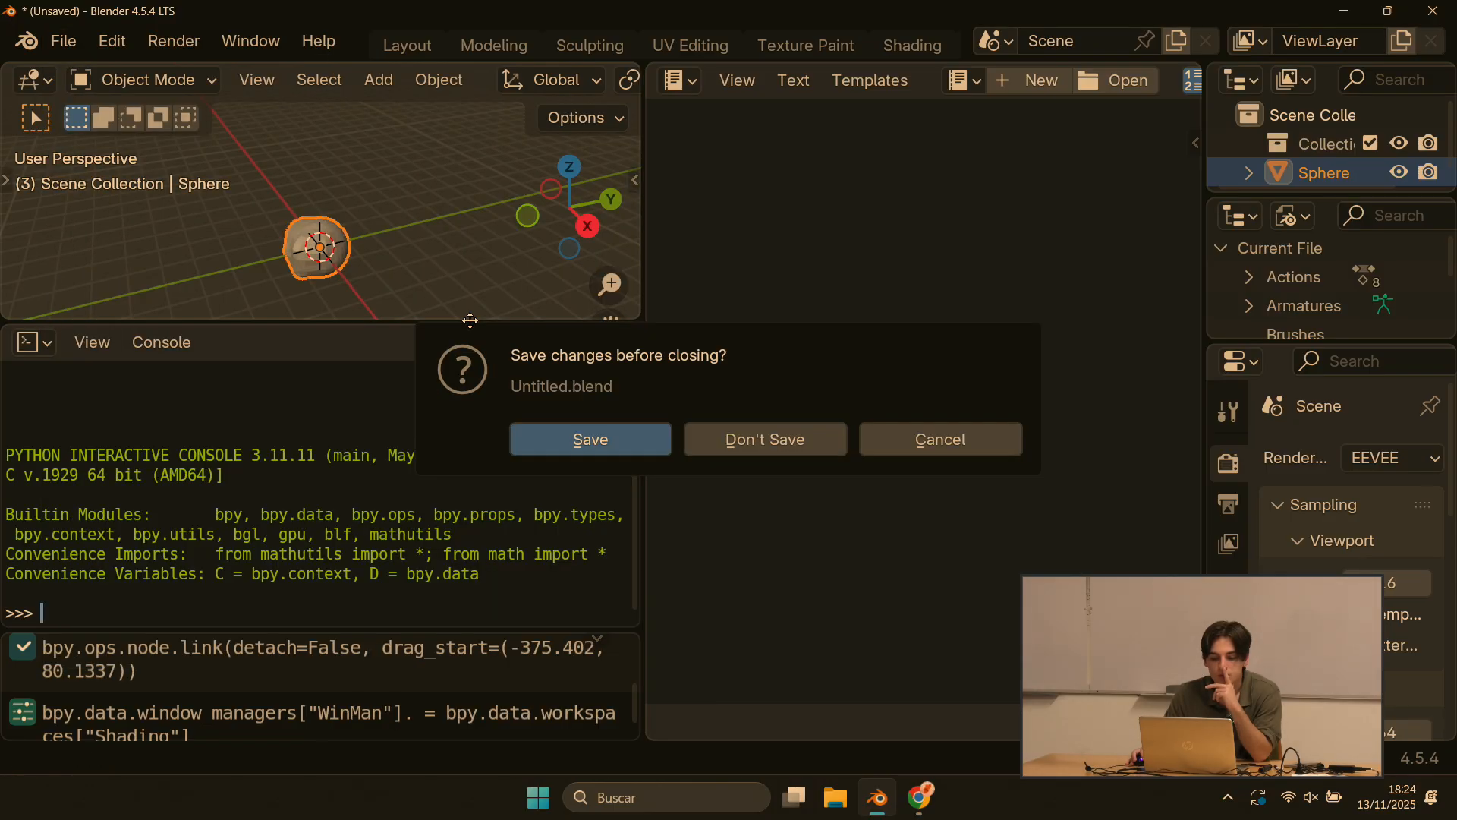
pyautogui.click(766, 446)
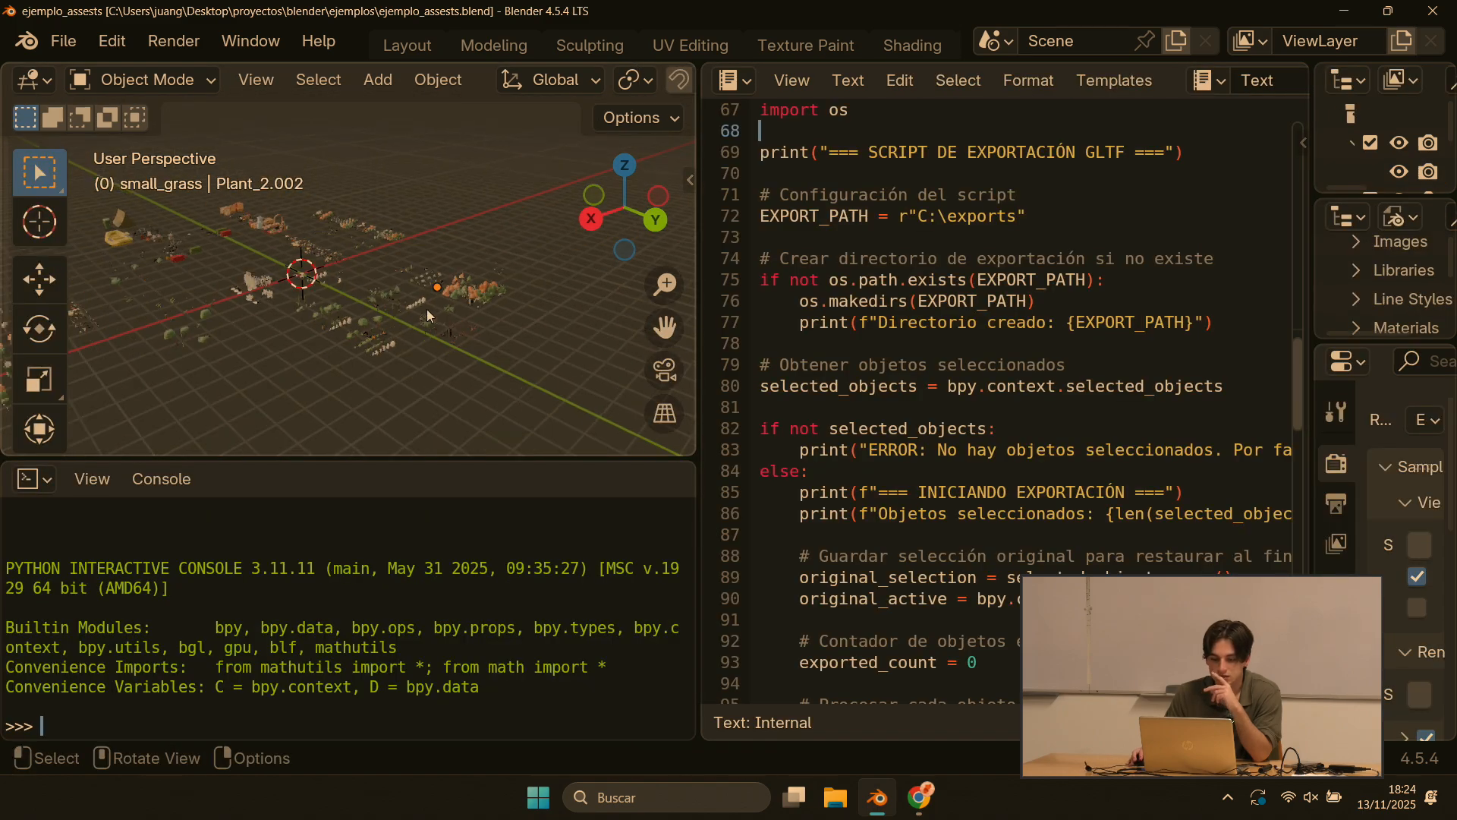
# Step: Look over the asset models laid out in the viewport and select the BurgerLarge model
pyautogui.moveTo(402, 293); pyautogui.dragTo(262, 285, button='middle')
pyautogui.keyDown('shift'); pyautogui.moveTo(326, 321); pyautogui.dragTo(483, 379, button='middle'); pyautogui.keyUp('shift')
pyautogui.scroll(4, 460, 317)
pyautogui.moveTo(460, 321); pyautogui.dragTo(365, 291, button='middle')
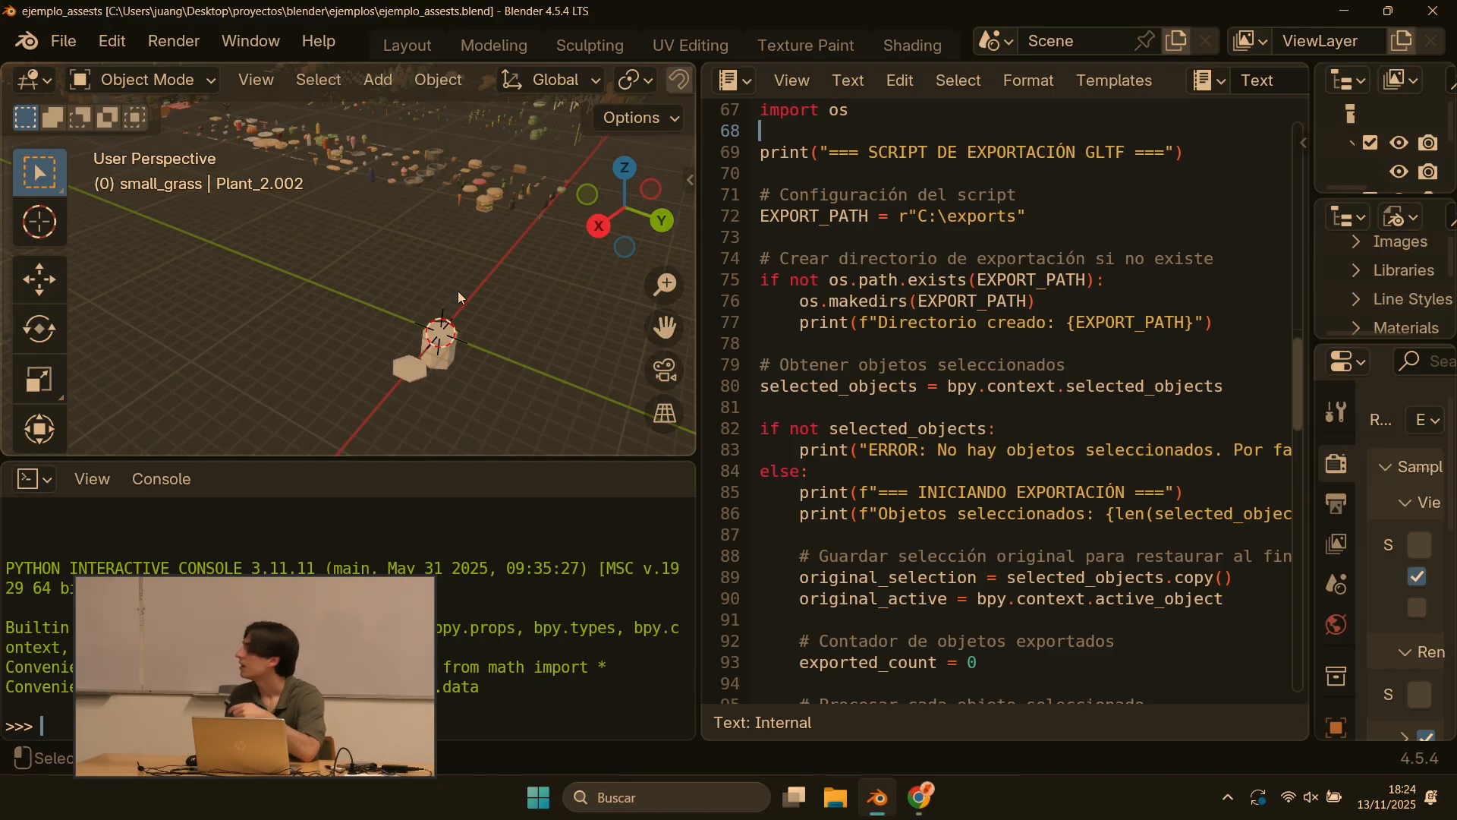
pyautogui.scroll(4, 835, 279)
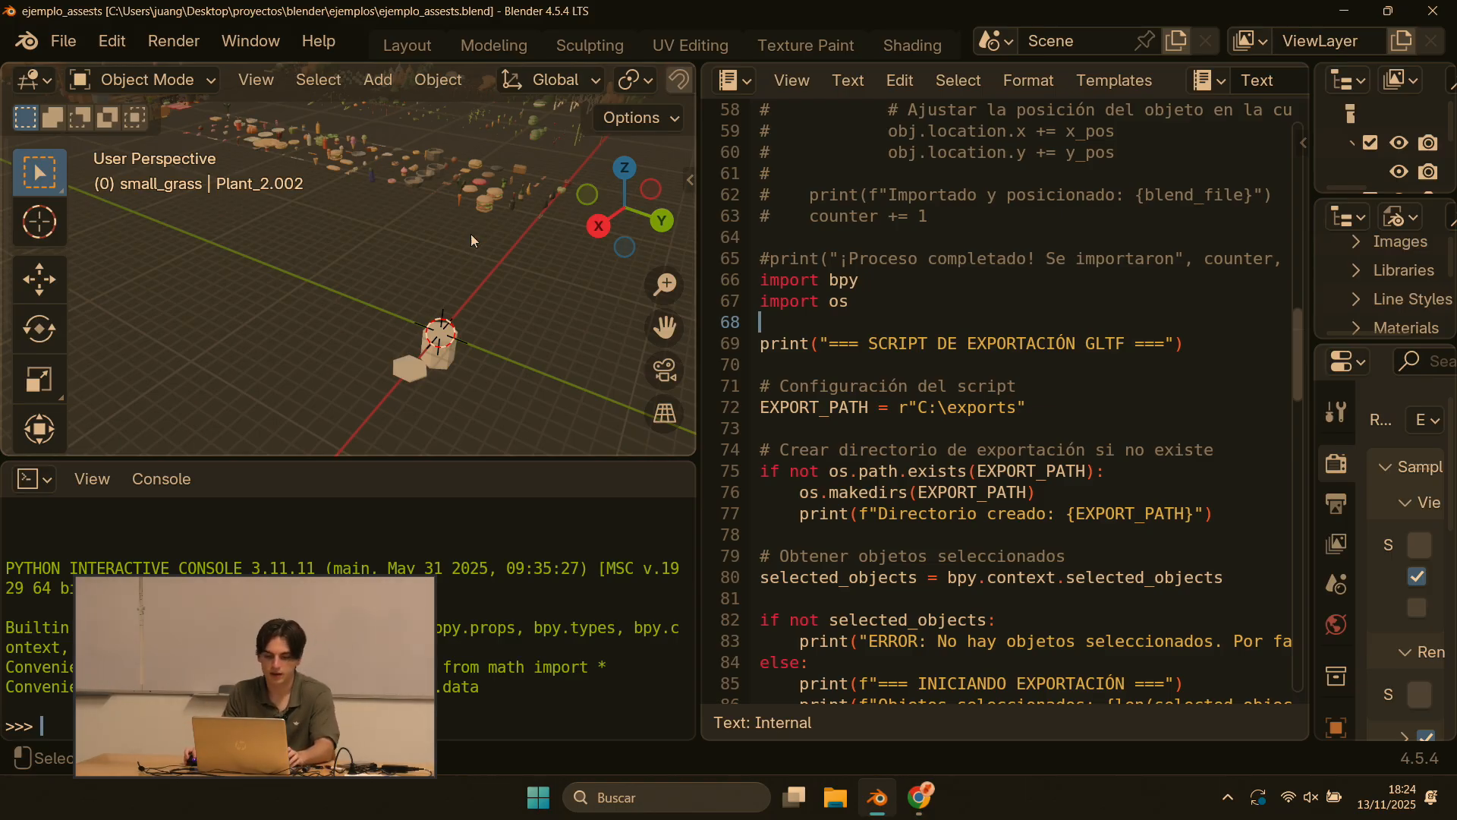
pyautogui.moveTo(470, 234); pyautogui.dragTo(456, 285, button='middle')
pyautogui.click(392, 301)
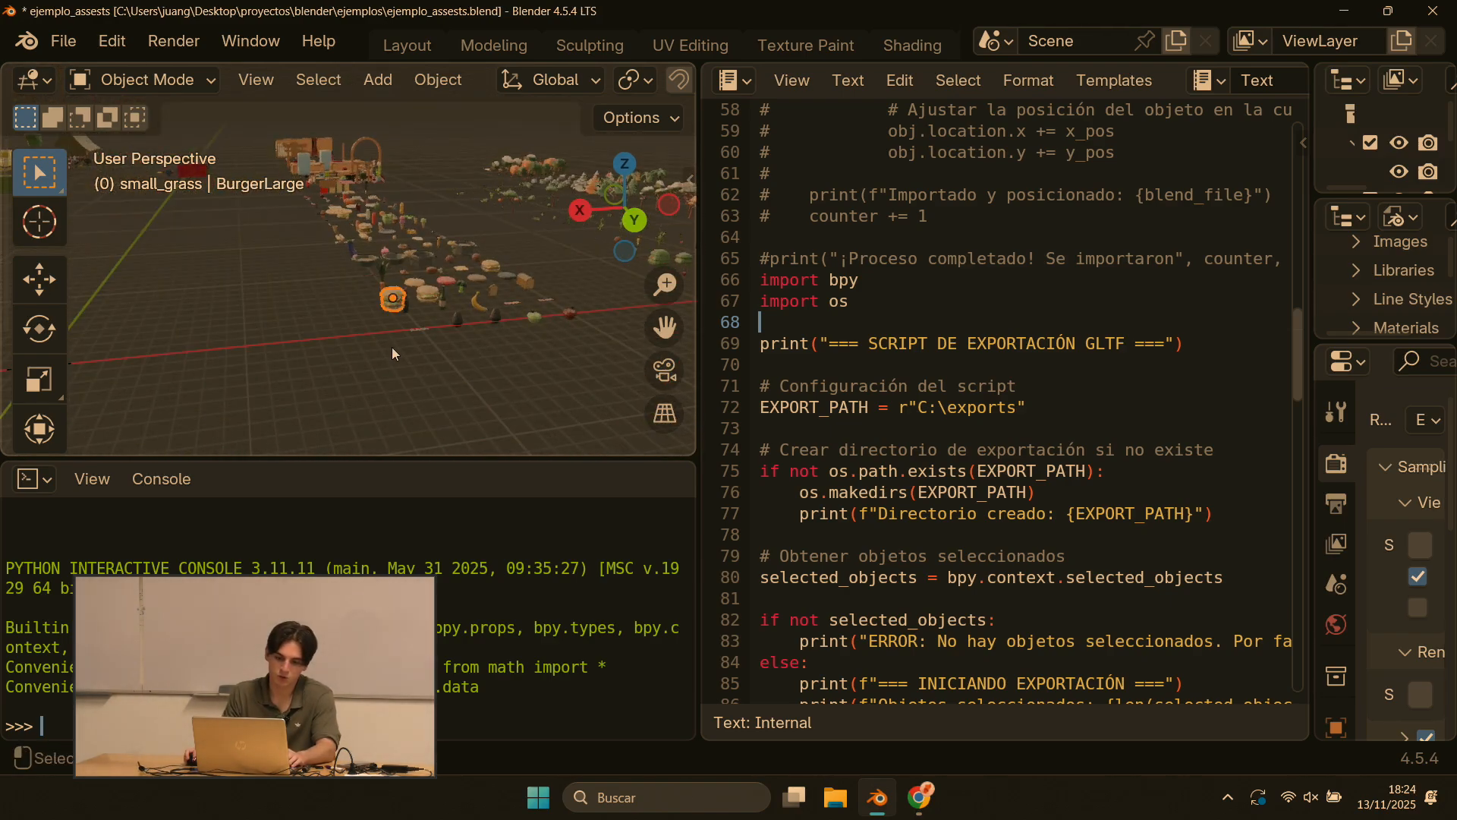
pyautogui.scroll(5, 407, 326)
pyautogui.scroll(-7, 413, 332)
pyautogui.scroll(3, 285, 291)
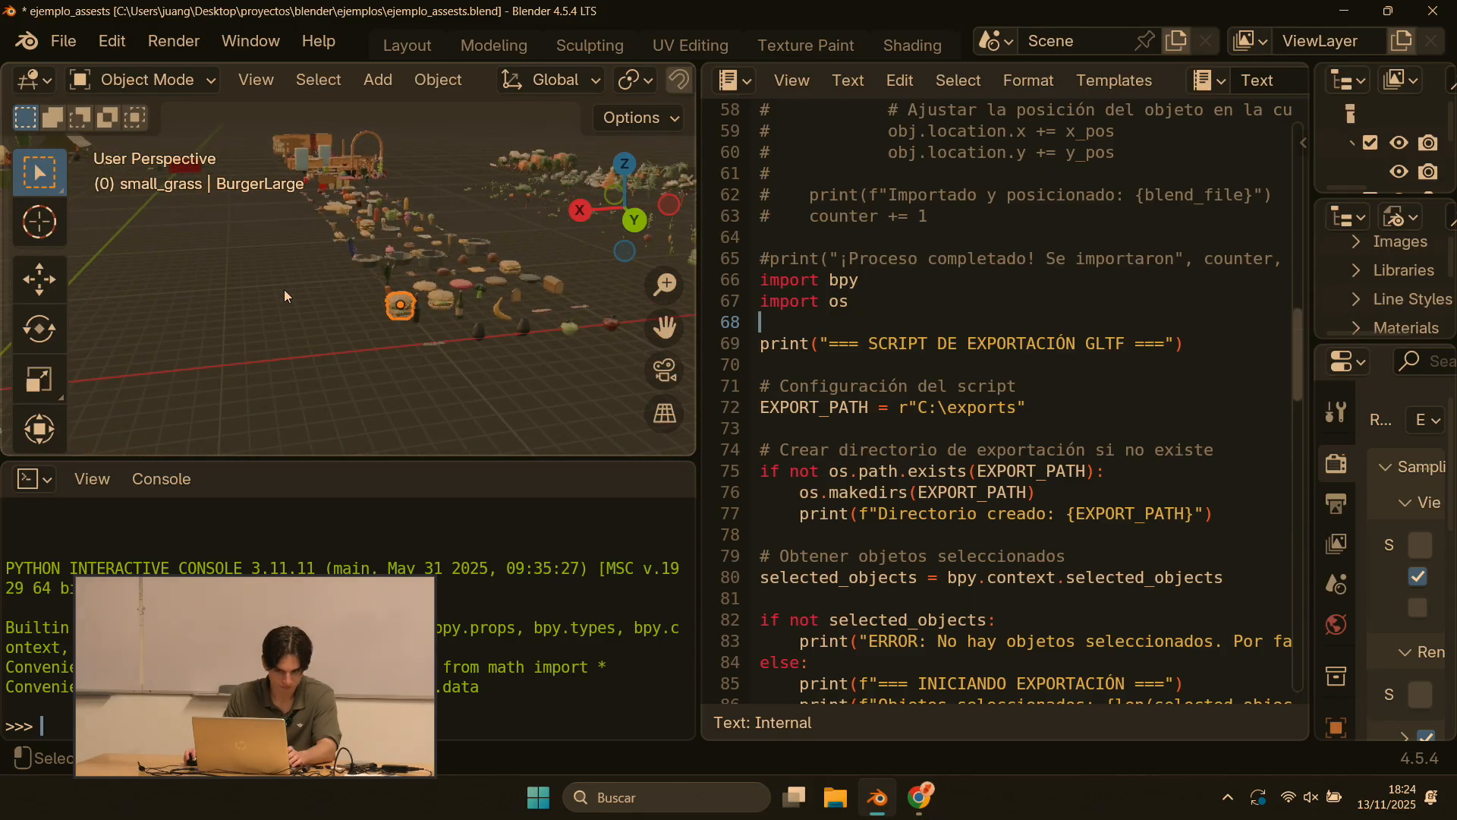
pyautogui.scroll(-2, 313, 311)
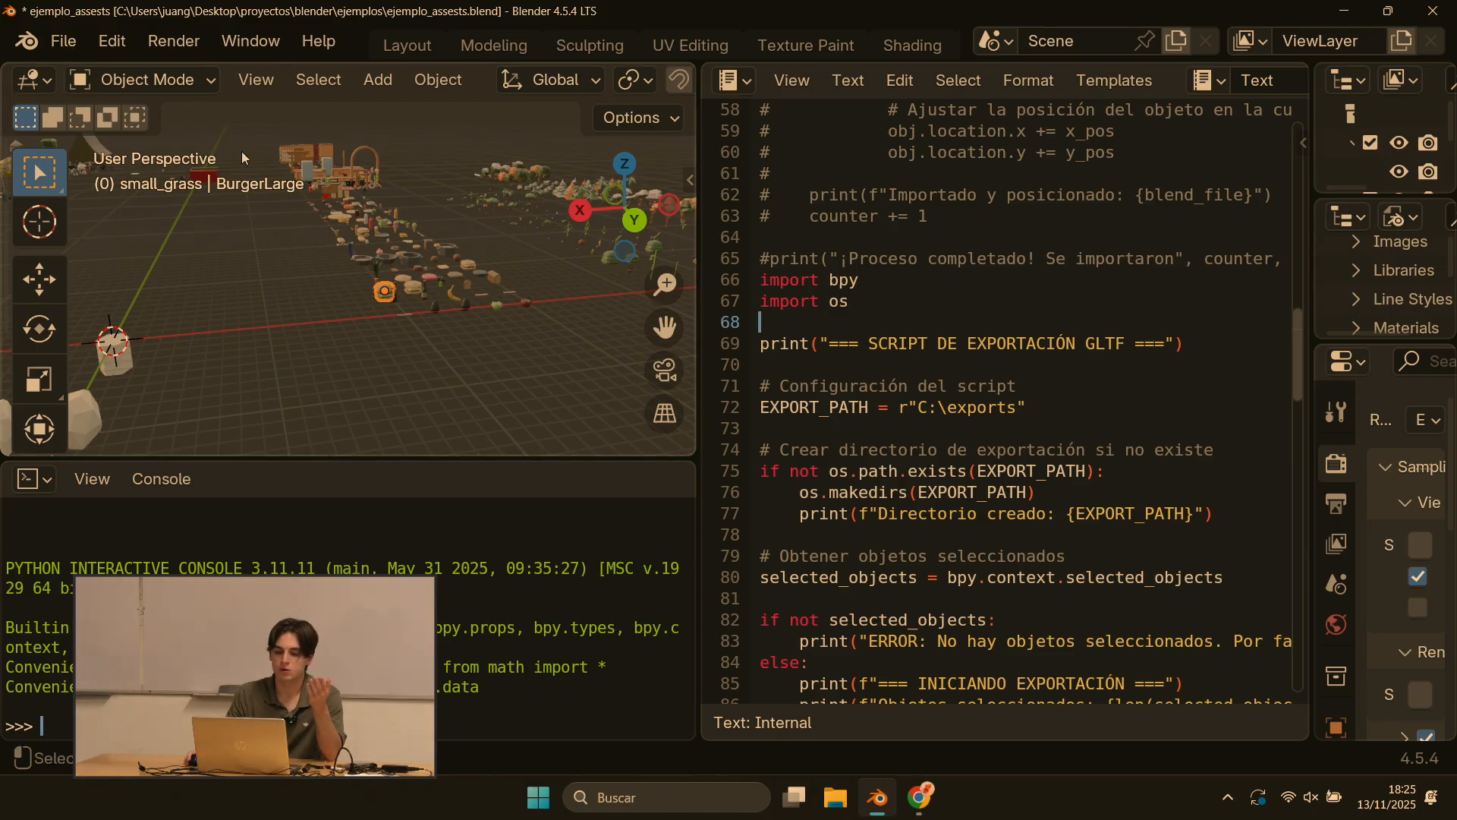
# Step: Examine the models around the scene origin and read through the Python import and export scripts
pyautogui.scroll(3, 376, 258)
pyautogui.moveTo(378, 322); pyautogui.dragTo(345, 301, button='middle')
pyautogui.scroll(4, 551, 336)
pyautogui.keyDown('shift'); pyautogui.moveTo(551, 335); pyautogui.dragTo(449, 253, button='middle'); pyautogui.keyUp('shift')
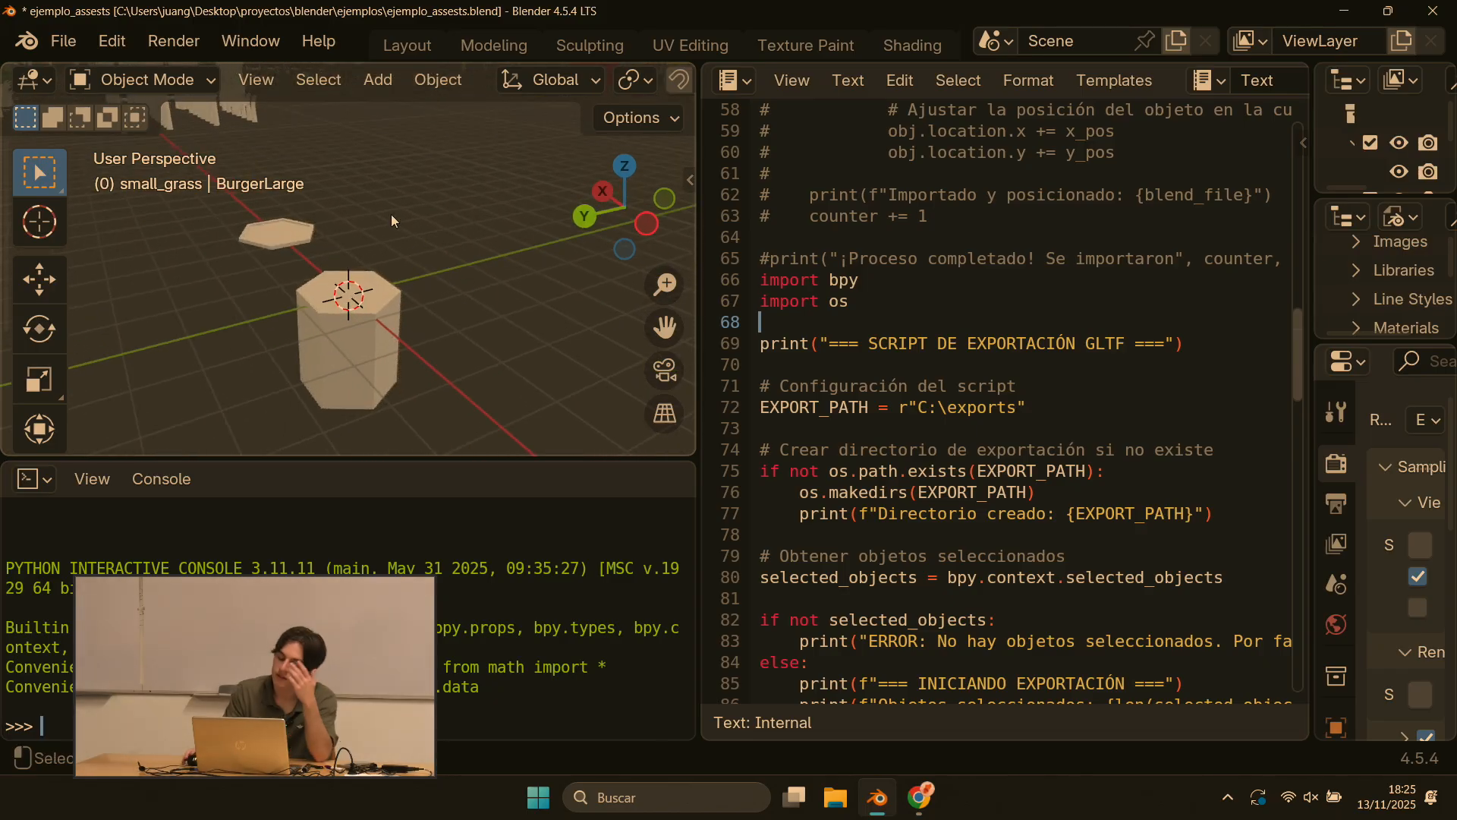
pyautogui.scroll(-1, 462, 291)
pyautogui.moveTo(455, 280); pyautogui.dragTo(403, 225, button='middle')
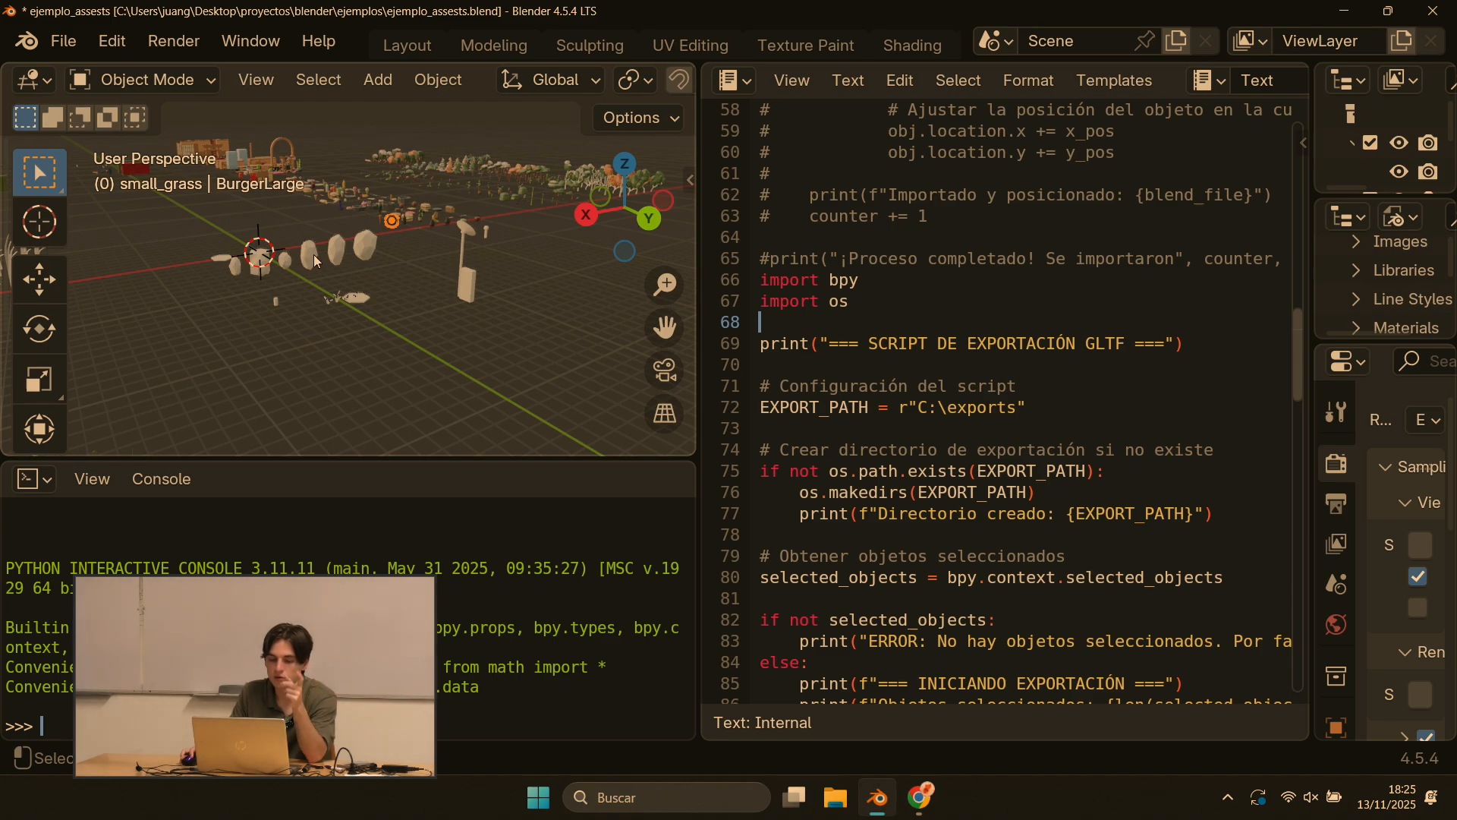
pyautogui.scroll(-16, 1034, 434)
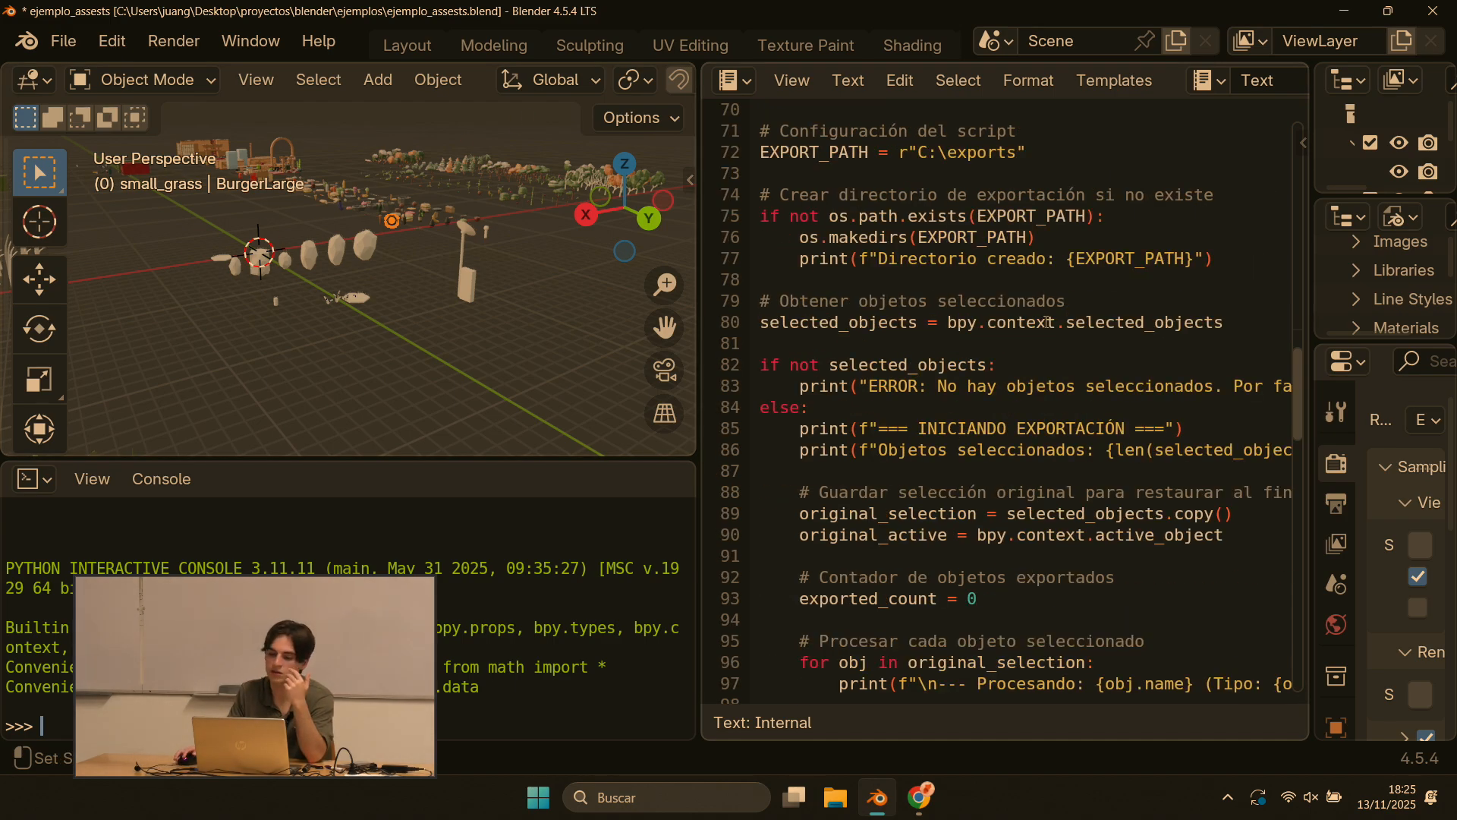
pyautogui.scroll(-5, 1034, 435)
pyautogui.scroll(20, 1033, 429)
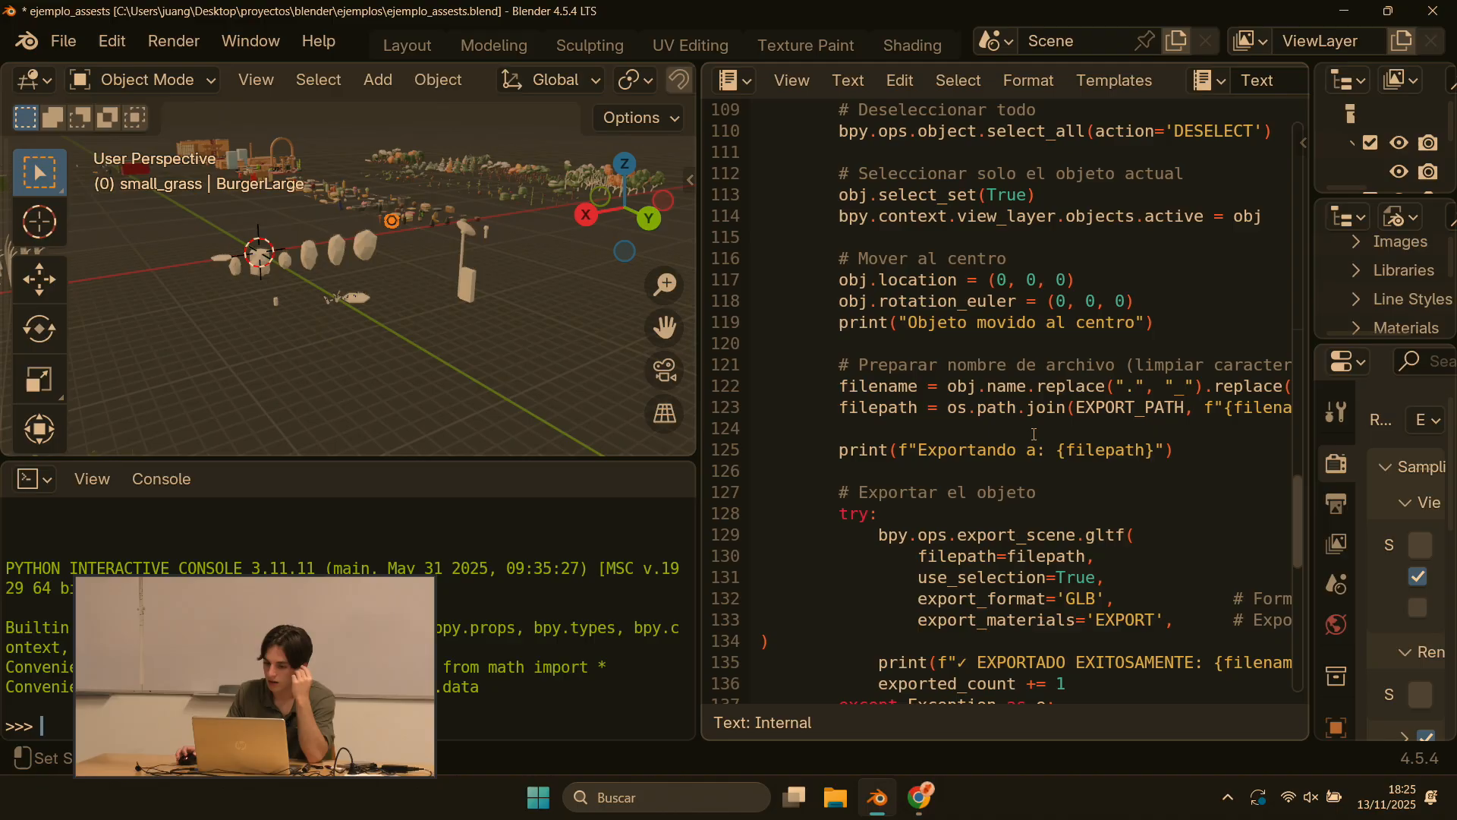
pyautogui.scroll(7, 1034, 426)
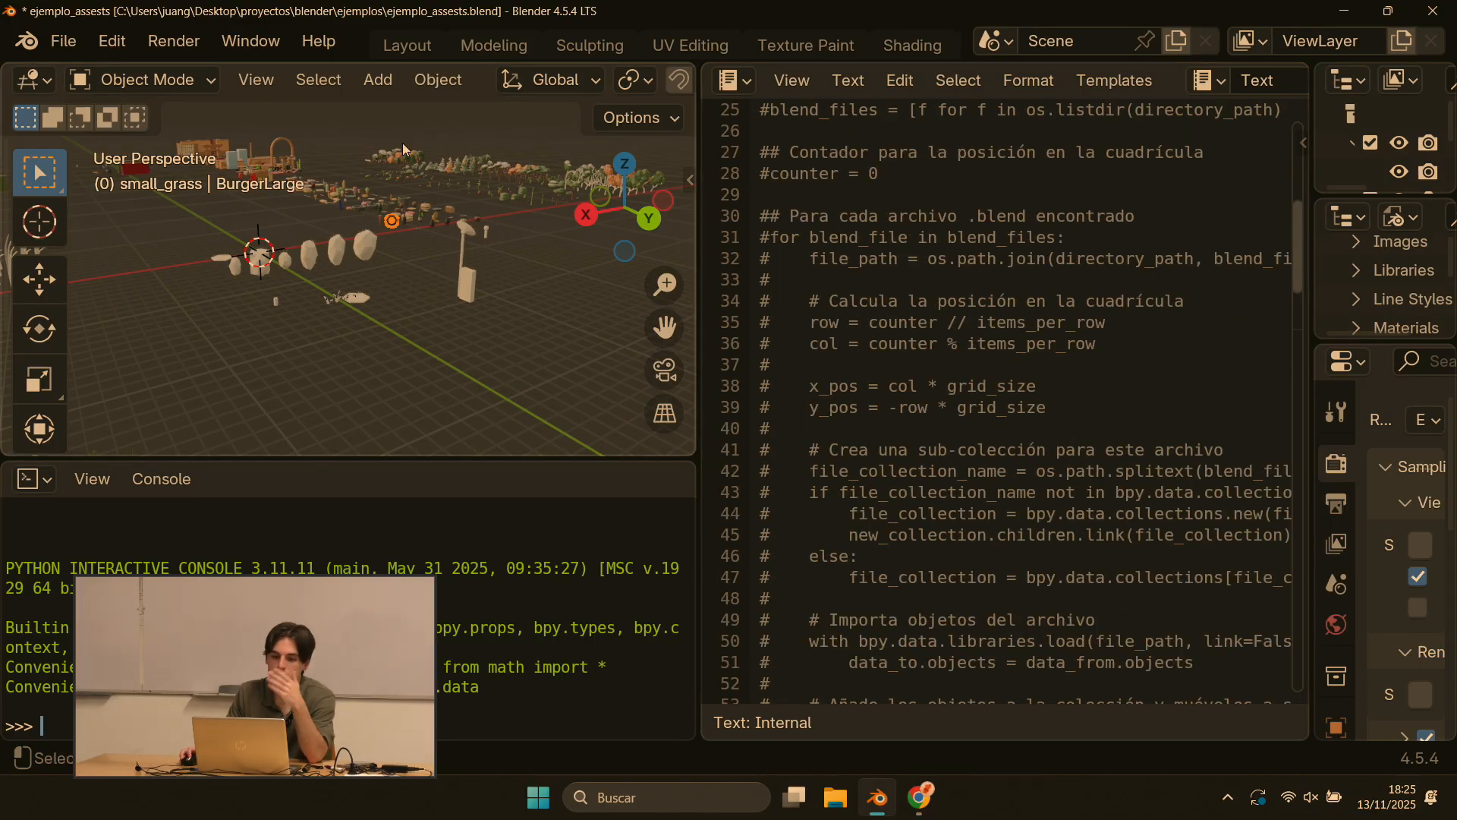
# Step: Open ejemplo_cuerpo.blend from the ejemplos folder, discarding the changes to the current file
pyautogui.click(66, 40)
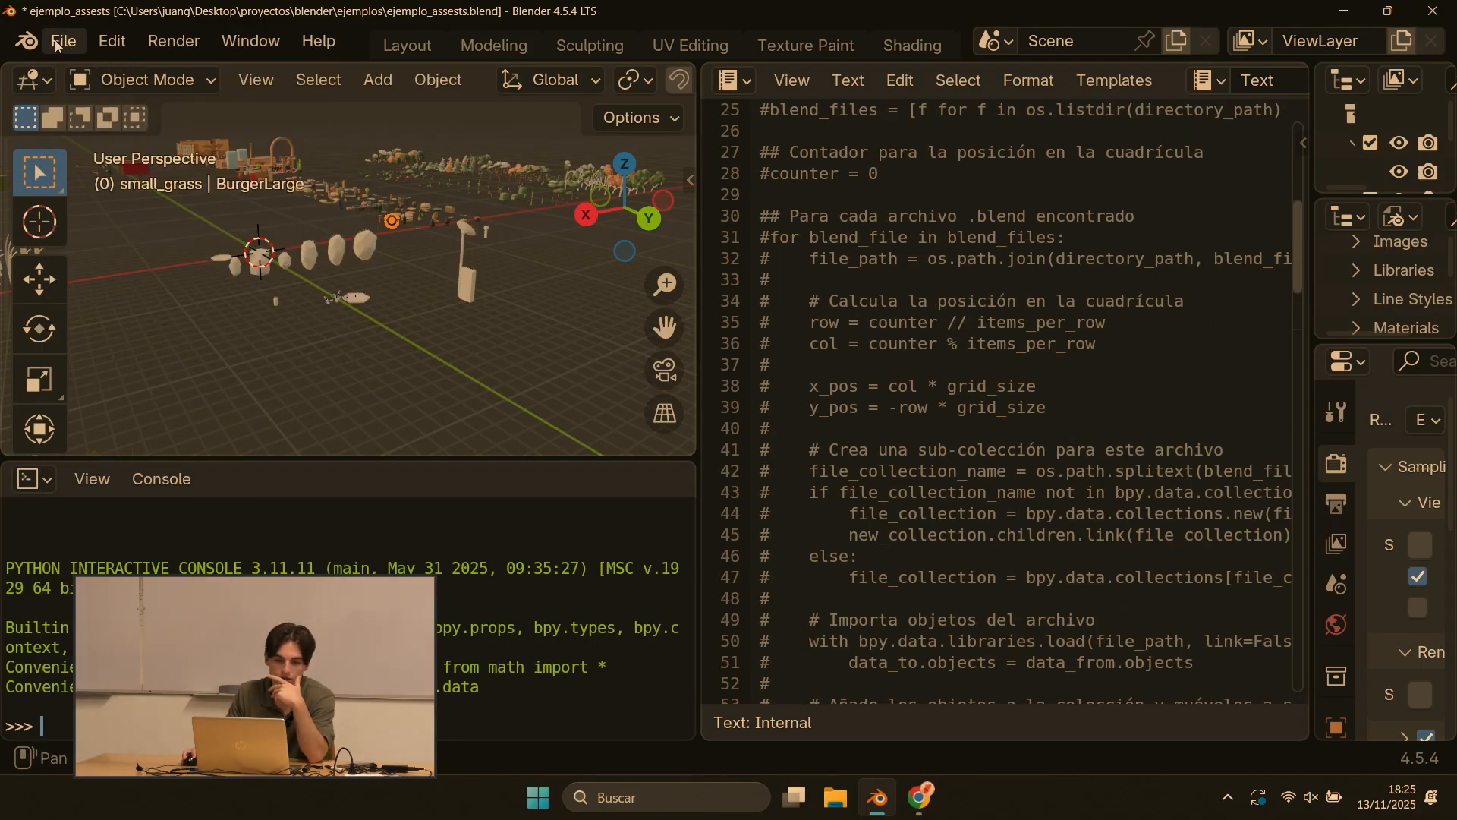
pyautogui.click(55, 40)
pyautogui.moveTo(139, 135)
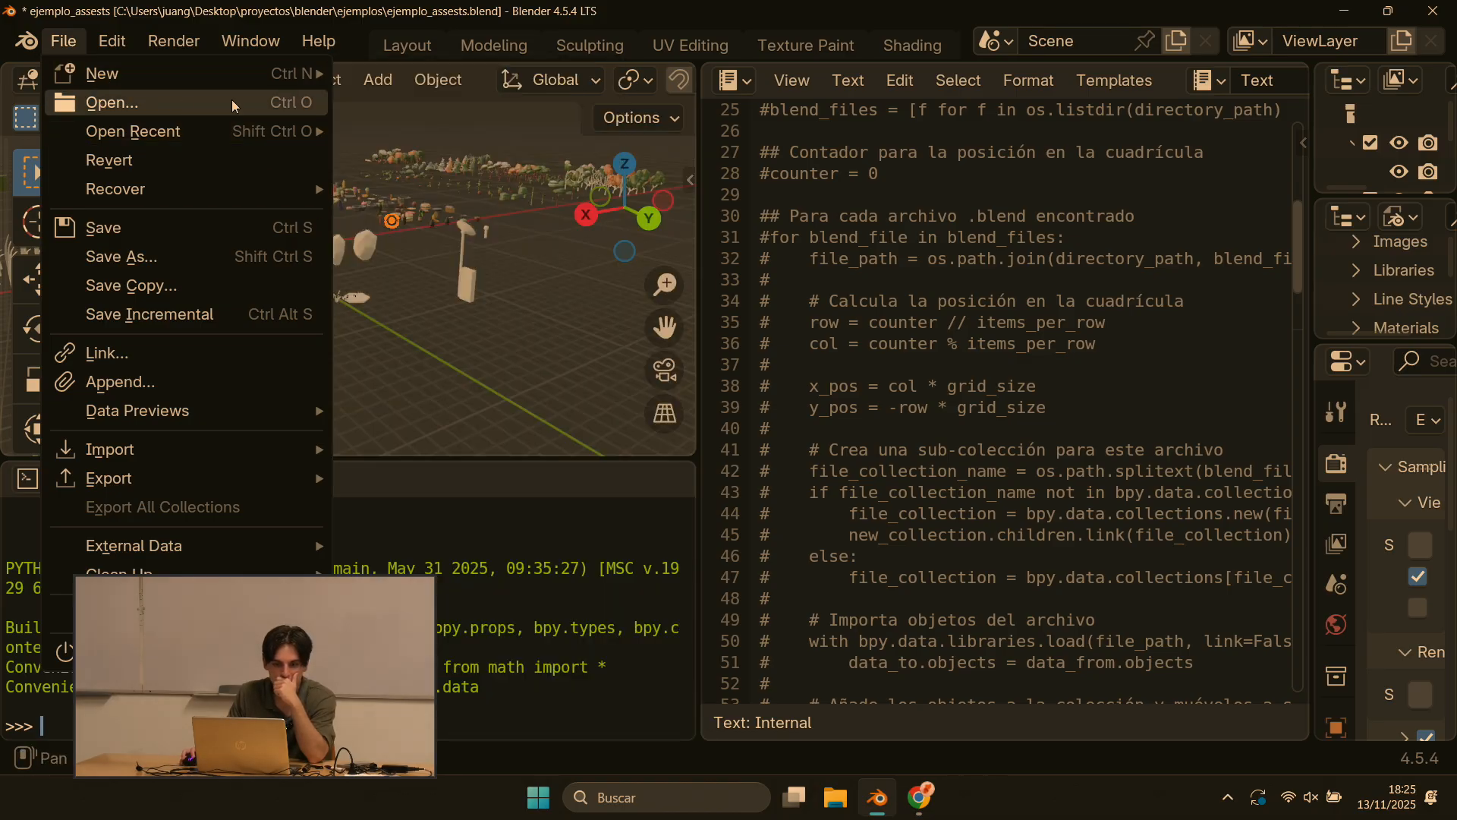
pyautogui.click(232, 104)
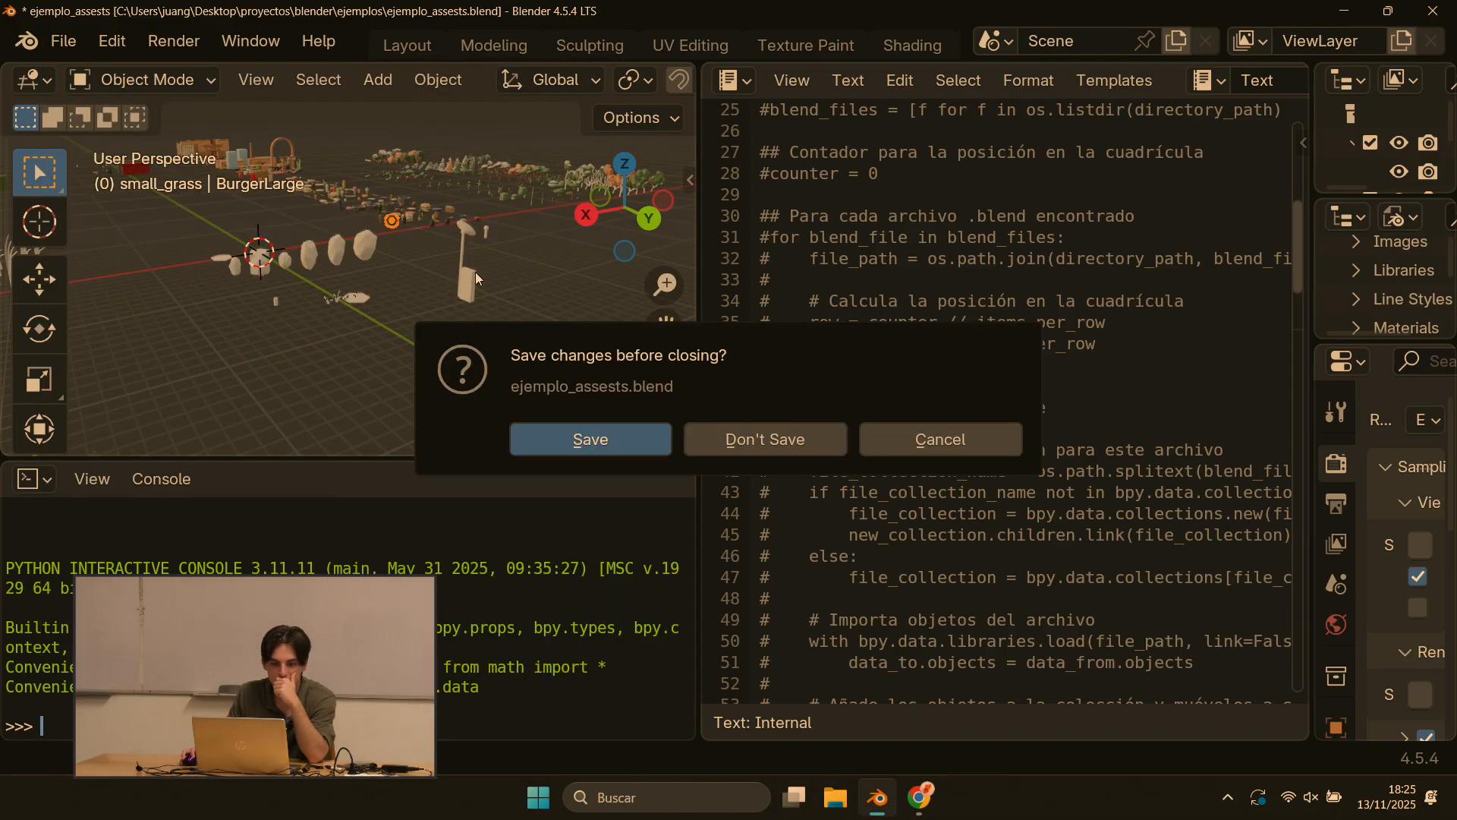
pyautogui.click(769, 439)
pyautogui.click(472, 166)
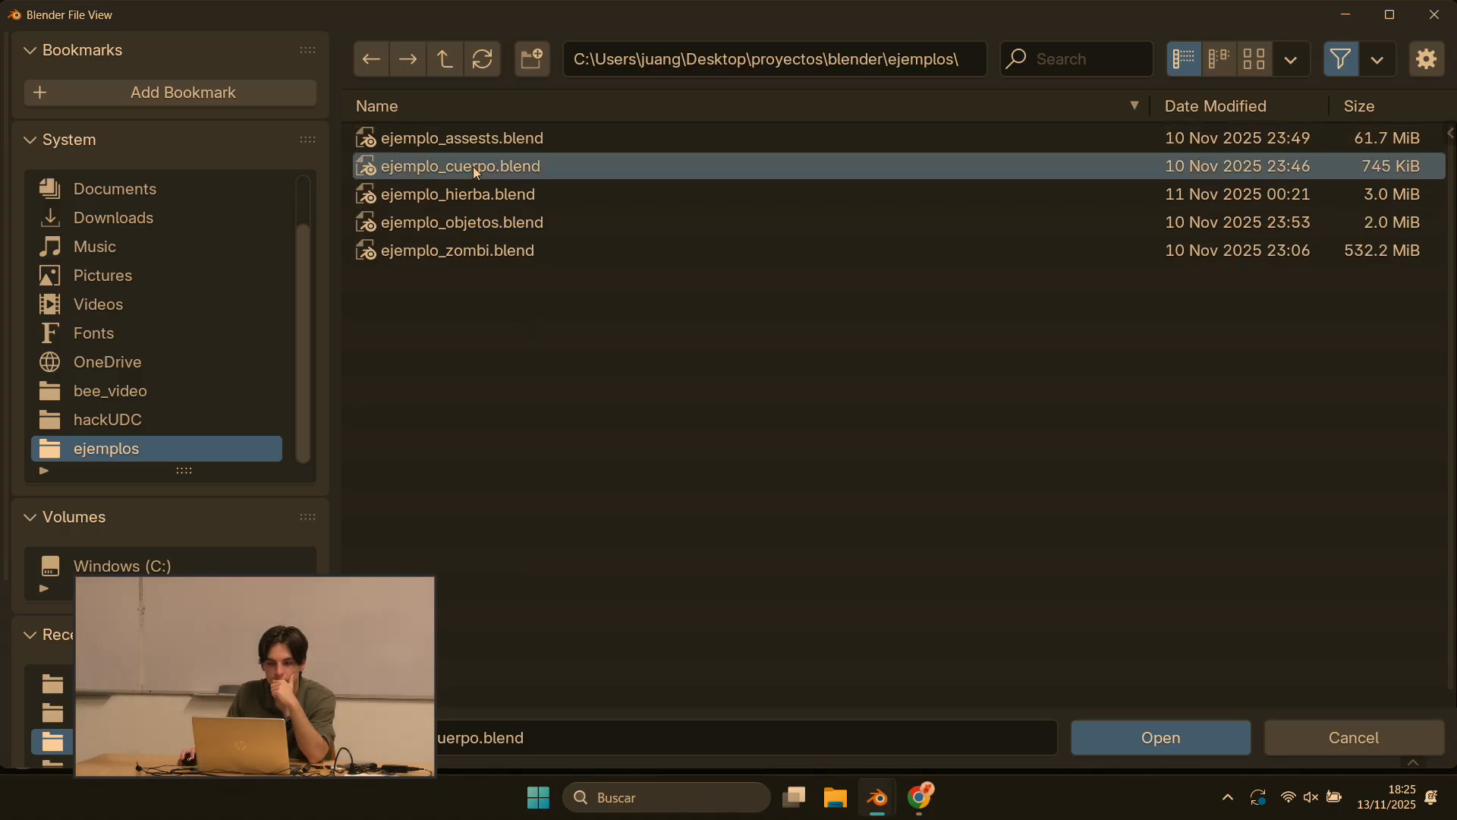
pyautogui.doubleClick(472, 166)
# Step: Enter Edit Mode on the body mesh, select the left forearm's linked geometry and try to move it
pyautogui.moveTo(802, 487); pyautogui.dragTo(634, 329, button='middle')
pyautogui.press('Tab')
pyautogui.scroll(4, 749, 305)
pyautogui.keyDown('shift'); pyautogui.moveTo(857, 409); pyautogui.dragTo(719, 291, button='middle'); pyautogui.keyUp('shift')
pyautogui.scroll(-3, 749, 304)
pyautogui.scroll(2, 744, 366)
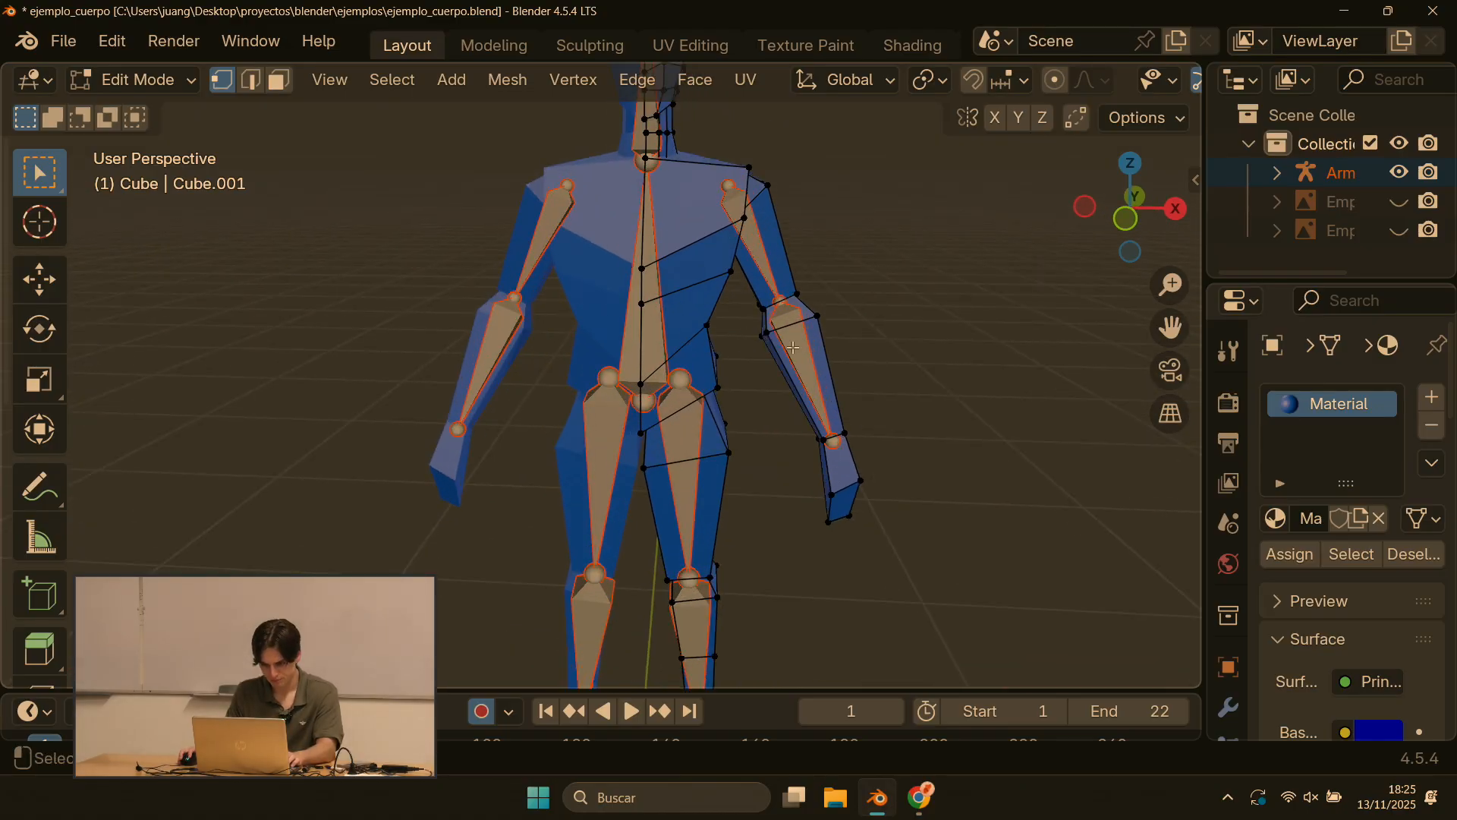
pyautogui.click(790, 326)
pyautogui.hotkey('ctrl', 'l')
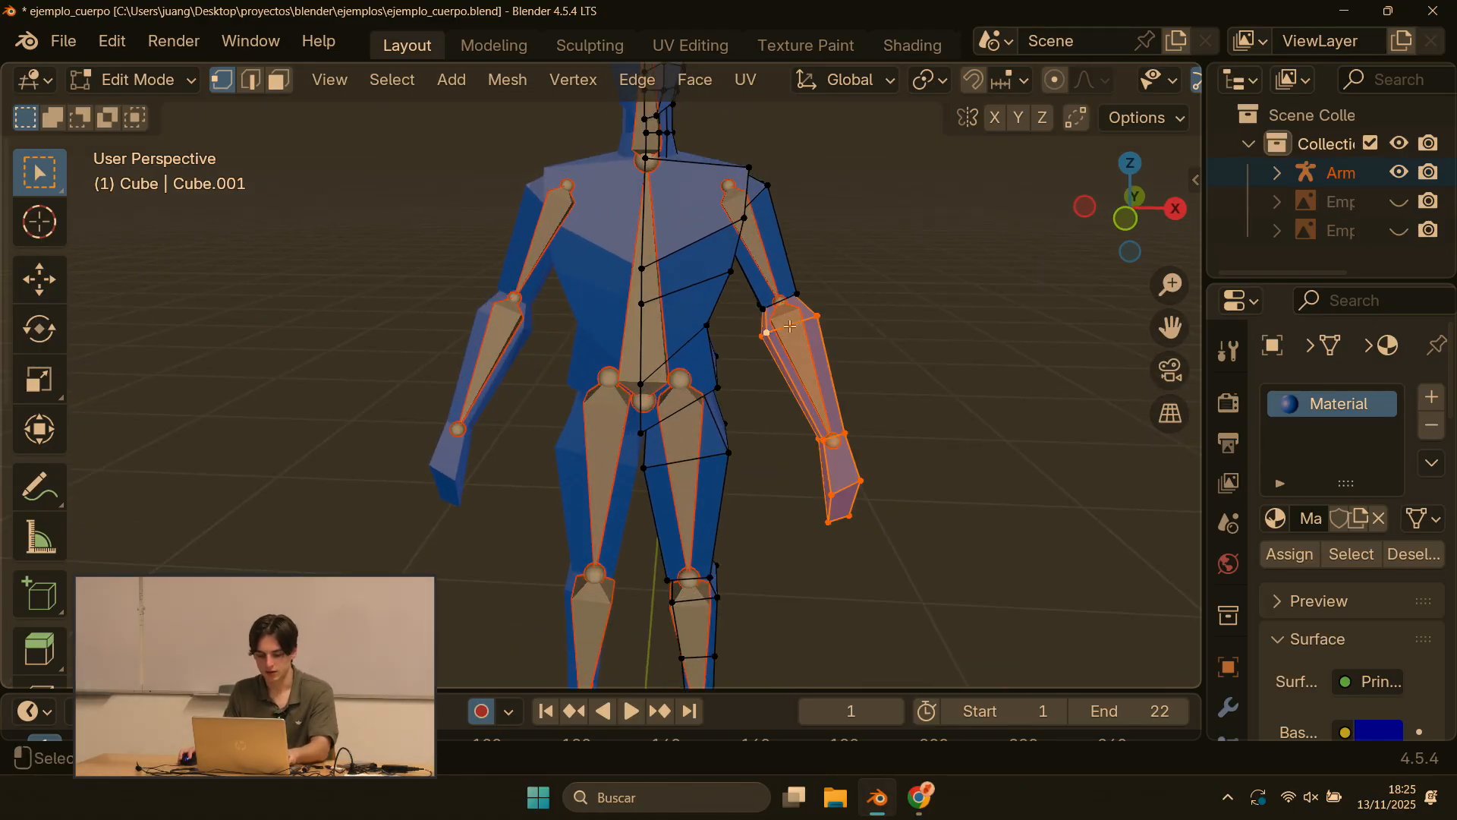
pyautogui.press('g')
pyautogui.click(813, 348)
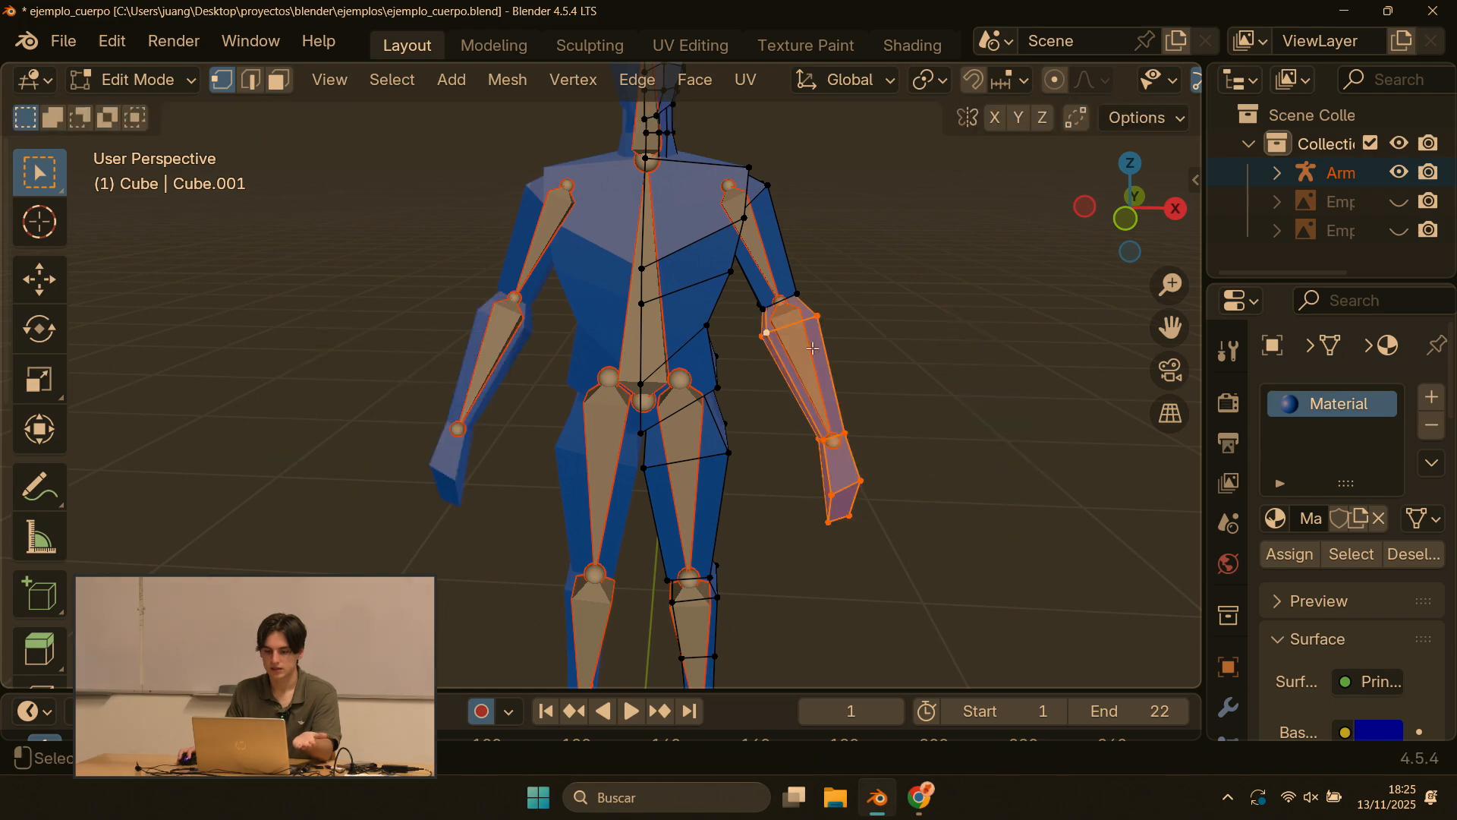
pyautogui.scroll(-3, 781, 312)
pyautogui.scroll(3, 781, 312)
# Step: Select the armature and try to rotate its lowerarm.L bone in Edit Mode
pyautogui.click(133, 79)
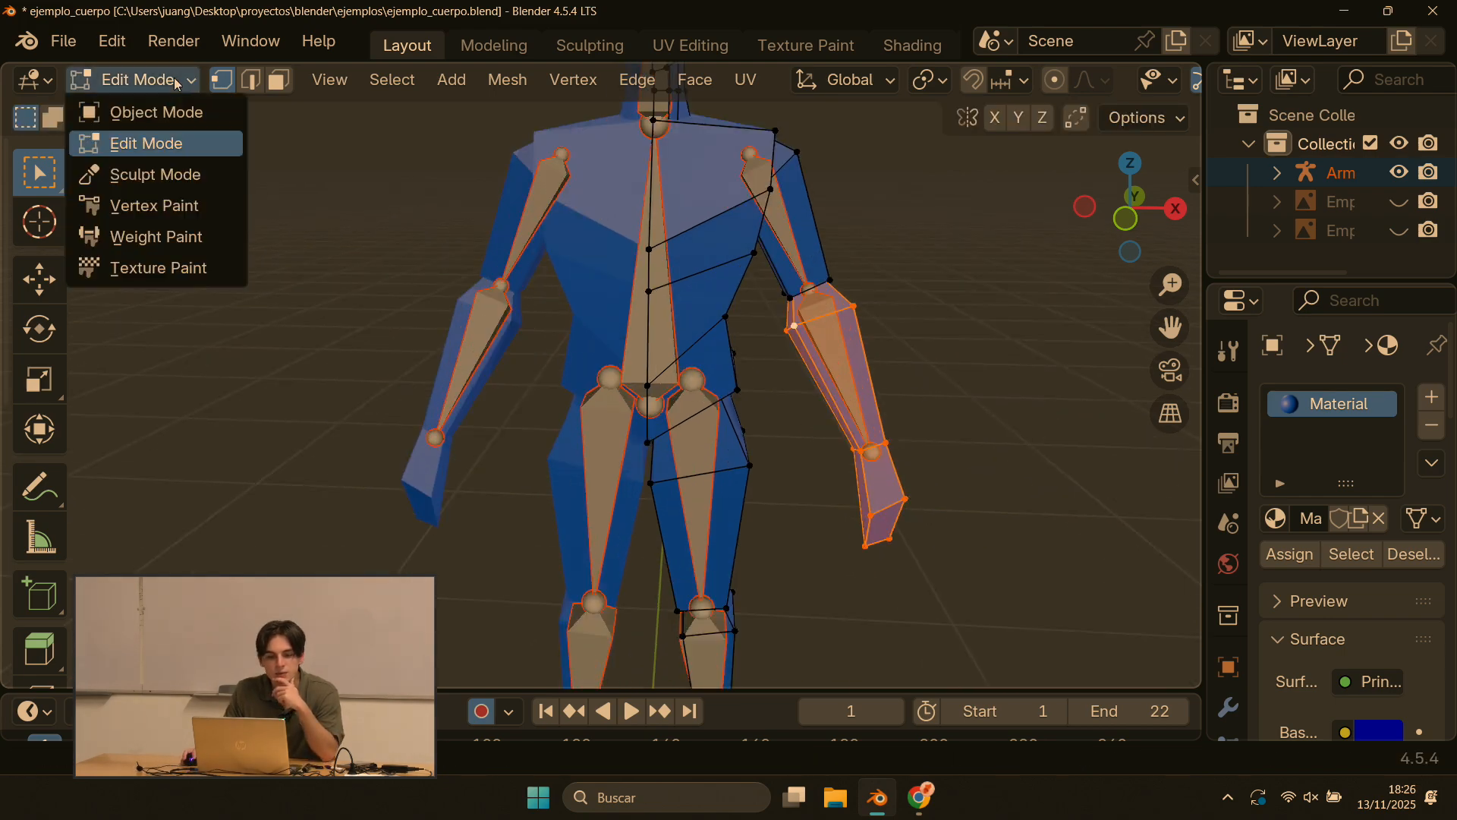
pyautogui.press('Tab')
pyautogui.click(822, 334)
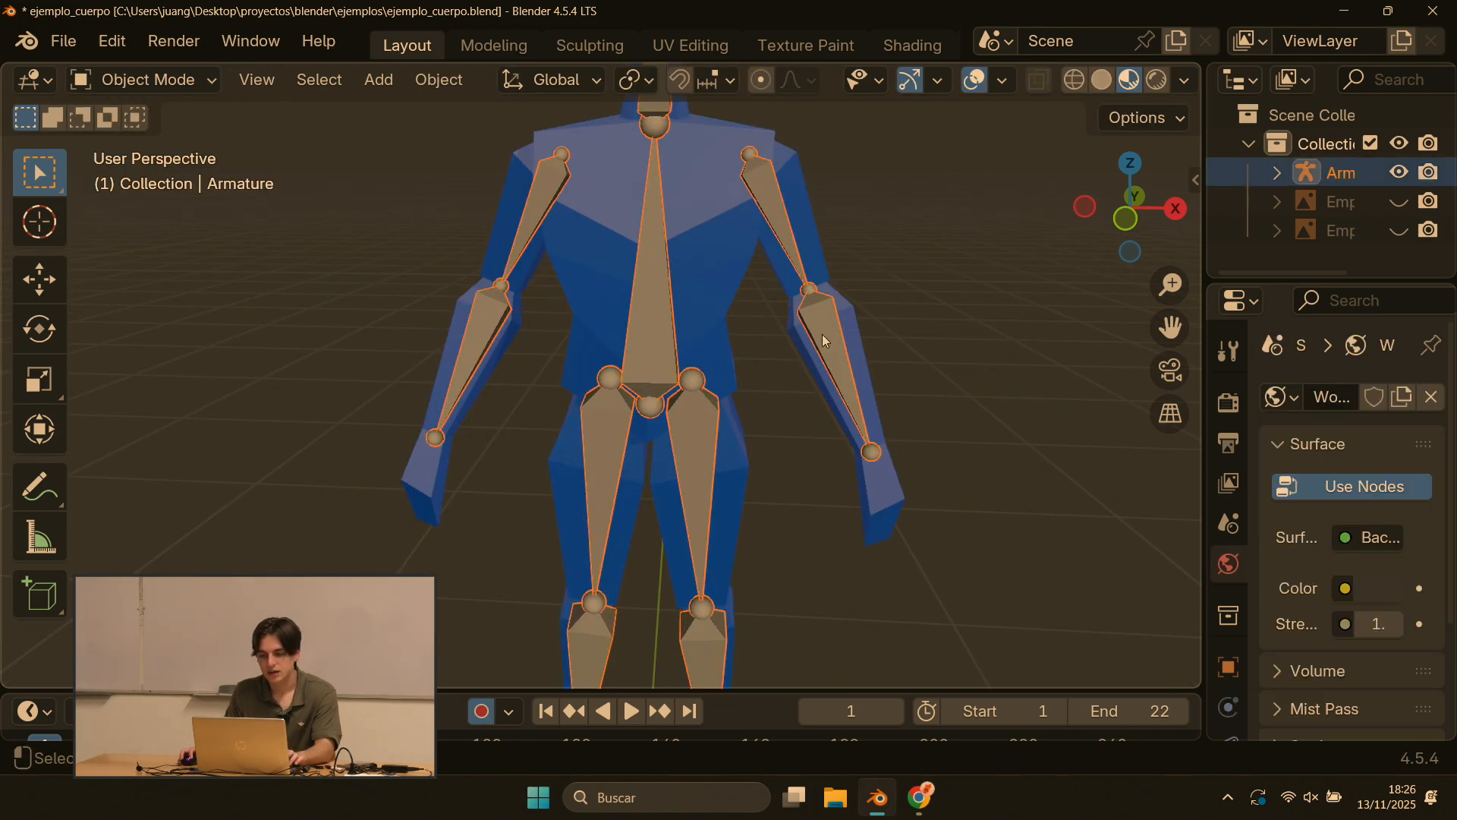
pyautogui.press('Tab')
pyautogui.click(824, 336)
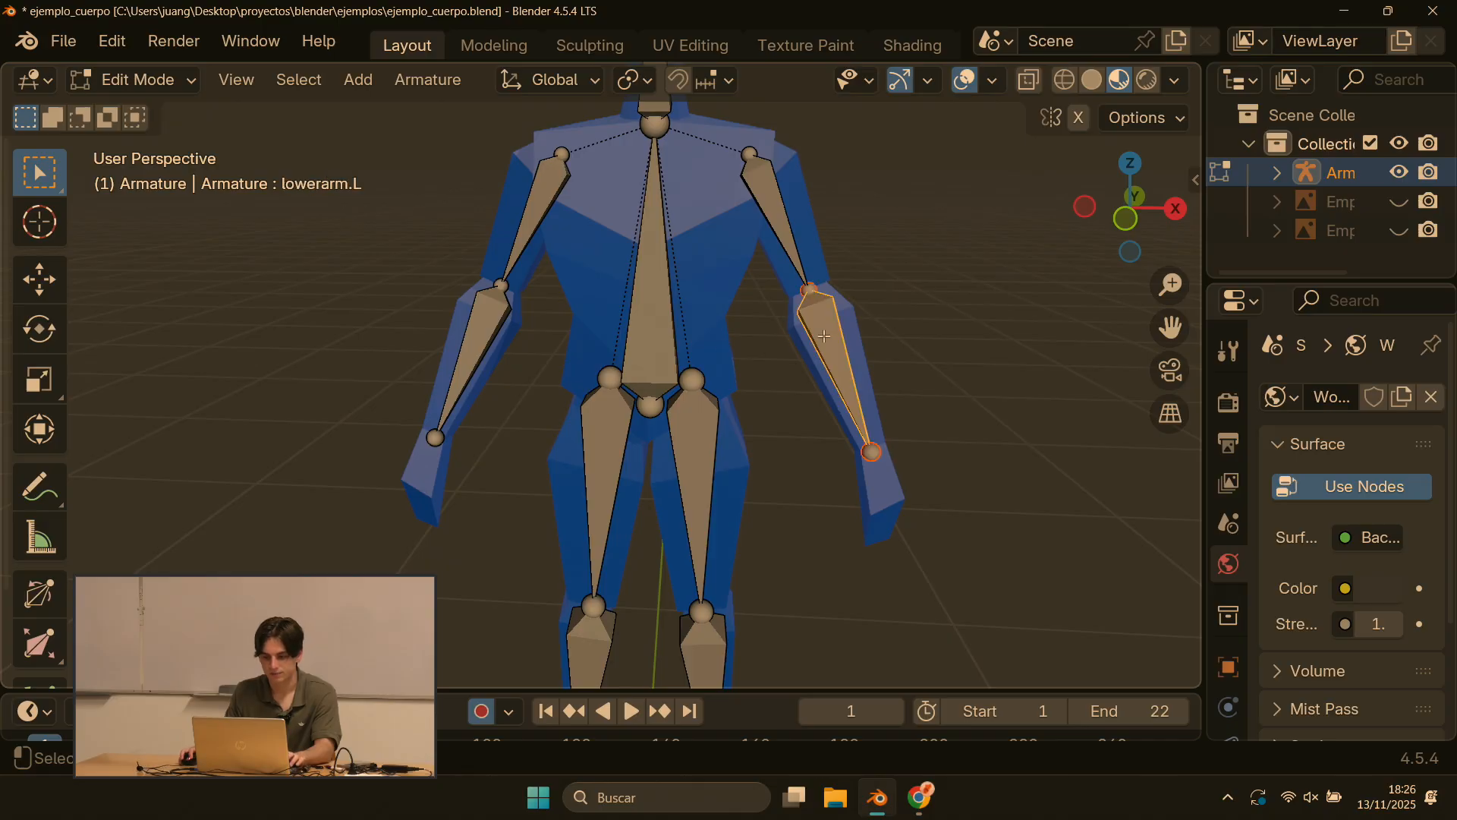
pyautogui.press('r')
pyautogui.press('Escape')
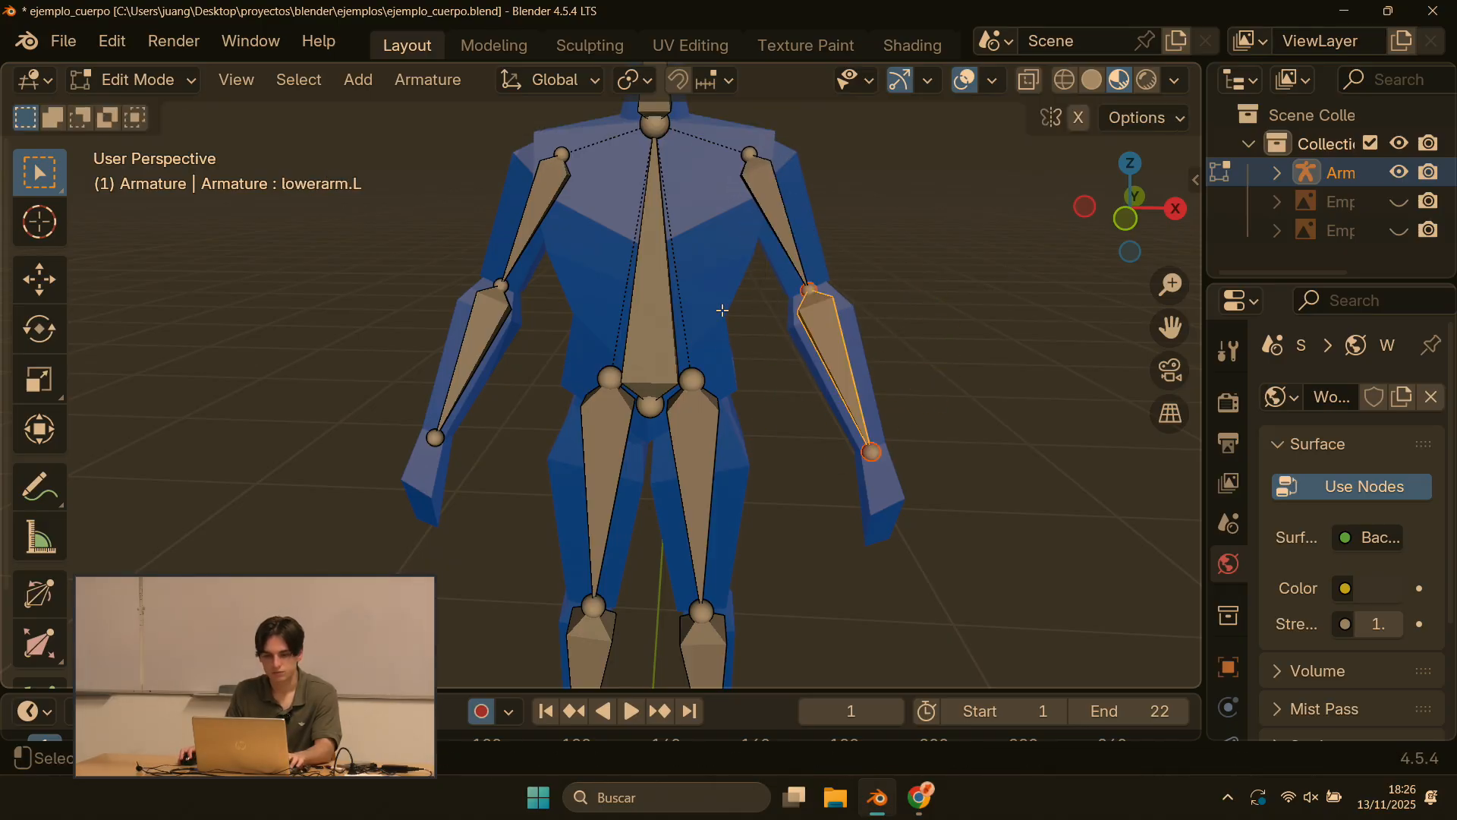
# Step: Switch the armature to Pose Mode and try rotating the lowerarm.L bone to bend the elbow
pyautogui.click(183, 85)
pyautogui.click(150, 176)
pyautogui.press('r')
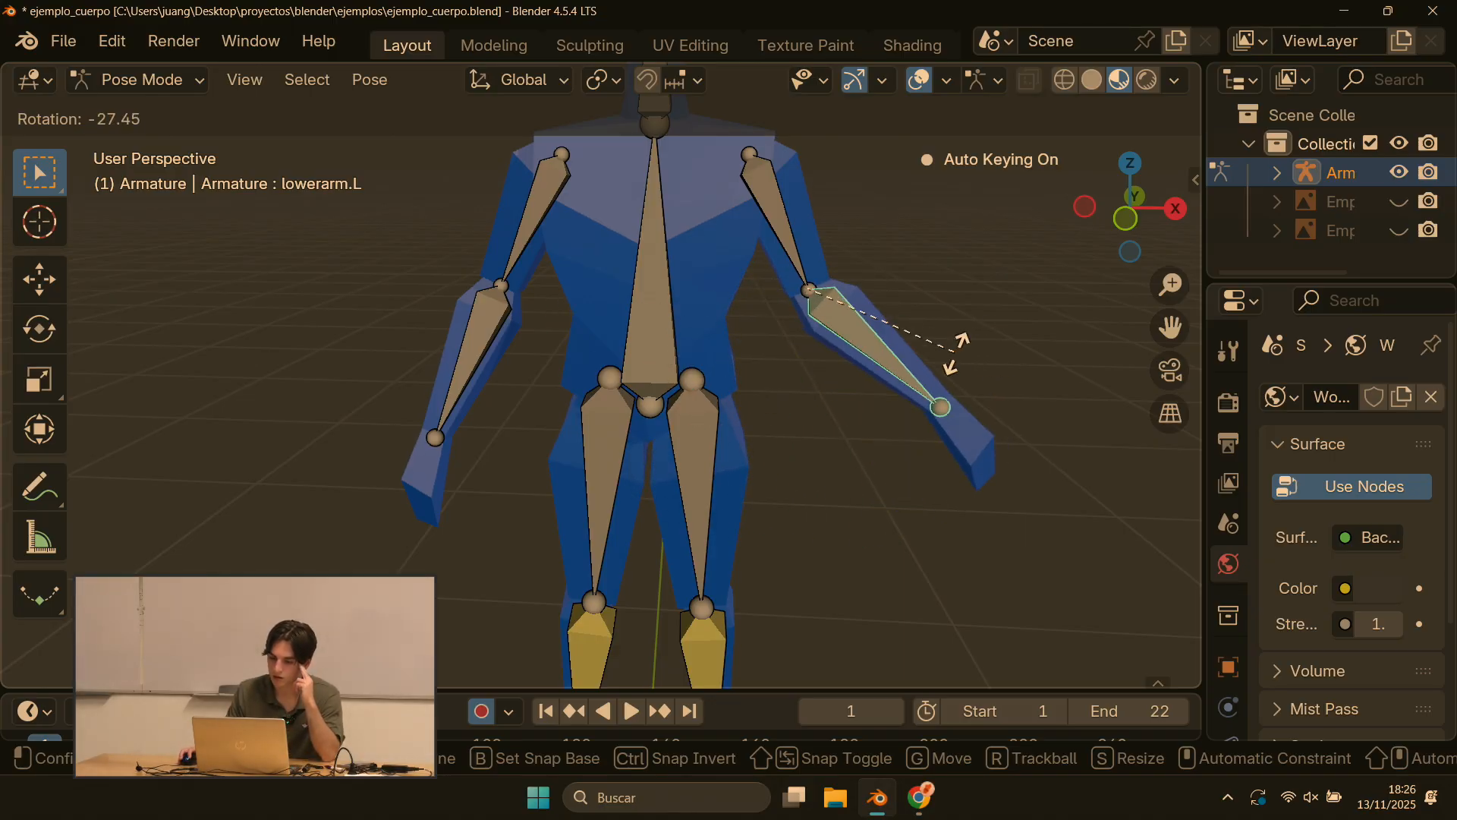
pyautogui.rightClick(955, 354)
# Step: Select the iklegpole.L bone in front of the legs and try moving it sideways
pyautogui.scroll(-3, 948, 361)
pyautogui.moveTo(947, 362); pyautogui.dragTo(715, 351, button='middle')
pyautogui.scroll(2, 873, 429)
pyautogui.moveTo(913, 460); pyautogui.dragTo(953, 493, button='middle')
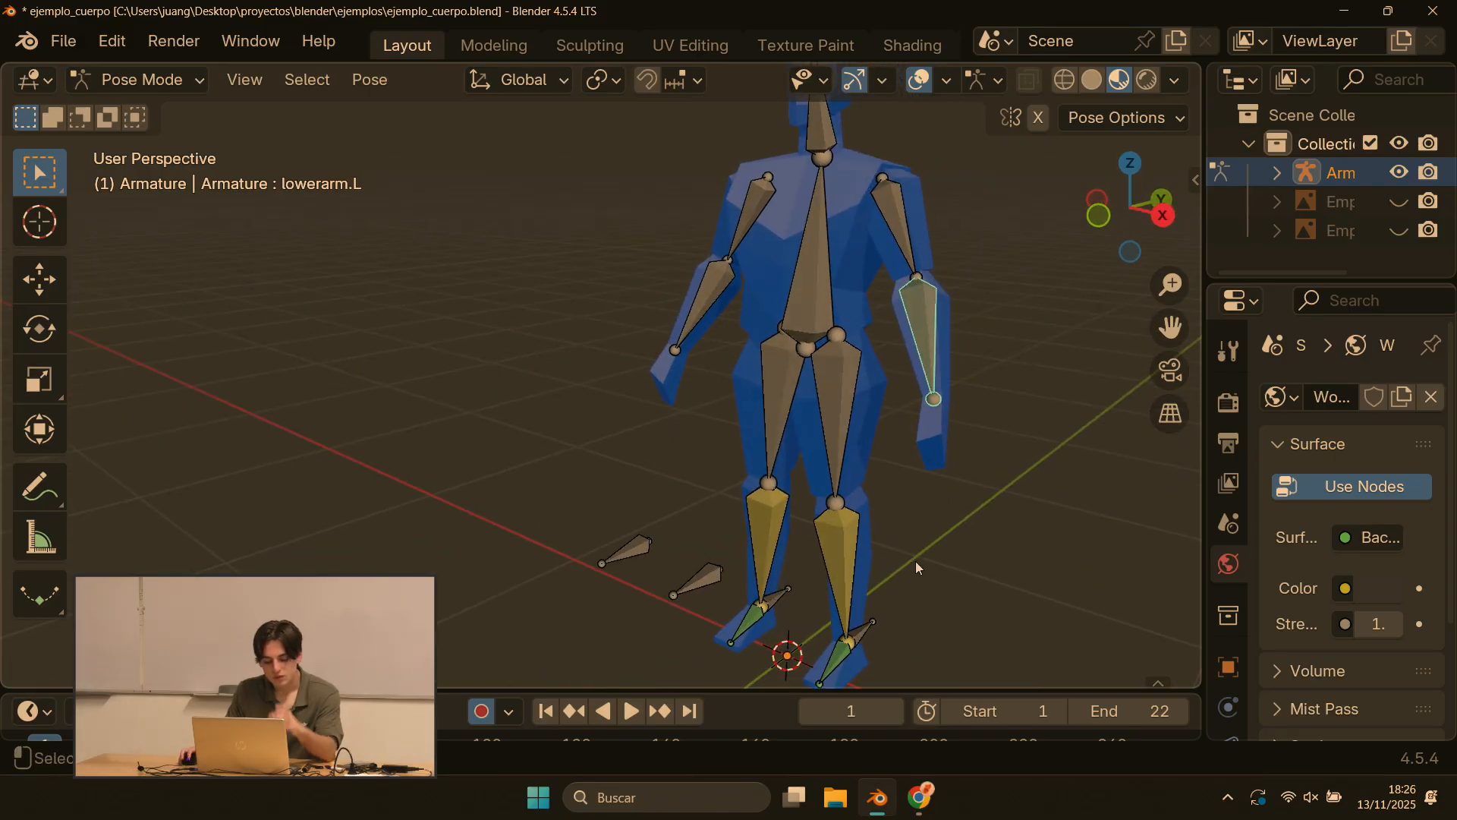
pyautogui.keyDown('shift'); pyautogui.moveTo(870, 488); pyautogui.dragTo(758, 330, button='middle'); pyautogui.keyUp('shift')
pyautogui.click(552, 371)
pyautogui.moveTo(495, 278); pyautogui.dragTo(627, 312, button='middle')
pyautogui.press('g')
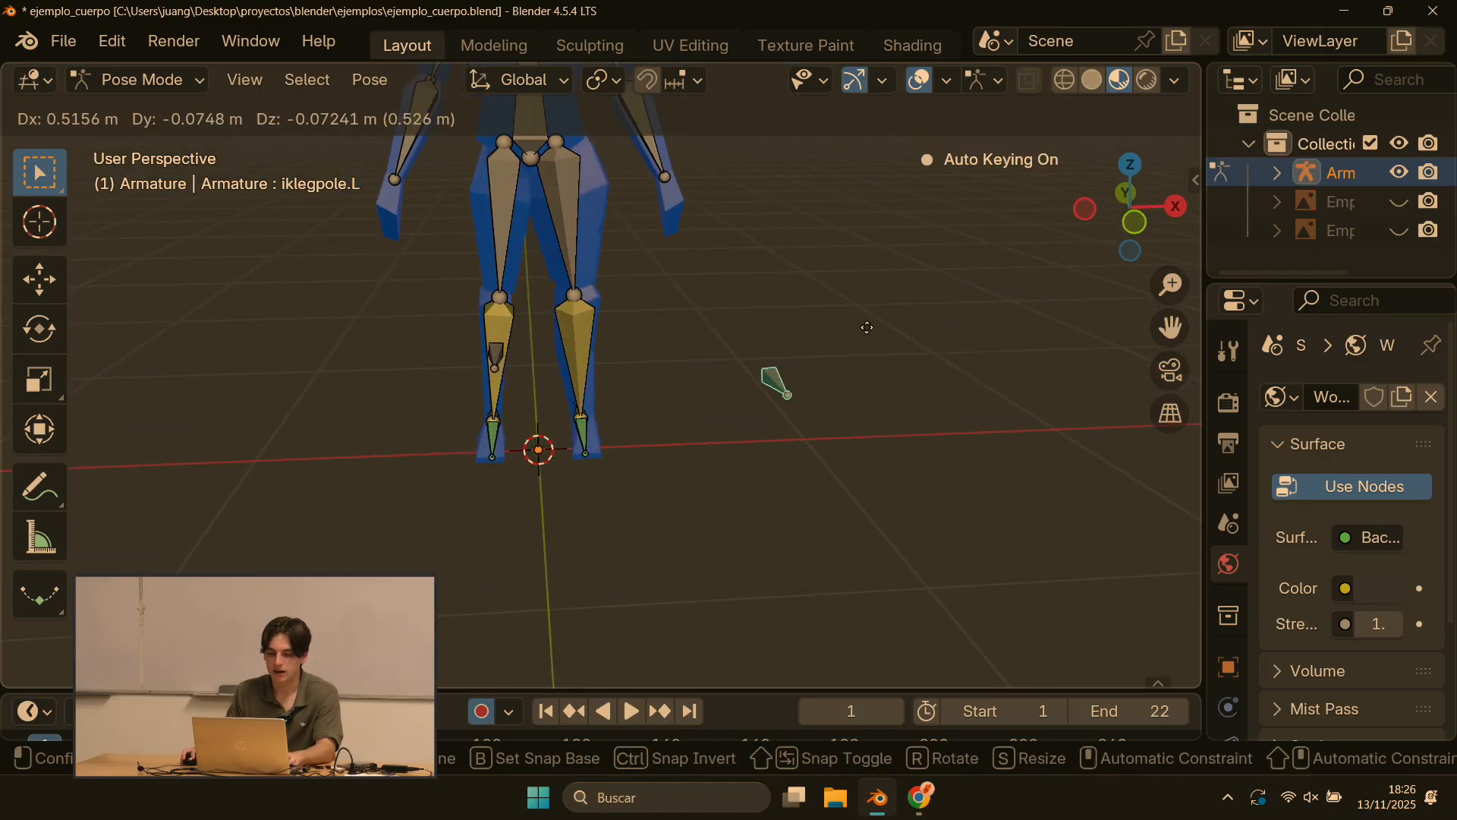
pyautogui.click(857, 311)
# Step: Try lifting the left leg by moving the iklegtarget.L bone behind the foot
pyautogui.moveTo(856, 306); pyautogui.dragTo(867, 396, button='middle')
pyautogui.scroll(2, 759, 470)
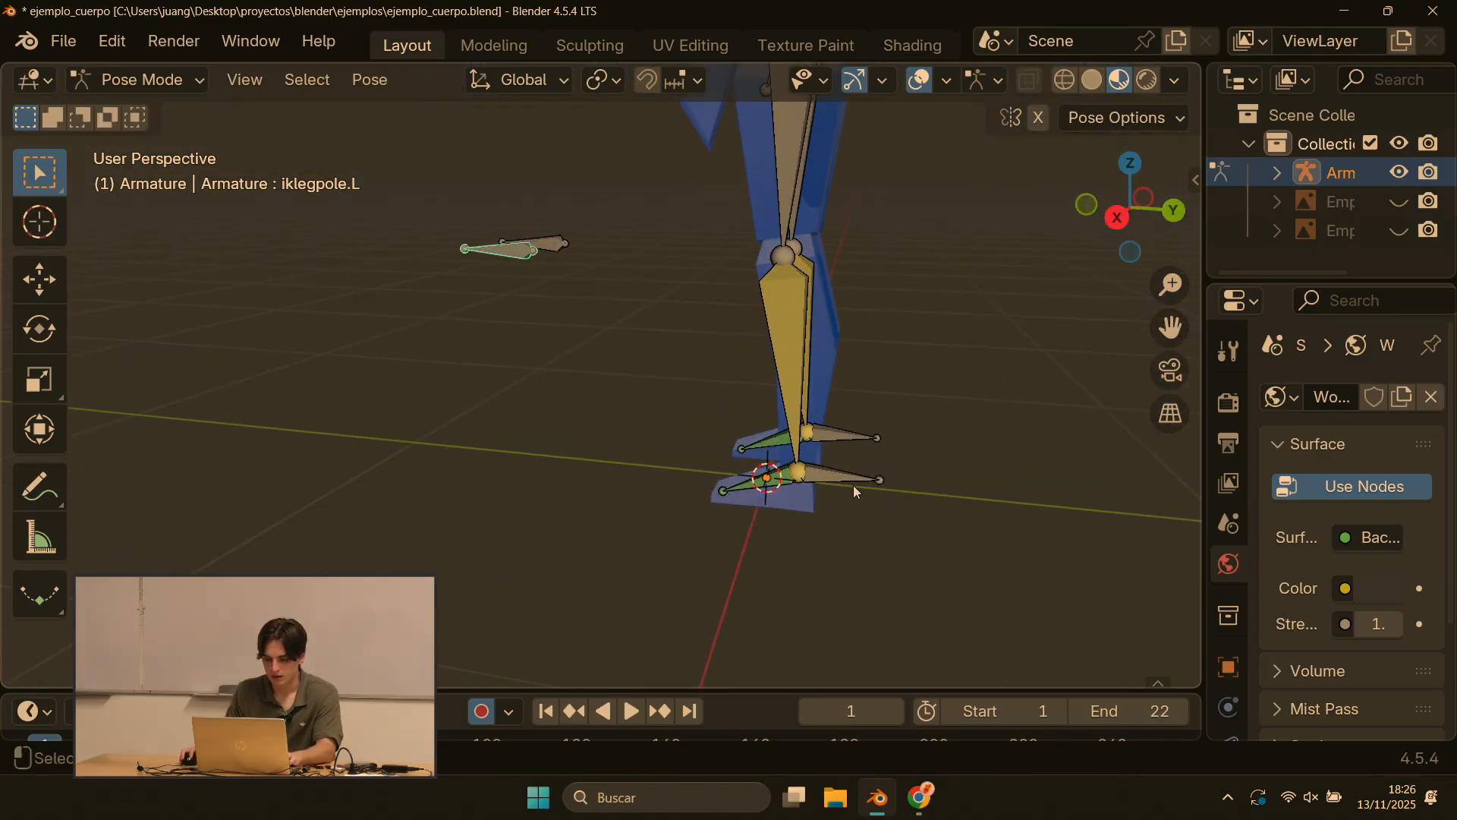
pyautogui.press('g')
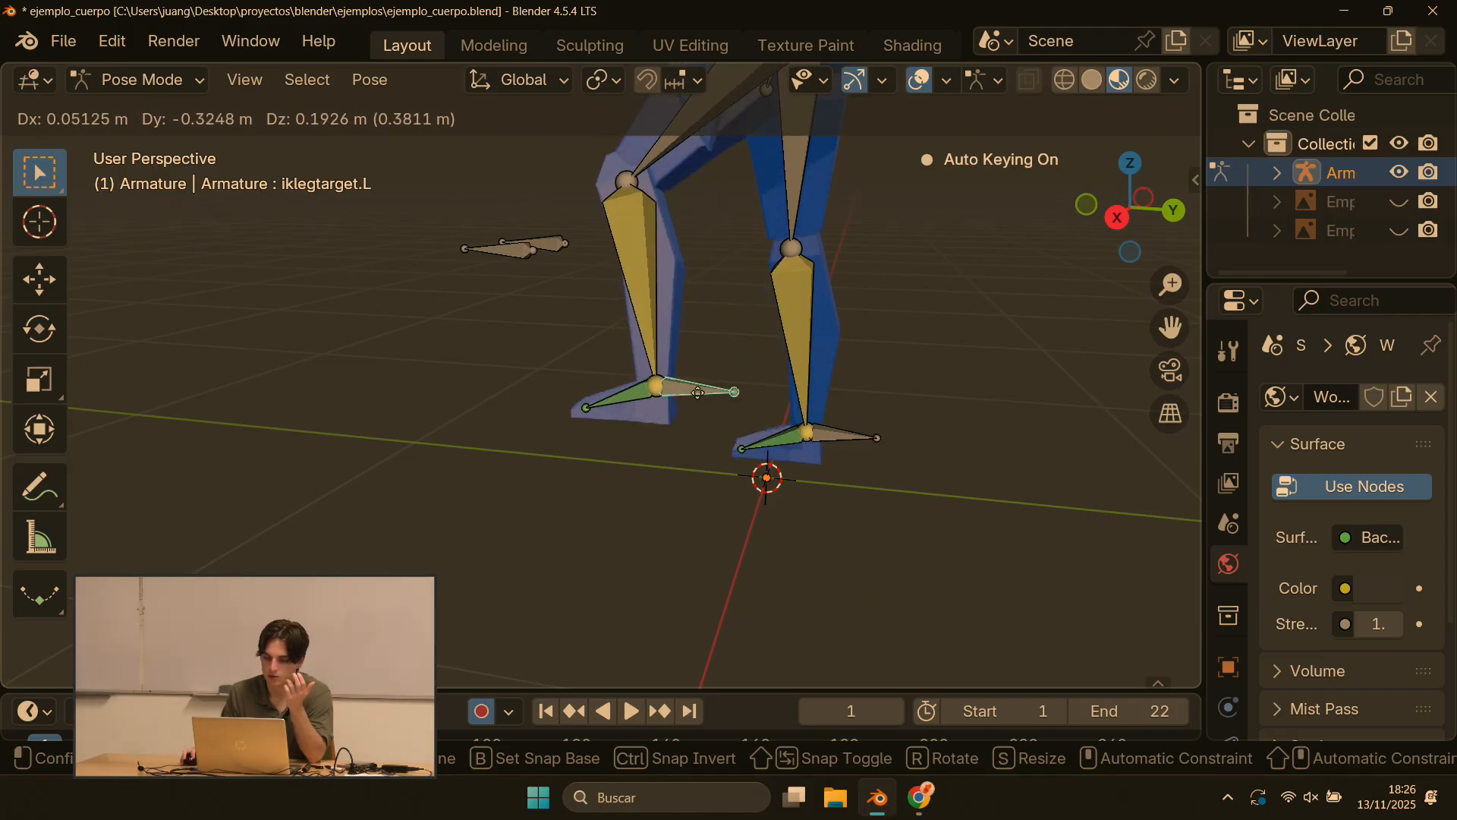
pyautogui.rightClick(609, 405)
pyautogui.scroll(-4, 608, 403)
pyautogui.moveTo(608, 404); pyautogui.dragTo(764, 326, button='middle')
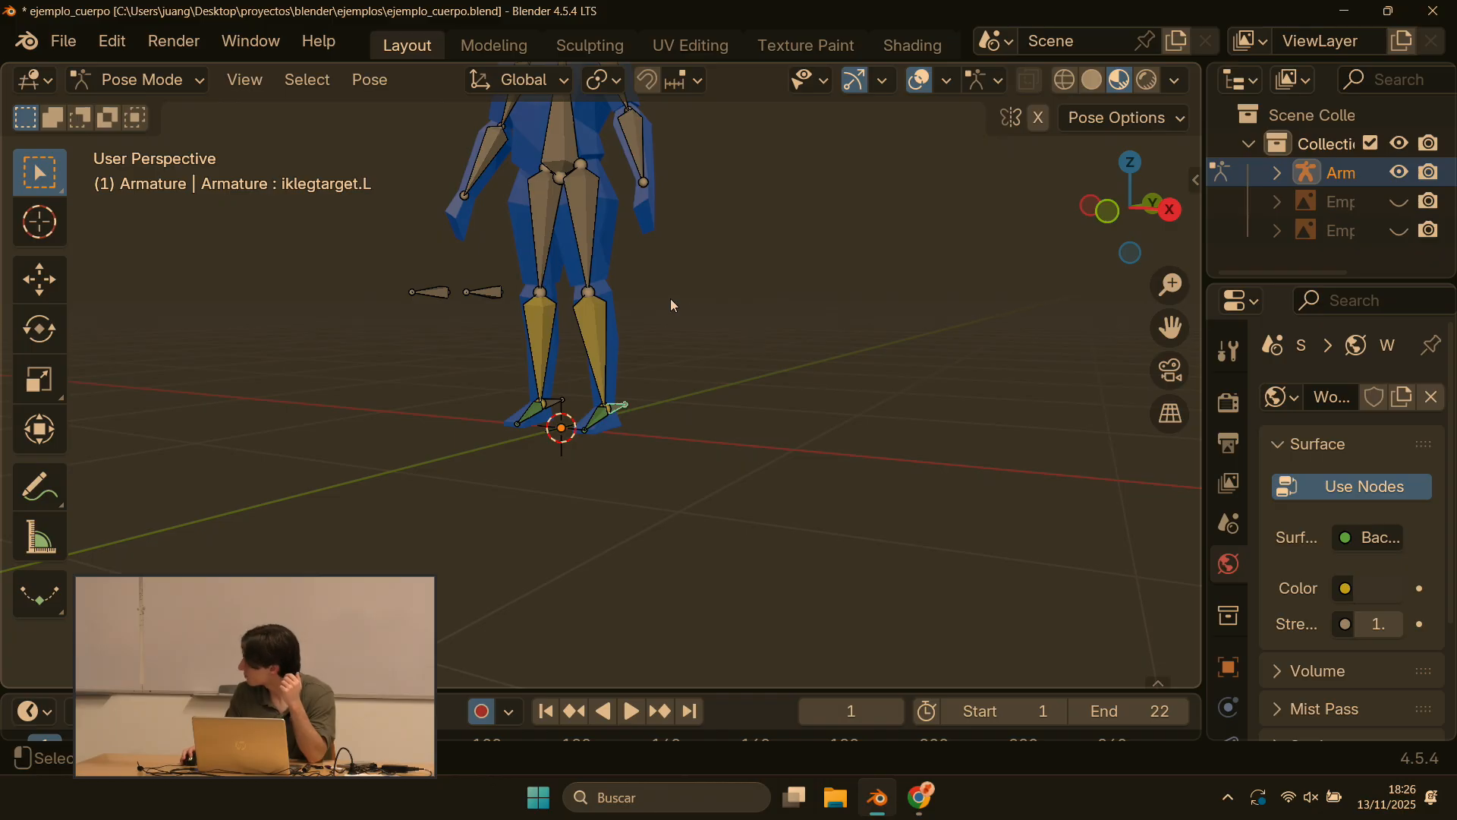
pyautogui.keyDown('shift'); pyautogui.moveTo(743, 263); pyautogui.dragTo(718, 449, button='middle'); pyautogui.keyUp('shift')
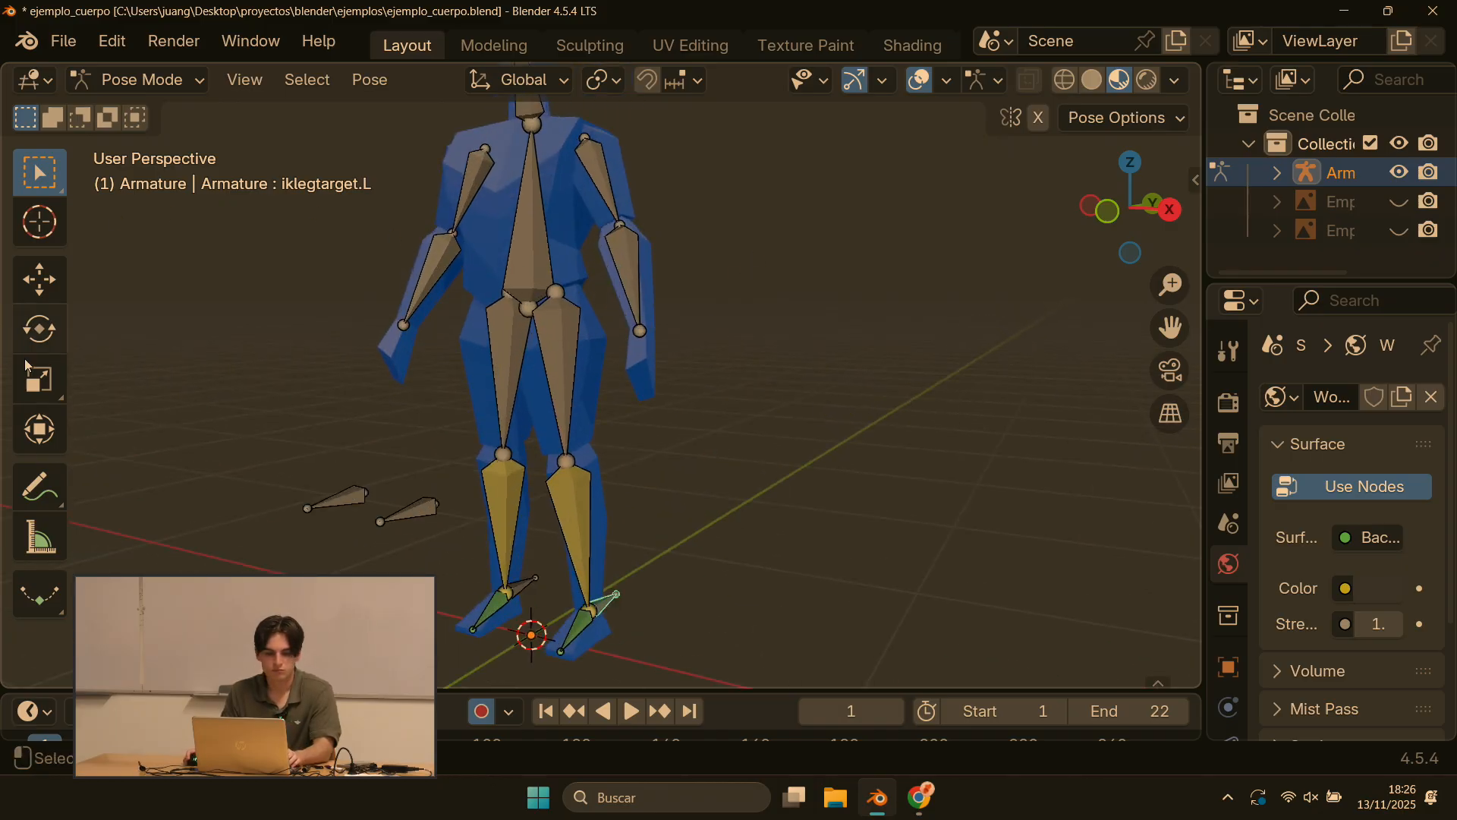
# Step: Annotate the viewport beside the figure with the handwritten labels FK and IK, and return to the selection tool
pyautogui.click(40, 489)
pyautogui.moveTo(746, 262); pyautogui.dragTo(743, 204)
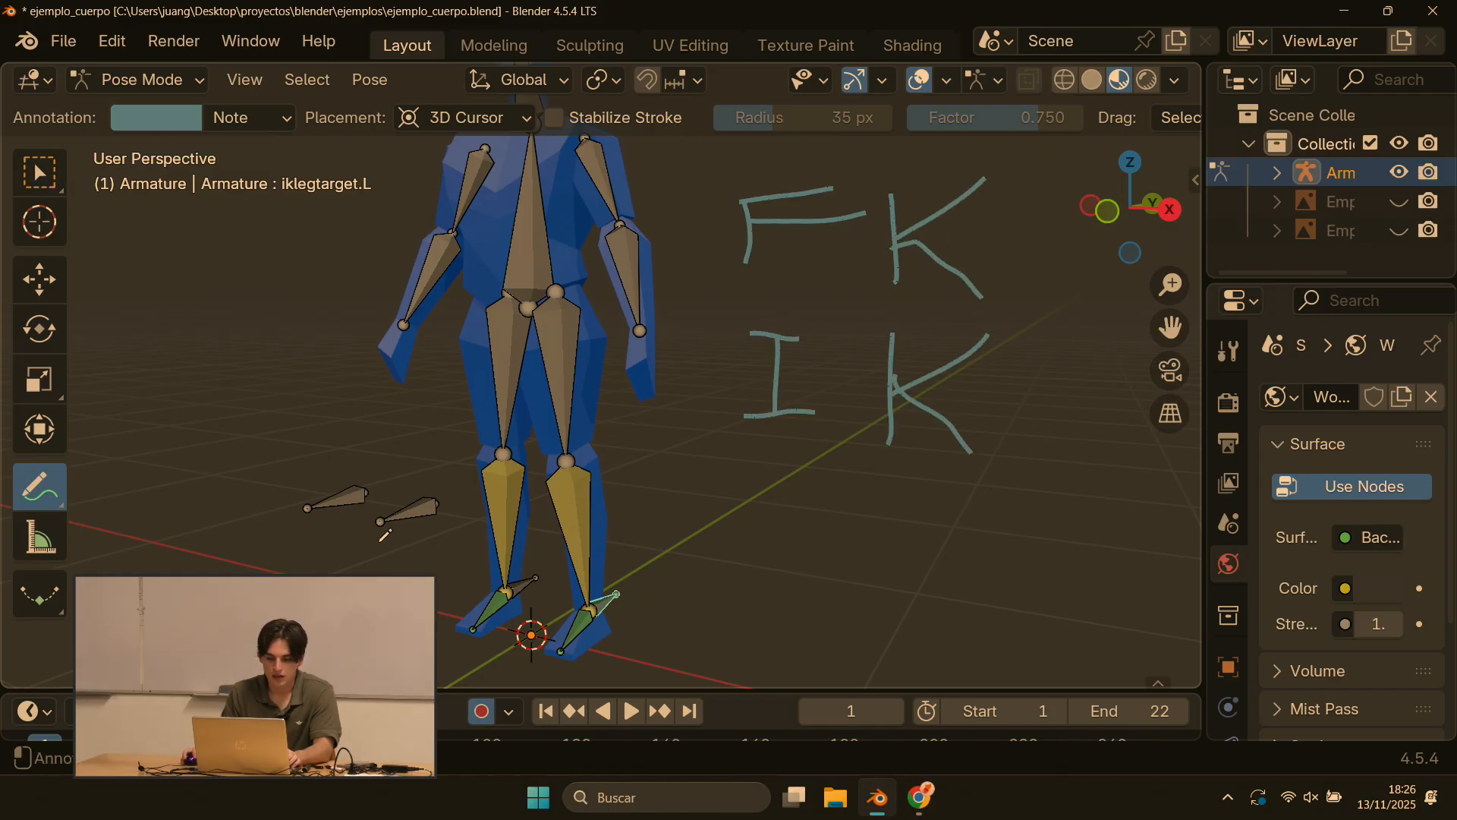
pyautogui.click(40, 173)
# Step: Try swinging the left leg forward by moving the iklegtarget.L bone in front of the body
pyautogui.moveTo(690, 521); pyautogui.dragTo(617, 513, button='middle')
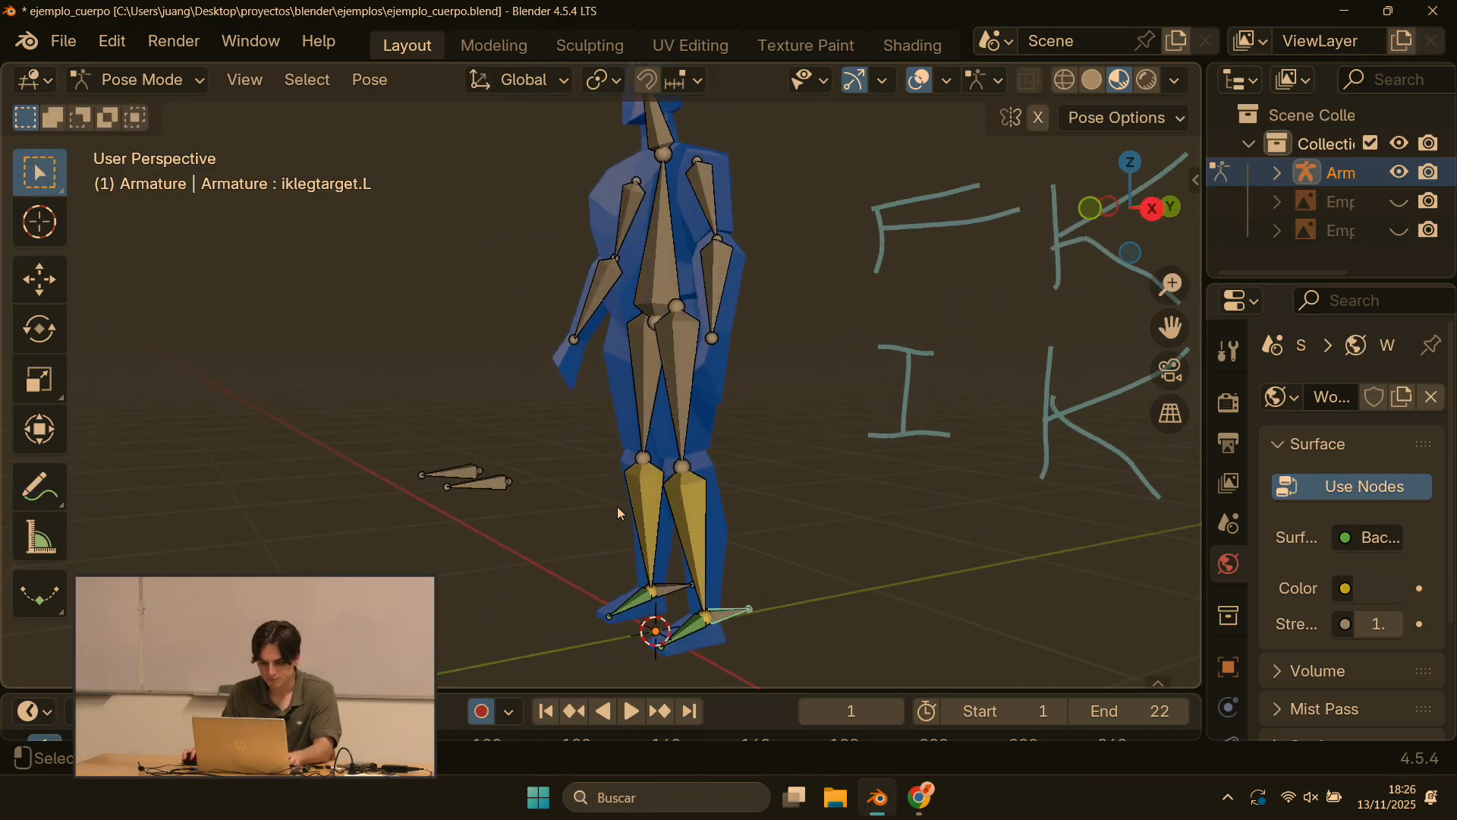
pyautogui.press('g')
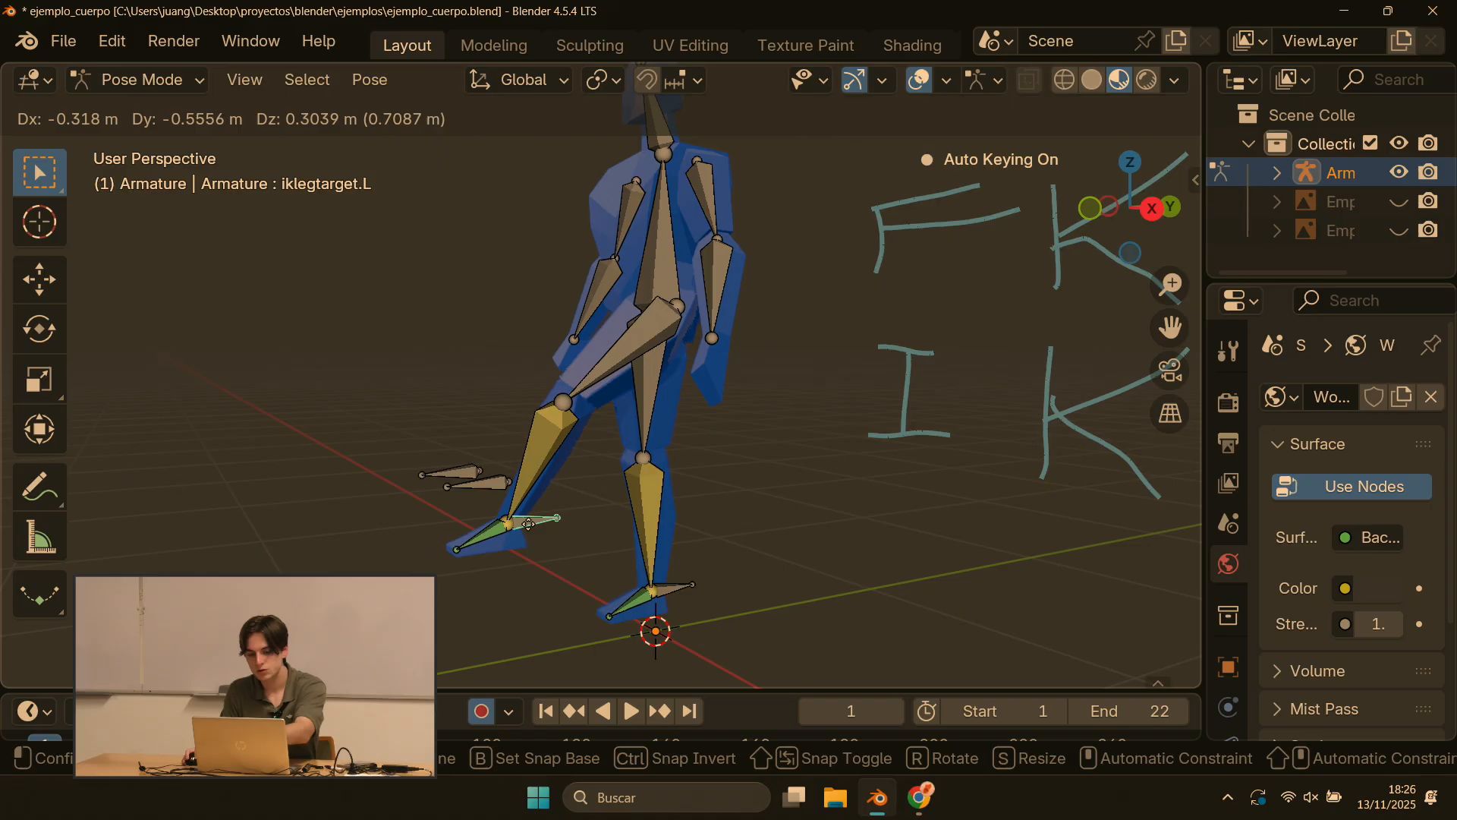
pyautogui.click(706, 595)
# Step: Select the upperarm.L bone and try rotating it to swing the whole left arm
pyautogui.click(716, 179)
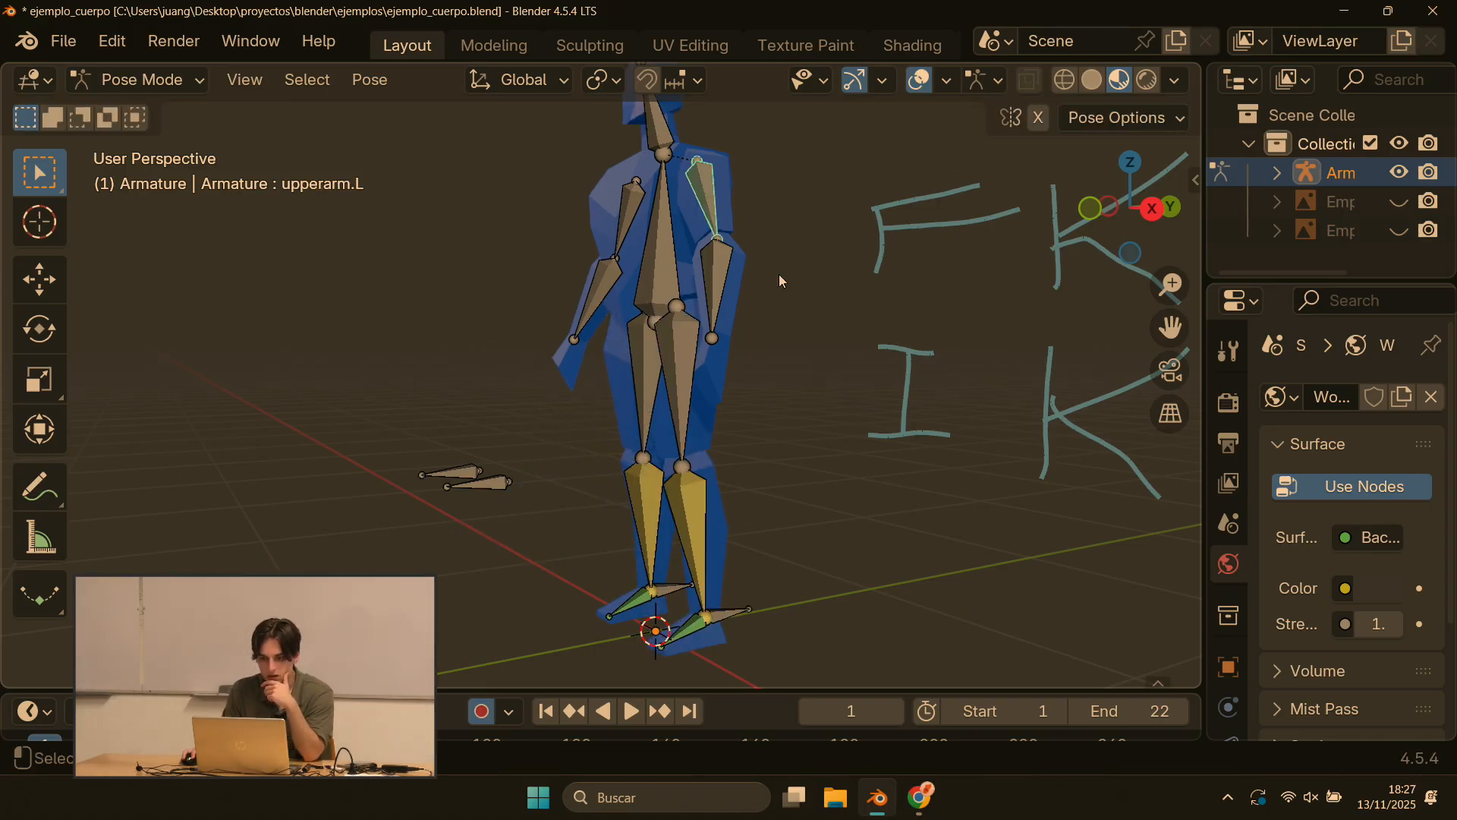
pyautogui.press('r')
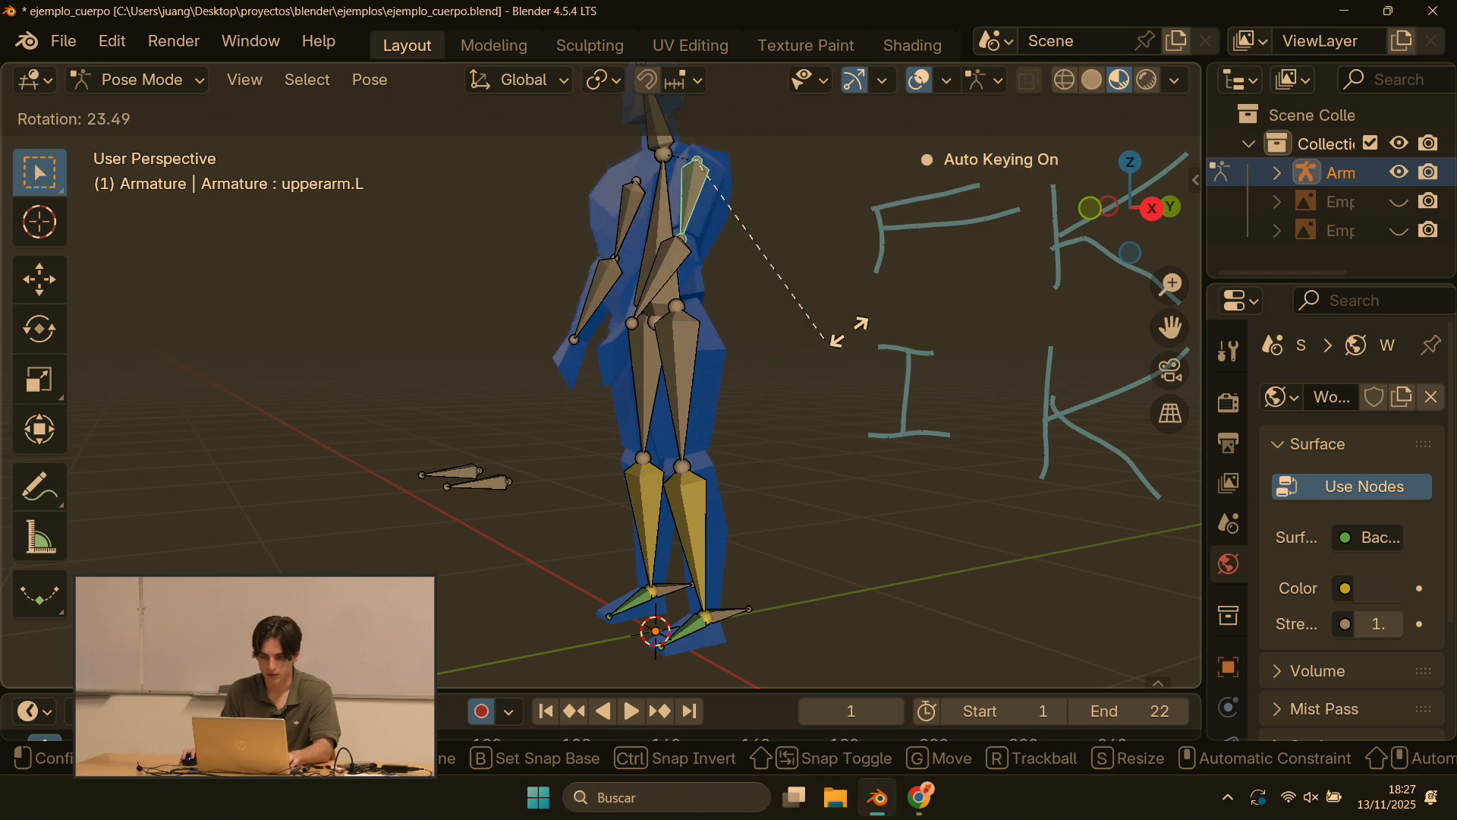
pyautogui.click(839, 334)
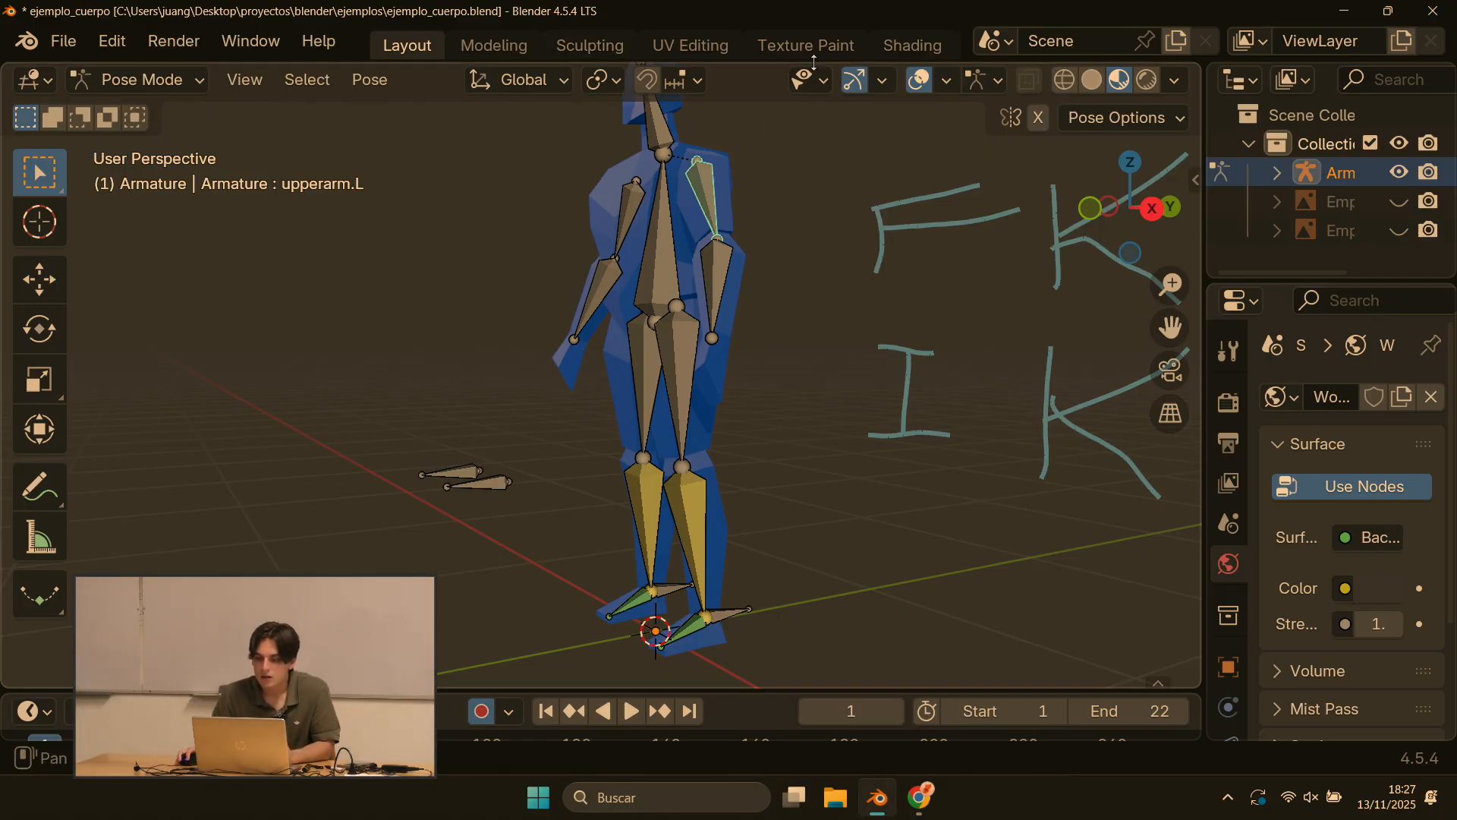
# Step: Switch to the Animation workspace with the posed figure and its armature in view
pyautogui.scroll(-5, 690, 45)
pyautogui.click(611, 46)
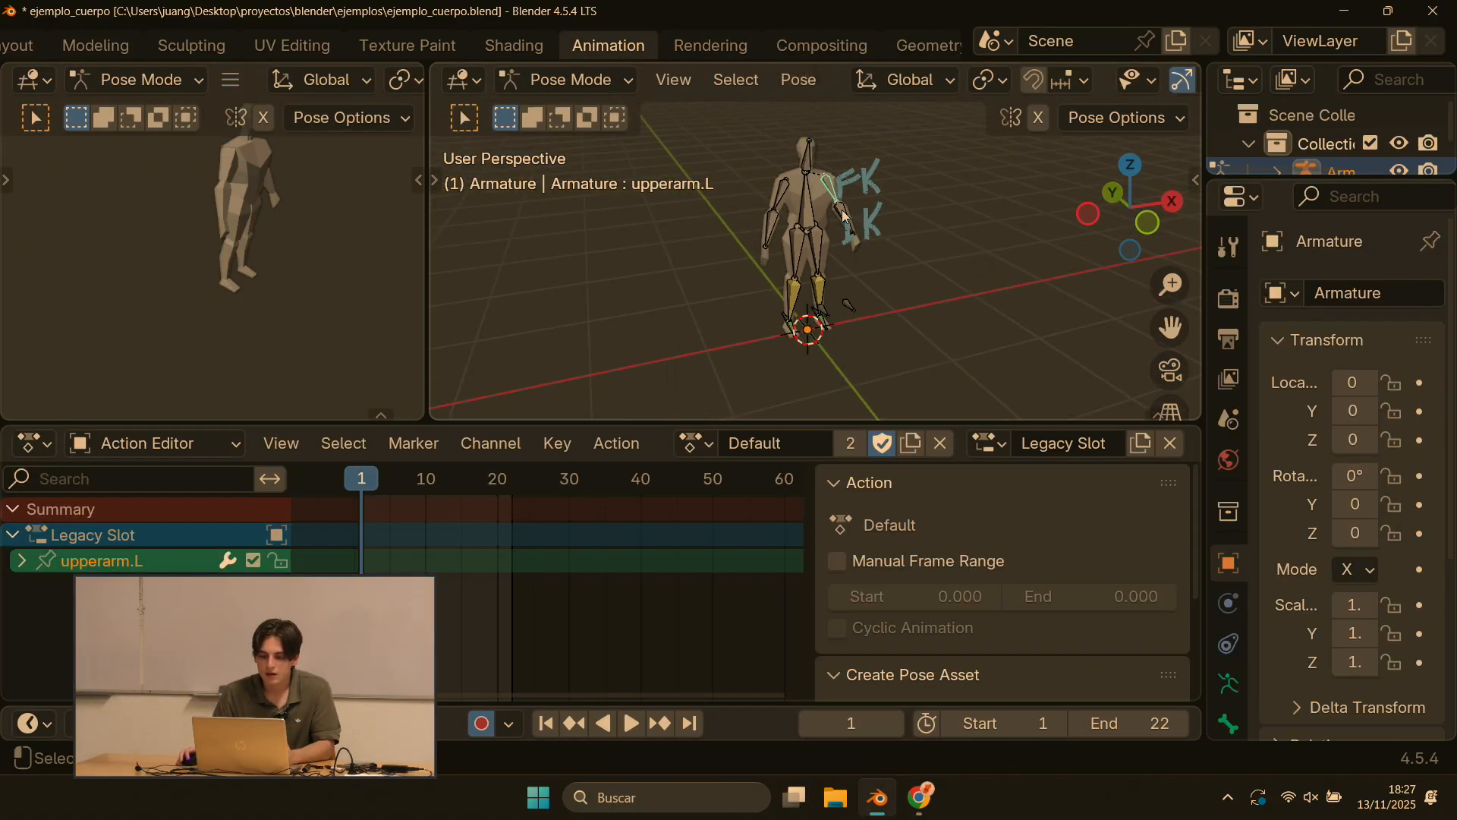
pyautogui.moveTo(917, 174); pyautogui.dragTo(797, 257, button='middle')
pyautogui.scroll(3, 941, 207)
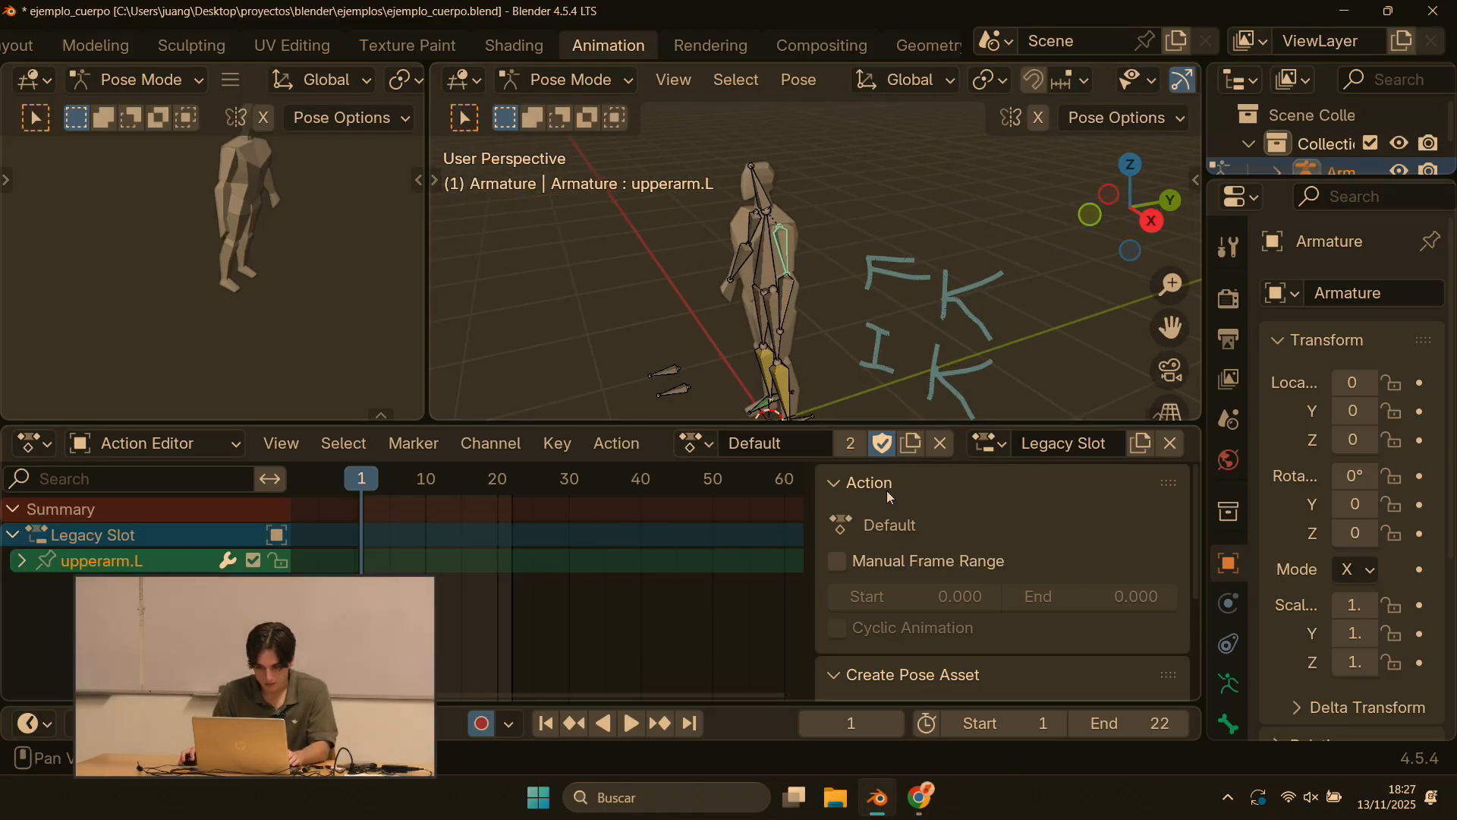
pyautogui.click(167, 450)
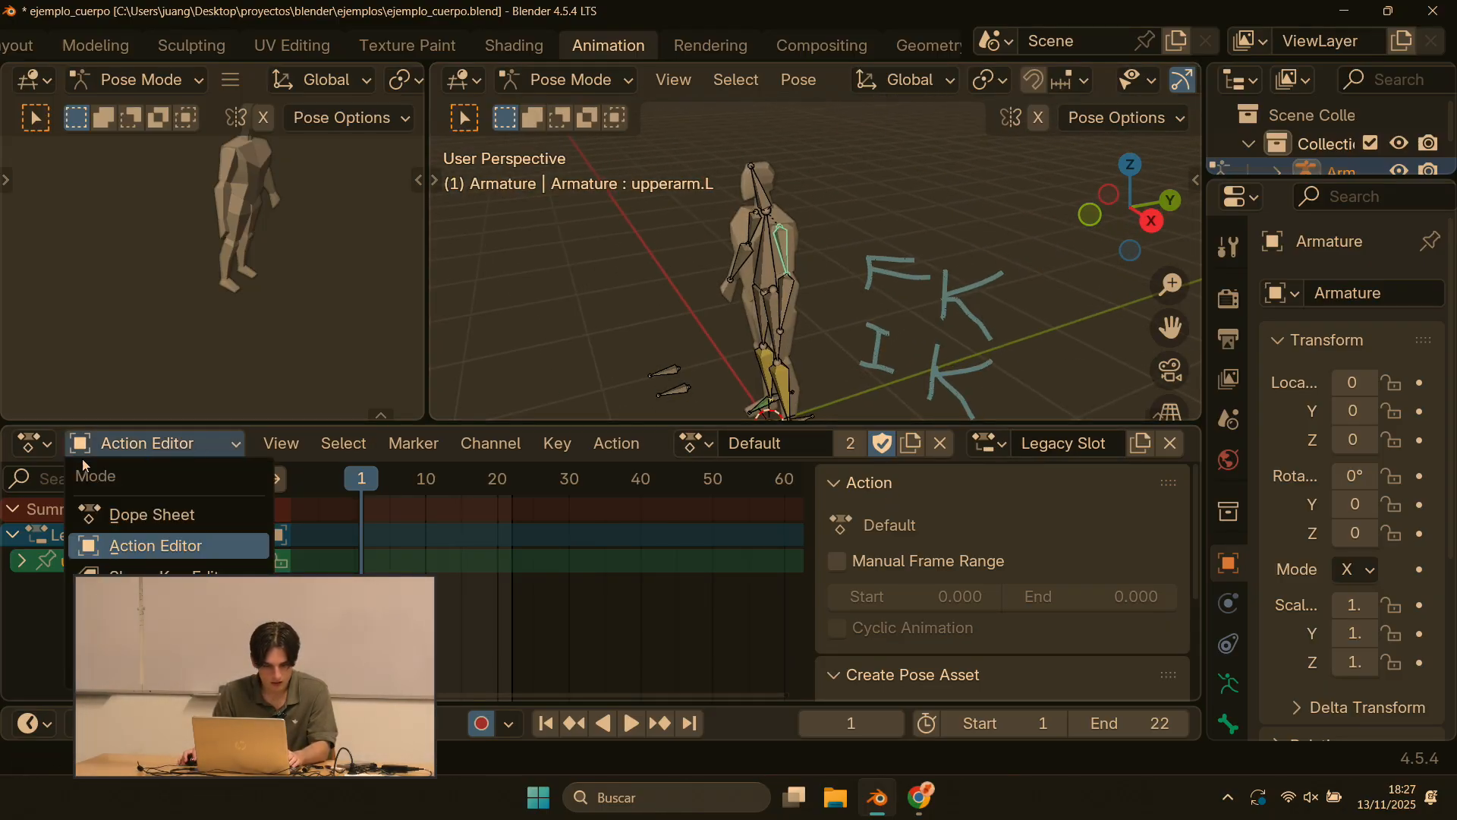
pyautogui.click(39, 448)
pyautogui.click(50, 453)
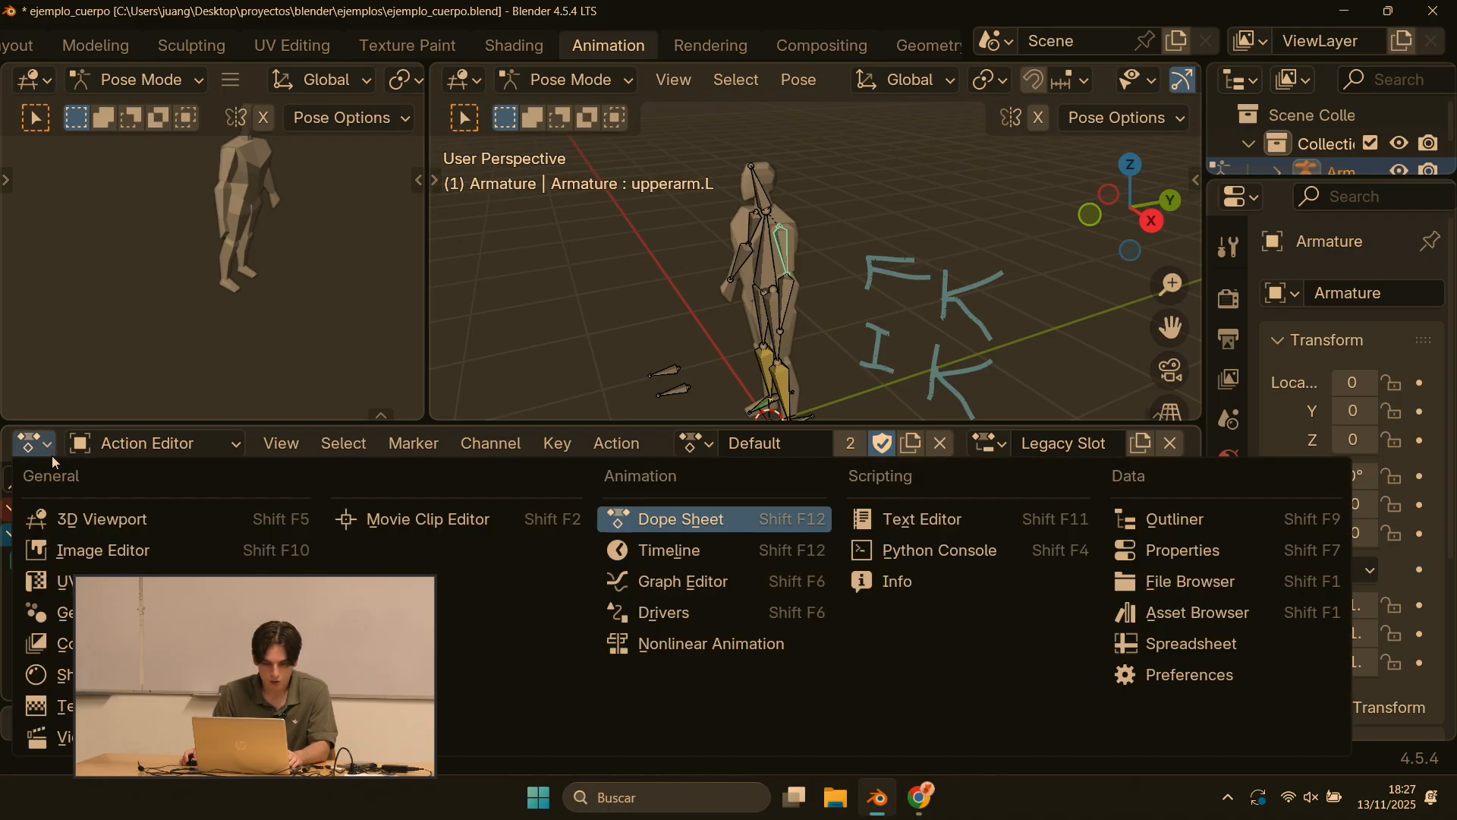
pyautogui.click(168, 444)
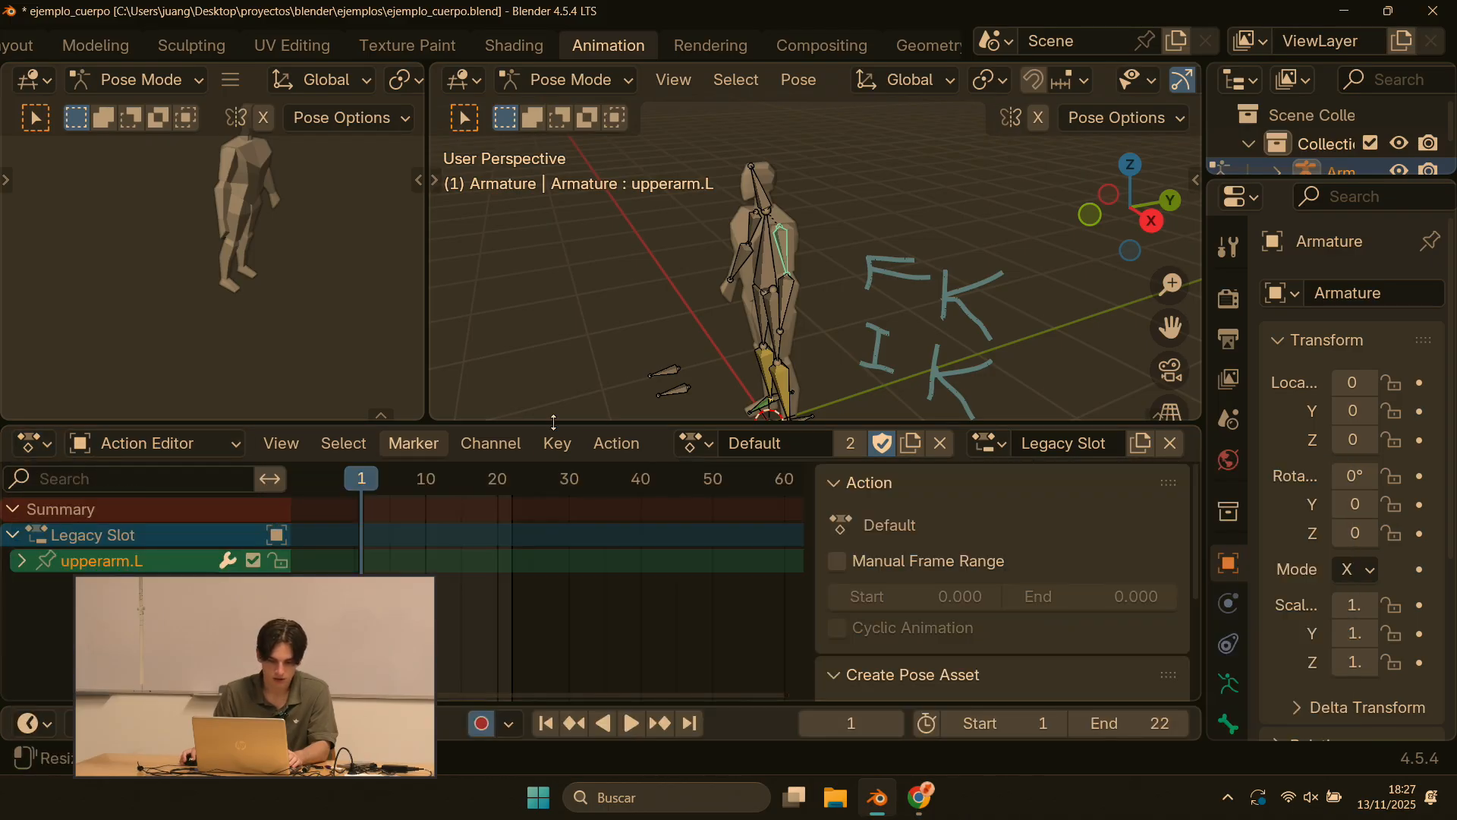
# Step: Widen the viewport and Action Editor by narrowing the properties column, and assign the run_loop action to the armature
pyautogui.moveTo(1206, 470); pyautogui.dragTo(1414, 471)
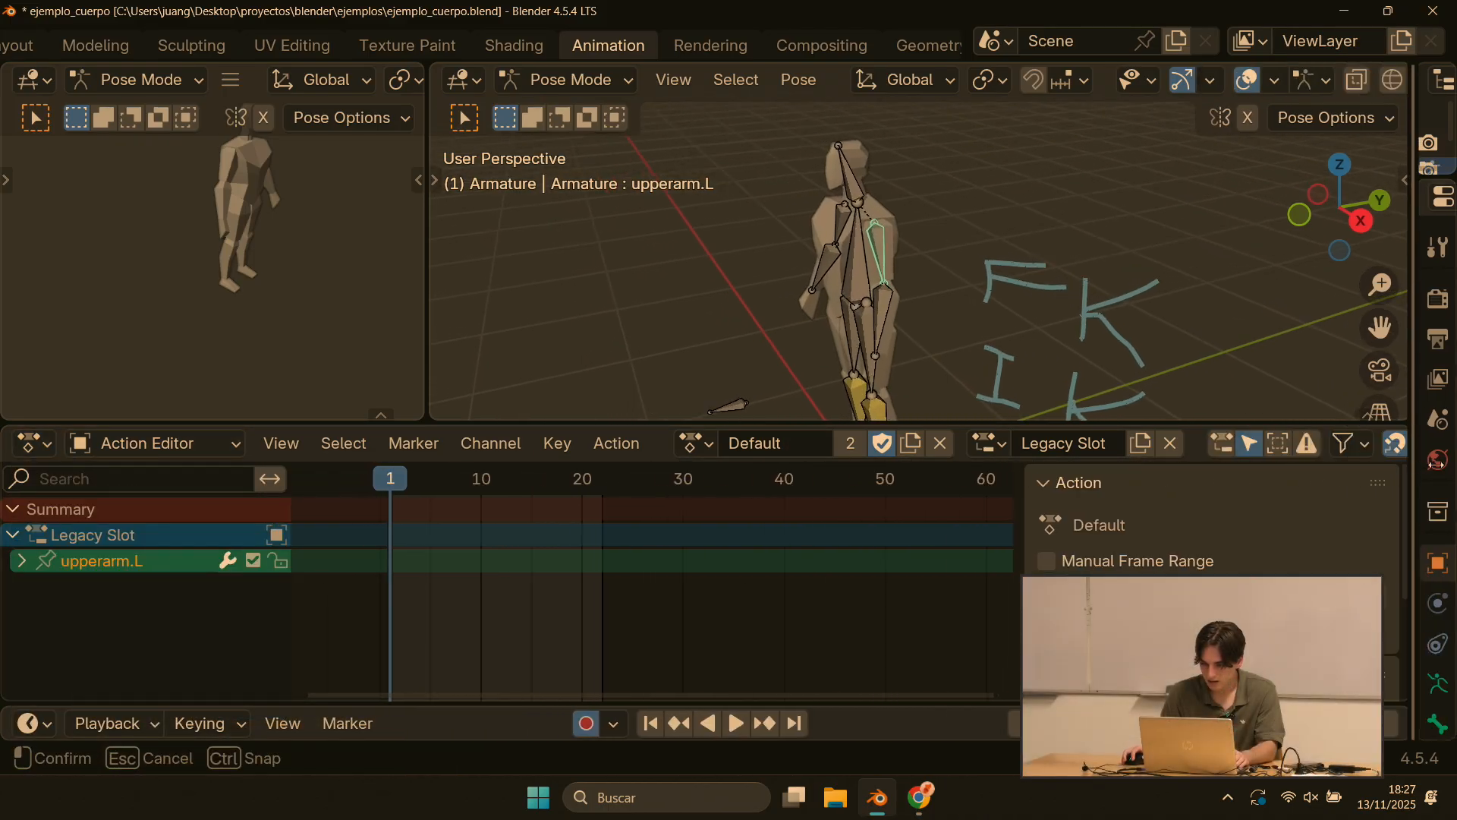
pyautogui.scroll(-5, 689, 556)
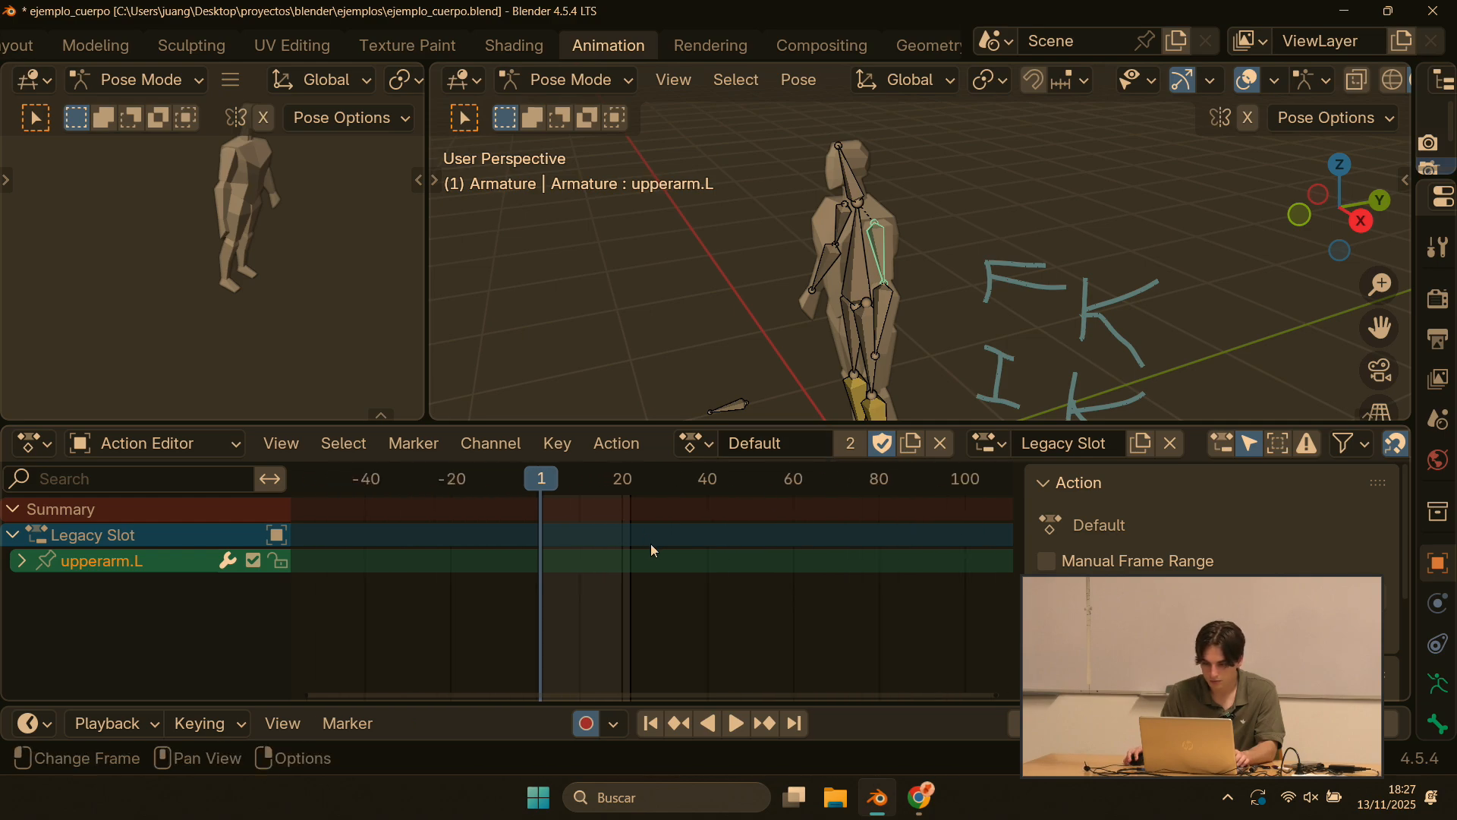
pyautogui.click(704, 443)
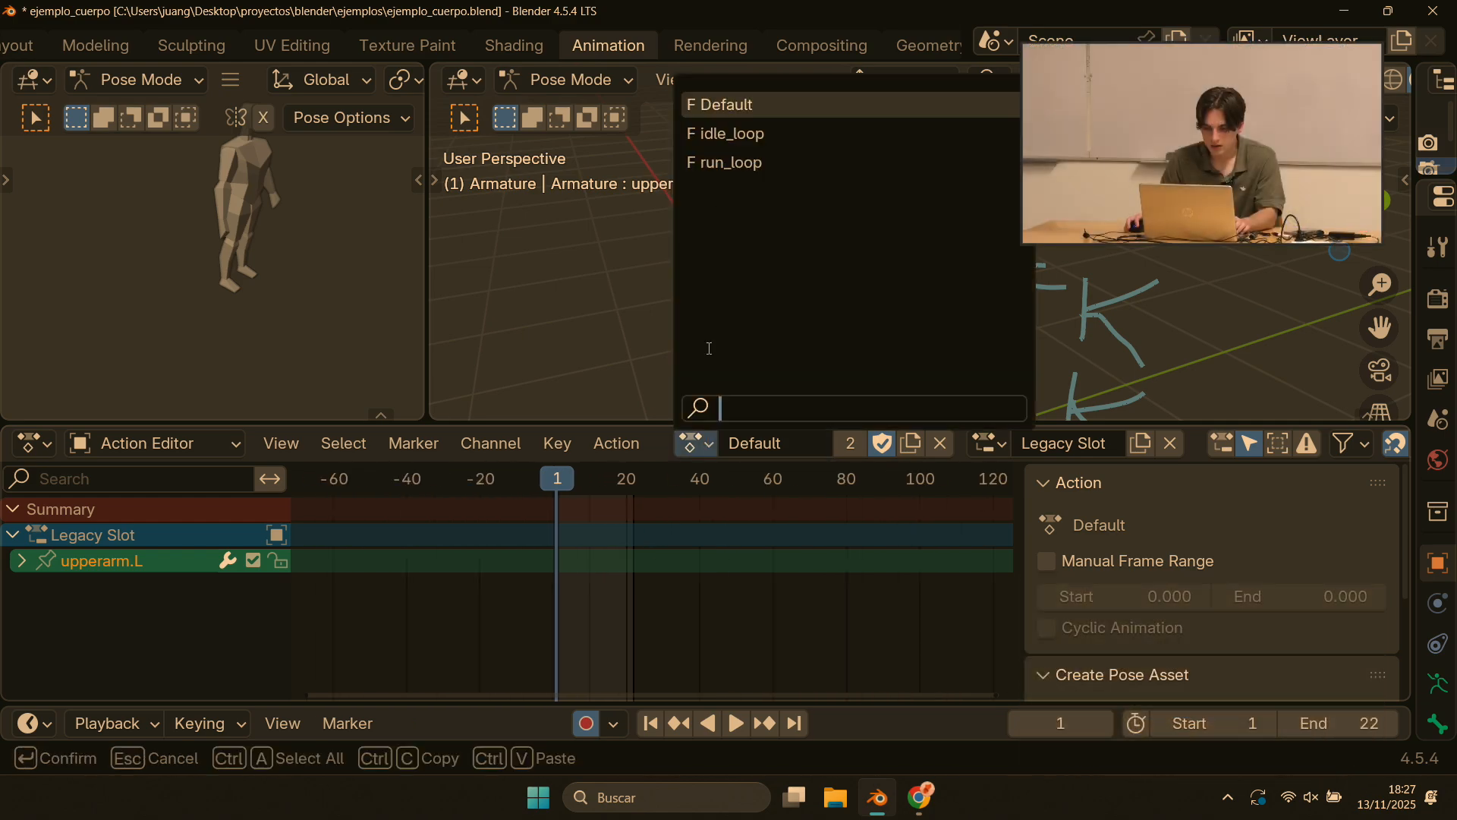
pyautogui.click(728, 163)
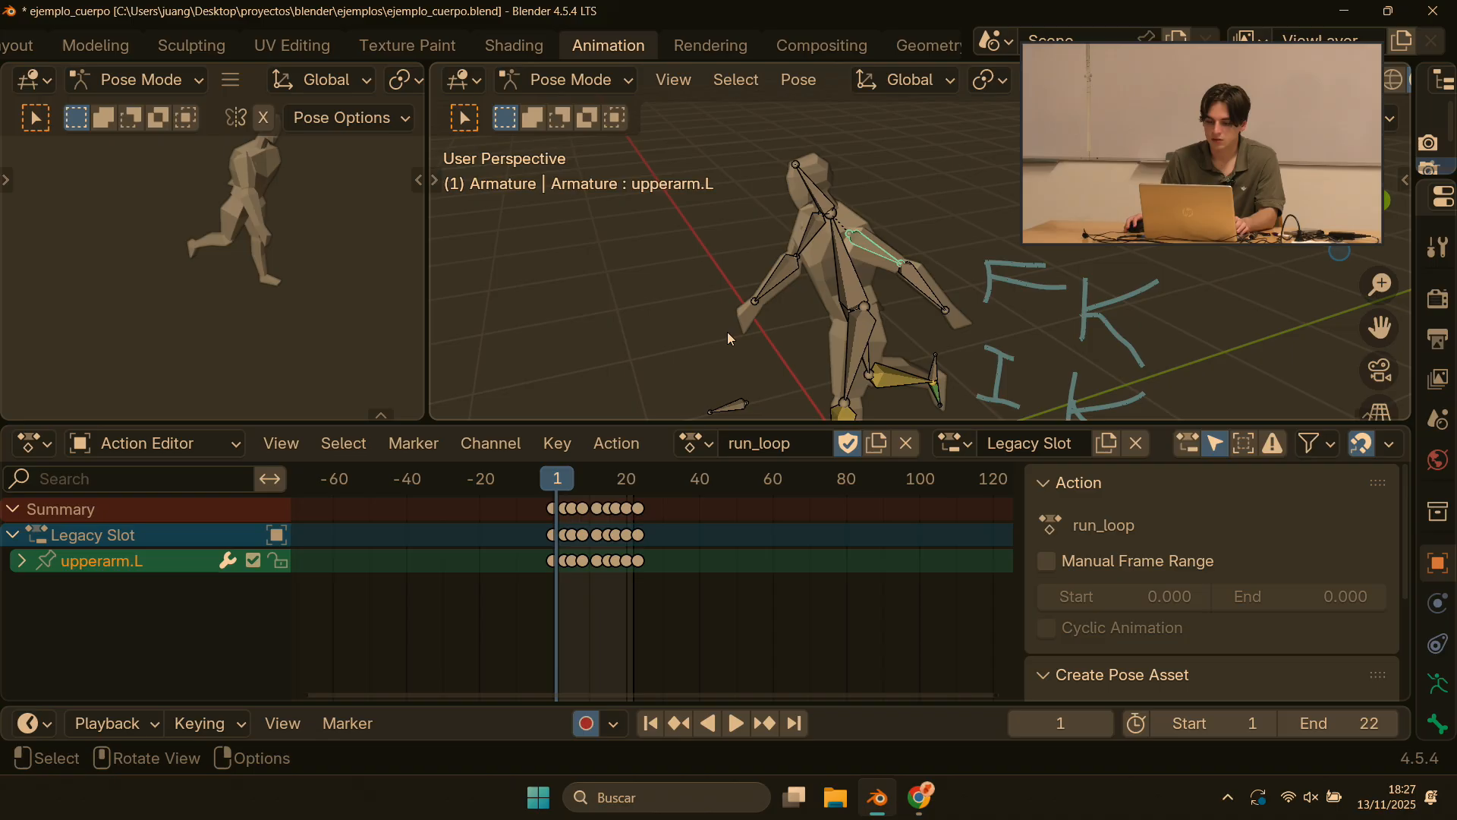
# Step: Play the run_loop animation to examine the running motion in the viewport, and stop playback
pyautogui.keyDown('shift'); pyautogui.moveTo(690, 311); pyautogui.dragTo(600, 211, button='middle'); pyautogui.keyUp('shift')
pyautogui.scroll(10, 559, 536)
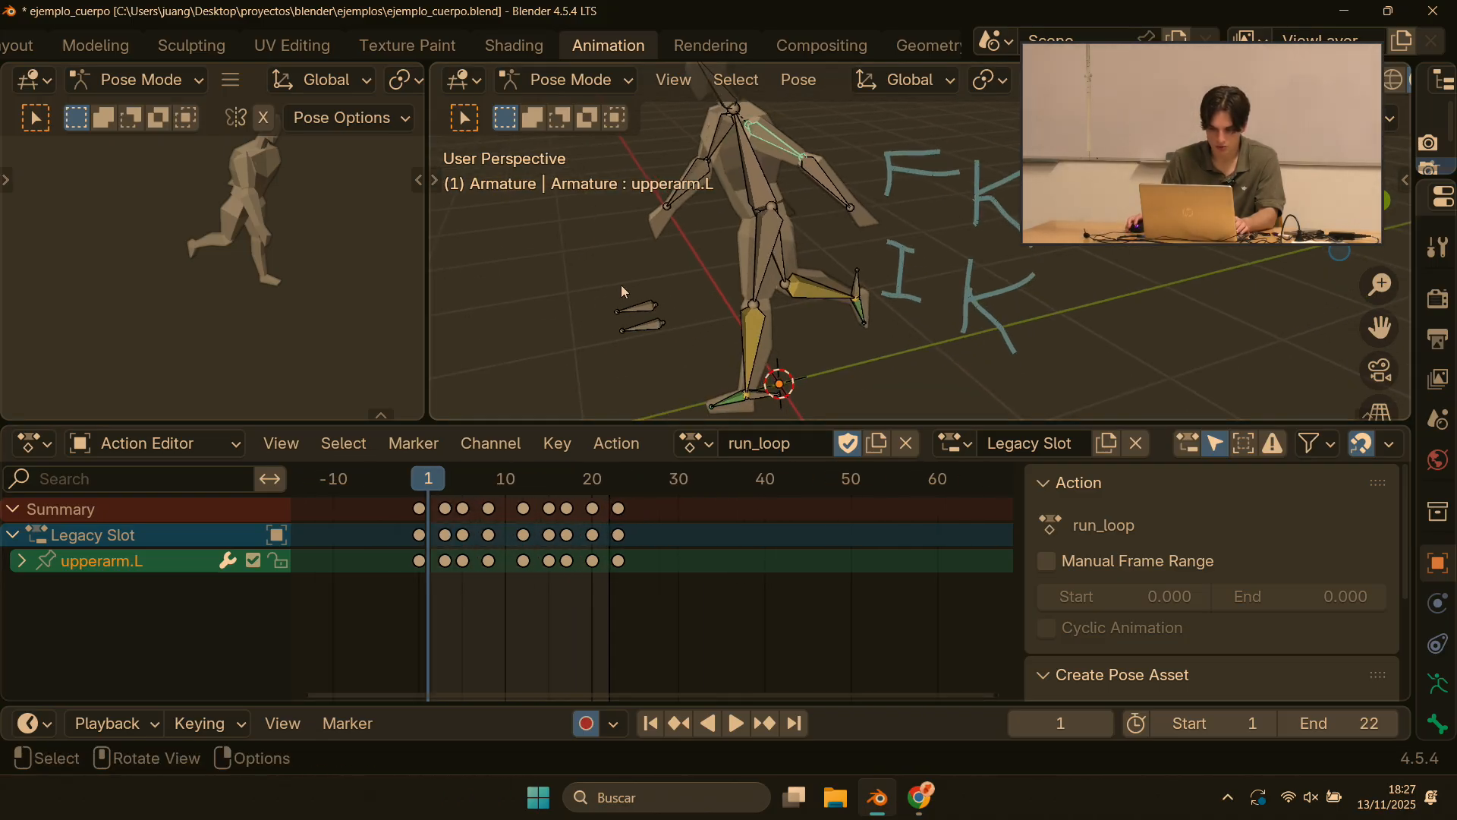
pyautogui.scroll(-1, 654, 250)
pyautogui.press('space')
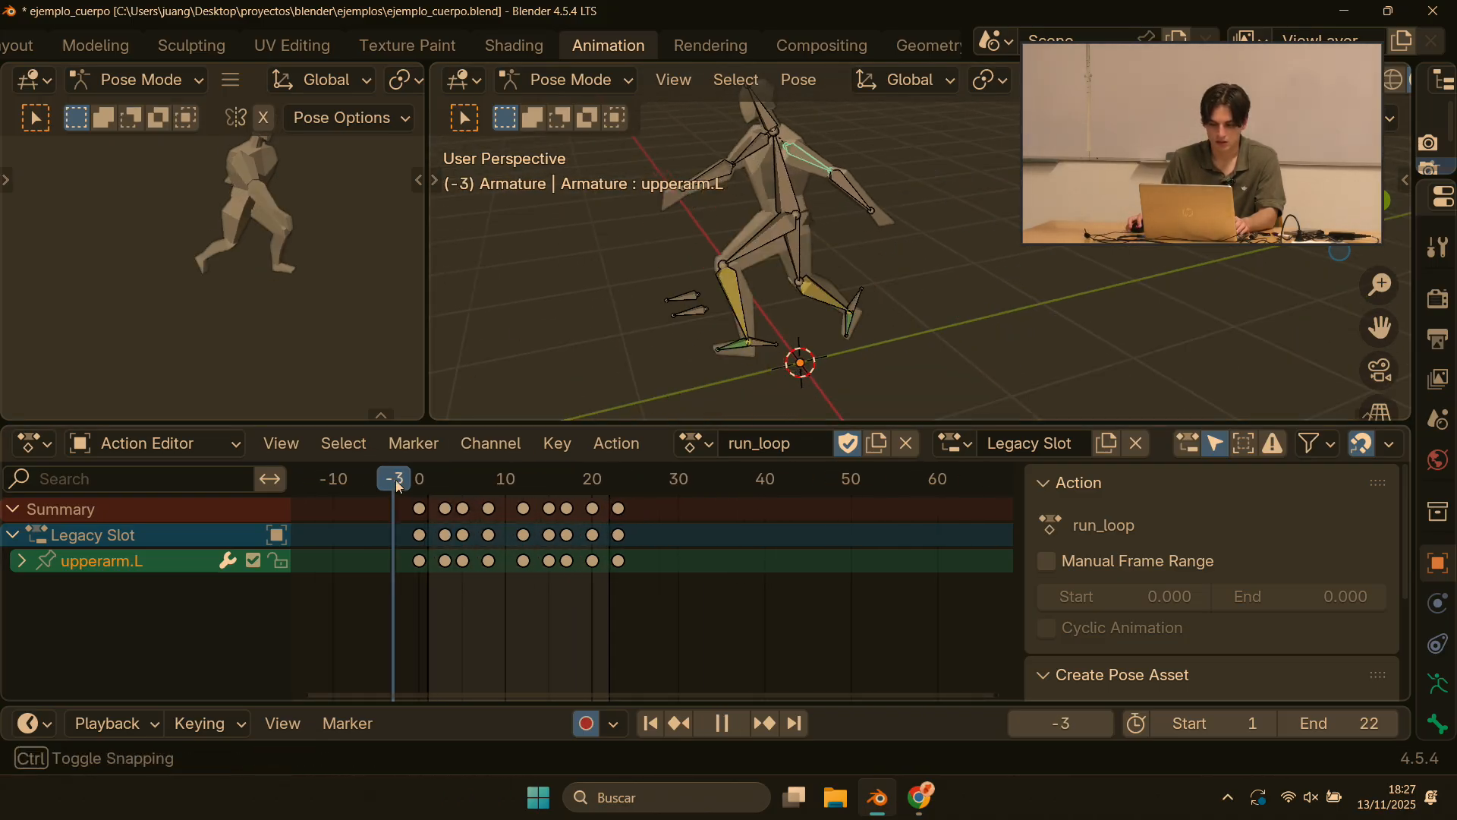
pyautogui.moveTo(777, 211); pyautogui.dragTo(920, 196, button='middle')
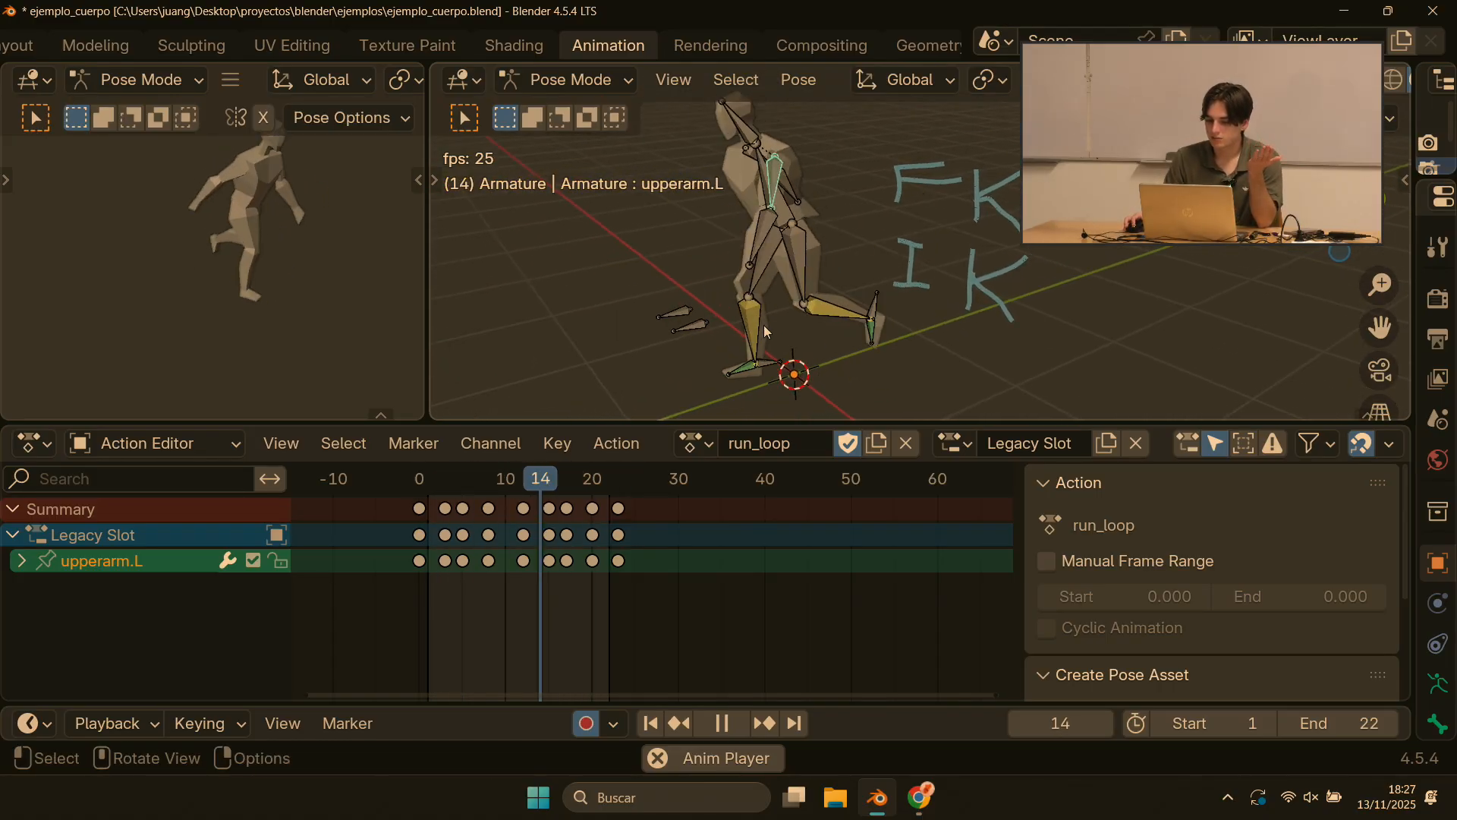
pyautogui.press('space')
pyautogui.scroll(3, 657, 608)
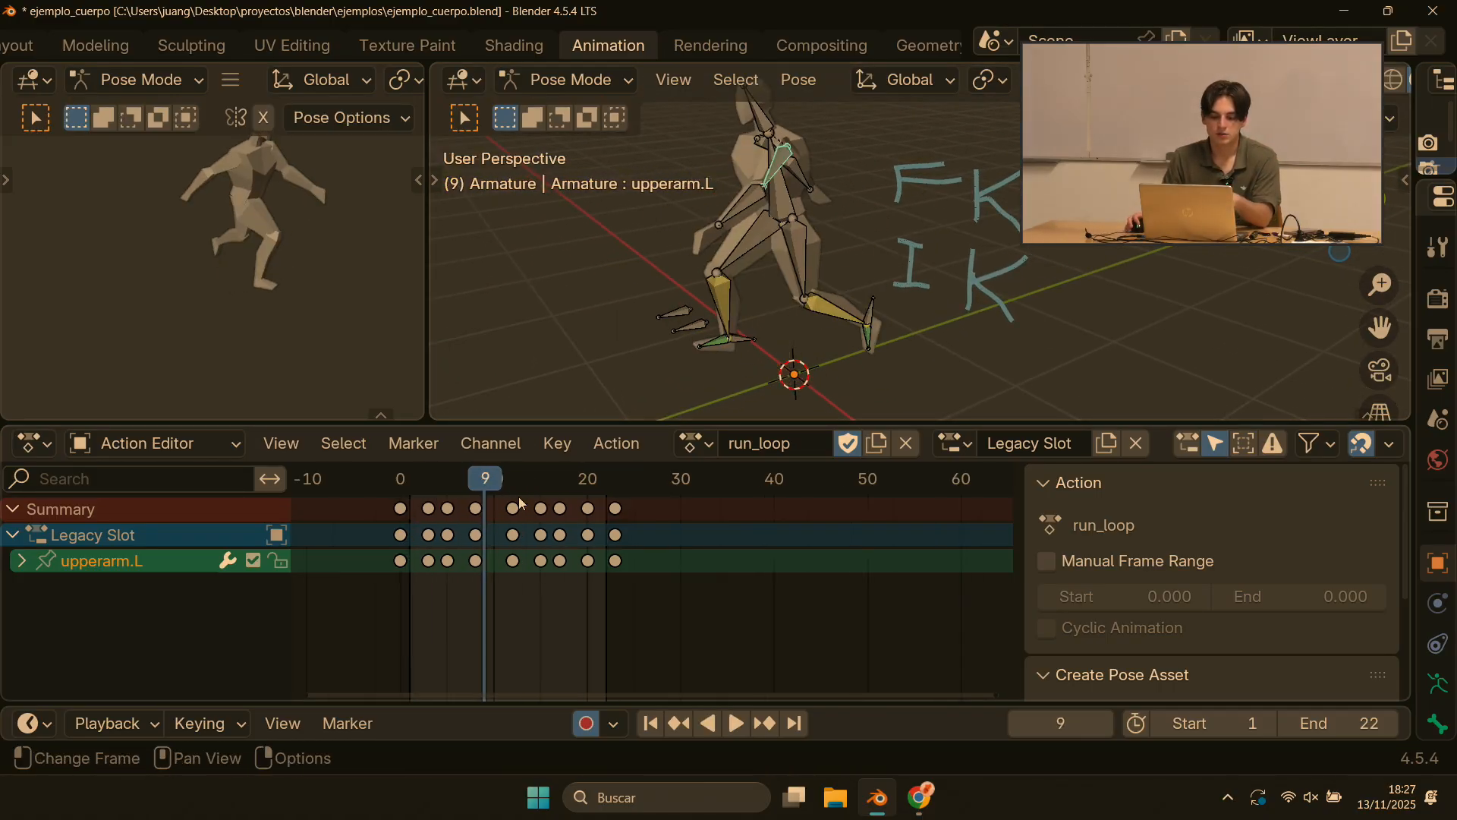
# Step: Select the lowerarm.R bone, bring the armature out of Pose Mode into Object Mode, and return to the Layout workspace
pyautogui.click(795, 173)
pyautogui.press('Tab')
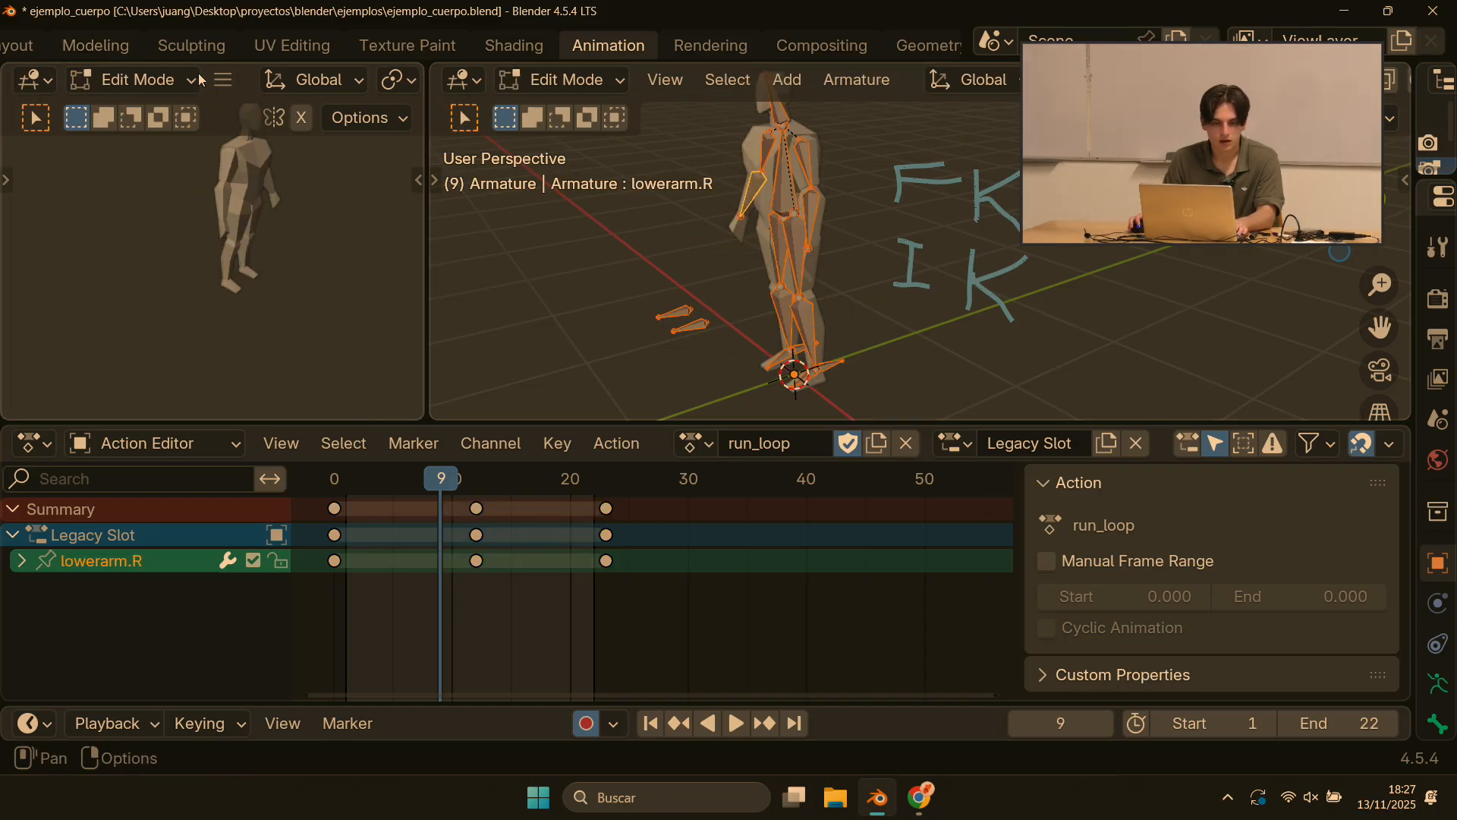
pyautogui.click(131, 82)
pyautogui.scroll(5, 269, 46)
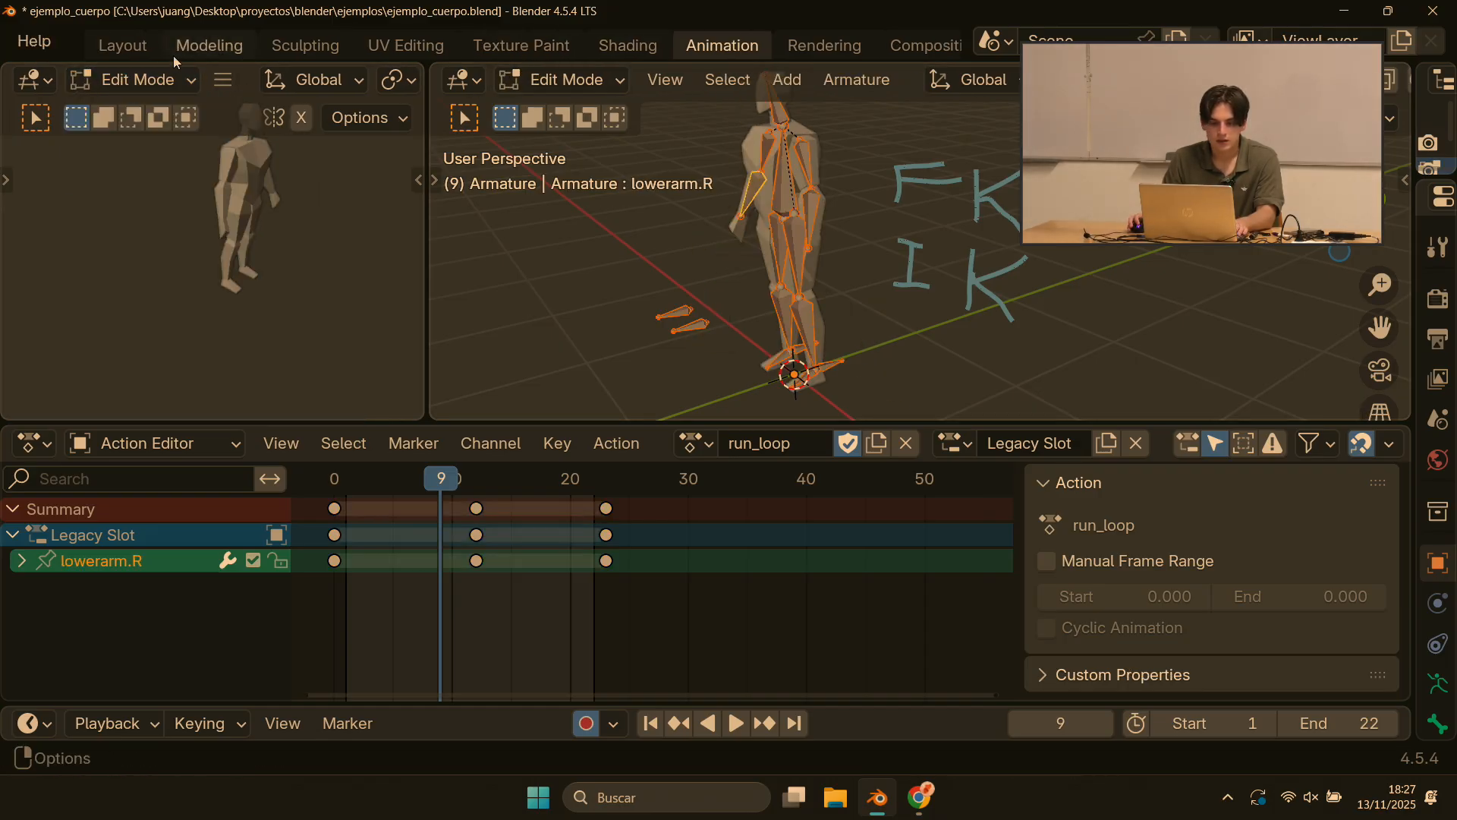
pyautogui.click(426, 46)
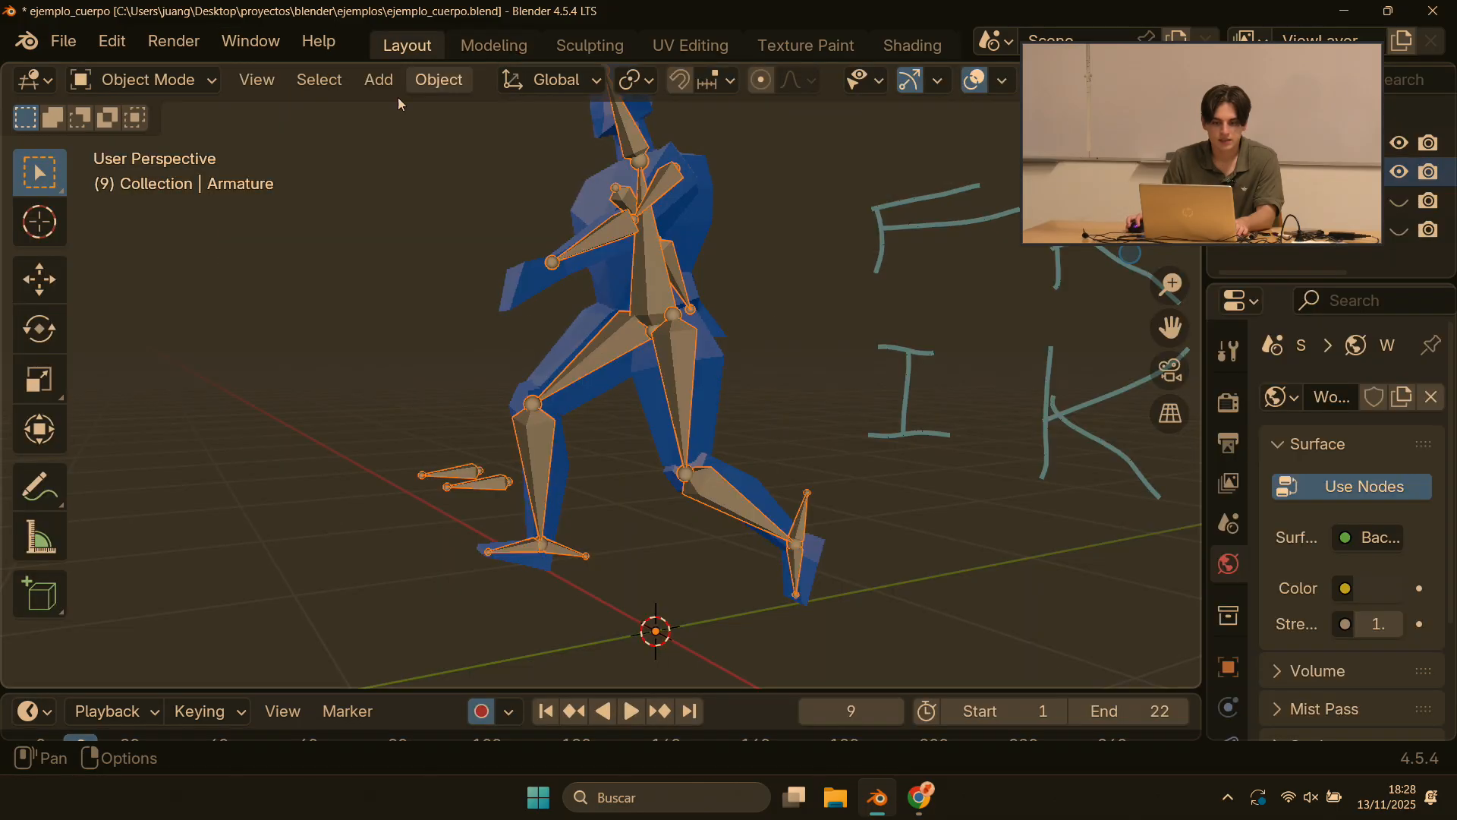
# Step: Select the body mesh with the armature, enter Pose Mode with all bones selected, and return to the Animation workspace
pyautogui.click(179, 90)
pyautogui.press('a')
pyautogui.press('Tab')
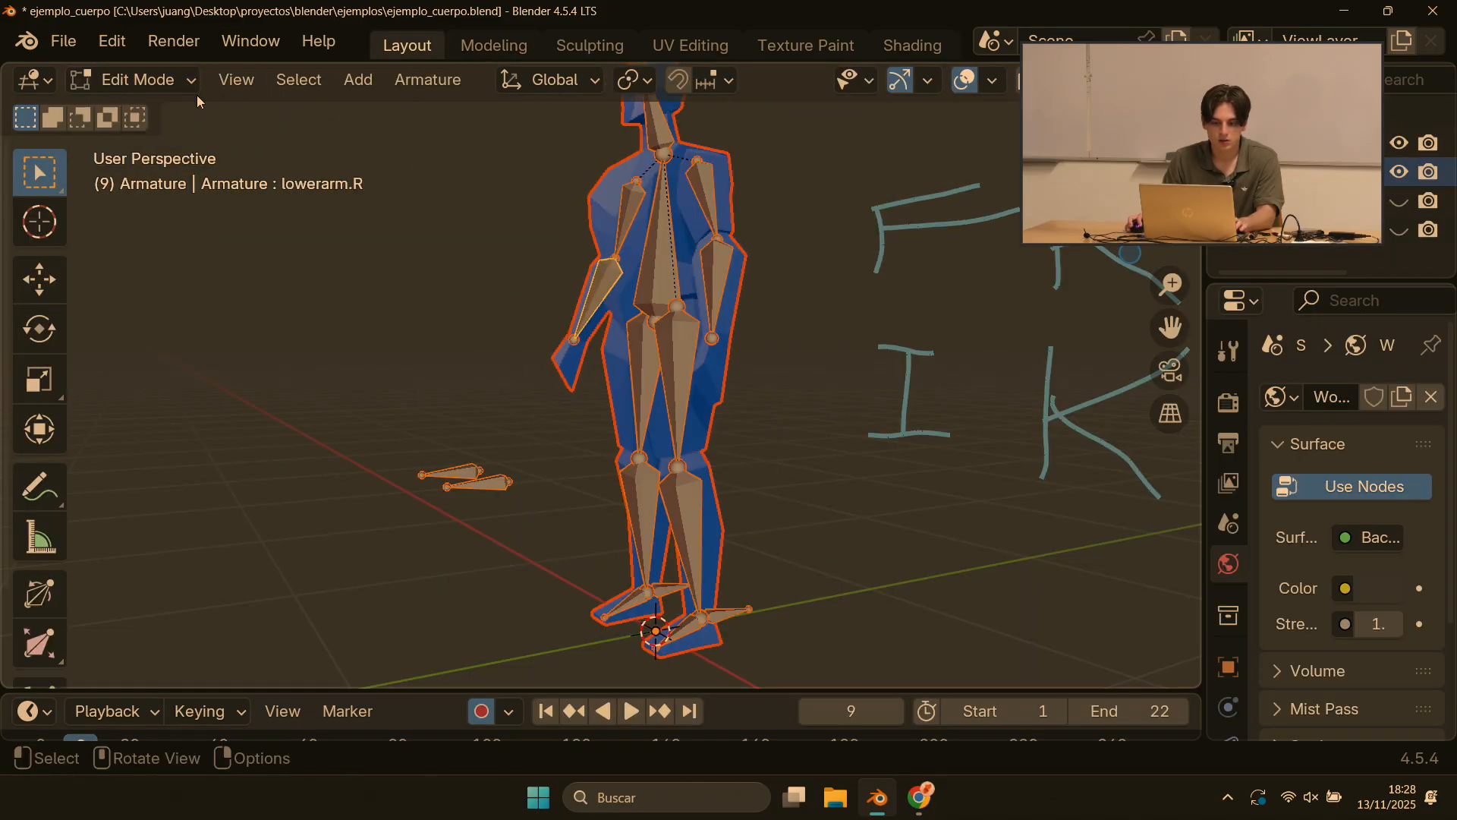
pyautogui.click(186, 84)
pyautogui.click(152, 144)
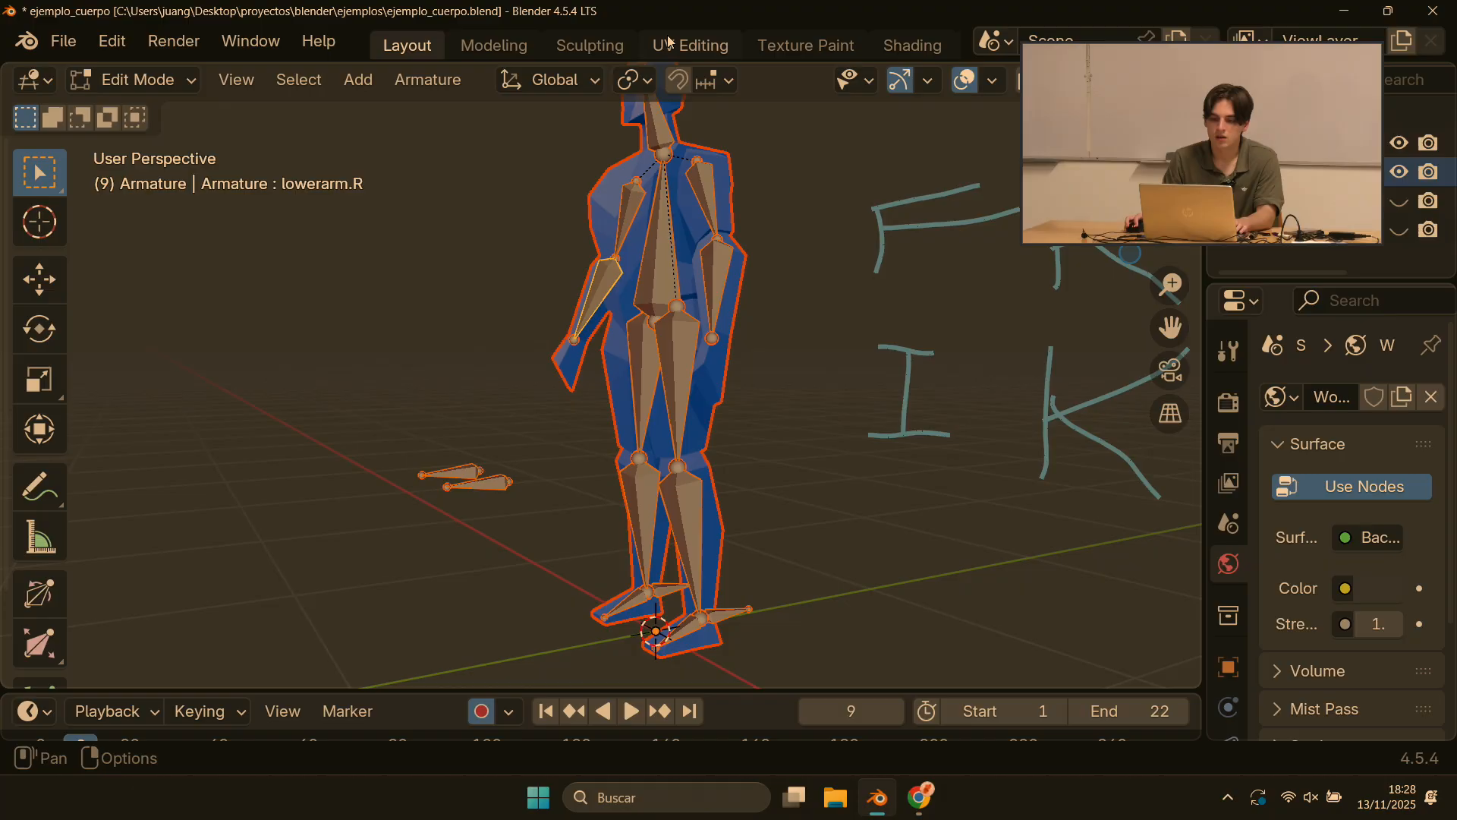
pyautogui.scroll(-3, 667, 35)
pyautogui.click(721, 45)
pyautogui.scroll(5, 690, 307)
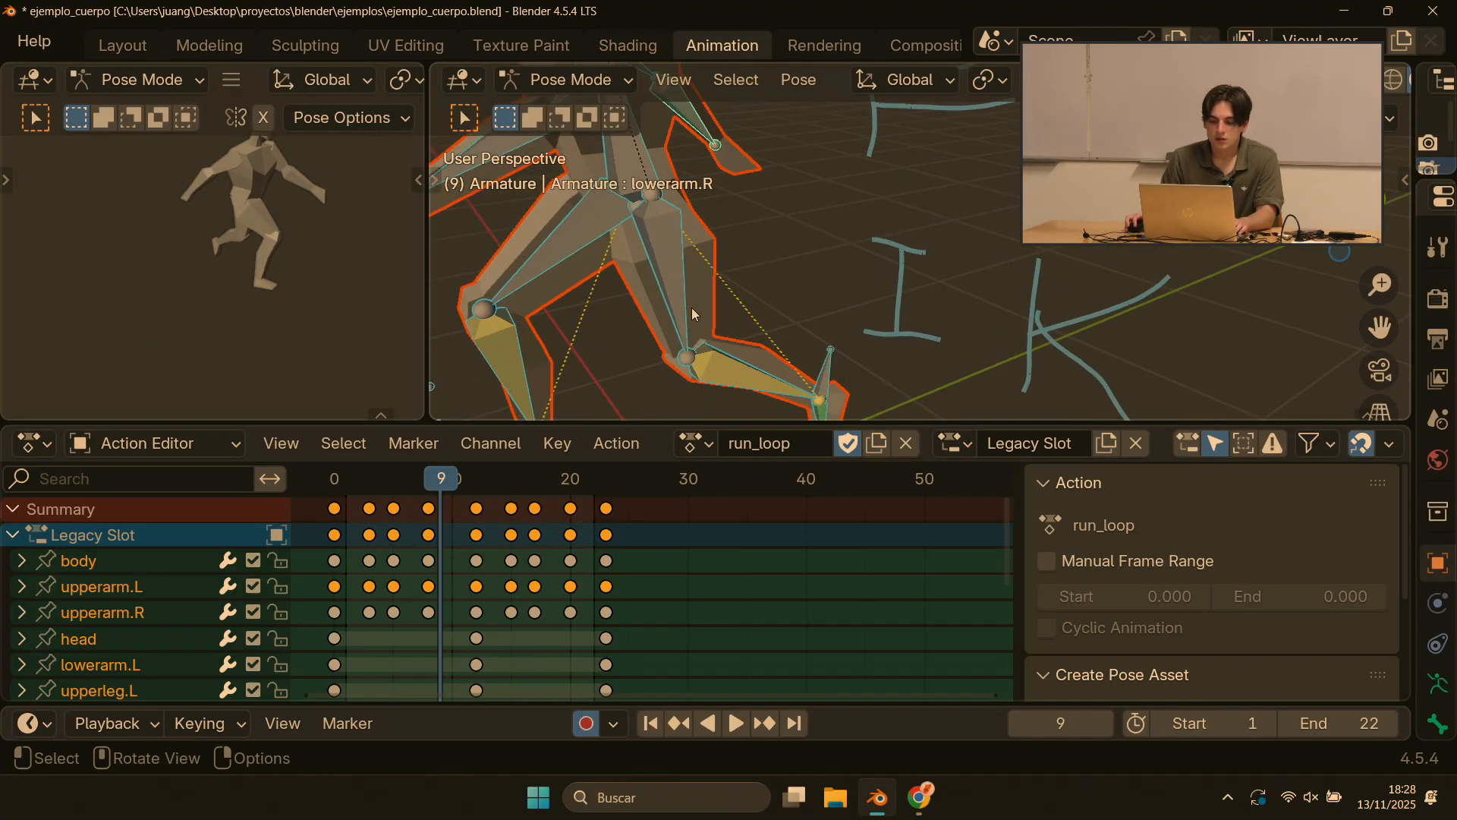
# Step: Scrub the run_loop action to frames 3 and 8 to compare its poses, and select the keyframes from frame 0 to 8
pyautogui.scroll(-5, 557, 312)
pyautogui.moveTo(748, 176); pyautogui.dragTo(863, 218, button='middle')
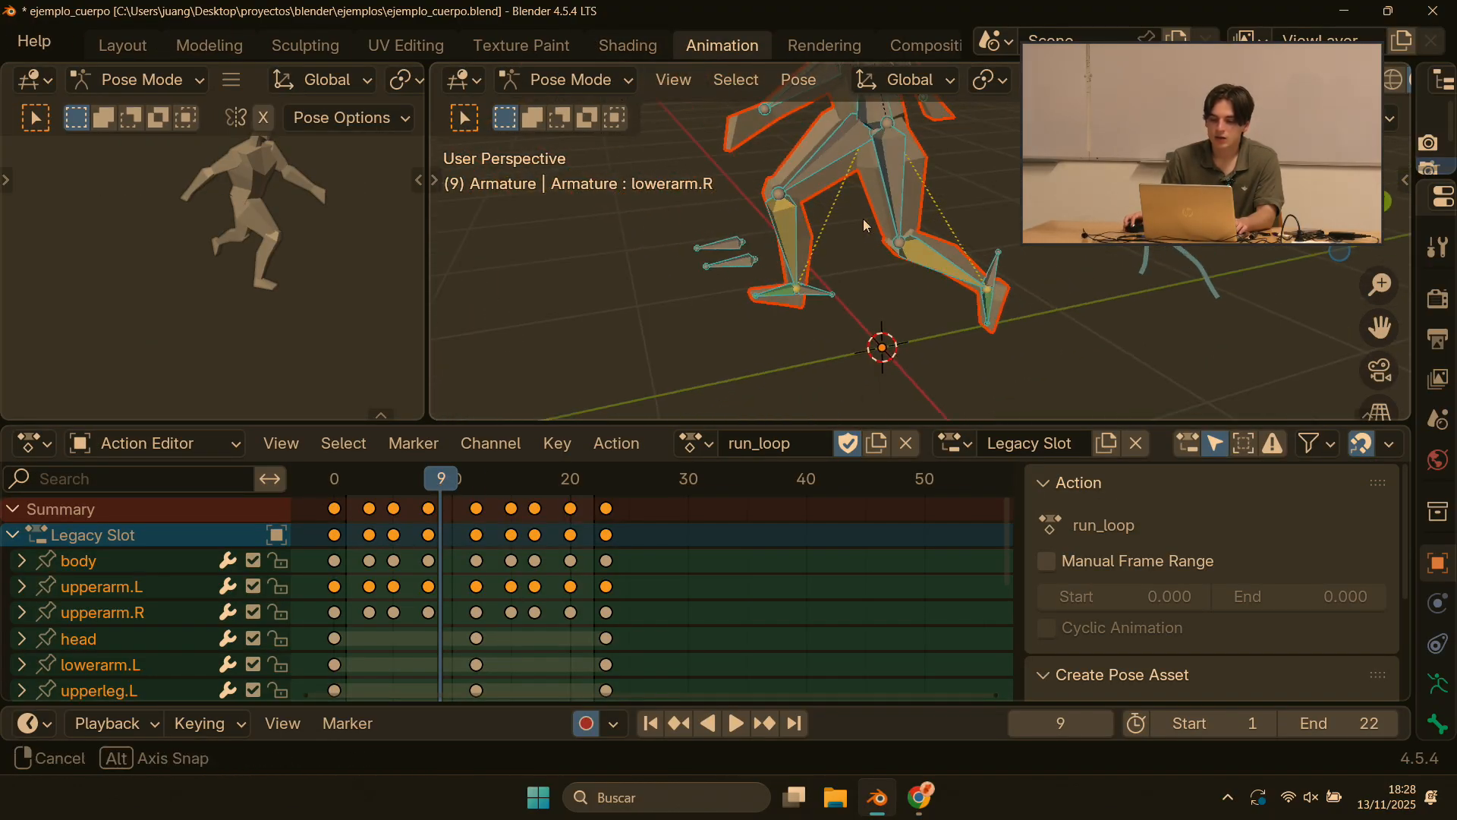
pyautogui.moveTo(410, 471); pyautogui.dragTo(369, 480)
pyautogui.click(335, 508)
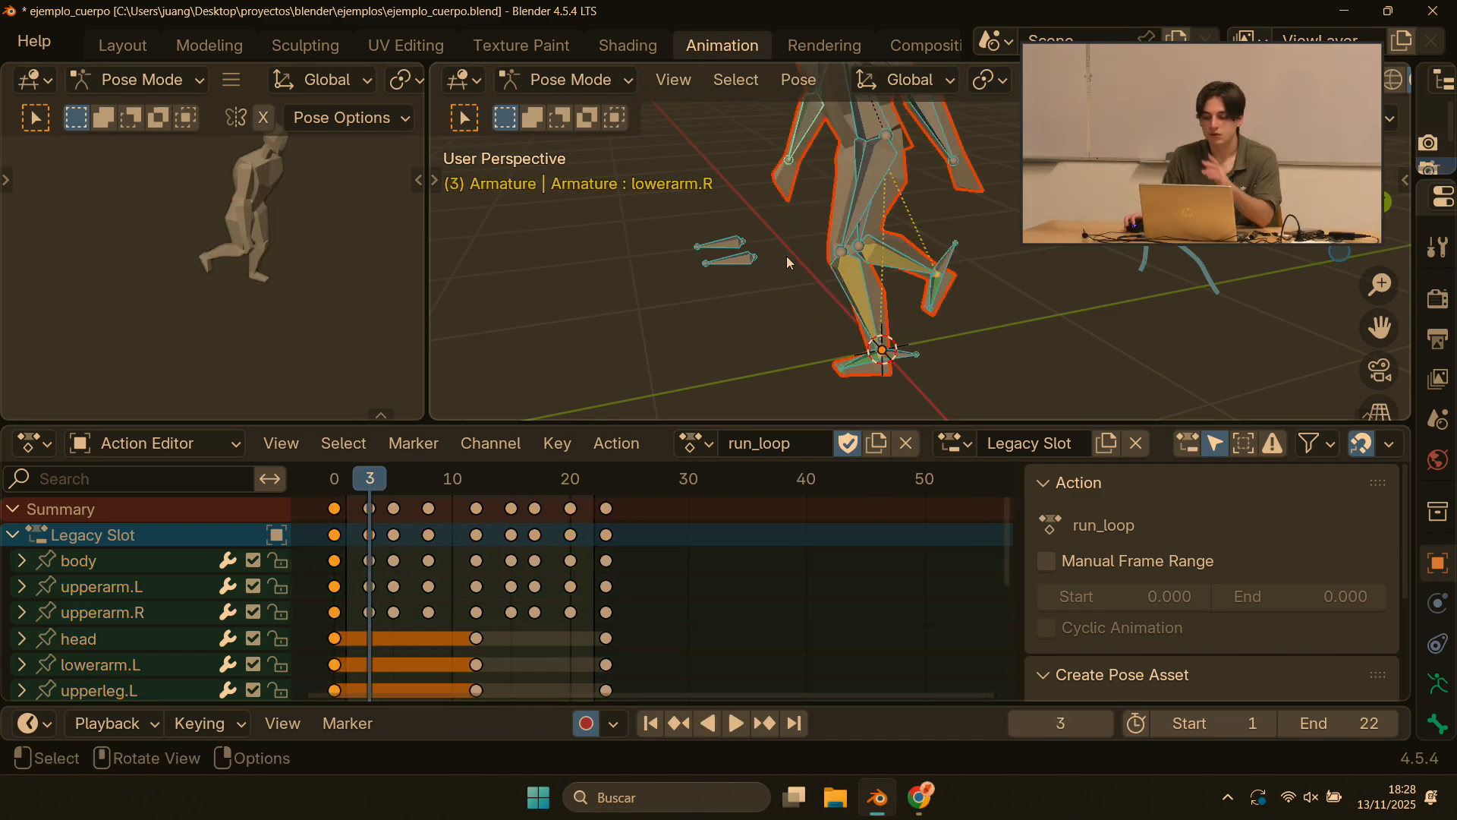
pyautogui.moveTo(370, 478); pyautogui.dragTo(429, 482)
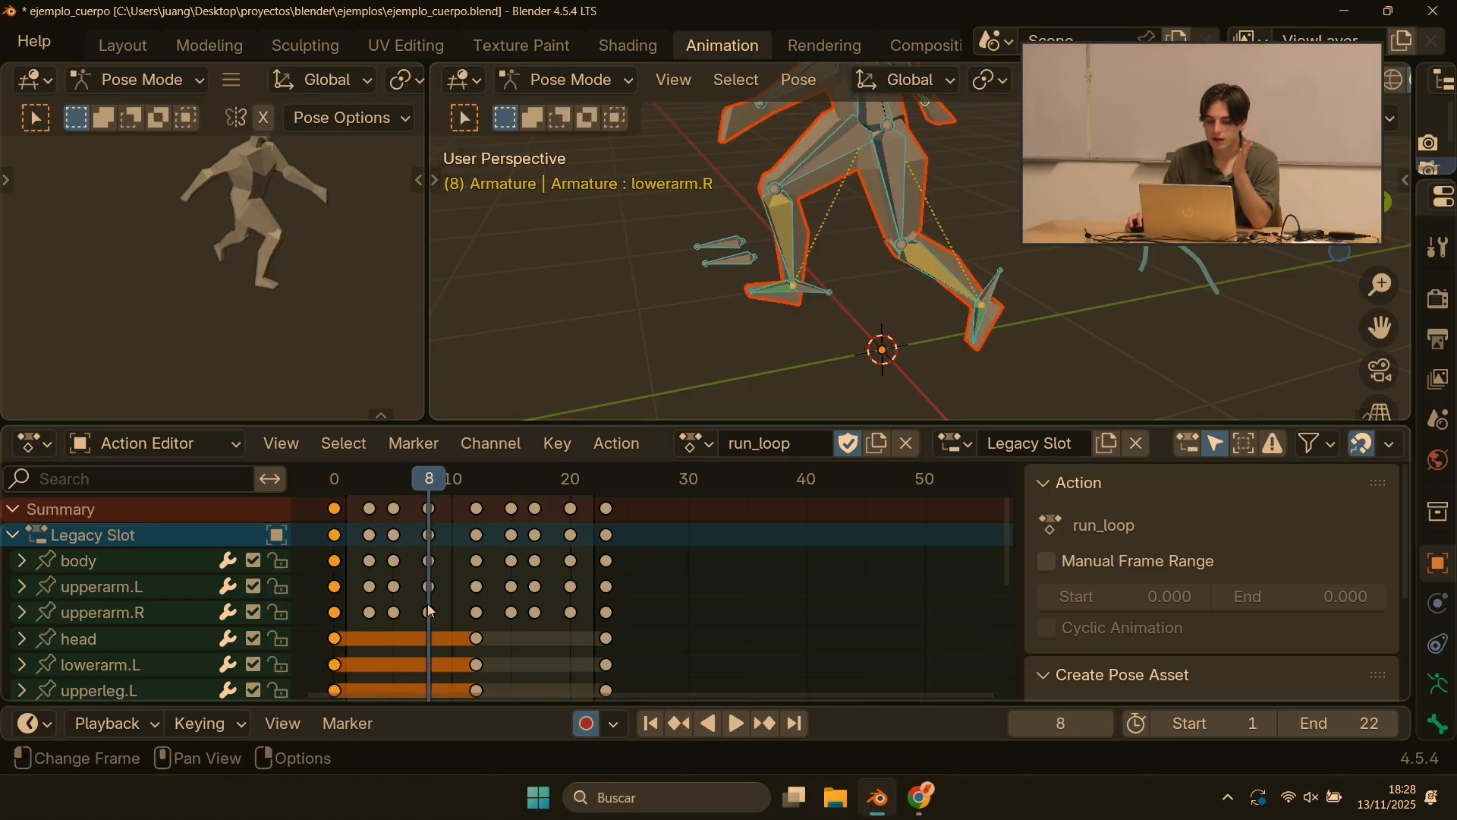
pyautogui.moveTo(429, 611); pyautogui.dragTo(300, 491)
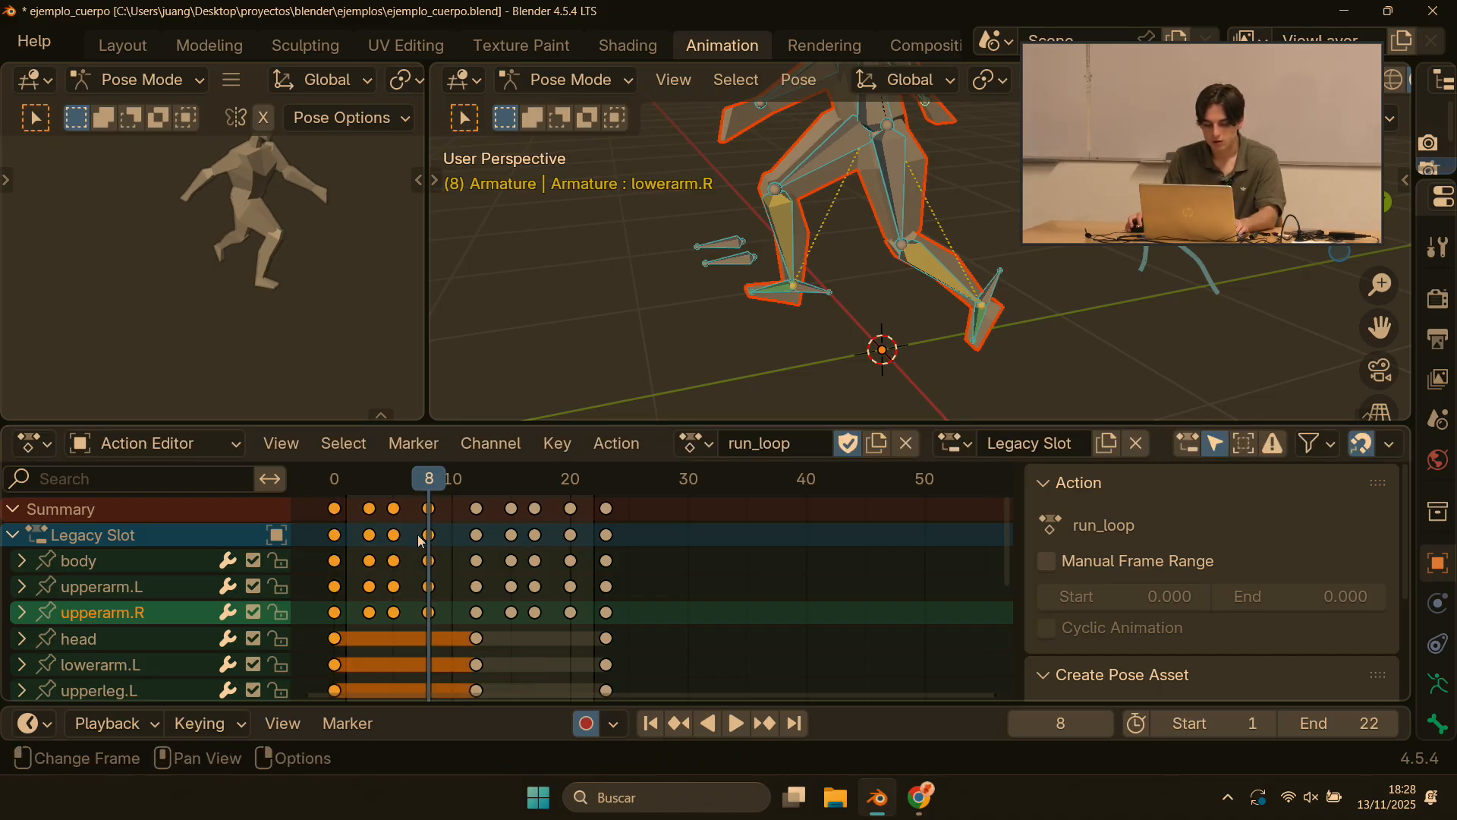
# Step: Move the playhead to frame 1 and try duplicating the frame 0 keyframes to frame 22
pyautogui.moveTo(417, 481); pyautogui.dragTo(346, 480)
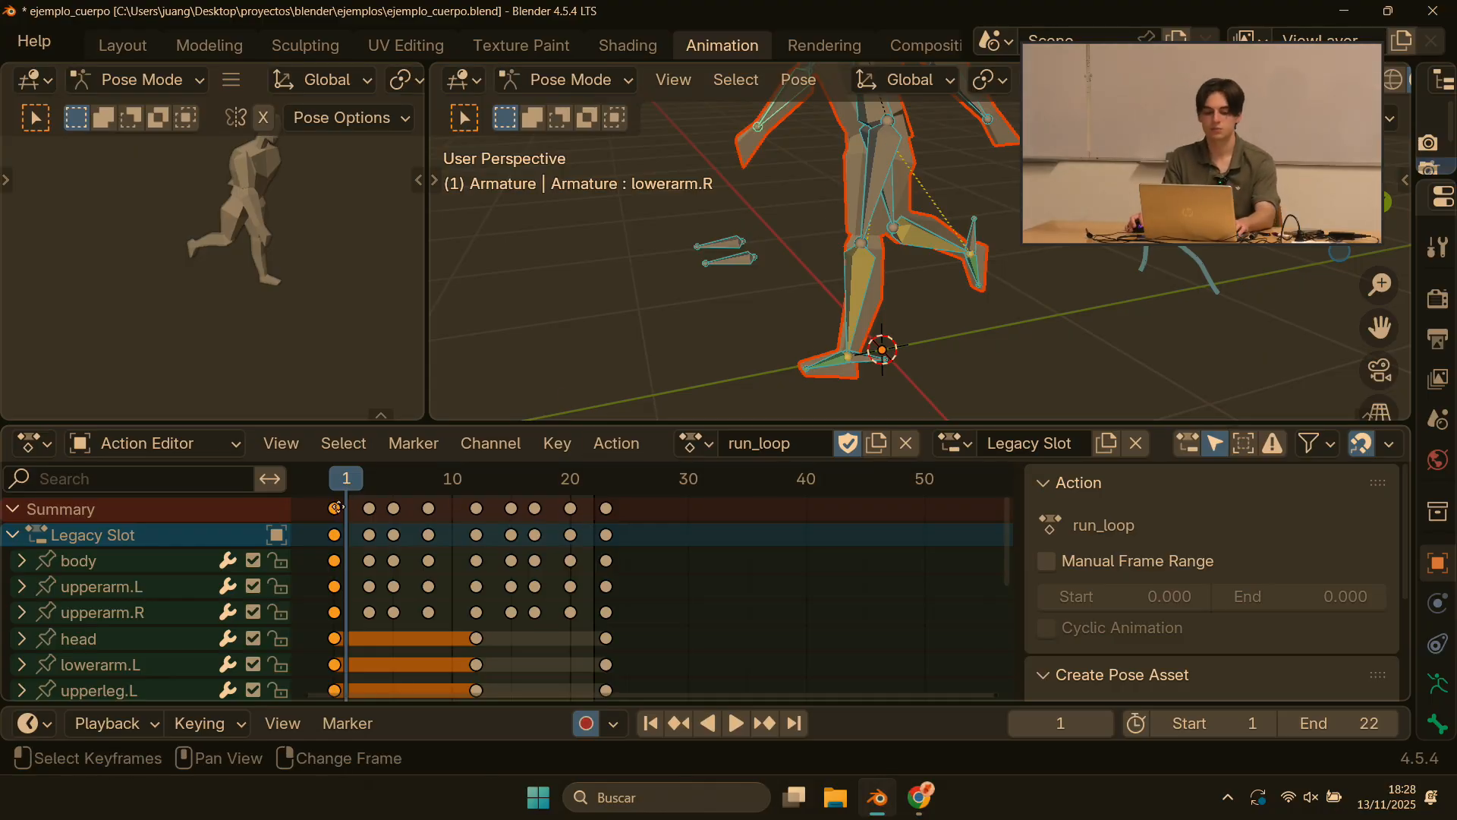
pyautogui.hotkey('shift', 'd')
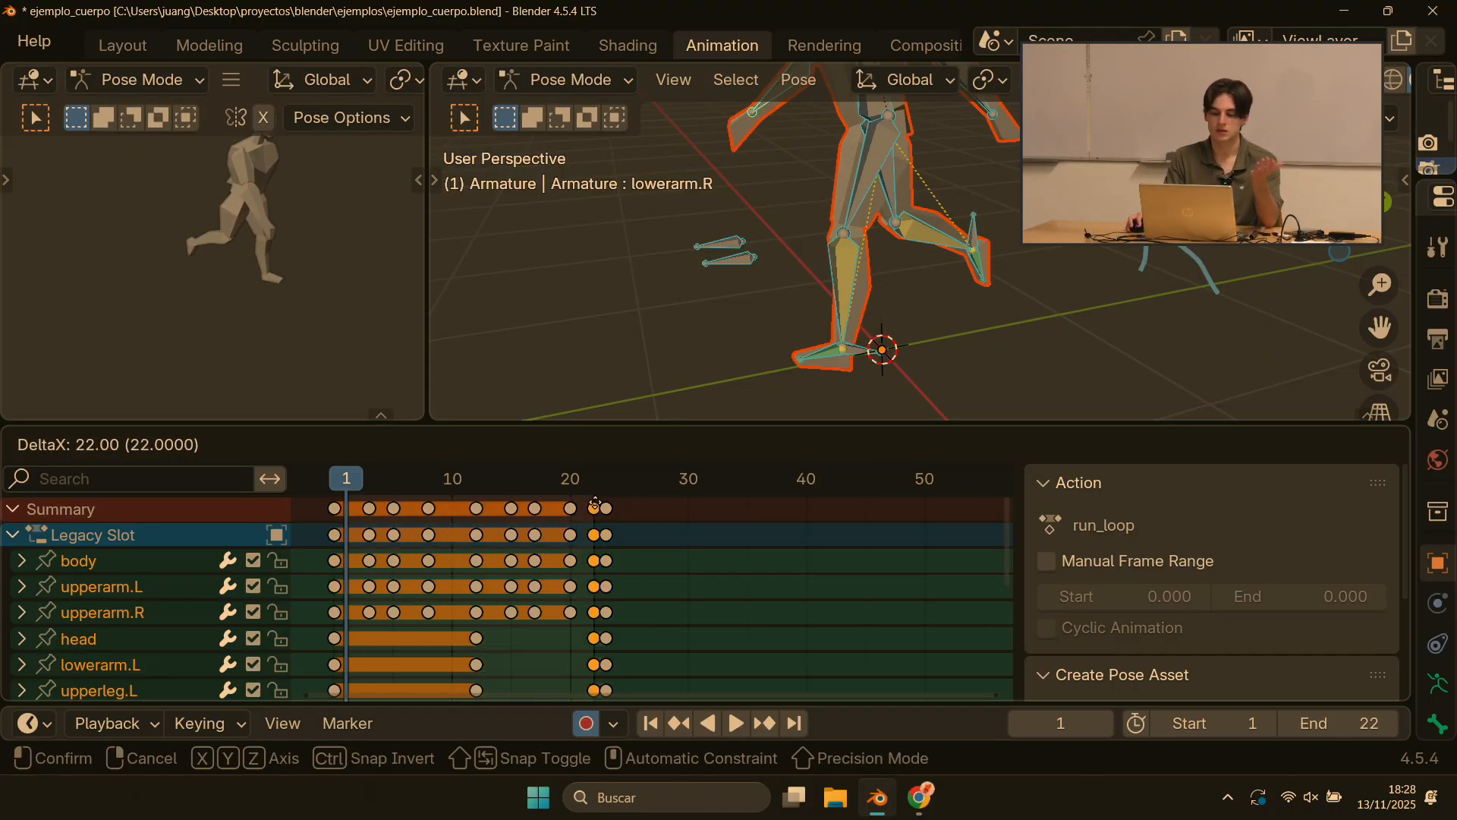
pyautogui.rightClick(553, 612)
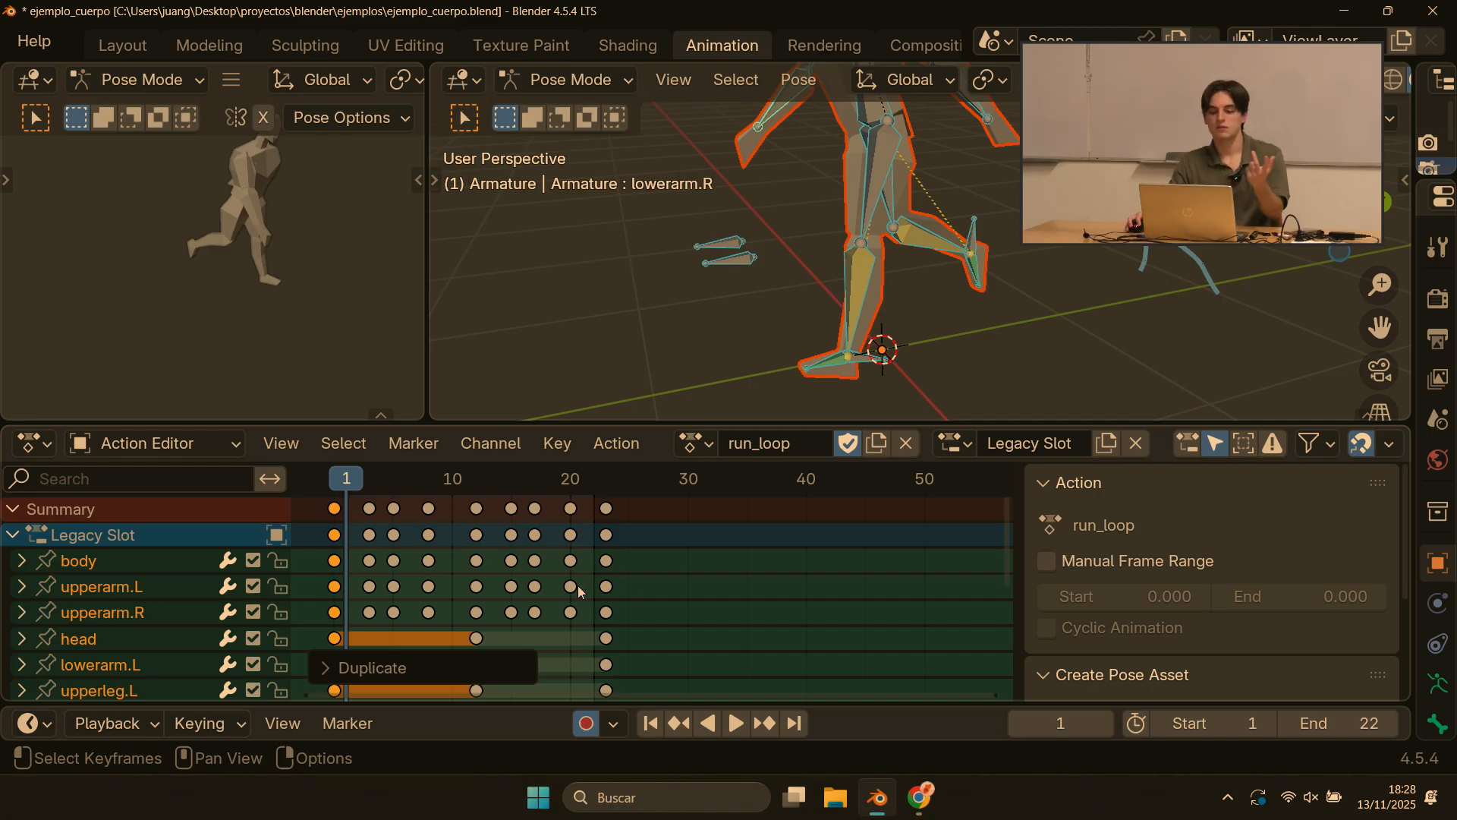
# Step: Move the playhead to frame 0 and switch the Action Editor area to the Timeline
pyautogui.moveTo(343, 475)
pyautogui.mouseDown()
pyautogui.moveTo(610, 471)
pyautogui.moveTo(334, 478)
pyautogui.mouseUp()
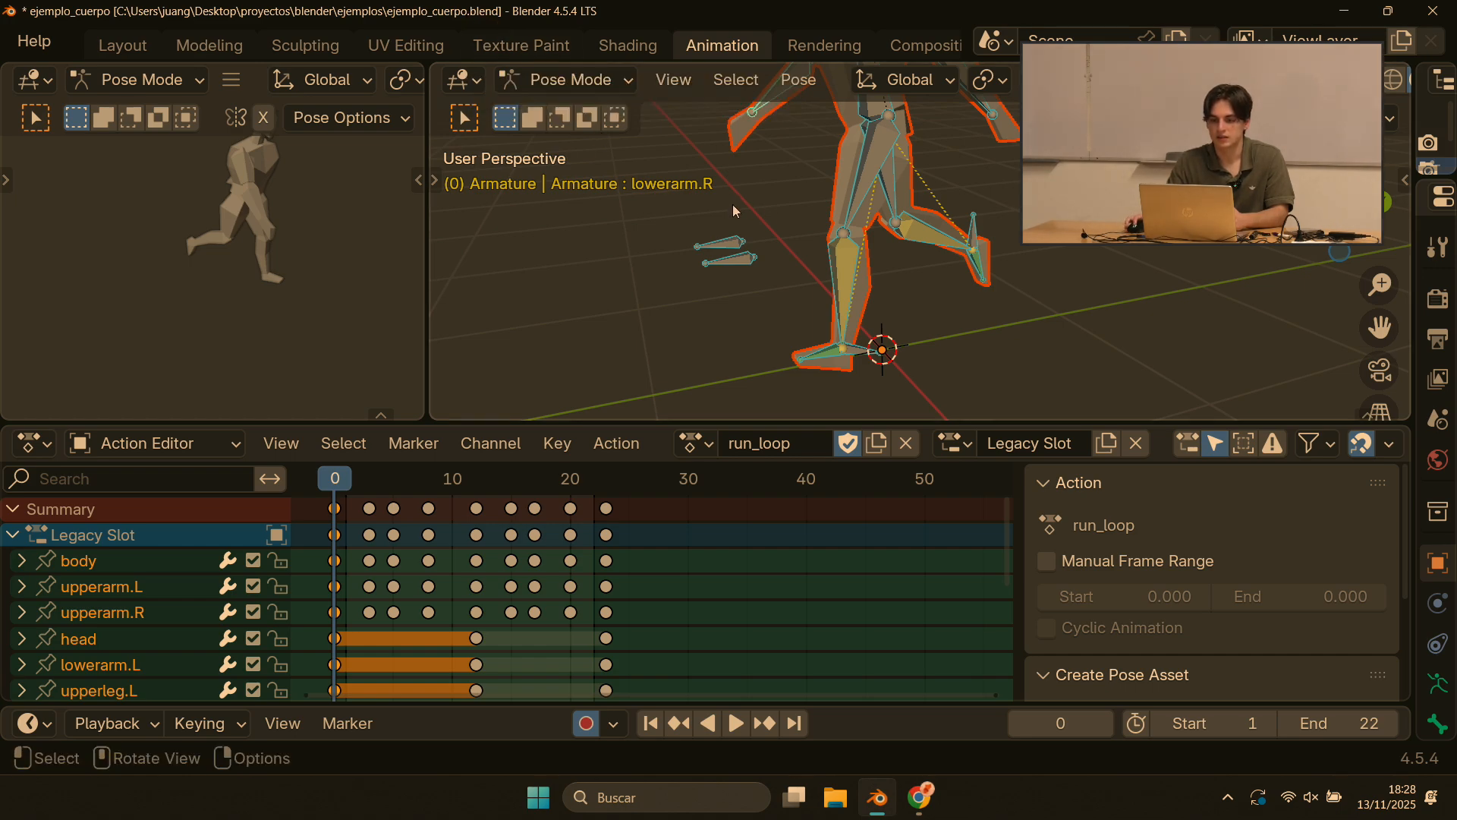
pyautogui.moveTo(731, 203); pyautogui.dragTo(1040, 293, button='middle')
pyautogui.scroll(-2, 1040, 293)
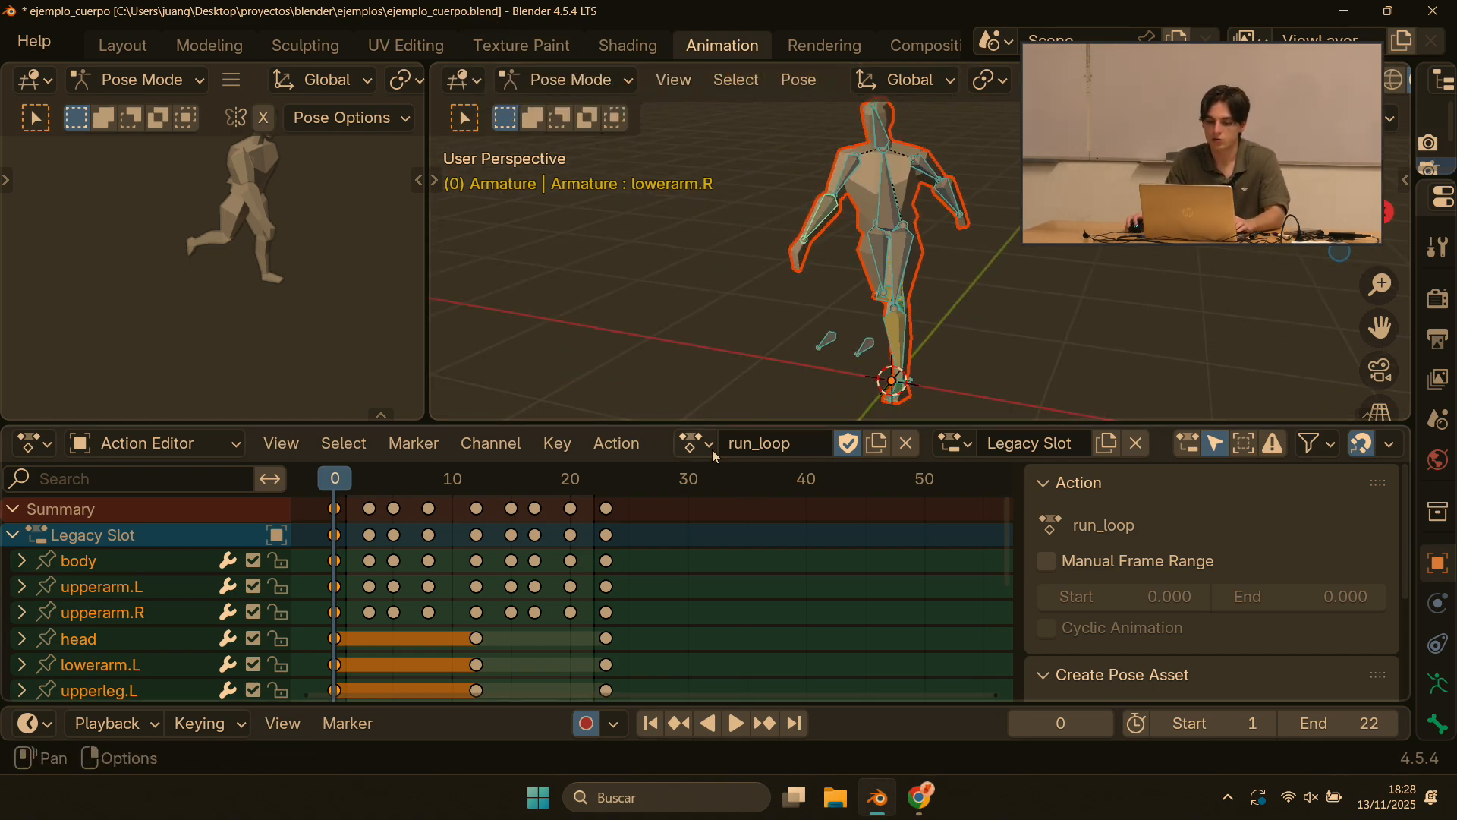
pyautogui.click(39, 448)
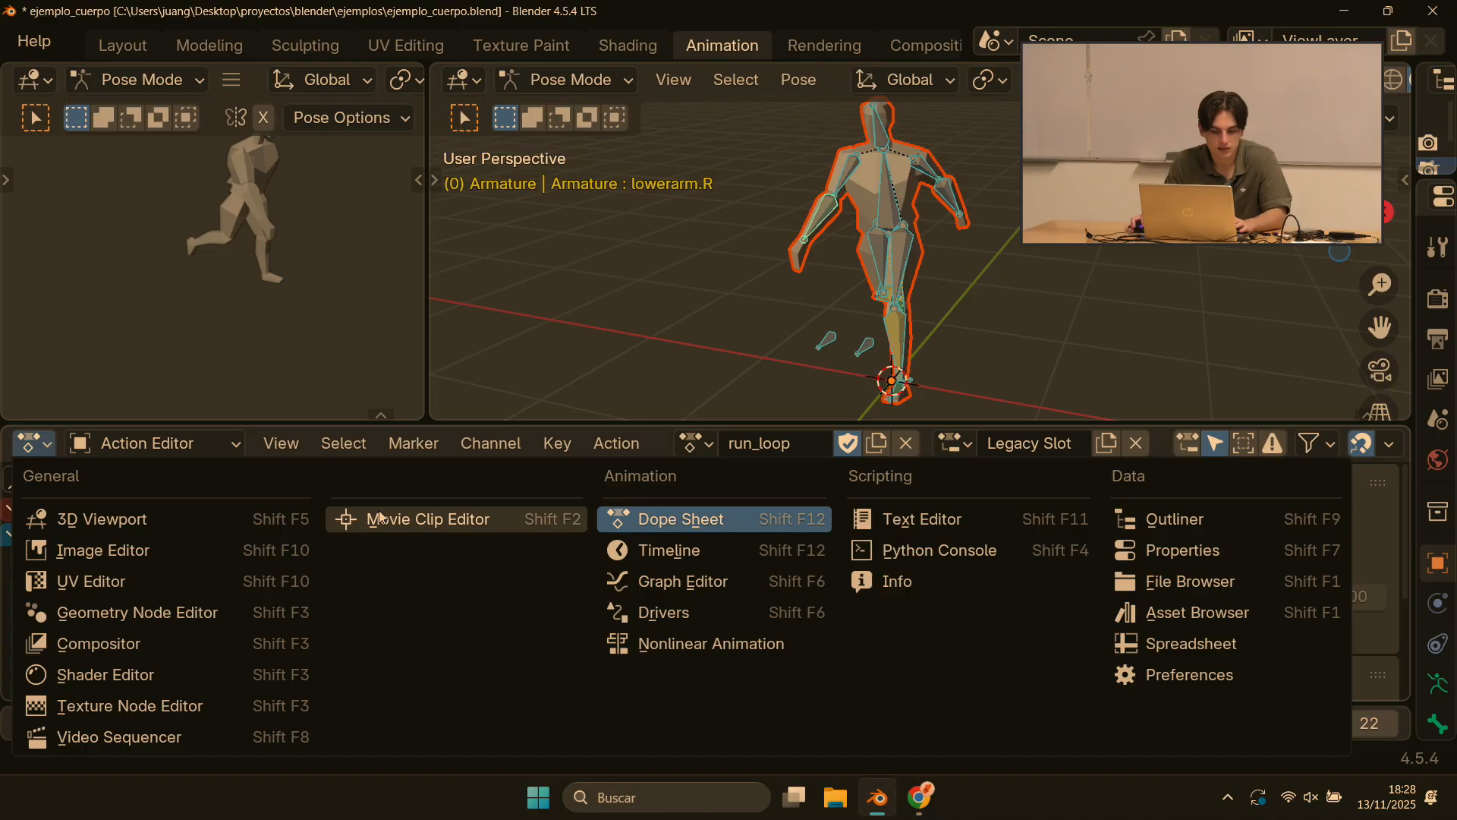
pyautogui.click(650, 550)
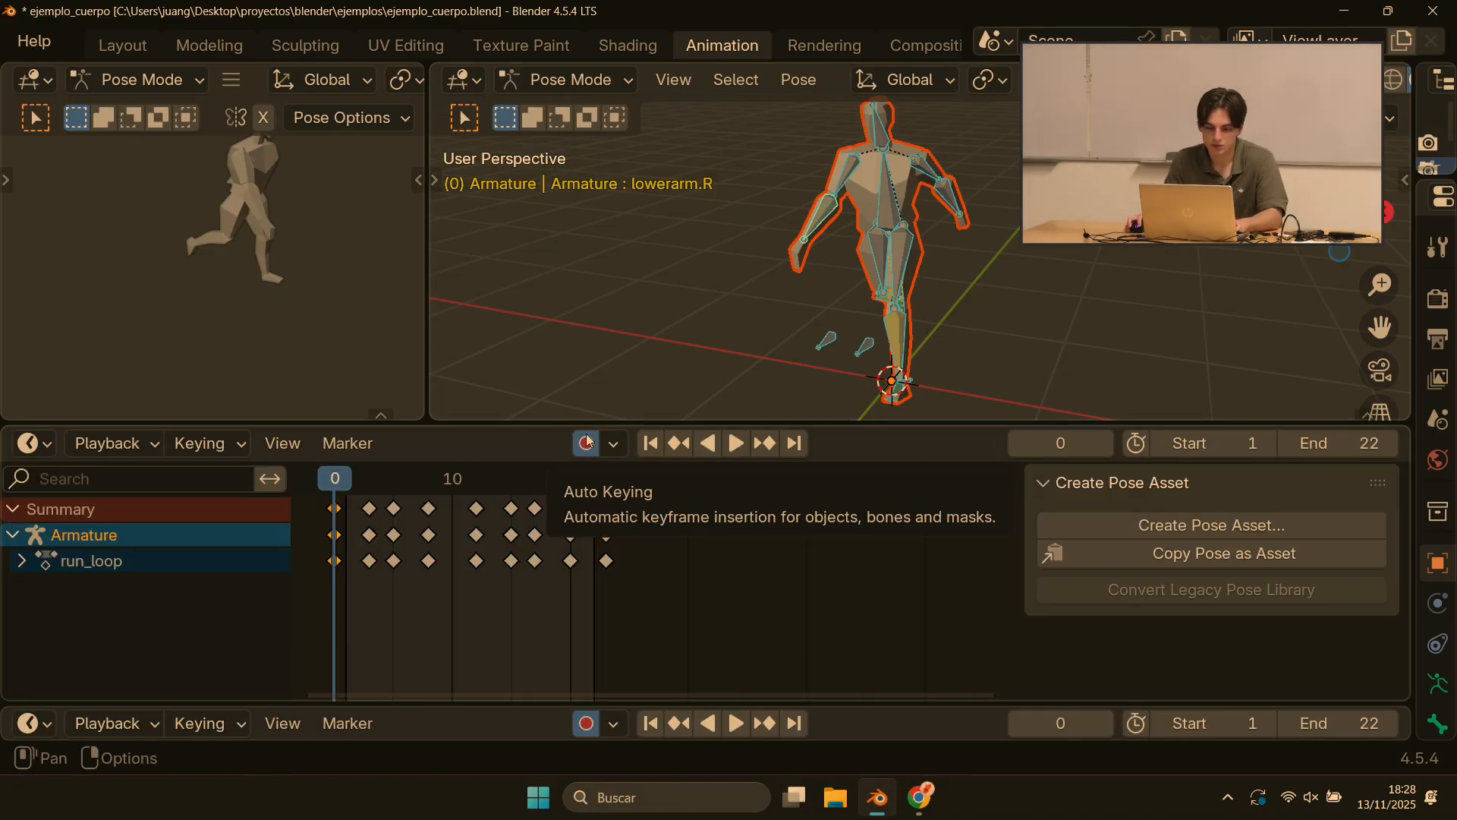
# Step: Record a movement of the body bone during playback with Auto Keying on, and replay the resulting animation
pyautogui.click(893, 205)
pyautogui.press('space')
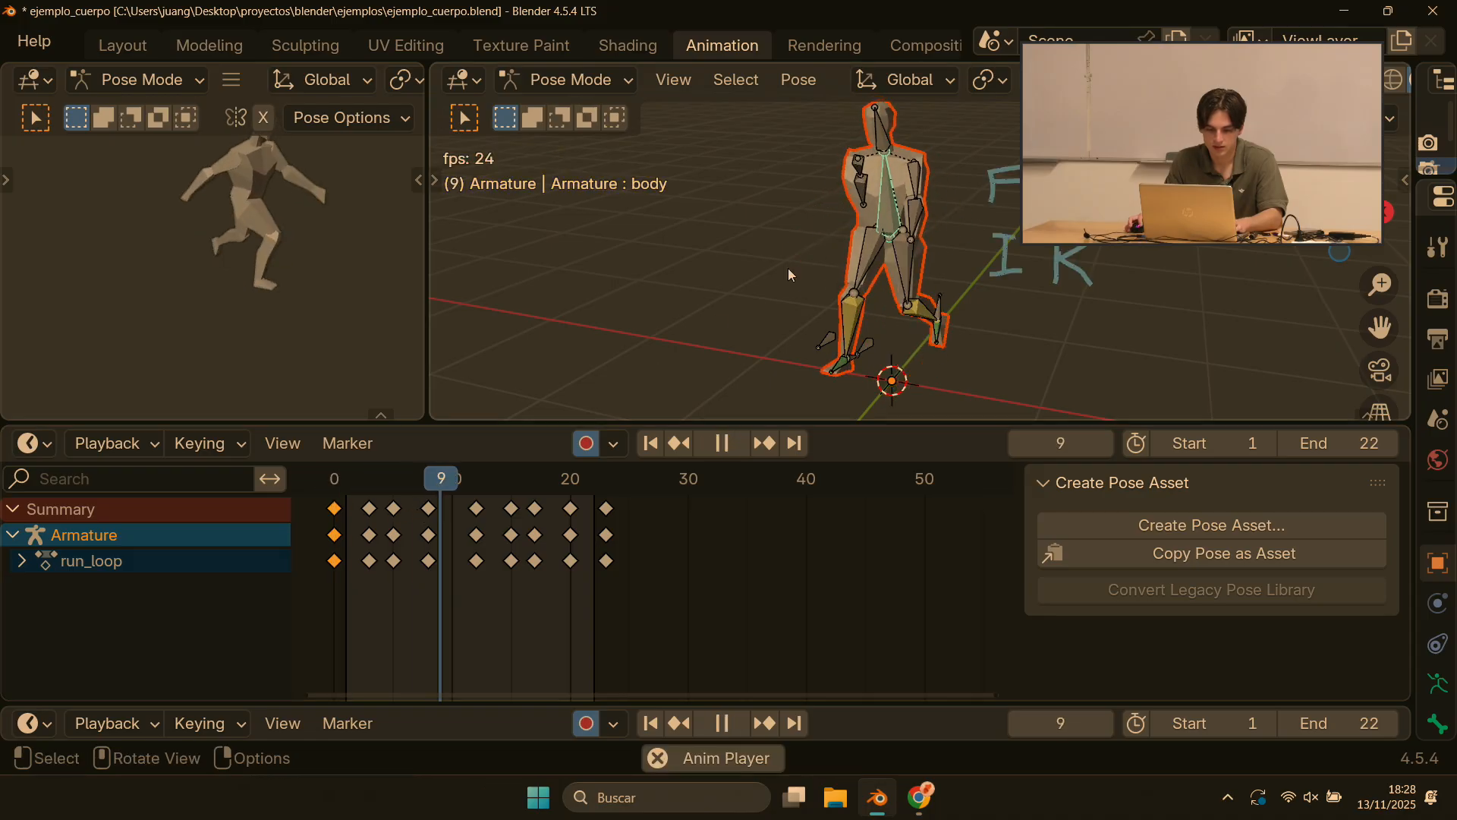
pyautogui.press('g')
pyautogui.click(838, 262)
pyautogui.press('space')
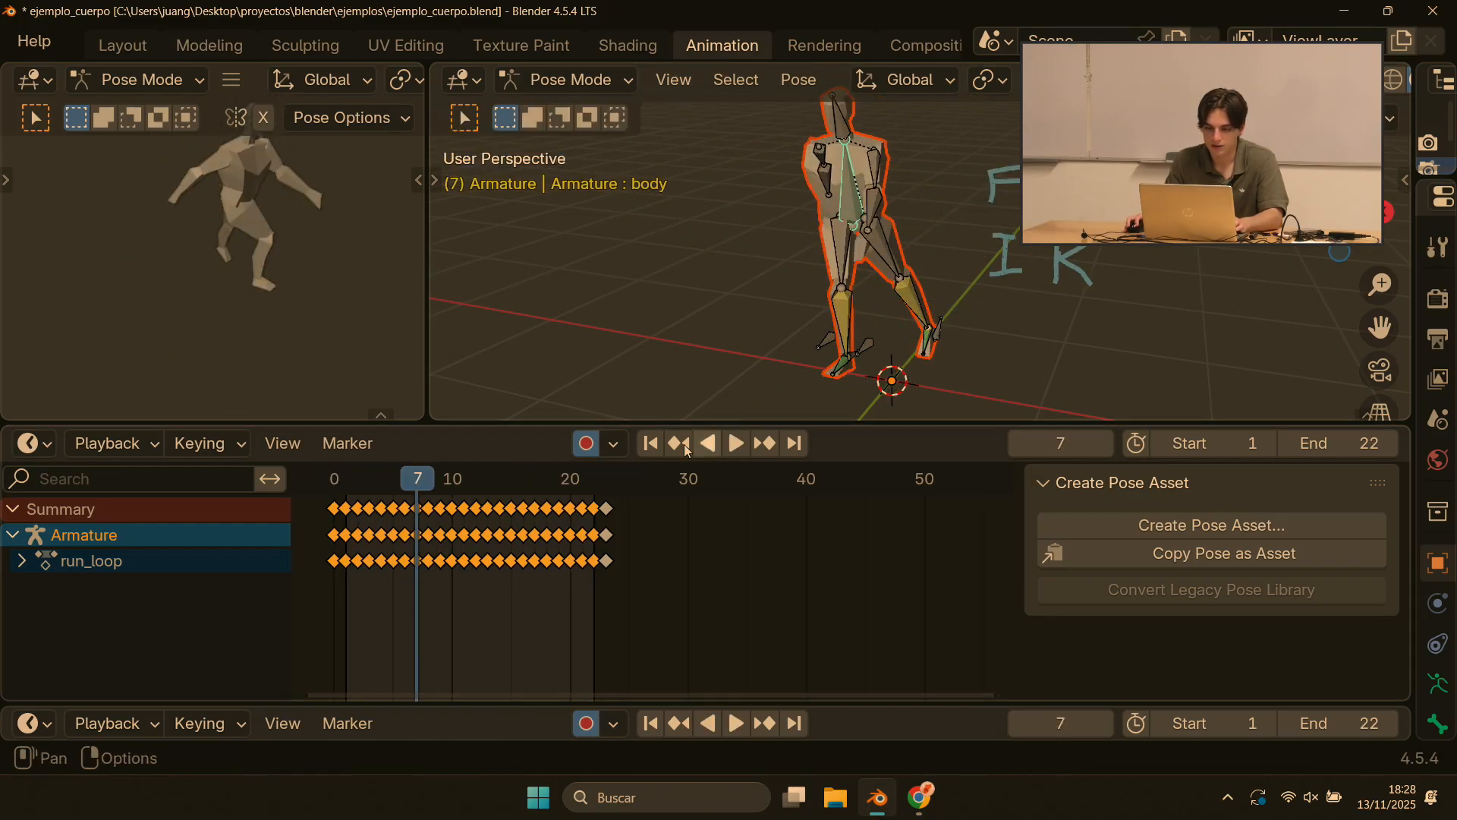
pyautogui.press('space')
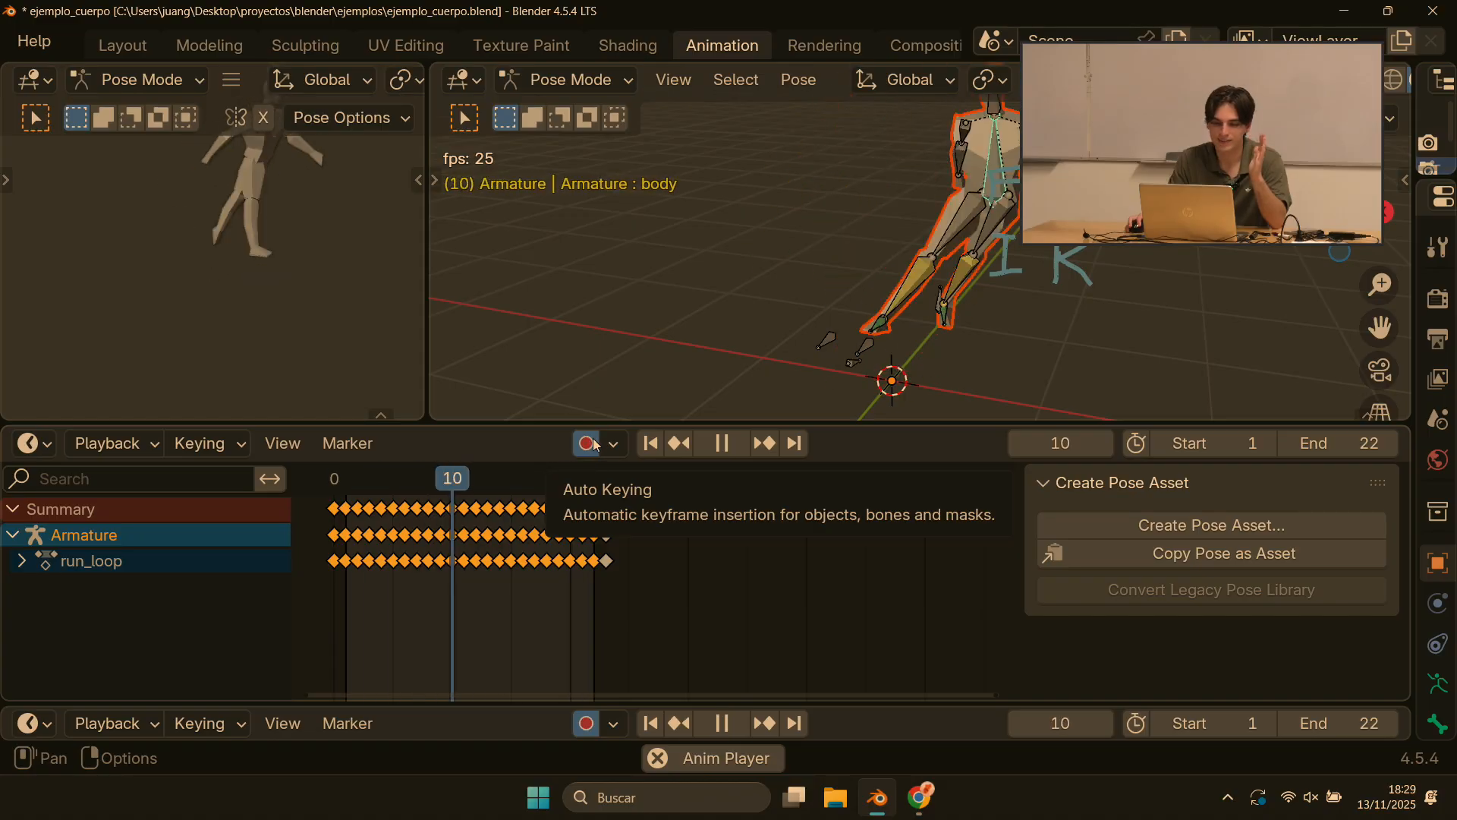
pyautogui.scroll(-5, 803, 225)
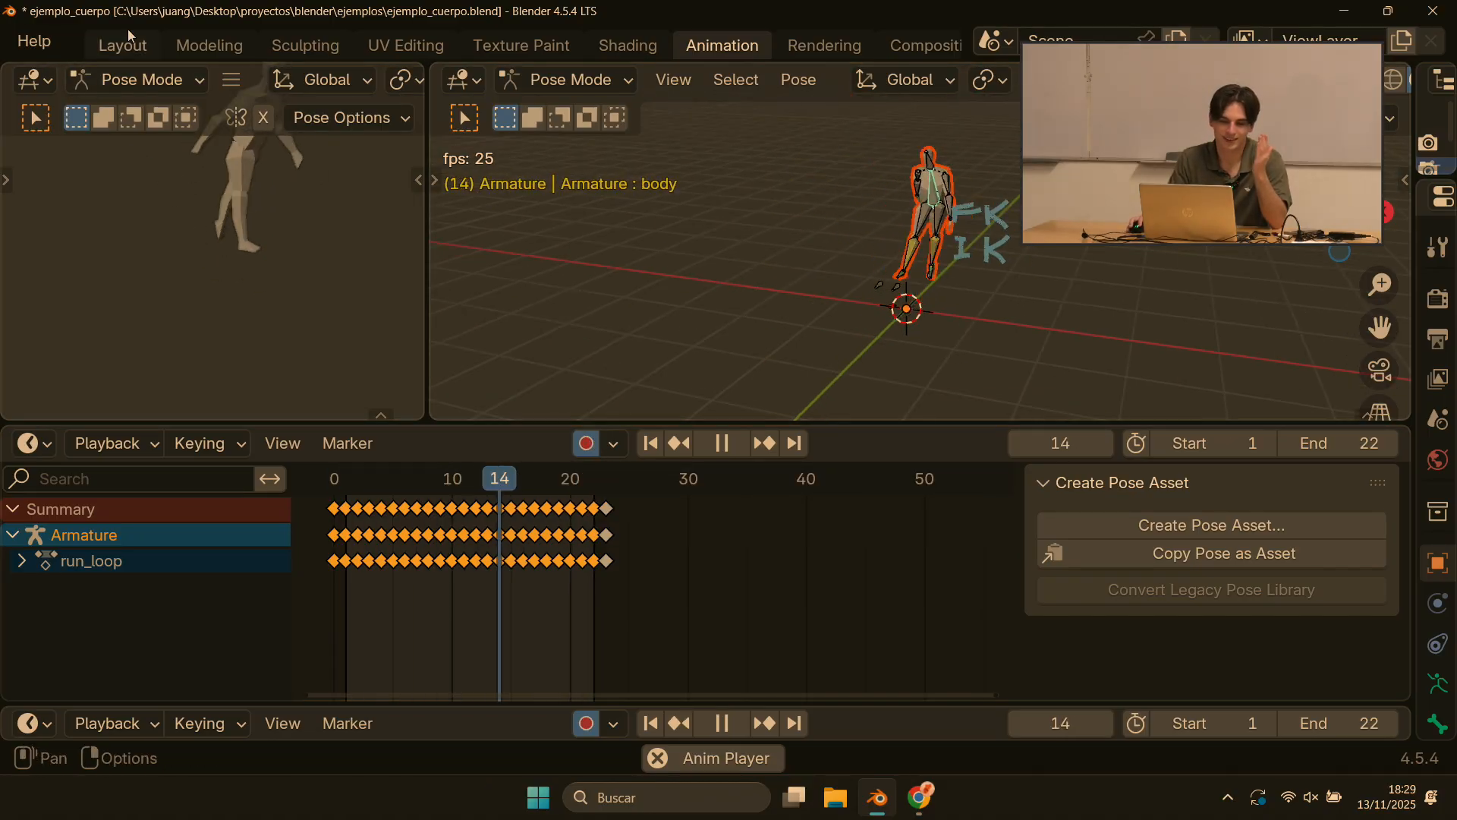
pyautogui.scroll(5, 89, 34)
# Step: Open the recent file ejemplo_hierba.blend, discarding the changes to ejemplo_cuerpo.blend
pyautogui.click(74, 40)
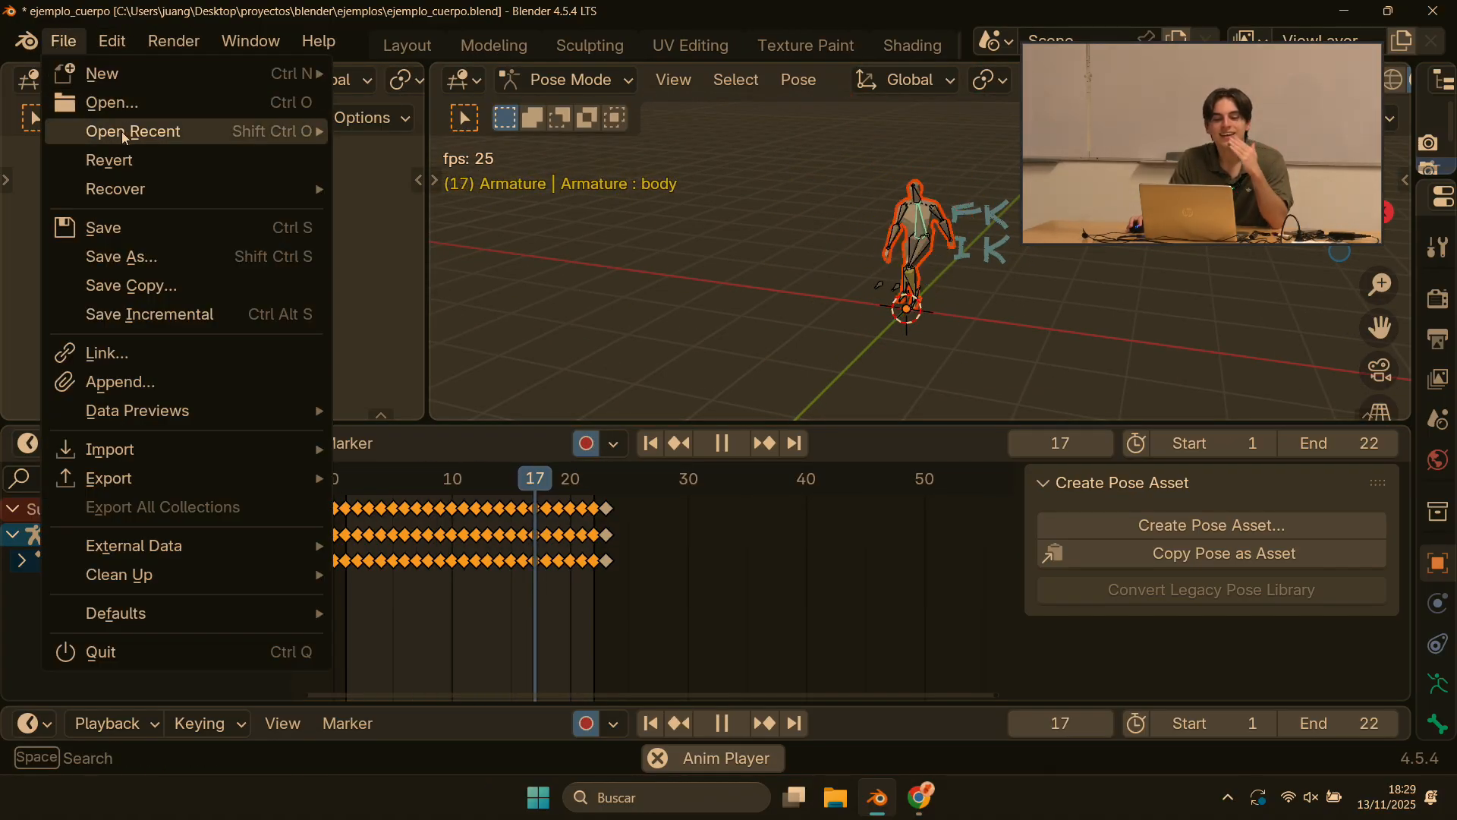
pyautogui.moveTo(121, 131)
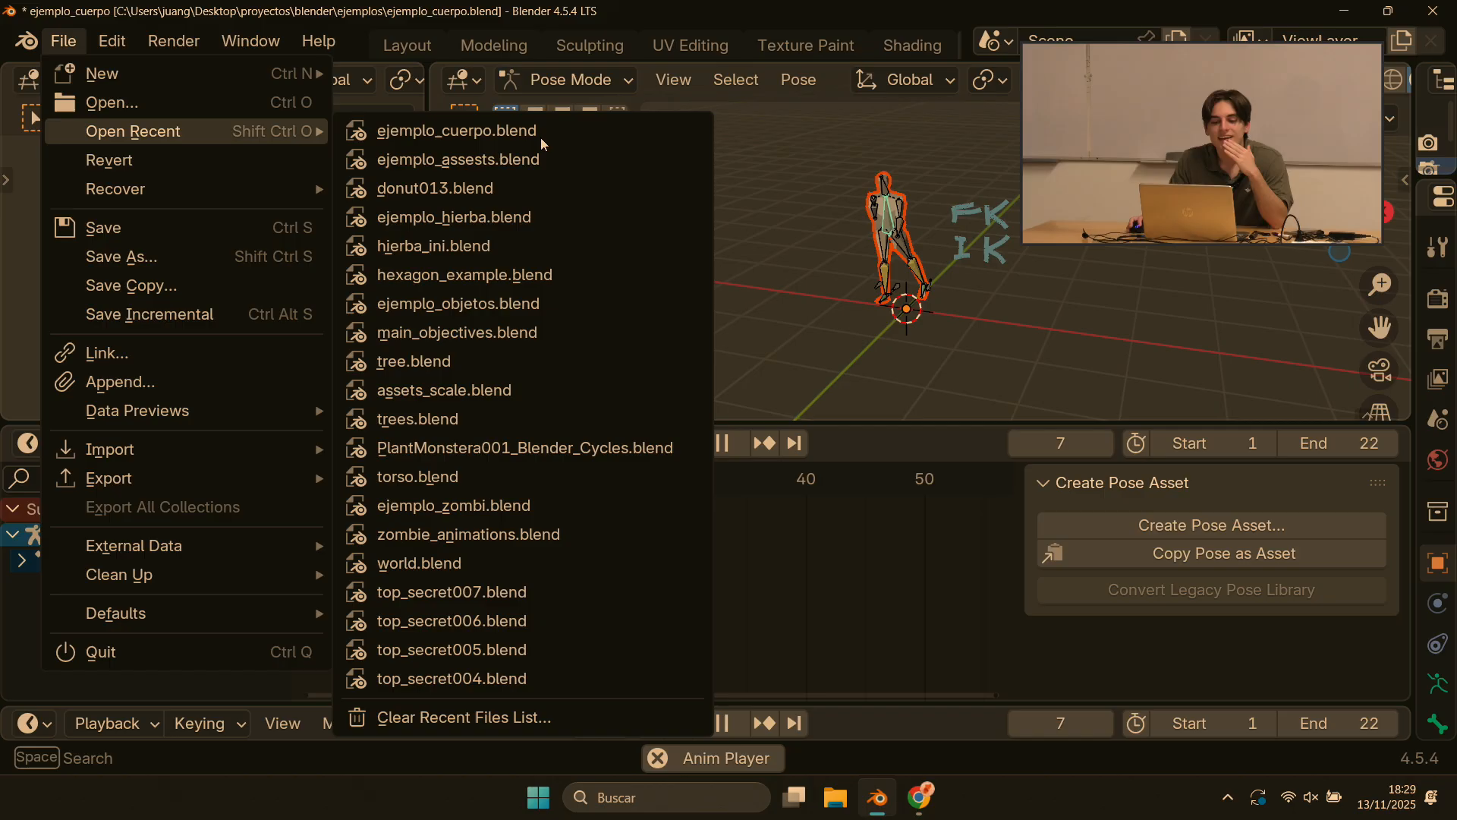
pyautogui.click(471, 217)
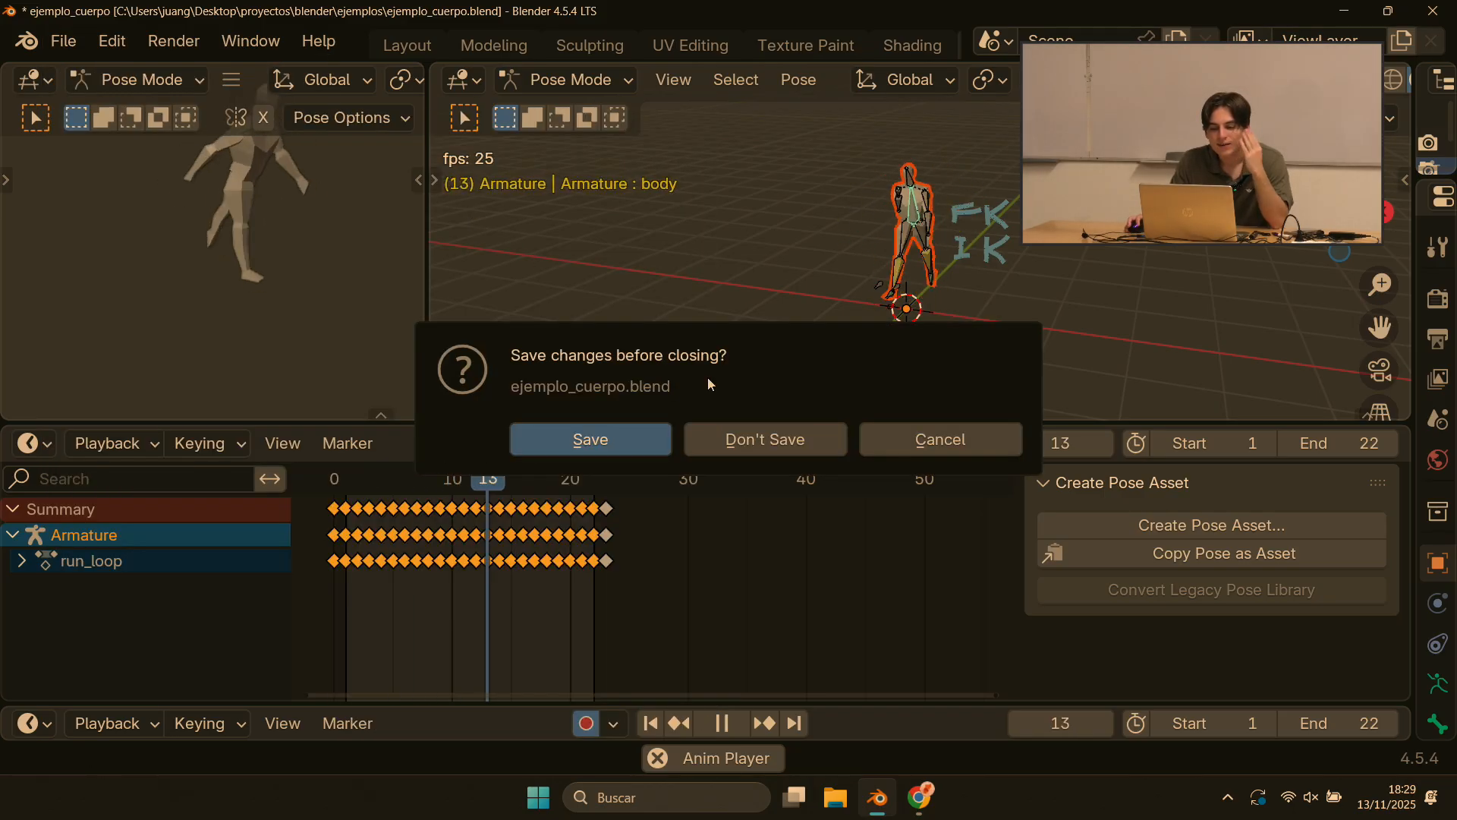
pyautogui.click(782, 422)
# Step: Examine the rocks, single grass blades and assembled tall grass clumps from several angles
pyautogui.moveTo(847, 284); pyautogui.dragTo(956, 251, button='middle')
pyautogui.scroll(3, 920, 395)
pyautogui.scroll(-4, 920, 395)
pyautogui.scroll(5, 764, 419)
pyautogui.scroll(-2, 956, 251)
pyautogui.moveTo(757, 248); pyautogui.dragTo(508, 239, button='middle')
pyautogui.scroll(-4, 878, 228)
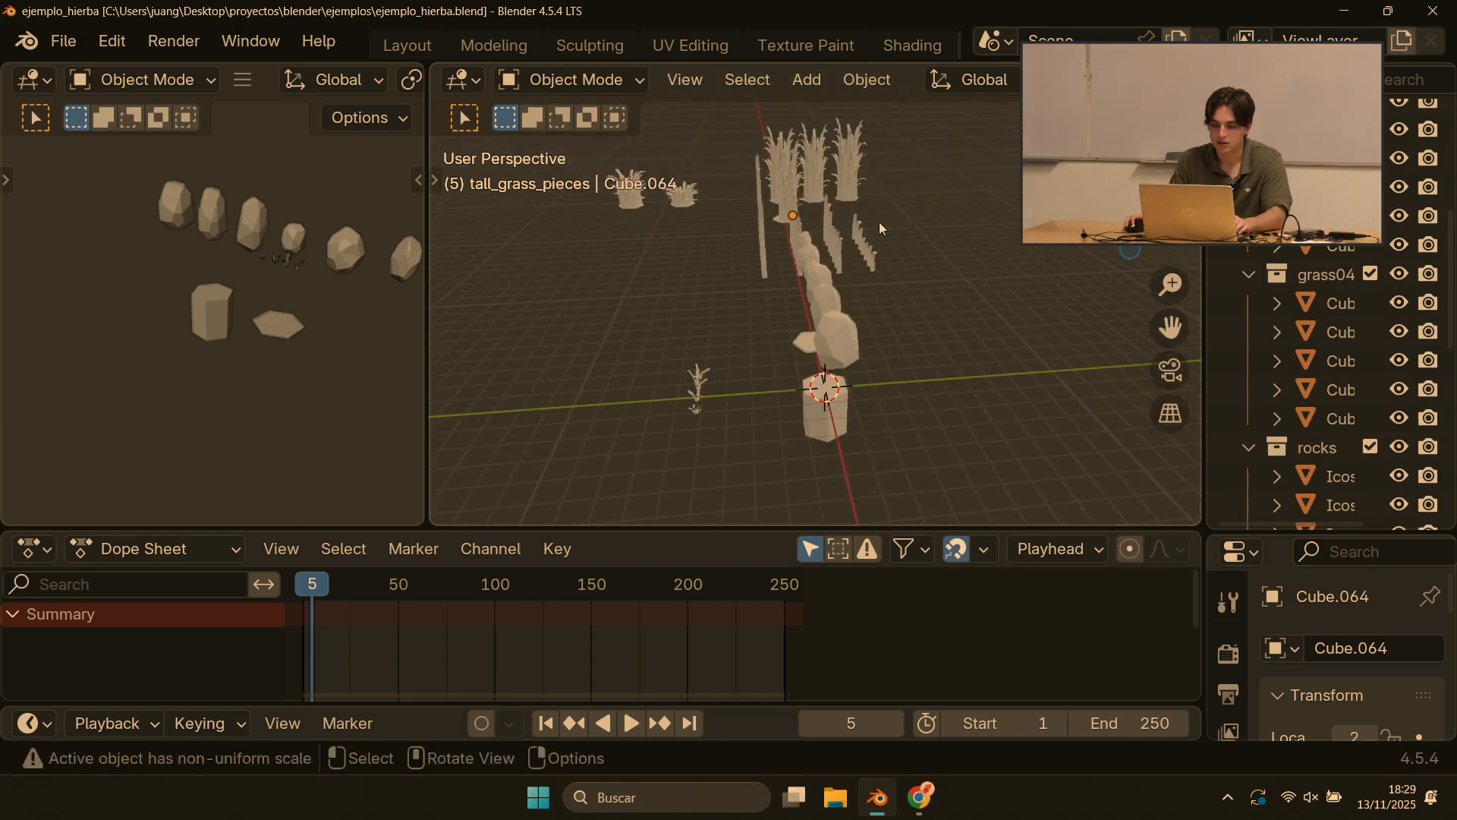
pyautogui.moveTo(878, 228); pyautogui.dragTo(699, 225, button='middle')
pyautogui.keyDown('shift'); pyautogui.moveTo(831, 267); pyautogui.dragTo(557, 347, button='middle'); pyautogui.keyUp('shift')
pyautogui.scroll(2, 557, 347)
pyautogui.scroll(2, 558, 348)
pyautogui.moveTo(702, 407); pyautogui.dragTo(617, 370, button='middle')
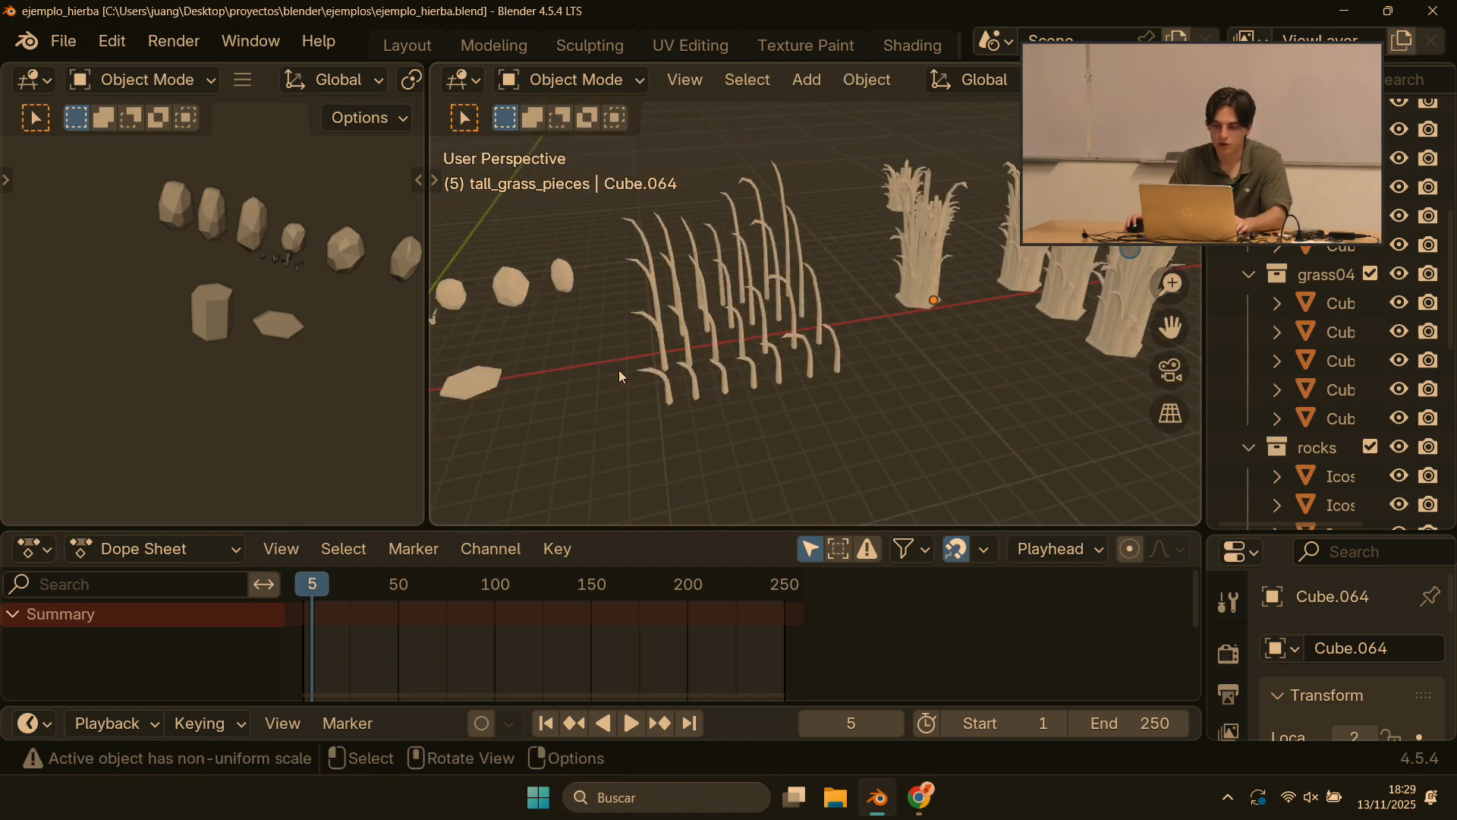
pyautogui.keyDown('shift'); pyautogui.moveTo(963, 298); pyautogui.dragTo(713, 371, button='middle'); pyautogui.keyUp('shift')
pyautogui.scroll(4, 880, 289)
pyautogui.scroll(-2, 881, 289)
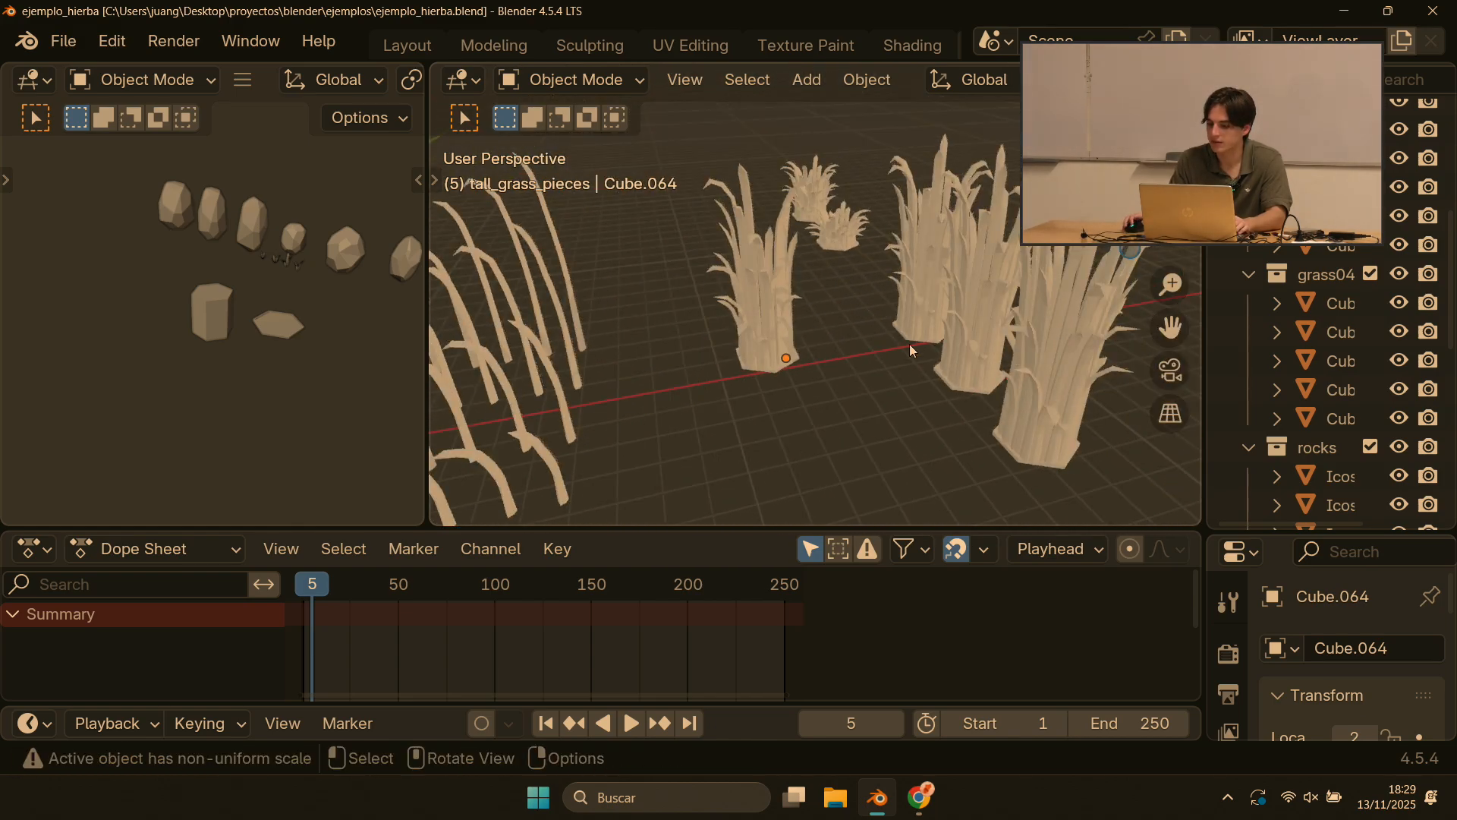
pyautogui.moveTo(909, 344); pyautogui.dragTo(766, 372, button='middle')
pyautogui.scroll(-3, 767, 372)
pyautogui.keyDown('shift'); pyautogui.moveTo(485, 376); pyautogui.dragTo(740, 320, button='middle'); pyautogui.keyUp('shift')
pyautogui.scroll(4, 739, 320)
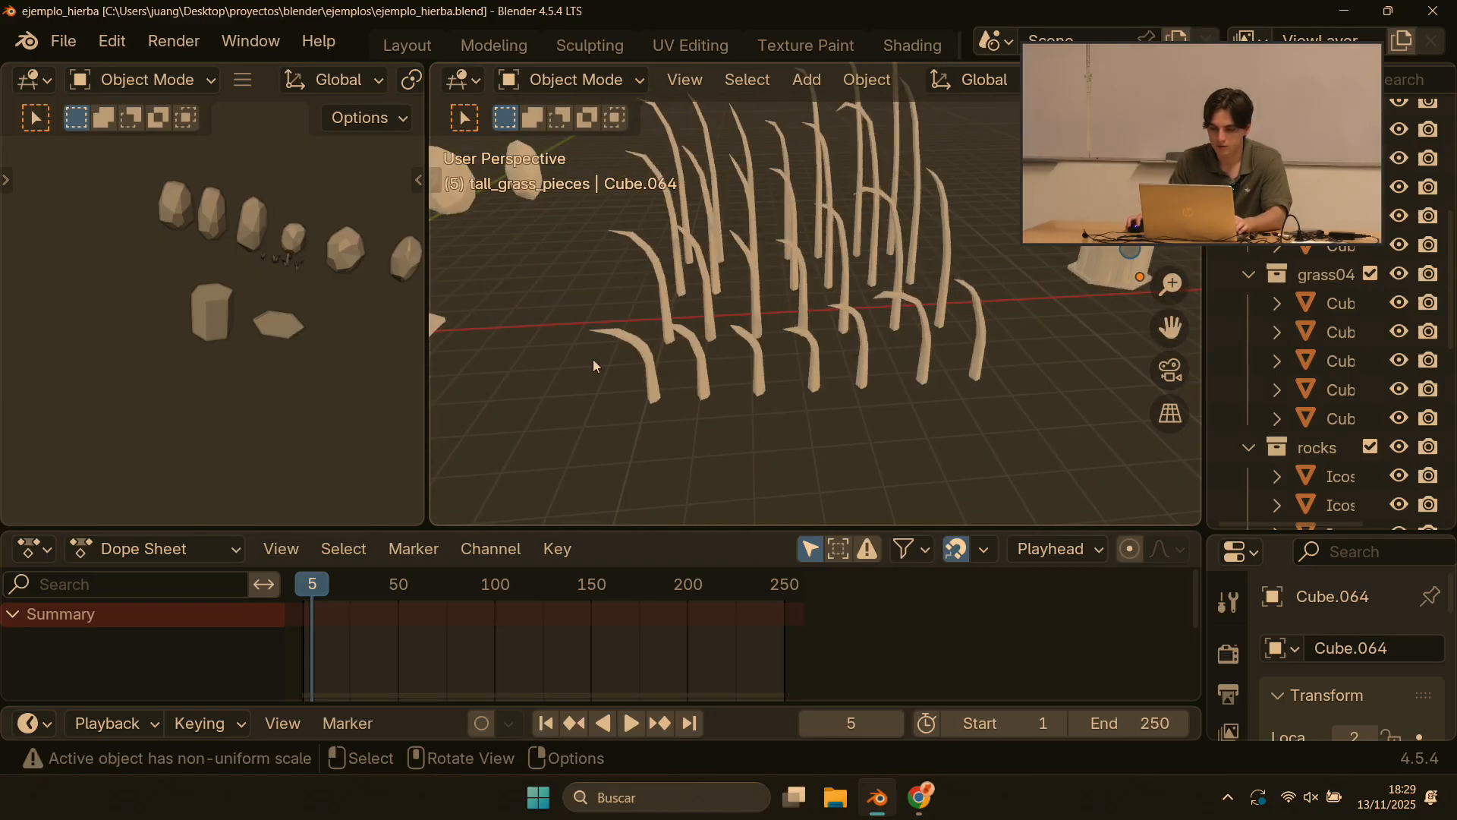
# Step: Select the front row of short curved grass blades and compare them with the taller blades and the grass clumps
pyautogui.moveTo(589, 358); pyautogui.dragTo(1058, 428)
pyautogui.moveTo(539, 358); pyautogui.dragTo(792, 392, button='middle')
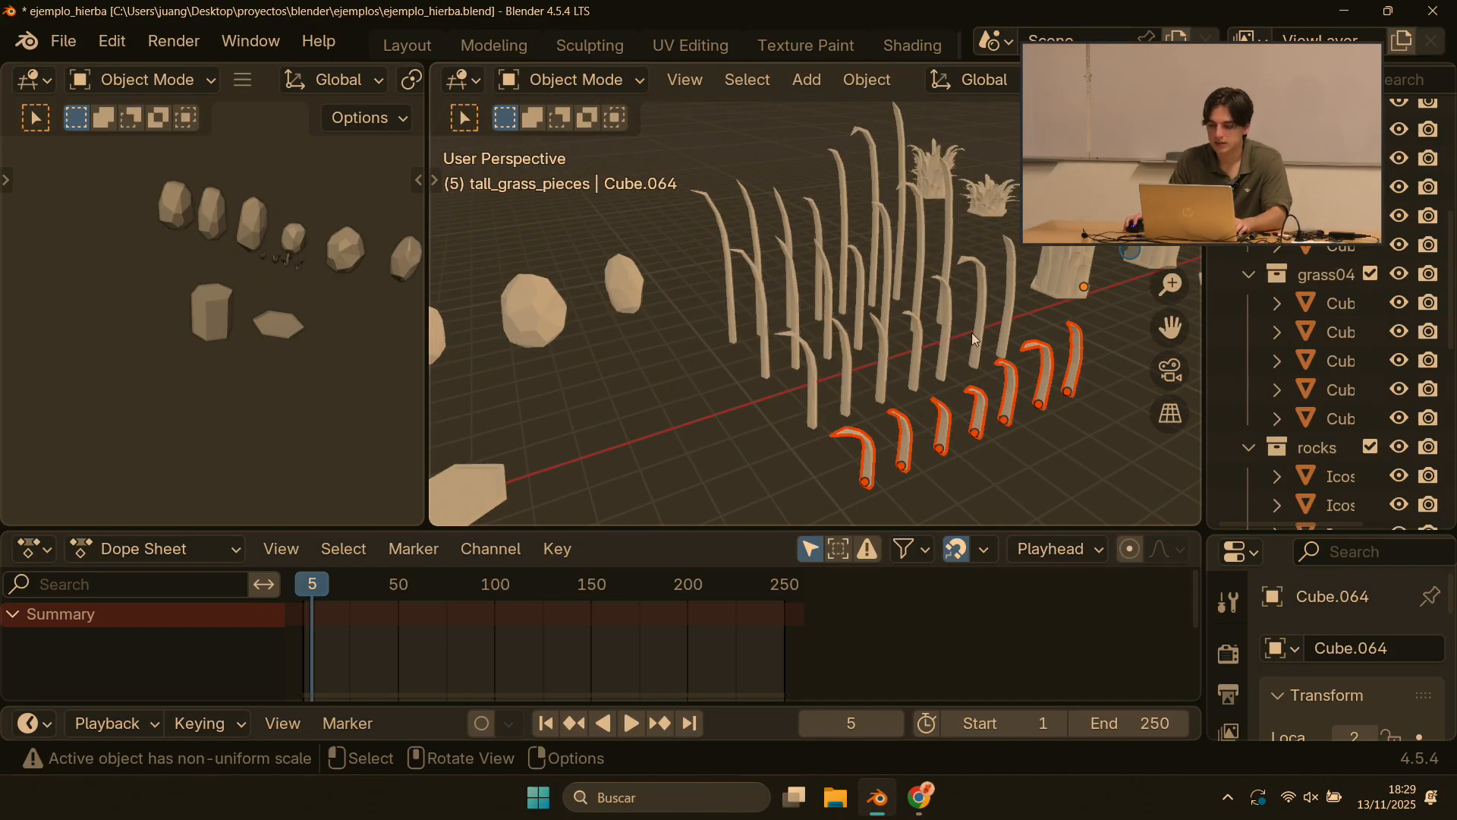
pyautogui.moveTo(877, 256); pyautogui.dragTo(920, 328, button='middle')
pyautogui.scroll(-2, 921, 327)
pyautogui.scroll(1, 923, 326)
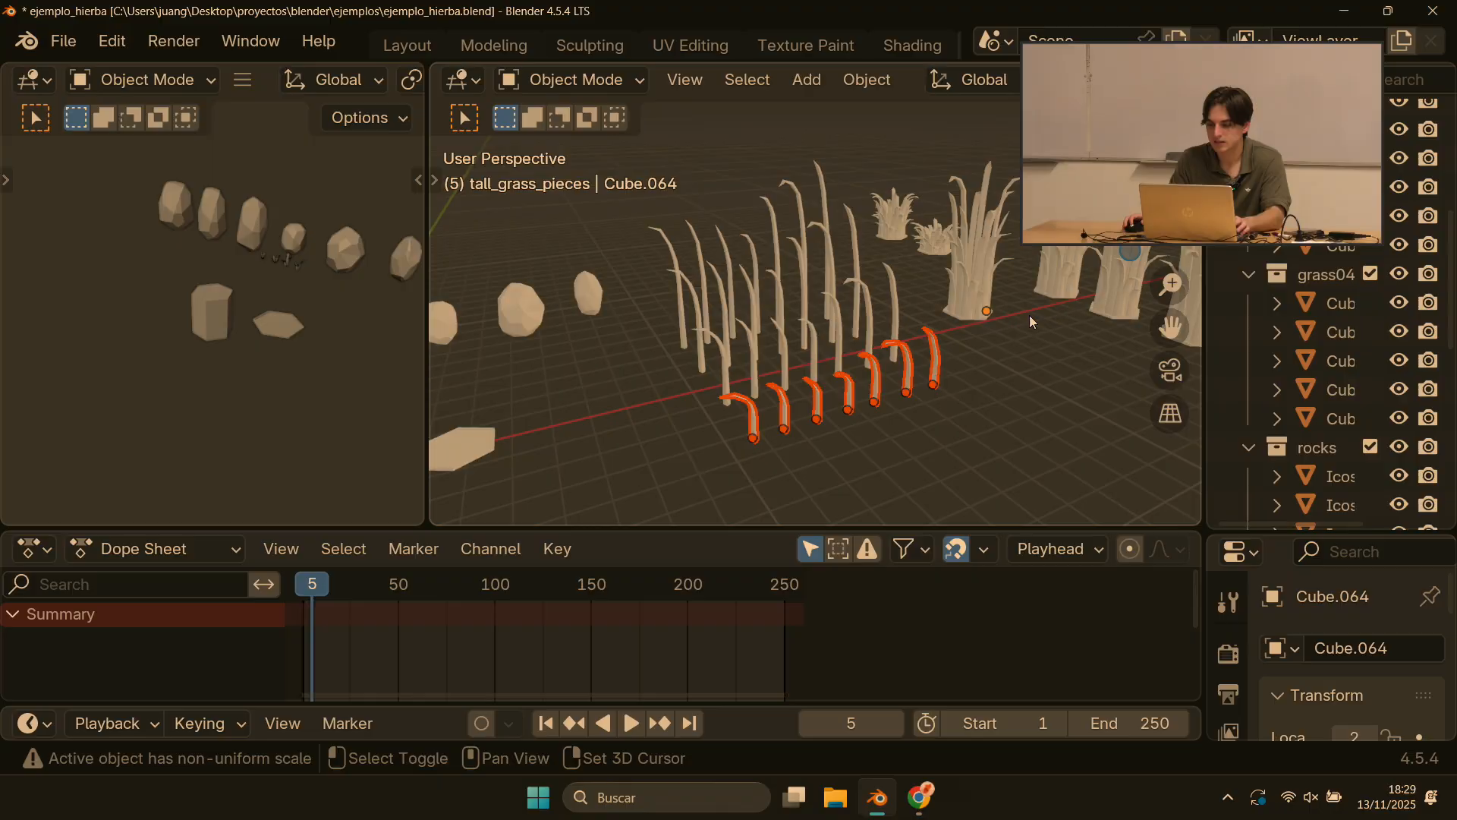
pyautogui.keyDown('shift'); pyautogui.moveTo(1029, 316); pyautogui.dragTo(716, 331, button='middle'); pyautogui.keyUp('shift')
pyautogui.scroll(3, 716, 331)
pyautogui.moveTo(835, 303)
pyautogui.mouseDown(button='middle')
pyautogui.moveTo(1050, 387)
pyautogui.moveTo(1017, 298)
pyautogui.moveTo(912, 384)
pyautogui.moveTo(571, 349)
pyautogui.moveTo(858, 305)
pyautogui.mouseUp(button='middle')
pyautogui.scroll(3, 684, 305)
pyautogui.scroll(3, 592, 287)
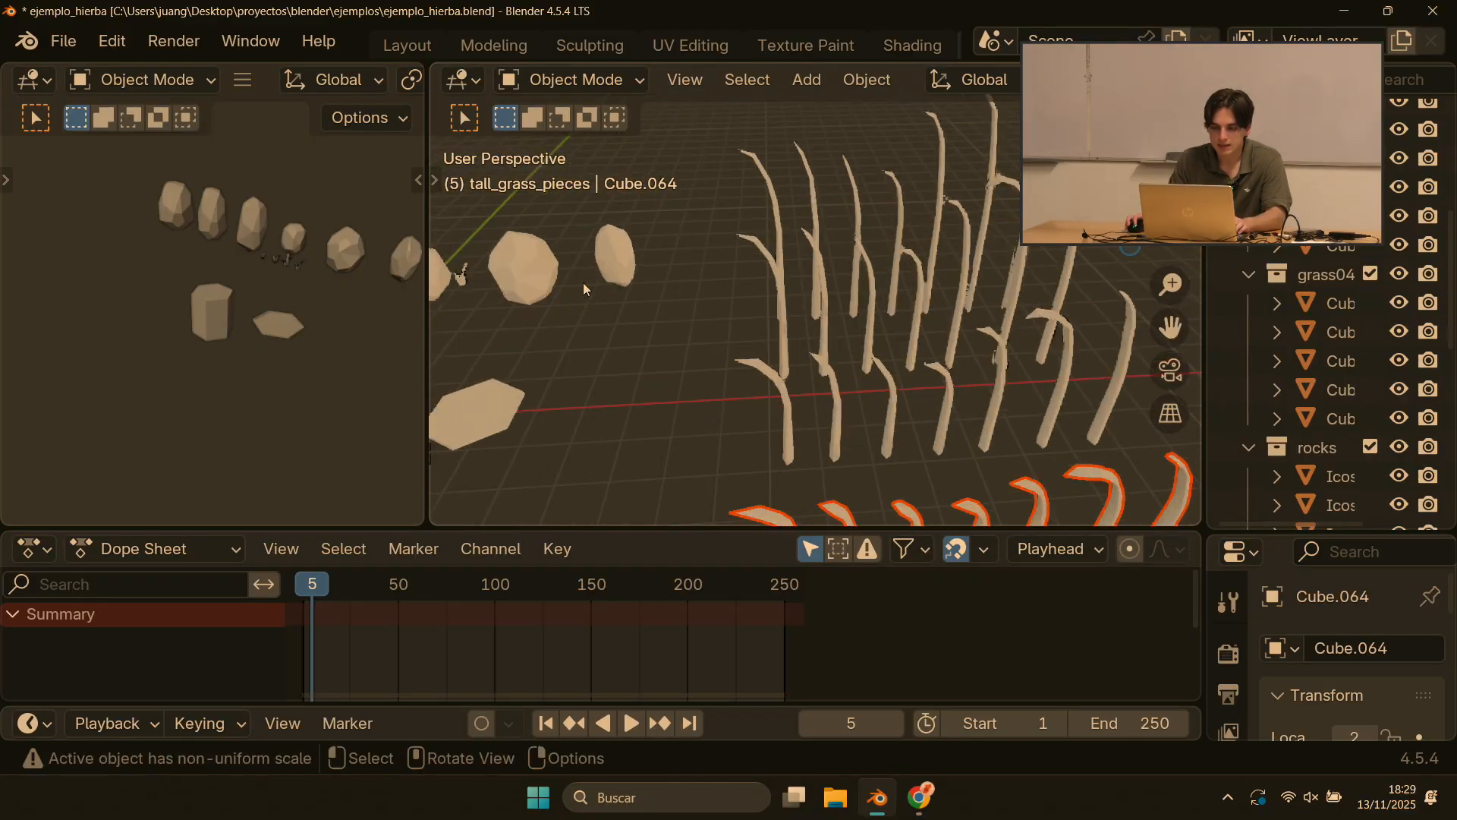
# Step: Select the elongated rock nearest the grass blades, enter Edit Mode and frame the view on it
pyautogui.keyDown('shift'); pyautogui.moveTo(622, 322); pyautogui.dragTo(977, 404, button='middle'); pyautogui.keyUp('shift')
pyautogui.scroll(3, 833, 371)
pyautogui.click(833, 374)
pyautogui.press('Tab')
pyautogui.press('KP_Decimal')
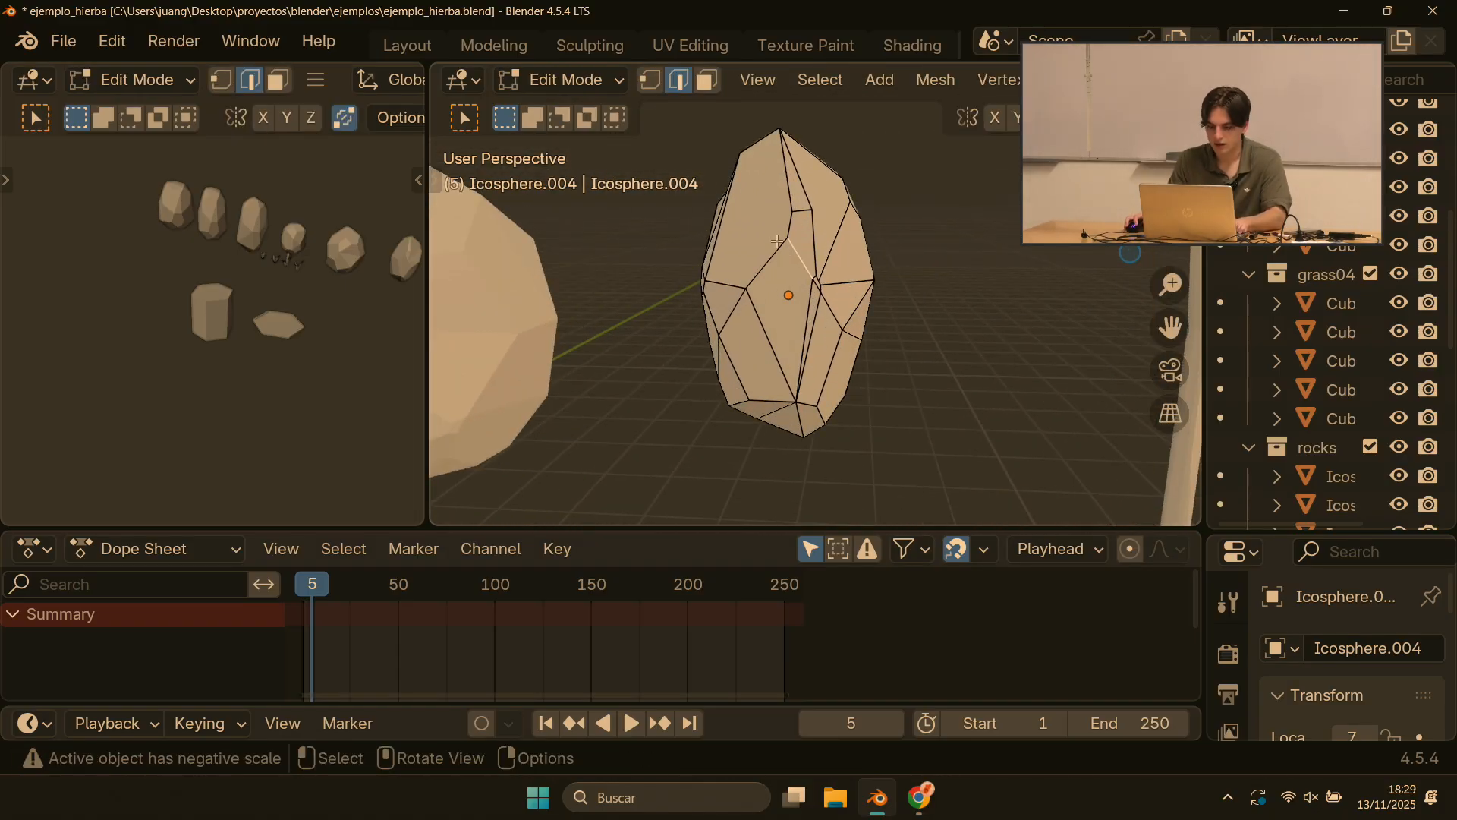
# Step: Switch to the Layout workspace and enter Edit Mode on the elongated rock near the grass blades
pyautogui.click(416, 49)
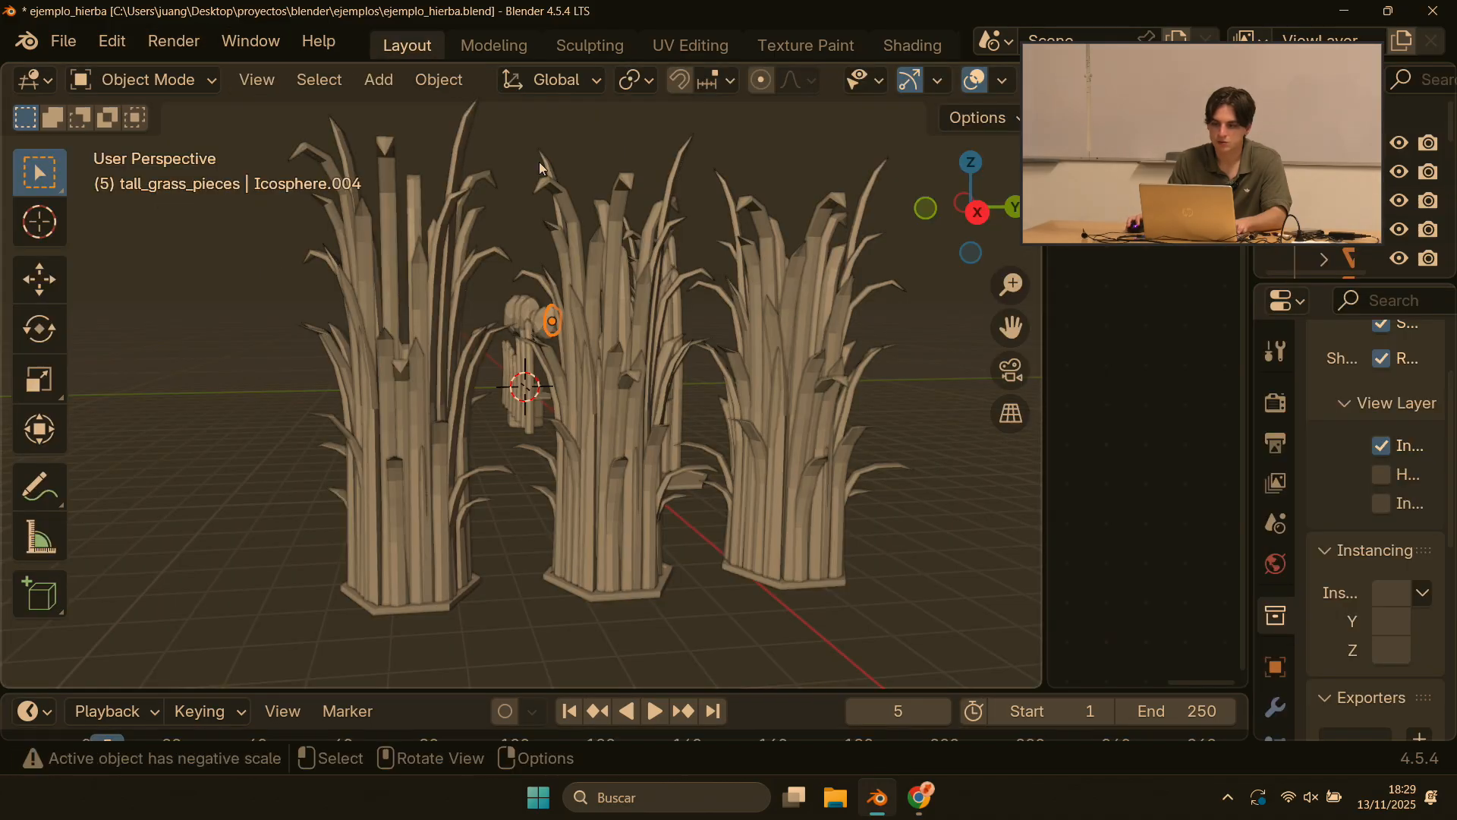
pyautogui.scroll(-6, 517, 334)
pyautogui.moveTo(519, 334); pyautogui.dragTo(681, 350, button='middle')
pyautogui.scroll(6, 541, 267)
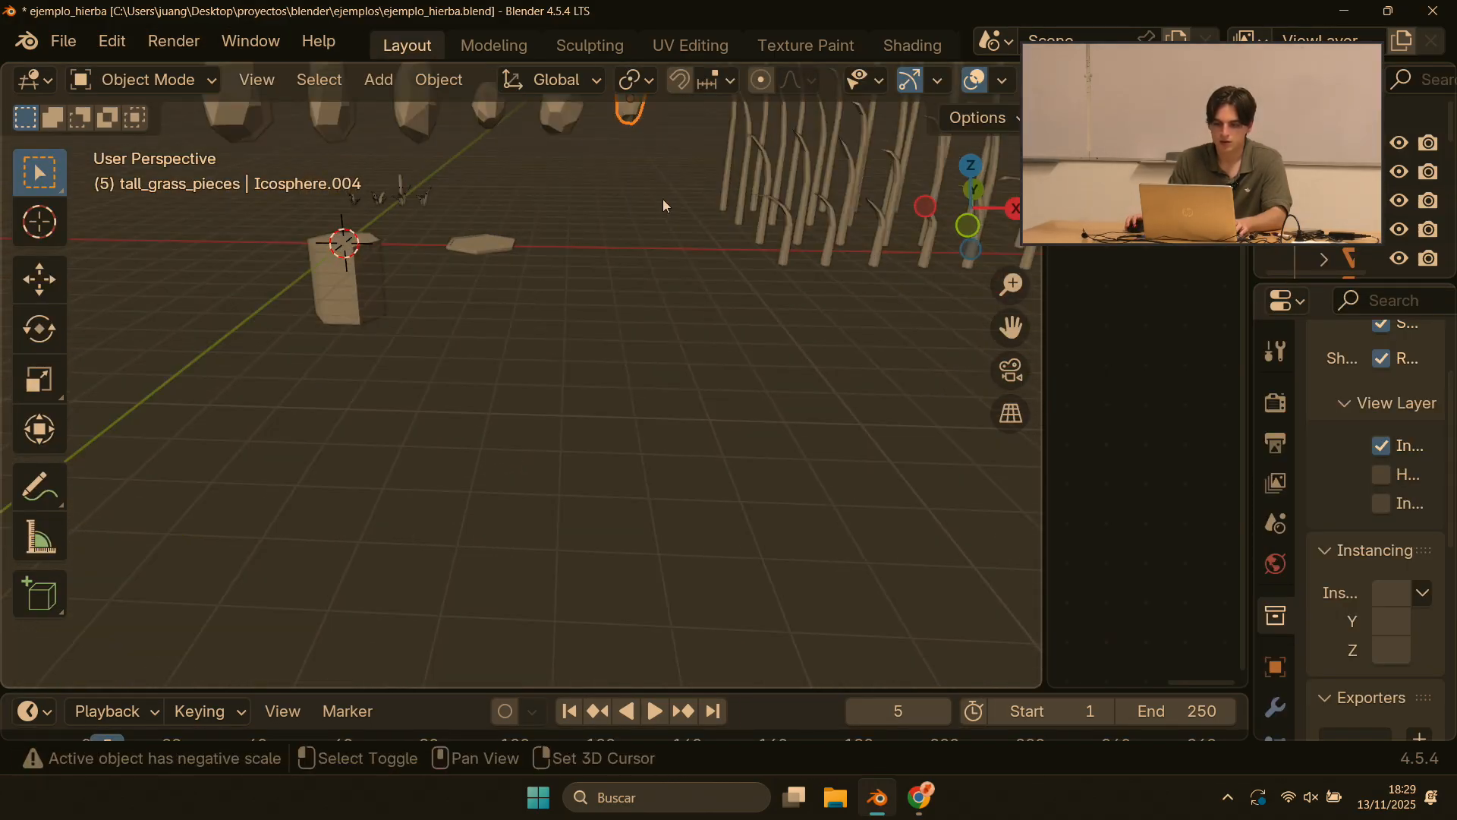
pyautogui.keyDown('shift'); pyautogui.moveTo(663, 201); pyautogui.dragTo(575, 460, button='middle'); pyautogui.keyUp('shift')
pyautogui.scroll(4, 575, 460)
pyautogui.press('Tab')
pyautogui.scroll(5, 574, 460)
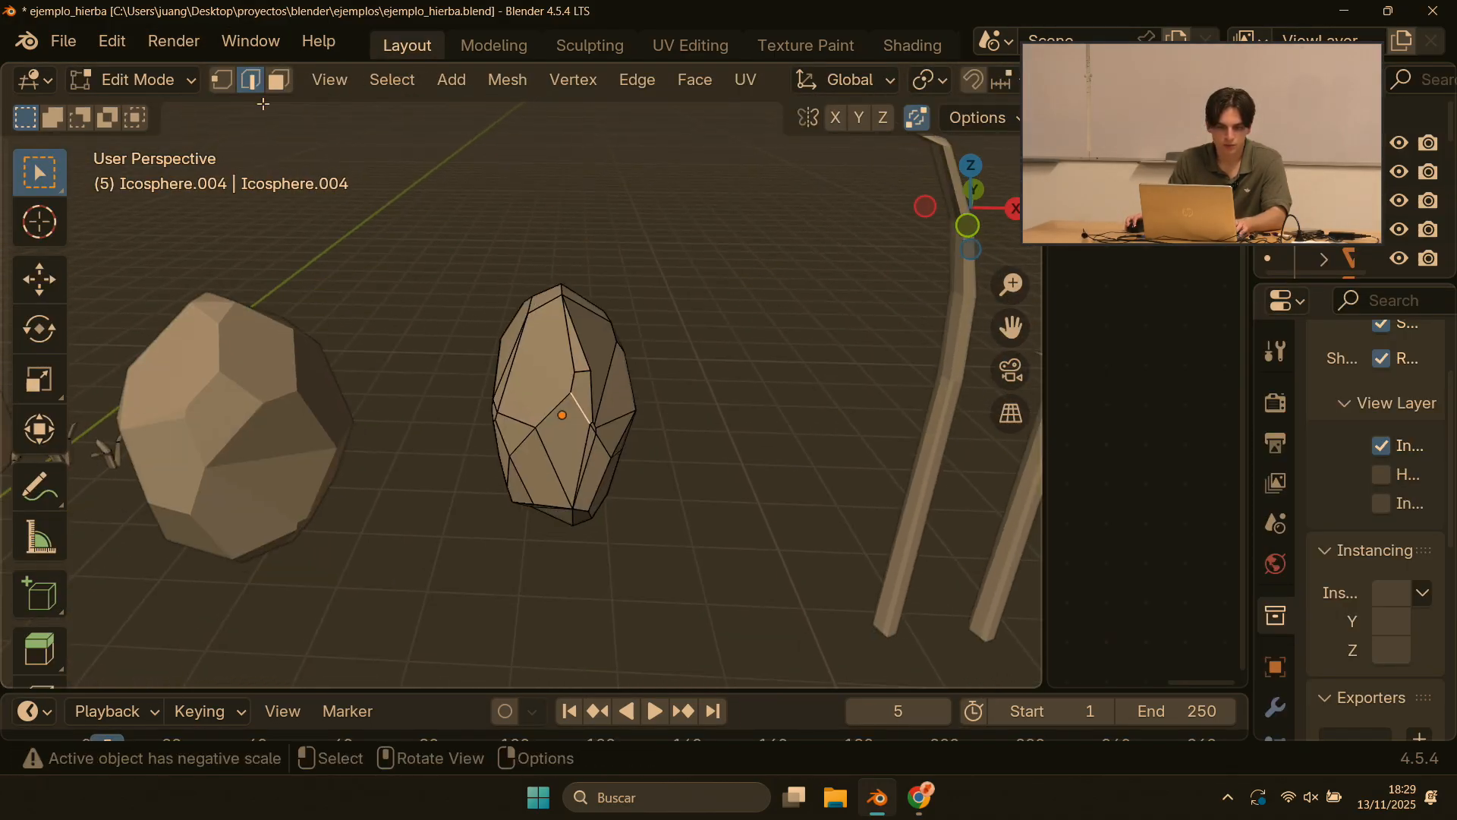
# Step: Bevel the selected vertices on the front of the rock with a width of 0.965 m and 1 segment
pyautogui.click(225, 91)
pyautogui.scroll(3, 681, 480)
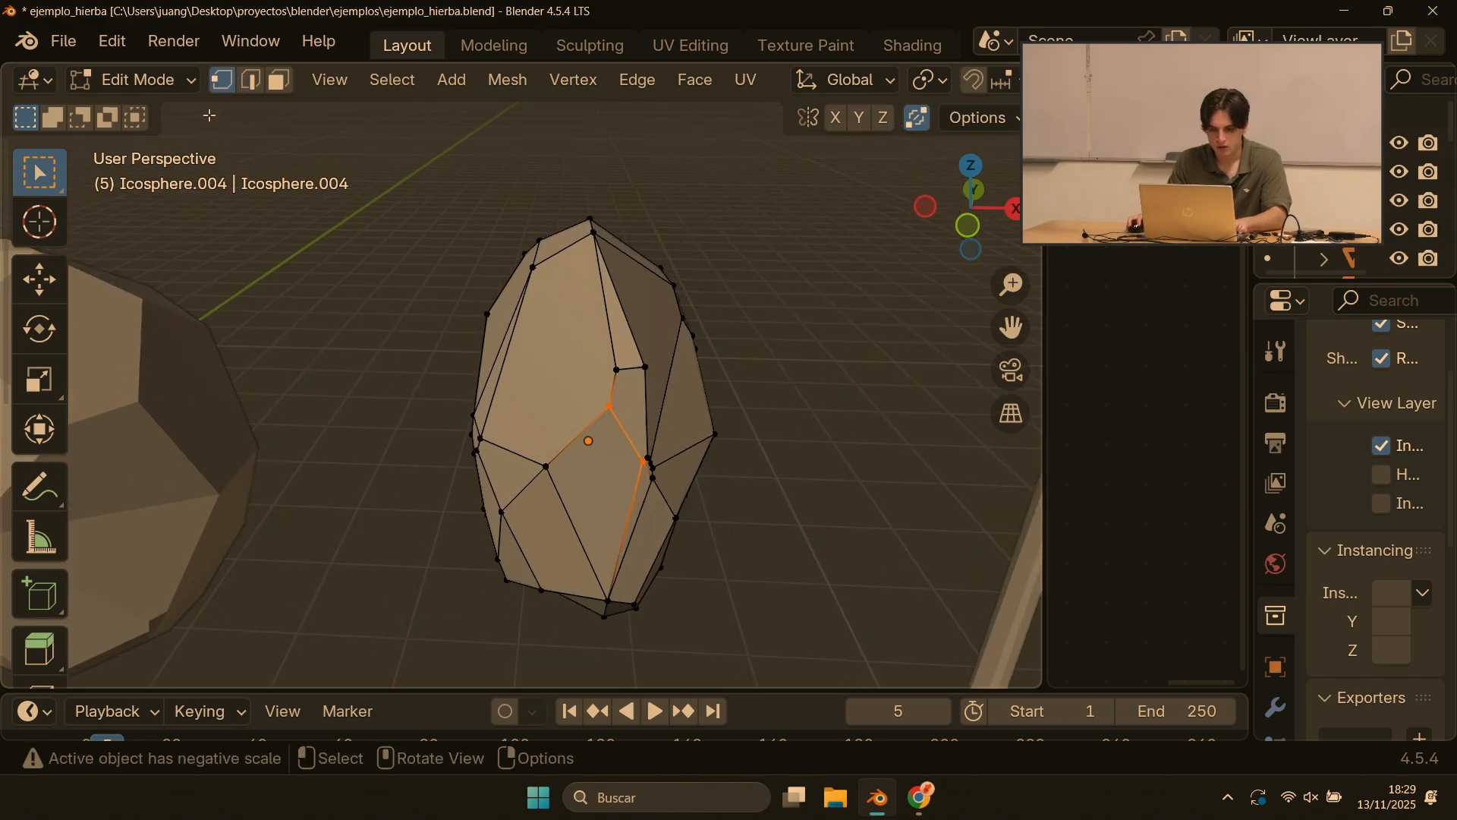
pyautogui.click(251, 79)
pyautogui.hotkey('ctrl', 'b')
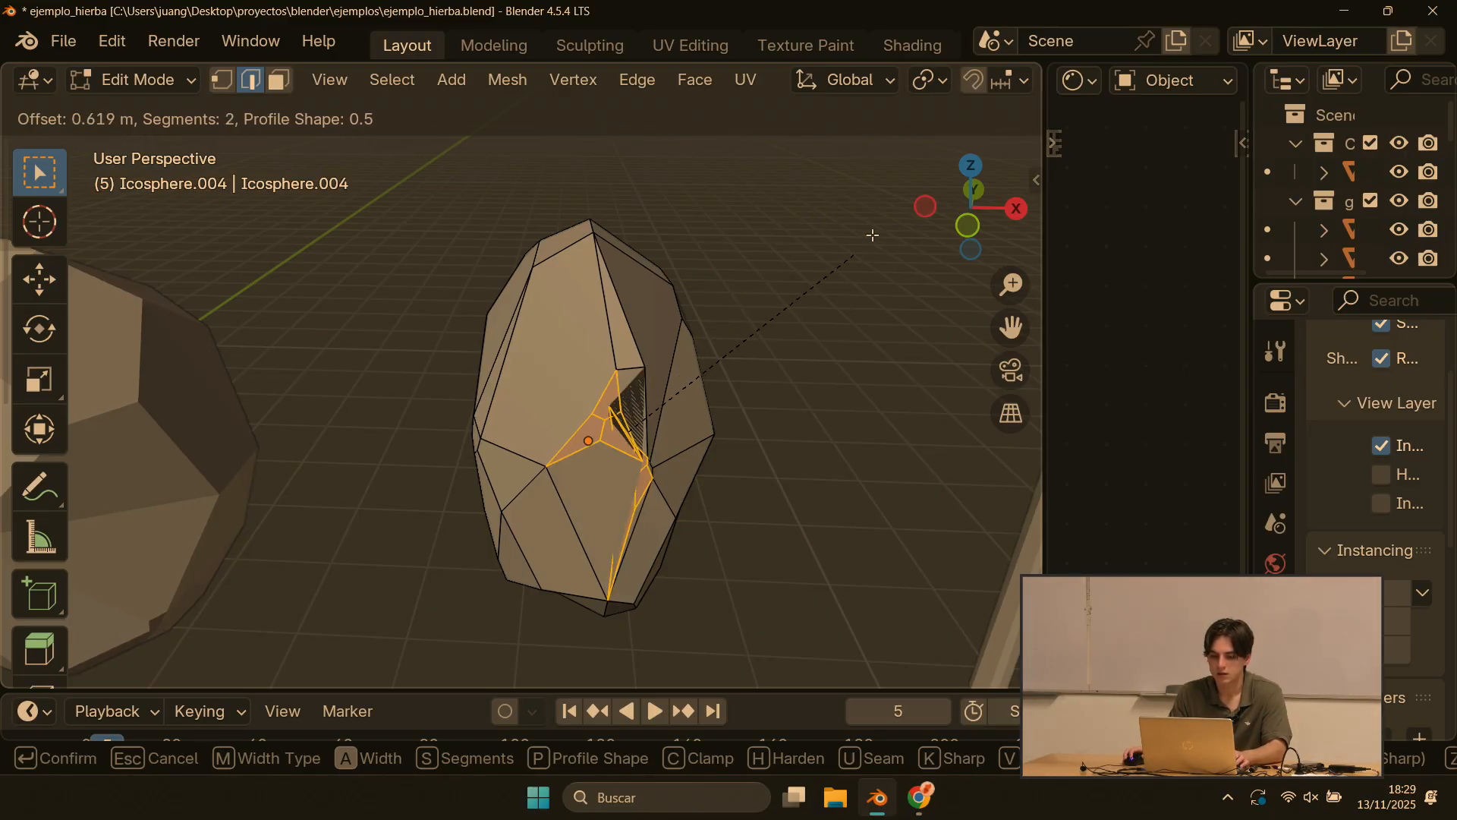
pyautogui.click(899, 220)
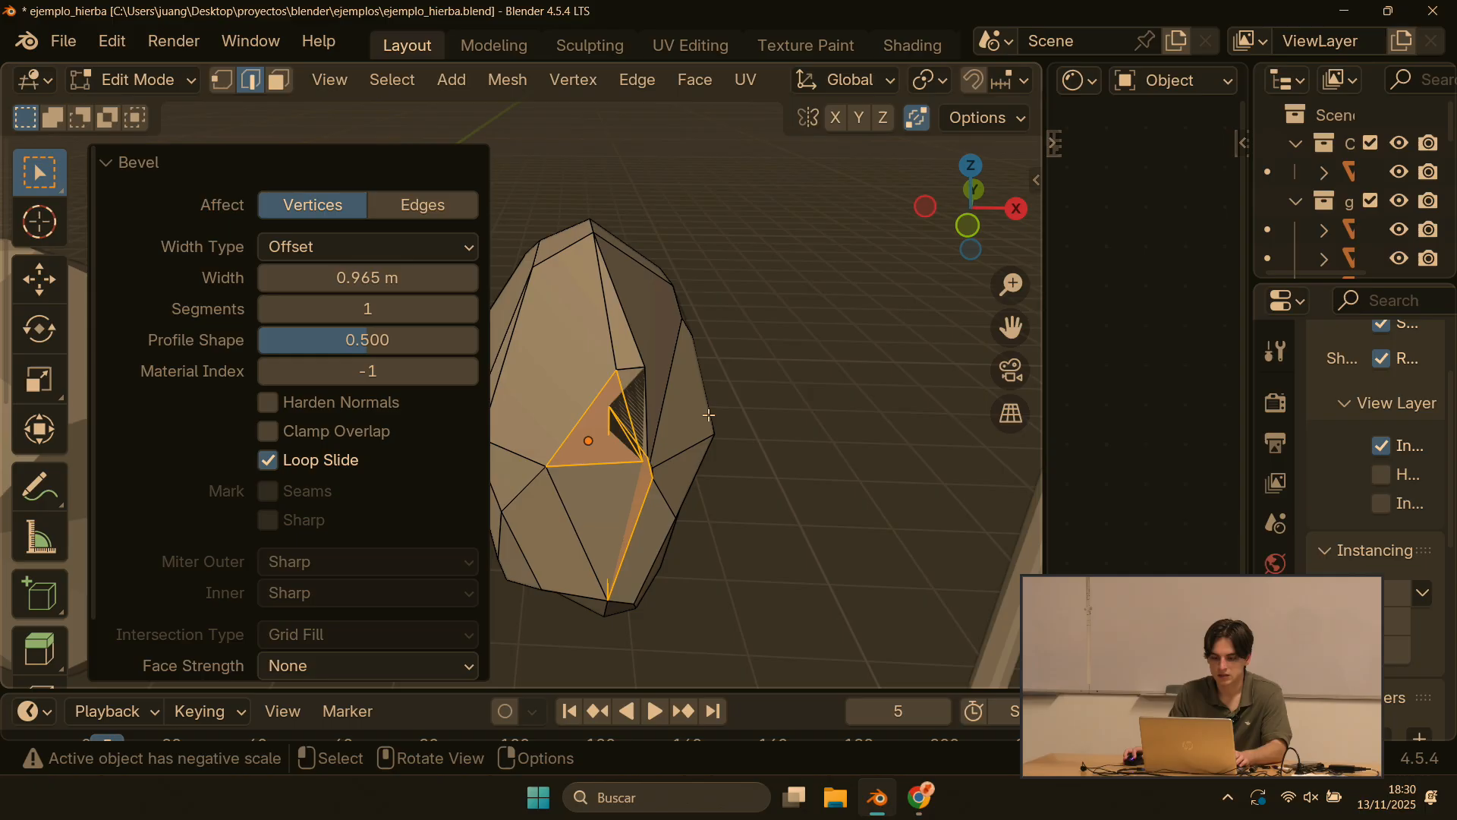
# Step: Select the edges around the bevelled gap, merge them at center and return to Object Mode
pyautogui.click(610, 264)
pyautogui.moveTo(597, 353); pyautogui.dragTo(651, 464)
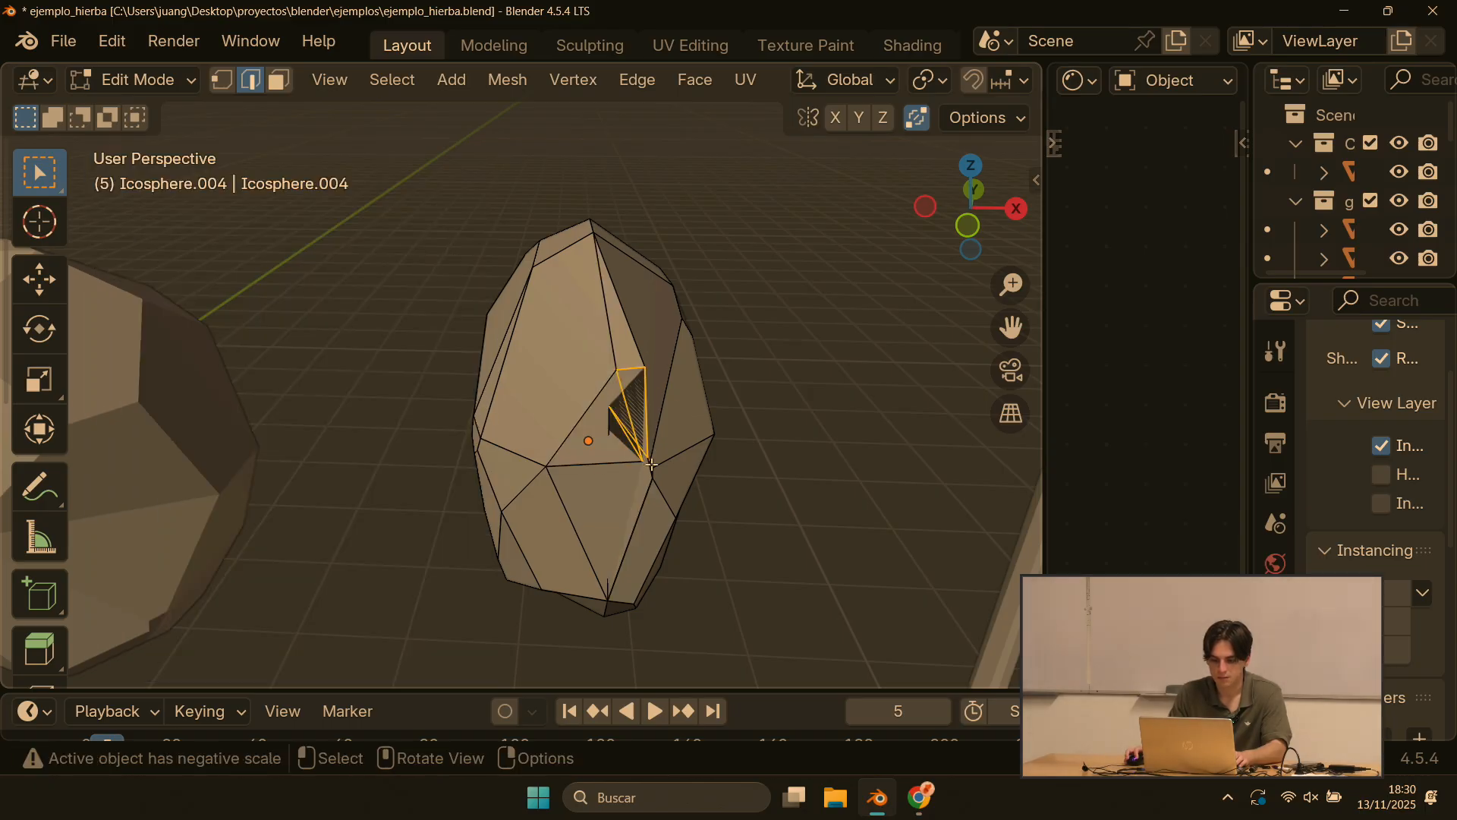
pyautogui.press('j')
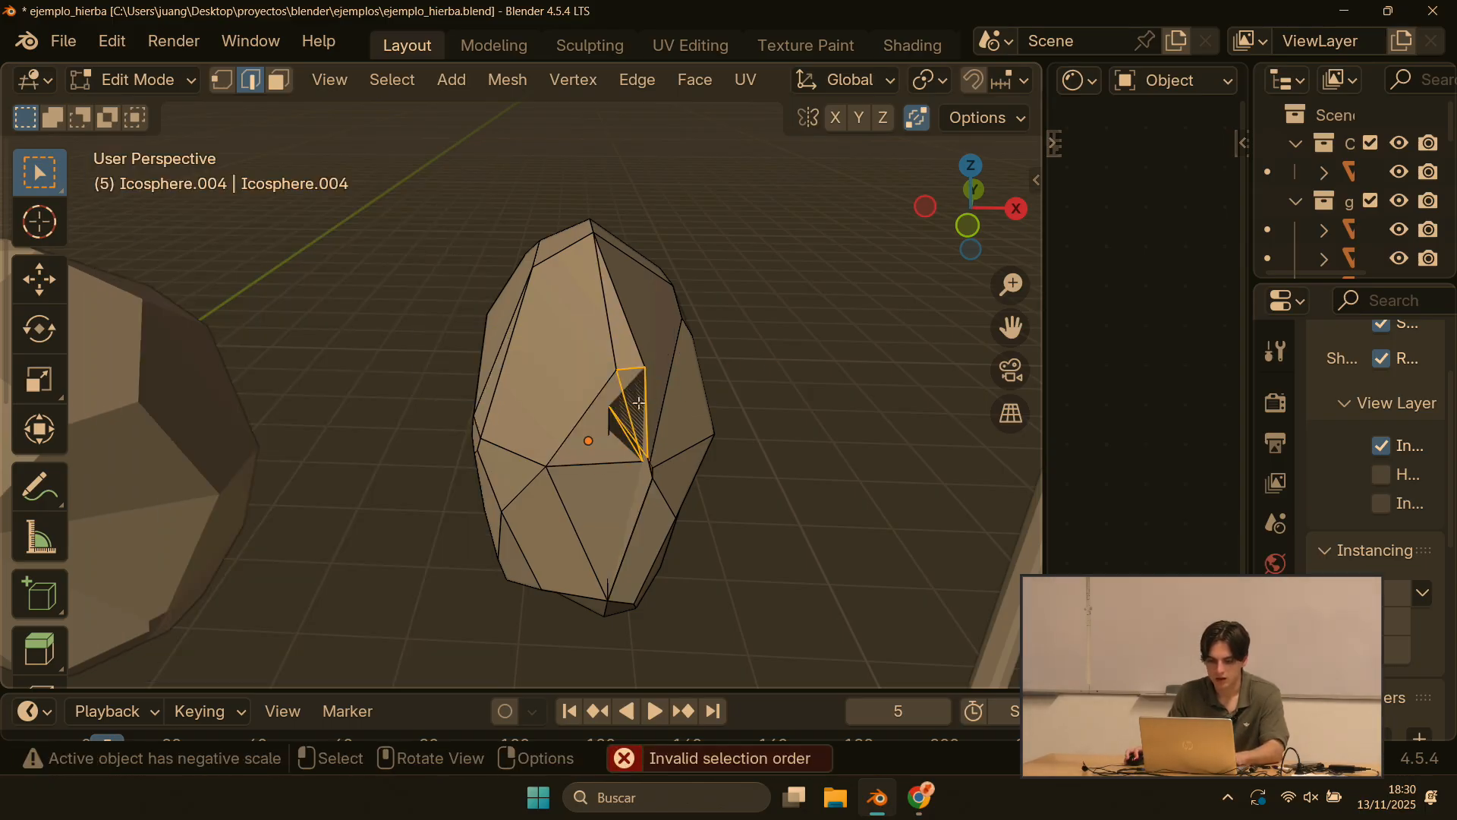
pyautogui.press('m')
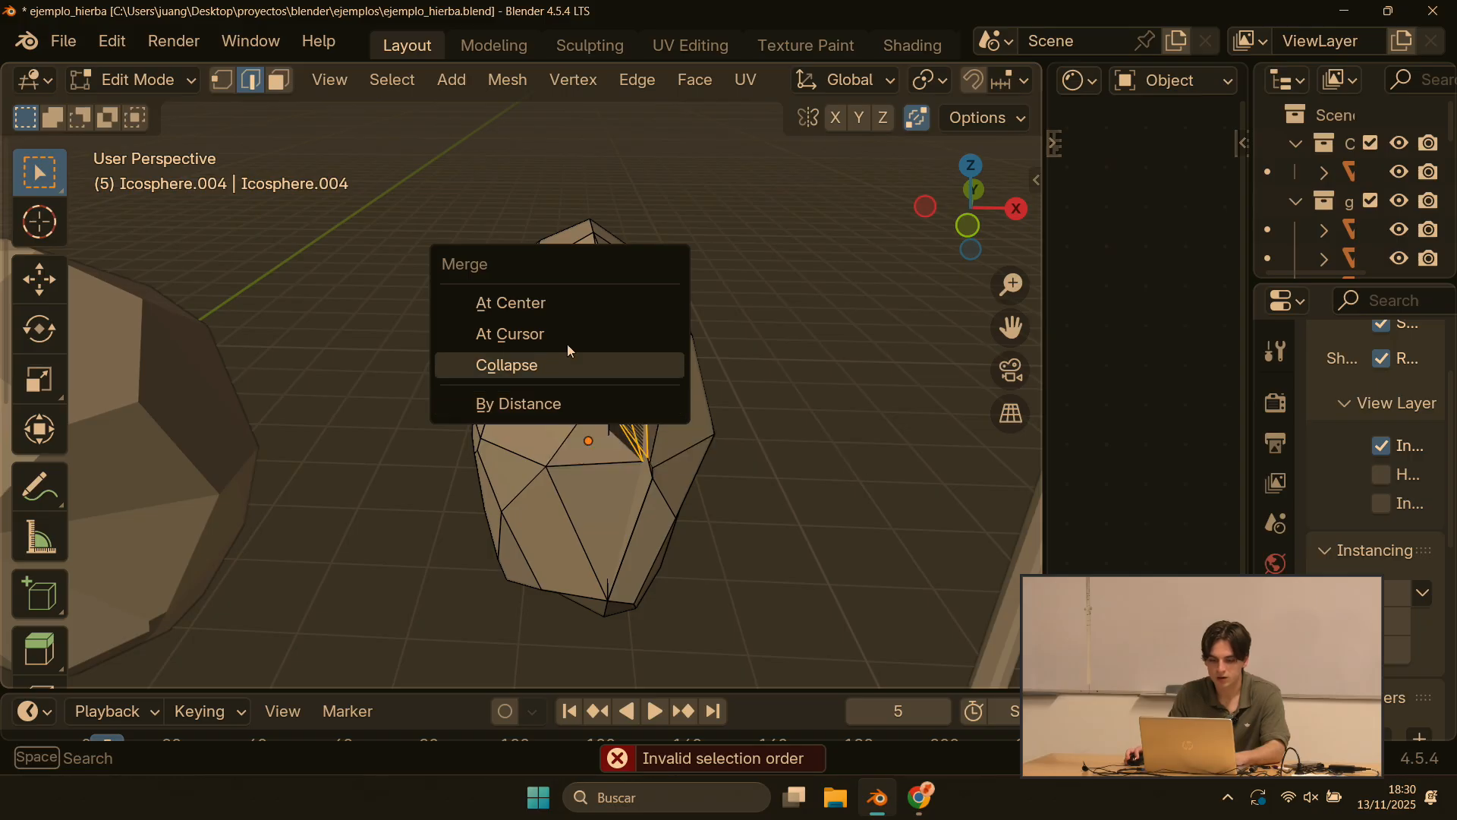
pyautogui.click(562, 303)
pyautogui.moveTo(566, 390); pyautogui.dragTo(388, 369, button='middle')
pyautogui.press('Tab')
# Step: Examine the row of rocks and inspect the mesh of the third rock, Icosphere.001, in Edit Mode
pyautogui.moveTo(515, 357); pyautogui.dragTo(384, 398, button='middle')
pyautogui.keyDown('shift'); pyautogui.click(672, 419); pyautogui.keyUp('shift')
pyautogui.keyDown('shift'); pyautogui.moveTo(671, 419); pyautogui.dragTo(594, 354, button='middle'); pyautogui.keyUp('shift')
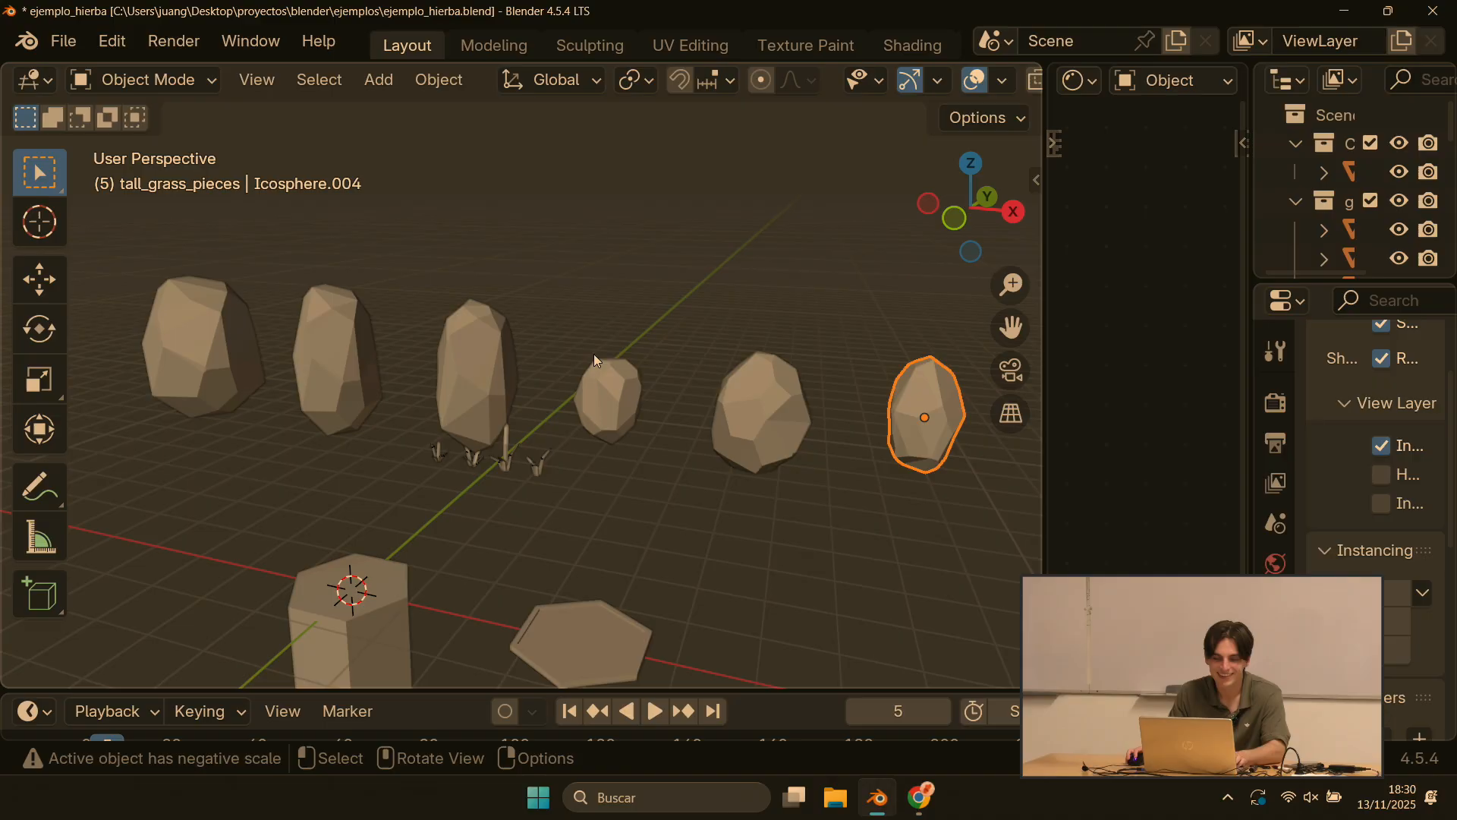
pyautogui.press('Tab')
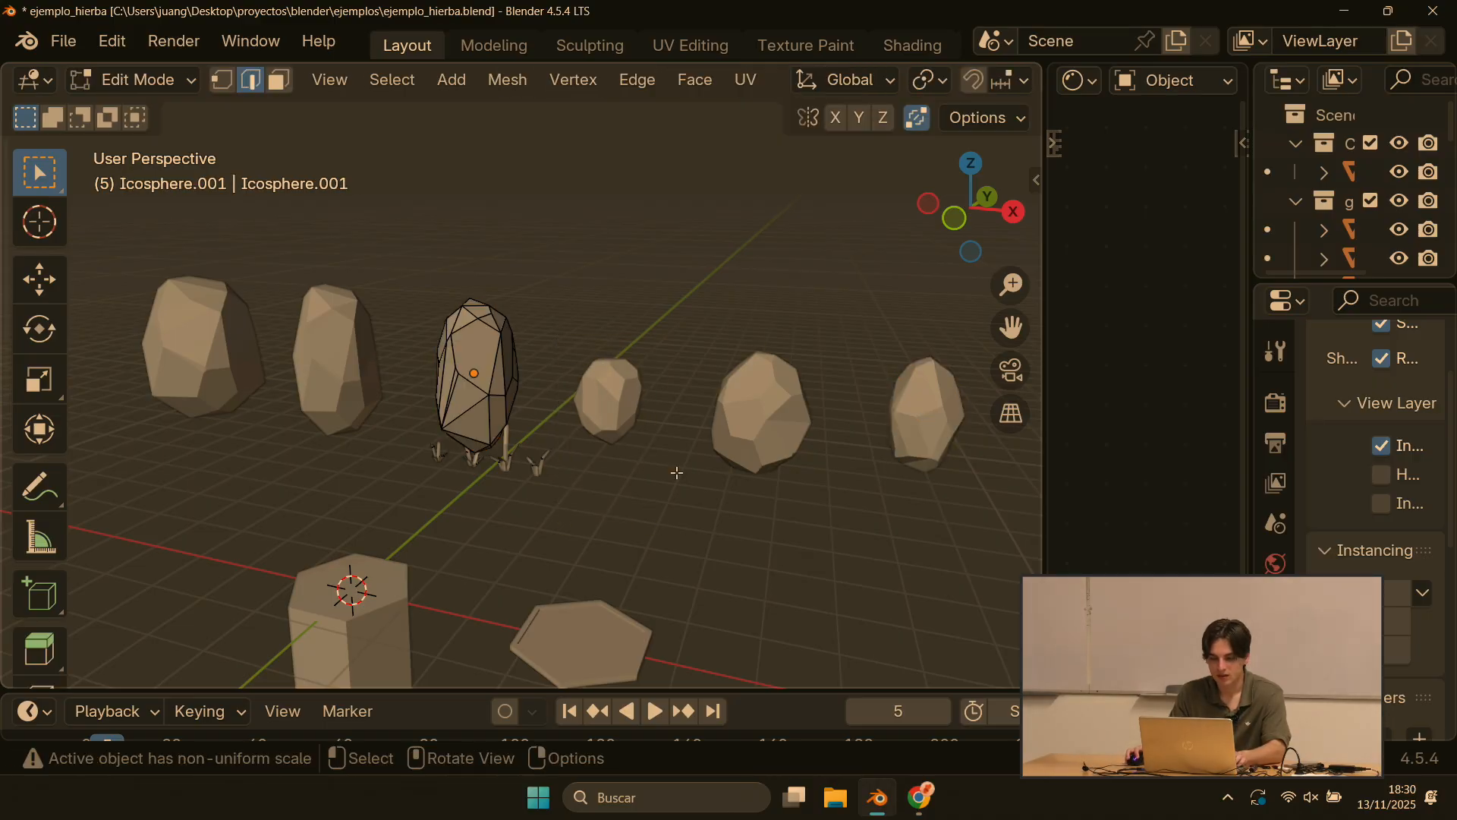
pyautogui.press('Tab')
pyautogui.moveTo(550, 328); pyautogui.dragTo(697, 396, button='middle')
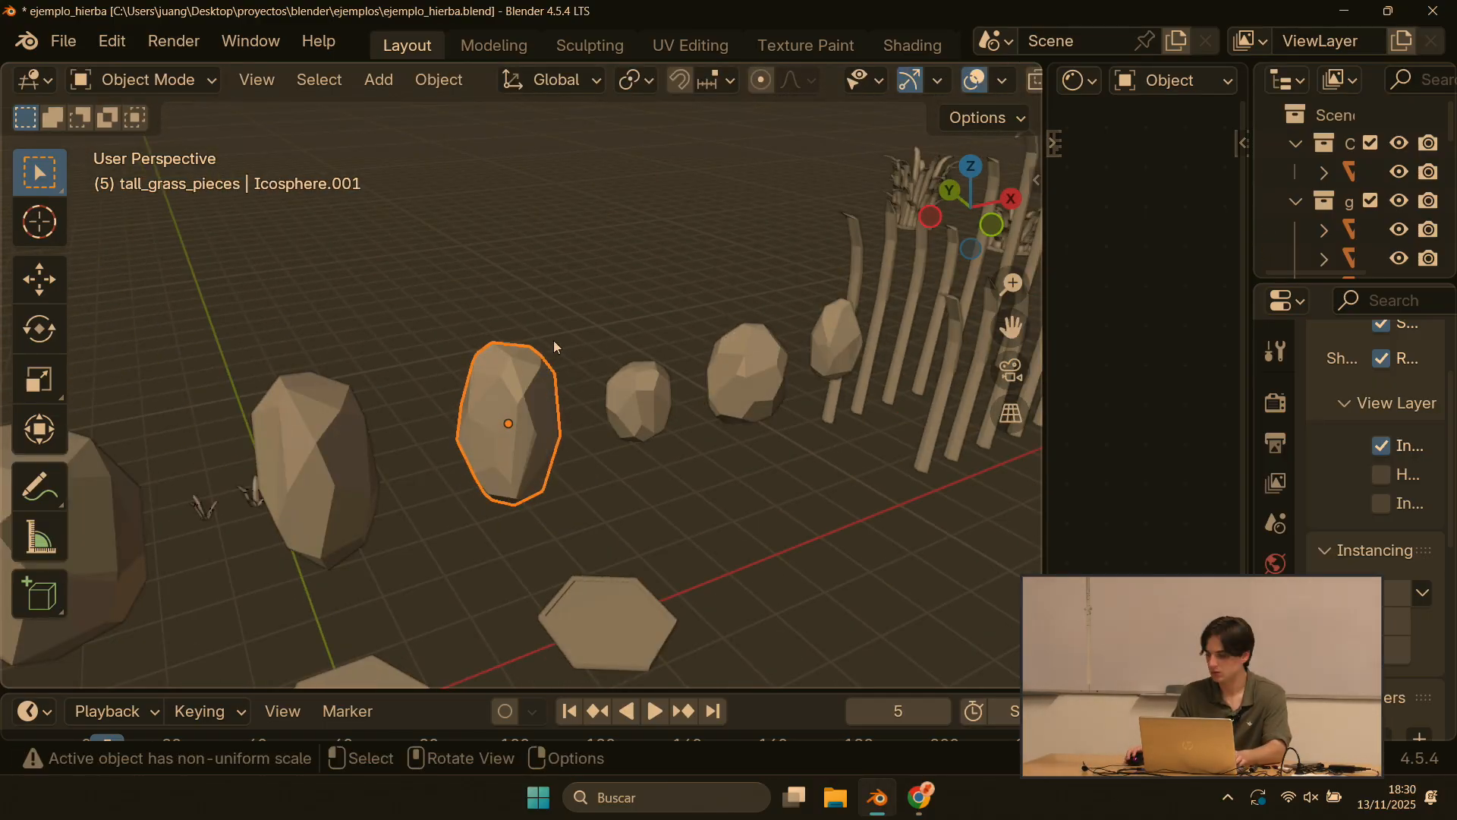
pyautogui.scroll(2, 516, 341)
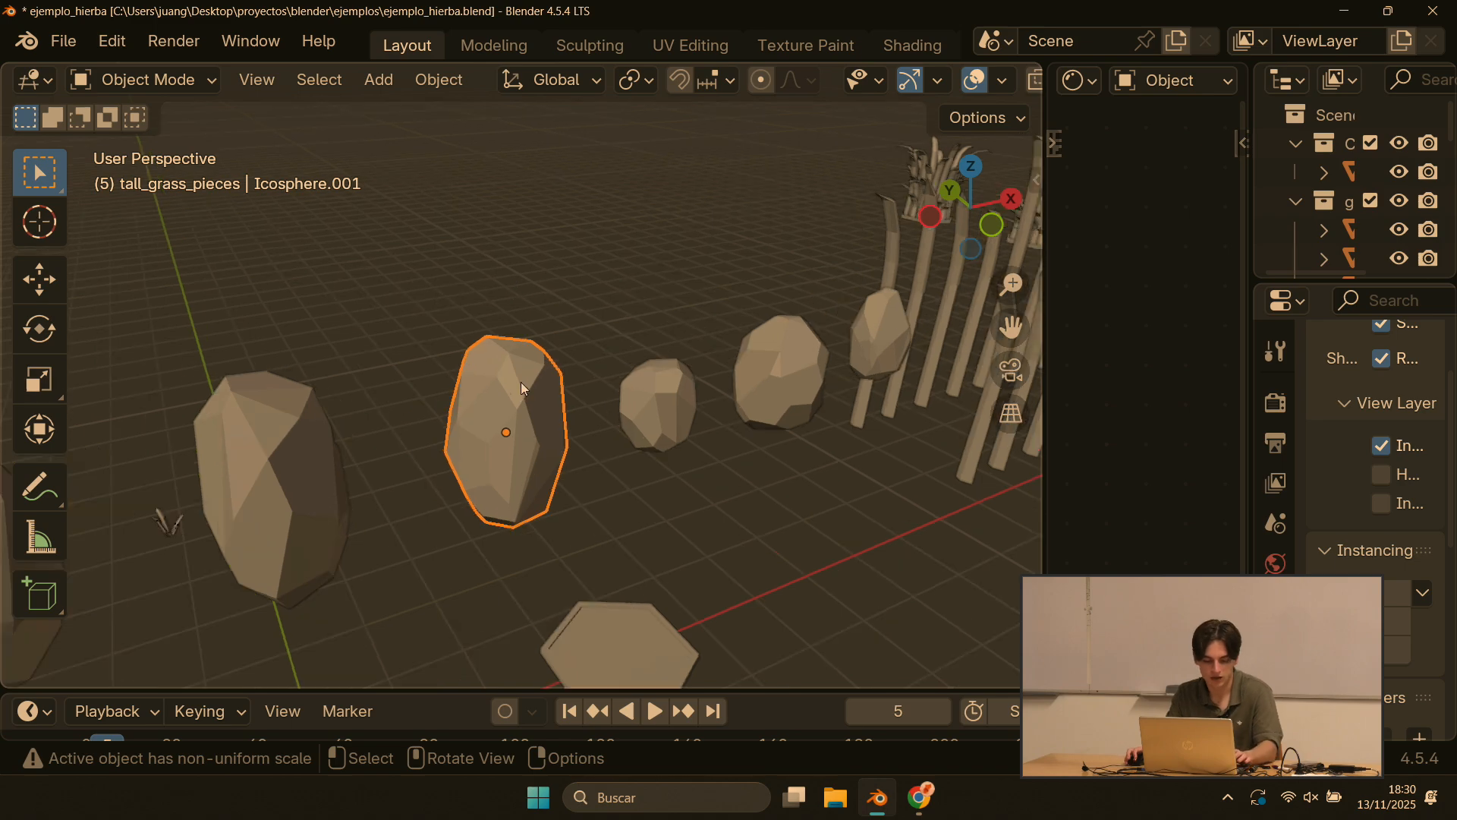
pyautogui.press('Tab')
pyautogui.scroll(3, 509, 377)
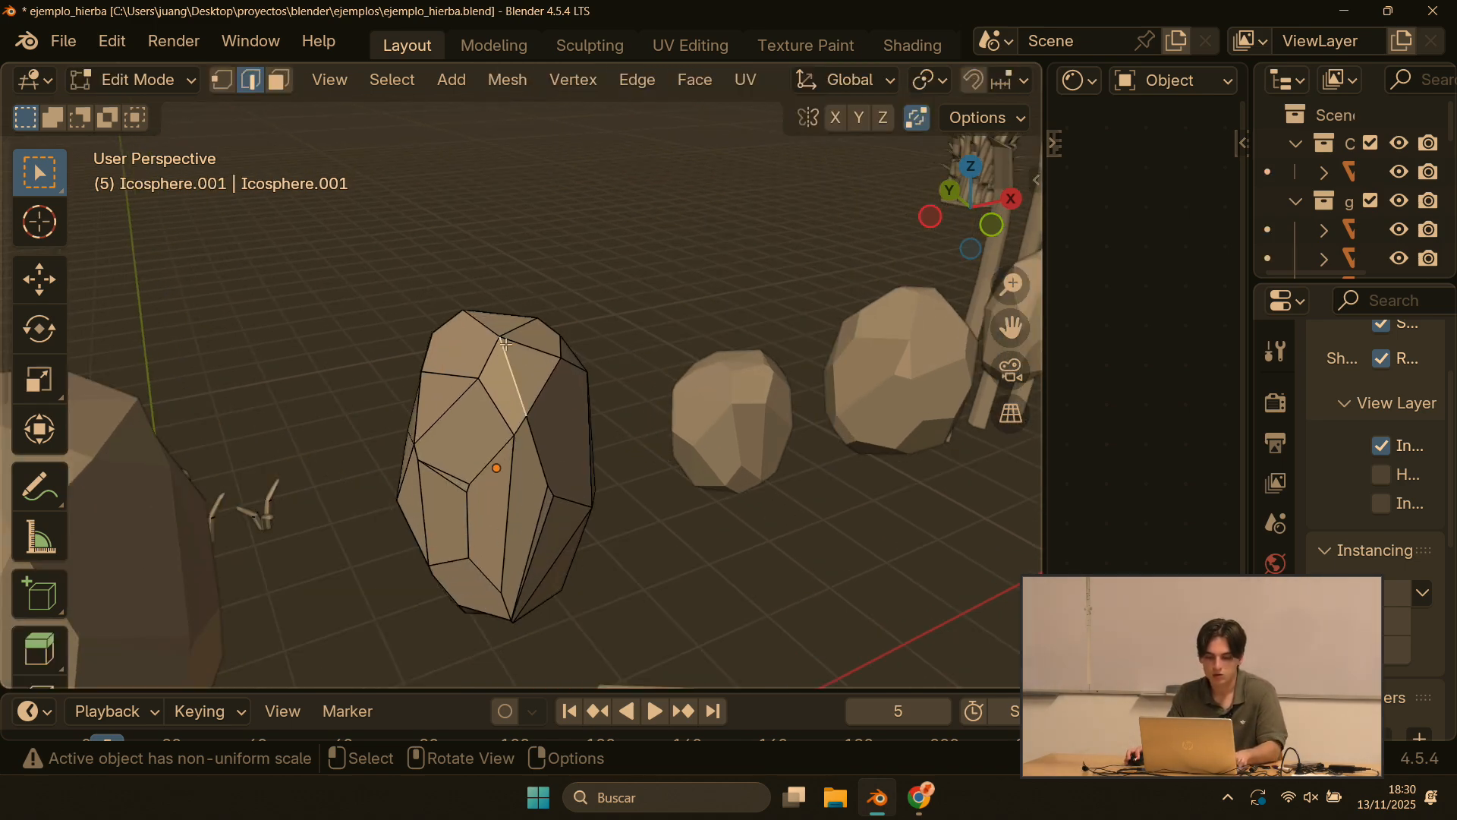
pyautogui.scroll(-4, 539, 282)
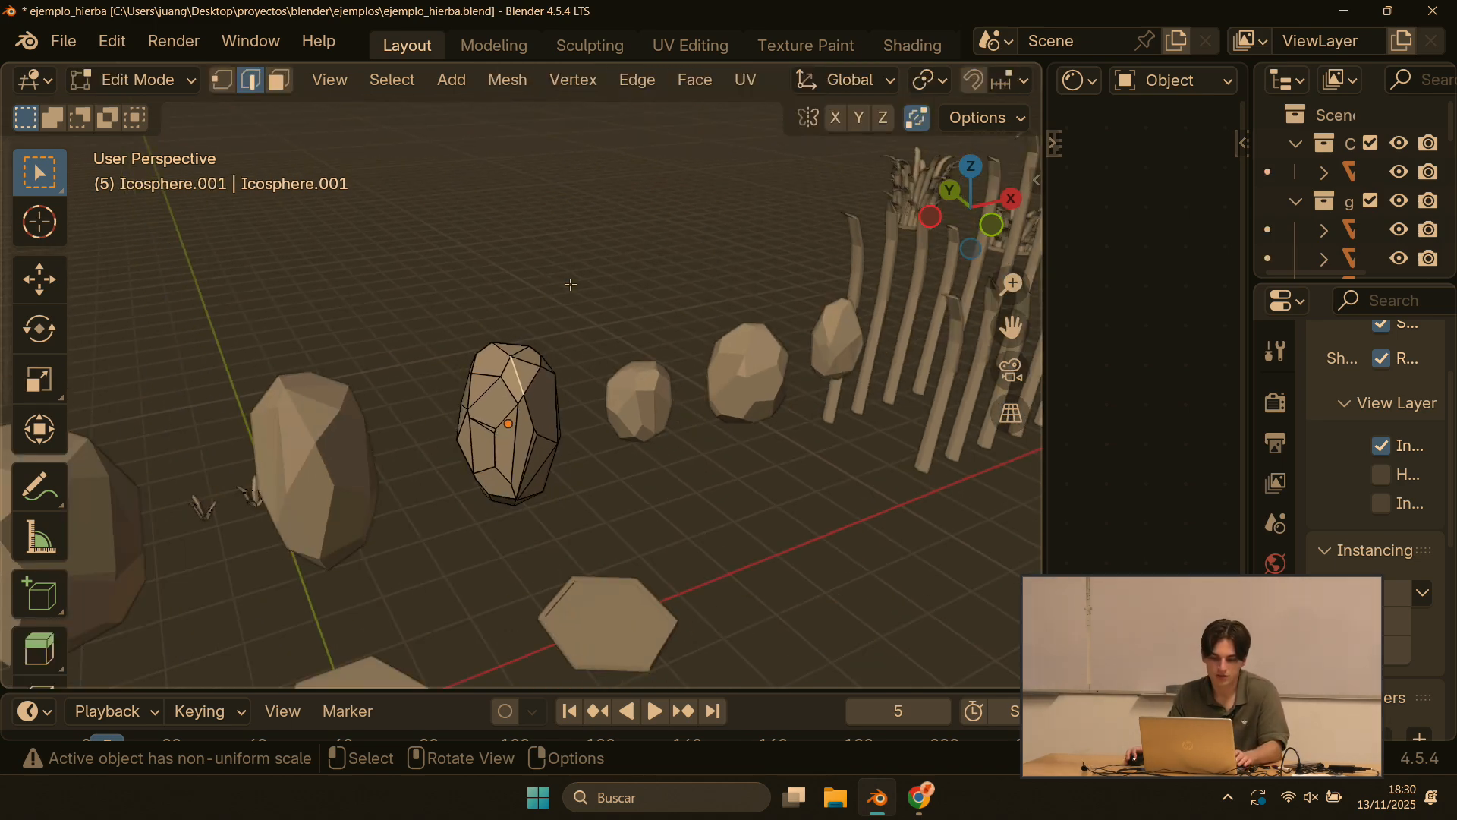
pyautogui.scroll(1, 569, 283)
pyautogui.keyDown('shift'); pyautogui.moveTo(638, 299); pyautogui.dragTo(84, 60, button='middle'); pyautogui.keyUp('shift')
# Step: Open ejemplo_zombi.blend, discarding the changes to ejemplo_hierba.blend
pyautogui.click(66, 44)
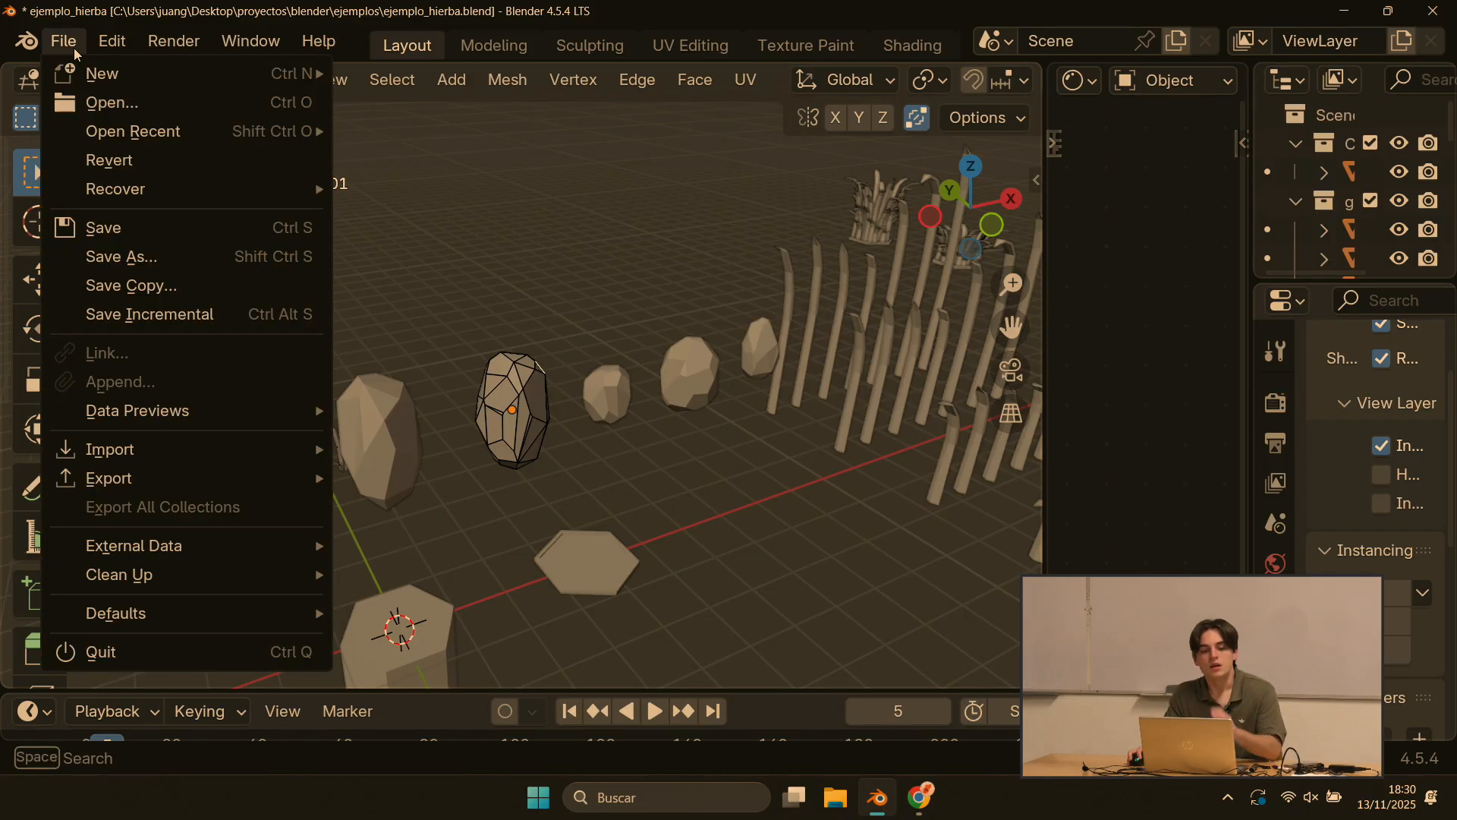
pyautogui.moveTo(159, 130)
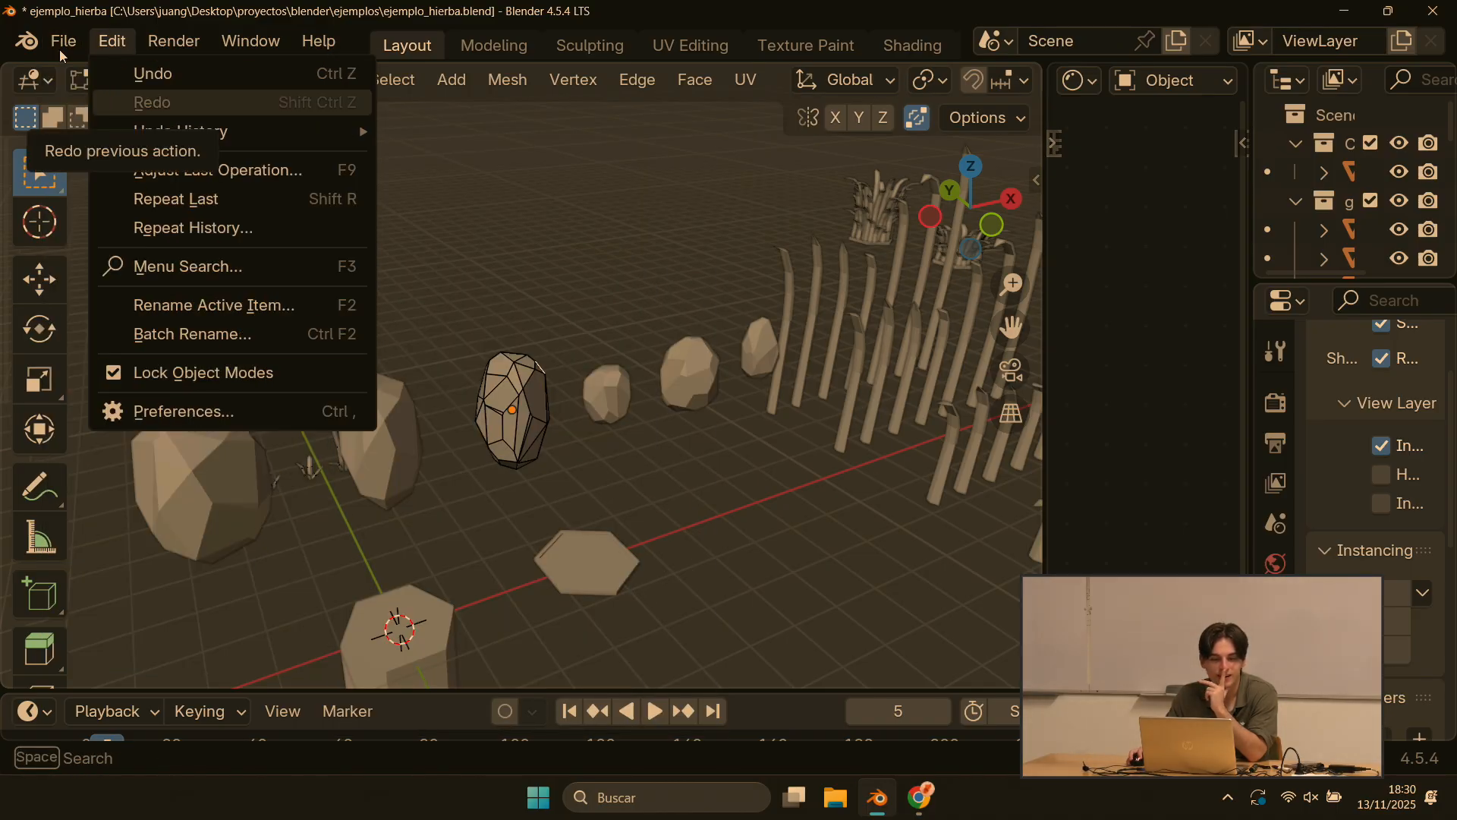
pyautogui.click(133, 115)
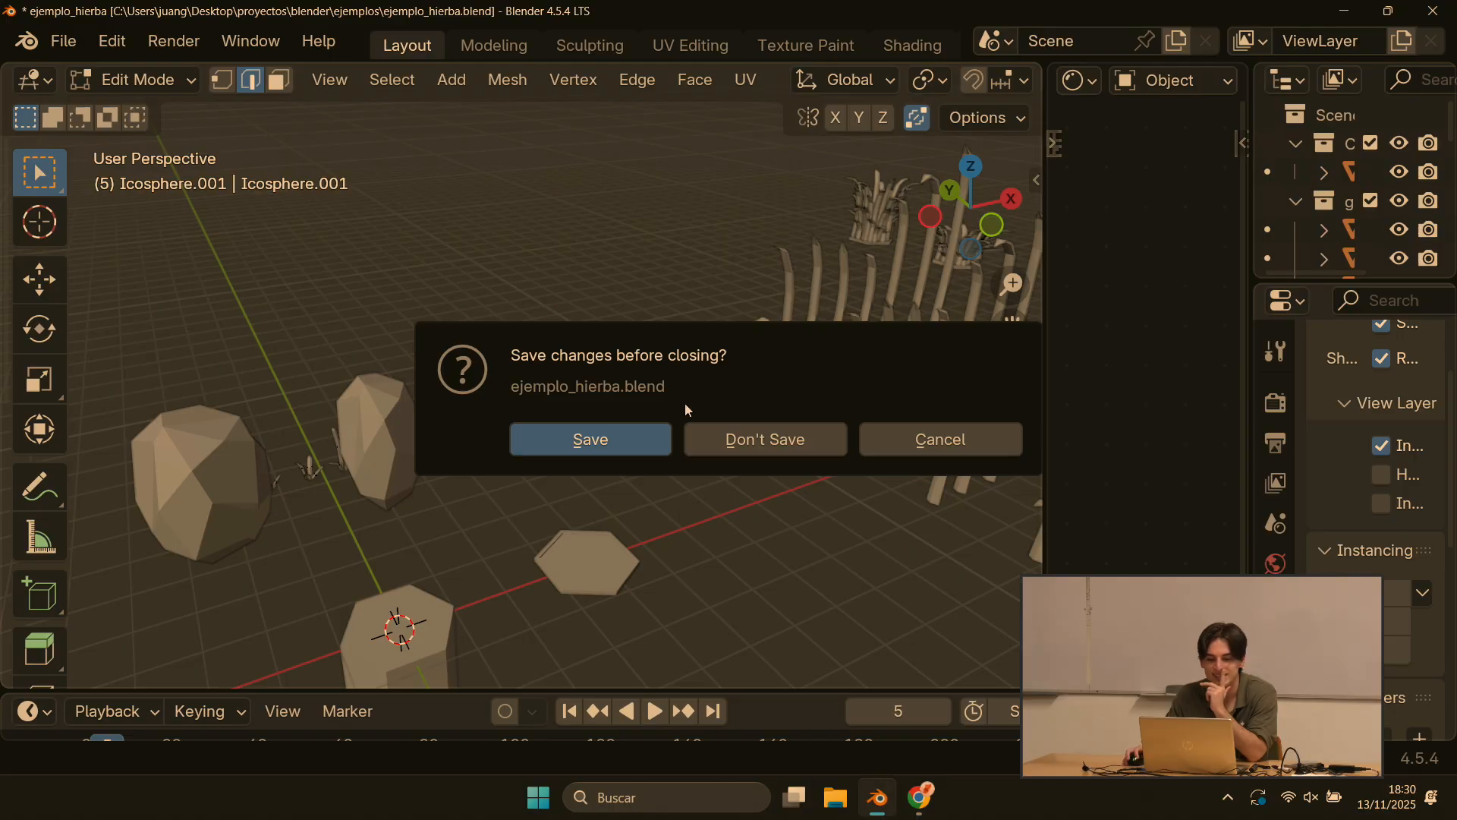
pyautogui.click(754, 439)
pyautogui.doubleClick(439, 248)
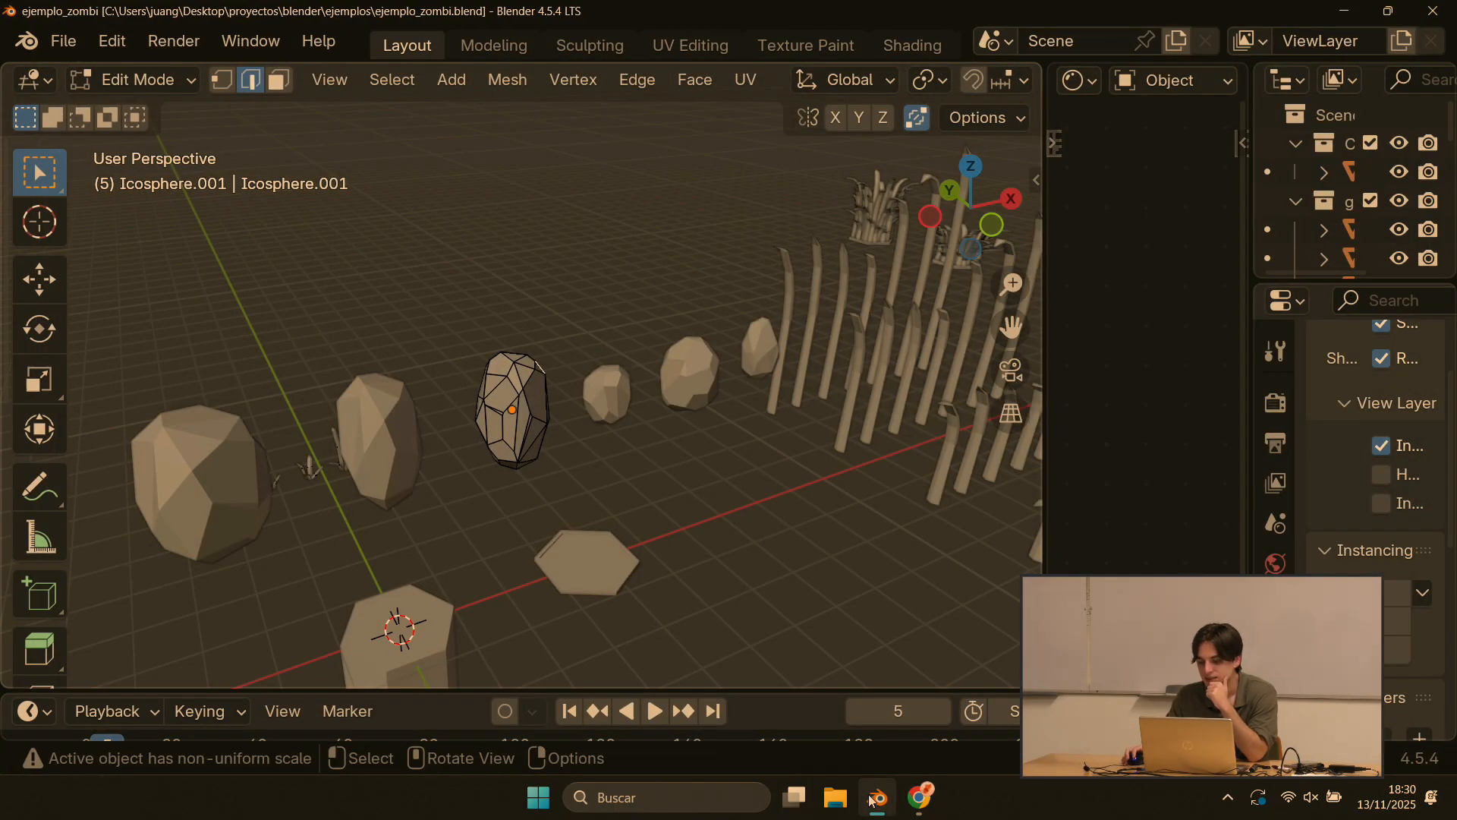
# Step: Switch to Chrome to show the BlenderEjemplos folder in Google Drive
pyautogui.click(929, 811)
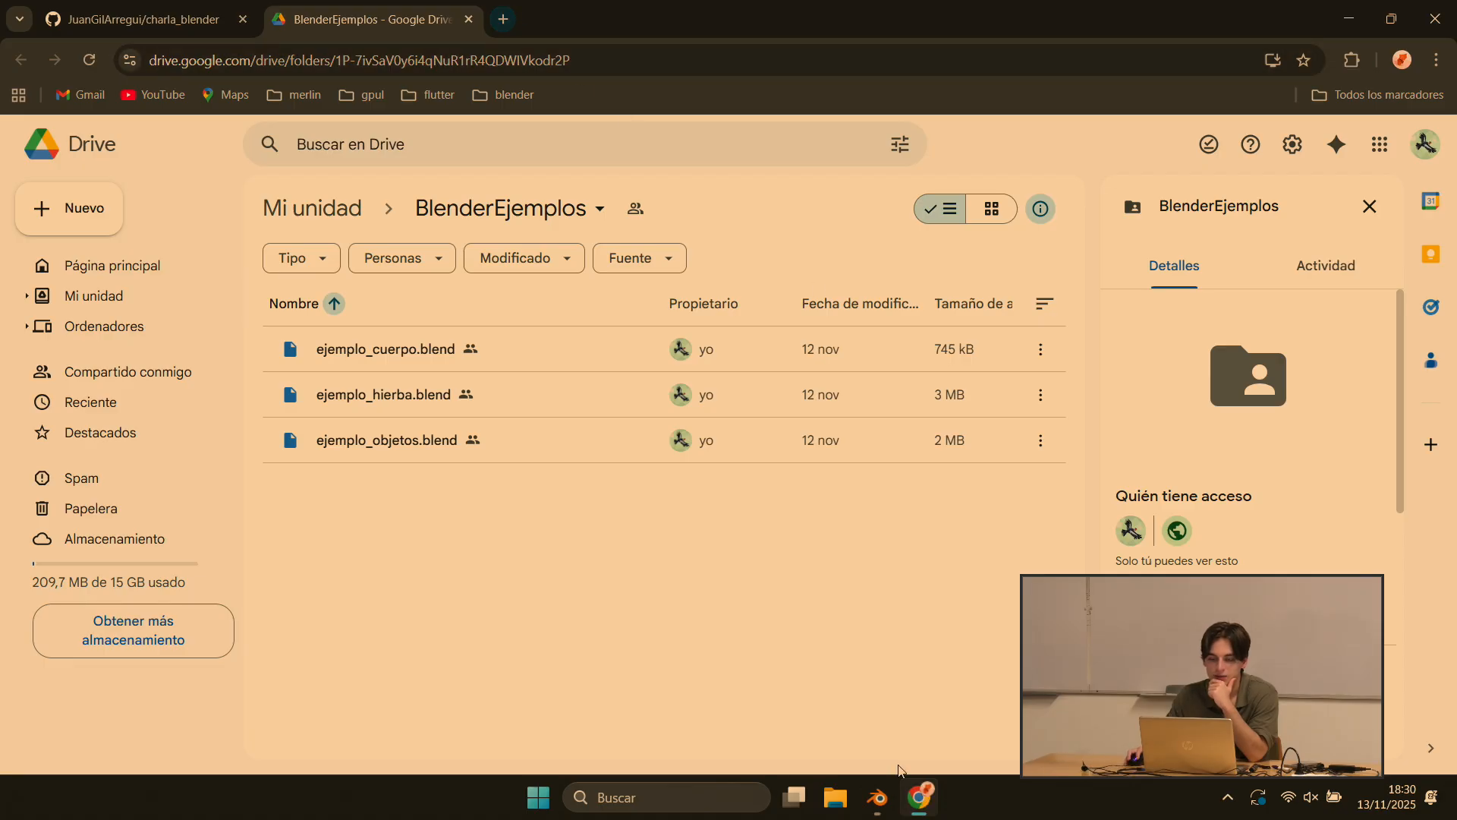
# Step: Open the Mixamo website in a new browser tab
pyautogui.click(503, 19)
pyautogui.write('mi')
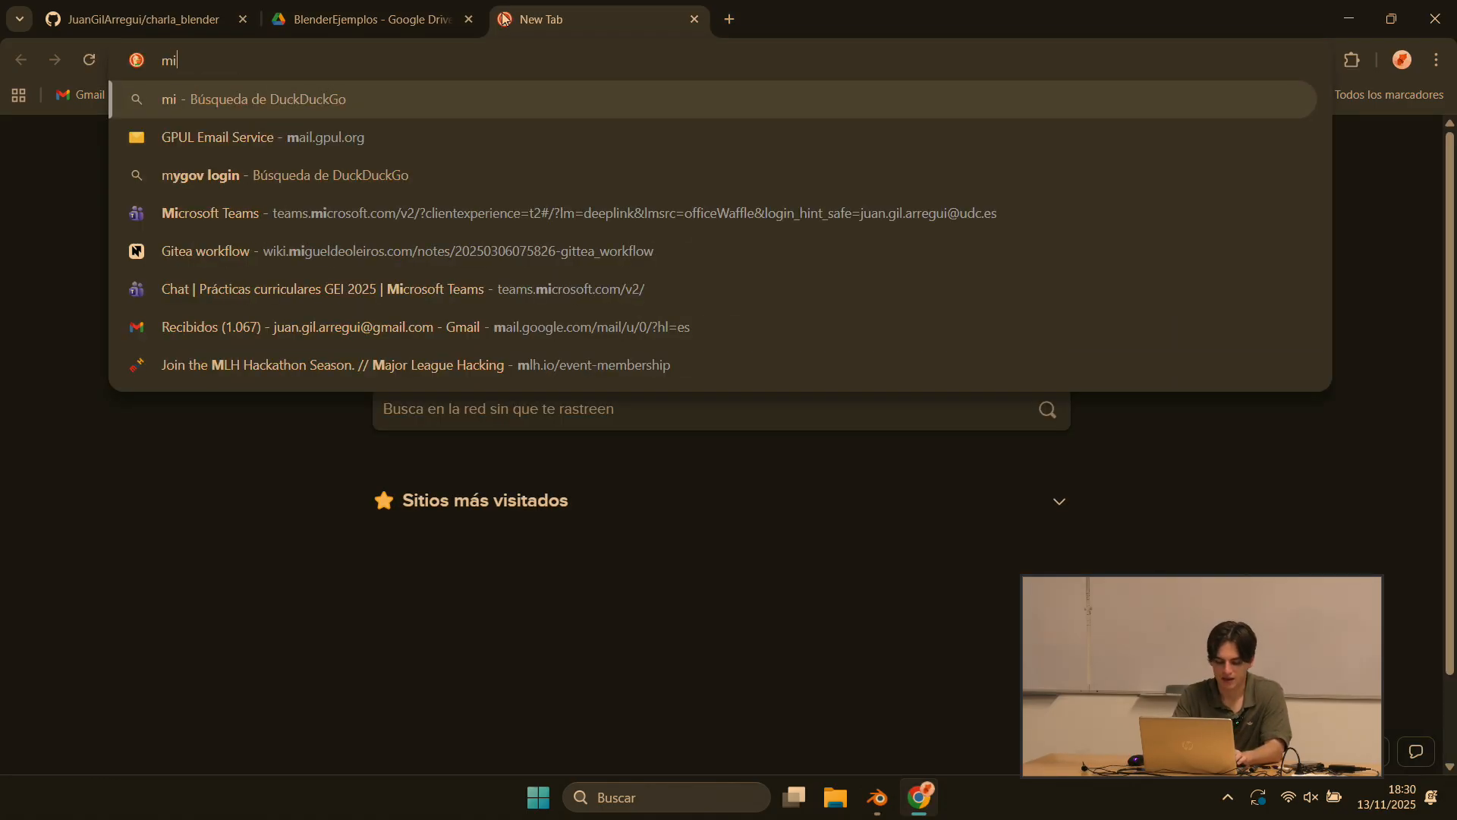
pyautogui.write('xamo')
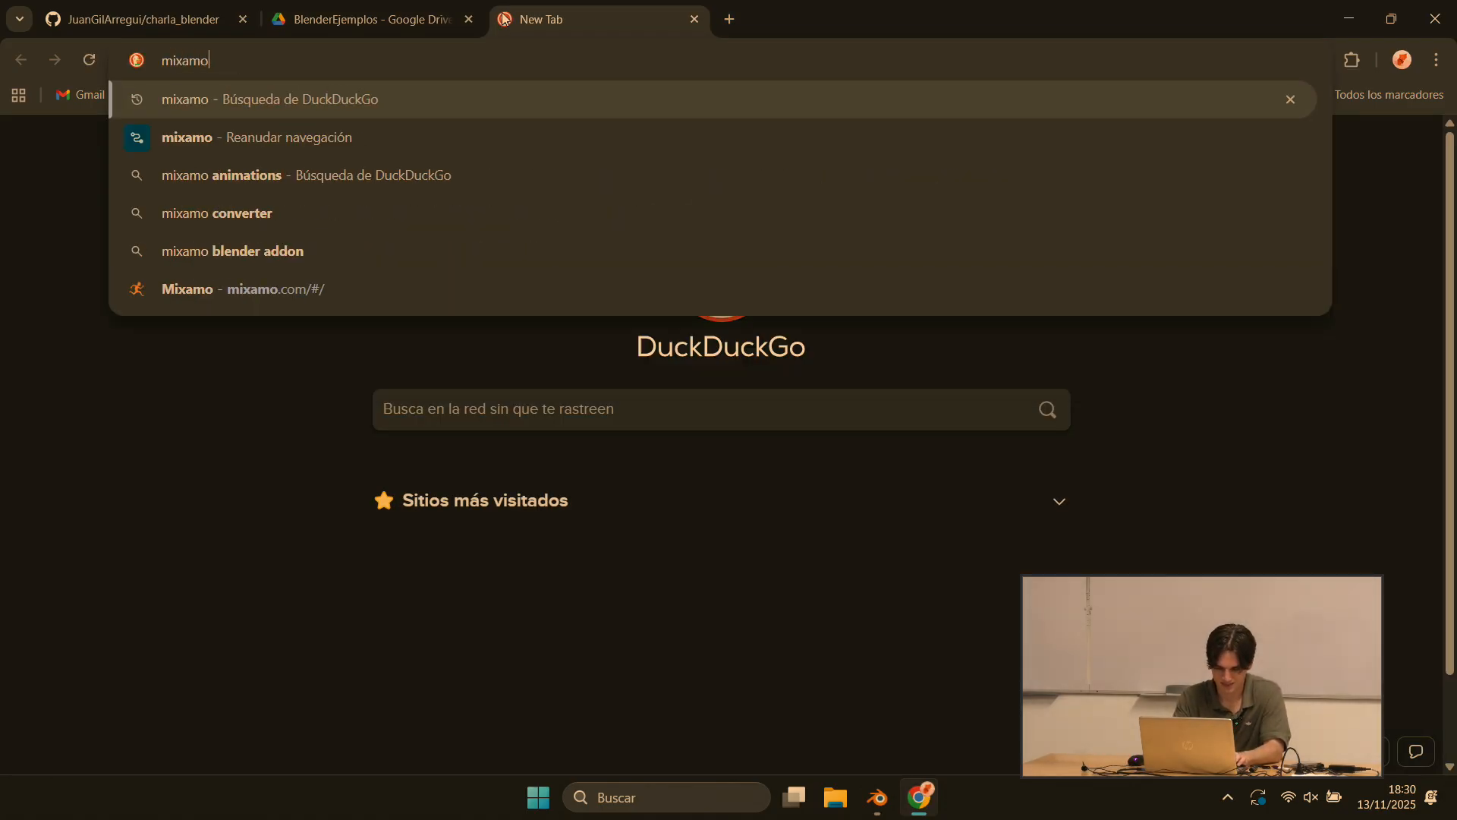
pyautogui.press('Return')
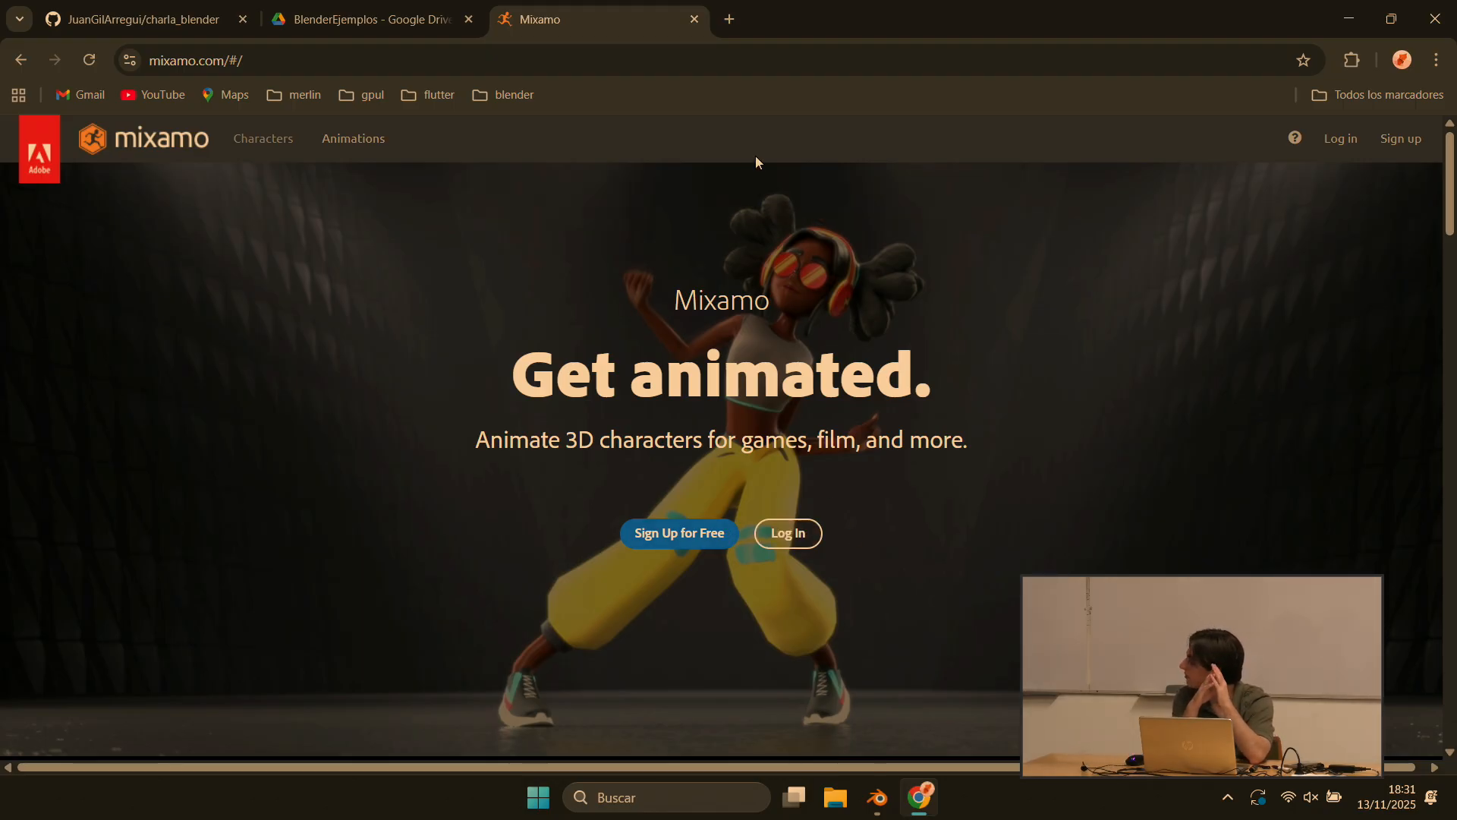
# Step: Switch to Blender, put the zombie armature in Pose Mode and play the walking action, viewing it from several angles
pyautogui.click(888, 797)
pyautogui.moveTo(739, 353); pyautogui.dragTo(446, 98, button='middle')
pyautogui.press('Tab')
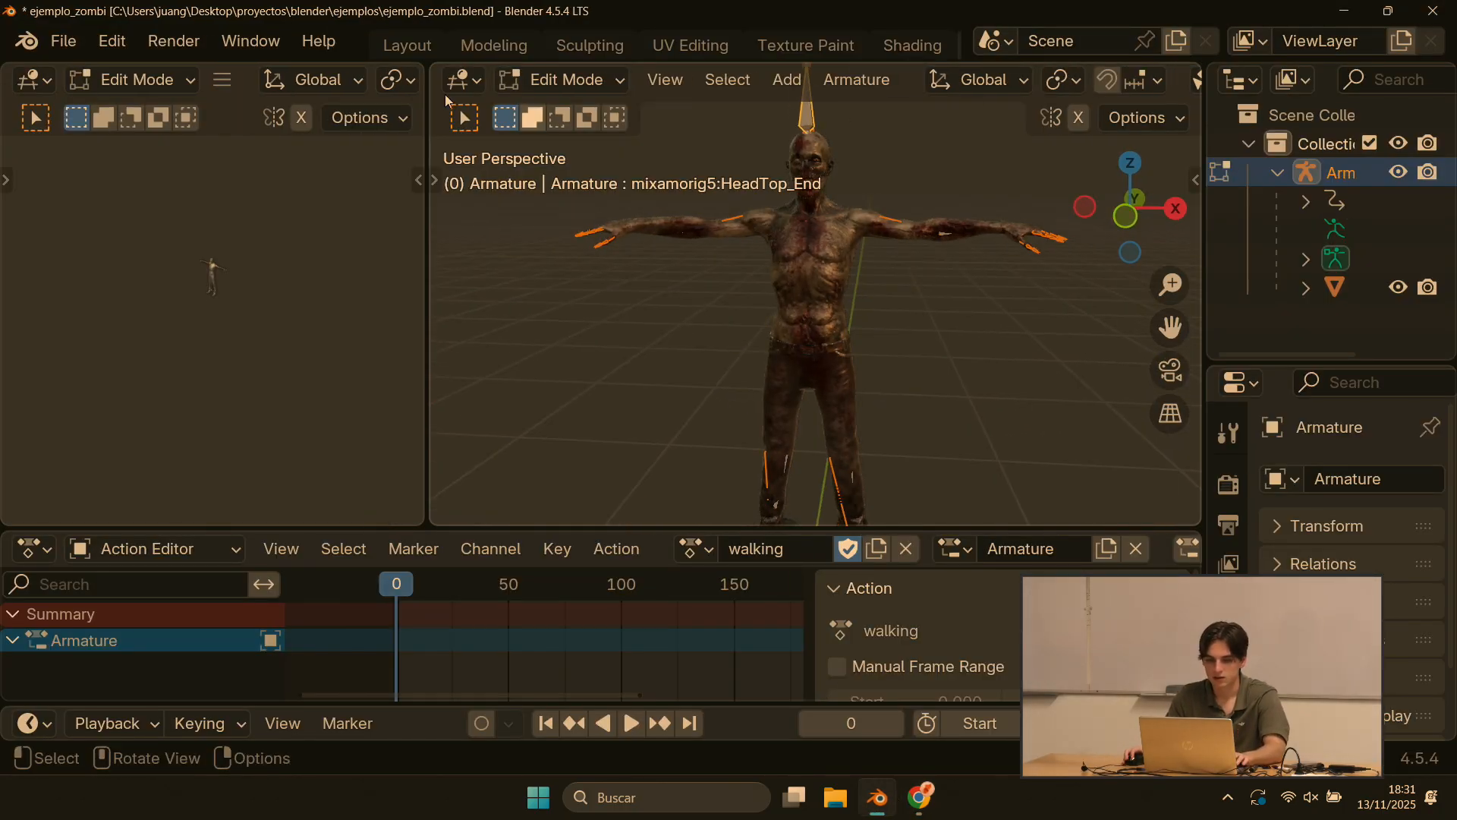
pyautogui.click(595, 81)
pyautogui.click(579, 172)
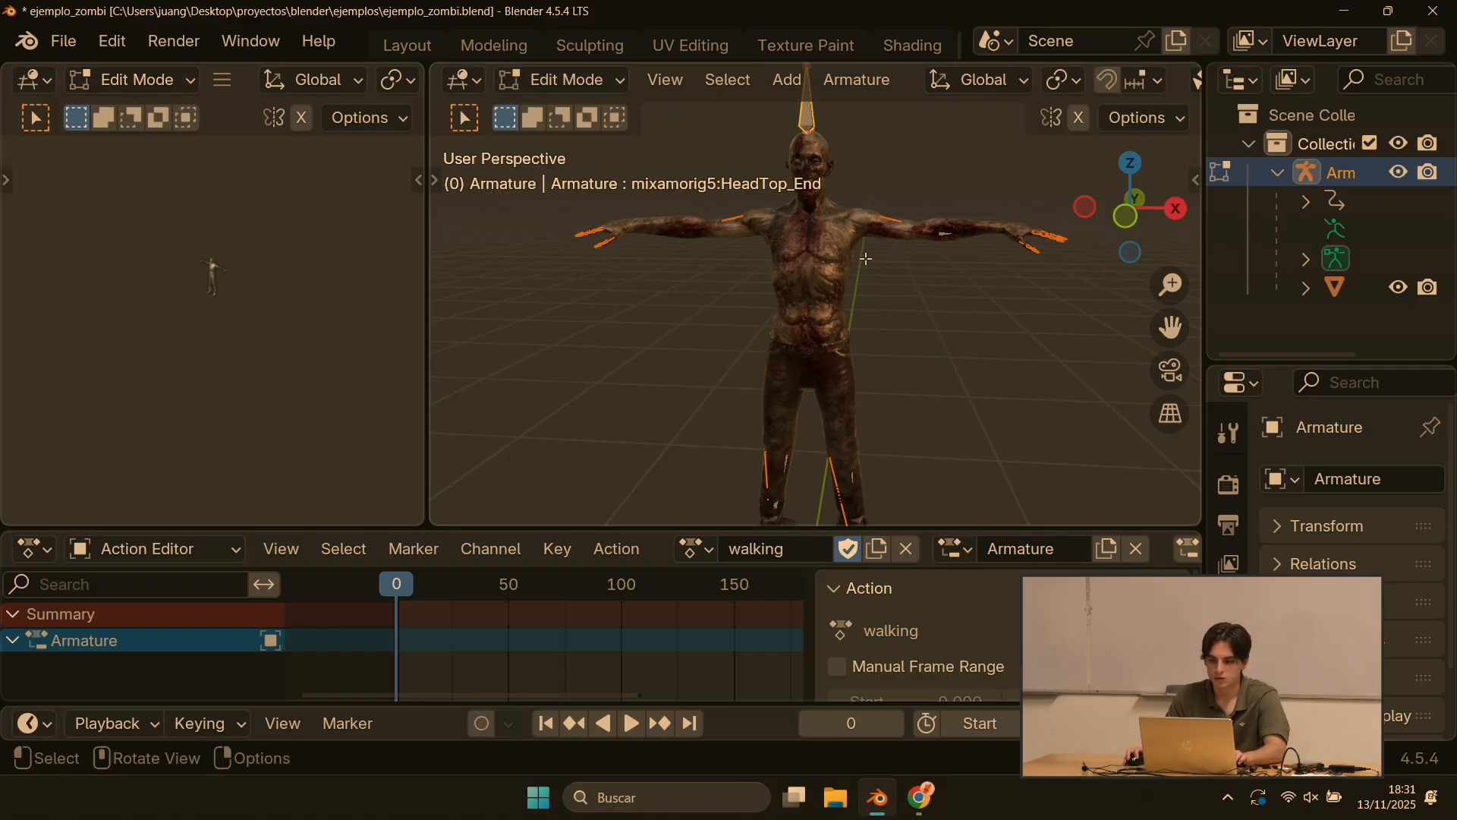
pyautogui.press('space')
pyautogui.moveTo(789, 246); pyautogui.dragTo(896, 273, button='middle')
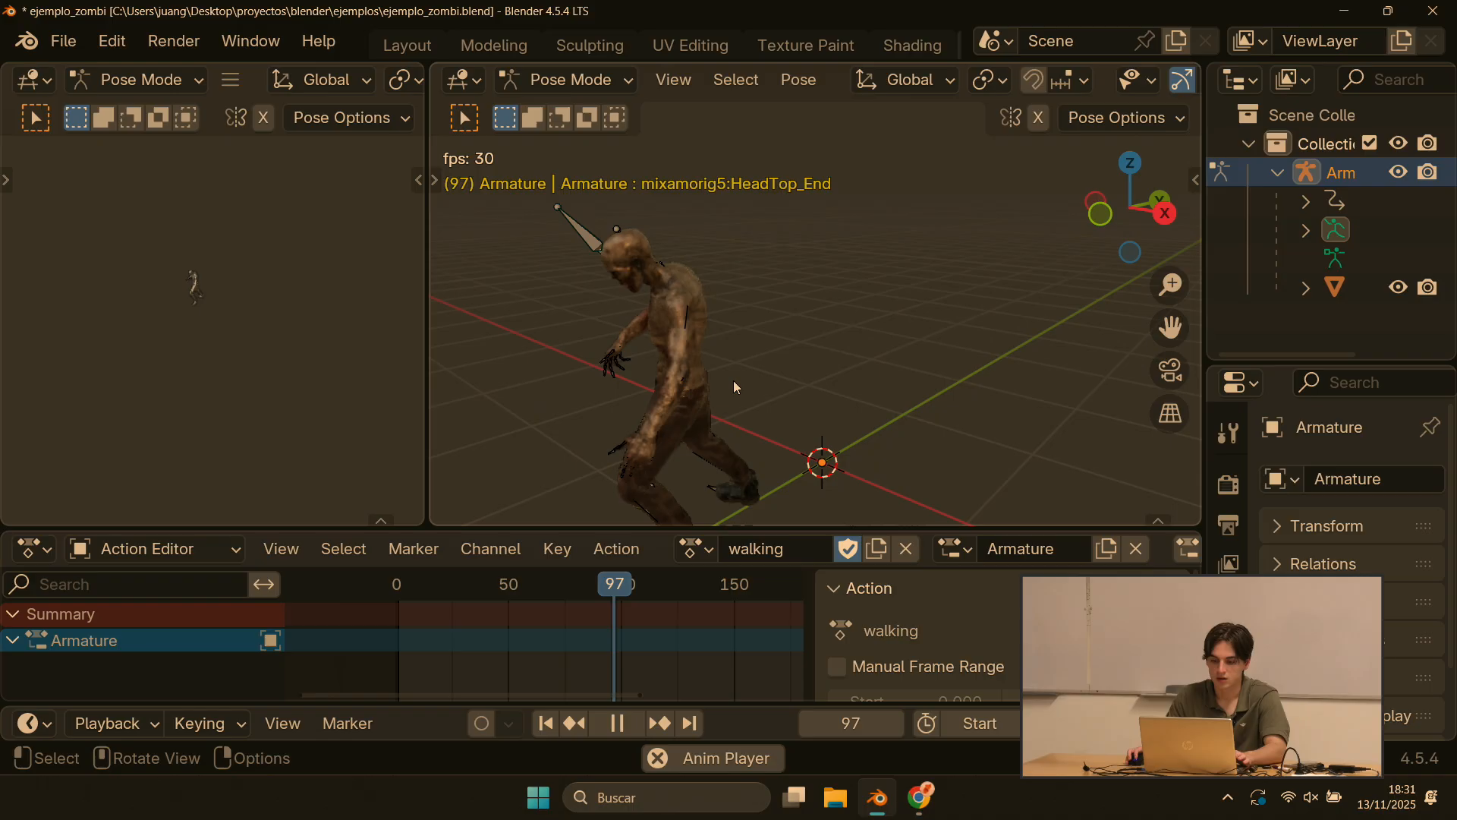
pyautogui.moveTo(744, 372); pyautogui.dragTo(778, 395, button='middle')
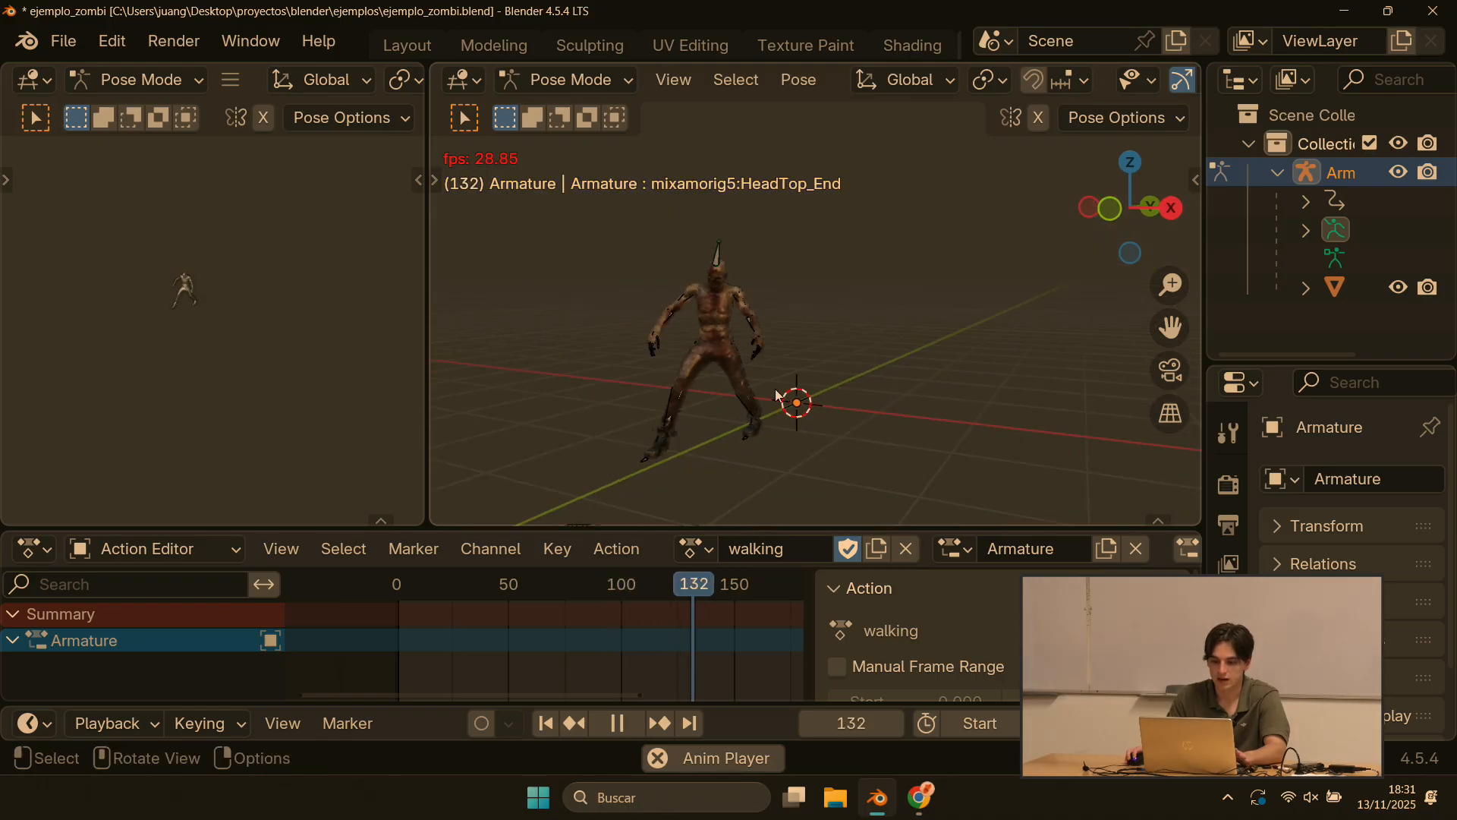
# Step: Assign the spawn action to the zombie armature and watch it play
pyautogui.click(711, 557)
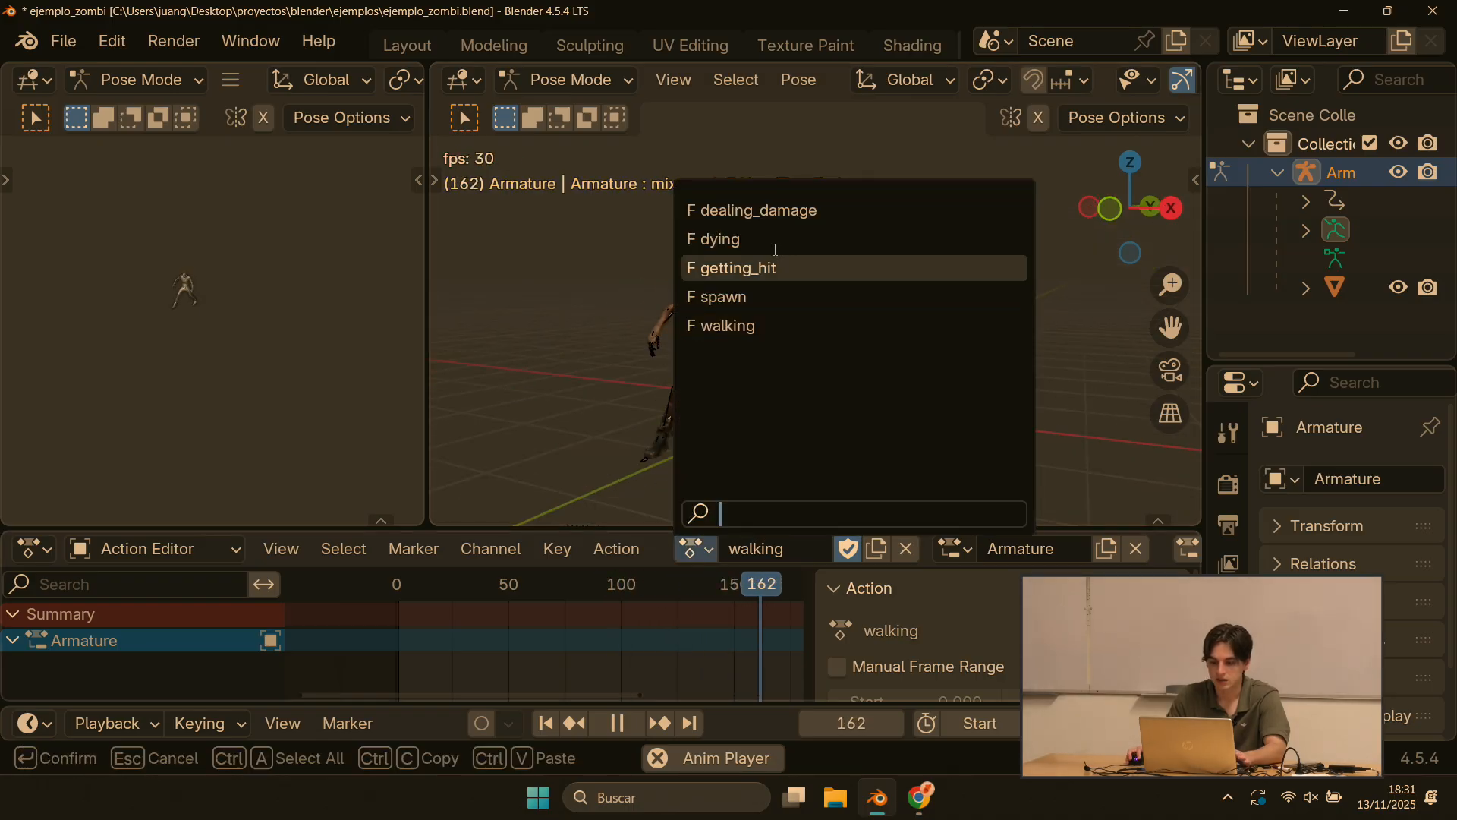
pyautogui.click(729, 293)
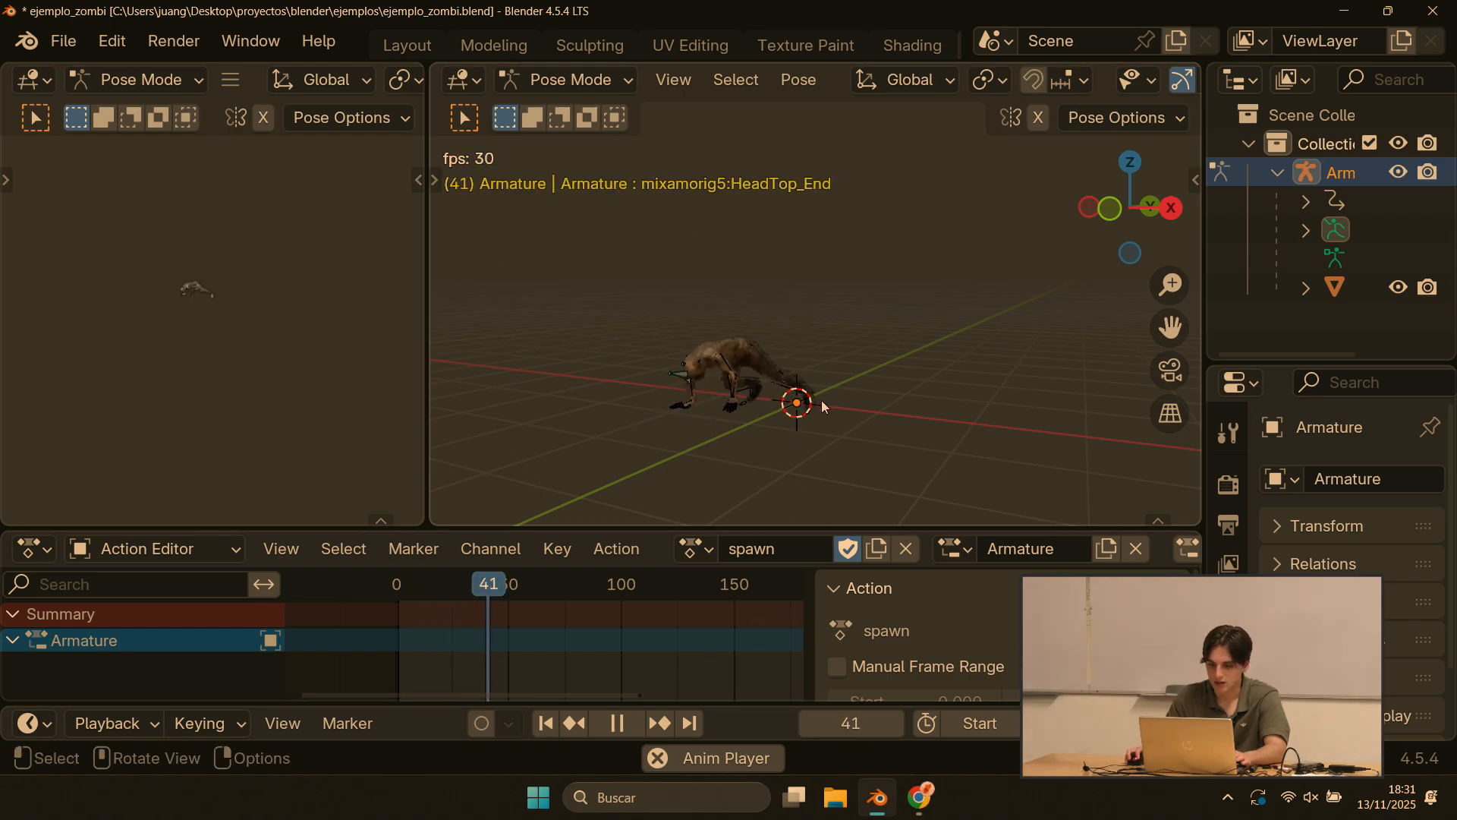
pyautogui.scroll(2, 774, 466)
pyautogui.click(696, 548)
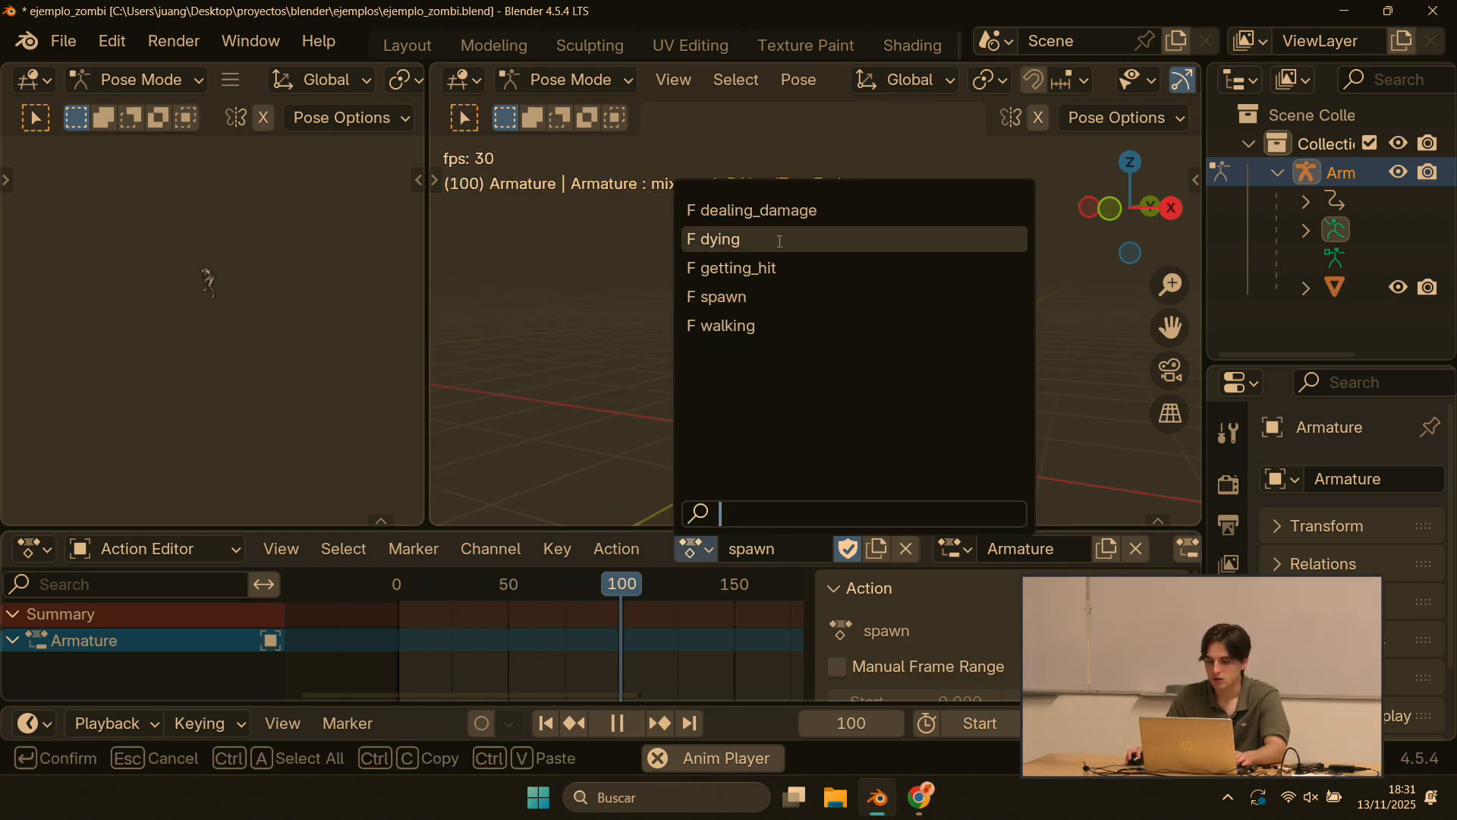
pyautogui.press('Escape')
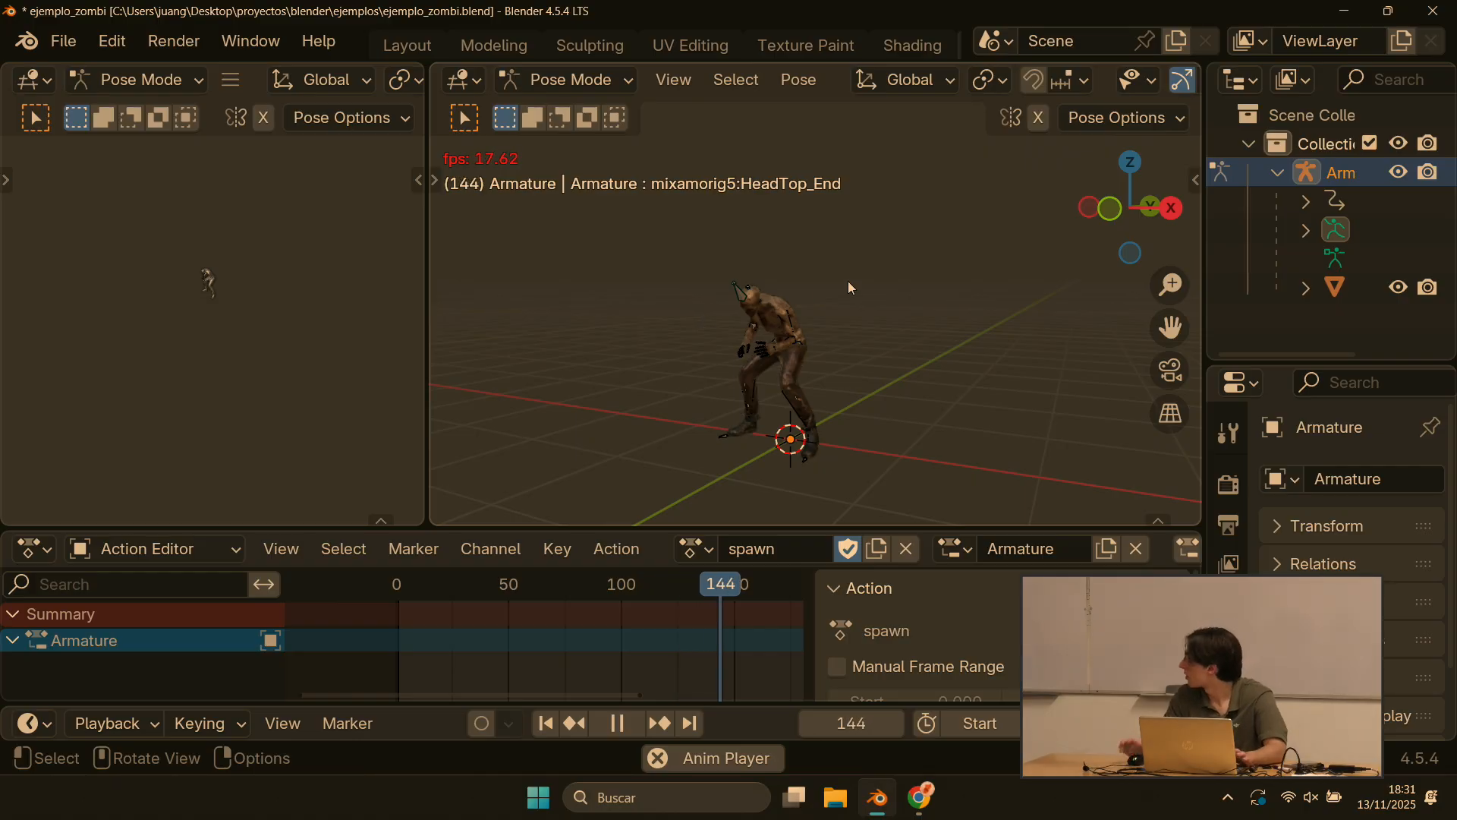
# Step: Switch to the Layout workspace, stop the playback and put the zombie armature in Edit Mode
pyautogui.click(409, 44)
pyautogui.scroll(-3, 544, 297)
pyautogui.moveTo(481, 270); pyautogui.dragTo(698, 340, button='middle')
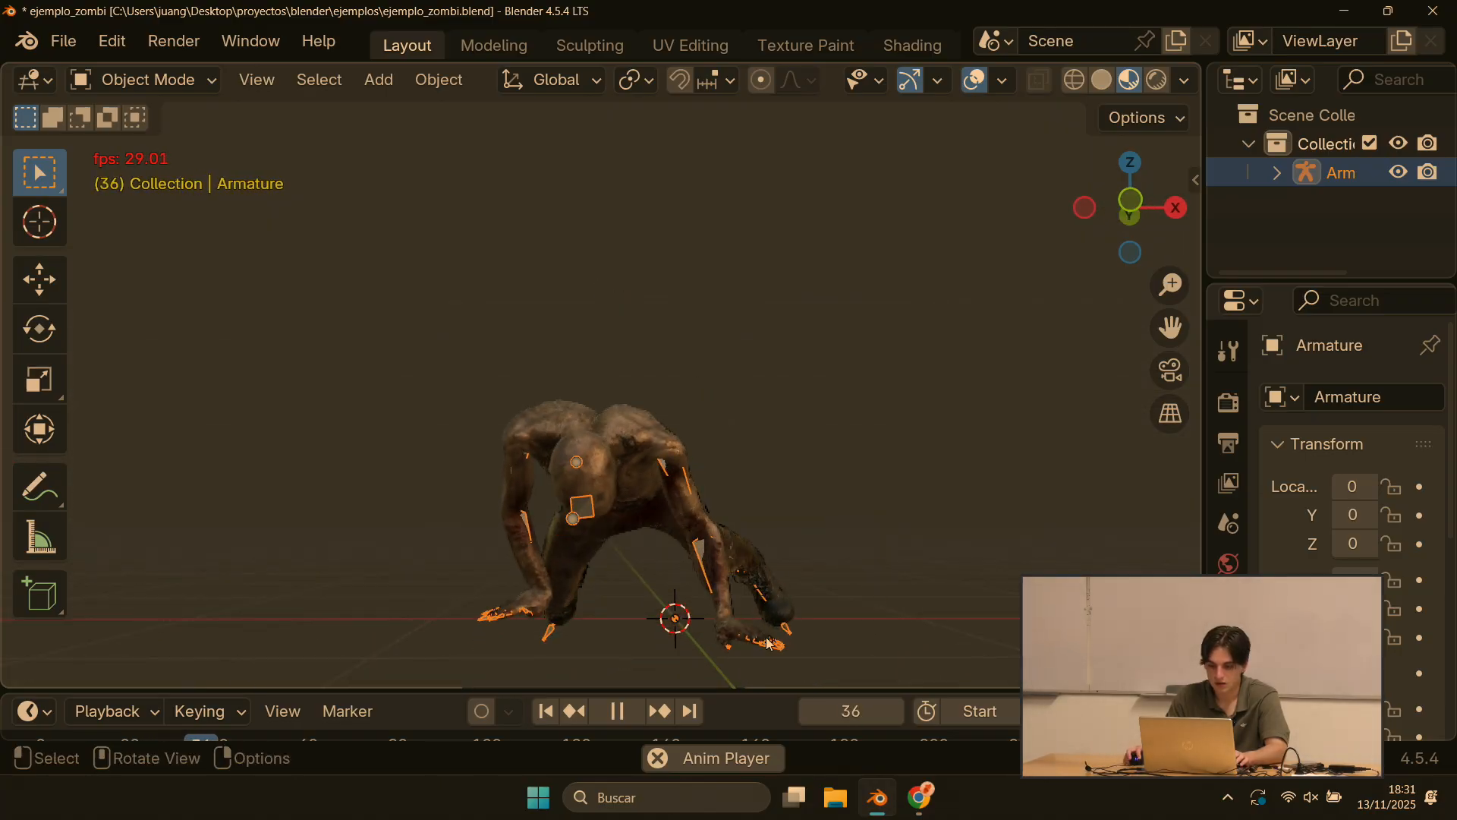
pyautogui.press('space')
pyautogui.click(184, 80)
pyautogui.click(179, 144)
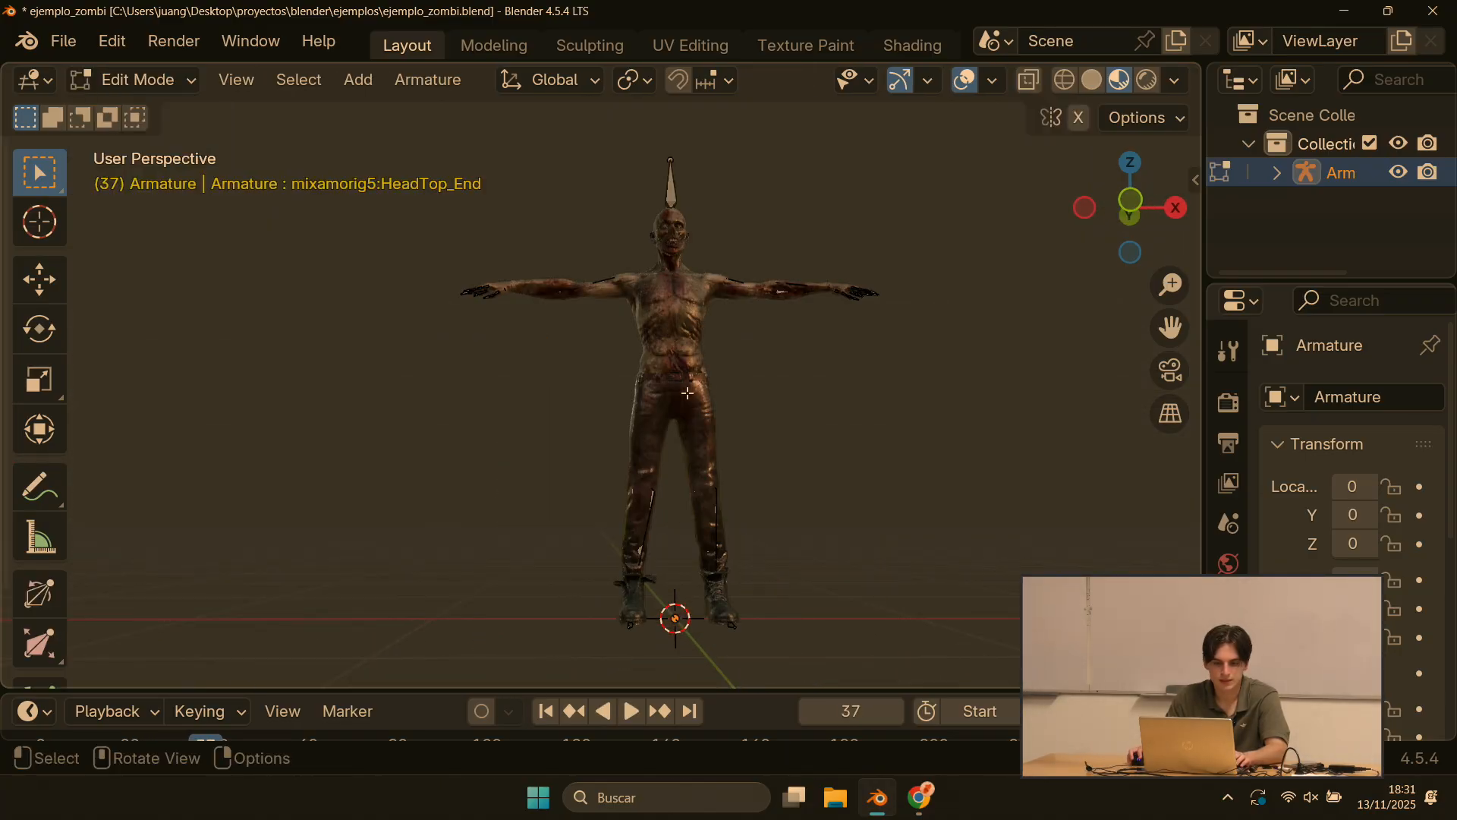
# Step: Move all of the armature's bones out of the zombie mesh so they stand beside it, and deselect them
pyautogui.press('a')
pyautogui.press('g')
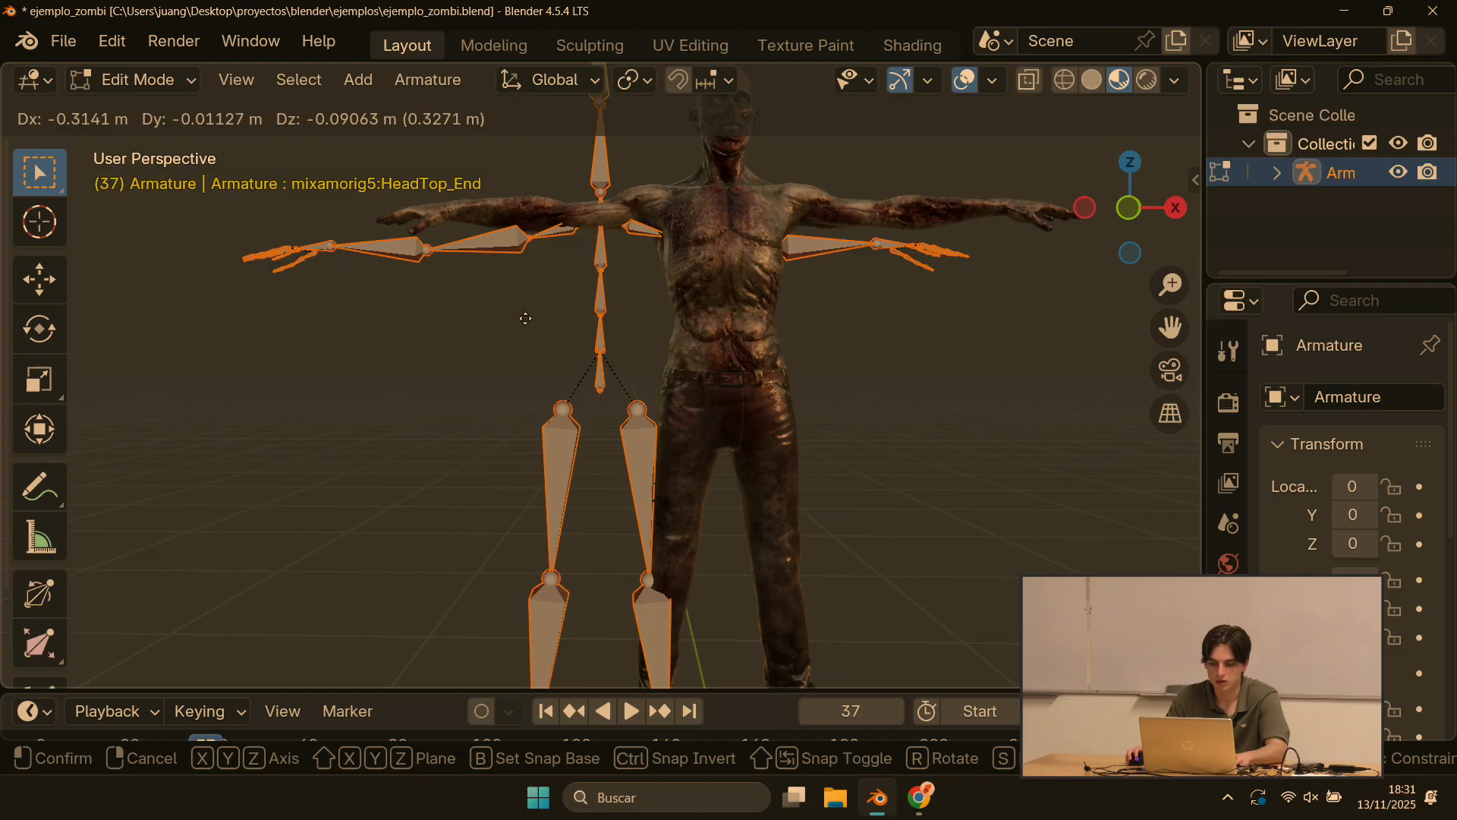
pyautogui.click(479, 350)
pyautogui.moveTo(480, 349); pyautogui.dragTo(624, 296, button='middle')
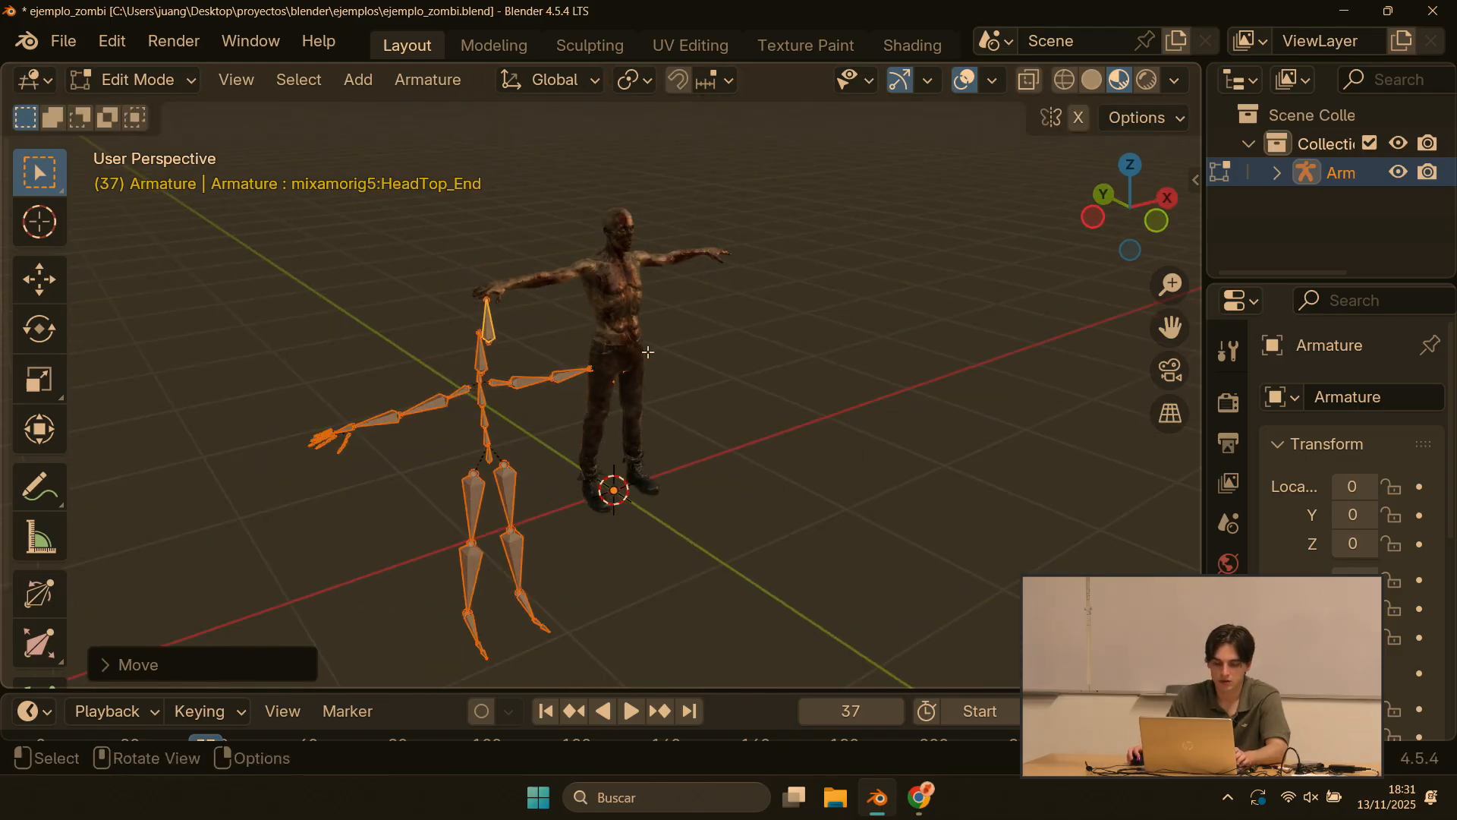
pyautogui.click(624, 296)
# Step: Examine the zombie mesh and the separated bones from several angles, including the head and torso up close
pyautogui.moveTo(608, 241); pyautogui.dragTo(615, 234, button='middle')
pyautogui.scroll(2, 616, 234)
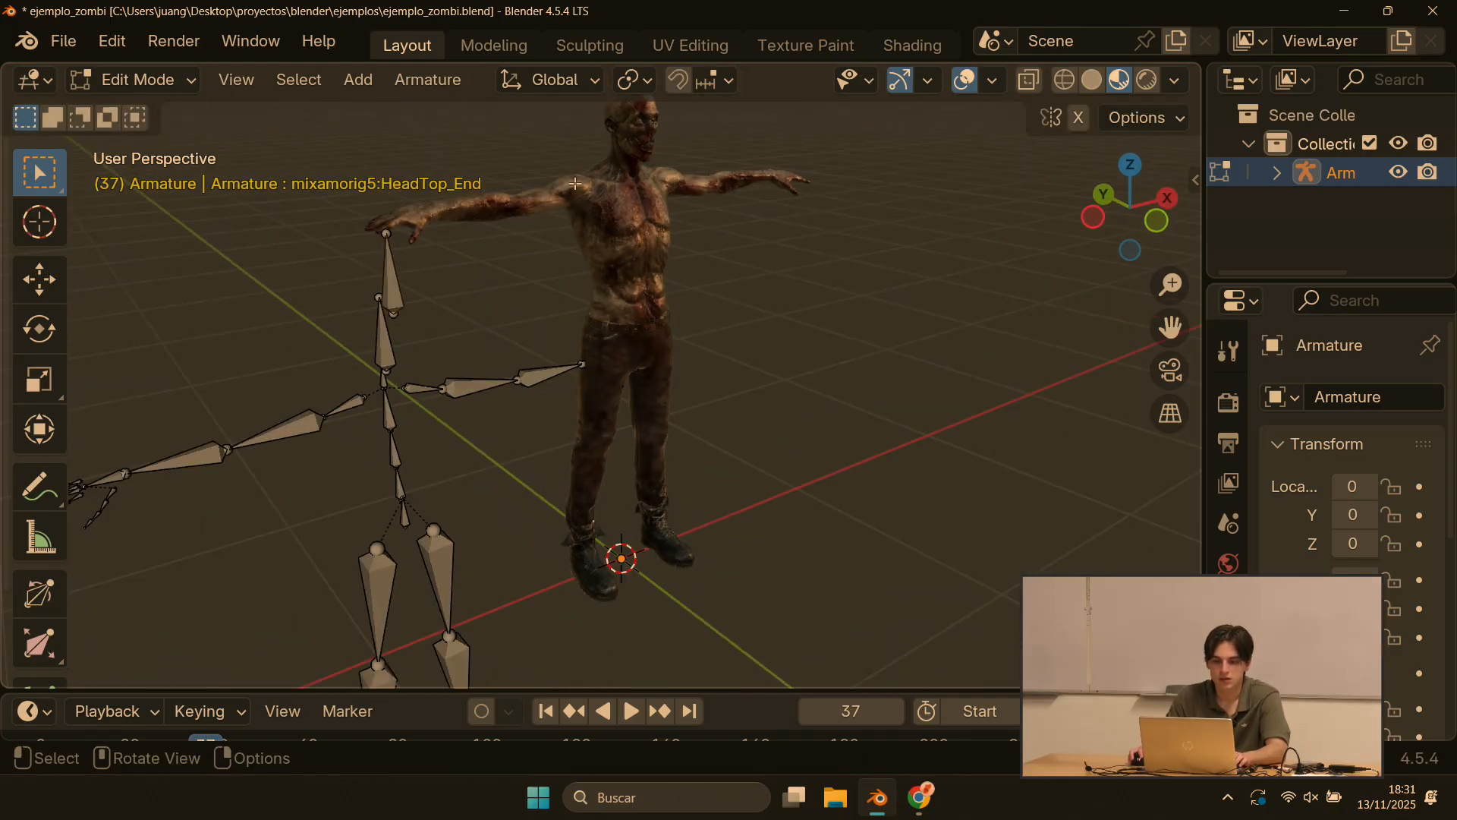
pyautogui.scroll(-2, 575, 184)
pyautogui.moveTo(582, 176); pyautogui.dragTo(822, 374)
pyautogui.moveTo(490, 221); pyautogui.dragTo(524, 209, button='middle')
pyautogui.scroll(3, 642, 220)
pyautogui.keyDown('shift'); pyautogui.moveTo(642, 220); pyautogui.dragTo(599, 448, button='middle'); pyautogui.keyUp('shift')
pyautogui.scroll(-2, 696, 440)
pyautogui.scroll(4, 707, 458)
pyautogui.scroll(3, 667, 445)
pyautogui.scroll(-3, 667, 446)
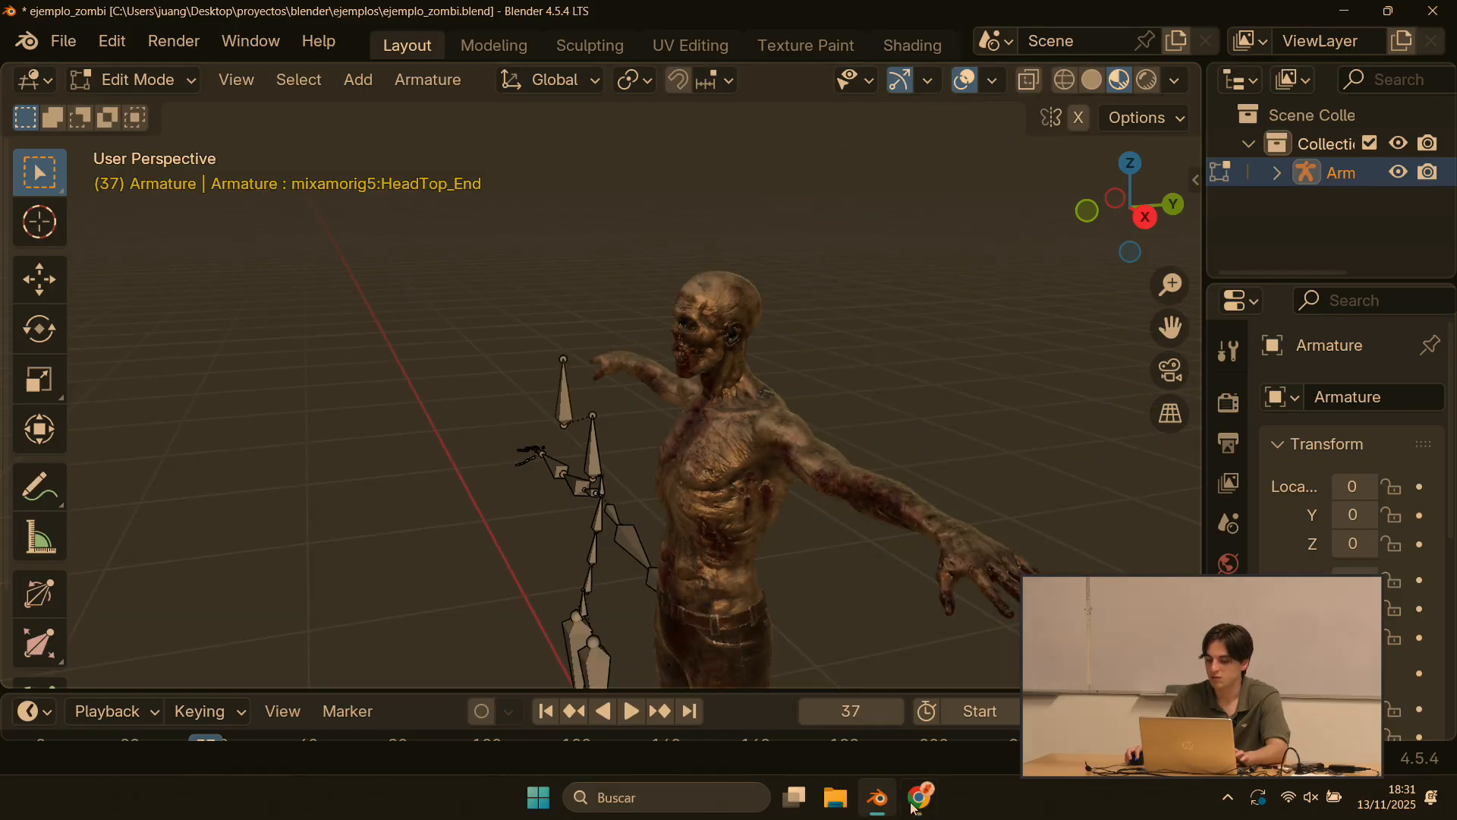
pyautogui.scroll(-3, 748, 351)
pyautogui.moveTo(749, 352); pyautogui.dragTo(846, 379, button='middle')
# Step: Open the recent file ejemplo_objetos.blend, discarding the changes to ejemplo_zombi.blend
pyautogui.click(60, 40)
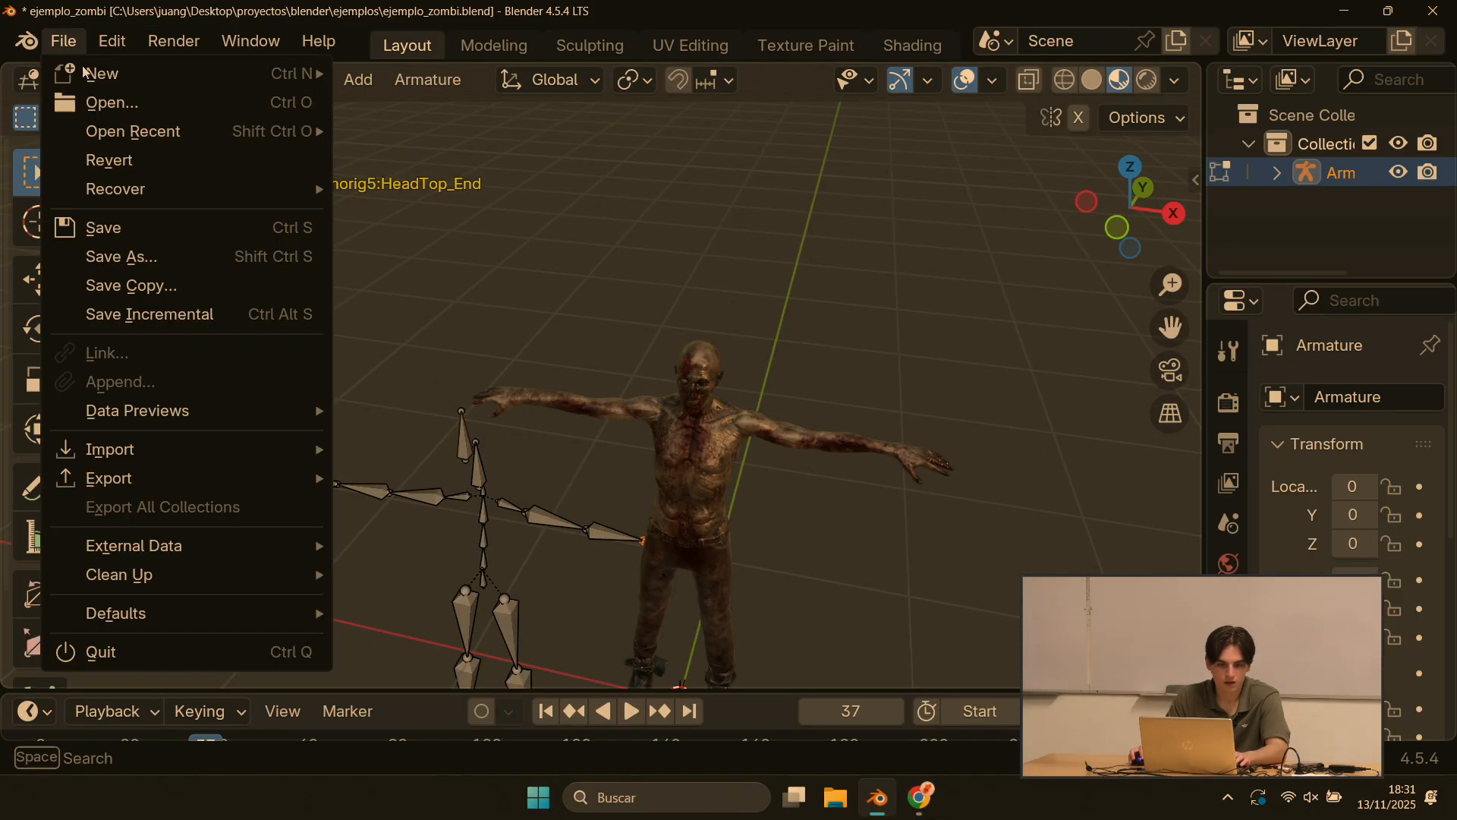
pyautogui.moveTo(143, 139)
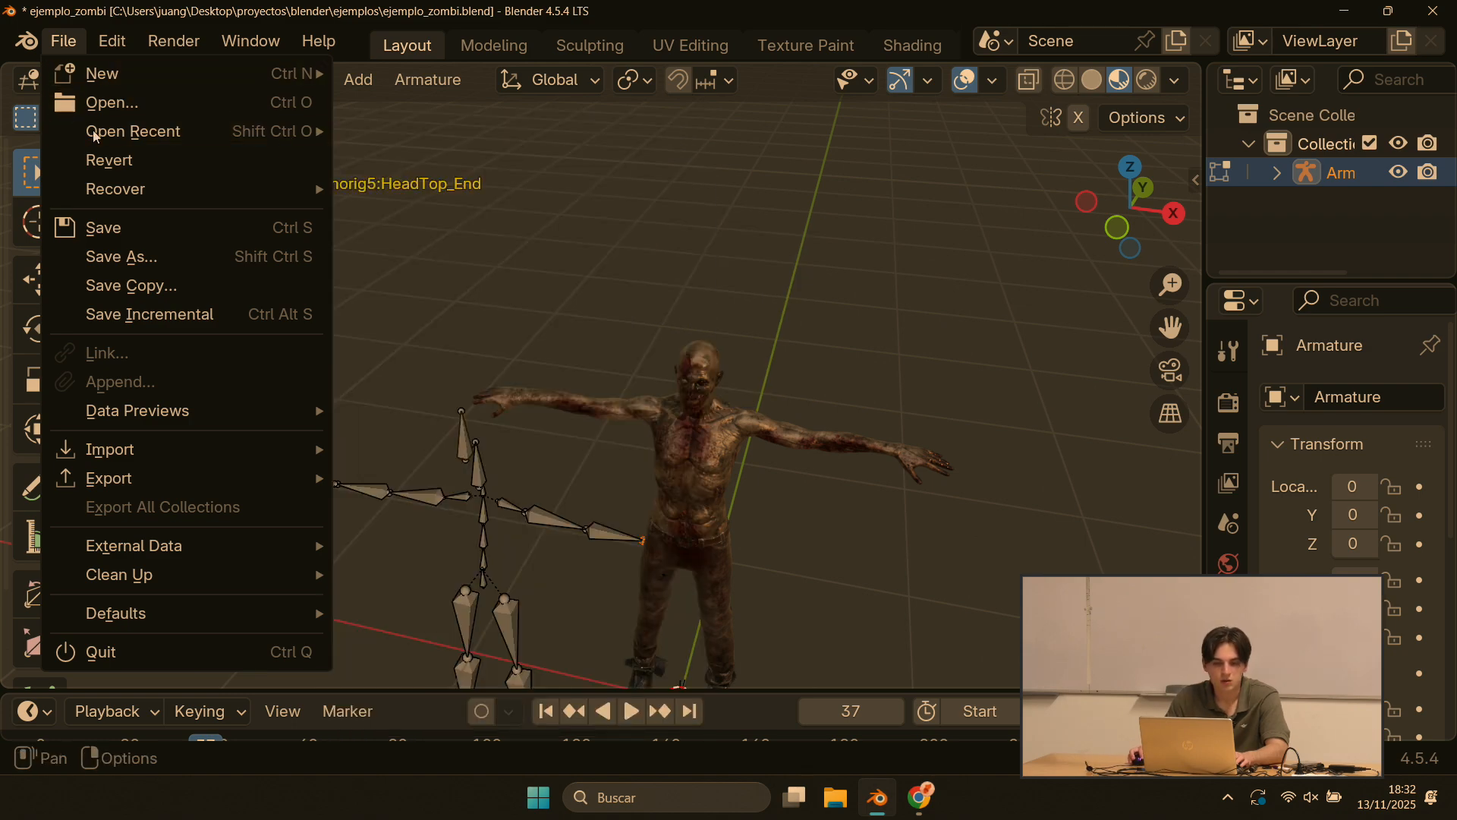
pyautogui.moveTo(95, 133)
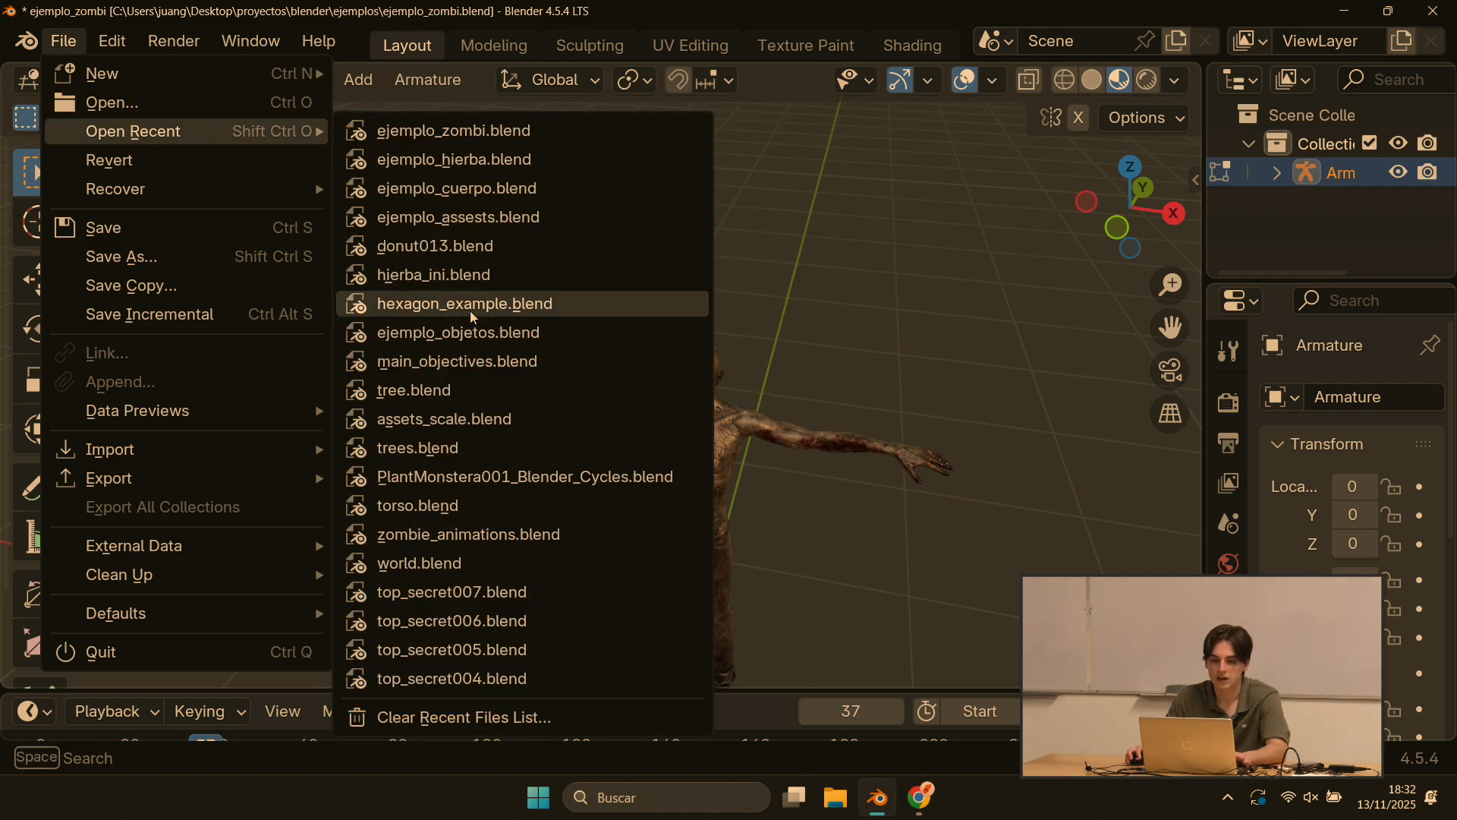
pyautogui.click(463, 345)
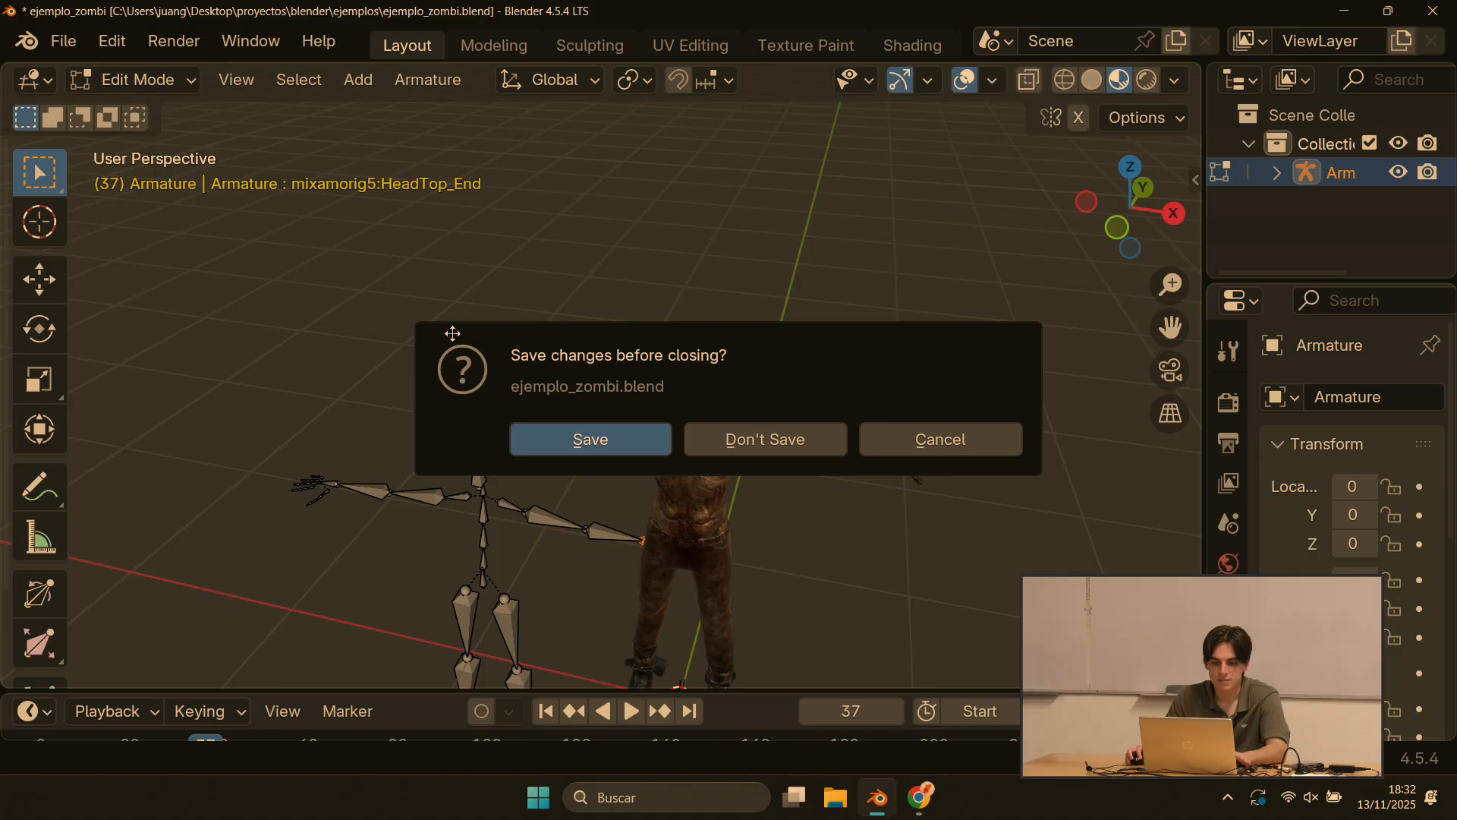
pyautogui.click(766, 439)
# Step: Try moving the drill's upper yellow housing, Drill_moving_part, along the global Z axis
pyautogui.moveTo(735, 422); pyautogui.dragTo(443, 391, button='middle')
pyautogui.moveTo(244, 331); pyautogui.dragTo(349, 353, button='middle')
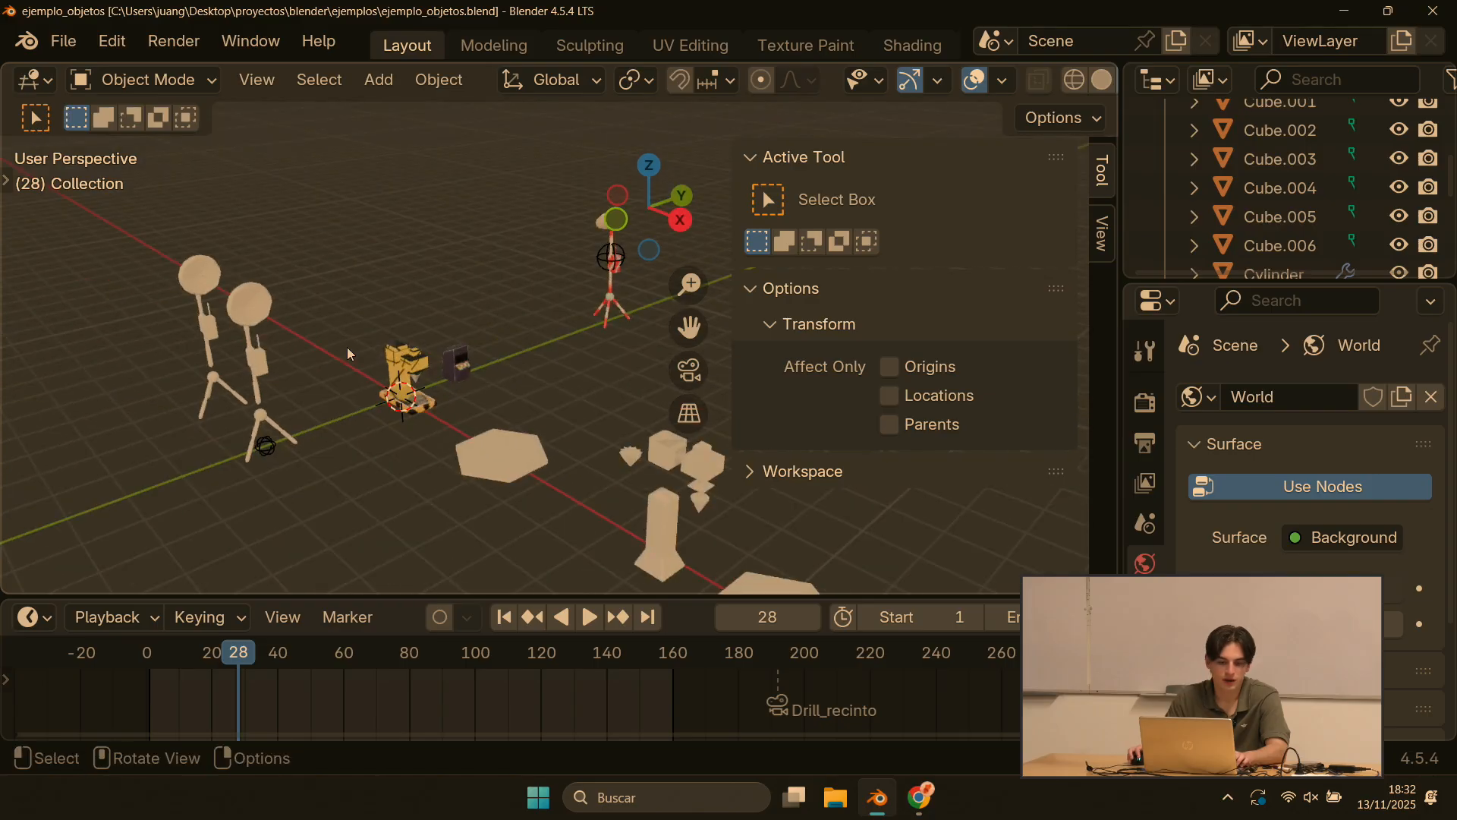
pyautogui.scroll(3, 347, 354)
pyautogui.keyDown('shift'); pyautogui.moveTo(251, 393); pyautogui.dragTo(517, 275, button='middle'); pyautogui.keyUp('shift')
pyautogui.scroll(4, 479, 231)
pyautogui.moveTo(476, 227); pyautogui.dragTo(508, 168, button='middle')
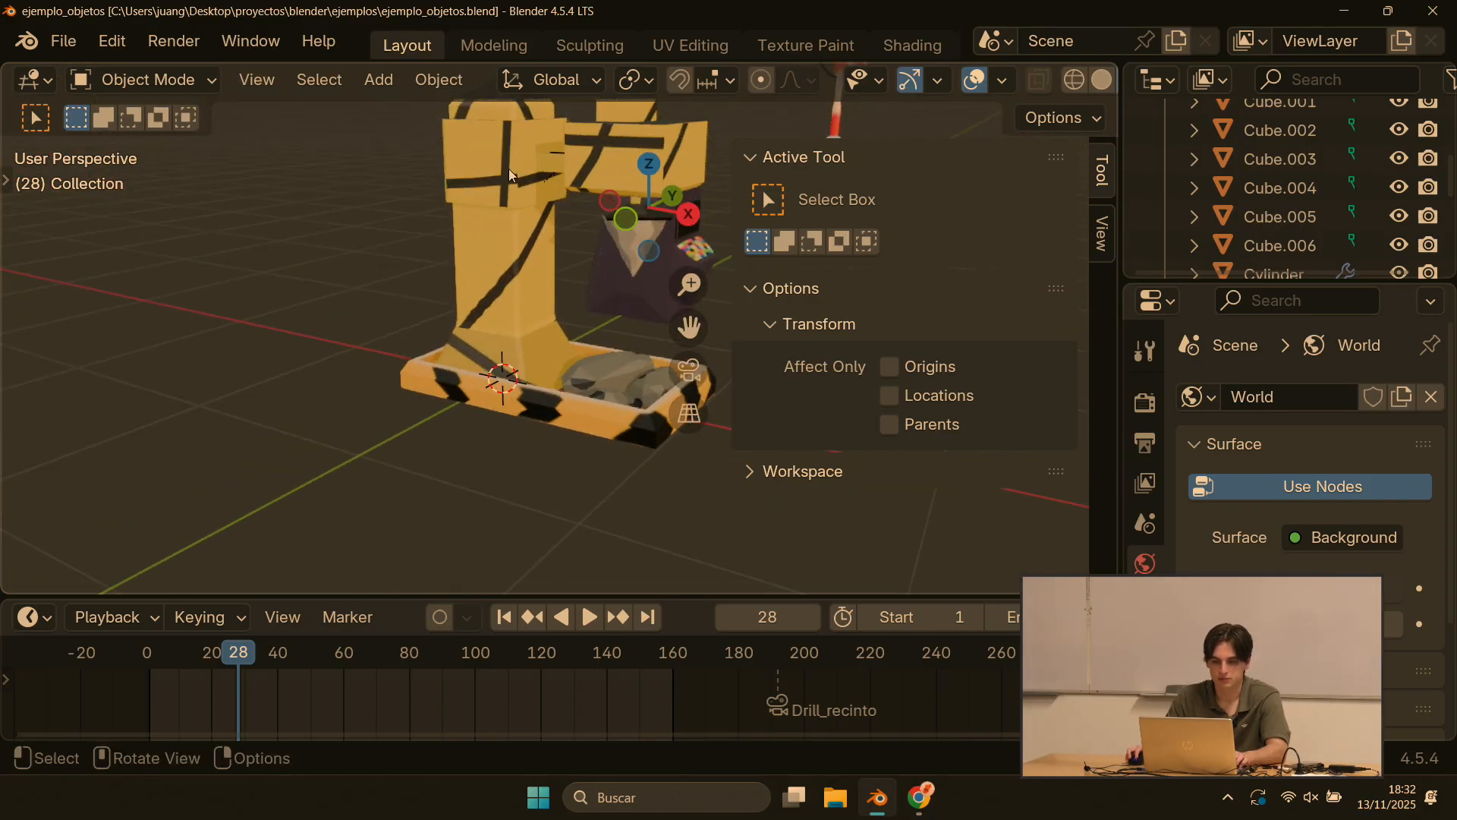
pyautogui.click(509, 169)
pyautogui.keyDown('shift'); pyautogui.moveTo(534, 249); pyautogui.dragTo(530, 411, button='middle'); pyautogui.keyUp('shift')
pyautogui.press('g')
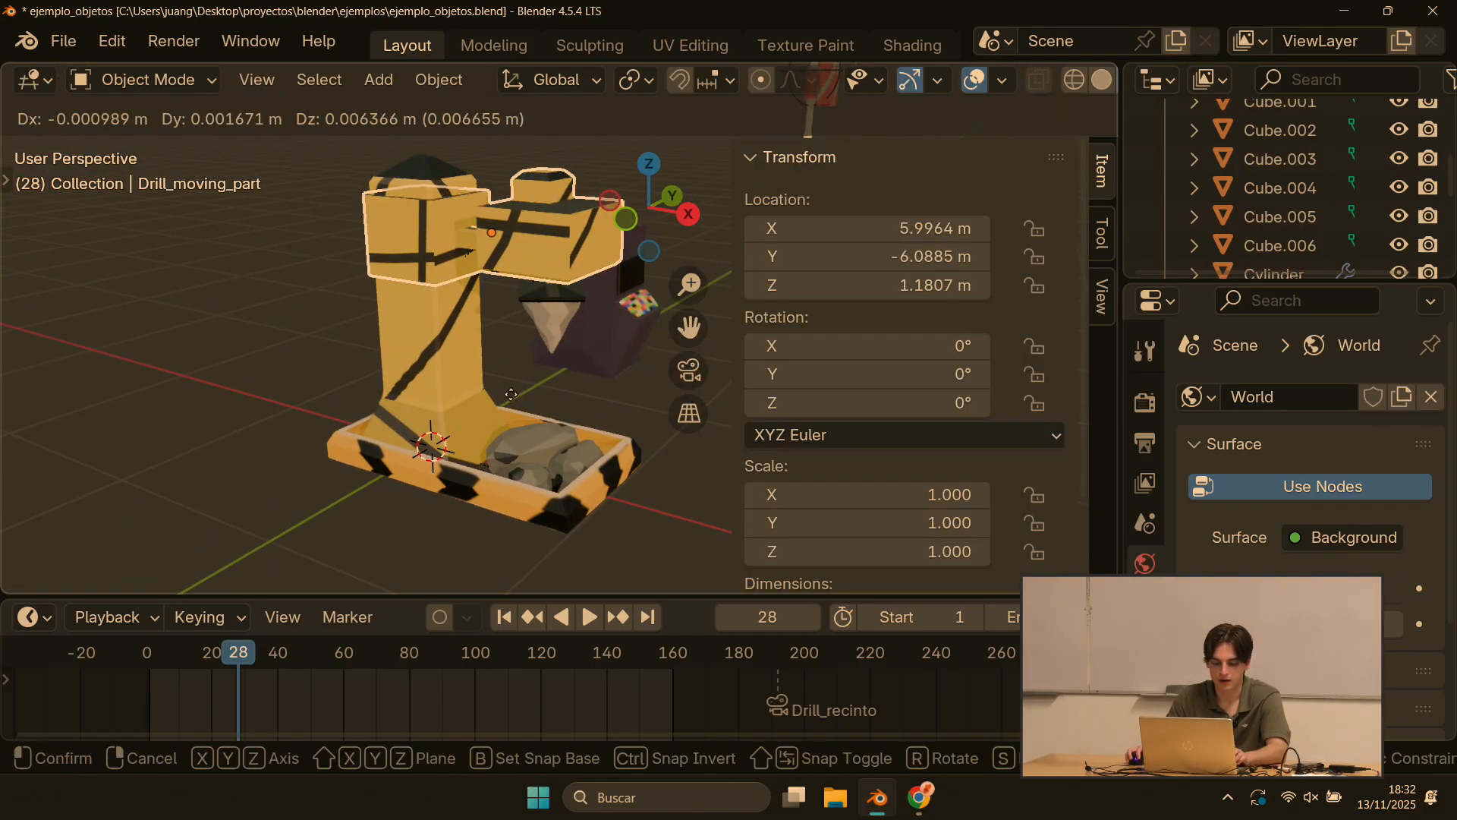
pyautogui.press('z')
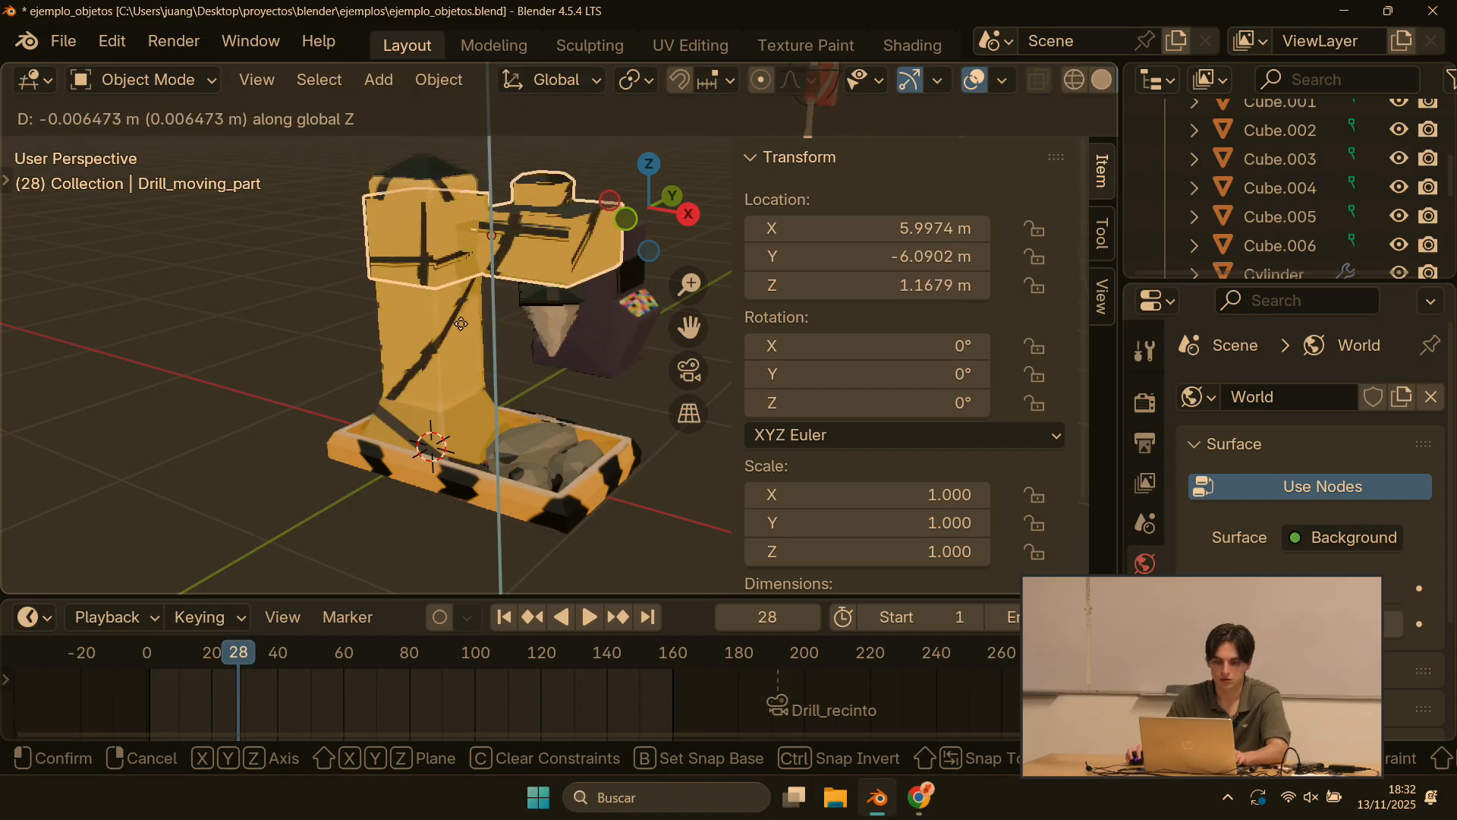
pyautogui.press('Escape')
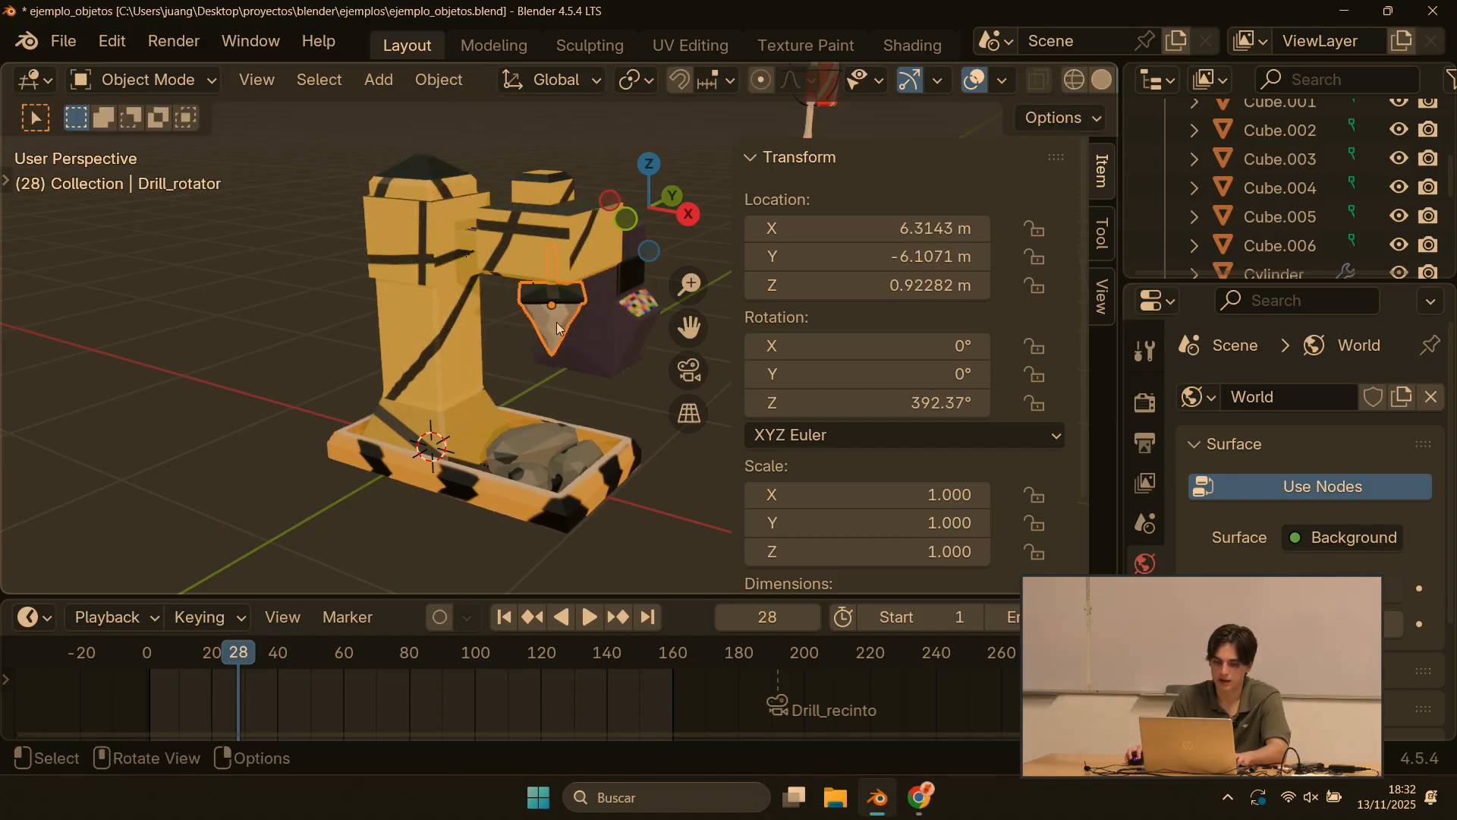
# Step: Try freely moving the drill bit, Drill_rotator, and the upper housing, Drill_moving_part
pyautogui.press('g')
pyautogui.press('Escape')
pyautogui.click(526, 291)
pyautogui.press('g')
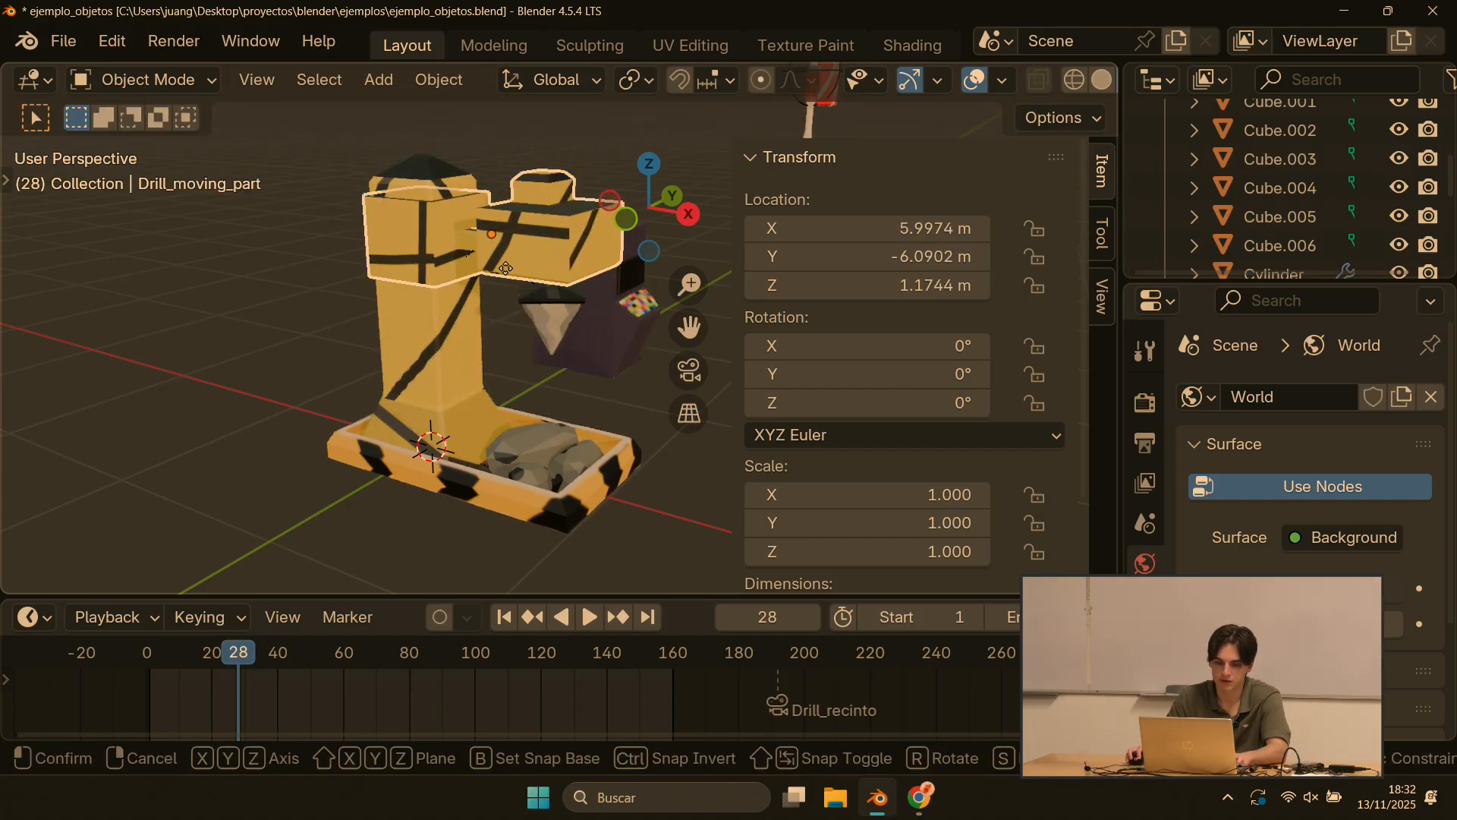
pyautogui.press('Escape')
# Step: Try moving the drill's column, Drill_base, and its striped tray, Drill_recinto, and select the drill bit
pyautogui.click(448, 357)
pyautogui.press('g')
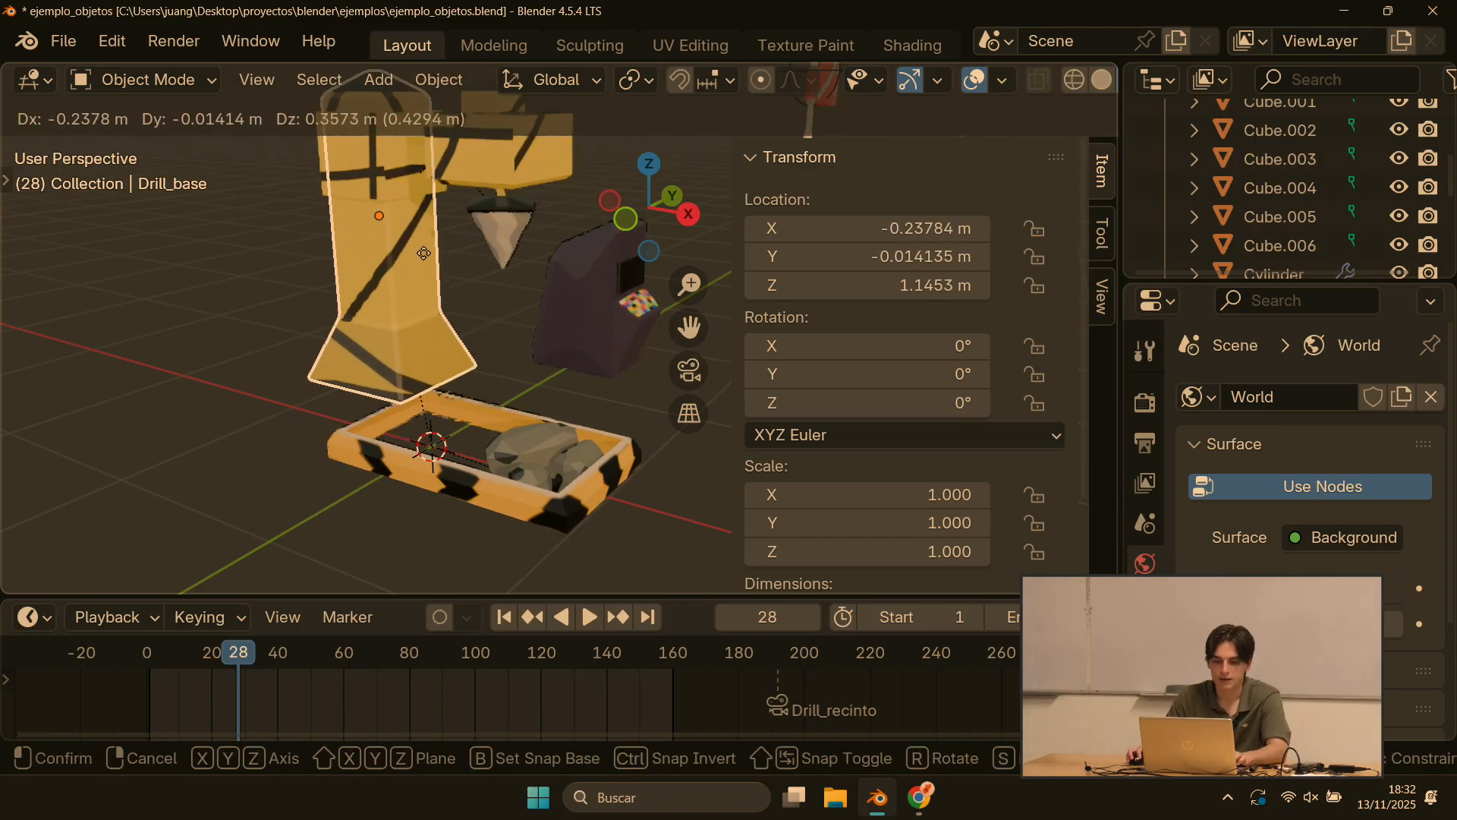
pyautogui.press('Escape')
pyautogui.click(495, 503)
pyautogui.press('g')
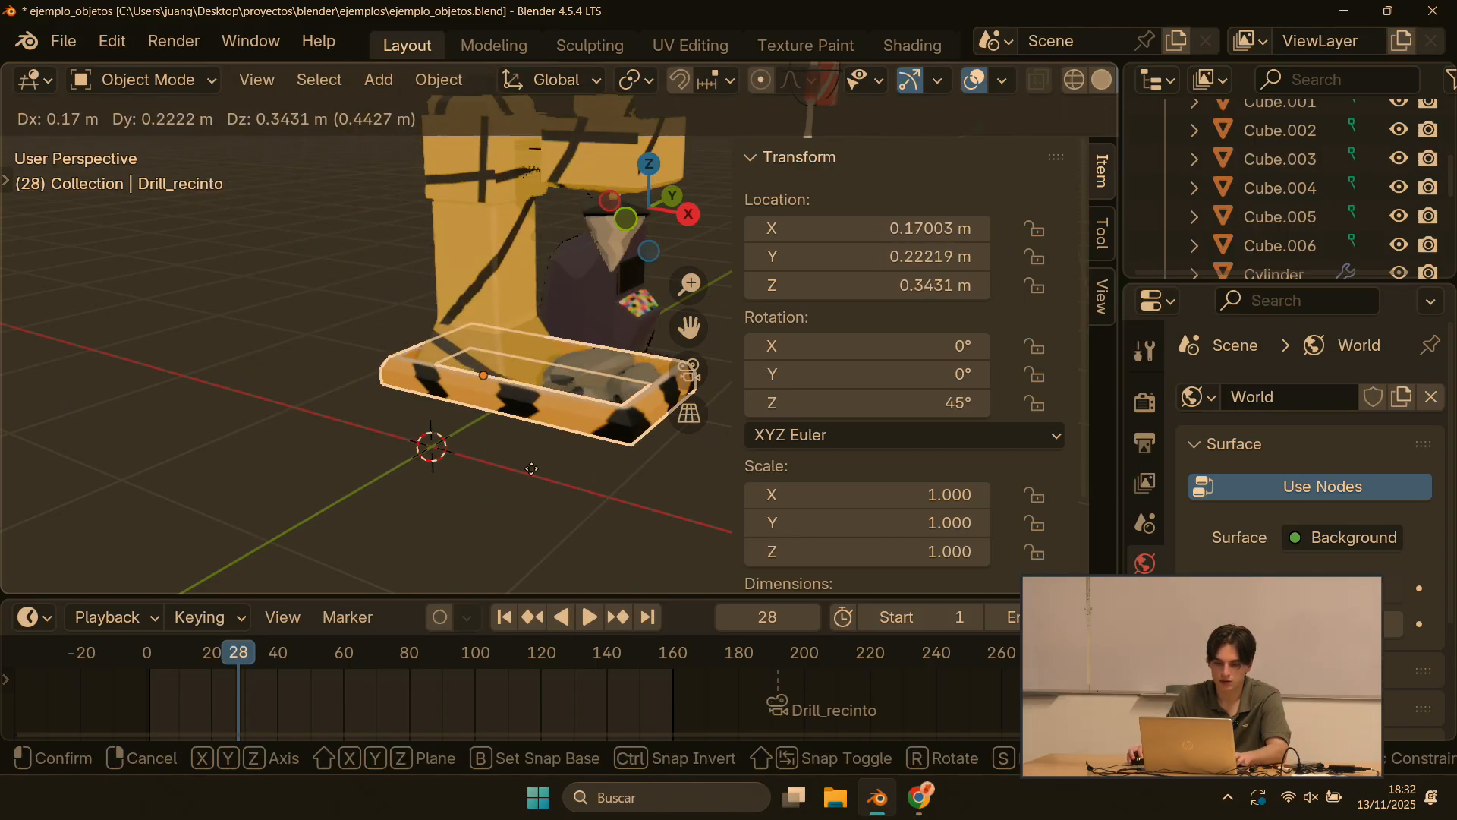
pyautogui.press('Escape')
pyautogui.click(541, 349)
# Step: Try moving the spherical Empty object beneath the nearest tripod's legs
pyautogui.scroll(-4, 364, 387)
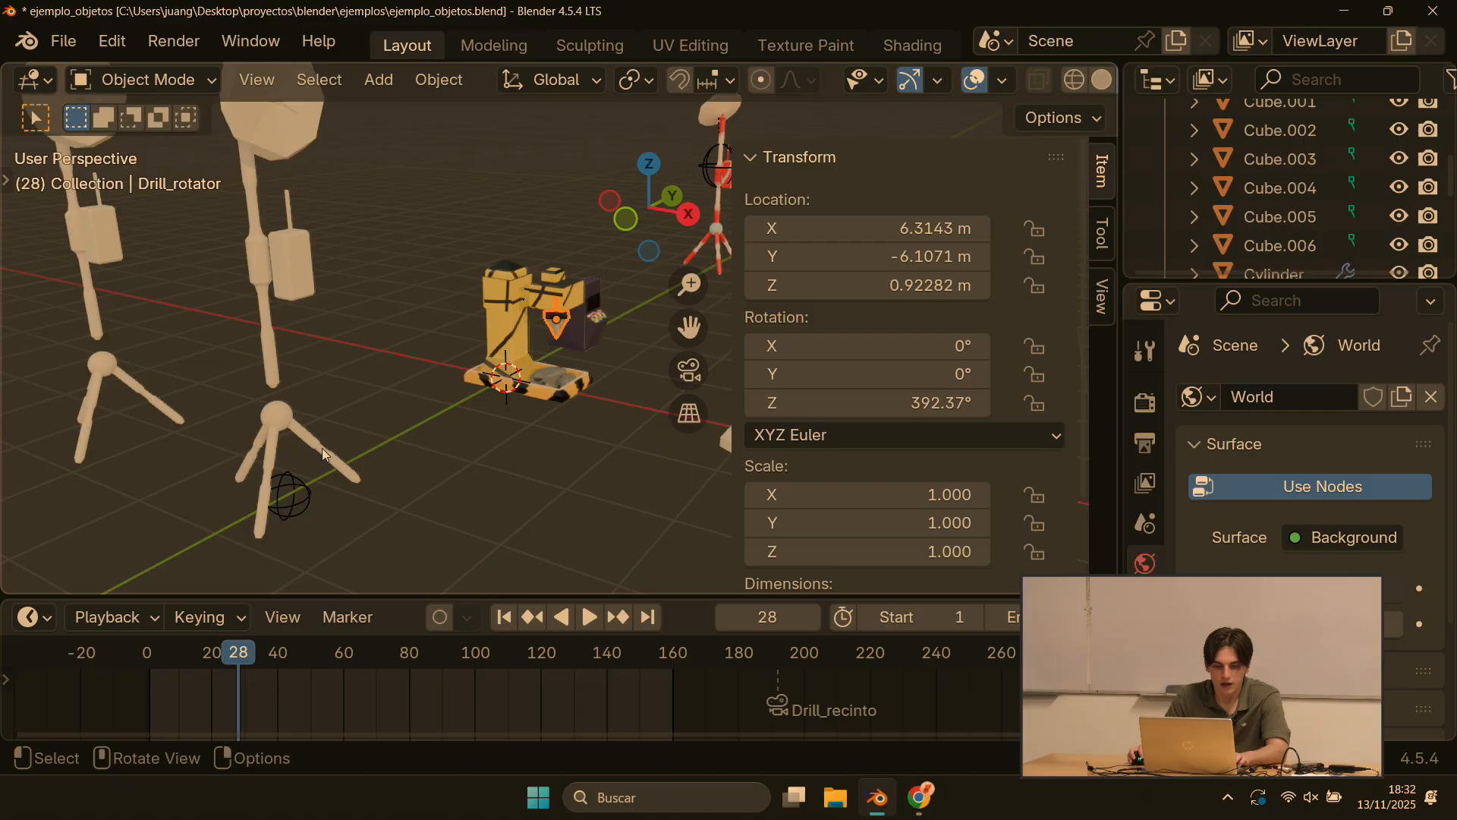
pyautogui.scroll(3, 567, 273)
pyautogui.keyDown('shift'); pyautogui.moveTo(322, 448); pyautogui.dragTo(425, 366, button='middle'); pyautogui.keyUp('shift')
pyautogui.scroll(2, 425, 366)
pyautogui.keyDown('shift'); pyautogui.moveTo(164, 426); pyautogui.dragTo(588, 280, button='middle'); pyautogui.keyUp('shift')
pyautogui.keyDown('shift'); pyautogui.moveTo(524, 317); pyautogui.dragTo(430, 358, button='middle'); pyautogui.keyUp('shift')
pyautogui.scroll(-2, 430, 358)
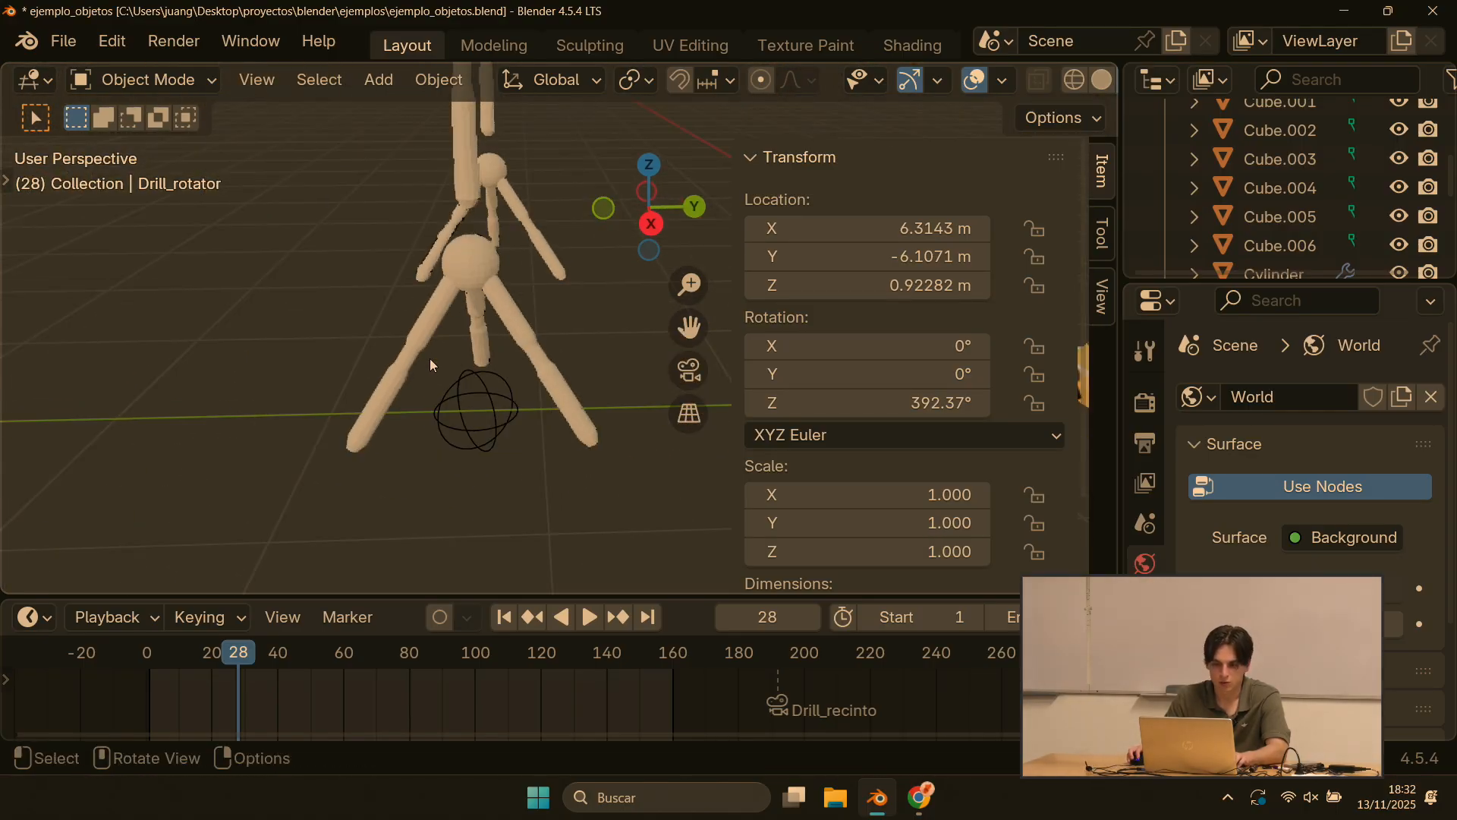
pyautogui.scroll(2, 476, 329)
pyautogui.click(434, 412)
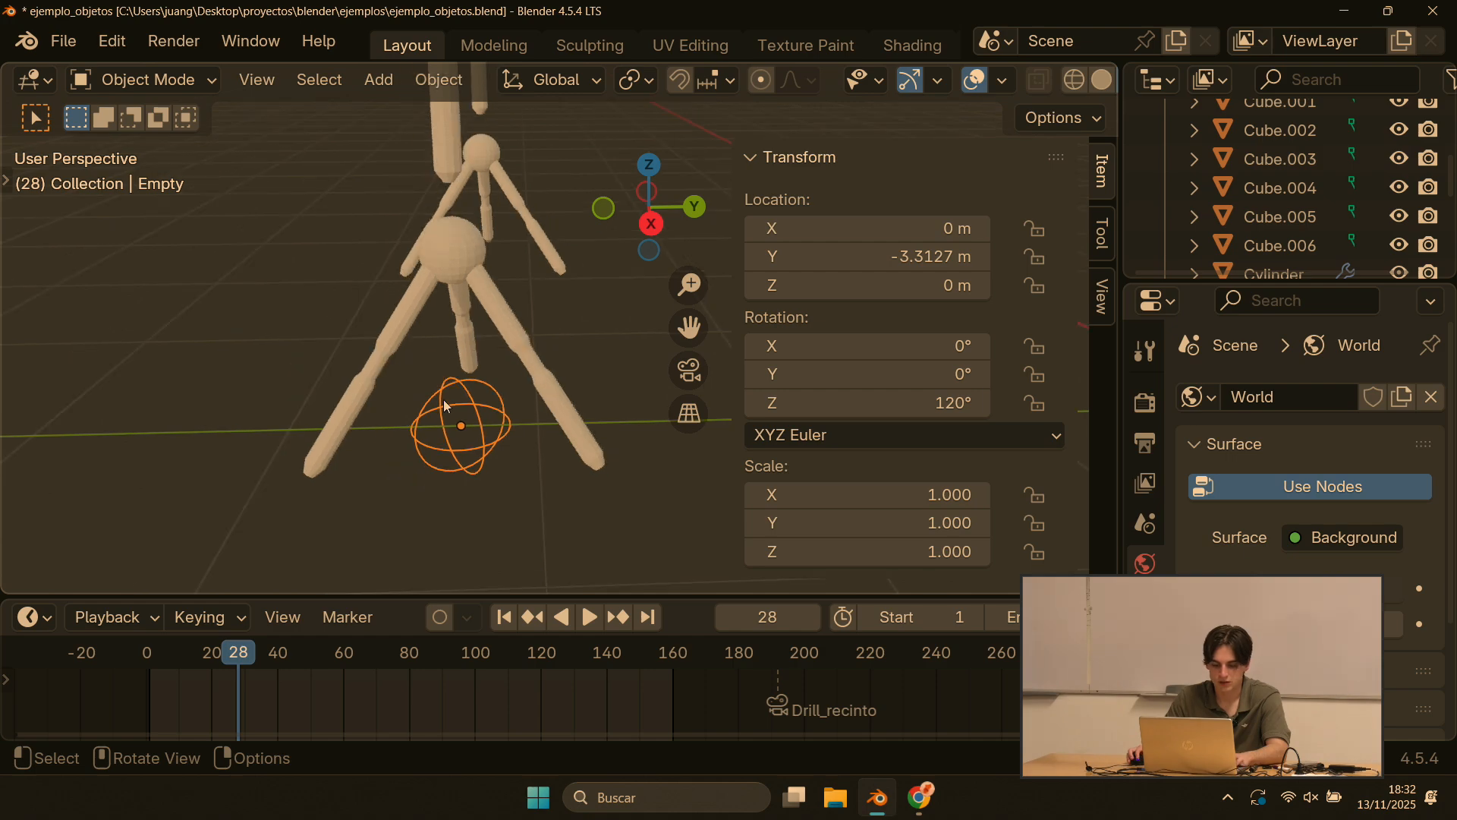
pyautogui.press('g')
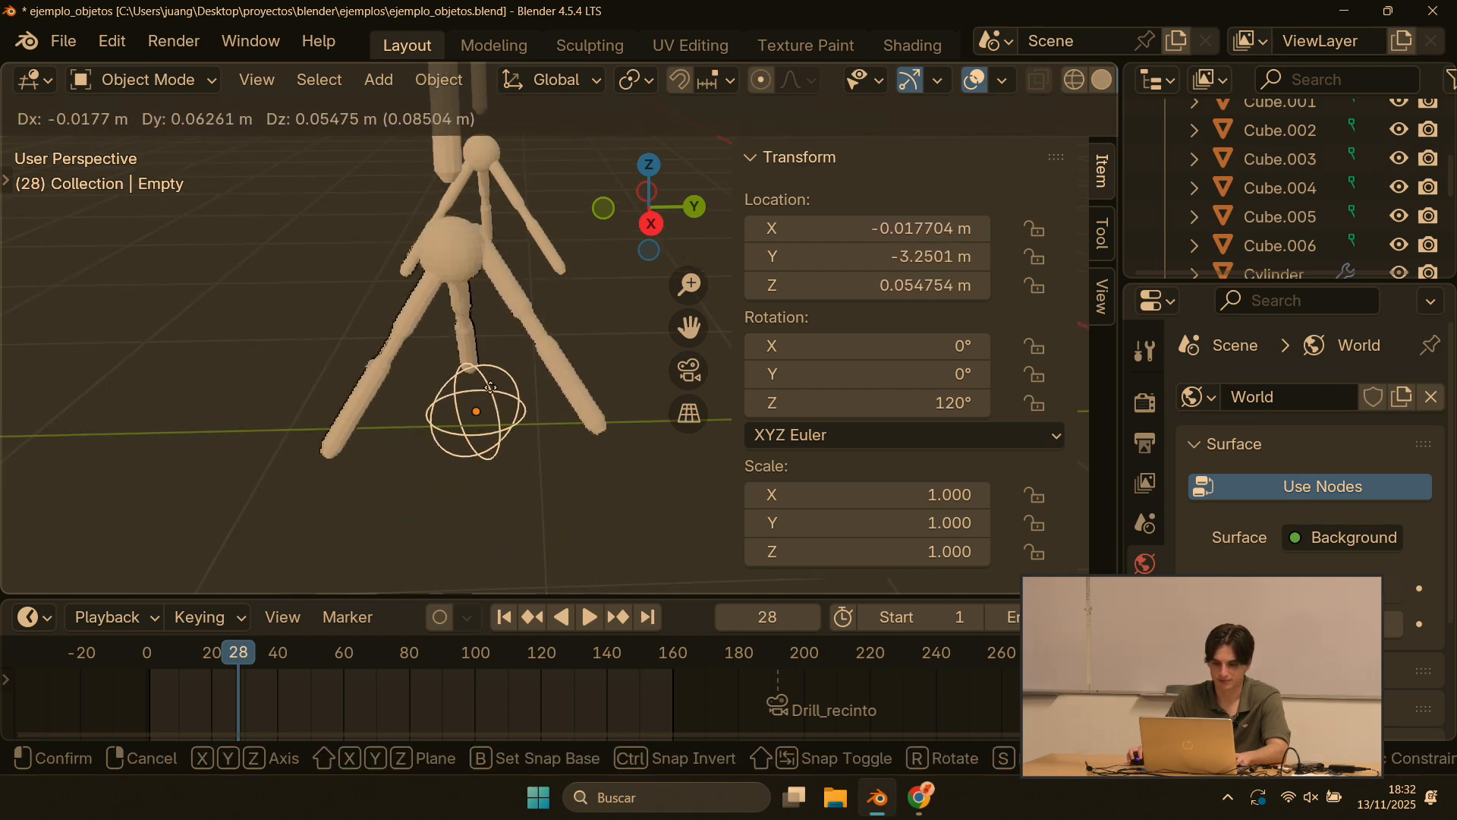
pyautogui.rightClick(383, 410)
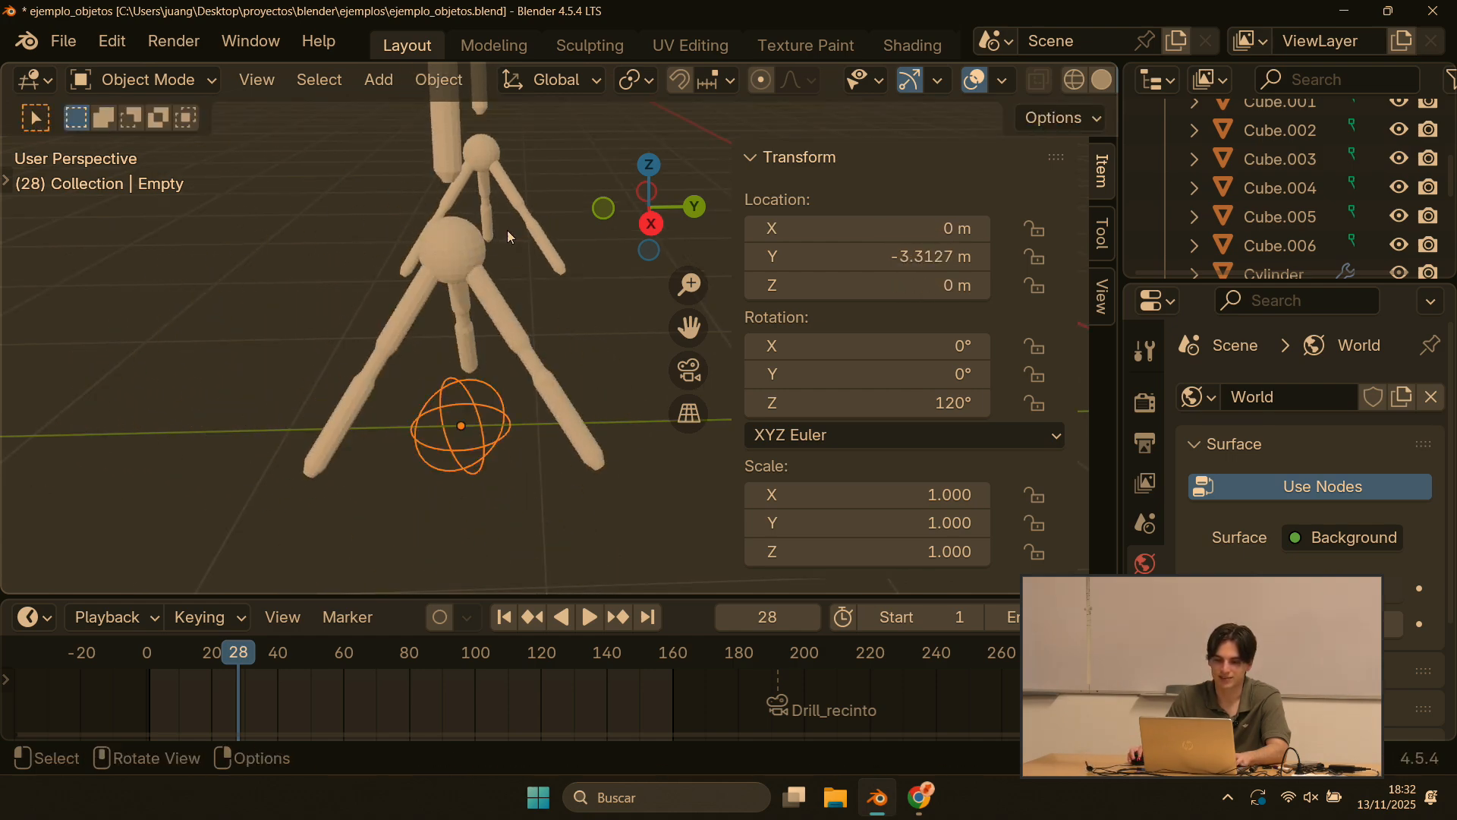
# Step: Try moving the nearest tripod's spherical joint, Sphere.001, and its legs, Cylinder
pyautogui.moveTo(507, 230); pyautogui.dragTo(683, 256, button='middle')
pyautogui.click(495, 265)
pyautogui.press('g')
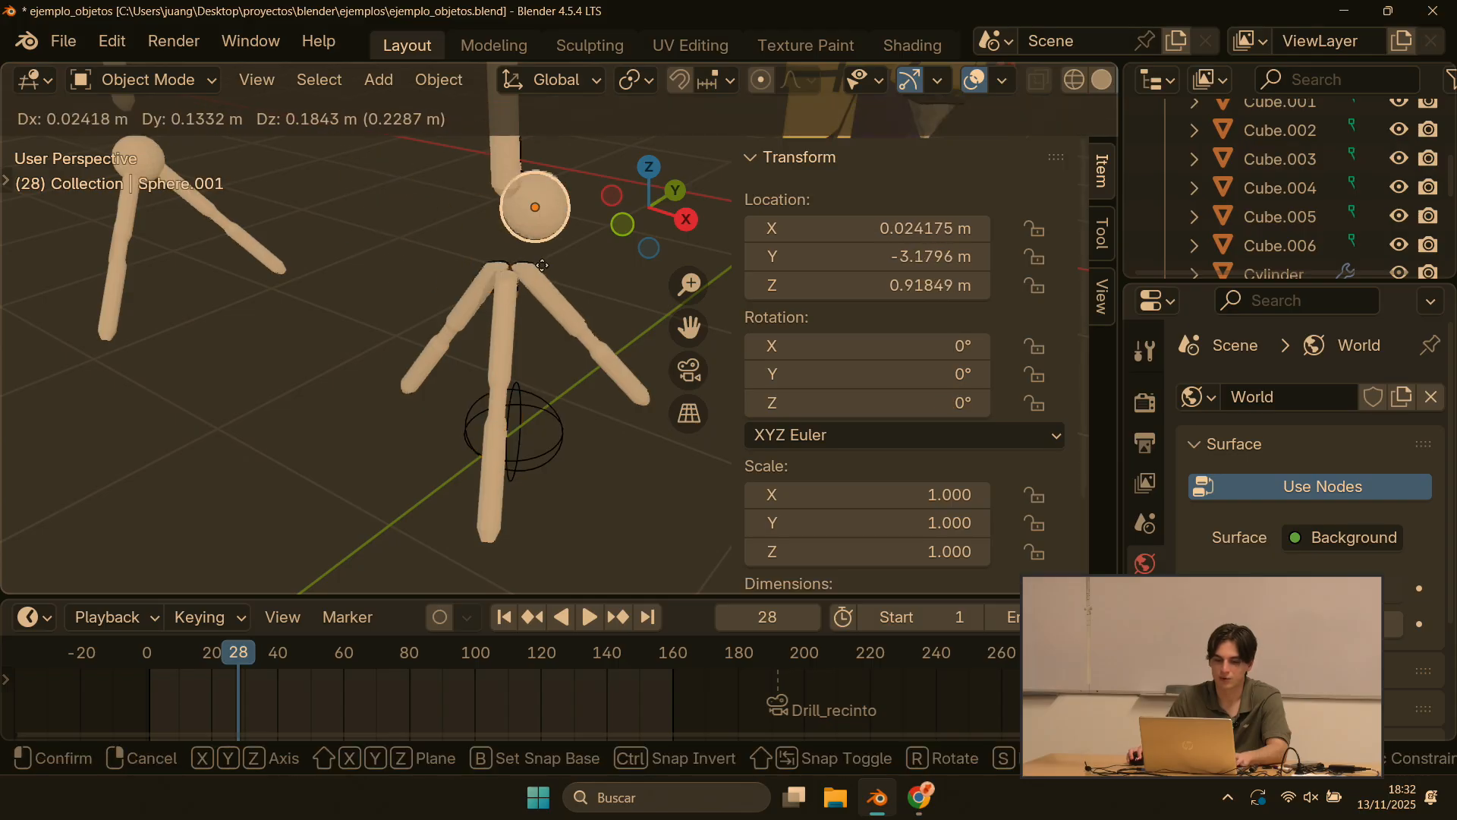
pyautogui.rightClick(468, 322)
pyautogui.click(449, 344)
pyautogui.press('g')
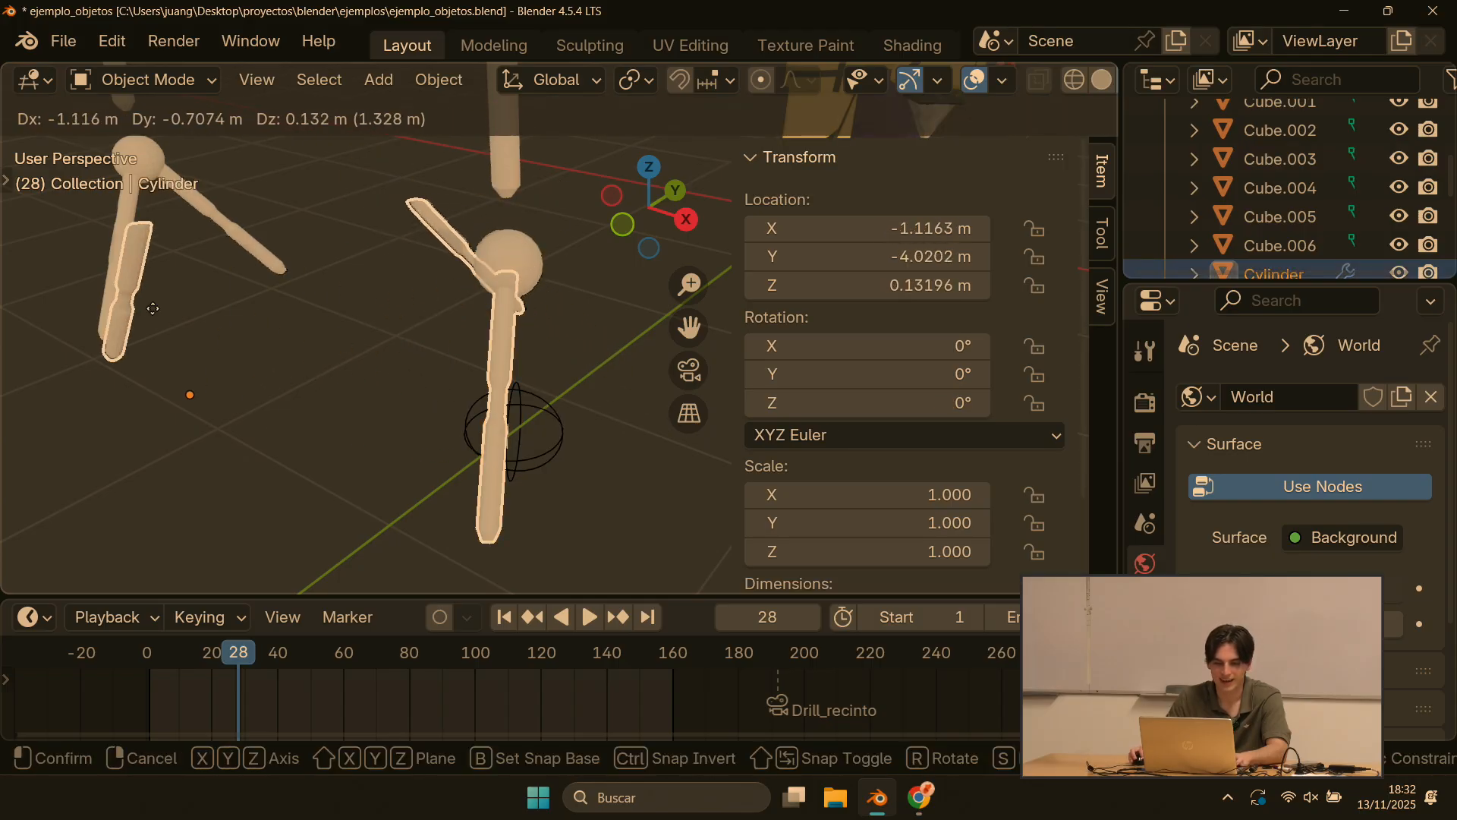
pyautogui.rightClick(425, 381)
# Step: Try moving the red-and-white antenna's tripod legs, antena_base
pyautogui.scroll(-5, 549, 359)
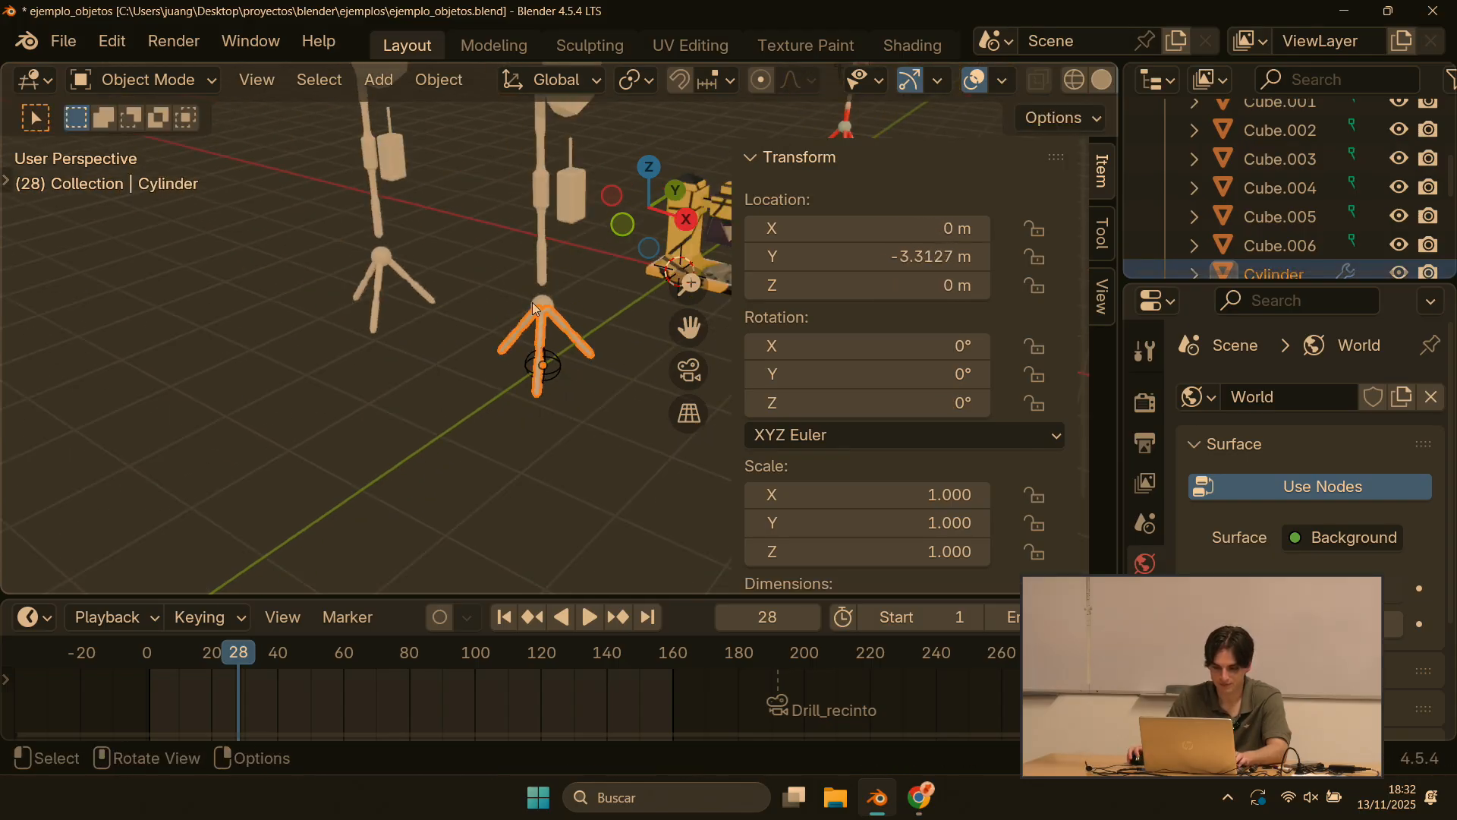
pyautogui.moveTo(531, 302); pyautogui.dragTo(357, 334, button='middle')
pyautogui.scroll(-5, 1411, 220)
pyautogui.scroll(-3, 435, 306)
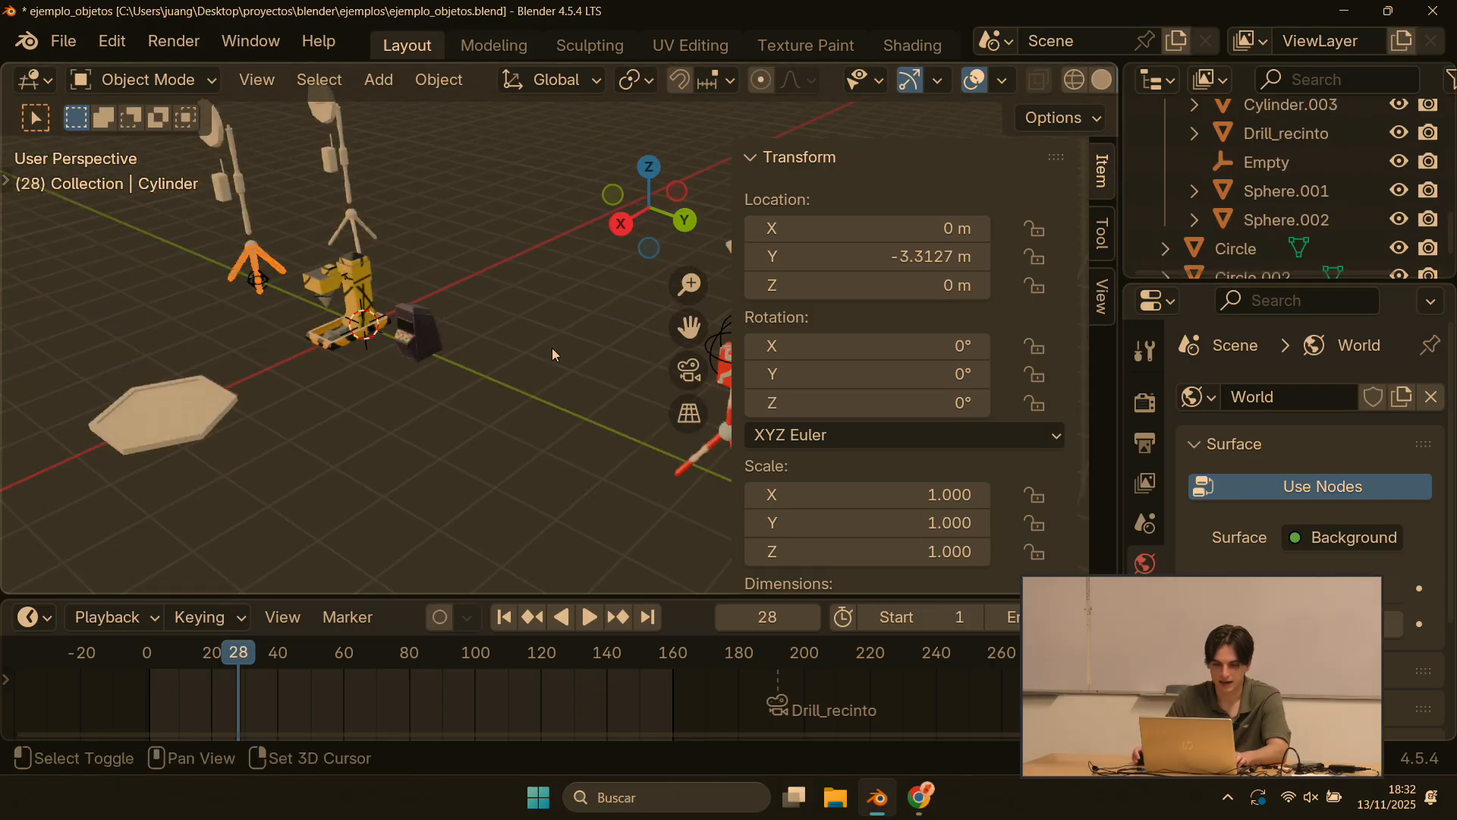
pyautogui.keyDown('shift'); pyautogui.moveTo(552, 348); pyautogui.dragTo(425, 366, button='middle'); pyautogui.keyUp('shift')
pyautogui.scroll(2, 426, 372)
pyautogui.click(431, 408)
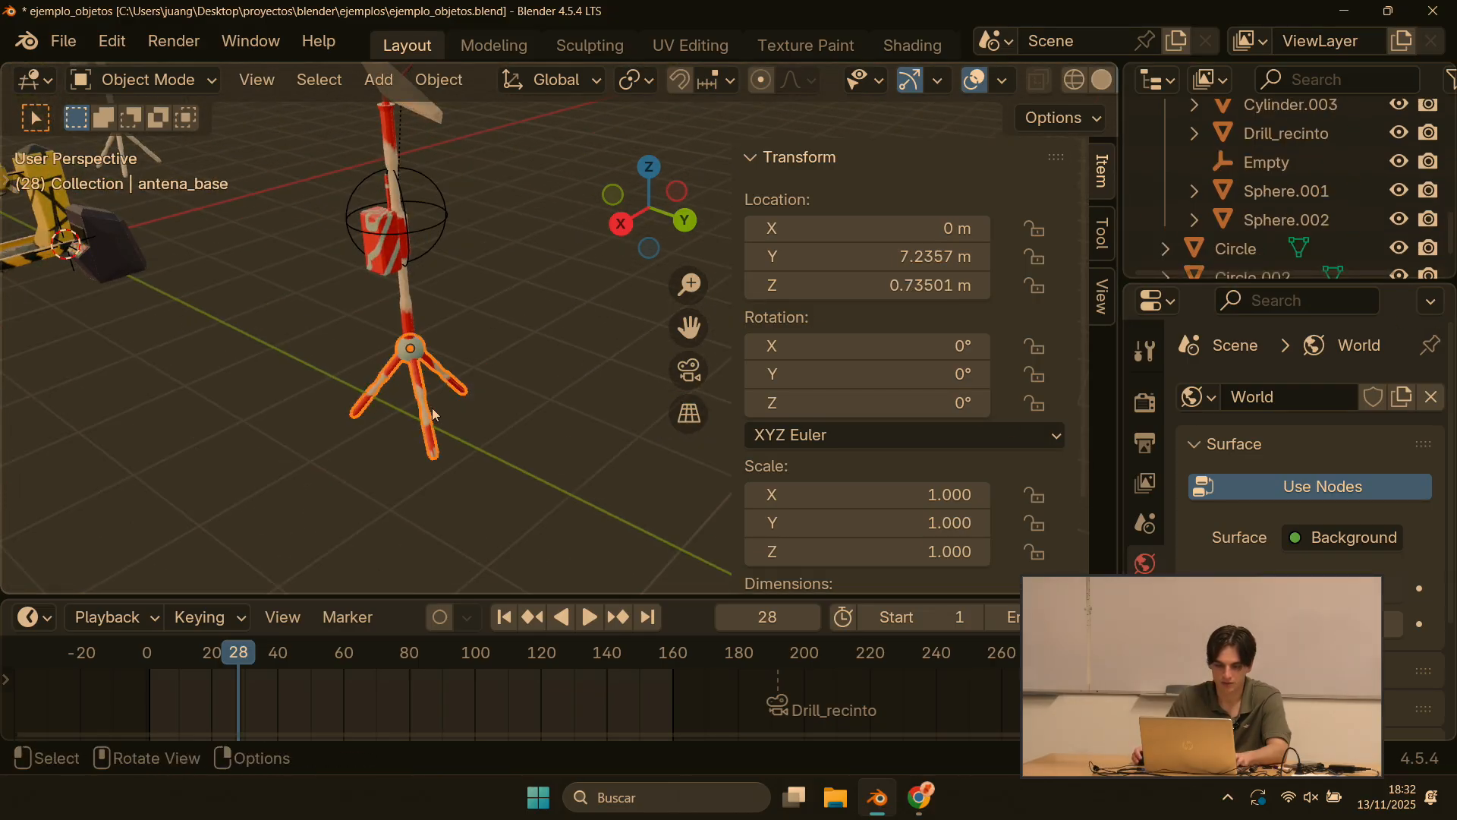
pyautogui.press('g')
pyautogui.rightClick(275, 295)
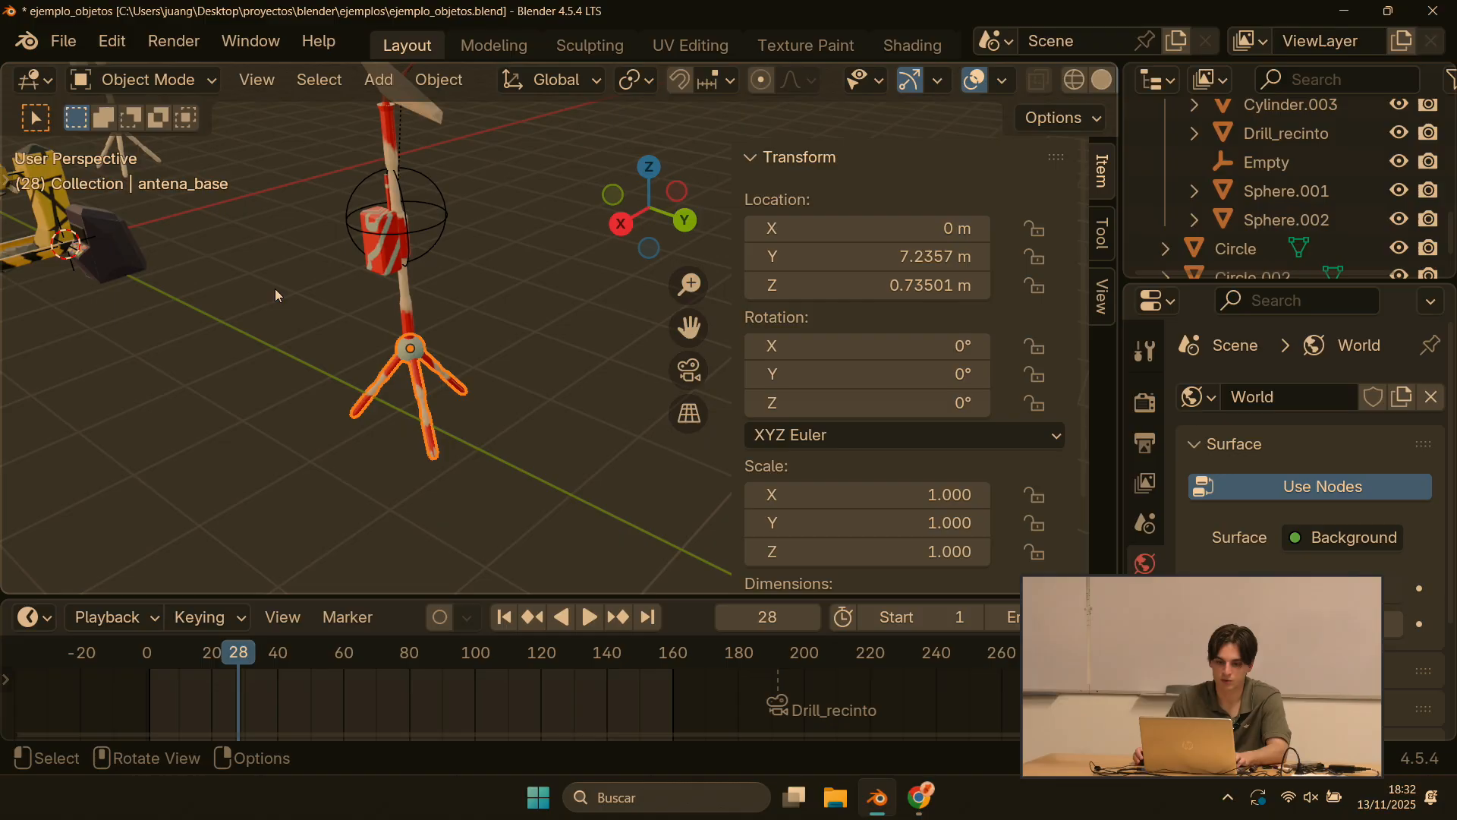
# Step: Try rotating the antenna's dish, antena_parabola, about the global Z axis
pyautogui.moveTo(325, 245); pyautogui.dragTo(273, 278, button='middle')
pyautogui.scroll(1, 361, 307)
pyautogui.keyDown('shift'); pyautogui.moveTo(219, 217); pyautogui.dragTo(319, 290, button='middle'); pyautogui.keyUp('shift')
pyautogui.click(461, 234)
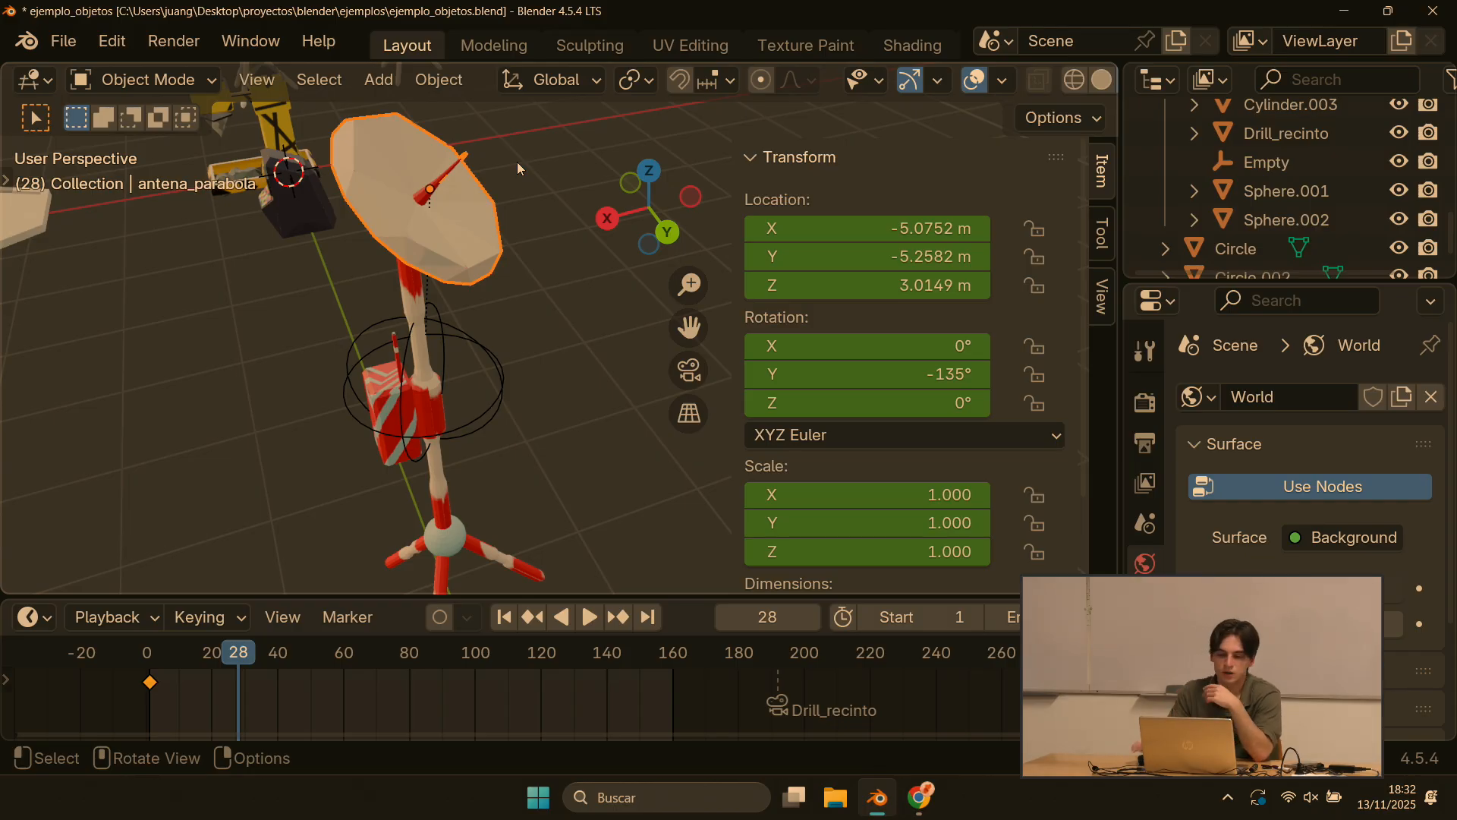
pyautogui.scroll(1, 334, 183)
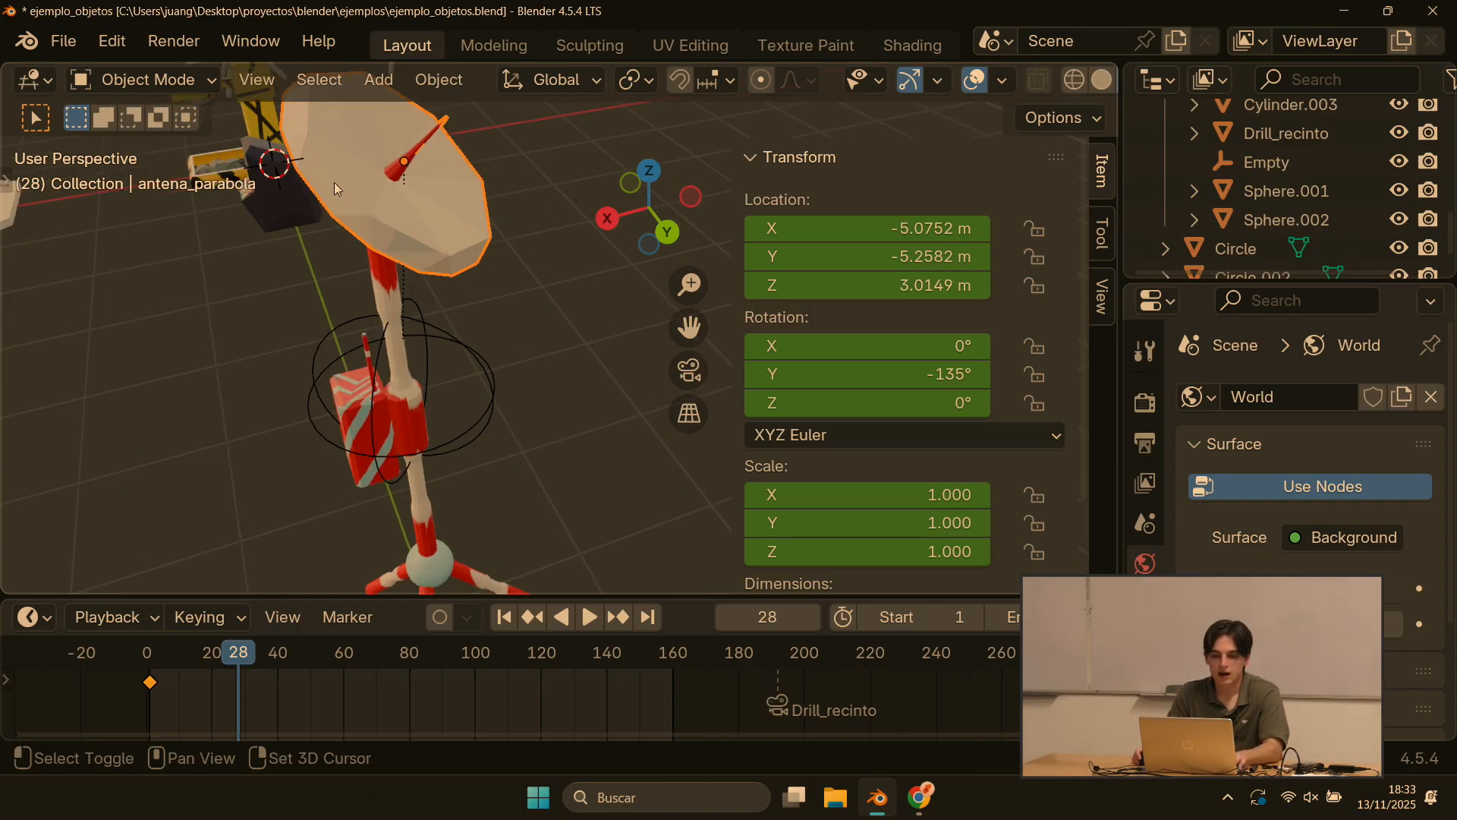
pyautogui.scroll(2, 499, 343)
pyautogui.keyDown('shift'); pyautogui.moveTo(334, 182); pyautogui.dragTo(536, 272, button='middle'); pyautogui.keyUp('shift')
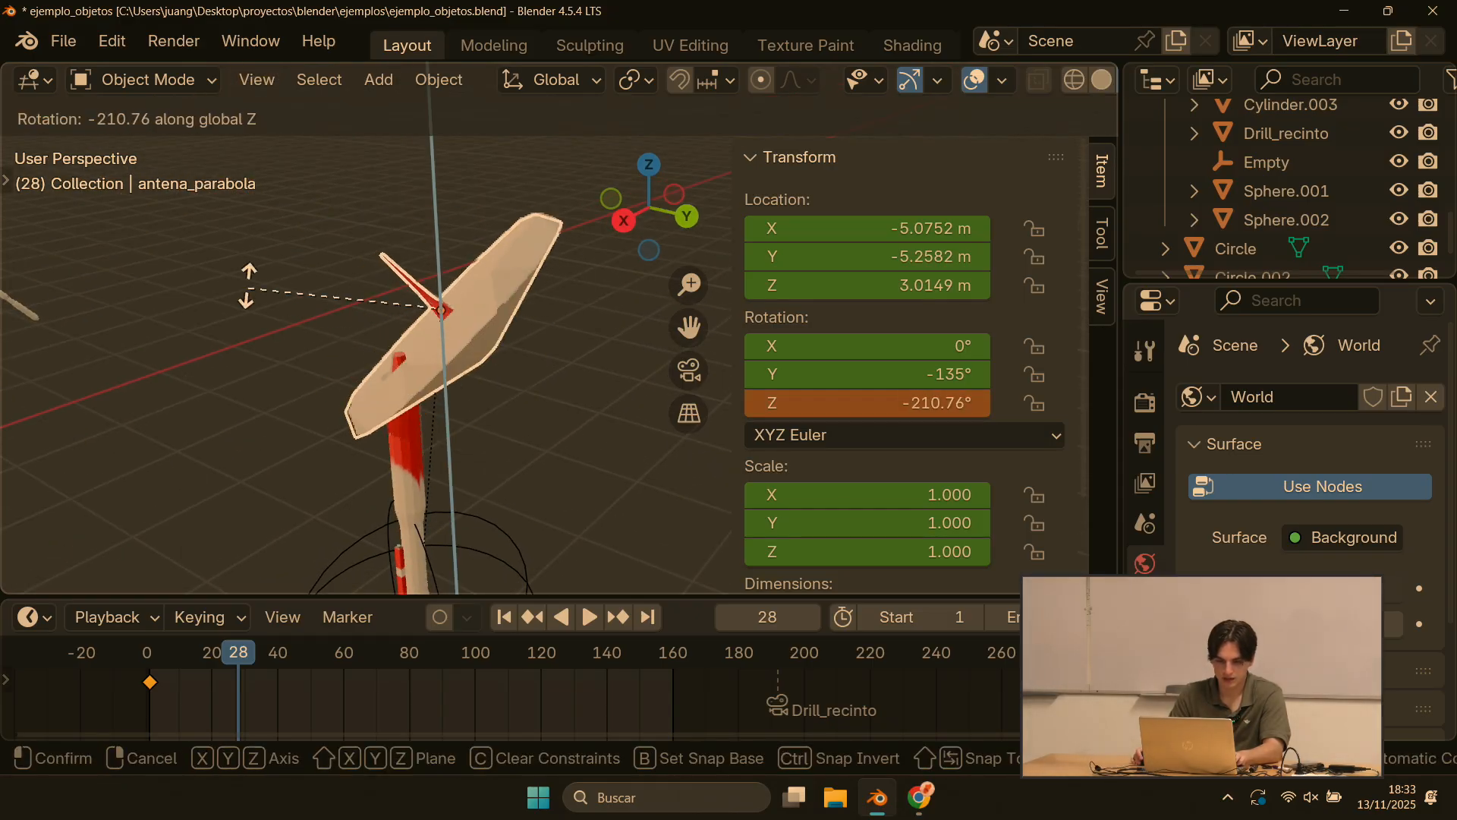
pyautogui.press('Escape')
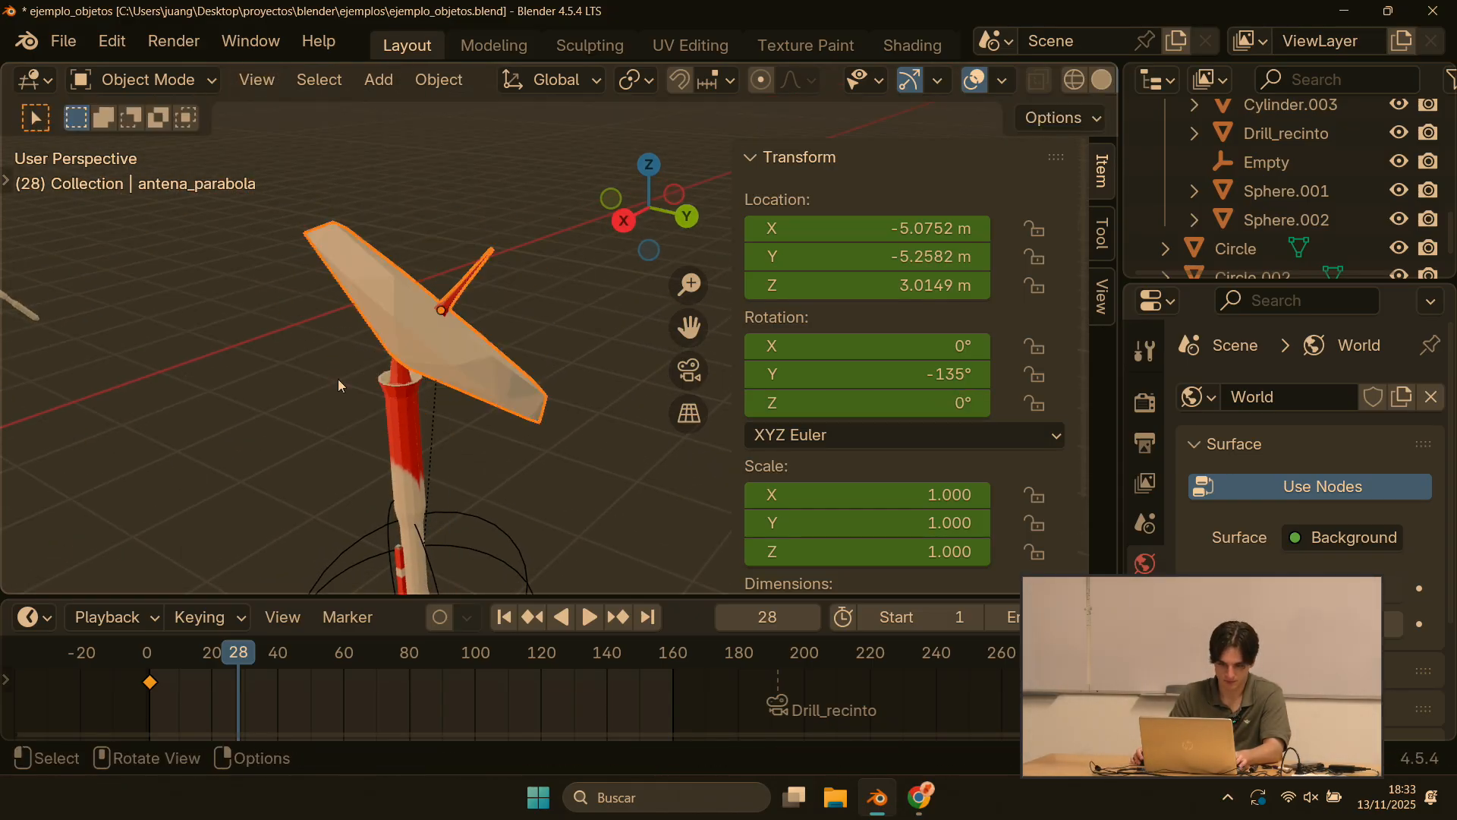
# Step: Try rotating the antenna's spherical control object, Empty_antena, about the global Z axis
pyautogui.moveTo(338, 379); pyautogui.dragTo(497, 237, button='middle')
pyautogui.click(372, 407)
pyautogui.click(439, 327)
pyautogui.press('r')
pyautogui.press('z')
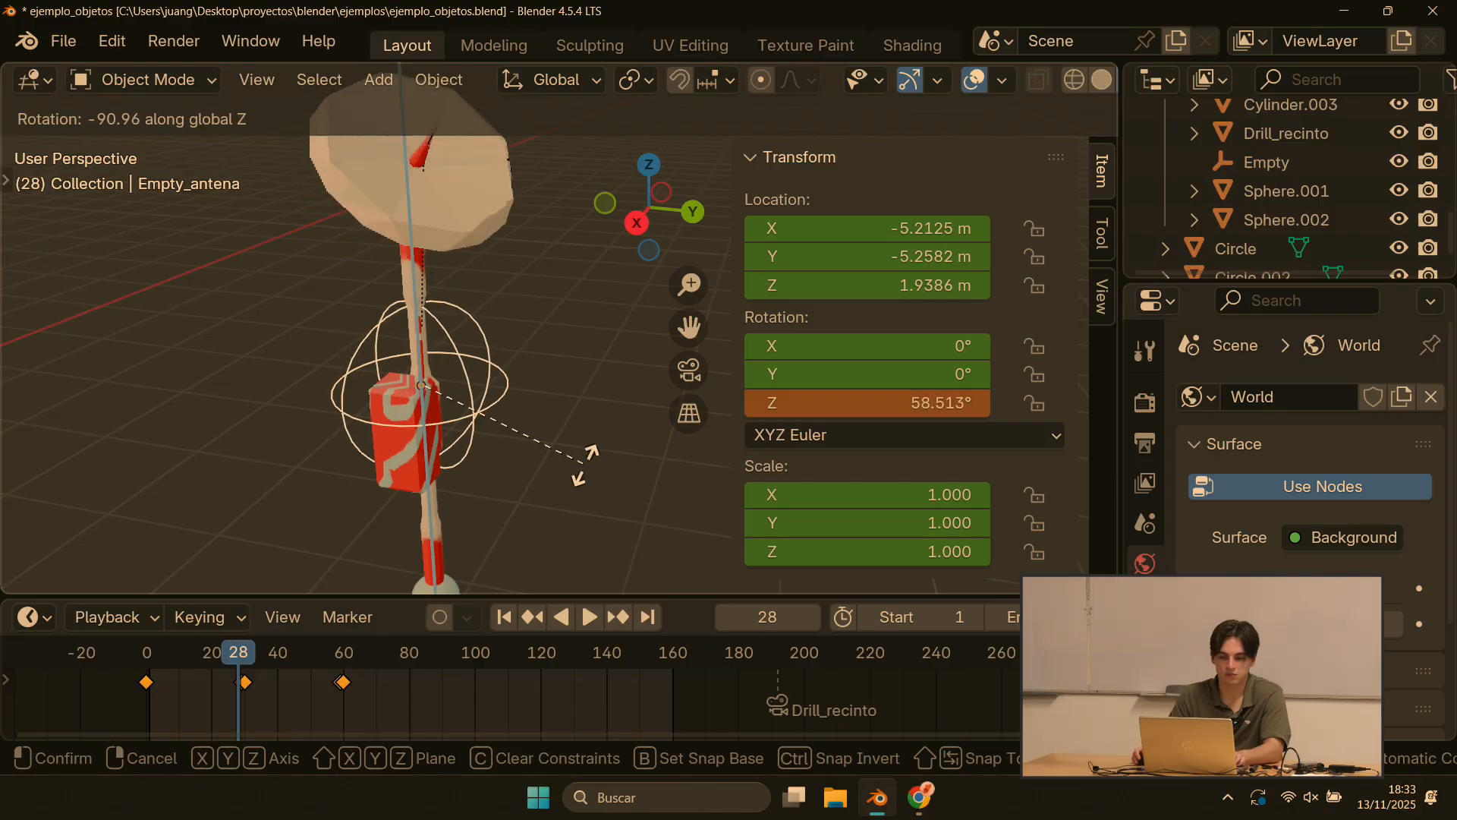
pyautogui.press('Escape')
# Step: Play the antenna's animation and examine the dish's motion from several angles
pyautogui.moveTo(603, 485); pyautogui.dragTo(489, 616, button='middle')
pyautogui.click(589, 616)
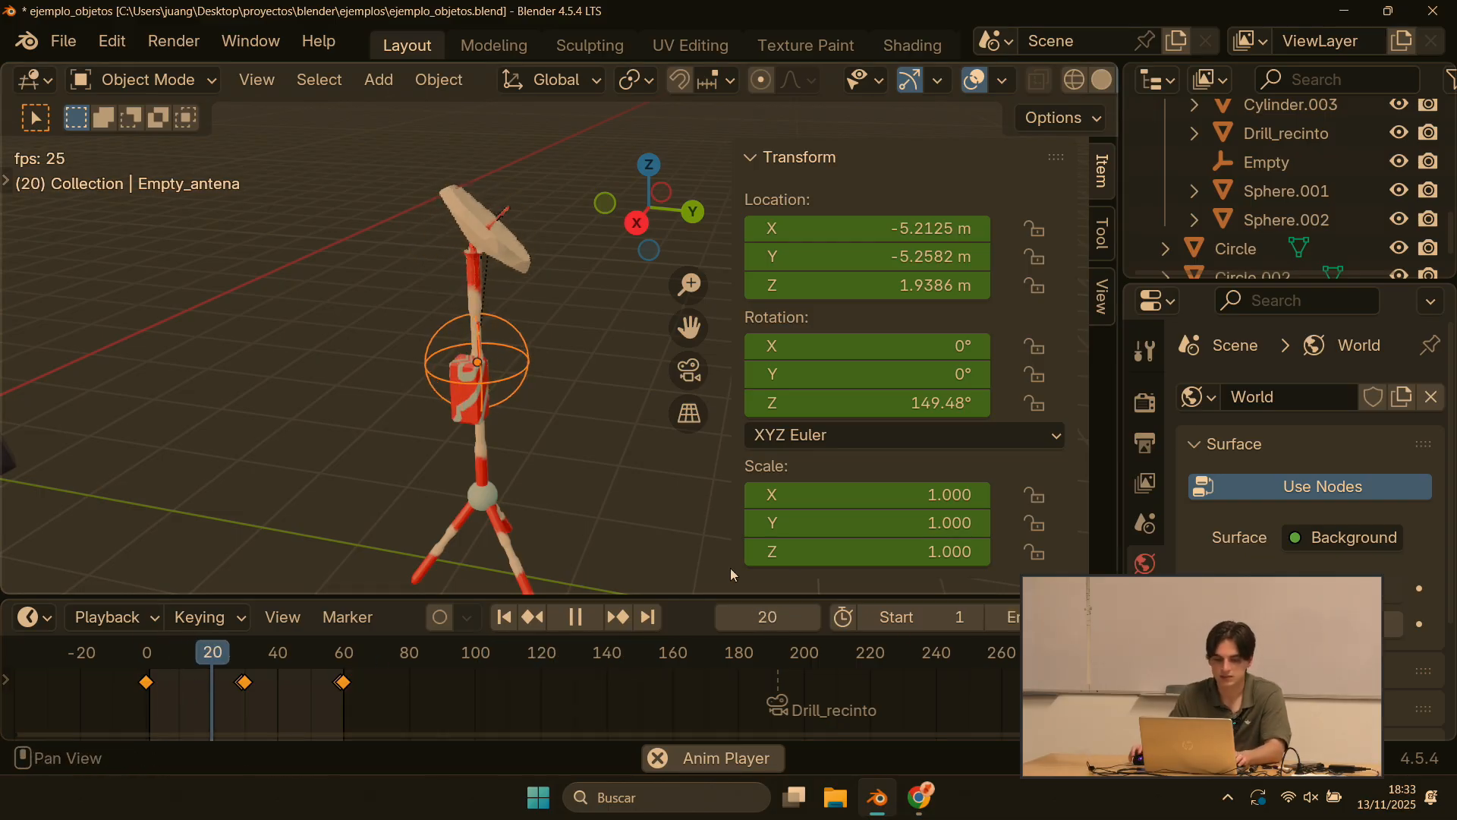
pyautogui.moveTo(456, 325); pyautogui.dragTo(412, 325, button='middle')
pyautogui.scroll(2, 395, 311)
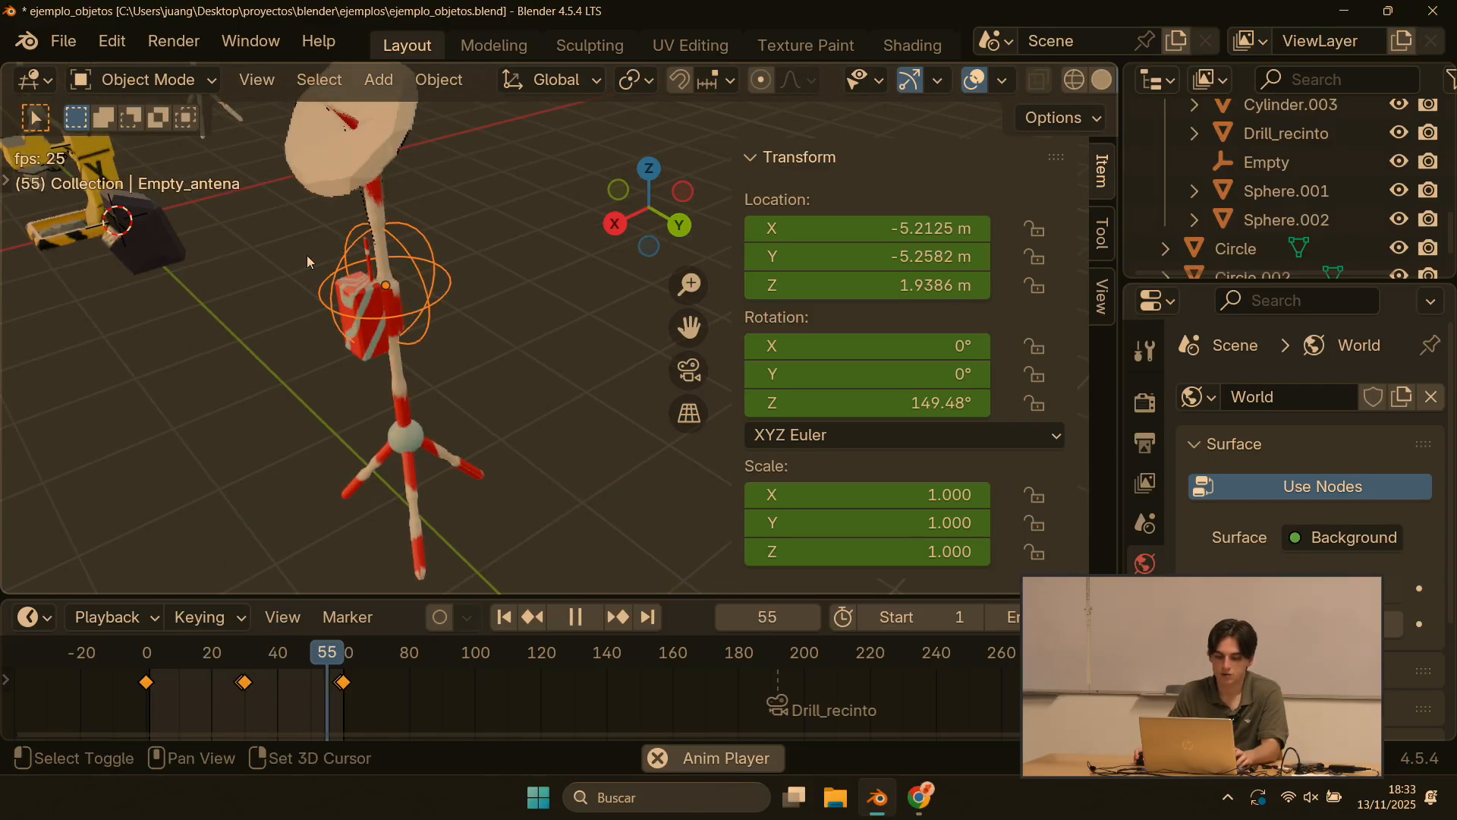
pyautogui.moveTo(306, 255); pyautogui.dragTo(365, 334, button='middle')
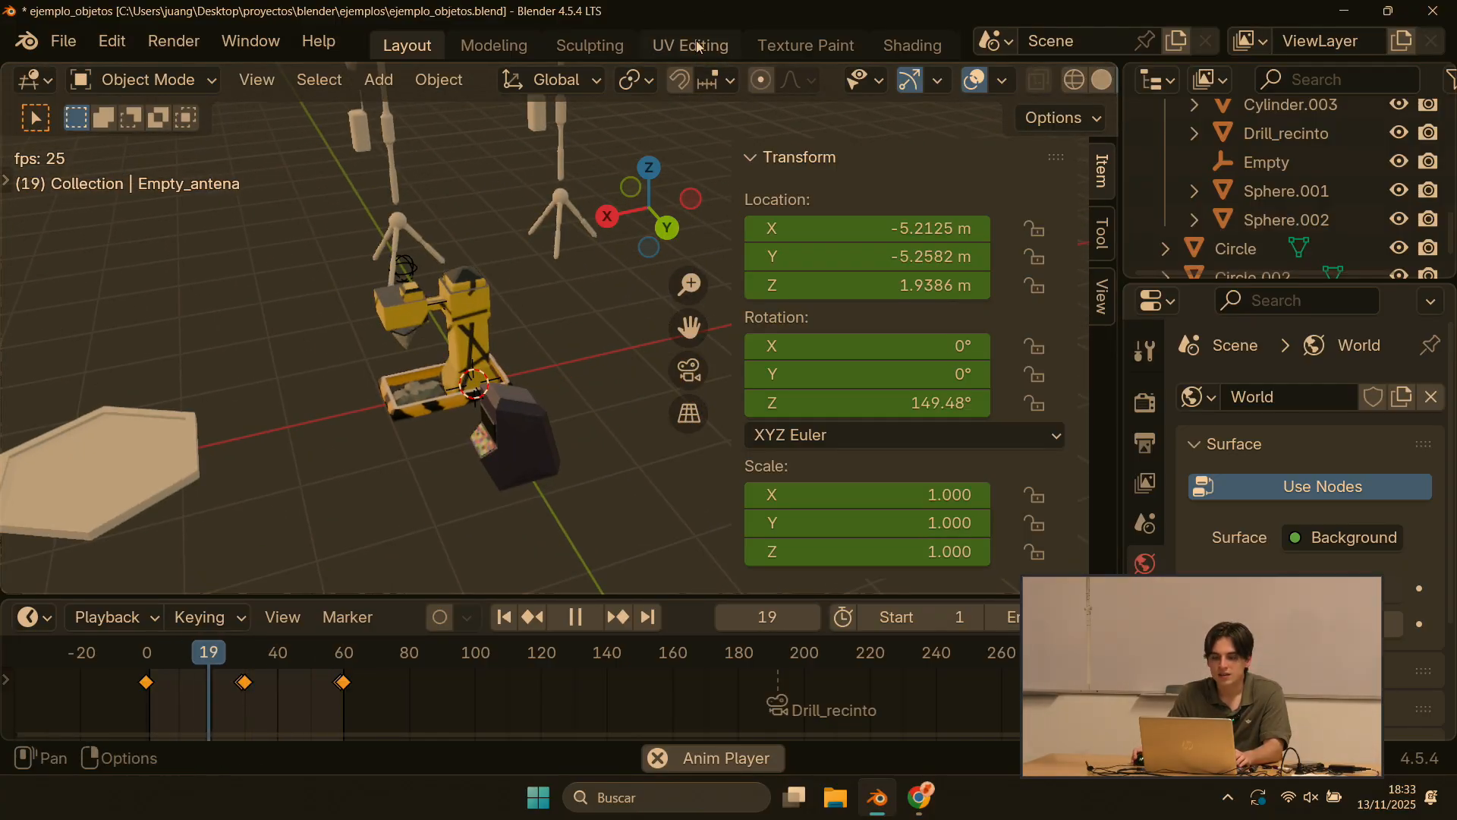
# Step: Stop the playback and show the UV layout of the arcade-style computer, Cube.005, in the UV Editing workspace
pyautogui.click(571, 463)
pyautogui.press('space')
pyautogui.moveTo(663, 488); pyautogui.dragTo(521, 490, button='middle')
pyautogui.click(693, 45)
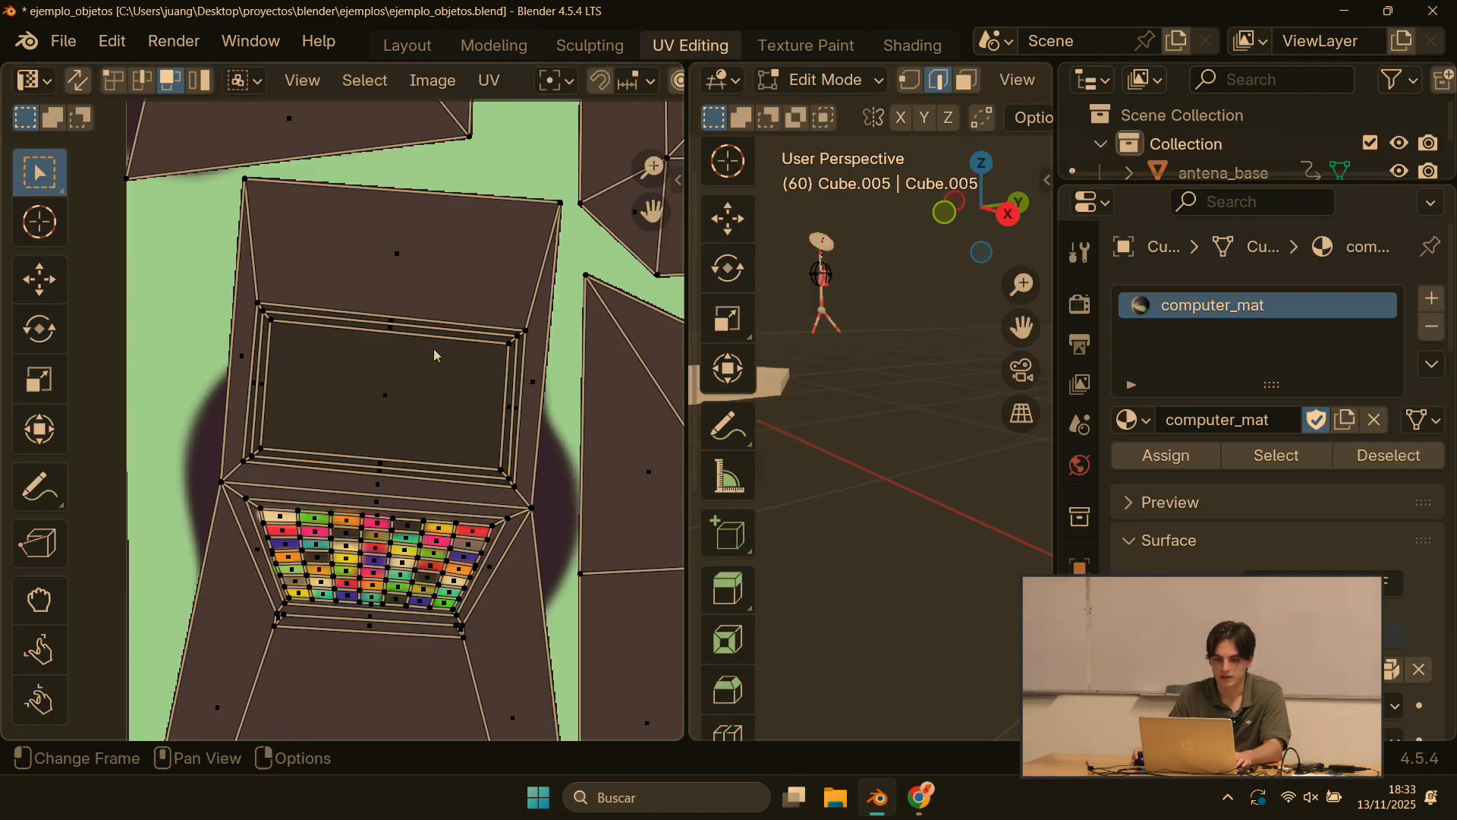
pyautogui.scroll(-3, 434, 349)
pyautogui.scroll(3, 532, 379)
pyautogui.scroll(-3, 551, 391)
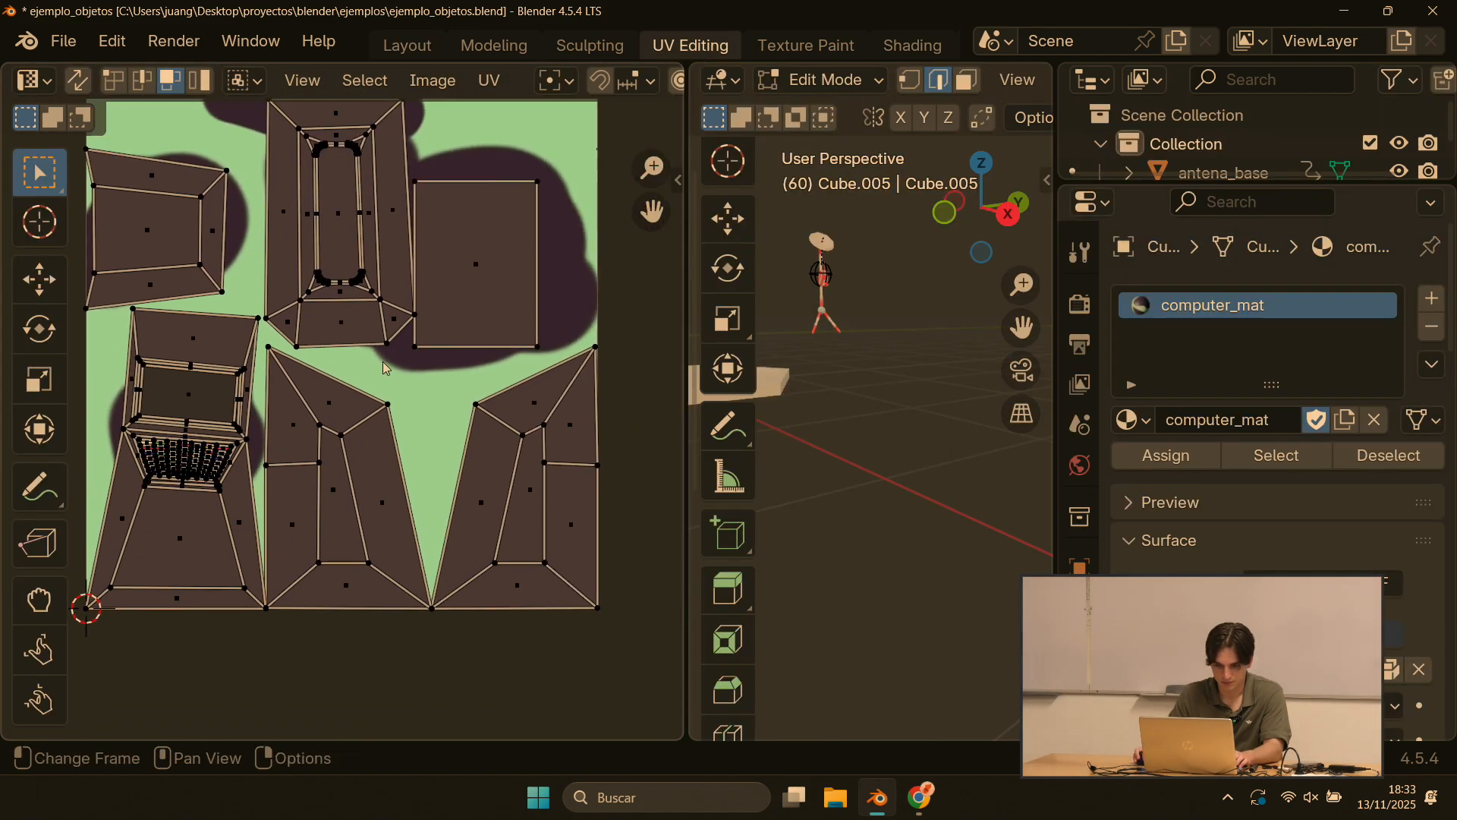
pyautogui.scroll(3, 477, 355)
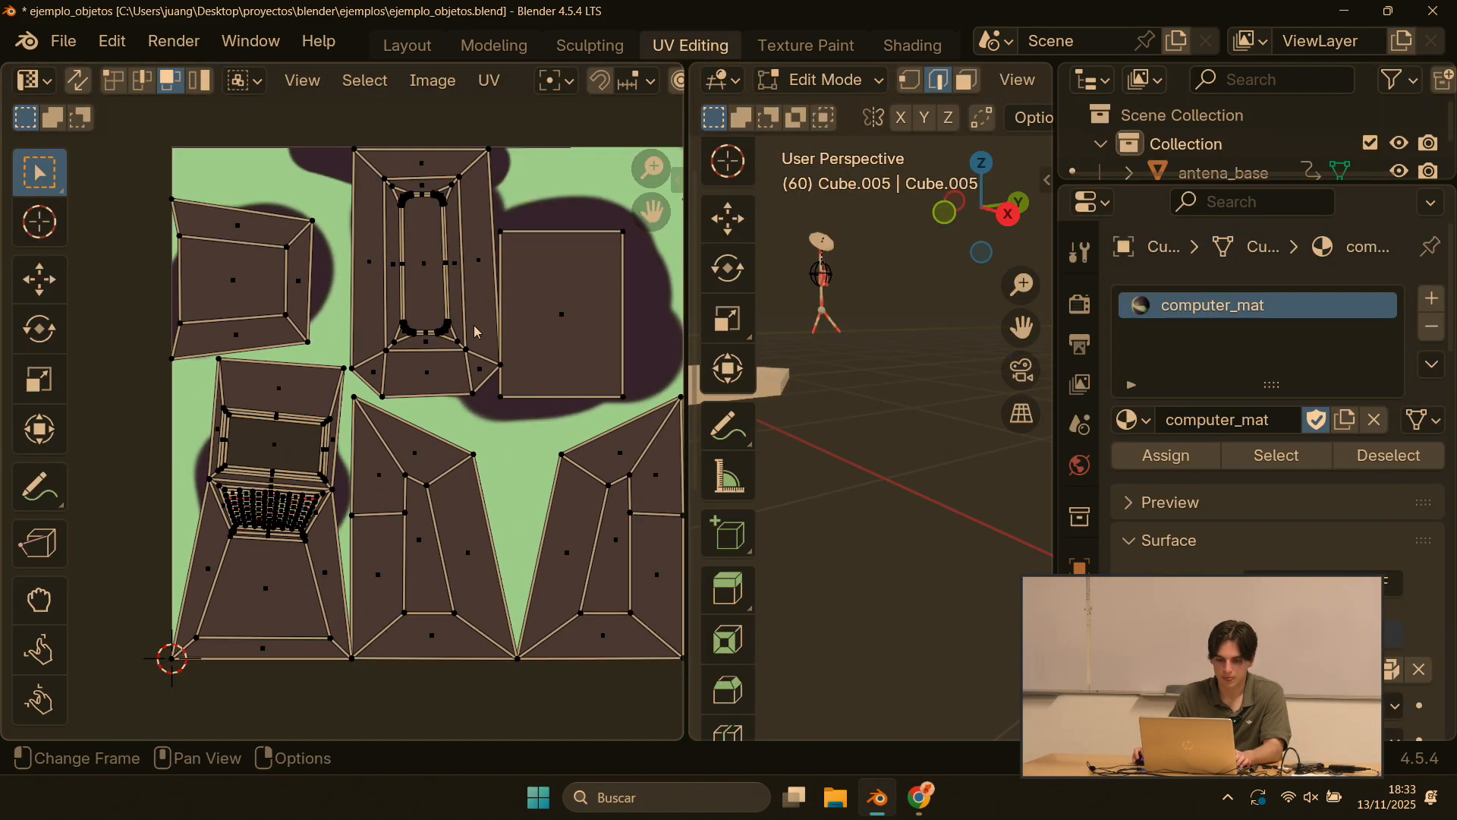
# Step: Examine the computer's model and compare its coloured keyboard with the matching area of the UV layout
pyautogui.moveTo(849, 397); pyautogui.dragTo(717, 387, button='middle')
pyautogui.scroll(-3, 1123, 372)
pyautogui.scroll(-4, 917, 365)
pyautogui.keyDown('shift'); pyautogui.moveTo(897, 385); pyautogui.dragTo(1025, 508, button='middle'); pyautogui.keyUp('shift')
pyautogui.scroll(1, 1086, 456)
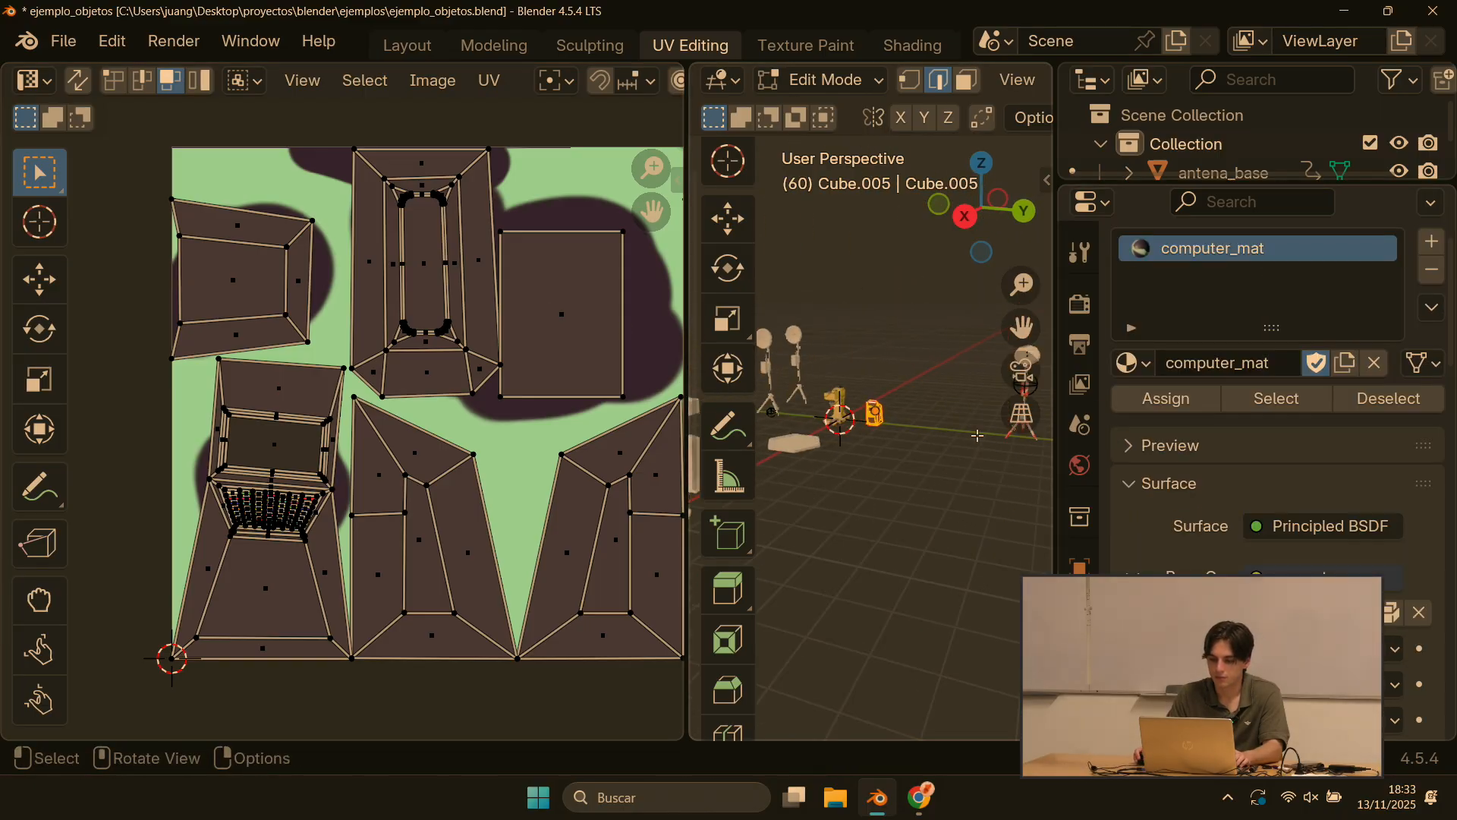
pyautogui.scroll(7, 976, 434)
pyautogui.keyDown('shift'); pyautogui.moveTo(924, 544); pyautogui.dragTo(912, 506, button='middle'); pyautogui.keyUp('shift')
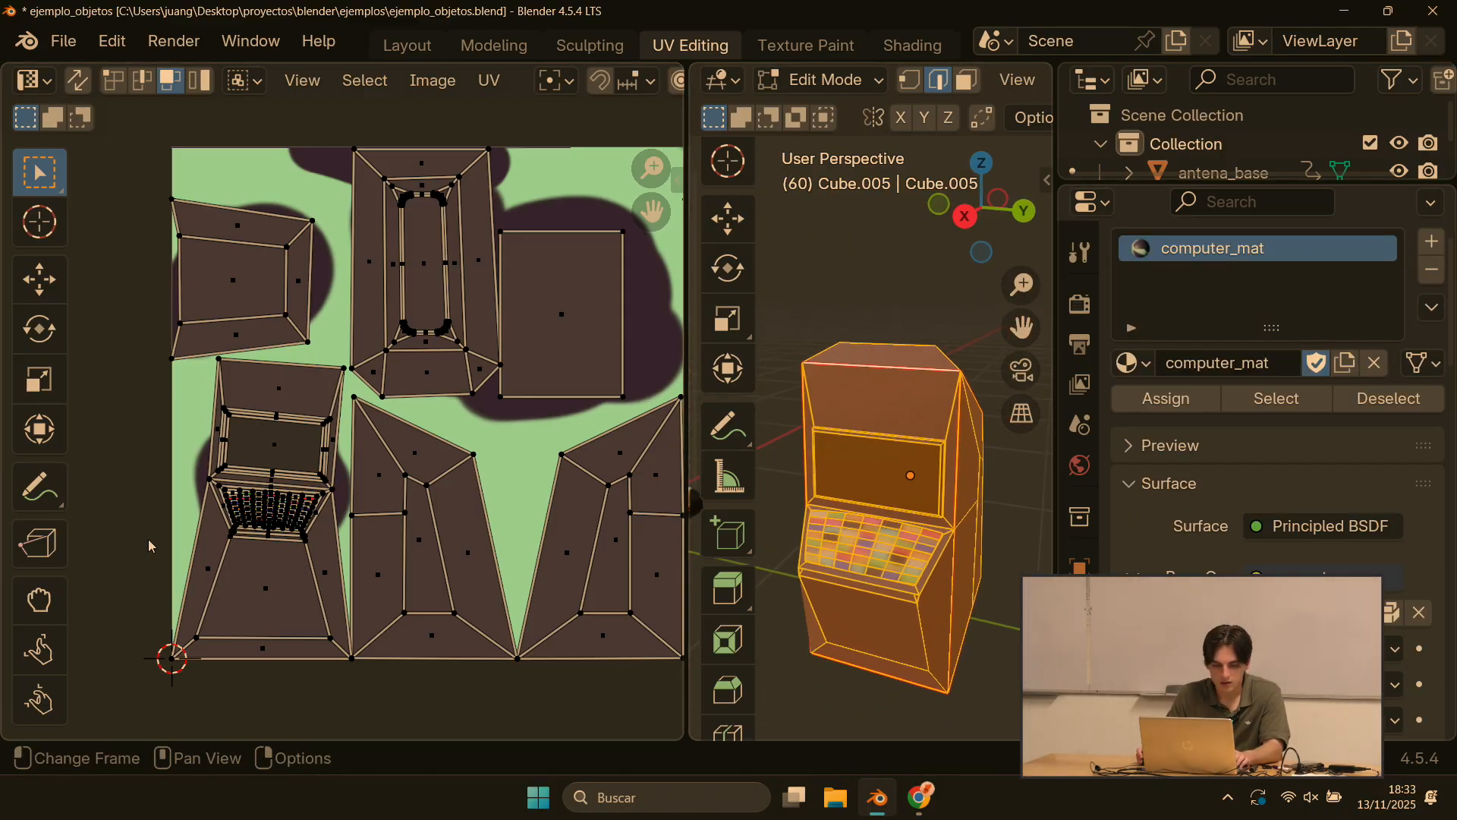
pyautogui.scroll(5, 220, 540)
pyautogui.keyDown('shift'); pyautogui.moveTo(220, 544); pyautogui.dragTo(403, 279, button='middle'); pyautogui.keyUp('shift')
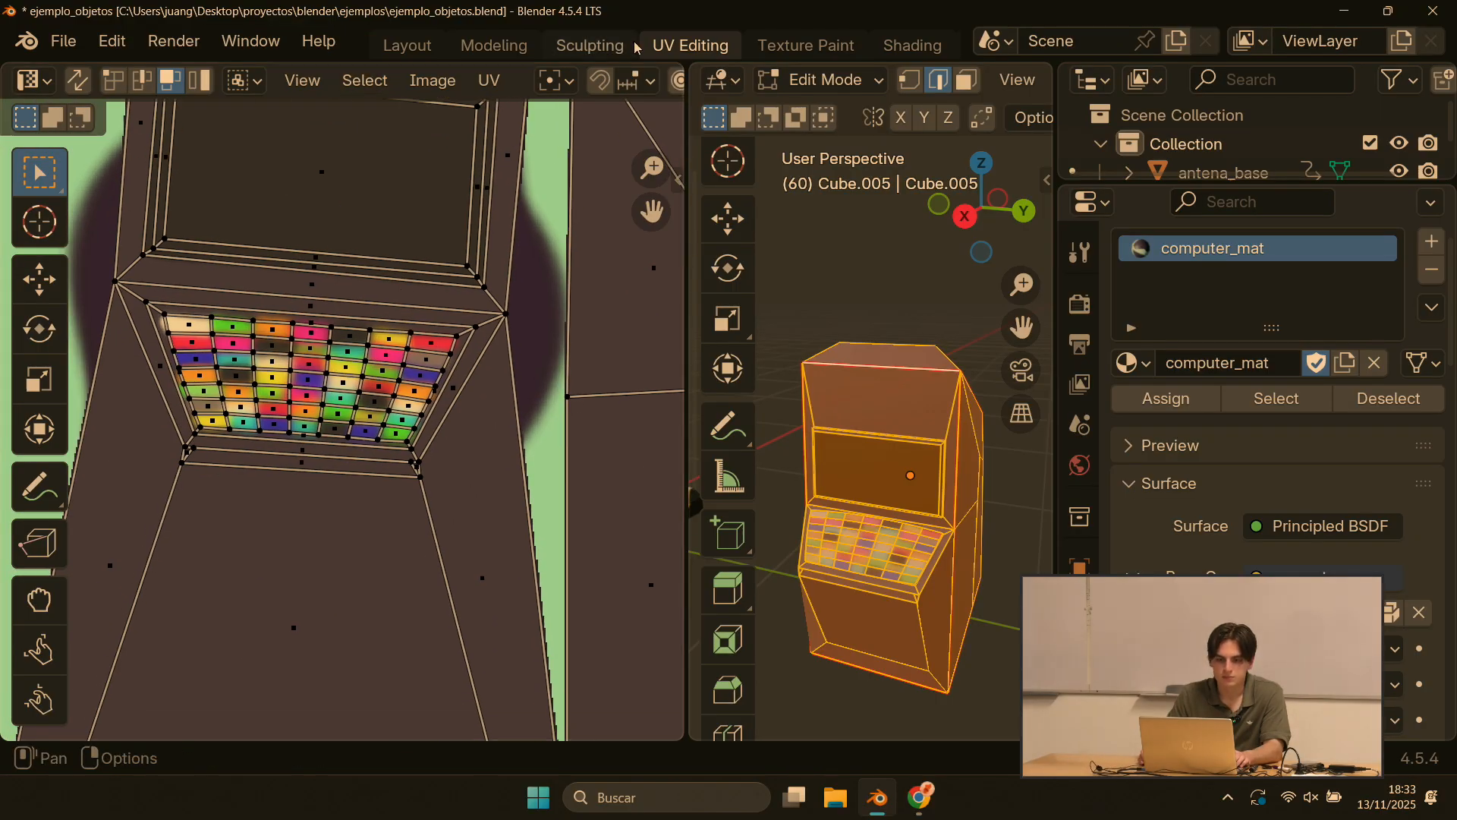
# Step: Paint green over the computer's back and side in the Texture Paint workspace with the 35 px Paint Hard Pressure brush
pyautogui.moveTo(690, 83); pyautogui.dragTo(736, 72)
pyautogui.click(803, 45)
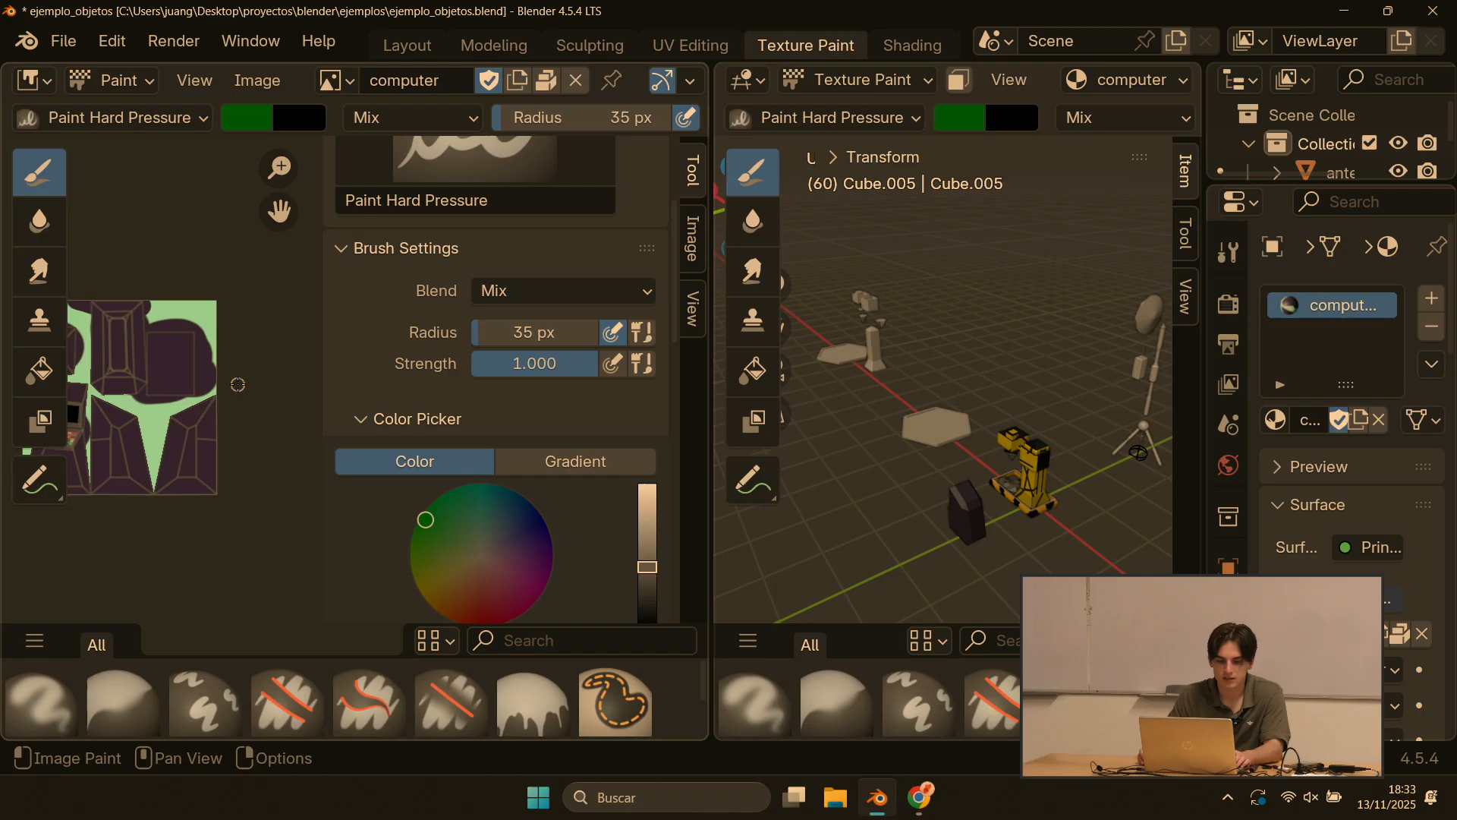
pyautogui.scroll(2, 235, 422)
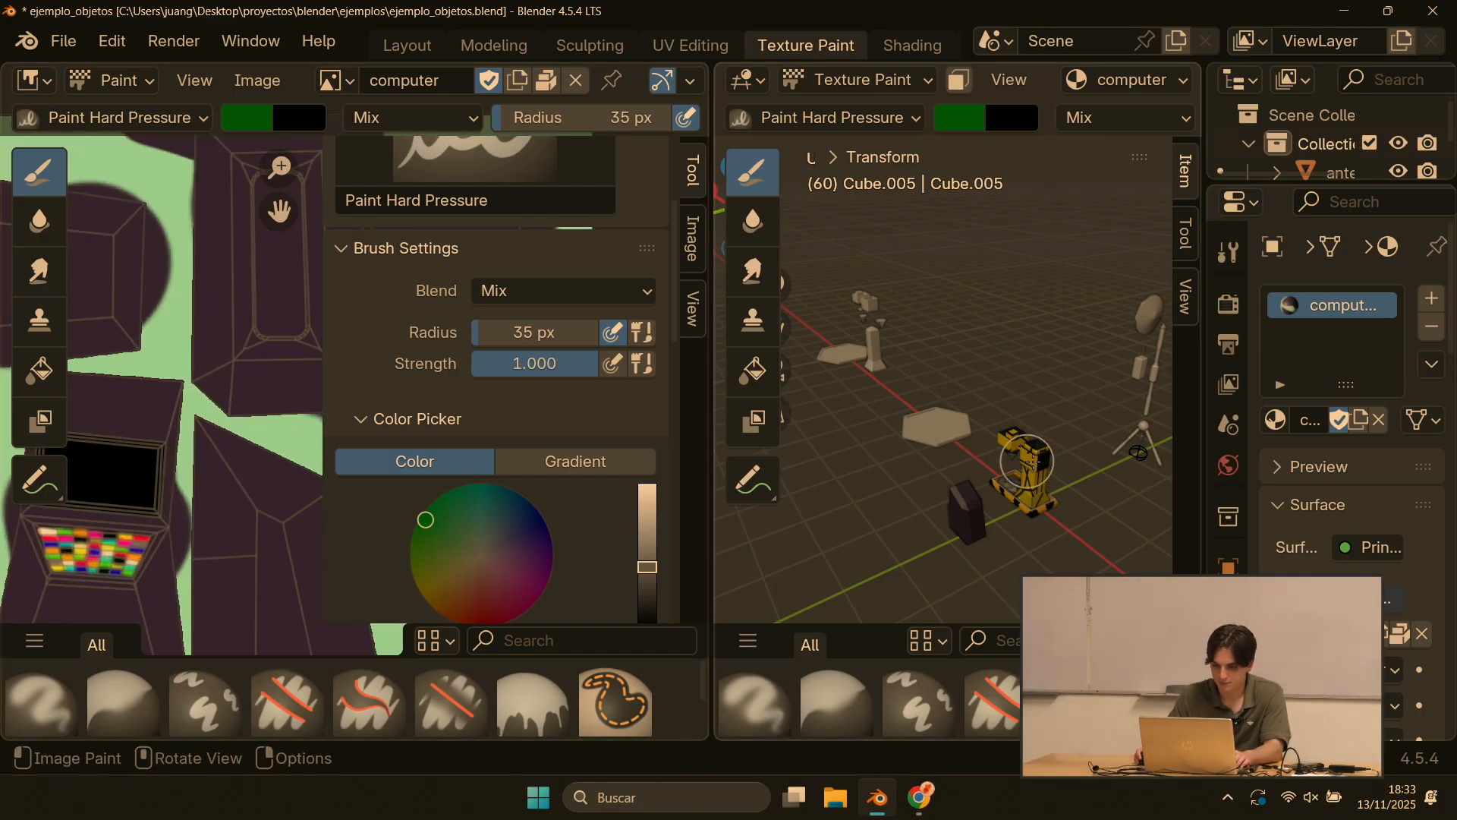
pyautogui.scroll(4, 1055, 301)
pyautogui.scroll(-3, 1055, 301)
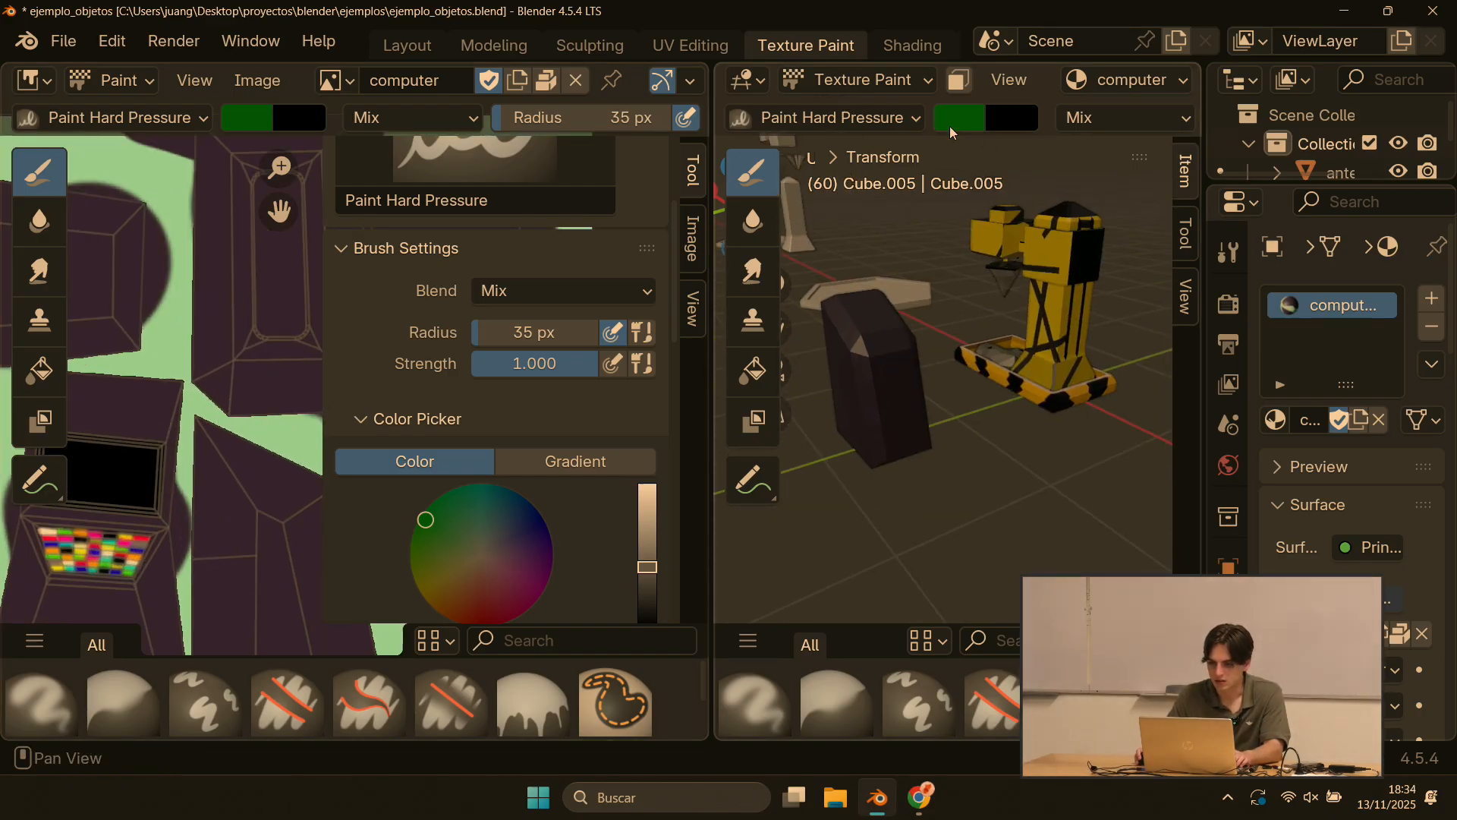
pyautogui.scroll(3, 938, 353)
pyautogui.moveTo(939, 357)
pyautogui.mouseDown()
pyautogui.moveTo(926, 303)
pyautogui.moveTo(957, 394)
pyautogui.moveTo(927, 403)
pyautogui.moveTo(936, 396)
pyautogui.mouseUp()
pyautogui.scroll(-4, 192, 410)
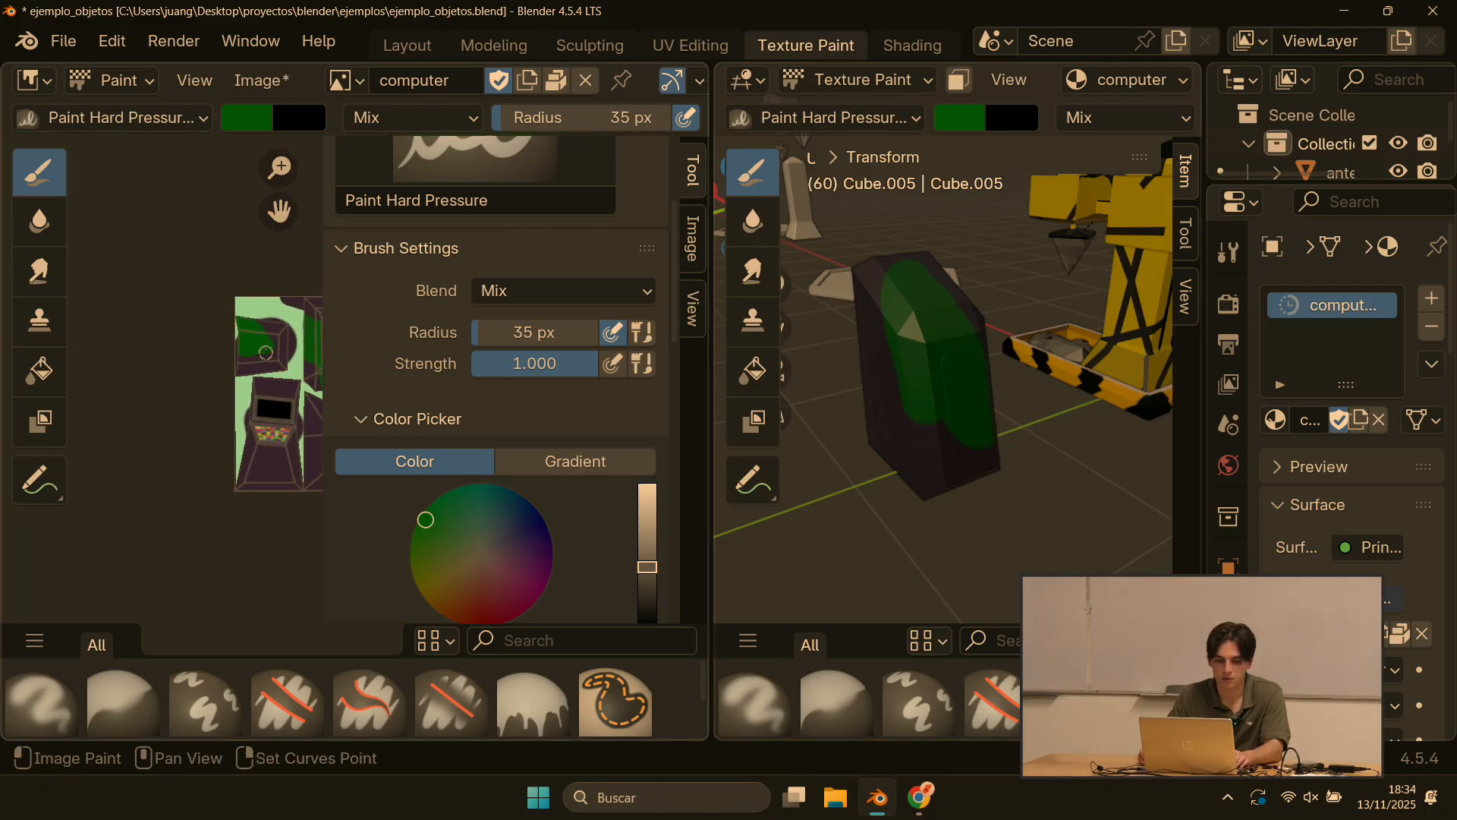
pyautogui.scroll(4, 192, 410)
pyautogui.scroll(-3, 192, 410)
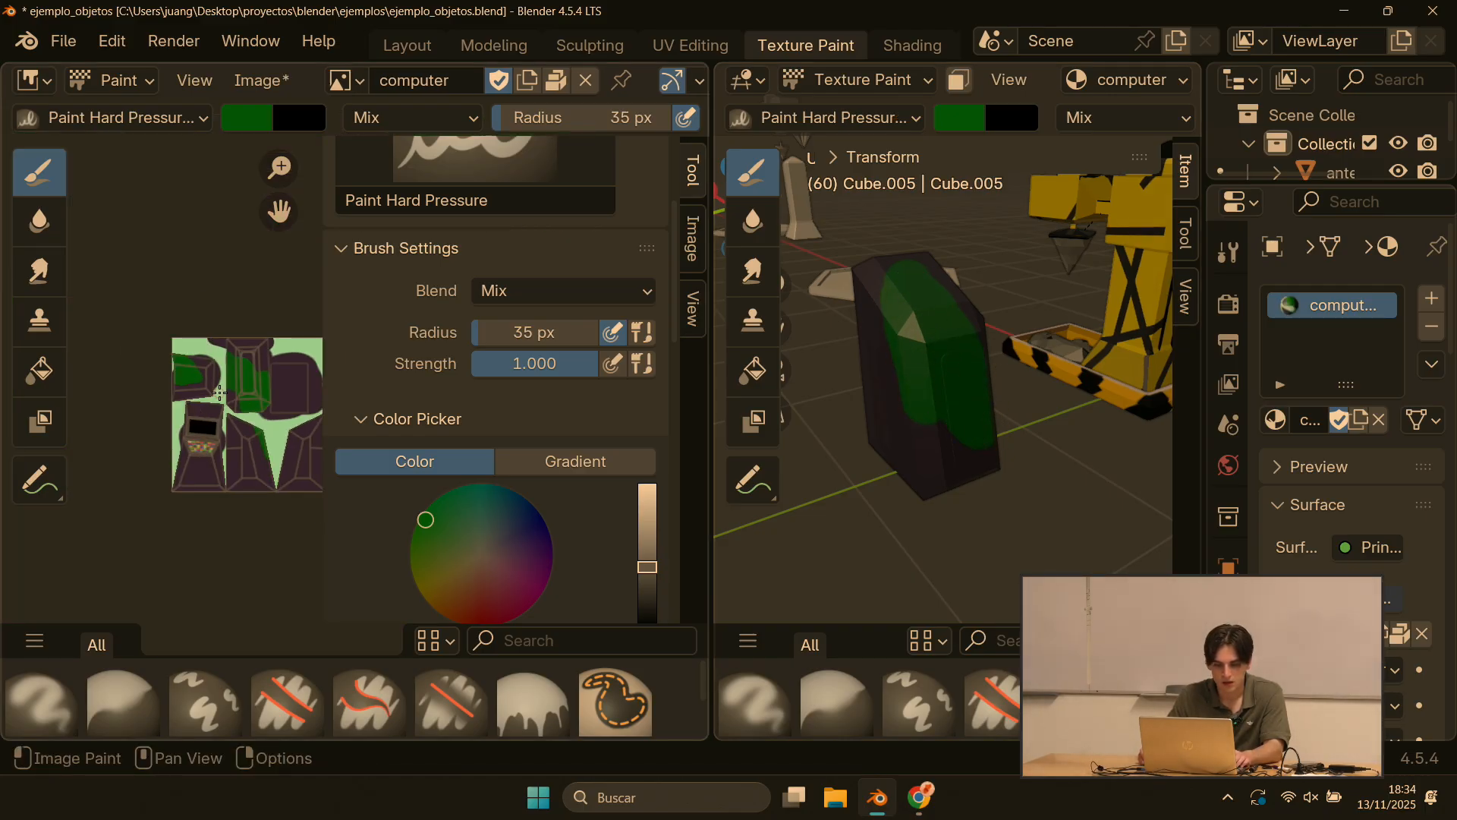
pyautogui.scroll(3, 192, 410)
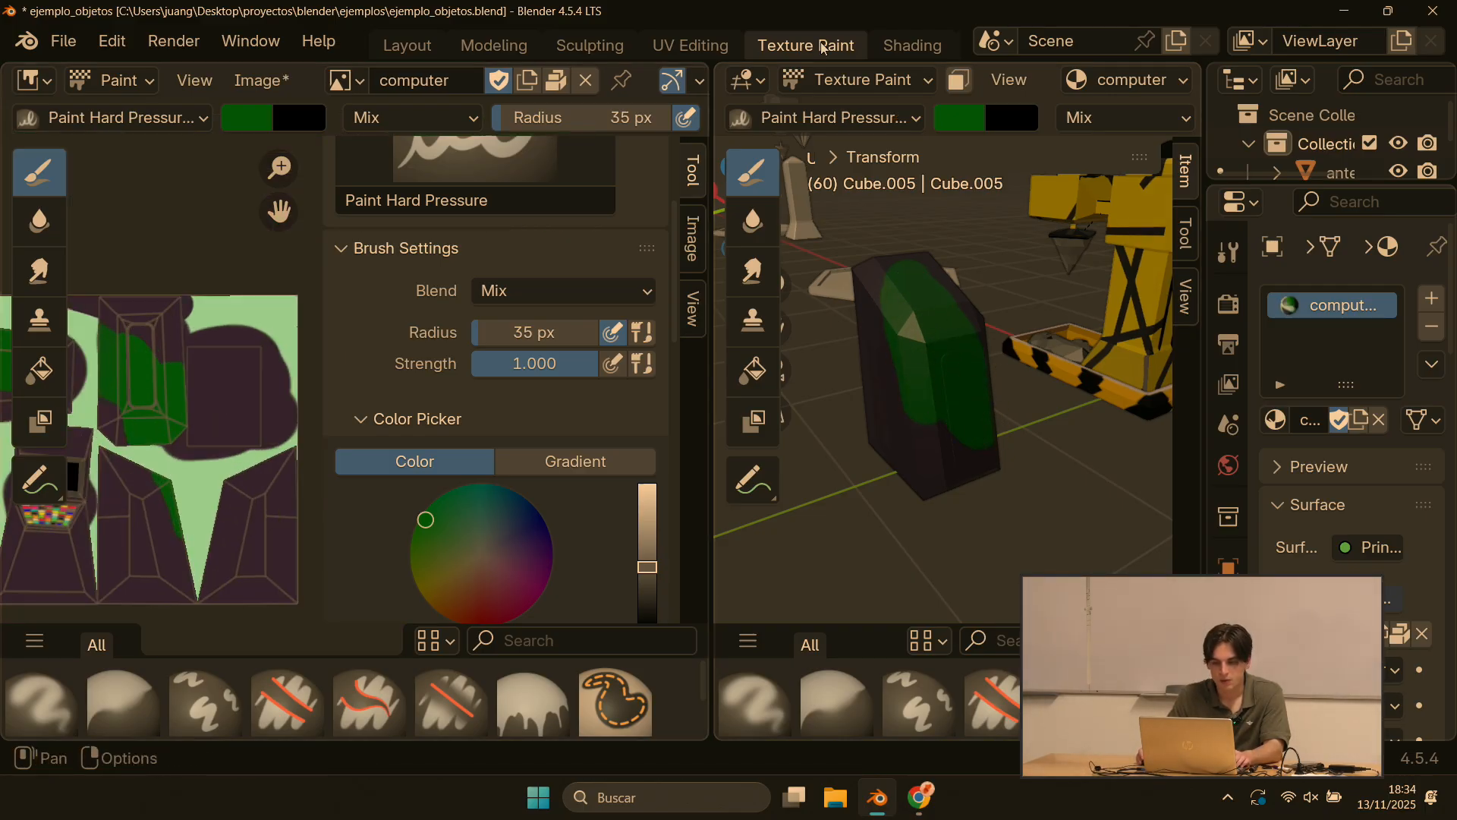
# Step: Return to the UV Editing workspace and try scaling all of the computer's UV islands together
pyautogui.click(689, 45)
pyautogui.scroll(-5, 373, 334)
pyautogui.press('a')
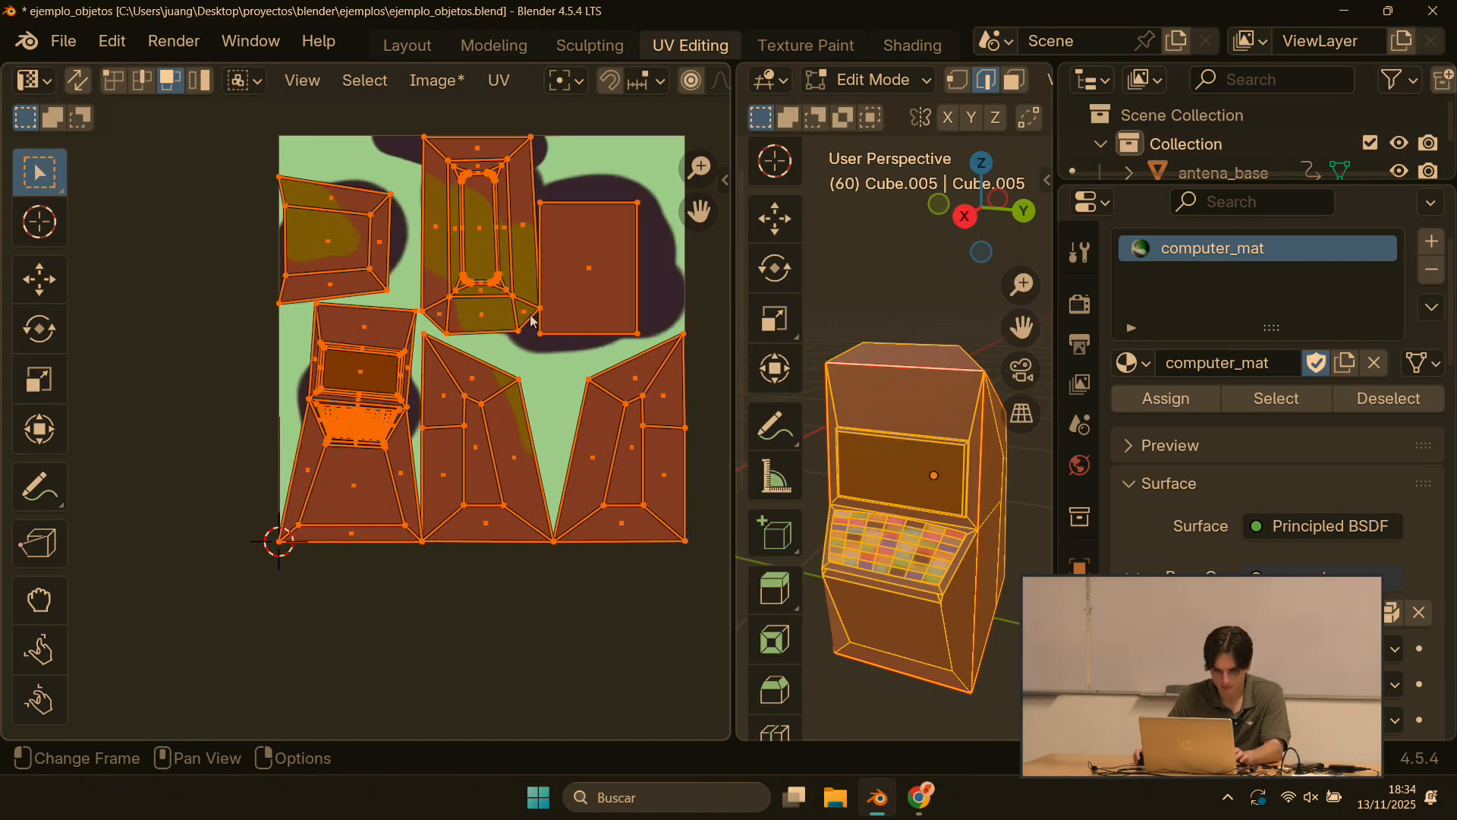
pyautogui.press('s')
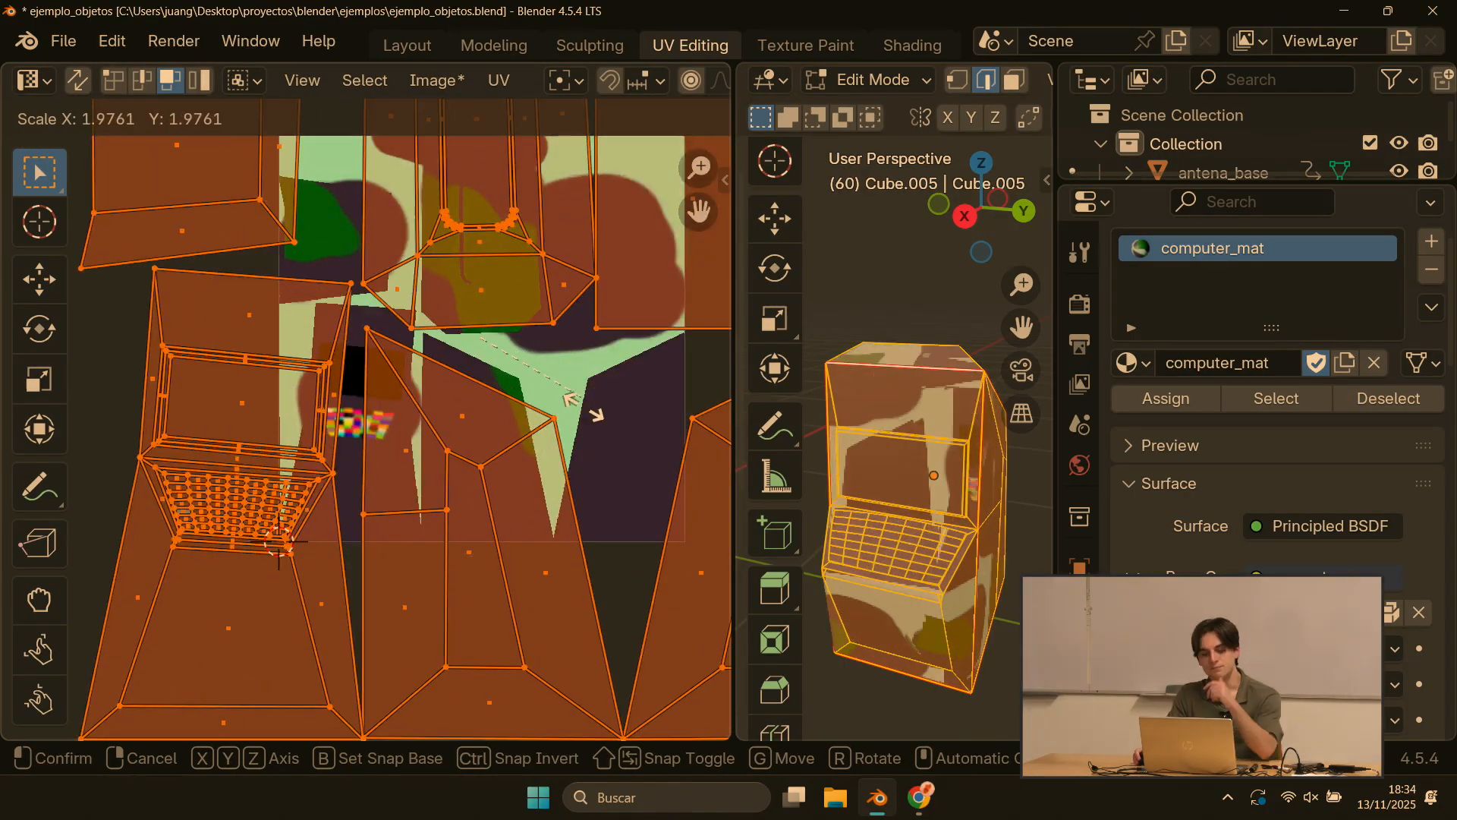
pyautogui.press('Escape')
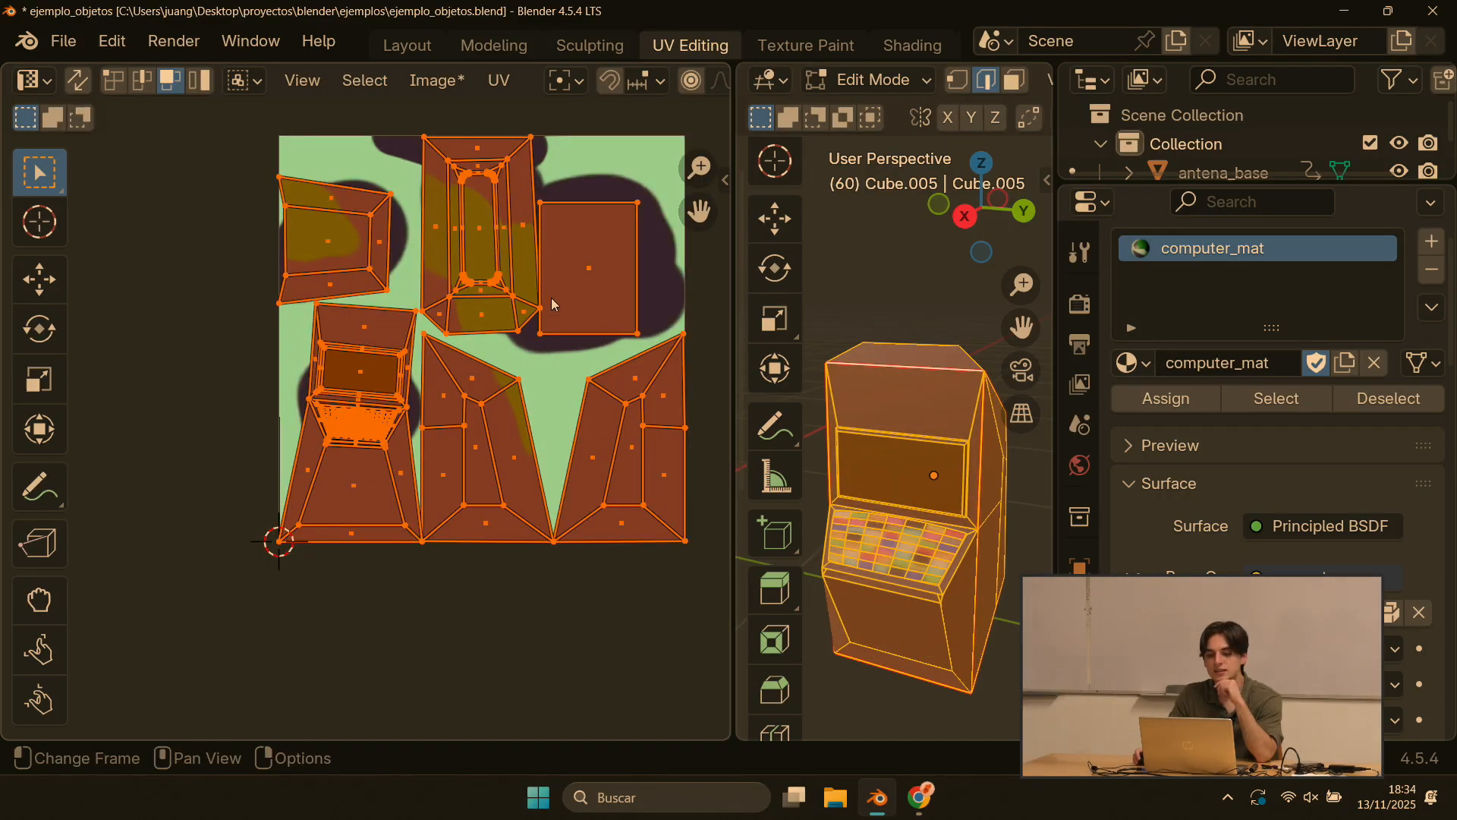
# Step: Mark the edges around the inner panel on the computer's side and the diagonal edge to its upper front corner as seams
pyautogui.press('u')
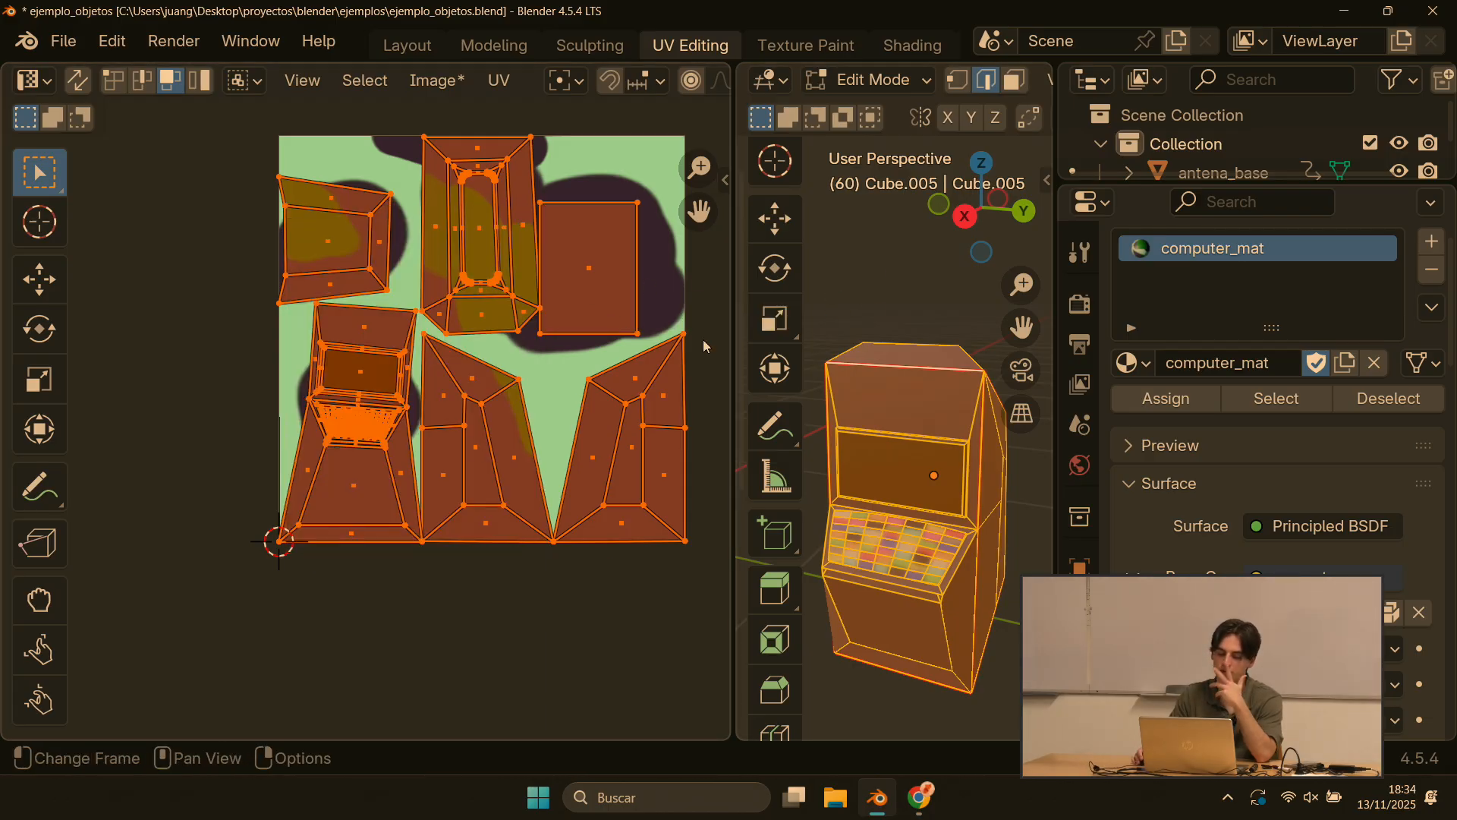
pyautogui.click(944, 442)
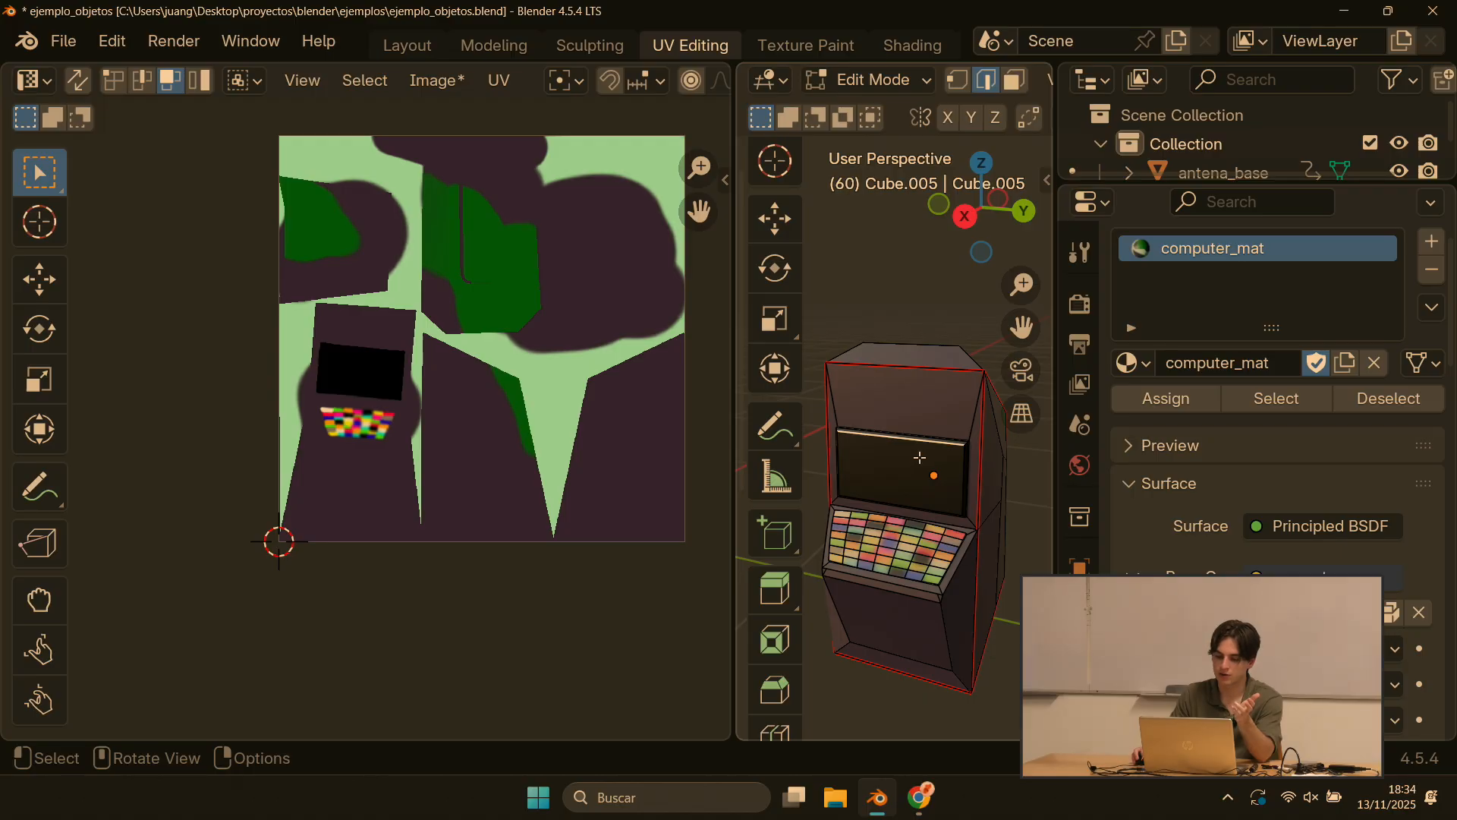
pyautogui.scroll(8, 933, 435)
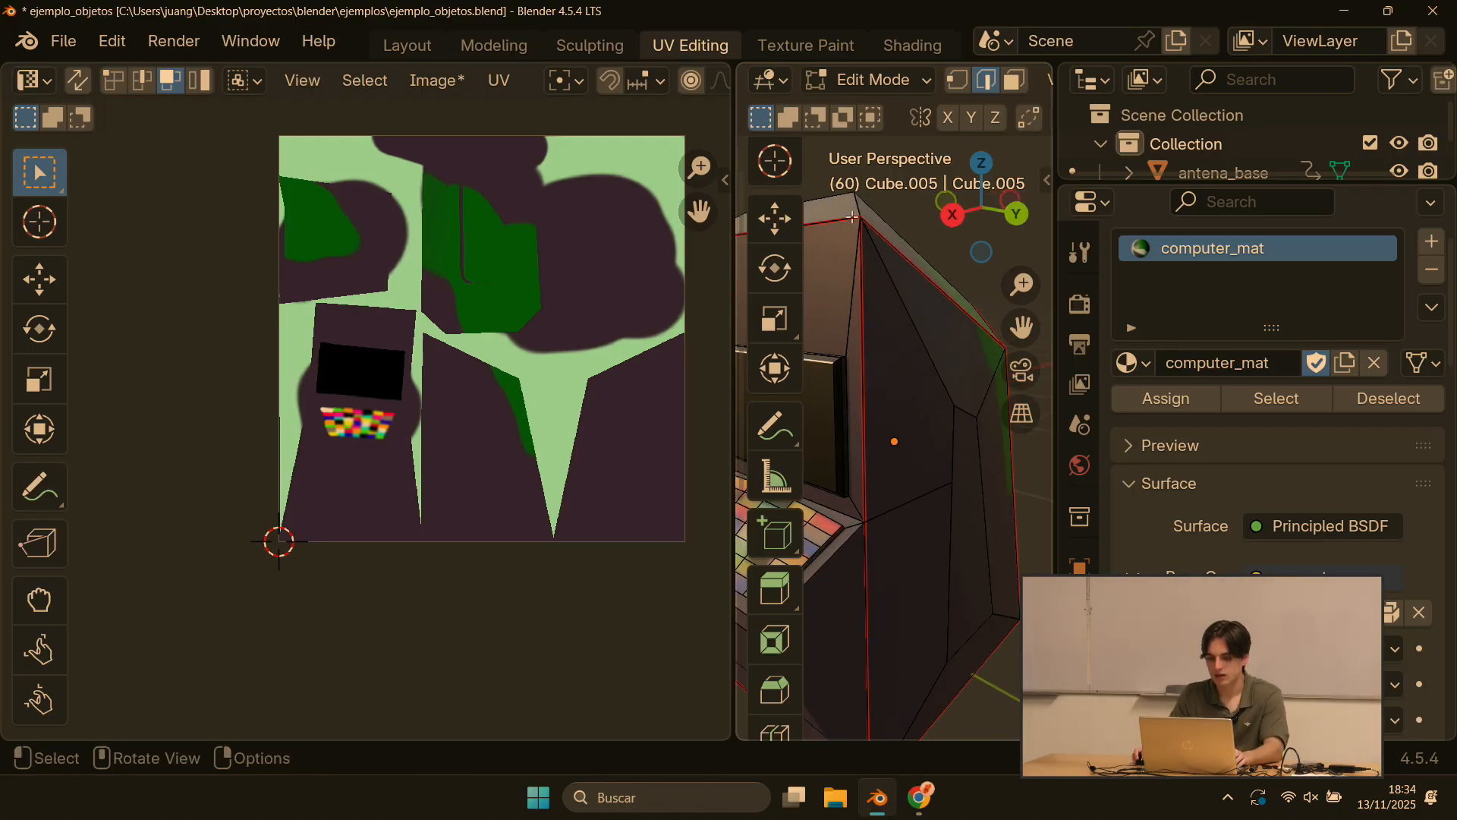
pyautogui.moveTo(740, 356); pyautogui.dragTo(266, 356)
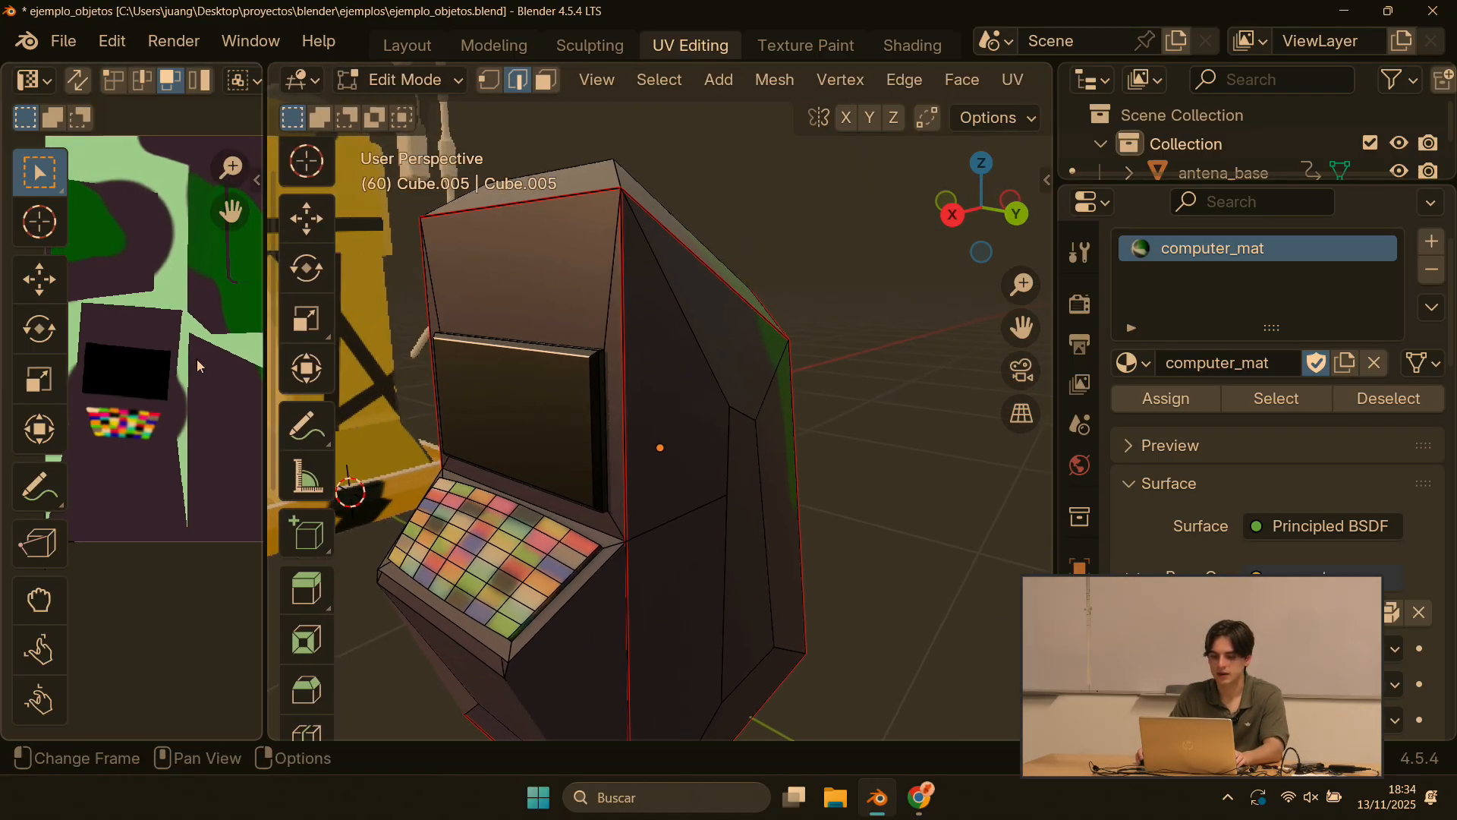
pyautogui.scroll(-2, 642, 349)
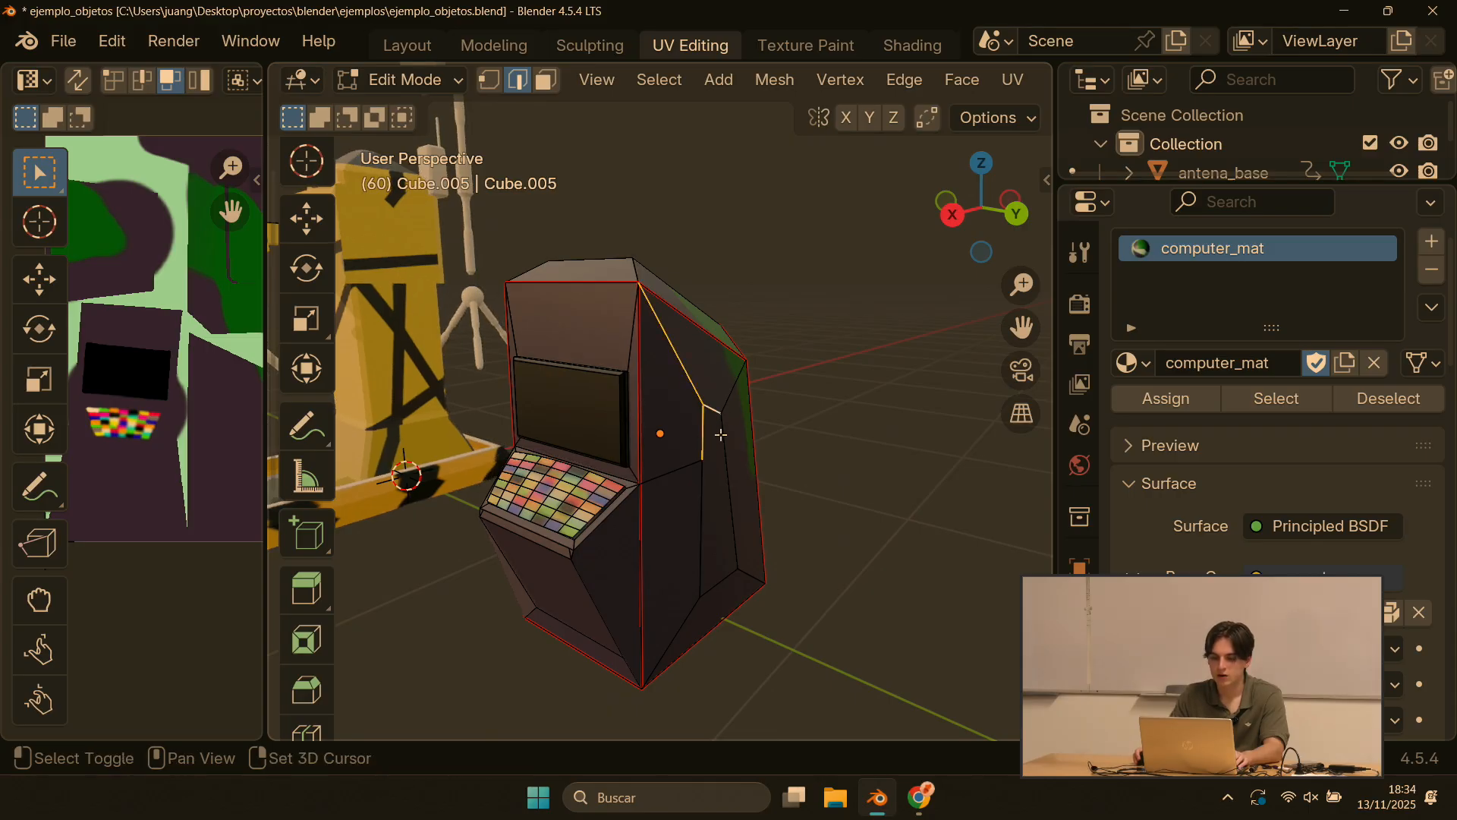
pyautogui.keyDown('shift'); pyautogui.click(721, 585); pyautogui.keyUp('shift')
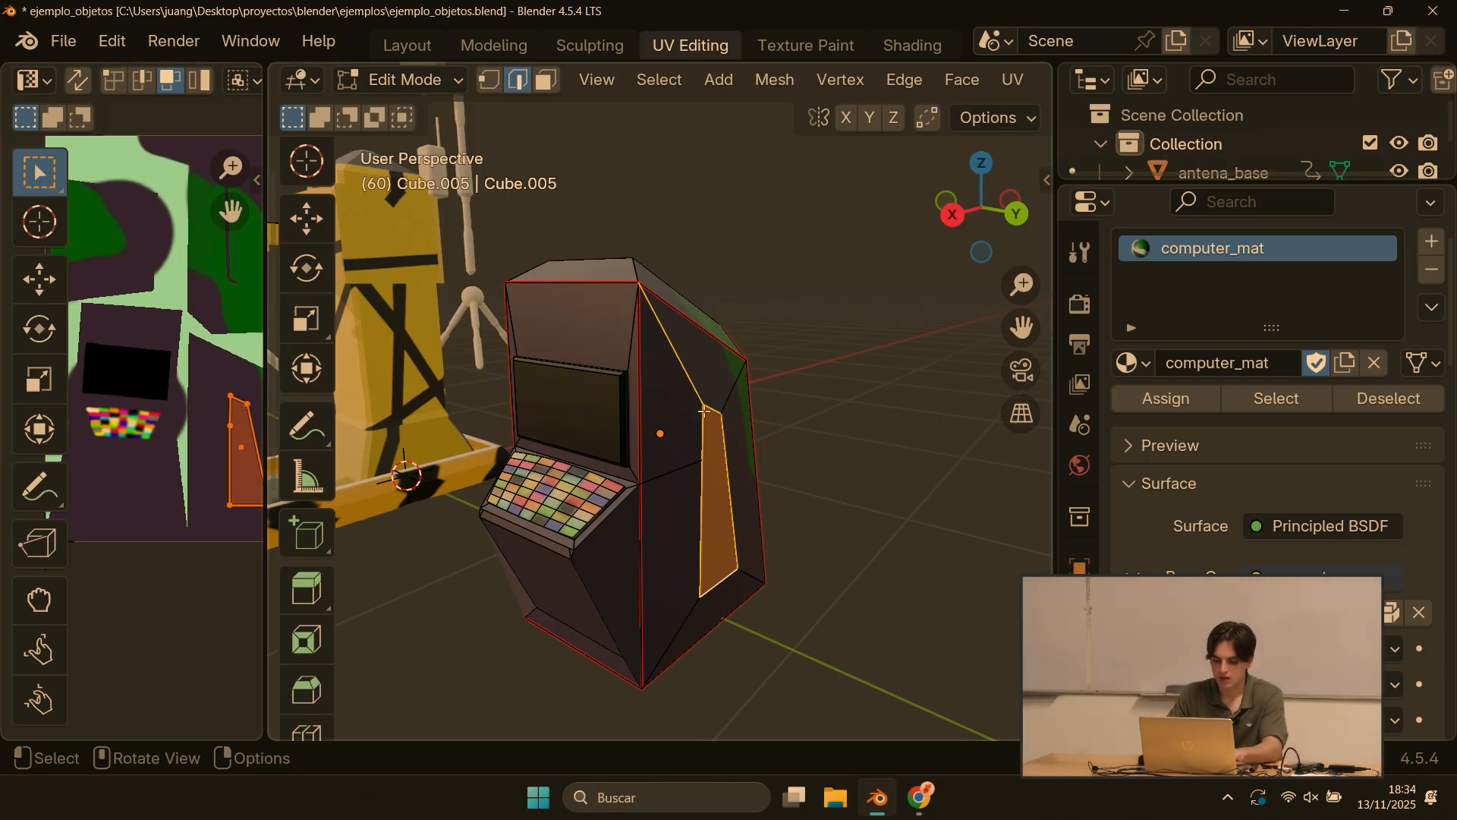
pyautogui.press('u')
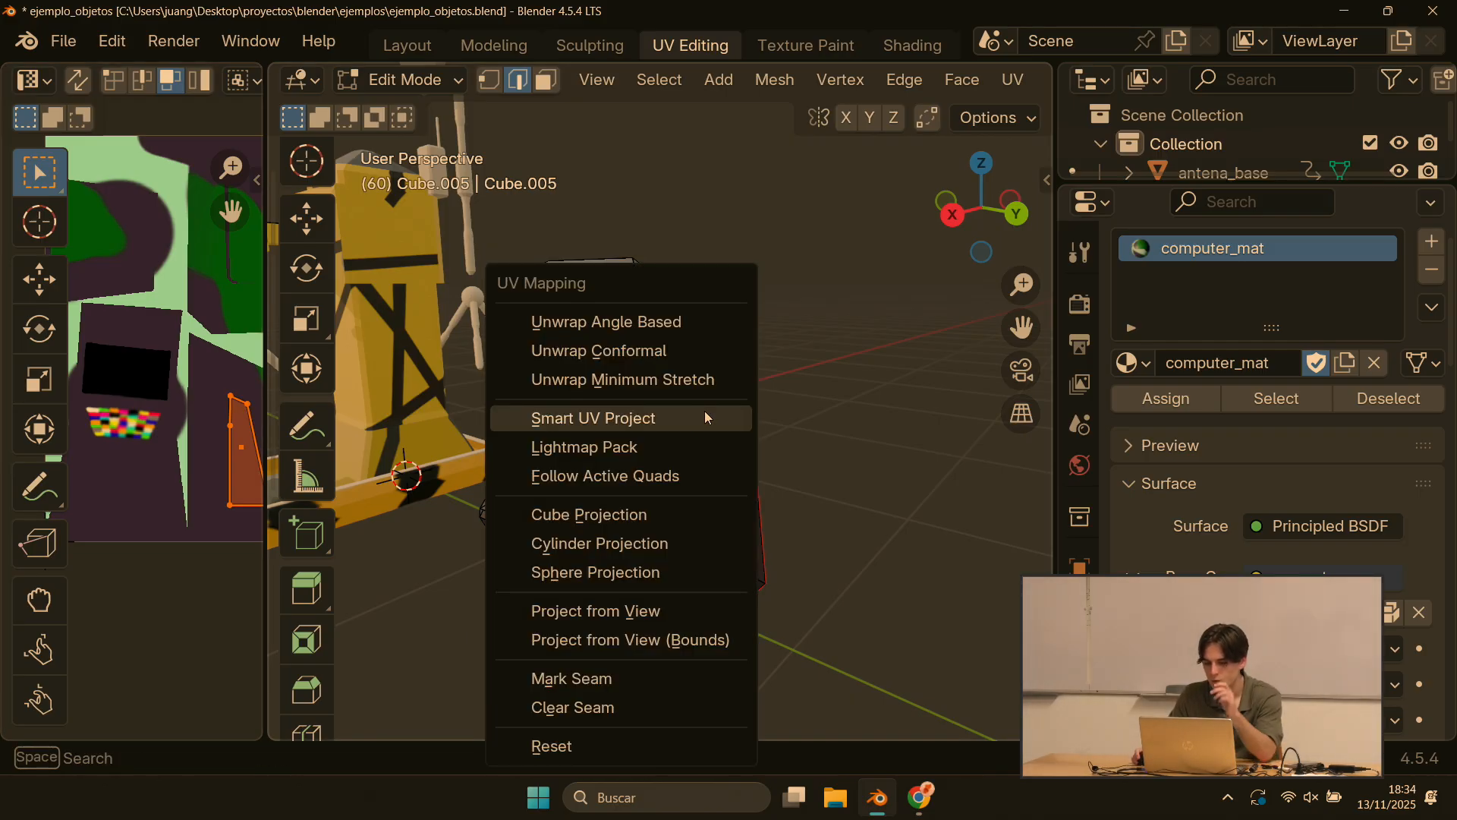
pyautogui.click(648, 680)
pyautogui.scroll(6, 779, 462)
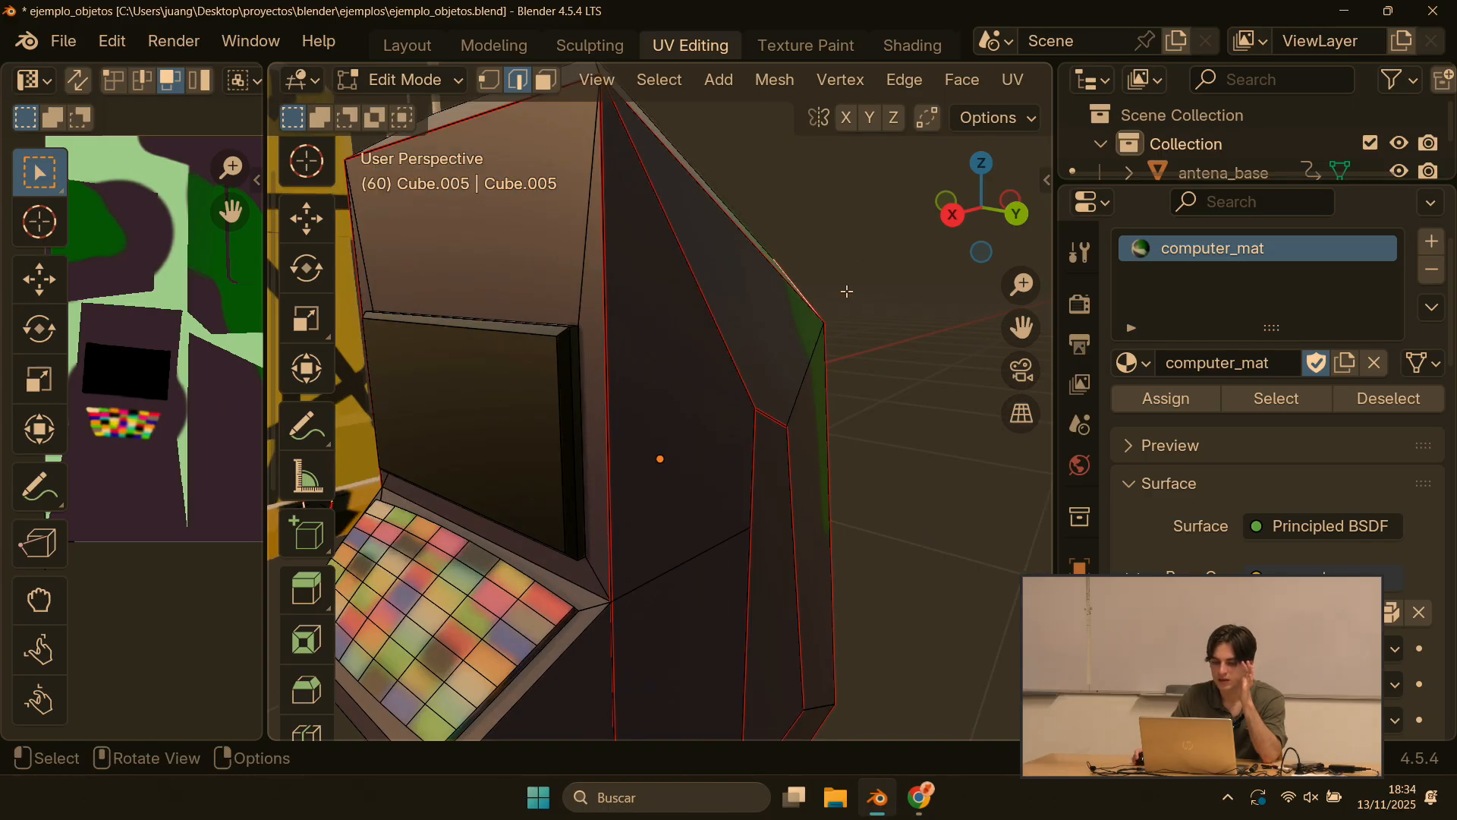
pyautogui.moveTo(797, 419); pyautogui.dragTo(710, 378, button='middle')
pyautogui.scroll(-3, 697, 385)
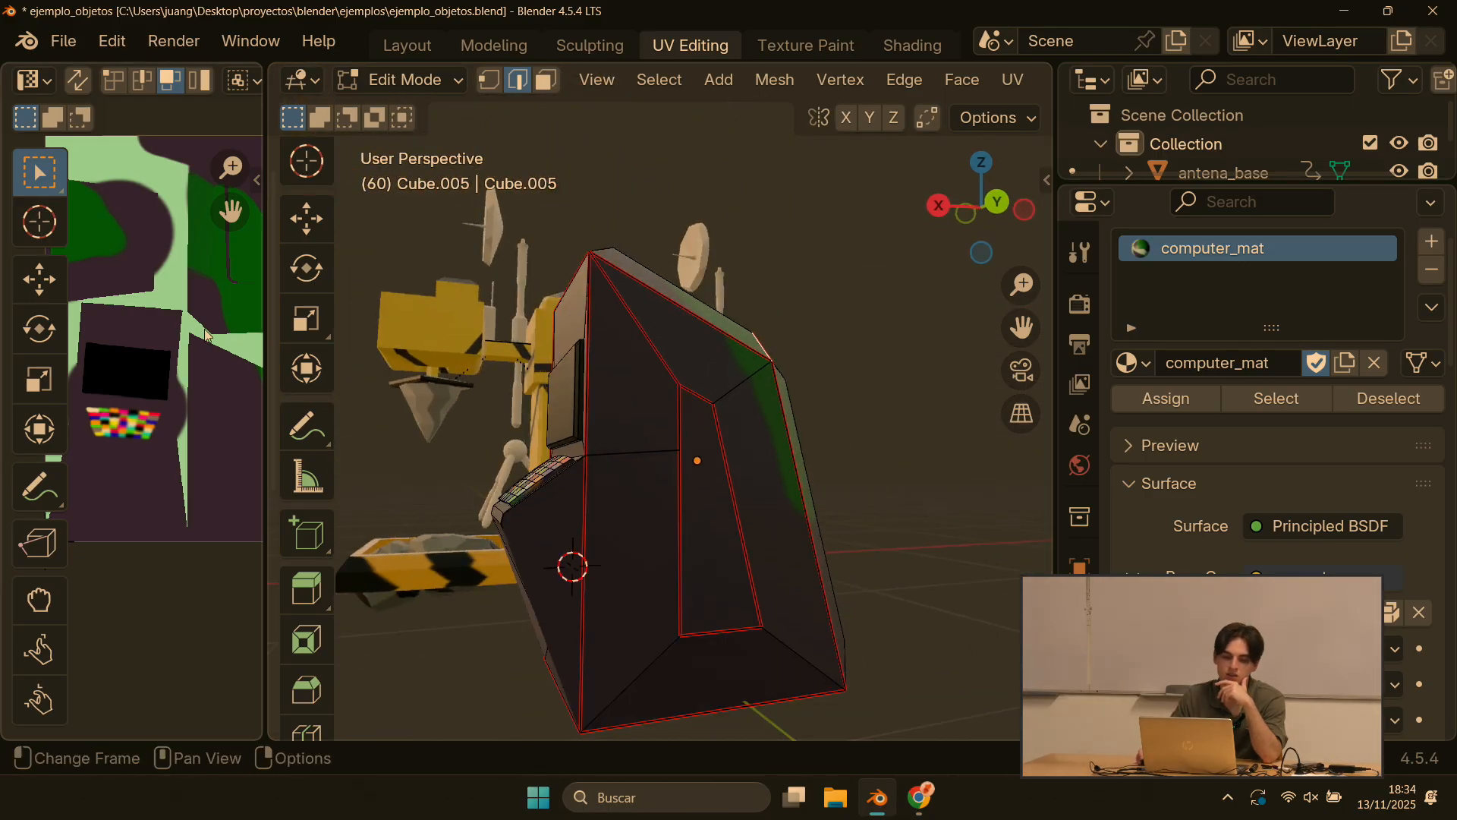
# Step: Select the computer's whole mesh and widen the UV editor to show its full layout
pyautogui.press('a')
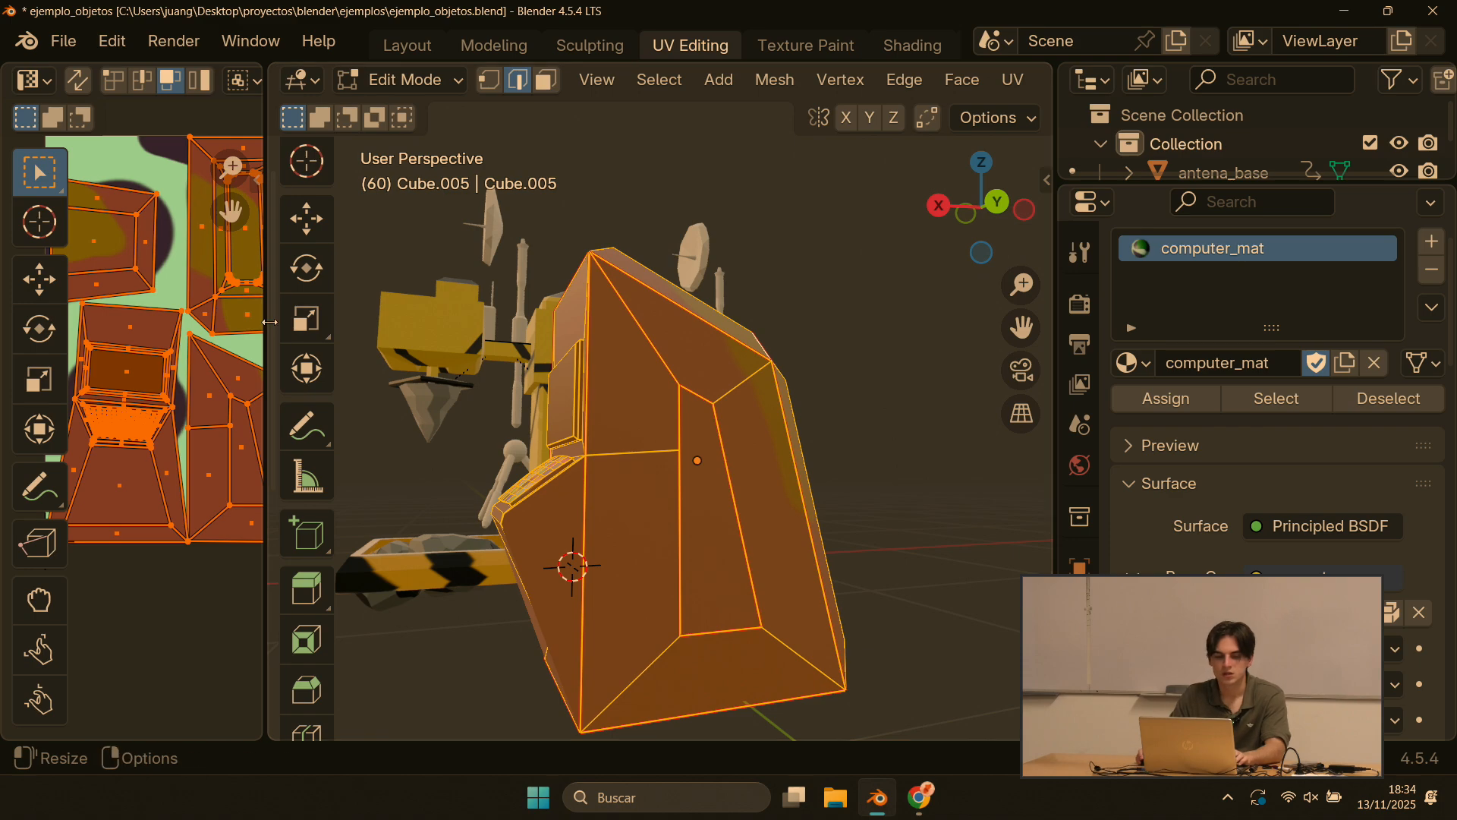
pyautogui.moveTo(269, 321); pyautogui.dragTo(685, 336)
pyautogui.scroll(3, 501, 335)
pyautogui.scroll(-3, 501, 335)
pyautogui.moveTo(532, 286); pyautogui.dragTo(459, 346, button='middle')
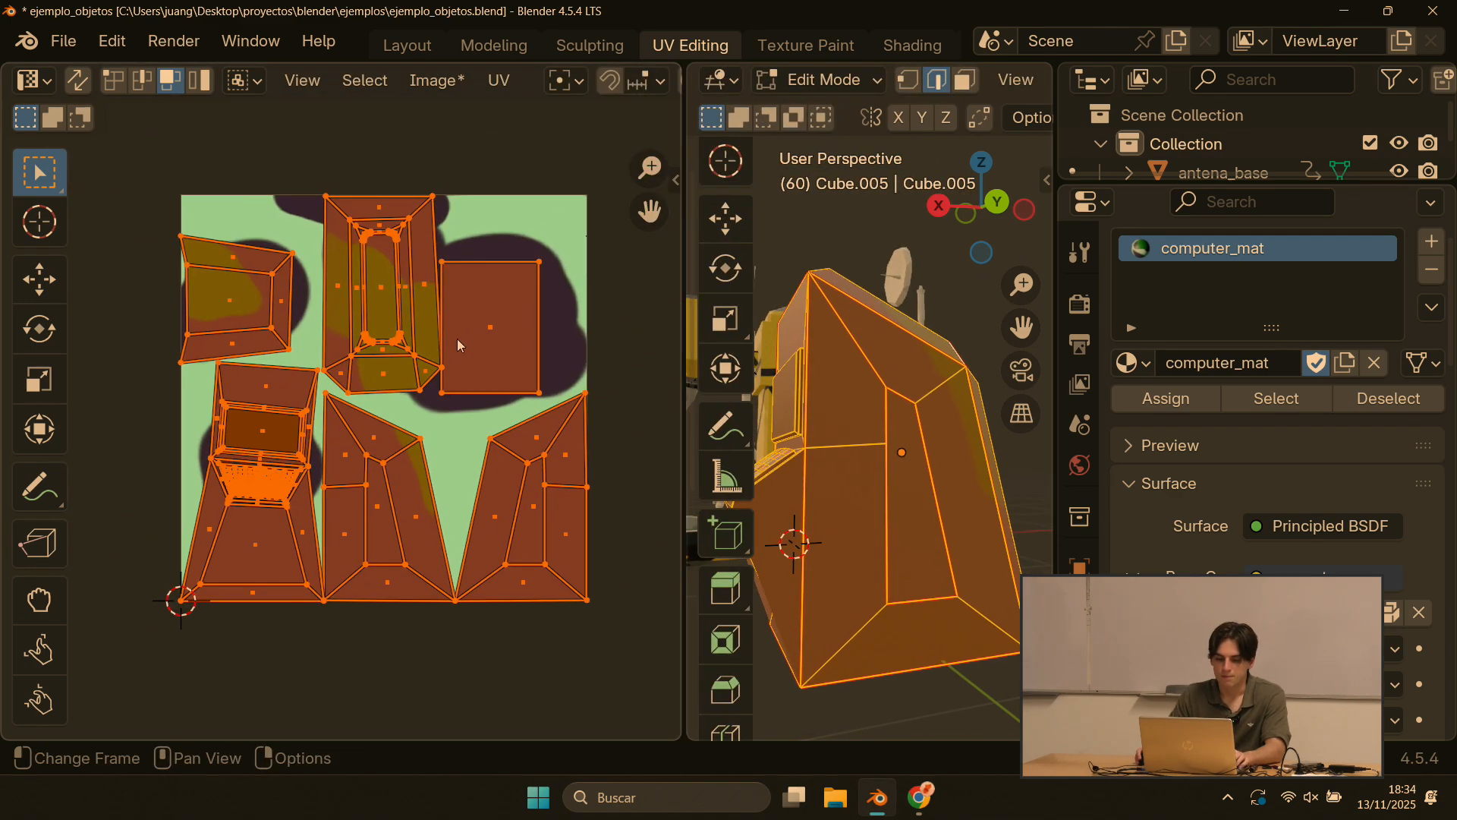
# Step: Examine the side and front islands of the UV layout and compare them with the computer's faces in the model
pyautogui.scroll(3, 863, 479)
pyautogui.scroll(4, 349, 464)
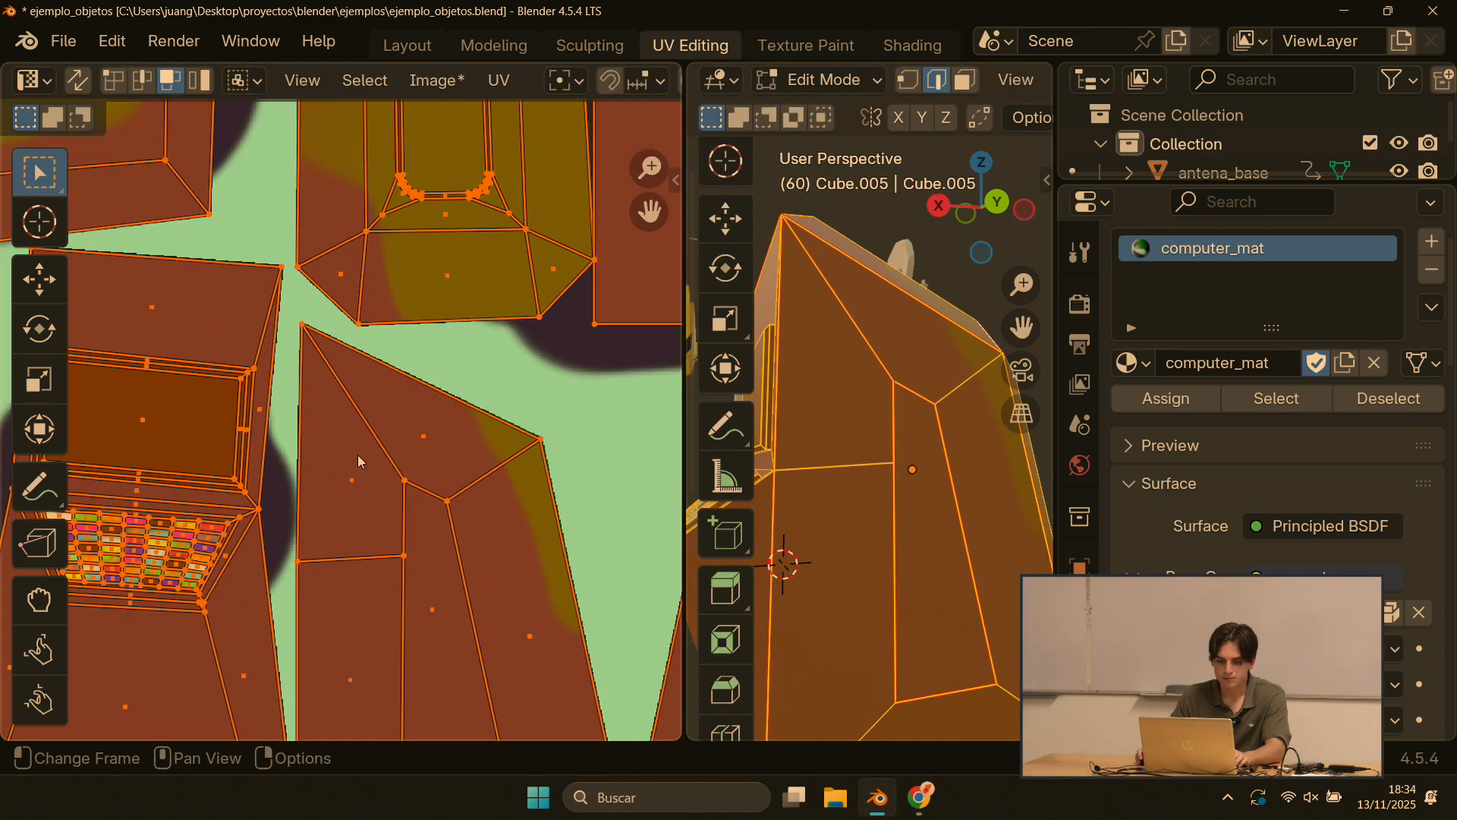
pyautogui.scroll(-1, 359, 461)
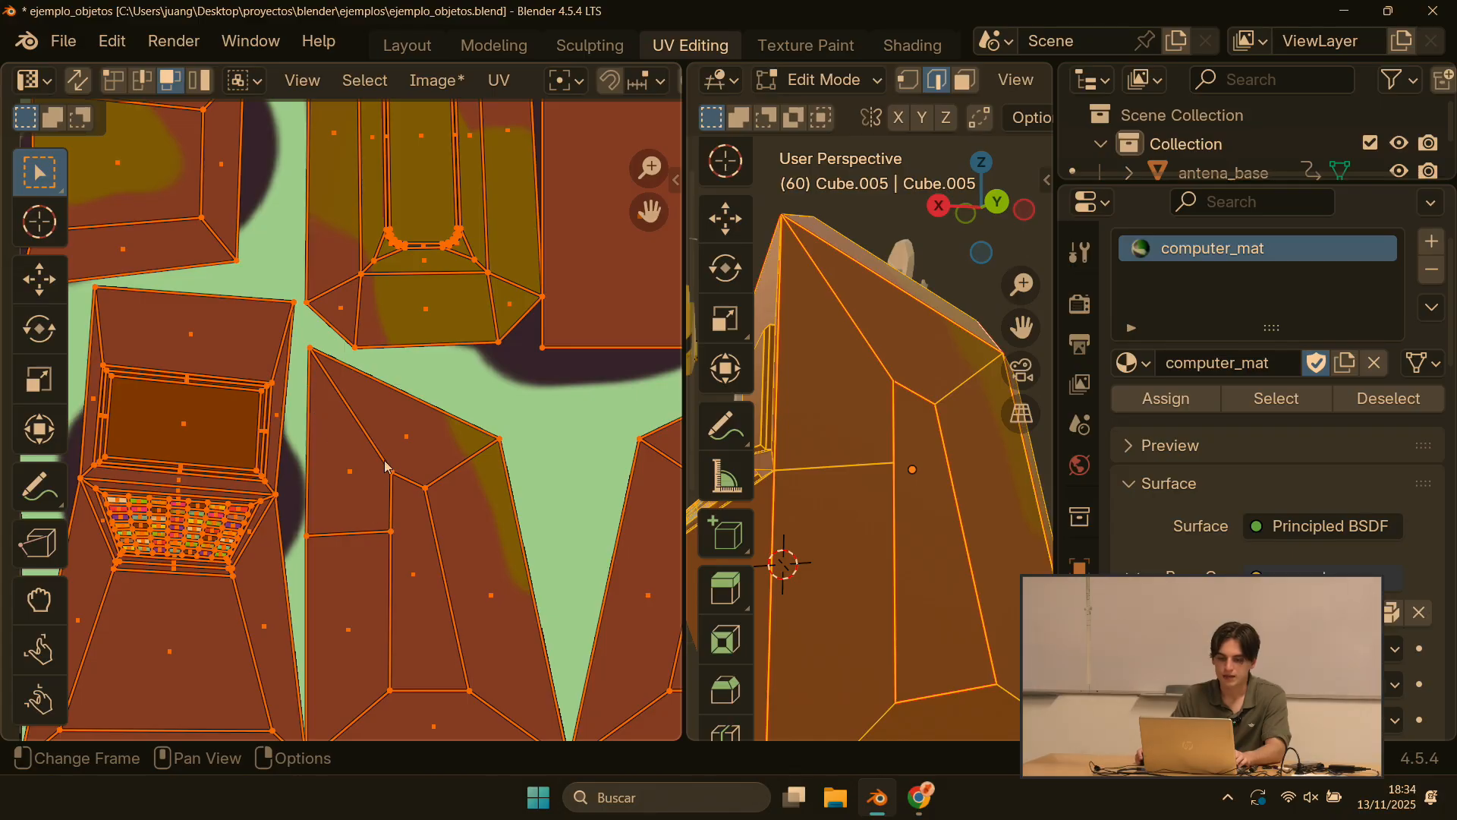
pyautogui.scroll(-2, 386, 466)
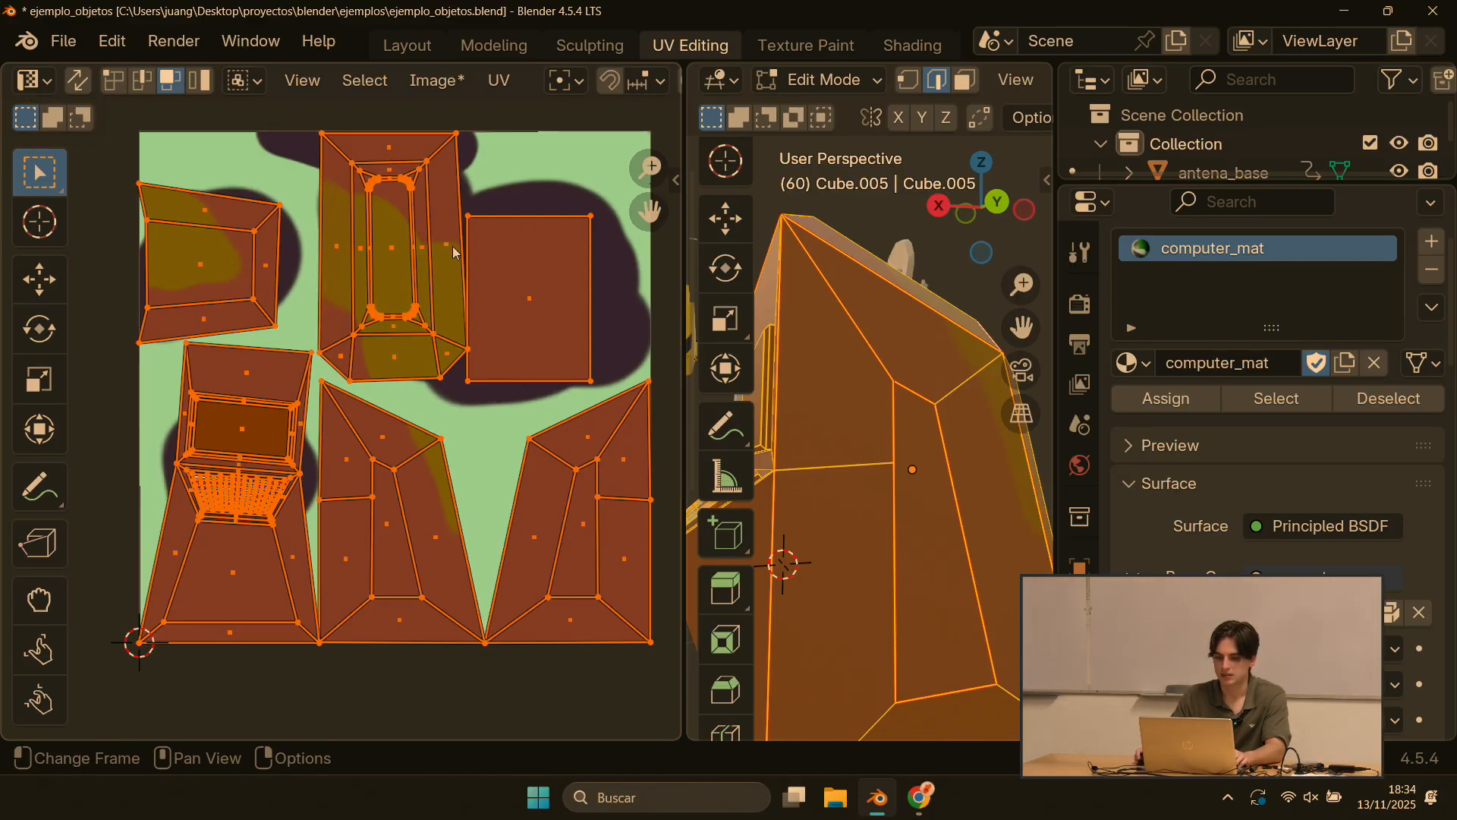
pyautogui.scroll(3, 373, 522)
pyautogui.scroll(-1, 391, 490)
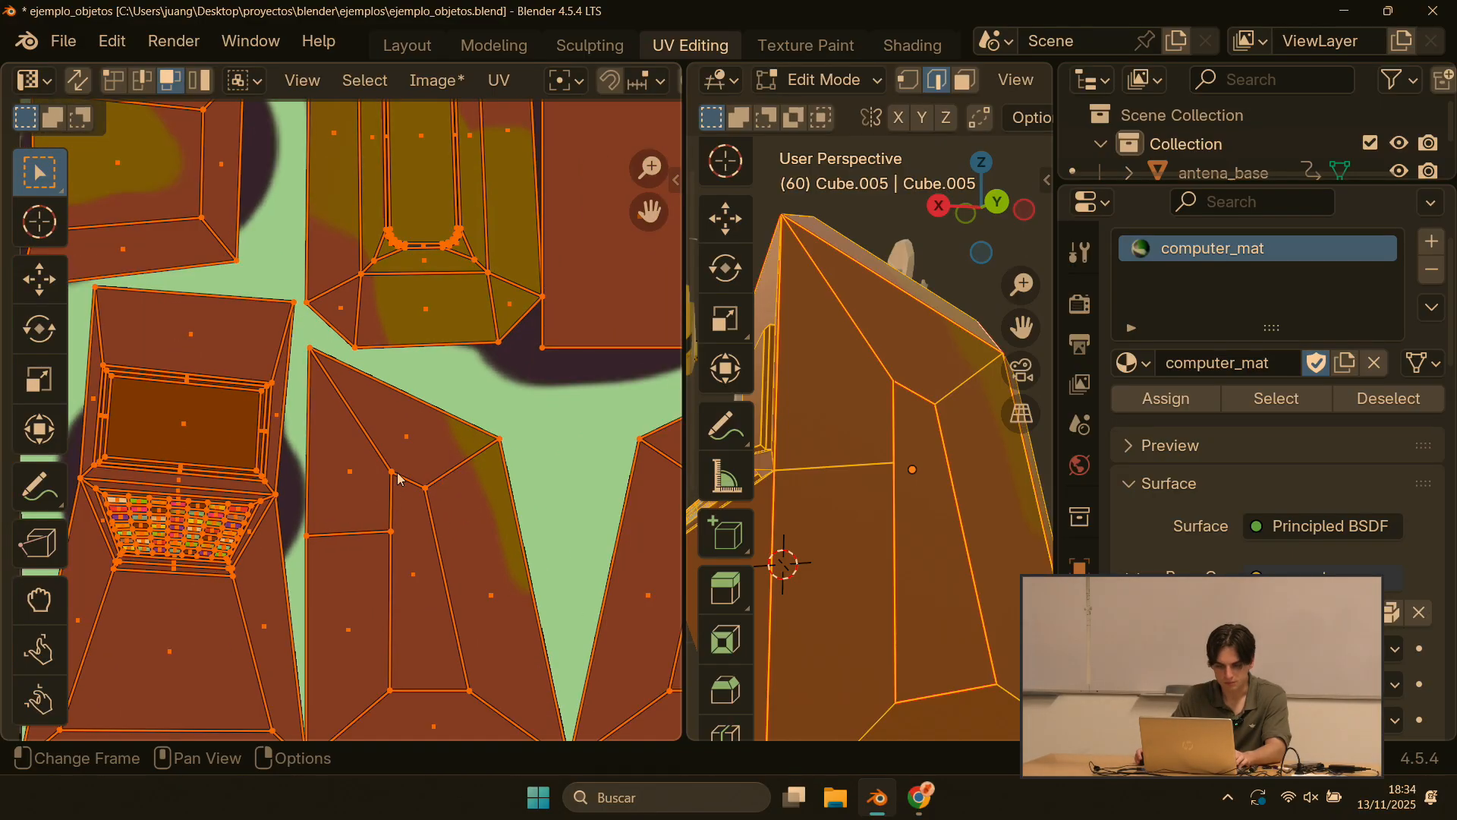
pyautogui.moveTo(219, 505); pyautogui.dragTo(378, 361, button='middle')
pyautogui.scroll(2, 396, 350)
pyautogui.scroll(-2, 456, 312)
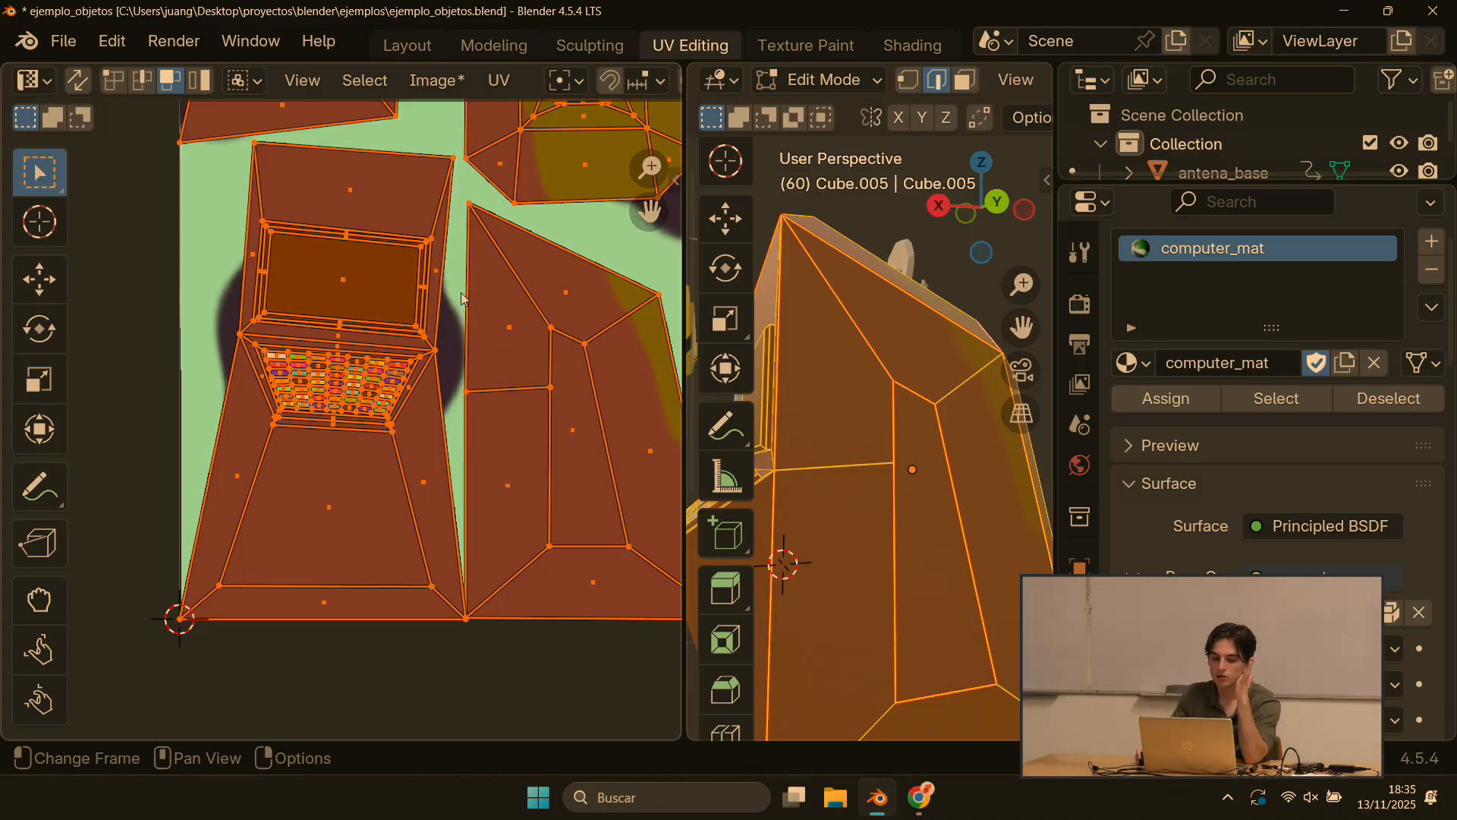
pyautogui.scroll(-1, 463, 299)
pyautogui.moveTo(789, 440); pyautogui.dragTo(913, 465, button='middle')
pyautogui.scroll(-4, 392, 282)
pyautogui.moveTo(431, 272); pyautogui.dragTo(391, 336, button='middle')
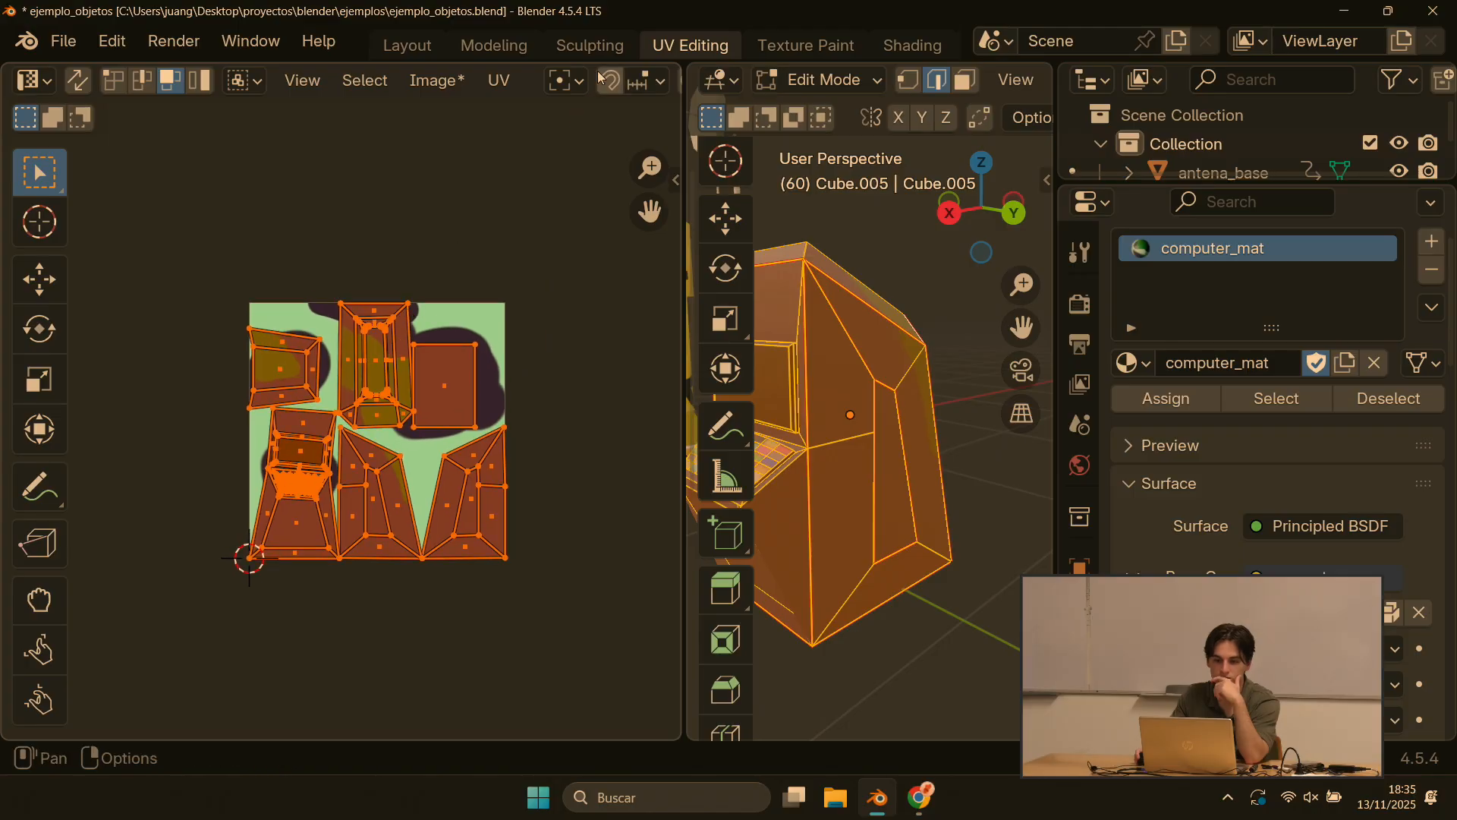
# Step: Check the UV editor's image selection and examine how the UV islands cover the painted areas of the computer texture
pyautogui.scroll(-5, 626, 89)
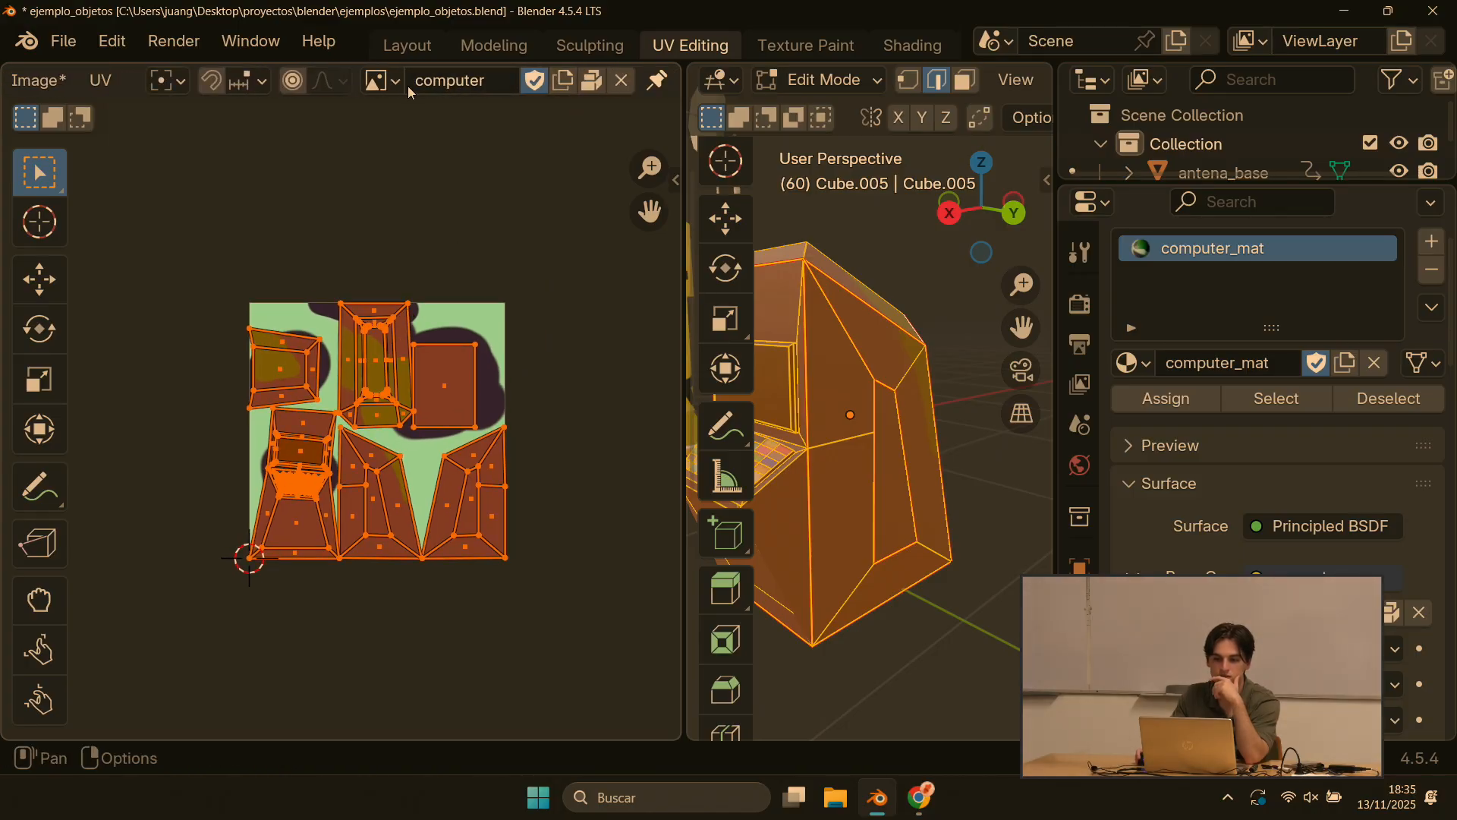
pyautogui.click(391, 82)
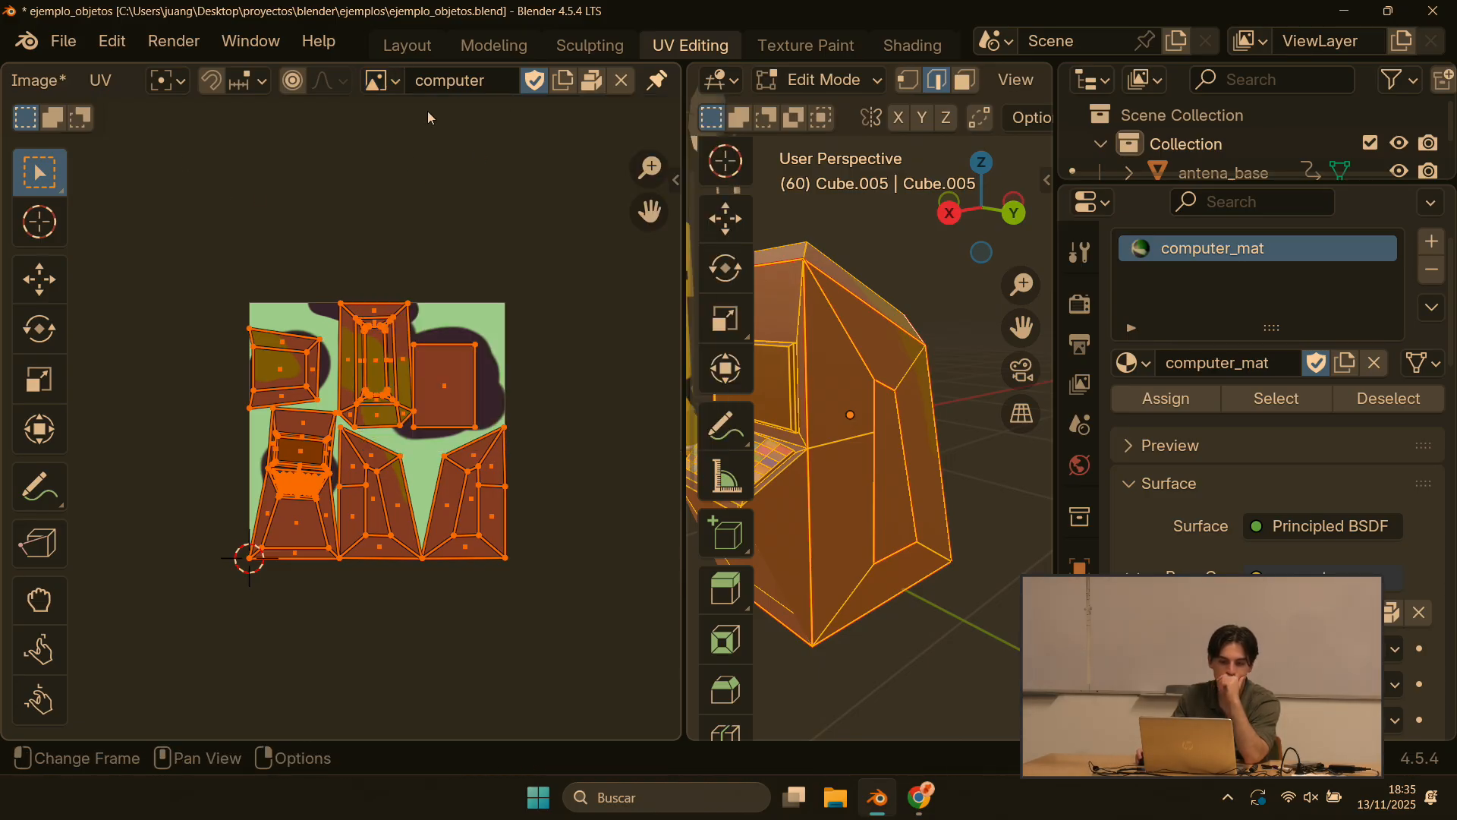
pyautogui.moveTo(680, 151)
pyautogui.mouseDown()
pyautogui.moveTo(741, 151)
pyautogui.moveTo(672, 152)
pyautogui.mouseUp()
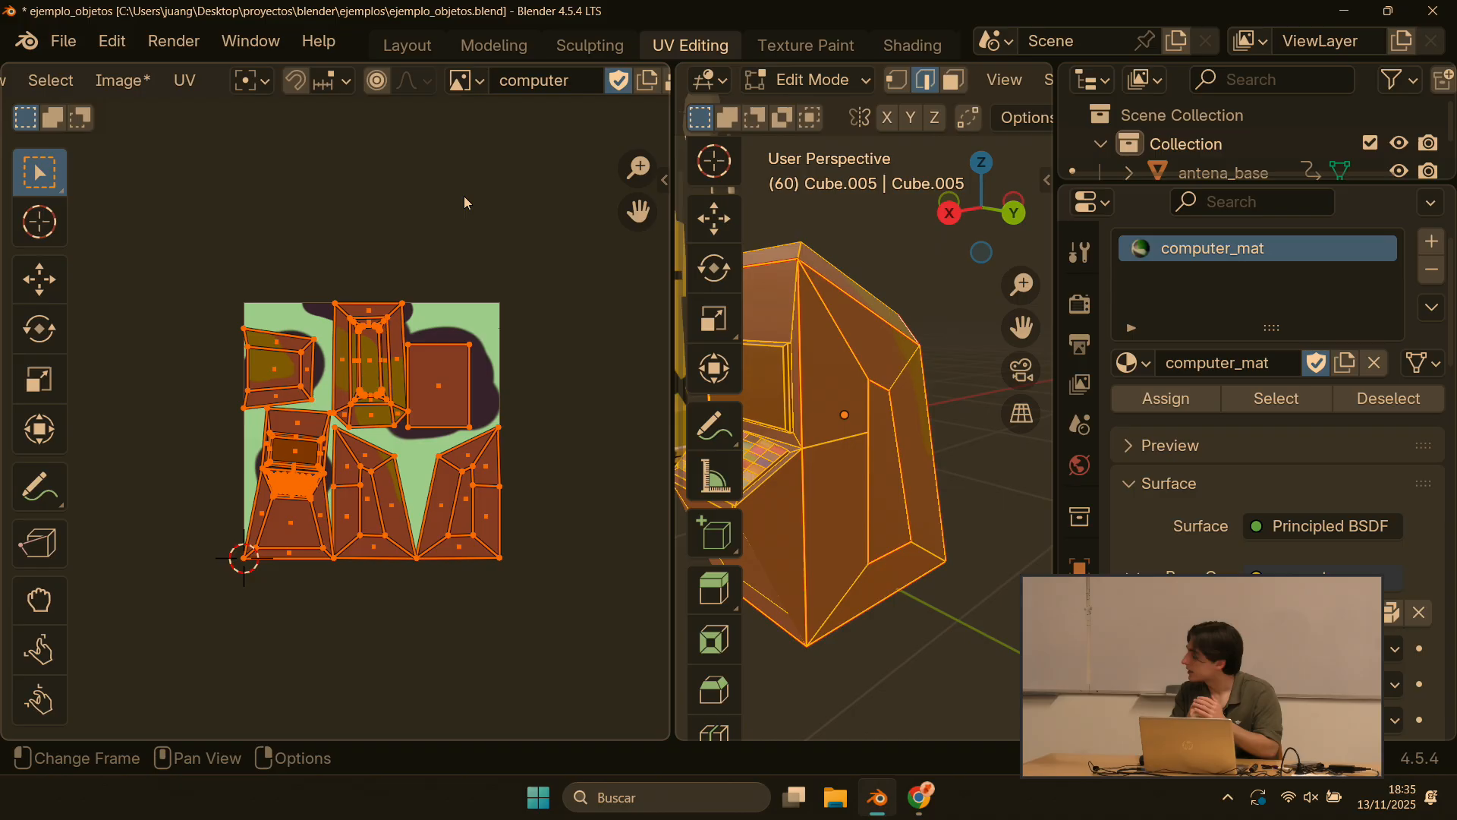
pyautogui.scroll(5, 463, 196)
pyautogui.scroll(-5, 422, 358)
pyautogui.scroll(2, 395, 395)
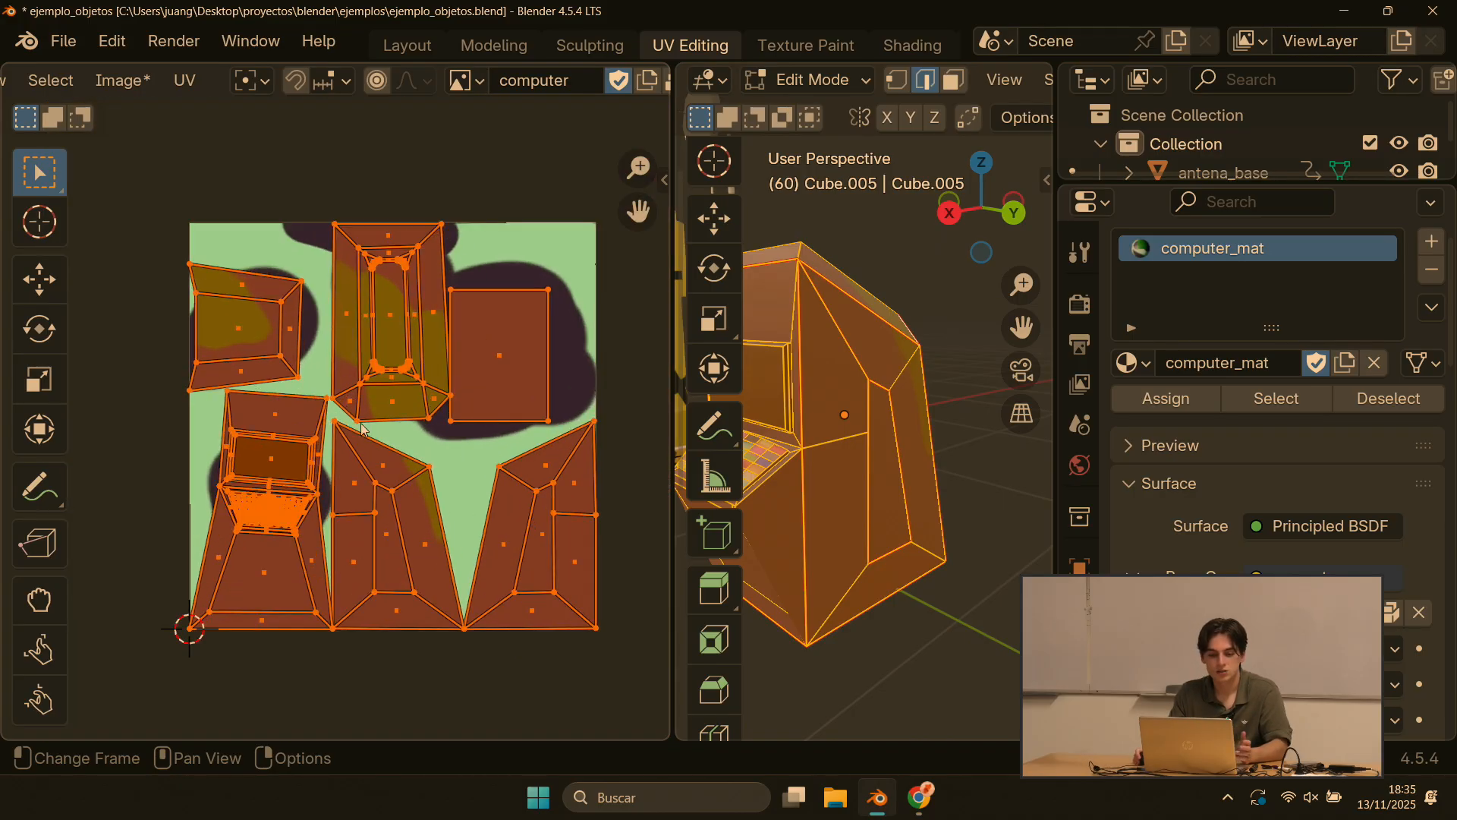
pyautogui.press('u')
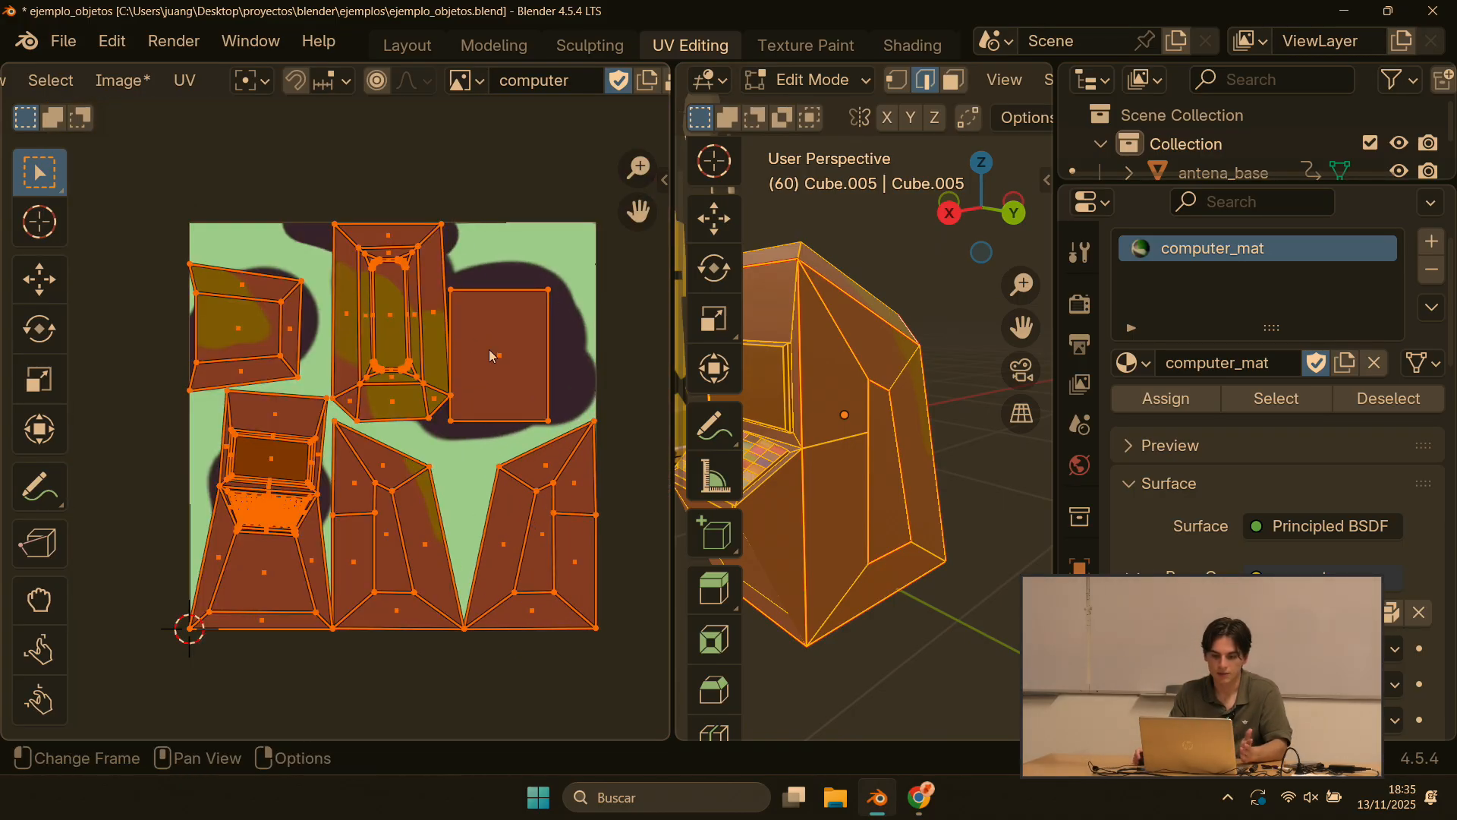
pyautogui.scroll(1, 471, 342)
pyautogui.scroll(-2, 450, 332)
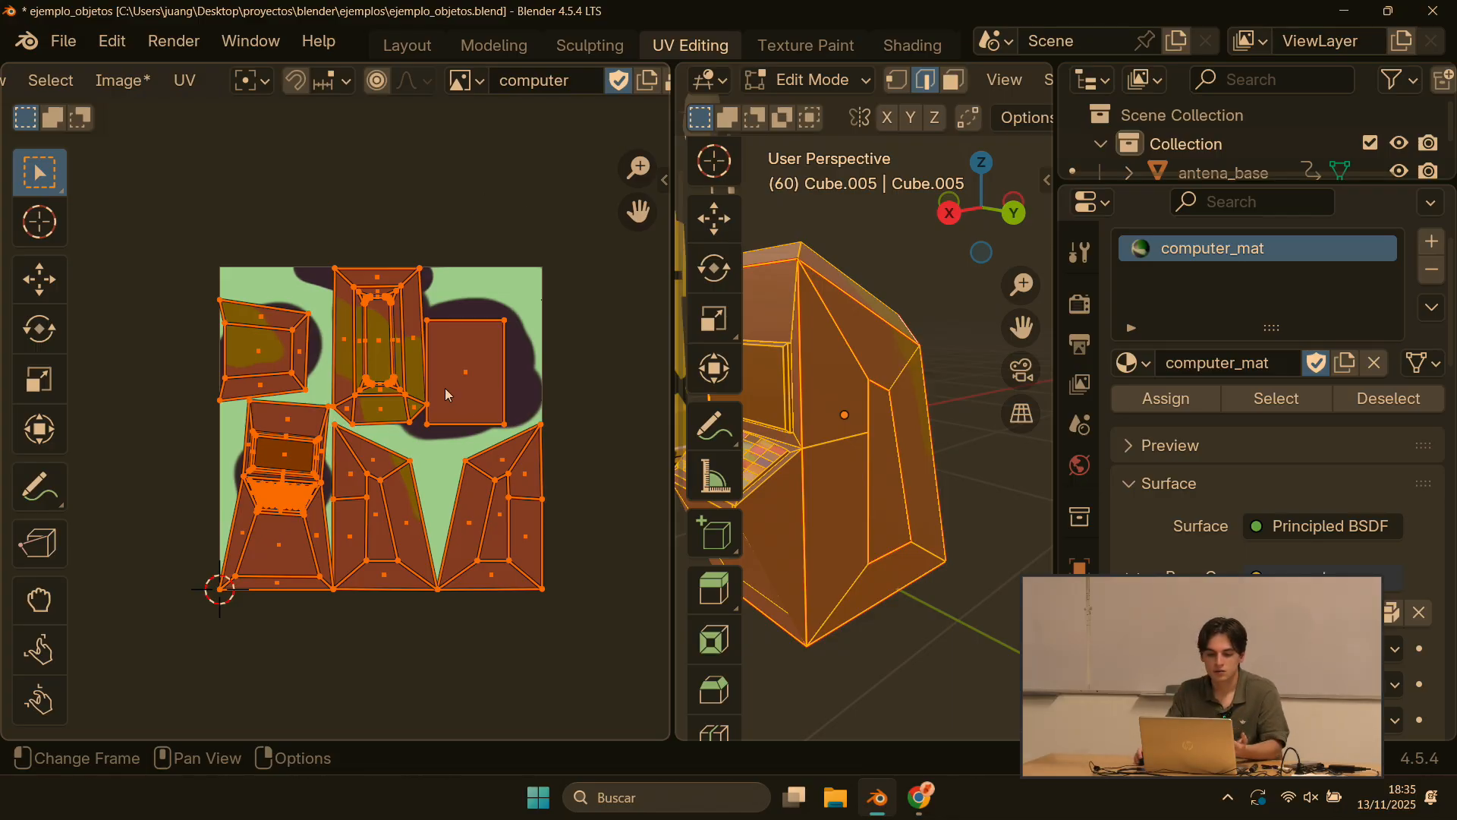
pyautogui.scroll(3, 447, 393)
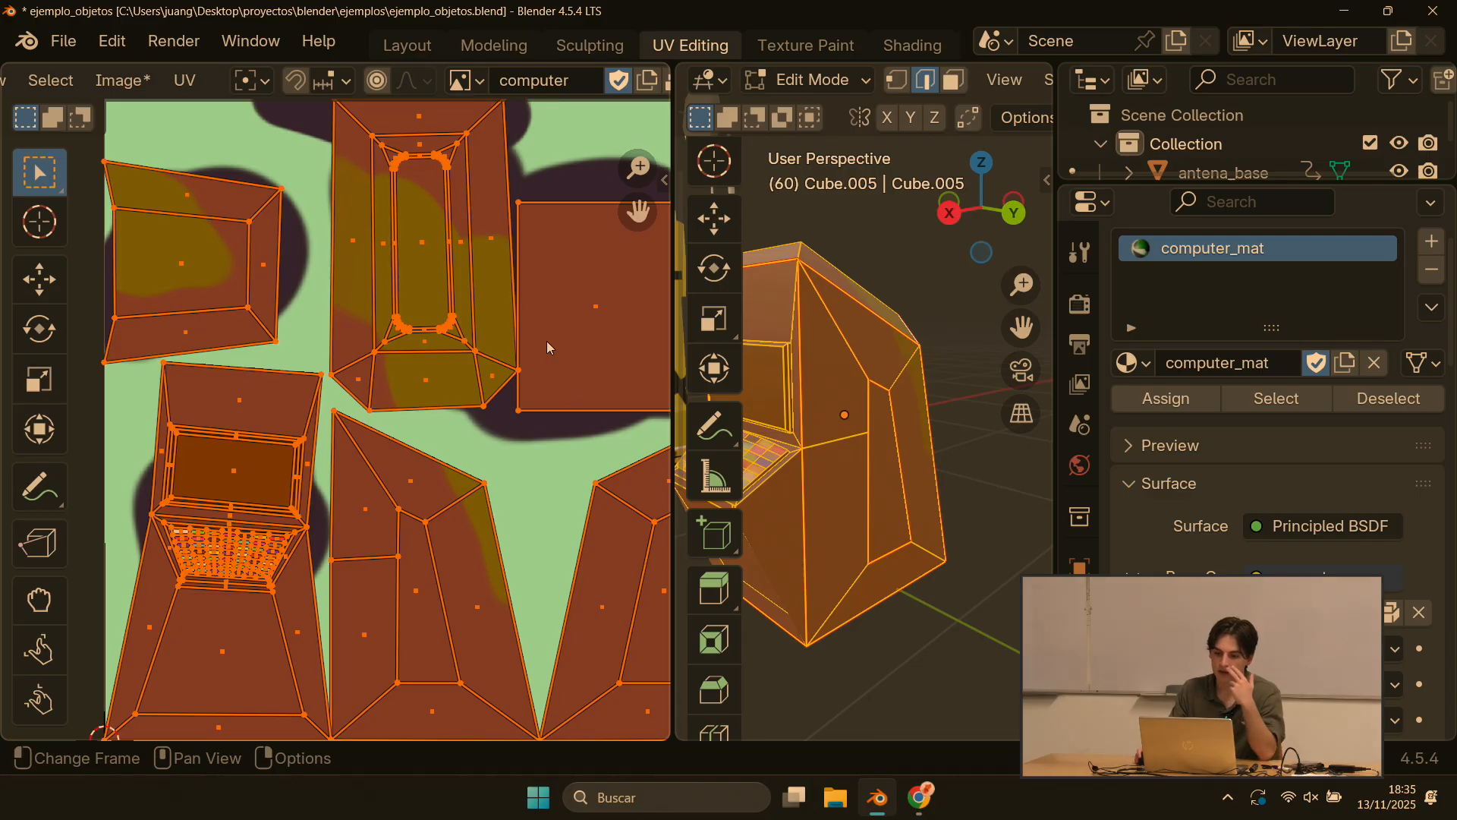
pyautogui.scroll(-3, 561, 372)
pyautogui.scroll(6, 447, 391)
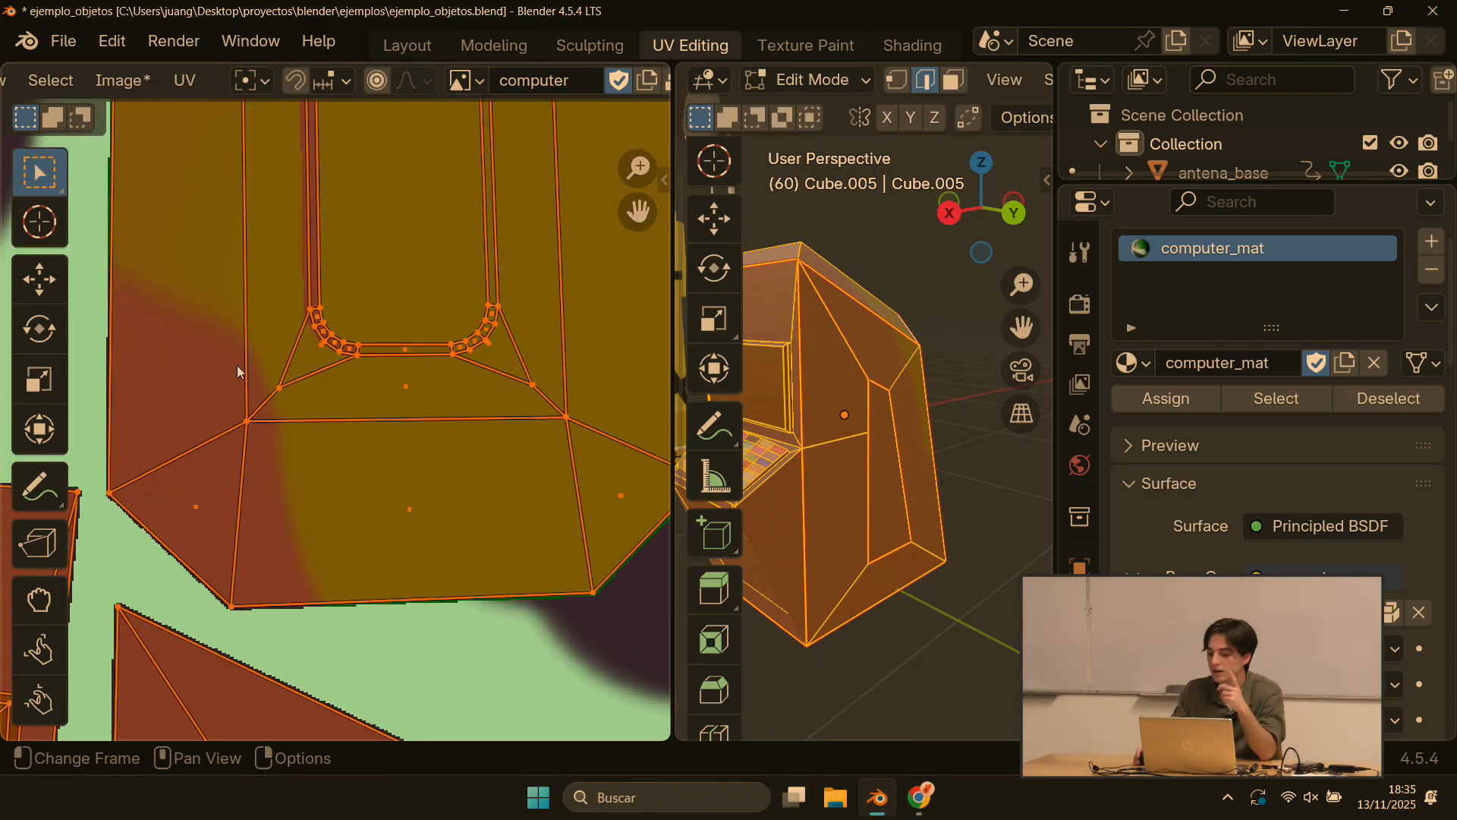
pyautogui.scroll(-8, 308, 345)
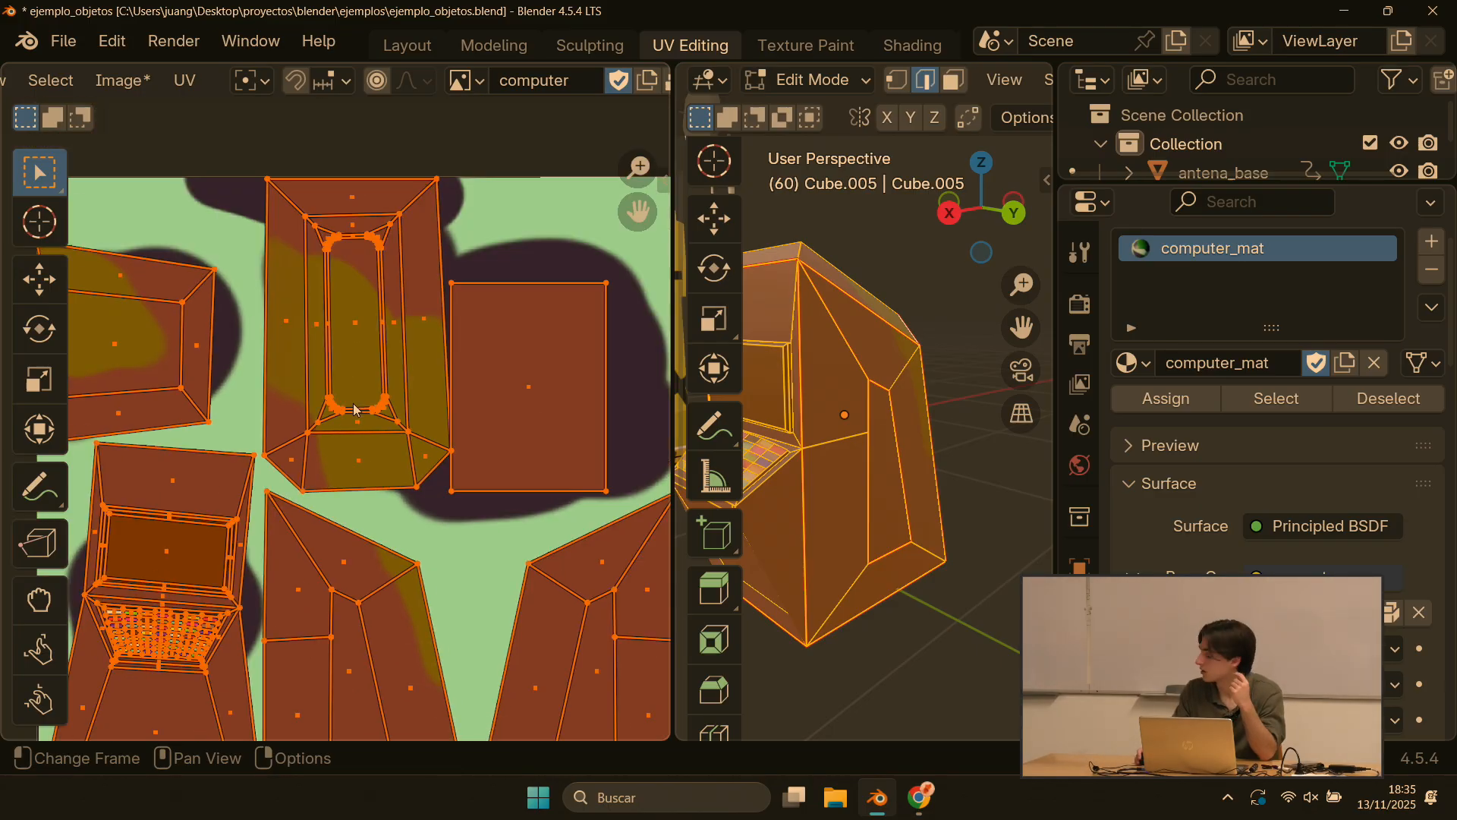
# Step: Try enlarging all of the computer's UV islands beyond the texture's bounds
pyautogui.press('s')
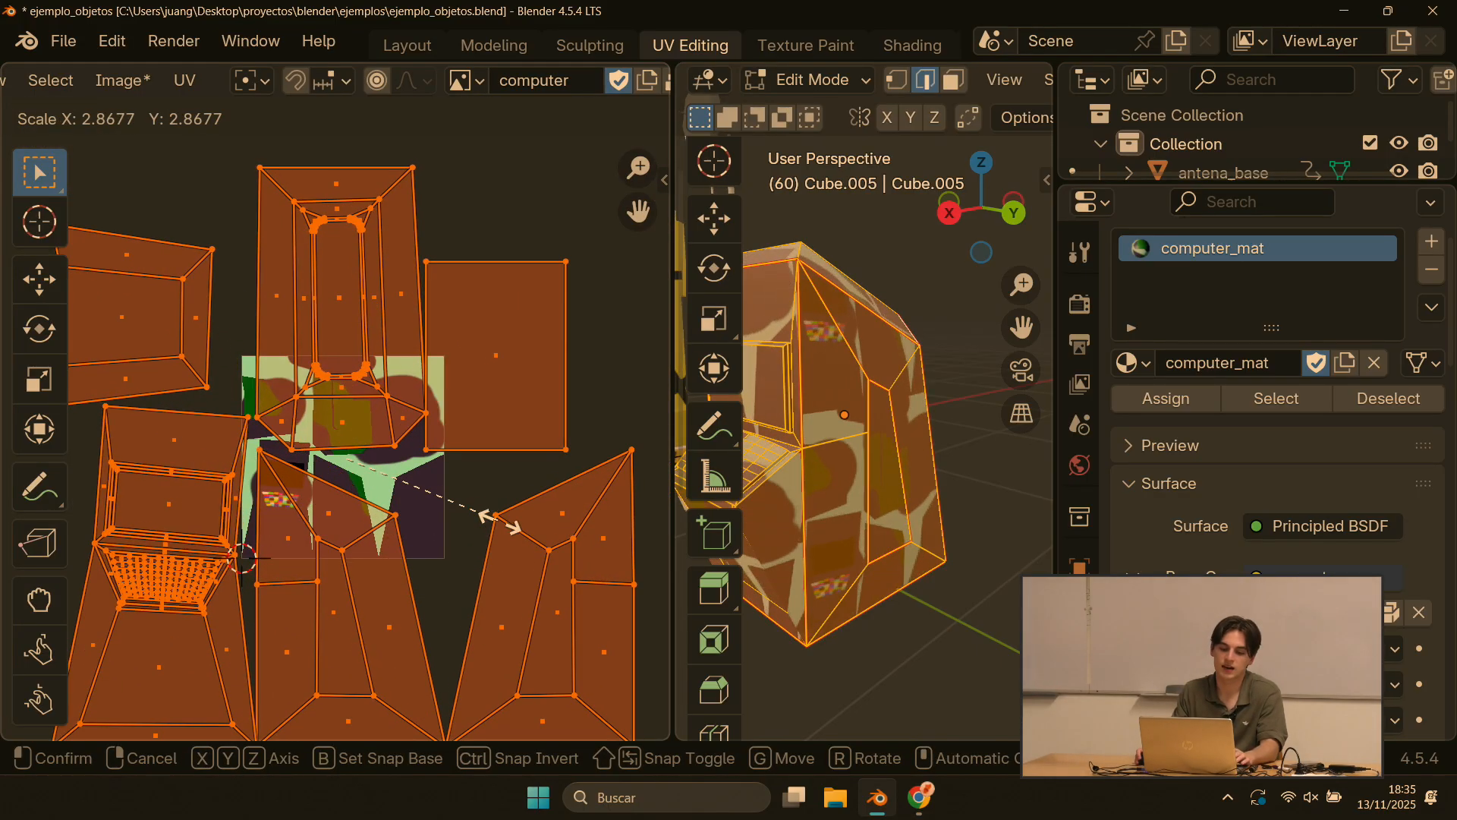
pyautogui.press('Escape')
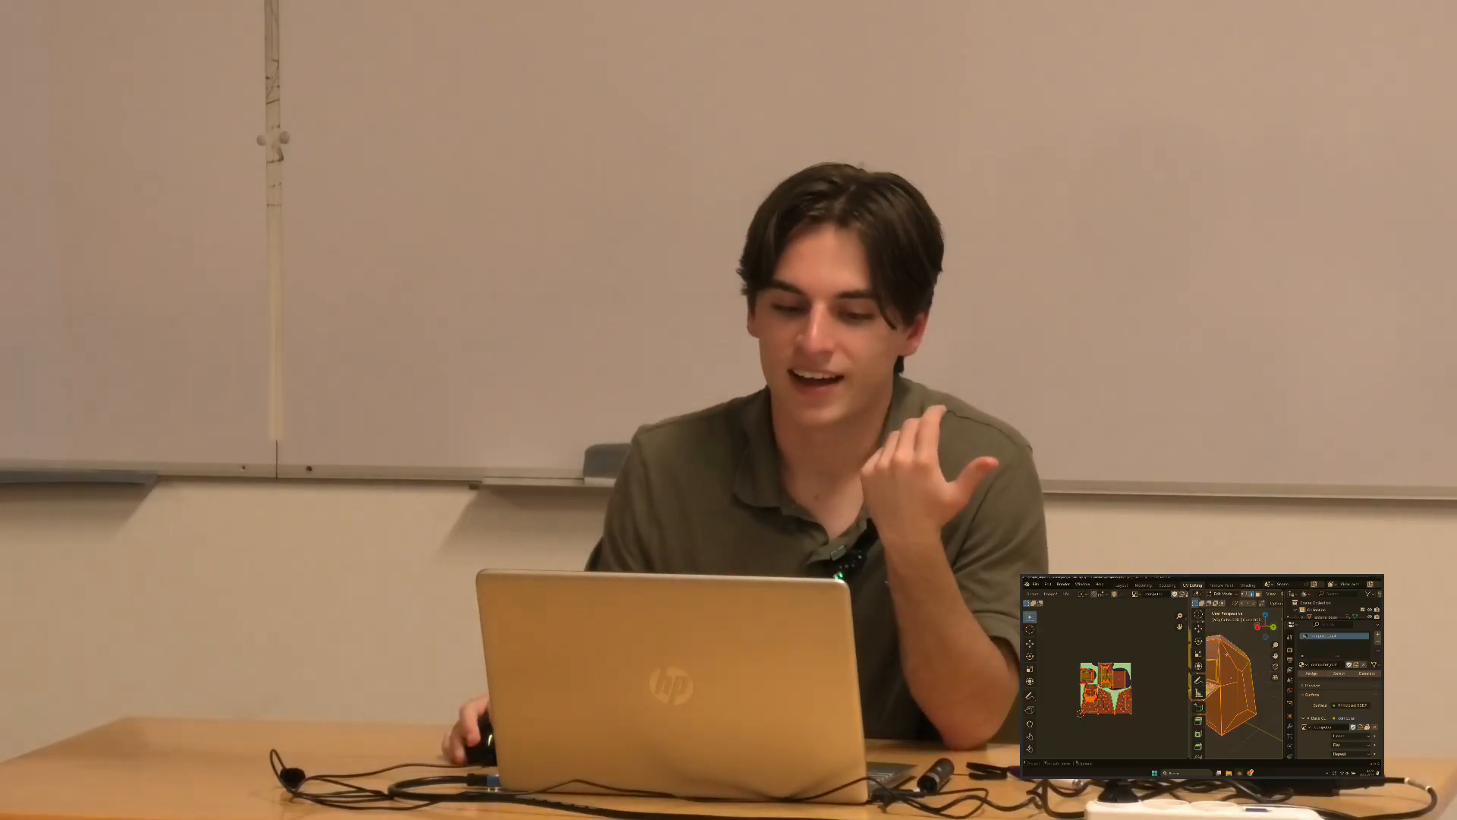
pyautogui.press('s')
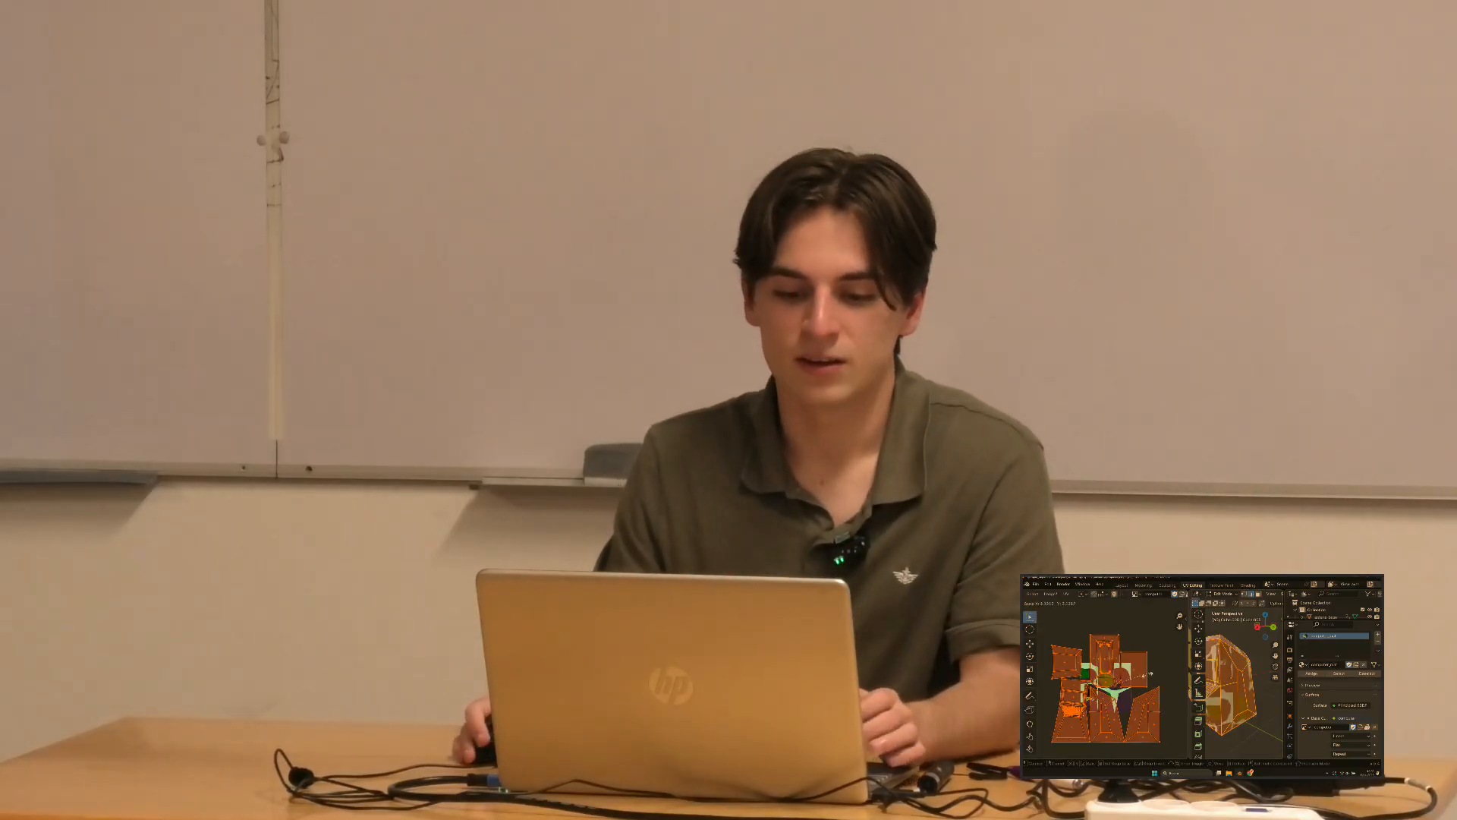
pyautogui.rightClick(1134, 686)
pyautogui.scroll(3, 1134, 686)
pyautogui.scroll(-2, 1134, 686)
pyautogui.scroll(1, 1134, 686)
pyautogui.scroll(1, 1108, 691)
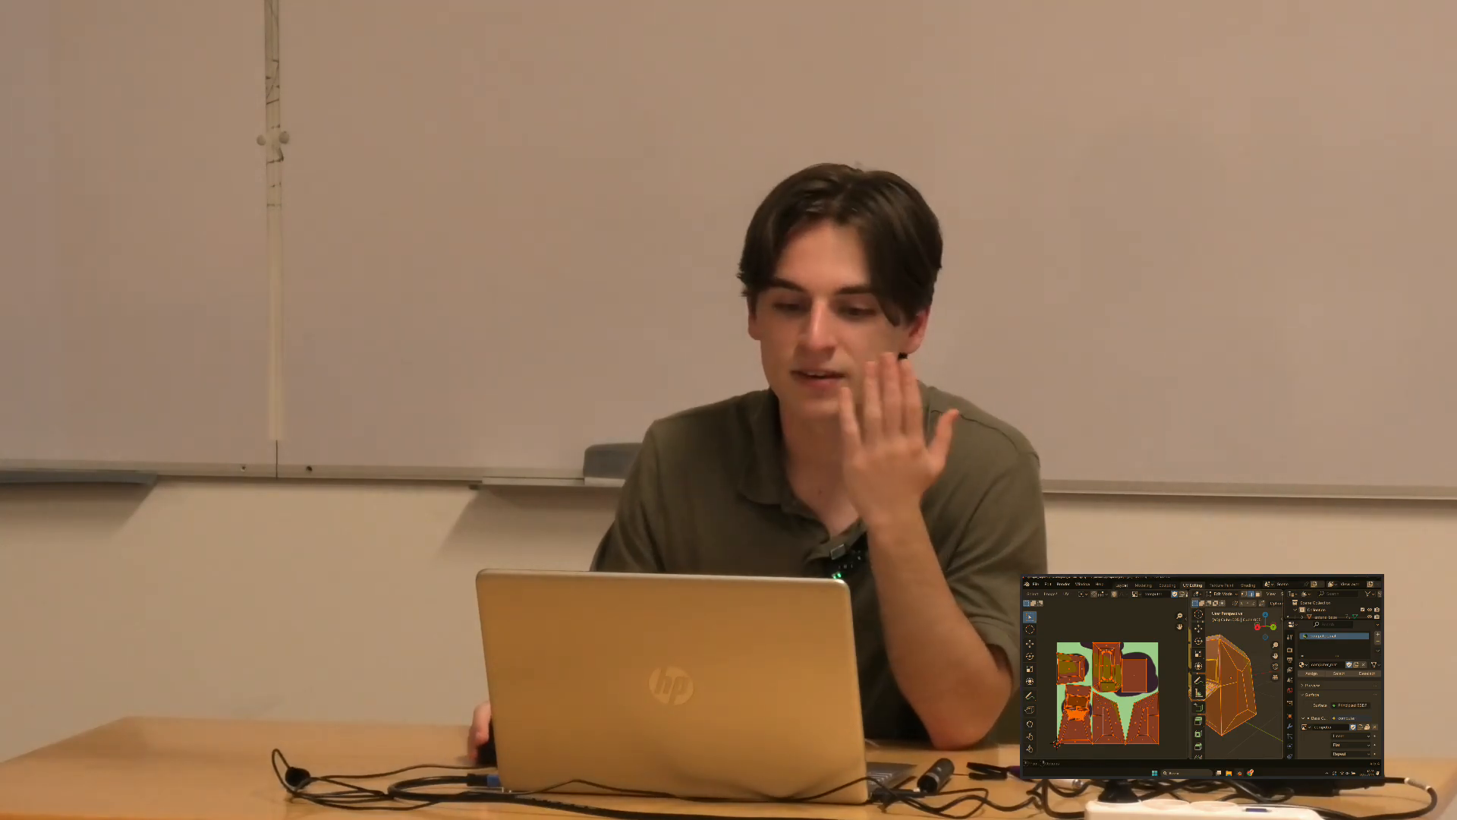
# Step: Switch to the Layout workspace and move all the example objects along the X axis, well away from the origin
pyautogui.click(1124, 585)
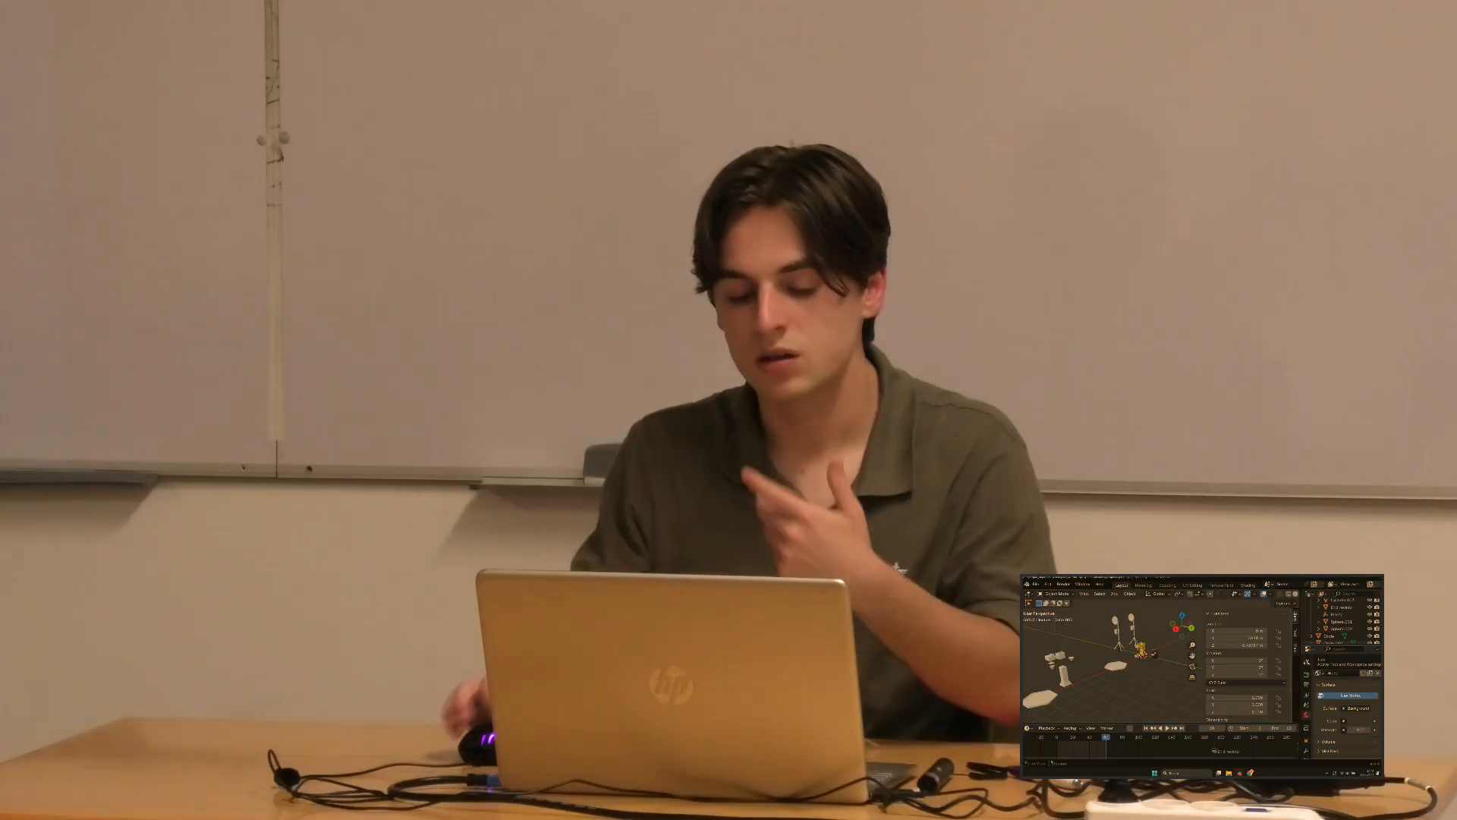
pyautogui.scroll(3, 1152, 666)
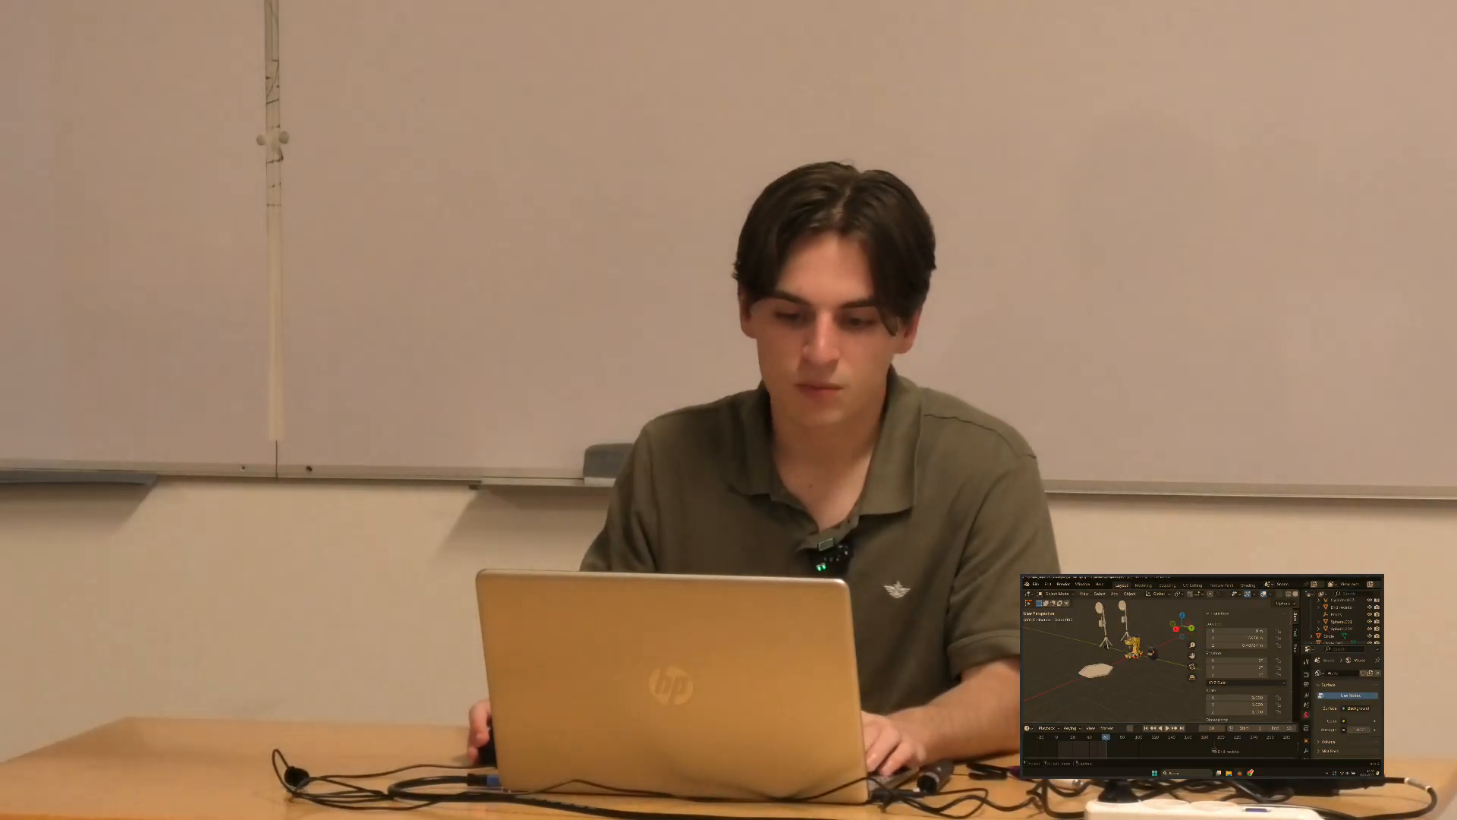
pyautogui.moveTo(1178, 689); pyautogui.dragTo(1179, 690)
pyautogui.press('g')
pyautogui.press('x')
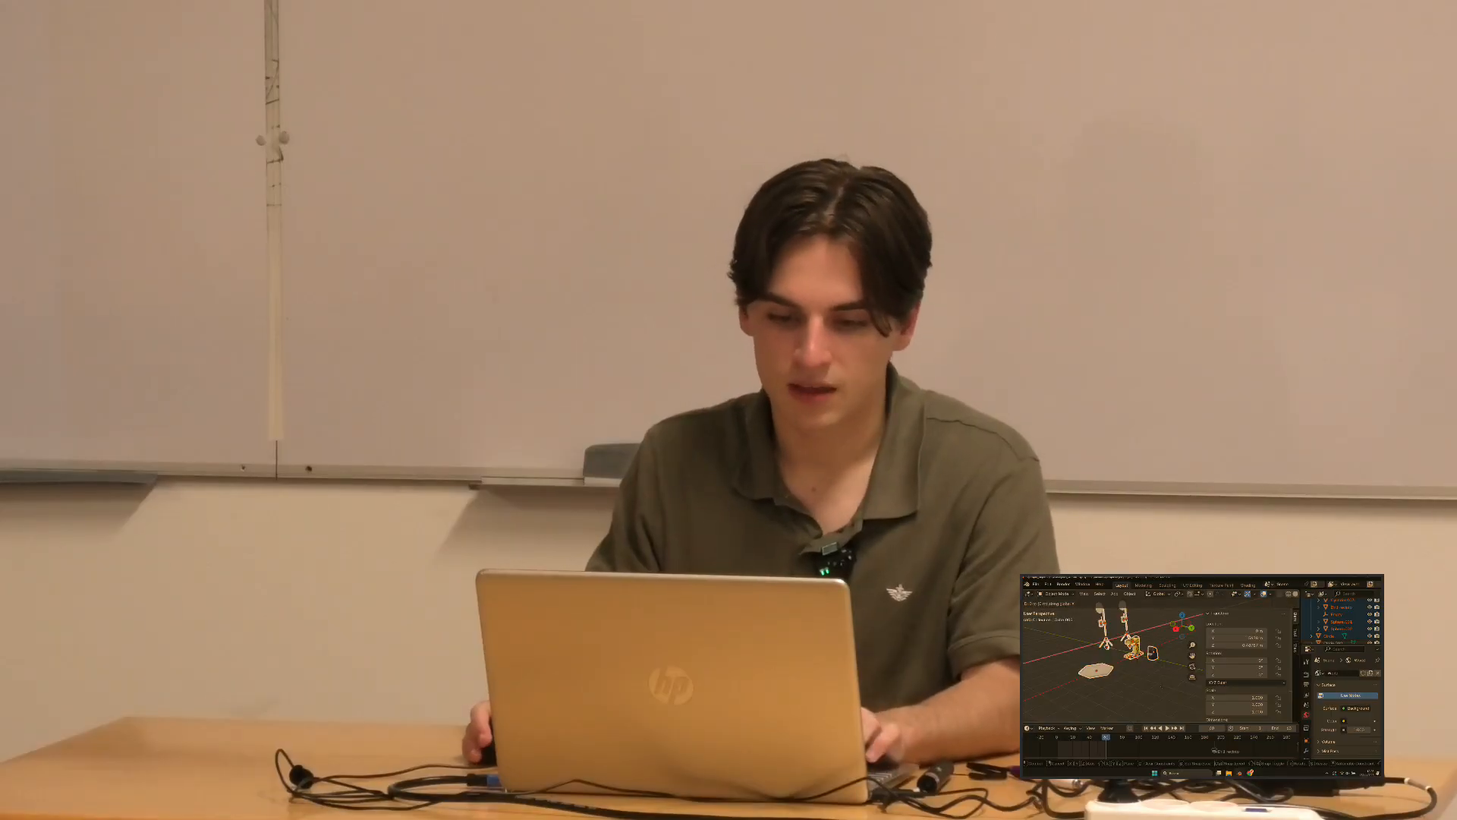
pyautogui.click(1060, 715)
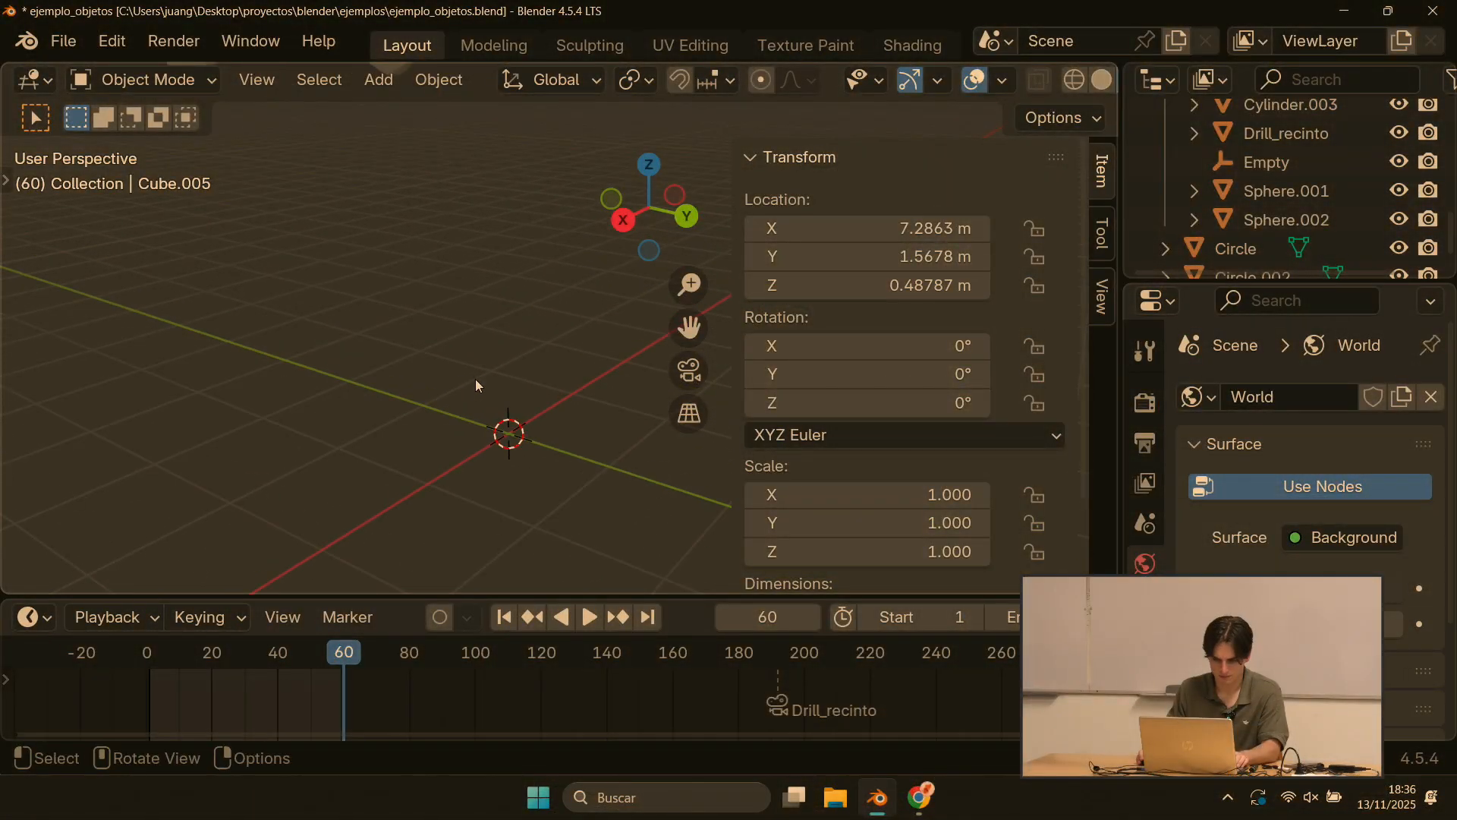
# Step: Add a UV sphere at the origin and scale it into a flattened disc, about 0.503 in X and Y and 0.182 in Z
pyautogui.hotkey('shift', 'a')
pyautogui.moveTo(375, 192)
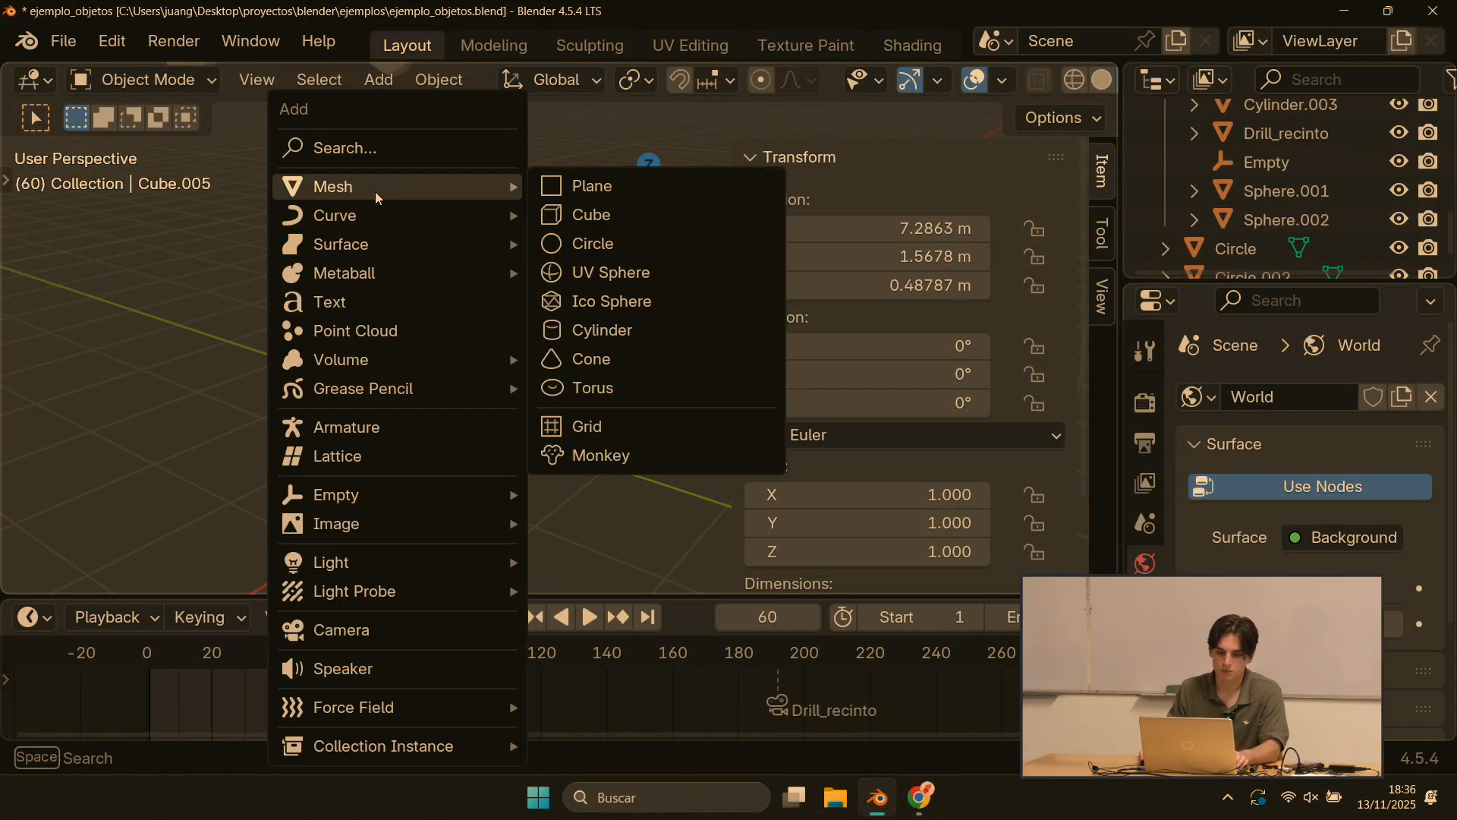
pyautogui.click(600, 271)
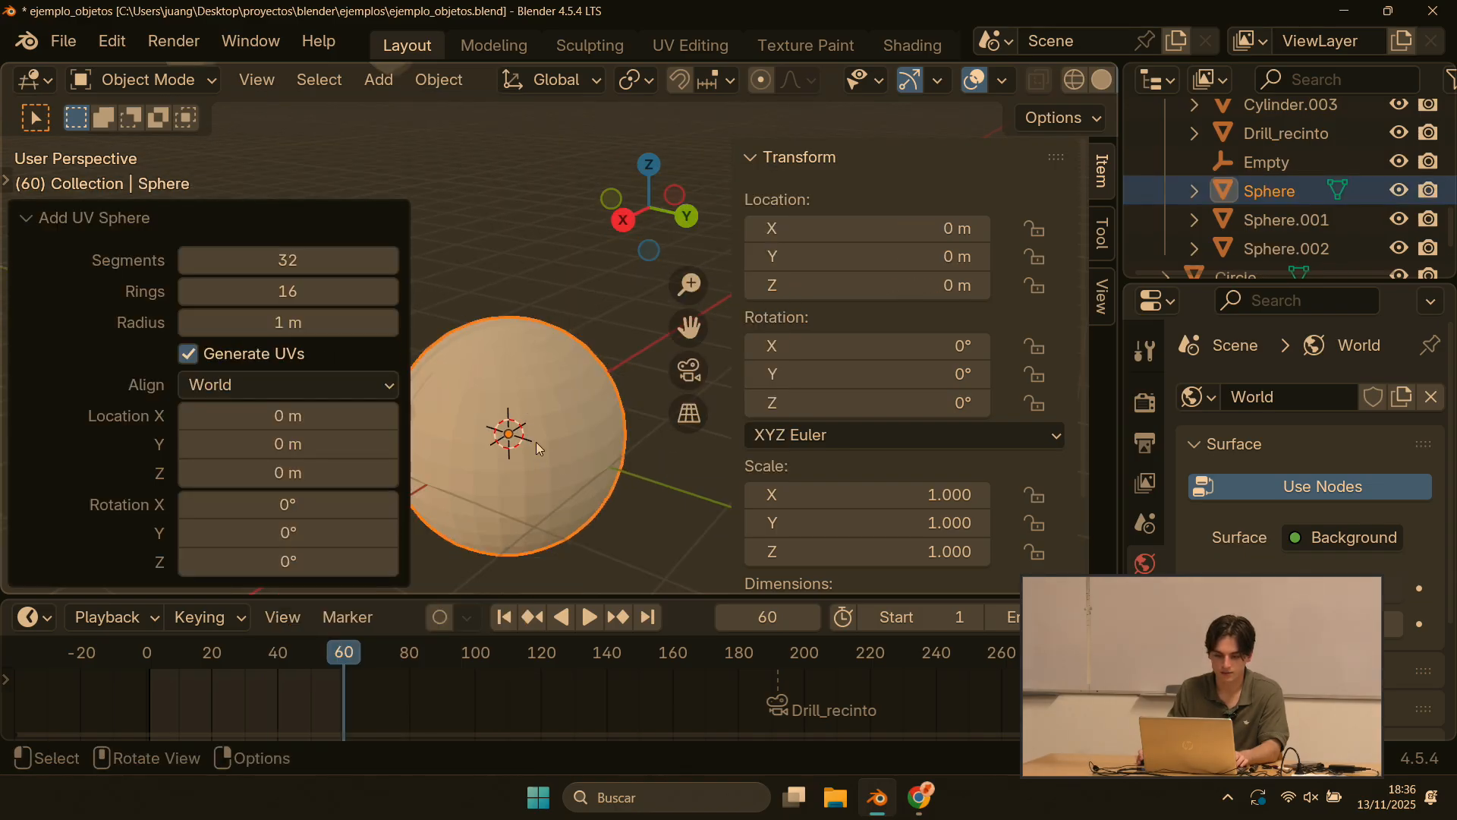
pyautogui.press('s')
pyautogui.press('z')
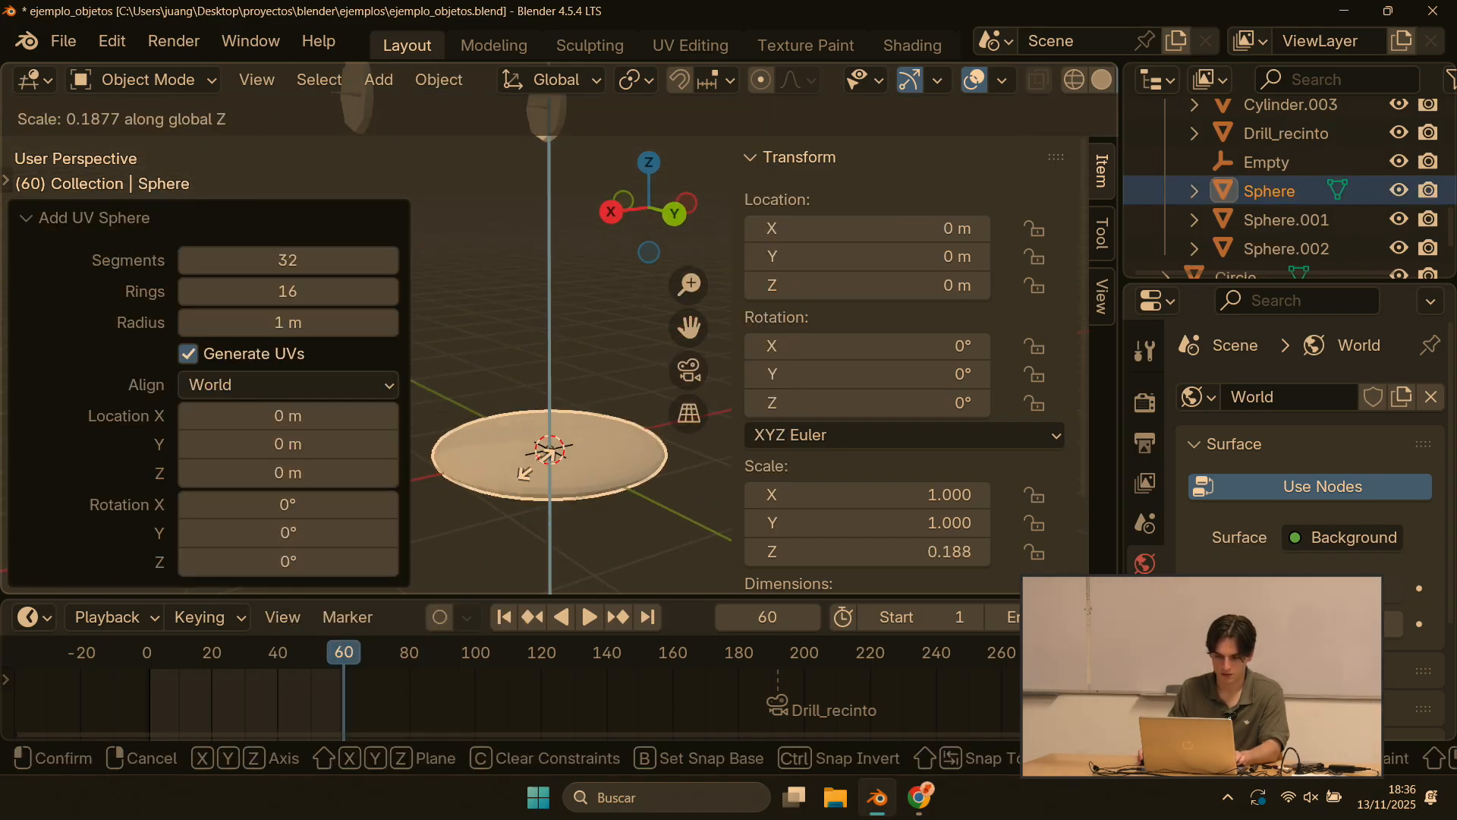
pyautogui.click(540, 486)
pyautogui.press('s')
pyautogui.click(599, 497)
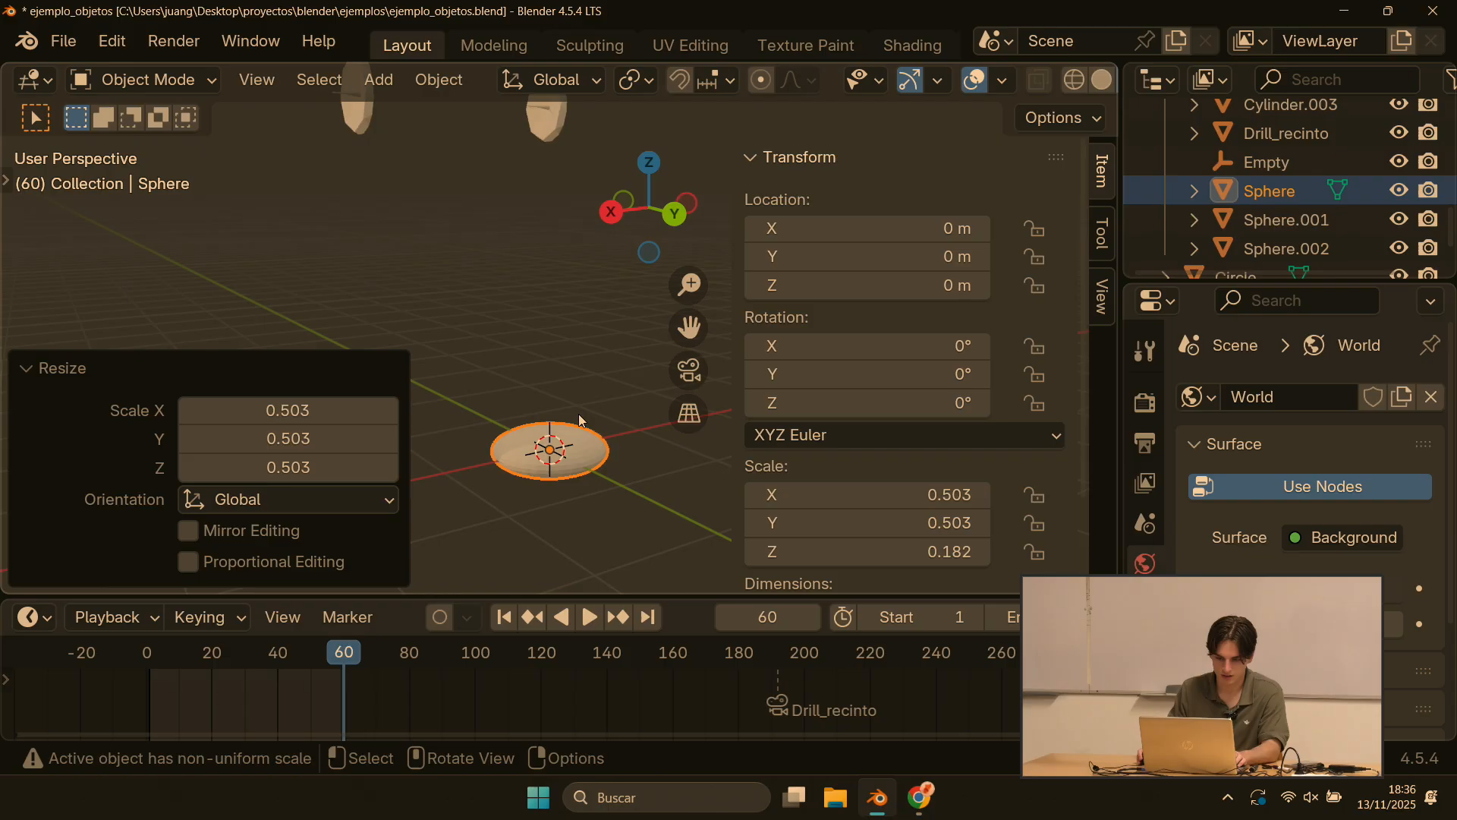
pyautogui.click(513, 425)
# Step: Add a second UV sphere and move it about 1.38 m along the X axis, beside the flattened disc
pyautogui.hotkey('shift', 'a')
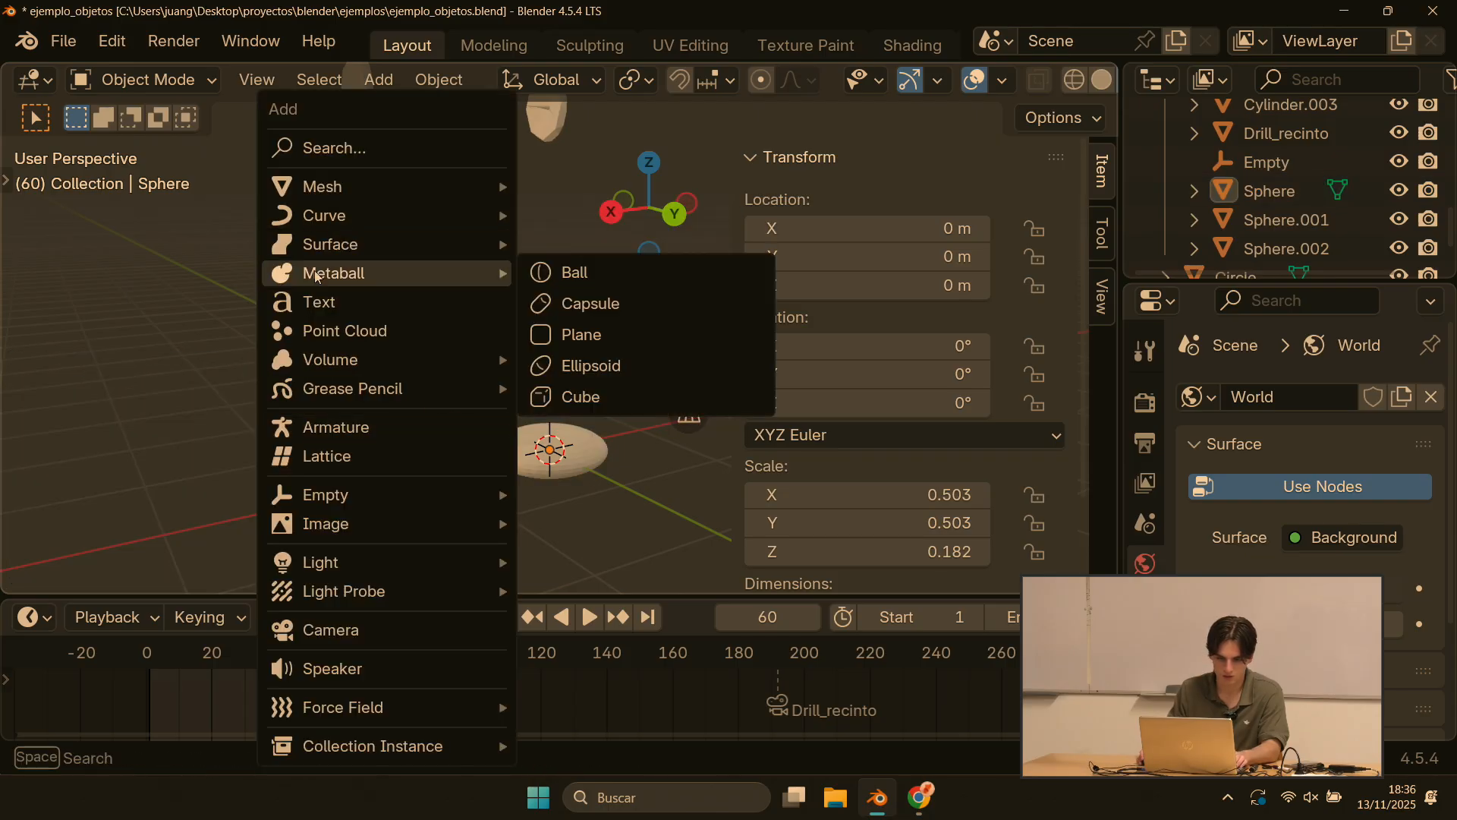
pyautogui.moveTo(352, 190)
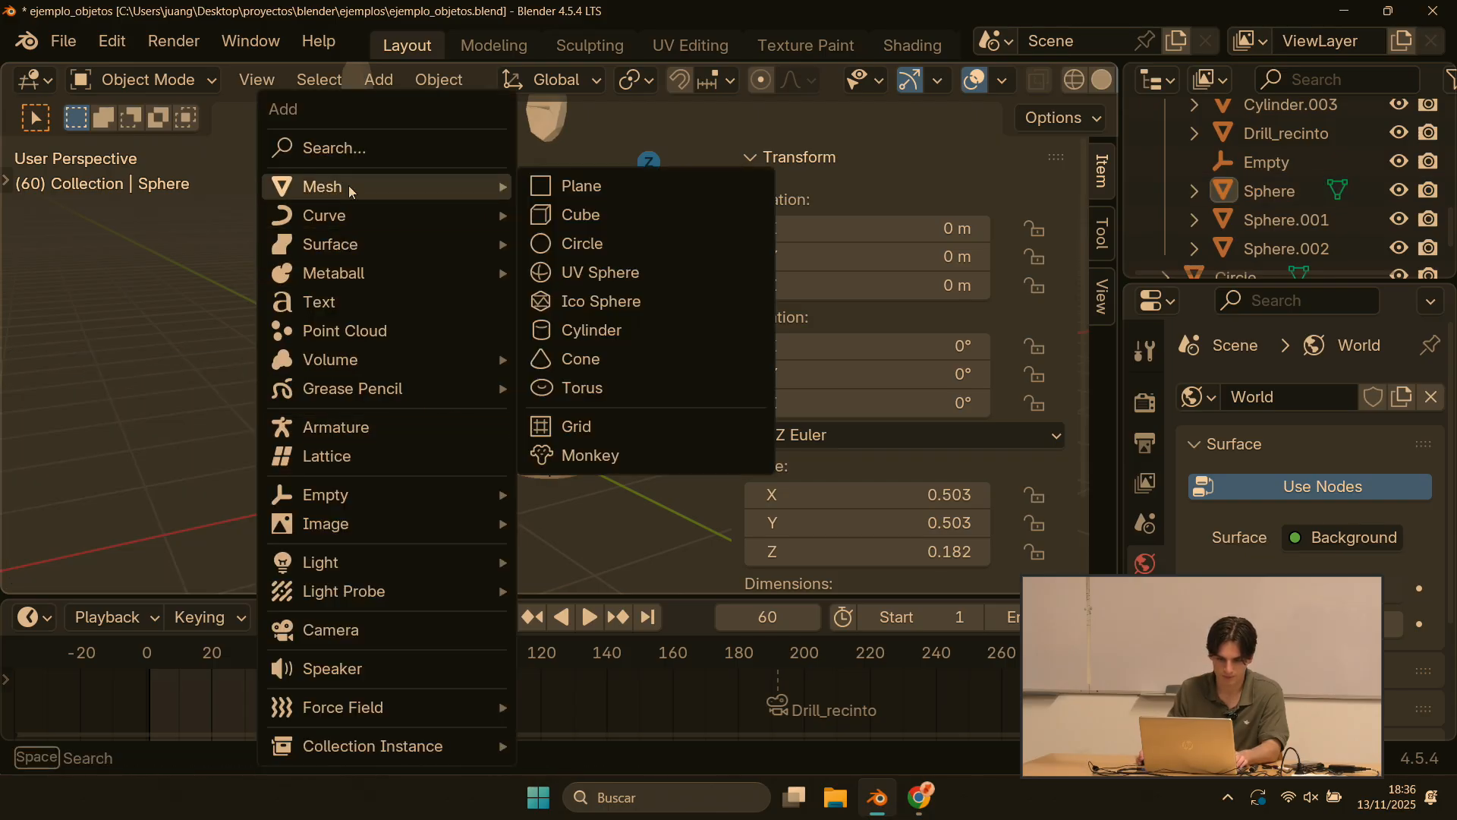
pyautogui.click(589, 276)
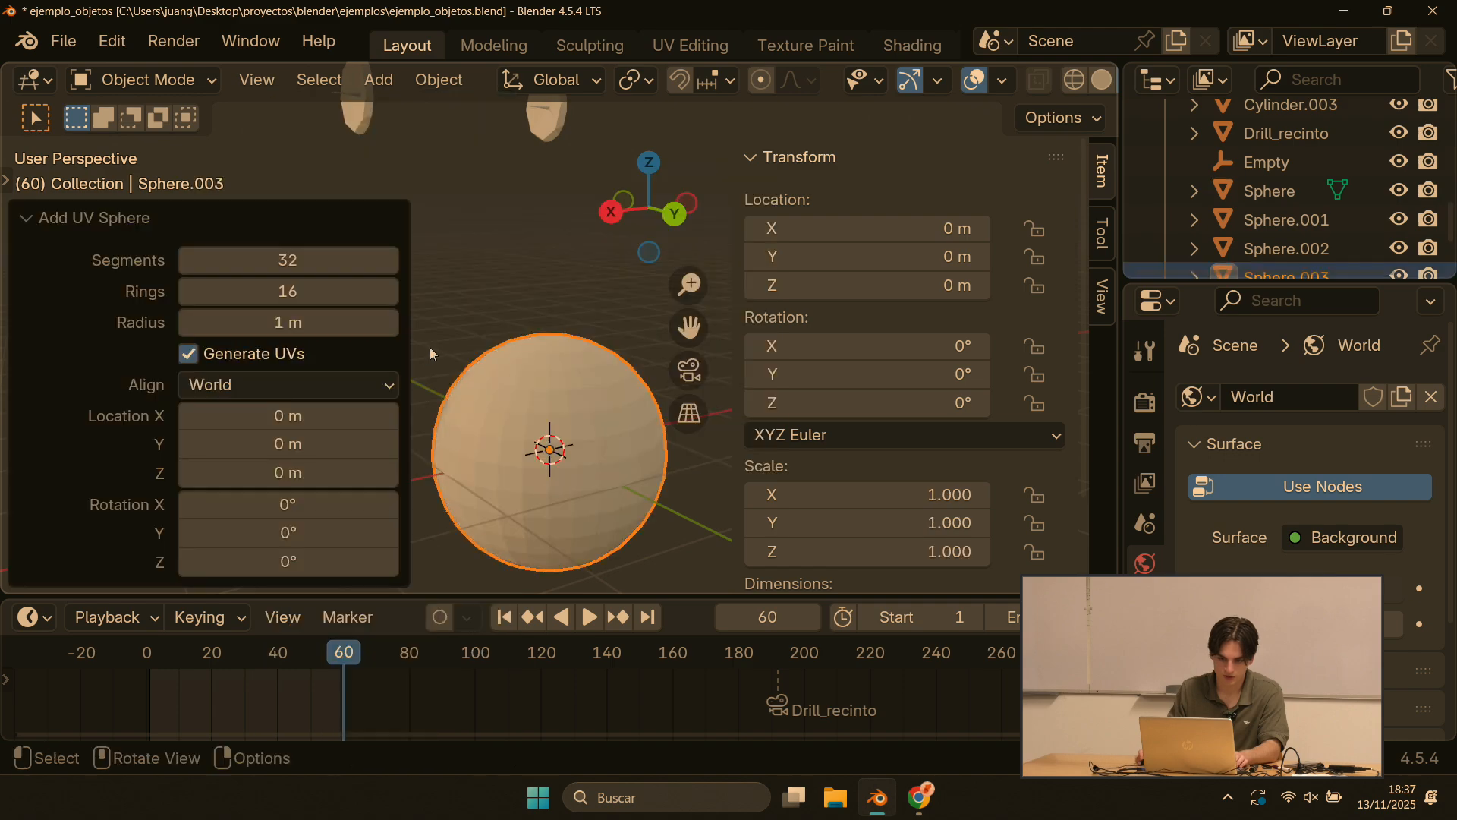
pyautogui.press('g')
pyautogui.press('x')
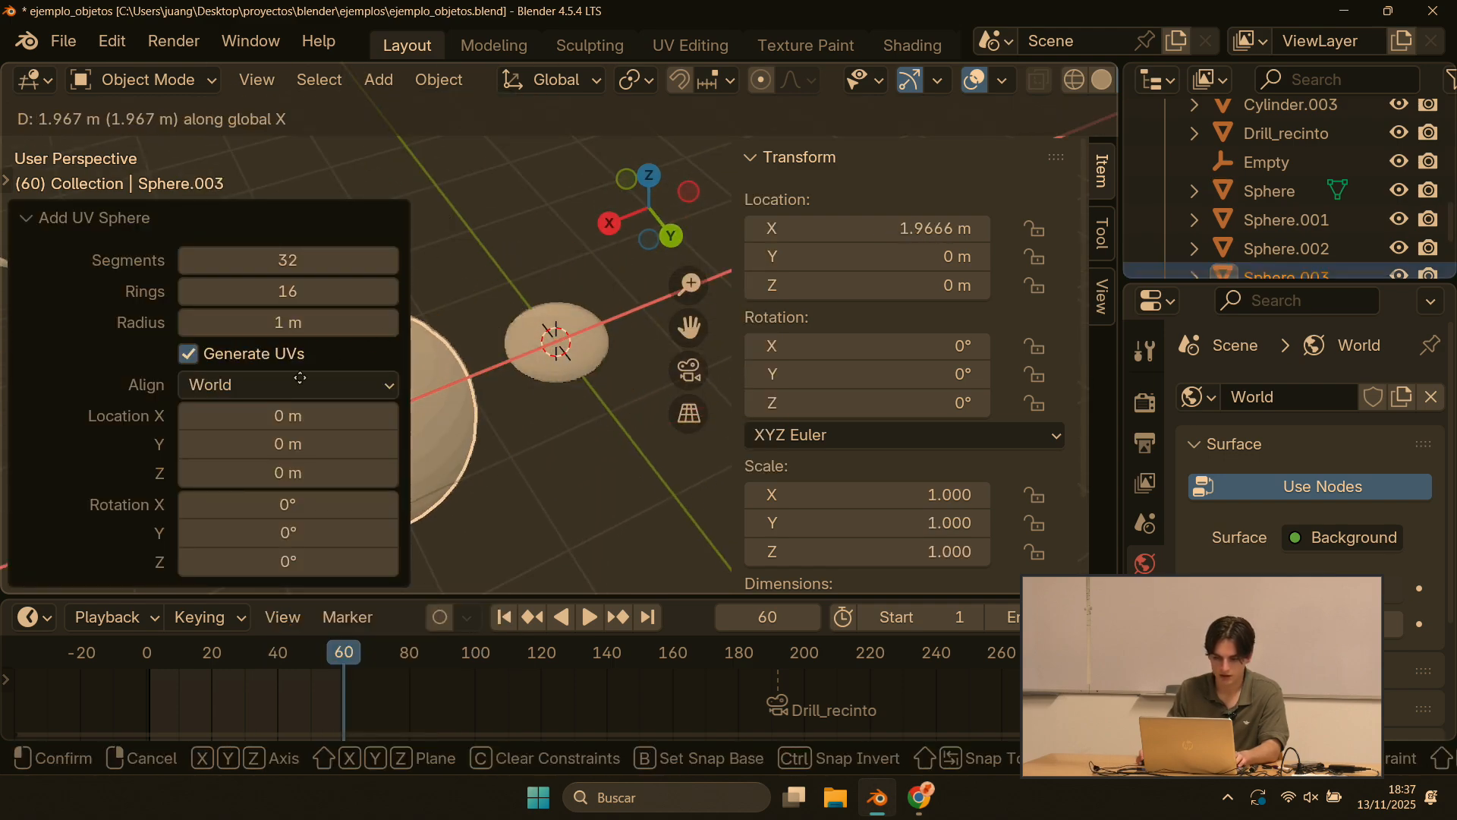
pyautogui.click(370, 374)
# Step: Scale the second sphere along Y to about -0.104, then stretch it along Z to about -2.943
pyautogui.moveTo(369, 374); pyautogui.dragTo(464, 422, button='middle')
pyautogui.press('s')
pyautogui.press('y')
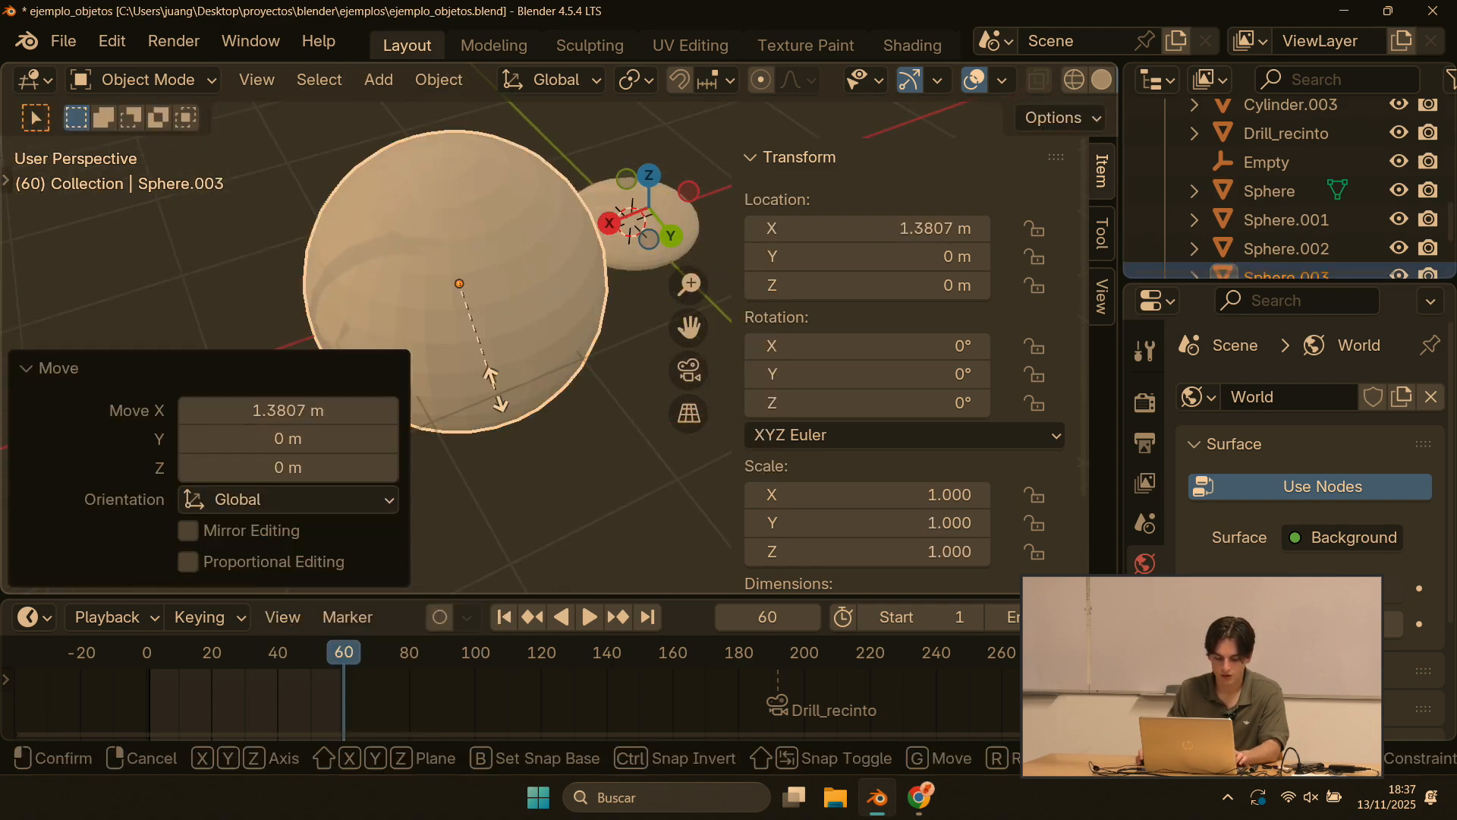
pyautogui.click(453, 286)
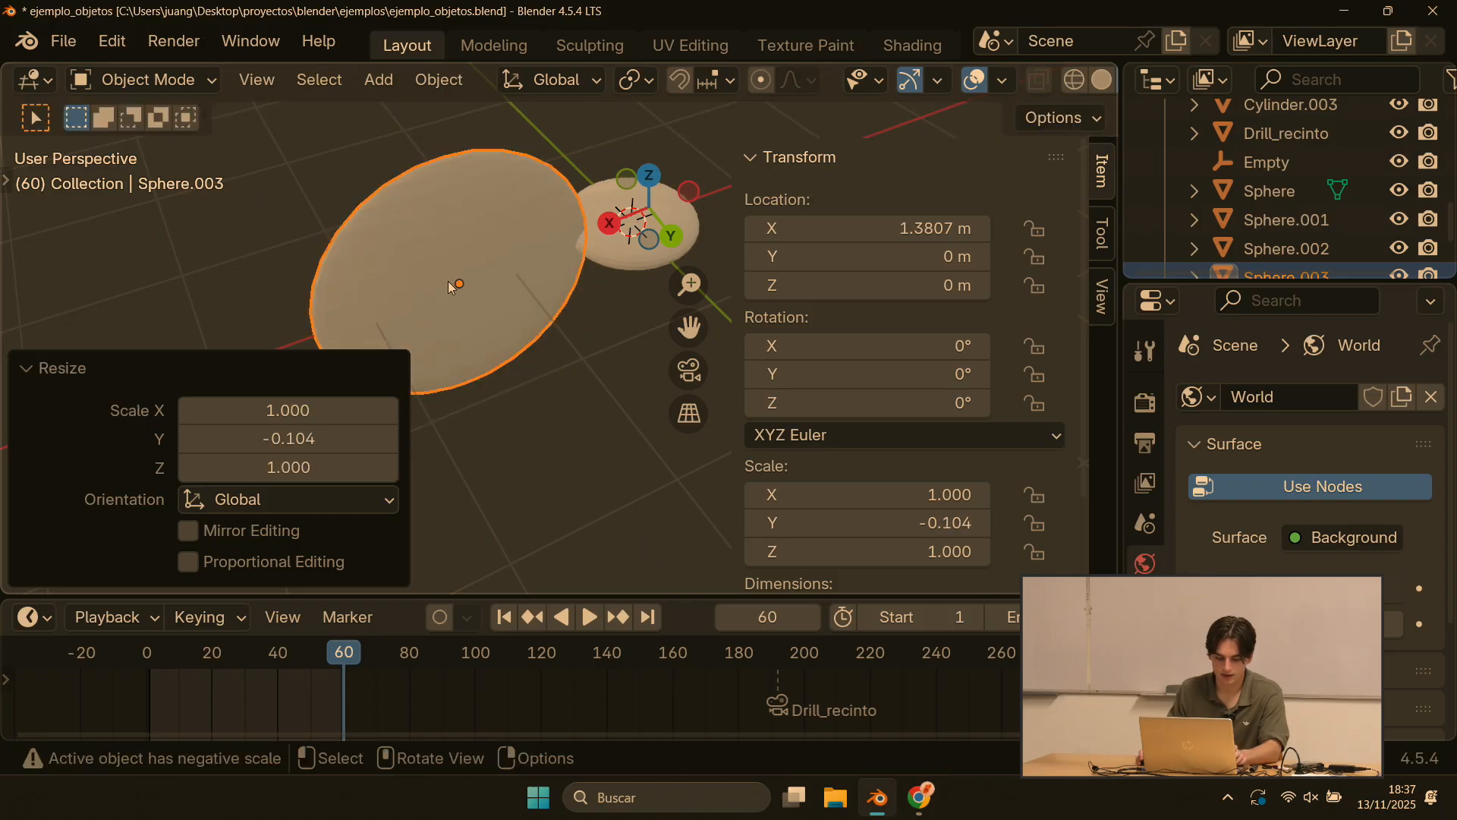
pyautogui.press('s')
pyautogui.press('z')
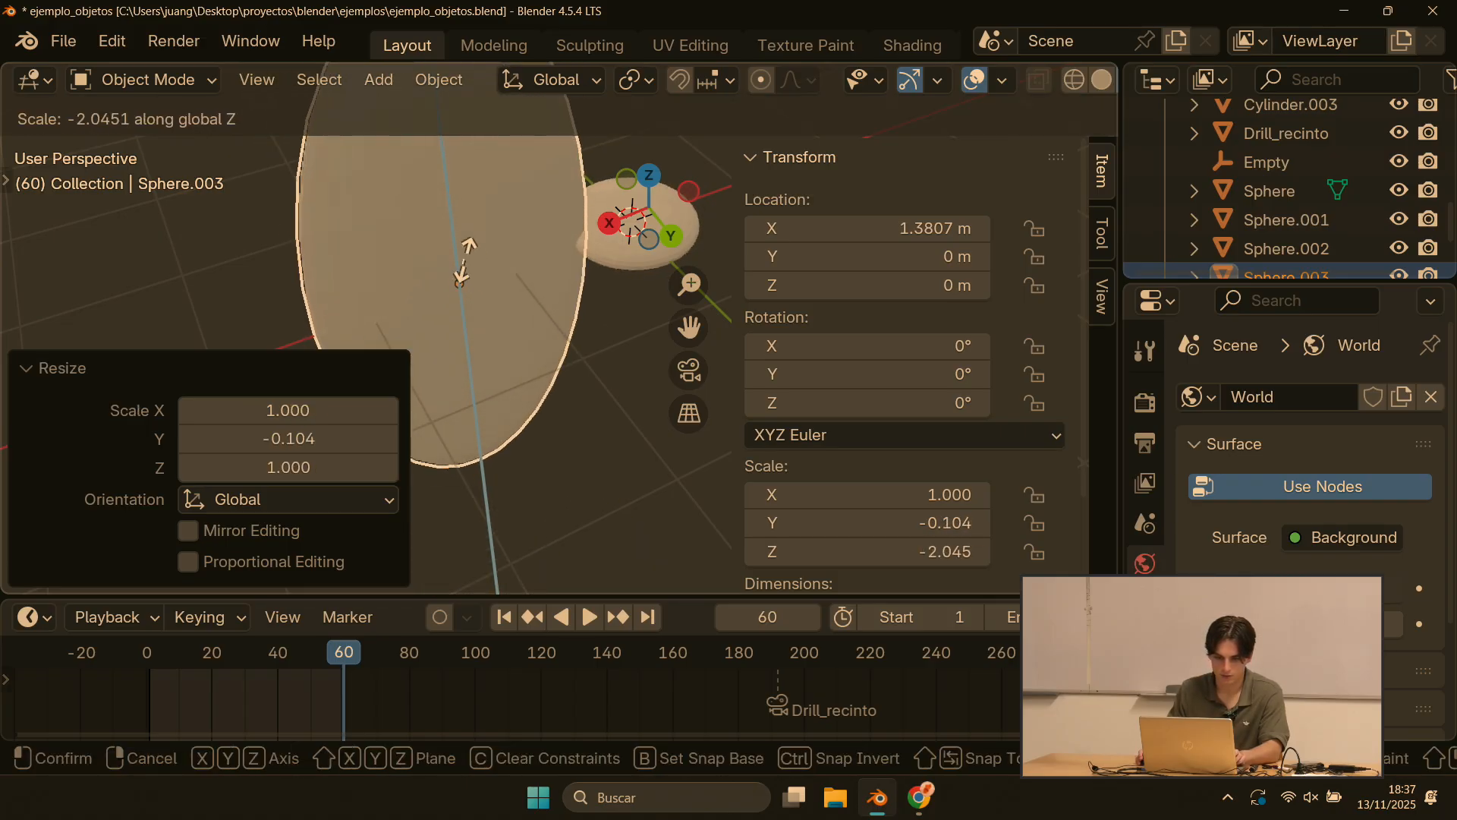
pyautogui.click(542, 328)
pyautogui.scroll(-5, 542, 328)
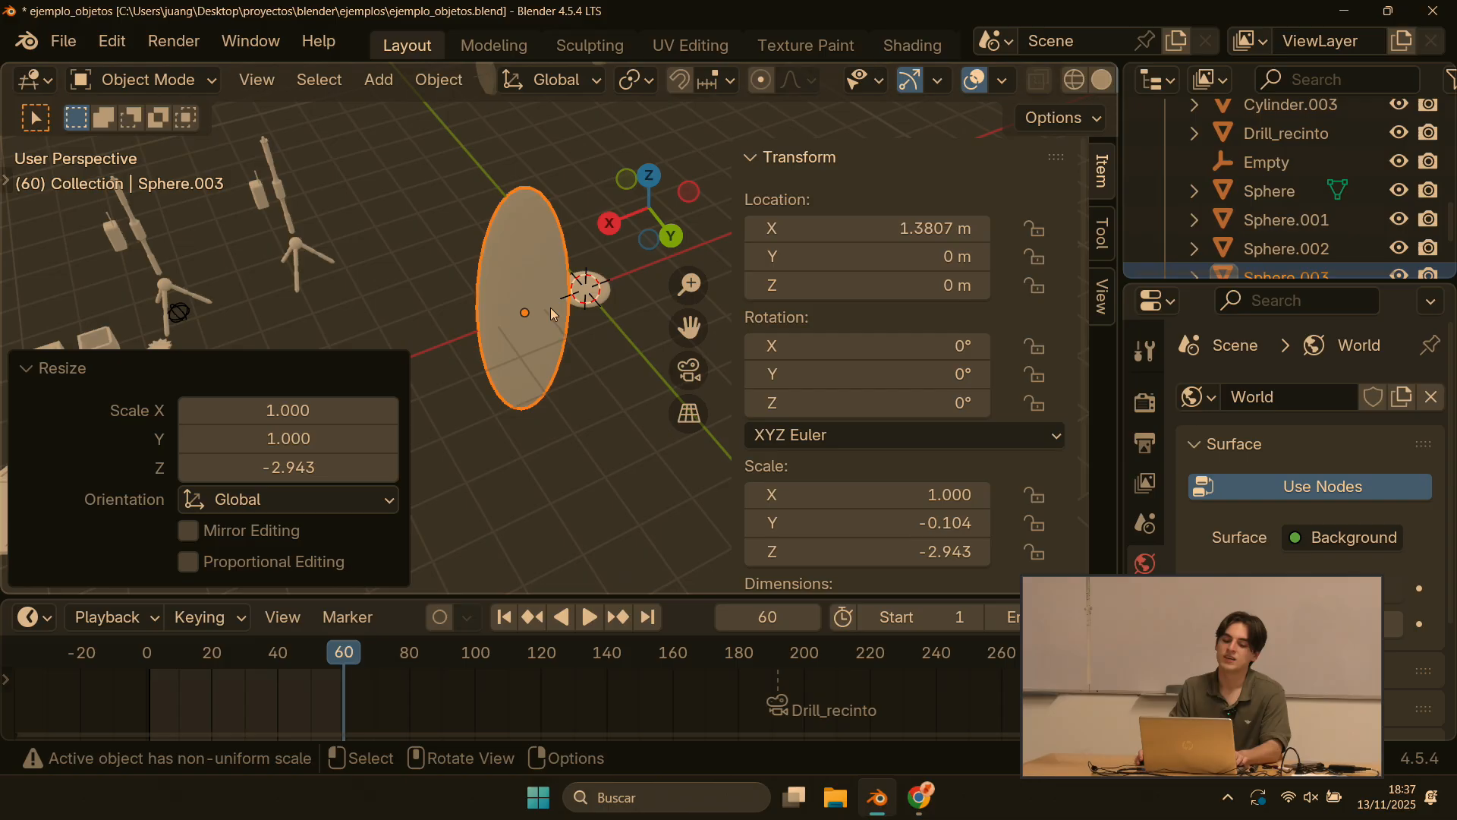
pyautogui.press('s')
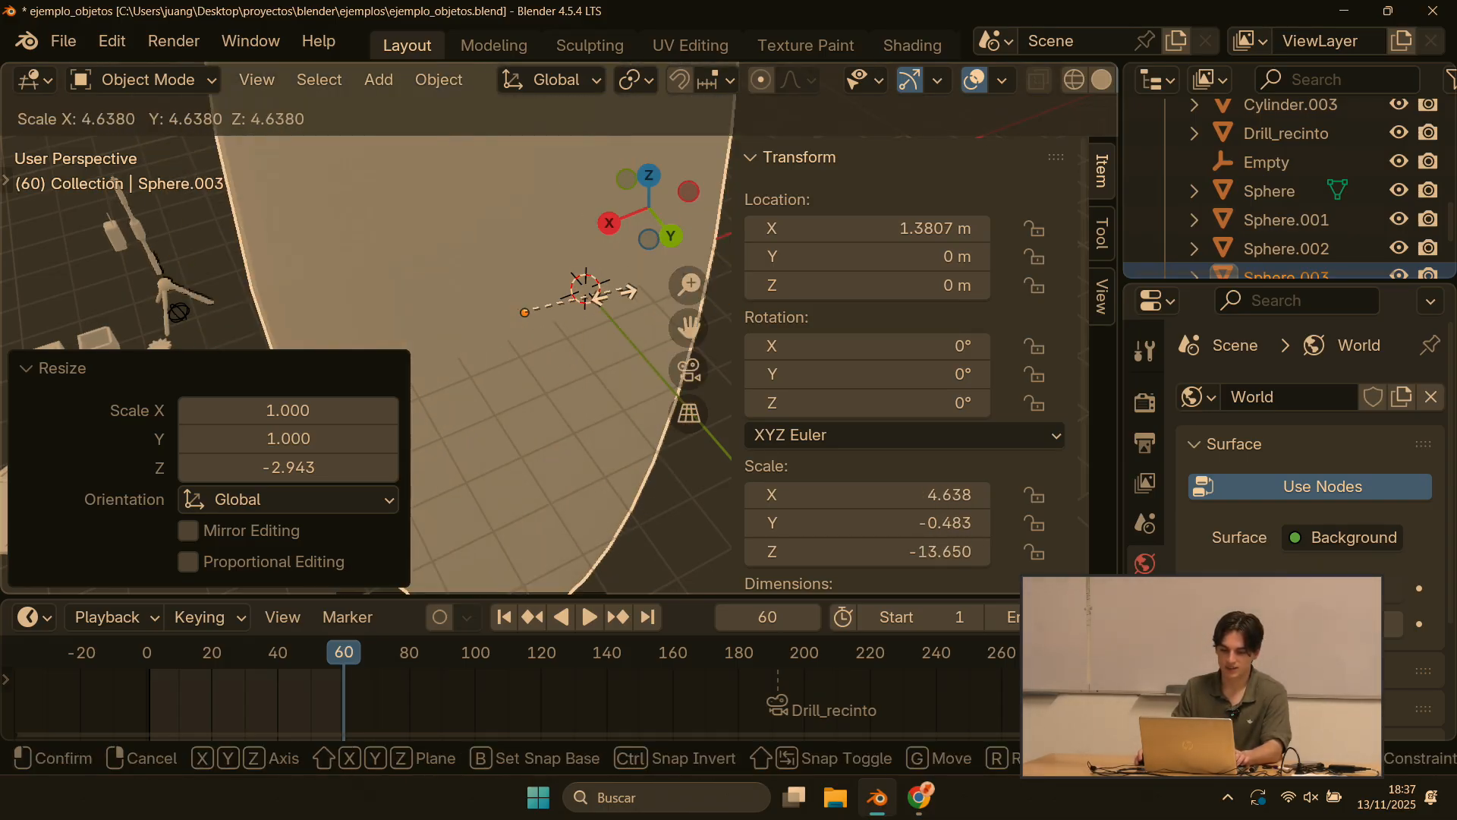
pyautogui.press('Escape')
pyautogui.press('s')
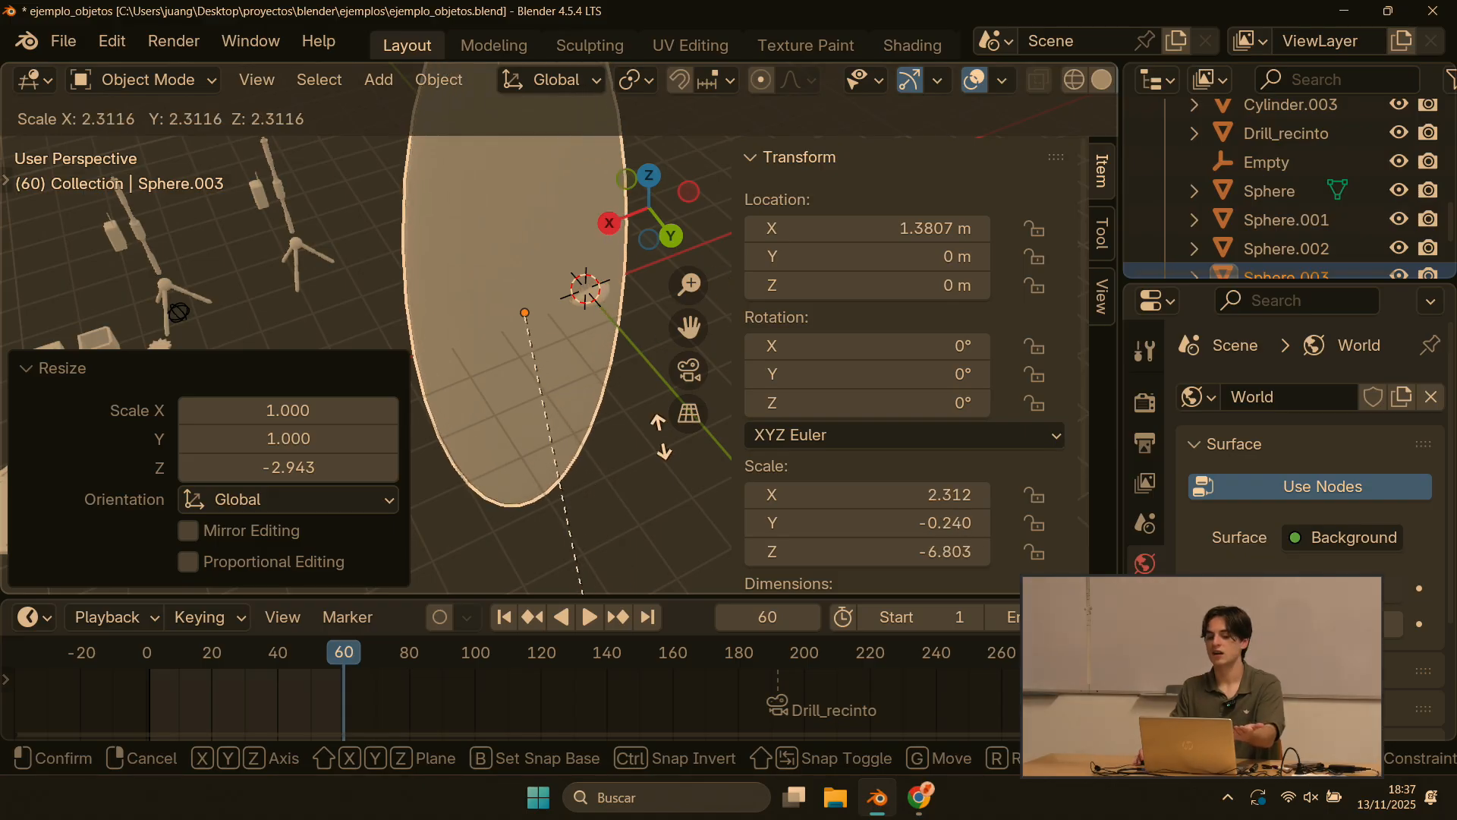
pyautogui.press('Escape')
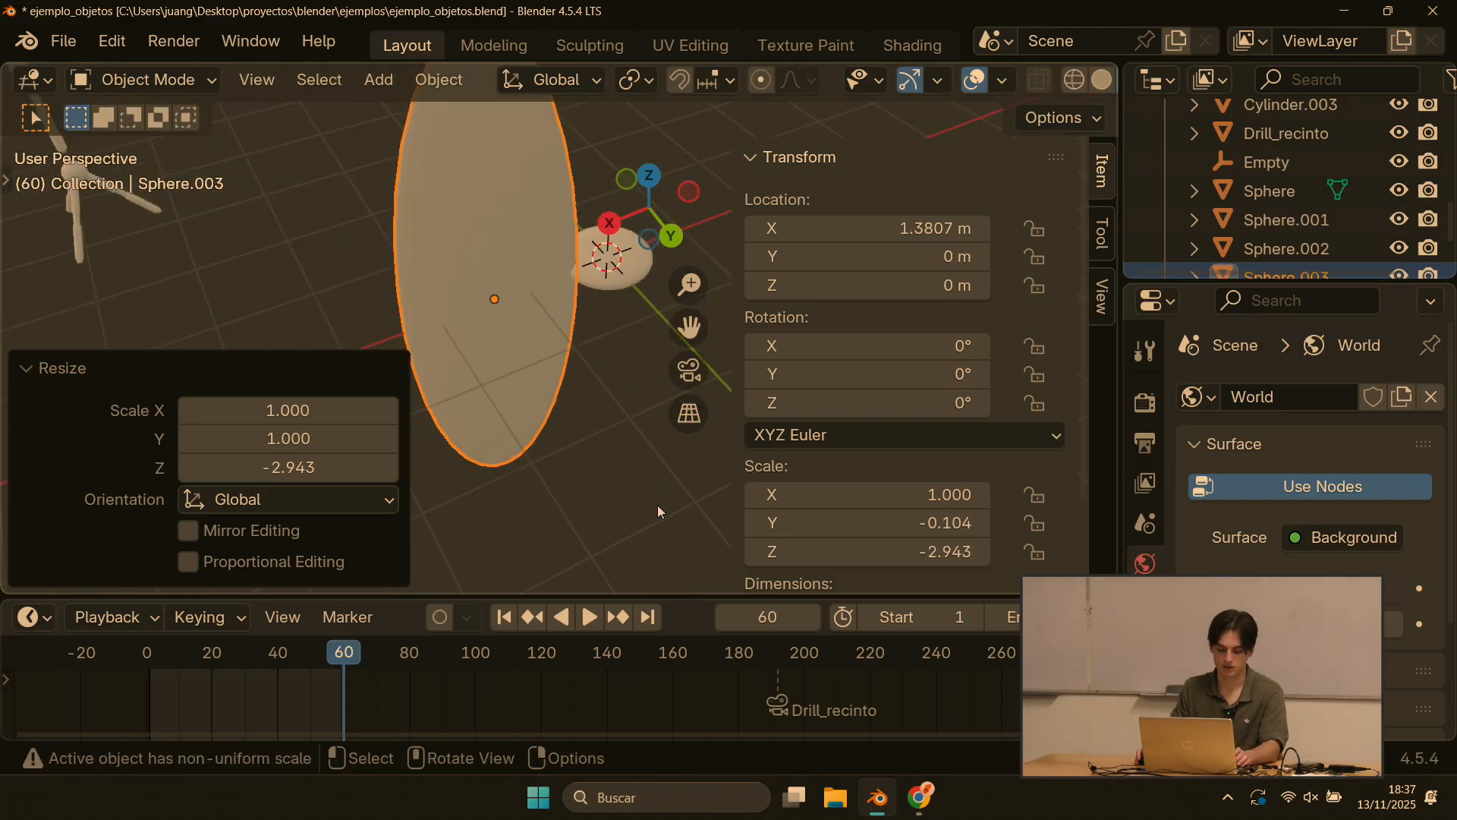
# Step: Shrink the thin sphere into a small petal by scaling it to about -0.234 in Z and 0.501 in X
pyautogui.moveTo(499, 377); pyautogui.dragTo(510, 327, button='middle')
pyautogui.press('s')
pyautogui.press('z')
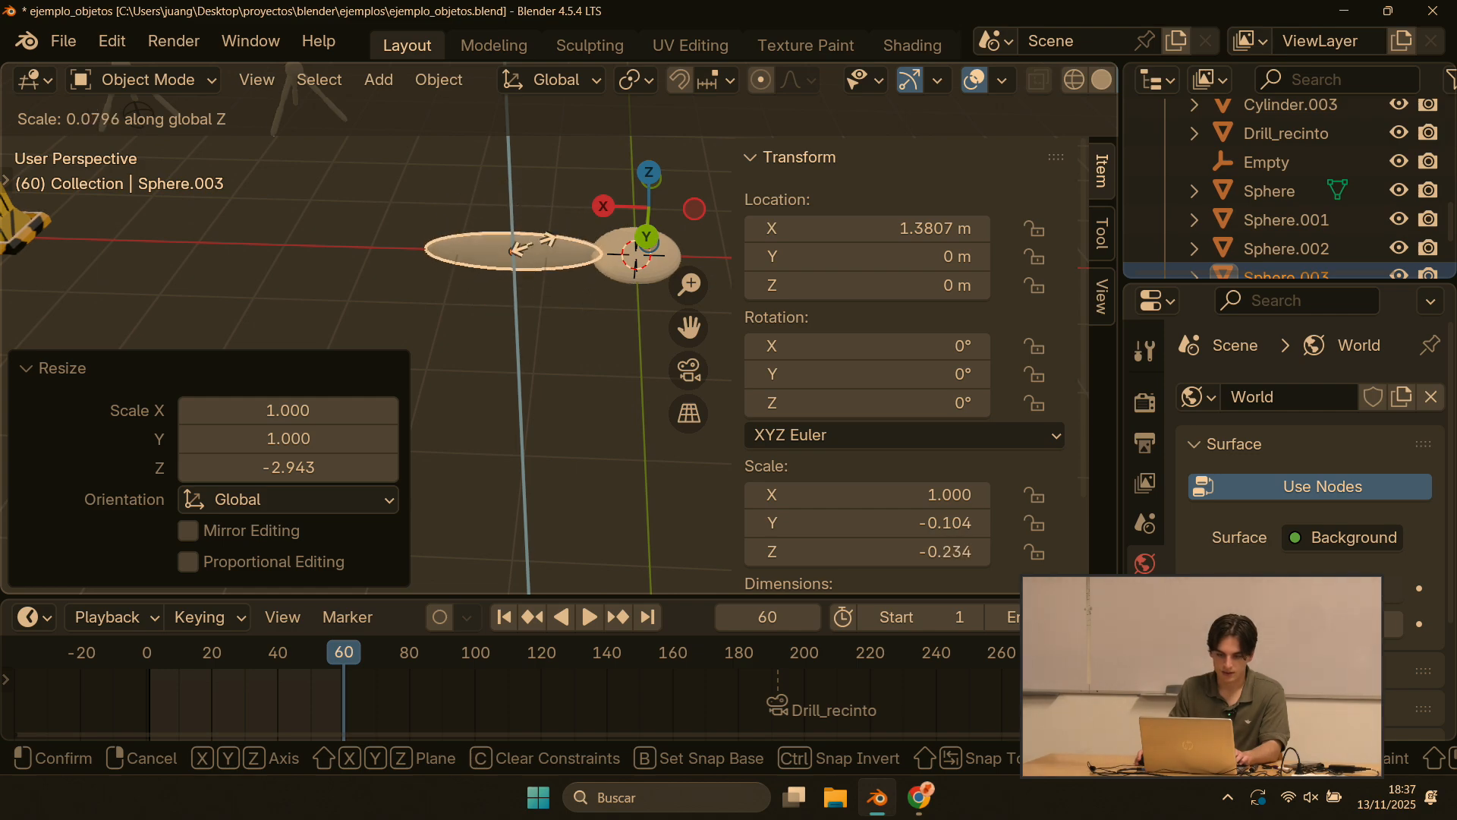
pyautogui.click(536, 249)
pyautogui.press('s')
pyautogui.press('x')
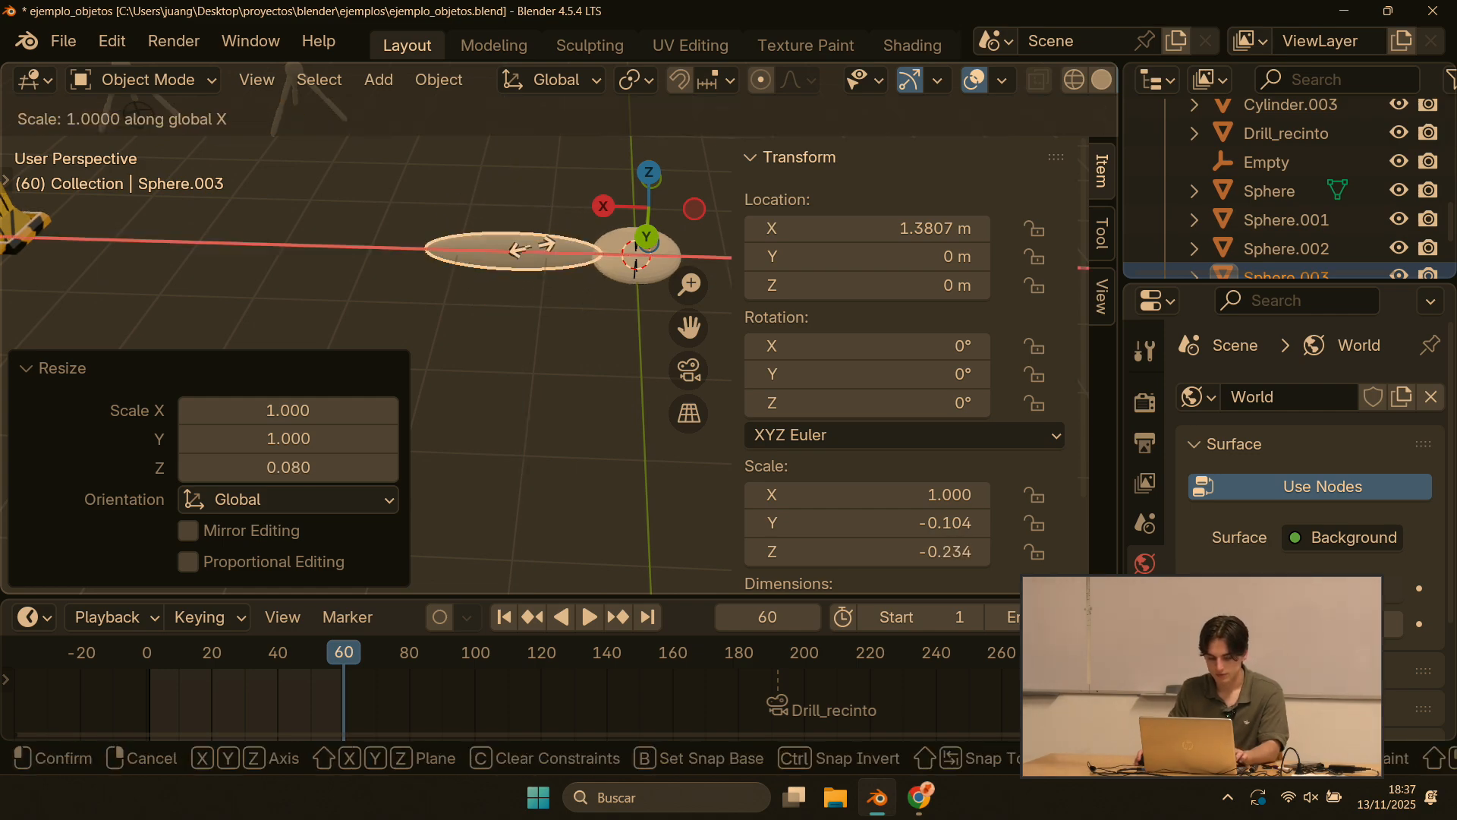
pyautogui.click(514, 250)
pyautogui.press('x')
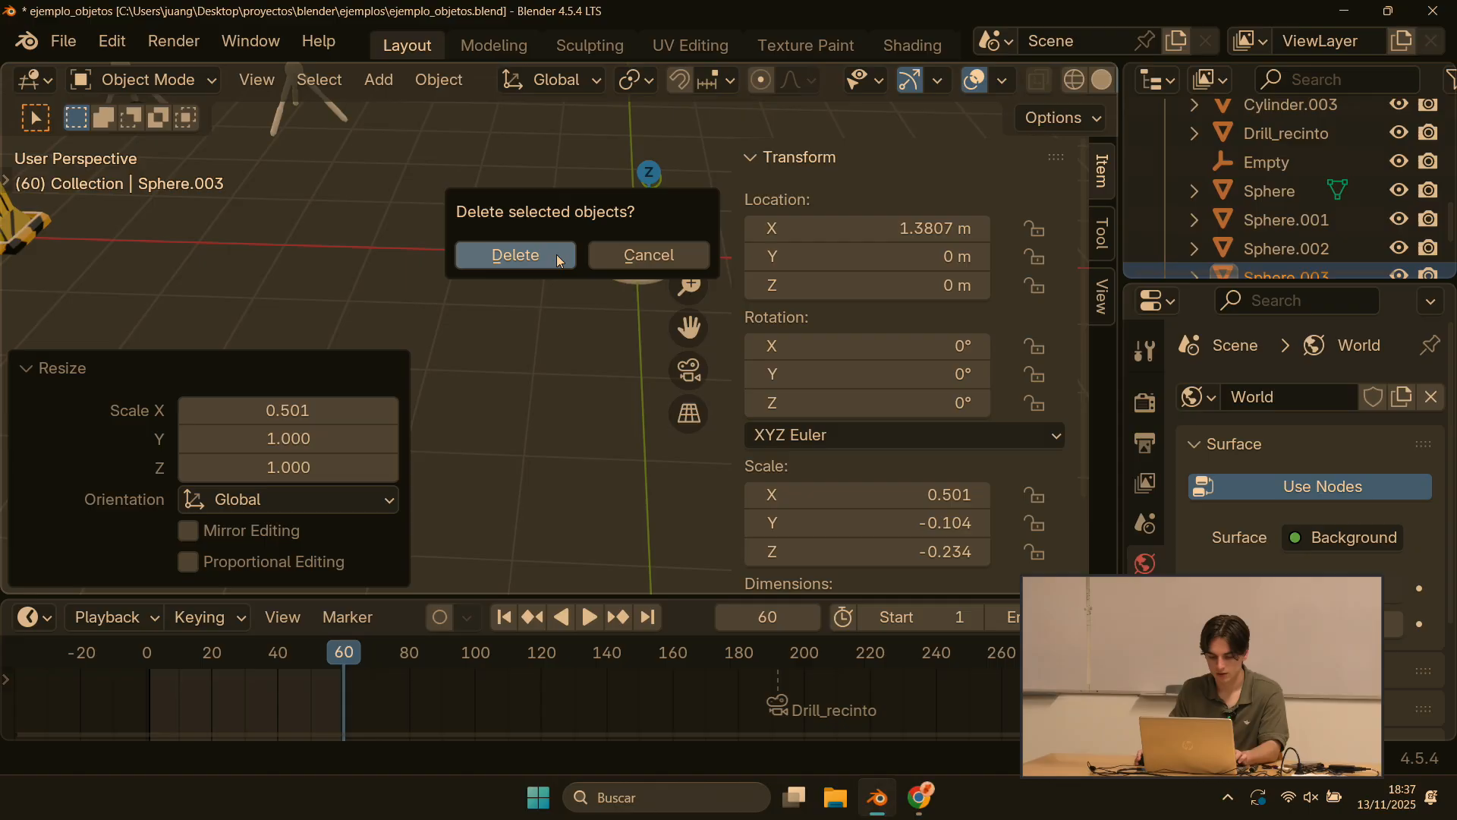
pyautogui.press('Escape')
# Step: Move the petal along the X axis to about X 1.54 m, clear of the central disc
pyautogui.press('g')
pyautogui.press('x')
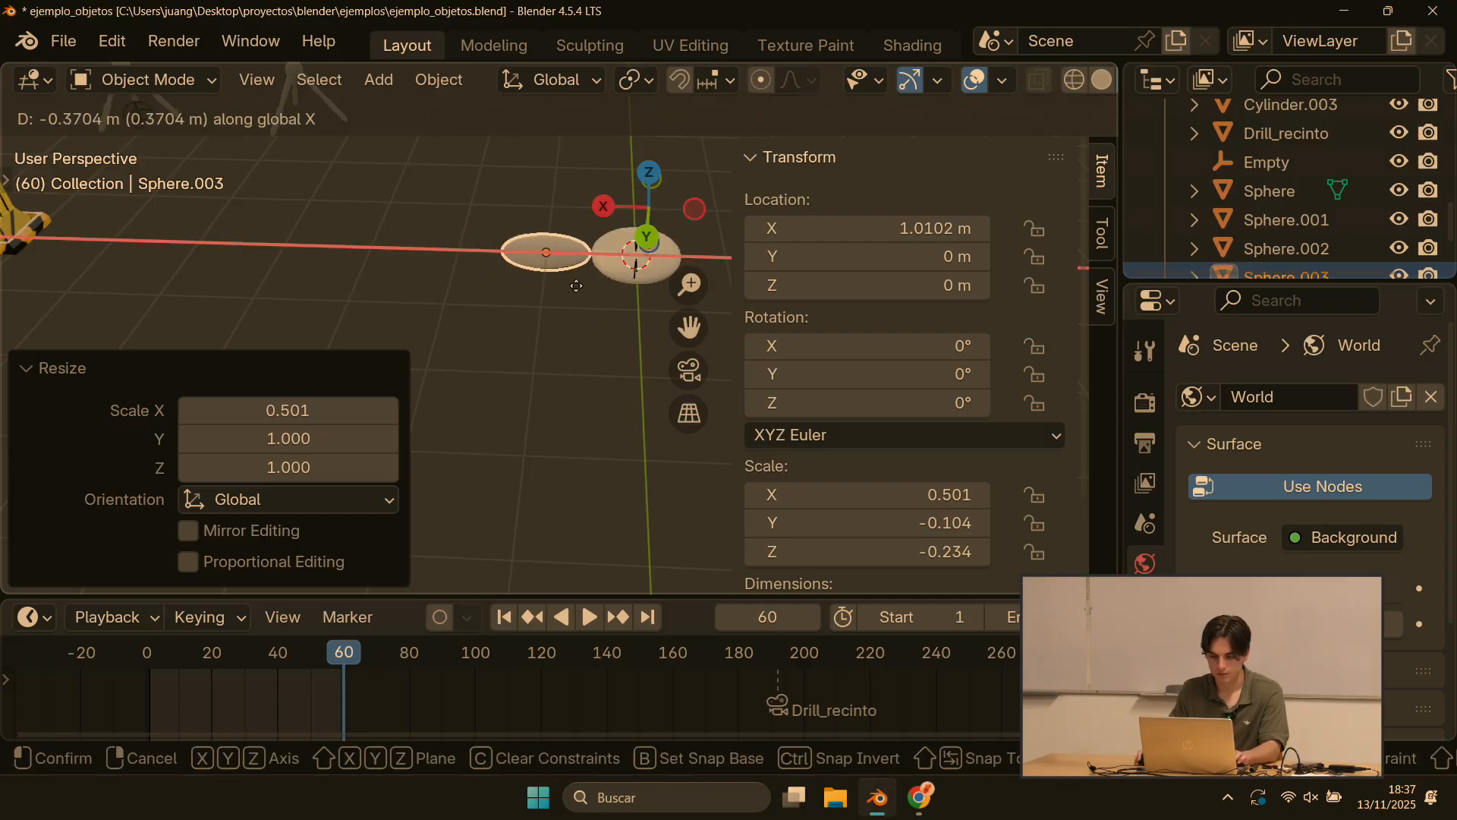
pyautogui.click(527, 285)
# Step: In Edit Mode, move the petal's whole mesh about 1.18 m along X away from its origin point, then return to Object Mode
pyautogui.press('Tab')
pyautogui.scroll(4, 562, 262)
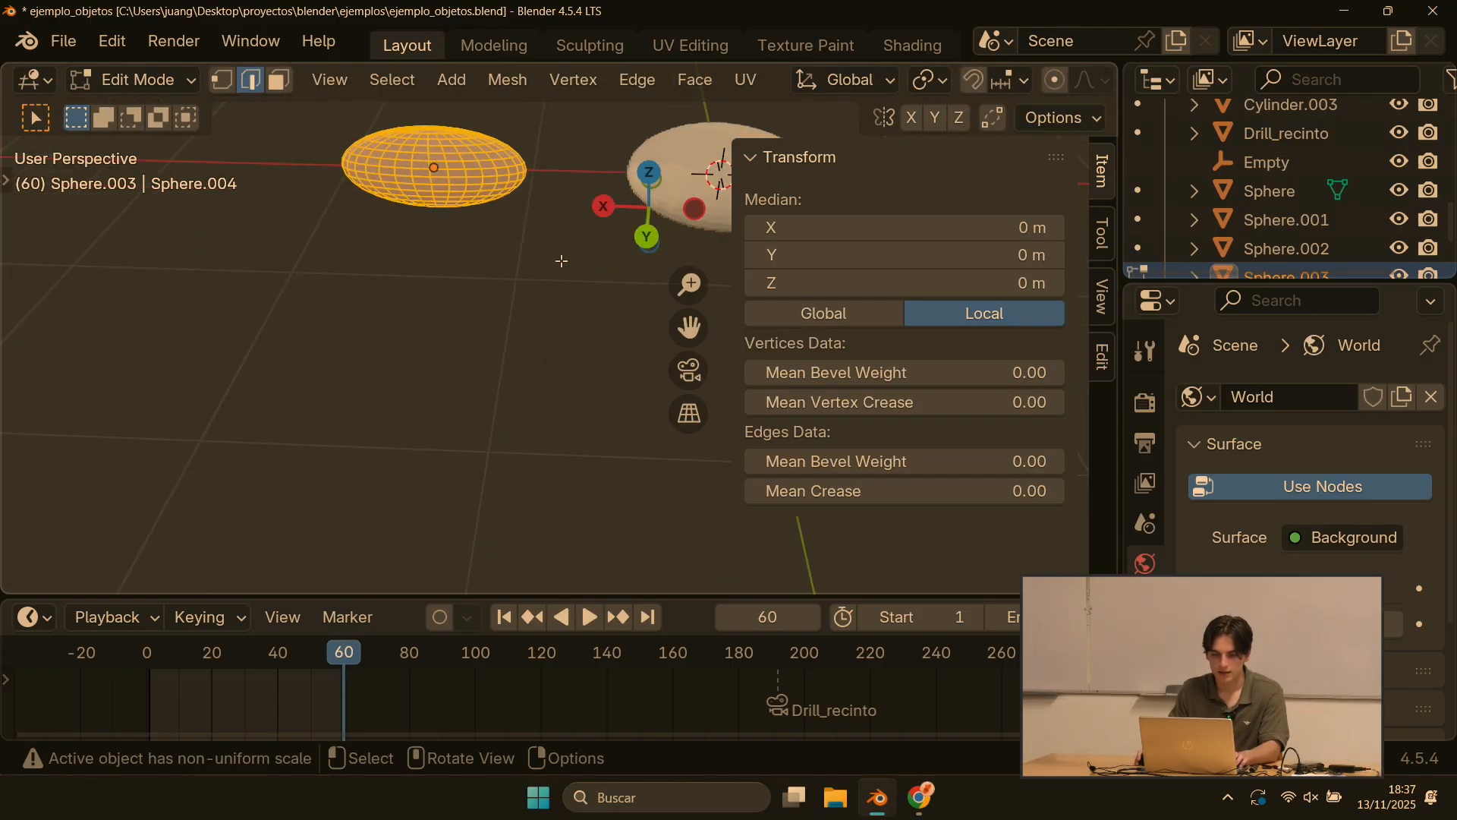
pyautogui.keyDown('shift'); pyautogui.moveTo(537, 261); pyautogui.dragTo(554, 403, button='middle'); pyautogui.keyUp('shift')
pyautogui.press('g')
pyautogui.press('x')
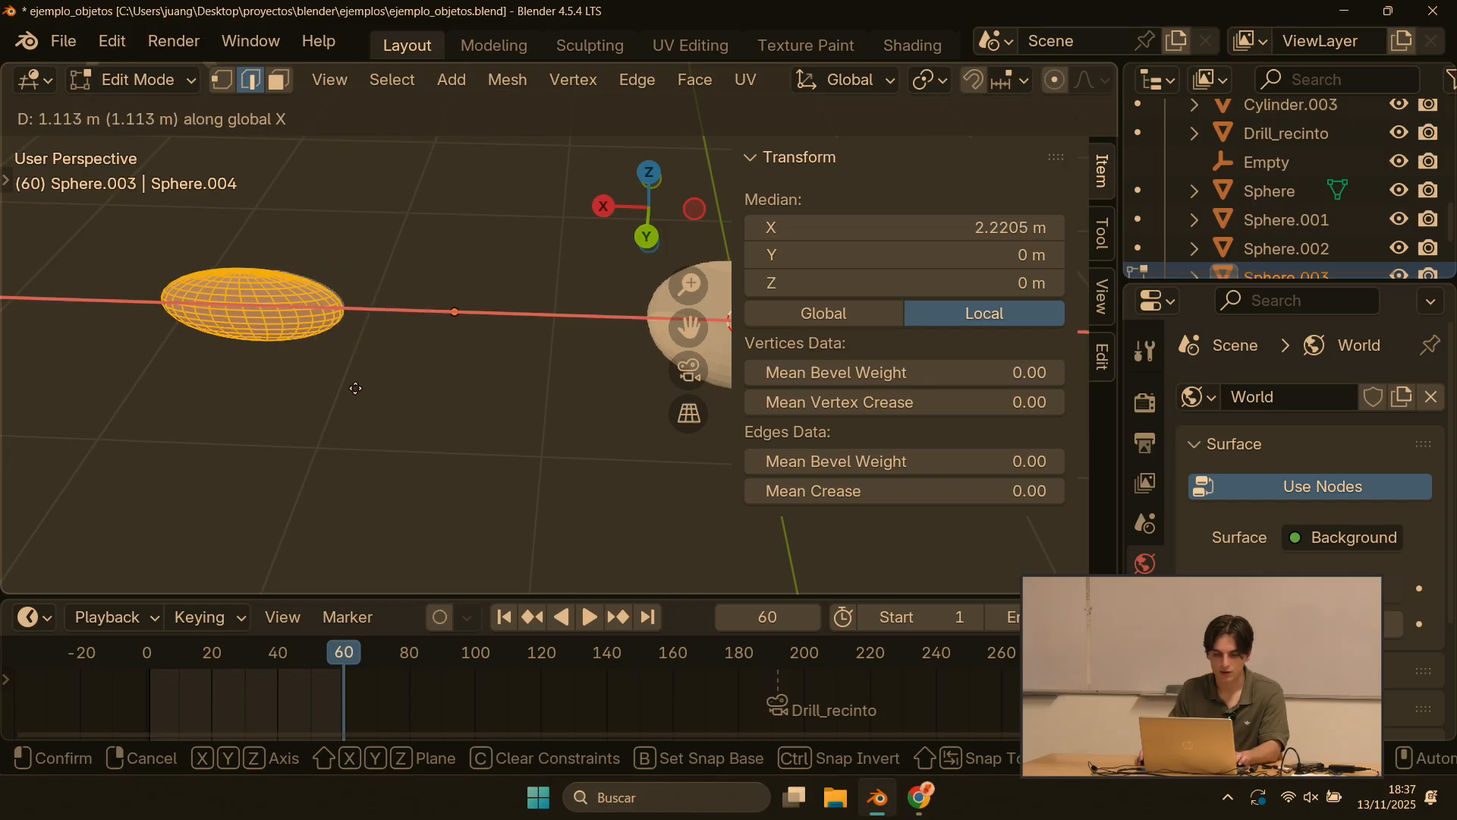
pyautogui.click(344, 385)
pyautogui.scroll(-2, 561, 379)
pyautogui.press('g')
pyautogui.press('x')
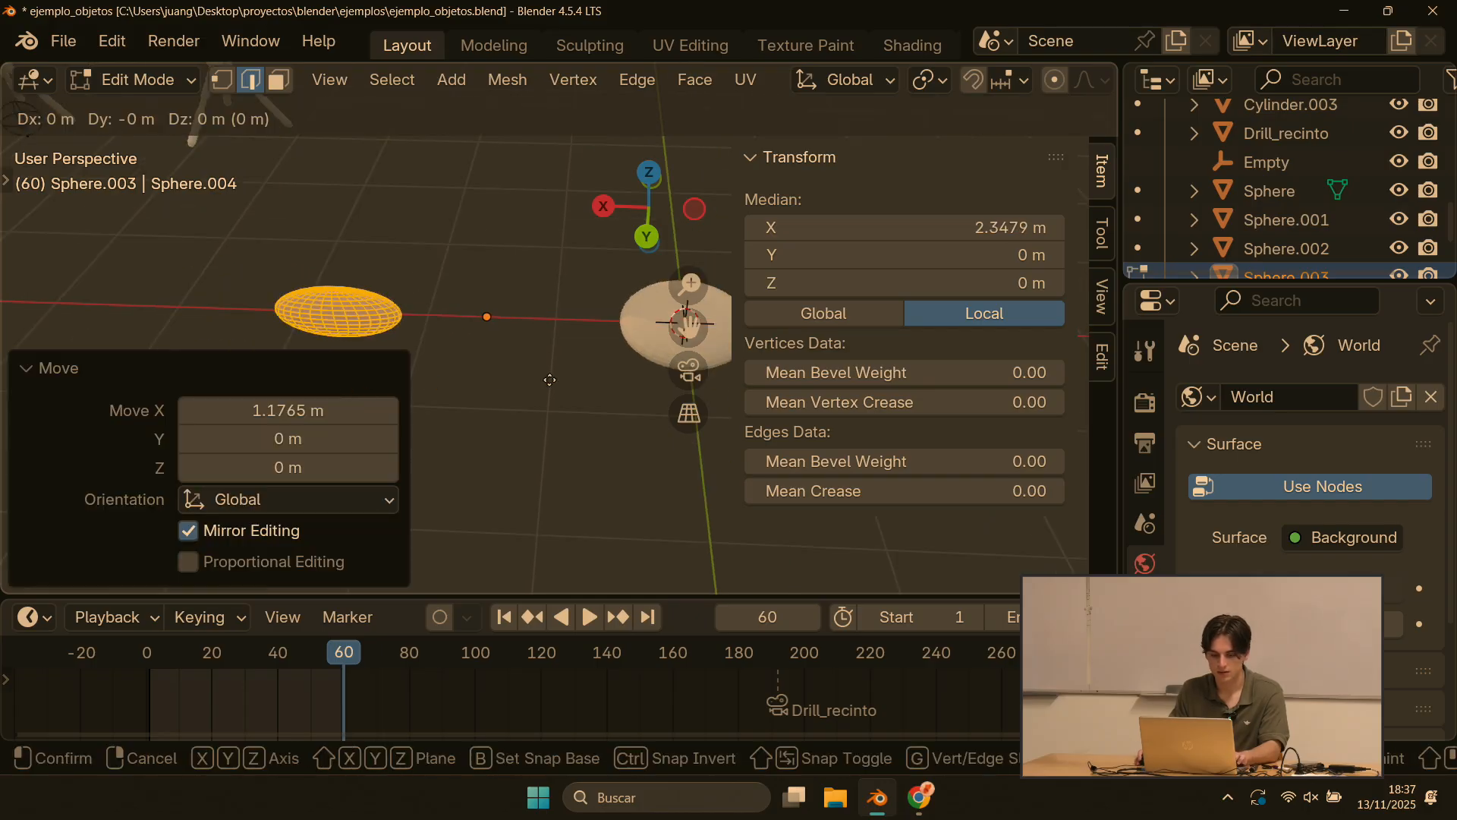
pyautogui.press('Escape')
pyautogui.press('Tab')
# Step: Move the petal object back along X so its origin point sits near the disc's centre, at about X 0.037 m
pyautogui.press('g')
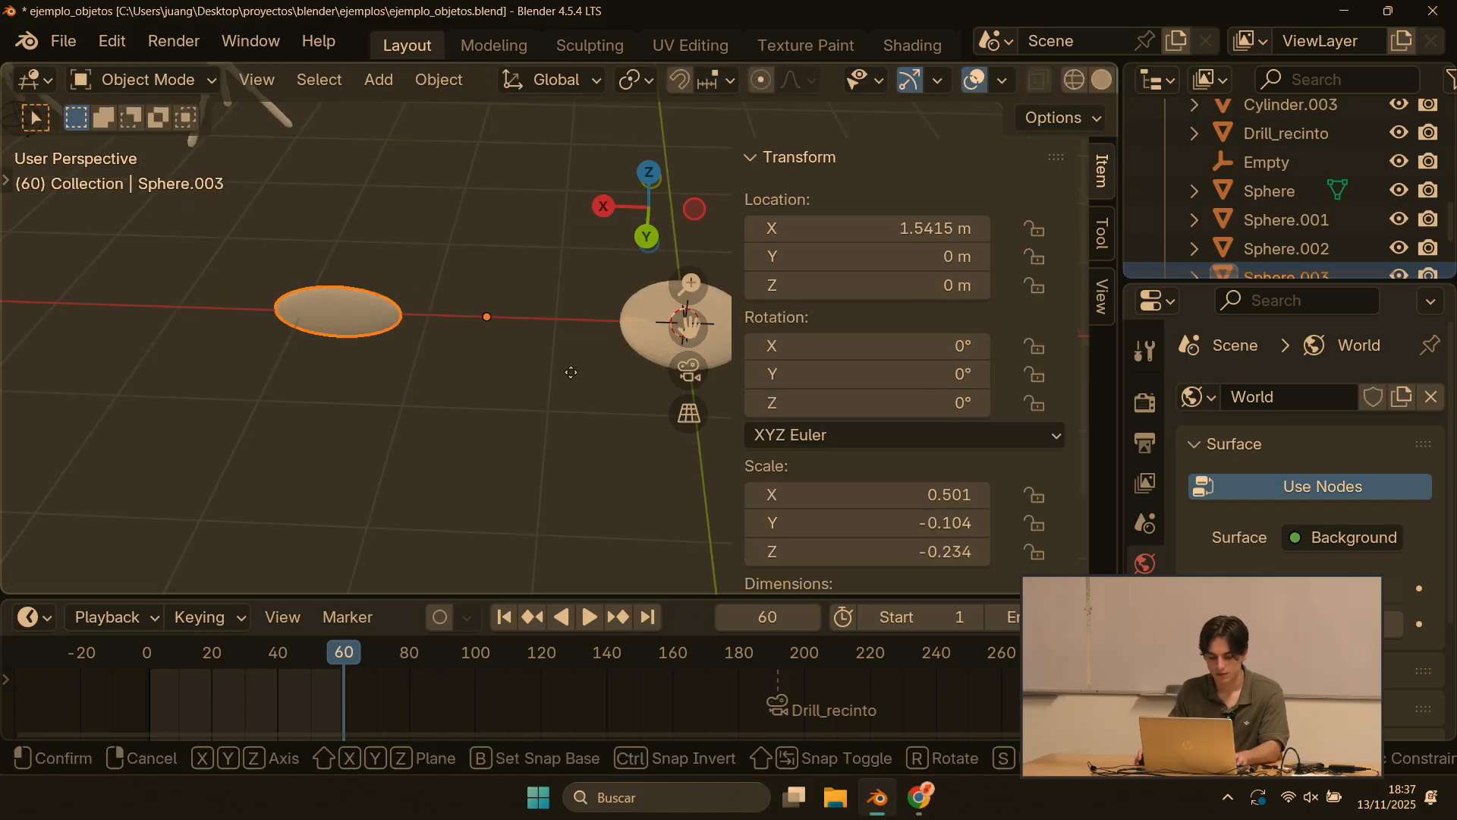
pyautogui.press('x')
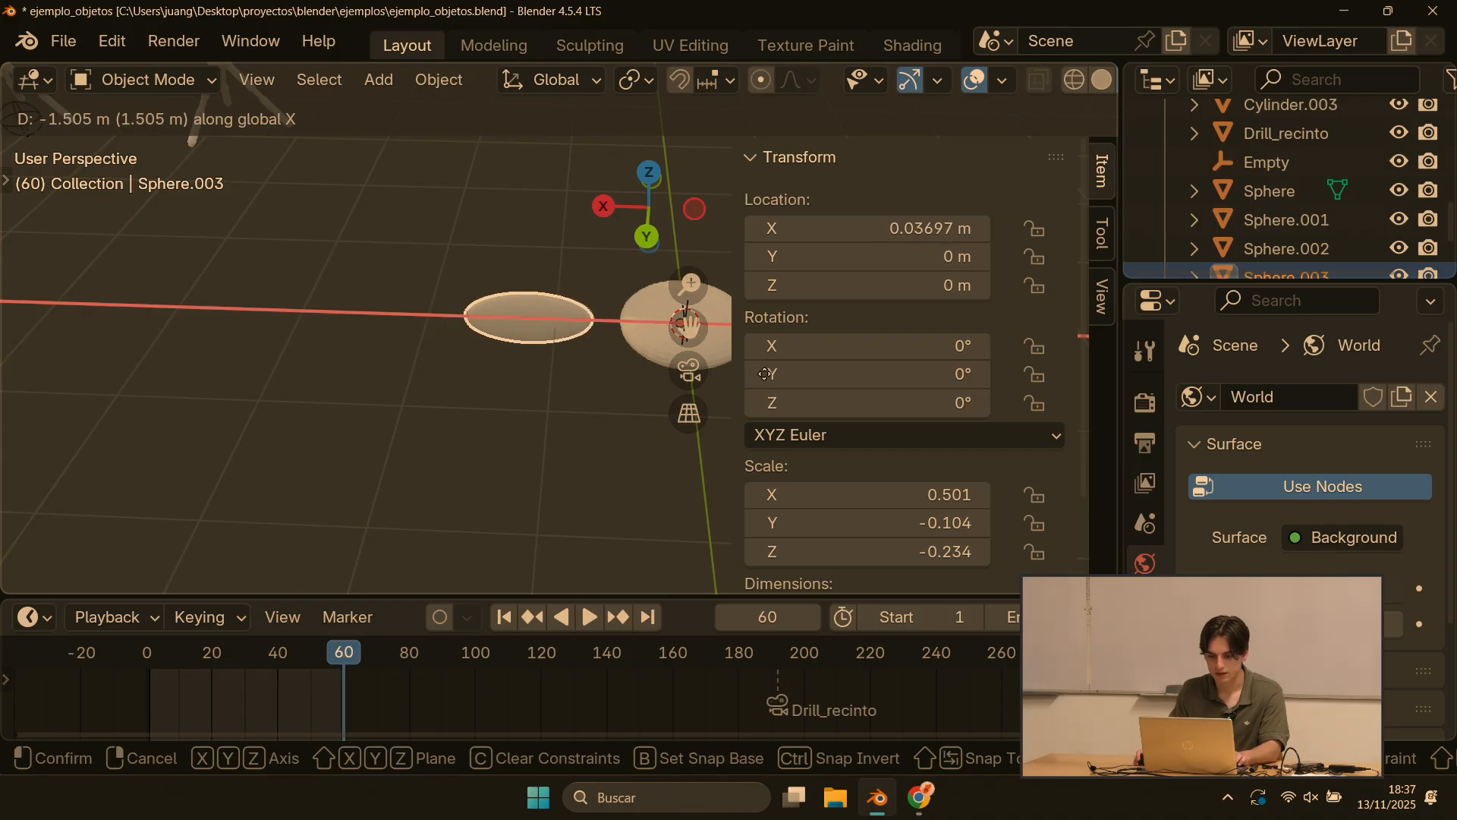
pyautogui.click(765, 373)
# Step: Select only the petal beside the central disc and add an Array modifier to it
pyautogui.moveTo(563, 413); pyautogui.dragTo(506, 361, button='middle')
pyautogui.click(506, 362)
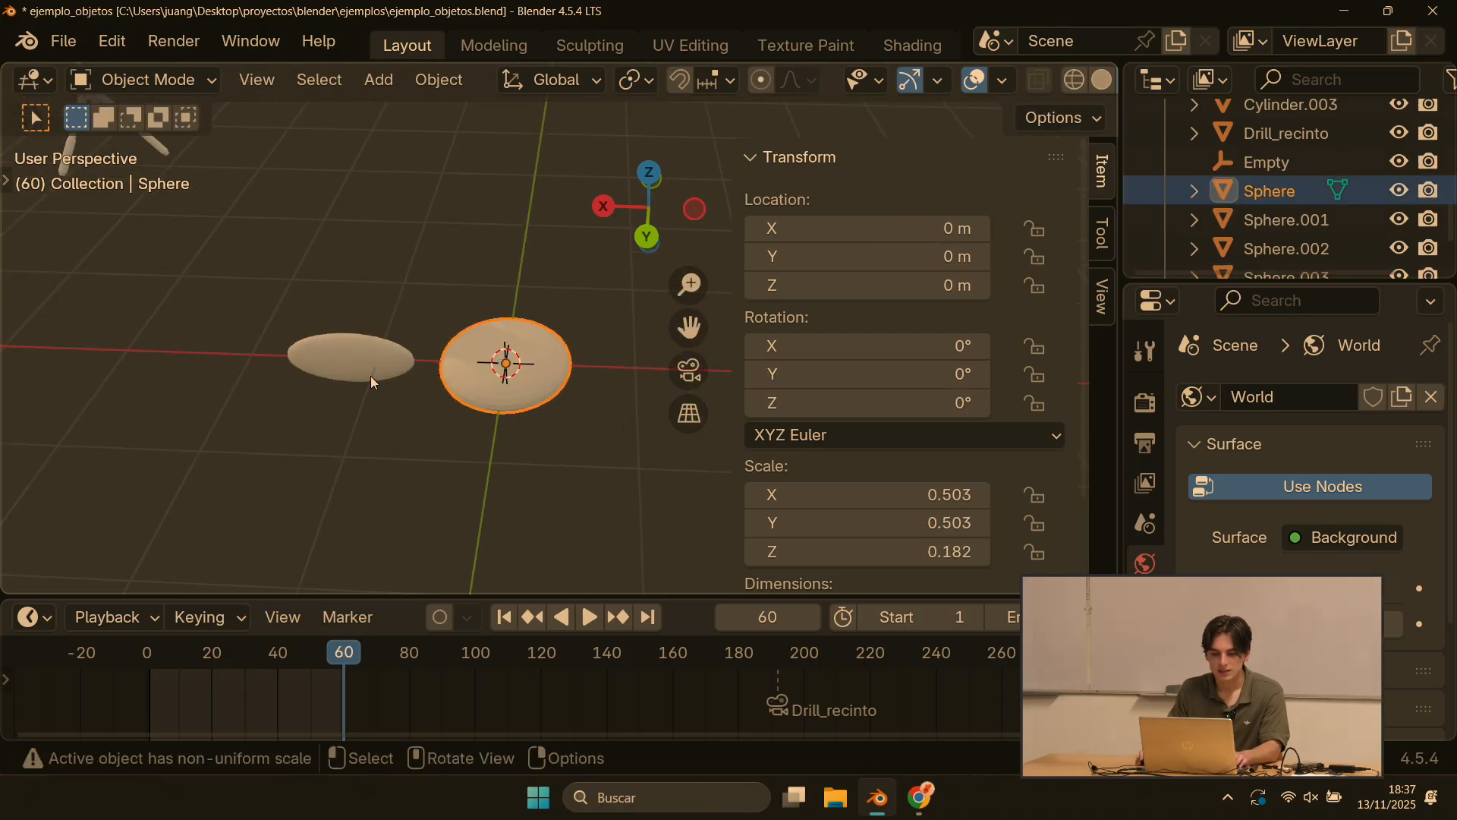
pyautogui.click(372, 382)
pyautogui.keyDown('shift'); pyautogui.click(505, 362); pyautogui.keyUp('shift')
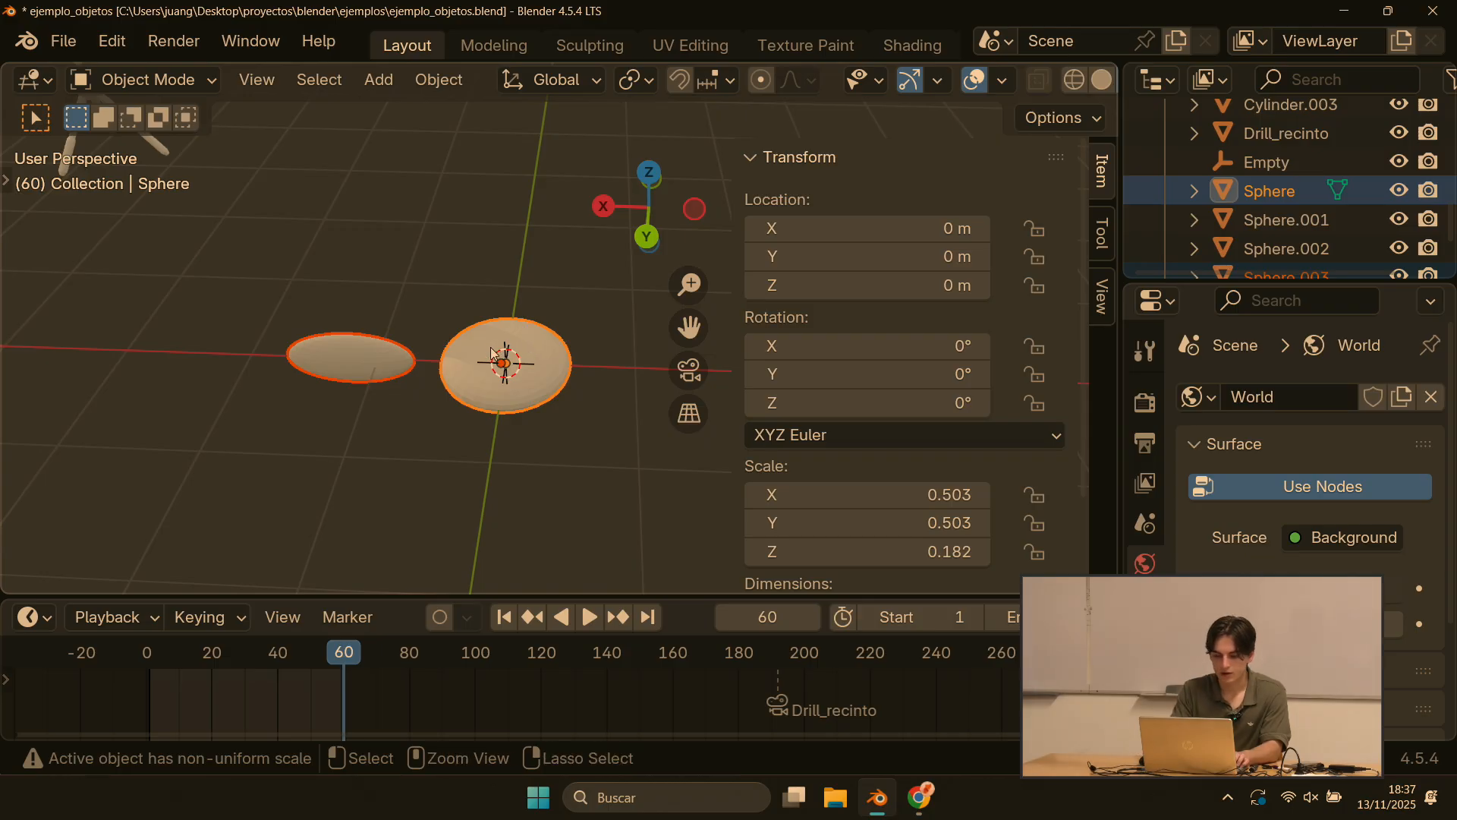
pyautogui.click(361, 362)
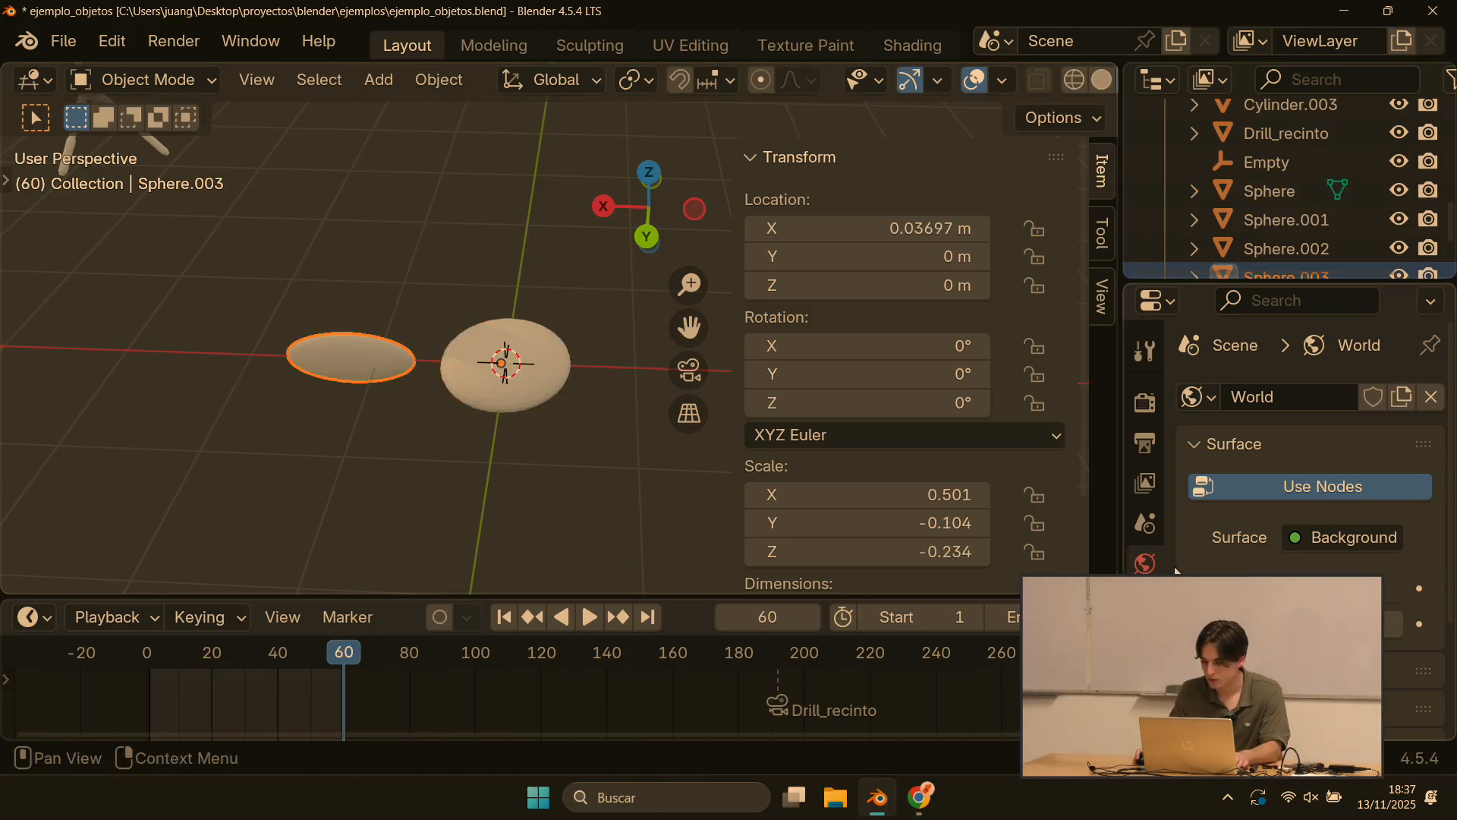
pyautogui.click(1145, 592)
pyautogui.click(1222, 389)
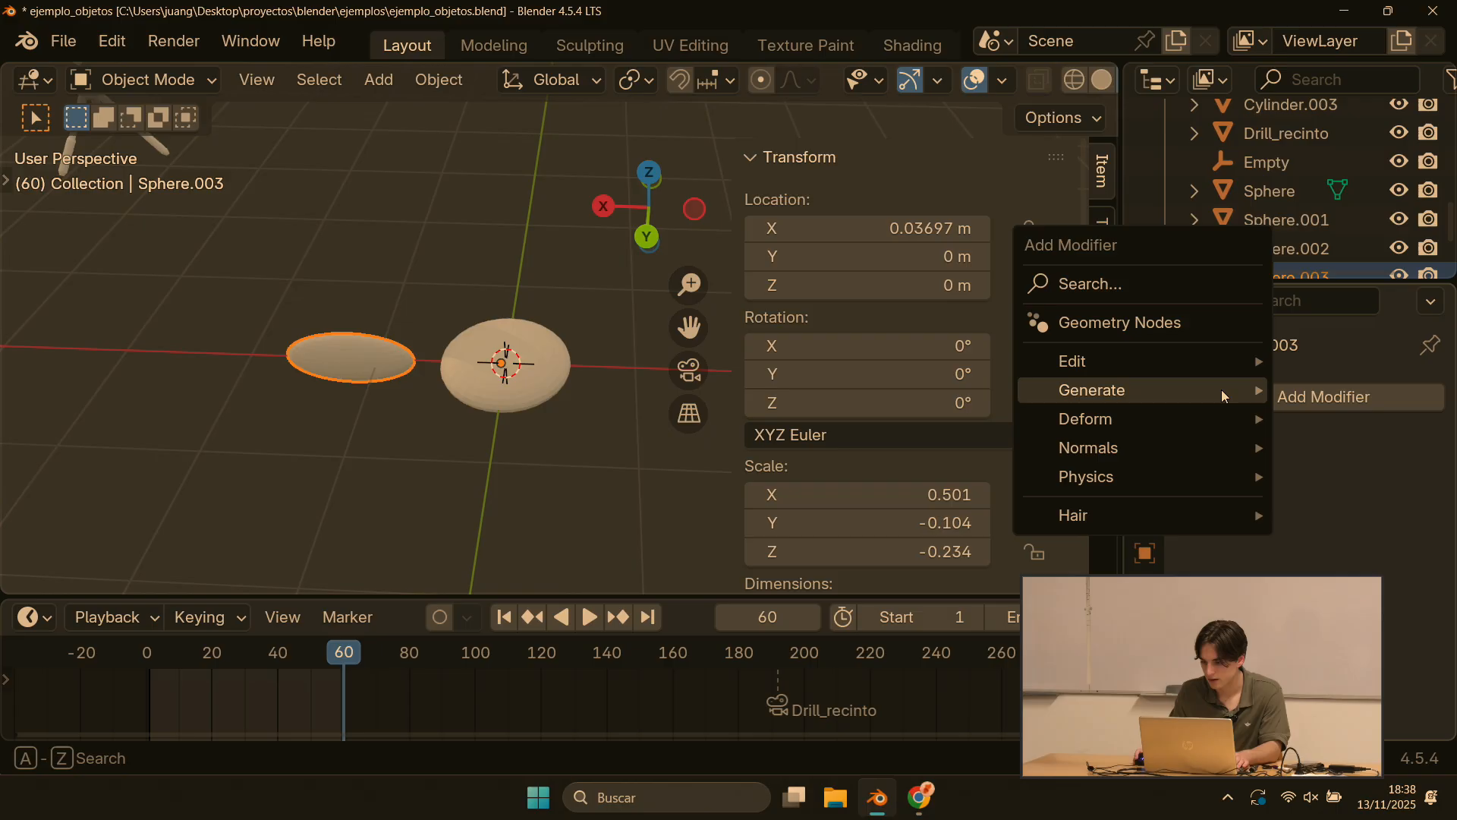
pyautogui.moveTo(1115, 399)
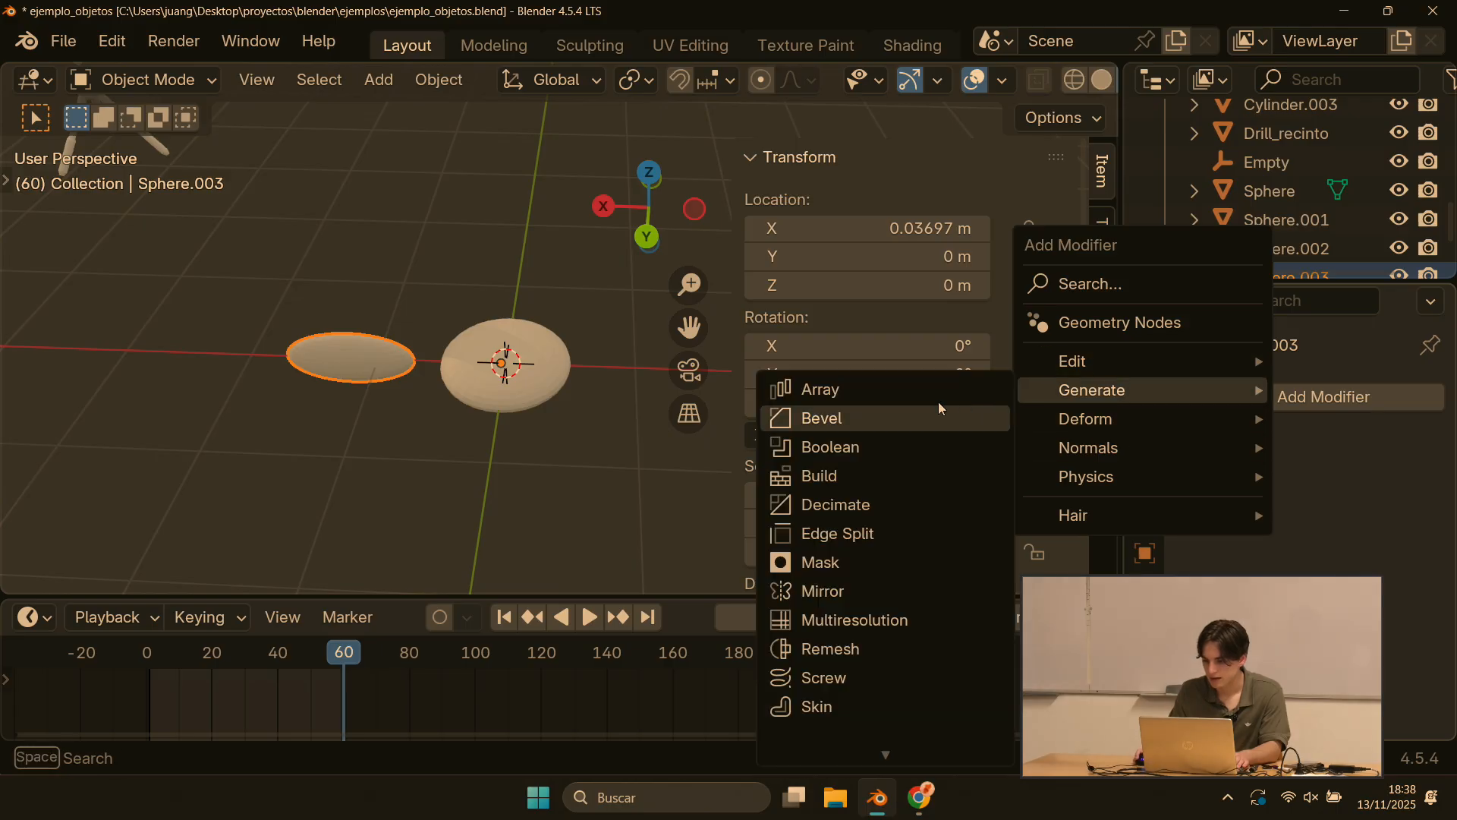
pyautogui.click(885, 392)
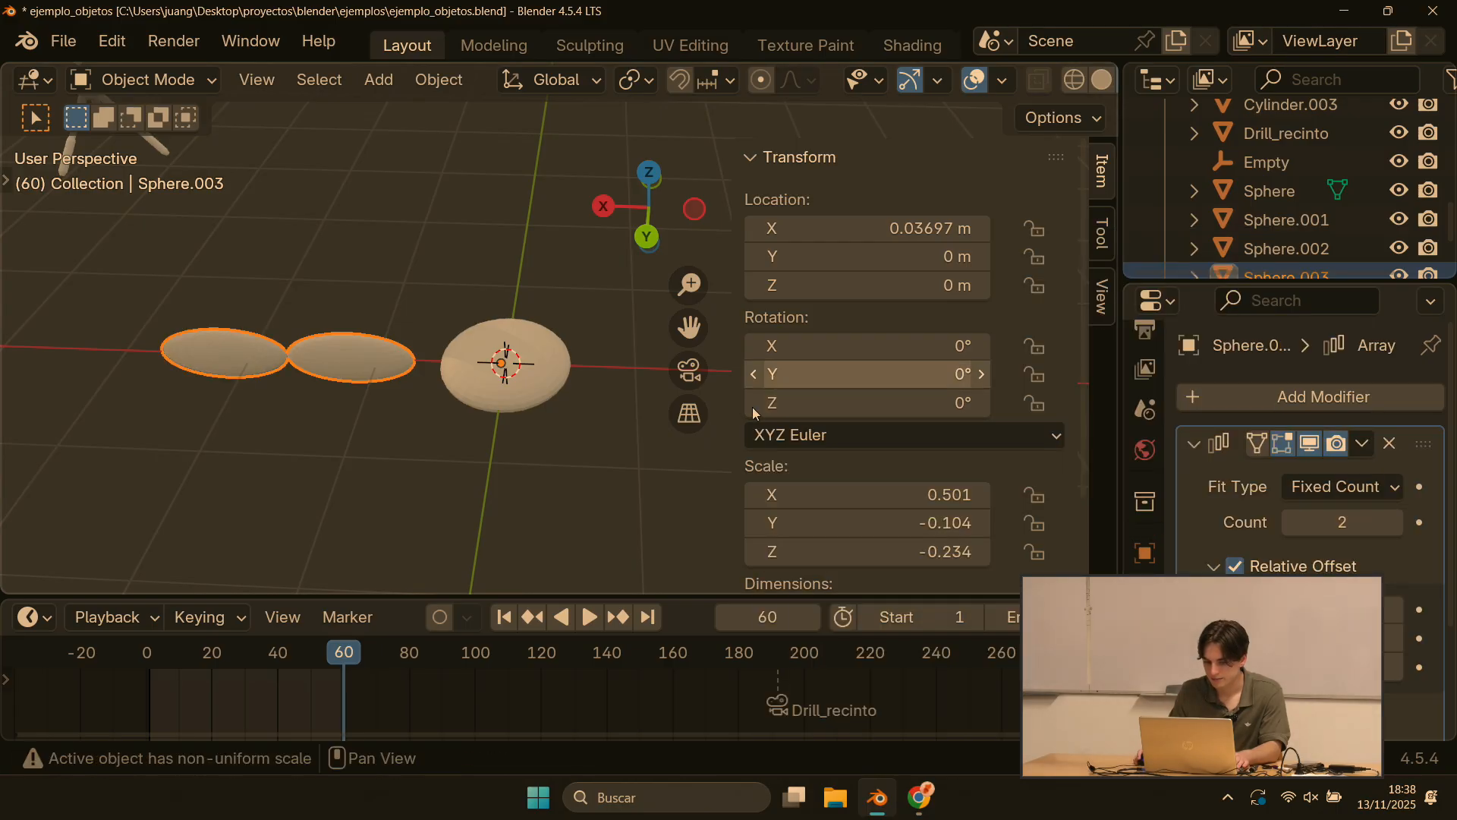
# Step: Disable the array's Relative Offset and pick the central disc as its offset object
pyautogui.click(1234, 567)
pyautogui.scroll(-4, 1235, 566)
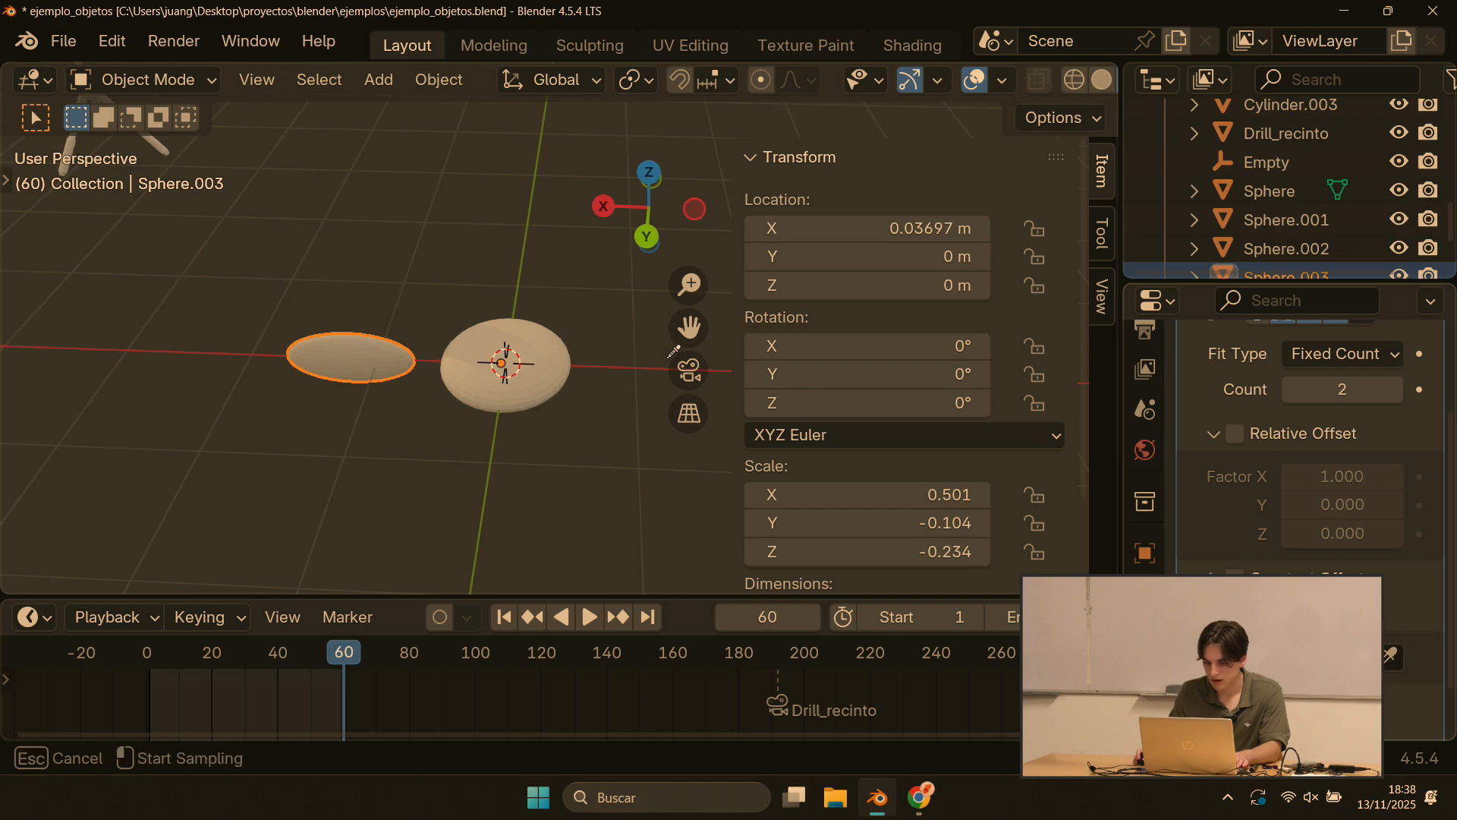
pyautogui.click(550, 367)
pyautogui.scroll(2, 363, 394)
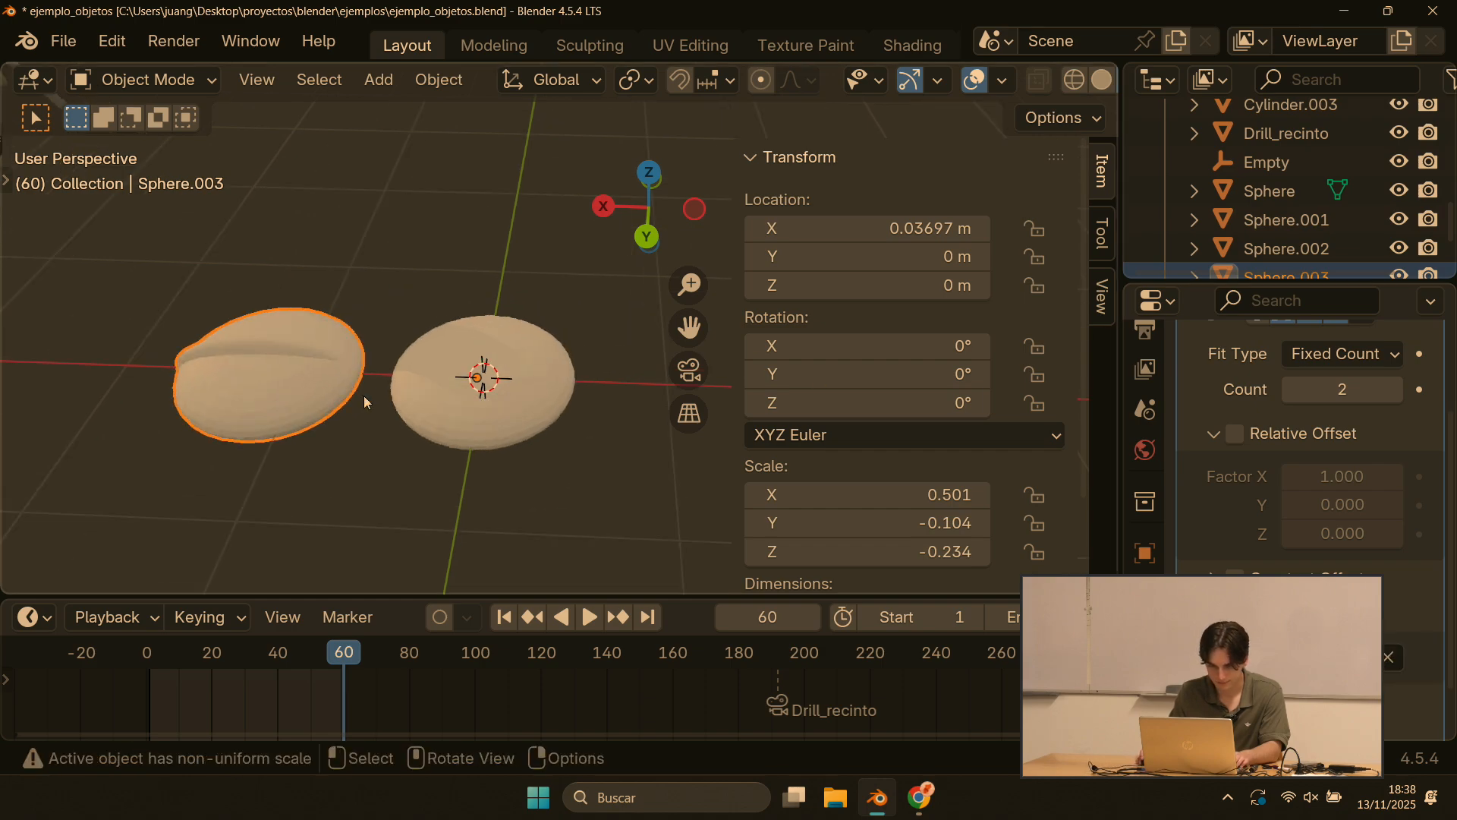
pyautogui.keyDown('shift'); pyautogui.moveTo(293, 375); pyautogui.dragTo(413, 406, button='middle'); pyautogui.keyUp('shift')
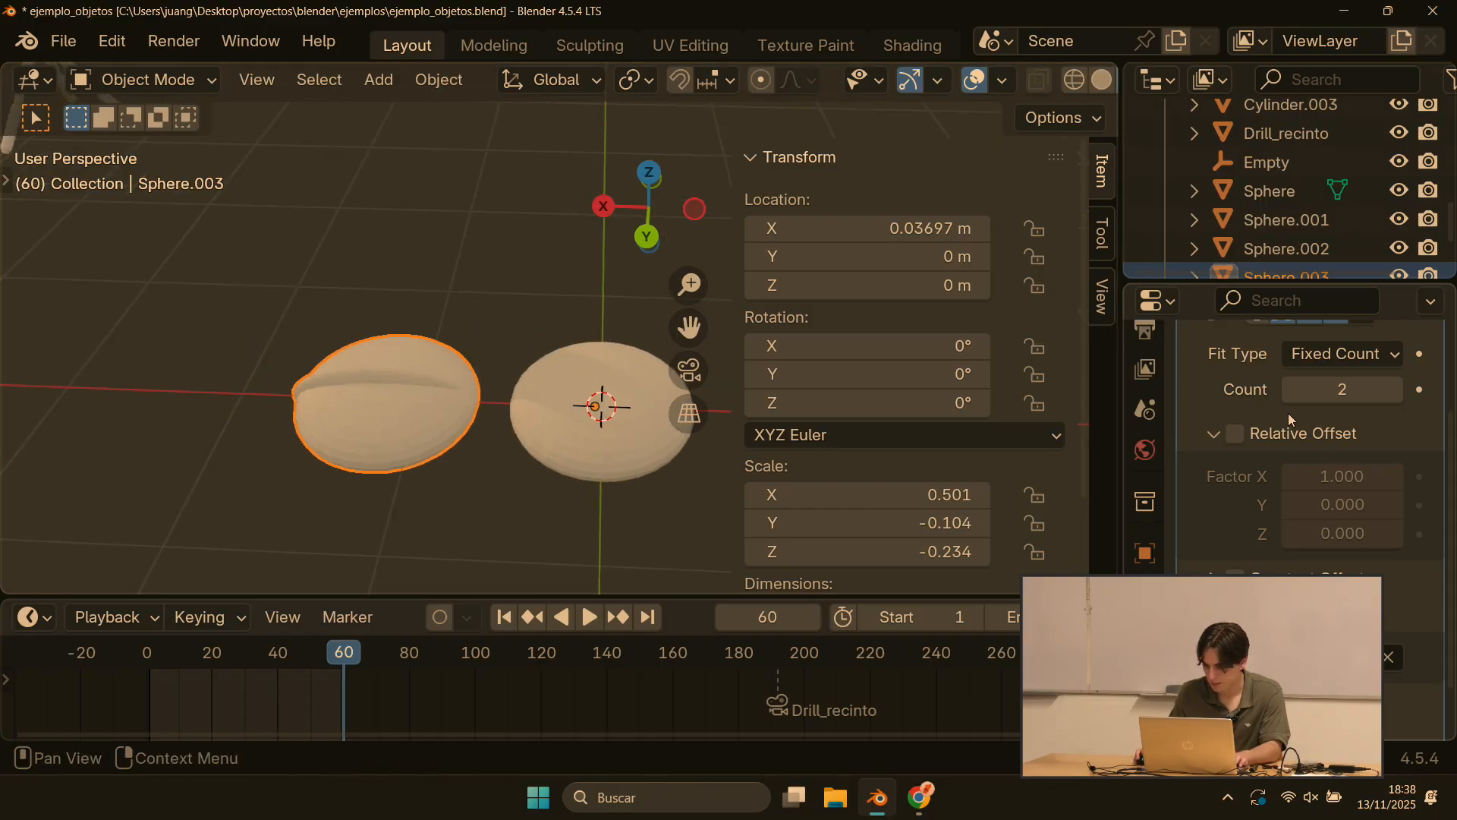
# Step: Set the petal's Array modifier count to 1
pyautogui.scroll(2, 1326, 442)
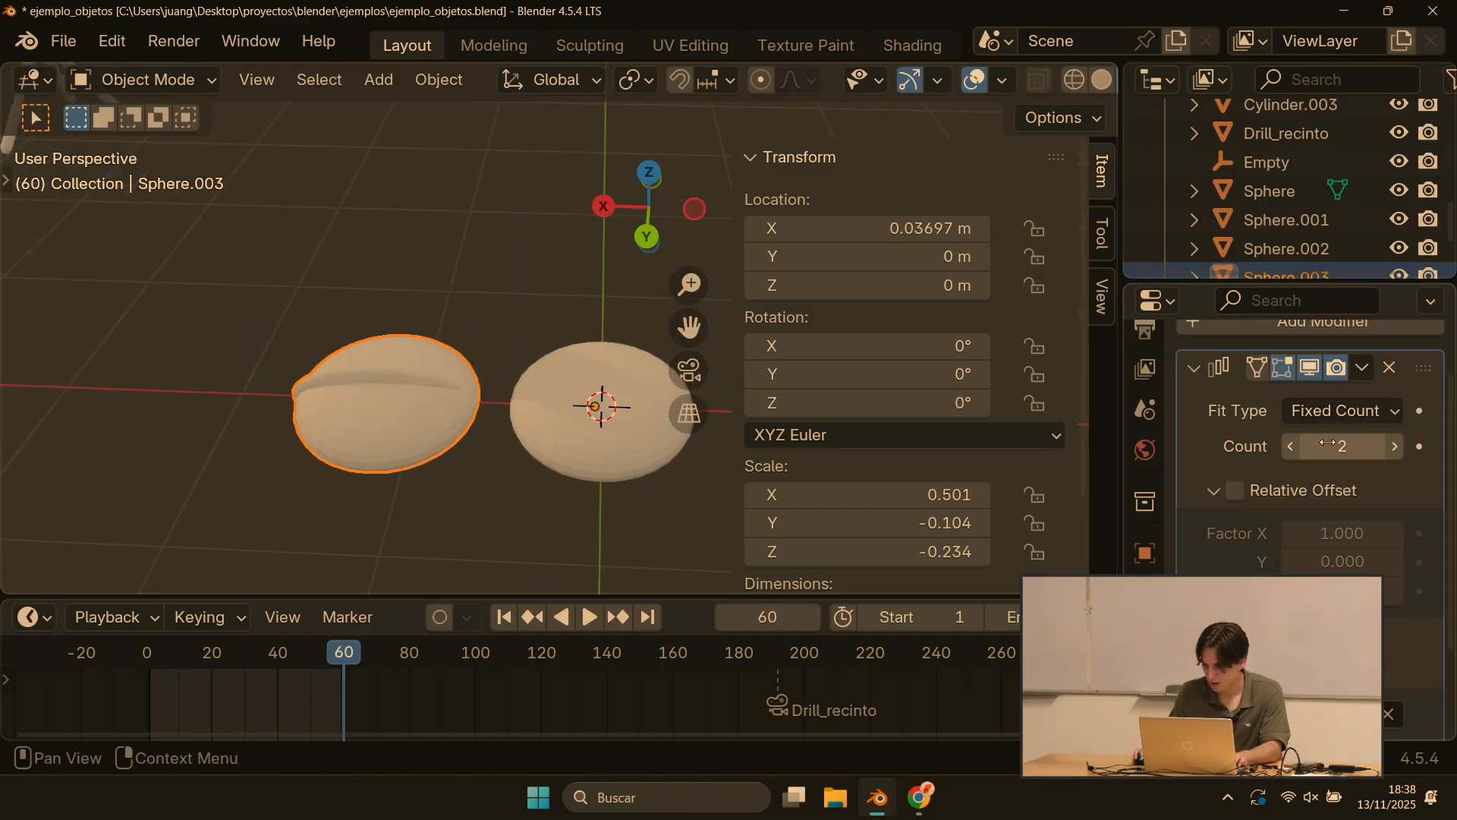
pyautogui.scroll(-4, 1290, 448)
pyautogui.scroll(6, 1290, 448)
pyautogui.click(1291, 522)
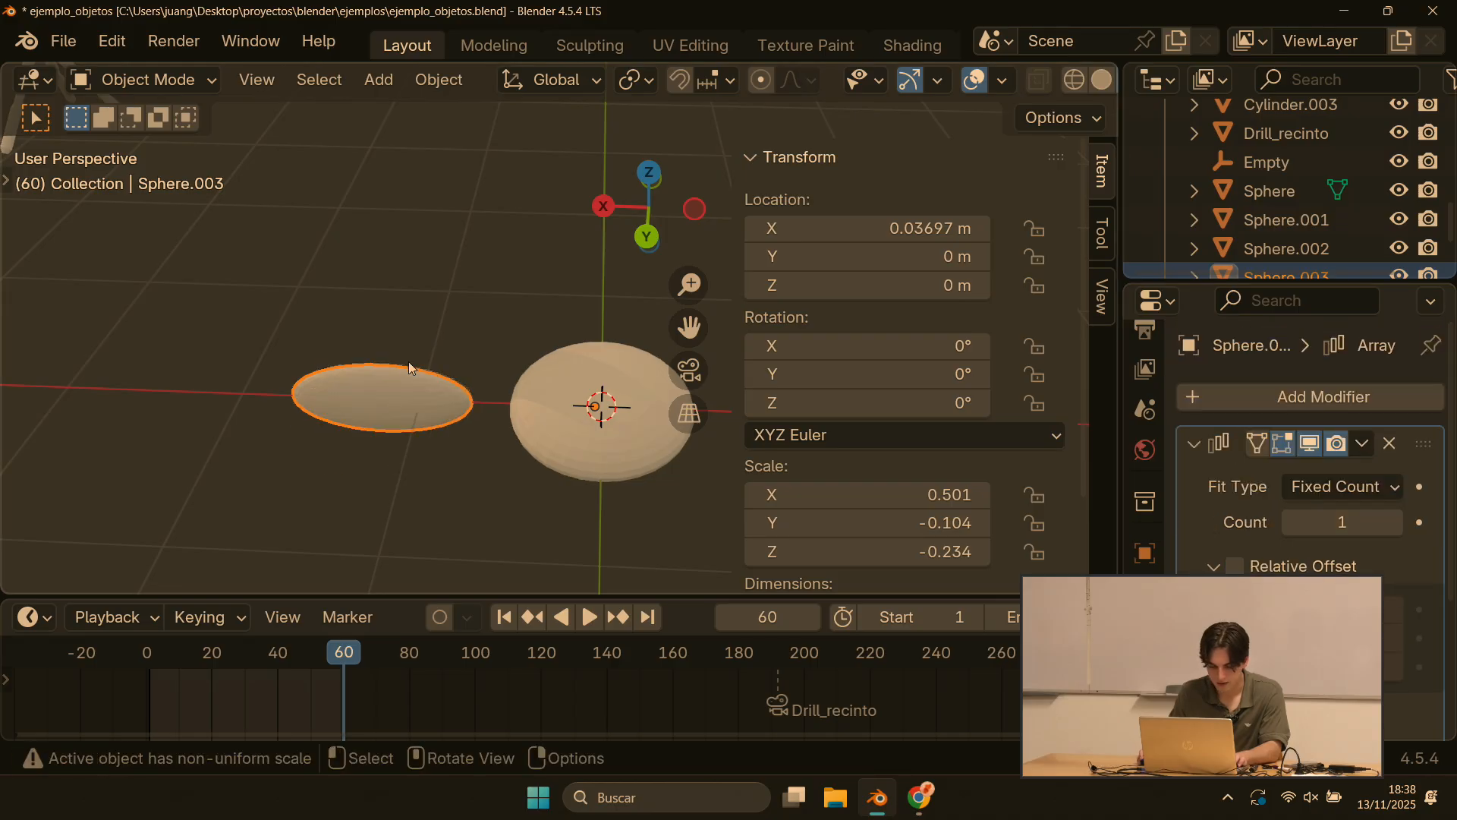
pyautogui.click(618, 429)
pyautogui.click(401, 399)
pyautogui.press('r')
pyautogui.press('z')
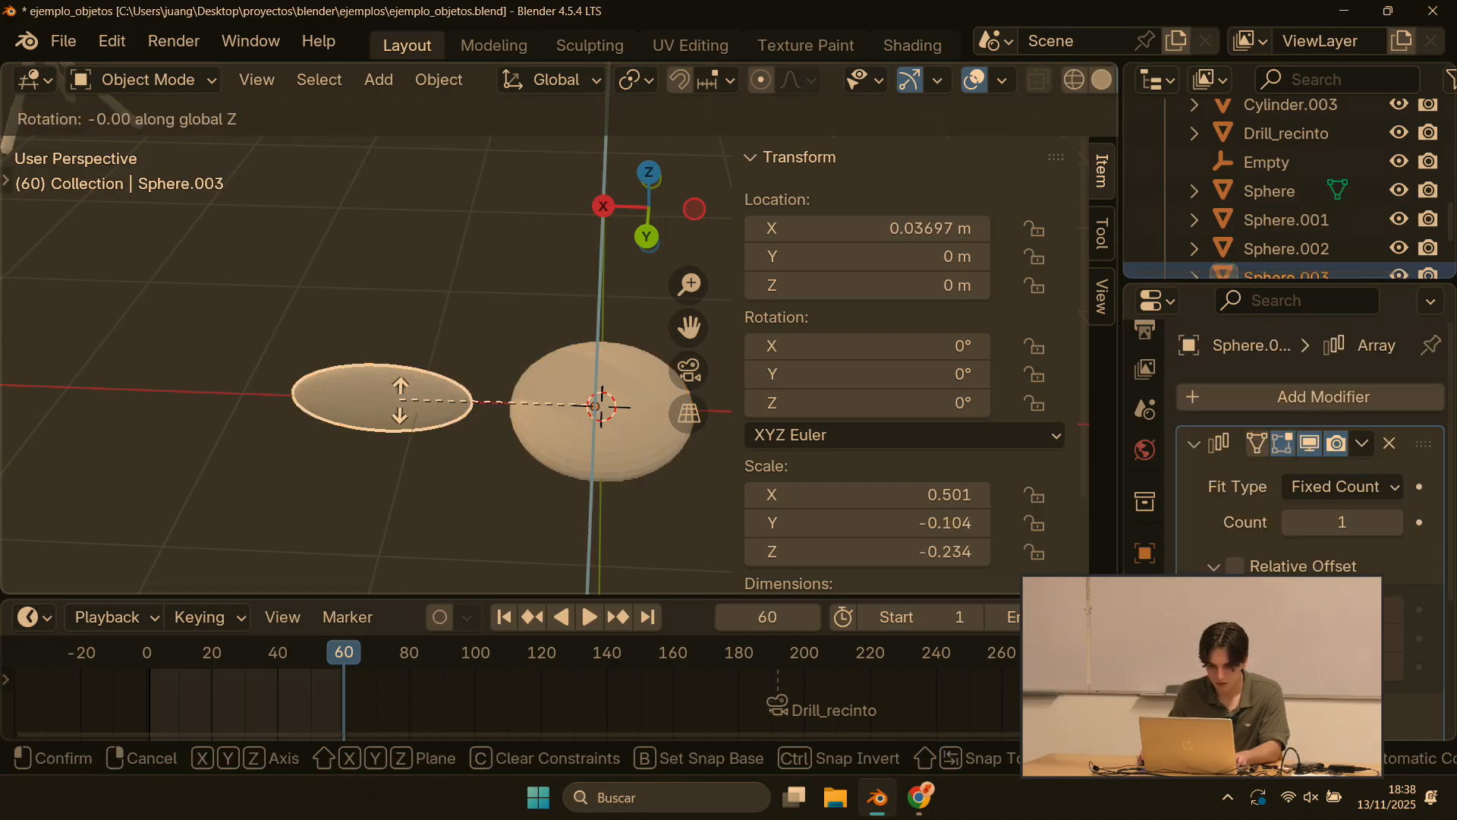
pyautogui.press('Escape')
# Step: Try raising the petal's Array modifier count to 6
pyautogui.click(544, 461)
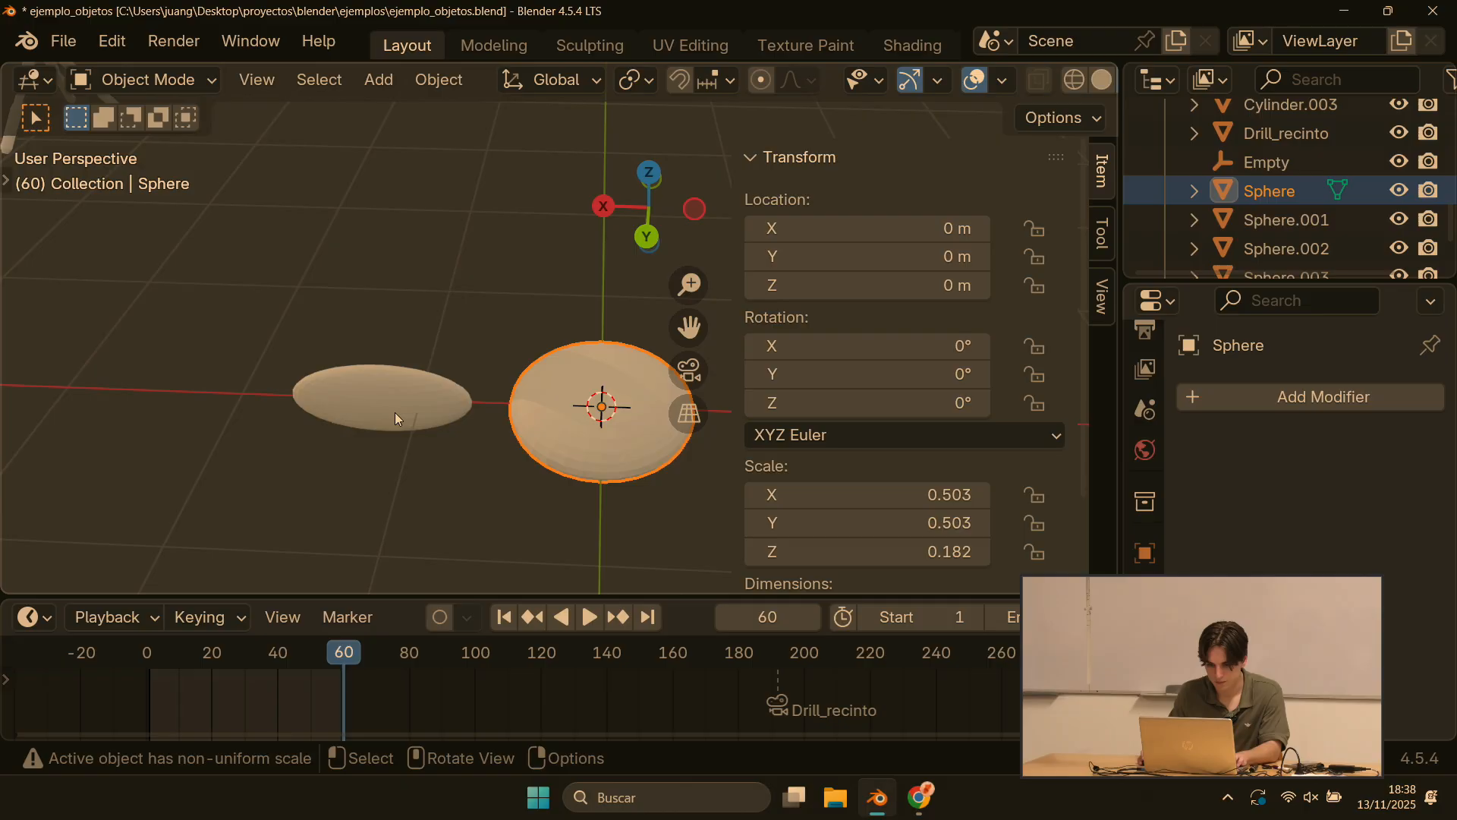
pyautogui.click(394, 413)
pyautogui.moveTo(1396, 526); pyautogui.dragTo(1446, 526)
pyautogui.scroll(-3, 443, 396)
pyautogui.scroll(-4, 472, 381)
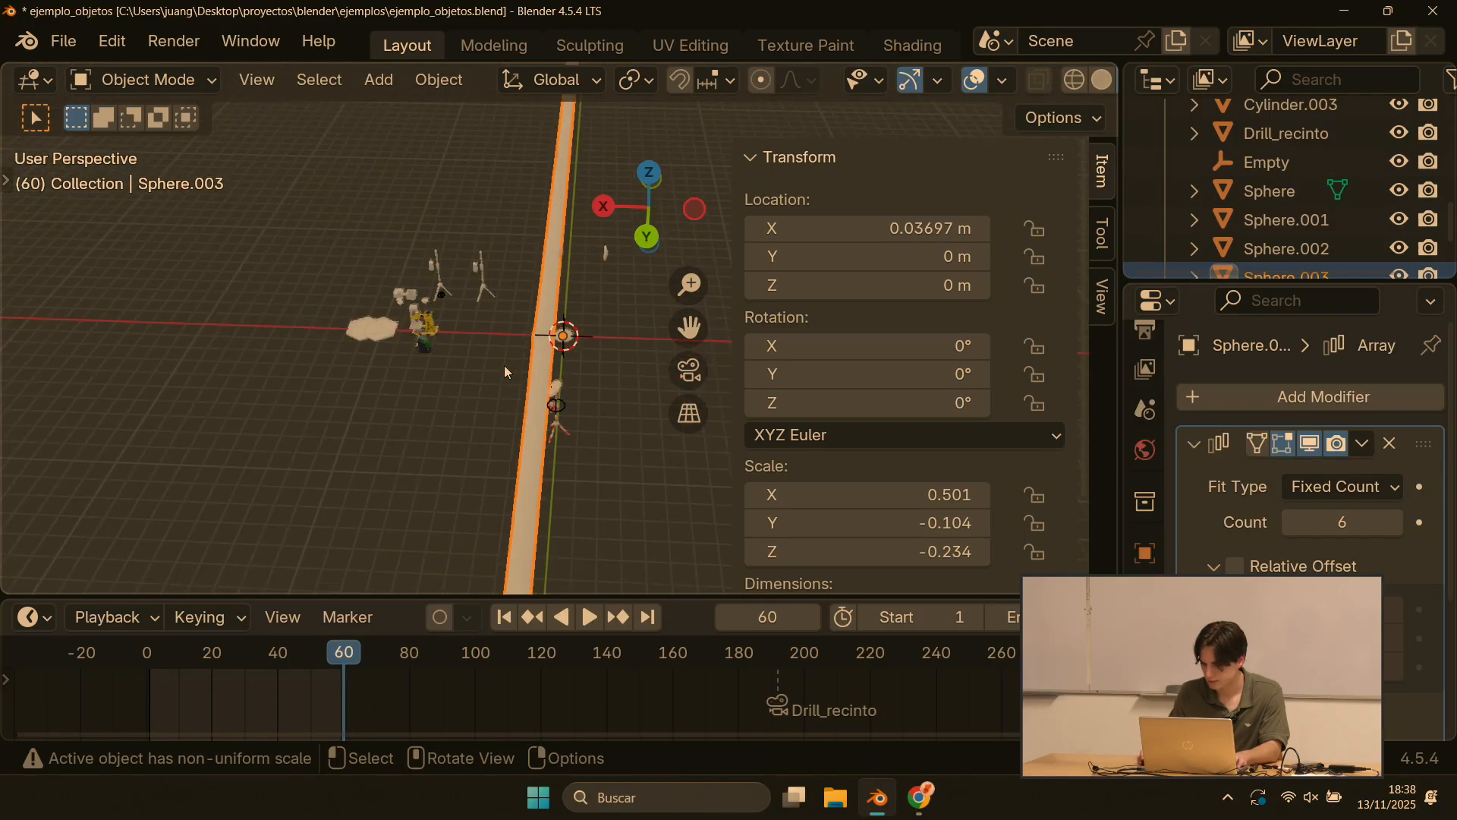
pyautogui.scroll(-5, 1275, 499)
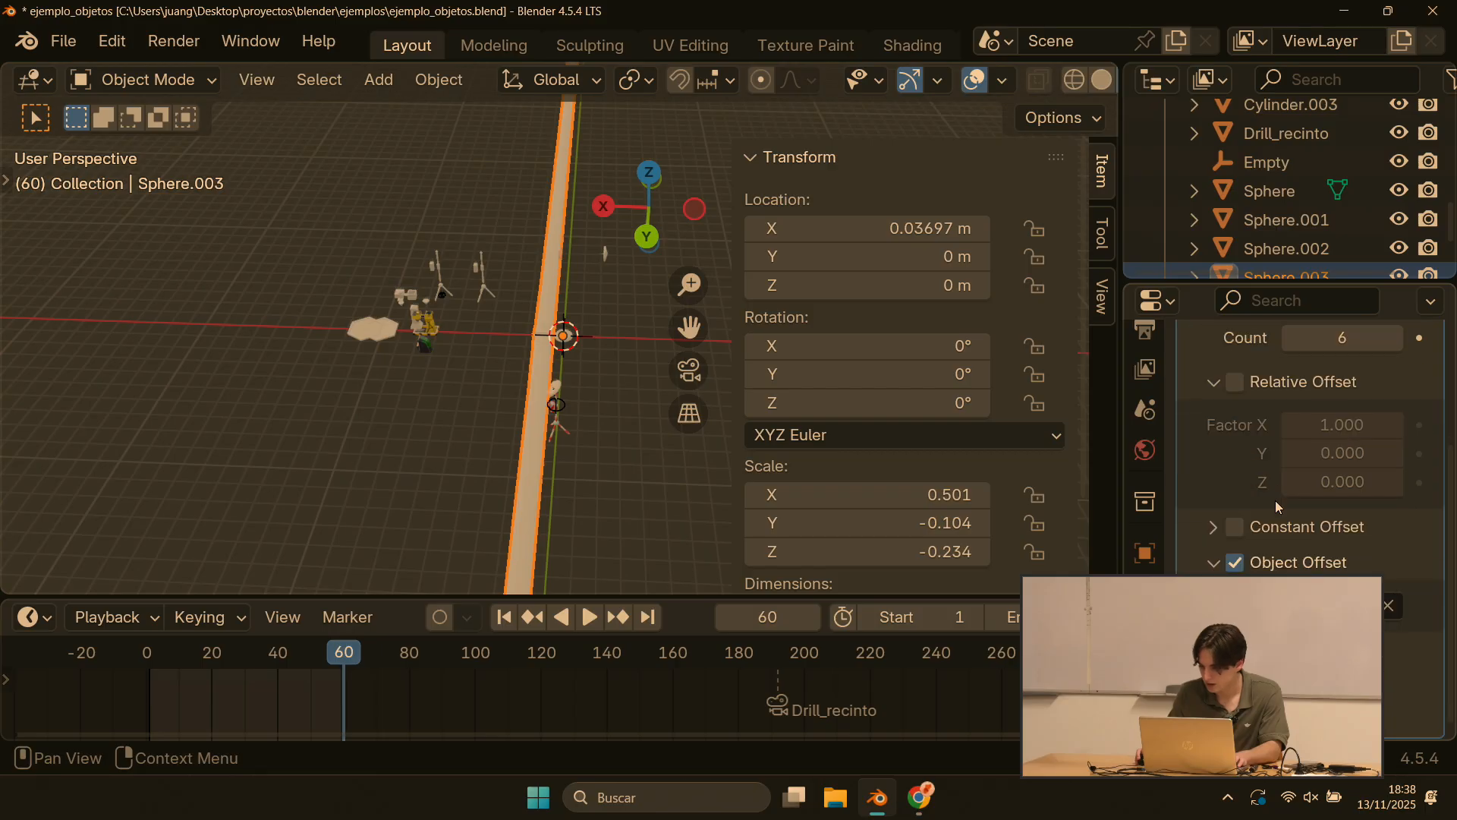
pyautogui.scroll(5, 1276, 500)
pyautogui.scroll(5, 618, 299)
pyautogui.scroll(4, 617, 294)
# Step: Undo the petal's array count increases until only one copy is left, staying in Object Mode
pyautogui.hotkey('ctrl', 'z')
pyautogui.hotkey('ctrl', 'z')
pyautogui.hotkey('ctrl', 'z')
pyautogui.hotkey('ctrl', 'z')
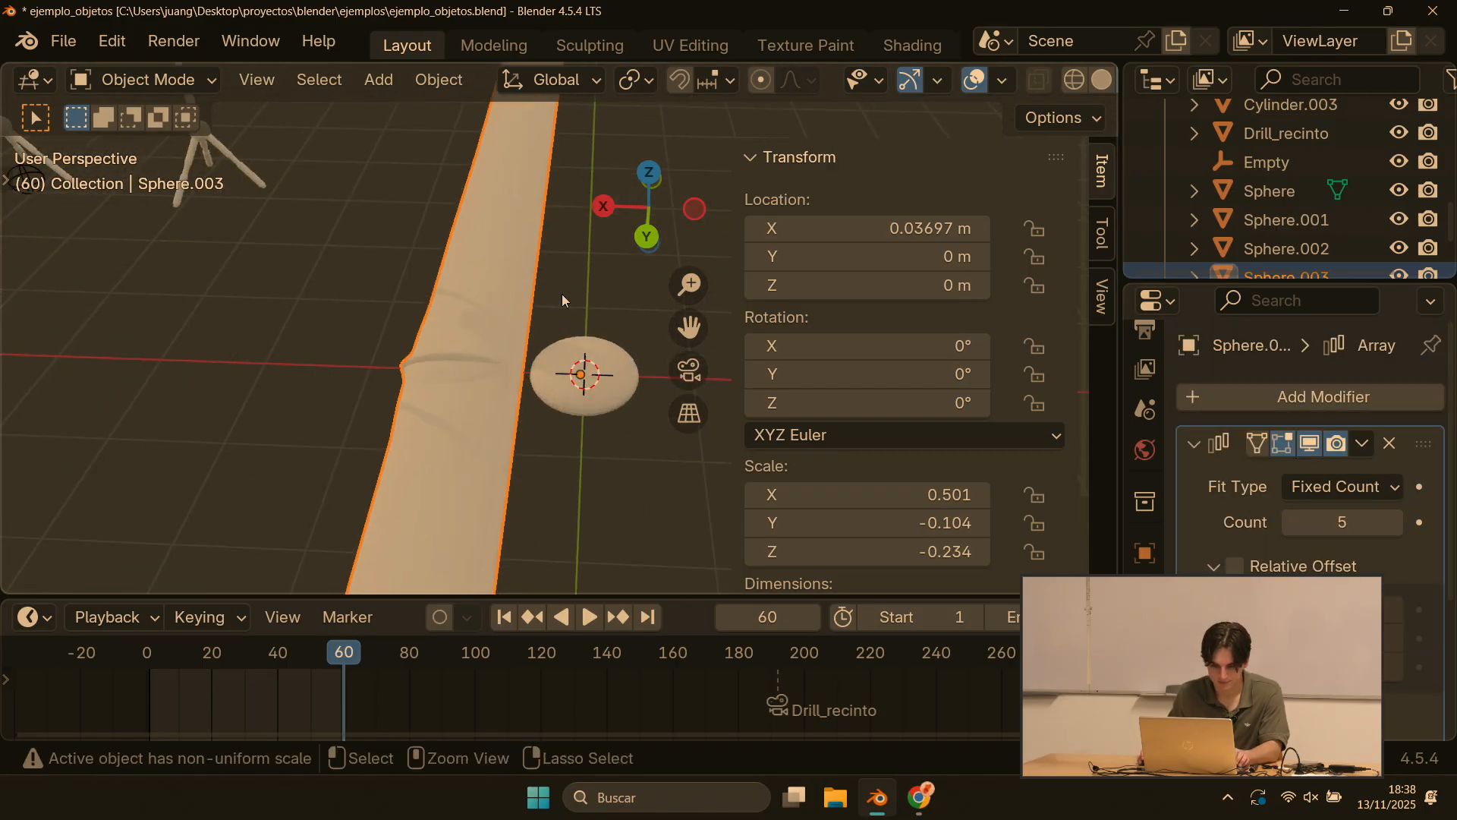
pyautogui.hotkey('ctrl', 'z')
pyautogui.press('Tab')
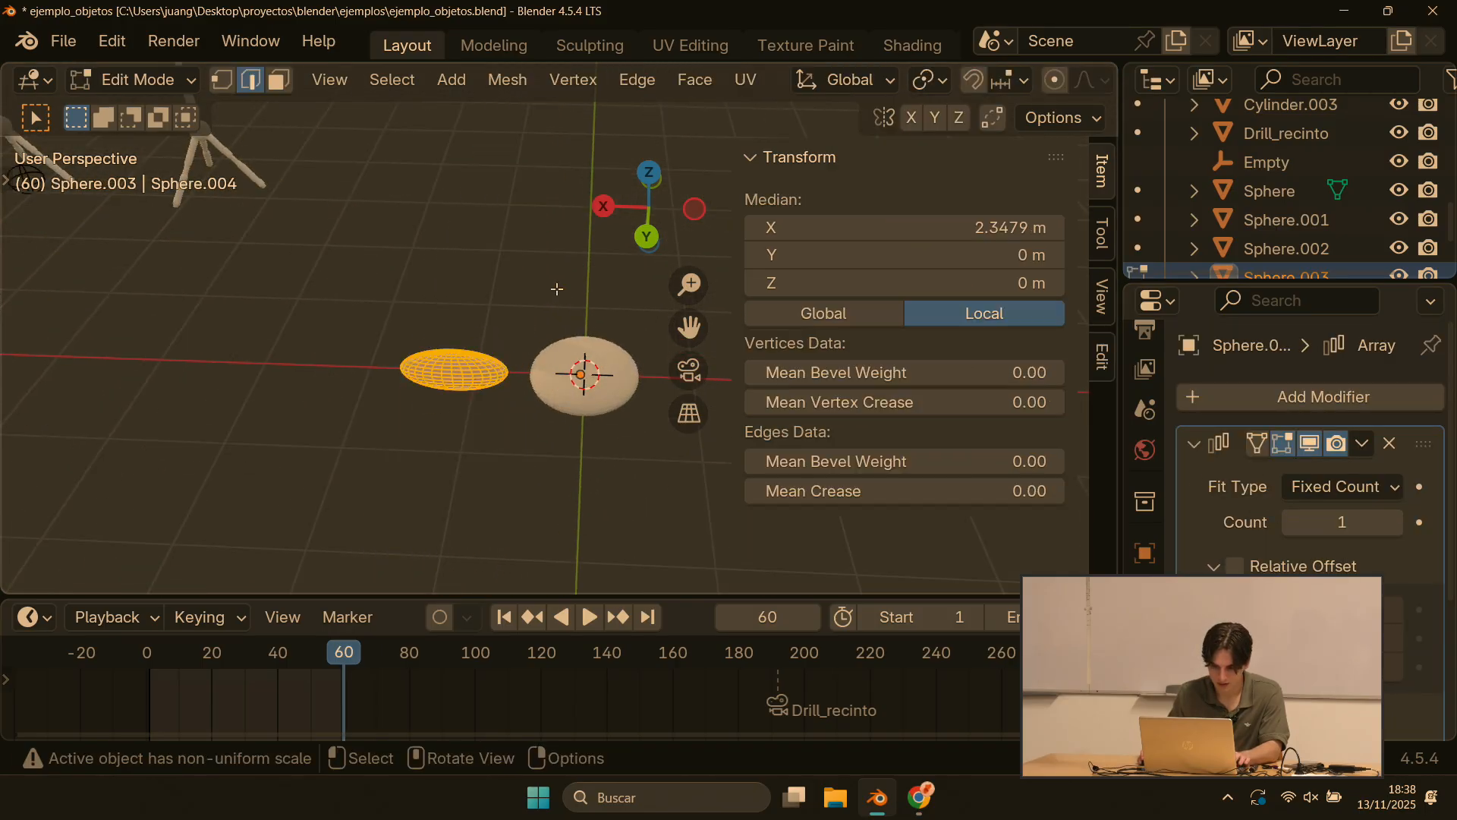
pyautogui.press('Tab')
# Step: Apply all transforms (location, rotation and scale) to the central disc
pyautogui.click(601, 353)
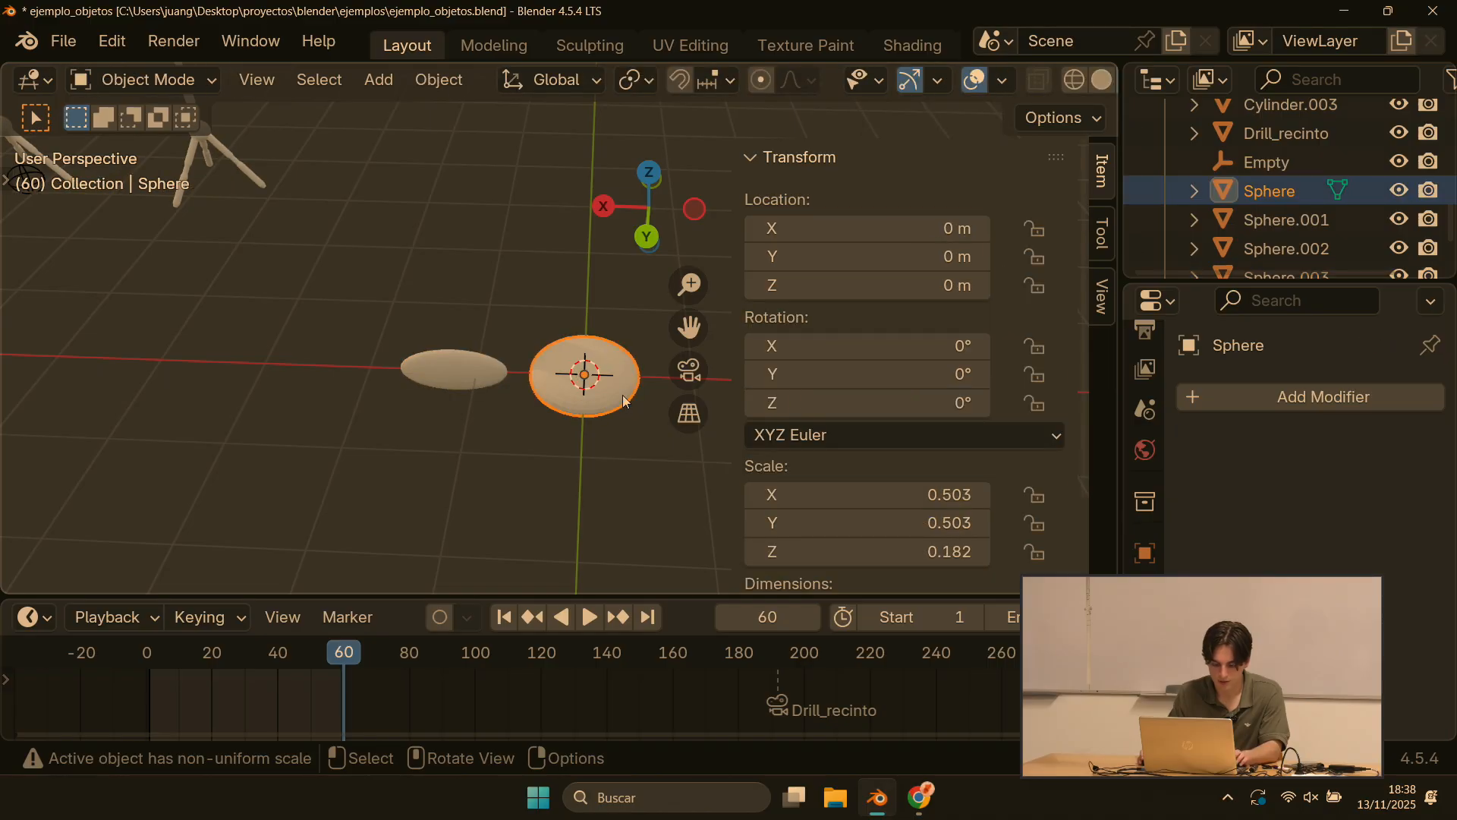
pyautogui.hotkey('ctrl', 'a')
pyautogui.click(485, 390)
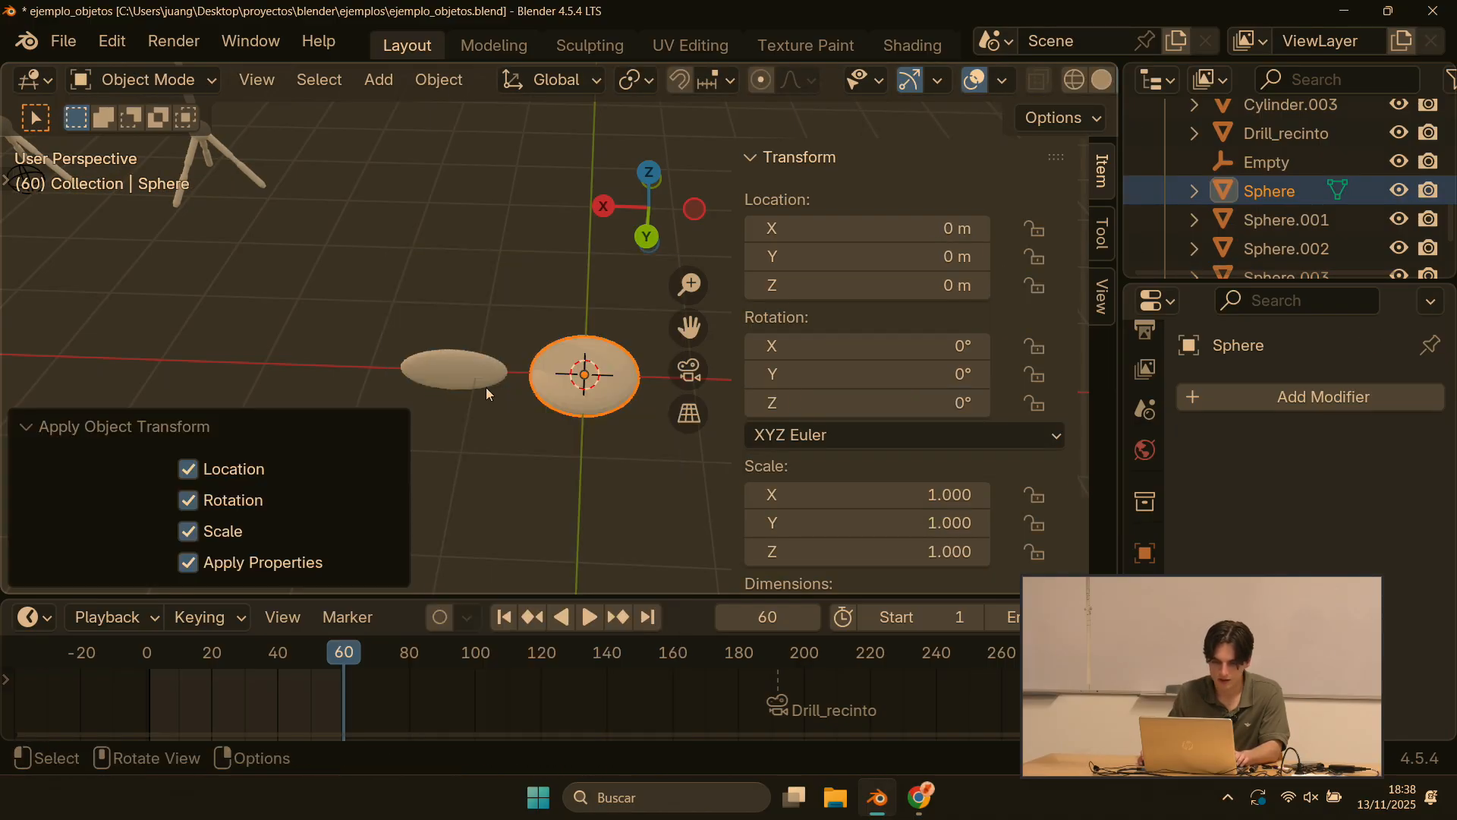
pyautogui.scroll(2, 557, 395)
pyautogui.scroll(-3, 557, 394)
# Step: Try an array count of 2 on the petal, then undo it
pyautogui.click(430, 372)
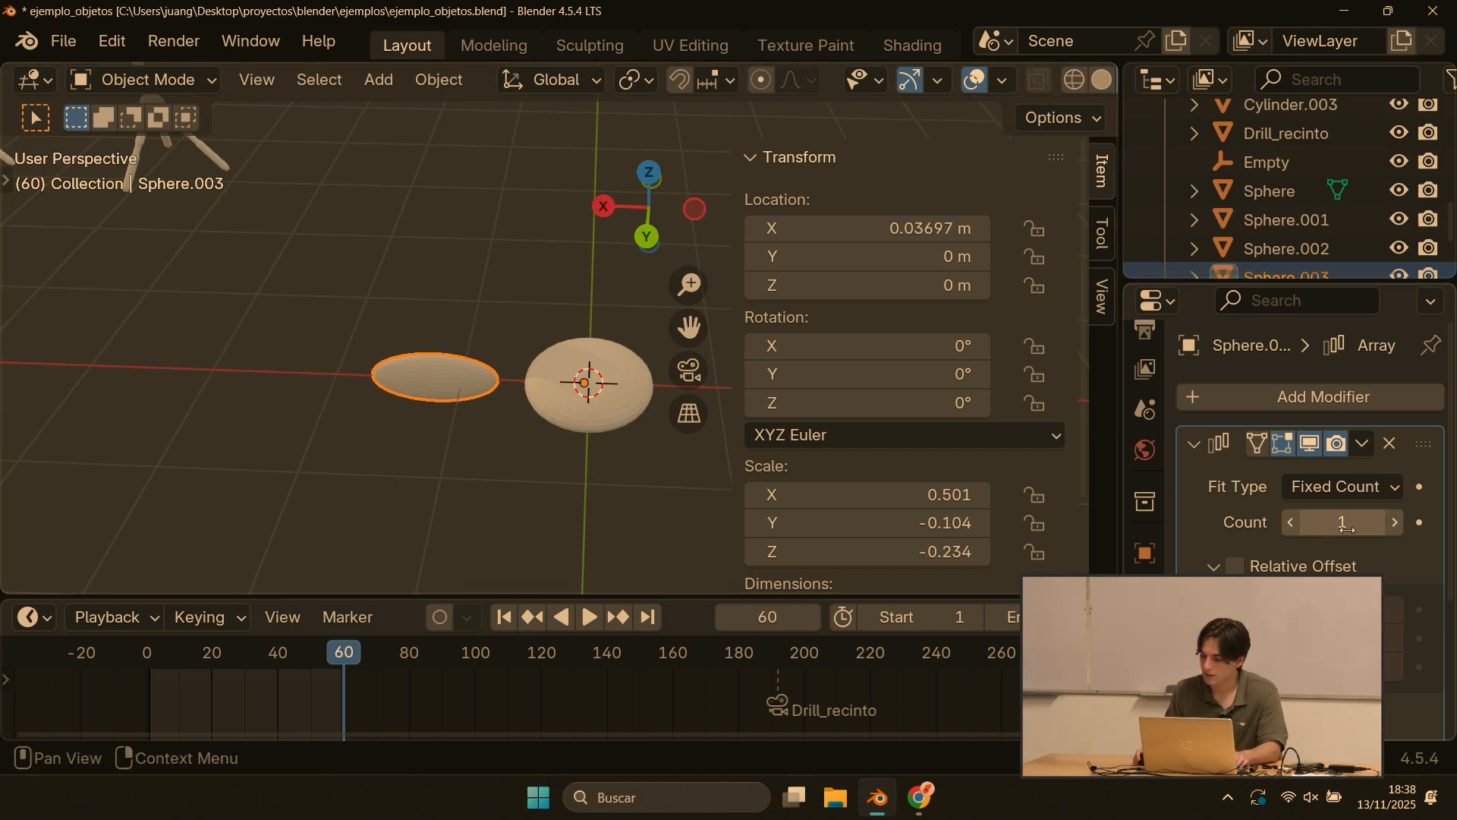
pyautogui.click(1395, 523)
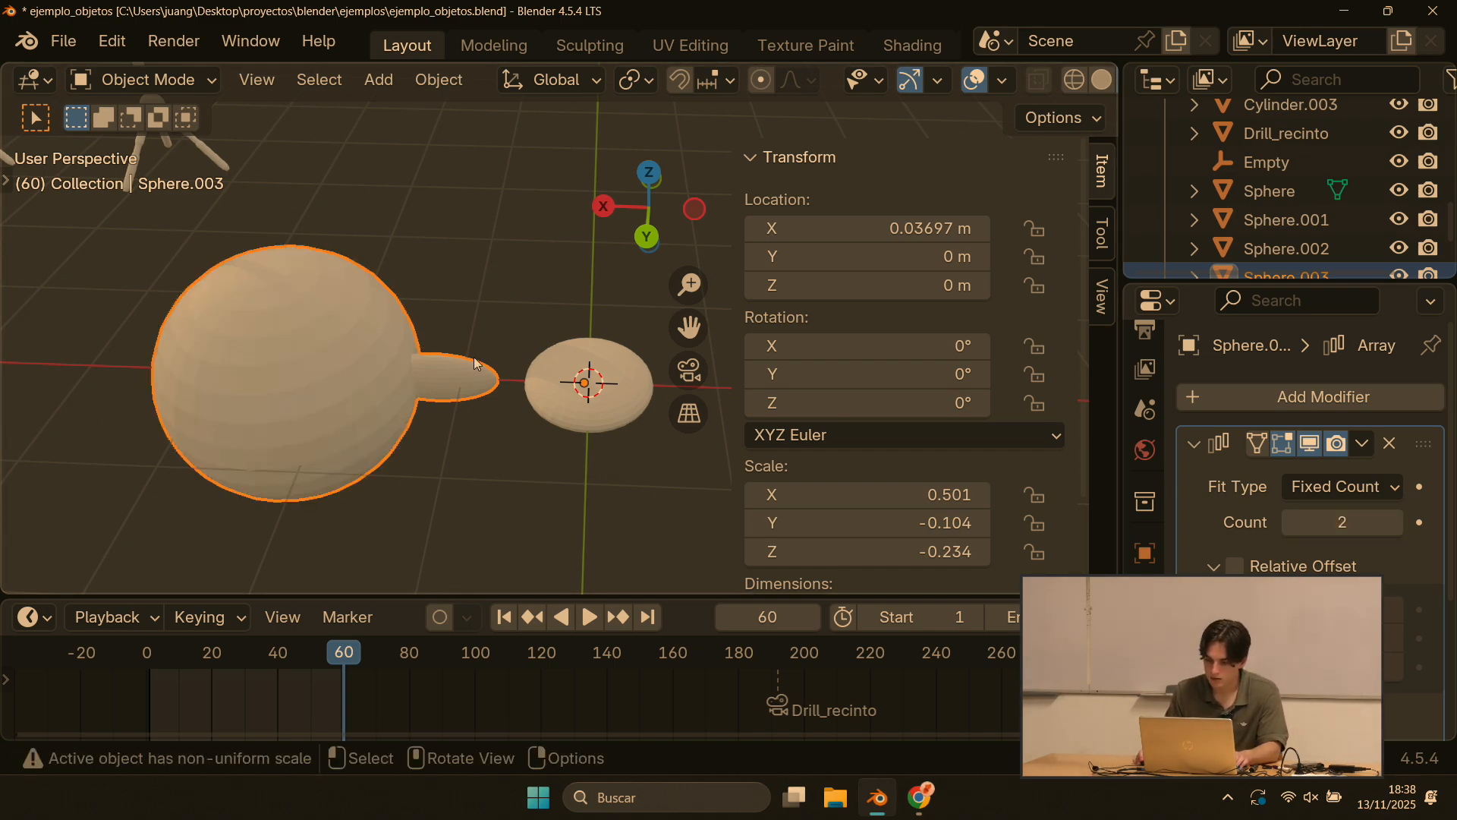
pyautogui.press('Tab')
pyautogui.hotkey('ctrl', 'z')
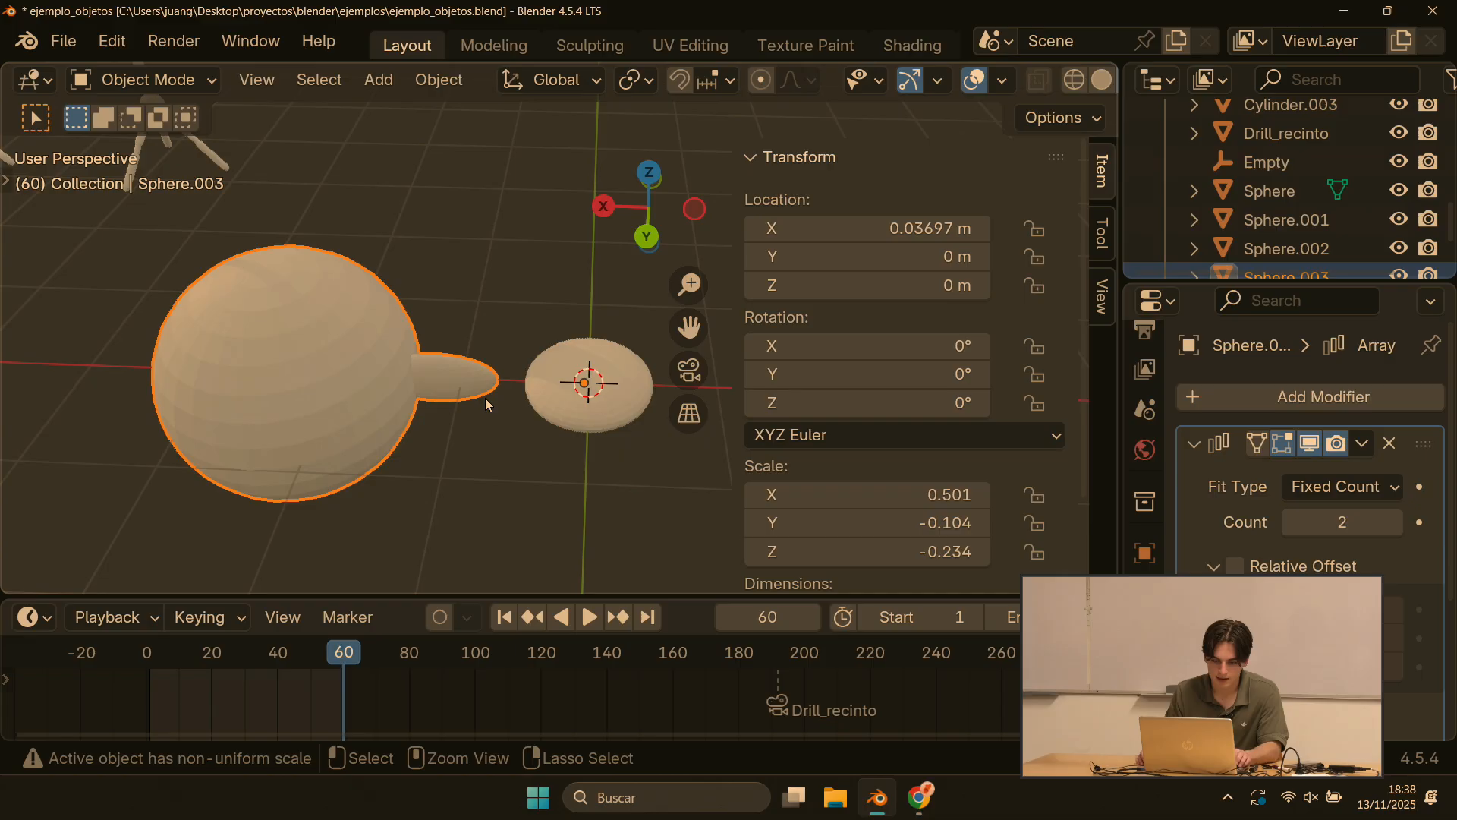
pyautogui.hotkey('ctrl', 'z')
# Step: Apply all transforms (location, rotation and scale) to the petal and keep it selected
pyautogui.click(422, 364)
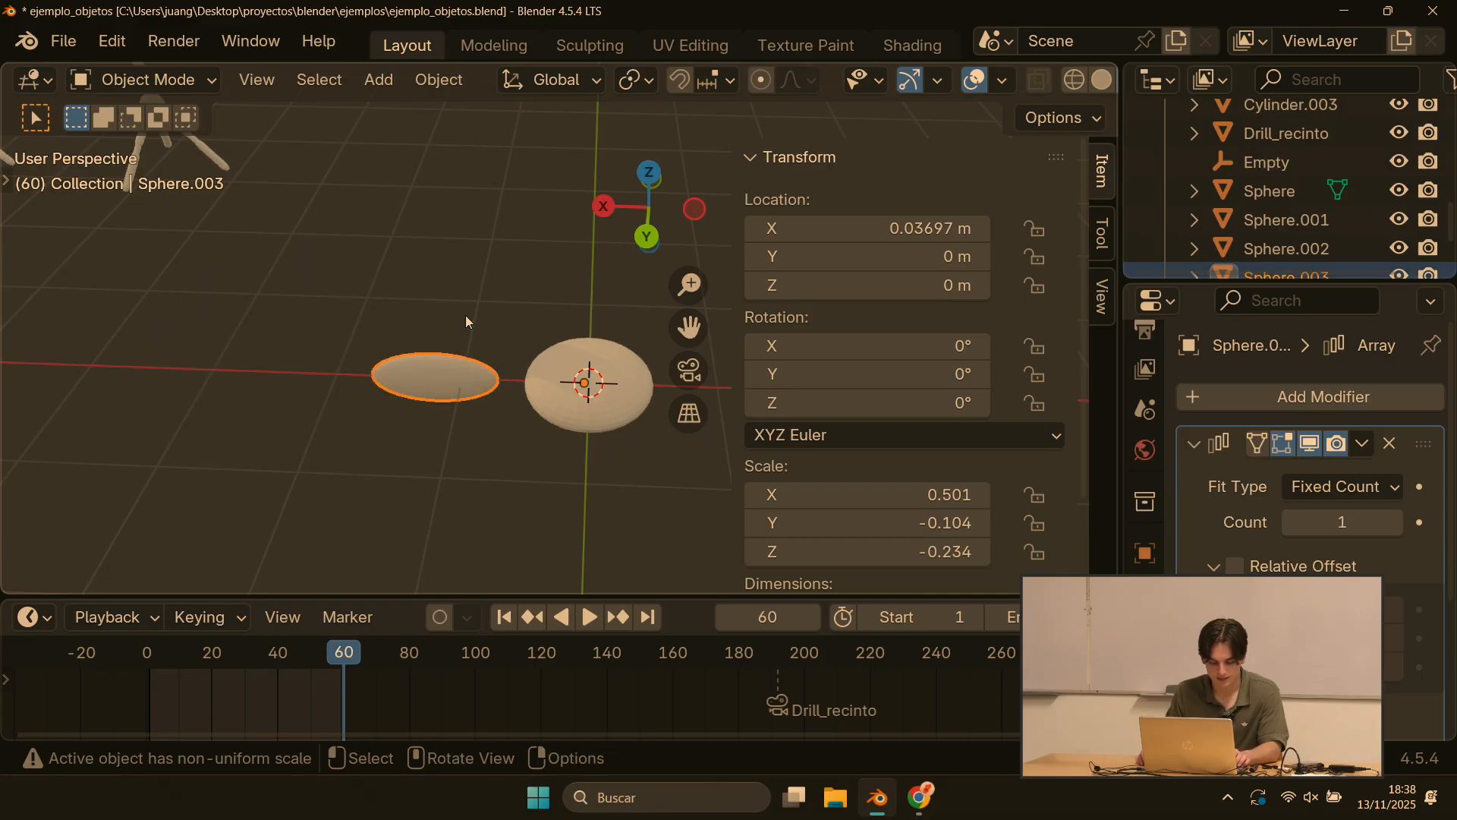
pyautogui.press('Tab')
pyautogui.press('Tab')
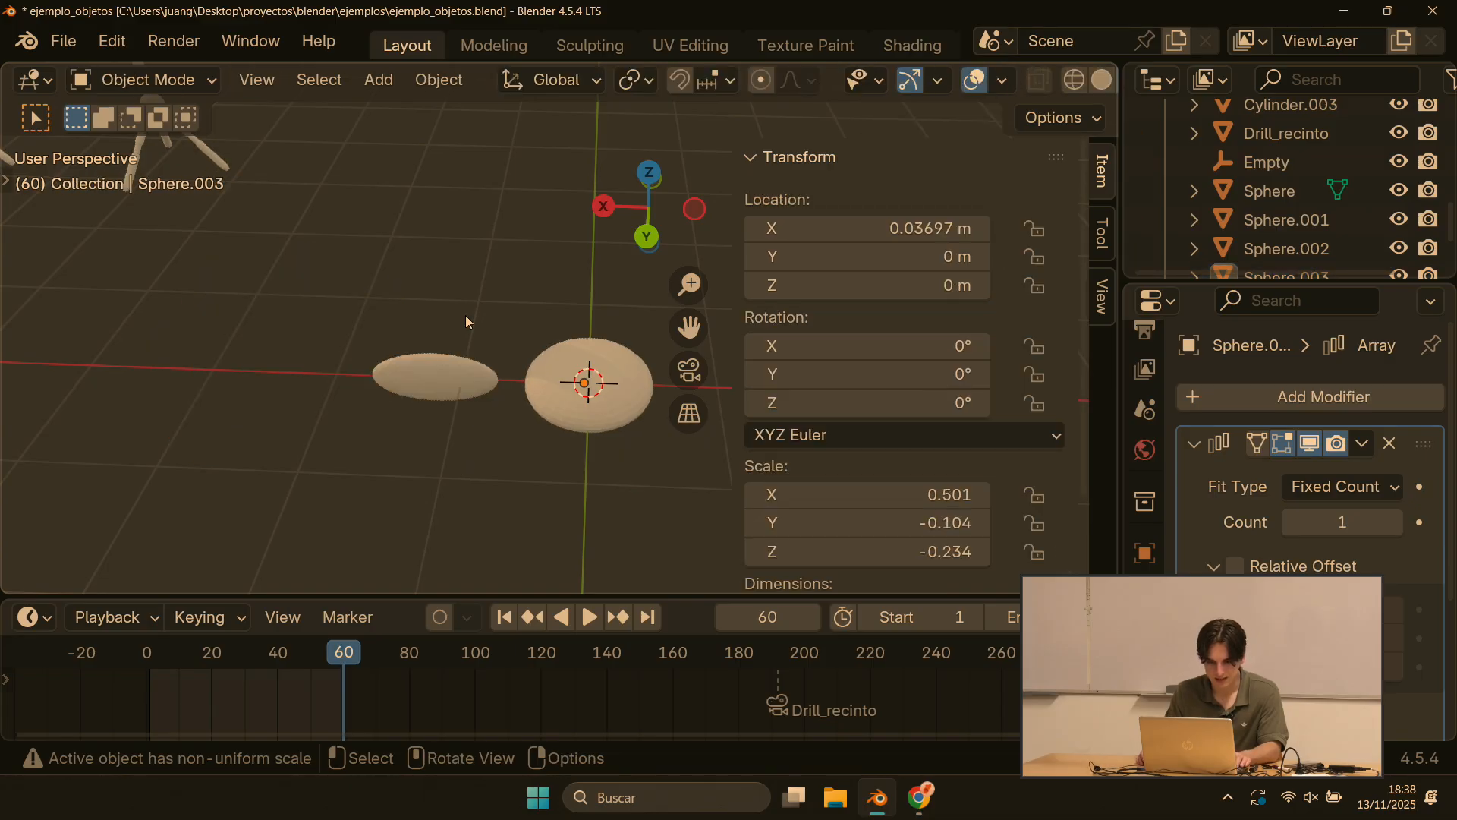
pyautogui.hotkey('ctrl', 'a')
pyautogui.click(400, 386)
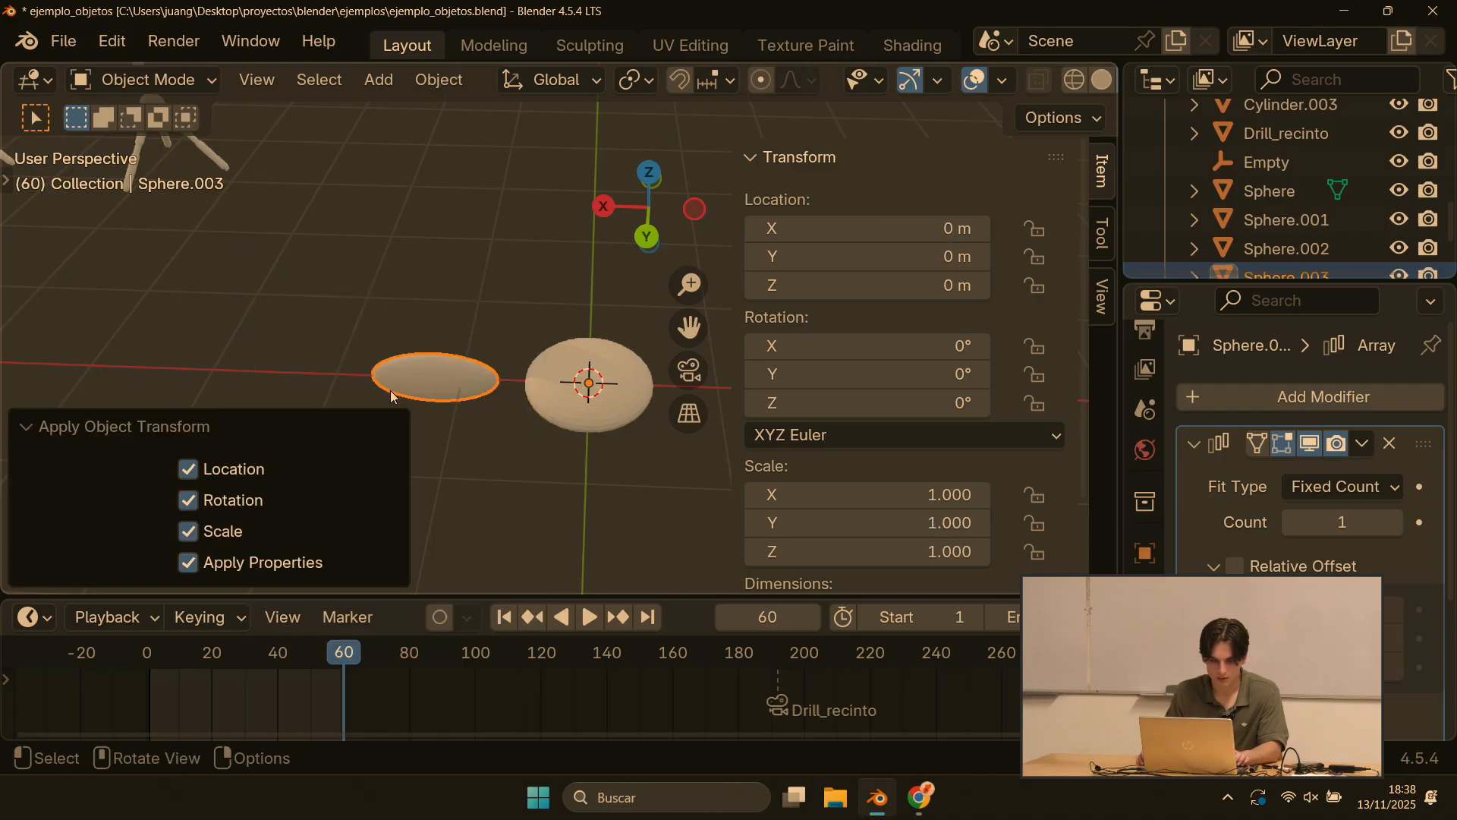
pyautogui.click(486, 330)
pyautogui.click(413, 389)
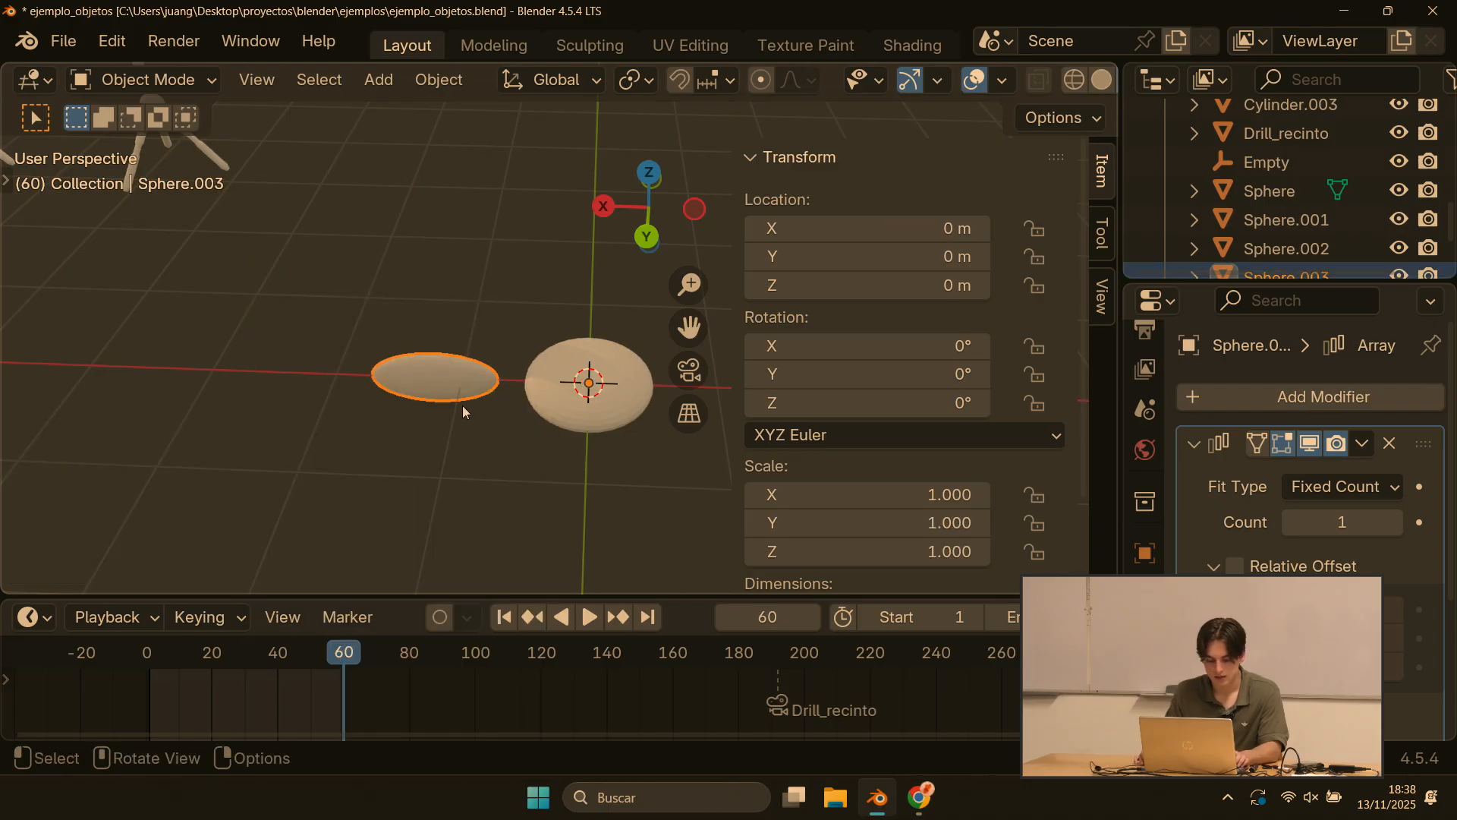
# Step: Set the petal's Array modifier count to 10
pyautogui.click(1398, 524)
pyautogui.click(1398, 525)
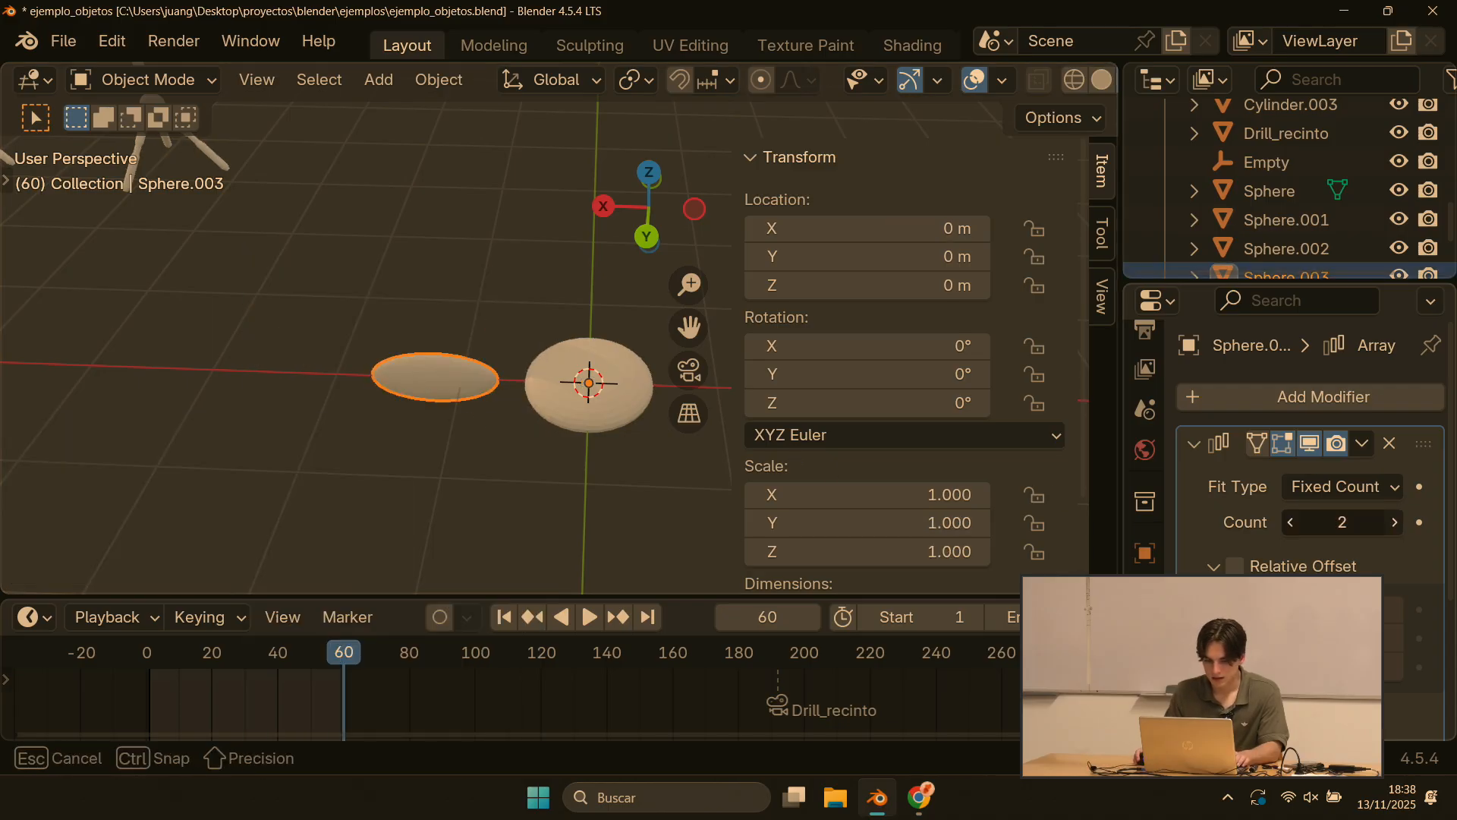
pyautogui.click(1398, 524)
pyautogui.click(1398, 525)
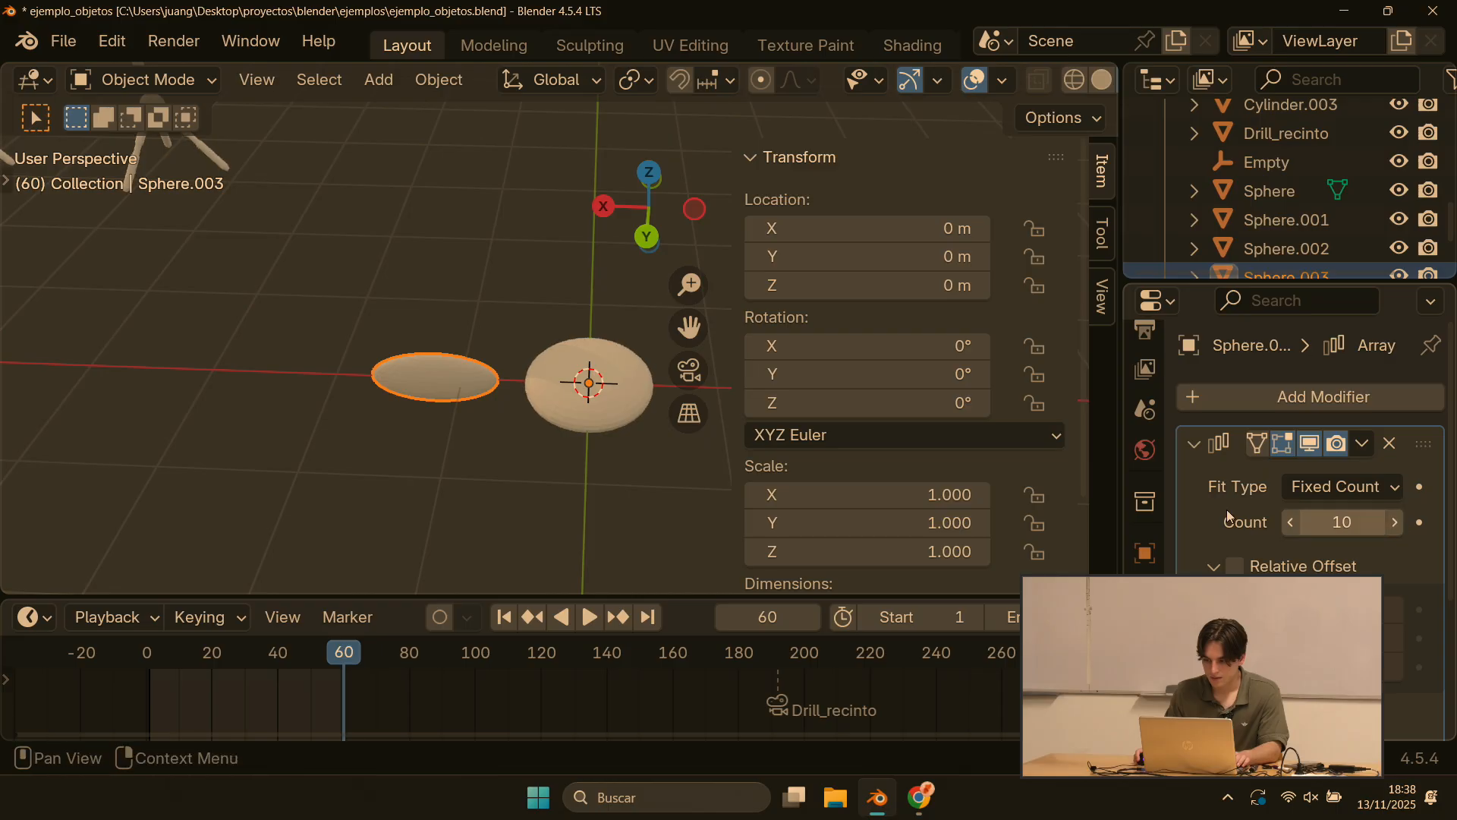
# Step: Rotate the central disc about -36.9° around the global Z axis to fan the petals out around it
pyautogui.click(564, 381)
pyautogui.press('r')
pyautogui.press('z')
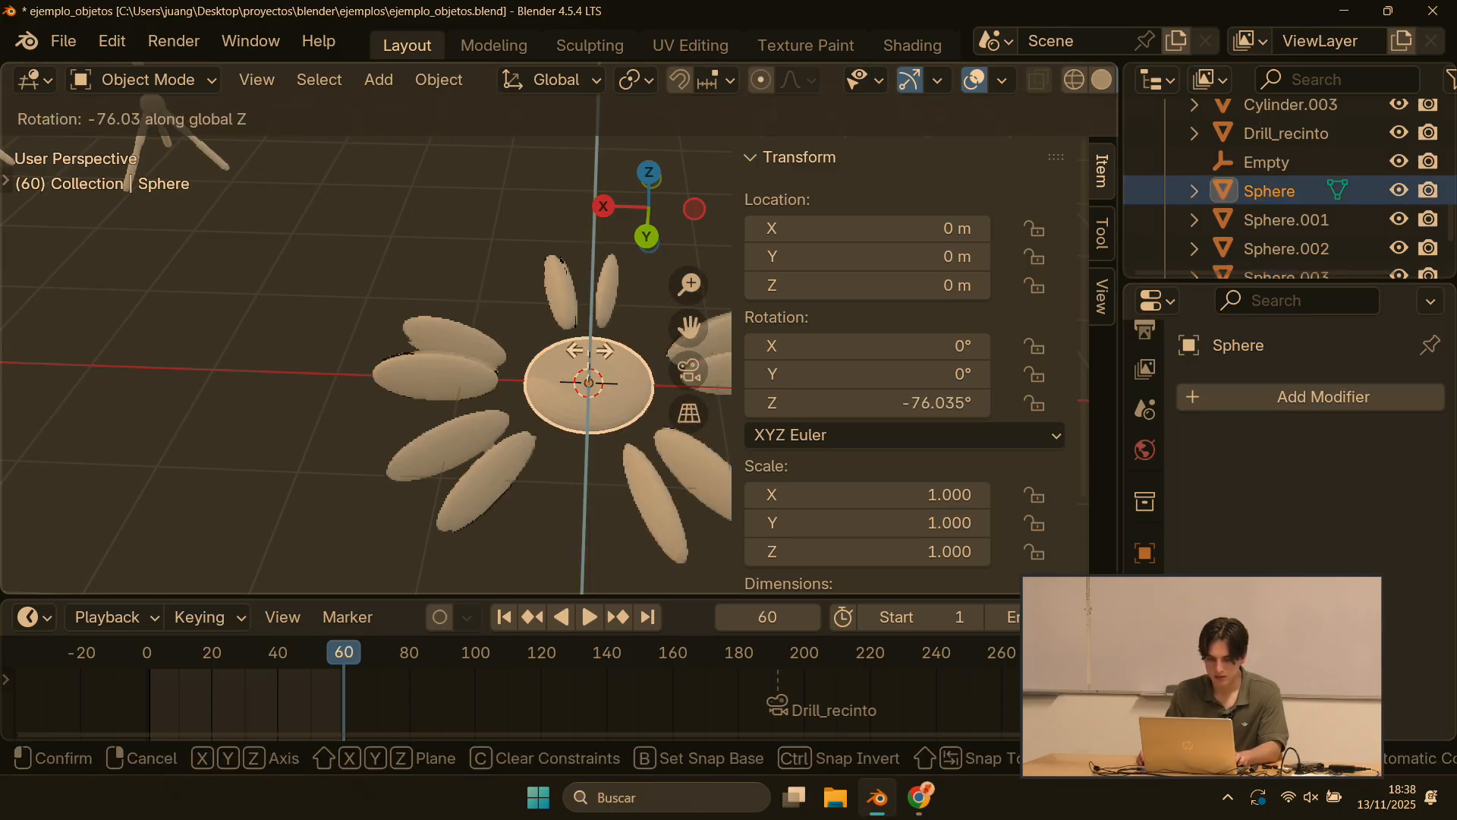
pyautogui.click(565, 353)
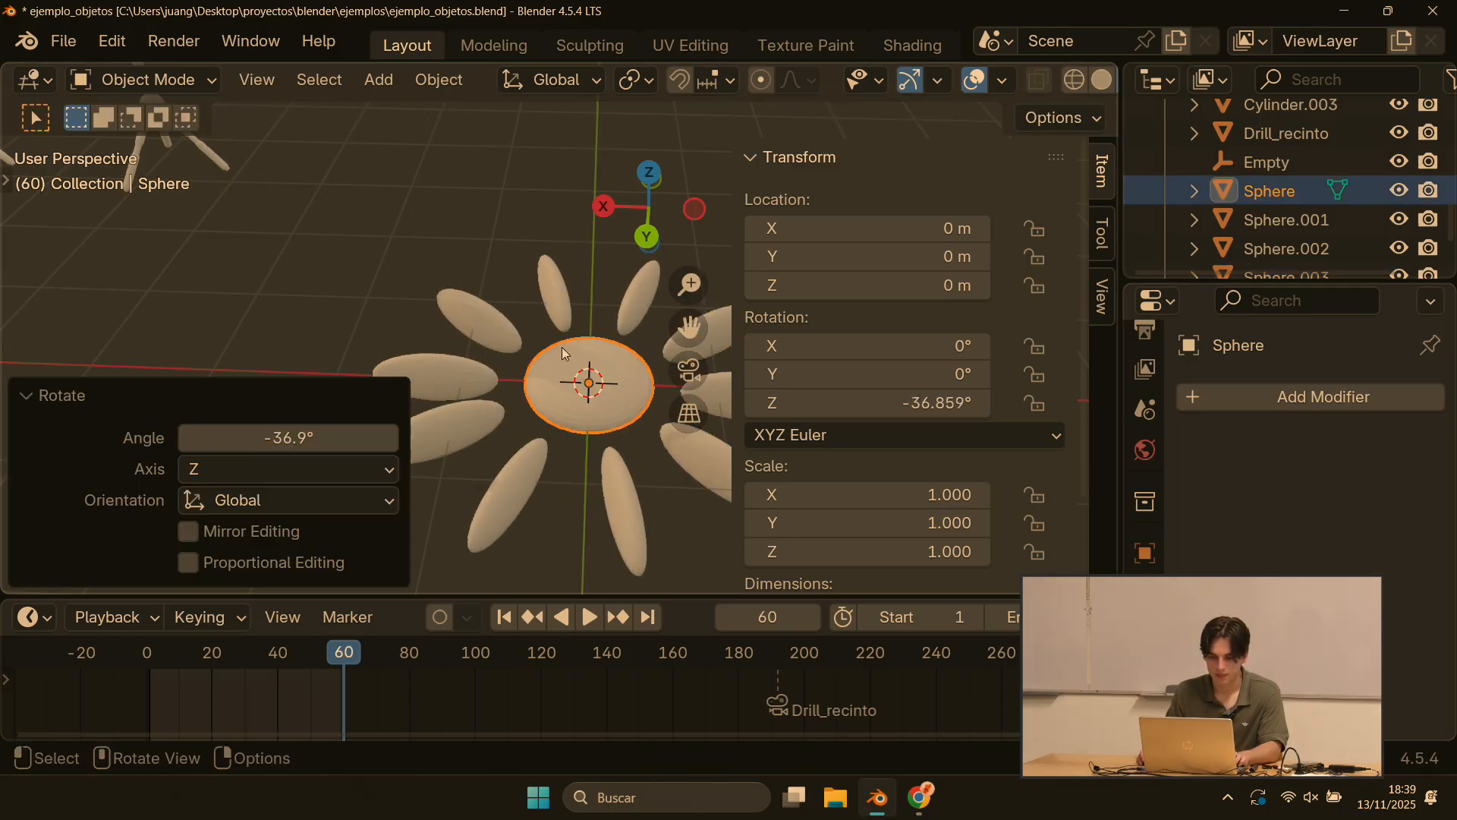
pyautogui.scroll(-2, 575, 365)
pyautogui.keyDown('shift'); pyautogui.moveTo(538, 306); pyautogui.dragTo(419, 309, button='middle'); pyautogui.keyUp('shift')
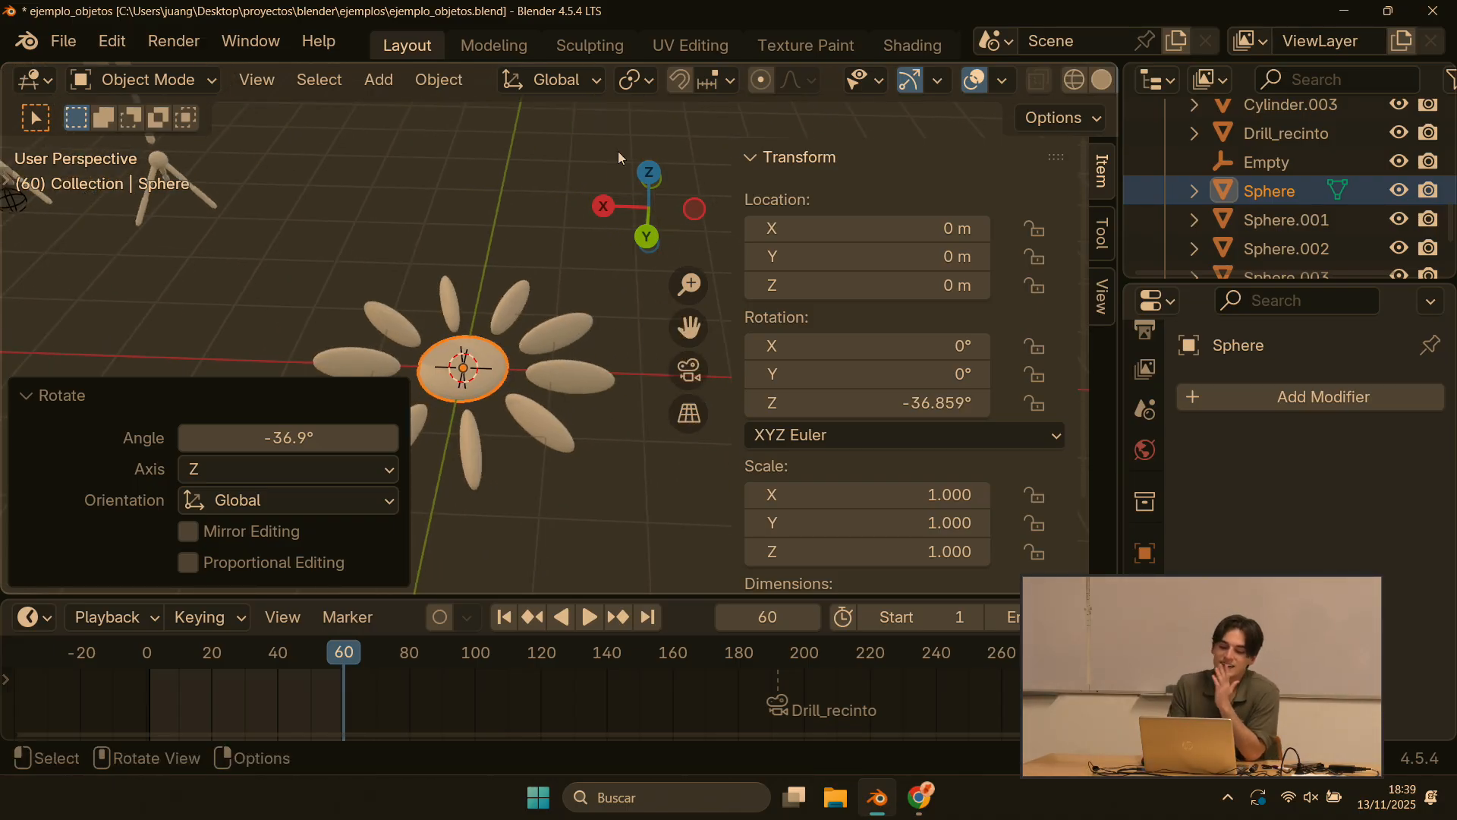
pyautogui.moveTo(466, 258); pyautogui.dragTo(513, 320, button='middle')
pyautogui.click(514, 319)
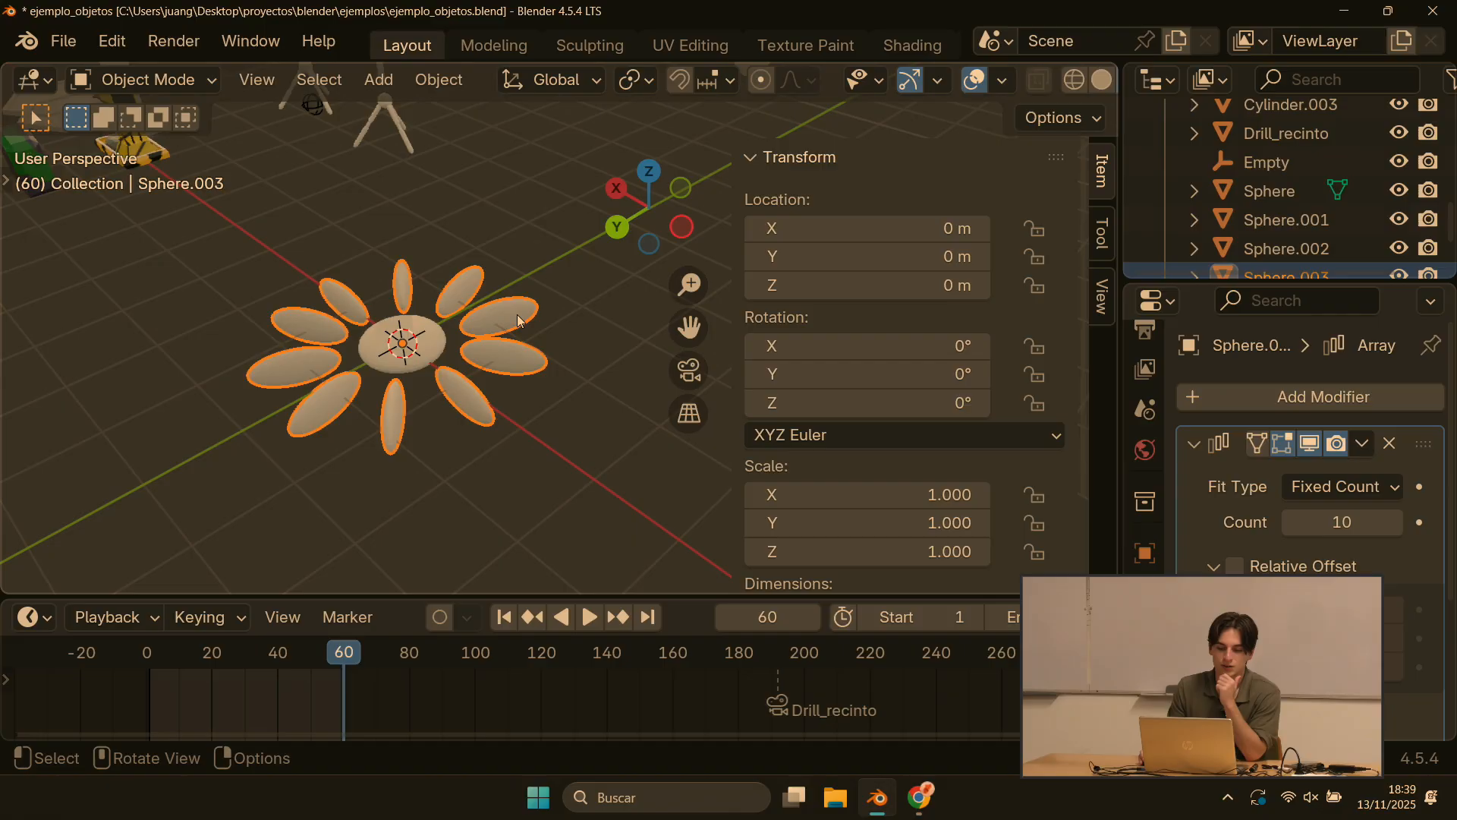
pyautogui.press('r')
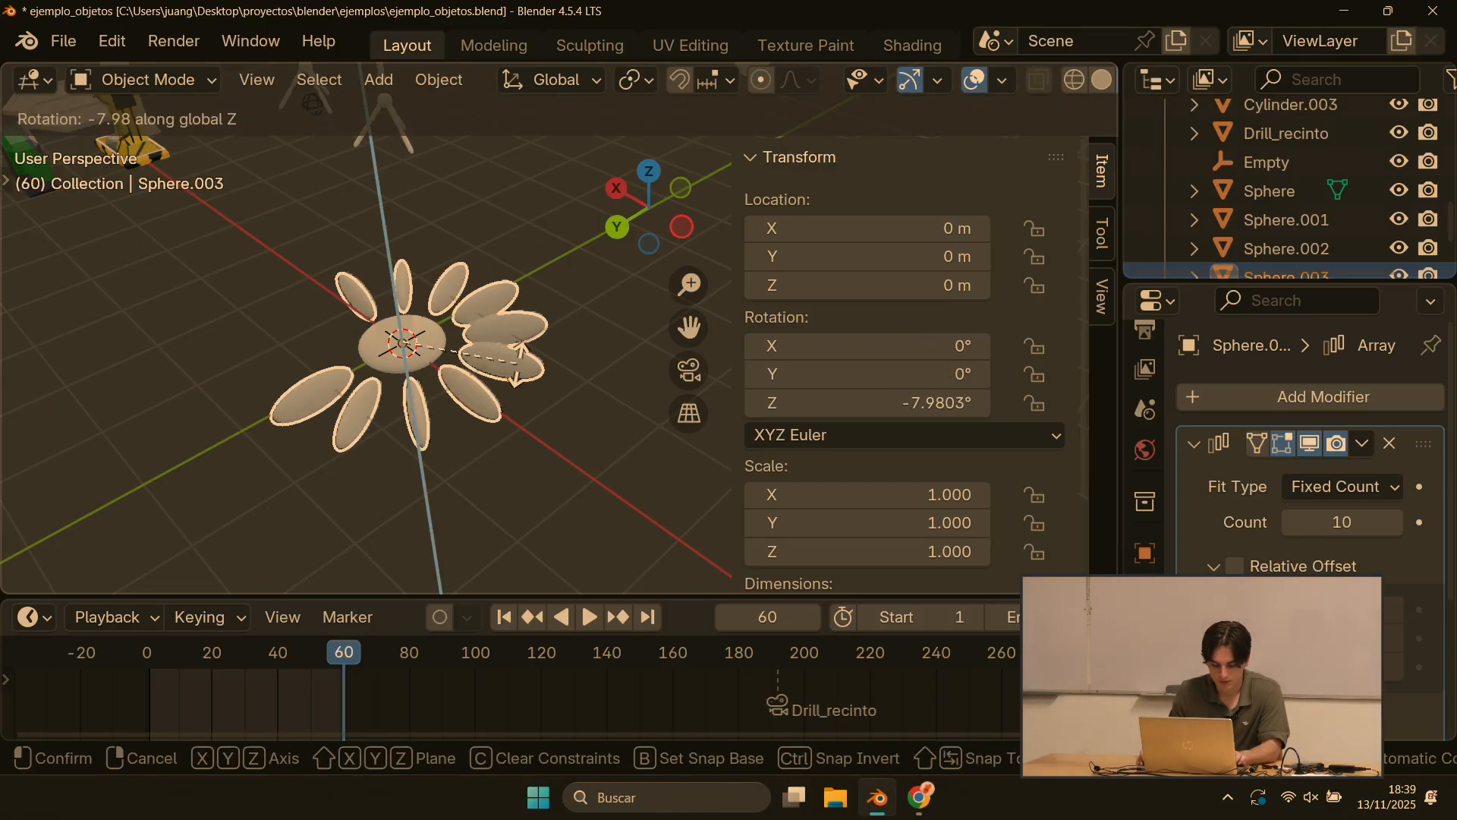
pyautogui.press('y')
pyautogui.press('x')
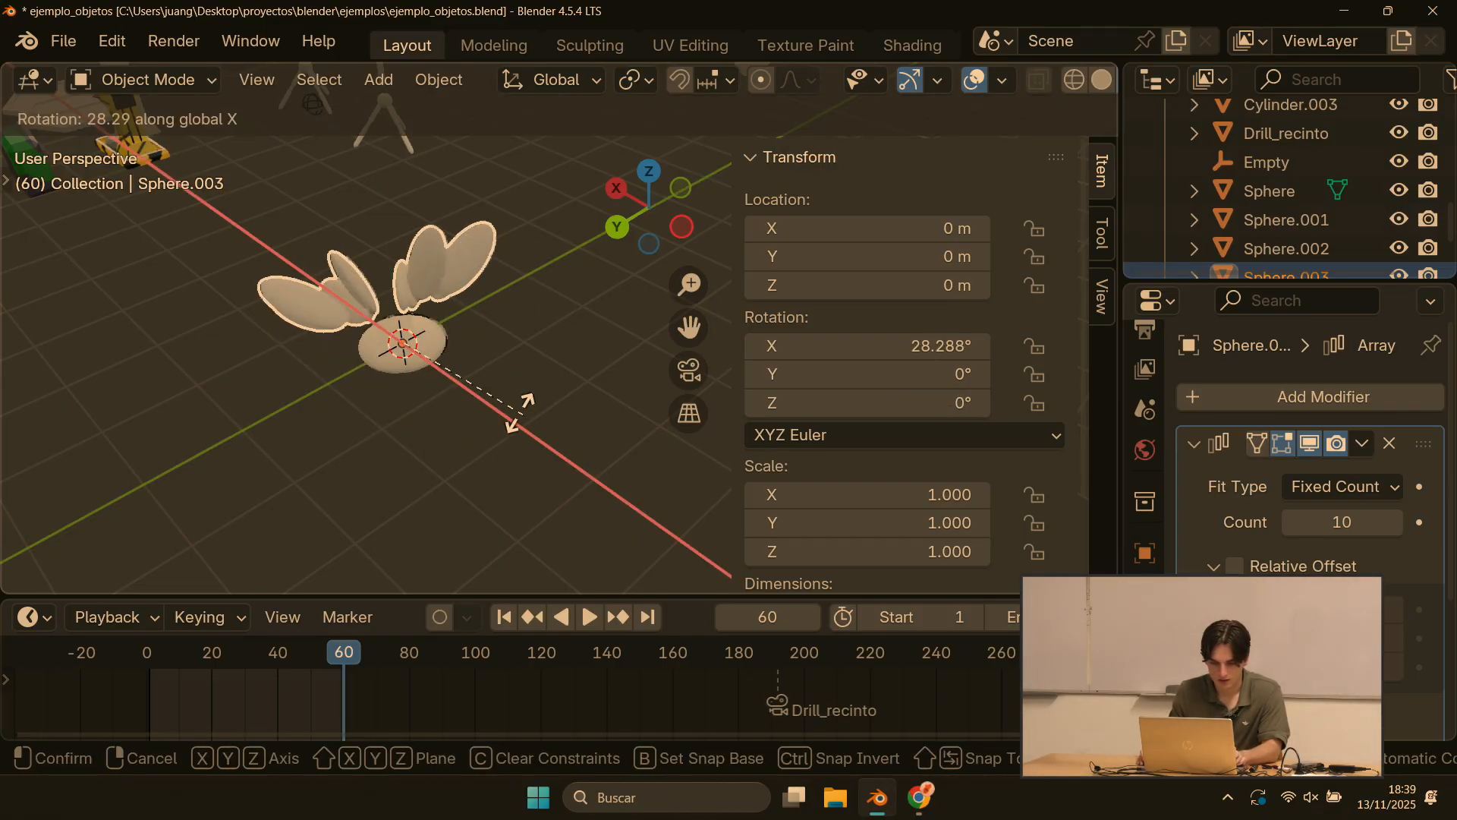
pyautogui.rightClick(496, 313)
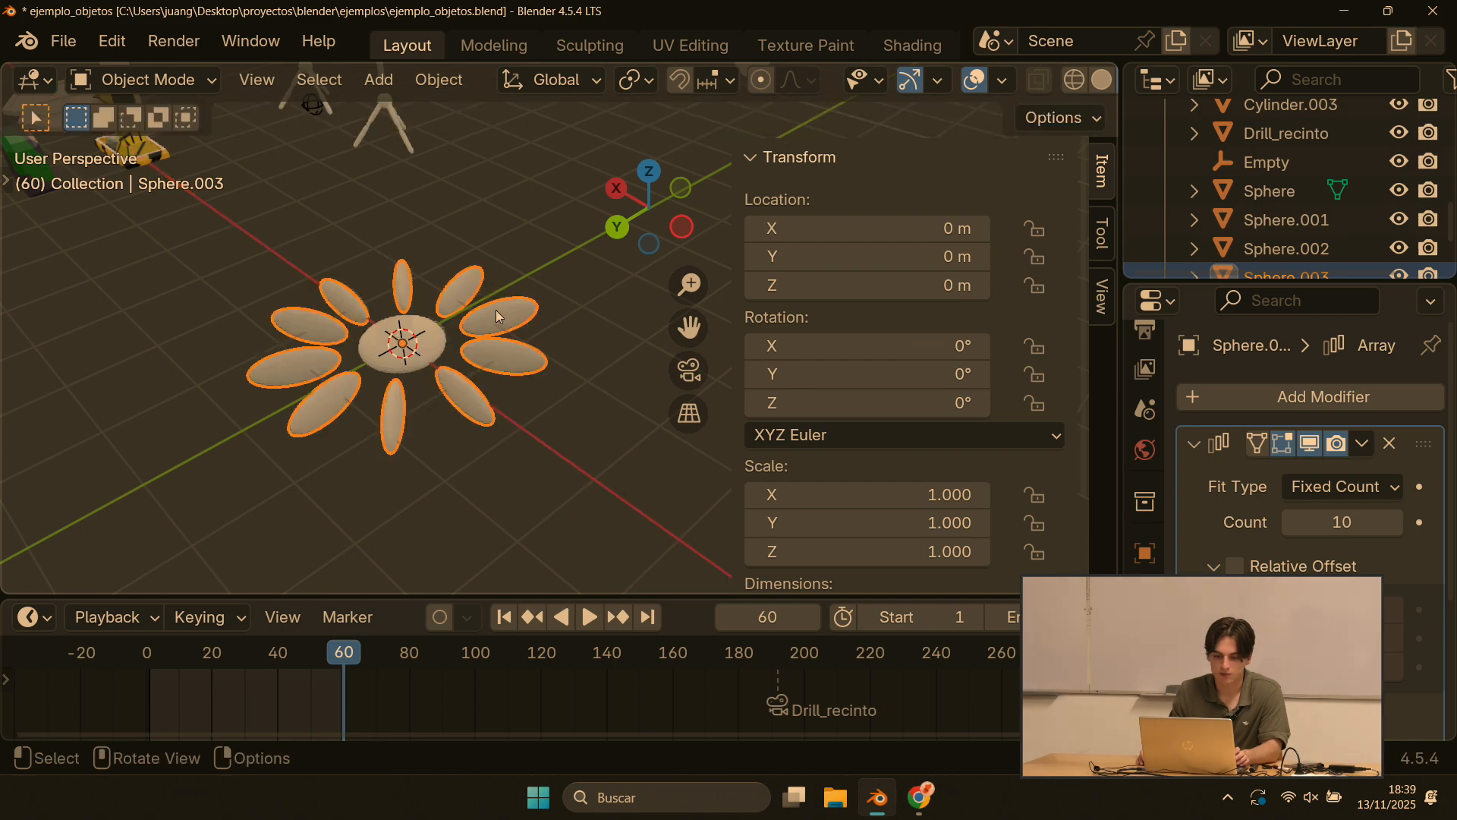
# Step: In Edit Mode, move the whole petal mesh about -0.24 m along X, closer to the central disc
pyautogui.scroll(4, 493, 319)
pyautogui.keyDown('shift'); pyautogui.moveTo(348, 325); pyautogui.dragTo(558, 361, button='middle'); pyautogui.keyUp('shift')
pyautogui.moveTo(524, 386); pyautogui.dragTo(657, 323, button='middle')
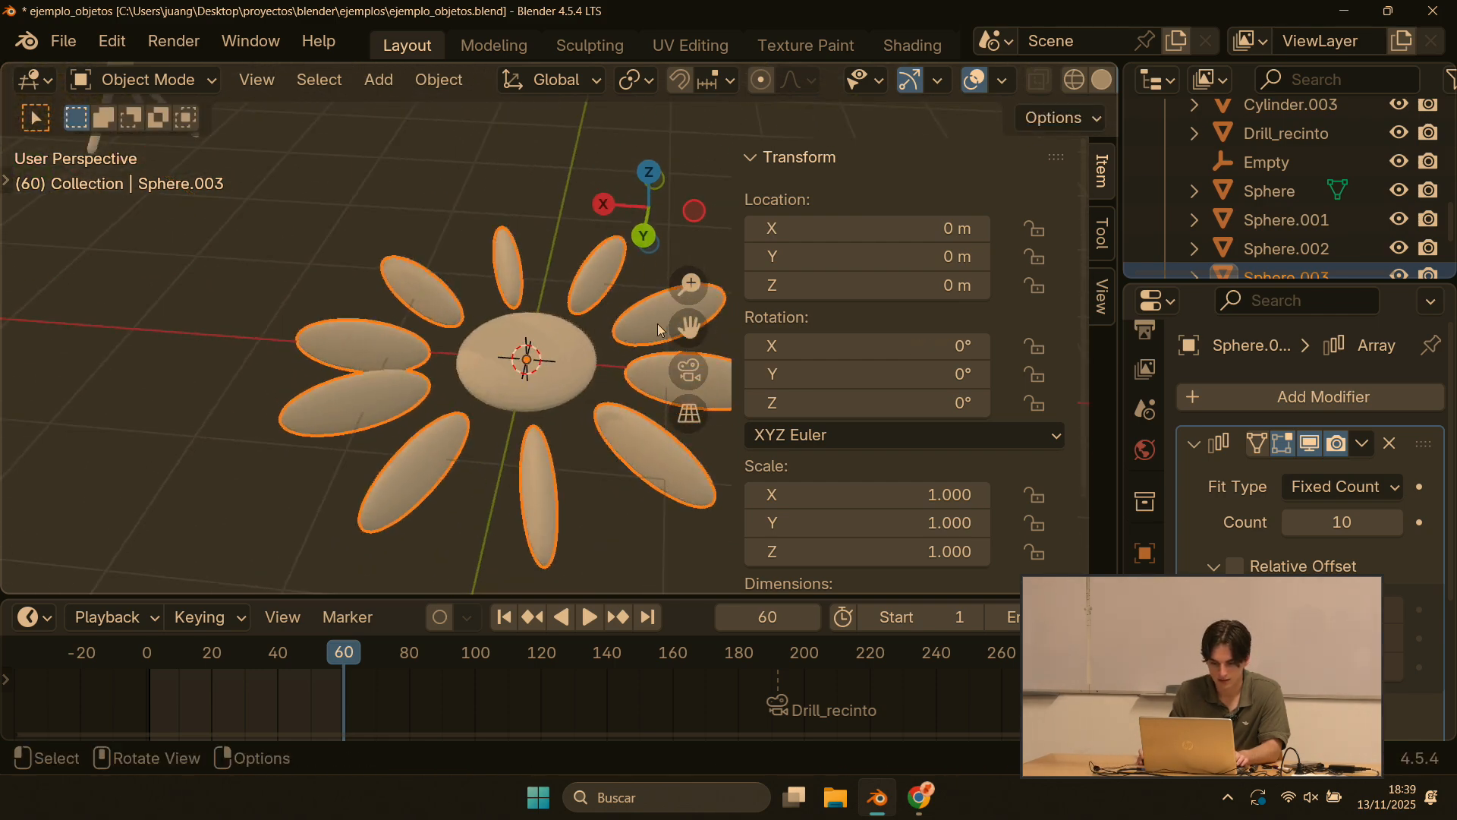
pyautogui.press('Tab')
pyautogui.press('a')
pyautogui.press('g')
pyautogui.press('x')
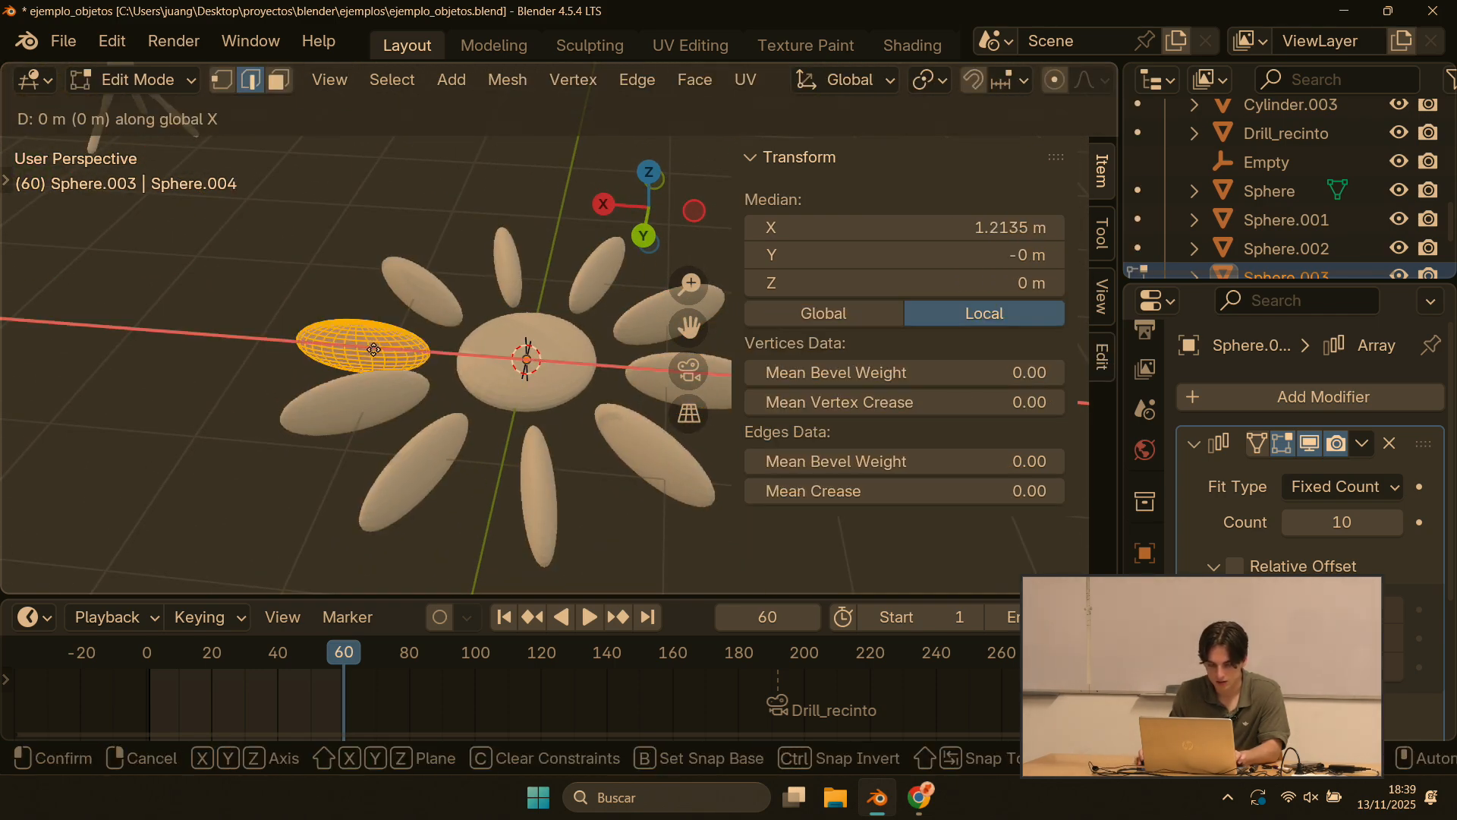
pyautogui.click(414, 359)
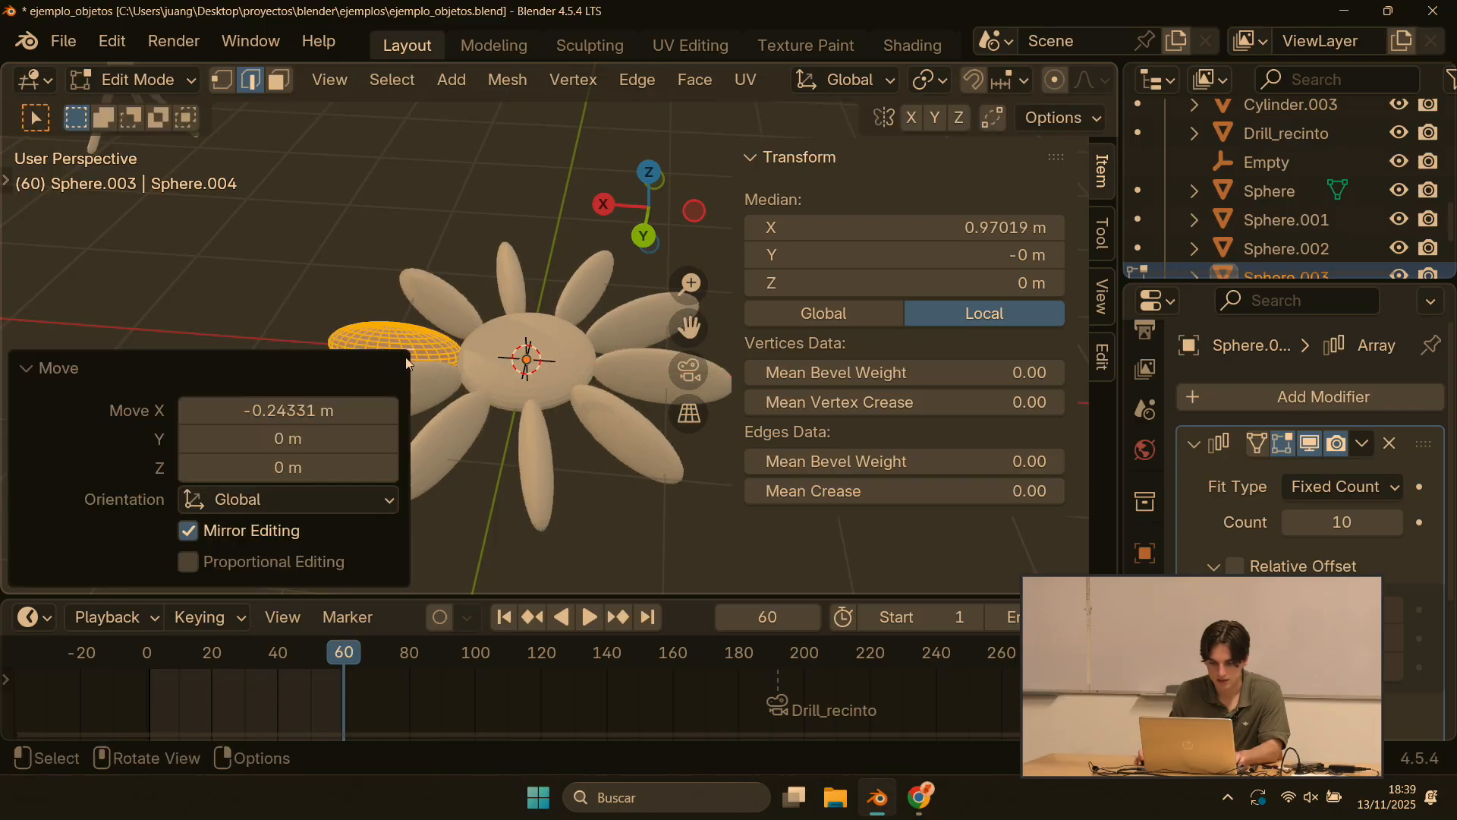
# Step: Rotate the petal mesh about 86.8° around the global X axis and return to Object Mode
pyautogui.press('r')
pyautogui.press('x')
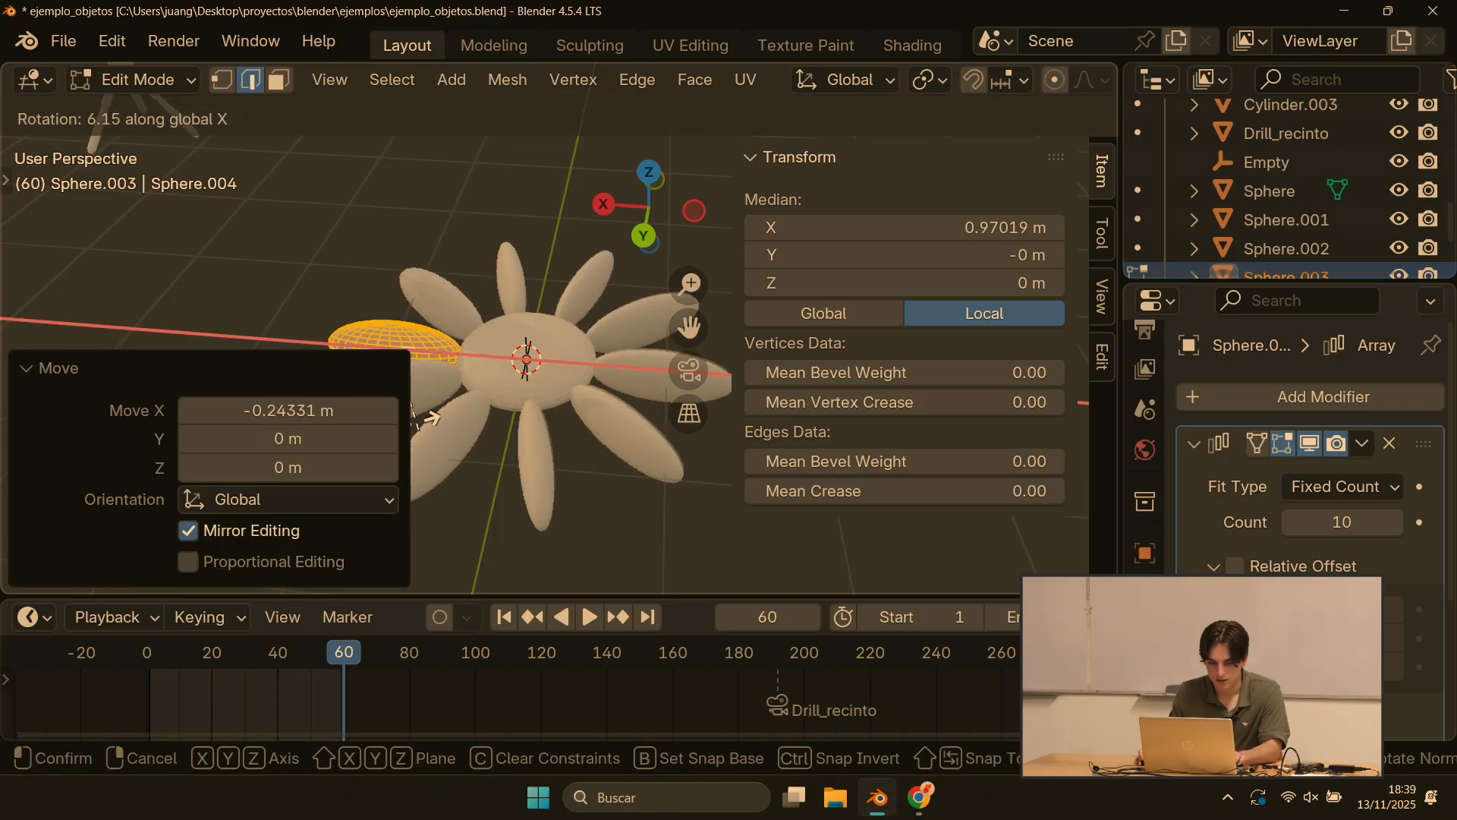
pyautogui.click(72, 513)
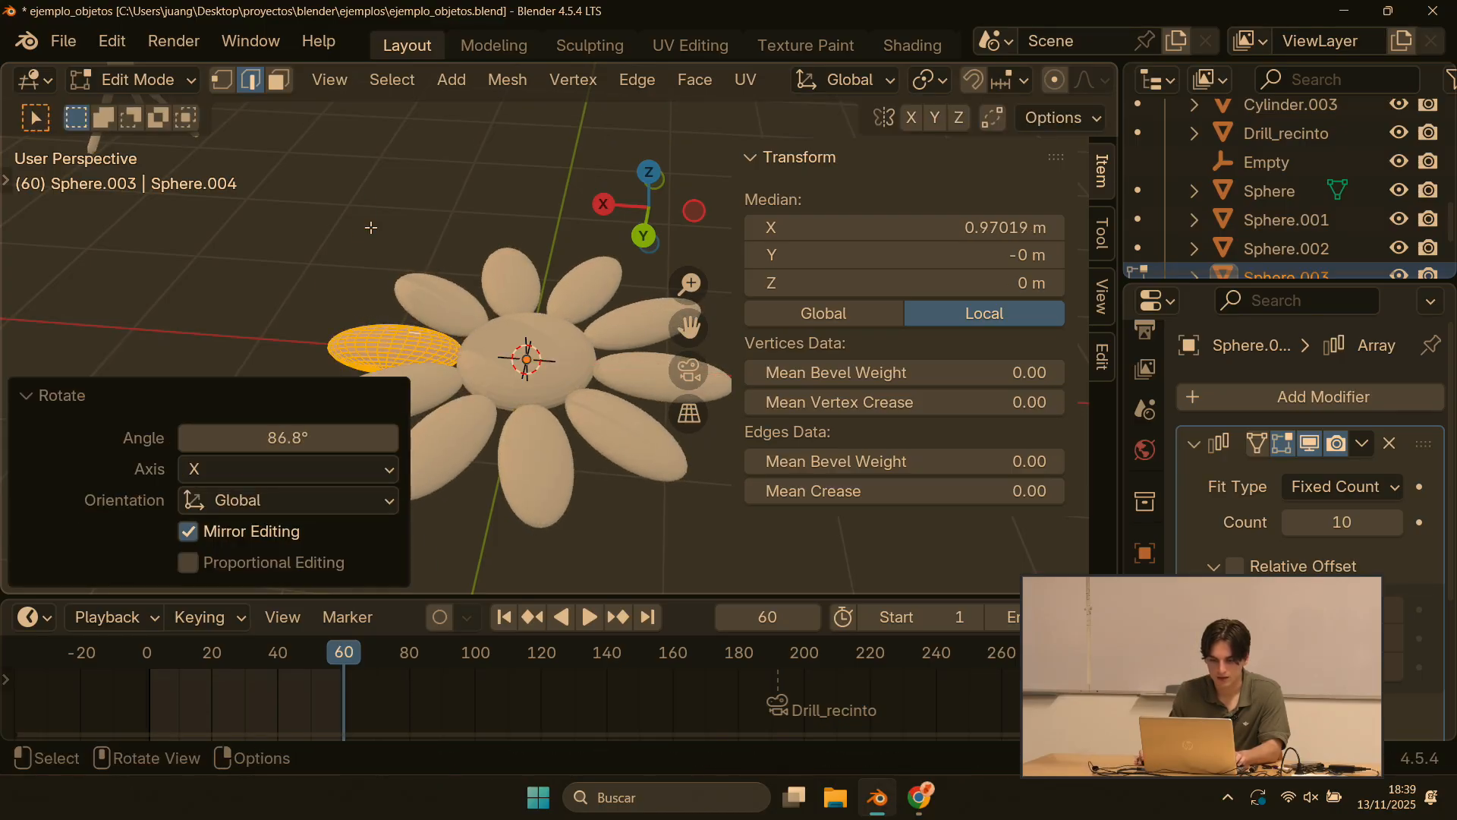
pyautogui.click(516, 387)
pyautogui.press('Tab')
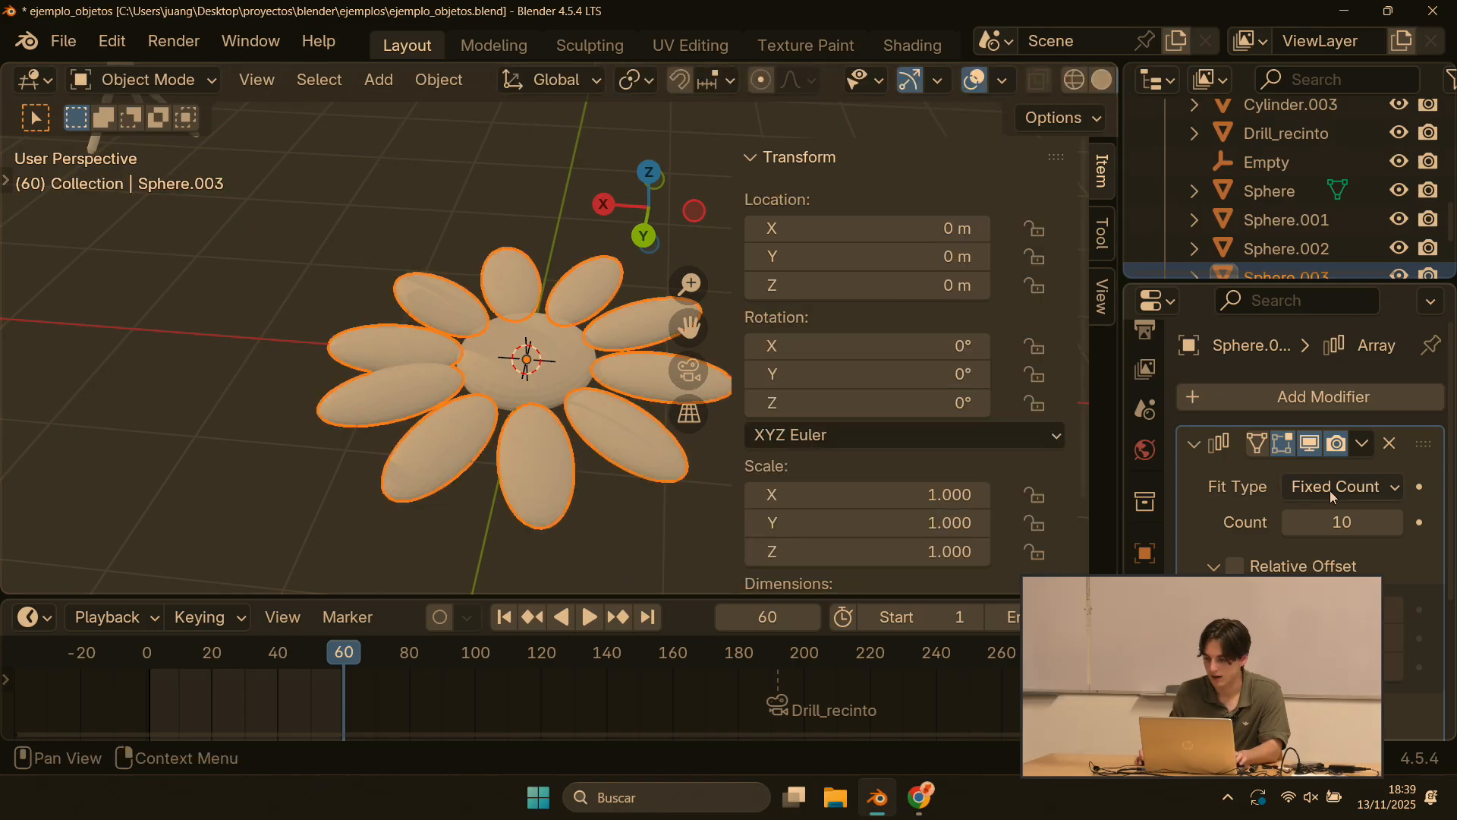
# Step: Increase the petal array's count to 18, then reduce it to 14
pyautogui.click(1394, 523)
pyautogui.click(1395, 523)
pyautogui.click(1395, 524)
pyautogui.click(1395, 523)
pyautogui.click(1395, 523)
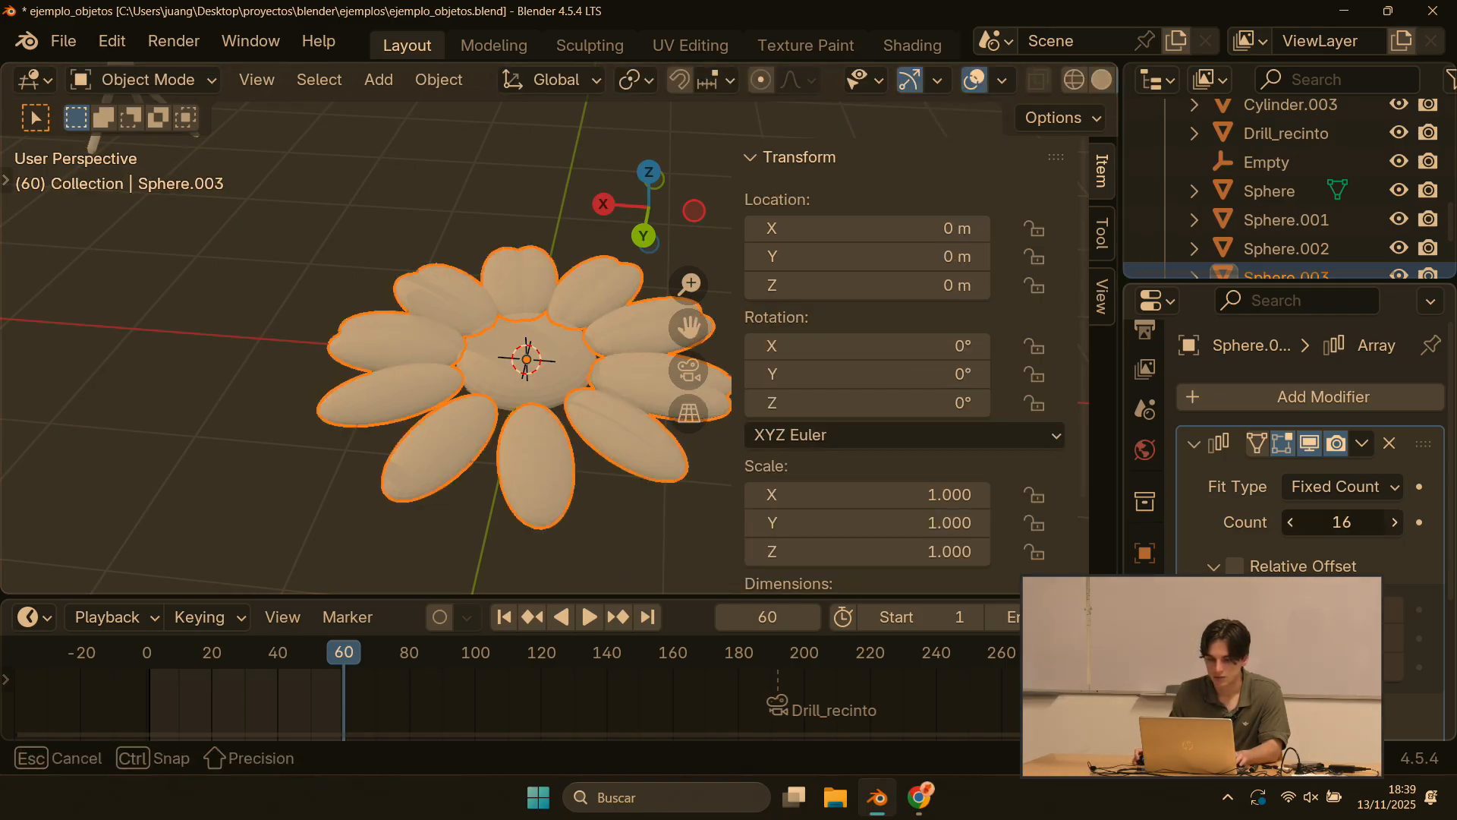
pyautogui.click(1394, 524)
pyautogui.click(1395, 524)
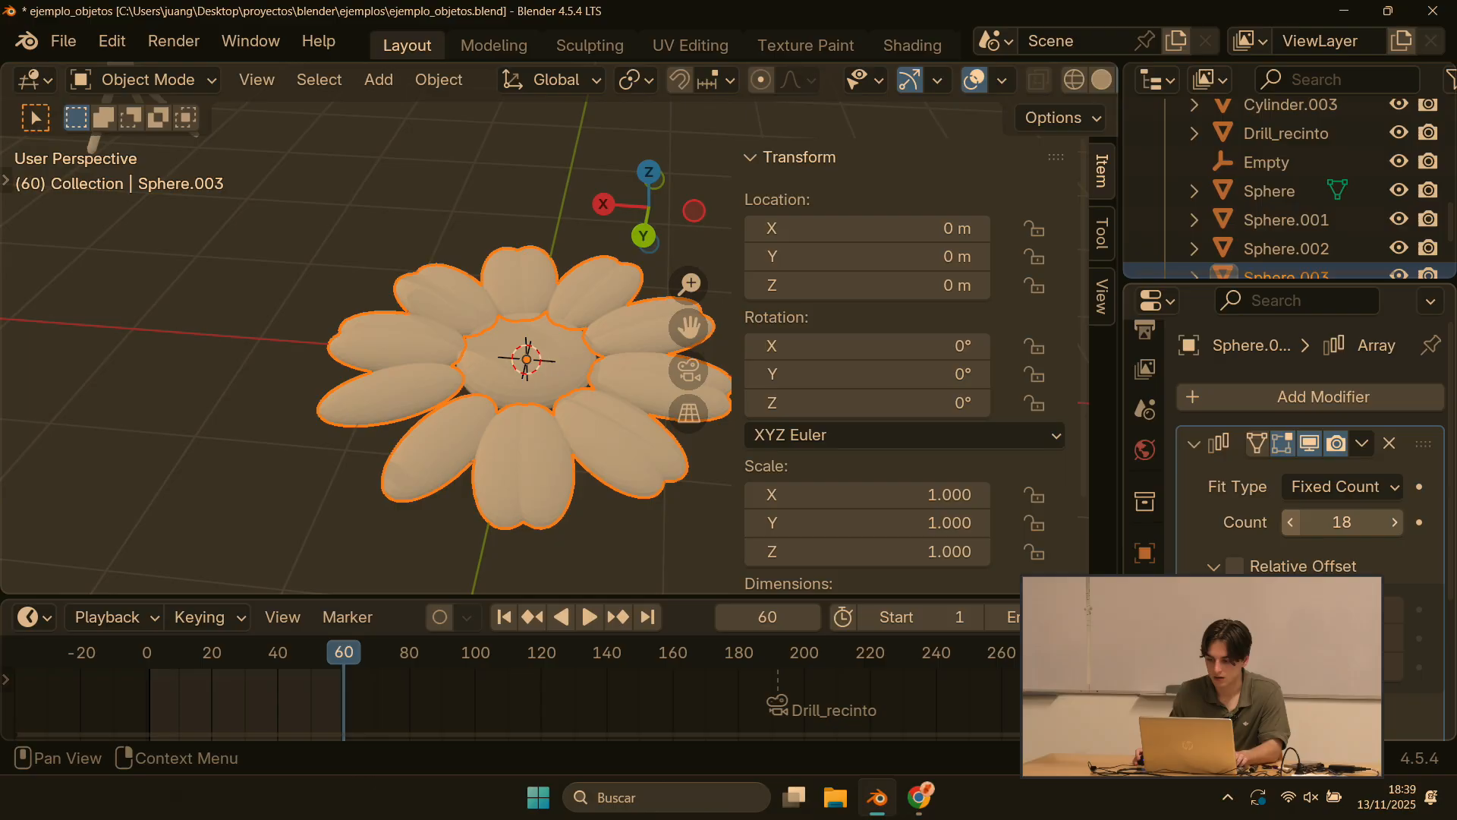
pyautogui.click(1292, 525)
pyautogui.click(1292, 525)
pyautogui.click(1291, 524)
pyautogui.click(1292, 525)
# Step: Rotate the central disc about -11° further around the global Z axis to spread the petals evenly, then deselect it
pyautogui.click(484, 363)
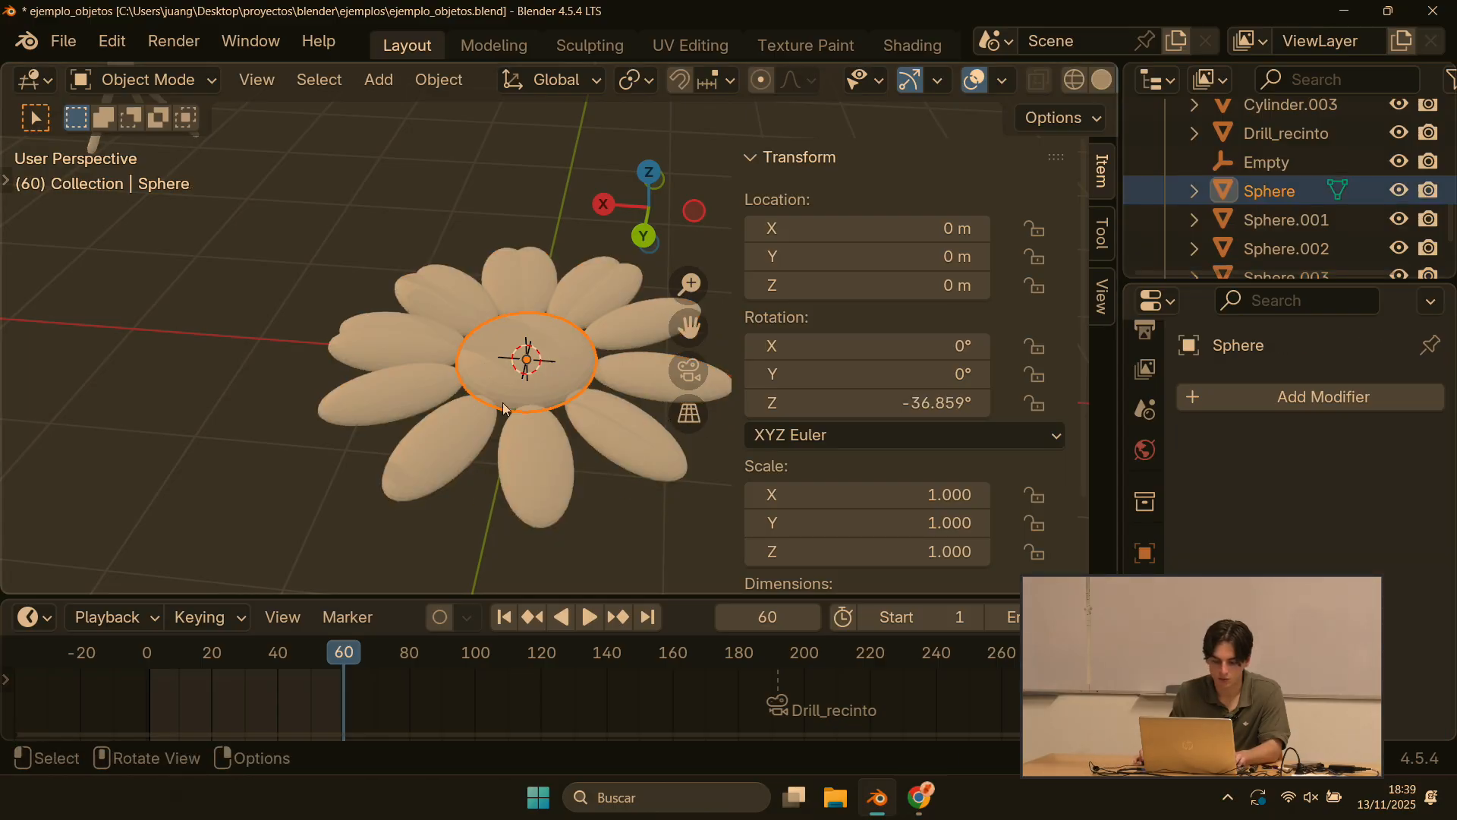
pyautogui.press('r')
pyautogui.press('z')
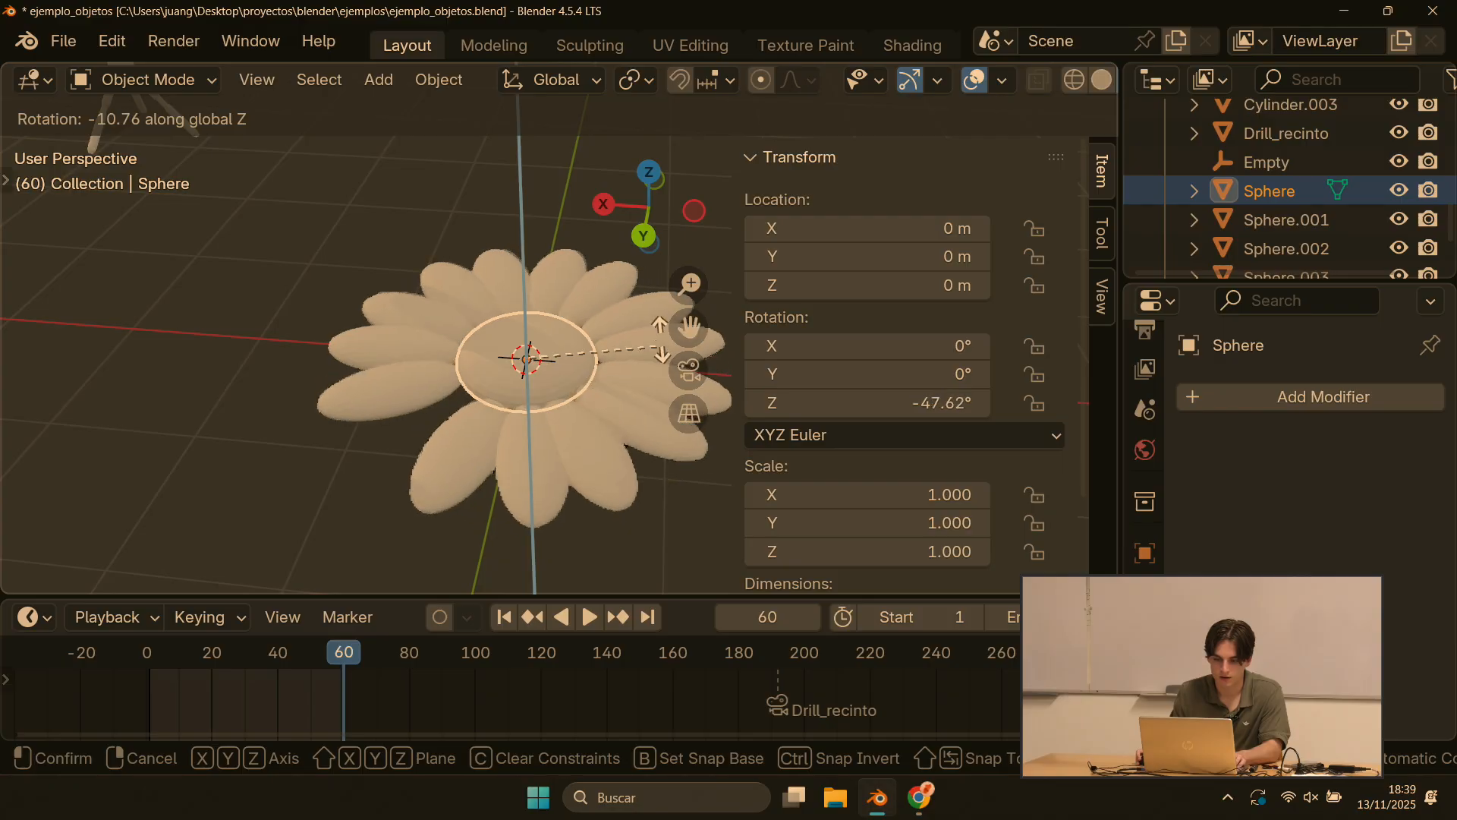
pyautogui.click(642, 349)
pyautogui.click(312, 211)
# Step: Set the petal array's count to 15 to close the ring, then deselect the petals
pyautogui.click(430, 392)
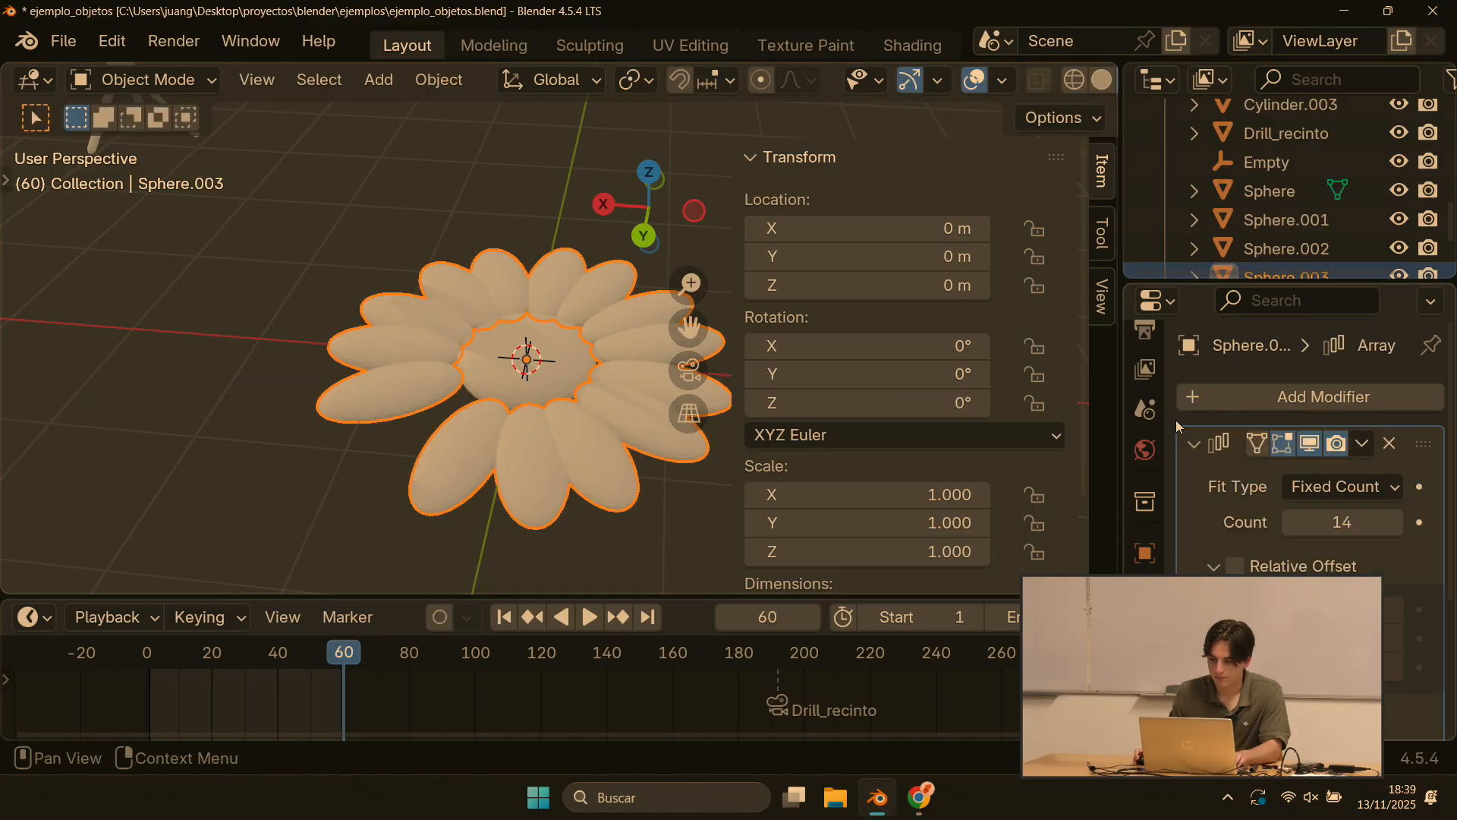
pyautogui.click(1394, 521)
pyautogui.click(381, 212)
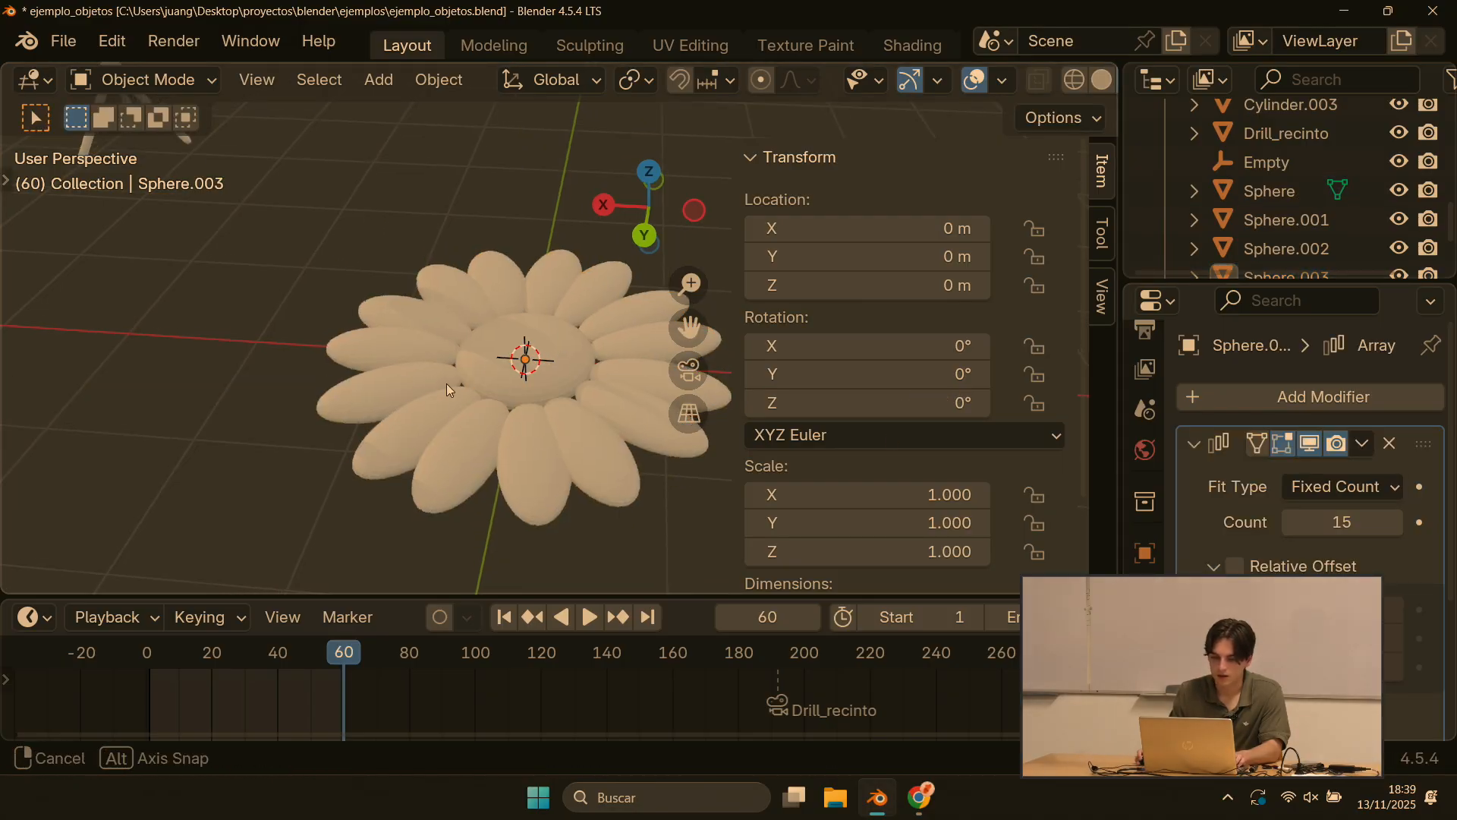
pyautogui.moveTo(446, 384); pyautogui.dragTo(387, 426, button='middle')
pyautogui.scroll(-6, 387, 427)
pyautogui.moveTo(489, 327); pyautogui.dragTo(453, 240, button='middle')
pyautogui.scroll(2, 447, 221)
# Step: Switch to the Animation workspace and bring up the file commands
pyautogui.press('Tab')
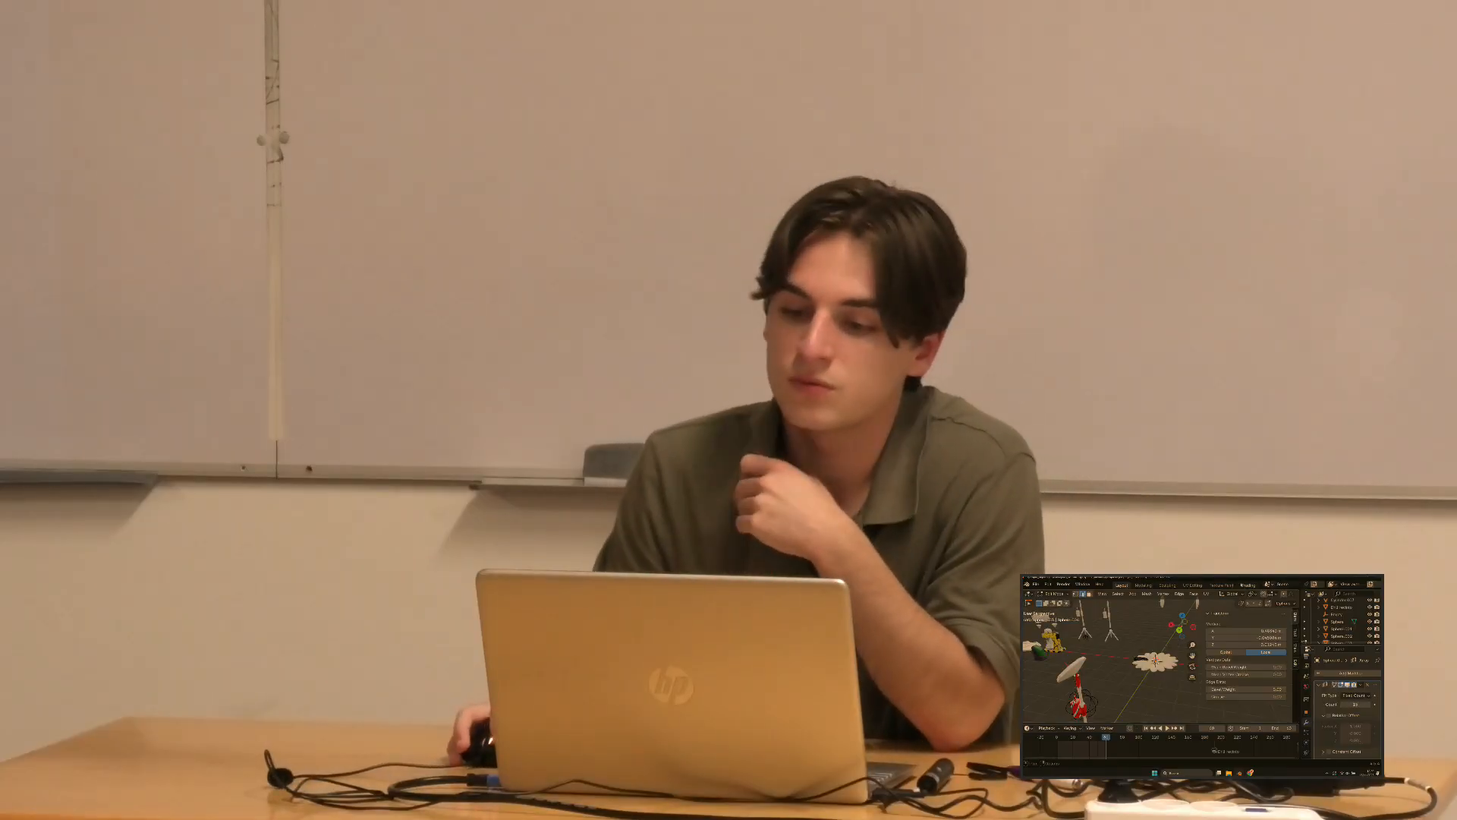
pyautogui.scroll(-5, 1235, 585)
pyautogui.click(1217, 585)
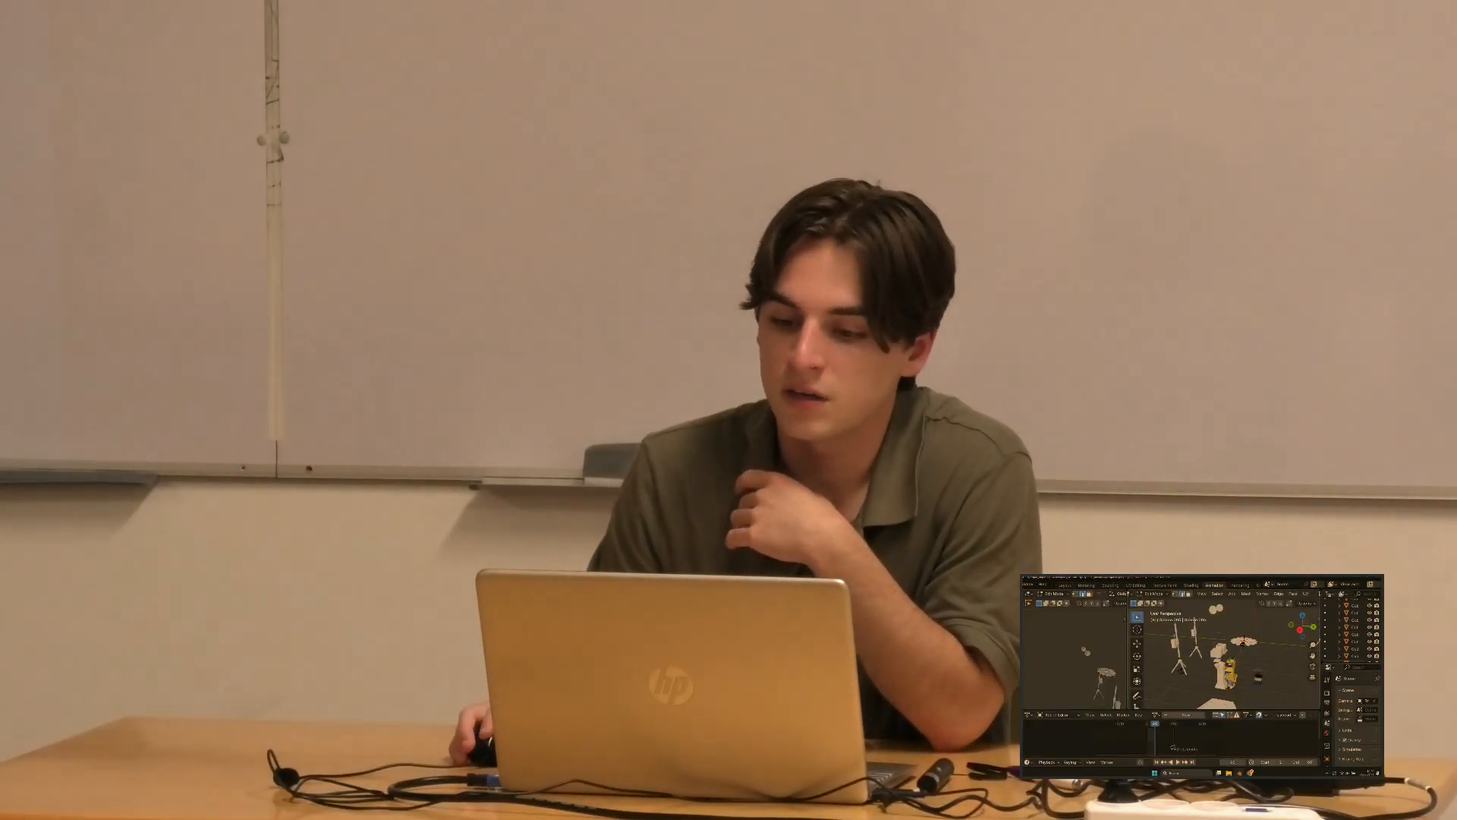
pyautogui.click(1036, 583)
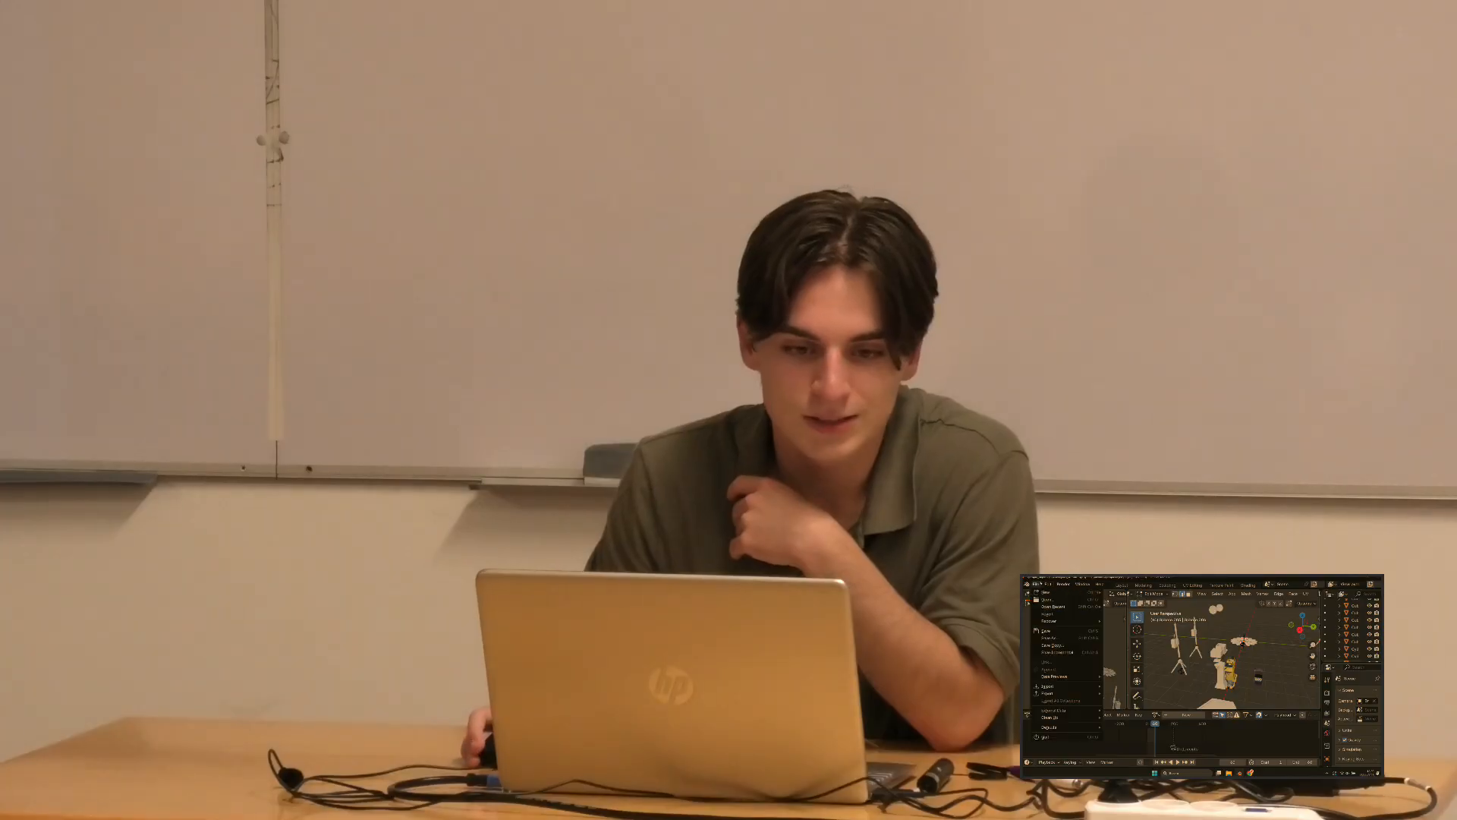